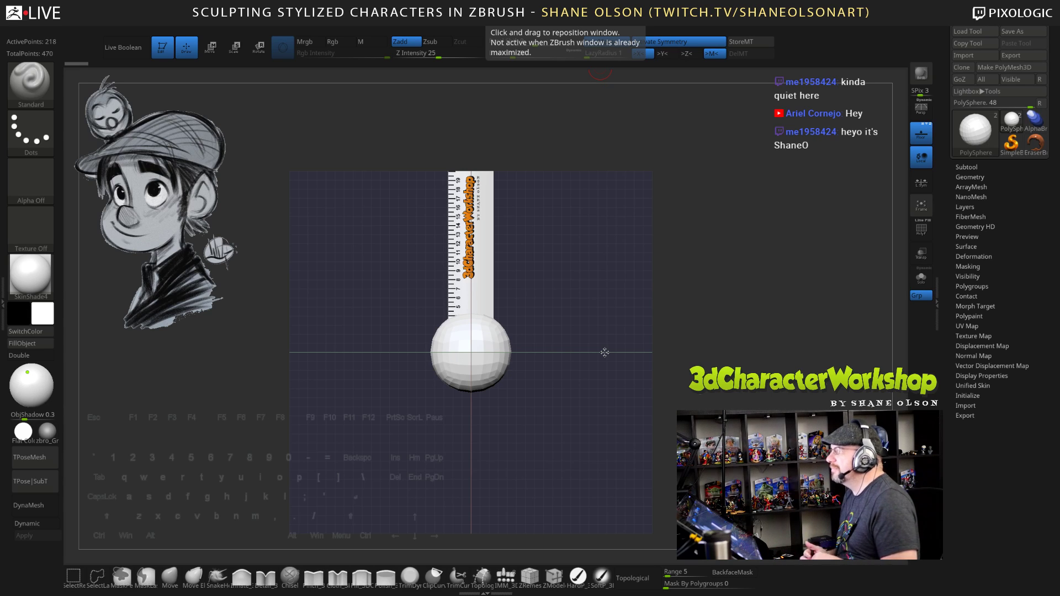
Hide the SO_20CM_Ruler subtool and turn off the floor grid so only the sphere remains in view
{"action": "left_click", "coordinate": [966, 167]}
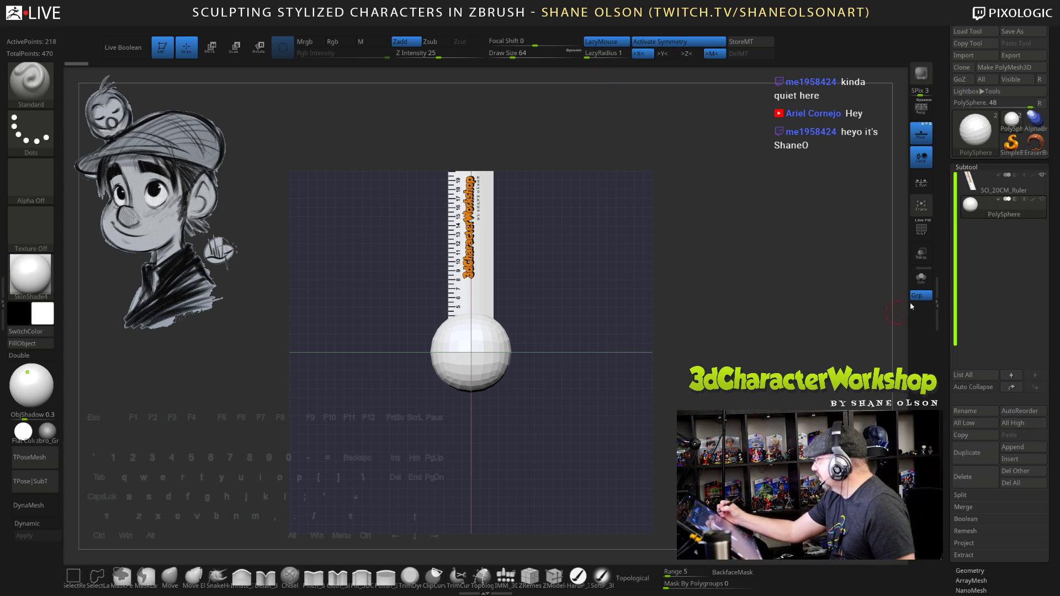
{"action": "left_click", "coordinate": [1042, 175]}
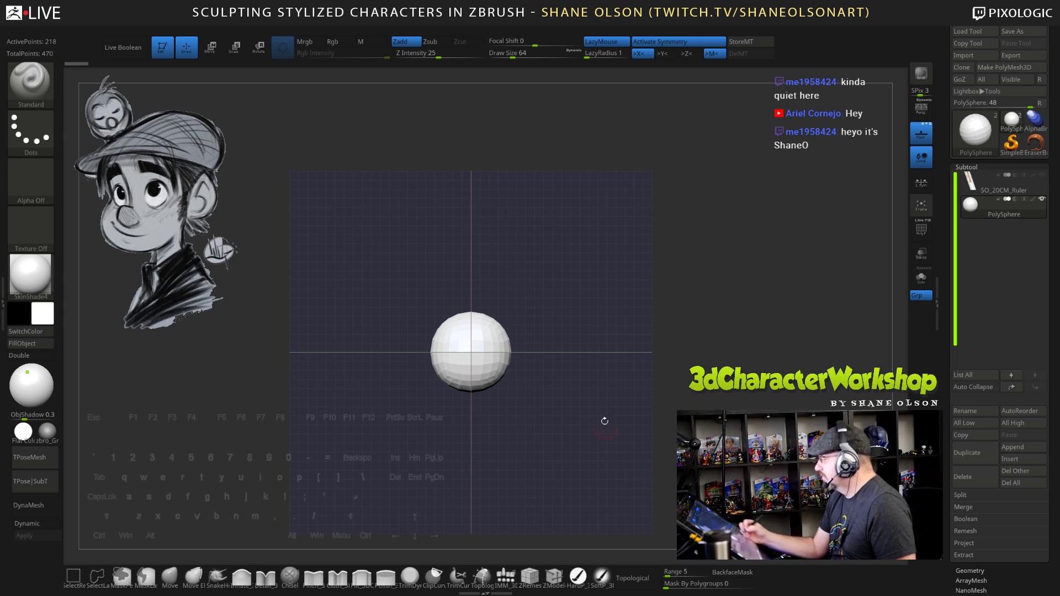
{"action": "left_click_drag", "start_coordinate": [597, 315], "coordinate": [598, 324], "text": "alt"}
{"action": "left_click", "coordinate": [921, 133]}
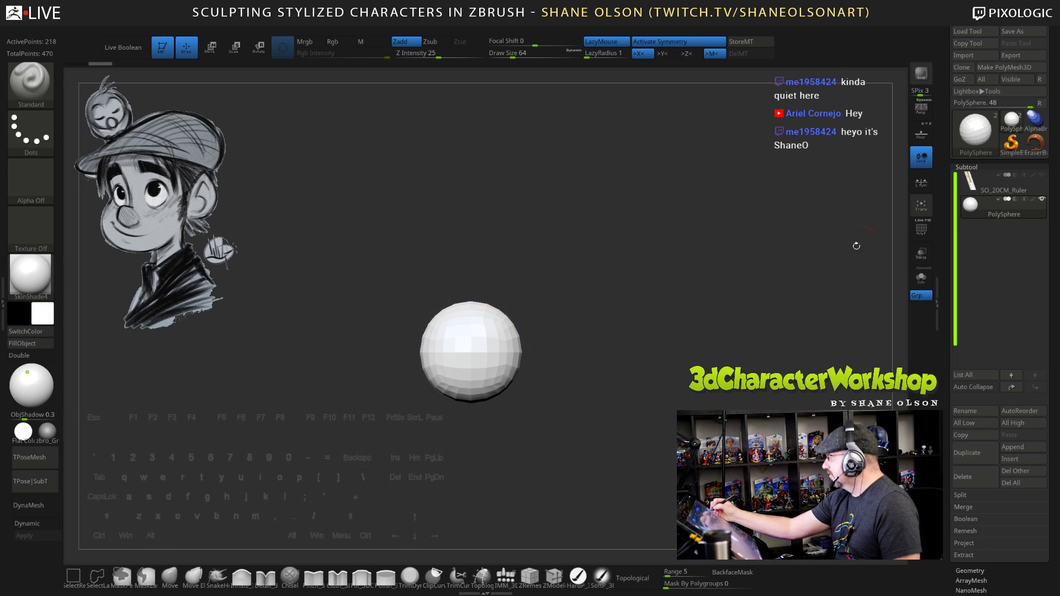
{"action": "mouse_move", "coordinate": [642, 381]}
{"action": "left_mouse_down", "text": "alt"}
{"action": "mouse_move", "coordinate": [632, 341]}
{"action": "mouse_move", "coordinate": [653, 313]}
{"action": "mouse_move", "coordinate": [630, 379]}
{"action": "left_mouse_up", "text": "alt"}
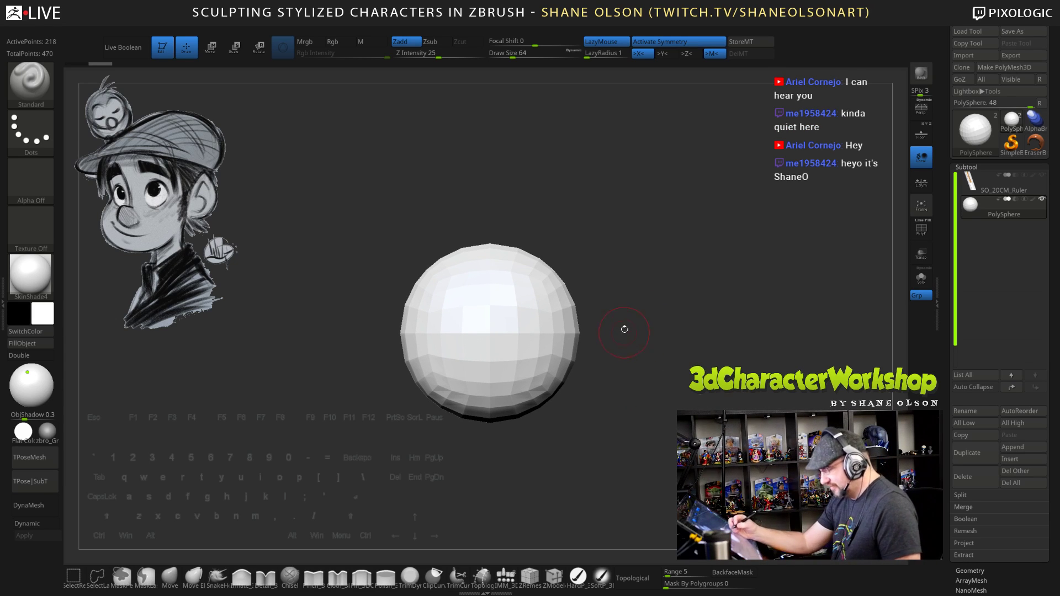
{"action": "mouse_move", "coordinate": [625, 284]}
{"action": "left_mouse_down", "text": "alt"}
{"action": "mouse_move", "coordinate": [645, 302]}
{"action": "mouse_move", "coordinate": [644, 289]}
{"action": "left_mouse_up", "text": "alt"}
Subdivide the PolySphere to level 2 and delete its lower subdivision level, checking the mesh with the polyframe
{"action": "key", "text": "s"}
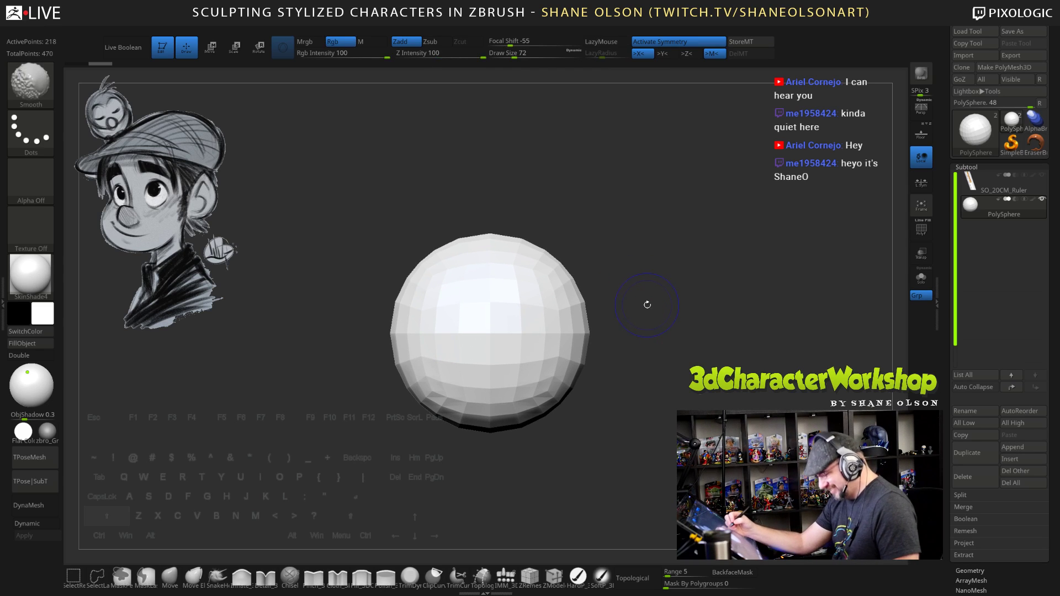
{"action": "key", "text": "shift+f"}
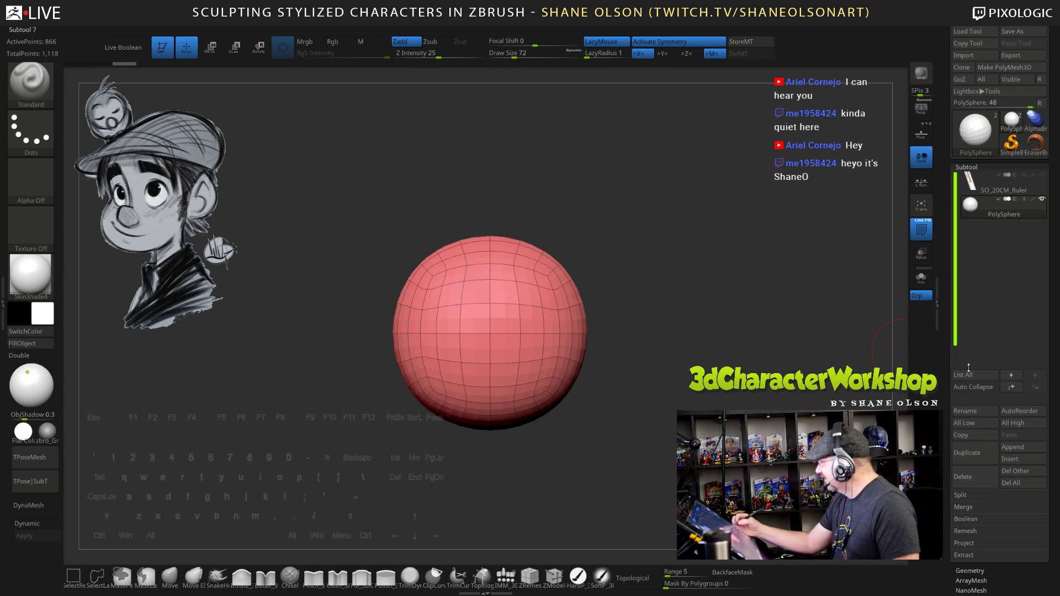
{"action": "left_click_drag", "start_coordinate": [972, 571], "coordinate": [976, 491]}
{"action": "left_click", "coordinate": [976, 490]}
{"action": "left_click", "coordinate": [976, 490]}
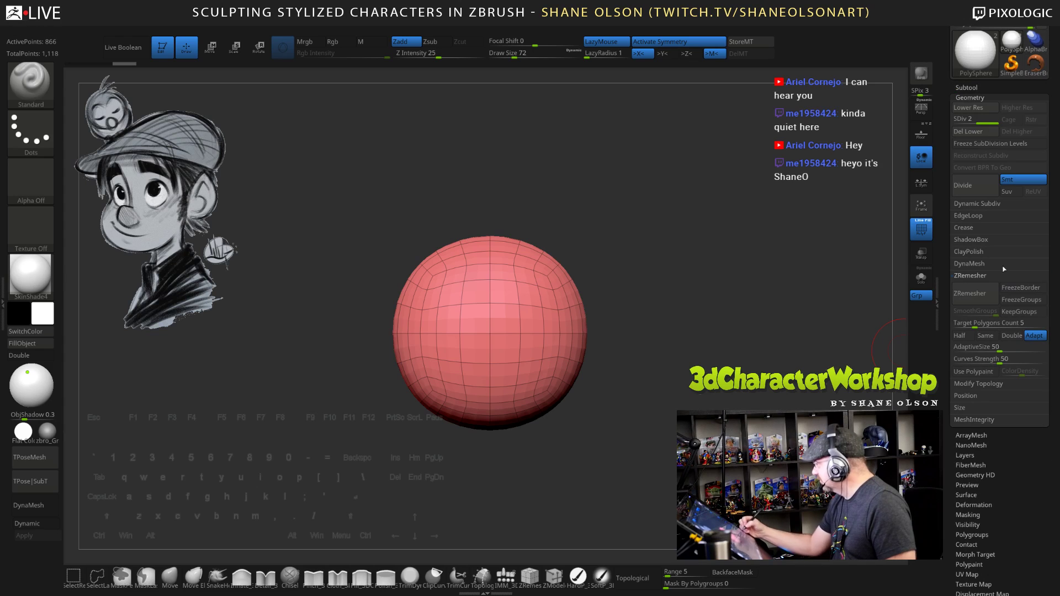
{"action": "left_click_drag", "start_coordinate": [657, 327], "coordinate": [665, 350], "text": "alt"}
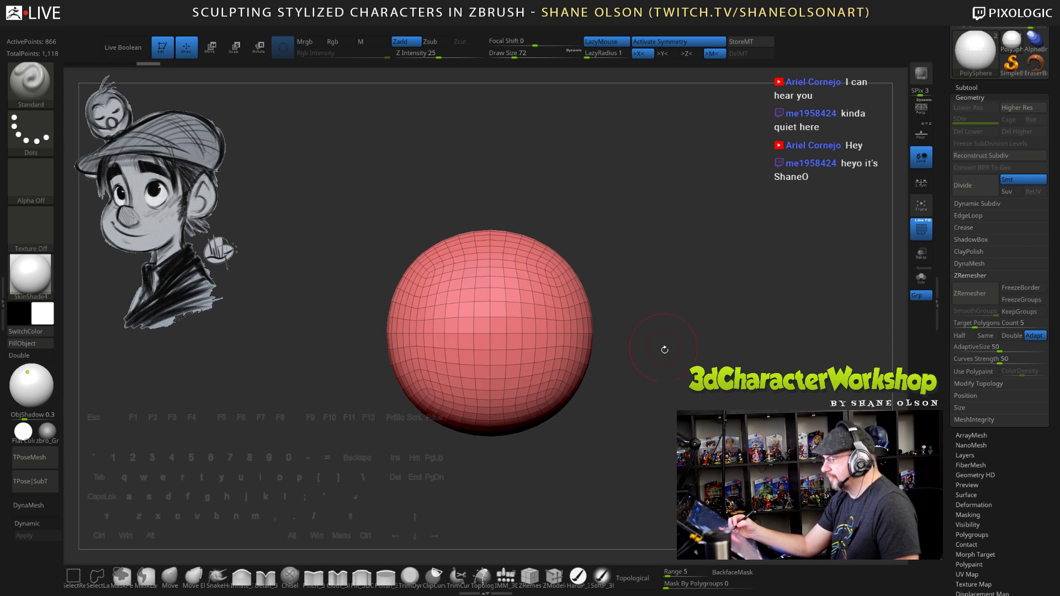
{"action": "key", "text": "shift+f"}
{"action": "left_click_drag", "start_coordinate": [683, 458], "coordinate": [669, 391], "text": "alt"}
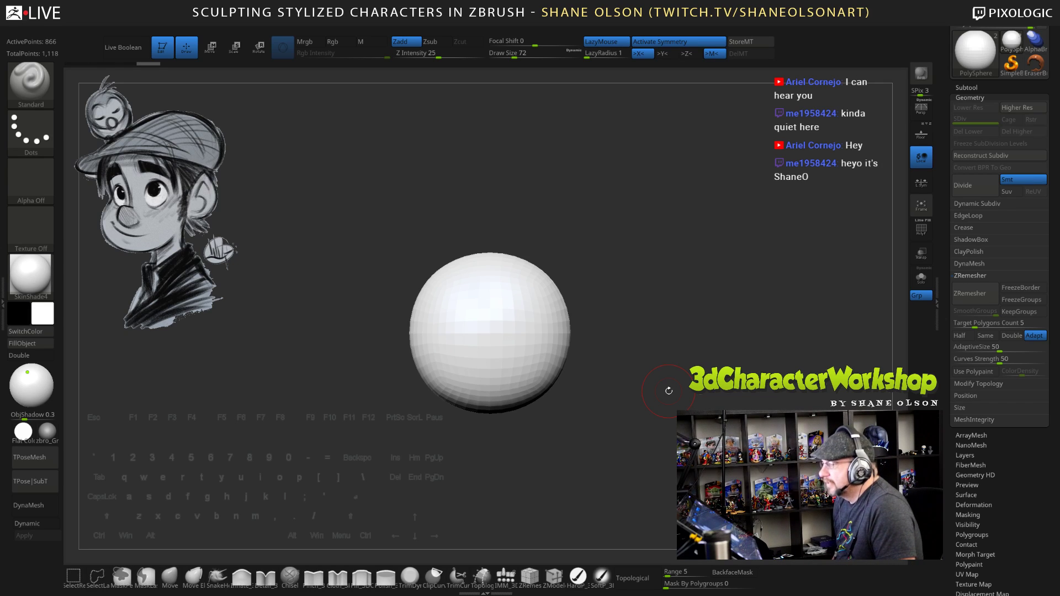
{"action": "mouse_move", "coordinate": [642, 265]}
{"action": "left_mouse_down", "text": "alt"}
{"action": "mouse_move", "coordinate": [643, 280]}
{"action": "mouse_move", "coordinate": [648, 251]}
{"action": "mouse_move", "coordinate": [633, 278]}
{"action": "left_mouse_up", "text": "alt"}
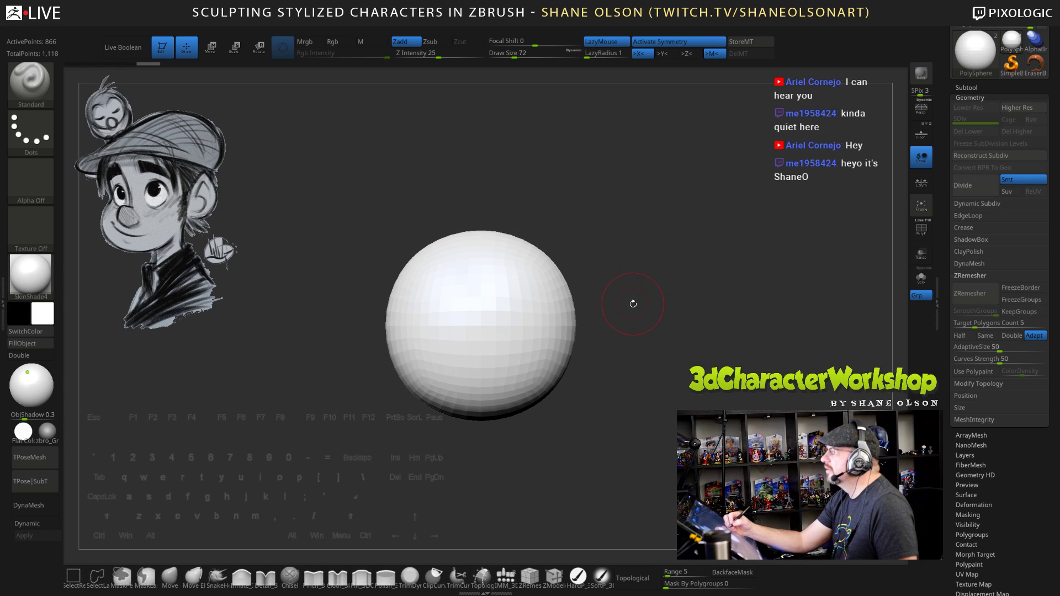
{"action": "left_click_drag", "start_coordinate": [639, 329], "coordinate": [623, 320], "text": "alt"}
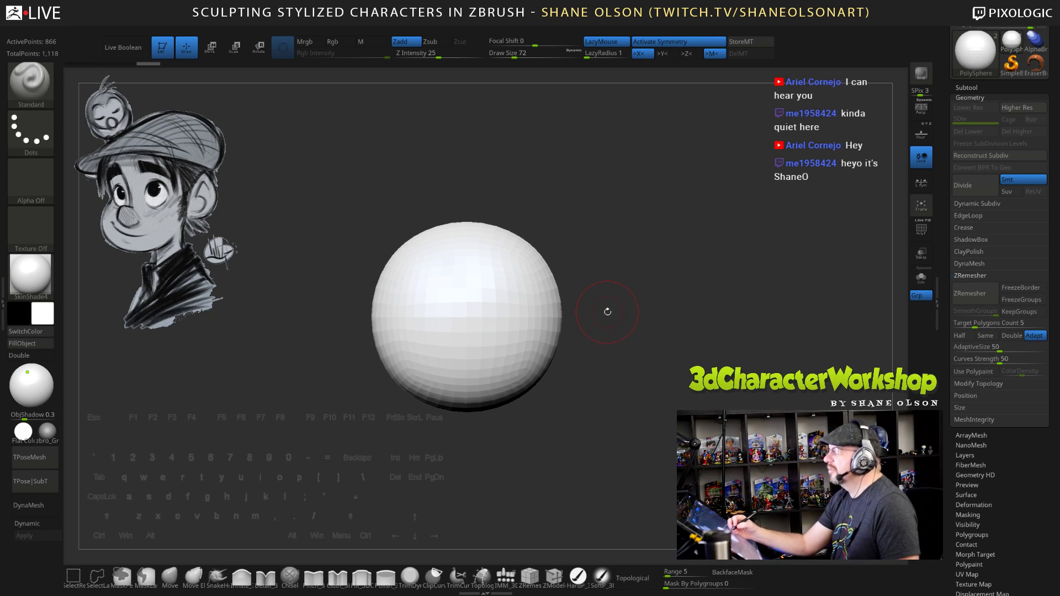
{"action": "left_click_drag", "start_coordinate": [606, 280], "coordinate": [607, 296], "text": "alt"}
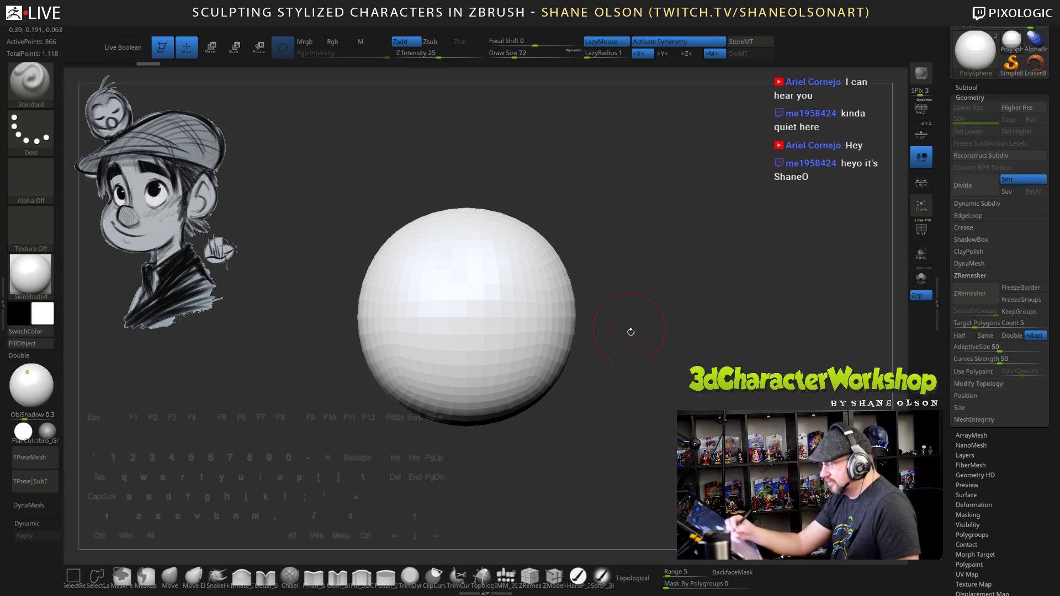
With the polyframe shown, duplicate the sphere using the move gizmo and place the copy lower and forward of the original as the jaw
{"action": "key", "text": "shift+f"}
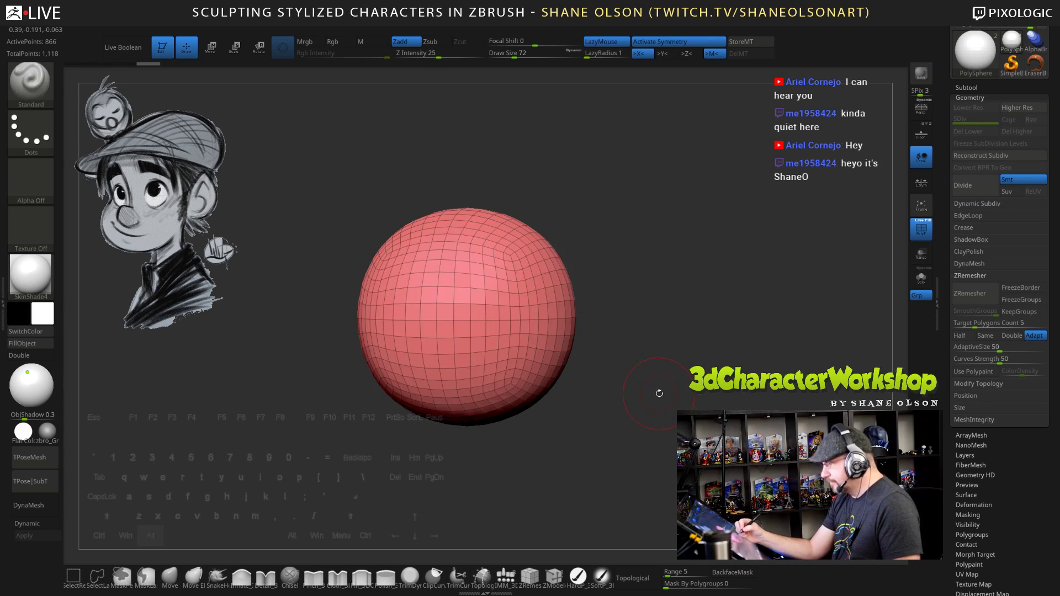
{"action": "left_click_drag", "start_coordinate": [659, 394], "coordinate": [648, 394], "text": "alt"}
{"action": "key", "text": "w"}
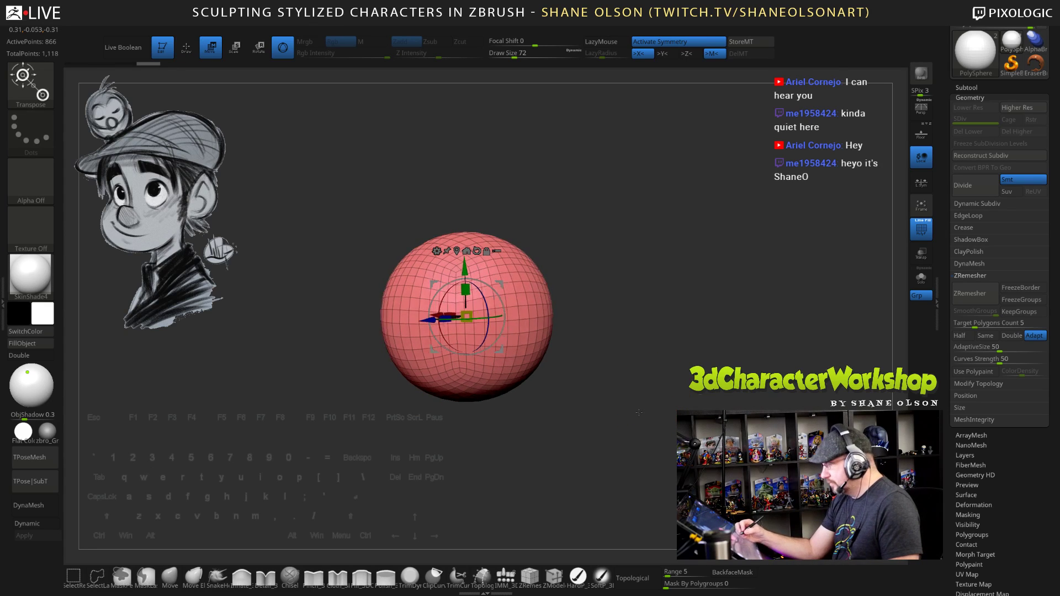
{"action": "left_click_drag", "start_coordinate": [600, 317], "coordinate": [609, 354]}
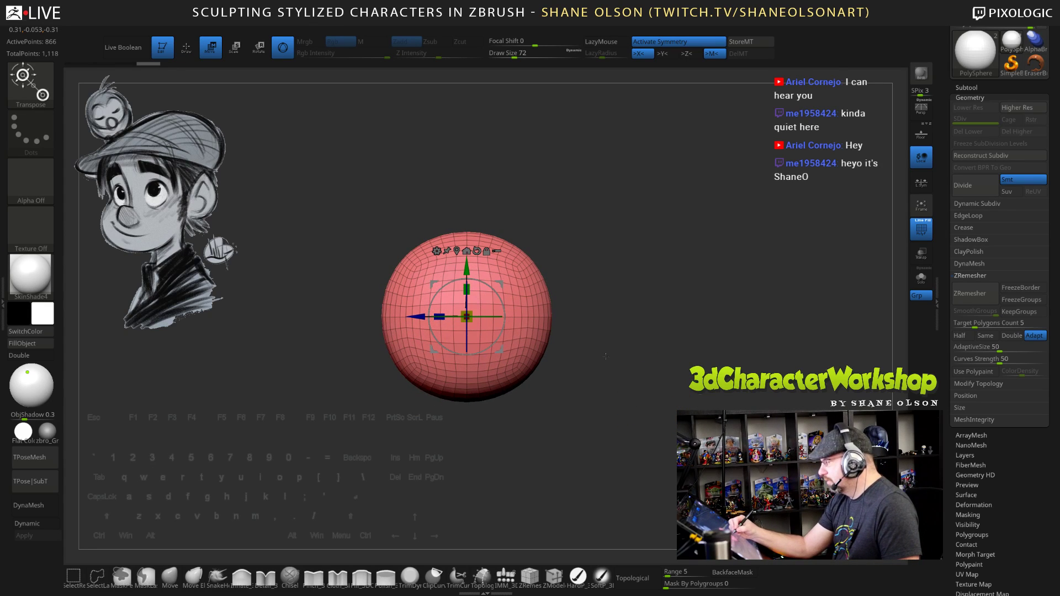
{"action": "left_click_drag", "start_coordinate": [502, 284], "coordinate": [537, 267], "text": "alt"}
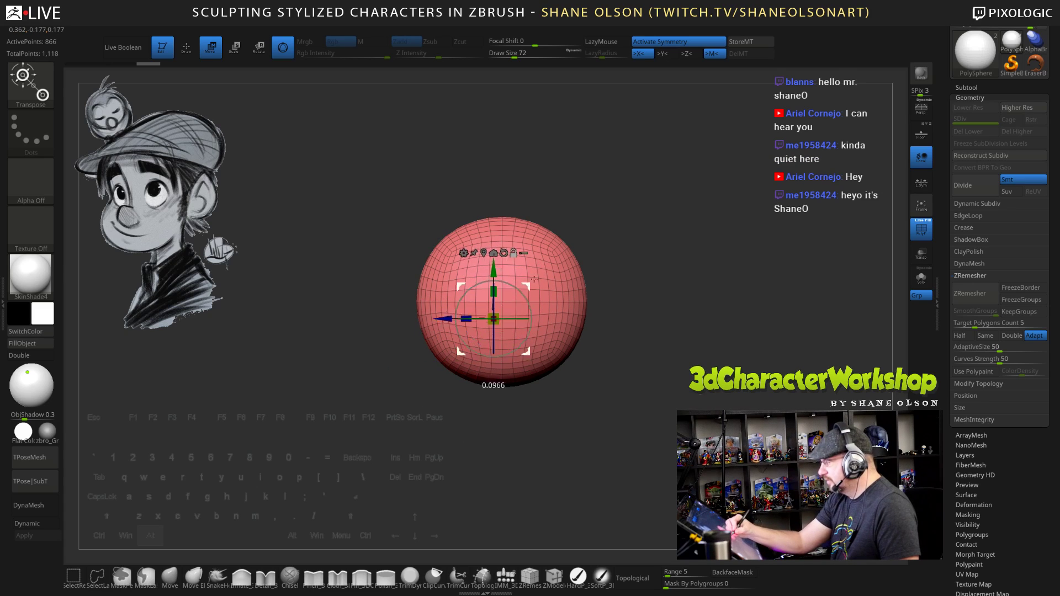
{"action": "left_click_drag", "start_coordinate": [502, 301], "coordinate": [449, 365], "text": "ctrl"}
{"action": "left_click_drag", "start_coordinate": [484, 331], "coordinate": [492, 330], "text": "ctrl"}
{"action": "left_click_drag", "start_coordinate": [564, 428], "coordinate": [645, 448]}
{"action": "left_click_drag", "start_coordinate": [482, 366], "coordinate": [478, 367]}
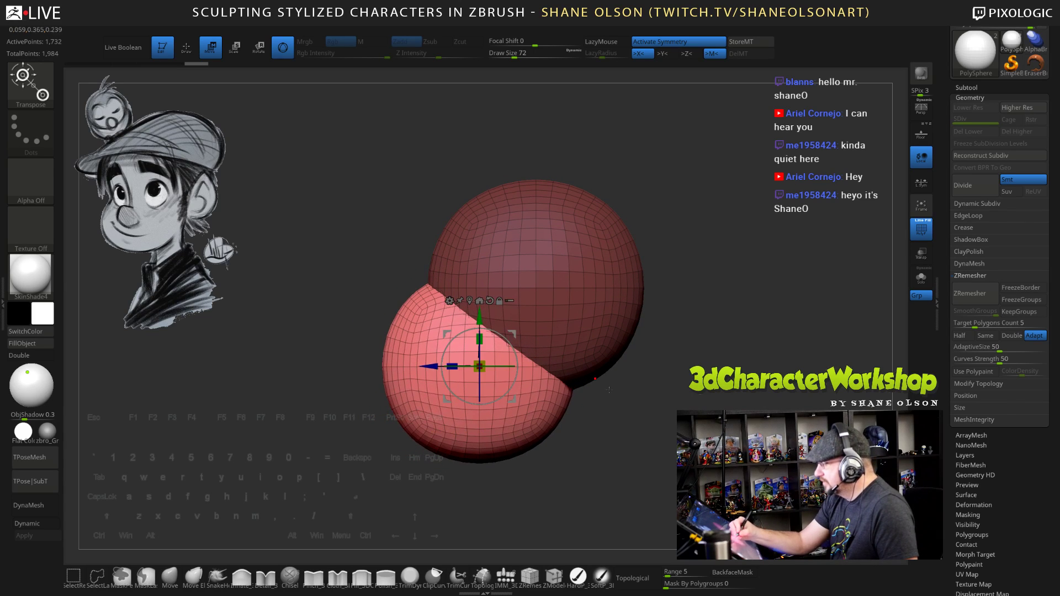
Squash the lower sphere slightly in height and give it its own polygroup, clearing the mask
{"action": "mouse_move", "coordinate": [614, 410]}
{"action": "left_mouse_down"}
{"action": "mouse_move", "coordinate": [673, 406]}
{"action": "mouse_move", "coordinate": [624, 408]}
{"action": "left_mouse_up"}
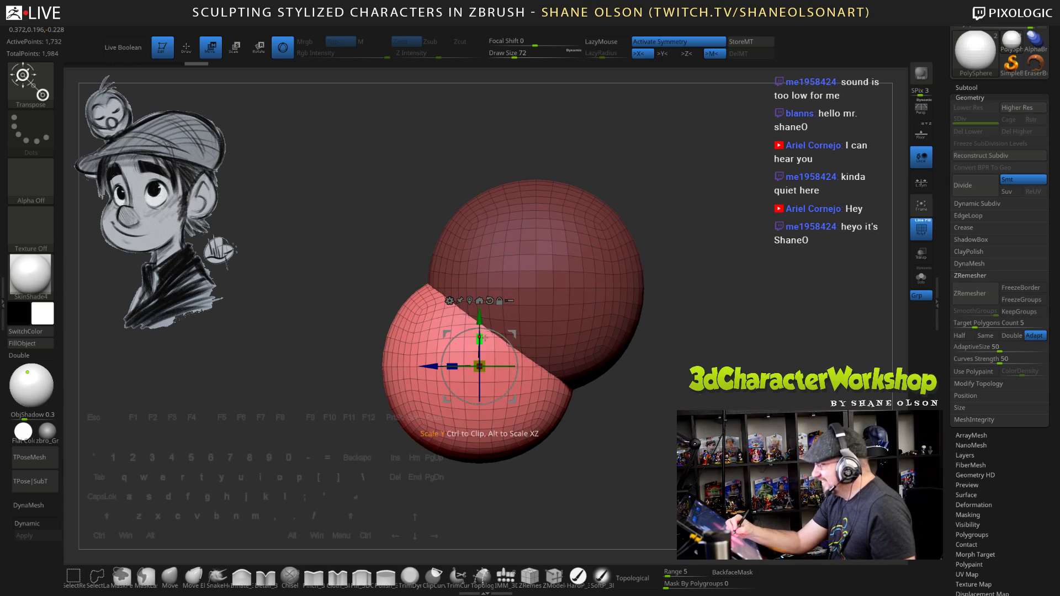
{"action": "left_click_drag", "start_coordinate": [482, 338], "coordinate": [484, 348]}
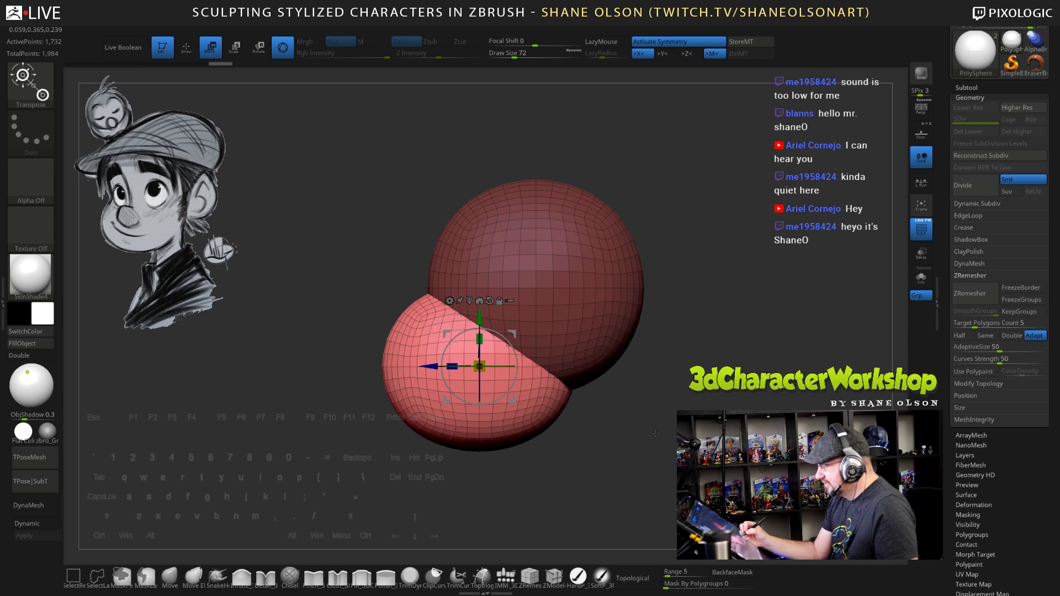
{"action": "key", "text": "ctrl+w"}
{"action": "left_click_drag", "start_coordinate": [653, 437], "coordinate": [651, 443], "text": "ctrl"}
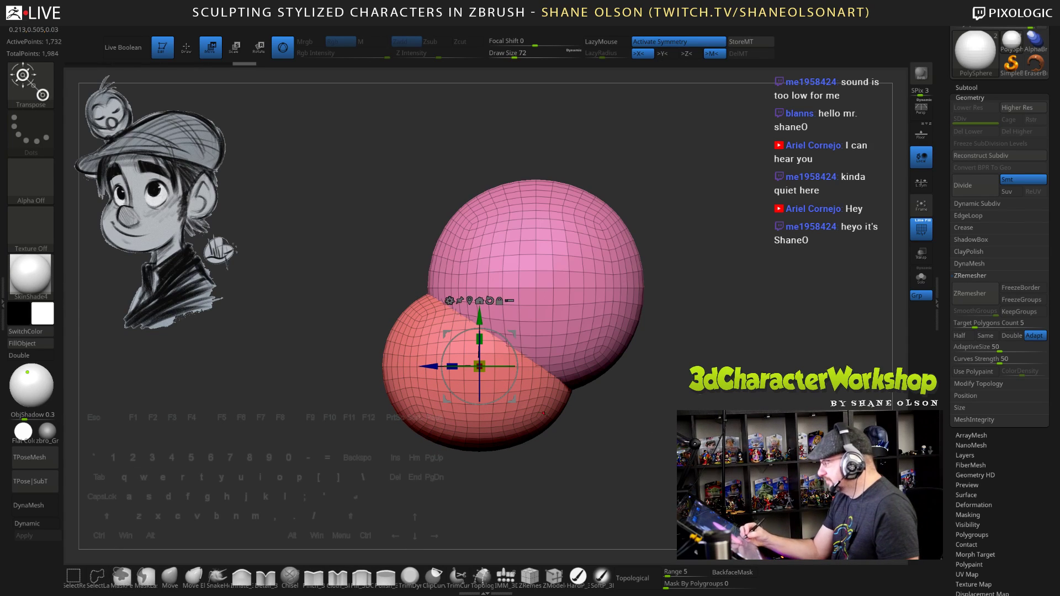
Mask the upper sphere from the front view so that only the lower sphere can be transformed
{"action": "left_click_drag", "start_coordinate": [545, 414], "coordinate": [639, 476]}
{"action": "key", "text": "q"}
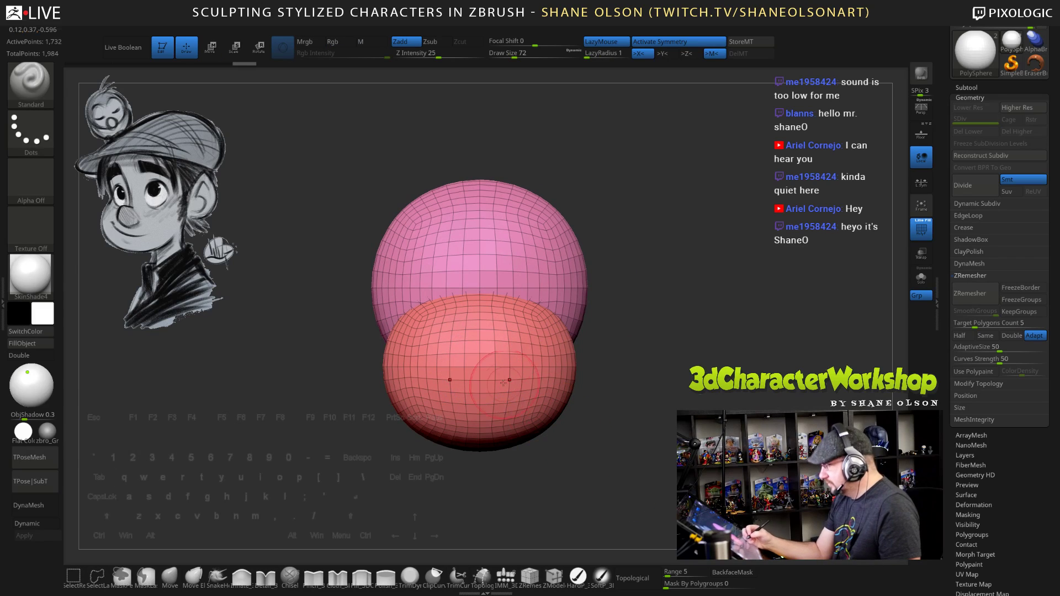
{"action": "key", "text": "w"}
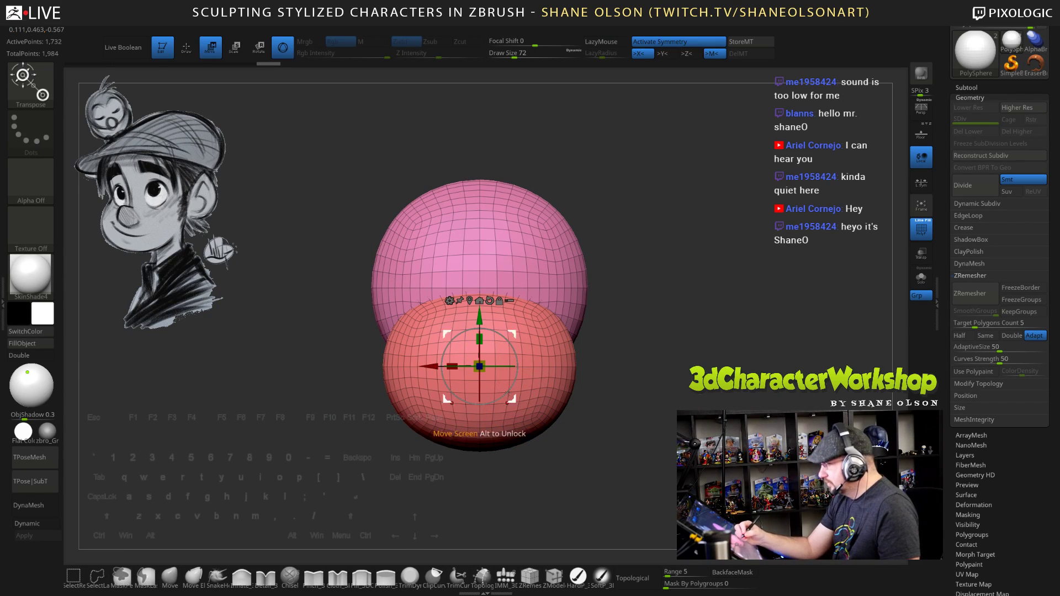
{"action": "left_click_drag", "start_coordinate": [512, 333], "coordinate": [534, 457], "text": "alt"}
{"action": "left_click", "coordinate": [480, 342], "text": "ctrl"}
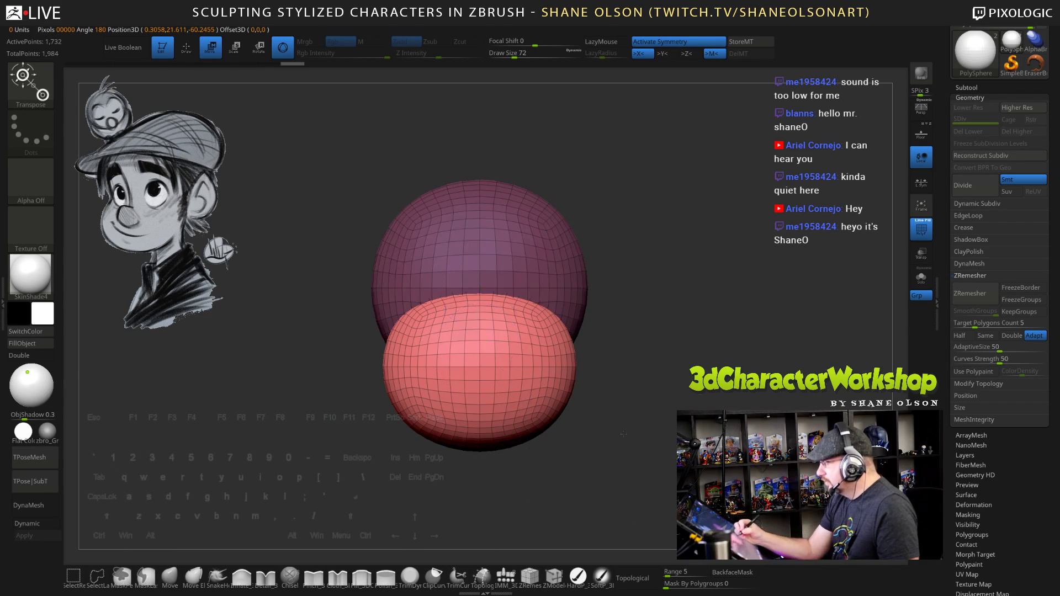
From the side view, reduce the lower sphere's depth and shift its front slightly back toward the upper sphere
{"action": "left_click_drag", "start_coordinate": [309, 461], "coordinate": [132, 459], "text": "shift"}
{"action": "left_click", "coordinate": [501, 276]}
{"action": "left_click", "coordinate": [490, 276]}
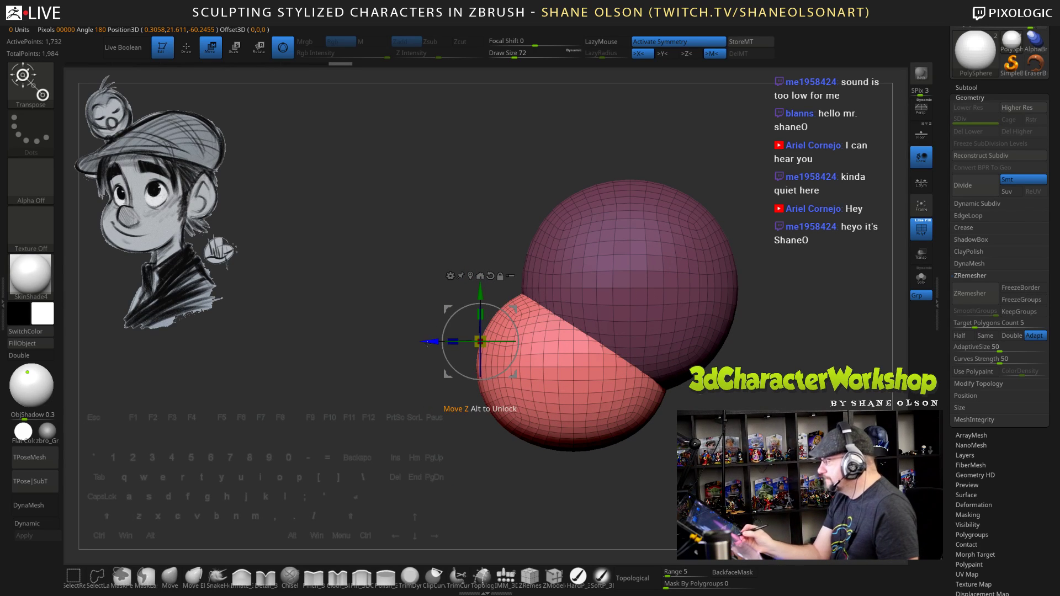
{"action": "left_click_drag", "start_coordinate": [430, 341], "coordinate": [486, 341]}
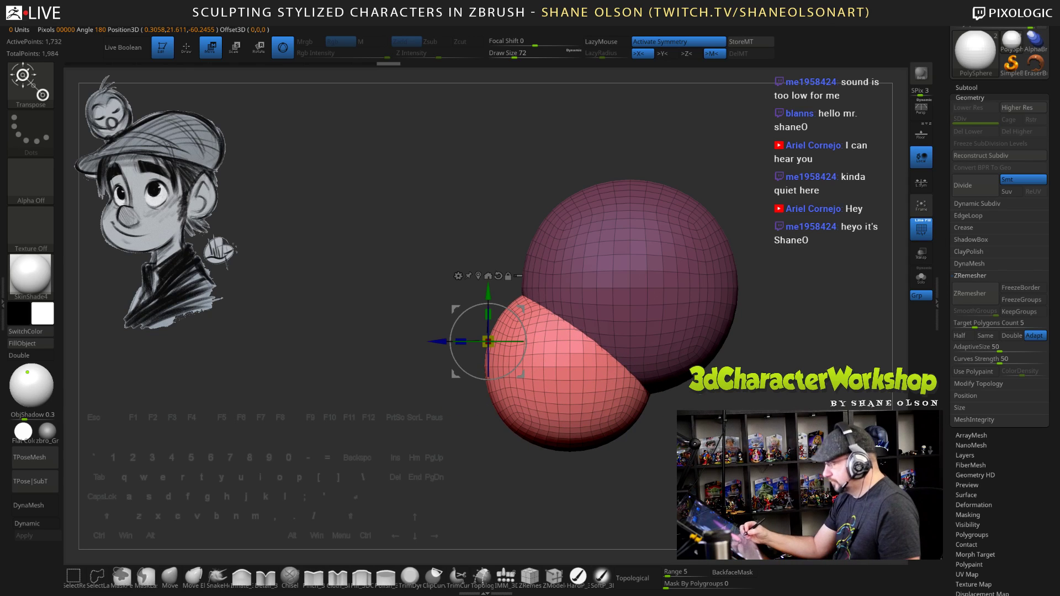
Isolate the lower sphere and prepare the Move brush with a draw size of 127
{"action": "key", "text": "q"}
{"action": "left_click_drag", "start_coordinate": [375, 331], "coordinate": [508, 336]}
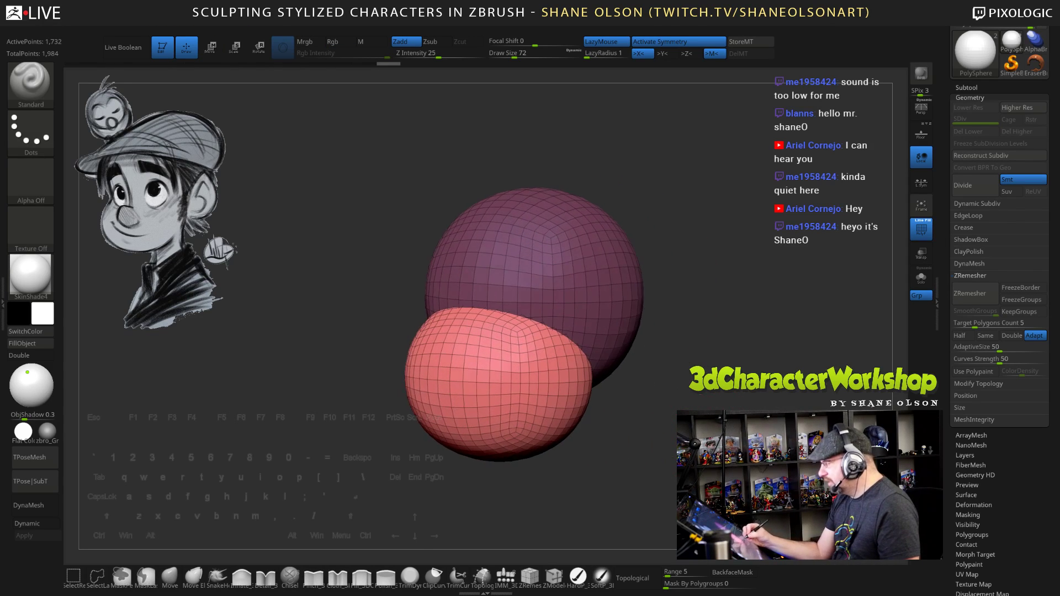
{"action": "left_click_drag", "start_coordinate": [657, 354], "coordinate": [657, 403], "text": "alt"}
{"action": "left_click", "coordinate": [578, 384], "text": "ctrl+shift"}
{"action": "left_click_drag", "start_coordinate": [662, 443], "coordinate": [689, 479]}
{"action": "left_click", "coordinate": [169, 578]}
{"action": "key", "text": "s"}
{"action": "left_click_drag", "start_coordinate": [293, 388], "coordinate": [306, 388]}
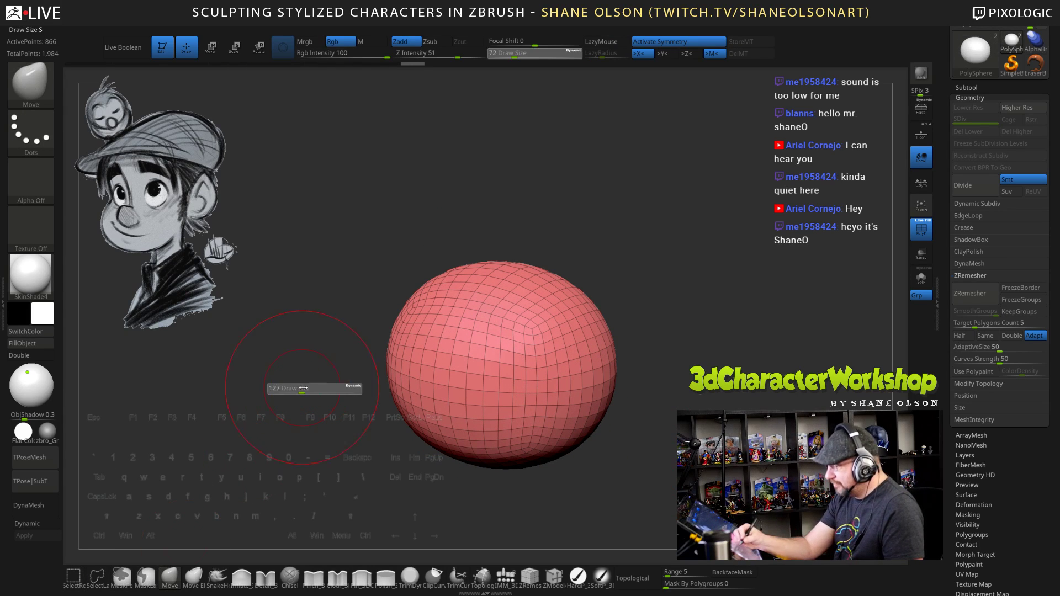
Reshape the isolated sphere into a tapered jaw form with the Move brush, enlarging the draw size to 224
{"action": "left_click_drag", "start_coordinate": [375, 384], "coordinate": [516, 398]}
{"action": "left_click_drag", "start_coordinate": [516, 399], "coordinate": [673, 397], "text": "alt"}
{"action": "left_click_drag", "start_coordinate": [658, 308], "coordinate": [566, 338]}
{"action": "mouse_move", "coordinate": [613, 508]}
{"action": "left_mouse_down", "text": "shift"}
{"action": "mouse_move", "coordinate": [663, 488]}
{"action": "mouse_move", "coordinate": [729, 489]}
{"action": "mouse_move", "coordinate": [681, 491]}
{"action": "left_mouse_up", "text": "shift"}
{"action": "key", "text": "s"}
{"action": "mouse_move", "coordinate": [674, 433]}
{"action": "left_mouse_down"}
{"action": "mouse_move", "coordinate": [684, 419]}
{"action": "mouse_move", "coordinate": [711, 444]}
{"action": "mouse_move", "coordinate": [659, 418]}
{"action": "mouse_move", "coordinate": [677, 433]}
{"action": "mouse_move", "coordinate": [666, 426]}
{"action": "left_mouse_up"}
{"action": "key", "text": "s"}
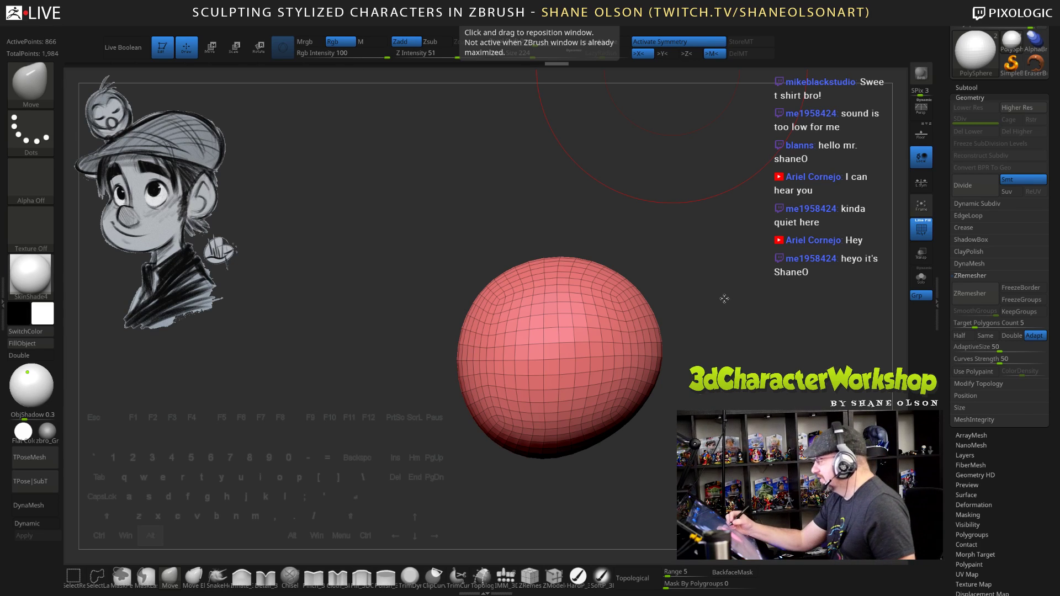
Refine the isolated jaw form from the side and front with the Move brush at a draw size of 141
{"action": "mouse_move", "coordinate": [729, 301]}
{"action": "left_mouse_down"}
{"action": "mouse_move", "coordinate": [750, 301]}
{"action": "mouse_move", "coordinate": [717, 300]}
{"action": "left_mouse_up"}
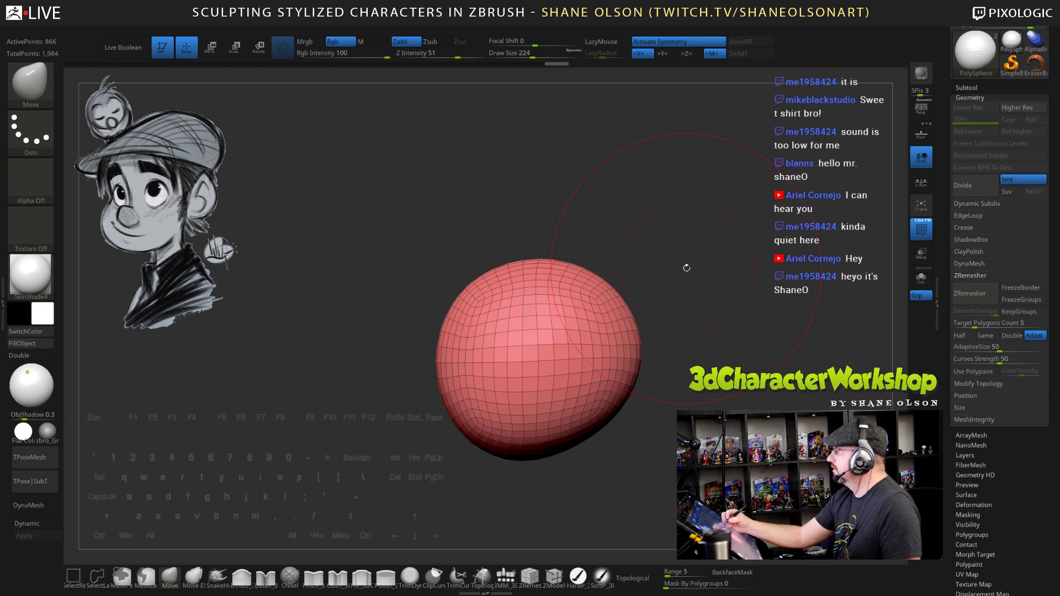
{"action": "left_click_drag", "start_coordinate": [696, 267], "coordinate": [664, 279], "text": "alt"}
{"action": "key", "text": "s"}
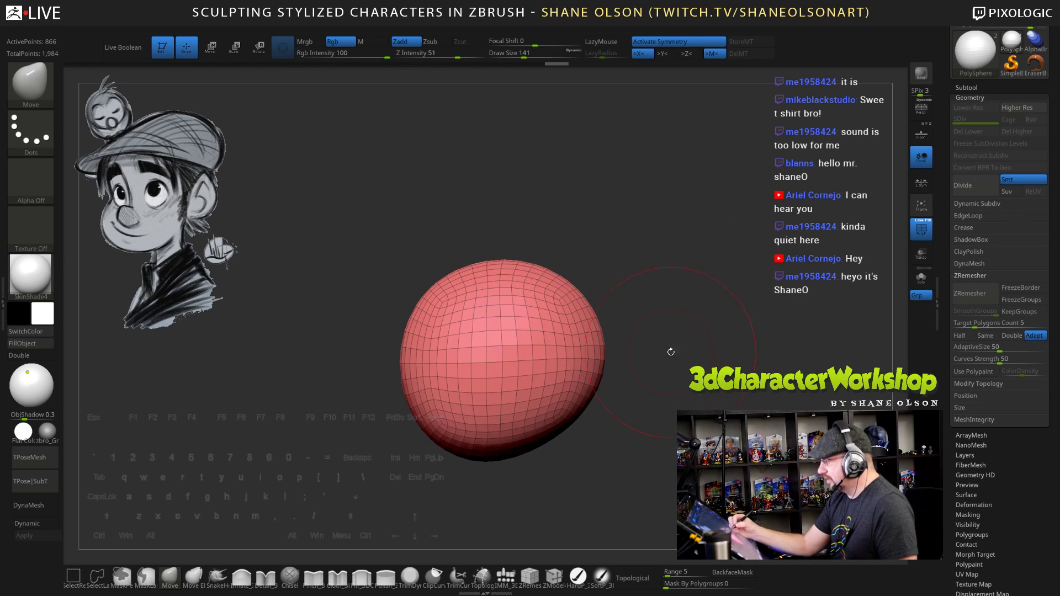
{"action": "mouse_move", "coordinate": [675, 419]}
{"action": "left_mouse_down"}
{"action": "mouse_move", "coordinate": [718, 421]}
{"action": "mouse_move", "coordinate": [685, 406]}
{"action": "mouse_move", "coordinate": [627, 290]}
{"action": "left_mouse_up"}
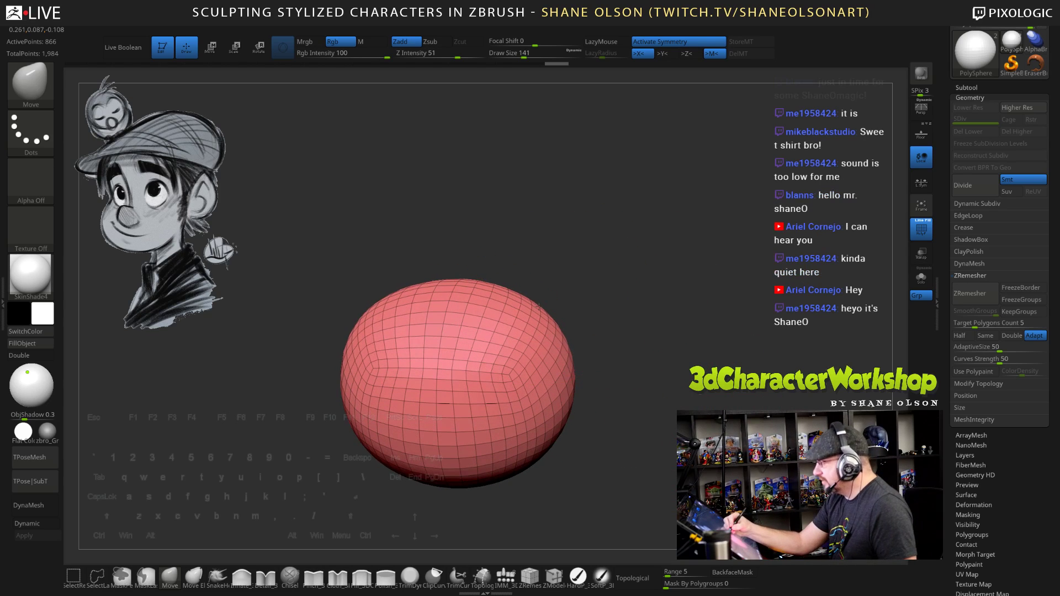
{"action": "left_click_drag", "start_coordinate": [650, 363], "coordinate": [656, 324], "text": "alt"}
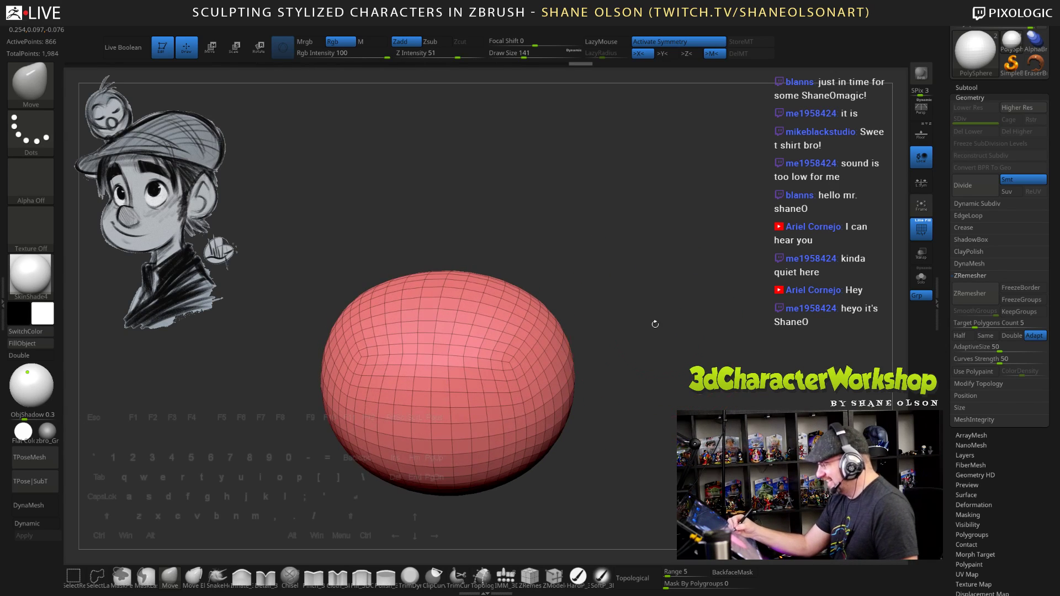
Bring back the hidden upper sphere and nudge the jaw's underside upward with the Move brush at a draw size of 166
{"action": "left_click", "coordinate": [697, 381], "text": "ctrl+shift"}
{"action": "left_click_drag", "start_coordinate": [705, 399], "coordinate": [675, 407]}
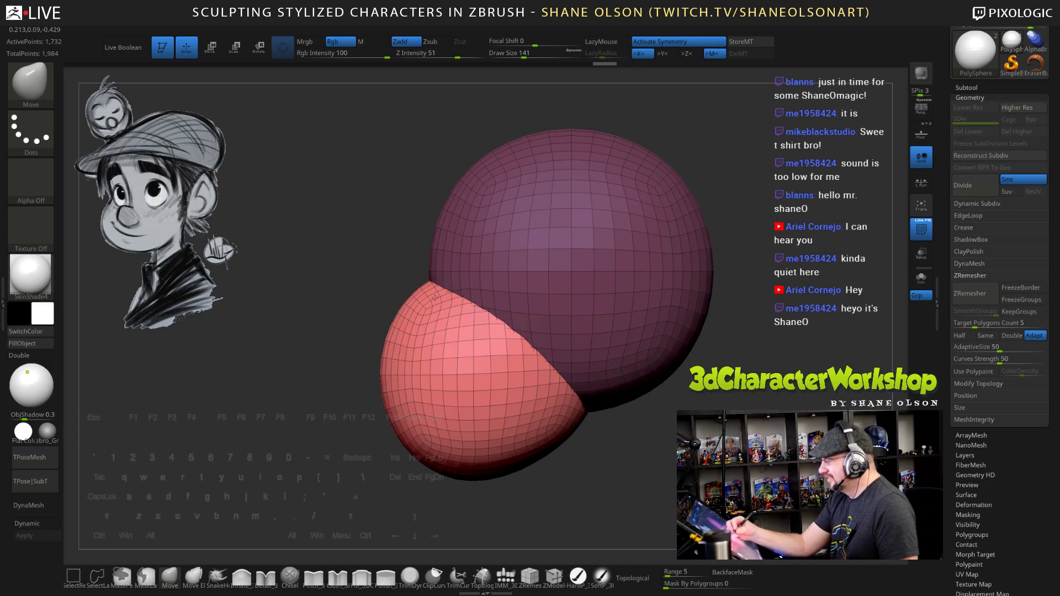
{"action": "left_click_drag", "start_coordinate": [608, 464], "coordinate": [549, 438]}
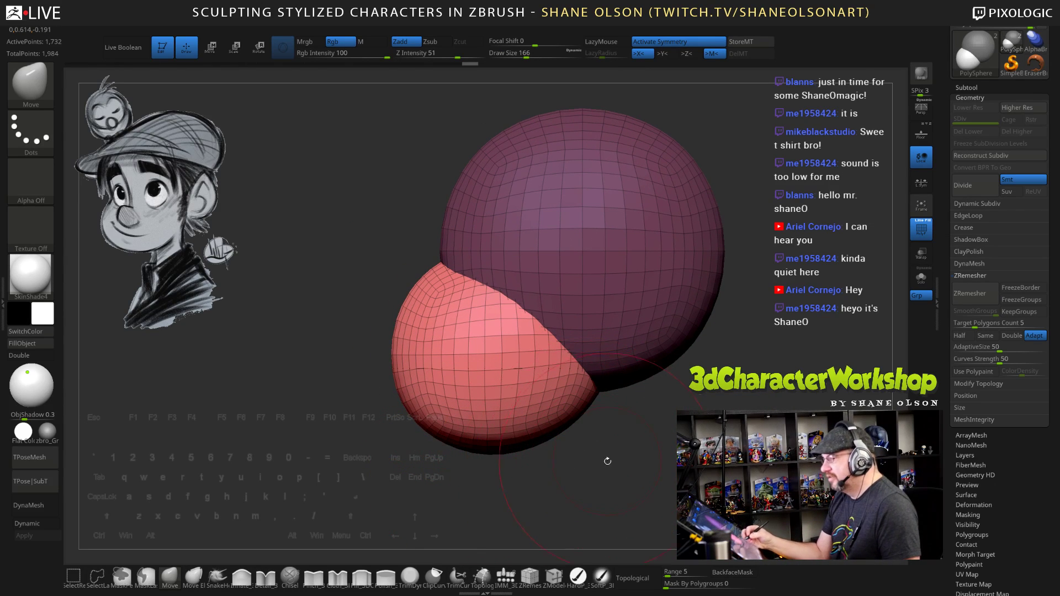
{"action": "left_click_drag", "start_coordinate": [607, 461], "coordinate": [585, 466]}
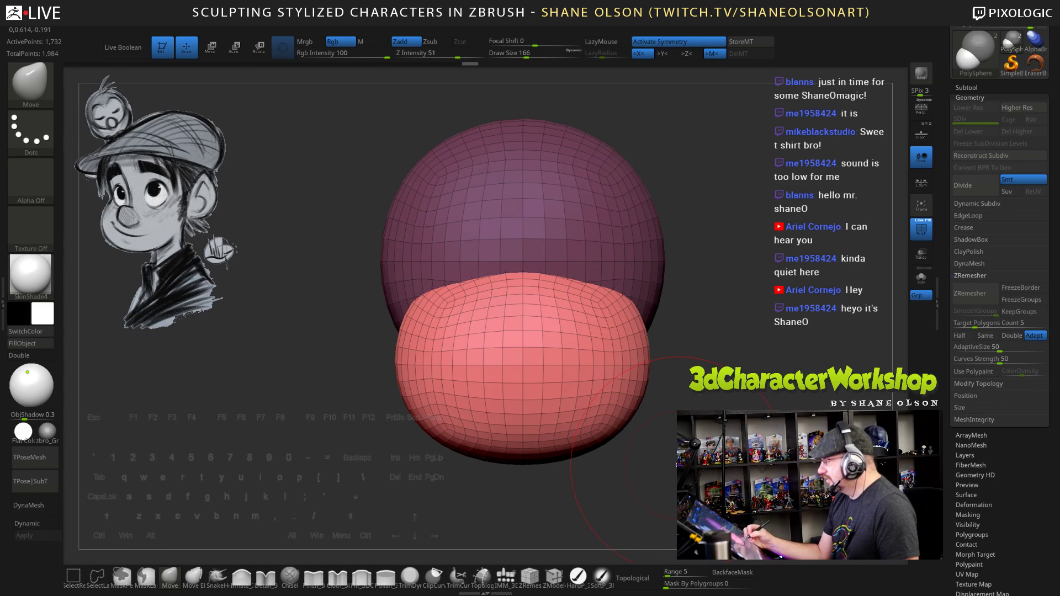
Invert the mask so the upper cranium sphere is editable and the lower jaw form stays protected, with a draw size of 111
{"action": "mouse_move", "coordinate": [674, 469]}
{"action": "left_mouse_down"}
{"action": "mouse_move", "coordinate": [661, 436]}
{"action": "mouse_move", "coordinate": [671, 376]}
{"action": "mouse_move", "coordinate": [700, 414]}
{"action": "mouse_move", "coordinate": [573, 443]}
{"action": "mouse_move", "coordinate": [628, 444]}
{"action": "mouse_move", "coordinate": [614, 428]}
{"action": "left_mouse_up"}
{"action": "left_click", "coordinate": [673, 424], "text": "ctrl"}
{"action": "key", "text": "s"}
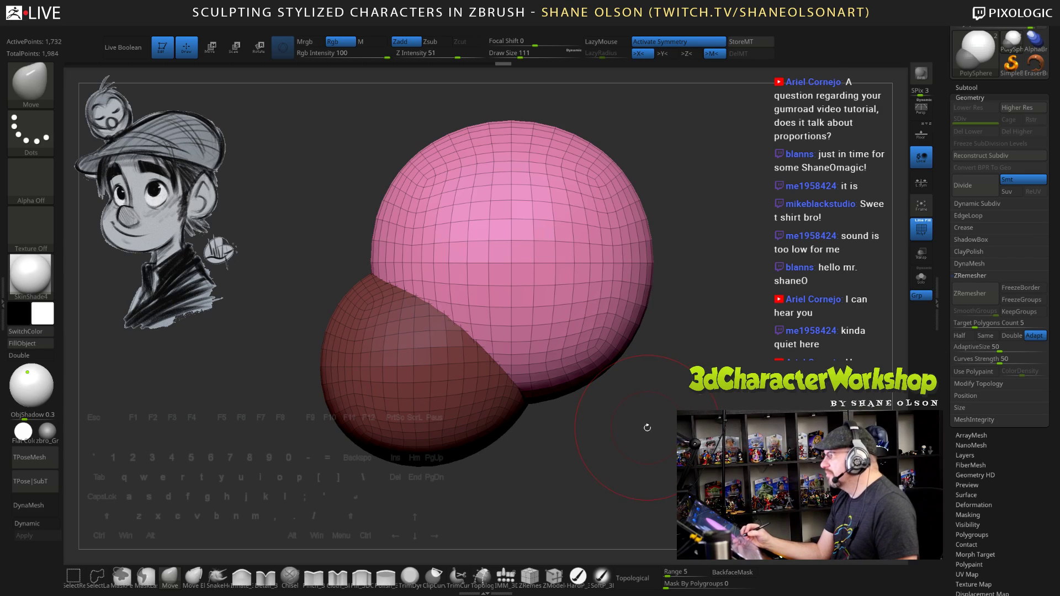
{"action": "left_click_drag", "start_coordinate": [647, 427], "coordinate": [619, 405]}
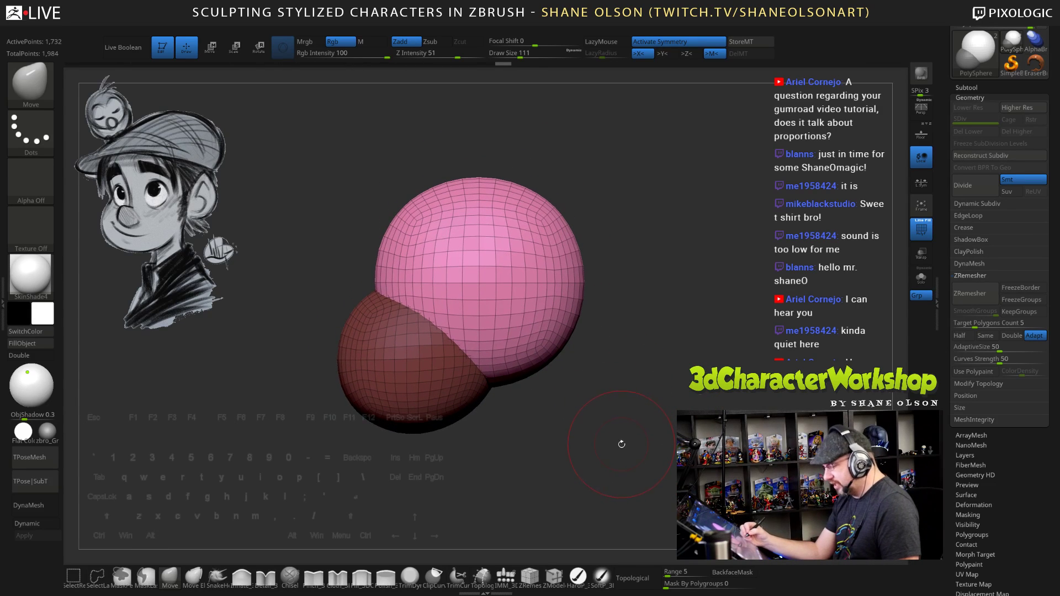
{"action": "key", "text": "w"}
{"action": "left_click_drag", "start_coordinate": [309, 367], "coordinate": [362, 272], "text": "alt"}
{"action": "mouse_move", "coordinate": [682, 365]}
{"action": "left_mouse_down", "text": "alt"}
{"action": "mouse_move", "coordinate": [660, 370]}
{"action": "mouse_move", "coordinate": [705, 410]}
{"action": "mouse_move", "coordinate": [765, 420]}
{"action": "left_mouse_up", "text": "alt"}
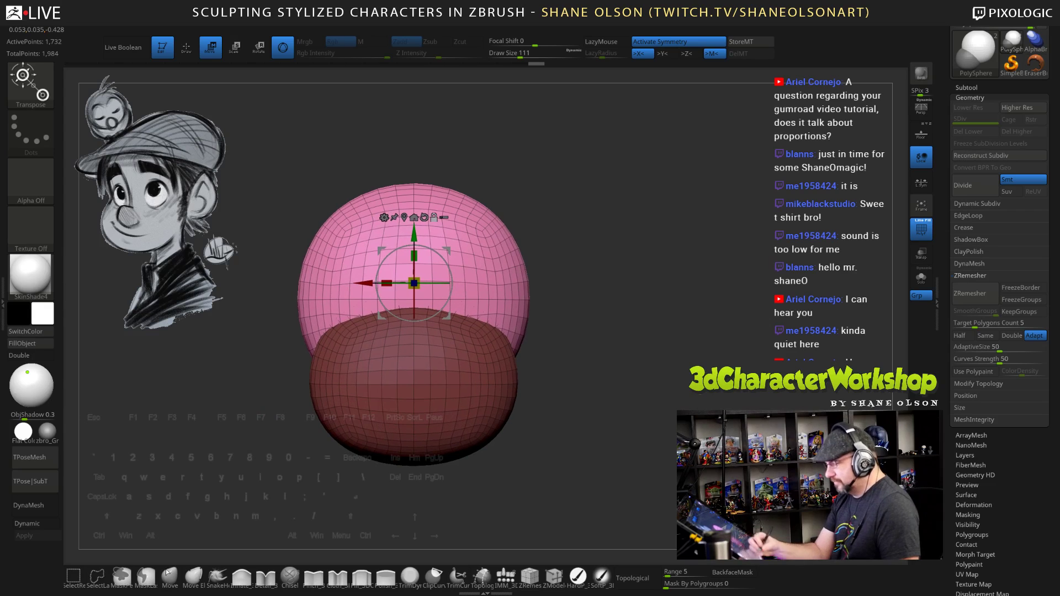
Narrow the cranium sphere from the front and side with the Move brush at a draw size of 224
{"action": "key", "text": "q"}
{"action": "key", "text": "s"}
{"action": "mouse_move", "coordinate": [624, 310]}
{"action": "left_mouse_down"}
{"action": "mouse_move", "coordinate": [638, 310]}
{"action": "mouse_move", "coordinate": [638, 335]}
{"action": "left_mouse_up"}
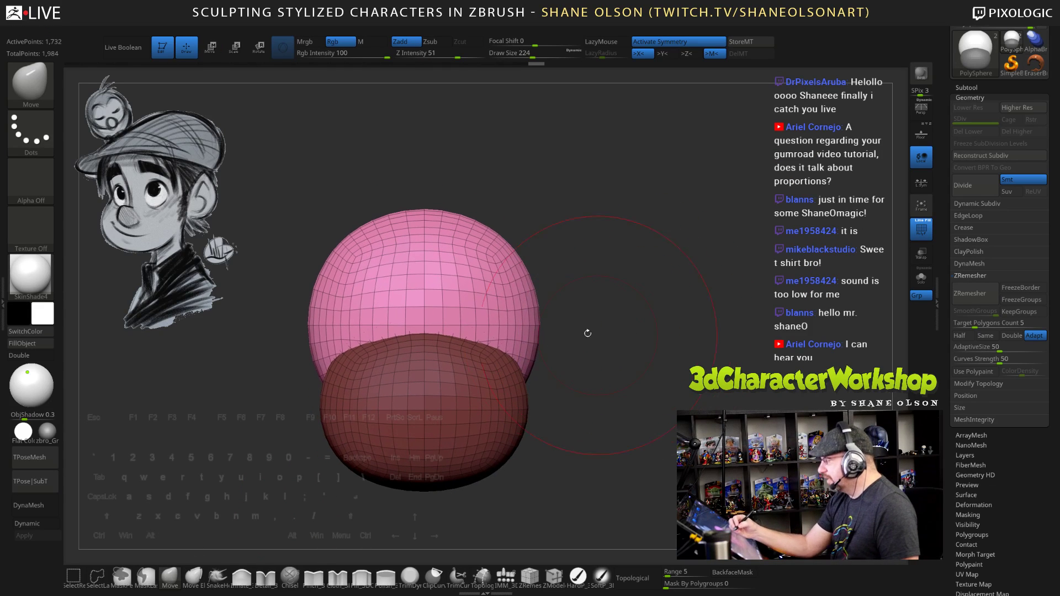
{"action": "left_click_drag", "start_coordinate": [538, 313], "coordinate": [514, 257]}
{"action": "left_click_drag", "start_coordinate": [601, 304], "coordinate": [634, 379]}
{"action": "mouse_move", "coordinate": [574, 241]}
{"action": "left_mouse_down"}
{"action": "mouse_move", "coordinate": [582, 235]}
{"action": "mouse_move", "coordinate": [599, 266]}
{"action": "left_mouse_up"}
{"action": "mouse_move", "coordinate": [675, 362]}
{"action": "left_mouse_down"}
{"action": "mouse_move", "coordinate": [639, 319]}
{"action": "mouse_move", "coordinate": [619, 325]}
{"action": "mouse_move", "coordinate": [622, 353]}
{"action": "left_mouse_up"}
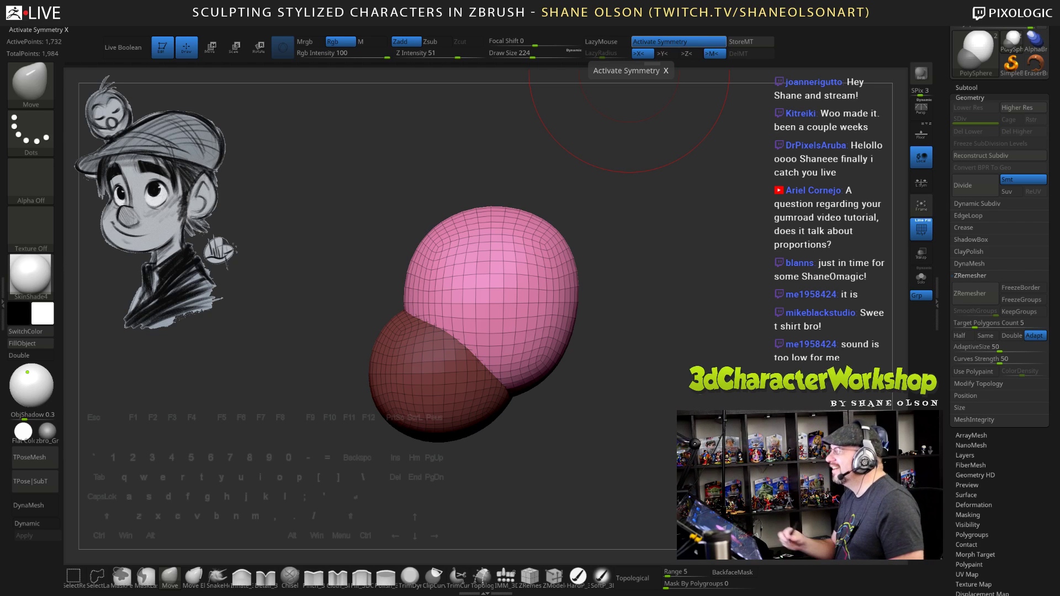
{"action": "mouse_move", "coordinate": [662, 320]}
{"action": "left_mouse_down"}
{"action": "mouse_move", "coordinate": [673, 318]}
{"action": "mouse_move", "coordinate": [665, 338]}
{"action": "mouse_move", "coordinate": [670, 330]}
{"action": "left_mouse_up"}
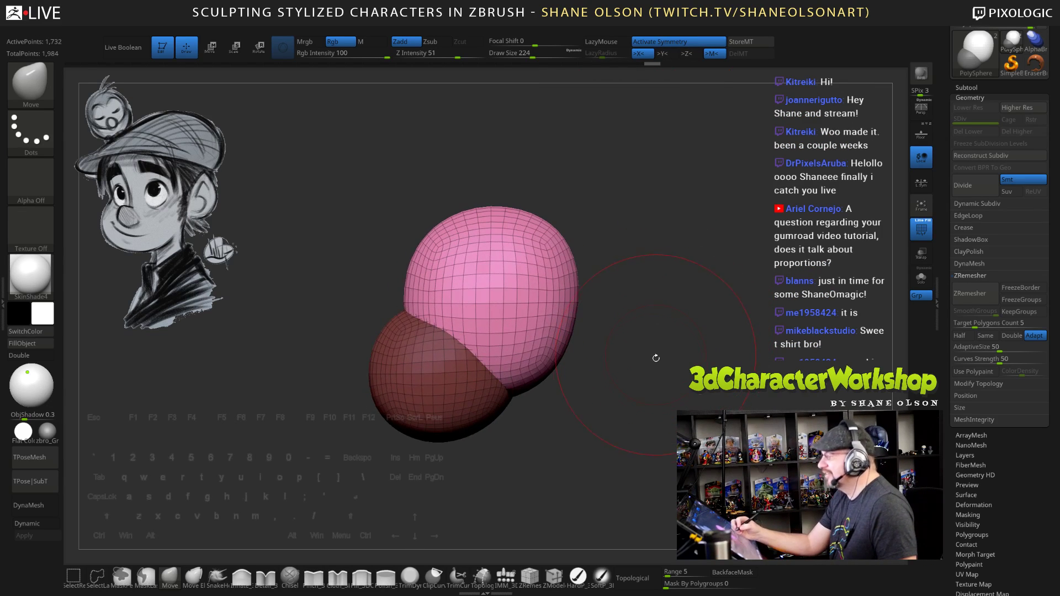
Round out the cranium's top and sides with the Move brush at a draw size of 242
{"action": "mouse_move", "coordinate": [638, 267]}
{"action": "left_mouse_down"}
{"action": "mouse_move", "coordinate": [629, 304]}
{"action": "mouse_move", "coordinate": [666, 298]}
{"action": "mouse_move", "coordinate": [644, 292]}
{"action": "left_mouse_up"}
{"action": "key", "text": "s"}
{"action": "left_click", "coordinate": [667, 285]}
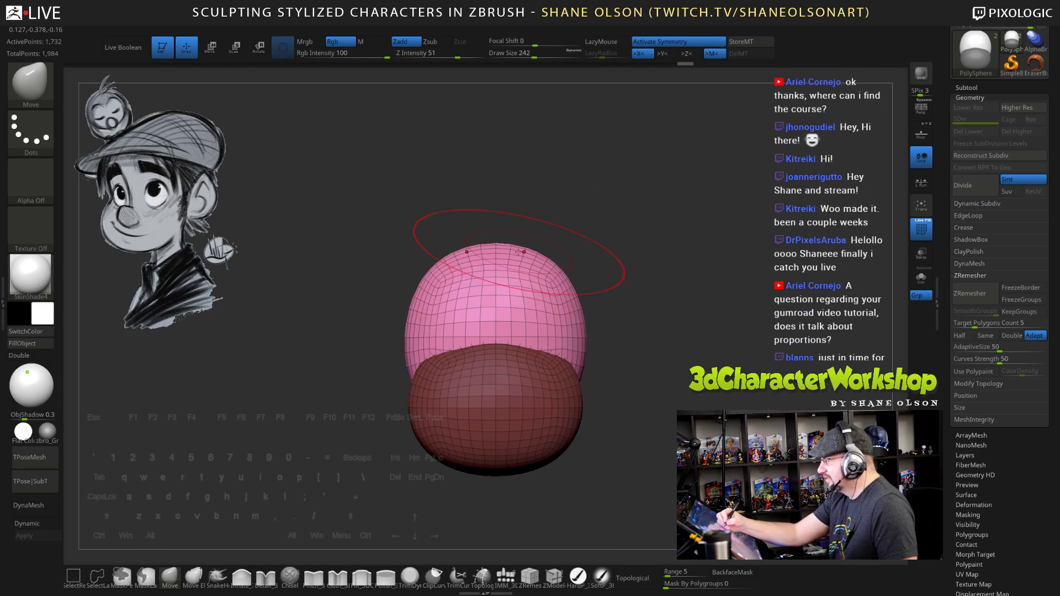
{"action": "left_click_drag", "start_coordinate": [660, 365], "coordinate": [636, 369]}
{"action": "left_click_drag", "start_coordinate": [652, 437], "coordinate": [642, 443]}
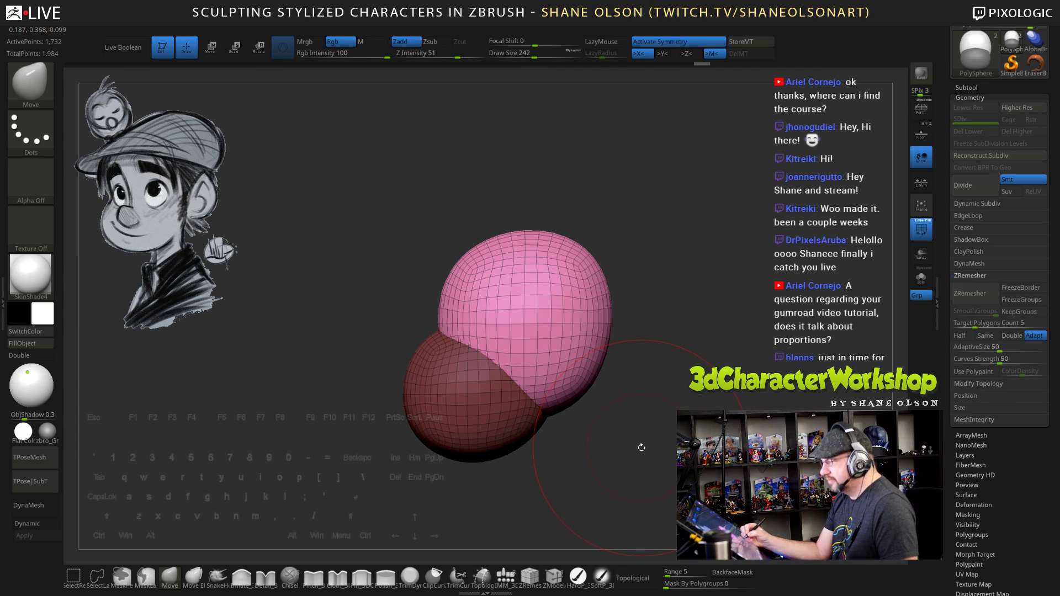
Insert an Appendage mesh from the IMM_3DCW4R8 brush under the back of the cranium, extending downward as the neck
{"action": "left_click_drag", "start_coordinate": [637, 437], "coordinate": [636, 412]}
{"action": "left_click", "coordinate": [506, 576]}
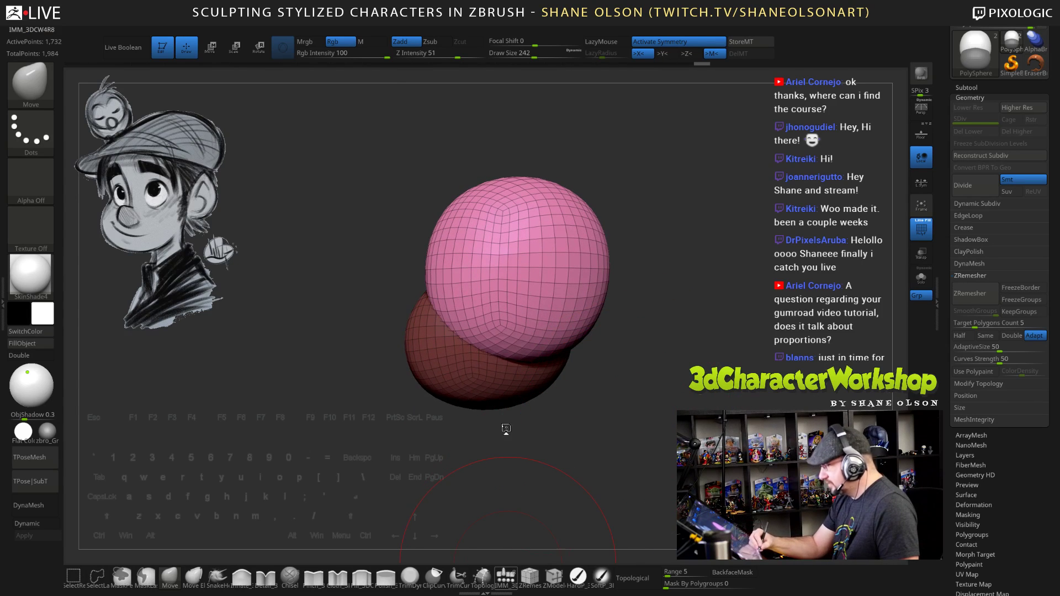
{"action": "left_click", "coordinate": [389, 92]}
{"action": "mouse_move", "coordinate": [599, 392]}
{"action": "left_mouse_down"}
{"action": "mouse_move", "coordinate": [637, 403]}
{"action": "mouse_move", "coordinate": [618, 405]}
{"action": "mouse_move", "coordinate": [641, 368]}
{"action": "left_mouse_up"}
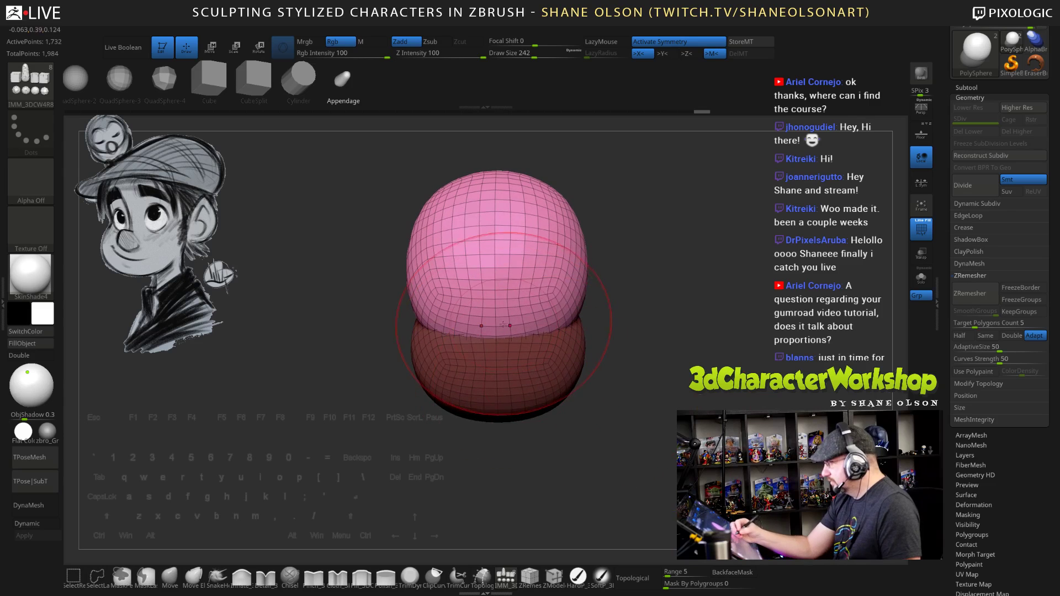
{"action": "left_click_drag", "start_coordinate": [495, 333], "coordinate": [488, 463]}
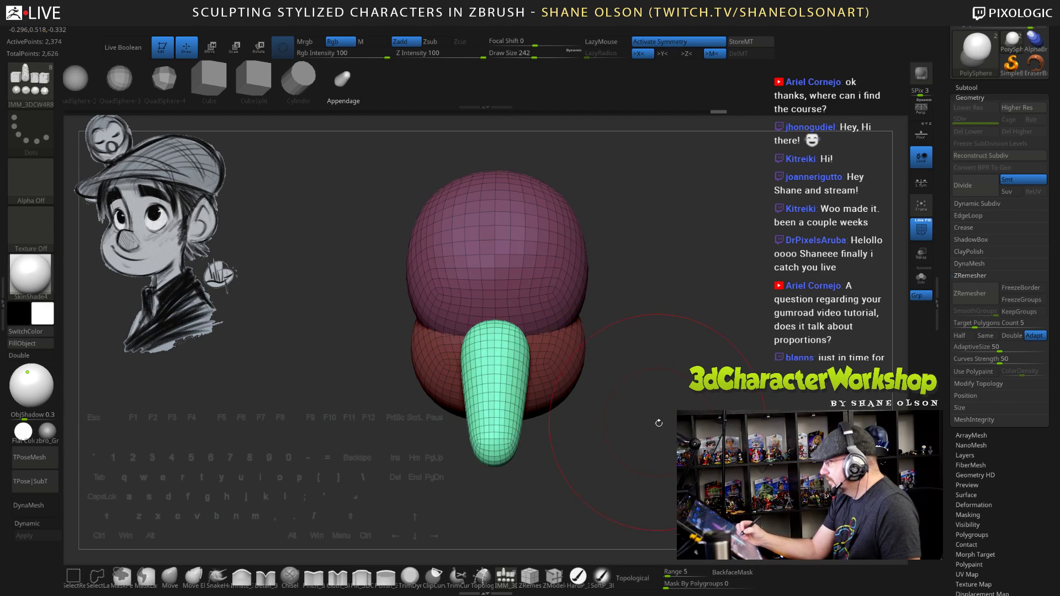
{"action": "left_click_drag", "start_coordinate": [658, 424], "coordinate": [681, 354]}
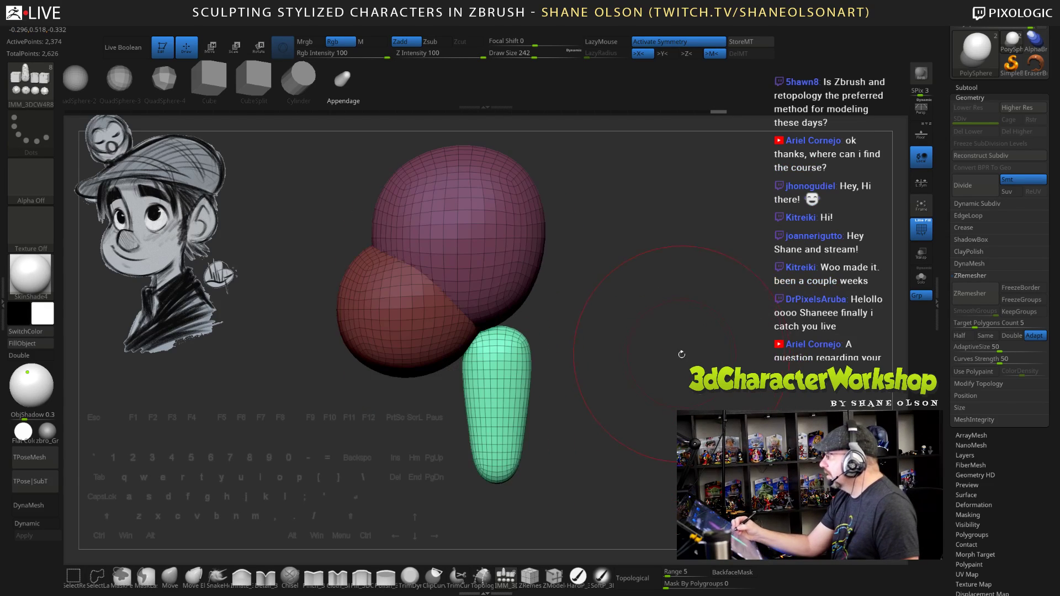
{"action": "left_click_drag", "start_coordinate": [643, 405], "coordinate": [639, 429]}
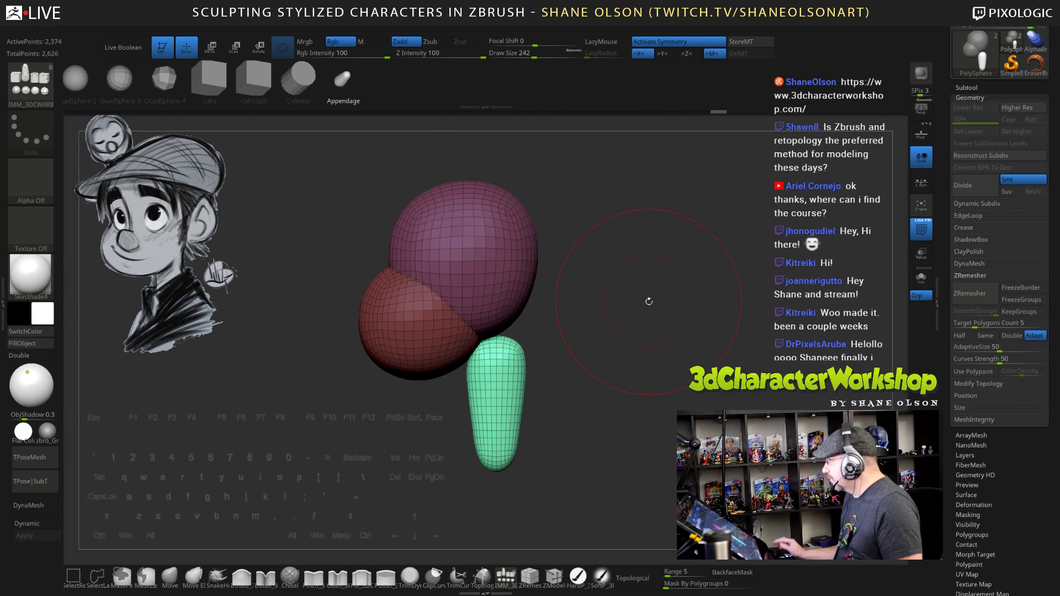
Flip the neck piece so its wider end is down, and tilt it backward beneath the skull with the Move gizmo
{"action": "key", "text": "w"}
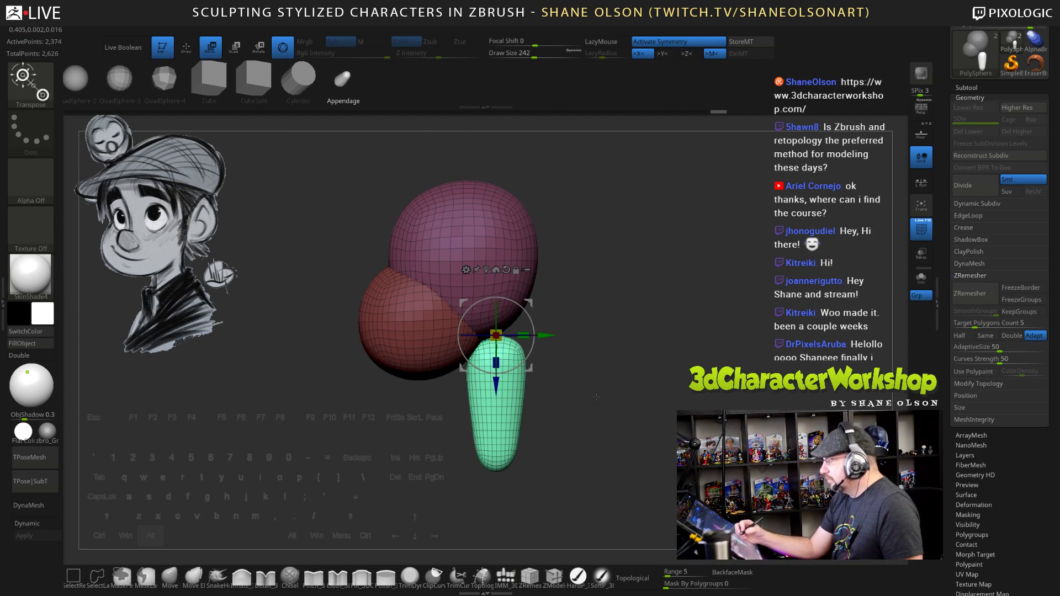
{"action": "left_click_drag", "start_coordinate": [596, 397], "coordinate": [582, 403], "text": "alt"}
{"action": "left_click_drag", "start_coordinate": [514, 321], "coordinate": [467, 378]}
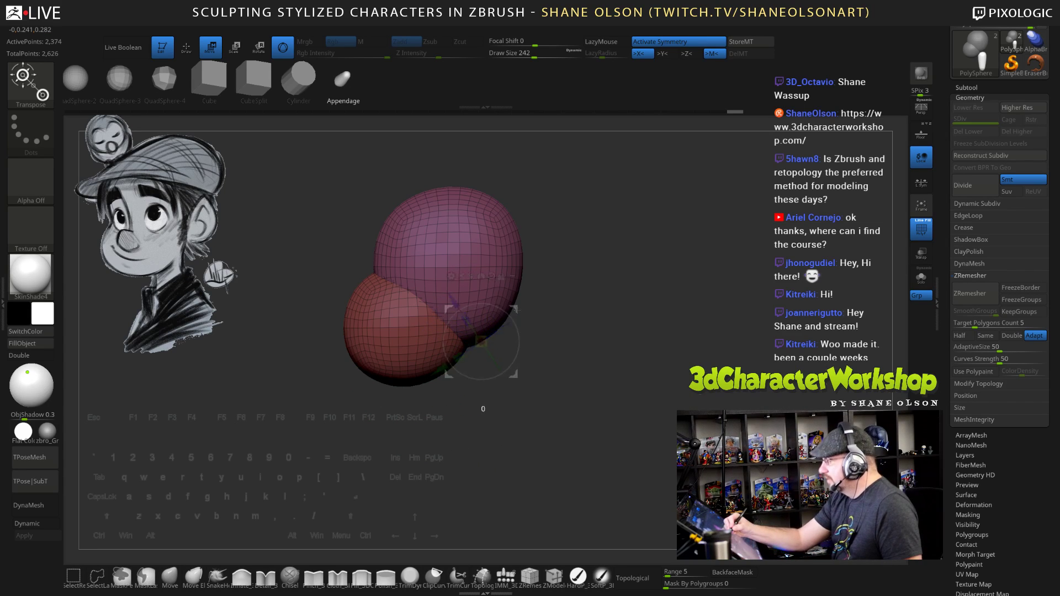
{"action": "left_click_drag", "start_coordinate": [515, 310], "coordinate": [546, 417]}
{"action": "left_click_drag", "start_coordinate": [593, 373], "coordinate": [592, 368], "text": "alt"}
{"action": "mouse_move", "coordinate": [592, 331]}
{"action": "left_mouse_down"}
{"action": "mouse_move", "coordinate": [565, 357]}
{"action": "mouse_move", "coordinate": [584, 333]}
{"action": "left_mouse_up"}
{"action": "left_click_drag", "start_coordinate": [556, 366], "coordinate": [630, 380]}
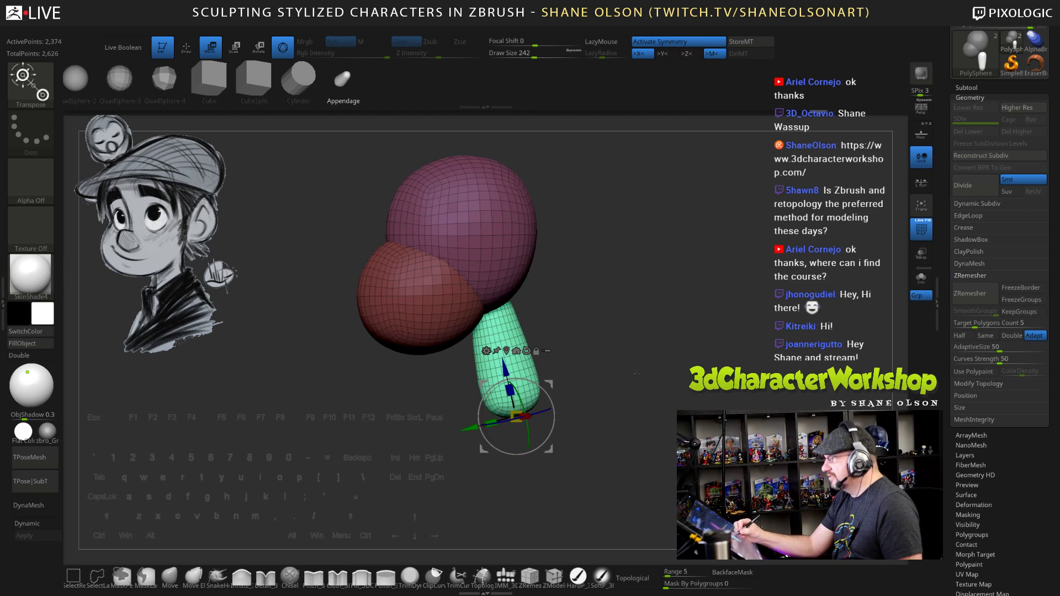
{"action": "key", "text": "q"}
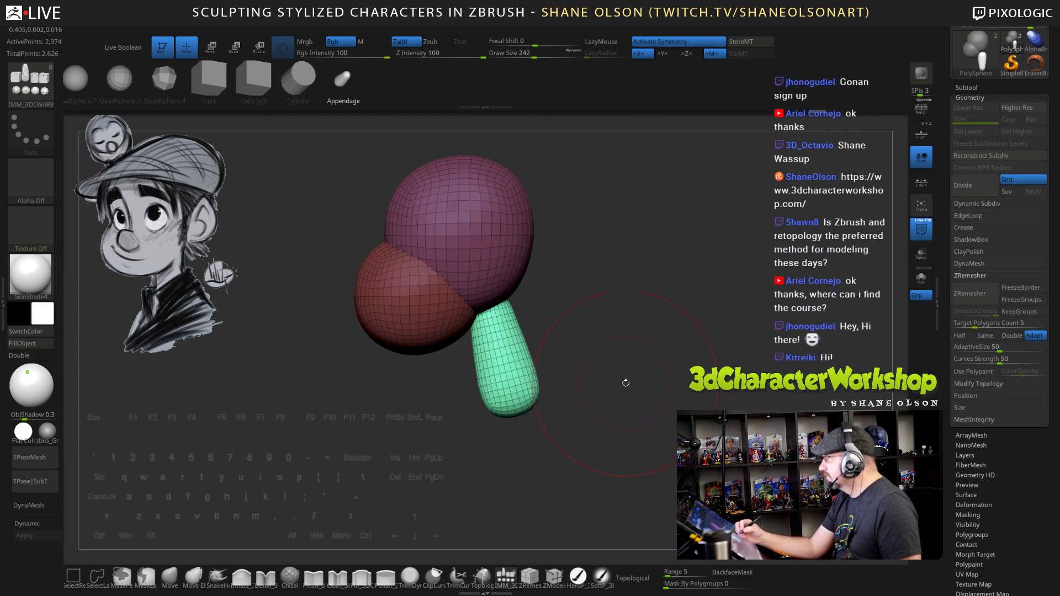
Pull the top of the neck up against the skull with the Move brush at a draw size of 228
{"action": "left_click_drag", "start_coordinate": [623, 368], "coordinate": [618, 393], "text": "alt"}
{"action": "key", "text": "s"}
{"action": "left_click_drag", "start_coordinate": [588, 333], "coordinate": [583, 333]}
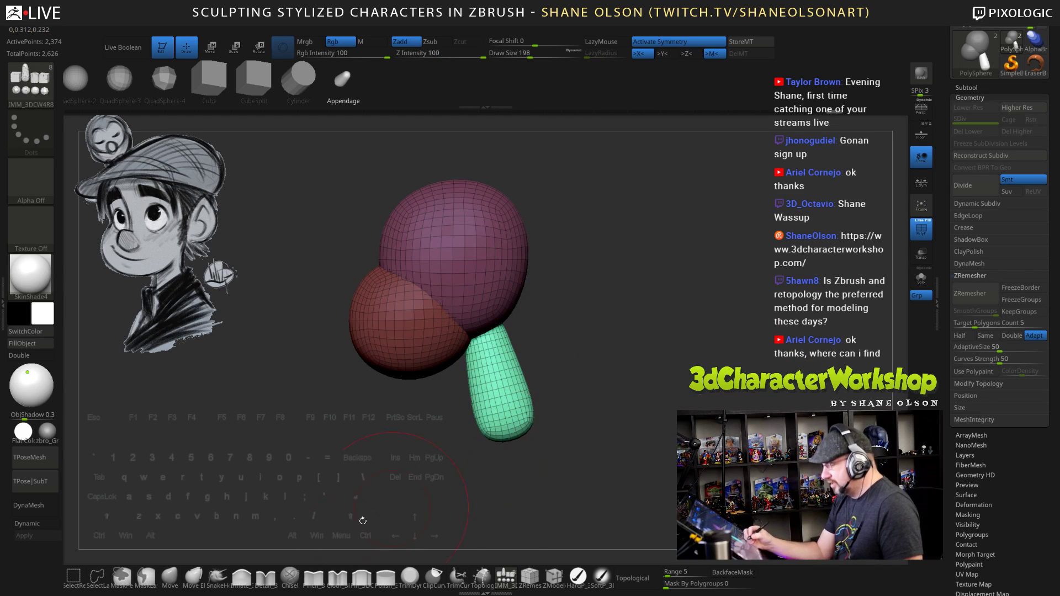
{"action": "key", "text": "b"}
{"action": "key", "text": "m"}
{"action": "key", "text": "v"}
{"action": "left_click_drag", "start_coordinate": [638, 330], "coordinate": [643, 325], "text": "alt"}
{"action": "key", "text": "s"}
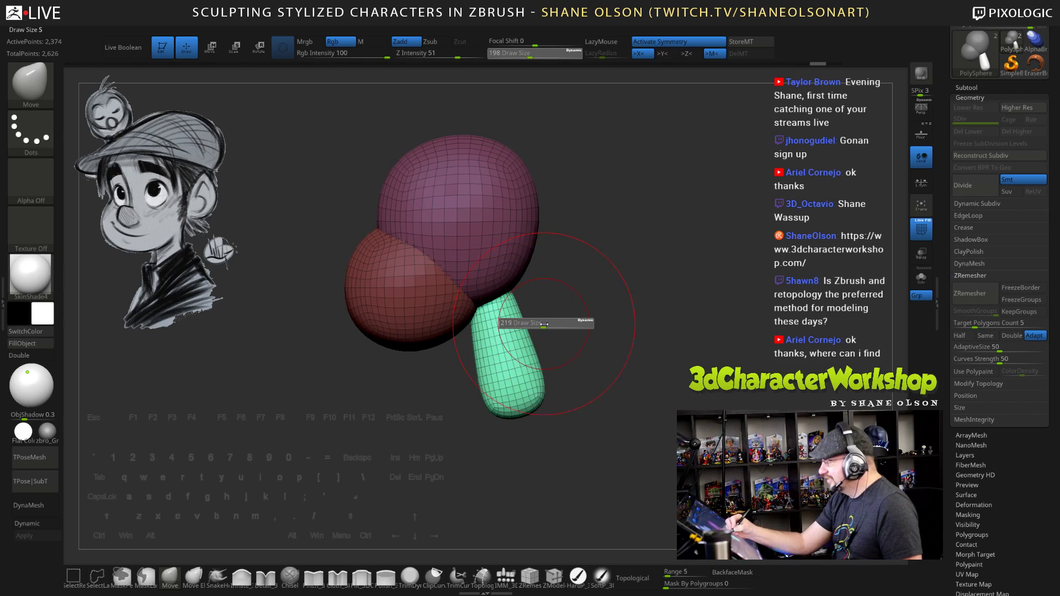
{"action": "left_click_drag", "start_coordinate": [526, 325], "coordinate": [508, 289]}
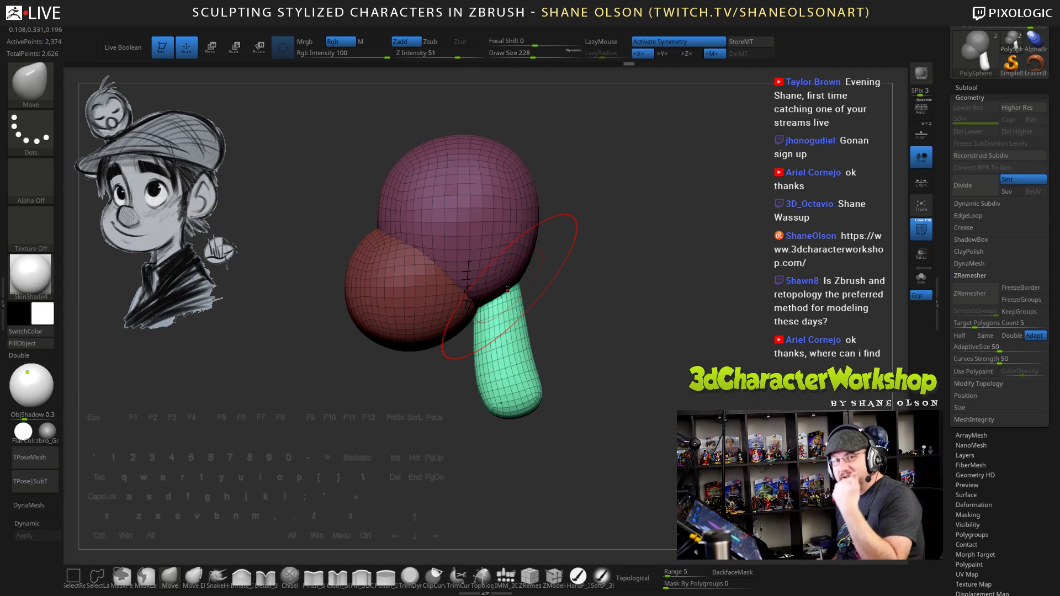
{"action": "mouse_move", "coordinate": [555, 292]}
{"action": "left_mouse_down"}
{"action": "mouse_move", "coordinate": [594, 358]}
{"action": "mouse_move", "coordinate": [578, 349]}
{"action": "left_mouse_up"}
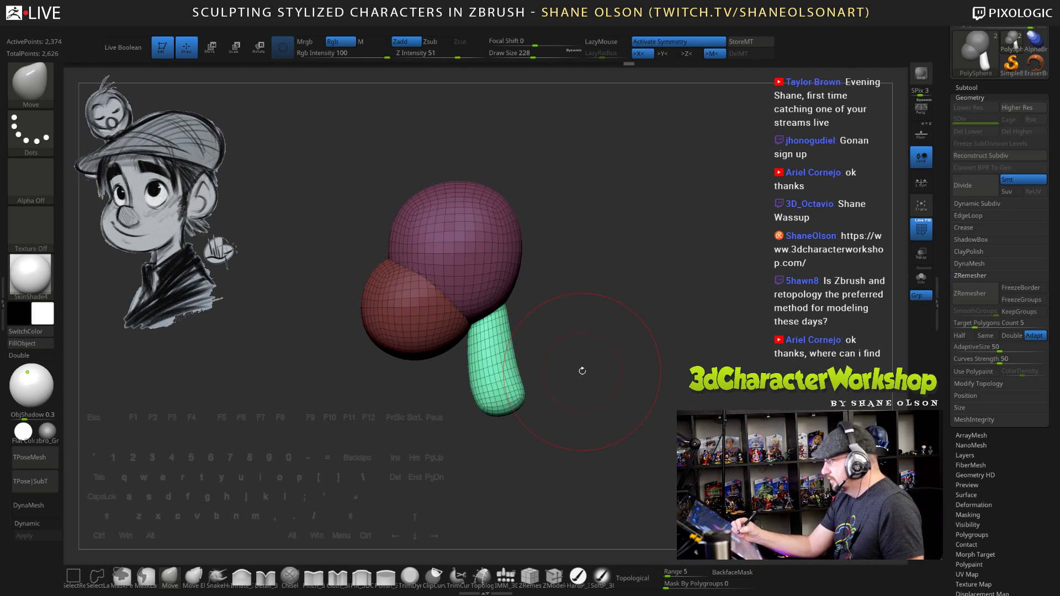
Refine the neck's curve and lengthen its base with the Move brush at a draw size of 275, finishing with a draw size of 224
{"action": "key", "text": "s"}
{"action": "left_click_drag", "start_coordinate": [565, 302], "coordinate": [568, 303]}
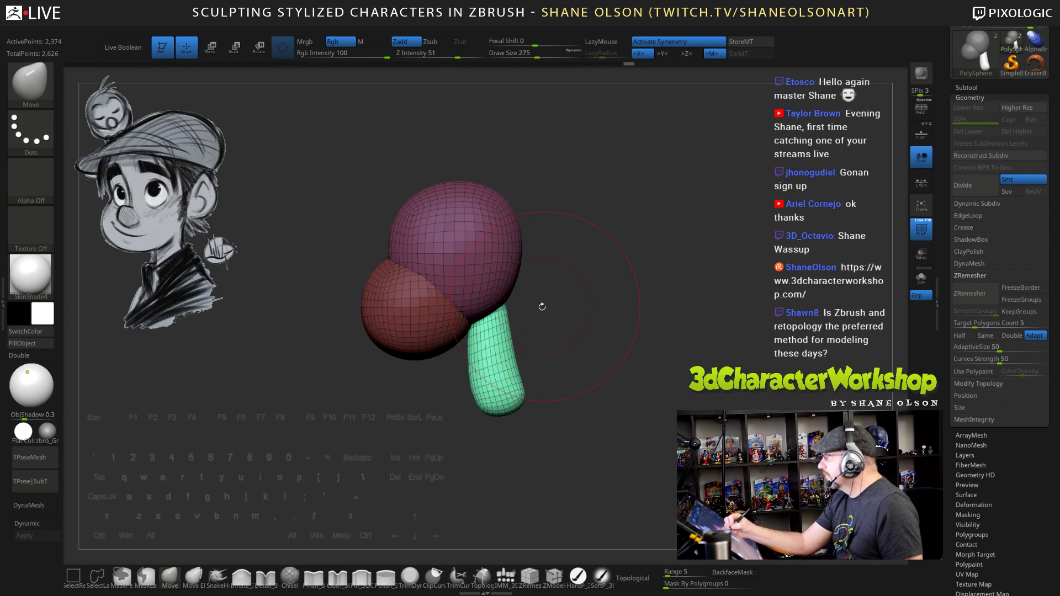
{"action": "left_click_drag", "start_coordinate": [495, 310], "coordinate": [491, 313]}
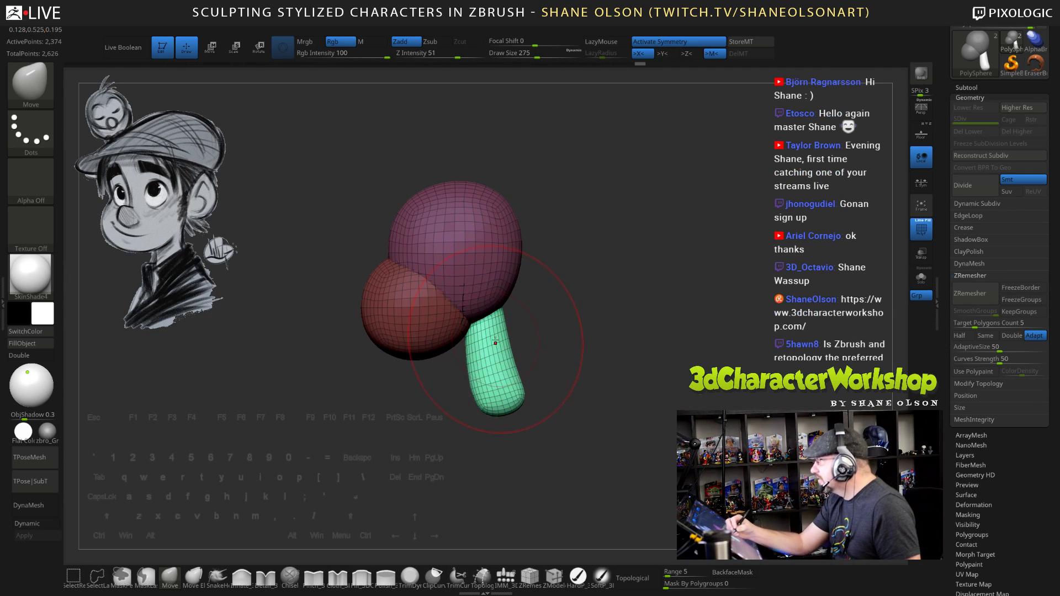
{"action": "right_click_drag", "start_coordinate": [499, 339], "coordinate": [510, 333], "text": "alt"}
{"action": "left_click_drag", "start_coordinate": [500, 322], "coordinate": [515, 333]}
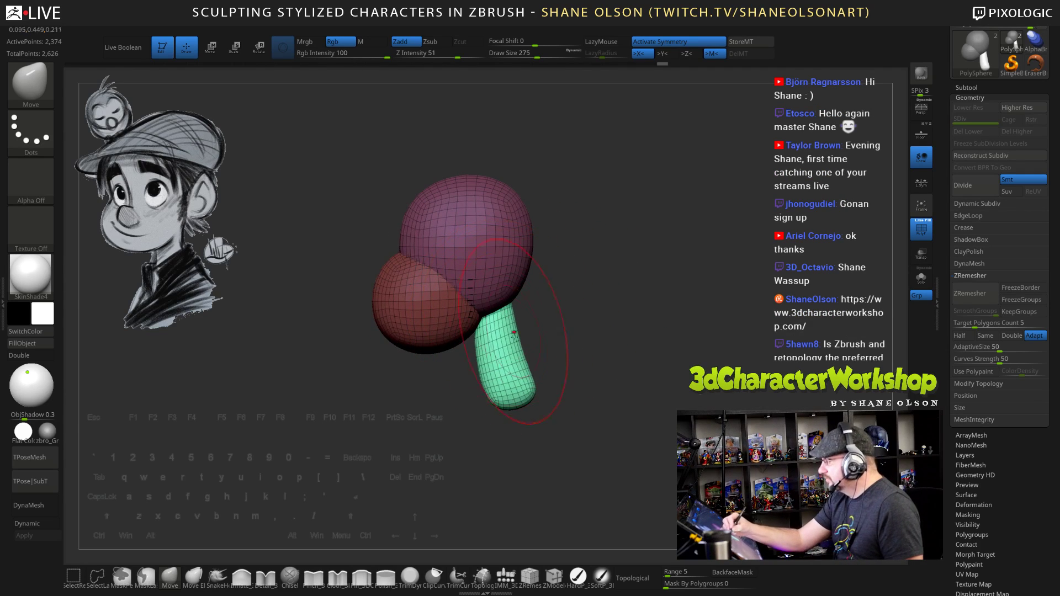
{"action": "left_click_drag", "start_coordinate": [518, 382], "coordinate": [510, 392]}
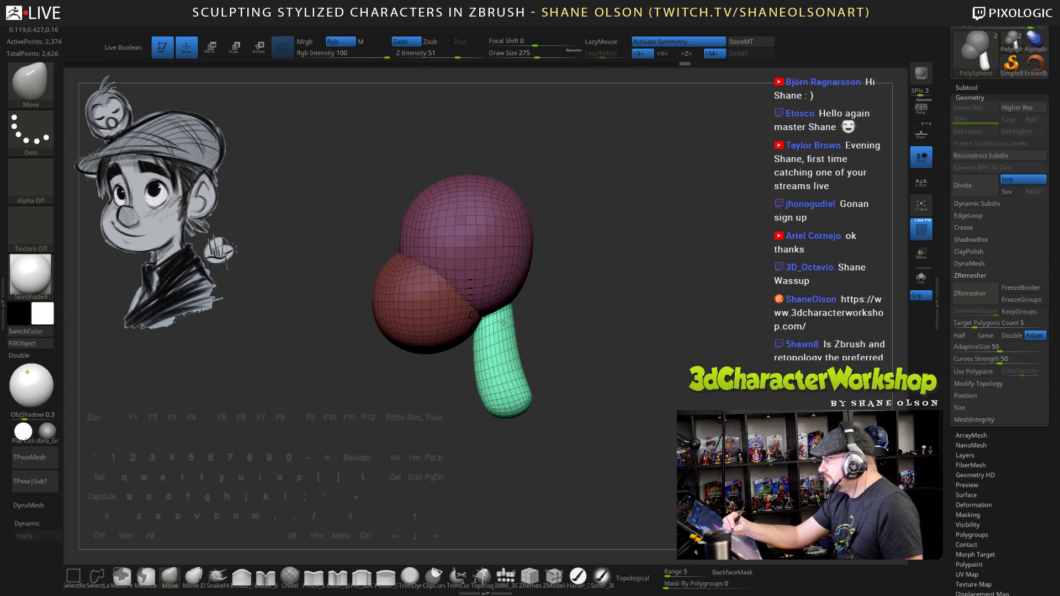
{"action": "left_click_drag", "start_coordinate": [505, 321], "coordinate": [511, 310]}
{"action": "mouse_move", "coordinate": [603, 357]}
{"action": "left_mouse_down", "text": "alt"}
{"action": "mouse_move", "coordinate": [589, 368]}
{"action": "mouse_move", "coordinate": [609, 356]}
{"action": "left_mouse_up", "text": "alt"}
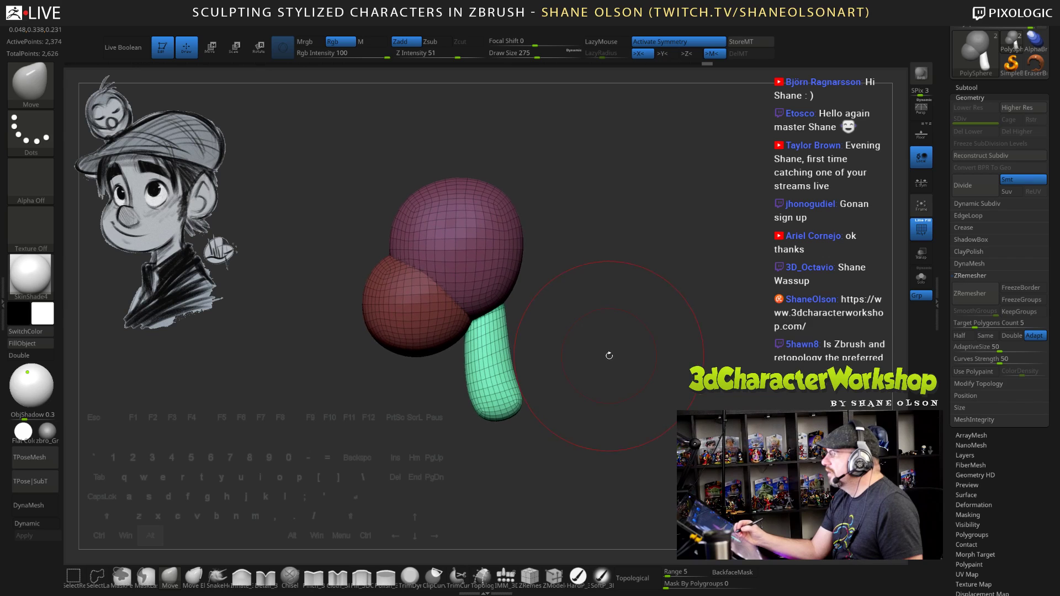
{"action": "key", "text": "s"}
{"action": "left_click_drag", "start_coordinate": [598, 312], "coordinate": [594, 313]}
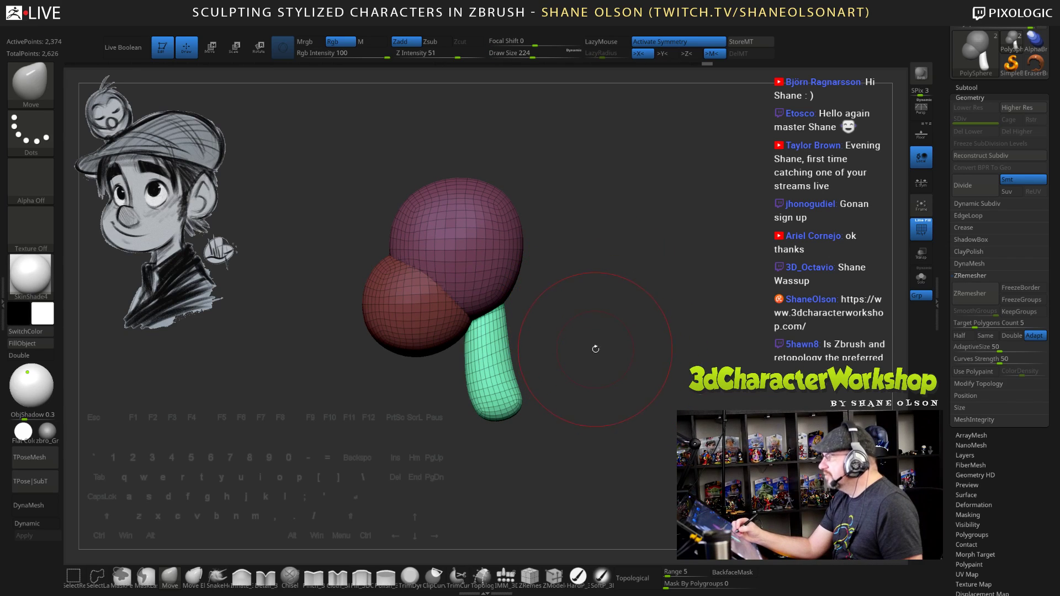
{"action": "mouse_move", "coordinate": [595, 349]}
{"action": "left_mouse_down"}
{"action": "mouse_move", "coordinate": [613, 353]}
{"action": "mouse_move", "coordinate": [611, 367]}
{"action": "left_mouse_up"}
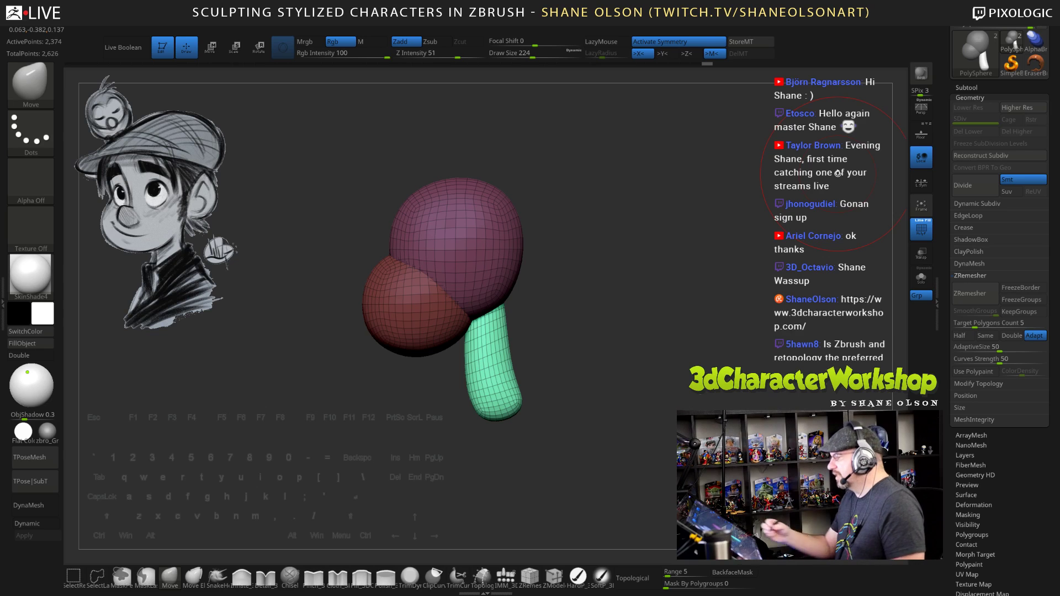
{"action": "mouse_move", "coordinate": [589, 321]}
{"action": "left_mouse_down"}
{"action": "mouse_move", "coordinate": [611, 318]}
{"action": "mouse_move", "coordinate": [606, 348]}
{"action": "mouse_move", "coordinate": [662, 364]}
{"action": "mouse_move", "coordinate": [611, 363]}
{"action": "left_mouse_up"}
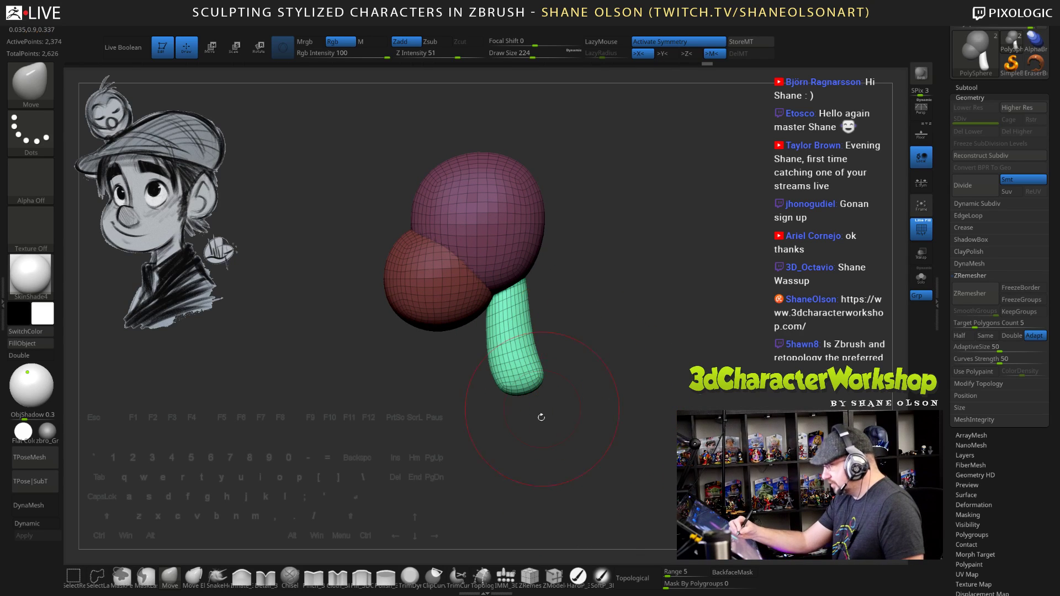
Insert a QuadSphere-2 mesh at the base of the neck from the back view using the IMM_3DCW4R8 brush
{"action": "left_click", "coordinate": [506, 576]}
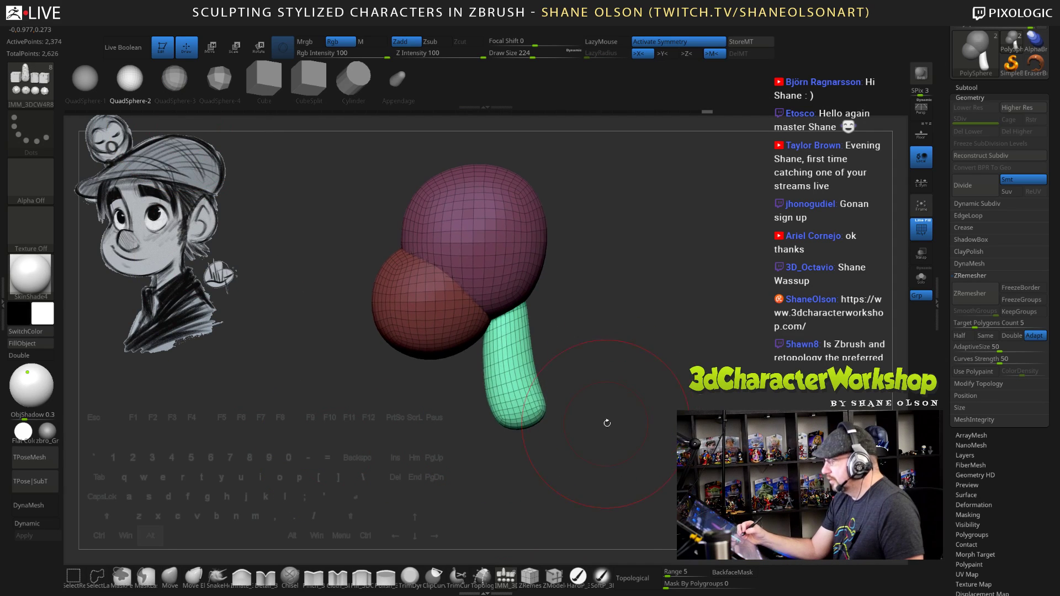
{"action": "left_click_drag", "start_coordinate": [603, 426], "coordinate": [565, 411], "text": "alt"}
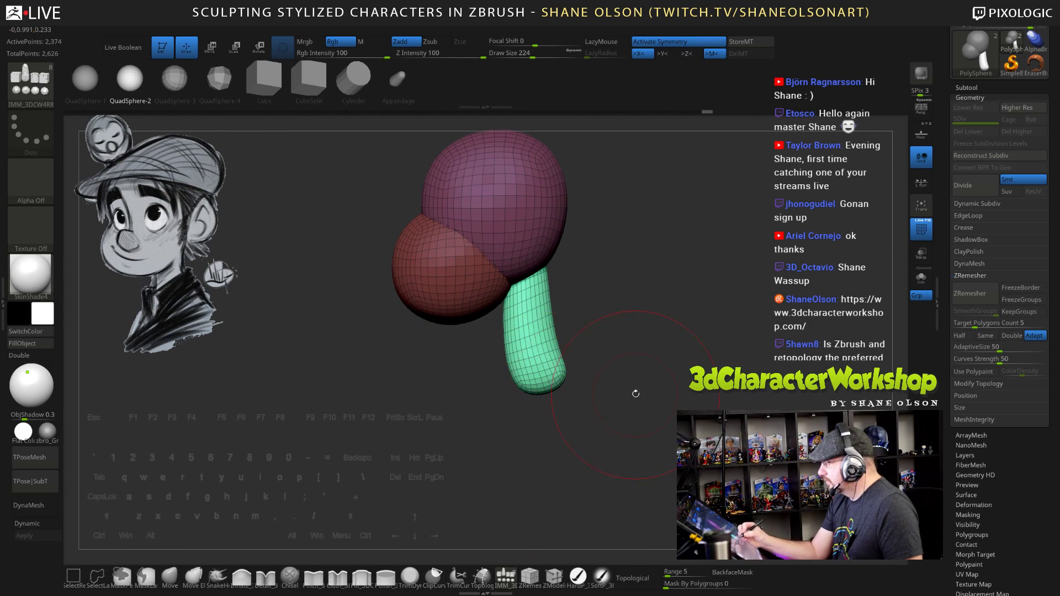
{"action": "left_click_drag", "start_coordinate": [634, 395], "coordinate": [602, 346]}
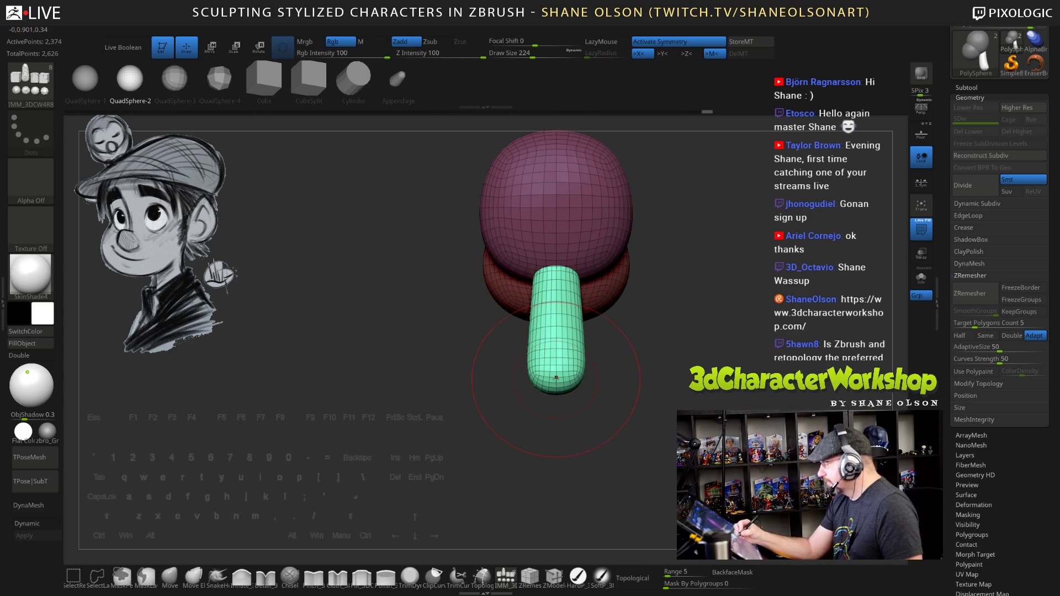
{"action": "left_click_drag", "start_coordinate": [556, 378], "coordinate": [555, 470]}
{"action": "left_click_drag", "start_coordinate": [613, 486], "coordinate": [680, 483]}
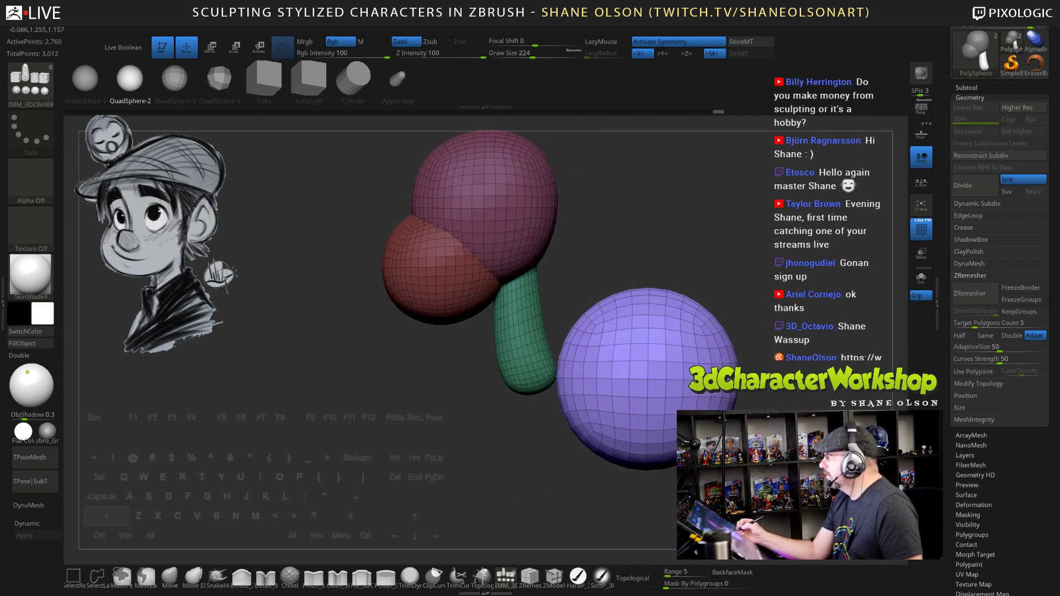
Move the inserted sphere beneath the neck and flatten it front to back with the gizmo as the torso form
{"action": "left_click_drag", "start_coordinate": [757, 320], "coordinate": [696, 365], "text": "alt"}
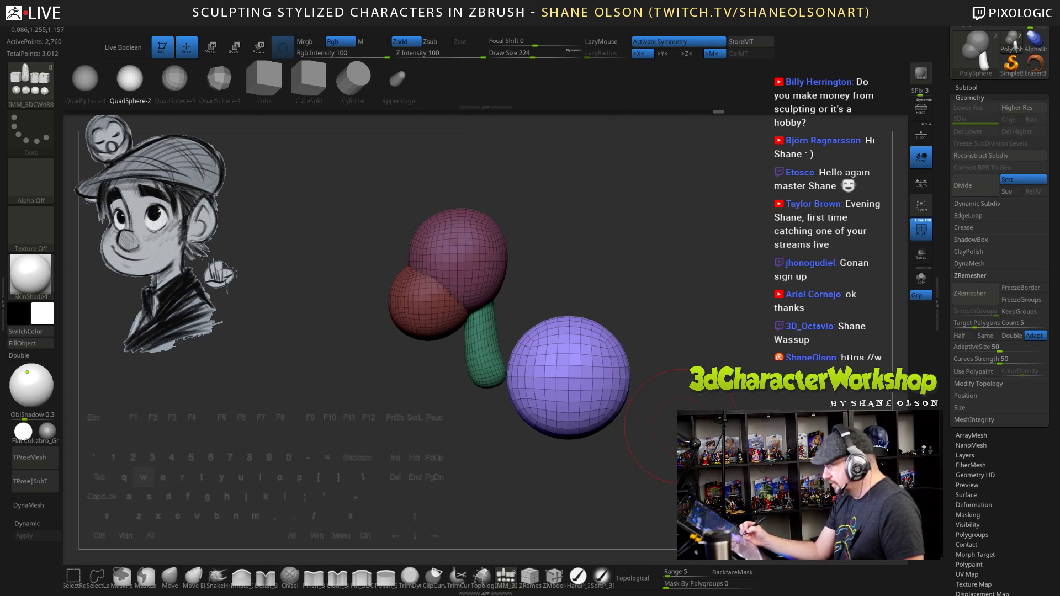
{"action": "key", "text": "w"}
{"action": "mouse_move", "coordinate": [542, 343]}
{"action": "left_mouse_down"}
{"action": "mouse_move", "coordinate": [463, 389]}
{"action": "mouse_move", "coordinate": [449, 422]}
{"action": "mouse_move", "coordinate": [514, 422]}
{"action": "left_mouse_up"}
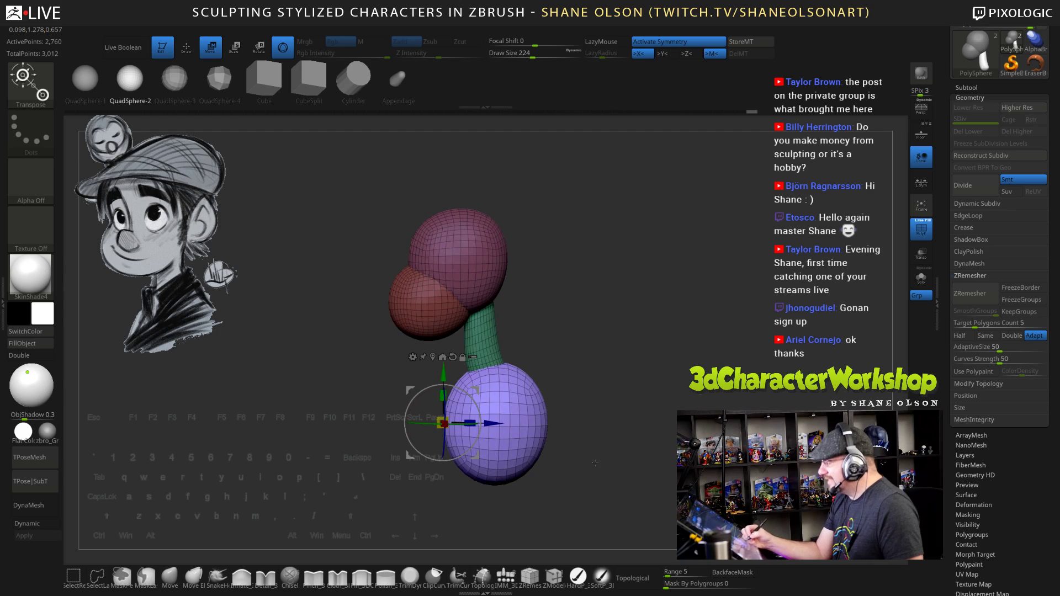
Recenter the gizmo on the torso sphere and adjust the sphere's front-to-back placement beneath the neck
{"action": "left_click_drag", "start_coordinate": [595, 463], "coordinate": [598, 463], "text": "shift"}
{"action": "left_click_drag", "start_coordinate": [469, 393], "coordinate": [468, 394]}
{"action": "mouse_move", "coordinate": [601, 392]}
{"action": "left_mouse_down"}
{"action": "mouse_move", "coordinate": [657, 394]}
{"action": "mouse_move", "coordinate": [614, 395]}
{"action": "left_mouse_up"}
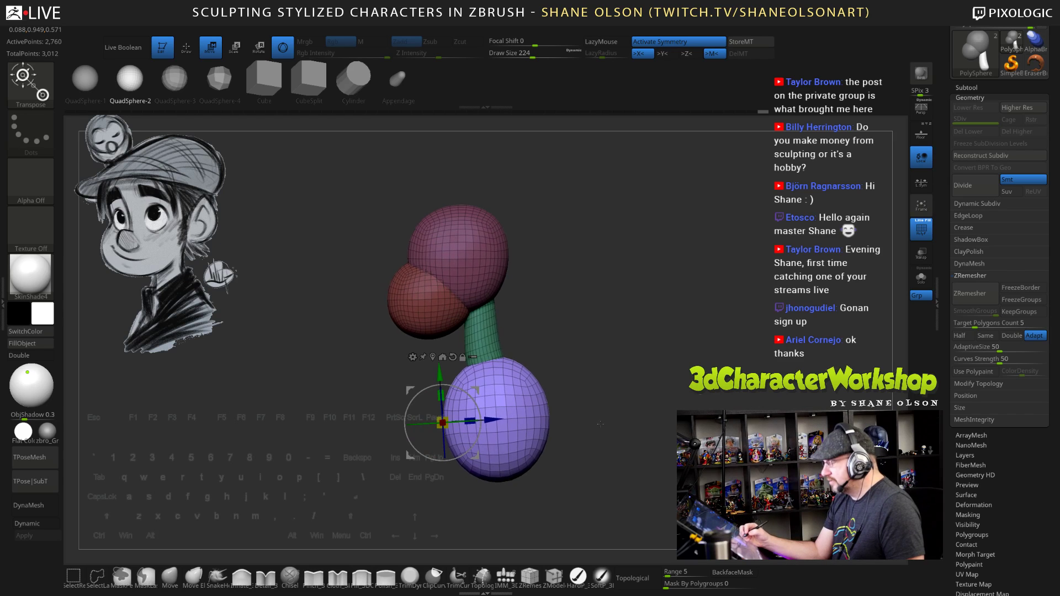
{"action": "key", "text": "ctrl+z"}
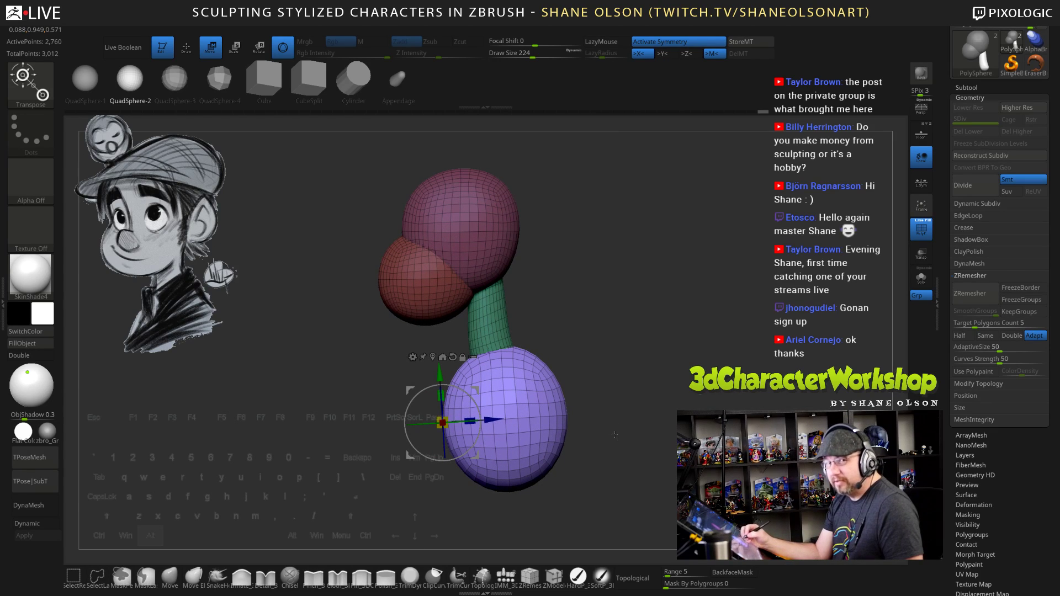
{"action": "left_click_drag", "start_coordinate": [617, 441], "coordinate": [611, 439], "text": "alt"}
{"action": "left_click_drag", "start_coordinate": [521, 418], "coordinate": [497, 395], "text": "alt"}
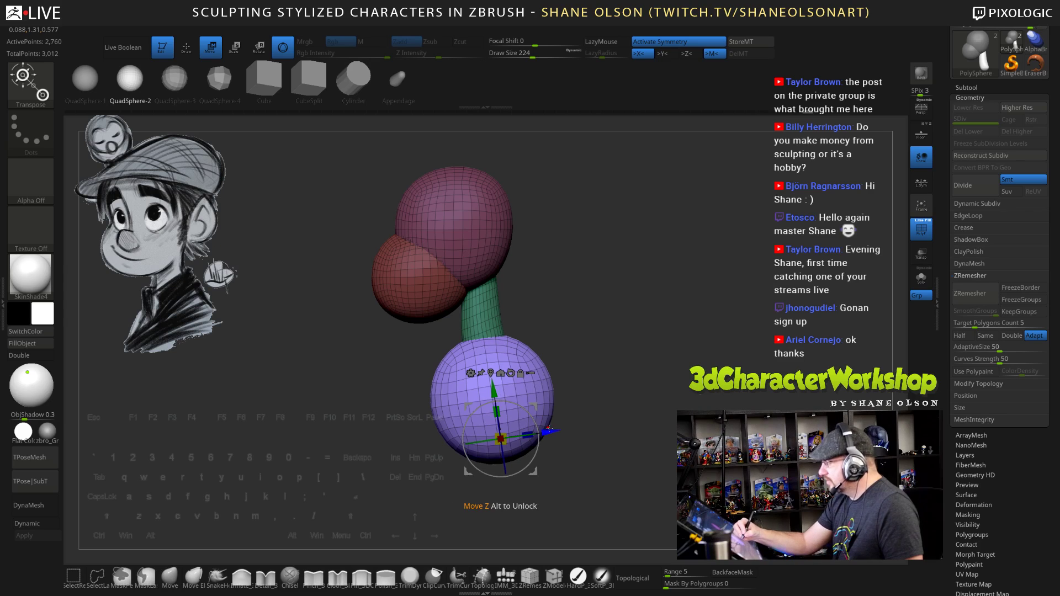
{"action": "left_click_drag", "start_coordinate": [550, 433], "coordinate": [550, 433]}
{"action": "mouse_move", "coordinate": [630, 409]}
{"action": "left_mouse_down"}
{"action": "mouse_move", "coordinate": [644, 409]}
{"action": "mouse_move", "coordinate": [612, 344]}
{"action": "mouse_move", "coordinate": [619, 374]}
{"action": "left_mouse_up"}
Shape the torso sphere into sloping shoulders and a slimmer back using the Move brush at a draw size of 289
{"action": "key", "text": "q"}
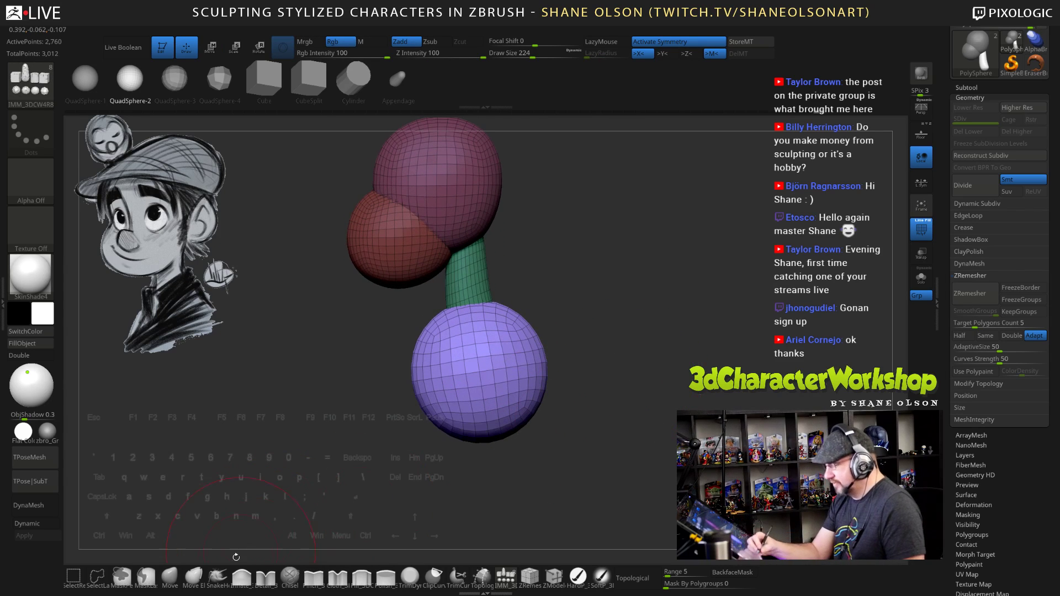
{"action": "left_click", "coordinate": [169, 577]}
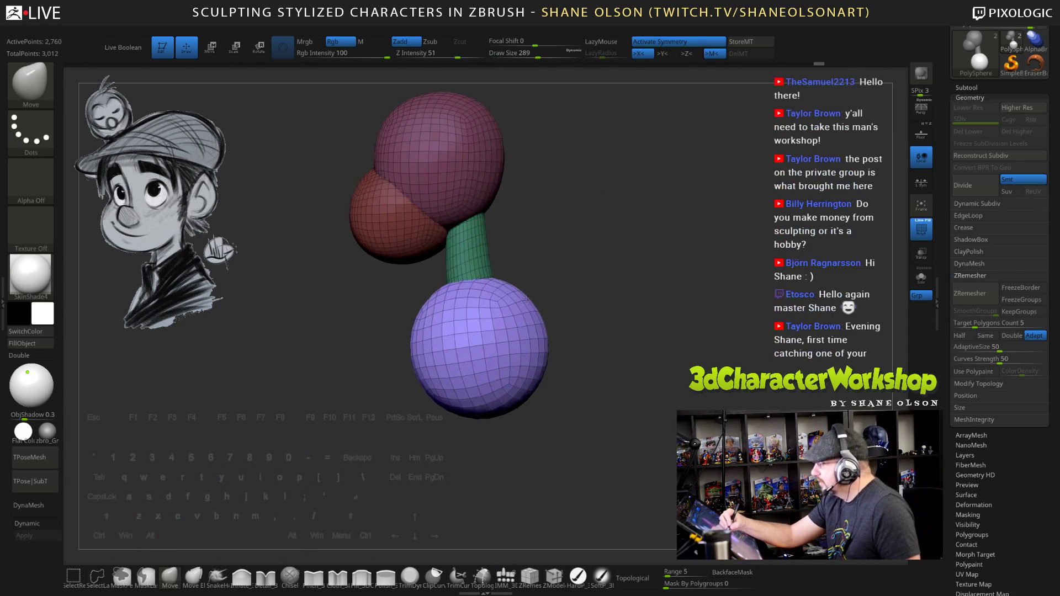
{"action": "mouse_move", "coordinate": [527, 299]}
{"action": "left_mouse_down"}
{"action": "mouse_move", "coordinate": [511, 311]}
{"action": "mouse_move", "coordinate": [519, 304]}
{"action": "left_mouse_up"}
{"action": "left_click_drag", "start_coordinate": [594, 385], "coordinate": [575, 364]}
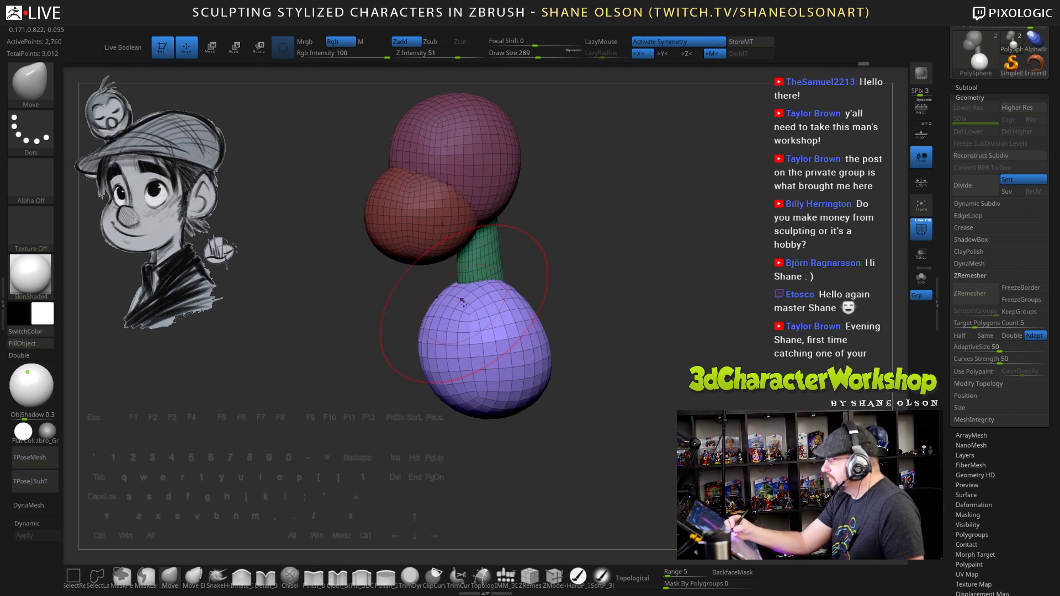
{"action": "left_click_drag", "start_coordinate": [462, 300], "coordinate": [465, 310]}
{"action": "left_click_drag", "start_coordinate": [556, 318], "coordinate": [593, 317]}
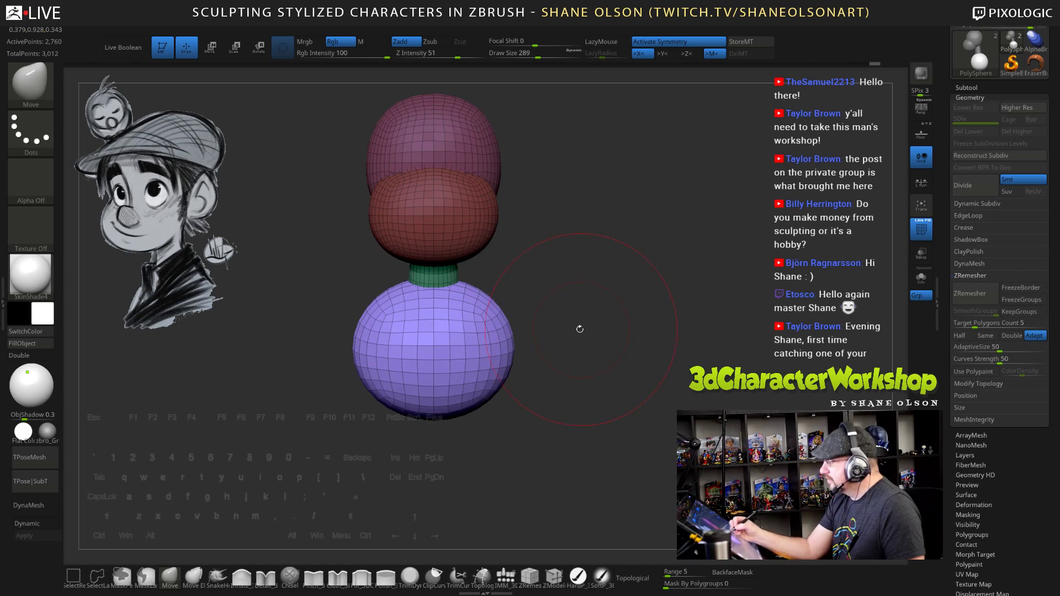
{"action": "left_click_drag", "start_coordinate": [580, 396], "coordinate": [672, 415]}
{"action": "mouse_move", "coordinate": [533, 386]}
{"action": "left_mouse_down"}
{"action": "mouse_move", "coordinate": [524, 391]}
{"action": "mouse_move", "coordinate": [520, 353]}
{"action": "left_mouse_up"}
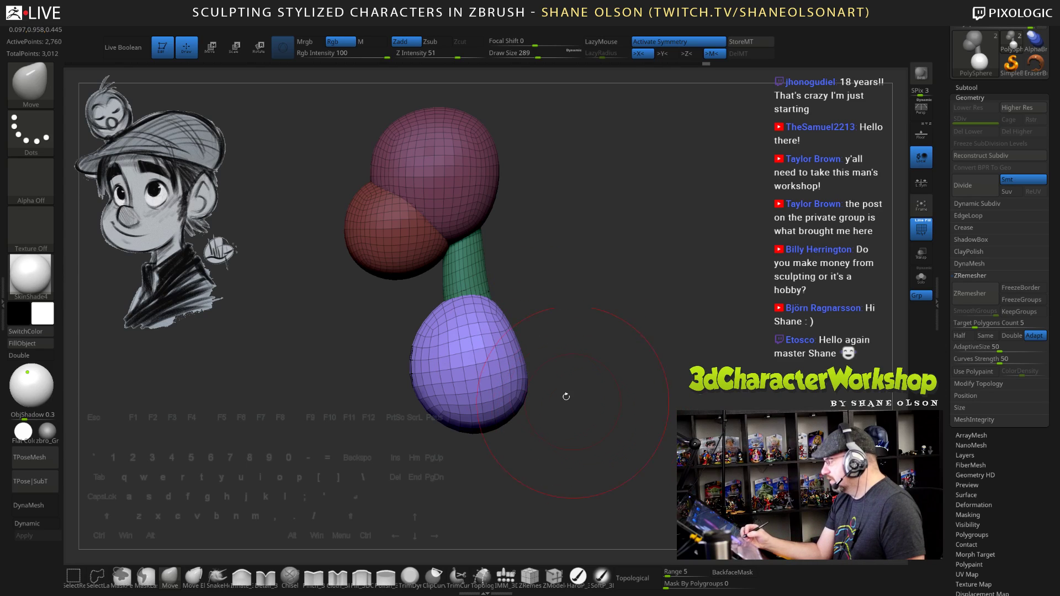
Reduce the draw size to 246 and cut off the lower half of the torso with the ClipCurve brush
{"action": "left_click_drag", "start_coordinate": [583, 417], "coordinate": [599, 440]}
{"action": "key", "text": "s"}
{"action": "left_click", "coordinate": [587, 438]}
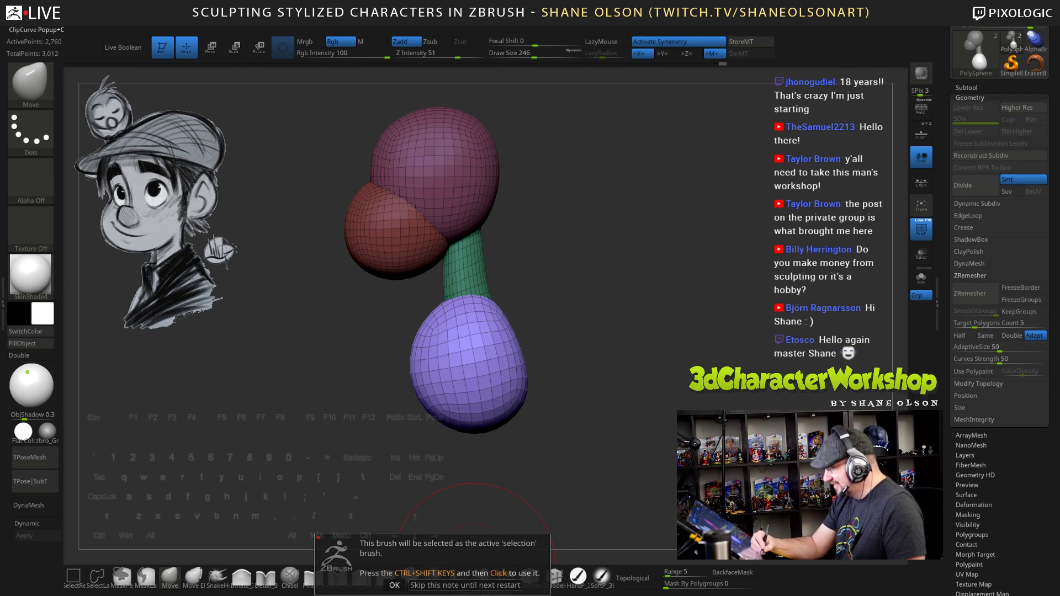
{"action": "mouse_move", "coordinate": [583, 339]}
{"action": "left_mouse_down", "text": "ctrl+shift"}
{"action": "mouse_move", "coordinate": [331, 407]}
{"action": "mouse_move", "coordinate": [343, 433]}
{"action": "mouse_move", "coordinate": [332, 395]}
{"action": "left_mouse_up", "text": "ctrl+shift"}
{"action": "left_click_drag", "start_coordinate": [644, 438], "coordinate": [610, 423]}
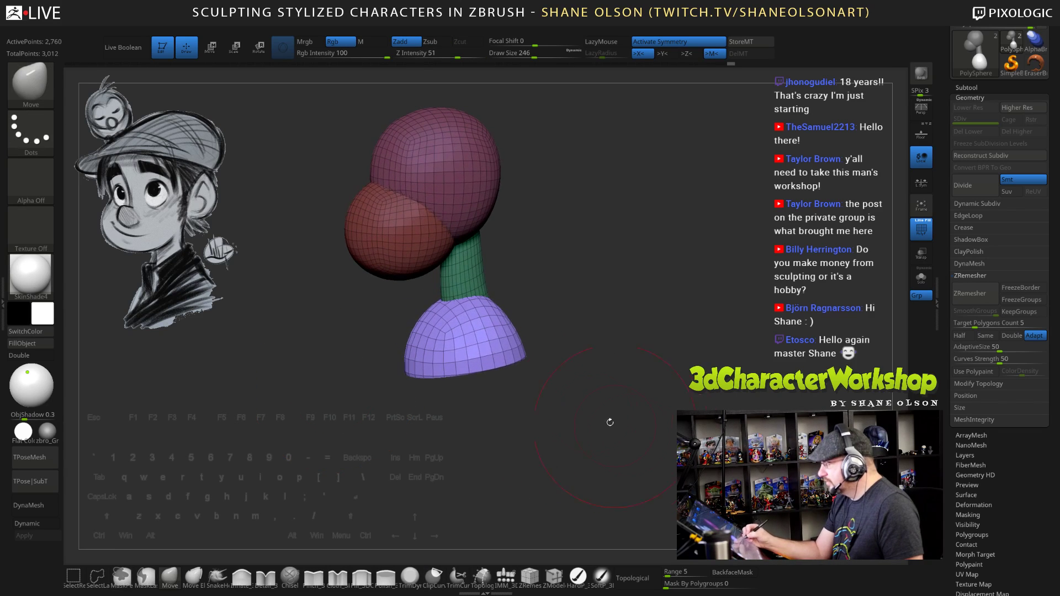
Smooth the clipped torso's surface and lower rim around the shoulders
{"action": "key", "text": "shift"}
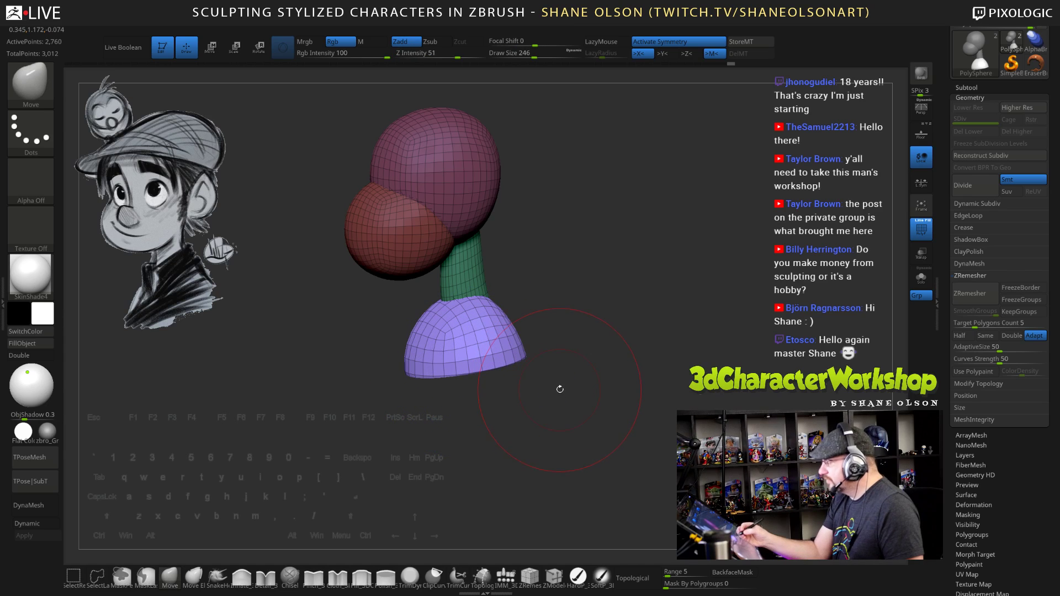
{"action": "key", "text": "space"}
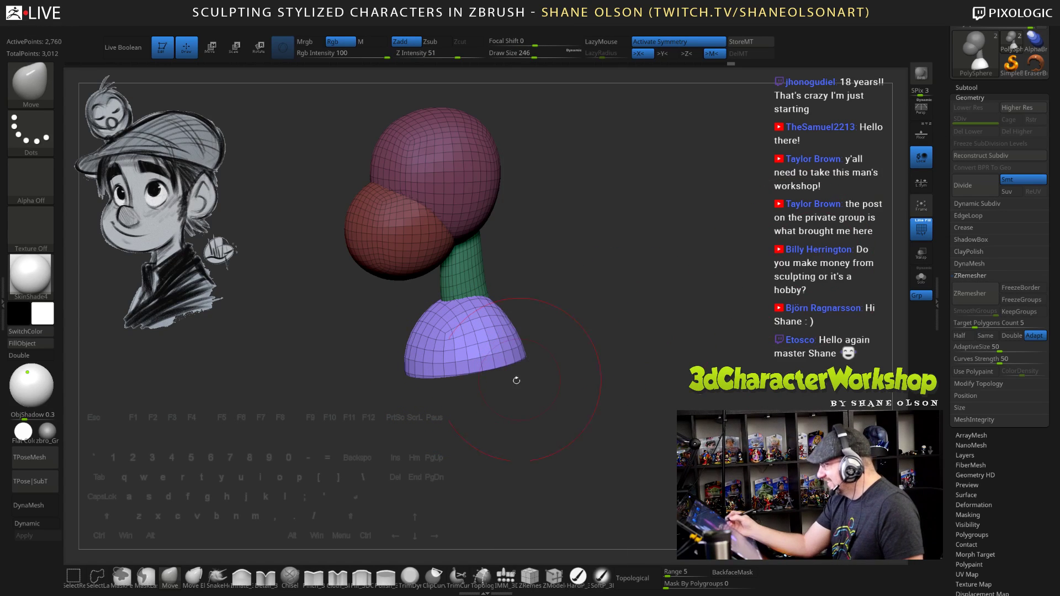
{"action": "key", "text": "shift"}
{"action": "left_click_drag", "start_coordinate": [522, 361], "coordinate": [486, 367], "text": "shift"}
{"action": "left_click_drag", "start_coordinate": [625, 381], "coordinate": [569, 371]}
{"action": "mouse_move", "coordinate": [544, 353]}
{"action": "left_mouse_down", "text": "shift"}
{"action": "mouse_move", "coordinate": [525, 363]}
{"action": "mouse_move", "coordinate": [483, 354]}
{"action": "left_mouse_up", "text": "shift"}
{"action": "mouse_move", "coordinate": [644, 403]}
{"action": "left_mouse_down"}
{"action": "mouse_move", "coordinate": [668, 390]}
{"action": "mouse_move", "coordinate": [662, 421]}
{"action": "left_mouse_up"}
Set the draw size to 190 and smooth the torso's cut edge further from the side and underneath
{"action": "key", "text": "s"}
{"action": "left_click_drag", "start_coordinate": [678, 329], "coordinate": [671, 331]}
{"action": "left_click_drag", "start_coordinate": [664, 395], "coordinate": [657, 406], "text": "alt"}
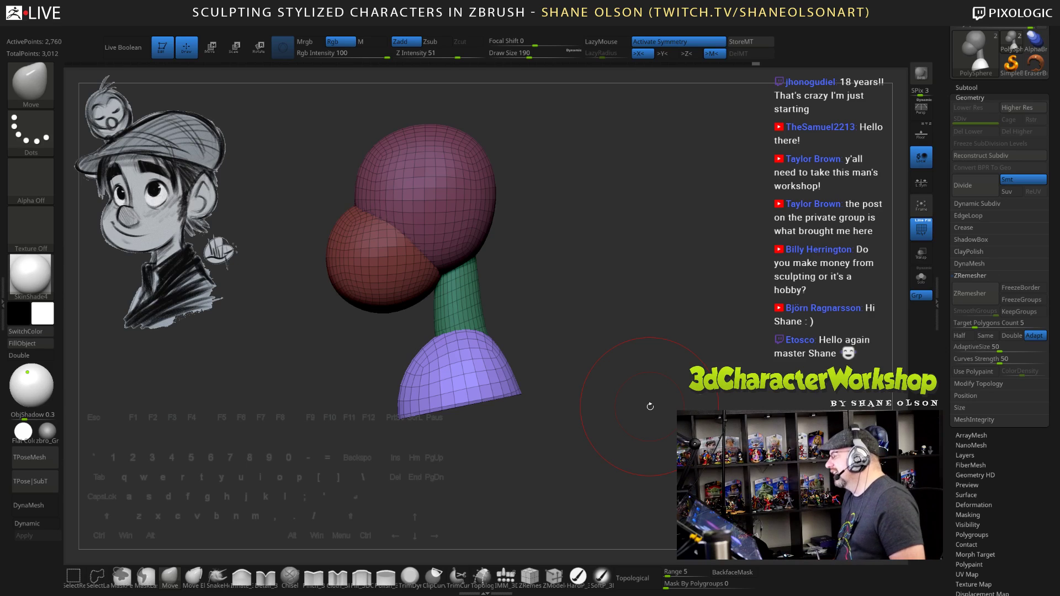
{"action": "mouse_move", "coordinate": [602, 402]}
{"action": "left_mouse_down"}
{"action": "mouse_move", "coordinate": [569, 412]}
{"action": "mouse_move", "coordinate": [606, 395]}
{"action": "mouse_move", "coordinate": [619, 414]}
{"action": "mouse_move", "coordinate": [633, 397]}
{"action": "left_mouse_up"}
{"action": "key", "text": "shift"}
{"action": "left_click_drag", "start_coordinate": [502, 402], "coordinate": [525, 374], "text": "shift"}
{"action": "mouse_move", "coordinate": [602, 423]}
{"action": "left_mouse_down"}
{"action": "mouse_move", "coordinate": [663, 409]}
{"action": "mouse_move", "coordinate": [666, 395]}
{"action": "left_mouse_up"}
{"action": "left_click_drag", "start_coordinate": [434, 403], "coordinate": [479, 376], "text": "shift"}
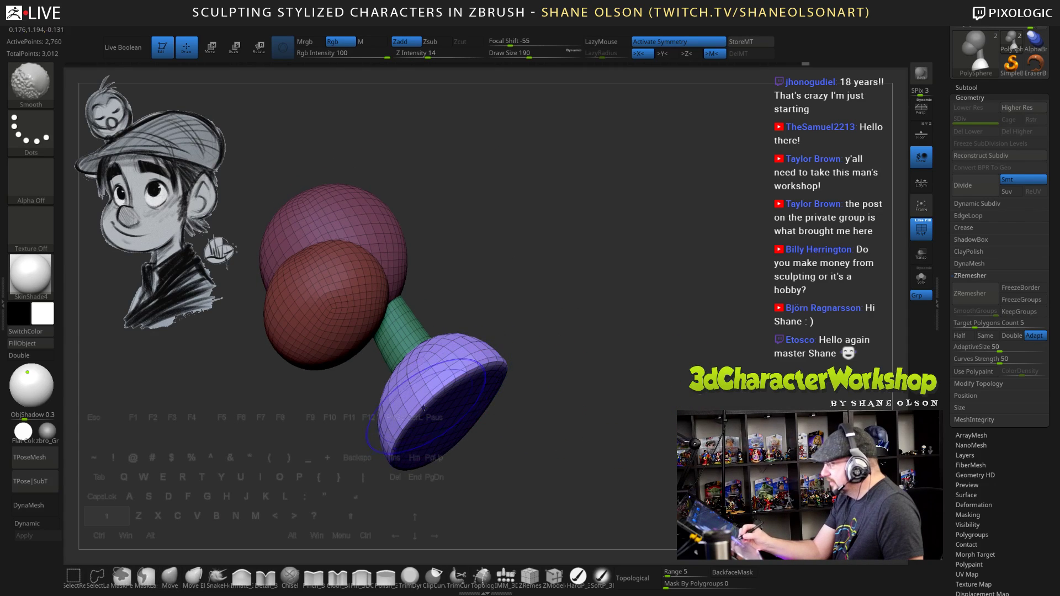
{"action": "mouse_move", "coordinate": [592, 398]}
{"action": "left_mouse_down"}
{"action": "mouse_move", "coordinate": [583, 451]}
{"action": "mouse_move", "coordinate": [587, 434]}
{"action": "mouse_move", "coordinate": [633, 449]}
{"action": "mouse_move", "coordinate": [602, 445]}
{"action": "mouse_move", "coordinate": [647, 436]}
{"action": "left_mouse_up"}
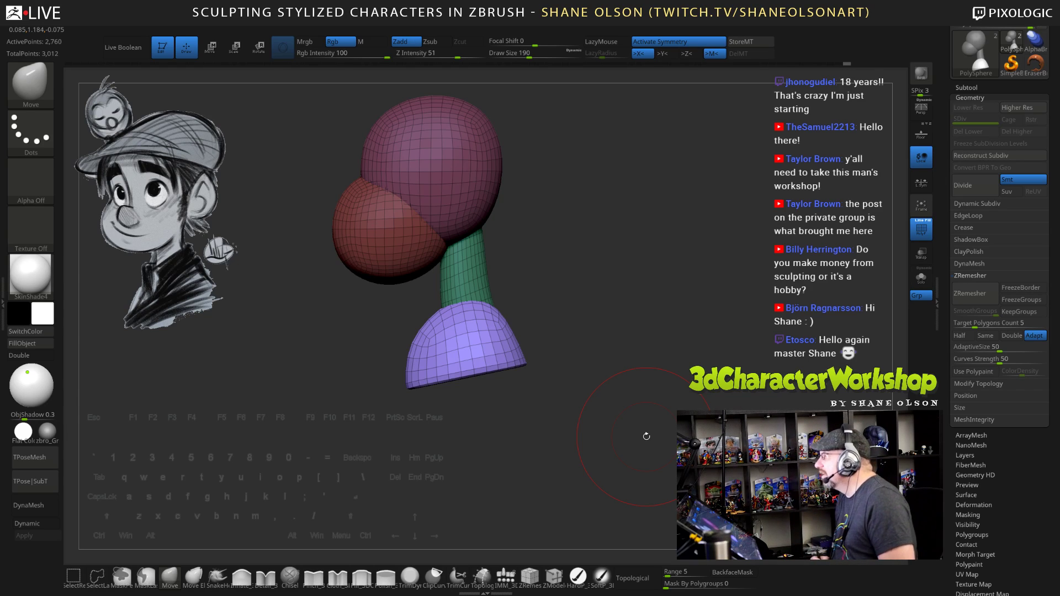
Reshape the torso's shoulders and base with the Move brush at a draw size of 255, and clear the mask from the other forms
{"action": "left_click_drag", "start_coordinate": [647, 437], "coordinate": [556, 433]}
{"action": "mouse_move", "coordinate": [520, 384]}
{"action": "left_mouse_down", "text": "alt"}
{"action": "mouse_move", "coordinate": [593, 380]}
{"action": "mouse_move", "coordinate": [560, 379]}
{"action": "mouse_move", "coordinate": [569, 379]}
{"action": "mouse_move", "coordinate": [554, 392]}
{"action": "mouse_move", "coordinate": [603, 417]}
{"action": "left_mouse_up", "text": "alt"}
{"action": "key", "text": "s"}
{"action": "mouse_move", "coordinate": [573, 373]}
{"action": "left_mouse_down"}
{"action": "mouse_move", "coordinate": [638, 434]}
{"action": "mouse_move", "coordinate": [672, 420]}
{"action": "mouse_move", "coordinate": [640, 361]}
{"action": "mouse_move", "coordinate": [644, 371]}
{"action": "mouse_move", "coordinate": [618, 354]}
{"action": "left_mouse_up"}
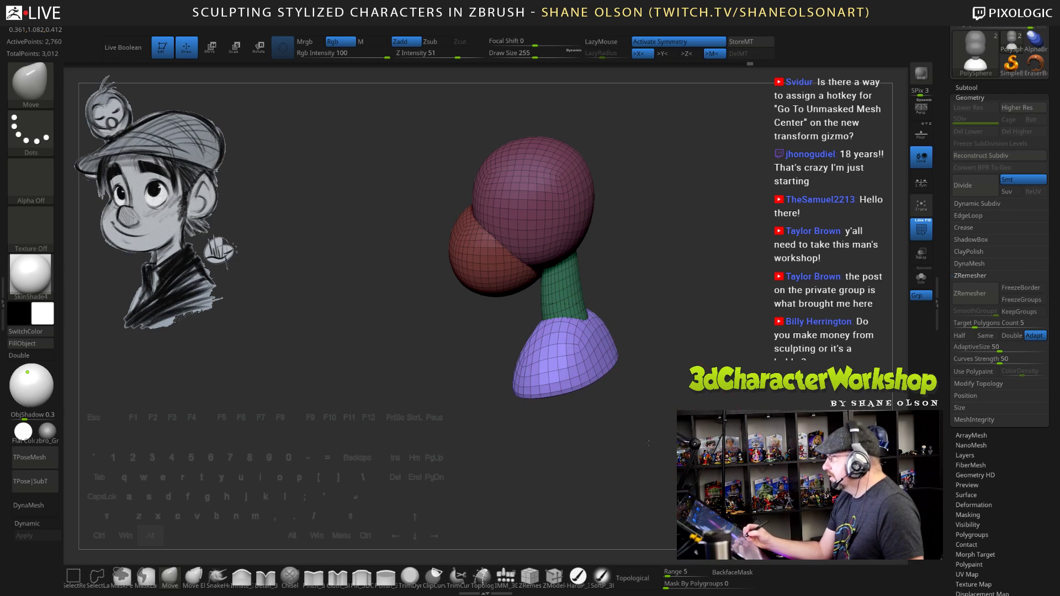
{"action": "left_click_drag", "start_coordinate": [649, 443], "coordinate": [620, 443]}
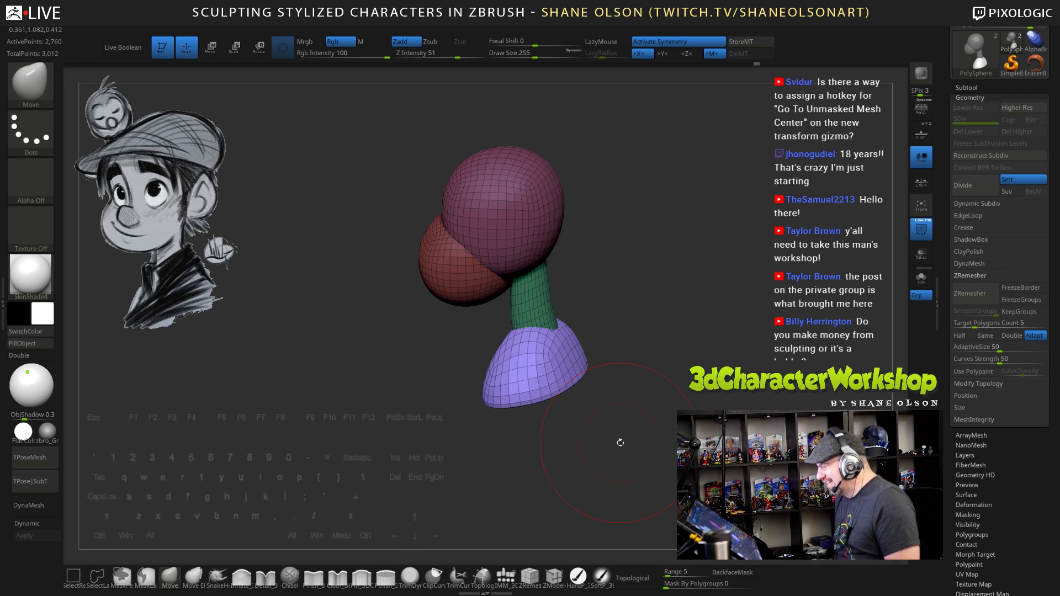
{"action": "left_click_drag", "start_coordinate": [661, 397], "coordinate": [675, 397]}
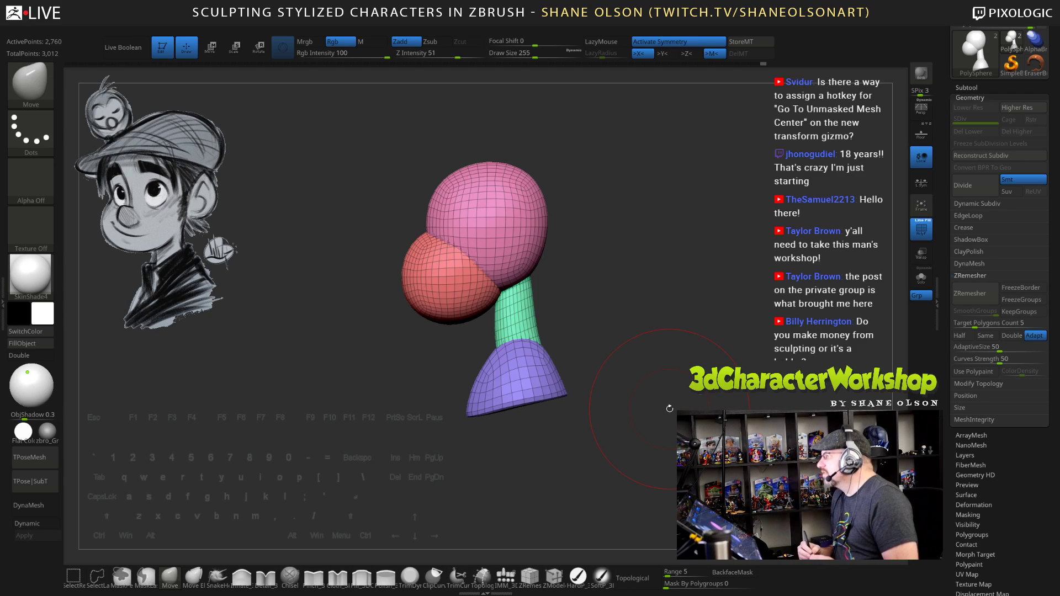
Adjust the side contours of the head with the Move brush at a draw size of 194
{"action": "mouse_move", "coordinate": [651, 362]}
{"action": "left_mouse_down", "text": "alt"}
{"action": "mouse_move", "coordinate": [618, 350]}
{"action": "mouse_move", "coordinate": [628, 360]}
{"action": "left_mouse_up", "text": "alt"}
{"action": "key", "text": "s"}
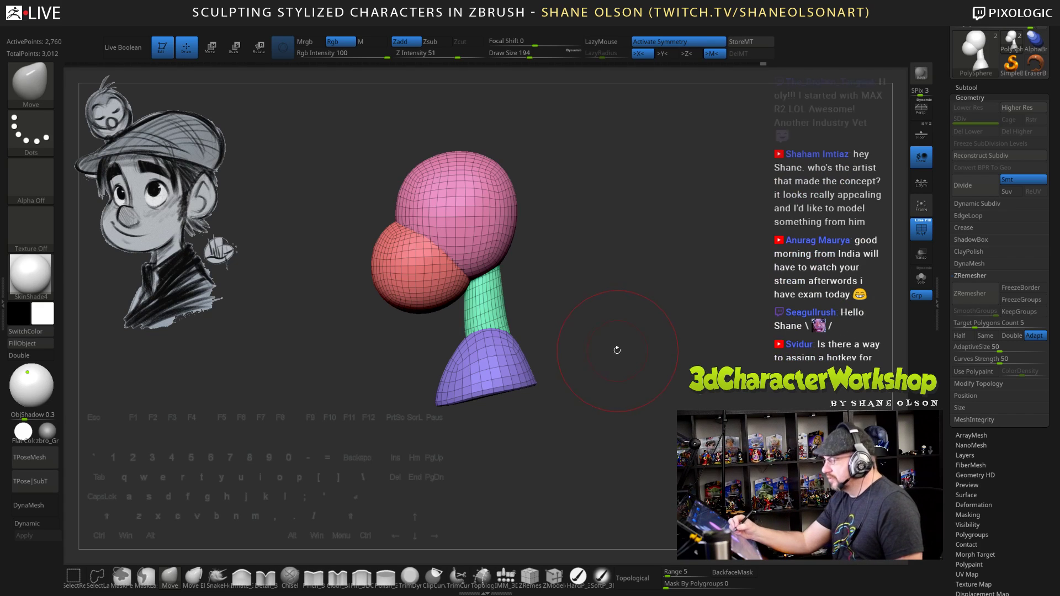
{"action": "left_click_drag", "start_coordinate": [618, 350], "coordinate": [534, 281]}
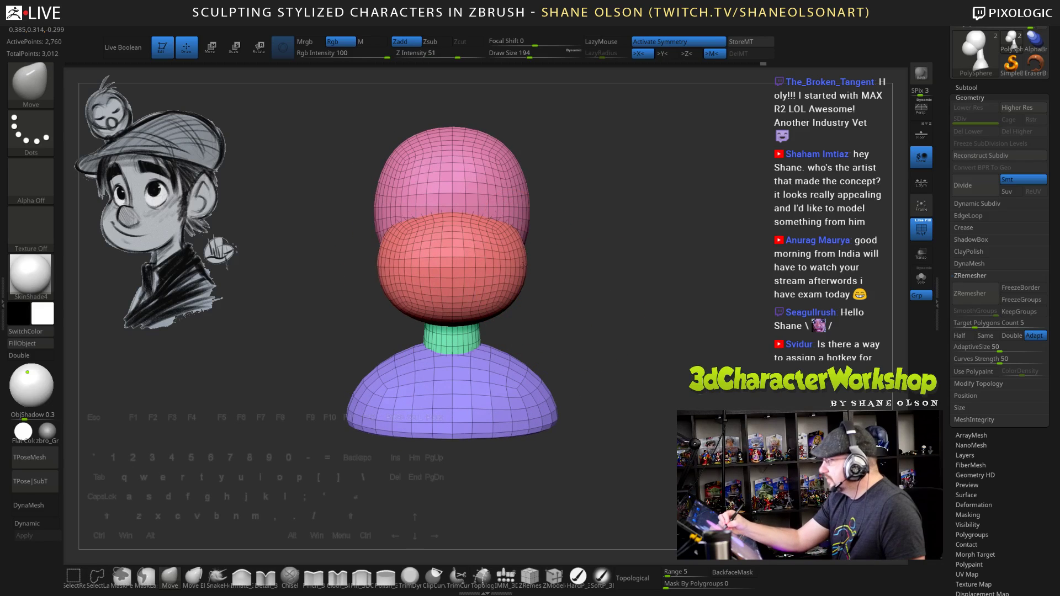
{"action": "left_click_drag", "start_coordinate": [592, 314], "coordinate": [621, 320]}
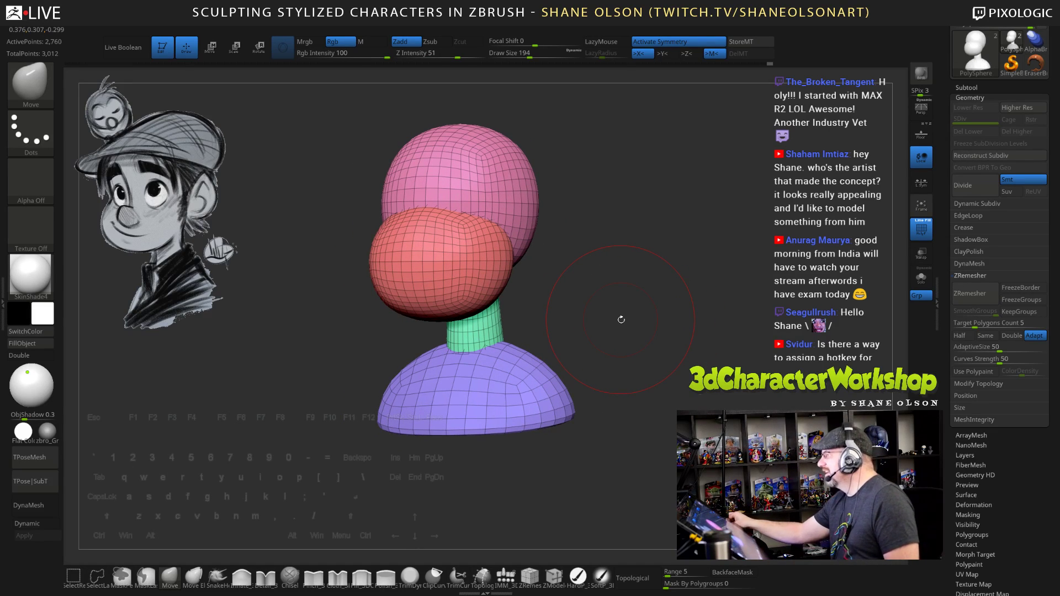
{"action": "left_click_drag", "start_coordinate": [705, 227], "coordinate": [728, 260]}
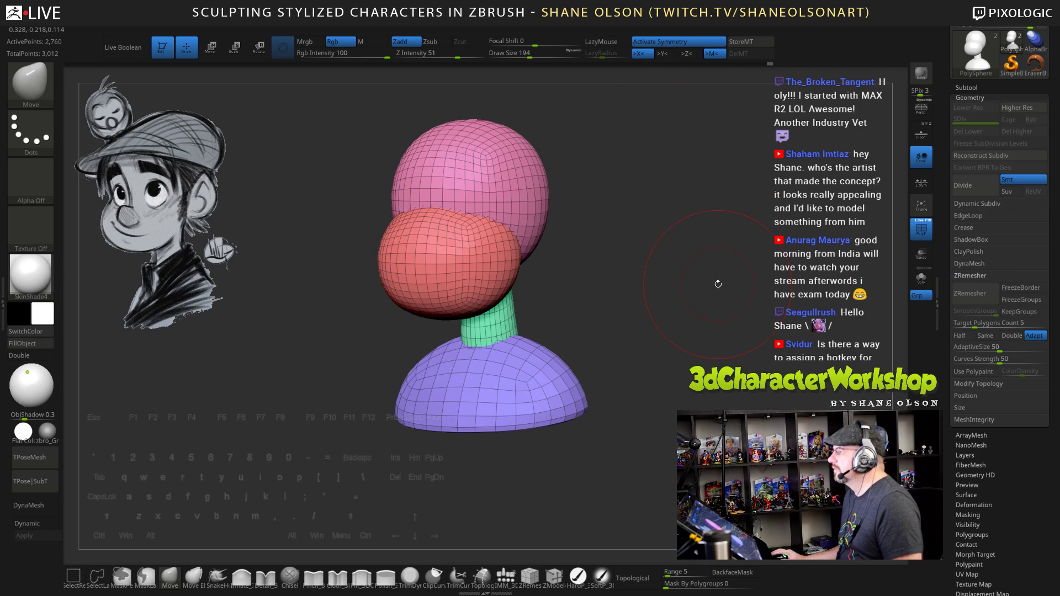
Refine the neck and head forms with the Move brush at a draw size of 237, with topological masking turned on
{"action": "key", "text": "s"}
{"action": "left_click_drag", "start_coordinate": [633, 285], "coordinate": [636, 285]}
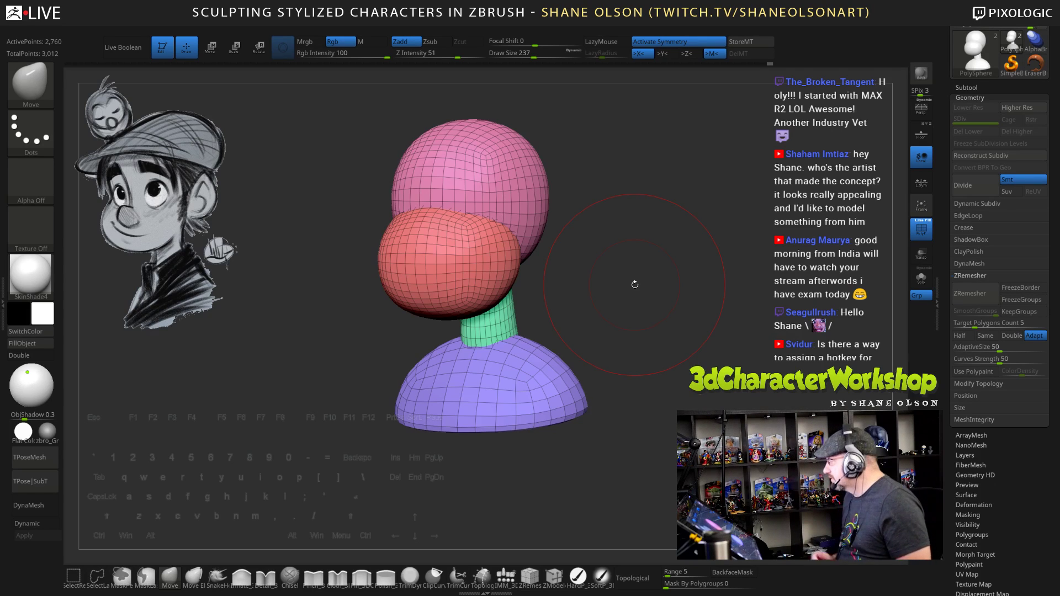
{"action": "mouse_move", "coordinate": [651, 308]}
{"action": "left_mouse_down"}
{"action": "mouse_move", "coordinate": [695, 345]}
{"action": "mouse_move", "coordinate": [683, 355]}
{"action": "left_mouse_up"}
{"action": "left_click_drag", "start_coordinate": [509, 290], "coordinate": [510, 282]}
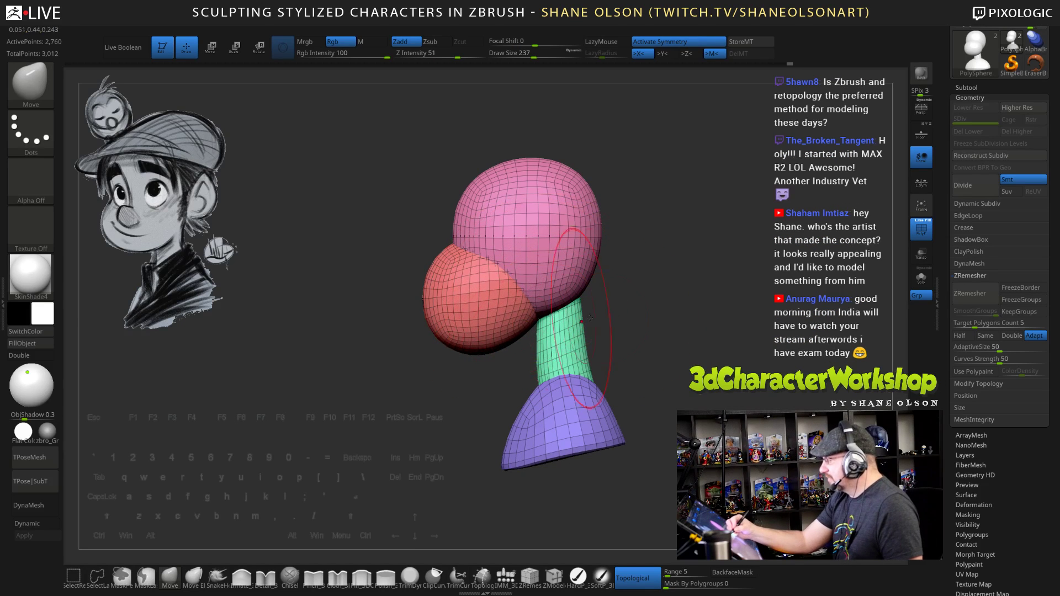
{"action": "left_click_drag", "start_coordinate": [617, 354], "coordinate": [695, 349]}
{"action": "mouse_move", "coordinate": [579, 324]}
{"action": "left_mouse_down"}
{"action": "mouse_move", "coordinate": [635, 326]}
{"action": "mouse_move", "coordinate": [630, 309]}
{"action": "mouse_move", "coordinate": [635, 317]}
{"action": "mouse_move", "coordinate": [667, 286]}
{"action": "mouse_move", "coordinate": [647, 307]}
{"action": "left_mouse_up"}
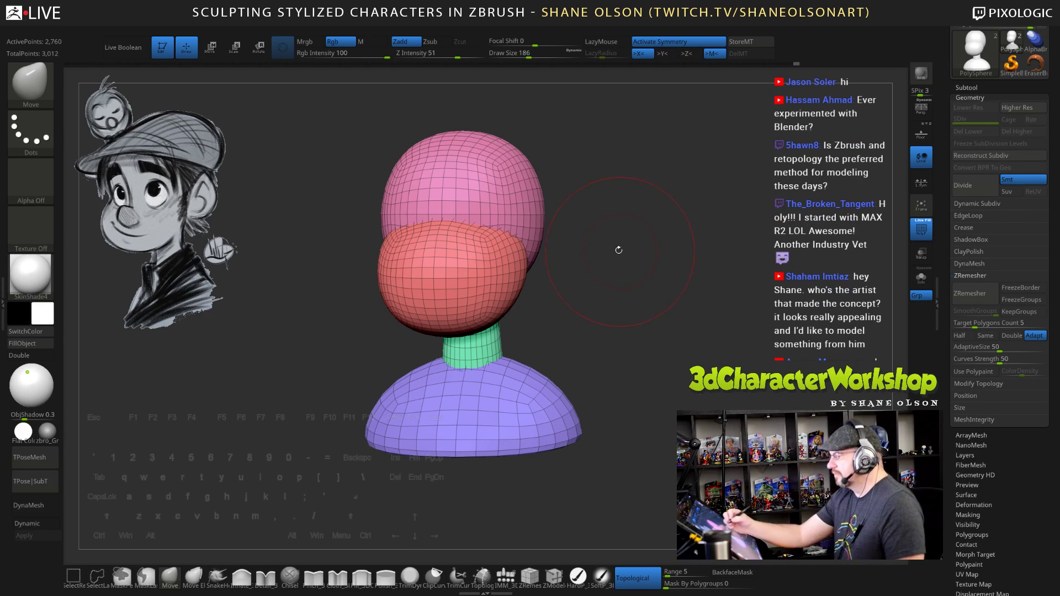
Refine the sides of the jaw with the Move brush at a draw size of 186
{"action": "mouse_move", "coordinate": [618, 250]}
{"action": "left_mouse_down"}
{"action": "mouse_move", "coordinate": [613, 224]}
{"action": "mouse_move", "coordinate": [612, 235]}
{"action": "mouse_move", "coordinate": [571, 241]}
{"action": "mouse_move", "coordinate": [530, 222]}
{"action": "left_mouse_up"}
{"action": "mouse_move", "coordinate": [594, 237]}
{"action": "left_mouse_down"}
{"action": "mouse_move", "coordinate": [563, 243]}
{"action": "mouse_move", "coordinate": [593, 246]}
{"action": "left_mouse_up"}
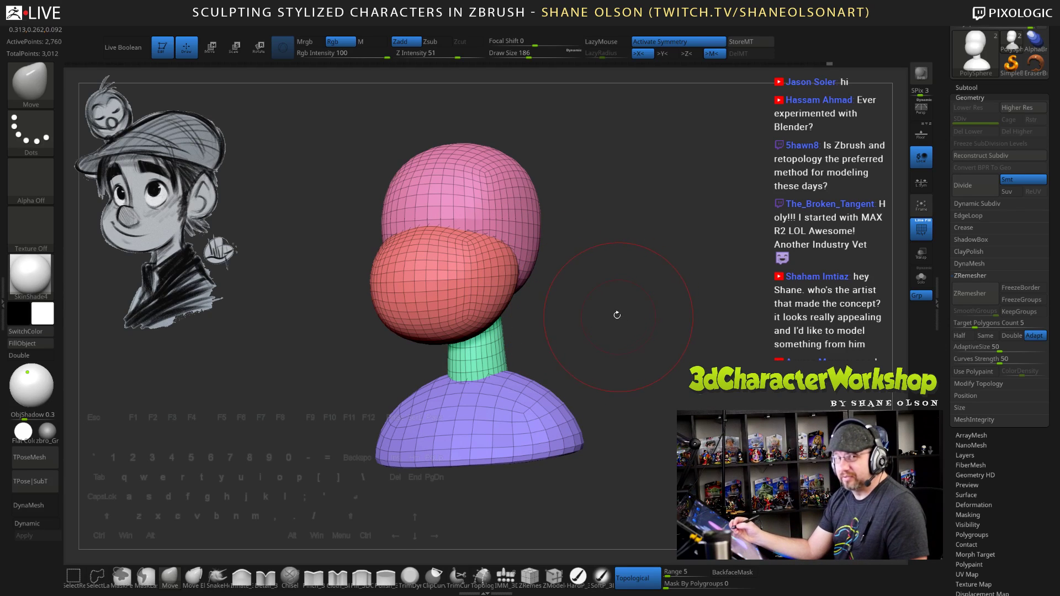
{"action": "left_click_drag", "start_coordinate": [616, 290], "coordinate": [633, 296], "text": "shift"}
Flatten the cranium's top and extend its back with the Move brush at a draw size of 265
{"action": "key", "text": "s"}
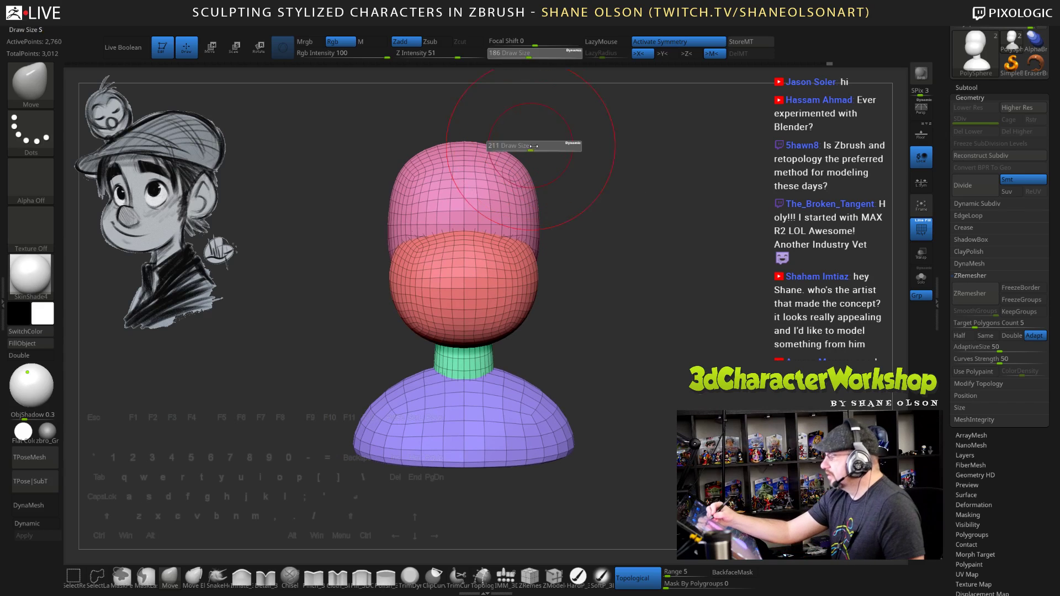
{"action": "left_click", "coordinate": [536, 149]}
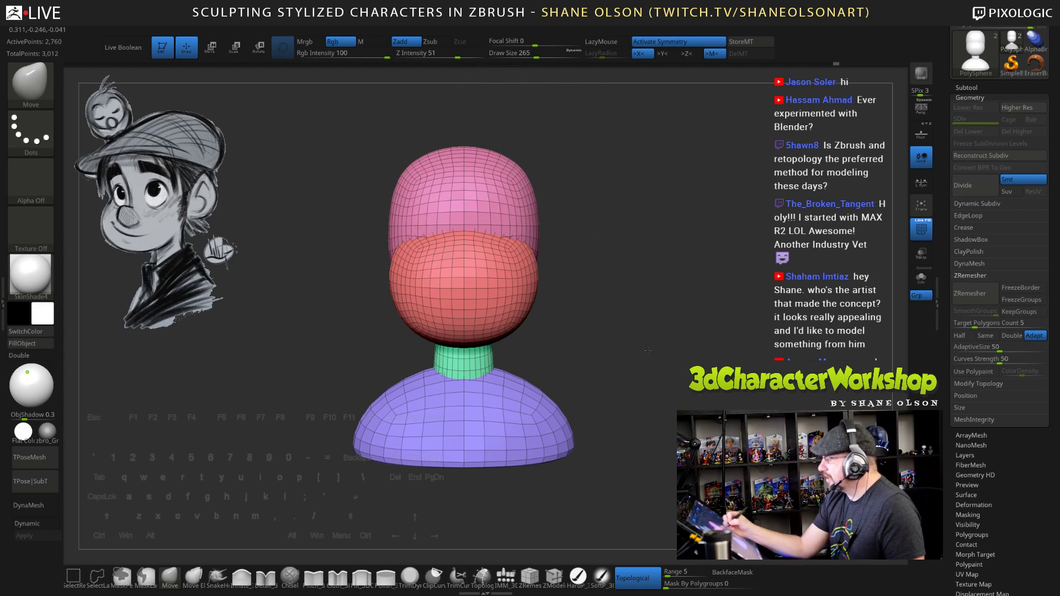
{"action": "mouse_move", "coordinate": [584, 226]}
{"action": "left_mouse_down"}
{"action": "mouse_move", "coordinate": [594, 204]}
{"action": "mouse_move", "coordinate": [609, 214]}
{"action": "mouse_move", "coordinate": [607, 227]}
{"action": "mouse_move", "coordinate": [592, 204]}
{"action": "mouse_move", "coordinate": [606, 233]}
{"action": "left_mouse_up"}
{"action": "left_click_drag", "start_coordinate": [599, 279], "coordinate": [602, 282]}
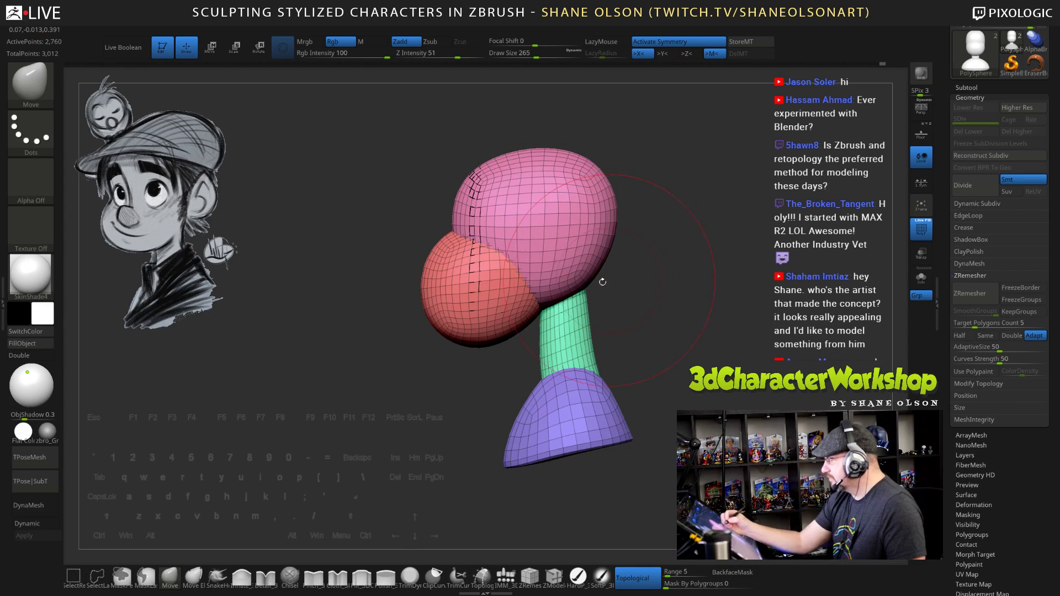
Check the cranium in isolation, show all parts again, and push up its rear underside above the neck
{"action": "left_click", "coordinate": [569, 274], "text": "ctrl+shift"}
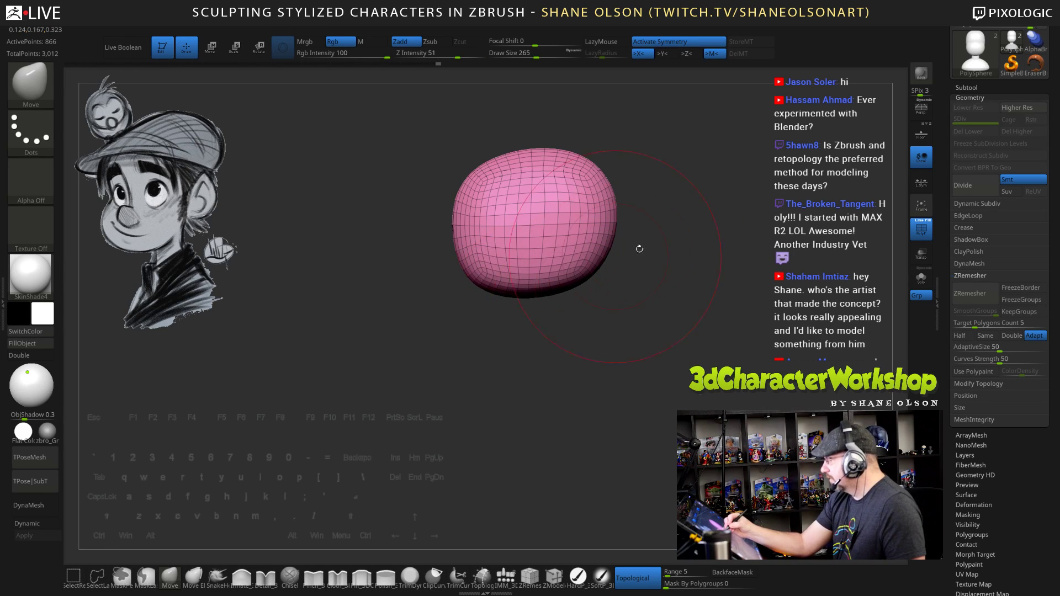
{"action": "left_click", "coordinate": [696, 291], "text": "ctrl+shift"}
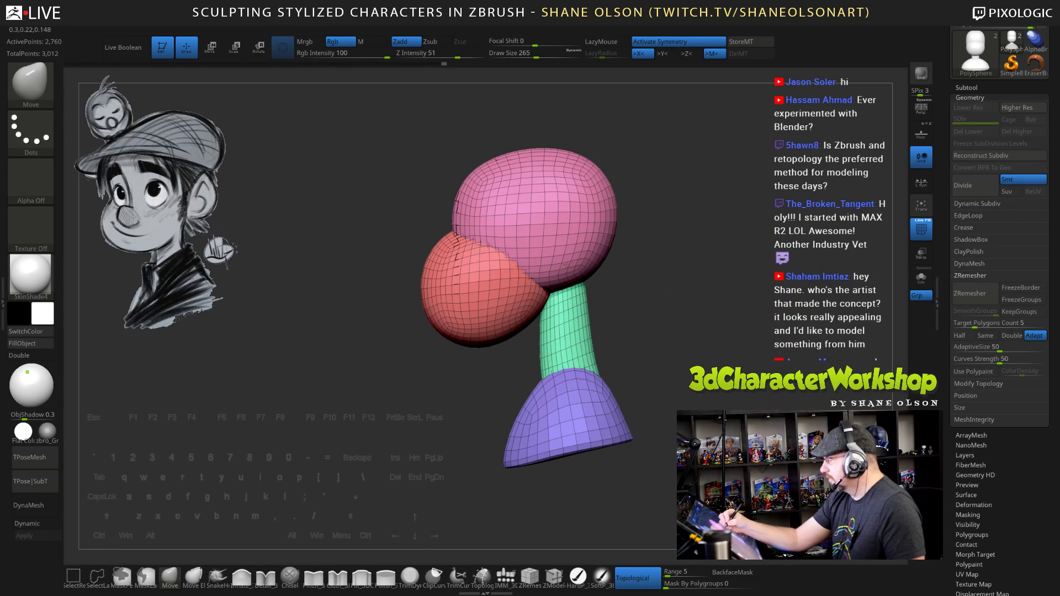
{"action": "left_click_drag", "start_coordinate": [657, 259], "coordinate": [649, 282]}
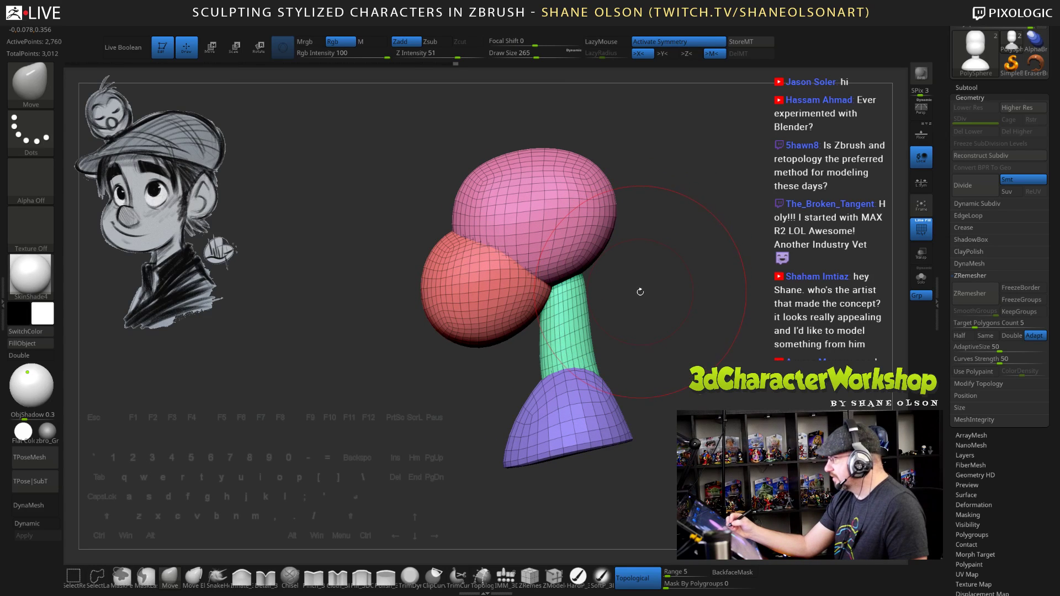
Isolate the torso for transformation with the gizmo and raise it along the neck toward the head
{"action": "key", "text": "w"}
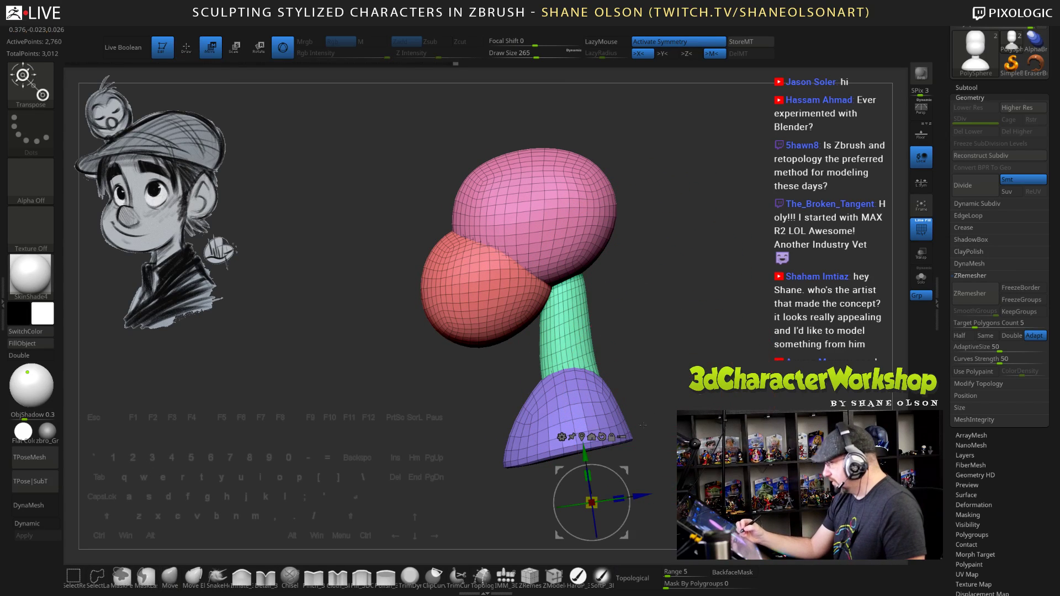
{"action": "left_click", "coordinate": [572, 408]}
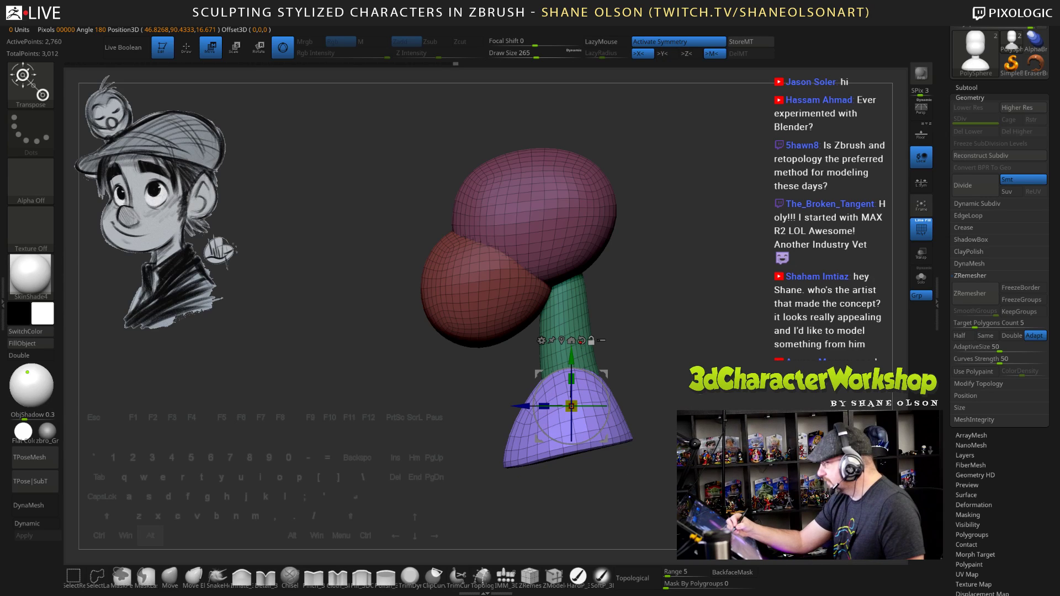
{"action": "left_click_drag", "start_coordinate": [572, 406], "coordinate": [572, 381]}
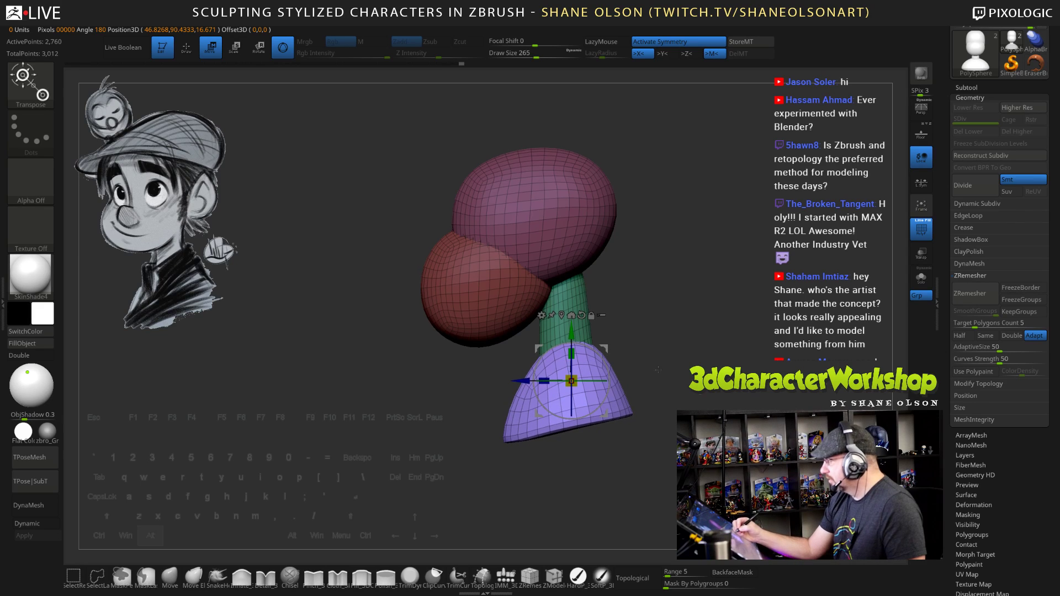
Isolate the neck and pull its upper end up and back with the Move brush
{"action": "key", "text": "q"}
{"action": "key", "text": "b"}
{"action": "key", "text": "m"}
{"action": "key", "text": "v"}
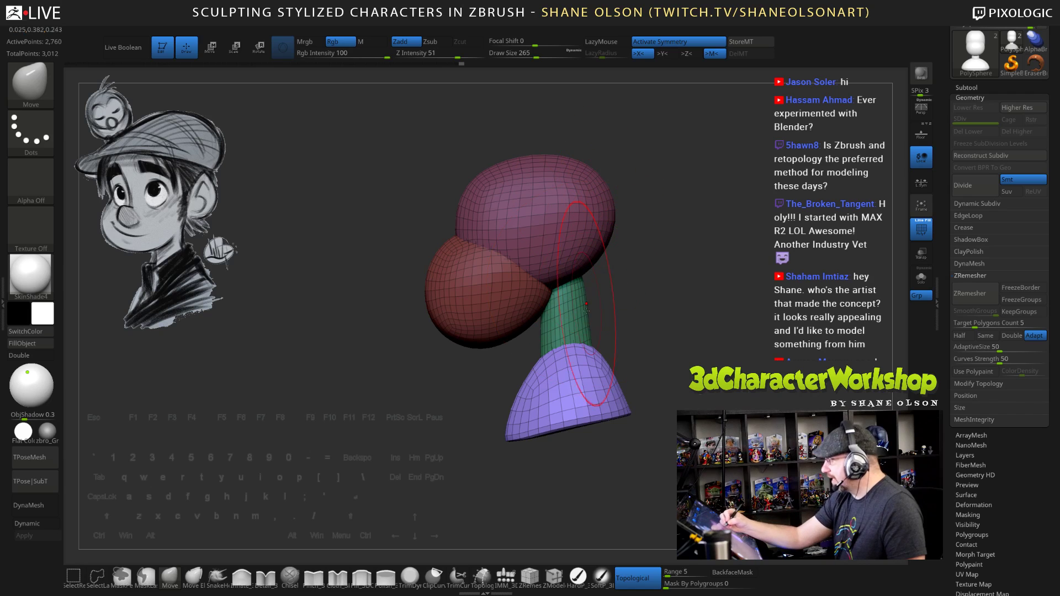
{"action": "left_click_drag", "start_coordinate": [617, 311], "coordinate": [604, 350]}
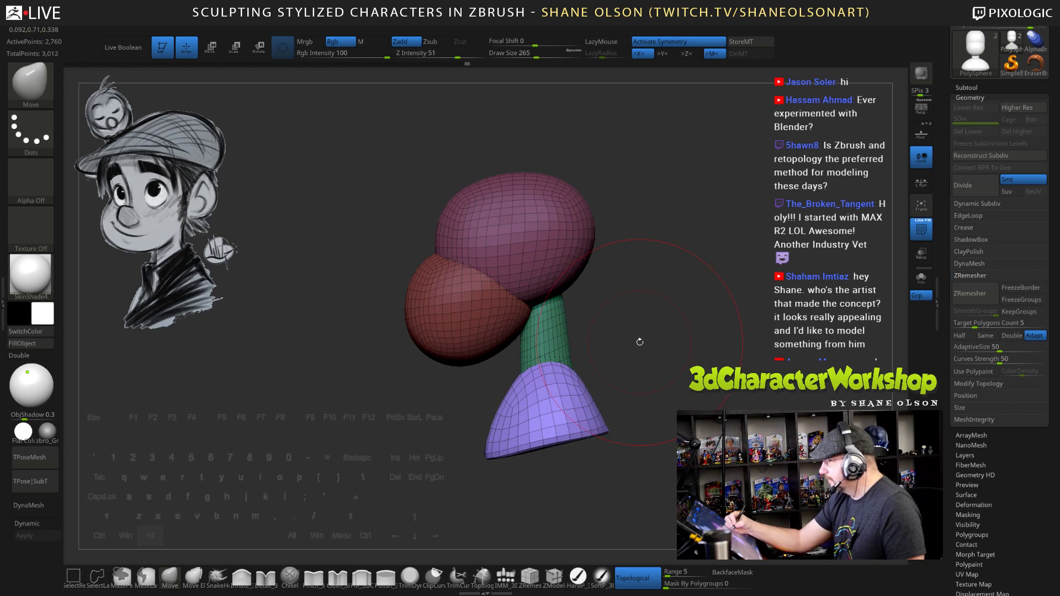
{"action": "mouse_move", "coordinate": [640, 342]}
{"action": "left_mouse_down", "text": "alt"}
{"action": "mouse_move", "coordinate": [615, 334]}
{"action": "mouse_move", "coordinate": [629, 340]}
{"action": "left_mouse_up", "text": "alt"}
{"action": "key", "text": "ctrl"}
{"action": "left_click", "coordinate": [528, 334], "text": "ctrl+shift"}
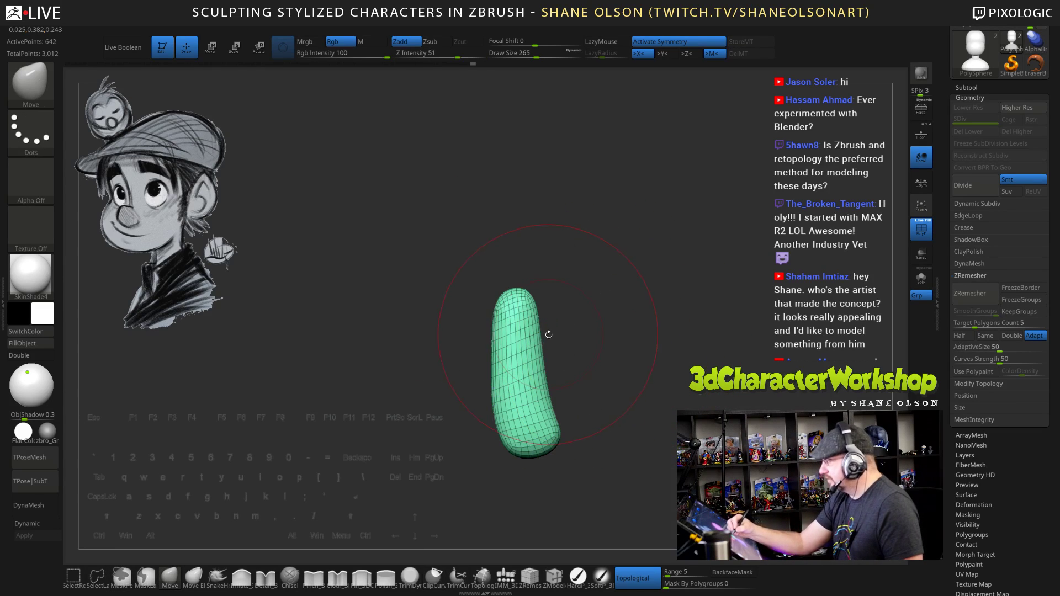
{"action": "mouse_move", "coordinate": [528, 293]}
{"action": "left_mouse_down"}
{"action": "mouse_move", "coordinate": [585, 286]}
{"action": "mouse_move", "coordinate": [534, 299]}
{"action": "left_mouse_up"}
Extend the neck's lower end backward with the Move brush at a draw size of 215, and show all parts
{"action": "key", "text": "s"}
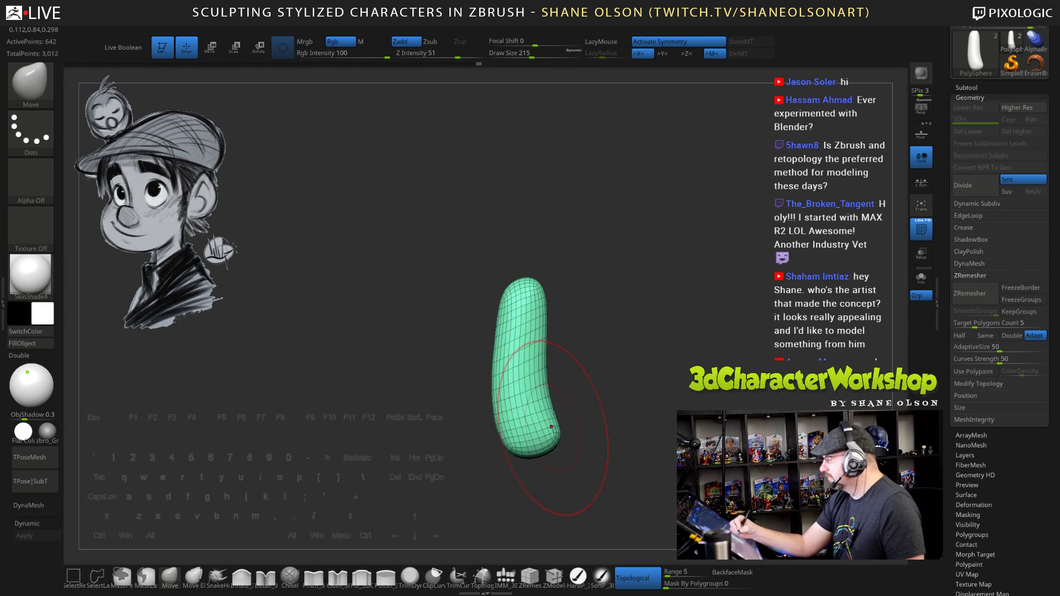
{"action": "left_click_drag", "start_coordinate": [551, 427], "coordinate": [557, 434]}
{"action": "mouse_move", "coordinate": [632, 420]}
{"action": "left_mouse_down"}
{"action": "mouse_move", "coordinate": [634, 402]}
{"action": "mouse_move", "coordinate": [681, 369]}
{"action": "left_mouse_up"}
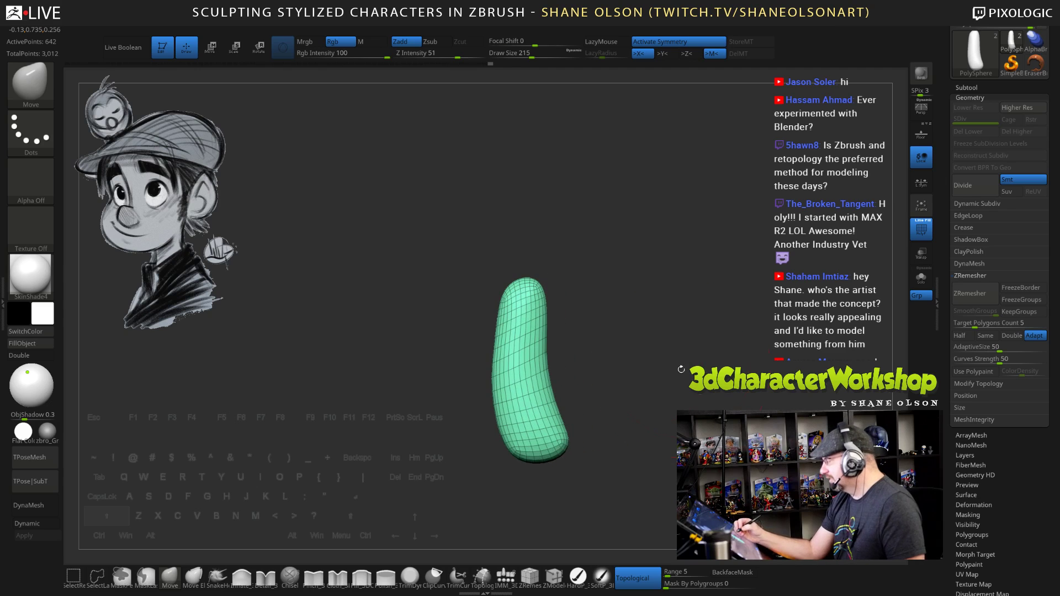
{"action": "key", "text": "ctrl+shift"}
{"action": "left_click", "coordinate": [652, 356], "text": "ctrl+shift"}
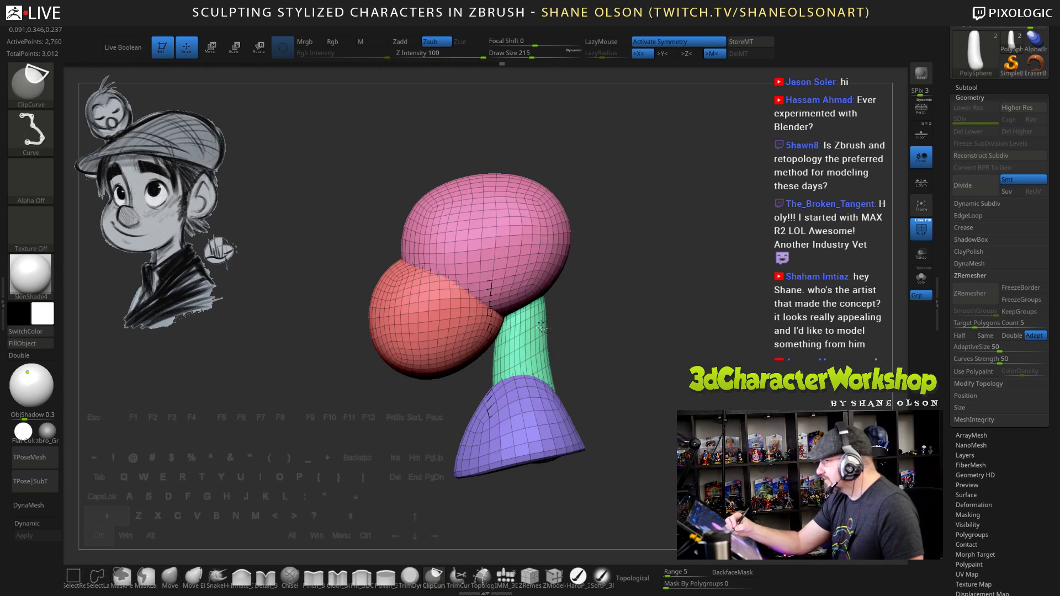
Check the neck in isolation and shift its upper back edge rearward under the cranium, comparing it from the side and back
{"action": "left_click", "coordinate": [537, 282], "text": "ctrl+shift"}
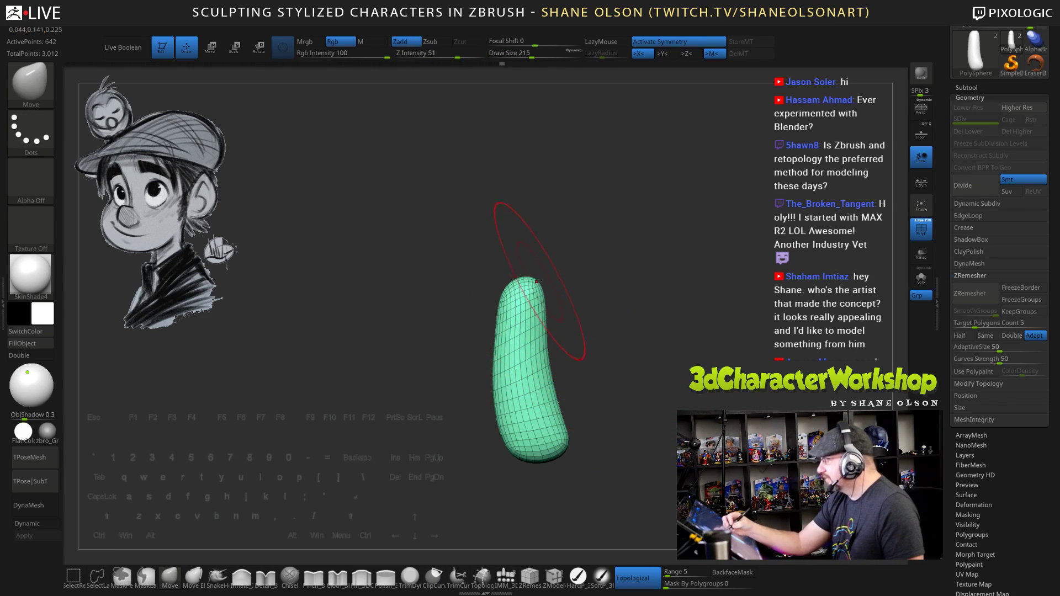
{"action": "left_click", "coordinate": [644, 350], "text": "ctrl+shift"}
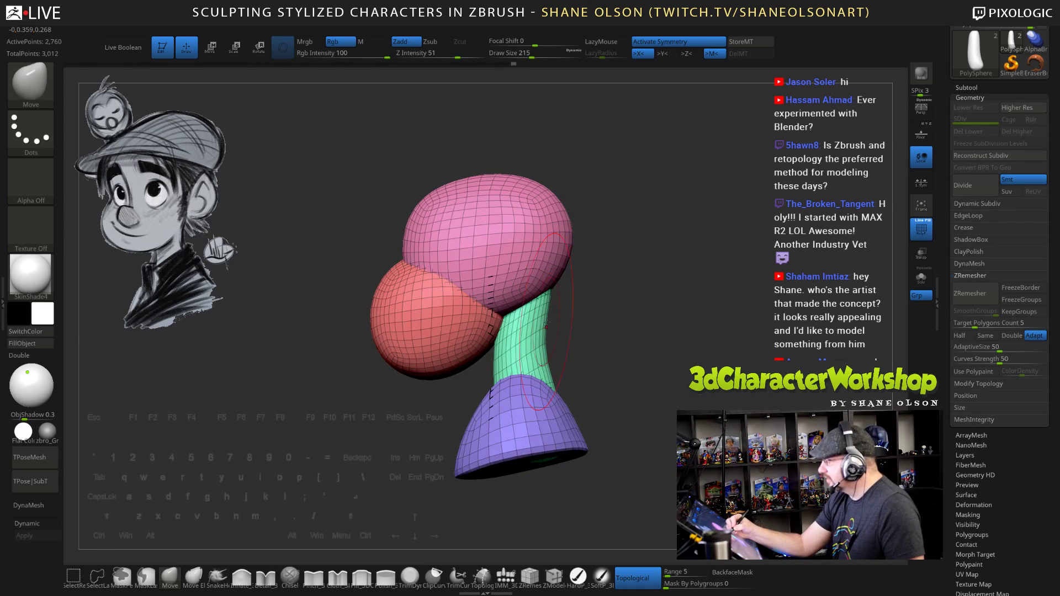
{"action": "left_click_drag", "start_coordinate": [547, 326], "coordinate": [548, 326]}
{"action": "left_click_drag", "start_coordinate": [600, 352], "coordinate": [552, 350]}
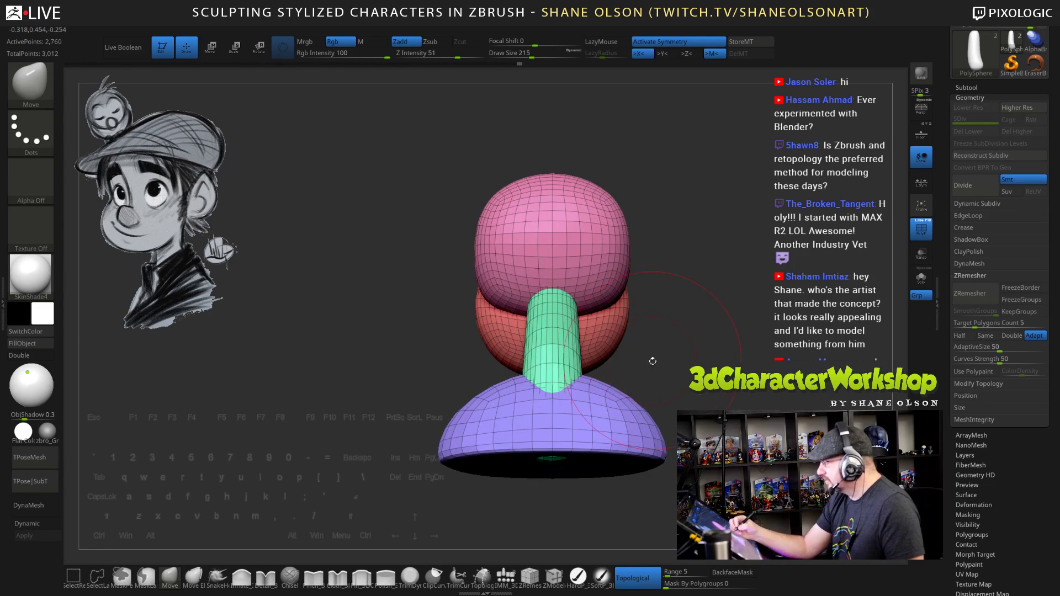
{"action": "left_click_drag", "start_coordinate": [653, 361], "coordinate": [627, 355]}
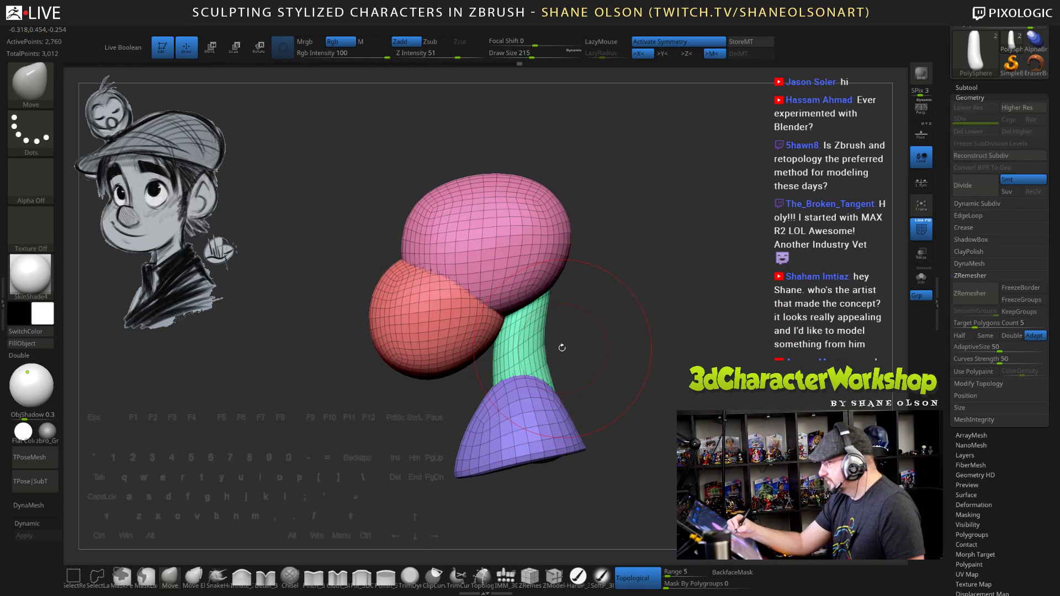
Pull the lower front of the neck forward so it flares into the torso, alternating between isolated and full view
{"action": "left_click", "coordinate": [544, 367], "text": "ctrl+shift"}
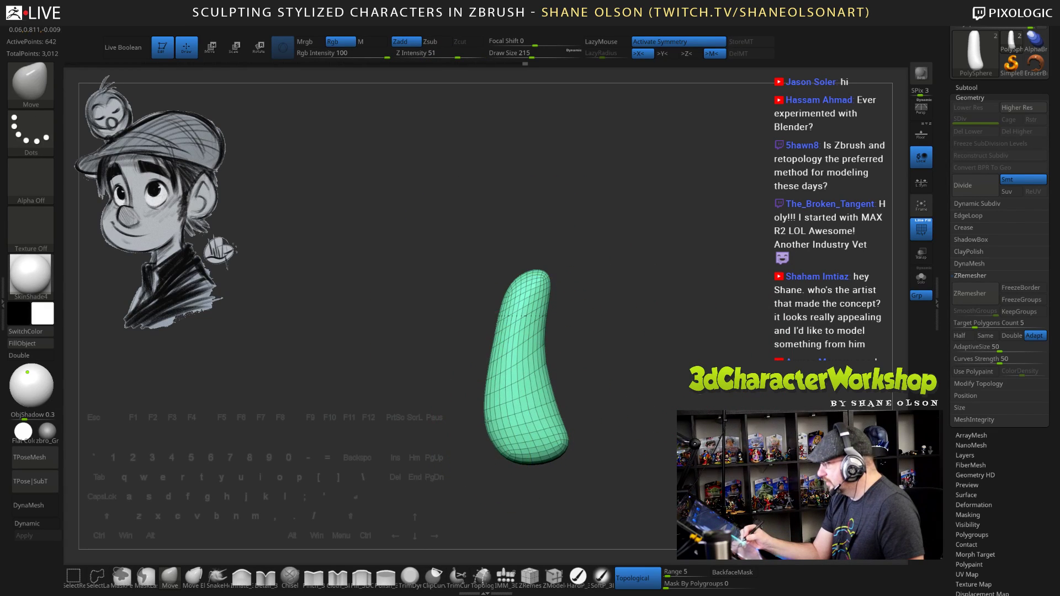
{"action": "left_click", "coordinate": [657, 359], "text": "ctrl+shift"}
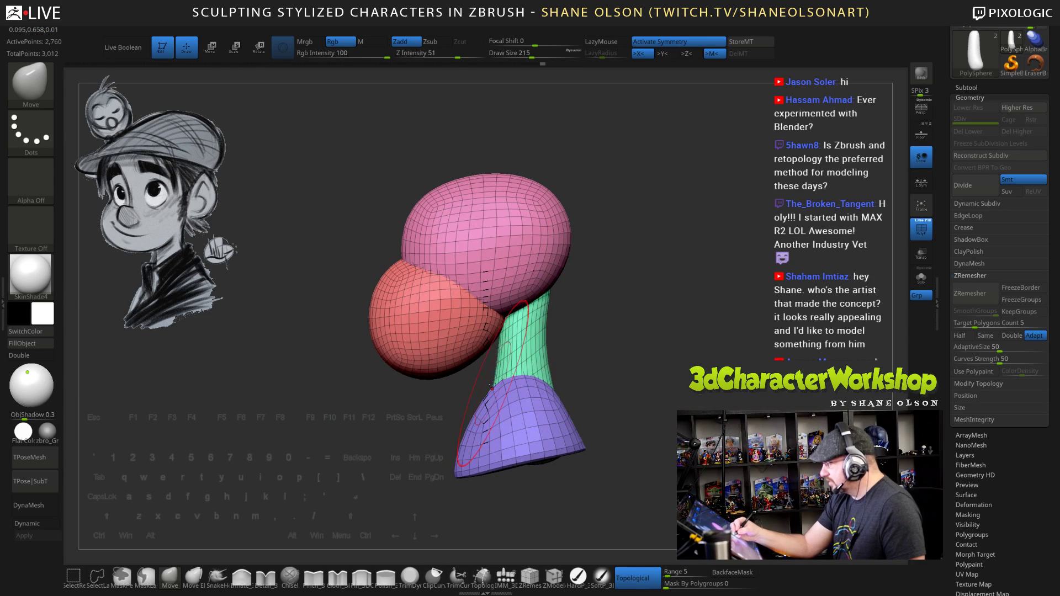
{"action": "left_click", "coordinate": [531, 354], "text": "ctrl+shift"}
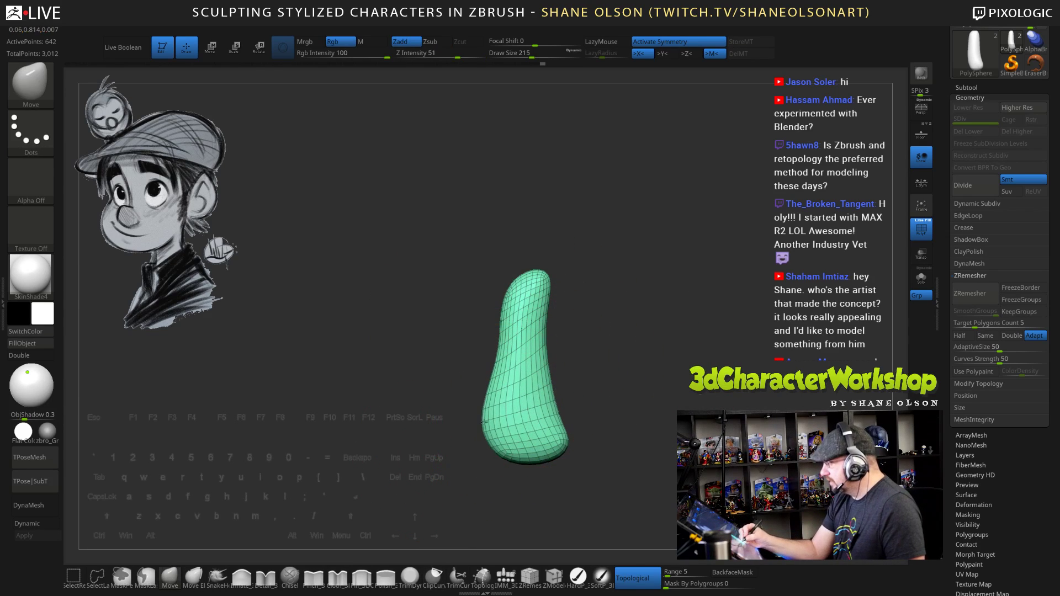
{"action": "left_click_drag", "start_coordinate": [483, 422], "coordinate": [480, 425]}
{"action": "left_click", "coordinate": [621, 346], "text": "ctrl+shift"}
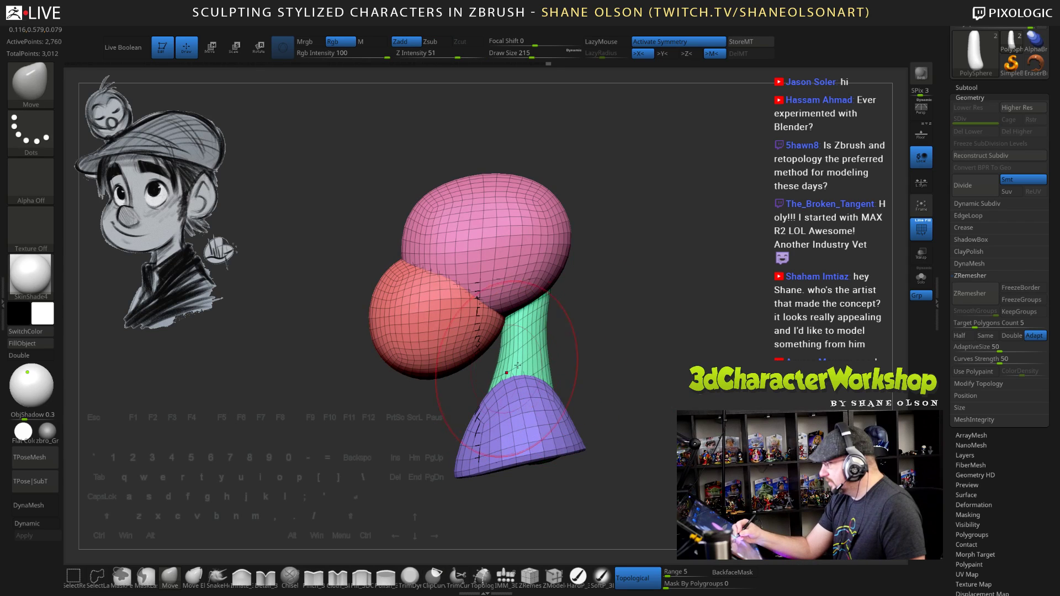
Widen the base of the isolated neck from behind at a draw size of 159, and slim its middle above the shoulders
{"action": "mouse_move", "coordinate": [632, 360]}
{"action": "left_mouse_down"}
{"action": "mouse_move", "coordinate": [678, 373]}
{"action": "mouse_move", "coordinate": [625, 375]}
{"action": "mouse_move", "coordinate": [648, 354]}
{"action": "mouse_move", "coordinate": [625, 366]}
{"action": "left_mouse_up"}
{"action": "left_click", "coordinate": [518, 363], "text": "ctrl+shift"}
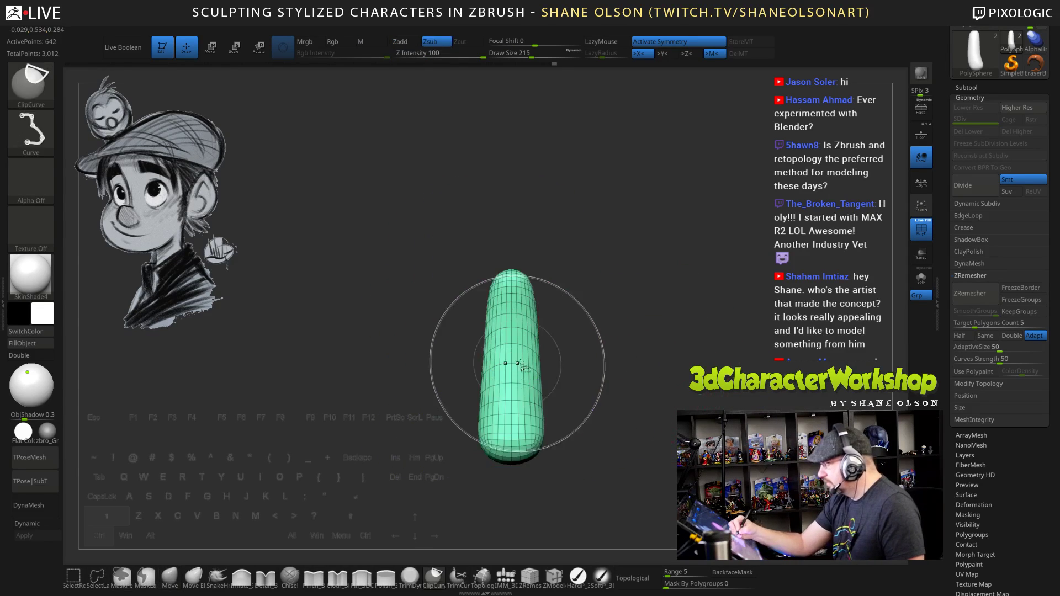
{"action": "key", "text": "s"}
{"action": "left_click_drag", "start_coordinate": [556, 390], "coordinate": [556, 398]}
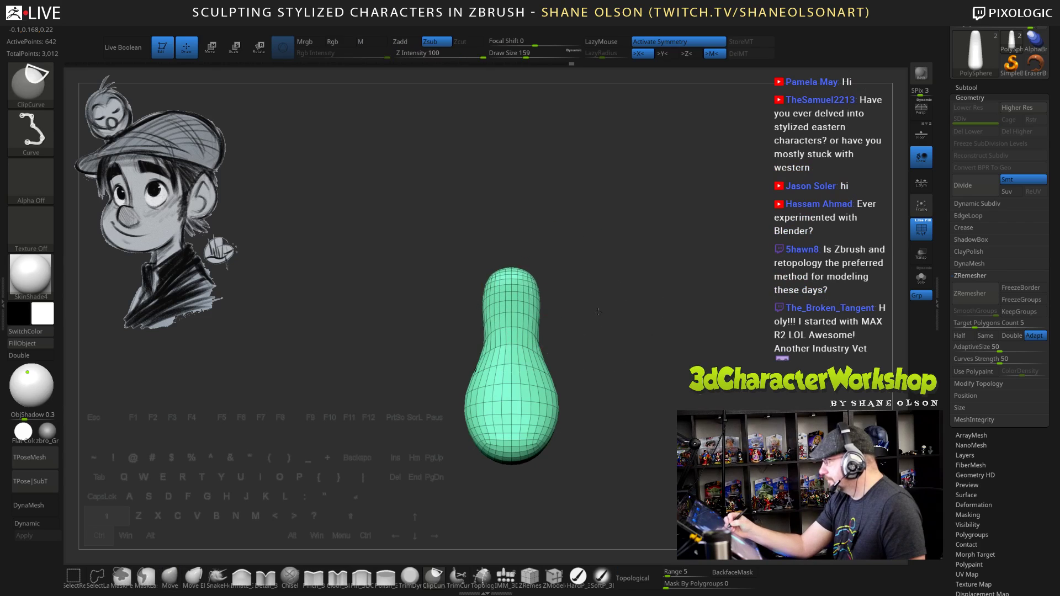
{"action": "left_click", "coordinate": [555, 293], "text": "ctrl+shift"}
{"action": "left_click_drag", "start_coordinate": [485, 332], "coordinate": [489, 332]}
{"action": "left_click_drag", "start_coordinate": [612, 362], "coordinate": [622, 373]}
{"action": "left_click_drag", "start_coordinate": [549, 376], "coordinate": [543, 373]}
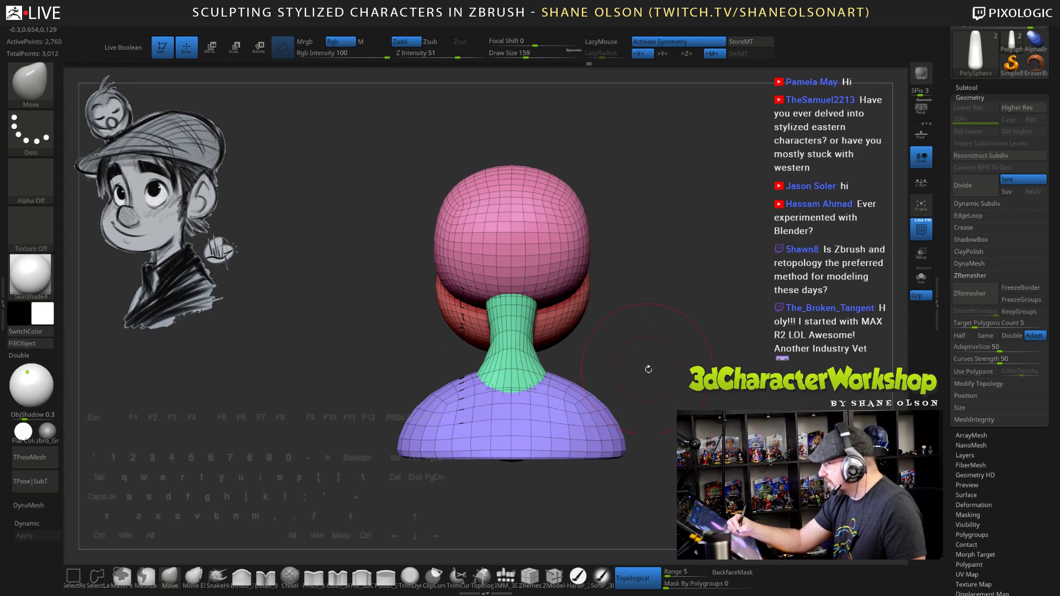
Refine the neck's flared base in isolation, show all parts, and smooth the neck's transition into the torso
{"action": "mouse_move", "coordinate": [648, 367]}
{"action": "left_mouse_down"}
{"action": "mouse_move", "coordinate": [675, 371]}
{"action": "mouse_move", "coordinate": [632, 365]}
{"action": "mouse_move", "coordinate": [679, 409]}
{"action": "mouse_move", "coordinate": [618, 387]}
{"action": "left_mouse_up"}
{"action": "left_click", "coordinate": [550, 368], "text": "ctrl+shift"}
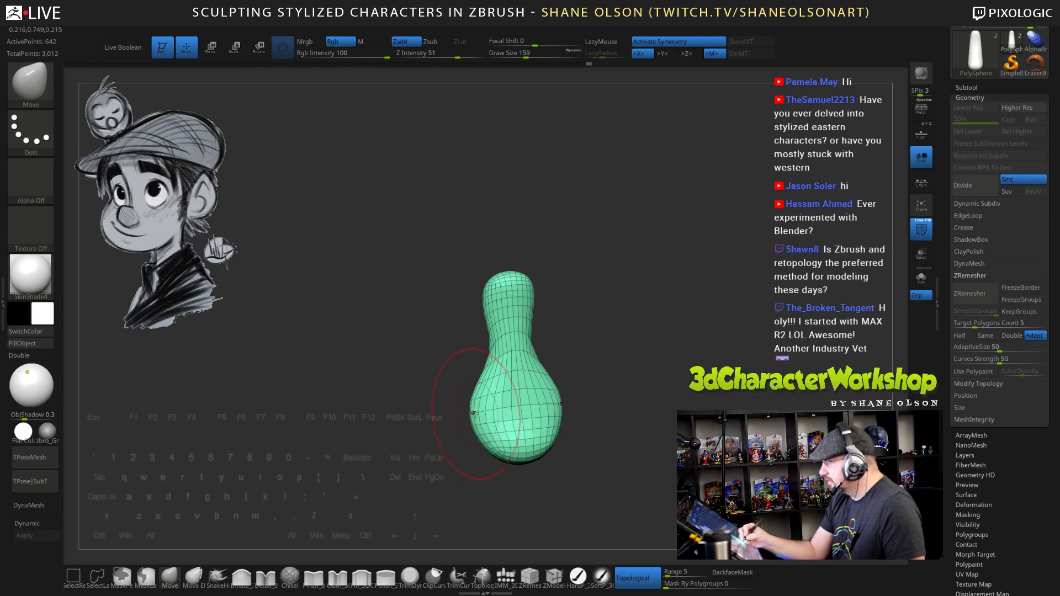
{"action": "left_click", "coordinate": [627, 355], "text": "ctrl+shift"}
{"action": "left_click_drag", "start_coordinate": [691, 396], "coordinate": [743, 398]}
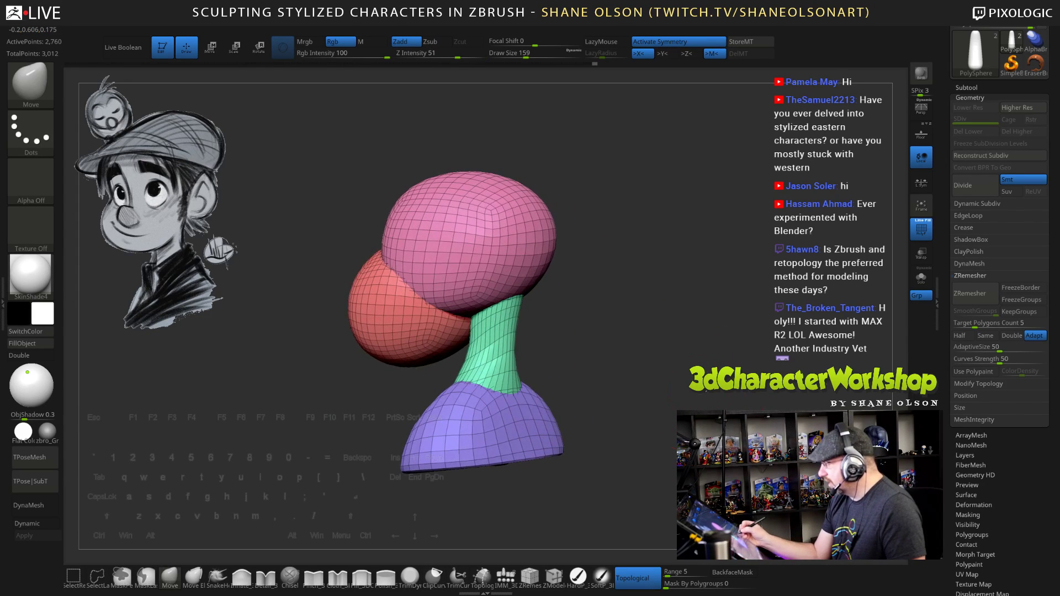
{"action": "mouse_move", "coordinate": [502, 353]}
{"action": "left_mouse_down", "text": "shift"}
{"action": "mouse_move", "coordinate": [635, 359]}
{"action": "mouse_move", "coordinate": [687, 374]}
{"action": "mouse_move", "coordinate": [662, 366]}
{"action": "mouse_move", "coordinate": [644, 384]}
{"action": "left_mouse_up", "text": "shift"}
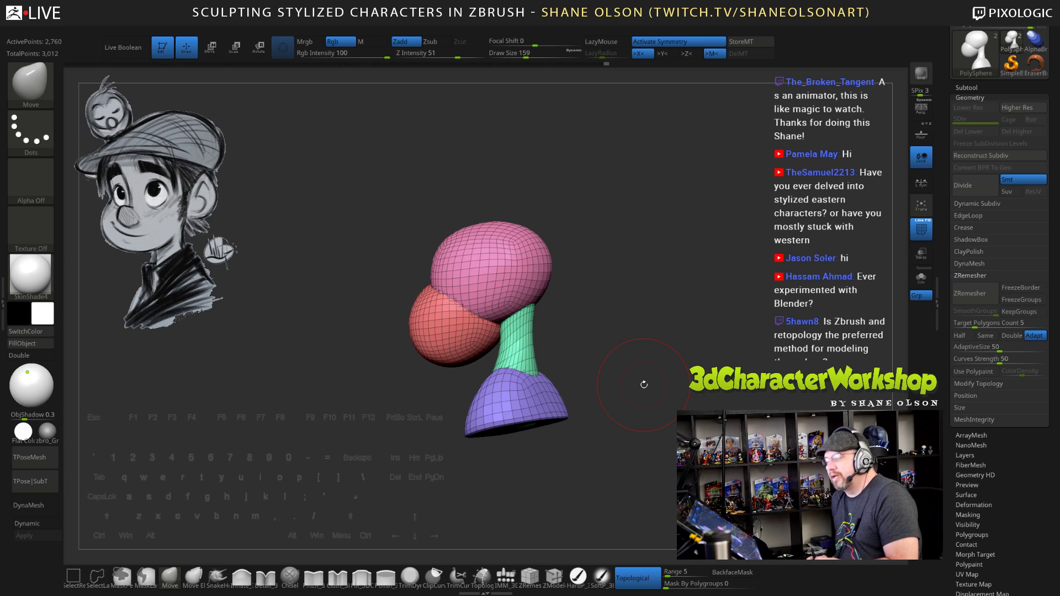
{"action": "mouse_move", "coordinate": [535, 336]}
{"action": "left_mouse_down", "text": "shift"}
{"action": "mouse_move", "coordinate": [532, 359]}
{"action": "mouse_move", "coordinate": [529, 345]}
{"action": "left_mouse_up", "text": "shift"}
{"action": "mouse_move", "coordinate": [627, 362]}
{"action": "left_mouse_down"}
{"action": "mouse_move", "coordinate": [623, 448]}
{"action": "mouse_move", "coordinate": [658, 378]}
{"action": "left_mouse_up"}
Push in the cheek side of the jaw with the Move brush at a draw size of 237
{"action": "key", "text": "s"}
{"action": "left_click_drag", "start_coordinate": [622, 328], "coordinate": [631, 329]}
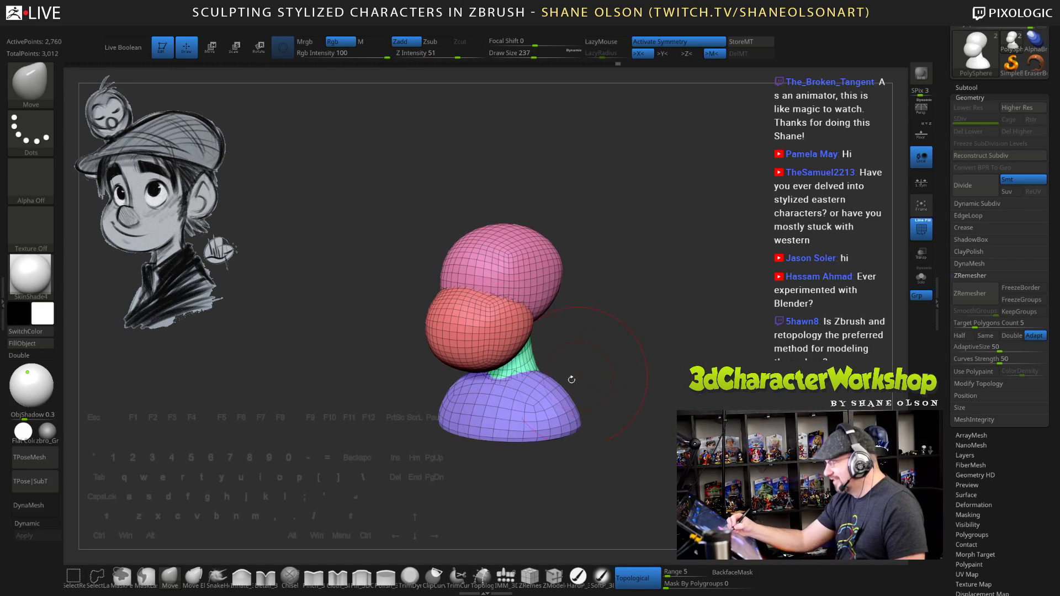
{"action": "left_click_drag", "start_coordinate": [432, 326], "coordinate": [440, 324]}
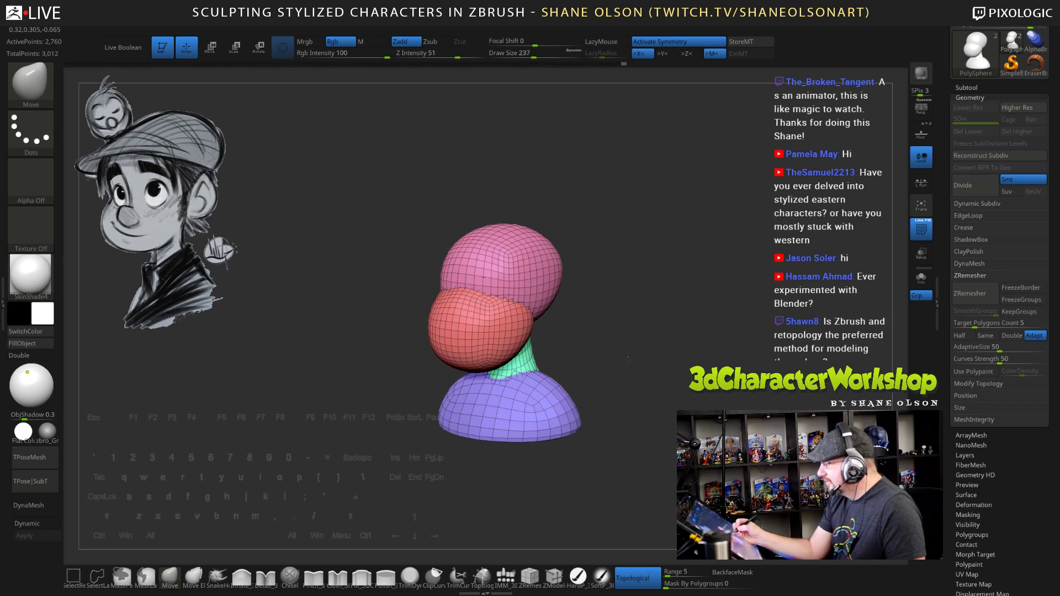
{"action": "mouse_move", "coordinate": [628, 360]}
{"action": "left_mouse_down"}
{"action": "mouse_move", "coordinate": [644, 356]}
{"action": "mouse_move", "coordinate": [487, 357]}
{"action": "left_mouse_up"}
{"action": "left_click_drag", "start_coordinate": [612, 365], "coordinate": [617, 367], "text": "shift"}
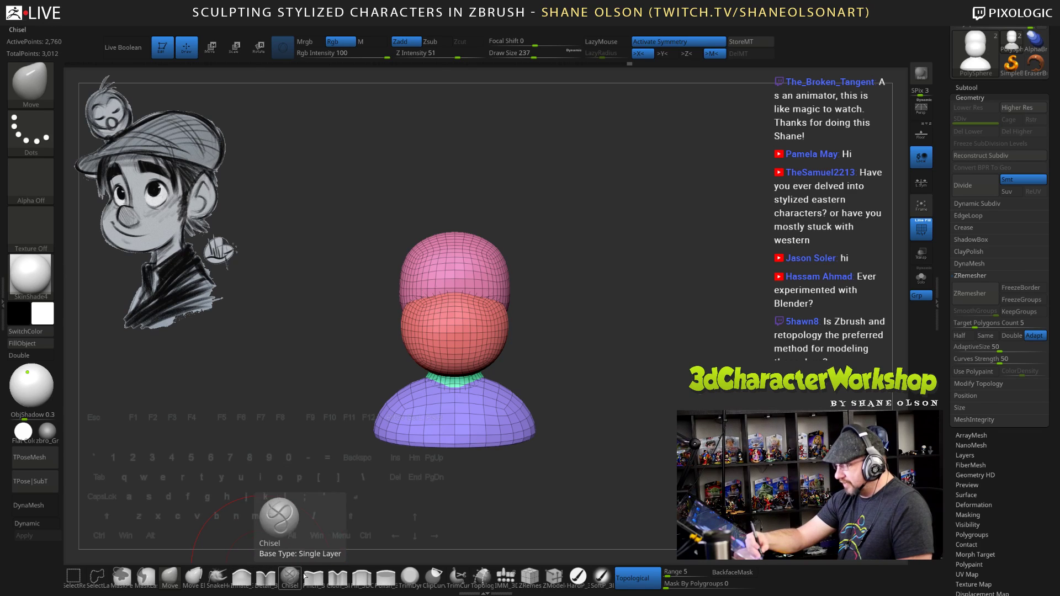
Try inserting a mirrored pair of Appendage meshes on the sides of the cranium with the IMM brush
{"action": "left_click", "coordinate": [507, 577]}
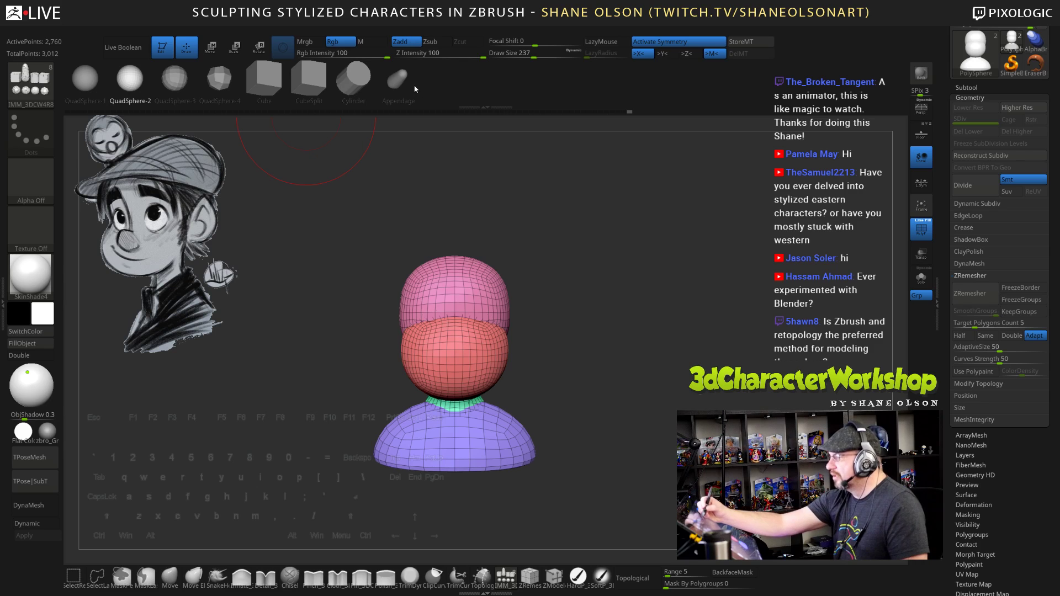
{"action": "left_click", "coordinate": [400, 79]}
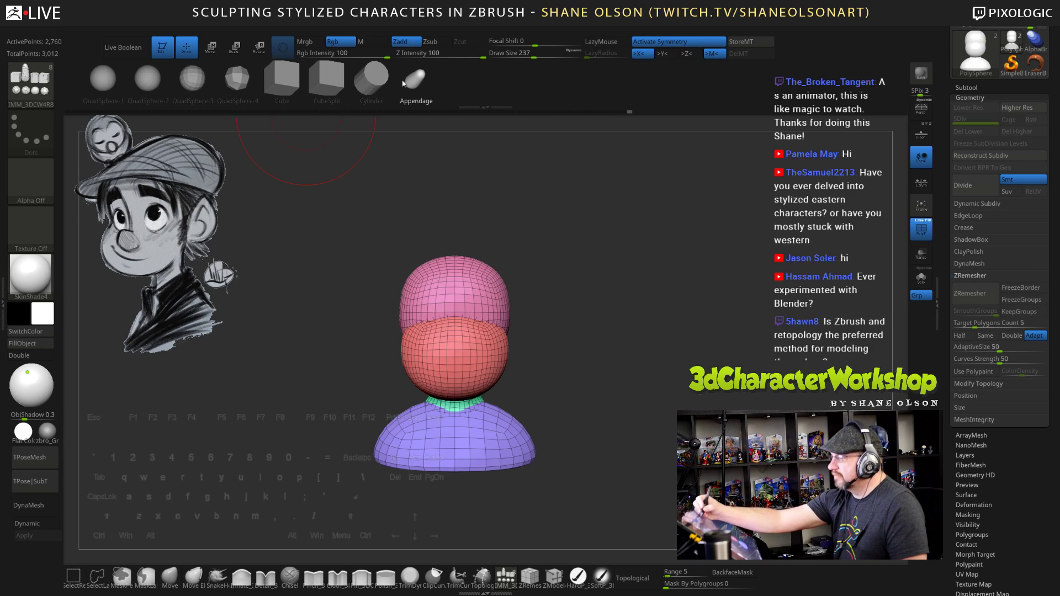
{"action": "left_click_drag", "start_coordinate": [500, 297], "coordinate": [522, 376]}
{"action": "left_click_drag", "start_coordinate": [667, 373], "coordinate": [552, 310]}
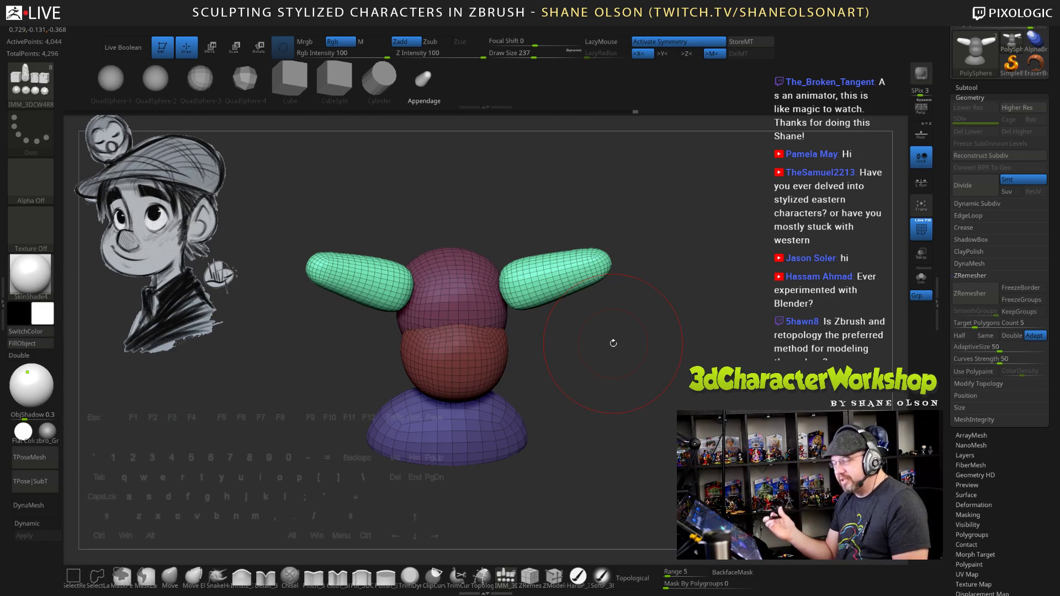
{"action": "key", "text": "ctrl+z"}
{"action": "key", "text": "2"}
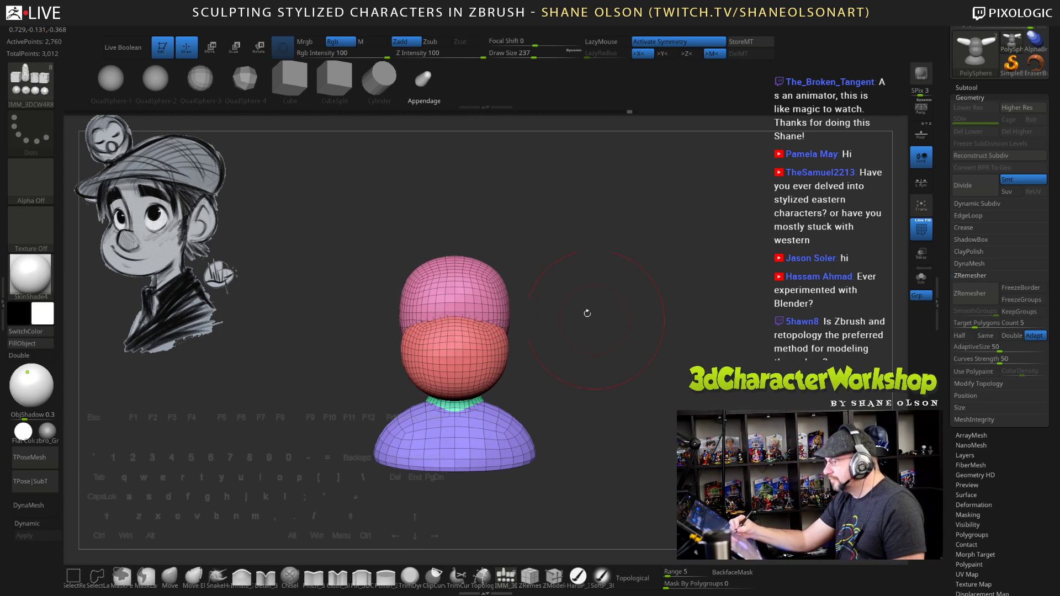
Insert a mirrored pair of Cylinder meshes on the sides of the cranium and set the draw size to 162
{"action": "left_click", "coordinate": [385, 84]}
{"action": "left_click_drag", "start_coordinate": [630, 314], "coordinate": [625, 317]}
{"action": "left_click_drag", "start_coordinate": [492, 280], "coordinate": [574, 275]}
{"action": "left_click_drag", "start_coordinate": [656, 378], "coordinate": [630, 376]}
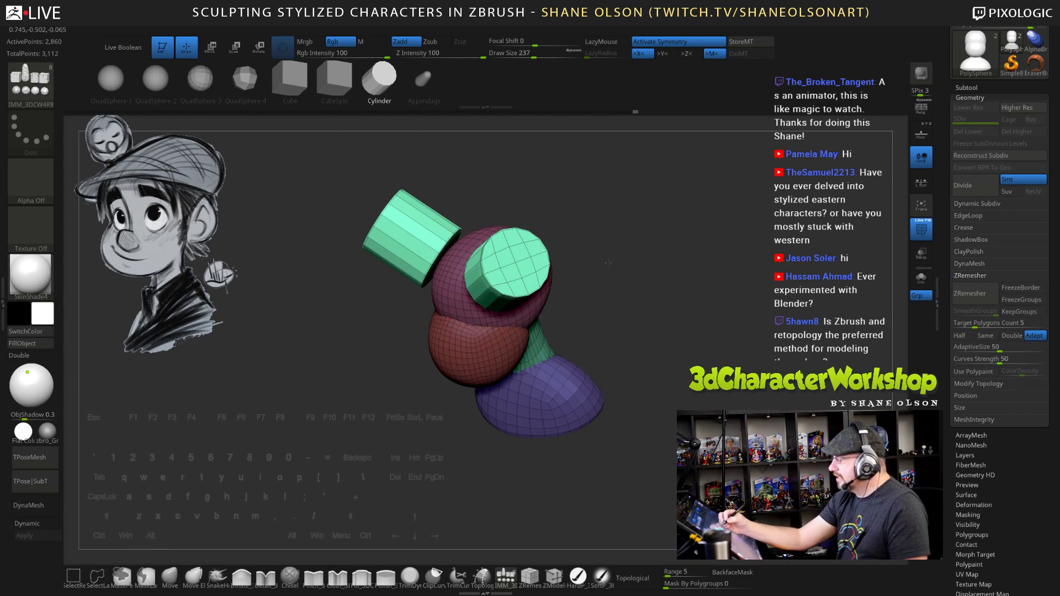
{"action": "mouse_move", "coordinate": [608, 263]}
{"action": "left_mouse_down", "text": "alt"}
{"action": "mouse_move", "coordinate": [644, 277]}
{"action": "mouse_move", "coordinate": [643, 333]}
{"action": "left_mouse_up", "text": "alt"}
{"action": "key", "text": "s"}
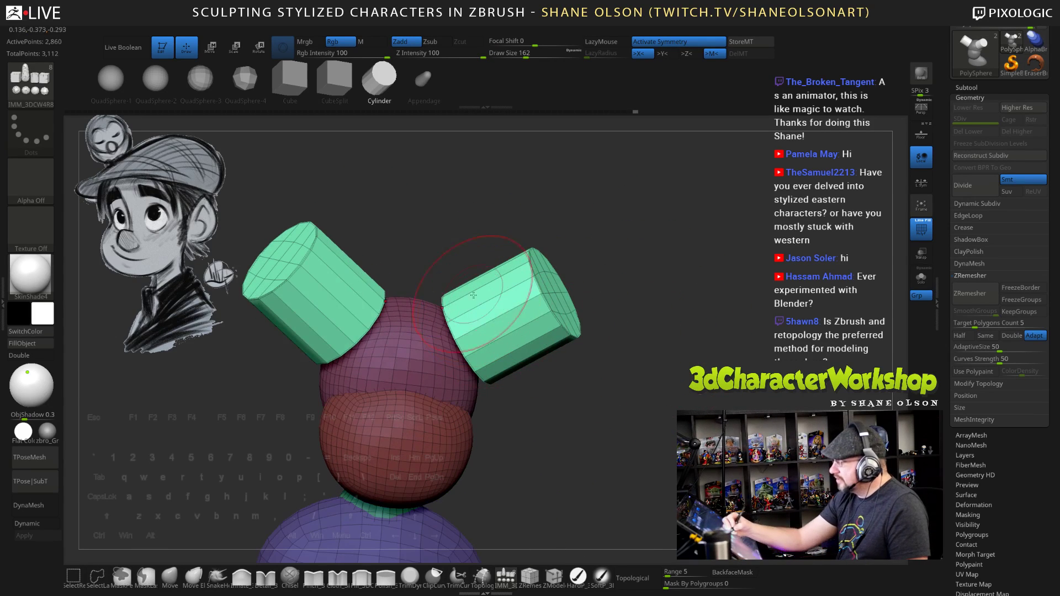
{"action": "mouse_move", "coordinate": [577, 351]}
{"action": "left_mouse_down"}
{"action": "mouse_move", "coordinate": [638, 370]}
{"action": "mouse_move", "coordinate": [626, 353]}
{"action": "mouse_move", "coordinate": [597, 415]}
{"action": "mouse_move", "coordinate": [598, 382]}
{"action": "left_mouse_up"}
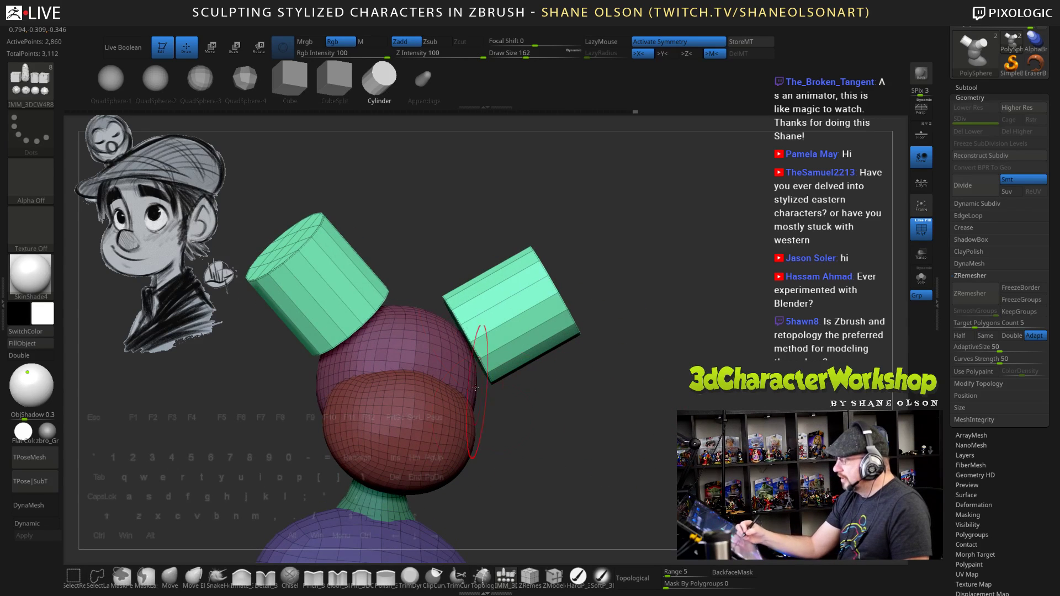
Try masking the cylinders' outer parts and enlarging their inner ends with the gizmo
{"action": "left_click_drag", "start_coordinate": [422, 289], "coordinate": [556, 438], "text": "ctrl"}
{"action": "mouse_move", "coordinate": [505, 221]}
{"action": "left_mouse_down", "text": "ctrl"}
{"action": "mouse_move", "coordinate": [639, 384]}
{"action": "mouse_move", "coordinate": [623, 402]}
{"action": "mouse_move", "coordinate": [603, 399]}
{"action": "left_mouse_up", "text": "ctrl"}
{"action": "key", "text": "e"}
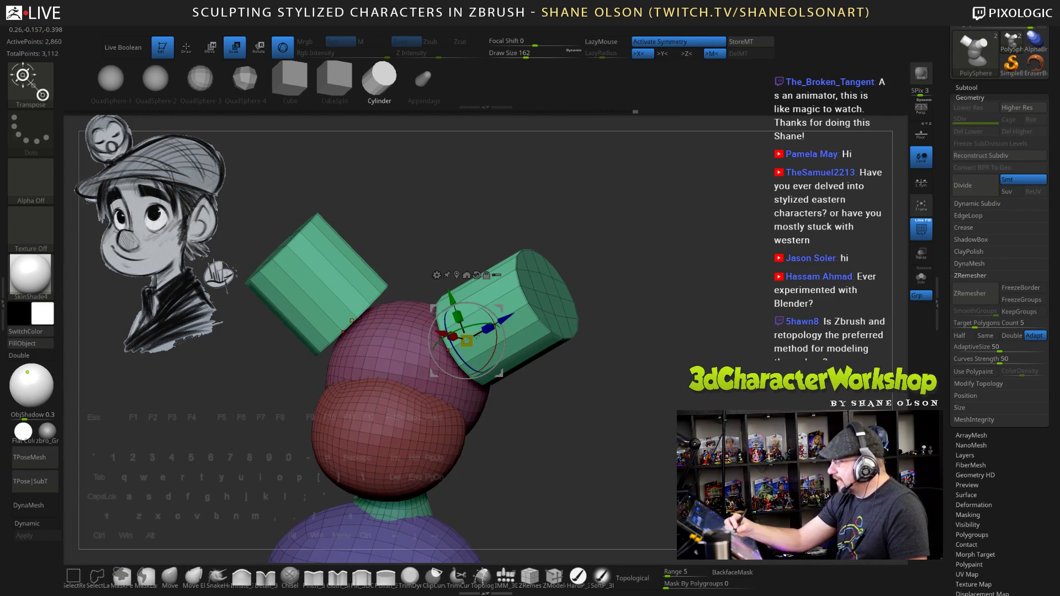
{"action": "mouse_move", "coordinate": [469, 341]}
{"action": "left_mouse_down"}
{"action": "mouse_move", "coordinate": [446, 360]}
{"action": "mouse_move", "coordinate": [469, 343]}
{"action": "mouse_move", "coordinate": [451, 303]}
{"action": "mouse_move", "coordinate": [482, 374]}
{"action": "mouse_move", "coordinate": [455, 290]}
{"action": "mouse_move", "coordinate": [480, 371]}
{"action": "left_mouse_up"}
{"action": "key", "text": "ctrl+z"}
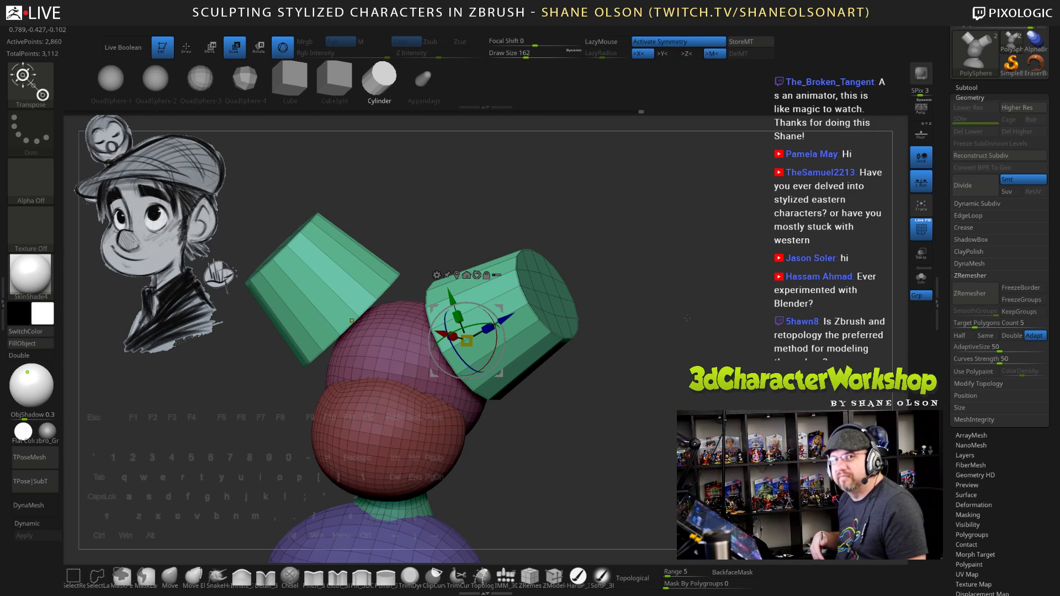
{"action": "key", "text": "ctrl+z"}
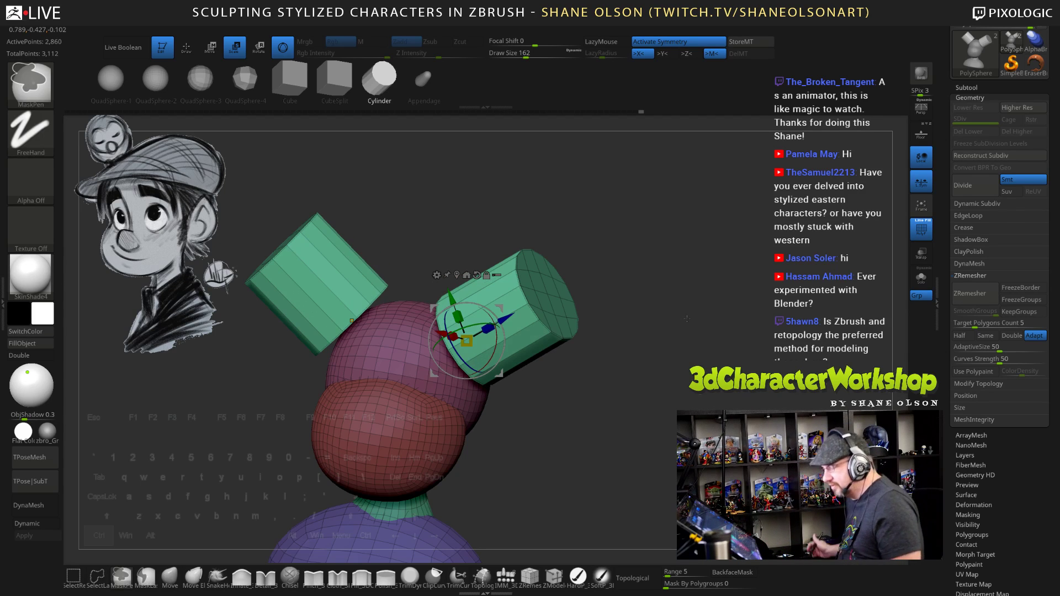
Undo the cylinders' edits and their insertion, and revert the accidental swap to the CubeSplit mesh
{"action": "key", "text": "ctrl+z"}
{"action": "key", "text": "ctrl+z"}
{"action": "key", "text": "ctrl+z"}
{"action": "key", "text": "ctrl+z"}
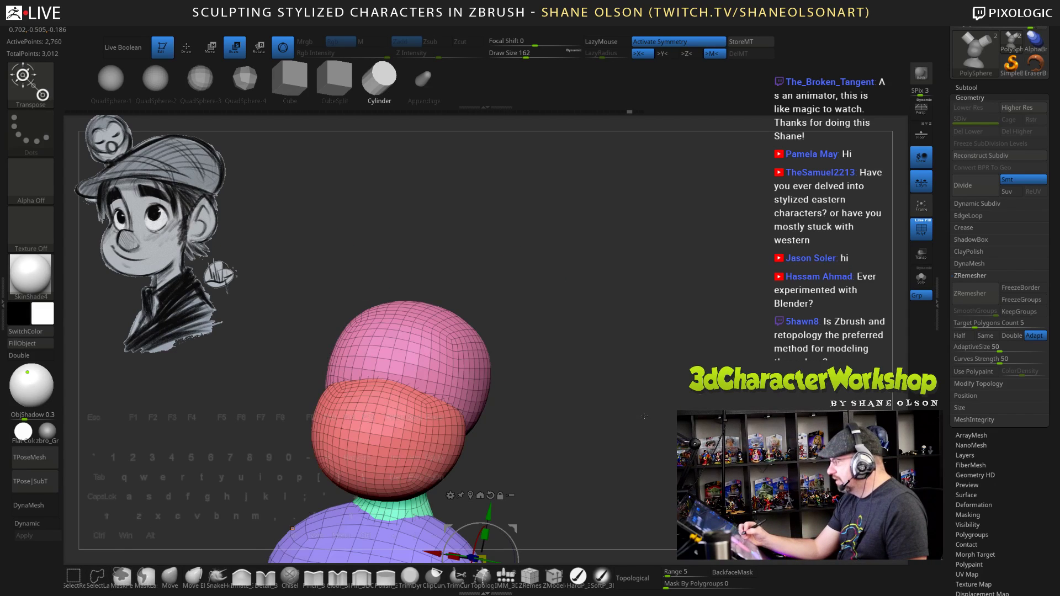
{"action": "key", "text": "ctrl+z"}
{"action": "left_click", "coordinate": [352, 101]}
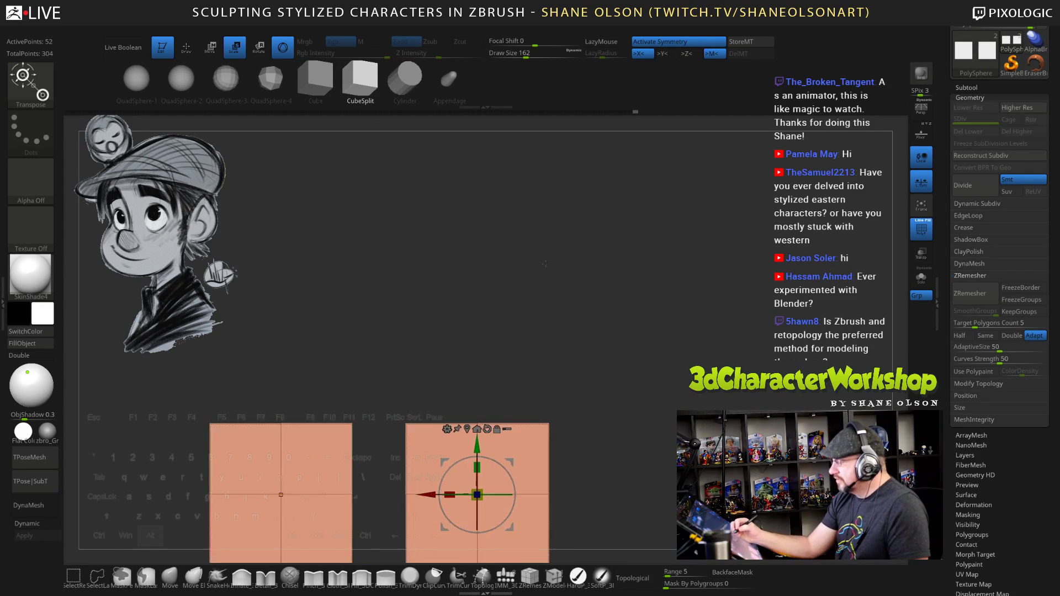
{"action": "key", "text": "ctrl+z"}
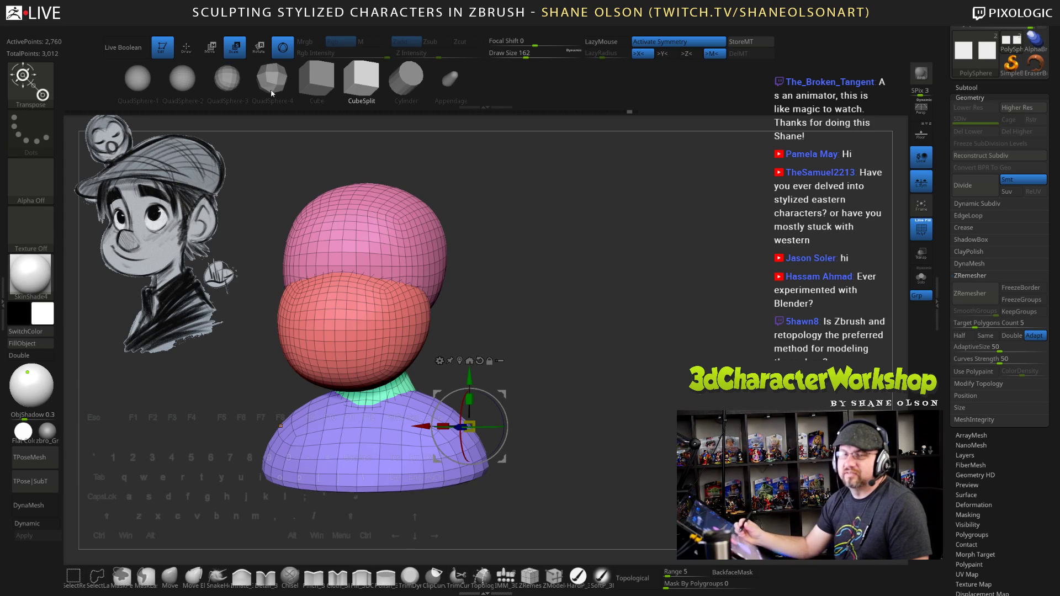
Return to Draw mode with the IMM brush and set its draw size to 134
{"action": "mouse_move", "coordinate": [632, 323]}
{"action": "left_mouse_down", "text": "alt"}
{"action": "mouse_move", "coordinate": [667, 330]}
{"action": "mouse_move", "coordinate": [648, 426]}
{"action": "left_mouse_up", "text": "alt"}
{"action": "key", "text": "q"}
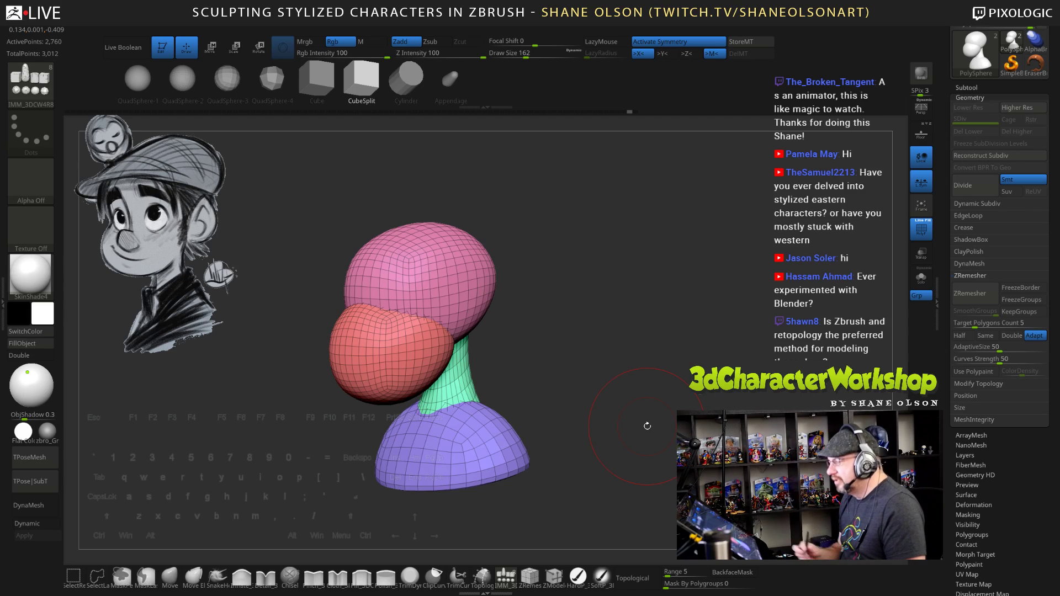
{"action": "mouse_move", "coordinate": [602, 326]}
{"action": "left_mouse_down"}
{"action": "mouse_move", "coordinate": [614, 334]}
{"action": "mouse_move", "coordinate": [602, 301]}
{"action": "mouse_move", "coordinate": [612, 302]}
{"action": "mouse_move", "coordinate": [605, 318]}
{"action": "left_mouse_up"}
{"action": "key", "text": "s"}
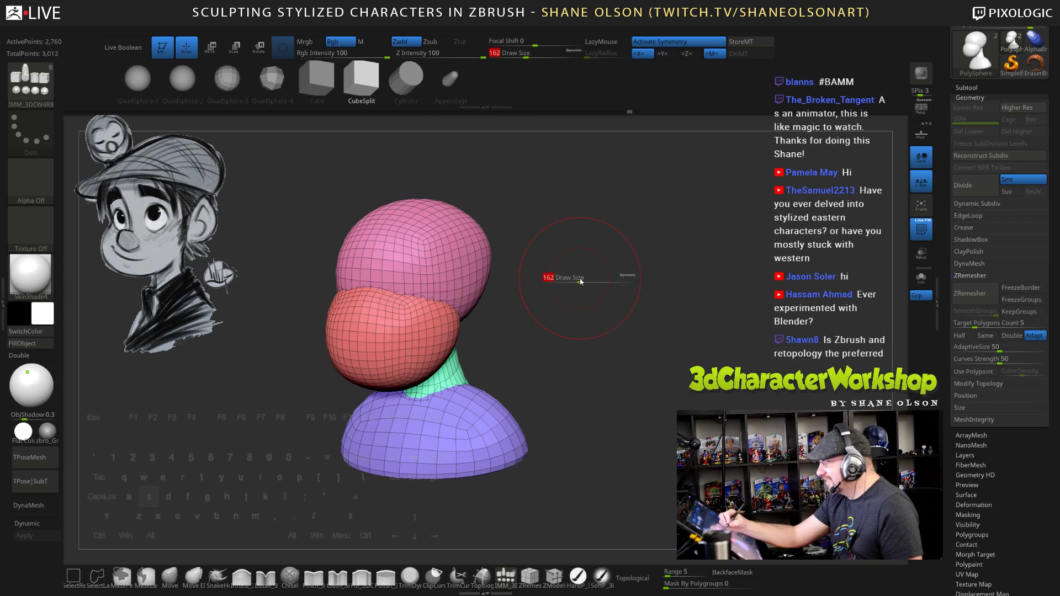
{"action": "left_click_drag", "start_coordinate": [580, 281], "coordinate": [577, 281]}
{"action": "mouse_move", "coordinate": [595, 327]}
{"action": "left_mouse_down", "text": "alt"}
{"action": "mouse_move", "coordinate": [608, 318]}
{"action": "mouse_move", "coordinate": [609, 352]}
{"action": "left_mouse_up", "text": "alt"}
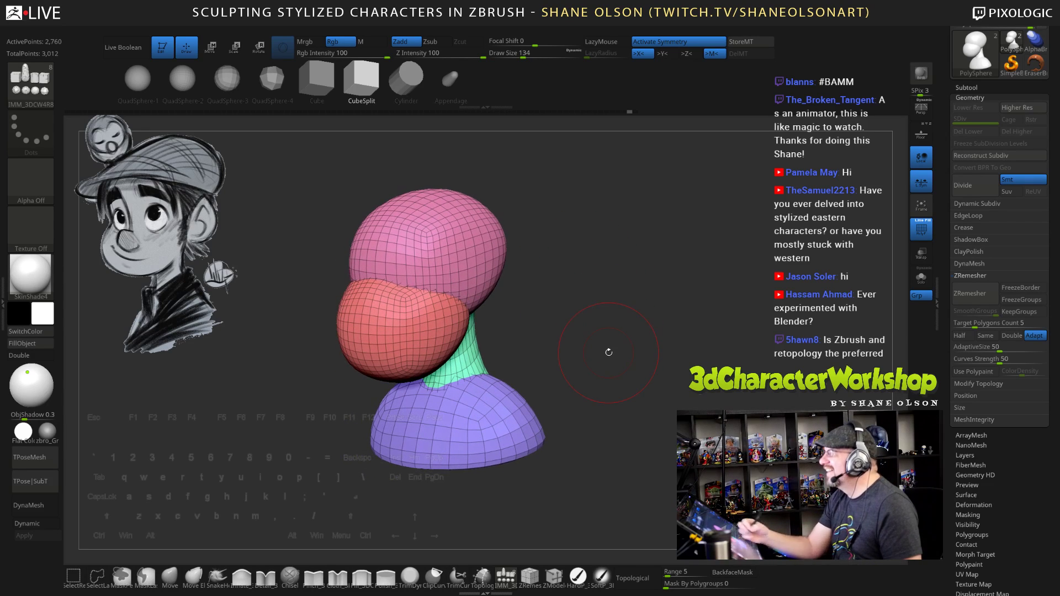
{"action": "mouse_move", "coordinate": [601, 298]}
{"action": "left_mouse_down"}
{"action": "mouse_move", "coordinate": [602, 331]}
{"action": "mouse_move", "coordinate": [634, 331]}
{"action": "left_mouse_up"}
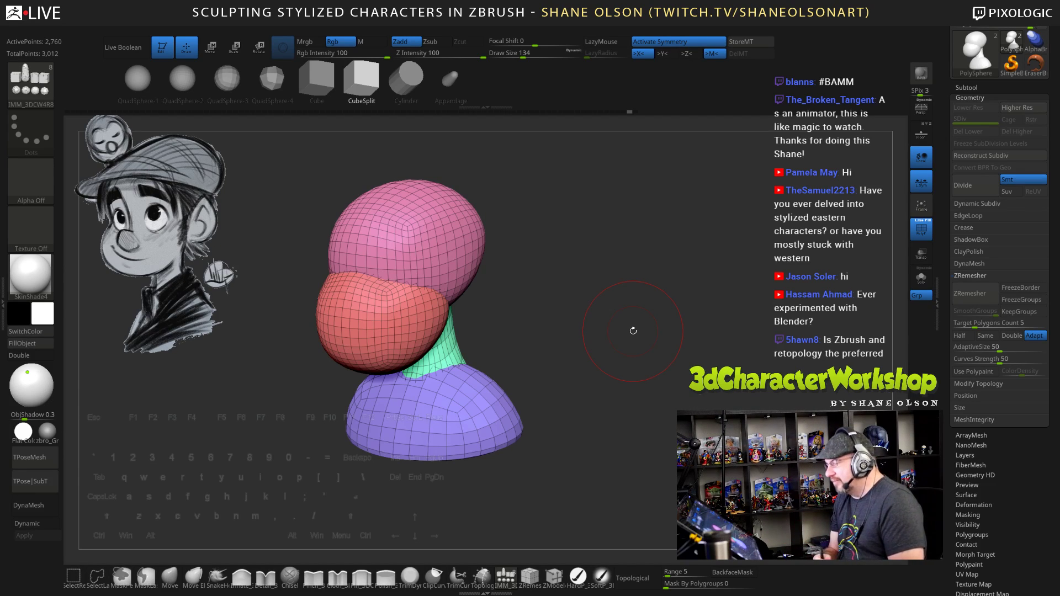
{"action": "mouse_move", "coordinate": [634, 331]}
{"action": "left_mouse_down"}
{"action": "mouse_move", "coordinate": [657, 348]}
{"action": "mouse_move", "coordinate": [592, 343]}
{"action": "left_mouse_up"}
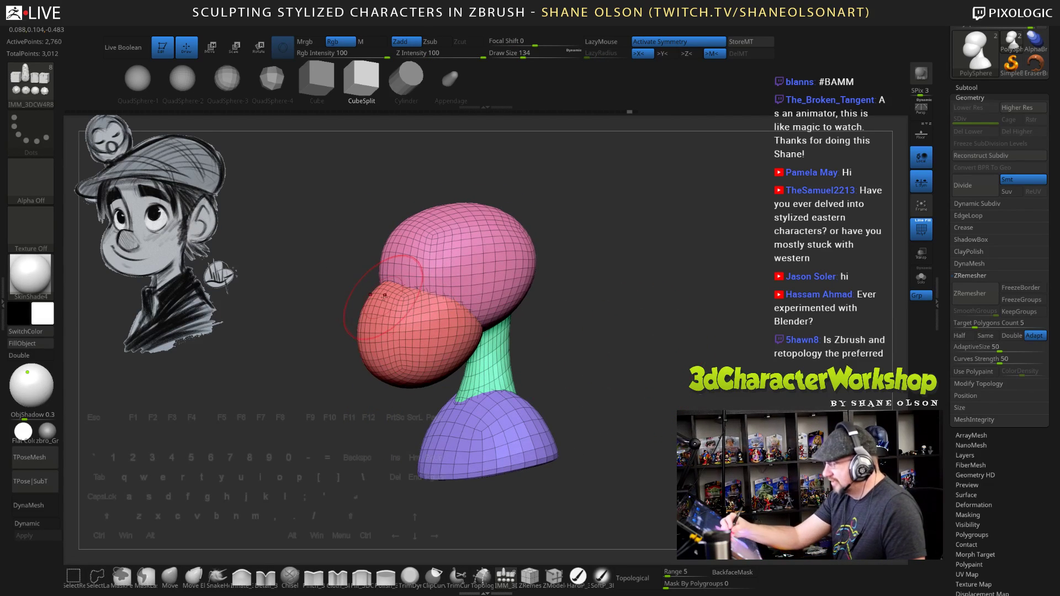
Nudge the upper front edge of the jaw down with the Move brush at a draw size of 170
{"action": "left_click", "coordinate": [169, 577]}
{"action": "key", "text": "s"}
{"action": "left_click", "coordinate": [320, 419]}
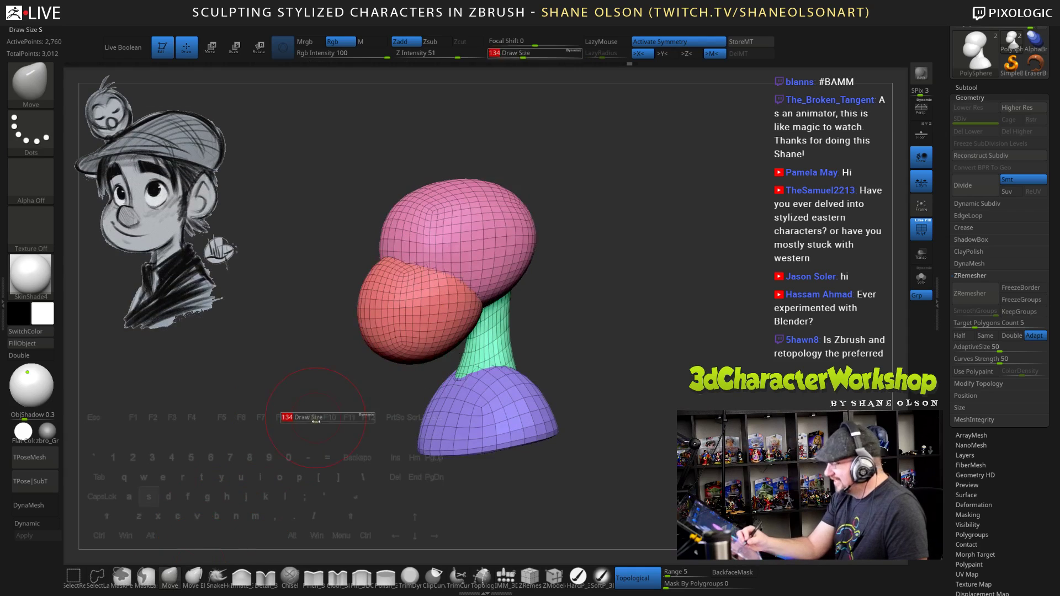
{"action": "left_click_drag", "start_coordinate": [385, 269], "coordinate": [383, 281]}
{"action": "left_click_drag", "start_coordinate": [581, 290], "coordinate": [469, 303]}
{"action": "mouse_move", "coordinate": [614, 351]}
{"action": "left_mouse_down"}
{"action": "mouse_move", "coordinate": [611, 343]}
{"action": "mouse_move", "coordinate": [665, 355]}
{"action": "mouse_move", "coordinate": [654, 370]}
{"action": "mouse_move", "coordinate": [640, 349]}
{"action": "left_mouse_up"}
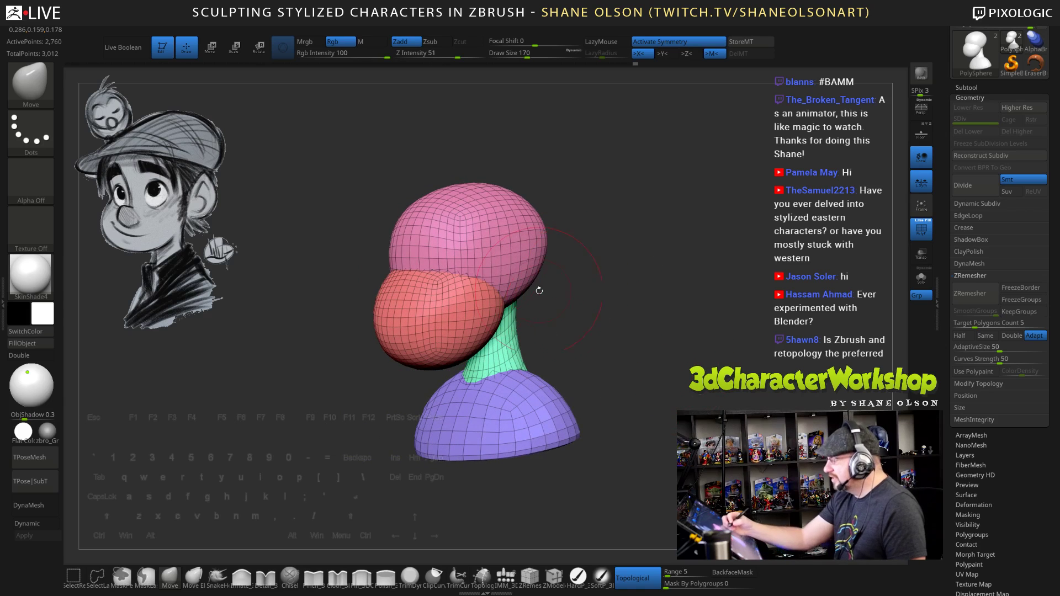
Turn off Topological masking and push in the cranium's eye area with the Move brush, starting at a draw size of 134
{"action": "left_click", "coordinate": [639, 576]}
{"action": "mouse_move", "coordinate": [607, 318]}
{"action": "left_mouse_down", "text": "alt"}
{"action": "mouse_move", "coordinate": [626, 310]}
{"action": "mouse_move", "coordinate": [614, 346]}
{"action": "left_mouse_up", "text": "alt"}
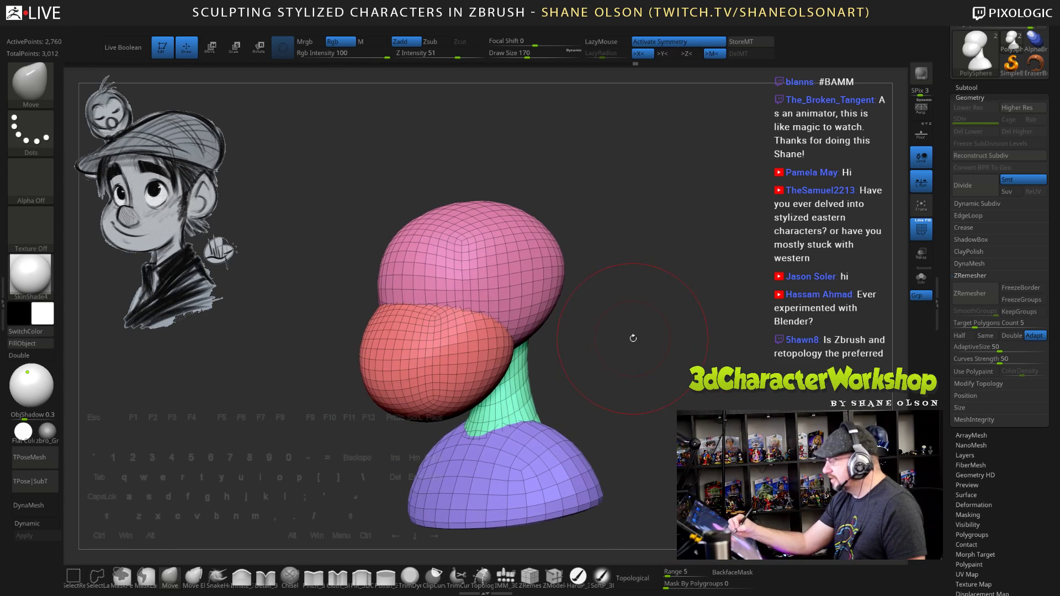
{"action": "key", "text": "s"}
{"action": "left_click", "coordinate": [629, 339]}
{"action": "left_click_drag", "start_coordinate": [658, 374], "coordinate": [572, 348]}
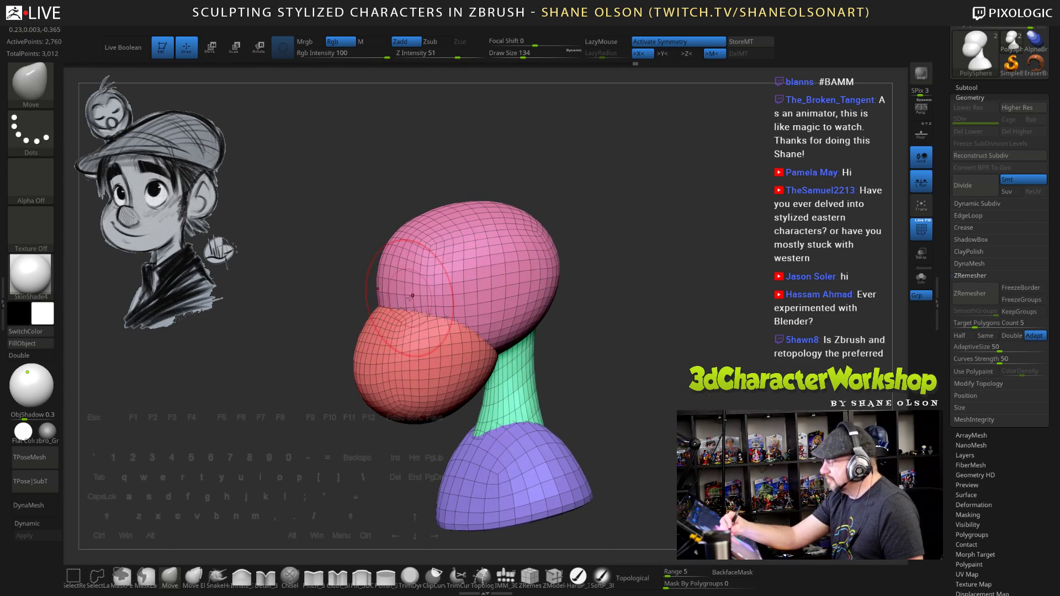
{"action": "mouse_move", "coordinate": [412, 297]}
{"action": "left_mouse_down"}
{"action": "mouse_move", "coordinate": [309, 290]}
{"action": "mouse_move", "coordinate": [444, 311]}
{"action": "mouse_move", "coordinate": [525, 338]}
{"action": "mouse_move", "coordinate": [463, 325]}
{"action": "mouse_move", "coordinate": [619, 405]}
{"action": "mouse_move", "coordinate": [632, 364]}
{"action": "mouse_move", "coordinate": [612, 316]}
{"action": "mouse_move", "coordinate": [643, 358]}
{"action": "left_mouse_up"}
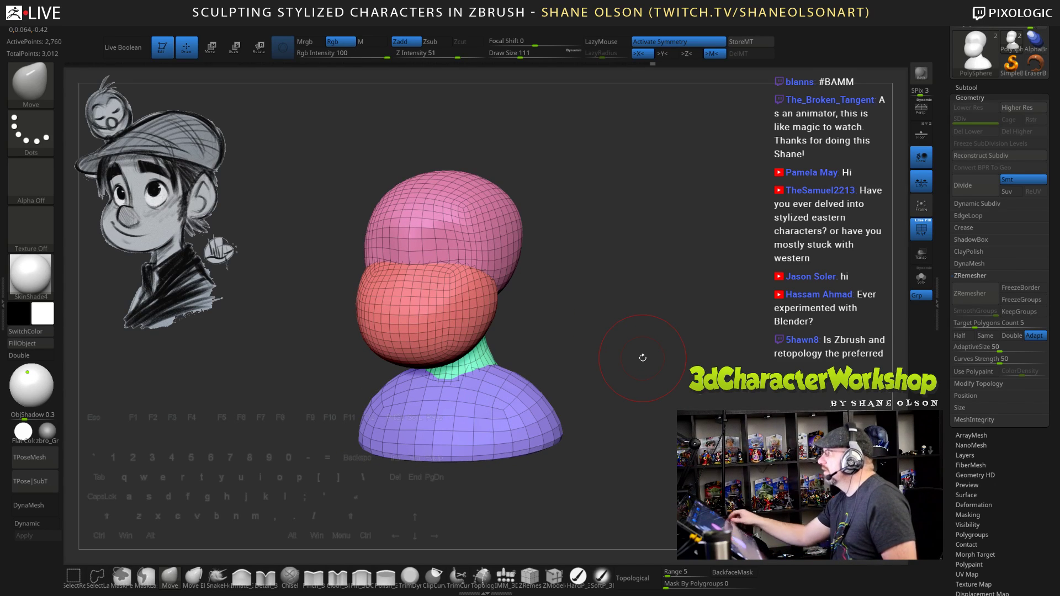
{"action": "mouse_move", "coordinate": [577, 339]}
{"action": "left_mouse_down"}
{"action": "mouse_move", "coordinate": [715, 328]}
{"action": "mouse_move", "coordinate": [670, 280]}
{"action": "mouse_move", "coordinate": [652, 276]}
{"action": "mouse_move", "coordinate": [654, 323]}
{"action": "left_mouse_up"}
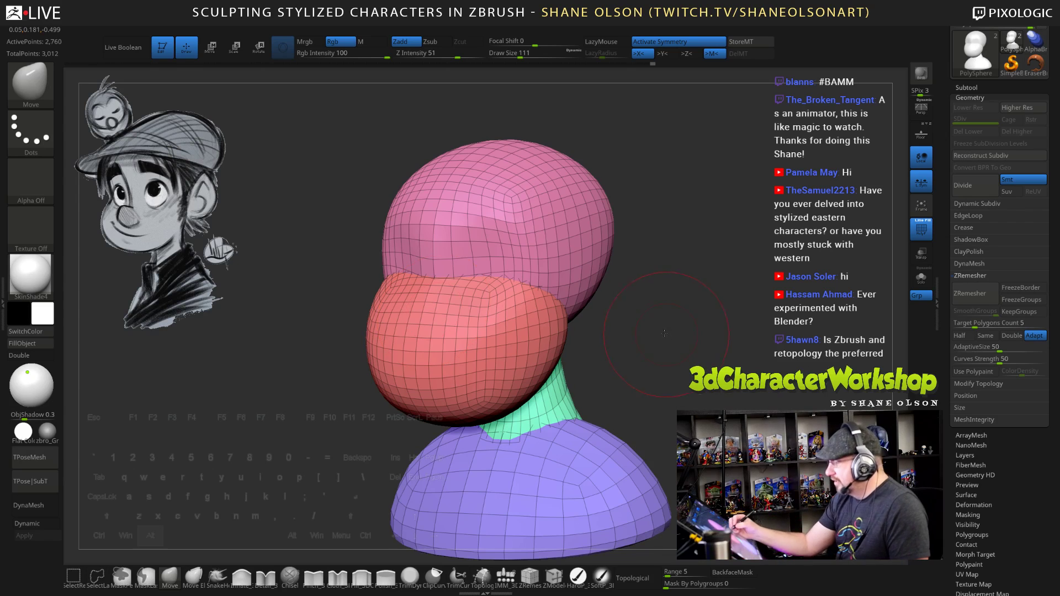
Set the draw size to 74 and pick the QuadSphere-2 mesh of the IMM brush
{"action": "left_click_drag", "start_coordinate": [365, 441], "coordinate": [360, 431], "text": "alt"}
{"action": "left_click_drag", "start_coordinate": [277, 431], "coordinate": [303, 432]}
{"action": "key", "text": "s"}
{"action": "left_click_drag", "start_coordinate": [602, 330], "coordinate": [636, 307]}
{"action": "left_click", "coordinate": [505, 577]}
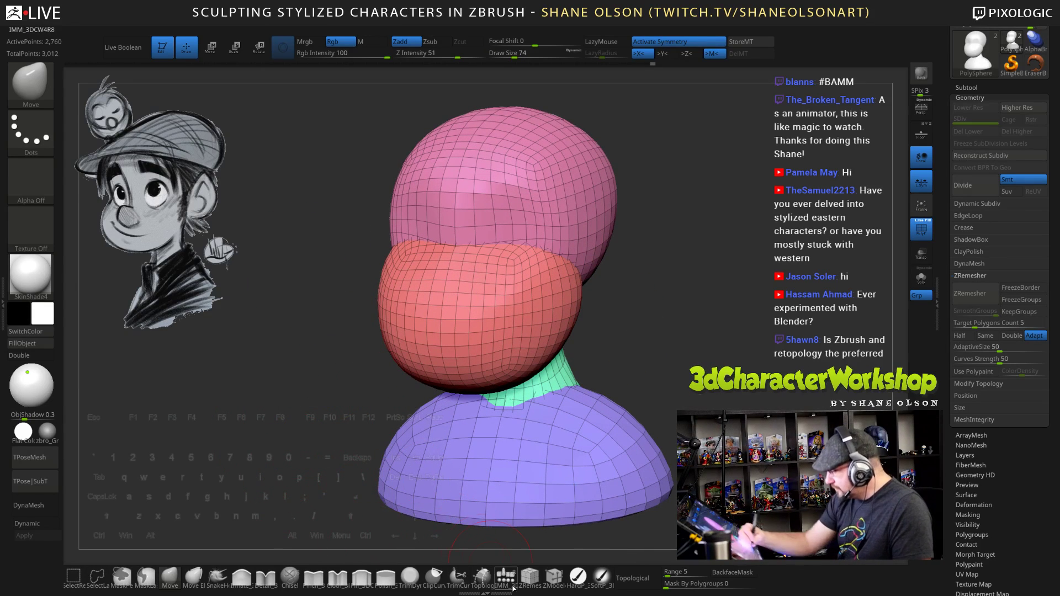
{"action": "left_click", "coordinate": [136, 82]}
Try inserting a QuadSphere-2 nose in the middle of the face, and undo the insertion
{"action": "left_click_drag", "start_coordinate": [625, 342], "coordinate": [654, 353]}
{"action": "left_click_drag", "start_coordinate": [470, 296], "coordinate": [472, 338]}
{"action": "key", "text": "ctrl+z"}
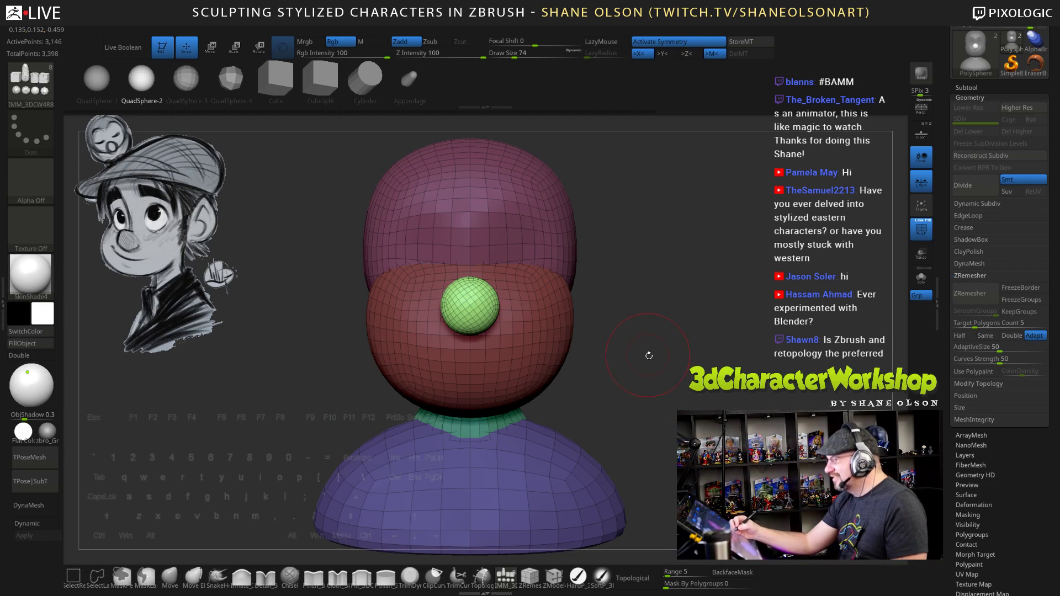
{"action": "key", "text": "ctrl+z"}
{"action": "left_click_drag", "start_coordinate": [653, 360], "coordinate": [524, 357]}
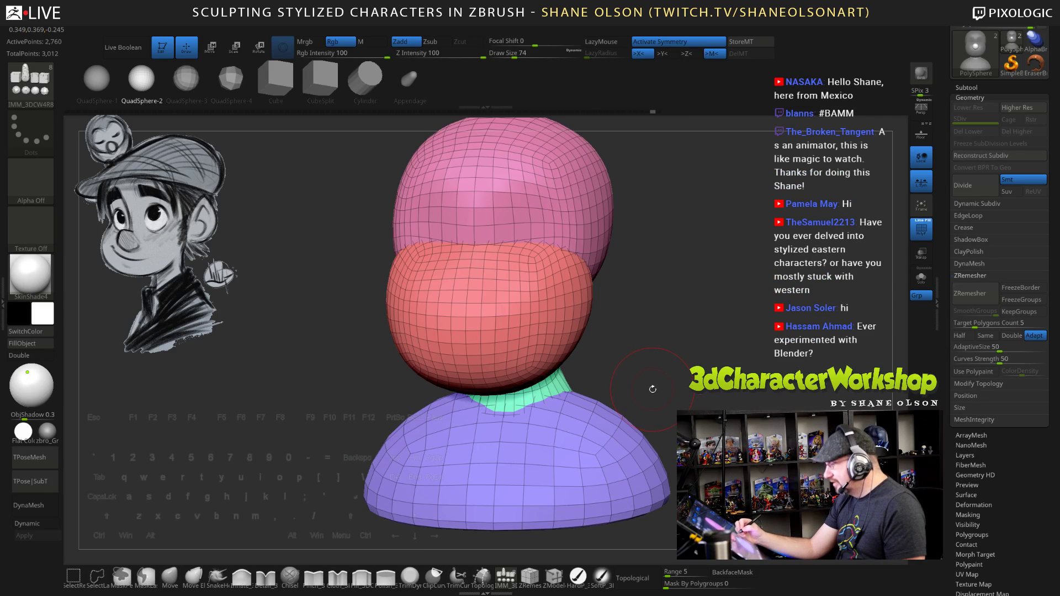
Place the gizmo on the cranium's lower front centre and return to Draw mode
{"action": "key", "text": "w"}
{"action": "mouse_move", "coordinate": [653, 391]}
{"action": "left_mouse_down"}
{"action": "mouse_move", "coordinate": [740, 392]}
{"action": "mouse_move", "coordinate": [637, 380]}
{"action": "left_mouse_up"}
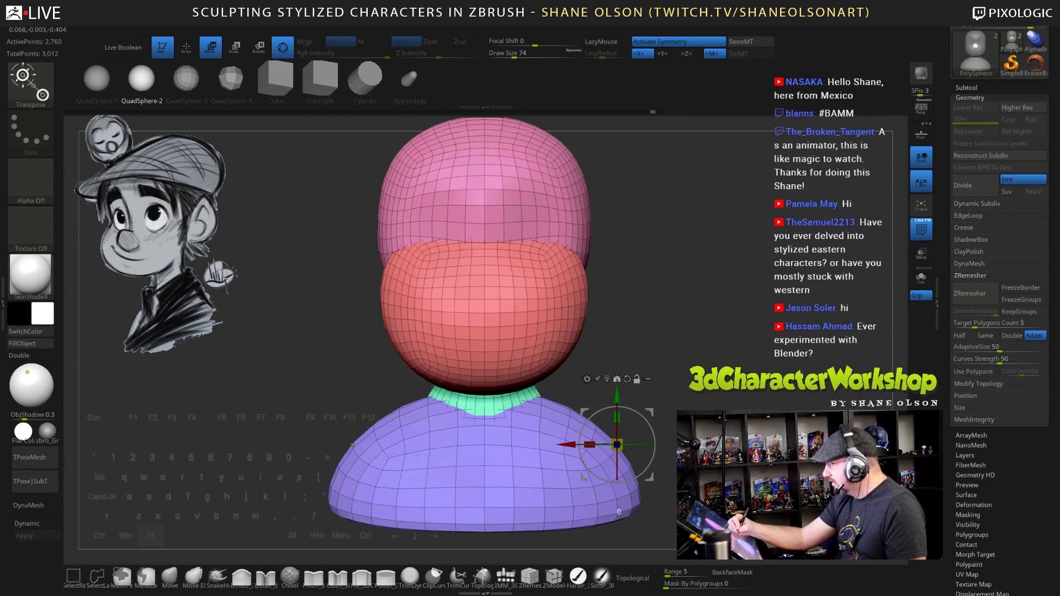
{"action": "left_click", "coordinate": [484, 224]}
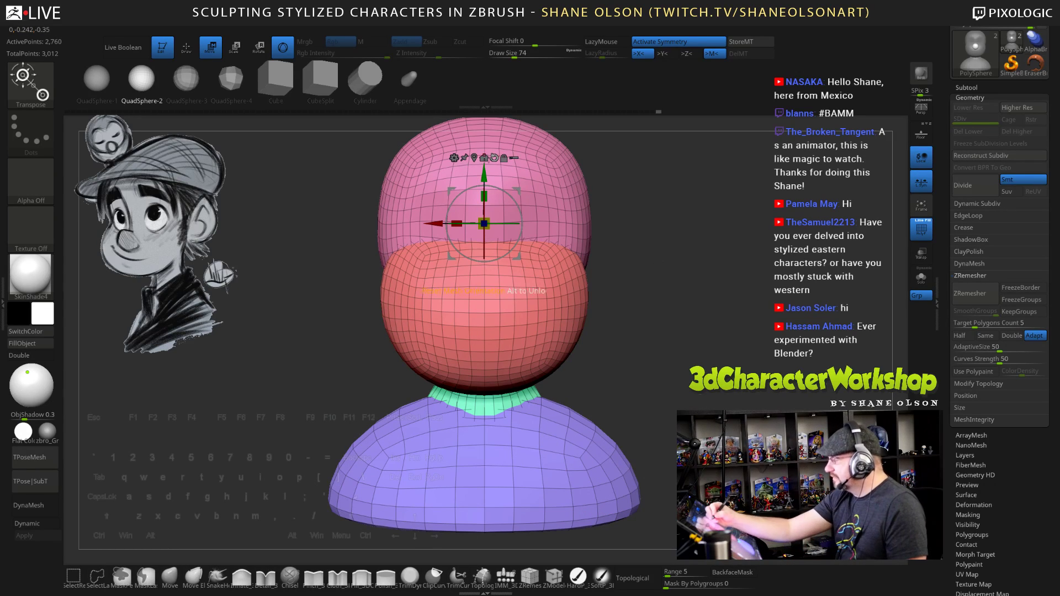
{"action": "left_click_drag", "start_coordinate": [484, 224], "coordinate": [488, 258]}
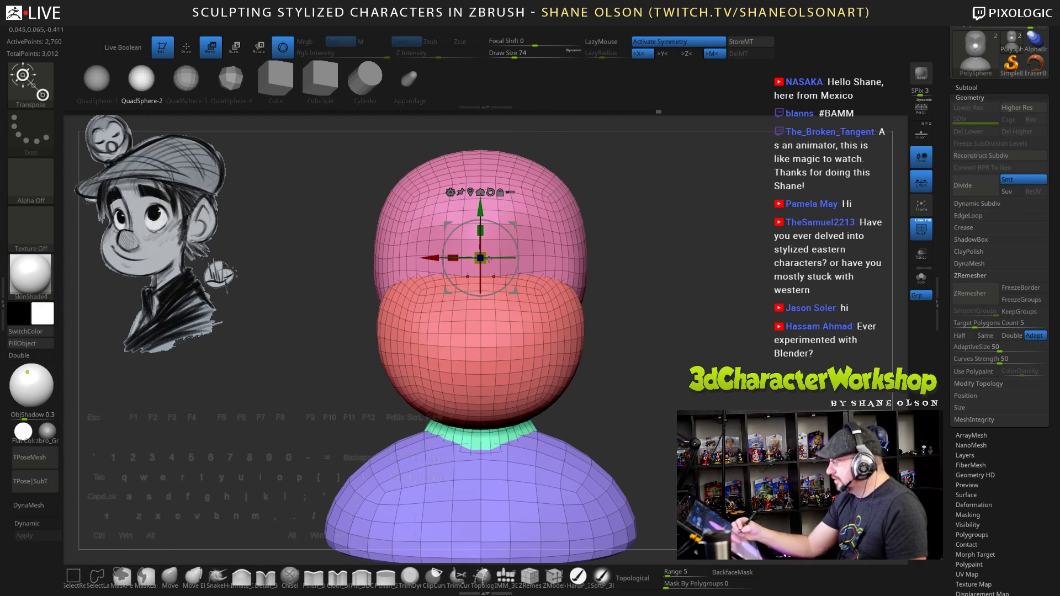
{"action": "key", "text": "q"}
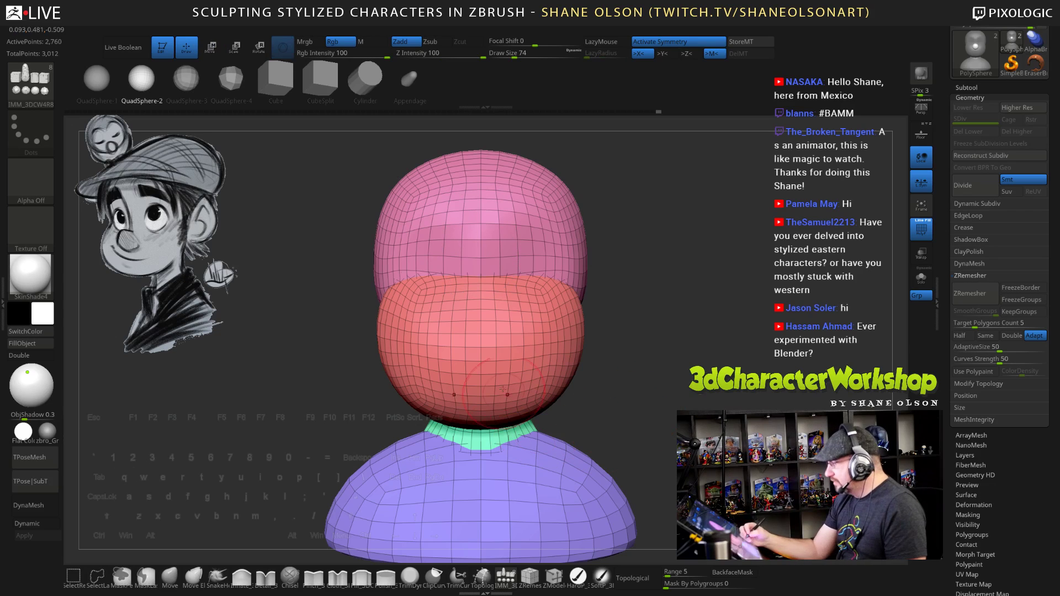
Insert a QuadSphere-2 nose on the centreline at the upper front of the jaw, undoing the first attempt
{"action": "left_click_drag", "start_coordinate": [481, 332], "coordinate": [482, 381]}
{"action": "left_click_drag", "start_coordinate": [689, 438], "coordinate": [682, 398]}
{"action": "key", "text": "ctrl+z"}
{"action": "left_click_drag", "start_coordinate": [679, 394], "coordinate": [652, 357], "text": "alt"}
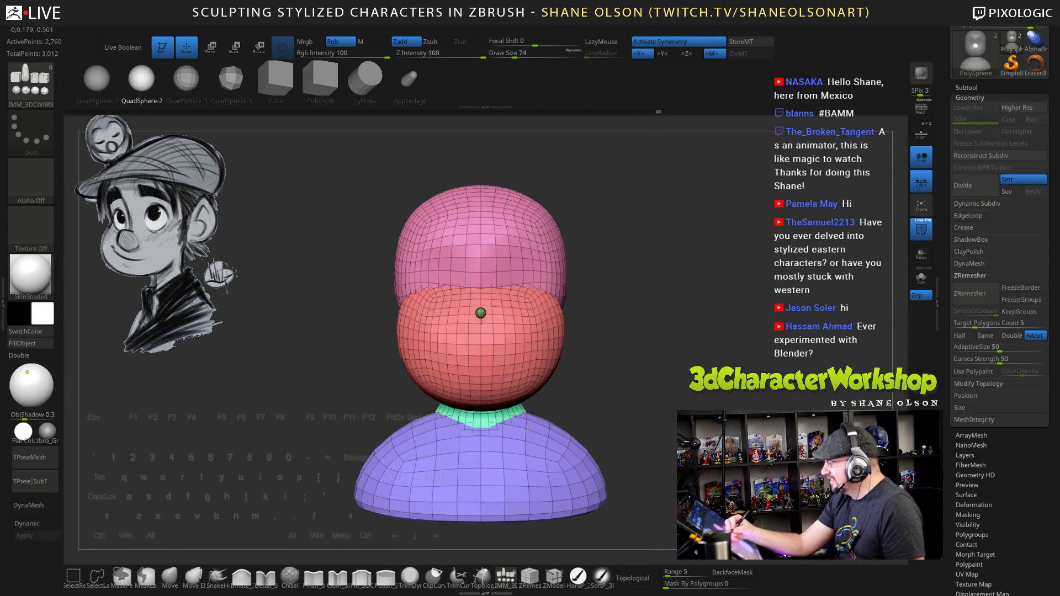
{"action": "left_click_drag", "start_coordinate": [484, 343], "coordinate": [483, 343], "text": "shift"}
{"action": "left_click_drag", "start_coordinate": [648, 407], "coordinate": [591, 409], "text": "shift"}
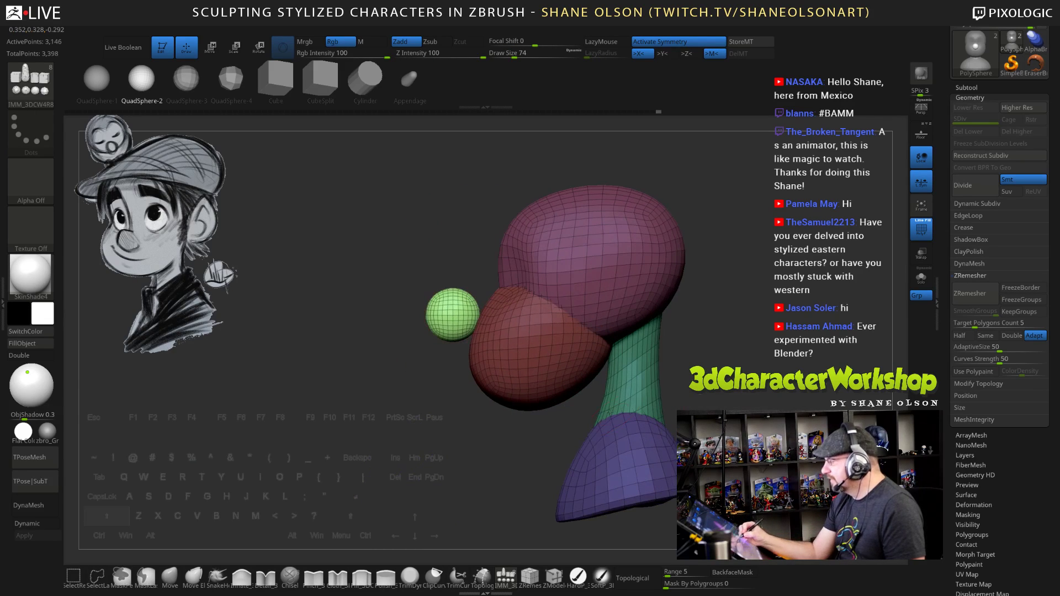
Move the nose sphere back in side view until it sinks partly into the face
{"action": "left_click_drag", "start_coordinate": [536, 471], "coordinate": [519, 480], "text": "alt"}
{"action": "key", "text": "w"}
{"action": "left_click_drag", "start_coordinate": [499, 293], "coordinate": [524, 294]}
{"action": "mouse_move", "coordinate": [470, 469]}
{"action": "left_mouse_down"}
{"action": "mouse_move", "coordinate": [497, 467]}
{"action": "mouse_move", "coordinate": [471, 468]}
{"action": "left_mouse_up"}
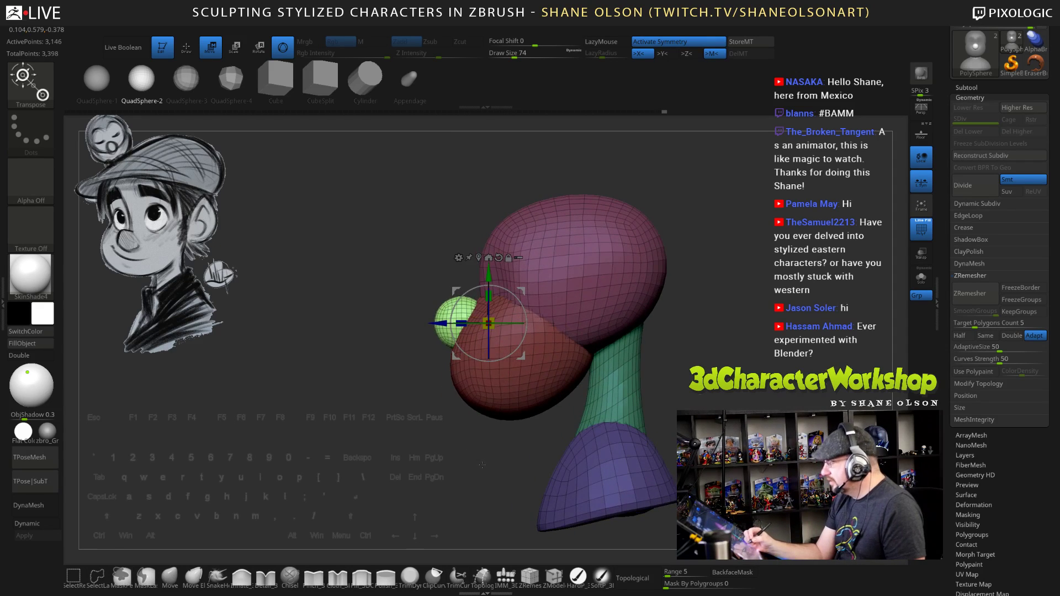
Invert the mask to protect the nose, and push the jaw's front back with the Move brush at a draw size of 178
{"action": "left_click", "coordinate": [487, 457], "text": "ctrl"}
{"action": "key", "text": "q"}
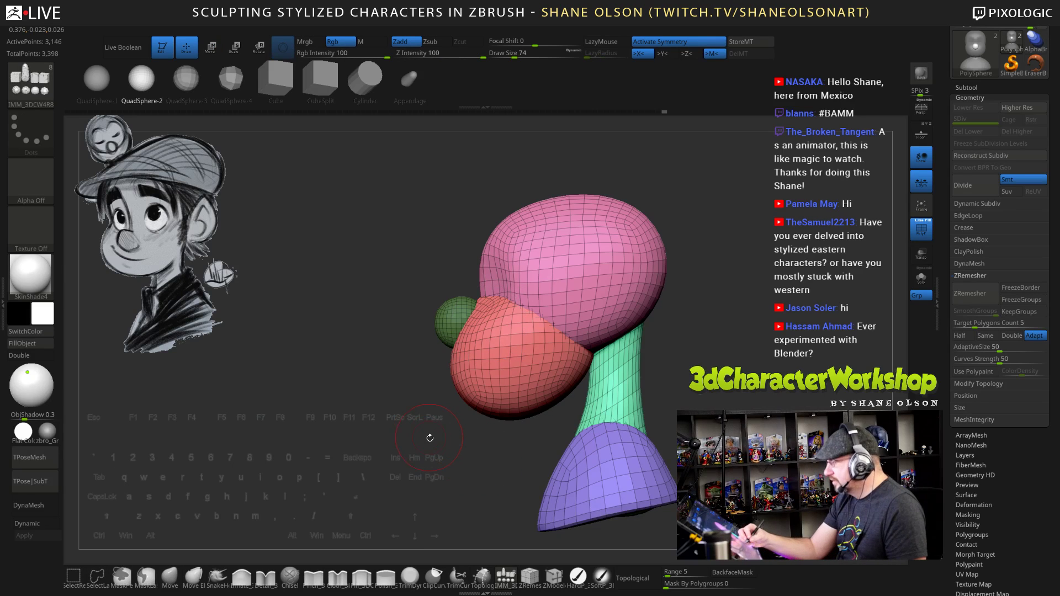
{"action": "key", "text": "s"}
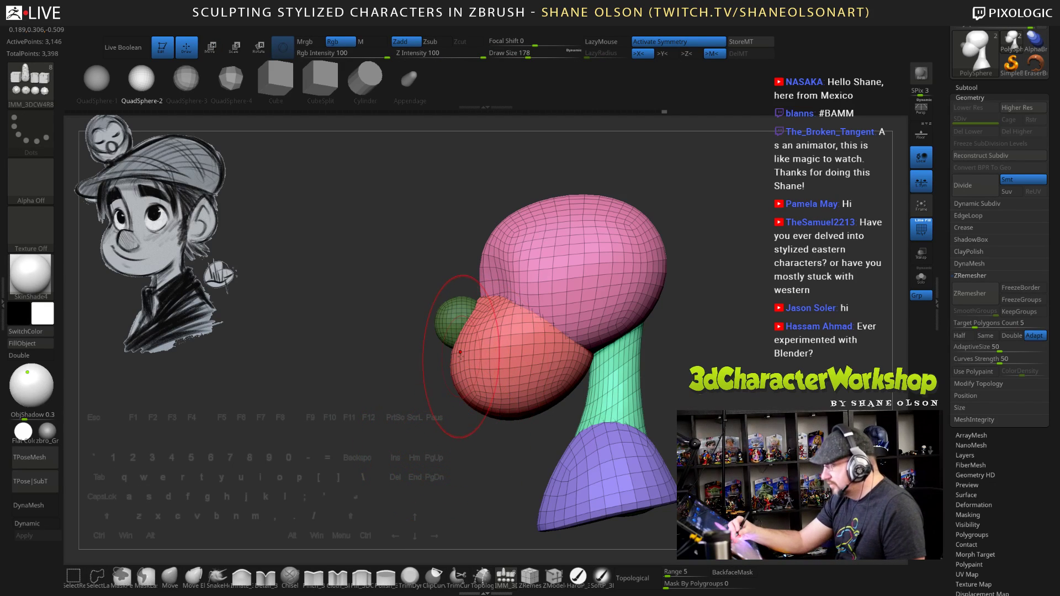
{"action": "key", "text": "b"}
{"action": "key", "text": "m"}
{"action": "key", "text": "v"}
{"action": "left_click_drag", "start_coordinate": [456, 337], "coordinate": [466, 335]}
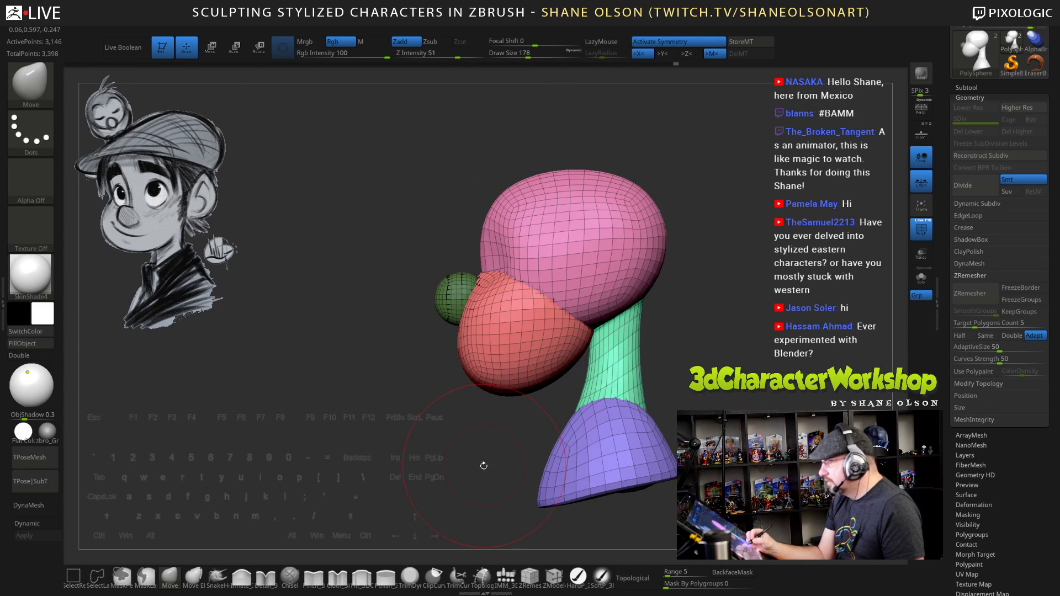
Invert the mask so only the nose is editable, and reduce the Move brush's draw size to 102
{"action": "left_click_drag", "start_coordinate": [484, 465], "coordinate": [636, 381]}
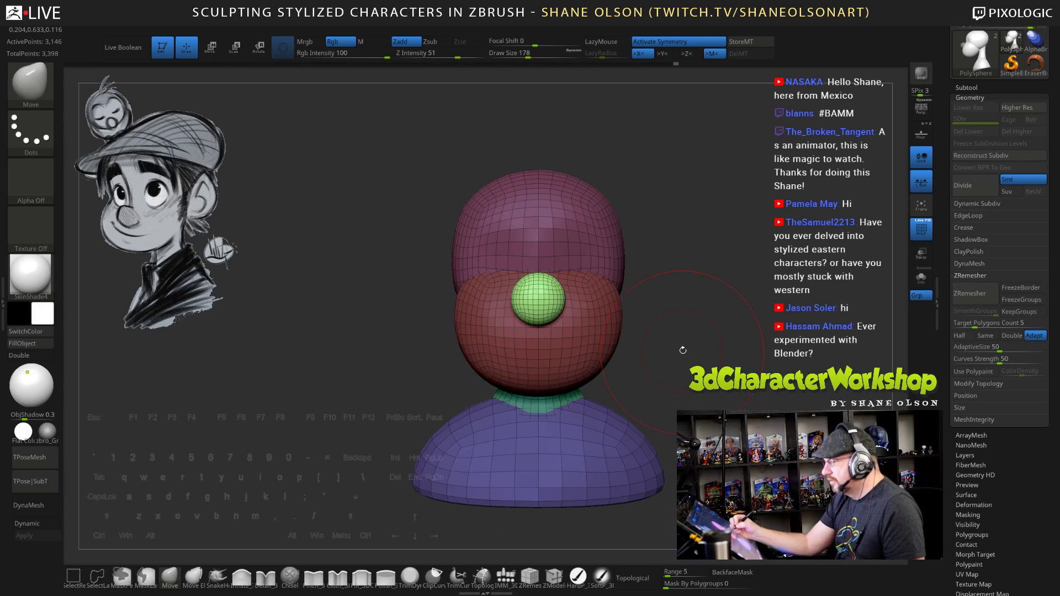
{"action": "key", "text": "s"}
{"action": "left_click_drag", "start_coordinate": [572, 317], "coordinate": [539, 320]}
{"action": "key", "text": "s"}
{"action": "mouse_move", "coordinate": [711, 365]}
{"action": "left_mouse_down", "text": "alt"}
{"action": "mouse_move", "coordinate": [674, 373]}
{"action": "mouse_move", "coordinate": [687, 302]}
{"action": "left_mouse_up", "text": "alt"}
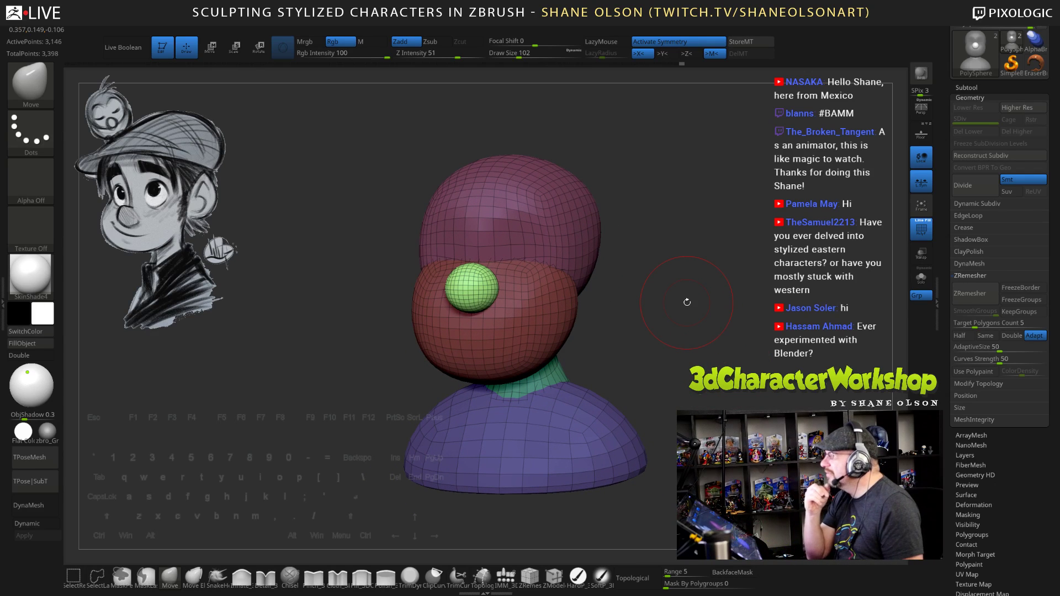
Reshape the nose sphere's top and side with the Move brush at a draw size of 74
{"action": "mouse_move", "coordinate": [673, 311]}
{"action": "left_mouse_down"}
{"action": "mouse_move", "coordinate": [451, 284]}
{"action": "mouse_move", "coordinate": [479, 271]}
{"action": "left_mouse_up"}
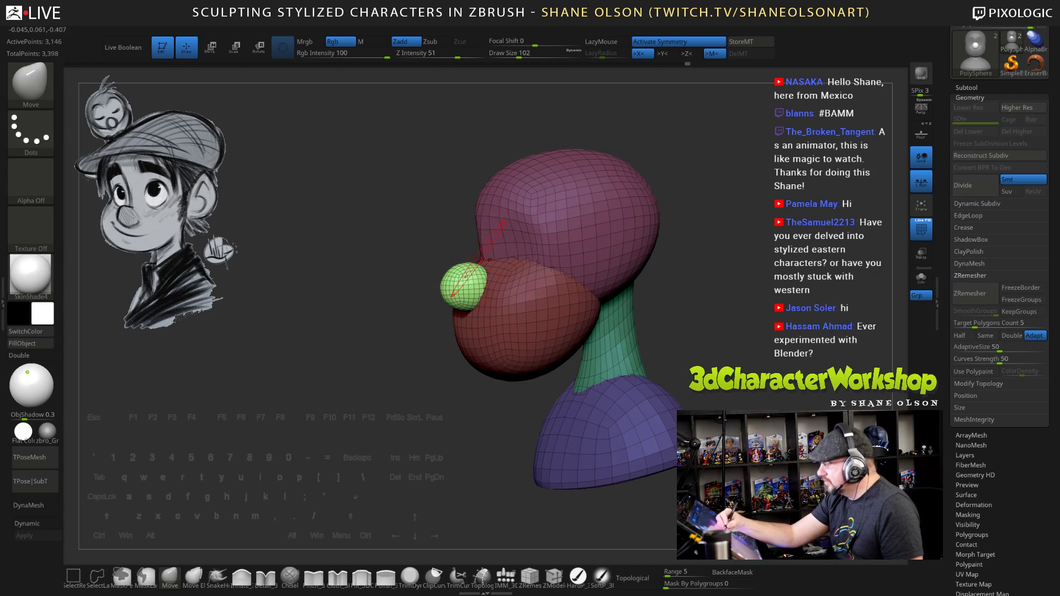
{"action": "key", "text": "bracketleft"}
{"action": "key", "text": "bracketleft"}
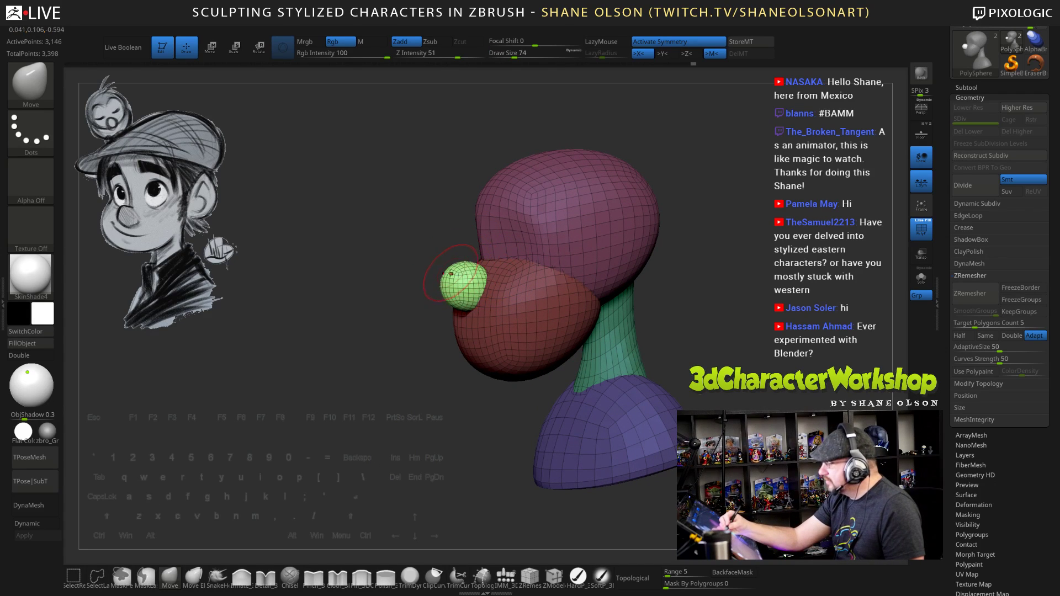
{"action": "left_click_drag", "start_coordinate": [454, 270], "coordinate": [451, 264]}
{"action": "left_click_drag", "start_coordinate": [659, 344], "coordinate": [753, 354]}
{"action": "left_click_drag", "start_coordinate": [484, 280], "coordinate": [480, 283]}
{"action": "left_click_drag", "start_coordinate": [660, 377], "coordinate": [628, 355]}
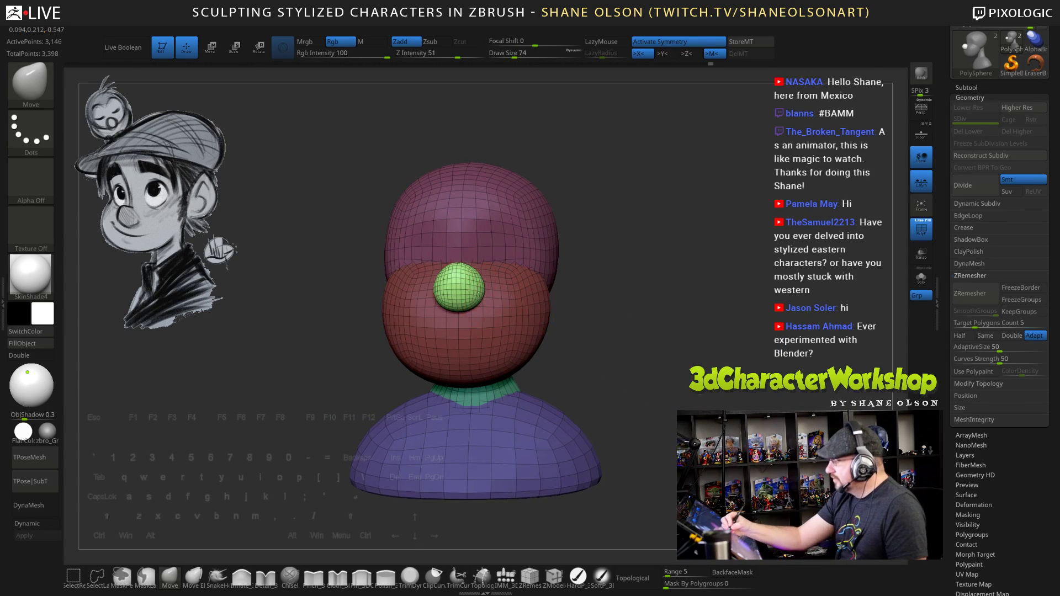
Clear the mask and push the tip of the nose back toward the face with the Move brush
{"action": "left_click_drag", "start_coordinate": [663, 398], "coordinate": [691, 409]}
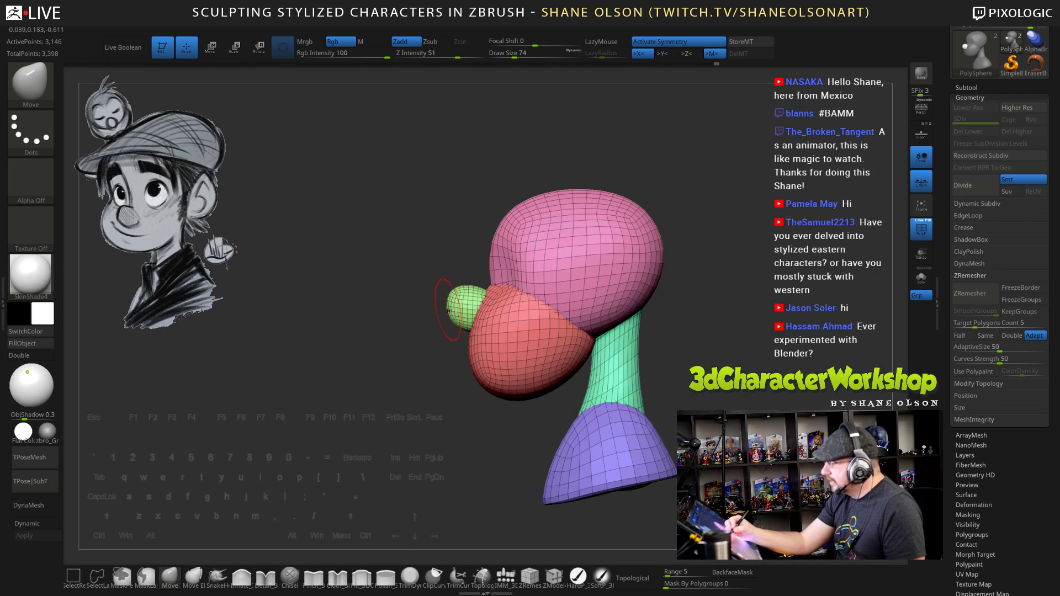
{"action": "mouse_move", "coordinate": [446, 306]}
{"action": "left_mouse_down"}
{"action": "mouse_move", "coordinate": [453, 301]}
{"action": "mouse_move", "coordinate": [456, 316]}
{"action": "left_mouse_up"}
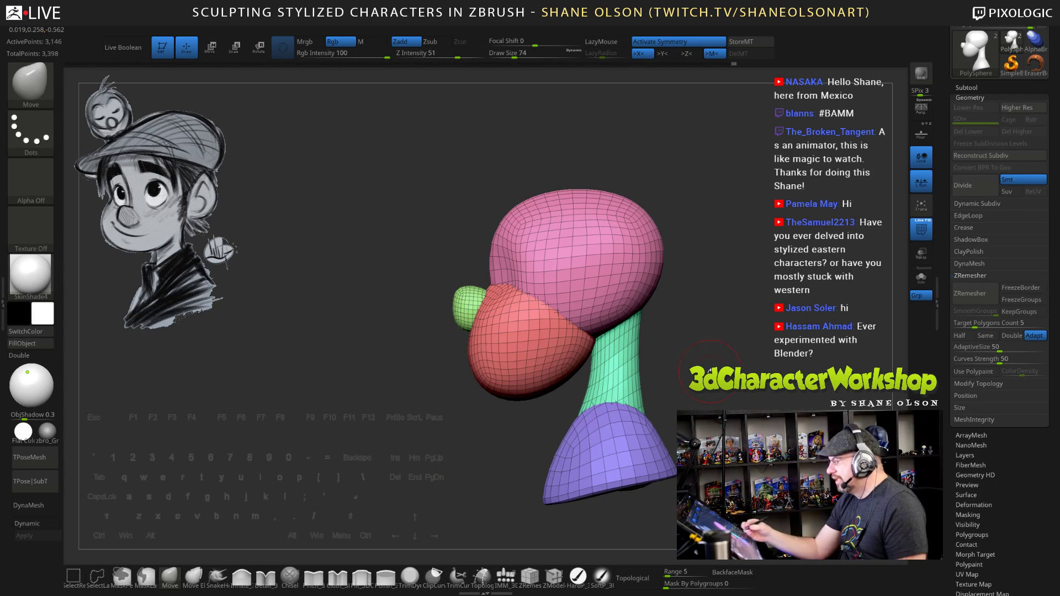
{"action": "left_click_drag", "start_coordinate": [711, 372], "coordinate": [654, 329]}
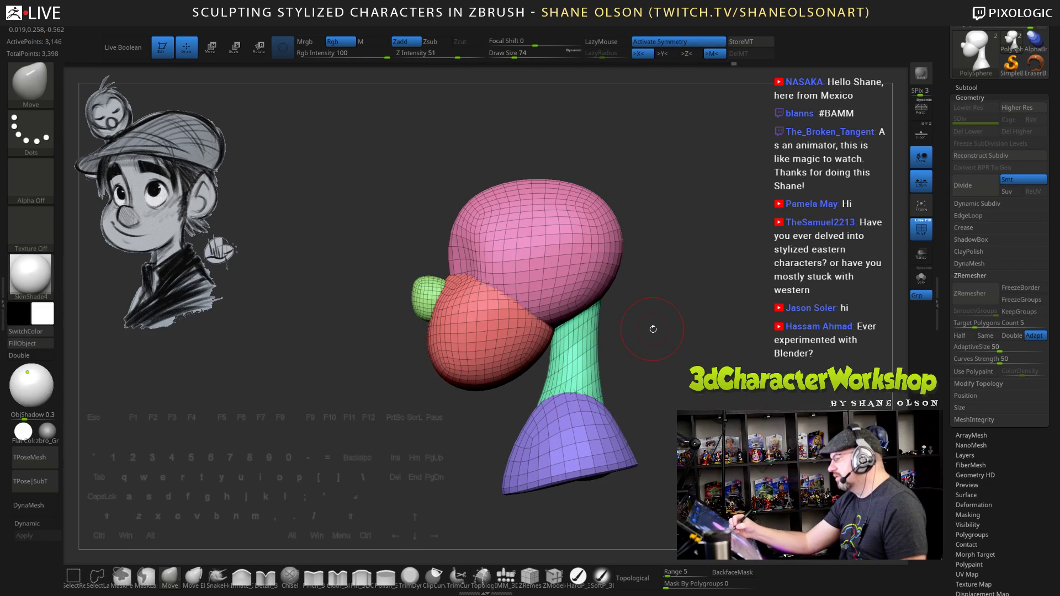
Isolate the jaw, push its rear edge inward with the Move brush at a draw size of 159, and show all parts
{"action": "left_click", "coordinate": [541, 348], "text": "ctrl+shift"}
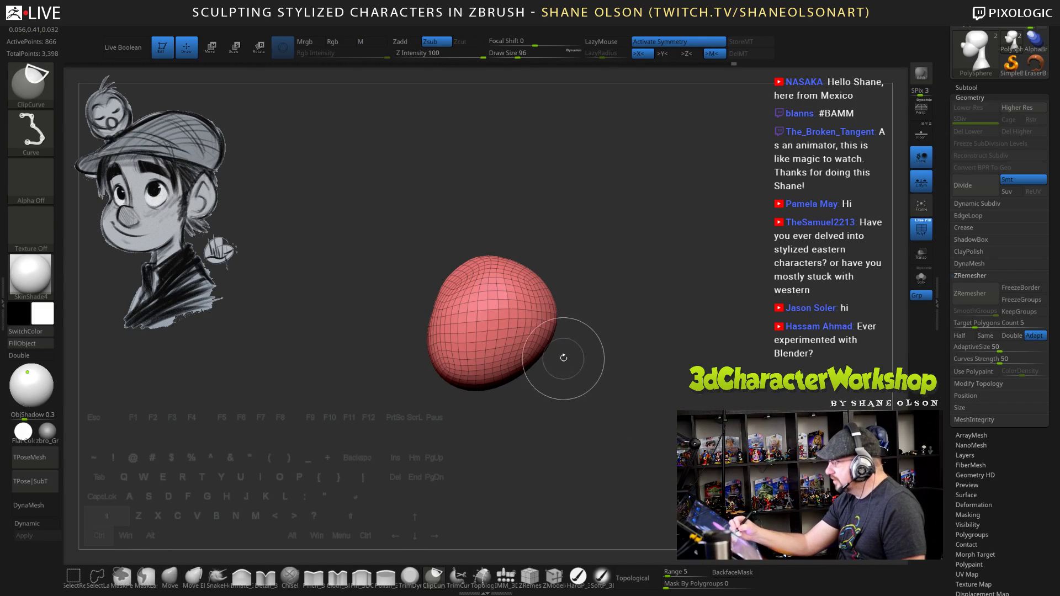
{"action": "key", "text": "s"}
{"action": "mouse_move", "coordinate": [567, 343]}
{"action": "left_mouse_down"}
{"action": "mouse_move", "coordinate": [578, 344]}
{"action": "mouse_move", "coordinate": [547, 315]}
{"action": "left_mouse_up"}
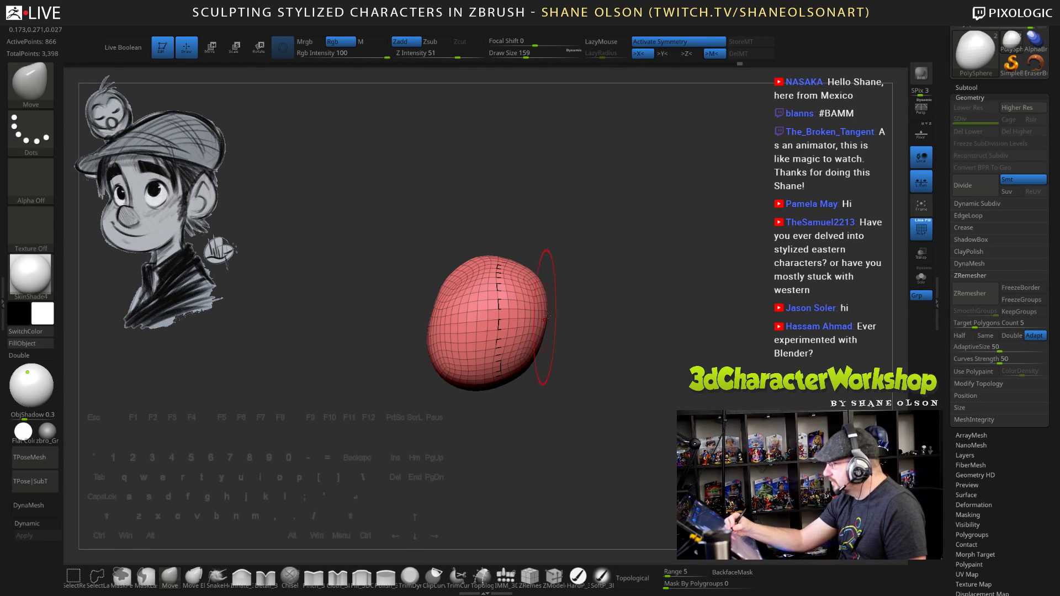
{"action": "left_click", "coordinate": [677, 340], "text": "ctrl+shift"}
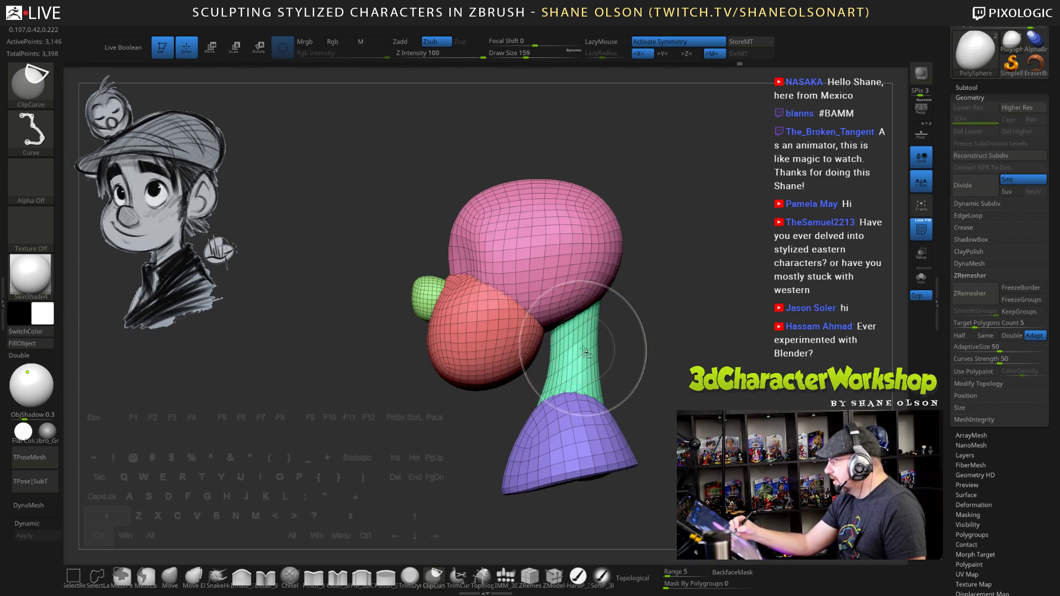
Isolate the neck, push its upper part forward with the Move brush at a draw size of 399, and show all parts
{"action": "left_click", "coordinate": [583, 326], "text": "ctrl+shift"}
{"action": "key", "text": "s"}
{"action": "left_click_drag", "start_coordinate": [601, 318], "coordinate": [640, 319]}
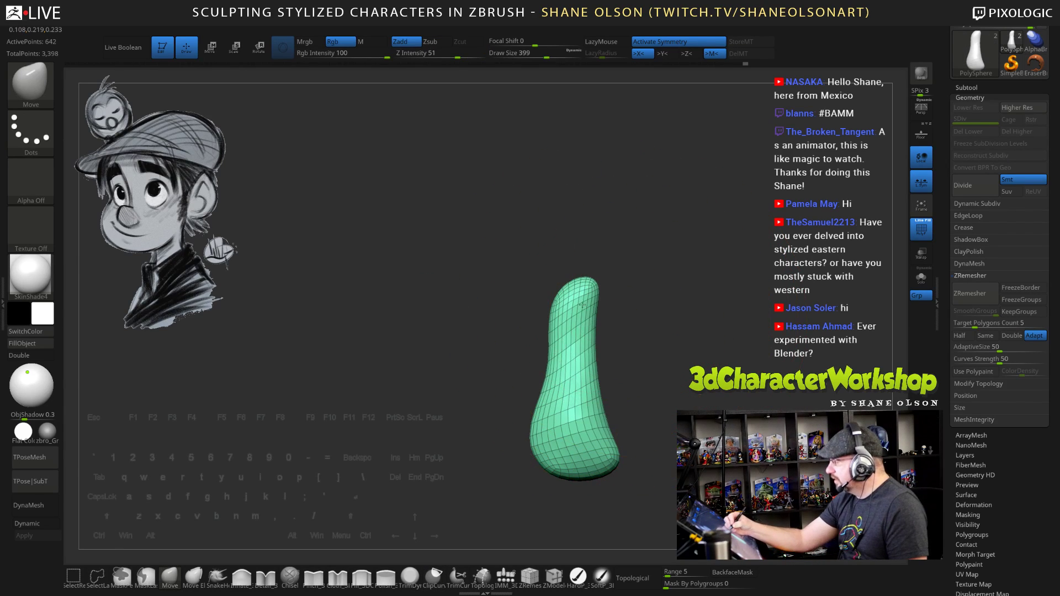
{"action": "left_click", "coordinate": [692, 364], "text": "ctrl+shift"}
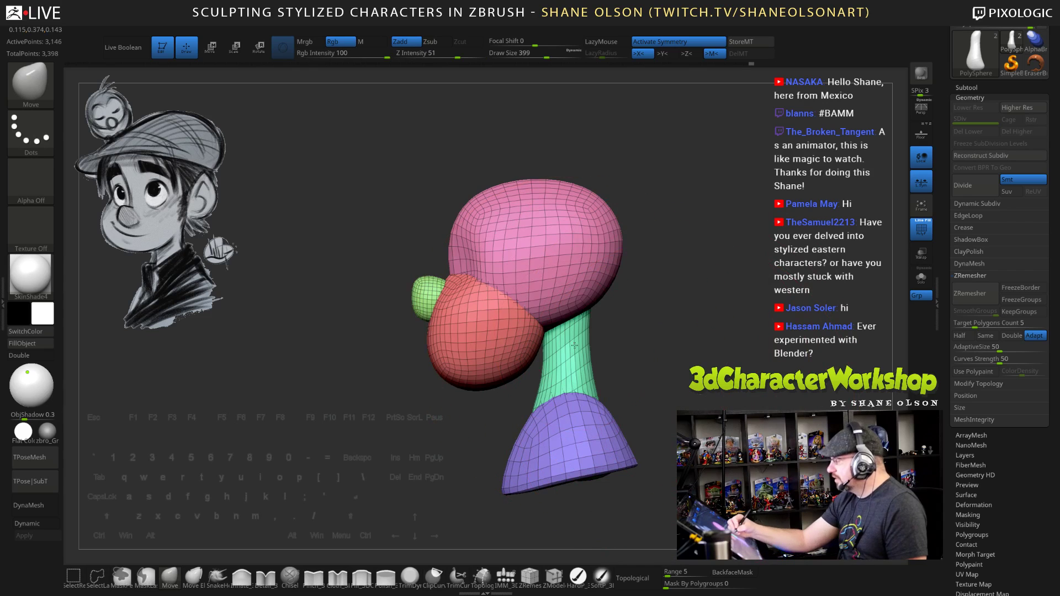
Nudge the chin's underside slightly upward with the Move brush at a draw size of 194, and reduce the draw size to 130
{"action": "mouse_move", "coordinate": [660, 311]}
{"action": "left_mouse_down"}
{"action": "mouse_move", "coordinate": [694, 342]}
{"action": "mouse_move", "coordinate": [671, 343]}
{"action": "left_mouse_up"}
{"action": "key", "text": "s"}
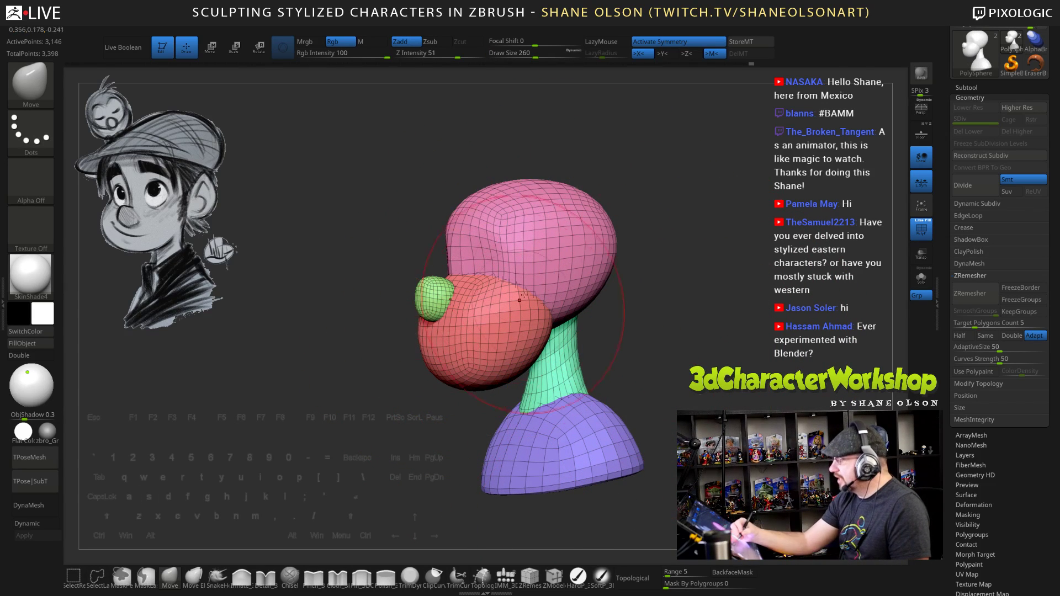
{"action": "mouse_move", "coordinate": [674, 345]}
{"action": "left_mouse_down"}
{"action": "mouse_move", "coordinate": [713, 345]}
{"action": "mouse_move", "coordinate": [660, 353]}
{"action": "mouse_move", "coordinate": [672, 397]}
{"action": "mouse_move", "coordinate": [676, 380]}
{"action": "left_mouse_up"}
{"action": "key", "text": "s"}
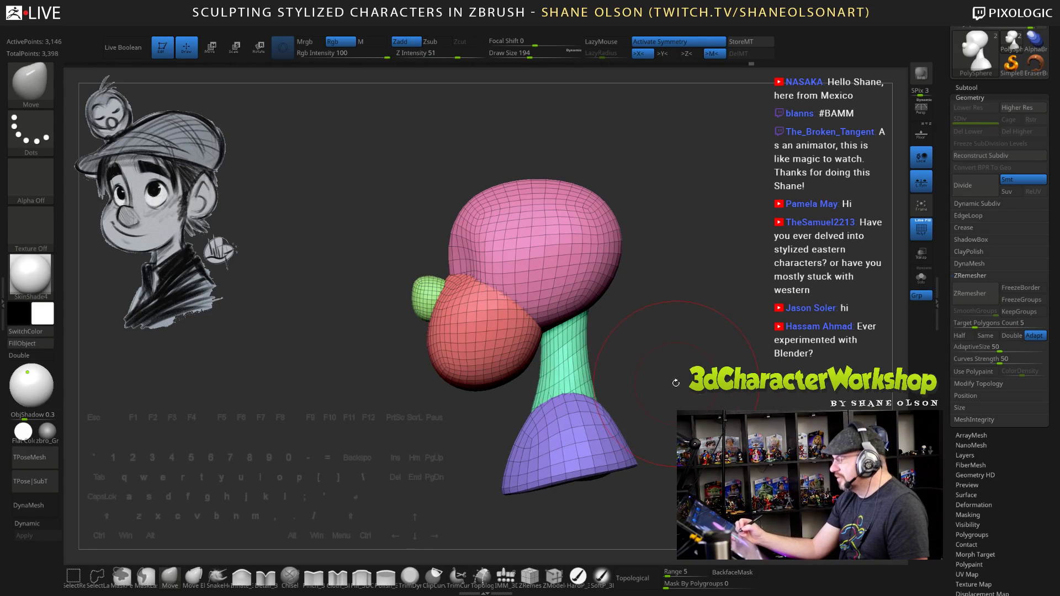
{"action": "left_click_drag", "start_coordinate": [443, 368], "coordinate": [445, 364]}
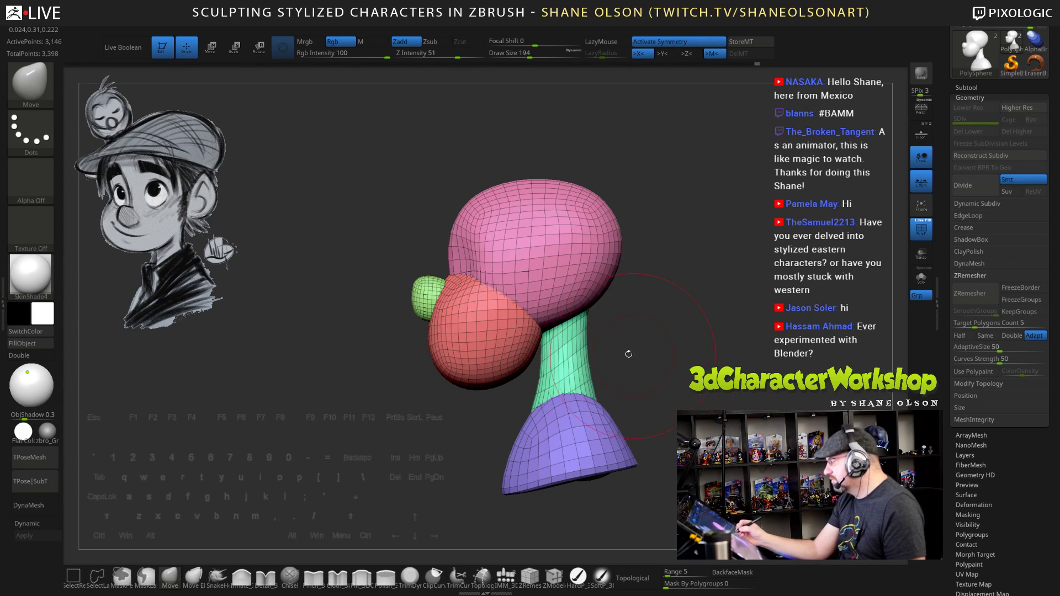
{"action": "mouse_move", "coordinate": [609, 380]}
{"action": "left_mouse_down"}
{"action": "mouse_move", "coordinate": [637, 354]}
{"action": "mouse_move", "coordinate": [651, 375]}
{"action": "mouse_move", "coordinate": [607, 367]}
{"action": "left_mouse_up"}
{"action": "key", "text": "s"}
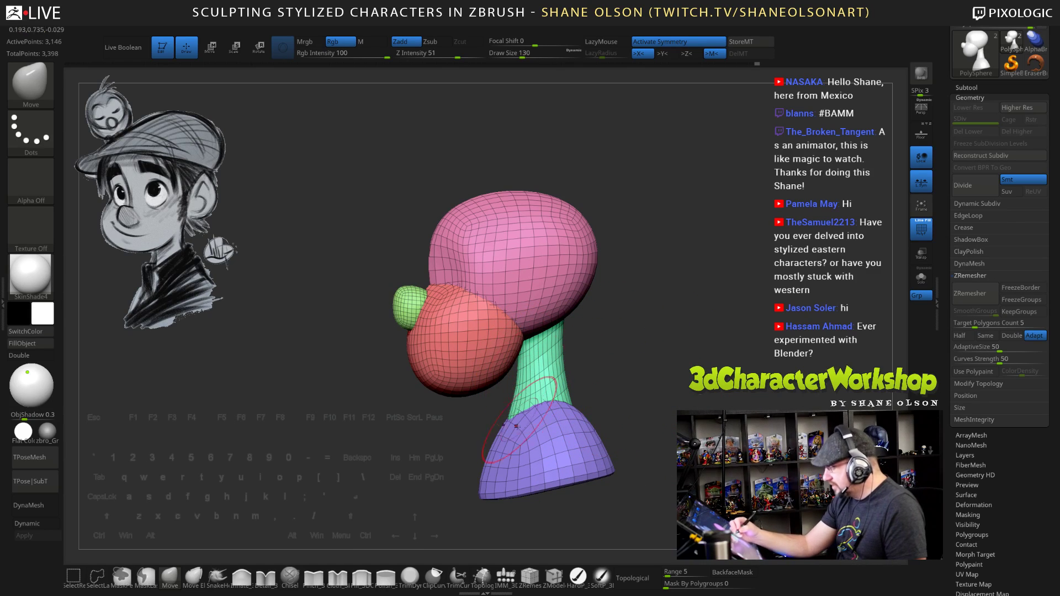
Insert a mirrored QuadSphere-2 ear on the side of the head, and flatten and angle it outward with the transform gizmo
{"action": "left_click", "coordinate": [506, 578]}
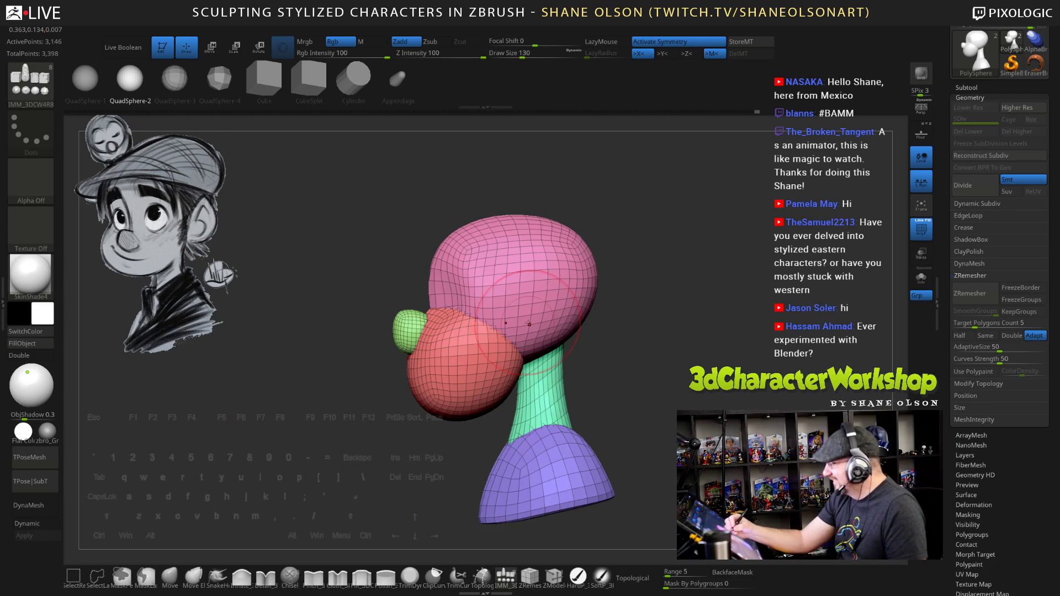
{"action": "left_click_drag", "start_coordinate": [531, 316], "coordinate": [532, 336]}
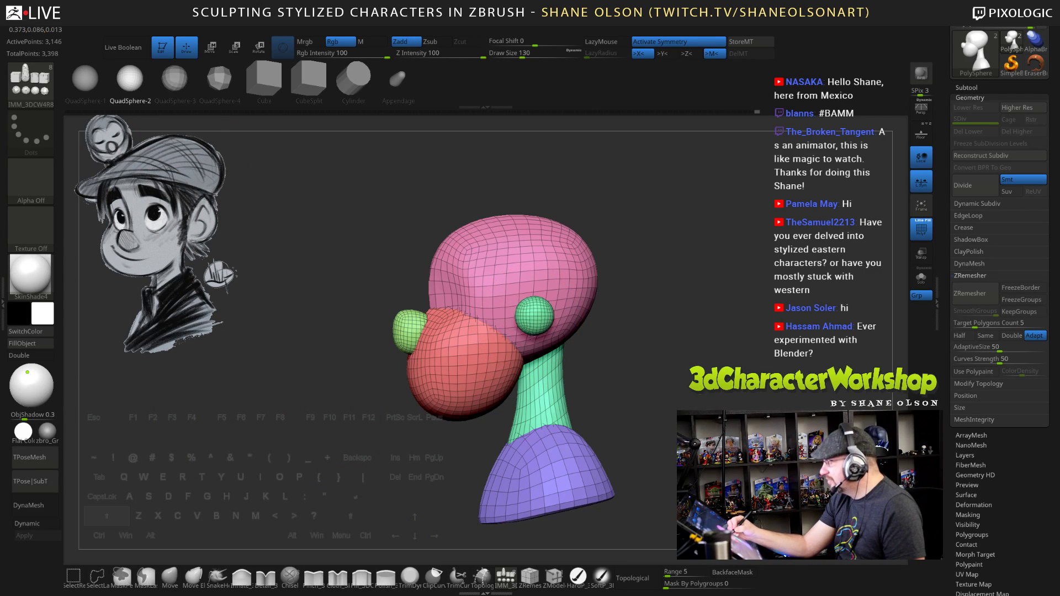
{"action": "key", "text": "w"}
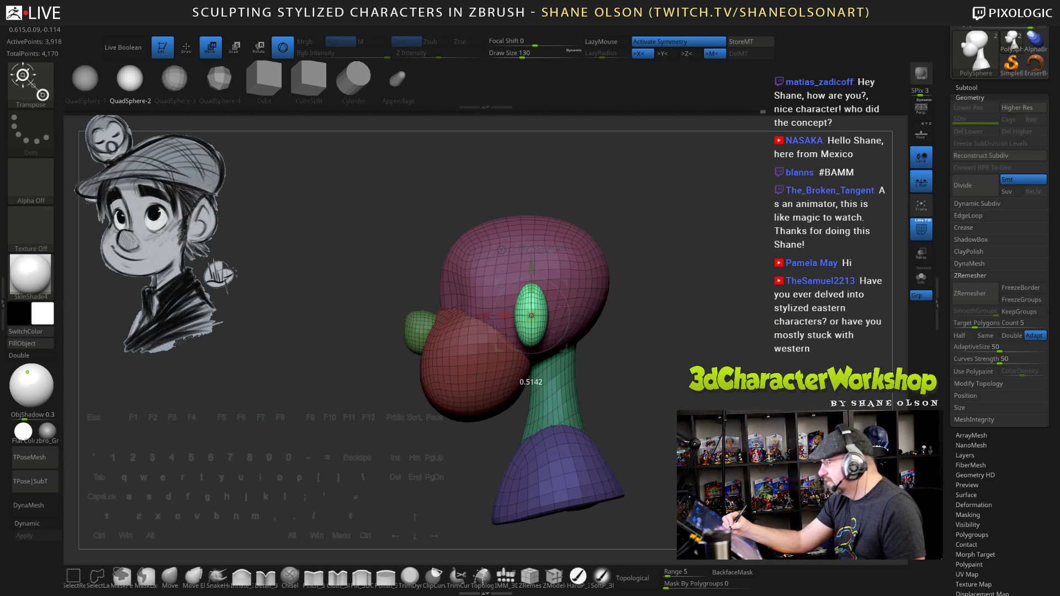
{"action": "left_click_drag", "start_coordinate": [614, 309], "coordinate": [650, 400]}
{"action": "mouse_move", "coordinate": [561, 295]}
{"action": "left_mouse_down"}
{"action": "mouse_move", "coordinate": [538, 279]}
{"action": "mouse_move", "coordinate": [565, 291]}
{"action": "mouse_move", "coordinate": [560, 303]}
{"action": "left_mouse_up"}
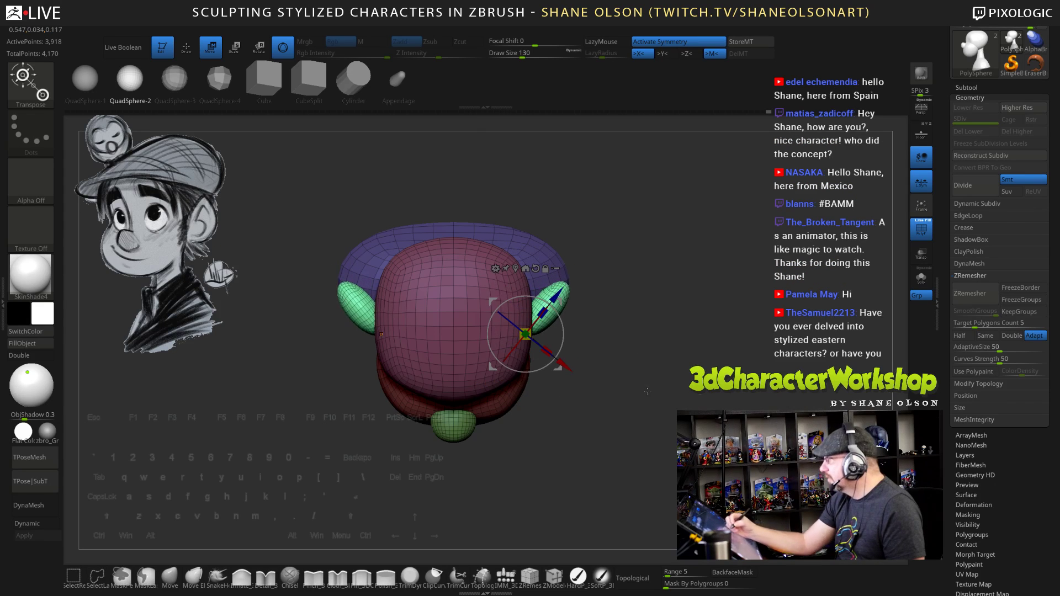
Stretch the ears taller and adjust their tilt from the side and front with the transform gizmo
{"action": "left_click_drag", "start_coordinate": [657, 425], "coordinate": [629, 352]}
{"action": "left_click_drag", "start_coordinate": [554, 262], "coordinate": [550, 264]}
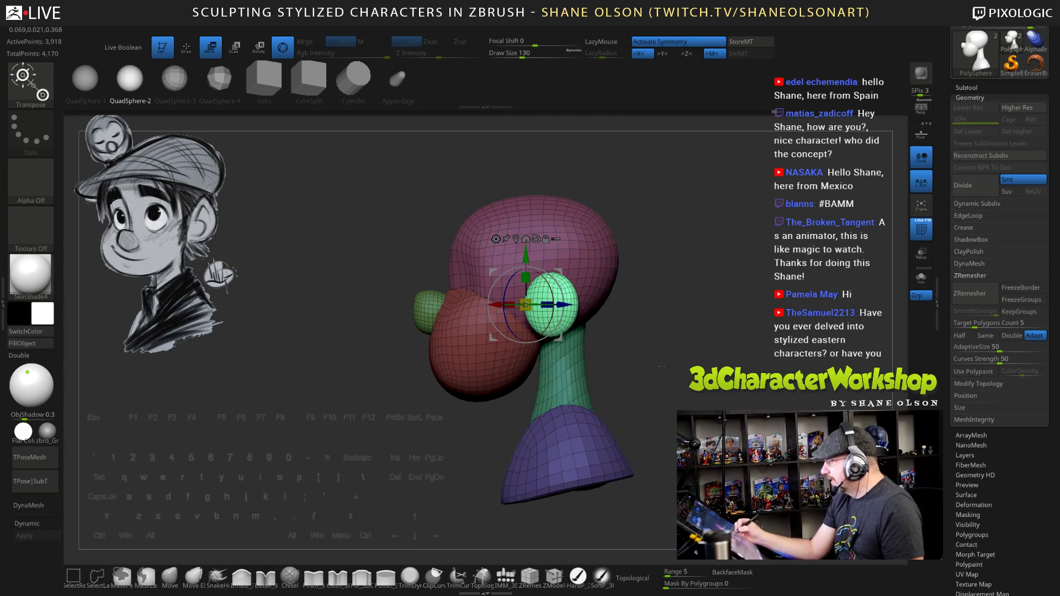
{"action": "left_click_drag", "start_coordinate": [529, 273], "coordinate": [530, 263]}
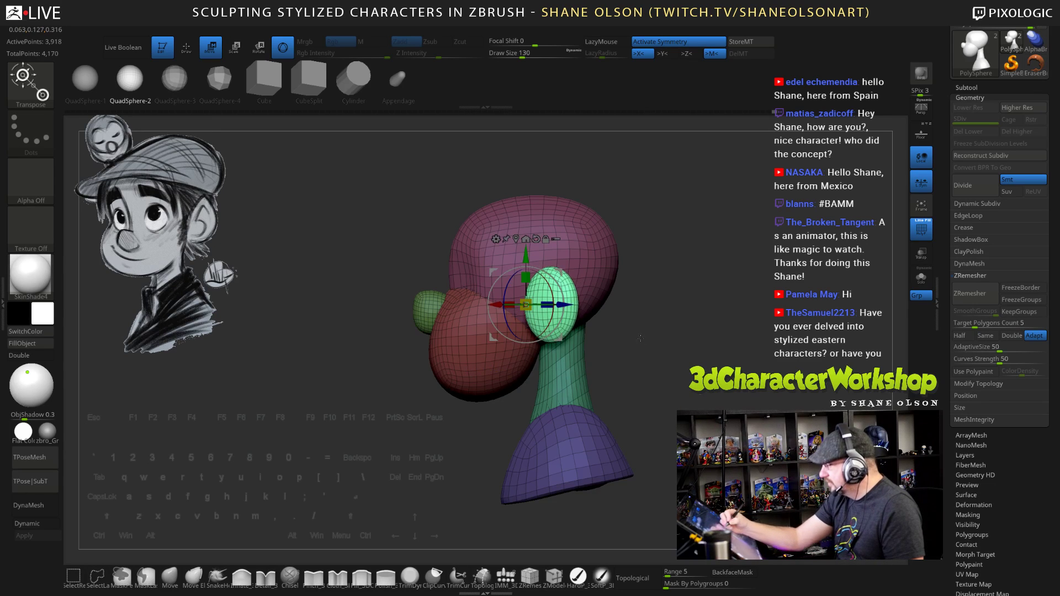
{"action": "left_click_drag", "start_coordinate": [627, 331], "coordinate": [663, 334]}
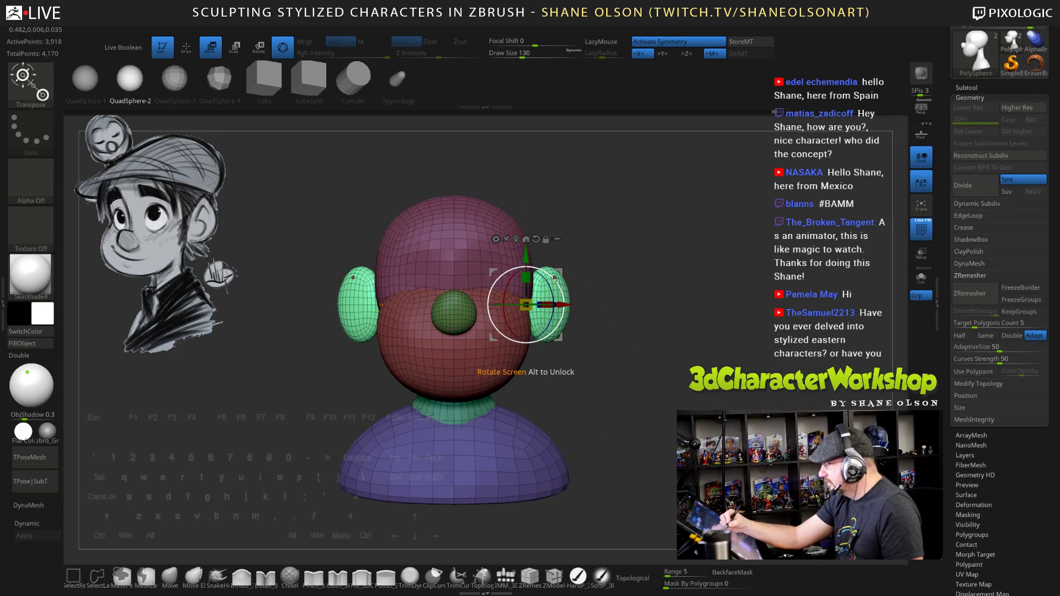
{"action": "mouse_move", "coordinate": [552, 278]}
{"action": "left_mouse_down"}
{"action": "mouse_move", "coordinate": [564, 278]}
{"action": "mouse_move", "coordinate": [557, 267]}
{"action": "left_mouse_up"}
{"action": "mouse_move", "coordinate": [715, 366]}
{"action": "left_mouse_down"}
{"action": "mouse_move", "coordinate": [685, 370]}
{"action": "mouse_move", "coordinate": [668, 346]}
{"action": "mouse_move", "coordinate": [659, 392]}
{"action": "mouse_move", "coordinate": [704, 382]}
{"action": "left_mouse_up"}
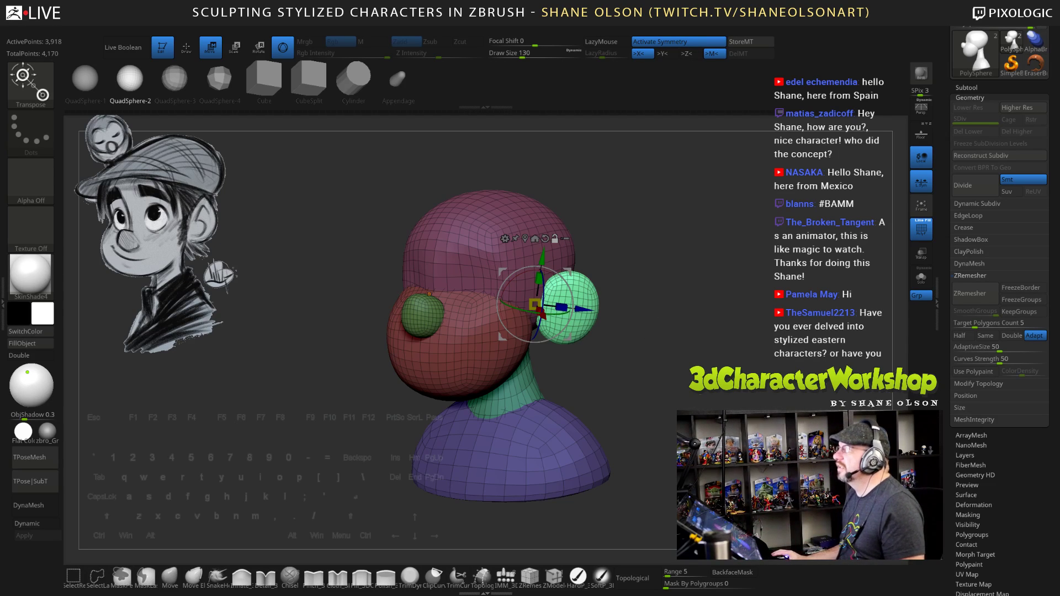
Shift the ears slightly toward the head with the transform gizmo
{"action": "key", "text": "g"}
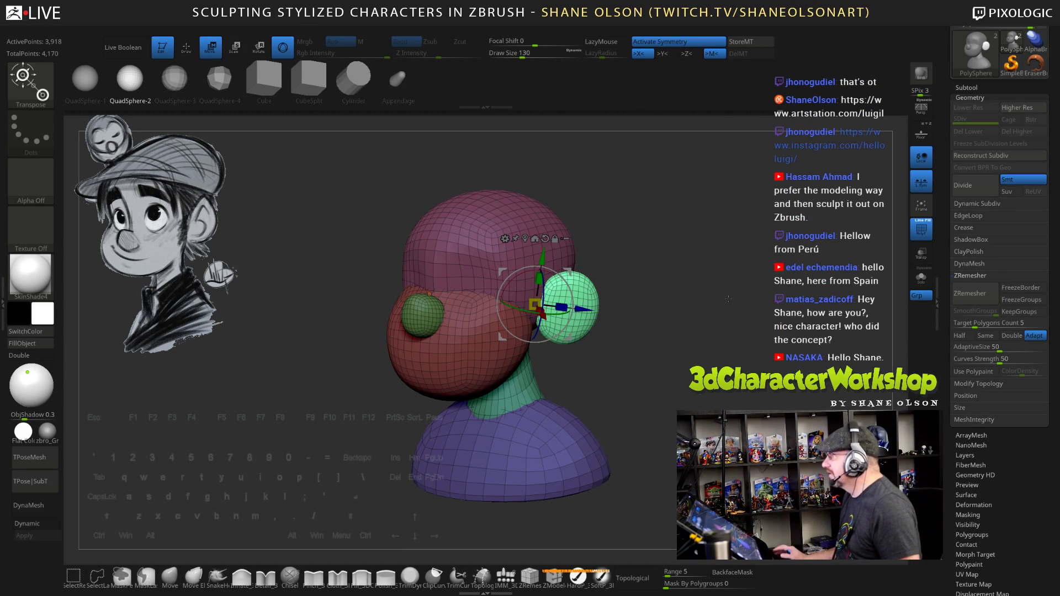
{"action": "left_click_drag", "start_coordinate": [686, 363], "coordinate": [648, 368]}
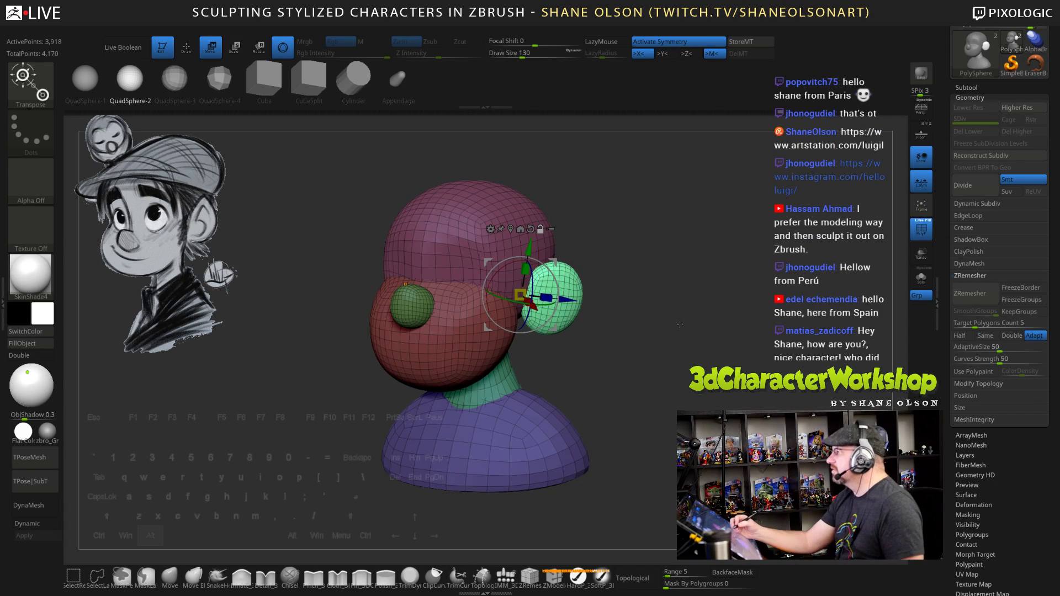
{"action": "left_click_drag", "start_coordinate": [680, 324], "coordinate": [641, 311], "text": "alt"}
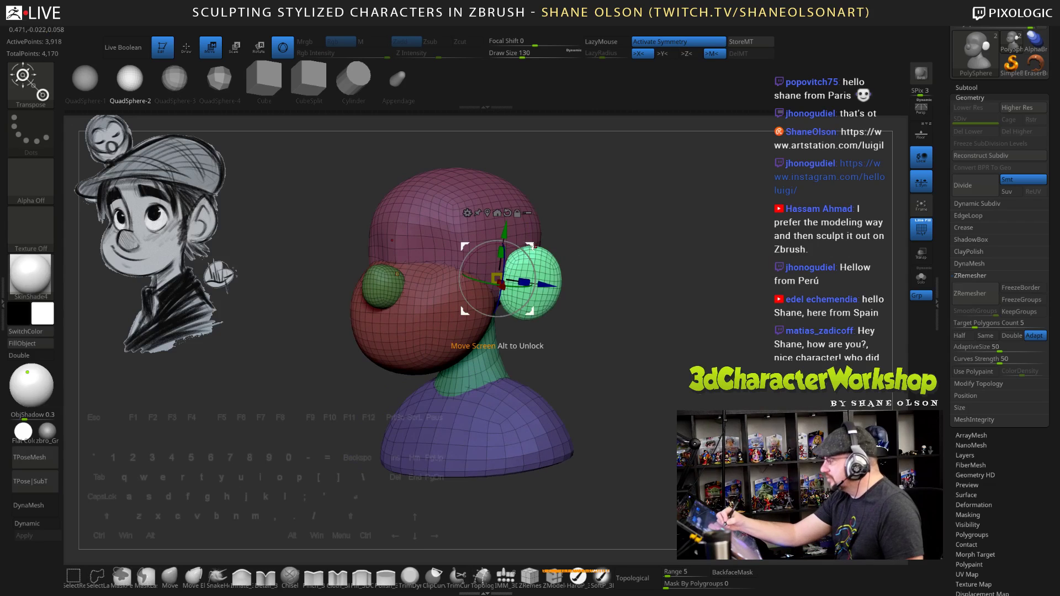
{"action": "left_click_drag", "start_coordinate": [534, 247], "coordinate": [527, 245]}
{"action": "left_click_drag", "start_coordinate": [599, 296], "coordinate": [621, 320]}
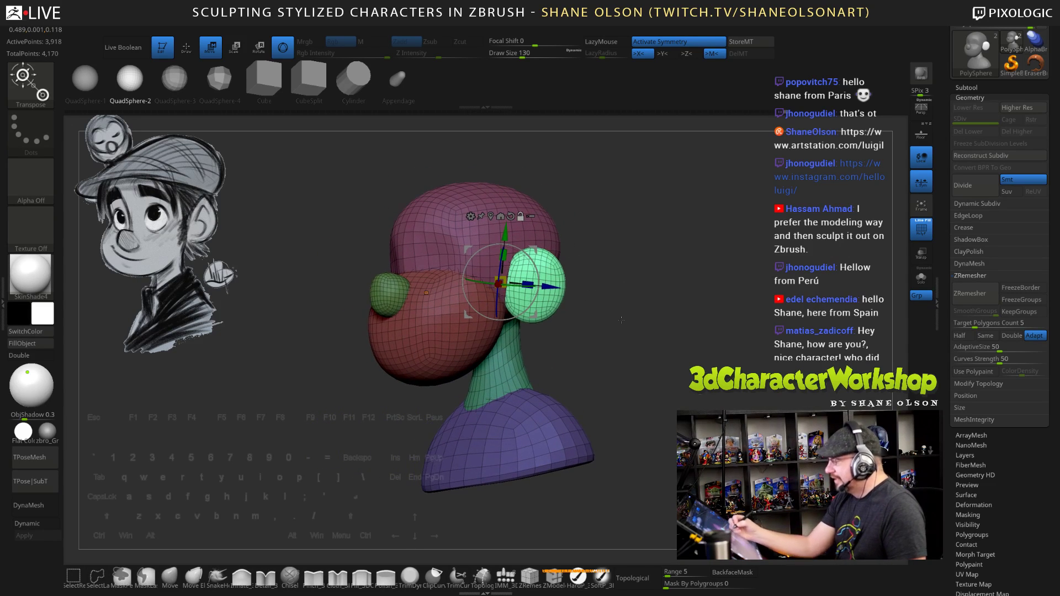
{"action": "left_click_drag", "start_coordinate": [595, 267], "coordinate": [603, 298]}
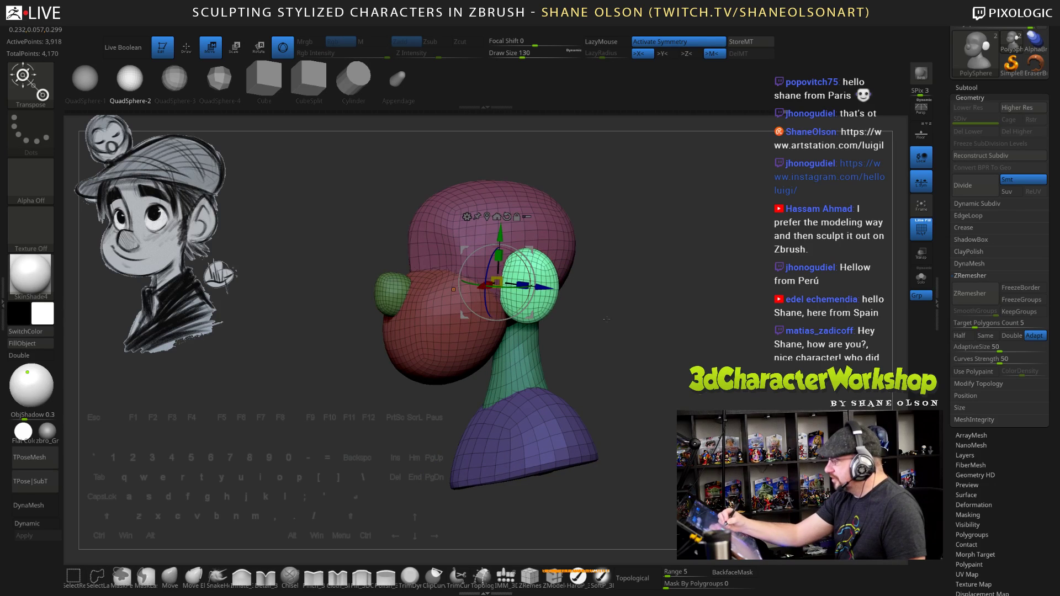
Reshape the ear's outer rear edge with the Move brush, reducing the draw size to 117 and 85
{"action": "key", "text": "q"}
{"action": "key", "text": "s"}
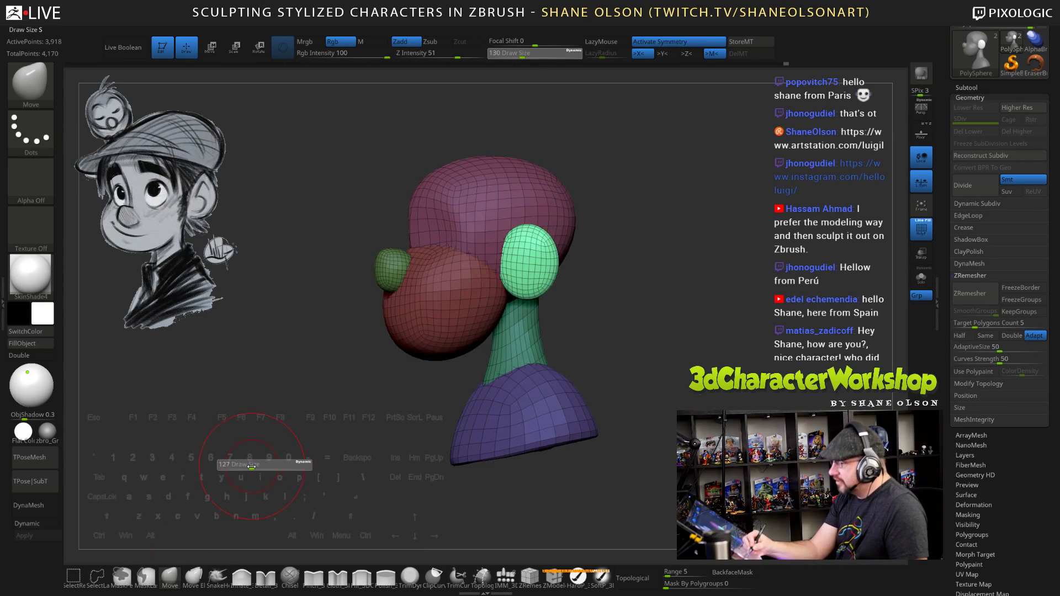
{"action": "left_click_drag", "start_coordinate": [251, 467], "coordinate": [250, 467]}
{"action": "mouse_move", "coordinate": [602, 249]}
{"action": "left_mouse_down"}
{"action": "mouse_move", "coordinate": [597, 293]}
{"action": "mouse_move", "coordinate": [564, 276]}
{"action": "mouse_move", "coordinate": [596, 285]}
{"action": "left_mouse_up"}
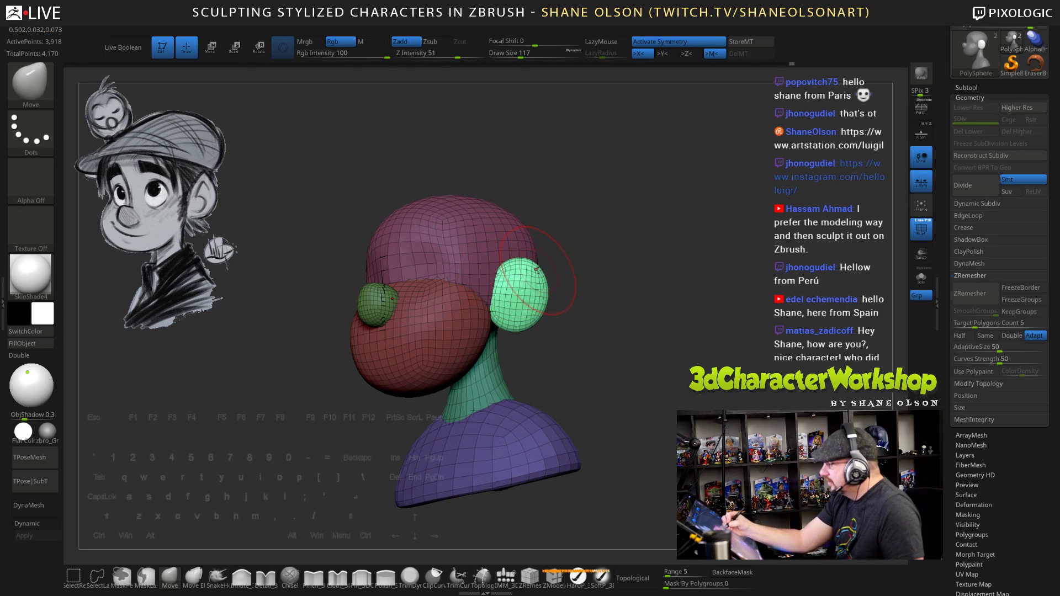
{"action": "key", "text": "s"}
{"action": "left_click_drag", "start_coordinate": [580, 225], "coordinate": [576, 226]}
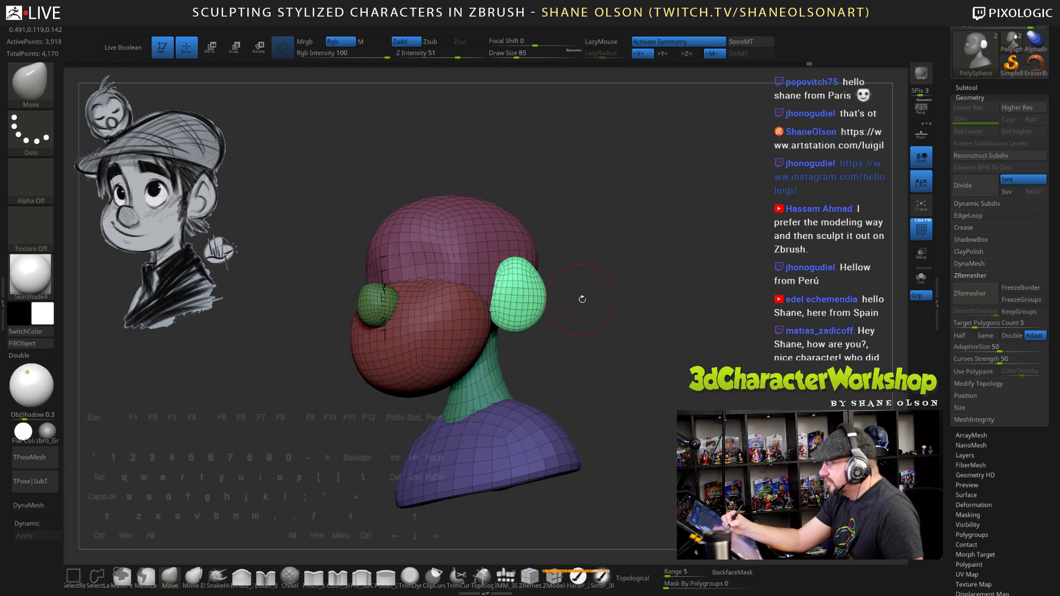
Shape the back of the ear with the Move brush at a draw size of 85 and its outline at 144
{"action": "left_click_drag", "start_coordinate": [582, 300], "coordinate": [534, 311]}
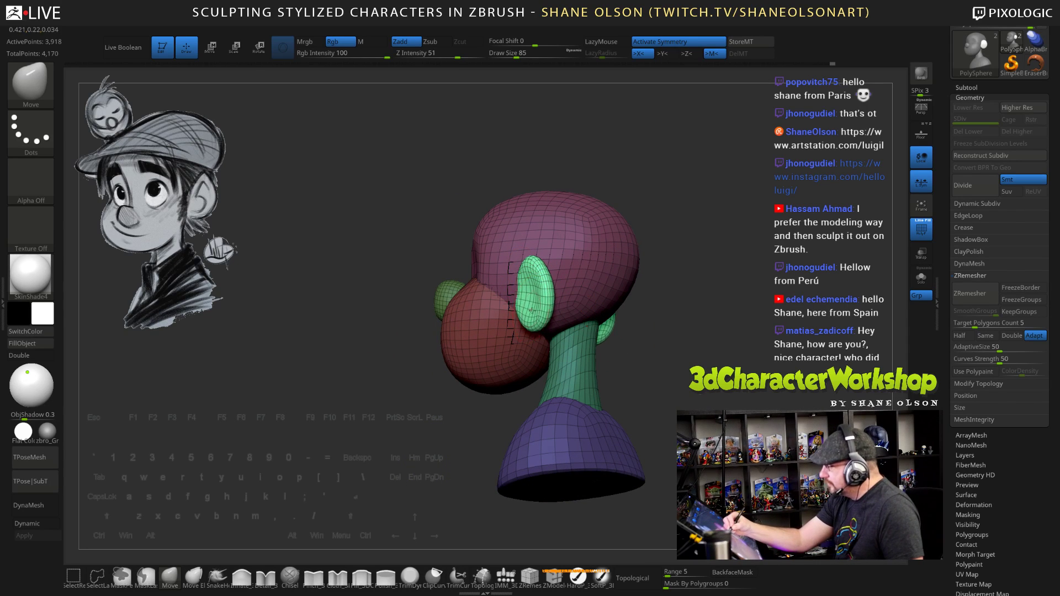
{"action": "right_click_drag", "start_coordinate": [597, 301], "coordinate": [546, 287]}
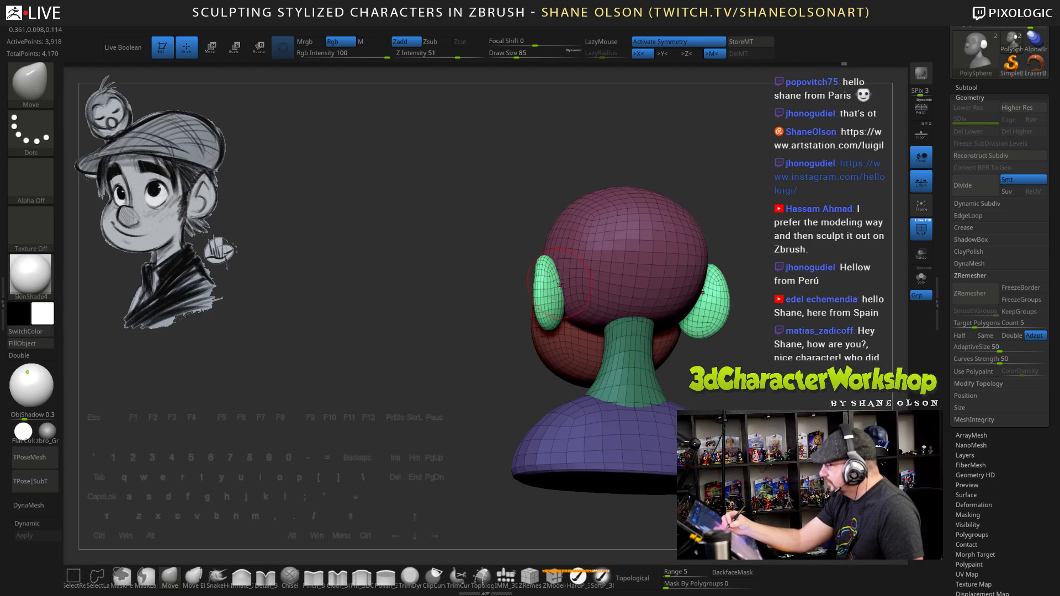
{"action": "mouse_move", "coordinate": [556, 290]}
{"action": "left_mouse_down"}
{"action": "mouse_move", "coordinate": [562, 304]}
{"action": "mouse_move", "coordinate": [564, 286]}
{"action": "mouse_move", "coordinate": [549, 303]}
{"action": "left_mouse_up"}
{"action": "right_click_drag", "start_coordinate": [545, 286], "coordinate": [625, 314]}
{"action": "left_click_drag", "start_coordinate": [624, 314], "coordinate": [626, 316]}
{"action": "key", "text": "s"}
{"action": "mouse_move", "coordinate": [606, 320]}
{"action": "left_mouse_down"}
{"action": "mouse_move", "coordinate": [556, 307]}
{"action": "mouse_move", "coordinate": [545, 330]}
{"action": "left_mouse_up"}
Refine the ear's outline from top to front with the Move brush at a draw size of 51
{"action": "key", "text": "s"}
{"action": "left_click_drag", "start_coordinate": [599, 260], "coordinate": [578, 260]}
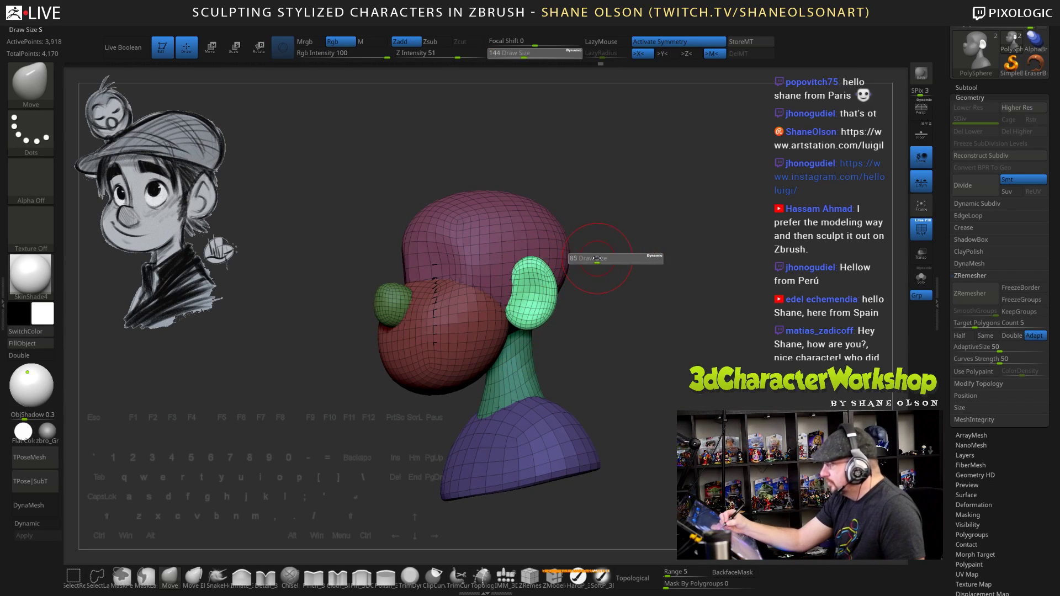
{"action": "mouse_move", "coordinate": [537, 250]}
{"action": "left_mouse_down"}
{"action": "mouse_move", "coordinate": [547, 262]}
{"action": "mouse_move", "coordinate": [534, 314]}
{"action": "left_mouse_up"}
{"action": "left_click_drag", "start_coordinate": [593, 331], "coordinate": [636, 370]}
{"action": "left_click_drag", "start_coordinate": [623, 313], "coordinate": [632, 342]}
Move both ears closer to the head with the transform gizmo, return to the Move brush and clear the mask
{"action": "key", "text": "w"}
{"action": "left_click_drag", "start_coordinate": [511, 290], "coordinate": [510, 295]}
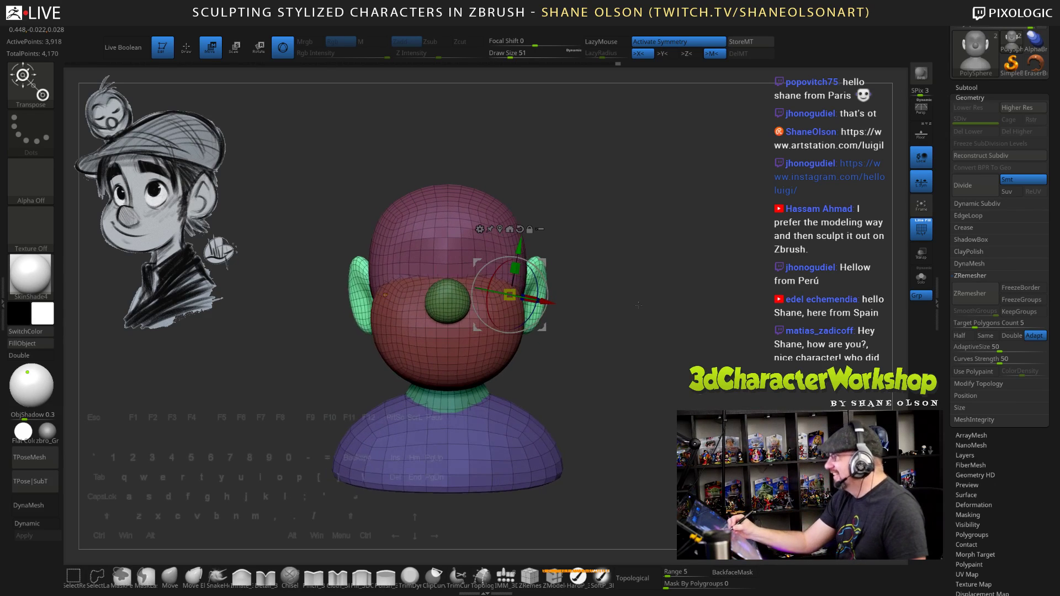
{"action": "left_click_drag", "start_coordinate": [639, 305], "coordinate": [638, 332]}
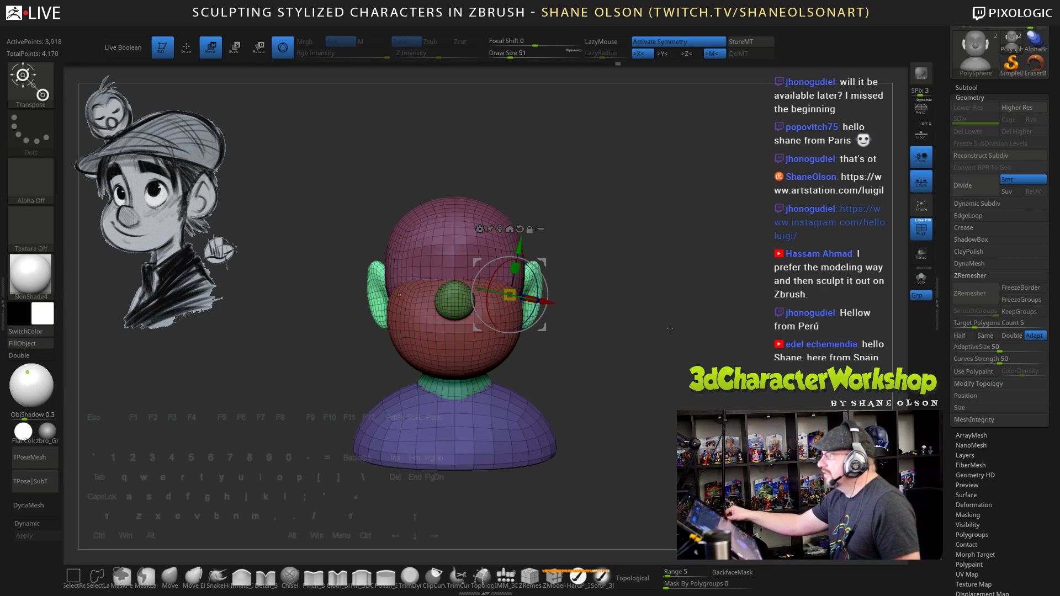
{"action": "mouse_move", "coordinate": [656, 325]}
{"action": "left_mouse_down"}
{"action": "mouse_move", "coordinate": [630, 287]}
{"action": "mouse_move", "coordinate": [643, 316]}
{"action": "mouse_move", "coordinate": [657, 274]}
{"action": "mouse_move", "coordinate": [645, 328]}
{"action": "mouse_move", "coordinate": [684, 320]}
{"action": "mouse_move", "coordinate": [683, 294]}
{"action": "mouse_move", "coordinate": [666, 280]}
{"action": "mouse_move", "coordinate": [647, 332]}
{"action": "left_mouse_up"}
{"action": "key", "text": "q"}
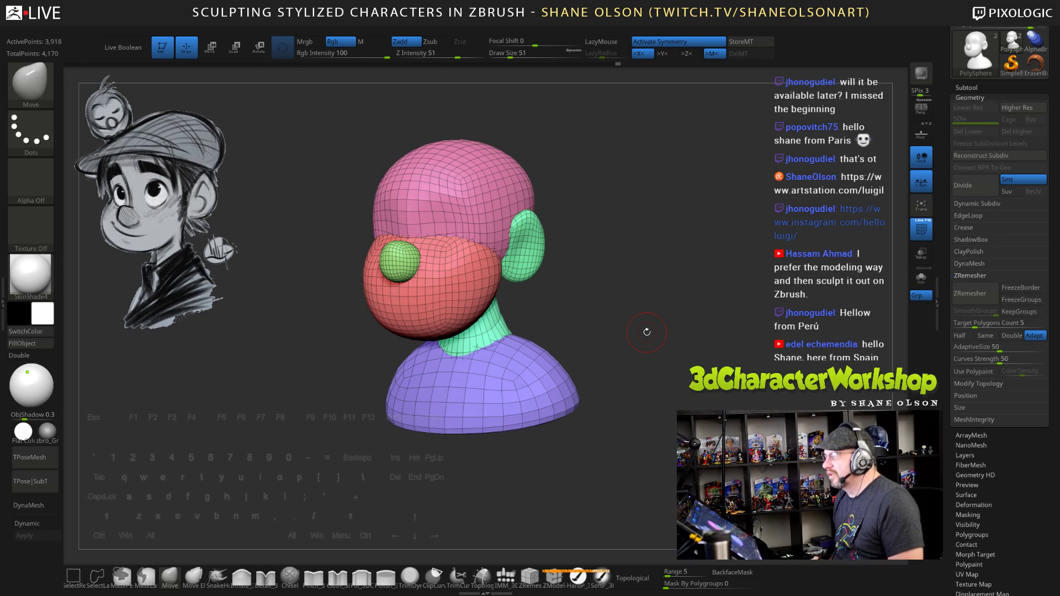
Adjust the ear's middle with the Move brush at a draw size of 162
{"action": "mouse_move", "coordinate": [622, 264]}
{"action": "left_mouse_down"}
{"action": "mouse_move", "coordinate": [640, 263]}
{"action": "mouse_move", "coordinate": [639, 290]}
{"action": "mouse_move", "coordinate": [650, 287]}
{"action": "left_mouse_up"}
{"action": "key", "text": "s"}
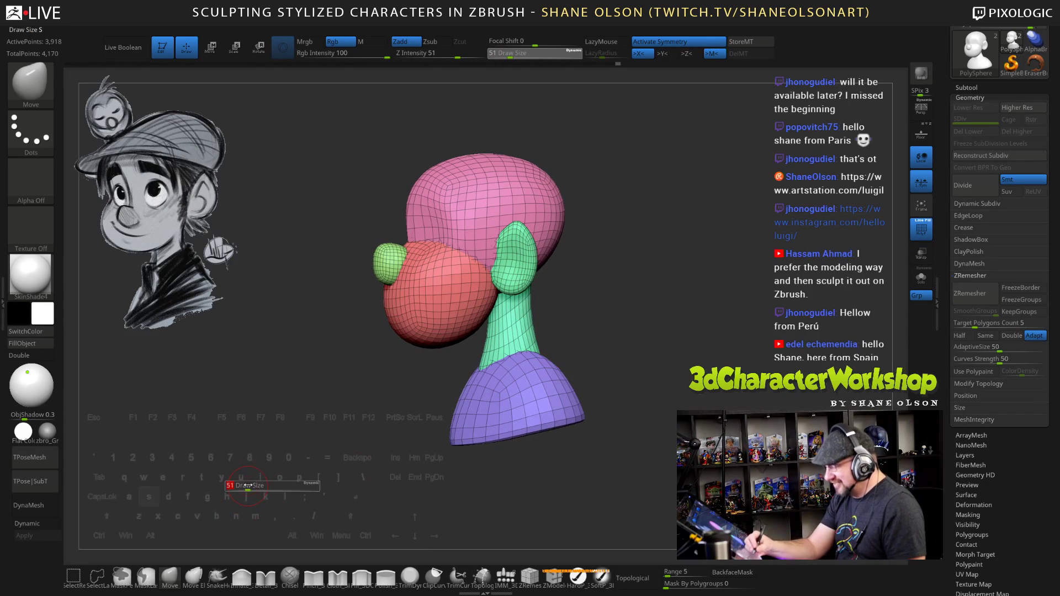
{"action": "left_click_drag", "start_coordinate": [248, 485], "coordinate": [258, 486]}
{"action": "key", "text": "s"}
{"action": "left_click_drag", "start_coordinate": [514, 266], "coordinate": [509, 262]}
{"action": "mouse_move", "coordinate": [600, 323]}
{"action": "left_mouse_down"}
{"action": "mouse_move", "coordinate": [697, 326]}
{"action": "mouse_move", "coordinate": [682, 328]}
{"action": "left_mouse_up"}
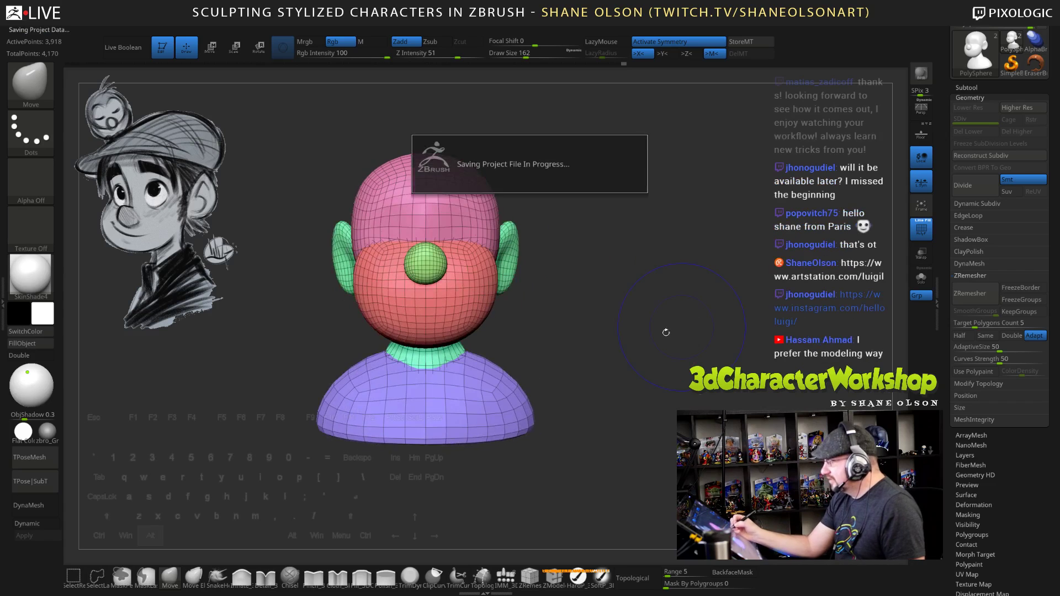
Reduce the Move brush's draw size to 120
{"action": "left_click_drag", "start_coordinate": [639, 355], "coordinate": [667, 329], "text": "alt"}
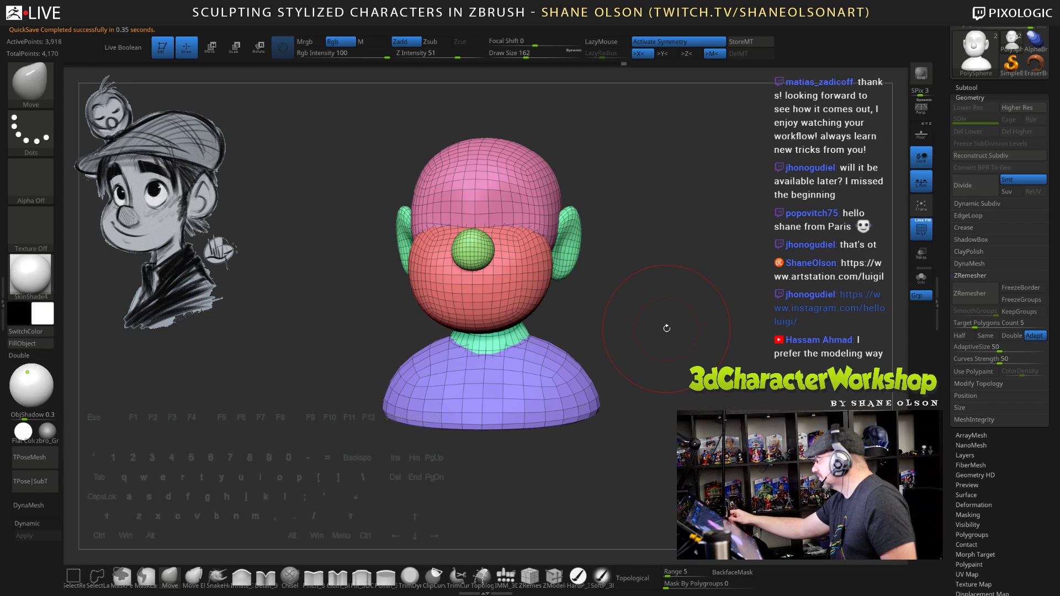
{"action": "mouse_move", "coordinate": [698, 301]}
{"action": "left_mouse_down"}
{"action": "mouse_move", "coordinate": [684, 270]}
{"action": "mouse_move", "coordinate": [741, 259]}
{"action": "mouse_move", "coordinate": [631, 256]}
{"action": "mouse_move", "coordinate": [691, 263]}
{"action": "left_mouse_up"}
{"action": "key", "text": "s"}
{"action": "mouse_move", "coordinate": [689, 228]}
{"action": "left_mouse_down", "text": "alt"}
{"action": "mouse_move", "coordinate": [675, 230]}
{"action": "mouse_move", "coordinate": [696, 243]}
{"action": "left_mouse_up", "text": "alt"}
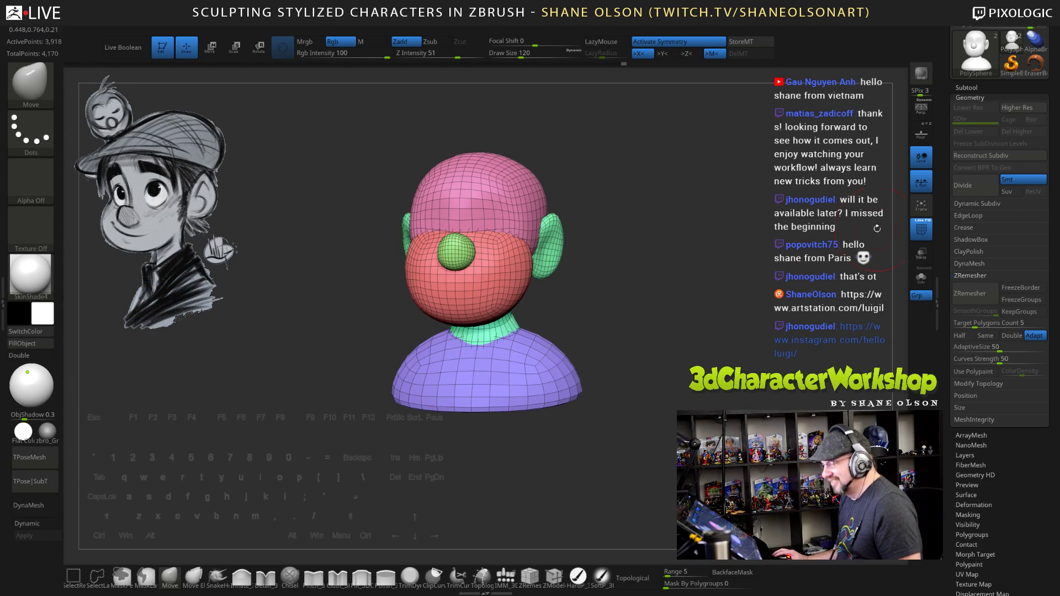
Duplicate the bust subtool and make the copy the active subtool
{"action": "left_click_drag", "start_coordinate": [949, 301], "coordinate": [951, 288]}
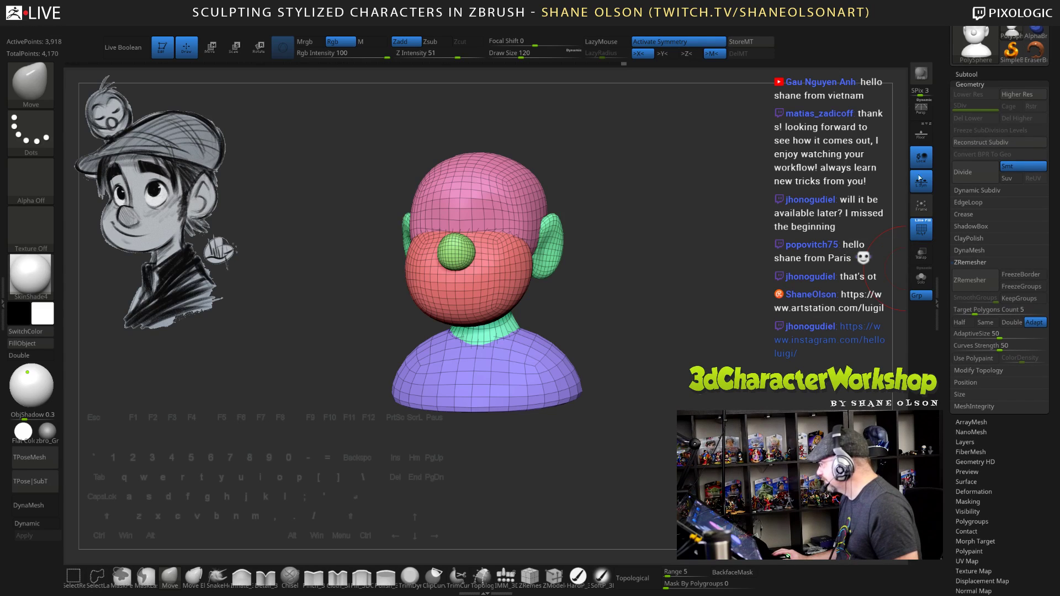
{"action": "left_click_drag", "start_coordinate": [968, 76], "coordinate": [968, 76]}
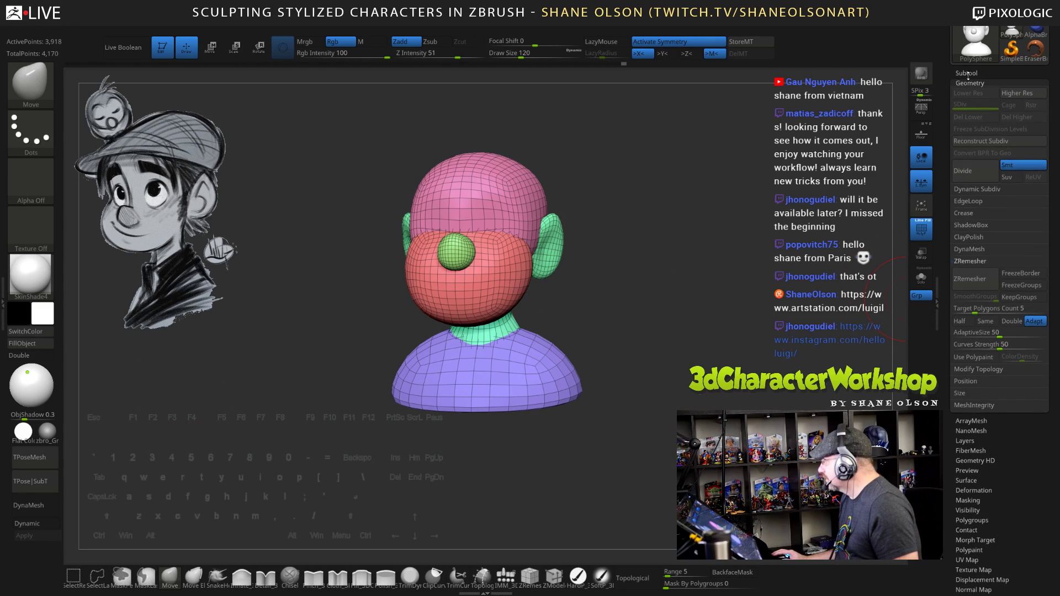
{"action": "left_click", "coordinate": [968, 76]}
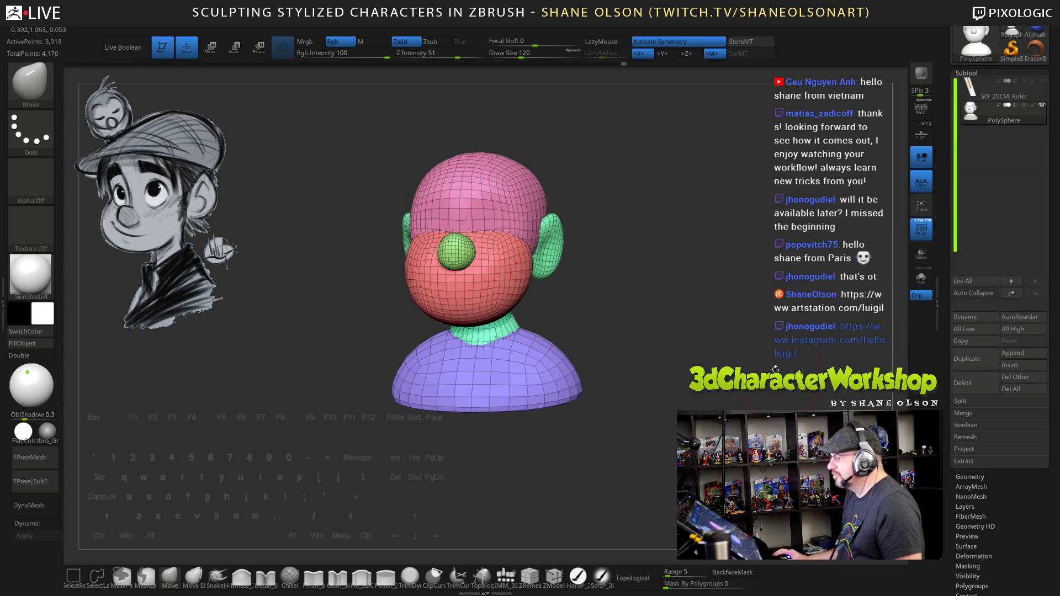
{"action": "mouse_move", "coordinate": [641, 293]}
{"action": "left_mouse_down"}
{"action": "mouse_move", "coordinate": [679, 295]}
{"action": "mouse_move", "coordinate": [632, 294]}
{"action": "left_mouse_up"}
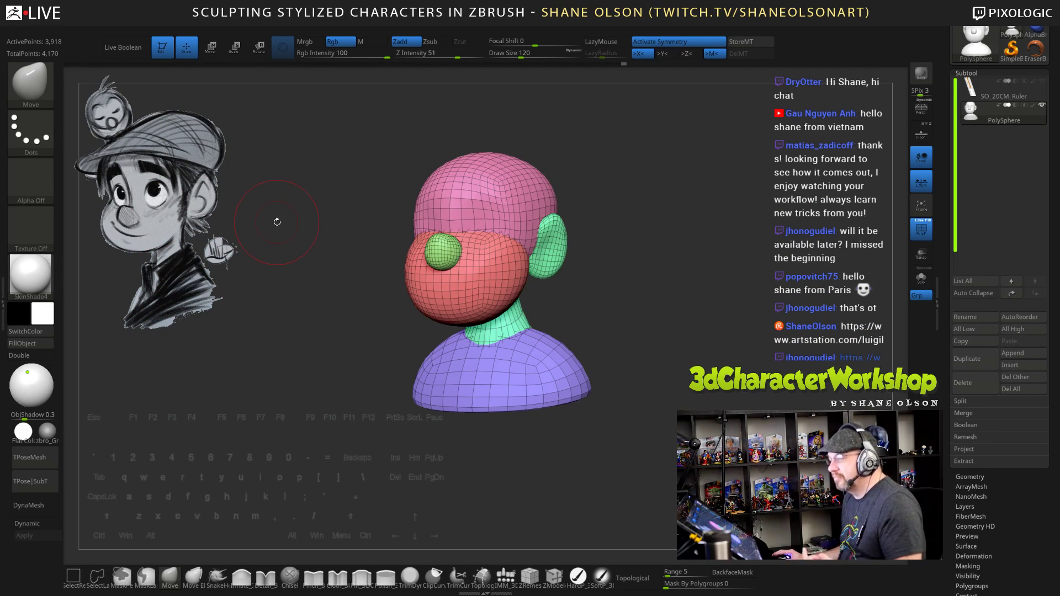
{"action": "left_click_drag", "start_coordinate": [322, 212], "coordinate": [330, 214], "text": "alt"}
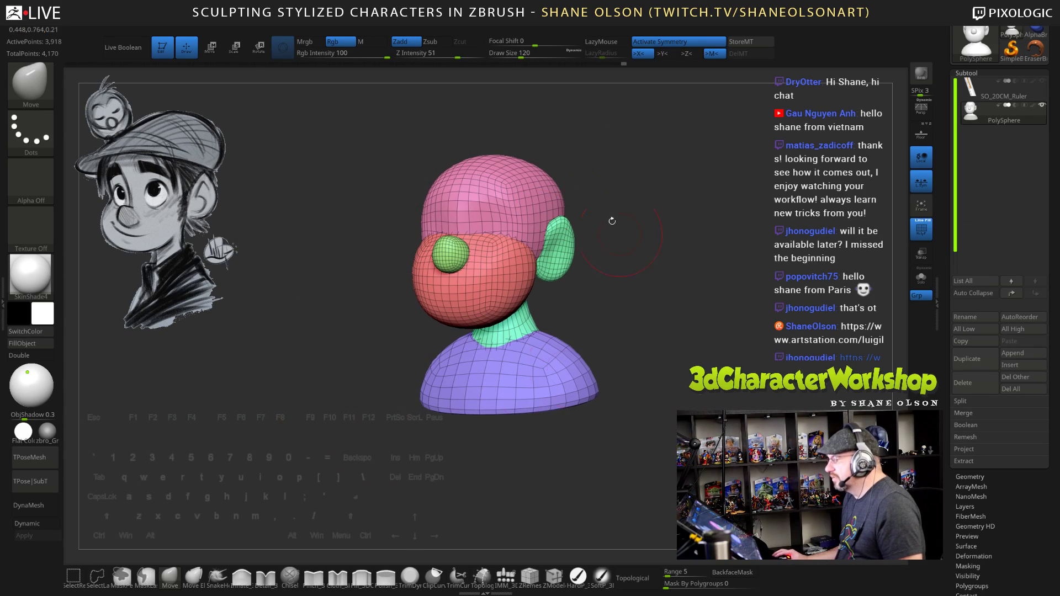
{"action": "left_click_drag", "start_coordinate": [721, 299], "coordinate": [734, 291]}
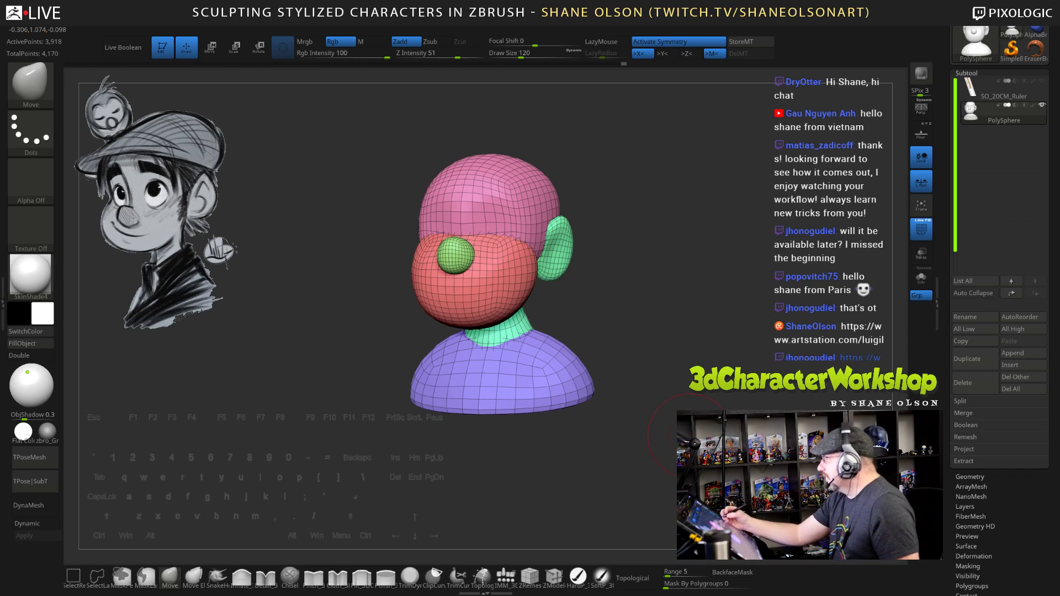
{"action": "mouse_move", "coordinate": [732, 330]}
{"action": "left_mouse_down"}
{"action": "mouse_move", "coordinate": [724, 310]}
{"action": "mouse_move", "coordinate": [737, 349]}
{"action": "left_mouse_up"}
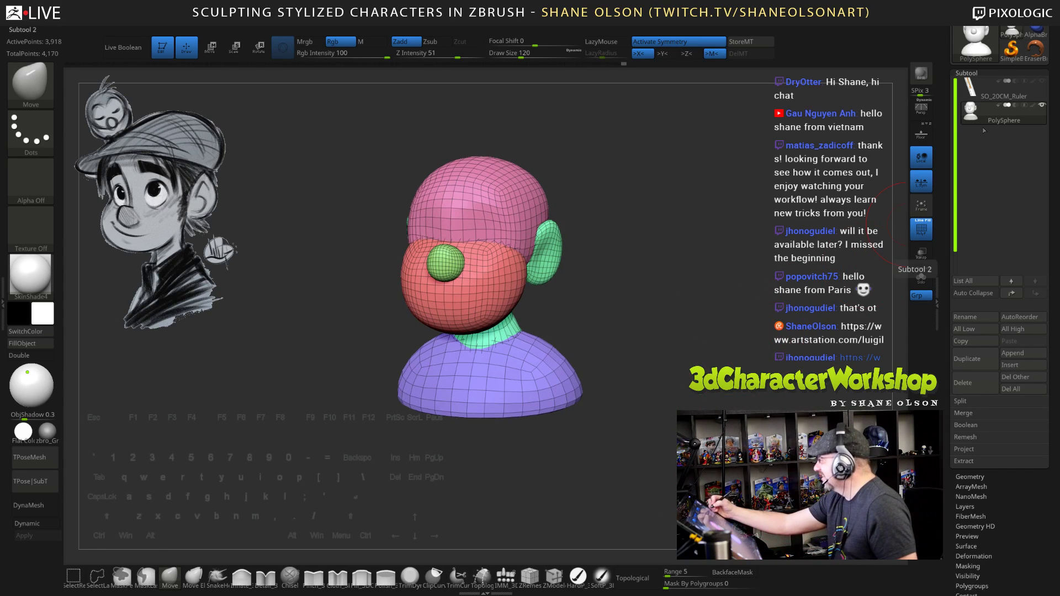
{"action": "left_click", "coordinate": [967, 359]}
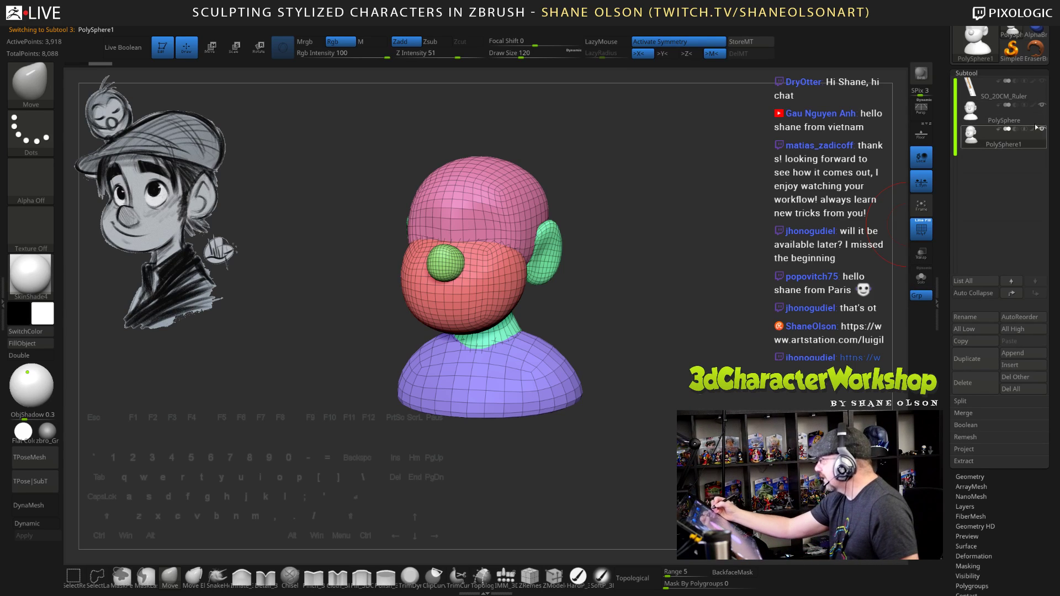
{"action": "left_click_drag", "start_coordinate": [779, 371], "coordinate": [757, 364]}
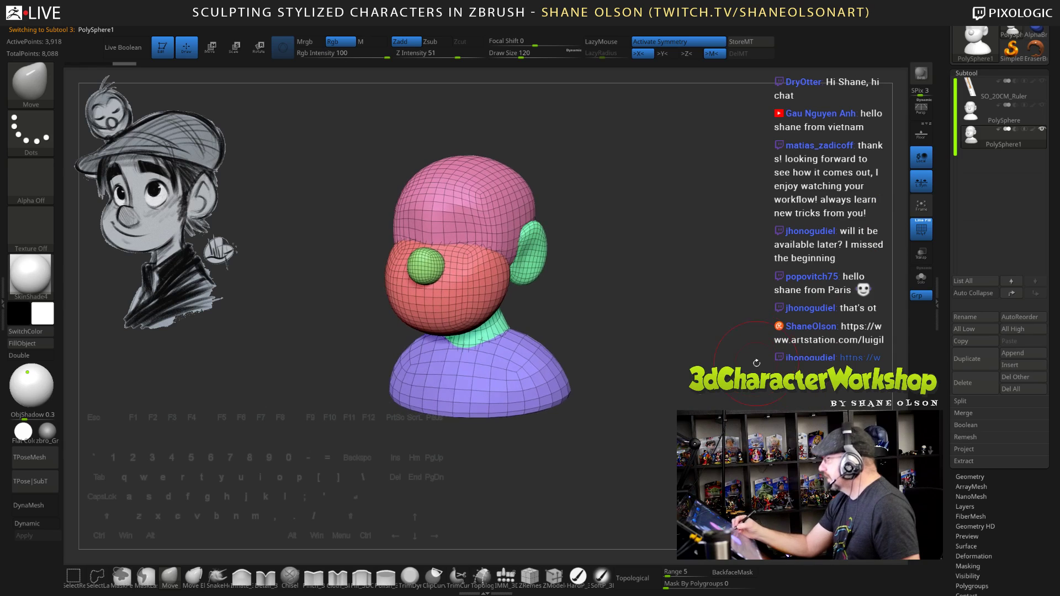
Set the DynaMesh resolution of the duplicated bust to 512
{"action": "left_click", "coordinate": [973, 477]}
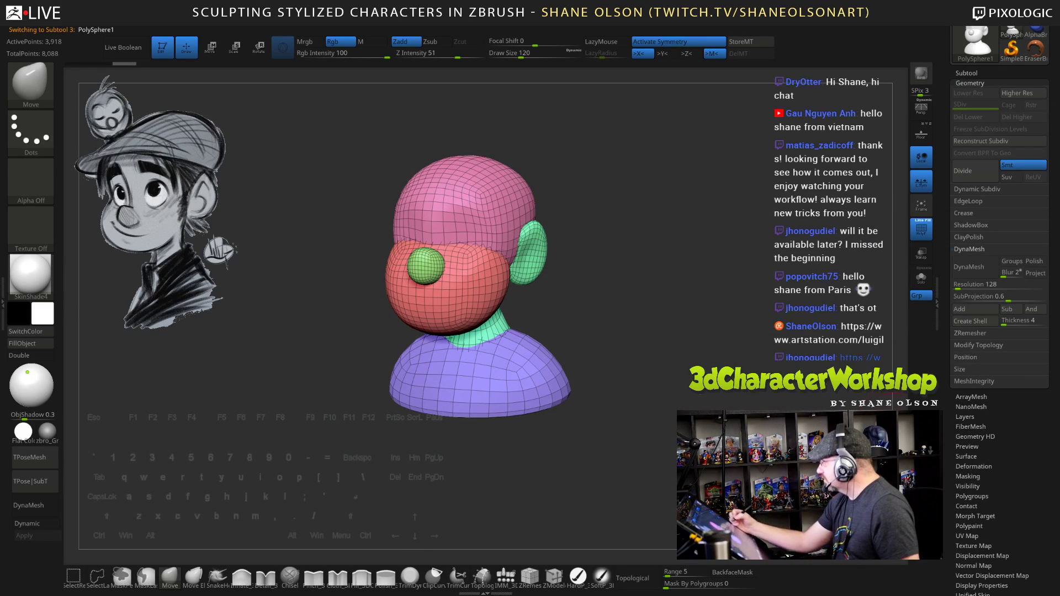
{"action": "left_click", "coordinate": [982, 285]}
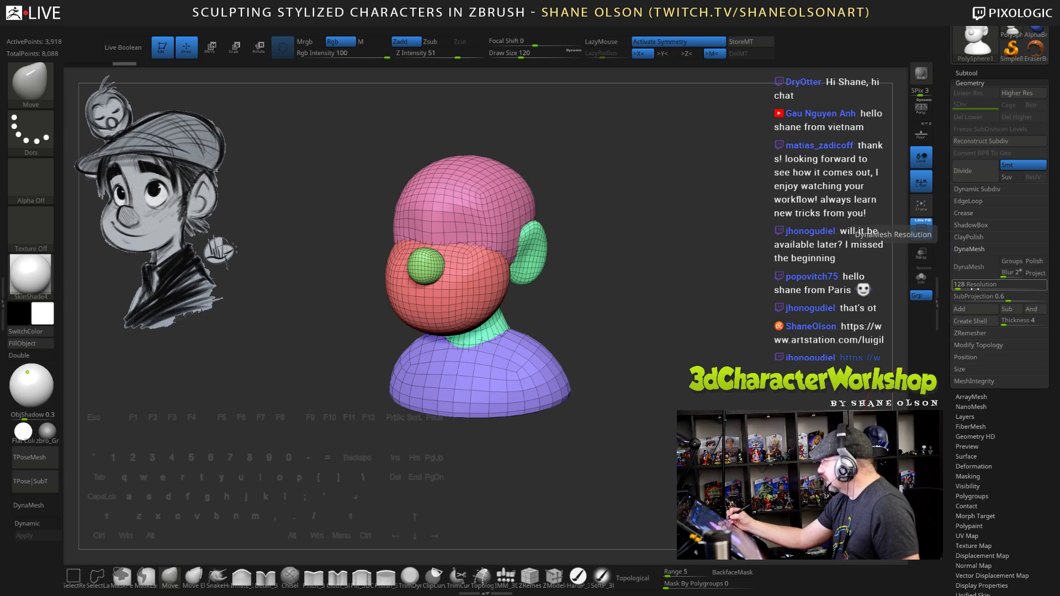
{"action": "type", "text": "888"}
{"action": "type", "text": "51"}
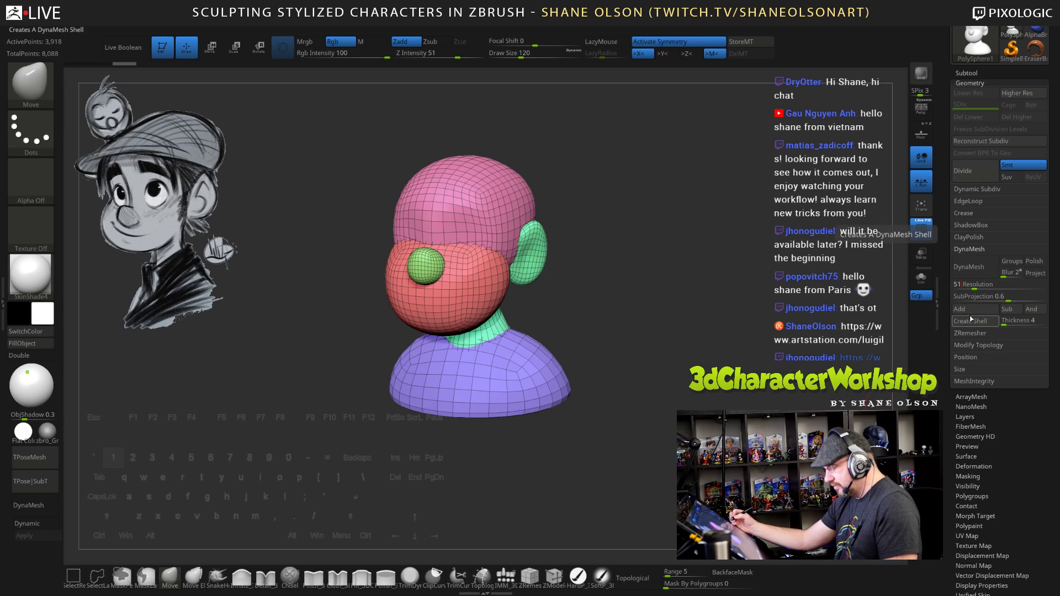
{"action": "left_click_drag", "start_coordinate": [651, 385], "coordinate": [658, 386]}
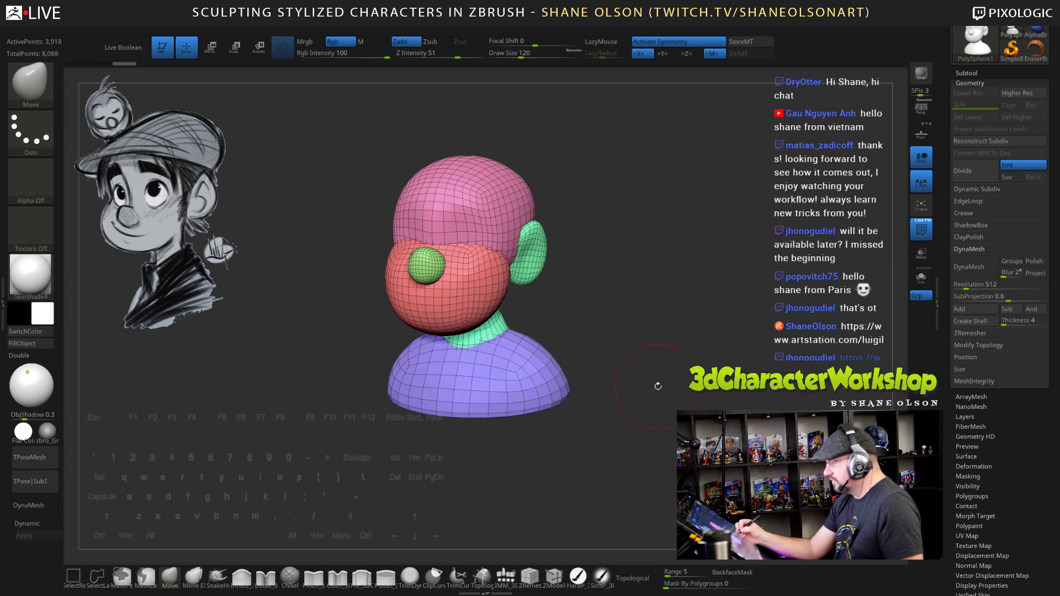
Subdivide the duplicated bust twice, turn off its polyframe and step down to subdivision level 1 for comparison
{"action": "key", "text": "ctrl+d"}
{"action": "key", "text": "ctrl+d"}
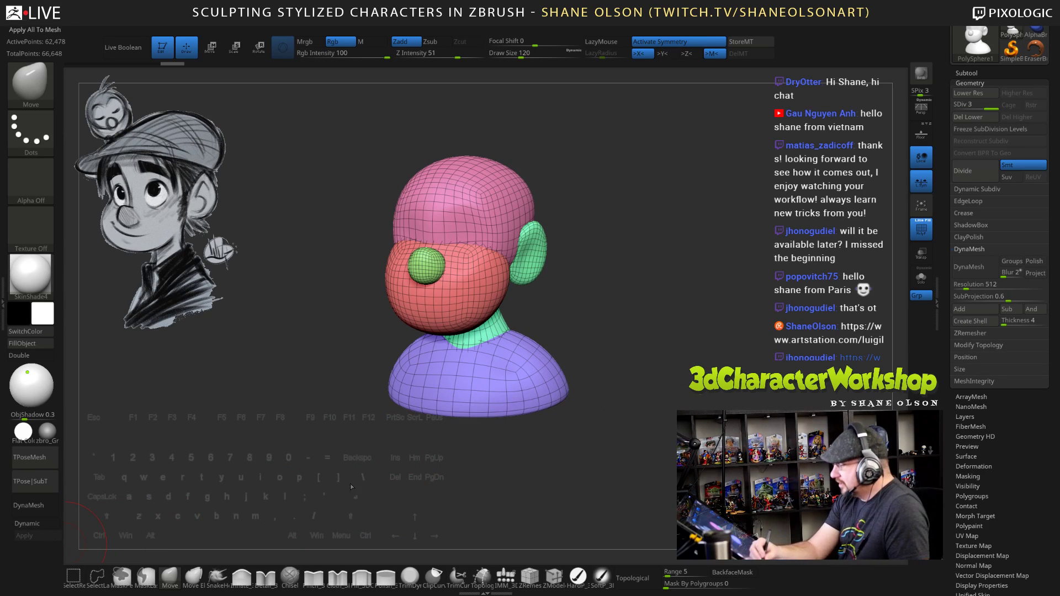
{"action": "mouse_move", "coordinate": [679, 330]}
{"action": "left_mouse_down"}
{"action": "mouse_move", "coordinate": [639, 350]}
{"action": "mouse_move", "coordinate": [724, 349]}
{"action": "mouse_move", "coordinate": [647, 348]}
{"action": "left_mouse_up"}
{"action": "key", "text": "shift+f"}
{"action": "key", "text": "shift+f"}
{"action": "key", "text": "shift+d"}
{"action": "key", "text": "shift+d"}
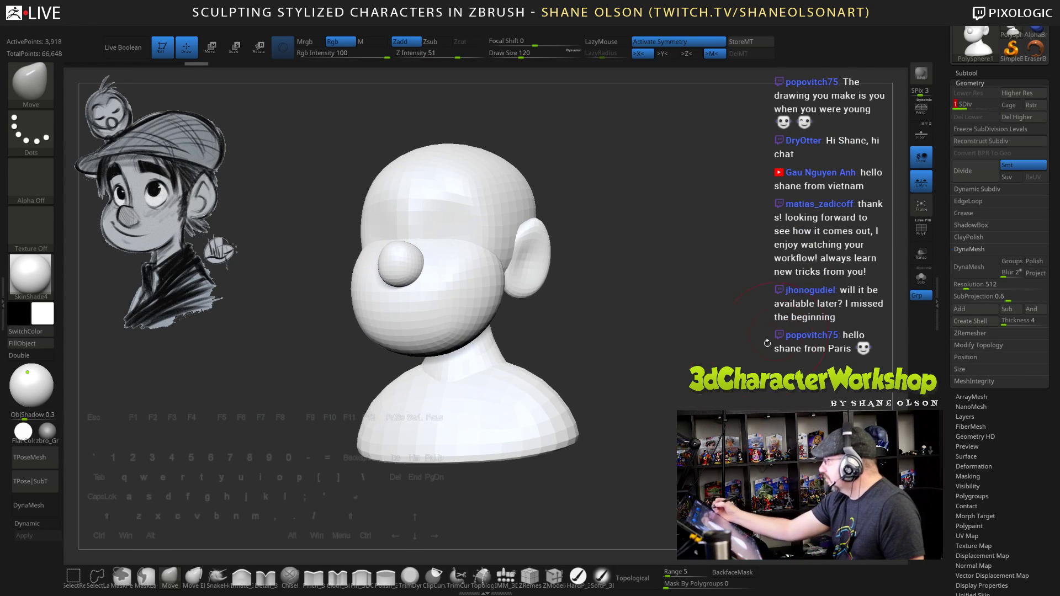
{"action": "left_click_drag", "start_coordinate": [747, 395], "coordinate": [741, 396]}
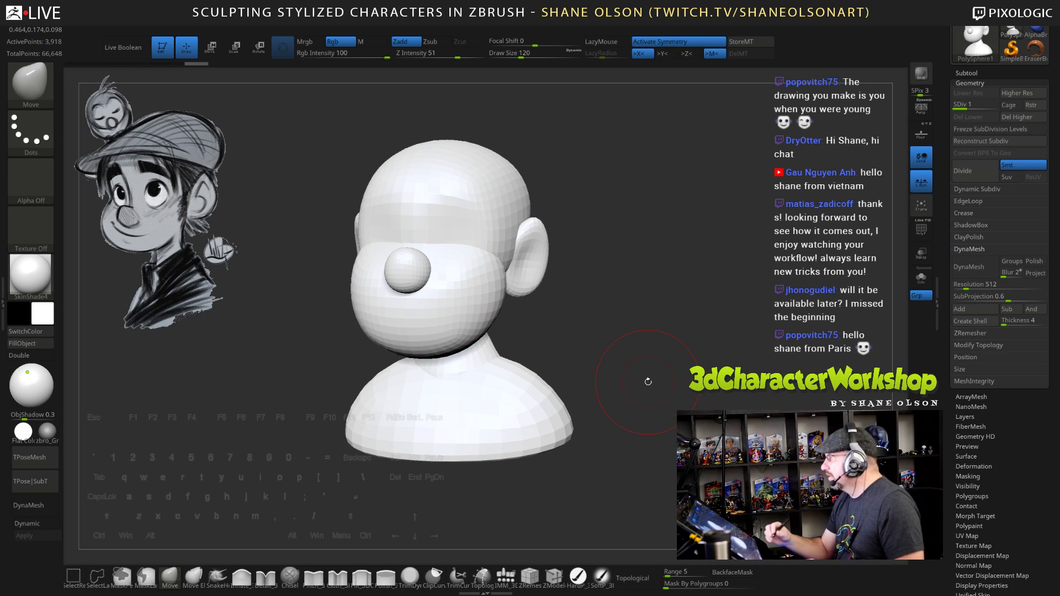
Return the bust to subdivision level 3 and fuse its parts into one mesh with DynaMesh
{"action": "left_click", "coordinate": [992, 105]}
{"action": "left_click_drag", "start_coordinate": [640, 309], "coordinate": [660, 310], "text": "alt"}
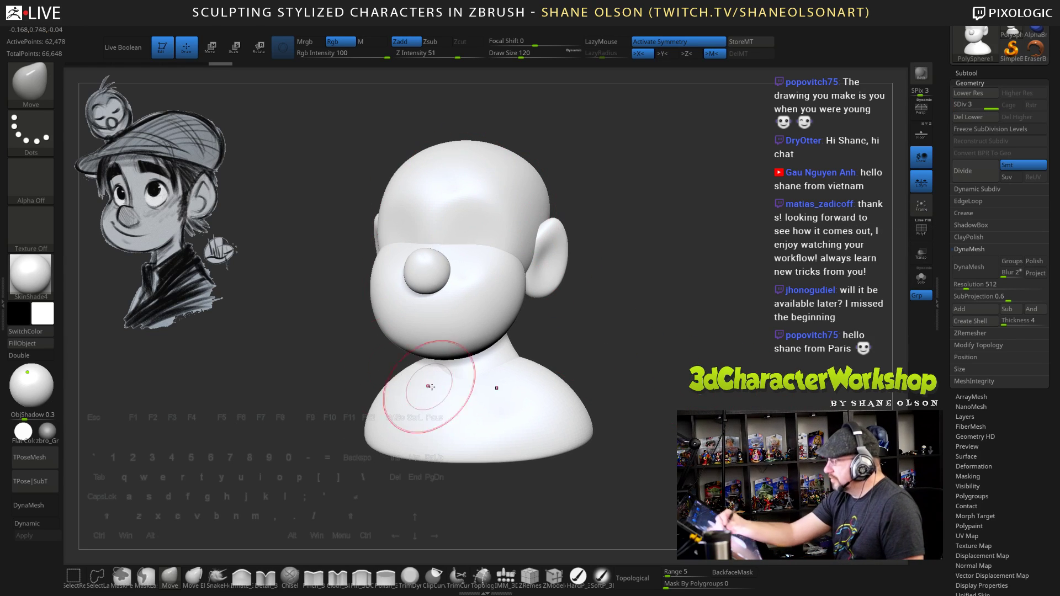
{"action": "left_click_drag", "start_coordinate": [646, 353], "coordinate": [621, 352]}
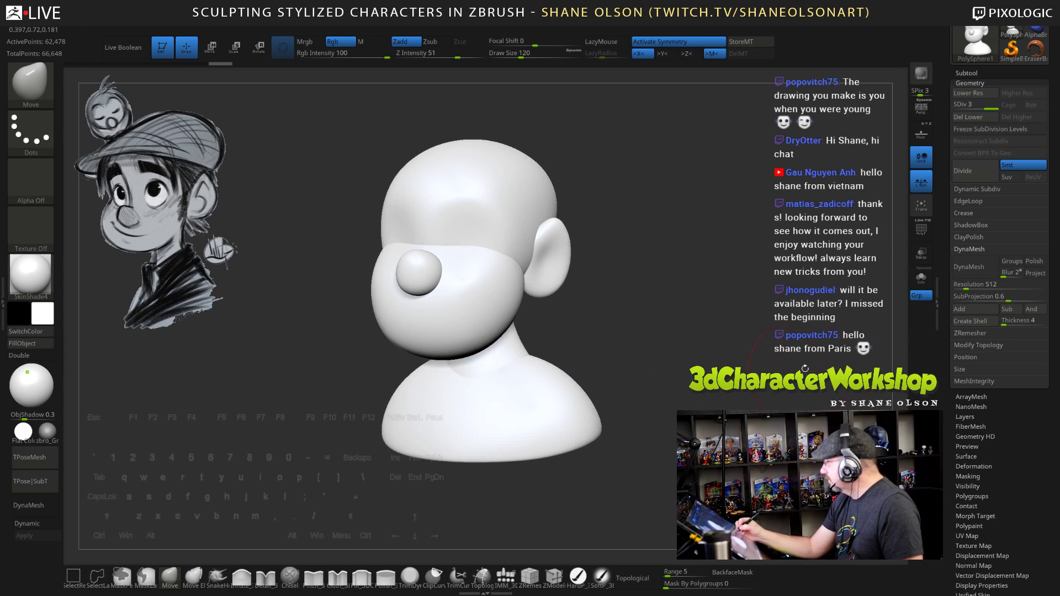
{"action": "left_click", "coordinate": [983, 269]}
{"action": "left_click", "coordinate": [881, 288]}
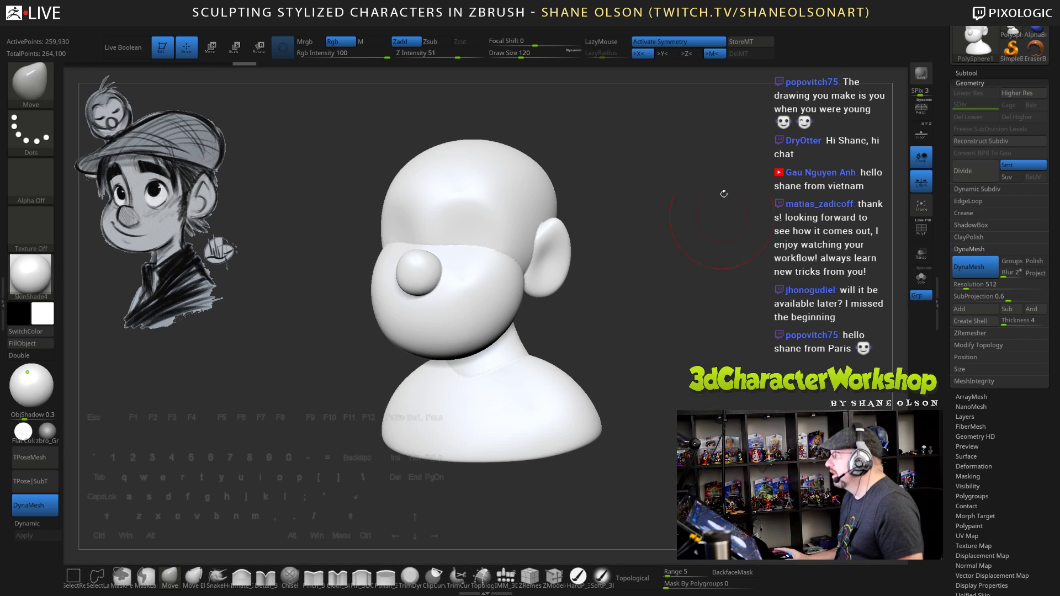
Set the draw size to 88 and smooth the seams between cranium and jaw and at the neck
{"action": "left_click_drag", "start_coordinate": [717, 267], "coordinate": [715, 276]}
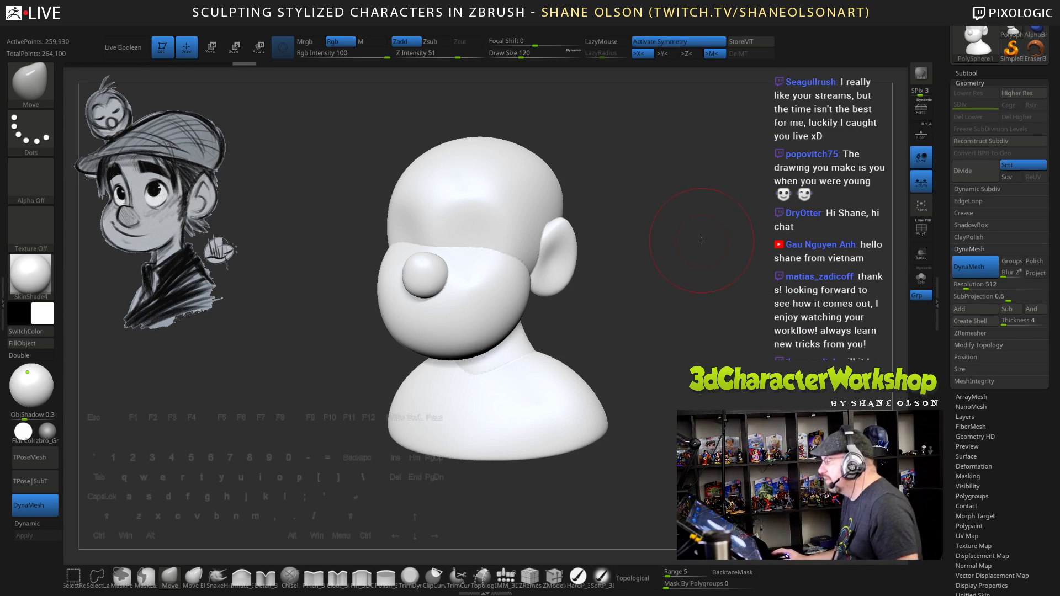
{"action": "left_click_drag", "start_coordinate": [701, 240], "coordinate": [701, 227]}
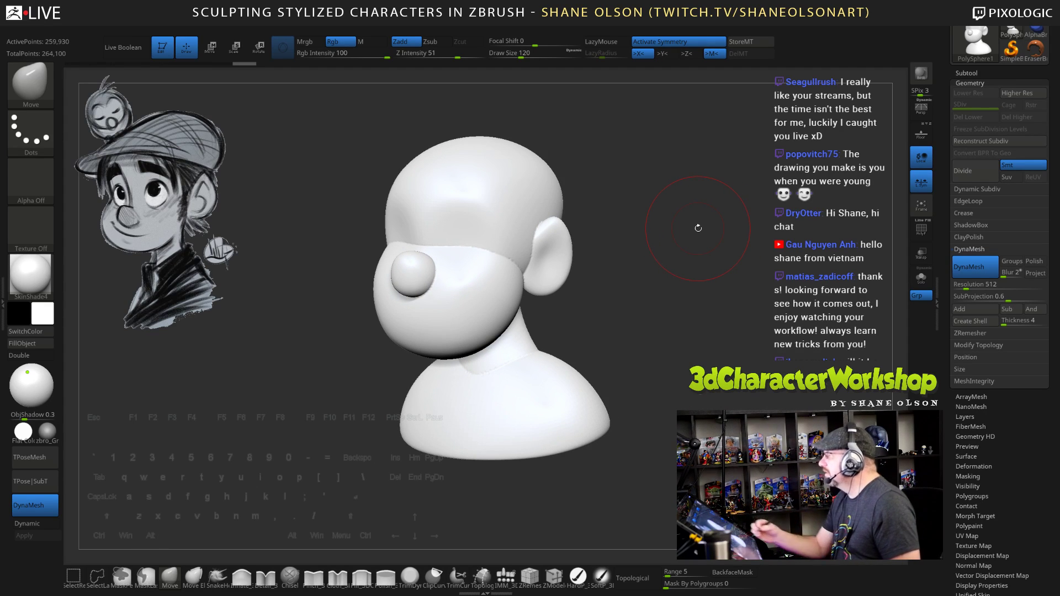
{"action": "mouse_move", "coordinate": [696, 334]}
{"action": "left_mouse_down"}
{"action": "mouse_move", "coordinate": [698, 303]}
{"action": "mouse_move", "coordinate": [681, 273]}
{"action": "left_mouse_up"}
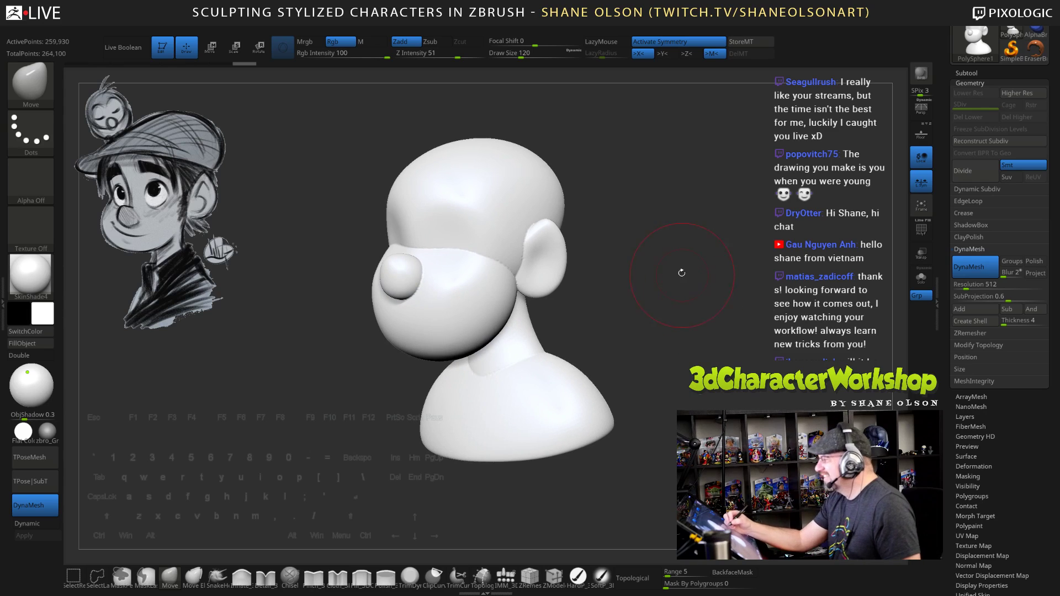
{"action": "key", "text": "s"}
{"action": "left_click", "coordinate": [619, 263]}
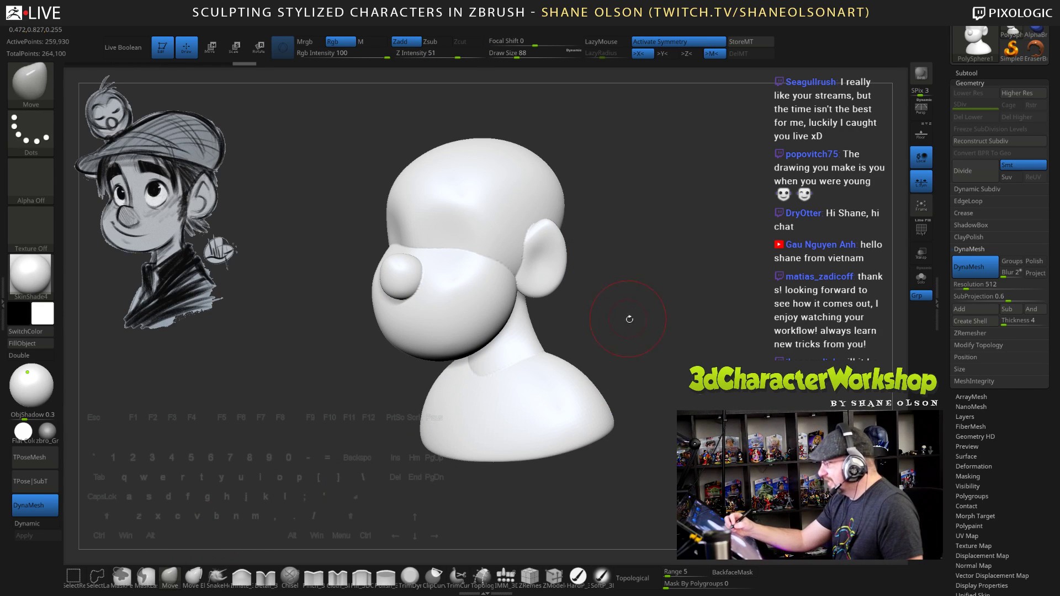
{"action": "mouse_move", "coordinate": [631, 313]}
{"action": "left_mouse_down"}
{"action": "mouse_move", "coordinate": [639, 307]}
{"action": "mouse_move", "coordinate": [653, 323]}
{"action": "mouse_move", "coordinate": [651, 280]}
{"action": "left_mouse_up"}
{"action": "right_click", "coordinate": [653, 327]}
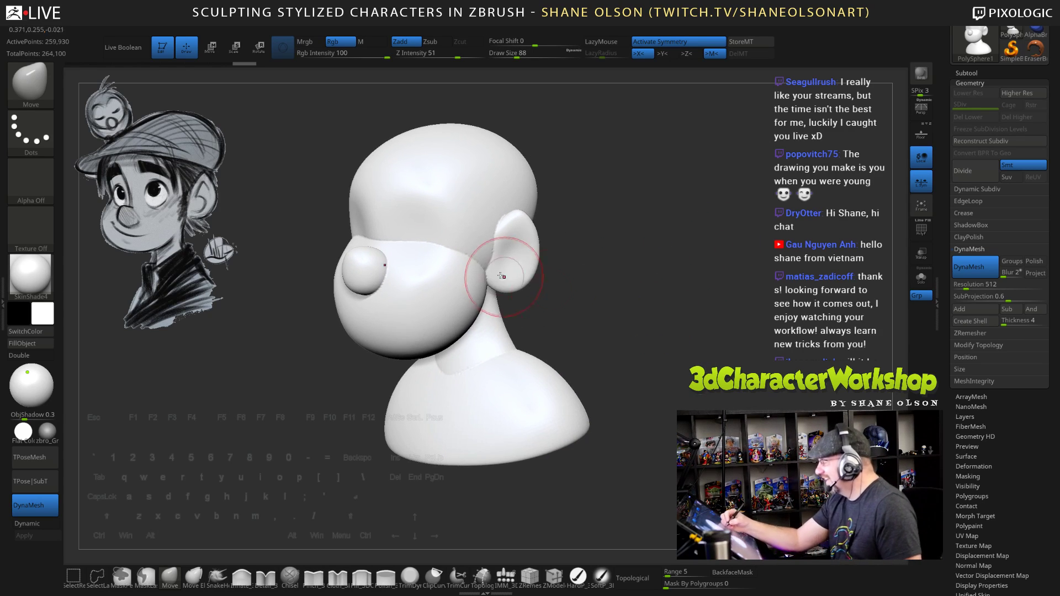
{"action": "mouse_move", "coordinate": [446, 232]}
{"action": "left_mouse_down", "text": "shift"}
{"action": "mouse_move", "coordinate": [436, 241]}
{"action": "mouse_move", "coordinate": [470, 252]}
{"action": "left_mouse_up", "text": "shift"}
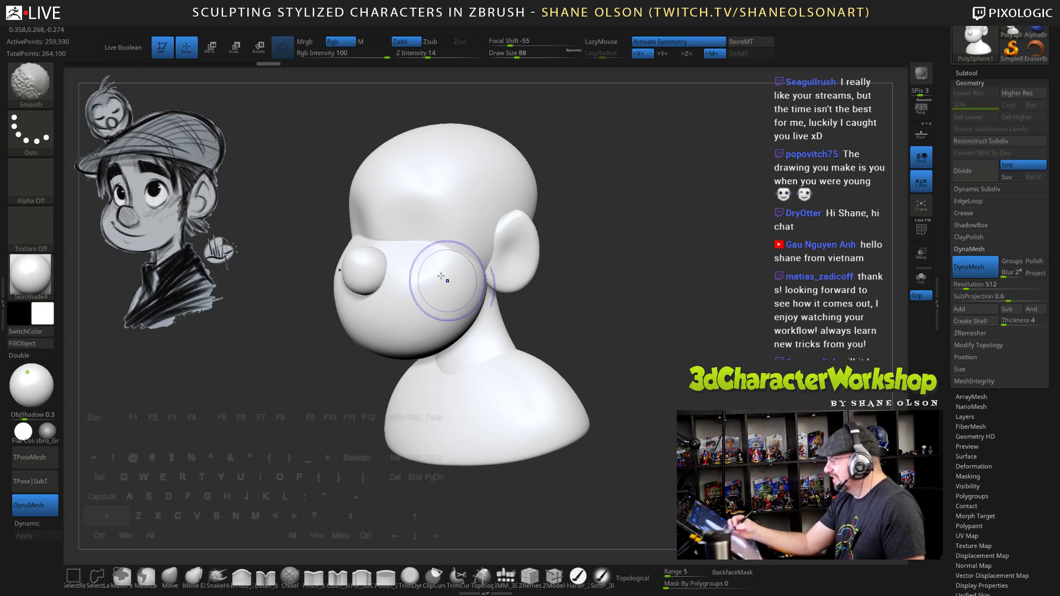
{"action": "mouse_move", "coordinate": [385, 227]}
{"action": "left_mouse_down", "text": "shift"}
{"action": "mouse_move", "coordinate": [394, 252]}
{"action": "mouse_move", "coordinate": [479, 239]}
{"action": "left_mouse_up", "text": "shift"}
{"action": "mouse_move", "coordinate": [634, 319]}
{"action": "left_mouse_down"}
{"action": "mouse_move", "coordinate": [610, 321]}
{"action": "mouse_move", "coordinate": [649, 319]}
{"action": "mouse_move", "coordinate": [630, 313]}
{"action": "mouse_move", "coordinate": [646, 305]}
{"action": "mouse_move", "coordinate": [662, 325]}
{"action": "left_mouse_up"}
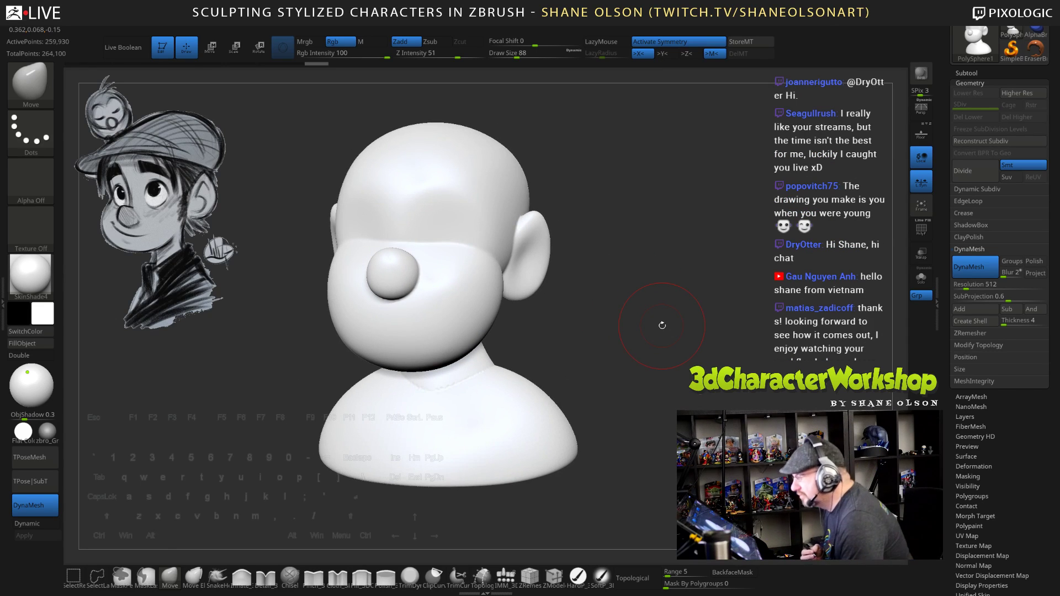
{"action": "mouse_move", "coordinate": [453, 391]}
{"action": "left_mouse_down", "text": "shift"}
{"action": "mouse_move", "coordinate": [439, 395]}
{"action": "mouse_move", "coordinate": [484, 377]}
{"action": "left_mouse_up", "text": "shift"}
Raise the Smooth brush's Z Intensity to 73 and smooth the seam around the brow and nose
{"action": "left_click_drag", "start_coordinate": [645, 332], "coordinate": [641, 333]}
{"action": "key", "text": "shift"}
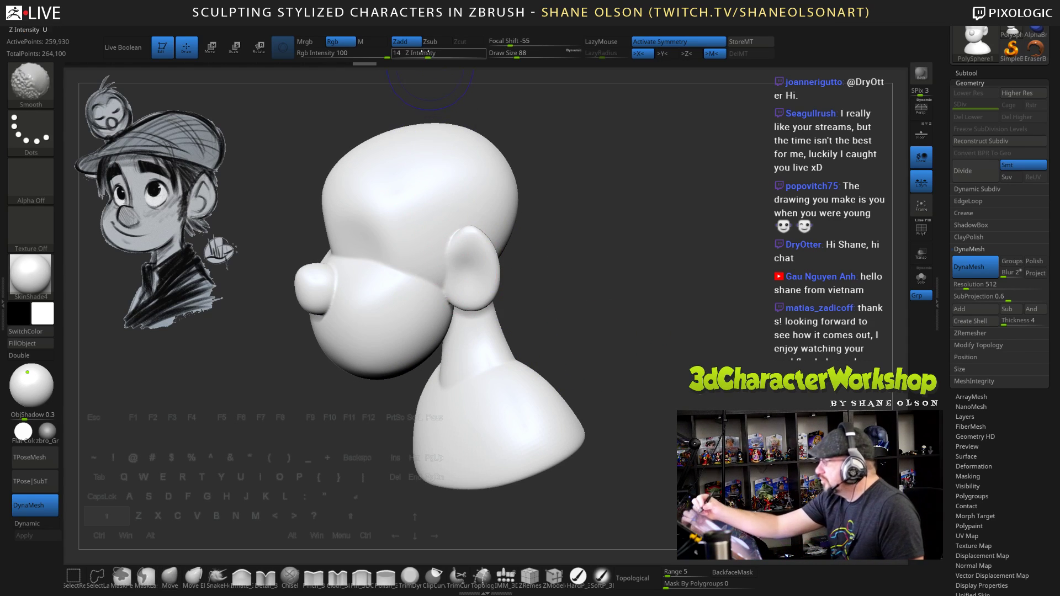
{"action": "left_click_drag", "start_coordinate": [430, 56], "coordinate": [472, 56], "text": "shift"}
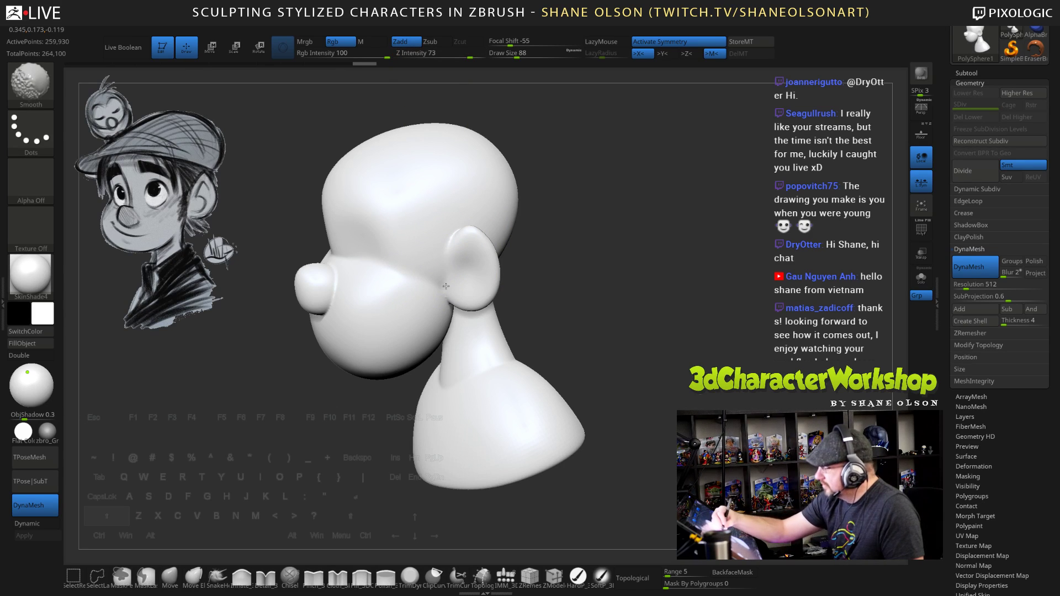
{"action": "left_click_drag", "start_coordinate": [564, 331], "coordinate": [613, 340]}
{"action": "left_click_drag", "start_coordinate": [338, 265], "coordinate": [330, 268], "text": "shift"}
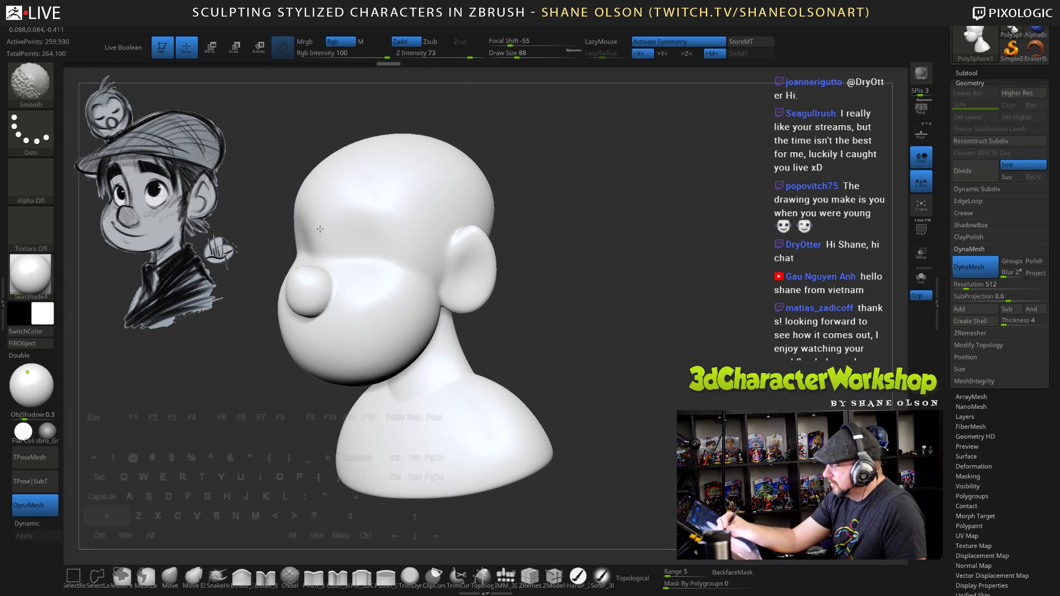
{"action": "left_click_drag", "start_coordinate": [591, 353], "coordinate": [663, 359]}
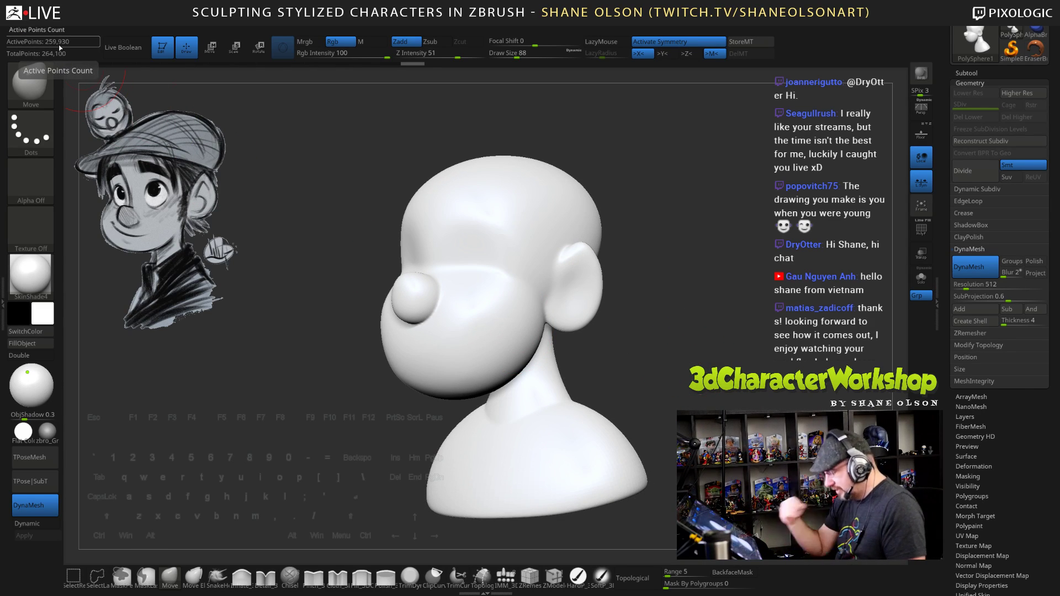
Turn on the polyframe to examine the fused mesh's topology up close, and reduce the draw size to 65
{"action": "key", "text": "shift+f"}
{"action": "left_click_drag", "start_coordinate": [668, 381], "coordinate": [693, 406]}
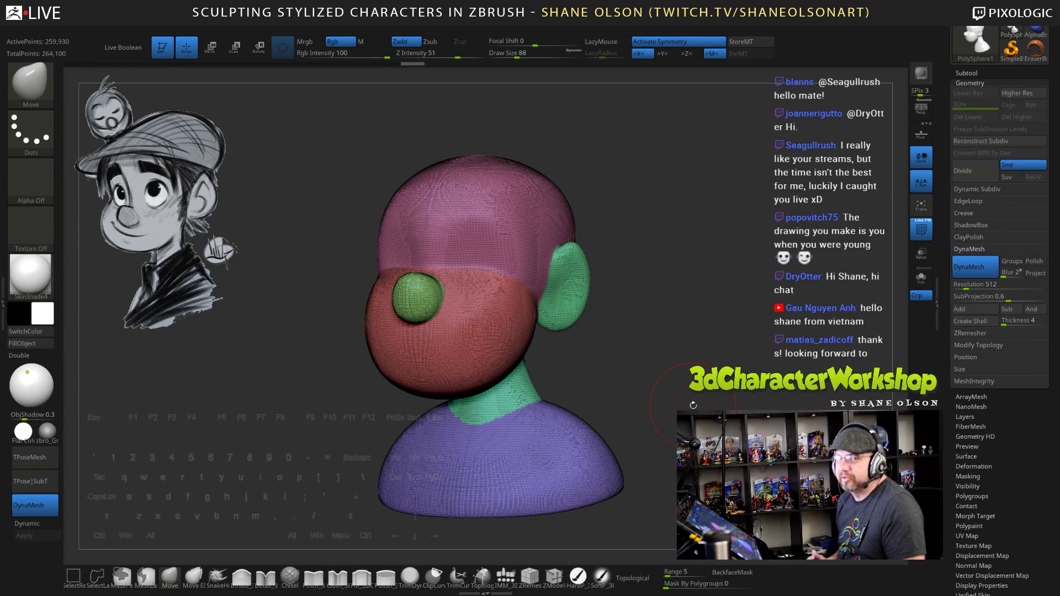
{"action": "mouse_move", "coordinate": [630, 315]}
{"action": "left_mouse_down", "text": "alt"}
{"action": "mouse_move", "coordinate": [626, 361]}
{"action": "mouse_move", "coordinate": [645, 369]}
{"action": "left_mouse_up", "text": "alt"}
{"action": "mouse_move", "coordinate": [776, 359]}
{"action": "left_mouse_down"}
{"action": "mouse_move", "coordinate": [745, 356]}
{"action": "mouse_move", "coordinate": [728, 376]}
{"action": "left_mouse_up"}
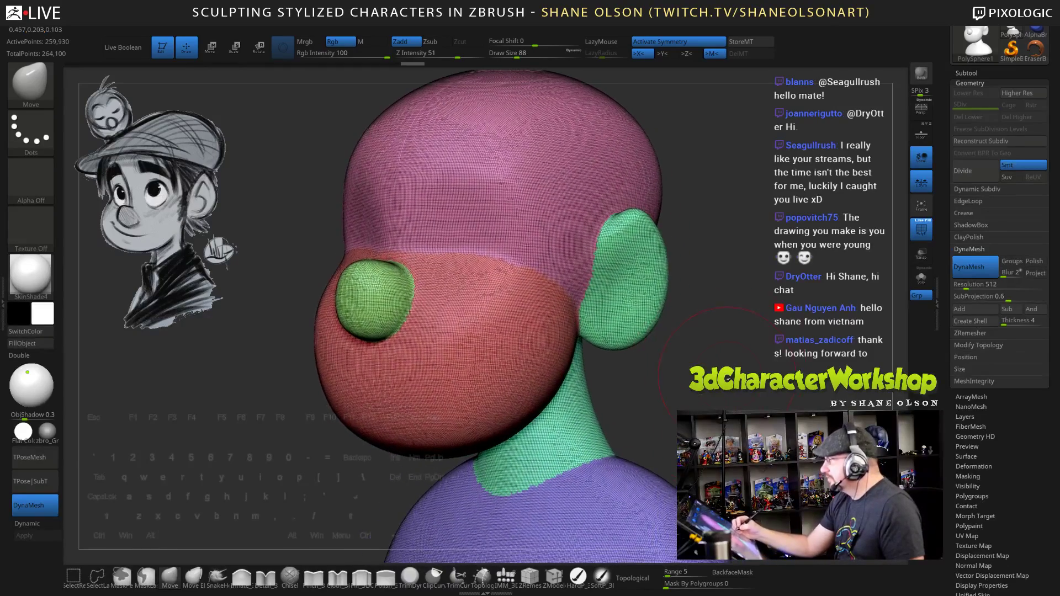
{"action": "key", "text": "bracketleft"}
{"action": "key", "text": "bracketleft"}
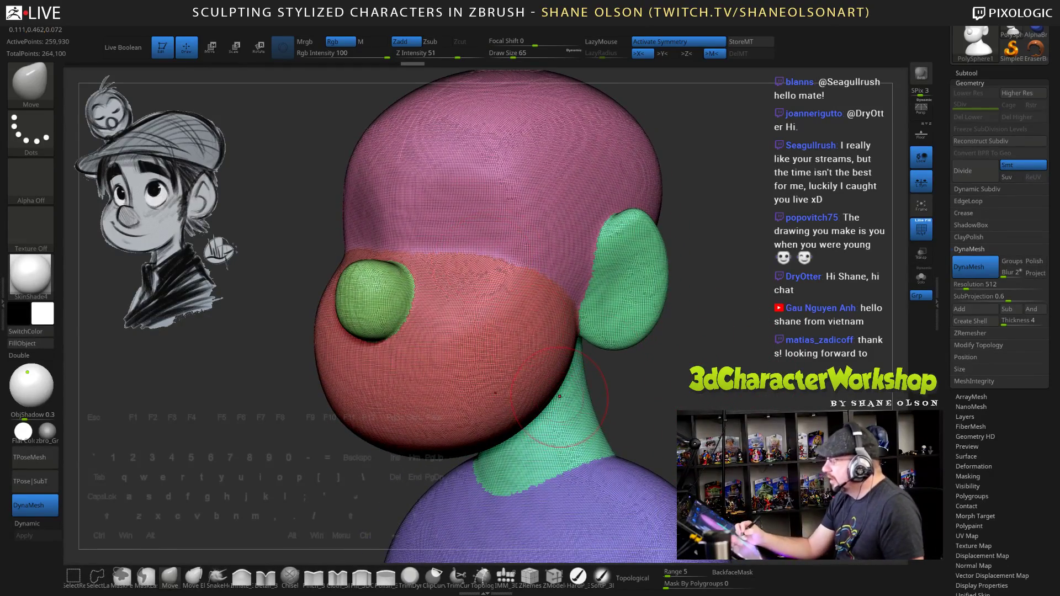
{"action": "mouse_move", "coordinate": [718, 353]}
{"action": "left_mouse_down"}
{"action": "mouse_move", "coordinate": [694, 347]}
{"action": "mouse_move", "coordinate": [673, 317]}
{"action": "mouse_move", "coordinate": [732, 347]}
{"action": "mouse_move", "coordinate": [746, 370]}
{"action": "mouse_move", "coordinate": [725, 347]}
{"action": "left_mouse_up"}
Turn off DynaMesh and ZRemesh the fused bust with a Target Polygons Count of 1
{"action": "left_click", "coordinate": [975, 274]}
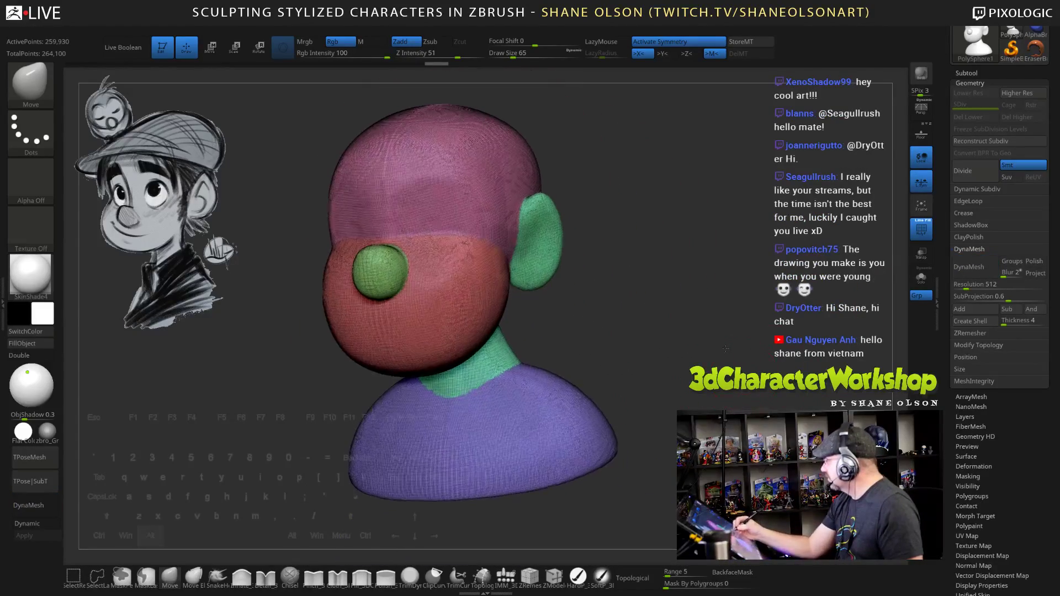
{"action": "left_click", "coordinate": [971, 333]}
{"action": "left_click", "coordinate": [974, 311]}
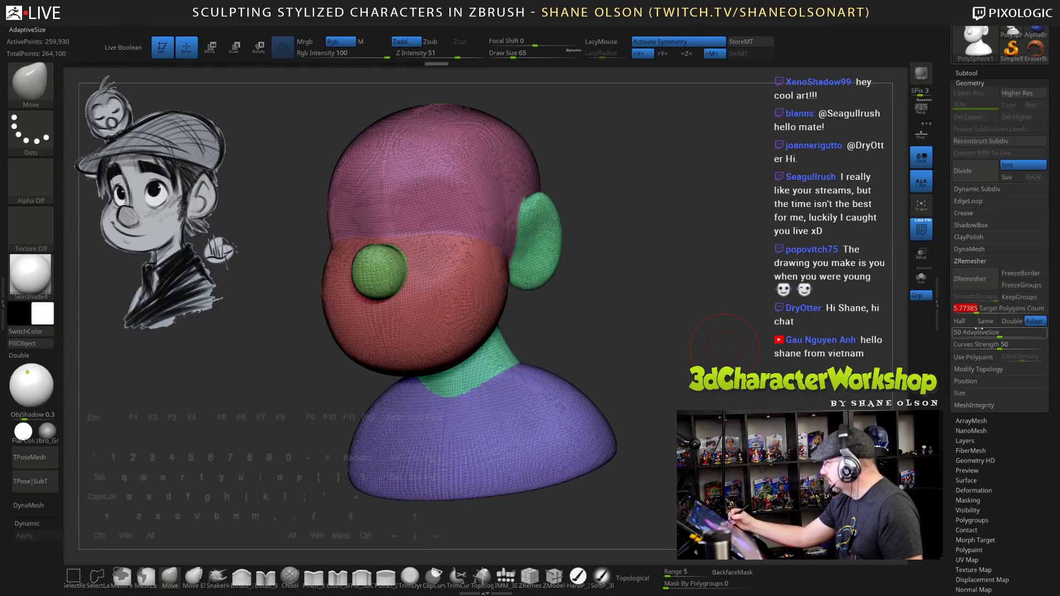
{"action": "type", "text": "1"}
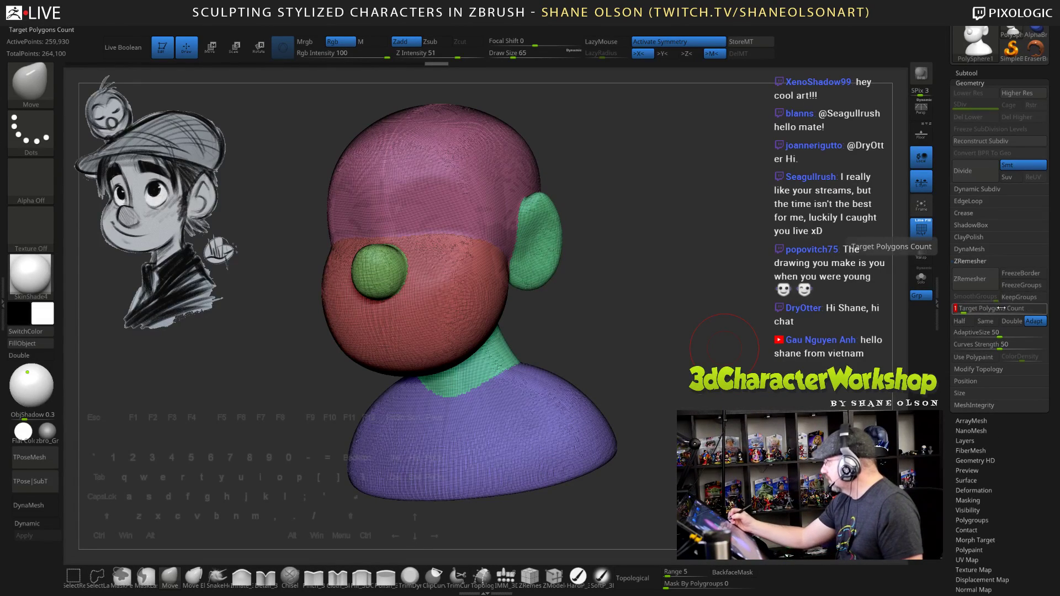
{"action": "left_click", "coordinate": [970, 279]}
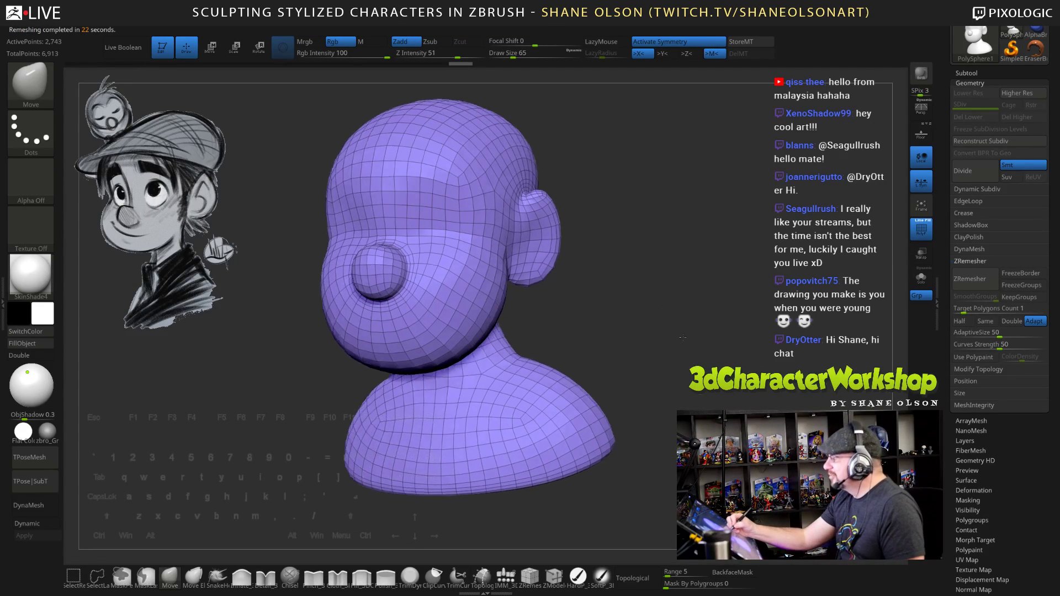
Examine the remeshed topology around the face, ears, back of the head, neck and shoulders
{"action": "mouse_move", "coordinate": [683, 338]}
{"action": "left_mouse_down"}
{"action": "mouse_move", "coordinate": [660, 338]}
{"action": "mouse_move", "coordinate": [680, 321]}
{"action": "mouse_move", "coordinate": [663, 301]}
{"action": "mouse_move", "coordinate": [705, 284]}
{"action": "mouse_move", "coordinate": [700, 304]}
{"action": "mouse_move", "coordinate": [673, 302]}
{"action": "mouse_move", "coordinate": [701, 305]}
{"action": "left_mouse_up"}
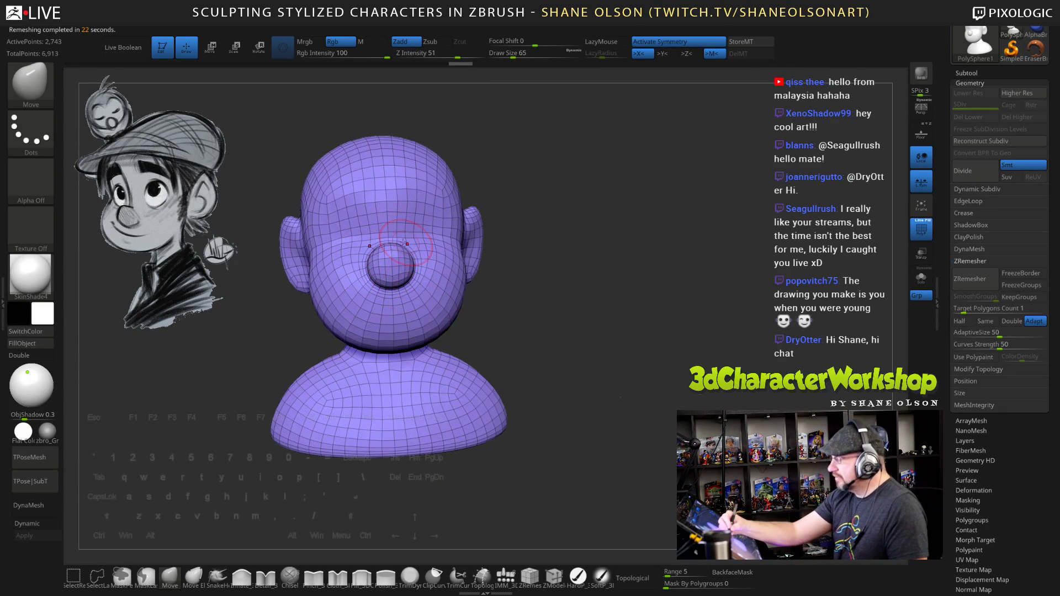
{"action": "mouse_move", "coordinate": [460, 359]}
{"action": "left_mouse_down"}
{"action": "mouse_move", "coordinate": [491, 347]}
{"action": "mouse_move", "coordinate": [464, 339]}
{"action": "left_mouse_up"}
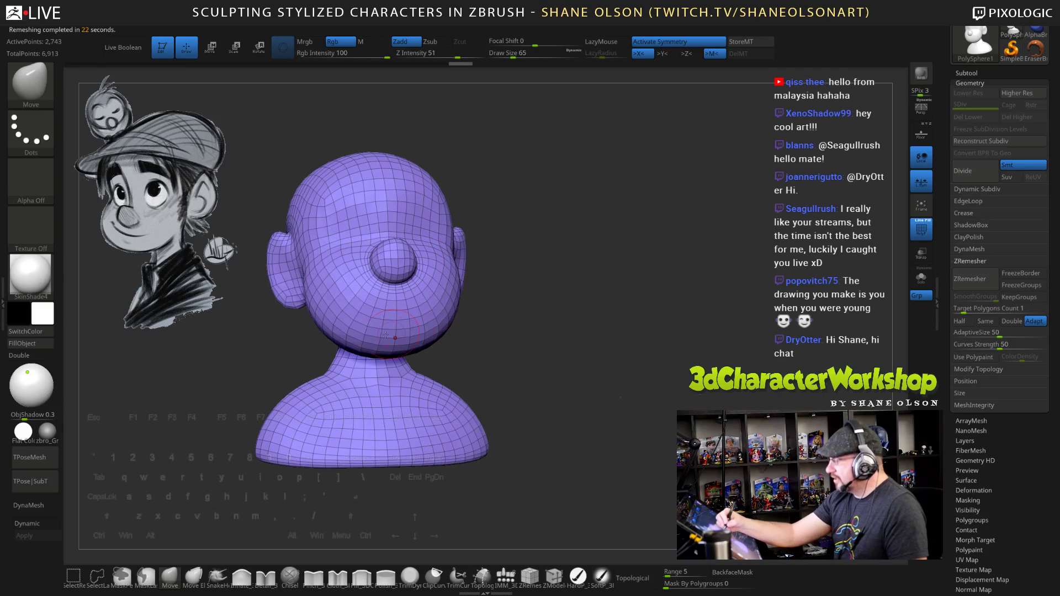
{"action": "left_click_drag", "start_coordinate": [561, 362], "coordinate": [607, 331]}
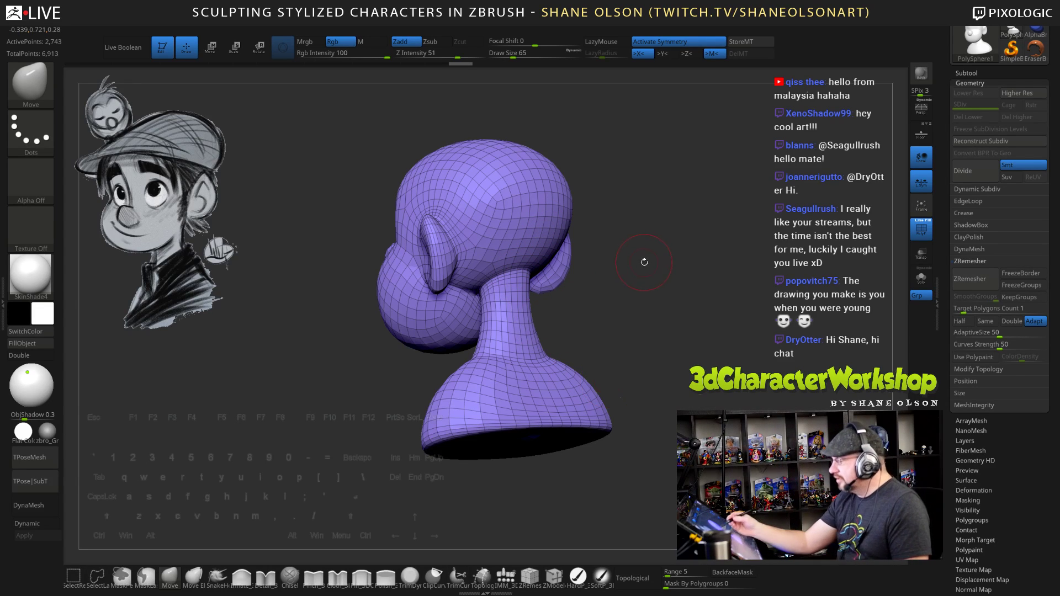
{"action": "left_click_drag", "start_coordinate": [644, 262], "coordinate": [622, 234]}
{"action": "right_click_drag", "start_coordinate": [490, 264], "coordinate": [479, 307], "text": "ctrl"}
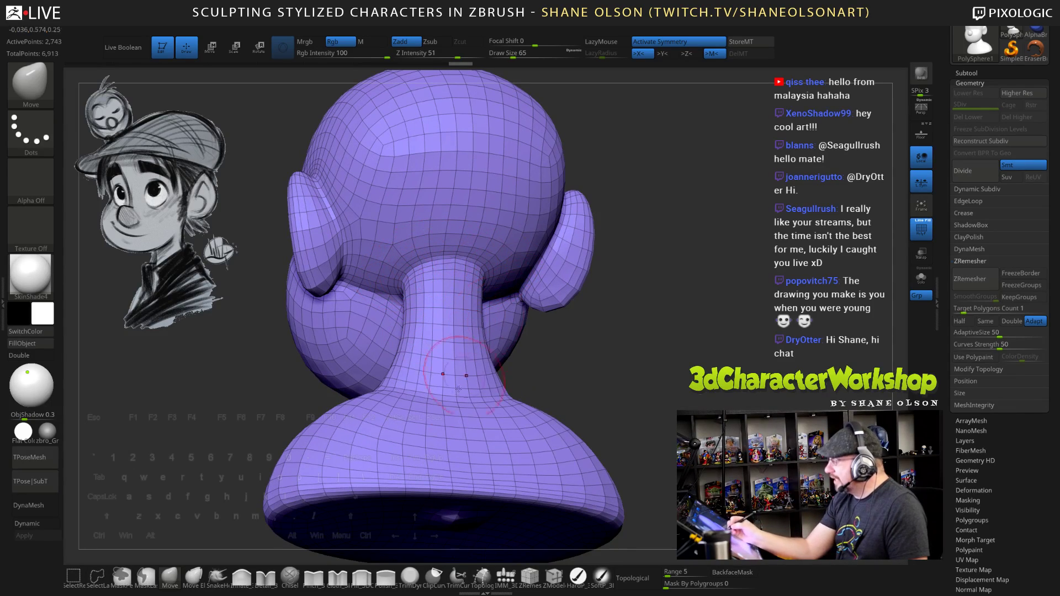
{"action": "right_click_drag", "start_coordinate": [449, 393], "coordinate": [555, 375]}
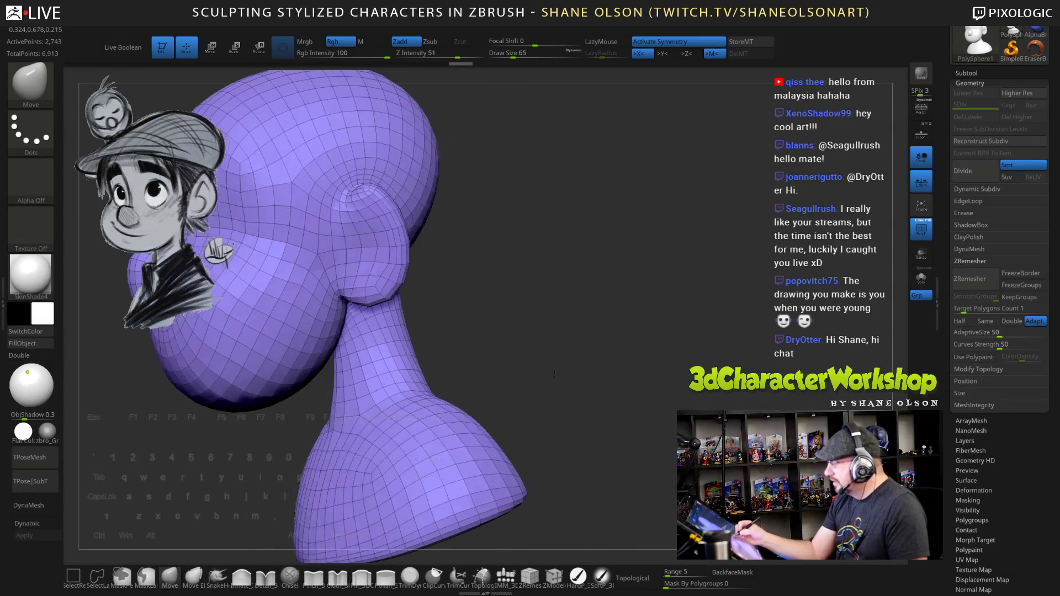
{"action": "right_click_drag", "start_coordinate": [504, 330], "coordinate": [643, 390]}
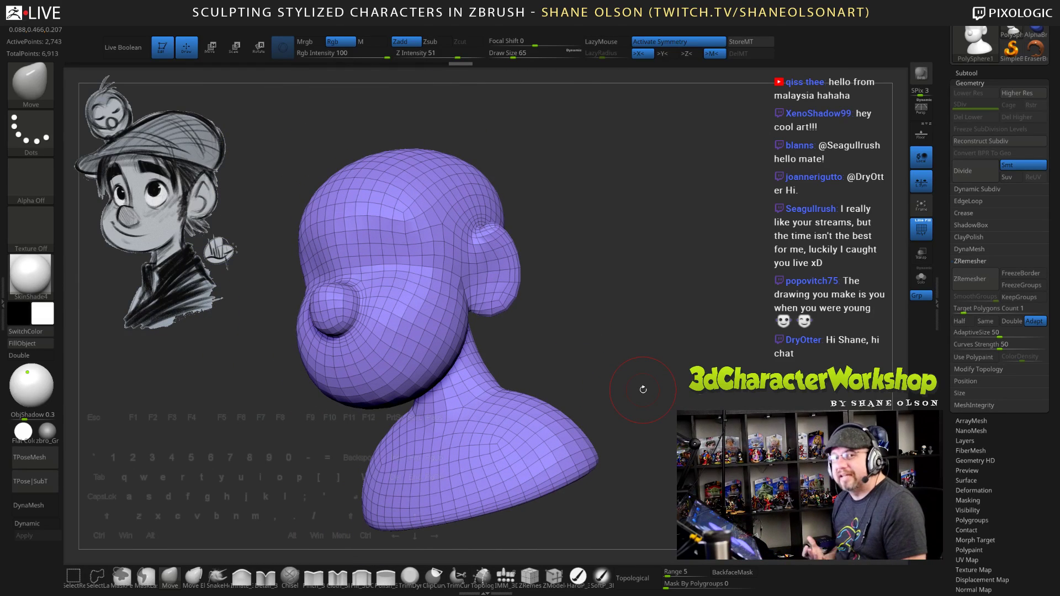
Undo the ZRemesh to restore the dense bust mesh and turn off the polyframe display
{"action": "key", "text": "ctrl"}
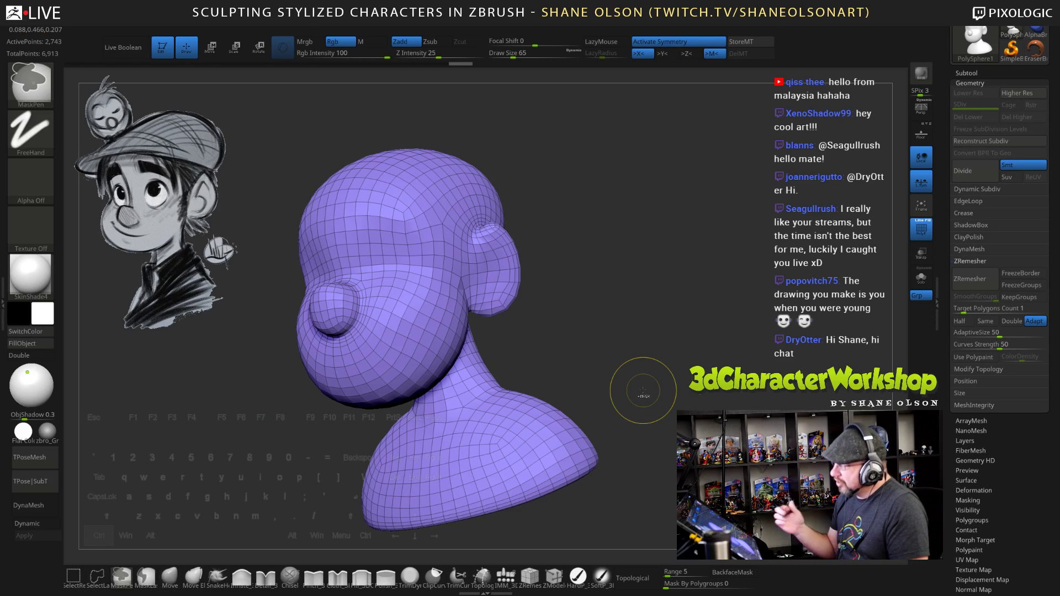
{"action": "left_click", "coordinate": [644, 391], "text": "ctrl"}
{"action": "left_click_drag", "start_coordinate": [646, 384], "coordinate": [675, 368]}
{"action": "key", "text": "shift+f"}
{"action": "left_click_drag", "start_coordinate": [689, 330], "coordinate": [696, 321], "text": "shift"}
{"action": "mouse_move", "coordinate": [695, 321]}
{"action": "right_mouse_down"}
{"action": "mouse_move", "coordinate": [677, 360]}
{"action": "mouse_move", "coordinate": [702, 368]}
{"action": "mouse_move", "coordinate": [684, 385]}
{"action": "right_mouse_up"}
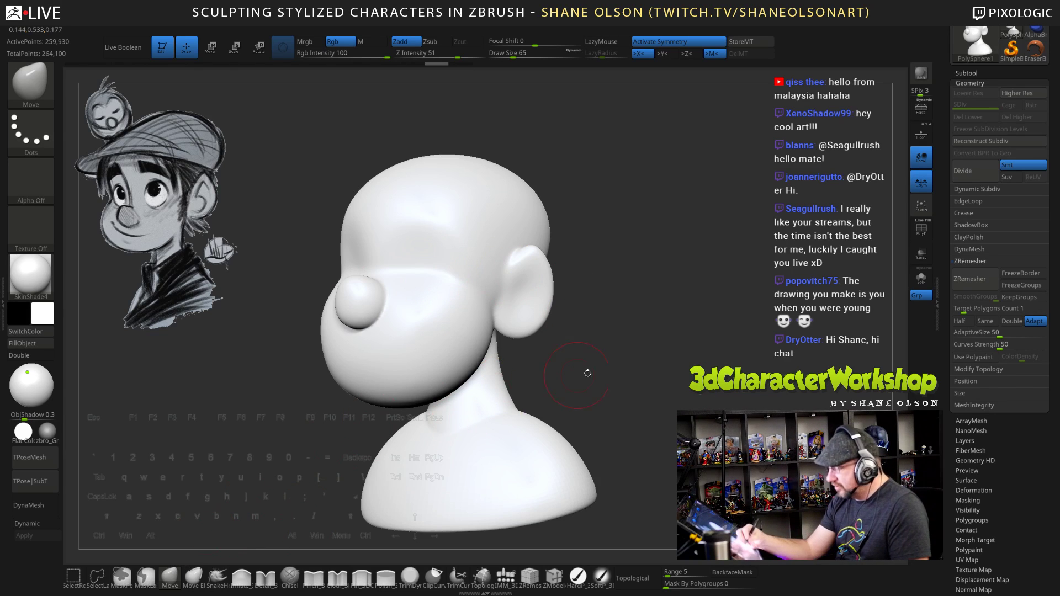
Set the draw size to 82 and push the eye area inward with the Move brush, smoothing the brow above it
{"action": "mouse_move", "coordinate": [601, 364]}
{"action": "right_mouse_down"}
{"action": "mouse_move", "coordinate": [630, 336]}
{"action": "mouse_move", "coordinate": [654, 336]}
{"action": "right_mouse_up"}
{"action": "key", "text": "s"}
{"action": "left_click_drag", "start_coordinate": [655, 337], "coordinate": [641, 338]}
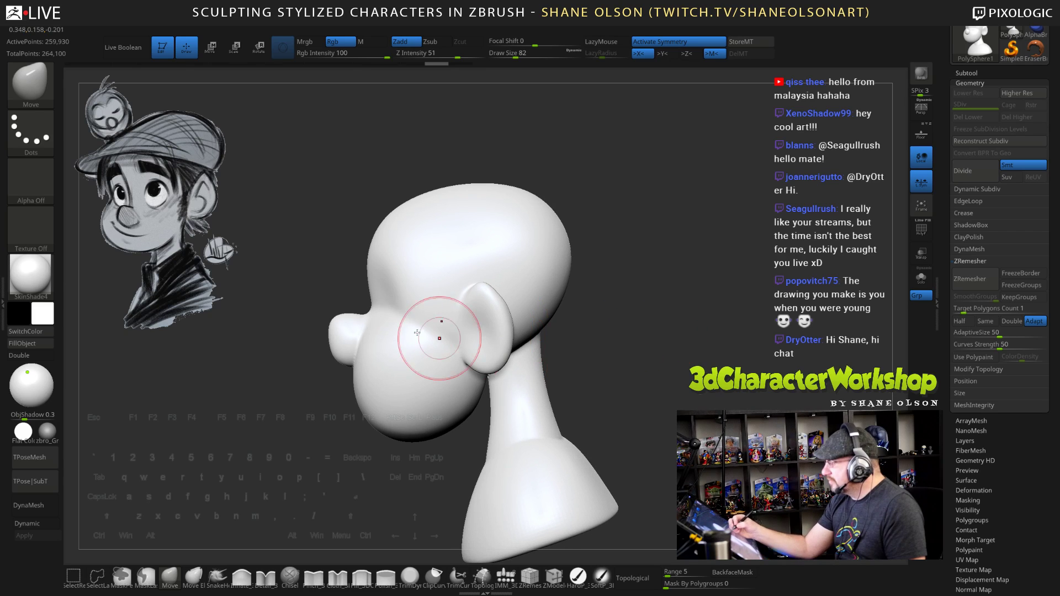
{"action": "left_click_drag", "start_coordinate": [385, 312], "coordinate": [404, 310]}
{"action": "mouse_move", "coordinate": [404, 310]}
{"action": "right_mouse_down"}
{"action": "mouse_move", "coordinate": [420, 306]}
{"action": "mouse_move", "coordinate": [385, 316]}
{"action": "right_mouse_up"}
{"action": "mouse_move", "coordinate": [384, 317]}
{"action": "left_mouse_down"}
{"action": "mouse_move", "coordinate": [391, 309]}
{"action": "mouse_move", "coordinate": [363, 307]}
{"action": "left_mouse_up"}
{"action": "mouse_move", "coordinate": [383, 307]}
{"action": "right_mouse_down"}
{"action": "mouse_move", "coordinate": [412, 303]}
{"action": "mouse_move", "coordinate": [391, 294]}
{"action": "right_mouse_up"}
{"action": "mouse_move", "coordinate": [381, 296]}
{"action": "left_mouse_down", "text": "shift"}
{"action": "mouse_move", "coordinate": [367, 291]}
{"action": "mouse_move", "coordinate": [364, 273]}
{"action": "left_mouse_up", "text": "shift"}
Set the draw size to 80 and shape the symmetrical eye sockets beneath the brow with the Move brush
{"action": "mouse_move", "coordinate": [383, 293]}
{"action": "right_mouse_down"}
{"action": "mouse_move", "coordinate": [502, 277]}
{"action": "mouse_move", "coordinate": [544, 342]}
{"action": "mouse_move", "coordinate": [541, 318]}
{"action": "mouse_move", "coordinate": [580, 345]}
{"action": "mouse_move", "coordinate": [563, 353]}
{"action": "mouse_move", "coordinate": [569, 379]}
{"action": "right_mouse_up"}
{"action": "key", "text": "s"}
{"action": "left_click", "coordinate": [582, 349]}
{"action": "left_click_drag", "start_coordinate": [450, 353], "coordinate": [445, 341]}
{"action": "left_click_drag", "start_coordinate": [446, 346], "coordinate": [442, 347]}
{"action": "right_click_drag", "start_coordinate": [582, 342], "coordinate": [524, 326]}
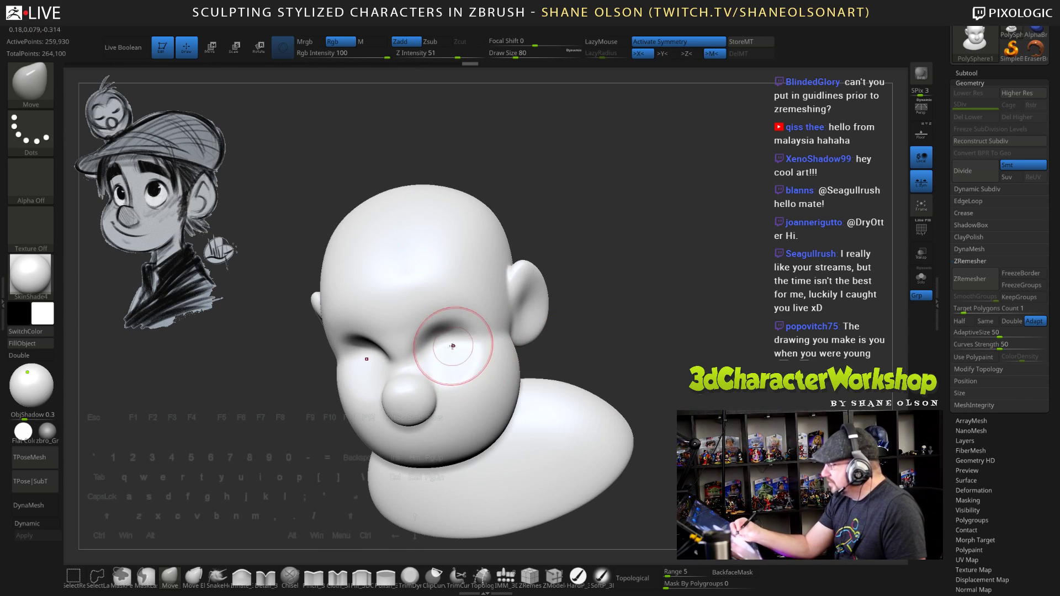
{"action": "left_click_drag", "start_coordinate": [453, 347], "coordinate": [454, 338]}
{"action": "right_click_drag", "start_coordinate": [557, 326], "coordinate": [586, 327]}
{"action": "left_click_drag", "start_coordinate": [470, 356], "coordinate": [464, 348]}
Refine the depth and inner corners of the eye sockets beside the nose with the Move brush
{"action": "right_click_drag", "start_coordinate": [591, 332], "coordinate": [513, 310]}
{"action": "right_click_drag", "start_coordinate": [453, 264], "coordinate": [649, 291]}
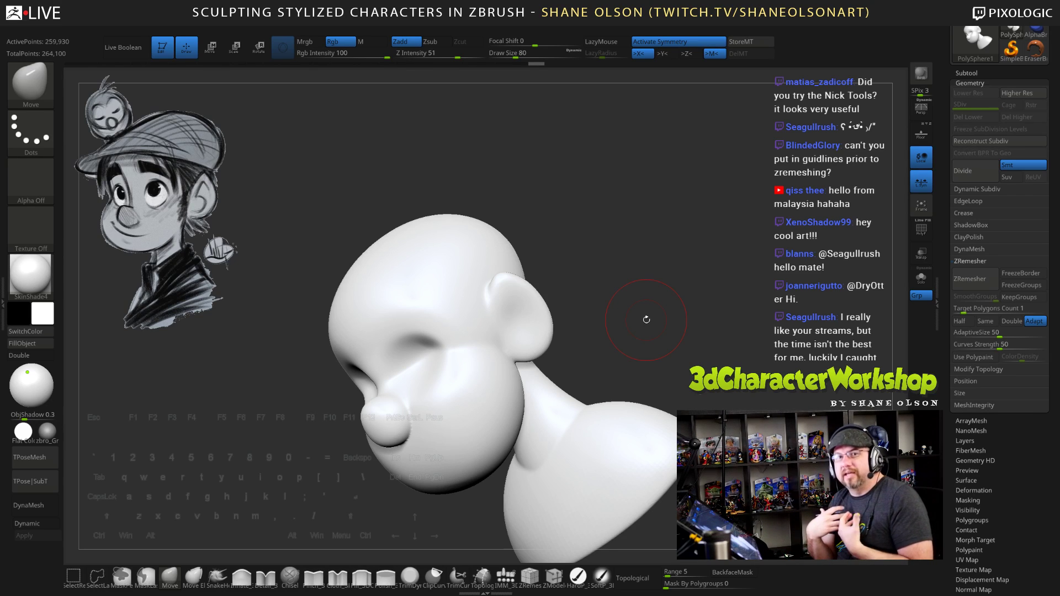
{"action": "mouse_move", "coordinate": [359, 379]}
{"action": "right_mouse_down"}
{"action": "mouse_move", "coordinate": [396, 381]}
{"action": "mouse_move", "coordinate": [427, 365]}
{"action": "right_mouse_up"}
{"action": "left_click_drag", "start_coordinate": [416, 364], "coordinate": [408, 355]}
{"action": "right_click_drag", "start_coordinate": [482, 341], "coordinate": [434, 357]}
{"action": "left_click_drag", "start_coordinate": [433, 357], "coordinate": [418, 348]}
{"action": "right_click_drag", "start_coordinate": [395, 355], "coordinate": [412, 360]}
Reduce the draw size to 58 and carve round rims into the eye sockets with the Detail_3DCW4R8 brush
{"action": "key", "text": "s"}
{"action": "left_click_drag", "start_coordinate": [412, 360], "coordinate": [405, 360]}
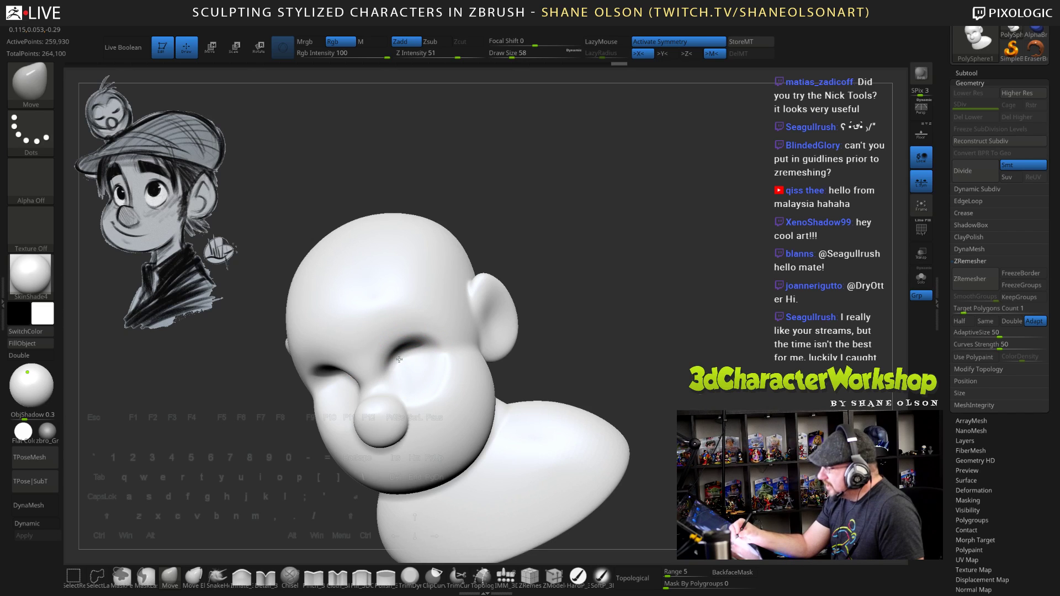
{"action": "mouse_move", "coordinate": [406, 362]}
{"action": "right_mouse_down"}
{"action": "mouse_move", "coordinate": [411, 371]}
{"action": "mouse_move", "coordinate": [428, 363]}
{"action": "mouse_move", "coordinate": [395, 397]}
{"action": "mouse_move", "coordinate": [583, 348]}
{"action": "mouse_move", "coordinate": [565, 371]}
{"action": "mouse_move", "coordinate": [511, 364]}
{"action": "right_mouse_up"}
{"action": "left_click", "coordinate": [266, 577]}
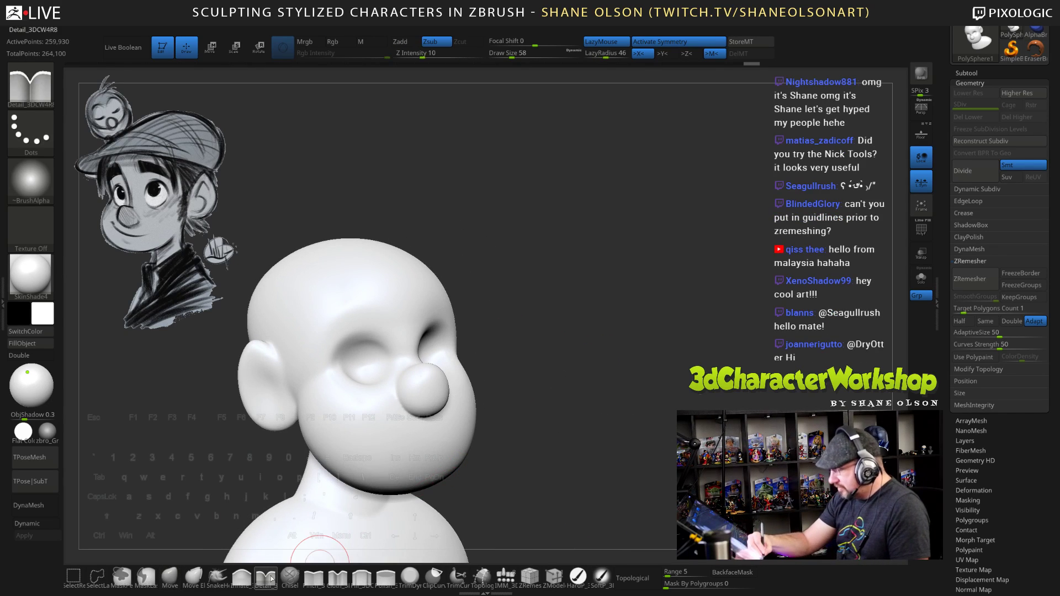
{"action": "mouse_move", "coordinate": [598, 330]}
{"action": "right_mouse_down", "text": "alt"}
{"action": "mouse_move", "coordinate": [593, 348]}
{"action": "mouse_move", "coordinate": [646, 362]}
{"action": "mouse_move", "coordinate": [612, 244]}
{"action": "mouse_move", "coordinate": [415, 340]}
{"action": "right_mouse_up", "text": "alt"}
{"action": "left_click_drag", "start_coordinate": [407, 345], "coordinate": [407, 338], "text": "alt"}
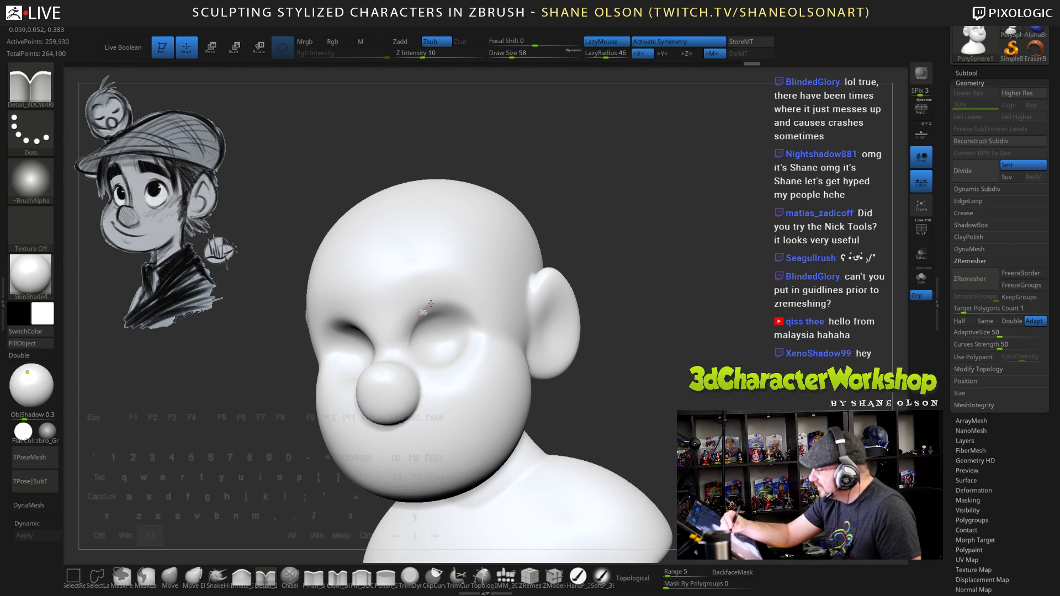
{"action": "mouse_move", "coordinate": [430, 304]}
{"action": "left_mouse_down", "text": "alt"}
{"action": "mouse_move", "coordinate": [460, 302]}
{"action": "mouse_move", "coordinate": [482, 349]}
{"action": "left_mouse_up", "text": "alt"}
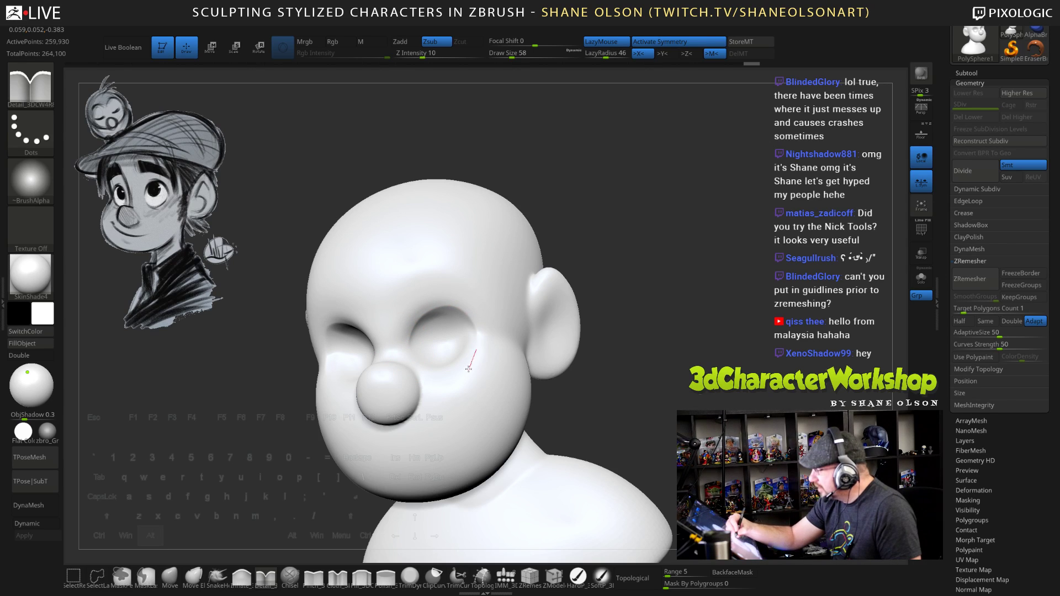
{"action": "left_click_drag", "start_coordinate": [407, 359], "coordinate": [398, 350], "text": "alt"}
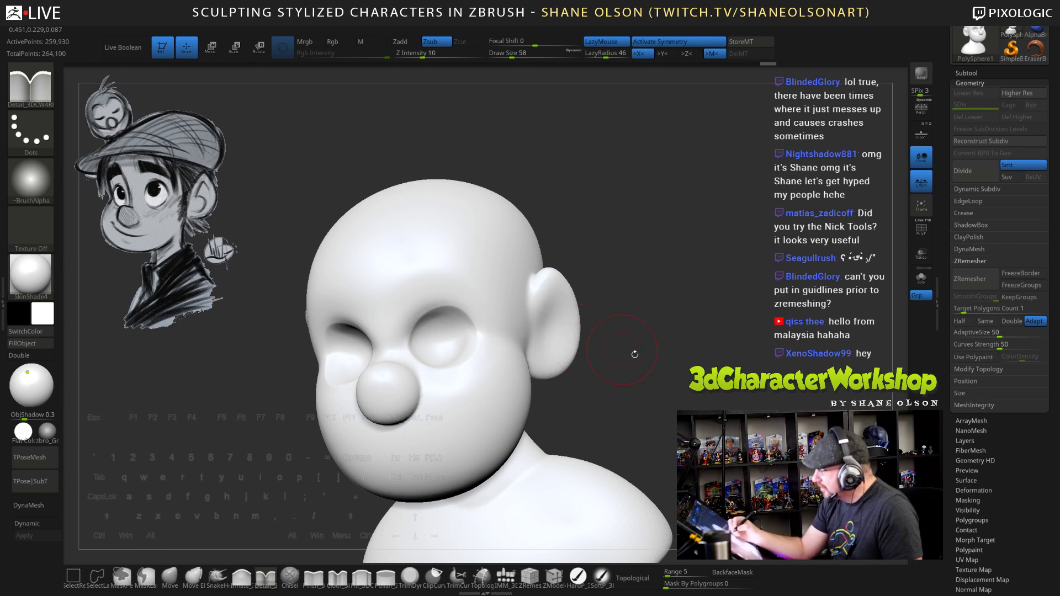
Carve the inner hollow and curved folds of the ear, undoing one stroke and redrawing it
{"action": "mouse_move", "coordinate": [632, 353]}
{"action": "left_mouse_down"}
{"action": "mouse_move", "coordinate": [693, 395]}
{"action": "mouse_move", "coordinate": [532, 346]}
{"action": "mouse_move", "coordinate": [531, 312]}
{"action": "mouse_move", "coordinate": [510, 292]}
{"action": "mouse_move", "coordinate": [516, 275]}
{"action": "mouse_move", "coordinate": [535, 267]}
{"action": "mouse_move", "coordinate": [552, 283]}
{"action": "mouse_move", "coordinate": [561, 316]}
{"action": "left_mouse_up"}
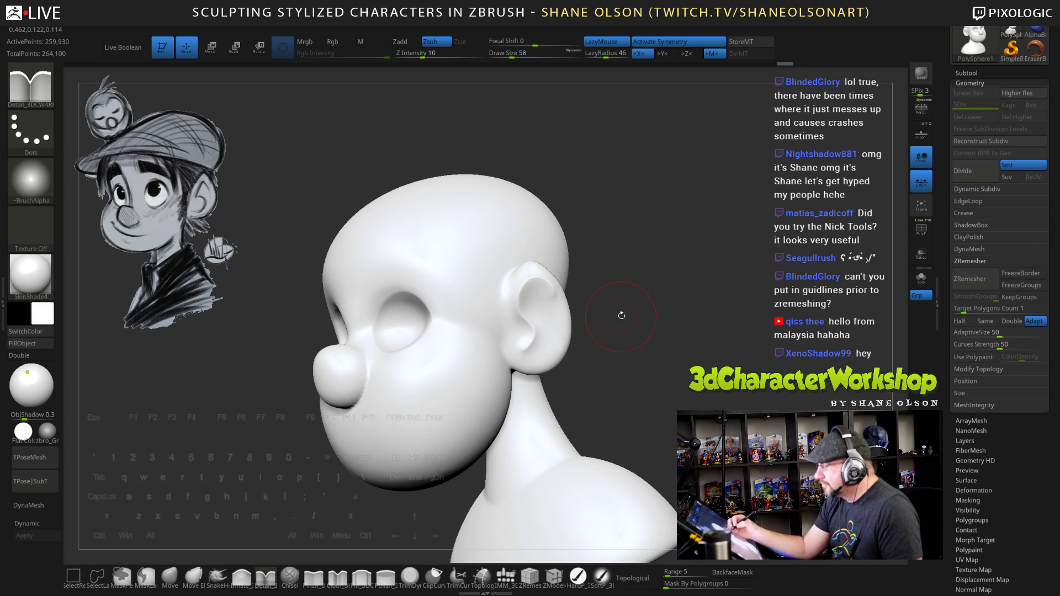
{"action": "key", "text": "ctrl+z"}
{"action": "mouse_move", "coordinate": [520, 348]}
{"action": "left_mouse_down", "text": "alt"}
{"action": "mouse_move", "coordinate": [543, 331]}
{"action": "mouse_move", "coordinate": [529, 278]}
{"action": "mouse_move", "coordinate": [555, 285]}
{"action": "mouse_move", "coordinate": [563, 328]}
{"action": "mouse_move", "coordinate": [548, 339]}
{"action": "mouse_move", "coordinate": [528, 297]}
{"action": "mouse_move", "coordinate": [554, 291]}
{"action": "left_mouse_up", "text": "alt"}
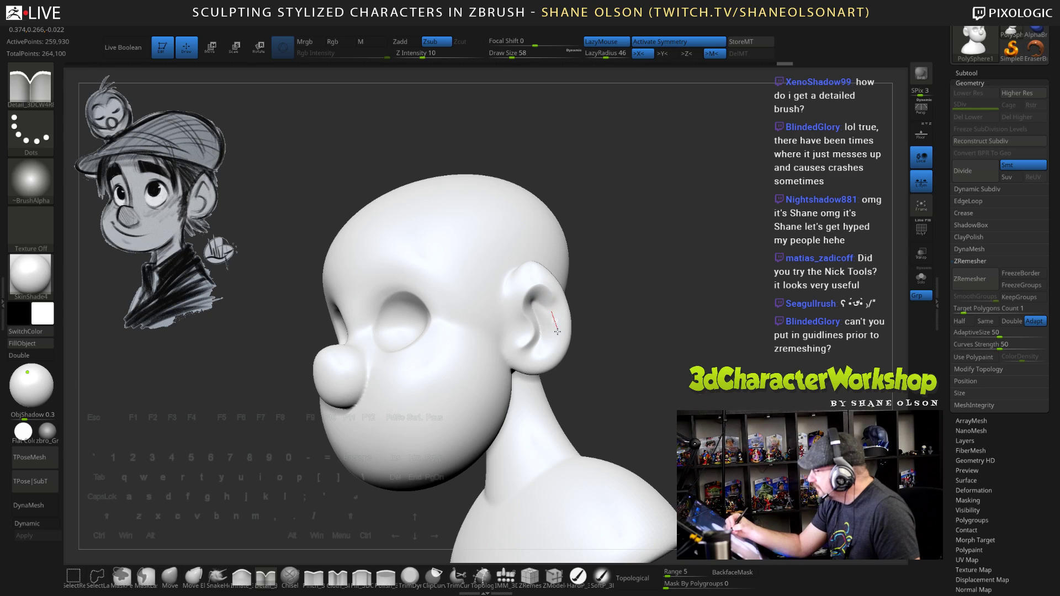
{"action": "mouse_move", "coordinate": [652, 378]}
{"action": "left_mouse_down"}
{"action": "mouse_move", "coordinate": [665, 335]}
{"action": "mouse_move", "coordinate": [667, 373]}
{"action": "left_mouse_up"}
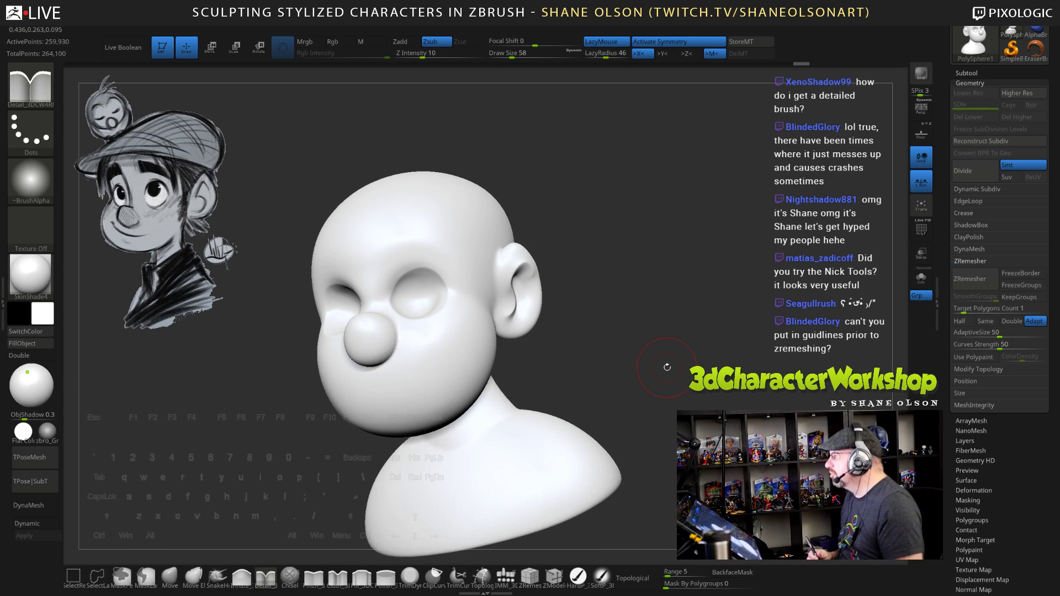
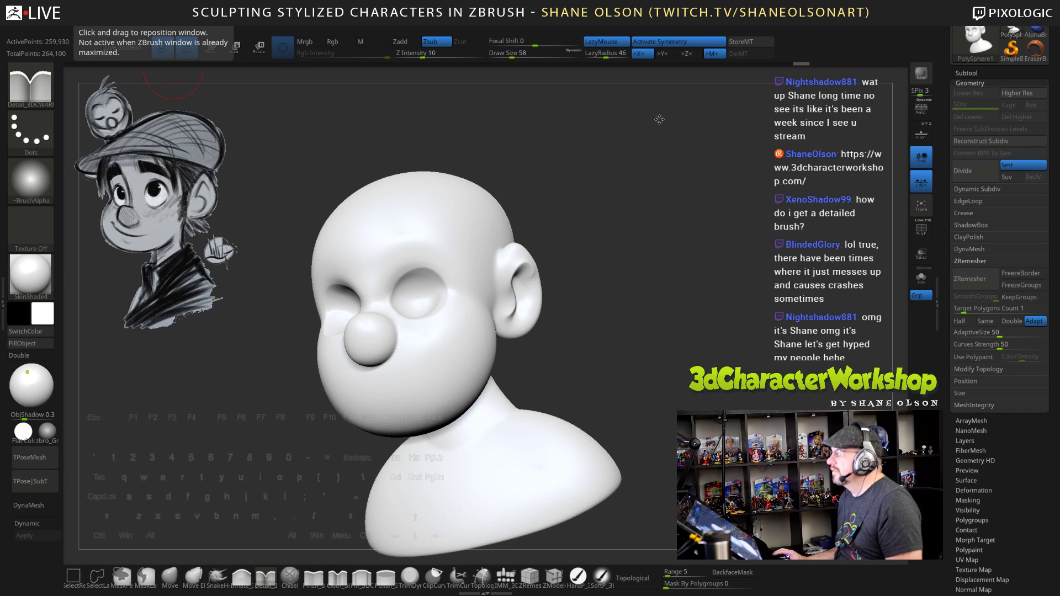
{"action": "left_click_drag", "start_coordinate": [571, 166], "coordinate": [593, 171]}
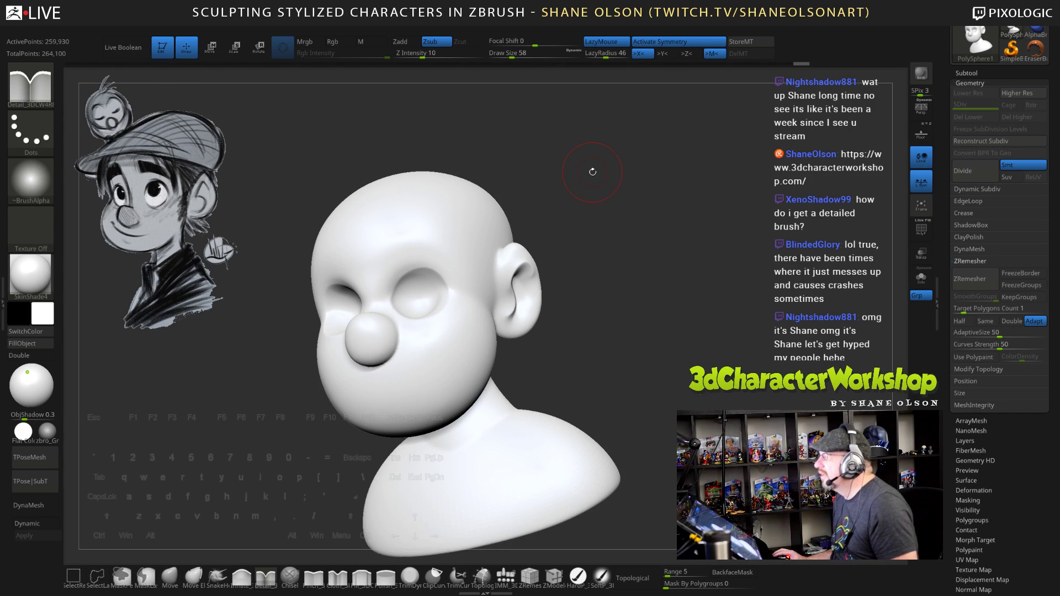
{"action": "left_click_drag", "start_coordinate": [686, 217], "coordinate": [702, 231]}
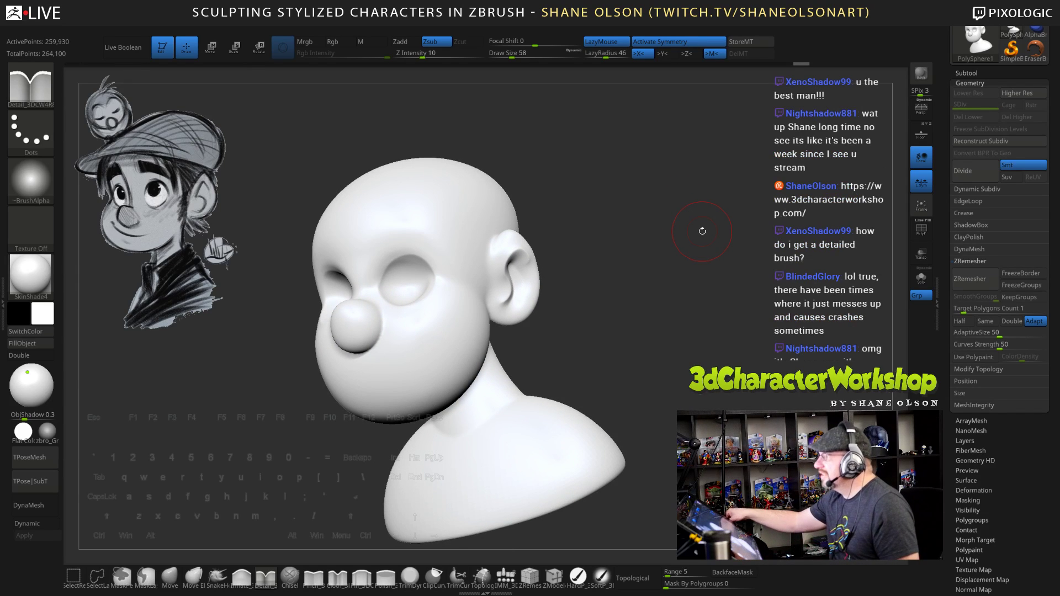
{"action": "left_click_drag", "start_coordinate": [640, 307], "coordinate": [653, 334]}
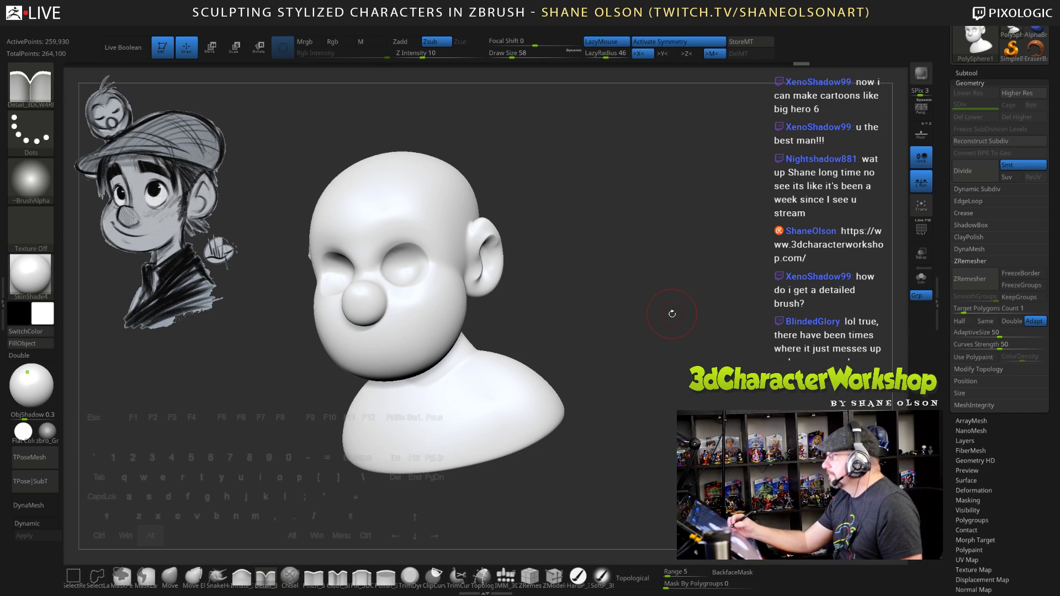
{"action": "left_click_drag", "start_coordinate": [672, 313], "coordinate": [656, 296]}
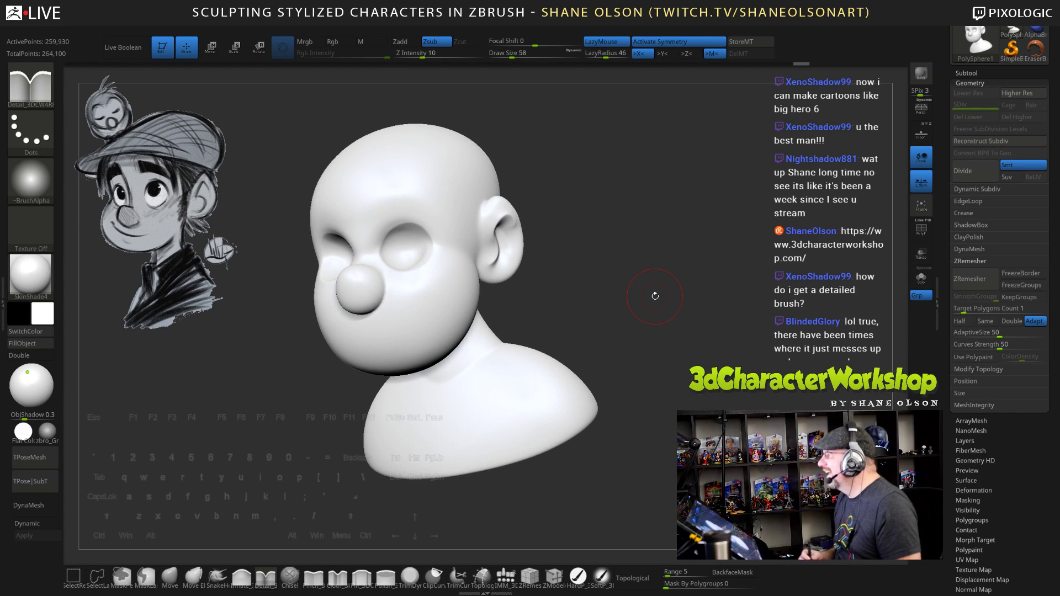
{"action": "left_click_drag", "start_coordinate": [642, 262], "coordinate": [622, 261]}
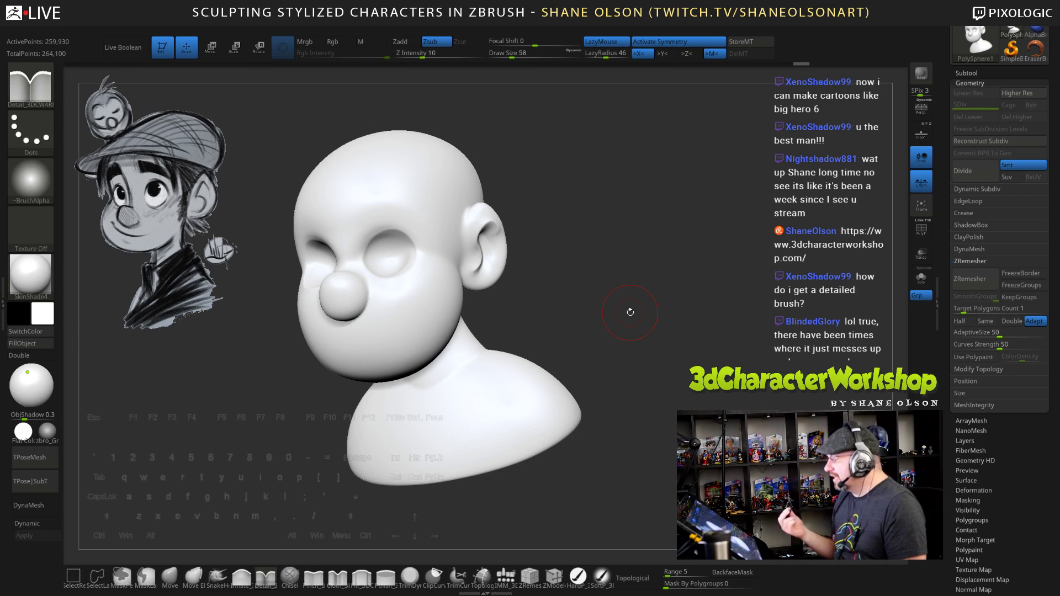
Carve a wide contour around each eye socket, running from the nose bridge over the brow and along the upper cheek
{"action": "mouse_move", "coordinate": [630, 312]}
{"action": "left_mouse_down"}
{"action": "mouse_move", "coordinate": [625, 285]}
{"action": "mouse_move", "coordinate": [632, 357]}
{"action": "mouse_move", "coordinate": [645, 343]}
{"action": "left_mouse_up"}
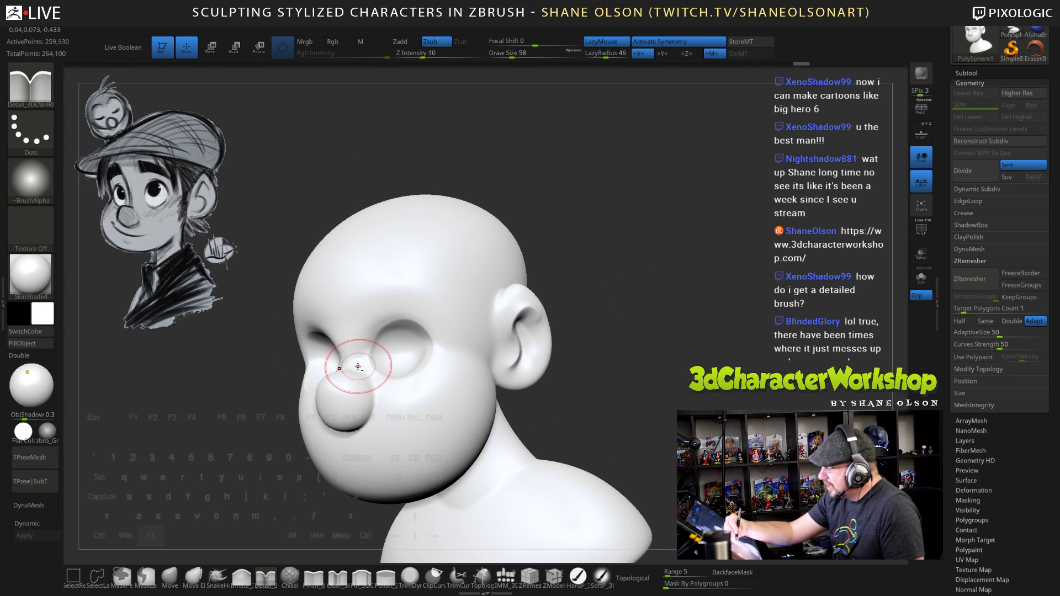
{"action": "left_click_drag", "start_coordinate": [358, 365], "coordinate": [357, 347], "text": "alt"}
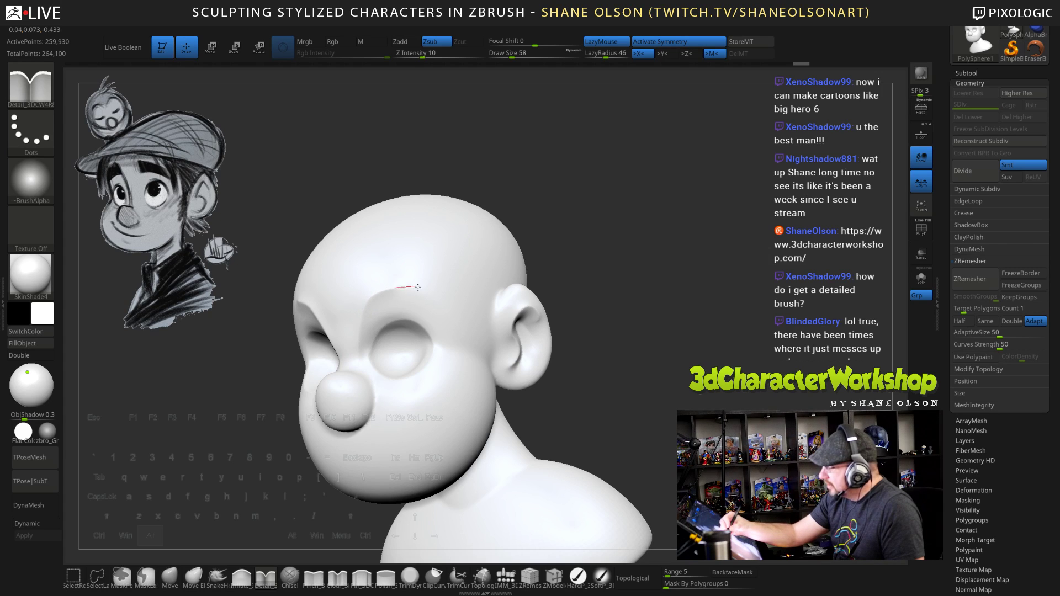
{"action": "left_click_drag", "start_coordinate": [459, 310], "coordinate": [465, 317], "text": "alt"}
{"action": "mouse_move", "coordinate": [569, 339]}
{"action": "left_mouse_down"}
{"action": "mouse_move", "coordinate": [672, 332]}
{"action": "mouse_move", "coordinate": [569, 335]}
{"action": "left_mouse_up"}
{"action": "left_click_drag", "start_coordinate": [652, 417], "coordinate": [669, 383], "text": "alt"}
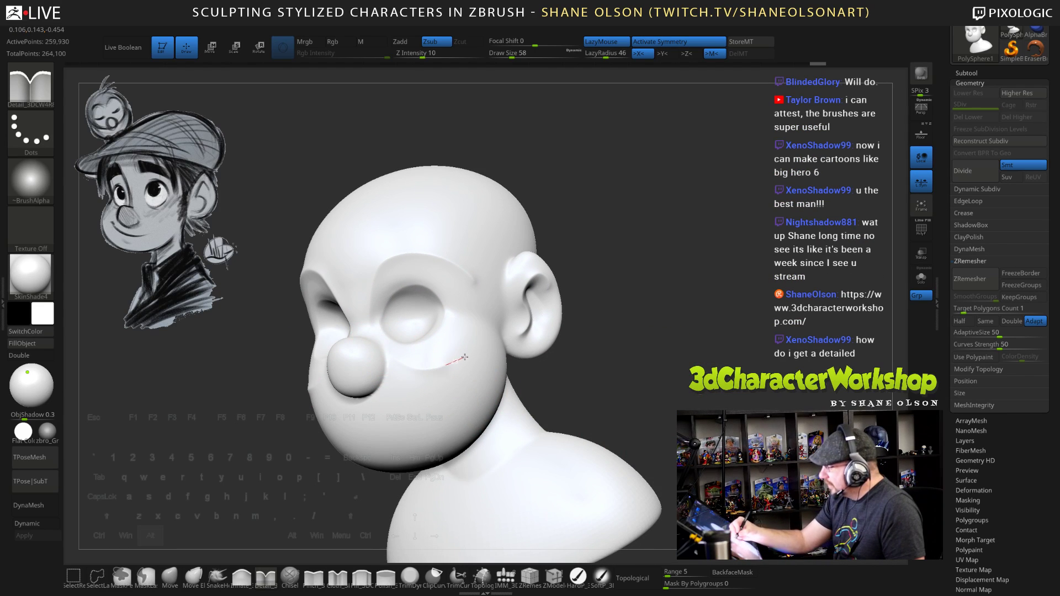
{"action": "left_click_drag", "start_coordinate": [484, 291], "coordinate": [482, 278]}
Carve the raised outline of a wide mouth below the nose with the Detail_3DCW4R8 brush
{"action": "mouse_move", "coordinate": [644, 391]}
{"action": "left_mouse_down"}
{"action": "mouse_move", "coordinate": [710, 389]}
{"action": "mouse_move", "coordinate": [666, 394]}
{"action": "mouse_move", "coordinate": [669, 338]}
{"action": "mouse_move", "coordinate": [670, 354]}
{"action": "mouse_move", "coordinate": [611, 362]}
{"action": "mouse_move", "coordinate": [624, 382]}
{"action": "mouse_move", "coordinate": [497, 395]}
{"action": "left_mouse_up"}
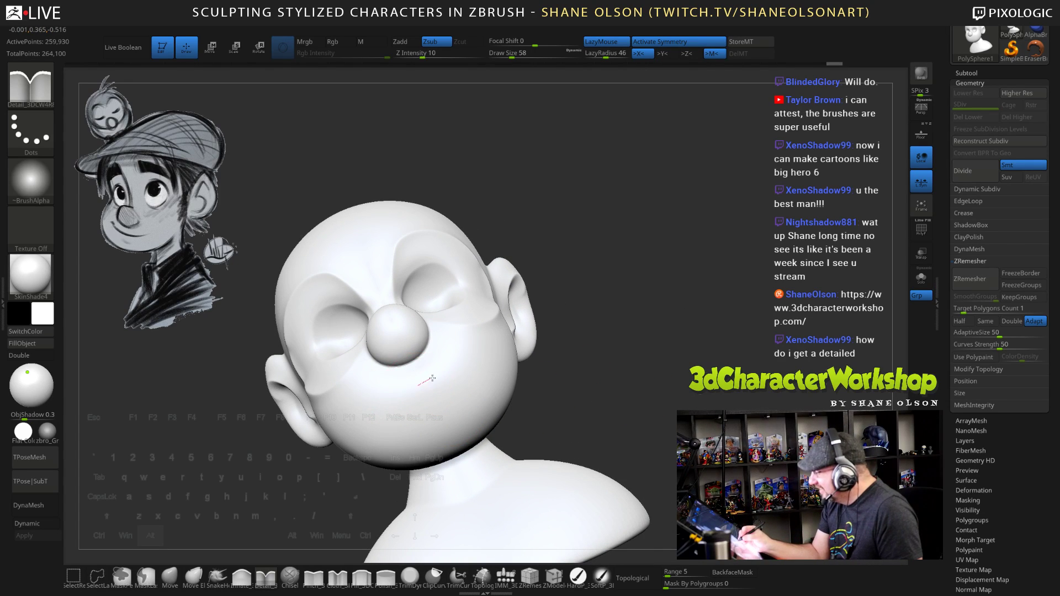
{"action": "mouse_move", "coordinate": [463, 369]}
{"action": "left_mouse_down"}
{"action": "mouse_move", "coordinate": [481, 368]}
{"action": "mouse_move", "coordinate": [461, 393]}
{"action": "mouse_move", "coordinate": [390, 419]}
{"action": "mouse_move", "coordinate": [410, 420]}
{"action": "left_mouse_up"}
{"action": "mouse_move", "coordinate": [559, 359]}
{"action": "left_mouse_down"}
{"action": "mouse_move", "coordinate": [644, 352]}
{"action": "mouse_move", "coordinate": [605, 398]}
{"action": "mouse_move", "coordinate": [688, 412]}
{"action": "mouse_move", "coordinate": [623, 402]}
{"action": "left_mouse_up"}
Set the draw size to 19, mask the area inside the lips, and invert the mask
{"action": "key", "text": "s"}
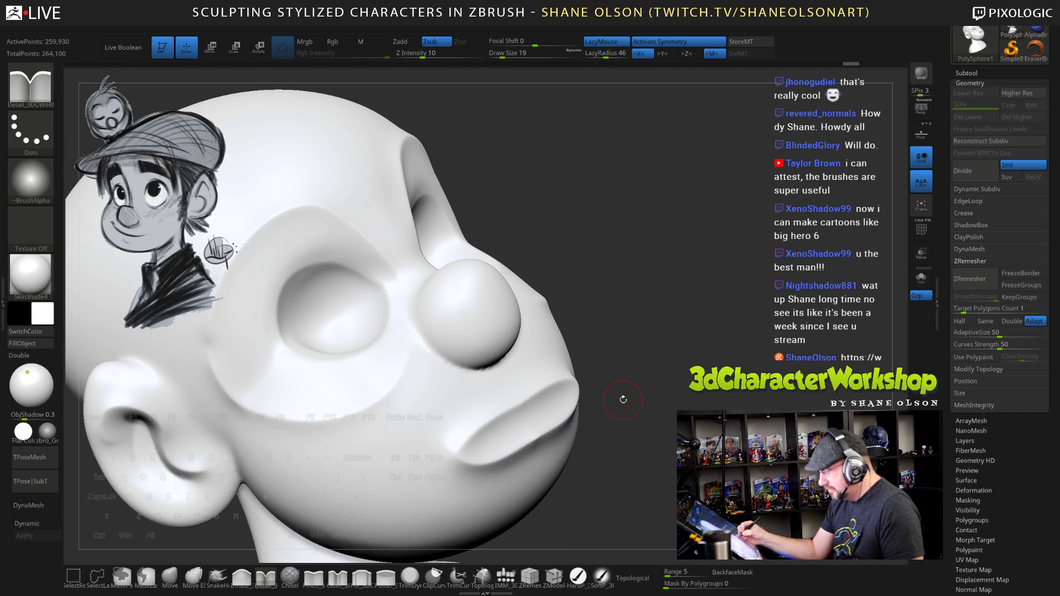
{"action": "left_click_drag", "start_coordinate": [547, 407], "coordinate": [485, 447], "text": "ctrl"}
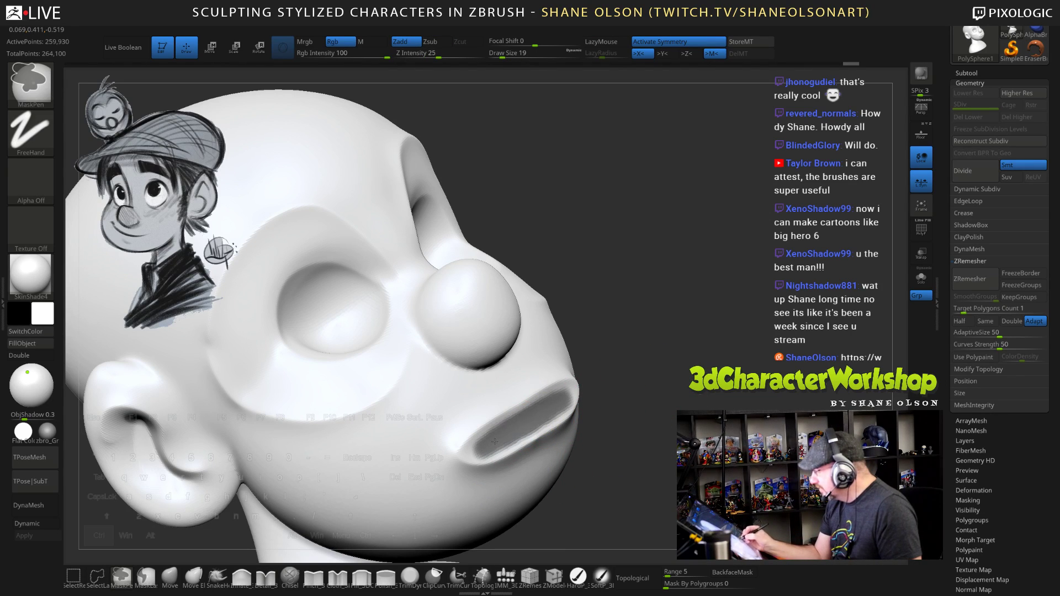
{"action": "left_click_drag", "start_coordinate": [630, 409], "coordinate": [678, 405]}
{"action": "key", "text": "w"}
{"action": "left_click", "coordinate": [670, 433], "text": "ctrl"}
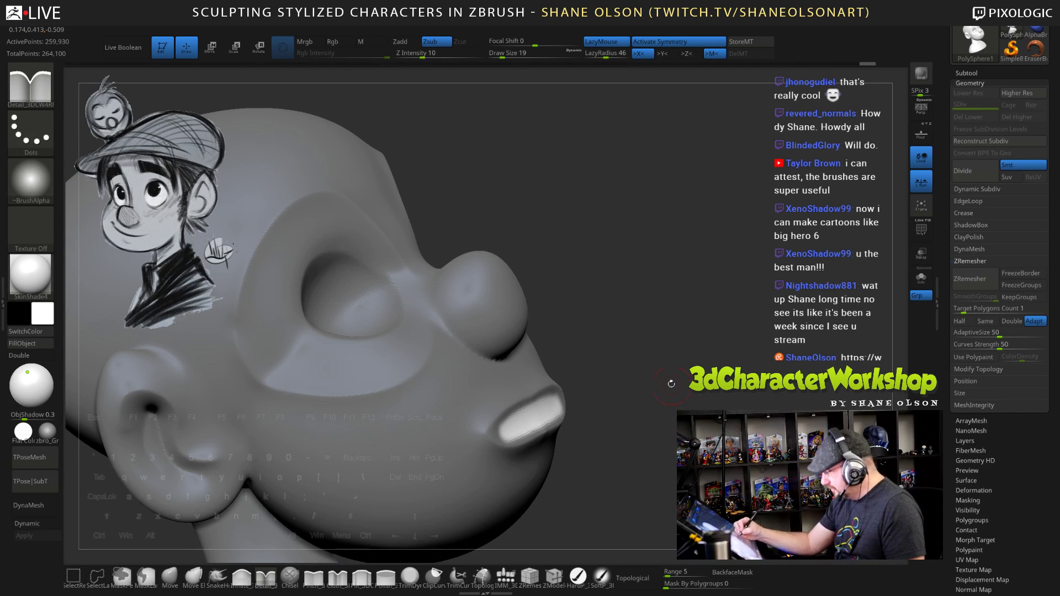
Move the unmasked mouth interior back into the head with the gizmo to form a cavity, then return to sculpting
{"action": "left_click", "coordinate": [529, 418], "text": "alt"}
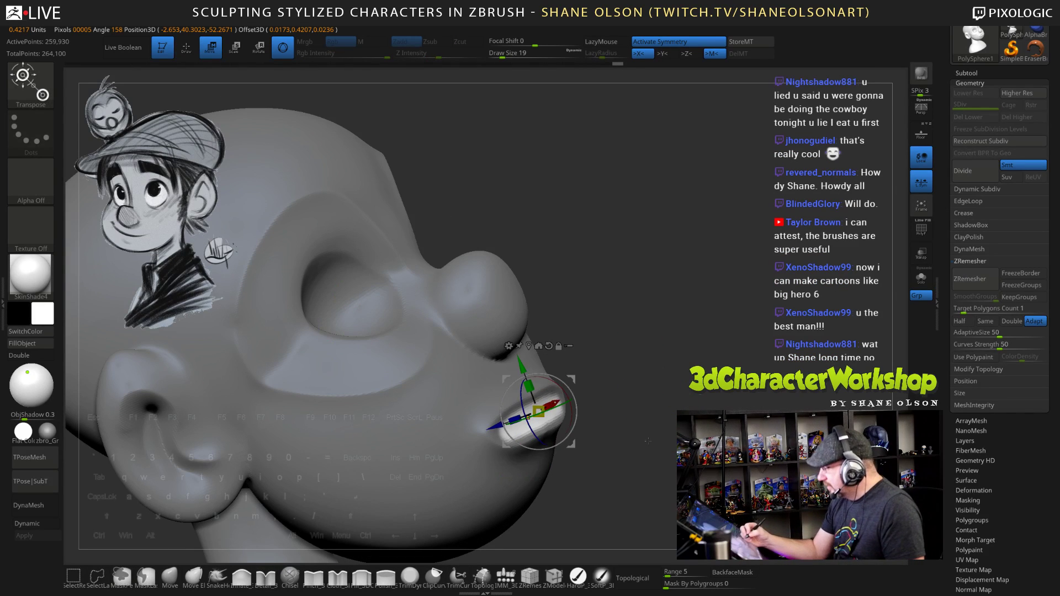
{"action": "left_click_drag", "start_coordinate": [600, 420], "coordinate": [643, 406]}
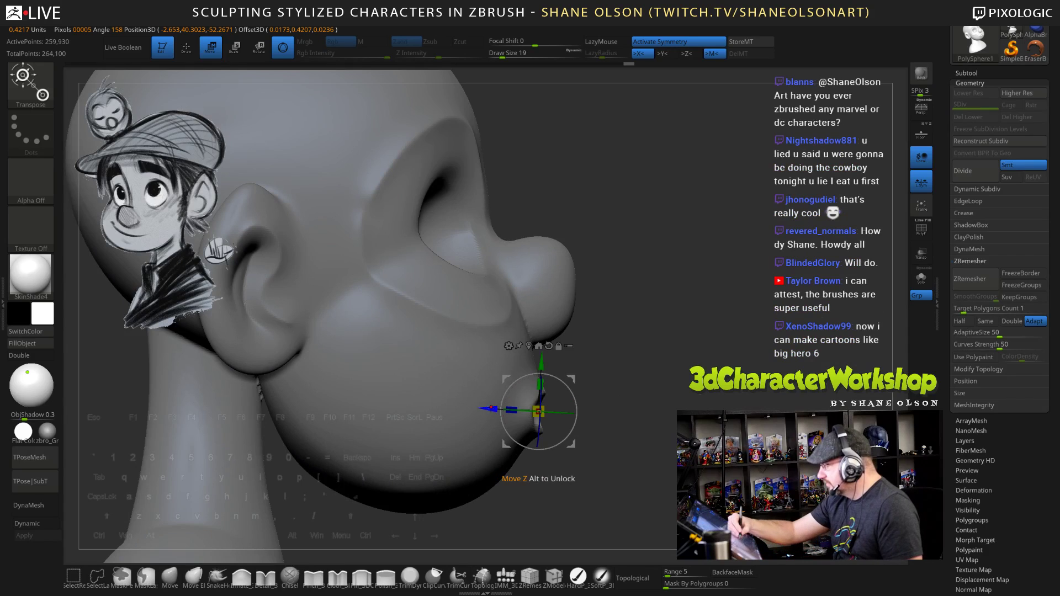
{"action": "left_click_drag", "start_coordinate": [539, 412], "coordinate": [467, 405]}
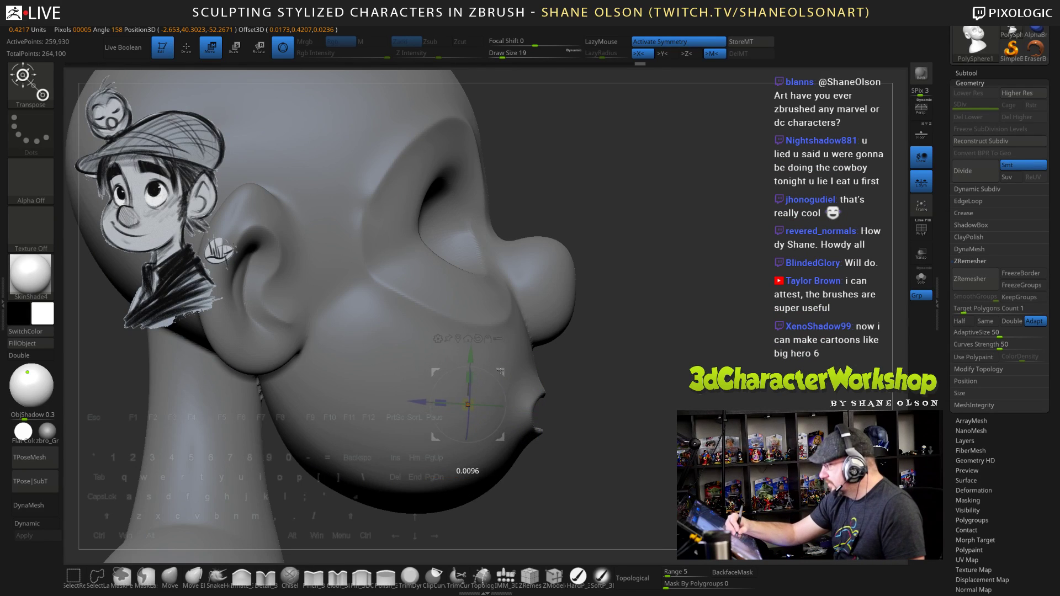
{"action": "left_click_drag", "start_coordinate": [500, 371], "coordinate": [498, 369]}
{"action": "left_click_drag", "start_coordinate": [602, 381], "coordinate": [470, 359]}
{"action": "mouse_move", "coordinate": [737, 404]}
{"action": "left_mouse_down", "text": "alt"}
{"action": "mouse_move", "coordinate": [705, 394]}
{"action": "mouse_move", "coordinate": [718, 411]}
{"action": "mouse_move", "coordinate": [690, 399]}
{"action": "mouse_move", "coordinate": [704, 387]}
{"action": "mouse_move", "coordinate": [703, 342]}
{"action": "left_mouse_up", "text": "alt"}
{"action": "key", "text": "q"}
{"action": "mouse_move", "coordinate": [768, 408]}
{"action": "left_mouse_down"}
{"action": "mouse_move", "coordinate": [701, 398]}
{"action": "mouse_move", "coordinate": [684, 399]}
{"action": "mouse_move", "coordinate": [756, 415]}
{"action": "mouse_move", "coordinate": [685, 411]}
{"action": "mouse_move", "coordinate": [478, 362]}
{"action": "left_mouse_up"}
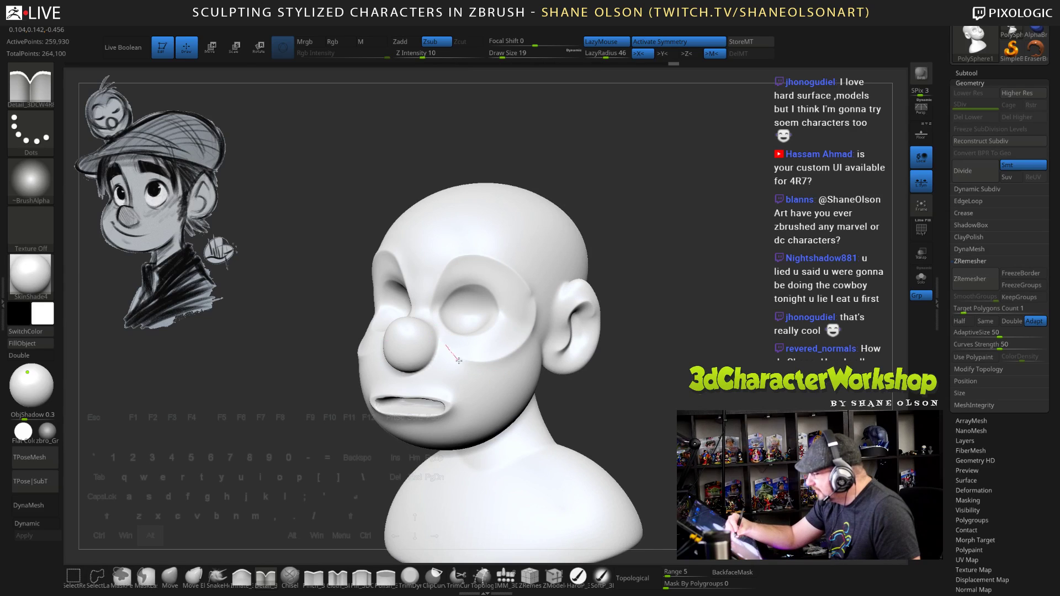
Carve a crease around the mouth, running from beside the nose to below the lower lip, at draw size 27
{"action": "mouse_move", "coordinate": [658, 423]}
{"action": "left_mouse_down"}
{"action": "mouse_move", "coordinate": [663, 407]}
{"action": "mouse_move", "coordinate": [738, 415]}
{"action": "left_mouse_up"}
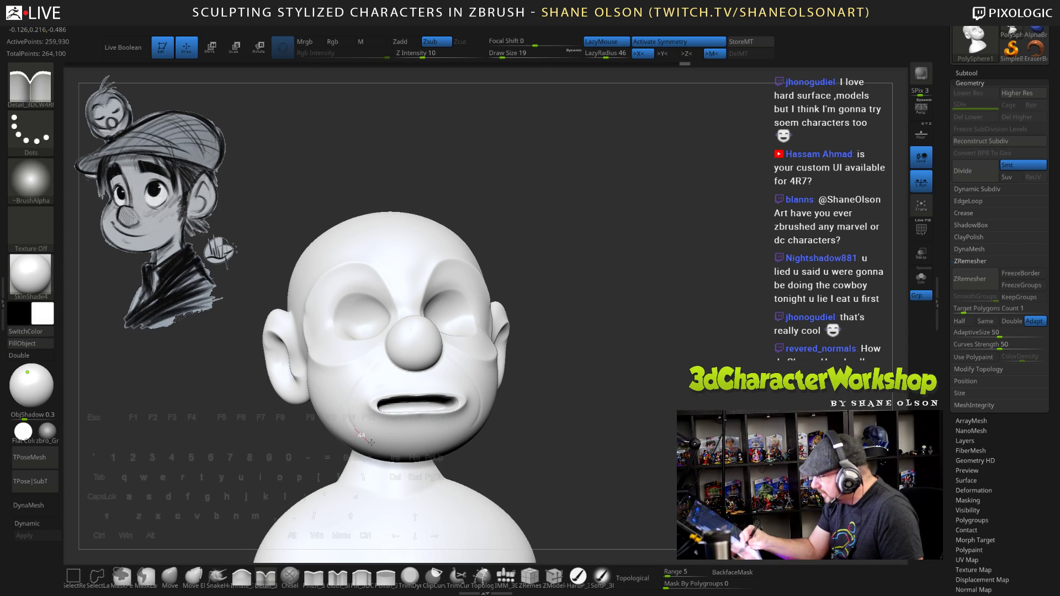
{"action": "left_click_drag", "start_coordinate": [427, 442], "coordinate": [431, 441]}
{"action": "key", "text": "ctrl+z"}
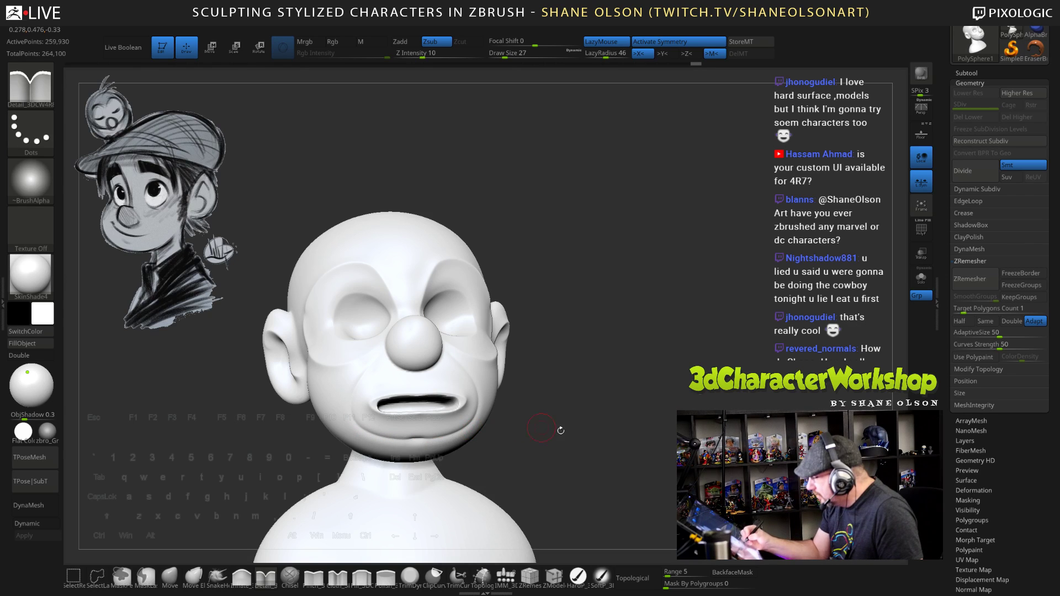
ZRemesh the bust with a target polygons count of 2 and display its wireframe
{"action": "mouse_move", "coordinate": [560, 430]}
{"action": "left_mouse_down"}
{"action": "mouse_move", "coordinate": [616, 423]}
{"action": "mouse_move", "coordinate": [666, 392]}
{"action": "left_mouse_up"}
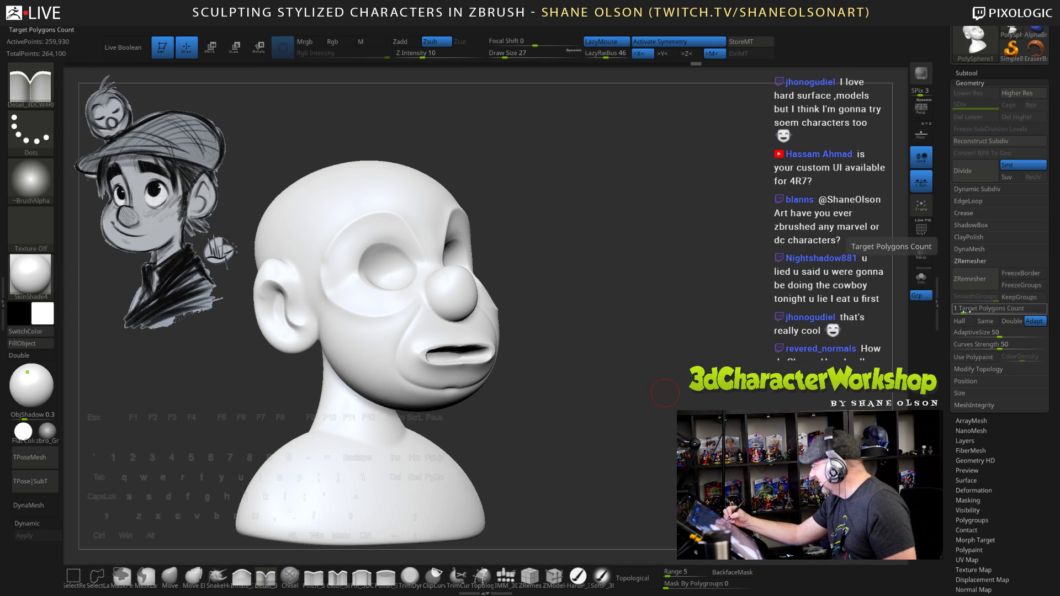
{"action": "left_click", "coordinate": [962, 312]}
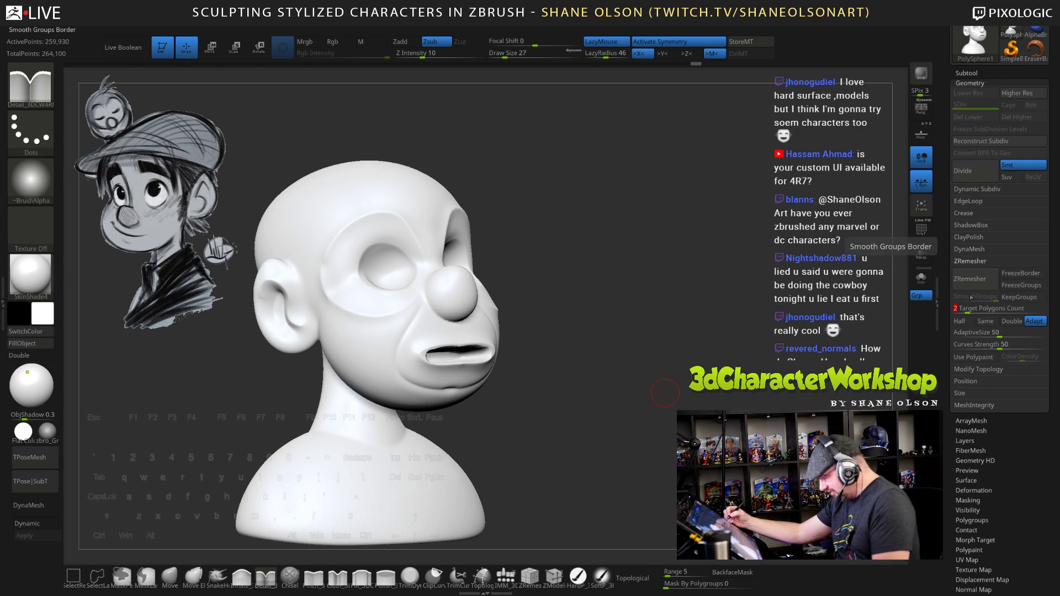
{"action": "left_click", "coordinate": [970, 282]}
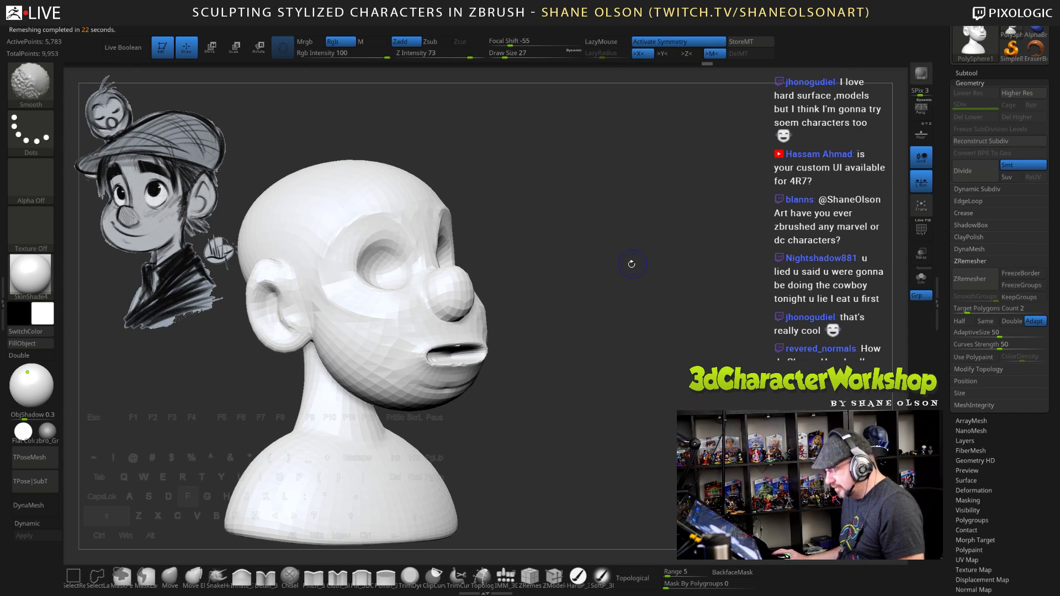
{"action": "key", "text": "shift+f"}
{"action": "left_click_drag", "start_coordinate": [642, 262], "coordinate": [660, 317], "text": "alt"}
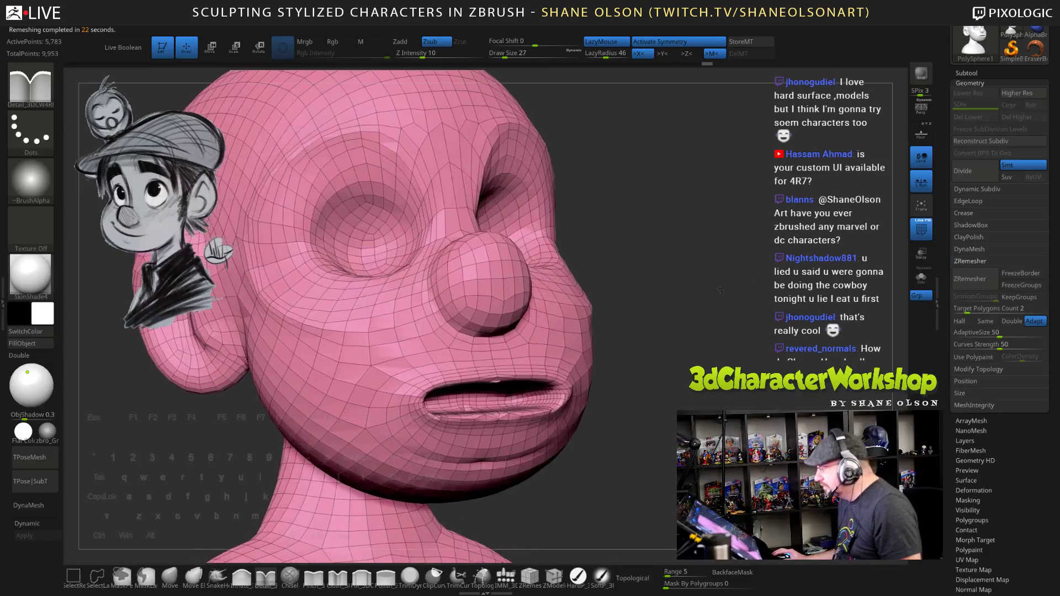
Activate Dynamic Subdiv to smooth the remeshed bust
{"action": "mouse_move", "coordinate": [718, 293]}
{"action": "left_mouse_down"}
{"action": "mouse_move", "coordinate": [641, 290]}
{"action": "mouse_move", "coordinate": [742, 281]}
{"action": "mouse_move", "coordinate": [705, 304]}
{"action": "mouse_move", "coordinate": [731, 305]}
{"action": "left_mouse_up"}
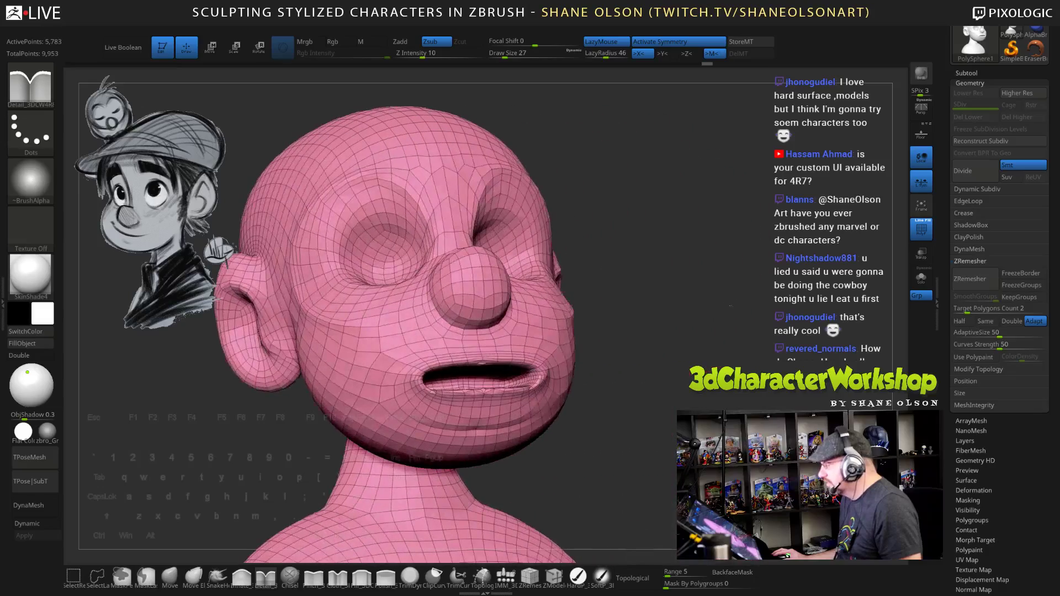
{"action": "left_click_drag", "start_coordinate": [644, 401], "coordinate": [635, 381]}
{"action": "left_click_drag", "start_coordinate": [265, 387], "coordinate": [305, 399], "text": "alt"}
{"action": "left_click", "coordinate": [30, 524]}
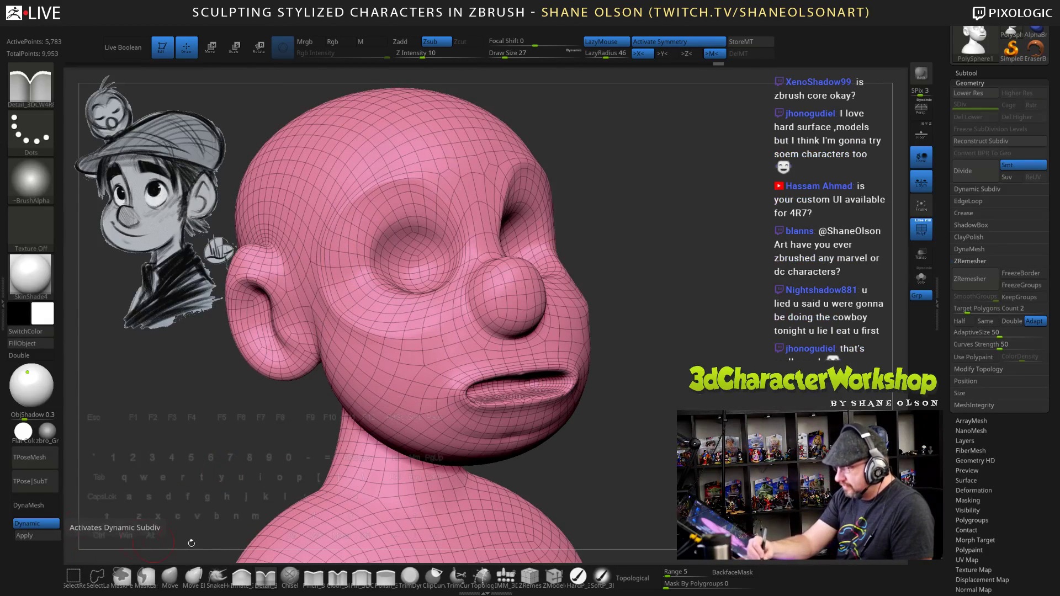
Set the draw size to 34 and smooth the lips, the mouth corners and the crease around the mouth
{"action": "key", "text": "s"}
{"action": "left_click_drag", "start_coordinate": [634, 404], "coordinate": [637, 404]}
{"action": "left_click_drag", "start_coordinate": [662, 404], "coordinate": [670, 377], "text": "alt"}
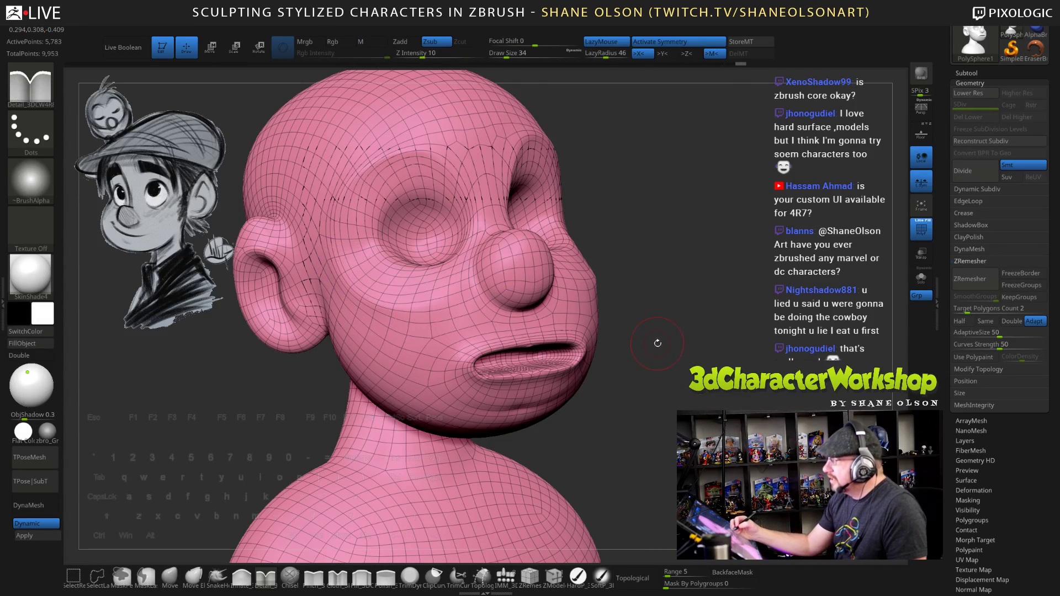
{"action": "left_click_drag", "start_coordinate": [658, 344], "coordinate": [615, 344]}
{"action": "mouse_move", "coordinate": [486, 356]}
{"action": "left_mouse_down", "text": "shift"}
{"action": "mouse_move", "coordinate": [511, 354]}
{"action": "mouse_move", "coordinate": [481, 373]}
{"action": "mouse_move", "coordinate": [468, 354]}
{"action": "mouse_move", "coordinate": [457, 371]}
{"action": "left_mouse_up", "text": "shift"}
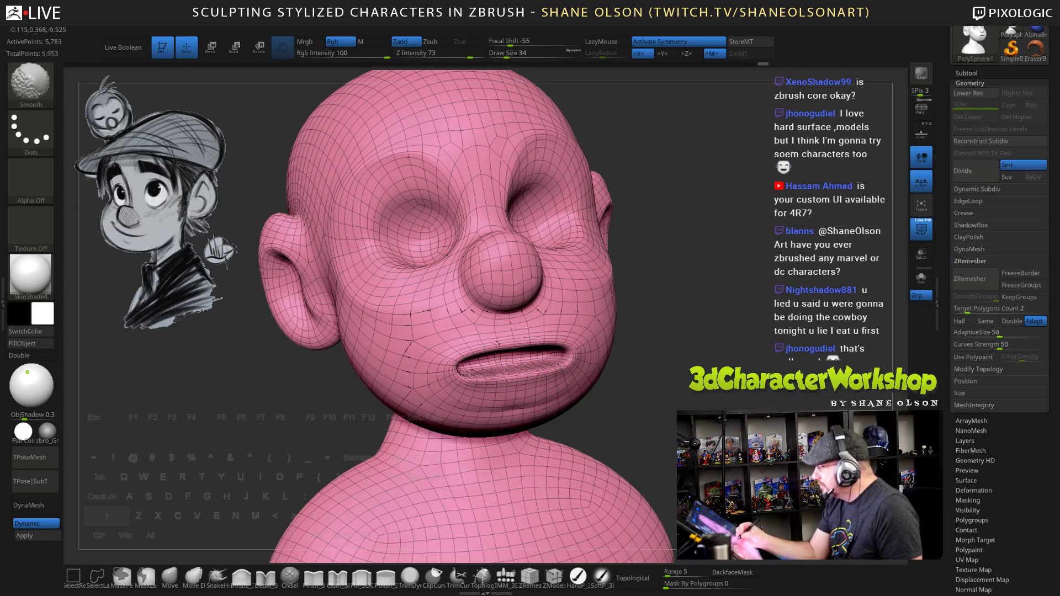
{"action": "left_click_drag", "start_coordinate": [657, 362], "coordinate": [638, 326]}
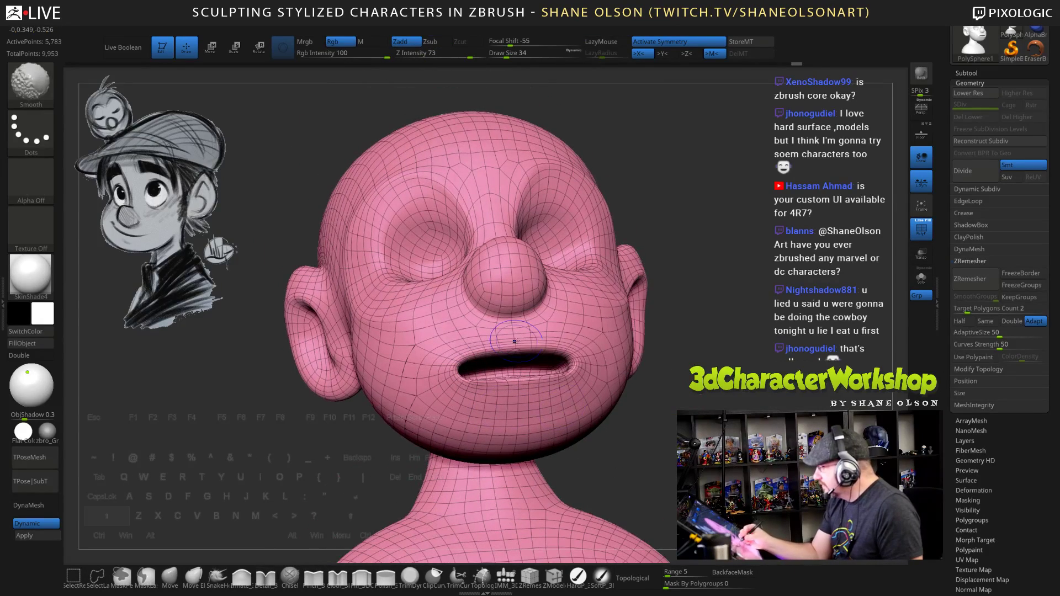
{"action": "mouse_move", "coordinate": [682, 346]}
{"action": "left_mouse_down"}
{"action": "mouse_move", "coordinate": [574, 336]}
{"action": "mouse_move", "coordinate": [663, 337]}
{"action": "mouse_move", "coordinate": [649, 426]}
{"action": "mouse_move", "coordinate": [658, 428]}
{"action": "left_mouse_up"}
{"action": "left_click_drag", "start_coordinate": [469, 379], "coordinate": [552, 366], "text": "shift"}
{"action": "left_click_drag", "start_coordinate": [643, 423], "coordinate": [654, 435]}
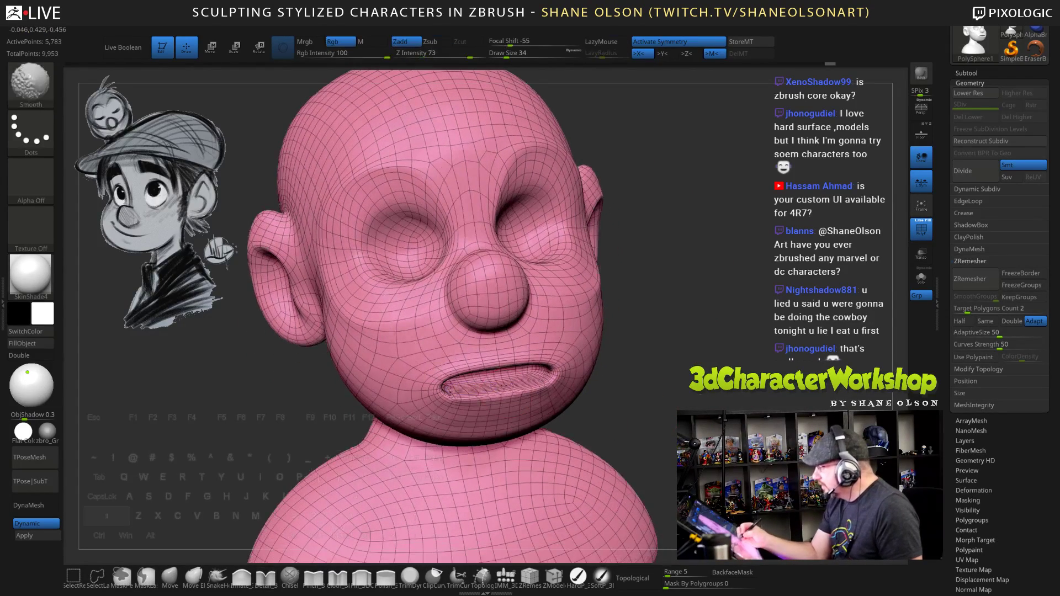
{"action": "left_click_drag", "start_coordinate": [470, 390], "coordinate": [544, 384], "text": "shift"}
{"action": "left_click_drag", "start_coordinate": [654, 414], "coordinate": [620, 406]}
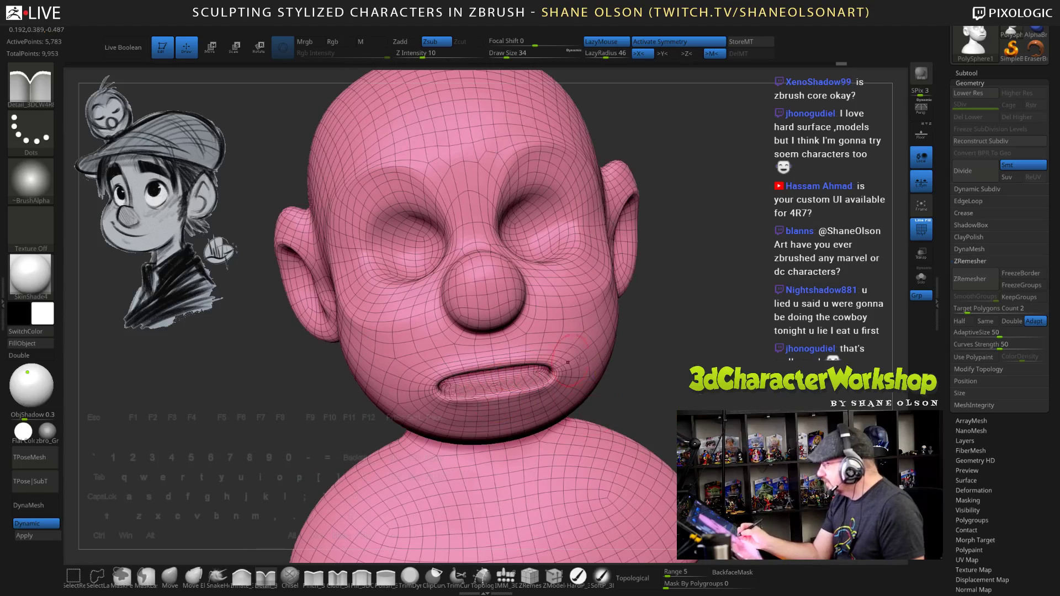
Examine the edge flow around the eye sockets, nose and mouth from the front and three-quarter views
{"action": "left_click_drag", "start_coordinate": [677, 360], "coordinate": [635, 381]}
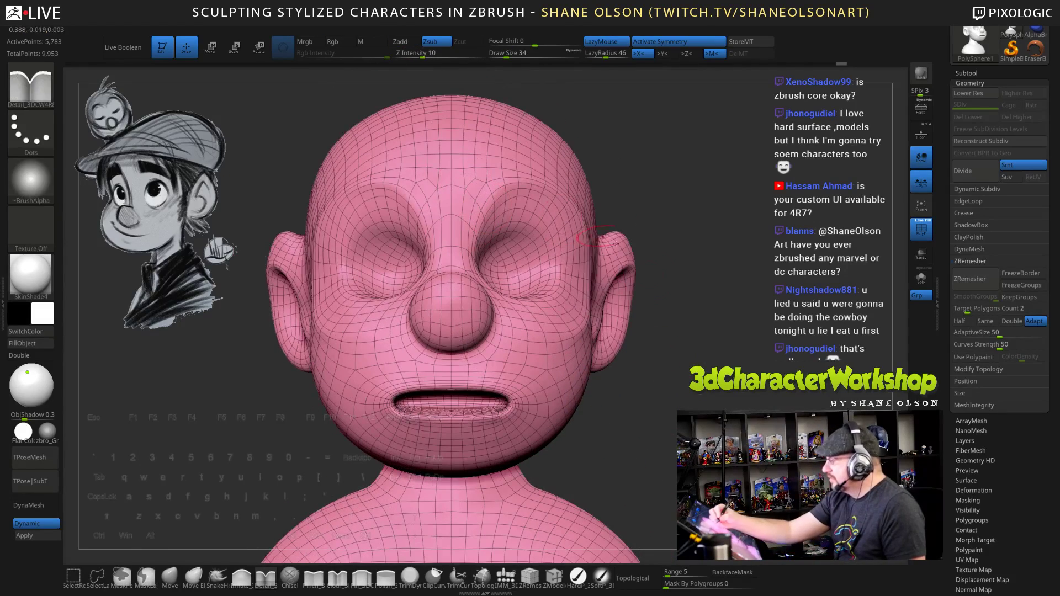
{"action": "left_click_drag", "start_coordinate": [718, 332], "coordinate": [709, 383]}
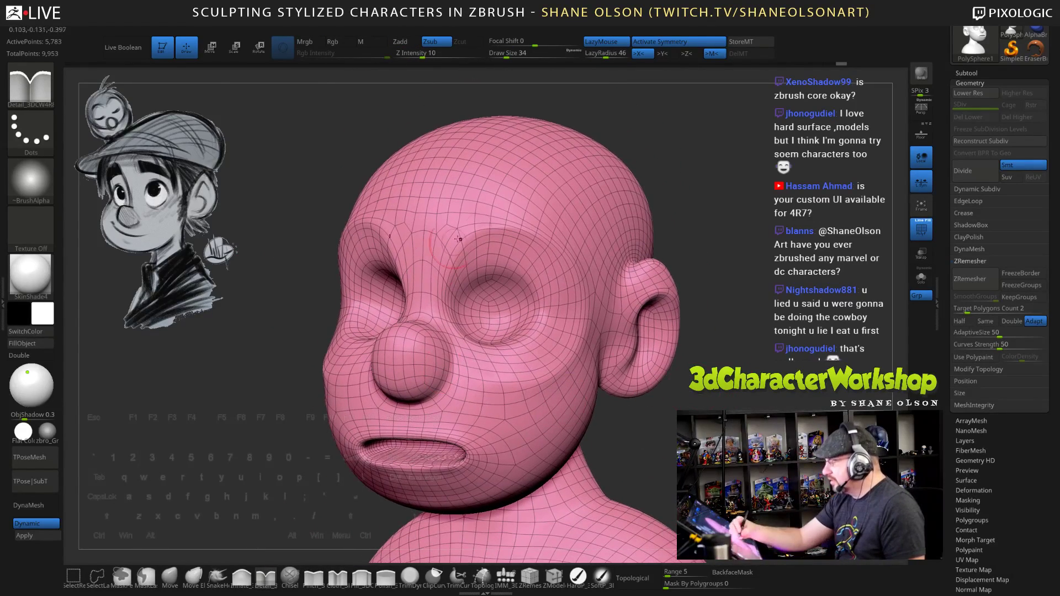
{"action": "left_click_drag", "start_coordinate": [775, 425], "coordinate": [754, 432]}
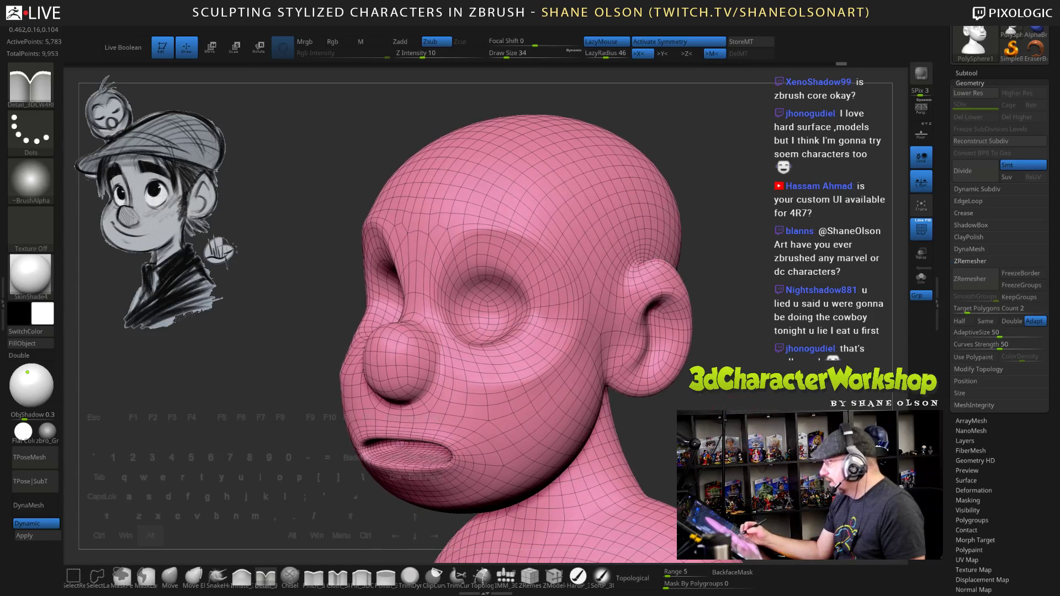
{"action": "left_click_drag", "start_coordinate": [740, 359], "coordinate": [729, 352], "text": "alt"}
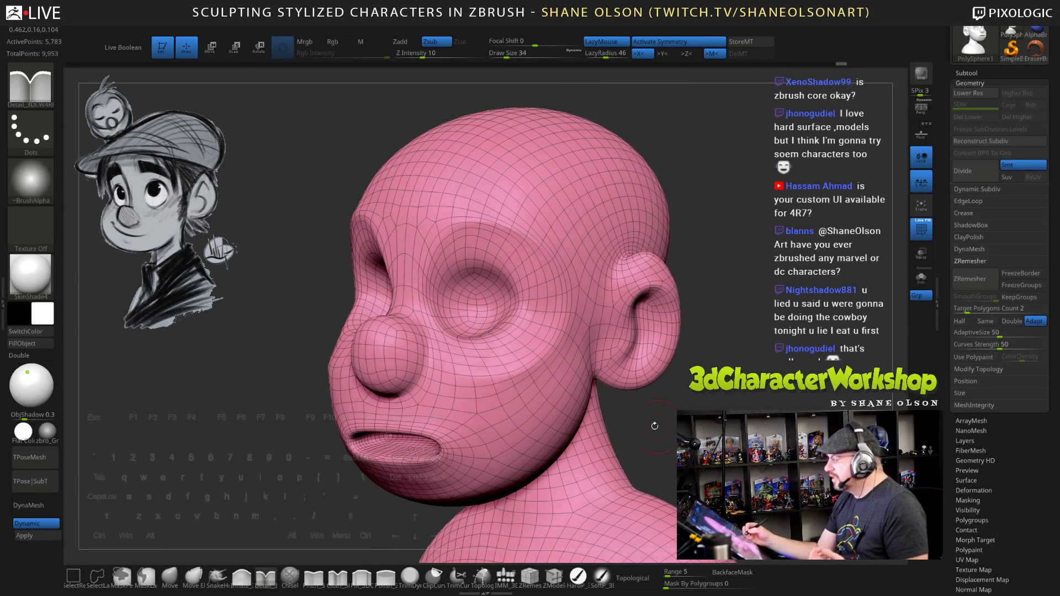
{"action": "mouse_move", "coordinate": [655, 426]}
{"action": "left_mouse_down"}
{"action": "mouse_move", "coordinate": [685, 422]}
{"action": "mouse_move", "coordinate": [688, 403]}
{"action": "left_mouse_up"}
{"action": "left_click_drag", "start_coordinate": [688, 403], "coordinate": [715, 402]}
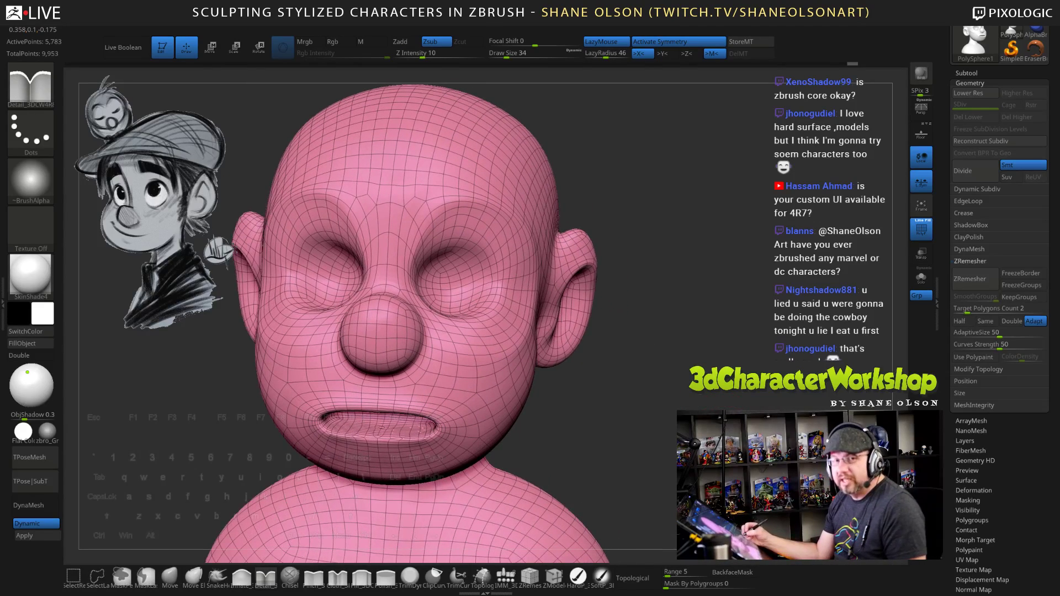
{"action": "mouse_move", "coordinate": [630, 442]}
{"action": "left_mouse_down", "text": "shift"}
{"action": "mouse_move", "coordinate": [616, 449]}
{"action": "mouse_move", "coordinate": [671, 456]}
{"action": "mouse_move", "coordinate": [617, 472]}
{"action": "mouse_move", "coordinate": [685, 462]}
{"action": "mouse_move", "coordinate": [708, 483]}
{"action": "left_mouse_up", "text": "shift"}
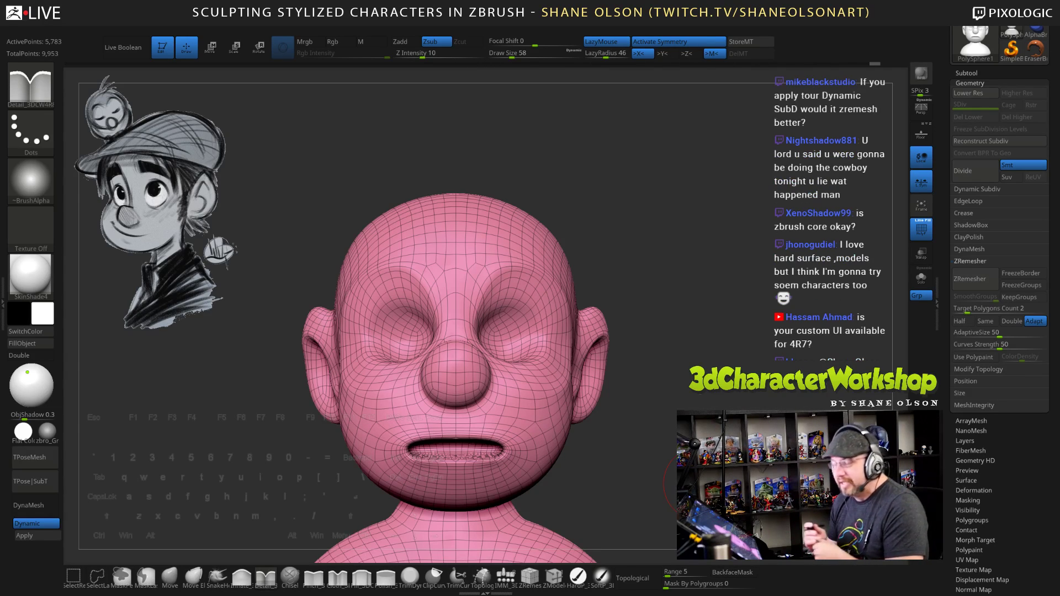
{"action": "mouse_move", "coordinate": [686, 367]}
{"action": "left_mouse_down"}
{"action": "mouse_move", "coordinate": [691, 350]}
{"action": "mouse_move", "coordinate": [740, 343]}
{"action": "mouse_move", "coordinate": [696, 335]}
{"action": "mouse_move", "coordinate": [689, 279]}
{"action": "mouse_move", "coordinate": [665, 411]}
{"action": "mouse_move", "coordinate": [751, 408]}
{"action": "mouse_move", "coordinate": [751, 442]}
{"action": "left_mouse_up"}
{"action": "mouse_move", "coordinate": [669, 449]}
{"action": "left_mouse_down", "text": "alt"}
{"action": "mouse_move", "coordinate": [669, 429]}
{"action": "mouse_move", "coordinate": [684, 469]}
{"action": "mouse_move", "coordinate": [679, 450]}
{"action": "mouse_move", "coordinate": [609, 408]}
{"action": "mouse_move", "coordinate": [598, 459]}
{"action": "left_mouse_up", "text": "alt"}
Apply the dynamic subdivision to the mesh and ZRemesh it again with a target polygons count of 2
{"action": "key", "text": "bracketleft"}
{"action": "key", "text": "bracketleft"}
{"action": "left_click", "coordinate": [39, 538]}
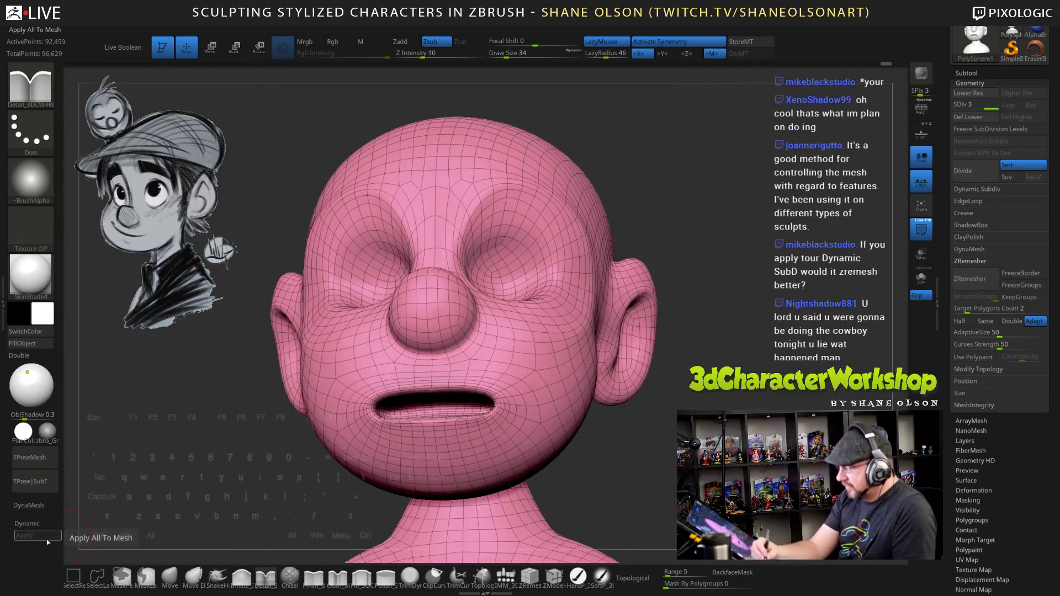
{"action": "left_click", "coordinate": [976, 279]}
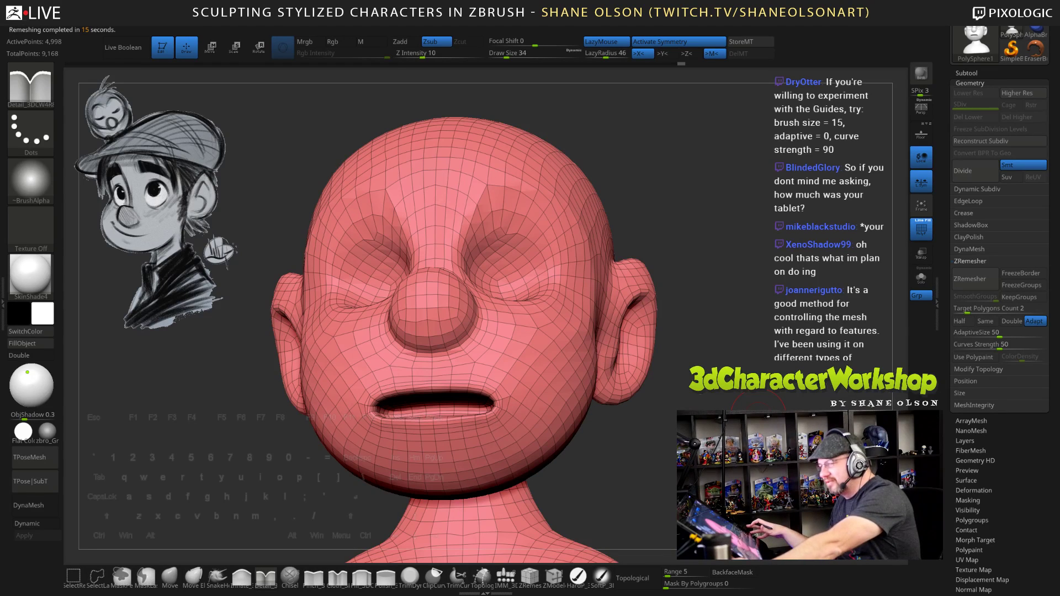
Examine the new topology around the eye sockets, mouth and ears from several angles
{"action": "mouse_move", "coordinate": [758, 417]}
{"action": "left_mouse_down"}
{"action": "mouse_move", "coordinate": [758, 469]}
{"action": "mouse_move", "coordinate": [759, 431]}
{"action": "mouse_move", "coordinate": [697, 434]}
{"action": "mouse_move", "coordinate": [771, 422]}
{"action": "left_mouse_up"}
{"action": "mouse_move", "coordinate": [695, 420]}
{"action": "left_mouse_down", "text": "alt"}
{"action": "mouse_move", "coordinate": [685, 454]}
{"action": "mouse_move", "coordinate": [685, 414]}
{"action": "mouse_move", "coordinate": [643, 423]}
{"action": "mouse_move", "coordinate": [635, 458]}
{"action": "left_mouse_up", "text": "alt"}
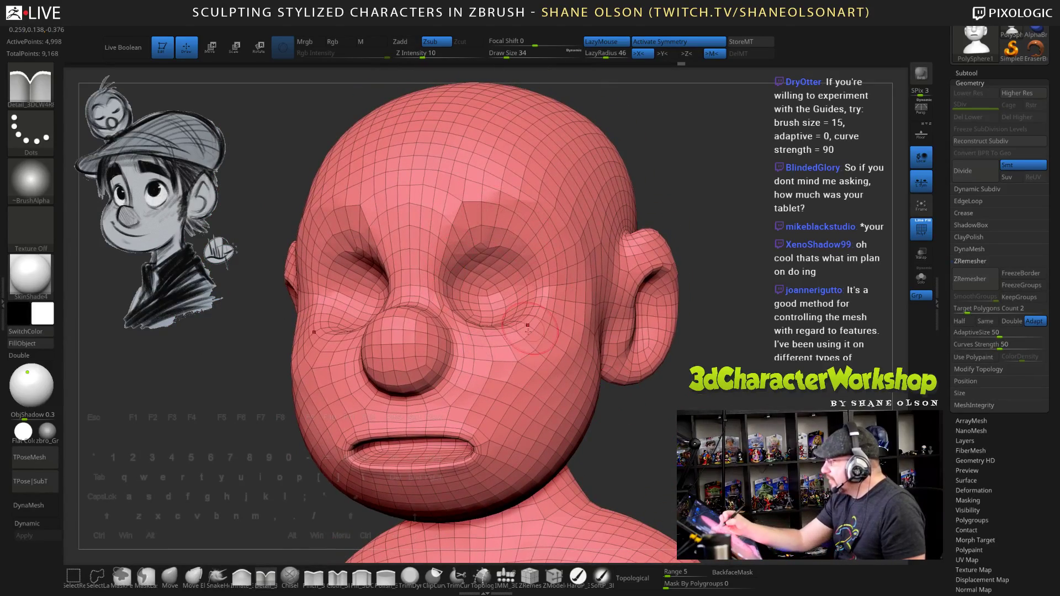
{"action": "left_click_drag", "start_coordinate": [718, 414], "coordinate": [643, 417]}
{"action": "left_click_drag", "start_coordinate": [530, 413], "coordinate": [685, 411]}
{"action": "mouse_move", "coordinate": [851, 422]}
{"action": "left_mouse_down"}
{"action": "mouse_move", "coordinate": [737, 417]}
{"action": "mouse_move", "coordinate": [739, 406]}
{"action": "mouse_move", "coordinate": [732, 441]}
{"action": "mouse_move", "coordinate": [725, 421]}
{"action": "mouse_move", "coordinate": [700, 423]}
{"action": "mouse_move", "coordinate": [740, 421]}
{"action": "left_mouse_up"}
{"action": "mouse_move", "coordinate": [740, 367]}
{"action": "left_mouse_down"}
{"action": "mouse_move", "coordinate": [698, 336]}
{"action": "mouse_move", "coordinate": [682, 359]}
{"action": "mouse_move", "coordinate": [690, 376]}
{"action": "left_mouse_up"}
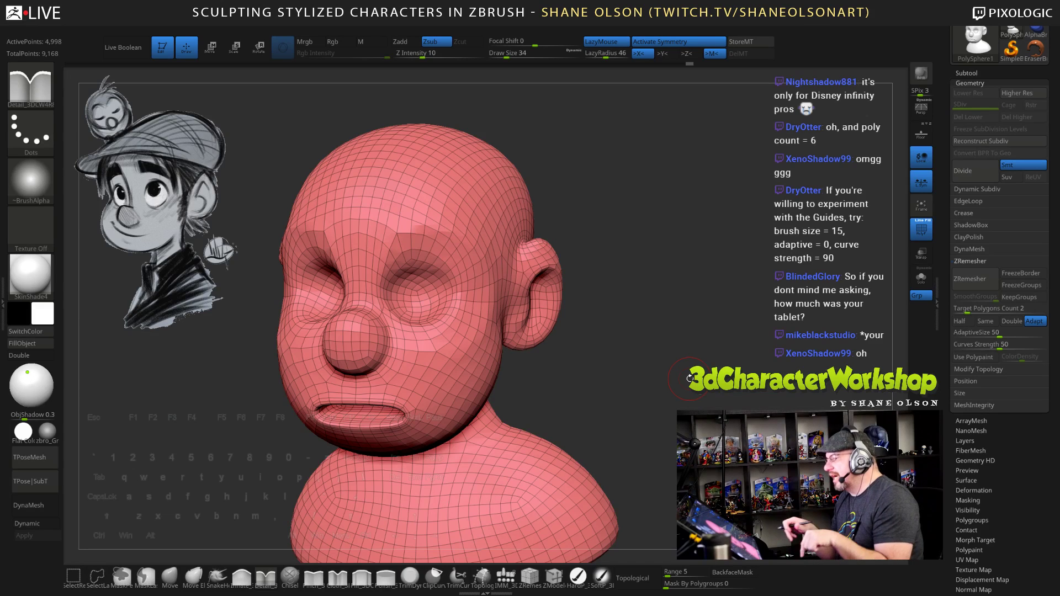
{"action": "mouse_move", "coordinate": [664, 378]}
{"action": "left_mouse_down", "text": "alt"}
{"action": "mouse_move", "coordinate": [683, 375]}
{"action": "mouse_move", "coordinate": [670, 409]}
{"action": "mouse_move", "coordinate": [683, 395]}
{"action": "left_mouse_up", "text": "alt"}
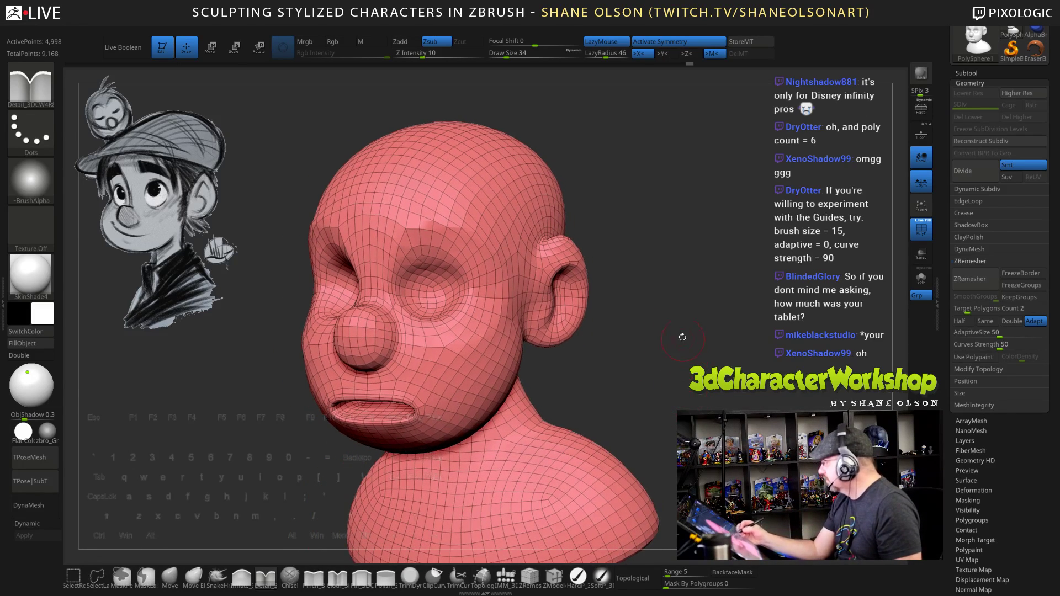
Choose the ZRemesherGuides brush at draw size 16 and set the ZRemesher's AdaptiveSize to 0 and Curves Strength to 90
{"action": "key", "text": "s"}
{"action": "left_click_drag", "start_coordinate": [677, 330], "coordinate": [680, 330]}
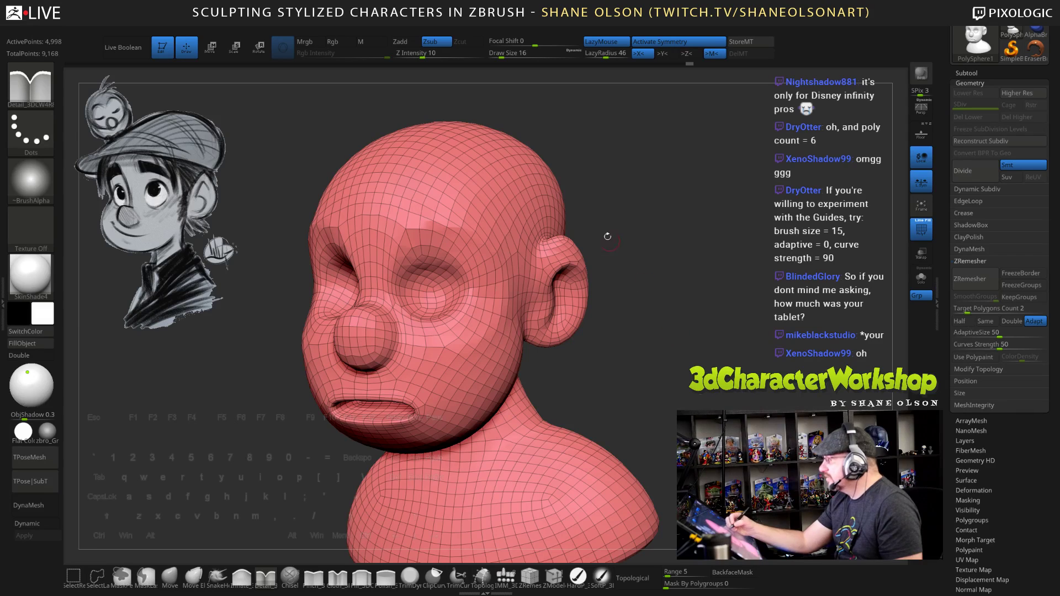
{"action": "left_click_drag", "start_coordinate": [629, 325], "coordinate": [685, 338]}
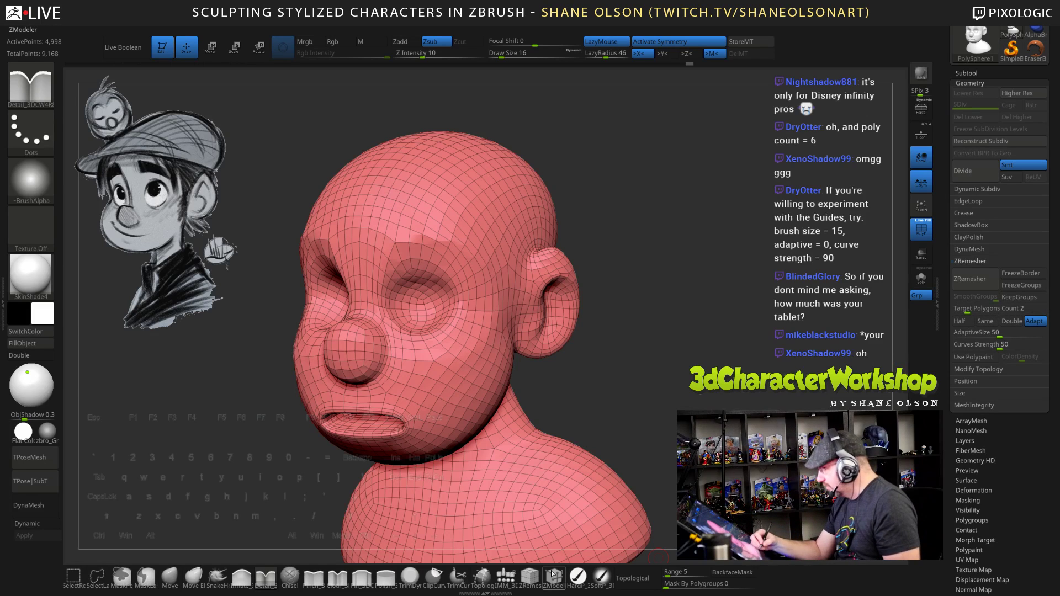
{"action": "left_click", "coordinate": [531, 577]}
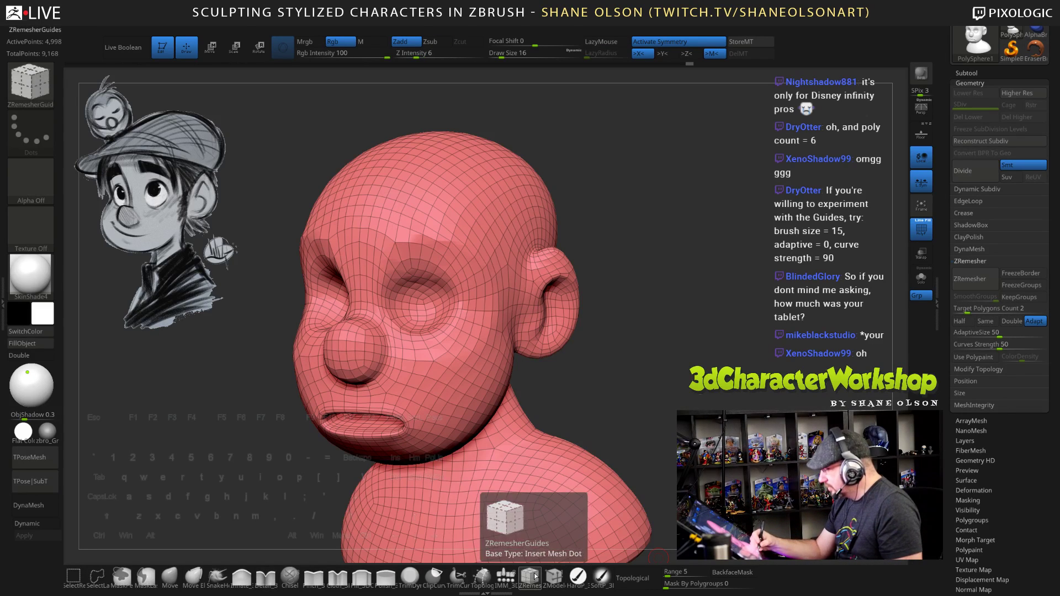
{"action": "left_click", "coordinate": [999, 335]}
{"action": "type", "text": "0"}
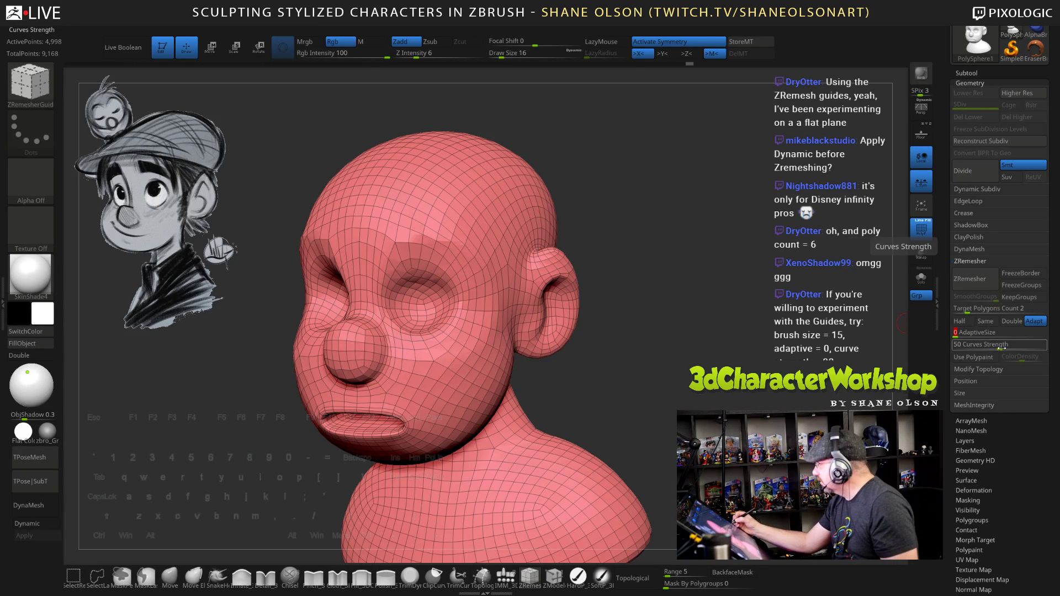
{"action": "left_click_drag", "start_coordinate": [1000, 348], "coordinate": [1014, 349]}
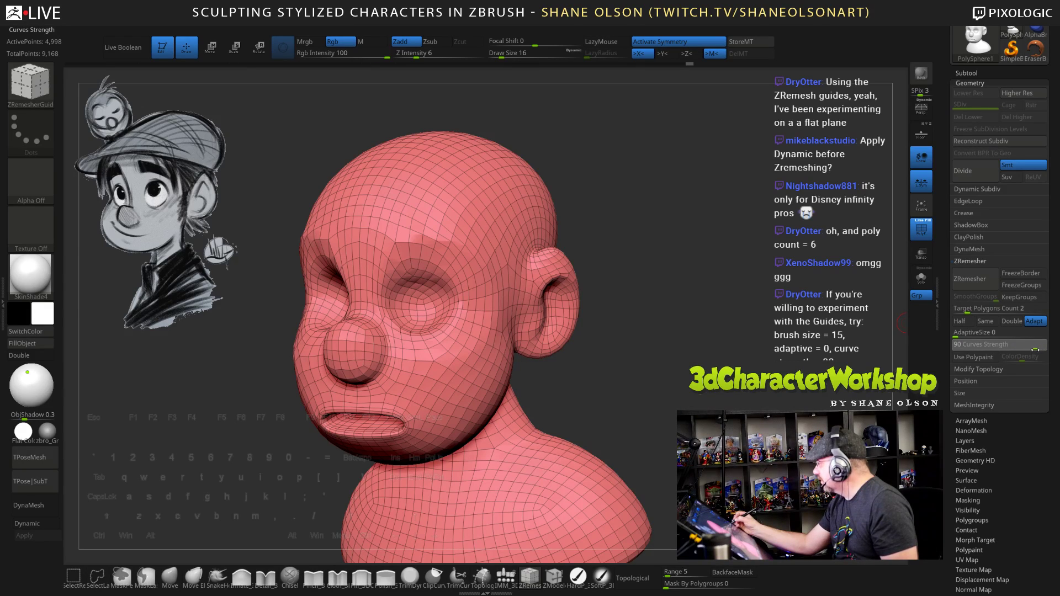
Draw ZRemesher guide curves as an inner and an outer loop around the eye socket
{"action": "left_click_drag", "start_coordinate": [685, 259], "coordinate": [740, 260]}
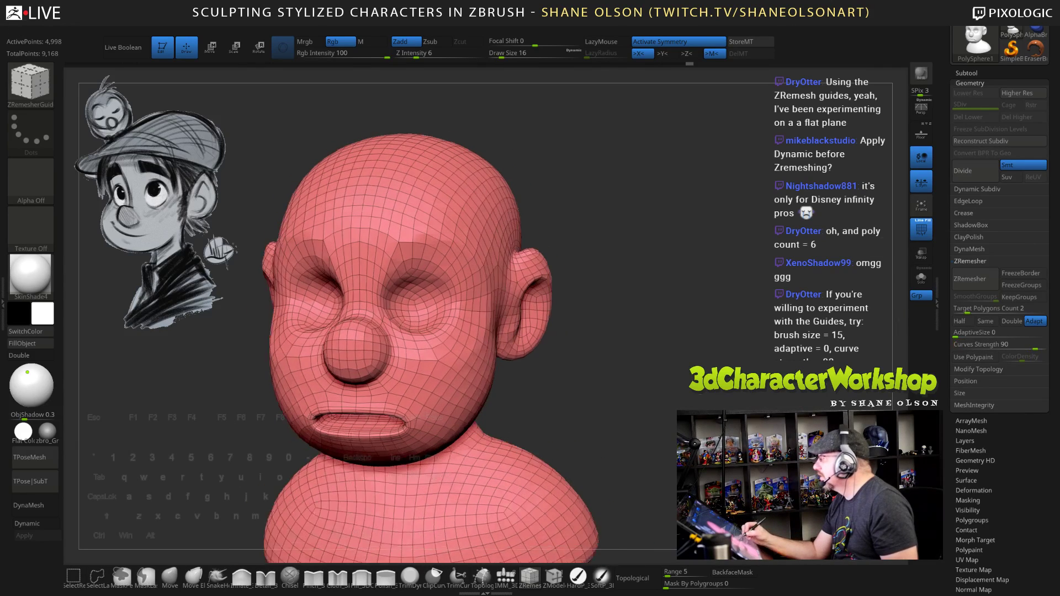
{"action": "left_click_drag", "start_coordinate": [760, 393], "coordinate": [691, 341]}
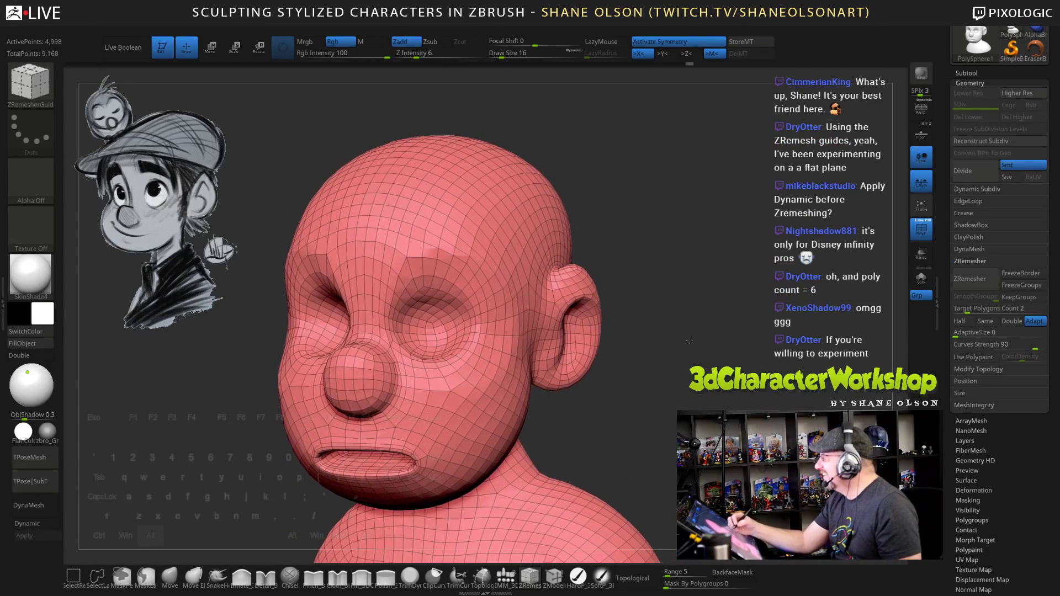
{"action": "left_click_drag", "start_coordinate": [679, 270], "coordinate": [688, 294]}
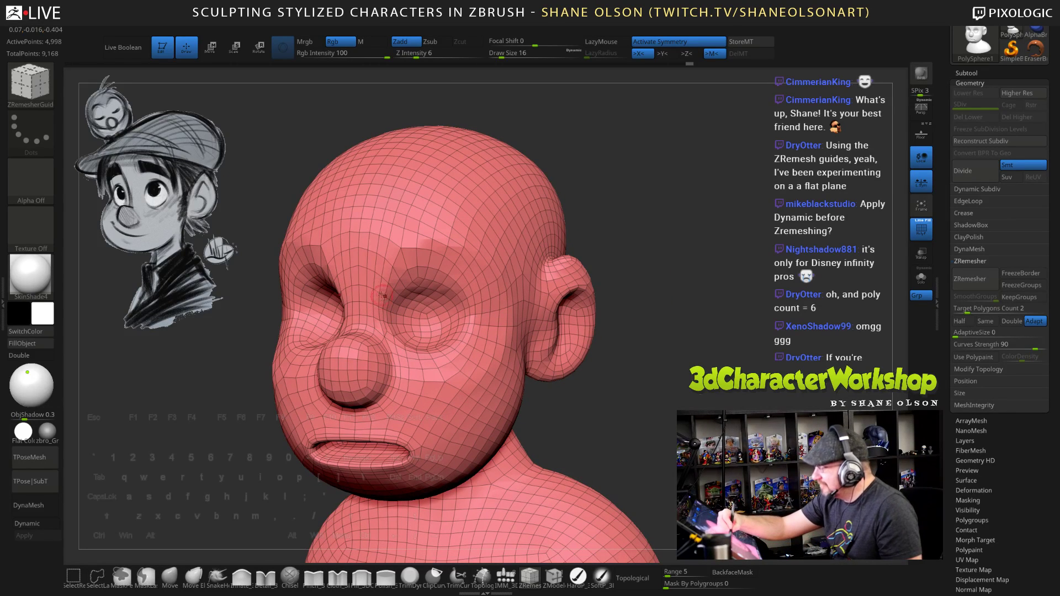
{"action": "mouse_move", "coordinate": [354, 251]}
{"action": "left_mouse_down"}
{"action": "mouse_move", "coordinate": [414, 240]}
{"action": "mouse_move", "coordinate": [472, 261]}
{"action": "mouse_move", "coordinate": [494, 334]}
{"action": "mouse_move", "coordinate": [425, 369]}
{"action": "mouse_move", "coordinate": [357, 327]}
{"action": "left_mouse_up"}
{"action": "mouse_move", "coordinate": [661, 390]}
{"action": "left_mouse_down"}
{"action": "mouse_move", "coordinate": [734, 394]}
{"action": "mouse_move", "coordinate": [646, 386]}
{"action": "left_mouse_up"}
{"action": "mouse_move", "coordinate": [389, 290]}
{"action": "left_mouse_down"}
{"action": "mouse_move", "coordinate": [393, 271]}
{"action": "mouse_move", "coordinate": [445, 266]}
{"action": "mouse_move", "coordinate": [469, 326]}
{"action": "mouse_move", "coordinate": [427, 349]}
{"action": "mouse_move", "coordinate": [388, 289]}
{"action": "left_mouse_up"}
{"action": "left_click_drag", "start_coordinate": [638, 400], "coordinate": [666, 427]}
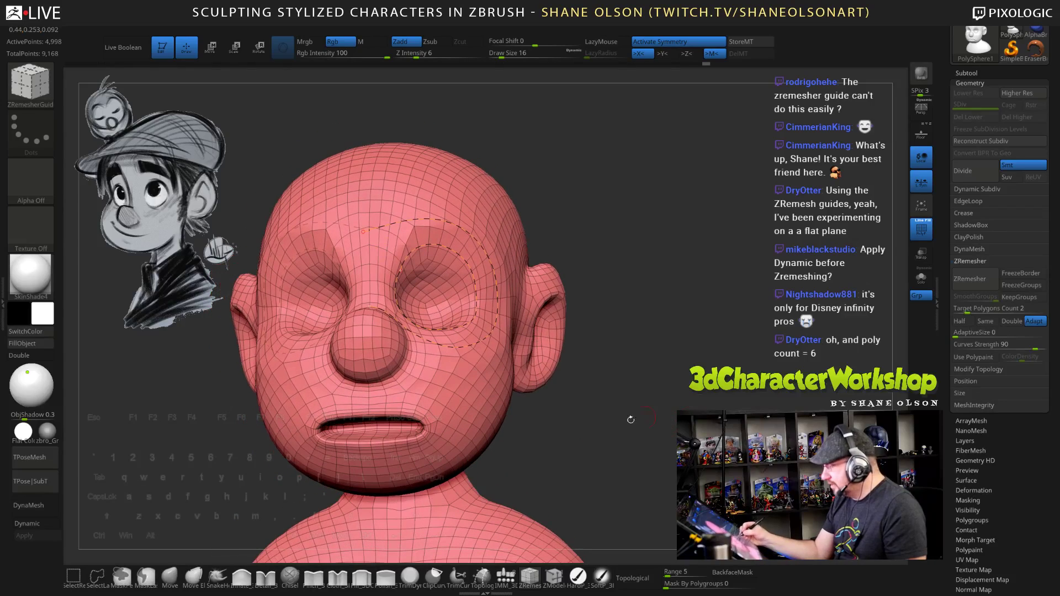
Draw a ZRemesher guide curve around the hollow of the ear
{"action": "left_click_drag", "start_coordinate": [639, 466], "coordinate": [602, 481]}
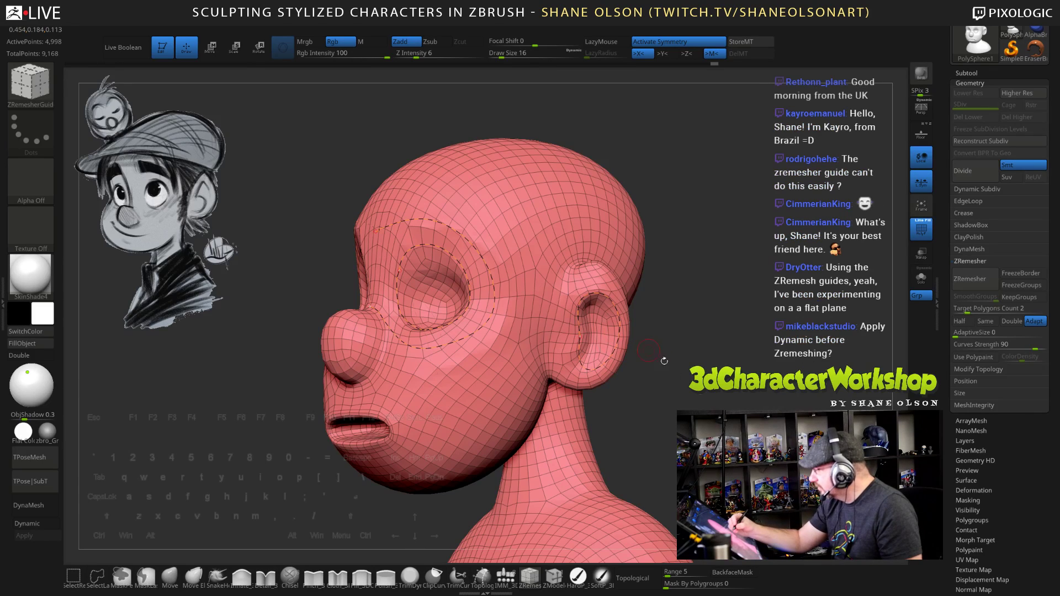
{"action": "left_click_drag", "start_coordinate": [665, 361], "coordinate": [700, 348]}
{"action": "left_click_drag", "start_coordinate": [605, 342], "coordinate": [713, 359]}
{"action": "left_click_drag", "start_coordinate": [707, 362], "coordinate": [708, 394]}
{"action": "left_click_drag", "start_coordinate": [680, 318], "coordinate": [668, 325]}
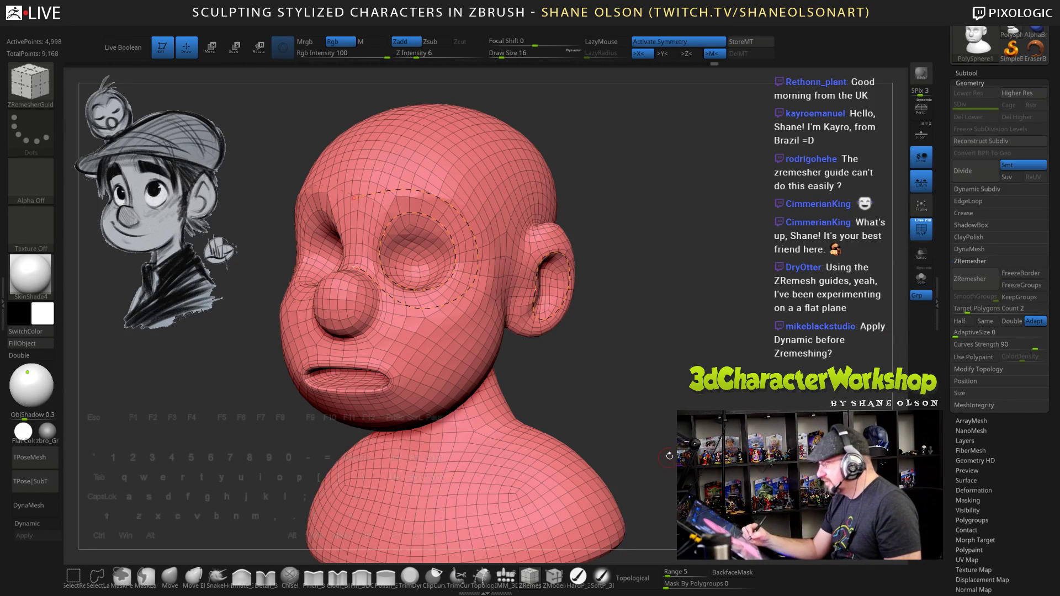
Apply the dynamic subdivision to the bust and ZRemesh it along the guide curves
{"action": "left_click", "coordinate": [27, 523]}
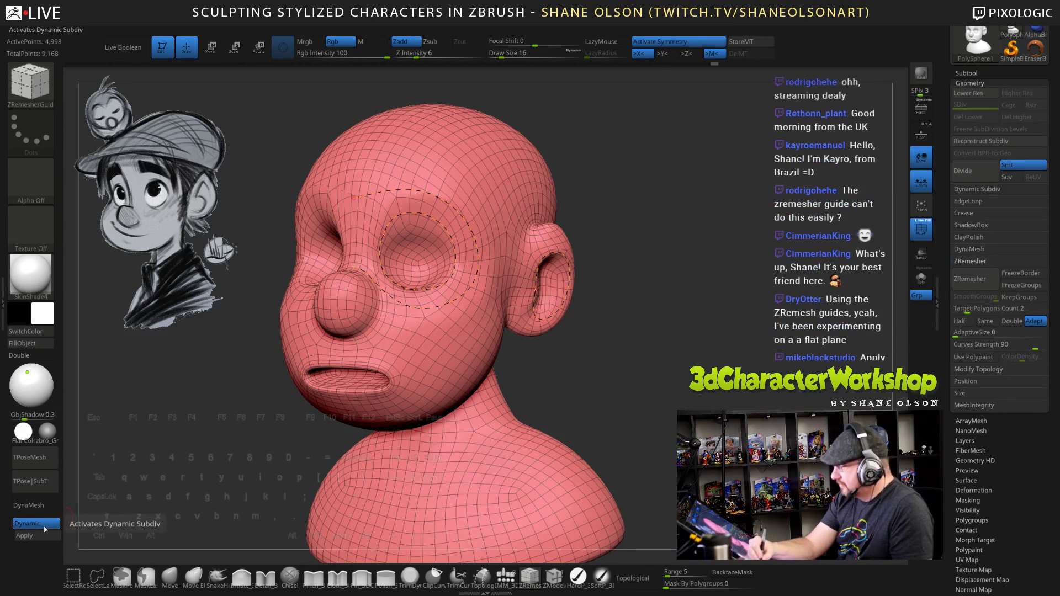
{"action": "left_click", "coordinate": [46, 537]}
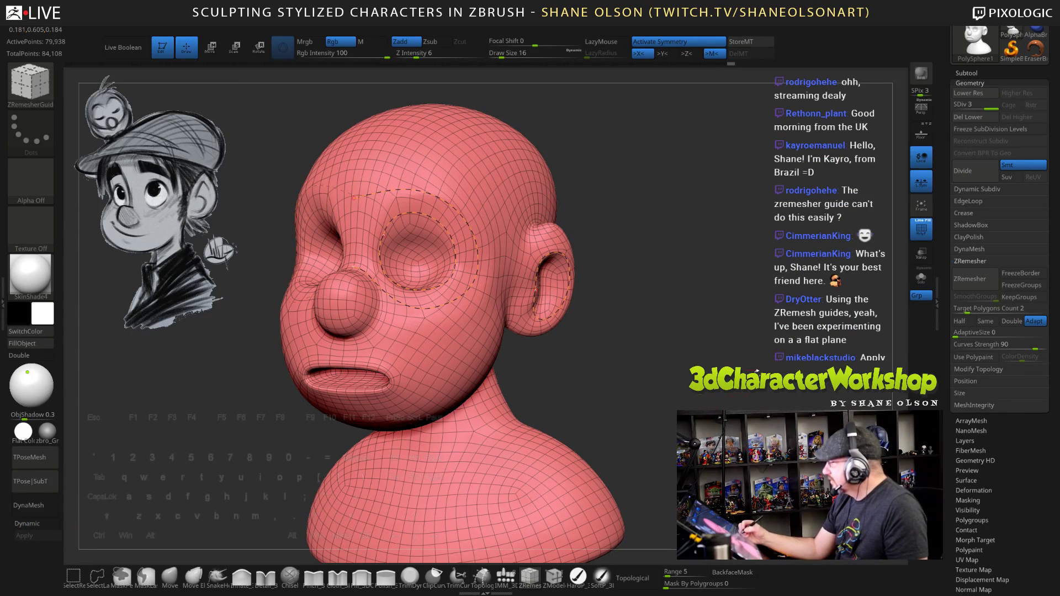
{"action": "left_click_drag", "start_coordinate": [876, 355], "coordinate": [877, 340], "text": "alt"}
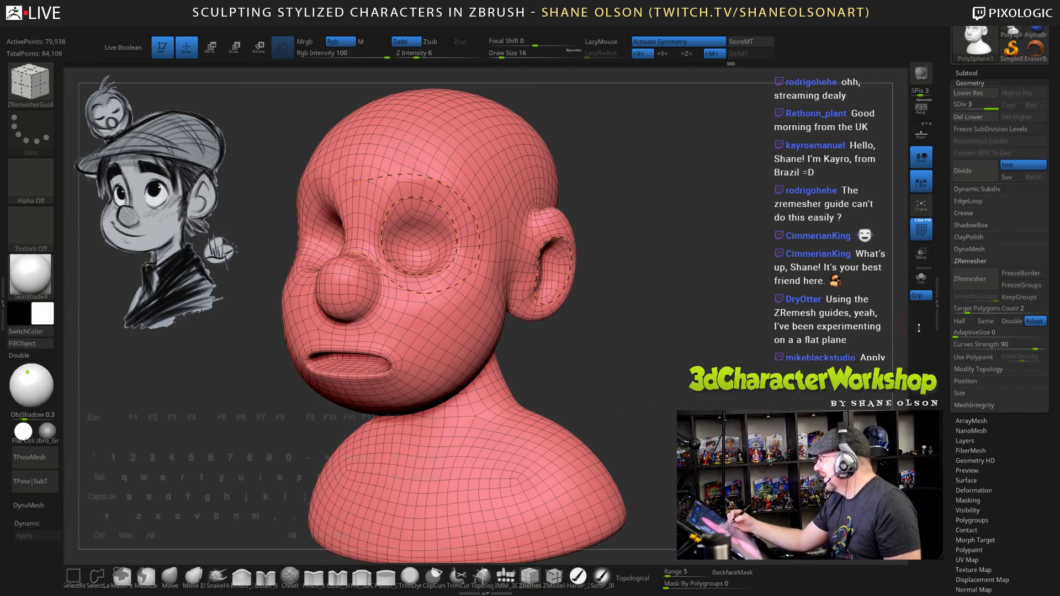
{"action": "left_click", "coordinate": [973, 279]}
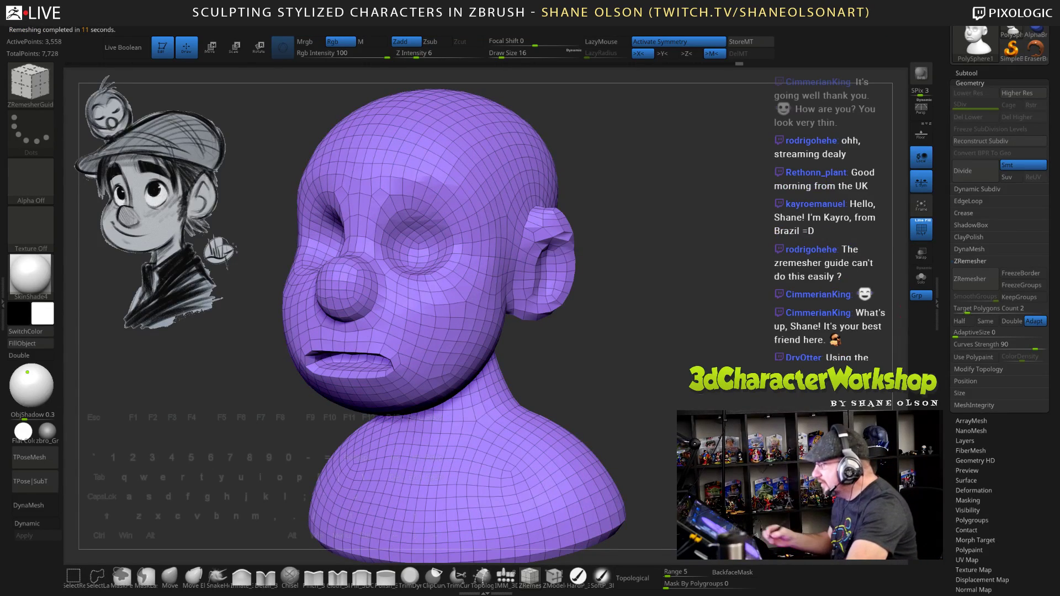
Check the remeshed face up close and undo the remesh and the applied subdivision
{"action": "left_click_drag", "start_coordinate": [618, 353], "coordinate": [640, 352]}
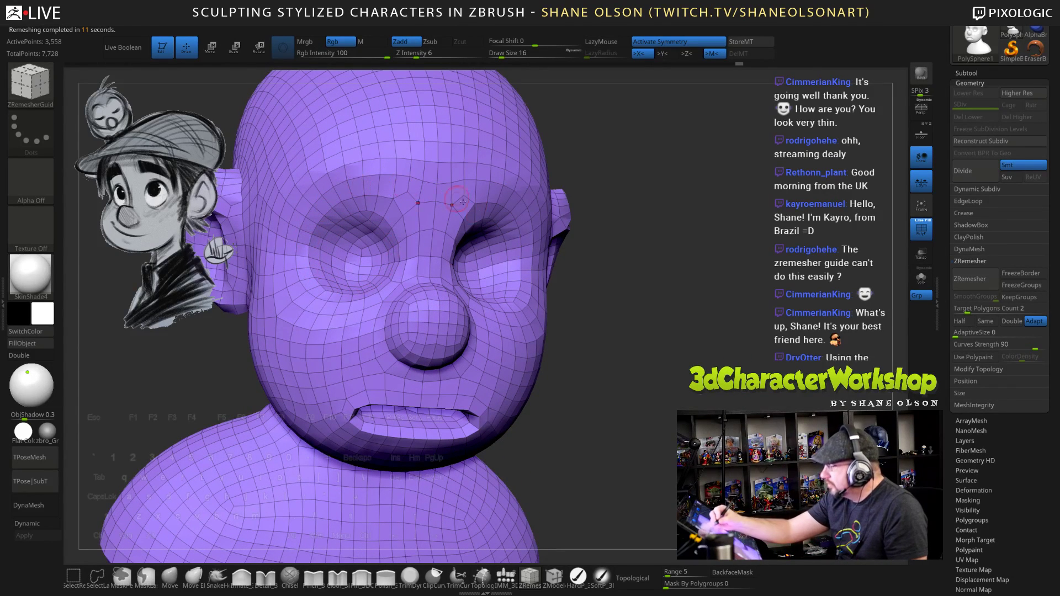
{"action": "left_click_drag", "start_coordinate": [677, 393], "coordinate": [668, 423]}
{"action": "key", "text": "ctrl+d"}
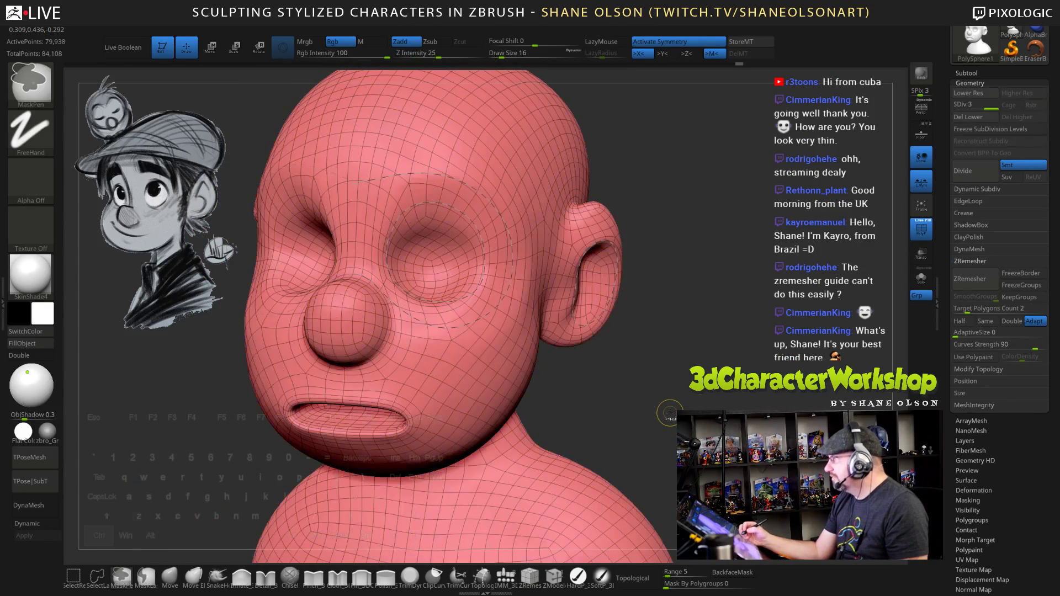
{"action": "key", "text": "shift+d"}
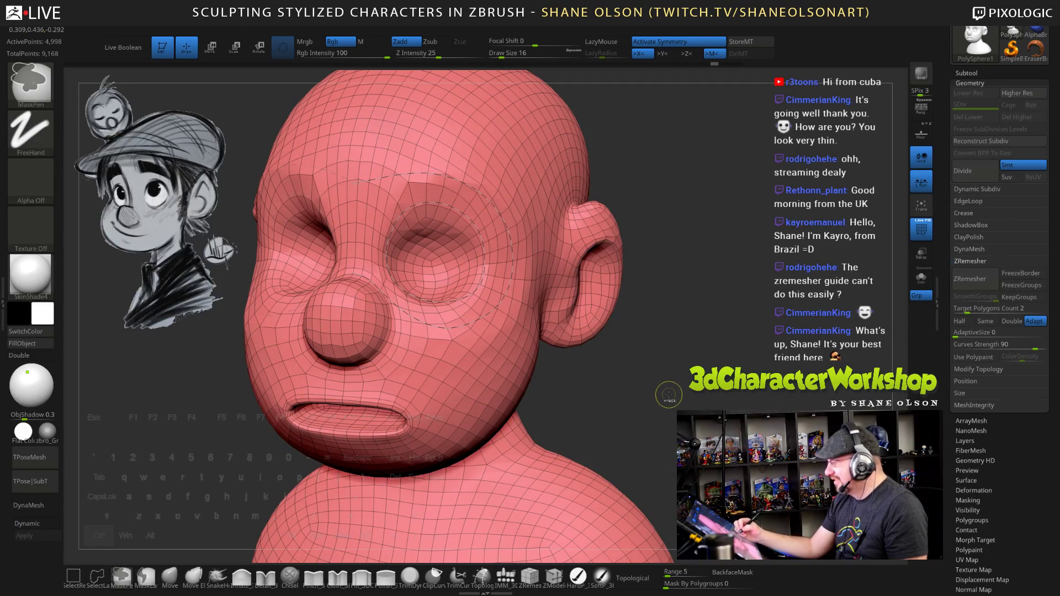
Choose the Detail brush, set the draw size to 31 and sharpen the edges around the brows and inner eye sockets
{"action": "mouse_move", "coordinate": [309, 516]}
{"action": "left_mouse_down", "text": "alt"}
{"action": "mouse_move", "coordinate": [319, 493]}
{"action": "mouse_move", "coordinate": [330, 497]}
{"action": "left_mouse_up", "text": "alt"}
{"action": "left_click", "coordinate": [265, 577]}
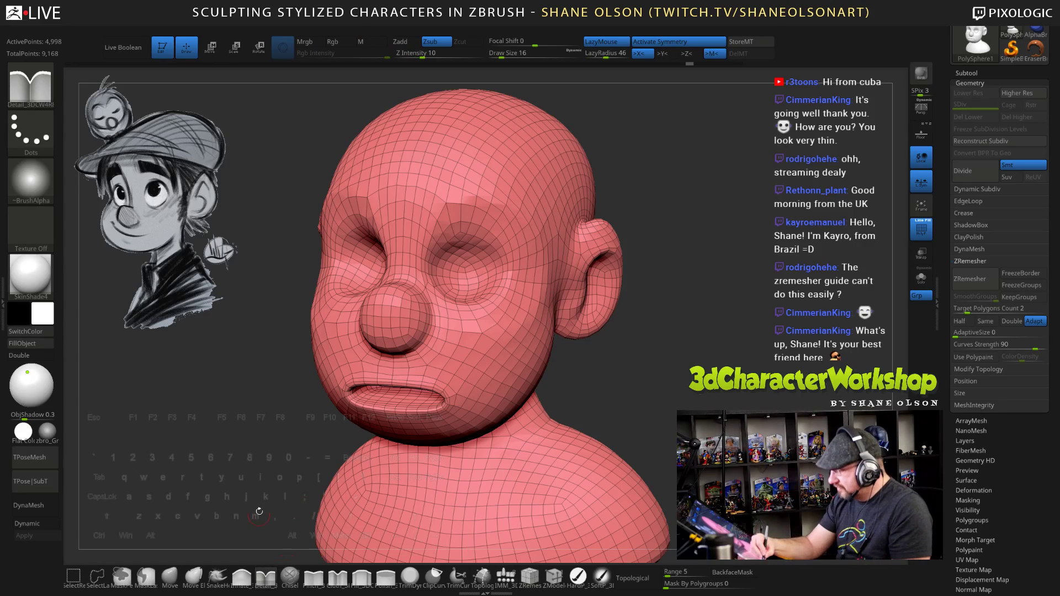
{"action": "key", "text": "alt"}
{"action": "left_click_drag", "start_coordinate": [623, 349], "coordinate": [631, 360]}
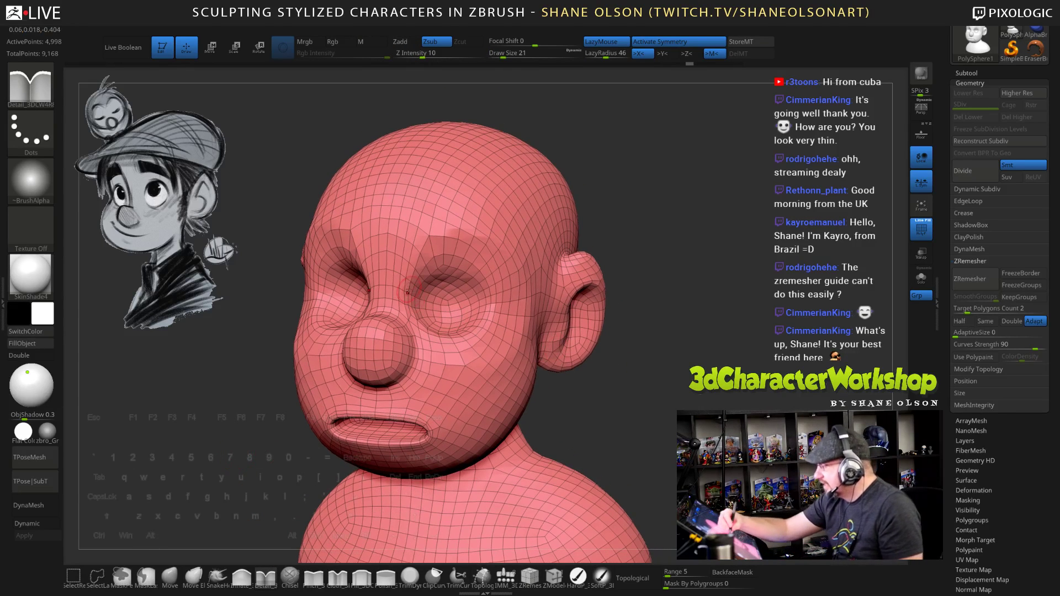
{"action": "key", "text": "bracketright"}
{"action": "mouse_move", "coordinate": [410, 305]}
{"action": "left_mouse_down", "text": "alt"}
{"action": "mouse_move", "coordinate": [442, 232]}
{"action": "mouse_move", "coordinate": [462, 237]}
{"action": "mouse_move", "coordinate": [491, 278]}
{"action": "mouse_move", "coordinate": [484, 334]}
{"action": "mouse_move", "coordinate": [381, 331]}
{"action": "mouse_move", "coordinate": [408, 304]}
{"action": "mouse_move", "coordinate": [353, 232]}
{"action": "mouse_move", "coordinate": [454, 234]}
{"action": "mouse_move", "coordinate": [480, 251]}
{"action": "left_mouse_up", "text": "alt"}
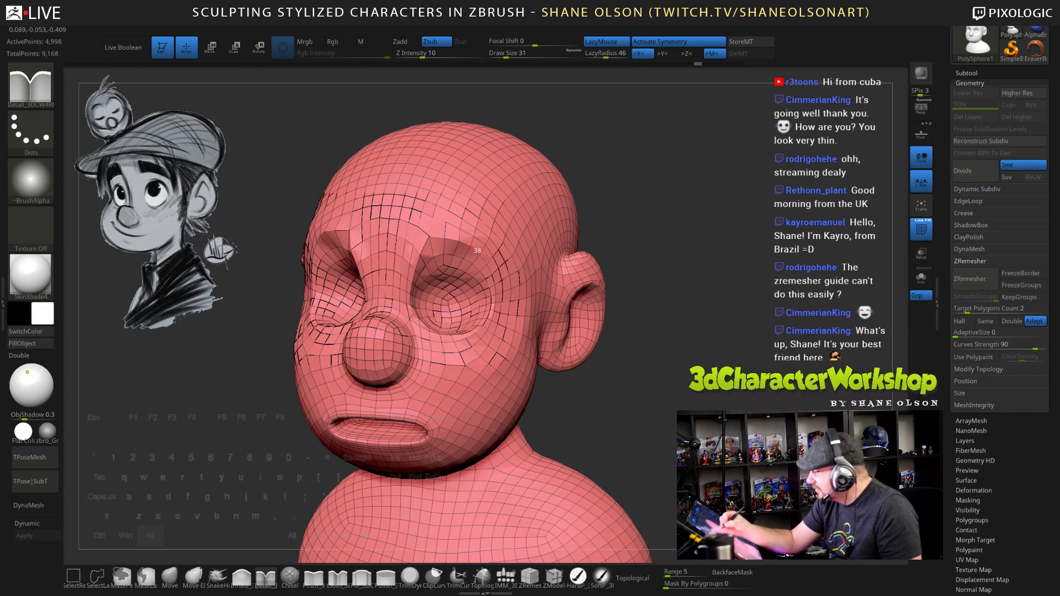
{"action": "mouse_move", "coordinate": [271, 254]}
{"action": "left_mouse_down"}
{"action": "mouse_move", "coordinate": [523, 253]}
{"action": "mouse_move", "coordinate": [678, 380]}
{"action": "mouse_move", "coordinate": [691, 410]}
{"action": "mouse_move", "coordinate": [732, 422]}
{"action": "mouse_move", "coordinate": [692, 408]}
{"action": "mouse_move", "coordinate": [727, 411]}
{"action": "mouse_move", "coordinate": [689, 402]}
{"action": "mouse_move", "coordinate": [471, 239]}
{"action": "mouse_move", "coordinate": [490, 294]}
{"action": "left_mouse_up"}
{"action": "mouse_move", "coordinate": [446, 224]}
{"action": "left_mouse_down", "text": "alt"}
{"action": "mouse_move", "coordinate": [482, 243]}
{"action": "mouse_move", "coordinate": [491, 293]}
{"action": "left_mouse_up", "text": "alt"}
{"action": "left_click_drag", "start_coordinate": [627, 353], "coordinate": [651, 353]}
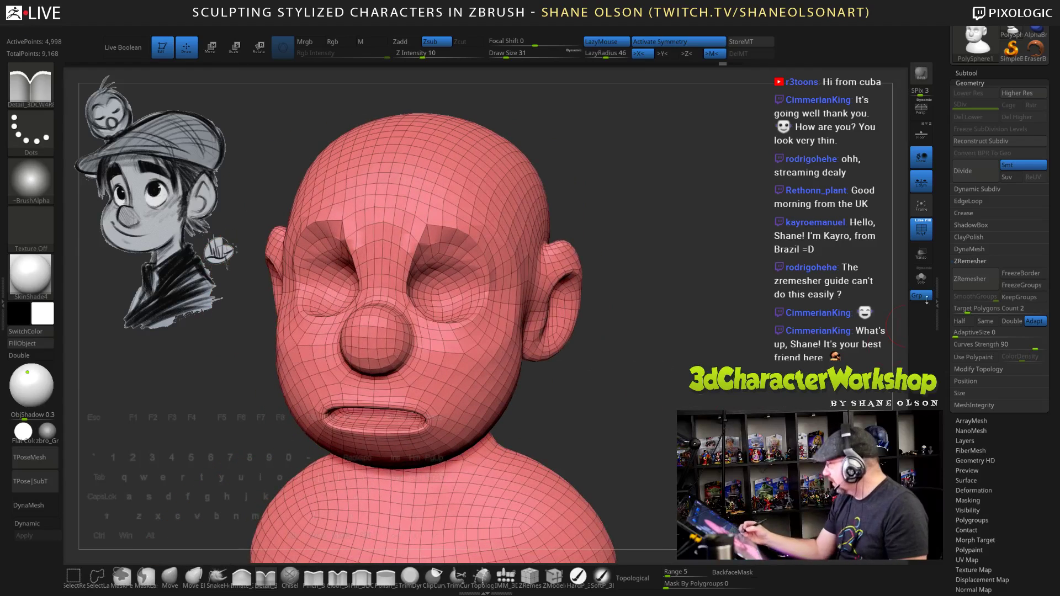
Apply the dynamic subdivision to the bust and sculpt more defined rims around the eye sockets
{"action": "left_click", "coordinate": [970, 279]}
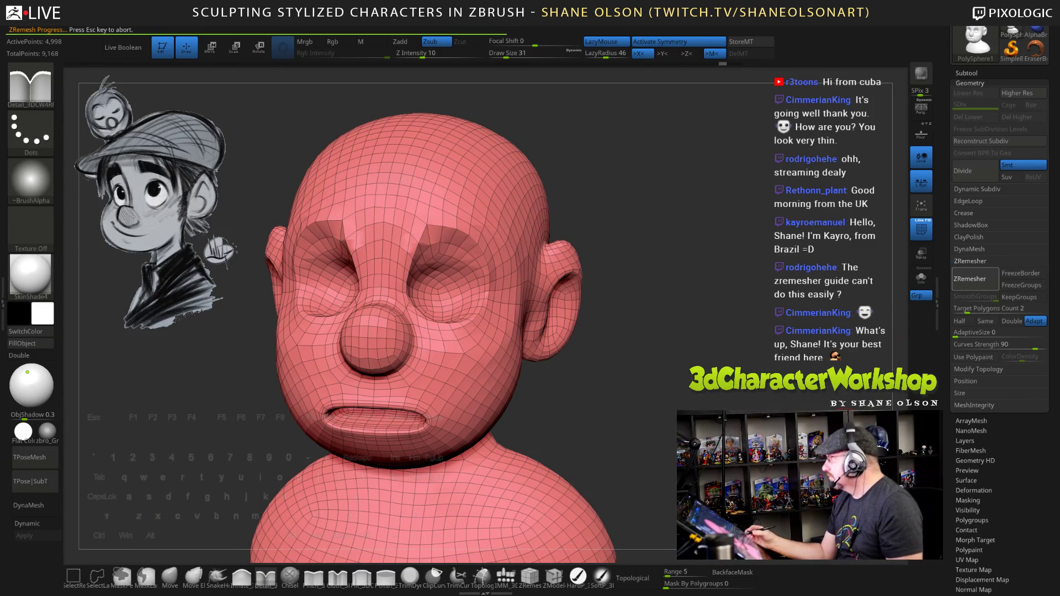
{"action": "left_click", "coordinate": [49, 525]}
{"action": "left_click", "coordinate": [51, 539]}
{"action": "left_click_drag", "start_coordinate": [232, 397], "coordinate": [171, 395]}
{"action": "mouse_move", "coordinate": [421, 236]}
{"action": "left_mouse_down"}
{"action": "mouse_move", "coordinate": [441, 224]}
{"action": "mouse_move", "coordinate": [470, 237]}
{"action": "mouse_move", "coordinate": [495, 281]}
{"action": "left_mouse_up"}
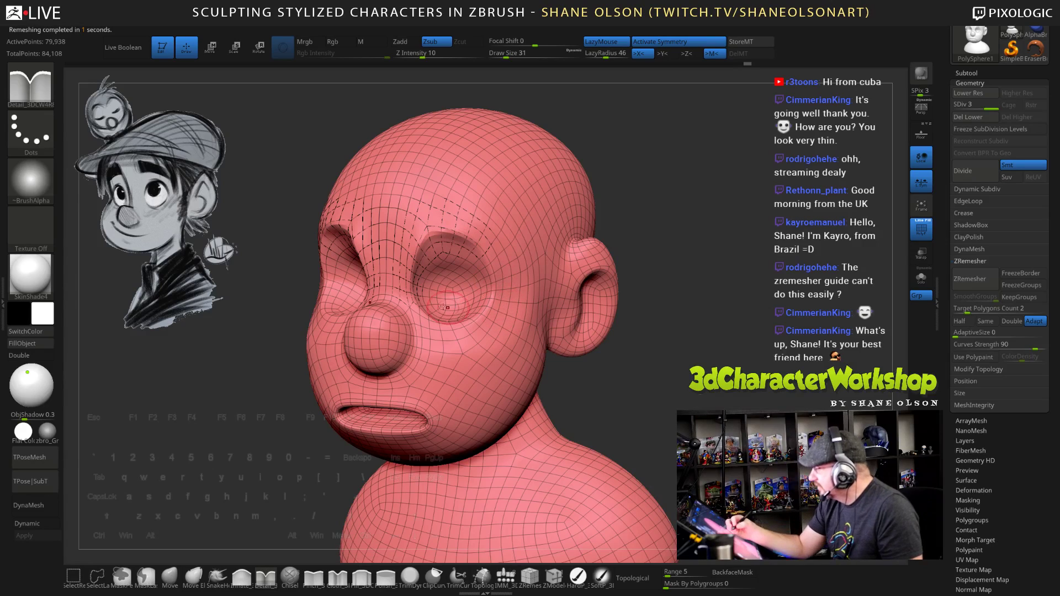
{"action": "left_click_drag", "start_coordinate": [414, 268], "coordinate": [434, 325]}
{"action": "left_click_drag", "start_coordinate": [479, 231], "coordinate": [484, 253], "text": "alt"}
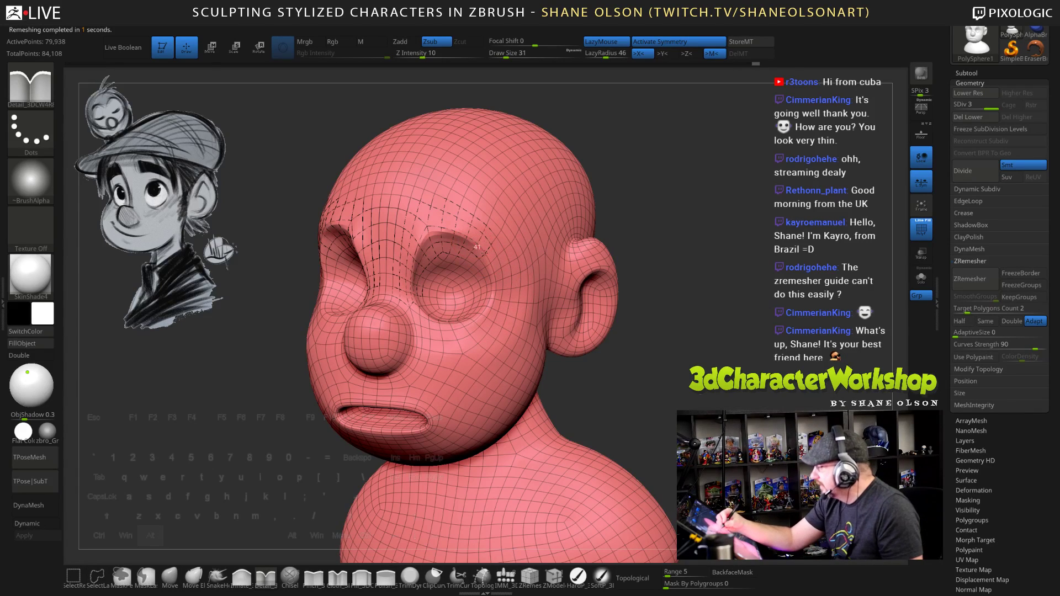
ZRemesh the subdivided bust with AdaptiveSize 0 and Curves Strength 90
{"action": "left_click_drag", "start_coordinate": [672, 402], "coordinate": [626, 343]}
{"action": "left_click", "coordinate": [975, 279]}
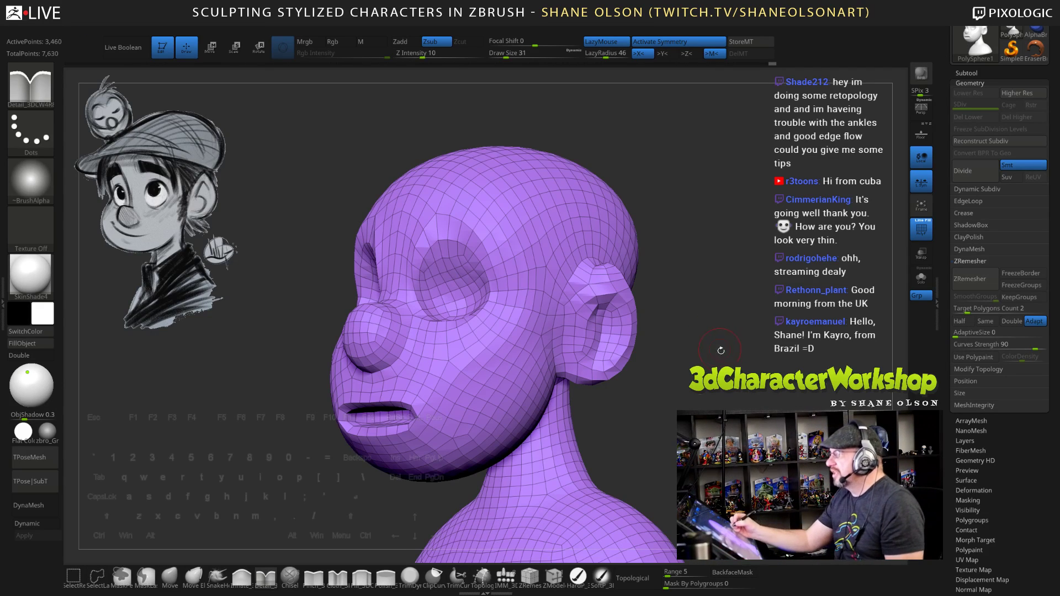
Examine the remeshed eye sockets, mouth and ears from several angles, and undo the remesh
{"action": "mouse_move", "coordinate": [722, 351]}
{"action": "left_mouse_down"}
{"action": "mouse_move", "coordinate": [680, 370]}
{"action": "mouse_move", "coordinate": [684, 360]}
{"action": "left_mouse_up"}
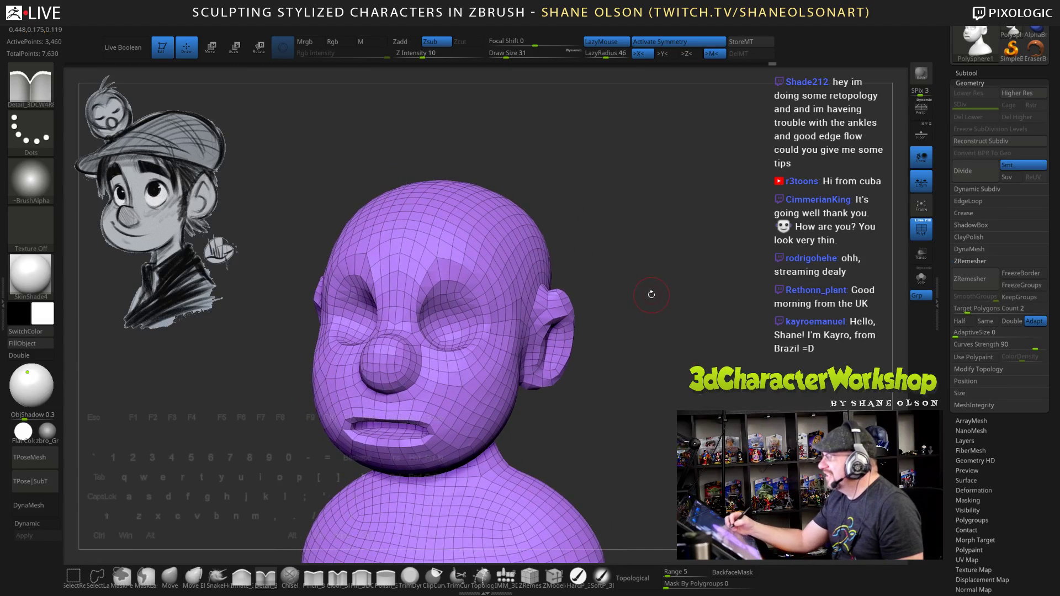
{"action": "left_click_drag", "start_coordinate": [651, 294], "coordinate": [654, 283]}
{"action": "left_click_drag", "start_coordinate": [658, 332], "coordinate": [663, 362]}
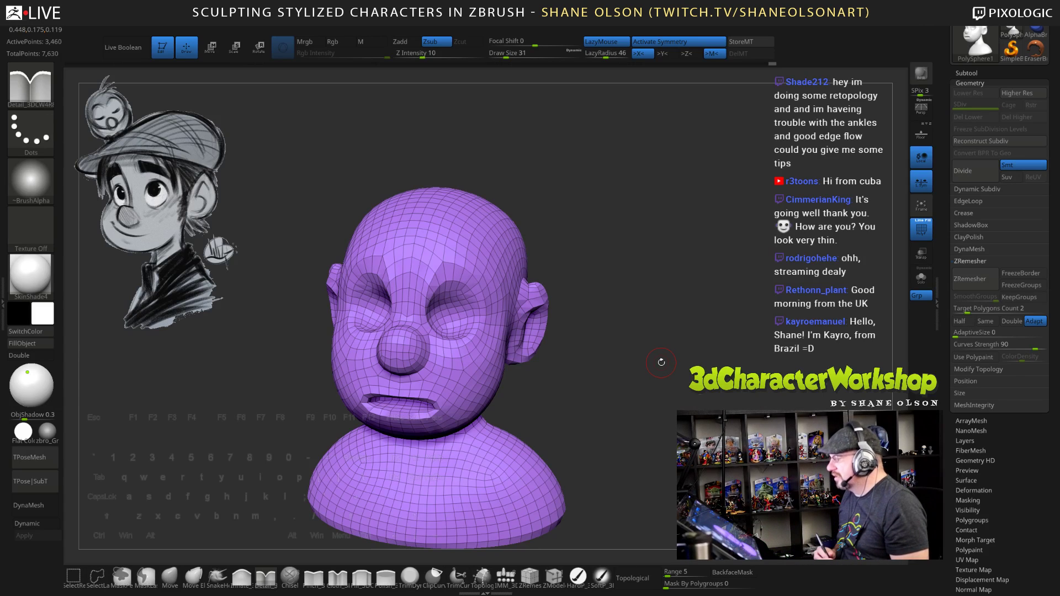
{"action": "mouse_move", "coordinate": [661, 362]}
{"action": "left_mouse_down"}
{"action": "mouse_move", "coordinate": [654, 414]}
{"action": "mouse_move", "coordinate": [650, 393]}
{"action": "left_mouse_up"}
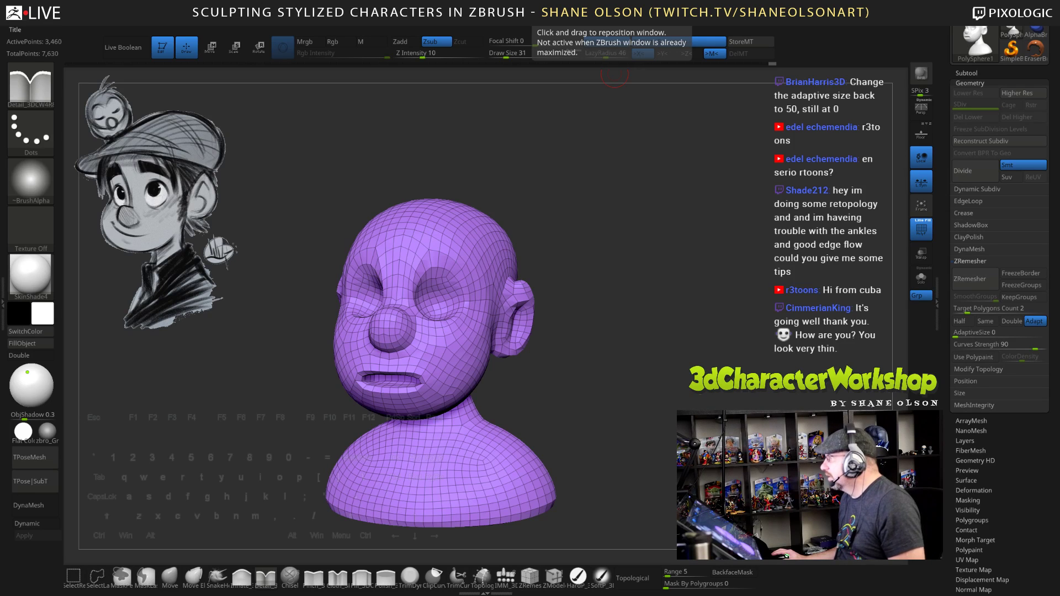
{"action": "left_click_drag", "start_coordinate": [685, 210], "coordinate": [731, 214]}
{"action": "left_click_drag", "start_coordinate": [757, 321], "coordinate": [709, 314]}
{"action": "left_click_drag", "start_coordinate": [710, 313], "coordinate": [770, 308], "text": "alt"}
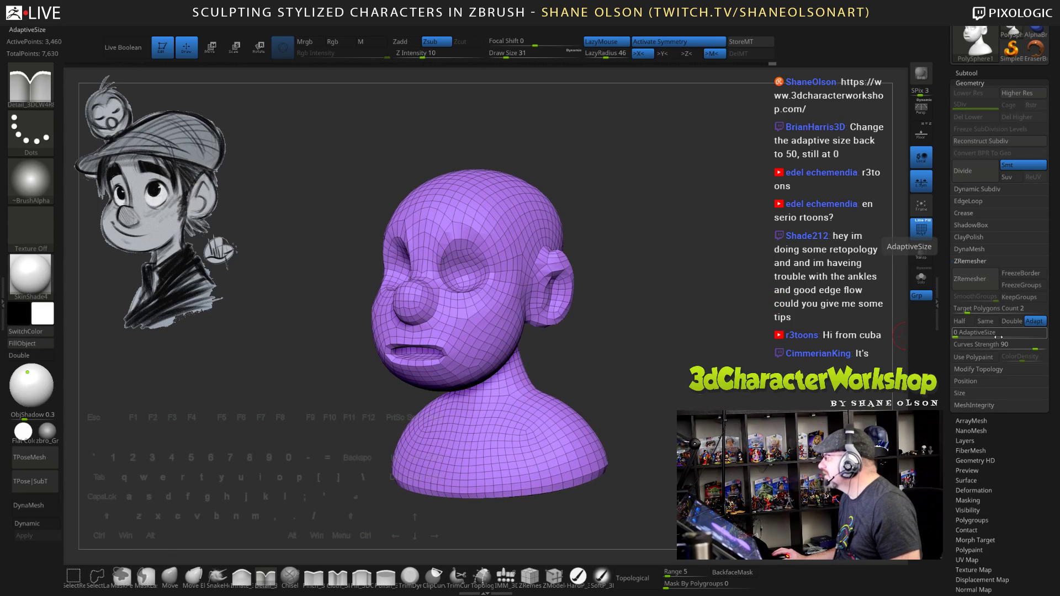
{"action": "left_click_drag", "start_coordinate": [786, 293], "coordinate": [764, 291], "text": "alt"}
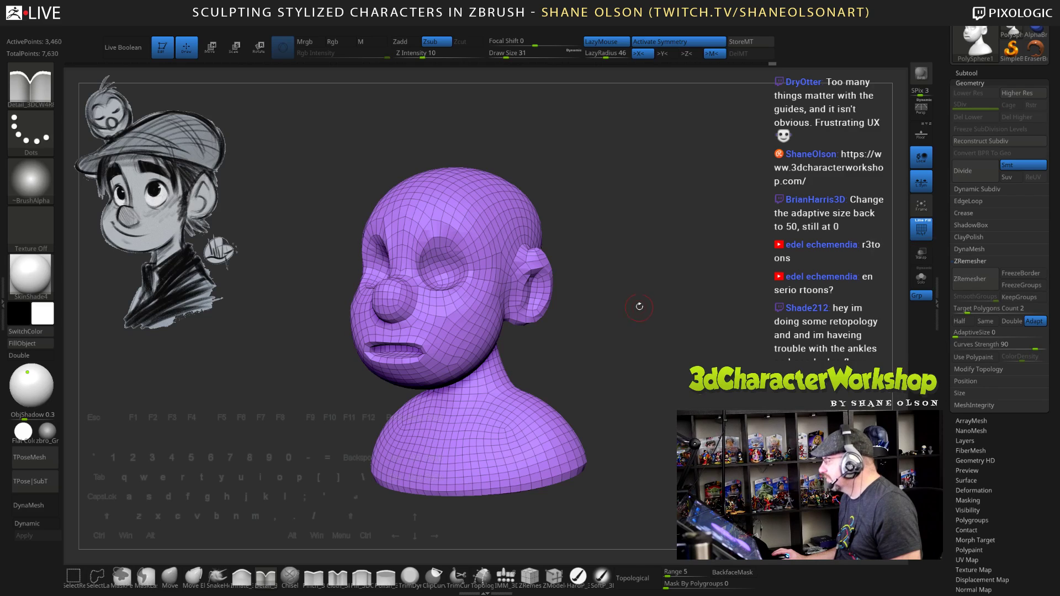
{"action": "left_click_drag", "start_coordinate": [639, 302], "coordinate": [672, 299]}
{"action": "key", "text": "ctrl+z"}
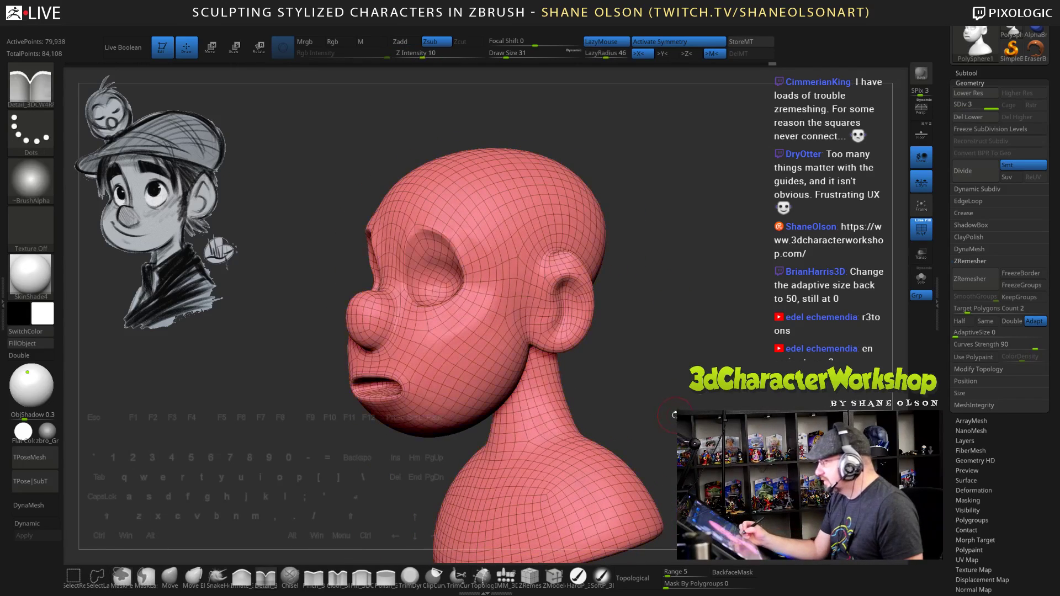
Sculpt ring-shaped ridges around the eye sockets and across the nose bridge and cheeks on the subdivided mesh
{"action": "left_click_drag", "start_coordinate": [682, 404], "coordinate": [676, 386]}
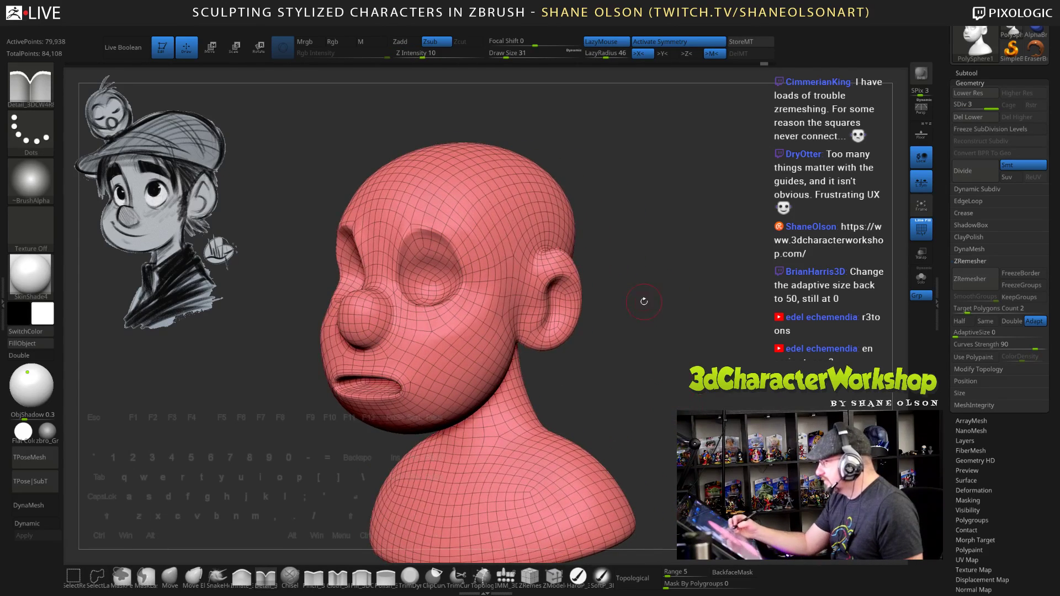
{"action": "mouse_move", "coordinate": [644, 301]}
{"action": "left_mouse_down"}
{"action": "mouse_move", "coordinate": [653, 279]}
{"action": "mouse_move", "coordinate": [658, 318]}
{"action": "mouse_move", "coordinate": [638, 368]}
{"action": "left_mouse_up"}
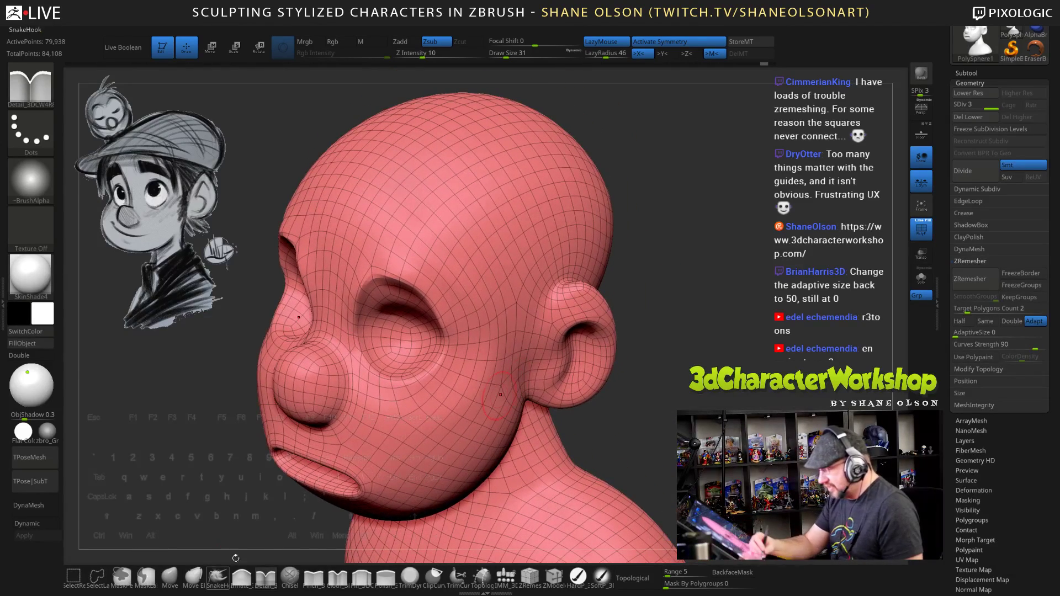
{"action": "mouse_move", "coordinate": [532, 357]}
{"action": "left_mouse_down"}
{"action": "mouse_move", "coordinate": [539, 314]}
{"action": "mouse_move", "coordinate": [562, 280]}
{"action": "left_mouse_up"}
{"action": "left_click_drag", "start_coordinate": [662, 272], "coordinate": [591, 353]}
{"action": "mouse_move", "coordinate": [607, 309]}
{"action": "right_mouse_down"}
{"action": "mouse_move", "coordinate": [534, 292]}
{"action": "mouse_move", "coordinate": [732, 356]}
{"action": "right_mouse_up"}
{"action": "mouse_move", "coordinate": [343, 362]}
{"action": "left_mouse_down", "text": "alt"}
{"action": "mouse_move", "coordinate": [359, 327]}
{"action": "mouse_move", "coordinate": [391, 310]}
{"action": "left_mouse_up", "text": "alt"}
{"action": "mouse_move", "coordinate": [686, 352]}
{"action": "right_mouse_down"}
{"action": "mouse_move", "coordinate": [717, 357]}
{"action": "mouse_move", "coordinate": [657, 358]}
{"action": "mouse_move", "coordinate": [714, 361]}
{"action": "mouse_move", "coordinate": [721, 284]}
{"action": "right_mouse_up"}
{"action": "mouse_move", "coordinate": [366, 253]}
{"action": "left_mouse_down", "text": "alt"}
{"action": "mouse_move", "coordinate": [392, 220]}
{"action": "mouse_move", "coordinate": [482, 235]}
{"action": "mouse_move", "coordinate": [504, 290]}
{"action": "mouse_move", "coordinate": [488, 355]}
{"action": "mouse_move", "coordinate": [431, 383]}
{"action": "mouse_move", "coordinate": [407, 380]}
{"action": "left_mouse_up", "text": "alt"}
{"action": "right_click_drag", "start_coordinate": [637, 418], "coordinate": [682, 402]}
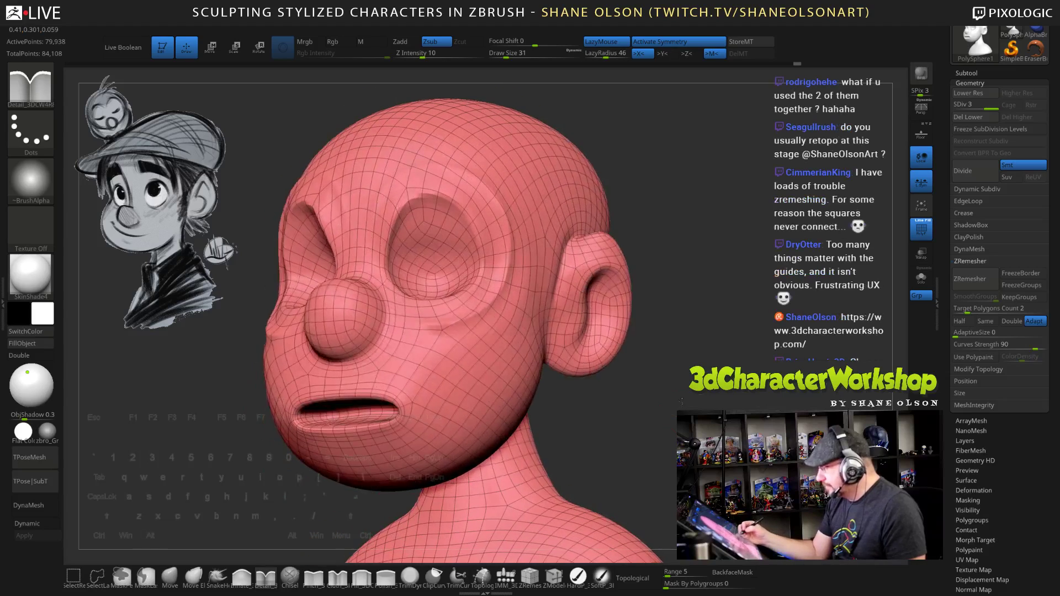
Set the ZRemesher target polygons count to about 3 and remesh the bust
{"action": "left_click_drag", "start_coordinate": [677, 393], "coordinate": [612, 389]}
{"action": "mouse_move", "coordinate": [589, 344]}
{"action": "left_mouse_down", "text": "alt"}
{"action": "mouse_move", "coordinate": [594, 272]}
{"action": "mouse_move", "coordinate": [623, 278]}
{"action": "mouse_move", "coordinate": [627, 325]}
{"action": "mouse_move", "coordinate": [589, 352]}
{"action": "left_mouse_up", "text": "alt"}
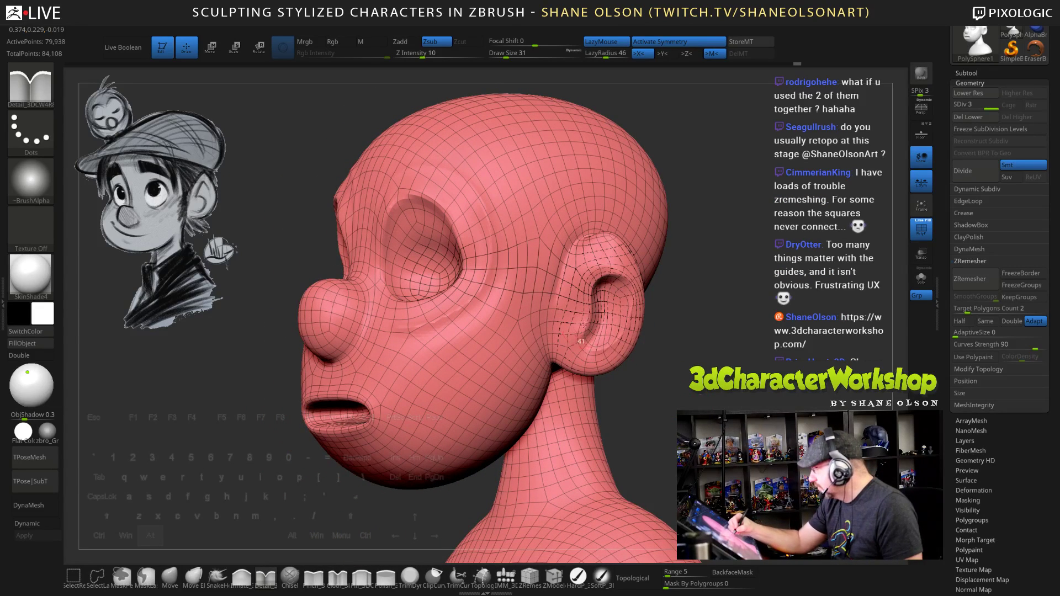
{"action": "left_click", "coordinate": [971, 311]}
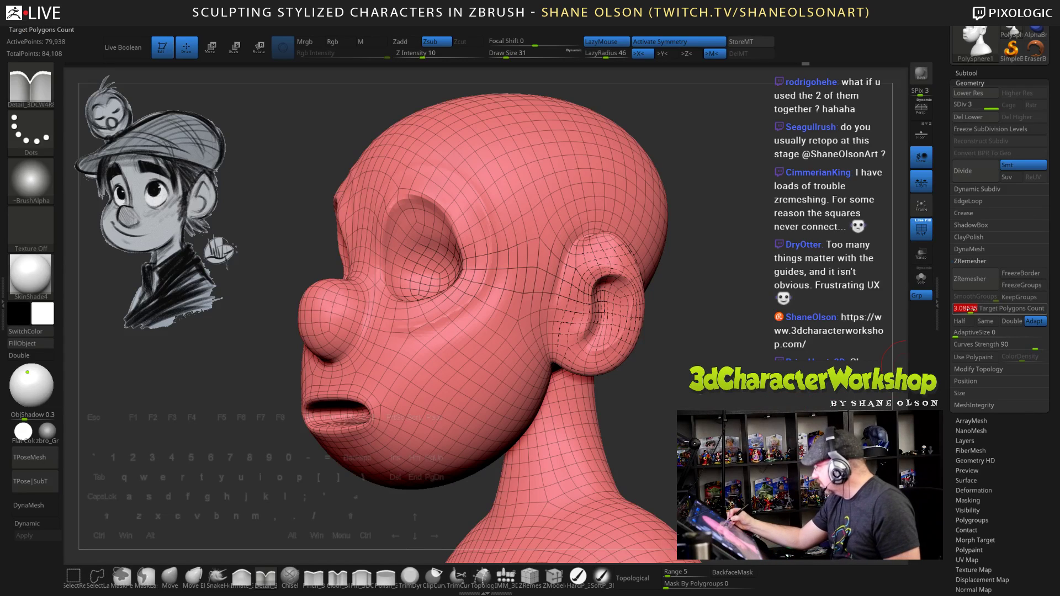
{"action": "left_click", "coordinate": [977, 280]}
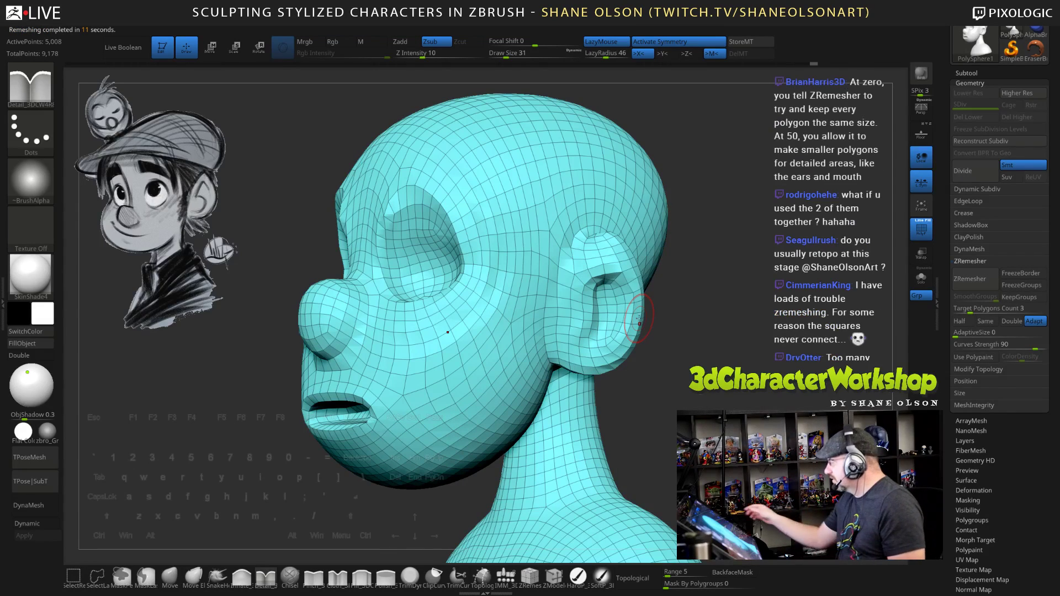
Try reshaping the upper rims of the eye sockets and inner brow with the Move brush, and undo those edits
{"action": "mouse_move", "coordinate": [660, 354]}
{"action": "left_mouse_down"}
{"action": "mouse_move", "coordinate": [716, 386]}
{"action": "mouse_move", "coordinate": [707, 400]}
{"action": "mouse_move", "coordinate": [701, 389]}
{"action": "left_mouse_up"}
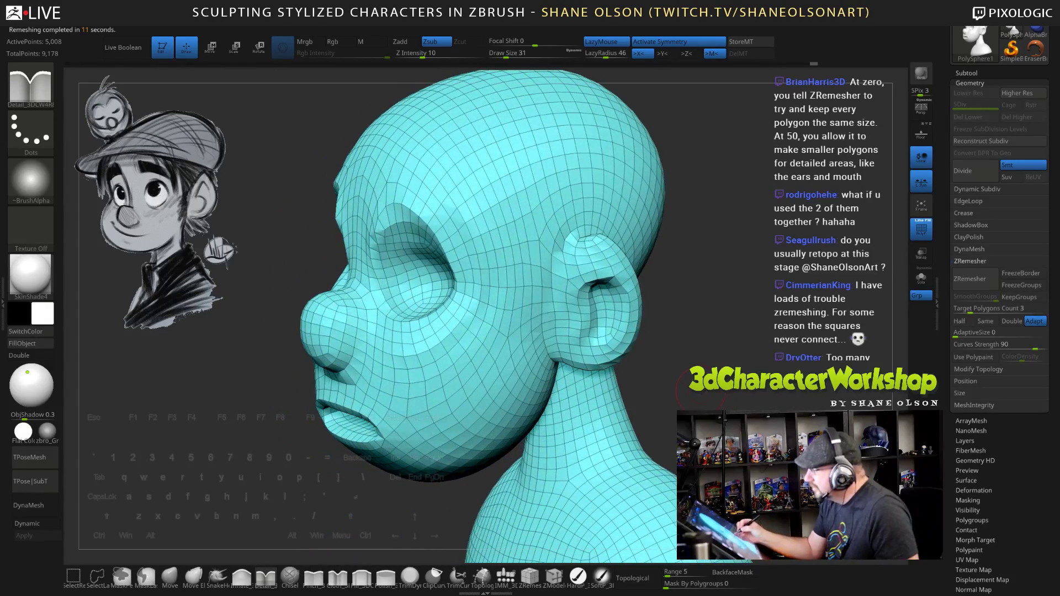
{"action": "left_click", "coordinate": [168, 578]}
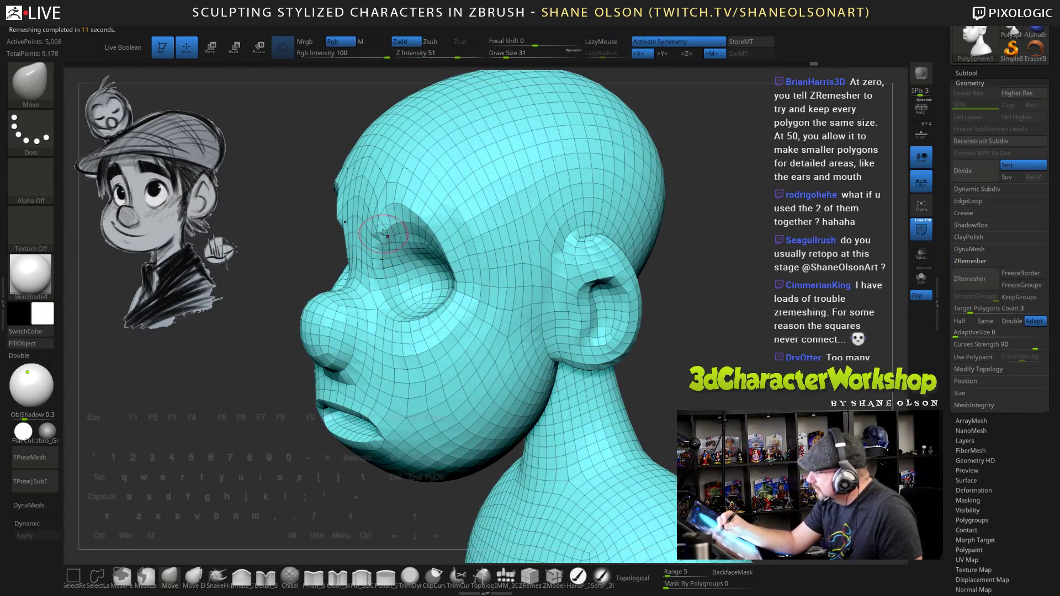
{"action": "left_click_drag", "start_coordinate": [389, 230], "coordinate": [397, 226]}
{"action": "left_click_drag", "start_coordinate": [138, 240], "coordinate": [219, 252]}
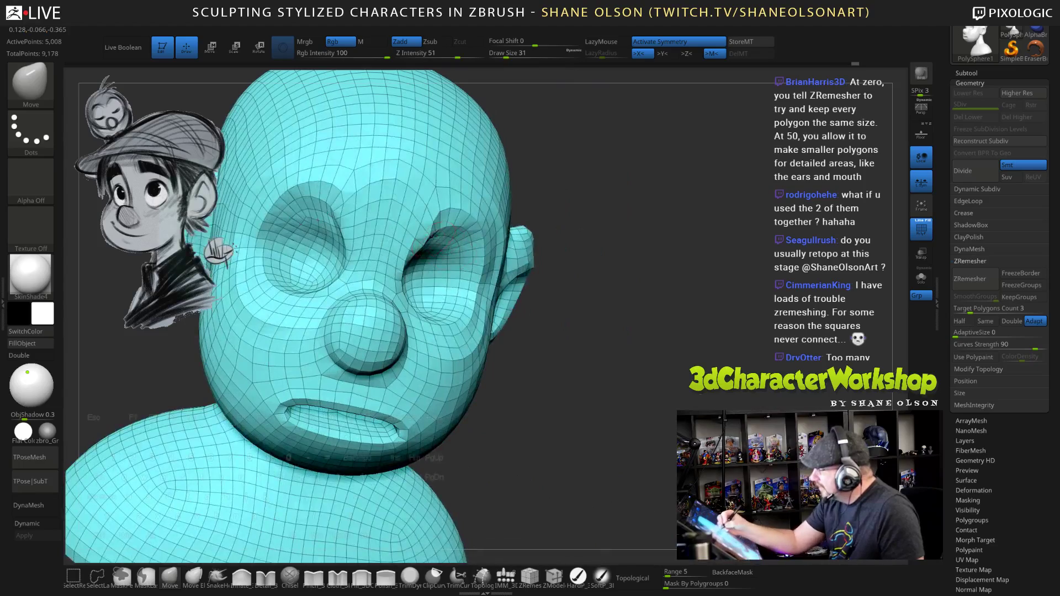
{"action": "left_click_drag", "start_coordinate": [635, 287], "coordinate": [486, 298]}
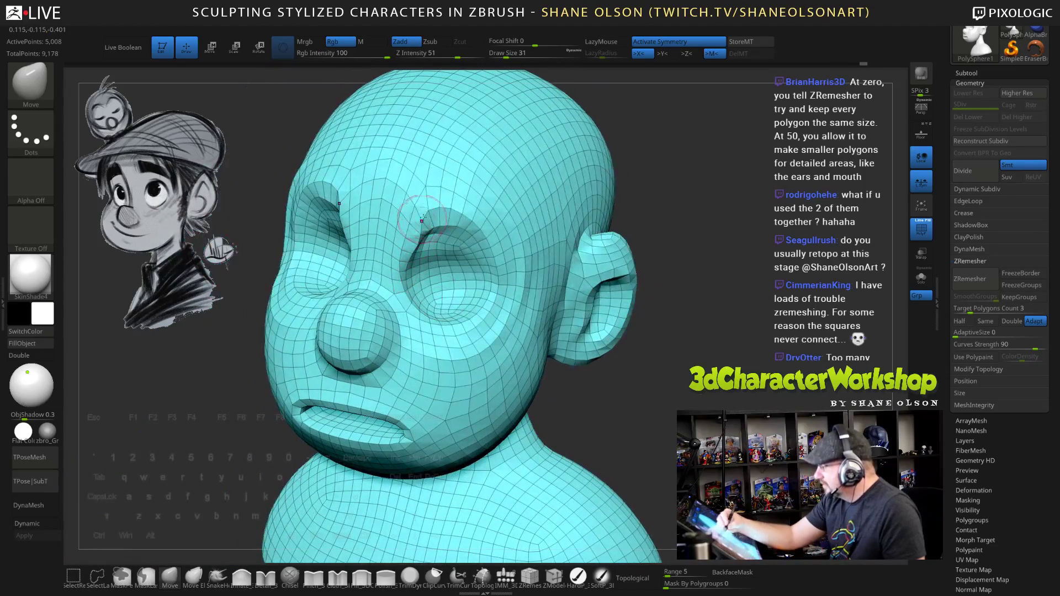
{"action": "left_click_drag", "start_coordinate": [697, 323], "coordinate": [679, 301]}
{"action": "key", "text": "ctrl+z"}
{"action": "key", "text": "ctrl+z"}
{"action": "key", "text": "ctrl+z"}
{"action": "key", "text": "ctrl+z"}
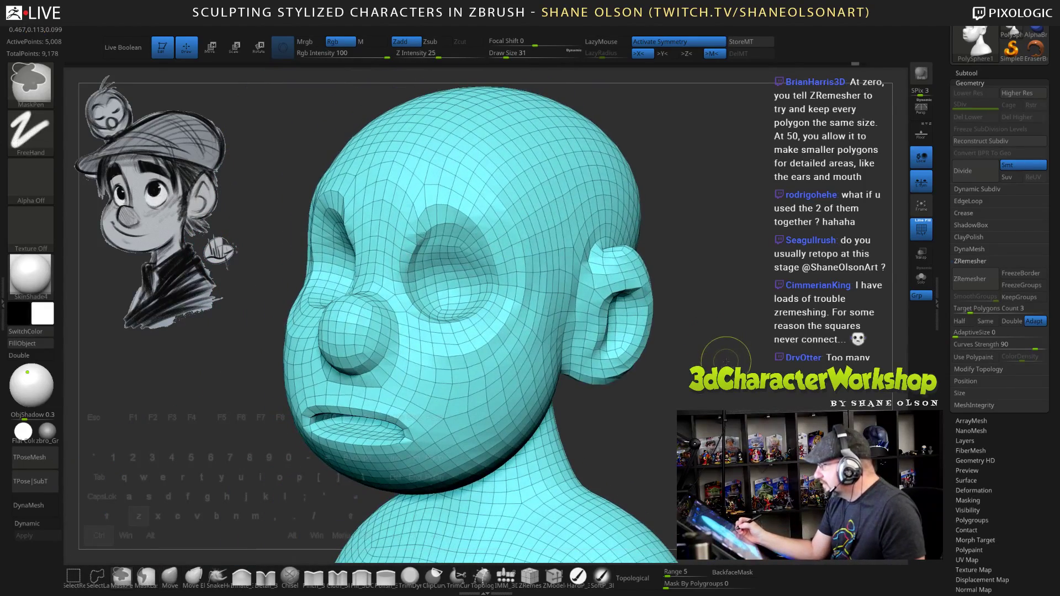
Undo the last ZRemesher pass and smooth the brow area above the eye sockets
{"action": "key", "text": "ctrl+z"}
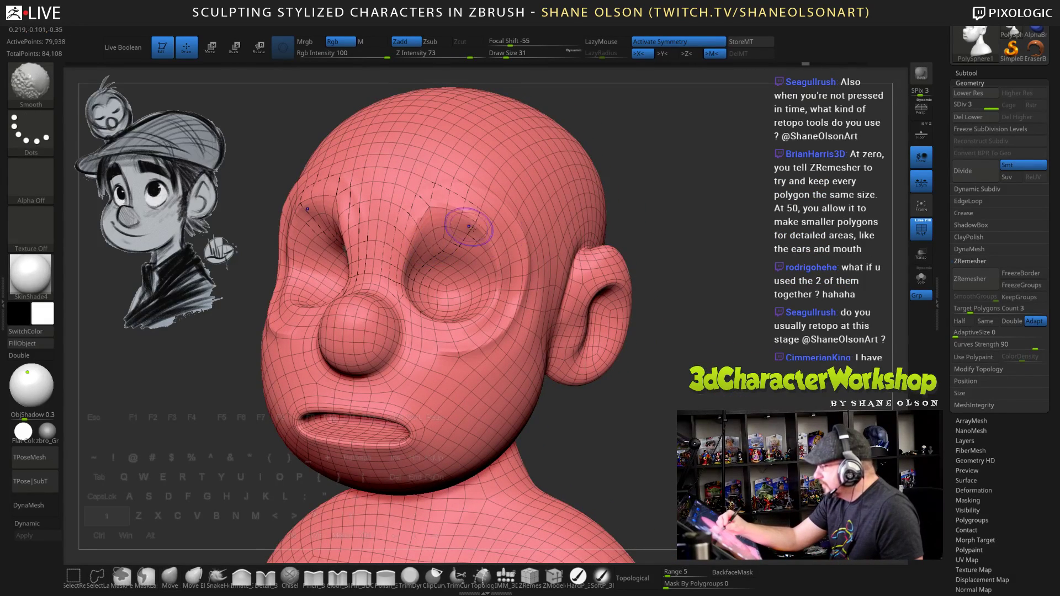
{"action": "left_click_drag", "start_coordinate": [682, 307], "coordinate": [667, 319]}
{"action": "left_click_drag", "start_coordinate": [468, 231], "coordinate": [431, 202], "text": "shift"}
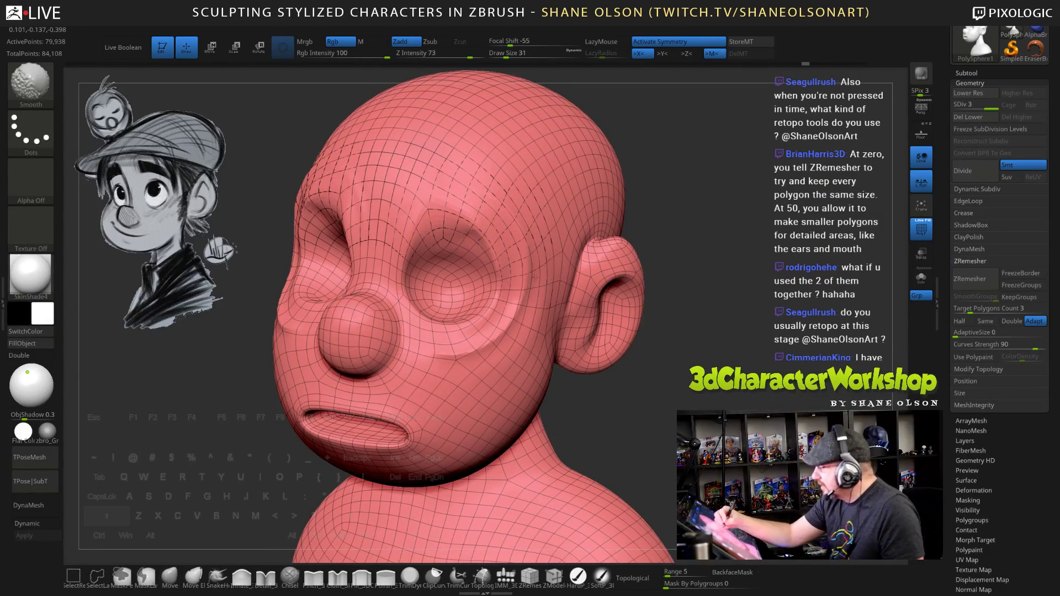
{"action": "left_click_drag", "start_coordinate": [683, 315], "coordinate": [697, 297]}
Sharpen the rims of the eye sockets with the Detail_3DCW brush
{"action": "mouse_move", "coordinate": [399, 289]}
{"action": "left_mouse_down"}
{"action": "mouse_move", "coordinate": [421, 277]}
{"action": "mouse_move", "coordinate": [432, 243]}
{"action": "mouse_move", "coordinate": [457, 230]}
{"action": "mouse_move", "coordinate": [481, 240]}
{"action": "mouse_move", "coordinate": [499, 305]}
{"action": "left_mouse_up"}
{"action": "key", "text": "ctrl+z"}
{"action": "left_click", "coordinate": [266, 577]}
{"action": "right_click_drag", "start_coordinate": [500, 304], "coordinate": [493, 265]}
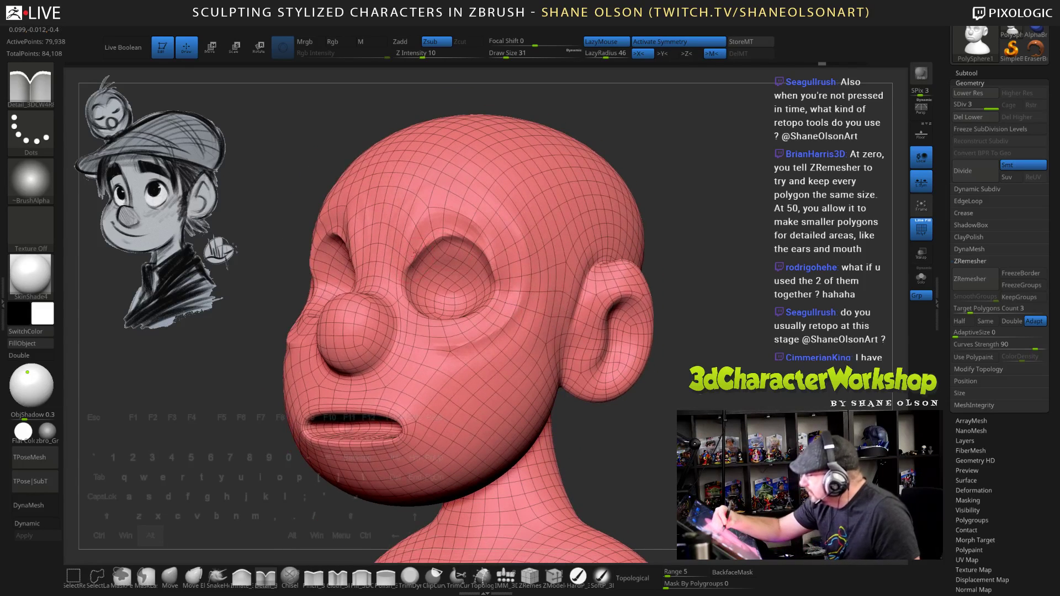
{"action": "mouse_move", "coordinate": [417, 253]}
{"action": "left_mouse_down"}
{"action": "mouse_move", "coordinate": [467, 231]}
{"action": "mouse_move", "coordinate": [481, 243]}
{"action": "mouse_move", "coordinate": [410, 239]}
{"action": "mouse_move", "coordinate": [461, 214]}
{"action": "left_mouse_up"}
{"action": "mouse_move", "coordinate": [801, 381]}
{"action": "left_mouse_down"}
{"action": "mouse_move", "coordinate": [674, 408]}
{"action": "mouse_move", "coordinate": [740, 403]}
{"action": "mouse_move", "coordinate": [654, 407]}
{"action": "mouse_move", "coordinate": [757, 403]}
{"action": "left_mouse_up"}
{"action": "left_click_drag", "start_coordinate": [858, 359], "coordinate": [622, 333]}
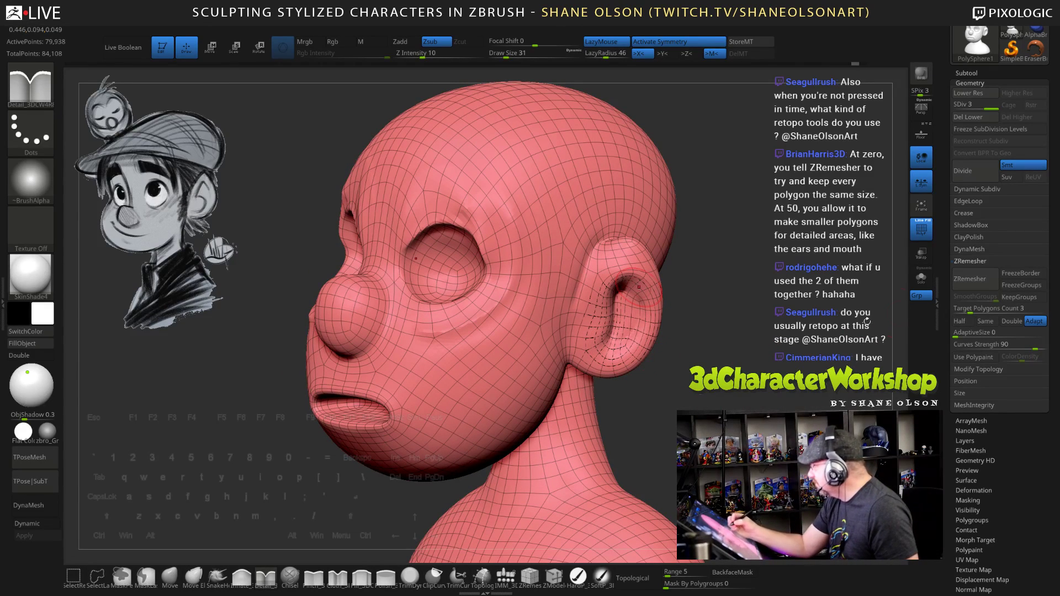
Remesh the bust with ZRemesher and check the new topology from several angles
{"action": "left_click", "coordinate": [976, 280]}
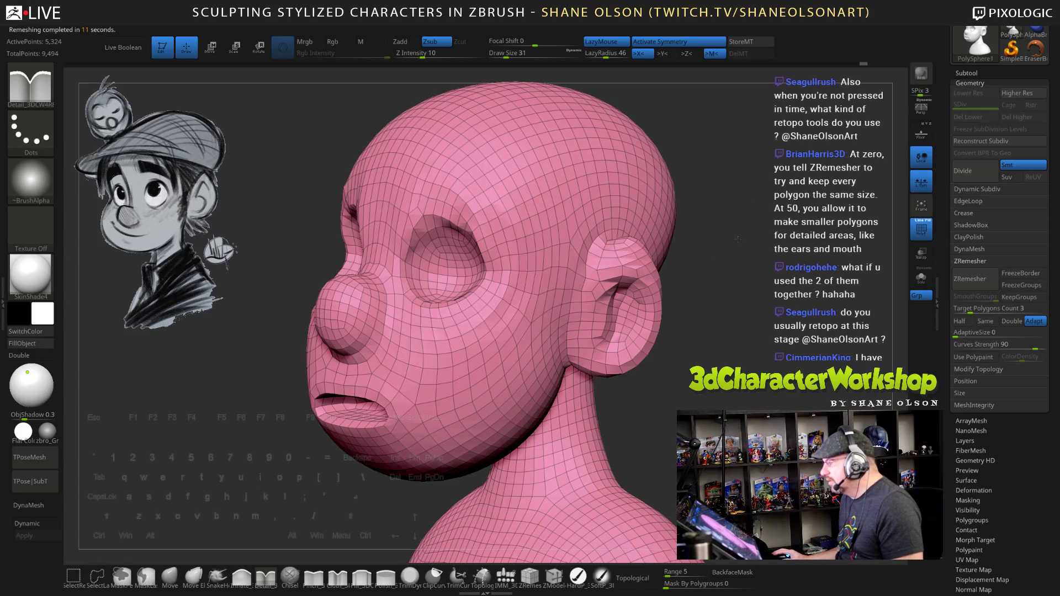
{"action": "left_click_drag", "start_coordinate": [738, 239], "coordinate": [688, 260]}
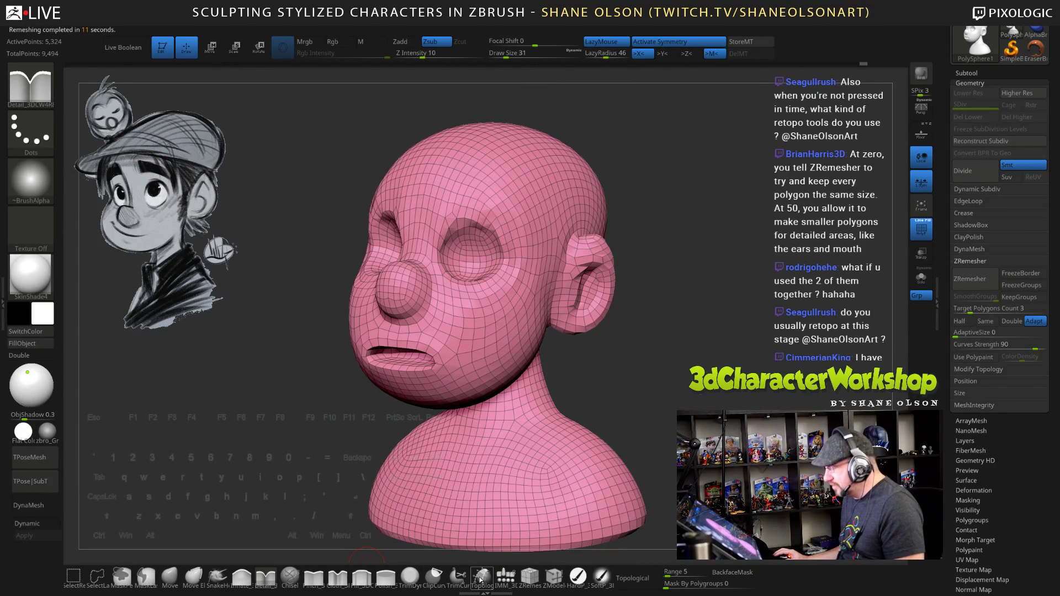
{"action": "mouse_move", "coordinate": [679, 331]}
{"action": "left_mouse_down"}
{"action": "mouse_move", "coordinate": [719, 335]}
{"action": "mouse_move", "coordinate": [699, 338]}
{"action": "left_mouse_up"}
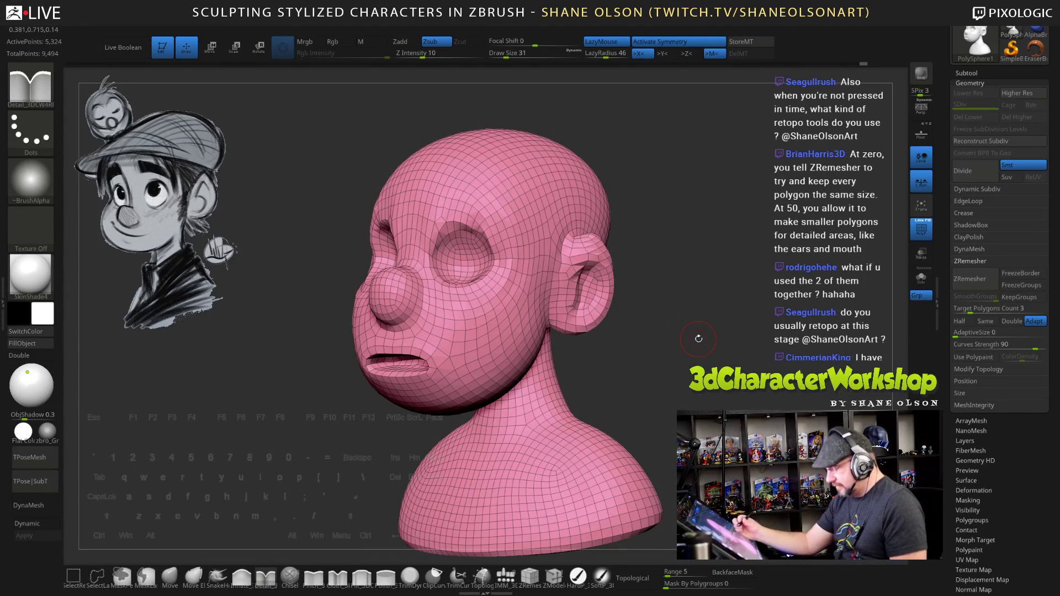
{"action": "left_click_drag", "start_coordinate": [682, 387], "coordinate": [692, 356]}
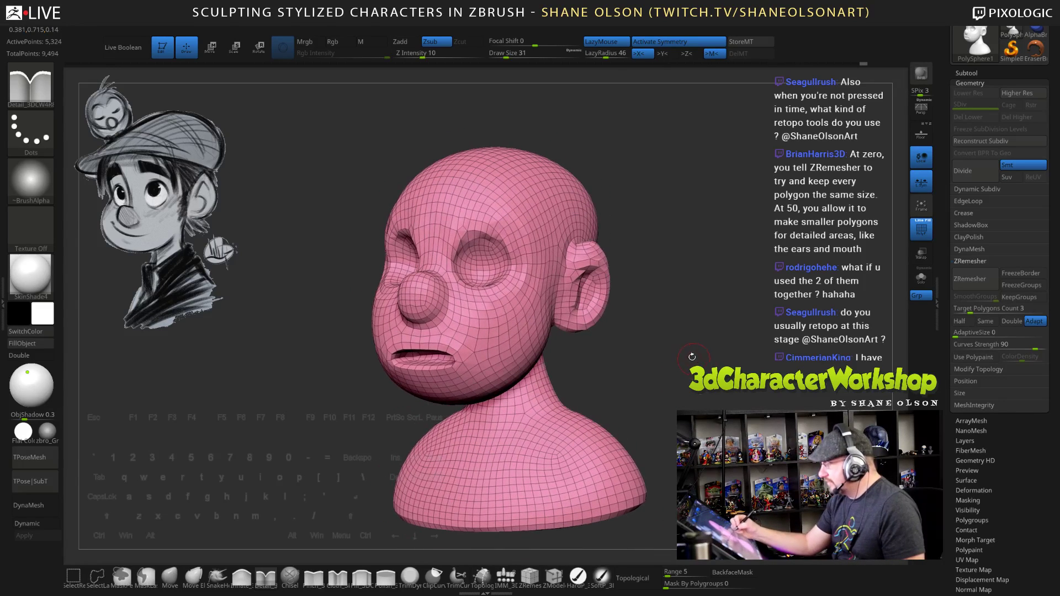
Activate Dynamic Subdiv on the bust, choosing Always YES, and hide the polyframe wireframe
{"action": "key", "text": "ctrl"}
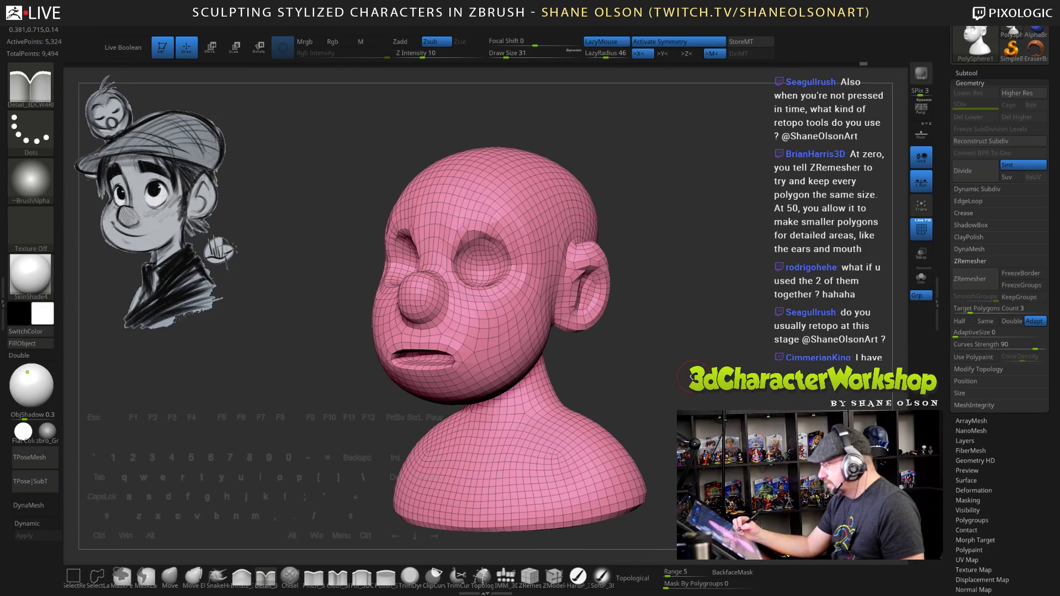
{"action": "key", "text": "d"}
{"action": "left_click", "coordinate": [571, 193]}
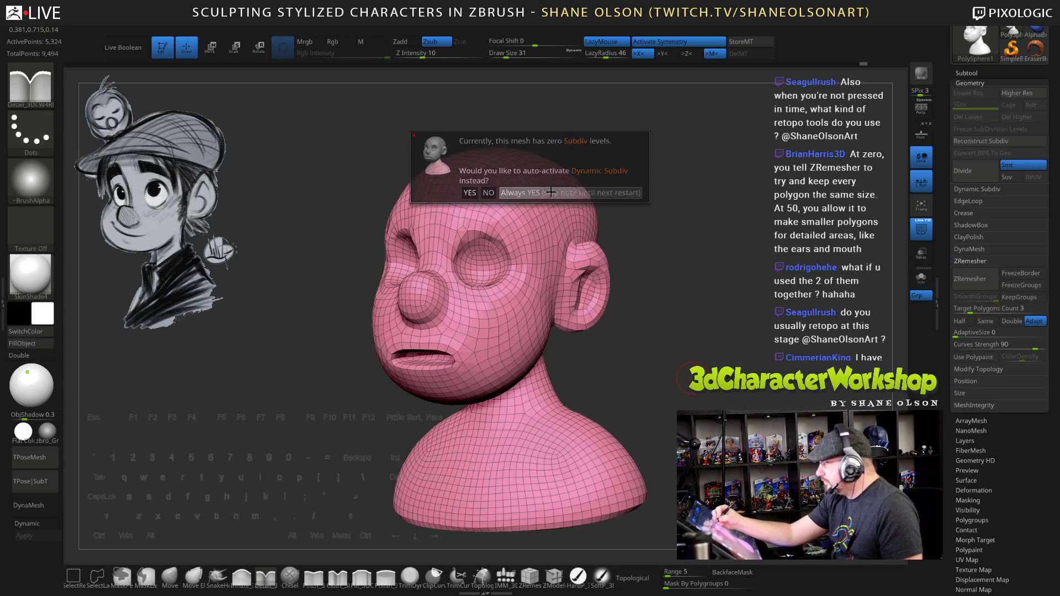
{"action": "mouse_move", "coordinate": [684, 369]}
{"action": "left_mouse_down"}
{"action": "mouse_move", "coordinate": [706, 372]}
{"action": "mouse_move", "coordinate": [701, 315]}
{"action": "mouse_move", "coordinate": [699, 353]}
{"action": "mouse_move", "coordinate": [640, 372]}
{"action": "left_mouse_up"}
{"action": "key", "text": "shift+f"}
{"action": "left_click_drag", "start_coordinate": [619, 333], "coordinate": [612, 352], "text": "alt"}
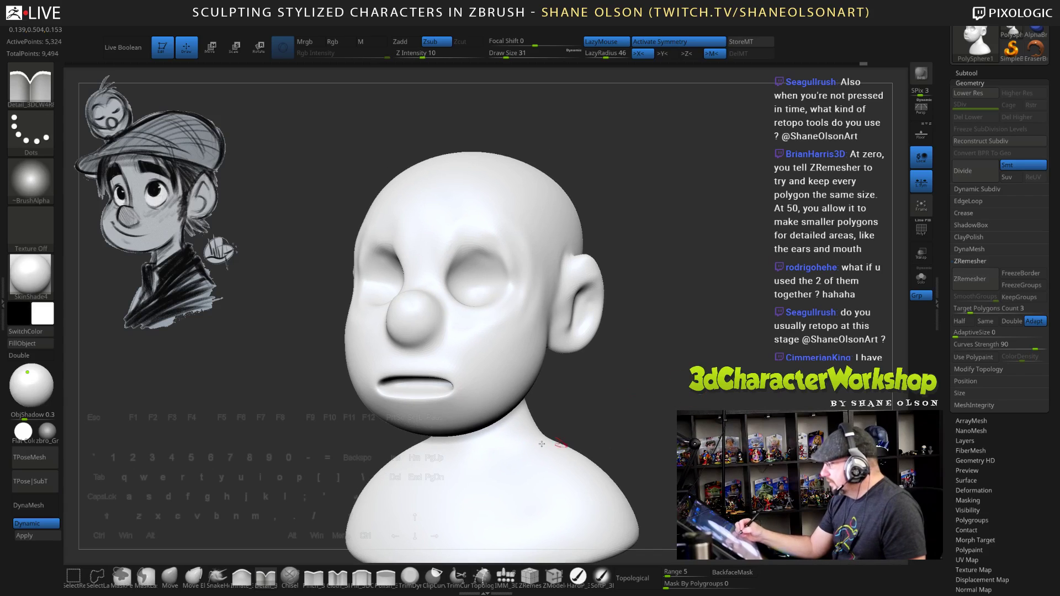
Set the brush size to 60 and smooth the cheek and brow surfaces around the eye sockets
{"action": "left_click", "coordinate": [178, 578]}
{"action": "key", "text": "s"}
{"action": "left_click", "coordinate": [209, 476]}
{"action": "left_click_drag", "start_coordinate": [256, 466], "coordinate": [217, 465]}
{"action": "left_click_drag", "start_coordinate": [510, 276], "coordinate": [489, 334], "text": "shift"}
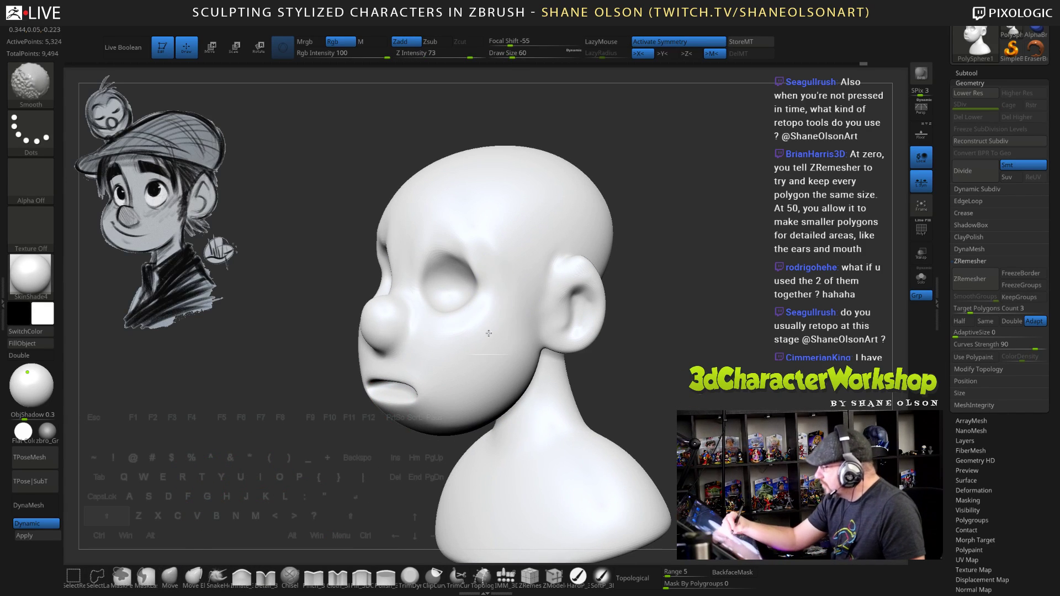
{"action": "left_click_drag", "start_coordinate": [473, 233], "coordinate": [445, 221], "text": "shift"}
{"action": "left_click_drag", "start_coordinate": [624, 310], "coordinate": [665, 314]}
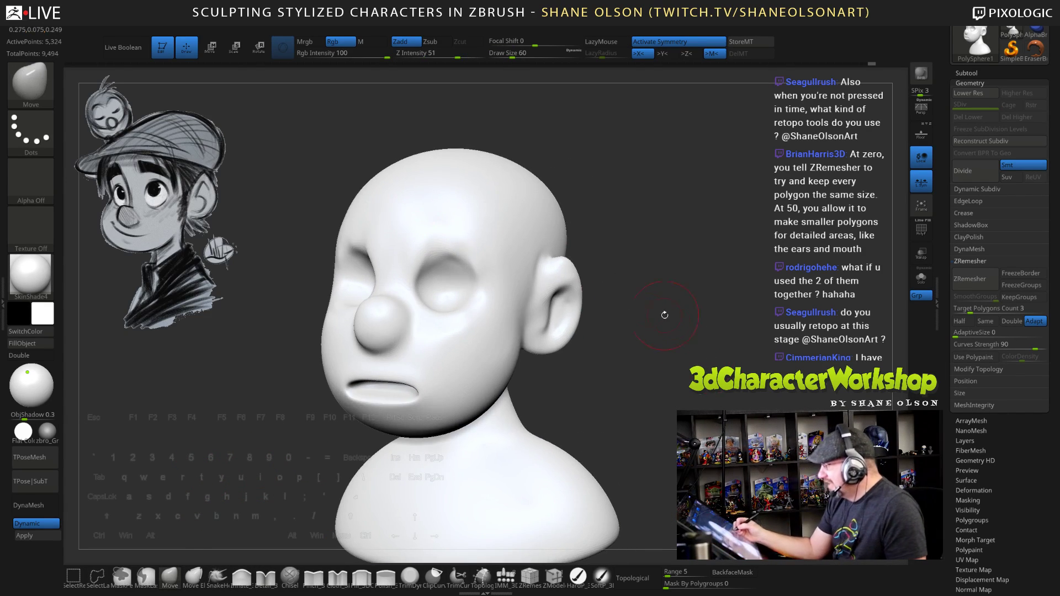
{"action": "left_click_drag", "start_coordinate": [578, 260], "coordinate": [484, 301]}
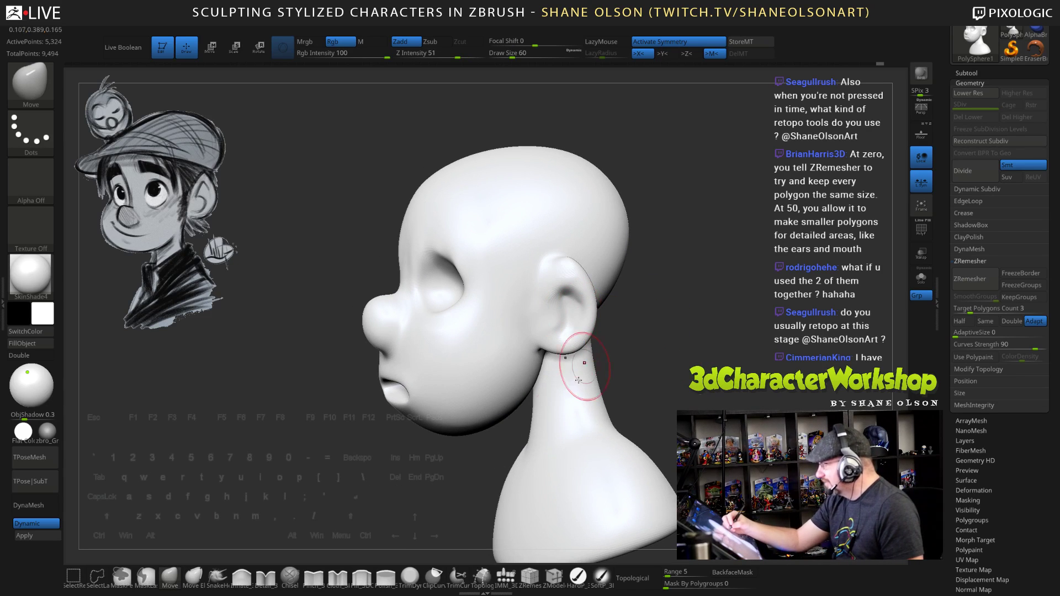
{"action": "mouse_move", "coordinate": [696, 353]}
{"action": "left_mouse_down"}
{"action": "mouse_move", "coordinate": [657, 355]}
{"action": "mouse_move", "coordinate": [811, 354]}
{"action": "left_mouse_up"}
{"action": "left_click_drag", "start_coordinate": [434, 276], "coordinate": [444, 231], "text": "shift"}
Pinch the edges around the eye sockets with the Pinch_3DCW brush
{"action": "left_click", "coordinate": [314, 577]}
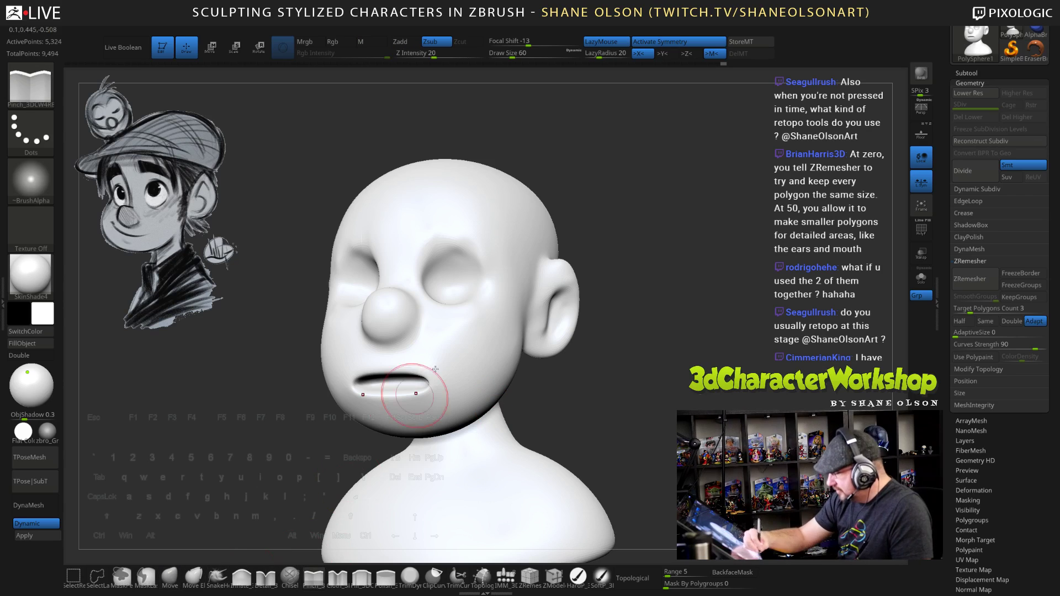
{"action": "mouse_move", "coordinate": [422, 276]}
{"action": "left_mouse_down"}
{"action": "mouse_move", "coordinate": [424, 254]}
{"action": "mouse_move", "coordinate": [474, 254]}
{"action": "mouse_move", "coordinate": [449, 246]}
{"action": "mouse_move", "coordinate": [484, 285]}
{"action": "left_mouse_up"}
{"action": "left_click_drag", "start_coordinate": [652, 397], "coordinate": [682, 418]}
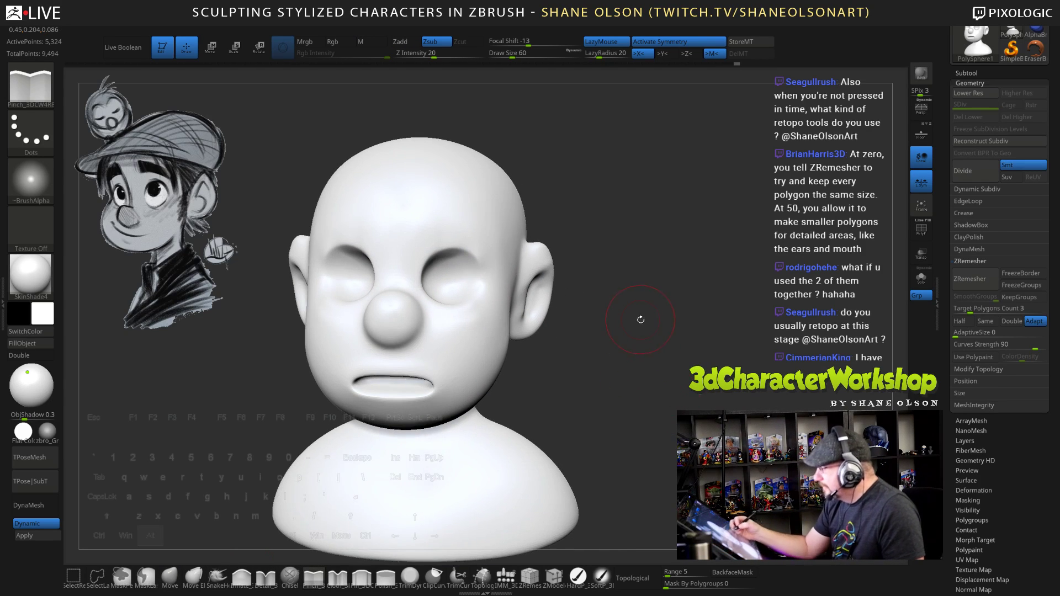
{"action": "left_click_drag", "start_coordinate": [639, 317], "coordinate": [637, 348], "text": "alt"}
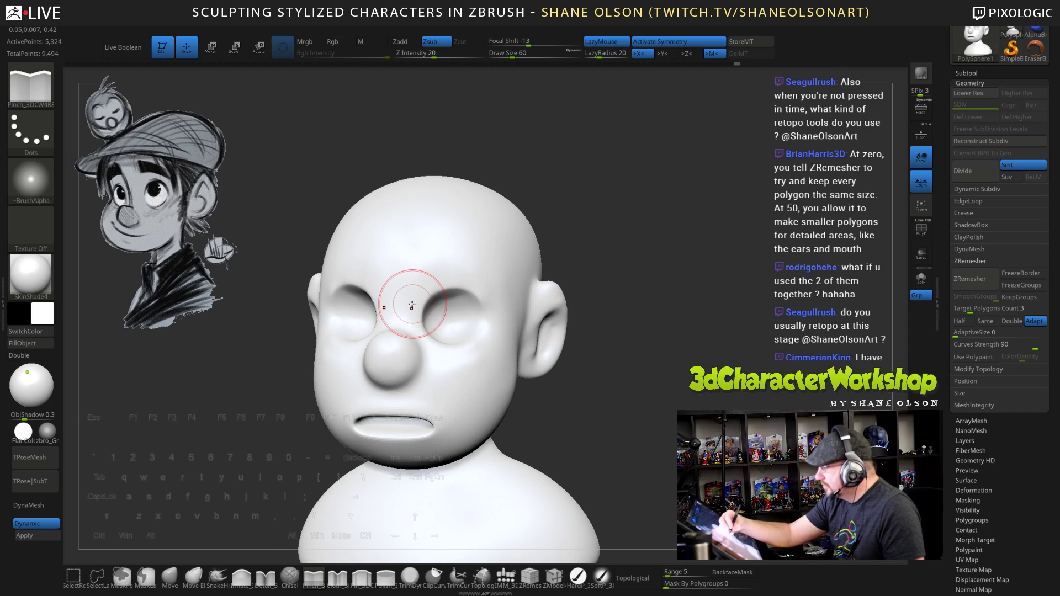
Set the pinch brush size to 34 and define the inner brow edge beside the eye sockets
{"action": "key", "text": "s"}
{"action": "left_click_drag", "start_coordinate": [411, 306], "coordinate": [405, 310]}
{"action": "left_click_drag", "start_coordinate": [417, 269], "coordinate": [510, 289], "text": "alt"}
{"action": "mouse_move", "coordinate": [690, 354]}
{"action": "left_mouse_down", "text": "alt"}
{"action": "mouse_move", "coordinate": [710, 353]}
{"action": "mouse_move", "coordinate": [713, 315]}
{"action": "mouse_move", "coordinate": [691, 279]}
{"action": "mouse_move", "coordinate": [701, 374]}
{"action": "left_mouse_up", "text": "alt"}
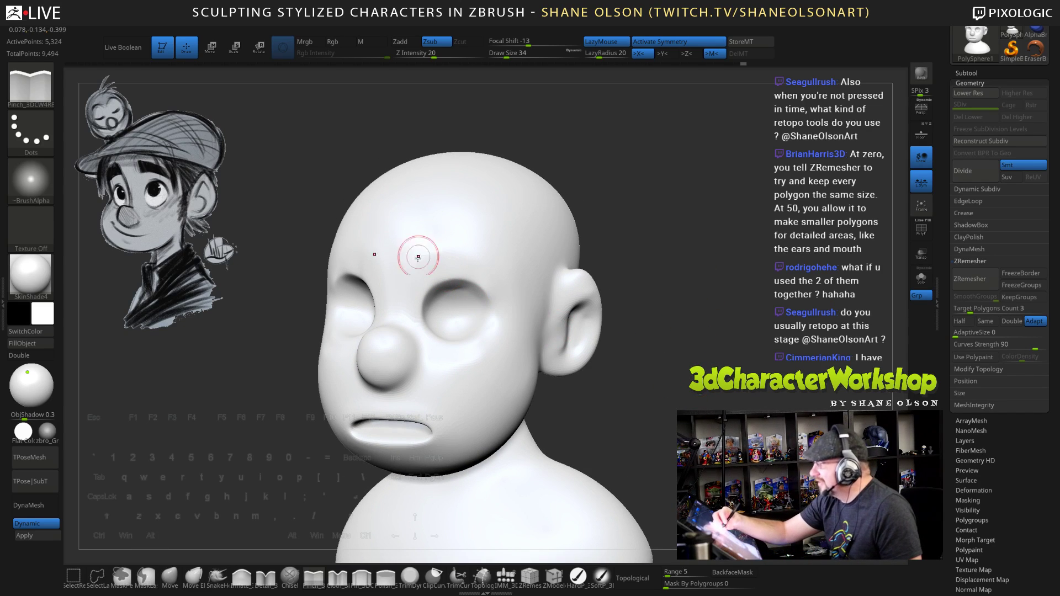
{"action": "left_click_drag", "start_coordinate": [404, 312], "coordinate": [407, 293]}
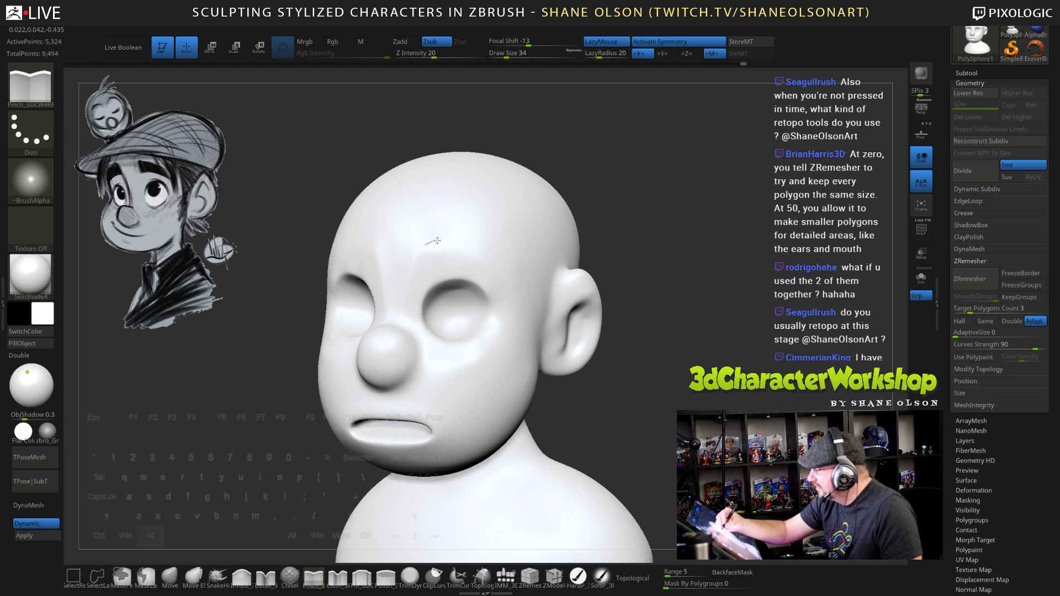
Pinch crisp creases from the nose bridge up over the brows and along the underside of the nose
{"action": "mouse_move", "coordinate": [707, 384]}
{"action": "left_mouse_down"}
{"action": "mouse_move", "coordinate": [695, 364]}
{"action": "mouse_move", "coordinate": [671, 367]}
{"action": "left_mouse_up"}
{"action": "mouse_move", "coordinate": [392, 303]}
{"action": "left_mouse_down"}
{"action": "mouse_move", "coordinate": [398, 256]}
{"action": "mouse_move", "coordinate": [414, 239]}
{"action": "left_mouse_up"}
{"action": "mouse_move", "coordinate": [646, 363]}
{"action": "left_mouse_down"}
{"action": "mouse_move", "coordinate": [718, 402]}
{"action": "mouse_move", "coordinate": [626, 355]}
{"action": "left_mouse_up"}
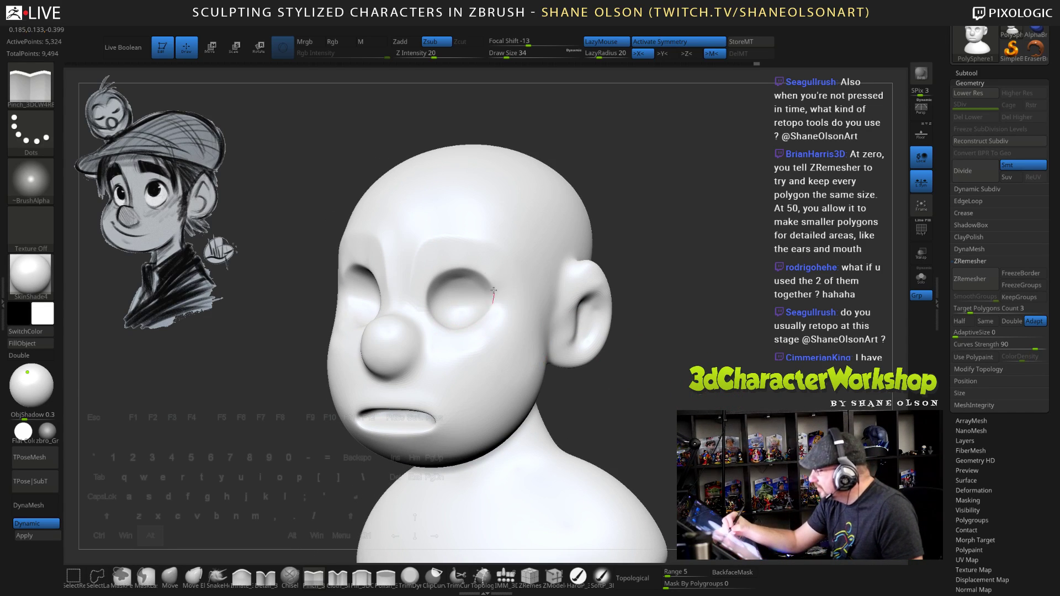
{"action": "left_click_drag", "start_coordinate": [644, 397], "coordinate": [550, 382]}
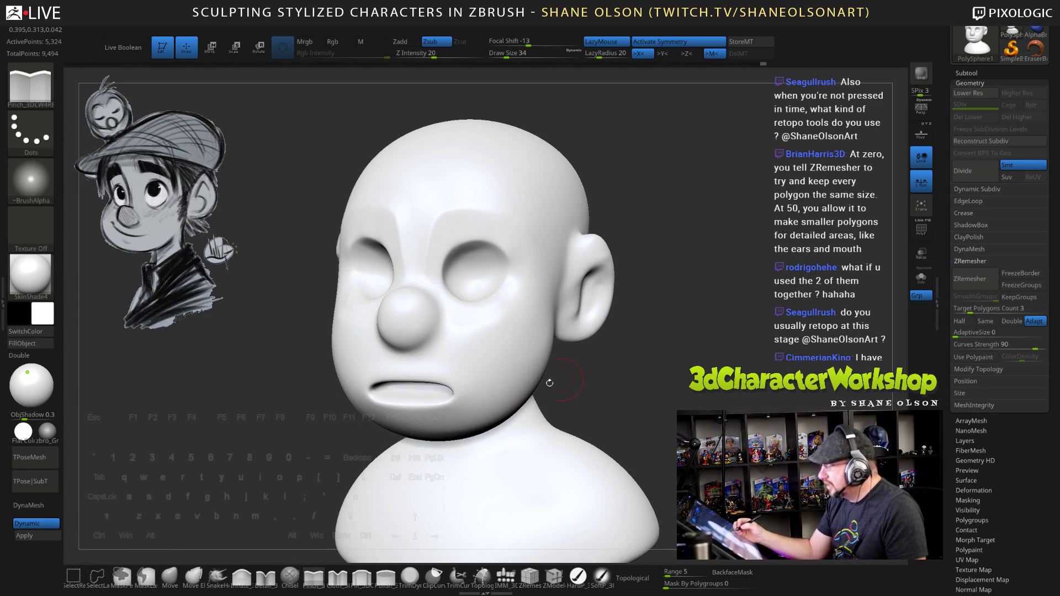
{"action": "mouse_move", "coordinate": [399, 352]}
{"action": "left_mouse_down"}
{"action": "mouse_move", "coordinate": [429, 347]}
{"action": "mouse_move", "coordinate": [442, 325]}
{"action": "left_mouse_up"}
{"action": "mouse_move", "coordinate": [652, 402]}
{"action": "left_mouse_down"}
{"action": "mouse_move", "coordinate": [675, 407]}
{"action": "mouse_move", "coordinate": [552, 390]}
{"action": "left_mouse_up"}
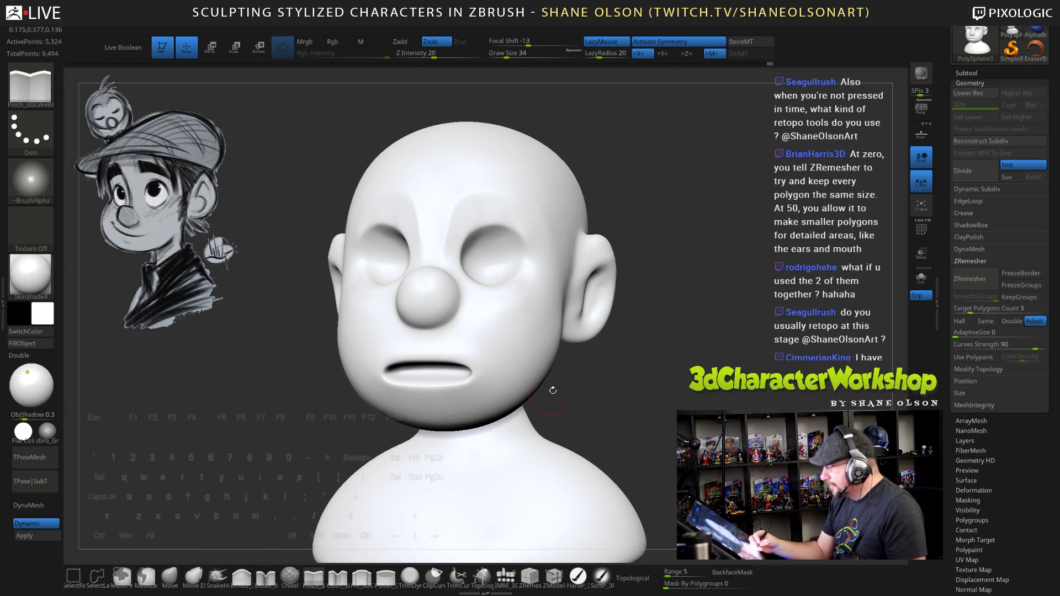
Enable topological masking with a range of 3 for the Move brush and switch to the zbro_Gray_ex material
{"action": "left_click", "coordinate": [241, 576]}
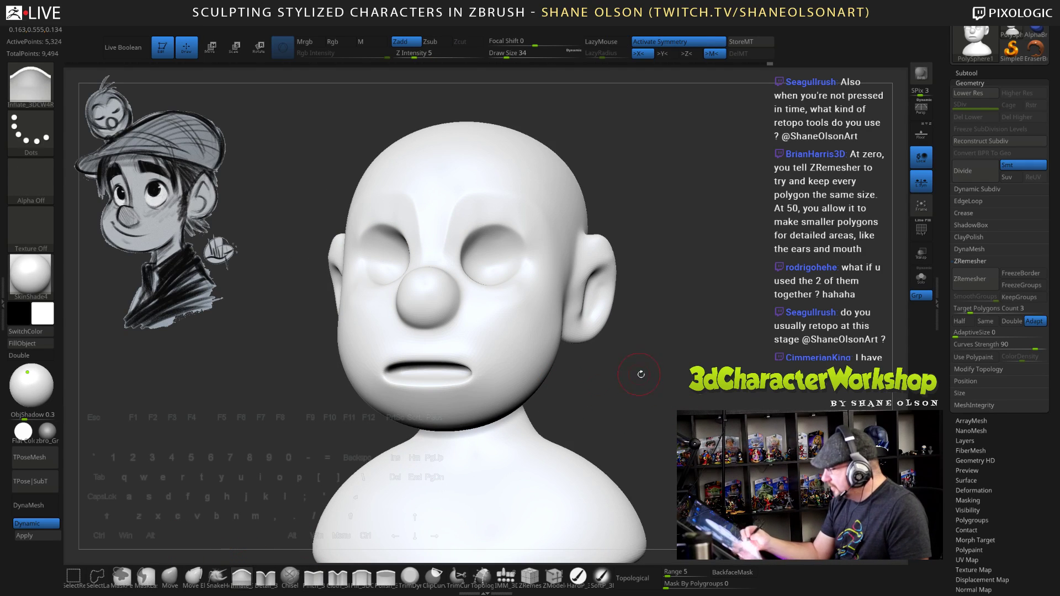
{"action": "left_click", "coordinate": [169, 576]}
{"action": "left_click", "coordinate": [632, 578]}
{"action": "left_click", "coordinate": [676, 573]}
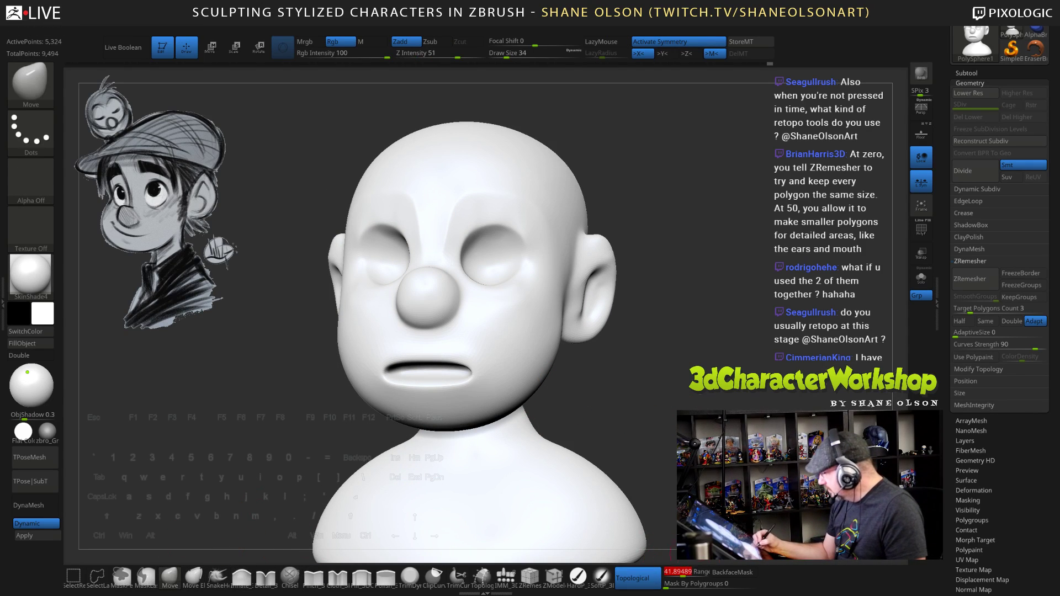
{"action": "left_click_drag", "start_coordinate": [311, 496], "coordinate": [312, 474], "text": "alt"}
{"action": "left_click", "coordinate": [47, 433]}
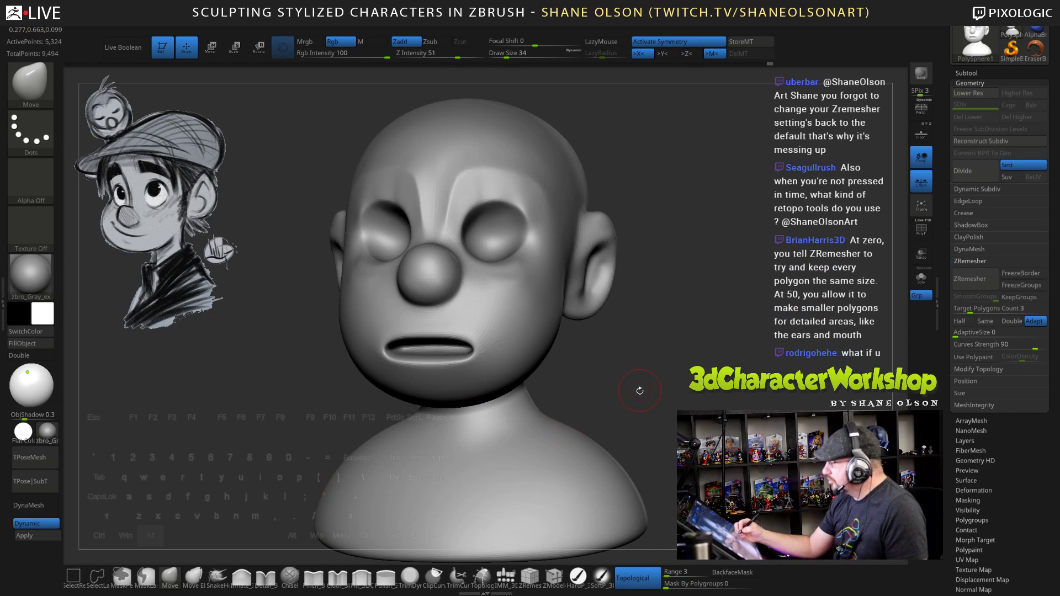
{"action": "mouse_move", "coordinate": [638, 386]}
{"action": "left_mouse_down", "text": "alt"}
{"action": "mouse_move", "coordinate": [633, 400]}
{"action": "mouse_move", "coordinate": [625, 385]}
{"action": "left_mouse_up", "text": "alt"}
Set the Move brush size to 77 and pull the upper and lower lips together to narrow the mouth opening
{"action": "key", "text": "s"}
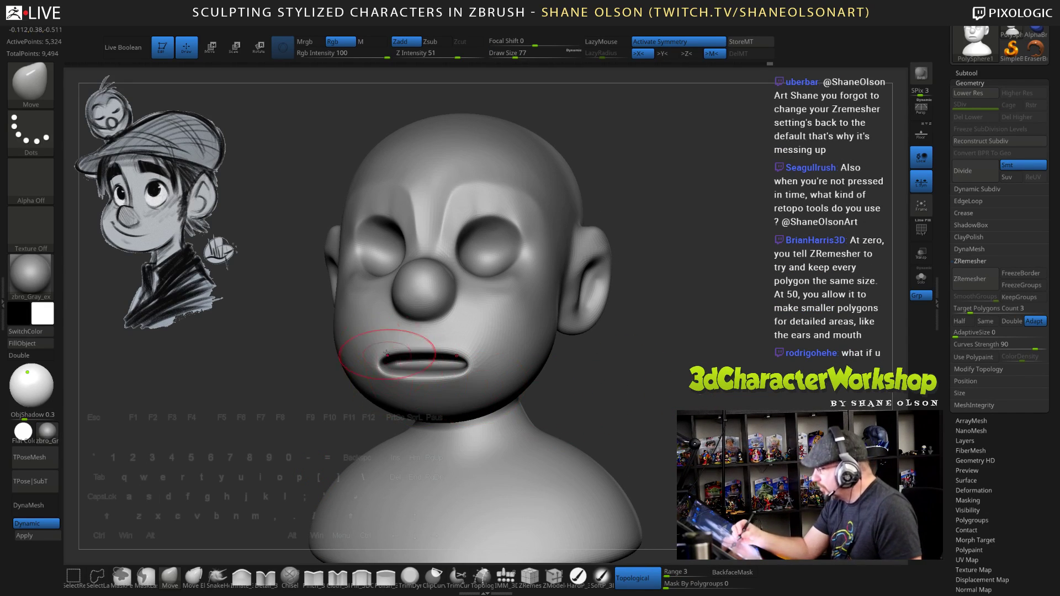
{"action": "mouse_move", "coordinate": [392, 376]}
{"action": "left_mouse_down"}
{"action": "mouse_move", "coordinate": [422, 352]}
{"action": "mouse_move", "coordinate": [447, 354]}
{"action": "mouse_move", "coordinate": [452, 376]}
{"action": "mouse_move", "coordinate": [422, 378]}
{"action": "left_mouse_up"}
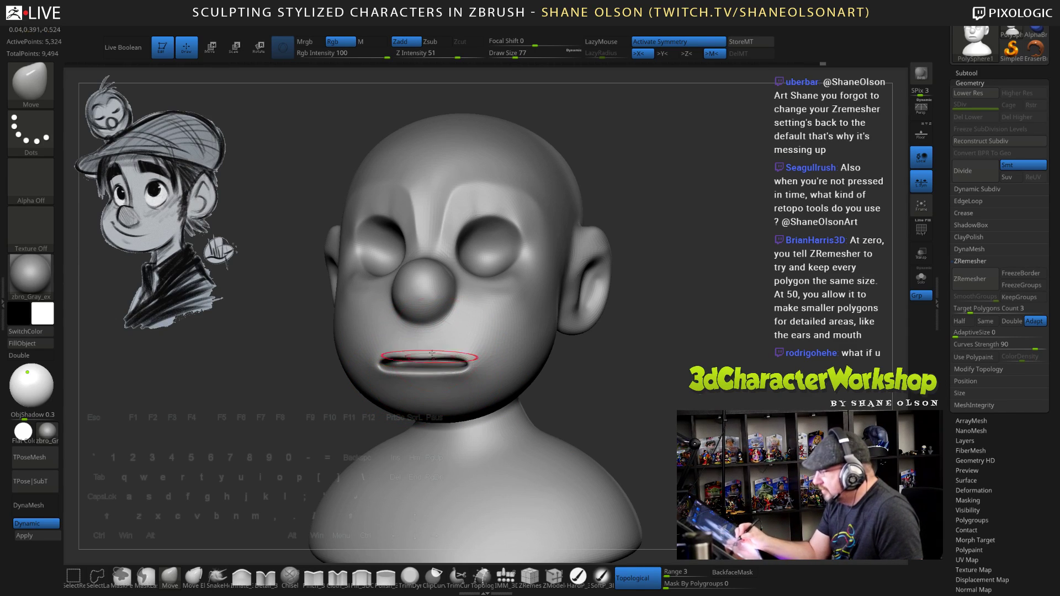
{"action": "mouse_move", "coordinate": [421, 331]}
{"action": "left_mouse_down"}
{"action": "mouse_move", "coordinate": [453, 349]}
{"action": "mouse_move", "coordinate": [463, 376]}
{"action": "left_mouse_up"}
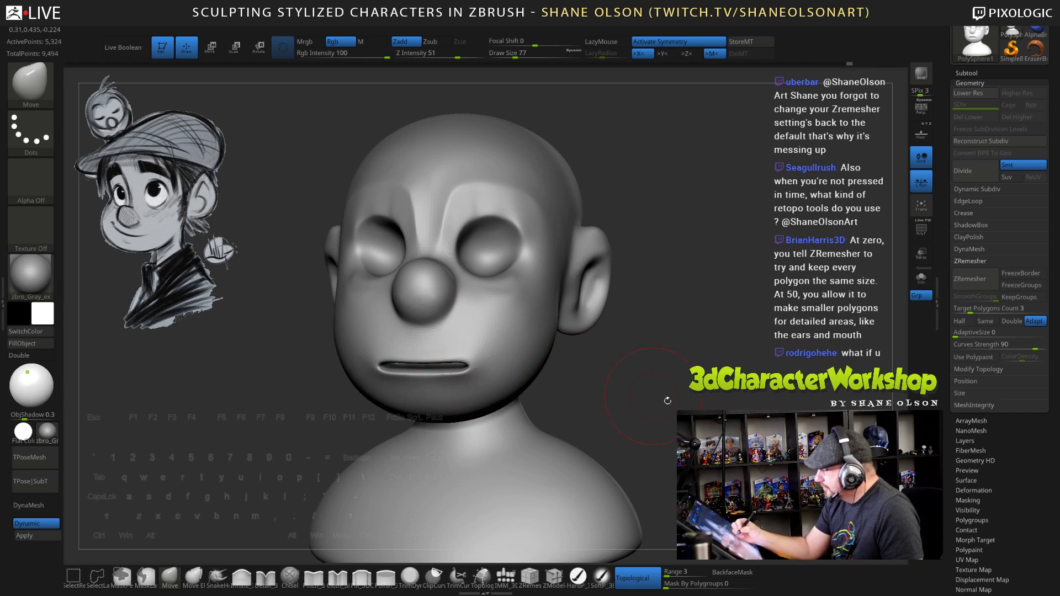
{"action": "left_click_drag", "start_coordinate": [668, 400], "coordinate": [541, 421]}
{"action": "left_click_drag", "start_coordinate": [460, 433], "coordinate": [452, 441], "text": "alt"}
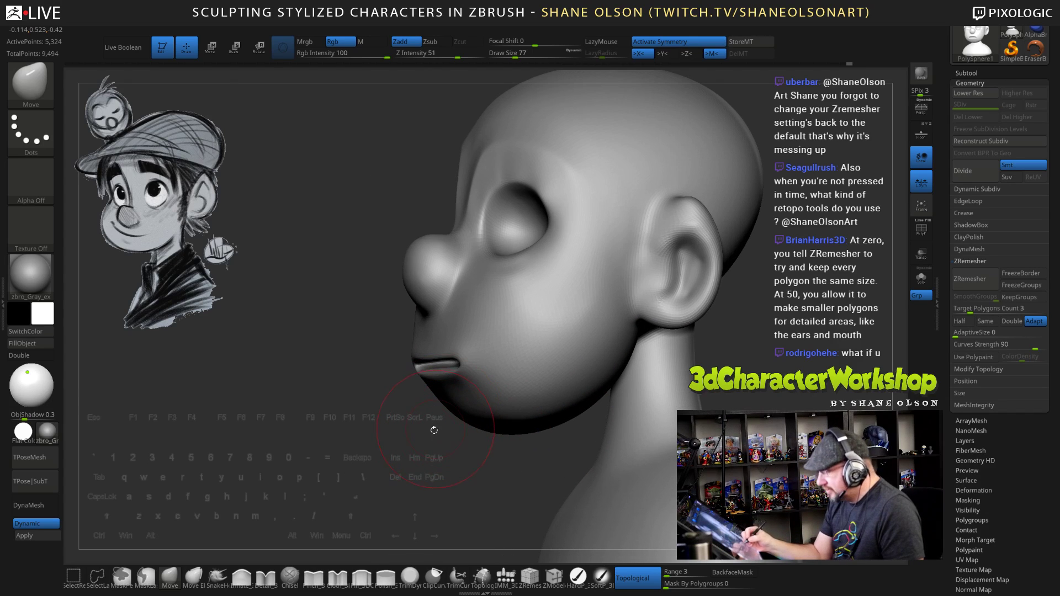
Inflate the lips with the Inflate brush to close the gap between them
{"action": "left_click", "coordinate": [247, 579]}
{"action": "left_click_drag", "start_coordinate": [392, 473], "coordinate": [436, 473]}
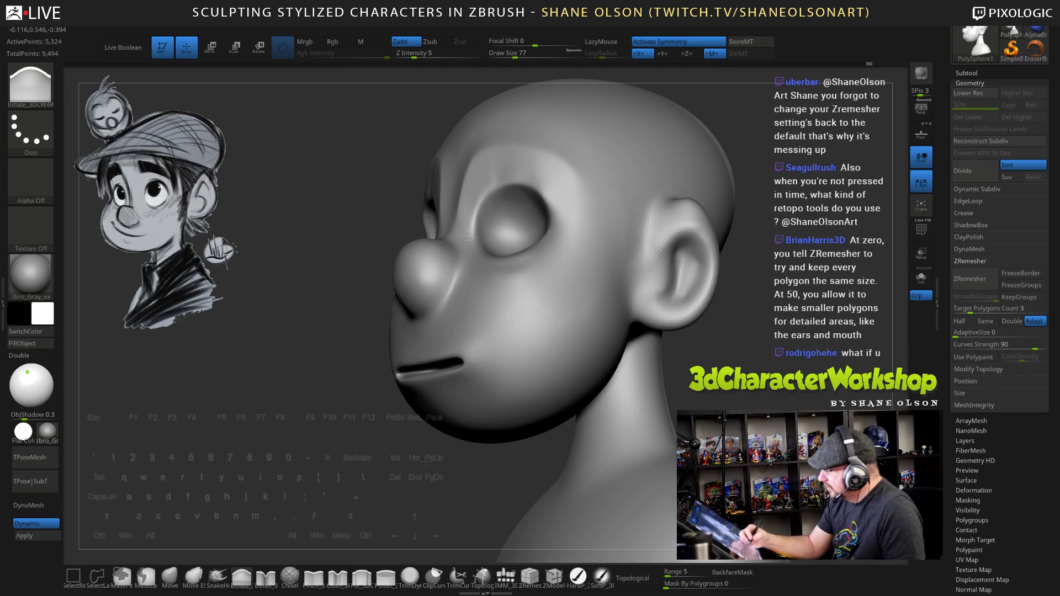
{"action": "left_click_drag", "start_coordinate": [421, 465], "coordinate": [470, 478]}
{"action": "mouse_move", "coordinate": [415, 384]}
{"action": "left_mouse_down"}
{"action": "mouse_move", "coordinate": [438, 378]}
{"action": "mouse_move", "coordinate": [420, 371]}
{"action": "left_mouse_up"}
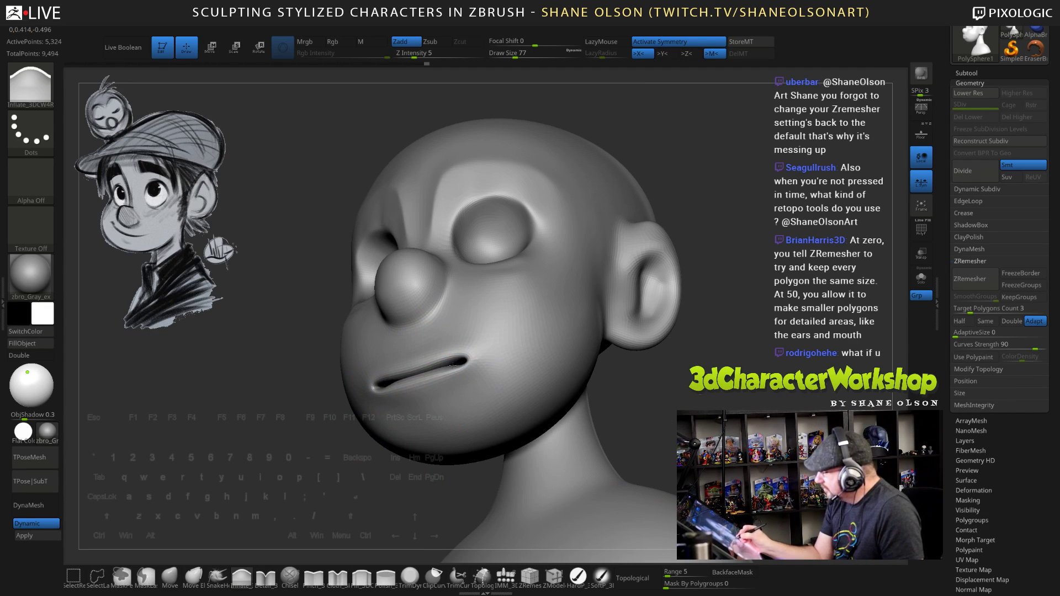
{"action": "left_click_drag", "start_coordinate": [387, 481], "coordinate": [547, 481]}
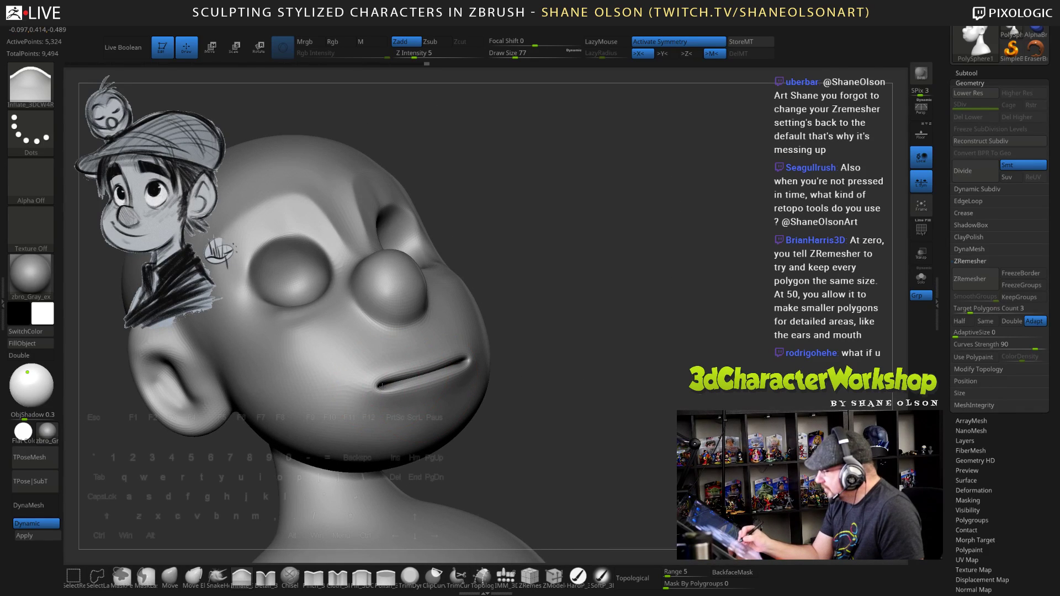
{"action": "left_click_drag", "start_coordinate": [411, 377], "coordinate": [432, 371]}
Set the Move brush size to 85 and reshape the lip contour from beneath the chin
{"action": "mouse_move", "coordinate": [396, 373]}
{"action": "right_mouse_down"}
{"action": "mouse_move", "coordinate": [408, 405]}
{"action": "mouse_move", "coordinate": [574, 399]}
{"action": "mouse_move", "coordinate": [665, 376]}
{"action": "mouse_move", "coordinate": [658, 334]}
{"action": "right_mouse_up"}
{"action": "left_click", "coordinate": [171, 577]}
{"action": "key", "text": "s"}
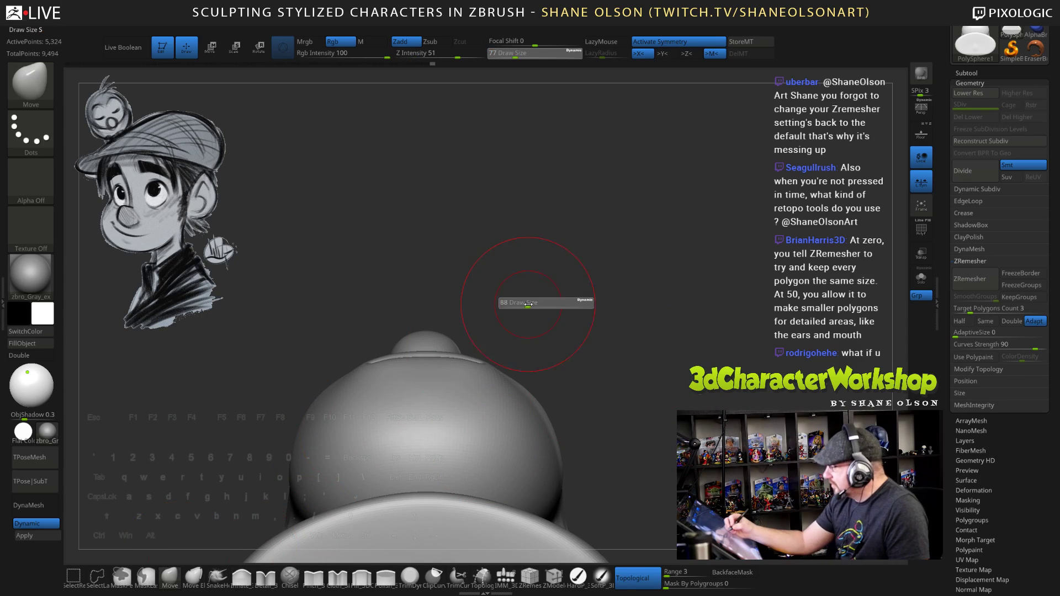
{"action": "left_click_drag", "start_coordinate": [527, 304], "coordinate": [531, 305]}
{"action": "left_click_drag", "start_coordinate": [477, 371], "coordinate": [474, 376]}
{"action": "key", "text": "s"}
{"action": "left_click_drag", "start_coordinate": [508, 339], "coordinate": [484, 374]}
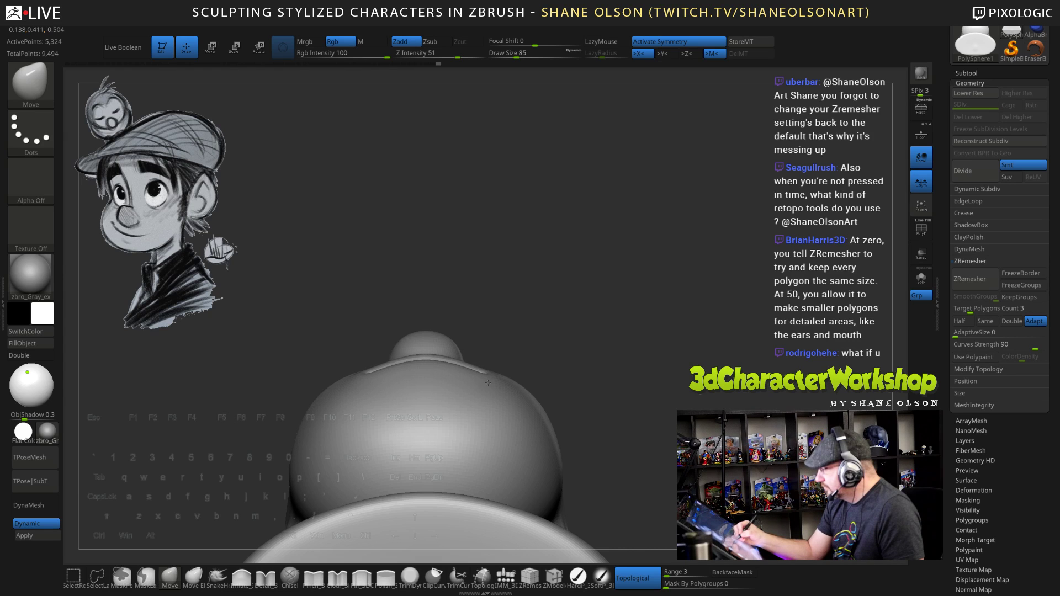
Set the Move brush size to 60 and push the mouth corners into a slight upward curve
{"action": "mouse_move", "coordinate": [488, 383]}
{"action": "right_mouse_down", "text": "shift"}
{"action": "mouse_move", "coordinate": [566, 434]}
{"action": "mouse_move", "coordinate": [624, 369]}
{"action": "mouse_move", "coordinate": [614, 404]}
{"action": "mouse_move", "coordinate": [552, 384]}
{"action": "right_mouse_up", "text": "shift"}
{"action": "key", "text": "s"}
{"action": "mouse_move", "coordinate": [486, 391]}
{"action": "left_mouse_down"}
{"action": "mouse_move", "coordinate": [458, 385]}
{"action": "mouse_move", "coordinate": [483, 379]}
{"action": "left_mouse_up"}
{"action": "left_click_drag", "start_coordinate": [593, 408], "coordinate": [544, 401]}
{"action": "left_click_drag", "start_coordinate": [490, 381], "coordinate": [495, 376]}
{"action": "left_click_drag", "start_coordinate": [619, 402], "coordinate": [566, 397]}
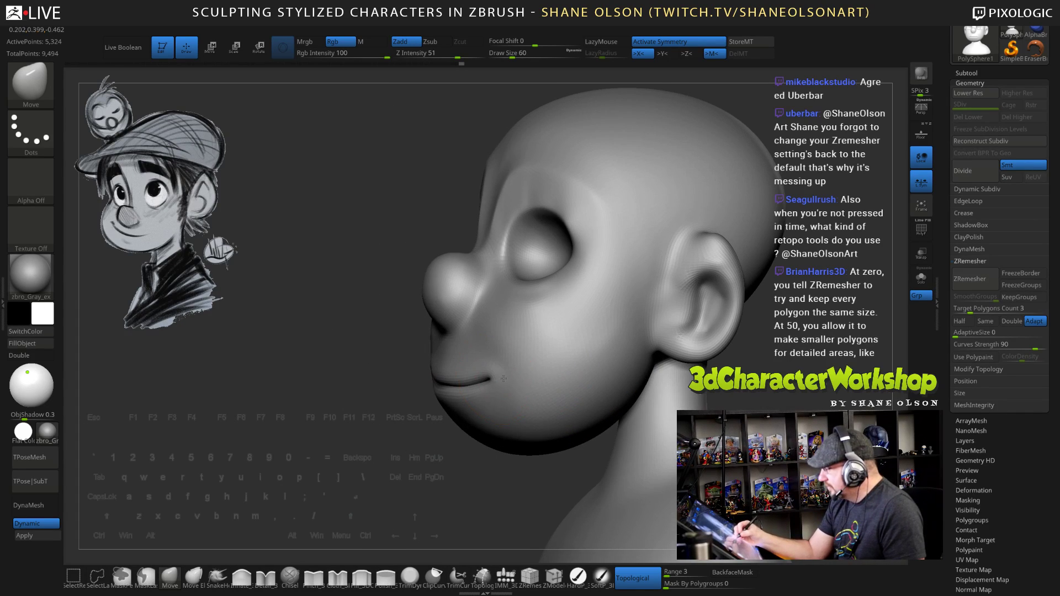
Smooth the cheek surface just beyond the mouth corner
{"action": "left_click_drag", "start_coordinate": [501, 371], "coordinate": [490, 385], "text": "shift"}
{"action": "right_click_drag", "start_coordinate": [703, 394], "coordinate": [628, 397], "text": "alt"}
{"action": "left_click_drag", "start_coordinate": [703, 405], "coordinate": [712, 405]}
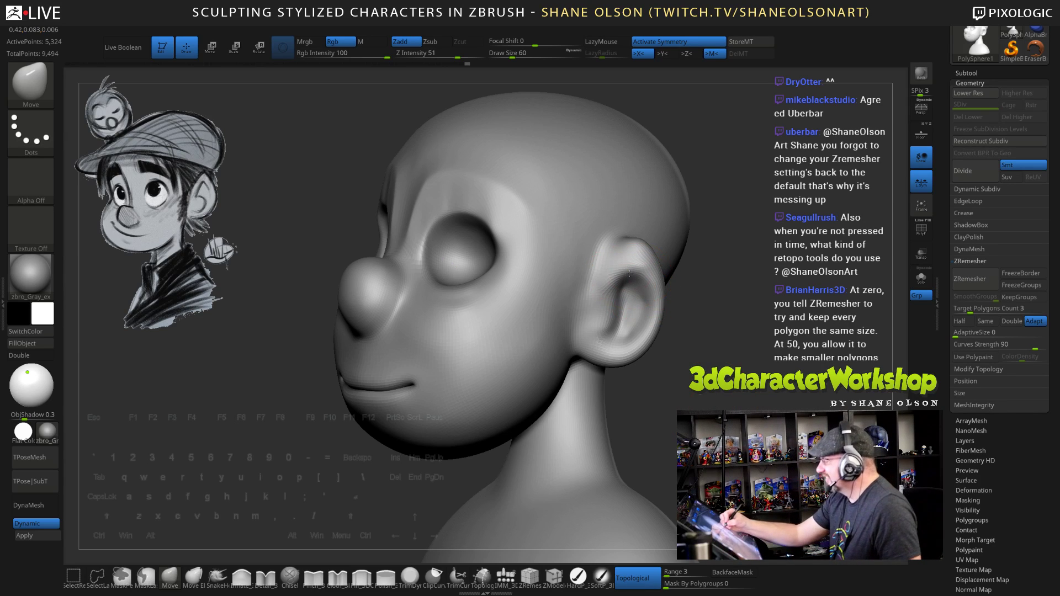
Set both the AdaptiveSize and the Curves Strength of ZRemesher to 50
{"action": "left_click_drag", "start_coordinate": [972, 333], "coordinate": [1004, 334]}
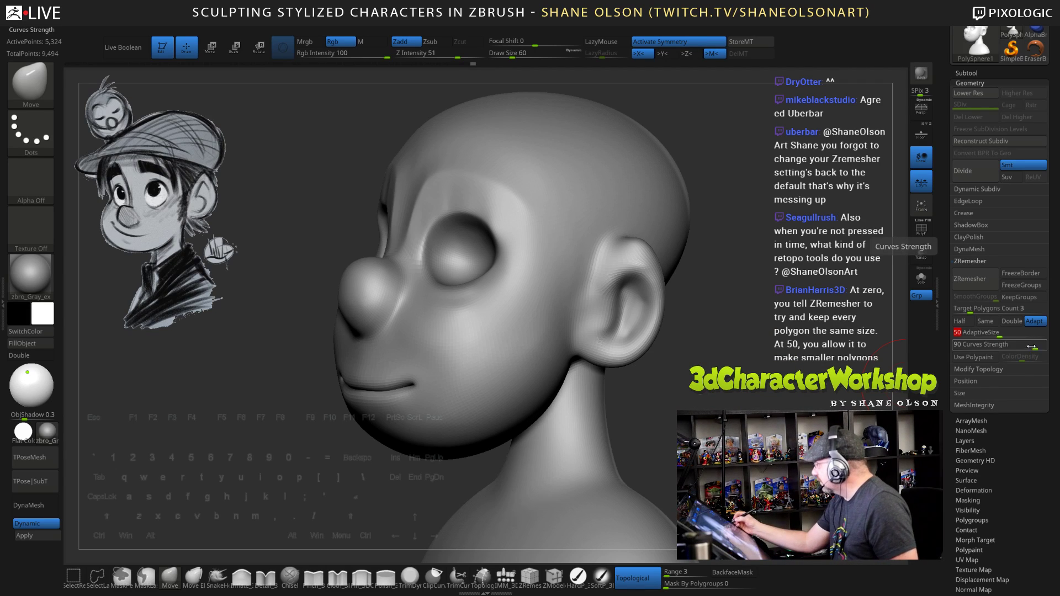
{"action": "left_click_drag", "start_coordinate": [1000, 345], "coordinate": [1005, 346]}
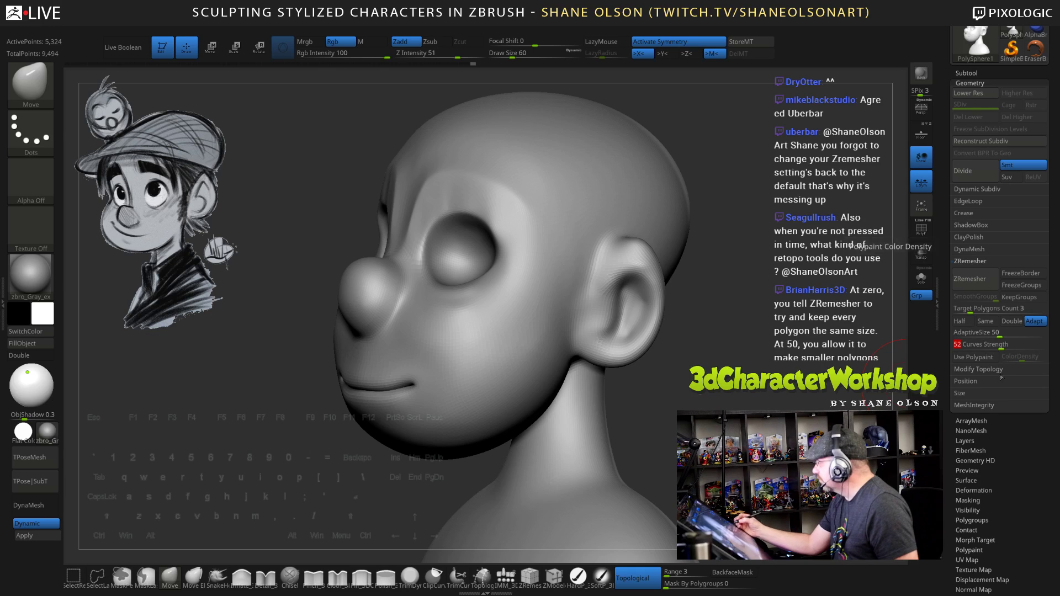
{"action": "left_click_drag", "start_coordinate": [265, 365], "coordinate": [279, 366]}
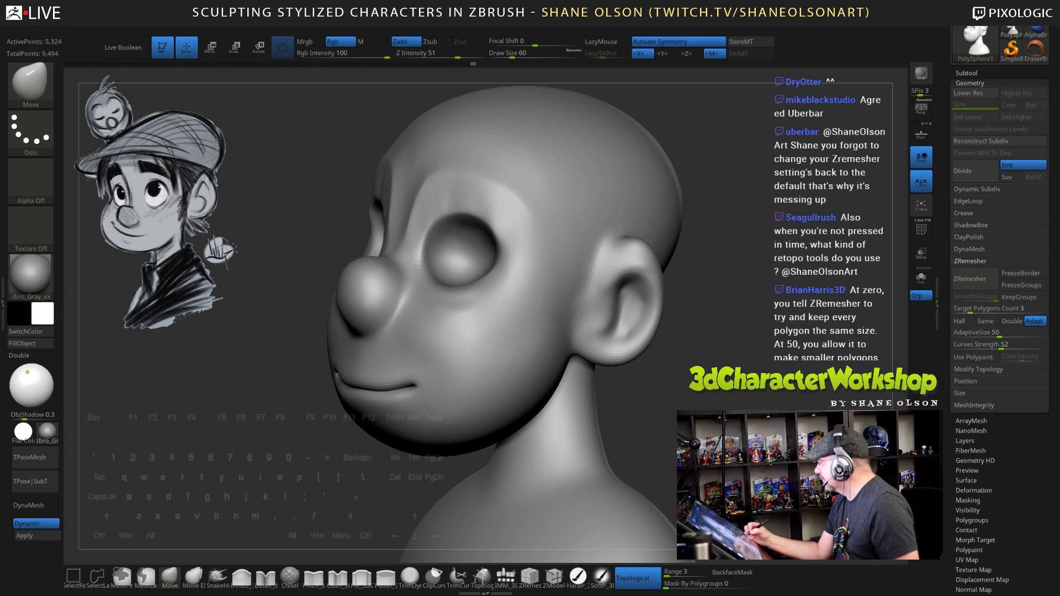
{"action": "mouse_move", "coordinate": [782, 394]}
{"action": "left_mouse_down", "text": "alt"}
{"action": "mouse_move", "coordinate": [759, 376]}
{"action": "mouse_move", "coordinate": [736, 414]}
{"action": "mouse_move", "coordinate": [759, 409]}
{"action": "left_mouse_up", "text": "alt"}
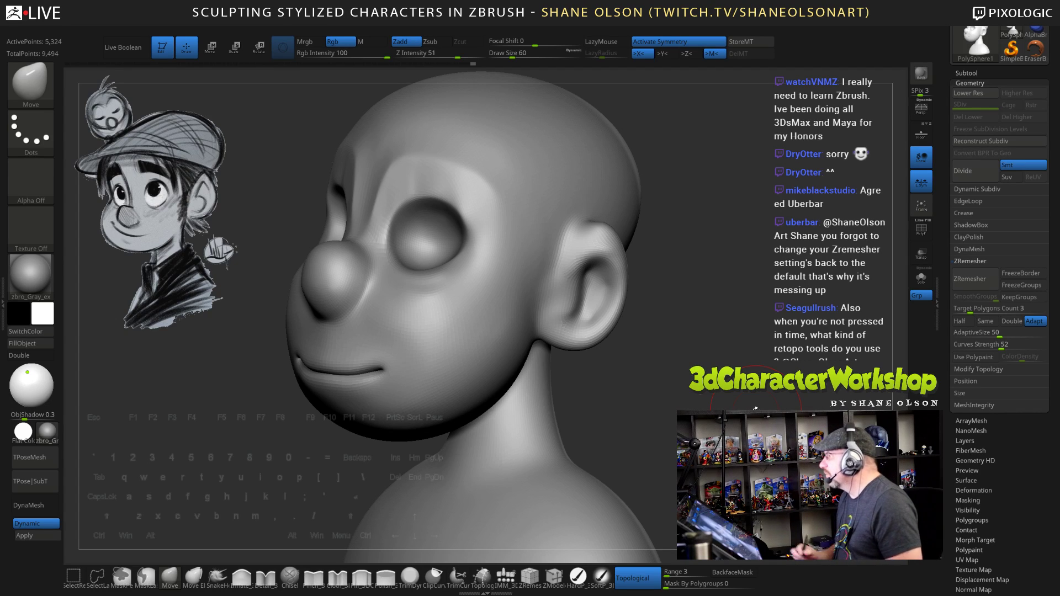
{"action": "mouse_move", "coordinate": [722, 377]}
{"action": "left_mouse_down"}
{"action": "mouse_move", "coordinate": [730, 350]}
{"action": "mouse_move", "coordinate": [771, 411]}
{"action": "mouse_move", "coordinate": [739, 383]}
{"action": "mouse_move", "coordinate": [759, 388]}
{"action": "left_mouse_up"}
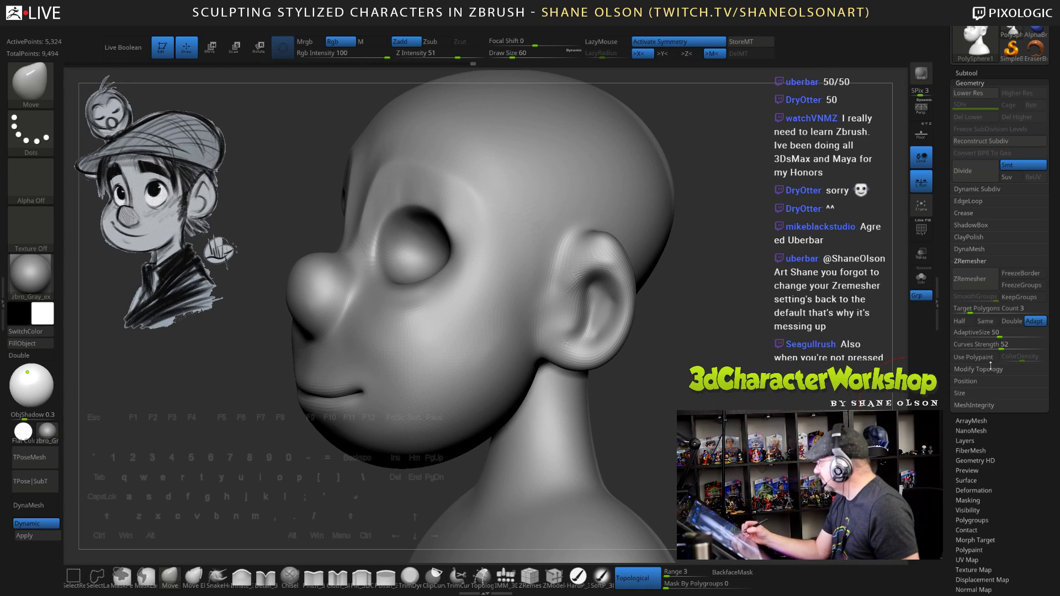
{"action": "left_click", "coordinate": [998, 348]}
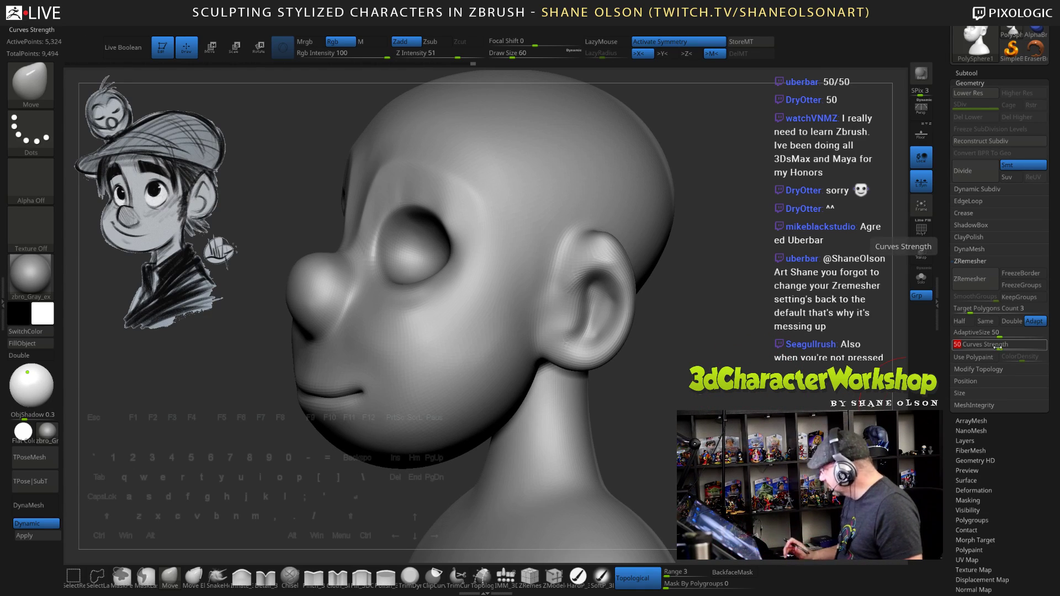
Smooth the cheek and the area around the mouth corners with symmetry on
{"action": "left_click_drag", "start_coordinate": [685, 395], "coordinate": [714, 393]}
{"action": "left_click_drag", "start_coordinate": [618, 394], "coordinate": [603, 390]}
{"action": "mouse_move", "coordinate": [433, 381]}
{"action": "left_mouse_down", "text": "shift"}
{"action": "mouse_move", "coordinate": [387, 381]}
{"action": "mouse_move", "coordinate": [417, 377]}
{"action": "mouse_move", "coordinate": [453, 393]}
{"action": "left_mouse_up", "text": "shift"}
{"action": "left_click_drag", "start_coordinate": [486, 346], "coordinate": [467, 323], "text": "shift"}
{"action": "mouse_move", "coordinate": [417, 376]}
{"action": "left_mouse_down", "text": "shift"}
{"action": "mouse_move", "coordinate": [434, 371]}
{"action": "mouse_move", "coordinate": [395, 362]}
{"action": "mouse_move", "coordinate": [415, 359]}
{"action": "left_mouse_up", "text": "shift"}
{"action": "left_click_drag", "start_coordinate": [624, 398], "coordinate": [665, 390]}
{"action": "right_click_drag", "start_coordinate": [436, 368], "coordinate": [437, 401]}
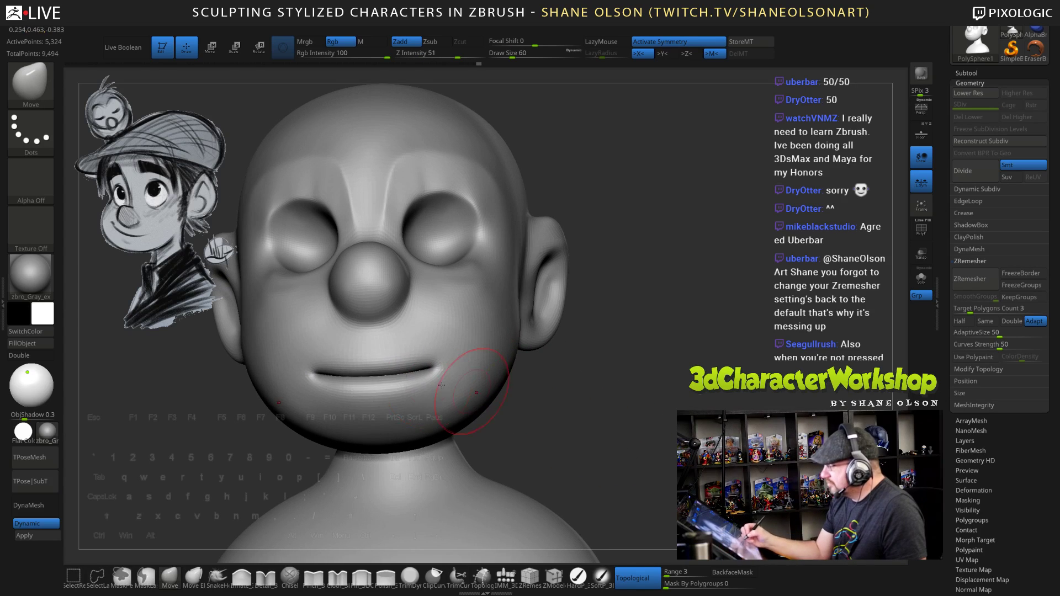
Carve the mouth corners deeper with the Detail brush at draw size 25
{"action": "left_click", "coordinate": [266, 577]}
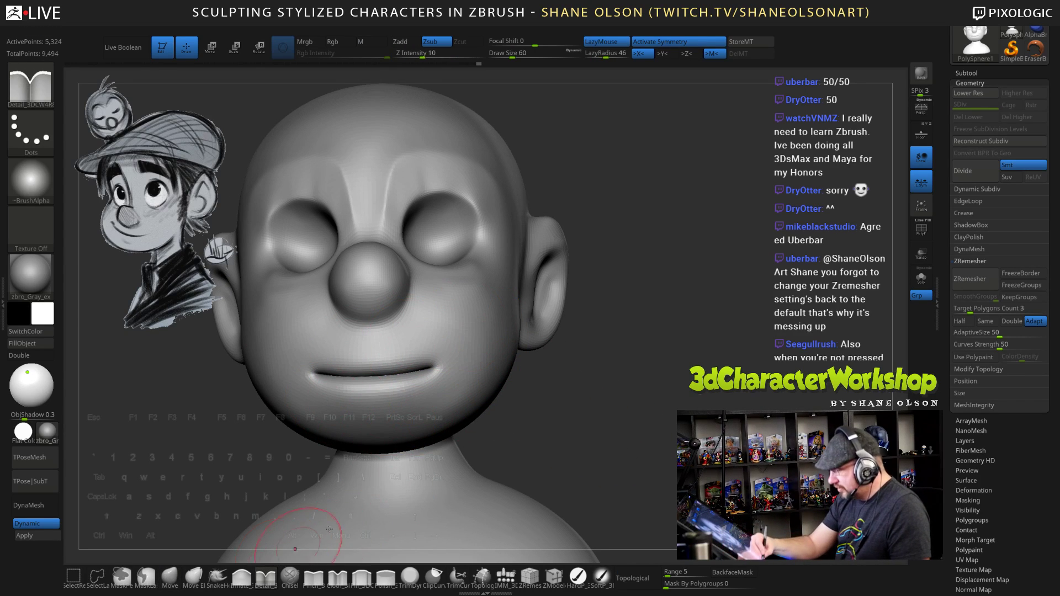
{"action": "key", "text": "s"}
{"action": "left_click_drag", "start_coordinate": [585, 417], "coordinate": [510, 389]}
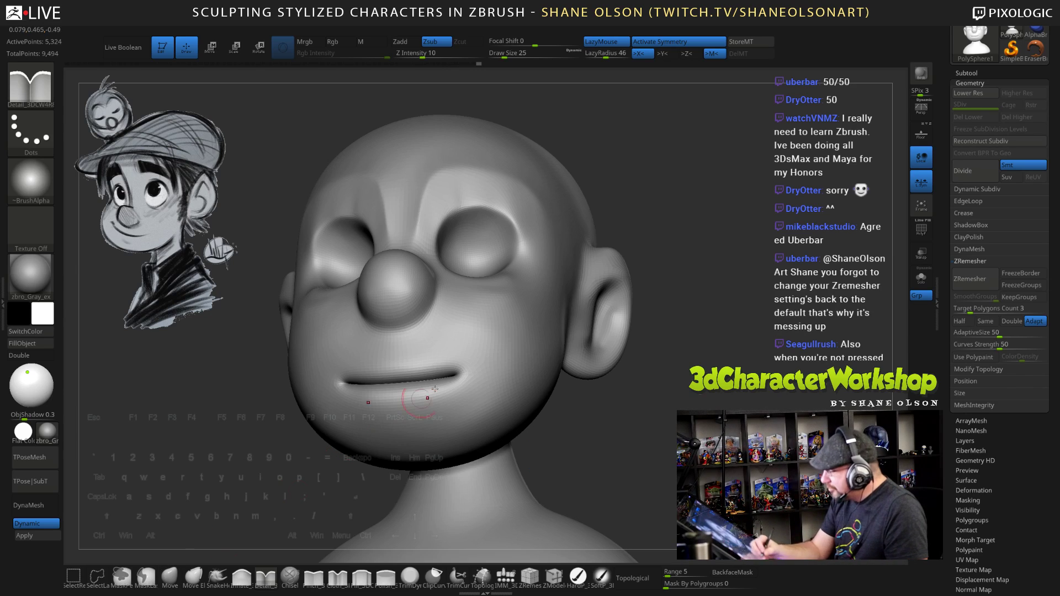
Puff up the lips around the mouth corners with the Inflate brush at draw size 25
{"action": "left_click", "coordinate": [238, 580]}
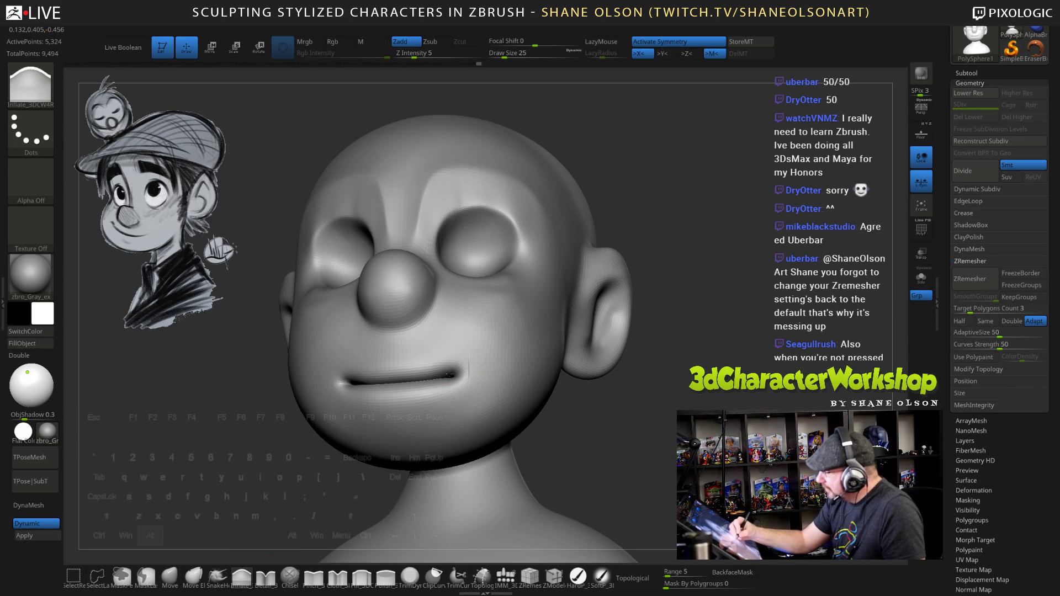
{"action": "mouse_move", "coordinate": [448, 383]}
{"action": "right_mouse_down"}
{"action": "mouse_move", "coordinate": [498, 379]}
{"action": "mouse_move", "coordinate": [486, 379]}
{"action": "right_mouse_up"}
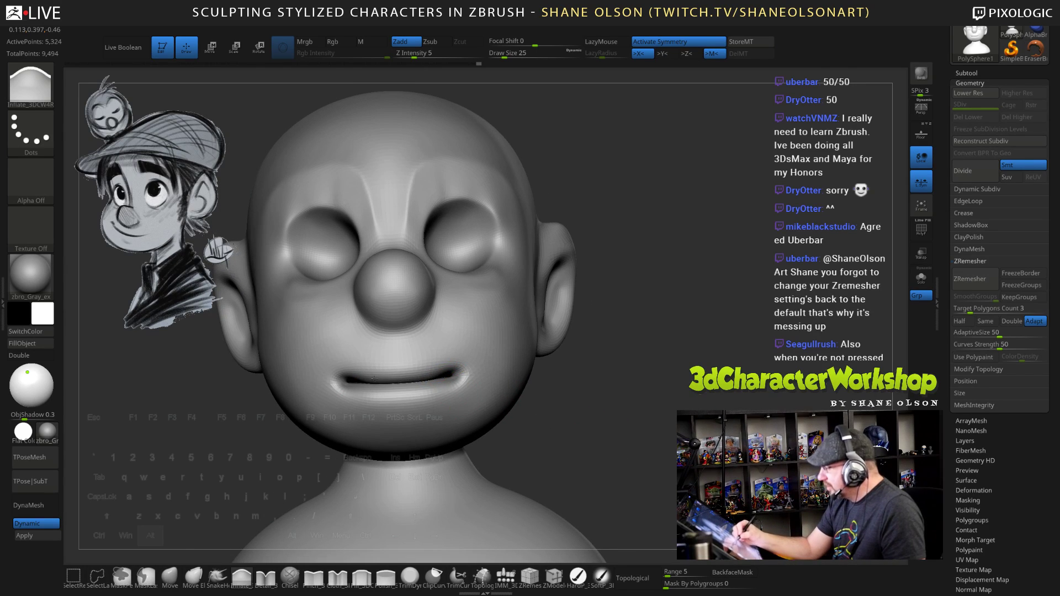
{"action": "mouse_move", "coordinate": [601, 393]}
{"action": "right_mouse_down"}
{"action": "mouse_move", "coordinate": [644, 419]}
{"action": "mouse_move", "coordinate": [615, 389]}
{"action": "right_mouse_up"}
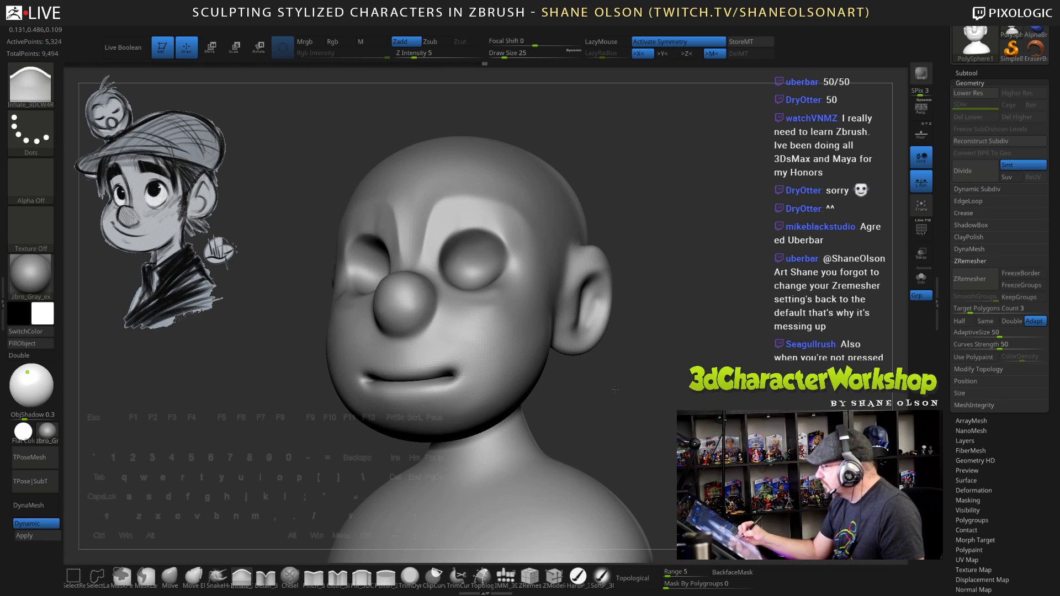
{"action": "mouse_move", "coordinate": [605, 320]}
{"action": "right_mouse_down"}
{"action": "mouse_move", "coordinate": [674, 363]}
{"action": "mouse_move", "coordinate": [568, 331]}
{"action": "right_mouse_up"}
{"action": "key", "text": "shift"}
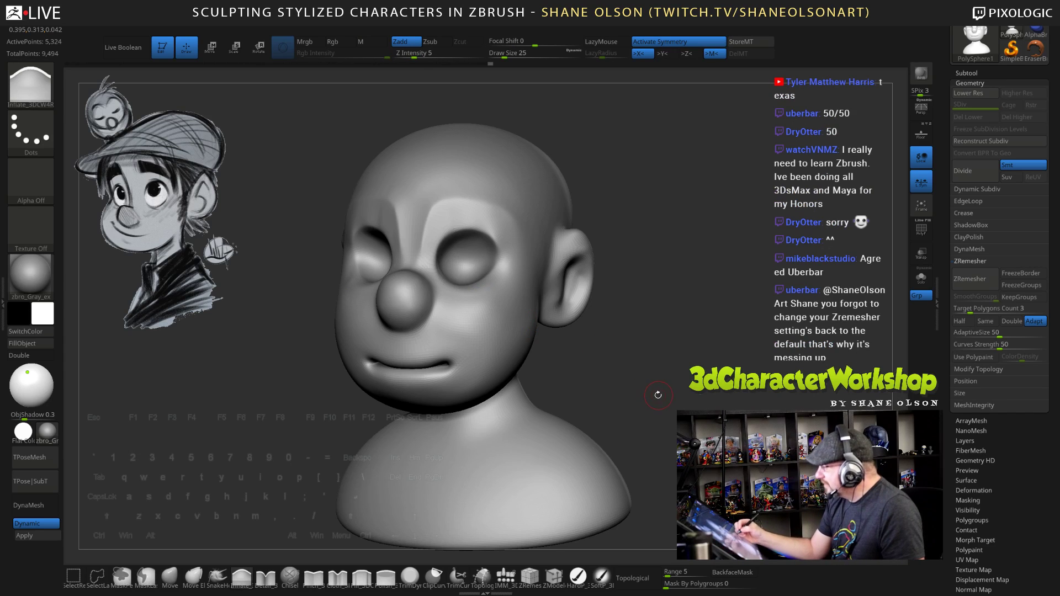
{"action": "left_click_drag", "start_coordinate": [658, 395], "coordinate": [592, 415]}
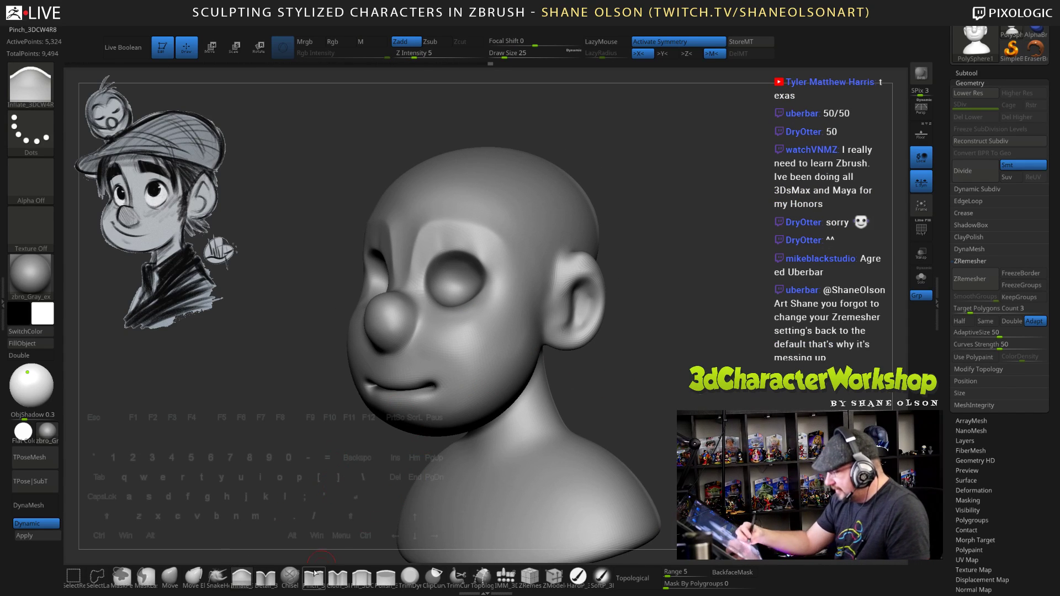
Apply the dynamic subdivision to the head and carve a crease around the outer and lower eye sockets with the Detail brush at size 45
{"action": "left_click", "coordinate": [266, 577]}
{"action": "key", "text": "s"}
{"action": "left_click_drag", "start_coordinate": [626, 371], "coordinate": [636, 369]}
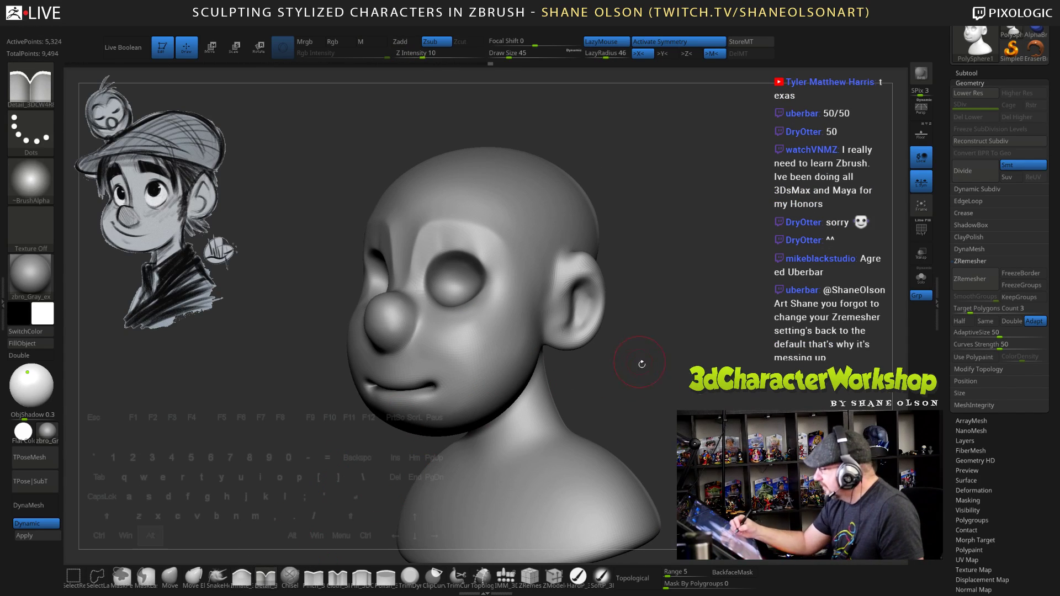
{"action": "right_click_drag", "start_coordinate": [639, 363], "coordinate": [424, 366]}
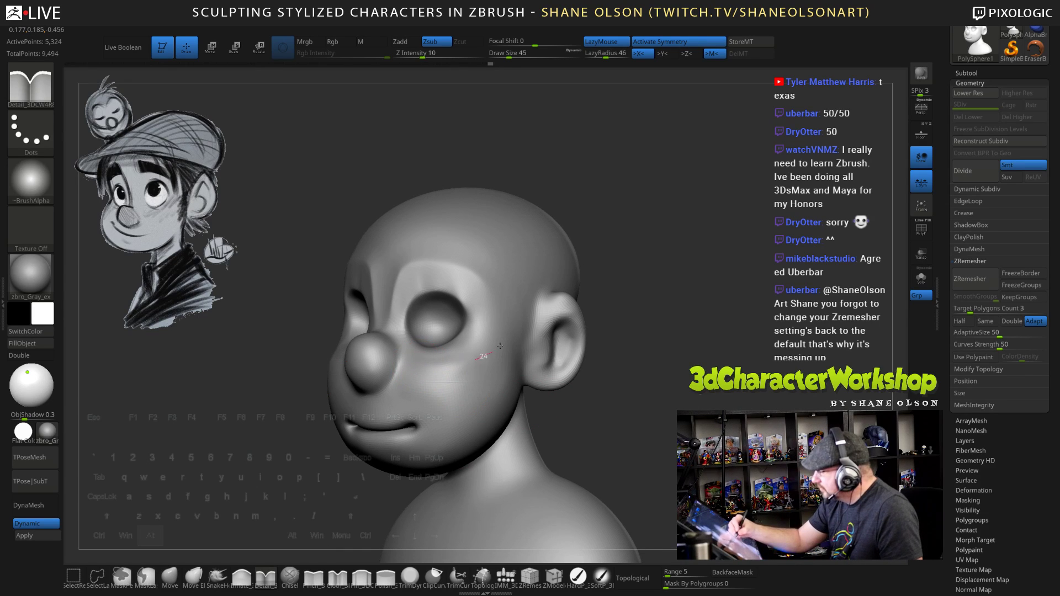
{"action": "left_click", "coordinate": [25, 536]}
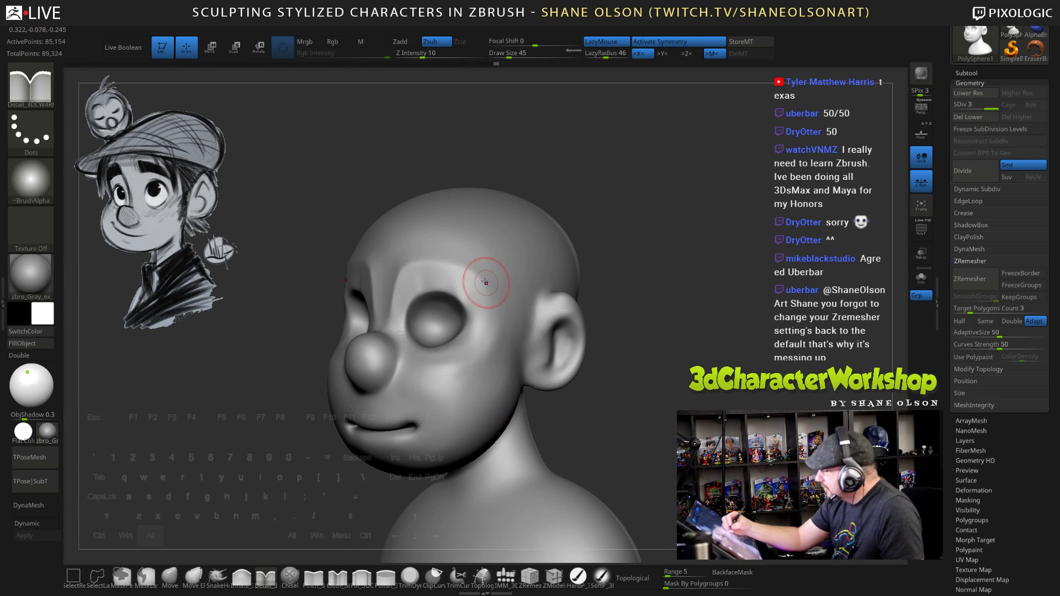
{"action": "left_click_drag", "start_coordinate": [485, 282], "coordinate": [494, 305]}
{"action": "mouse_move", "coordinate": [492, 346]}
{"action": "left_mouse_down", "text": "alt"}
{"action": "mouse_move", "coordinate": [435, 368]}
{"action": "mouse_move", "coordinate": [400, 328]}
{"action": "left_mouse_up", "text": "alt"}
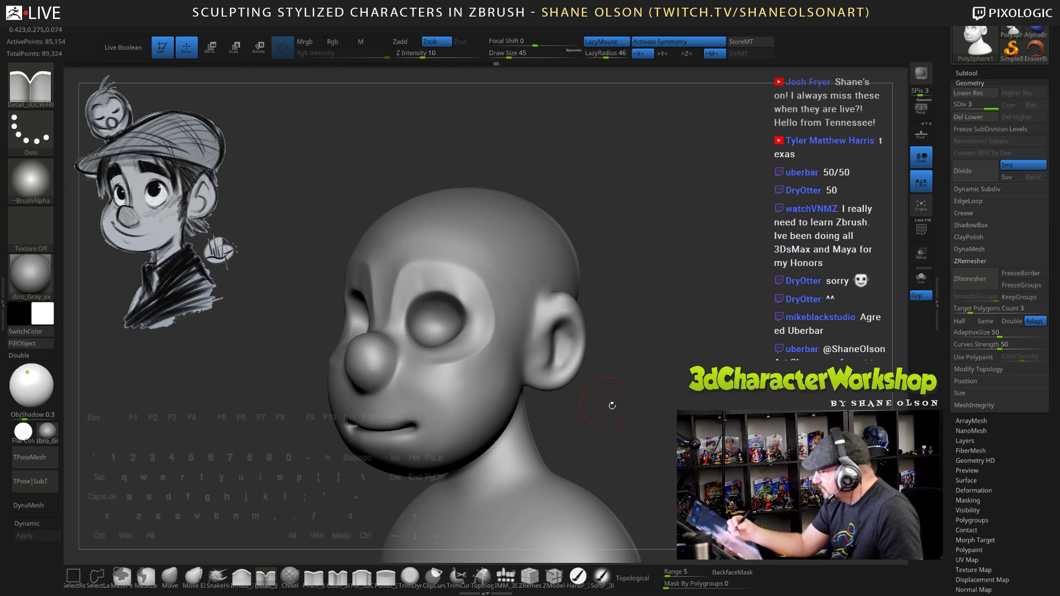
{"action": "mouse_move", "coordinate": [611, 404]}
{"action": "left_mouse_down"}
{"action": "mouse_move", "coordinate": [624, 399]}
{"action": "mouse_move", "coordinate": [559, 358]}
{"action": "mouse_move", "coordinate": [549, 379]}
{"action": "left_mouse_up"}
{"action": "mouse_move", "coordinate": [644, 426]}
{"action": "left_mouse_down"}
{"action": "mouse_move", "coordinate": [671, 412]}
{"action": "mouse_move", "coordinate": [718, 413]}
{"action": "left_mouse_up"}
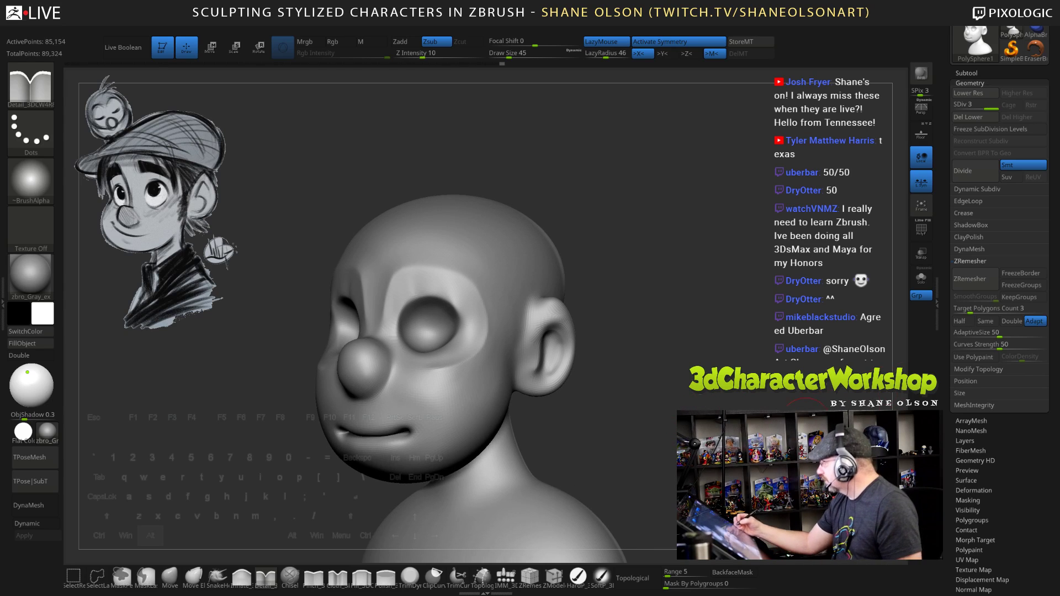
{"action": "left_click_drag", "start_coordinate": [807, 421], "coordinate": [812, 402], "text": "alt"}
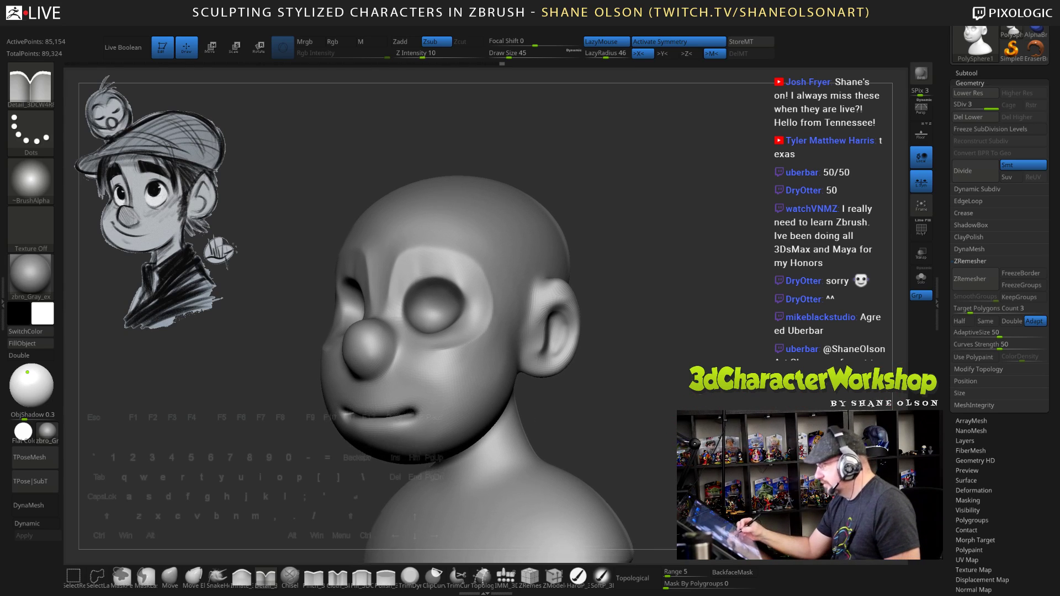
Remesh the head with ZRemesher and compare the old and new topology with the wireframe displayed
{"action": "left_click", "coordinate": [976, 280]}
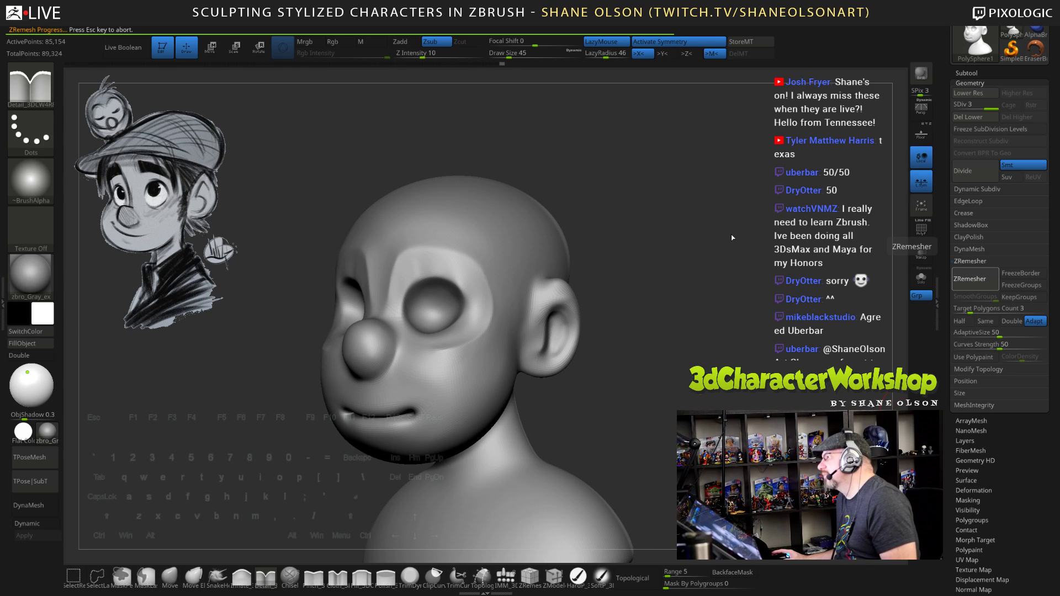
{"action": "mouse_move", "coordinate": [716, 239]}
{"action": "left_mouse_down", "text": "shift"}
{"action": "mouse_move", "coordinate": [707, 237]}
{"action": "mouse_move", "coordinate": [718, 270]}
{"action": "mouse_move", "coordinate": [795, 265]}
{"action": "mouse_move", "coordinate": [690, 253]}
{"action": "left_mouse_up", "text": "shift"}
{"action": "key", "text": "shift+f"}
{"action": "mouse_move", "coordinate": [644, 368]}
{"action": "left_mouse_down"}
{"action": "mouse_move", "coordinate": [657, 356]}
{"action": "mouse_move", "coordinate": [635, 381]}
{"action": "mouse_move", "coordinate": [605, 375]}
{"action": "mouse_move", "coordinate": [557, 393]}
{"action": "mouse_move", "coordinate": [620, 430]}
{"action": "left_mouse_up"}
{"action": "key", "text": "shift+d"}
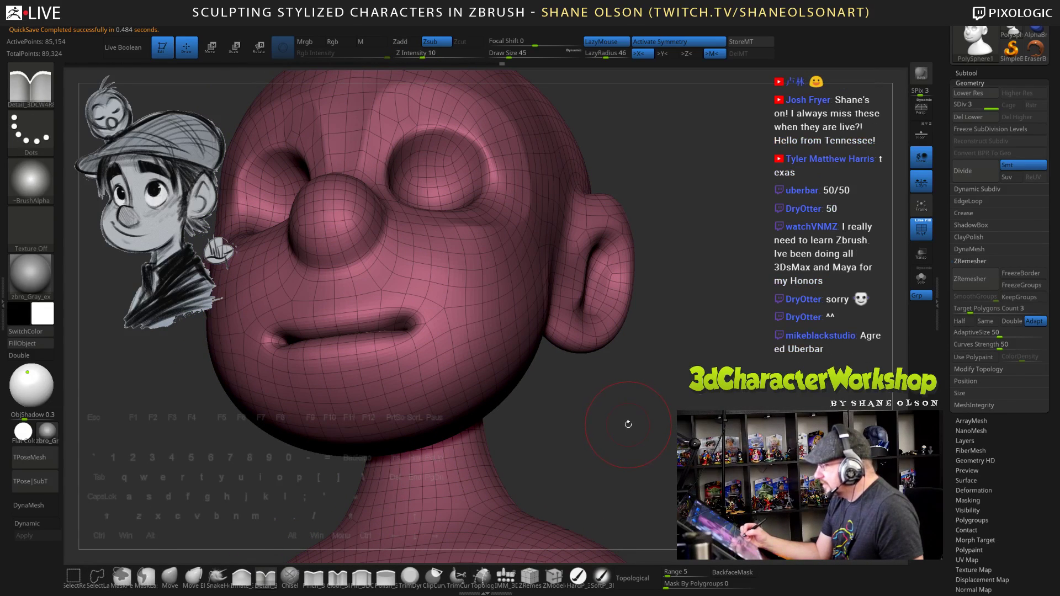
{"action": "left_click", "coordinate": [503, 65]}
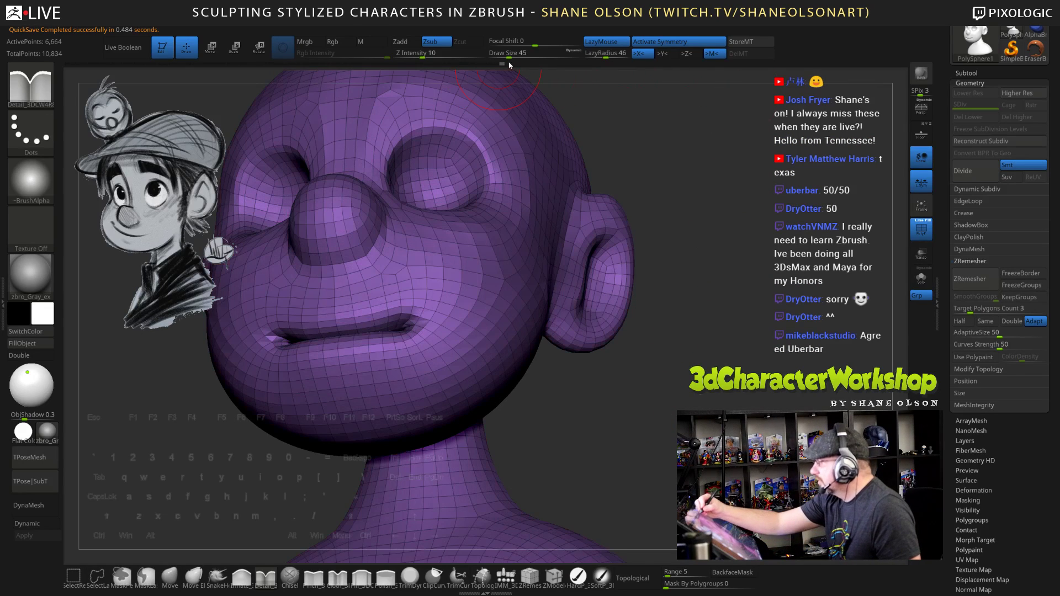
Turn on the dynamic subdivision preview for the remeshed head
{"action": "left_click_drag", "start_coordinate": [676, 309], "coordinate": [738, 355], "text": "alt"}
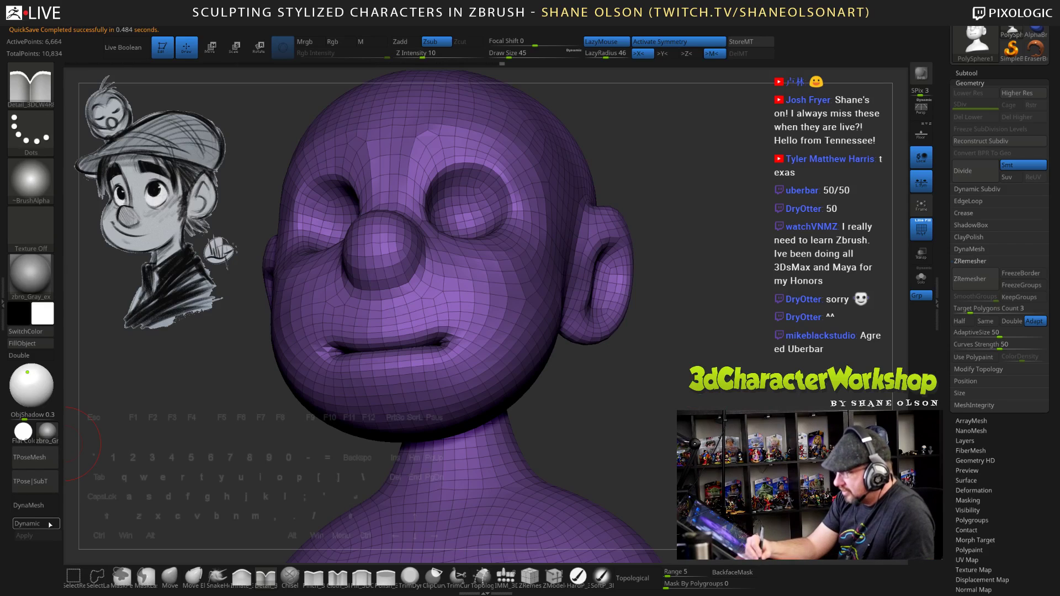
{"action": "key", "text": "shift+d"}
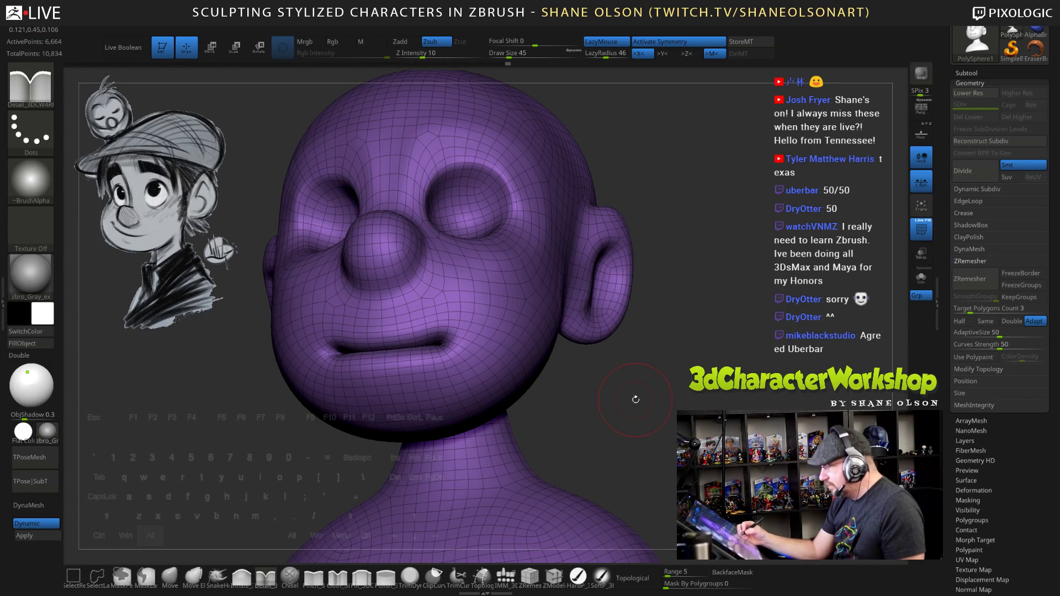
{"action": "mouse_move", "coordinate": [636, 400]}
{"action": "left_mouse_down"}
{"action": "mouse_move", "coordinate": [666, 413]}
{"action": "mouse_move", "coordinate": [676, 381]}
{"action": "mouse_move", "coordinate": [718, 401]}
{"action": "left_mouse_up"}
Hide the wireframe and fill out the mouth corners with the Inflate brush
{"action": "left_click", "coordinate": [242, 577]}
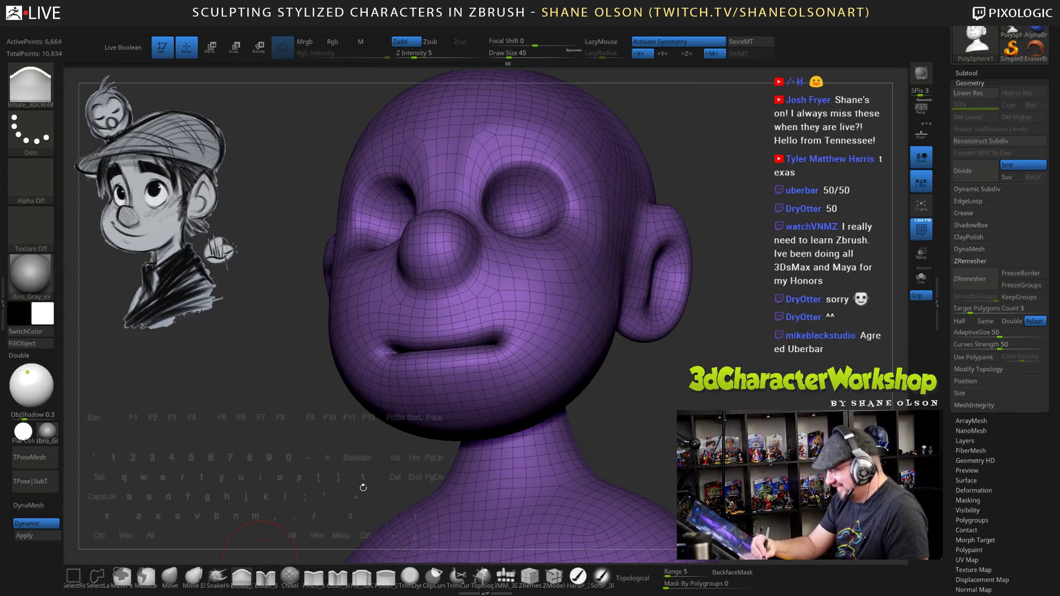
{"action": "key", "text": "shift+f"}
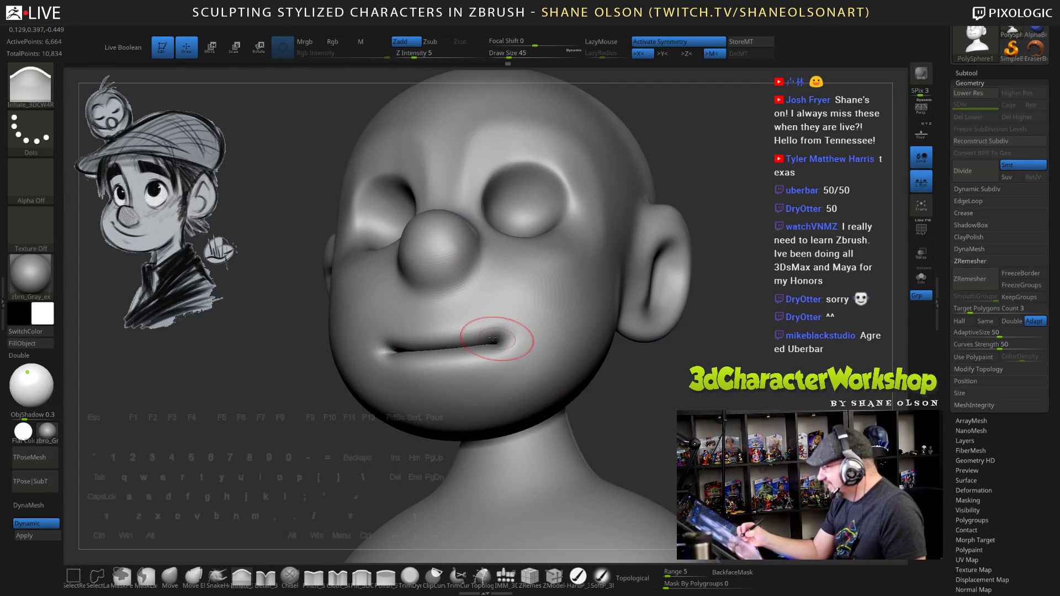
{"action": "left_click_drag", "start_coordinate": [594, 406], "coordinate": [717, 296]}
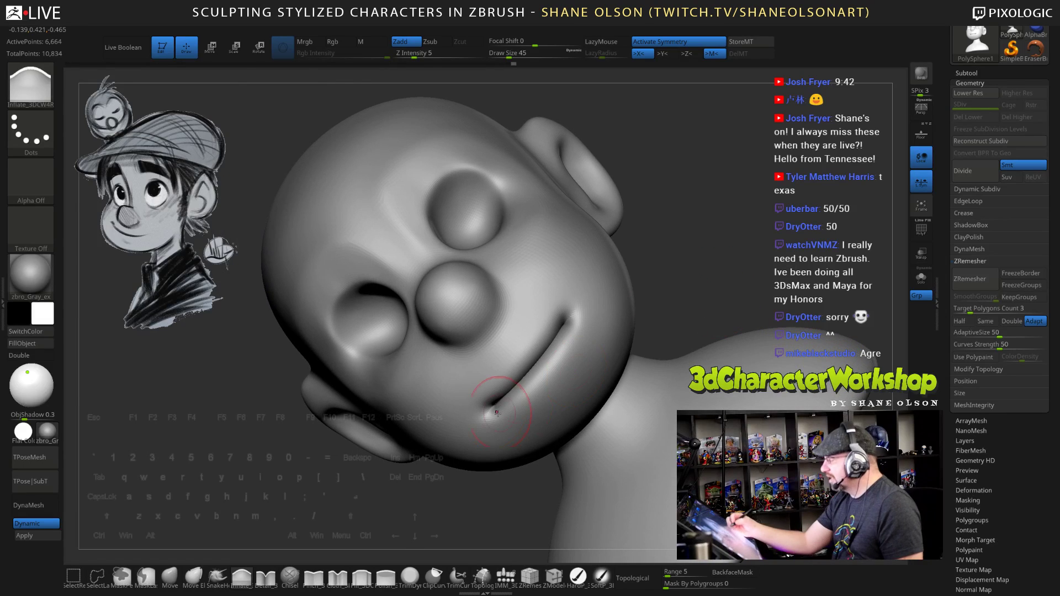
{"action": "mouse_move", "coordinate": [693, 259]}
{"action": "left_mouse_down"}
{"action": "mouse_move", "coordinate": [686, 272]}
{"action": "mouse_move", "coordinate": [684, 263]}
{"action": "left_mouse_up"}
Pinch the crease between the lips along the mouth line with the Pinch brush at draw size 23
{"action": "left_click", "coordinate": [313, 576]}
{"action": "key", "text": "s"}
{"action": "left_click", "coordinate": [250, 488]}
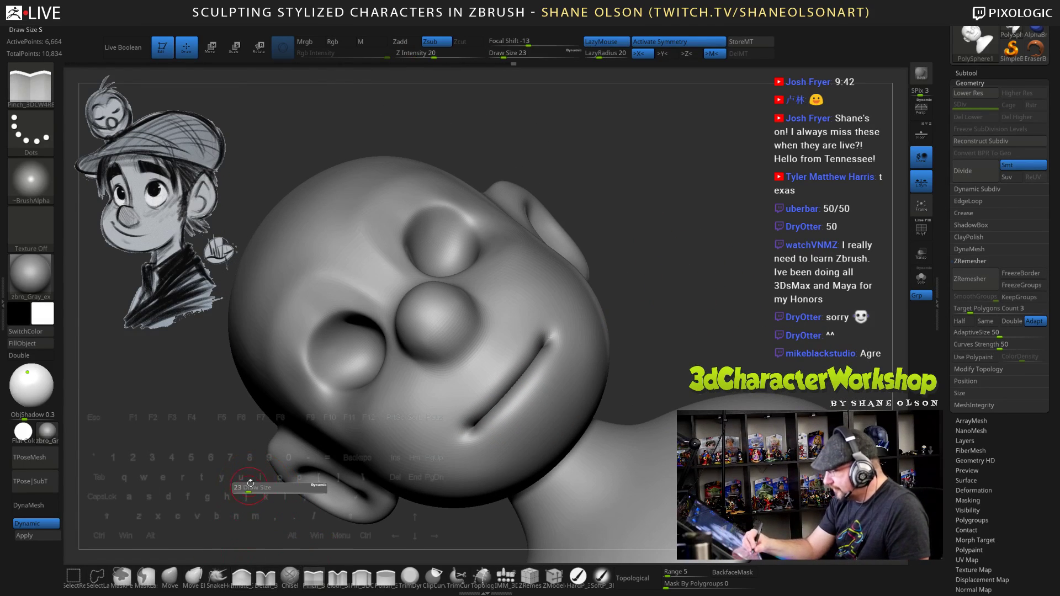
{"action": "mouse_move", "coordinate": [660, 315]}
{"action": "left_mouse_down", "text": "alt"}
{"action": "mouse_move", "coordinate": [645, 330]}
{"action": "mouse_move", "coordinate": [619, 301]}
{"action": "left_mouse_up", "text": "alt"}
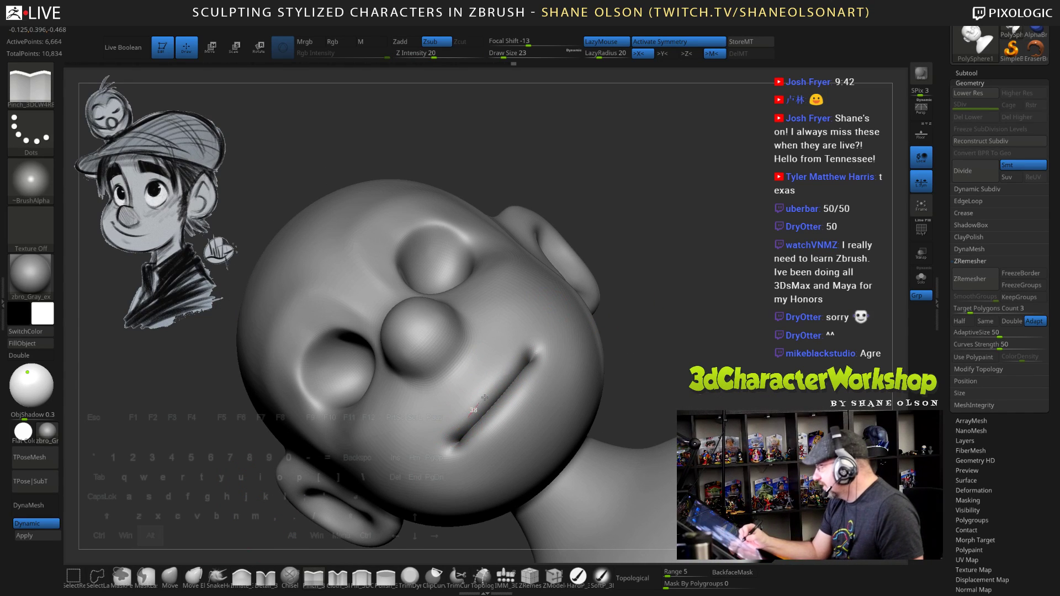
{"action": "left_click_drag", "start_coordinate": [484, 397], "coordinate": [510, 369]}
{"action": "left_click_drag", "start_coordinate": [629, 332], "coordinate": [687, 320]}
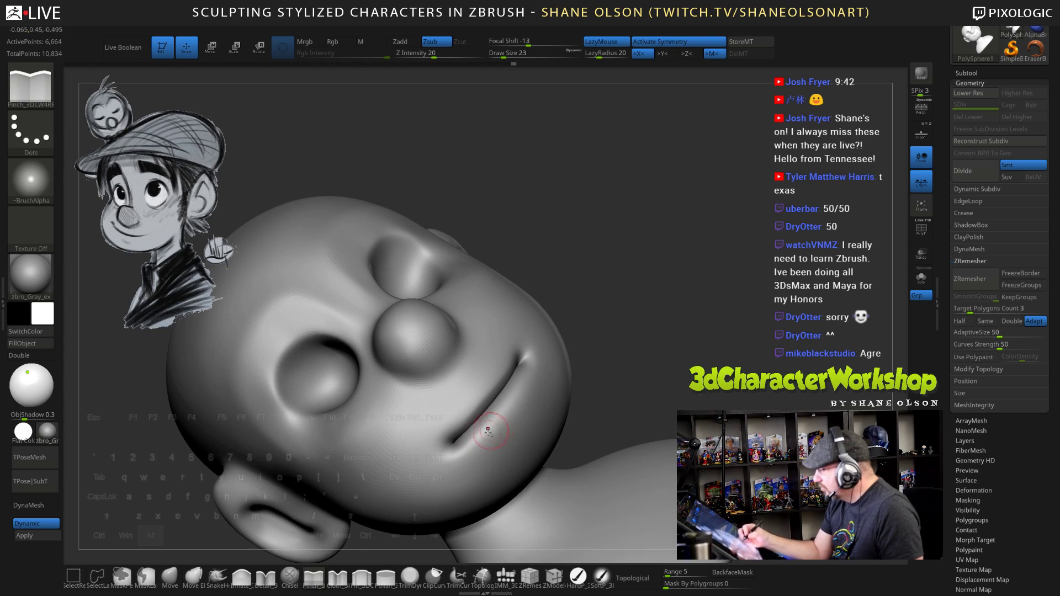
{"action": "right_click_drag", "start_coordinate": [519, 392], "coordinate": [690, 342]}
{"action": "mouse_move", "coordinate": [690, 342]}
{"action": "left_mouse_down"}
{"action": "mouse_move", "coordinate": [638, 379]}
{"action": "mouse_move", "coordinate": [681, 354]}
{"action": "left_mouse_up"}
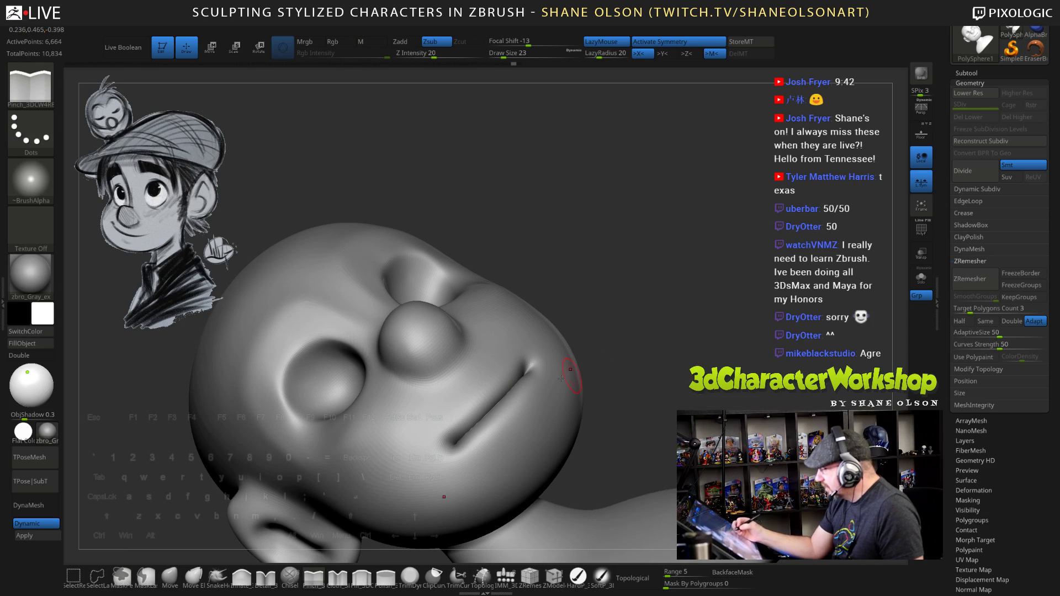
Tighten the crease between the lips with the Pinch brush at draw size 21
{"action": "left_click", "coordinate": [242, 578]}
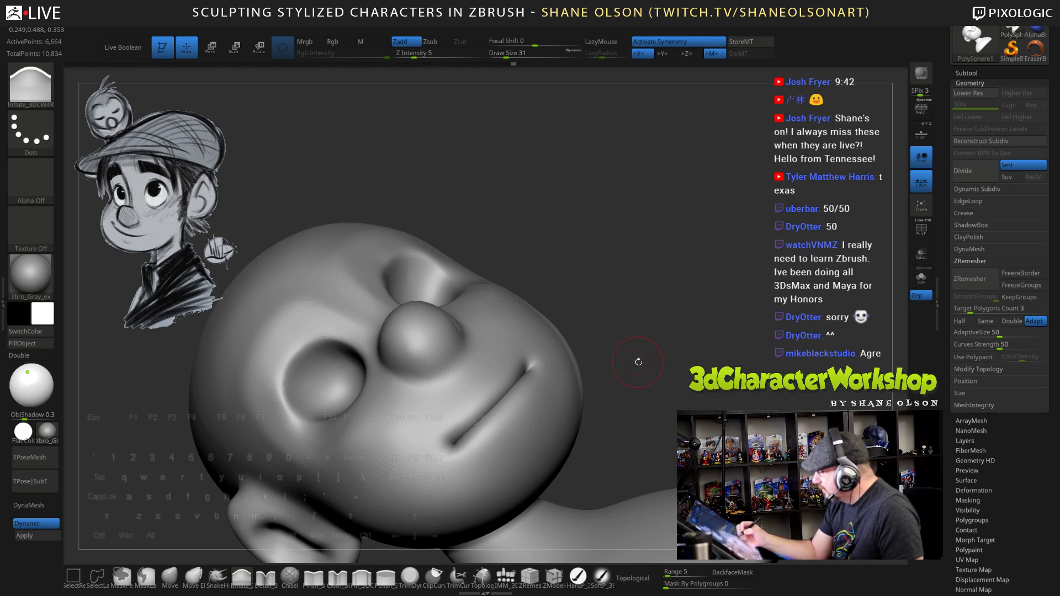
{"action": "mouse_move", "coordinate": [637, 360]}
{"action": "right_mouse_down"}
{"action": "mouse_move", "coordinate": [645, 329]}
{"action": "mouse_move", "coordinate": [670, 349]}
{"action": "right_mouse_up"}
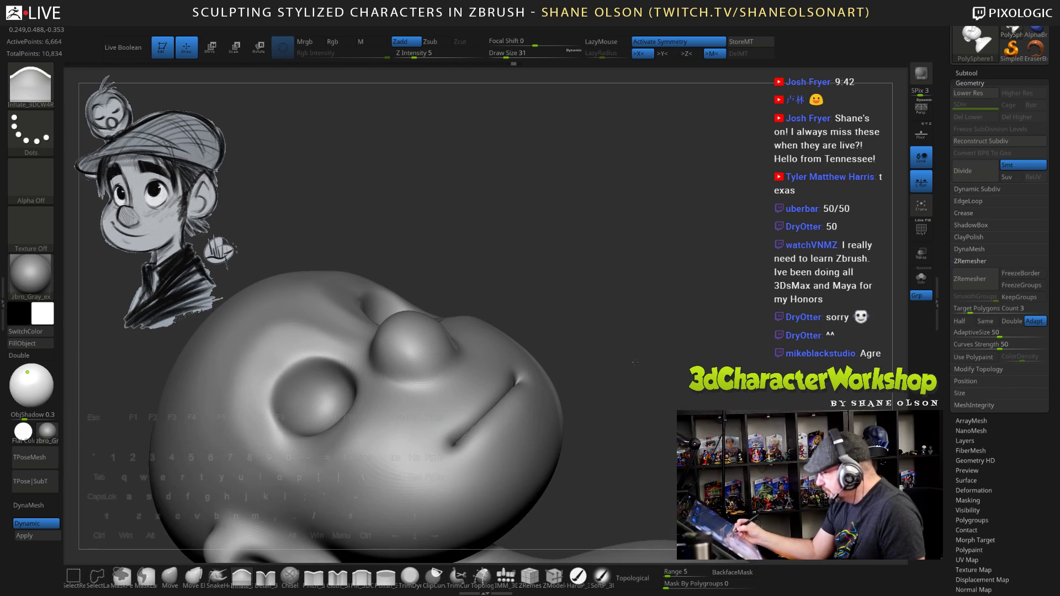
{"action": "left_click", "coordinate": [313, 578]}
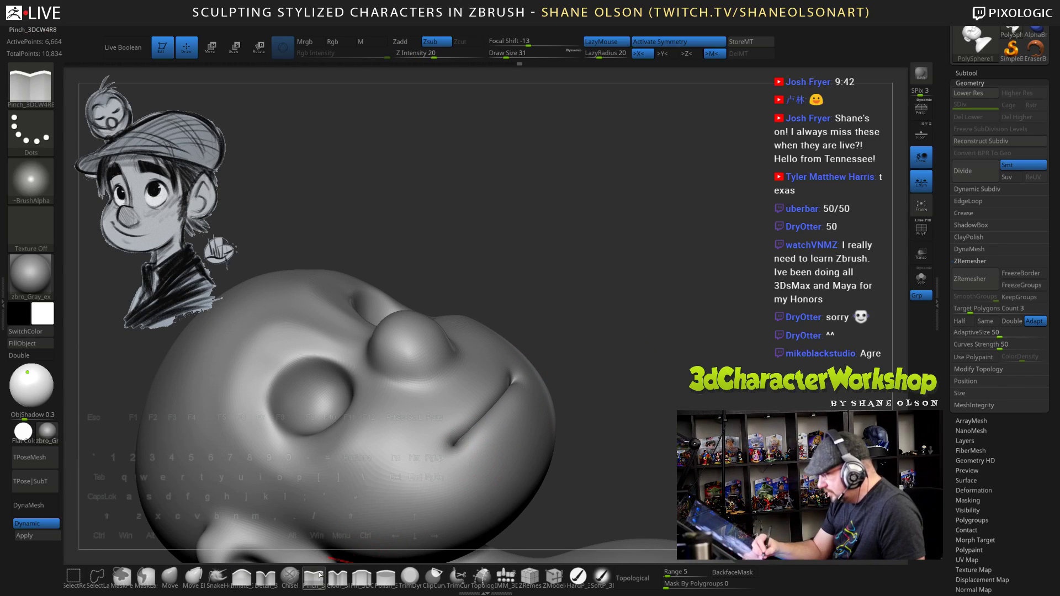
{"action": "mouse_move", "coordinate": [625, 398]}
{"action": "left_mouse_down"}
{"action": "mouse_move", "coordinate": [637, 359]}
{"action": "mouse_move", "coordinate": [635, 384]}
{"action": "mouse_move", "coordinate": [635, 362]}
{"action": "mouse_move", "coordinate": [581, 388]}
{"action": "mouse_move", "coordinate": [518, 397]}
{"action": "left_mouse_up"}
{"action": "key", "text": "s"}
{"action": "left_click_drag", "start_coordinate": [500, 433], "coordinate": [486, 451], "text": "alt"}
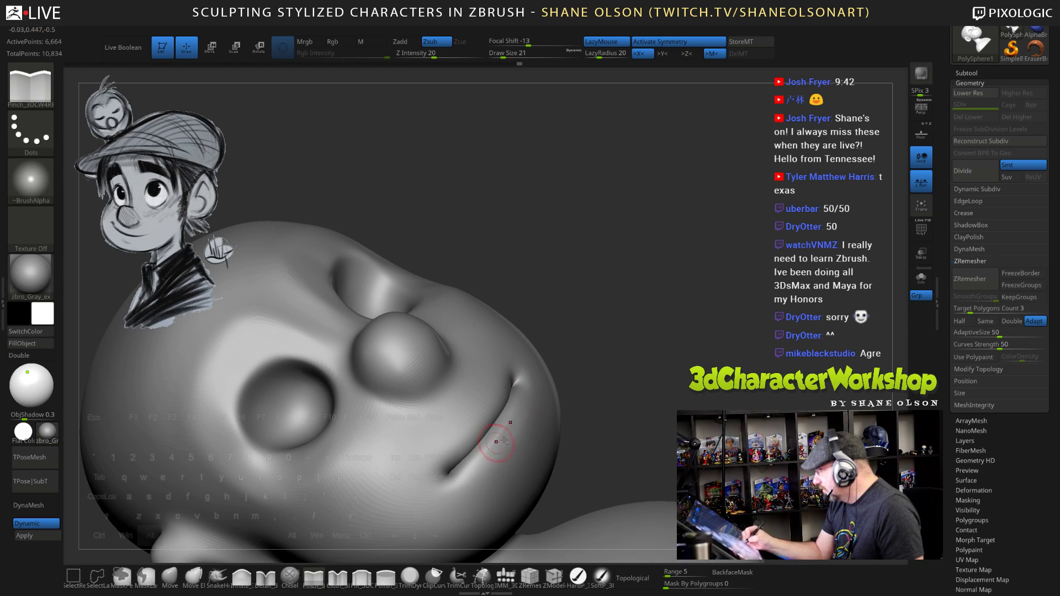
{"action": "left_click_drag", "start_coordinate": [619, 410], "coordinate": [611, 380]}
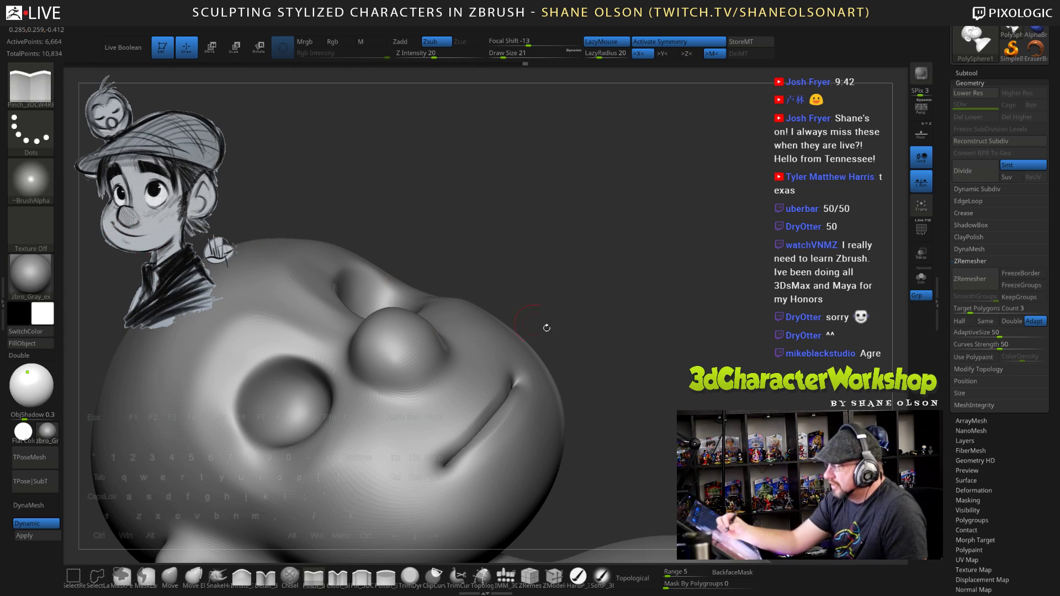
{"action": "mouse_move", "coordinate": [637, 395]}
{"action": "left_mouse_down"}
{"action": "mouse_move", "coordinate": [657, 386]}
{"action": "mouse_move", "coordinate": [677, 342]}
{"action": "mouse_move", "coordinate": [692, 350]}
{"action": "mouse_move", "coordinate": [660, 332]}
{"action": "left_mouse_up"}
{"action": "left_click_drag", "start_coordinate": [433, 490], "coordinate": [409, 490]}
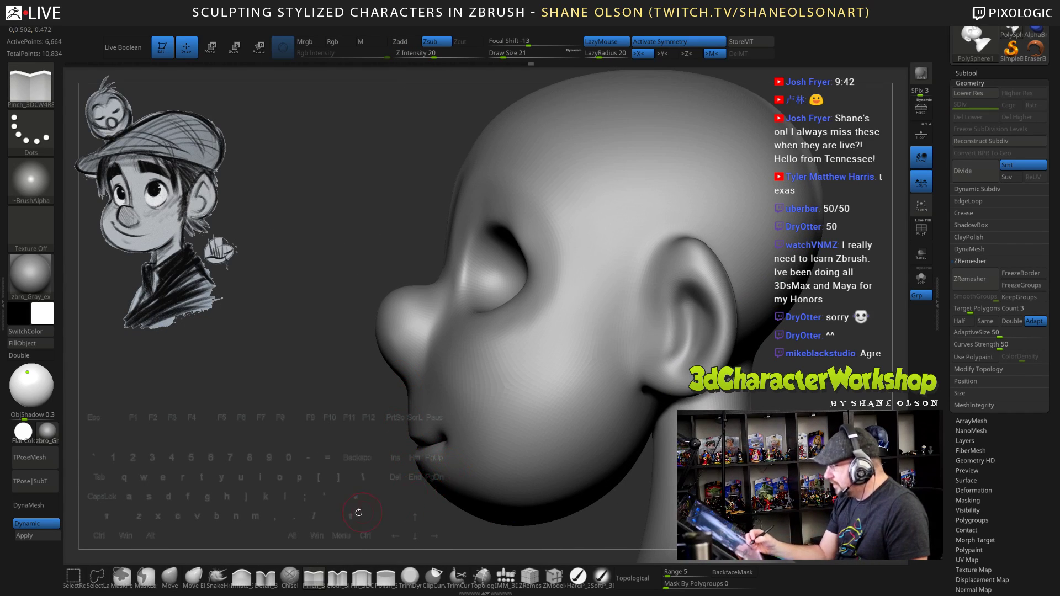
{"action": "left_click_drag", "start_coordinate": [393, 488], "coordinate": [459, 488]}
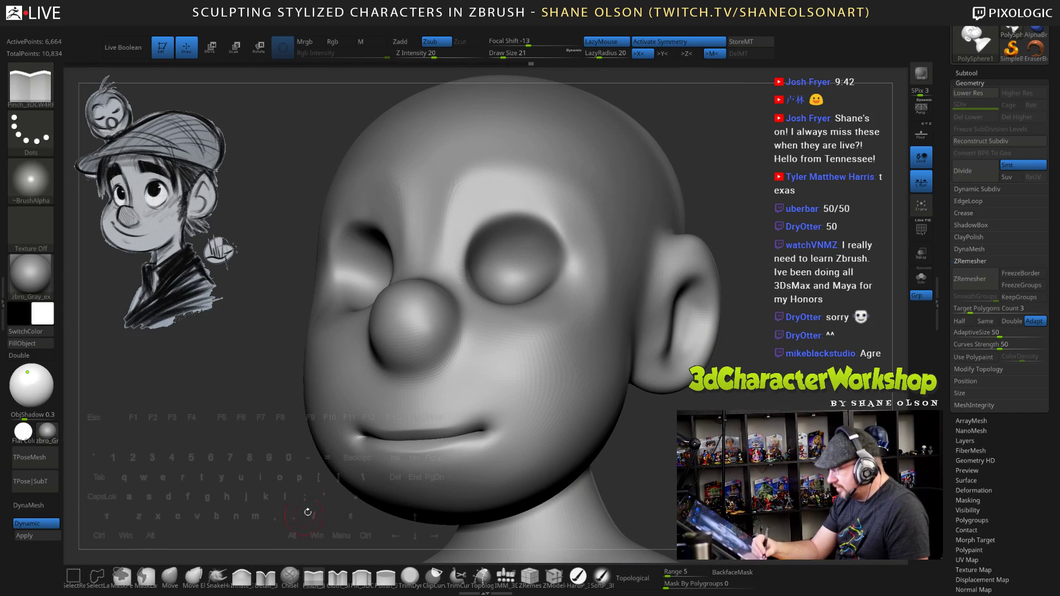
Reshape the mouth corners into a slight smile with the Move brush at draw sizes 45 and 51
{"action": "left_click", "coordinate": [170, 578]}
{"action": "key", "text": "s"}
{"action": "left_click_drag", "start_coordinate": [191, 507], "coordinate": [198, 507]}
{"action": "left_click_drag", "start_coordinate": [453, 423], "coordinate": [411, 425]}
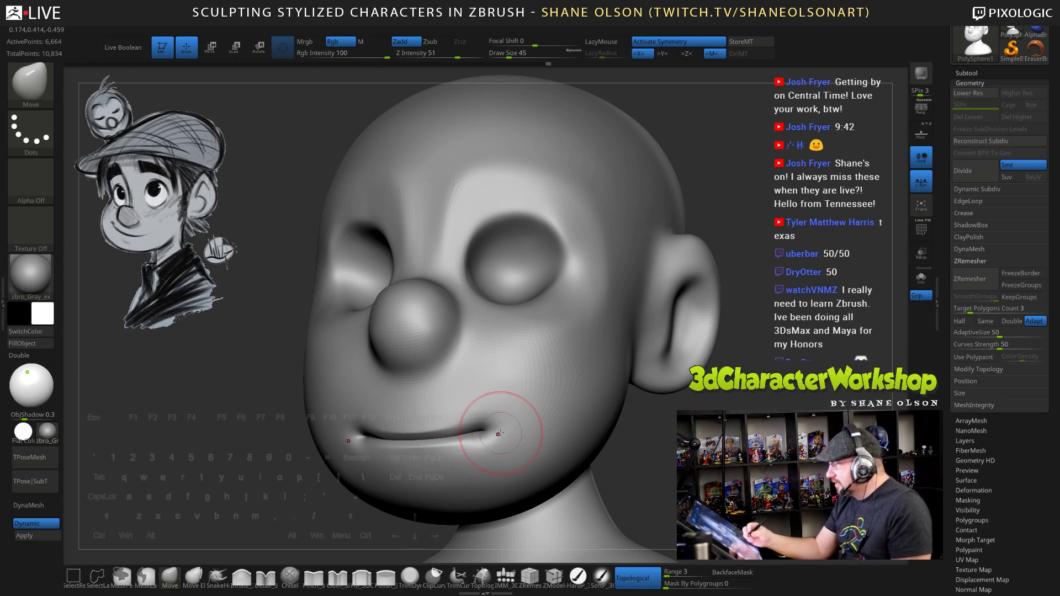
{"action": "left_click_drag", "start_coordinate": [498, 428], "coordinate": [499, 420]}
{"action": "right_click_drag", "start_coordinate": [489, 424], "coordinate": [464, 451], "text": "ctrl"}
{"action": "key", "text": "s"}
{"action": "mouse_move", "coordinate": [464, 451]}
{"action": "left_mouse_down"}
{"action": "mouse_move", "coordinate": [496, 428]}
{"action": "mouse_move", "coordinate": [476, 402]}
{"action": "mouse_move", "coordinate": [505, 428]}
{"action": "left_mouse_up"}
{"action": "key", "text": "s"}
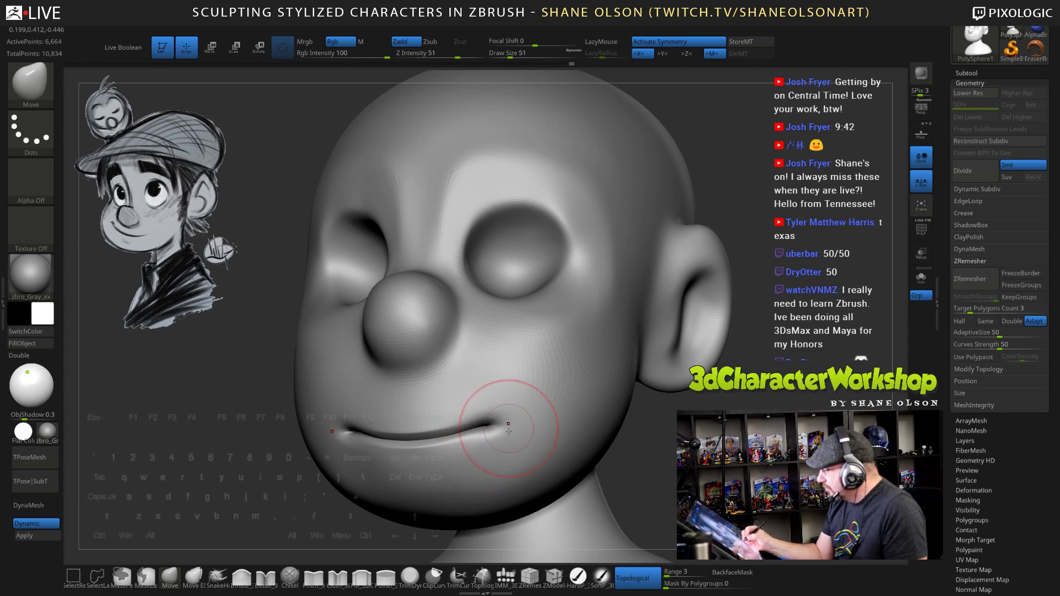
Adjust the mouth corners from beneath the chin with the Move brush at draw size 53, and review the head from several angles
{"action": "right_click_drag", "start_coordinate": [505, 433], "coordinate": [646, 431]}
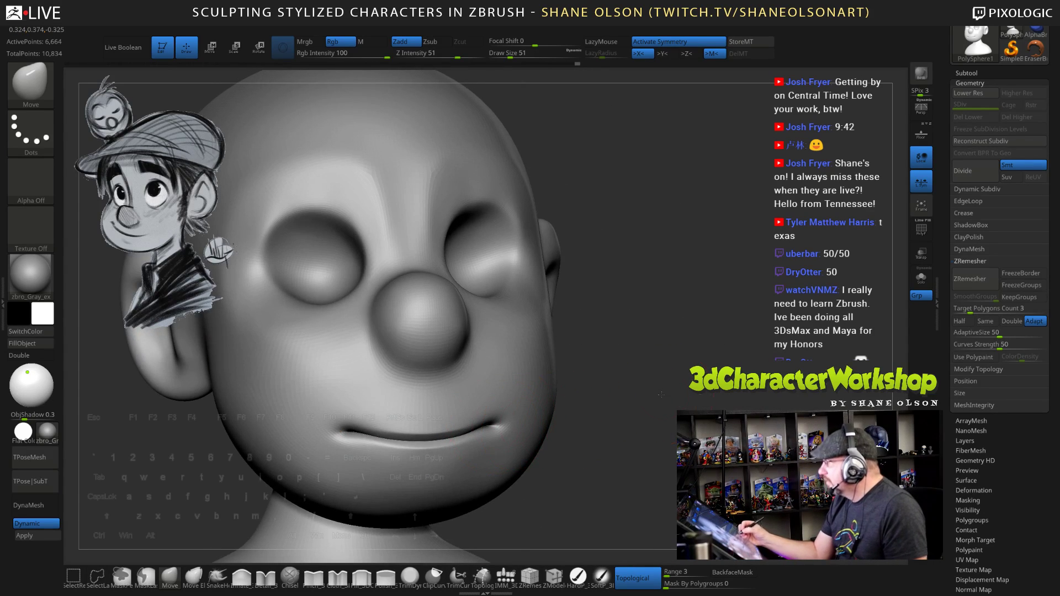
{"action": "mouse_move", "coordinate": [661, 395]}
{"action": "right_mouse_down", "text": "shift"}
{"action": "mouse_move", "coordinate": [698, 403]}
{"action": "mouse_move", "coordinate": [677, 331]}
{"action": "mouse_move", "coordinate": [645, 305]}
{"action": "mouse_move", "coordinate": [628, 267]}
{"action": "right_mouse_up", "text": "shift"}
{"action": "key", "text": "s"}
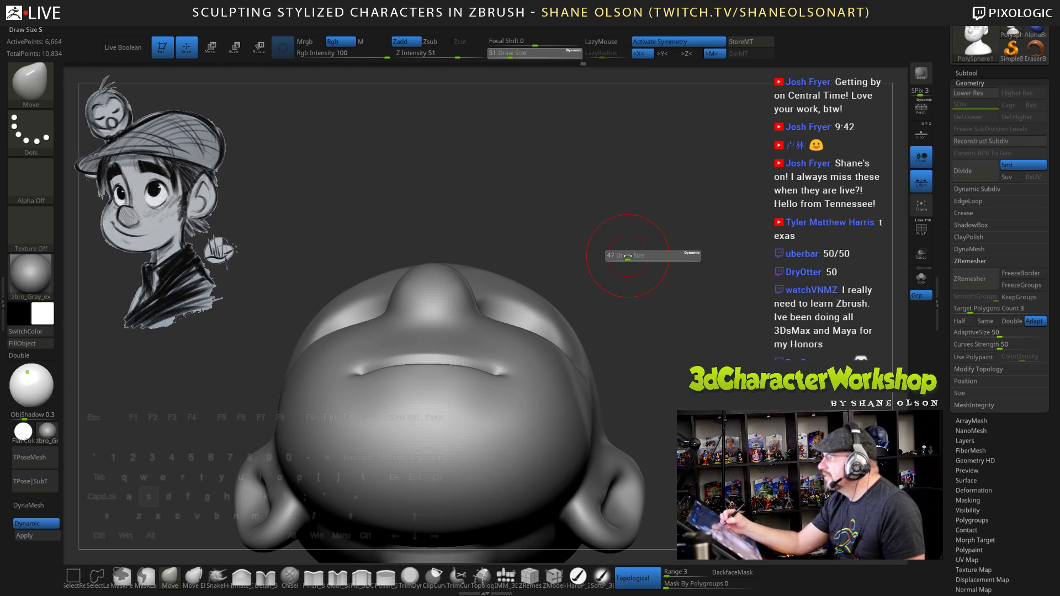
{"action": "left_click_drag", "start_coordinate": [630, 255], "coordinate": [633, 256]}
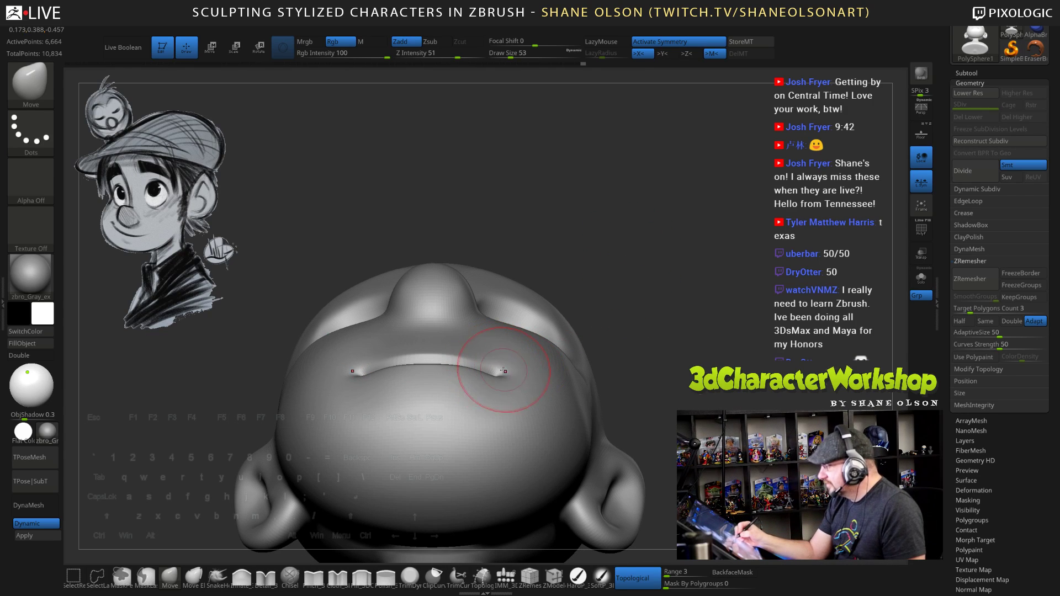
{"action": "left_click_drag", "start_coordinate": [503, 370], "coordinate": [499, 383]}
{"action": "mouse_move", "coordinate": [662, 305]}
{"action": "right_mouse_down"}
{"action": "mouse_move", "coordinate": [514, 331]}
{"action": "mouse_move", "coordinate": [548, 353]}
{"action": "mouse_move", "coordinate": [640, 356]}
{"action": "right_mouse_up"}
{"action": "mouse_move", "coordinate": [651, 270]}
{"action": "right_mouse_down"}
{"action": "mouse_move", "coordinate": [742, 409]}
{"action": "mouse_move", "coordinate": [717, 338]}
{"action": "mouse_move", "coordinate": [732, 365]}
{"action": "right_mouse_up"}
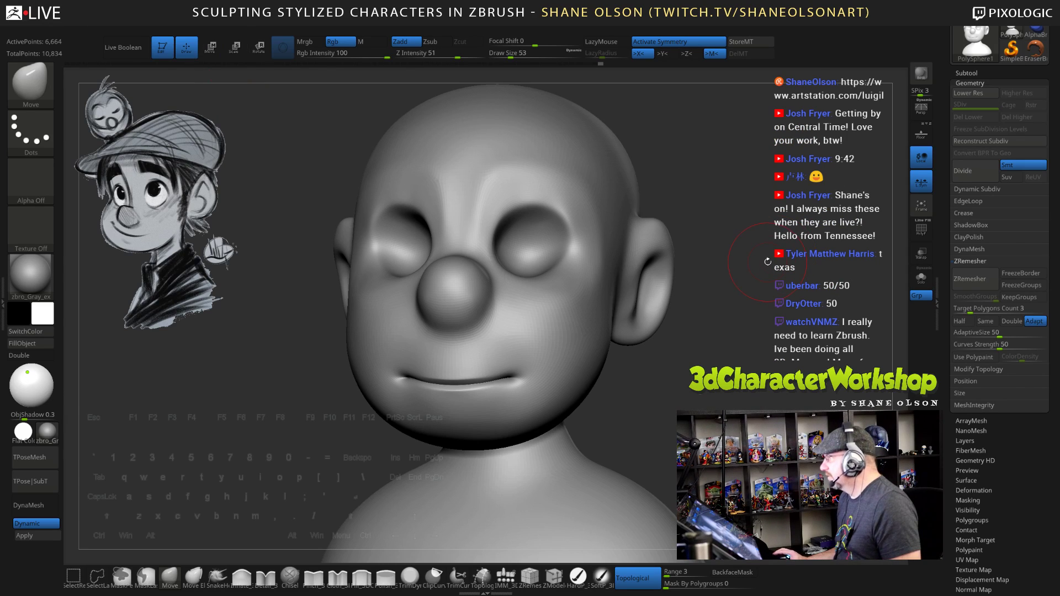
{"action": "left_click_drag", "start_coordinate": [677, 296], "coordinate": [664, 303], "text": "alt"}
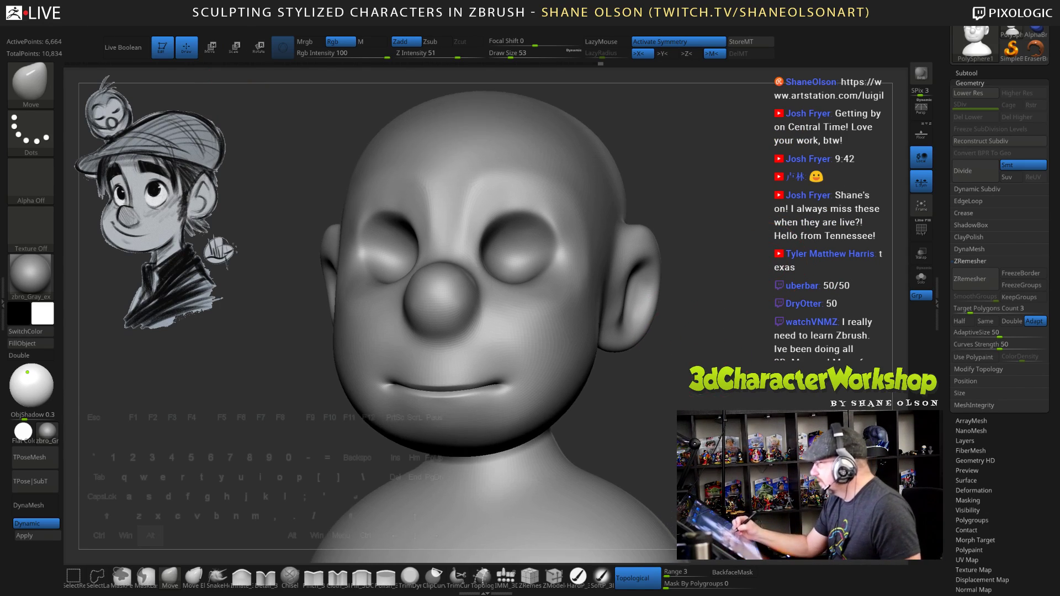
{"action": "mouse_move", "coordinate": [734, 348]}
{"action": "left_mouse_down"}
{"action": "mouse_move", "coordinate": [752, 349]}
{"action": "mouse_move", "coordinate": [711, 356]}
{"action": "left_mouse_up"}
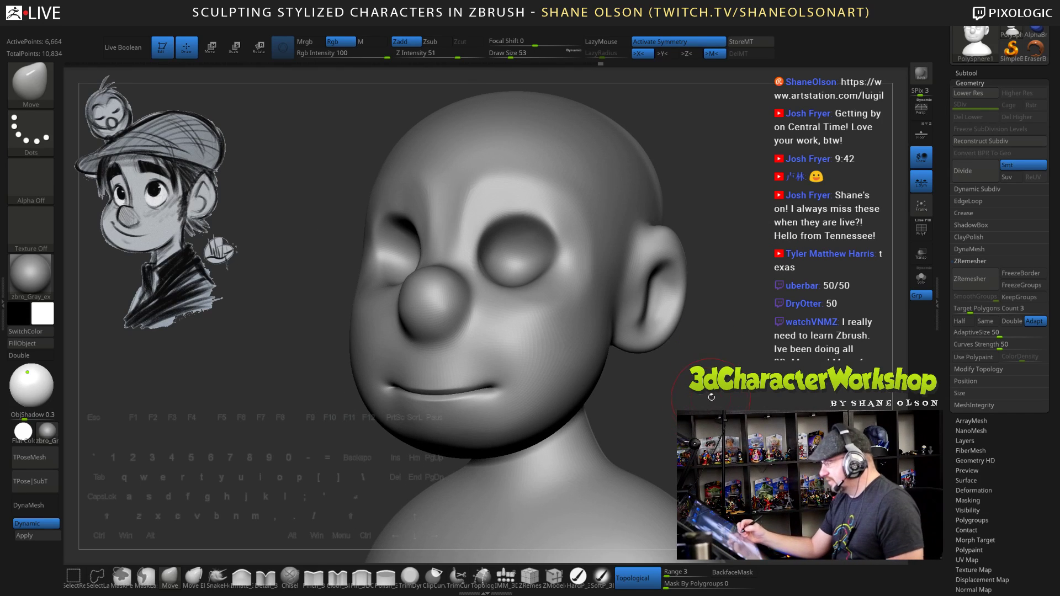
{"action": "left_click_drag", "start_coordinate": [712, 397], "coordinate": [579, 410]}
{"action": "mouse_move", "coordinate": [718, 381]}
{"action": "left_mouse_down"}
{"action": "mouse_move", "coordinate": [663, 383]}
{"action": "mouse_move", "coordinate": [707, 405]}
{"action": "mouse_move", "coordinate": [702, 381]}
{"action": "mouse_move", "coordinate": [706, 409]}
{"action": "mouse_move", "coordinate": [612, 416]}
{"action": "left_mouse_up"}
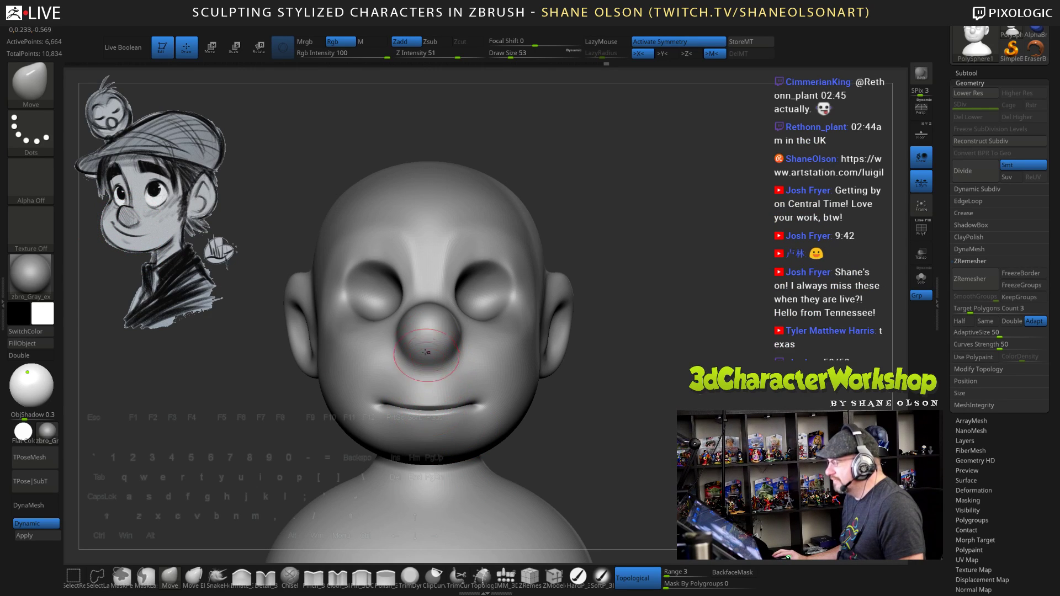
Insert a symmetrical pair of QuadSphere-1 eyeballs over the eye sockets with the IMM brush
{"action": "left_click", "coordinate": [966, 73]}
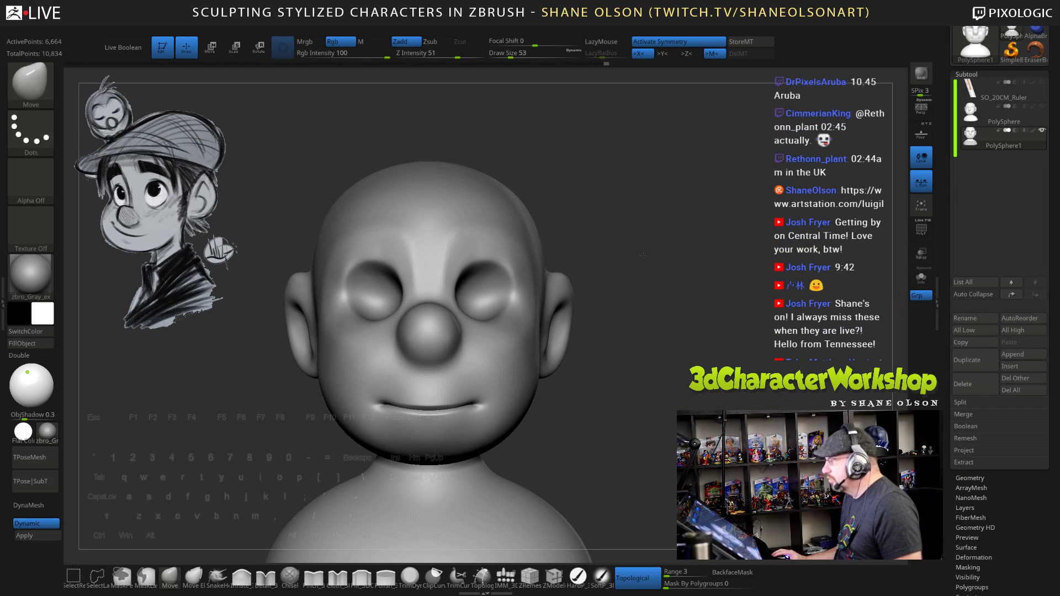
{"action": "mouse_move", "coordinate": [671, 250]}
{"action": "left_mouse_down", "text": "alt"}
{"action": "mouse_move", "coordinate": [687, 227]}
{"action": "mouse_move", "coordinate": [705, 238]}
{"action": "mouse_move", "coordinate": [708, 225]}
{"action": "left_mouse_up", "text": "alt"}
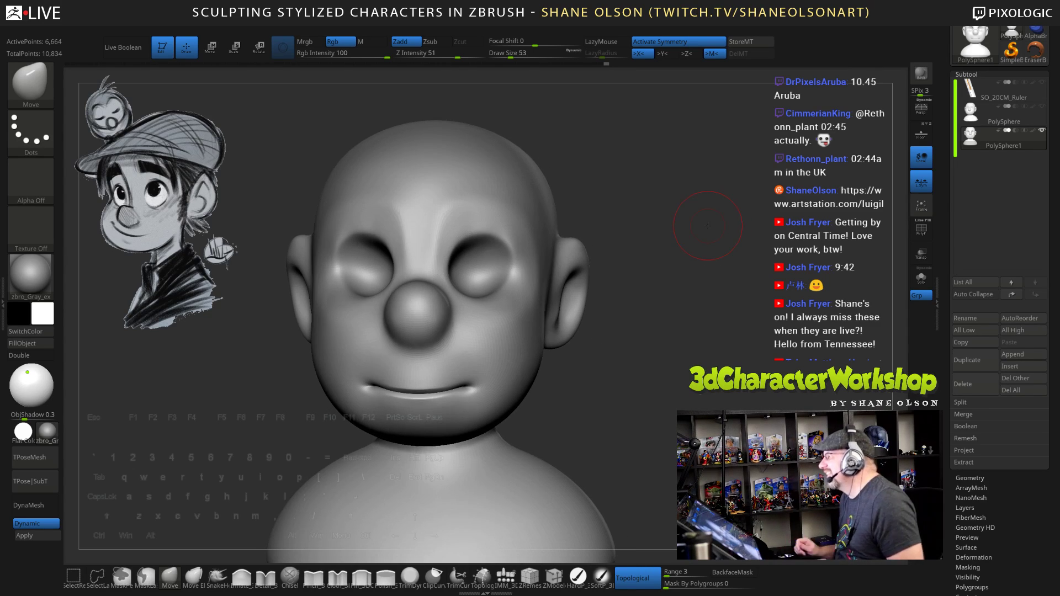
{"action": "mouse_move", "coordinate": [684, 338]}
{"action": "left_mouse_down"}
{"action": "mouse_move", "coordinate": [688, 377]}
{"action": "mouse_move", "coordinate": [685, 360]}
{"action": "mouse_move", "coordinate": [634, 349]}
{"action": "left_mouse_up"}
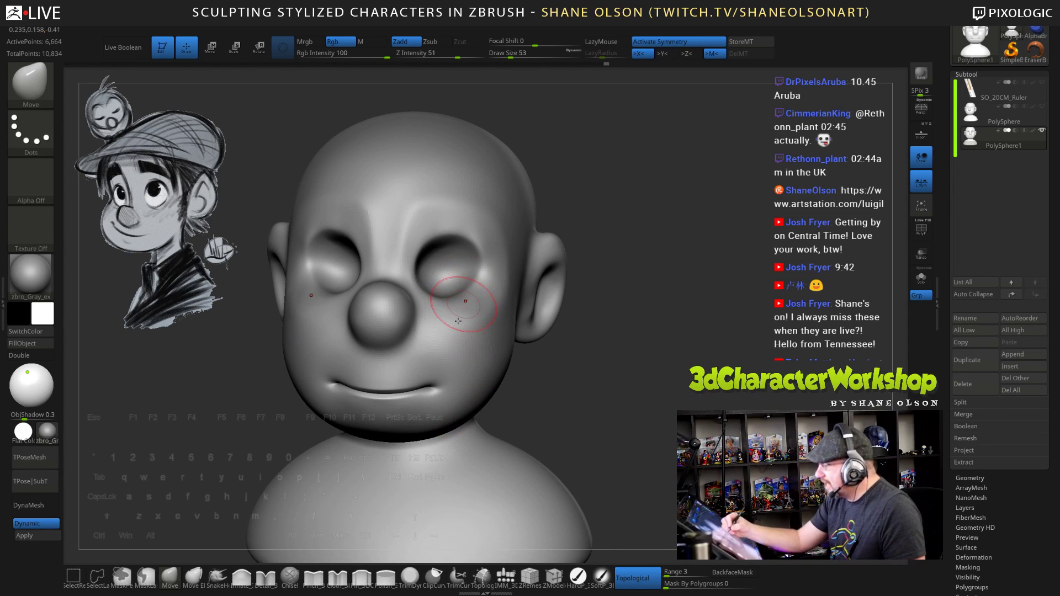
{"action": "left_click", "coordinate": [506, 577]}
{"action": "left_click_drag", "start_coordinate": [613, 376], "coordinate": [629, 356], "text": "shift"}
{"action": "left_click_drag", "start_coordinate": [434, 305], "coordinate": [436, 352]}
{"action": "key", "text": "ctrl+z"}
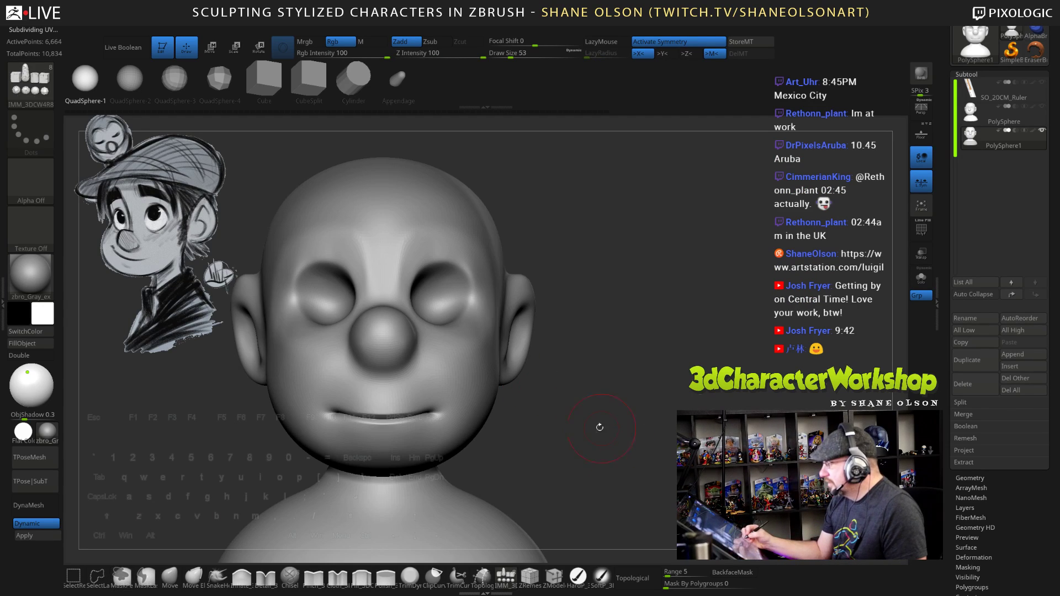
{"action": "left_click_drag", "start_coordinate": [440, 304], "coordinate": [476, 359]}
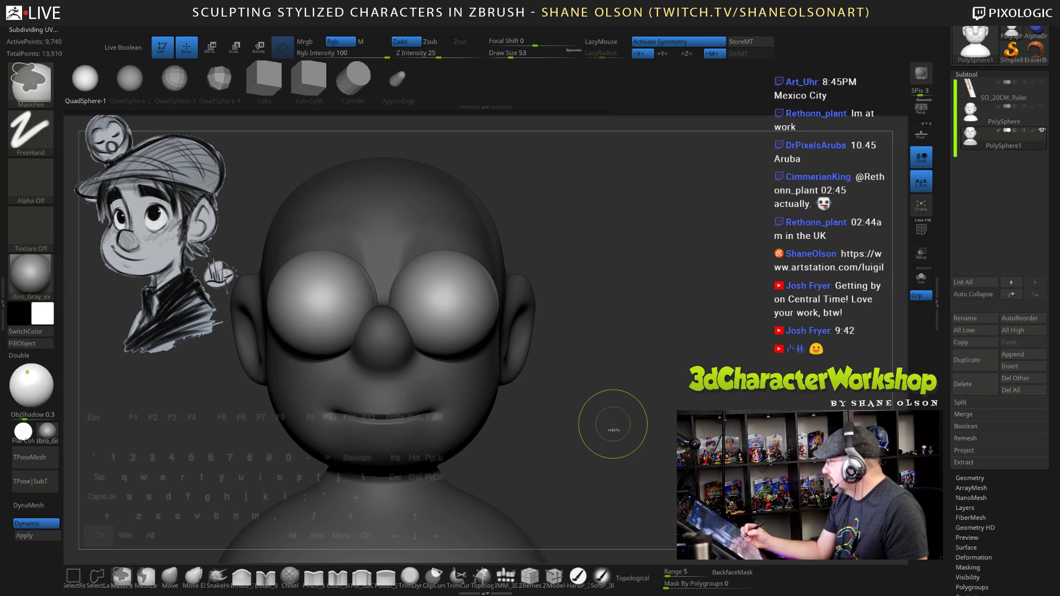
Move the eyeballs back along Z into the sockets and slightly closer together along X
{"action": "left_click_drag", "start_coordinate": [729, 413], "coordinate": [596, 407]}
{"action": "key", "text": "w"}
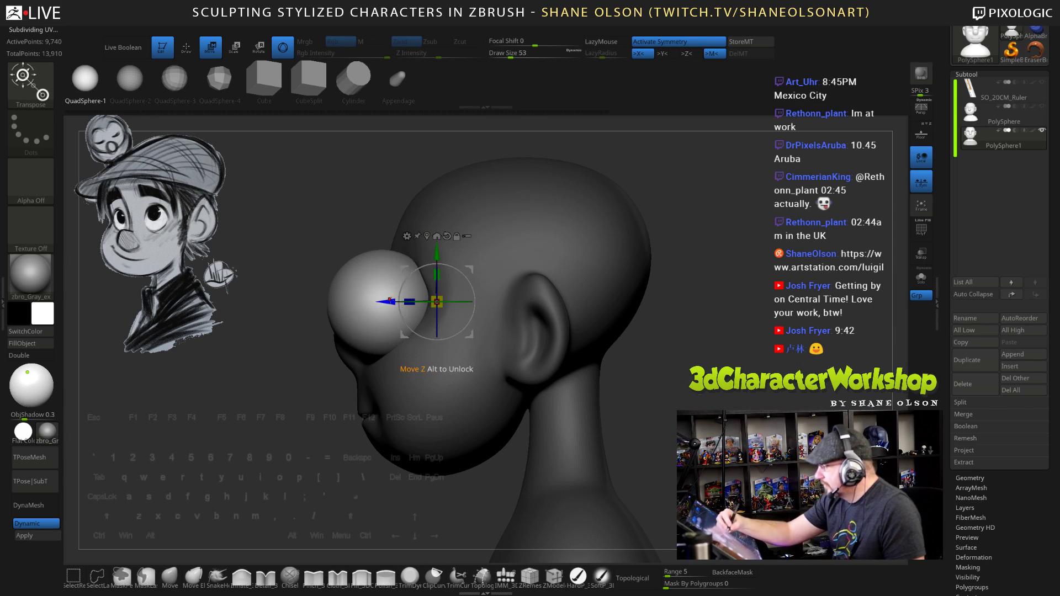
{"action": "left_click_drag", "start_coordinate": [387, 304], "coordinate": [459, 303]}
{"action": "right_click_drag", "start_coordinate": [464, 320], "coordinate": [602, 320]}
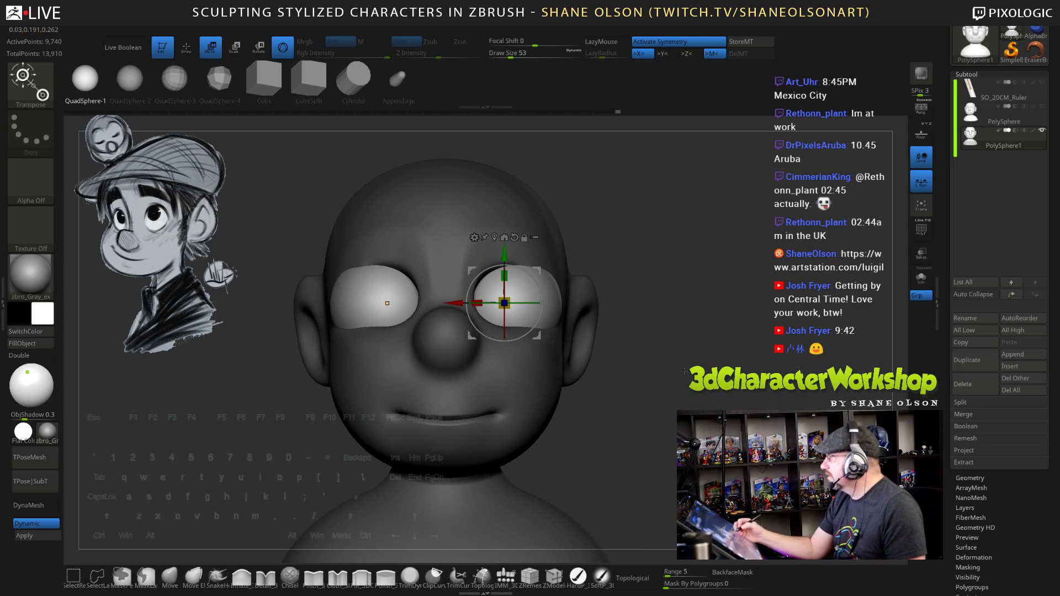
{"action": "left_click_drag", "start_coordinate": [673, 336], "coordinate": [673, 351], "text": "alt"}
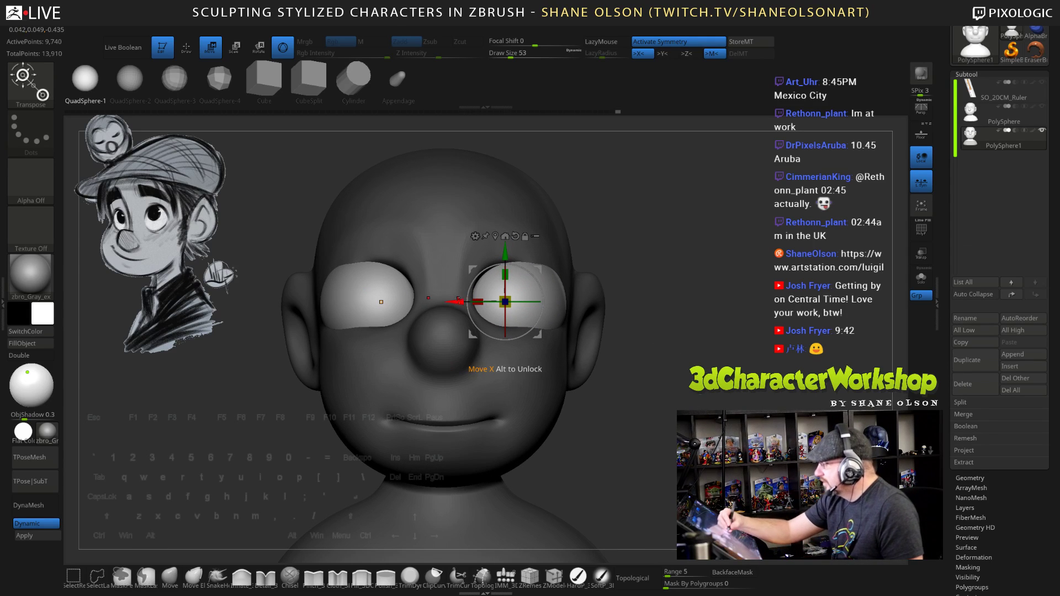
{"action": "left_click_drag", "start_coordinate": [472, 308], "coordinate": [449, 303]}
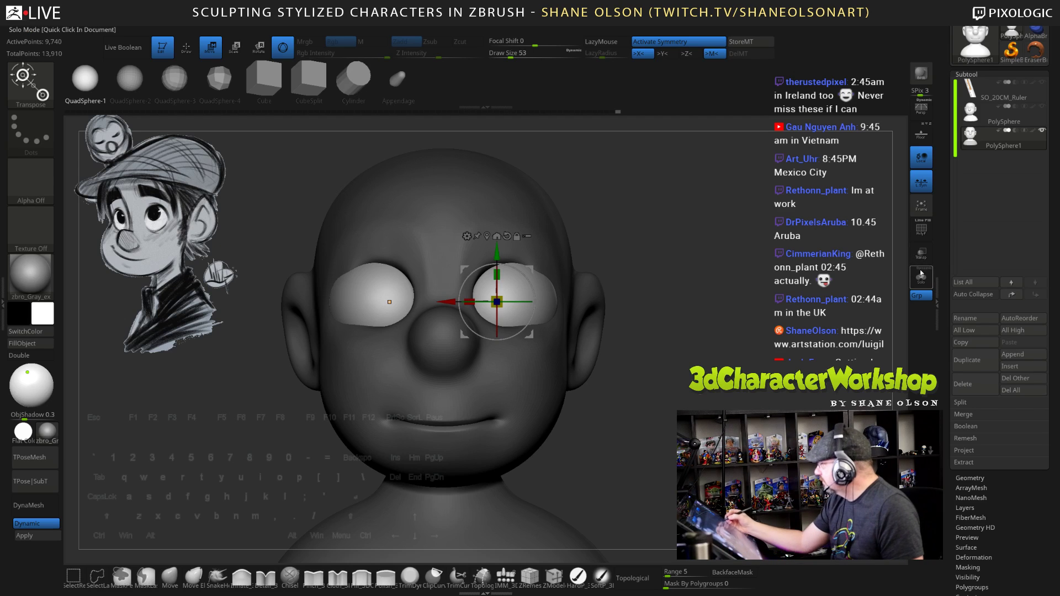
Split the unmasked eyeballs off the head into their own subtool and make that subtool active
{"action": "key", "text": "space"}
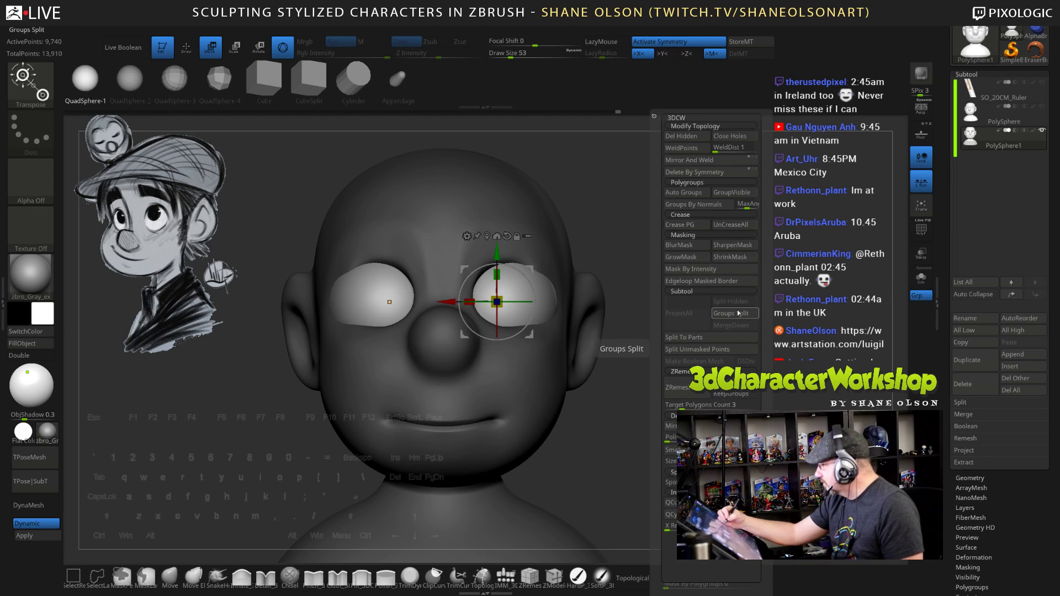
{"action": "left_click", "coordinate": [730, 350]}
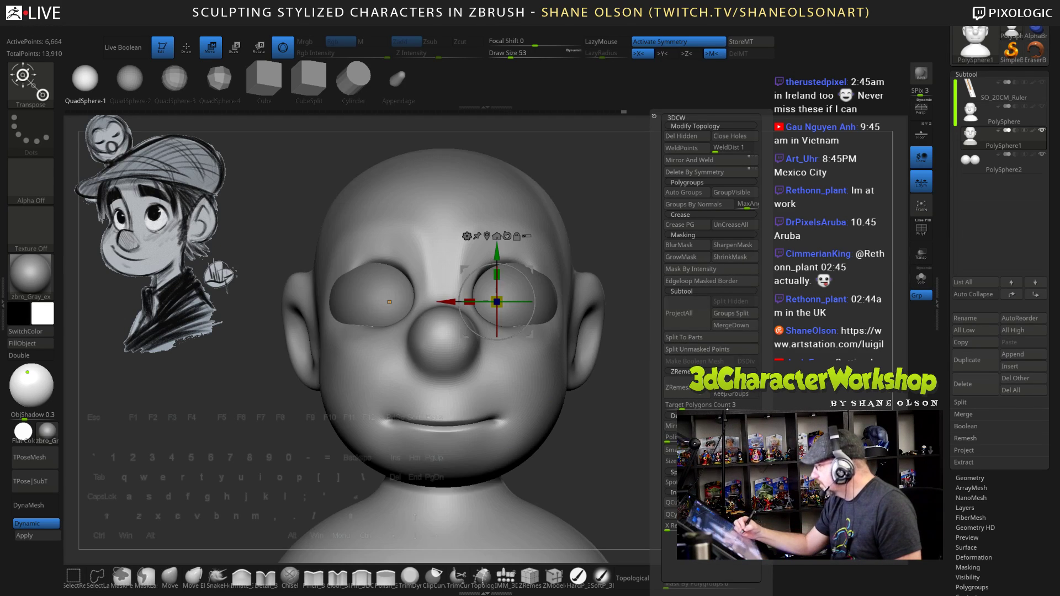
{"action": "key", "text": "Down"}
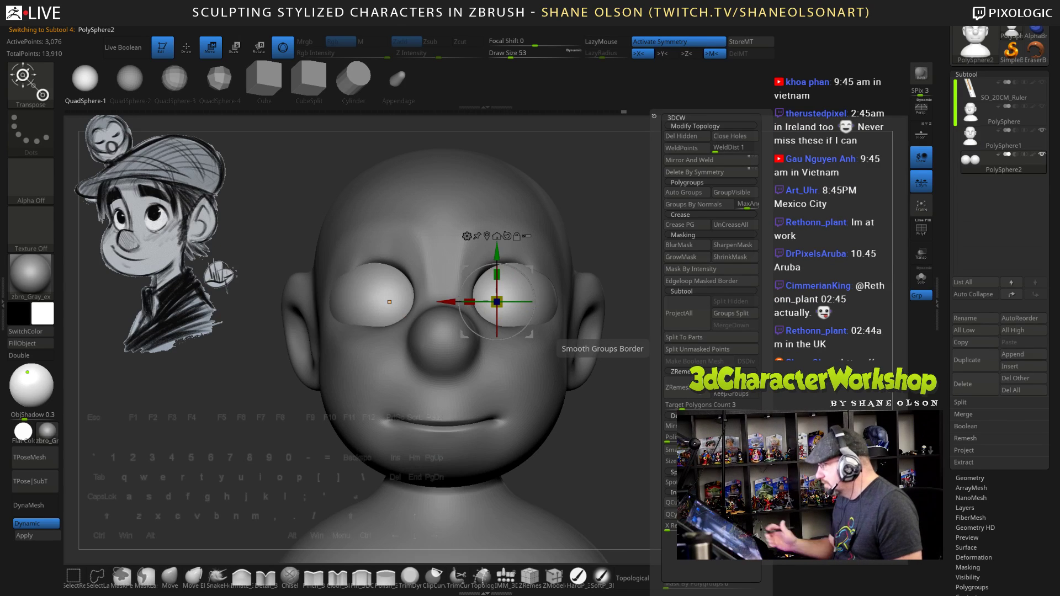
Turn on transparency and Solo mode, switching between the head and eyeball subtools to examine how each displays
{"action": "left_click", "coordinate": [922, 253]}
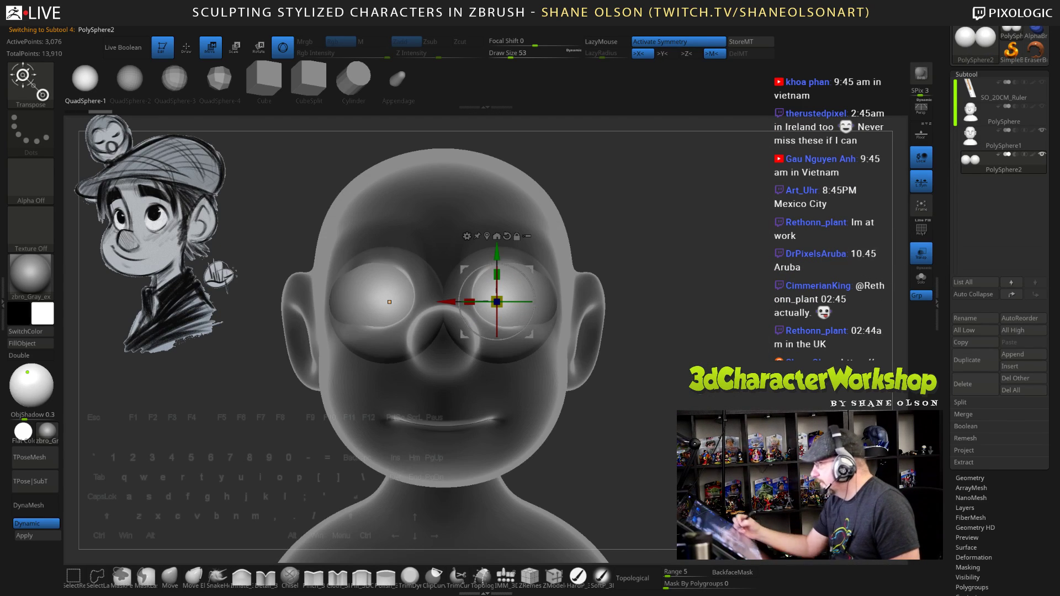
{"action": "left_click_drag", "start_coordinate": [663, 276], "coordinate": [624, 268], "text": "shift"}
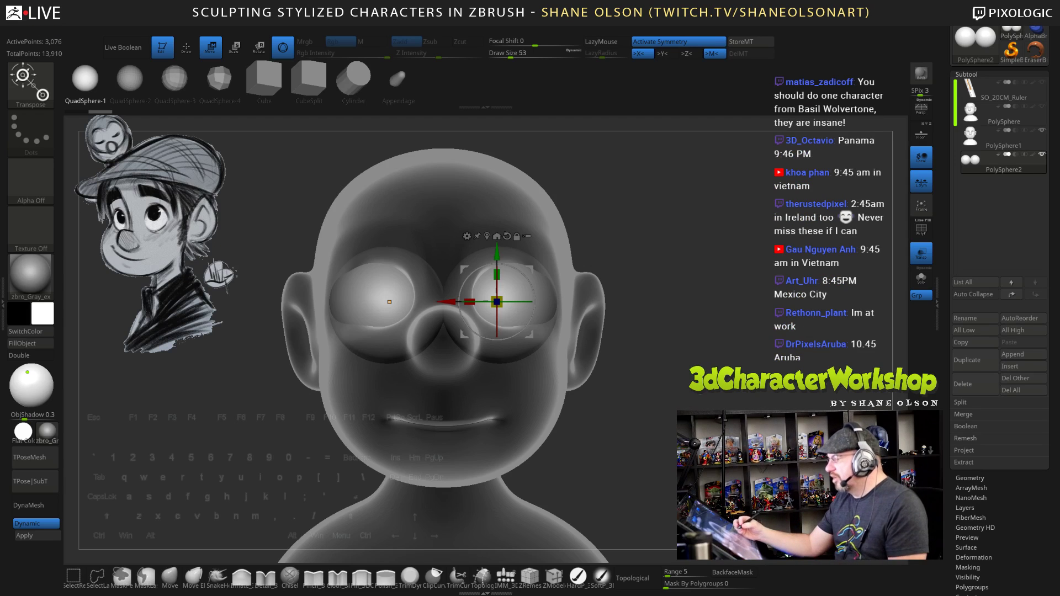
{"action": "left_click_drag", "start_coordinate": [737, 358], "coordinate": [716, 357]}
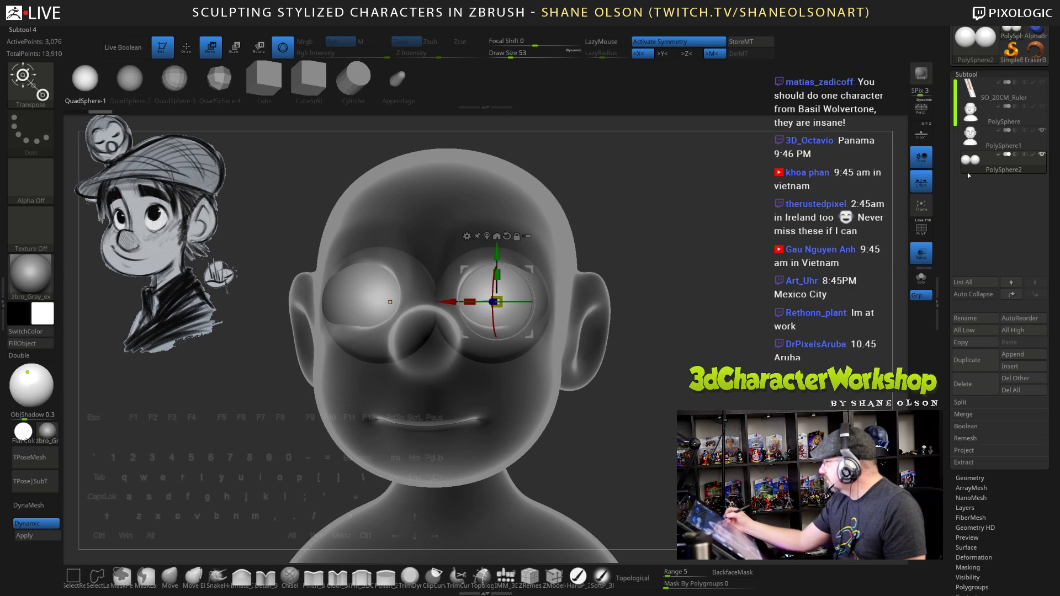
{"action": "left_click", "coordinate": [994, 141]}
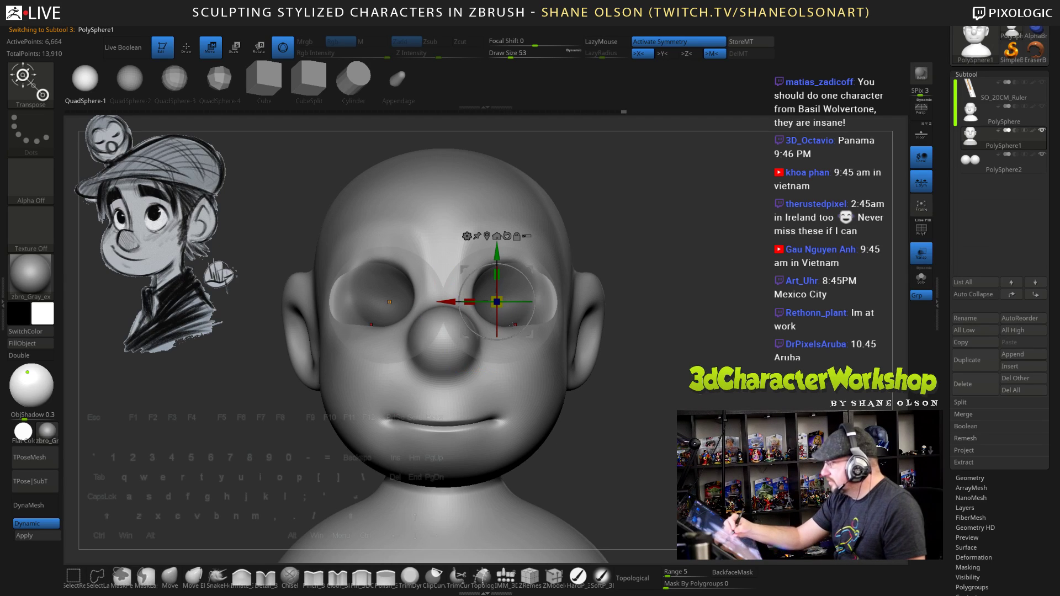
{"action": "left_click", "coordinate": [1004, 161]}
{"action": "left_click", "coordinate": [922, 278]}
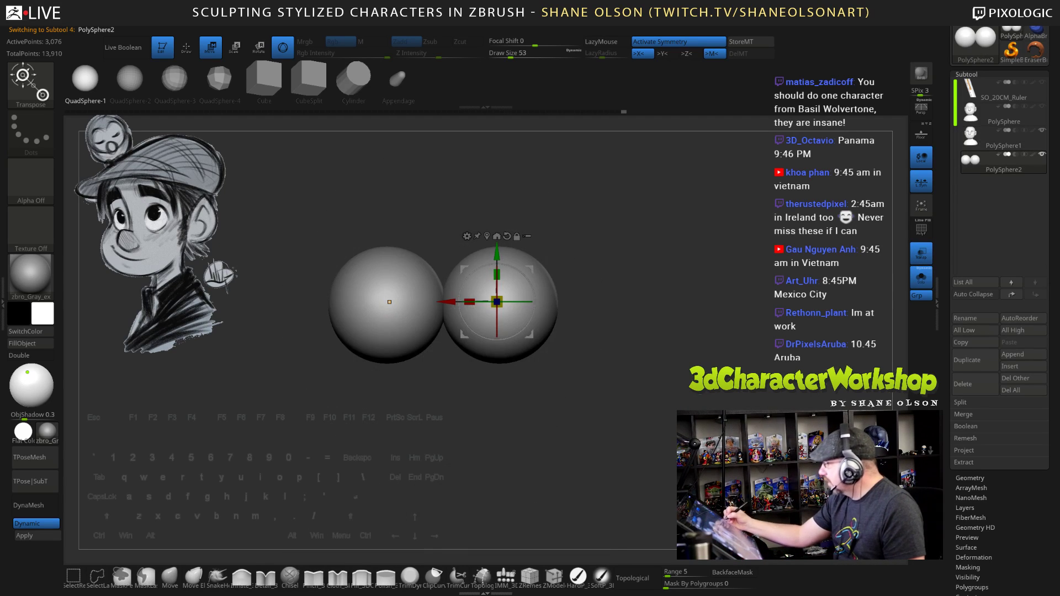
{"action": "left_click_drag", "start_coordinate": [618, 343], "coordinate": [618, 298]}
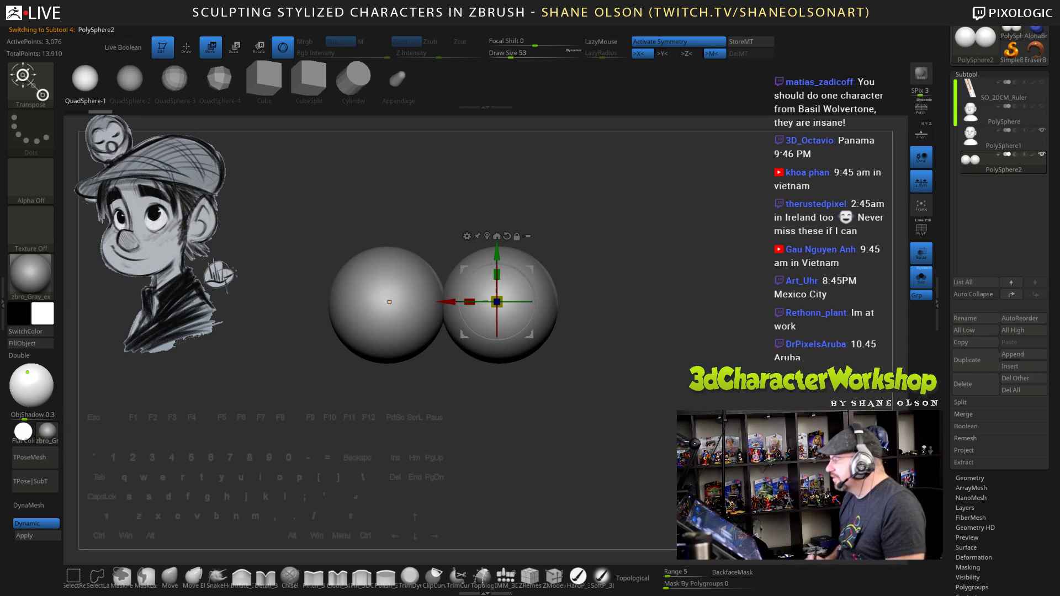
{"action": "left_click", "coordinate": [974, 139]}
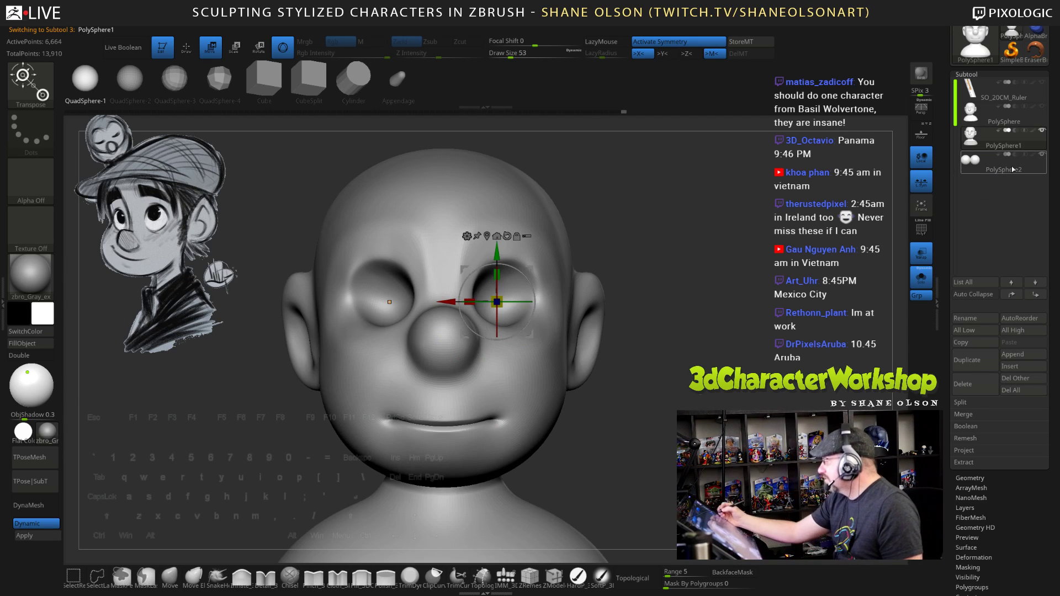
Turn off Ghost transparency and pull the outer eye socket edges in around the eyeballs with the Move brush at draw size 93
{"action": "left_click", "coordinate": [923, 279]}
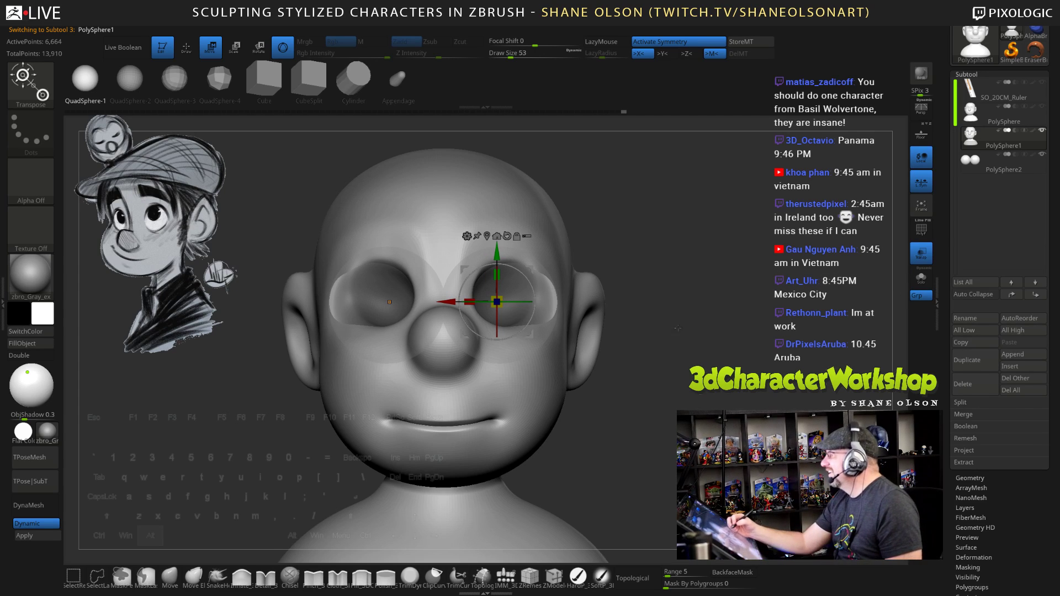
{"action": "left_click_drag", "start_coordinate": [678, 328], "coordinate": [680, 358]}
{"action": "left_click_drag", "start_coordinate": [378, 309], "coordinate": [395, 293]}
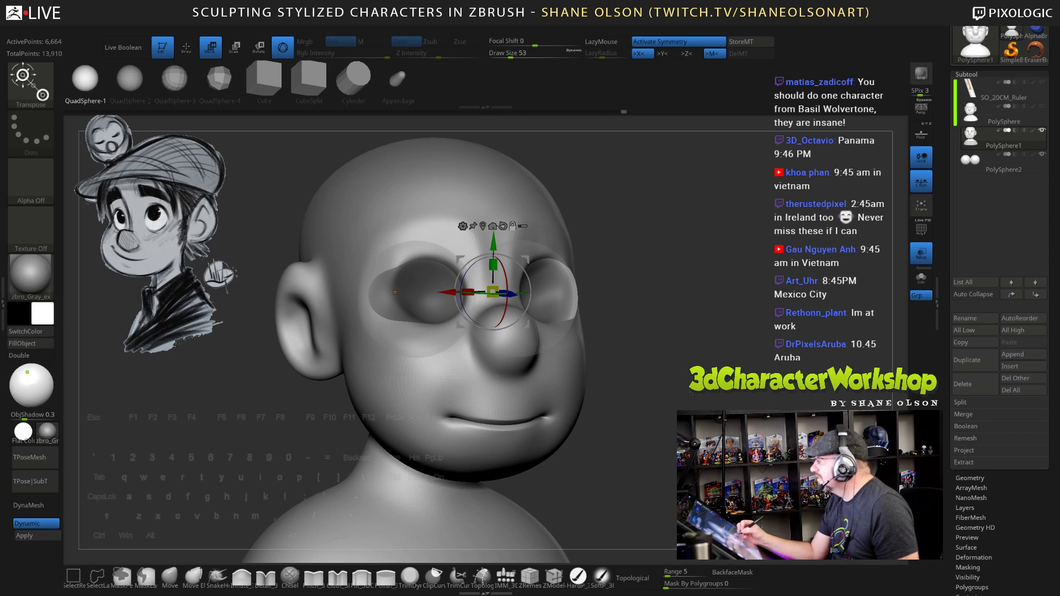
{"action": "left_click", "coordinate": [169, 577]}
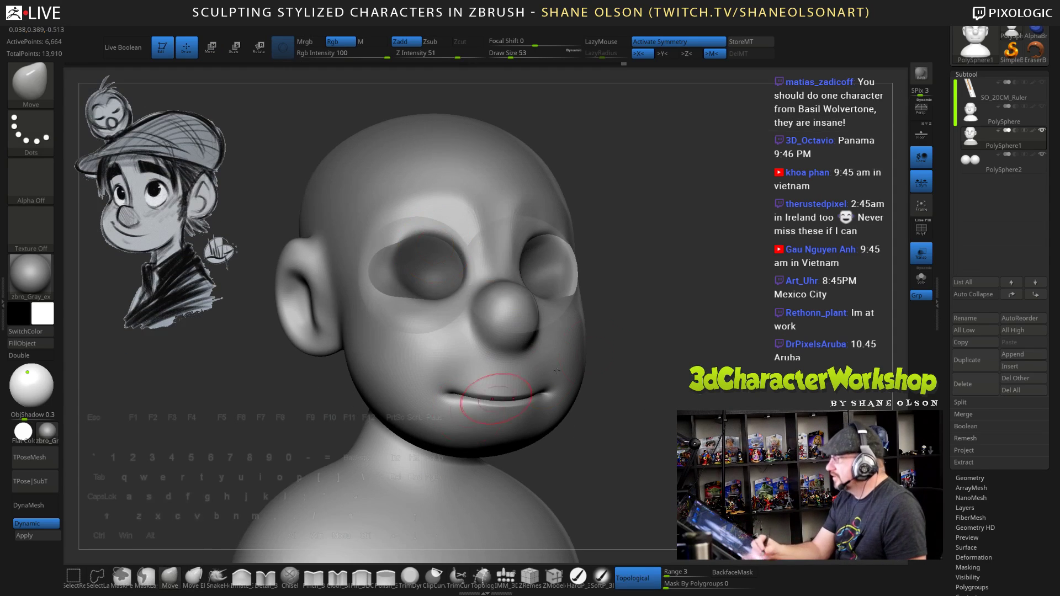
{"action": "mouse_move", "coordinate": [681, 336]}
{"action": "left_mouse_down"}
{"action": "mouse_move", "coordinate": [652, 327]}
{"action": "mouse_move", "coordinate": [680, 324]}
{"action": "mouse_move", "coordinate": [699, 349]}
{"action": "mouse_move", "coordinate": [674, 279]}
{"action": "mouse_move", "coordinate": [657, 276]}
{"action": "left_mouse_up"}
{"action": "key", "text": "s"}
{"action": "key", "text": "s"}
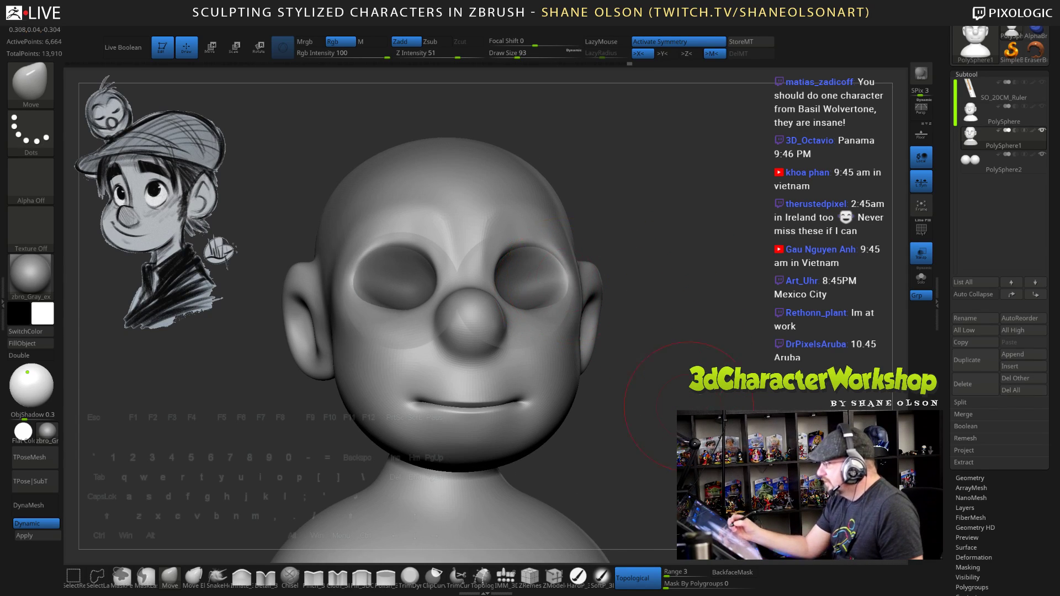
{"action": "mouse_move", "coordinate": [689, 407]}
{"action": "left_mouse_down"}
{"action": "mouse_move", "coordinate": [644, 414]}
{"action": "mouse_move", "coordinate": [686, 417]}
{"action": "mouse_move", "coordinate": [684, 391]}
{"action": "mouse_move", "coordinate": [657, 426]}
{"action": "mouse_move", "coordinate": [666, 419]}
{"action": "mouse_move", "coordinate": [651, 409]}
{"action": "left_mouse_up"}
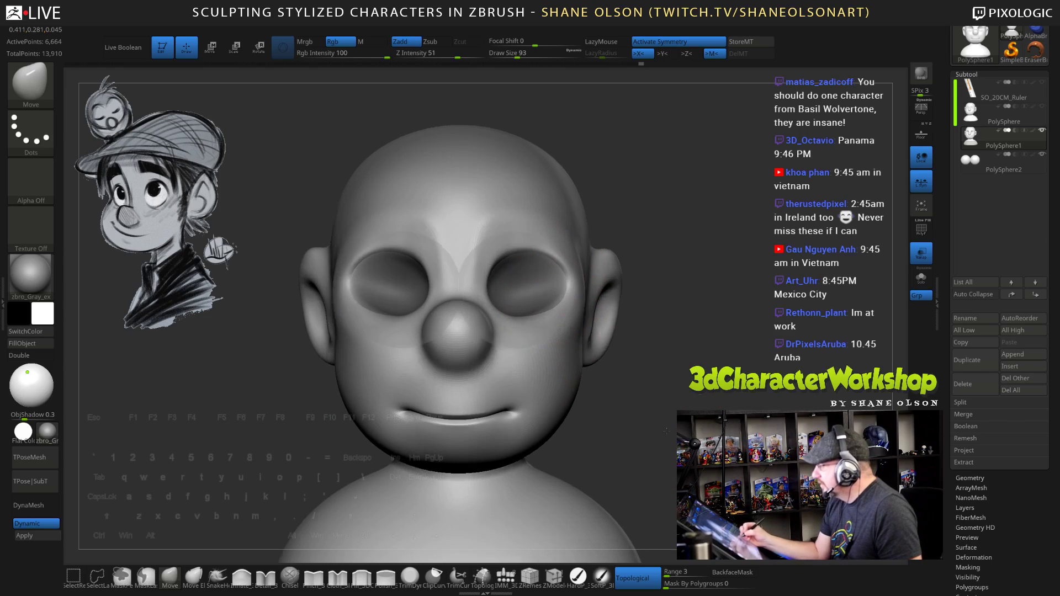
Turn off transparency and nudge the lower rims of the eye sockets with the Move brush at draw size 77
{"action": "left_click", "coordinate": [921, 253]}
{"action": "left_click", "coordinate": [920, 277]}
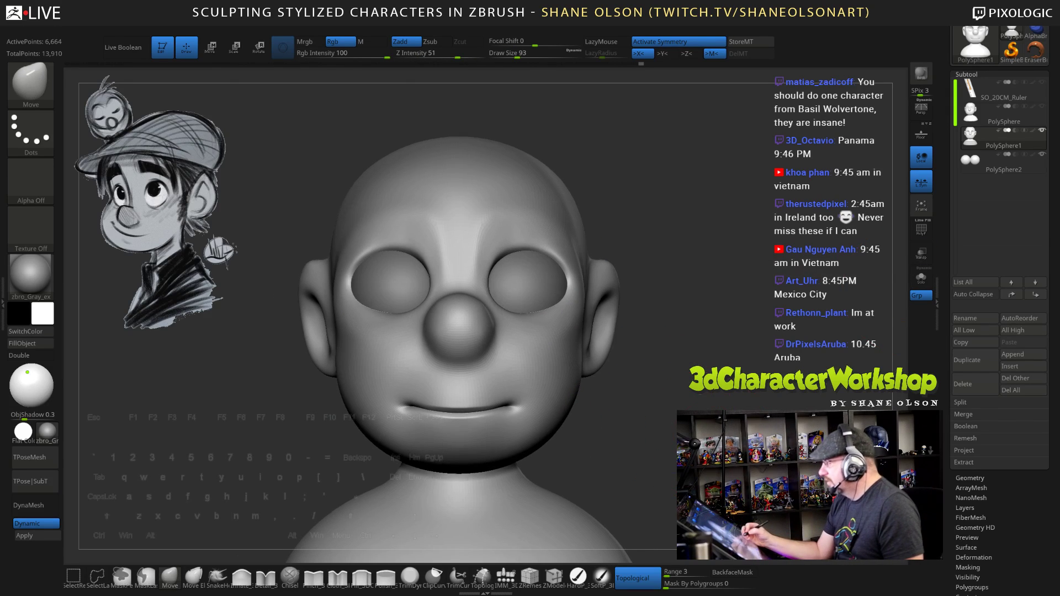
{"action": "left_click_drag", "start_coordinate": [700, 475], "coordinate": [710, 452], "text": "alt"}
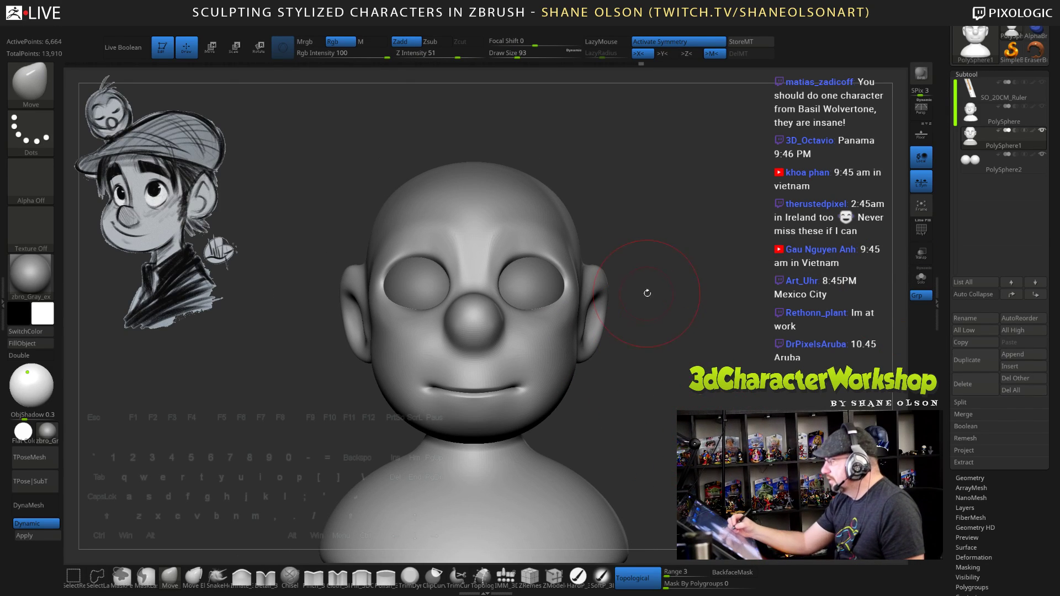
{"action": "key", "text": "bracketleft"}
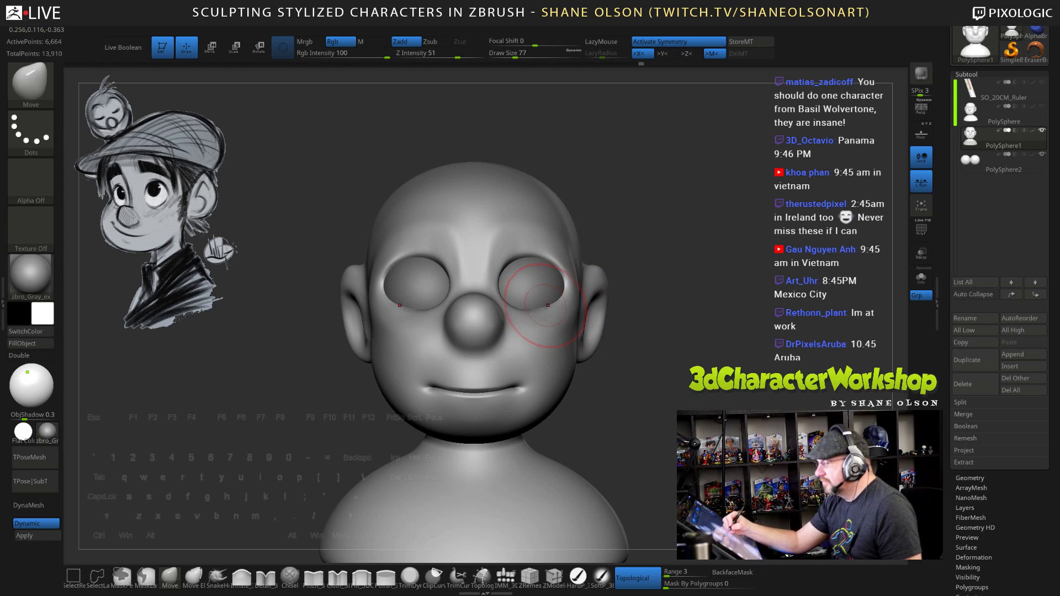
{"action": "left_click_drag", "start_coordinate": [537, 313], "coordinate": [535, 315]}
Refine the brow sides and temples around the eye sockets with the Move brush at draw size 77
{"action": "left_click_drag", "start_coordinate": [662, 426], "coordinate": [547, 224]}
{"action": "right_click_drag", "start_coordinate": [567, 231], "coordinate": [624, 230]}
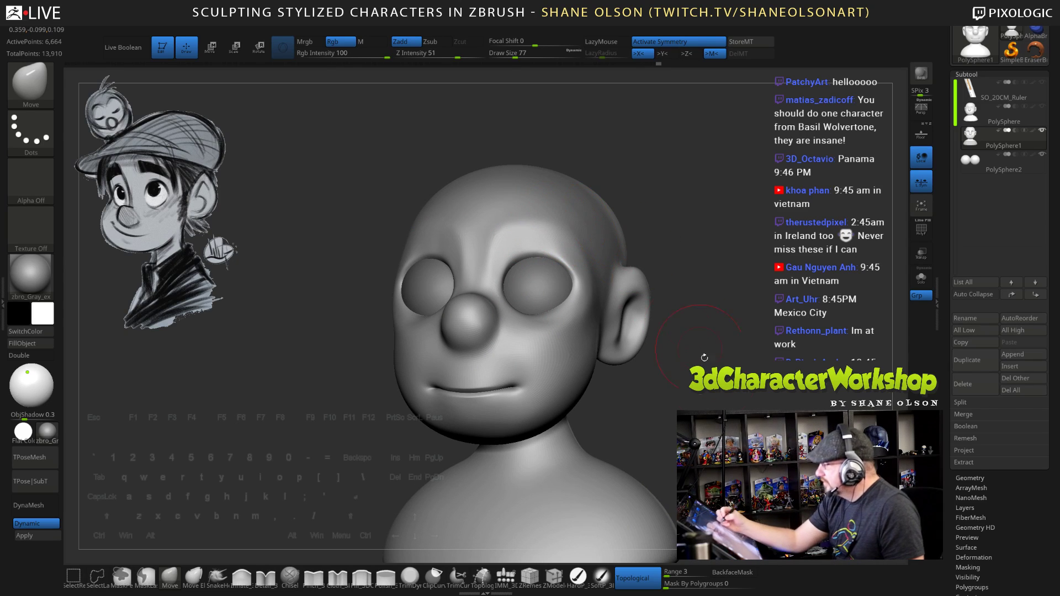
{"action": "left_click_drag", "start_coordinate": [705, 358], "coordinate": [719, 365]}
{"action": "mouse_move", "coordinate": [710, 289]}
{"action": "left_mouse_down", "text": "alt"}
{"action": "mouse_move", "coordinate": [679, 328]}
{"action": "mouse_move", "coordinate": [679, 315]}
{"action": "left_mouse_up", "text": "alt"}
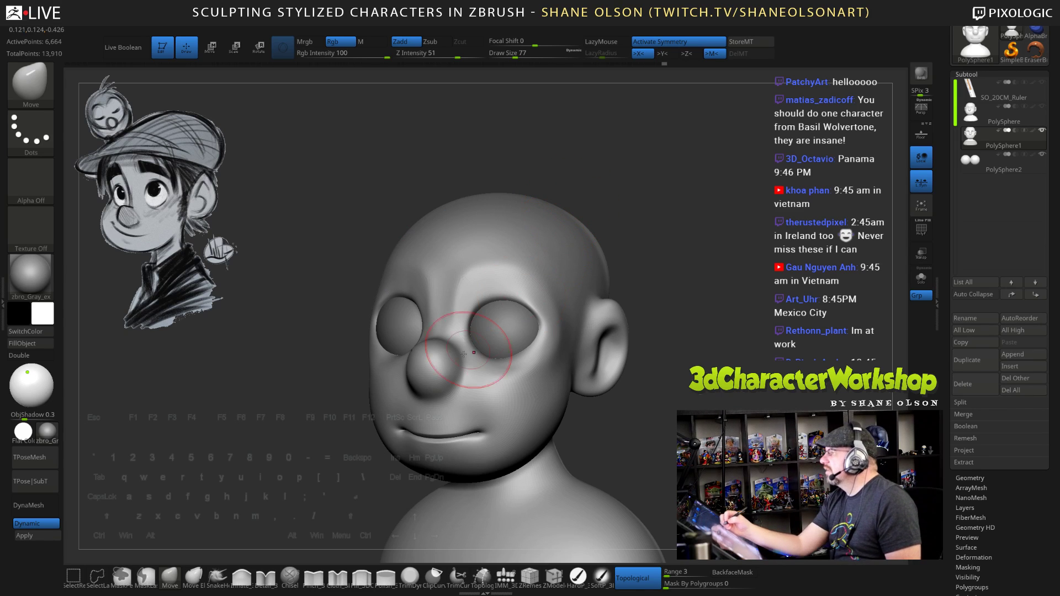
{"action": "left_click_drag", "start_coordinate": [368, 248], "coordinate": [376, 250]}
{"action": "right_click_drag", "start_coordinate": [376, 250], "coordinate": [368, 332]}
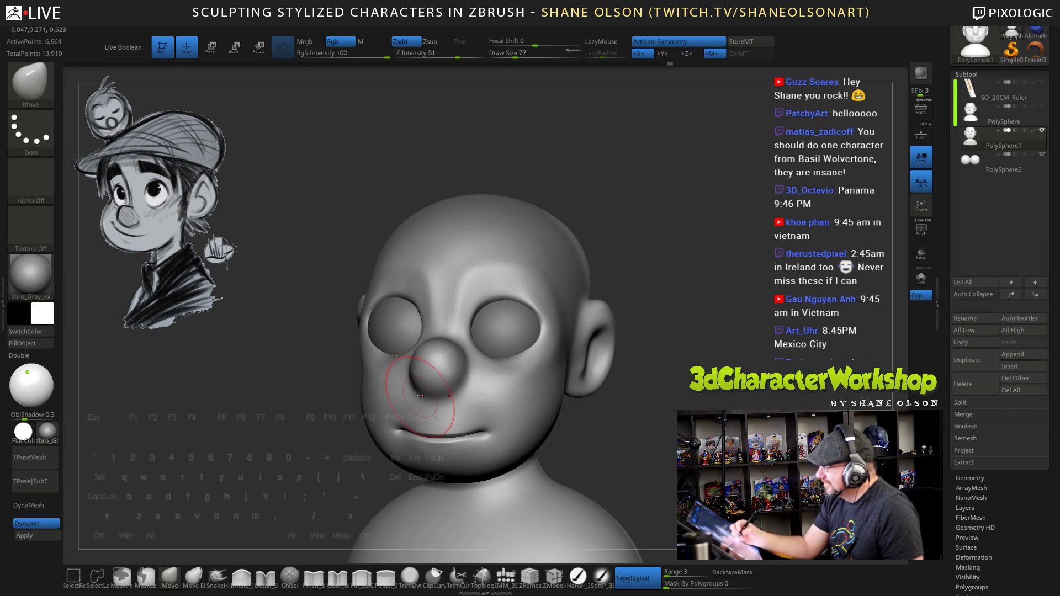
{"action": "right_click_drag", "start_coordinate": [420, 396], "coordinate": [421, 320]}
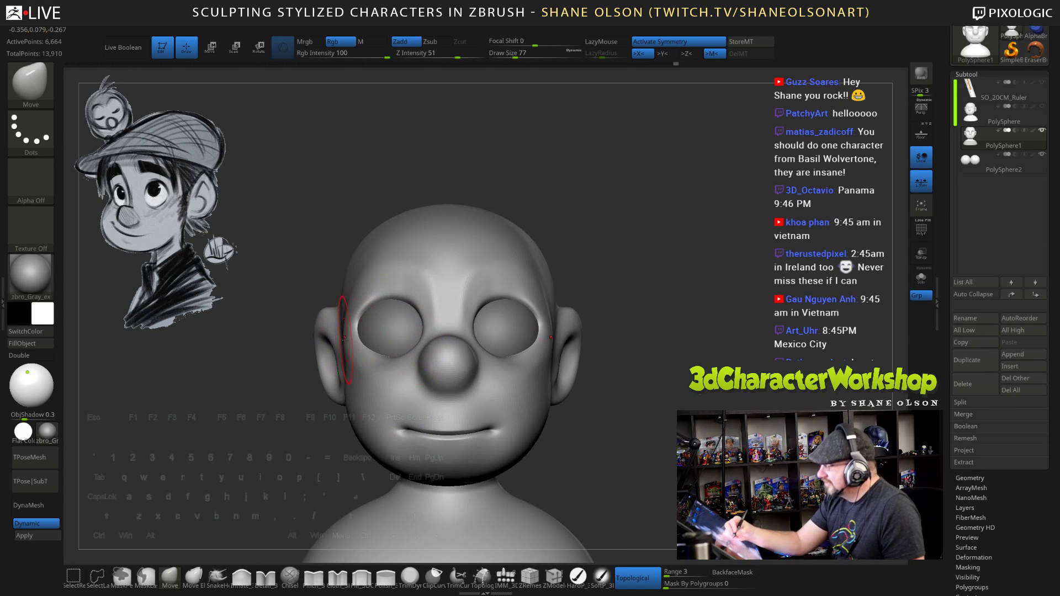
{"action": "mouse_move", "coordinate": [349, 336]}
{"action": "left_mouse_down", "text": "shift"}
{"action": "mouse_move", "coordinate": [356, 294]}
{"action": "mouse_move", "coordinate": [359, 365]}
{"action": "left_mouse_up", "text": "shift"}
Reshape the outer side of the eye socket in profile with the Move brush at draw size 102
{"action": "mouse_move", "coordinate": [652, 385]}
{"action": "left_mouse_down"}
{"action": "mouse_move", "coordinate": [619, 389]}
{"action": "mouse_move", "coordinate": [663, 376]}
{"action": "left_mouse_up"}
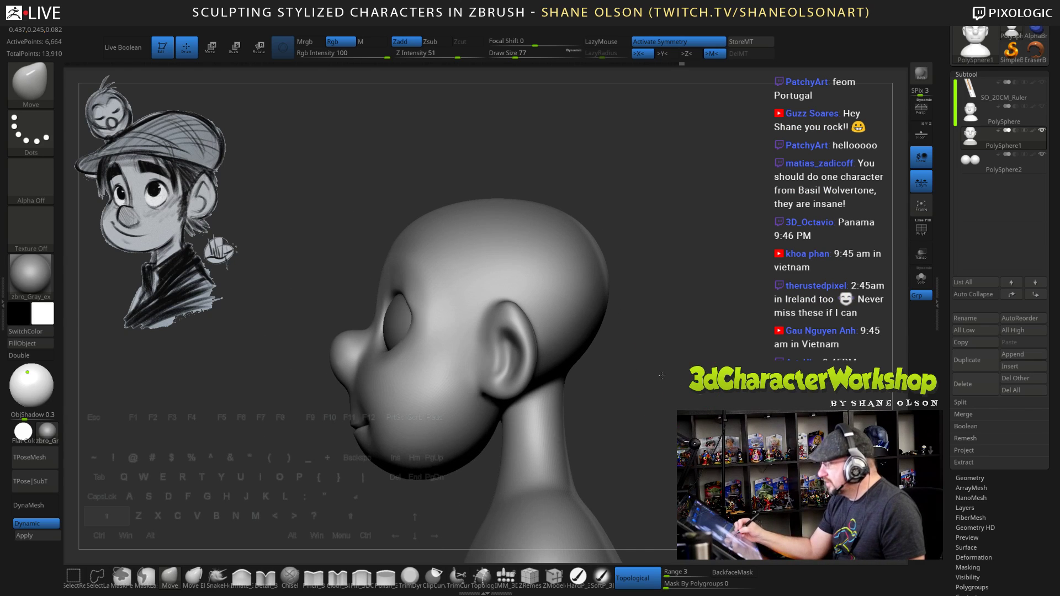
{"action": "key", "text": "bracketright"}
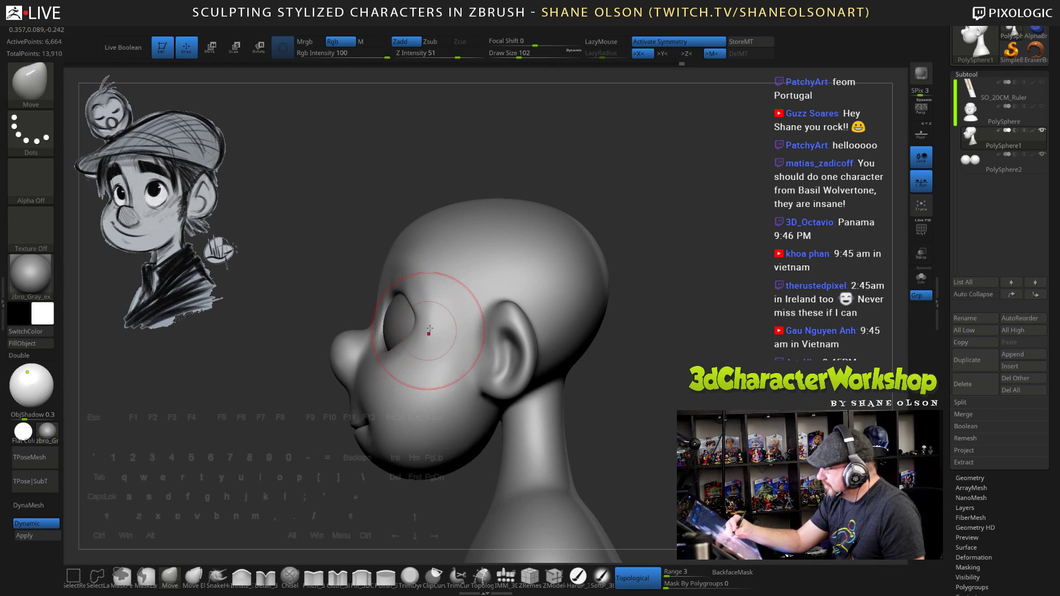
{"action": "mouse_move", "coordinate": [429, 329]}
{"action": "right_mouse_down"}
{"action": "mouse_move", "coordinate": [427, 312]}
{"action": "mouse_move", "coordinate": [421, 338]}
{"action": "mouse_move", "coordinate": [395, 343]}
{"action": "right_mouse_up"}
{"action": "mouse_move", "coordinate": [519, 359]}
{"action": "right_mouse_down"}
{"action": "mouse_move", "coordinate": [459, 380]}
{"action": "mouse_move", "coordinate": [554, 366]}
{"action": "mouse_move", "coordinate": [537, 385]}
{"action": "mouse_move", "coordinate": [573, 320]}
{"action": "mouse_move", "coordinate": [567, 343]}
{"action": "mouse_move", "coordinate": [672, 380]}
{"action": "mouse_move", "coordinate": [543, 399]}
{"action": "right_mouse_up"}
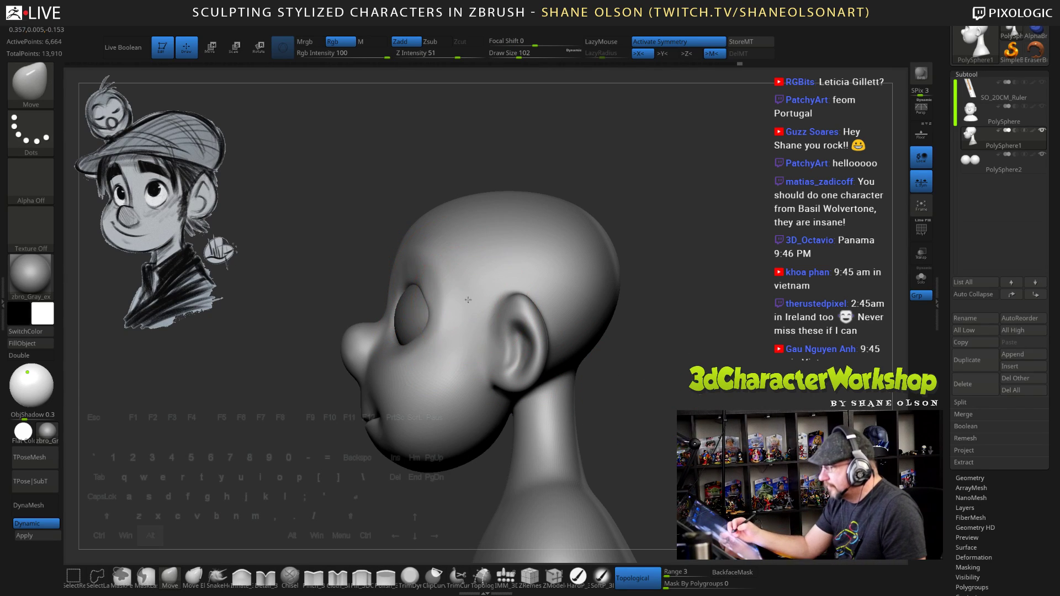
{"action": "right_click_drag", "start_coordinate": [449, 272], "coordinate": [447, 281]}
Reshape the brow and forehead profile with the Move brush at draw sizes 224 and 151
{"action": "left_click_drag", "start_coordinate": [431, 256], "coordinate": [460, 267]}
{"action": "key", "text": "s"}
{"action": "key", "text": "s"}
{"action": "mouse_move", "coordinate": [430, 227]}
{"action": "left_mouse_down"}
{"action": "mouse_move", "coordinate": [421, 215]}
{"action": "mouse_move", "coordinate": [468, 193]}
{"action": "mouse_move", "coordinate": [533, 200]}
{"action": "left_mouse_up"}
{"action": "mouse_move", "coordinate": [617, 244]}
{"action": "left_mouse_down"}
{"action": "mouse_move", "coordinate": [693, 247]}
{"action": "mouse_move", "coordinate": [701, 268]}
{"action": "left_mouse_up"}
{"action": "left_click_drag", "start_coordinate": [603, 253], "coordinate": [648, 328]}
{"action": "mouse_move", "coordinate": [599, 305]}
{"action": "left_mouse_down"}
{"action": "mouse_move", "coordinate": [618, 422]}
{"action": "mouse_move", "coordinate": [615, 317]}
{"action": "mouse_move", "coordinate": [585, 314]}
{"action": "left_mouse_up"}
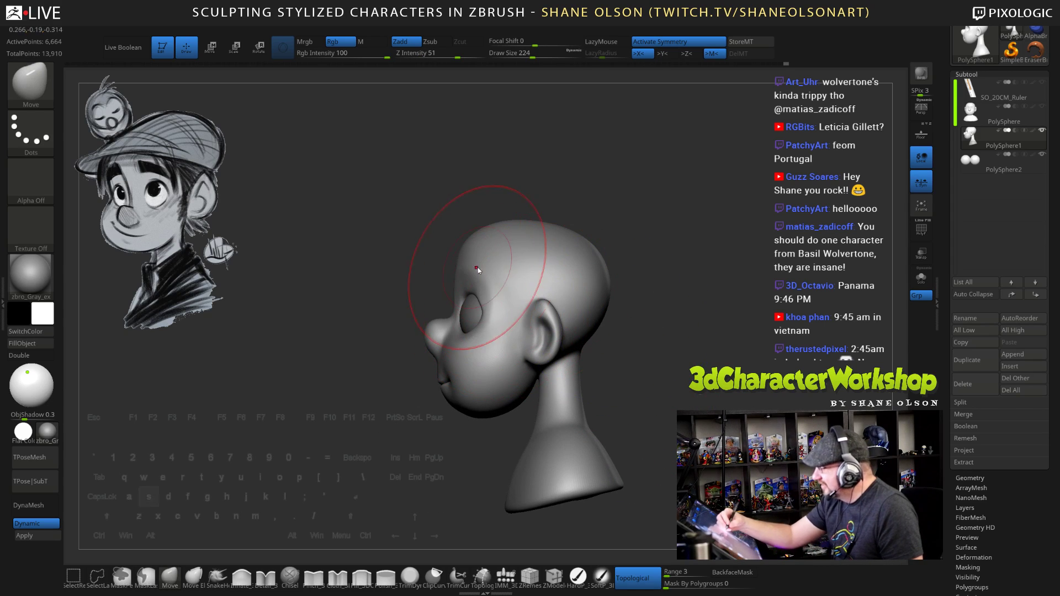
{"action": "key", "text": "s"}
{"action": "left_click_drag", "start_coordinate": [477, 267], "coordinate": [469, 266]}
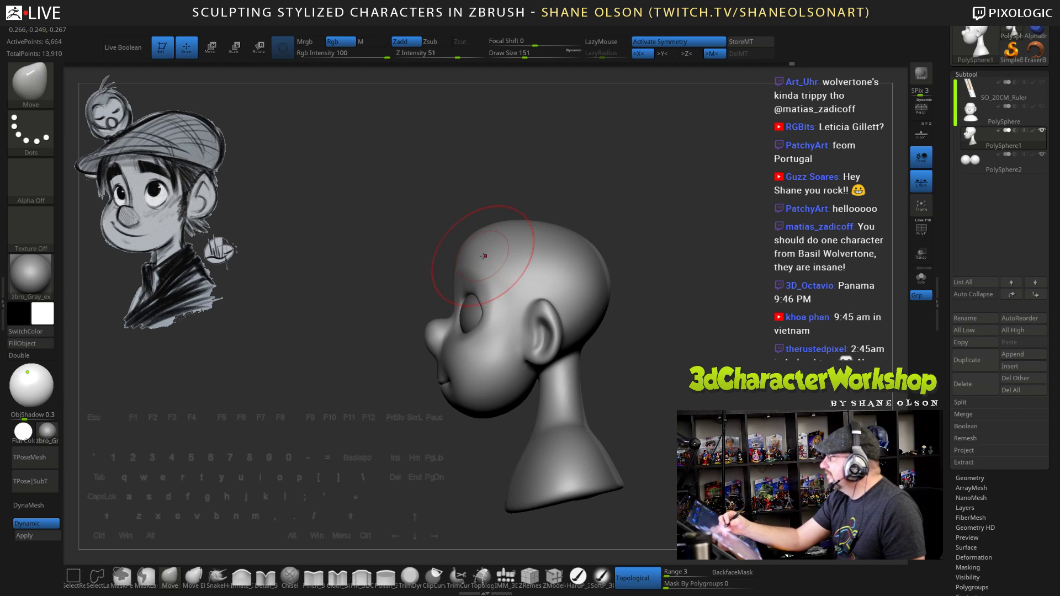
{"action": "mouse_move", "coordinate": [485, 255]}
{"action": "right_mouse_down"}
{"action": "mouse_move", "coordinate": [499, 253]}
{"action": "mouse_move", "coordinate": [440, 246]}
{"action": "right_mouse_up"}
{"action": "left_click_drag", "start_coordinate": [463, 252], "coordinate": [408, 295]}
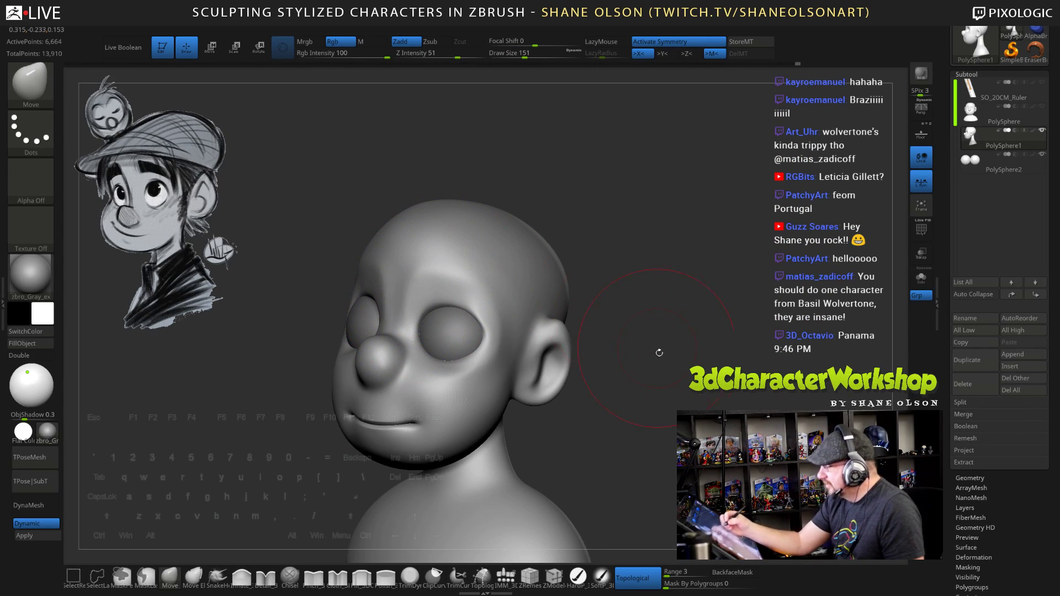
Adjust the lower rims of the eye sockets from the front with a smaller Move brush
{"action": "left_click_drag", "start_coordinate": [657, 351], "coordinate": [664, 406], "text": "shift"}
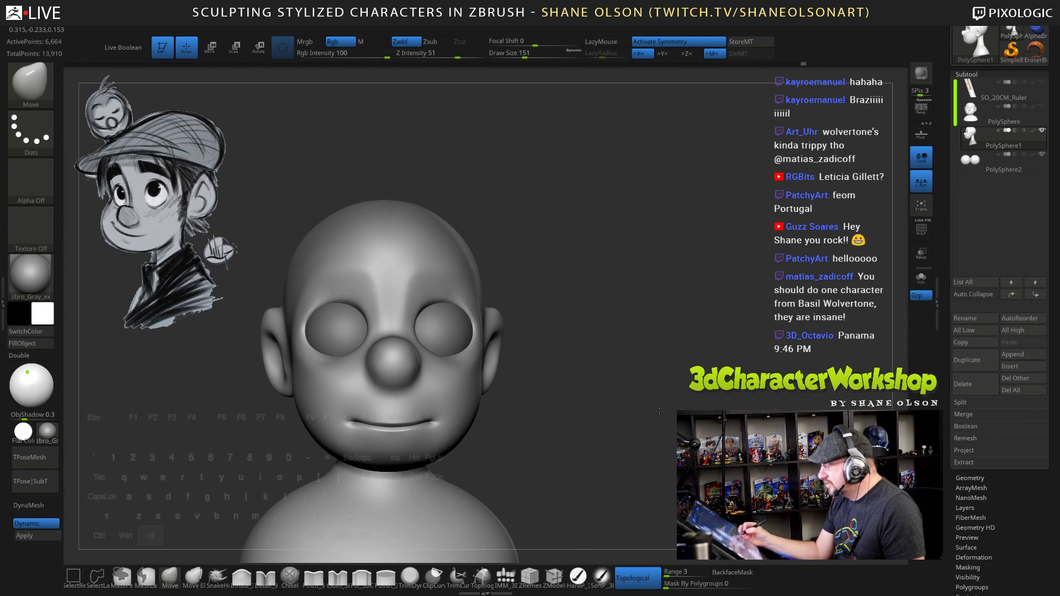
{"action": "mouse_move", "coordinate": [582, 393]}
{"action": "left_mouse_down"}
{"action": "mouse_move", "coordinate": [598, 389]}
{"action": "mouse_move", "coordinate": [582, 383]}
{"action": "left_mouse_up"}
{"action": "key", "text": "s"}
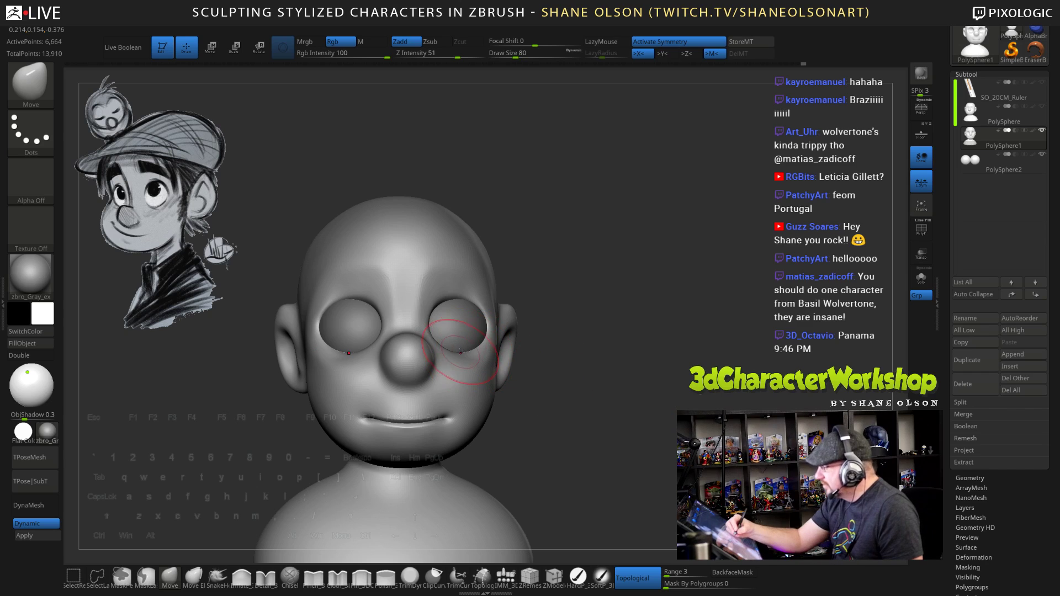
{"action": "key", "text": "bracketright"}
{"action": "left_click_drag", "start_coordinate": [457, 353], "coordinate": [457, 357]}
{"action": "left_click_drag", "start_coordinate": [557, 399], "coordinate": [612, 418], "text": "shift"}
Shape the lower cheeks and lift the mouth corners into a gentle smile with the Move brush at draw size 194
{"action": "key", "text": "s"}
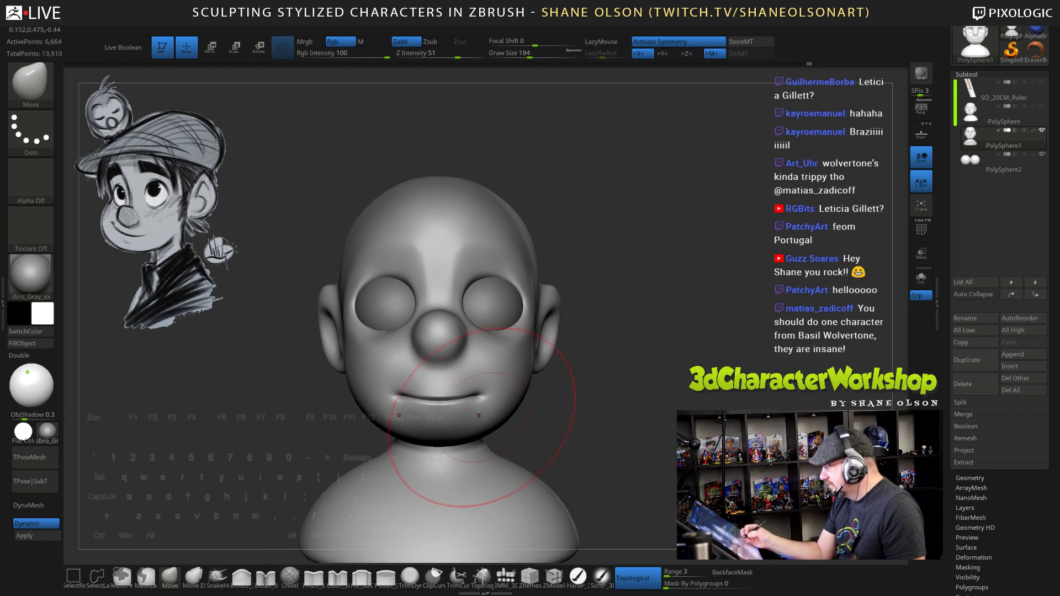
{"action": "left_click_drag", "start_coordinate": [479, 407], "coordinate": [476, 402]}
{"action": "left_click_drag", "start_coordinate": [635, 403], "coordinate": [486, 392]}
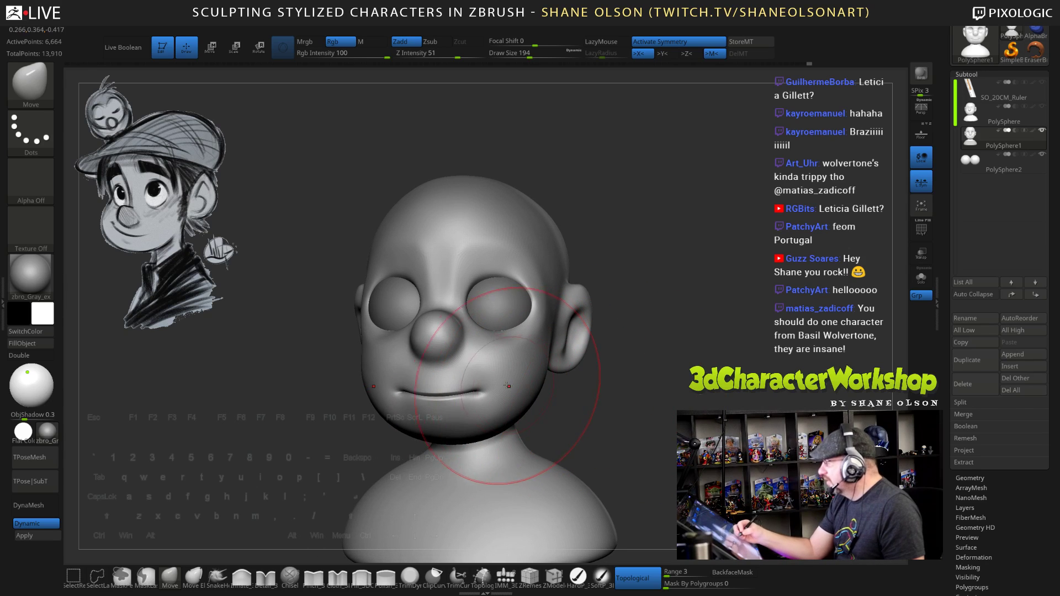
{"action": "left_click_drag", "start_coordinate": [581, 407], "coordinate": [580, 421], "text": "alt"}
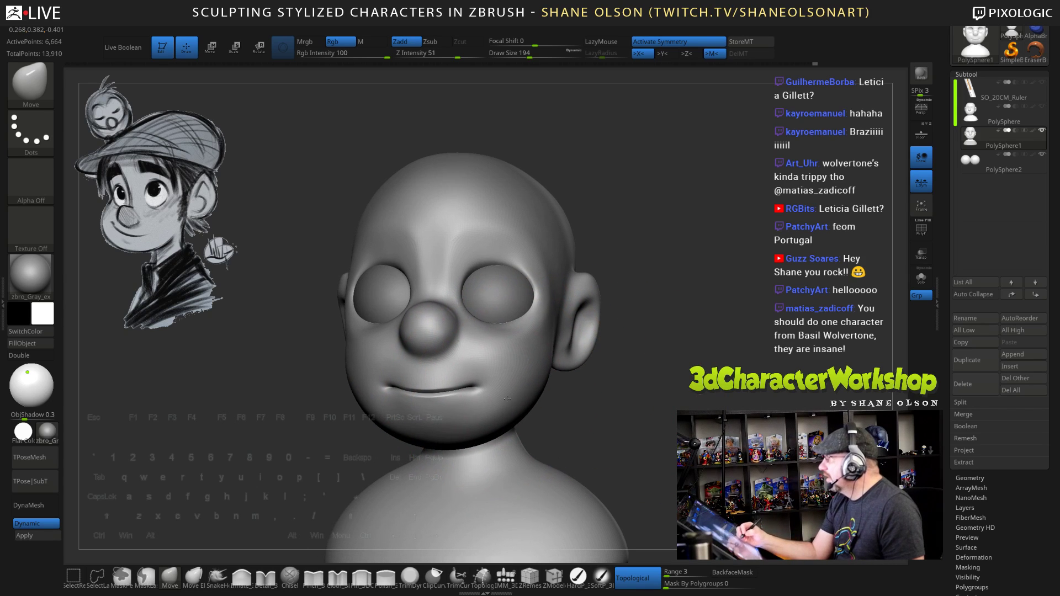
{"action": "mouse_move", "coordinate": [475, 412]}
{"action": "left_mouse_down"}
{"action": "mouse_move", "coordinate": [459, 410]}
{"action": "mouse_move", "coordinate": [509, 408]}
{"action": "left_mouse_up"}
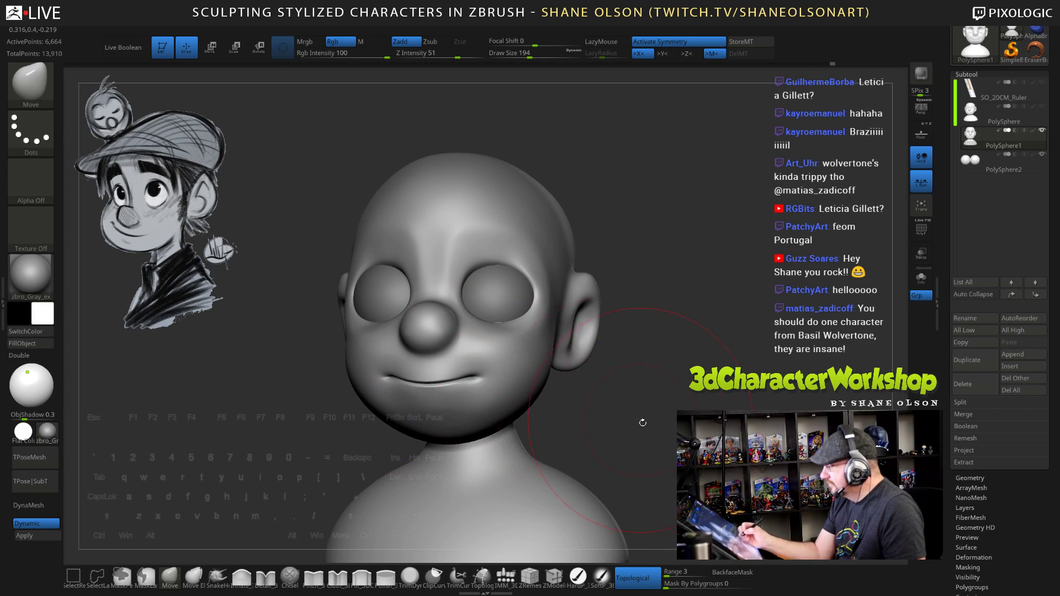
{"action": "mouse_move", "coordinate": [642, 423]}
{"action": "left_mouse_down"}
{"action": "mouse_move", "coordinate": [461, 431]}
{"action": "mouse_move", "coordinate": [431, 463]}
{"action": "mouse_move", "coordinate": [398, 459]}
{"action": "left_mouse_up"}
{"action": "left_click_drag", "start_coordinate": [536, 440], "coordinate": [567, 419]}
{"action": "mouse_move", "coordinate": [678, 409]}
{"action": "left_mouse_down"}
{"action": "mouse_move", "coordinate": [739, 395]}
{"action": "mouse_move", "coordinate": [701, 398]}
{"action": "left_mouse_up"}
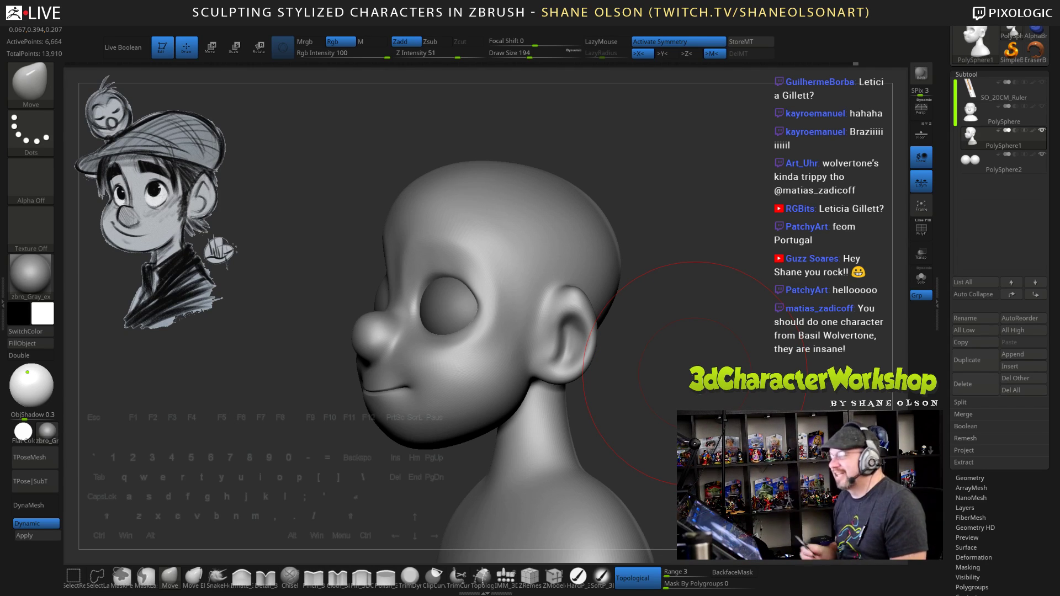
Reduce the draw size to 88 and lightly refine and smooth the area around the eye sockets
{"action": "mouse_move", "coordinate": [714, 358]}
{"action": "left_mouse_down"}
{"action": "mouse_move", "coordinate": [690, 358]}
{"action": "mouse_move", "coordinate": [646, 410]}
{"action": "mouse_move", "coordinate": [623, 407]}
{"action": "mouse_move", "coordinate": [641, 397]}
{"action": "mouse_move", "coordinate": [636, 413]}
{"action": "mouse_move", "coordinate": [531, 364]}
{"action": "left_mouse_up"}
{"action": "key", "text": "s"}
{"action": "key", "text": "s"}
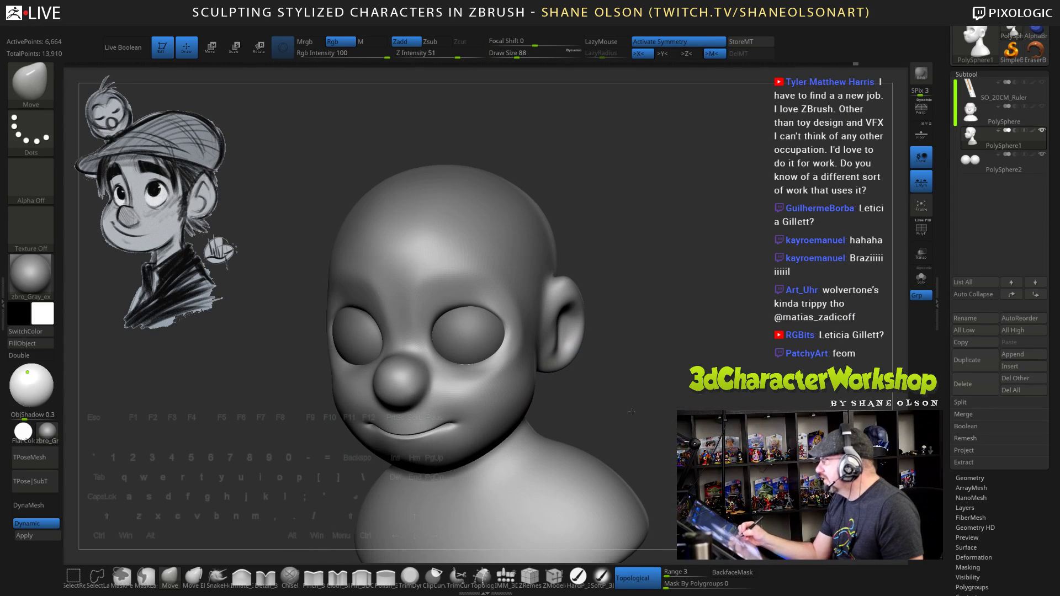
{"action": "key", "text": "shift"}
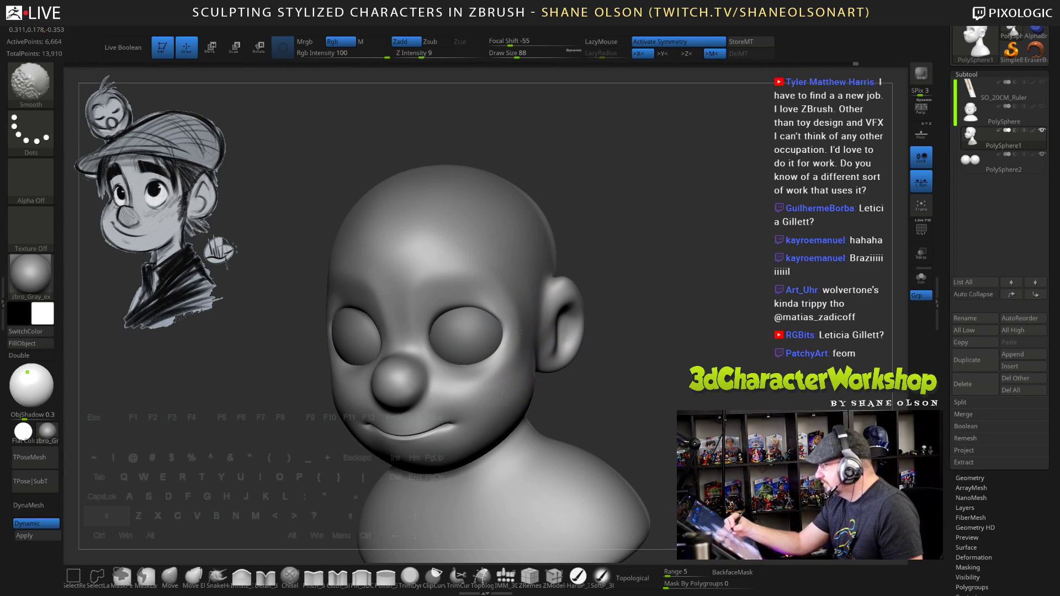
{"action": "mouse_move", "coordinate": [575, 363]}
{"action": "left_mouse_down"}
{"action": "mouse_move", "coordinate": [652, 388]}
{"action": "mouse_move", "coordinate": [674, 383]}
{"action": "mouse_move", "coordinate": [652, 366]}
{"action": "left_mouse_up"}
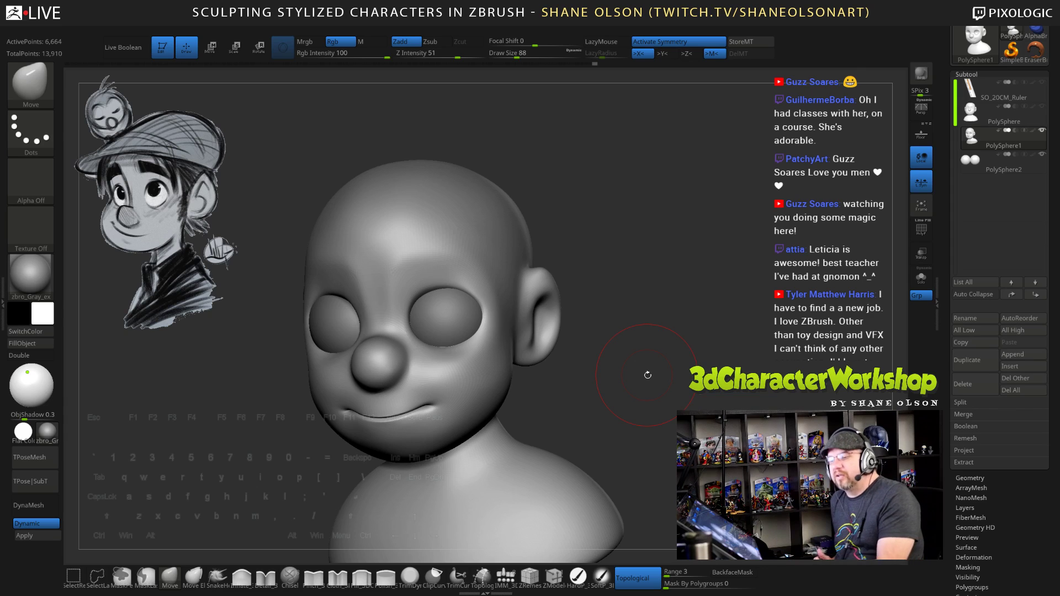
{"action": "left_click_drag", "start_coordinate": [648, 375], "coordinate": [667, 369], "text": "shift"}
{"action": "mouse_move", "coordinate": [575, 397]}
{"action": "left_mouse_down"}
{"action": "mouse_move", "coordinate": [626, 286]}
{"action": "mouse_move", "coordinate": [568, 339]}
{"action": "mouse_move", "coordinate": [580, 338]}
{"action": "mouse_move", "coordinate": [555, 336]}
{"action": "left_mouse_up"}
{"action": "left_click_drag", "start_coordinate": [624, 334], "coordinate": [558, 331]}
Adjust the center of the brow above the nose with the Move brush at draw sizes 88 and 130
{"action": "mouse_move", "coordinate": [461, 323]}
{"action": "right_mouse_down"}
{"action": "mouse_move", "coordinate": [473, 284]}
{"action": "mouse_move", "coordinate": [399, 286]}
{"action": "right_mouse_up"}
{"action": "key", "text": "s"}
{"action": "left_click_drag", "start_coordinate": [399, 286], "coordinate": [396, 286]}
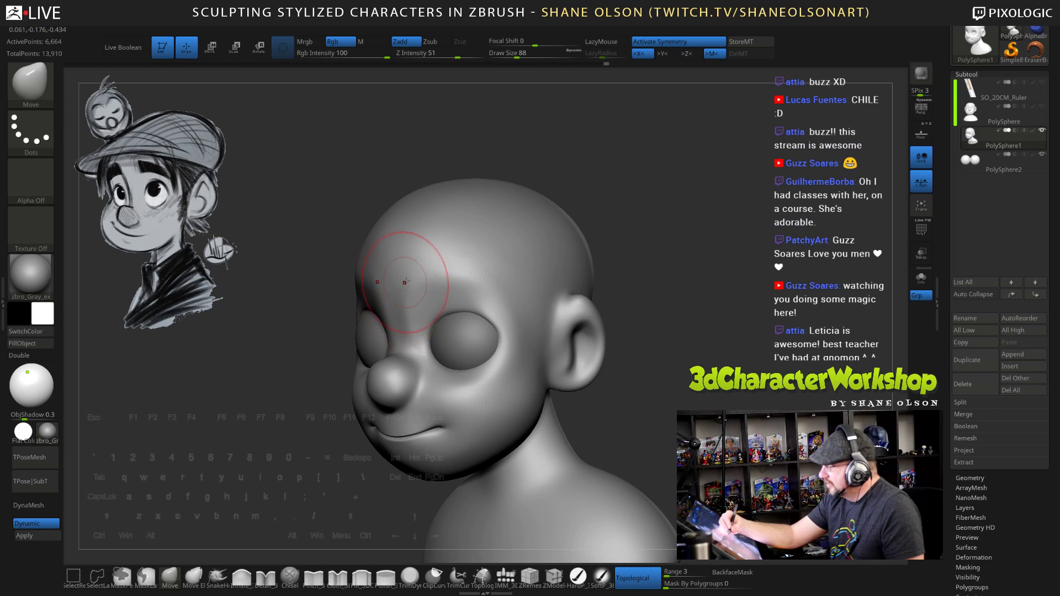
{"action": "right_click_drag", "start_coordinate": [405, 282], "coordinate": [419, 284]}
{"action": "key", "text": "s"}
{"action": "left_click_drag", "start_coordinate": [400, 292], "coordinate": [402, 292]}
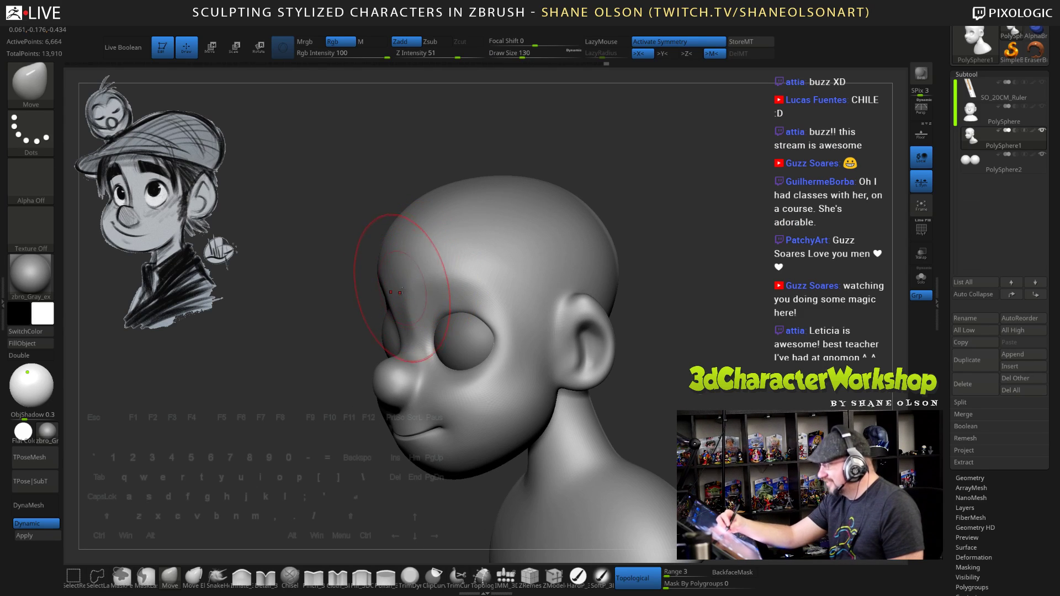
Round out the forehead and upper skull in profile with the Move brush at draw size 194
{"action": "right_click_drag", "start_coordinate": [466, 246], "coordinate": [449, 264]}
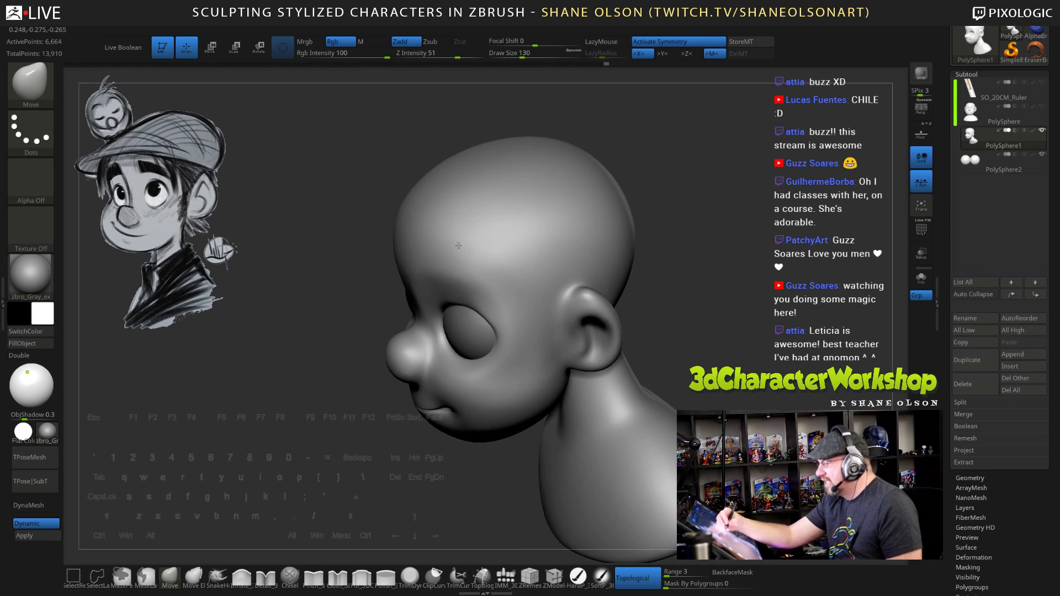
{"action": "key", "text": "s"}
{"action": "left_click_drag", "start_coordinate": [449, 244], "coordinate": [454, 243]}
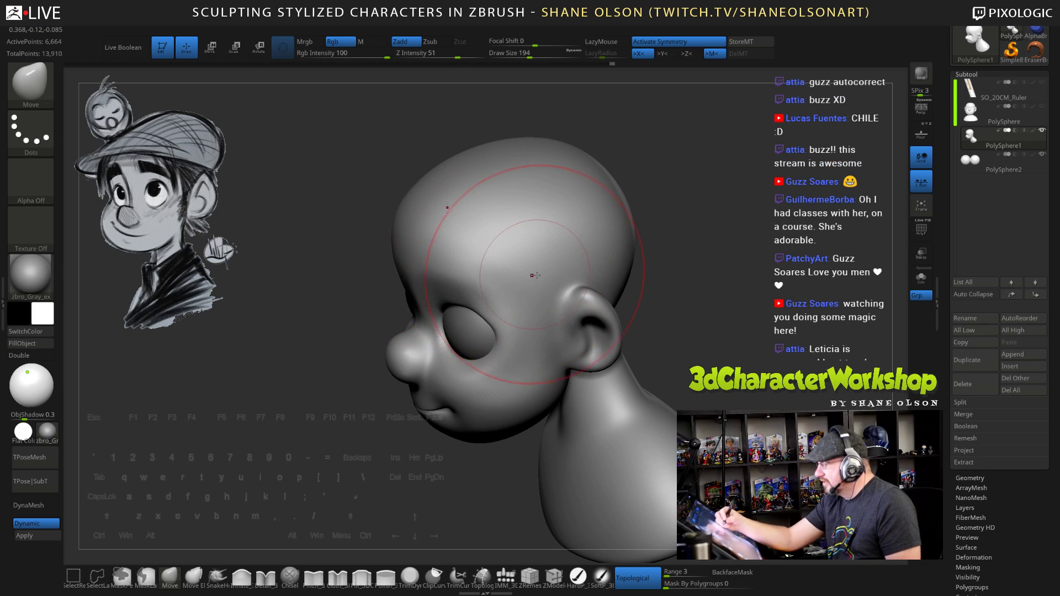
{"action": "right_click_drag", "start_coordinate": [496, 249], "coordinate": [502, 199]}
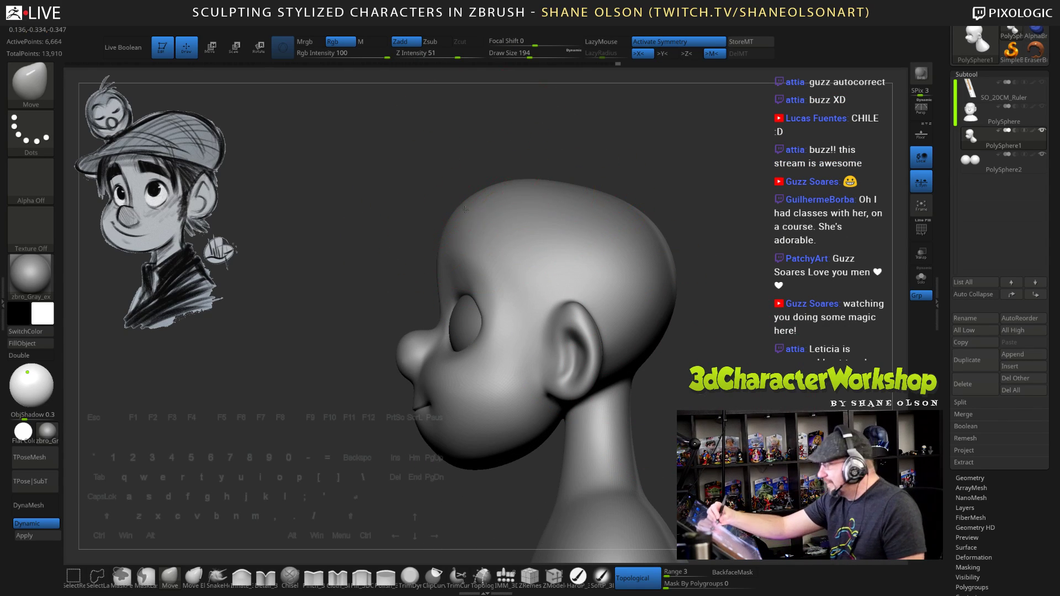
{"action": "right_click_drag", "start_coordinate": [528, 206], "coordinate": [692, 308]}
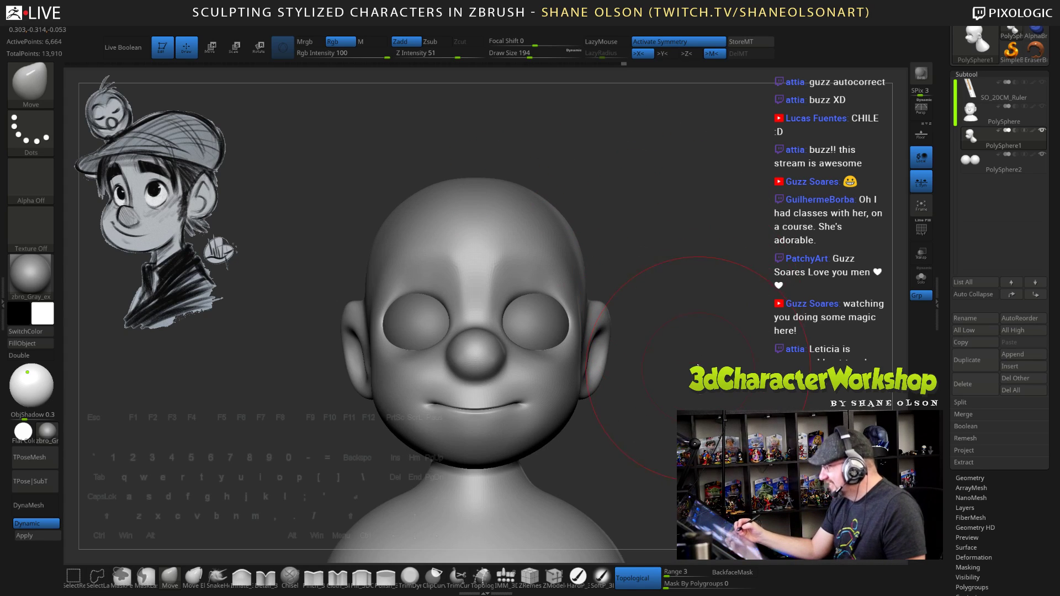
{"action": "right_click_drag", "start_coordinate": [695, 382], "coordinate": [668, 360], "text": "alt"}
{"action": "key", "text": "s"}
{"action": "left_click_drag", "start_coordinate": [682, 345], "coordinate": [674, 346]}
{"action": "right_click_drag", "start_coordinate": [667, 345], "coordinate": [660, 367], "text": "alt"}
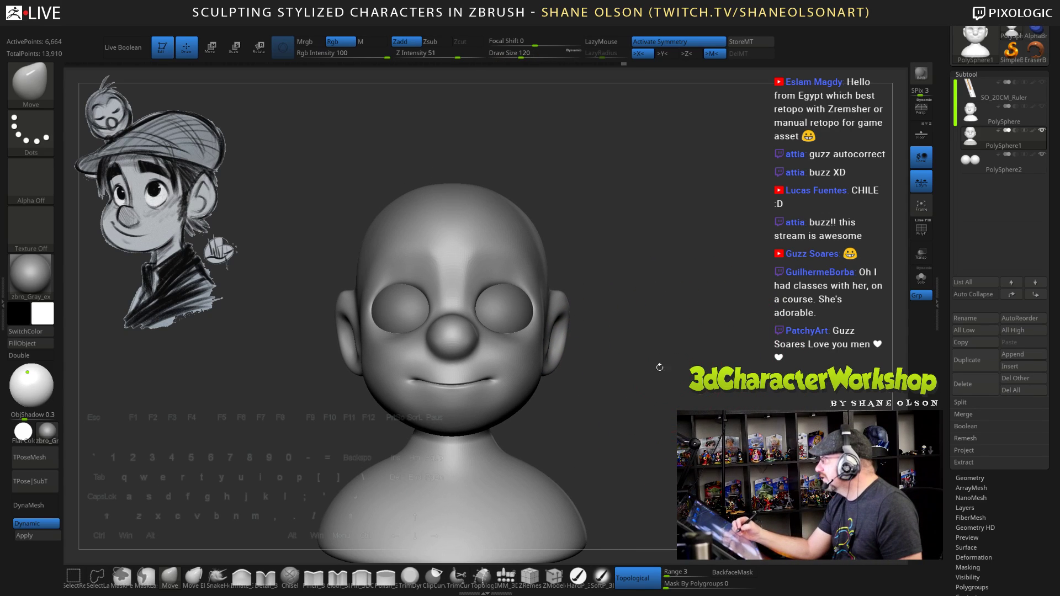
{"action": "left_click_drag", "start_coordinate": [668, 383], "coordinate": [662, 373]}
{"action": "right_click_drag", "start_coordinate": [666, 373], "coordinate": [685, 356], "text": "alt"}
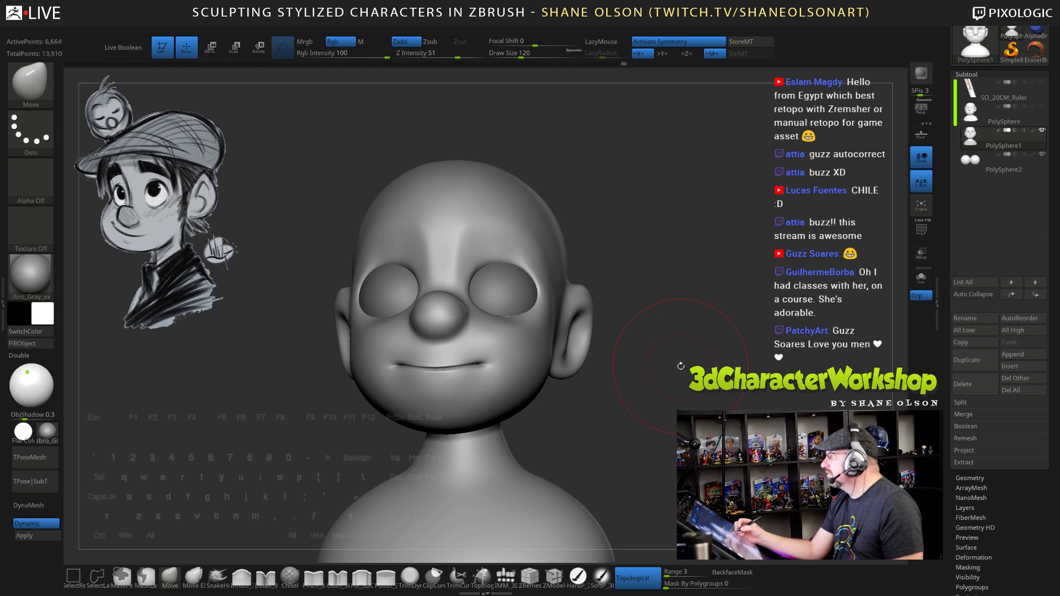
{"action": "key", "text": "bracketleft"}
{"action": "key", "text": "bracketleft"}
{"action": "key", "text": "bracketleft"}
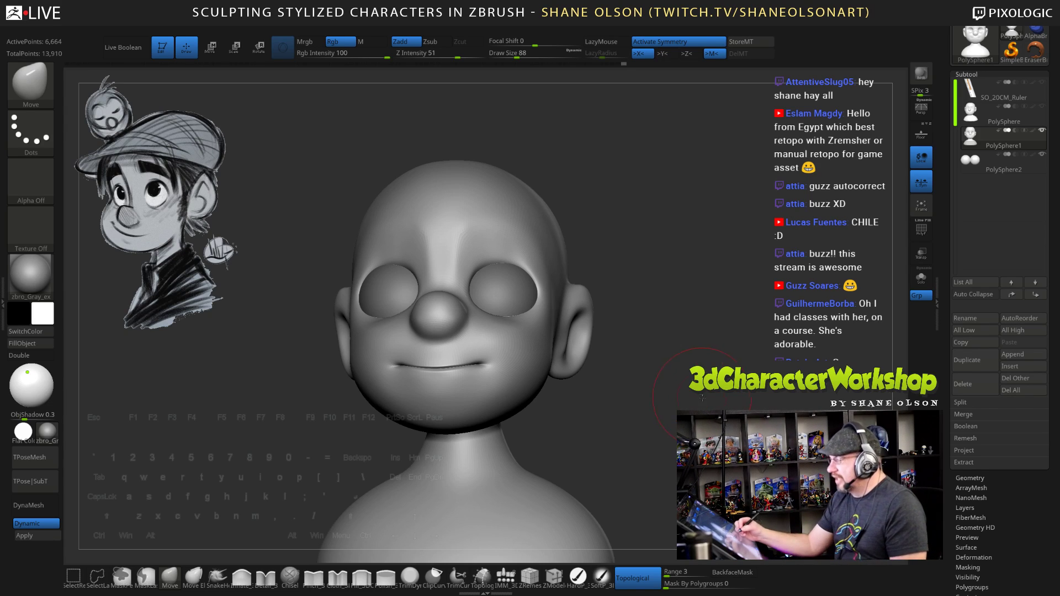
Reshape the mouth corners and the adjoining cheeks with the Move brush at draw size 134
{"action": "mouse_move", "coordinate": [703, 398]}
{"action": "left_mouse_down", "text": "shift"}
{"action": "mouse_move", "coordinate": [638, 410]}
{"action": "mouse_move", "coordinate": [648, 391]}
{"action": "left_mouse_up", "text": "shift"}
{"action": "key", "text": "s"}
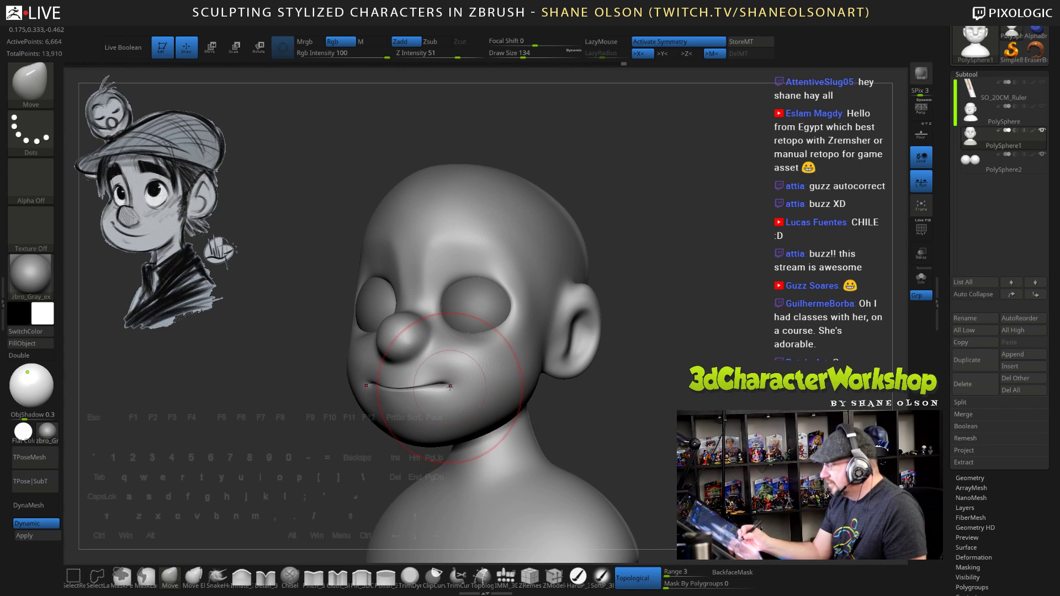
{"action": "mouse_move", "coordinate": [435, 390]}
{"action": "left_mouse_down"}
{"action": "mouse_move", "coordinate": [429, 380]}
{"action": "mouse_move", "coordinate": [410, 385]}
{"action": "left_mouse_up"}
{"action": "key", "text": "s"}
{"action": "mouse_move", "coordinate": [548, 396]}
{"action": "left_mouse_down"}
{"action": "mouse_move", "coordinate": [595, 411]}
{"action": "mouse_move", "coordinate": [553, 429]}
{"action": "left_mouse_up"}
Adjust the lower face, nose and cheeks with the Move brush at draw sizes 215, 137 and 190
{"action": "key", "text": "s"}
{"action": "key", "text": "s"}
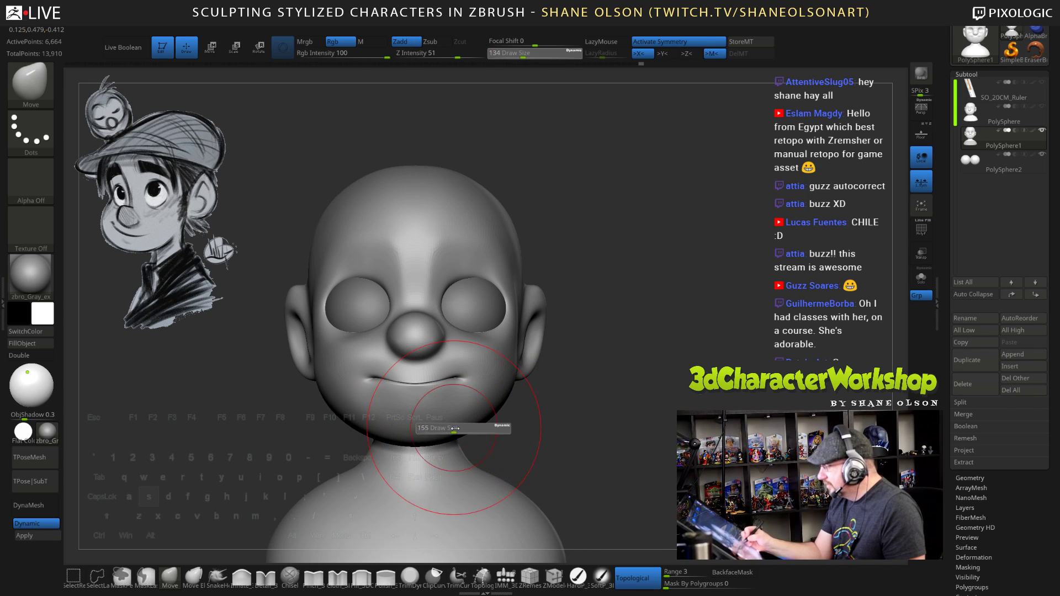
{"action": "left_click_drag", "start_coordinate": [426, 429], "coordinate": [472, 417]}
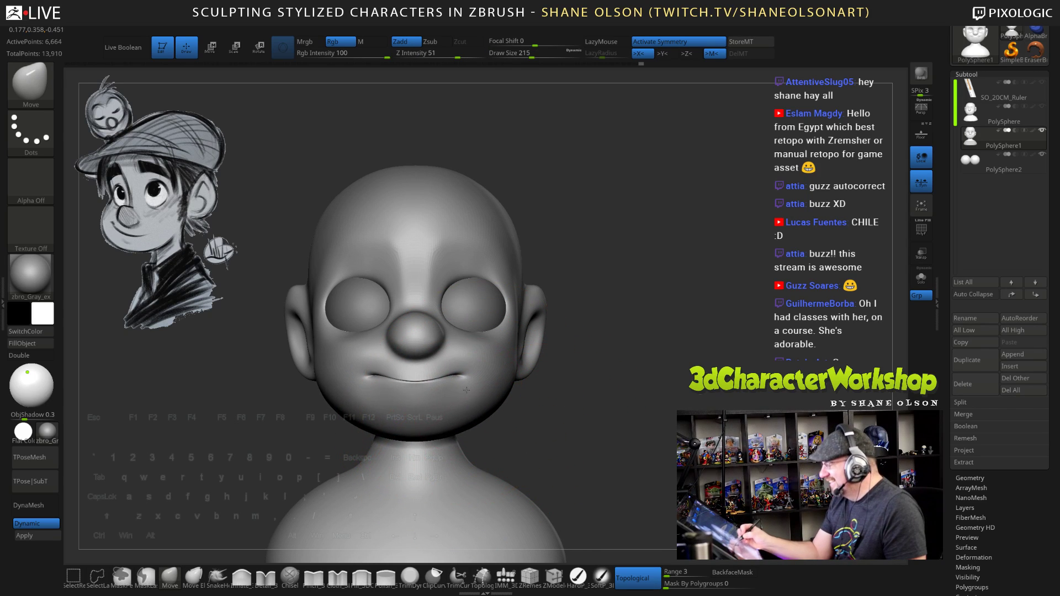
{"action": "key", "text": "s"}
{"action": "left_click_drag", "start_coordinate": [415, 344], "coordinate": [404, 357]}
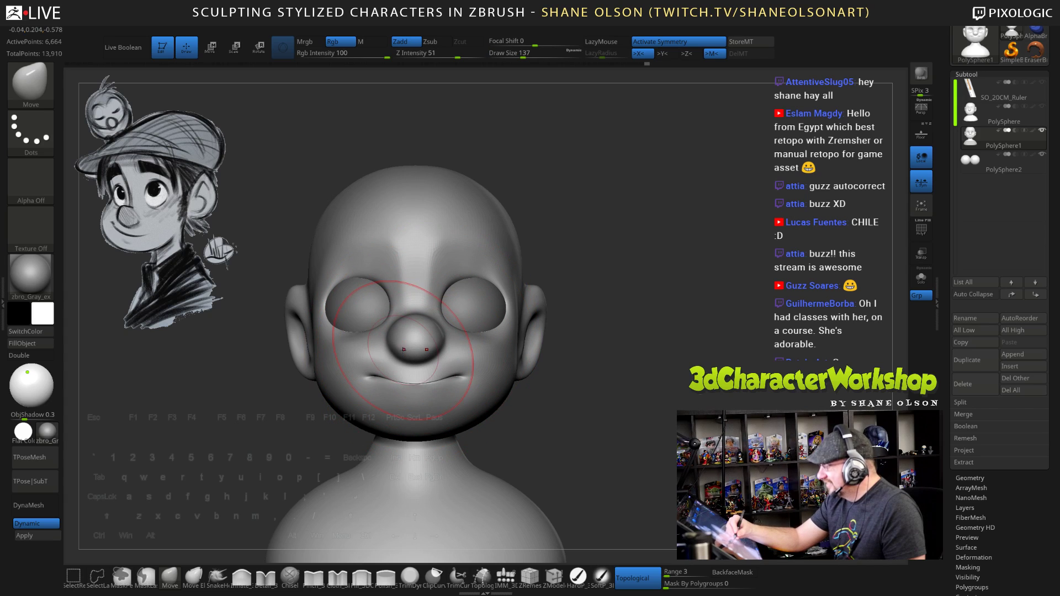
{"action": "mouse_move", "coordinate": [574, 440]}
{"action": "left_mouse_down"}
{"action": "mouse_move", "coordinate": [583, 424]}
{"action": "mouse_move", "coordinate": [651, 431]}
{"action": "left_mouse_up"}
{"action": "key", "text": "s"}
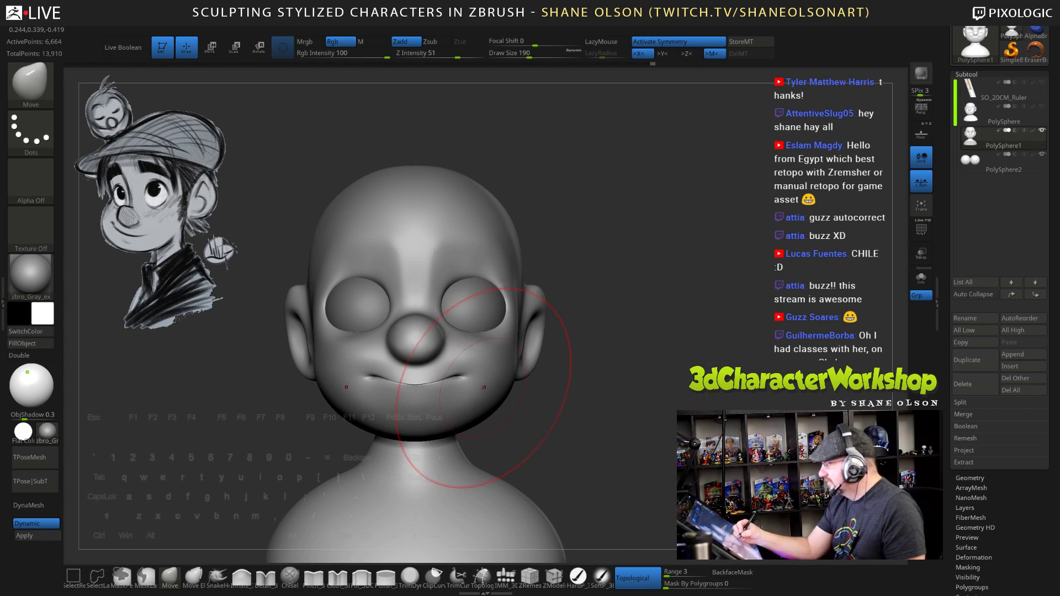
Smooth the surface below the lips and around the mouth corners
{"action": "key", "text": "shift"}
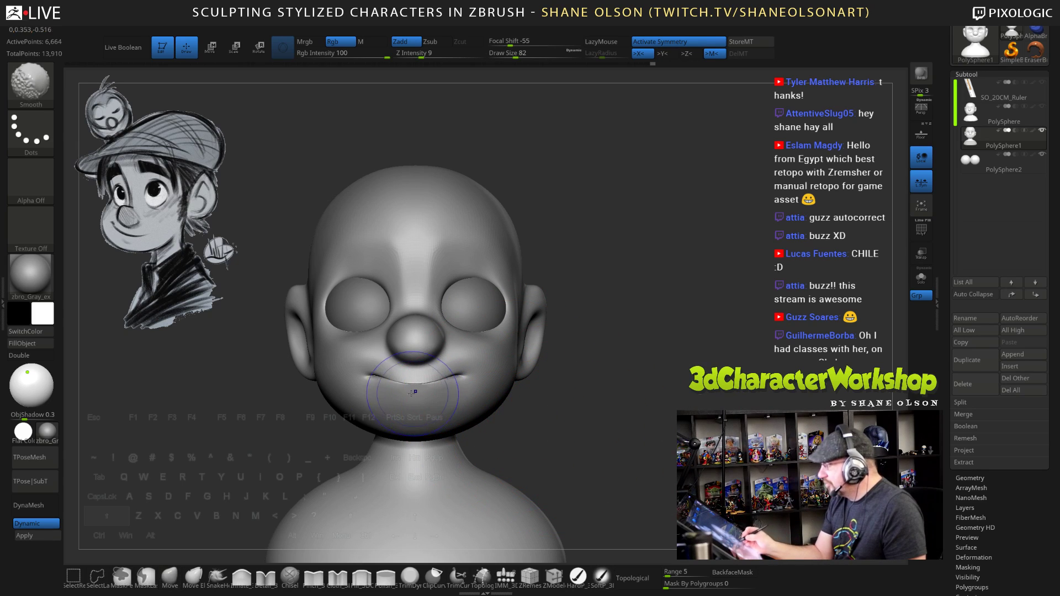
{"action": "mouse_move", "coordinate": [596, 423]}
{"action": "left_mouse_down"}
{"action": "mouse_move", "coordinate": [525, 424]}
{"action": "mouse_move", "coordinate": [569, 422]}
{"action": "left_mouse_up"}
{"action": "left_click_drag", "start_coordinate": [417, 389], "coordinate": [446, 387], "text": "shift"}
{"action": "mouse_move", "coordinate": [611, 428]}
{"action": "left_mouse_down"}
{"action": "mouse_move", "coordinate": [417, 457]}
{"action": "mouse_move", "coordinate": [428, 473]}
{"action": "mouse_move", "coordinate": [649, 444]}
{"action": "left_mouse_up"}
{"action": "key", "text": "s"}
{"action": "left_click_drag", "start_coordinate": [468, 408], "coordinate": [440, 391], "text": "shift"}
Turn off Topological mode and refine the lip line with the Move brush at draw sizes 60 and 85
{"action": "key", "text": "s"}
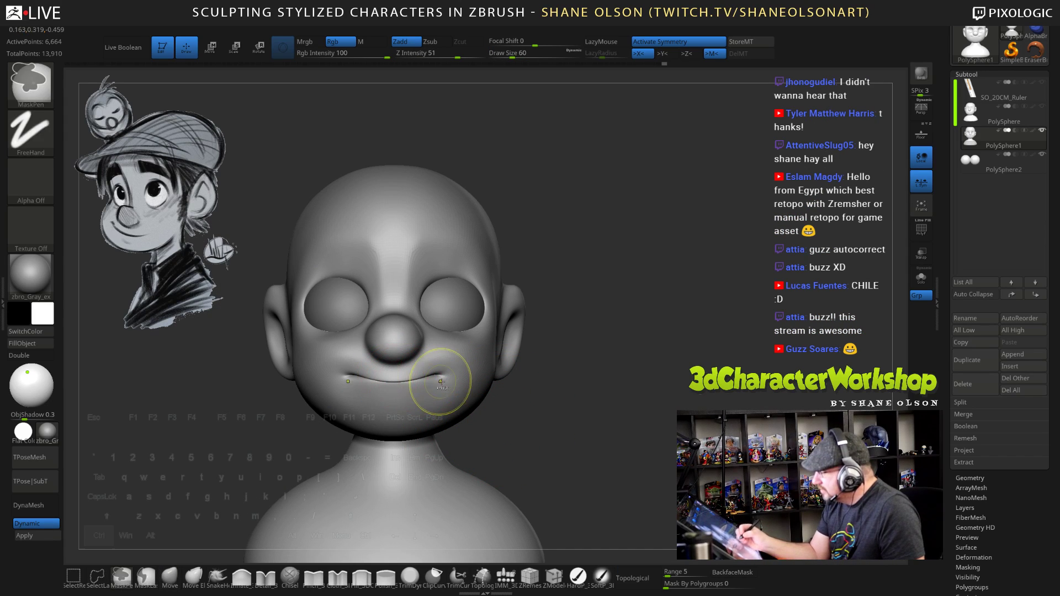
{"action": "left_click", "coordinate": [633, 576]}
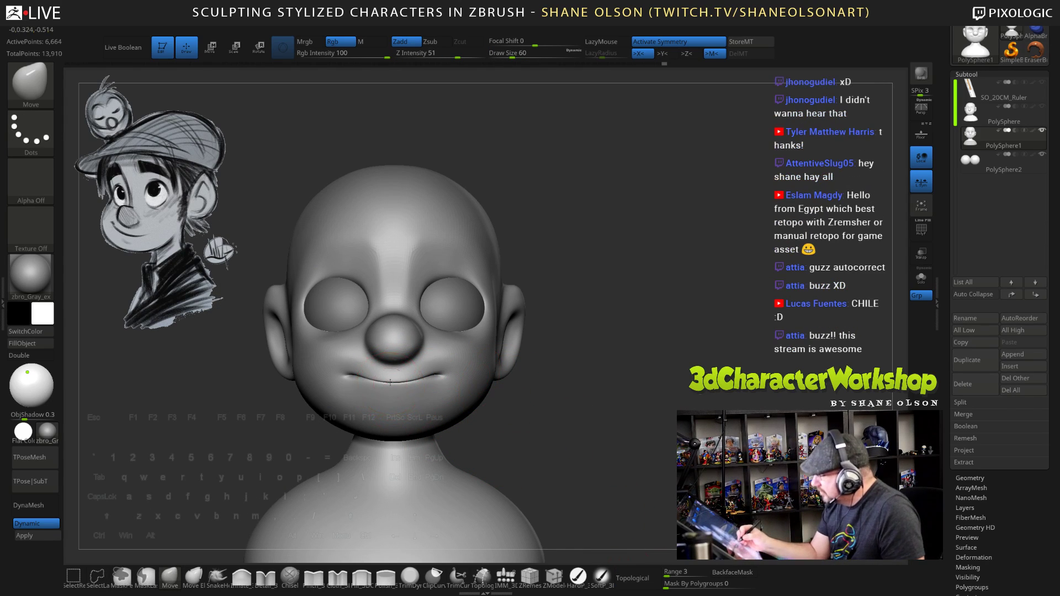
{"action": "mouse_move", "coordinate": [583, 412]}
{"action": "left_mouse_down", "text": "alt"}
{"action": "mouse_move", "coordinate": [662, 358]}
{"action": "mouse_move", "coordinate": [660, 381]}
{"action": "left_mouse_up", "text": "alt"}
{"action": "key", "text": "s"}
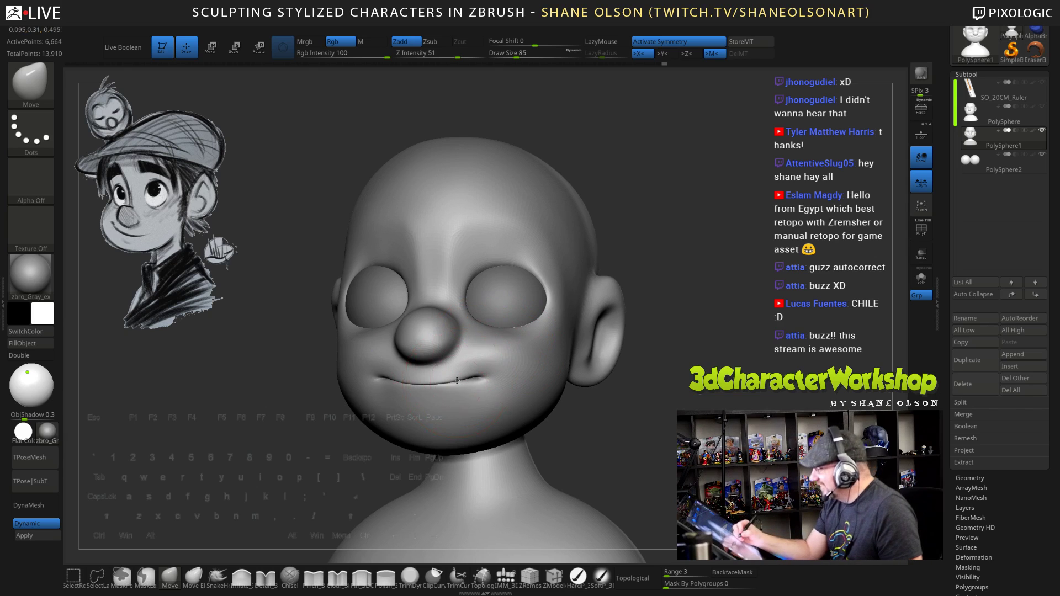
{"action": "mouse_move", "coordinate": [457, 386]}
{"action": "left_mouse_down", "text": "shift"}
{"action": "mouse_move", "coordinate": [436, 388]}
{"action": "mouse_move", "coordinate": [454, 382]}
{"action": "left_mouse_up", "text": "shift"}
Refine the nose from a three-quarter view with the Move brush at draw size 60
{"action": "left_click_drag", "start_coordinate": [591, 419], "coordinate": [669, 421]}
{"action": "key", "text": "s"}
{"action": "key", "text": "s"}
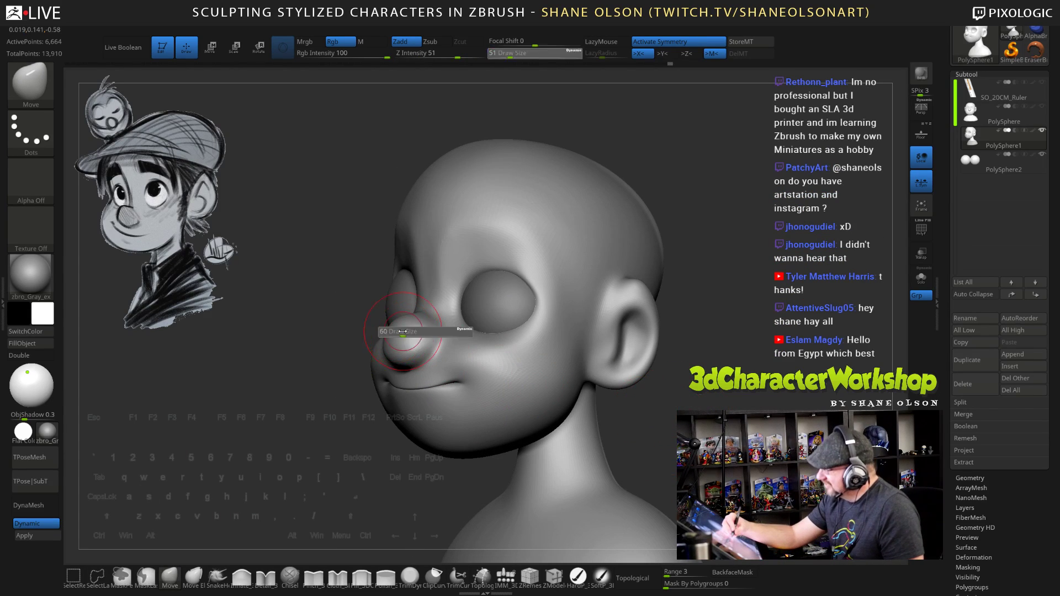
{"action": "left_click_drag", "start_coordinate": [402, 332], "coordinate": [405, 331]}
{"action": "mouse_move", "coordinate": [624, 420]}
{"action": "left_mouse_down"}
{"action": "mouse_move", "coordinate": [697, 421]}
{"action": "mouse_move", "coordinate": [650, 419]}
{"action": "mouse_move", "coordinate": [641, 407]}
{"action": "mouse_move", "coordinate": [658, 422]}
{"action": "mouse_move", "coordinate": [656, 404]}
{"action": "mouse_move", "coordinate": [625, 388]}
{"action": "mouse_move", "coordinate": [644, 379]}
{"action": "mouse_move", "coordinate": [609, 373]}
{"action": "mouse_move", "coordinate": [603, 354]}
{"action": "mouse_move", "coordinate": [497, 381]}
{"action": "left_mouse_up"}
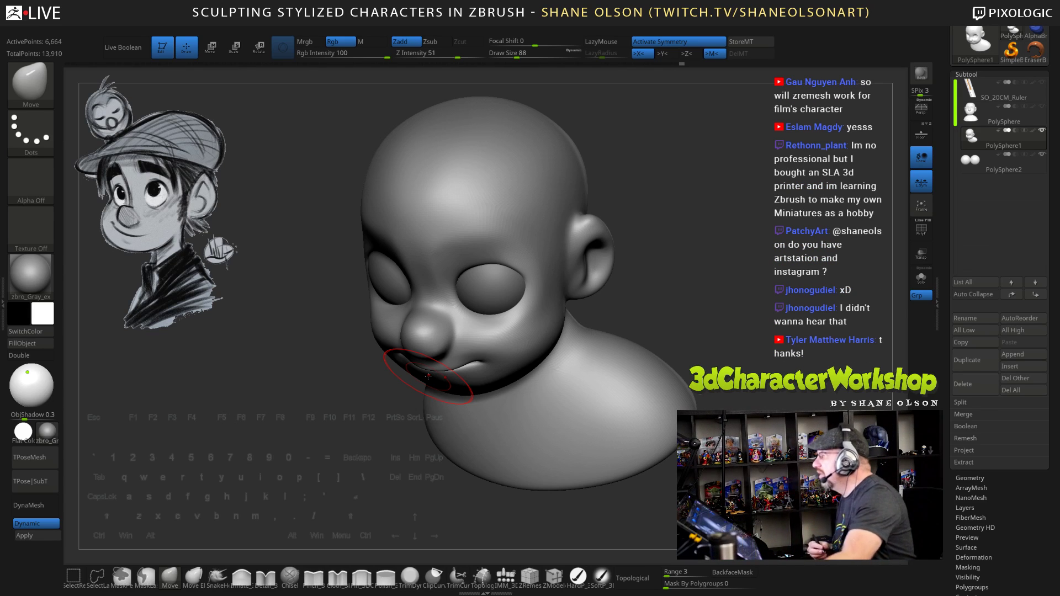
Adjust the area between the nose bridge and the eye with the Move brush at draw size 65
{"action": "left_click_drag", "start_coordinate": [659, 288], "coordinate": [670, 305], "text": "alt"}
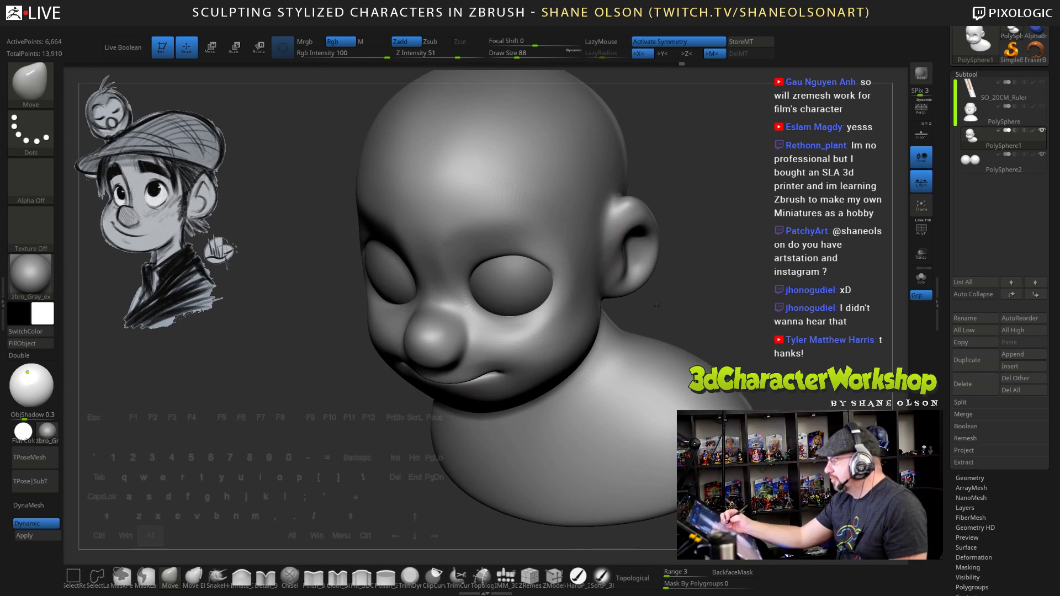
{"action": "mouse_move", "coordinate": [693, 264]}
{"action": "left_mouse_down", "text": "alt"}
{"action": "mouse_move", "coordinate": [677, 321]}
{"action": "mouse_move", "coordinate": [672, 300]}
{"action": "left_mouse_up", "text": "alt"}
{"action": "key", "text": "s"}
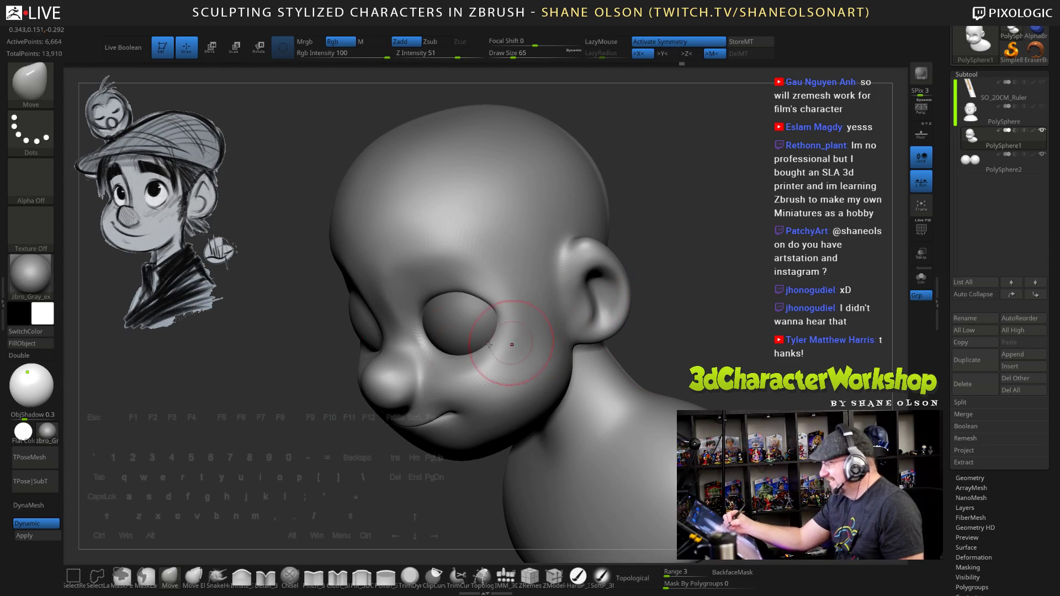
{"action": "right_click_drag", "start_coordinate": [418, 334], "coordinate": [383, 338]}
{"action": "left_click_drag", "start_coordinate": [413, 339], "coordinate": [409, 339]}
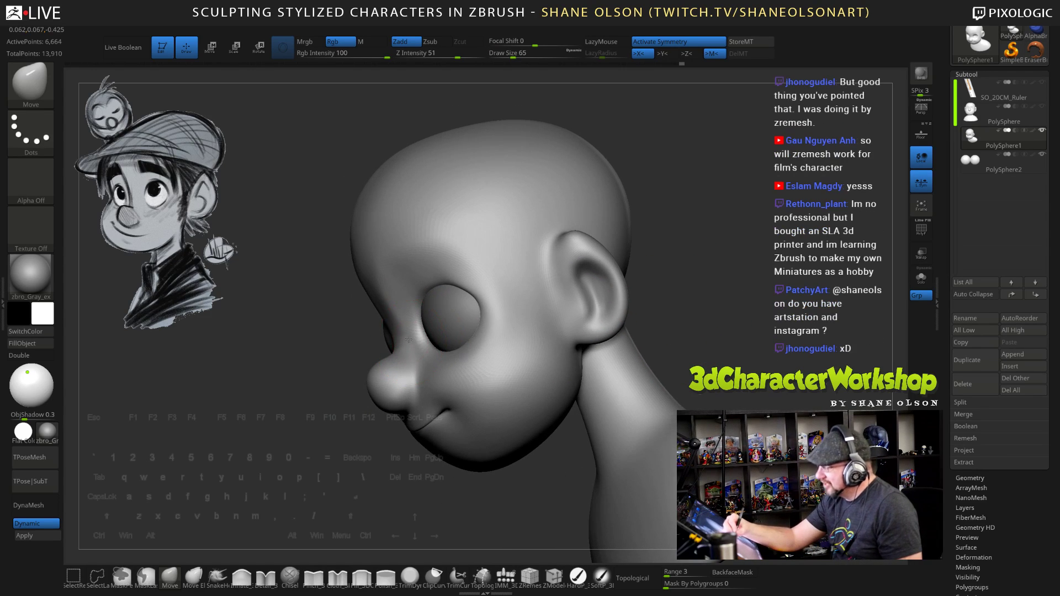
{"action": "right_click_drag", "start_coordinate": [404, 317], "coordinate": [553, 342]}
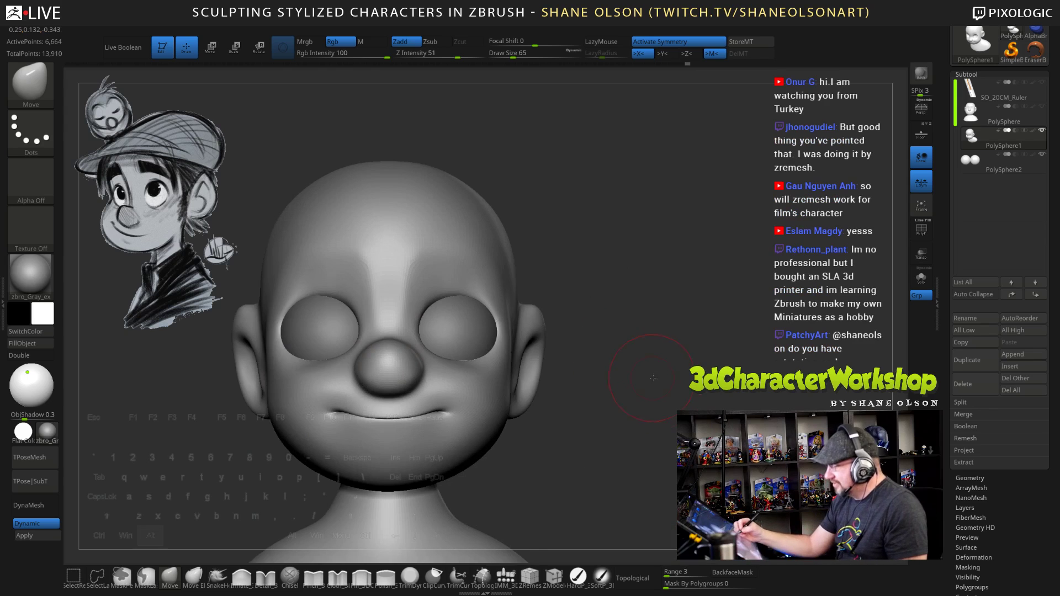
Switch to the Pinch brush and reduce its draw size to 47
{"action": "right_click_drag", "start_coordinate": [653, 378], "coordinate": [670, 362], "text": "alt"}
{"action": "left_click", "coordinate": [266, 577]}
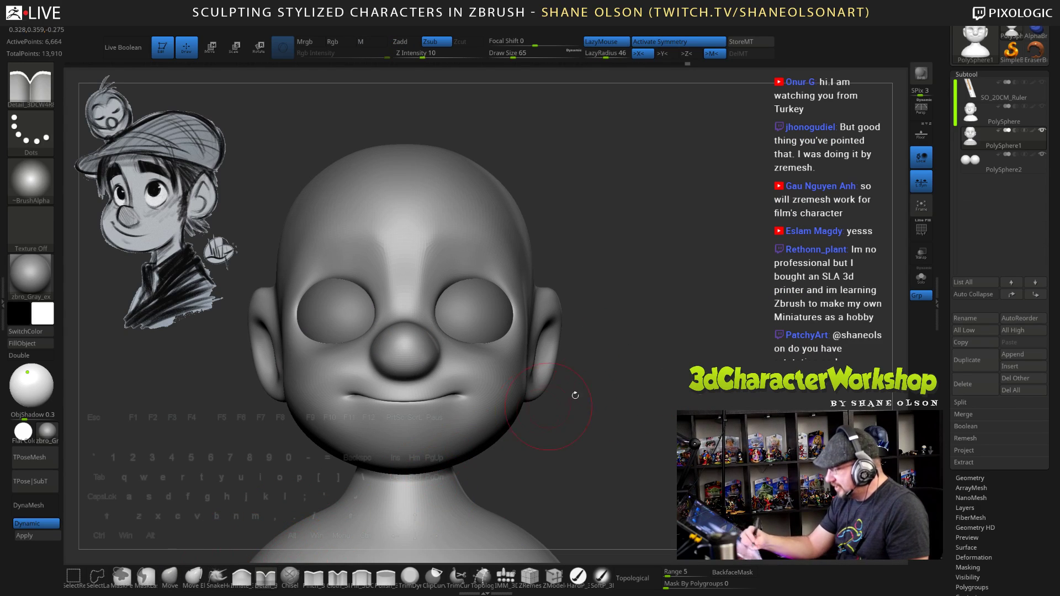
{"action": "left_click", "coordinate": [314, 577]}
{"action": "mouse_move", "coordinate": [677, 400]}
{"action": "right_mouse_down", "text": "alt"}
{"action": "mouse_move", "coordinate": [616, 357]}
{"action": "mouse_move", "coordinate": [610, 376]}
{"action": "right_mouse_up", "text": "alt"}
{"action": "key", "text": "bracketleft"}
{"action": "key", "text": "bracketleft"}
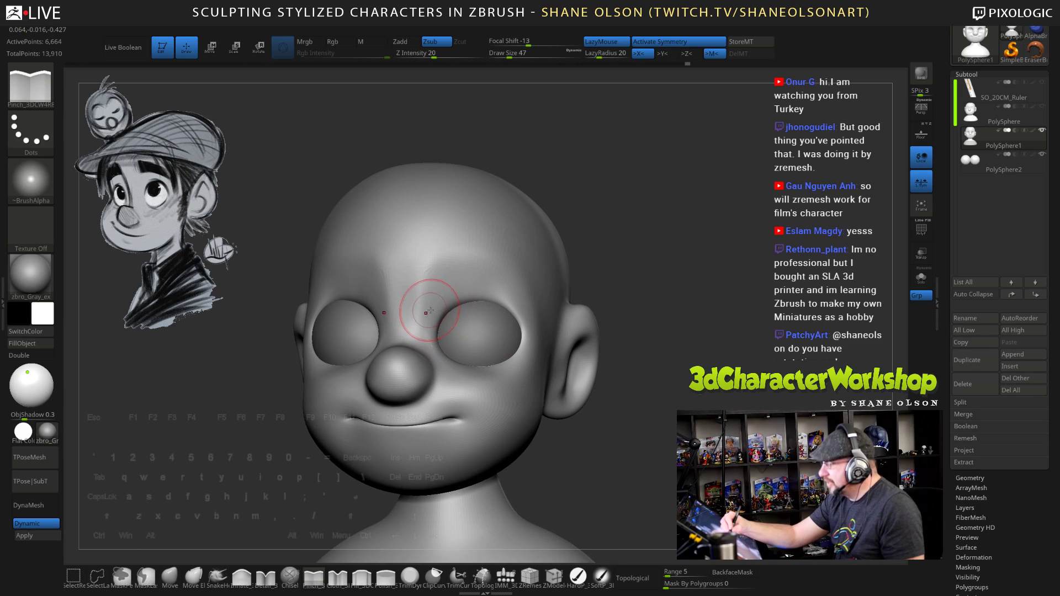
Try to pinch the plane edges running from the nose bridge up to the brow, then undo the strokes
{"action": "left_click_drag", "start_coordinate": [416, 333], "coordinate": [445, 243]}
{"action": "key", "text": "ctrl+z"}
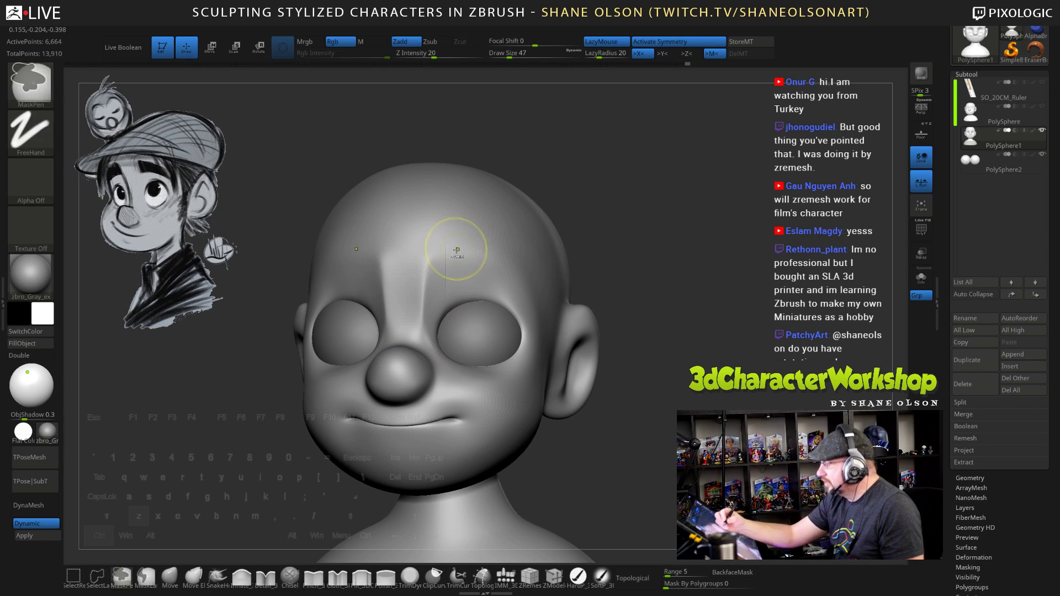
{"action": "left_click_drag", "start_coordinate": [417, 321], "coordinate": [430, 260], "text": "alt"}
{"action": "key", "text": "ctrl+z"}
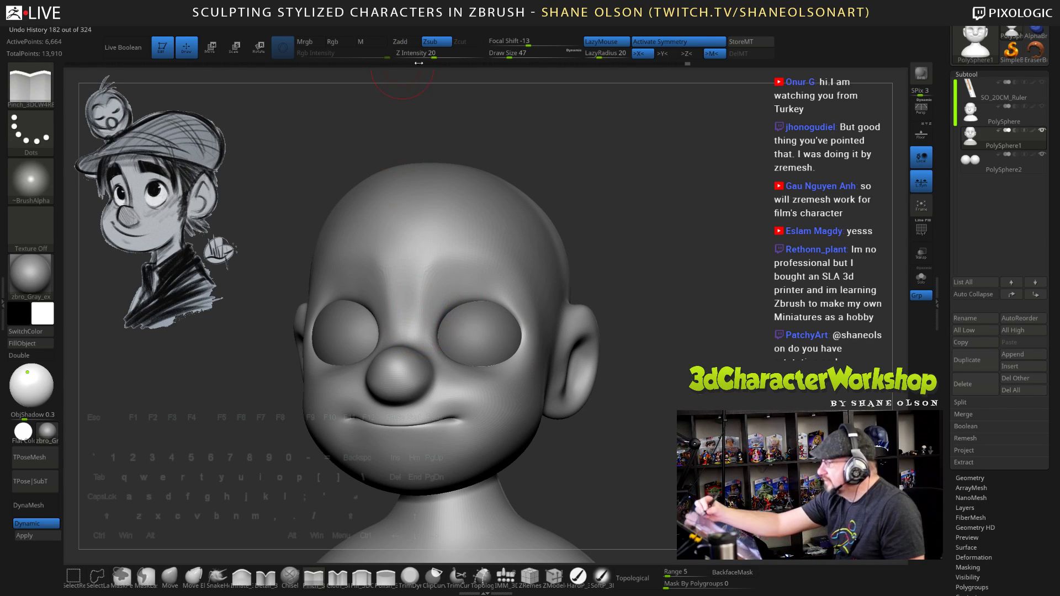
Sharpen the brow plane's edge from the nose bridge across the top of the eye area and smooth the inner brow
{"action": "right_click_drag", "start_coordinate": [456, 309], "coordinate": [432, 302]}
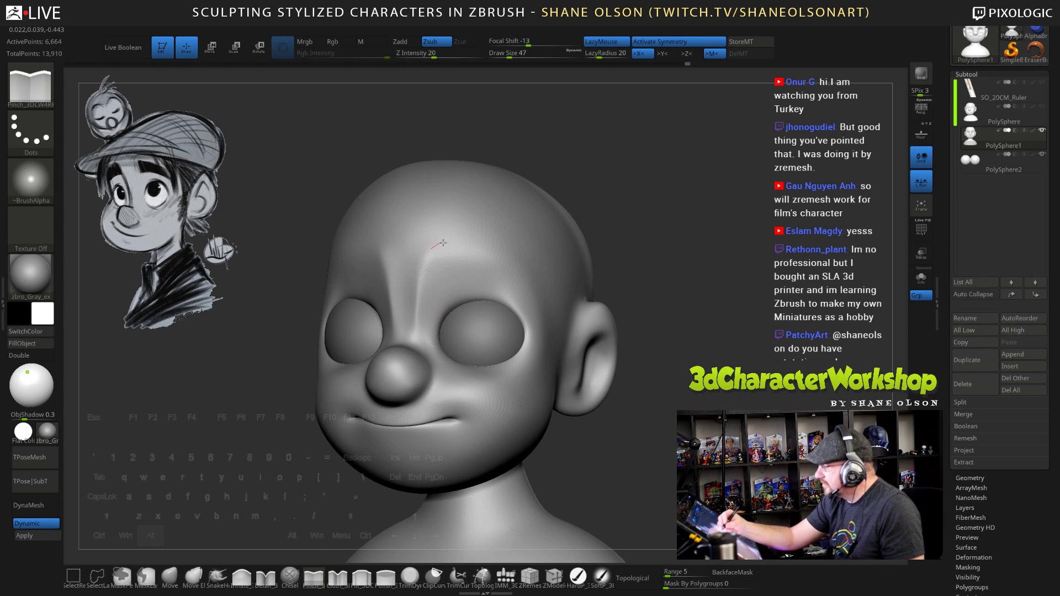
{"action": "left_click_drag", "start_coordinate": [443, 243], "coordinate": [489, 243], "text": "alt"}
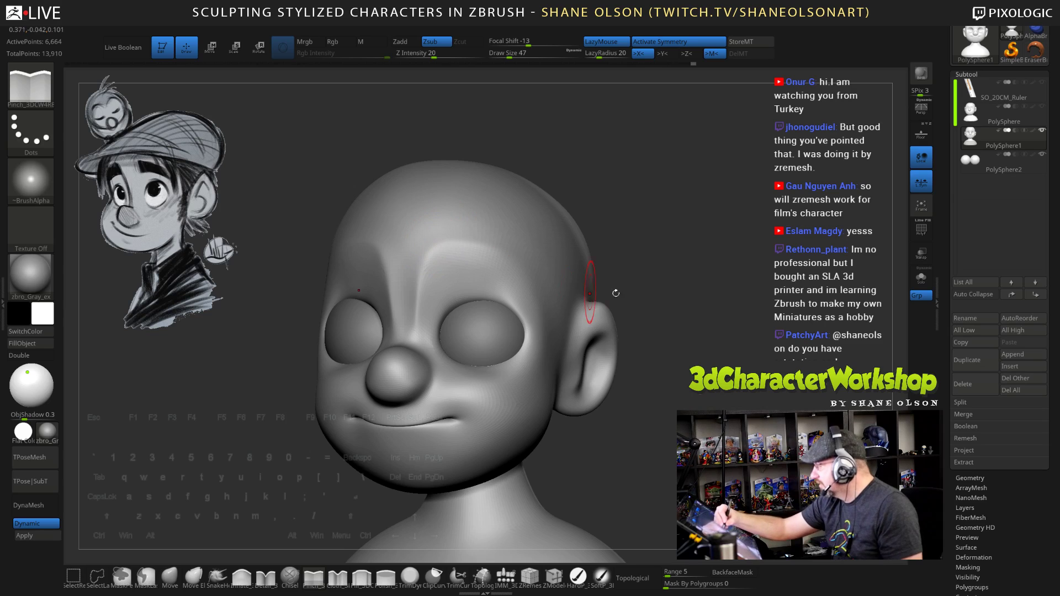
{"action": "mouse_move", "coordinate": [615, 293]}
{"action": "left_mouse_down"}
{"action": "mouse_move", "coordinate": [712, 296]}
{"action": "mouse_move", "coordinate": [617, 295]}
{"action": "left_mouse_up"}
{"action": "key", "text": "shift"}
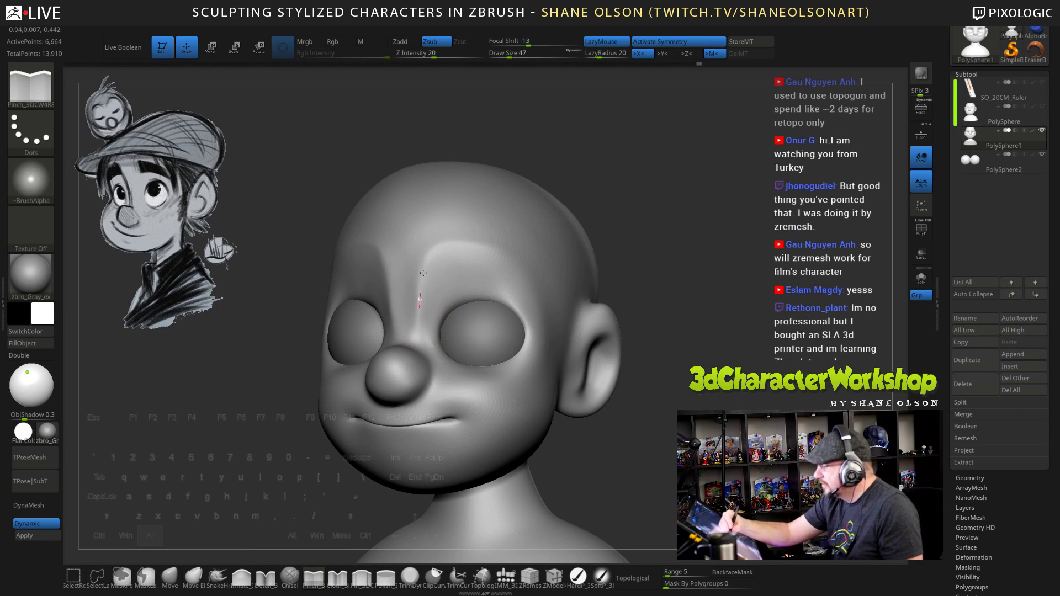
{"action": "left_click_drag", "start_coordinate": [682, 306], "coordinate": [672, 340]}
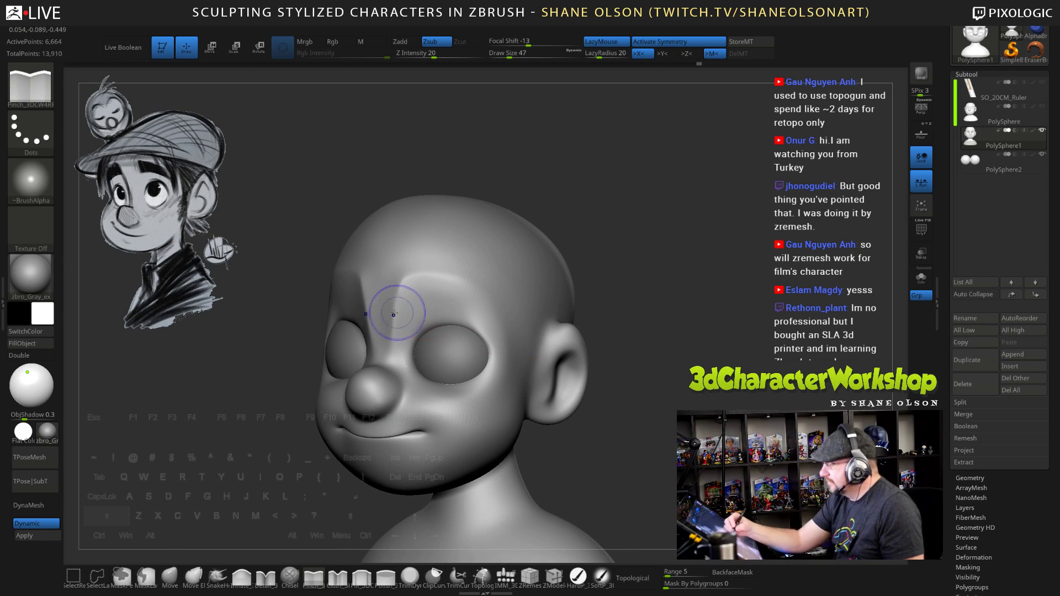
{"action": "left_click_drag", "start_coordinate": [385, 294], "coordinate": [397, 277], "text": "shift"}
{"action": "left_click_drag", "start_coordinate": [644, 325], "coordinate": [623, 322]}
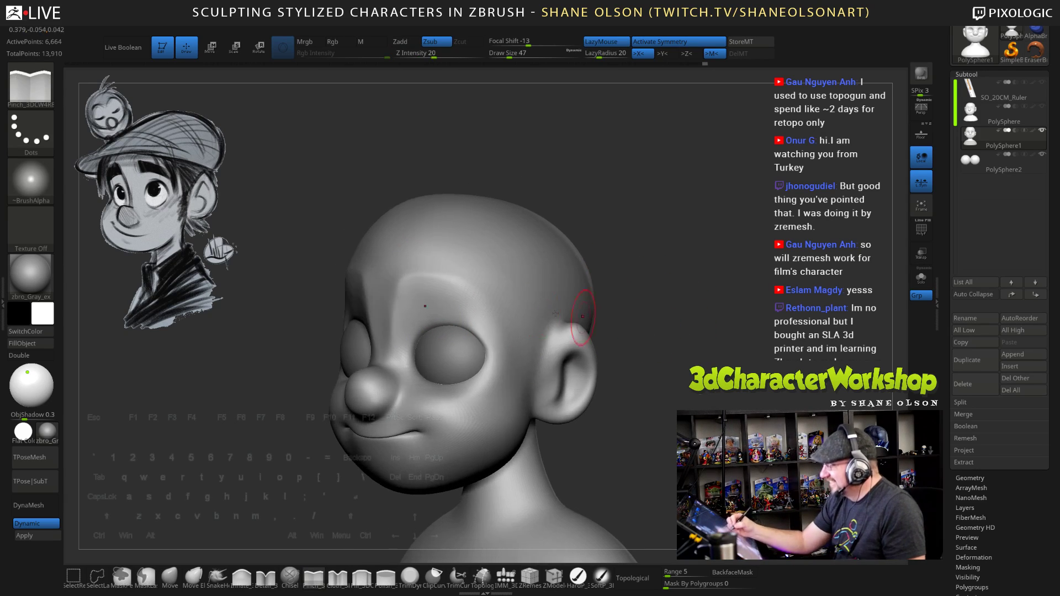
Extend the sharpened brow ridge outward above the eyes toward the temples with the Pinch brush at draw size 47
{"action": "left_click_drag", "start_coordinate": [409, 275], "coordinate": [440, 274], "text": "alt"}
{"action": "left_click_drag", "start_coordinate": [495, 306], "coordinate": [497, 310], "text": "alt"}
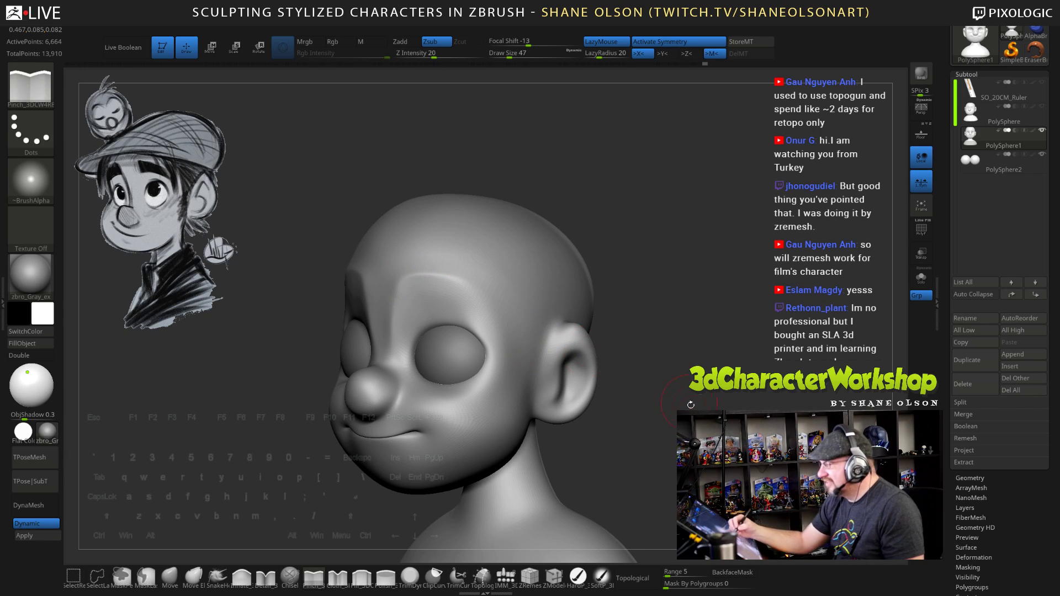
{"action": "left_click_drag", "start_coordinate": [689, 403], "coordinate": [653, 391]}
{"action": "left_click_drag", "start_coordinate": [413, 273], "coordinate": [432, 274], "text": "alt"}
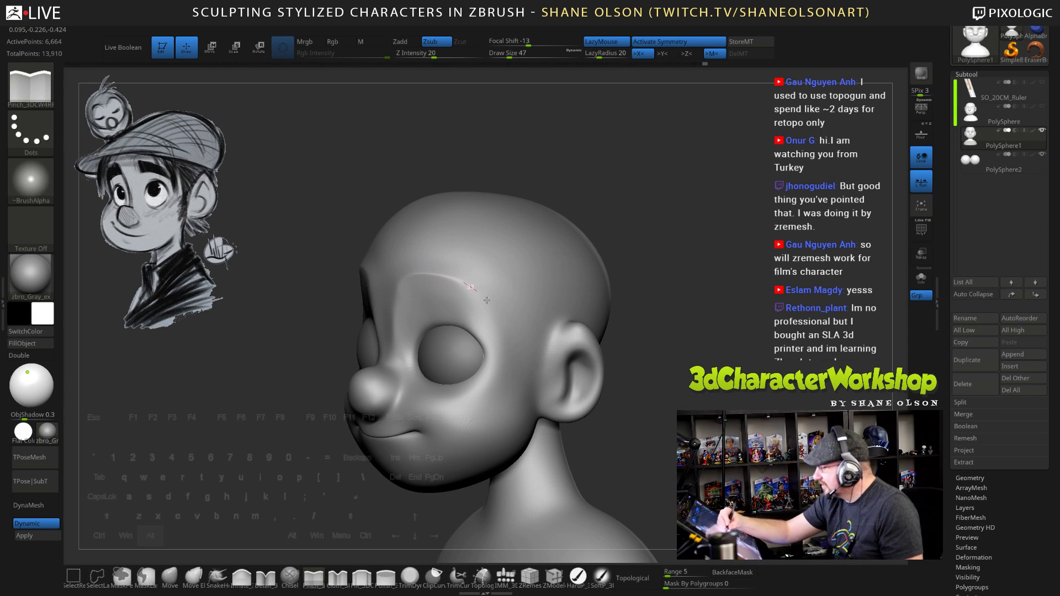
{"action": "mouse_move", "coordinate": [635, 401]}
{"action": "left_mouse_down"}
{"action": "mouse_move", "coordinate": [746, 390]}
{"action": "mouse_move", "coordinate": [681, 399]}
{"action": "mouse_move", "coordinate": [692, 379]}
{"action": "mouse_move", "coordinate": [687, 385]}
{"action": "left_mouse_up"}
{"action": "left_click_drag", "start_coordinate": [586, 393], "coordinate": [613, 387]}
{"action": "left_click_drag", "start_coordinate": [594, 330], "coordinate": [553, 329]}
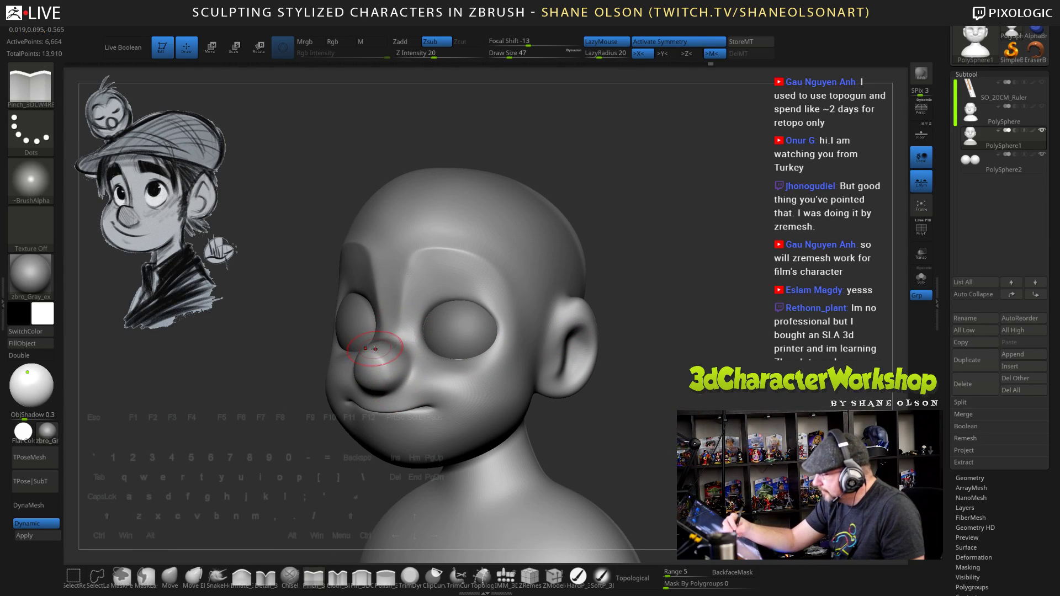
Examine the sharpened brow planes, nose and smile from the front and both three-quarter sides
{"action": "left_click_drag", "start_coordinate": [550, 416], "coordinate": [651, 425]}
{"action": "left_click_drag", "start_coordinate": [512, 402], "coordinate": [551, 433], "text": "shift"}
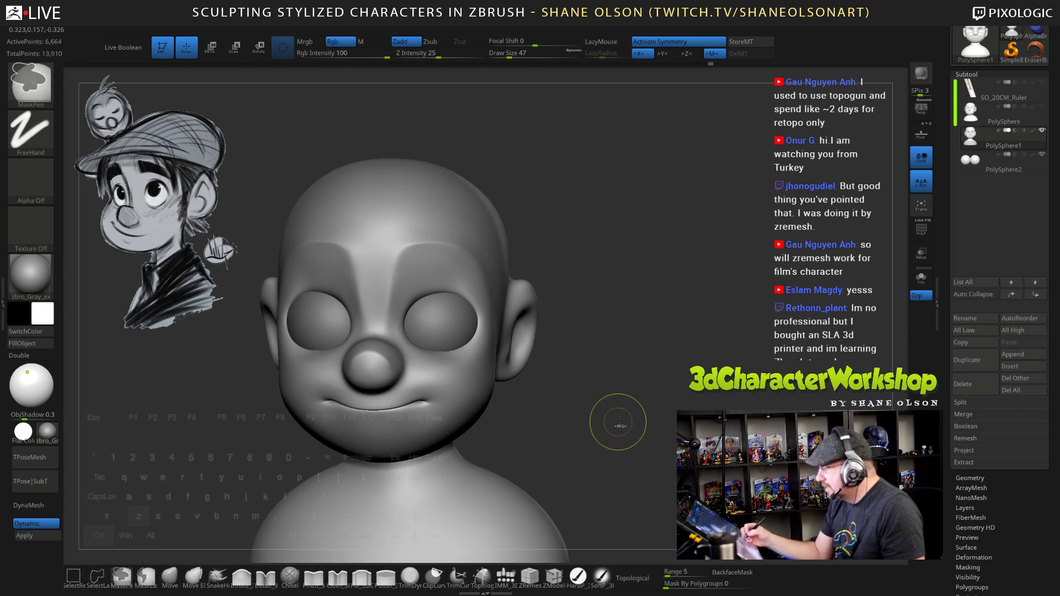
{"action": "left_click_drag", "start_coordinate": [620, 421], "coordinate": [485, 407]}
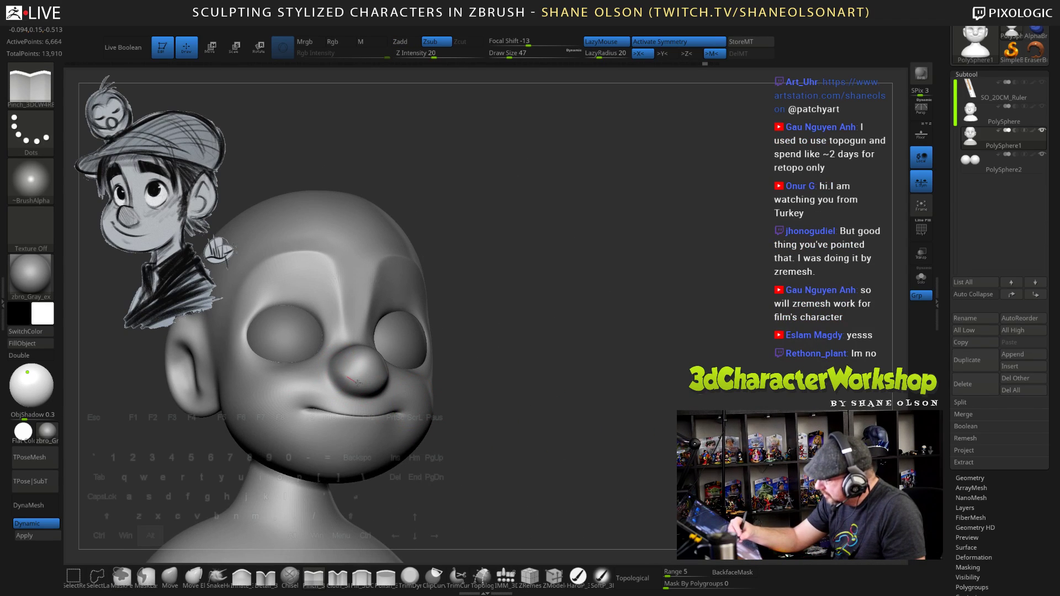
{"action": "left_click_drag", "start_coordinate": [559, 409], "coordinate": [560, 418]}
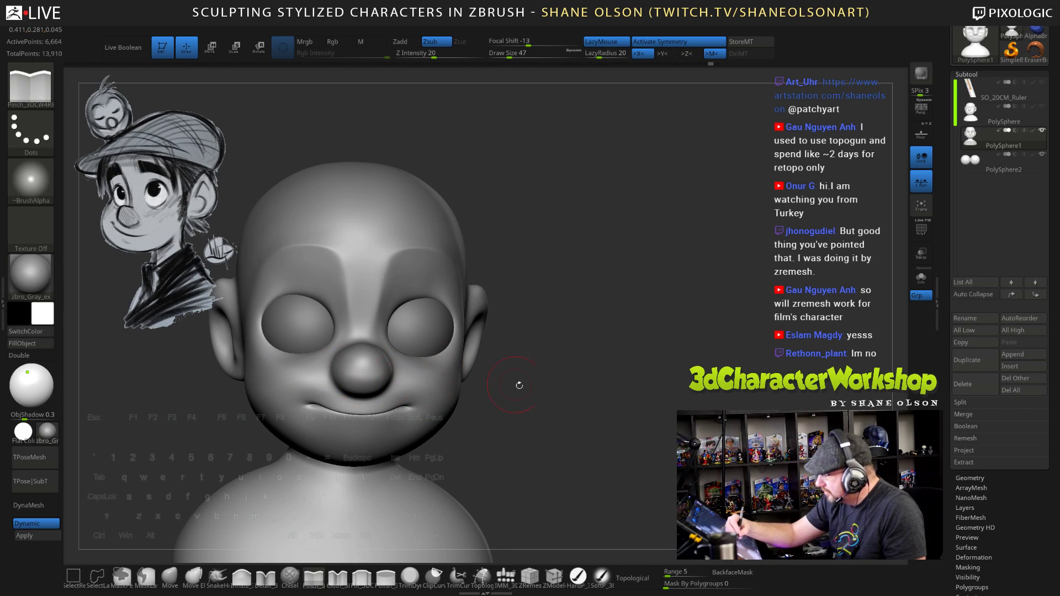
{"action": "mouse_move", "coordinate": [516, 383]}
{"action": "left_mouse_down"}
{"action": "mouse_move", "coordinate": [577, 432]}
{"action": "mouse_move", "coordinate": [650, 394]}
{"action": "mouse_move", "coordinate": [667, 398]}
{"action": "mouse_move", "coordinate": [682, 378]}
{"action": "left_mouse_up"}
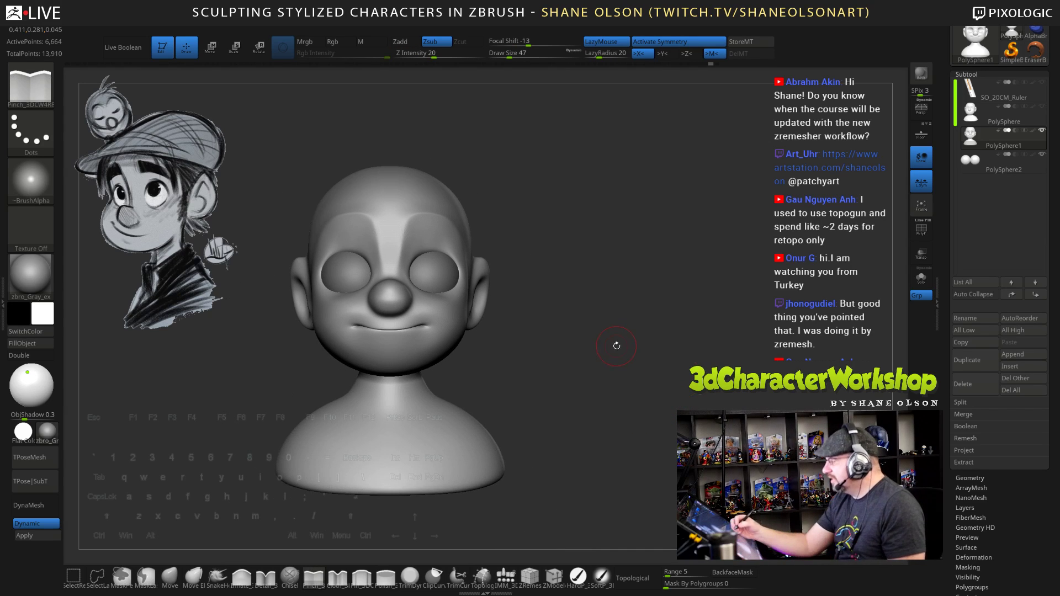
{"action": "mouse_move", "coordinate": [616, 346]}
{"action": "left_mouse_down", "text": "alt"}
{"action": "mouse_move", "coordinate": [647, 350]}
{"action": "mouse_move", "coordinate": [623, 390]}
{"action": "left_mouse_up", "text": "alt"}
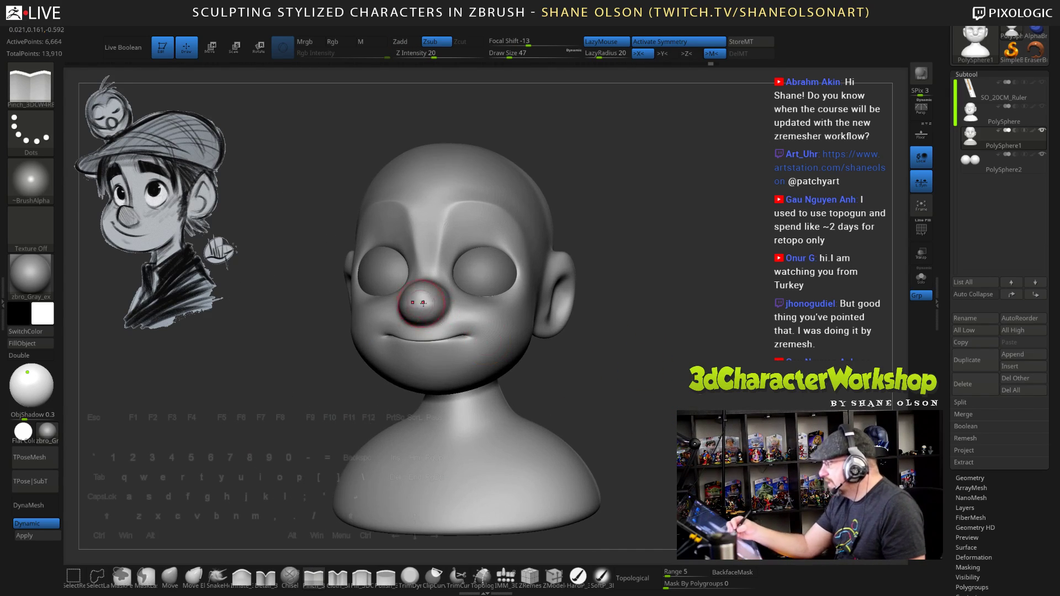
Refine the crease beside the nose tip at draw size 32, undoing the first smoothing stroke there
{"action": "left_click_drag", "start_coordinate": [617, 326], "coordinate": [453, 319]}
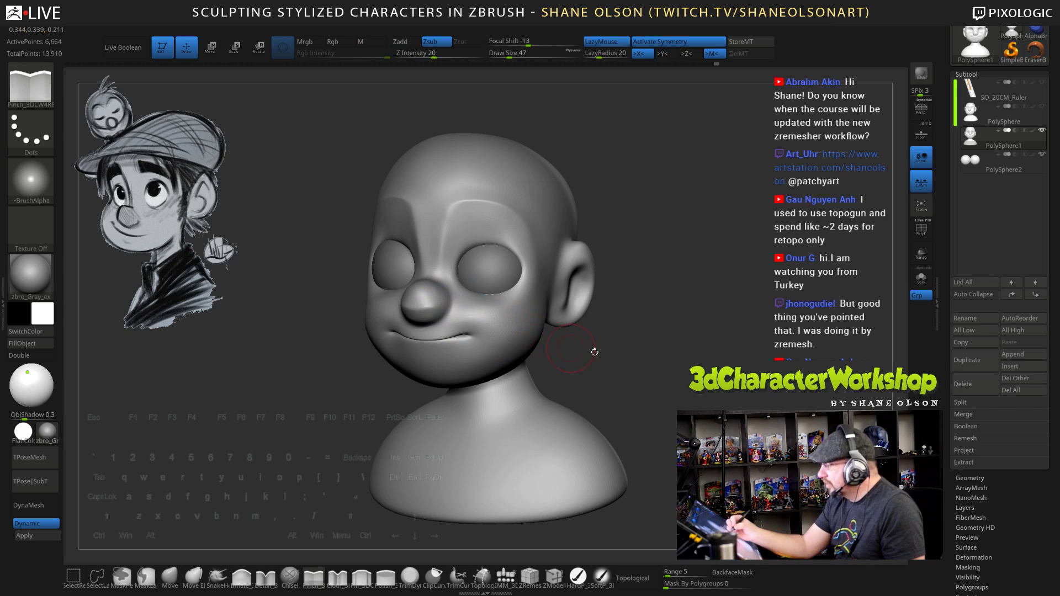
{"action": "left_click_drag", "start_coordinate": [664, 370], "coordinate": [442, 304]}
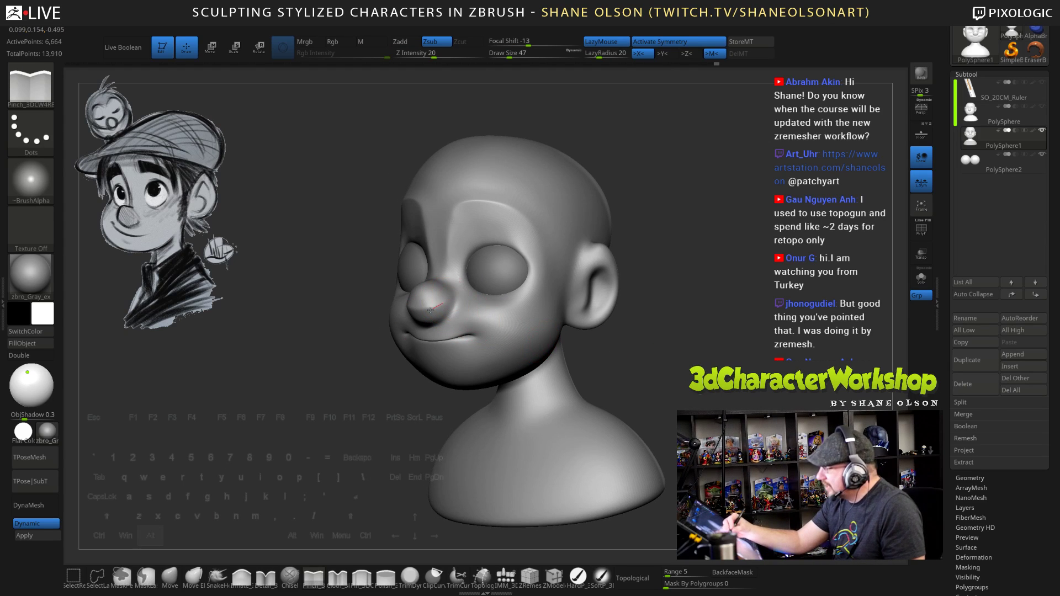
{"action": "left_click_drag", "start_coordinate": [665, 372], "coordinate": [710, 373]}
{"action": "left_click_drag", "start_coordinate": [442, 304], "coordinate": [437, 302], "text": "shift"}
{"action": "key", "text": "ctrl+z"}
{"action": "mouse_move", "coordinate": [662, 415]}
{"action": "left_mouse_down"}
{"action": "mouse_move", "coordinate": [450, 332]}
{"action": "mouse_move", "coordinate": [432, 304]}
{"action": "left_mouse_up"}
{"action": "key", "text": "shift"}
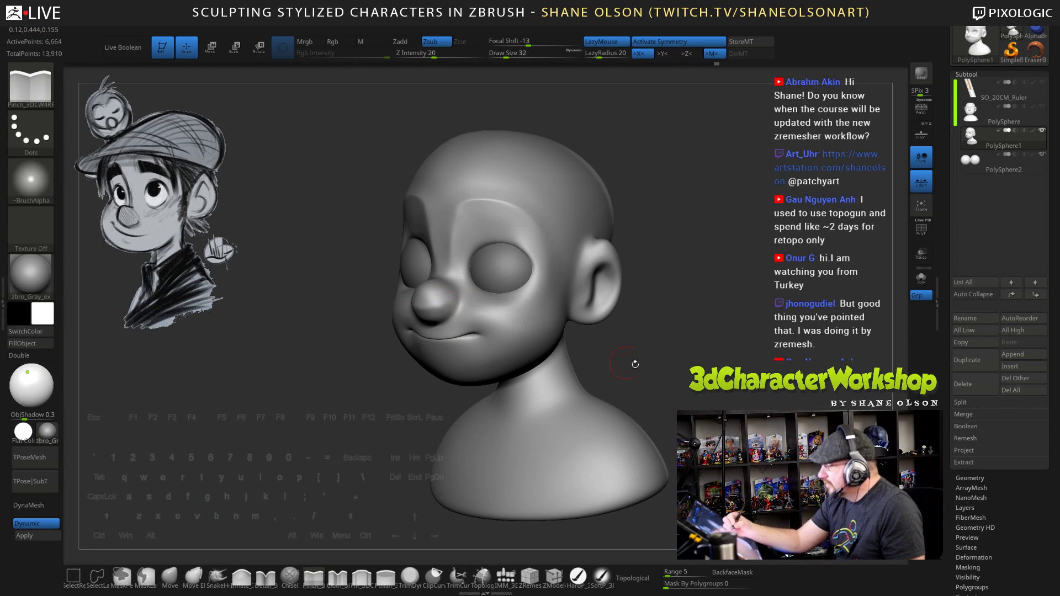
Examine the whole head from the front and three-quarter views, comparing the brow, nose and smile with the sketch
{"action": "mouse_move", "coordinate": [652, 364]}
{"action": "left_mouse_down"}
{"action": "mouse_move", "coordinate": [713, 365]}
{"action": "mouse_move", "coordinate": [692, 357]}
{"action": "mouse_move", "coordinate": [684, 378]}
{"action": "mouse_move", "coordinate": [712, 384]}
{"action": "left_mouse_up"}
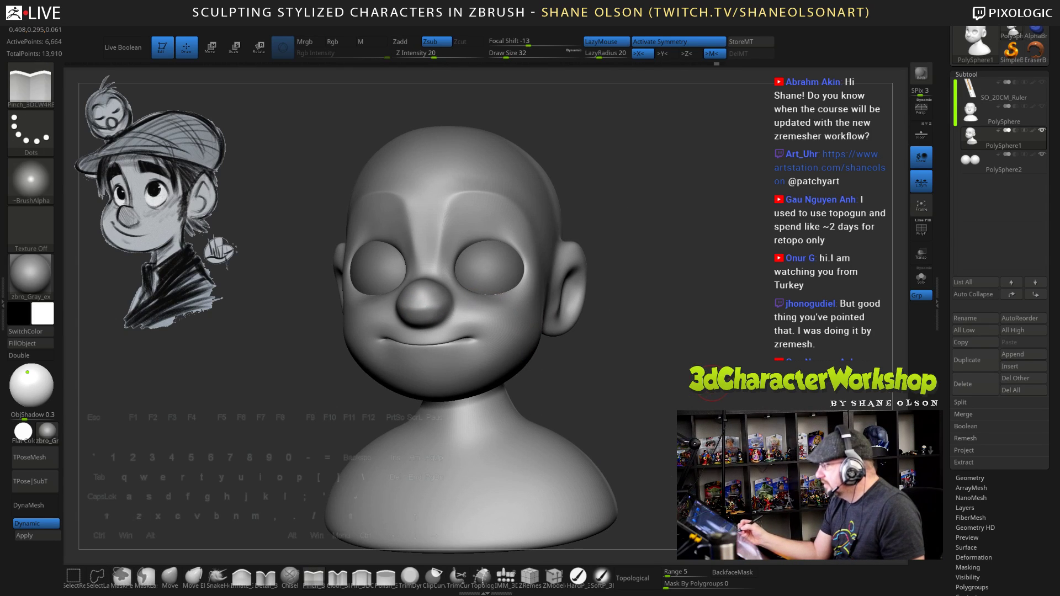
{"action": "mouse_move", "coordinate": [657, 365]}
{"action": "left_mouse_down", "text": "shift"}
{"action": "mouse_move", "coordinate": [691, 368]}
{"action": "mouse_move", "coordinate": [696, 402]}
{"action": "mouse_move", "coordinate": [665, 407]}
{"action": "mouse_move", "coordinate": [690, 399]}
{"action": "left_mouse_up", "text": "shift"}
{"action": "key", "text": "shift"}
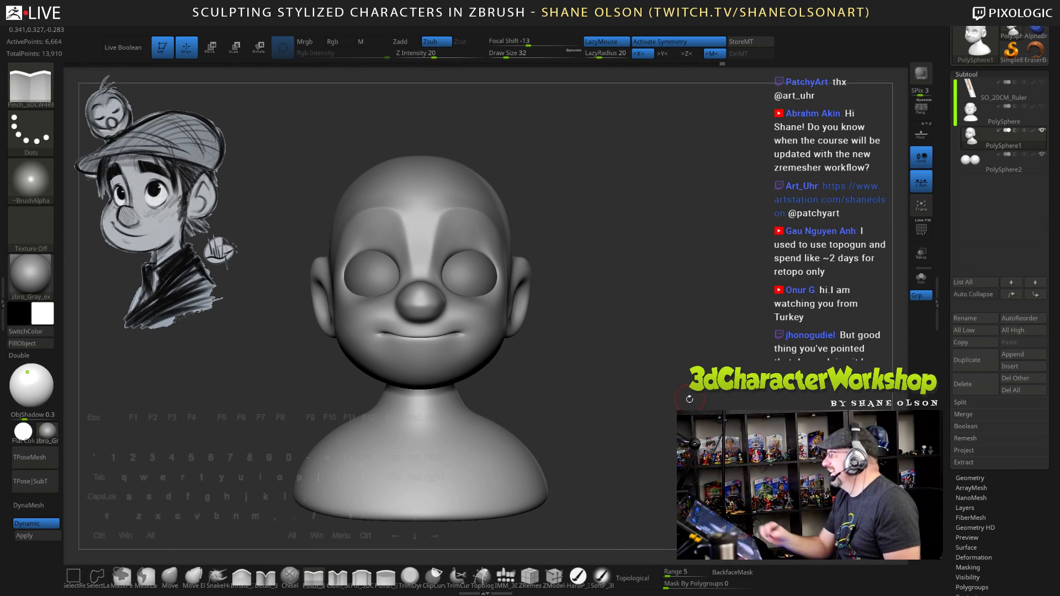
{"action": "left_click_drag", "start_coordinate": [594, 281], "coordinate": [647, 327], "text": "alt"}
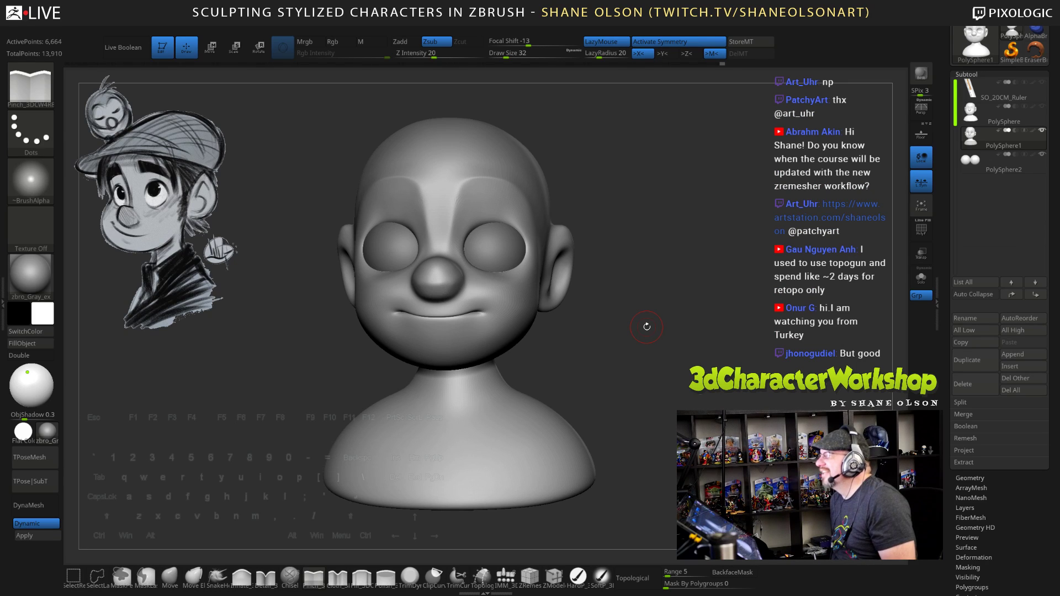
{"action": "left_click_drag", "start_coordinate": [646, 249], "coordinate": [612, 313], "text": "alt"}
{"action": "right_click", "coordinate": [612, 313]}
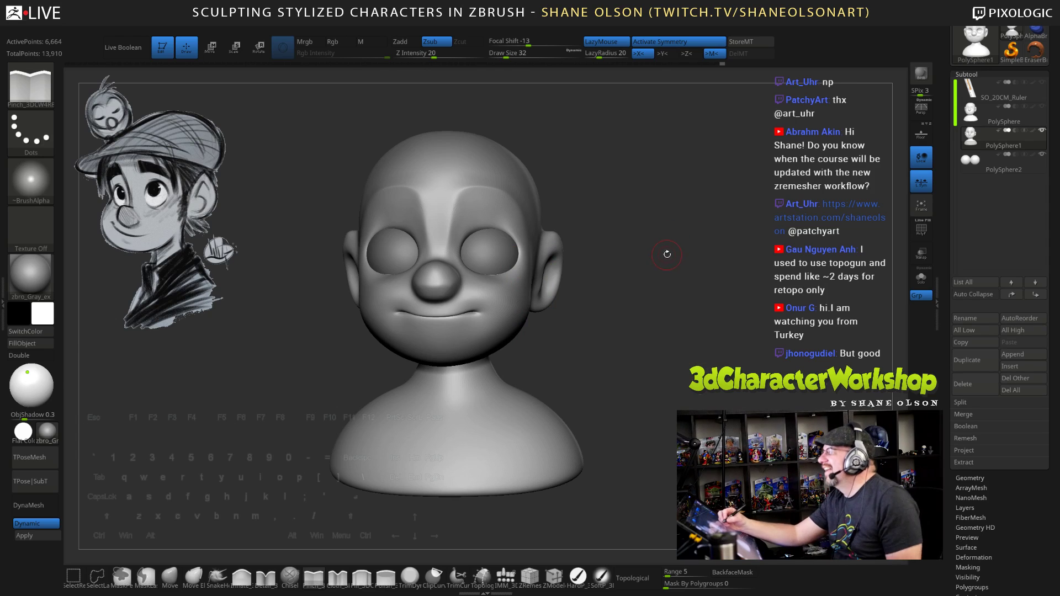
{"action": "left_click_drag", "start_coordinate": [670, 255], "coordinate": [633, 276]}
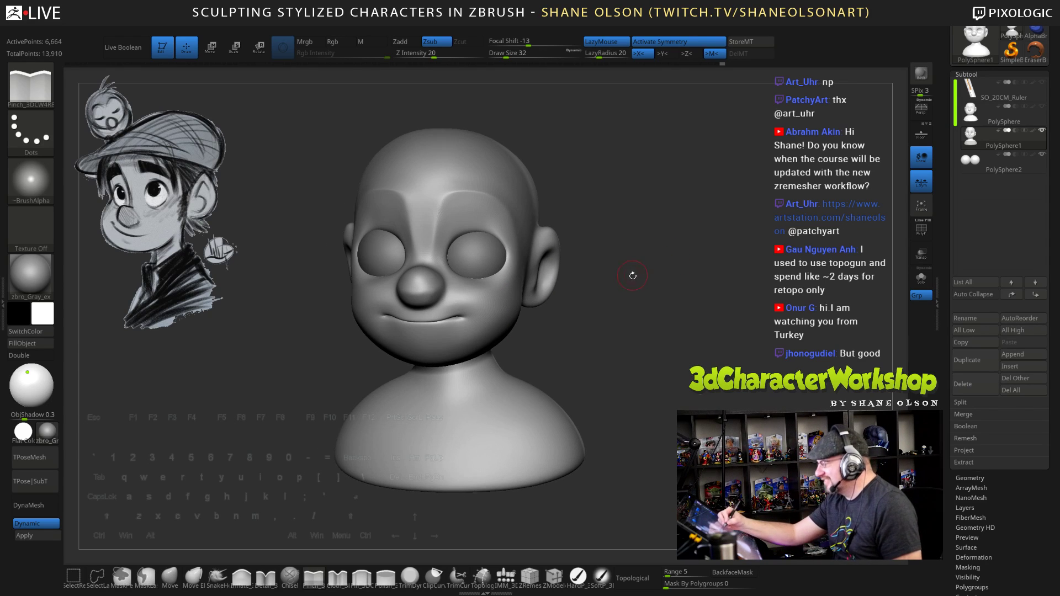
Pinch a crisp ridge along the upper rim of the eye socket at draw size 32
{"action": "mouse_move", "coordinate": [645, 331]}
{"action": "left_mouse_down"}
{"action": "mouse_move", "coordinate": [627, 319]}
{"action": "mouse_move", "coordinate": [651, 277]}
{"action": "mouse_move", "coordinate": [653, 354]}
{"action": "mouse_move", "coordinate": [654, 331]}
{"action": "left_mouse_up"}
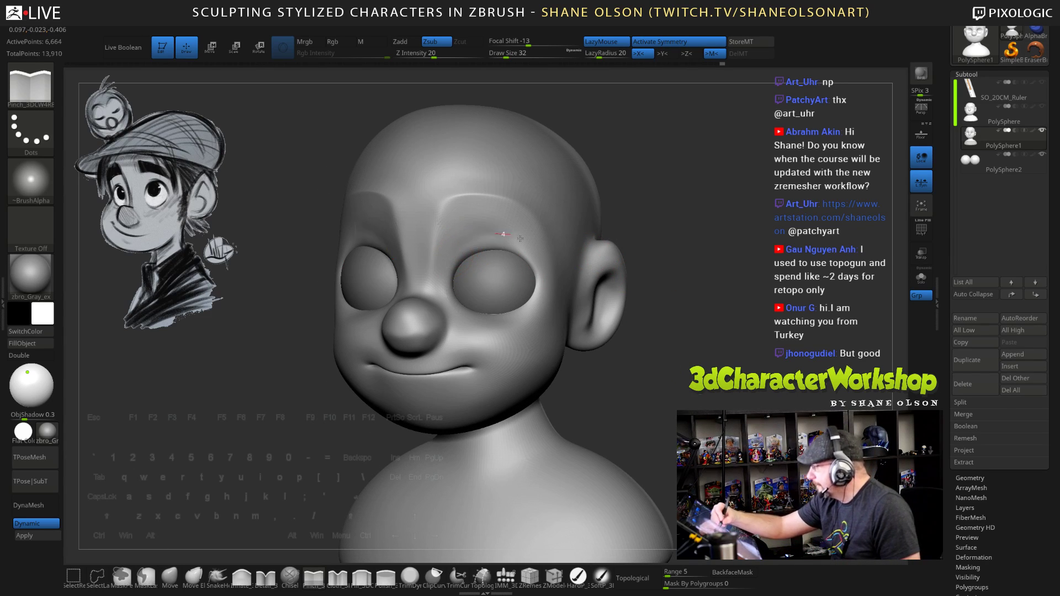
{"action": "left_click_drag", "start_coordinate": [685, 333], "coordinate": [607, 334]}
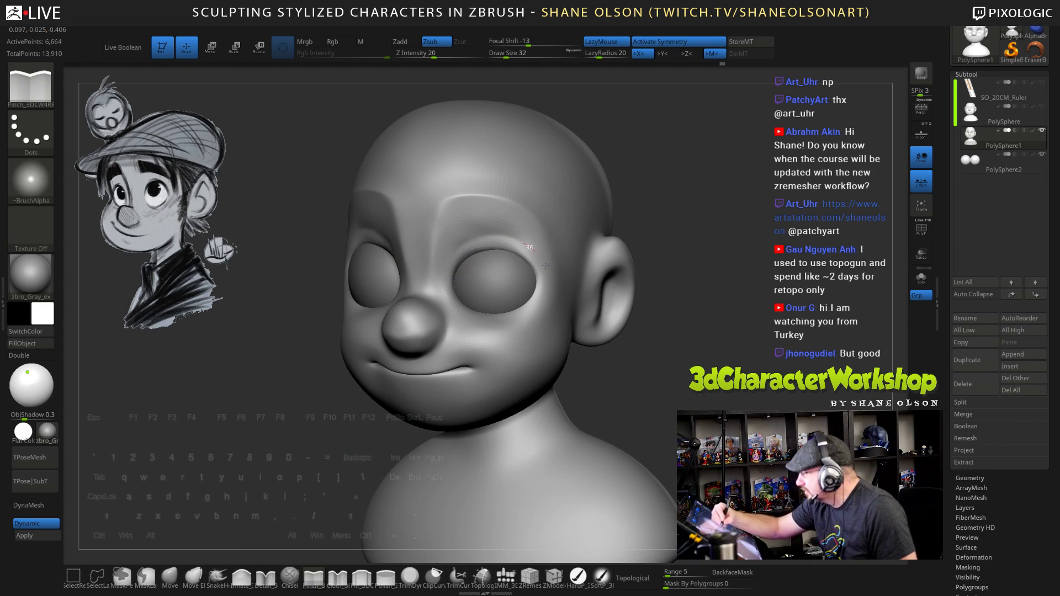
{"action": "left_click_drag", "start_coordinate": [702, 380], "coordinate": [765, 381]}
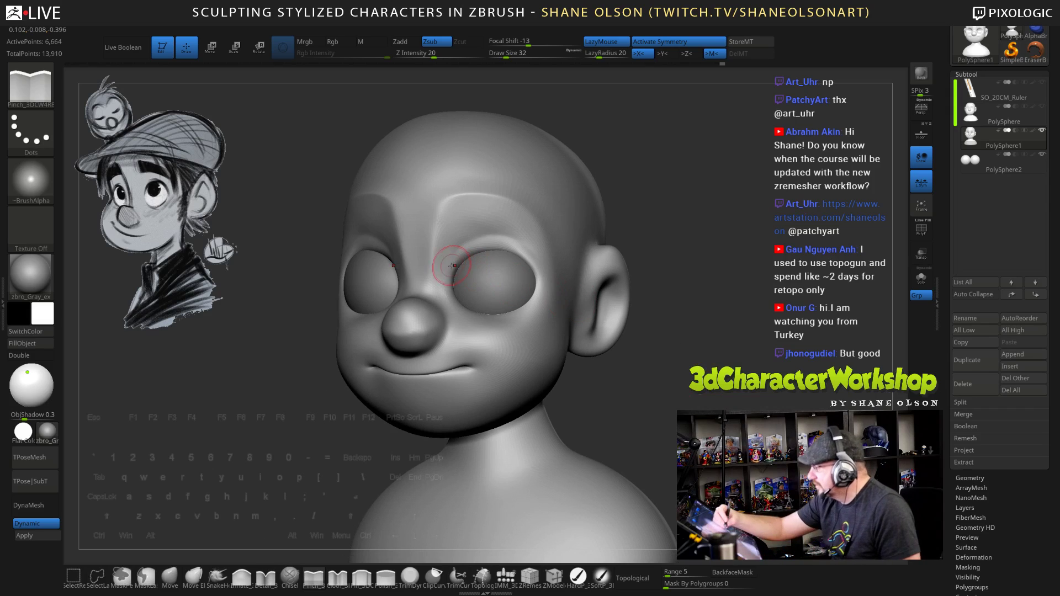
{"action": "mouse_move", "coordinate": [448, 267]}
{"action": "left_mouse_down"}
{"action": "mouse_move", "coordinate": [485, 239]}
{"action": "mouse_move", "coordinate": [523, 247]}
{"action": "left_mouse_up"}
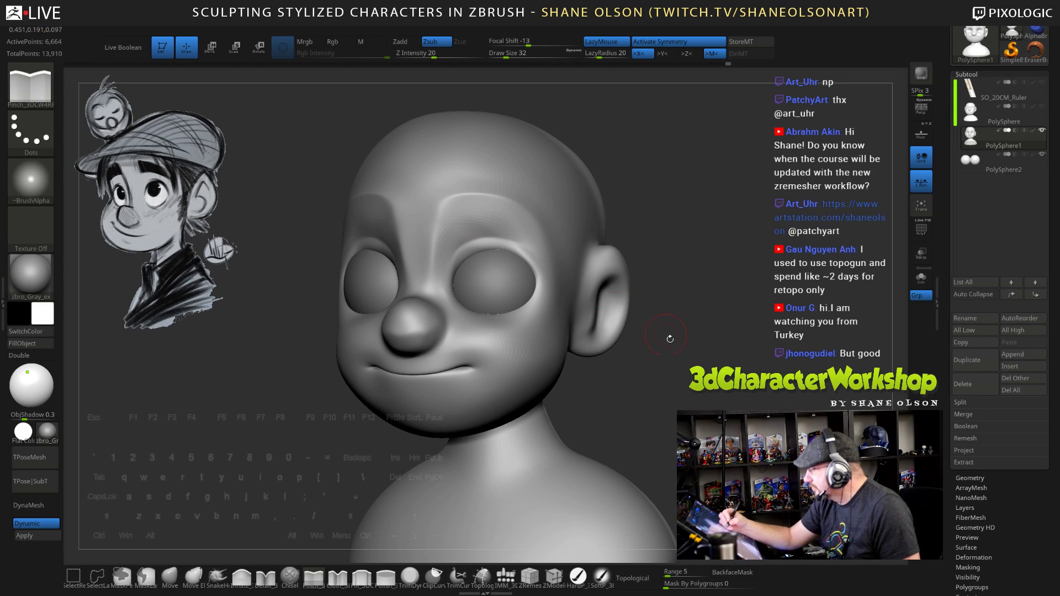
Display the head's wireframe and inspect the mesh flow around the eyes, nose and mouth
{"action": "key", "text": "ctrl"}
{"action": "key", "text": "shift+f"}
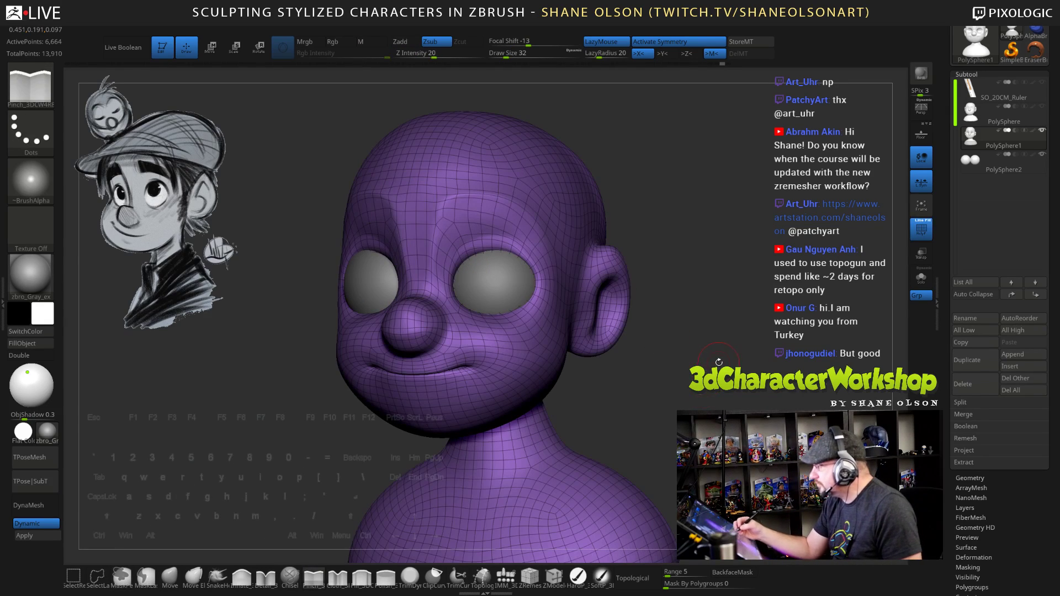
{"action": "left_click_drag", "start_coordinate": [719, 361], "coordinate": [730, 406], "text": "alt"}
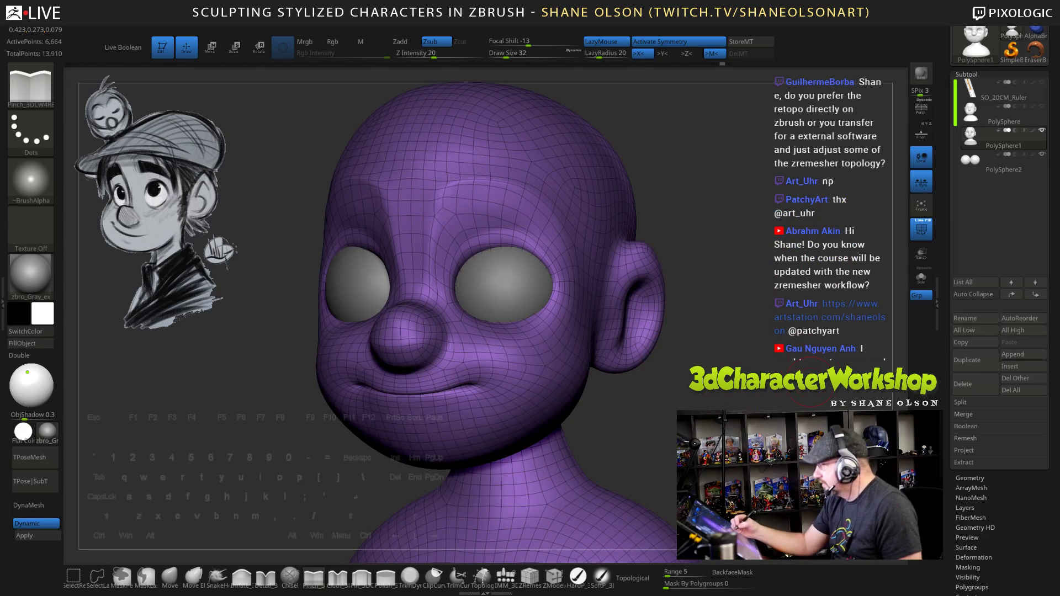
{"action": "left_click_drag", "start_coordinate": [417, 393], "coordinate": [479, 386]}
{"action": "mouse_move", "coordinate": [712, 343]}
{"action": "left_mouse_down", "text": "alt"}
{"action": "mouse_move", "coordinate": [682, 372]}
{"action": "mouse_move", "coordinate": [675, 344]}
{"action": "left_mouse_up", "text": "alt"}
{"action": "left_click_drag", "start_coordinate": [733, 382], "coordinate": [737, 374]}
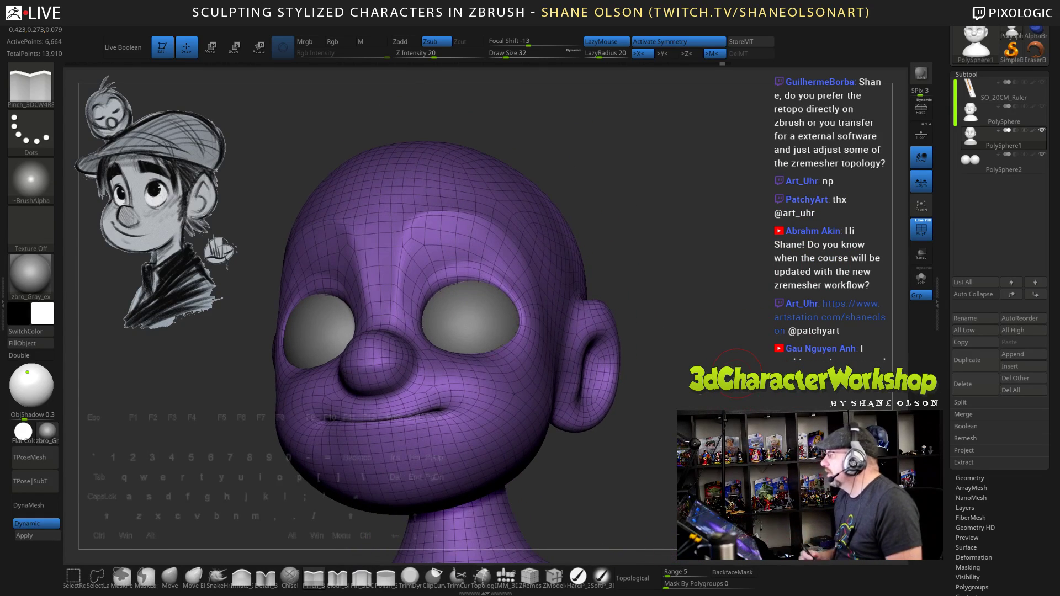
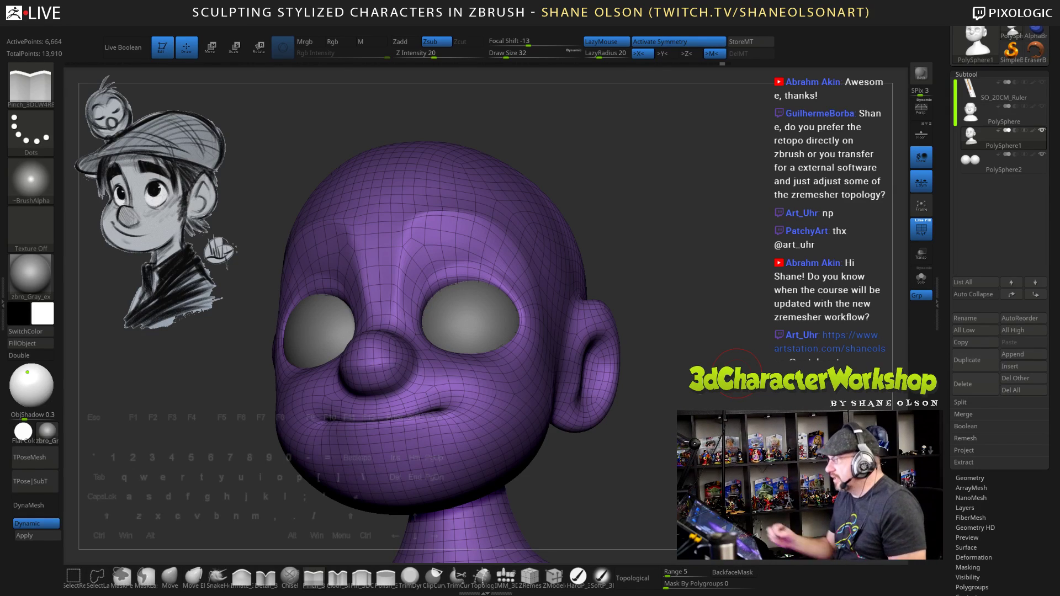
Reshape the upper rim of the eye socket around the eyeball with the Move brush at draw size 72
{"action": "mouse_move", "coordinate": [685, 349]}
{"action": "left_mouse_down"}
{"action": "mouse_move", "coordinate": [698, 336]}
{"action": "mouse_move", "coordinate": [671, 282]}
{"action": "mouse_move", "coordinate": [707, 253]}
{"action": "mouse_move", "coordinate": [698, 245]}
{"action": "mouse_move", "coordinate": [665, 291]}
{"action": "left_mouse_up"}
{"action": "left_click_drag", "start_coordinate": [722, 325], "coordinate": [703, 349]}
{"action": "left_click", "coordinate": [170, 577]}
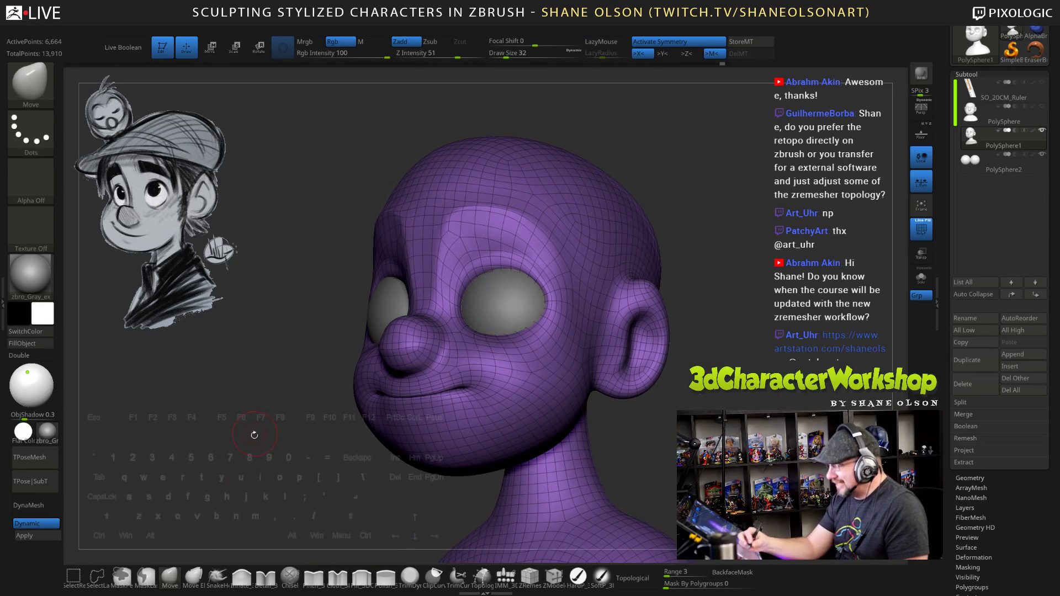
{"action": "key", "text": "s"}
{"action": "left_click_drag", "start_coordinate": [254, 435], "coordinate": [264, 434]}
{"action": "mouse_move", "coordinate": [718, 318]}
{"action": "left_mouse_down"}
{"action": "mouse_move", "coordinate": [682, 327]}
{"action": "mouse_move", "coordinate": [697, 310]}
{"action": "mouse_move", "coordinate": [788, 315]}
{"action": "left_mouse_up"}
{"action": "left_click_drag", "start_coordinate": [489, 292], "coordinate": [479, 289]}
{"action": "left_click_drag", "start_coordinate": [743, 323], "coordinate": [776, 298]}
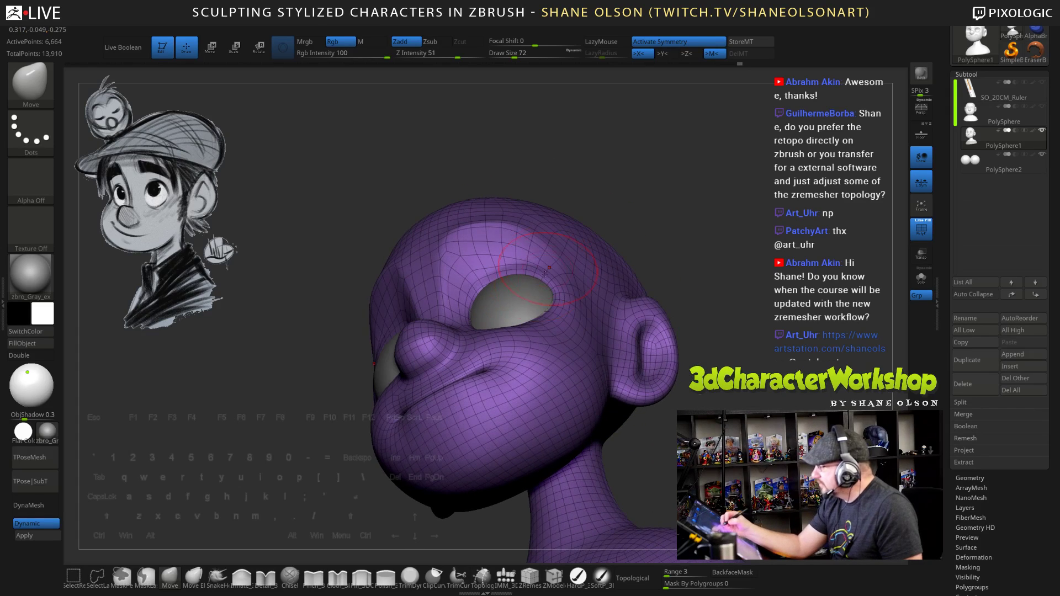
{"action": "left_click_drag", "start_coordinate": [519, 280], "coordinate": [518, 275]}
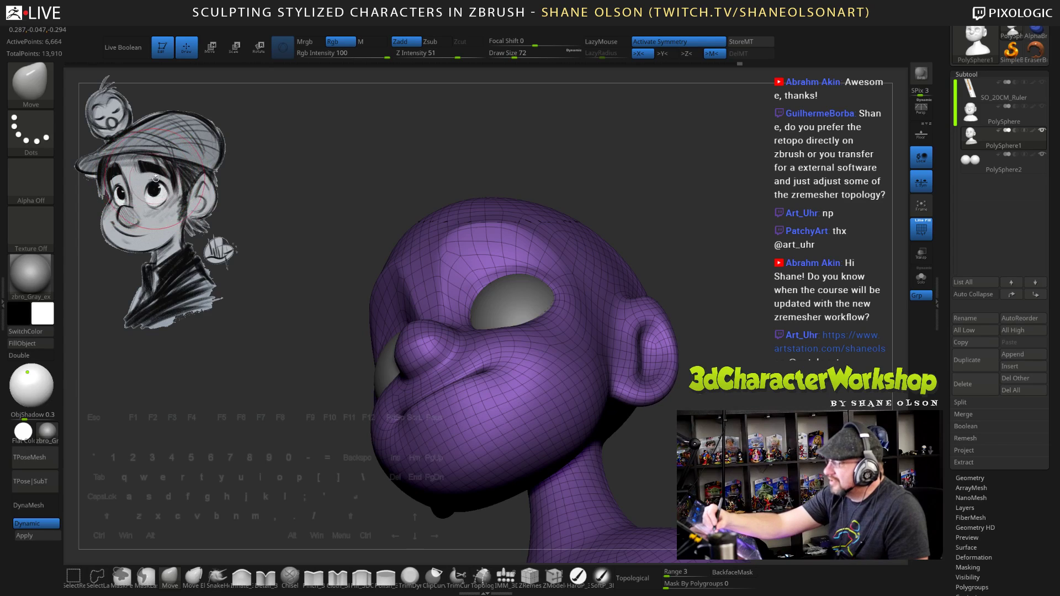
{"action": "left_click_drag", "start_coordinate": [674, 218], "coordinate": [681, 214]}
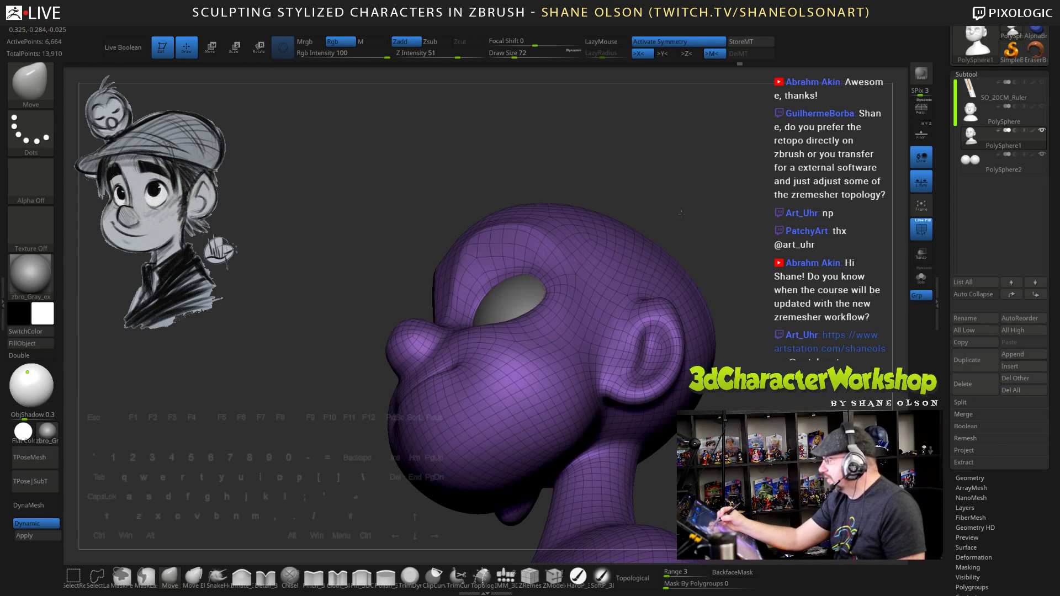
Isolate the head, turn off its dynamic subdivision, and adjust the eye socket's inner surface with the Move brush at draw size 29
{"action": "left_click", "coordinate": [922, 278]}
{"action": "left_click_drag", "start_coordinate": [708, 252], "coordinate": [703, 290], "text": "alt"}
{"action": "mouse_move", "coordinate": [732, 152]}
{"action": "left_mouse_down", "text": "alt"}
{"action": "mouse_move", "coordinate": [713, 213]}
{"action": "mouse_move", "coordinate": [675, 226]}
{"action": "left_mouse_up", "text": "alt"}
{"action": "key", "text": "s"}
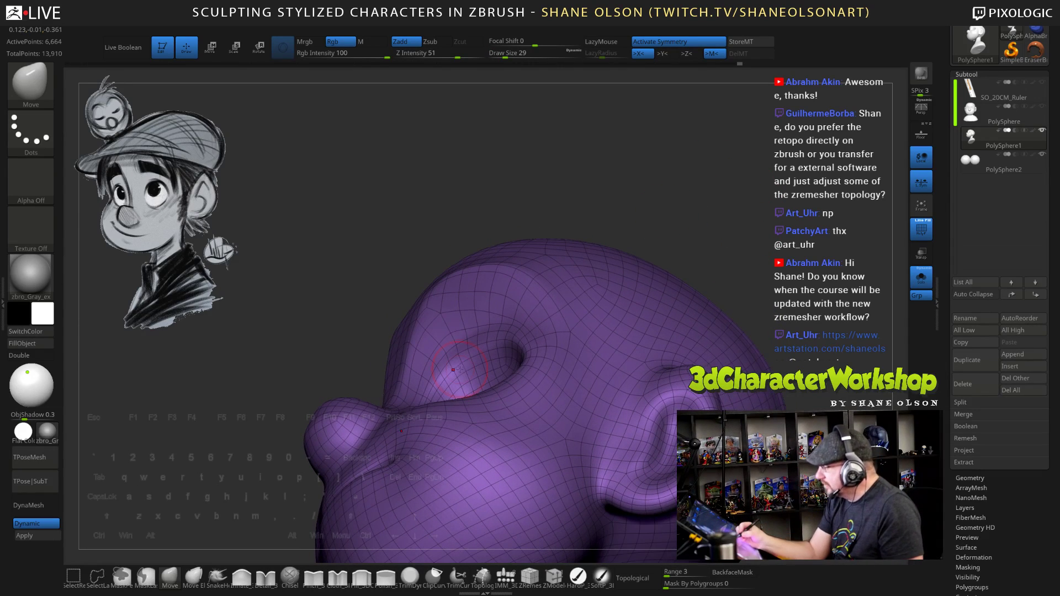
{"action": "key", "text": "shift"}
{"action": "key", "text": "shift+d"}
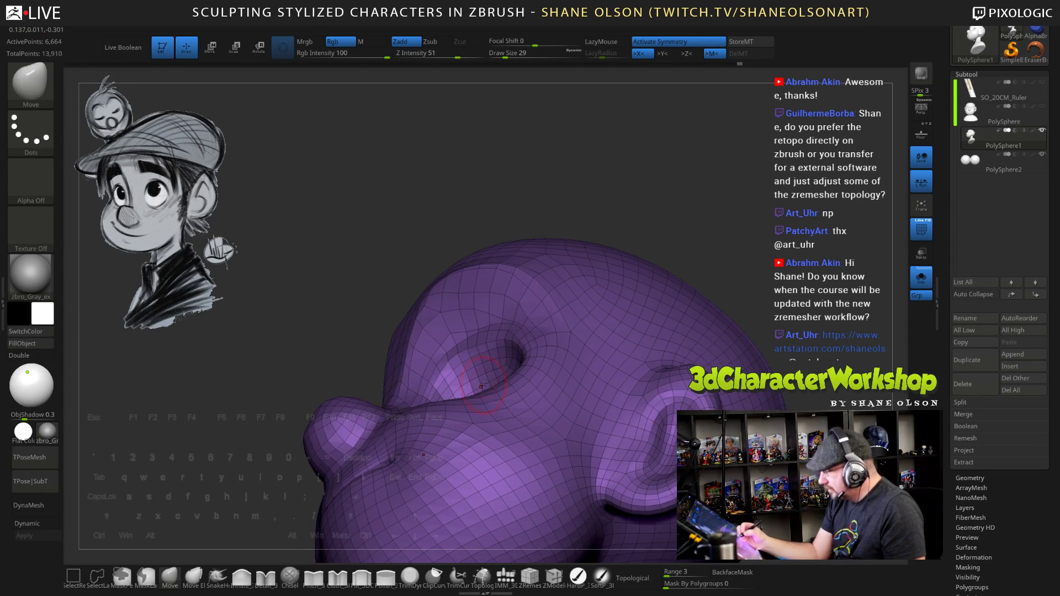
{"action": "right_click_drag", "start_coordinate": [480, 376], "coordinate": [474, 366]}
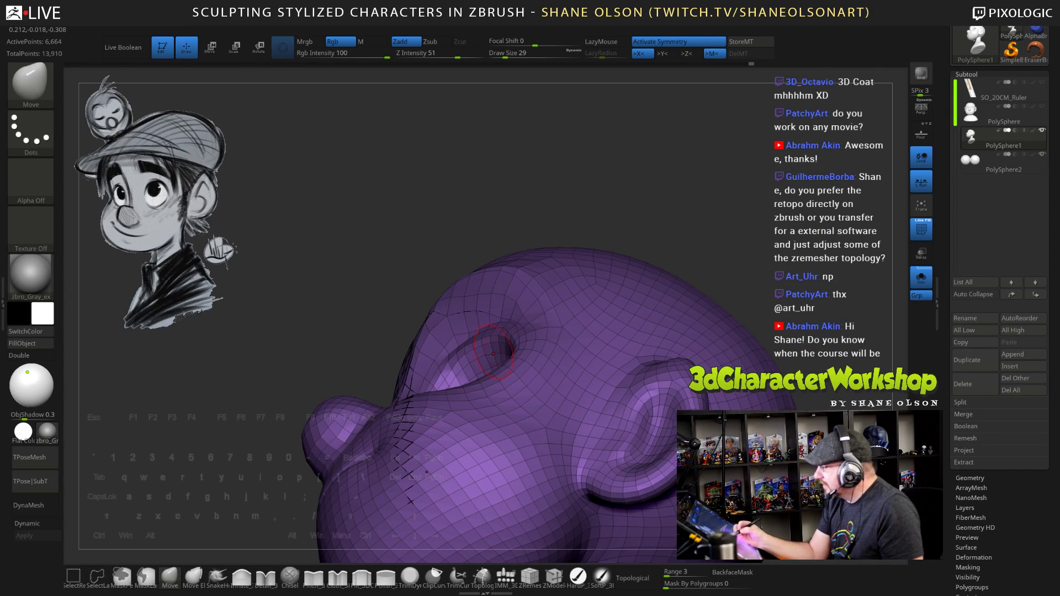
{"action": "right_click_drag", "start_coordinate": [494, 354], "coordinate": [469, 350]}
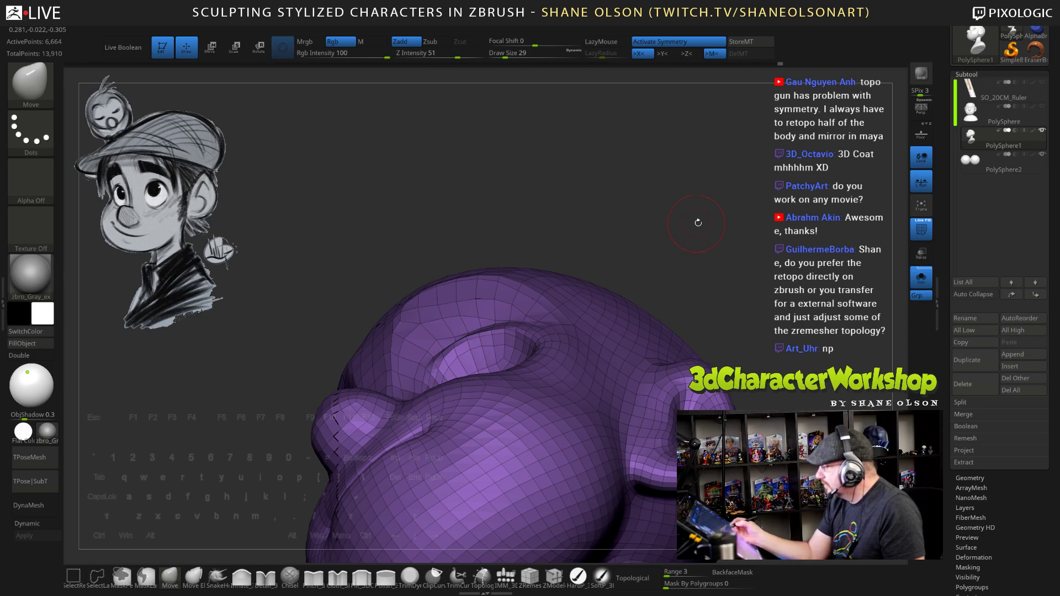
Adjust the upper edge of the eye socket with the Move brush at draw size 38 and show the eyeballs again
{"action": "left_click_drag", "start_coordinate": [698, 222], "coordinate": [735, 249]}
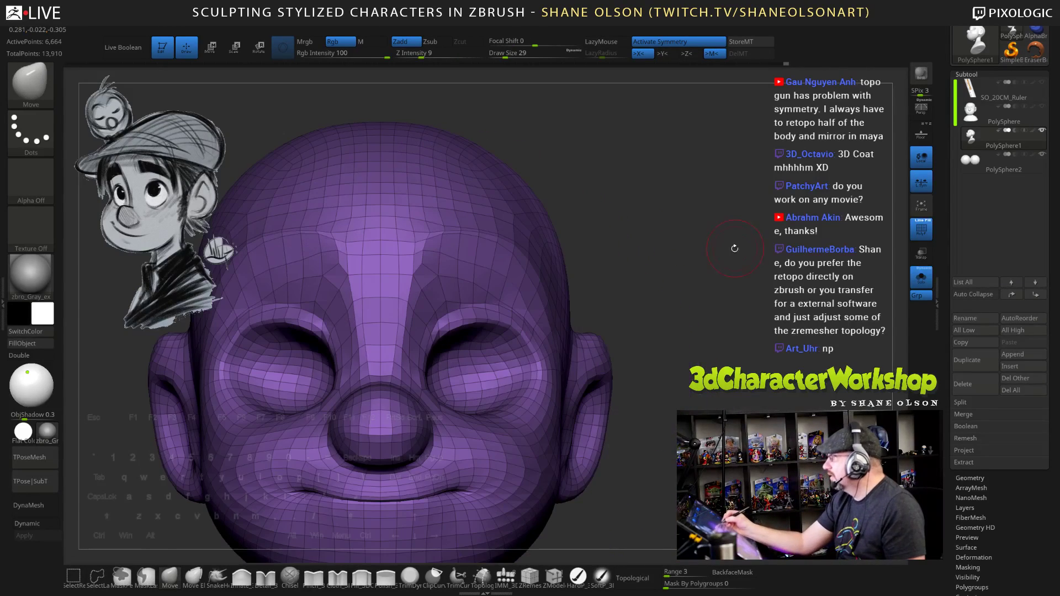
{"action": "left_click_drag", "start_coordinate": [695, 311], "coordinate": [723, 316], "text": "alt"}
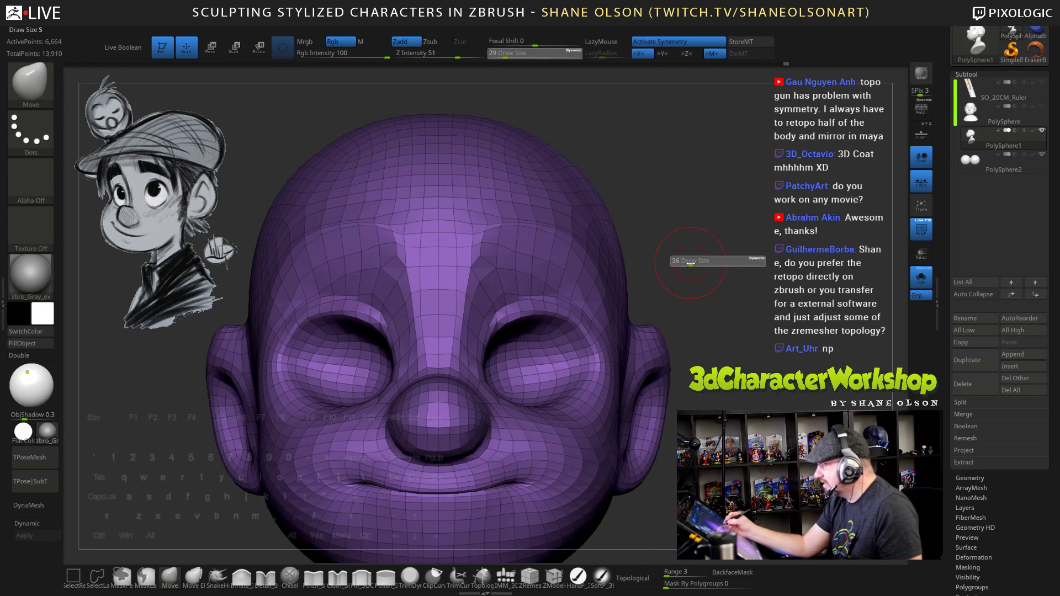
{"action": "left_click_drag", "start_coordinate": [693, 271], "coordinate": [577, 323]}
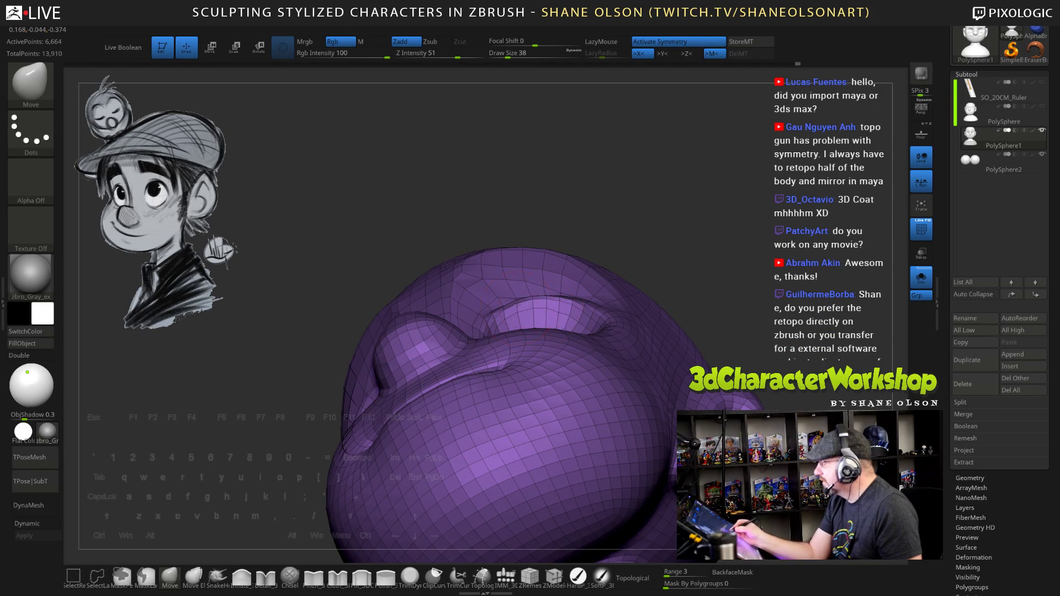
{"action": "left_click_drag", "start_coordinate": [585, 308], "coordinate": [585, 303]}
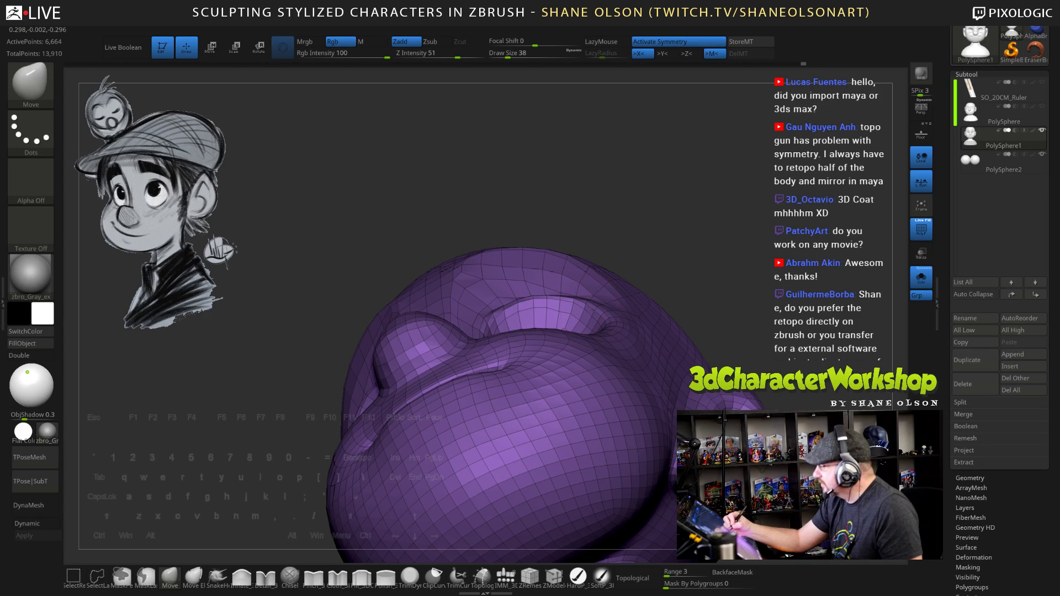
{"action": "left_click_drag", "start_coordinate": [672, 225], "coordinate": [681, 304]}
{"action": "mouse_move", "coordinate": [681, 304]}
{"action": "right_mouse_down"}
{"action": "mouse_move", "coordinate": [804, 310]}
{"action": "mouse_move", "coordinate": [685, 298]}
{"action": "right_mouse_up"}
{"action": "left_click_drag", "start_coordinate": [814, 360], "coordinate": [804, 356]}
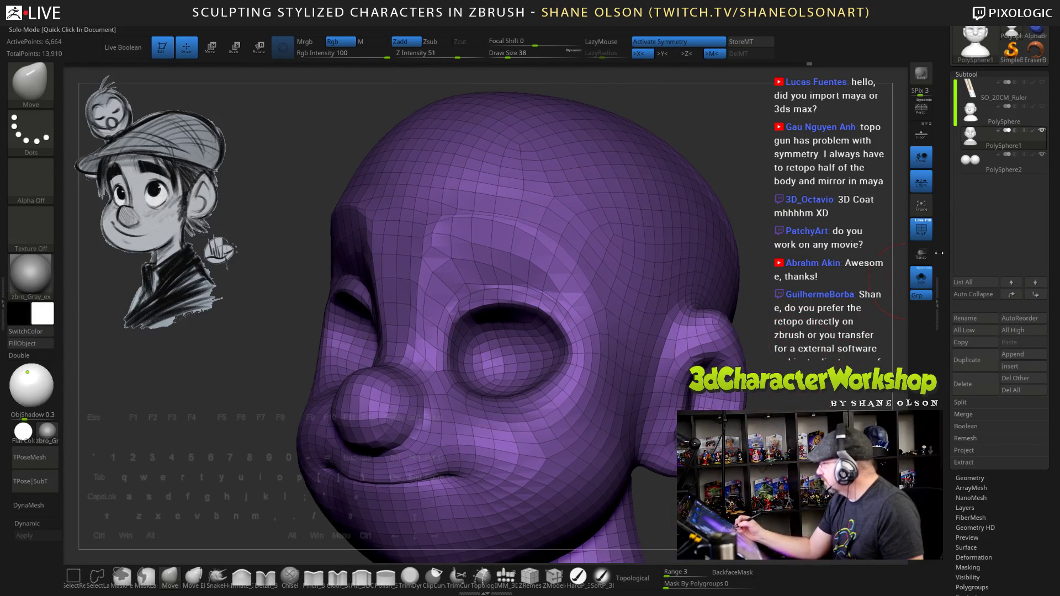
{"action": "left_click", "coordinate": [921, 278]}
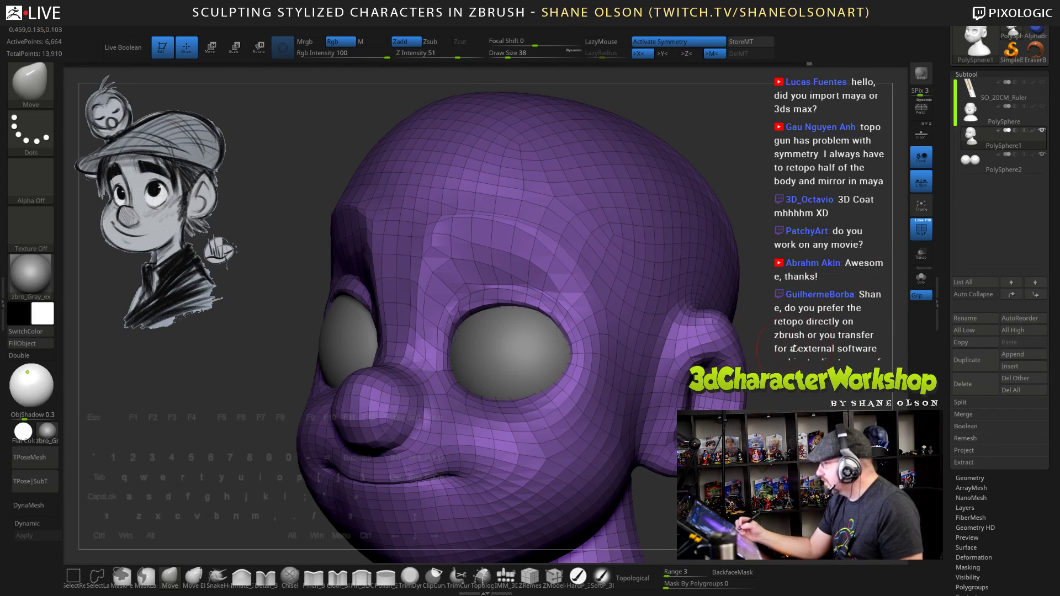
Reshape the brow plane above the eye from a low angle with the Move brush at draw size 72
{"action": "right_click_drag", "start_coordinate": [596, 304], "coordinate": [679, 286]}
{"action": "left_click_drag", "start_coordinate": [679, 286], "coordinate": [643, 252]}
{"action": "key", "text": "s"}
{"action": "left_click_drag", "start_coordinate": [724, 236], "coordinate": [732, 236]}
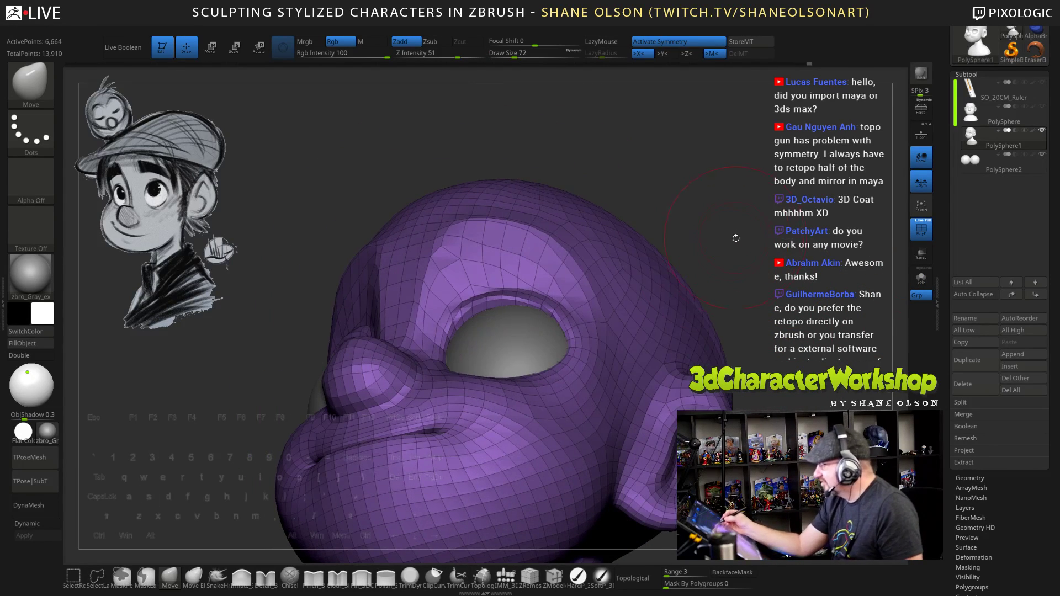
{"action": "mouse_move", "coordinate": [488, 307]}
{"action": "left_mouse_down"}
{"action": "mouse_move", "coordinate": [509, 278]}
{"action": "mouse_move", "coordinate": [463, 273]}
{"action": "left_mouse_up"}
Smooth the brow plane between the nose bridge and the outer eye at draw size 45
{"action": "key", "text": "s"}
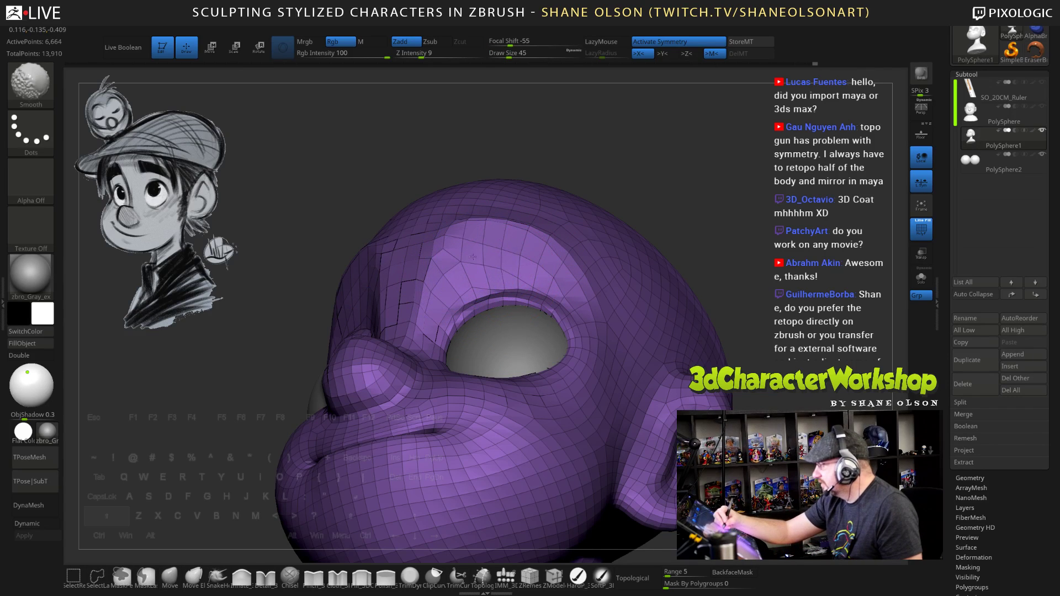
{"action": "mouse_move", "coordinate": [673, 251]}
{"action": "left_mouse_down"}
{"action": "mouse_move", "coordinate": [729, 269]}
{"action": "mouse_move", "coordinate": [714, 268]}
{"action": "left_mouse_up"}
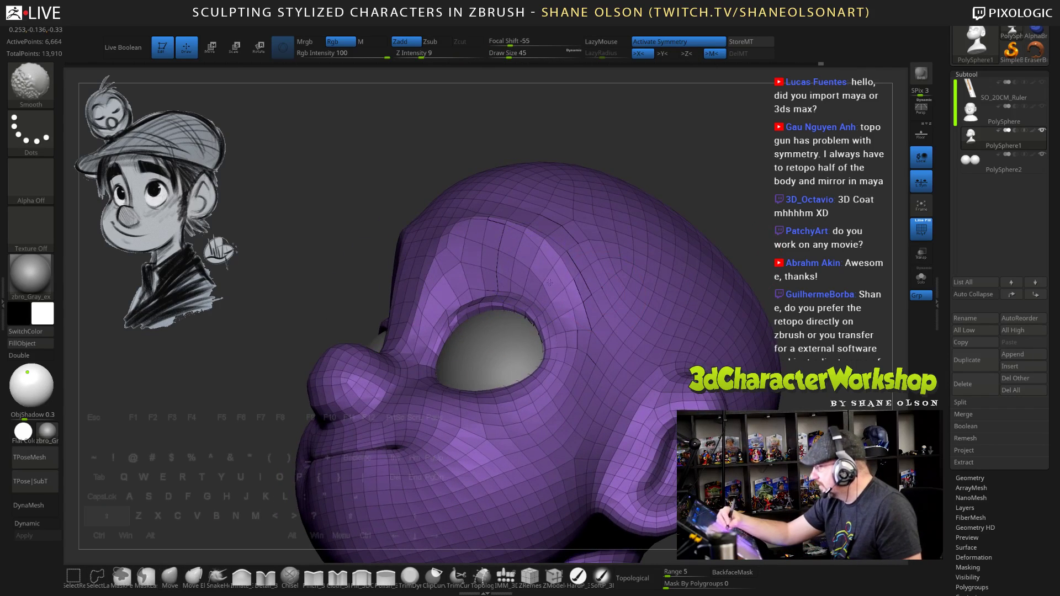
{"action": "left_click_drag", "start_coordinate": [550, 282], "coordinate": [553, 285], "text": "shift"}
{"action": "left_click_drag", "start_coordinate": [692, 206], "coordinate": [734, 239]}
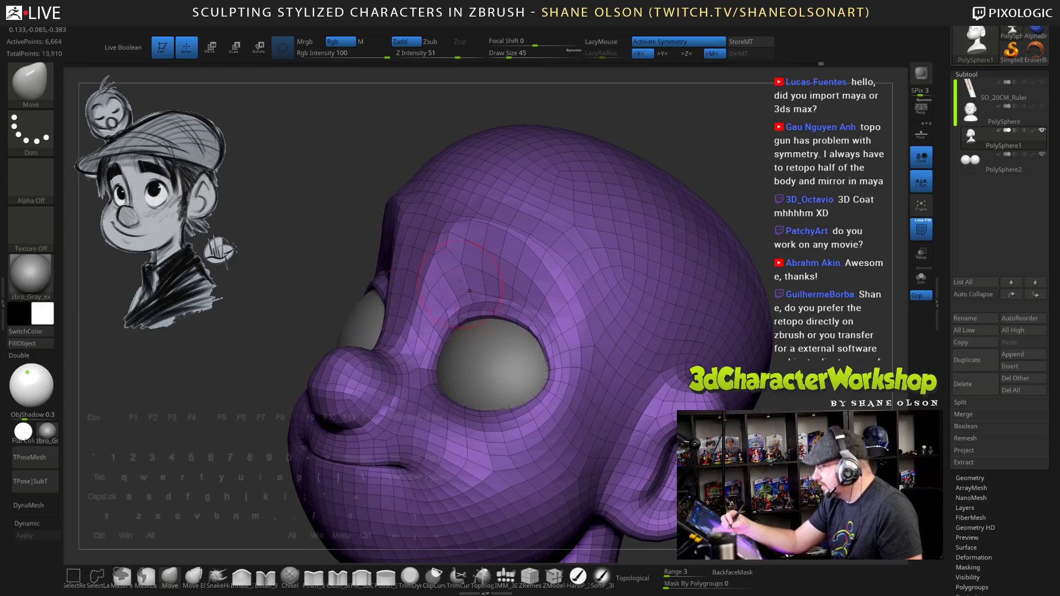
{"action": "left_click_drag", "start_coordinate": [459, 282], "coordinate": [479, 275], "text": "shift"}
{"action": "left_click_drag", "start_coordinate": [725, 182], "coordinate": [776, 224]}
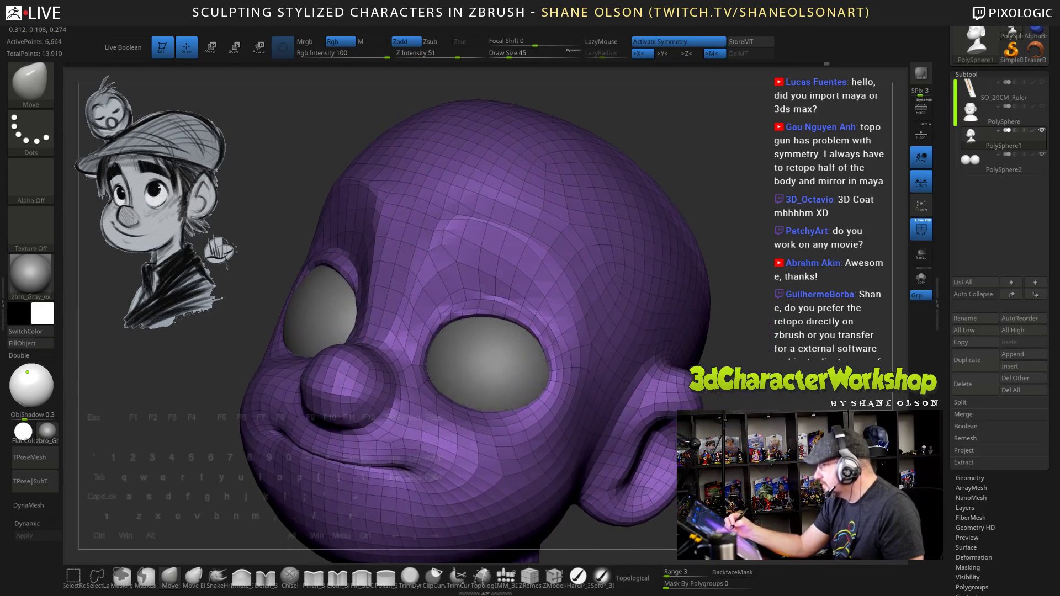
Tighten the upper edge of the eye socket with the Pinch brush at draw size 36
{"action": "mouse_move", "coordinate": [572, 307]}
{"action": "left_mouse_down"}
{"action": "mouse_move", "coordinate": [762, 367]}
{"action": "mouse_move", "coordinate": [733, 382]}
{"action": "mouse_move", "coordinate": [731, 369]}
{"action": "mouse_move", "coordinate": [730, 403]}
{"action": "mouse_move", "coordinate": [724, 354]}
{"action": "mouse_move", "coordinate": [742, 359]}
{"action": "mouse_move", "coordinate": [714, 409]}
{"action": "left_mouse_up"}
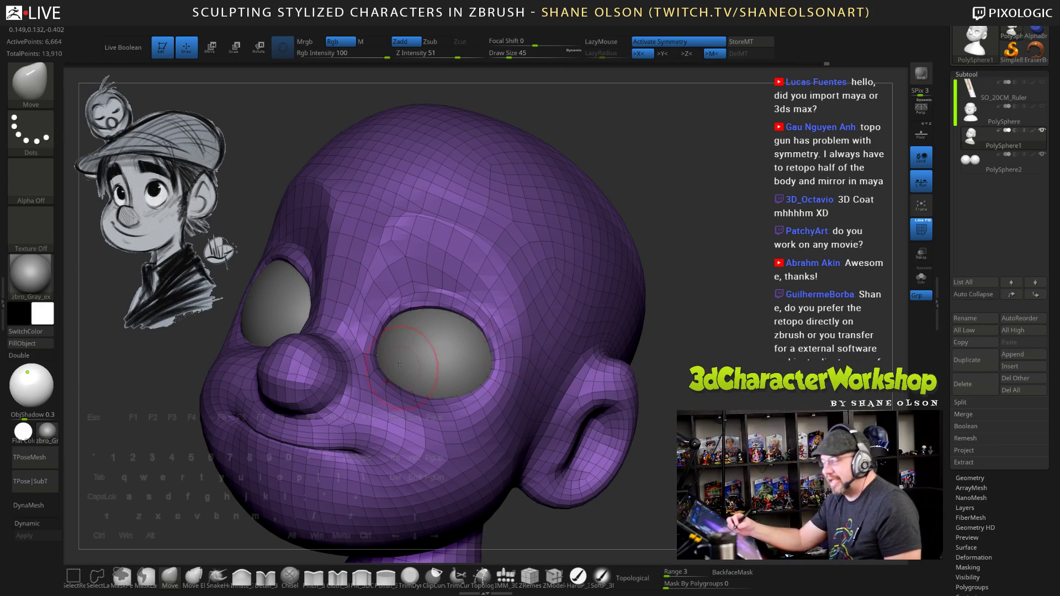
{"action": "left_click", "coordinate": [313, 578]}
{"action": "key", "text": "s"}
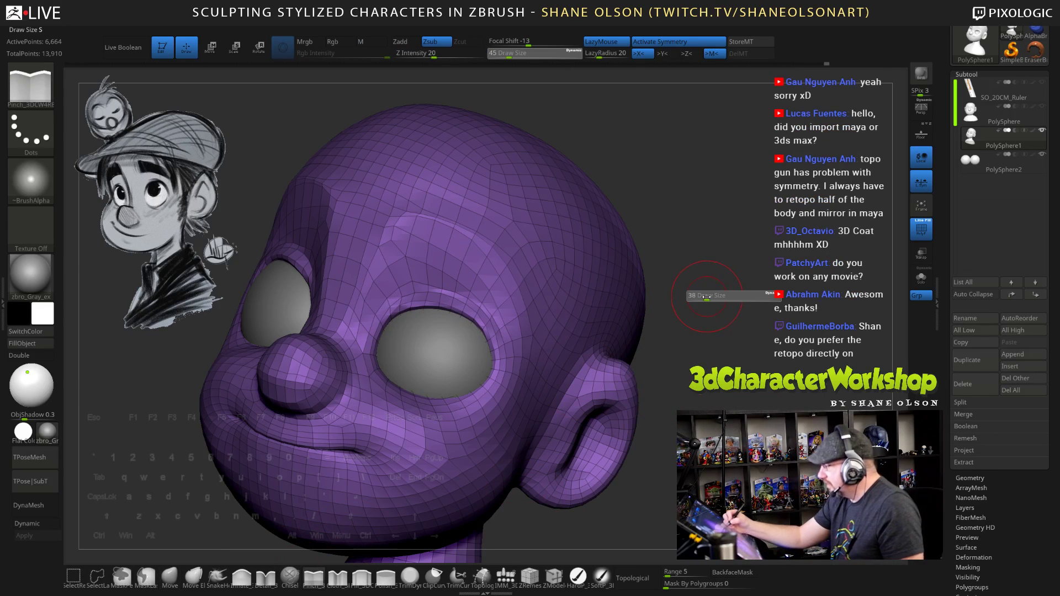
{"action": "left_click", "coordinate": [709, 303]}
{"action": "left_click_drag", "start_coordinate": [723, 307], "coordinate": [710, 326], "text": "alt"}
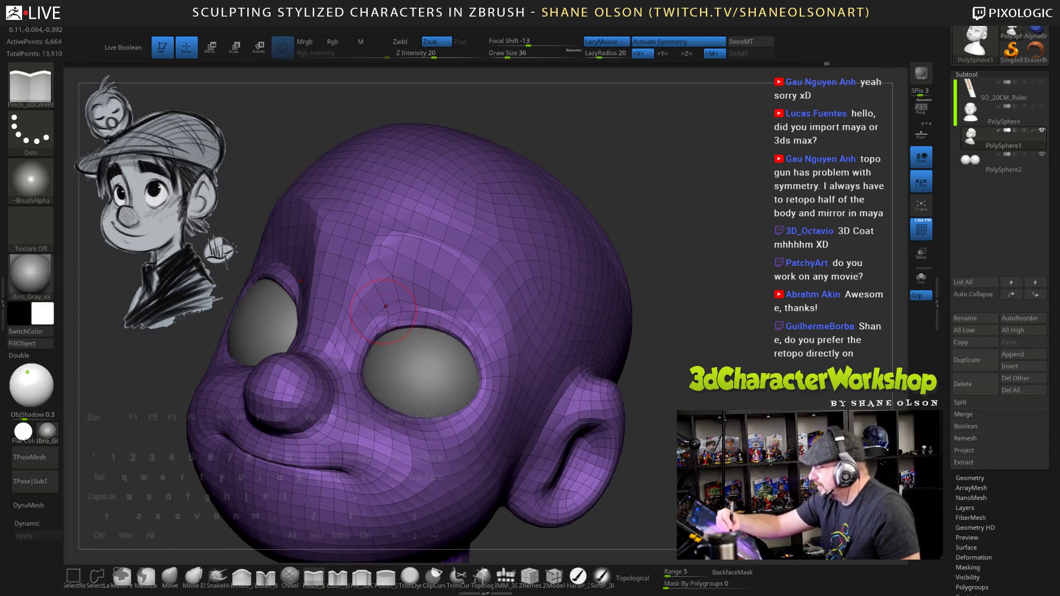
{"action": "mouse_move", "coordinate": [347, 303]}
{"action": "left_mouse_down"}
{"action": "mouse_move", "coordinate": [387, 294]}
{"action": "mouse_move", "coordinate": [477, 321]}
{"action": "left_mouse_up"}
{"action": "mouse_move", "coordinate": [708, 385]}
{"action": "left_mouse_down", "text": "alt"}
{"action": "mouse_move", "coordinate": [720, 367]}
{"action": "mouse_move", "coordinate": [707, 367]}
{"action": "mouse_move", "coordinate": [708, 339]}
{"action": "left_mouse_up", "text": "alt"}
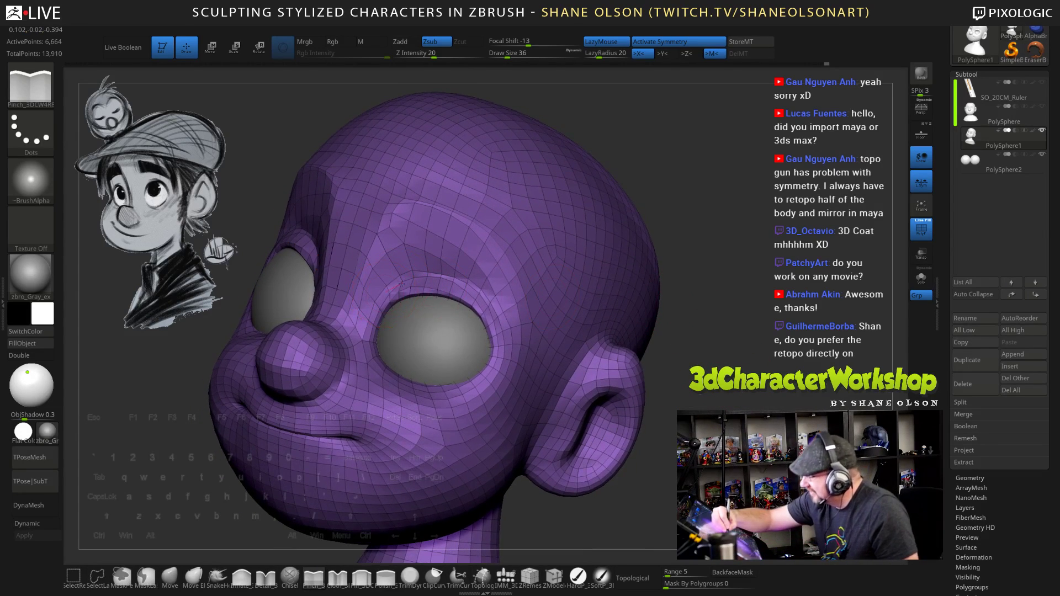
{"action": "left_click_drag", "start_coordinate": [459, 277], "coordinate": [466, 279]}
Sharpen the upper rim of the eye socket with the Pinch brush at draw size 22
{"action": "left_click_drag", "start_coordinate": [706, 353], "coordinate": [701, 363]}
{"action": "key", "text": "s"}
{"action": "left_click_drag", "start_coordinate": [694, 177], "coordinate": [690, 178]}
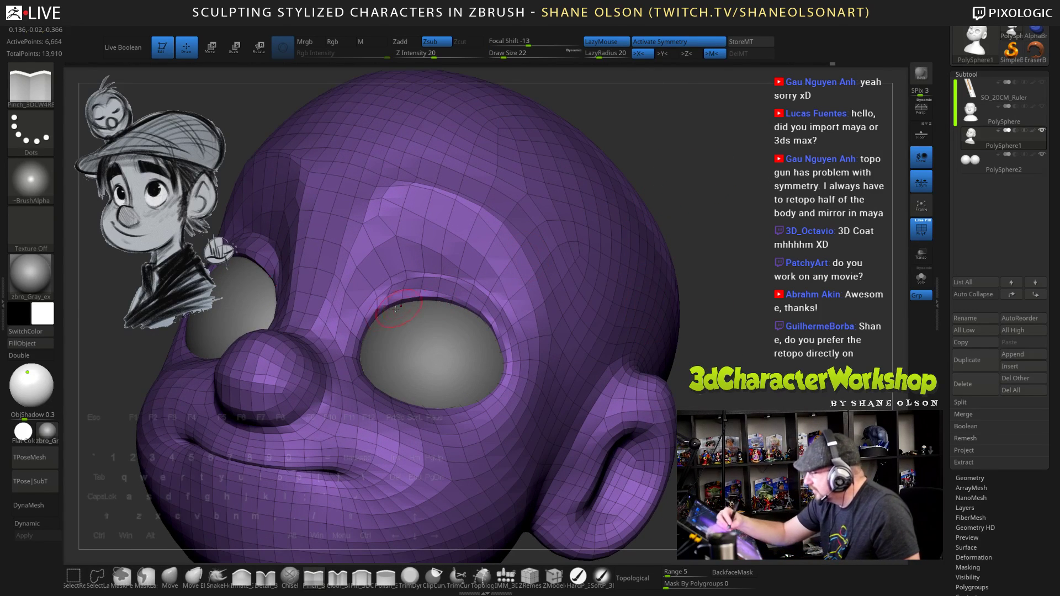
{"action": "mouse_move", "coordinate": [401, 298]}
{"action": "left_mouse_down"}
{"action": "mouse_move", "coordinate": [384, 304]}
{"action": "mouse_move", "coordinate": [424, 294]}
{"action": "mouse_move", "coordinate": [465, 303]}
{"action": "mouse_move", "coordinate": [486, 318]}
{"action": "mouse_move", "coordinate": [509, 366]}
{"action": "left_mouse_up"}
{"action": "left_click_drag", "start_coordinate": [712, 232], "coordinate": [594, 235]}
{"action": "mouse_move", "coordinate": [387, 291]}
{"action": "left_mouse_down"}
{"action": "mouse_move", "coordinate": [415, 276]}
{"action": "mouse_move", "coordinate": [495, 290]}
{"action": "mouse_move", "coordinate": [510, 314]}
{"action": "left_mouse_up"}
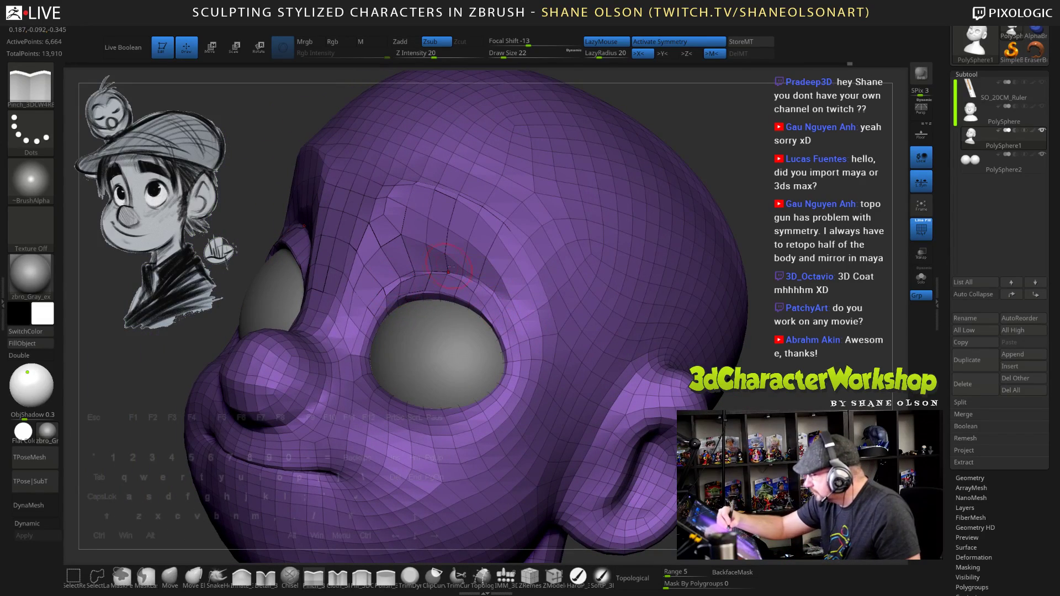
{"action": "mouse_move", "coordinate": [441, 277]}
{"action": "left_mouse_down"}
{"action": "mouse_move", "coordinate": [512, 311]}
{"action": "mouse_move", "coordinate": [513, 329]}
{"action": "left_mouse_up"}
Pinch the outer and lower rim of the eye socket around the eyeball at draw size 22
{"action": "mouse_move", "coordinate": [493, 332]}
{"action": "right_mouse_down"}
{"action": "mouse_move", "coordinate": [546, 330]}
{"action": "mouse_move", "coordinate": [502, 384]}
{"action": "mouse_move", "coordinate": [537, 393]}
{"action": "mouse_move", "coordinate": [494, 323]}
{"action": "right_mouse_up"}
{"action": "left_click_drag", "start_coordinate": [507, 358], "coordinate": [482, 407], "text": "alt"}
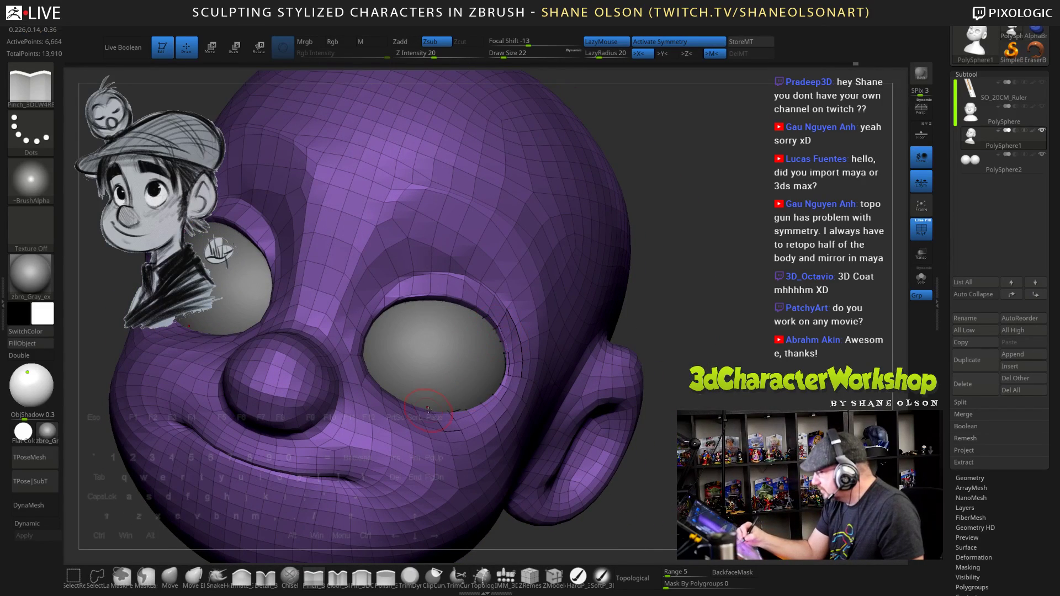
{"action": "left_click_drag", "start_coordinate": [651, 299], "coordinate": [696, 308]}
{"action": "left_click_drag", "start_coordinate": [488, 310], "coordinate": [503, 342], "text": "alt"}
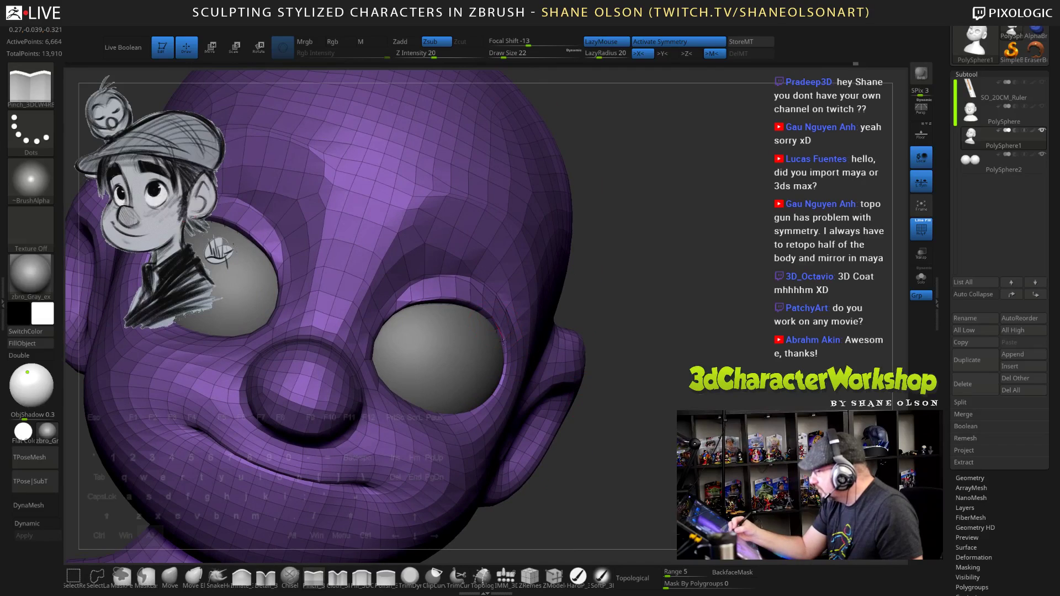
{"action": "left_click_drag", "start_coordinate": [465, 412], "coordinate": [455, 418], "text": "alt"}
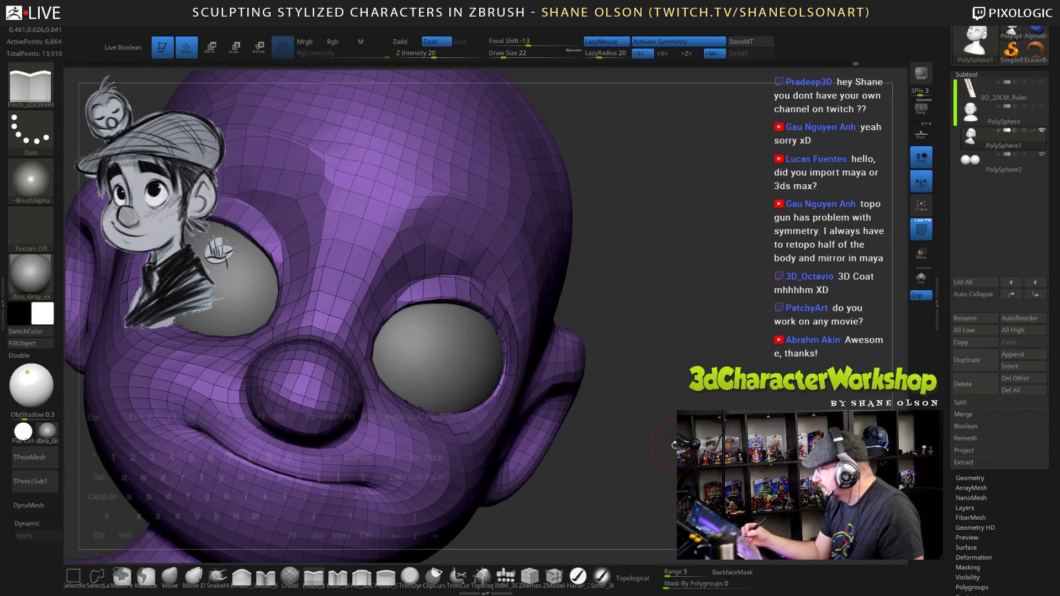
{"action": "left_click_drag", "start_coordinate": [685, 331], "coordinate": [633, 333]}
{"action": "left_click_drag", "start_coordinate": [662, 441], "coordinate": [685, 381], "text": "alt"}
{"action": "mouse_move", "coordinate": [662, 342]}
{"action": "left_mouse_down", "text": "alt"}
{"action": "mouse_move", "coordinate": [677, 335]}
{"action": "mouse_move", "coordinate": [651, 326]}
{"action": "left_mouse_up", "text": "alt"}
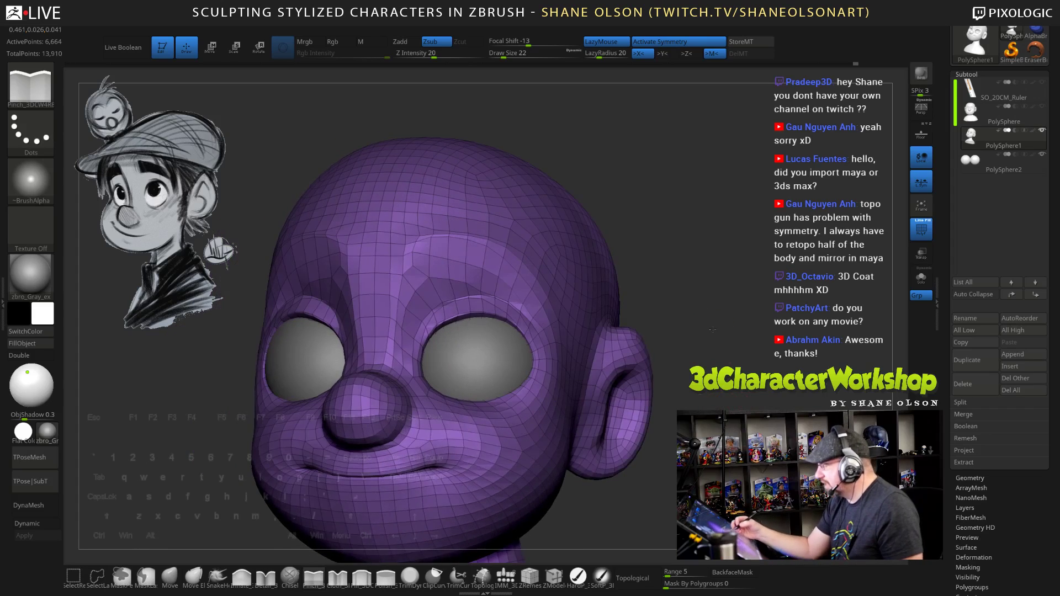
Smooth the inner brow plane and the outer upper corner of the eye socket at draw size 22
{"action": "left_click_drag", "start_coordinate": [707, 282], "coordinate": [745, 315], "text": "alt"}
{"action": "mouse_move", "coordinate": [410, 268]}
{"action": "left_mouse_down", "text": "shift"}
{"action": "mouse_move", "coordinate": [397, 257]}
{"action": "mouse_move", "coordinate": [408, 229]}
{"action": "left_mouse_up", "text": "shift"}
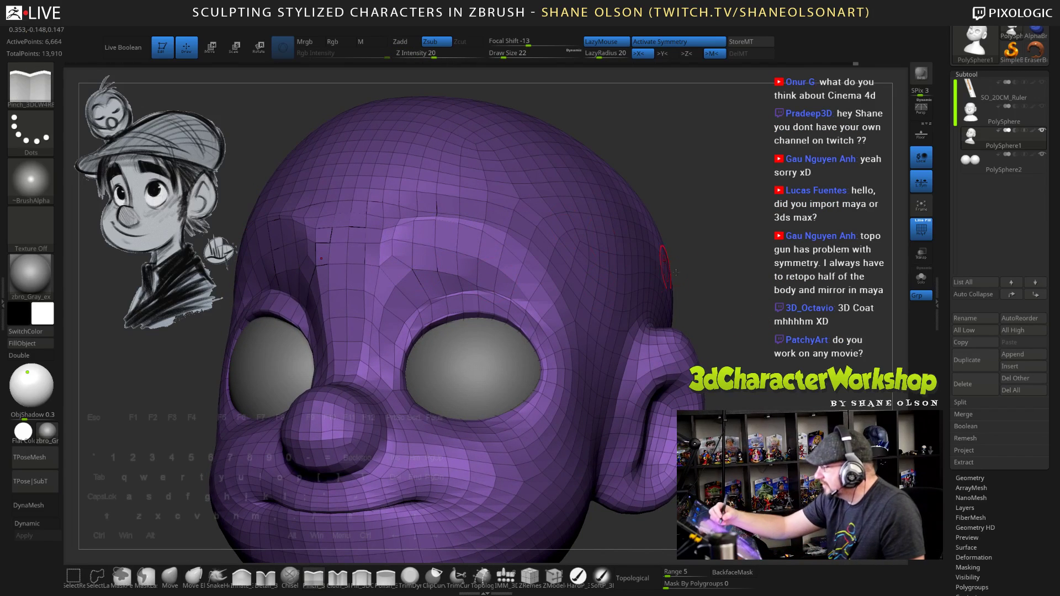
{"action": "mouse_move", "coordinate": [754, 363]}
{"action": "left_mouse_down", "text": "alt"}
{"action": "mouse_move", "coordinate": [745, 320]}
{"action": "mouse_move", "coordinate": [689, 351]}
{"action": "left_mouse_up", "text": "alt"}
{"action": "left_click_drag", "start_coordinate": [508, 313], "coordinate": [525, 308], "text": "shift"}
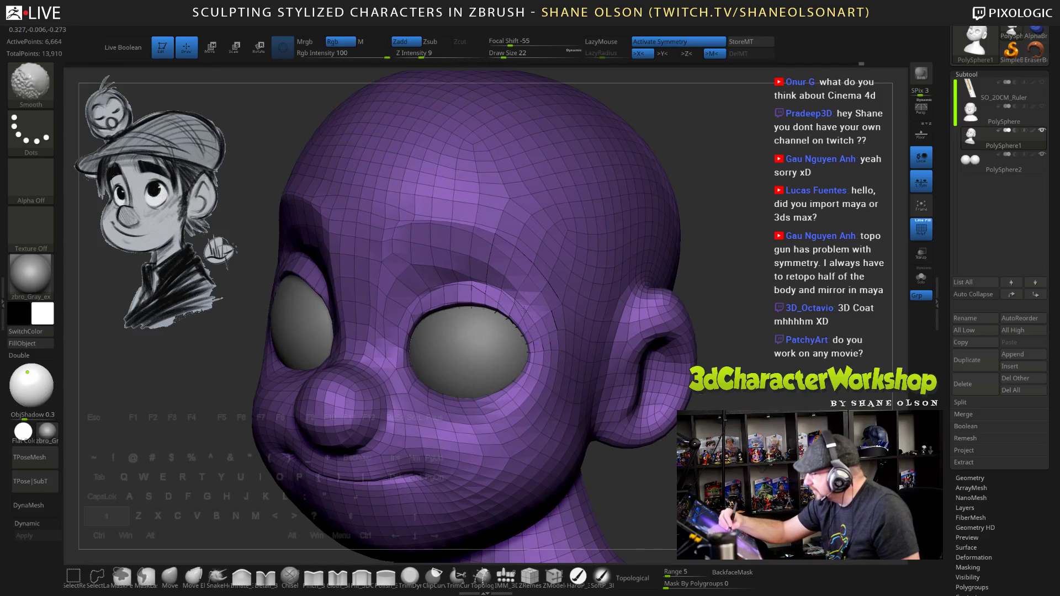
Hide the polygon wireframe and turn on dynamic subdivision for the head
{"action": "mouse_move", "coordinate": [740, 392]}
{"action": "left_mouse_down"}
{"action": "mouse_move", "coordinate": [789, 410]}
{"action": "mouse_move", "coordinate": [765, 376]}
{"action": "mouse_move", "coordinate": [801, 367]}
{"action": "mouse_move", "coordinate": [759, 376]}
{"action": "left_mouse_up"}
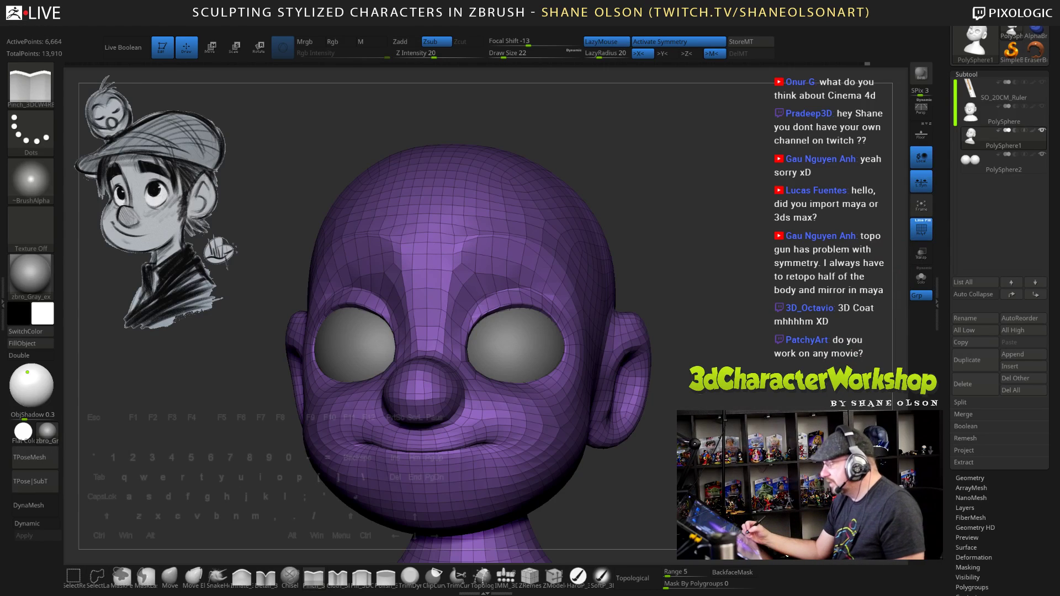
{"action": "key", "text": "shift+f"}
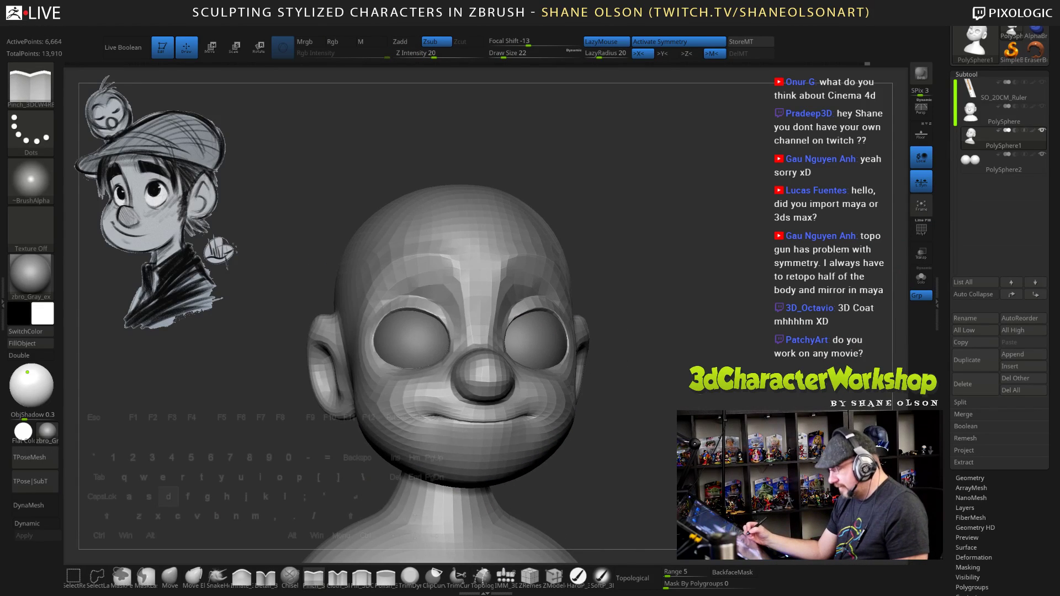
{"action": "key", "text": "d"}
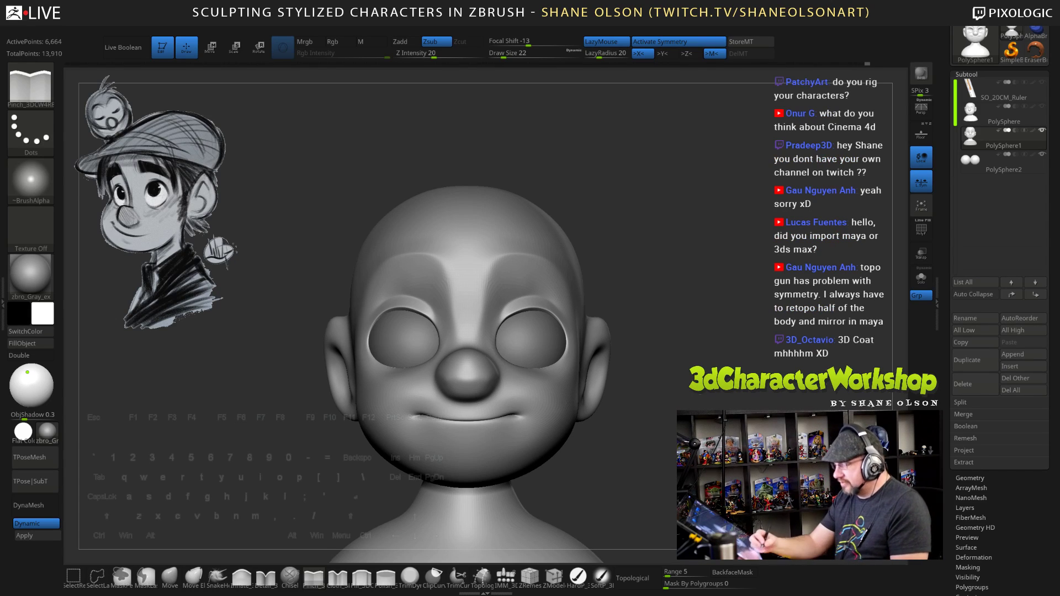
Adjust the upper eye socket rim from the front with the Move brush at draw size 58 and smooth it
{"action": "left_click", "coordinate": [169, 577]}
{"action": "key", "text": "s"}
{"action": "left_click_drag", "start_coordinate": [663, 293], "coordinate": [681, 284]}
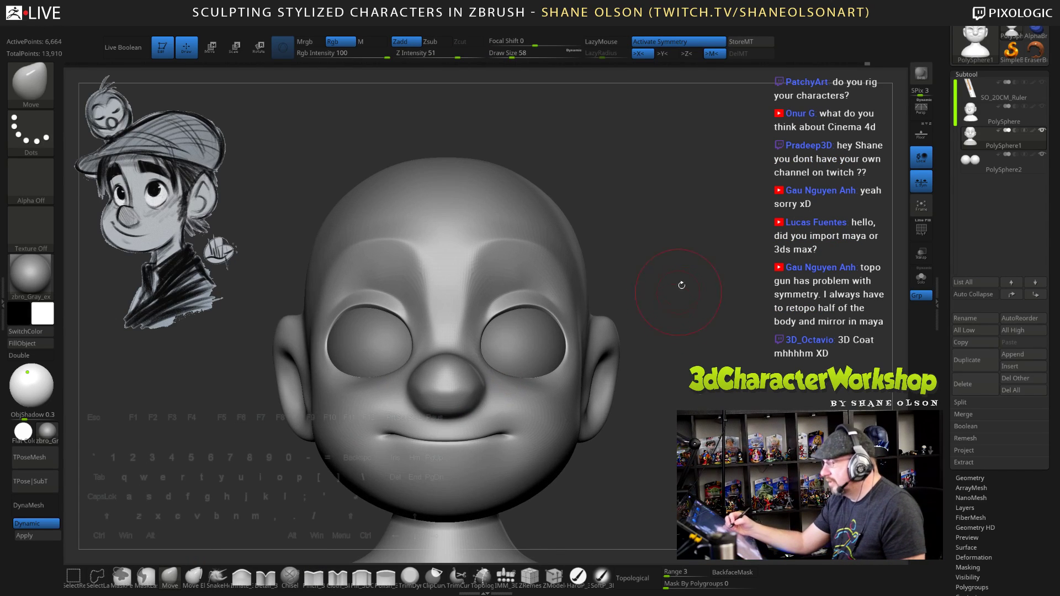
{"action": "left_click_drag", "start_coordinate": [510, 324], "coordinate": [499, 315]}
{"action": "left_click_drag", "start_coordinate": [536, 312], "coordinate": [536, 317]}
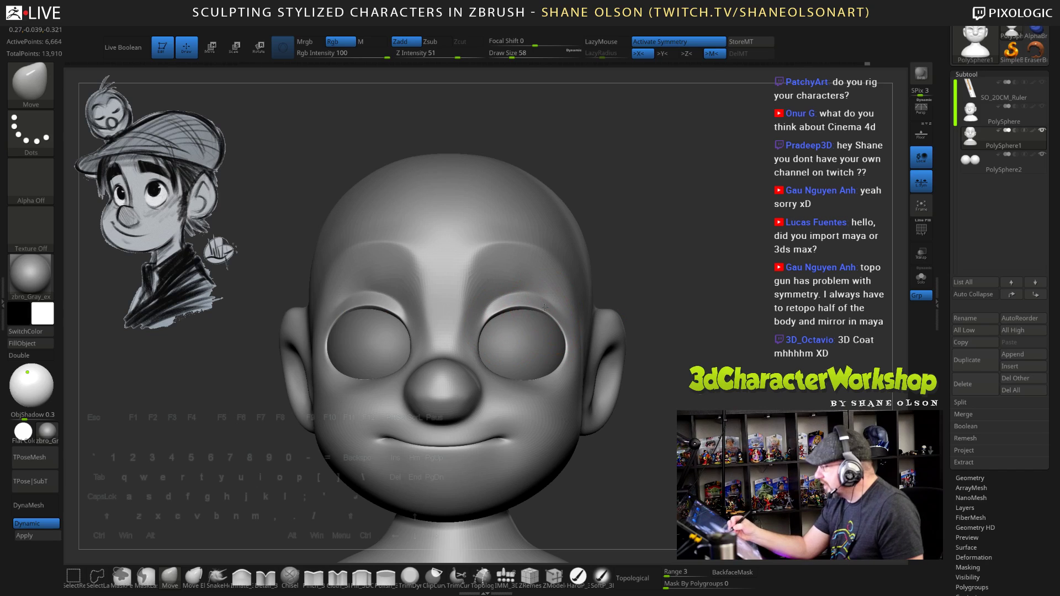
{"action": "left_click_drag", "start_coordinate": [678, 283], "coordinate": [683, 265]}
{"action": "left_click_drag", "start_coordinate": [524, 323], "coordinate": [535, 320], "text": "shift"}
{"action": "mouse_move", "coordinate": [699, 329]}
{"action": "left_mouse_down", "text": "shift"}
{"action": "mouse_move", "coordinate": [704, 359]}
{"action": "mouse_move", "coordinate": [737, 366]}
{"action": "left_mouse_up", "text": "shift"}
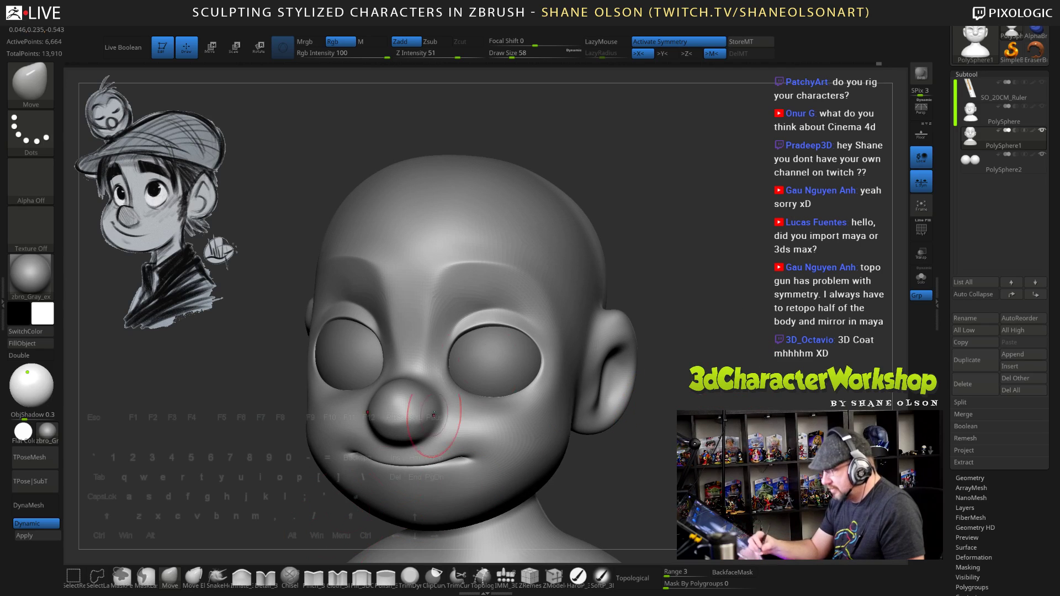
Refine the transition between the brow plane and upper socket rim with the Move brush at draw size 31
{"action": "right_click_drag", "start_coordinate": [511, 293], "coordinate": [521, 411], "text": "alt"}
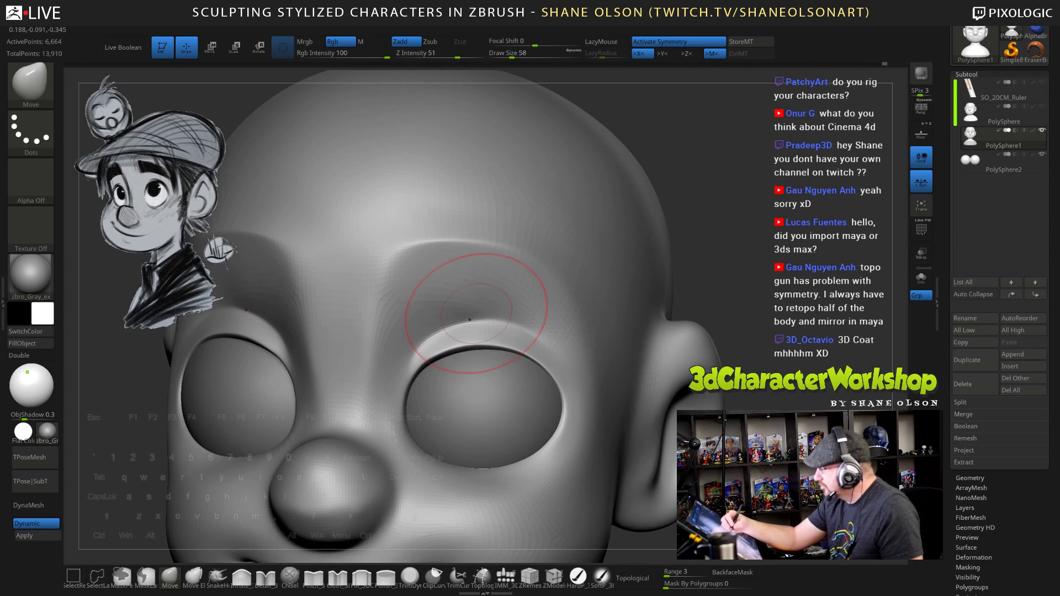
{"action": "key", "text": "s"}
{"action": "left_click_drag", "start_coordinate": [500, 309], "coordinate": [493, 309]}
{"action": "right_click_drag", "start_coordinate": [481, 334], "coordinate": [477, 310]}
{"action": "key", "text": "["}
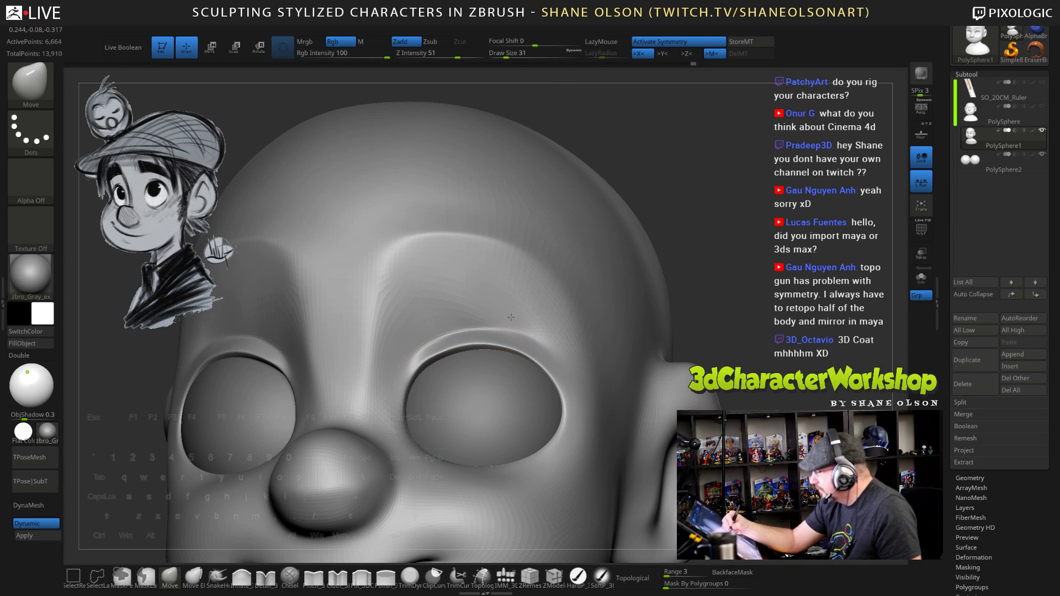
{"action": "right_click_drag", "start_coordinate": [511, 323], "coordinate": [533, 307]}
{"action": "left_click_drag", "start_coordinate": [517, 312], "coordinate": [481, 313]}
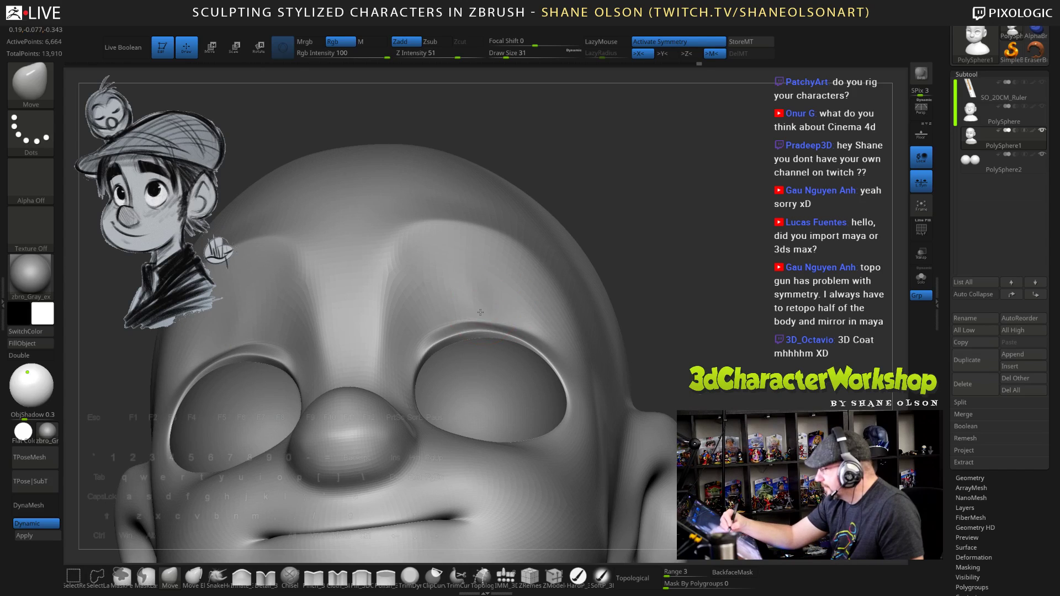
{"action": "right_click_drag", "start_coordinate": [486, 318], "coordinate": [695, 211]}
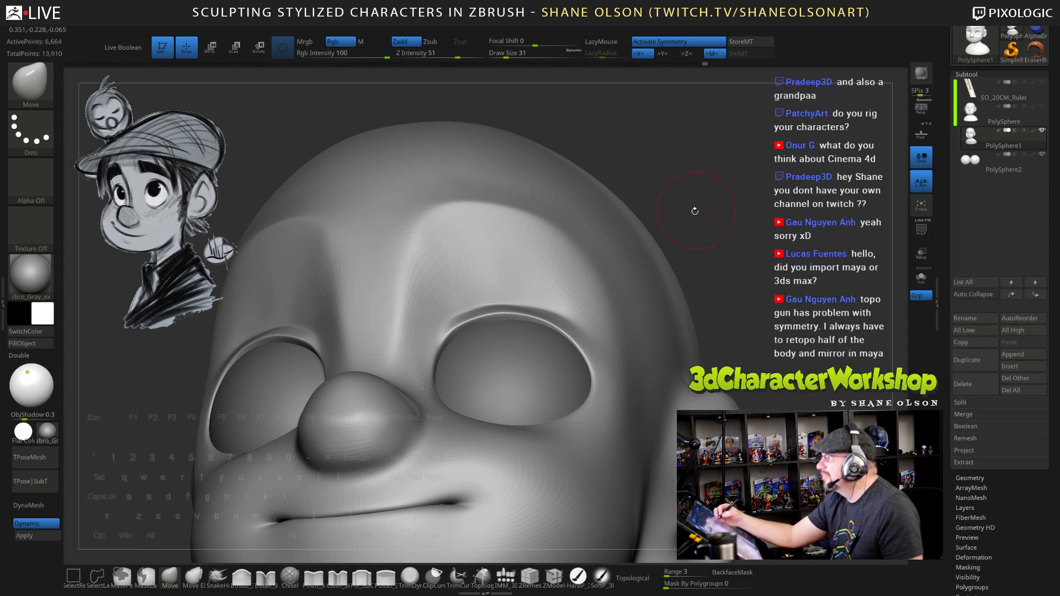
{"action": "right_click_drag", "start_coordinate": [758, 170], "coordinate": [743, 184]}
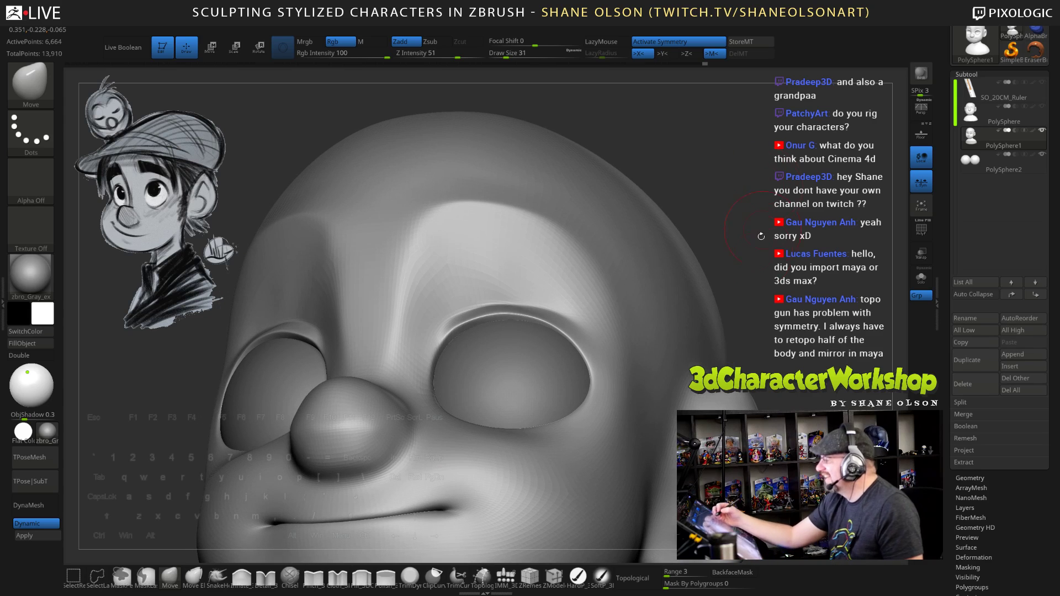
Save the tool as LuigiHead01 in the Twitch folder
{"action": "left_click_drag", "start_coordinate": [977, 71], "coordinate": [979, 164]}
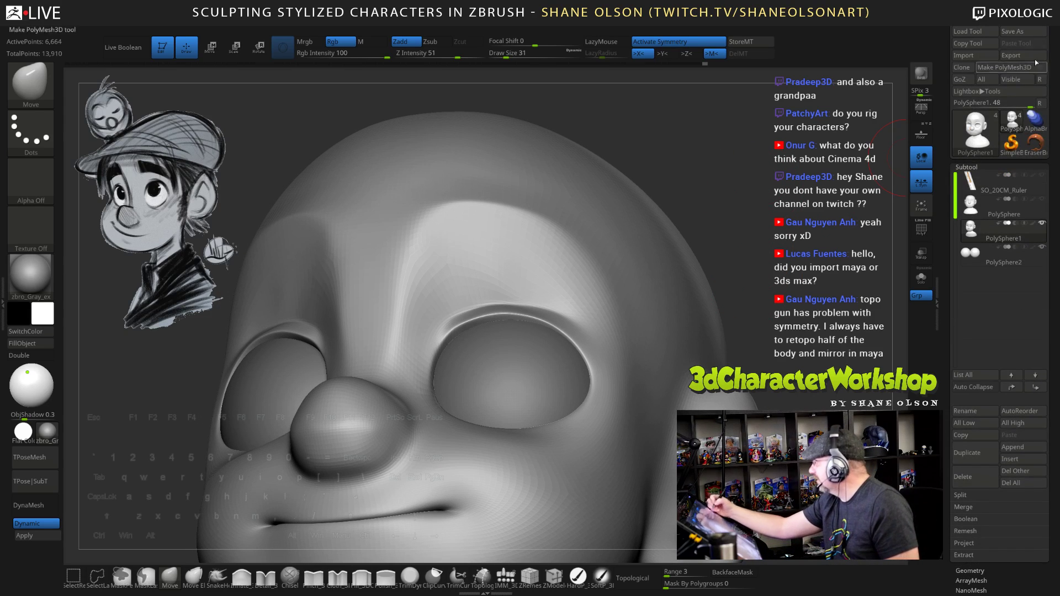
{"action": "left_click", "coordinate": [1015, 32]}
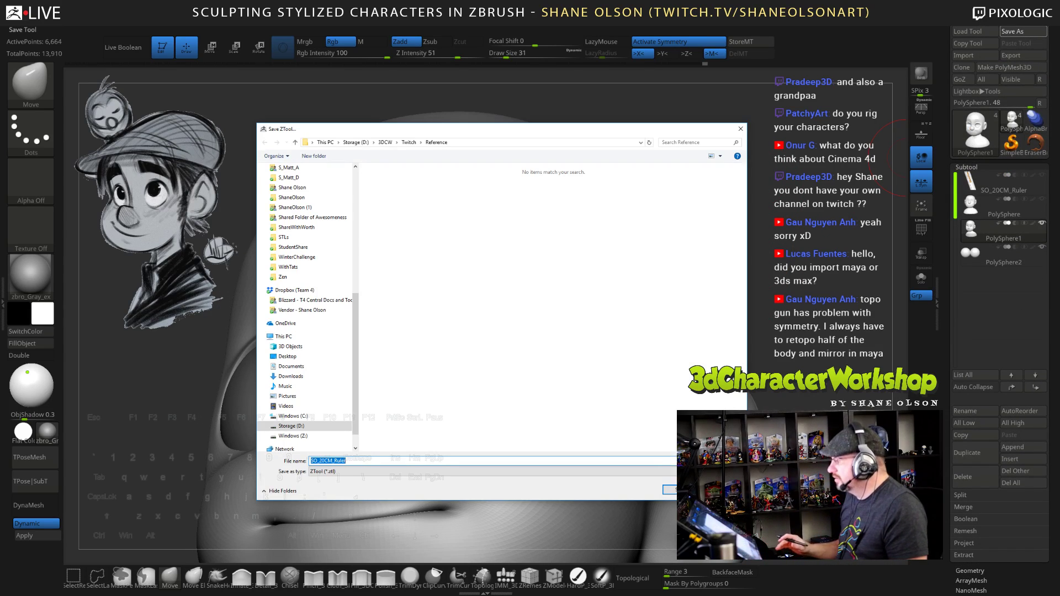
{"action": "left_click", "coordinate": [408, 142]}
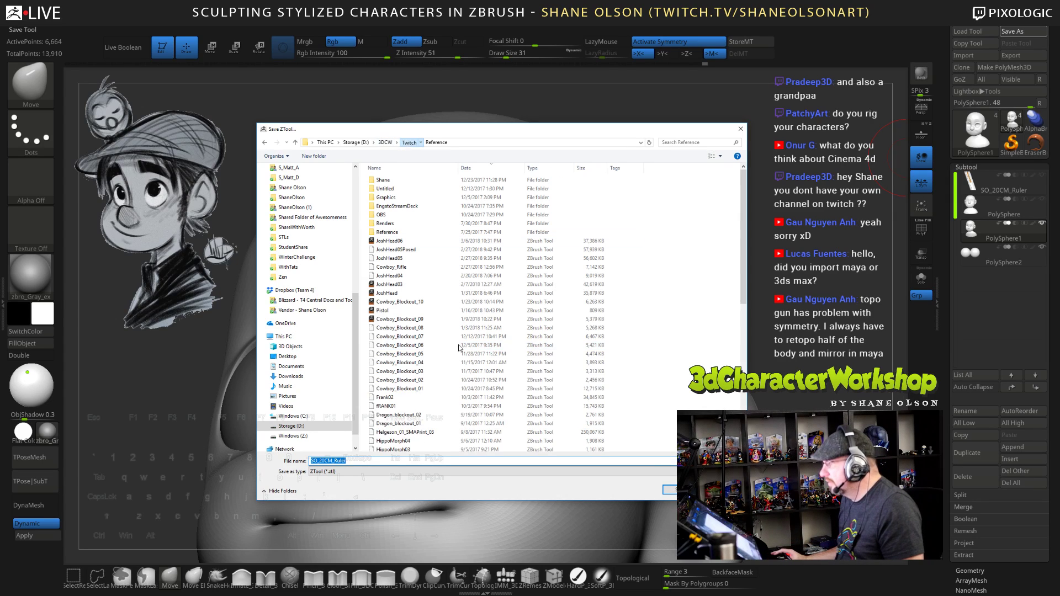
{"action": "key", "text": "ctrl+a"}
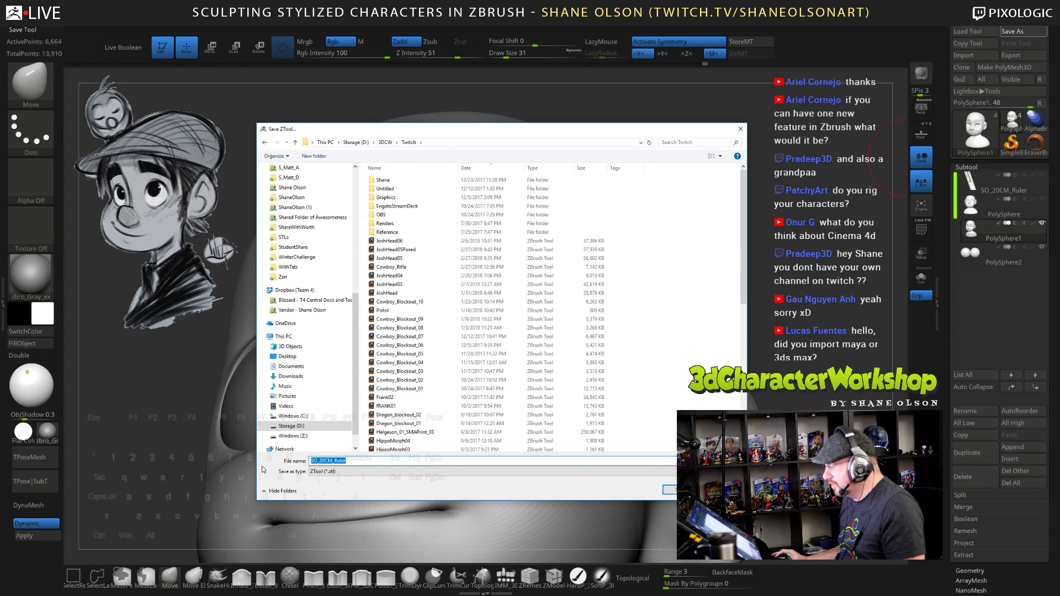
{"action": "type", "text": "Luigi"}
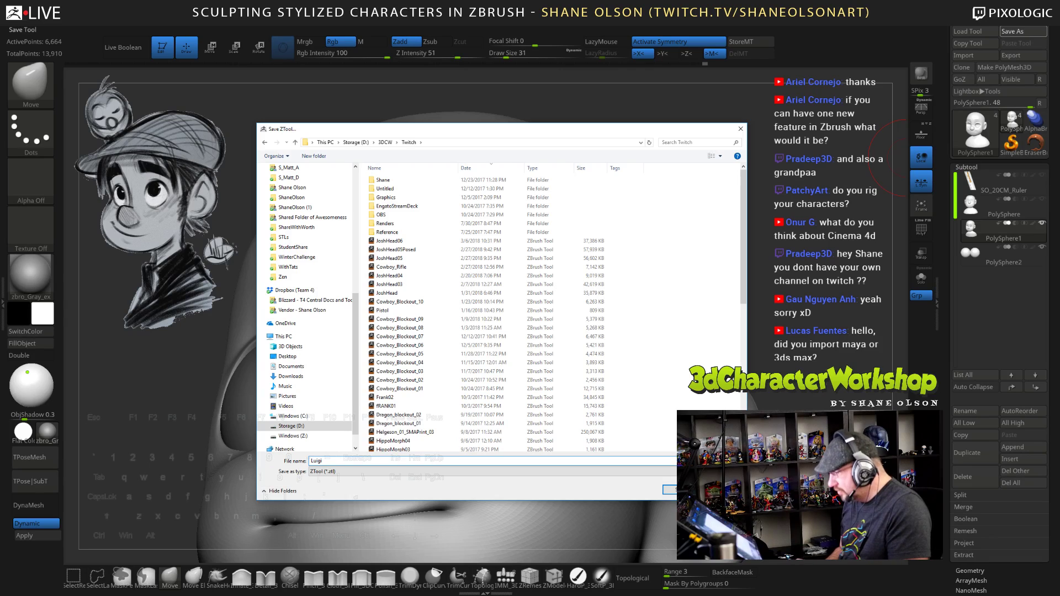
{"action": "type", "text": "Head01"}
{"action": "key", "text": "Return"}
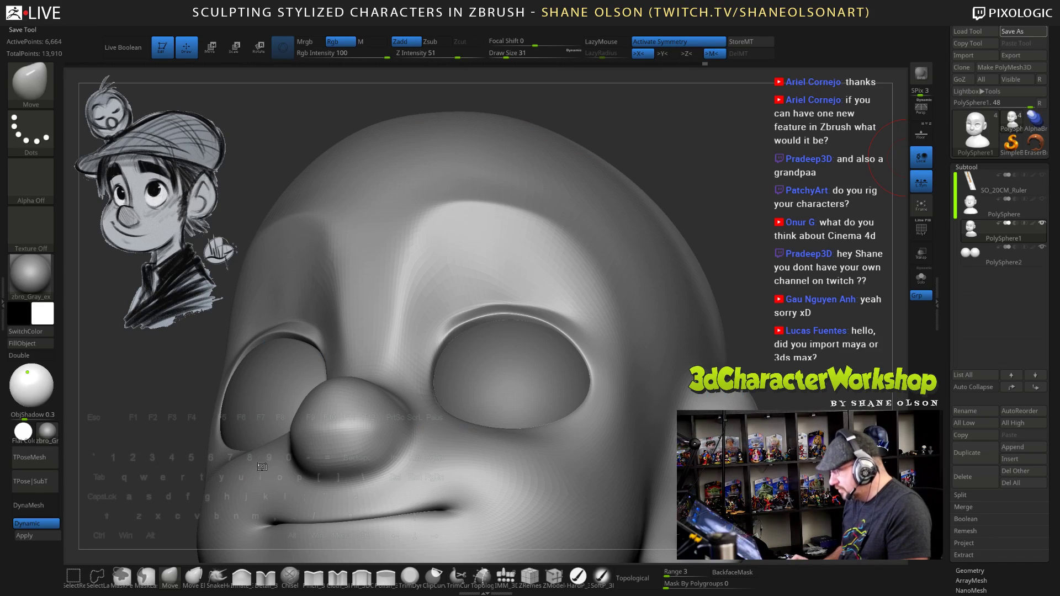
Shape and smooth the crease above the upper eye socket rim from several angles at draw size 31
{"action": "mouse_move", "coordinate": [717, 194]}
{"action": "left_mouse_down"}
{"action": "mouse_move", "coordinate": [713, 210]}
{"action": "mouse_move", "coordinate": [725, 198]}
{"action": "mouse_move", "coordinate": [704, 224]}
{"action": "left_mouse_up"}
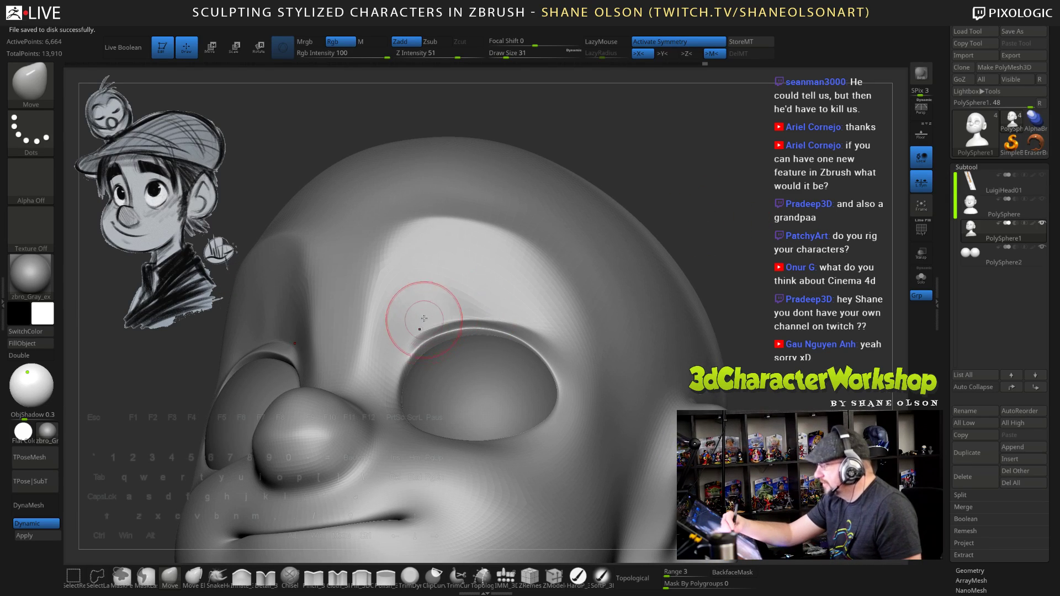
{"action": "left_click_drag", "start_coordinate": [462, 301], "coordinate": [481, 289]}
{"action": "mouse_move", "coordinate": [482, 298]}
{"action": "right_mouse_down"}
{"action": "mouse_move", "coordinate": [486, 308]}
{"action": "mouse_move", "coordinate": [488, 293]}
{"action": "mouse_move", "coordinate": [478, 295]}
{"action": "right_mouse_up"}
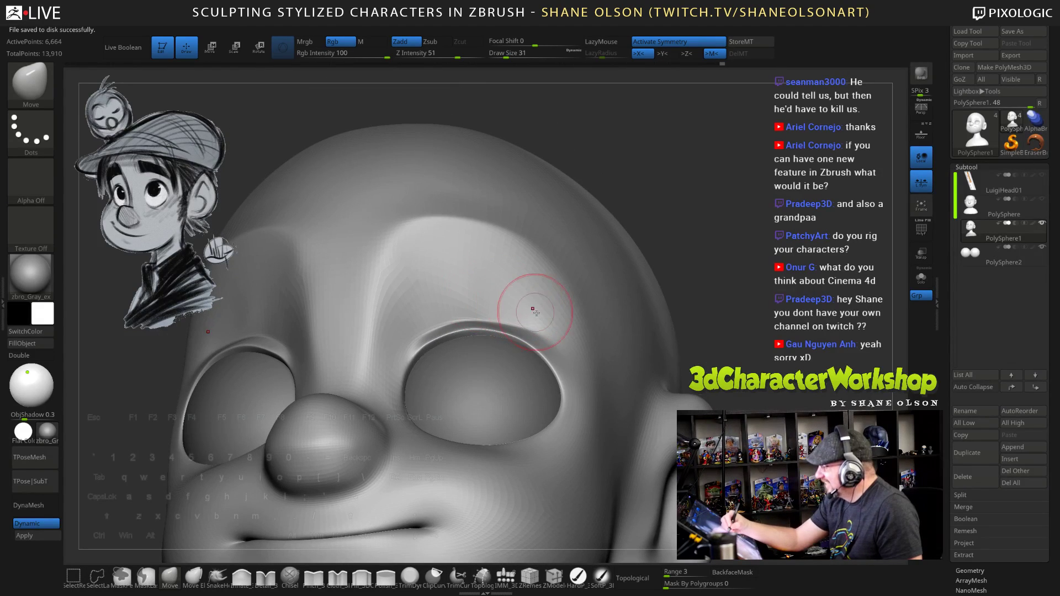
{"action": "right_click_drag", "start_coordinate": [571, 356], "coordinate": [525, 359]}
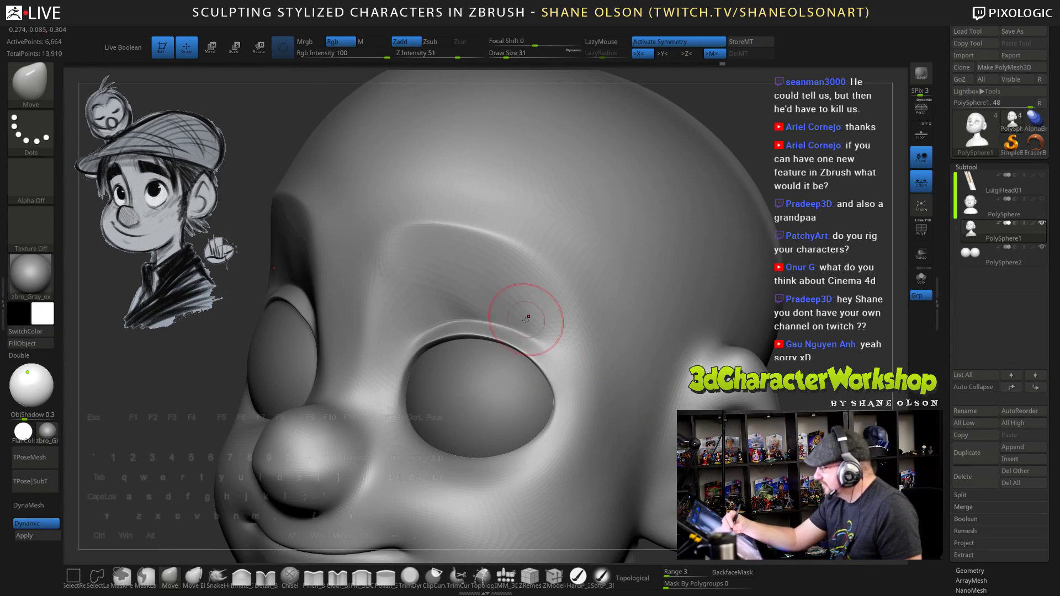
{"action": "left_click_drag", "start_coordinate": [528, 317], "coordinate": [521, 307]}
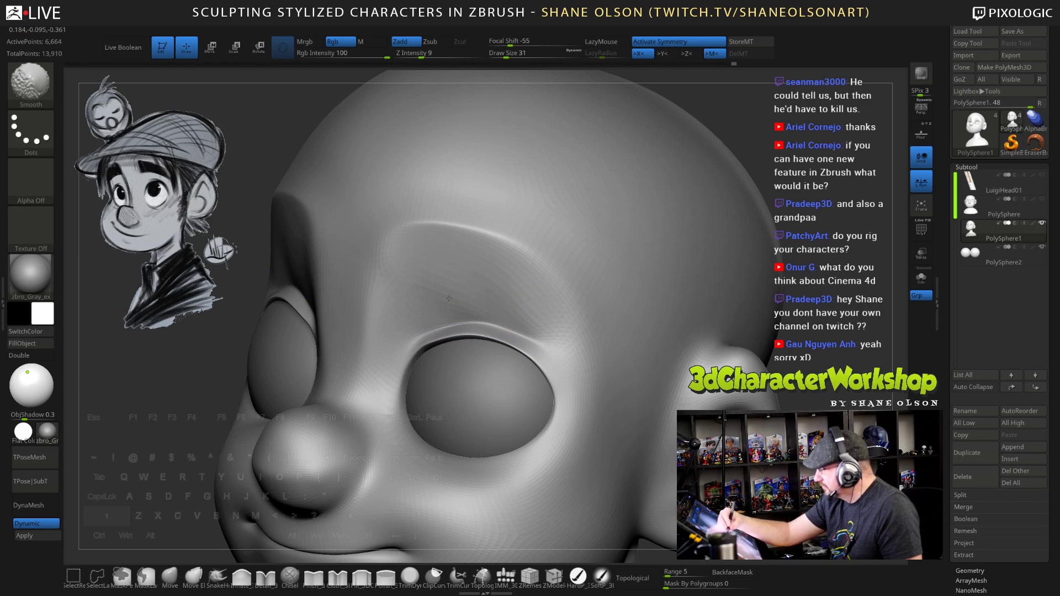
{"action": "right_click_drag", "start_coordinate": [545, 317], "coordinate": [520, 319]}
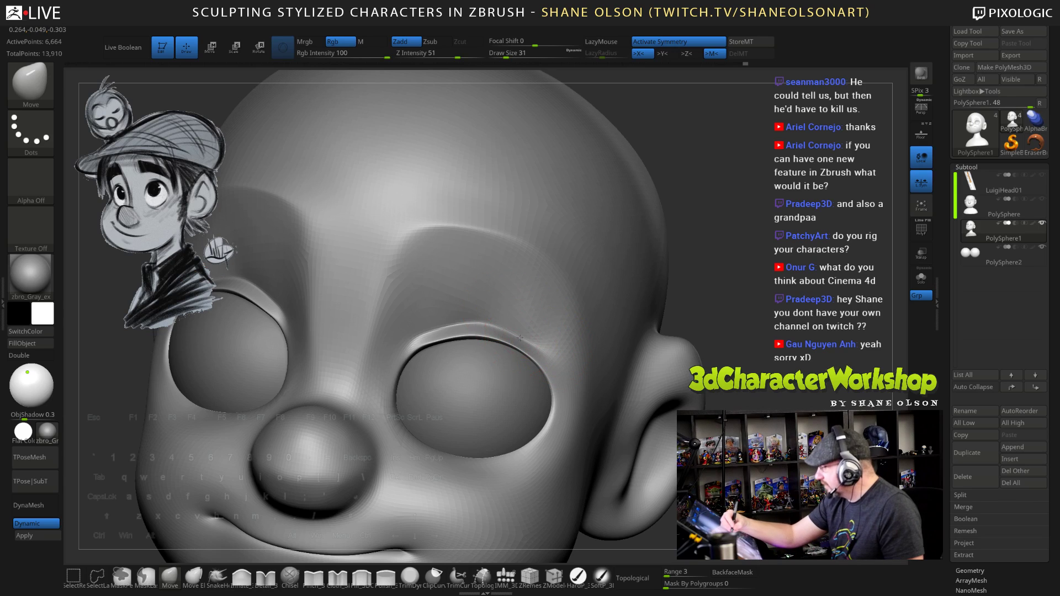
{"action": "right_click_drag", "start_coordinate": [457, 340], "coordinate": [463, 337]}
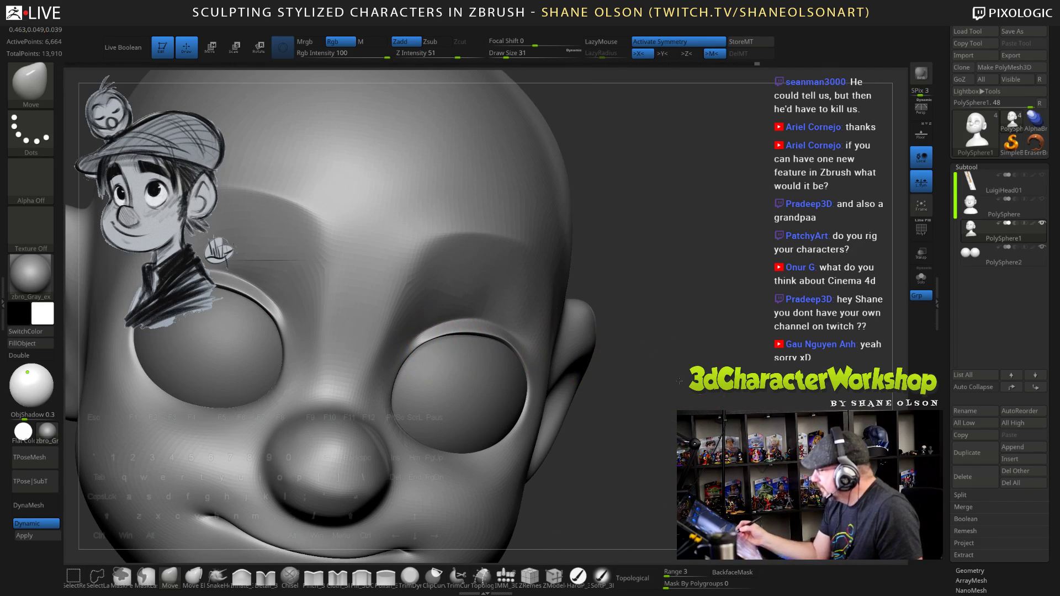
Adjust the outer upper eye socket rim from the side with the Move brush, enlarging the draw size to 58
{"action": "right_click_drag", "start_coordinate": [681, 382], "coordinate": [542, 362]}
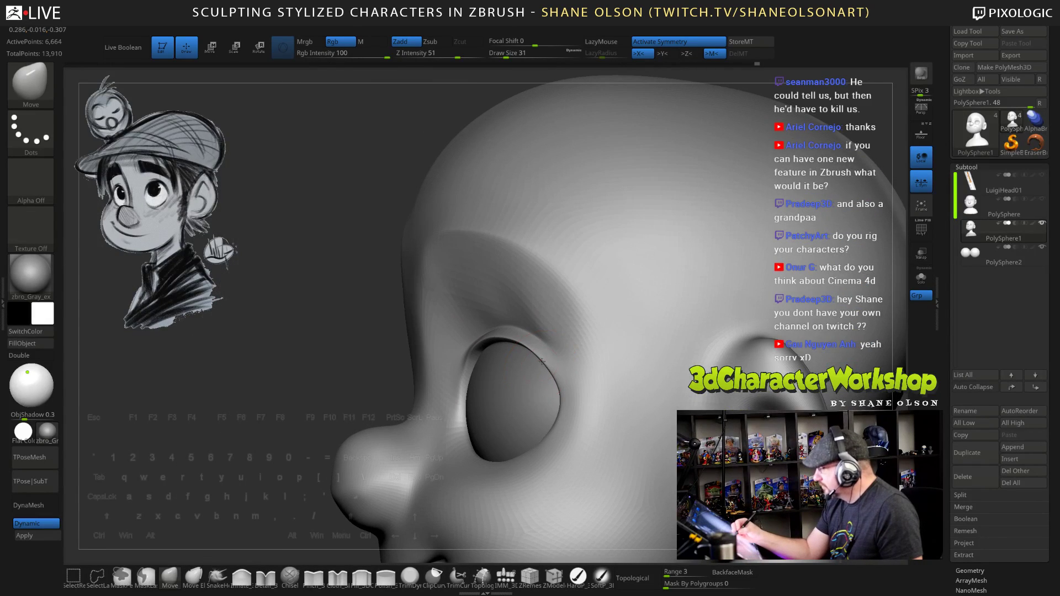
{"action": "left_click_drag", "start_coordinate": [542, 362], "coordinate": [545, 359]}
{"action": "right_click_drag", "start_coordinate": [443, 334], "coordinate": [481, 387]}
{"action": "key", "text": "s"}
{"action": "left_click_drag", "start_coordinate": [483, 388], "coordinate": [491, 388]}
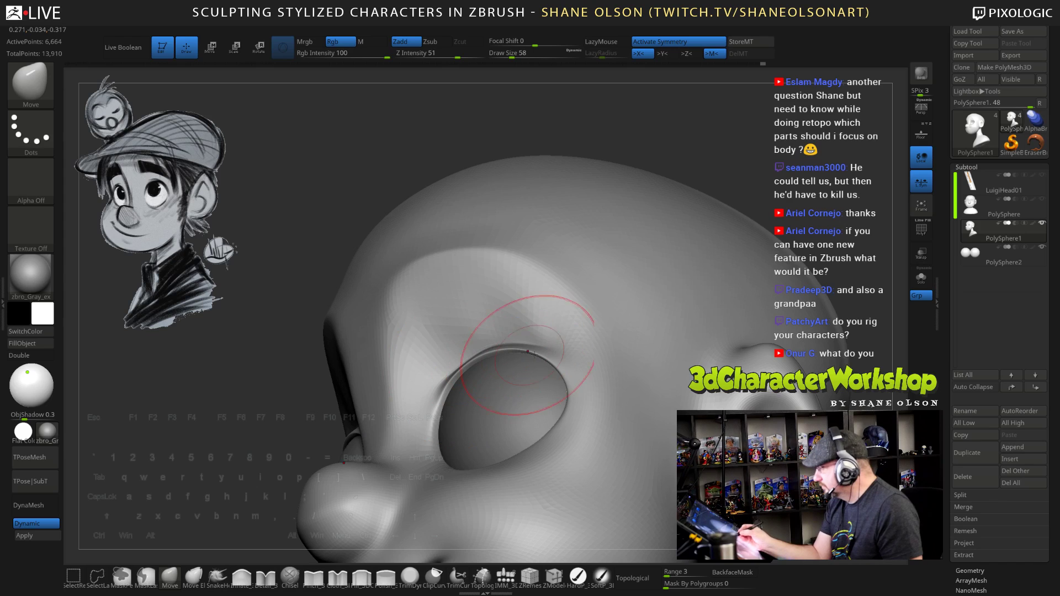
{"action": "mouse_move", "coordinate": [530, 354]}
{"action": "right_mouse_down"}
{"action": "mouse_move", "coordinate": [578, 354]}
{"action": "mouse_move", "coordinate": [724, 292]}
{"action": "right_mouse_up"}
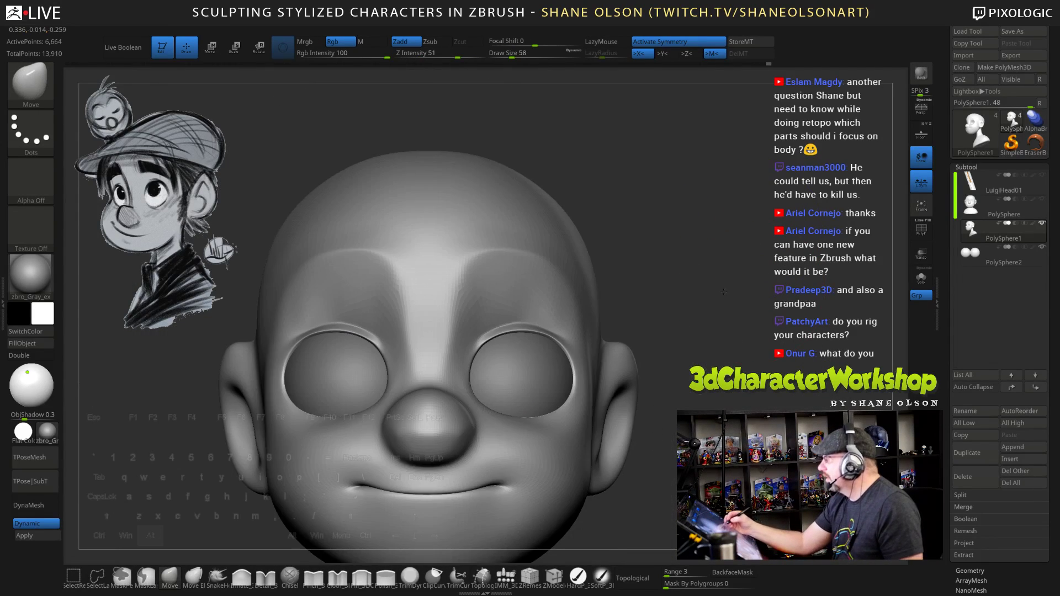
Set the draw size to 39 and smooth the brow plane above the eye socket
{"action": "mouse_move", "coordinate": [724, 291]}
{"action": "left_mouse_down", "text": "alt"}
{"action": "mouse_move", "coordinate": [733, 254]}
{"action": "mouse_move", "coordinate": [749, 317]}
{"action": "left_mouse_up", "text": "alt"}
{"action": "key", "text": "s"}
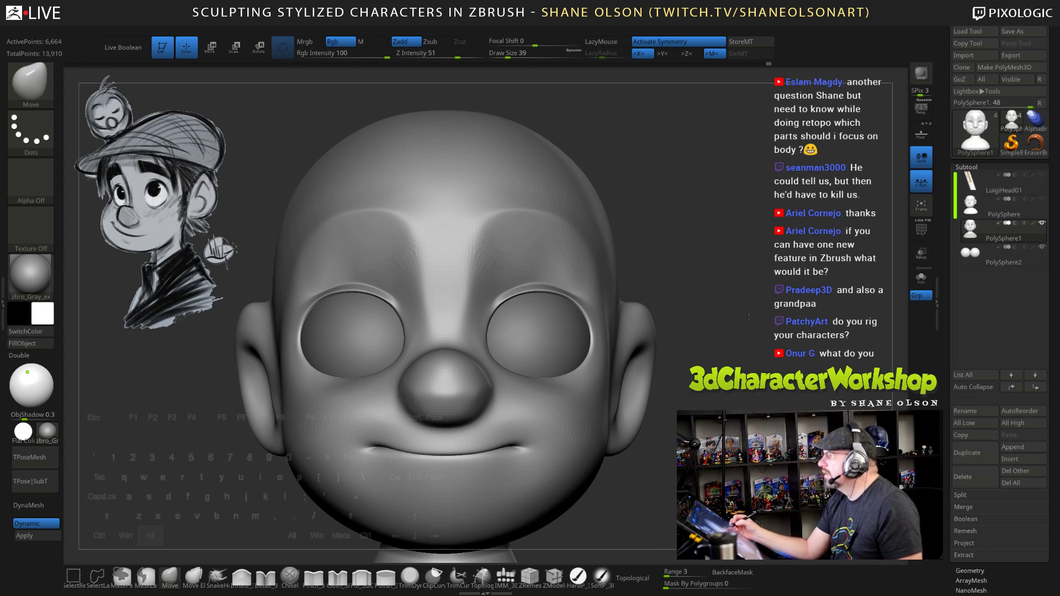
{"action": "right_click_drag", "start_coordinate": [749, 317], "coordinate": [745, 344]}
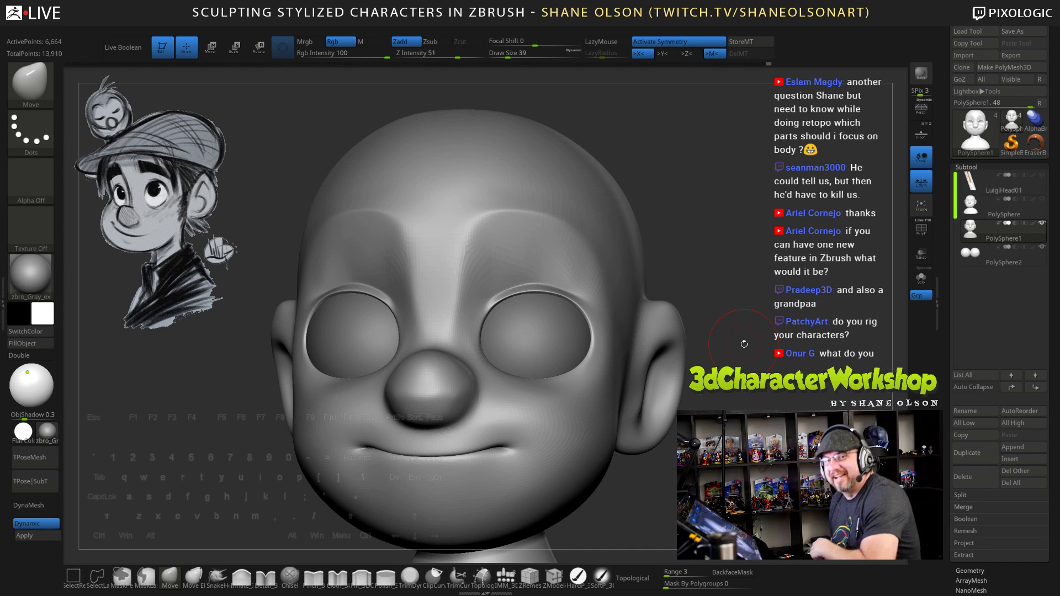
{"action": "left_click_drag", "start_coordinate": [736, 267], "coordinate": [719, 263], "text": "alt"}
{"action": "left_click_drag", "start_coordinate": [476, 275], "coordinate": [491, 255], "text": "shift"}
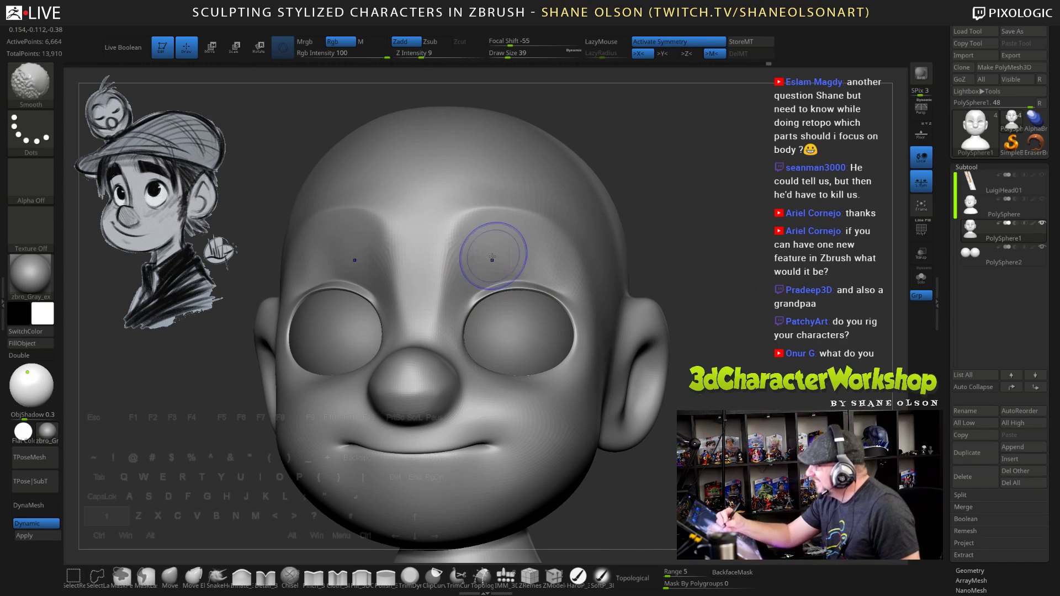
{"action": "mouse_move", "coordinate": [727, 270]}
{"action": "left_mouse_down"}
{"action": "mouse_move", "coordinate": [729, 290]}
{"action": "mouse_move", "coordinate": [646, 248]}
{"action": "left_mouse_up"}
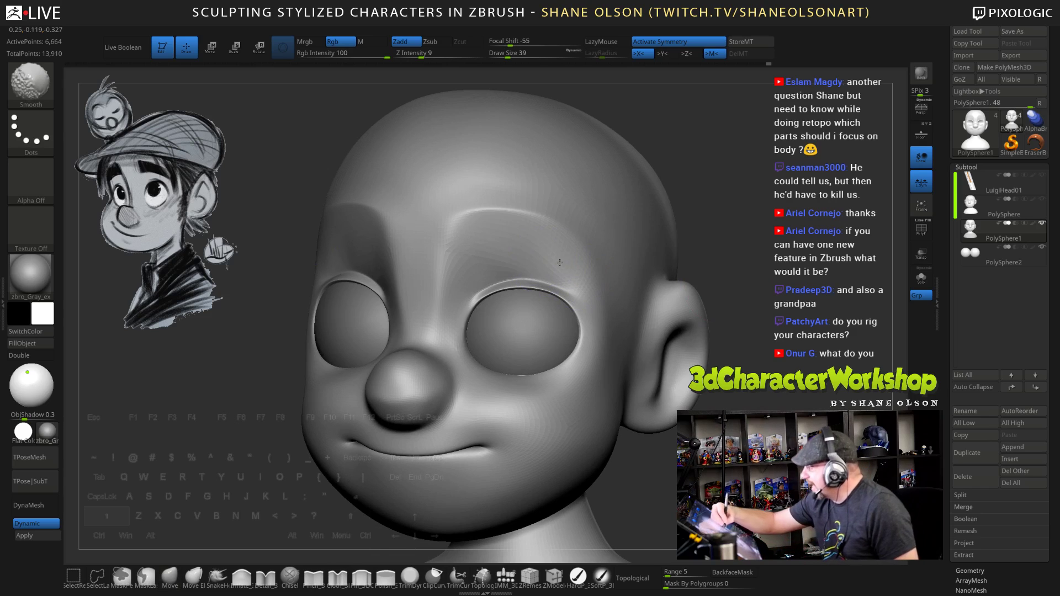
{"action": "left_click_drag", "start_coordinate": [720, 289], "coordinate": [800, 362]}
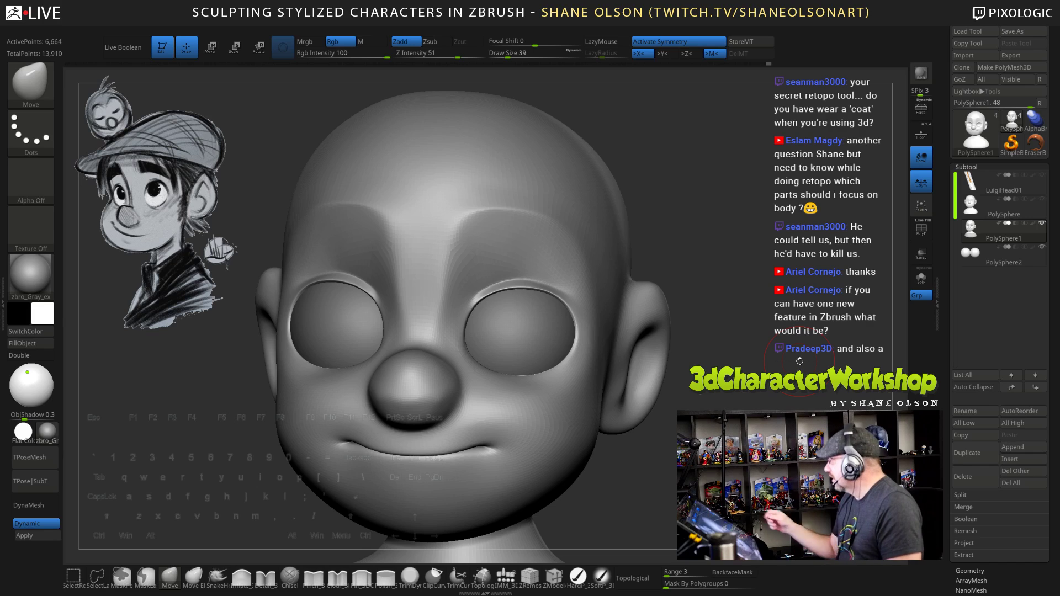
Refine the inner edges of the brow planes beside the nose bridge with the Move brush at draw size 41
{"action": "left_click_drag", "start_coordinate": [685, 249], "coordinate": [717, 245]}
{"action": "key", "text": "s"}
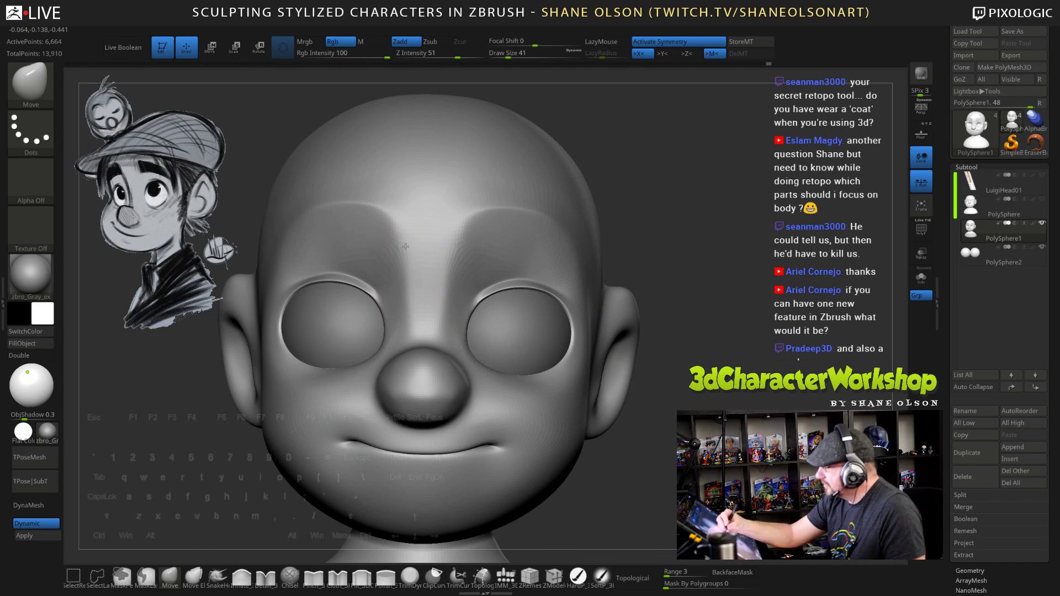
{"action": "mouse_move", "coordinate": [697, 258]}
{"action": "left_mouse_down"}
{"action": "mouse_move", "coordinate": [636, 260]}
{"action": "mouse_move", "coordinate": [690, 257]}
{"action": "left_mouse_up"}
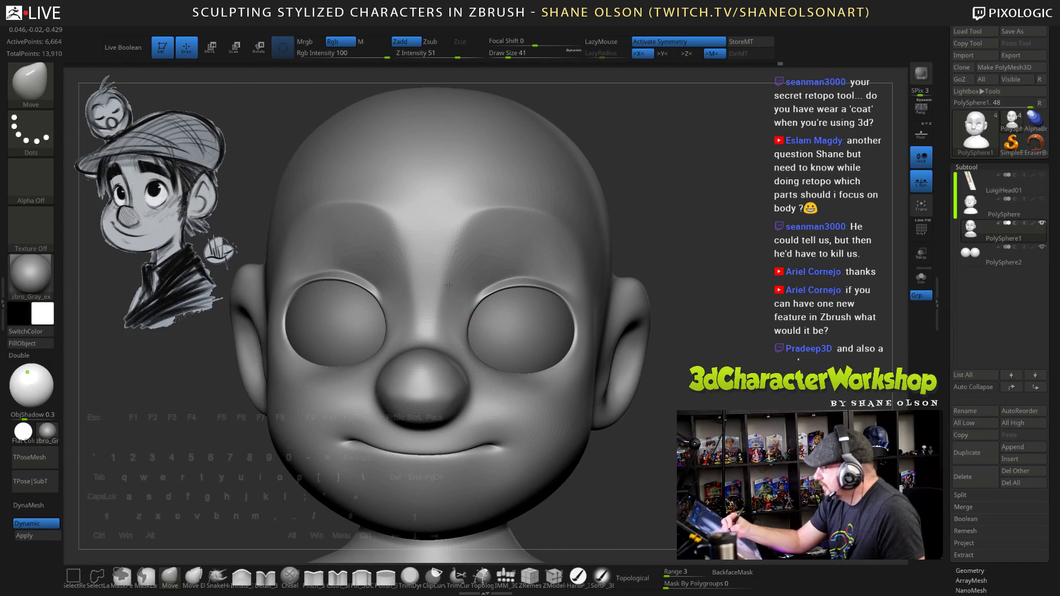
Adjust the corner of the mouth with the Move brush at draw size 58, checking it from below
{"action": "mouse_move", "coordinate": [744, 339]}
{"action": "left_mouse_down"}
{"action": "mouse_move", "coordinate": [687, 349]}
{"action": "mouse_move", "coordinate": [714, 340]}
{"action": "mouse_move", "coordinate": [712, 366]}
{"action": "mouse_move", "coordinate": [654, 429]}
{"action": "left_mouse_up"}
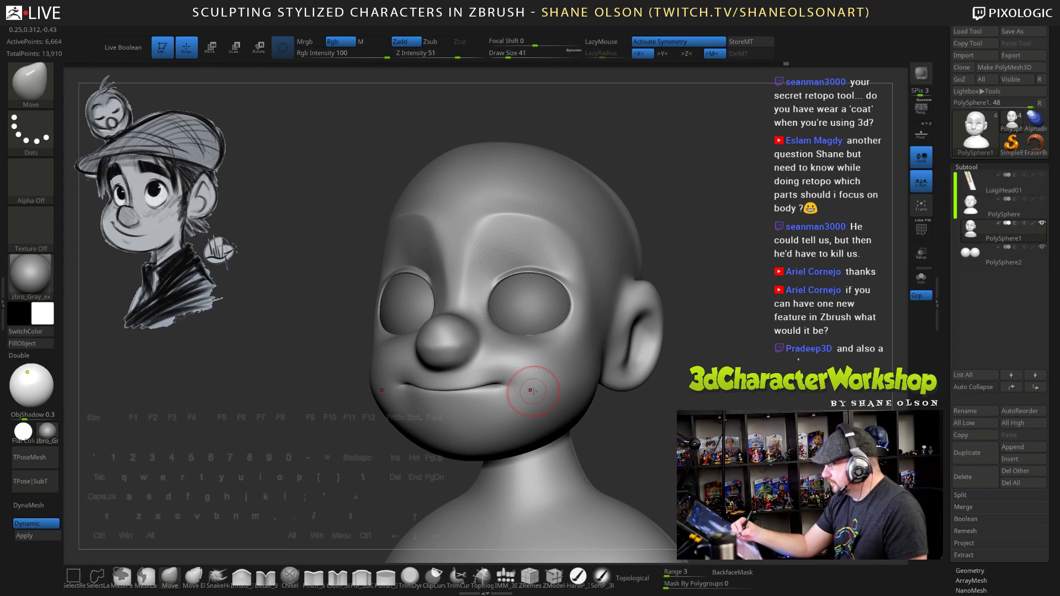
{"action": "key", "text": "bracketright"}
{"action": "left_click_drag", "start_coordinate": [501, 384], "coordinate": [510, 384]}
{"action": "mouse_move", "coordinate": [512, 387]}
{"action": "right_mouse_down"}
{"action": "mouse_move", "coordinate": [565, 388]}
{"action": "mouse_move", "coordinate": [548, 345]}
{"action": "mouse_move", "coordinate": [497, 375]}
{"action": "right_mouse_up"}
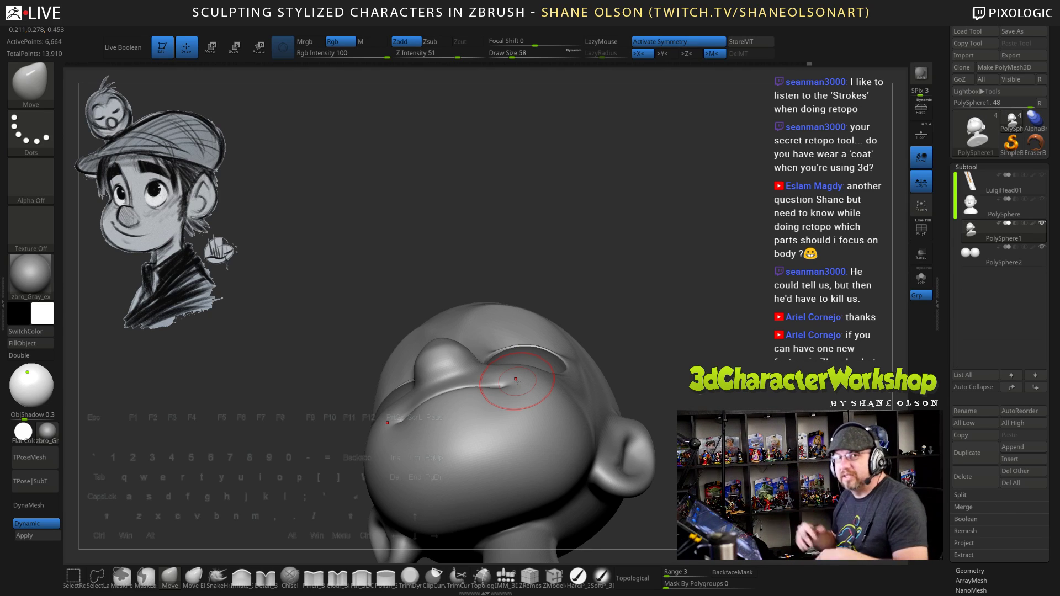
{"action": "mouse_move", "coordinate": [716, 350]}
{"action": "left_mouse_down"}
{"action": "mouse_move", "coordinate": [697, 308]}
{"action": "mouse_move", "coordinate": [723, 390]}
{"action": "mouse_move", "coordinate": [701, 348]}
{"action": "left_mouse_up"}
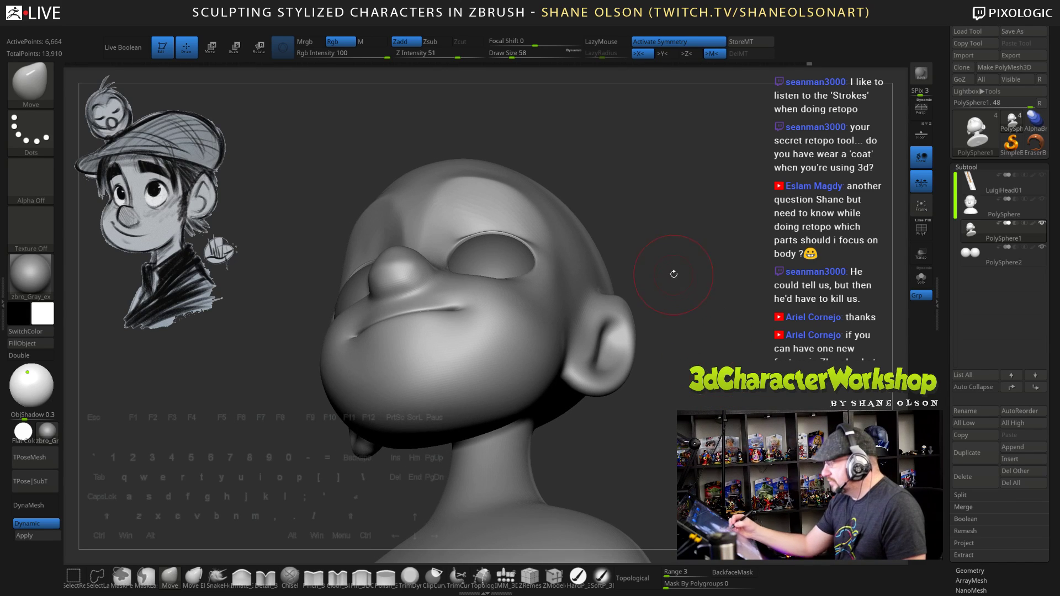
Reshape the overall form of the ear with the Move brush at draw sizes 77, 96 and 65
{"action": "key", "text": "s"}
{"action": "left_click_drag", "start_coordinate": [673, 275], "coordinate": [689, 304]}
{"action": "left_click_drag", "start_coordinate": [580, 285], "coordinate": [534, 286]}
{"action": "left_click_drag", "start_coordinate": [613, 293], "coordinate": [611, 307]}
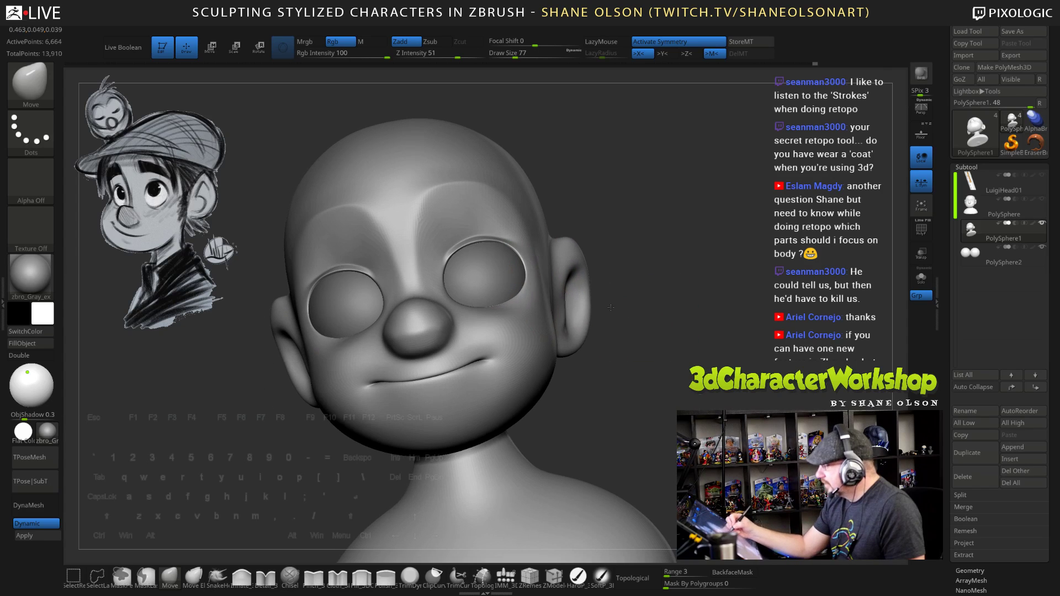
{"action": "left_click_drag", "start_coordinate": [668, 375], "coordinate": [672, 301]}
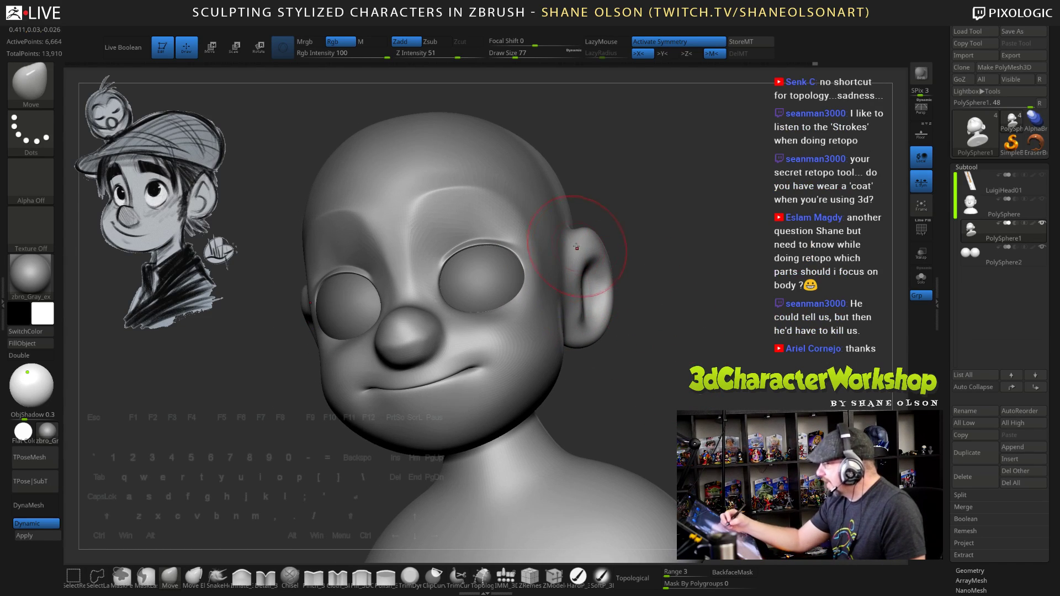
{"action": "mouse_move", "coordinate": [620, 201]}
{"action": "left_mouse_down", "text": "alt"}
{"action": "mouse_move", "coordinate": [601, 214]}
{"action": "mouse_move", "coordinate": [616, 248]}
{"action": "mouse_move", "coordinate": [563, 290]}
{"action": "left_mouse_up", "text": "alt"}
{"action": "key", "text": "s"}
{"action": "left_click", "coordinate": [628, 232]}
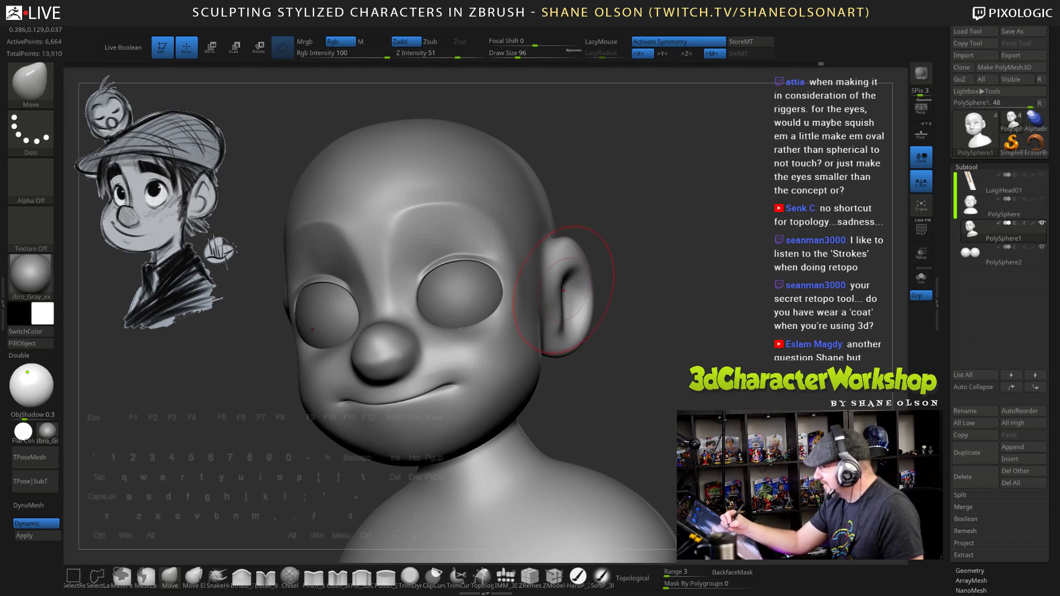
{"action": "left_click_drag", "start_coordinate": [627, 256], "coordinate": [596, 258]}
{"action": "key", "text": "s"}
{"action": "left_click", "coordinate": [653, 263]}
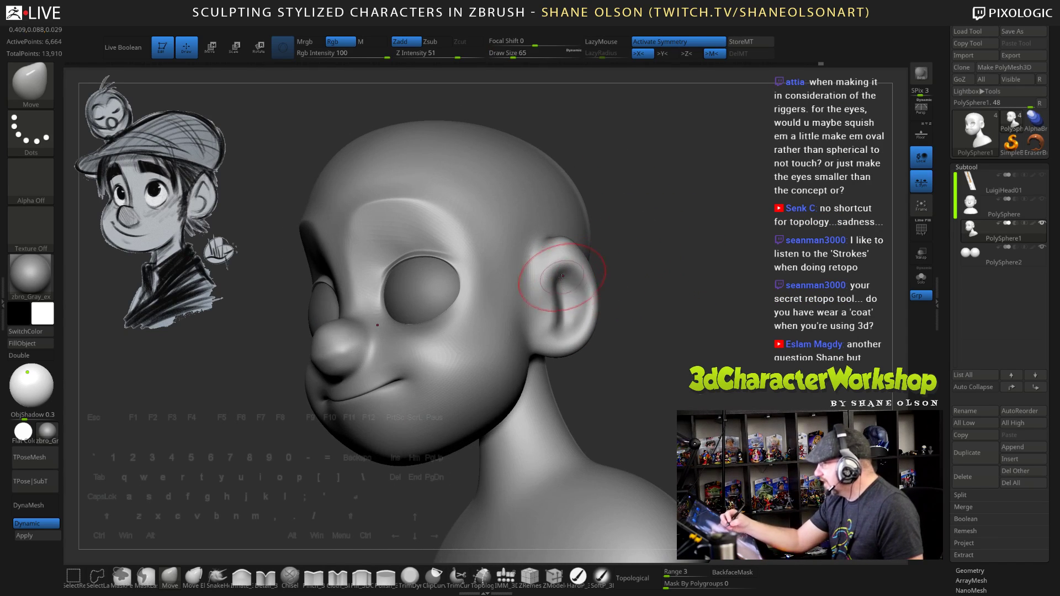
Shape the front fold and inner bowl of the ear with the Move brush at draw size 43
{"action": "left_click_drag", "start_coordinate": [630, 265], "coordinate": [620, 310], "text": "alt"}
{"action": "key", "text": "s"}
{"action": "left_click", "coordinate": [539, 312]}
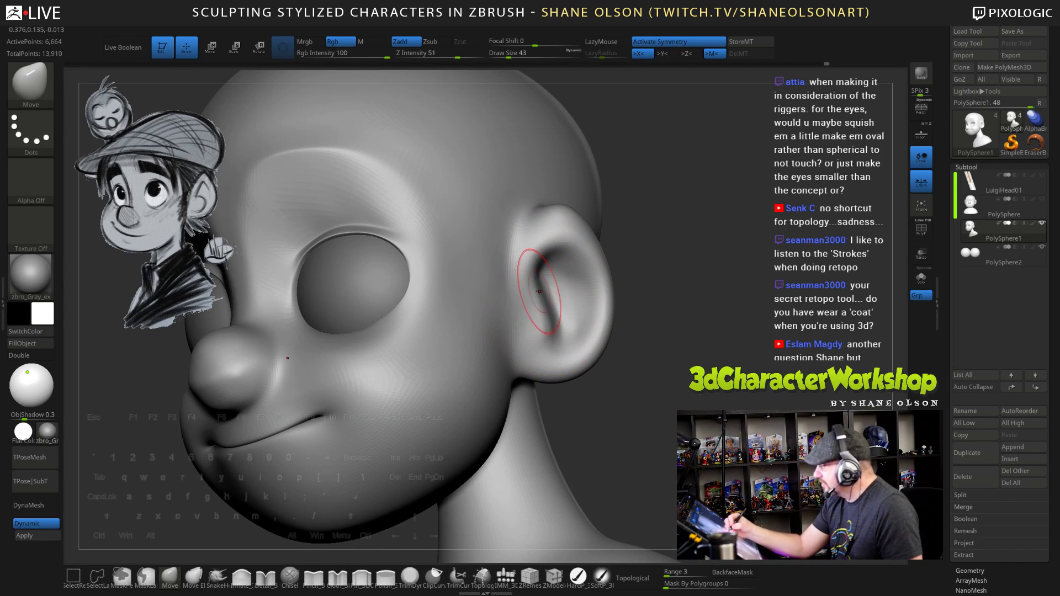
{"action": "left_click_drag", "start_coordinate": [543, 309], "coordinate": [538, 307]}
{"action": "left_click_drag", "start_coordinate": [630, 309], "coordinate": [650, 290]}
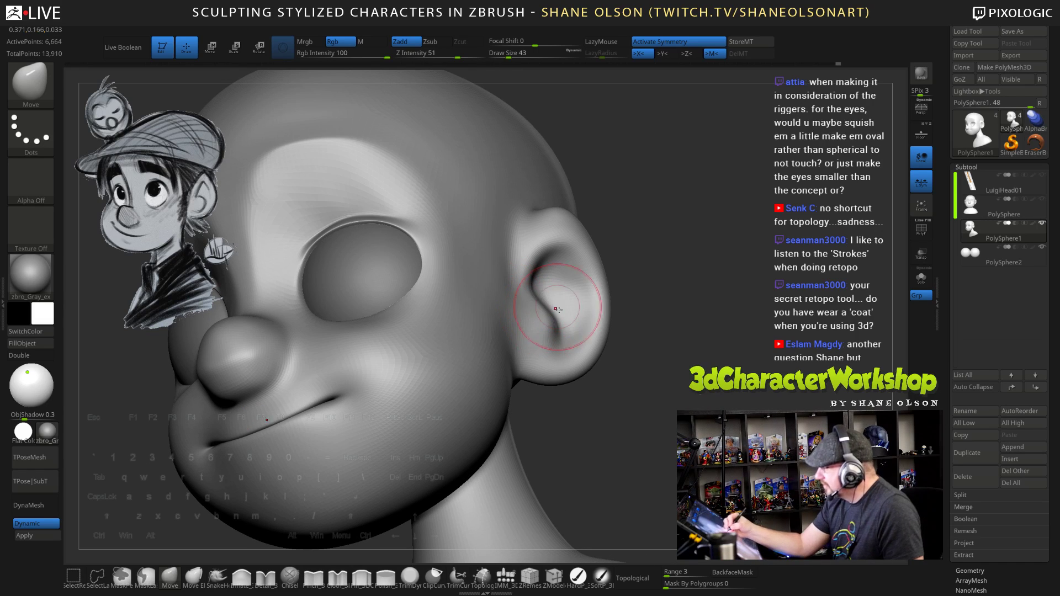
{"action": "left_click_drag", "start_coordinate": [559, 333], "coordinate": [550, 354]}
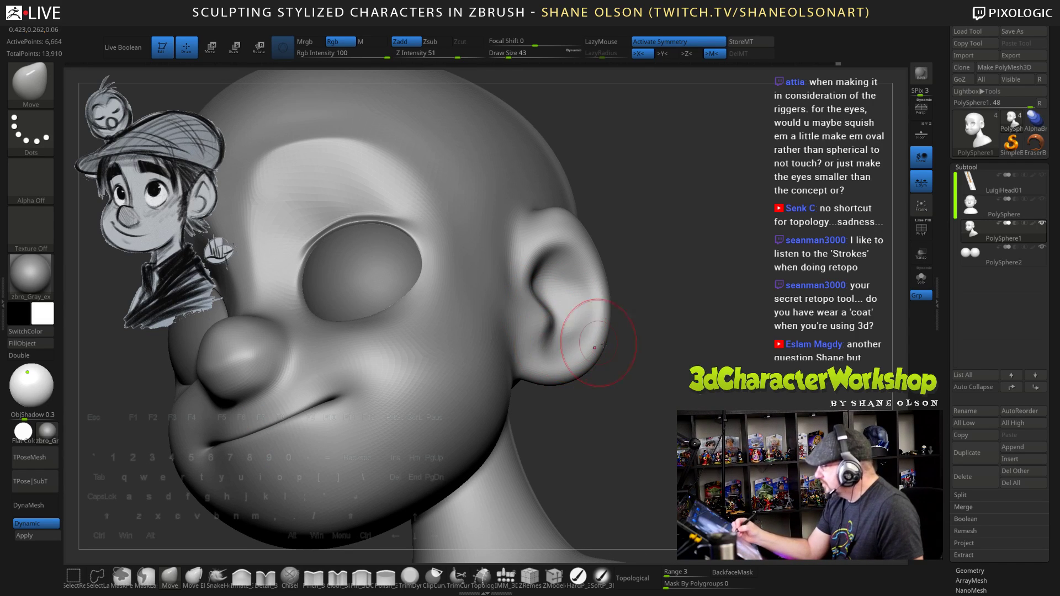
{"action": "left_click_drag", "start_coordinate": [629, 327], "coordinate": [606, 351], "text": "alt"}
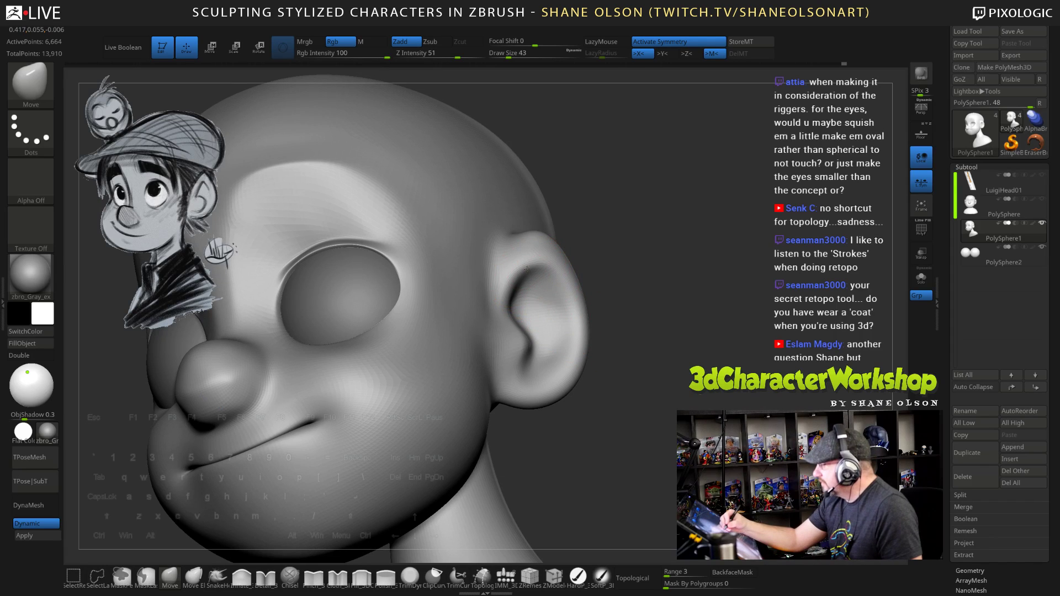
Adjust the transition from temple to ear with the Move brush at draw size 53 and smooth the area in front of the ear
{"action": "mouse_move", "coordinate": [618, 279]}
{"action": "left_mouse_down"}
{"action": "mouse_move", "coordinate": [674, 252]}
{"action": "mouse_move", "coordinate": [683, 259]}
{"action": "mouse_move", "coordinate": [690, 246]}
{"action": "mouse_move", "coordinate": [700, 273]}
{"action": "left_mouse_up"}
{"action": "key", "text": "s"}
{"action": "left_click", "coordinate": [694, 243]}
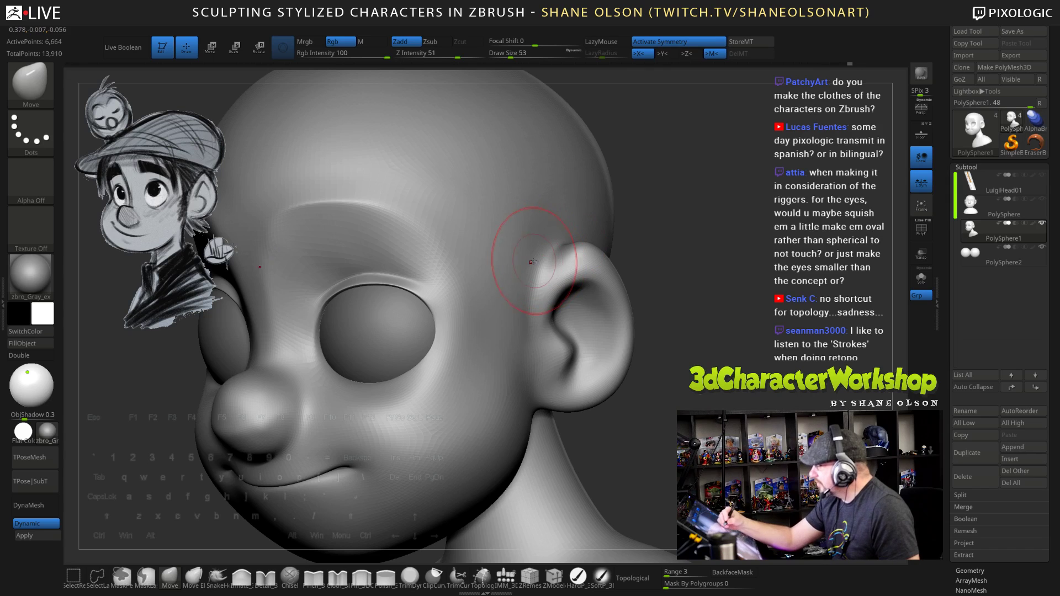
{"action": "mouse_move", "coordinate": [691, 280]}
{"action": "left_mouse_down"}
{"action": "mouse_move", "coordinate": [595, 236]}
{"action": "mouse_move", "coordinate": [639, 252]}
{"action": "left_mouse_up"}
{"action": "right_click_drag", "start_coordinate": [643, 244], "coordinate": [675, 253]}
{"action": "left_click_drag", "start_coordinate": [675, 252], "coordinate": [540, 225]}
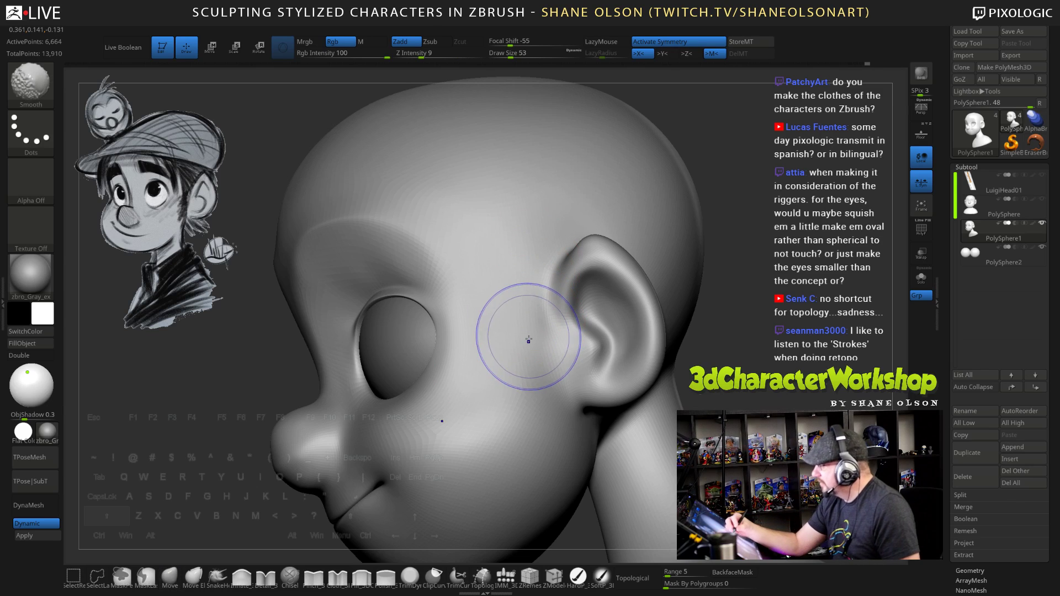
{"action": "left_click_drag", "start_coordinate": [528, 338], "coordinate": [547, 395], "text": "shift"}
{"action": "mouse_move", "coordinate": [685, 317]}
{"action": "left_mouse_down"}
{"action": "mouse_move", "coordinate": [722, 327]}
{"action": "mouse_move", "coordinate": [718, 263]}
{"action": "left_mouse_up"}
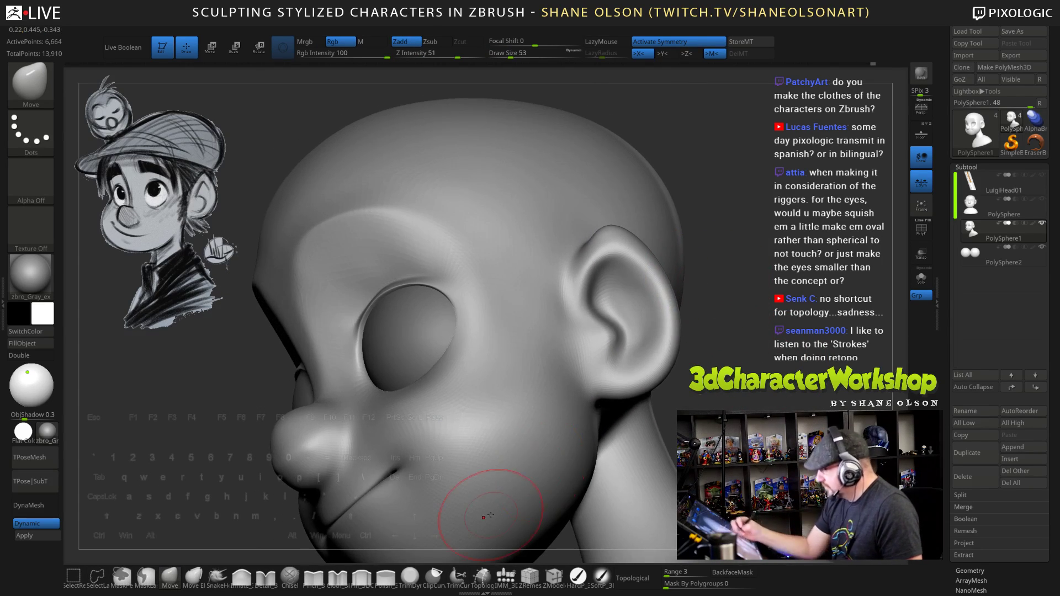
Sharpen the inner ear fold and the inside edge of the ear rim with the Pinch brush at draw size 22
{"action": "left_click", "coordinate": [314, 577]}
{"action": "key", "text": "s"}
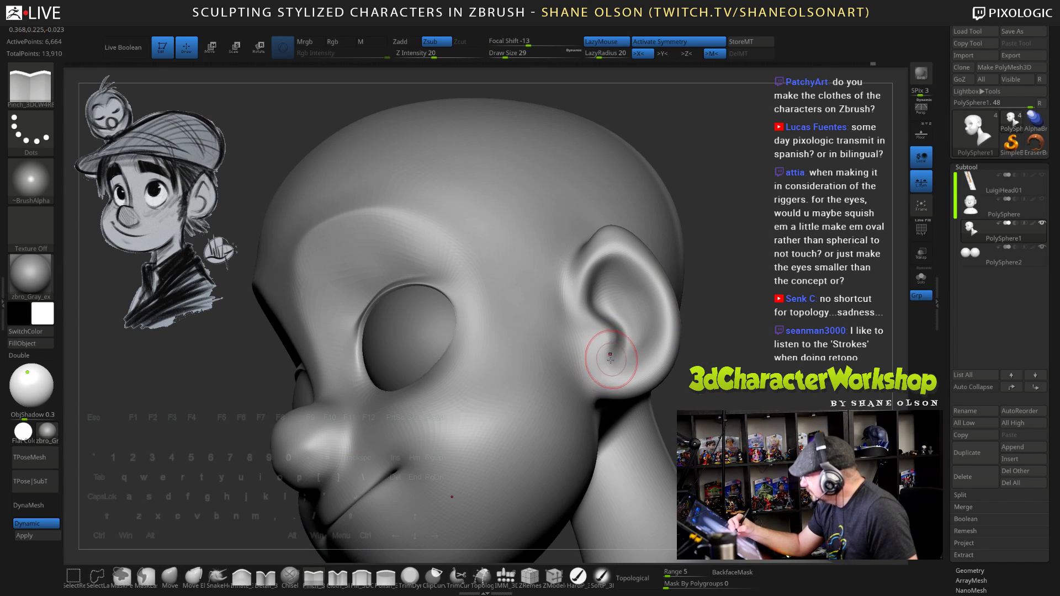
{"action": "key", "text": "bracketleft"}
{"action": "mouse_move", "coordinate": [606, 365]}
{"action": "left_mouse_down", "text": "alt"}
{"action": "mouse_move", "coordinate": [618, 349]}
{"action": "mouse_move", "coordinate": [601, 319]}
{"action": "left_mouse_up", "text": "alt"}
{"action": "key", "text": "ctrl+z"}
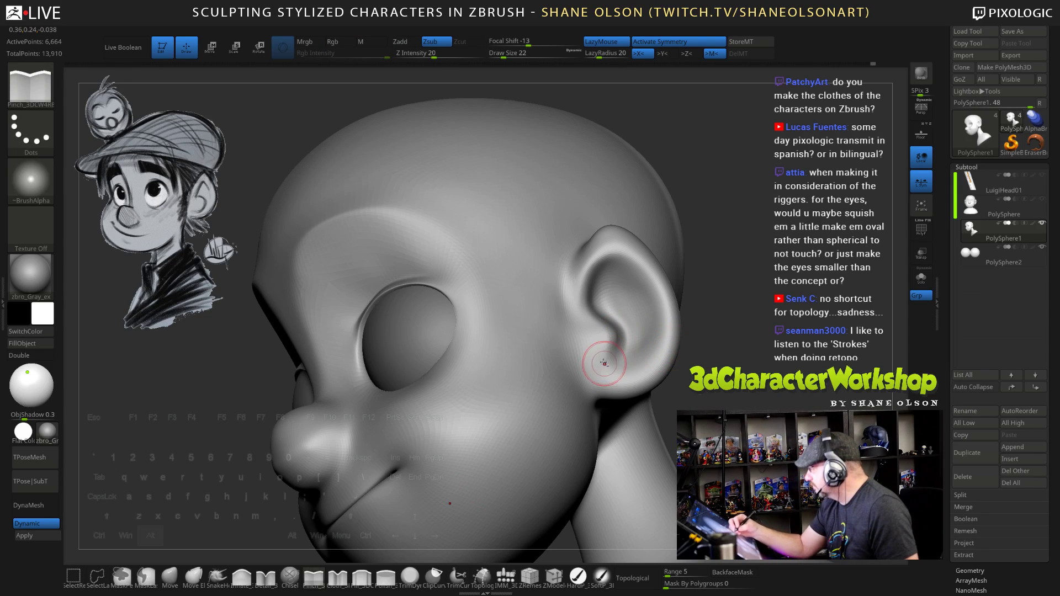
{"action": "left_click_drag", "start_coordinate": [606, 359], "coordinate": [617, 344], "text": "alt"}
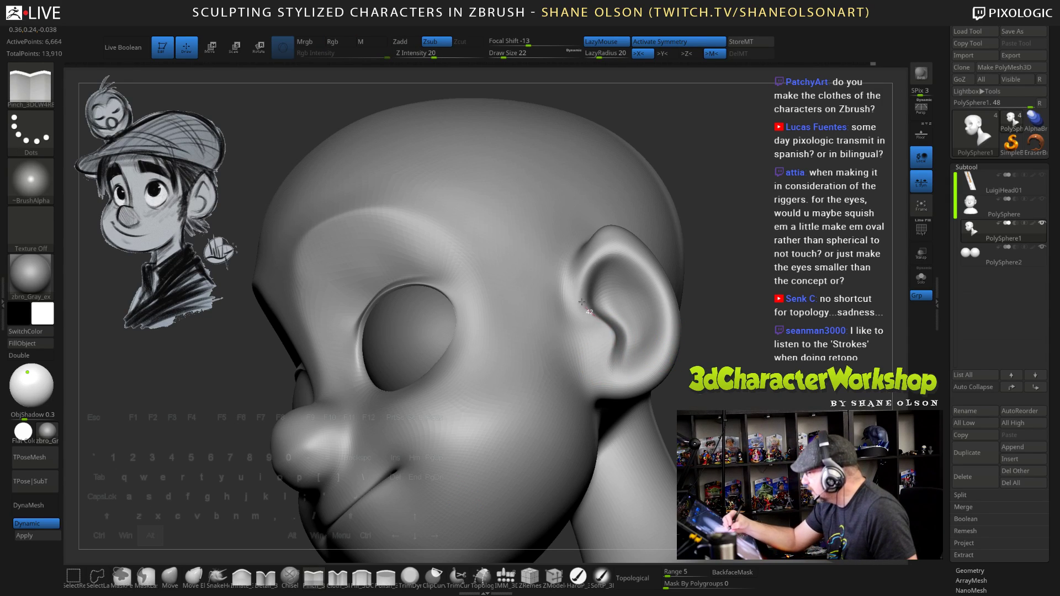
{"action": "mouse_move", "coordinate": [587, 275]}
{"action": "left_mouse_down", "text": "alt"}
{"action": "mouse_move", "coordinate": [622, 246]}
{"action": "mouse_move", "coordinate": [656, 285]}
{"action": "left_mouse_up", "text": "alt"}
{"action": "mouse_move", "coordinate": [743, 361]}
{"action": "left_mouse_down"}
{"action": "mouse_move", "coordinate": [768, 400]}
{"action": "mouse_move", "coordinate": [755, 330]}
{"action": "left_mouse_up"}
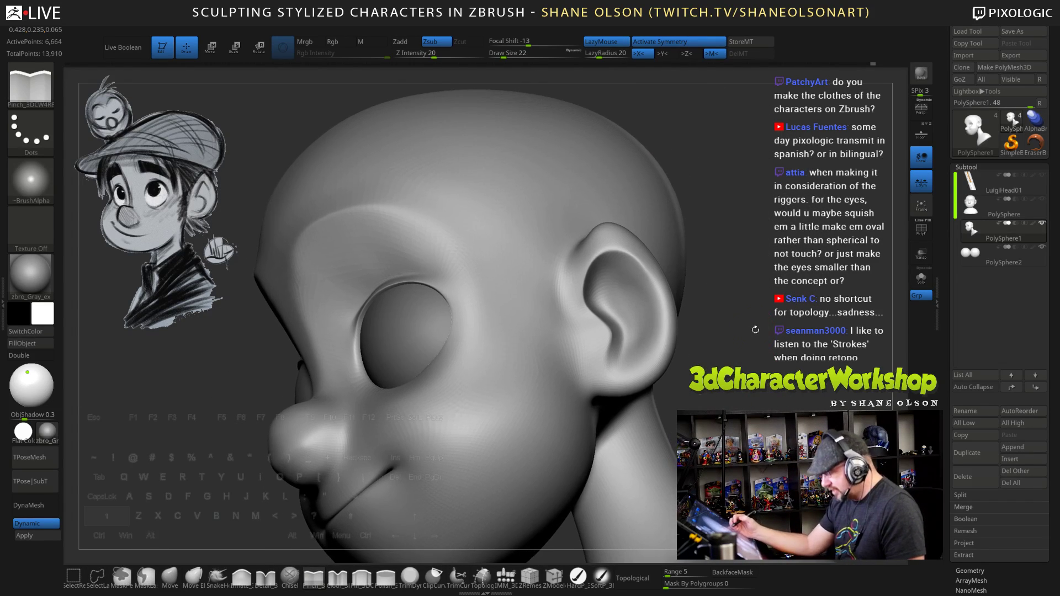
Inspect the head's base mesh with dynamic subdivision off and the wireframe shown, and restore the smooth display
{"action": "key", "text": "shift+d"}
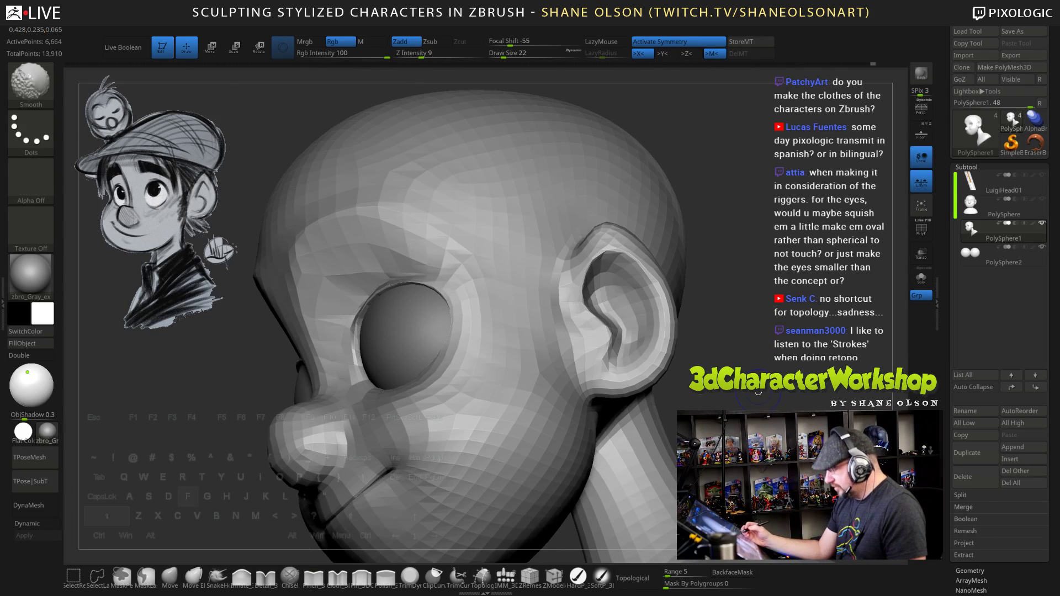
{"action": "key", "text": "shift+f"}
{"action": "mouse_move", "coordinate": [758, 392]}
{"action": "left_mouse_down"}
{"action": "mouse_move", "coordinate": [803, 396]}
{"action": "mouse_move", "coordinate": [785, 411]}
{"action": "left_mouse_up"}
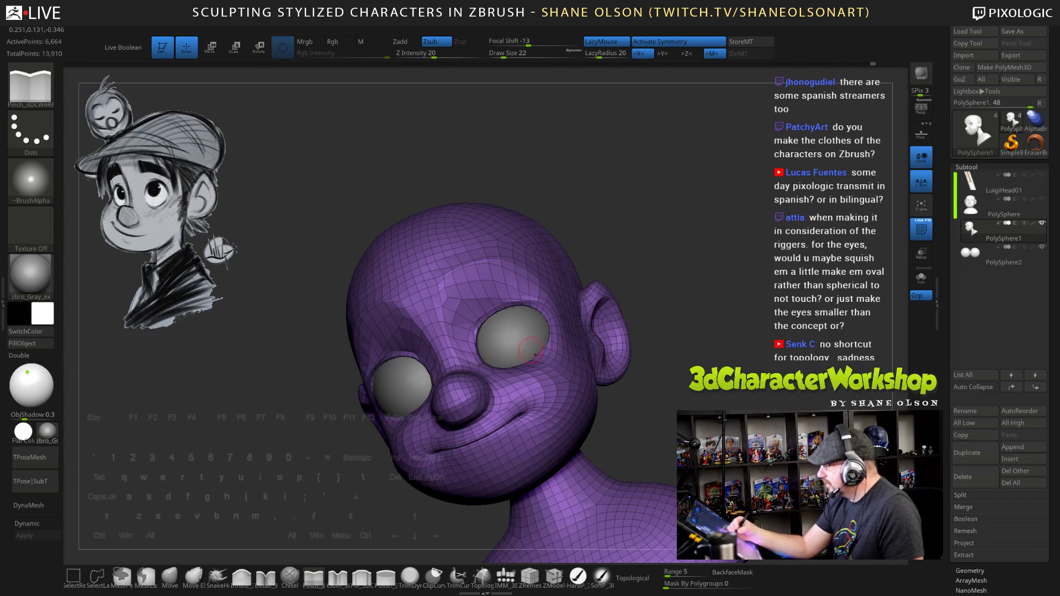
{"action": "key", "text": "d"}
{"action": "mouse_move", "coordinate": [702, 381]}
{"action": "left_mouse_down"}
{"action": "mouse_move", "coordinate": [740, 381]}
{"action": "mouse_move", "coordinate": [706, 390]}
{"action": "left_mouse_up"}
{"action": "key", "text": "shift+f"}
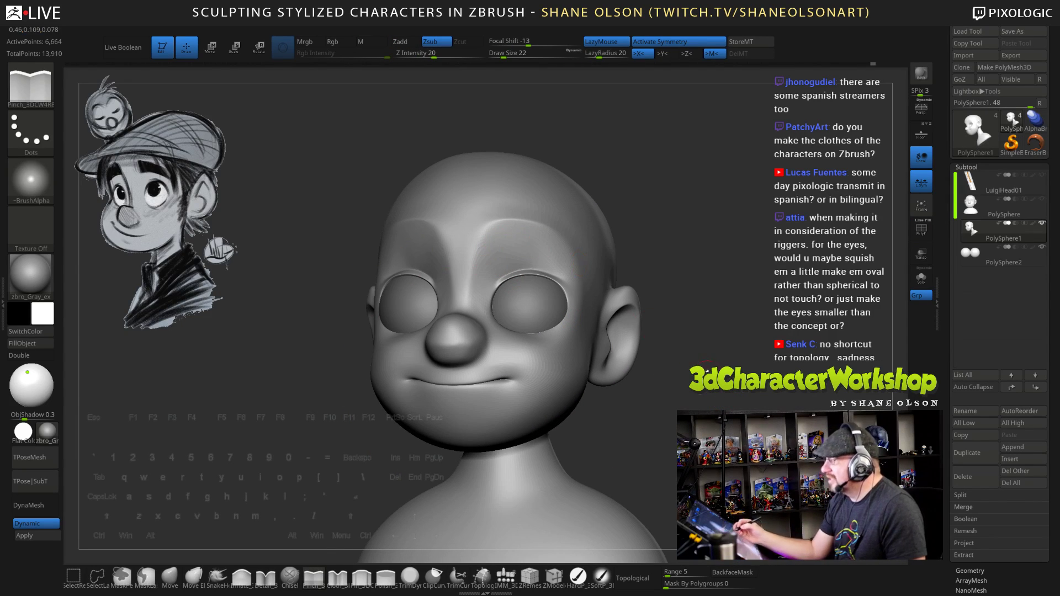
Smooth the surface around the outer upper corner of the eye socket
{"action": "left_click_drag", "start_coordinate": [654, 329], "coordinate": [704, 362]}
{"action": "mouse_move", "coordinate": [734, 273]}
{"action": "left_mouse_down", "text": "alt"}
{"action": "mouse_move", "coordinate": [741, 339]}
{"action": "mouse_move", "coordinate": [721, 350]}
{"action": "left_mouse_up", "text": "alt"}
{"action": "key", "text": "shift"}
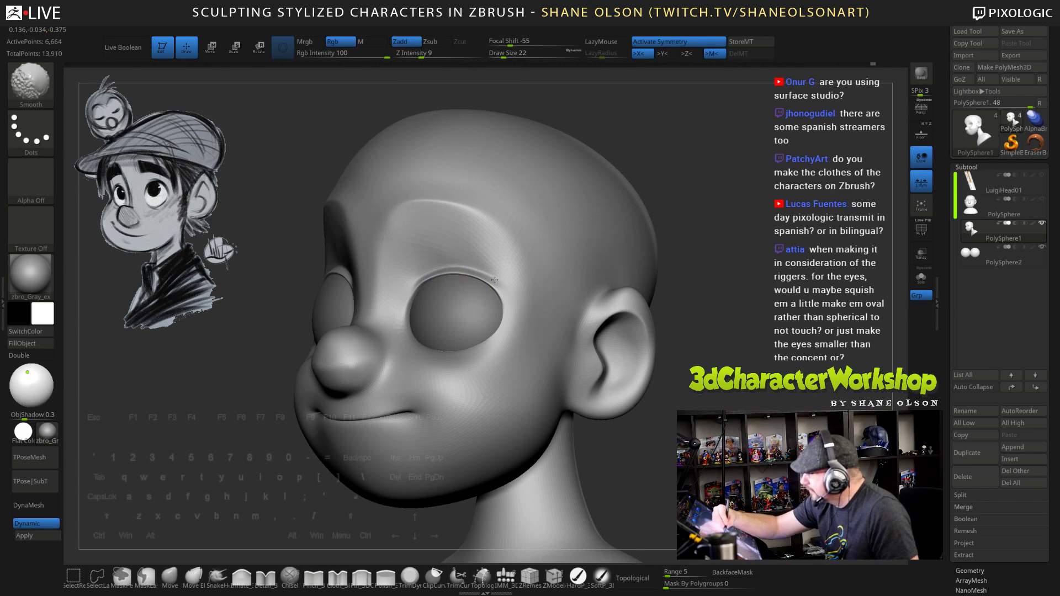
{"action": "mouse_move", "coordinate": [732, 310]}
{"action": "left_mouse_down"}
{"action": "mouse_move", "coordinate": [709, 308]}
{"action": "mouse_move", "coordinate": [712, 337]}
{"action": "mouse_move", "coordinate": [676, 347]}
{"action": "left_mouse_up"}
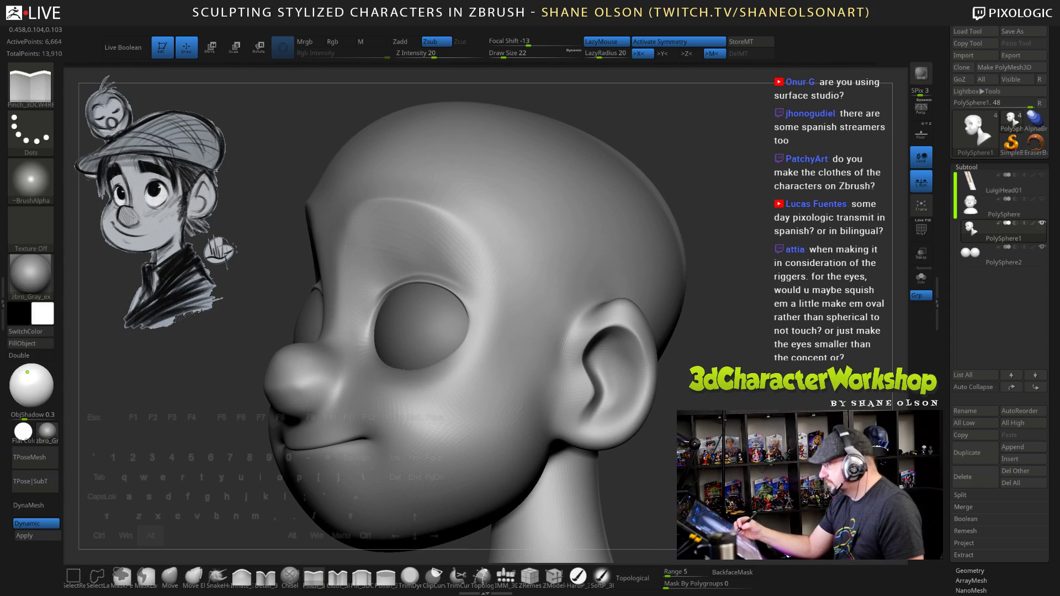
Shape the small front flap of the ear over the bowl with the Move brush at draw size 34
{"action": "left_click_drag", "start_coordinate": [738, 399], "coordinate": [675, 402]}
{"action": "left_click", "coordinate": [170, 576]}
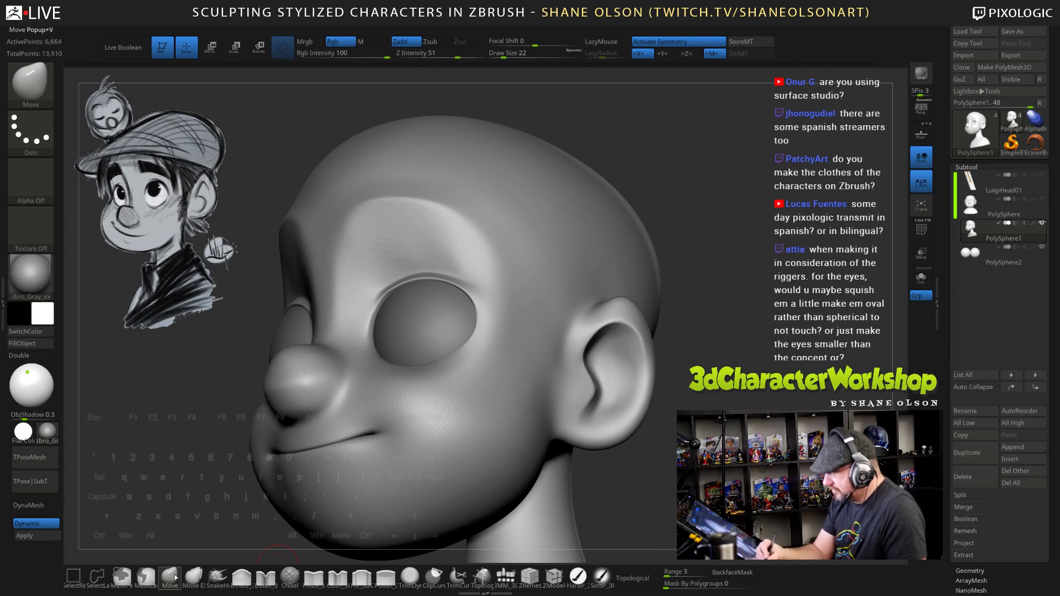
{"action": "key", "text": "s"}
{"action": "left_click_drag", "start_coordinate": [706, 363], "coordinate": [710, 363]}
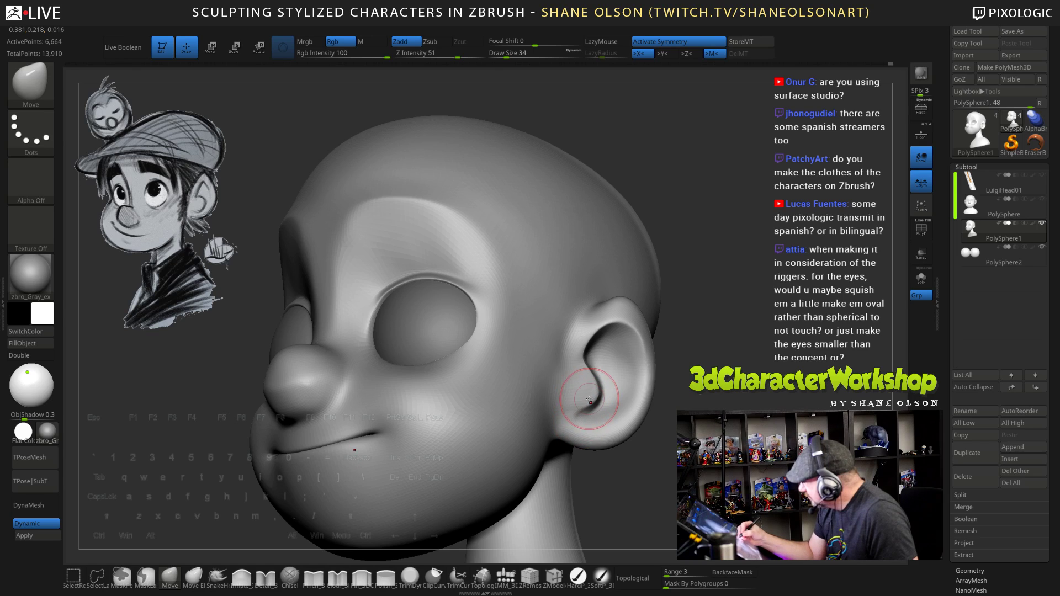
{"action": "left_click_drag", "start_coordinate": [588, 407], "coordinate": [577, 409]}
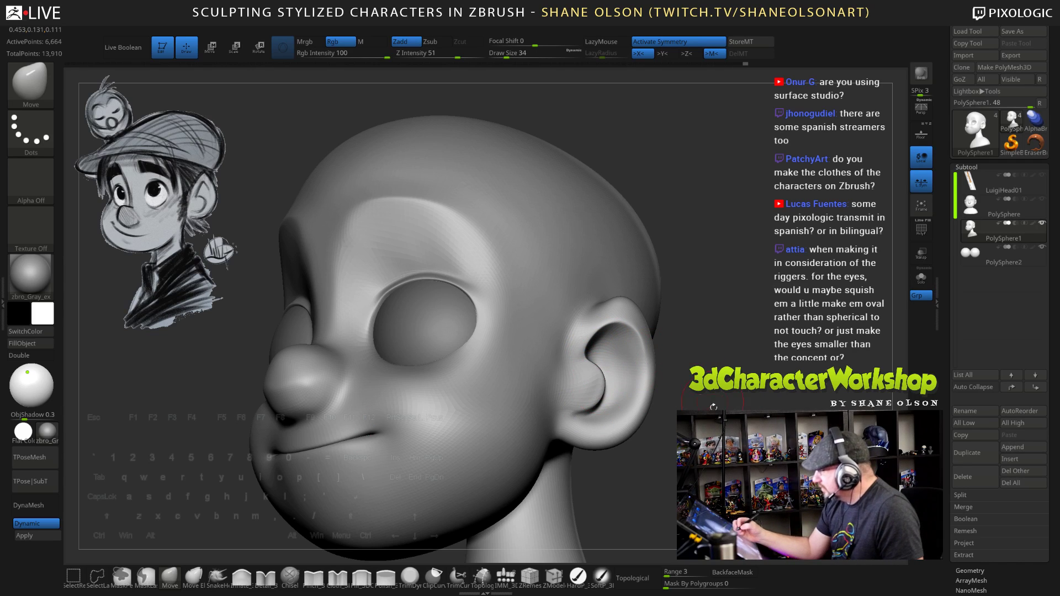
Adjust the upper inner fold of the ear with the Move brush at draw size 34 and smooth it
{"action": "left_click_drag", "start_coordinate": [713, 407], "coordinate": [695, 406]}
{"action": "right_click_drag", "start_coordinate": [613, 381], "coordinate": [635, 363]}
{"action": "left_click_drag", "start_coordinate": [614, 330], "coordinate": [614, 323]}
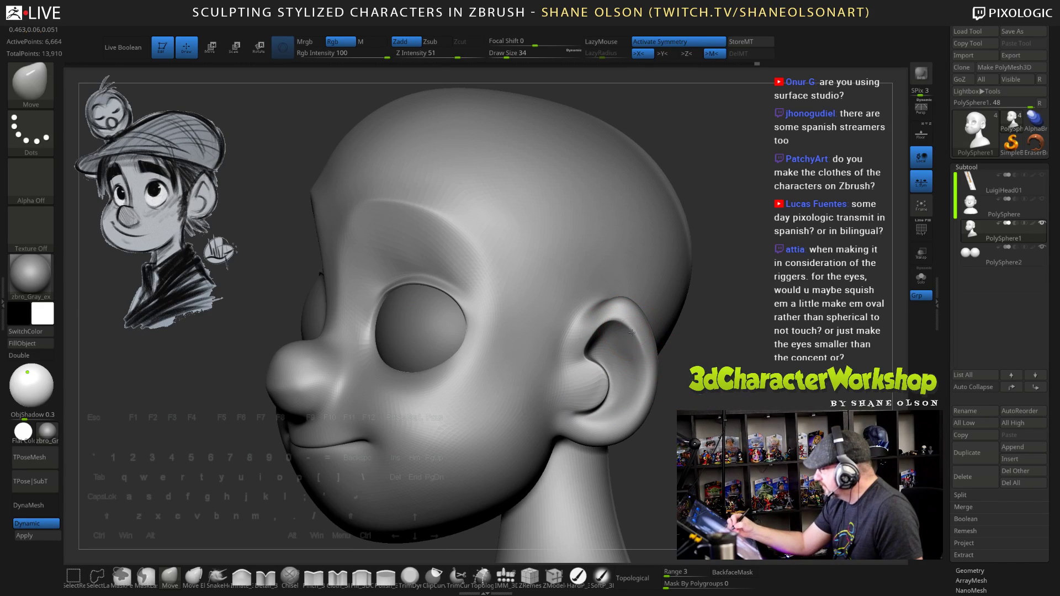
{"action": "right_click_drag", "start_coordinate": [644, 388], "coordinate": [662, 378]}
{"action": "left_click_drag", "start_coordinate": [602, 329], "coordinate": [599, 326]}
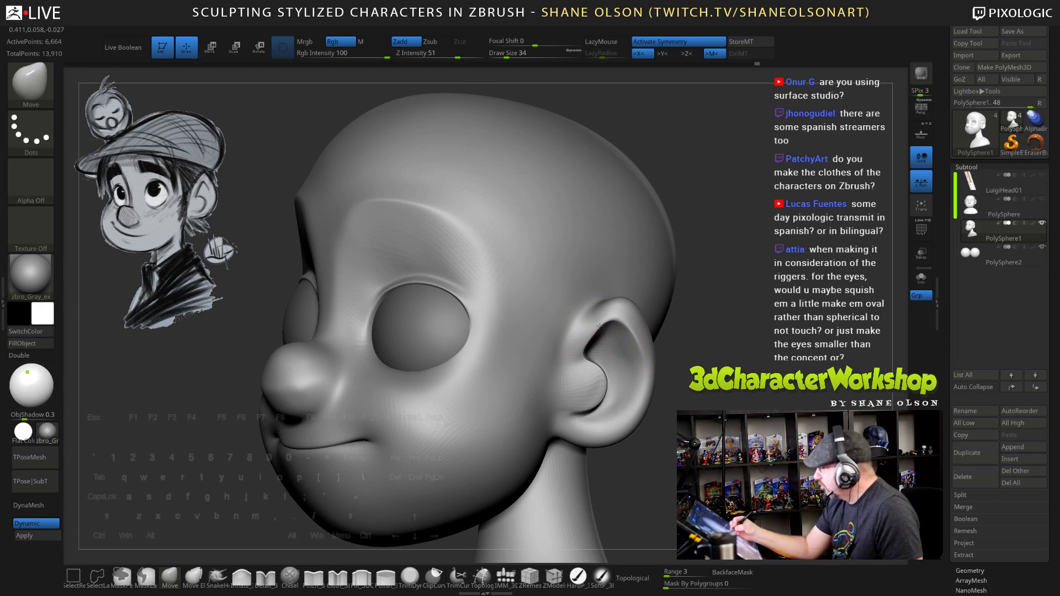
{"action": "mouse_move", "coordinate": [718, 405]}
{"action": "left_mouse_down"}
{"action": "mouse_move", "coordinate": [643, 368]}
{"action": "mouse_move", "coordinate": [591, 398]}
{"action": "left_mouse_up"}
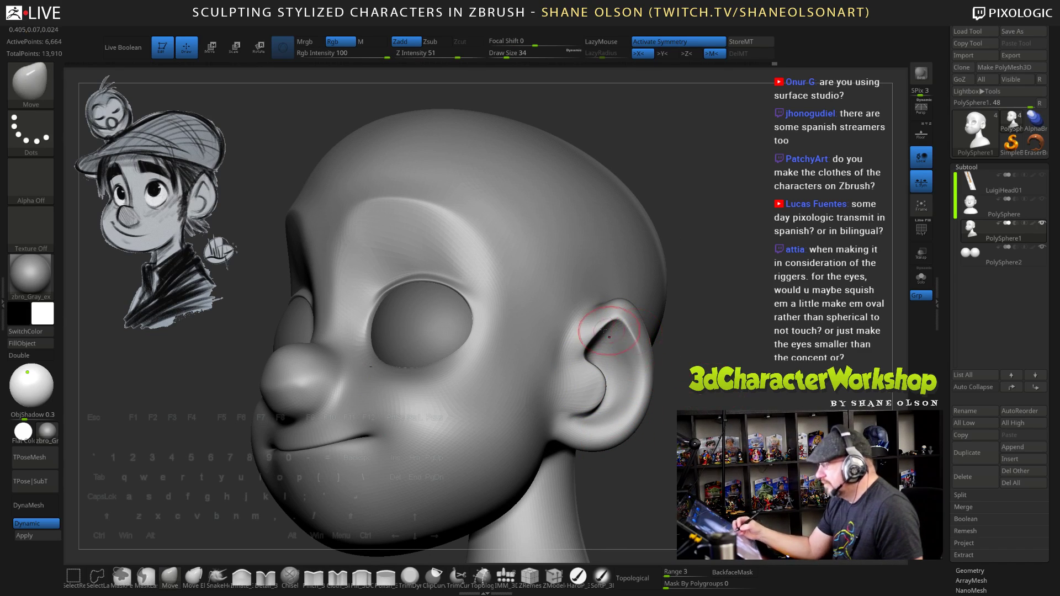
{"action": "left_click_drag", "start_coordinate": [592, 338], "coordinate": [600, 328], "text": "shift"}
{"action": "left_click_drag", "start_coordinate": [652, 476], "coordinate": [594, 486]}
Carve the inner bowl and upper hollow of the ear with the Detail brush at draw size 25
{"action": "left_click", "coordinate": [265, 580]}
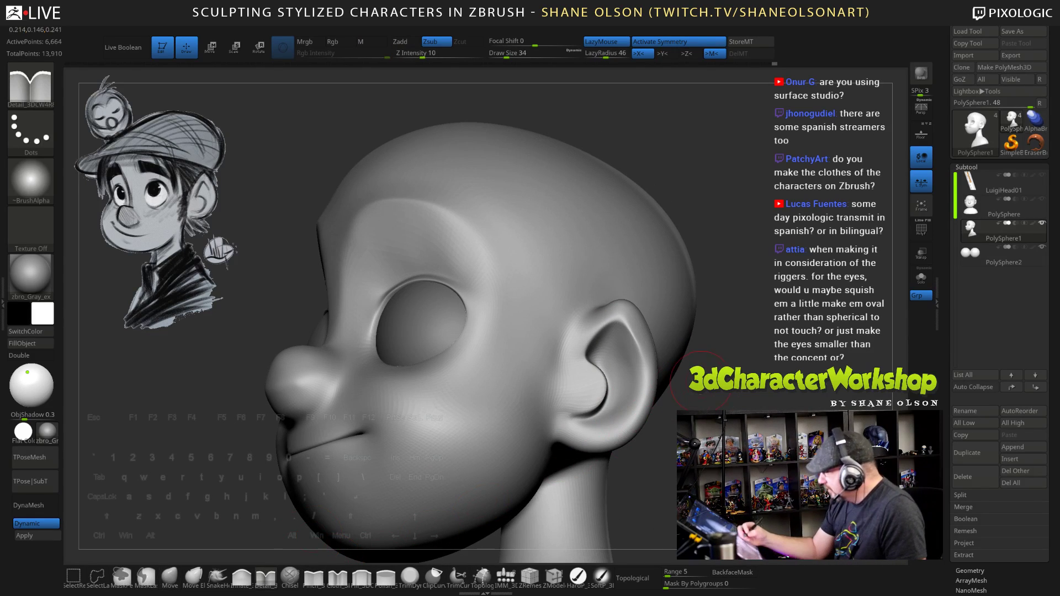
{"action": "left_click", "coordinate": [505, 54]}
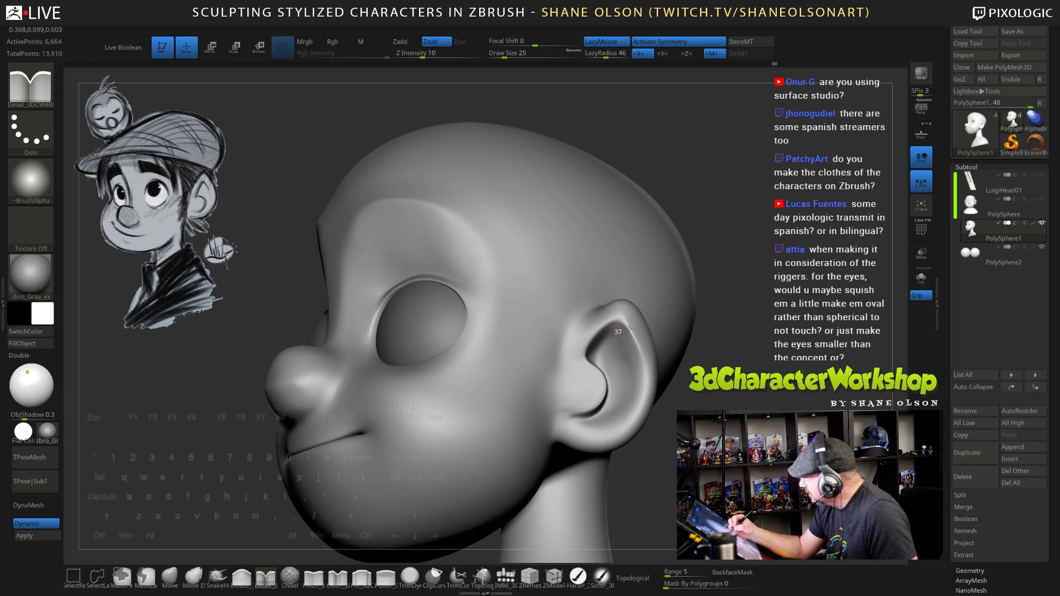
{"action": "left_click_drag", "start_coordinate": [635, 384], "coordinate": [631, 404]}
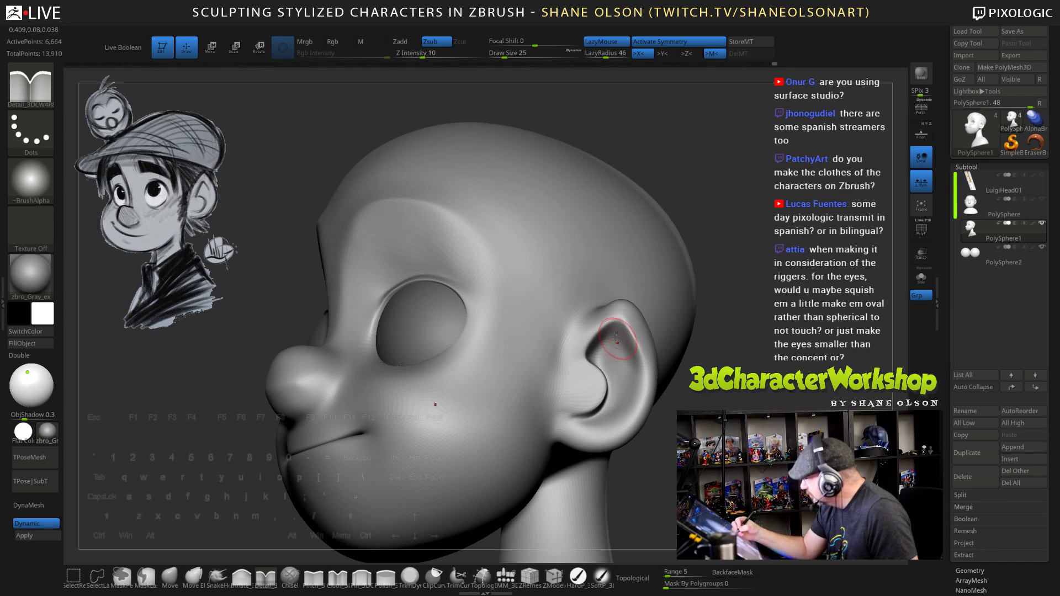
{"action": "left_click_drag", "start_coordinate": [605, 330], "coordinate": [627, 347]}
{"action": "mouse_move", "coordinate": [631, 387]}
{"action": "left_mouse_down"}
{"action": "mouse_move", "coordinate": [631, 398]}
{"action": "mouse_move", "coordinate": [689, 335]}
{"action": "left_mouse_up"}
{"action": "left_click_drag", "start_coordinate": [590, 352], "coordinate": [619, 322]}
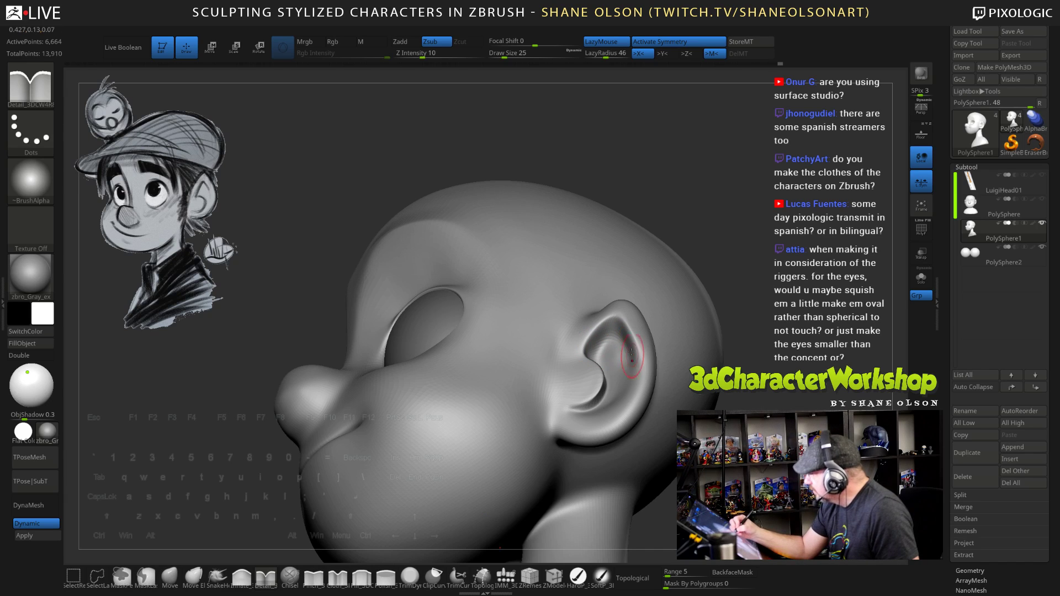
{"action": "left_click_drag", "start_coordinate": [632, 360], "coordinate": [618, 337]}
Sharpen the upper front edge of the ear rim with the Pinch brush at draw size 25
{"action": "mouse_move", "coordinate": [729, 357]}
{"action": "left_mouse_down"}
{"action": "mouse_move", "coordinate": [729, 409]}
{"action": "mouse_move", "coordinate": [697, 397]}
{"action": "mouse_move", "coordinate": [705, 360]}
{"action": "mouse_move", "coordinate": [706, 373]}
{"action": "mouse_move", "coordinate": [687, 357]}
{"action": "mouse_move", "coordinate": [689, 399]}
{"action": "left_mouse_up"}
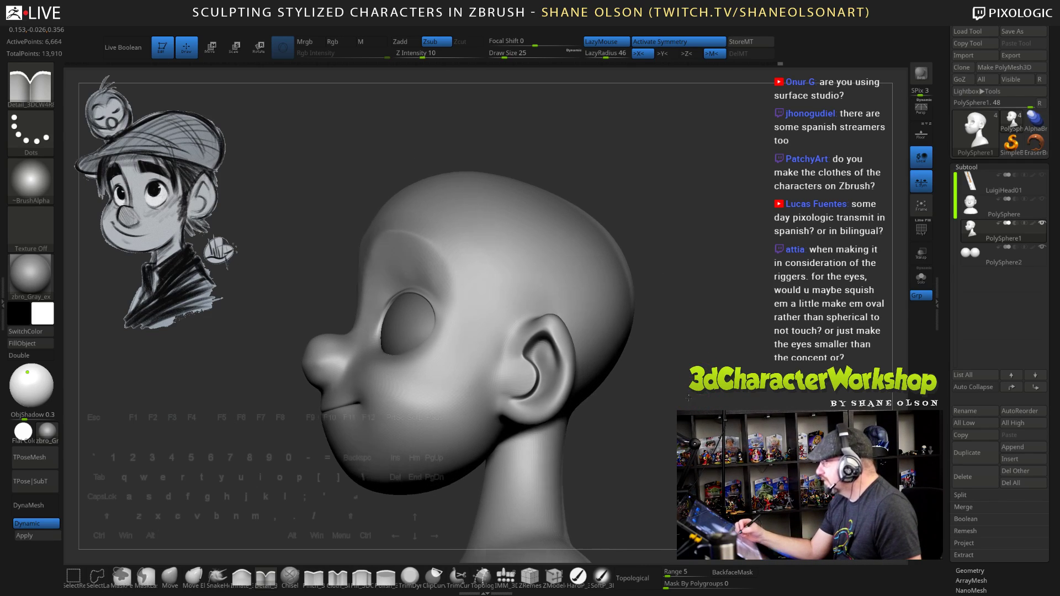
{"action": "right_click_drag", "start_coordinate": [688, 398], "coordinate": [687, 399]}
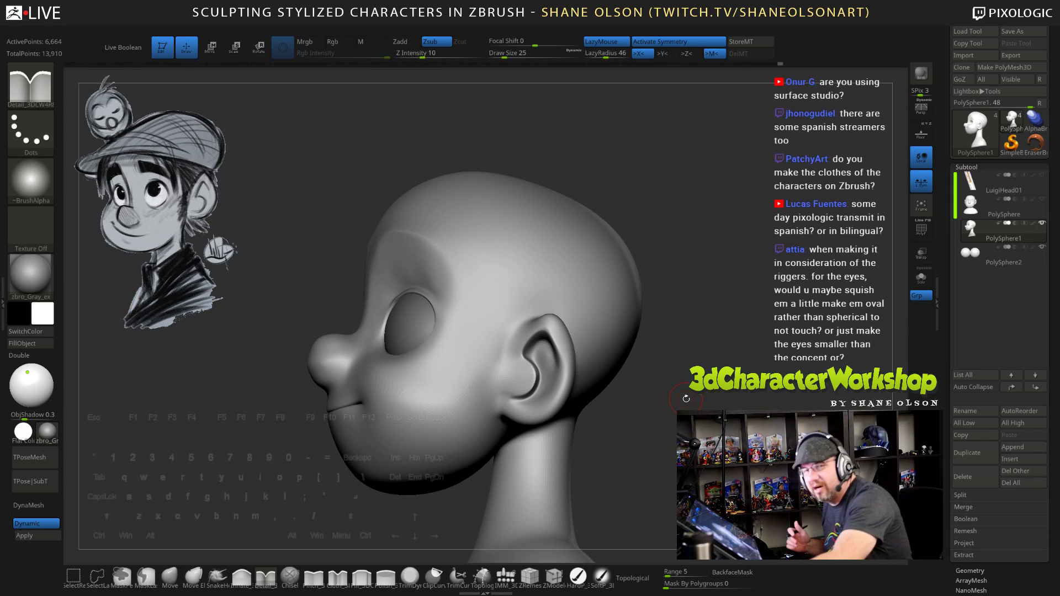
{"action": "mouse_move", "coordinate": [660, 371]}
{"action": "left_mouse_down"}
{"action": "mouse_move", "coordinate": [658, 382]}
{"action": "mouse_move", "coordinate": [664, 353]}
{"action": "mouse_move", "coordinate": [660, 383]}
{"action": "left_mouse_up"}
{"action": "key", "text": "shift"}
{"action": "left_click", "coordinate": [325, 576]}
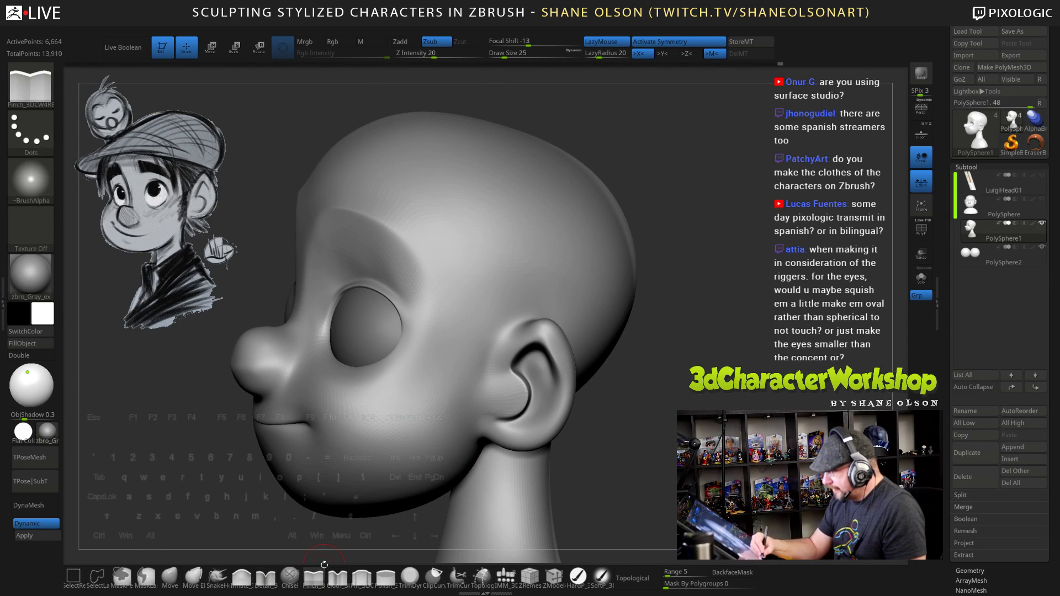
{"action": "mouse_move", "coordinate": [552, 364]}
{"action": "right_mouse_down"}
{"action": "mouse_move", "coordinate": [530, 376]}
{"action": "mouse_move", "coordinate": [585, 362]}
{"action": "right_mouse_up"}
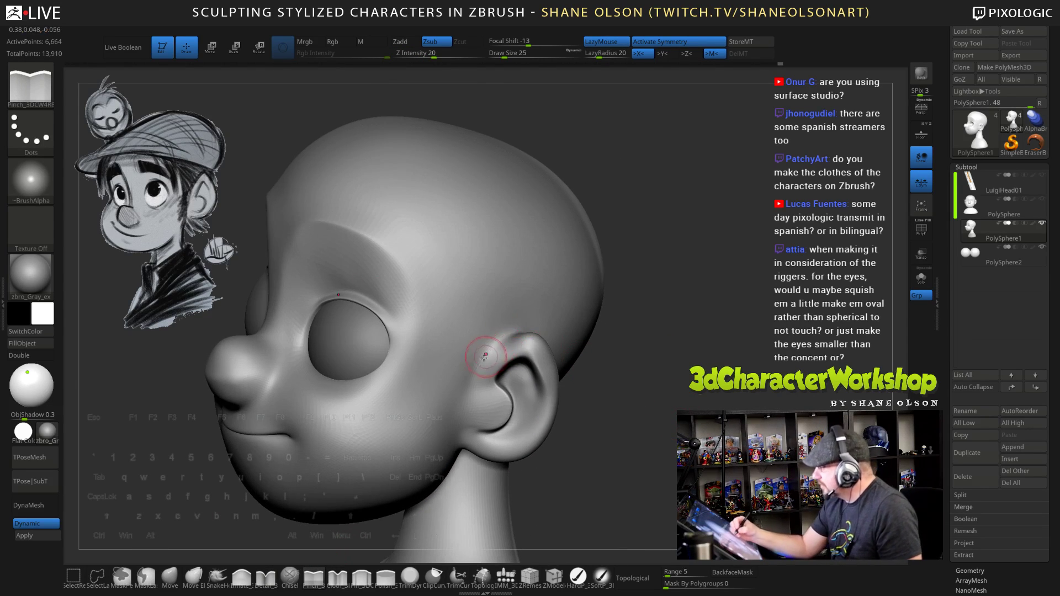
{"action": "left_click_drag", "start_coordinate": [510, 335], "coordinate": [515, 333]}
Smooth the area where the ear meets the temple and the upper inner fold of the ear
{"action": "mouse_move", "coordinate": [646, 331]}
{"action": "left_mouse_down"}
{"action": "mouse_move", "coordinate": [511, 337]}
{"action": "mouse_move", "coordinate": [553, 387]}
{"action": "left_mouse_up"}
{"action": "mouse_move", "coordinate": [586, 421]}
{"action": "right_mouse_down"}
{"action": "mouse_move", "coordinate": [690, 436]}
{"action": "mouse_move", "coordinate": [726, 426]}
{"action": "right_mouse_up"}
{"action": "left_click_drag", "start_coordinate": [502, 411], "coordinate": [479, 388], "text": "shift"}
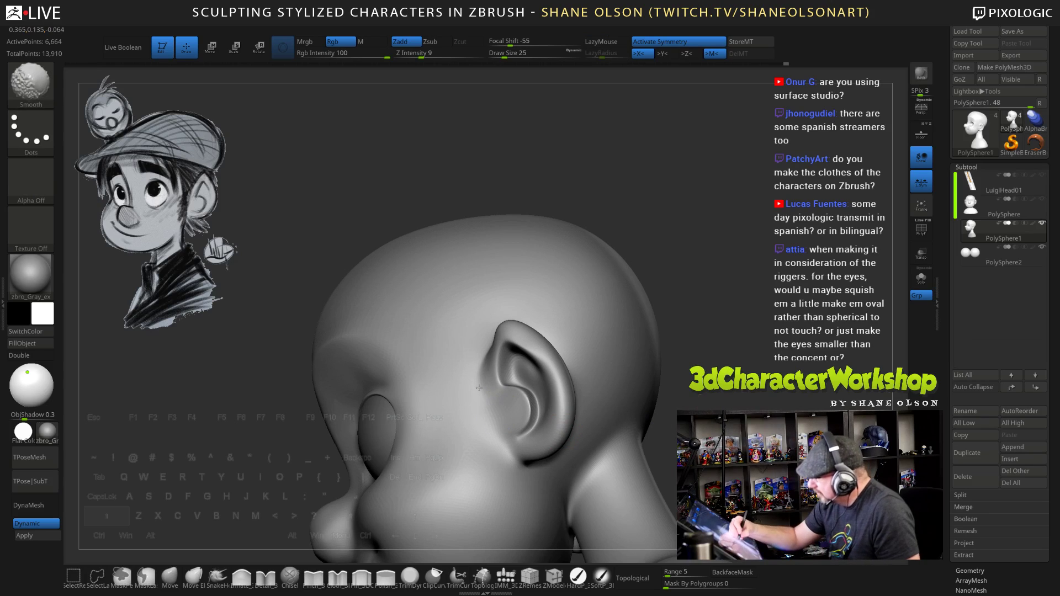
{"action": "mouse_move", "coordinate": [723, 393]}
{"action": "left_mouse_down", "text": "alt"}
{"action": "mouse_move", "coordinate": [742, 401]}
{"action": "mouse_move", "coordinate": [716, 375]}
{"action": "left_mouse_up", "text": "alt"}
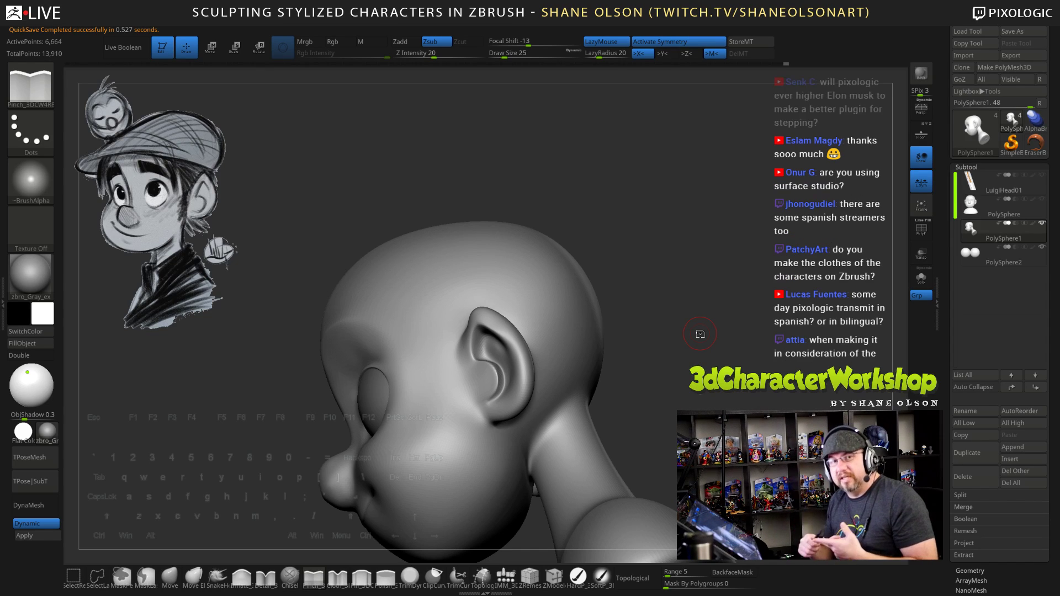
{"action": "left_click_drag", "start_coordinate": [678, 371], "coordinate": [723, 378]}
{"action": "left_click_drag", "start_coordinate": [495, 356], "coordinate": [492, 343], "text": "shift"}
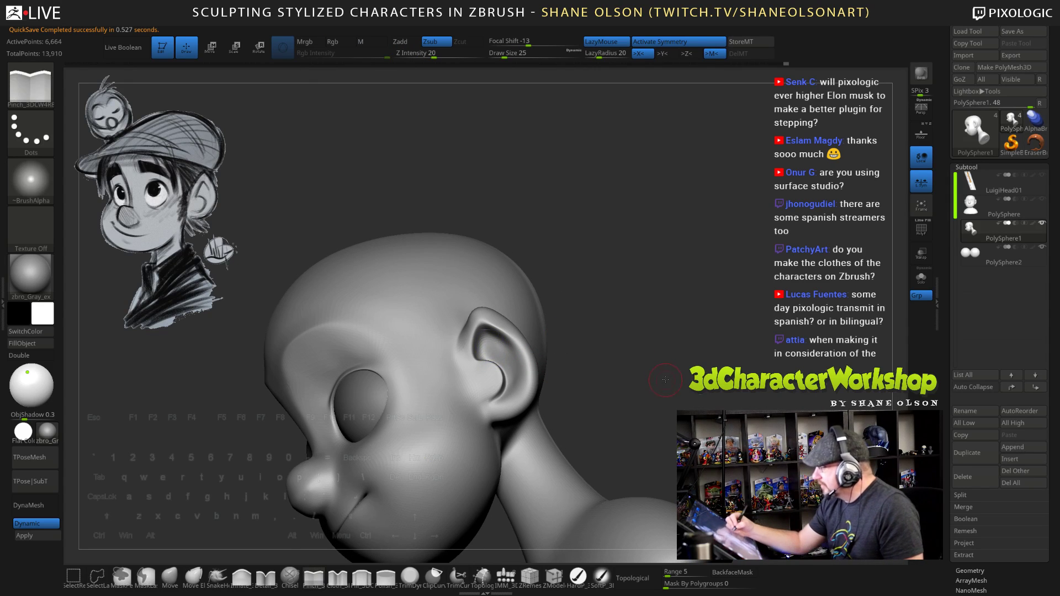
{"action": "mouse_move", "coordinate": [617, 353]}
{"action": "left_mouse_down"}
{"action": "mouse_move", "coordinate": [665, 361]}
{"action": "mouse_move", "coordinate": [651, 359]}
{"action": "mouse_move", "coordinate": [661, 370]}
{"action": "mouse_move", "coordinate": [699, 359]}
{"action": "mouse_move", "coordinate": [680, 352]}
{"action": "left_mouse_up"}
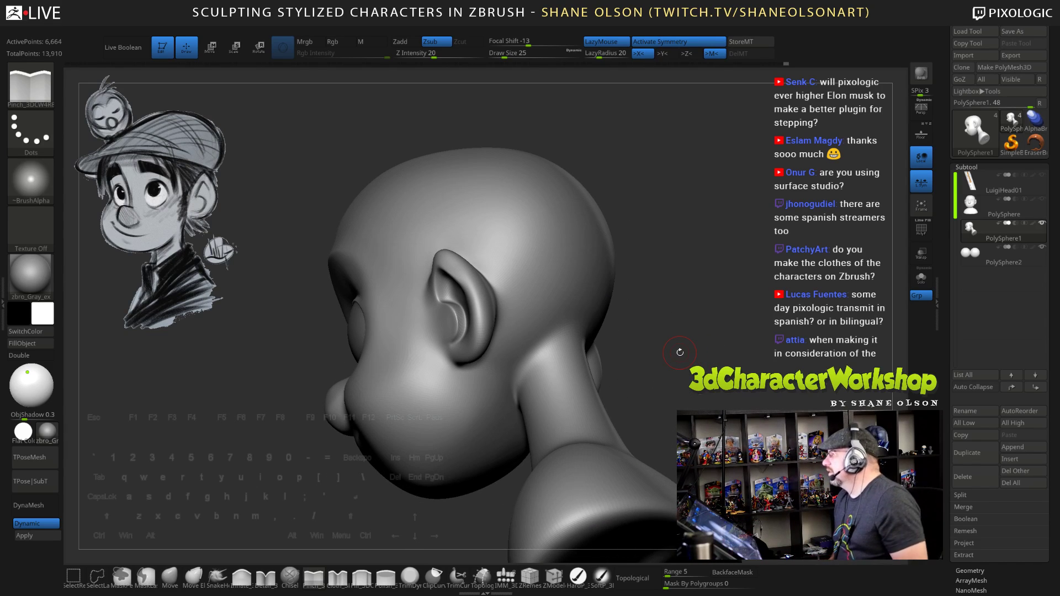
Build up the top of the neck behind the ear with the Inflate brush at draw size 51 and soften it
{"action": "mouse_move", "coordinate": [680, 352]}
{"action": "left_mouse_down"}
{"action": "mouse_move", "coordinate": [666, 366]}
{"action": "mouse_move", "coordinate": [632, 364]}
{"action": "left_mouse_up"}
{"action": "left_click", "coordinate": [242, 577]}
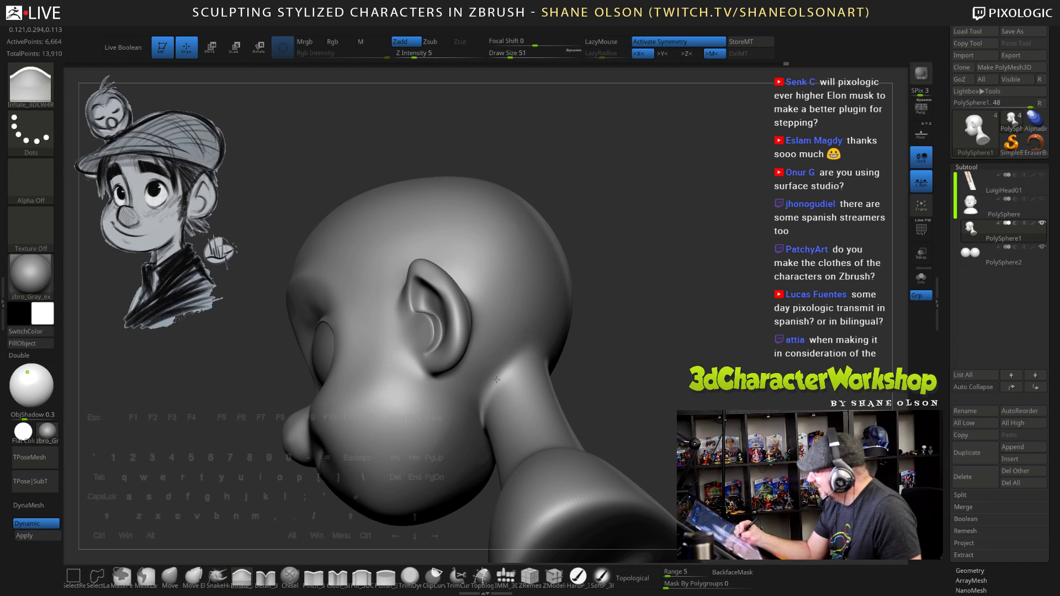
{"action": "left_click_drag", "start_coordinate": [573, 326], "coordinate": [578, 310]}
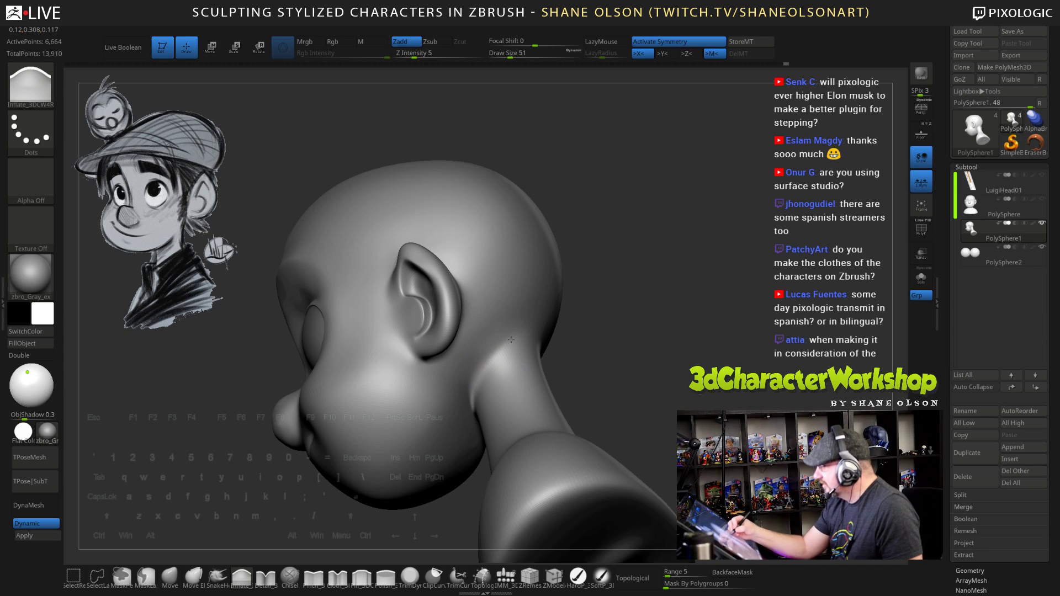
{"action": "left_click_drag", "start_coordinate": [632, 363], "coordinate": [539, 374]}
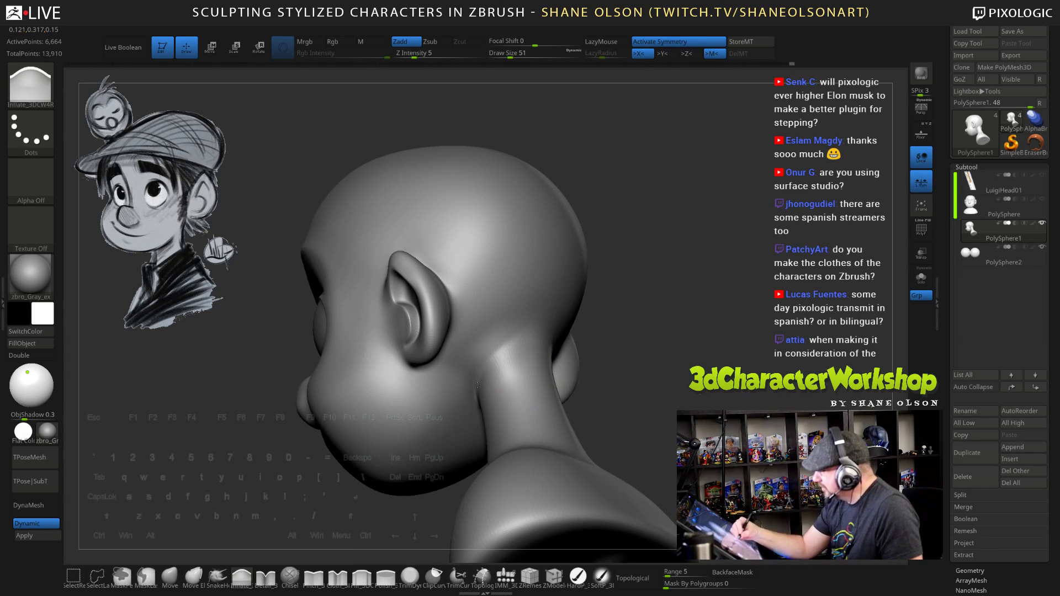
{"action": "key", "text": "shift"}
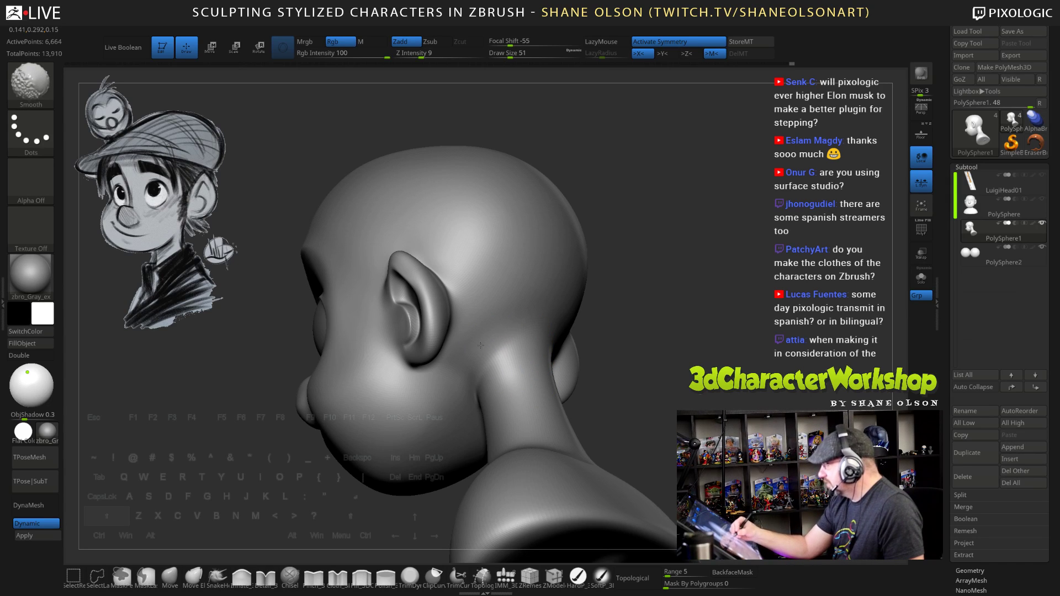
{"action": "mouse_move", "coordinate": [665, 383]}
{"action": "left_mouse_down"}
{"action": "mouse_move", "coordinate": [667, 353]}
{"action": "mouse_move", "coordinate": [687, 369]}
{"action": "left_mouse_up"}
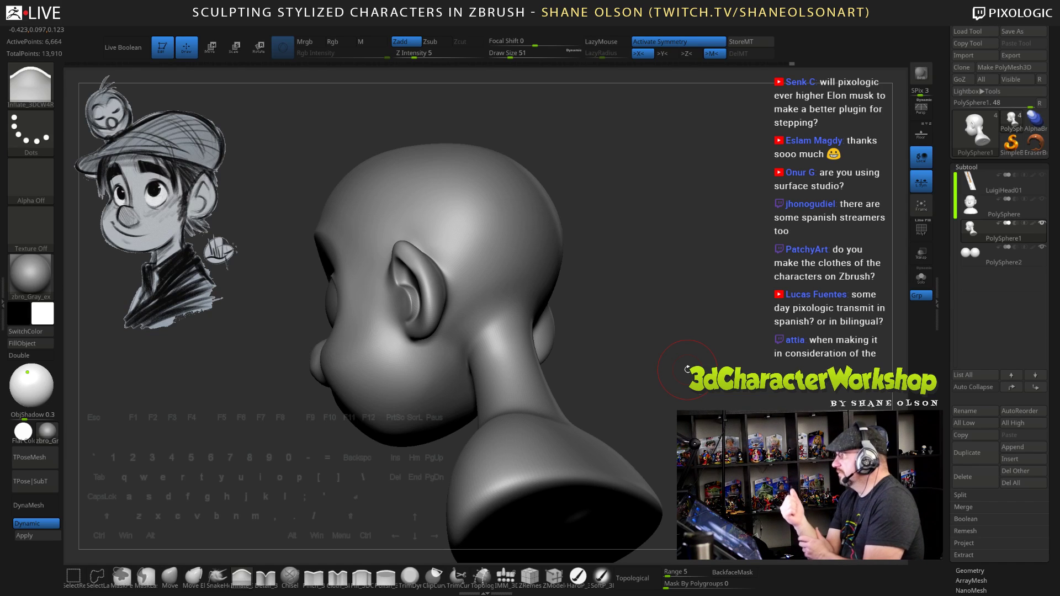
Smooth the transition from the back of the skull into the neck behind the ear
{"action": "left_click_drag", "start_coordinate": [658, 308], "coordinate": [667, 342]}
{"action": "left_click_drag", "start_coordinate": [672, 385], "coordinate": [652, 373]}
{"action": "mouse_move", "coordinate": [491, 296]}
{"action": "left_mouse_down", "text": "shift"}
{"action": "mouse_move", "coordinate": [476, 302]}
{"action": "mouse_move", "coordinate": [470, 327]}
{"action": "left_mouse_up", "text": "shift"}
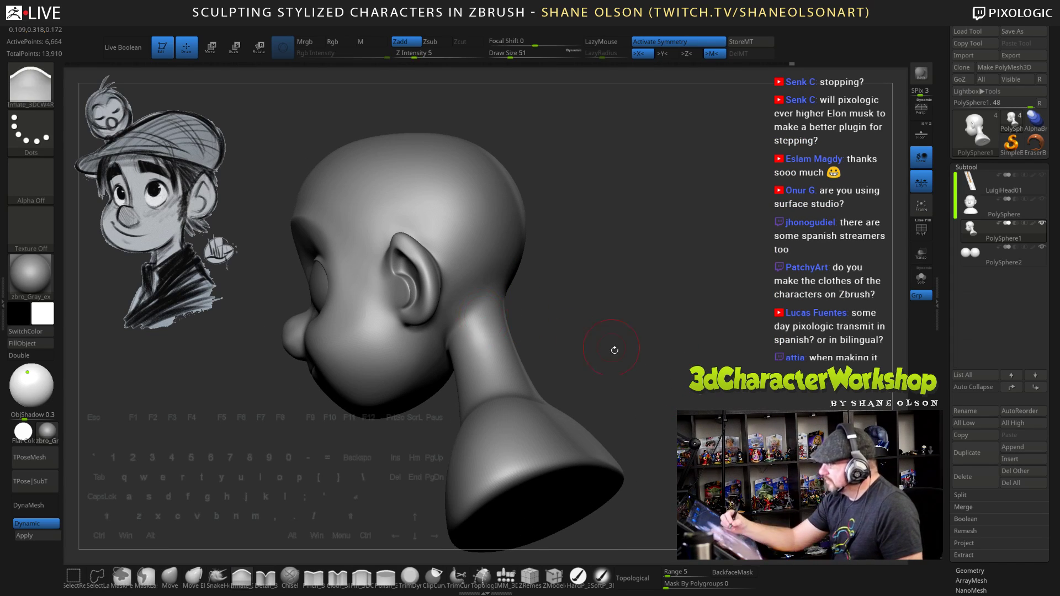
{"action": "left_click_drag", "start_coordinate": [642, 378], "coordinate": [637, 382]}
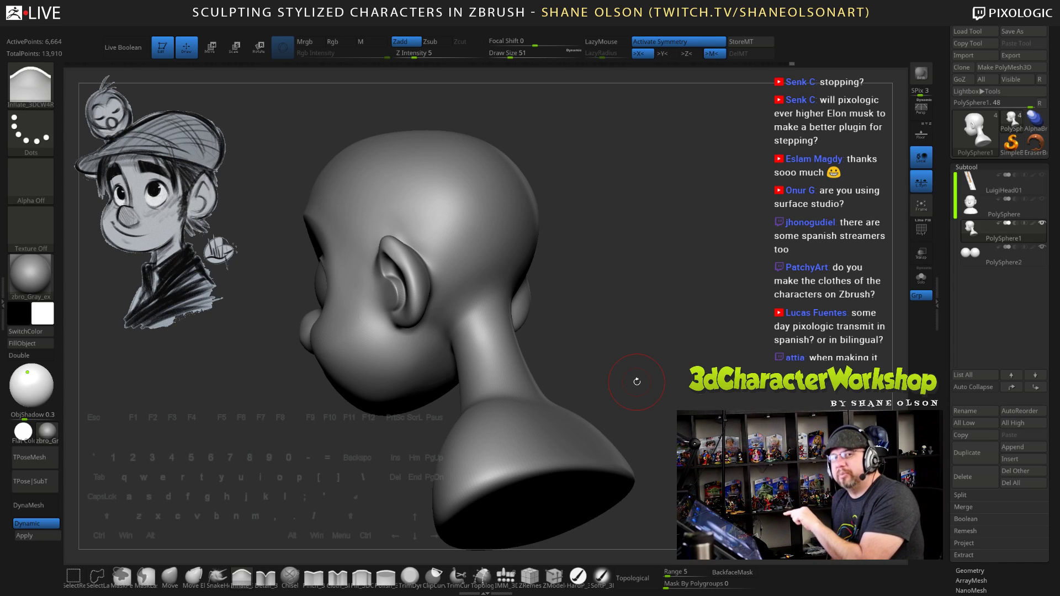
{"action": "left_click_drag", "start_coordinate": [637, 382], "coordinate": [656, 376]}
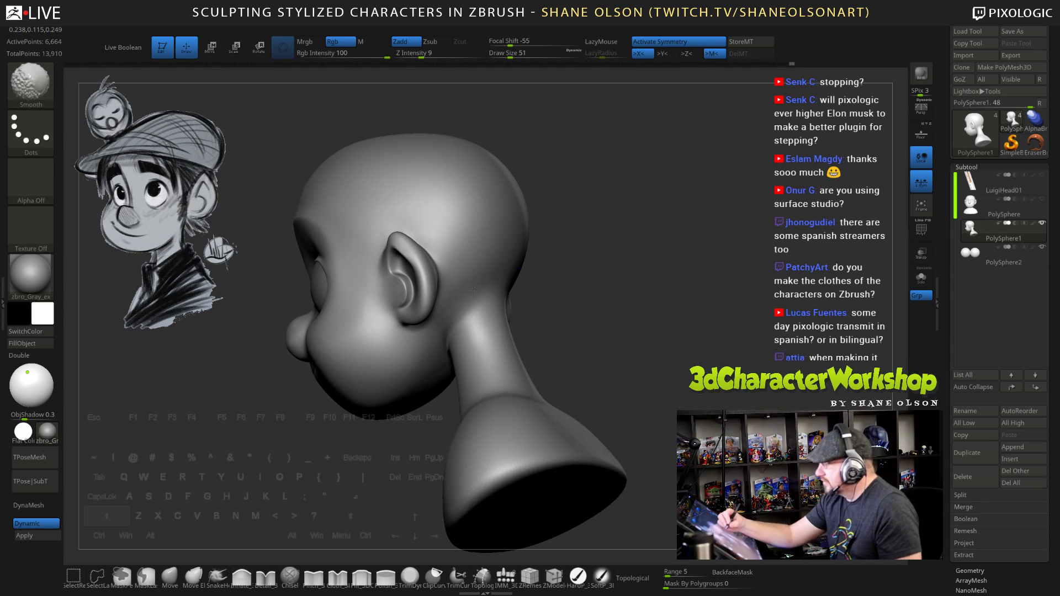
{"action": "left_click_drag", "start_coordinate": [597, 327], "coordinate": [636, 360]}
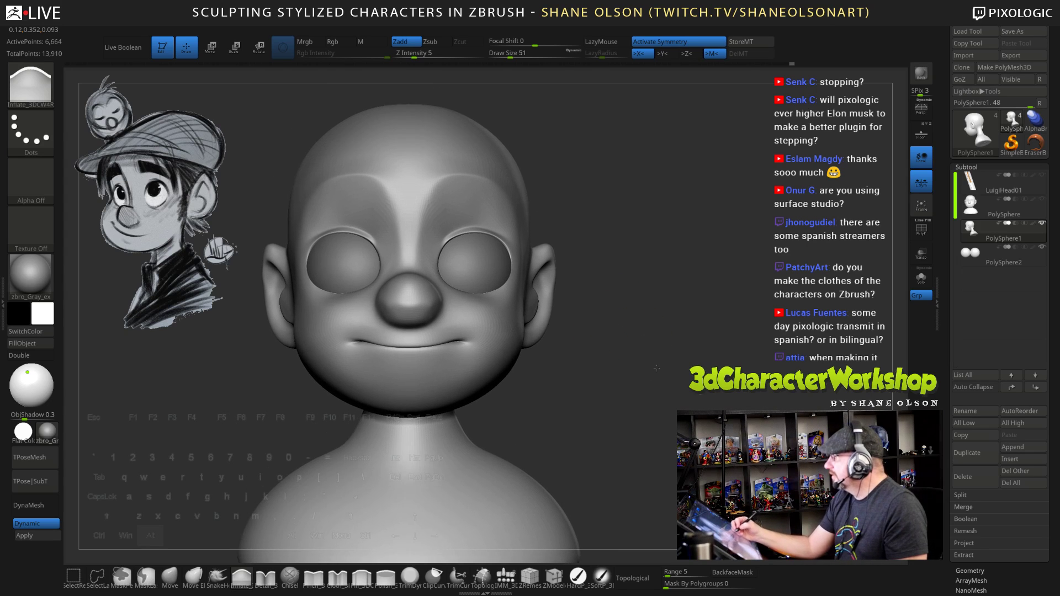
Smooth the brow plane and upper rim of the eye socket at draw size 41
{"action": "mouse_move", "coordinate": [746, 381]}
{"action": "left_mouse_down"}
{"action": "mouse_move", "coordinate": [706, 391]}
{"action": "mouse_move", "coordinate": [737, 424]}
{"action": "left_mouse_up"}
{"action": "key", "text": "s"}
{"action": "mouse_move", "coordinate": [687, 328]}
{"action": "left_mouse_down"}
{"action": "mouse_move", "coordinate": [702, 368]}
{"action": "mouse_move", "coordinate": [682, 368]}
{"action": "left_mouse_up"}
{"action": "mouse_move", "coordinate": [454, 267]}
{"action": "left_mouse_down", "text": "shift"}
{"action": "mouse_move", "coordinate": [422, 257]}
{"action": "mouse_move", "coordinate": [450, 269]}
{"action": "left_mouse_up", "text": "shift"}
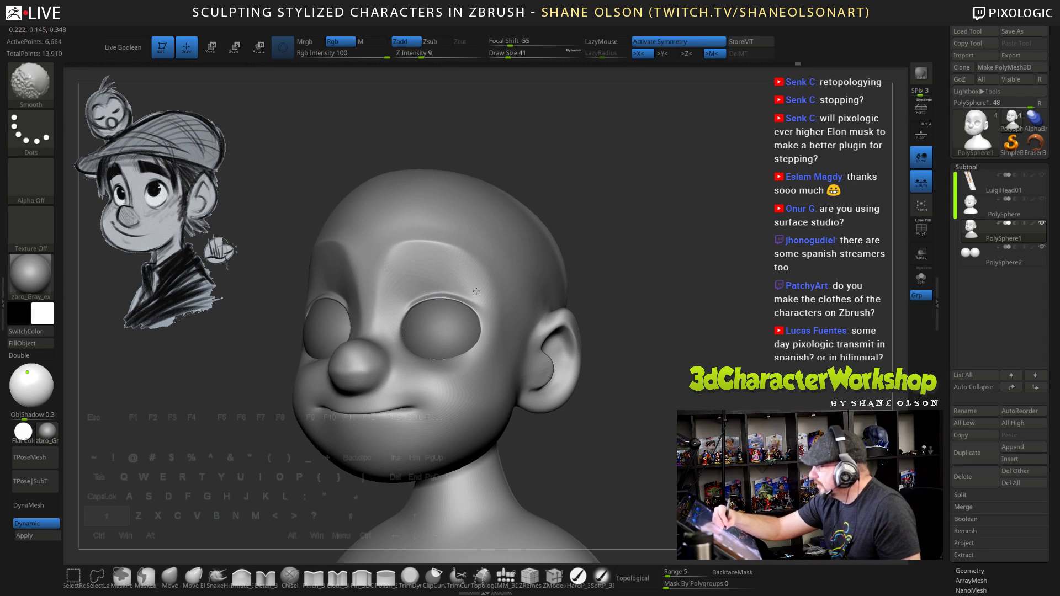
{"action": "left_click_drag", "start_coordinate": [436, 291], "coordinate": [468, 302], "text": "shift"}
{"action": "mouse_move", "coordinate": [678, 394]}
{"action": "left_mouse_down"}
{"action": "mouse_move", "coordinate": [671, 425]}
{"action": "mouse_move", "coordinate": [683, 425]}
{"action": "mouse_move", "coordinate": [681, 363]}
{"action": "mouse_move", "coordinate": [695, 399]}
{"action": "mouse_move", "coordinate": [678, 411]}
{"action": "left_mouse_up"}
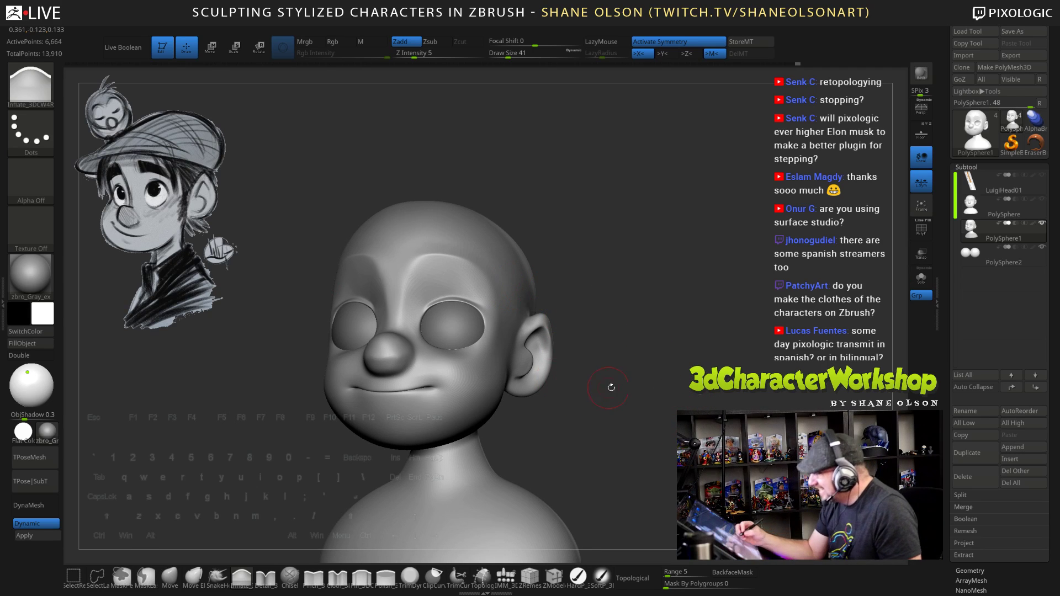
Adjust the cheek and jaw shape with the Move brush at draw size 114, working from side and front
{"action": "mouse_move", "coordinate": [647, 319]}
{"action": "left_mouse_down"}
{"action": "mouse_move", "coordinate": [626, 319]}
{"action": "mouse_move", "coordinate": [623, 329]}
{"action": "left_mouse_up"}
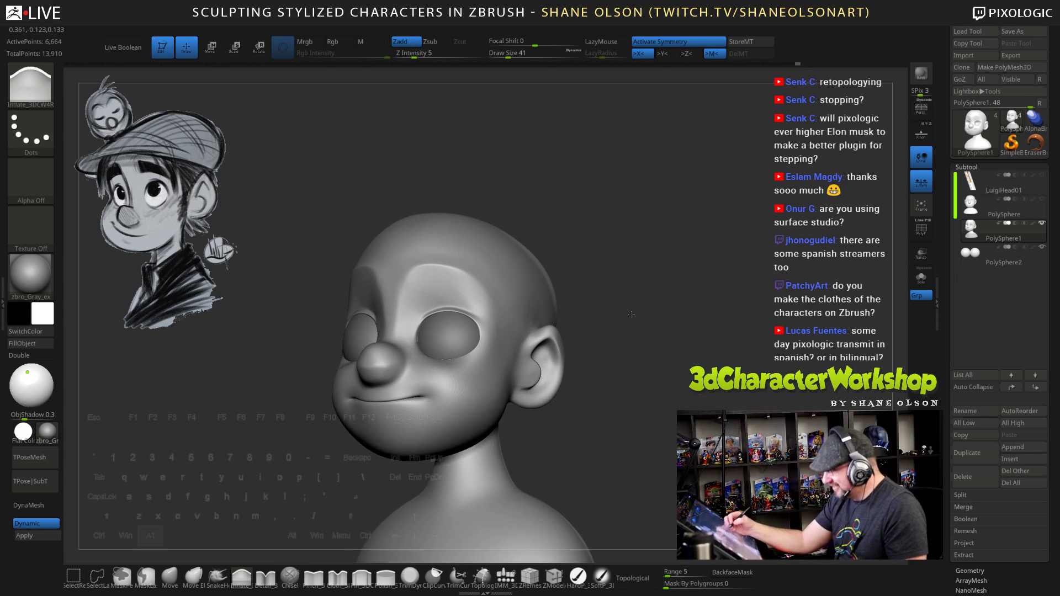
{"action": "left_click", "coordinate": [170, 577]}
{"action": "key", "text": "s"}
{"action": "mouse_move", "coordinate": [600, 276]}
{"action": "left_mouse_down"}
{"action": "mouse_move", "coordinate": [609, 275]}
{"action": "mouse_move", "coordinate": [586, 285]}
{"action": "left_mouse_up"}
{"action": "key", "text": "s"}
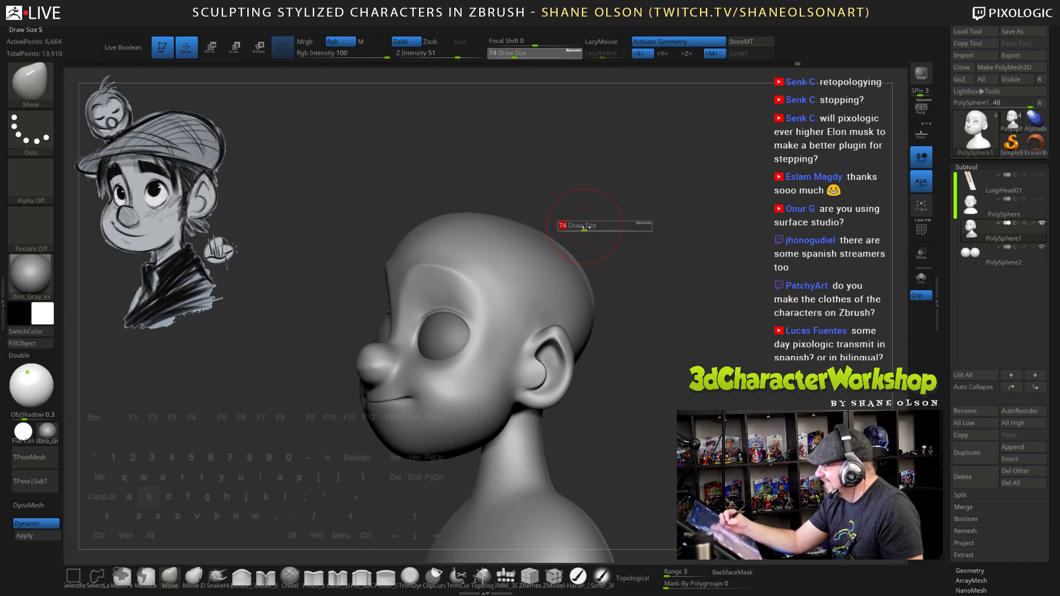
{"action": "left_click_drag", "start_coordinate": [585, 226], "coordinate": [589, 226]}
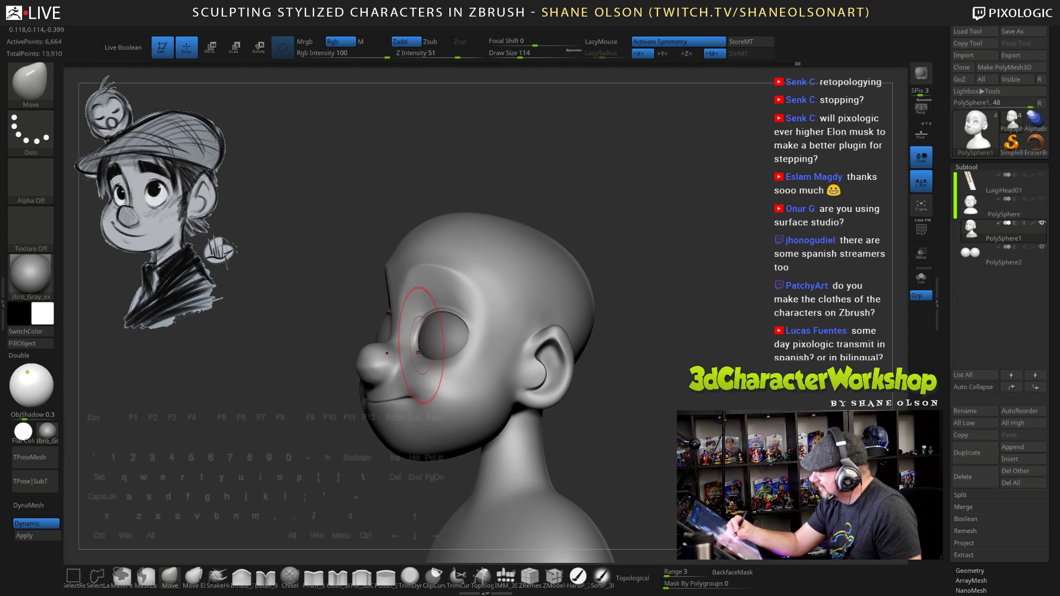
{"action": "mouse_move", "coordinate": [618, 387]}
{"action": "left_mouse_down"}
{"action": "mouse_move", "coordinate": [691, 410]}
{"action": "mouse_move", "coordinate": [661, 430]}
{"action": "mouse_move", "coordinate": [670, 430]}
{"action": "mouse_move", "coordinate": [649, 418]}
{"action": "mouse_move", "coordinate": [685, 394]}
{"action": "left_mouse_up"}
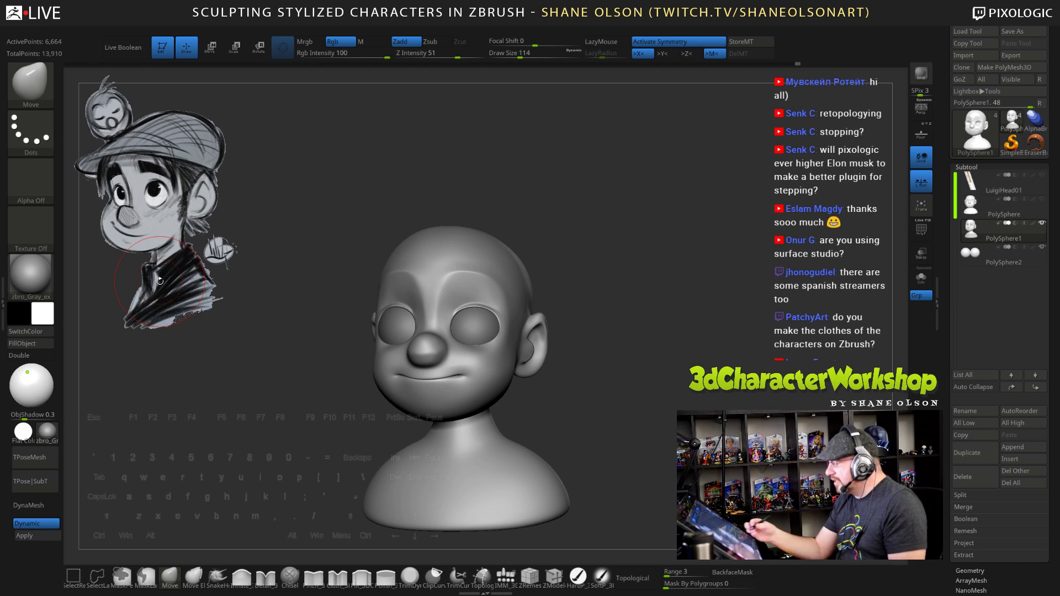
{"action": "left_click_drag", "start_coordinate": [565, 361], "coordinate": [585, 381]}
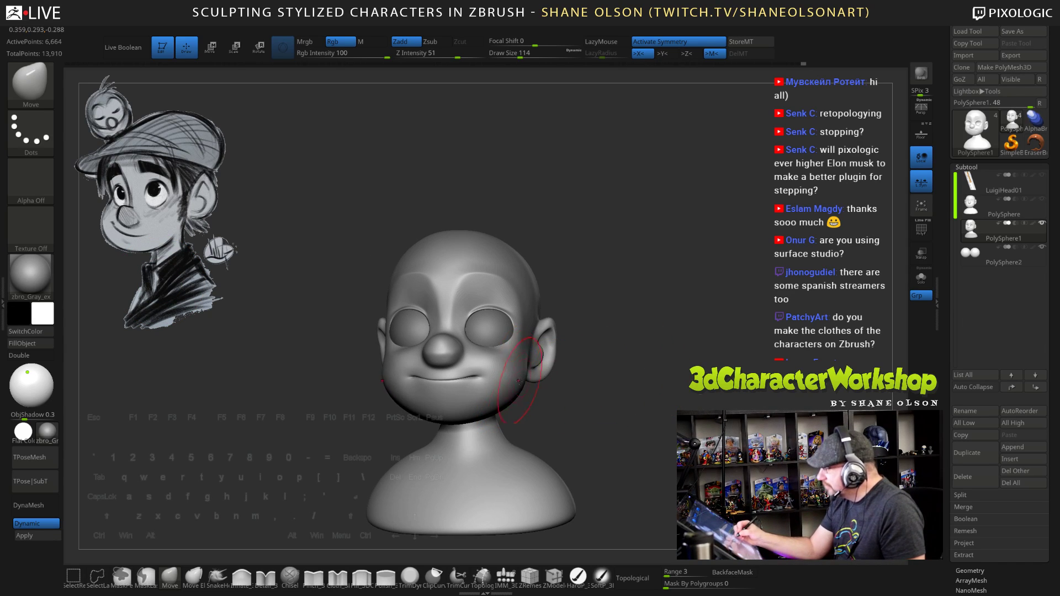
{"action": "left_click_drag", "start_coordinate": [613, 417], "coordinate": [618, 419], "text": "shift"}
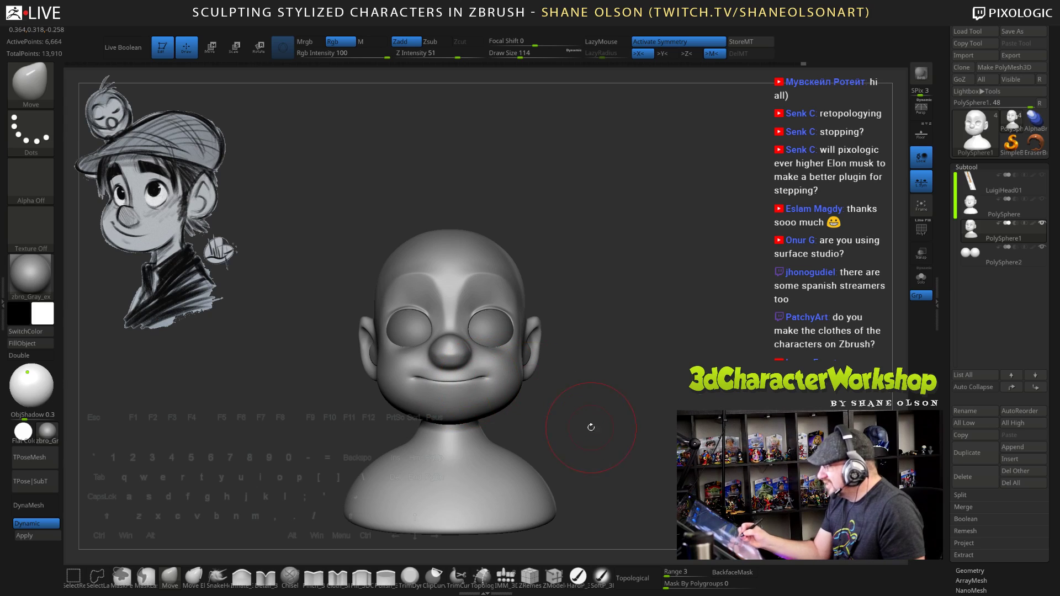
{"action": "mouse_move", "coordinate": [591, 427]}
{"action": "left_mouse_down"}
{"action": "mouse_move", "coordinate": [547, 429]}
{"action": "mouse_move", "coordinate": [518, 407]}
{"action": "left_mouse_up"}
Push the front of the neck slightly forward under the jaw with the Move brush at draw size 137
{"action": "key", "text": "s"}
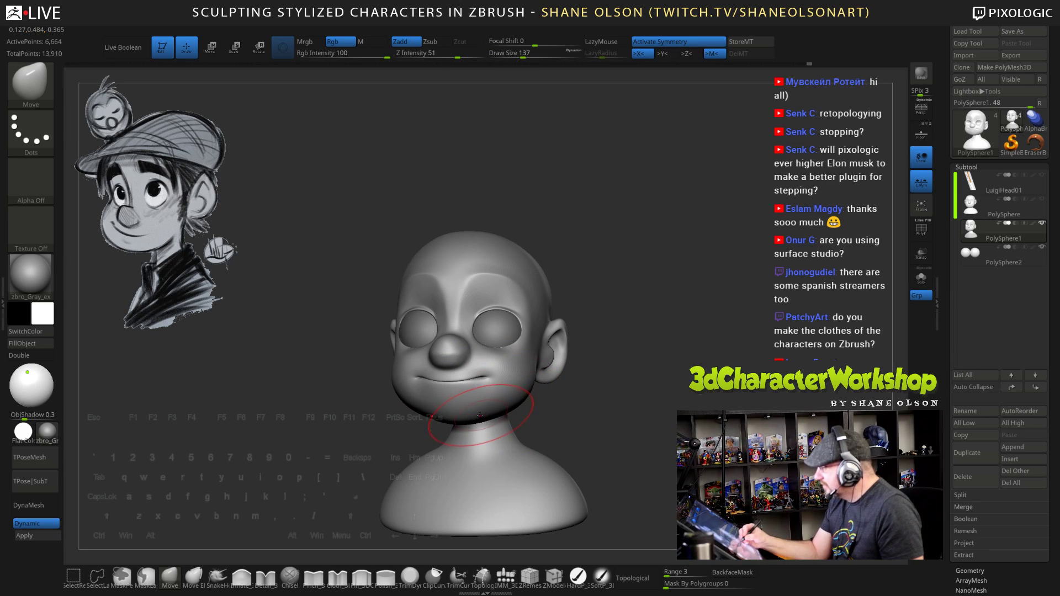
{"action": "left_click_drag", "start_coordinate": [580, 429], "coordinate": [657, 412]}
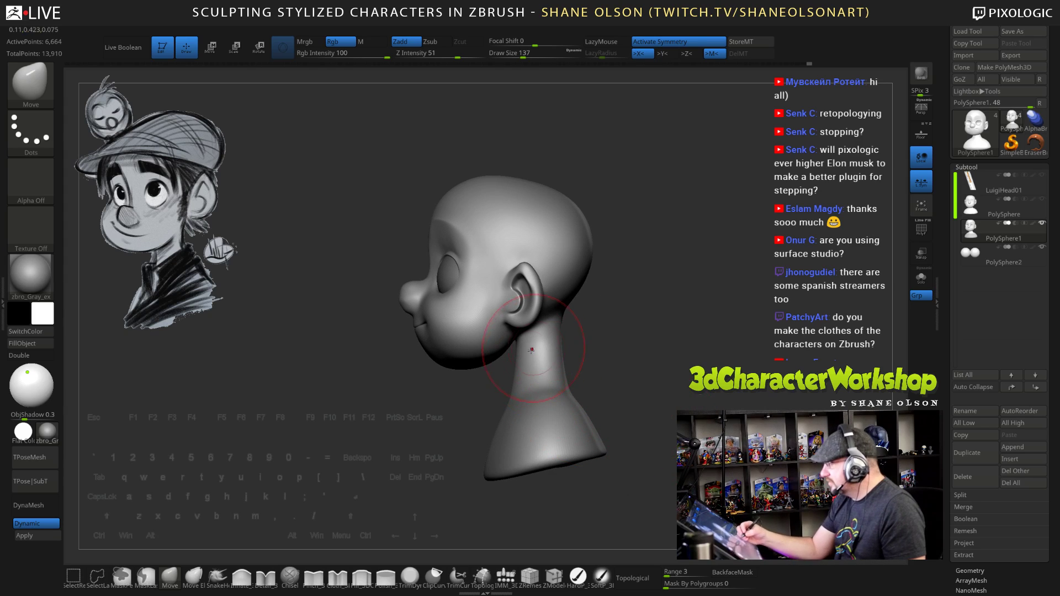
{"action": "left_click_drag", "start_coordinate": [520, 343], "coordinate": [499, 355]}
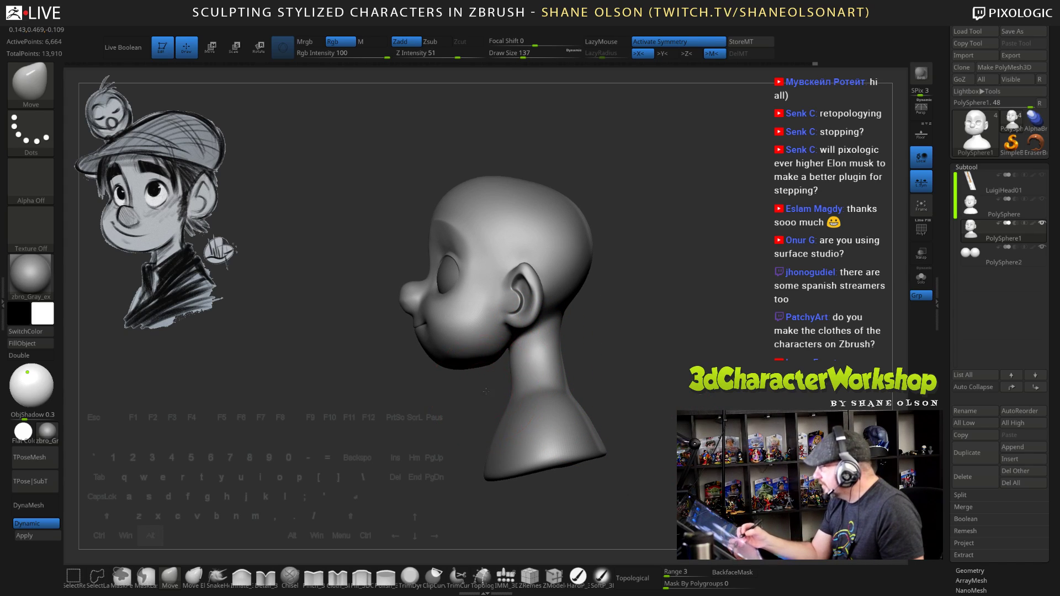
Reshape and smooth the side of the neck where it meets the jaw below the ear, at draw size 114
{"action": "mouse_move", "coordinate": [486, 391]}
{"action": "left_mouse_down"}
{"action": "mouse_move", "coordinate": [666, 346]}
{"action": "mouse_move", "coordinate": [585, 367]}
{"action": "left_mouse_up"}
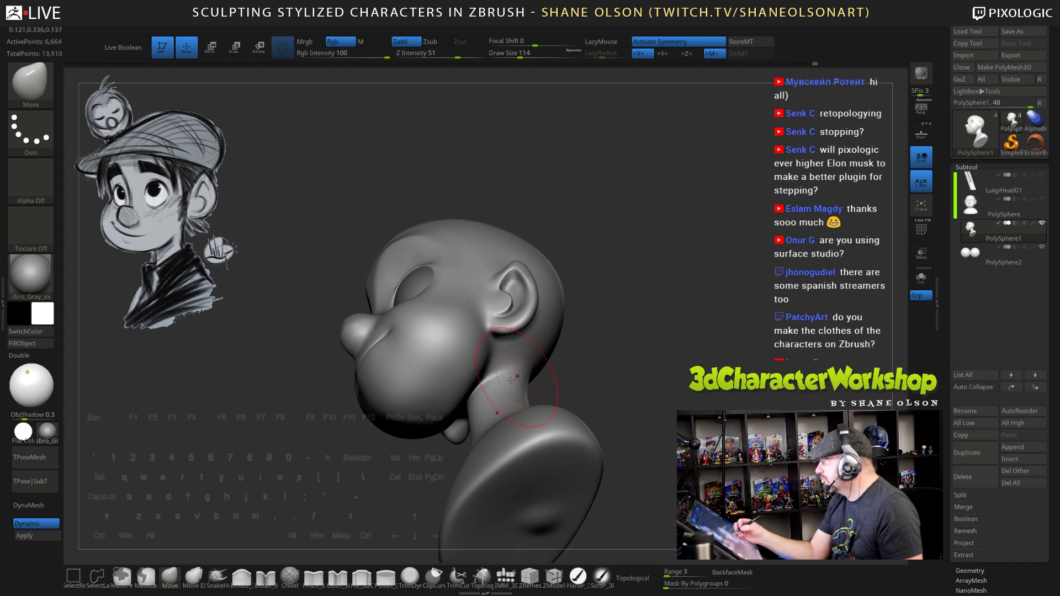
{"action": "key", "text": "shift"}
{"action": "left_click_drag", "start_coordinate": [469, 386], "coordinate": [480, 378], "text": "shift"}
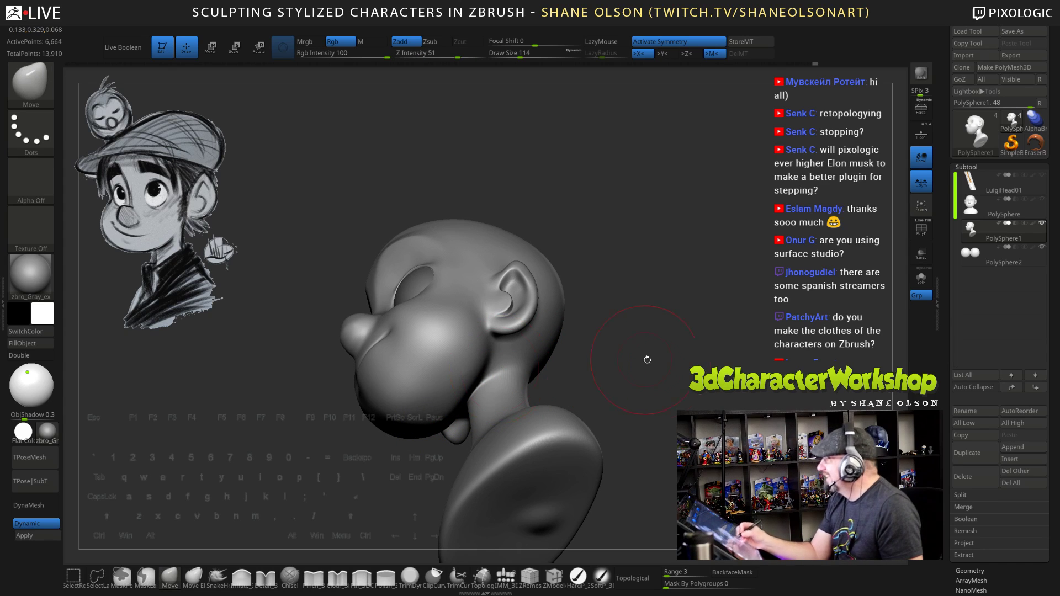
{"action": "mouse_move", "coordinate": [650, 376]}
{"action": "left_mouse_down"}
{"action": "mouse_move", "coordinate": [605, 371]}
{"action": "mouse_move", "coordinate": [677, 380]}
{"action": "mouse_move", "coordinate": [656, 316]}
{"action": "mouse_move", "coordinate": [658, 363]}
{"action": "left_mouse_up"}
{"action": "key", "text": "shift"}
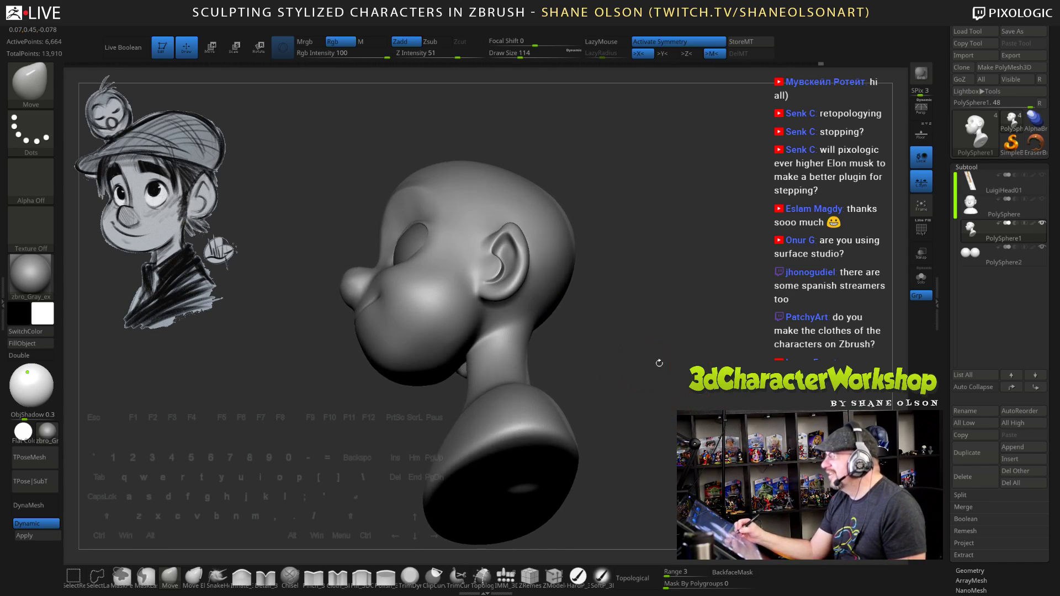
{"action": "key", "text": "shift"}
{"action": "left_click_drag", "start_coordinate": [450, 352], "coordinate": [497, 340], "text": "shift"}
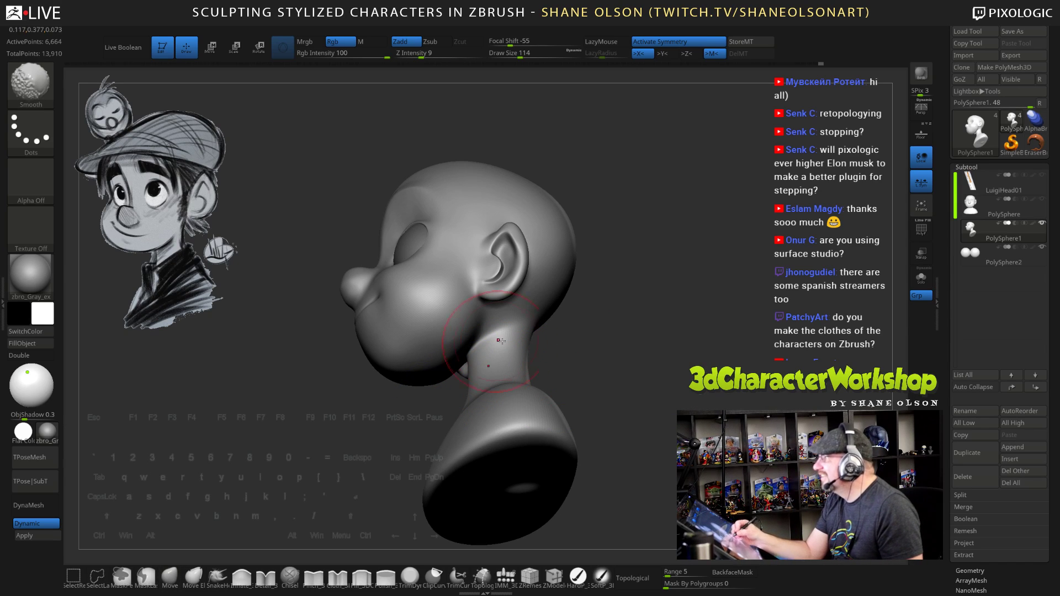
{"action": "mouse_move", "coordinate": [614, 337]}
{"action": "left_mouse_down"}
{"action": "mouse_move", "coordinate": [642, 372]}
{"action": "mouse_move", "coordinate": [623, 362]}
{"action": "left_mouse_up"}
{"action": "key", "text": "shift"}
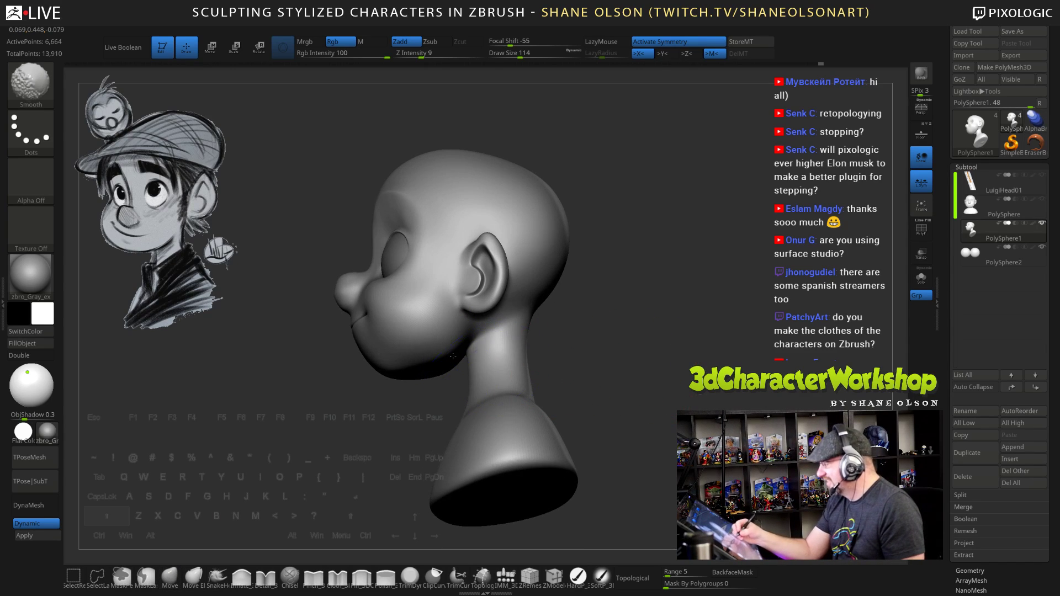
{"action": "left_click_drag", "start_coordinate": [557, 345], "coordinate": [680, 382], "text": "shift"}
Nudge the mouth corners and lower cheeks with the Move brush at draw size 96
{"action": "key", "text": "s"}
{"action": "left_click_drag", "start_coordinate": [446, 341], "coordinate": [431, 337]}
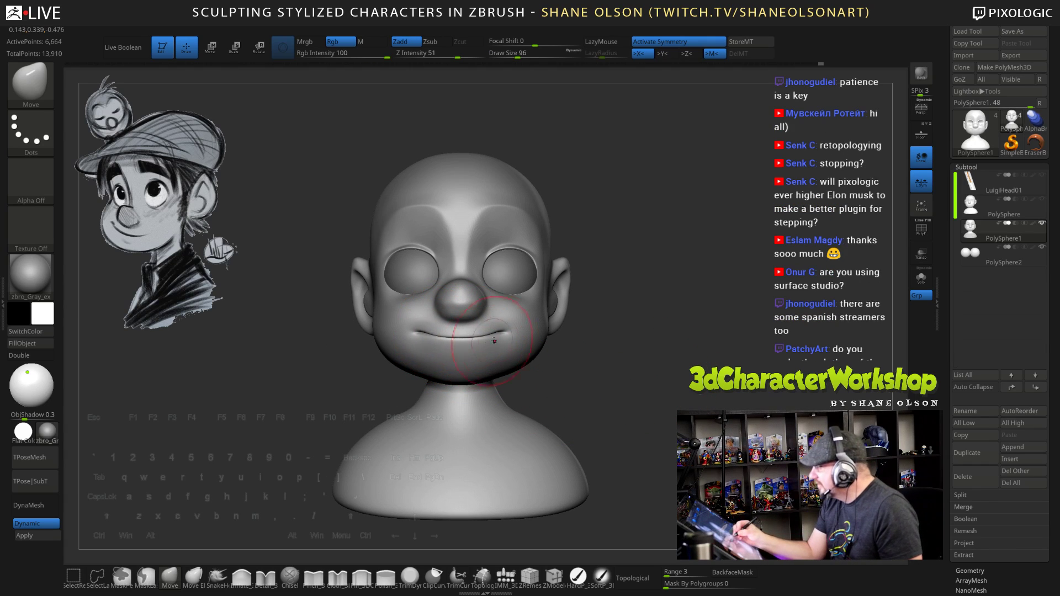
{"action": "left_click_drag", "start_coordinate": [650, 387], "coordinate": [674, 412]}
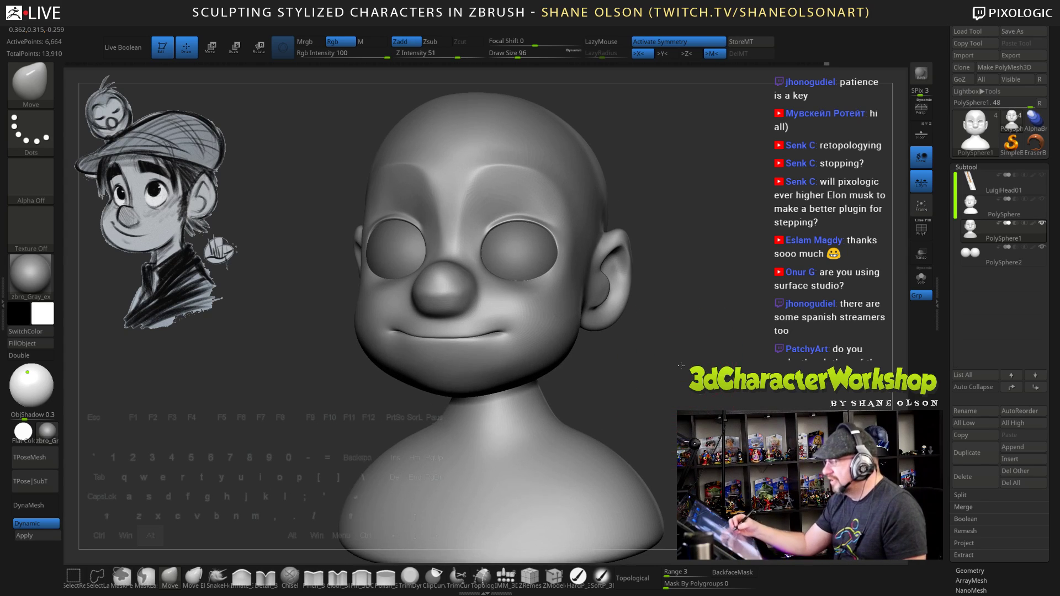
Shape the lower rim of the eye socket and the upper cheek with the Move brush at draw sizes 62 and 74
{"action": "key", "text": "s"}
{"action": "mouse_move", "coordinate": [679, 339]}
{"action": "left_mouse_down", "text": "alt"}
{"action": "mouse_move", "coordinate": [676, 367]}
{"action": "mouse_move", "coordinate": [634, 327]}
{"action": "left_mouse_up", "text": "alt"}
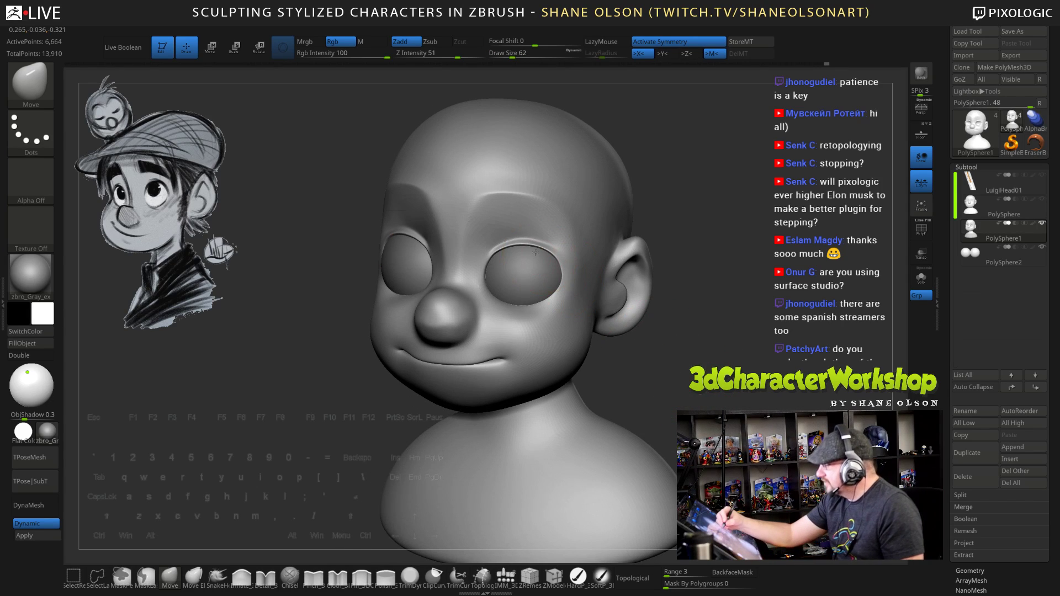
{"action": "left_click_drag", "start_coordinate": [692, 353], "coordinate": [557, 335]}
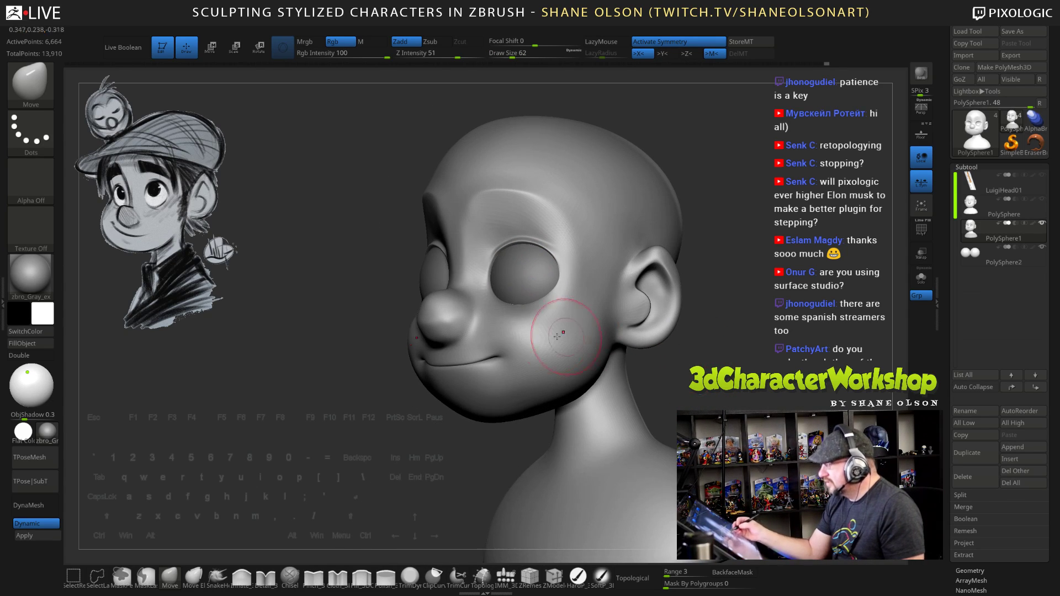
{"action": "left_click_drag", "start_coordinate": [516, 304], "coordinate": [517, 311]}
{"action": "key", "text": "bracketright"}
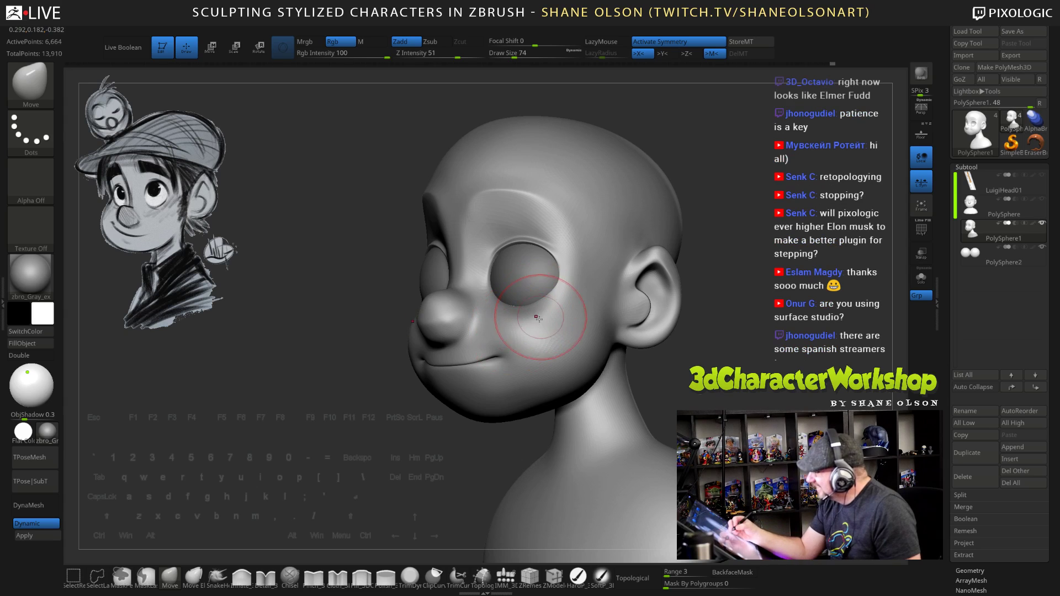
{"action": "left_click_drag", "start_coordinate": [685, 354], "coordinate": [523, 304]}
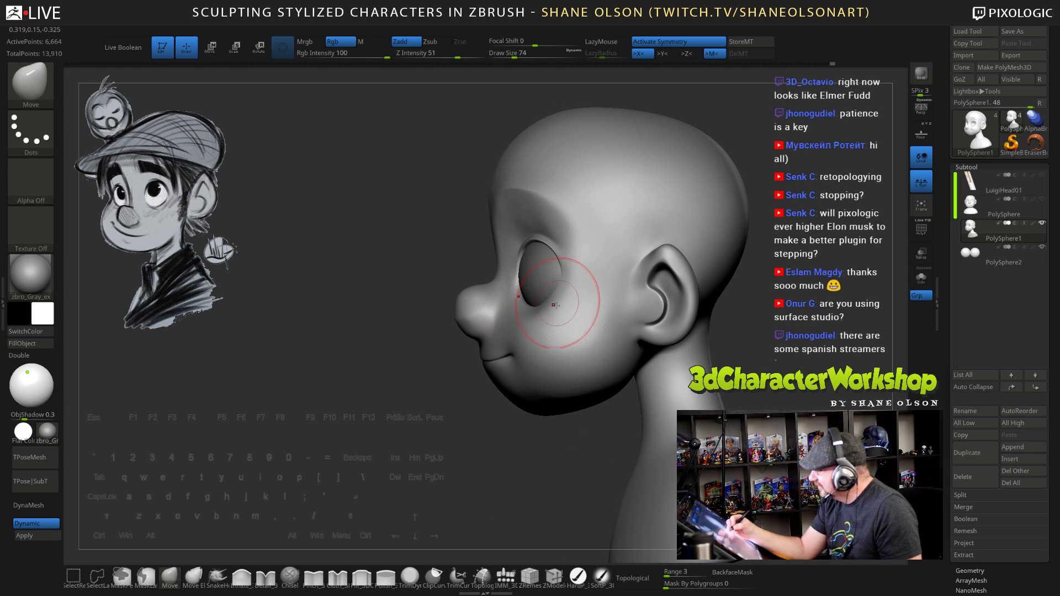
{"action": "right_click_drag", "start_coordinate": [579, 317], "coordinate": [615, 317]}
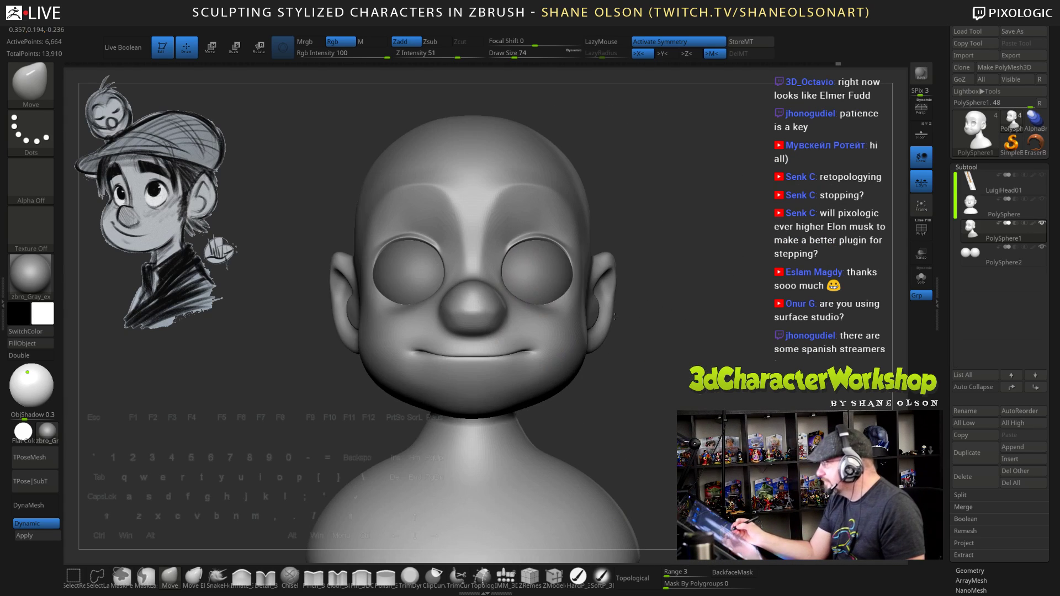
Lift the upper and outer rim of the eye socket with the Move brush at draw size 74 and refine the rim below
{"action": "left_click_drag", "start_coordinate": [695, 357], "coordinate": [575, 257]}
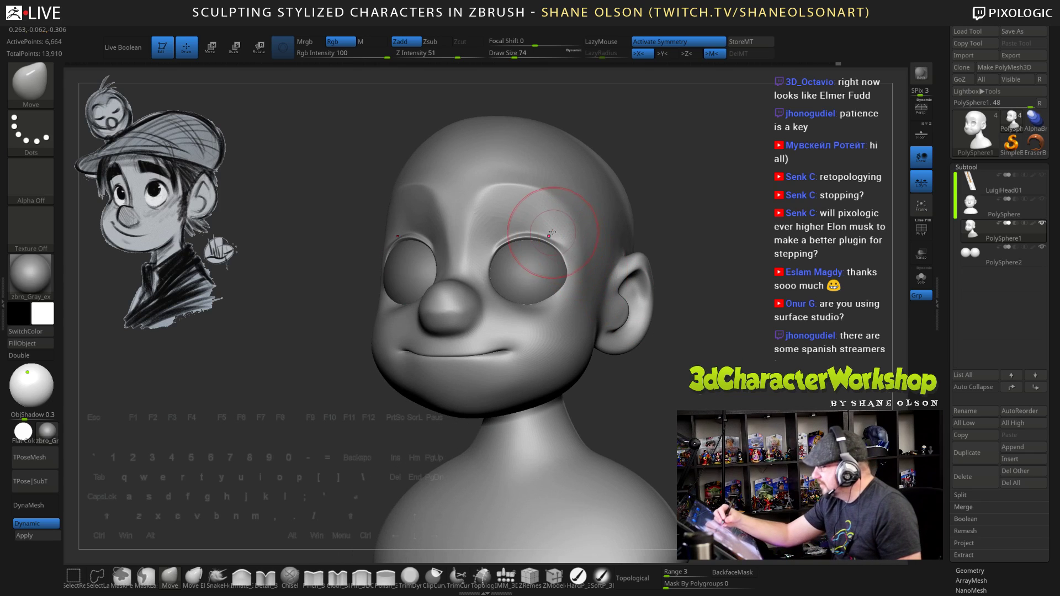
{"action": "left_click_drag", "start_coordinate": [688, 353], "coordinate": [613, 342]}
{"action": "left_click_drag", "start_coordinate": [531, 238], "coordinate": [532, 232]}
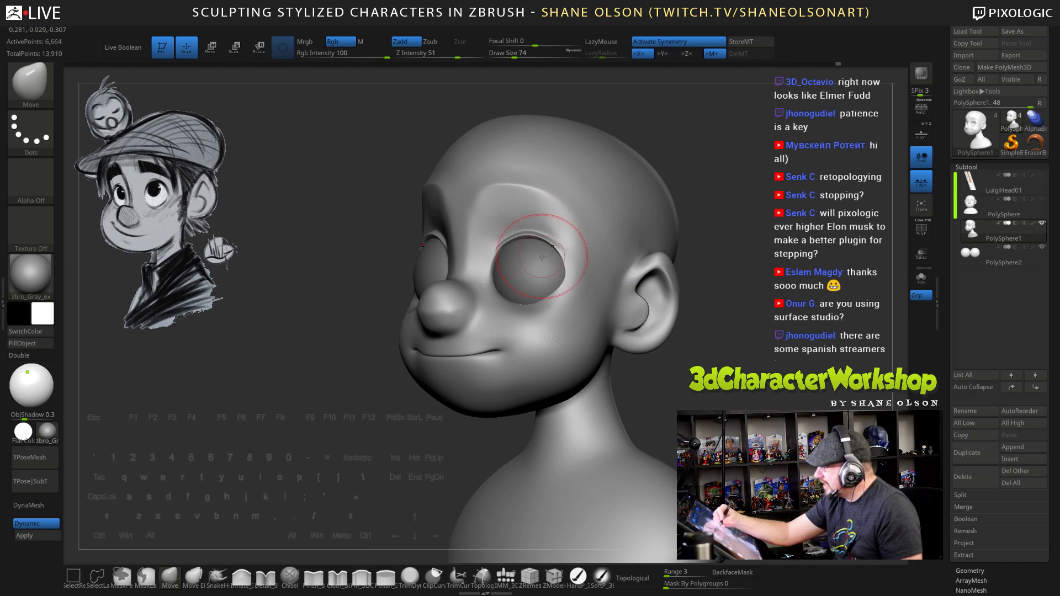
{"action": "left_click_drag", "start_coordinate": [687, 343], "coordinate": [622, 335]}
{"action": "left_click_drag", "start_coordinate": [547, 243], "coordinate": [550, 239]}
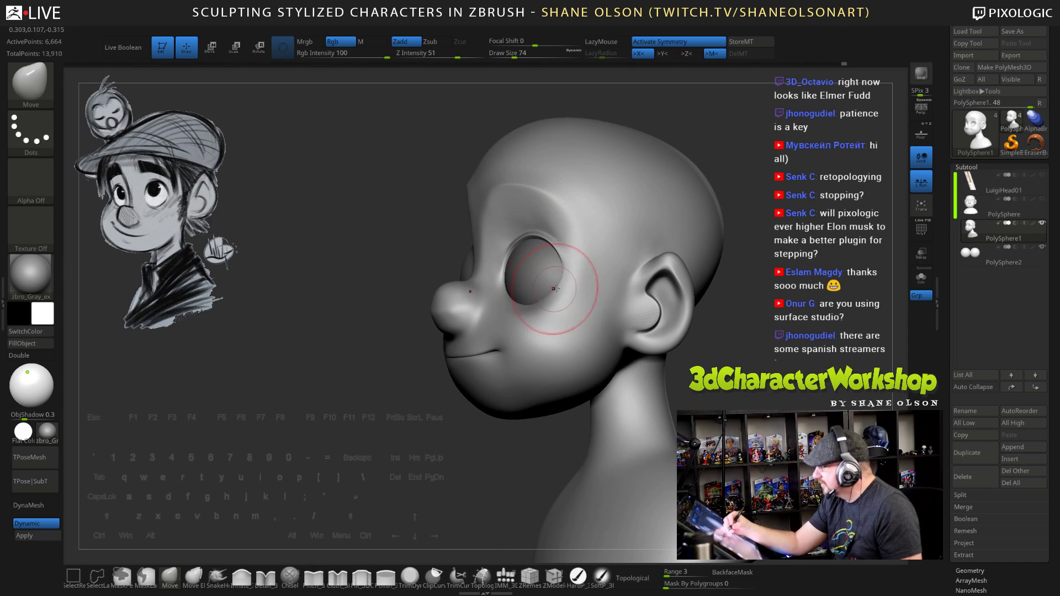
{"action": "mouse_move", "coordinate": [556, 289]}
{"action": "left_mouse_down"}
{"action": "mouse_move", "coordinate": [607, 333]}
{"action": "mouse_move", "coordinate": [546, 341]}
{"action": "mouse_move", "coordinate": [558, 331]}
{"action": "mouse_move", "coordinate": [533, 313]}
{"action": "left_mouse_up"}
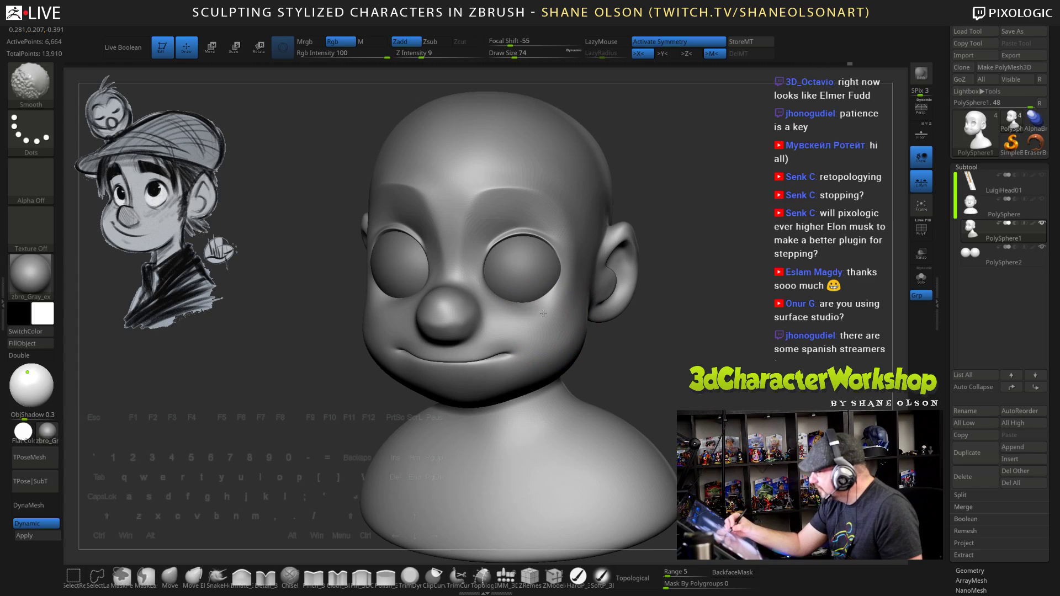
Refine the side of the face beside the ear with the Move brush at draw size 93 and smooth the jawline
{"action": "mouse_move", "coordinate": [644, 334]}
{"action": "left_mouse_down"}
{"action": "mouse_move", "coordinate": [666, 357]}
{"action": "mouse_move", "coordinate": [655, 350]}
{"action": "mouse_move", "coordinate": [667, 360]}
{"action": "mouse_move", "coordinate": [662, 393]}
{"action": "mouse_move", "coordinate": [595, 390]}
{"action": "left_mouse_up"}
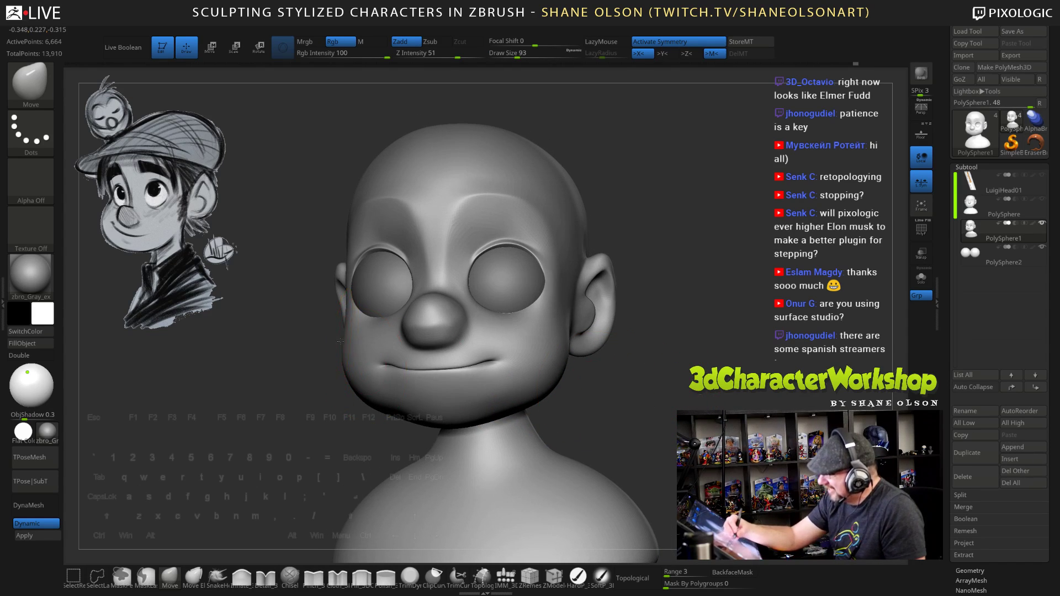
{"action": "left_click_drag", "start_coordinate": [353, 305], "coordinate": [357, 306]}
{"action": "left_click_drag", "start_coordinate": [649, 362], "coordinate": [697, 354]}
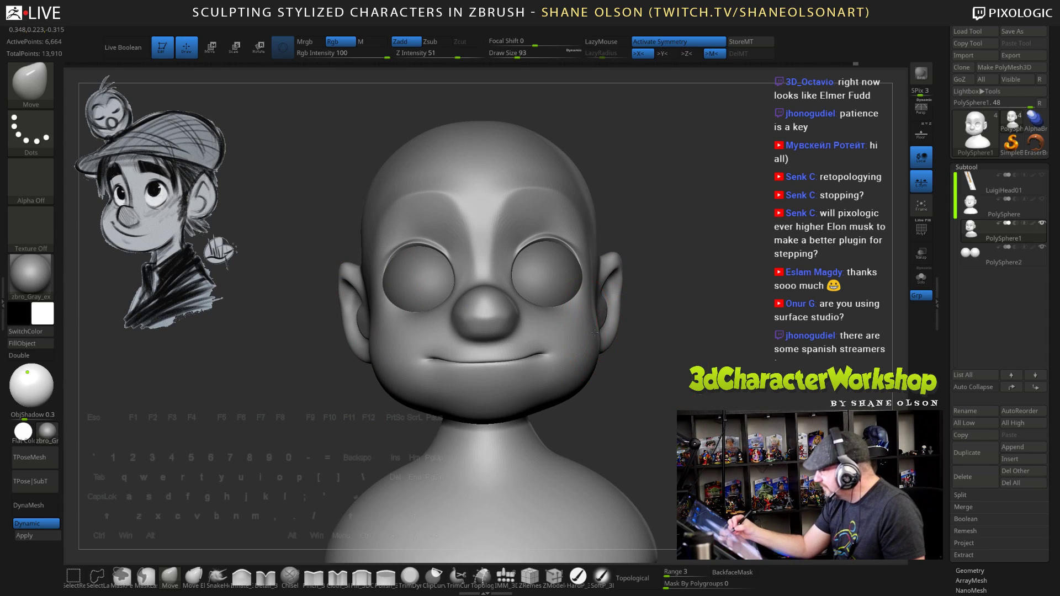
{"action": "mouse_move", "coordinate": [635, 383]}
{"action": "left_mouse_down"}
{"action": "mouse_move", "coordinate": [686, 390]}
{"action": "mouse_move", "coordinate": [620, 406]}
{"action": "left_mouse_up"}
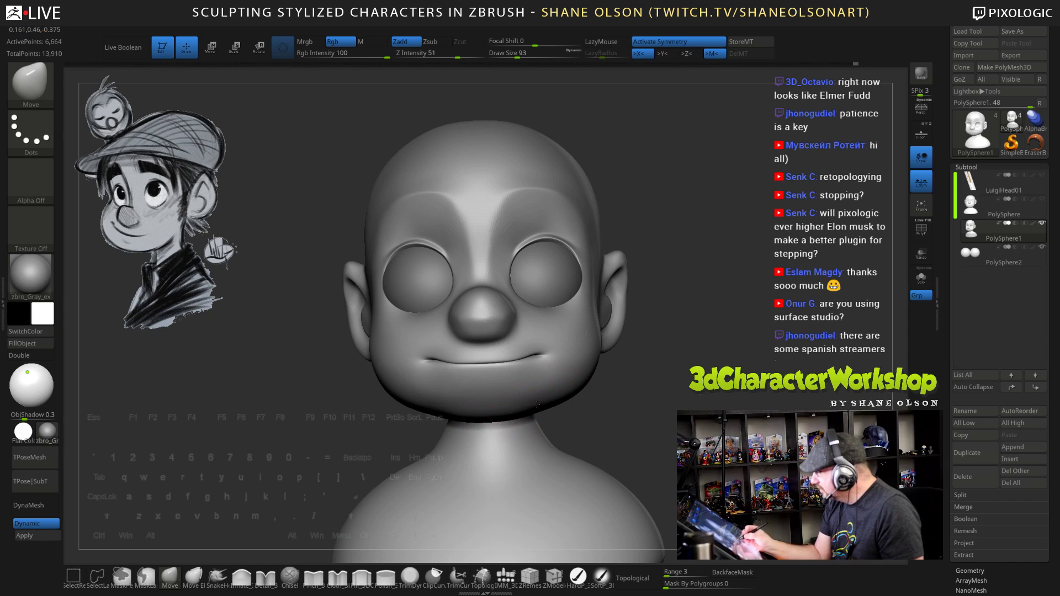
{"action": "left_click_drag", "start_coordinate": [656, 409], "coordinate": [513, 407], "text": "shift"}
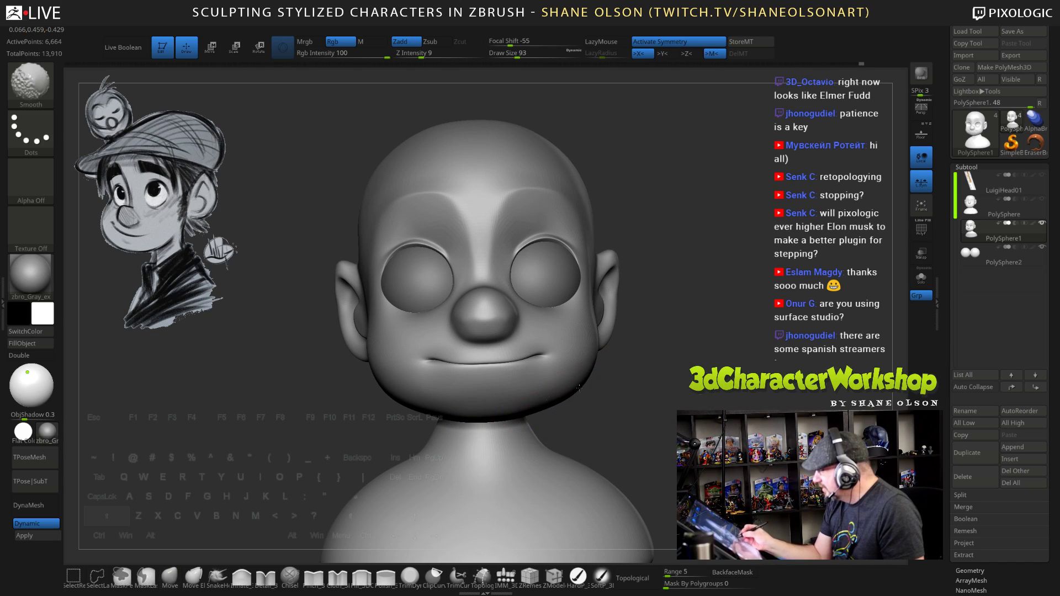
{"action": "mouse_move", "coordinate": [646, 395]}
{"action": "left_mouse_down", "text": "shift"}
{"action": "mouse_move", "coordinate": [630, 394]}
{"action": "mouse_move", "coordinate": [647, 353]}
{"action": "mouse_move", "coordinate": [596, 381]}
{"action": "mouse_move", "coordinate": [652, 382]}
{"action": "mouse_move", "coordinate": [678, 426]}
{"action": "mouse_move", "coordinate": [580, 431]}
{"action": "left_mouse_up", "text": "shift"}
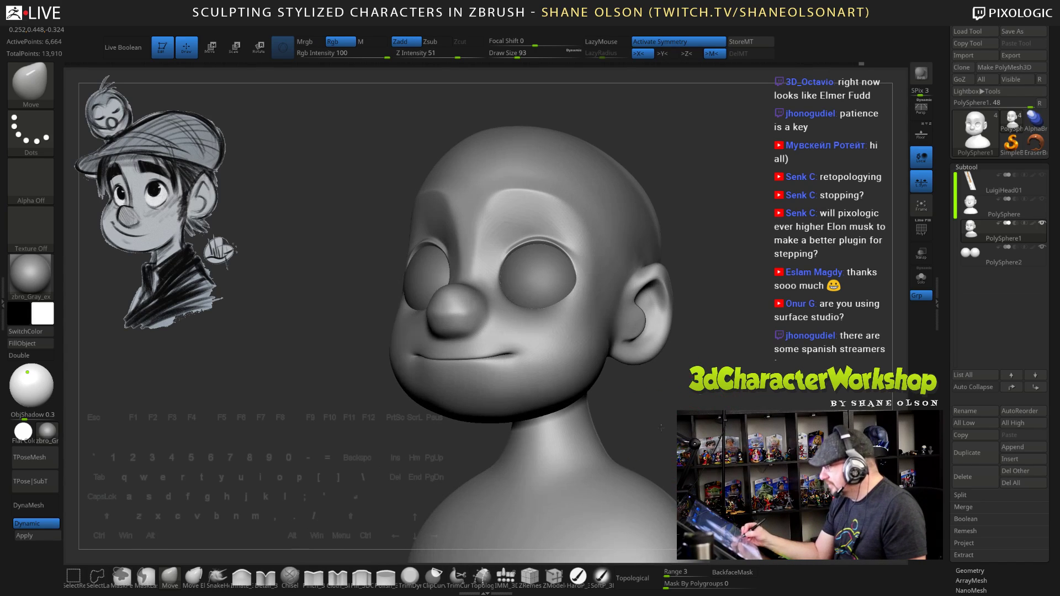
Build up the lower lip and chin below the mouth with the Inflate brush at draw sizes 45 and 32
{"action": "left_click", "coordinate": [243, 578]}
{"action": "mouse_move", "coordinate": [353, 427]}
{"action": "left_mouse_down"}
{"action": "mouse_move", "coordinate": [606, 405]}
{"action": "mouse_move", "coordinate": [659, 437]}
{"action": "mouse_move", "coordinate": [632, 469]}
{"action": "mouse_move", "coordinate": [563, 494]}
{"action": "mouse_move", "coordinate": [420, 491]}
{"action": "mouse_move", "coordinate": [618, 367]}
{"action": "left_mouse_up"}
{"action": "key", "text": "s"}
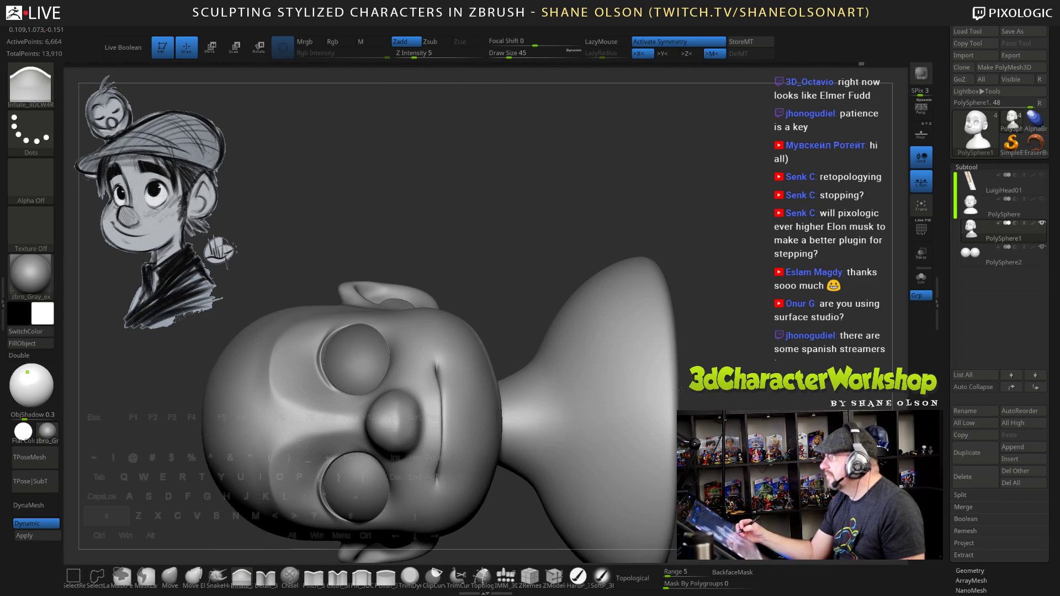
{"action": "mouse_move", "coordinate": [510, 299]}
{"action": "left_mouse_down", "text": "alt"}
{"action": "mouse_move", "coordinate": [540, 276]}
{"action": "mouse_move", "coordinate": [454, 378]}
{"action": "left_mouse_up", "text": "alt"}
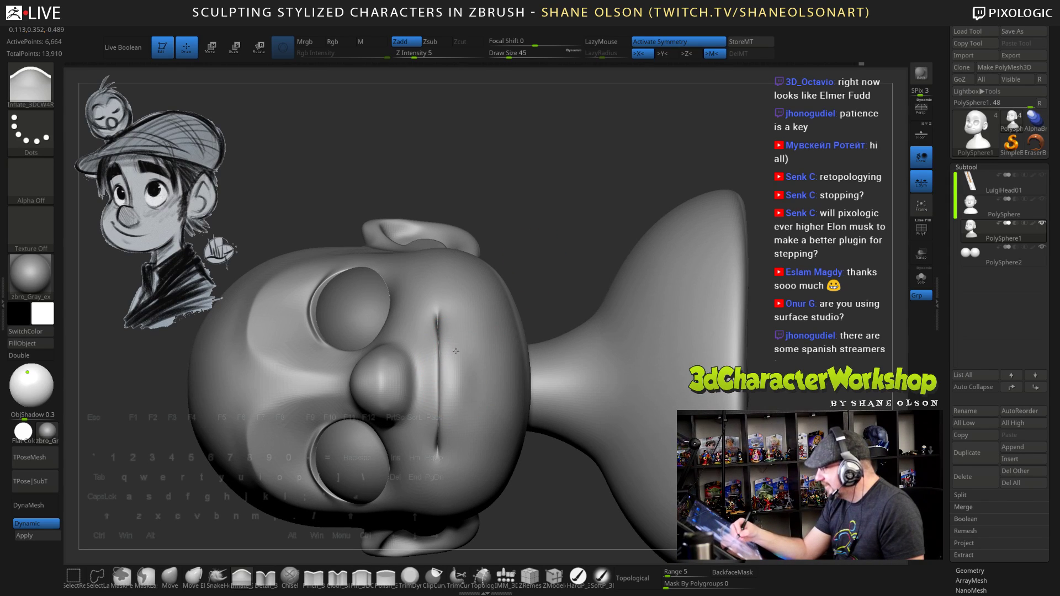
{"action": "mouse_move", "coordinate": [519, 289]}
{"action": "left_mouse_down"}
{"action": "mouse_move", "coordinate": [528, 213]}
{"action": "mouse_move", "coordinate": [528, 261]}
{"action": "mouse_move", "coordinate": [459, 359]}
{"action": "left_mouse_up"}
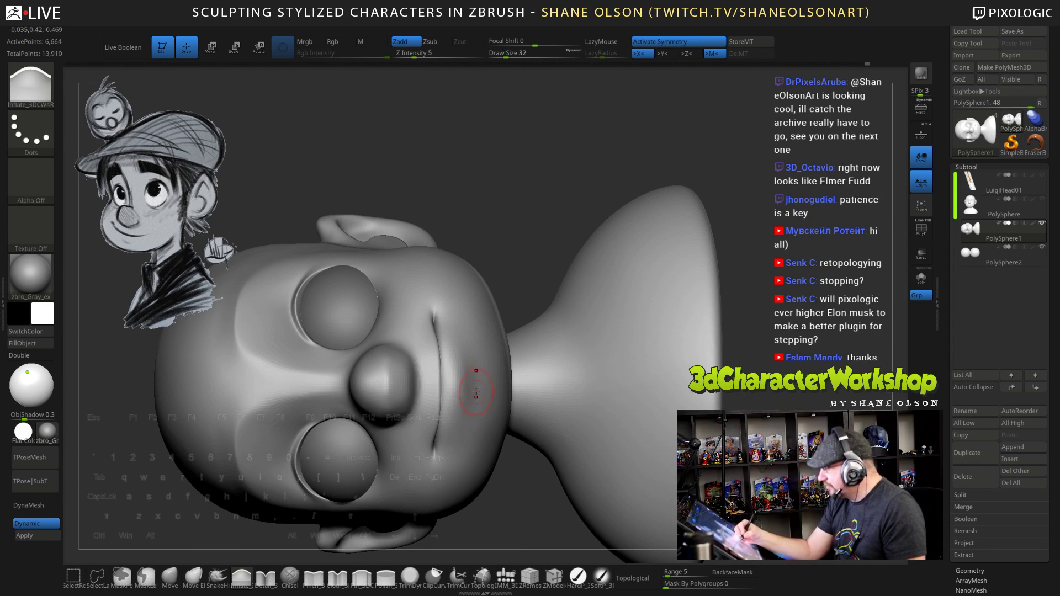
{"action": "left_click_drag", "start_coordinate": [502, 372], "coordinate": [473, 385]}
{"action": "left_click_drag", "start_coordinate": [574, 274], "coordinate": [675, 354]}
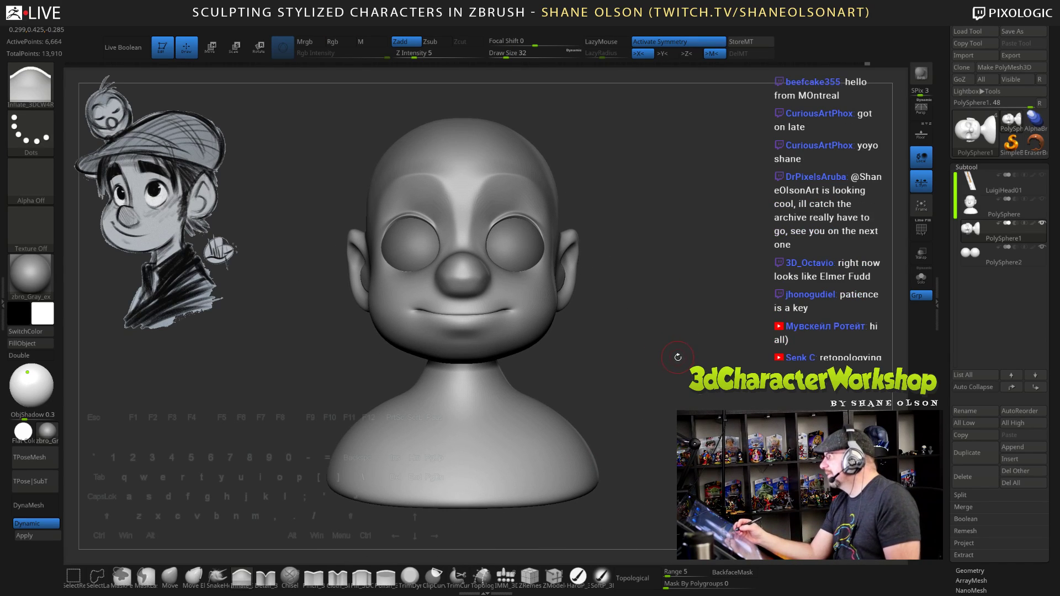
Set the Inflate brush's draw size to 90 and the object shadow to 0 for working on the underside of the jaw
{"action": "mouse_move", "coordinate": [648, 304]}
{"action": "left_mouse_down"}
{"action": "mouse_move", "coordinate": [656, 344]}
{"action": "mouse_move", "coordinate": [636, 362]}
{"action": "mouse_move", "coordinate": [639, 374]}
{"action": "mouse_move", "coordinate": [647, 368]}
{"action": "mouse_move", "coordinate": [616, 360]}
{"action": "mouse_move", "coordinate": [628, 365]}
{"action": "left_mouse_up"}
{"action": "key", "text": "s"}
{"action": "key", "text": "s"}
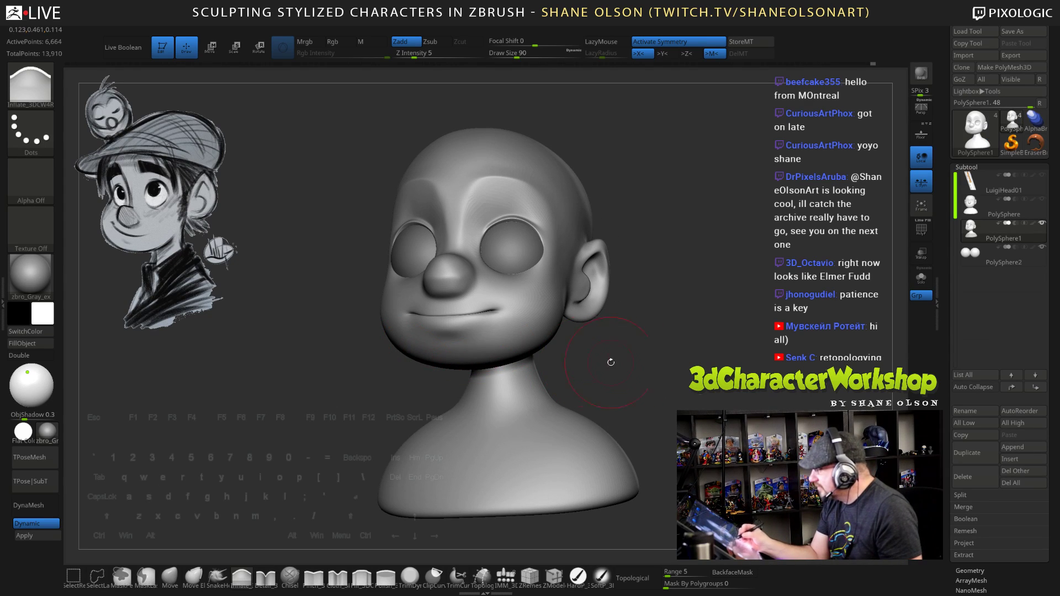
{"action": "left_click_drag", "start_coordinate": [611, 362], "coordinate": [561, 371]}
{"action": "left_click_drag", "start_coordinate": [625, 369], "coordinate": [687, 400]}
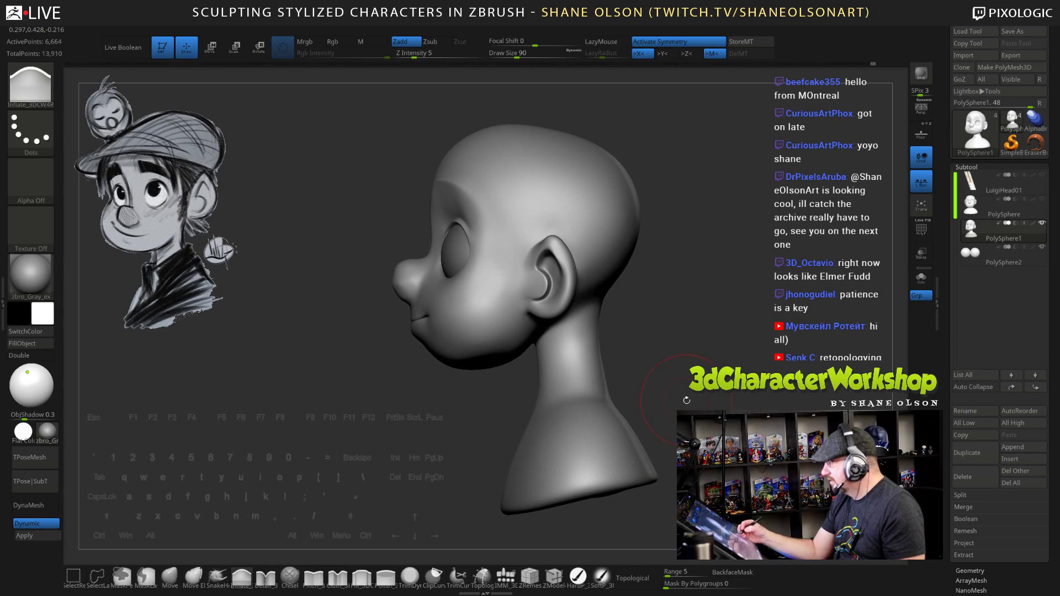
{"action": "left_click_drag", "start_coordinate": [486, 403], "coordinate": [511, 372]}
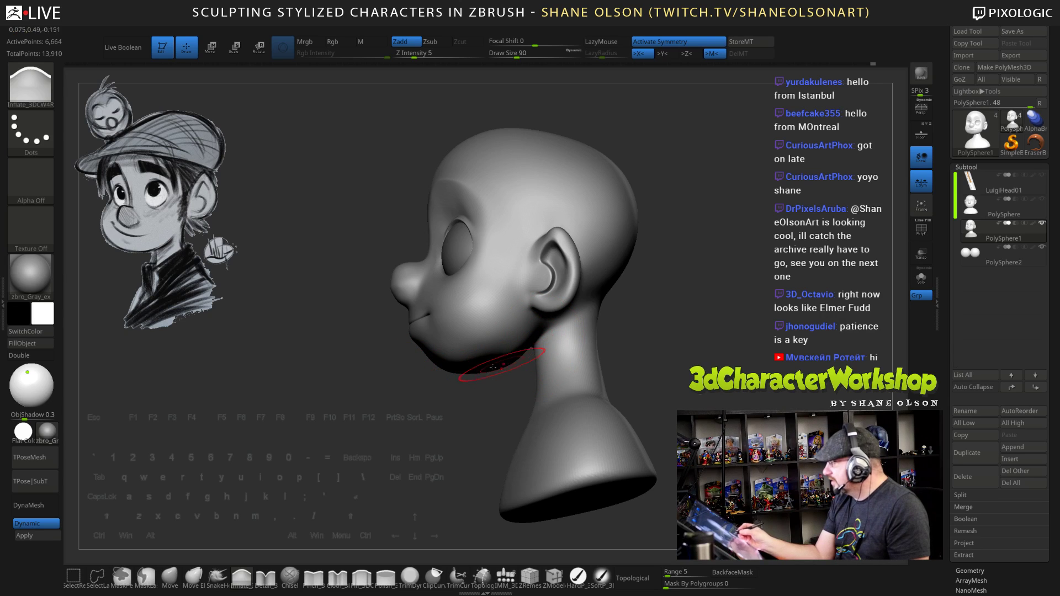
{"action": "left_click_drag", "start_coordinate": [25, 415], "coordinate": [7, 417]}
{"action": "left_click_drag", "start_coordinate": [234, 461], "coordinate": [239, 448]}
{"action": "left_click_drag", "start_coordinate": [679, 393], "coordinate": [534, 433]}
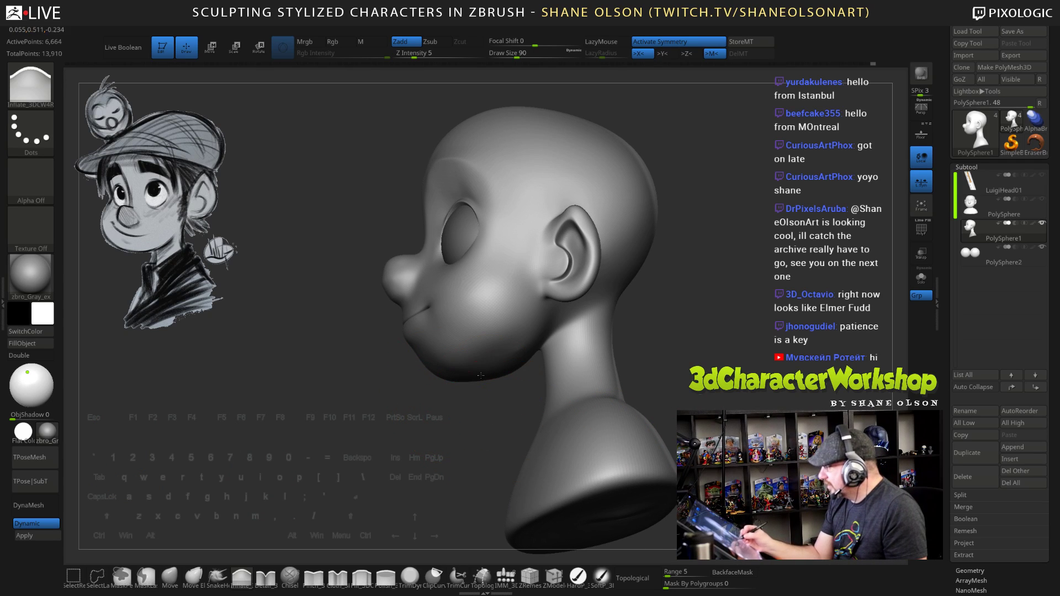
Shape the underside of the jaw and lower cheek with the Move brush at draw sizes 114 and 82, smoothing the surface
{"action": "left_click", "coordinate": [172, 577]}
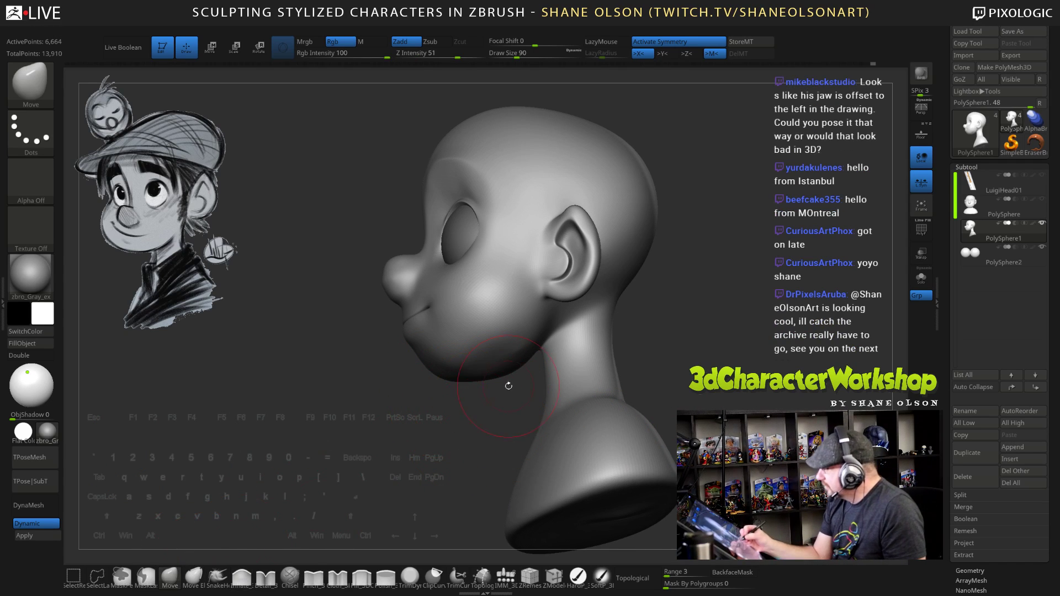
{"action": "left_click_drag", "start_coordinate": [507, 374], "coordinate": [505, 367]}
{"action": "left_click_drag", "start_coordinate": [486, 453], "coordinate": [484, 392]}
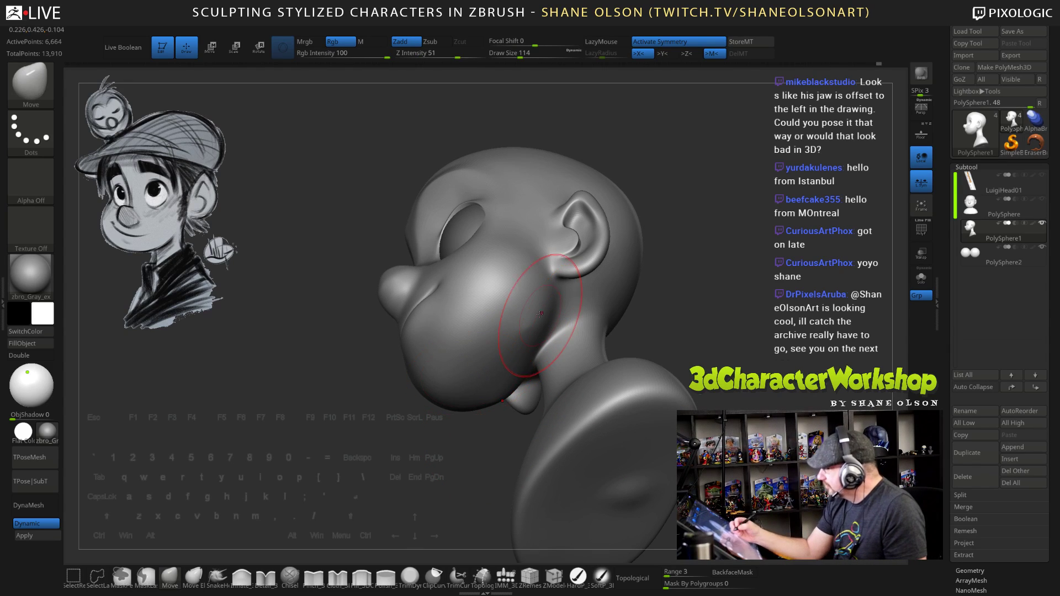
{"action": "left_click_drag", "start_coordinate": [492, 353], "coordinate": [471, 337], "text": "shift"}
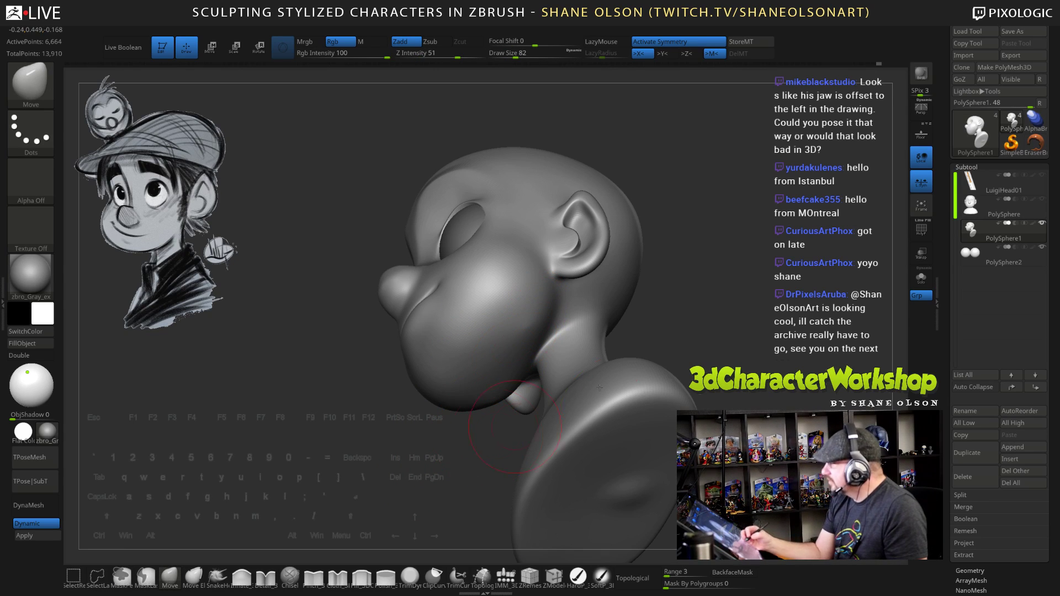
{"action": "mouse_move", "coordinate": [705, 315]}
{"action": "left_mouse_down", "text": "alt"}
{"action": "mouse_move", "coordinate": [673, 304]}
{"action": "mouse_move", "coordinate": [696, 339]}
{"action": "left_mouse_up", "text": "alt"}
{"action": "left_click_drag", "start_coordinate": [701, 314], "coordinate": [712, 352], "text": "shift"}
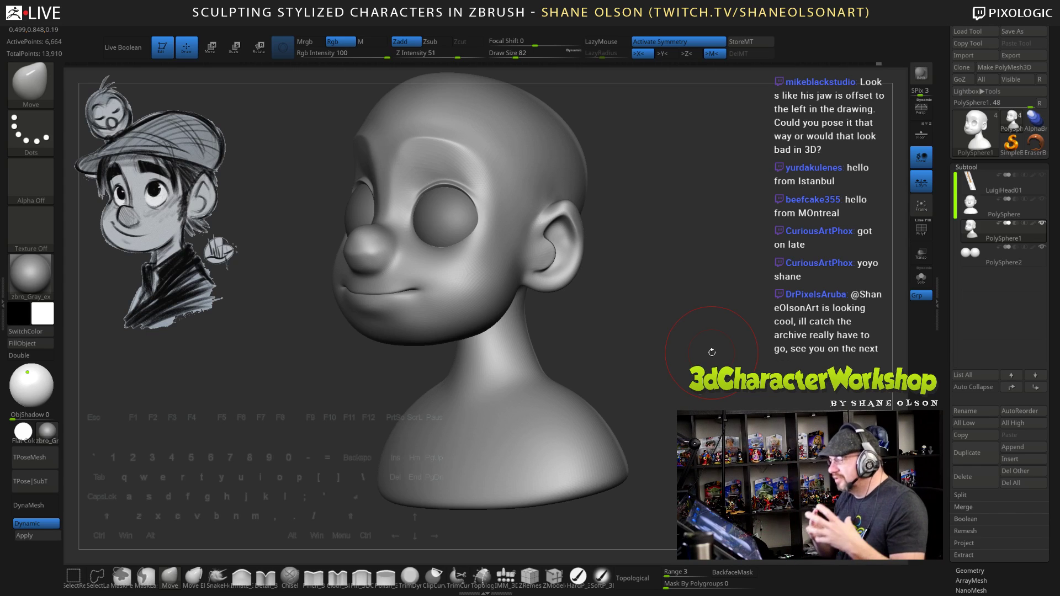
Make the eyeball subtool PolySphere2 active and bring up its Move gizmo with the head seen from the side
{"action": "mouse_move", "coordinate": [649, 333]}
{"action": "left_mouse_down"}
{"action": "mouse_move", "coordinate": [665, 334]}
{"action": "mouse_move", "coordinate": [657, 356]}
{"action": "mouse_move", "coordinate": [613, 372]}
{"action": "mouse_move", "coordinate": [606, 352]}
{"action": "mouse_move", "coordinate": [599, 371]}
{"action": "mouse_move", "coordinate": [586, 370]}
{"action": "mouse_move", "coordinate": [611, 372]}
{"action": "mouse_move", "coordinate": [522, 209]}
{"action": "left_mouse_up"}
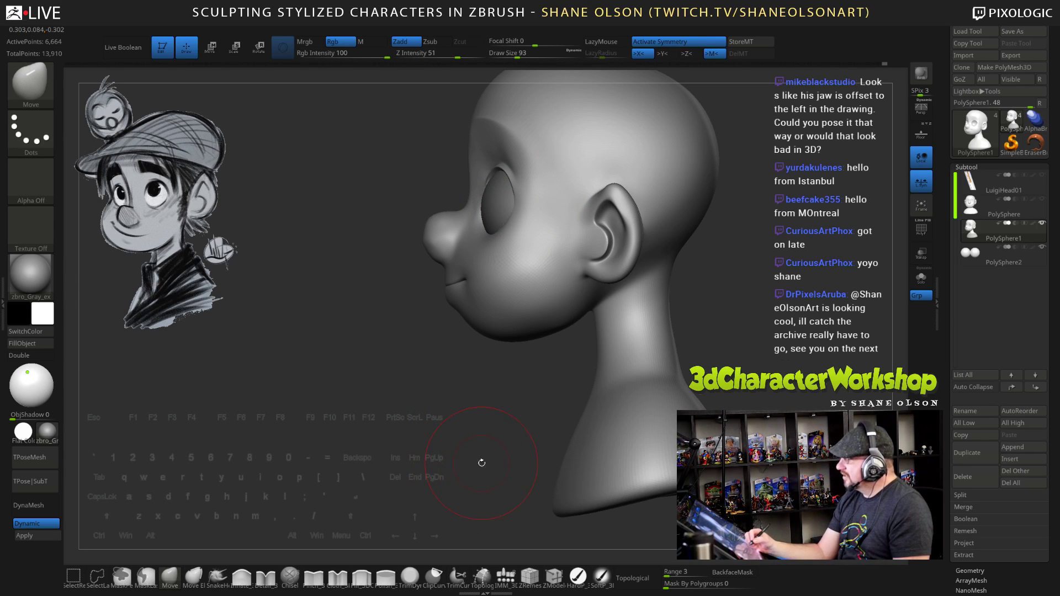
{"action": "left_click", "coordinate": [988, 255]}
{"action": "key", "text": "w"}
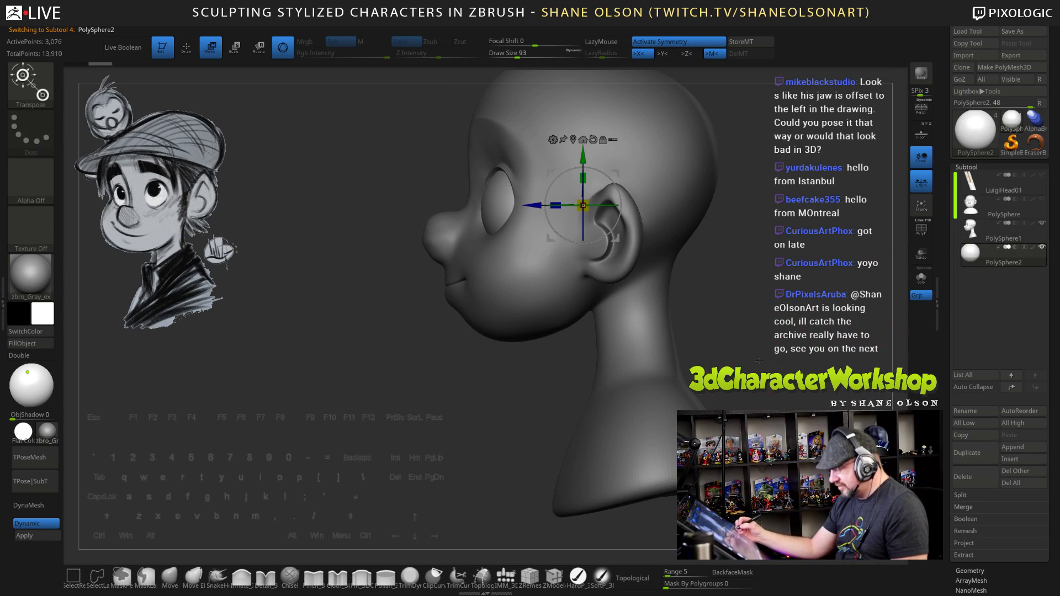
Make the head subtool PolySphere1 active and set up the Move brush at a Draw Size of 60
{"action": "left_click_drag", "start_coordinate": [617, 171], "coordinate": [619, 168]}
{"action": "left_click_drag", "start_coordinate": [425, 381], "coordinate": [586, 391]}
{"action": "left_click_drag", "start_coordinate": [700, 363], "coordinate": [663, 388], "text": "alt"}
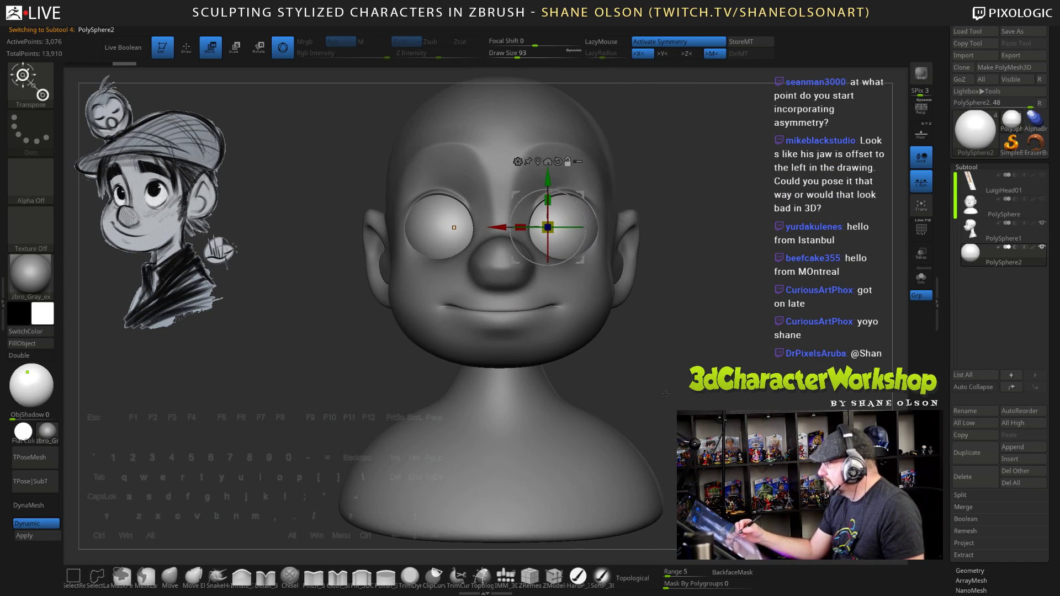
{"action": "left_click", "coordinate": [980, 234]}
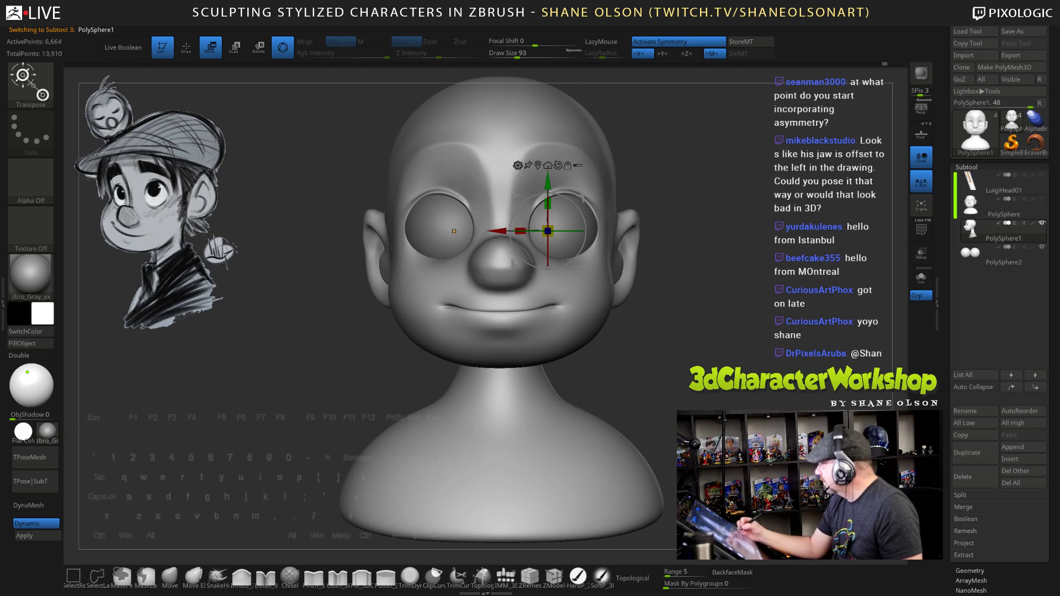
{"action": "left_click_drag", "start_coordinate": [787, 405], "coordinate": [712, 410]}
{"action": "key", "text": "q"}
{"action": "mouse_move", "coordinate": [795, 360]}
{"action": "left_mouse_down"}
{"action": "mouse_move", "coordinate": [753, 357]}
{"action": "mouse_move", "coordinate": [745, 369]}
{"action": "left_mouse_up"}
{"action": "key", "text": "s"}
{"action": "left_click", "coordinate": [733, 351]}
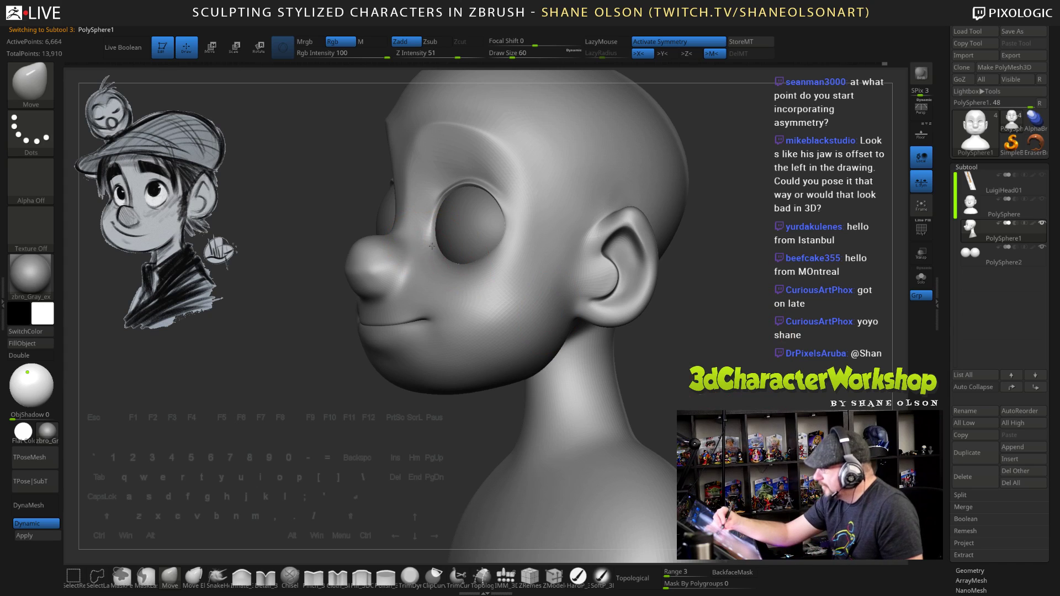
Refine the edges of the eye openings around the eyeballs with the Move brush, reducing the Draw Size to 49
{"action": "left_click_drag", "start_coordinate": [694, 296], "coordinate": [625, 227]}
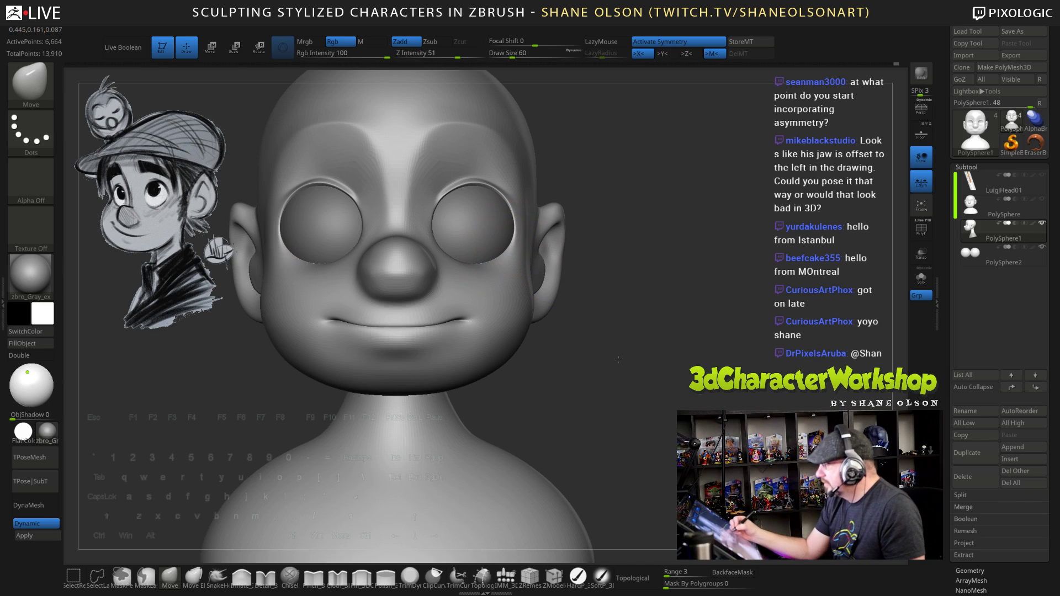
{"action": "left_click_drag", "start_coordinate": [617, 321], "coordinate": [634, 356]}
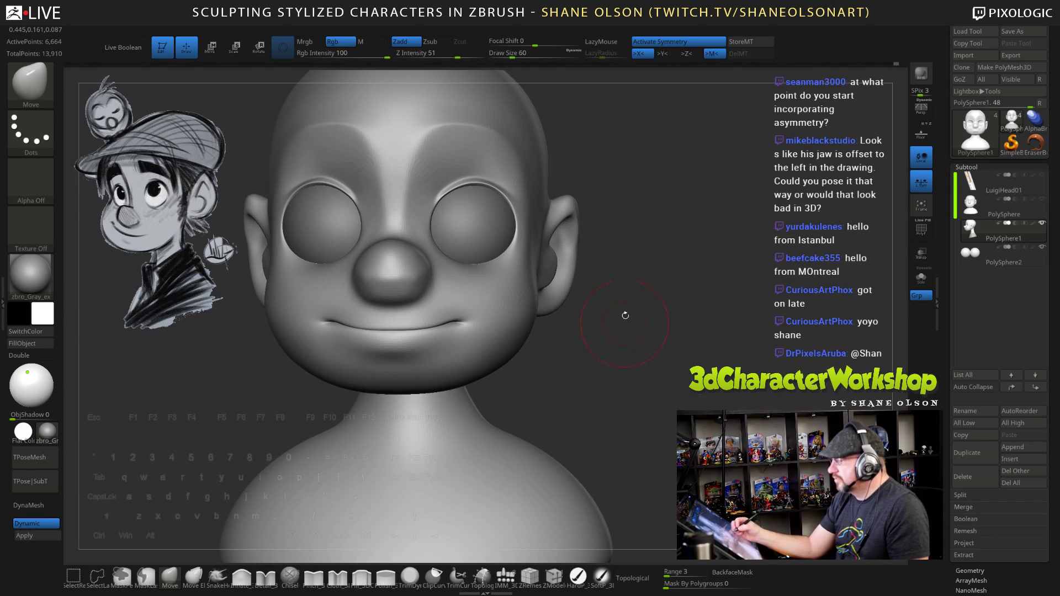
{"action": "left_click_drag", "start_coordinate": [642, 295], "coordinate": [670, 304]}
{"action": "key", "text": "s"}
{"action": "left_click", "coordinate": [613, 256]}
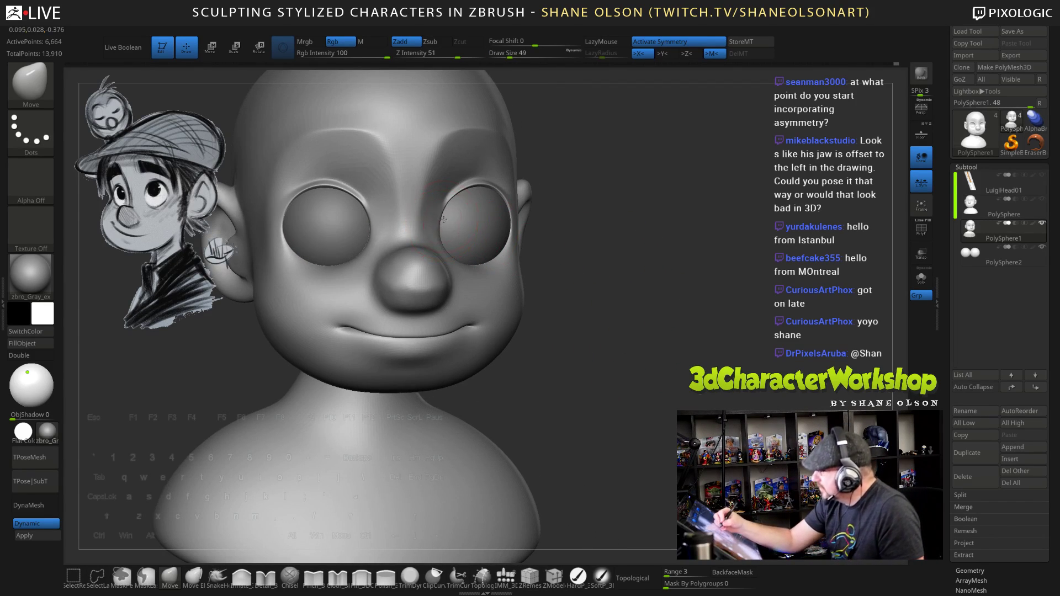
{"action": "mouse_move", "coordinate": [608, 371]}
{"action": "left_mouse_down"}
{"action": "mouse_move", "coordinate": [595, 369]}
{"action": "mouse_move", "coordinate": [597, 355]}
{"action": "left_mouse_up"}
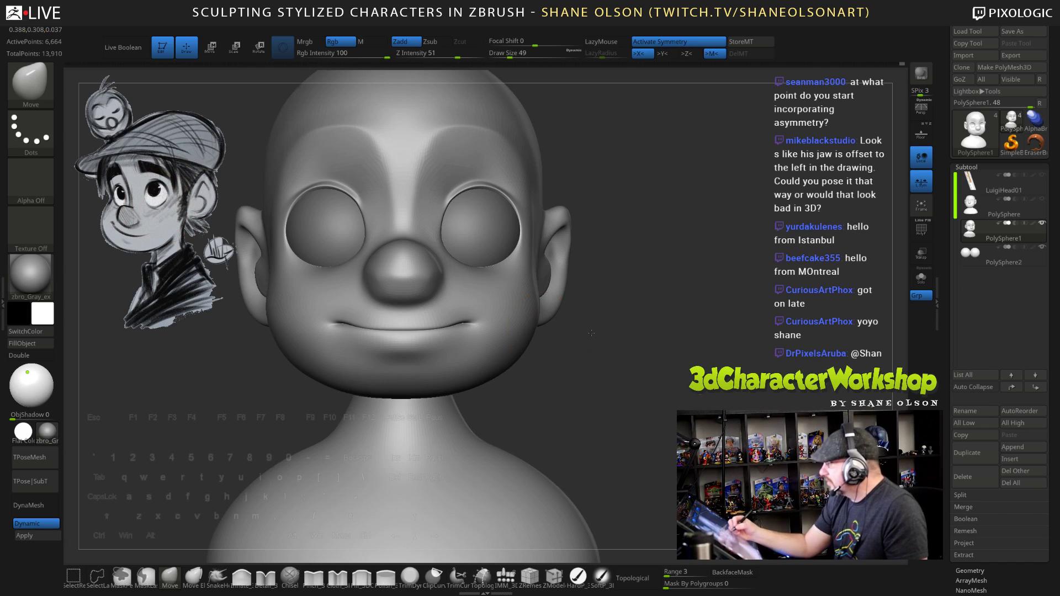
Pull the outer edge of the eye opening back in side view with the Move brush, reducing the Draw Size to 26
{"action": "left_click_drag", "start_coordinate": [677, 331], "coordinate": [627, 316]}
{"action": "left_click_drag", "start_coordinate": [713, 337], "coordinate": [591, 348]}
{"action": "key", "text": "s"}
{"action": "left_click_drag", "start_coordinate": [483, 433], "coordinate": [484, 474]}
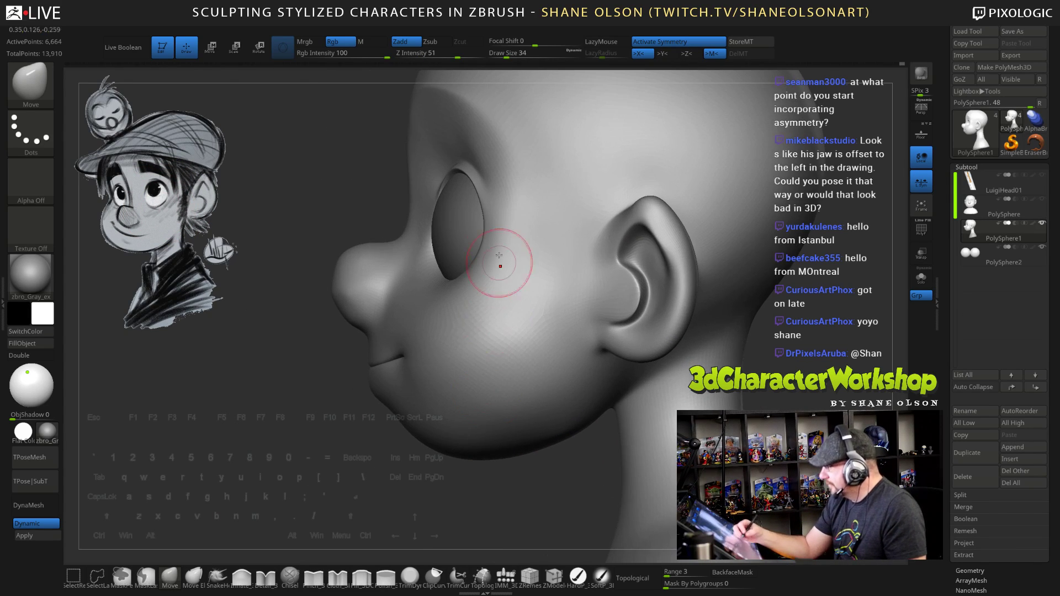
{"action": "right_click_drag", "start_coordinate": [497, 262], "coordinate": [500, 234]}
{"action": "key", "text": "s"}
{"action": "left_click_drag", "start_coordinate": [495, 233], "coordinate": [492, 231]}
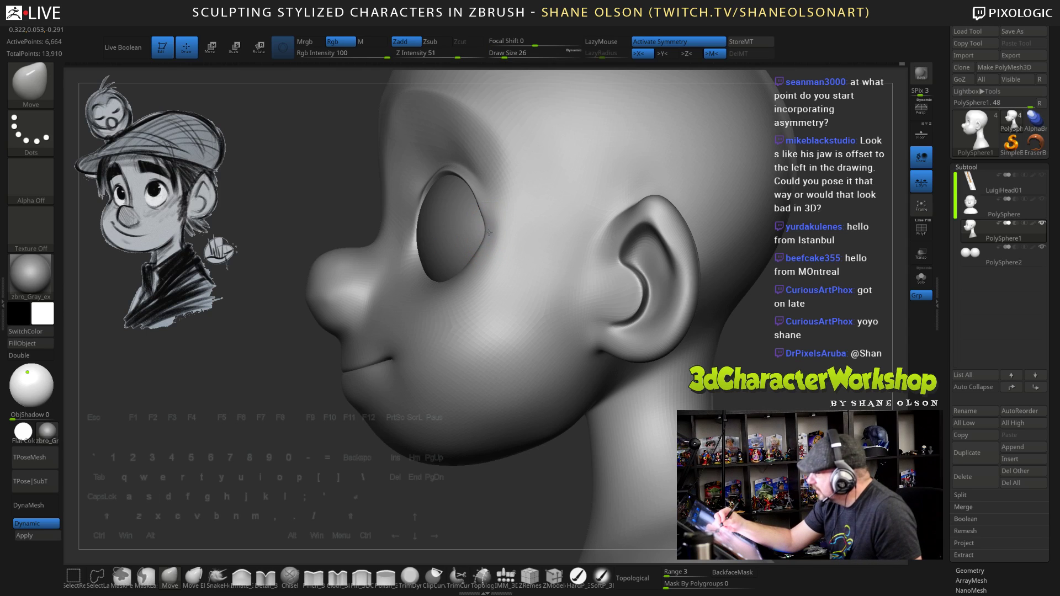
Adjust the outer and inner corners of the eye openings to fit the eyeballs using the Move brush at Draw Size 26
{"action": "right_click_drag", "start_coordinate": [513, 227], "coordinate": [544, 229]}
{"action": "left_click_drag", "start_coordinate": [507, 235], "coordinate": [500, 220], "text": "shift"}
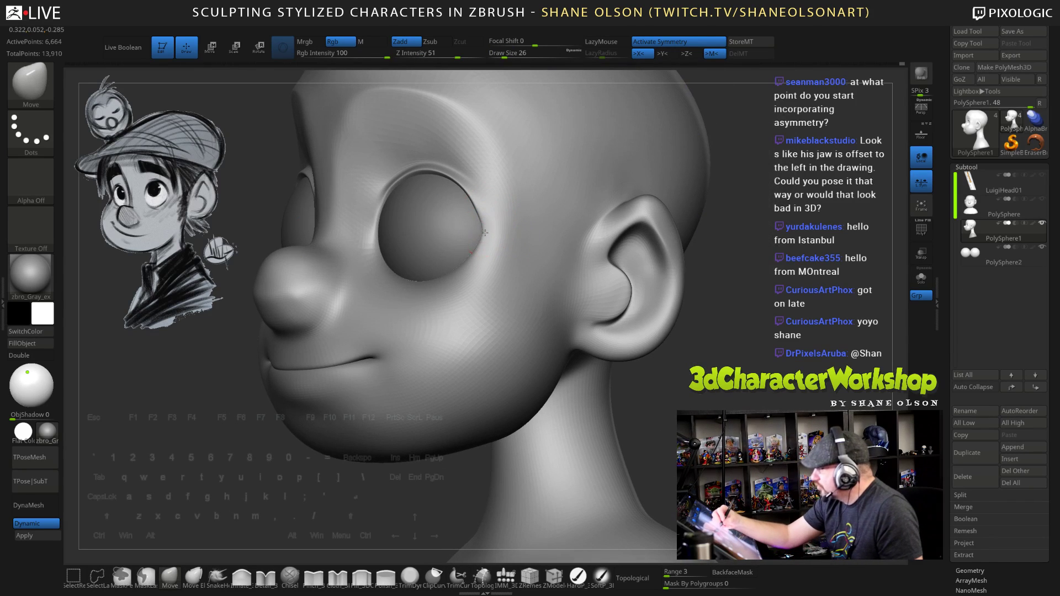
{"action": "right_click_drag", "start_coordinate": [502, 237], "coordinate": [538, 286], "text": "shift"}
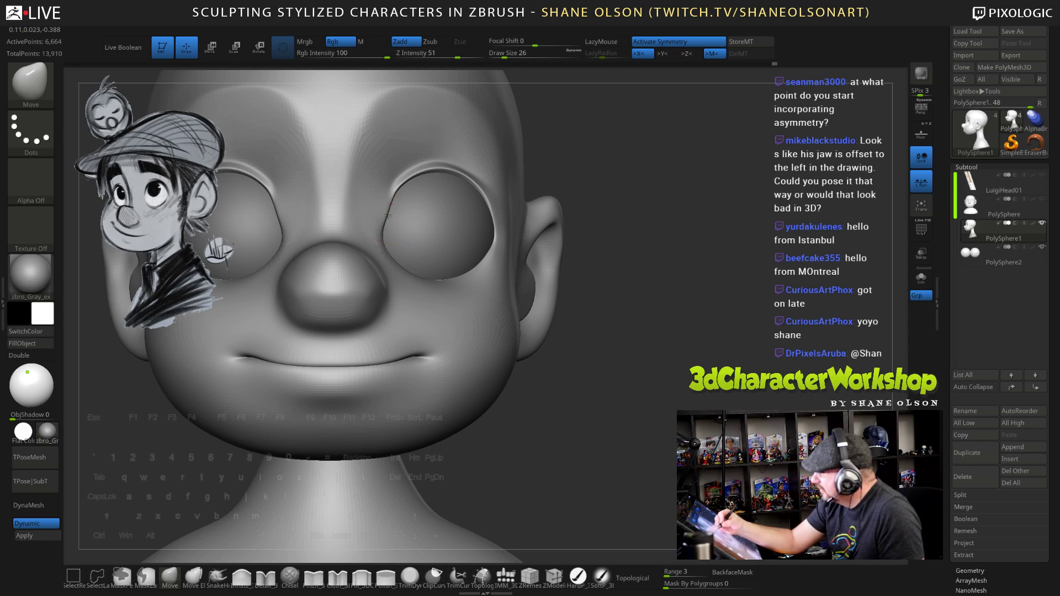
{"action": "left_click_drag", "start_coordinate": [619, 386], "coordinate": [585, 386]}
{"action": "left_click_drag", "start_coordinate": [397, 213], "coordinate": [401, 213]}
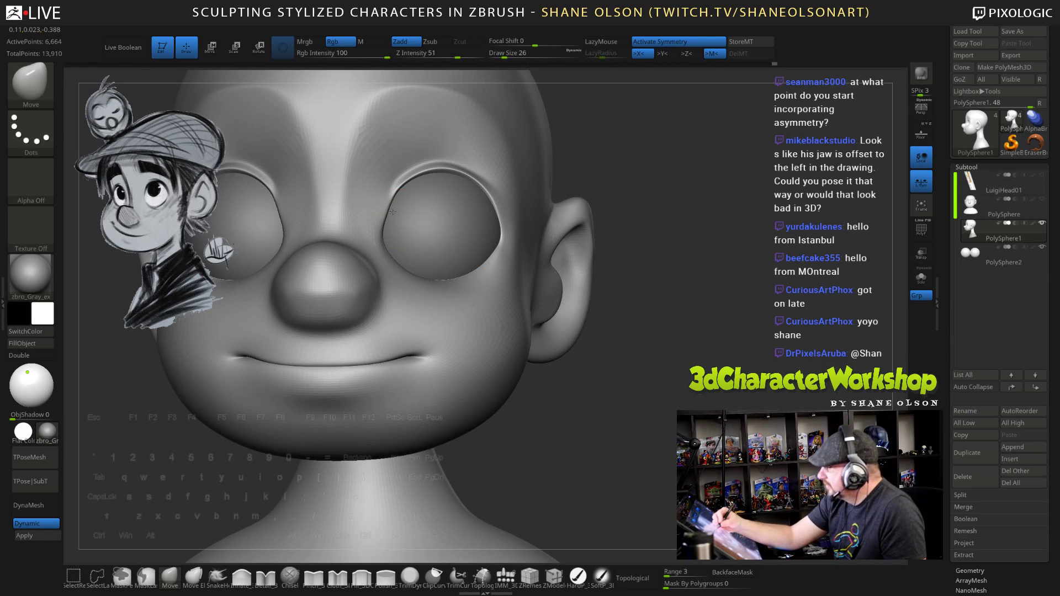
{"action": "mouse_move", "coordinate": [657, 400]}
{"action": "left_mouse_down", "text": "shift"}
{"action": "mouse_move", "coordinate": [665, 394]}
{"action": "mouse_move", "coordinate": [635, 373]}
{"action": "mouse_move", "coordinate": [643, 376]}
{"action": "mouse_move", "coordinate": [656, 352]}
{"action": "left_mouse_up", "text": "shift"}
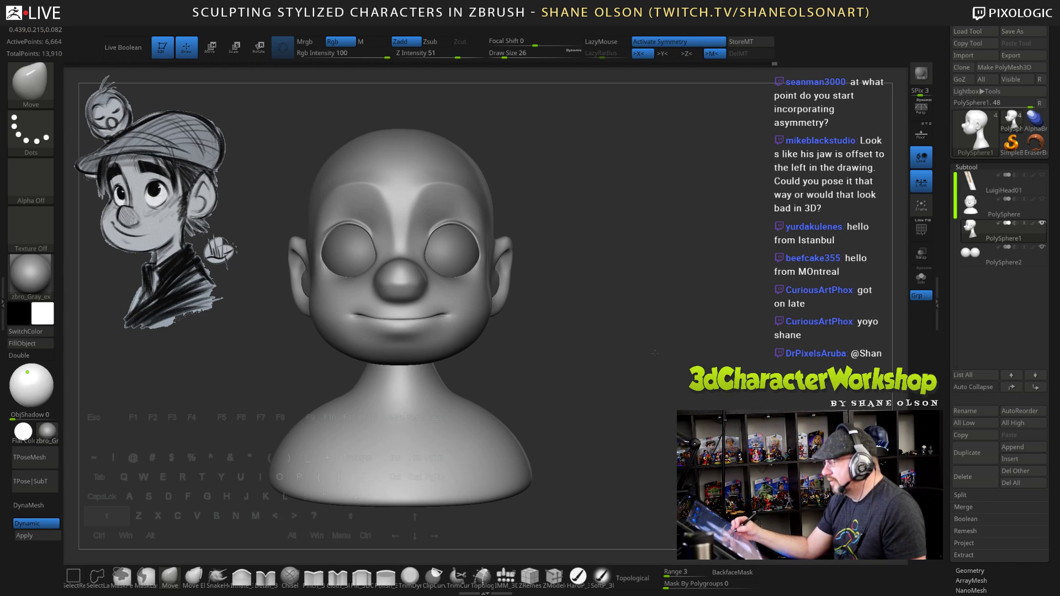
Reshape the brow ridge above the eyes using the Move brush at a Draw Size of 82
{"action": "key", "text": "s"}
{"action": "left_click_drag", "start_coordinate": [590, 254], "coordinate": [597, 254]}
{"action": "left_click_drag", "start_coordinate": [619, 316], "coordinate": [609, 367], "text": "alt"}
{"action": "left_click_drag", "start_coordinate": [618, 344], "coordinate": [580, 339]}
{"action": "key", "text": "s"}
{"action": "left_click_drag", "start_coordinate": [610, 329], "coordinate": [615, 329]}
{"action": "mouse_move", "coordinate": [414, 238]}
{"action": "left_mouse_down"}
{"action": "mouse_move", "coordinate": [451, 244]}
{"action": "mouse_move", "coordinate": [418, 241]}
{"action": "left_mouse_up"}
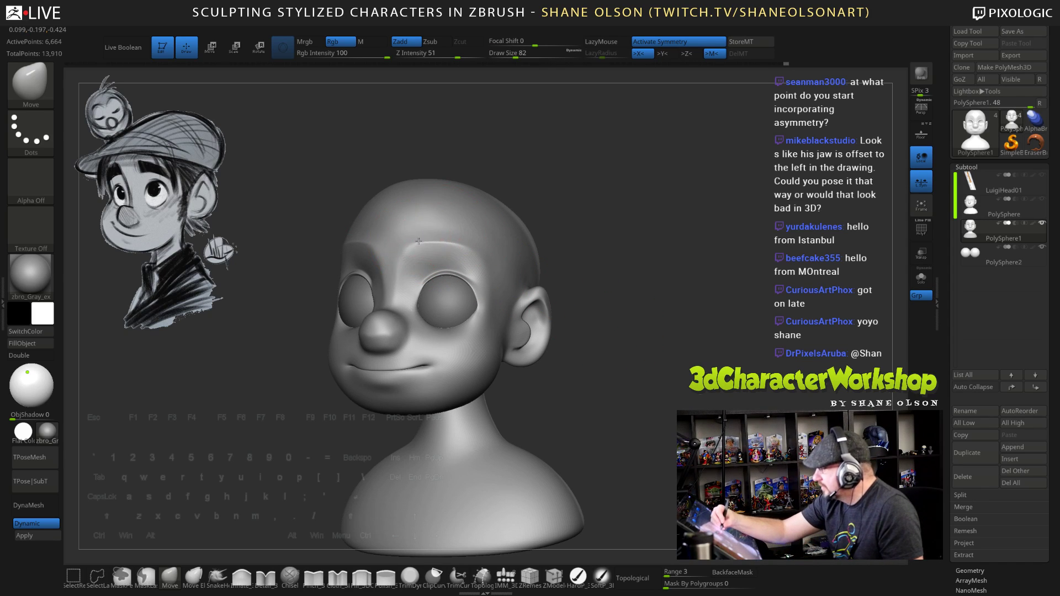
{"action": "mouse_move", "coordinate": [639, 376]}
{"action": "left_mouse_down"}
{"action": "mouse_move", "coordinate": [602, 365]}
{"action": "mouse_move", "coordinate": [591, 335]}
{"action": "mouse_move", "coordinate": [640, 359]}
{"action": "mouse_move", "coordinate": [666, 360]}
{"action": "mouse_move", "coordinate": [669, 346]}
{"action": "mouse_move", "coordinate": [665, 356]}
{"action": "left_mouse_up"}
{"action": "key", "text": "shift"}
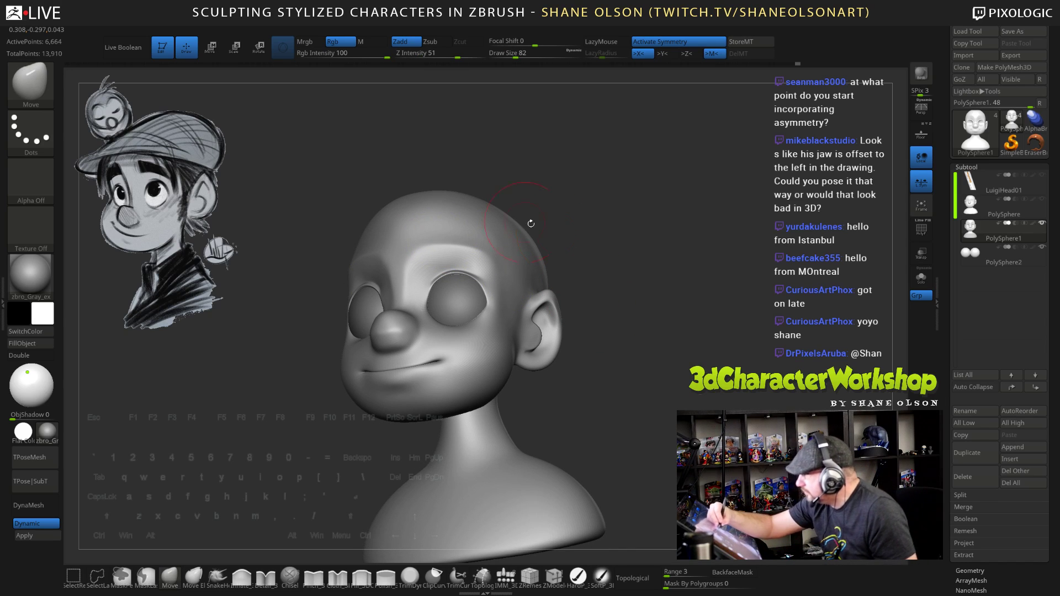
{"action": "left_click_drag", "start_coordinate": [634, 303], "coordinate": [661, 367]}
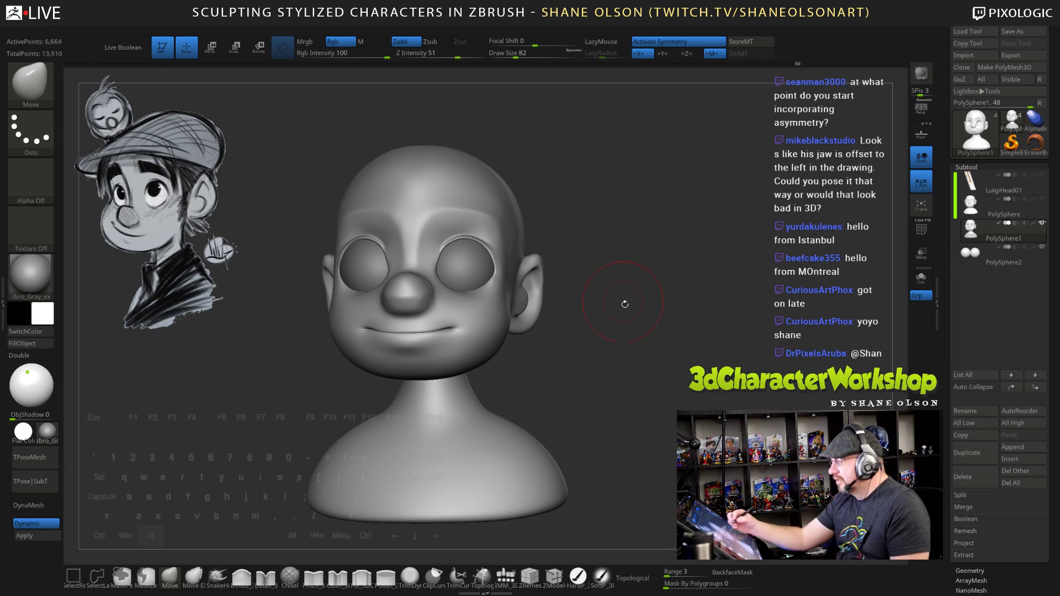
Shape the cheeks beneath the eyes using the Move brush at a Draw Size of 62
{"action": "left_click_drag", "start_coordinate": [625, 304], "coordinate": [638, 319], "text": "alt"}
{"action": "left_click_drag", "start_coordinate": [597, 254], "coordinate": [601, 244], "text": "alt"}
{"action": "key", "text": "s"}
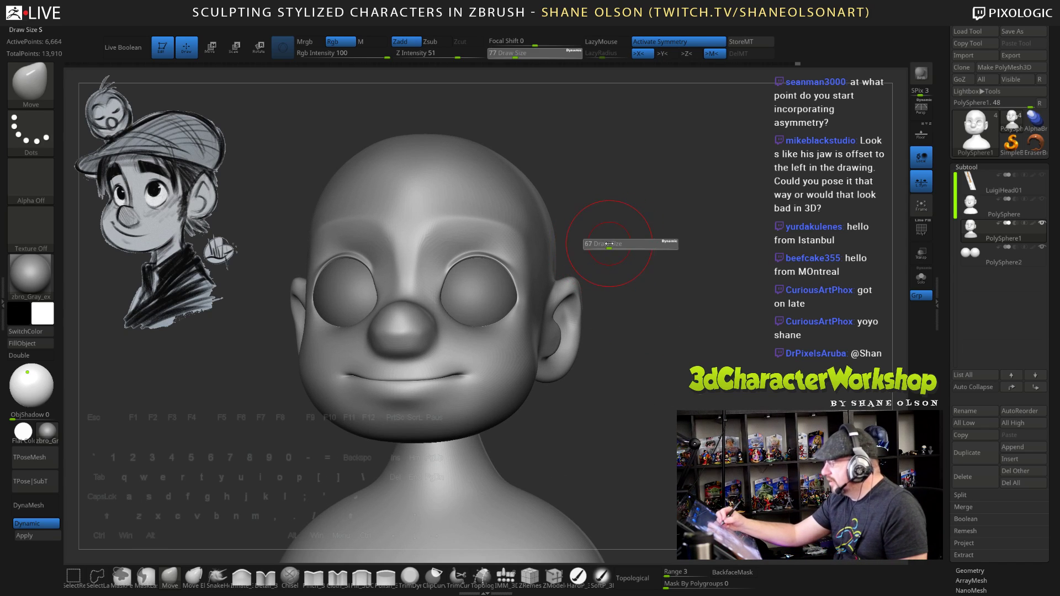
{"action": "left_click", "coordinate": [608, 244]}
{"action": "right_click_drag", "start_coordinate": [523, 323], "coordinate": [494, 314]}
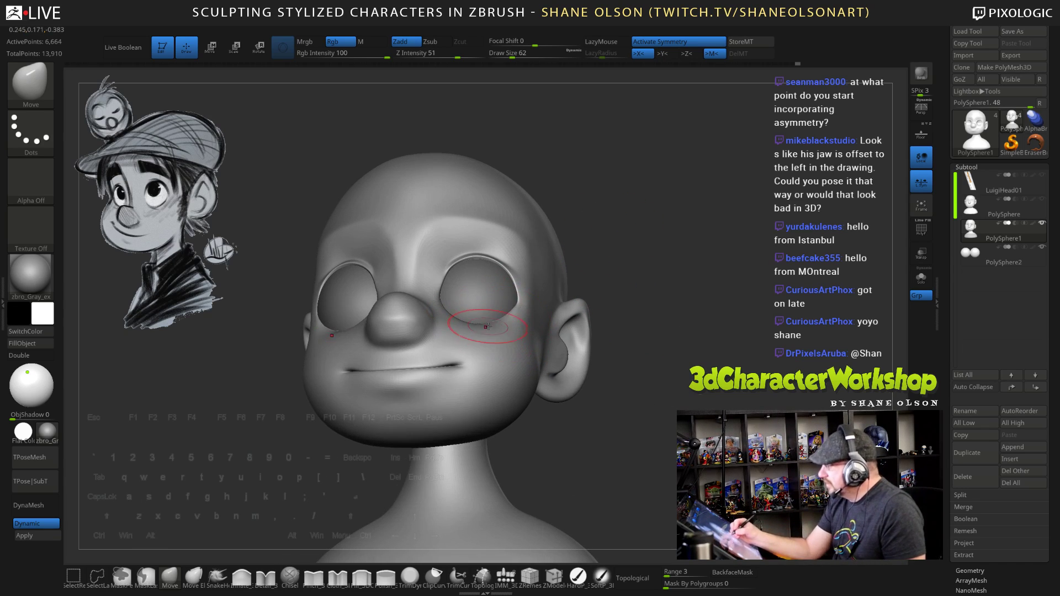
{"action": "left_click_drag", "start_coordinate": [668, 288], "coordinate": [501, 317]}
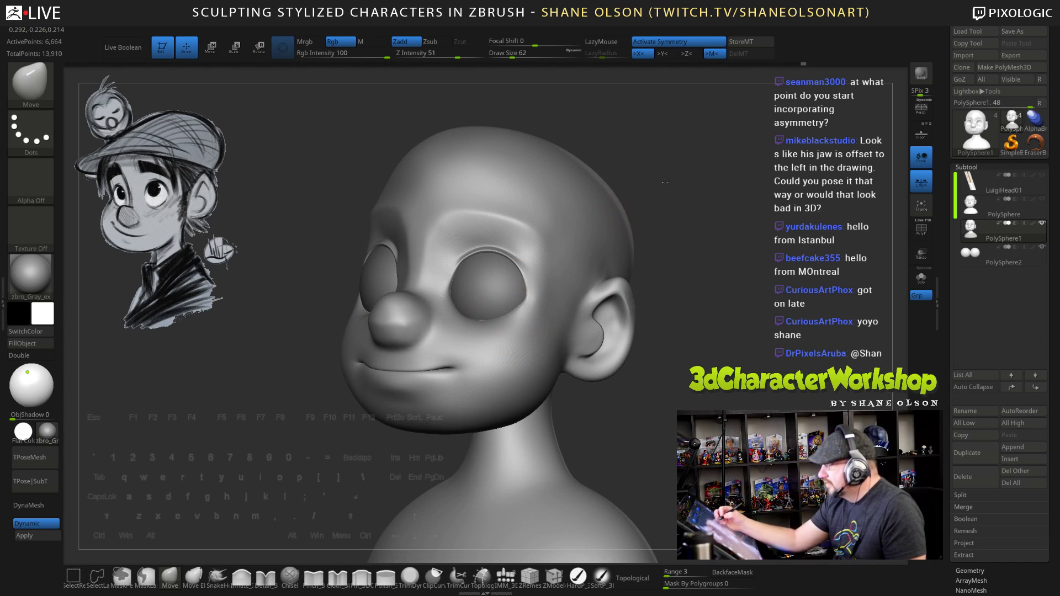
Adjust the outer brows, temples and forehead with the Move brush at a Draw Size of 74
{"action": "mouse_move", "coordinate": [665, 182]}
{"action": "left_mouse_down"}
{"action": "mouse_move", "coordinate": [661, 229]}
{"action": "mouse_move", "coordinate": [530, 234]}
{"action": "left_mouse_up"}
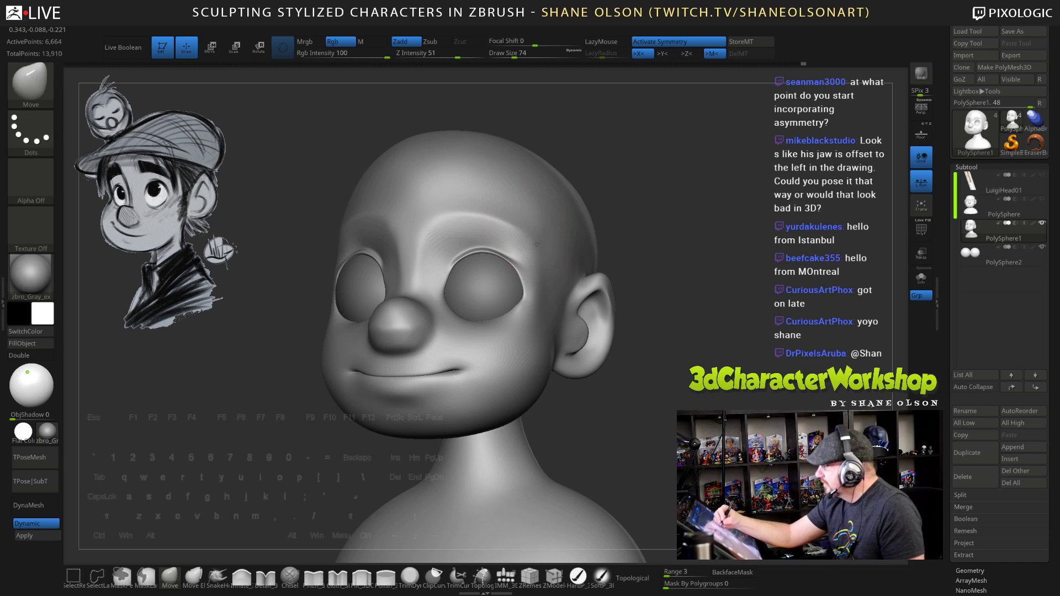
{"action": "left_click_drag", "start_coordinate": [572, 265], "coordinate": [575, 248]}
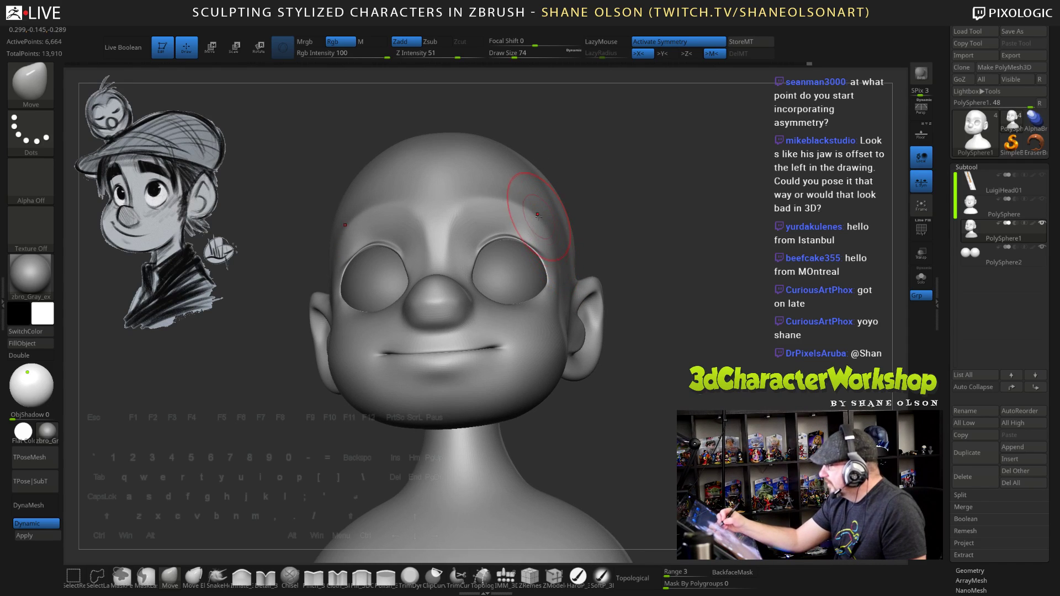
{"action": "left_click_drag", "start_coordinate": [505, 207], "coordinate": [499, 202]}
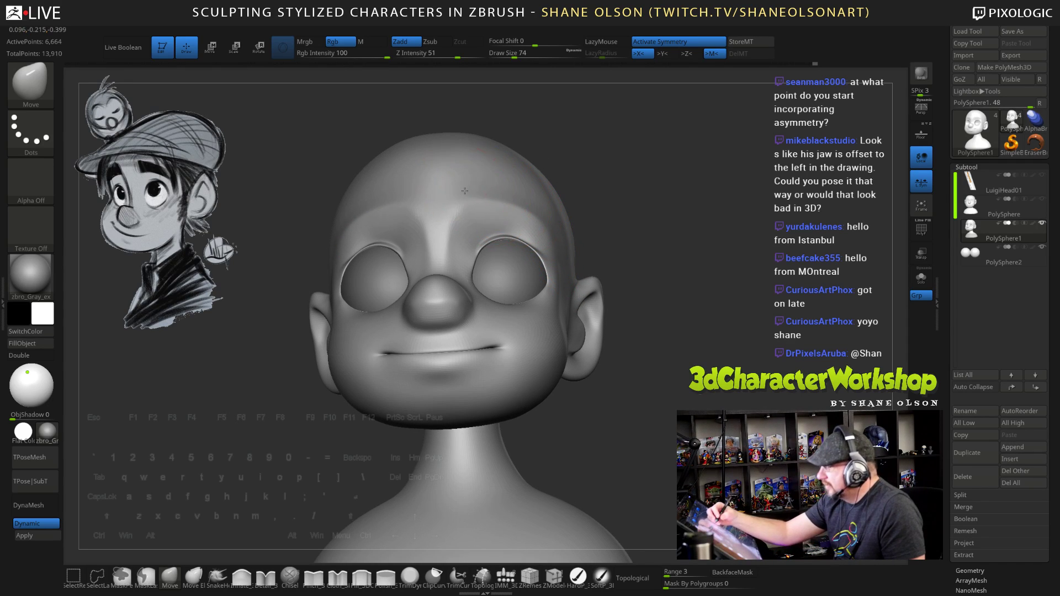
{"action": "right_click_drag", "start_coordinate": [469, 191], "coordinate": [464, 217]}
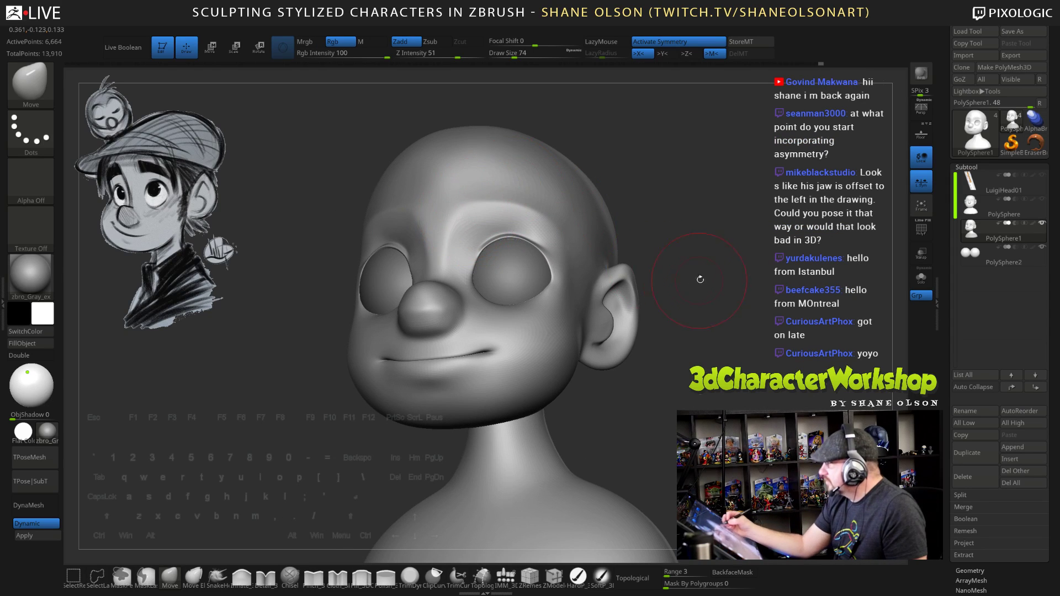
Smooth the temples and refine the forehead and brow profile with the Move brush at Draw Size 74
{"action": "right_click_drag", "start_coordinate": [698, 279], "coordinate": [698, 319], "text": "shift"}
{"action": "left_click_drag", "start_coordinate": [698, 318], "coordinate": [716, 362], "text": "alt"}
{"action": "left_click_drag", "start_coordinate": [710, 273], "coordinate": [670, 265]}
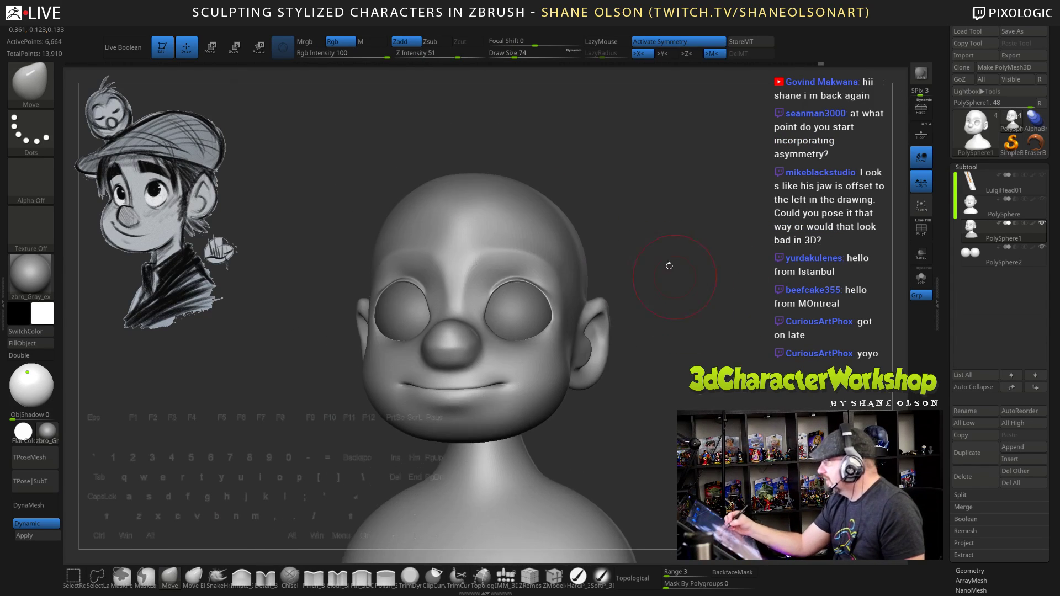
{"action": "left_click_drag", "start_coordinate": [634, 220], "coordinate": [594, 222]}
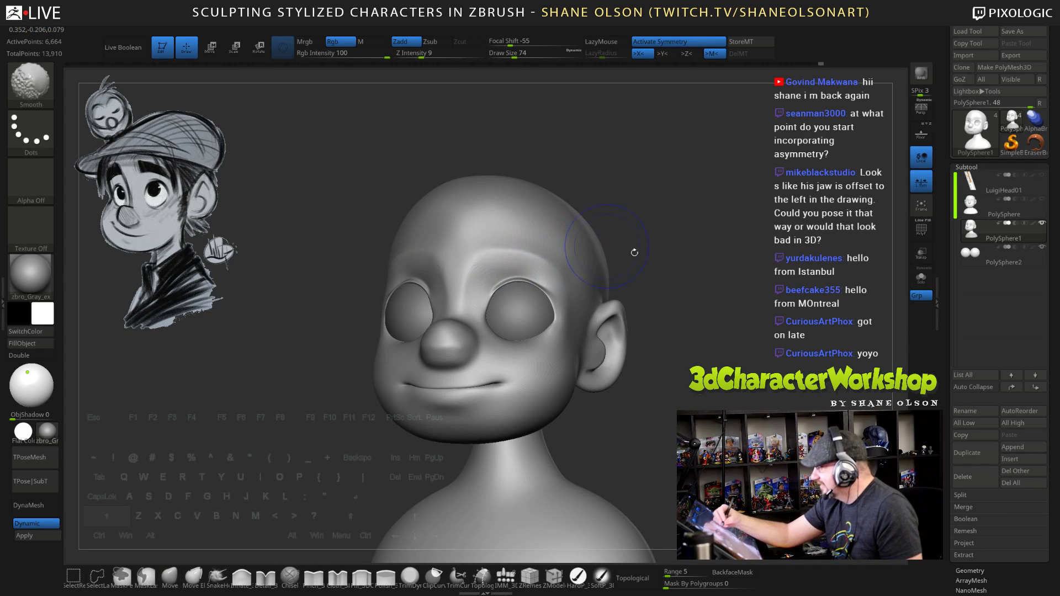
{"action": "right_click_drag", "start_coordinate": [632, 248], "coordinate": [678, 331]}
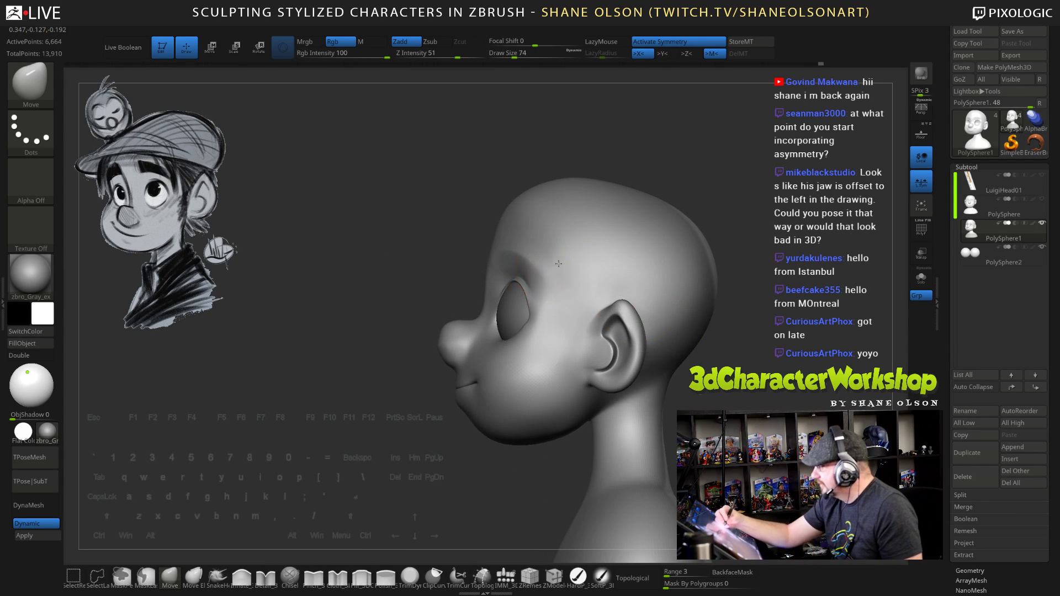
{"action": "left_click_drag", "start_coordinate": [450, 243], "coordinate": [493, 260]}
{"action": "mouse_move", "coordinate": [562, 302]}
{"action": "right_mouse_down"}
{"action": "mouse_move", "coordinate": [627, 318]}
{"action": "mouse_move", "coordinate": [726, 433]}
{"action": "mouse_move", "coordinate": [713, 320]}
{"action": "mouse_move", "coordinate": [655, 328]}
{"action": "mouse_move", "coordinate": [695, 421]}
{"action": "mouse_move", "coordinate": [665, 411]}
{"action": "right_mouse_up"}
{"action": "right_click_drag", "start_coordinate": [673, 374], "coordinate": [665, 403], "text": "ctrl"}
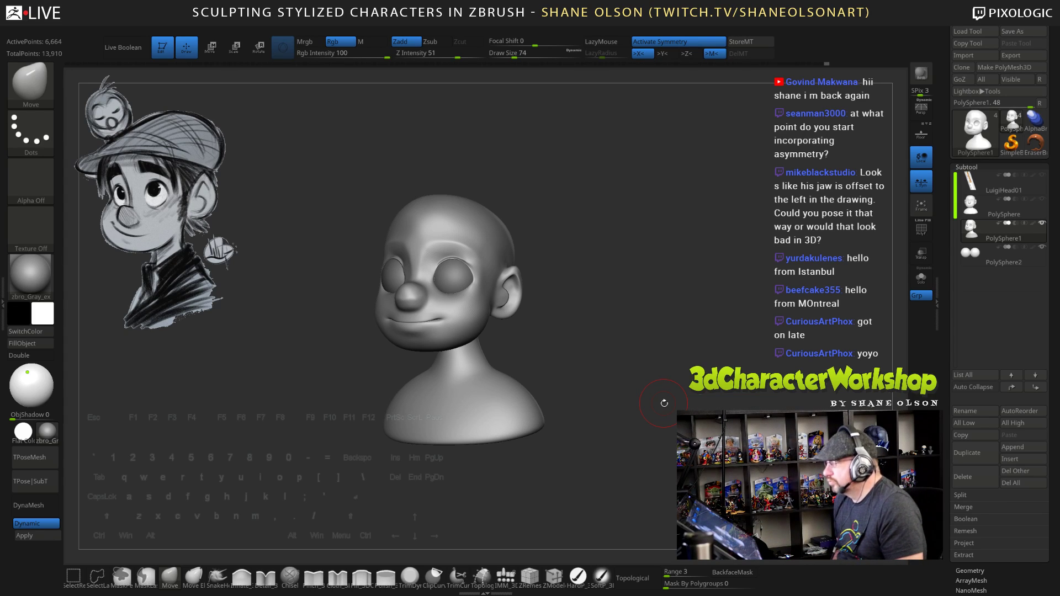
Reshape the brow and the area around the eyes with the Move brush at a Draw Size of 105
{"action": "right_click_drag", "start_coordinate": [598, 240], "coordinate": [597, 309], "text": "alt"}
{"action": "right_click_drag", "start_coordinate": [597, 309], "coordinate": [597, 345], "text": "alt"}
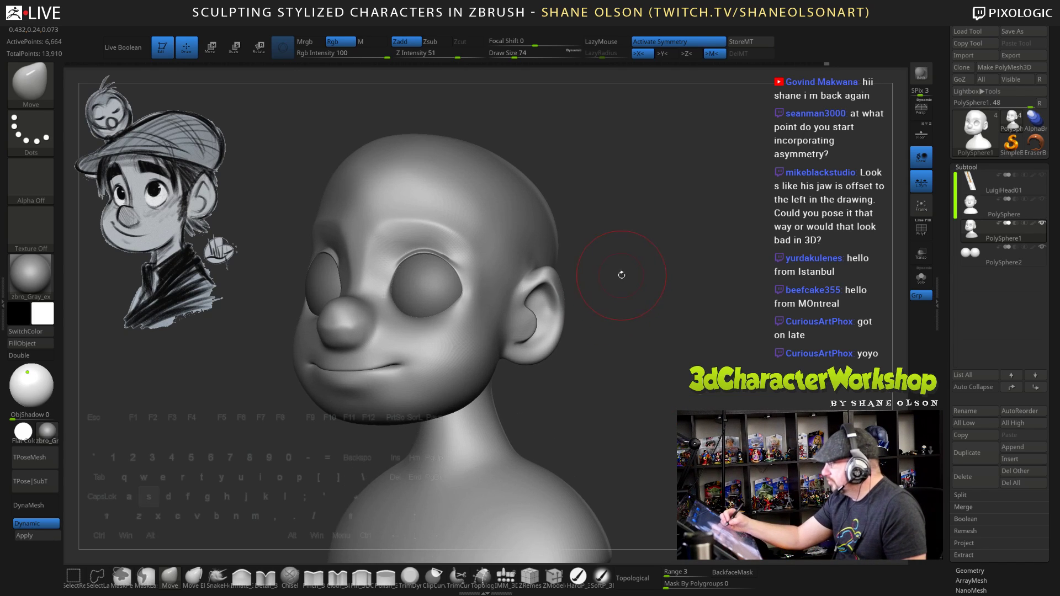
{"action": "key", "text": "s"}
{"action": "left_click_drag", "start_coordinate": [620, 276], "coordinate": [626, 277]}
{"action": "right_click_drag", "start_coordinate": [626, 278], "coordinate": [633, 285]}
{"action": "left_click_drag", "start_coordinate": [633, 284], "coordinate": [453, 305]}
{"action": "right_click_drag", "start_coordinate": [462, 290], "coordinate": [505, 290]}
{"action": "left_click_drag", "start_coordinate": [400, 306], "coordinate": [406, 302]}
{"action": "right_click_drag", "start_coordinate": [497, 237], "coordinate": [493, 290]}
{"action": "left_click_drag", "start_coordinate": [428, 265], "coordinate": [429, 271]}
{"action": "left_click_drag", "start_coordinate": [568, 348], "coordinate": [455, 274]}
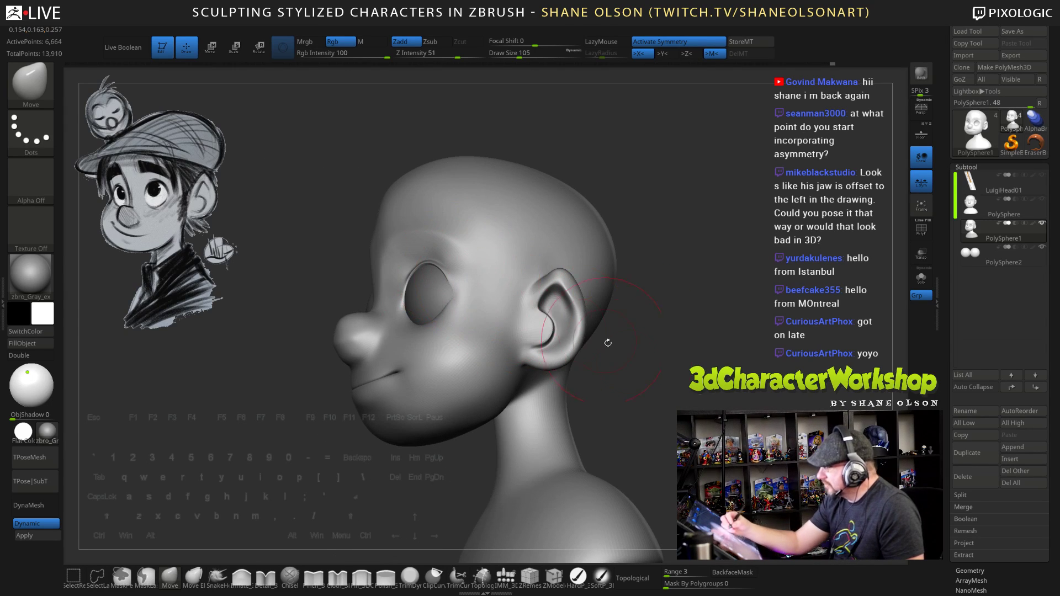
Refine the face around the eyes and cheeks, smoothing the upper eye area at a Draw Size of 88
{"action": "mouse_move", "coordinate": [605, 340]}
{"action": "left_mouse_down"}
{"action": "mouse_move", "coordinate": [554, 345]}
{"action": "mouse_move", "coordinate": [419, 325]}
{"action": "left_mouse_up"}
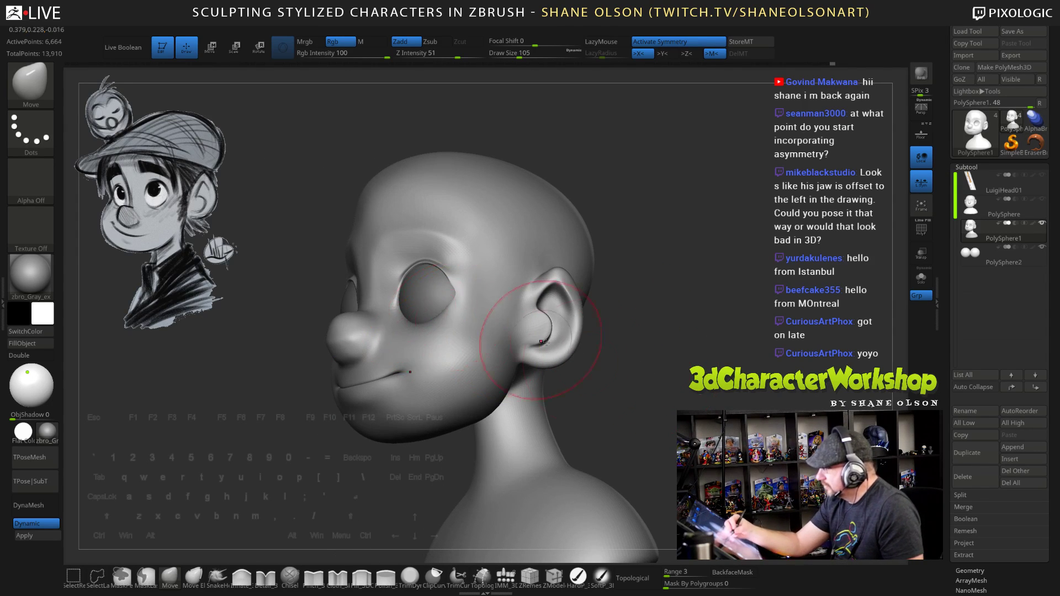
{"action": "mouse_move", "coordinate": [588, 372]}
{"action": "left_mouse_down"}
{"action": "mouse_move", "coordinate": [642, 377]}
{"action": "mouse_move", "coordinate": [626, 381]}
{"action": "mouse_move", "coordinate": [636, 384]}
{"action": "mouse_move", "coordinate": [559, 338]}
{"action": "left_mouse_up"}
{"action": "left_click_drag", "start_coordinate": [424, 267], "coordinate": [434, 271], "text": "shift"}
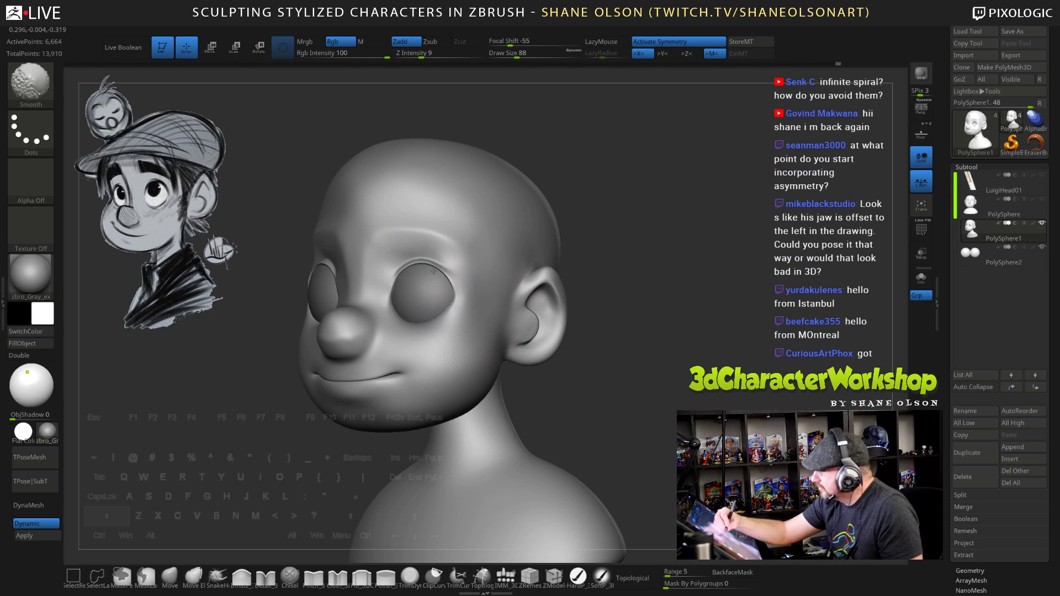
{"action": "mouse_move", "coordinate": [624, 376]}
{"action": "left_mouse_down", "text": "shift"}
{"action": "mouse_move", "coordinate": [613, 373]}
{"action": "mouse_move", "coordinate": [644, 365]}
{"action": "mouse_move", "coordinate": [641, 387]}
{"action": "left_mouse_up", "text": "shift"}
{"action": "left_click_drag", "start_coordinate": [643, 289], "coordinate": [659, 294], "text": "alt"}
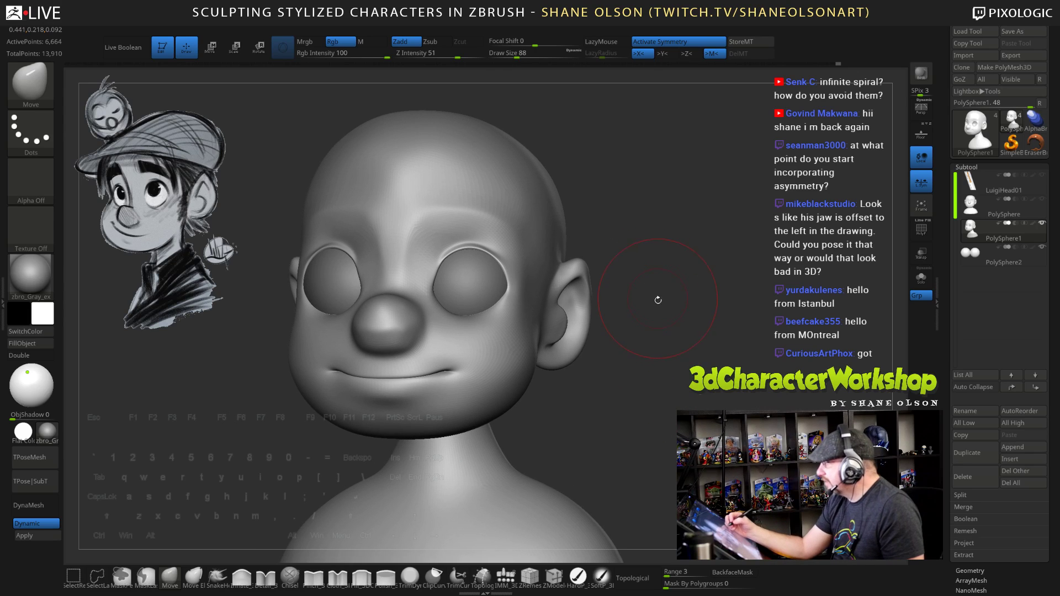
Push the ears slightly closer to the head using the Move brush at a Draw Size of 117
{"action": "key", "text": "s"}
{"action": "left_click", "coordinate": [657, 313]}
{"action": "left_click_drag", "start_coordinate": [636, 335], "coordinate": [663, 334]}
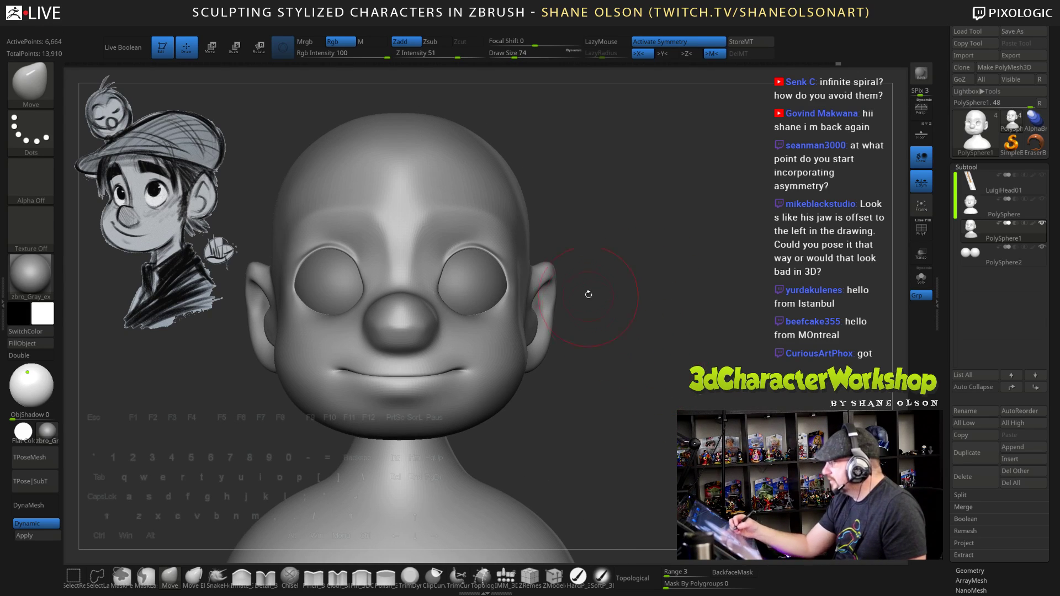
{"action": "key", "text": "s"}
{"action": "left_click_drag", "start_coordinate": [589, 293], "coordinate": [534, 277]}
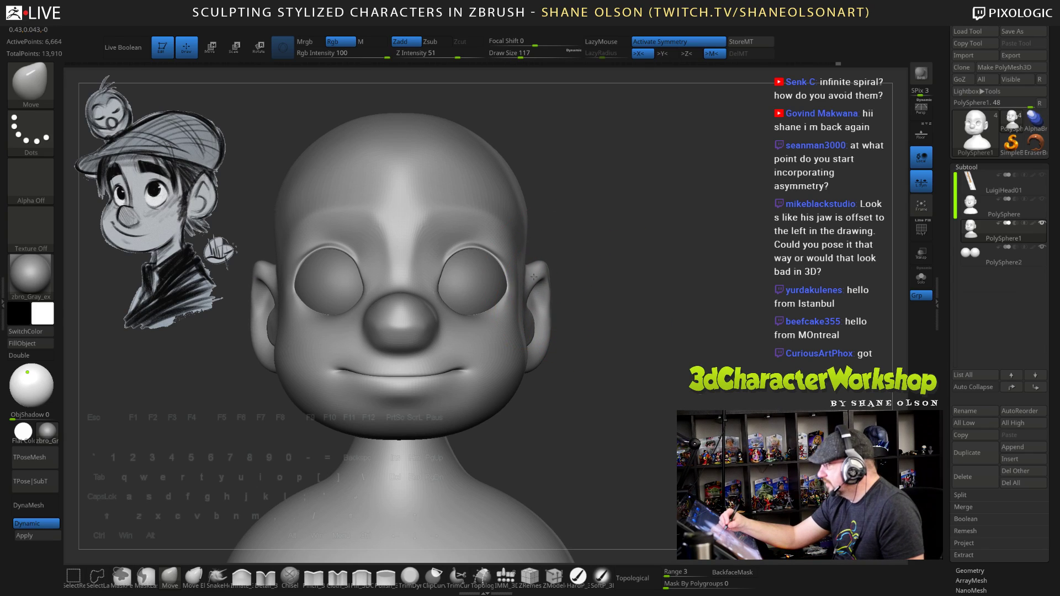
{"action": "left_click_drag", "start_coordinate": [546, 334], "coordinate": [542, 335]}
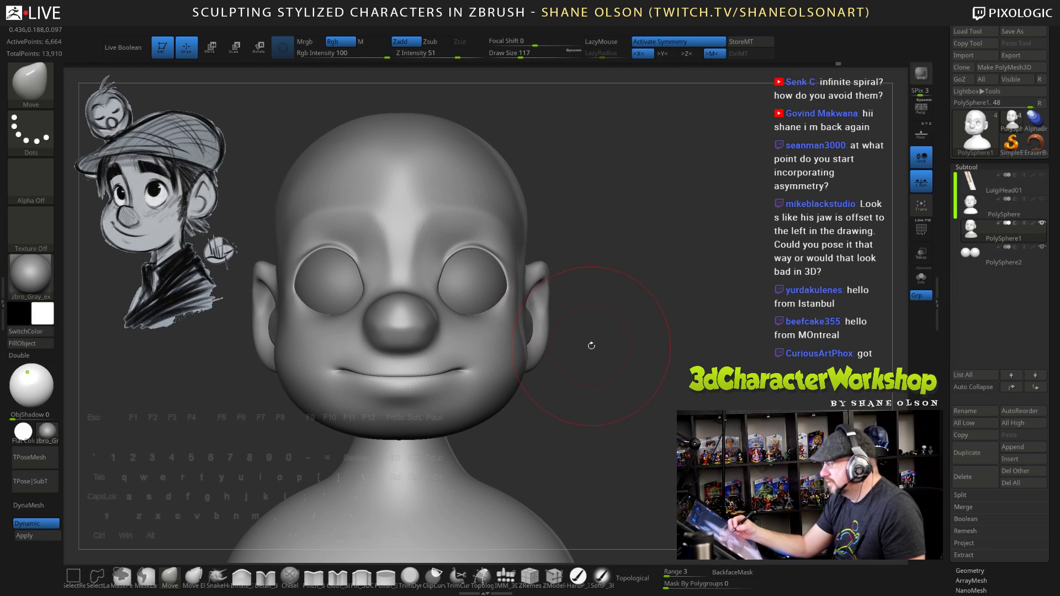
{"action": "key", "text": "s"}
{"action": "mouse_move", "coordinate": [622, 343]}
{"action": "left_mouse_down"}
{"action": "mouse_move", "coordinate": [586, 340]}
{"action": "mouse_move", "coordinate": [555, 319]}
{"action": "mouse_move", "coordinate": [565, 322]}
{"action": "left_mouse_up"}
{"action": "key", "text": "s"}
{"action": "key", "text": "s"}
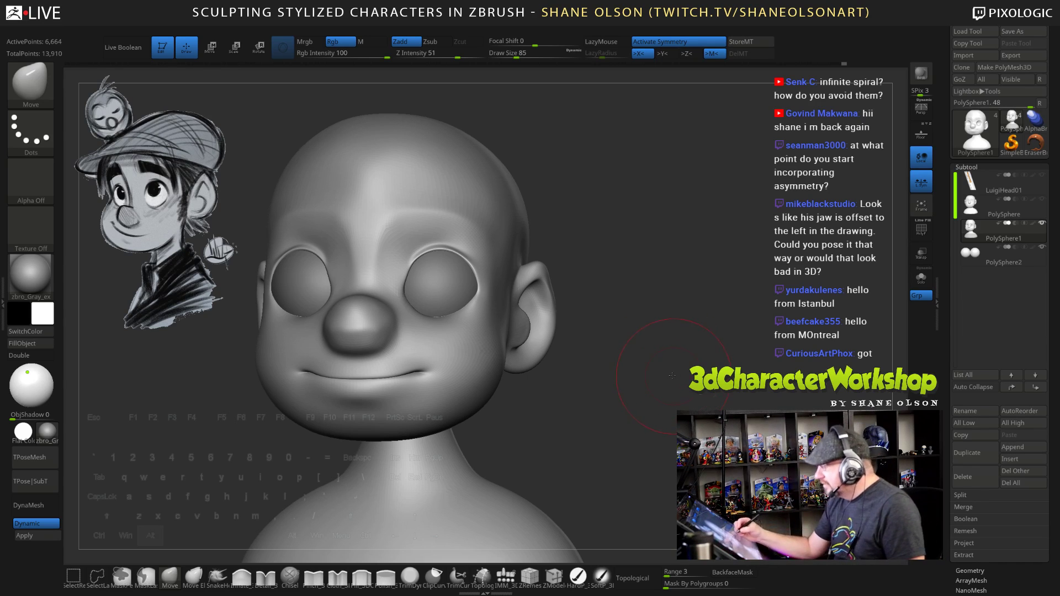
{"action": "mouse_move", "coordinate": [668, 366]}
{"action": "left_mouse_down"}
{"action": "mouse_move", "coordinate": [666, 376]}
{"action": "mouse_move", "coordinate": [655, 362]}
{"action": "left_mouse_up"}
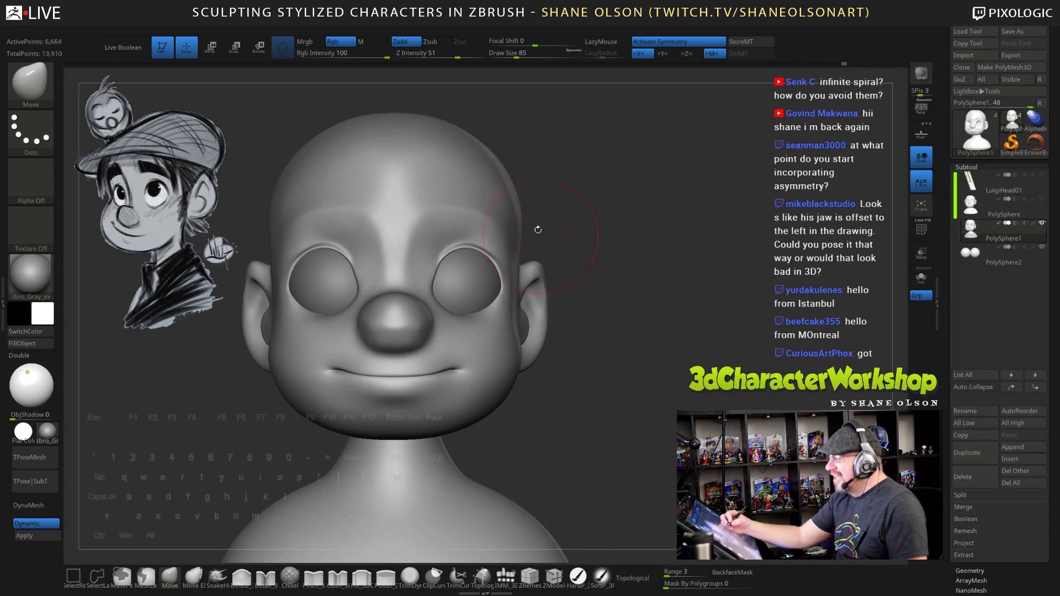
{"action": "left_click_drag", "start_coordinate": [589, 217], "coordinate": [610, 234], "text": "alt"}
Reshape the lower rim and outer corner of the eye openings with the Move brush at a Draw Size of 65
{"action": "key", "text": "s"}
{"action": "left_click", "coordinate": [583, 215]}
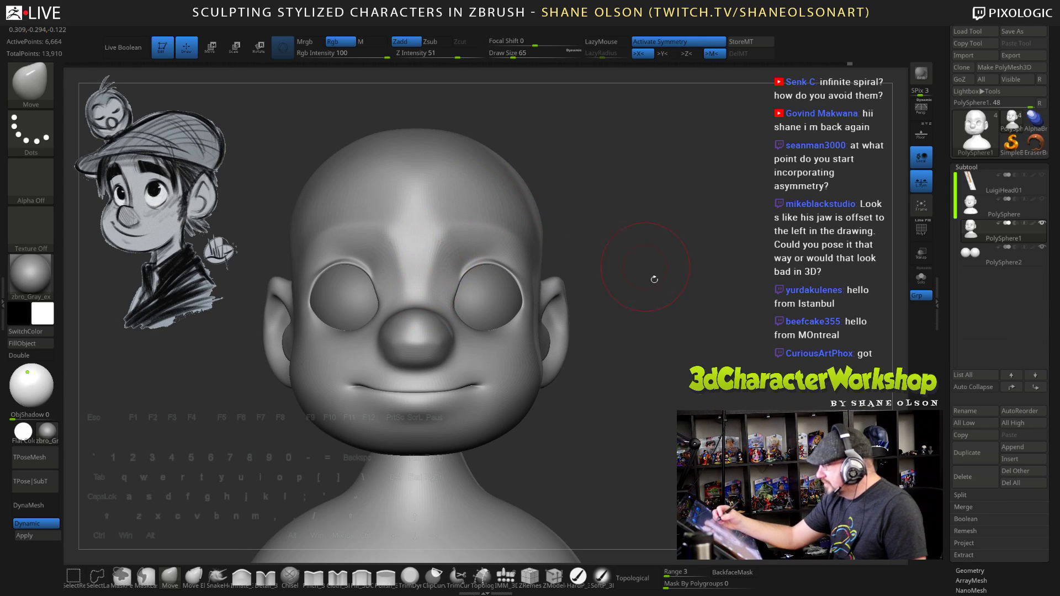
{"action": "left_click_drag", "start_coordinate": [654, 279], "coordinate": [666, 331]}
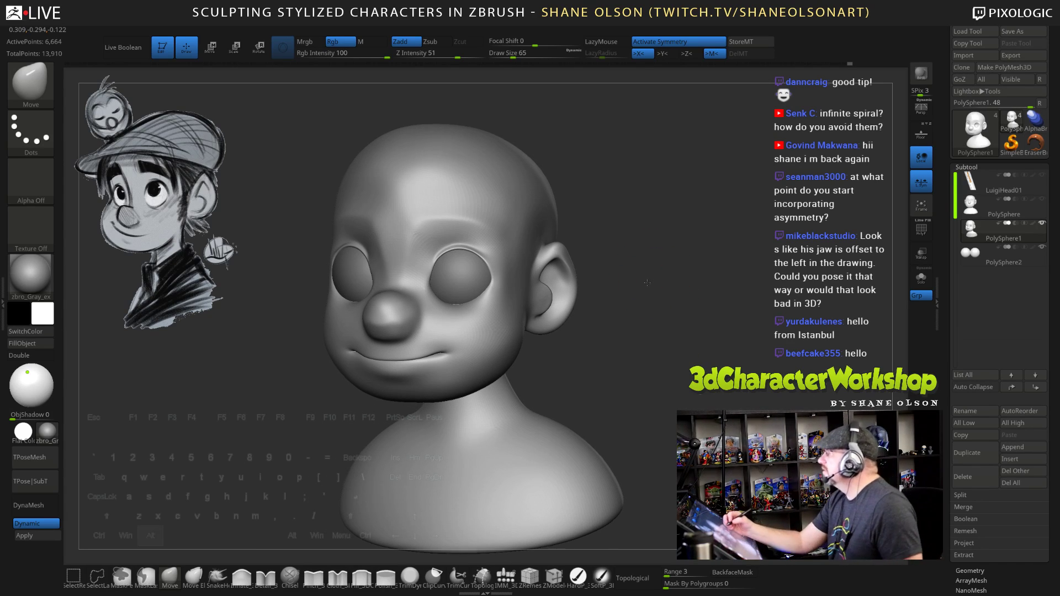
{"action": "left_click_drag", "start_coordinate": [651, 277], "coordinate": [682, 317]}
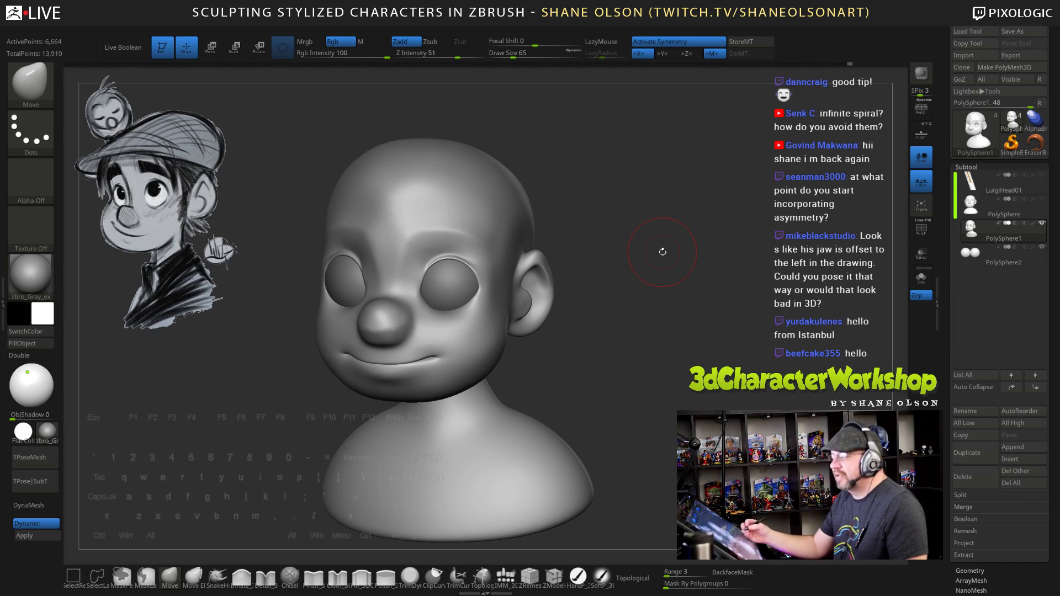
{"action": "left_click_drag", "start_coordinate": [651, 315], "coordinate": [673, 334], "text": "alt"}
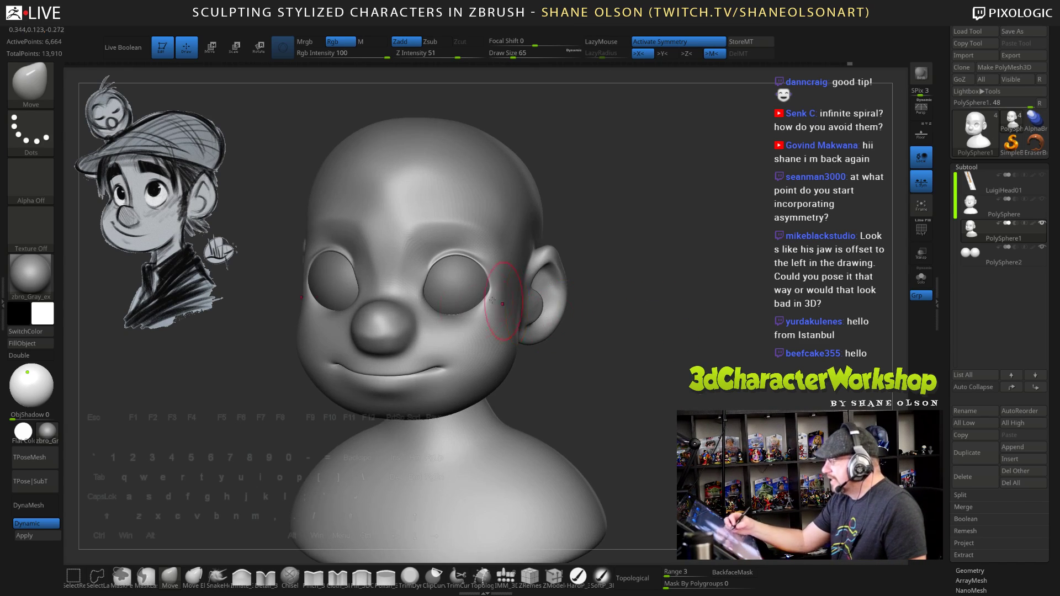
{"action": "left_click_drag", "start_coordinate": [449, 314], "coordinate": [453, 311]}
{"action": "left_click_drag", "start_coordinate": [680, 362], "coordinate": [626, 370]}
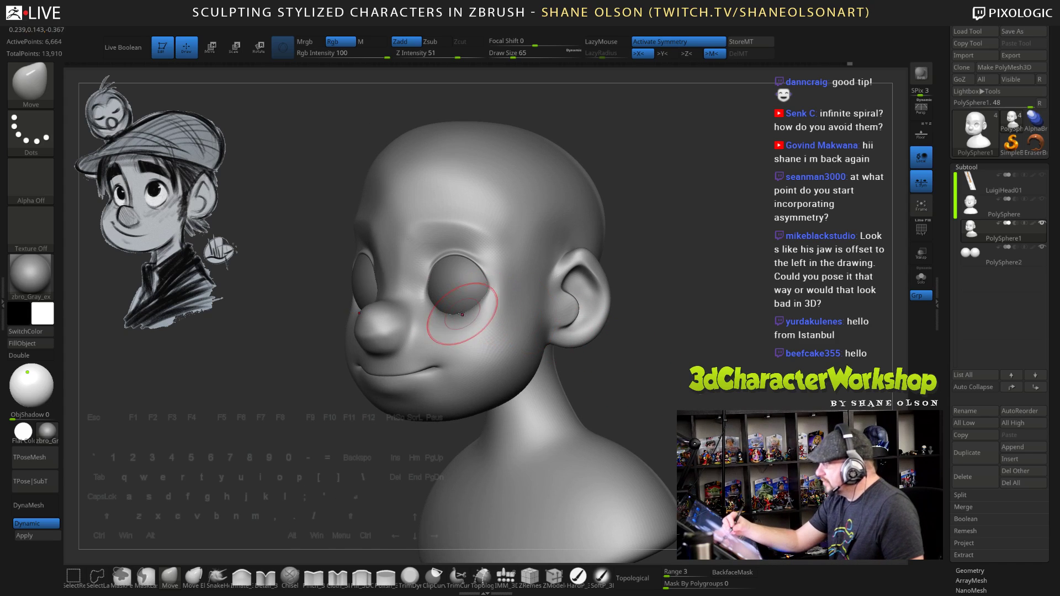
{"action": "left_click_drag", "start_coordinate": [660, 326], "coordinate": [544, 327]}
{"action": "left_click_drag", "start_coordinate": [464, 310], "coordinate": [482, 299]}
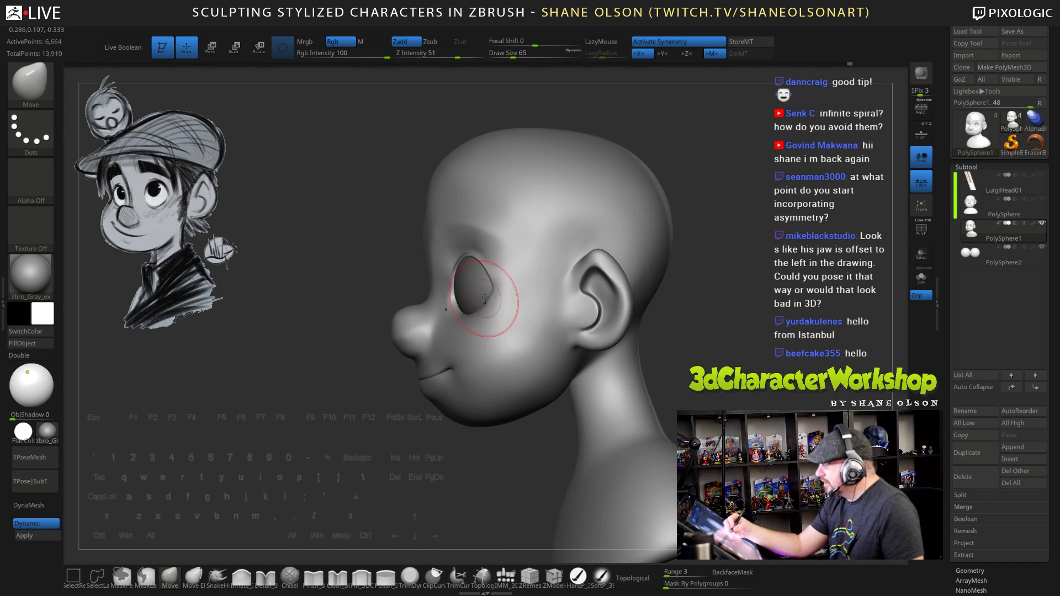
Smooth the area around the outer eye edge and refine it at a Draw Size of 47
{"action": "left_click_drag", "start_coordinate": [381, 274], "coordinate": [653, 287]}
{"action": "left_click_drag", "start_coordinate": [438, 273], "coordinate": [469, 271], "text": "shift"}
{"action": "mouse_move", "coordinate": [671, 316]}
{"action": "left_mouse_down", "text": "shift"}
{"action": "mouse_move", "coordinate": [692, 336]}
{"action": "mouse_move", "coordinate": [547, 331]}
{"action": "mouse_move", "coordinate": [681, 310]}
{"action": "mouse_move", "coordinate": [679, 327]}
{"action": "left_mouse_up", "text": "shift"}
{"action": "key", "text": "s"}
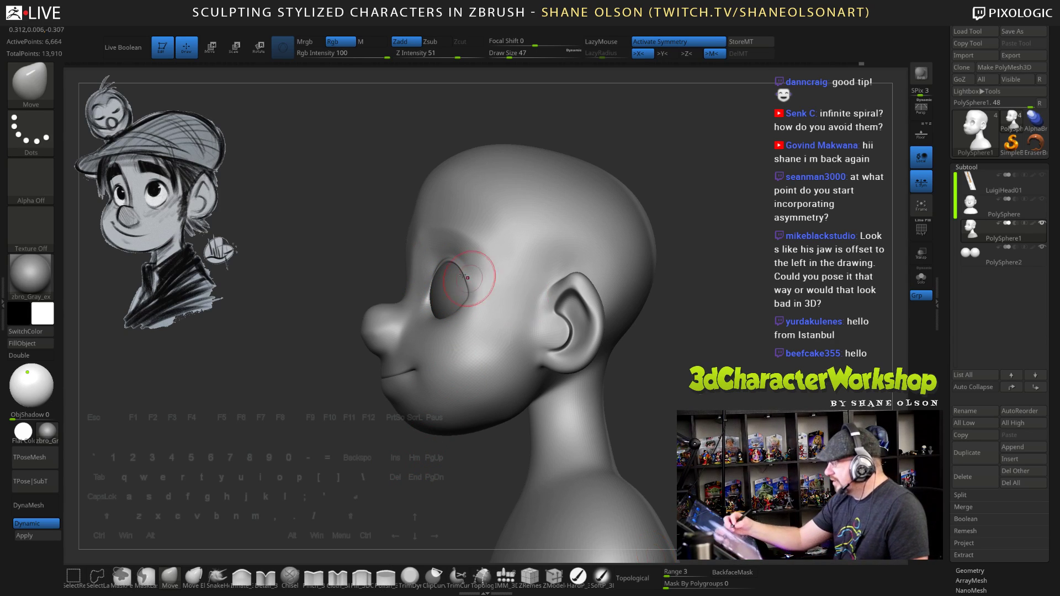
Adjust the forehead and brow contour with the Move brush at a Draw Size of 85
{"action": "key", "text": "s"}
{"action": "mouse_move", "coordinate": [372, 253]}
{"action": "left_mouse_down"}
{"action": "mouse_move", "coordinate": [409, 239]}
{"action": "mouse_move", "coordinate": [437, 204]}
{"action": "left_mouse_up"}
{"action": "right_click_drag", "start_coordinate": [436, 198], "coordinate": [469, 198]}
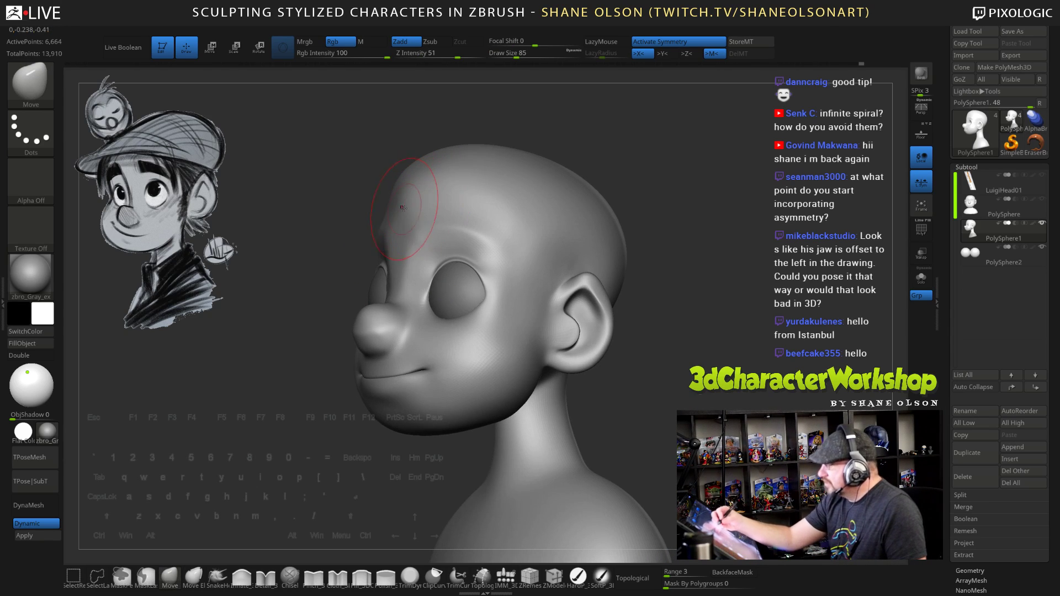
{"action": "right_click_drag", "start_coordinate": [433, 154], "coordinate": [446, 199]}
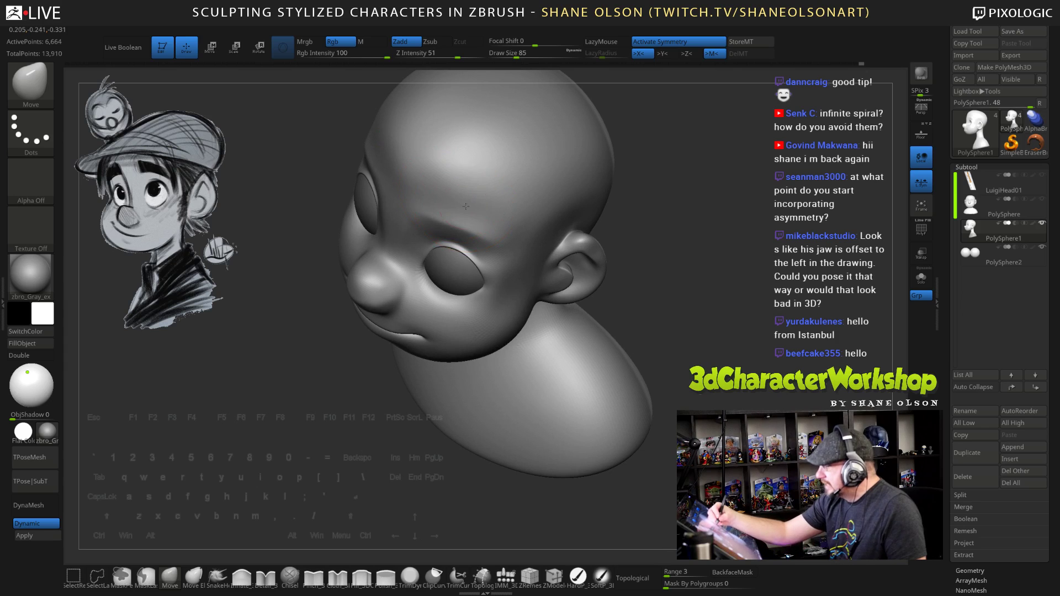
Adjust the neck below the jaw with the Move brush at a Draw Size of 124, then reduce the size to 51
{"action": "left_click_drag", "start_coordinate": [648, 259], "coordinate": [704, 357]}
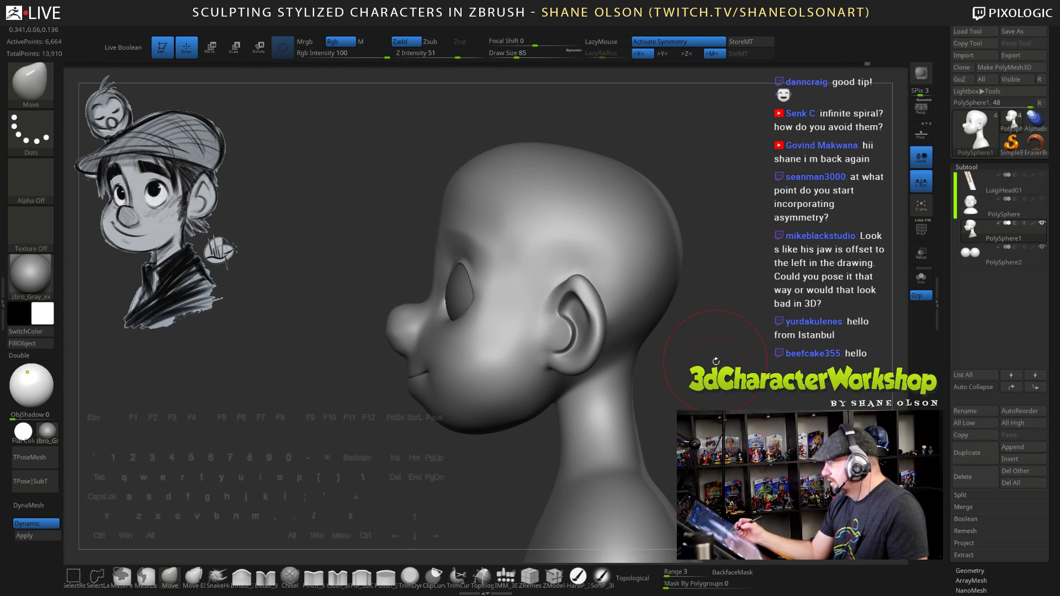
{"action": "right_click_drag", "start_coordinate": [716, 361], "coordinate": [724, 358]}
{"action": "right_click_drag", "start_coordinate": [646, 492], "coordinate": [617, 464], "text": "alt"}
{"action": "key", "text": "s"}
{"action": "mouse_move", "coordinate": [416, 455]}
{"action": "left_mouse_down"}
{"action": "mouse_move", "coordinate": [447, 428]}
{"action": "mouse_move", "coordinate": [641, 412]}
{"action": "mouse_move", "coordinate": [629, 413]}
{"action": "left_mouse_up"}
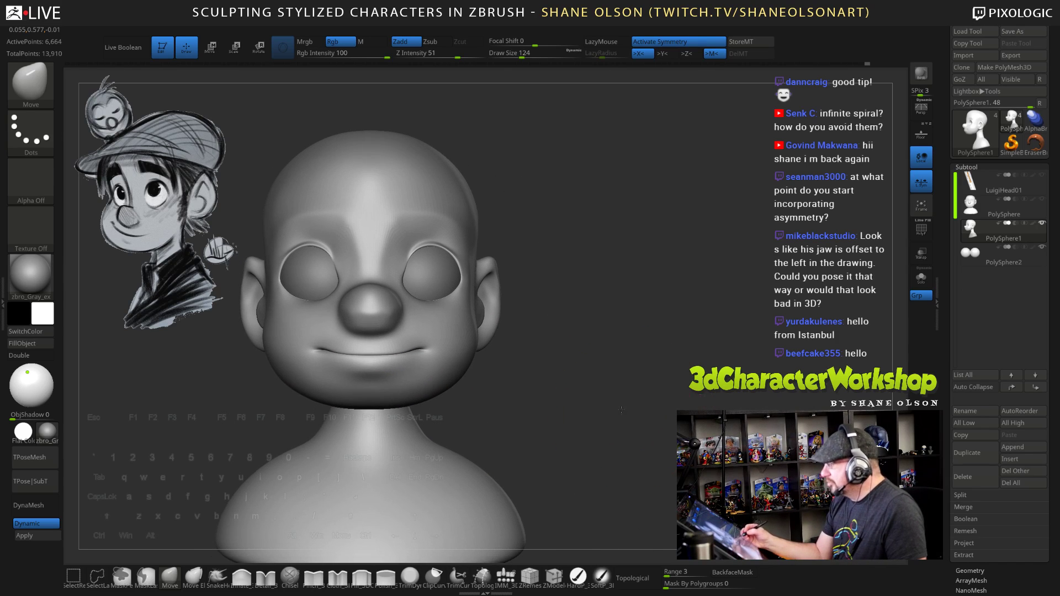
{"action": "mouse_move", "coordinate": [562, 231]}
{"action": "left_mouse_down", "text": "alt"}
{"action": "mouse_move", "coordinate": [575, 265]}
{"action": "mouse_move", "coordinate": [632, 313]}
{"action": "mouse_move", "coordinate": [585, 318]}
{"action": "mouse_move", "coordinate": [642, 389]}
{"action": "mouse_move", "coordinate": [682, 399]}
{"action": "left_mouse_up", "text": "alt"}
{"action": "key", "text": "s"}
{"action": "key", "text": "s"}
{"action": "left_click_drag", "start_coordinate": [674, 469], "coordinate": [657, 381], "text": "alt"}
{"action": "left_click_drag", "start_coordinate": [667, 418], "coordinate": [613, 395]}
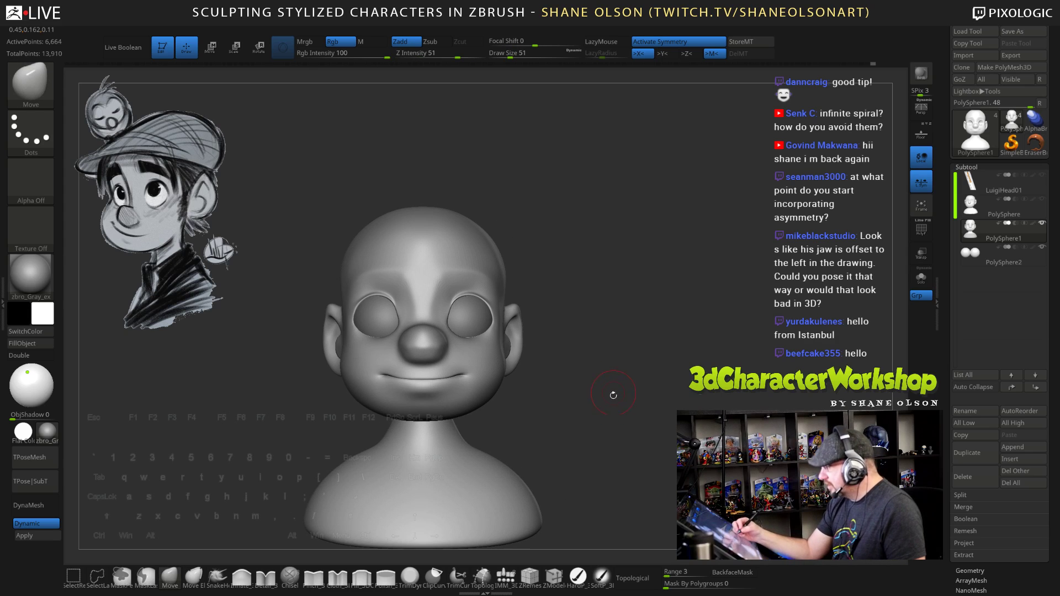
Select the eyeballs subtool PolySphere2 and move the eyeballs slightly closer together
{"action": "key", "text": "alt+Down"}
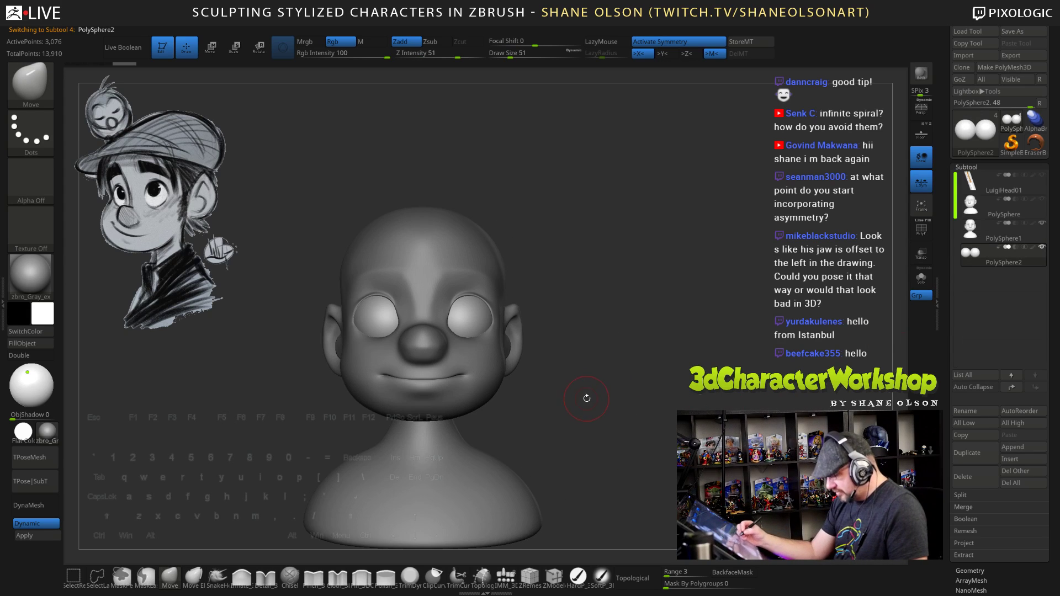
{"action": "key", "text": "w"}
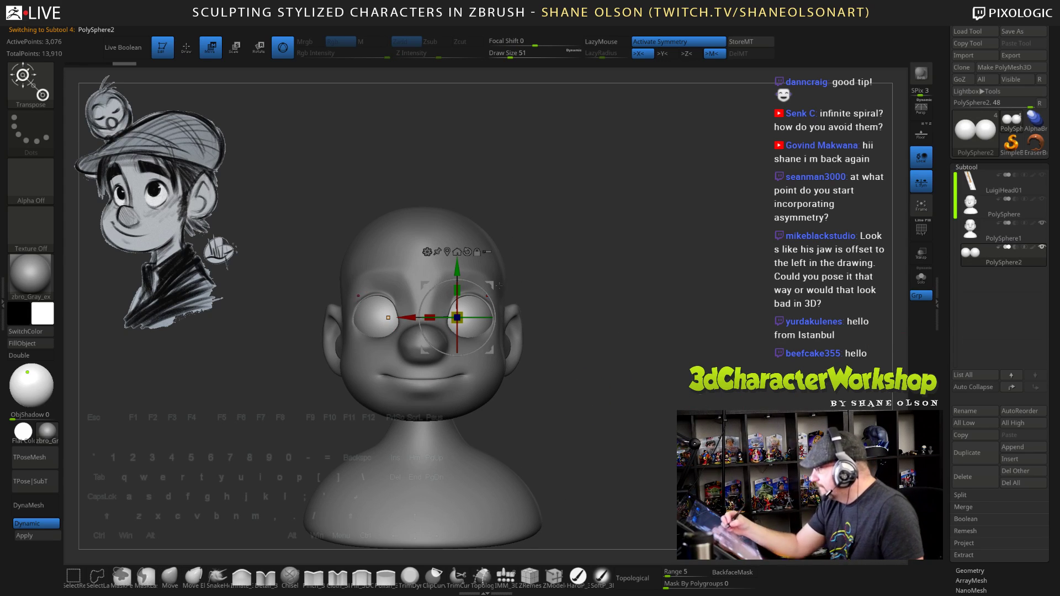
{"action": "left_click_drag", "start_coordinate": [492, 286], "coordinate": [647, 272], "text": "alt"}
{"action": "left_click_drag", "start_coordinate": [564, 305], "coordinate": [562, 305]}
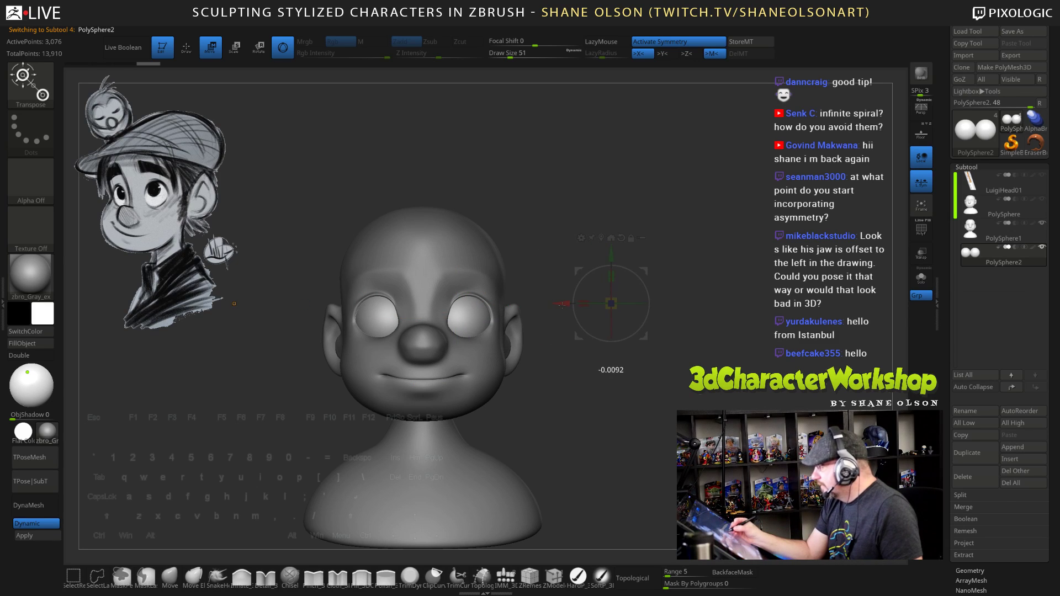
{"action": "left_click_drag", "start_coordinate": [615, 410], "coordinate": [482, 360]}
{"action": "key", "text": "q"}
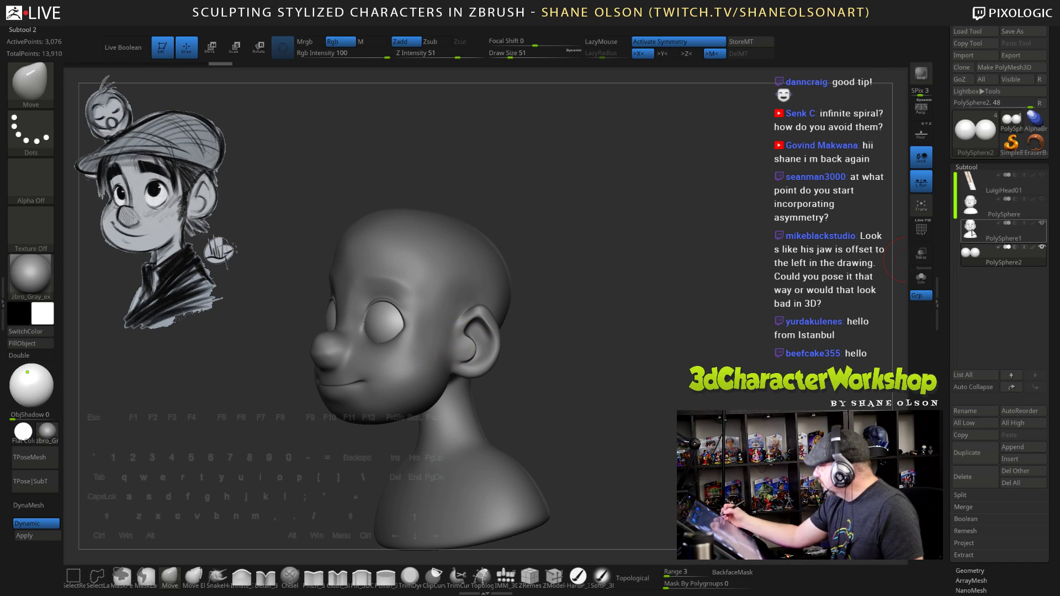
Reselect the head subtool PolySphere1 and refine the upper outer eye area with the Move brush at a Draw Size of 65
{"action": "left_click", "coordinate": [1004, 234]}
{"action": "mouse_move", "coordinate": [621, 346]}
{"action": "left_mouse_down", "text": "alt"}
{"action": "mouse_move", "coordinate": [656, 374]}
{"action": "mouse_move", "coordinate": [472, 356]}
{"action": "left_mouse_up", "text": "alt"}
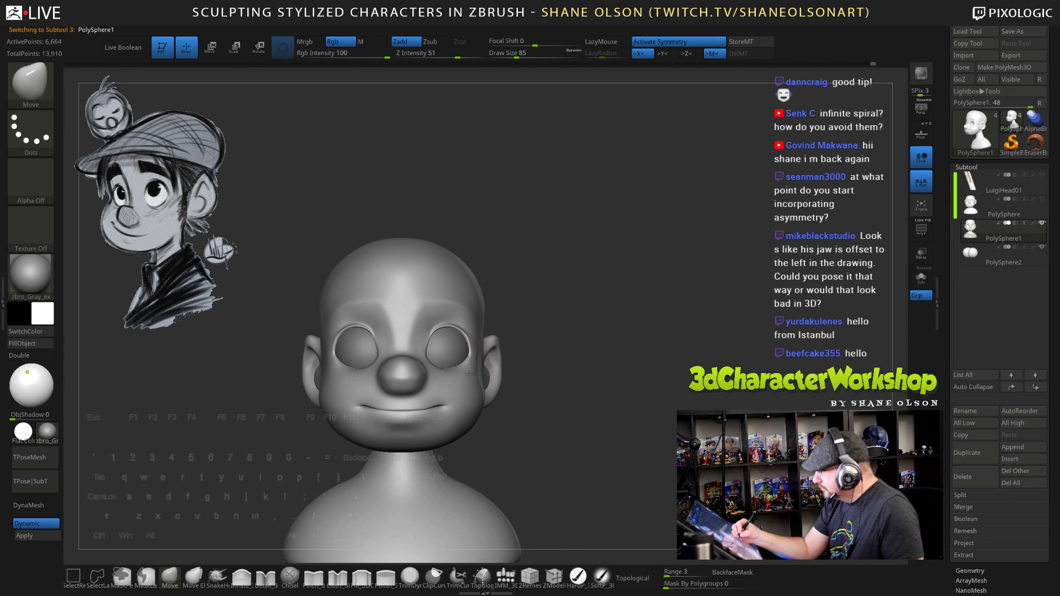
{"action": "mouse_move", "coordinate": [577, 437]}
{"action": "left_mouse_down"}
{"action": "mouse_move", "coordinate": [469, 401]}
{"action": "mouse_move", "coordinate": [482, 353]}
{"action": "left_mouse_up"}
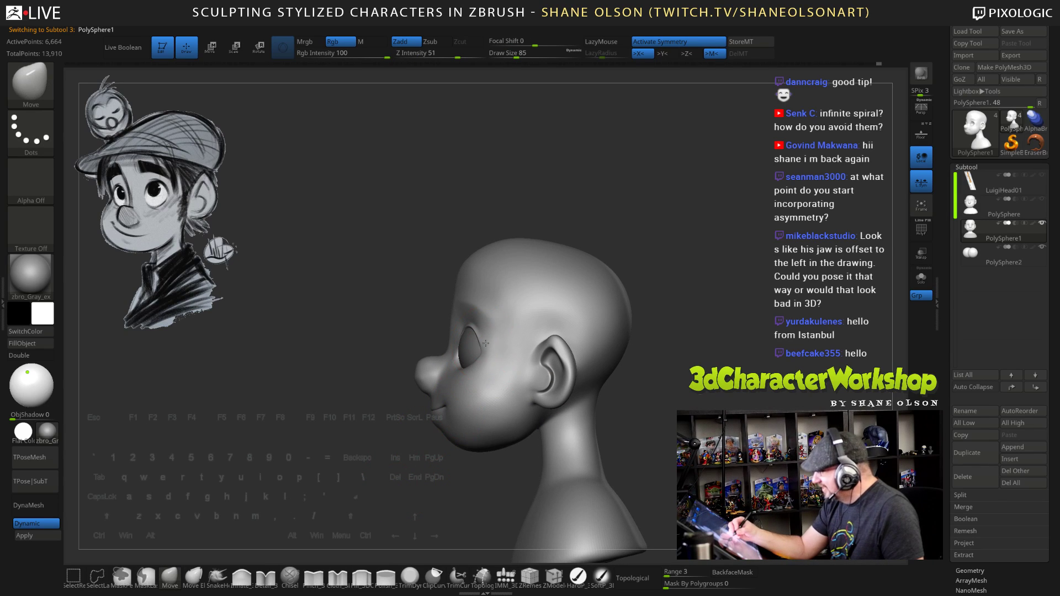
{"action": "left_click_drag", "start_coordinate": [461, 486], "coordinate": [507, 491], "text": "shift"}
{"action": "mouse_move", "coordinate": [538, 455]}
{"action": "left_mouse_down"}
{"action": "mouse_move", "coordinate": [624, 386]}
{"action": "mouse_move", "coordinate": [559, 346]}
{"action": "left_mouse_up"}
{"action": "key", "text": "s"}
{"action": "left_click_drag", "start_coordinate": [488, 331], "coordinate": [485, 331]}
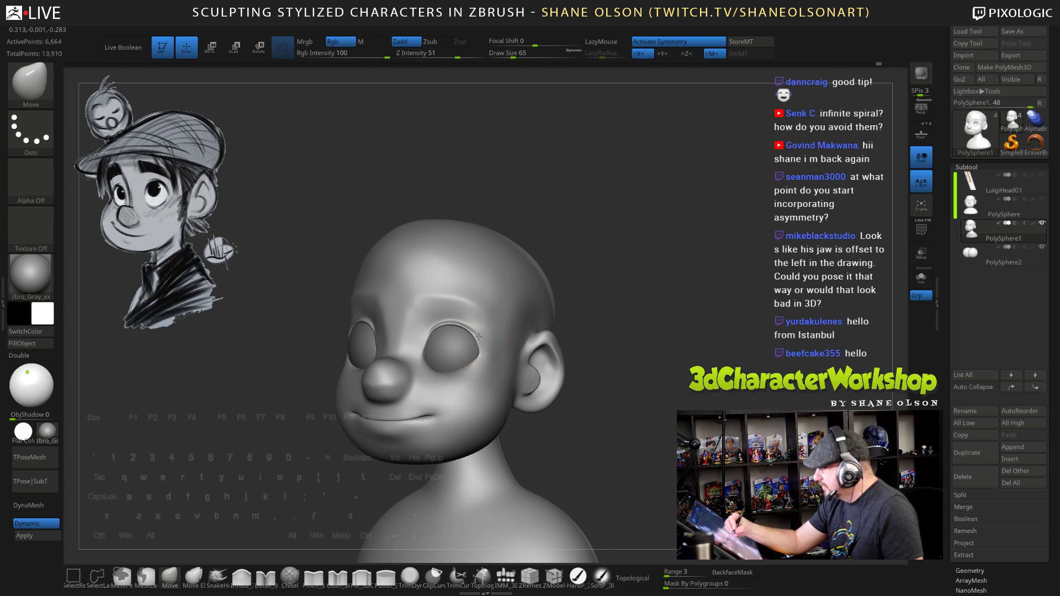
{"action": "right_click_drag", "start_coordinate": [525, 332], "coordinate": [485, 326]}
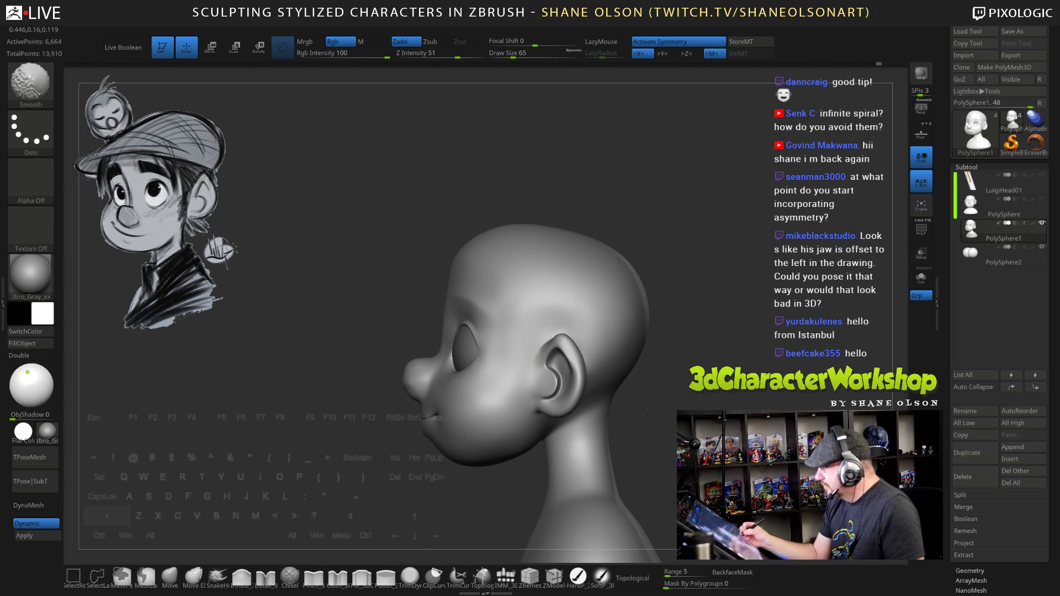
Refine the cheek and lower eye area with the Move brush at a Draw Size of 56
{"action": "left_click_drag", "start_coordinate": [624, 426], "coordinate": [666, 428]}
{"action": "key", "text": "s"}
{"action": "left_click", "coordinate": [438, 379]}
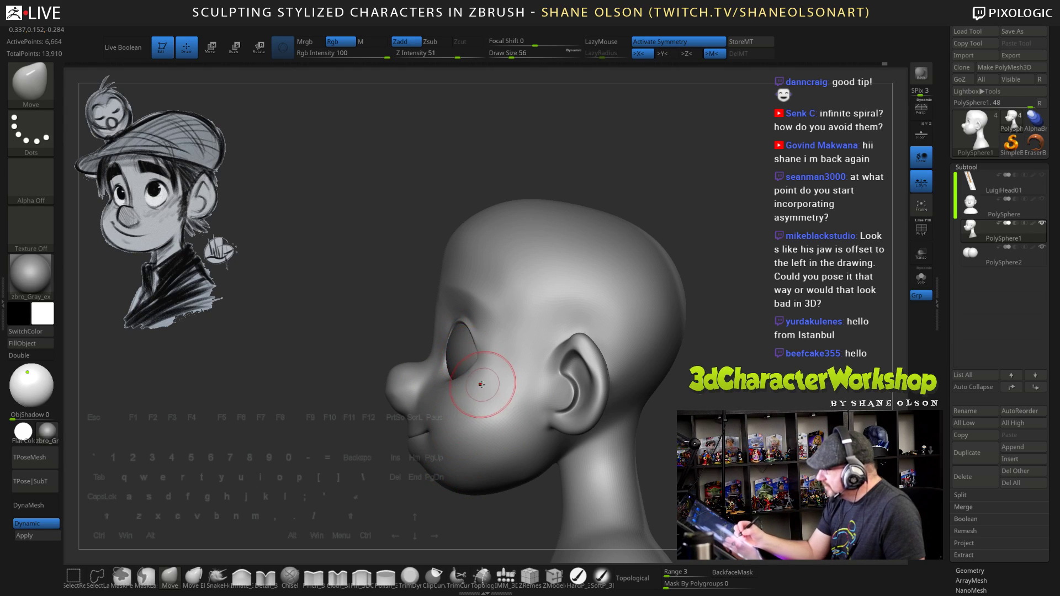
{"action": "mouse_move", "coordinate": [651, 432]}
{"action": "left_mouse_down"}
{"action": "mouse_move", "coordinate": [675, 418]}
{"action": "mouse_move", "coordinate": [628, 433]}
{"action": "mouse_move", "coordinate": [628, 419]}
{"action": "left_mouse_up"}
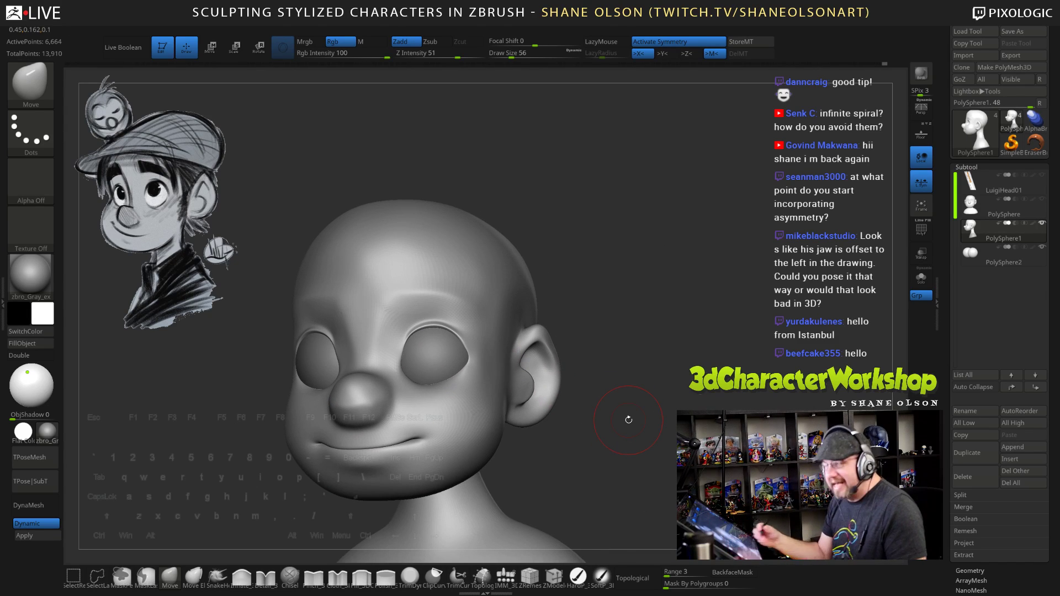
{"action": "left_click_drag", "start_coordinate": [643, 382], "coordinate": [690, 381]}
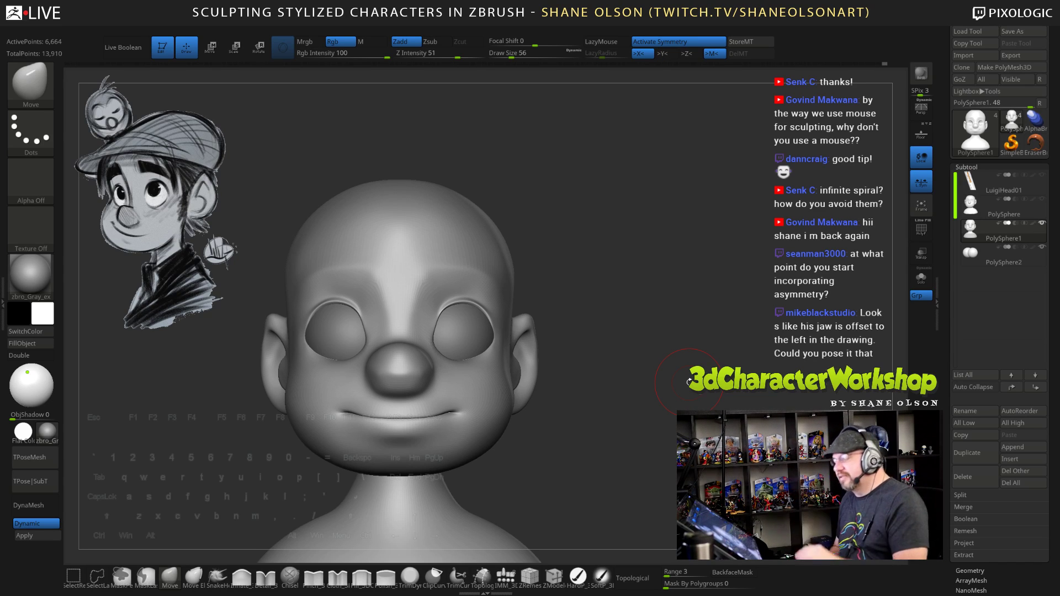
{"action": "mouse_move", "coordinate": [620, 311]}
{"action": "left_mouse_down"}
{"action": "mouse_move", "coordinate": [590, 336]}
{"action": "mouse_move", "coordinate": [675, 367]}
{"action": "mouse_move", "coordinate": [671, 380]}
{"action": "mouse_move", "coordinate": [682, 383]}
{"action": "mouse_move", "coordinate": [690, 337]}
{"action": "mouse_move", "coordinate": [677, 391]}
{"action": "left_mouse_up"}
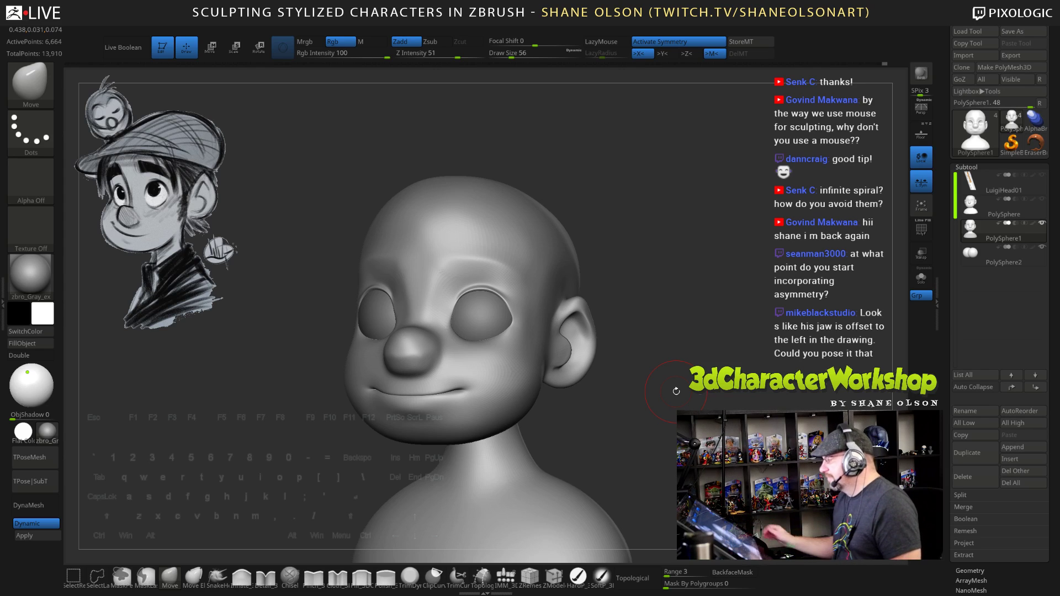
{"action": "left_click_drag", "start_coordinate": [601, 313], "coordinate": [630, 307]}
Adjust the chin and underside of the jaw with the Move brush at a Draw Size of 90
{"action": "key", "text": "s"}
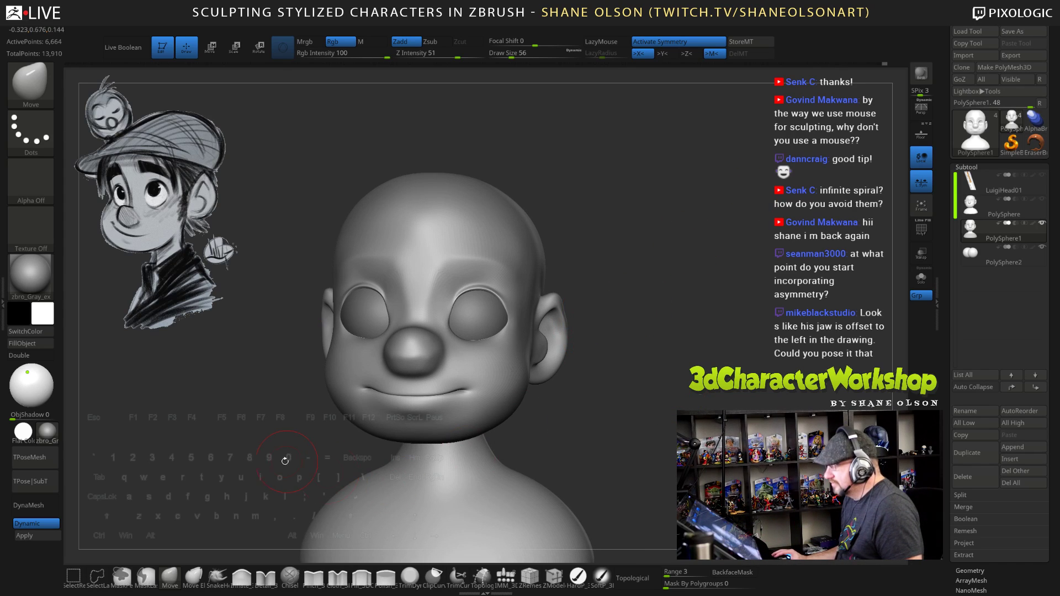
{"action": "left_click_drag", "start_coordinate": [285, 462], "coordinate": [288, 462]}
{"action": "key", "text": "s"}
{"action": "left_click", "coordinate": [386, 437]}
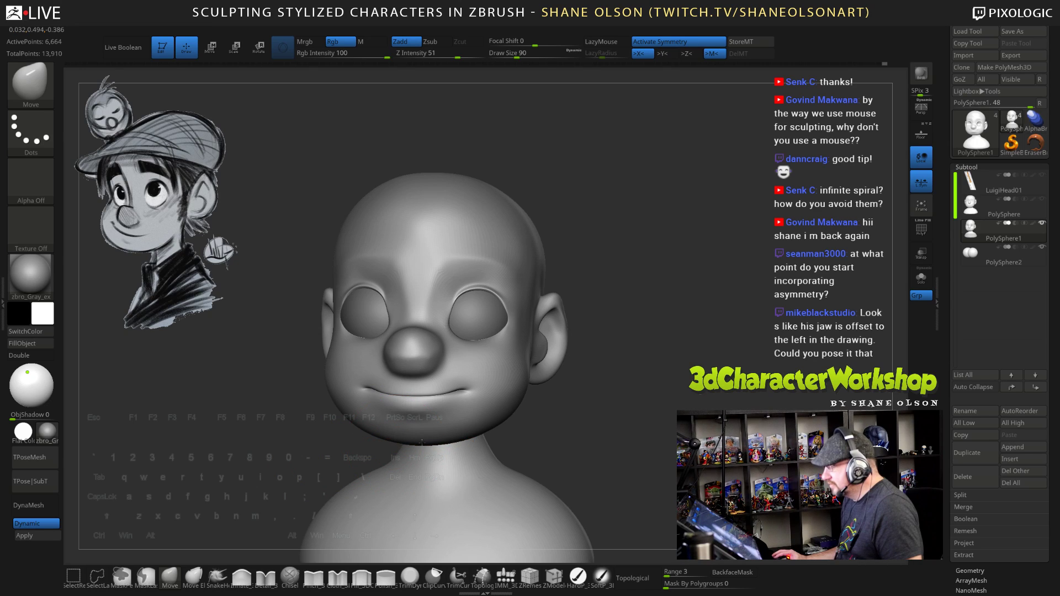
{"action": "left_click_drag", "start_coordinate": [628, 409], "coordinate": [693, 348]}
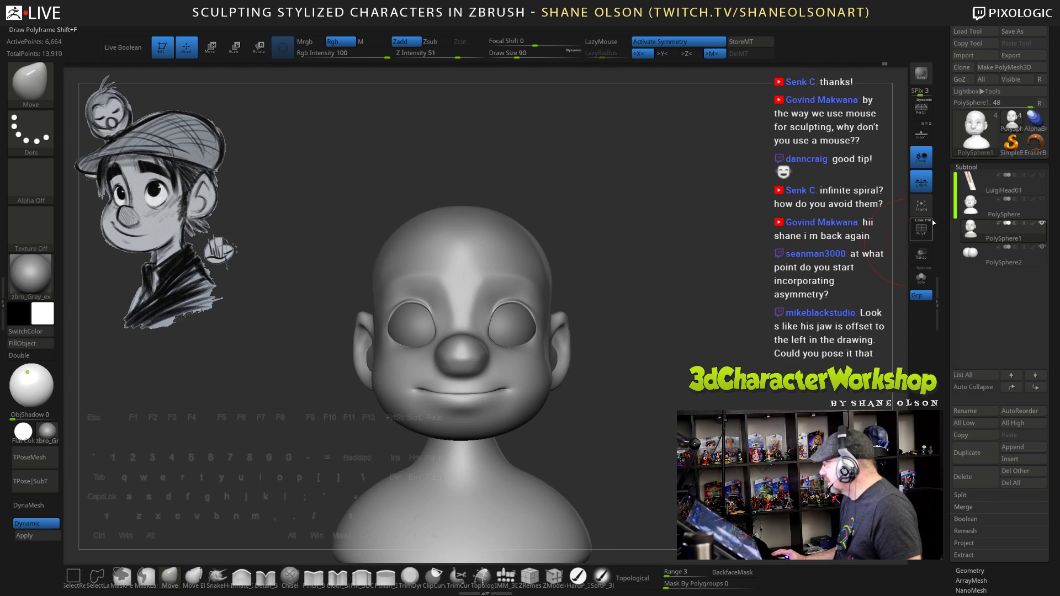
Duplicate the head subtool and set the brush's Draw Size to 34
{"action": "left_click", "coordinate": [984, 453]}
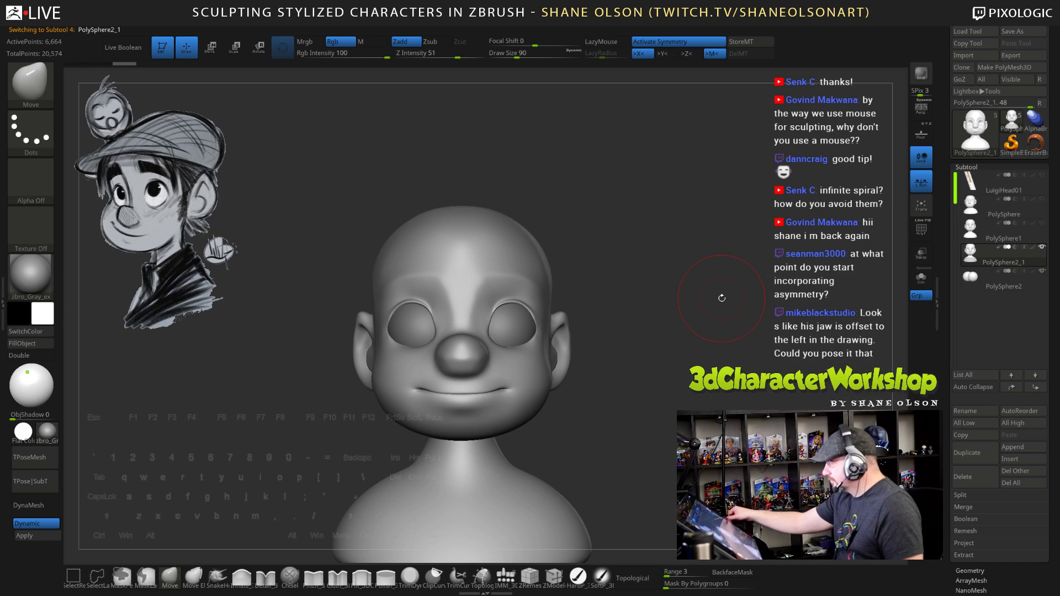
{"action": "key", "text": "s"}
{"action": "left_click_drag", "start_coordinate": [628, 292], "coordinate": [592, 274]}
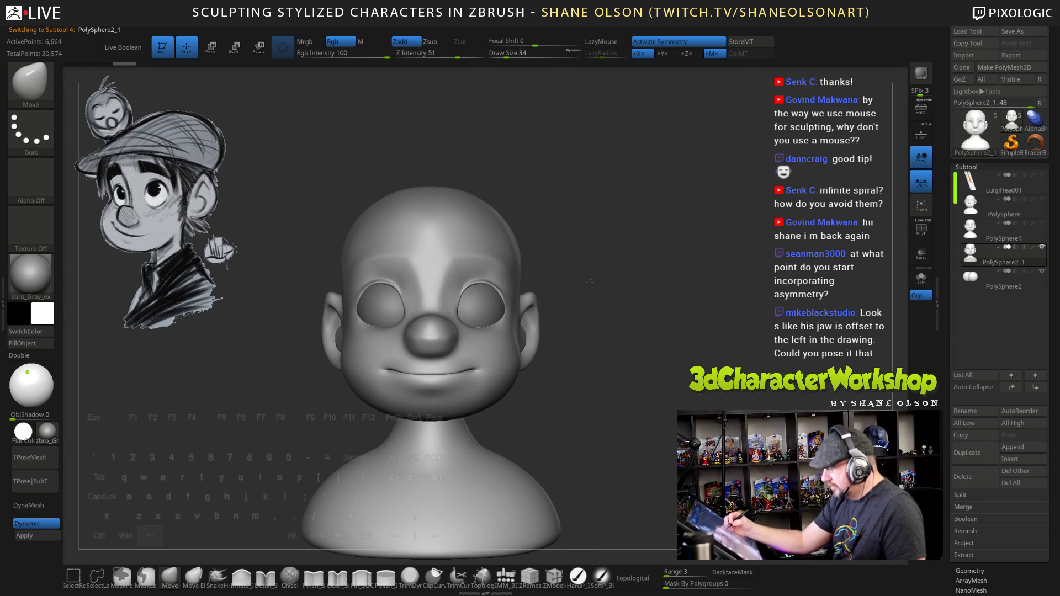
With the Topology brush, draw a short cross curve and two long arched curves above the eye to outline the eyebrow
{"action": "left_click", "coordinate": [482, 575]}
{"action": "mouse_move", "coordinate": [608, 369]}
{"action": "left_mouse_down", "text": "alt"}
{"action": "mouse_move", "coordinate": [622, 345]}
{"action": "mouse_move", "coordinate": [609, 470]}
{"action": "left_mouse_up", "text": "alt"}
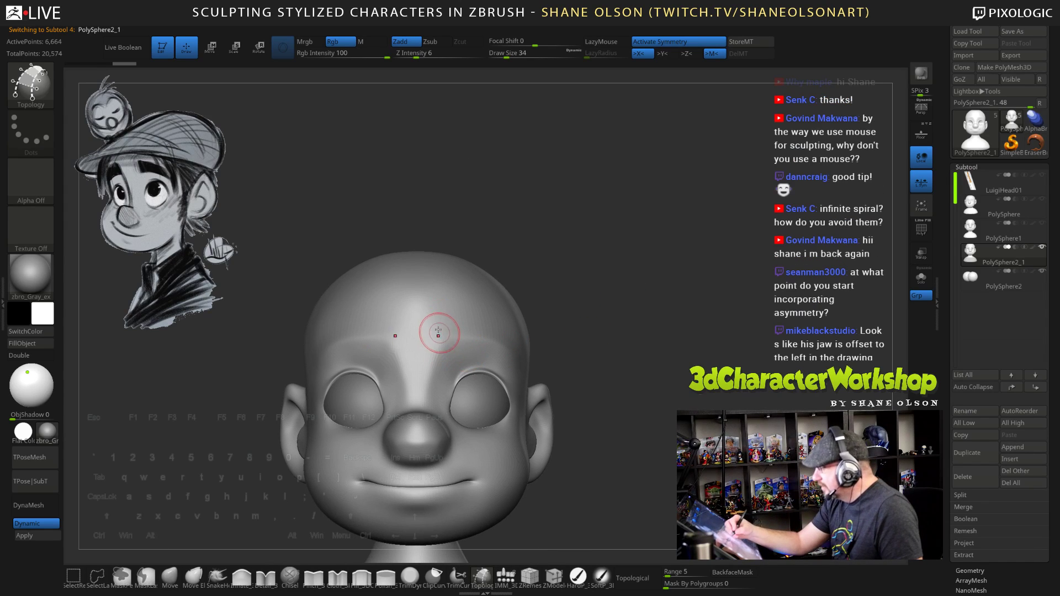
{"action": "left_click_drag", "start_coordinate": [433, 312], "coordinate": [443, 344]}
{"action": "left_click_drag", "start_coordinate": [648, 449], "coordinate": [689, 345]}
{"action": "left_click_drag", "start_coordinate": [684, 346], "coordinate": [687, 308]}
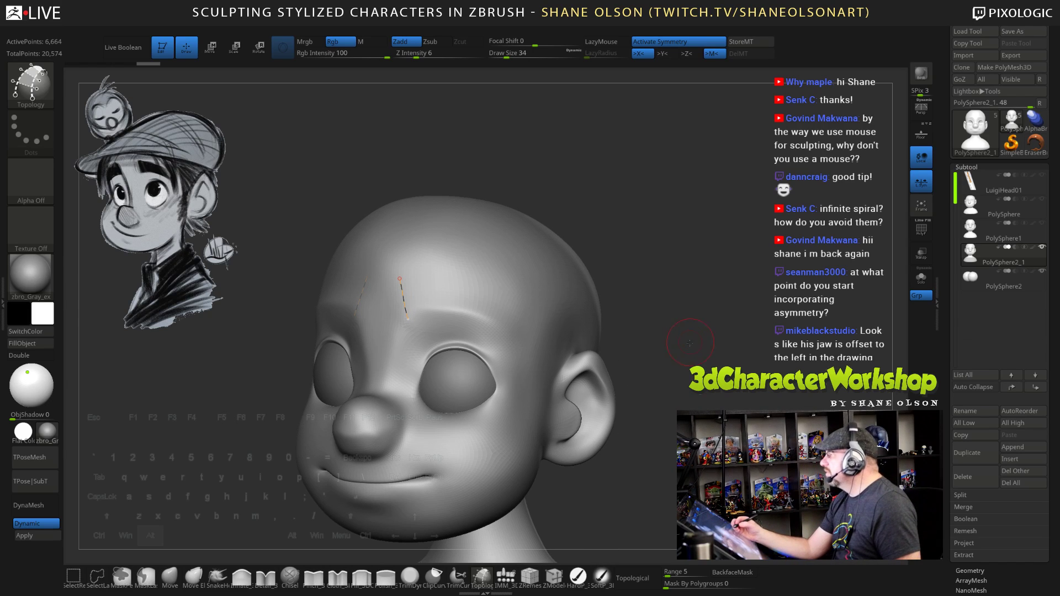
{"action": "mouse_move", "coordinate": [694, 360]}
{"action": "left_mouse_down", "text": "alt"}
{"action": "mouse_move", "coordinate": [685, 348]}
{"action": "mouse_move", "coordinate": [712, 387]}
{"action": "left_mouse_up", "text": "alt"}
{"action": "mouse_move", "coordinate": [715, 350]}
{"action": "left_mouse_down", "text": "alt"}
{"action": "mouse_move", "coordinate": [697, 362]}
{"action": "mouse_move", "coordinate": [701, 337]}
{"action": "left_mouse_up", "text": "alt"}
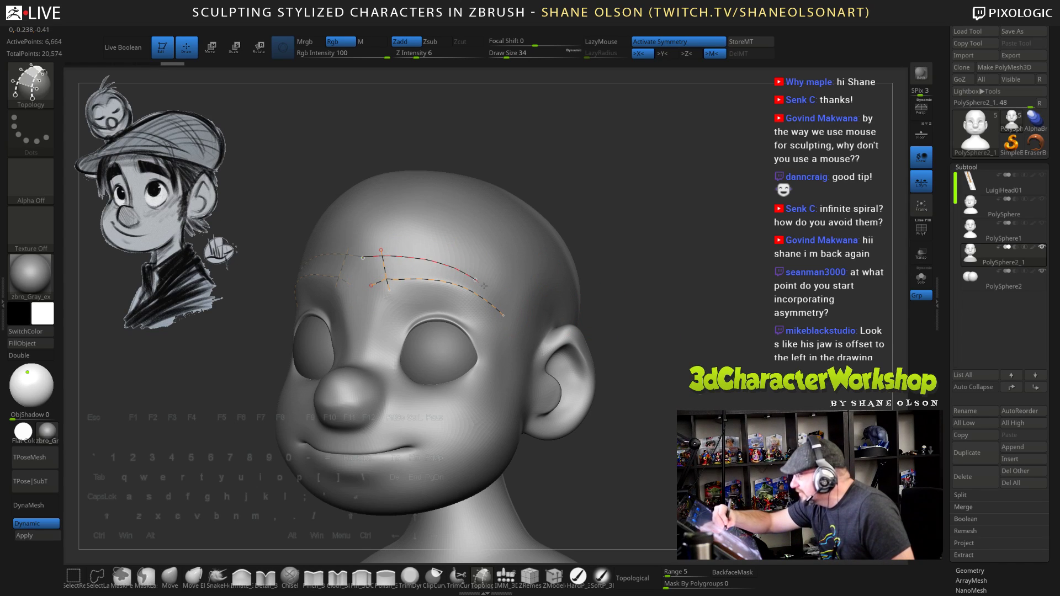
{"action": "left_click_drag", "start_coordinate": [610, 352], "coordinate": [636, 342]}
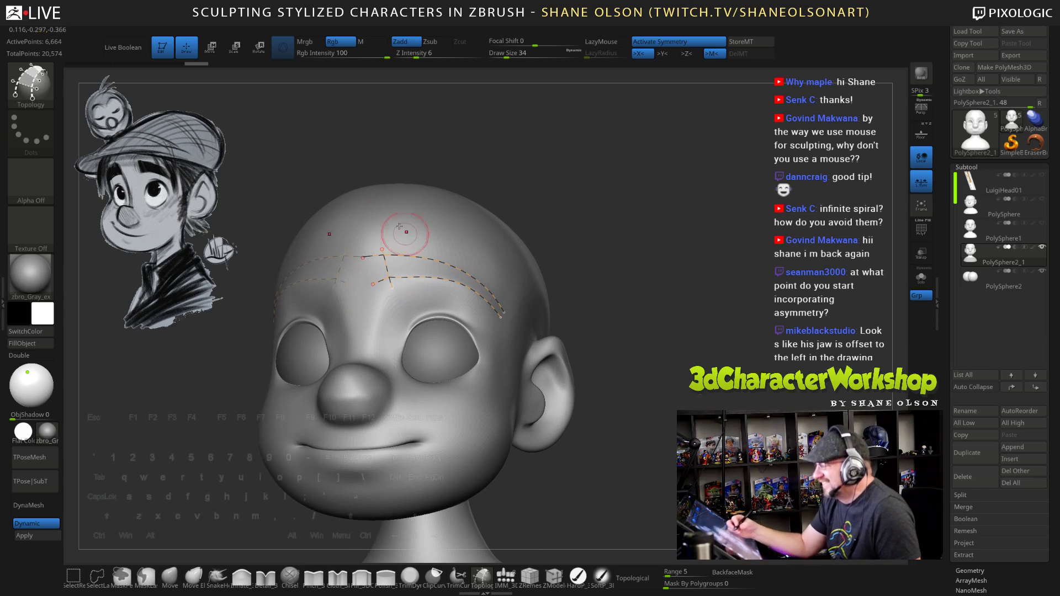
Draw evenly spaced cross curves along the eyebrow outline to divide it into a strip of quads out to its tail
{"action": "left_click_drag", "start_coordinate": [407, 235], "coordinate": [415, 298]}
{"action": "left_click_drag", "start_coordinate": [434, 245], "coordinate": [435, 289]}
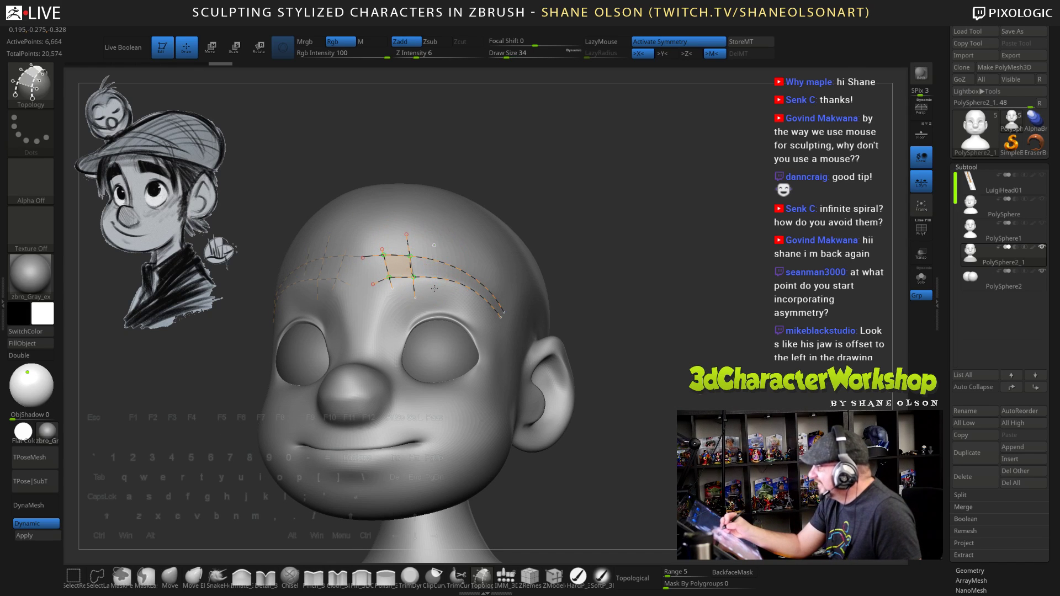
{"action": "left_click_drag", "start_coordinate": [623, 359], "coordinate": [593, 357]}
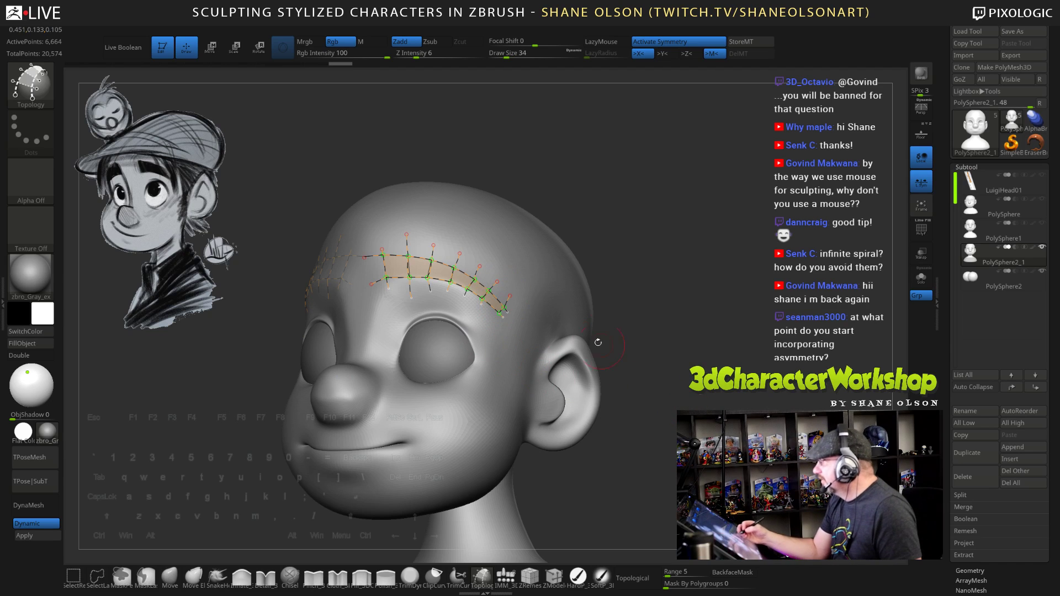
Trim the overhanging curve ends around the eyebrow strip and rework the cross curve at its outer tip
{"action": "left_click_drag", "start_coordinate": [565, 320], "coordinate": [567, 326], "text": "alt"}
{"action": "left_click_drag", "start_coordinate": [622, 342], "coordinate": [593, 287]}
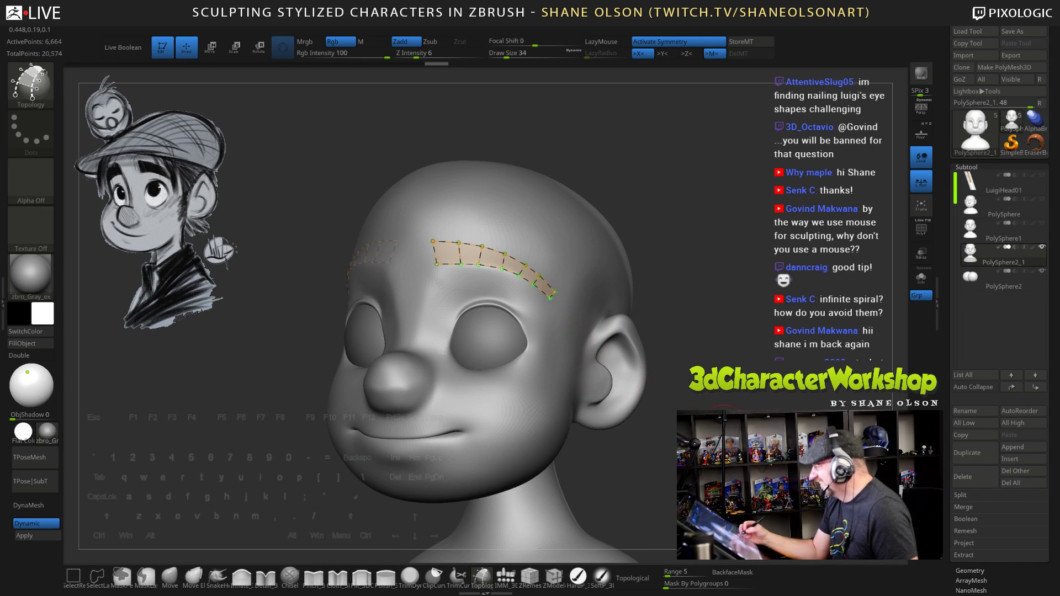
{"action": "left_click_drag", "start_coordinate": [724, 430], "coordinate": [717, 300]}
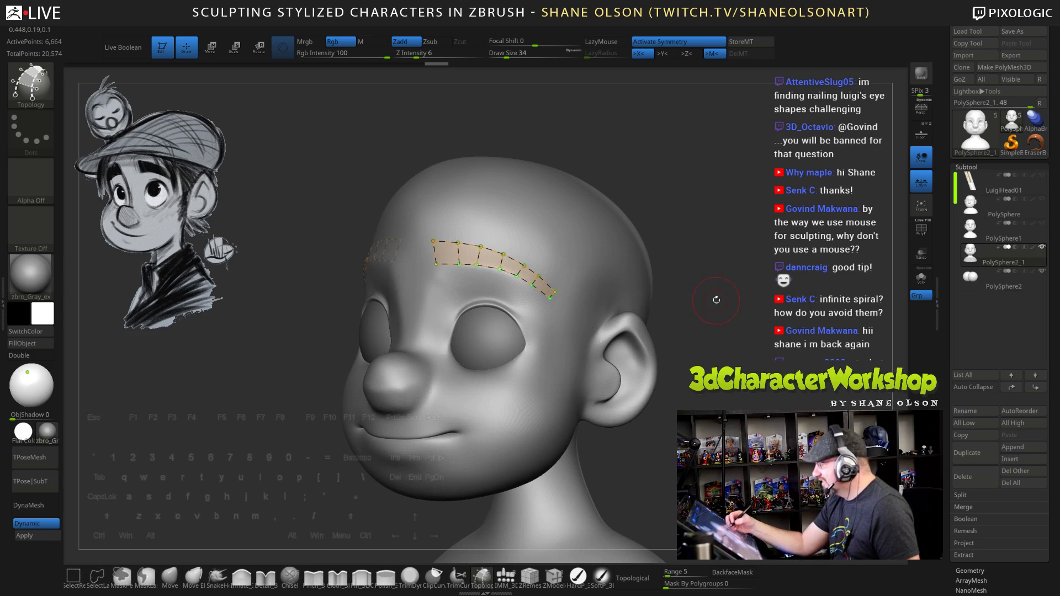
{"action": "left_click_drag", "start_coordinate": [727, 374], "coordinate": [729, 437], "text": "alt"}
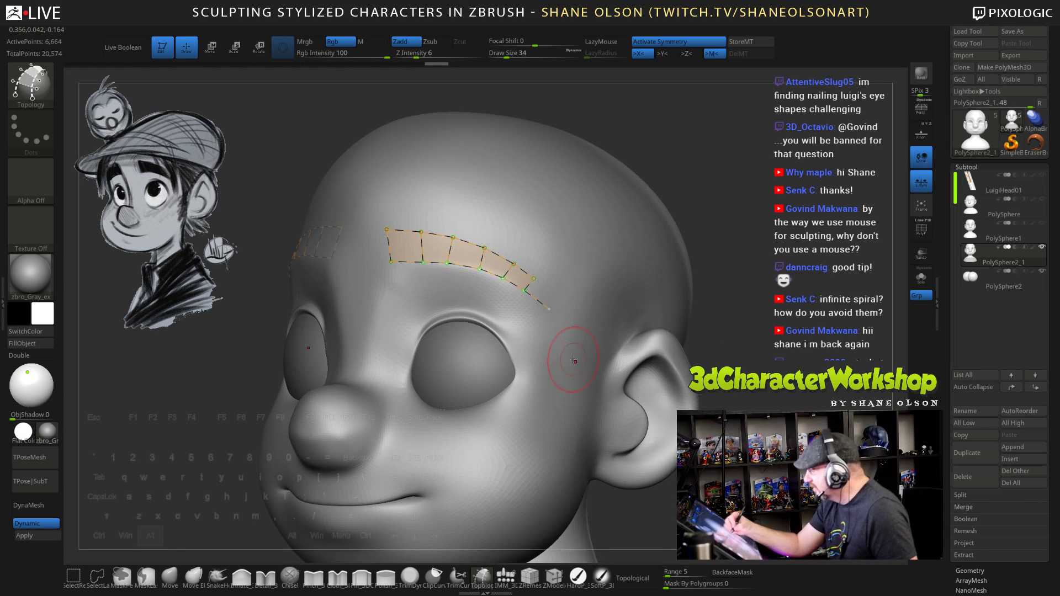
{"action": "left_click_drag", "start_coordinate": [561, 292], "coordinate": [537, 343], "text": "alt"}
{"action": "left_click_drag", "start_coordinate": [712, 431], "coordinate": [800, 428]}
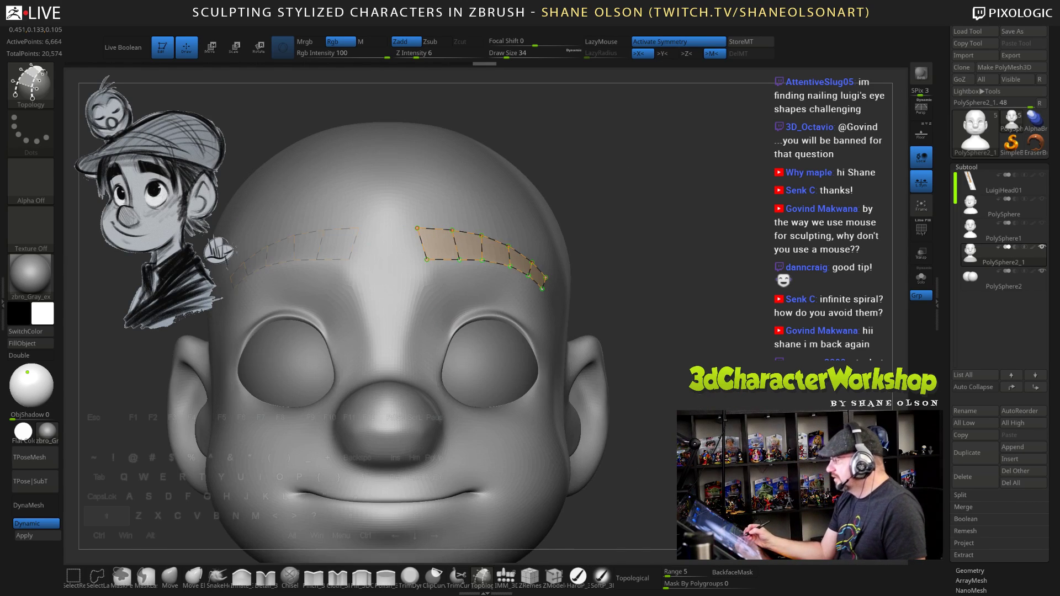
{"action": "mouse_move", "coordinate": [713, 431]}
{"action": "left_mouse_down", "text": "alt"}
{"action": "mouse_move", "coordinate": [713, 353]}
{"action": "mouse_move", "coordinate": [726, 326]}
{"action": "mouse_move", "coordinate": [602, 331]}
{"action": "mouse_move", "coordinate": [723, 332]}
{"action": "mouse_move", "coordinate": [666, 349]}
{"action": "mouse_move", "coordinate": [658, 338]}
{"action": "left_mouse_up", "text": "alt"}
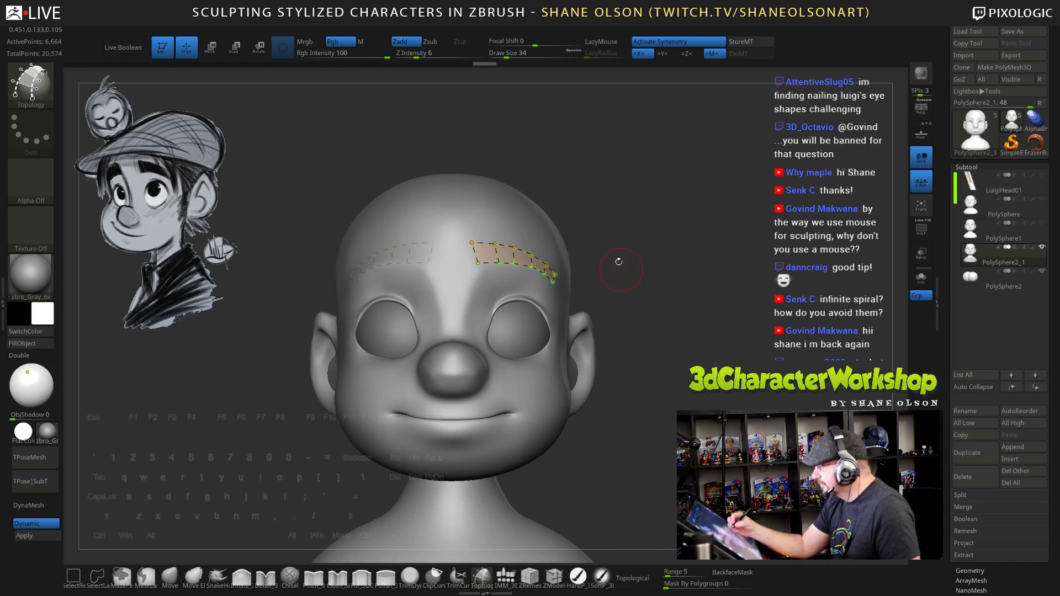
Set the Draw Size to 26 and generate the mirrored eyebrow geometry from the topology curves
{"action": "key", "text": "s"}
{"action": "left_click_drag", "start_coordinate": [618, 255], "coordinate": [615, 256]}
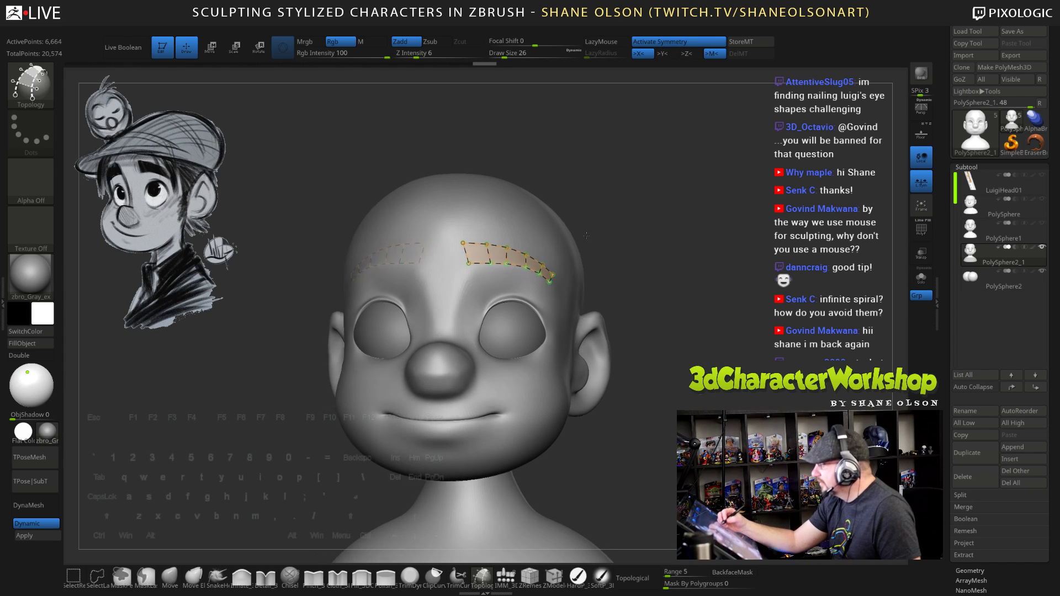
{"action": "left_click", "coordinate": [559, 251]}
{"action": "left_click_drag", "start_coordinate": [710, 397], "coordinate": [720, 400]}
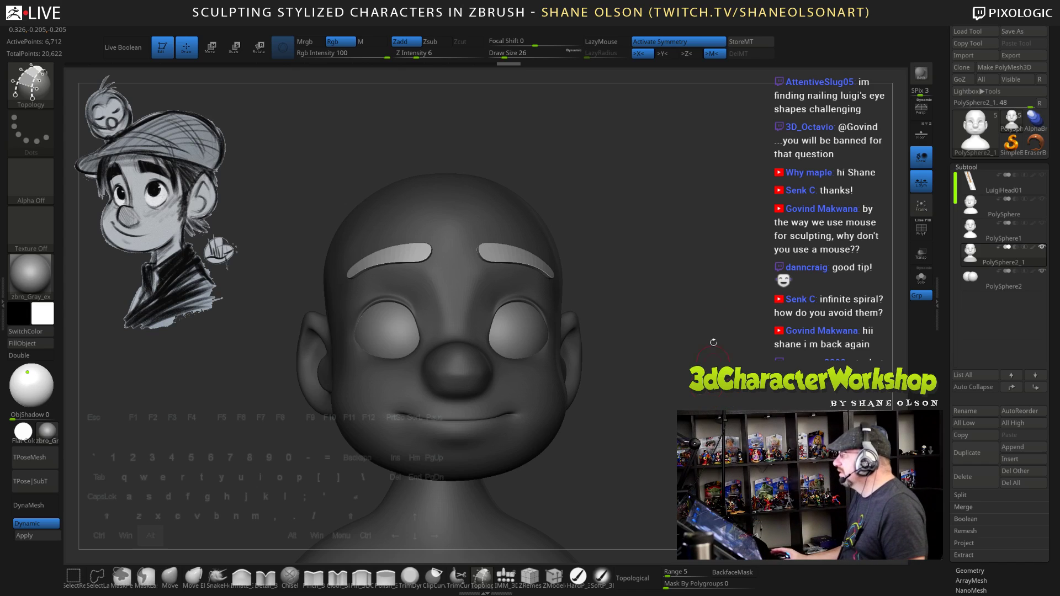
{"action": "left_click_drag", "start_coordinate": [714, 342], "coordinate": [727, 321], "text": "alt"}
{"action": "left_click_drag", "start_coordinate": [725, 270], "coordinate": [744, 268], "text": "shift"}
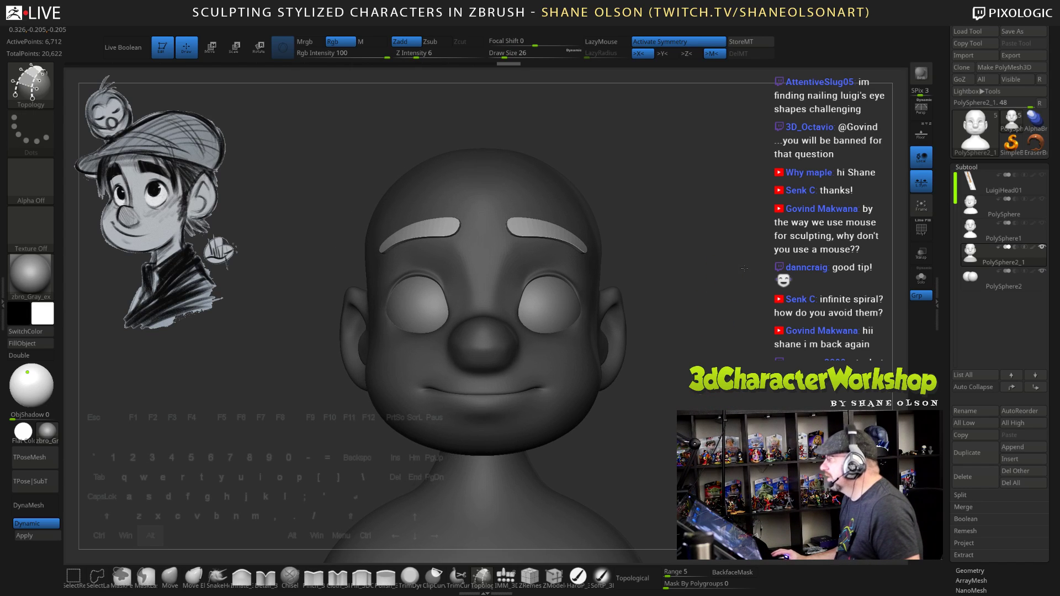
Try an object shadow intensity of 0.5 on the head and return it to 0
{"action": "mouse_move", "coordinate": [736, 218]}
{"action": "left_mouse_down"}
{"action": "mouse_move", "coordinate": [729, 200]}
{"action": "mouse_move", "coordinate": [756, 204]}
{"action": "mouse_move", "coordinate": [744, 205]}
{"action": "left_mouse_up"}
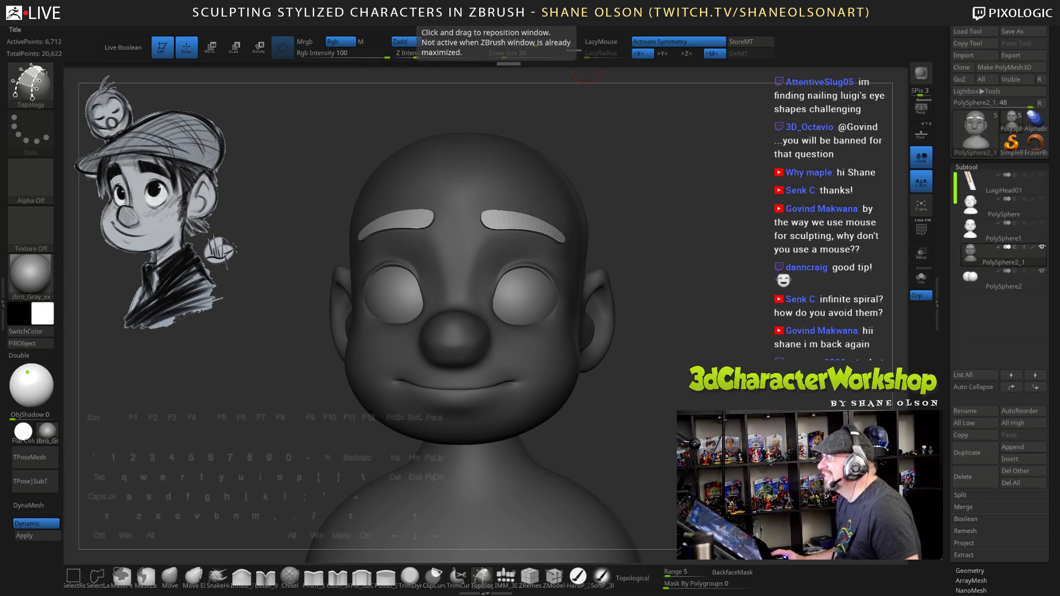
{"action": "left_click_drag", "start_coordinate": [784, 221], "coordinate": [761, 198]}
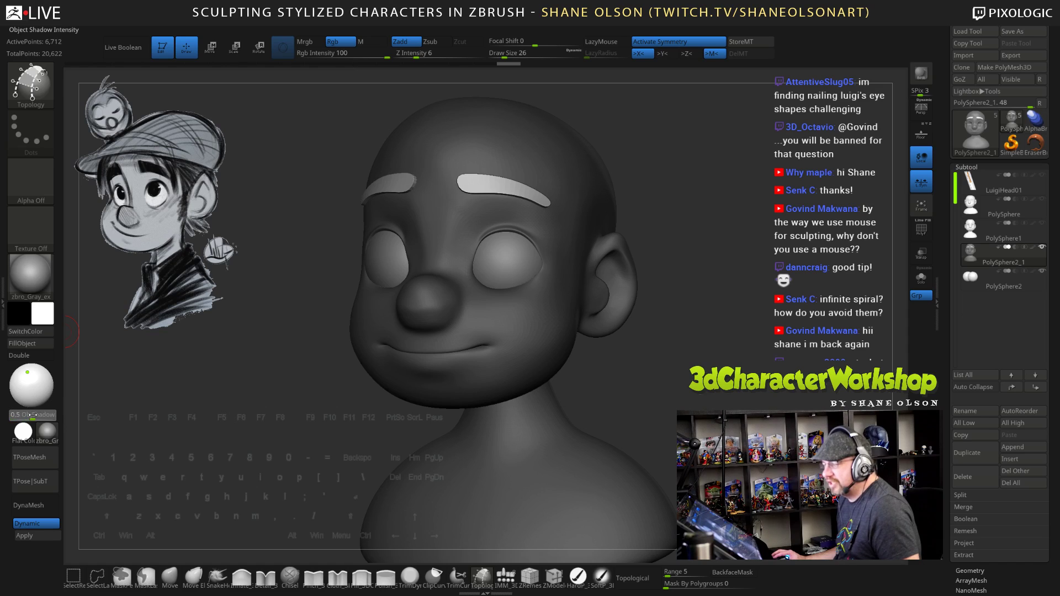
{"action": "left_click_drag", "start_coordinate": [13, 416], "coordinate": [8, 415]}
{"action": "left_click_drag", "start_coordinate": [319, 392], "coordinate": [360, 396]}
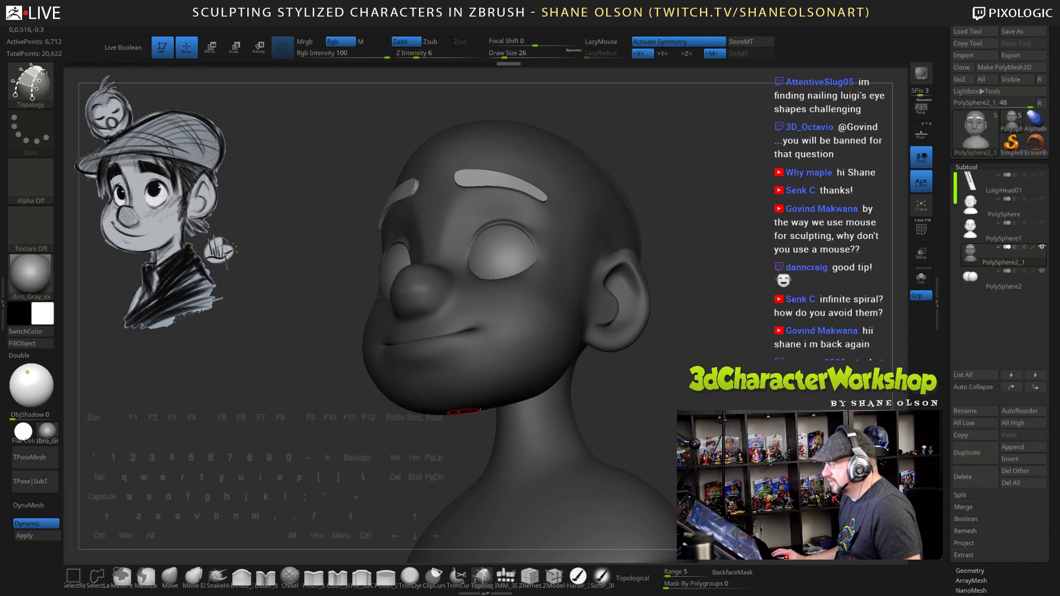
{"action": "mouse_move", "coordinate": [47, 436]}
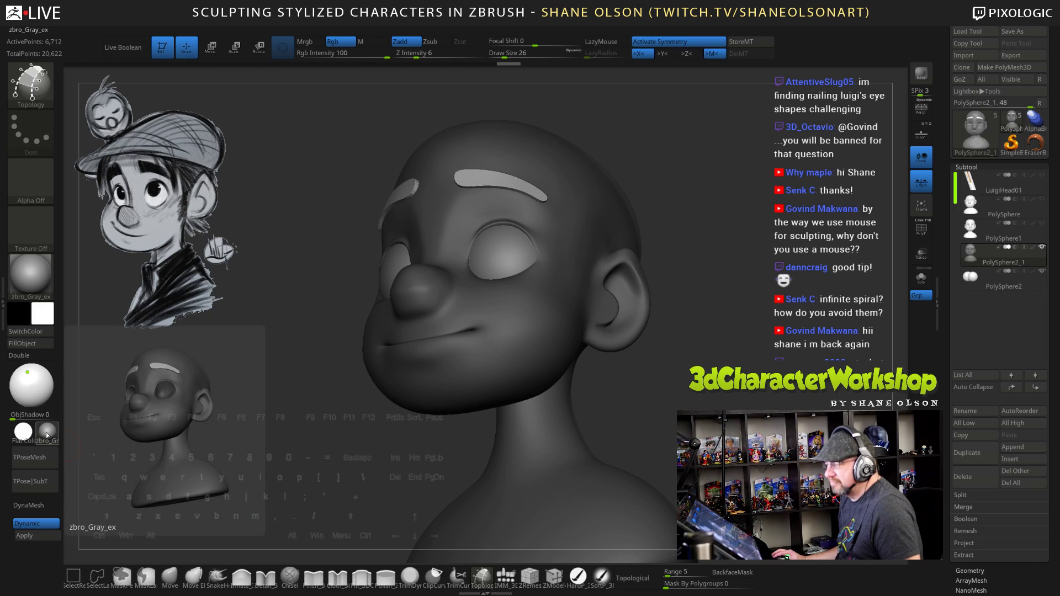
{"action": "left_click_drag", "start_coordinate": [726, 346], "coordinate": [705, 381]}
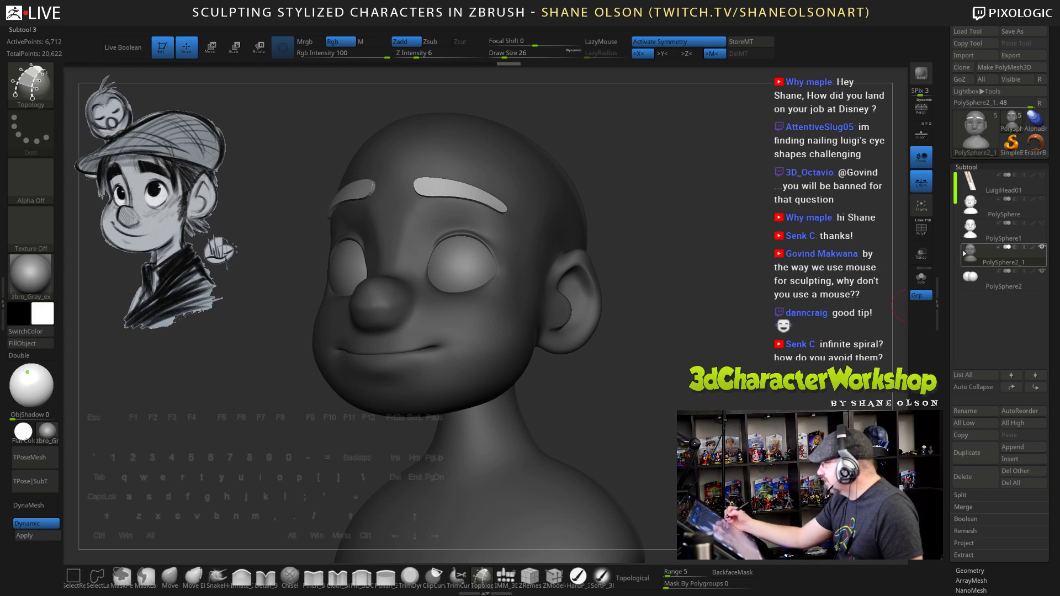
Turn on PolyFrame, isolate the head polygroup, and invert the visibility with SelectRect so only the eyebrows show in the duplicate subtool
{"action": "key", "text": "shift+f"}
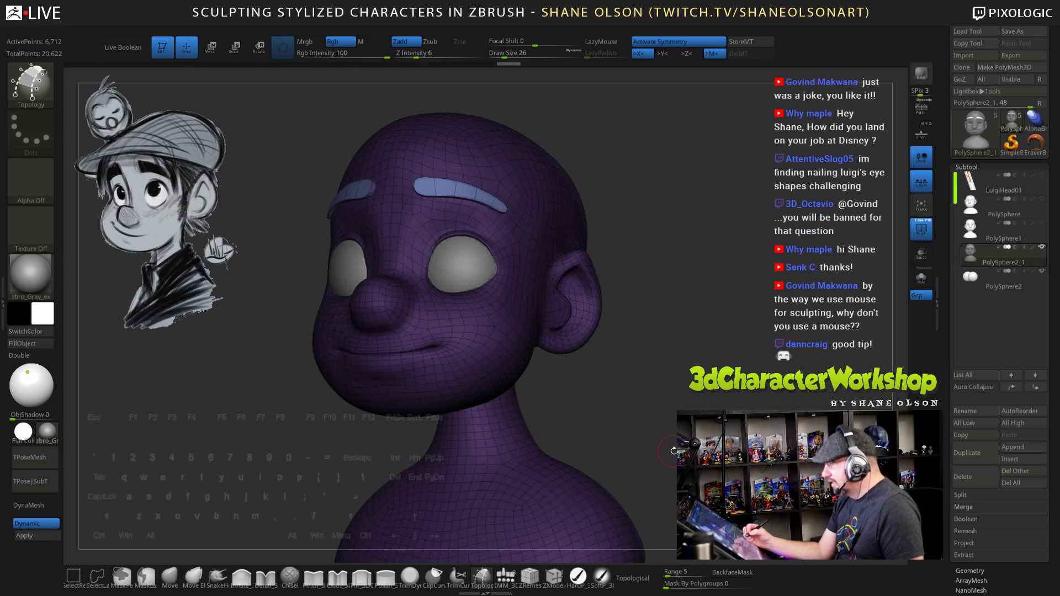
{"action": "left_click_drag", "start_coordinate": [674, 450], "coordinate": [675, 437]}
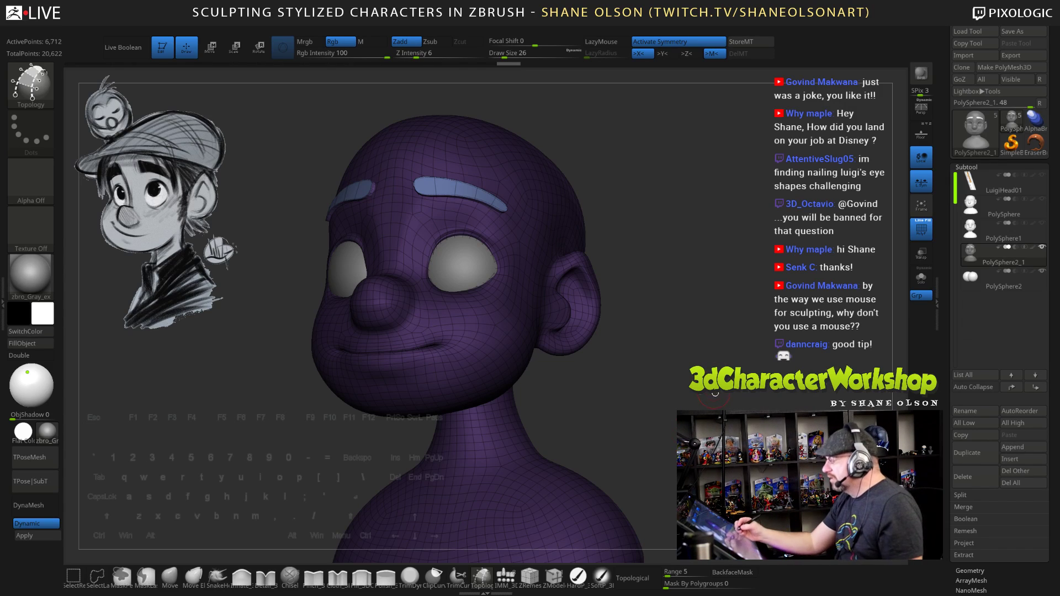
{"action": "left_click_drag", "start_coordinate": [715, 394], "coordinate": [720, 398]}
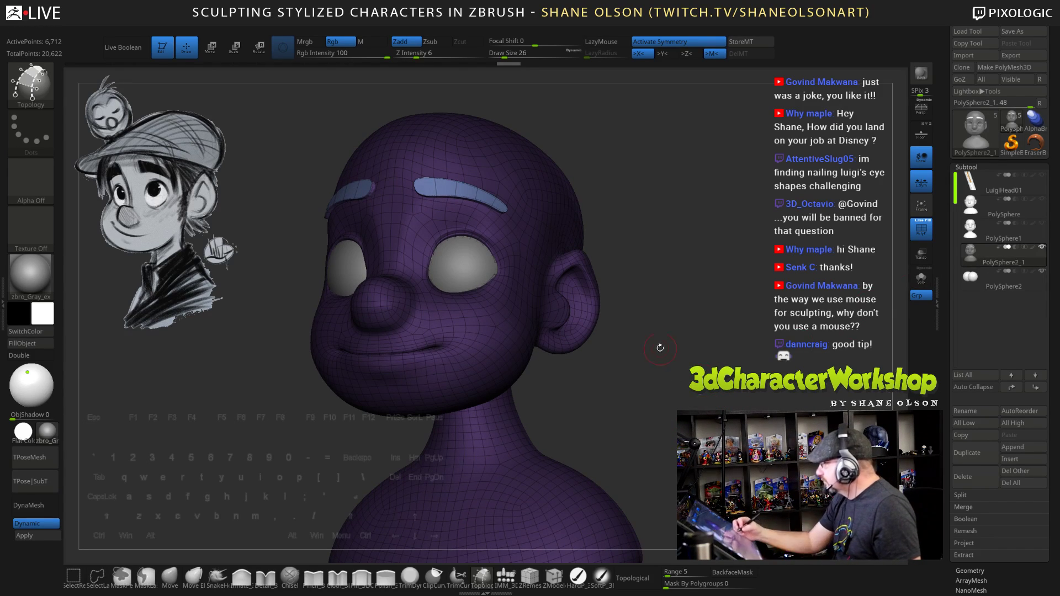
{"action": "left_click", "coordinate": [507, 343], "text": "ctrl+shift"}
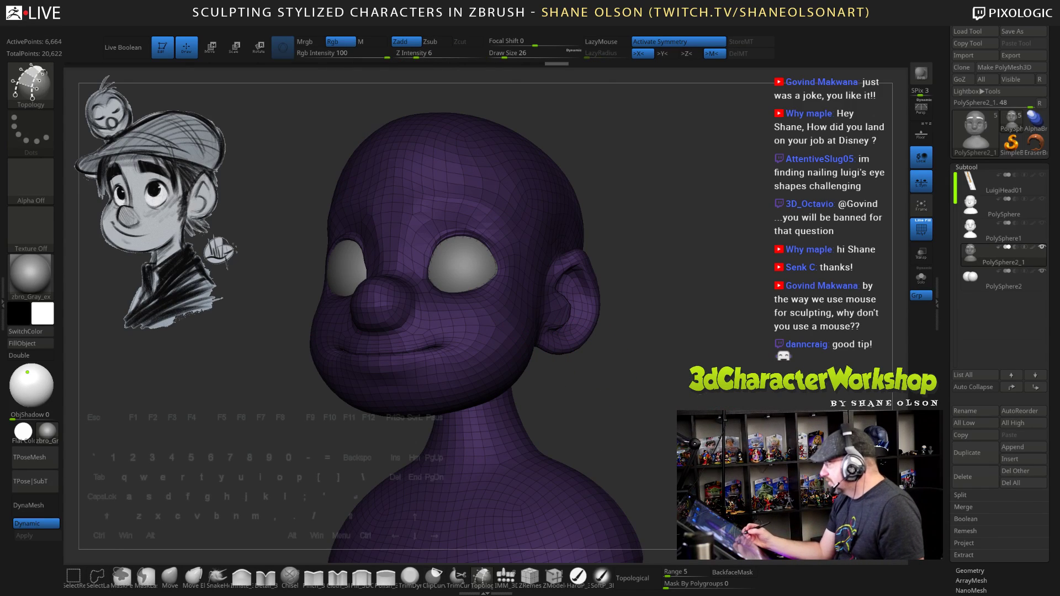
{"action": "left_click", "coordinate": [75, 577]}
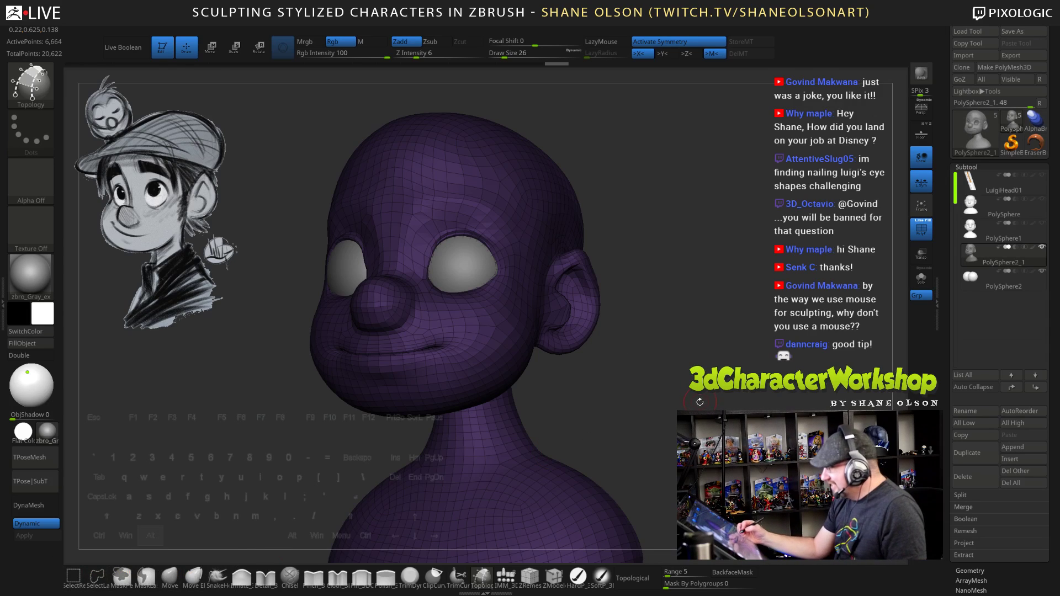
{"action": "left_click_drag", "start_coordinate": [700, 402], "coordinate": [703, 407]}
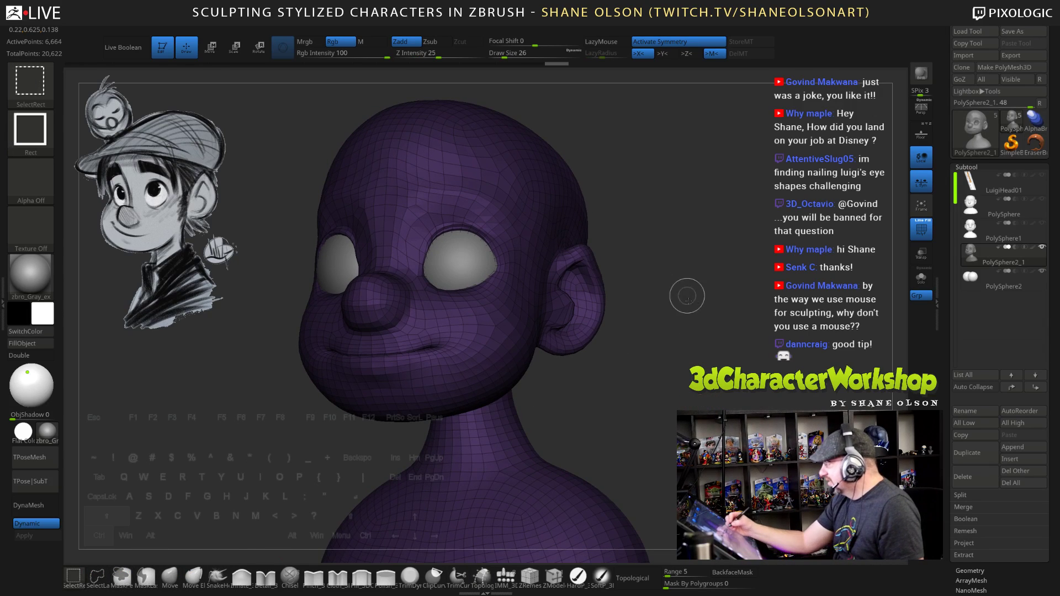
{"action": "left_click_drag", "start_coordinate": [687, 296], "coordinate": [715, 406], "text": "ctrl+shift"}
Delete the hidden head geometry from the duplicate subtool and solo the eyebrows
{"action": "key", "text": "grave"}
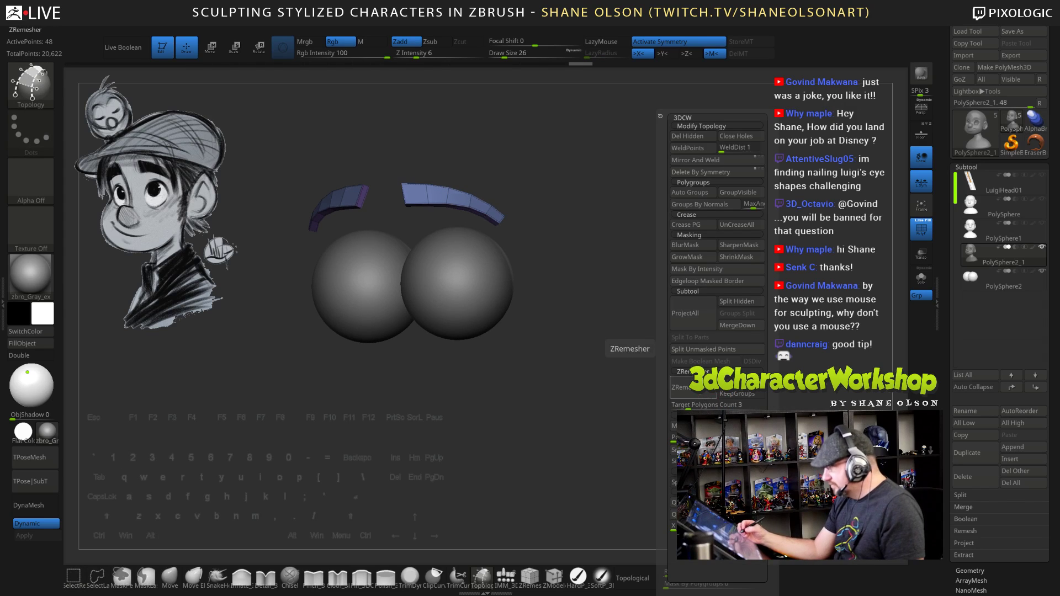
{"action": "left_click", "coordinate": [700, 138]}
{"action": "left_click_drag", "start_coordinate": [643, 424], "coordinate": [656, 448], "text": "shift"}
{"action": "left_click", "coordinate": [919, 288]}
Turn off dynamic subdivision on the eyebrows, keep PolyFrame on, and reduce the Draw Size to 16
{"action": "mouse_move", "coordinate": [602, 221]}
{"action": "left_mouse_down", "text": "alt"}
{"action": "mouse_move", "coordinate": [588, 265]}
{"action": "mouse_move", "coordinate": [686, 396]}
{"action": "mouse_move", "coordinate": [682, 433]}
{"action": "mouse_move", "coordinate": [697, 405]}
{"action": "left_mouse_up", "text": "alt"}
{"action": "key", "text": "shift+f"}
{"action": "key", "text": "shift+d"}
{"action": "key", "text": "shift+f"}
{"action": "mouse_move", "coordinate": [697, 405]}
{"action": "left_mouse_down", "text": "alt"}
{"action": "mouse_move", "coordinate": [650, 330]}
{"action": "mouse_move", "coordinate": [690, 378]}
{"action": "mouse_move", "coordinate": [685, 355]}
{"action": "left_mouse_up", "text": "alt"}
{"action": "key", "text": "["}
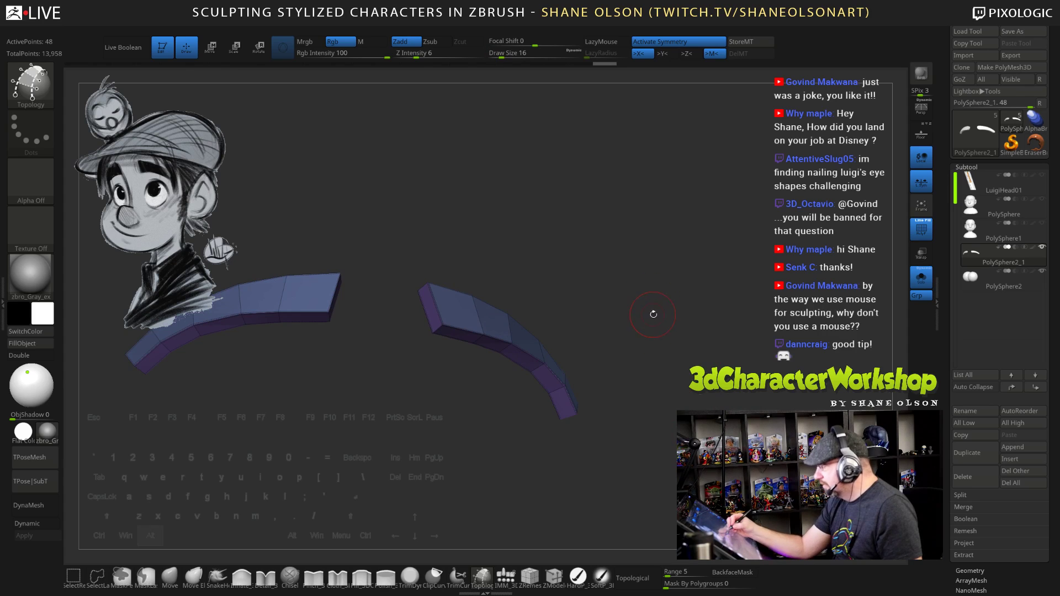
Switch to the ZModeler brush and set its edge action to Move Brush Radius on the eyebrow mesh
{"action": "mouse_move", "coordinate": [653, 313]}
{"action": "left_mouse_down", "text": "alt"}
{"action": "mouse_move", "coordinate": [692, 386]}
{"action": "mouse_move", "coordinate": [690, 359]}
{"action": "mouse_move", "coordinate": [657, 307]}
{"action": "mouse_move", "coordinate": [651, 323]}
{"action": "mouse_move", "coordinate": [710, 354]}
{"action": "left_mouse_up", "text": "alt"}
{"action": "left_click_drag", "start_coordinate": [710, 354], "coordinate": [675, 354]}
{"action": "left_click_drag", "start_coordinate": [565, 360], "coordinate": [612, 294]}
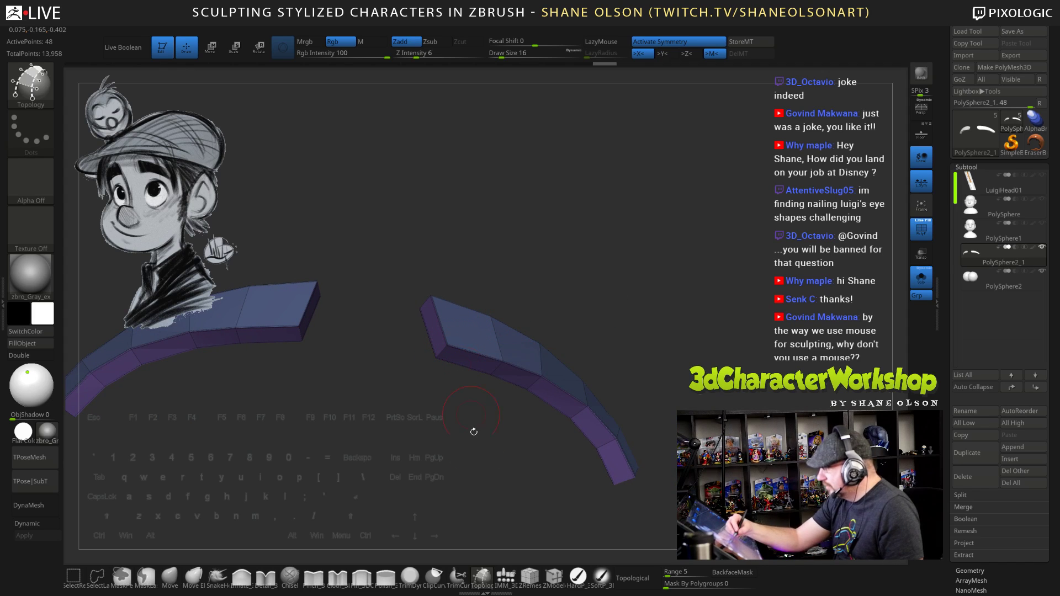
{"action": "left_click", "coordinate": [552, 575]}
{"action": "key", "text": "space"}
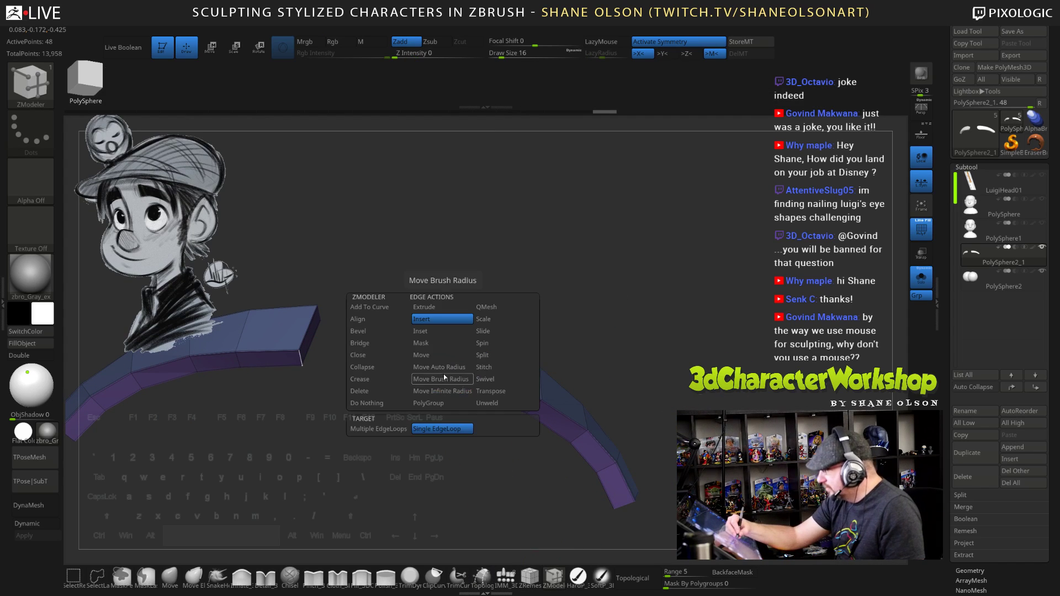
{"action": "left_click", "coordinate": [372, 379]}
{"action": "left_click", "coordinate": [376, 392]}
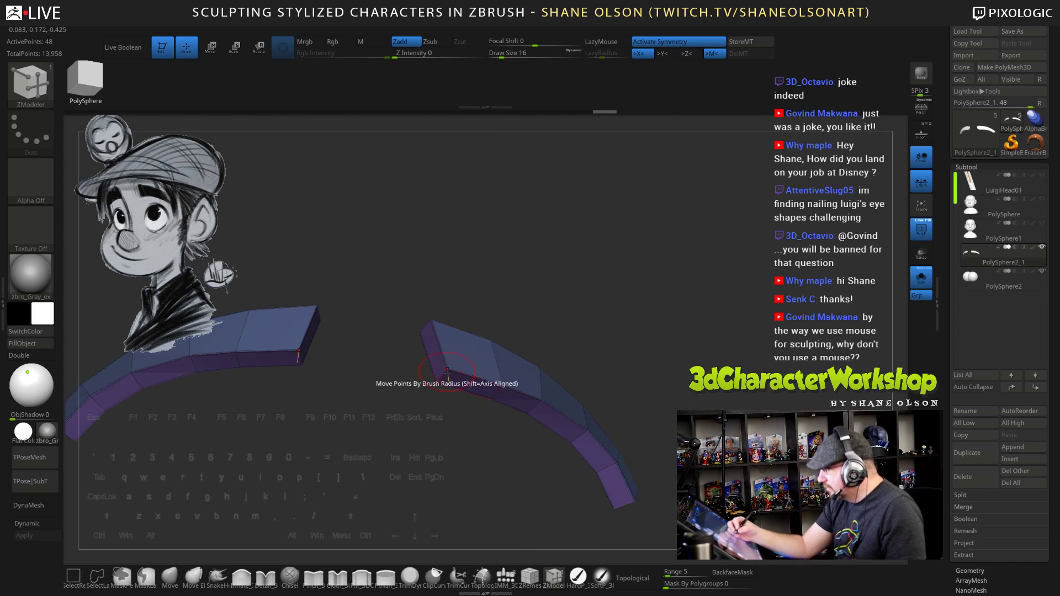
Mask the eyebrow except for its narrow outer end and pull the end's lower corner outward with the Move gizmo
{"action": "left_click_drag", "start_coordinate": [457, 315], "coordinate": [430, 318]}
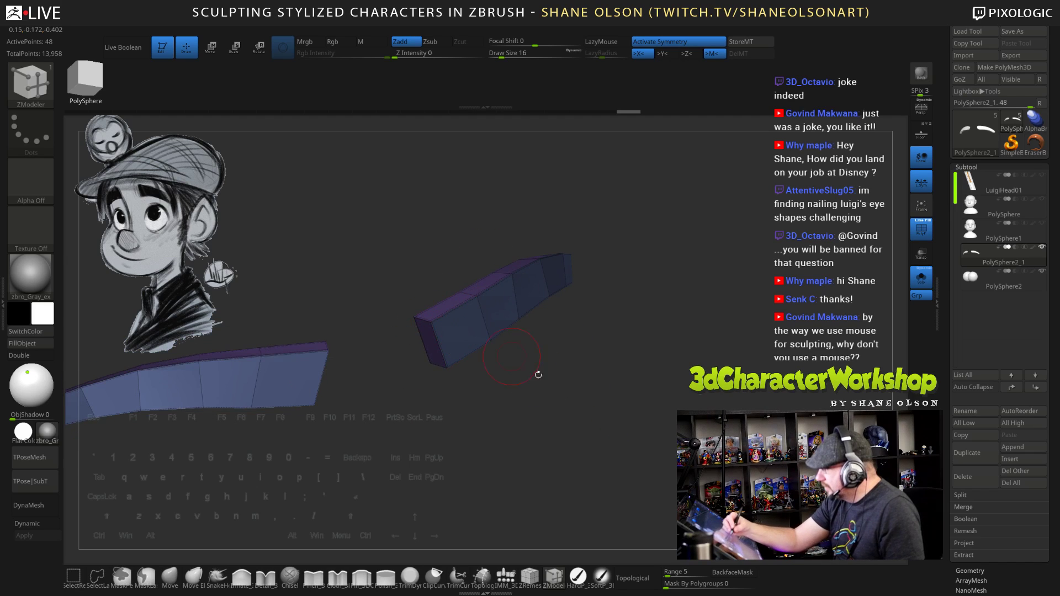
{"action": "left_click_drag", "start_coordinate": [539, 375], "coordinate": [606, 305]}
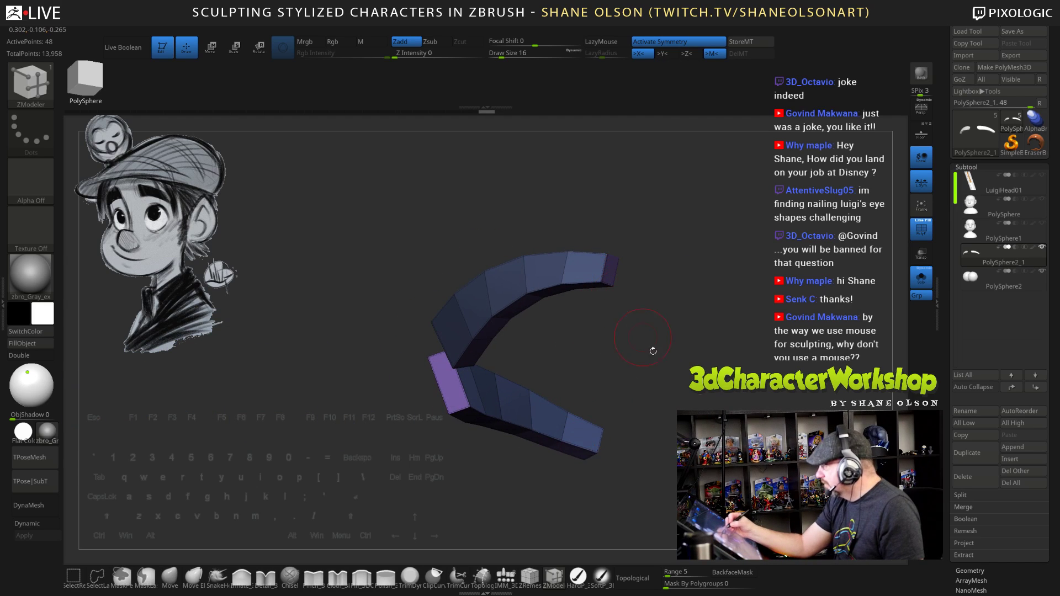
{"action": "left_click_drag", "start_coordinate": [651, 350], "coordinate": [589, 330]}
{"action": "left_click_drag", "start_coordinate": [635, 368], "coordinate": [672, 389]}
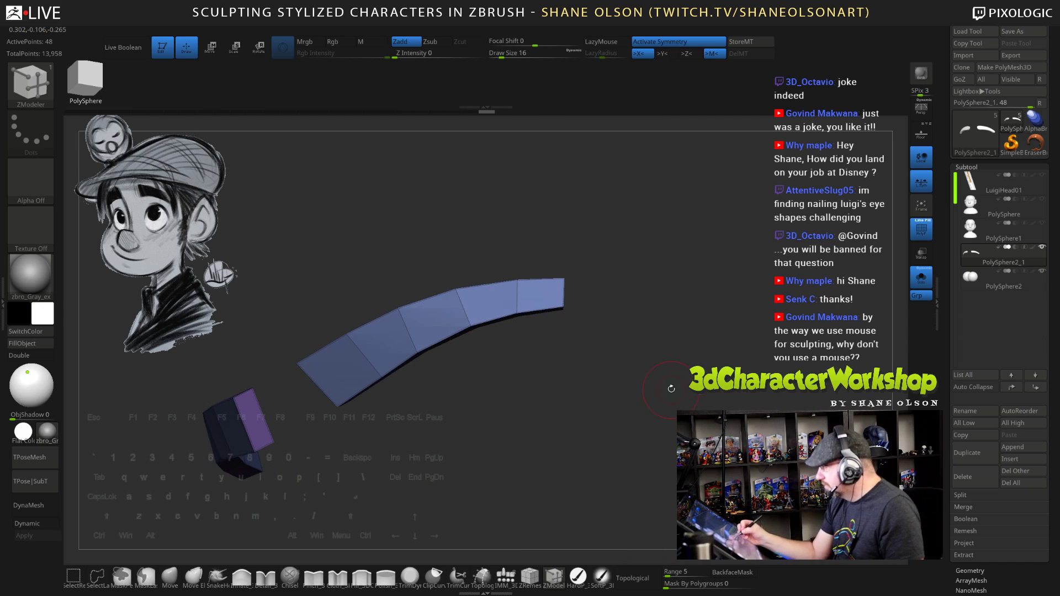
{"action": "key", "text": "w"}
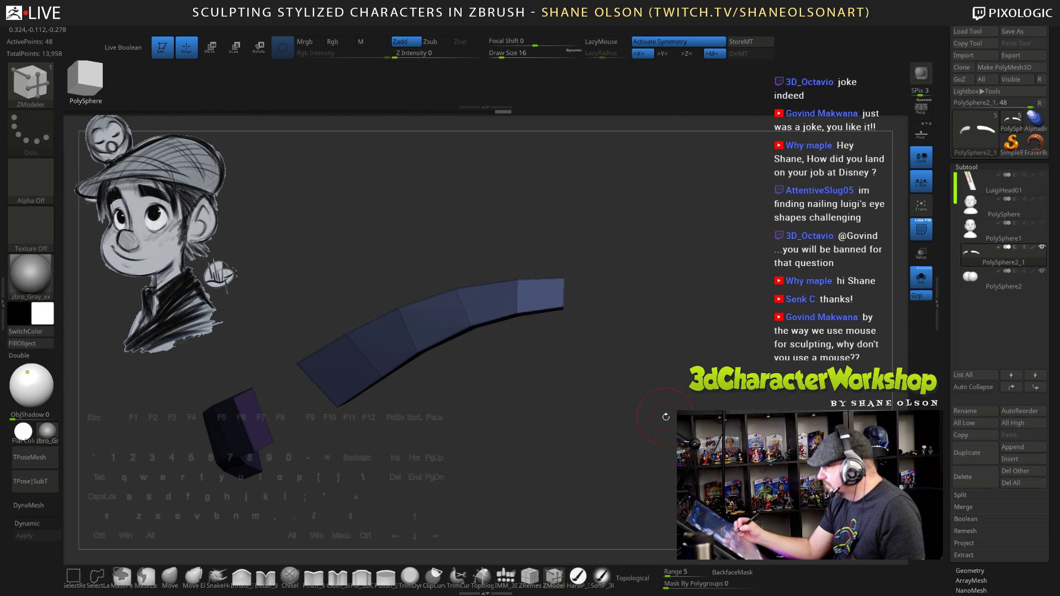
{"action": "left_click_drag", "start_coordinate": [517, 175], "coordinate": [558, 181]}
{"action": "left_click_drag", "start_coordinate": [665, 309], "coordinate": [645, 387], "text": "alt"}
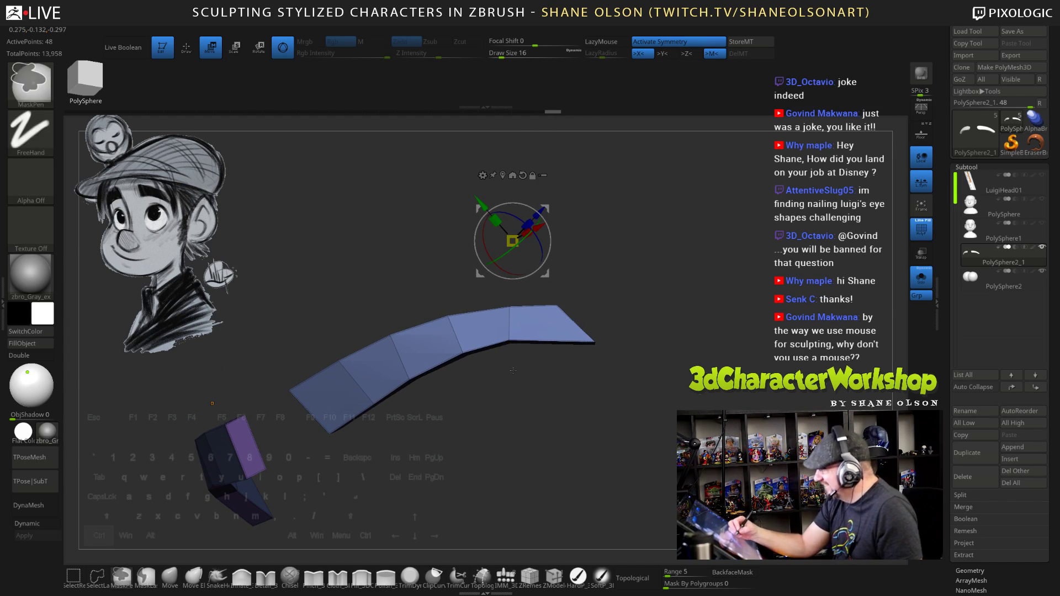
Isolate a point on the eyebrow's lower edge near its outer end with a mask, nudge it with the gizmo, and clear the mask
{"action": "left_click_drag", "start_coordinate": [527, 367], "coordinate": [497, 332], "text": "ctrl"}
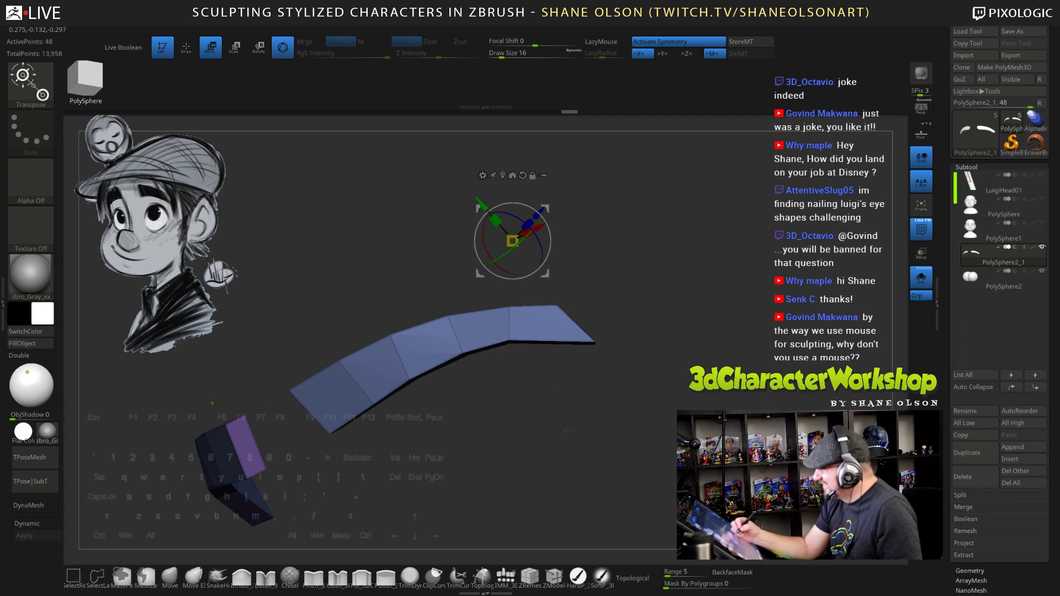
{"action": "left_click", "coordinate": [570, 251], "text": "ctrl"}
{"action": "left_click_drag", "start_coordinate": [549, 209], "coordinate": [556, 207]}
{"action": "mouse_move", "coordinate": [625, 350]}
{"action": "left_mouse_down", "text": "ctrl"}
{"action": "mouse_move", "coordinate": [646, 375]}
{"action": "mouse_move", "coordinate": [632, 384]}
{"action": "mouse_move", "coordinate": [637, 441]}
{"action": "mouse_move", "coordinate": [672, 433]}
{"action": "left_mouse_up", "text": "ctrl"}
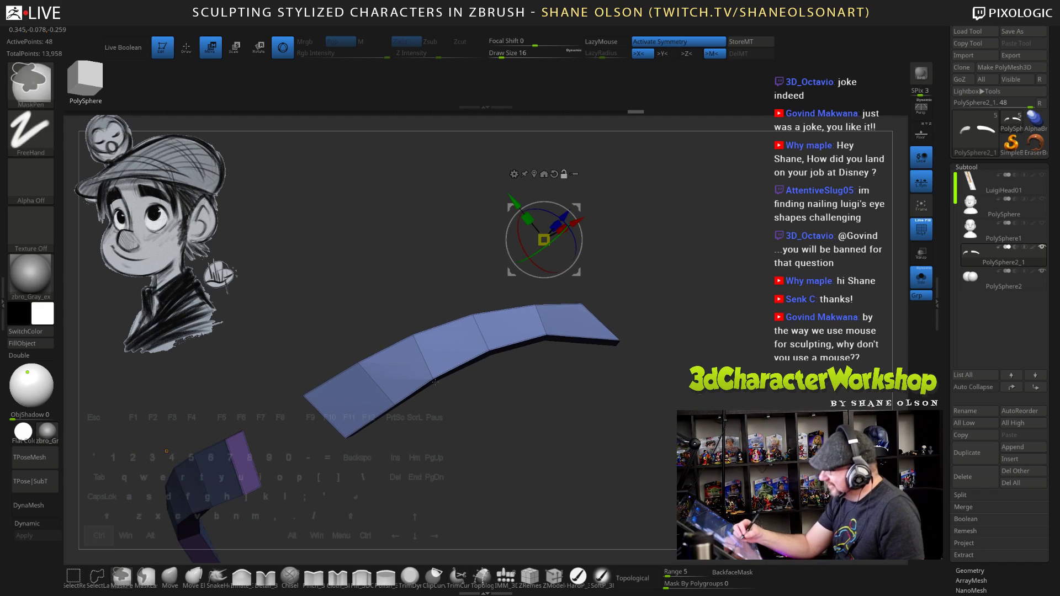
Mask all but the lower-edge point at the eyebrow's middle, shift it slightly outward to even the curve, and clear the mask
{"action": "left_click_drag", "start_coordinate": [415, 374], "coordinate": [508, 423], "text": "ctrl"}
{"action": "key", "text": "ctrl+z"}
{"action": "key", "text": "ctrl+z"}
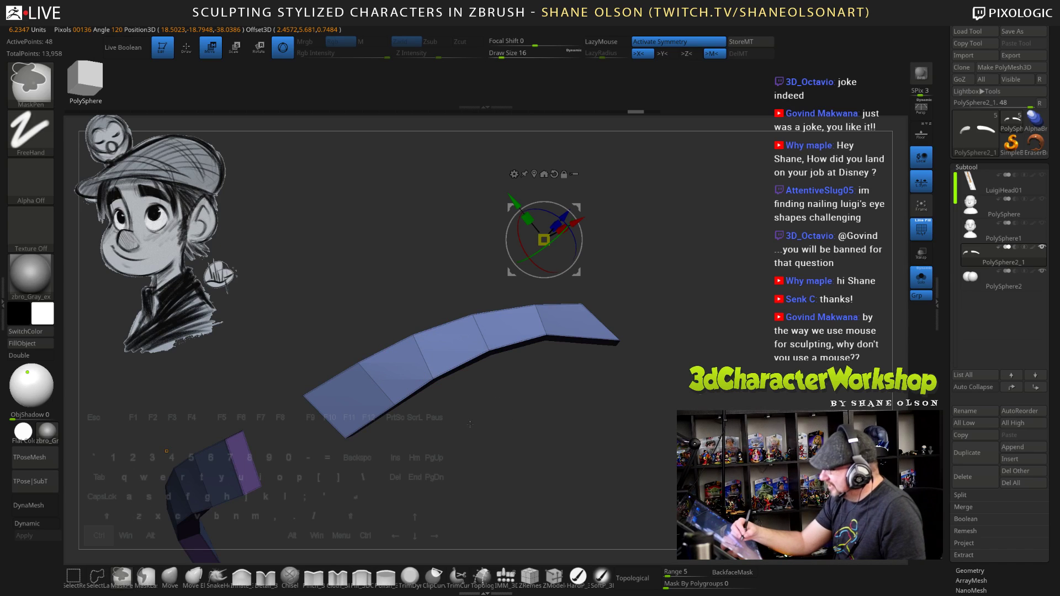
{"action": "left_click", "coordinate": [434, 377], "text": "ctrl"}
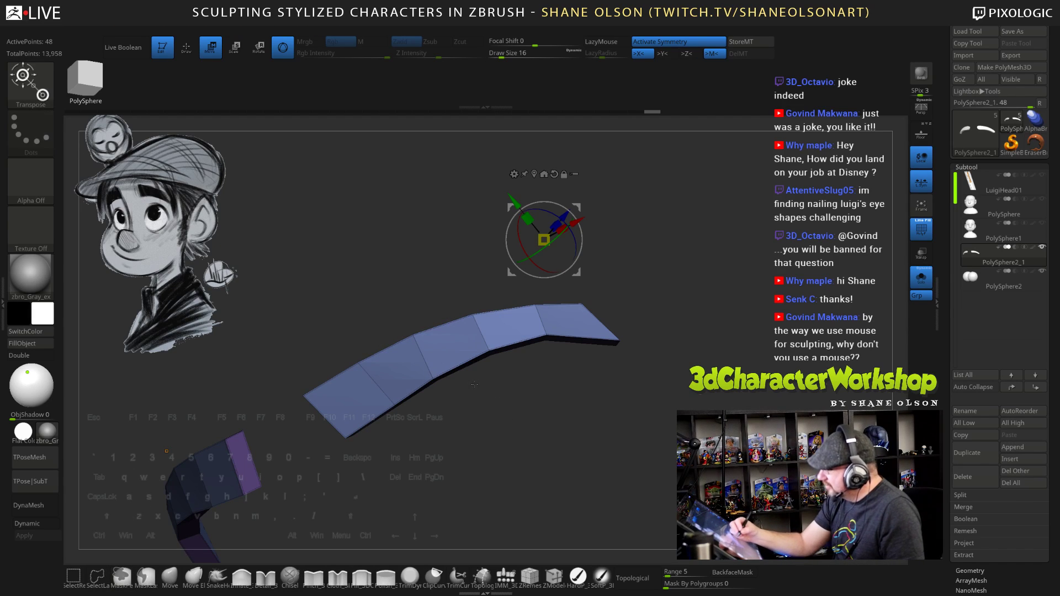
{"action": "left_click_drag", "start_coordinate": [577, 207], "coordinate": [585, 201]}
{"action": "left_click", "coordinate": [664, 343], "text": "ctrl"}
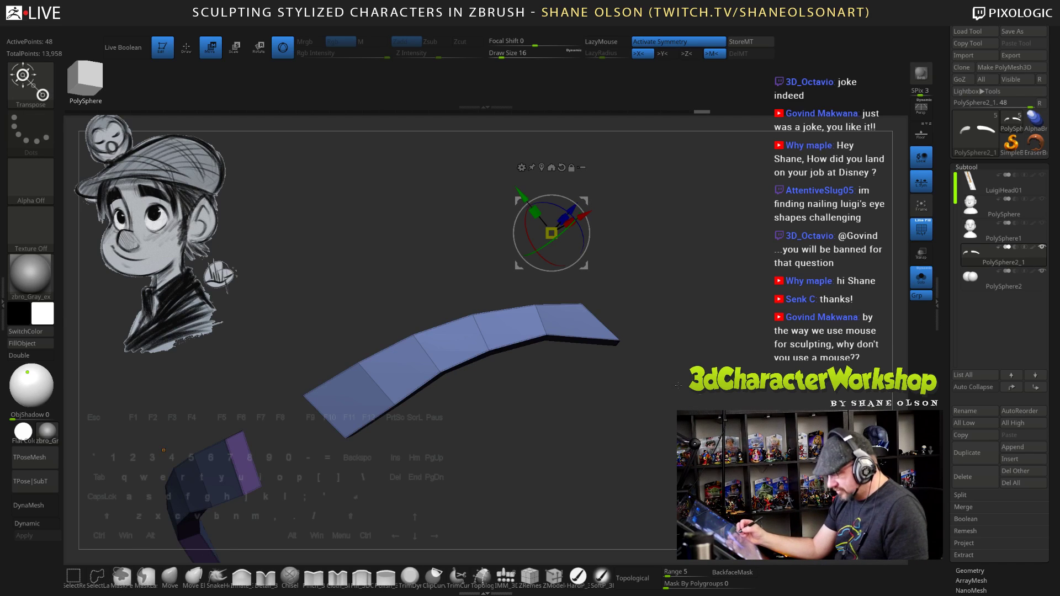
Return to drawing with ZModeler and set its edge action to Crease with the EdgeLoop Partial target
{"action": "mouse_move", "coordinate": [679, 386]}
{"action": "left_mouse_down"}
{"action": "mouse_move", "coordinate": [728, 411]}
{"action": "mouse_move", "coordinate": [689, 425]}
{"action": "mouse_move", "coordinate": [683, 403]}
{"action": "mouse_move", "coordinate": [692, 416]}
{"action": "mouse_move", "coordinate": [696, 408]}
{"action": "mouse_move", "coordinate": [664, 427]}
{"action": "mouse_move", "coordinate": [657, 419]}
{"action": "mouse_move", "coordinate": [660, 441]}
{"action": "mouse_move", "coordinate": [591, 391]}
{"action": "left_mouse_up"}
{"action": "key", "text": "q"}
{"action": "key", "text": "d"}
{"action": "key", "text": "space"}
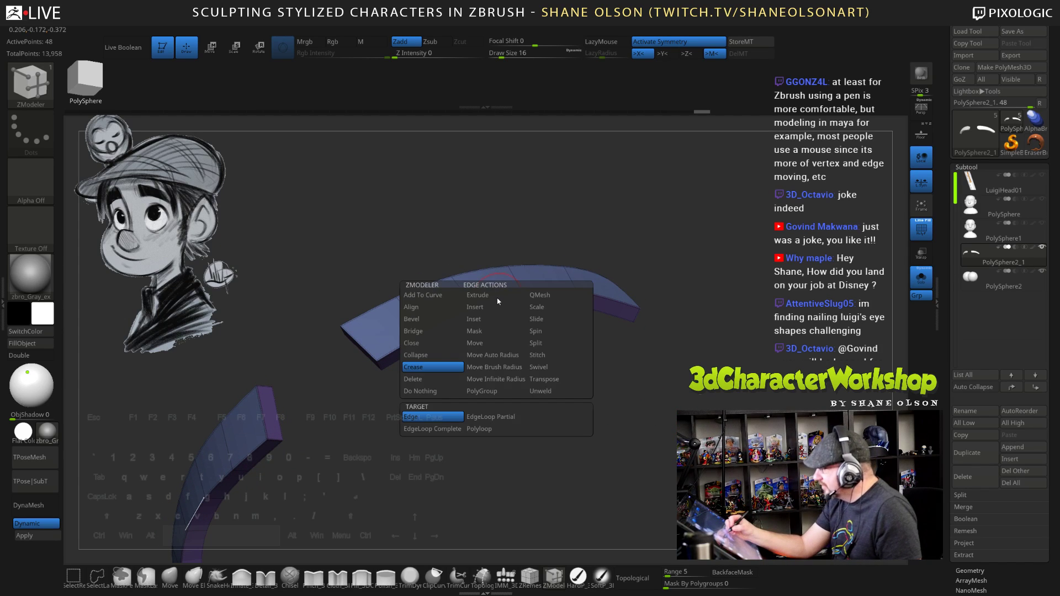
{"action": "left_click", "coordinate": [478, 360]}
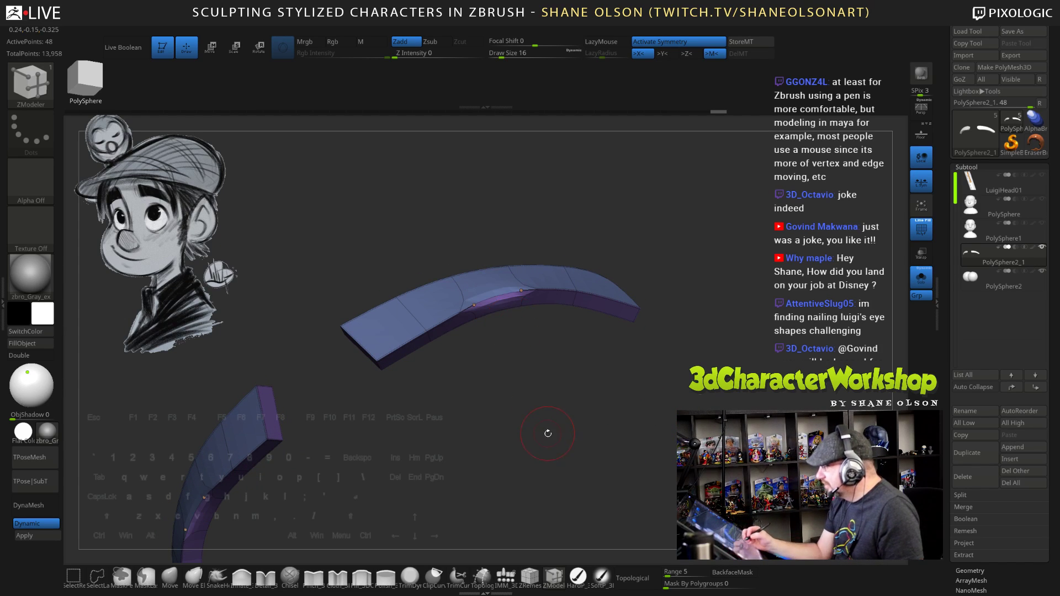
{"action": "key", "text": "shift+d"}
{"action": "key", "text": "space"}
{"action": "left_click", "coordinate": [430, 367]}
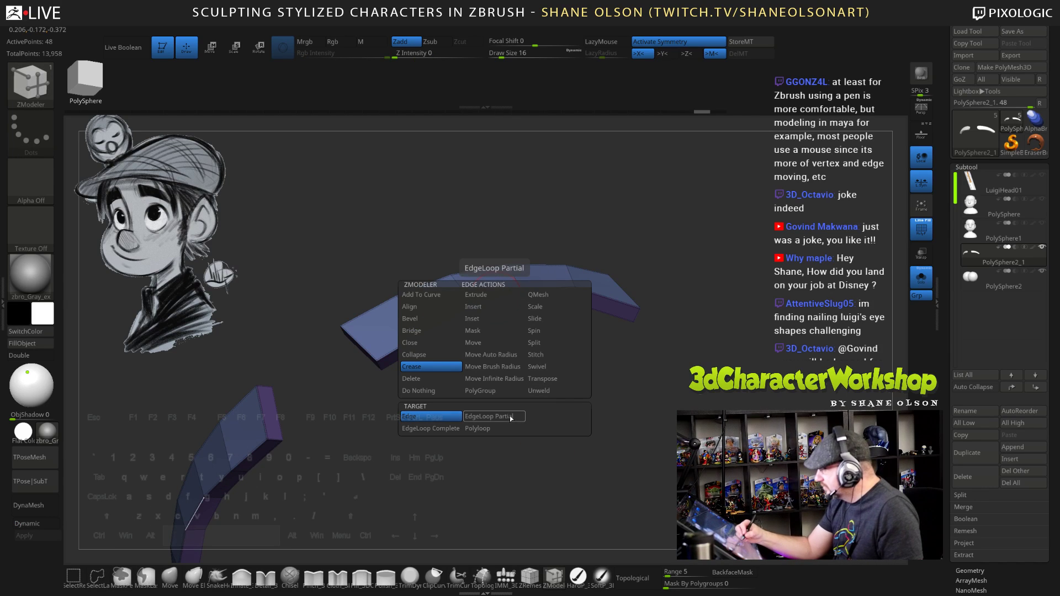
{"action": "left_click", "coordinate": [511, 417]}
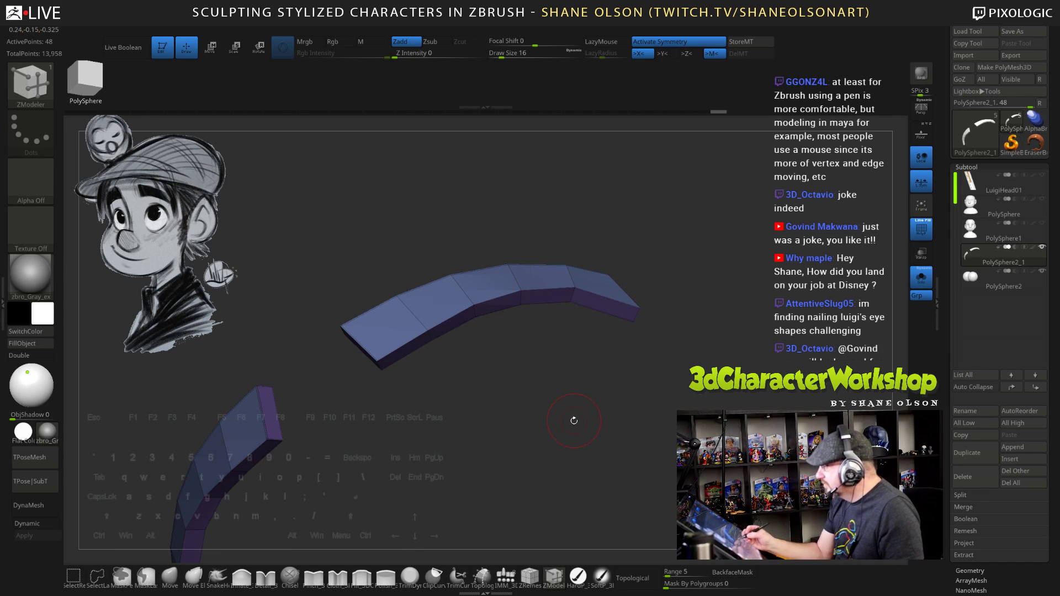
Uncrease the eyebrow's long border edges by partial edge loop to soften them under dynamic subdivision
{"action": "key", "text": "shift+d"}
{"action": "left_click_drag", "start_coordinate": [579, 418], "coordinate": [469, 332]}
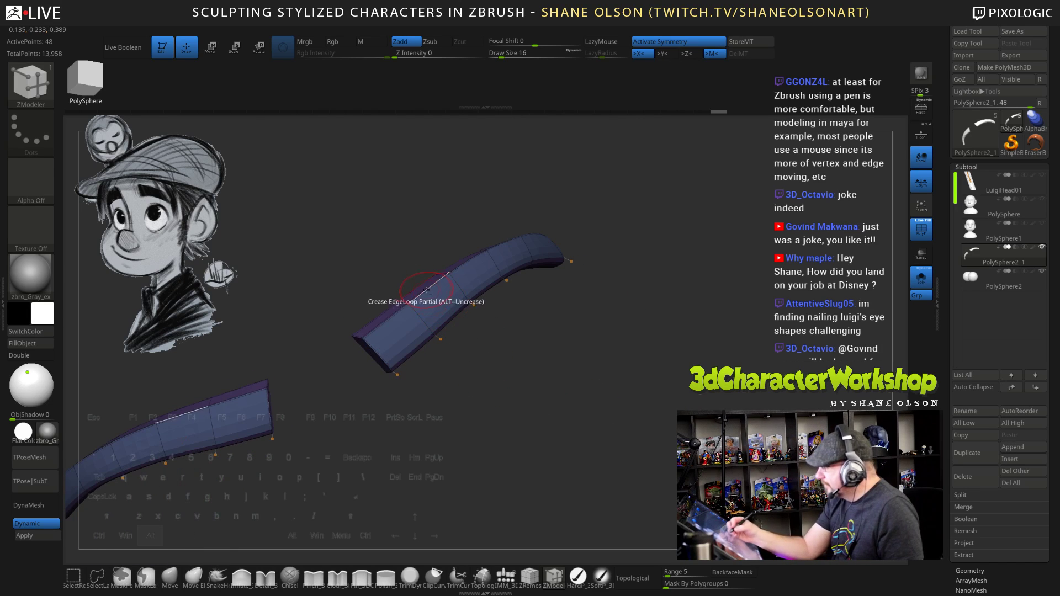
{"action": "left_click", "coordinate": [410, 290]}
{"action": "left_click_drag", "start_coordinate": [524, 433], "coordinate": [575, 469]}
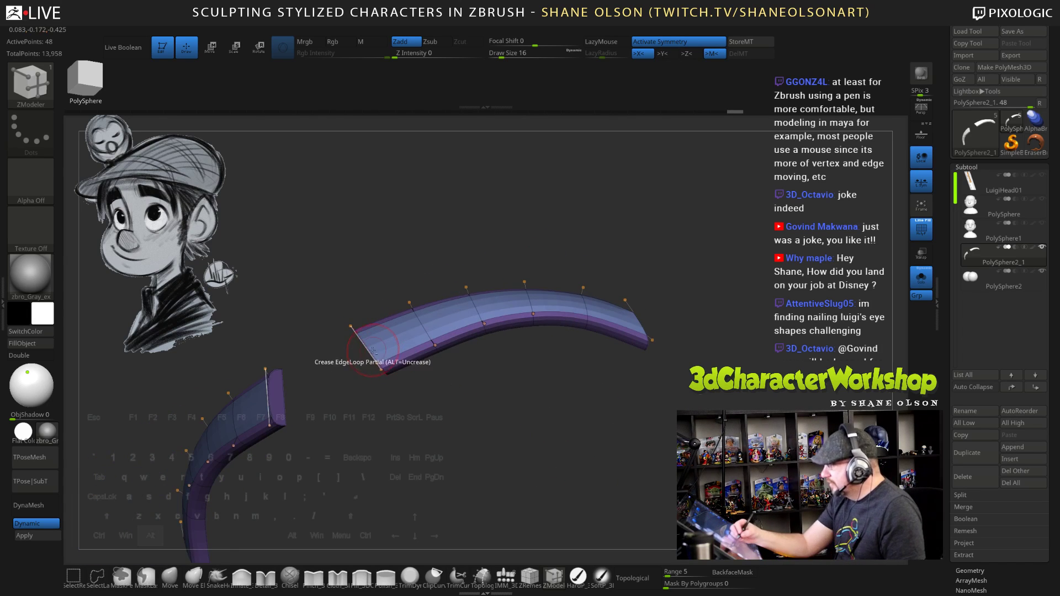
{"action": "mouse_move", "coordinate": [496, 455]}
{"action": "left_mouse_down"}
{"action": "mouse_move", "coordinate": [576, 457]}
{"action": "mouse_move", "coordinate": [469, 429]}
{"action": "mouse_move", "coordinate": [445, 448]}
{"action": "mouse_move", "coordinate": [522, 469]}
{"action": "mouse_move", "coordinate": [561, 465]}
{"action": "mouse_move", "coordinate": [520, 464]}
{"action": "mouse_move", "coordinate": [530, 453]}
{"action": "left_mouse_up"}
Insert a single edge loop along the eyebrow's purple side, close to its lengthwise edge, using Draw Size 5
{"action": "key", "text": "ctrl"}
{"action": "key", "text": "space"}
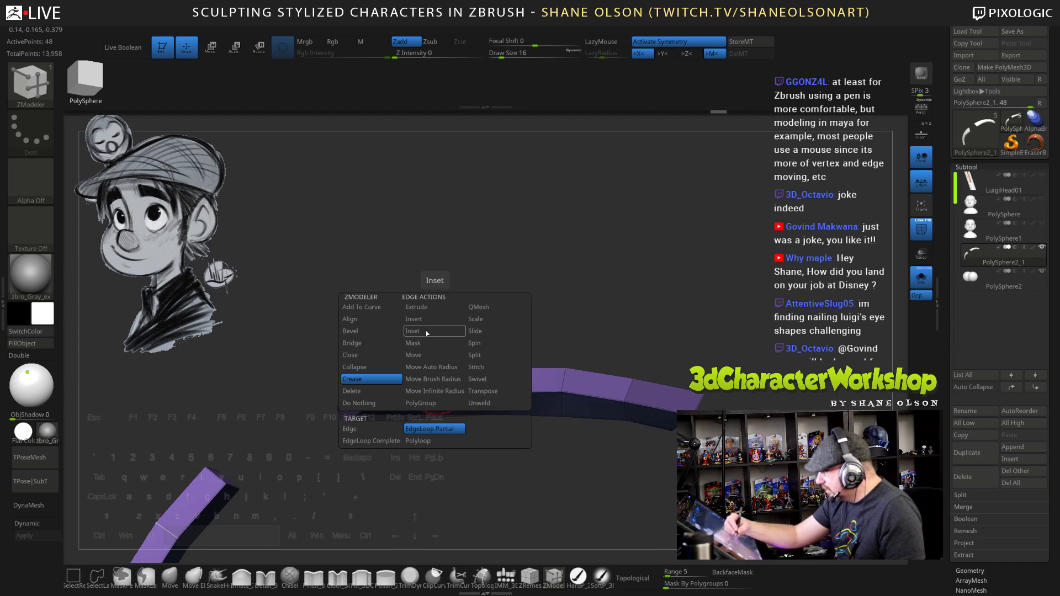
{"action": "left_click_drag", "start_coordinate": [487, 257], "coordinate": [467, 315]}
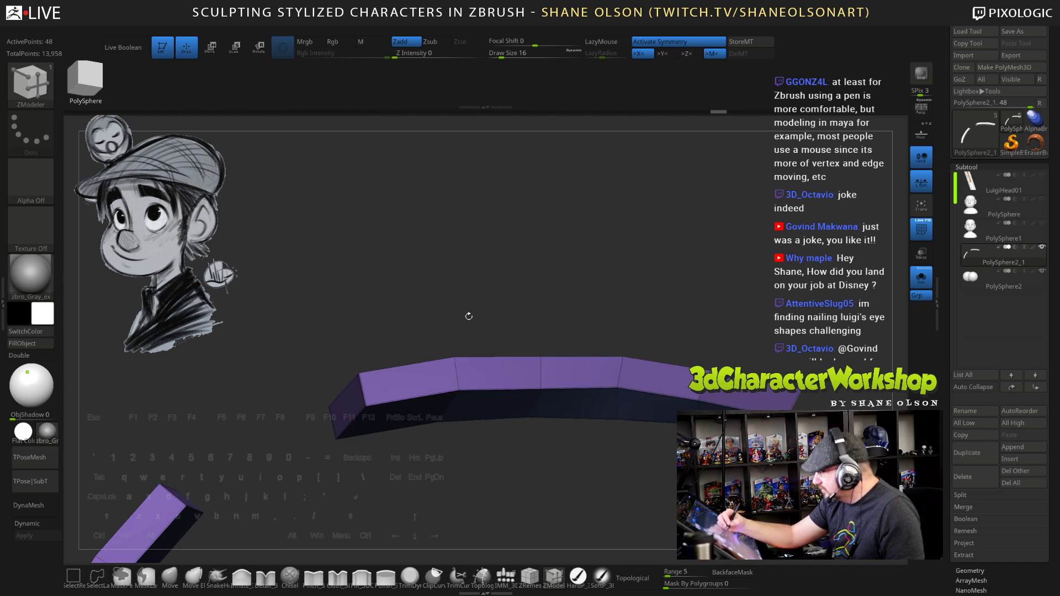
{"action": "left_click", "coordinate": [456, 374]}
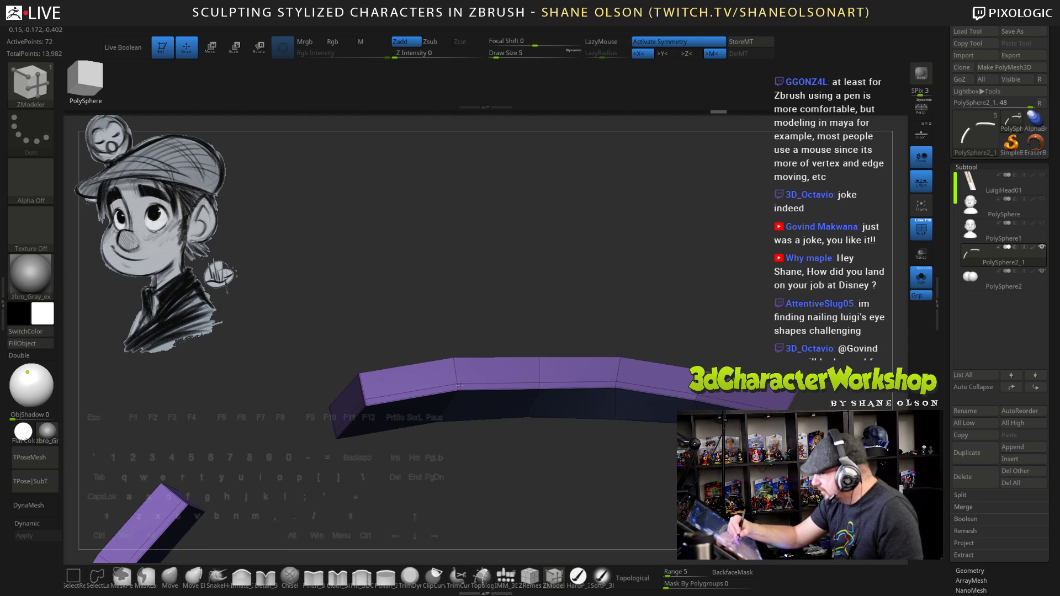
{"action": "left_click_drag", "start_coordinate": [459, 385], "coordinate": [545, 486]}
{"action": "left_click_drag", "start_coordinate": [542, 468], "coordinate": [559, 438]}
{"action": "key", "text": "shift+d"}
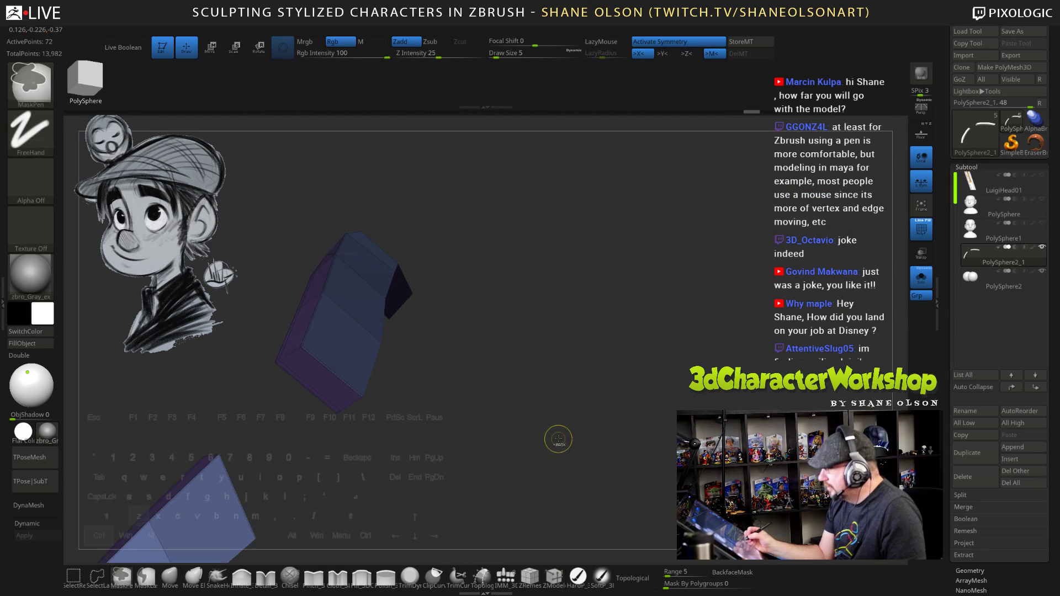
{"action": "key", "text": "ctrl+z"}
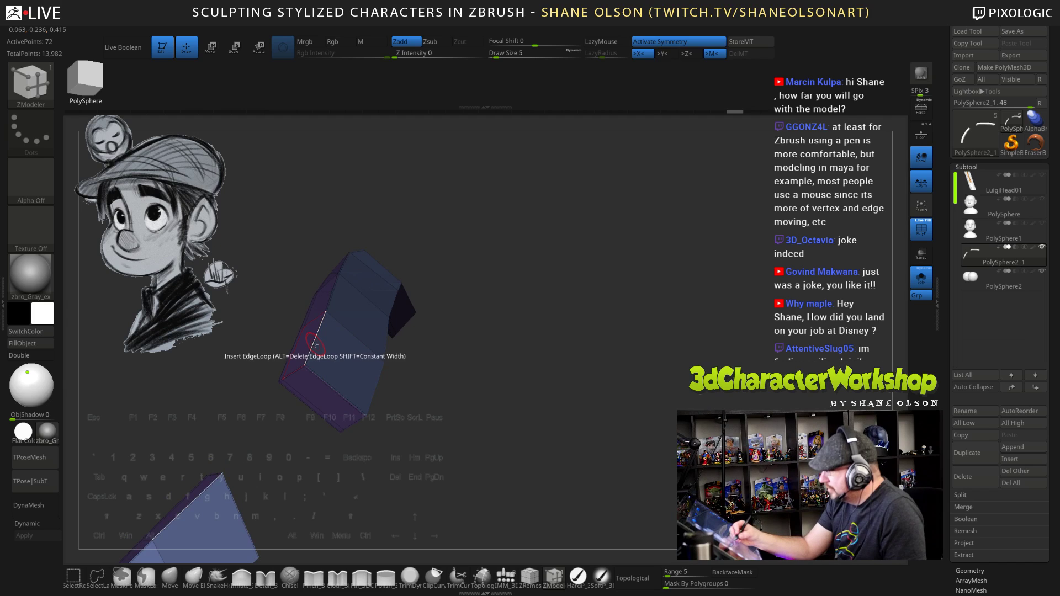
Set the edge action back to Crease and show the dynamically subdivided eyebrows together with the eyes by leaving Solo
{"action": "key", "text": "space"}
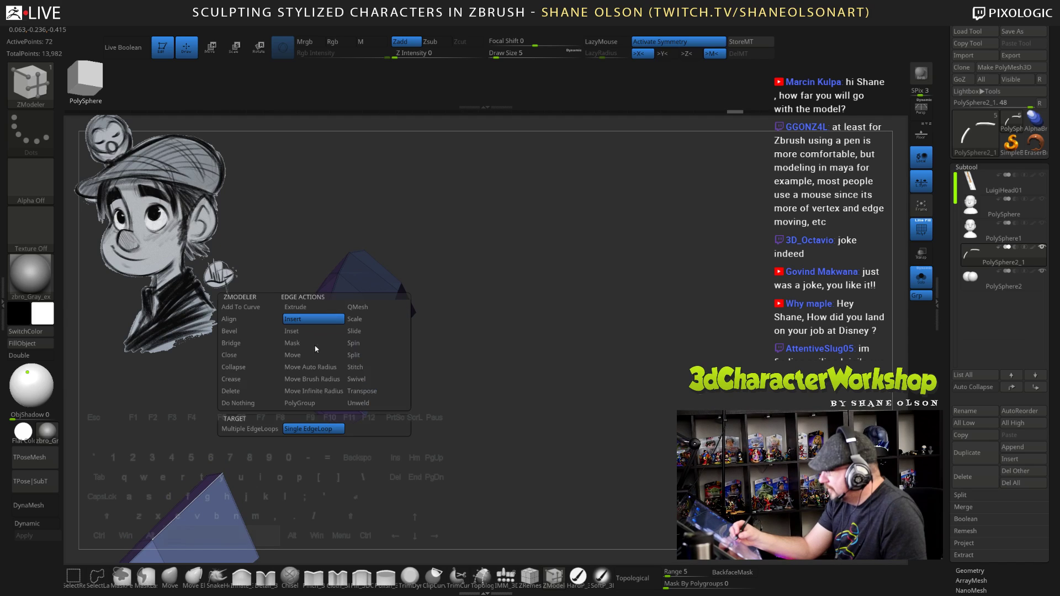
{"action": "left_click", "coordinate": [259, 381]}
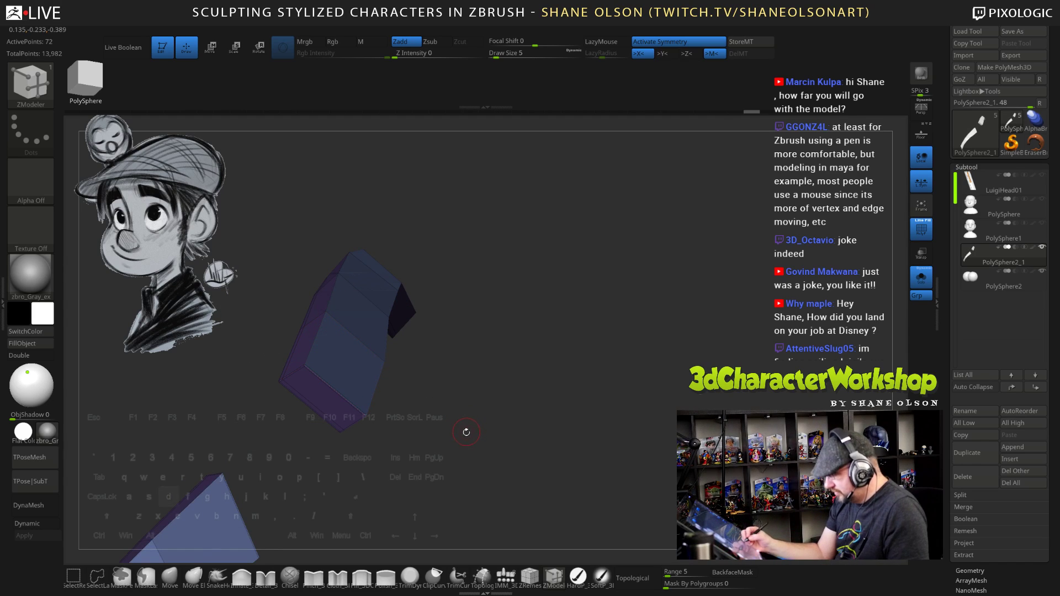
{"action": "key", "text": "d"}
{"action": "left_click_drag", "start_coordinate": [466, 433], "coordinate": [679, 377]}
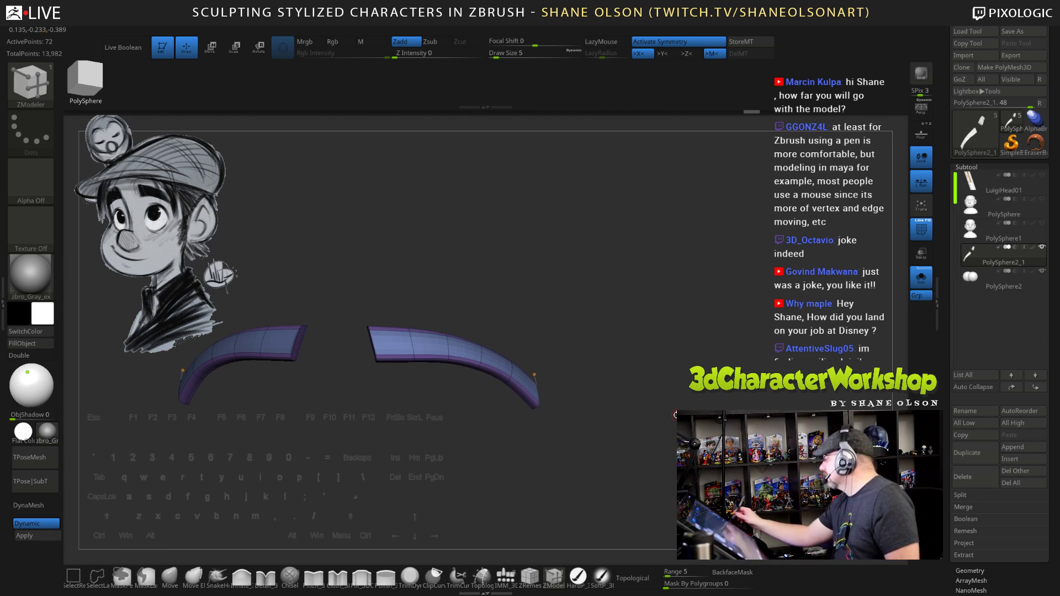
{"action": "left_click_drag", "start_coordinate": [650, 345], "coordinate": [679, 246], "text": "alt"}
{"action": "left_click", "coordinate": [919, 280]}
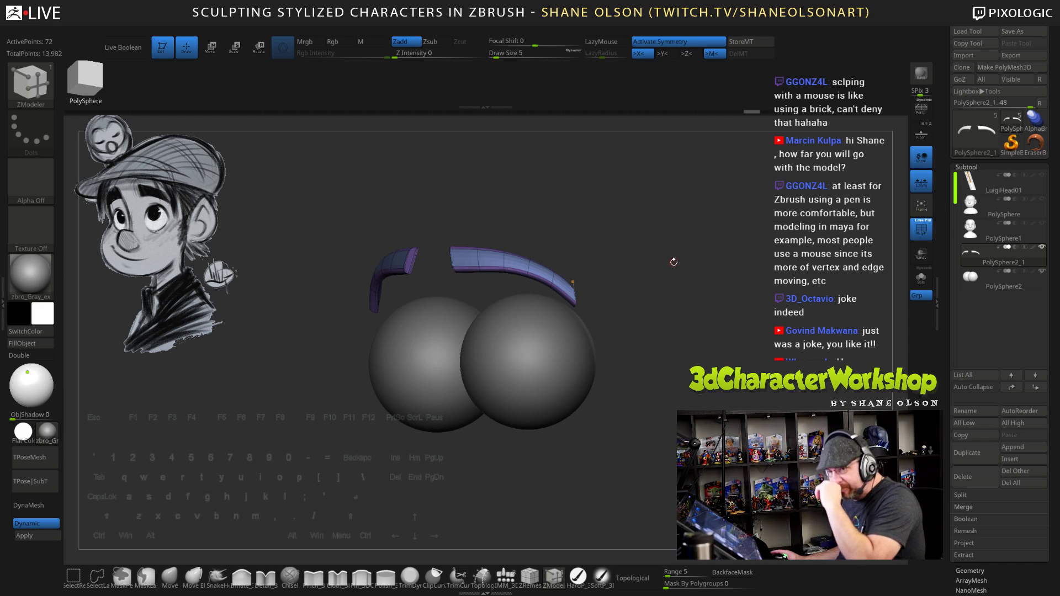
Uncrease the front edge at the eyebrows' inner ends and check the softened shape from several angles
{"action": "left_click_drag", "start_coordinate": [688, 262], "coordinate": [643, 279], "text": "alt"}
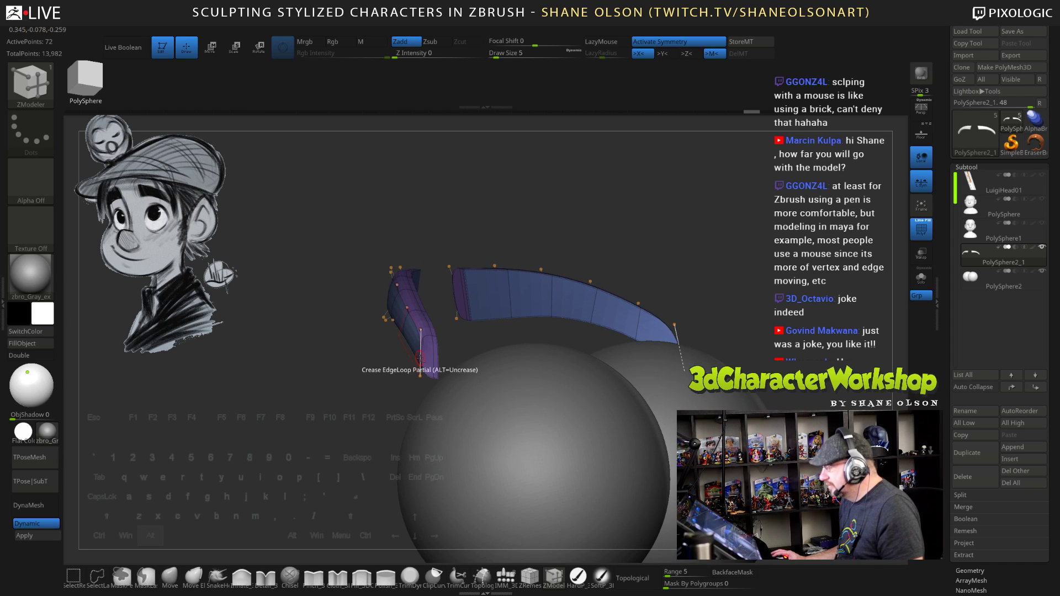
{"action": "left_click_drag", "start_coordinate": [246, 375], "coordinate": [298, 370]}
{"action": "left_click_drag", "start_coordinate": [451, 270], "coordinate": [683, 267], "text": "alt"}
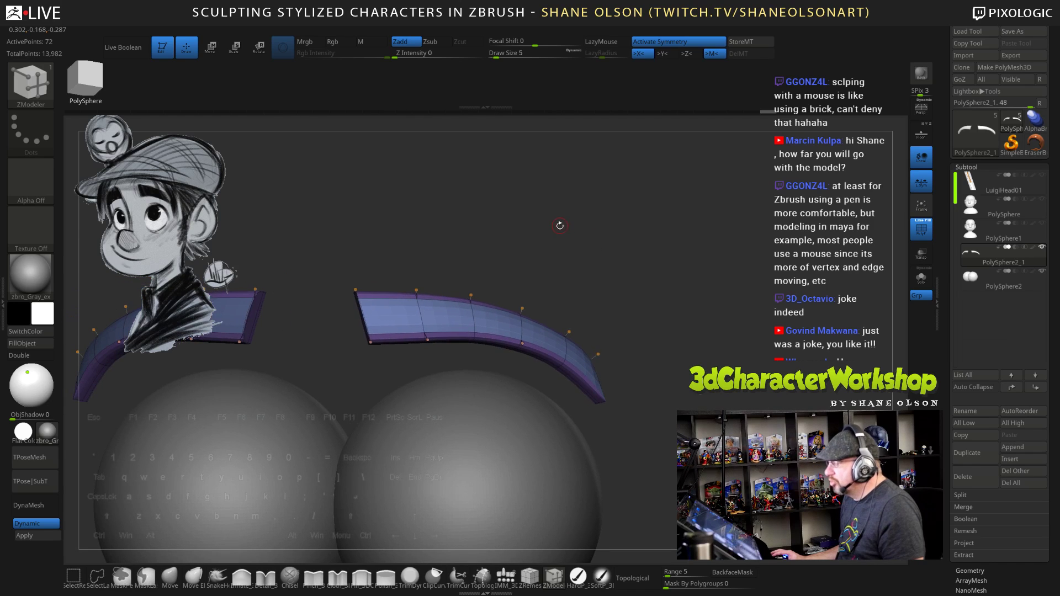
{"action": "left_click", "coordinate": [365, 314]}
{"action": "left_click_drag", "start_coordinate": [492, 213], "coordinate": [457, 220]}
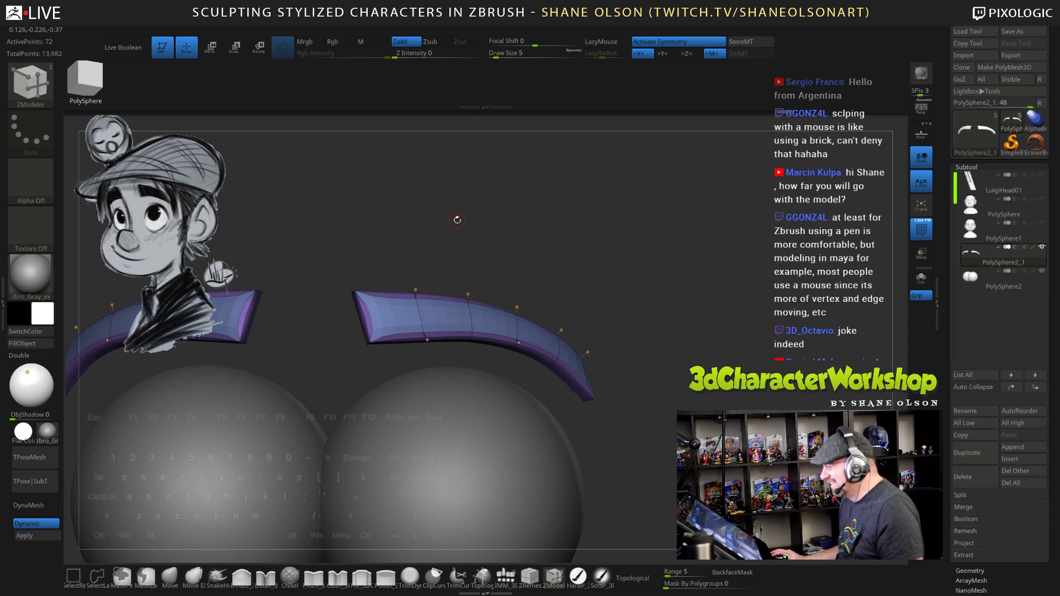
{"action": "left_click_drag", "start_coordinate": [648, 303], "coordinate": [678, 395]}
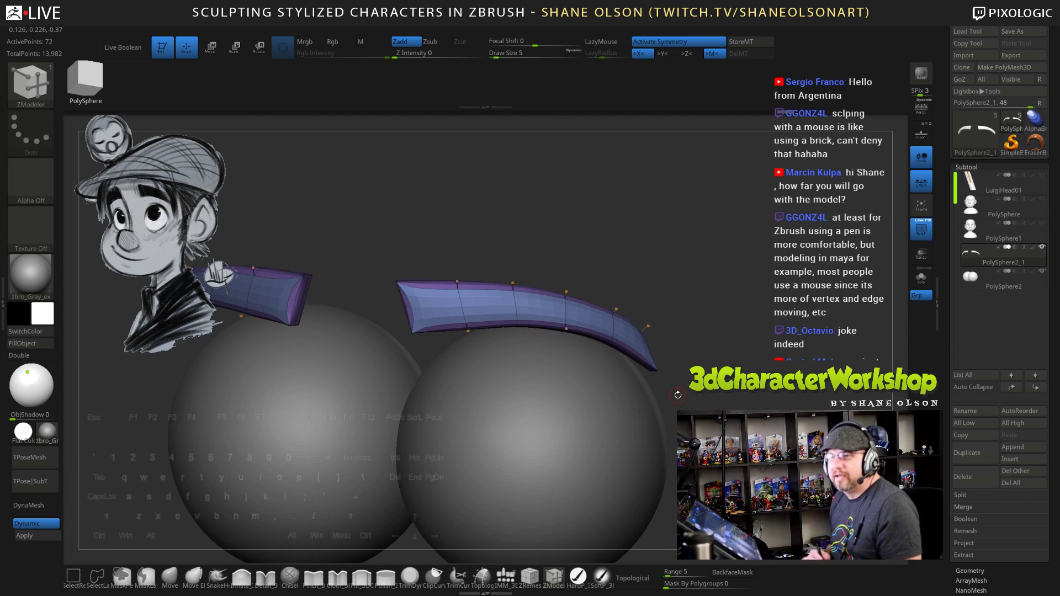
{"action": "left_click_drag", "start_coordinate": [585, 261], "coordinate": [549, 275]}
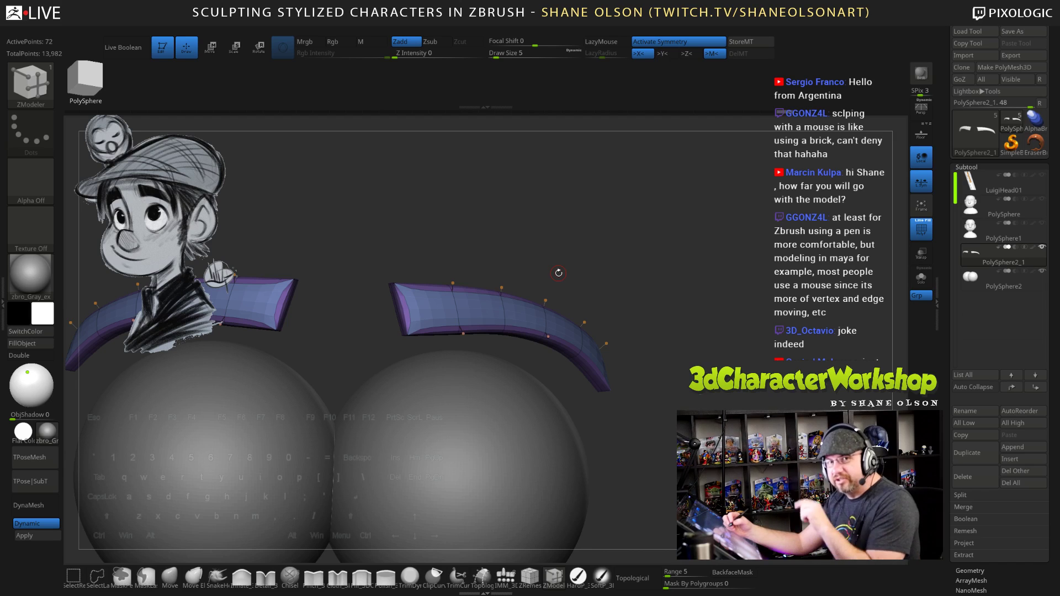
Refine the eyebrow's inner end with the Move brush on the unsubdivided mesh, and restore dynamic subdivision
{"action": "left_click", "coordinate": [169, 576]}
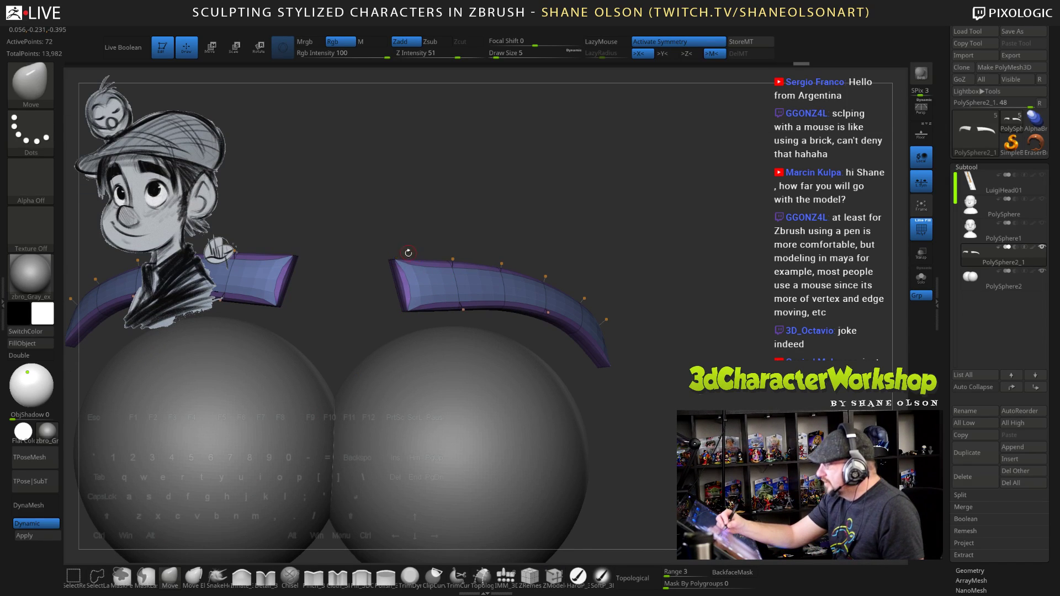
{"action": "left_click_drag", "start_coordinate": [521, 213], "coordinate": [463, 257]}
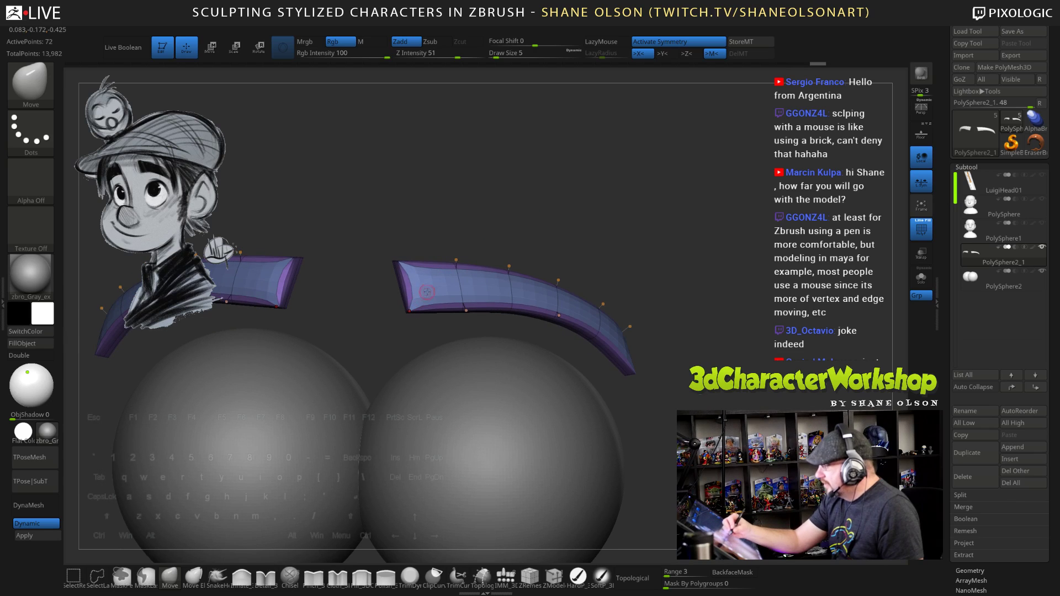
{"action": "key", "text": "shift+d"}
{"action": "mouse_move", "coordinate": [413, 311]}
{"action": "left_mouse_down"}
{"action": "mouse_move", "coordinate": [456, 259]}
{"action": "mouse_move", "coordinate": [428, 298]}
{"action": "left_mouse_up"}
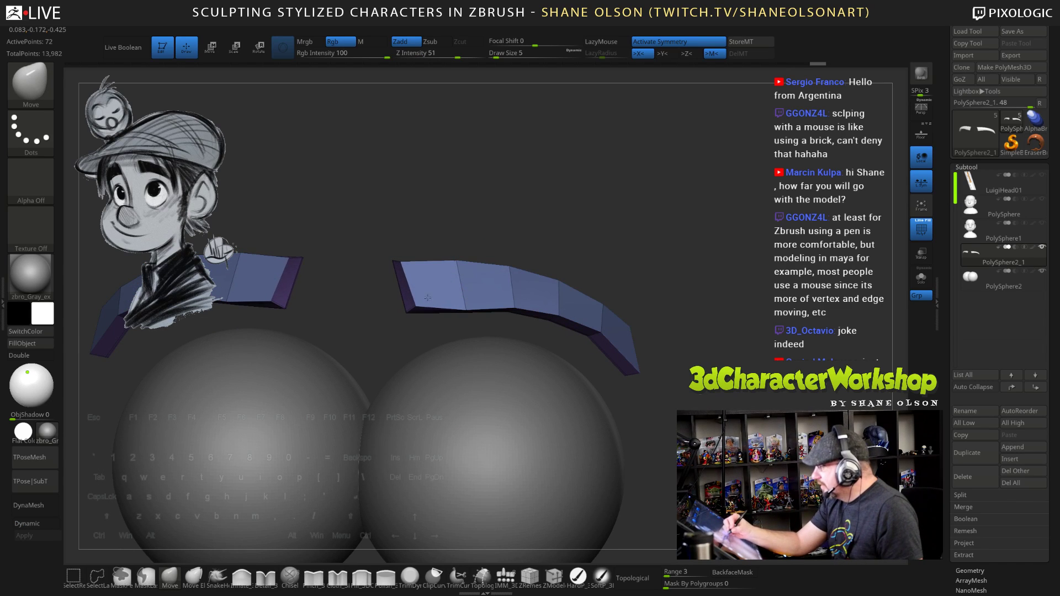
{"action": "left_click_drag", "start_coordinate": [577, 217], "coordinate": [468, 296]}
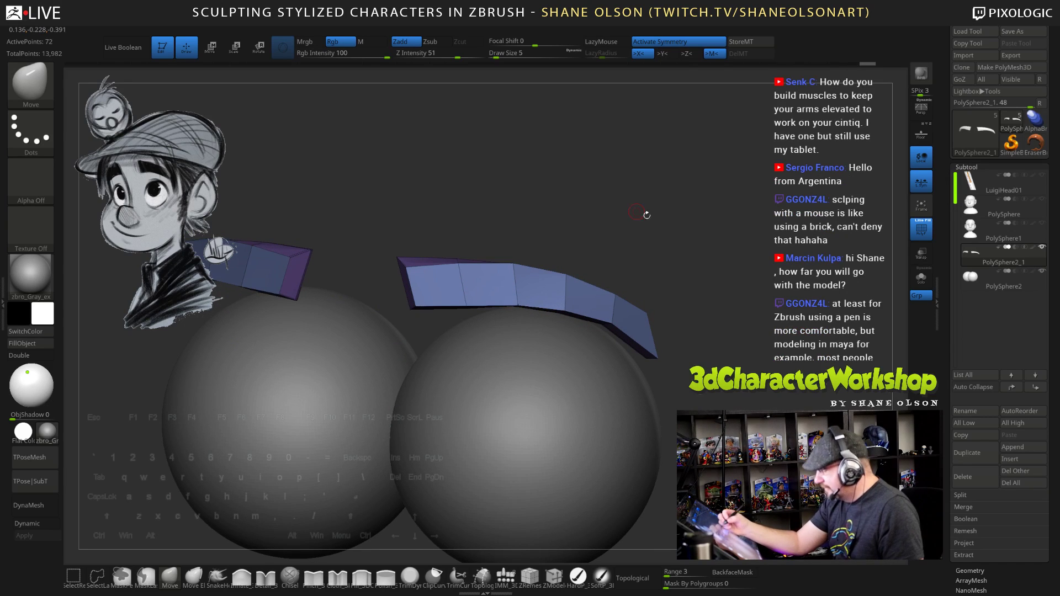
{"action": "key", "text": "d"}
Turn off PolyFrame and examine the smoothed eyebrows above the eyes from the front
{"action": "left_click_drag", "start_coordinate": [713, 330], "coordinate": [710, 310]}
{"action": "left_click_drag", "start_coordinate": [588, 270], "coordinate": [615, 267], "text": "alt"}
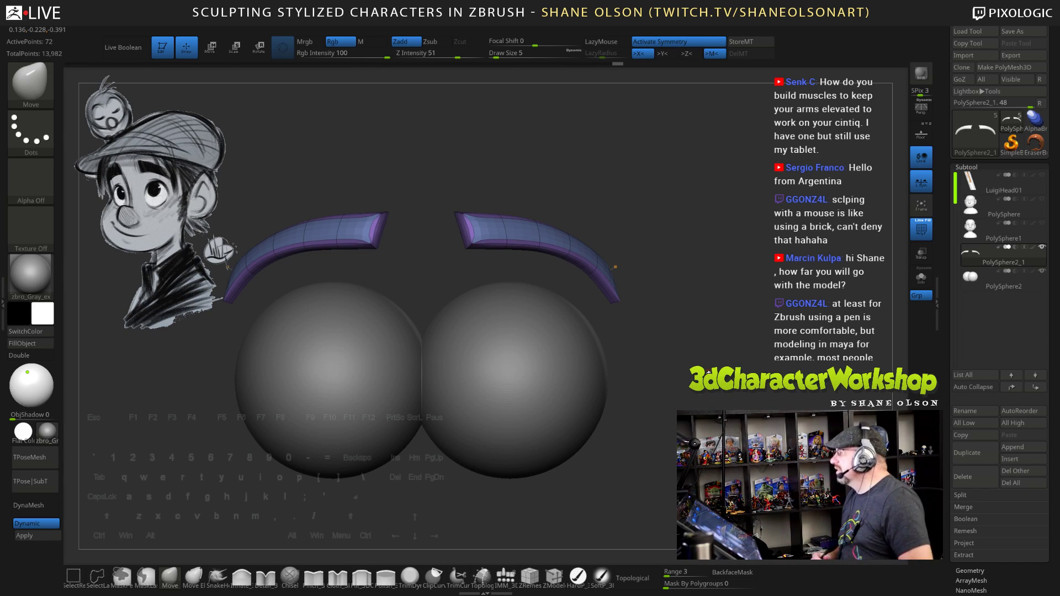
{"action": "left_click_drag", "start_coordinate": [694, 345], "coordinate": [702, 335], "text": "alt"}
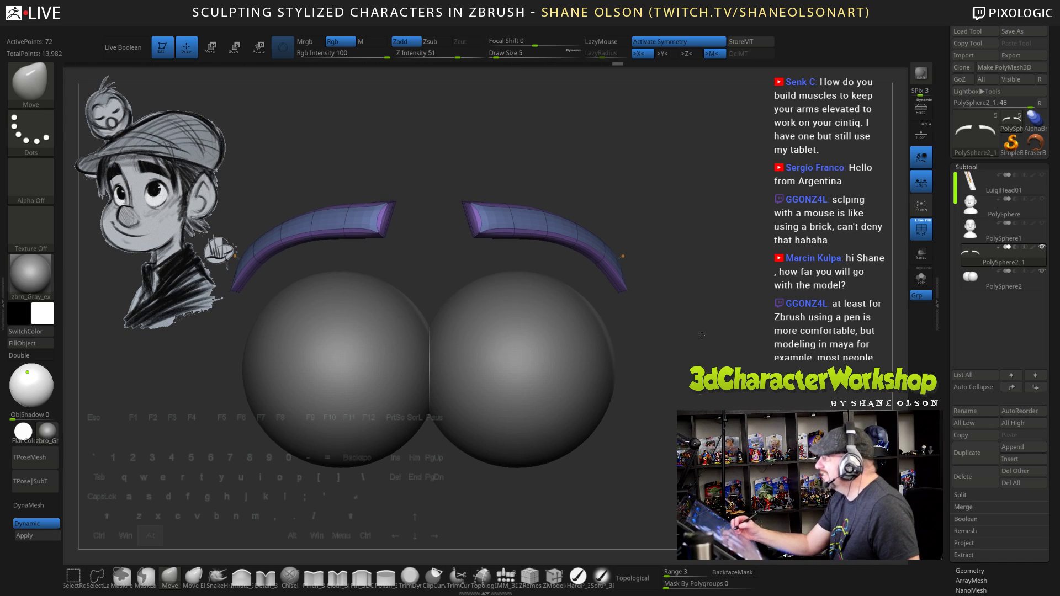
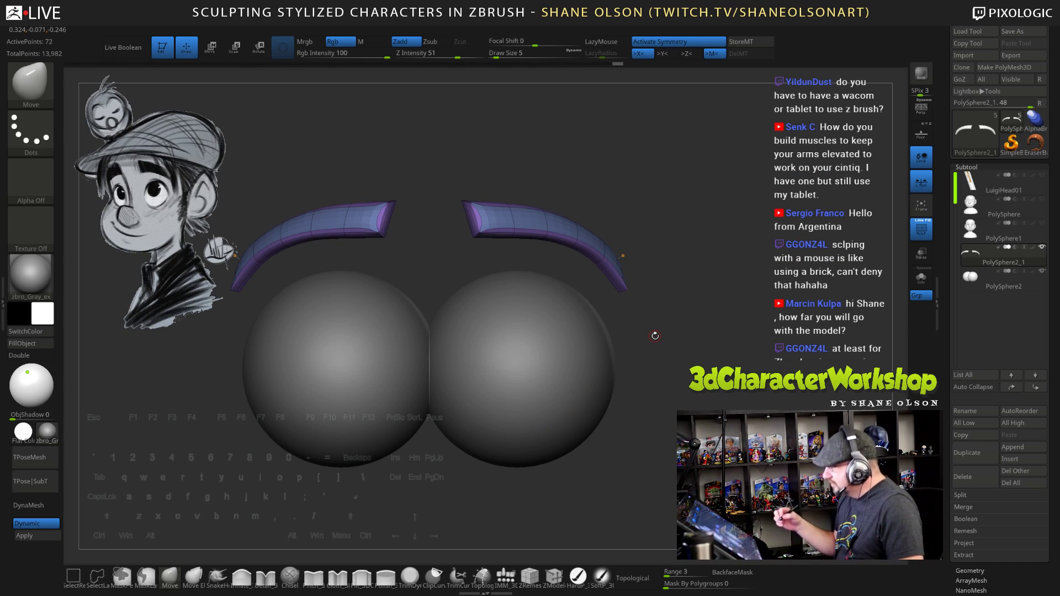
{"action": "mouse_move", "coordinate": [691, 342]}
{"action": "left_mouse_down", "text": "alt"}
{"action": "mouse_move", "coordinate": [684, 383]}
{"action": "mouse_move", "coordinate": [728, 380]}
{"action": "mouse_move", "coordinate": [672, 391]}
{"action": "left_mouse_up", "text": "alt"}
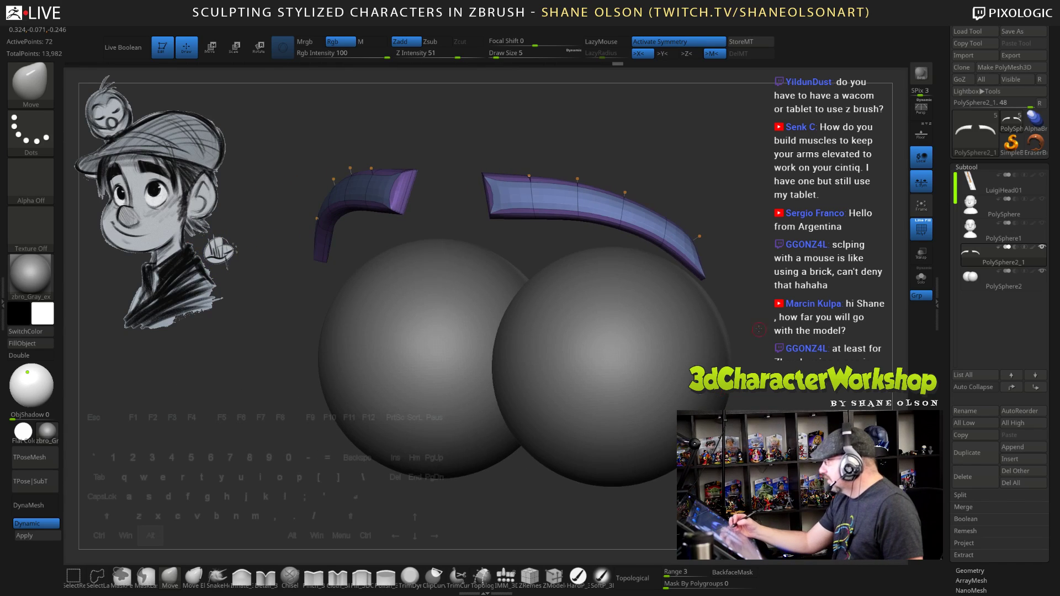
{"action": "mouse_move", "coordinate": [757, 344]}
{"action": "left_mouse_down", "text": "alt"}
{"action": "mouse_move", "coordinate": [770, 317]}
{"action": "mouse_move", "coordinate": [753, 339]}
{"action": "mouse_move", "coordinate": [780, 332]}
{"action": "left_mouse_up", "text": "alt"}
{"action": "key", "text": "shift+f"}
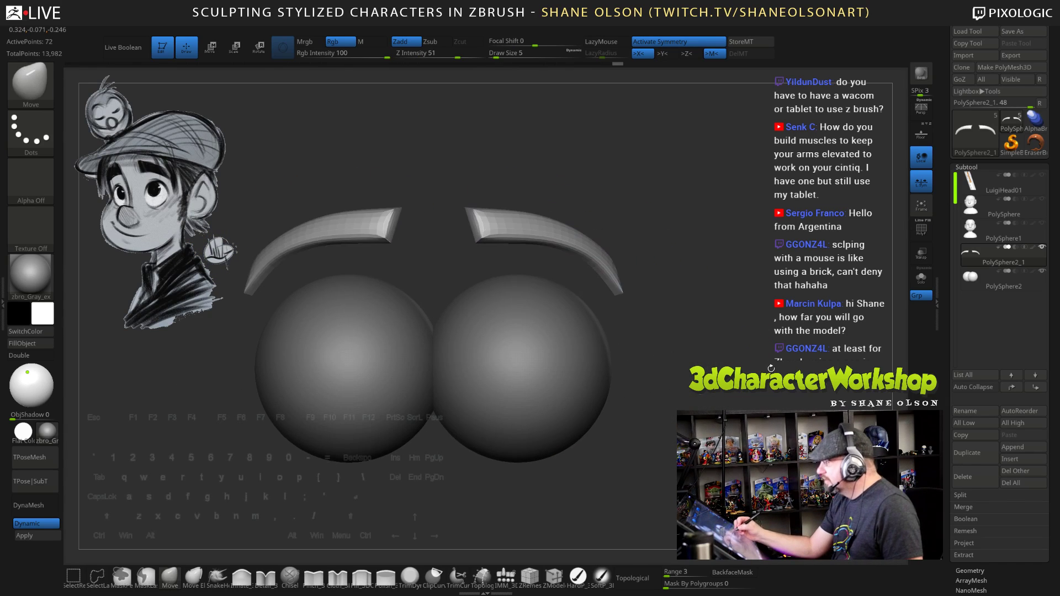
{"action": "left_click_drag", "start_coordinate": [738, 289], "coordinate": [736, 275], "text": "alt"}
{"action": "mouse_move", "coordinate": [736, 219]}
{"action": "left_mouse_down", "text": "alt"}
{"action": "mouse_move", "coordinate": [732, 277]}
{"action": "mouse_move", "coordinate": [697, 251]}
{"action": "left_mouse_up", "text": "alt"}
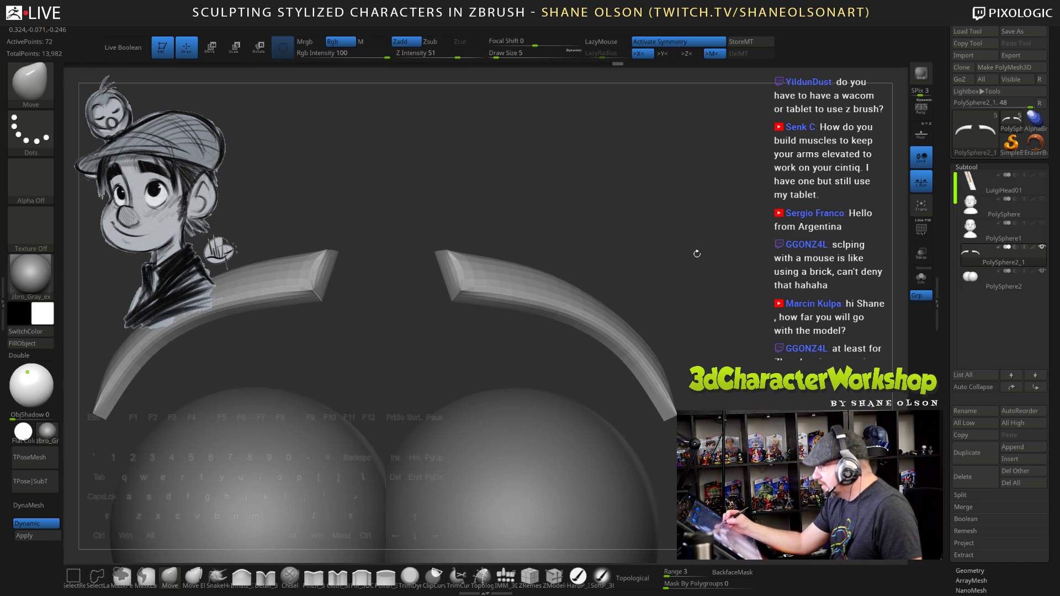
Limit ZModeler's Crease action to a single edge and crease the short lower edge at the eyebrows' inner ends on the unsubdivided mesh
{"action": "key", "text": "shift+f"}
{"action": "left_click_drag", "start_coordinate": [583, 237], "coordinate": [557, 276], "text": "alt"}
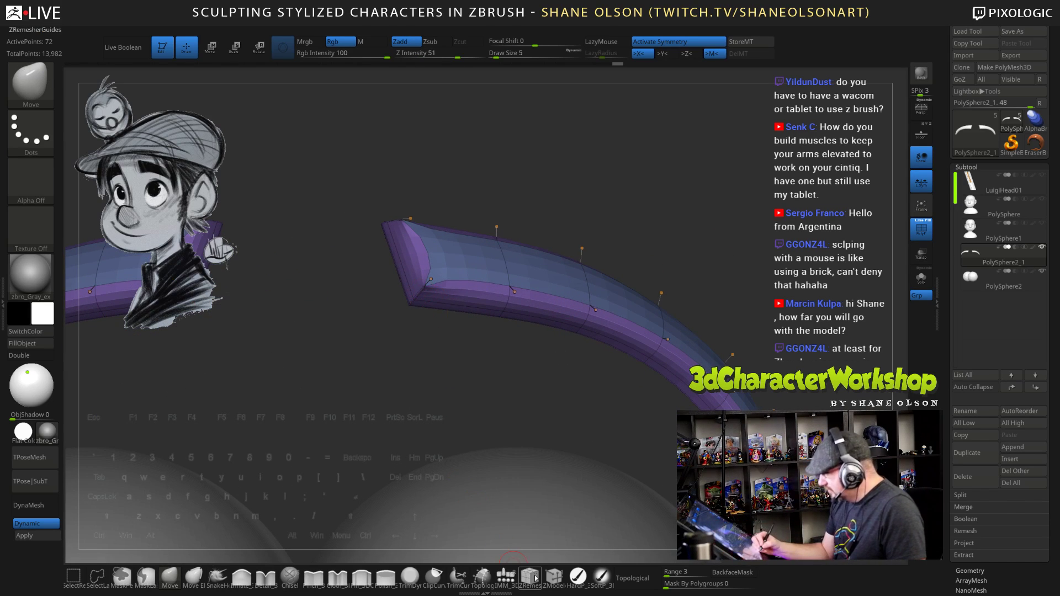
{"action": "left_click", "coordinate": [554, 578]}
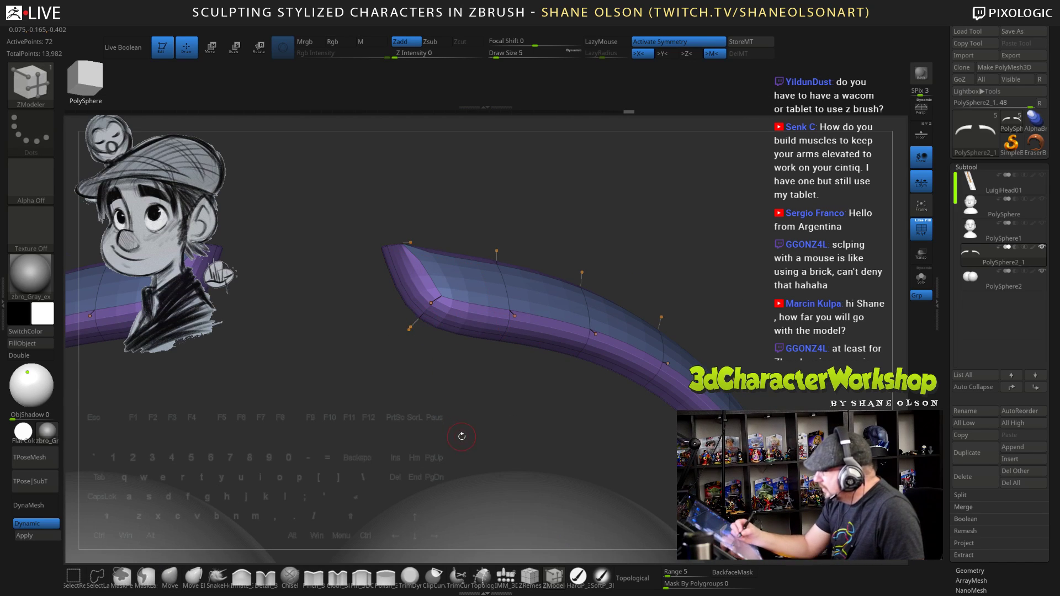
{"action": "key", "text": "shift+d"}
{"action": "left_click_drag", "start_coordinate": [461, 424], "coordinate": [466, 387]}
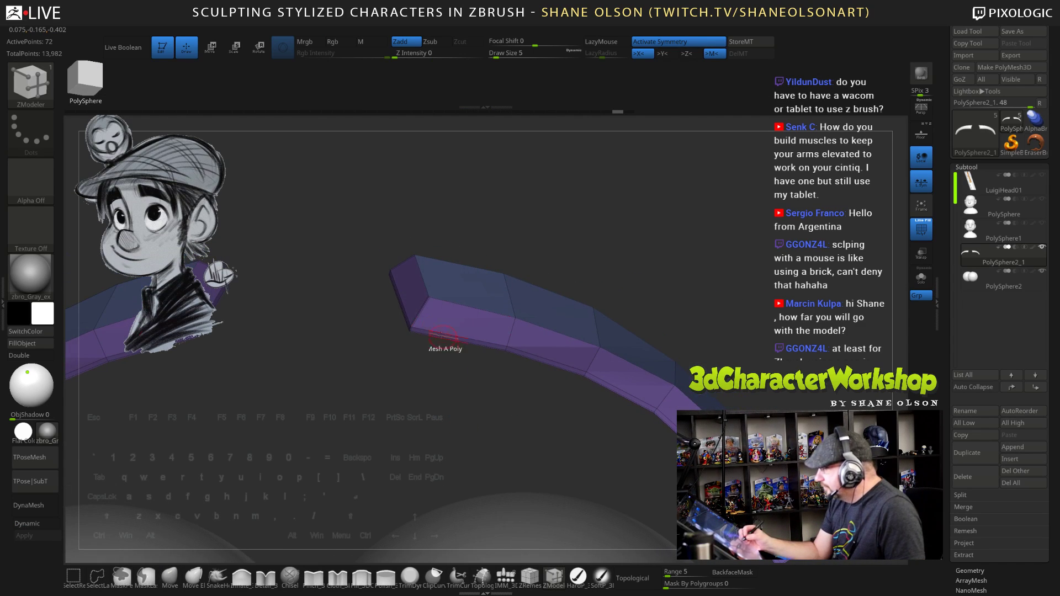
{"action": "key", "text": "space"}
{"action": "left_click", "coordinate": [359, 429]}
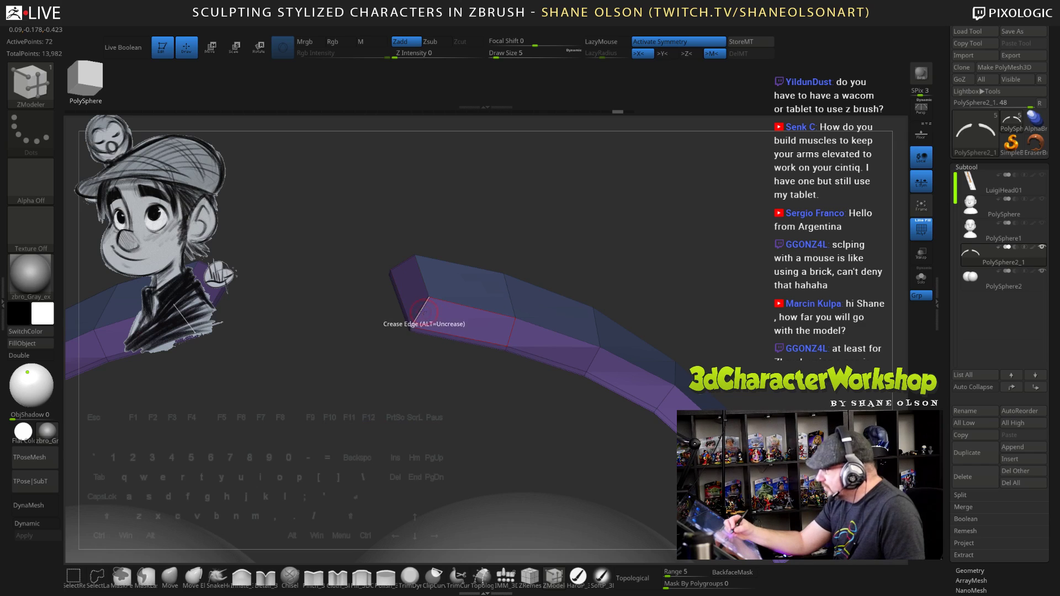
{"action": "key", "text": "shift+d"}
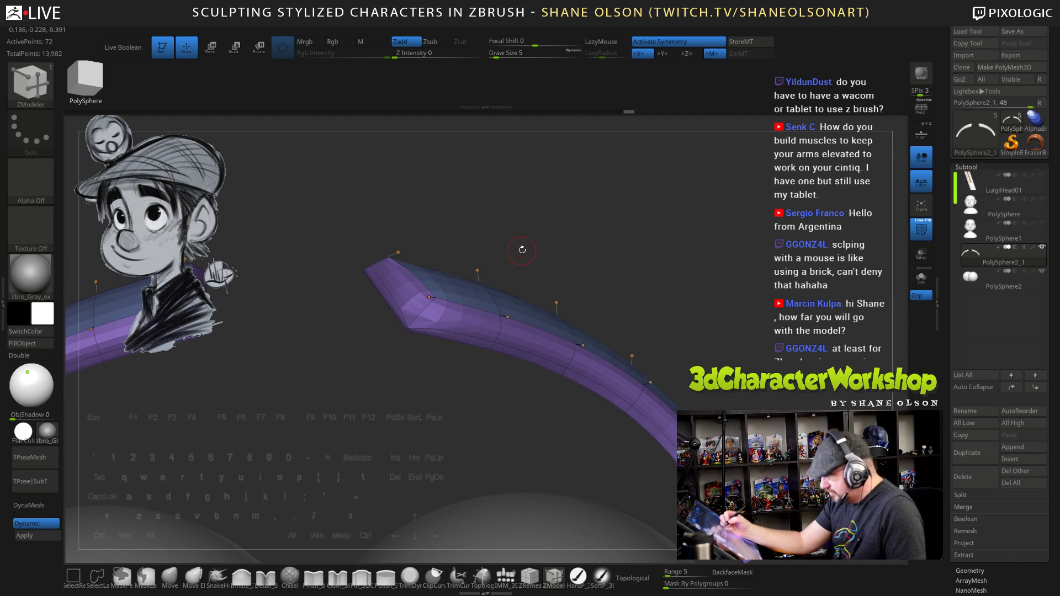
Examine the creased inner ends of the smoothed eyebrows from several angles, with and without PolyFrame
{"action": "left_click_drag", "start_coordinate": [560, 232], "coordinate": [414, 284]}
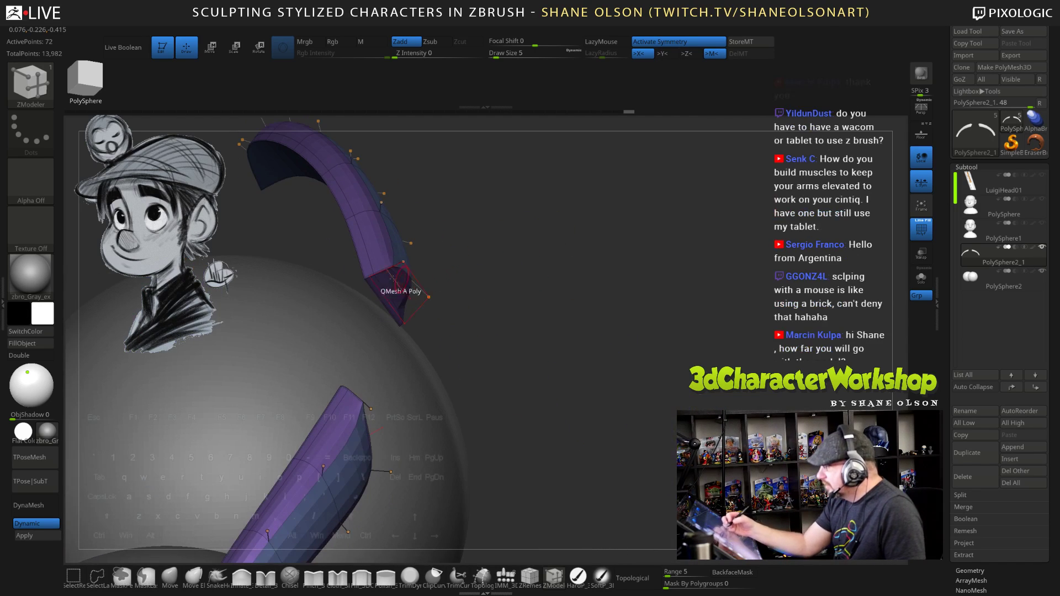
{"action": "left_click_drag", "start_coordinate": [592, 363], "coordinate": [522, 304]}
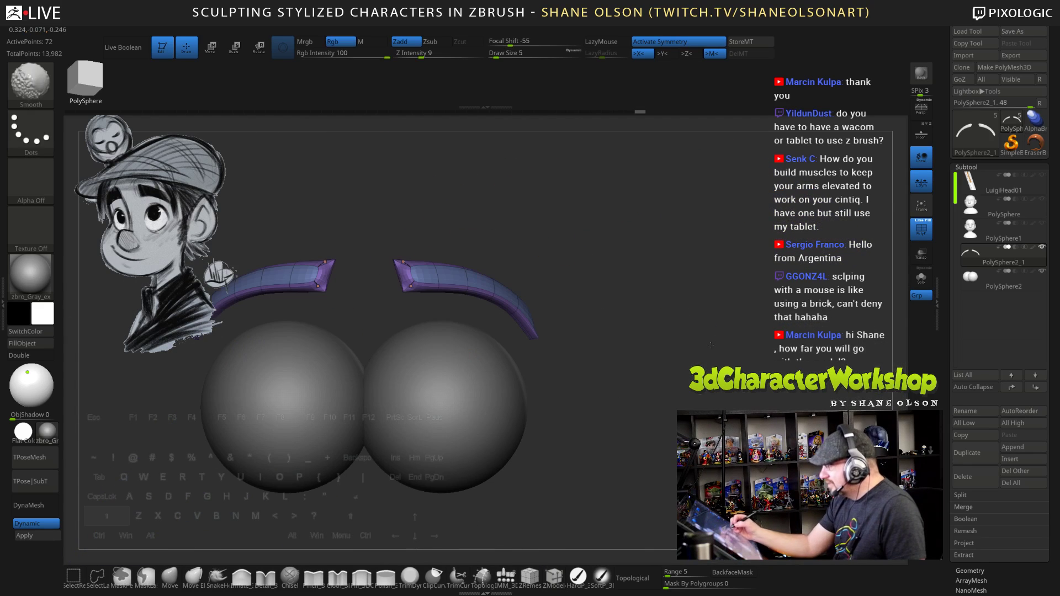
{"action": "mouse_move", "coordinate": [580, 359]}
{"action": "left_mouse_down"}
{"action": "mouse_move", "coordinate": [530, 361]}
{"action": "mouse_move", "coordinate": [522, 383]}
{"action": "mouse_move", "coordinate": [577, 362]}
{"action": "left_mouse_up"}
{"action": "key", "text": "shift+f"}
{"action": "mouse_move", "coordinate": [680, 290]}
{"action": "left_mouse_down"}
{"action": "mouse_move", "coordinate": [648, 301]}
{"action": "mouse_move", "coordinate": [643, 336]}
{"action": "left_mouse_up"}
Turn off dynamic subdivision and give the end face at each eyebrow's inner end its own polygroup with ZModeler's single-poly PolyGroup action
{"action": "key", "text": "shift+d"}
{"action": "left_click_drag", "start_coordinate": [644, 239], "coordinate": [645, 284], "text": "alt"}
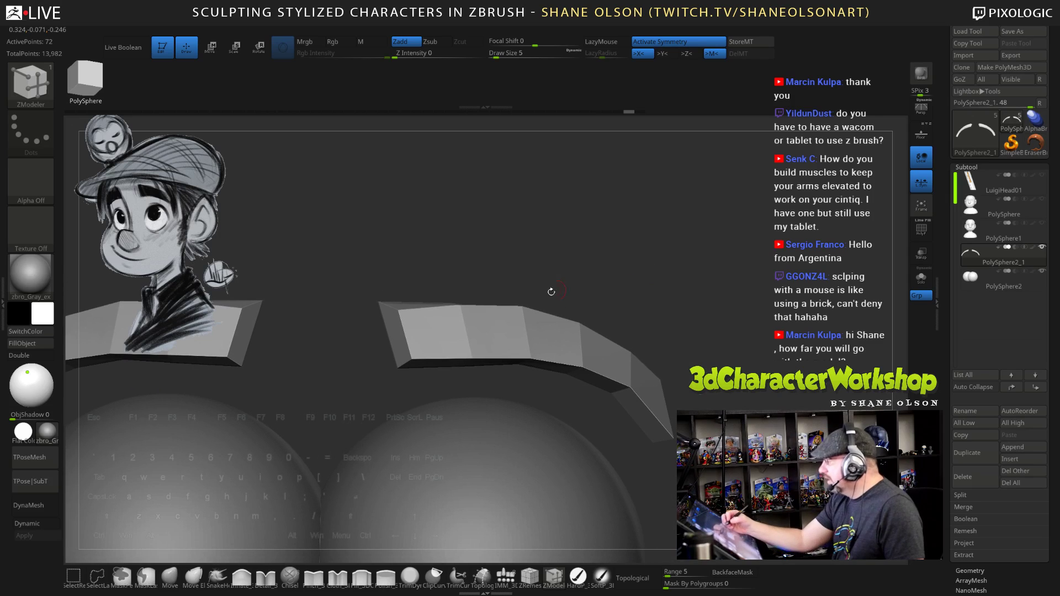
{"action": "key", "text": "shift"}
{"action": "key", "text": "shift+f"}
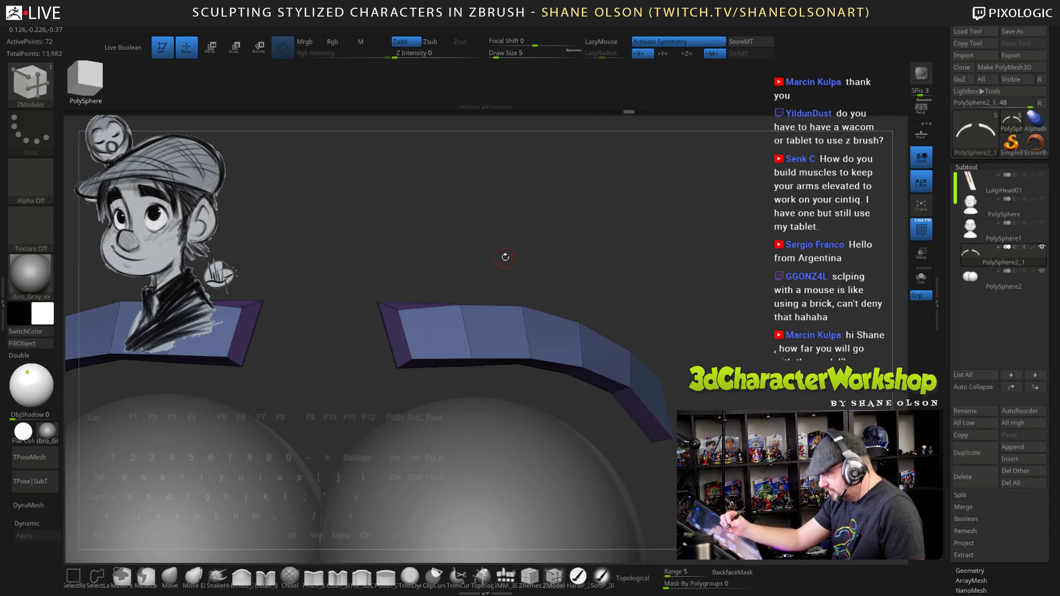
{"action": "left_click_drag", "start_coordinate": [506, 260], "coordinate": [513, 232], "text": "alt"}
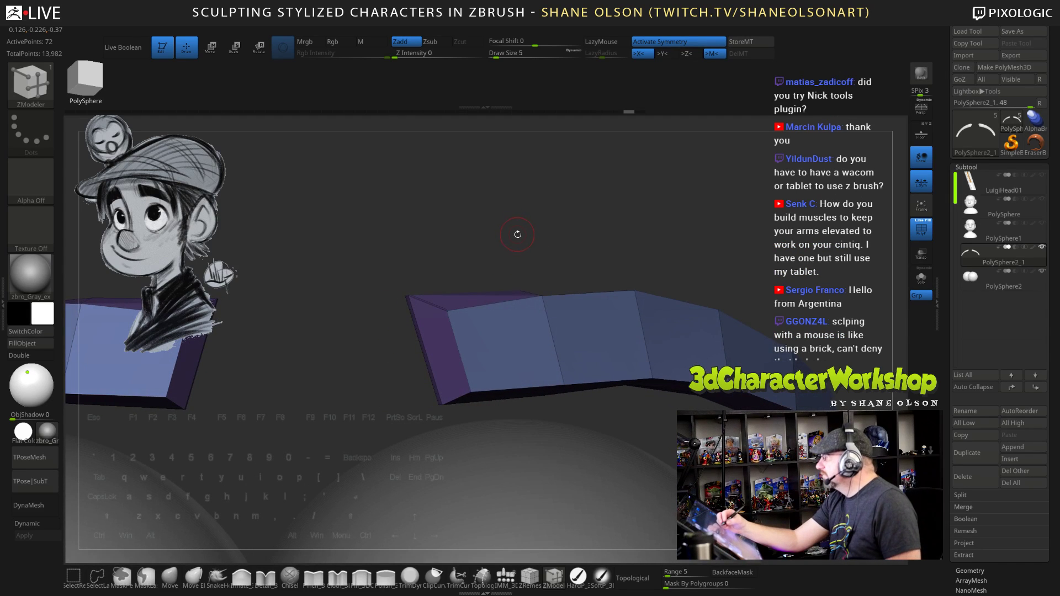
{"action": "left_click_drag", "start_coordinate": [506, 405], "coordinate": [491, 395], "text": "alt"}
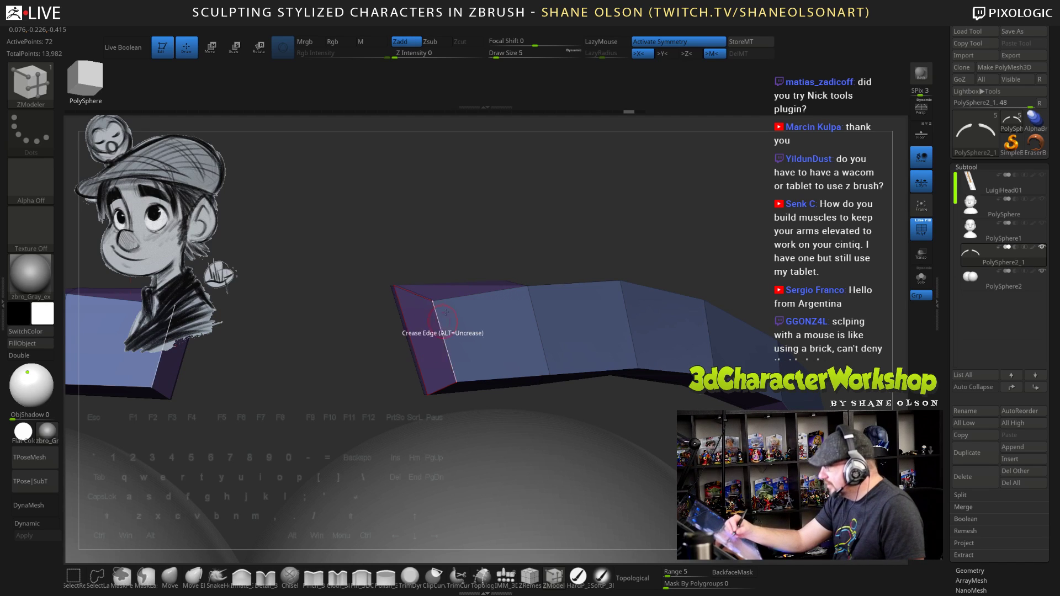
{"action": "key", "text": "space"}
{"action": "left_click", "coordinate": [424, 297]}
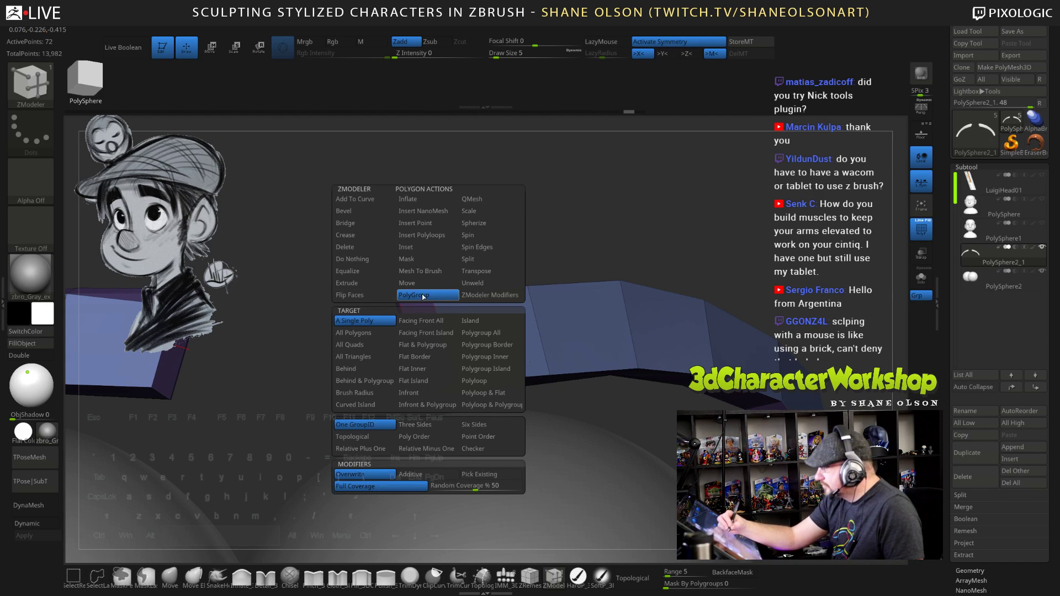
{"action": "left_click", "coordinate": [437, 343]}
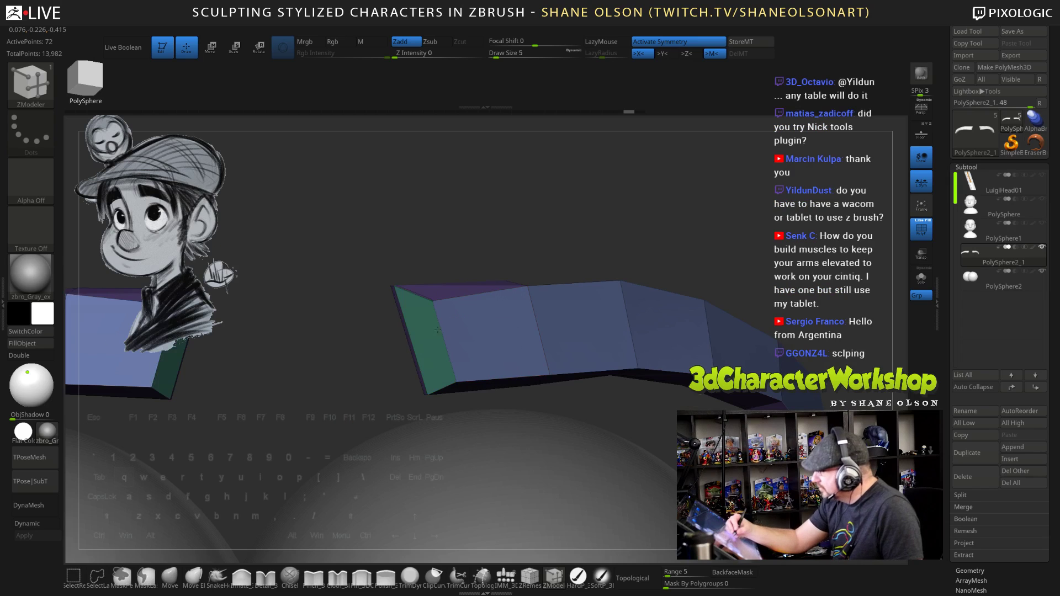
Extrude the inner end faces slightly with ZModeler's Extrude action set to the Polygroup All target
{"action": "left_click_drag", "start_coordinate": [510, 237], "coordinate": [390, 350]}
{"action": "key", "text": "space"}
{"action": "left_click", "coordinate": [361, 284]}
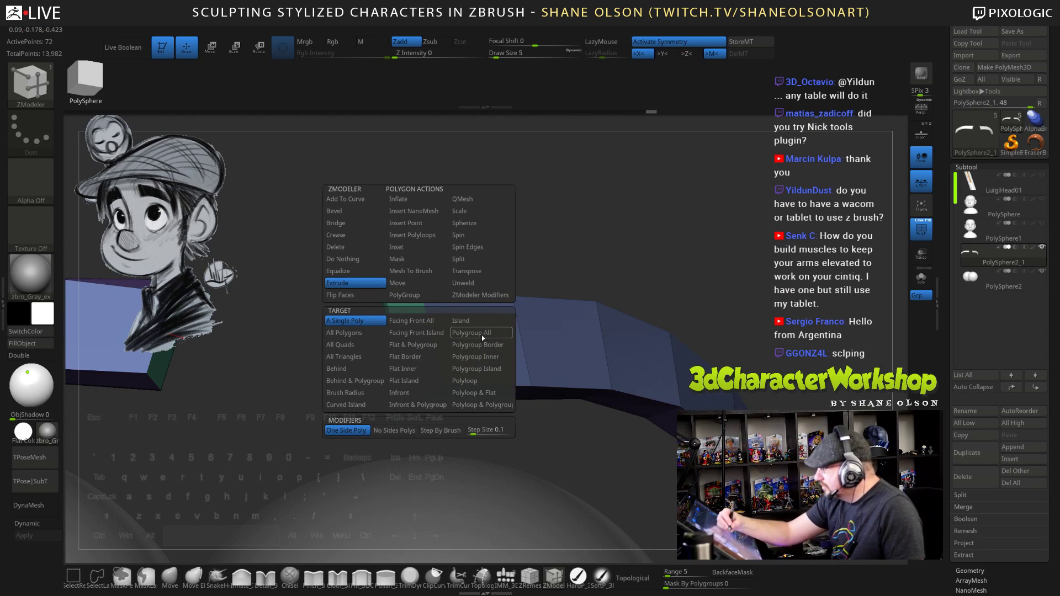
{"action": "left_click", "coordinate": [482, 335]}
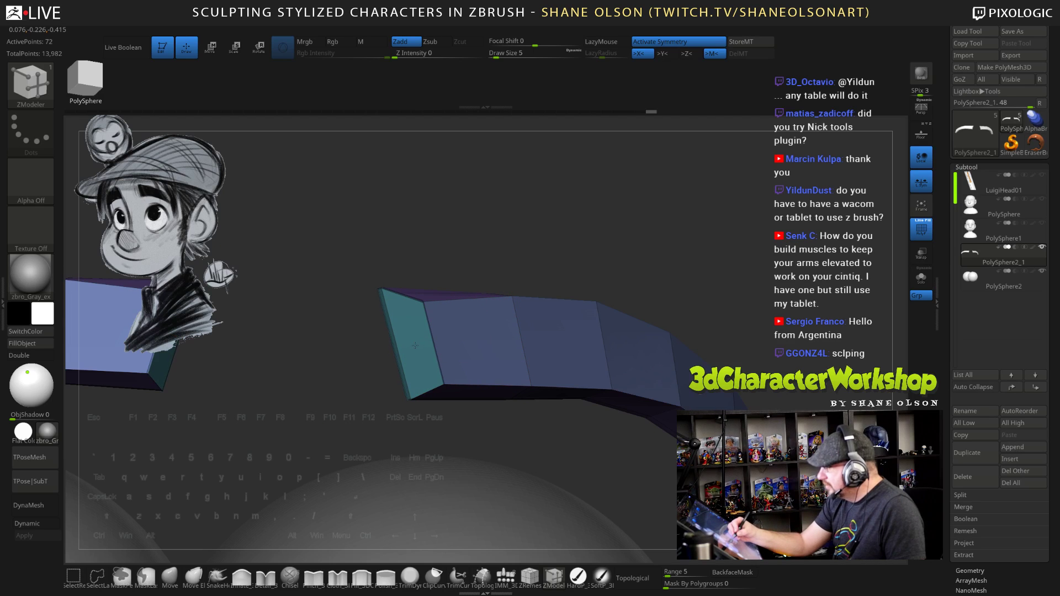
{"action": "left_click_drag", "start_coordinate": [561, 254], "coordinate": [579, 237]}
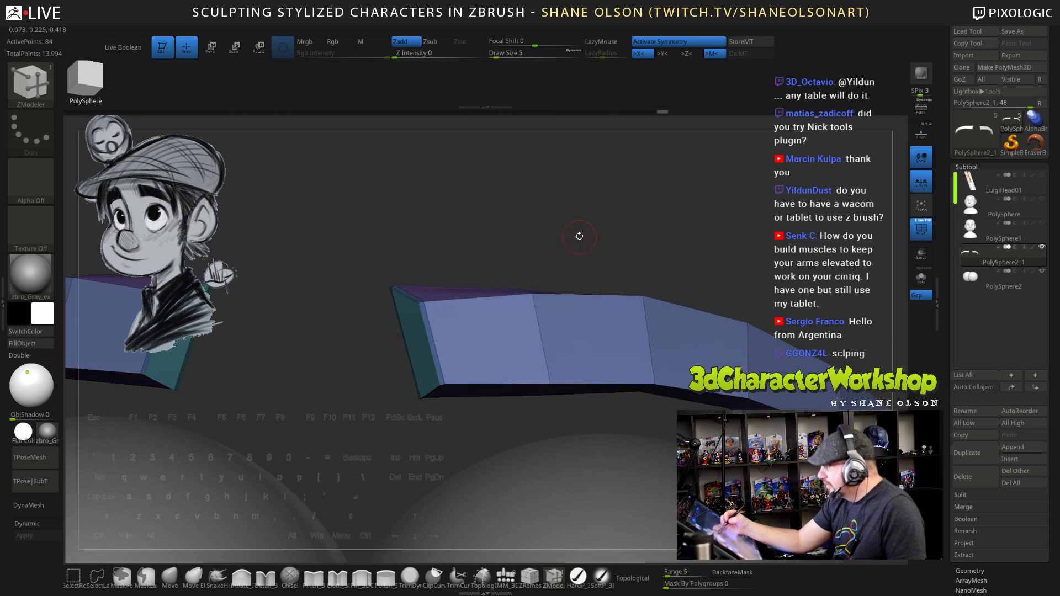
{"action": "left_click_drag", "start_coordinate": [463, 249], "coordinate": [513, 265]}
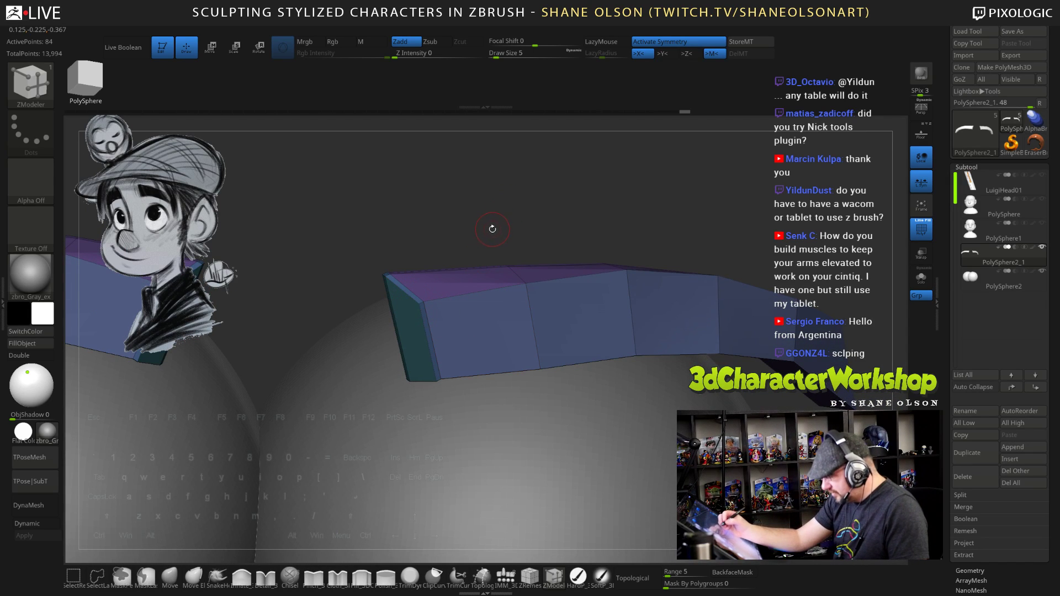
Restore dynamic subdivision on the extruded eyebrows and hide PolyFrame
{"action": "key", "text": "d"}
{"action": "left_click_drag", "start_coordinate": [488, 234], "coordinate": [685, 387]}
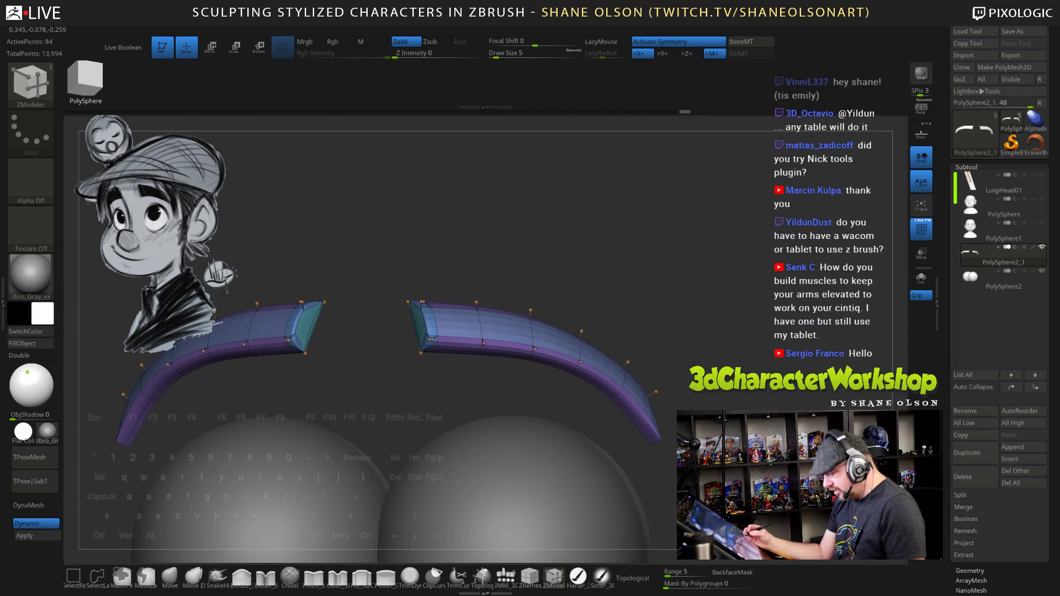
{"action": "key", "text": "shift"}
{"action": "key", "text": "shift+f"}
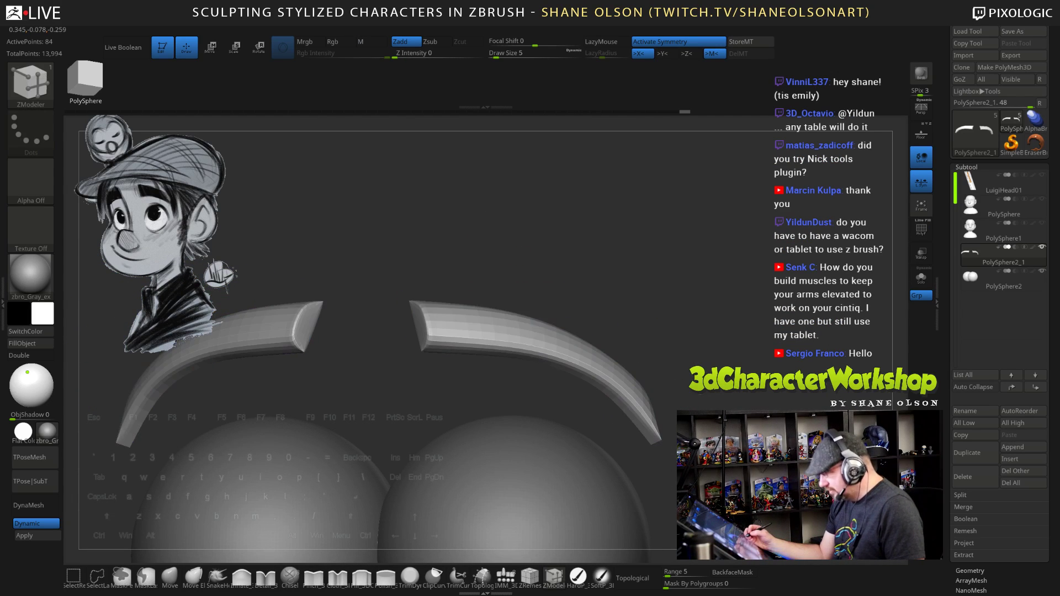
Set ZModeler's edge action to Slide and slide the front edge at the eyebrows' inner ends to widen the bevel
{"action": "mouse_move", "coordinate": [636, 265]}
{"action": "left_mouse_down", "text": "alt"}
{"action": "mouse_move", "coordinate": [613, 199]}
{"action": "mouse_move", "coordinate": [605, 293]}
{"action": "left_mouse_up", "text": "alt"}
{"action": "left_click_drag", "start_coordinate": [521, 262], "coordinate": [510, 293], "text": "alt"}
{"action": "key", "text": "space"}
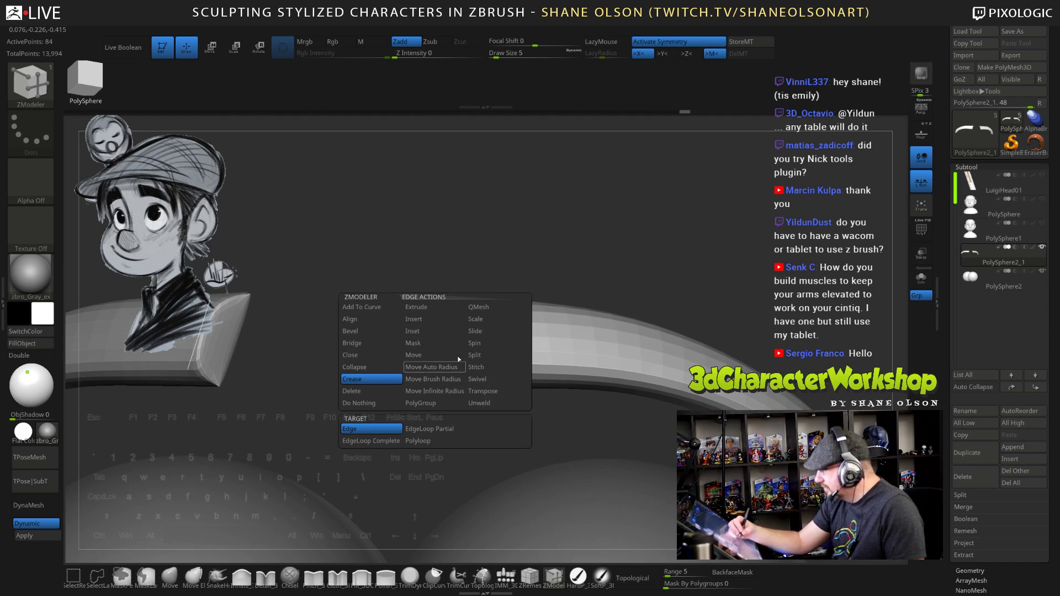
{"action": "left_click", "coordinate": [475, 331]}
{"action": "key", "text": "space"}
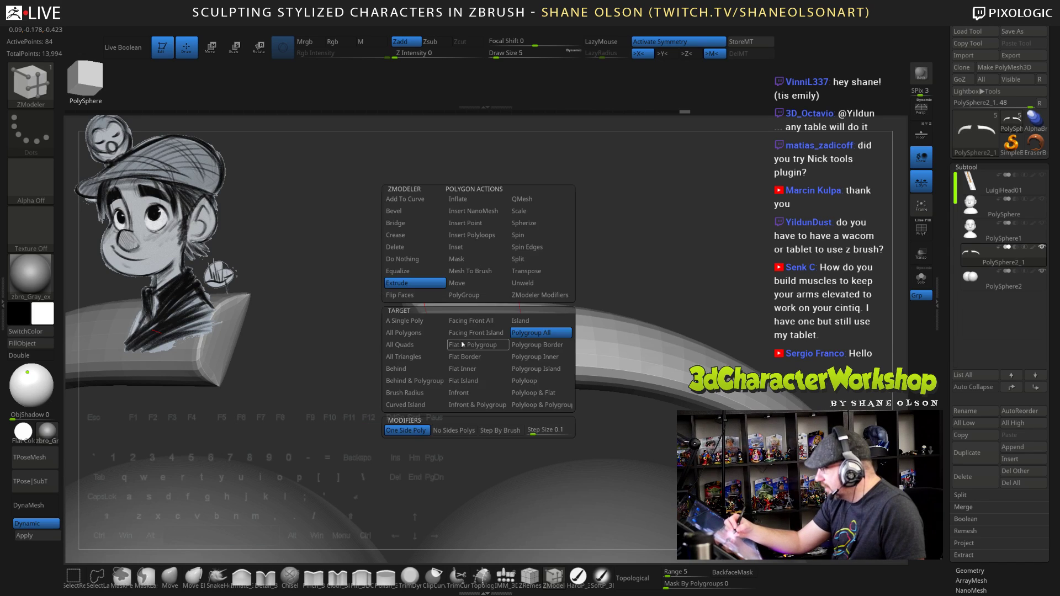
{"action": "left_click", "coordinate": [437, 336]}
{"action": "left_click_drag", "start_coordinate": [438, 336], "coordinate": [467, 339]}
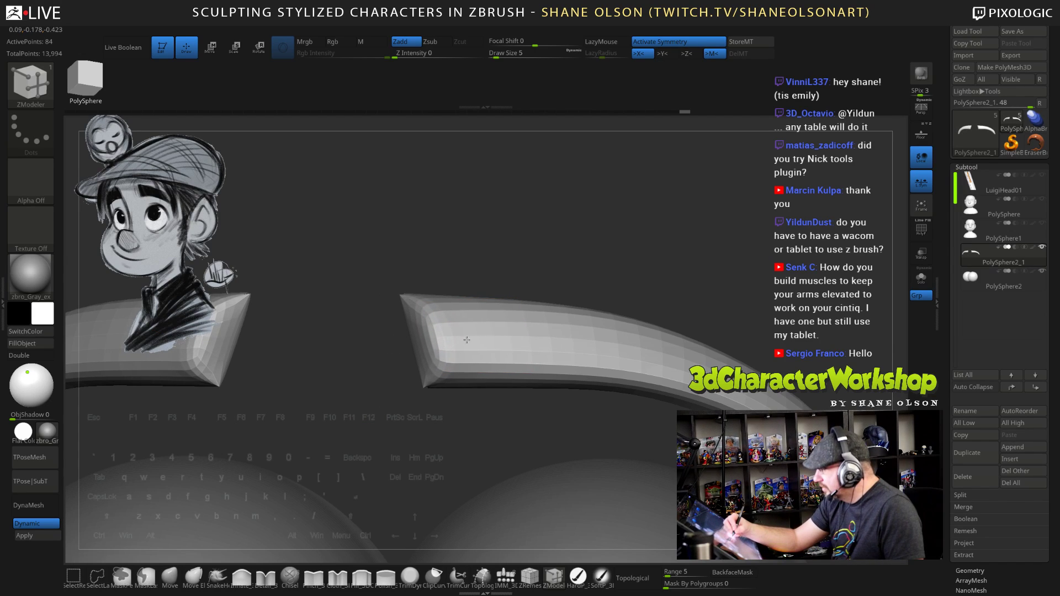
Check the smoothed eyebrows against the eyes from the front and in three-quarter view
{"action": "left_click_drag", "start_coordinate": [555, 237], "coordinate": [568, 168], "text": "alt"}
{"action": "mouse_move", "coordinate": [625, 276]}
{"action": "left_mouse_down"}
{"action": "mouse_move", "coordinate": [641, 276]}
{"action": "mouse_move", "coordinate": [618, 276]}
{"action": "left_mouse_up"}
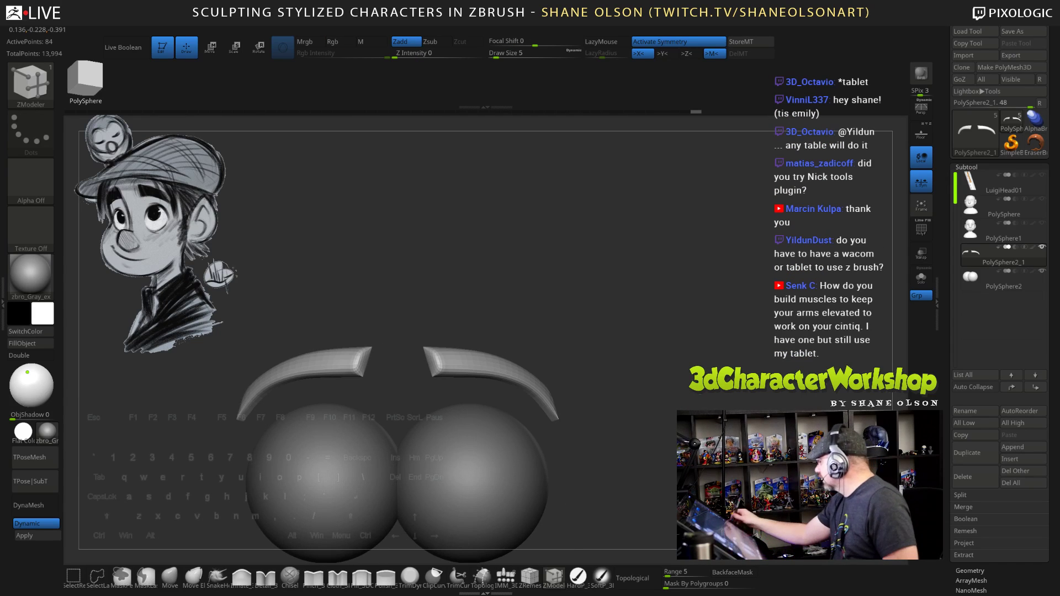
{"action": "left_click_drag", "start_coordinate": [731, 395], "coordinate": [762, 340], "text": "alt"}
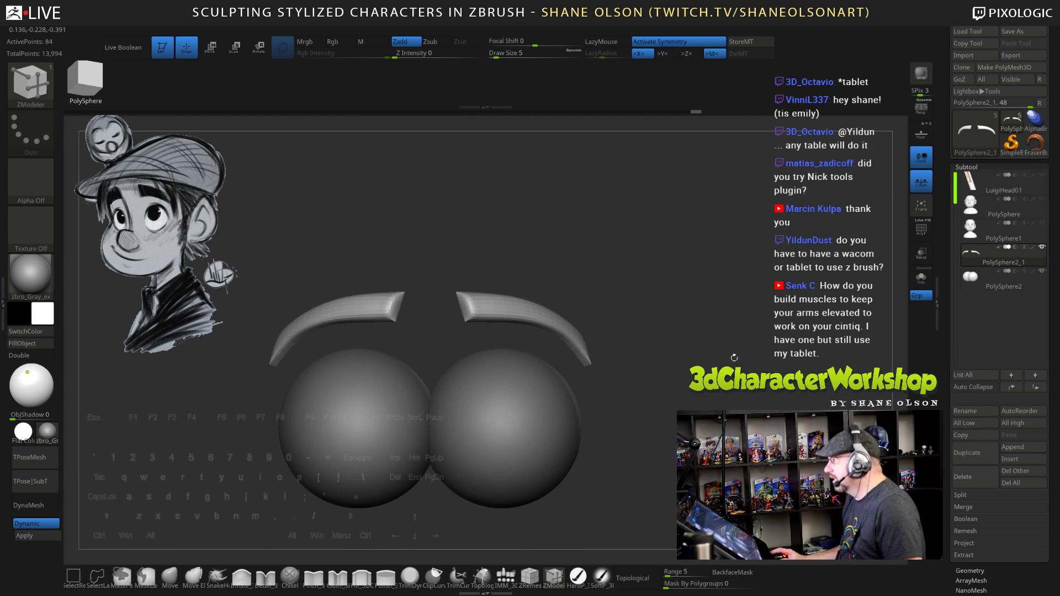
{"action": "left_click_drag", "start_coordinate": [750, 297], "coordinate": [655, 294], "text": "alt"}
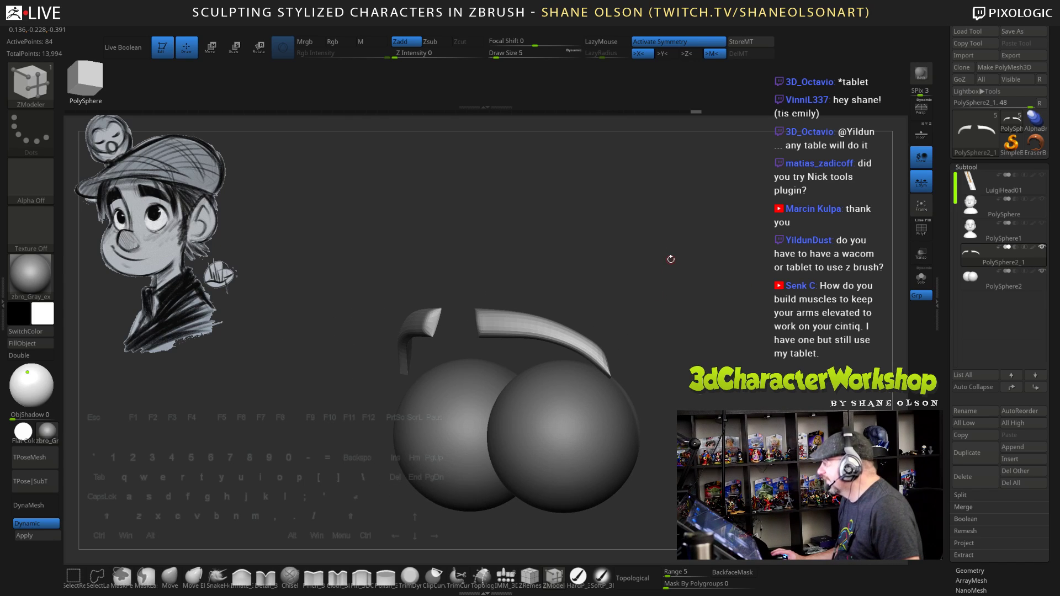
{"action": "left_click_drag", "start_coordinate": [671, 259], "coordinate": [701, 310]}
Isolate the eyebrows with Solo and show PolyFrame to inspect the outer tip from behind and below
{"action": "left_click", "coordinate": [927, 281]}
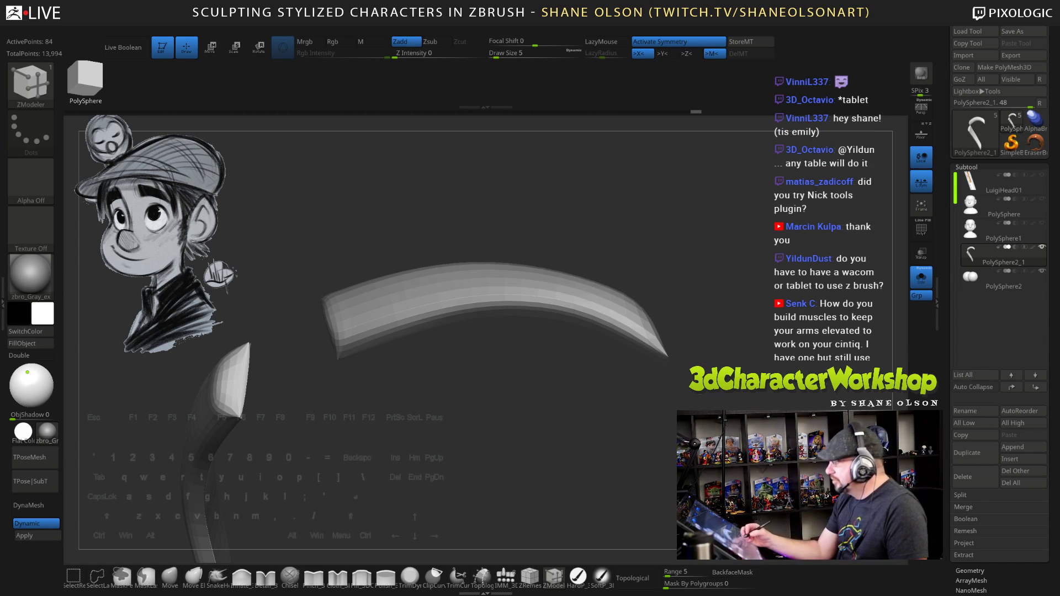
{"action": "left_click_drag", "start_coordinate": [697, 326], "coordinate": [638, 384]}
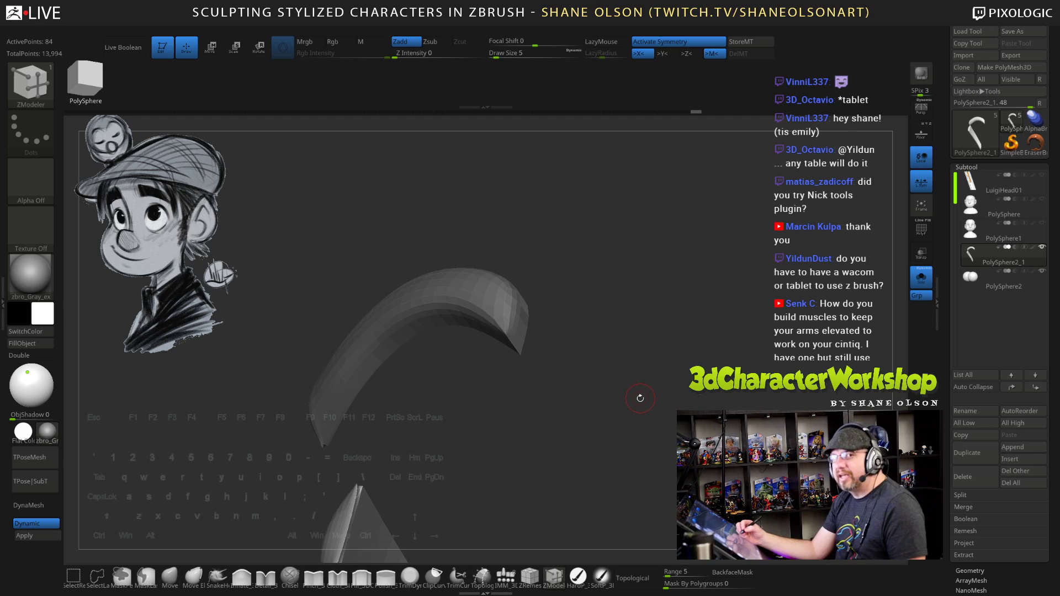
{"action": "left_click_drag", "start_coordinate": [641, 400], "coordinate": [644, 342]}
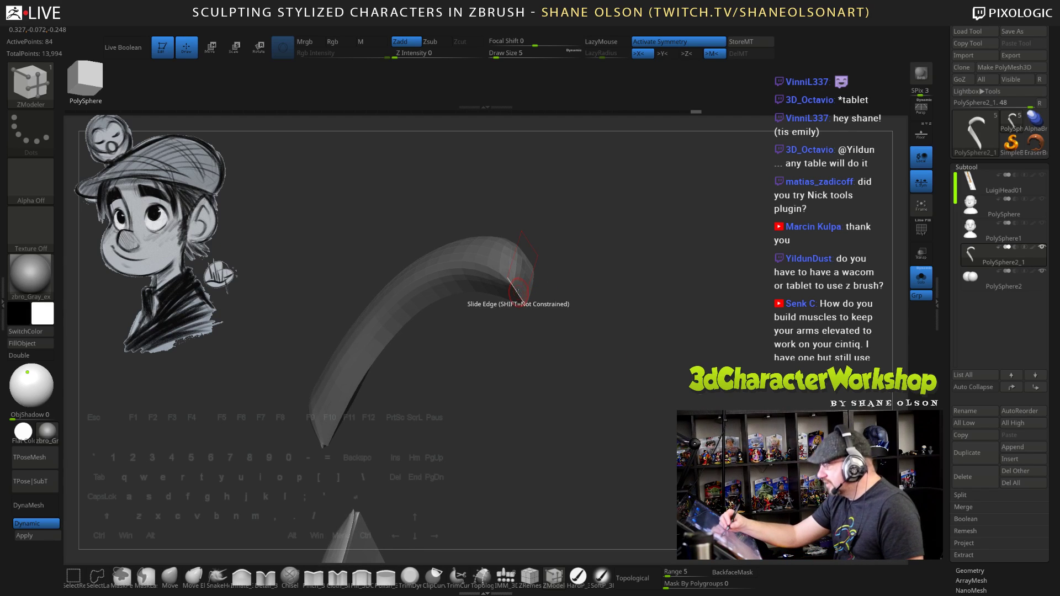
{"action": "key", "text": "shift"}
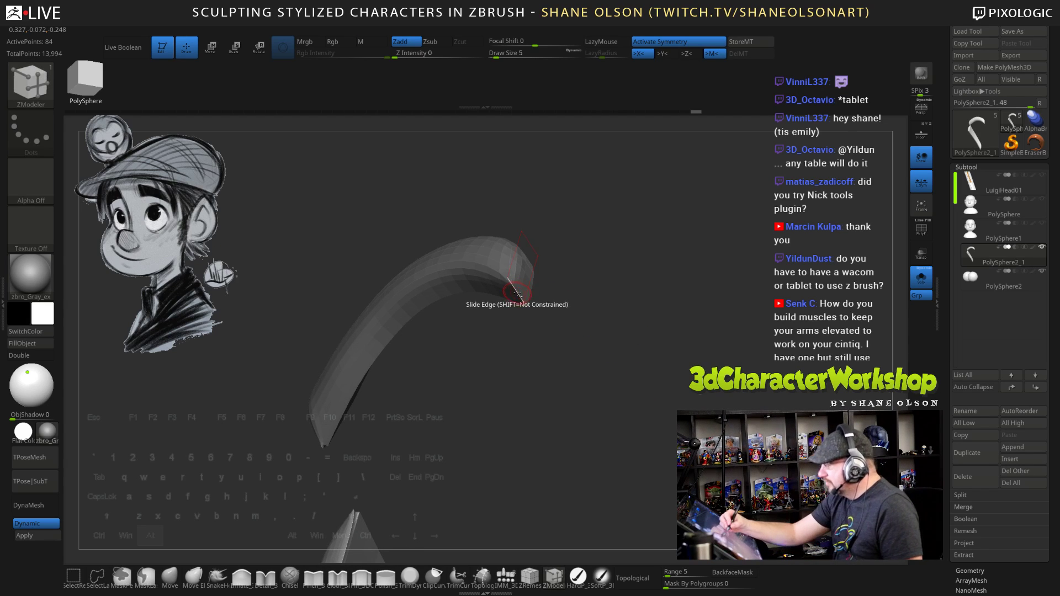
{"action": "key", "text": "shift+f"}
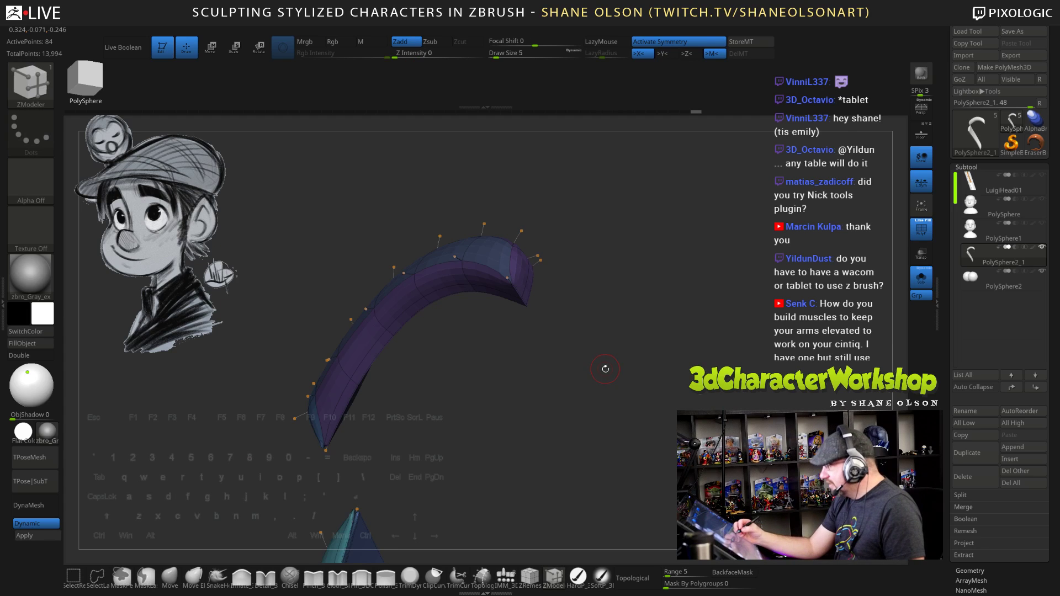
Set ZModeler's edge action to Crease and uncrease the edge at the eyebrow's outer tip
{"action": "left_click_drag", "start_coordinate": [579, 292], "coordinate": [568, 353], "text": "alt"}
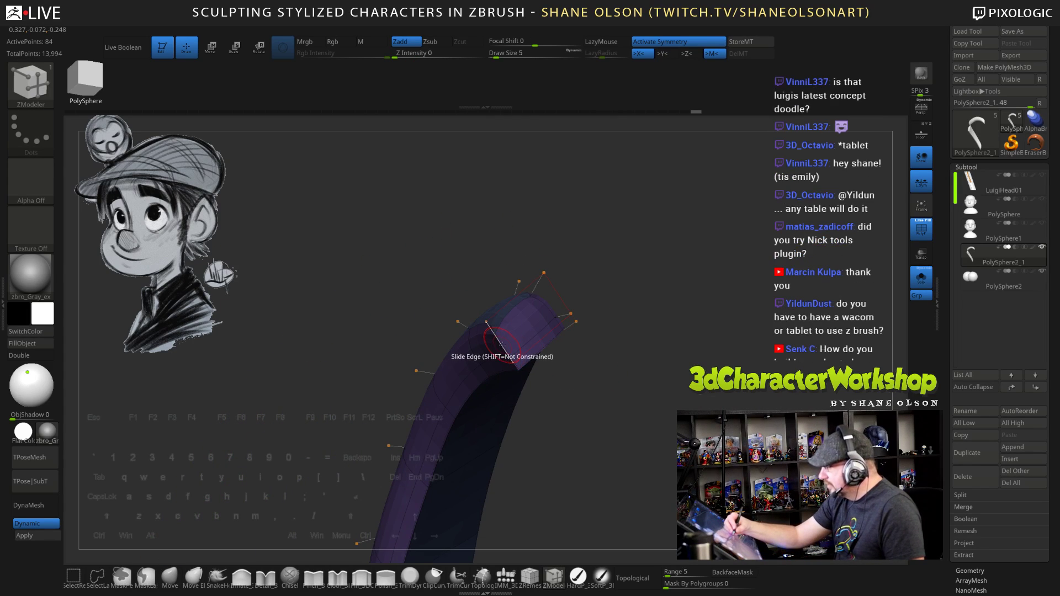
{"action": "key", "text": "space"}
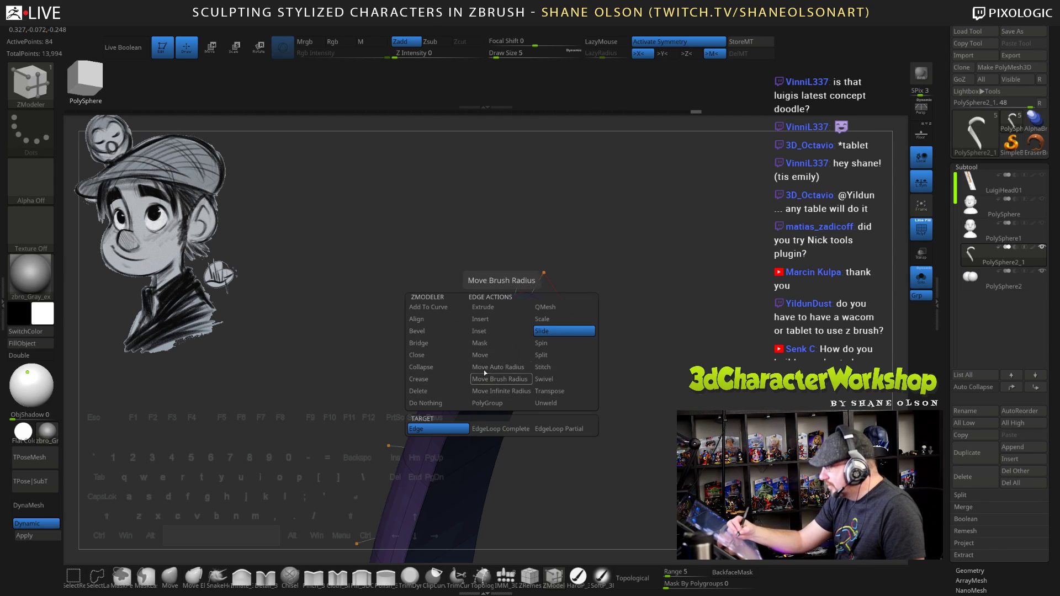
{"action": "left_click", "coordinate": [457, 384]}
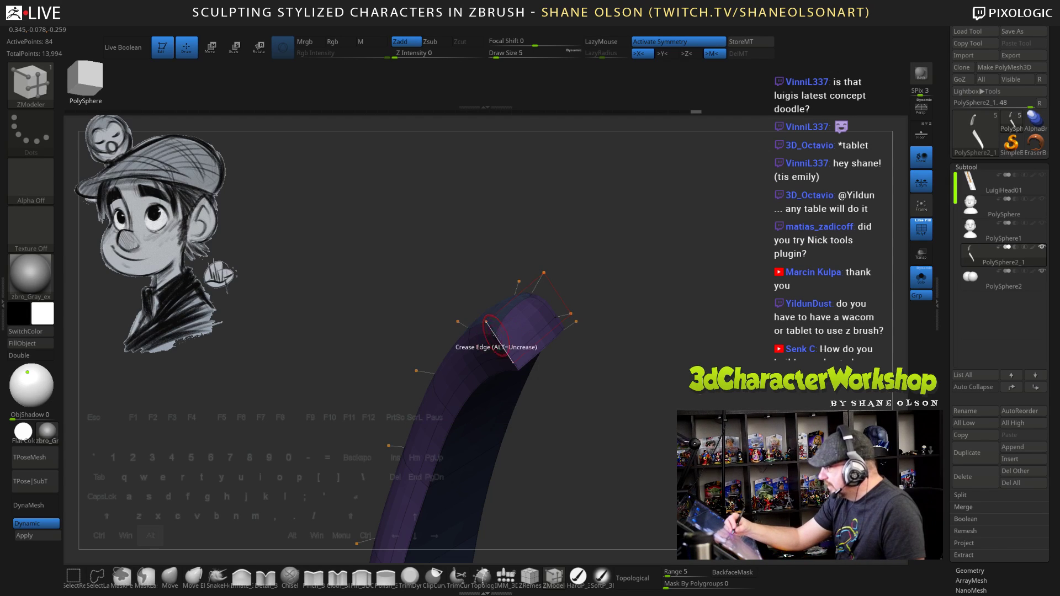
Compare the unsubdivided and dynamically subdivided shape of the isolated eyebrows in a framed view
{"action": "mouse_move", "coordinate": [619, 387]}
{"action": "left_mouse_down"}
{"action": "mouse_move", "coordinate": [666, 424]}
{"action": "mouse_move", "coordinate": [644, 430]}
{"action": "mouse_move", "coordinate": [631, 410]}
{"action": "mouse_move", "coordinate": [610, 406]}
{"action": "mouse_move", "coordinate": [655, 402]}
{"action": "mouse_move", "coordinate": [629, 374]}
{"action": "left_mouse_up"}
{"action": "key", "text": "shift+d"}
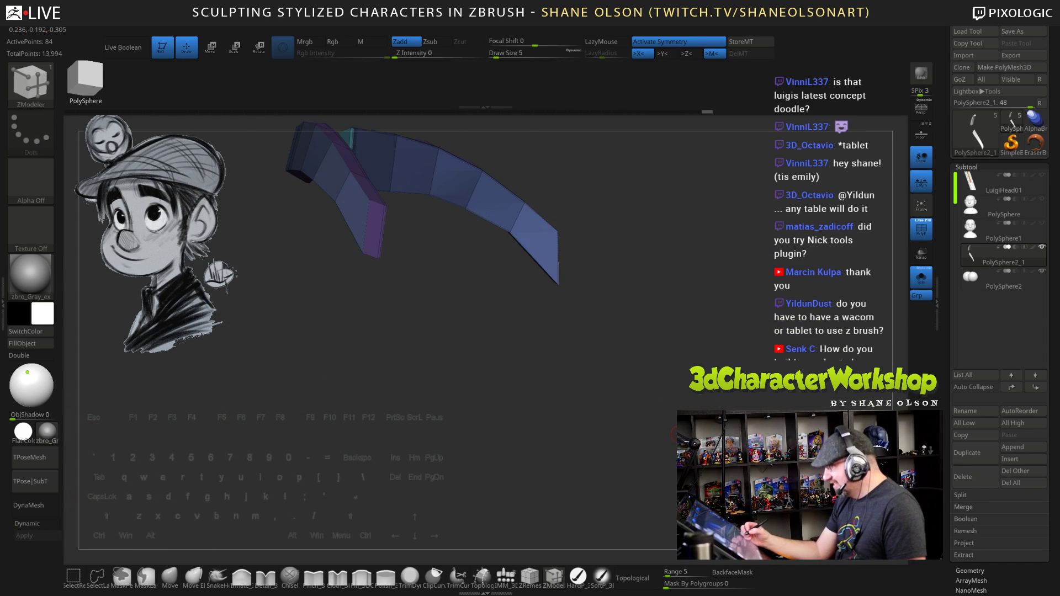
{"action": "key", "text": "f"}
{"action": "key", "text": "d"}
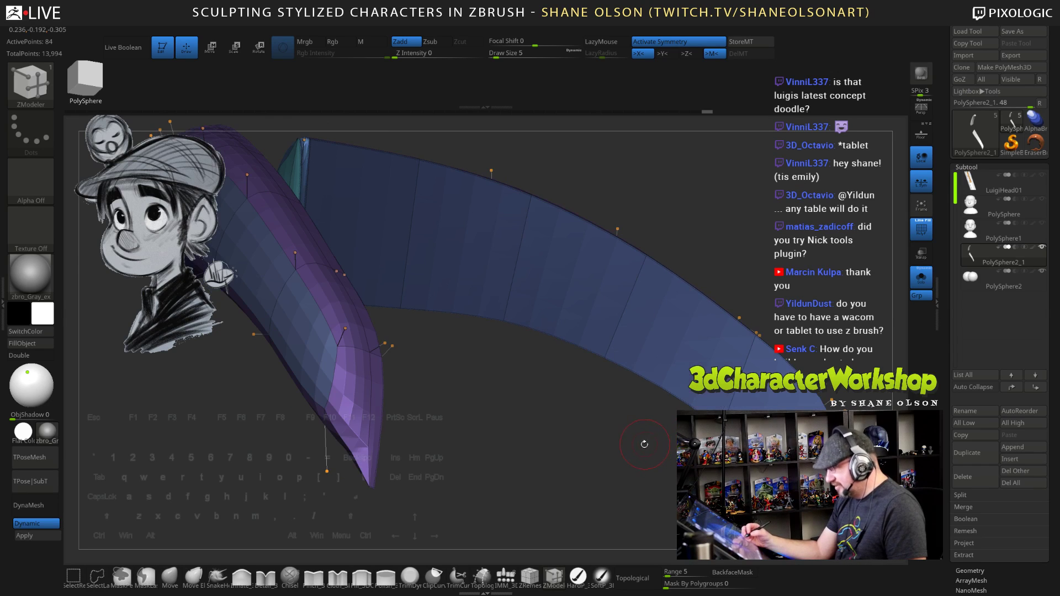
Turn off Solo and PolyFrame to see the eyebrows together with the eyes
{"action": "left_click_drag", "start_coordinate": [645, 444], "coordinate": [630, 467], "text": "alt"}
{"action": "left_click", "coordinate": [921, 279]}
{"action": "mouse_move", "coordinate": [766, 414]}
{"action": "left_mouse_down", "text": "alt"}
{"action": "mouse_move", "coordinate": [756, 436]}
{"action": "mouse_move", "coordinate": [751, 409]}
{"action": "mouse_move", "coordinate": [769, 373]}
{"action": "mouse_move", "coordinate": [759, 400]}
{"action": "left_mouse_up", "text": "alt"}
{"action": "key", "text": "shift+f"}
{"action": "left_click_drag", "start_coordinate": [713, 353], "coordinate": [671, 350]}
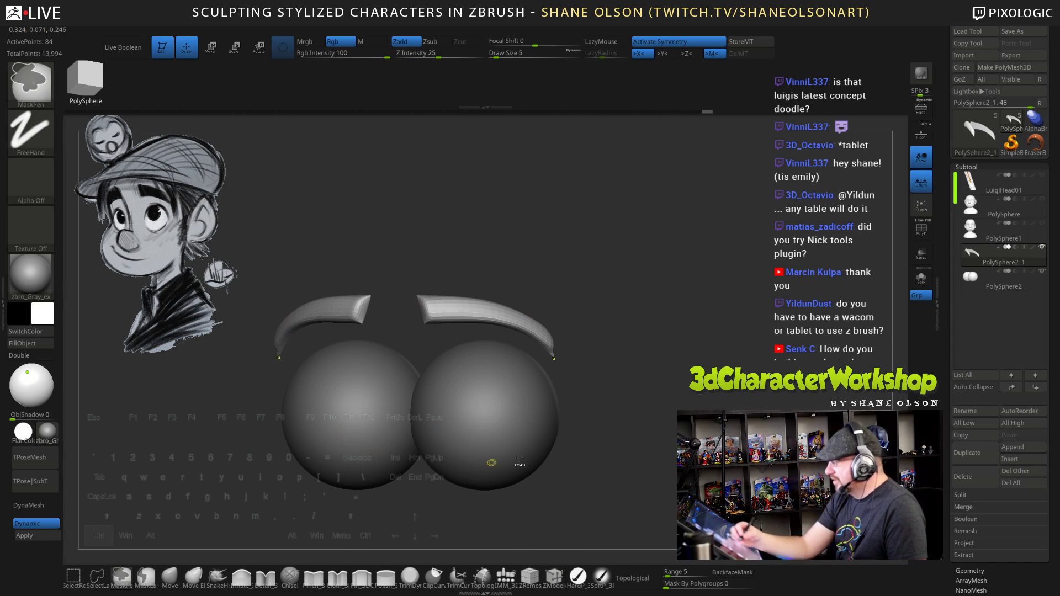
Undo the last eyebrow edit and make the head subtool visible again
{"action": "key", "text": "ctrl+z"}
{"action": "mouse_move", "coordinate": [713, 467]}
{"action": "left_mouse_down"}
{"action": "mouse_move", "coordinate": [675, 473]}
{"action": "mouse_move", "coordinate": [693, 486]}
{"action": "left_mouse_up"}
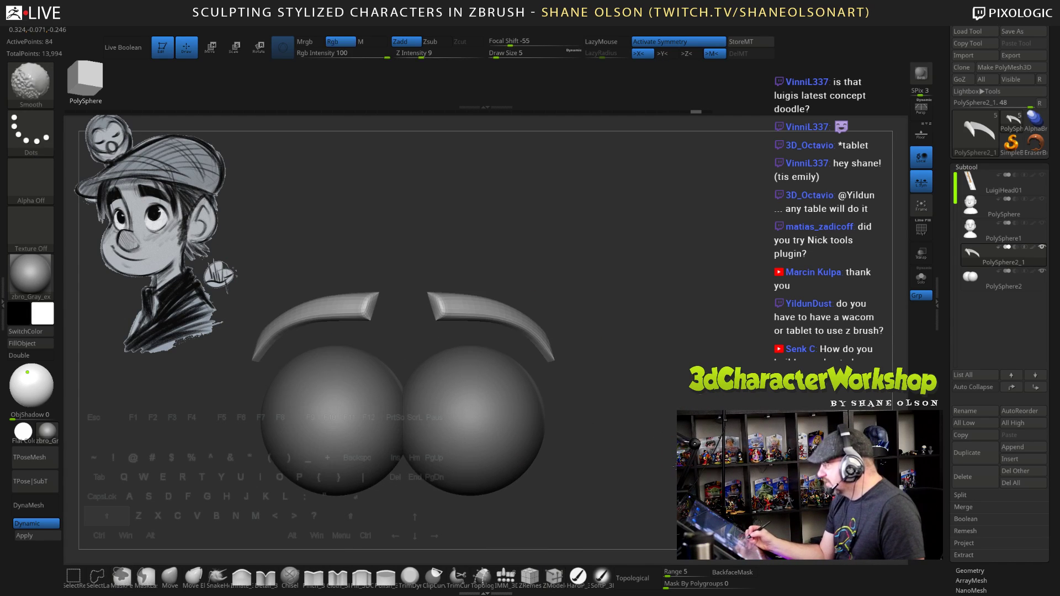
{"action": "right_click", "coordinate": [683, 493]}
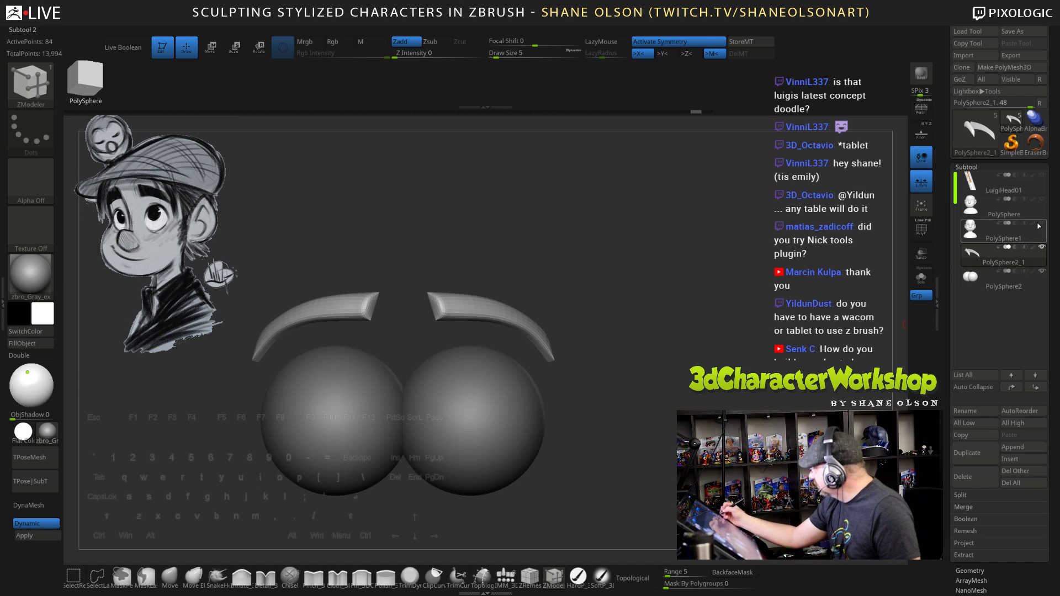
{"action": "left_click", "coordinate": [1041, 224]}
{"action": "left_click_drag", "start_coordinate": [712, 387], "coordinate": [679, 381], "text": "alt"}
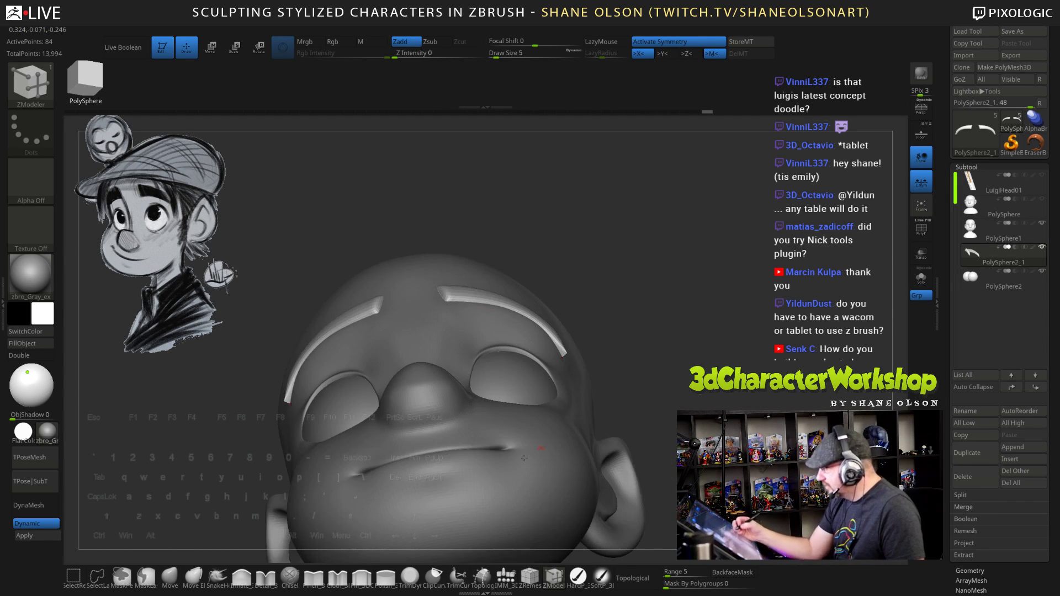
Fit the eyebrows to the forehead surface with the Move brush at draw size 41
{"action": "left_click", "coordinate": [170, 577]}
{"action": "left_click_drag", "start_coordinate": [674, 318], "coordinate": [694, 316]}
{"action": "key", "text": "s"}
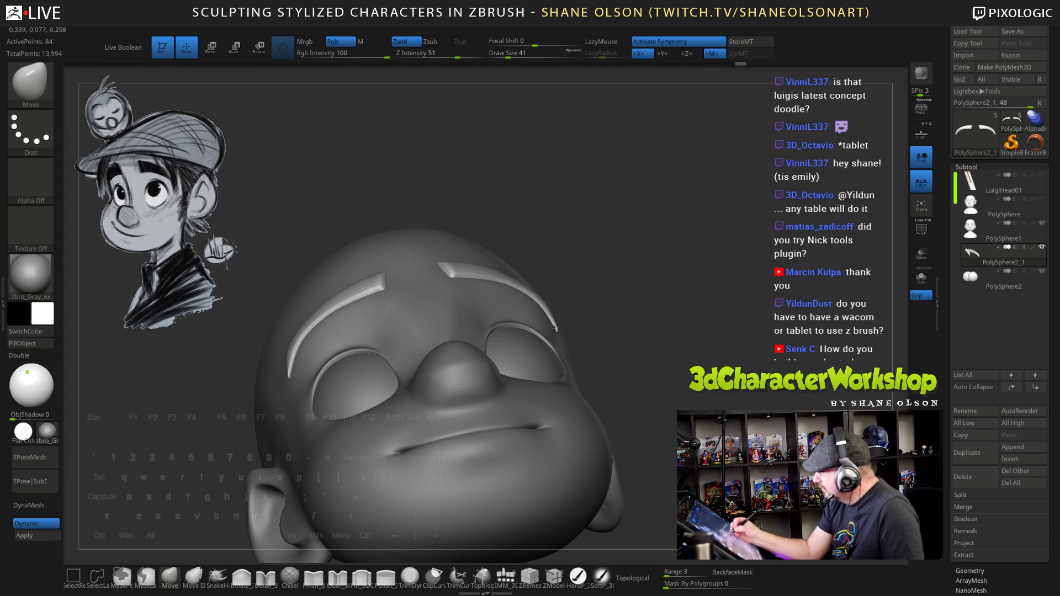
{"action": "mouse_move", "coordinate": [590, 328]}
{"action": "left_mouse_down", "text": "shift"}
{"action": "mouse_move", "coordinate": [707, 321]}
{"action": "mouse_move", "coordinate": [693, 308]}
{"action": "mouse_move", "coordinate": [634, 317]}
{"action": "left_mouse_up", "text": "shift"}
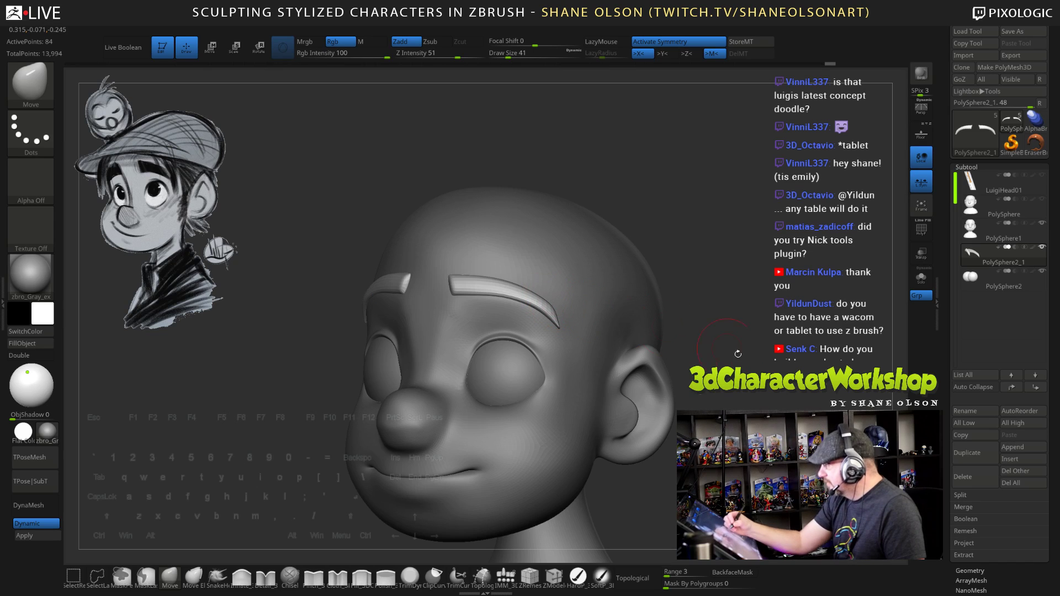
{"action": "left_click_drag", "start_coordinate": [739, 354], "coordinate": [713, 365], "text": "shift"}
{"action": "left_click_drag", "start_coordinate": [773, 387], "coordinate": [710, 349]}
Place the transform gizmo on the eyebrow, reset its orientation and scale the eyebrows along Y
{"action": "key", "text": "w"}
{"action": "left_click", "coordinate": [480, 289], "text": "alt"}
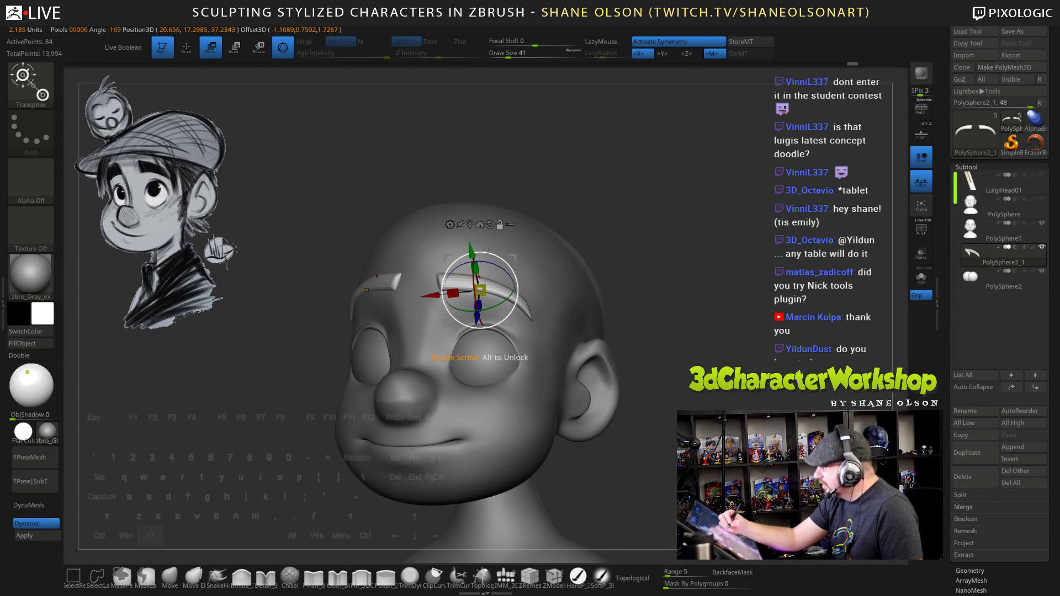
{"action": "left_click", "coordinate": [490, 224], "text": "alt"}
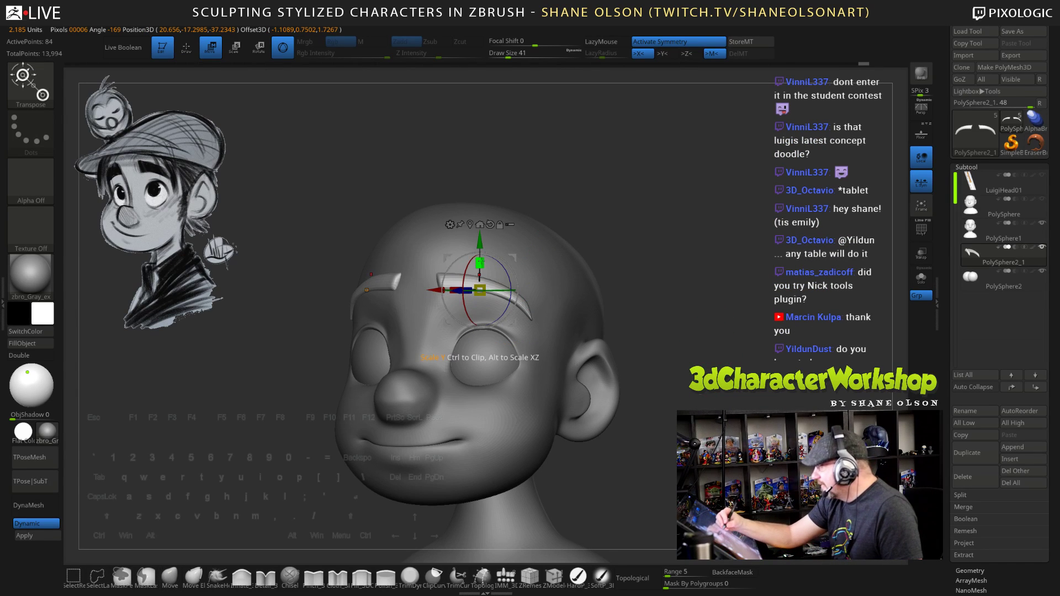
{"action": "left_click_drag", "start_coordinate": [479, 263], "coordinate": [482, 242]}
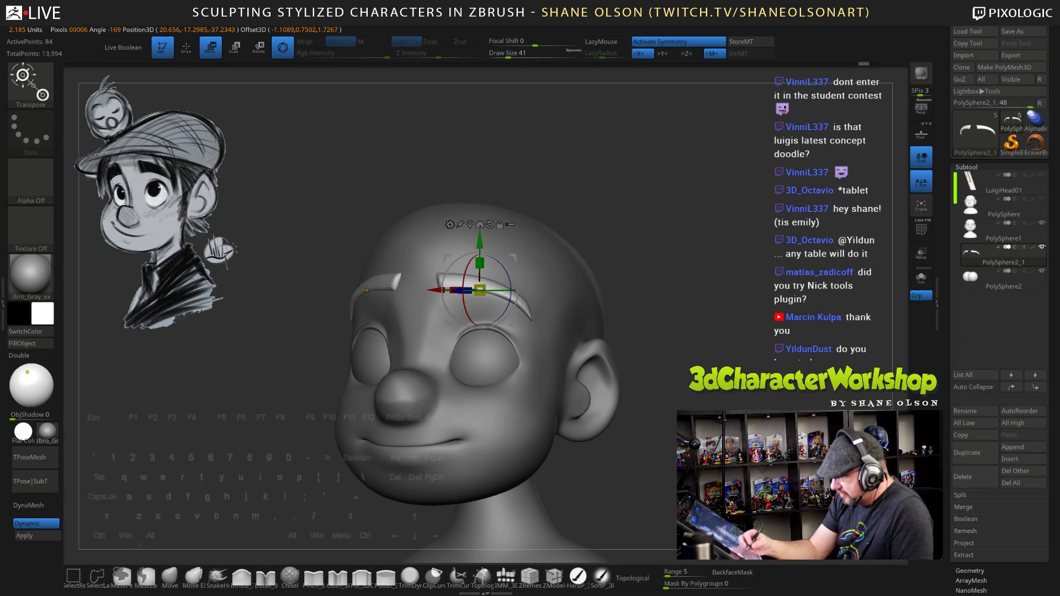
Lasso-mask the eyebrows and adjust their height along Y with the gizmo
{"action": "key", "text": "q"}
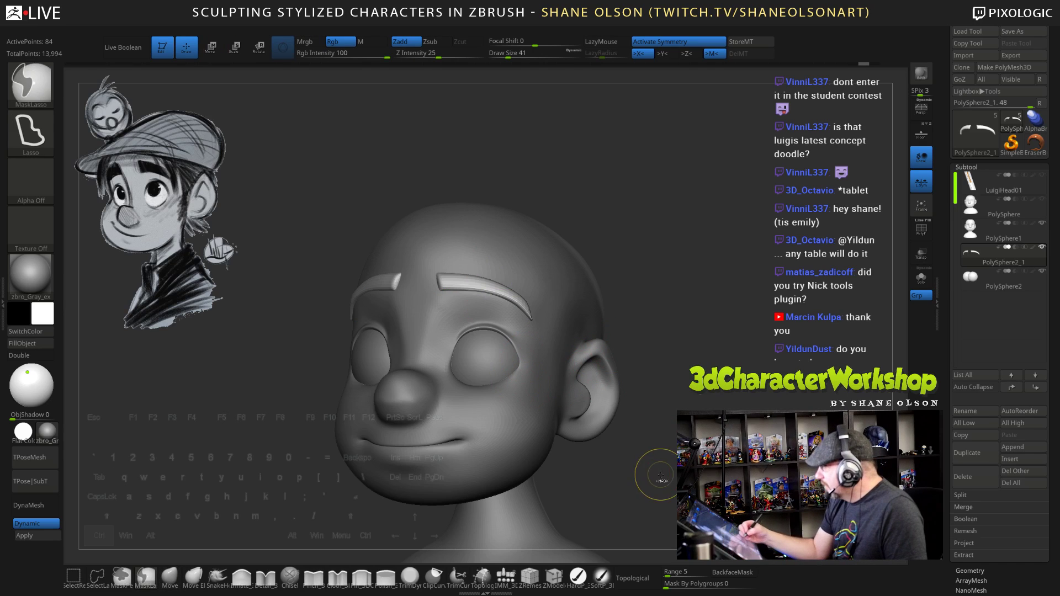
{"action": "mouse_move", "coordinate": [654, 465]}
{"action": "left_mouse_down", "text": "ctrl"}
{"action": "mouse_move", "coordinate": [526, 305]}
{"action": "mouse_move", "coordinate": [423, 280]}
{"action": "left_mouse_up", "text": "ctrl"}
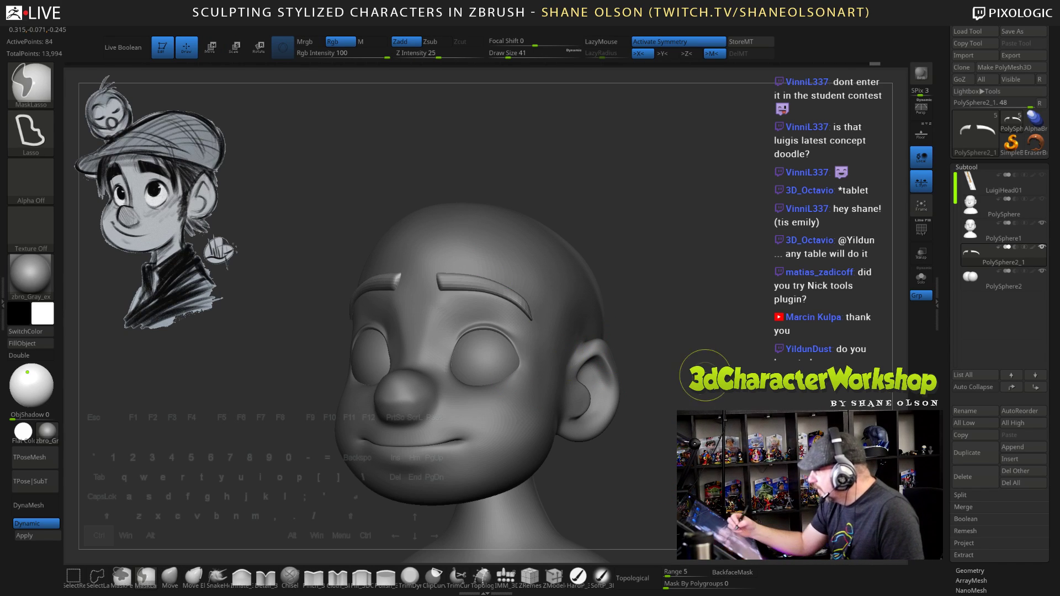
{"action": "key", "text": "w"}
{"action": "left_click_drag", "start_coordinate": [480, 237], "coordinate": [480, 223]}
{"action": "left_click_drag", "start_coordinate": [828, 224], "coordinate": [685, 272]}
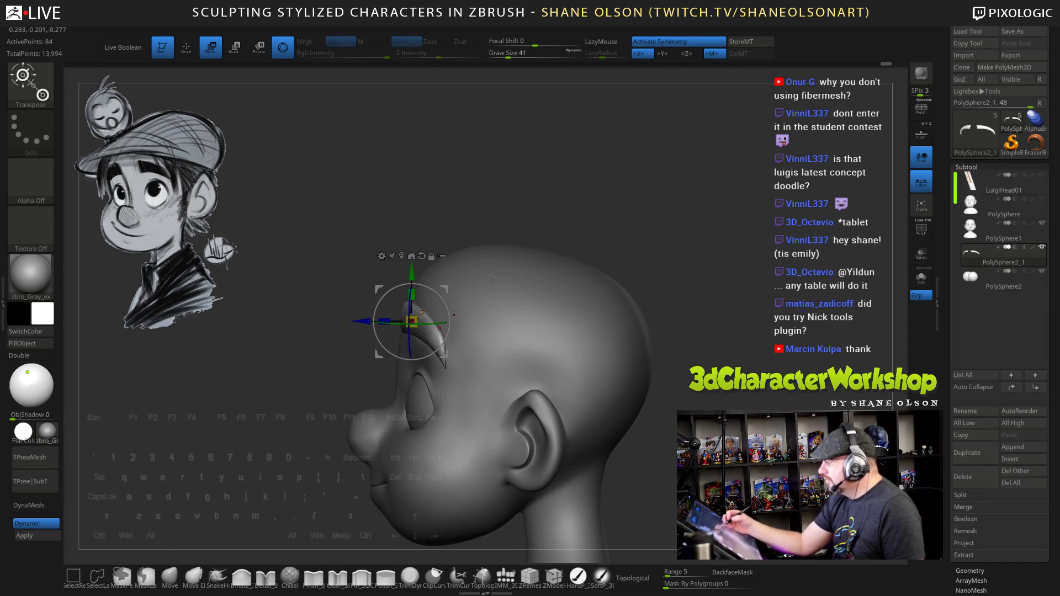
Curve the eyebrows around the forehead with the Move brush at draw size 67, working from below and behind
{"action": "mouse_move", "coordinate": [445, 288]}
{"action": "left_mouse_down"}
{"action": "mouse_move", "coordinate": [524, 309]}
{"action": "mouse_move", "coordinate": [633, 365]}
{"action": "mouse_move", "coordinate": [724, 353]}
{"action": "left_mouse_up"}
{"action": "left_click", "coordinate": [170, 579]}
{"action": "mouse_move", "coordinate": [530, 366]}
{"action": "left_mouse_down"}
{"action": "mouse_move", "coordinate": [504, 346]}
{"action": "mouse_move", "coordinate": [458, 344]}
{"action": "mouse_move", "coordinate": [575, 395]}
{"action": "mouse_move", "coordinate": [532, 332]}
{"action": "mouse_move", "coordinate": [496, 352]}
{"action": "left_mouse_up"}
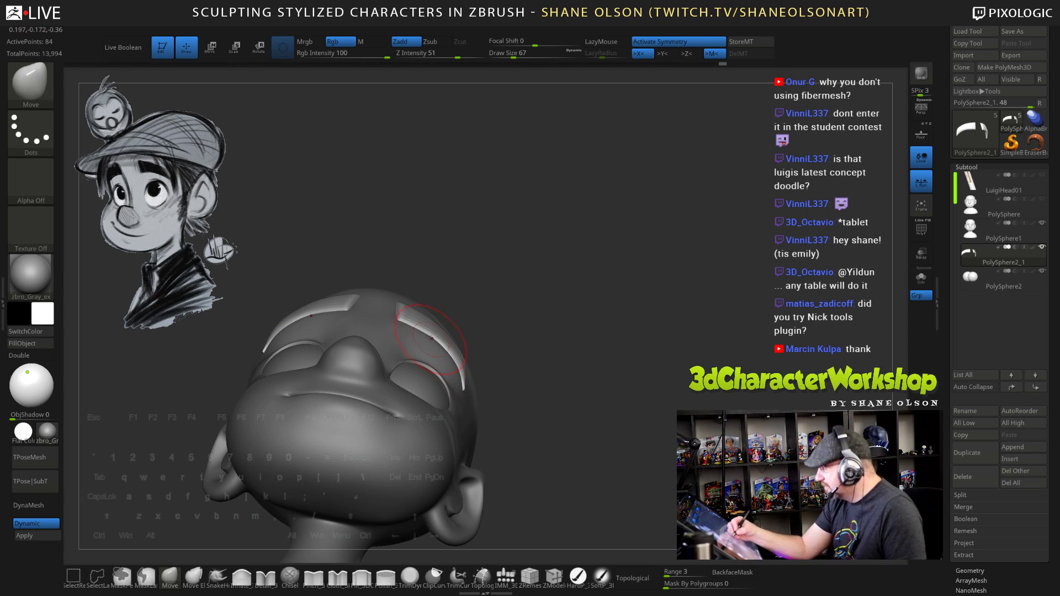
{"action": "mouse_move", "coordinate": [494, 339]}
{"action": "left_mouse_down"}
{"action": "mouse_move", "coordinate": [555, 387]}
{"action": "mouse_move", "coordinate": [374, 369]}
{"action": "left_mouse_up"}
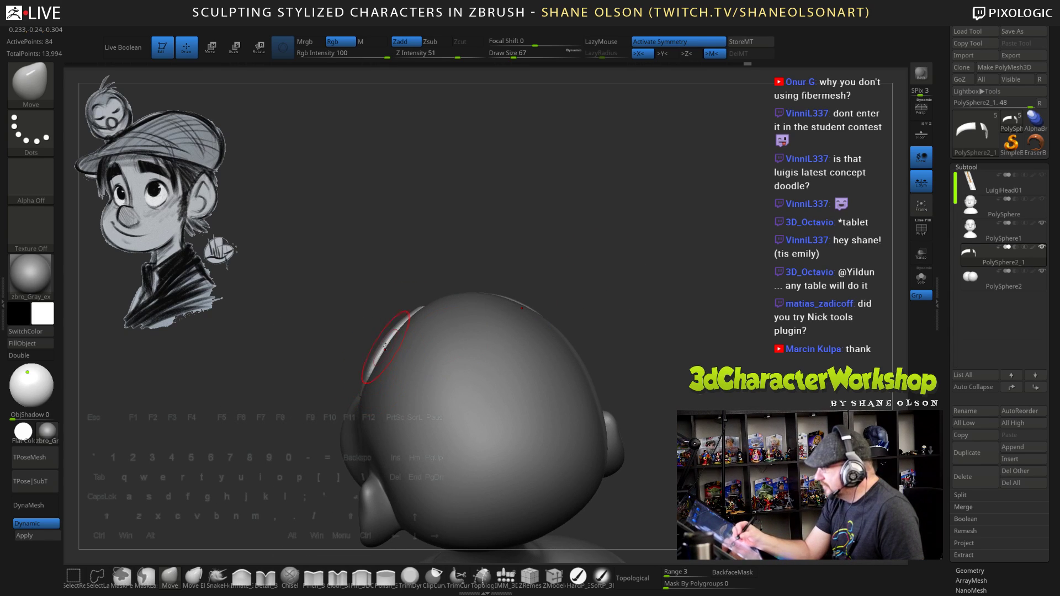
{"action": "mouse_move", "coordinate": [465, 278]}
{"action": "left_mouse_down"}
{"action": "mouse_move", "coordinate": [626, 270]}
{"action": "mouse_move", "coordinate": [637, 409]}
{"action": "mouse_move", "coordinate": [616, 407]}
{"action": "mouse_move", "coordinate": [645, 402]}
{"action": "mouse_move", "coordinate": [611, 392]}
{"action": "left_mouse_up"}
Set the Move brush's draw size to 102 and reshape the outer half of the eyebrows
{"action": "key", "text": "s"}
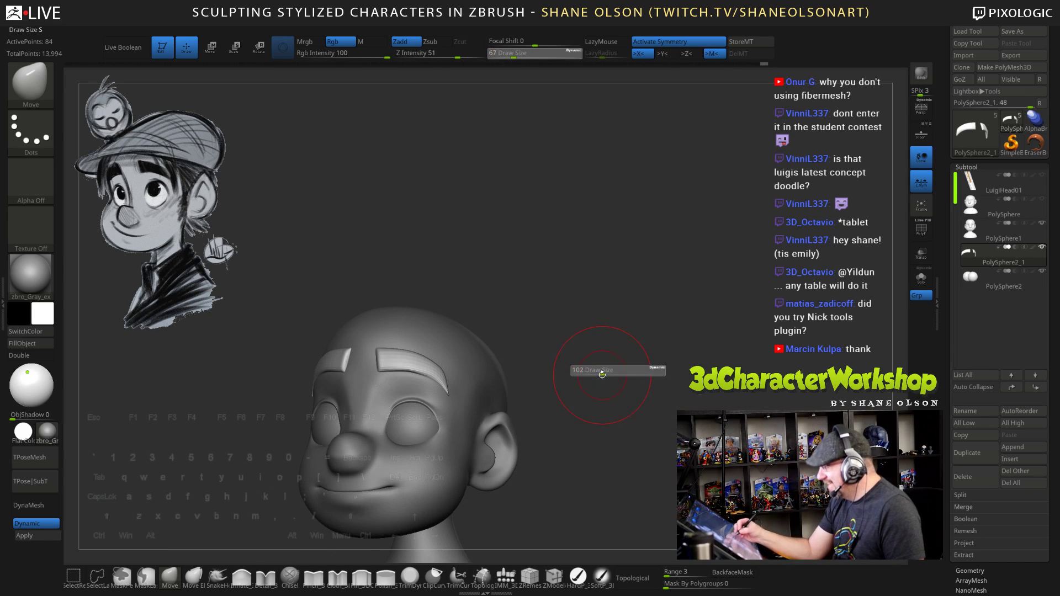
{"action": "left_click_drag", "start_coordinate": [546, 361], "coordinate": [445, 379]}
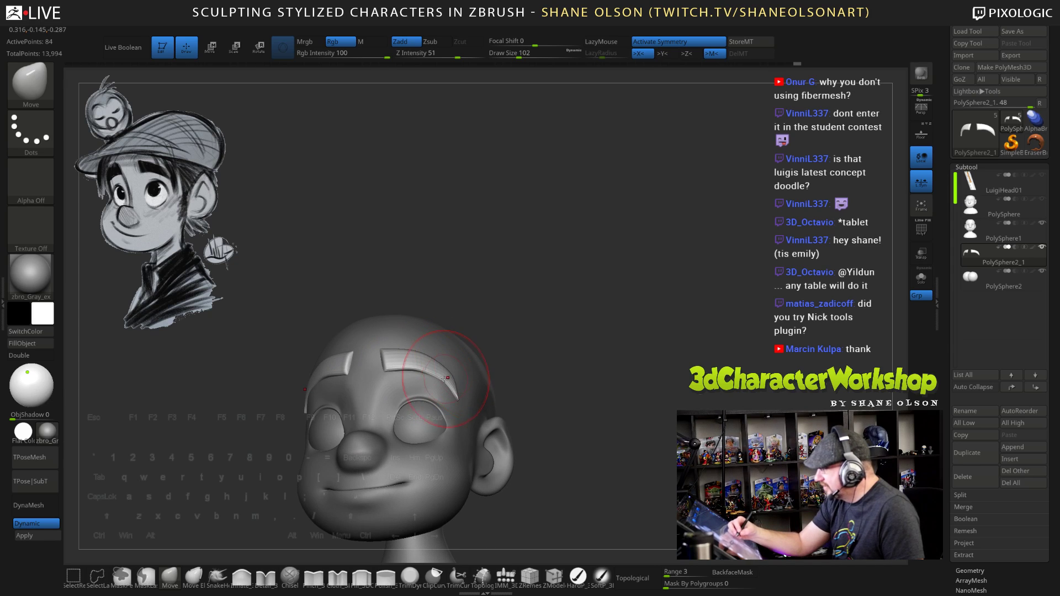
{"action": "left_click_drag", "start_coordinate": [577, 390], "coordinate": [618, 426]}
{"action": "right_click_drag", "start_coordinate": [618, 426], "coordinate": [633, 407]}
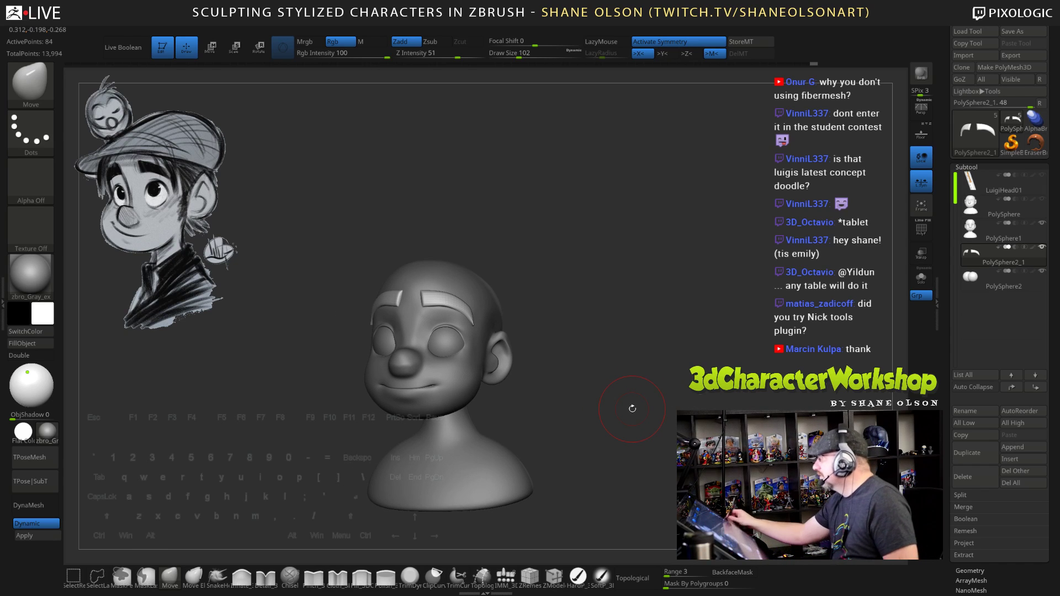
Lower the eyebrows slightly along Y with the transform gizmo
{"action": "right_click_drag", "start_coordinate": [644, 270], "coordinate": [651, 270]}
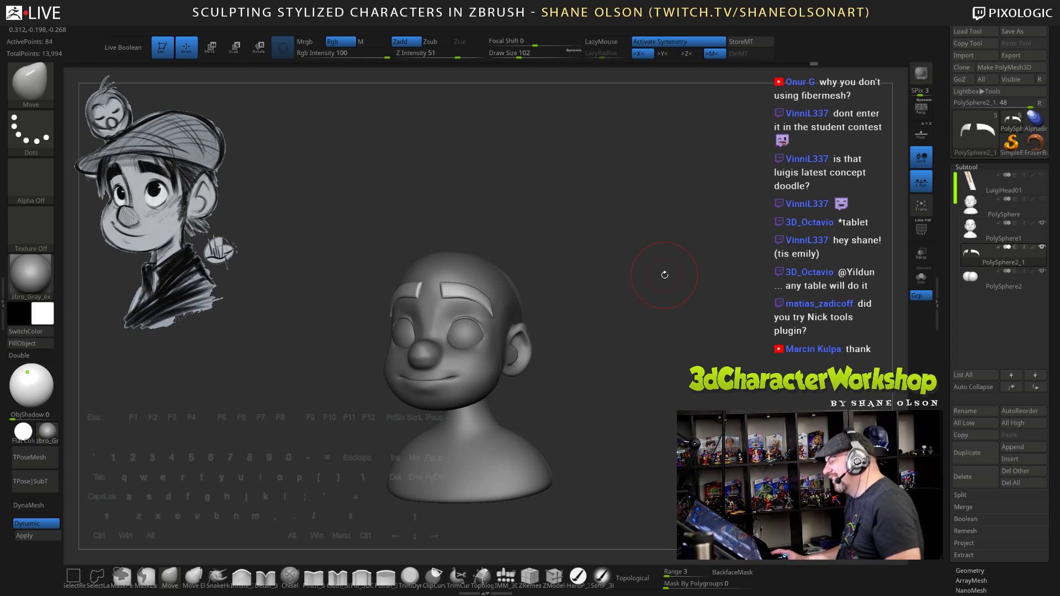
{"action": "right_click_drag", "start_coordinate": [634, 287], "coordinate": [641, 229]}
{"action": "key", "text": "w"}
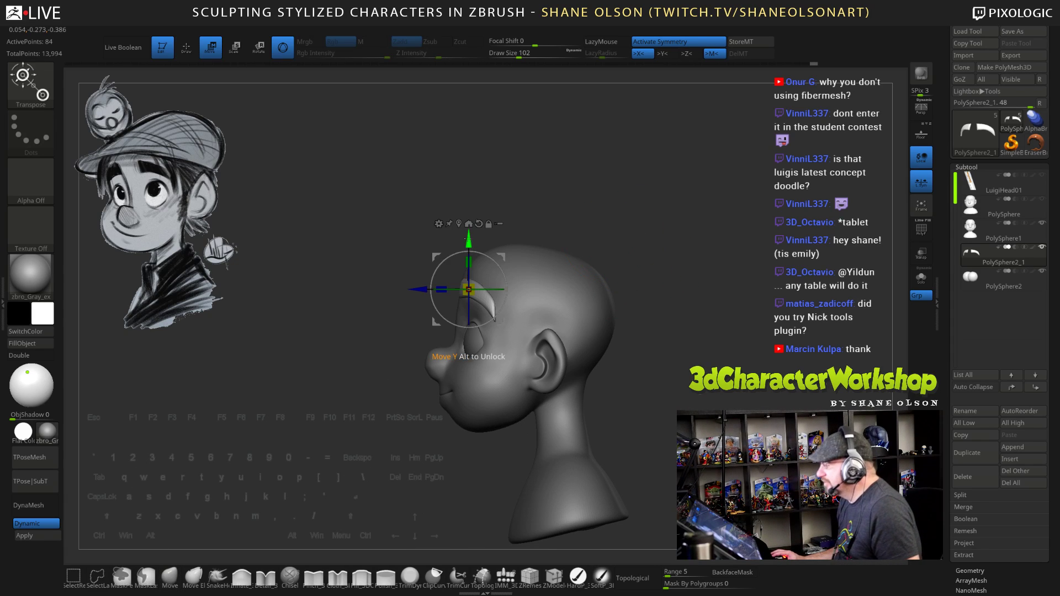
{"action": "left_click_drag", "start_coordinate": [467, 240], "coordinate": [468, 243]}
{"action": "left_click_drag", "start_coordinate": [555, 210], "coordinate": [625, 210]}
{"action": "right_click_drag", "start_coordinate": [625, 209], "coordinate": [610, 231]}
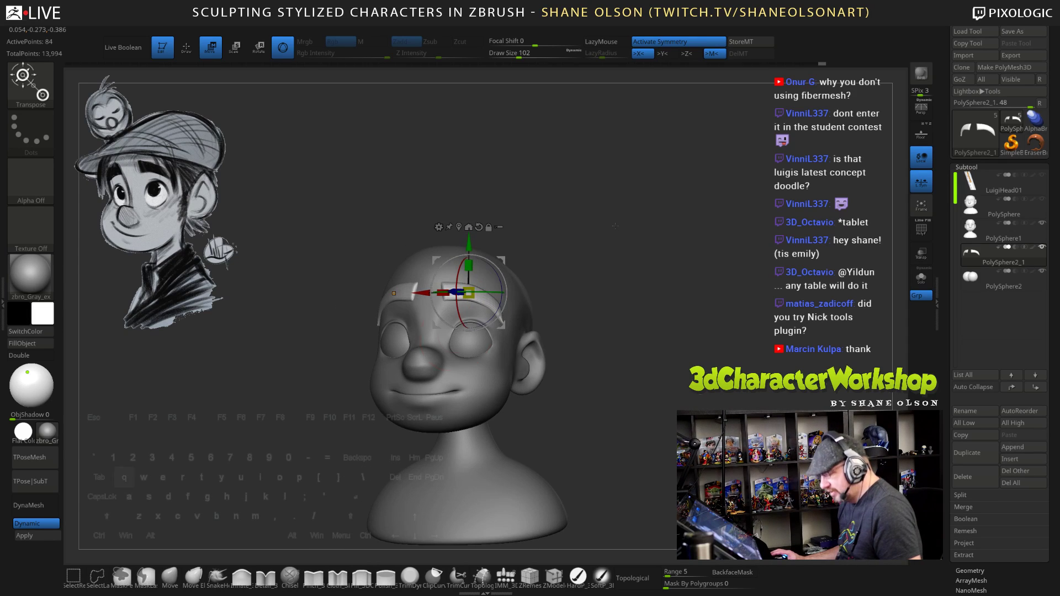
Refine the eyebrows' shape with the Move brush at draw size 41
{"action": "key", "text": "q"}
{"action": "mouse_move", "coordinate": [615, 226]}
{"action": "left_mouse_down"}
{"action": "mouse_move", "coordinate": [631, 228]}
{"action": "mouse_move", "coordinate": [642, 273]}
{"action": "left_mouse_up"}
{"action": "key", "text": "s"}
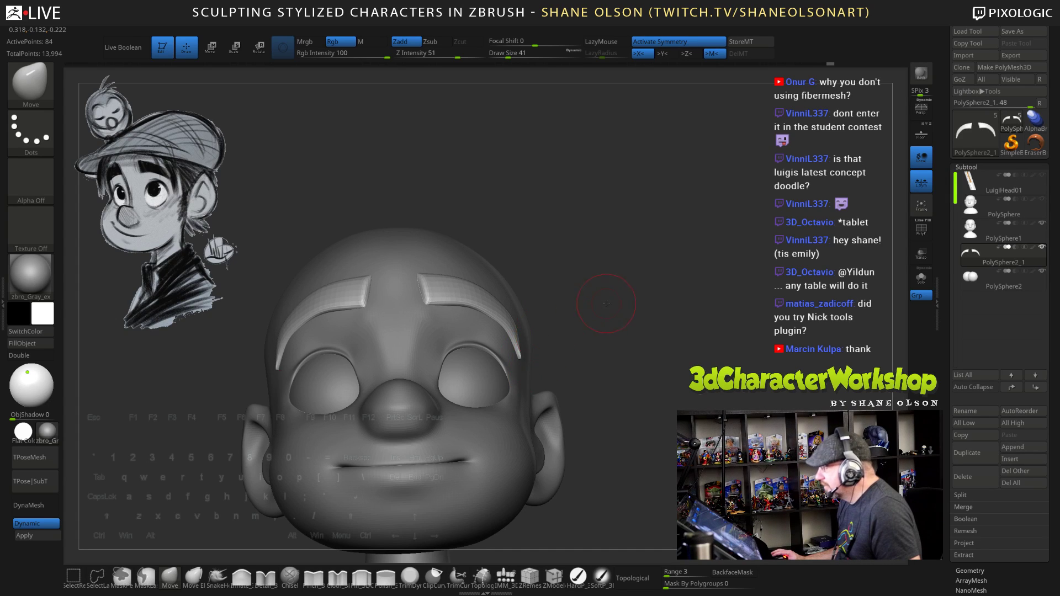
{"action": "right_click_drag", "start_coordinate": [606, 304], "coordinate": [602, 307]}
{"action": "left_click_drag", "start_coordinate": [626, 264], "coordinate": [647, 252]}
Select the head subtool, quick-save the project and save the ZTool over the existing LuigiHead01 file
{"action": "left_click", "coordinate": [407, 326], "text": "alt"}
{"action": "left_click_drag", "start_coordinate": [657, 309], "coordinate": [665, 276], "text": "alt"}
{"action": "key", "text": "9"}
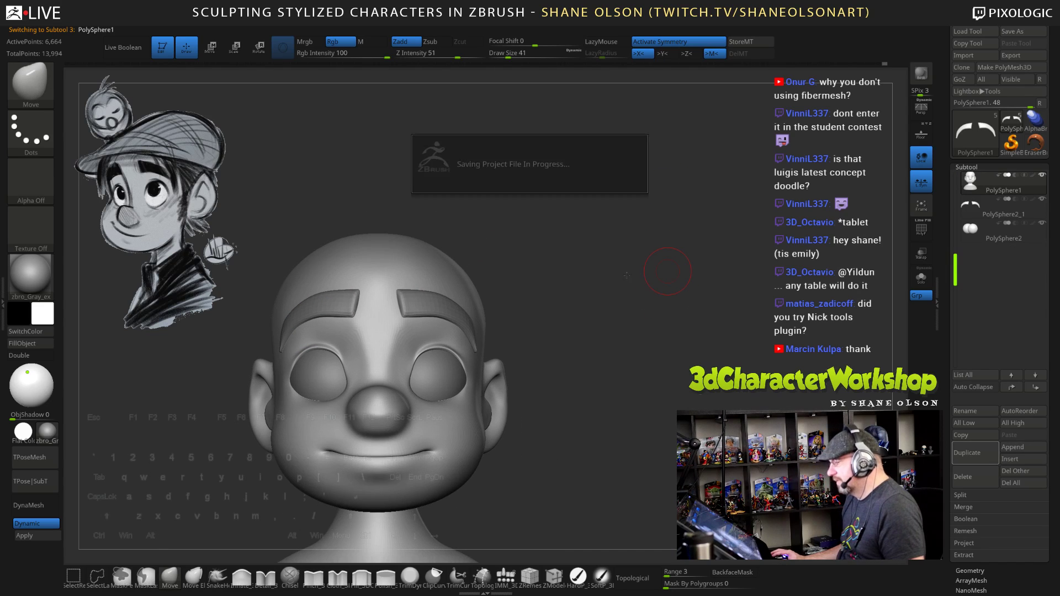
{"action": "left_click_drag", "start_coordinate": [598, 274], "coordinate": [641, 243], "text": "alt"}
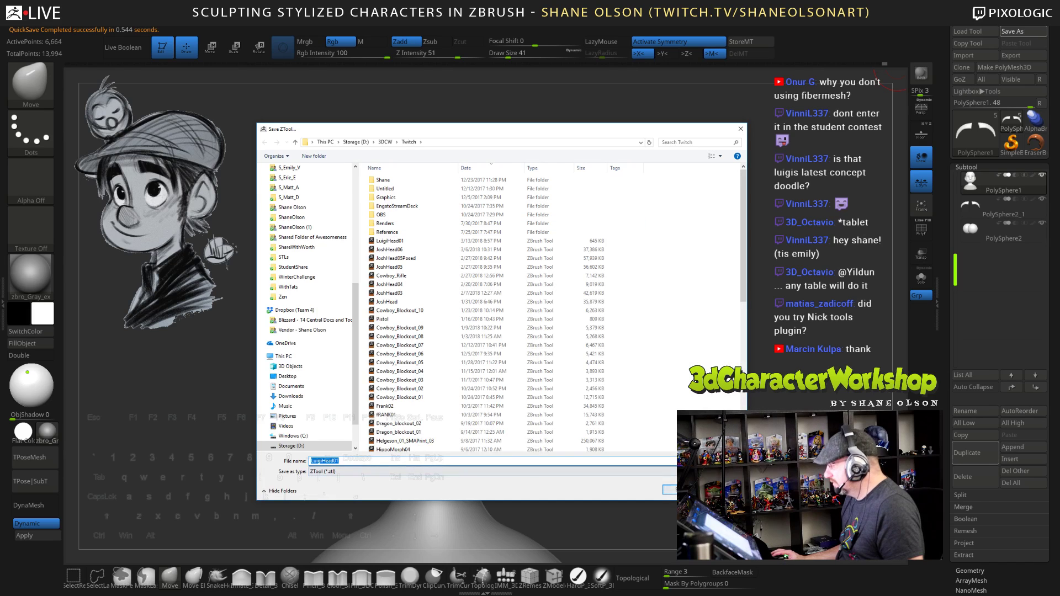
{"action": "key", "text": "Return"}
{"action": "left_click", "coordinate": [558, 306]}
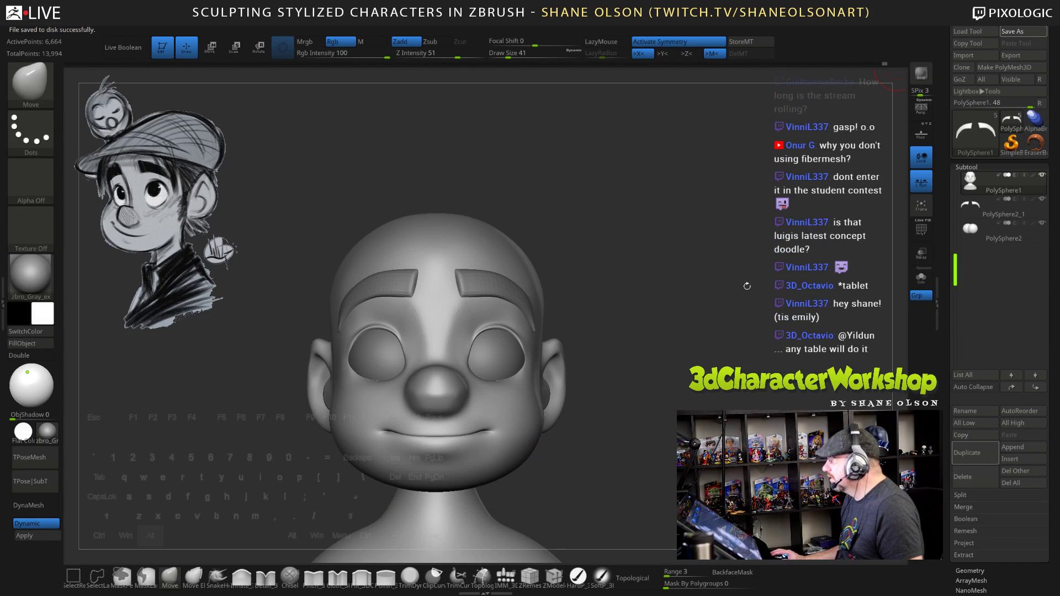
{"action": "left_click_drag", "start_coordinate": [748, 284], "coordinate": [715, 259]}
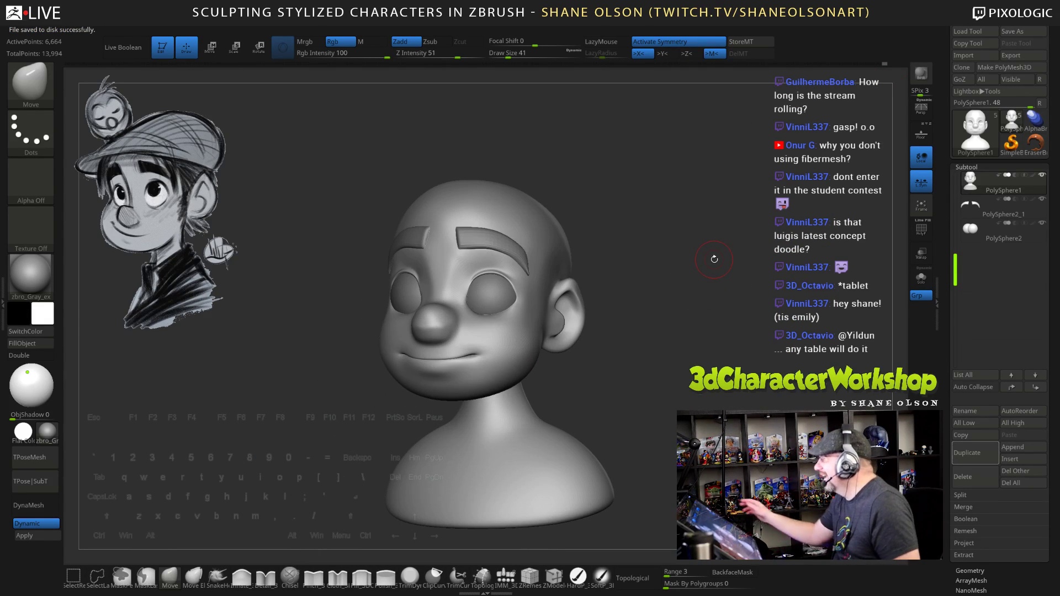
{"action": "mouse_move", "coordinate": [665, 333]}
{"action": "left_mouse_down", "text": "alt"}
{"action": "mouse_move", "coordinate": [651, 276]}
{"action": "mouse_move", "coordinate": [661, 322]}
{"action": "left_mouse_up", "text": "alt"}
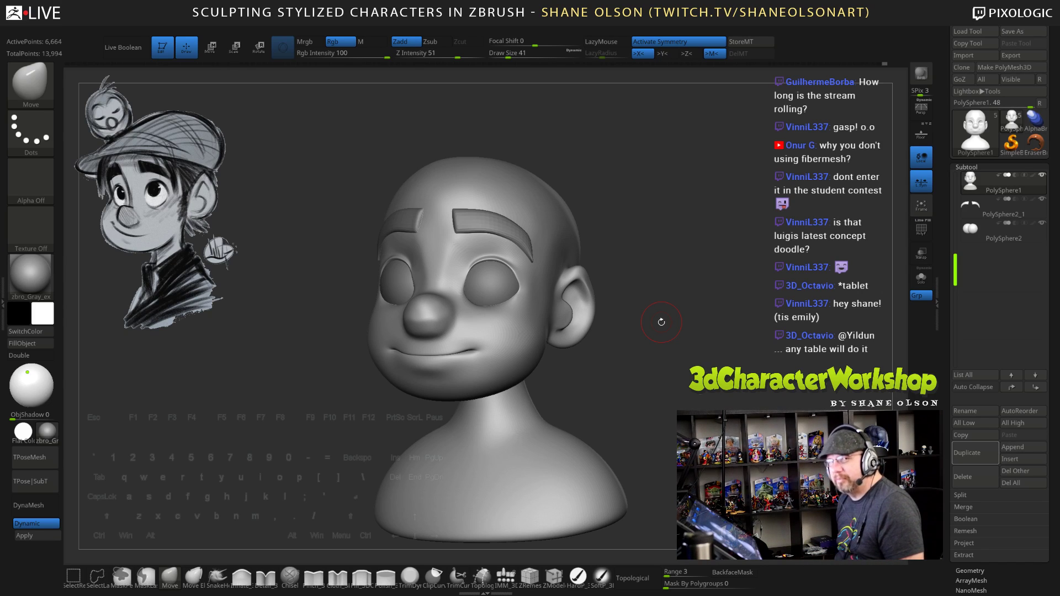
{"action": "left_click_drag", "start_coordinate": [661, 322], "coordinate": [681, 381]}
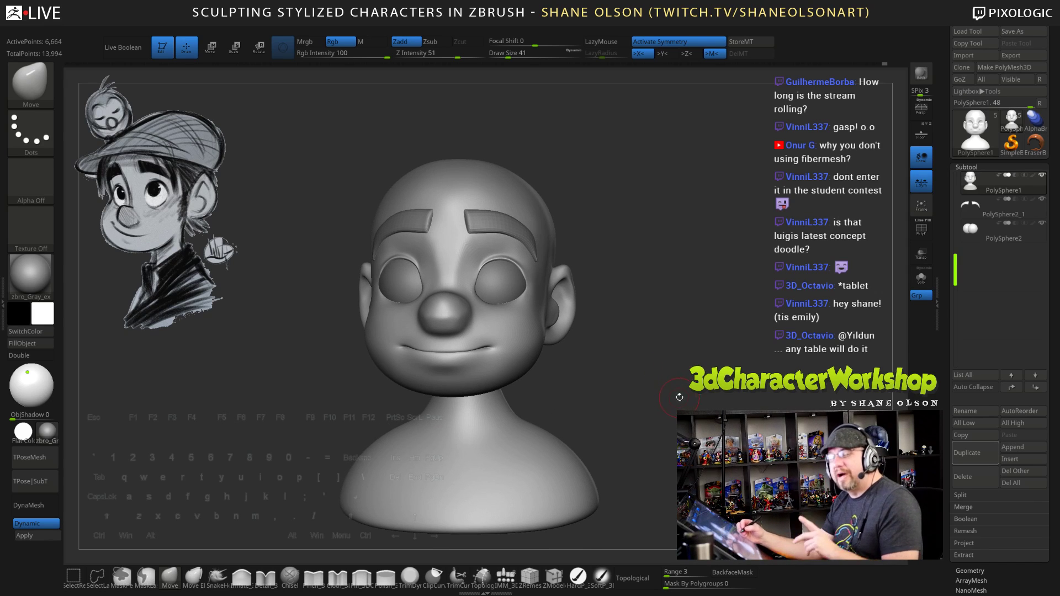
{"action": "mouse_move", "coordinate": [657, 292]}
{"action": "left_mouse_down"}
{"action": "mouse_move", "coordinate": [651, 279]}
{"action": "mouse_move", "coordinate": [678, 297]}
{"action": "mouse_move", "coordinate": [672, 305]}
{"action": "left_mouse_up"}
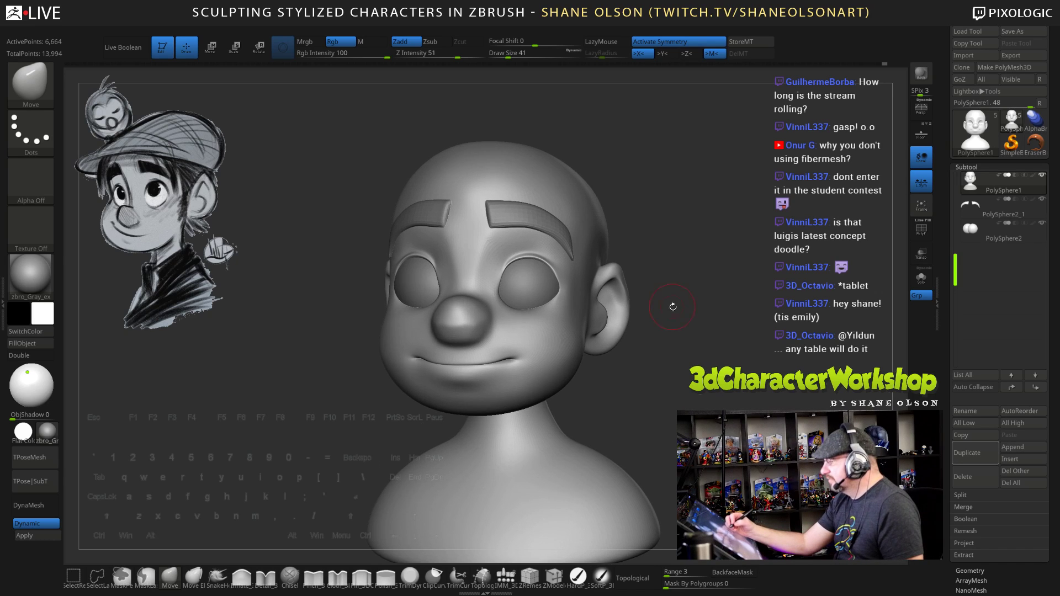
Set the Move brush's draw size to 186 and reshape the top and back of the skull
{"action": "left_click_drag", "start_coordinate": [691, 342], "coordinate": [687, 382]}
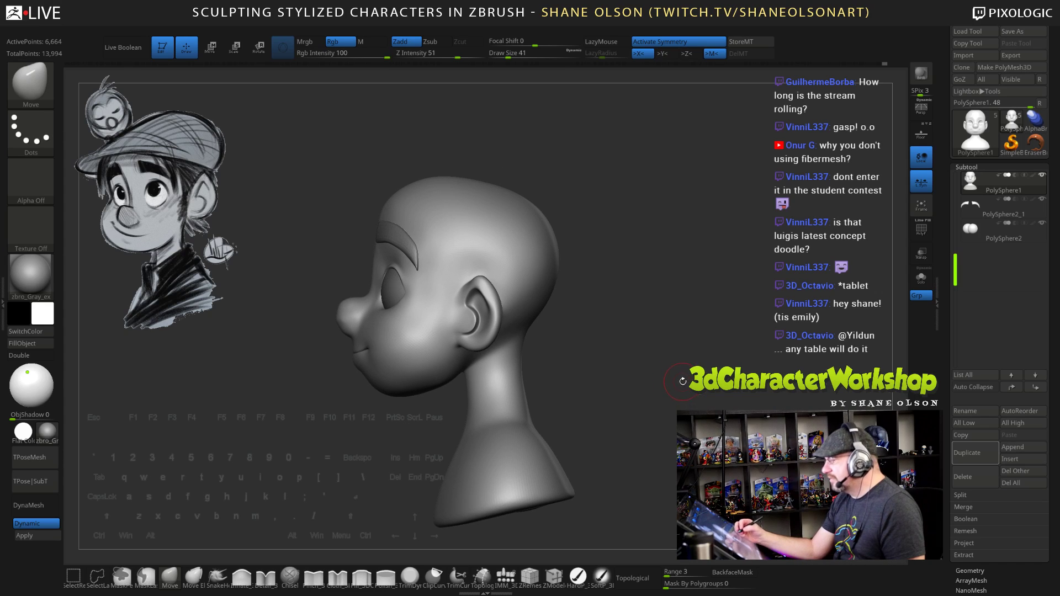
{"action": "key", "text": "s"}
{"action": "left_click_drag", "start_coordinate": [616, 253], "coordinate": [624, 254]}
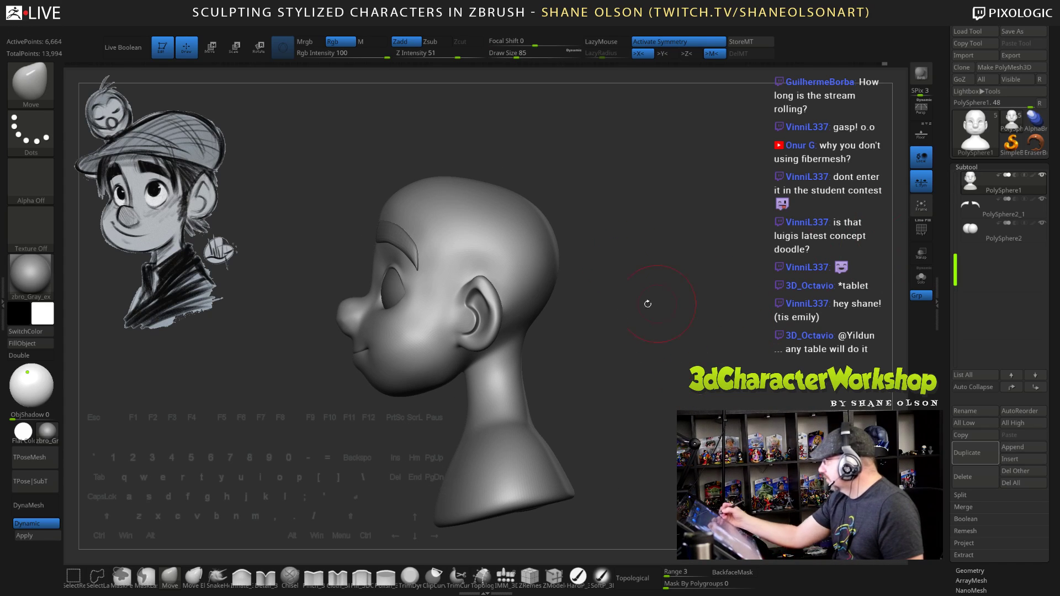
{"action": "key", "text": "s"}
{"action": "left_click", "coordinate": [611, 264]}
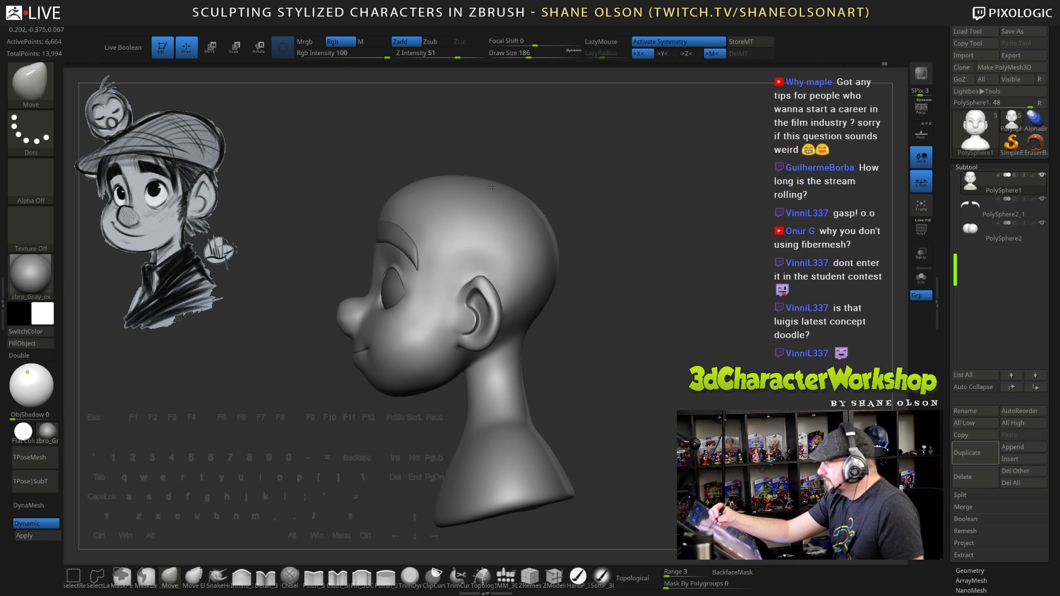
{"action": "left_click_drag", "start_coordinate": [581, 221], "coordinate": [628, 310]}
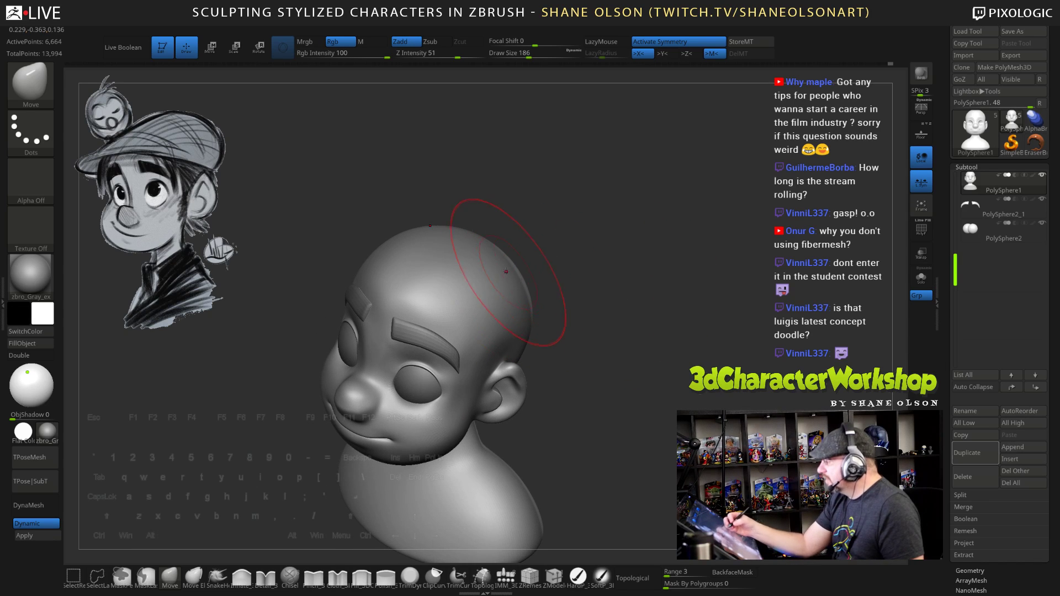
{"action": "left_click_drag", "start_coordinate": [479, 250], "coordinate": [477, 242]}
{"action": "mouse_move", "coordinate": [581, 281]}
{"action": "left_mouse_down"}
{"action": "mouse_move", "coordinate": [554, 283]}
{"action": "mouse_move", "coordinate": [569, 259]}
{"action": "mouse_move", "coordinate": [585, 256]}
{"action": "mouse_move", "coordinate": [608, 281]}
{"action": "mouse_move", "coordinate": [598, 283]}
{"action": "left_mouse_up"}
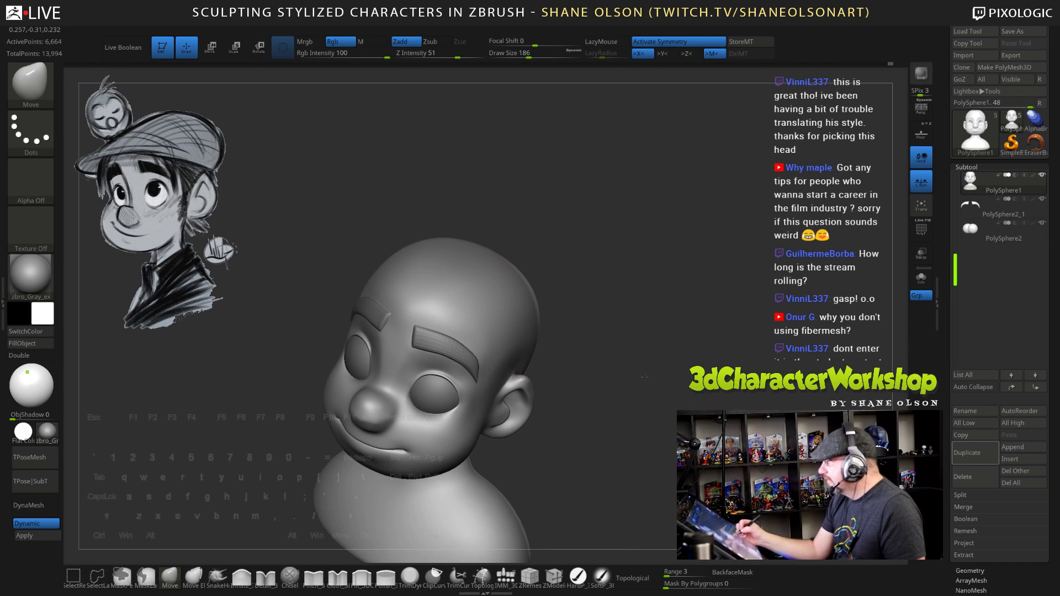
{"action": "mouse_move", "coordinate": [624, 363]}
{"action": "left_mouse_down", "text": "shift"}
{"action": "mouse_move", "coordinate": [654, 365]}
{"action": "mouse_move", "coordinate": [651, 374]}
{"action": "mouse_move", "coordinate": [637, 355]}
{"action": "mouse_move", "coordinate": [635, 365]}
{"action": "left_mouse_up", "text": "shift"}
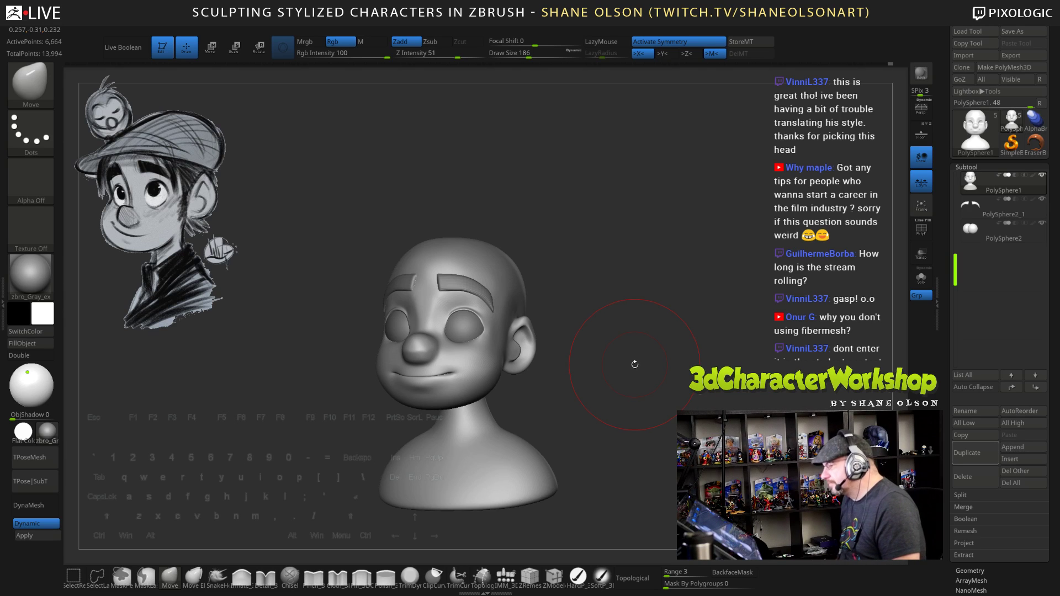
Set the Move brush's draw size to 82 and adjust the side of the head around the ear
{"action": "left_click_drag", "start_coordinate": [635, 364], "coordinate": [619, 397], "text": "alt"}
{"action": "key", "text": "s"}
{"action": "mouse_move", "coordinate": [589, 292]}
{"action": "left_mouse_down"}
{"action": "mouse_move", "coordinate": [601, 320]}
{"action": "mouse_move", "coordinate": [620, 318]}
{"action": "mouse_move", "coordinate": [600, 305]}
{"action": "left_mouse_up"}
{"action": "key", "text": "s"}
{"action": "left_click_drag", "start_coordinate": [490, 349], "coordinate": [483, 345]}
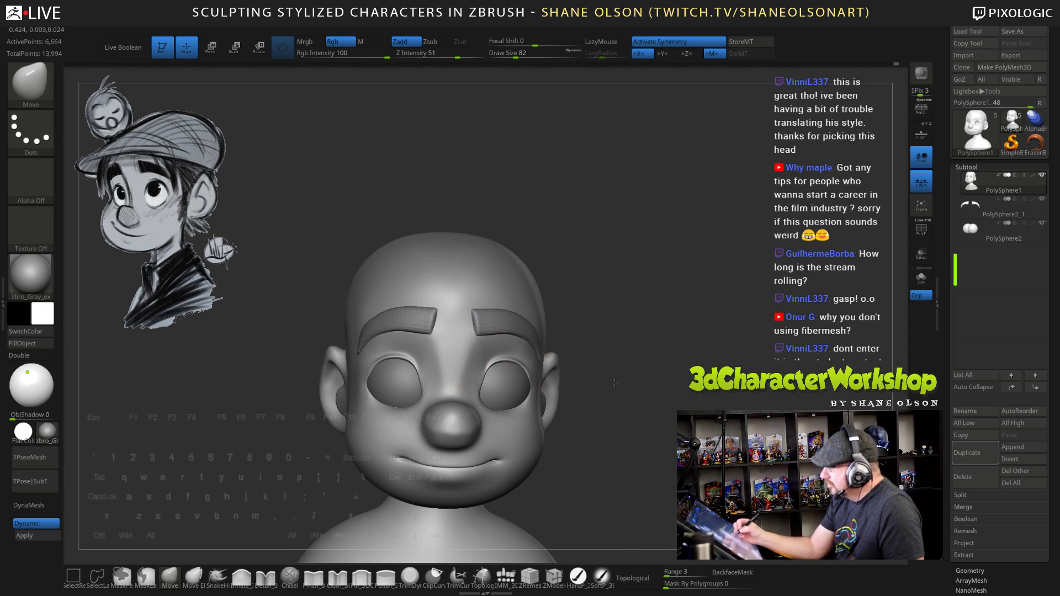
Pinch the surface along the nose bridge and inner brow with the Pinch brush at draw size 41
{"action": "mouse_move", "coordinate": [615, 383]}
{"action": "left_mouse_down"}
{"action": "mouse_move", "coordinate": [559, 363]}
{"action": "mouse_move", "coordinate": [490, 374]}
{"action": "left_mouse_up"}
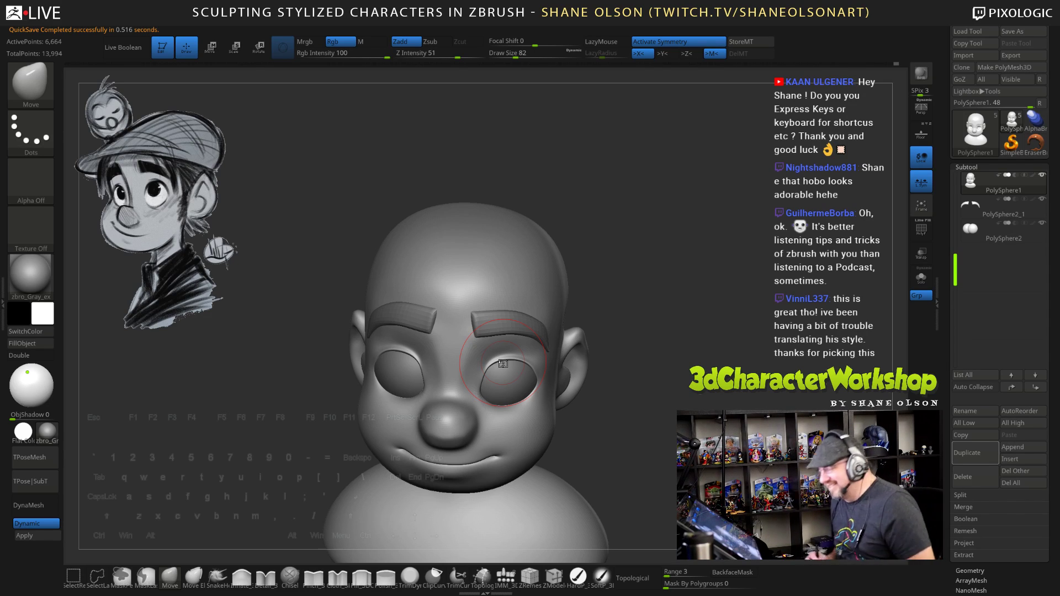
{"action": "left_click_drag", "start_coordinate": [688, 341], "coordinate": [691, 368]}
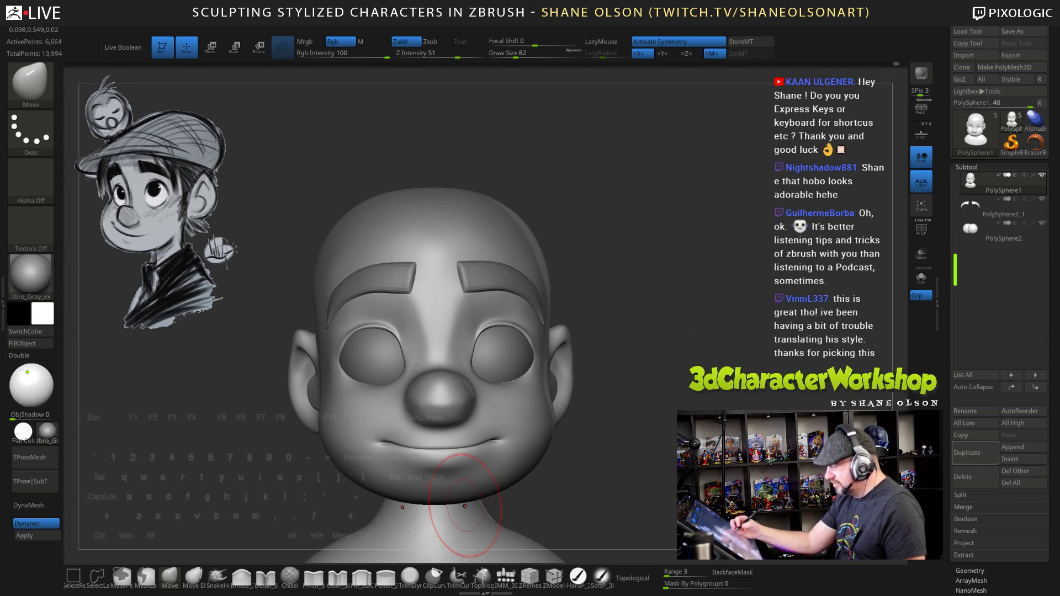
{"action": "key", "text": "4"}
{"action": "key", "text": "s"}
{"action": "left_click_drag", "start_coordinate": [630, 341], "coordinate": [596, 348]}
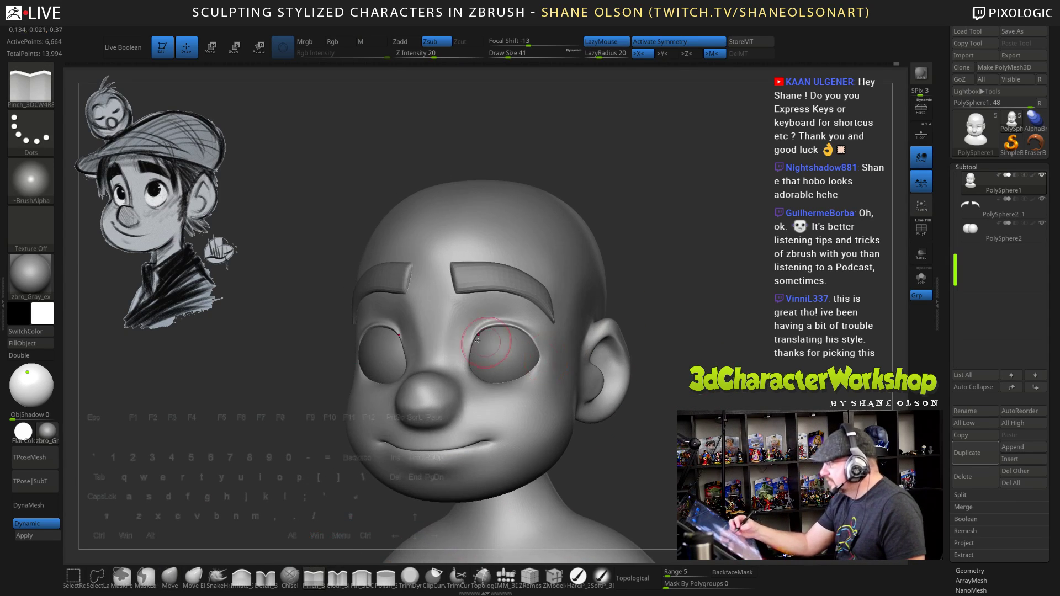
{"action": "left_click_drag", "start_coordinate": [445, 348], "coordinate": [459, 299]}
{"action": "mouse_move", "coordinate": [657, 334]}
{"action": "left_mouse_down", "text": "shift"}
{"action": "mouse_move", "coordinate": [690, 337]}
{"action": "mouse_move", "coordinate": [579, 339]}
{"action": "left_mouse_up", "text": "shift"}
{"action": "left_click_drag", "start_coordinate": [455, 497], "coordinate": [422, 493], "text": "shift"}
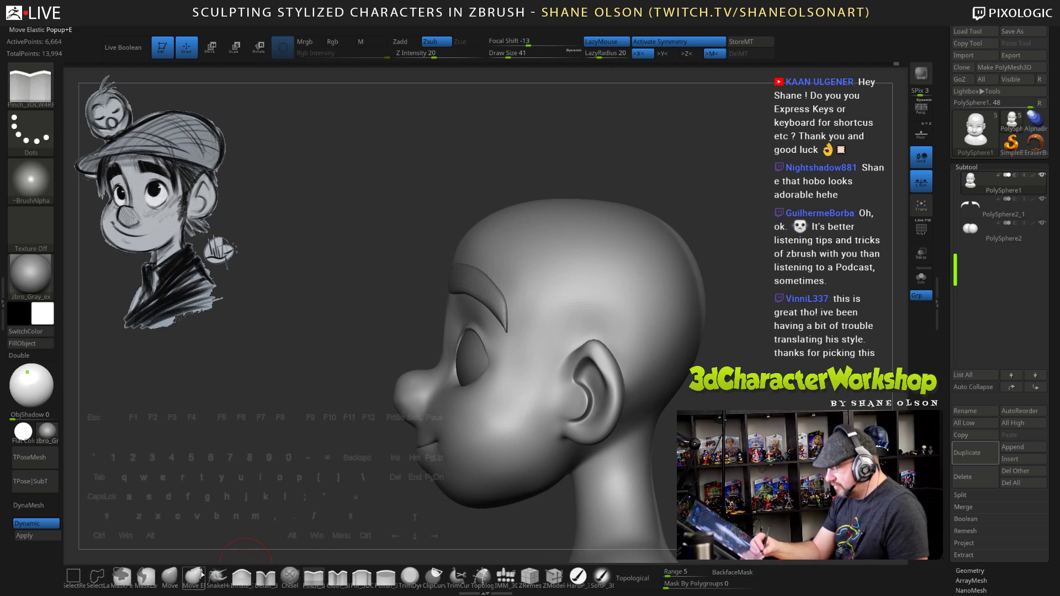
Set the Move brush's draw size to 67 and adjust the nose bridge's profile between the brow and eye
{"action": "left_click", "coordinate": [170, 576]}
{"action": "key", "text": "s"}
{"action": "mouse_move", "coordinate": [265, 467]}
{"action": "left_mouse_down"}
{"action": "mouse_move", "coordinate": [310, 465]}
{"action": "mouse_move", "coordinate": [274, 479]}
{"action": "mouse_move", "coordinate": [304, 465]}
{"action": "left_mouse_up"}
{"action": "key", "text": "s"}
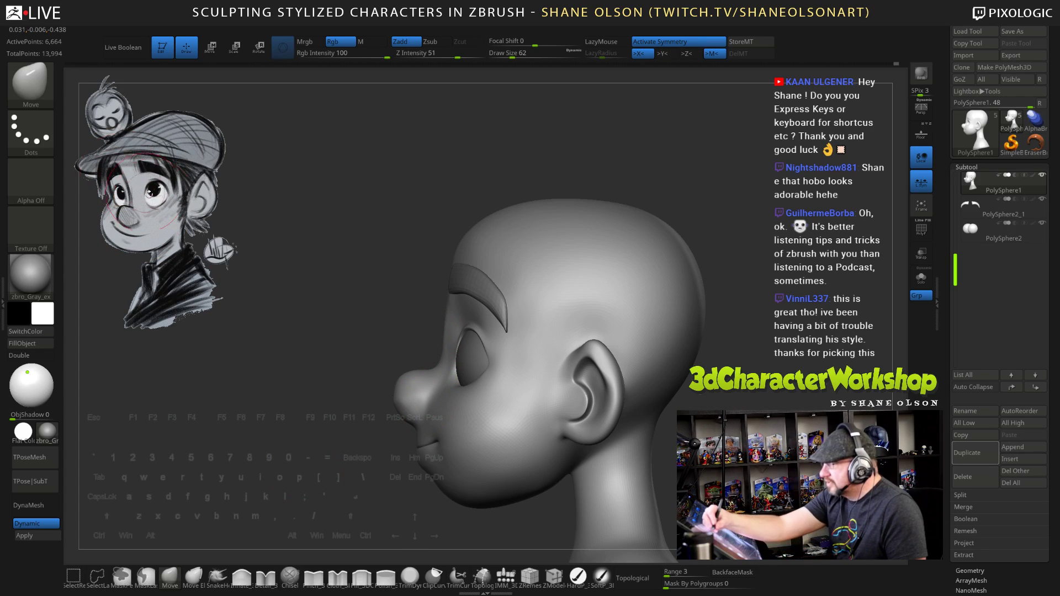
{"action": "key", "text": "s"}
{"action": "left_click_drag", "start_coordinate": [434, 316], "coordinate": [452, 327]}
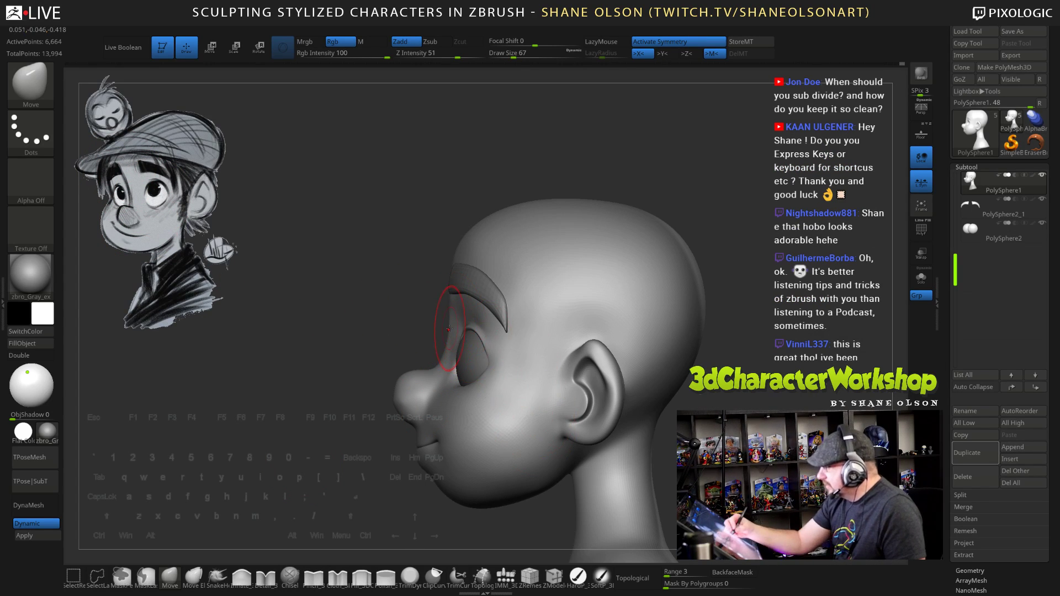
{"action": "left_click_drag", "start_coordinate": [387, 323], "coordinate": [448, 319]}
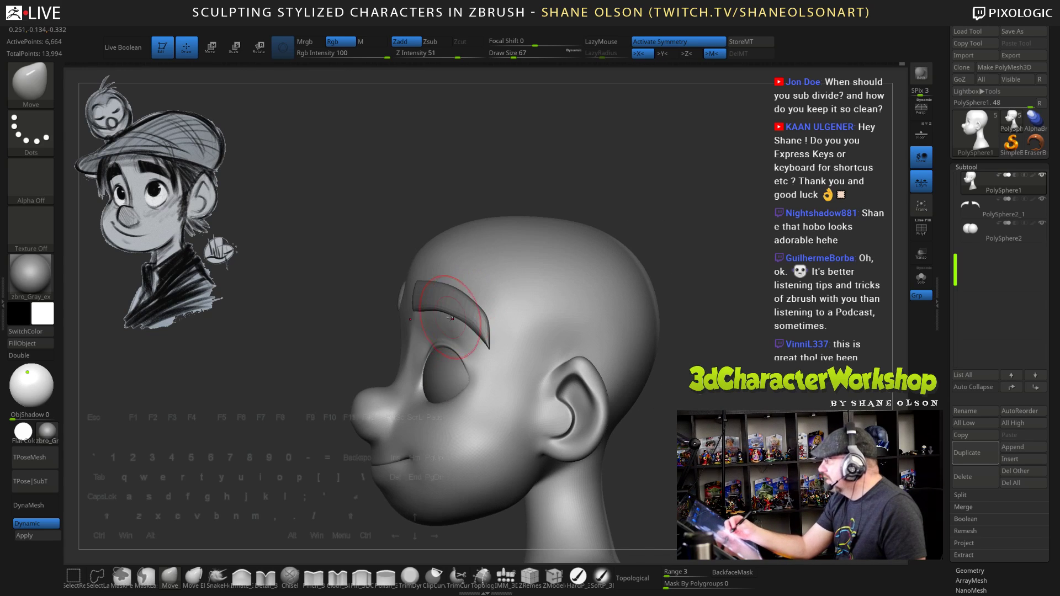
{"action": "left_click_drag", "start_coordinate": [710, 318], "coordinate": [740, 327]}
{"action": "left_click_drag", "start_coordinate": [697, 369], "coordinate": [504, 378]}
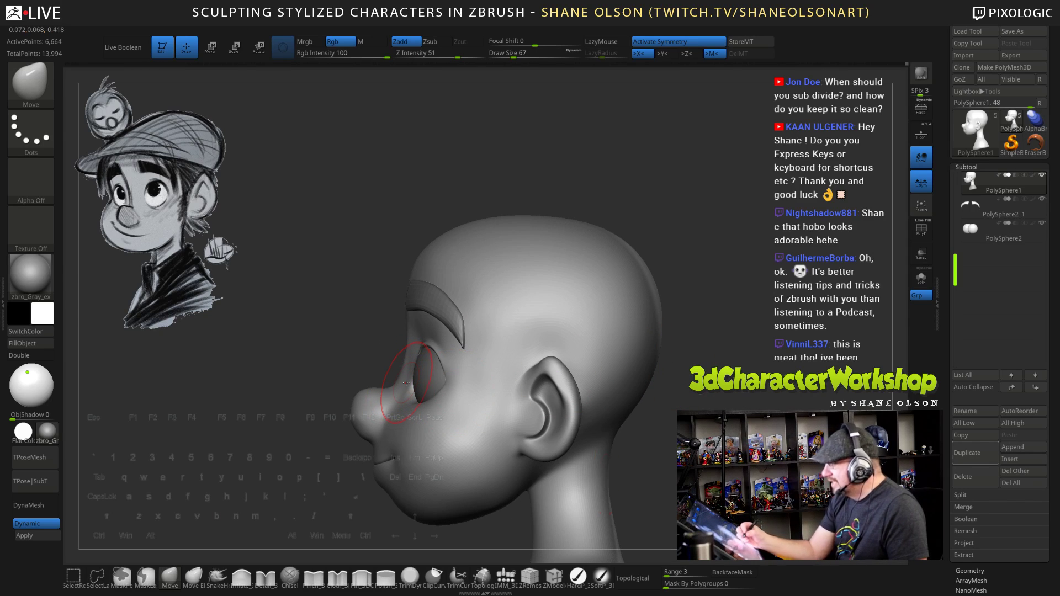
{"action": "left_click_drag", "start_coordinate": [364, 422], "coordinate": [355, 449]}
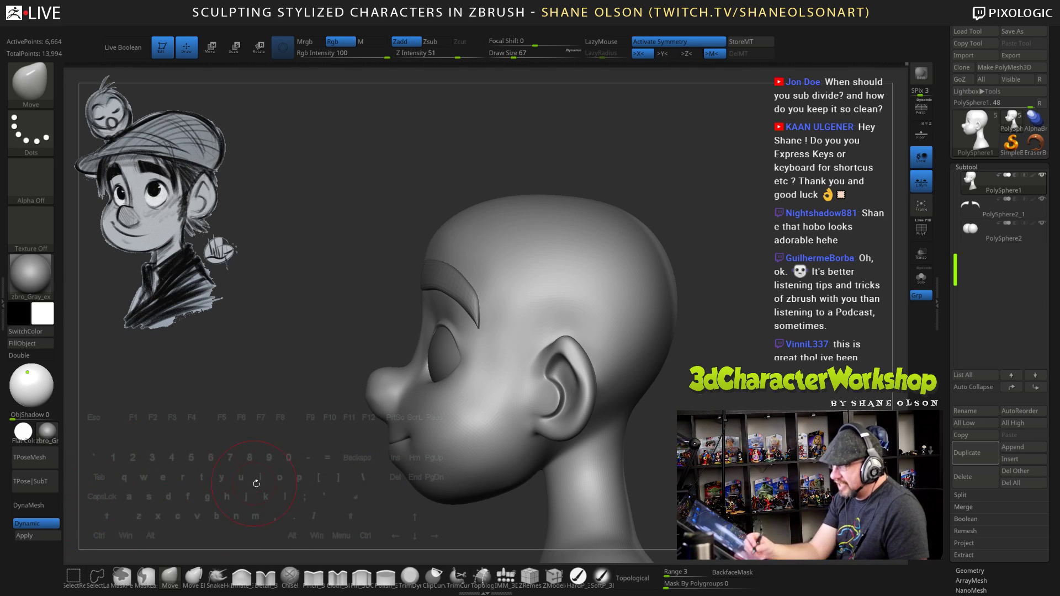
{"action": "mouse_move", "coordinate": [265, 473]}
{"action": "left_mouse_down"}
{"action": "mouse_move", "coordinate": [221, 475]}
{"action": "mouse_move", "coordinate": [257, 475]}
{"action": "left_mouse_up"}
{"action": "left_click_drag", "start_coordinate": [183, 469], "coordinate": [213, 478], "text": "alt"}
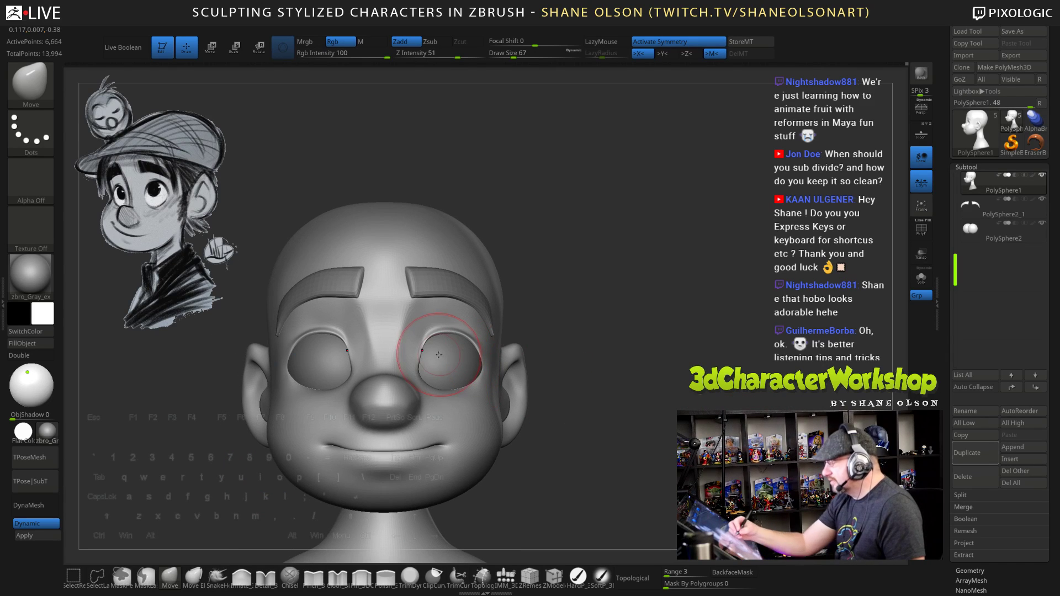
Turn dynamic subdivision off to examine the head's base mesh and turn it back on
{"action": "key", "text": "shift+d"}
{"action": "mouse_move", "coordinate": [665, 442]}
{"action": "left_mouse_down", "text": "alt"}
{"action": "mouse_move", "coordinate": [657, 437]}
{"action": "mouse_move", "coordinate": [674, 447]}
{"action": "left_mouse_up", "text": "alt"}
{"action": "left_click_drag", "start_coordinate": [666, 447], "coordinate": [660, 468], "text": "alt"}
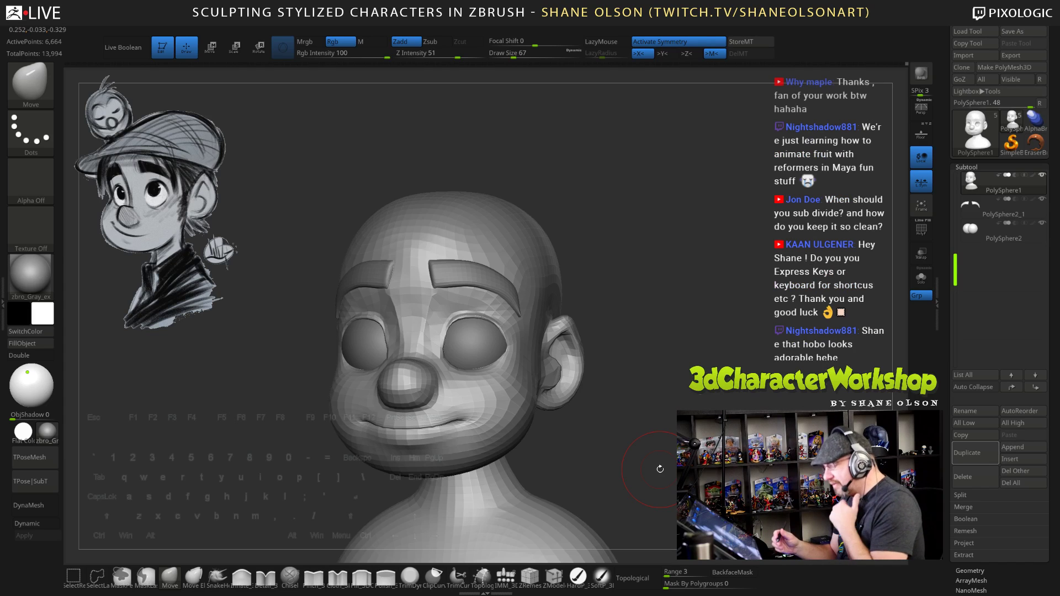
{"action": "key", "text": "d"}
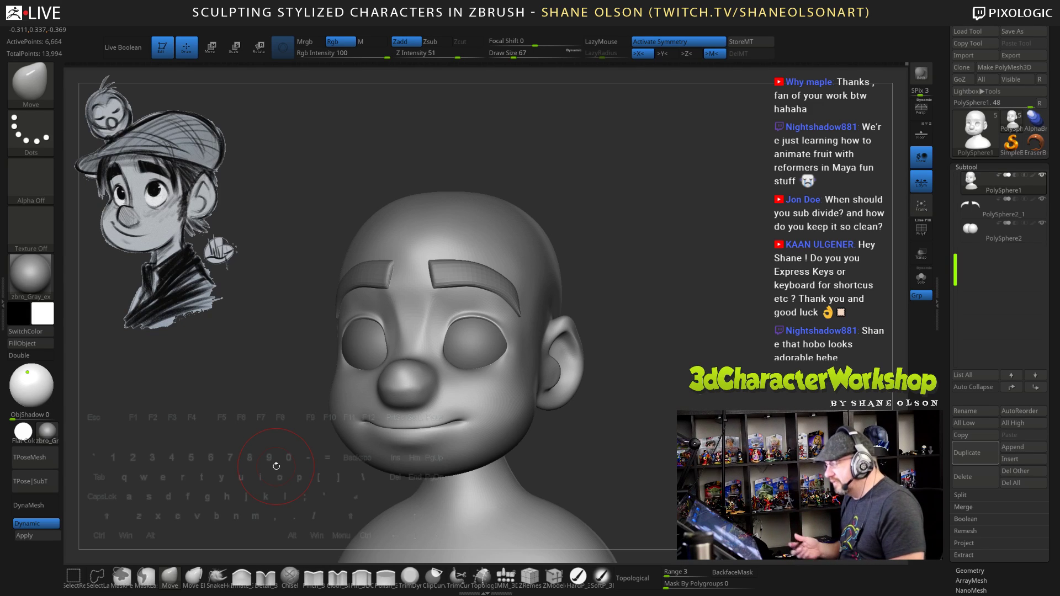
Set the Move brush's draw size to 43, refine the area between the eyebrows and upper eyelids, and smooth the nose bridge
{"action": "left_click_drag", "start_coordinate": [664, 362], "coordinate": [710, 369]}
{"action": "mouse_move", "coordinate": [651, 323]}
{"action": "left_mouse_down", "text": "alt"}
{"action": "mouse_move", "coordinate": [635, 316]}
{"action": "mouse_move", "coordinate": [641, 342]}
{"action": "left_mouse_up", "text": "alt"}
{"action": "key", "text": "s"}
{"action": "mouse_move", "coordinate": [635, 306]}
{"action": "left_mouse_down"}
{"action": "mouse_move", "coordinate": [628, 320]}
{"action": "mouse_move", "coordinate": [632, 286]}
{"action": "left_mouse_up"}
{"action": "key", "text": "s"}
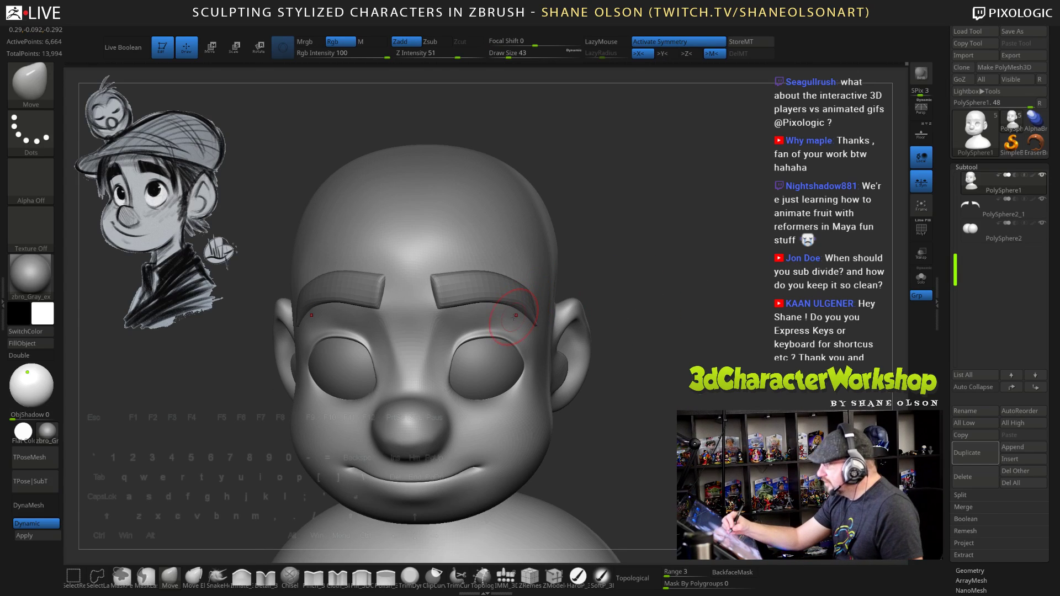
{"action": "left_click_drag", "start_coordinate": [477, 333], "coordinate": [476, 329]}
{"action": "left_click_drag", "start_coordinate": [625, 327], "coordinate": [643, 332]}
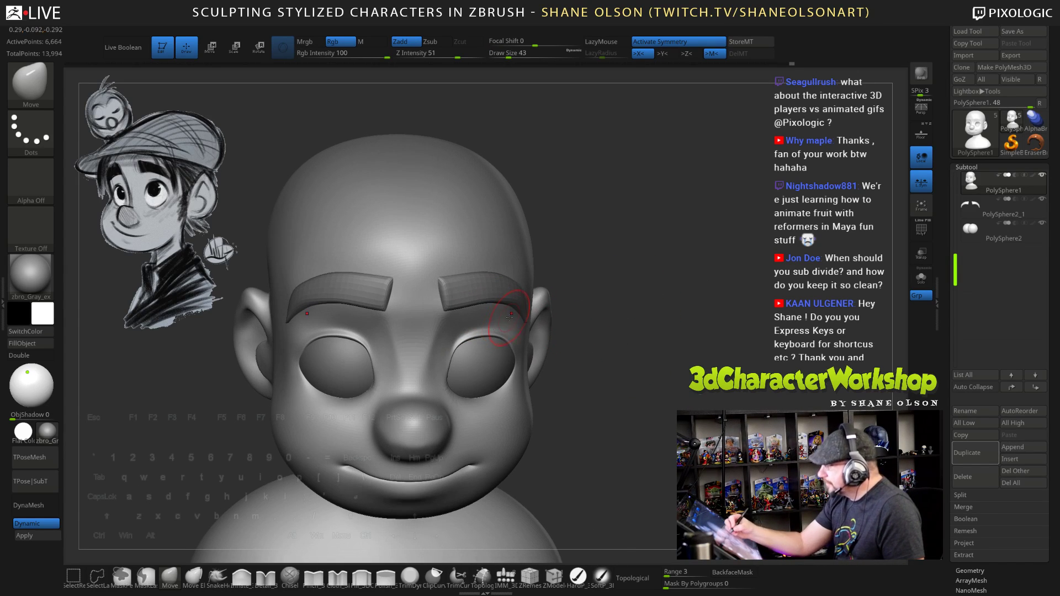
{"action": "left_click_drag", "start_coordinate": [641, 384], "coordinate": [657, 453]}
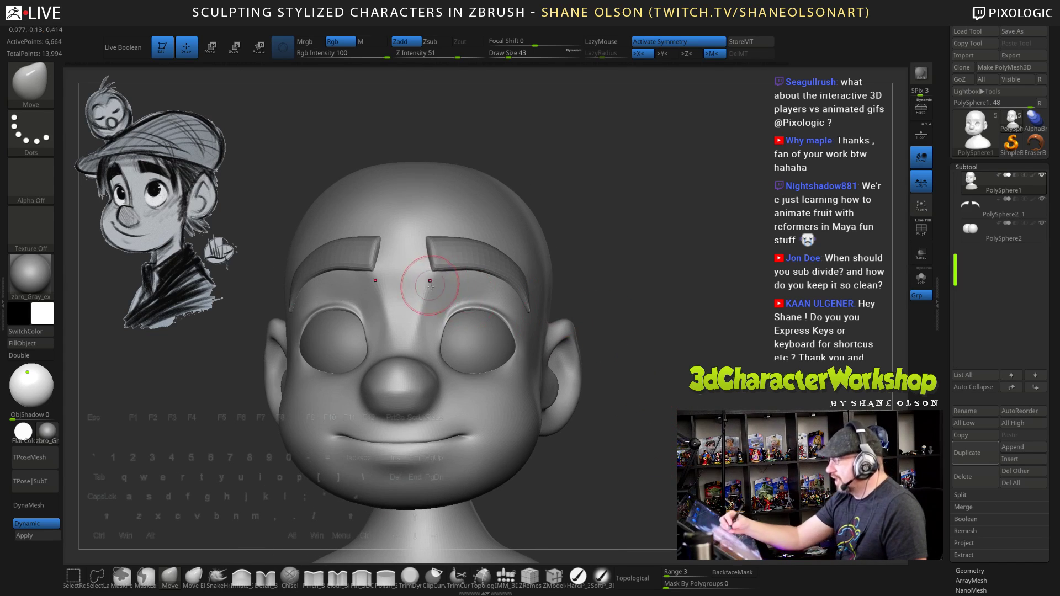
{"action": "left_click_drag", "start_coordinate": [424, 317], "coordinate": [419, 301], "text": "shift"}
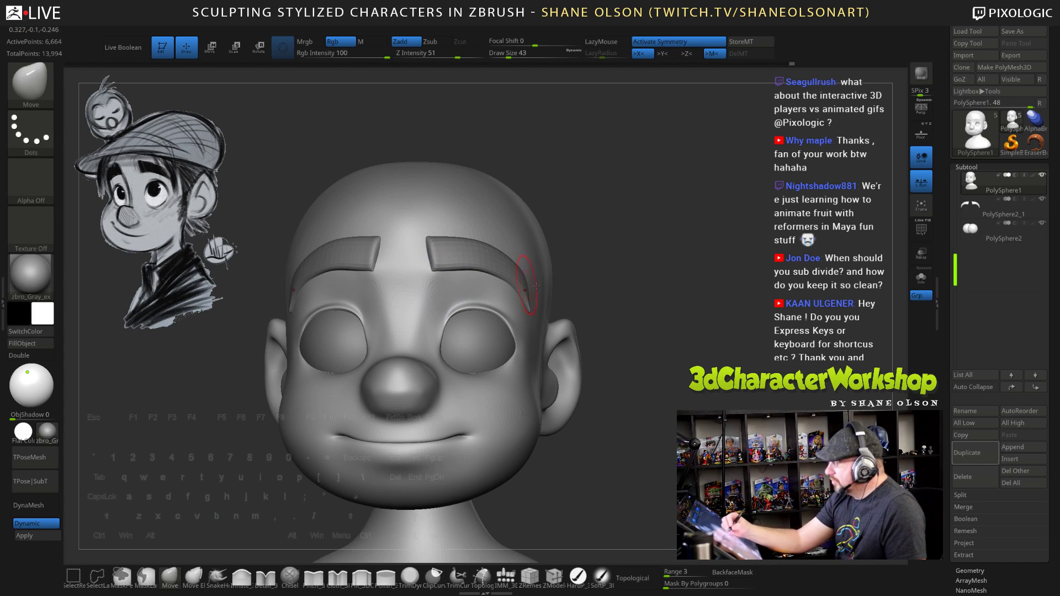
{"action": "left_click_drag", "start_coordinate": [645, 335], "coordinate": [650, 341]}
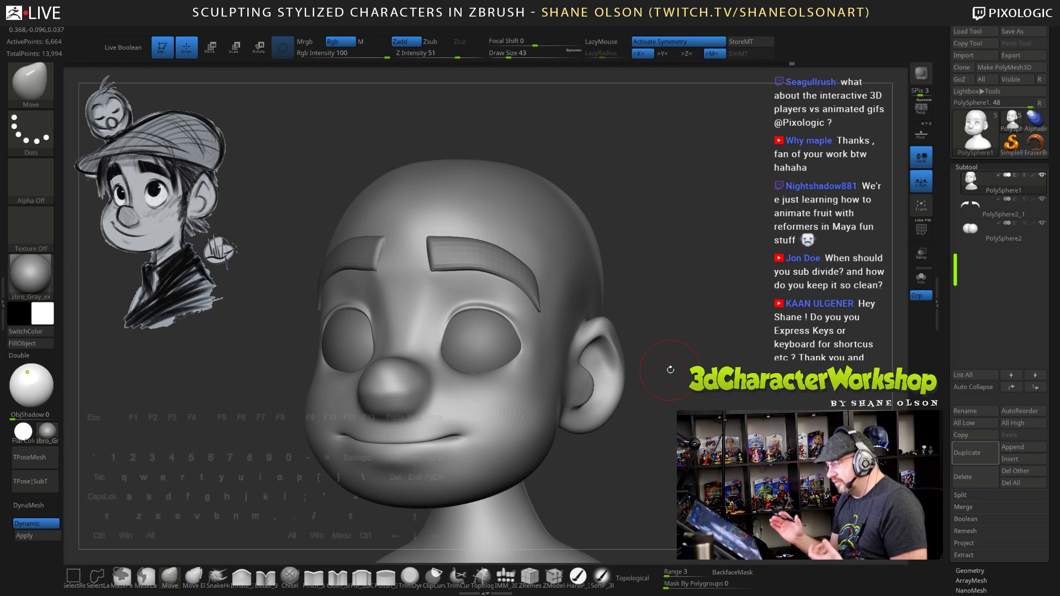
{"action": "mouse_move", "coordinate": [650, 437]}
{"action": "left_mouse_down"}
{"action": "mouse_move", "coordinate": [663, 451]}
{"action": "mouse_move", "coordinate": [643, 398]}
{"action": "mouse_move", "coordinate": [653, 434]}
{"action": "mouse_move", "coordinate": [677, 435]}
{"action": "left_mouse_up"}
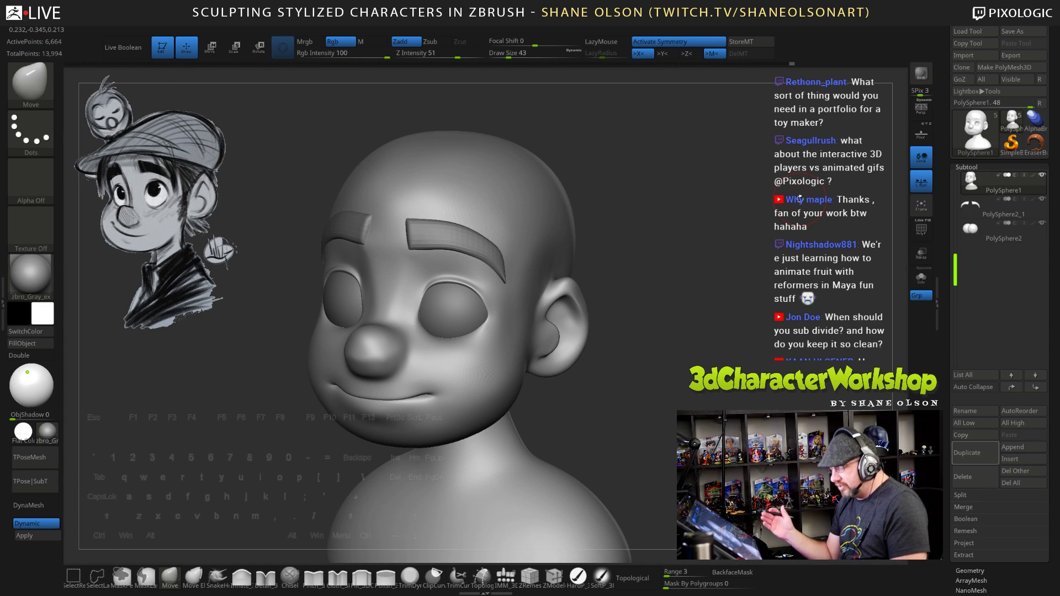
{"action": "key", "text": "space"}
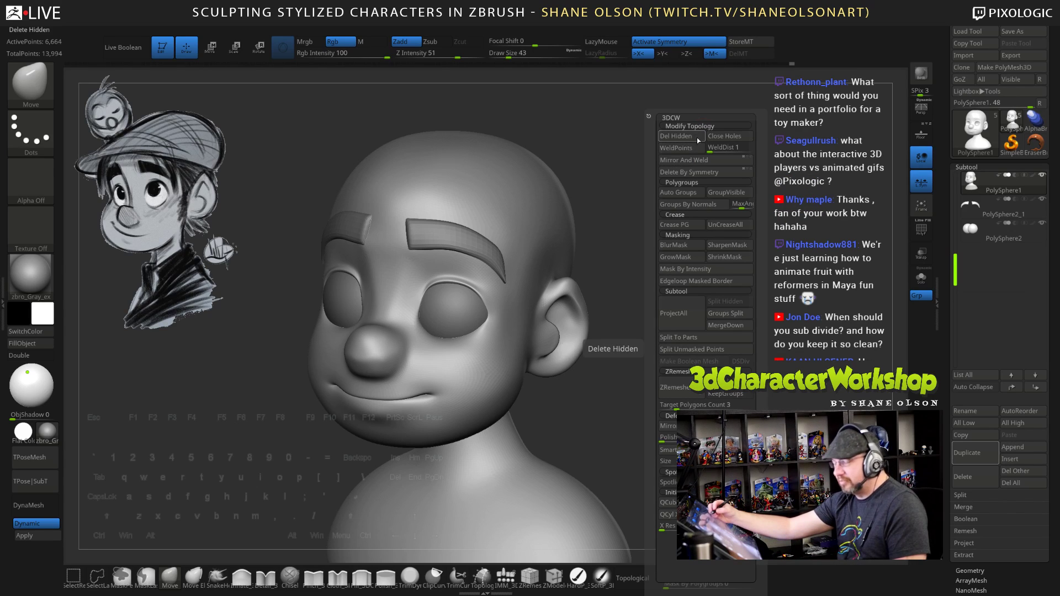
{"action": "key", "text": "space"}
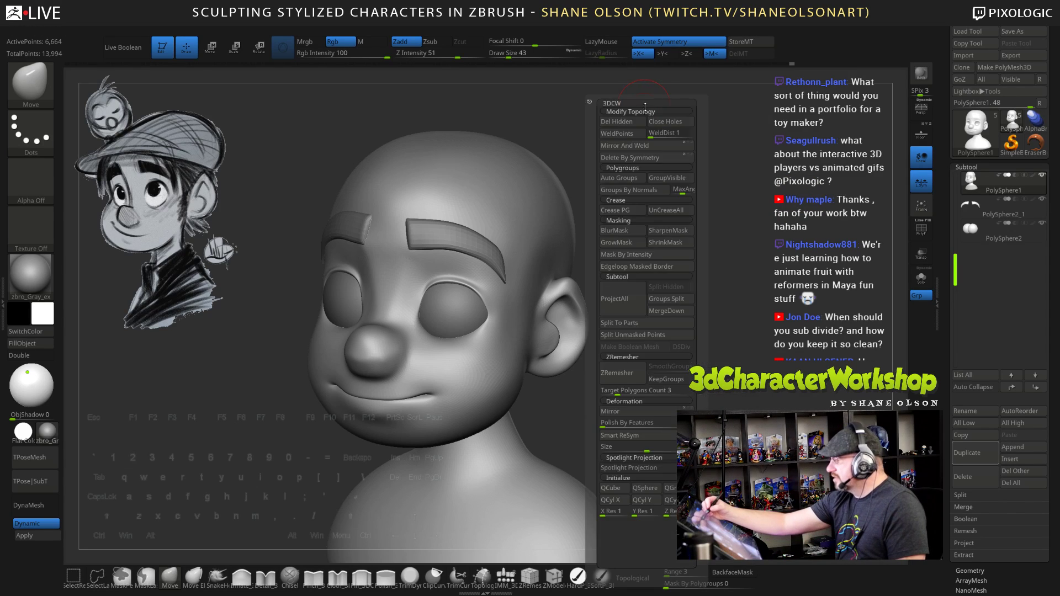
{"action": "key", "text": "space"}
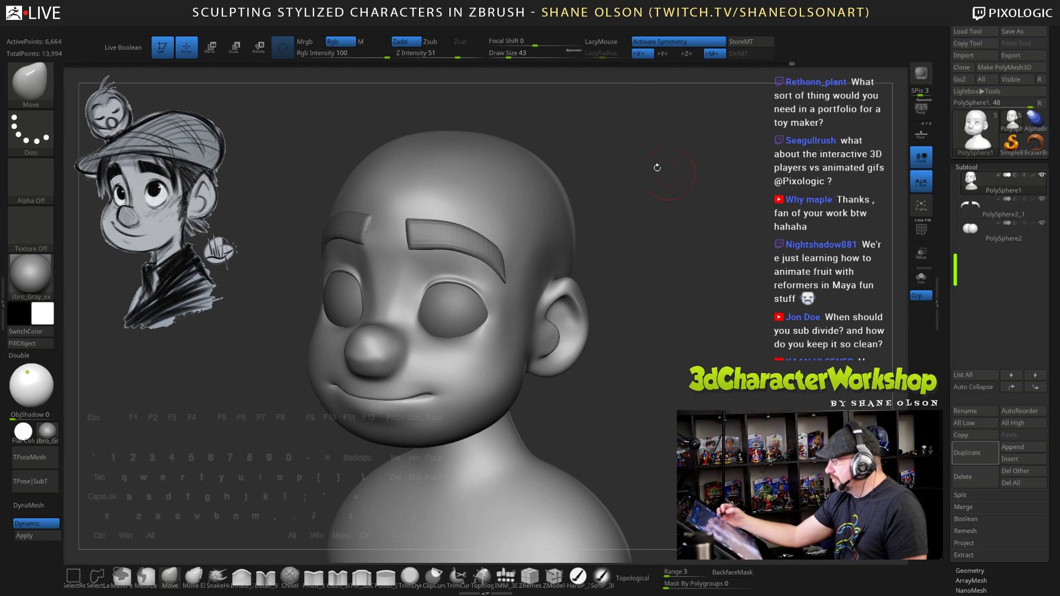
{"action": "key", "text": "space"}
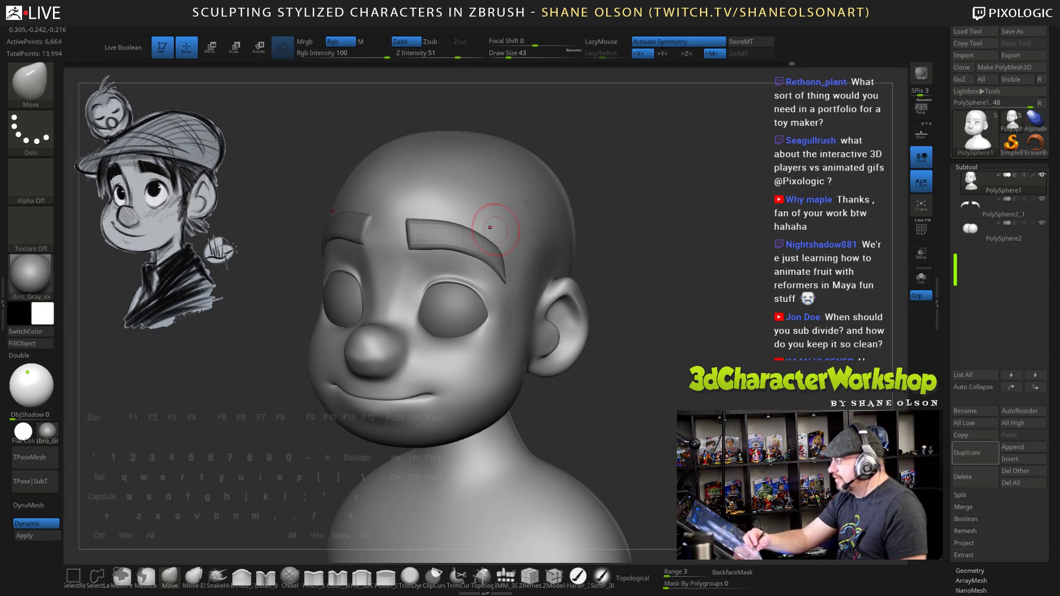
{"action": "key", "text": "space"}
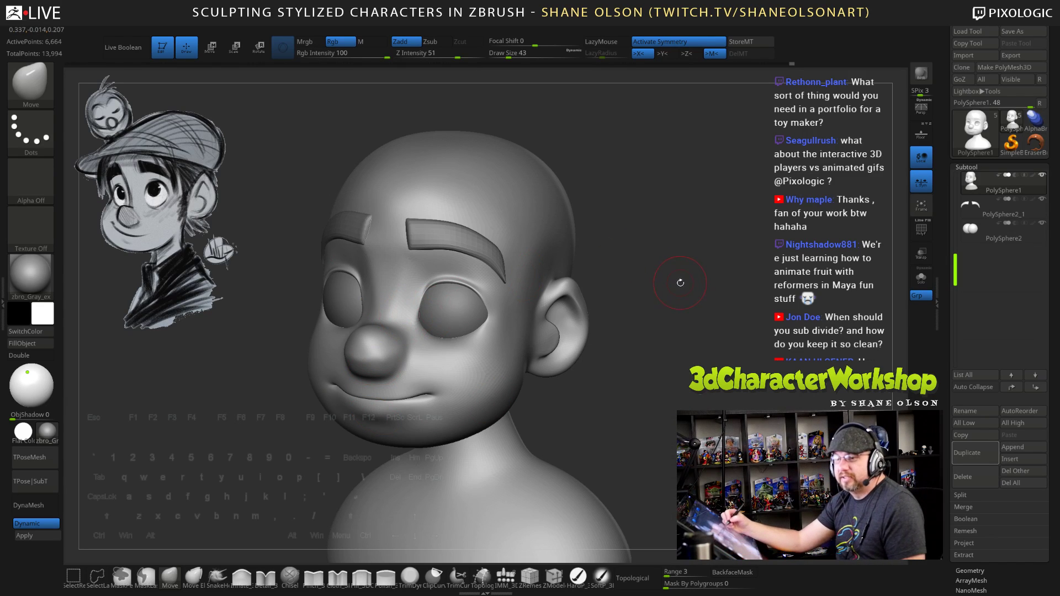
{"action": "mouse_move", "coordinate": [679, 284]}
{"action": "left_mouse_down"}
{"action": "mouse_move", "coordinate": [688, 308]}
{"action": "mouse_move", "coordinate": [678, 333]}
{"action": "mouse_move", "coordinate": [694, 337]}
{"action": "mouse_move", "coordinate": [682, 339]}
{"action": "mouse_move", "coordinate": [680, 323]}
{"action": "left_mouse_up"}
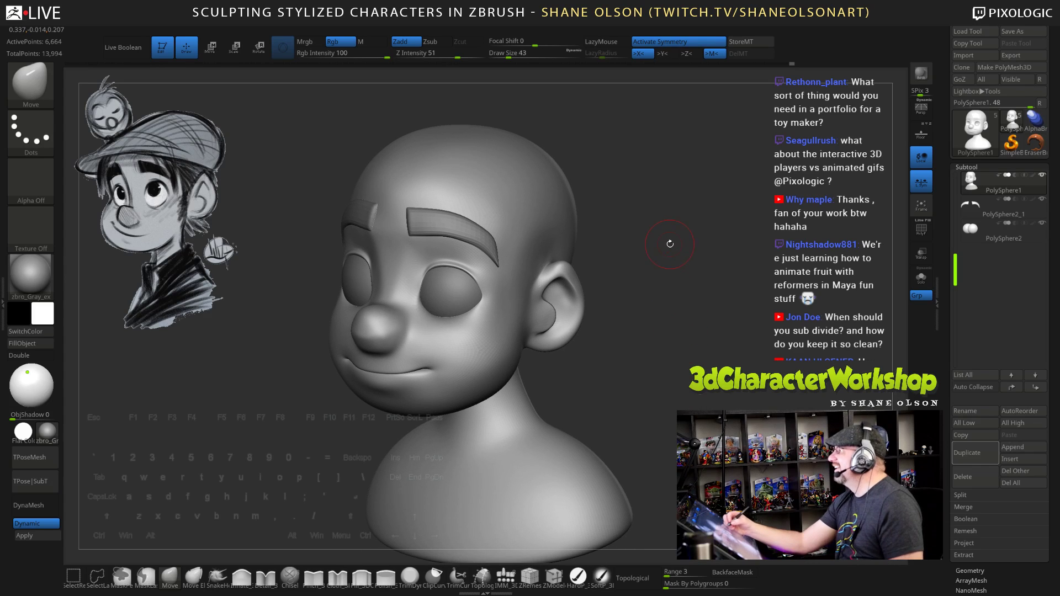
{"action": "mouse_move", "coordinate": [670, 260]}
{"action": "left_mouse_down", "text": "alt"}
{"action": "mouse_move", "coordinate": [659, 252]}
{"action": "mouse_move", "coordinate": [685, 371]}
{"action": "mouse_move", "coordinate": [635, 372]}
{"action": "mouse_move", "coordinate": [688, 395]}
{"action": "left_mouse_up", "text": "alt"}
{"action": "key", "text": "ctrl+z"}
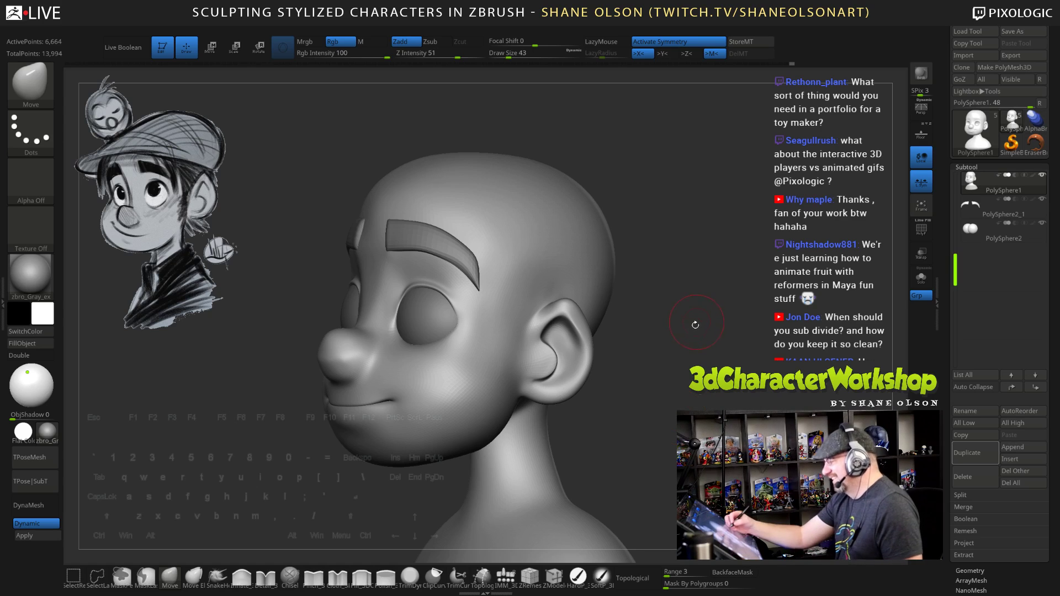
Smooth the cheeks beside the nose and above the mouth corners
{"action": "left_click_drag", "start_coordinate": [694, 325], "coordinate": [635, 336]}
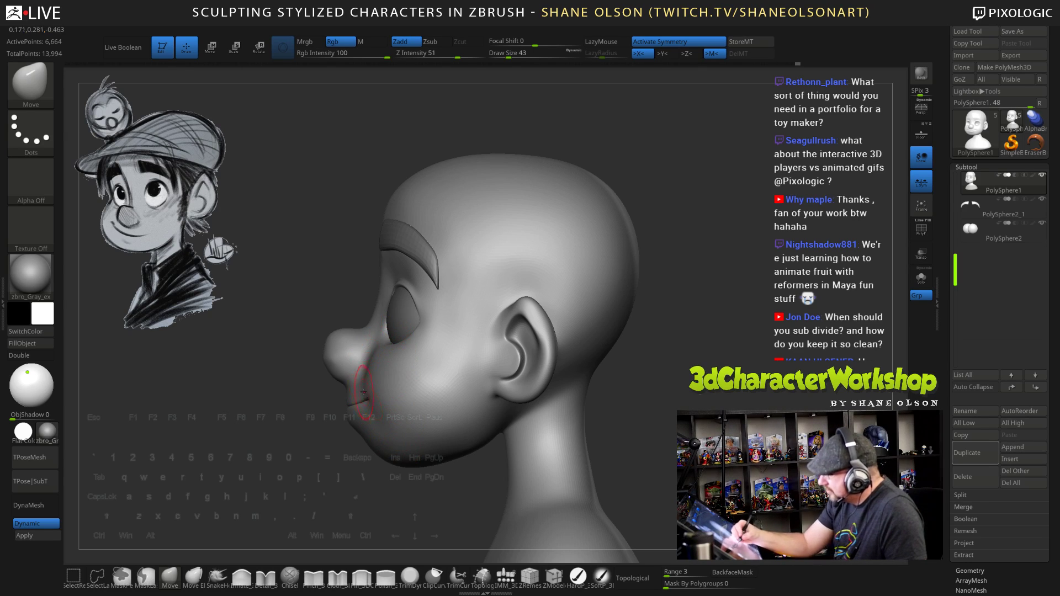
{"action": "mouse_move", "coordinate": [388, 423]}
{"action": "right_mouse_down"}
{"action": "mouse_move", "coordinate": [445, 442]}
{"action": "mouse_move", "coordinate": [397, 419]}
{"action": "right_mouse_up"}
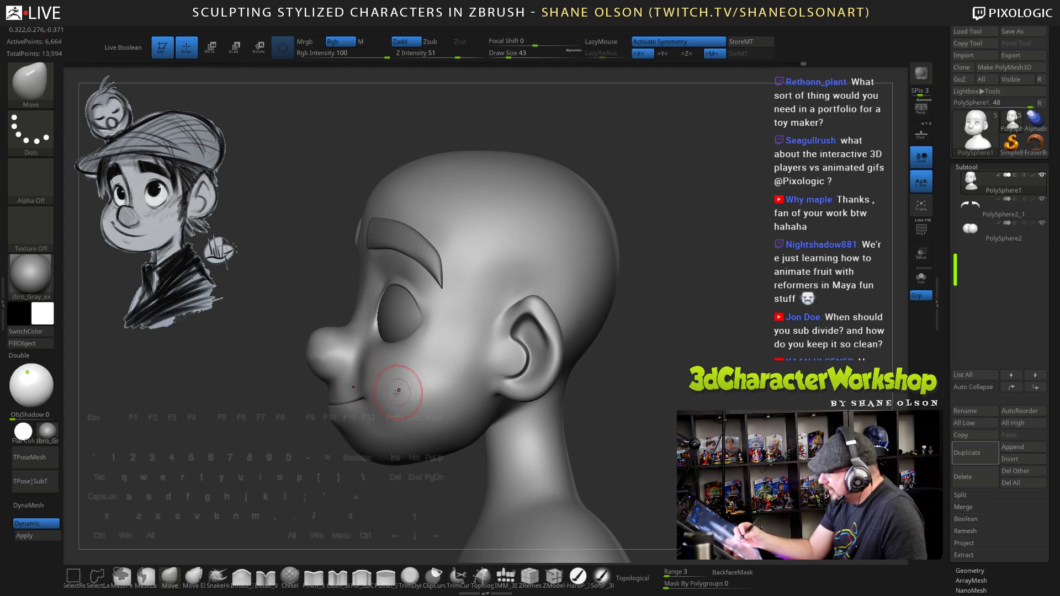
{"action": "left_click_drag", "start_coordinate": [368, 374], "coordinate": [363, 369], "text": "shift"}
{"action": "right_click_drag", "start_coordinate": [428, 388], "coordinate": [402, 390]}
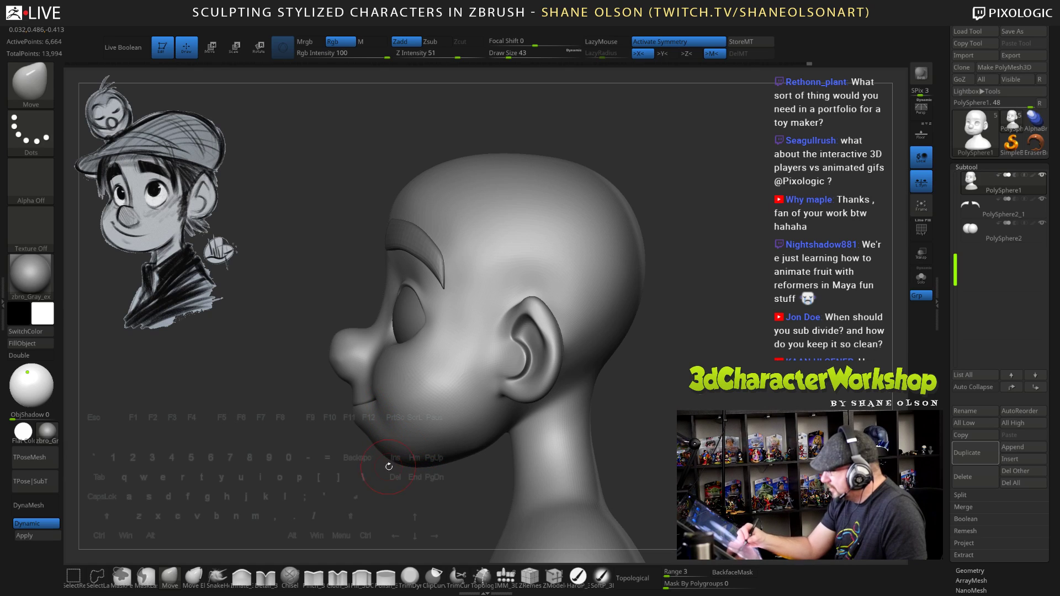
{"action": "mouse_move", "coordinate": [395, 500]}
{"action": "left_mouse_down"}
{"action": "mouse_move", "coordinate": [430, 493]}
{"action": "mouse_move", "coordinate": [528, 421]}
{"action": "left_mouse_up"}
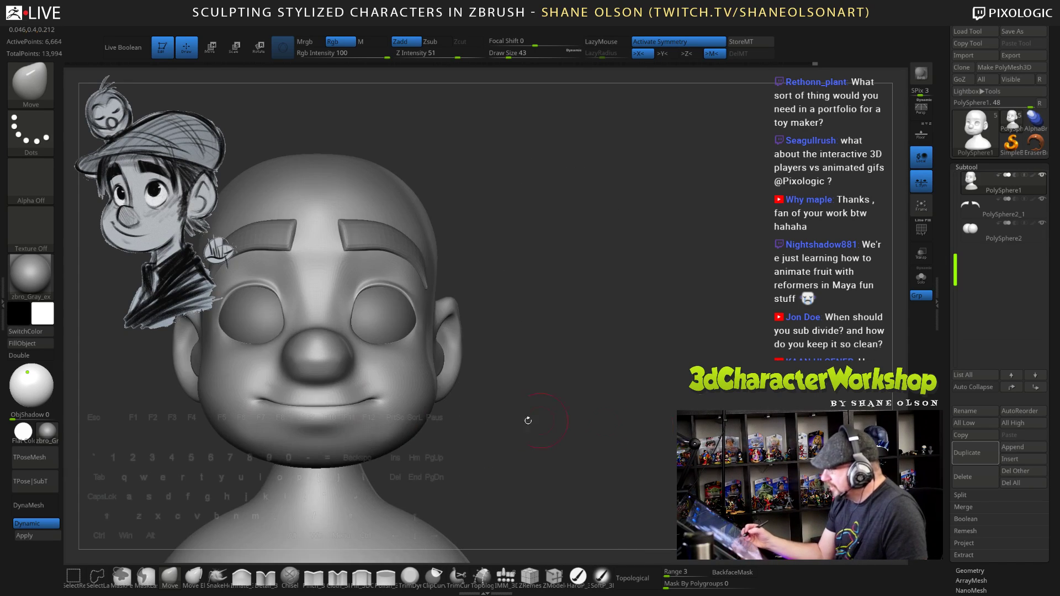
{"action": "left_click_drag", "start_coordinate": [442, 464], "coordinate": [496, 456], "text": "alt"}
{"action": "left_click_drag", "start_coordinate": [496, 456], "coordinate": [454, 453]}
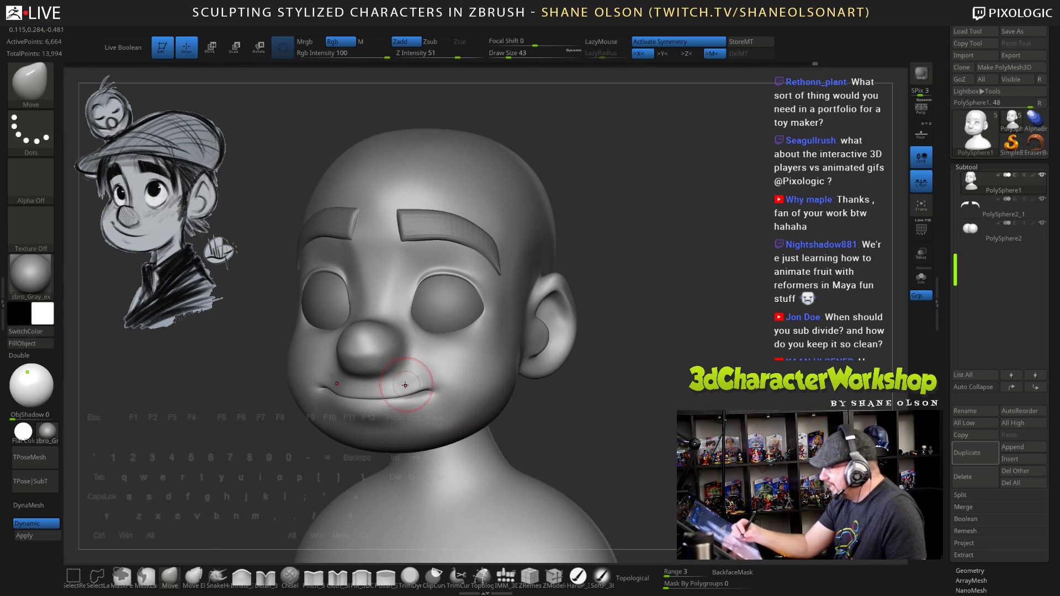
{"action": "left_click_drag", "start_coordinate": [420, 379], "coordinate": [419, 365], "text": "shift"}
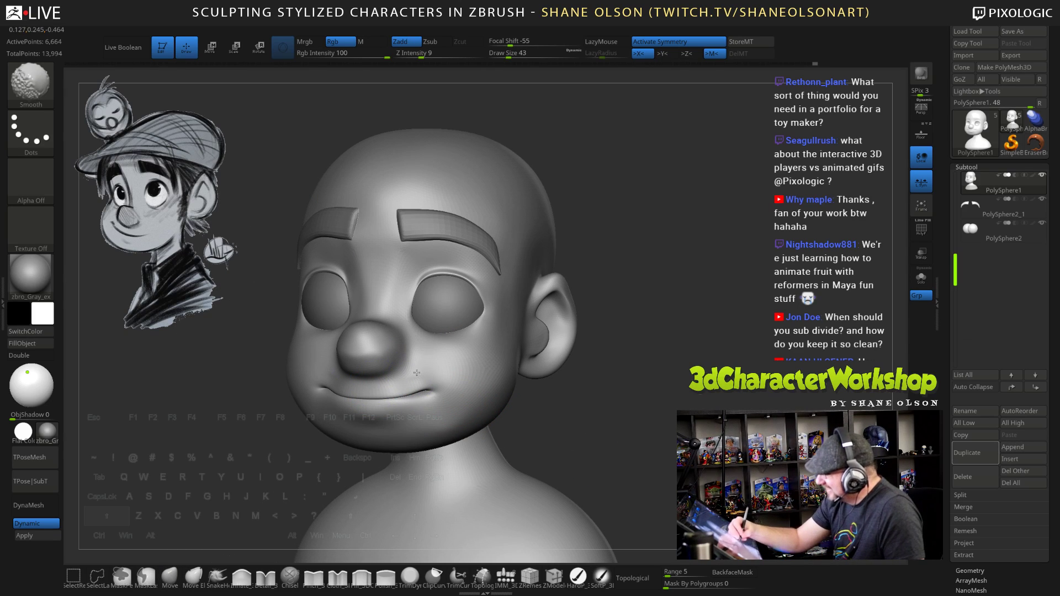
{"action": "left_click_drag", "start_coordinate": [452, 361], "coordinate": [453, 363], "text": "shift"}
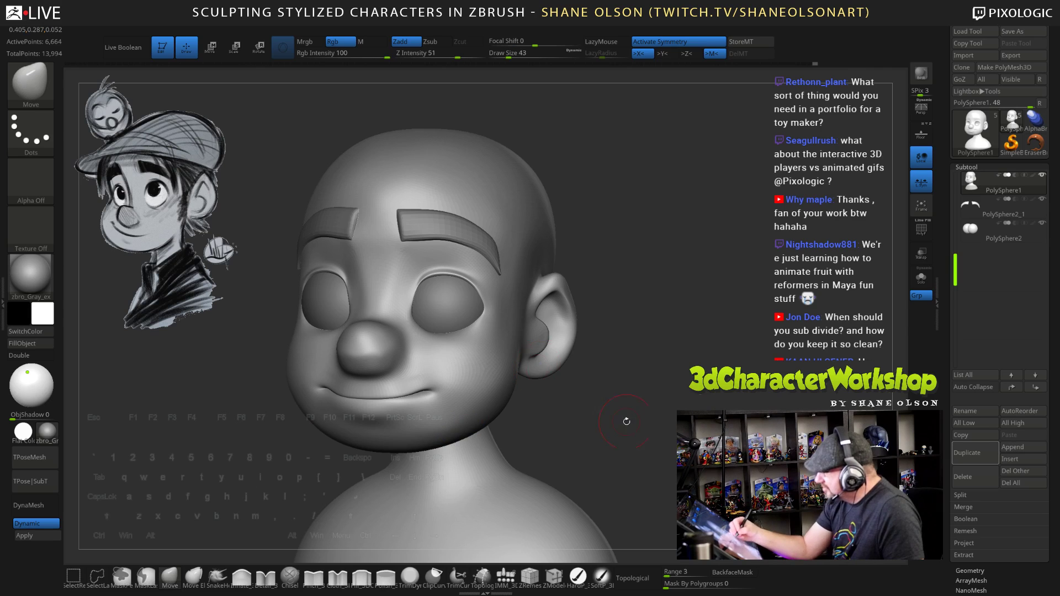
{"action": "left_click_drag", "start_coordinate": [662, 424], "coordinate": [635, 428]}
{"action": "left_click_drag", "start_coordinate": [713, 437], "coordinate": [658, 367], "text": "alt"}
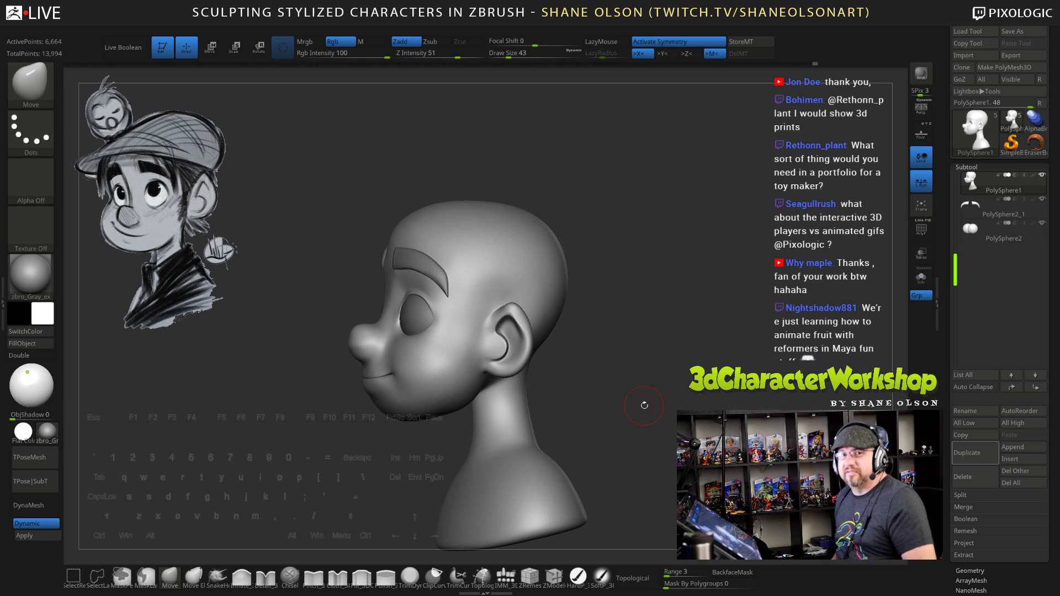
{"action": "mouse_move", "coordinate": [635, 335]}
{"action": "left_mouse_down"}
{"action": "mouse_move", "coordinate": [659, 334]}
{"action": "mouse_move", "coordinate": [636, 331]}
{"action": "mouse_move", "coordinate": [632, 372]}
{"action": "left_mouse_up"}
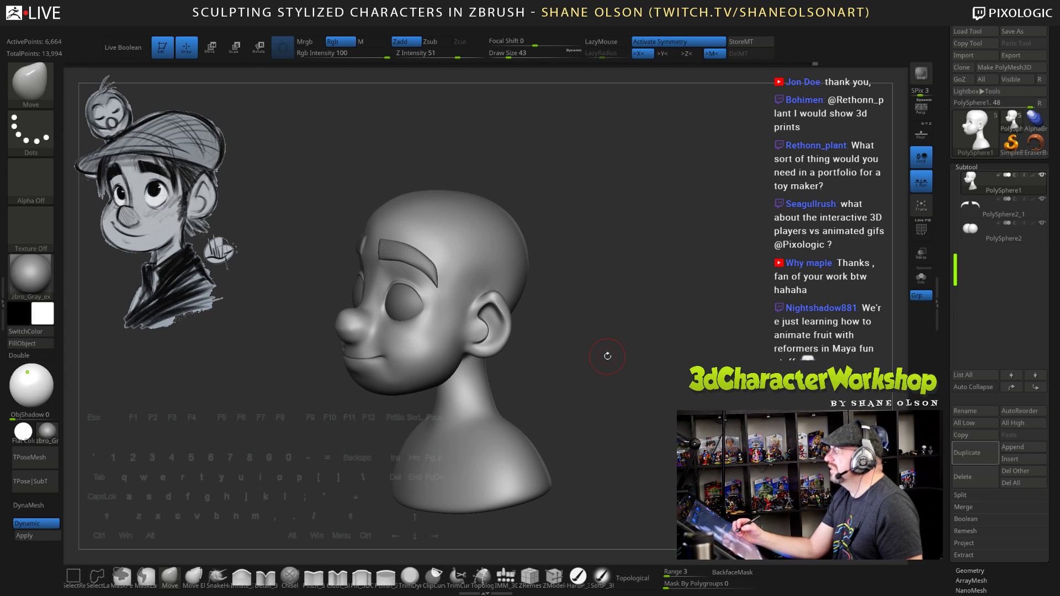
{"action": "mouse_move", "coordinate": [611, 367]}
{"action": "left_mouse_down"}
{"action": "mouse_move", "coordinate": [632, 341]}
{"action": "mouse_move", "coordinate": [629, 315]}
{"action": "mouse_move", "coordinate": [639, 340]}
{"action": "left_mouse_up"}
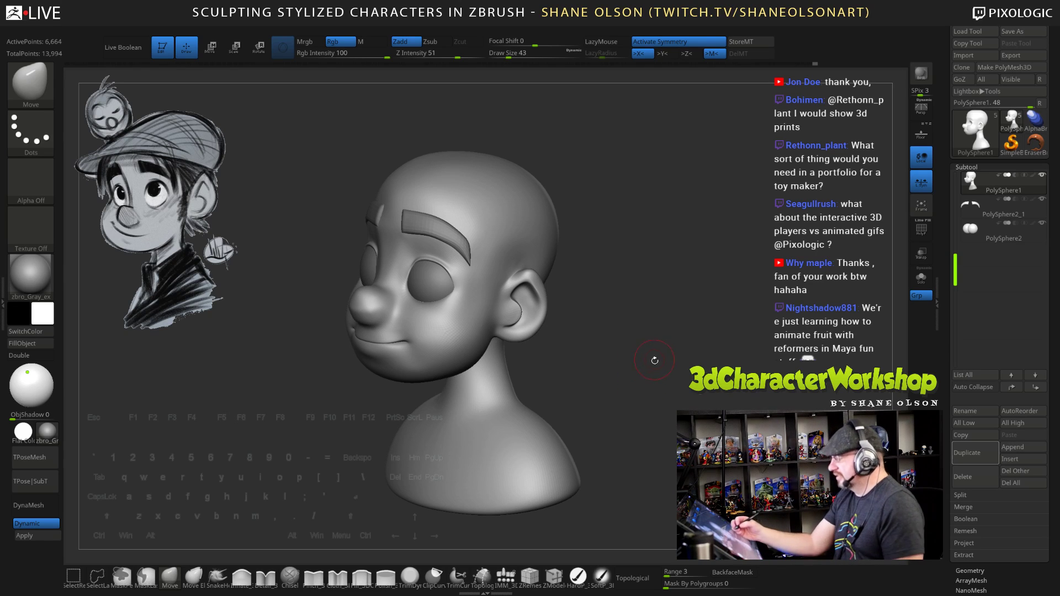
{"action": "mouse_move", "coordinate": [654, 359]}
{"action": "left_mouse_down"}
{"action": "mouse_move", "coordinate": [670, 358]}
{"action": "mouse_move", "coordinate": [675, 396]}
{"action": "left_mouse_up"}
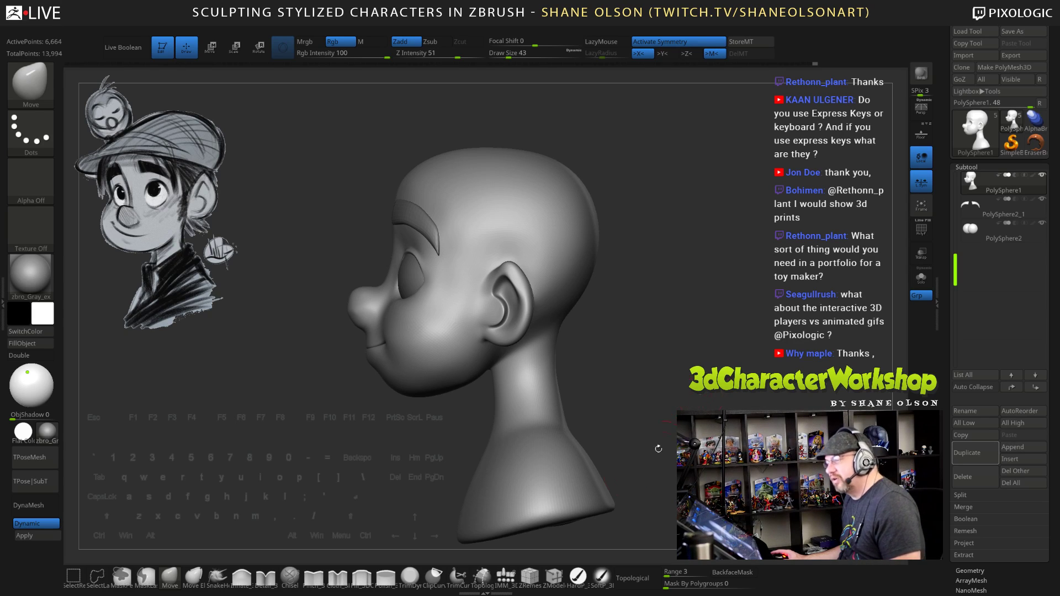
{"action": "key", "text": "w"}
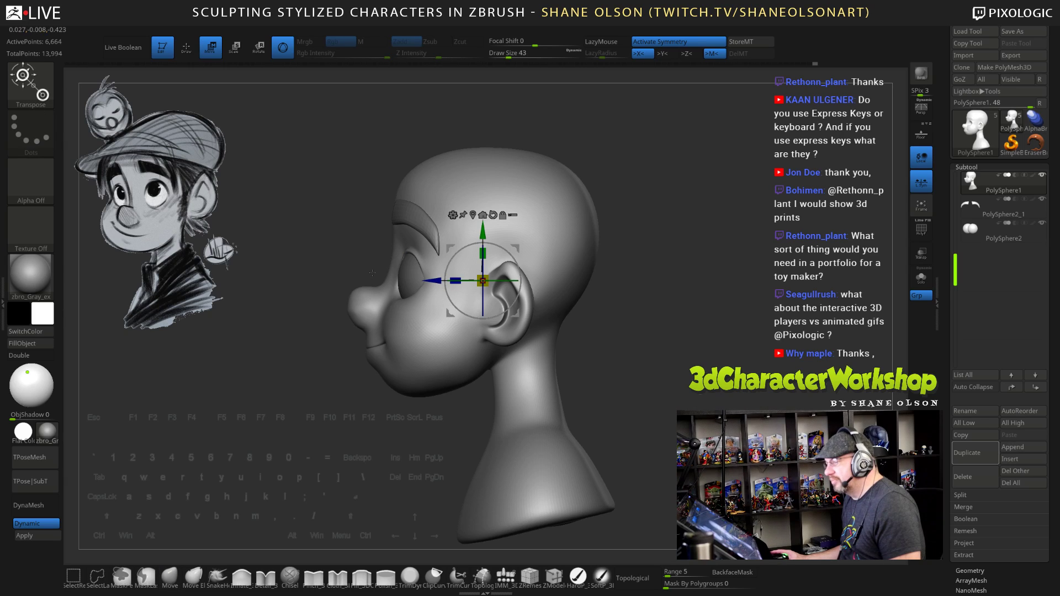
{"action": "key", "text": "q"}
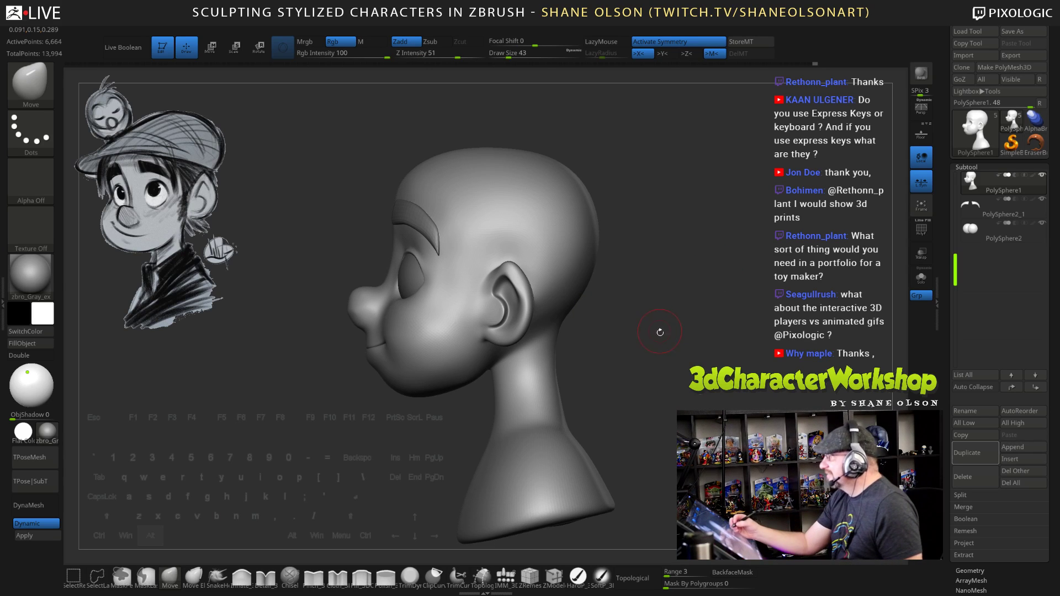
Set the Move brush's draw size to 108 and refine the brow and the nose and mouth profile from the side
{"action": "left_click_drag", "start_coordinate": [660, 333], "coordinate": [680, 330]}
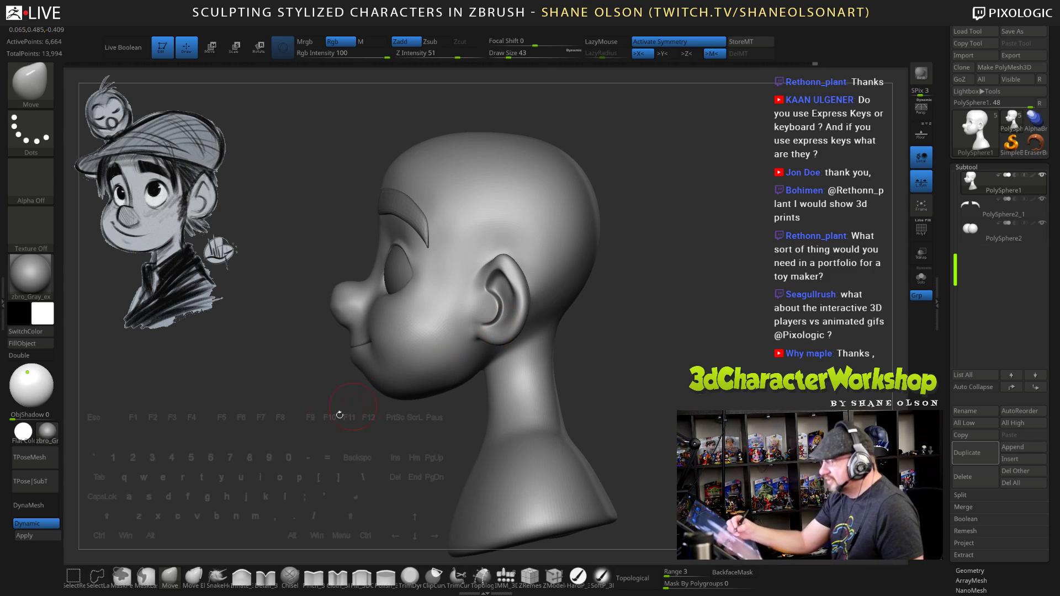
{"action": "key", "text": "s"}
{"action": "left_click_drag", "start_coordinate": [321, 438], "coordinate": [325, 438]}
{"action": "key", "text": "s"}
{"action": "left_click_drag", "start_coordinate": [356, 182], "coordinate": [360, 182]}
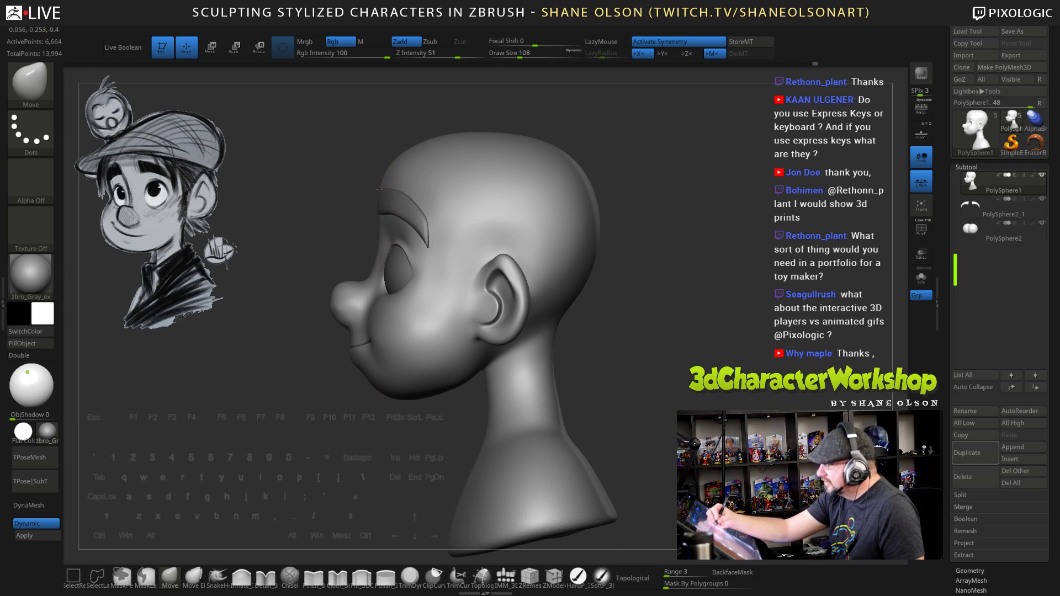
{"action": "mouse_move", "coordinate": [642, 304]}
{"action": "left_mouse_down"}
{"action": "mouse_move", "coordinate": [769, 306]}
{"action": "mouse_move", "coordinate": [660, 308]}
{"action": "left_mouse_up"}
{"action": "left_click_drag", "start_coordinate": [387, 220], "coordinate": [383, 220]}
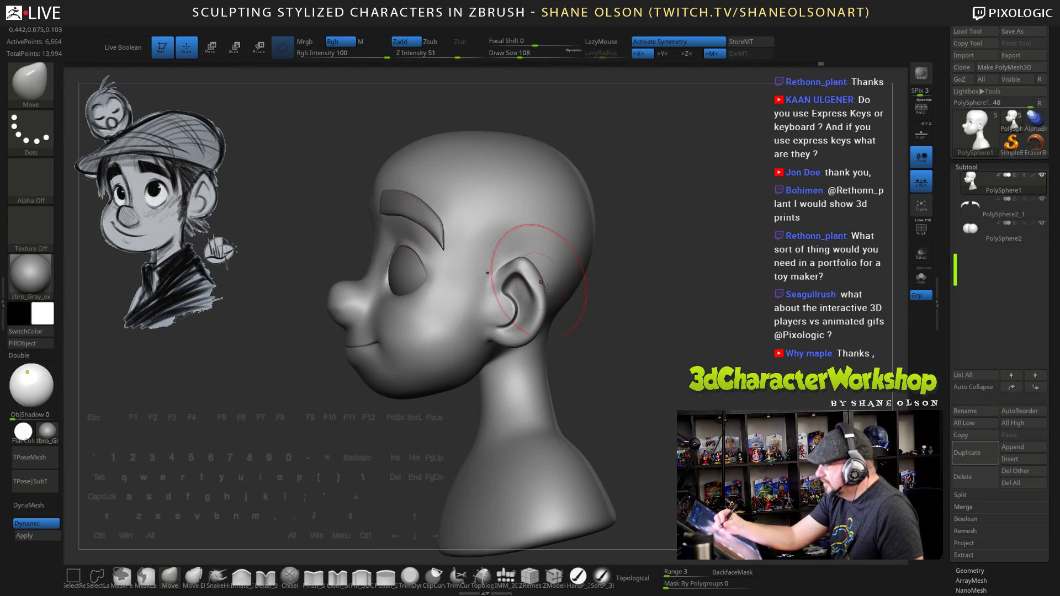
{"action": "left_click_drag", "start_coordinate": [681, 385], "coordinate": [683, 383], "text": "shift"}
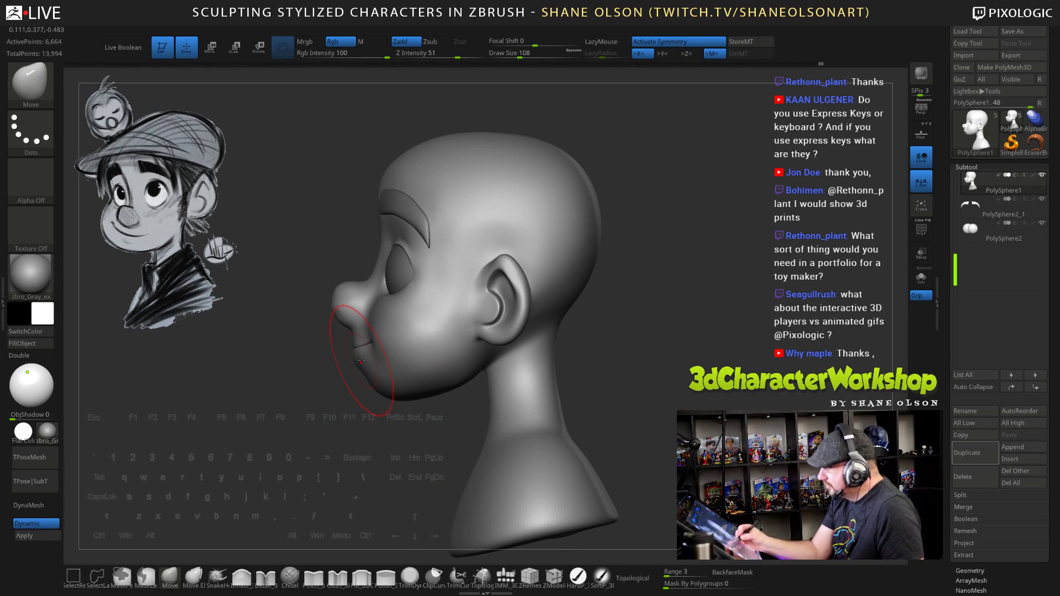
{"action": "mouse_move", "coordinate": [351, 311]}
{"action": "left_mouse_down"}
{"action": "mouse_move", "coordinate": [411, 457]}
{"action": "mouse_move", "coordinate": [549, 394]}
{"action": "mouse_move", "coordinate": [682, 396]}
{"action": "mouse_move", "coordinate": [628, 387]}
{"action": "left_mouse_up"}
{"action": "mouse_move", "coordinate": [665, 347]}
{"action": "left_mouse_down"}
{"action": "mouse_move", "coordinate": [652, 354]}
{"action": "mouse_move", "coordinate": [667, 363]}
{"action": "mouse_move", "coordinate": [693, 339]}
{"action": "mouse_move", "coordinate": [683, 367]}
{"action": "left_mouse_up"}
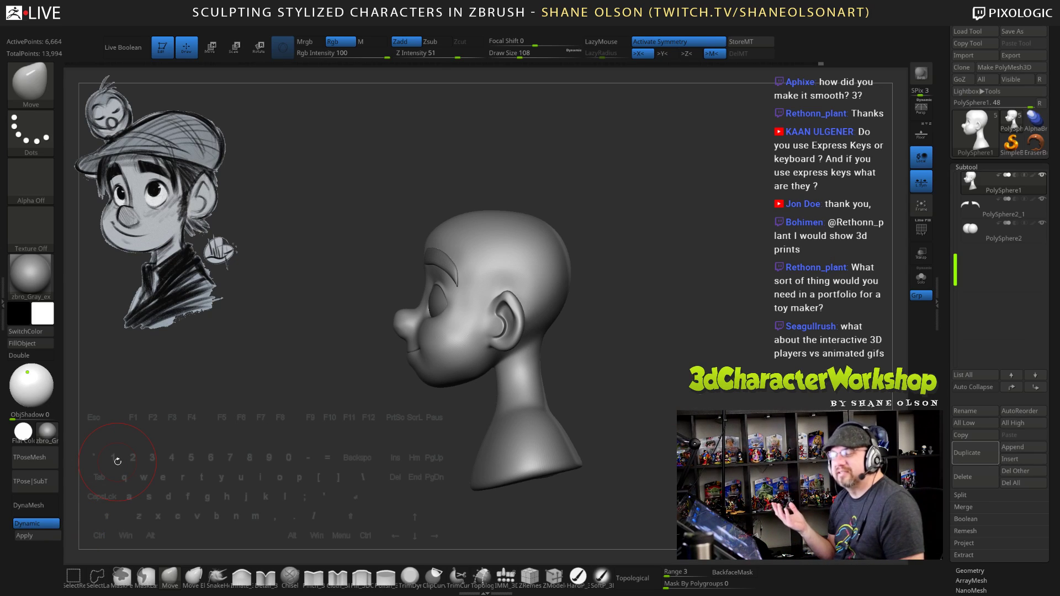
Turn dynamic subdivision off to inspect the base mesh's facets, and turn it back on
{"action": "key", "text": "shift+d"}
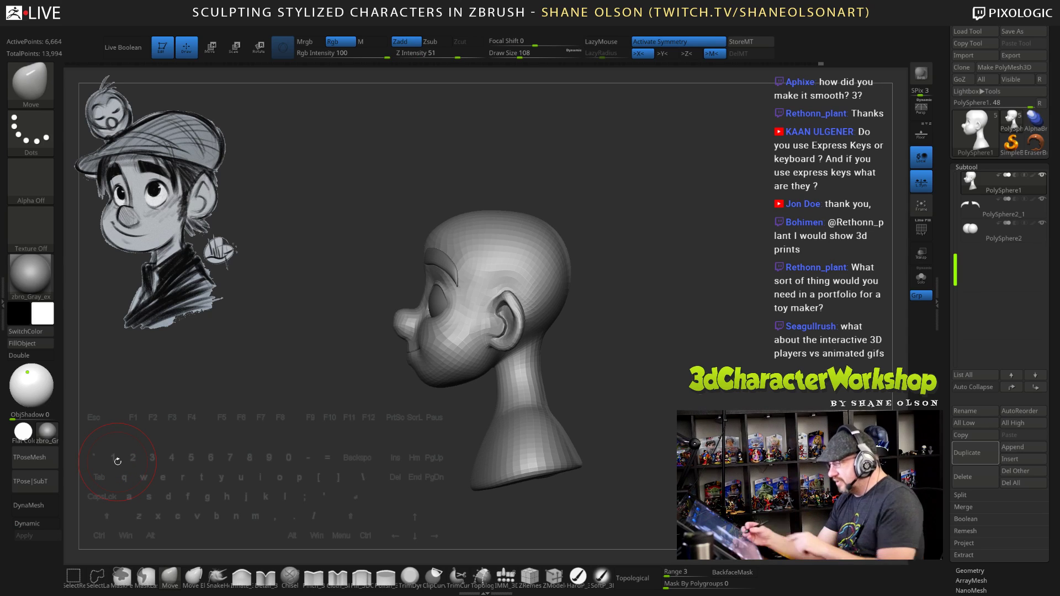
{"action": "mouse_move", "coordinate": [118, 462]}
{"action": "left_mouse_down"}
{"action": "mouse_move", "coordinate": [186, 463]}
{"action": "mouse_move", "coordinate": [142, 463]}
{"action": "left_mouse_up"}
{"action": "mouse_move", "coordinate": [693, 442]}
{"action": "left_mouse_down"}
{"action": "mouse_move", "coordinate": [670, 440]}
{"action": "mouse_move", "coordinate": [665, 424]}
{"action": "mouse_move", "coordinate": [678, 431]}
{"action": "left_mouse_up"}
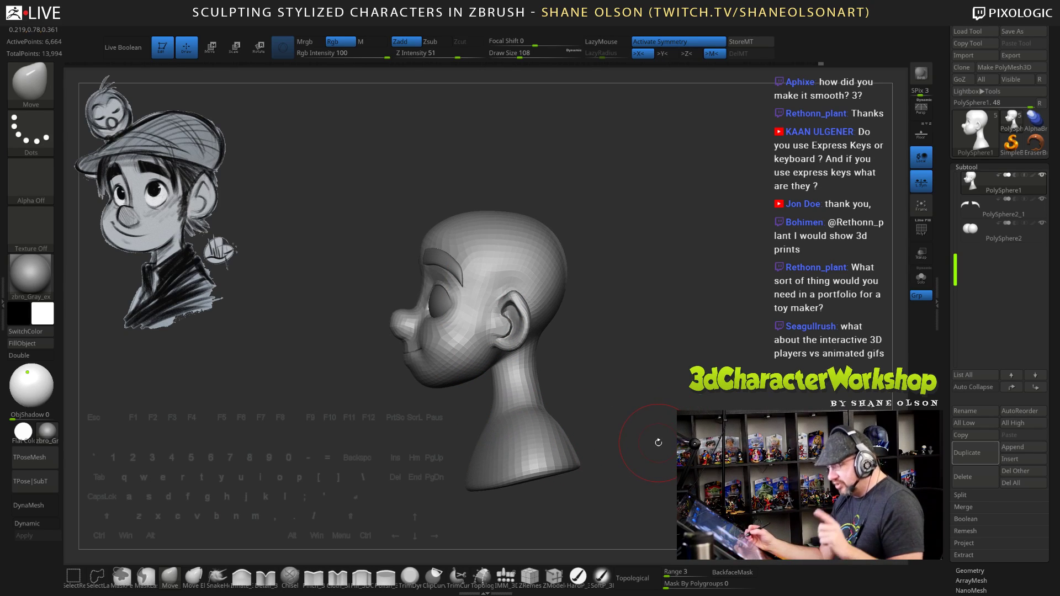
{"action": "key", "text": "d"}
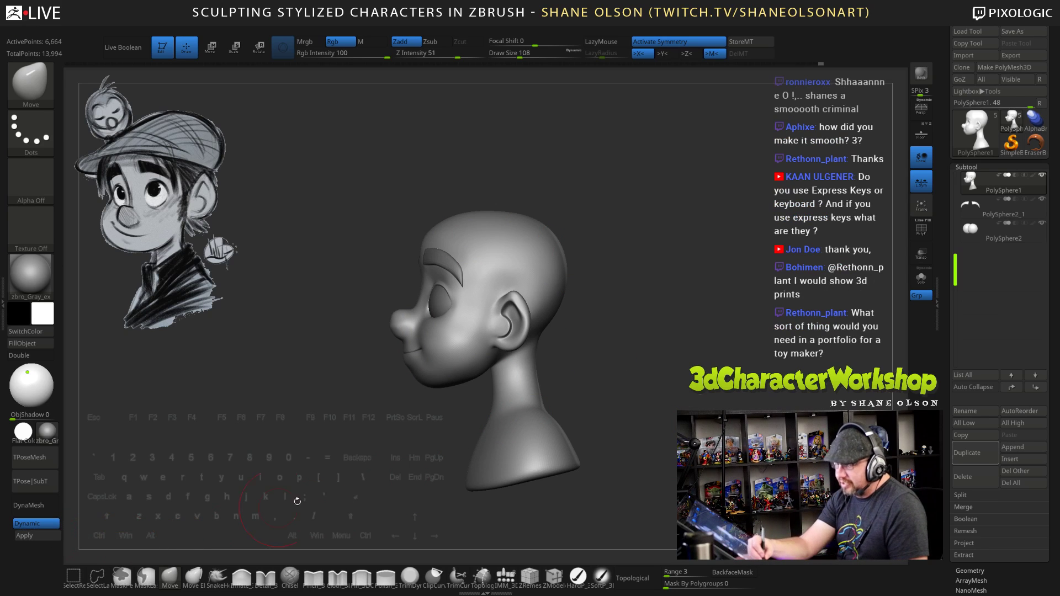
Smooth the forehead between the eyebrows and set the Move brush's draw size to 117
{"action": "mouse_move", "coordinate": [614, 441]}
{"action": "left_mouse_down"}
{"action": "mouse_move", "coordinate": [733, 399]}
{"action": "mouse_move", "coordinate": [671, 406]}
{"action": "mouse_move", "coordinate": [670, 423]}
{"action": "mouse_move", "coordinate": [655, 419]}
{"action": "left_mouse_up"}
{"action": "key", "text": "s"}
{"action": "left_click_drag", "start_coordinate": [426, 229], "coordinate": [422, 229]}
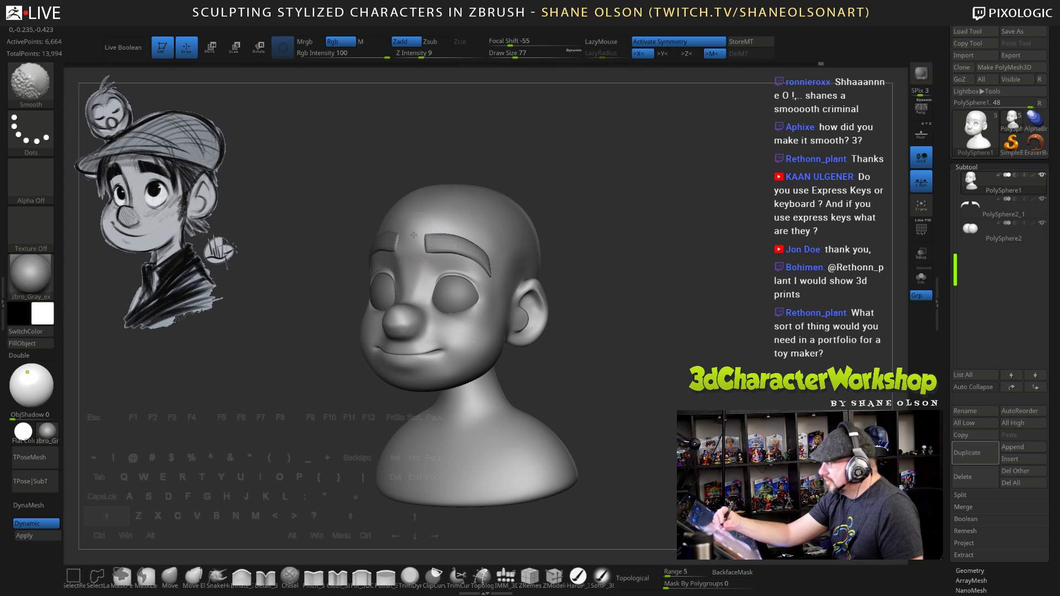
{"action": "mouse_move", "coordinate": [634, 338]}
{"action": "left_mouse_down", "text": "shift"}
{"action": "mouse_move", "coordinate": [650, 342]}
{"action": "mouse_move", "coordinate": [627, 416]}
{"action": "left_mouse_up", "text": "shift"}
{"action": "mouse_move", "coordinate": [599, 352]}
{"action": "left_mouse_down"}
{"action": "mouse_move", "coordinate": [582, 321]}
{"action": "mouse_move", "coordinate": [516, 331]}
{"action": "left_mouse_up"}
{"action": "key", "text": "s"}
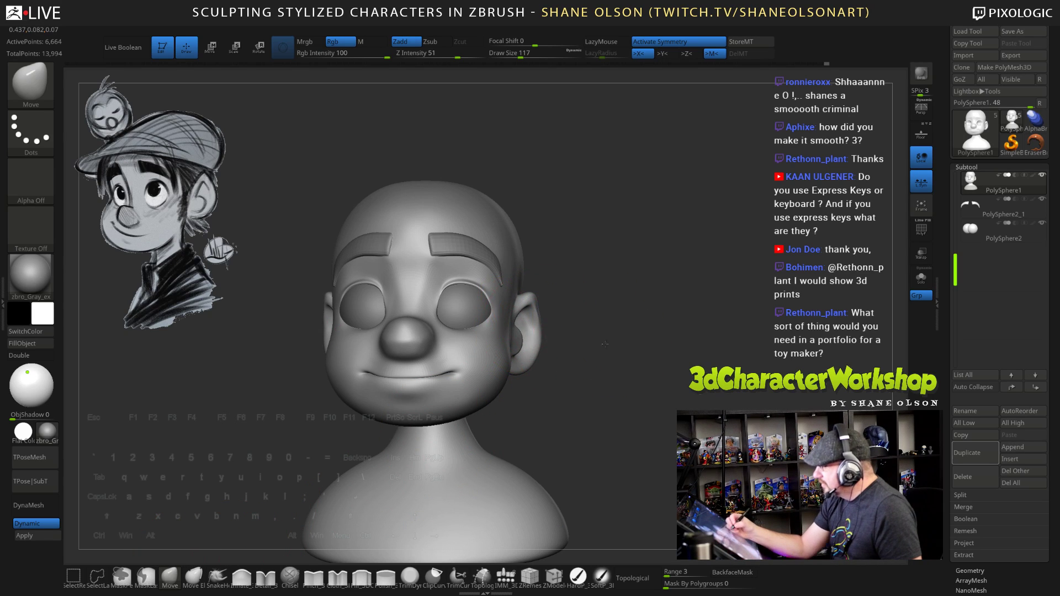
Adjust the sides of the head and skull with the Move brush, checking from above with a draw size of 96
{"action": "left_click_drag", "start_coordinate": [605, 344], "coordinate": [526, 313]}
{"action": "mouse_move", "coordinate": [583, 352]}
{"action": "left_mouse_down"}
{"action": "mouse_move", "coordinate": [520, 323]}
{"action": "mouse_move", "coordinate": [631, 373]}
{"action": "mouse_move", "coordinate": [615, 333]}
{"action": "left_mouse_up"}
{"action": "mouse_move", "coordinate": [665, 406]}
{"action": "left_mouse_down"}
{"action": "mouse_move", "coordinate": [646, 412]}
{"action": "mouse_move", "coordinate": [655, 433]}
{"action": "mouse_move", "coordinate": [663, 403]}
{"action": "mouse_move", "coordinate": [684, 394]}
{"action": "mouse_move", "coordinate": [689, 360]}
{"action": "mouse_move", "coordinate": [703, 359]}
{"action": "mouse_move", "coordinate": [685, 348]}
{"action": "mouse_move", "coordinate": [690, 333]}
{"action": "mouse_move", "coordinate": [679, 342]}
{"action": "left_mouse_up"}
{"action": "key", "text": "s"}
{"action": "left_click", "coordinate": [681, 327]}
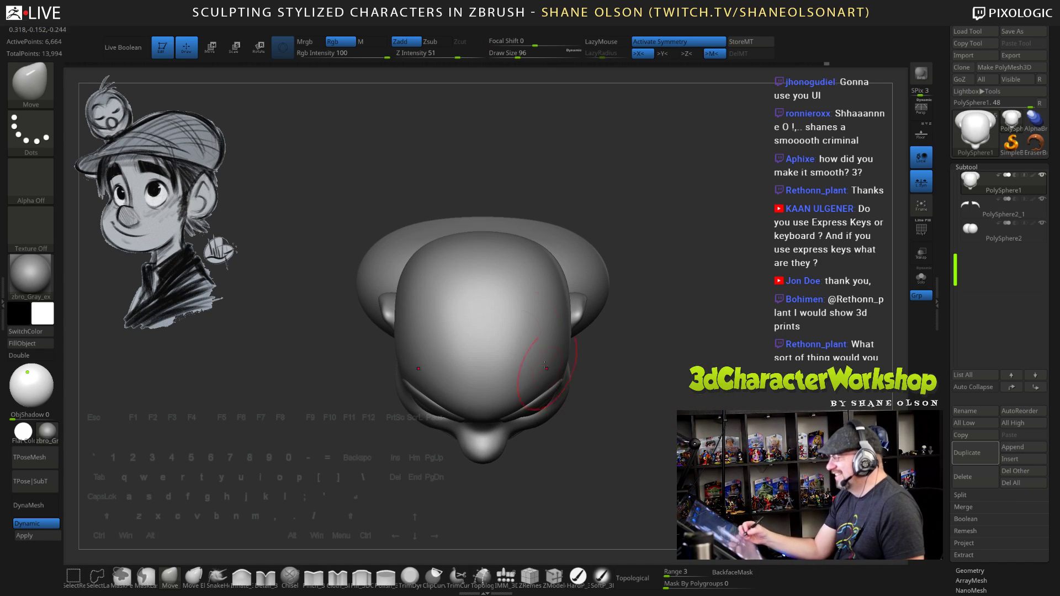
{"action": "left_click_drag", "start_coordinate": [632, 397], "coordinate": [647, 382], "text": "alt"}
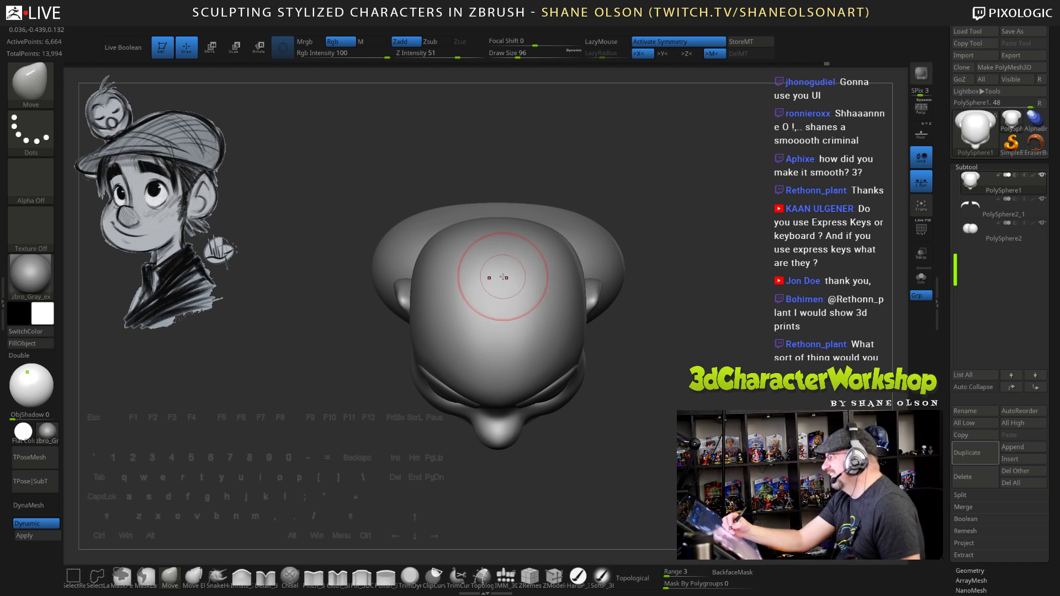
{"action": "left_click_drag", "start_coordinate": [547, 421], "coordinate": [537, 442], "text": "alt"}
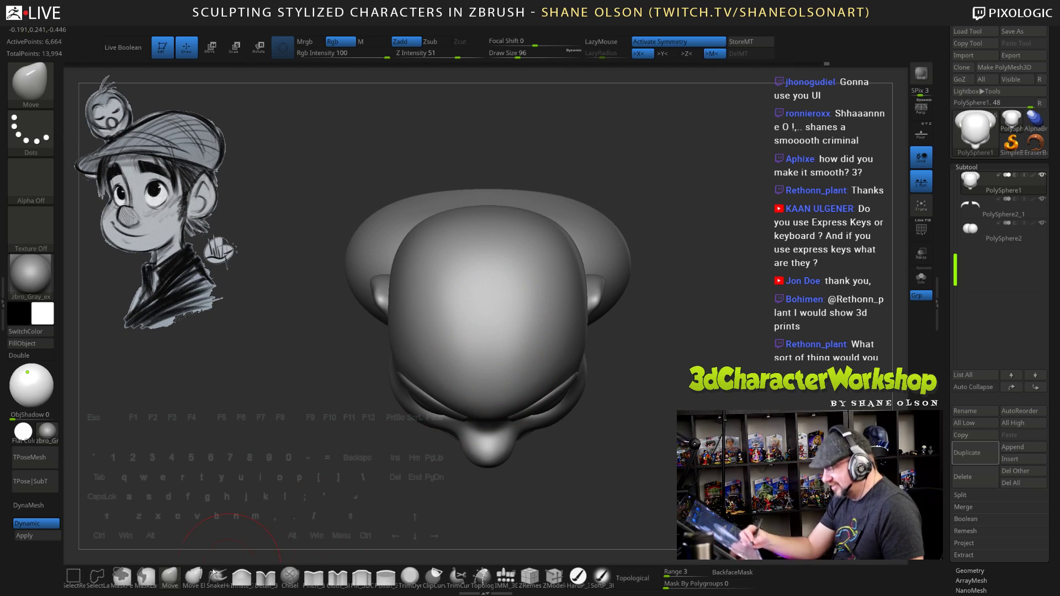
Insert a QuadSphere-2 primitive about as wide as the skull on top of the head as the cap's base
{"action": "left_click", "coordinate": [506, 577]}
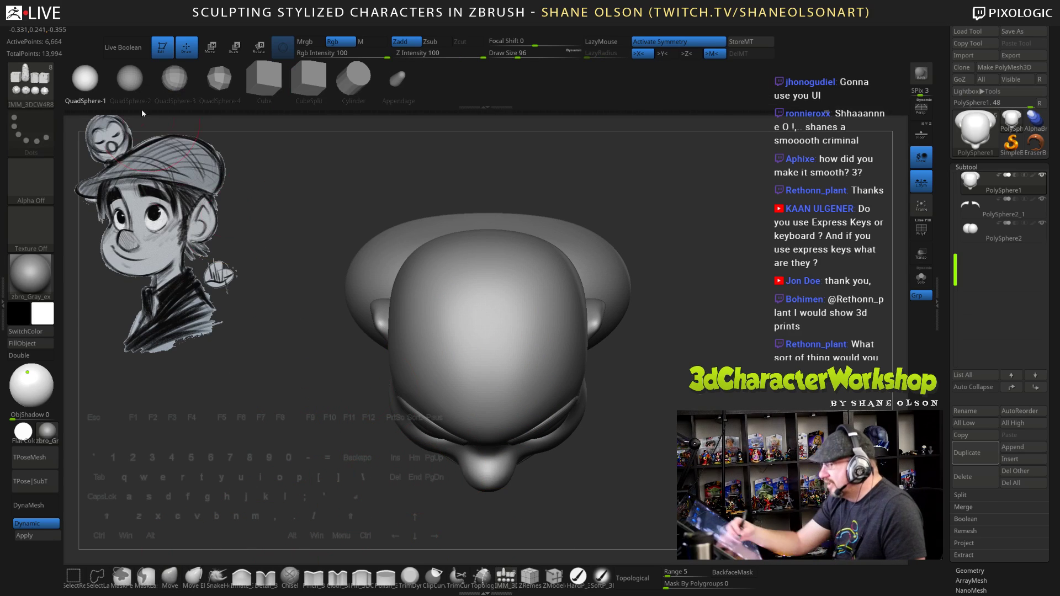
{"action": "left_click", "coordinate": [130, 79]}
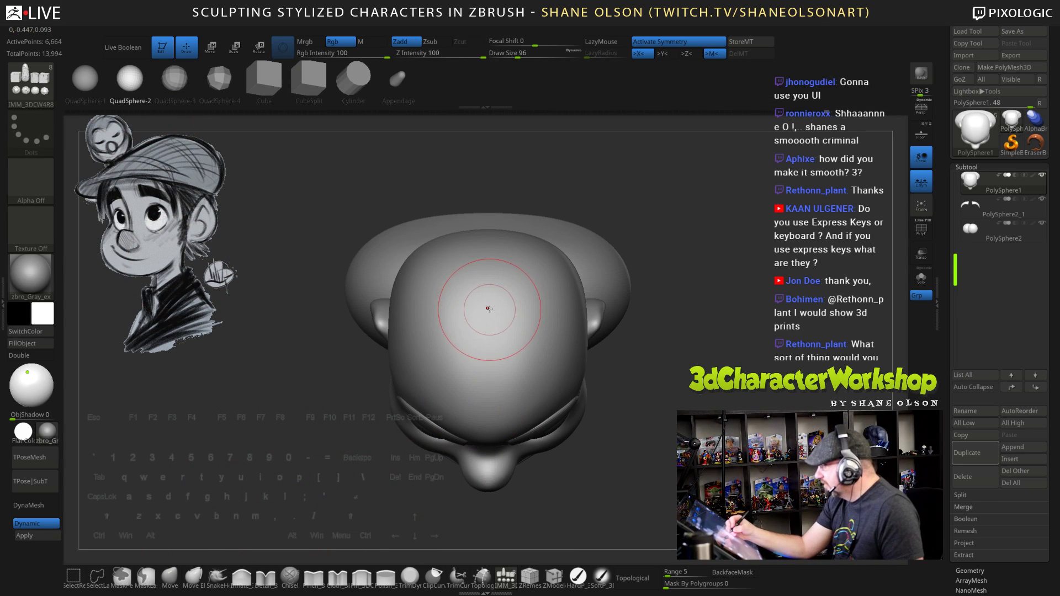
{"action": "left_click_drag", "start_coordinate": [488, 308], "coordinate": [494, 424]}
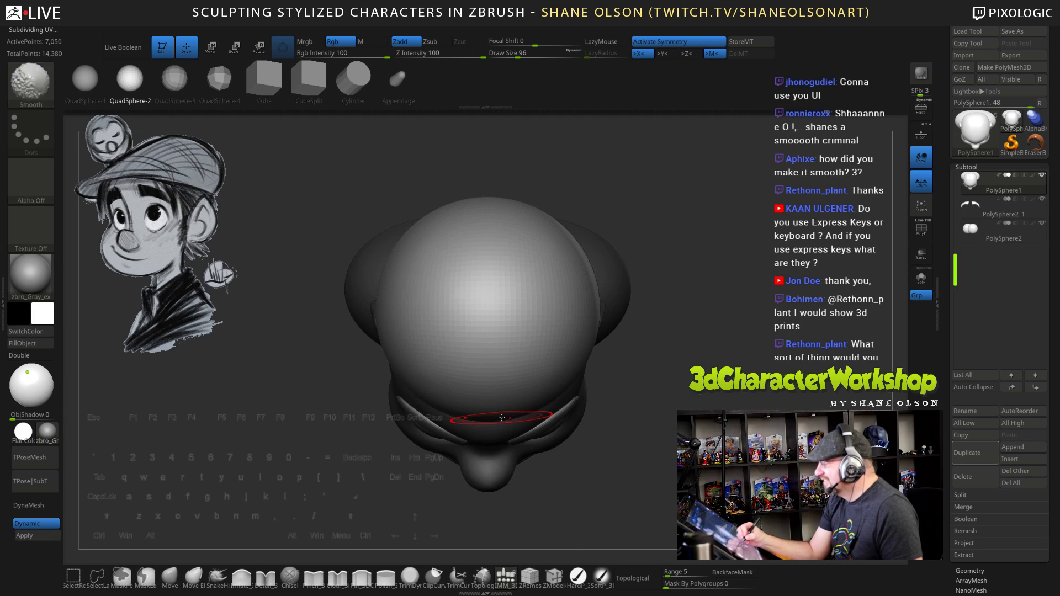
Lower the inserted sphere with the move gizmo until it overlaps the top of the skull
{"action": "left_click_drag", "start_coordinate": [691, 486], "coordinate": [667, 435]}
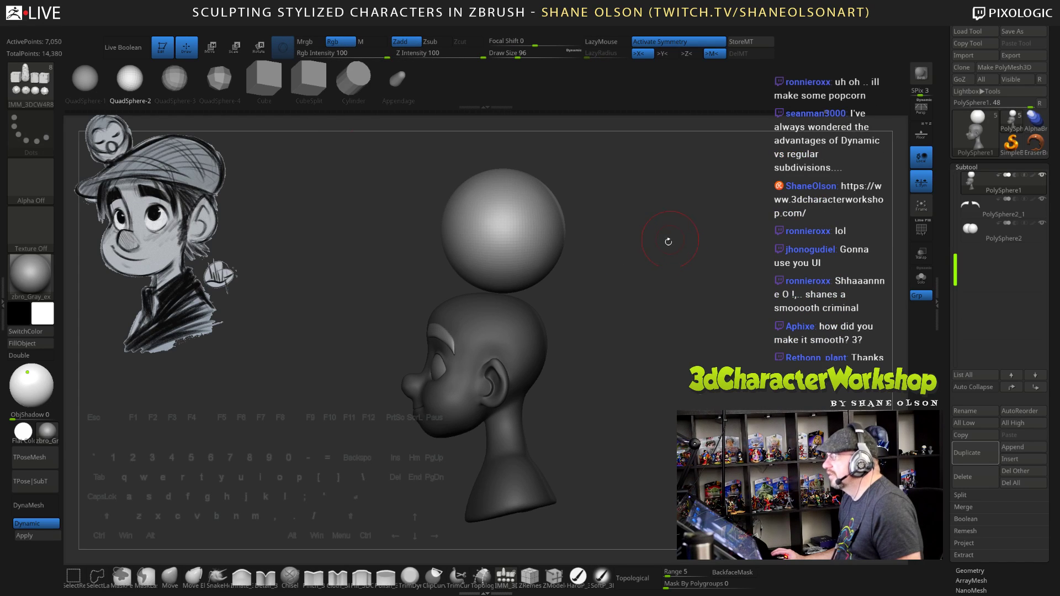
{"action": "left_click_drag", "start_coordinate": [668, 241], "coordinate": [635, 262]}
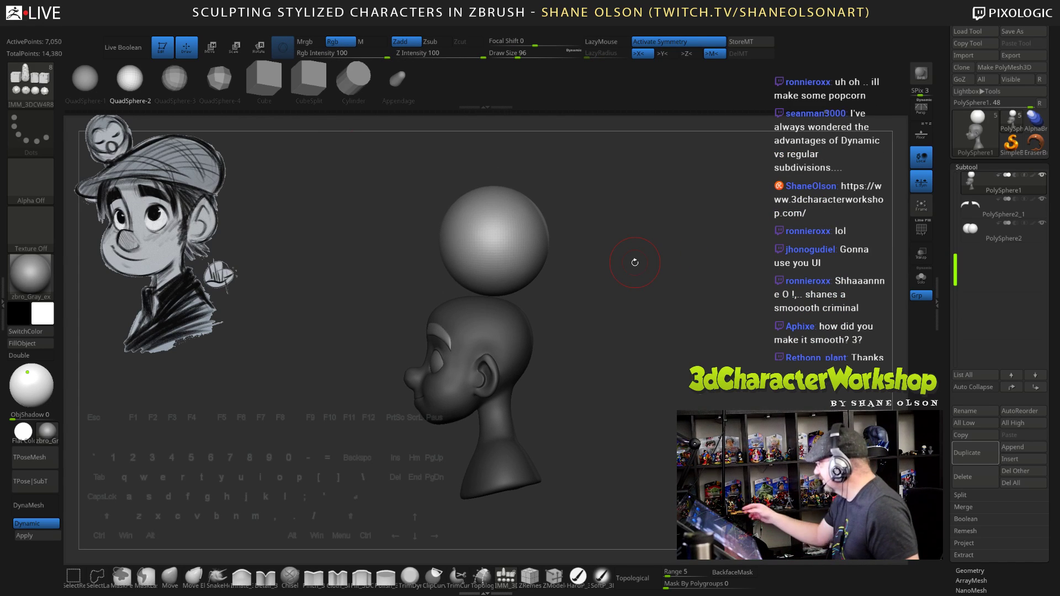
{"action": "left_click_drag", "start_coordinate": [666, 368], "coordinate": [661, 341]}
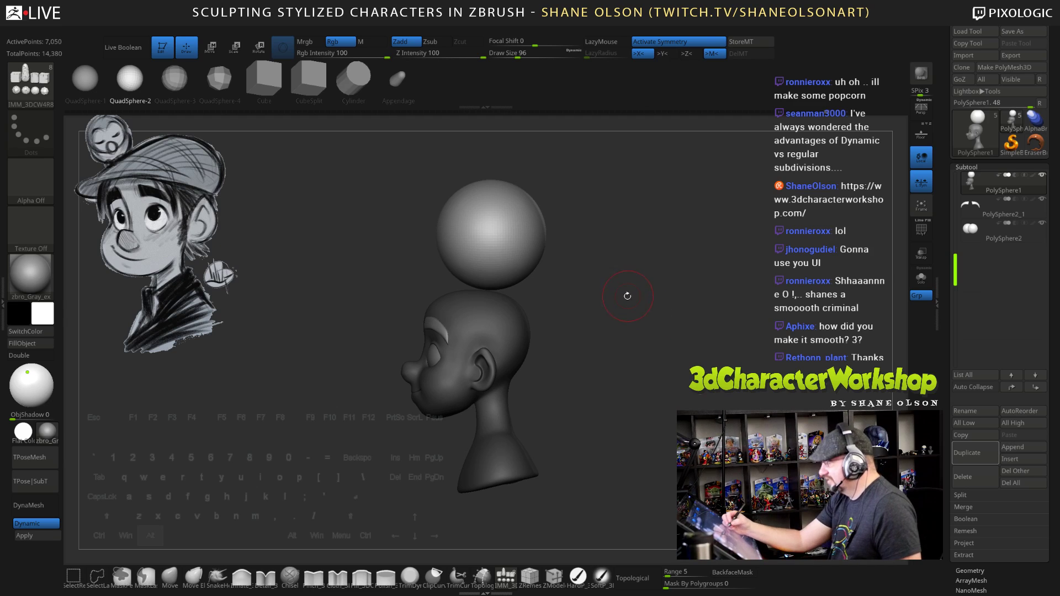
{"action": "left_click_drag", "start_coordinate": [628, 296], "coordinate": [634, 329]}
{"action": "key", "text": "w"}
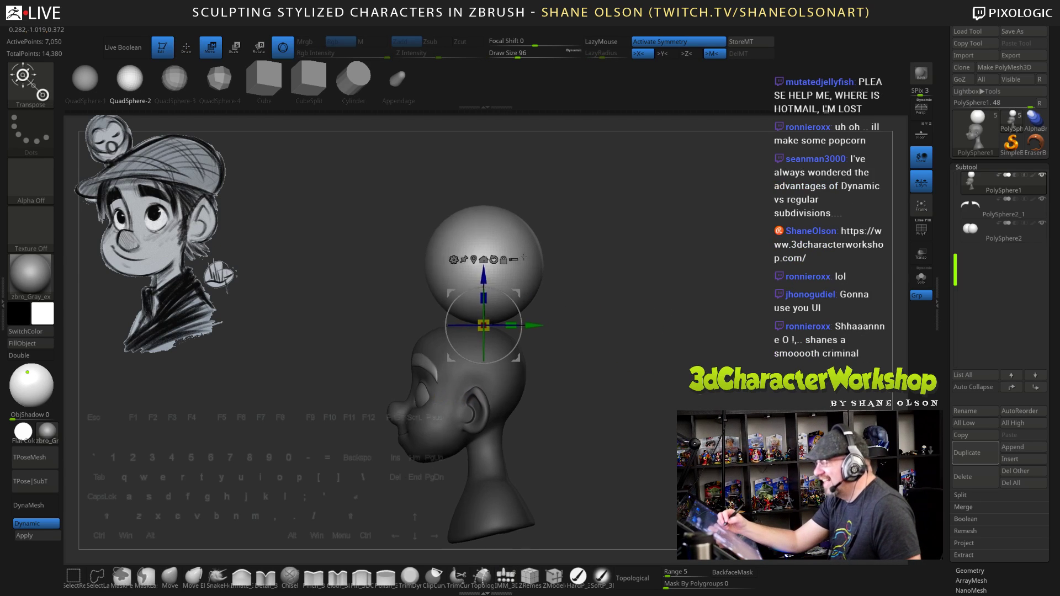
{"action": "right_click_drag", "start_coordinate": [524, 257], "coordinate": [502, 277], "text": "ctrl"}
{"action": "left_click_drag", "start_coordinate": [483, 285], "coordinate": [483, 351]}
{"action": "mouse_move", "coordinate": [530, 388]}
{"action": "left_mouse_down"}
{"action": "mouse_move", "coordinate": [511, 388]}
{"action": "mouse_move", "coordinate": [533, 405]}
{"action": "left_mouse_up"}
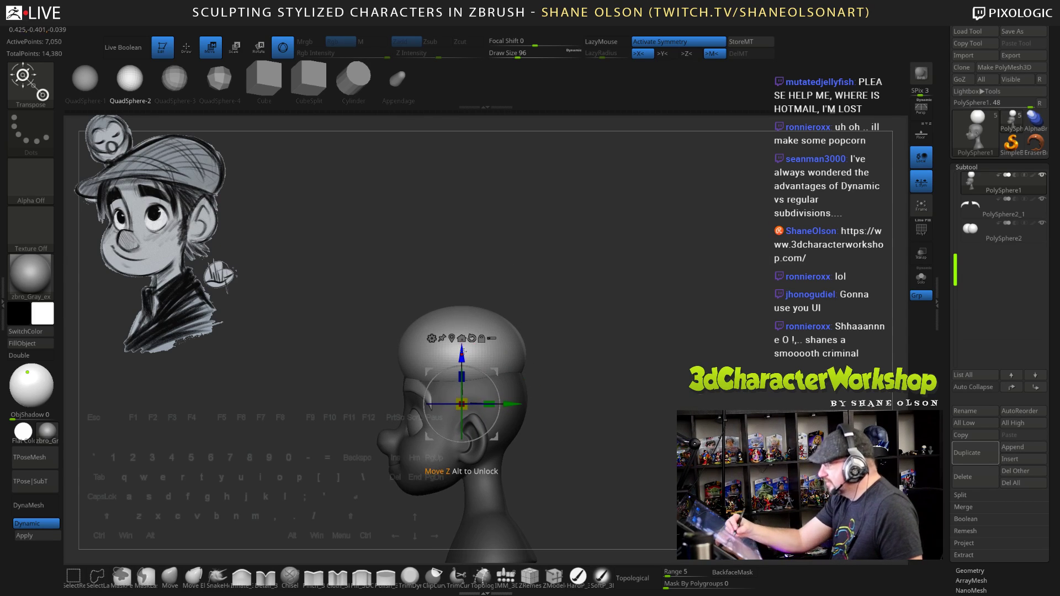
{"action": "left_click_drag", "start_coordinate": [462, 352], "coordinate": [517, 387]}
{"action": "left_click_drag", "start_coordinate": [601, 432], "coordinate": [629, 380]}
Set the Move brush's draw size to 215 and pull the sphere's front forward over the forehead into a cap shape
{"action": "key", "text": "q"}
{"action": "left_click", "coordinate": [169, 577]}
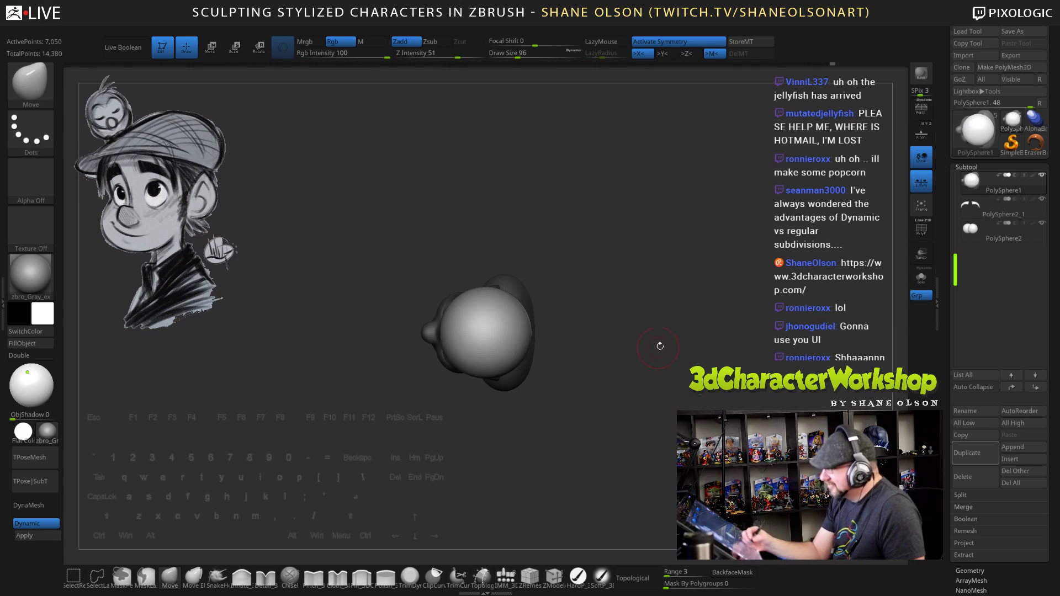
{"action": "left_click_drag", "start_coordinate": [661, 346], "coordinate": [657, 356]}
{"action": "mouse_move", "coordinate": [647, 320]}
{"action": "left_mouse_down", "text": "alt"}
{"action": "mouse_move", "coordinate": [643, 384]}
{"action": "mouse_move", "coordinate": [652, 363]}
{"action": "mouse_move", "coordinate": [650, 372]}
{"action": "left_mouse_up", "text": "alt"}
{"action": "key", "text": "s"}
{"action": "key", "text": "s"}
{"action": "key", "text": "s"}
{"action": "left_click_drag", "start_coordinate": [600, 280], "coordinate": [590, 306]}
{"action": "left_click_drag", "start_coordinate": [397, 350], "coordinate": [610, 365]}
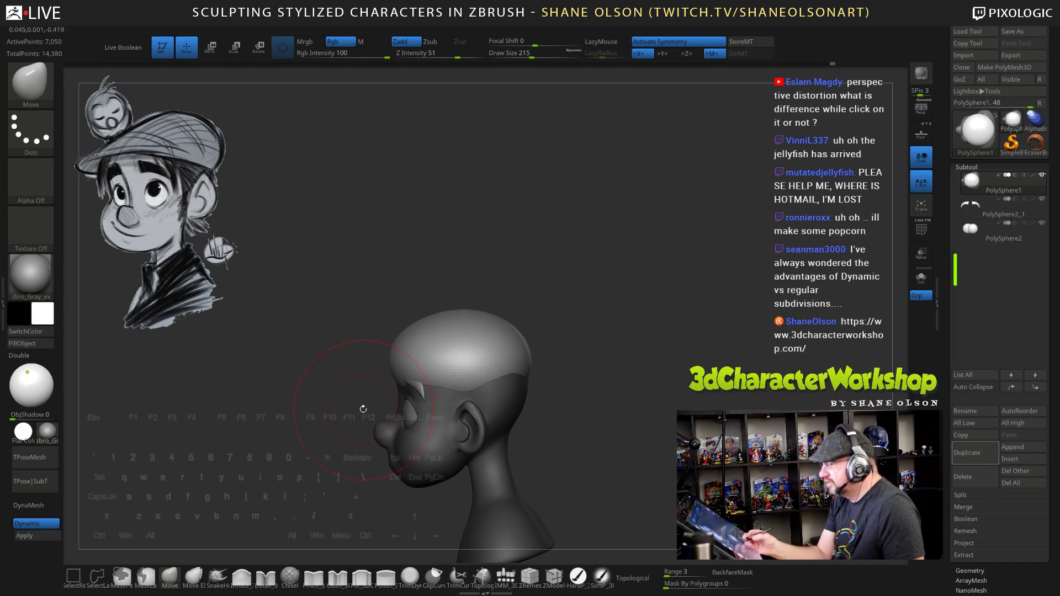
{"action": "left_click_drag", "start_coordinate": [398, 381], "coordinate": [375, 381]}
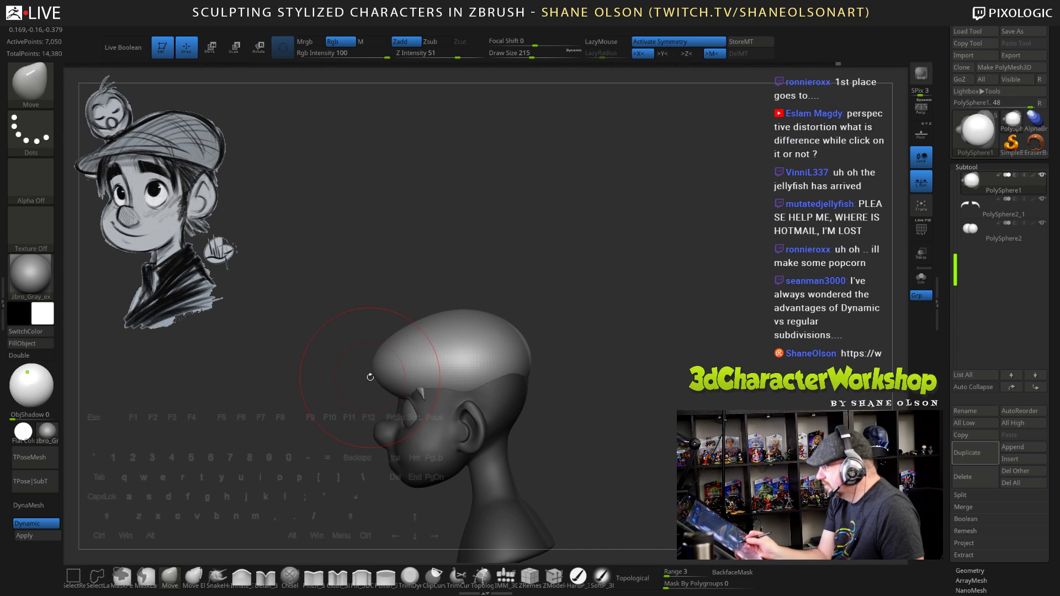
Flatten the cap's underside with a ClipCurve cut running across the head just above the eyebrows
{"action": "left_click_drag", "start_coordinate": [642, 394], "coordinate": [644, 417]}
{"action": "left_click_drag", "start_coordinate": [650, 358], "coordinate": [652, 428]}
{"action": "left_click_drag", "start_coordinate": [608, 496], "coordinate": [611, 428]}
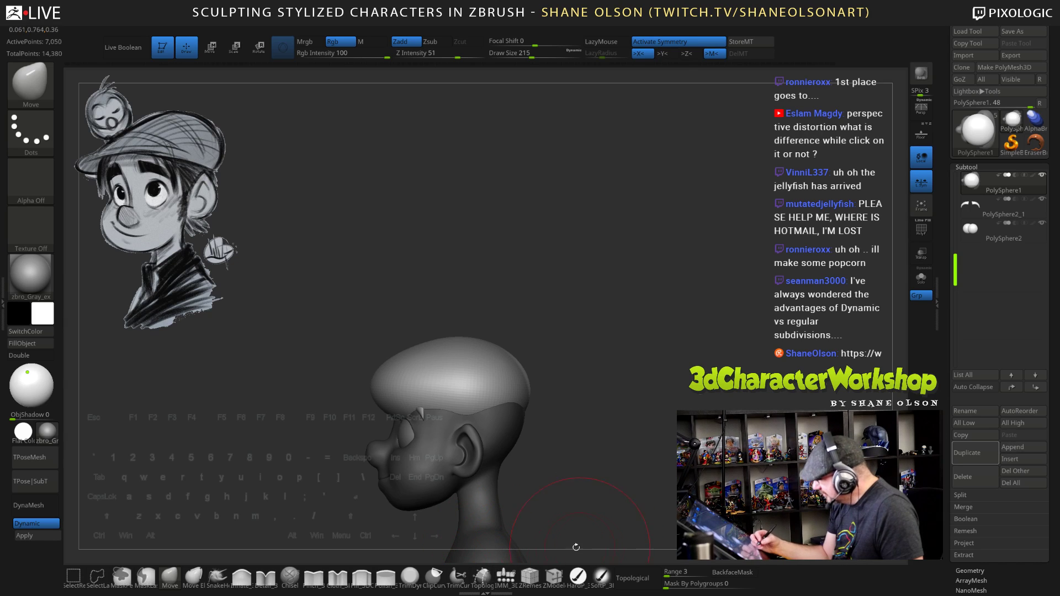
{"action": "left_click", "coordinate": [434, 576]}
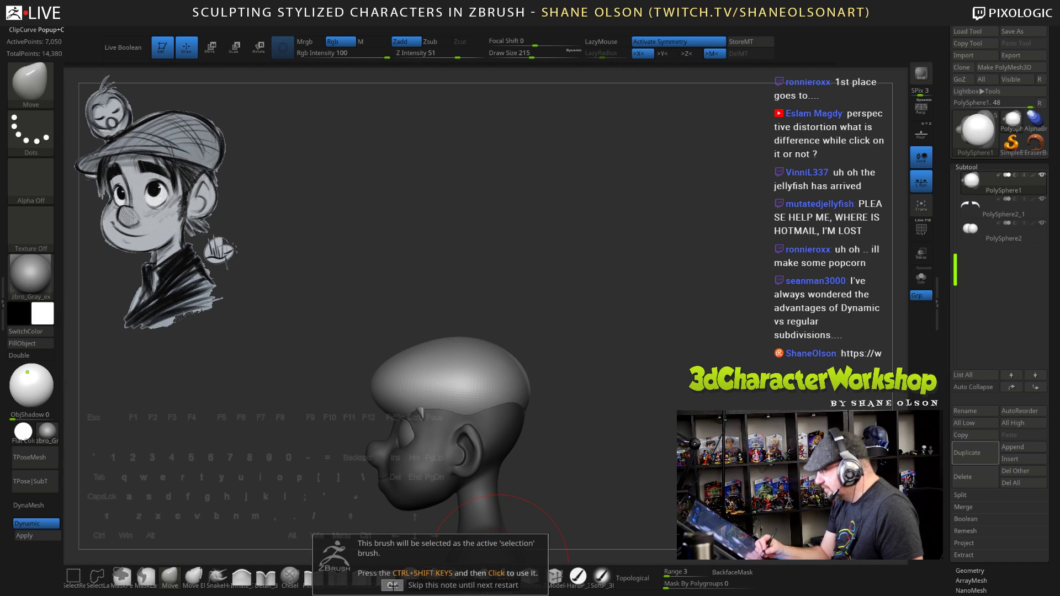
{"action": "left_click", "coordinate": [392, 586]}
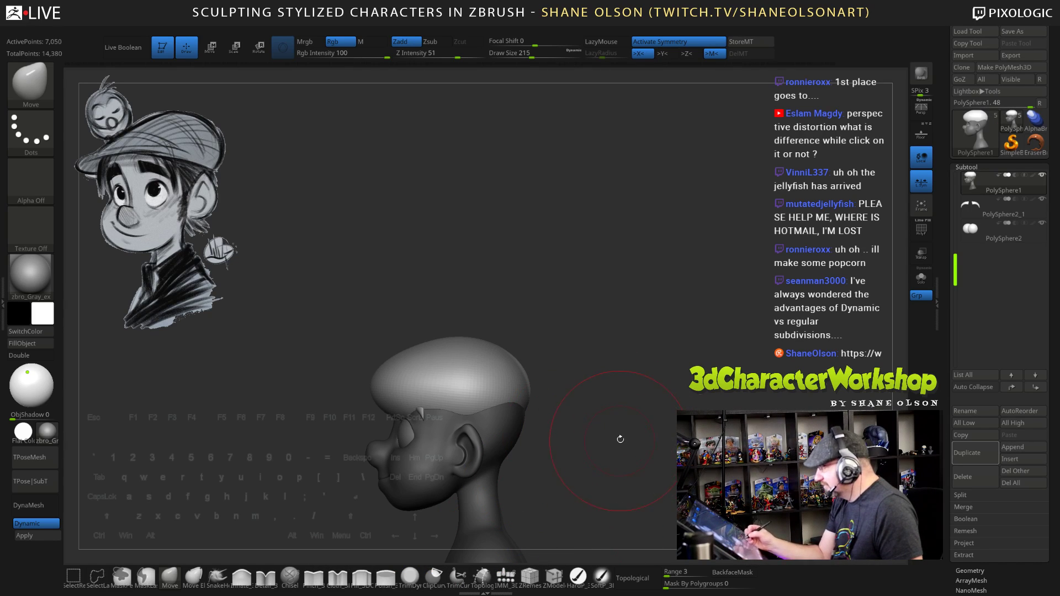
{"action": "mouse_move", "coordinate": [588, 436]}
{"action": "left_mouse_down", "text": "ctrl+shift"}
{"action": "mouse_move", "coordinate": [386, 428]}
{"action": "mouse_move", "coordinate": [414, 400]}
{"action": "mouse_move", "coordinate": [421, 410]}
{"action": "mouse_move", "coordinate": [418, 390]}
{"action": "mouse_move", "coordinate": [295, 384]}
{"action": "left_mouse_up", "text": "ctrl+shift"}
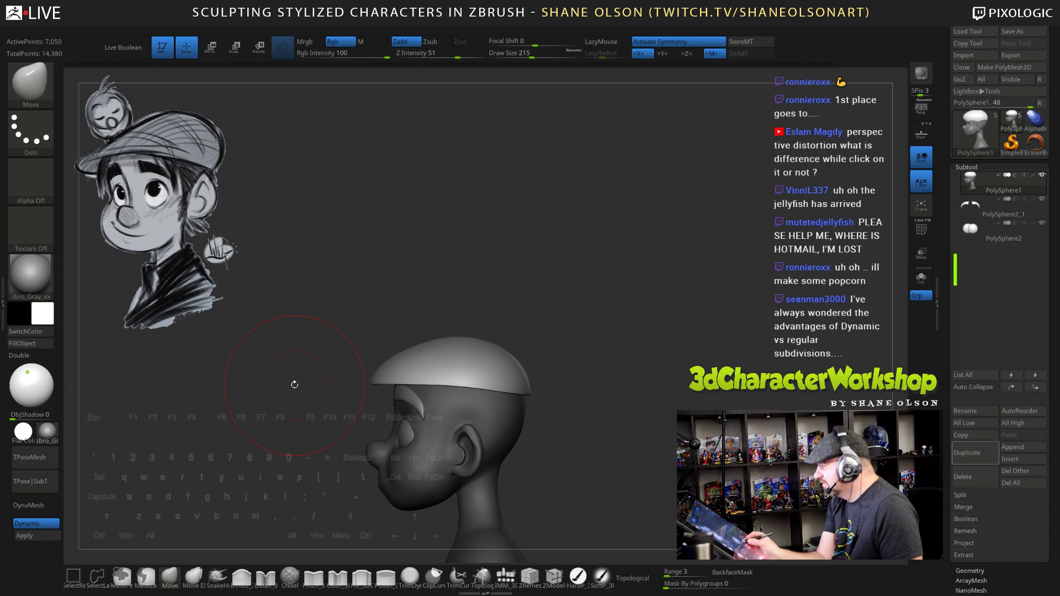
Set the Move brush's draw size to 242, pull the cap's back edge slightly outward and adjust the cap with the scale gizmo
{"action": "mouse_move", "coordinate": [615, 449]}
{"action": "left_mouse_down", "text": "alt"}
{"action": "mouse_move", "coordinate": [637, 436]}
{"action": "mouse_move", "coordinate": [627, 420]}
{"action": "mouse_move", "coordinate": [629, 432]}
{"action": "mouse_move", "coordinate": [675, 442]}
{"action": "left_mouse_up", "text": "alt"}
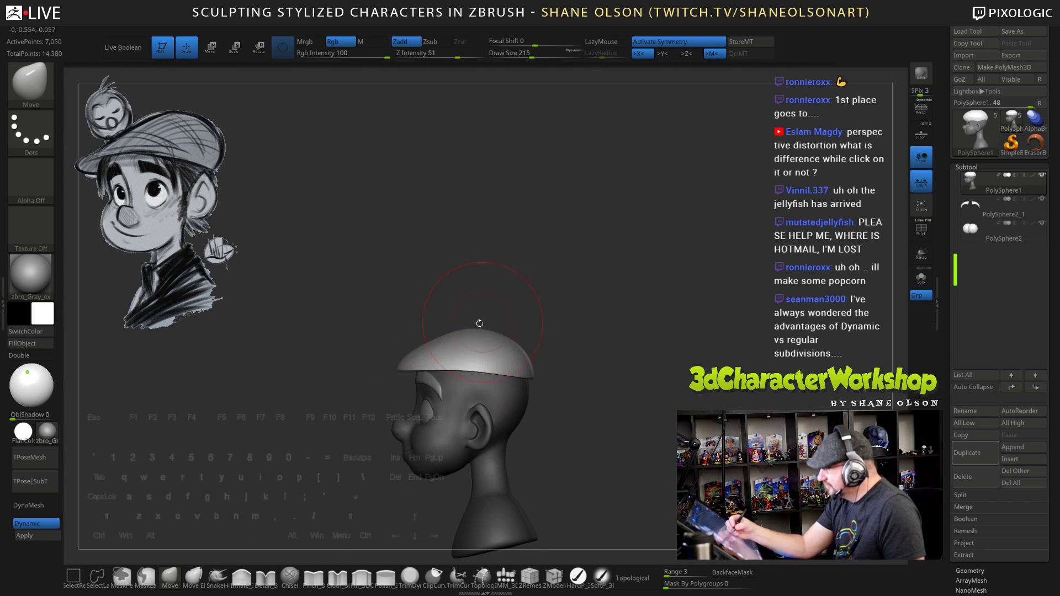
{"action": "key", "text": "s"}
{"action": "left_click_drag", "start_coordinate": [545, 327], "coordinate": [548, 328]}
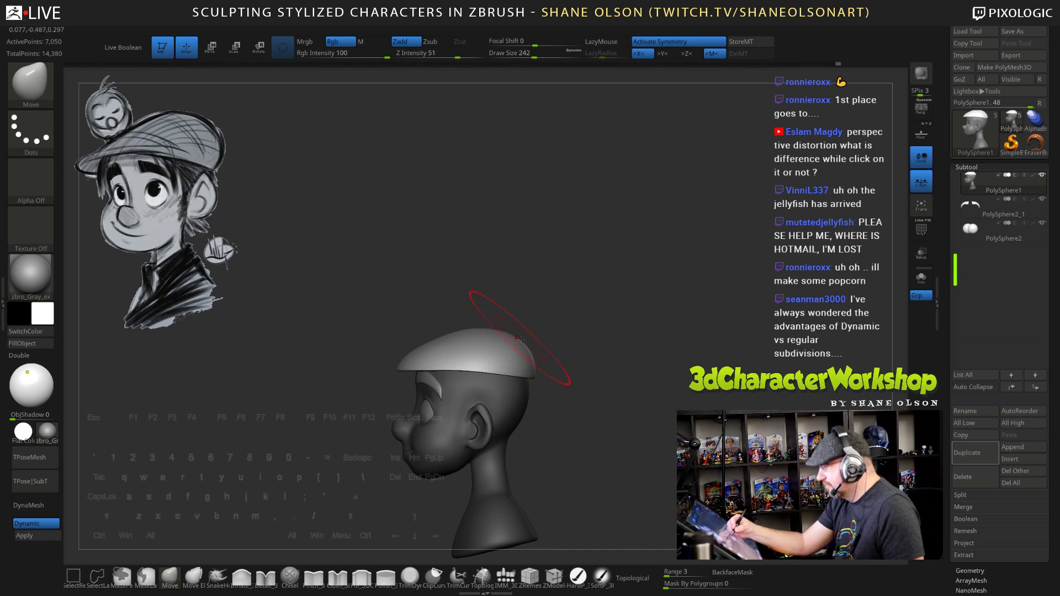
{"action": "key", "text": "e"}
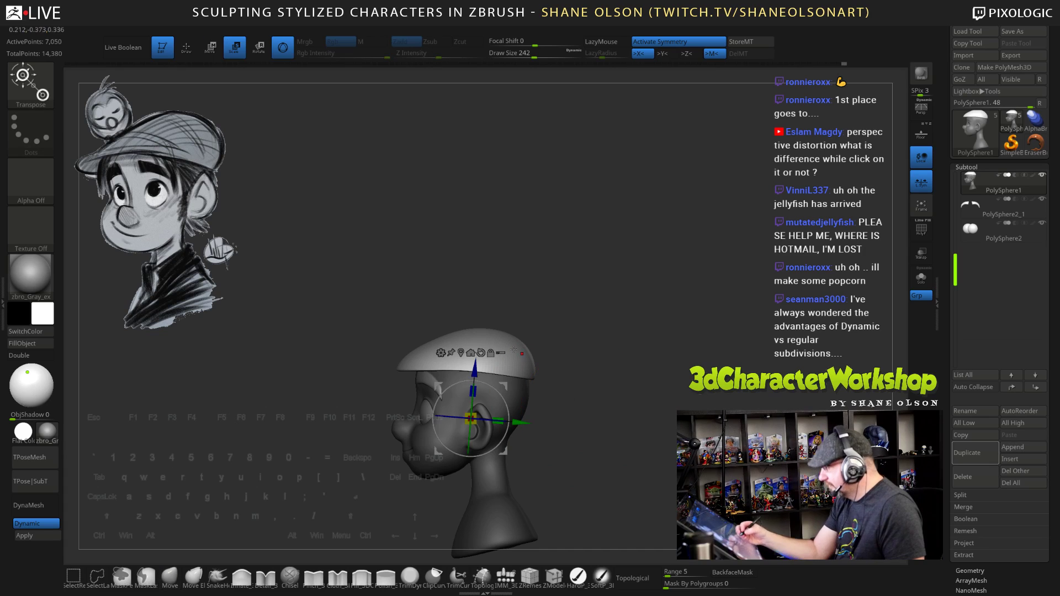
{"action": "left_click_drag", "start_coordinate": [479, 326], "coordinate": [508, 354], "text": "alt"}
{"action": "mouse_move", "coordinate": [569, 387]}
{"action": "left_mouse_down"}
{"action": "mouse_move", "coordinate": [628, 392]}
{"action": "mouse_move", "coordinate": [607, 369]}
{"action": "mouse_move", "coordinate": [606, 479]}
{"action": "mouse_move", "coordinate": [556, 421]}
{"action": "mouse_move", "coordinate": [486, 437]}
{"action": "left_mouse_up"}
{"action": "key", "text": "q"}
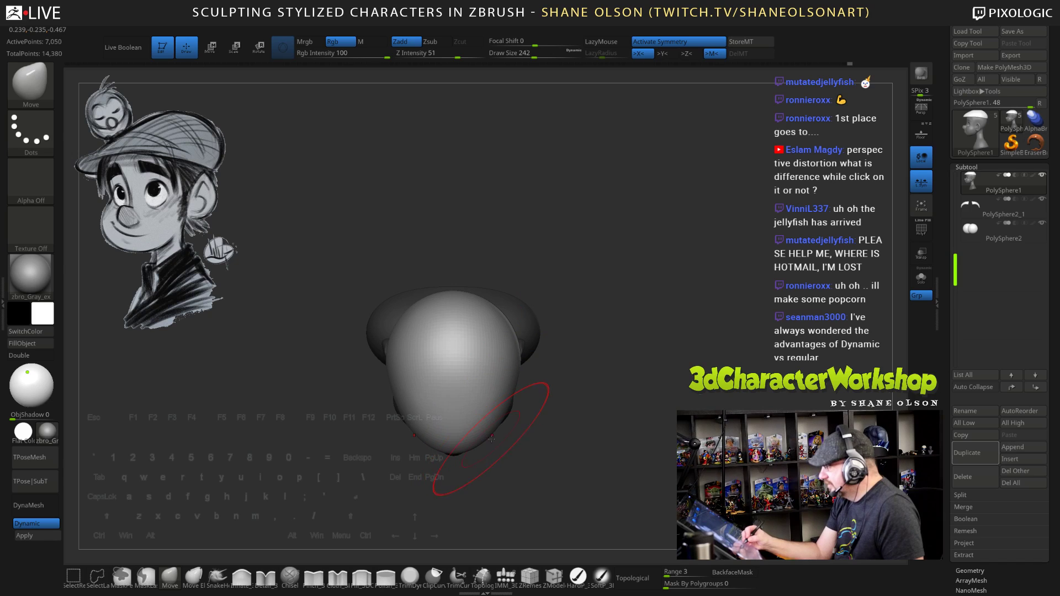
Set the Move brush's draw size to 124, adjust the cap's front slope above the forehead and smooth it
{"action": "left_click_drag", "start_coordinate": [578, 472], "coordinate": [580, 371], "text": "shift"}
{"action": "mouse_move", "coordinate": [597, 414]}
{"action": "left_mouse_down"}
{"action": "mouse_move", "coordinate": [662, 386]}
{"action": "mouse_move", "coordinate": [644, 353]}
{"action": "mouse_move", "coordinate": [649, 328]}
{"action": "left_mouse_up"}
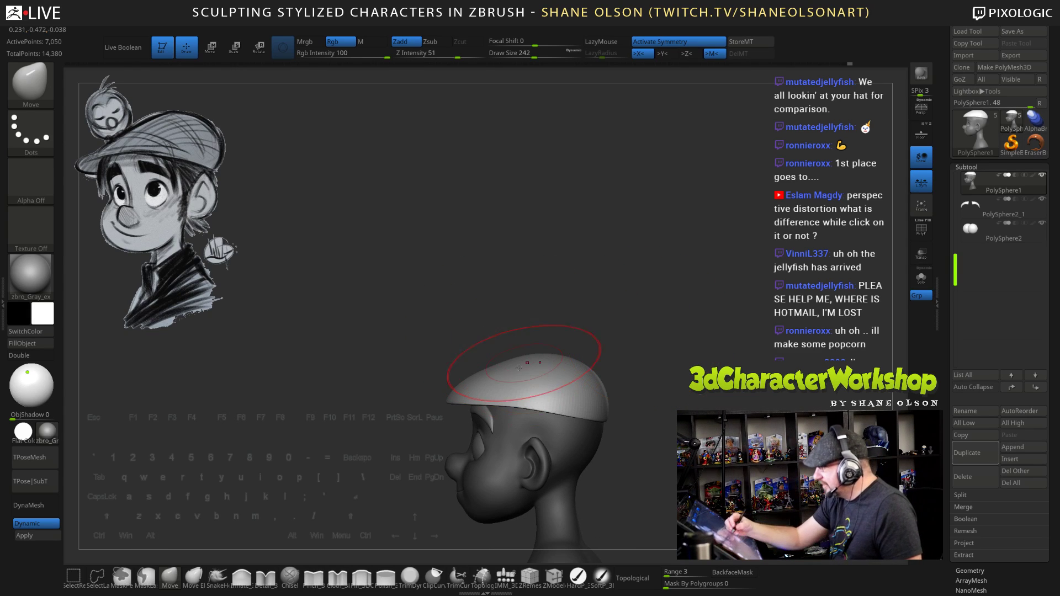
{"action": "mouse_move", "coordinate": [568, 292]}
{"action": "left_mouse_down"}
{"action": "mouse_move", "coordinate": [581, 318]}
{"action": "mouse_move", "coordinate": [617, 329]}
{"action": "left_mouse_up"}
{"action": "key", "text": "s"}
{"action": "left_click_drag", "start_coordinate": [465, 374], "coordinate": [467, 372]}
{"action": "right_click_drag", "start_coordinate": [467, 371], "coordinate": [480, 370]}
{"action": "left_click_drag", "start_coordinate": [489, 366], "coordinate": [493, 358]}
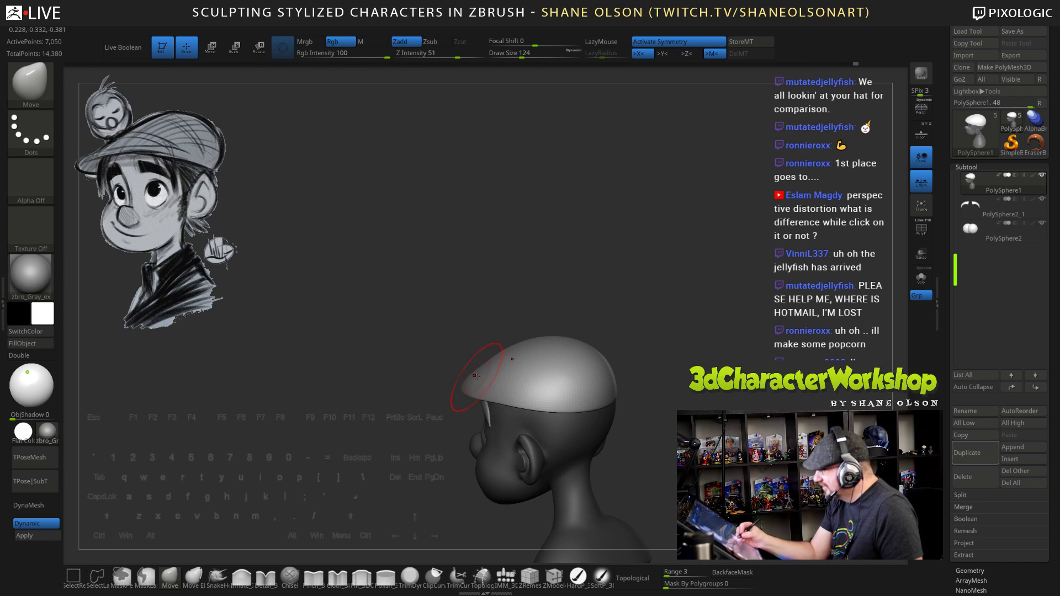
{"action": "left_click_drag", "start_coordinate": [591, 312], "coordinate": [597, 329]}
{"action": "left_click_drag", "start_coordinate": [492, 357], "coordinate": [484, 353], "text": "shift"}
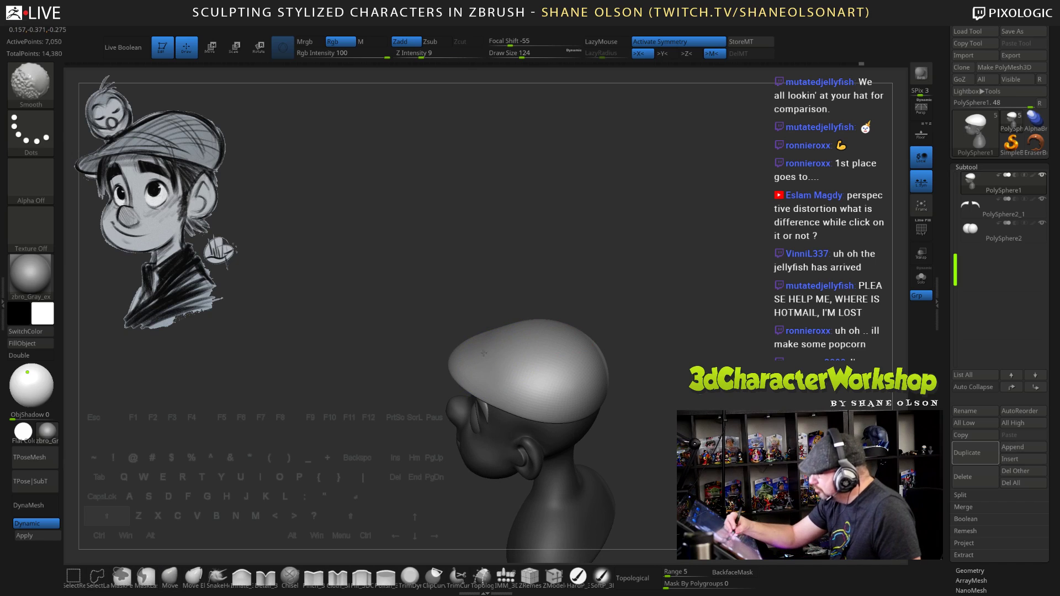
{"action": "left_click_drag", "start_coordinate": [646, 381], "coordinate": [667, 383]}
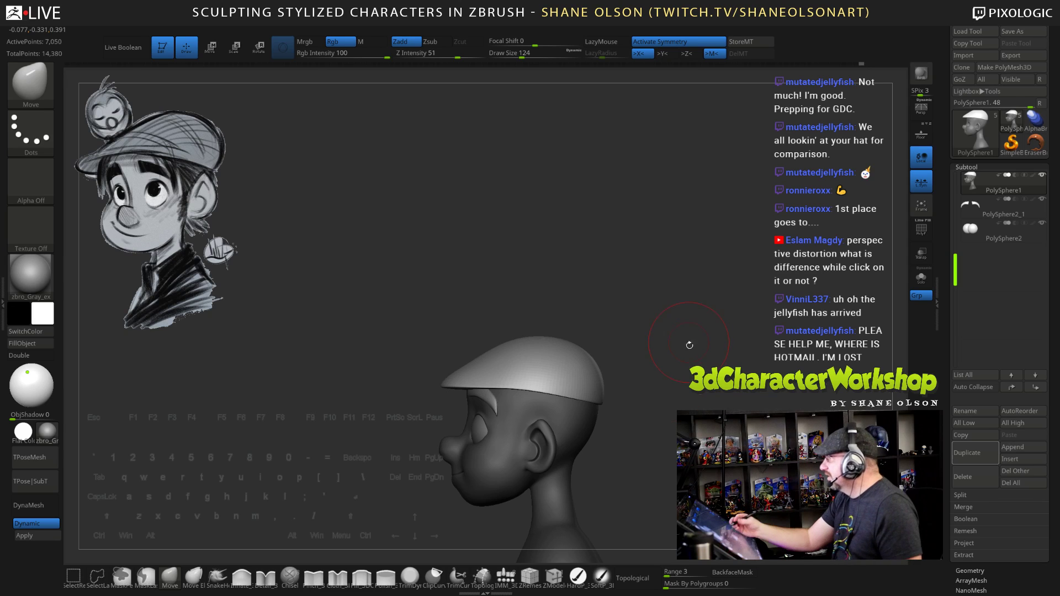
Reduce the draw size to 96 and smooth the side of the cap's front
{"action": "mouse_move", "coordinate": [689, 345]}
{"action": "left_mouse_down"}
{"action": "mouse_move", "coordinate": [697, 359]}
{"action": "mouse_move", "coordinate": [675, 396]}
{"action": "mouse_move", "coordinate": [684, 412]}
{"action": "left_mouse_up"}
{"action": "key", "text": "s"}
{"action": "left_click_drag", "start_coordinate": [503, 281], "coordinate": [532, 268]}
{"action": "mouse_move", "coordinate": [532, 267]}
{"action": "left_mouse_down", "text": "alt"}
{"action": "mouse_move", "coordinate": [526, 249]}
{"action": "mouse_move", "coordinate": [460, 255]}
{"action": "mouse_move", "coordinate": [457, 270]}
{"action": "left_mouse_up", "text": "alt"}
{"action": "key", "text": "s"}
{"action": "left_click_drag", "start_coordinate": [436, 344], "coordinate": [431, 350], "text": "shift"}
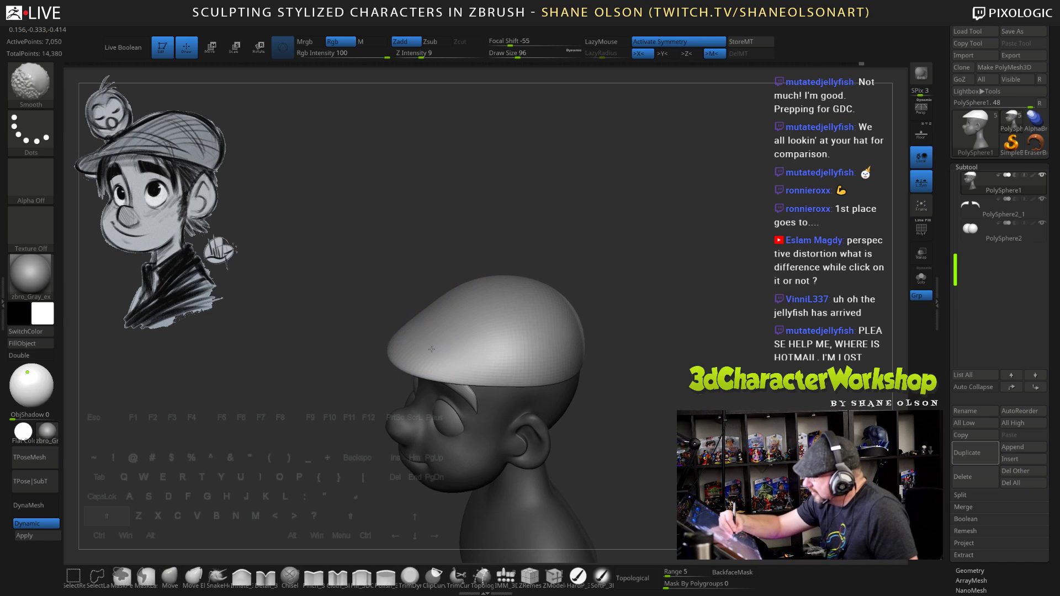
Refine the cap's front contour and smooth the surface just above the brim edge
{"action": "left_click_drag", "start_coordinate": [675, 404], "coordinate": [658, 385]}
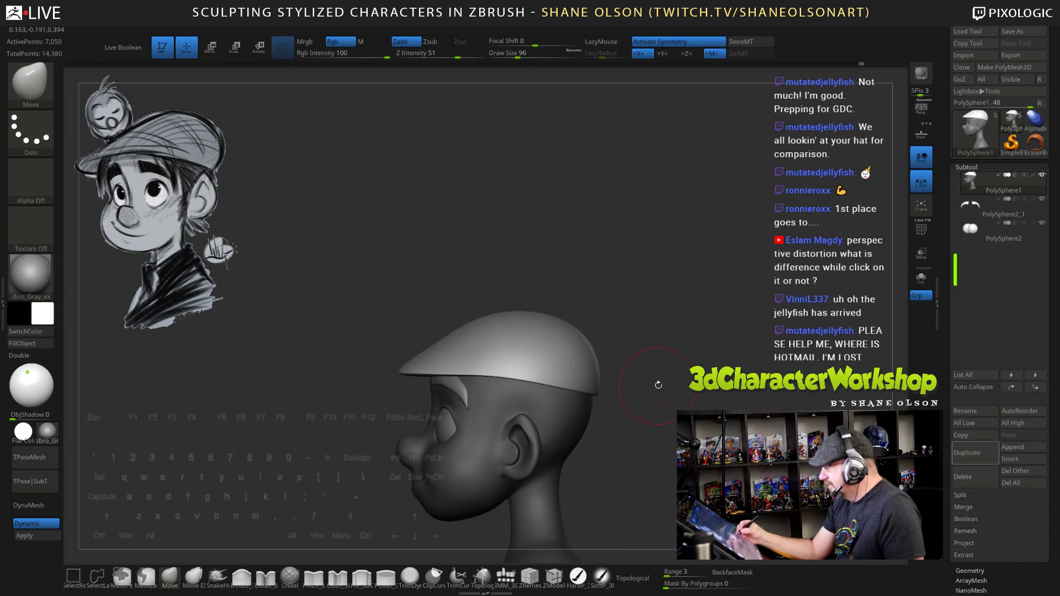
{"action": "mouse_move", "coordinate": [462, 301]}
{"action": "left_mouse_down"}
{"action": "mouse_move", "coordinate": [440, 324]}
{"action": "mouse_move", "coordinate": [437, 309]}
{"action": "left_mouse_up"}
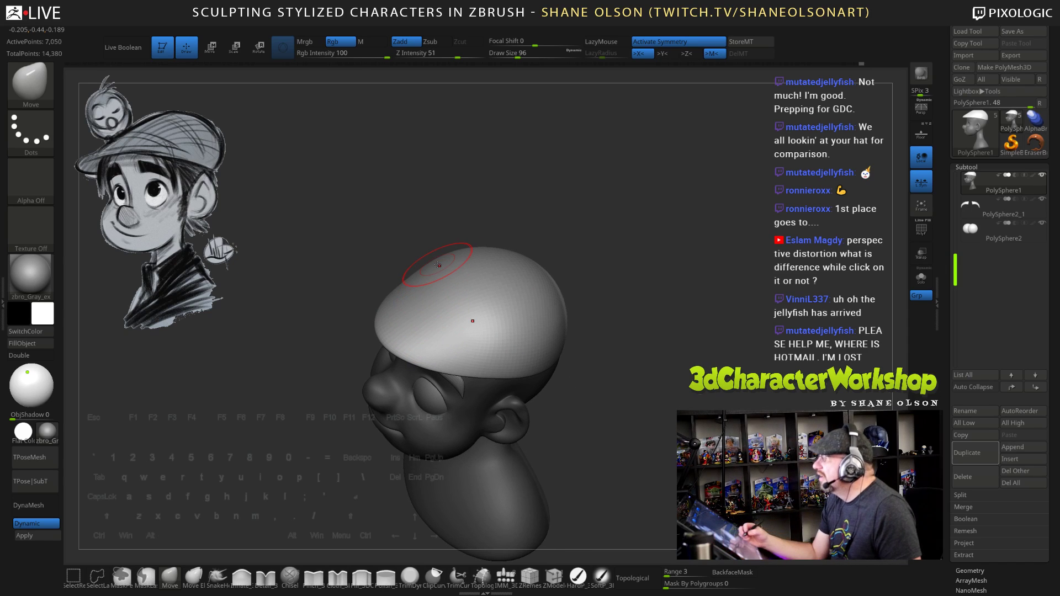
{"action": "left_click_drag", "start_coordinate": [592, 417], "coordinate": [644, 400]}
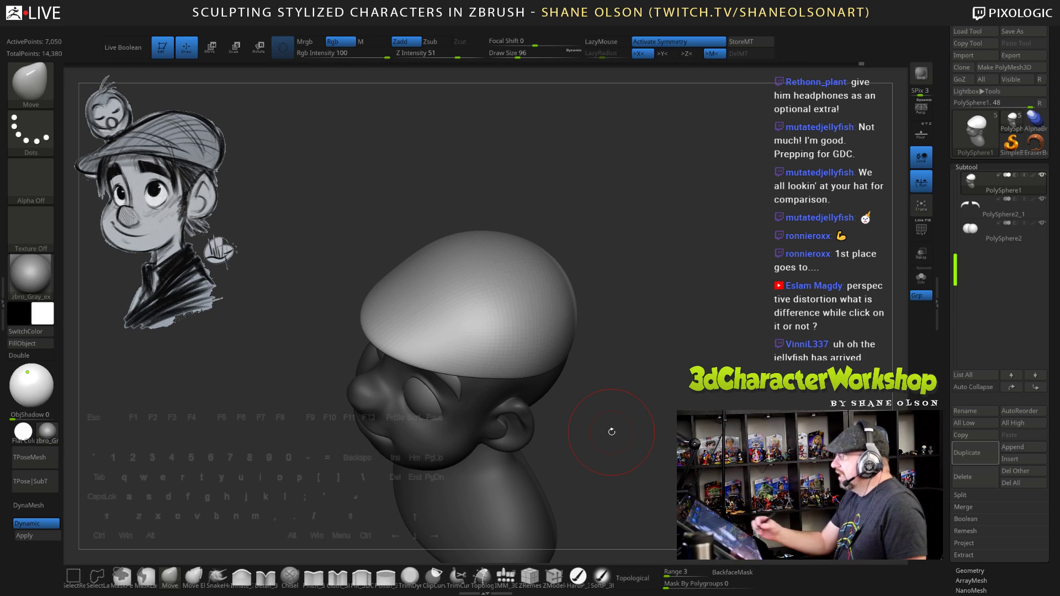
{"action": "left_click_drag", "start_coordinate": [667, 371], "coordinate": [675, 373]}
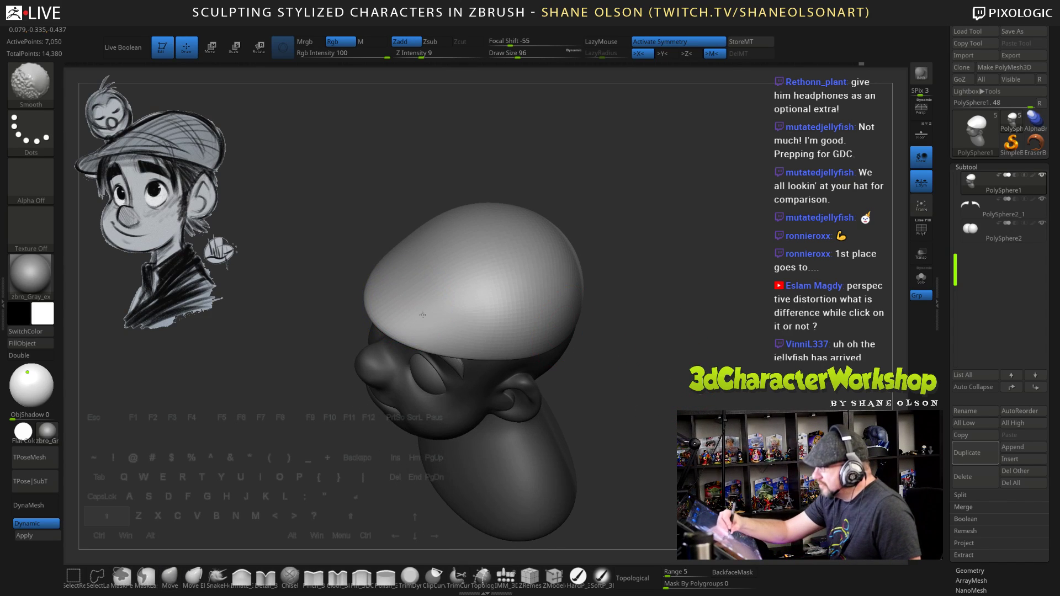
{"action": "left_click_drag", "start_coordinate": [629, 356], "coordinate": [614, 349]}
{"action": "left_click_drag", "start_coordinate": [419, 312], "coordinate": [444, 323], "text": "shift"}
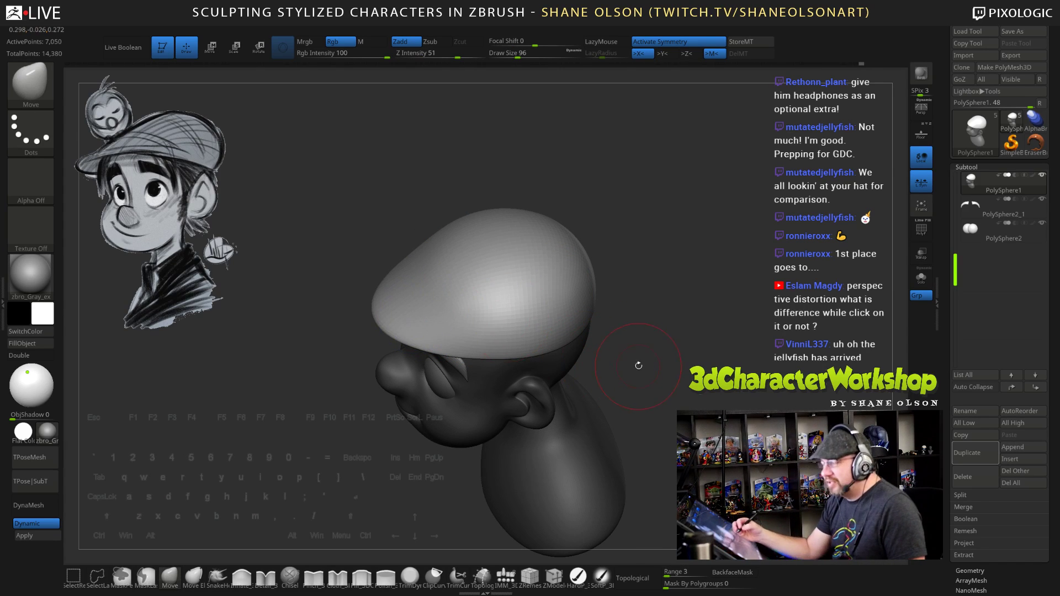
{"action": "left_click_drag", "start_coordinate": [639, 364], "coordinate": [643, 349]}
{"action": "left_click_drag", "start_coordinate": [443, 319], "coordinate": [448, 330], "text": "shift"}
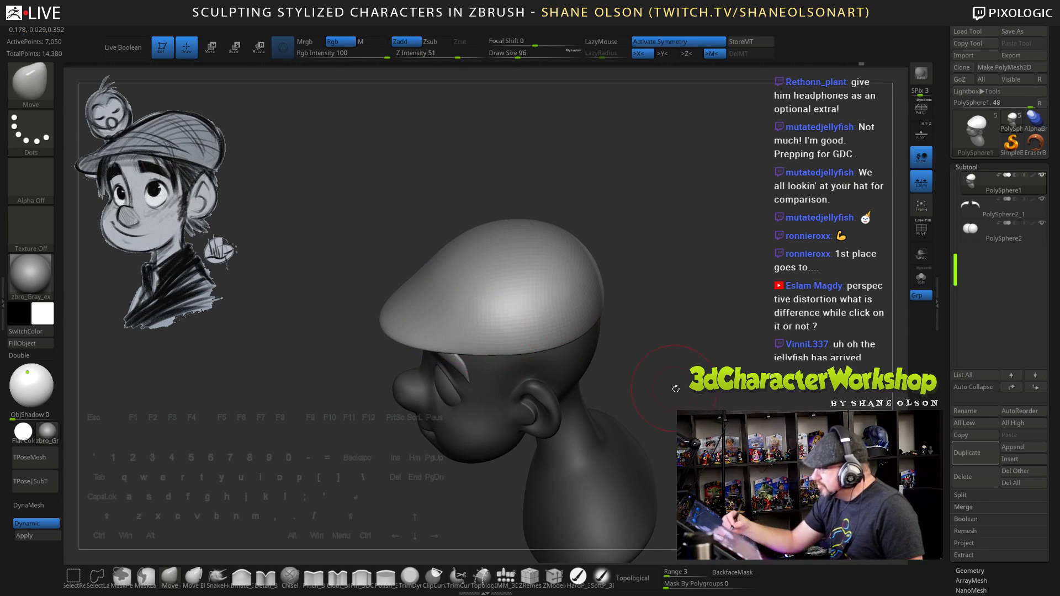
Set the draw size to 85 and smooth the cap's front slope and sides down to the lower edge
{"action": "mouse_move", "coordinate": [674, 389]}
{"action": "left_mouse_down"}
{"action": "mouse_move", "coordinate": [663, 411]}
{"action": "mouse_move", "coordinate": [710, 406]}
{"action": "mouse_move", "coordinate": [682, 375]}
{"action": "mouse_move", "coordinate": [702, 380]}
{"action": "mouse_move", "coordinate": [697, 403]}
{"action": "left_mouse_up"}
{"action": "left_click_drag", "start_coordinate": [402, 253], "coordinate": [406, 303]}
{"action": "key", "text": "s"}
{"action": "key", "text": "shift"}
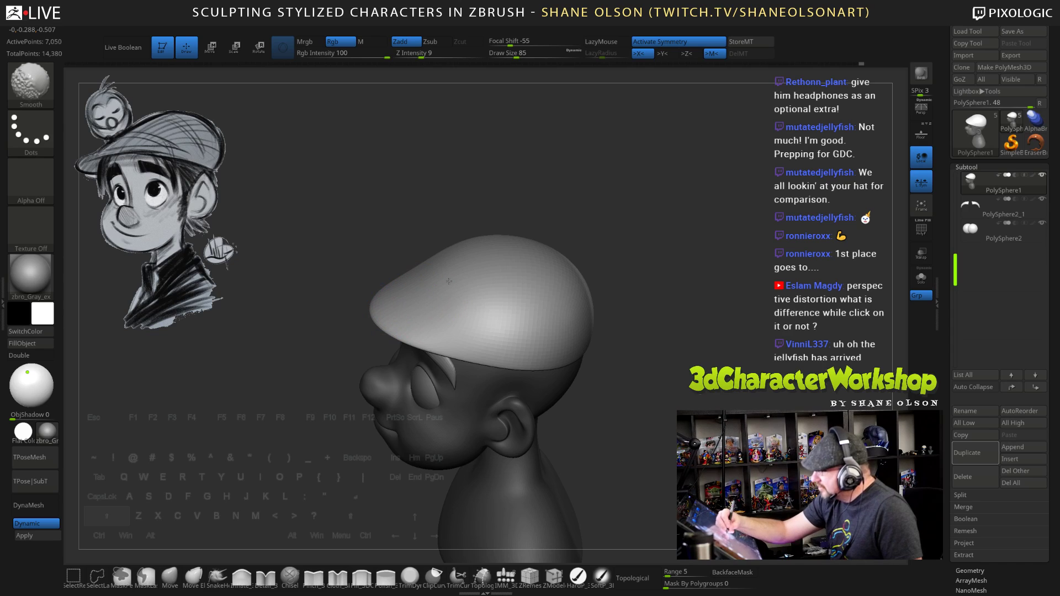
{"action": "left_click_drag", "start_coordinate": [682, 373], "coordinate": [705, 326]}
{"action": "key", "text": "shift"}
{"action": "left_click_drag", "start_coordinate": [475, 293], "coordinate": [453, 278], "text": "shift"}
{"action": "left_click_drag", "start_coordinate": [505, 322], "coordinate": [514, 326], "text": "shift"}
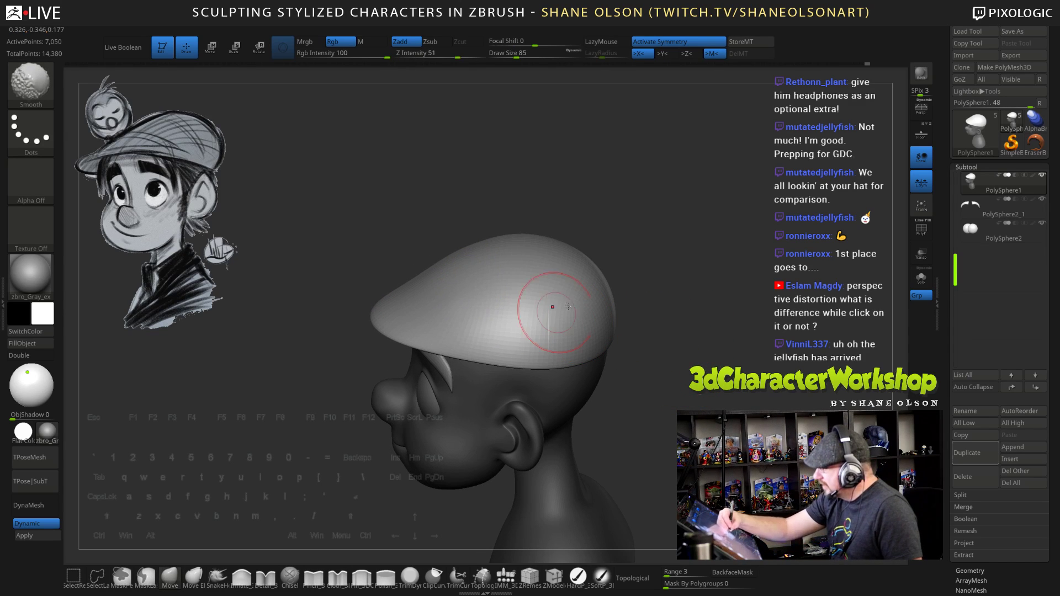
{"action": "left_click_drag", "start_coordinate": [663, 365], "coordinate": [658, 314]}
{"action": "key", "text": "shift"}
{"action": "left_click_drag", "start_coordinate": [474, 332], "coordinate": [552, 334], "text": "shift"}
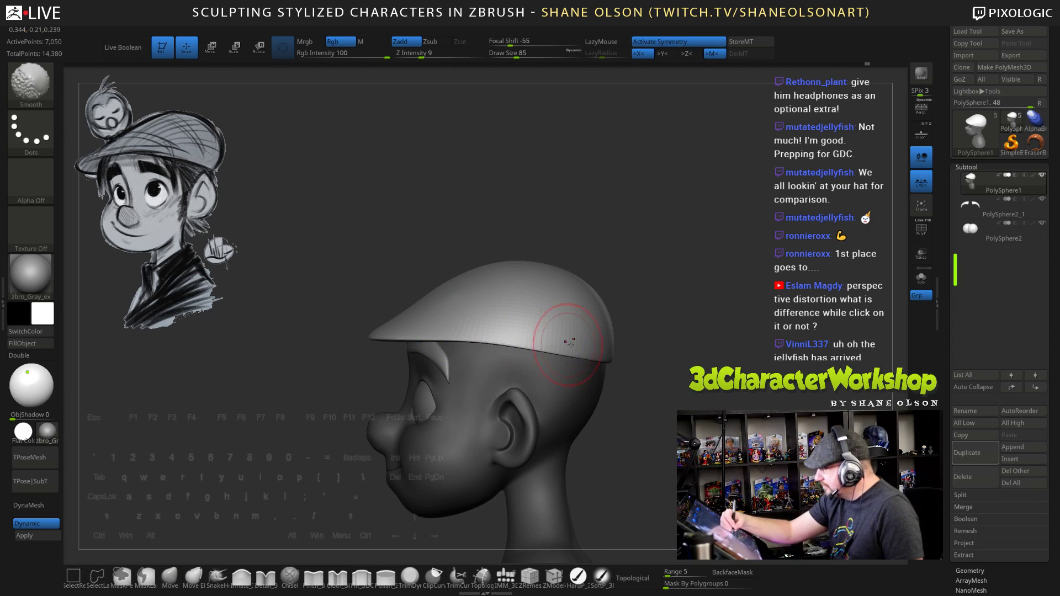
Enlarge the Move brush's draw size to 144 and up to 206, adjusting the cap's lower edge around the side and back
{"action": "left_click_drag", "start_coordinate": [655, 364], "coordinate": [674, 387], "text": "shift"}
{"action": "key", "text": "s"}
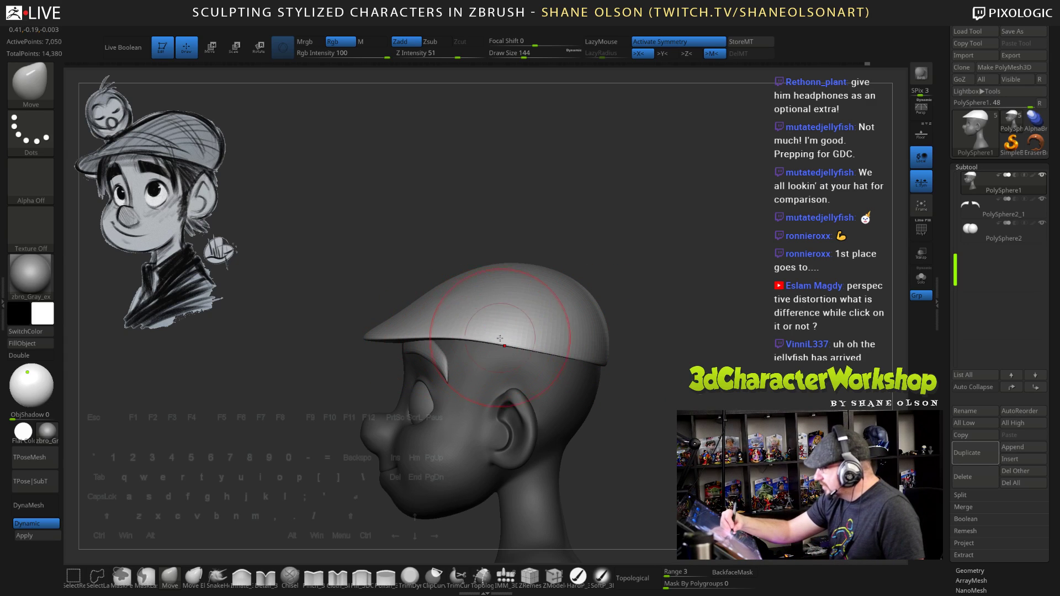
{"action": "left_click_drag", "start_coordinate": [609, 348], "coordinate": [587, 356]}
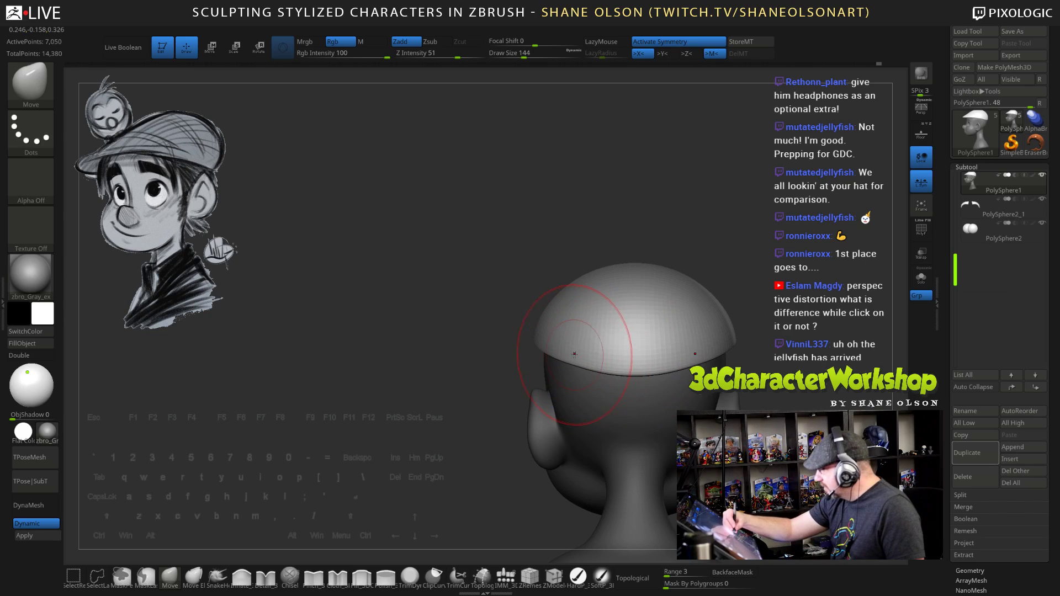
{"action": "mouse_move", "coordinate": [635, 332]}
{"action": "left_mouse_down"}
{"action": "mouse_move", "coordinate": [633, 315]}
{"action": "mouse_move", "coordinate": [699, 360]}
{"action": "mouse_move", "coordinate": [689, 352]}
{"action": "mouse_move", "coordinate": [712, 336]}
{"action": "left_mouse_up"}
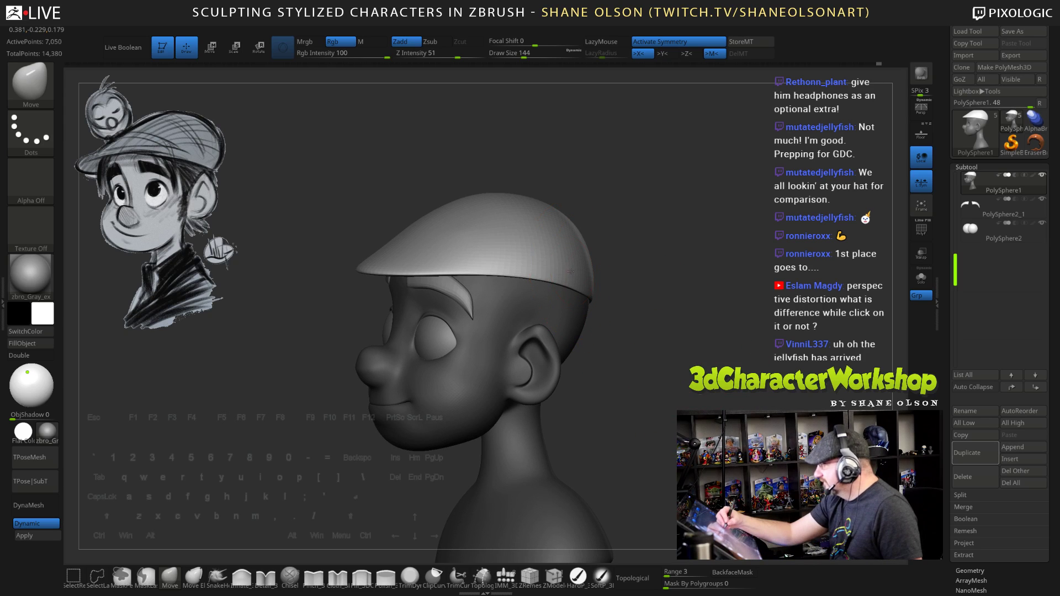
{"action": "mouse_move", "coordinate": [687, 385]}
{"action": "left_mouse_down", "text": "shift"}
{"action": "mouse_move", "coordinate": [672, 387]}
{"action": "mouse_move", "coordinate": [677, 400]}
{"action": "left_mouse_up", "text": "shift"}
{"action": "key", "text": "s"}
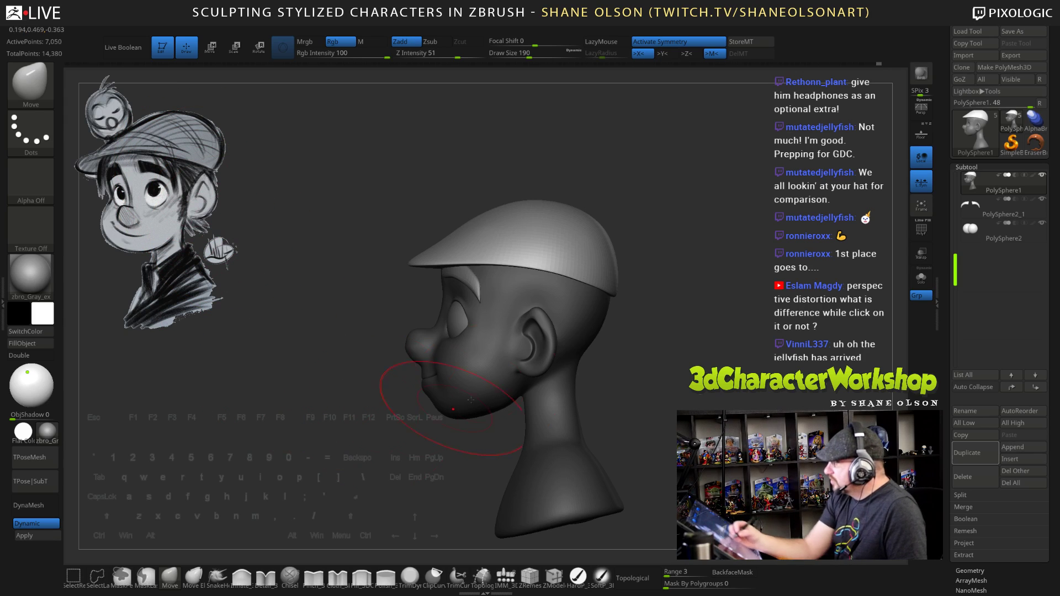
{"action": "mouse_move", "coordinate": [661, 389]}
{"action": "left_mouse_down"}
{"action": "mouse_move", "coordinate": [671, 390]}
{"action": "mouse_move", "coordinate": [632, 290]}
{"action": "mouse_move", "coordinate": [611, 312]}
{"action": "mouse_move", "coordinate": [644, 326]}
{"action": "mouse_move", "coordinate": [653, 351]}
{"action": "left_mouse_up"}
{"action": "key", "text": "s"}
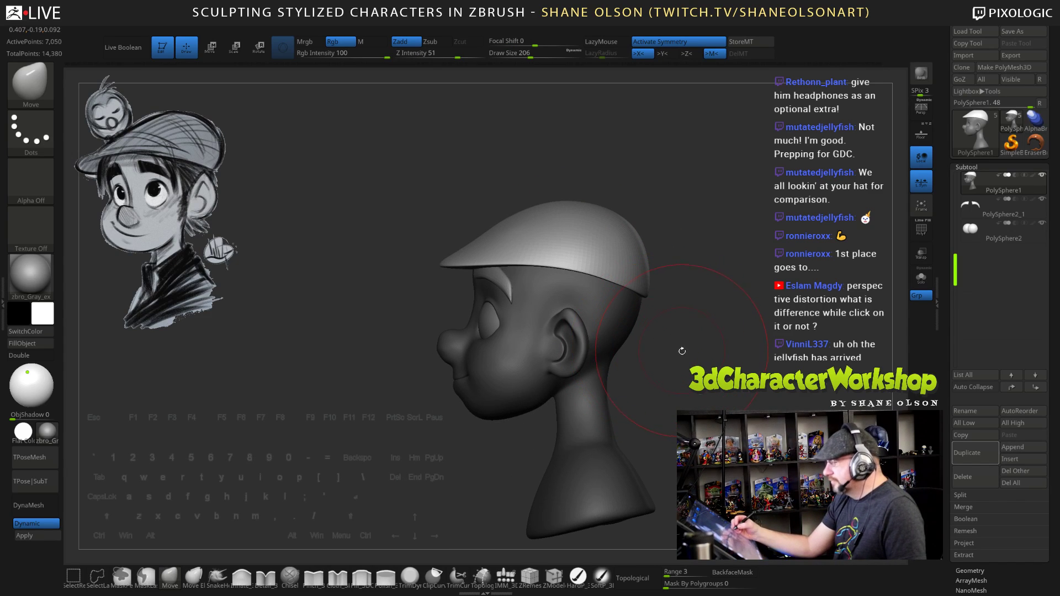
Clear the mask from the head and inspect the cap's fit from the side and from above
{"action": "left_click_drag", "start_coordinate": [698, 354], "coordinate": [698, 404]}
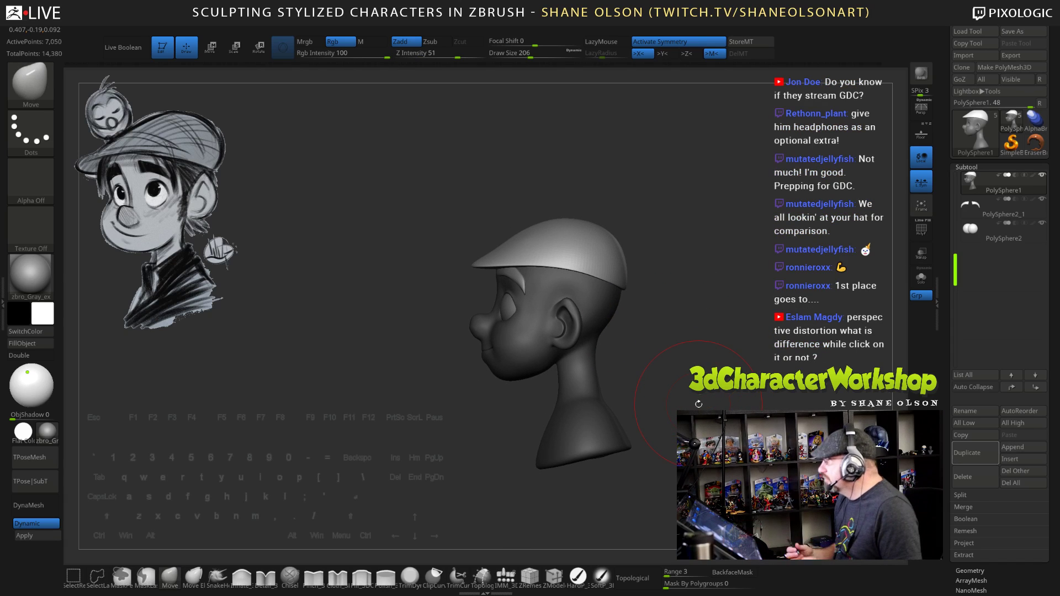
{"action": "left_click_drag", "start_coordinate": [686, 341], "coordinate": [696, 359], "text": "alt"}
{"action": "mouse_move", "coordinate": [692, 354]}
{"action": "left_mouse_down", "text": "alt"}
{"action": "mouse_move", "coordinate": [679, 357]}
{"action": "mouse_move", "coordinate": [697, 390]}
{"action": "left_mouse_up", "text": "alt"}
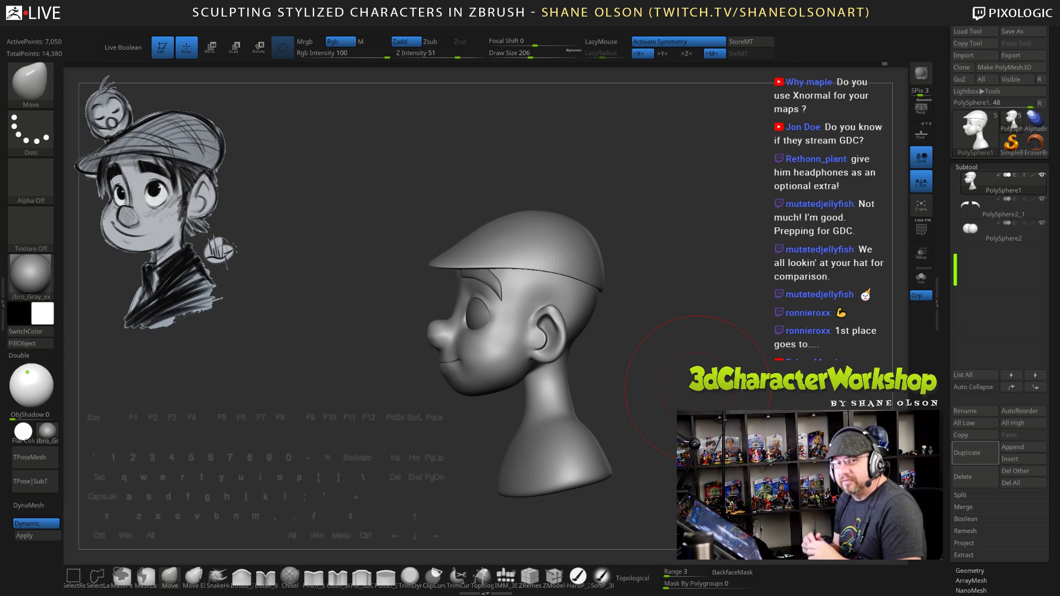
{"action": "left_click_drag", "start_coordinate": [690, 384], "coordinate": [694, 378]}
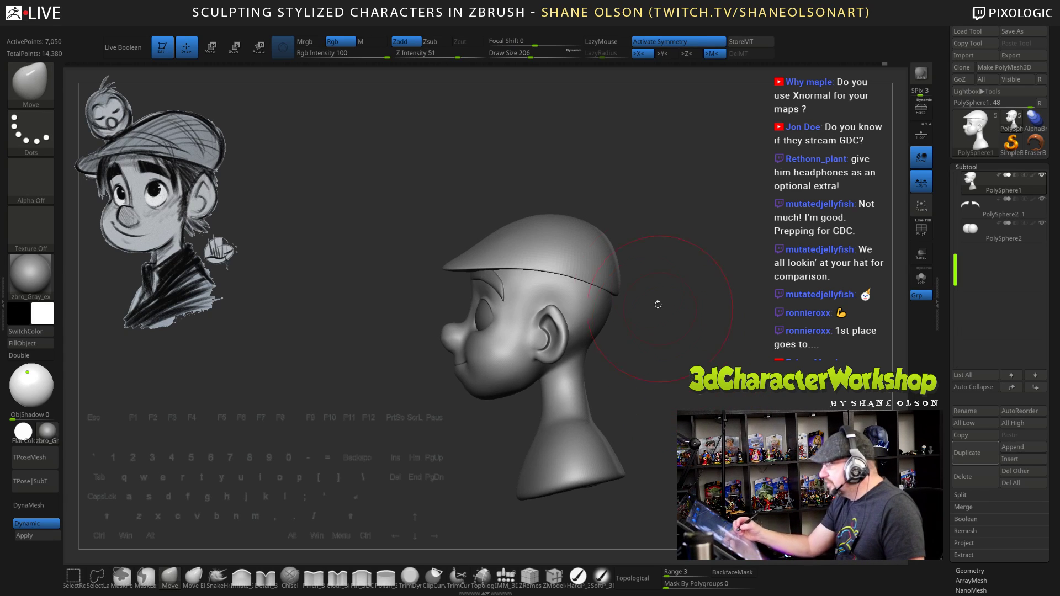
{"action": "left_click_drag", "start_coordinate": [657, 287], "coordinate": [659, 301], "text": "alt"}
{"action": "mouse_move", "coordinate": [659, 301]}
{"action": "left_mouse_down"}
{"action": "mouse_move", "coordinate": [681, 318]}
{"action": "mouse_move", "coordinate": [670, 341]}
{"action": "mouse_move", "coordinate": [652, 314]}
{"action": "left_mouse_up"}
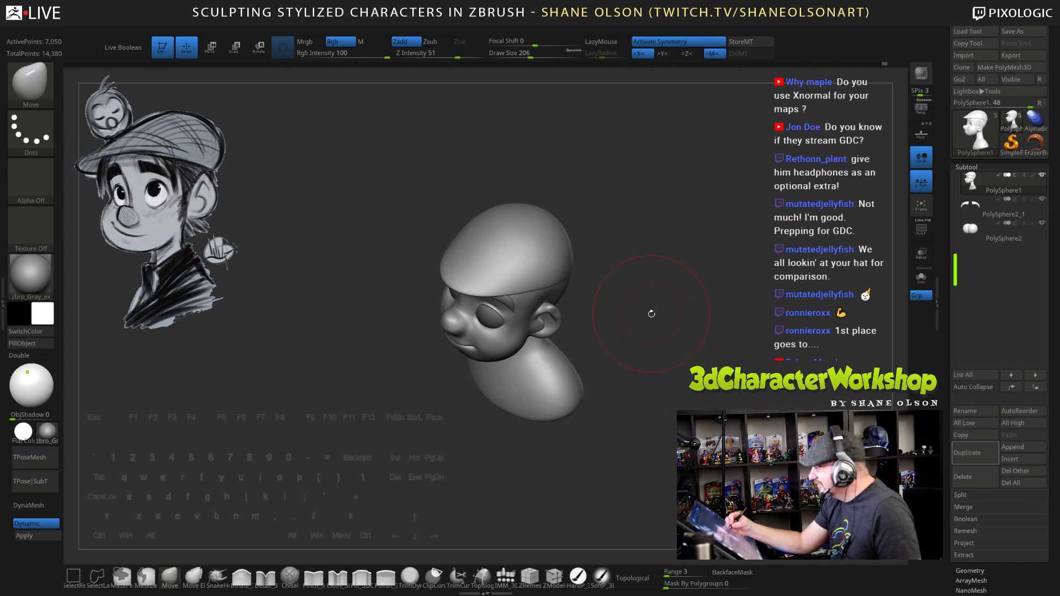
Set the Move brush's draw size to 265 and refine the cap's overall side shape above the ear
{"action": "key", "text": "s"}
{"action": "left_click", "coordinate": [653, 310]}
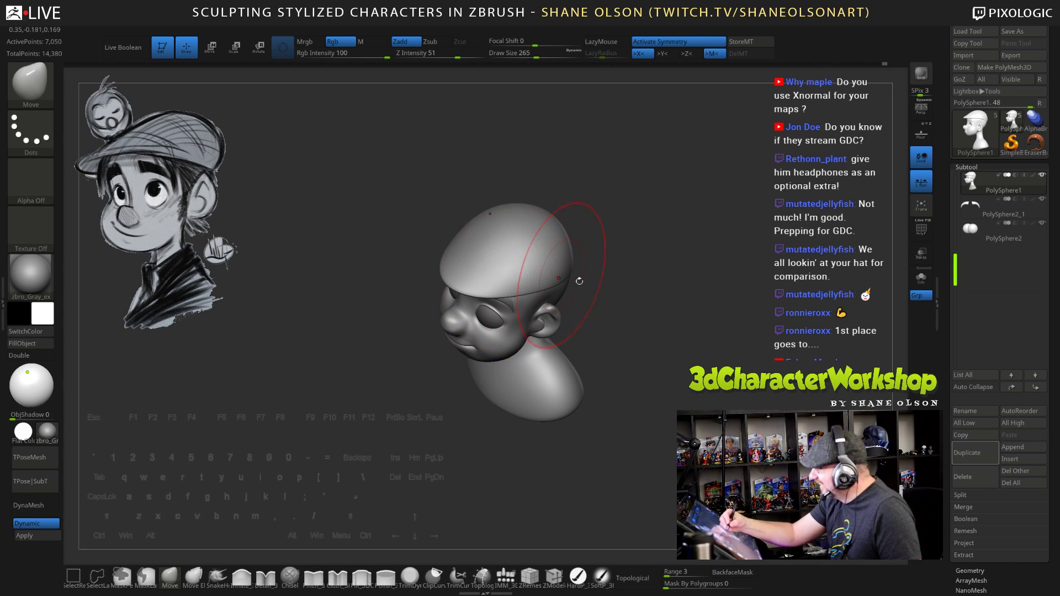
{"action": "mouse_move", "coordinate": [664, 357]}
{"action": "left_mouse_down"}
{"action": "mouse_move", "coordinate": [670, 375]}
{"action": "mouse_move", "coordinate": [676, 337]}
{"action": "left_mouse_up"}
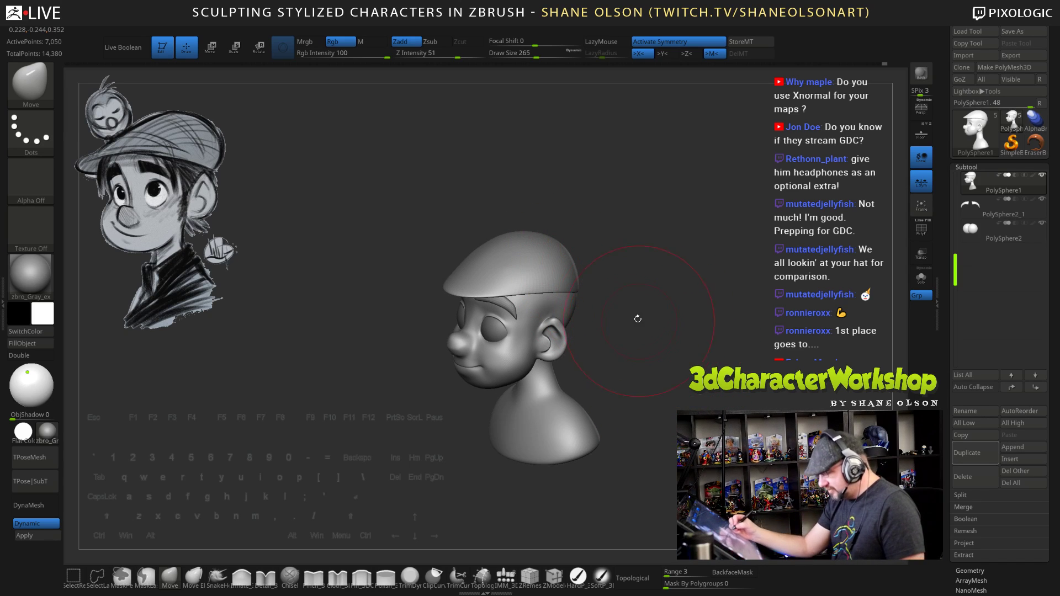
{"action": "left_click_drag", "start_coordinate": [669, 362], "coordinate": [655, 388]}
Show the polyframe, isolate the cap's polygroup and split the hidden head into a separate subtool
{"action": "key", "text": "shift+f"}
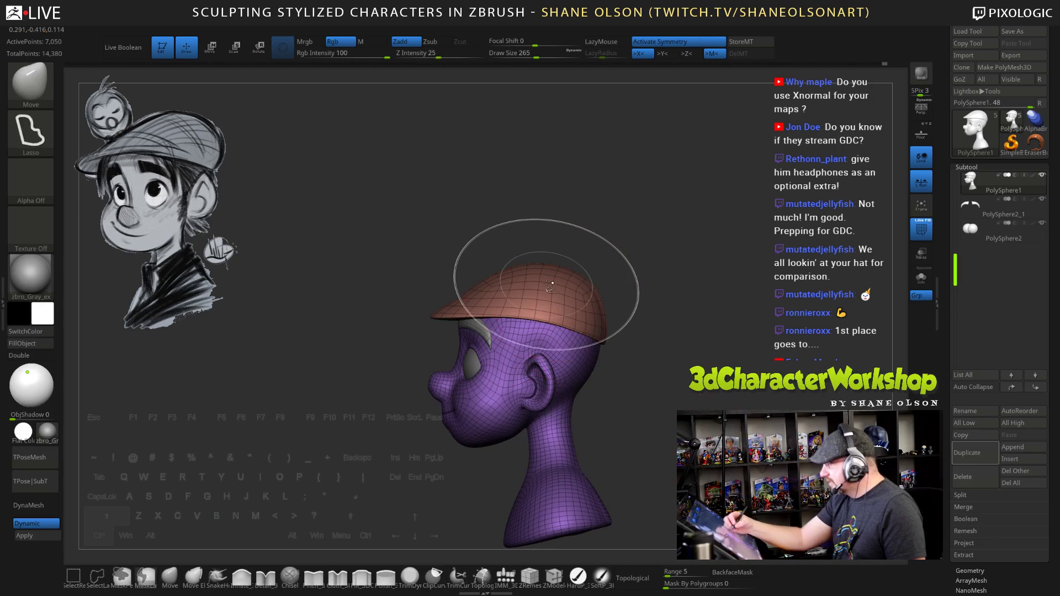
{"action": "left_click", "coordinate": [552, 285], "text": "ctrl+shift"}
{"action": "left_click", "coordinate": [551, 285], "text": "ctrl+shift"}
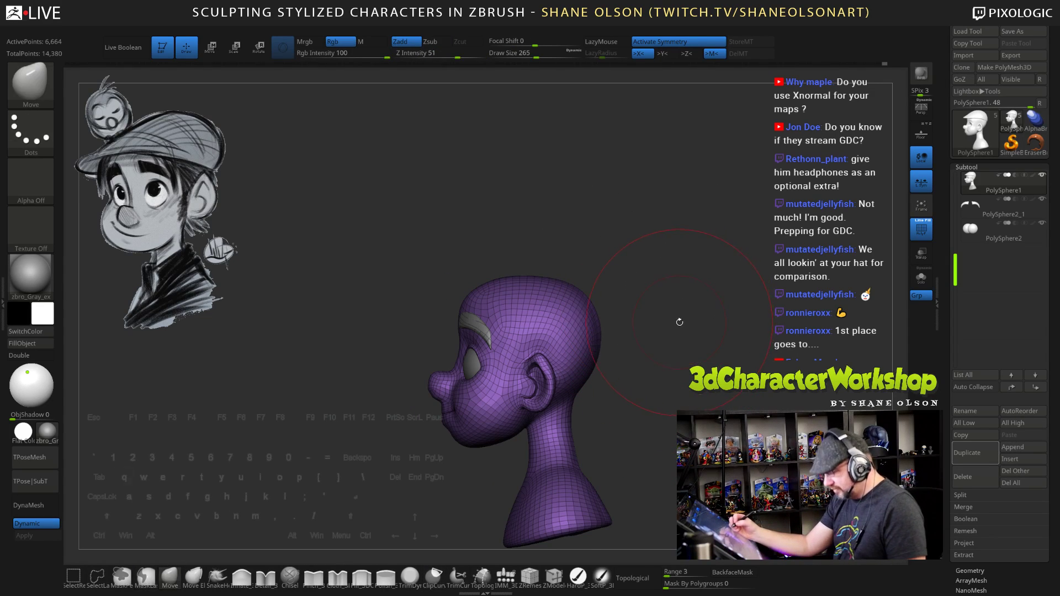
{"action": "key", "text": "ctrl+z"}
{"action": "key", "text": "ctrl+z"}
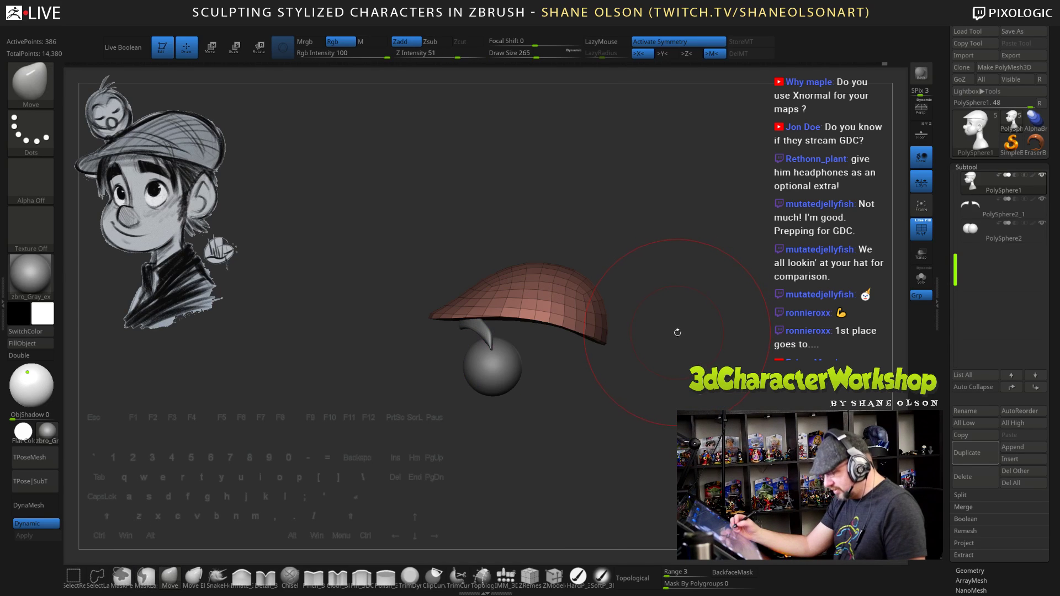
{"action": "right_click", "coordinate": [679, 333]}
{"action": "left_click", "coordinate": [678, 335]}
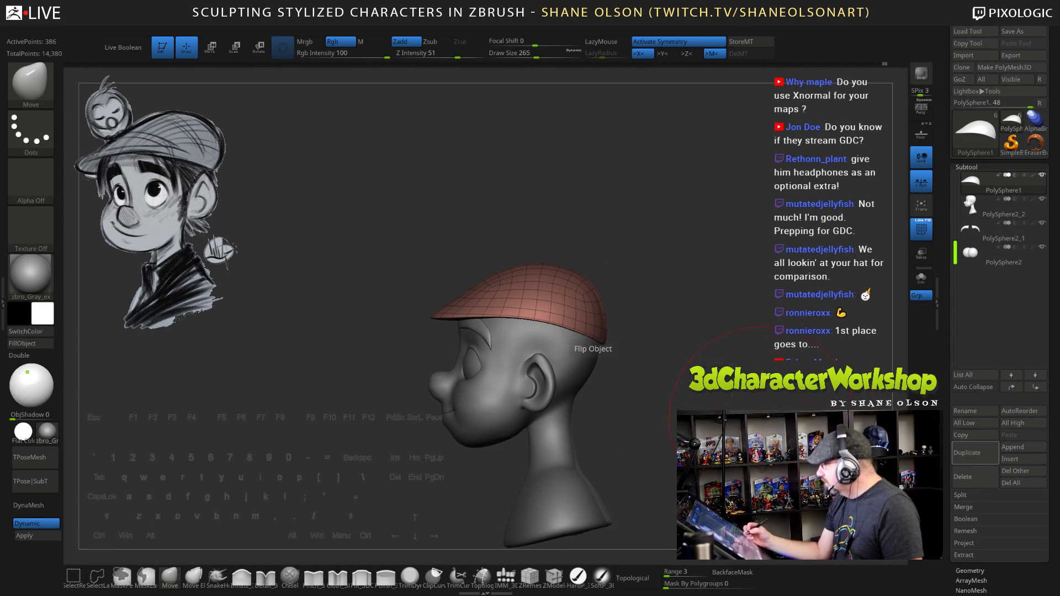
Set the Move brush's draw size to 206 and pull the separated cap's lower back edge slightly down over the head
{"action": "left_click_drag", "start_coordinate": [720, 345], "coordinate": [697, 352], "text": "alt"}
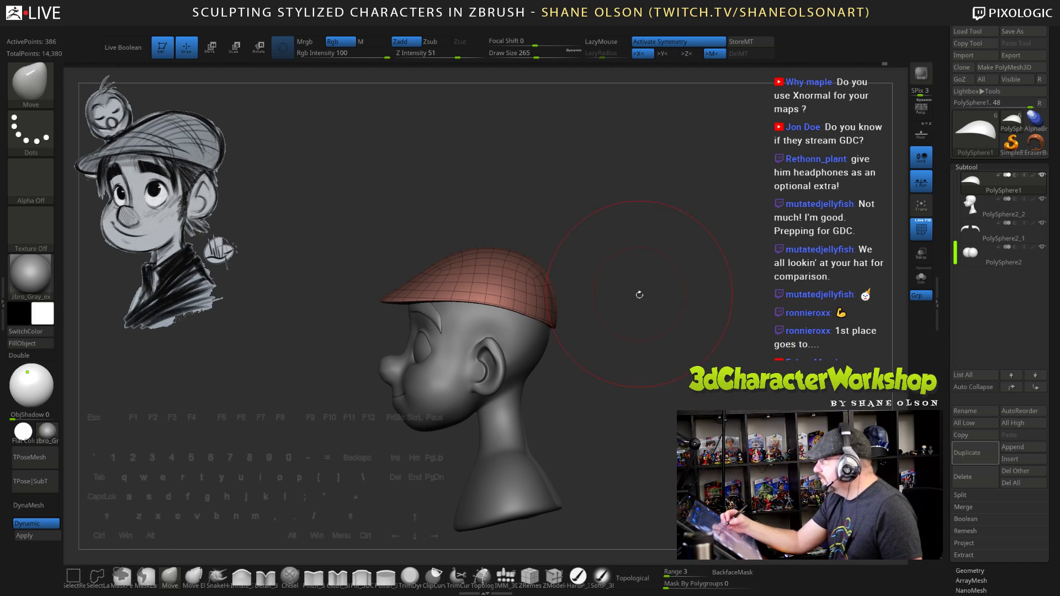
{"action": "key", "text": "s"}
{"action": "key", "text": "space"}
{"action": "left_click_drag", "start_coordinate": [636, 320], "coordinate": [628, 320], "text": "alt"}
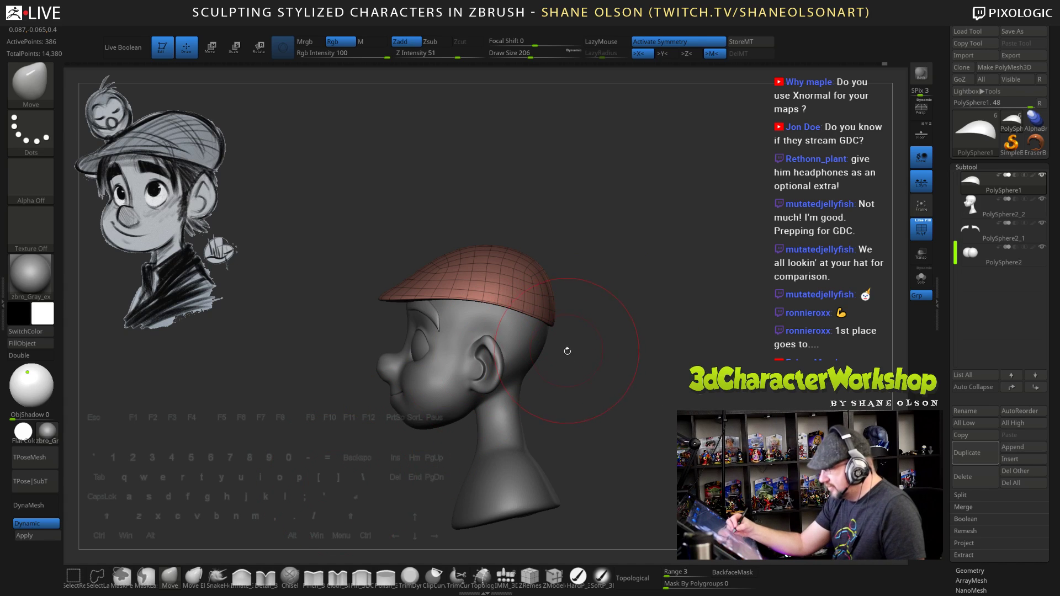
{"action": "left_click_drag", "start_coordinate": [568, 351], "coordinate": [419, 243]}
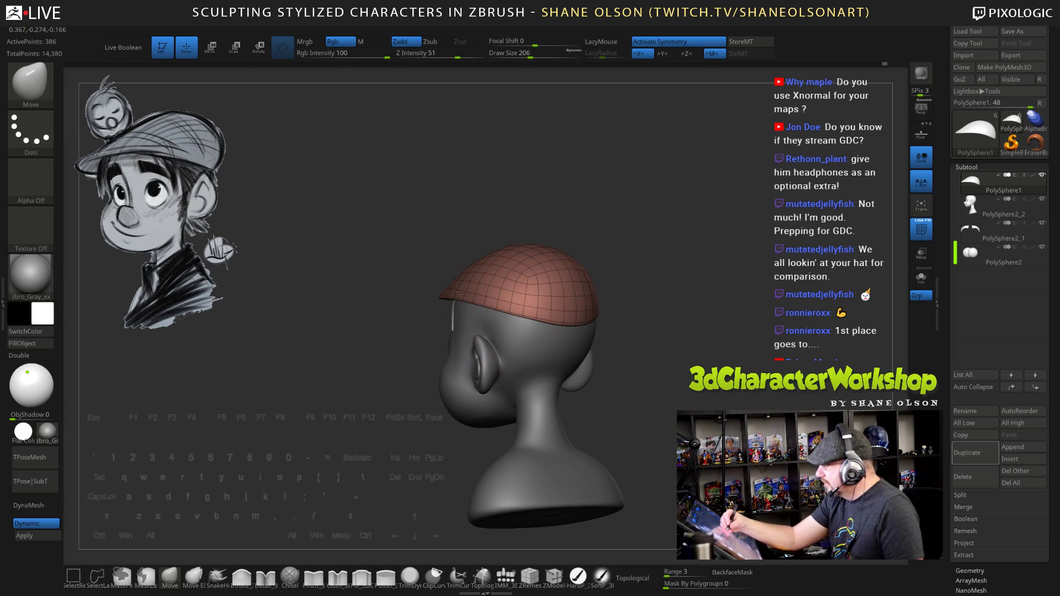
{"action": "left_click_drag", "start_coordinate": [529, 314], "coordinate": [537, 324]}
{"action": "mouse_move", "coordinate": [375, 326]}
{"action": "left_mouse_down"}
{"action": "mouse_move", "coordinate": [434, 323]}
{"action": "mouse_move", "coordinate": [459, 299]}
{"action": "left_mouse_up"}
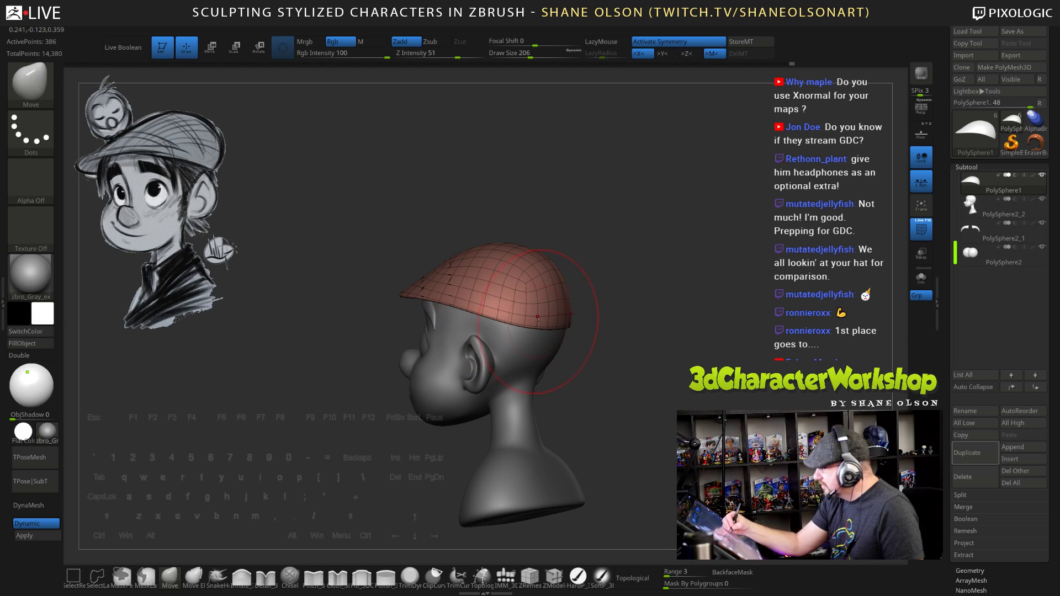
{"action": "mouse_move", "coordinate": [618, 345]}
{"action": "left_mouse_down"}
{"action": "mouse_move", "coordinate": [667, 376]}
{"action": "mouse_move", "coordinate": [662, 354]}
{"action": "left_mouse_up"}
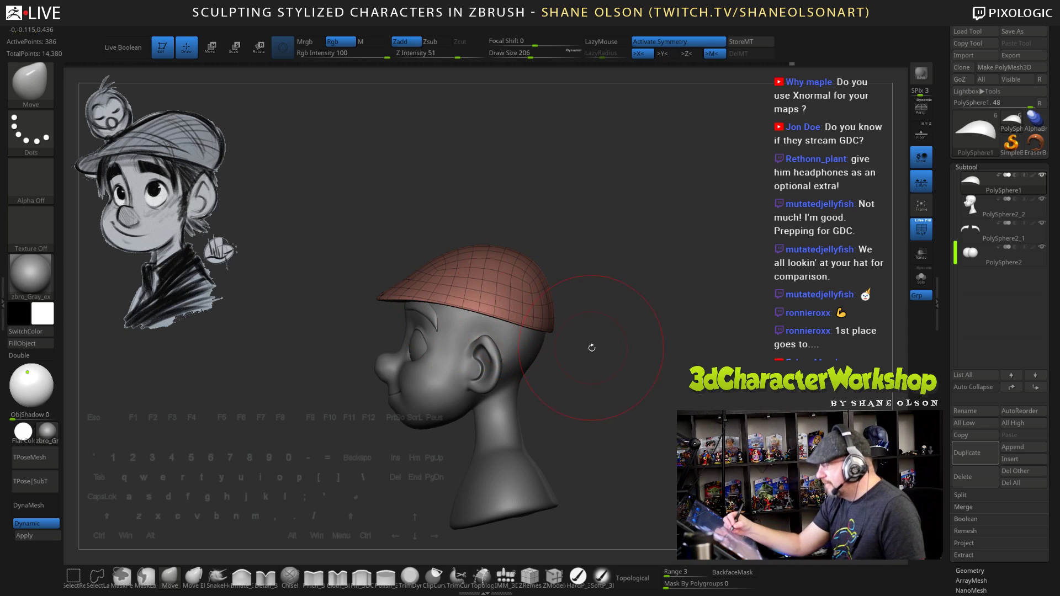
{"action": "left_click_drag", "start_coordinate": [591, 348], "coordinate": [606, 293]}
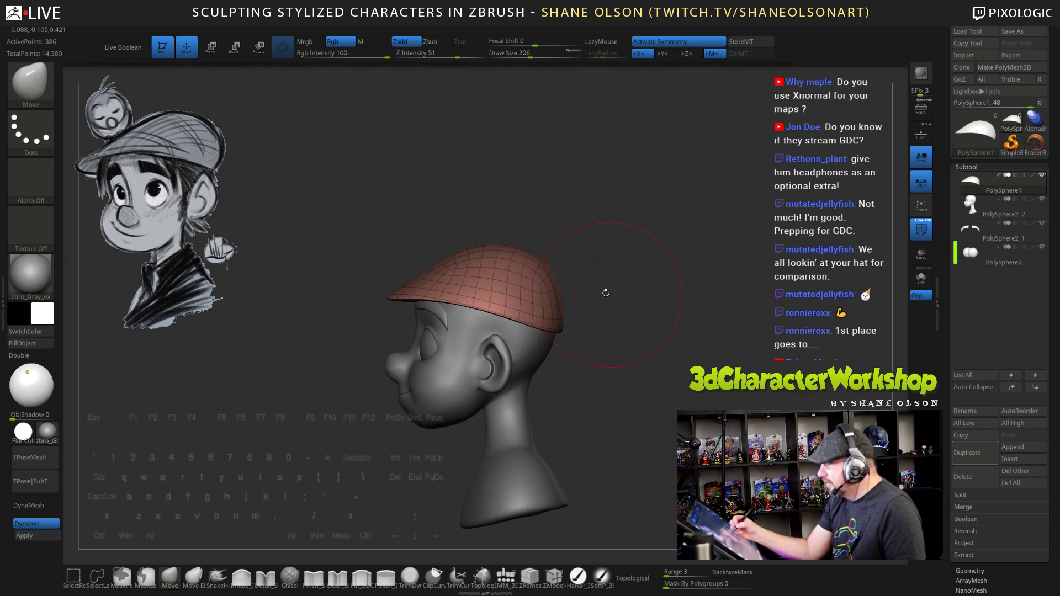
Refine the cap's side profile with the Move brush, raising the crown and pulling the back outward
{"action": "left_click_drag", "start_coordinate": [543, 258], "coordinate": [541, 248]}
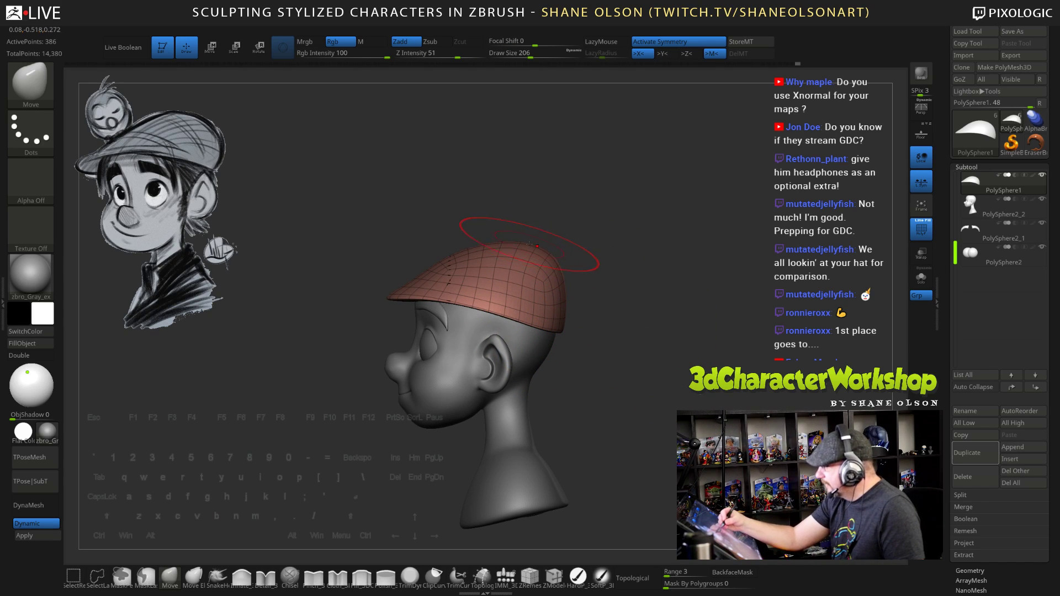
{"action": "left_click_drag", "start_coordinate": [611, 303], "coordinate": [570, 262]}
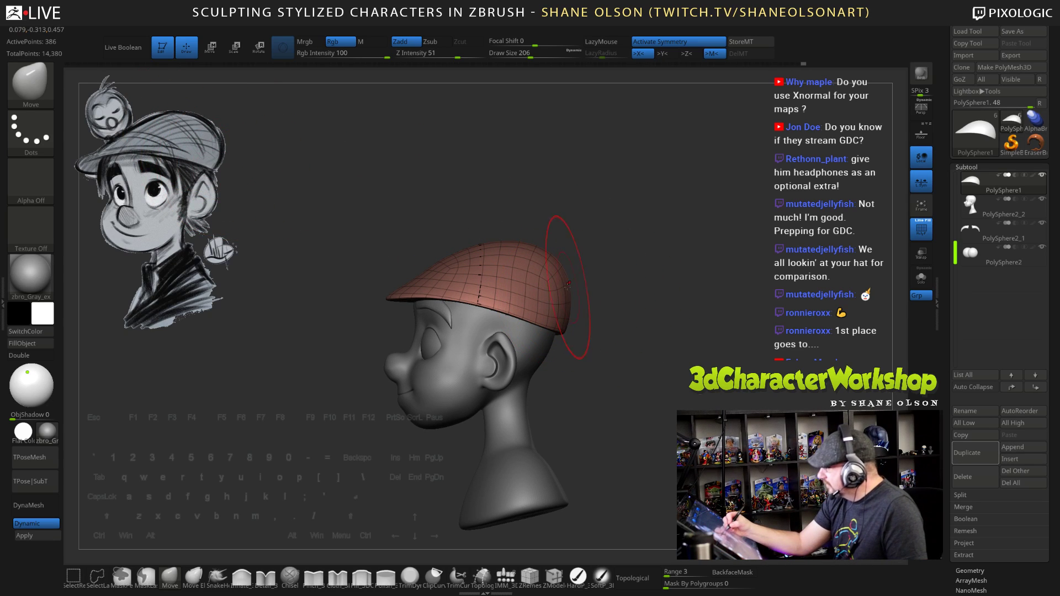
{"action": "mouse_move", "coordinate": [581, 318]}
{"action": "left_mouse_down"}
{"action": "mouse_move", "coordinate": [558, 301]}
{"action": "mouse_move", "coordinate": [571, 283]}
{"action": "mouse_move", "coordinate": [651, 336]}
{"action": "mouse_move", "coordinate": [541, 297]}
{"action": "mouse_move", "coordinate": [630, 332]}
{"action": "mouse_move", "coordinate": [671, 370]}
{"action": "mouse_move", "coordinate": [653, 367]}
{"action": "mouse_move", "coordinate": [657, 326]}
{"action": "mouse_move", "coordinate": [656, 348]}
{"action": "left_mouse_up"}
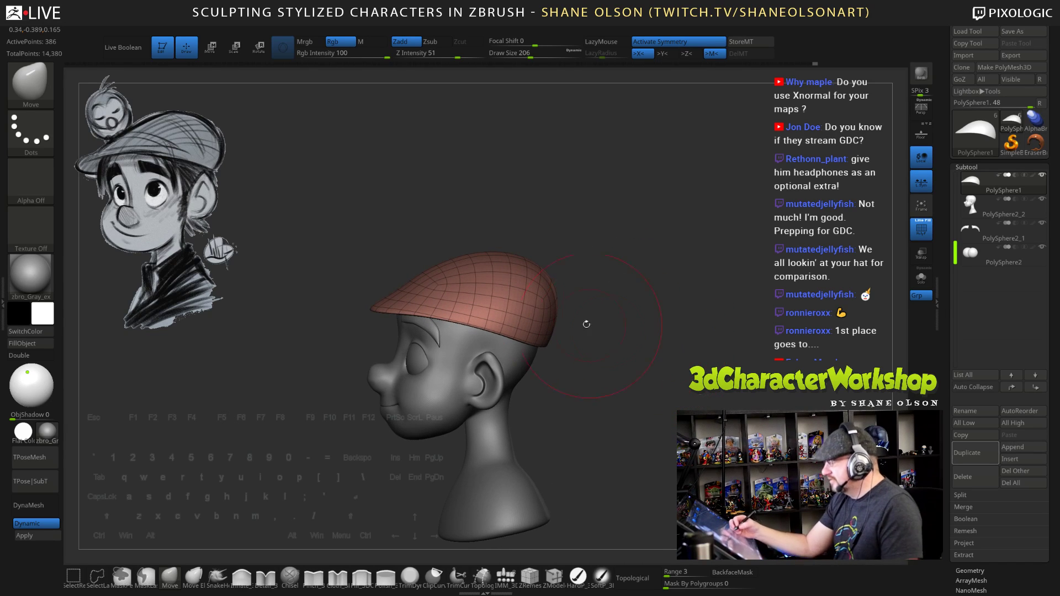
{"action": "key", "text": "shift"}
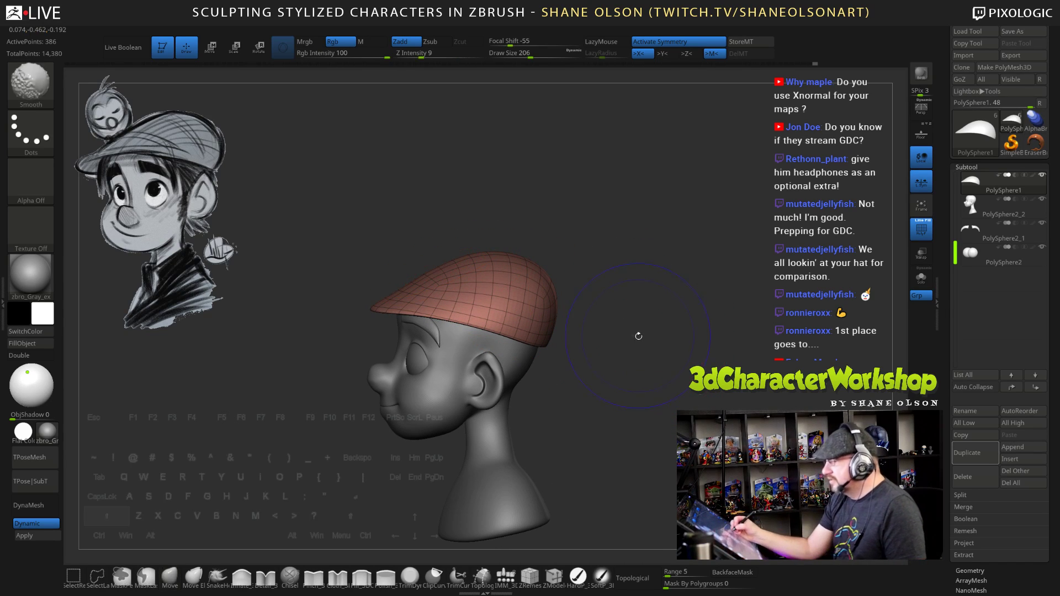
{"action": "left_click_drag", "start_coordinate": [639, 336], "coordinate": [647, 335], "text": "shift"}
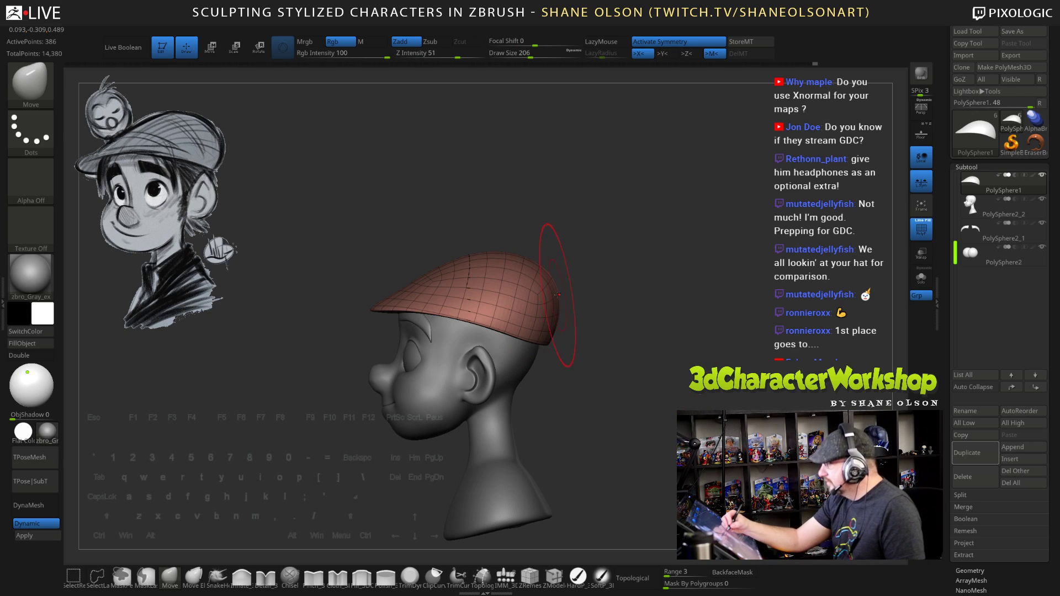
Inspect the cap's shape and fit on the head from behind, from the side and in three-quarter view
{"action": "left_click_drag", "start_coordinate": [685, 314], "coordinate": [571, 310]}
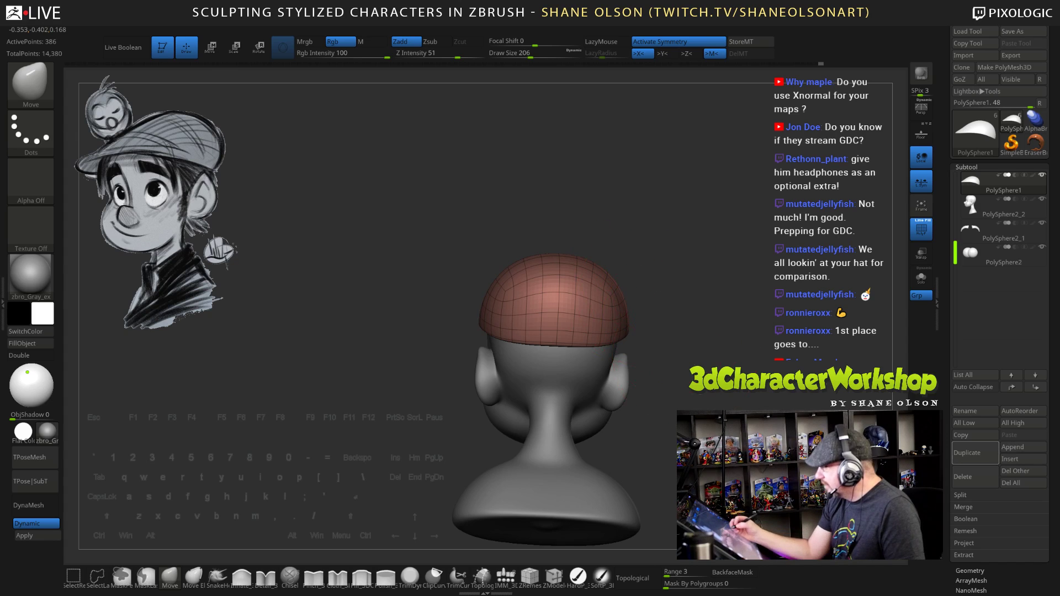
{"action": "left_click_drag", "start_coordinate": [663, 309], "coordinate": [769, 310]}
{"action": "left_click_drag", "start_coordinate": [667, 327], "coordinate": [639, 334], "text": "alt"}
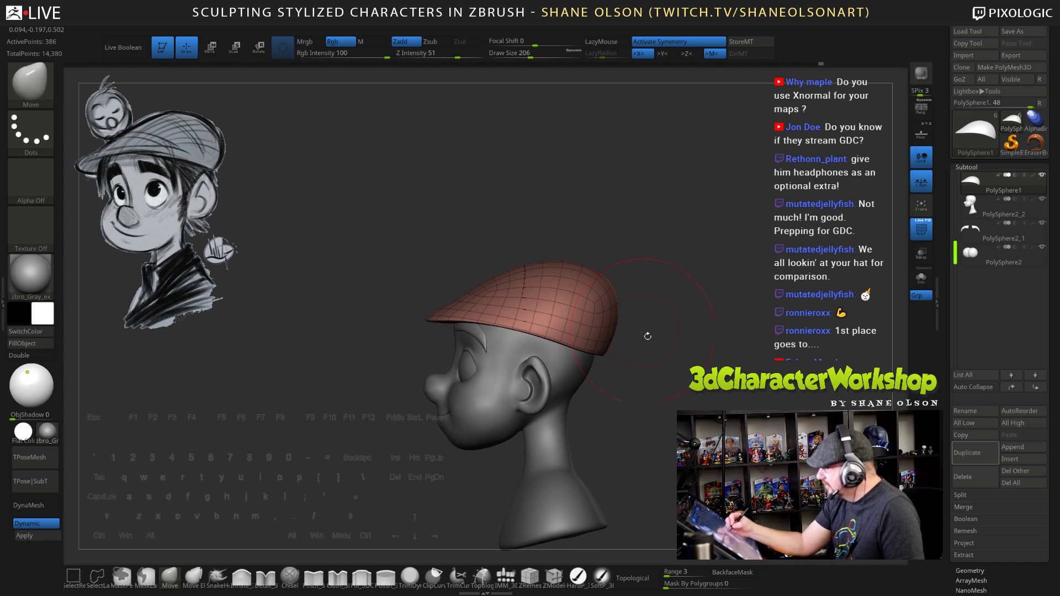
{"action": "mouse_move", "coordinate": [666, 397]}
{"action": "left_mouse_down", "text": "alt"}
{"action": "mouse_move", "coordinate": [641, 398]}
{"action": "mouse_move", "coordinate": [685, 424]}
{"action": "mouse_move", "coordinate": [665, 397]}
{"action": "left_mouse_up", "text": "alt"}
{"action": "key", "text": "s"}
{"action": "left_click_drag", "start_coordinate": [670, 325], "coordinate": [666, 325]}
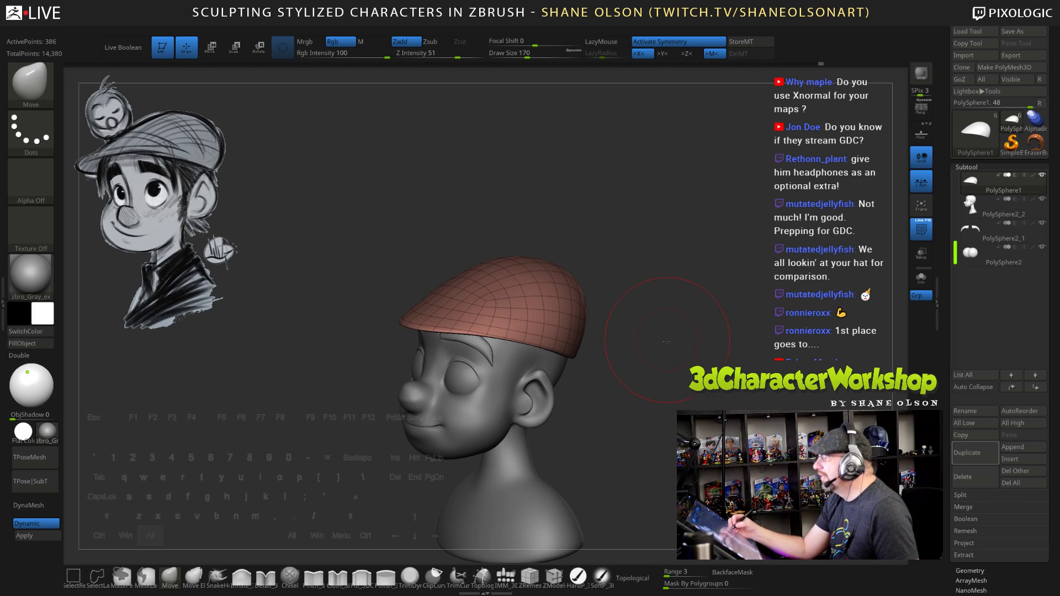
{"action": "mouse_move", "coordinate": [671, 375]}
{"action": "left_mouse_down", "text": "alt"}
{"action": "mouse_move", "coordinate": [670, 353]}
{"action": "mouse_move", "coordinate": [658, 394]}
{"action": "mouse_move", "coordinate": [673, 397]}
{"action": "mouse_move", "coordinate": [645, 386]}
{"action": "left_mouse_up", "text": "alt"}
{"action": "key", "text": "s"}
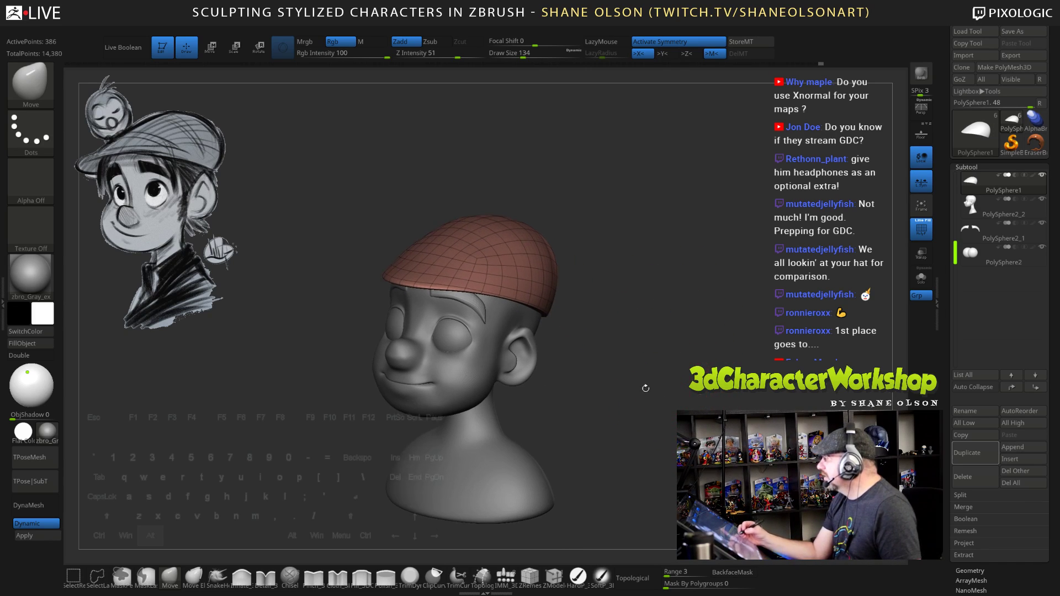
{"action": "left_click_drag", "start_coordinate": [645, 328], "coordinate": [645, 311], "text": "alt"}
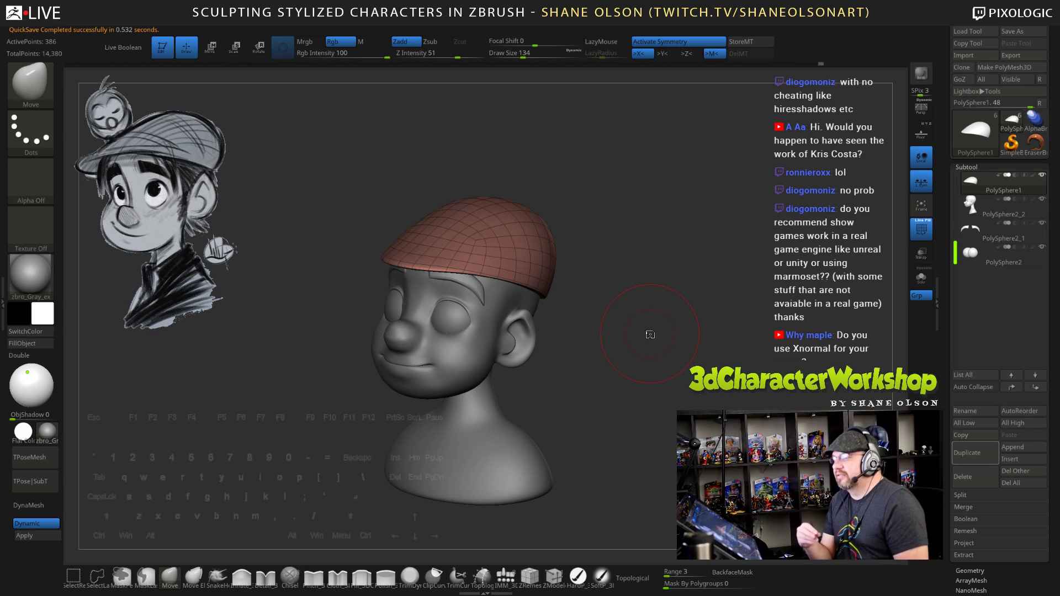
Set the Move brush's draw size to 178 and pull the cap's front edge outward as seen from above
{"action": "left_click_drag", "start_coordinate": [650, 335], "coordinate": [659, 305]}
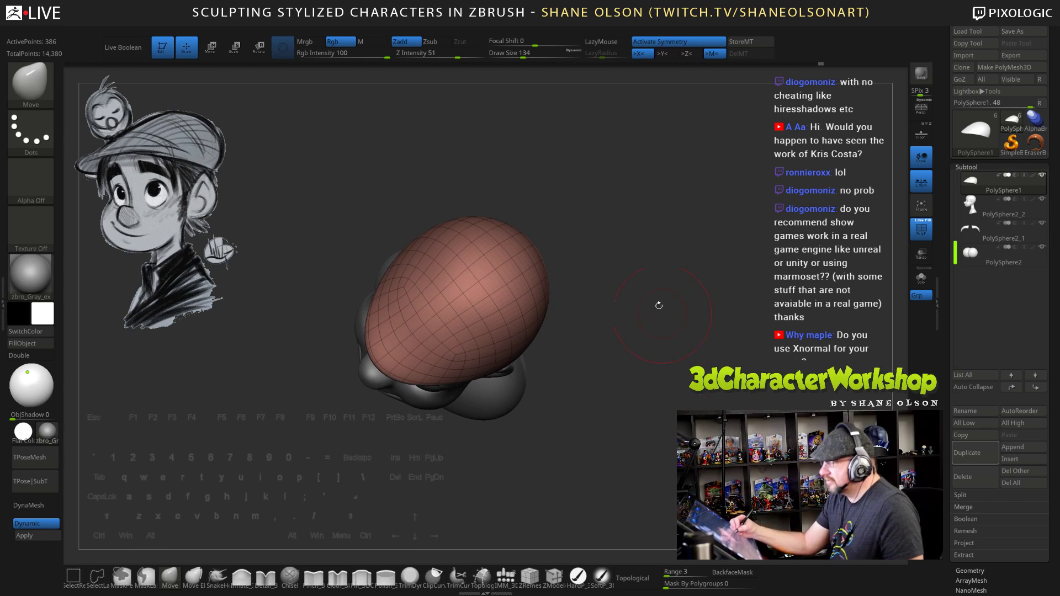
{"action": "key", "text": "s"}
{"action": "left_click", "coordinate": [385, 214]}
{"action": "left_click_drag", "start_coordinate": [379, 295], "coordinate": [374, 292]}
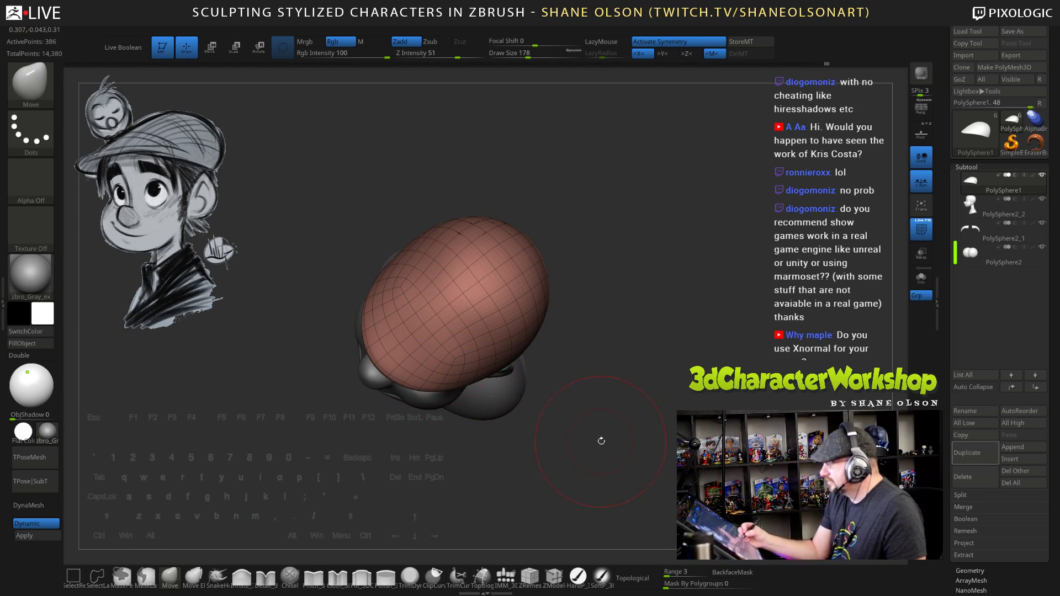
{"action": "mouse_move", "coordinate": [598, 440]}
{"action": "left_mouse_down"}
{"action": "mouse_move", "coordinate": [627, 388]}
{"action": "mouse_move", "coordinate": [552, 386]}
{"action": "left_mouse_up"}
{"action": "left_click_drag", "start_coordinate": [619, 425], "coordinate": [652, 412]}
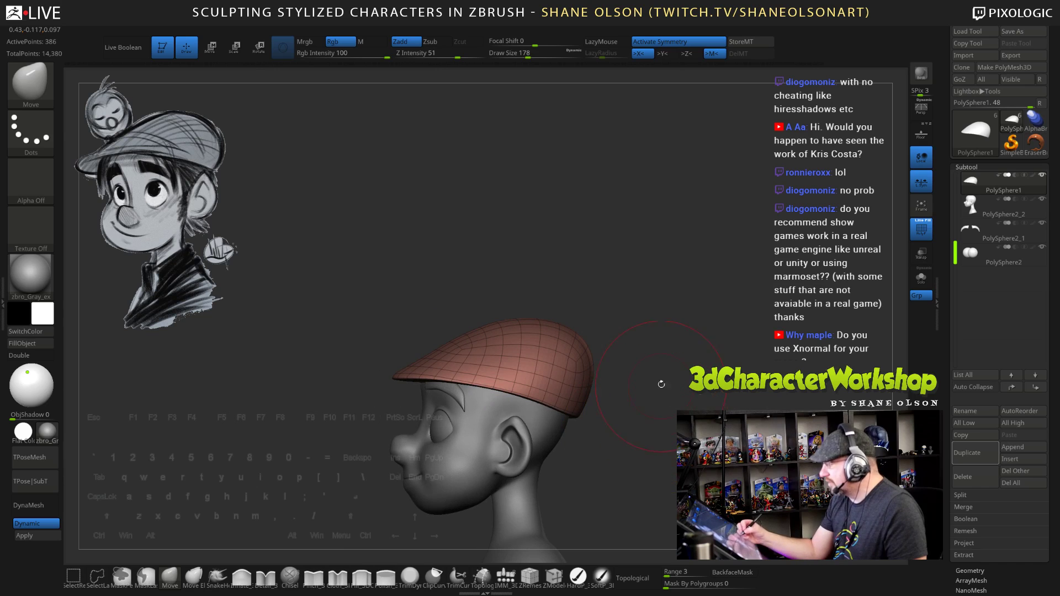
Refine the cap's front slope and crown profile with the Move brush, and turn on perspective
{"action": "left_click_drag", "start_coordinate": [656, 318], "coordinate": [569, 306]}
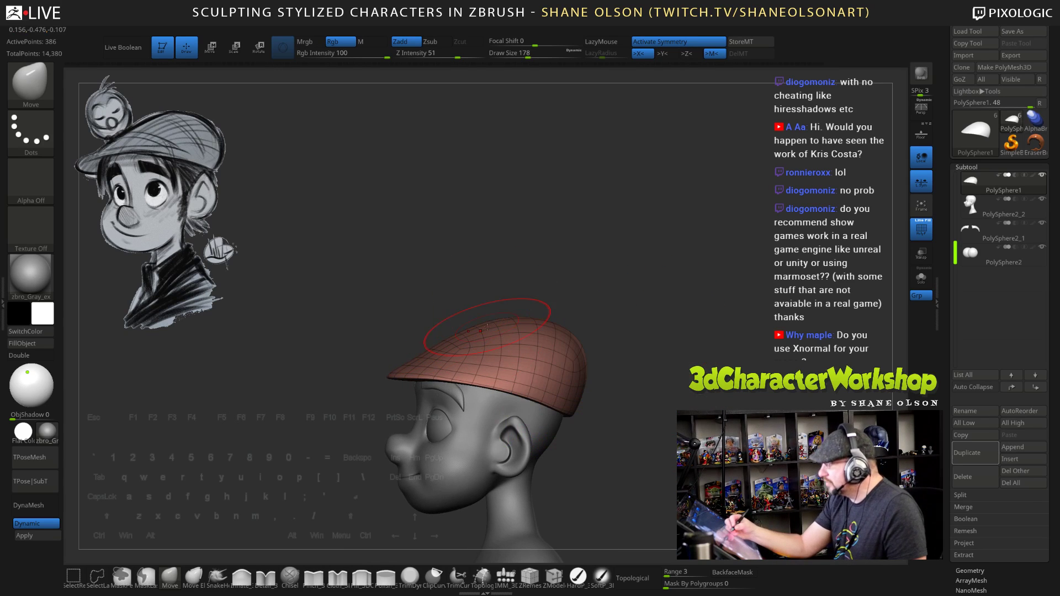
{"action": "left_click_drag", "start_coordinate": [642, 350], "coordinate": [646, 408]}
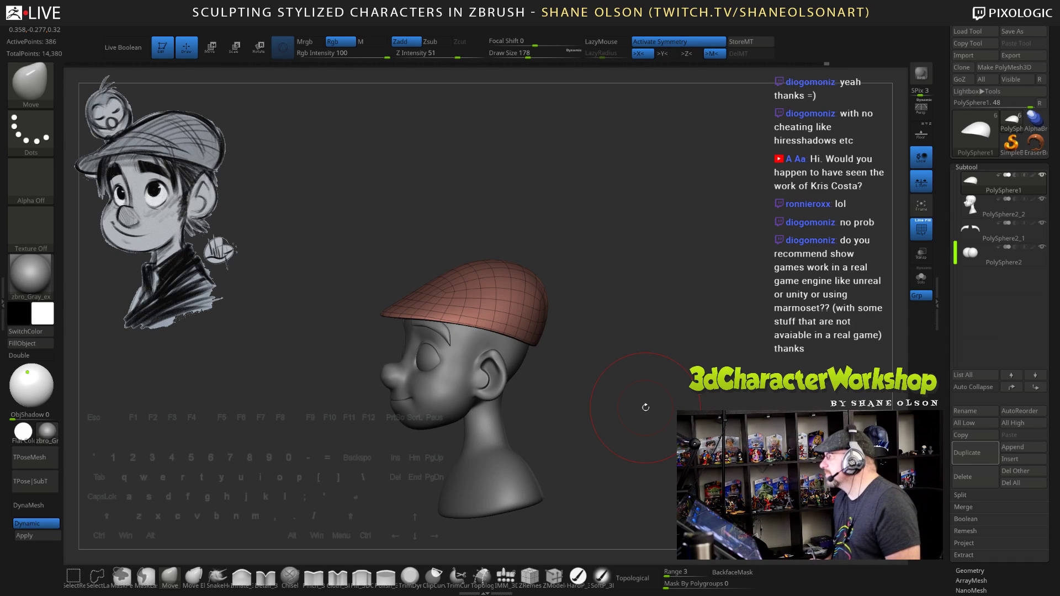
{"action": "left_click_drag", "start_coordinate": [611, 326], "coordinate": [618, 323], "text": "alt"}
{"action": "mouse_move", "coordinate": [617, 359]}
{"action": "left_mouse_down"}
{"action": "mouse_move", "coordinate": [613, 346]}
{"action": "mouse_move", "coordinate": [624, 367]}
{"action": "mouse_move", "coordinate": [558, 251]}
{"action": "left_mouse_up"}
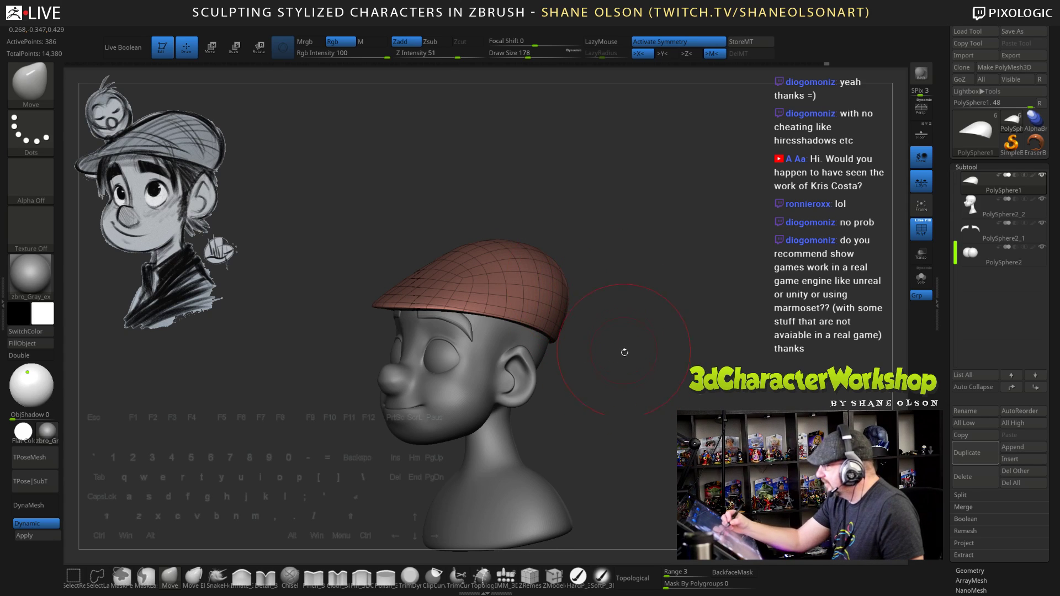
{"action": "mouse_move", "coordinate": [622, 350]}
{"action": "left_mouse_down"}
{"action": "mouse_move", "coordinate": [593, 322]}
{"action": "mouse_move", "coordinate": [554, 328]}
{"action": "mouse_move", "coordinate": [585, 345]}
{"action": "mouse_move", "coordinate": [634, 416]}
{"action": "mouse_move", "coordinate": [627, 393]}
{"action": "mouse_move", "coordinate": [653, 418]}
{"action": "left_mouse_up"}
{"action": "key", "text": "s"}
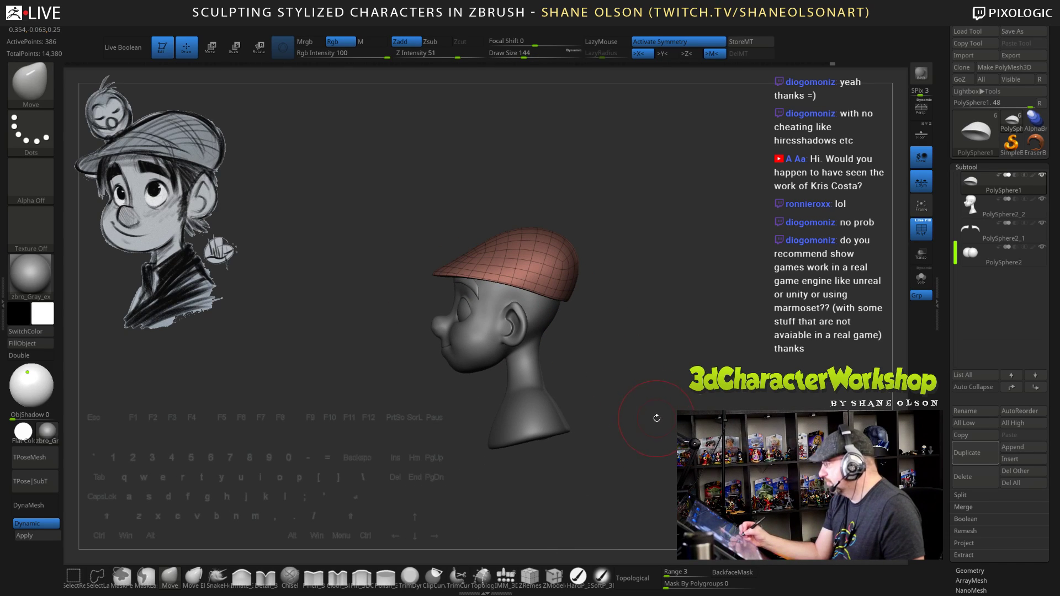
{"action": "mouse_move", "coordinate": [666, 375]}
{"action": "left_mouse_down"}
{"action": "mouse_move", "coordinate": [696, 419]}
{"action": "mouse_move", "coordinate": [673, 419]}
{"action": "mouse_move", "coordinate": [696, 420]}
{"action": "mouse_move", "coordinate": [680, 417]}
{"action": "mouse_move", "coordinate": [674, 394]}
{"action": "mouse_move", "coordinate": [679, 408]}
{"action": "left_mouse_up"}
{"action": "key", "text": "p"}
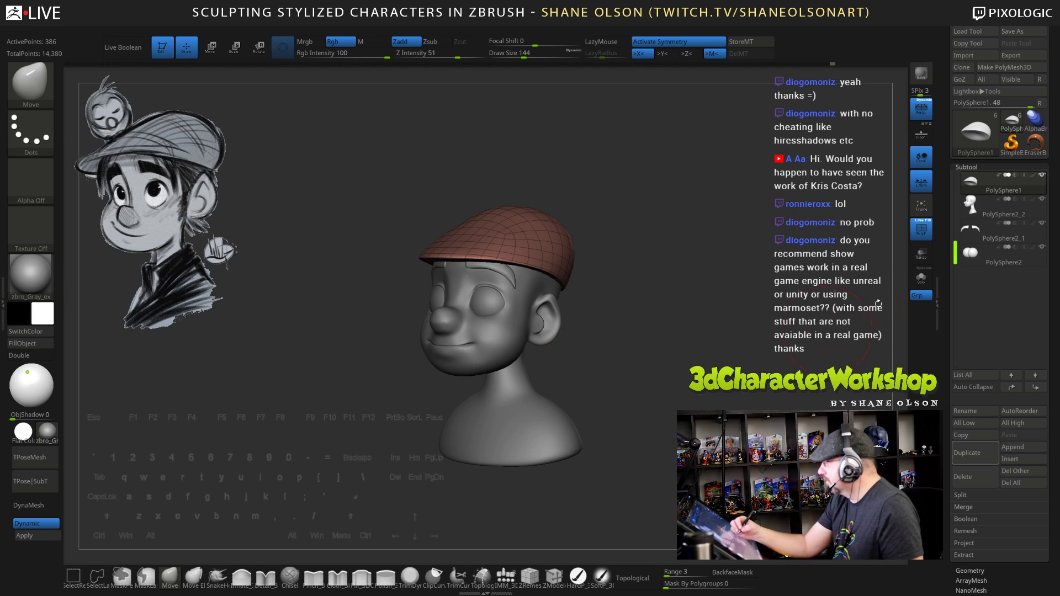
Hide the polyframe, select the eyebrows subtool and reposition the eyebrows below the cap's brim with the Move brush at draw size 174
{"action": "left_click", "coordinate": [449, 270], "text": "alt"}
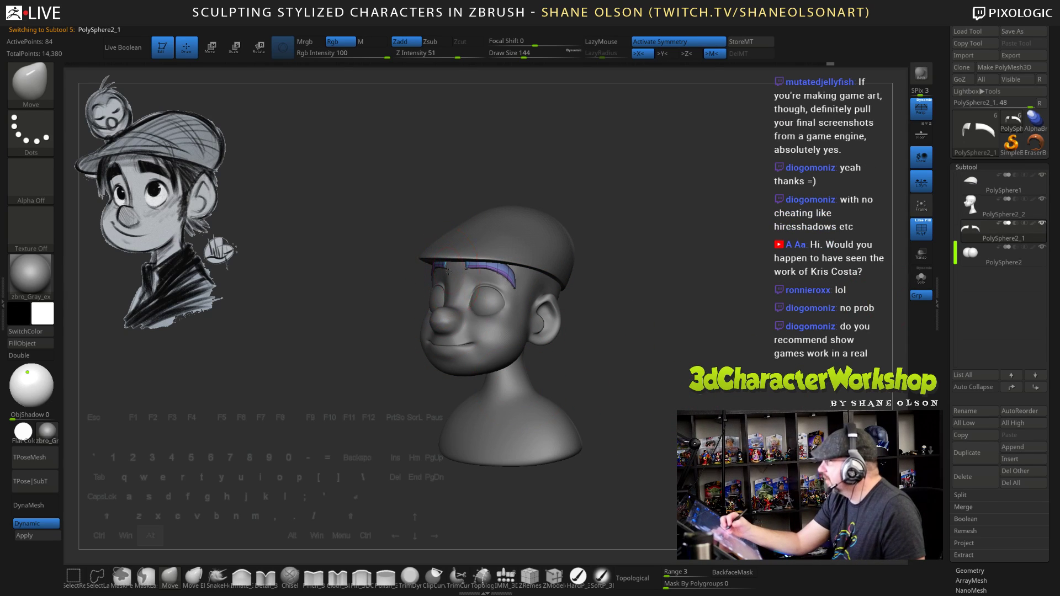
{"action": "key", "text": "shift+f"}
{"action": "left_click_drag", "start_coordinate": [625, 325], "coordinate": [650, 314]}
{"action": "key", "text": "s"}
{"action": "left_click", "coordinate": [650, 297]}
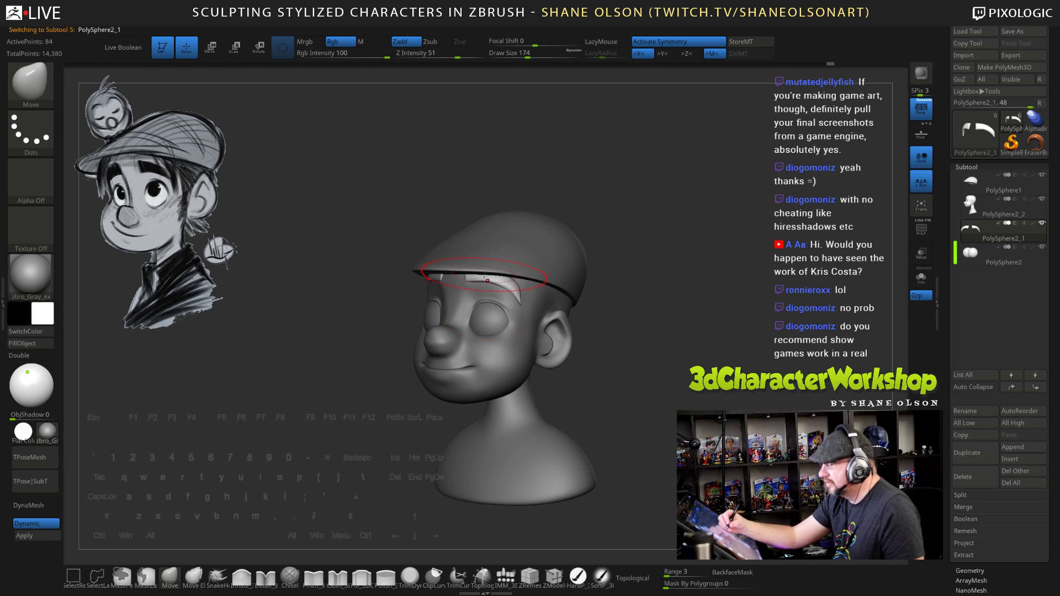
{"action": "left_click_drag", "start_coordinate": [630, 265], "coordinate": [591, 263]}
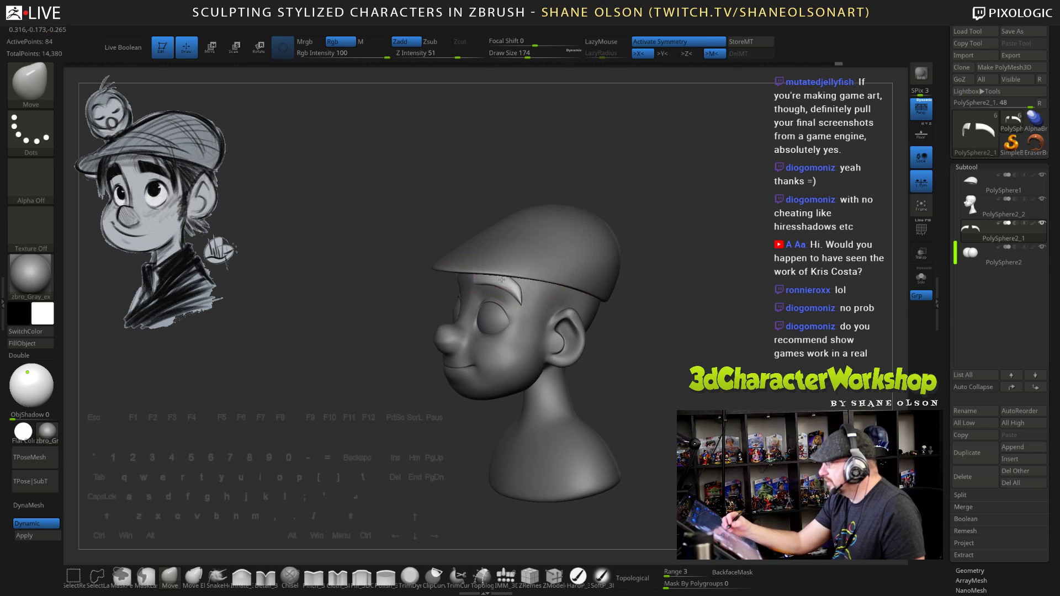
{"action": "left_click_drag", "start_coordinate": [483, 278], "coordinate": [510, 264]}
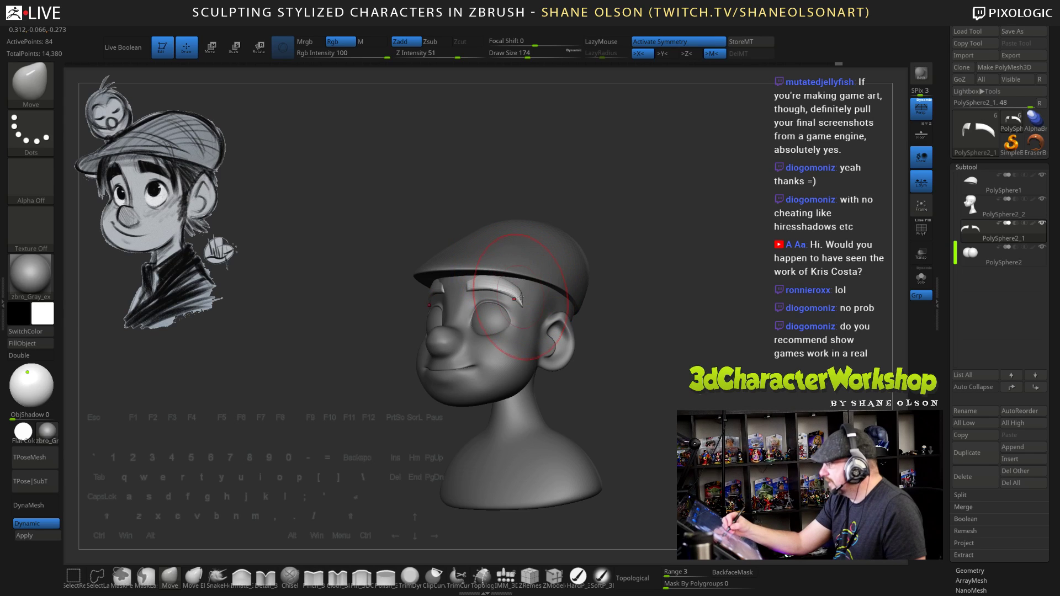
{"action": "left_click_drag", "start_coordinate": [493, 516], "coordinate": [538, 254]}
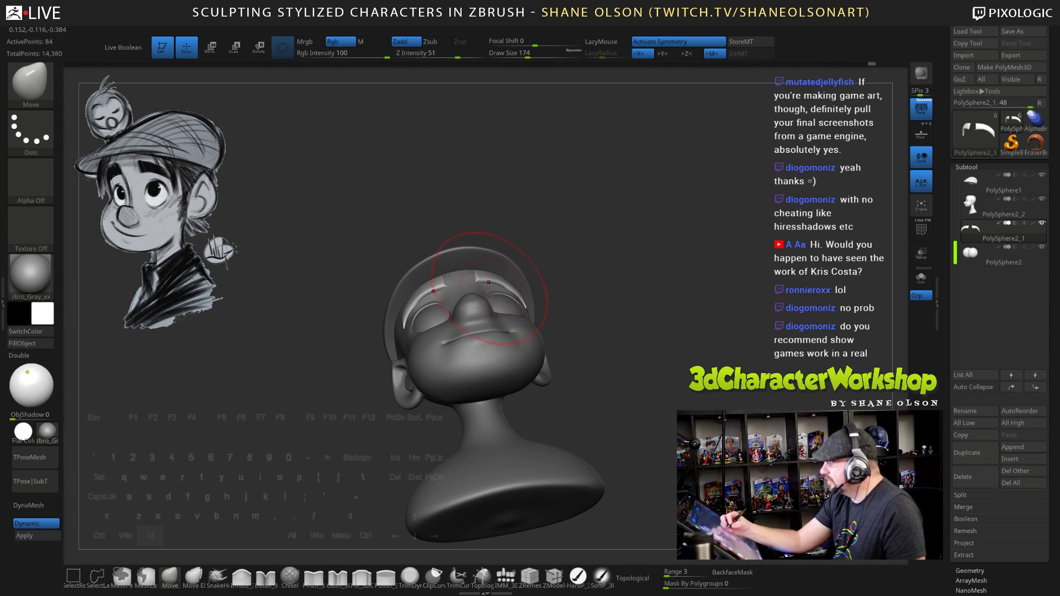
Select the head subtool, set the draw size to 127 and adjust the forehead beneath the cap's brim
{"action": "left_click", "coordinate": [479, 280], "text": "alt"}
{"action": "left_click_drag", "start_coordinate": [608, 332], "coordinate": [516, 367]}
{"action": "key", "text": "s"}
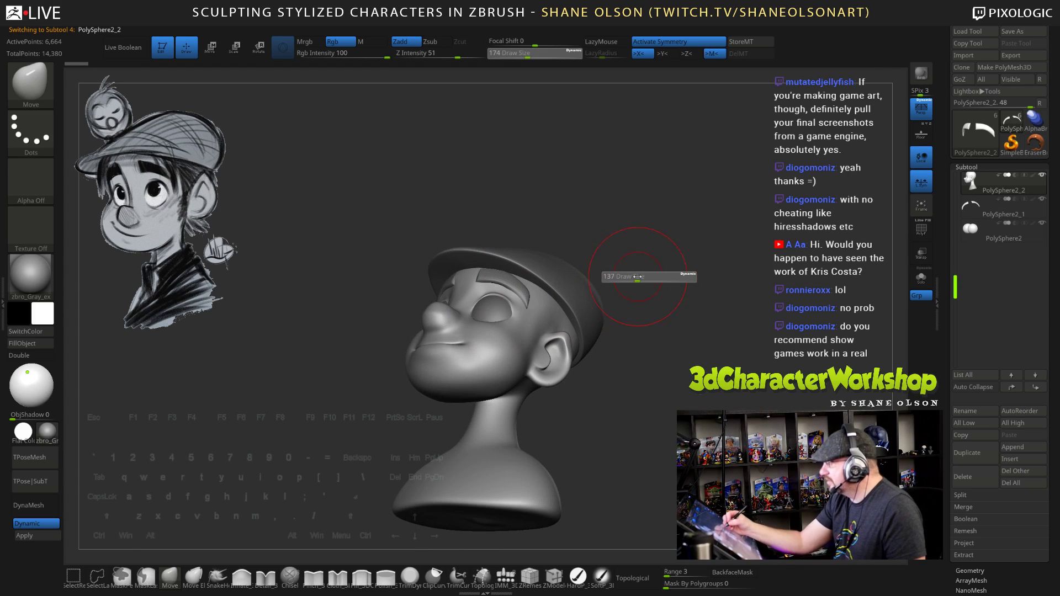
{"action": "left_click_drag", "start_coordinate": [649, 279], "coordinate": [519, 288]}
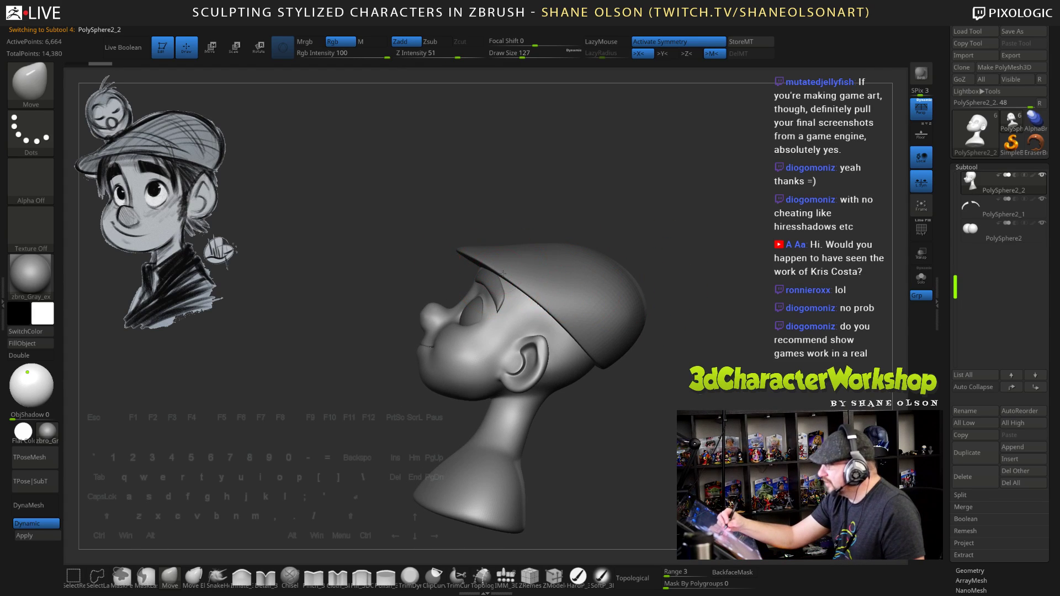
{"action": "left_click_drag", "start_coordinate": [407, 309], "coordinate": [519, 295]}
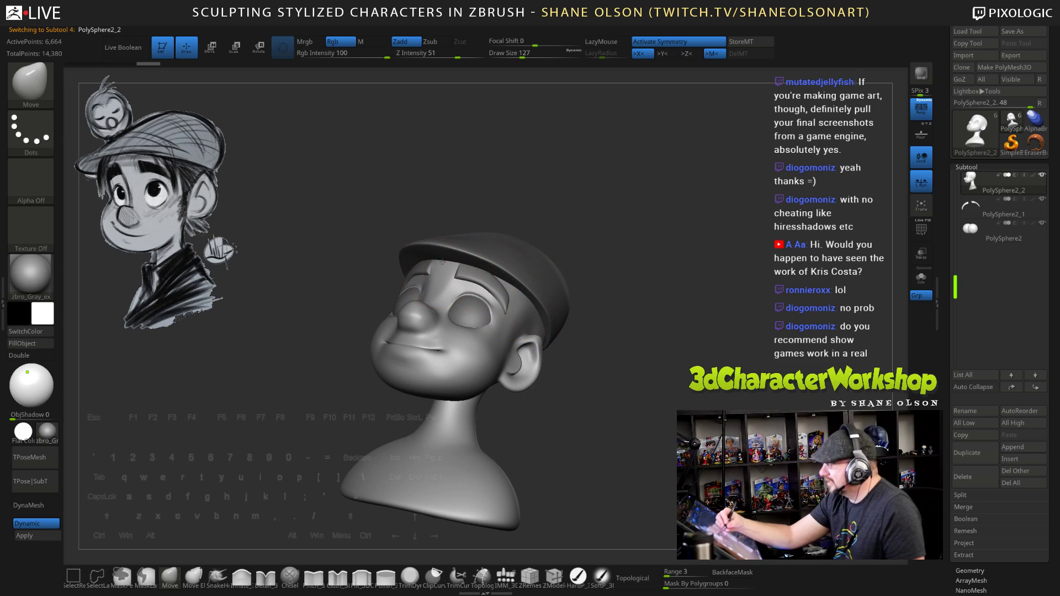
{"action": "left_click_drag", "start_coordinate": [442, 262], "coordinate": [439, 270]}
{"action": "mouse_move", "coordinate": [592, 353]}
{"action": "left_mouse_down"}
{"action": "mouse_move", "coordinate": [649, 383]}
{"action": "mouse_move", "coordinate": [600, 334]}
{"action": "mouse_move", "coordinate": [632, 350]}
{"action": "mouse_move", "coordinate": [635, 327]}
{"action": "mouse_move", "coordinate": [526, 293]}
{"action": "mouse_move", "coordinate": [507, 270]}
{"action": "left_mouse_up"}
Reselect the eyebrows subtool and fit the eyebrows to the forehead from below, using draw sizes 111 and 178
{"action": "left_click", "coordinate": [994, 208]}
{"action": "key", "text": "s"}
{"action": "left_click_drag", "start_coordinate": [623, 326], "coordinate": [620, 271]}
{"action": "left_click_drag", "start_coordinate": [471, 279], "coordinate": [472, 275]}
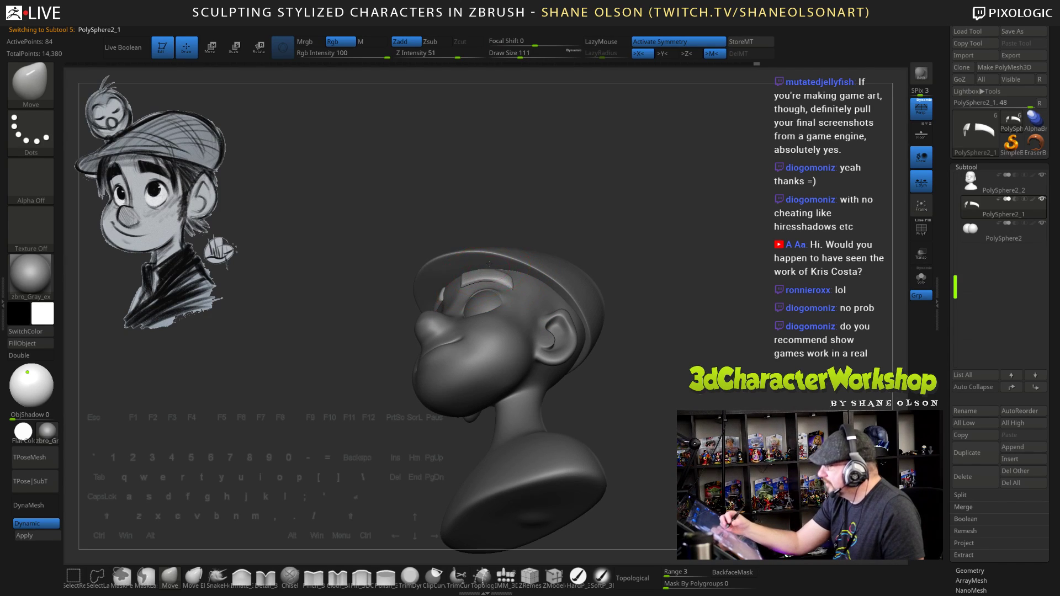
{"action": "left_click_drag", "start_coordinate": [622, 298], "coordinate": [619, 249]}
{"action": "key", "text": "s"}
{"action": "left_click_drag", "start_coordinate": [509, 227], "coordinate": [517, 227]}
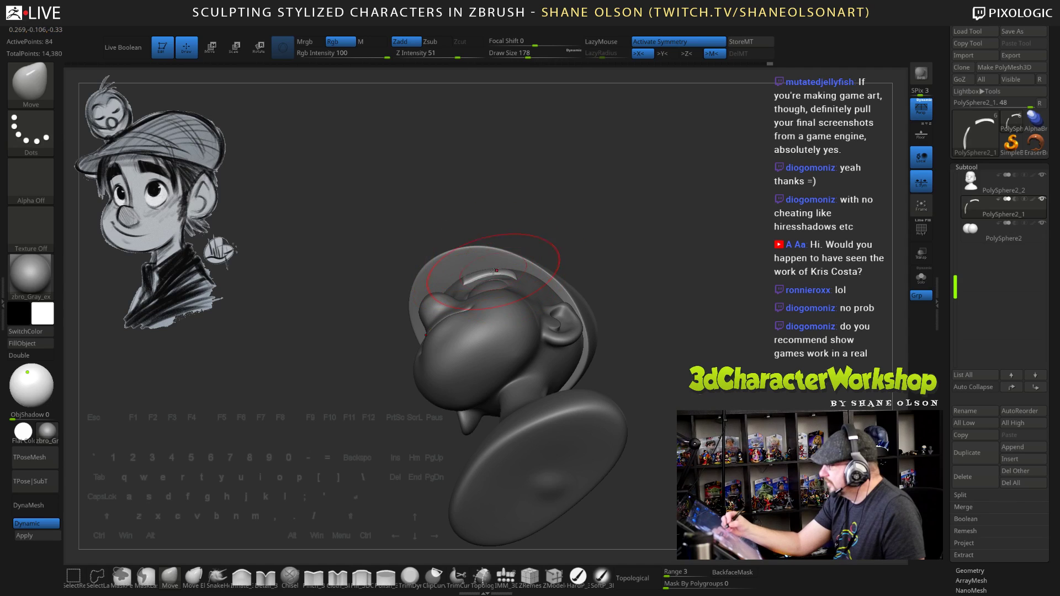
{"action": "left_click_drag", "start_coordinate": [496, 271], "coordinate": [496, 267]}
{"action": "mouse_move", "coordinate": [559, 208]}
{"action": "left_mouse_down"}
{"action": "mouse_move", "coordinate": [595, 245]}
{"action": "mouse_move", "coordinate": [586, 276]}
{"action": "left_mouse_up"}
{"action": "mouse_move", "coordinate": [660, 320]}
{"action": "left_mouse_down"}
{"action": "mouse_move", "coordinate": [686, 334]}
{"action": "mouse_move", "coordinate": [600, 299]}
{"action": "left_mouse_up"}
{"action": "key", "text": "2"}
{"action": "key", "text": "s"}
{"action": "mouse_move", "coordinate": [605, 301]}
{"action": "right_mouse_down"}
{"action": "mouse_move", "coordinate": [606, 317]}
{"action": "mouse_move", "coordinate": [587, 303]}
{"action": "right_mouse_up"}
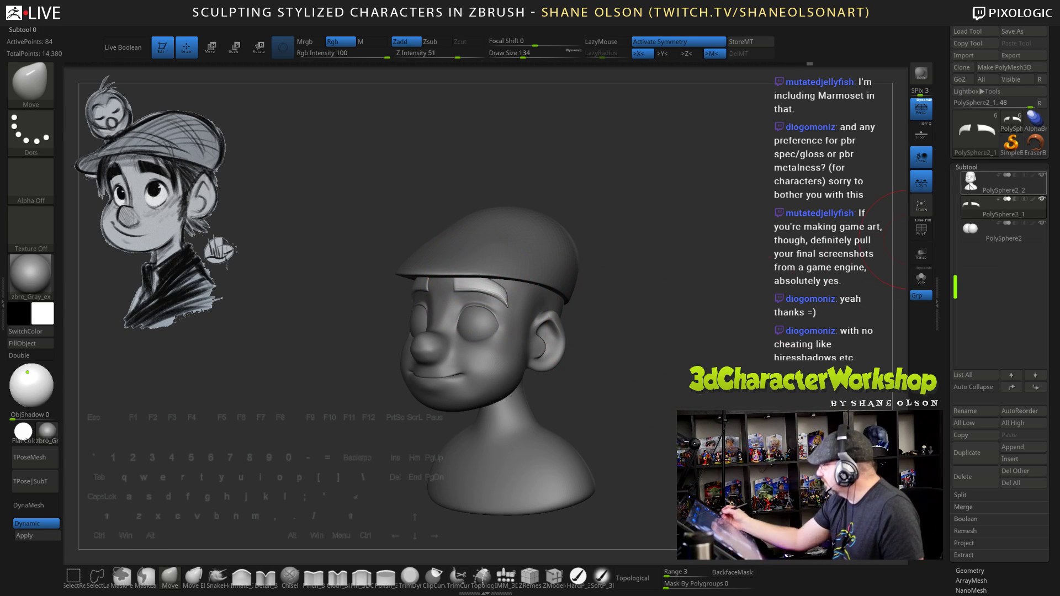
Select the cap subtool, set the draw size to 237 and adjust the tip of the brim from the side
{"action": "left_click", "coordinate": [484, 248], "text": "alt"}
{"action": "left_click_drag", "start_coordinate": [606, 309], "coordinate": [682, 370]}
{"action": "key", "text": "s"}
{"action": "left_click_drag", "start_coordinate": [452, 273], "coordinate": [492, 266]}
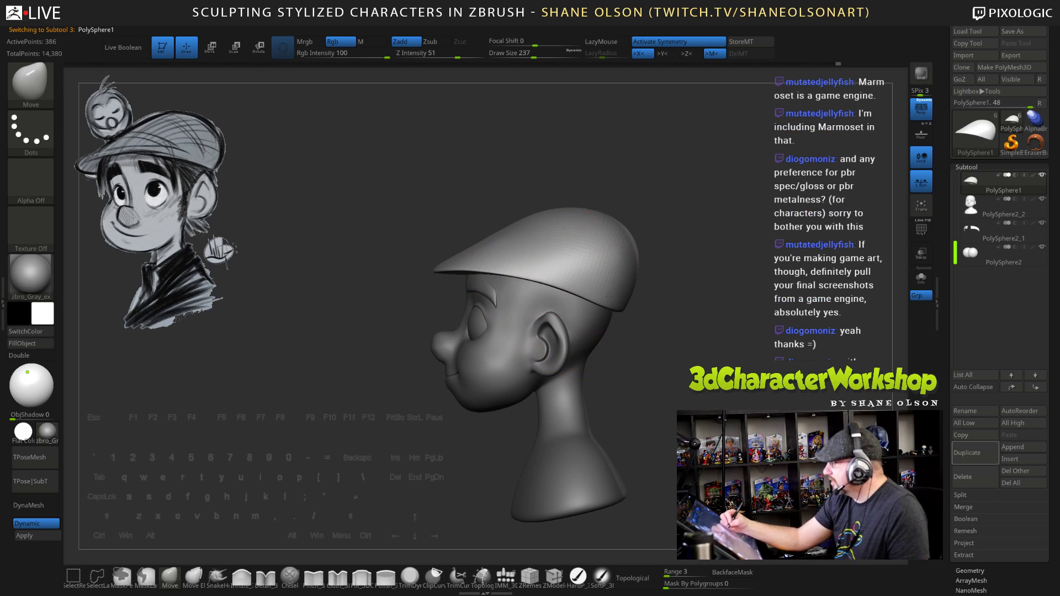
{"action": "left_click_drag", "start_coordinate": [454, 268], "coordinate": [458, 261]}
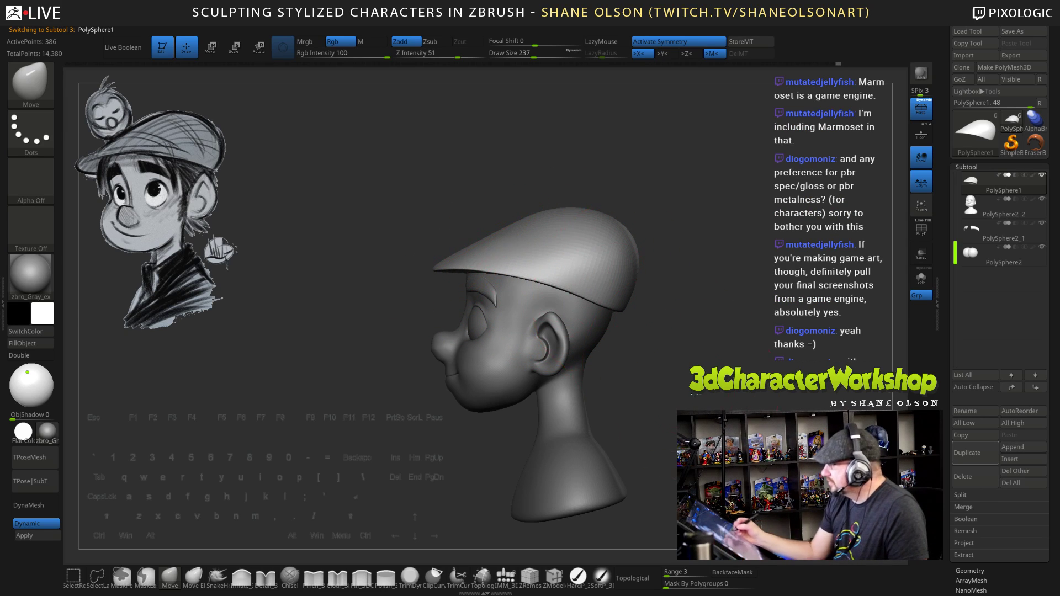
{"action": "mouse_move", "coordinate": [619, 372]}
{"action": "left_mouse_down"}
{"action": "mouse_move", "coordinate": [691, 391]}
{"action": "mouse_move", "coordinate": [660, 338]}
{"action": "left_mouse_up"}
{"action": "key", "text": "s"}
{"action": "mouse_move", "coordinate": [661, 341]}
{"action": "left_mouse_down", "text": "alt"}
{"action": "mouse_move", "coordinate": [683, 353]}
{"action": "mouse_move", "coordinate": [685, 385]}
{"action": "mouse_move", "coordinate": [680, 369]}
{"action": "left_mouse_up", "text": "alt"}
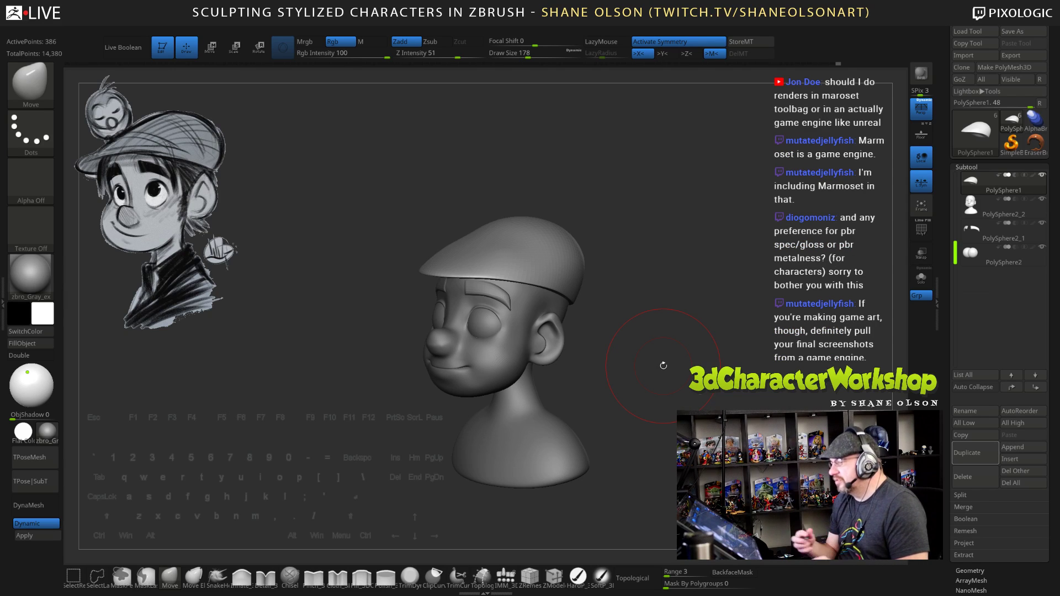
{"action": "left_click_drag", "start_coordinate": [659, 278], "coordinate": [660, 287], "text": "alt"}
Set the Move brush's draw size to 144, mark a small masked spot on the cap's front slope and refine the surface around it
{"action": "key", "text": "s"}
{"action": "left_click_drag", "start_coordinate": [669, 244], "coordinate": [662, 244]}
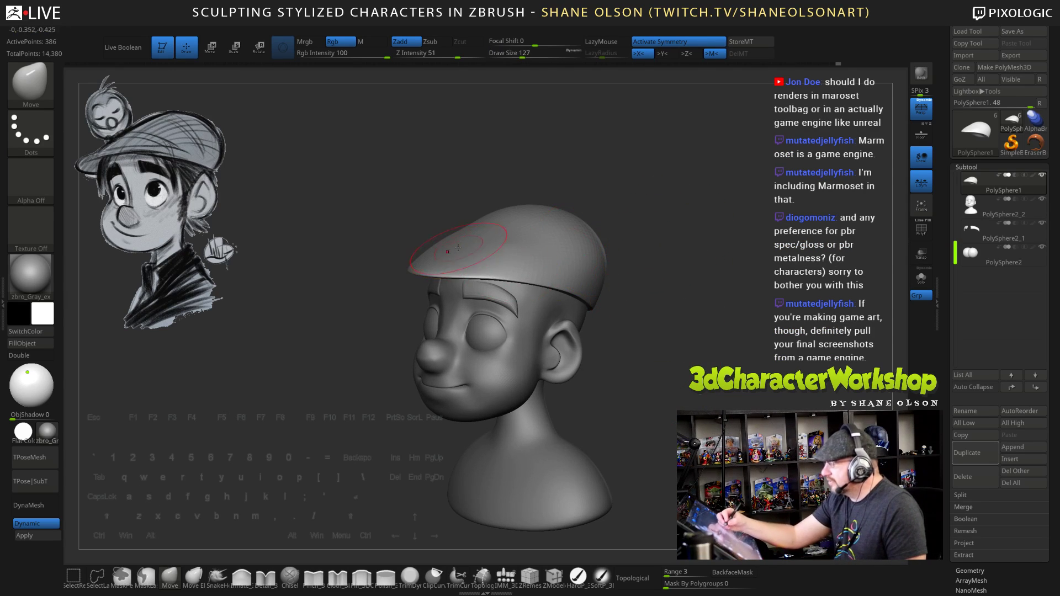
{"action": "key", "text": "s"}
{"action": "left_click_drag", "start_coordinate": [451, 242], "coordinate": [455, 242]}
{"action": "left_click", "coordinate": [468, 242], "text": "ctrl"}
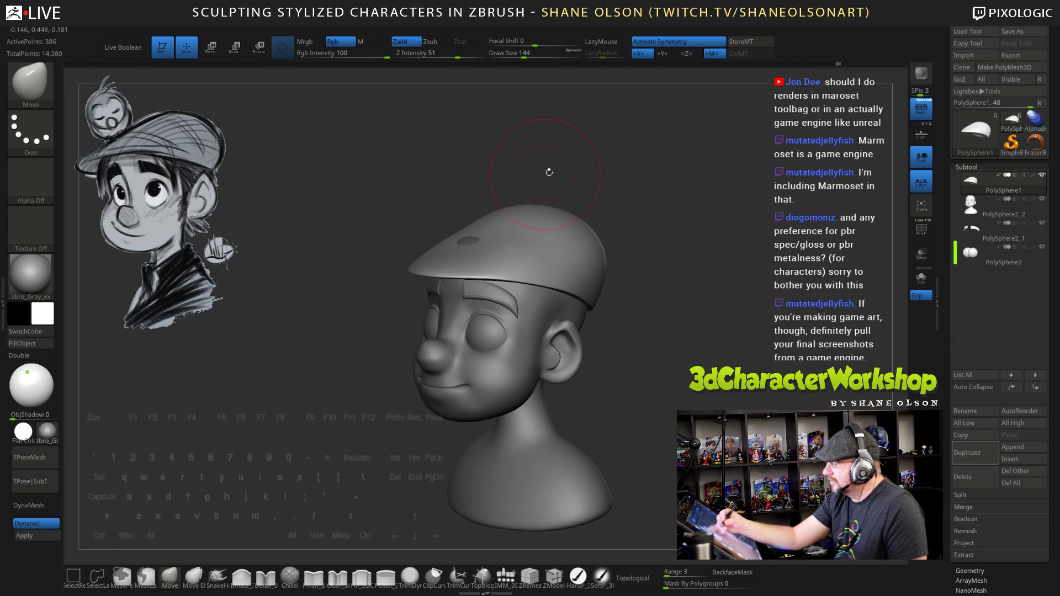
{"action": "left_click_drag", "start_coordinate": [550, 172], "coordinate": [560, 177]}
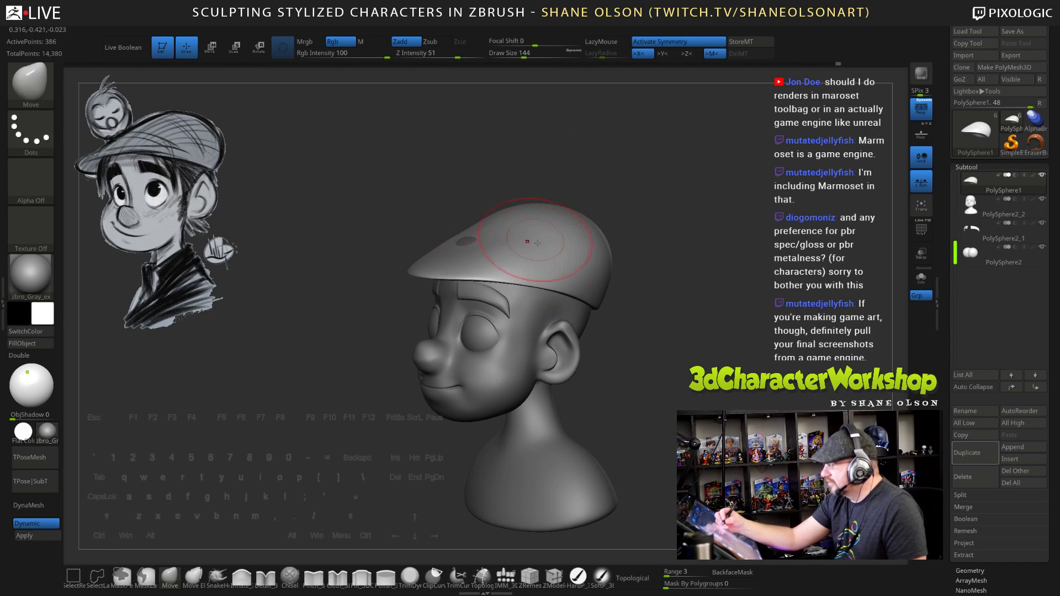
{"action": "left_click_drag", "start_coordinate": [476, 245], "coordinate": [474, 239]}
{"action": "left_click_drag", "start_coordinate": [712, 271], "coordinate": [685, 274]}
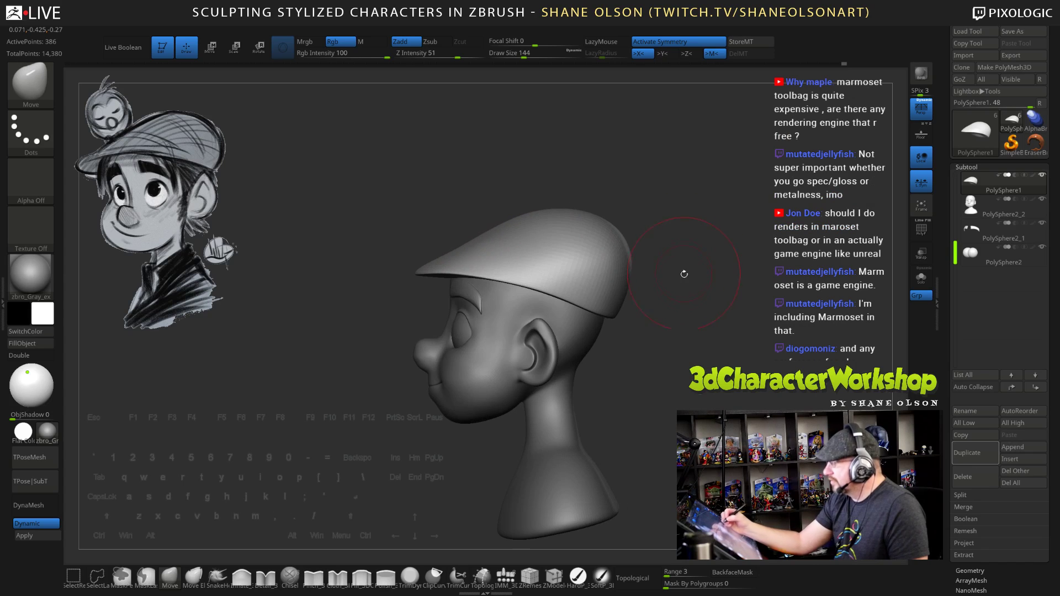
{"action": "mouse_move", "coordinate": [681, 310]}
{"action": "left_mouse_down"}
{"action": "mouse_move", "coordinate": [690, 320]}
{"action": "mouse_move", "coordinate": [703, 312]}
{"action": "mouse_move", "coordinate": [671, 299]}
{"action": "mouse_move", "coordinate": [668, 325]}
{"action": "mouse_move", "coordinate": [625, 345]}
{"action": "left_mouse_up"}
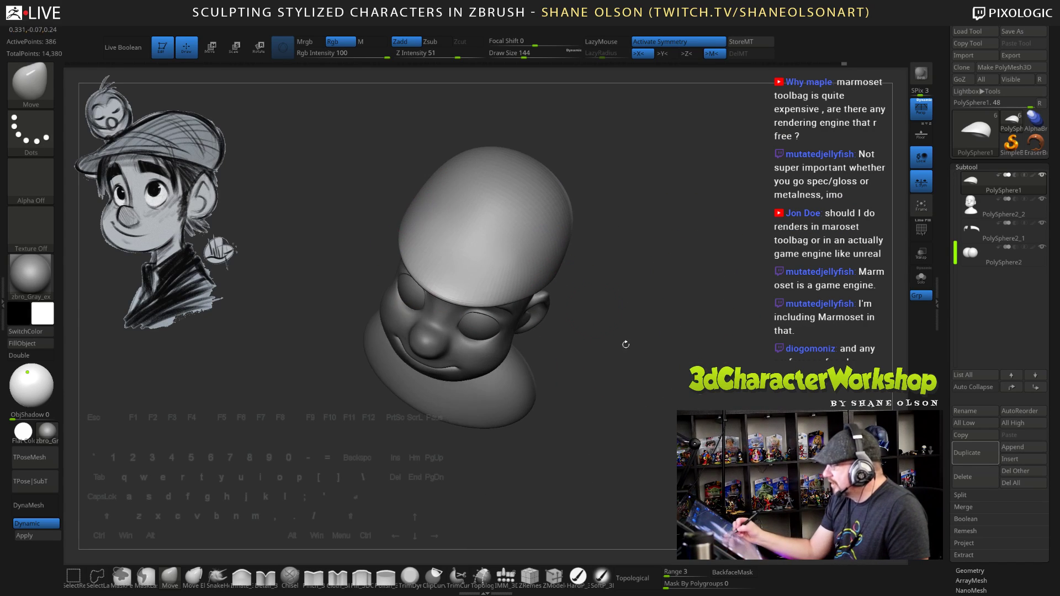
Examine the flat cap's shape on the head from the front, side and three-quarter views
{"action": "mouse_move", "coordinate": [642, 386]}
{"action": "left_mouse_down"}
{"action": "mouse_move", "coordinate": [666, 379]}
{"action": "mouse_move", "coordinate": [667, 402]}
{"action": "mouse_move", "coordinate": [627, 409]}
{"action": "mouse_move", "coordinate": [636, 398]}
{"action": "left_mouse_up"}
{"action": "key", "text": "s"}
{"action": "left_click_drag", "start_coordinate": [611, 338], "coordinate": [615, 337]}
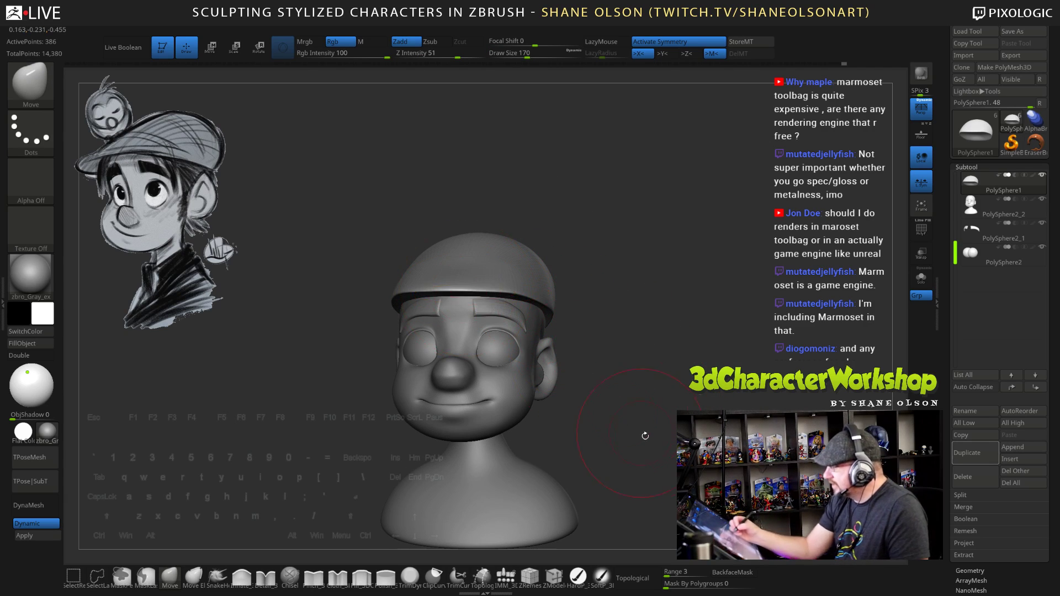
{"action": "mouse_move", "coordinate": [644, 435]}
{"action": "left_mouse_down"}
{"action": "mouse_move", "coordinate": [625, 436]}
{"action": "mouse_move", "coordinate": [639, 440]}
{"action": "left_mouse_up"}
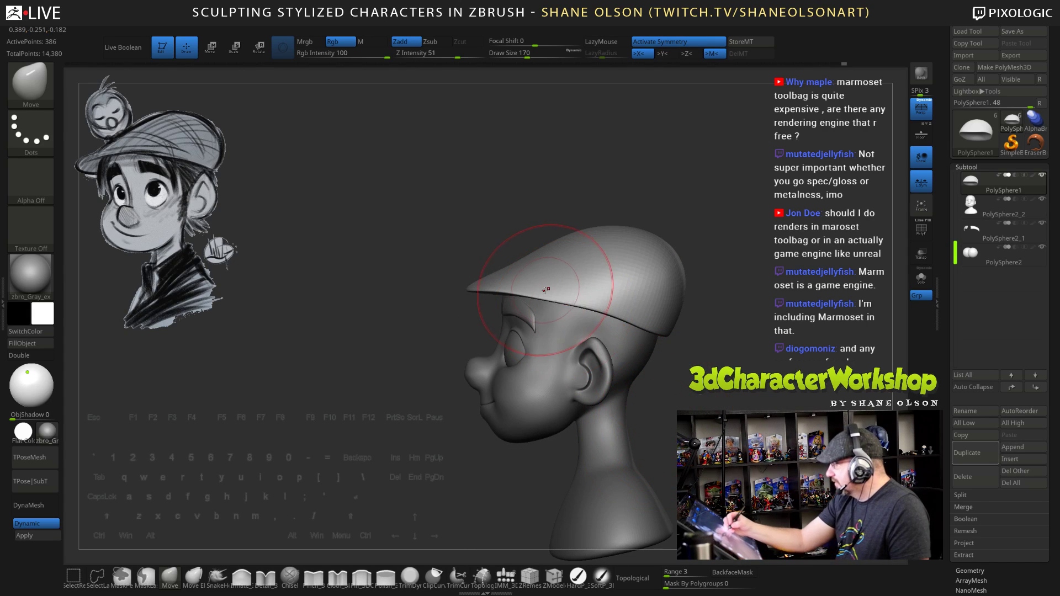
{"action": "left_click_drag", "start_coordinate": [715, 387], "coordinate": [634, 365], "text": "alt"}
{"action": "left_click_drag", "start_coordinate": [632, 393], "coordinate": [629, 378], "text": "alt"}
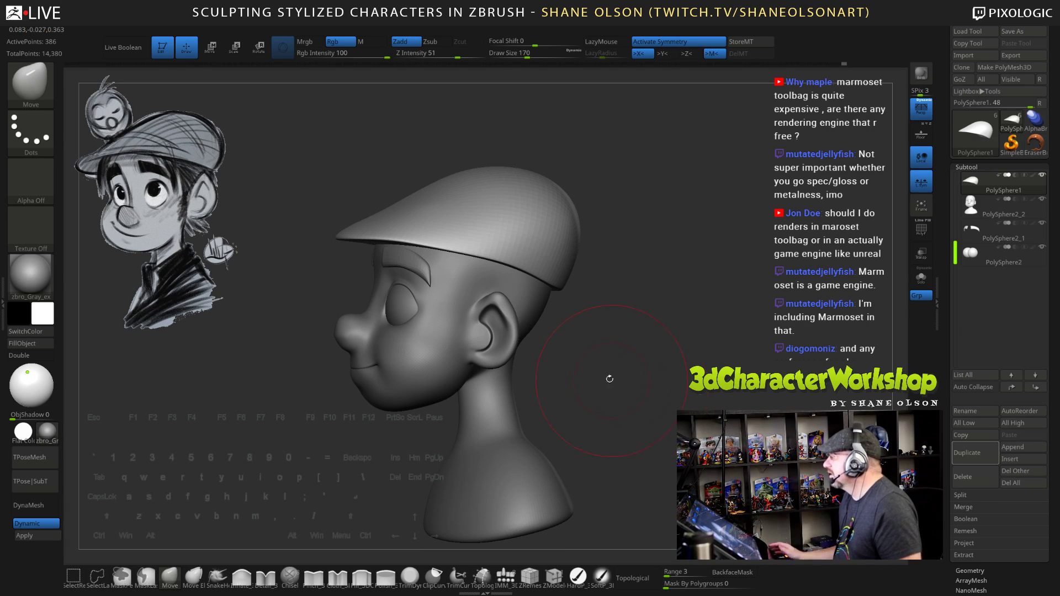
{"action": "left_click_drag", "start_coordinate": [720, 252], "coordinate": [719, 224], "text": "alt"}
{"action": "left_click_drag", "start_coordinate": [674, 250], "coordinate": [681, 256]}
{"action": "key", "text": "s"}
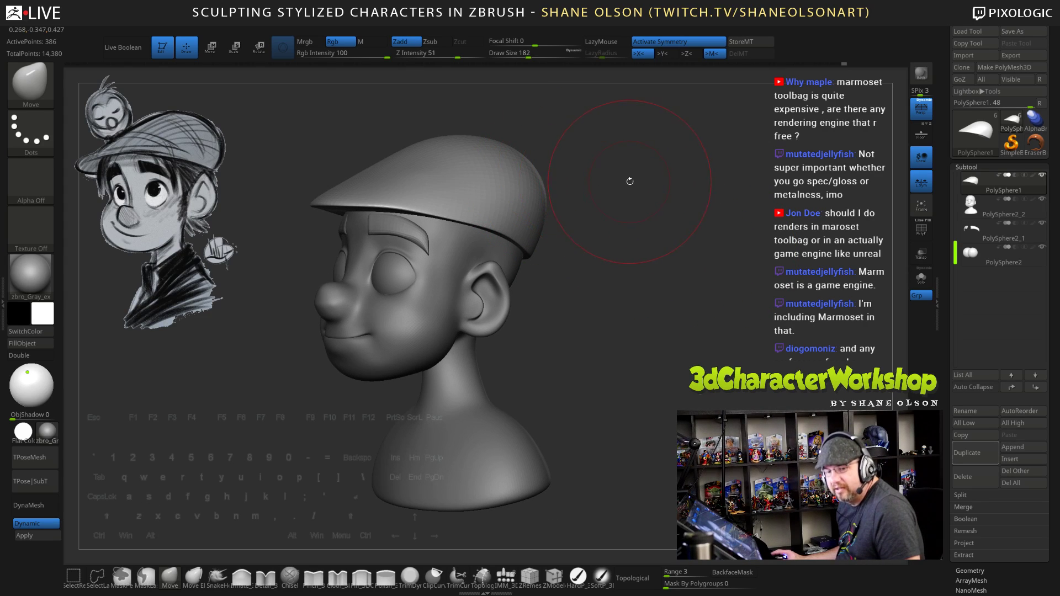
{"action": "left_click_drag", "start_coordinate": [630, 181], "coordinate": [644, 181]}
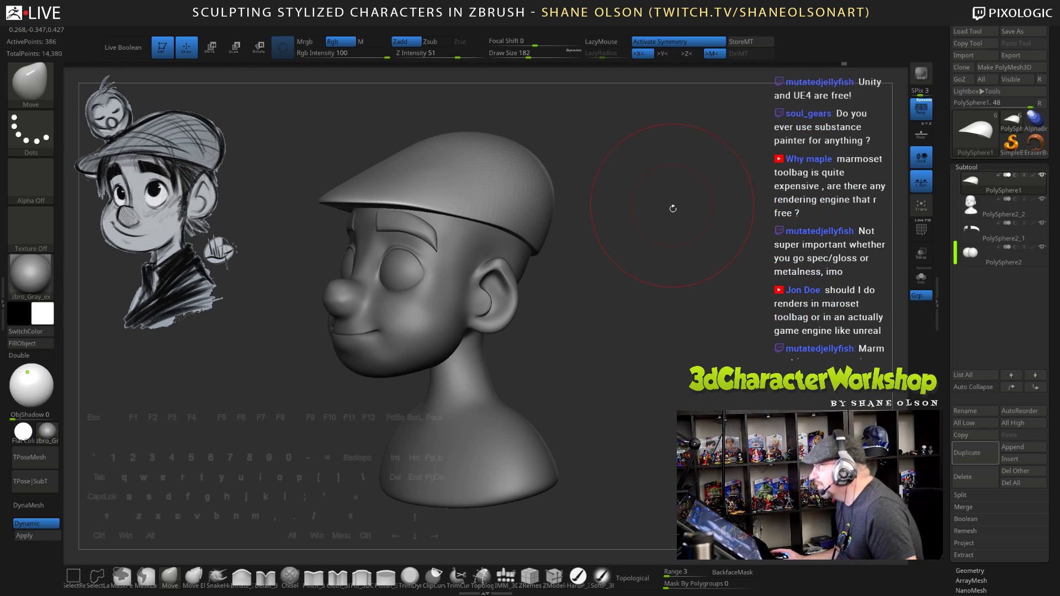
{"action": "left_click_drag", "start_coordinate": [670, 236], "coordinate": [680, 243]}
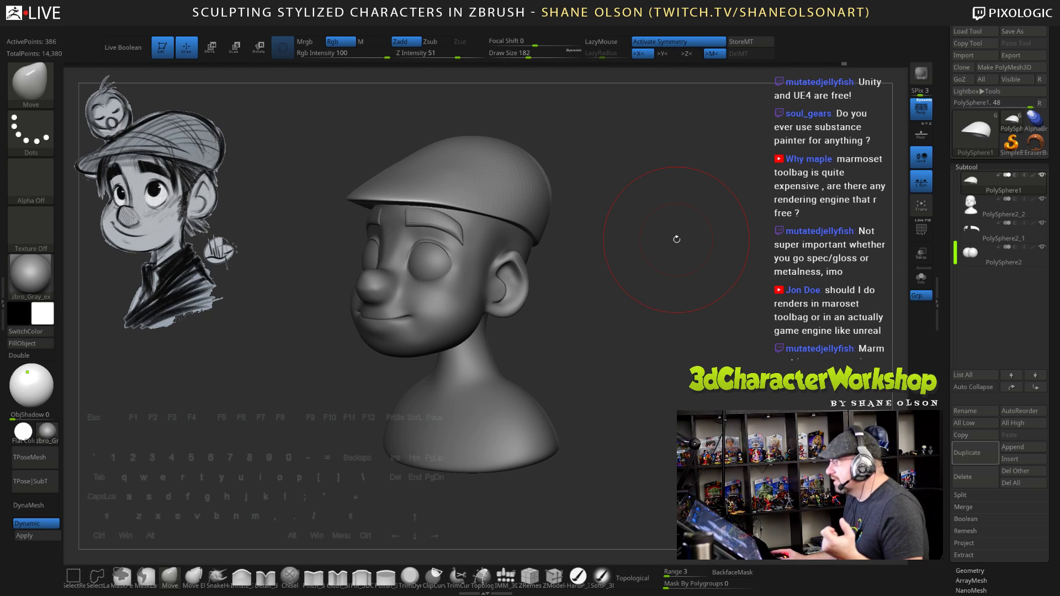
{"action": "key", "text": "s"}
{"action": "mouse_move", "coordinate": [686, 262]}
{"action": "left_mouse_down"}
{"action": "mouse_move", "coordinate": [699, 244]}
{"action": "mouse_move", "coordinate": [692, 220]}
{"action": "mouse_move", "coordinate": [668, 209]}
{"action": "mouse_move", "coordinate": [679, 214]}
{"action": "left_mouse_up"}
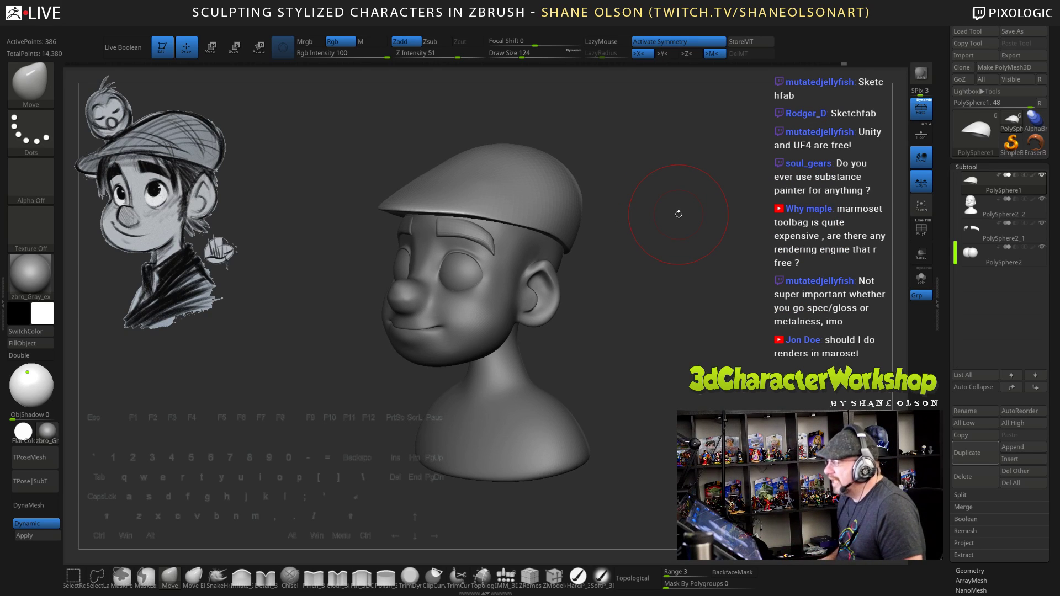
Thicken the lower edge of the cap's brim using the Inflate brush with draw size 43 and Z intensity 5
{"action": "left_click", "coordinate": [241, 577]}
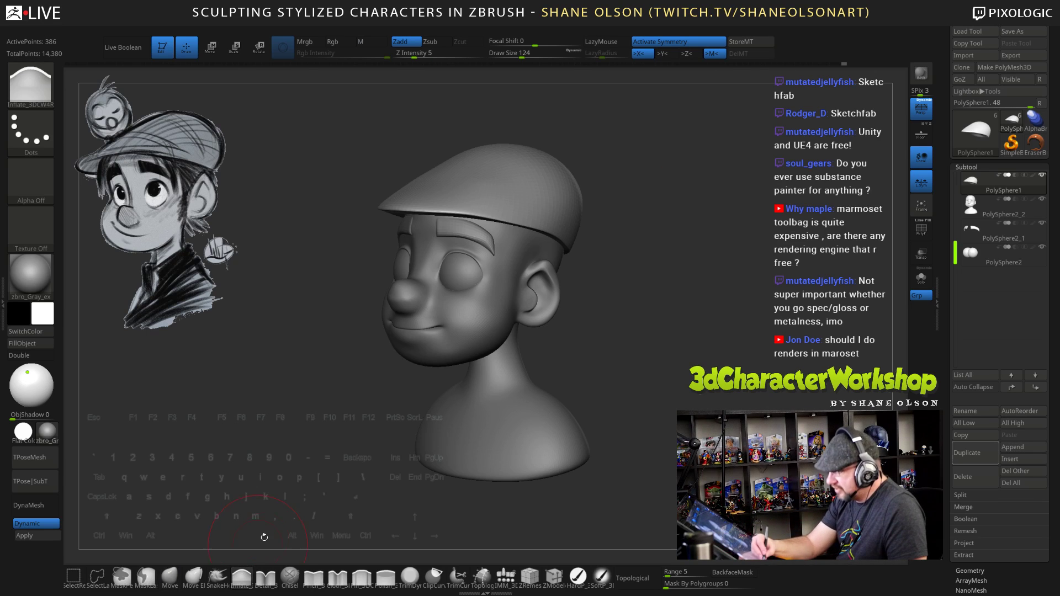
{"action": "key", "text": "s"}
{"action": "left_click_drag", "start_coordinate": [604, 376], "coordinate": [679, 381]}
{"action": "key", "text": "s"}
{"action": "left_click_drag", "start_coordinate": [680, 378], "coordinate": [670, 378]}
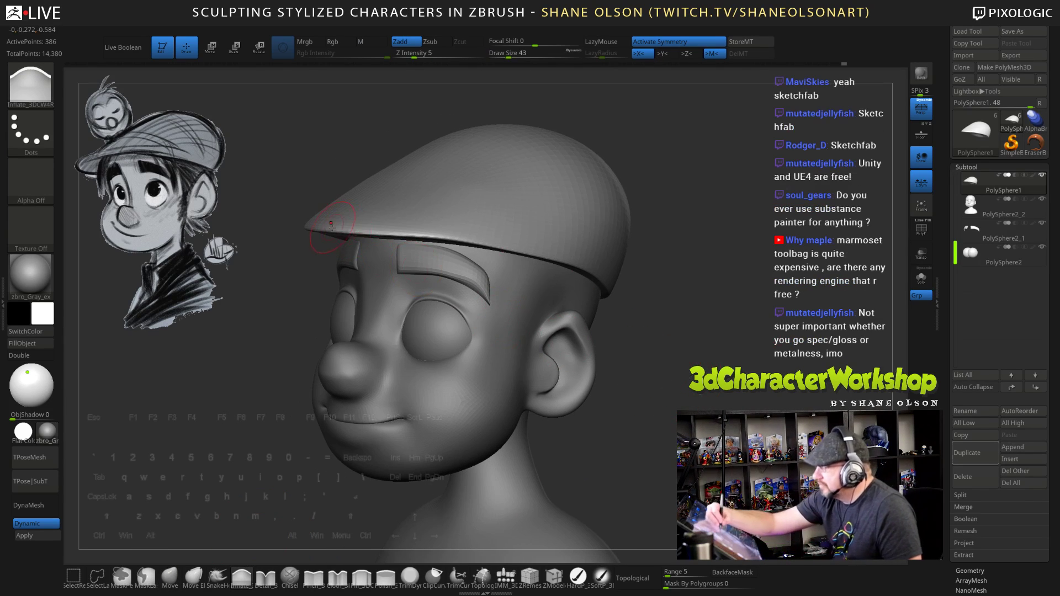
{"action": "left_click_drag", "start_coordinate": [432, 228], "coordinate": [497, 239]}
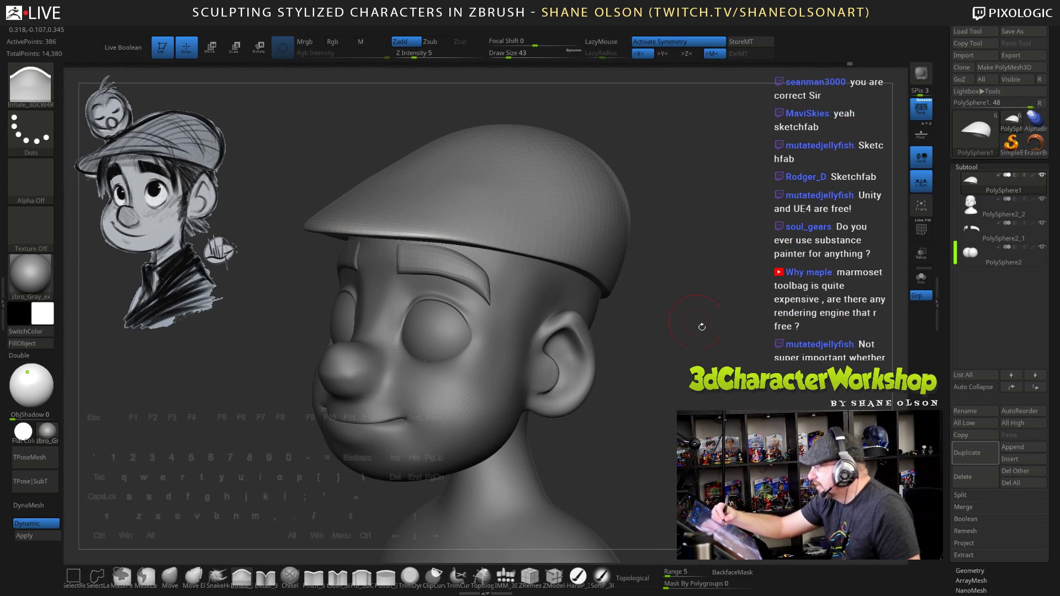
{"action": "mouse_move", "coordinate": [700, 327]}
{"action": "left_mouse_down"}
{"action": "mouse_move", "coordinate": [635, 317]}
{"action": "mouse_move", "coordinate": [621, 303]}
{"action": "left_mouse_up"}
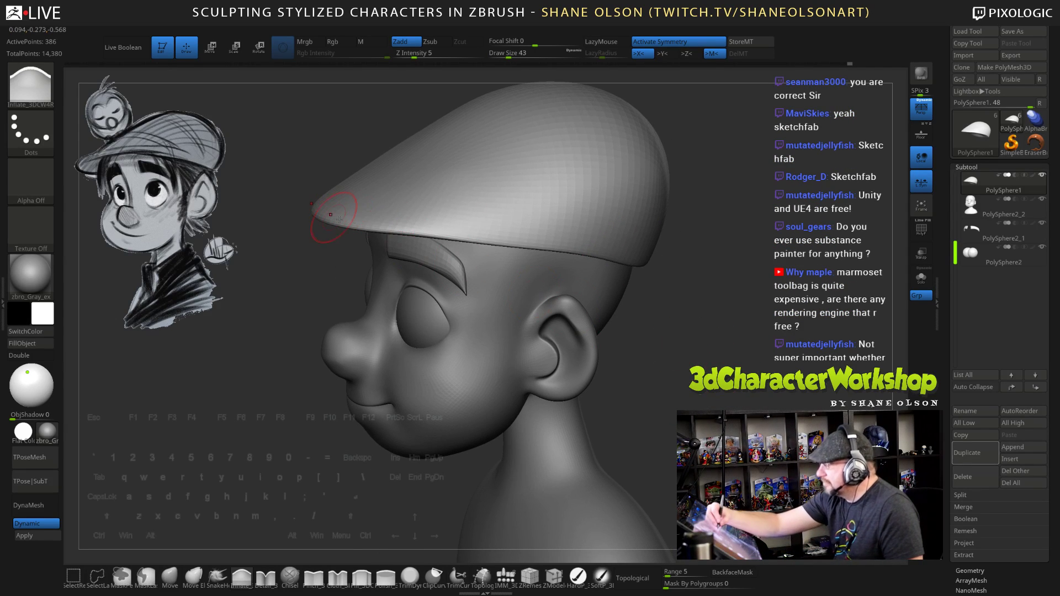
{"action": "left_click_drag", "start_coordinate": [339, 219], "coordinate": [457, 236]}
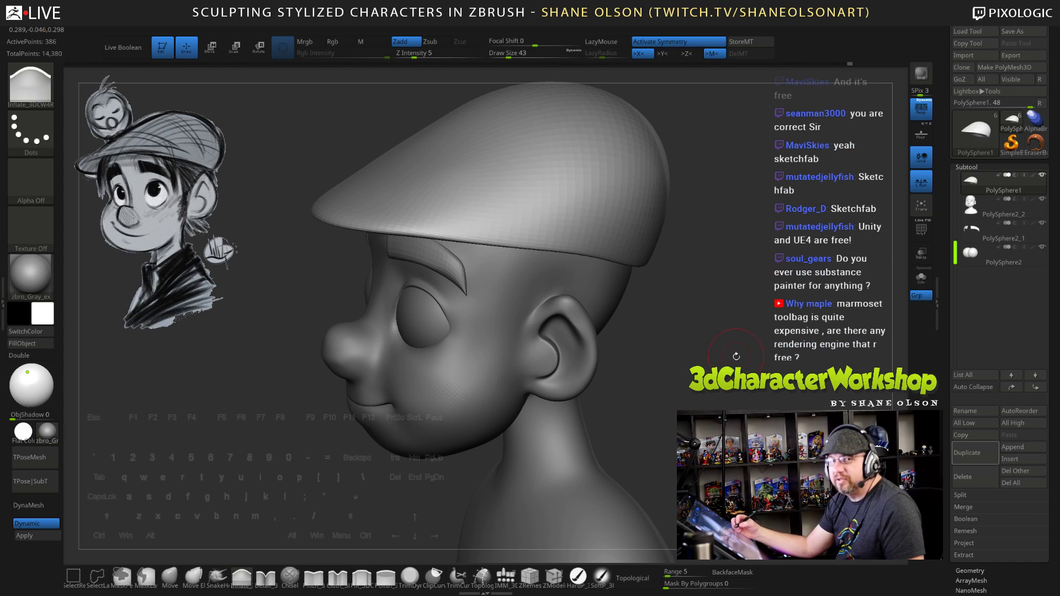
Select the head subtool and adjust the lip line seen from below with the Move brush at draw size 69
{"action": "left_click_drag", "start_coordinate": [726, 348], "coordinate": [732, 356]}
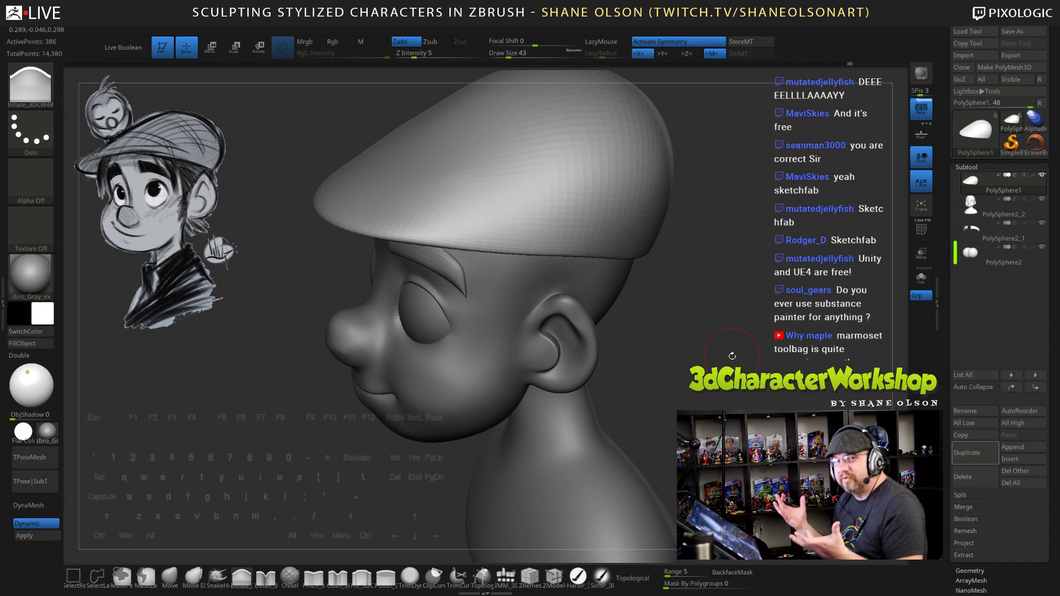
{"action": "mouse_move", "coordinate": [733, 356]}
{"action": "left_mouse_down"}
{"action": "mouse_move", "coordinate": [744, 283]}
{"action": "mouse_move", "coordinate": [740, 362]}
{"action": "left_mouse_up"}
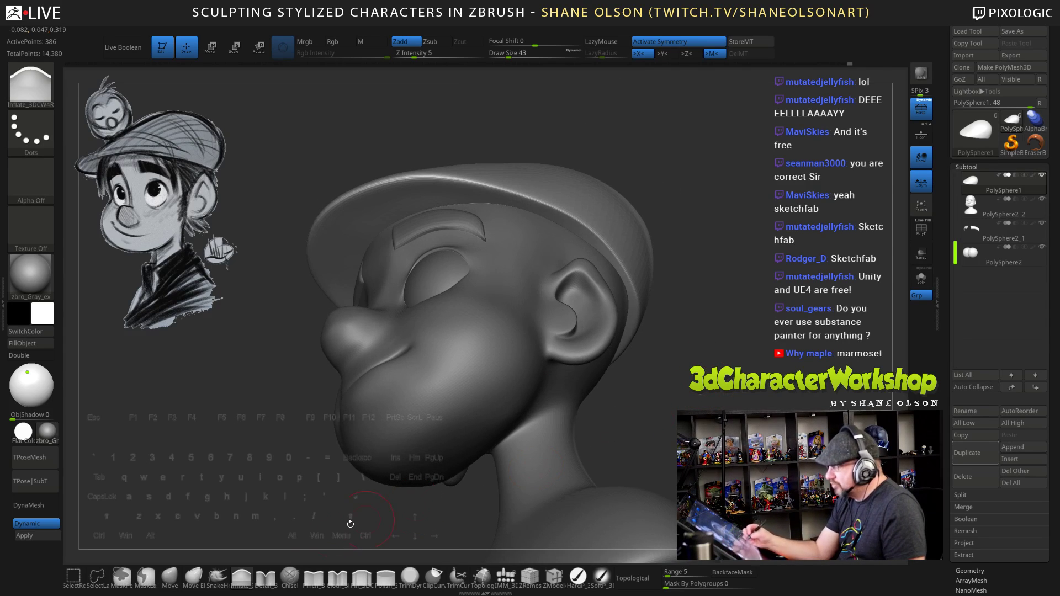
{"action": "left_click", "coordinate": [172, 576]}
{"action": "left_click", "coordinate": [386, 381], "text": "alt"}
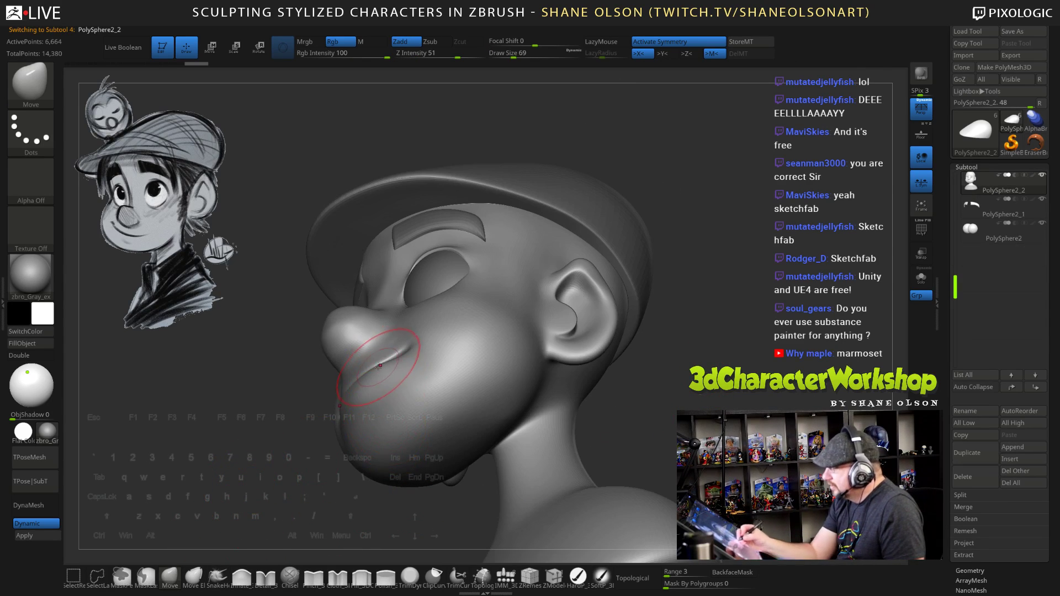
{"action": "mouse_move", "coordinate": [666, 353]}
{"action": "left_mouse_down"}
{"action": "mouse_move", "coordinate": [676, 406]}
{"action": "mouse_move", "coordinate": [684, 381]}
{"action": "mouse_move", "coordinate": [664, 399]}
{"action": "mouse_move", "coordinate": [703, 404]}
{"action": "mouse_move", "coordinate": [668, 339]}
{"action": "mouse_move", "coordinate": [689, 386]}
{"action": "mouse_move", "coordinate": [673, 390]}
{"action": "left_mouse_up"}
Sharpen a crease across the front of the nose using the Pinch brush at draw size 34
{"action": "left_click", "coordinate": [313, 577]}
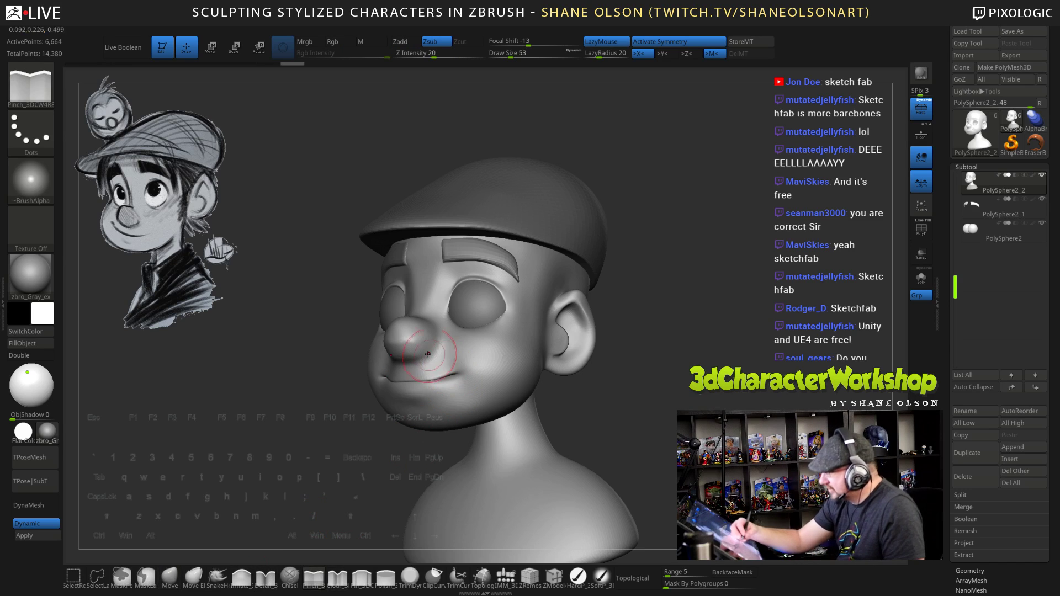
{"action": "key", "text": "s"}
{"action": "left_click_drag", "start_coordinate": [399, 341], "coordinate": [395, 342]}
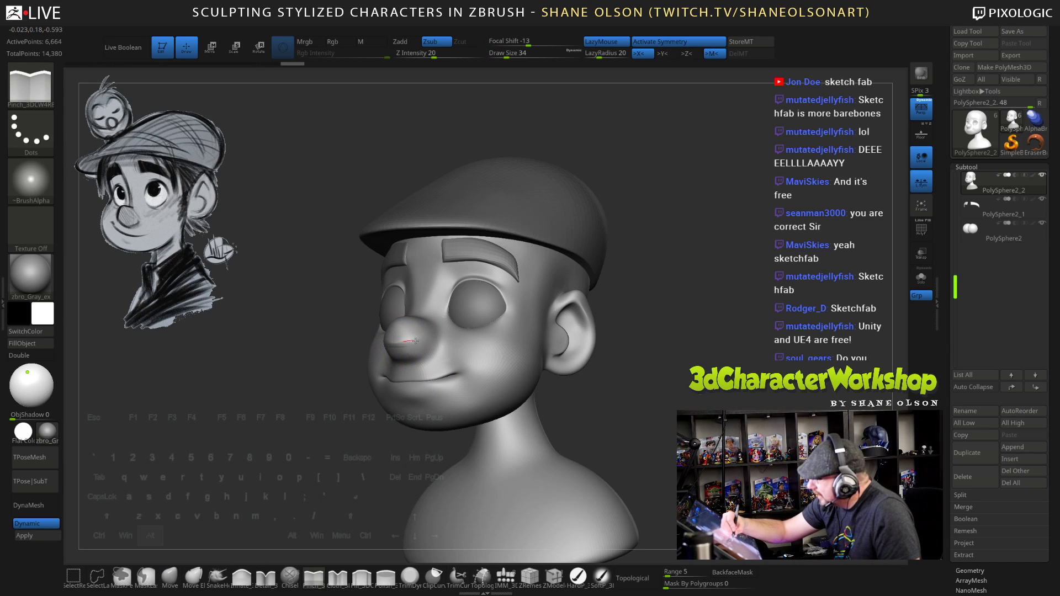
{"action": "key", "text": "ctrl+z"}
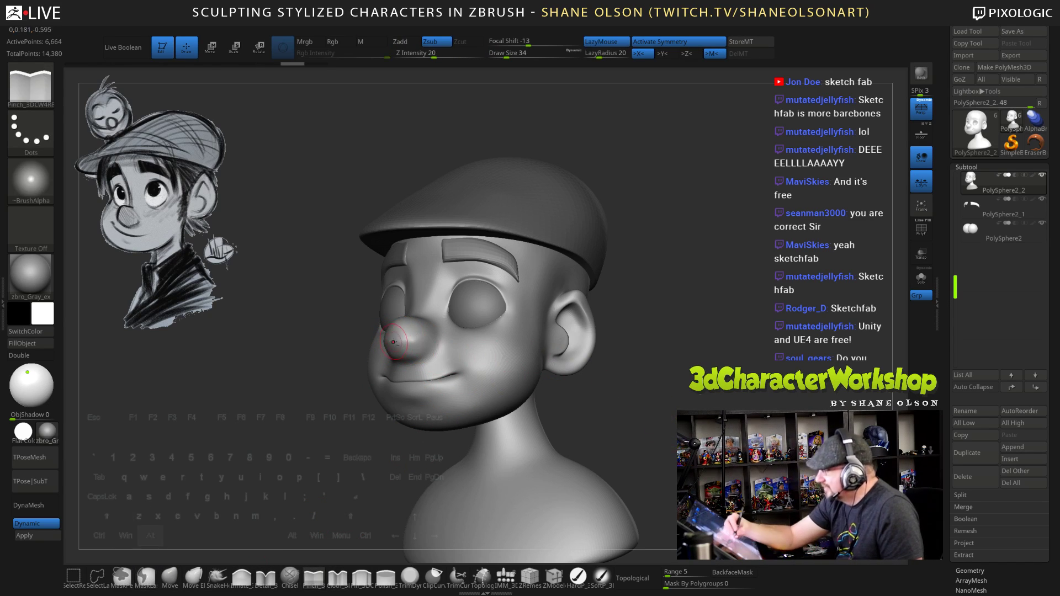
{"action": "left_click_drag", "start_coordinate": [424, 344], "coordinate": [432, 345], "text": "alt"}
{"action": "mouse_move", "coordinate": [660, 408]}
{"action": "left_mouse_down"}
{"action": "mouse_move", "coordinate": [773, 420]}
{"action": "mouse_move", "coordinate": [677, 433]}
{"action": "mouse_move", "coordinate": [675, 462]}
{"action": "mouse_move", "coordinate": [640, 456]}
{"action": "left_mouse_up"}
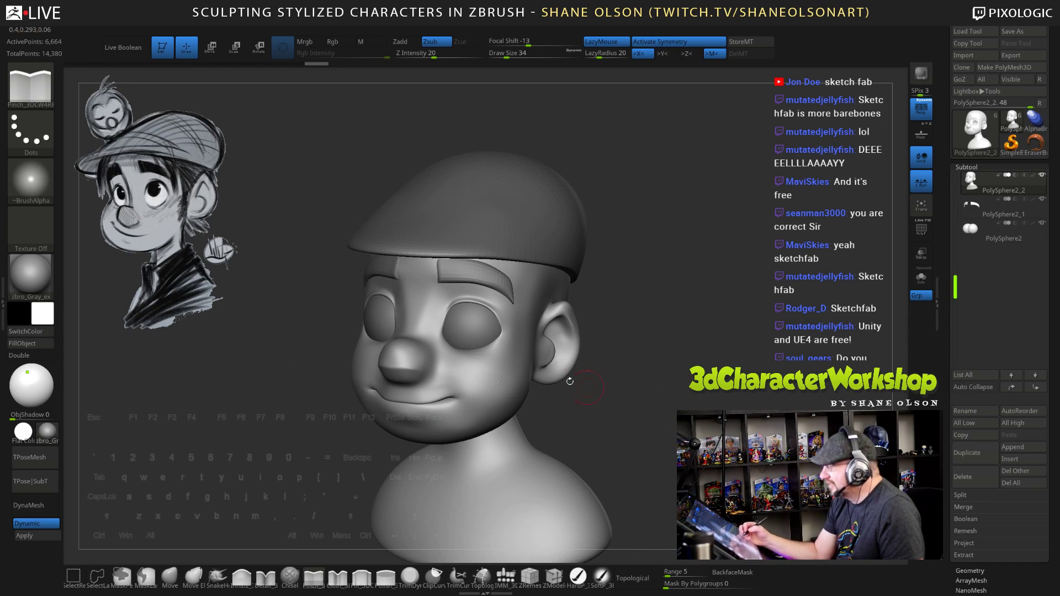
Smooth the face surface between the nose bridge and the inner side of the eye
{"action": "left_click_drag", "start_coordinate": [426, 315], "coordinate": [425, 323], "text": "shift"}
{"action": "mouse_move", "coordinate": [632, 418]}
{"action": "left_mouse_down"}
{"action": "mouse_move", "coordinate": [593, 402]}
{"action": "mouse_move", "coordinate": [607, 396]}
{"action": "left_mouse_up"}
{"action": "left_click_drag", "start_coordinate": [434, 299], "coordinate": [434, 317], "text": "shift"}
{"action": "left_click_drag", "start_coordinate": [666, 413], "coordinate": [613, 420]}
{"action": "mouse_move", "coordinate": [428, 441]}
{"action": "left_mouse_down"}
{"action": "mouse_move", "coordinate": [442, 434]}
{"action": "mouse_move", "coordinate": [431, 403]}
{"action": "left_mouse_up"}
{"action": "mouse_move", "coordinate": [640, 445]}
{"action": "left_mouse_down"}
{"action": "mouse_move", "coordinate": [660, 451]}
{"action": "mouse_move", "coordinate": [602, 404]}
{"action": "left_mouse_up"}
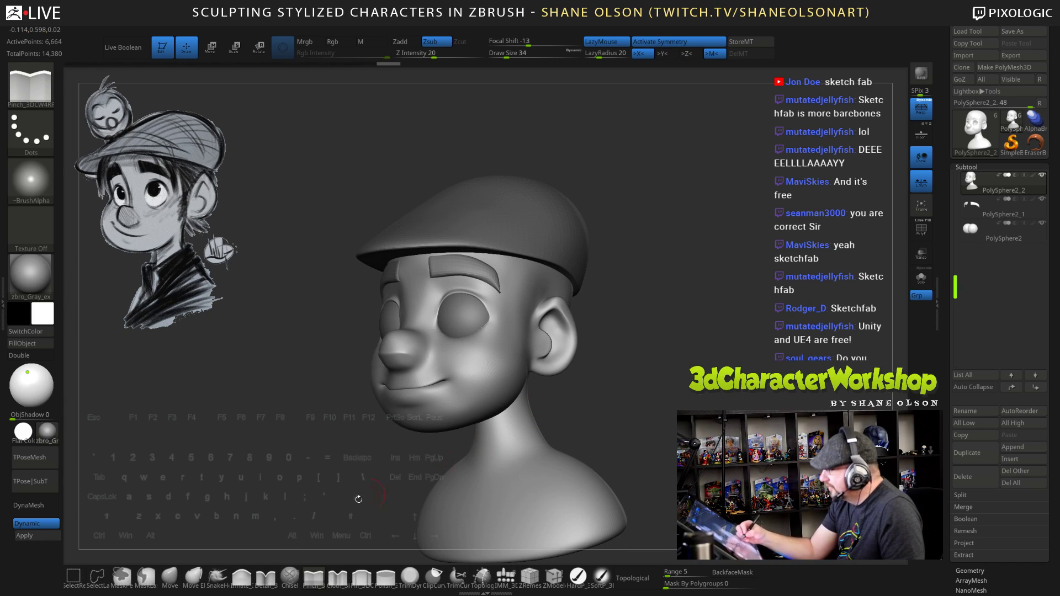
Reshape the mouth and its smiling corners with the Move brush, reducing the draw size from 93 to 58
{"action": "key", "text": "b"}
{"action": "key", "text": "m"}
{"action": "key", "text": "v"}
{"action": "key", "text": "s"}
{"action": "key", "text": "s"}
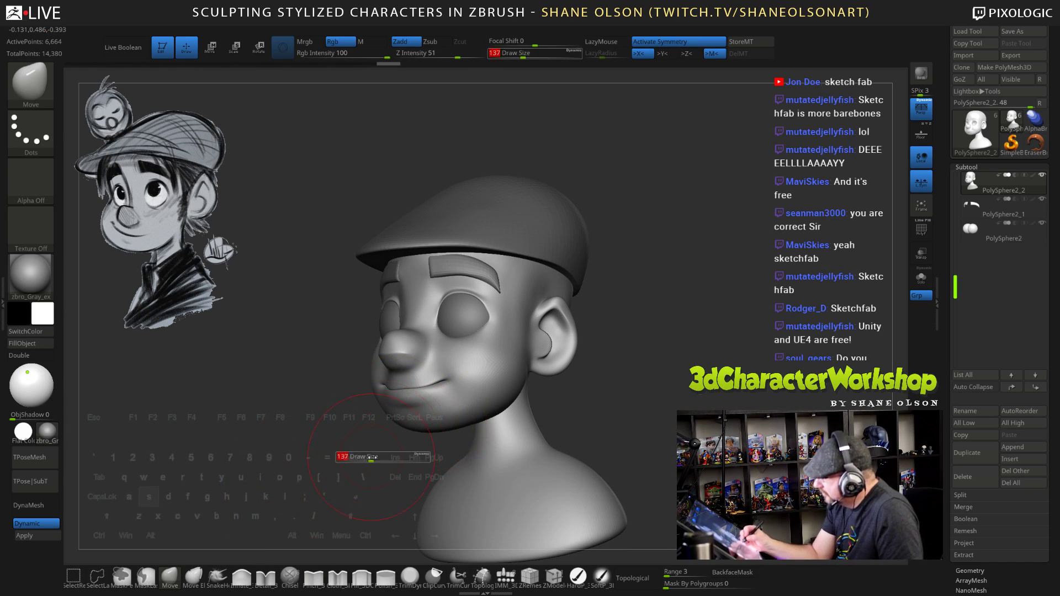
{"action": "left_click_drag", "start_coordinate": [371, 458], "coordinate": [366, 458]}
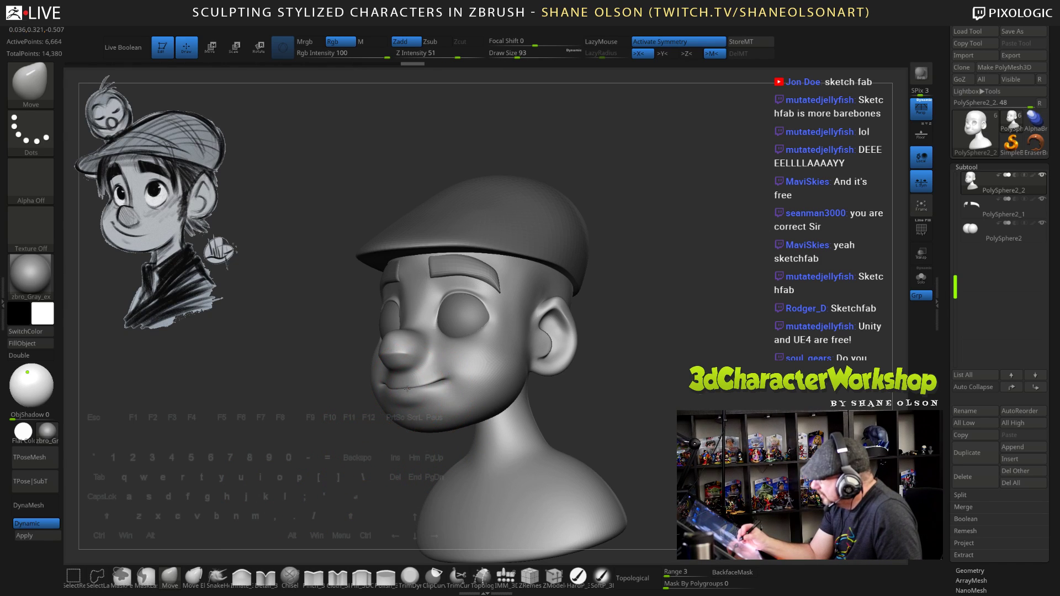
{"action": "left_click_drag", "start_coordinate": [407, 388], "coordinate": [405, 391]}
{"action": "key", "text": "["}
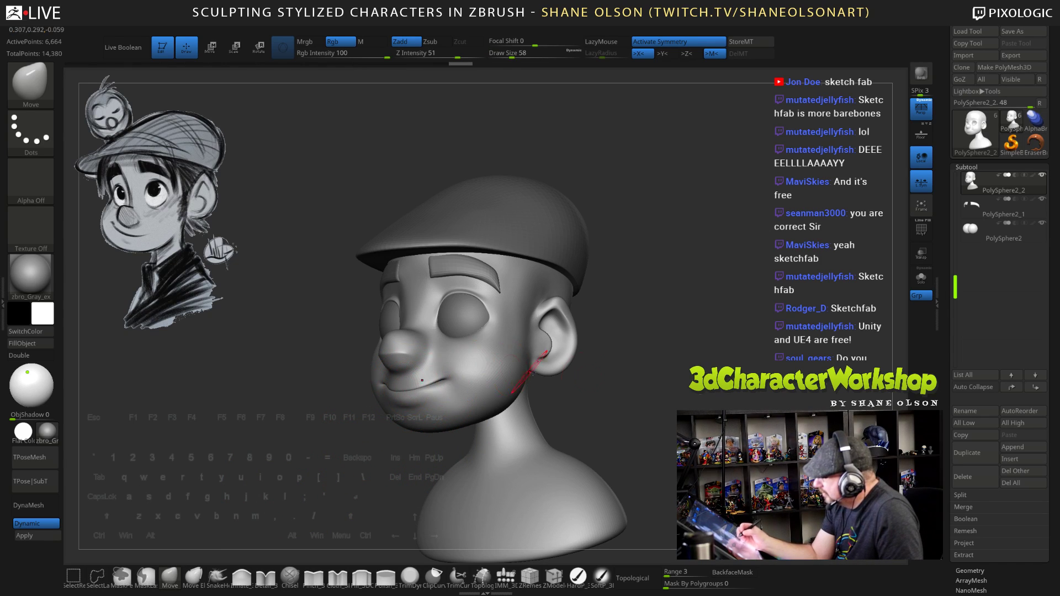
{"action": "mouse_move", "coordinate": [543, 389]}
{"action": "left_mouse_down"}
{"action": "mouse_move", "coordinate": [595, 380]}
{"action": "mouse_move", "coordinate": [563, 377]}
{"action": "left_mouse_up"}
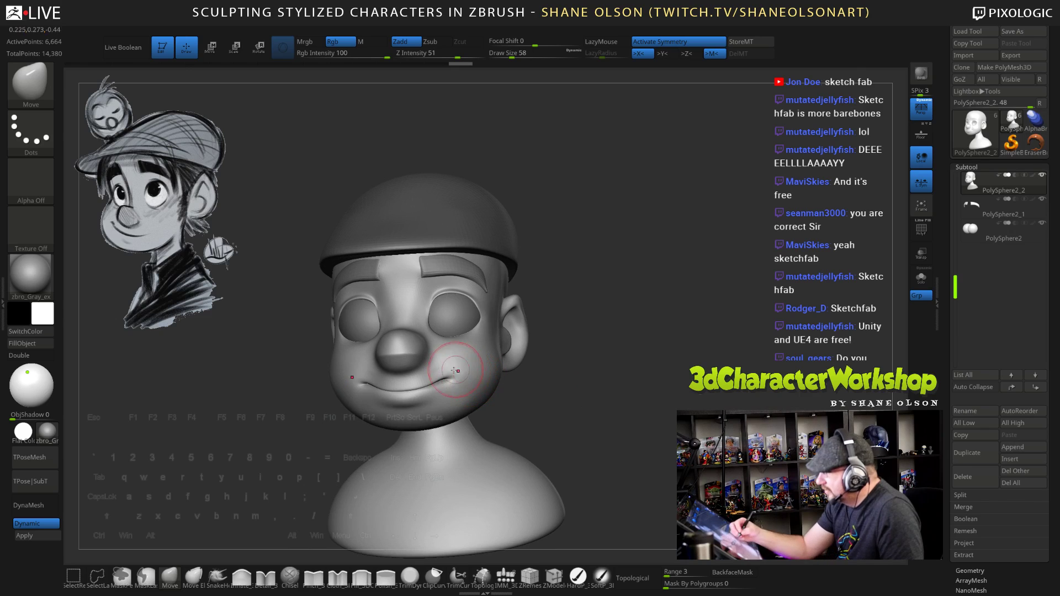
{"action": "left_click_drag", "start_coordinate": [453, 378], "coordinate": [447, 378]}
{"action": "mouse_move", "coordinate": [641, 410]}
{"action": "left_mouse_down"}
{"action": "mouse_move", "coordinate": [710, 409]}
{"action": "mouse_move", "coordinate": [640, 422]}
{"action": "mouse_move", "coordinate": [595, 411]}
{"action": "mouse_move", "coordinate": [666, 402]}
{"action": "mouse_move", "coordinate": [682, 406]}
{"action": "mouse_move", "coordinate": [683, 425]}
{"action": "left_mouse_up"}
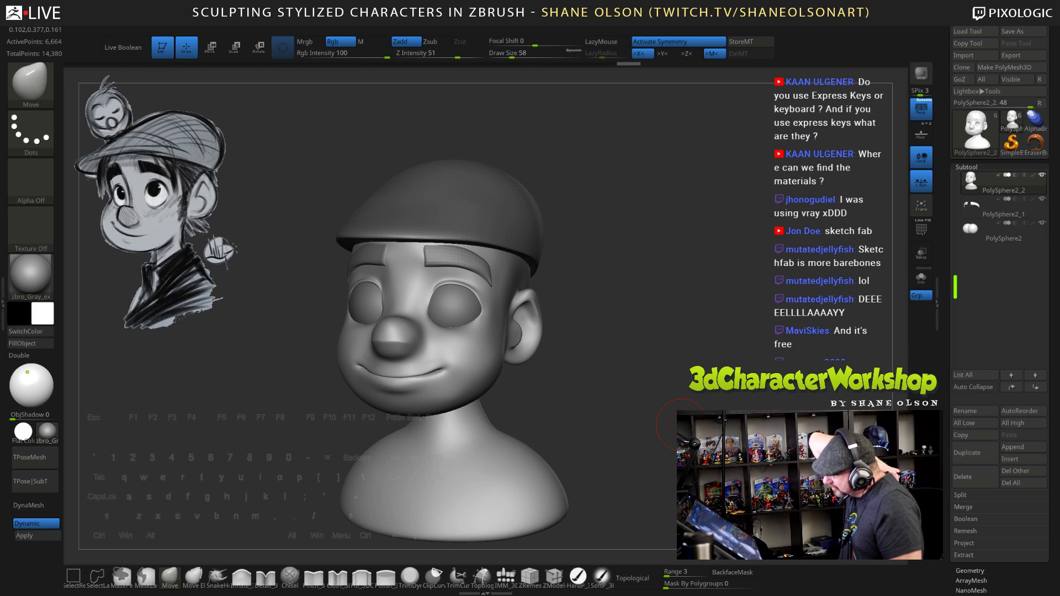
{"action": "left_click_drag", "start_coordinate": [656, 321], "coordinate": [641, 376]}
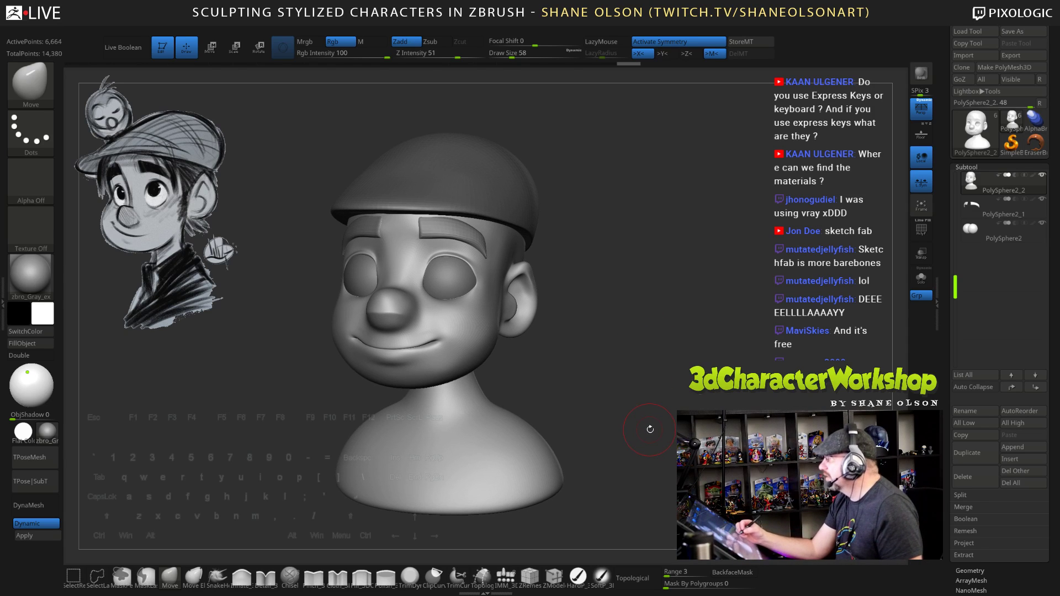
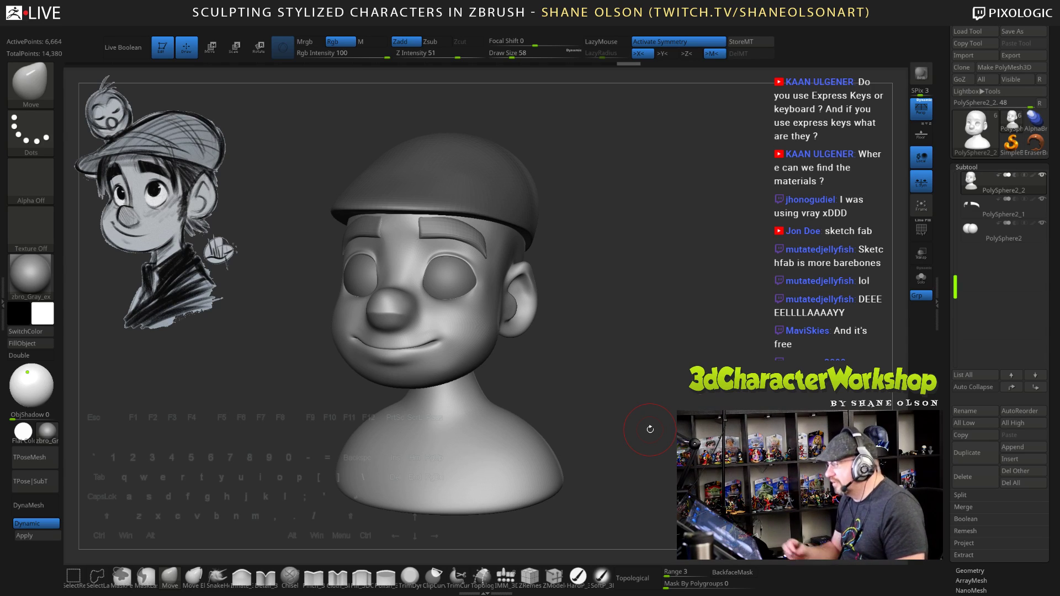
Refine the socket around the eye on the head with the Move brush at draw size 41
{"action": "mouse_move", "coordinate": [650, 429]}
{"action": "left_mouse_down"}
{"action": "mouse_move", "coordinate": [627, 313]}
{"action": "mouse_move", "coordinate": [616, 303]}
{"action": "mouse_move", "coordinate": [533, 311]}
{"action": "mouse_move", "coordinate": [626, 336]}
{"action": "left_mouse_up"}
{"action": "key", "text": "s"}
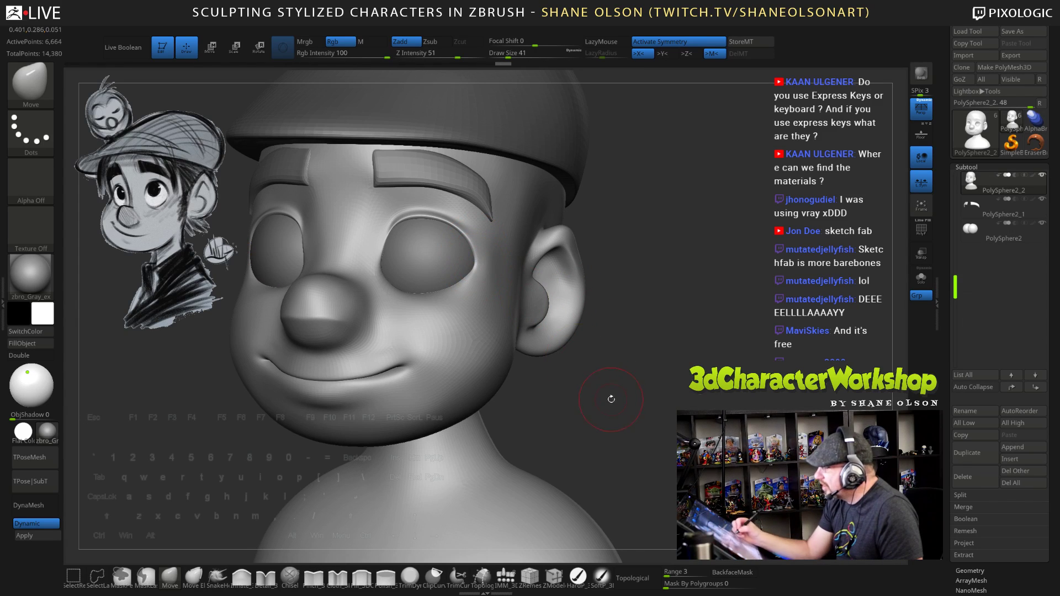
{"action": "left_click_drag", "start_coordinate": [611, 390], "coordinate": [433, 239]}
{"action": "left_click_drag", "start_coordinate": [613, 389], "coordinate": [530, 387]}
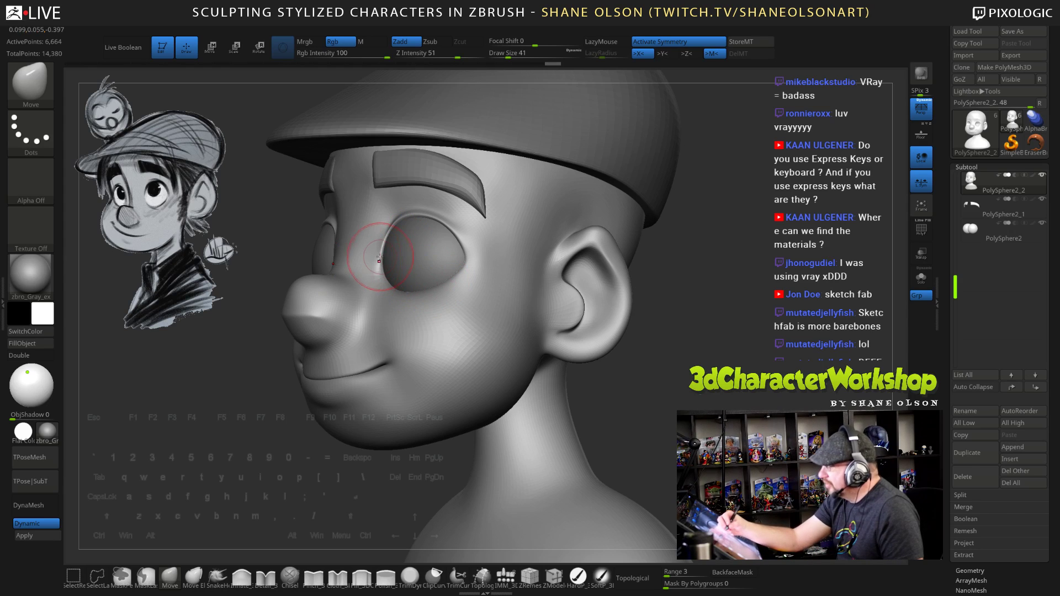
Select the eyebrows subtool and adjust the eyebrows' outer ends from the front view
{"action": "mouse_move", "coordinate": [657, 399]}
{"action": "left_mouse_down"}
{"action": "mouse_move", "coordinate": [669, 405]}
{"action": "mouse_move", "coordinate": [641, 335]}
{"action": "mouse_move", "coordinate": [659, 356]}
{"action": "mouse_move", "coordinate": [651, 367]}
{"action": "mouse_move", "coordinate": [629, 330]}
{"action": "left_mouse_up"}
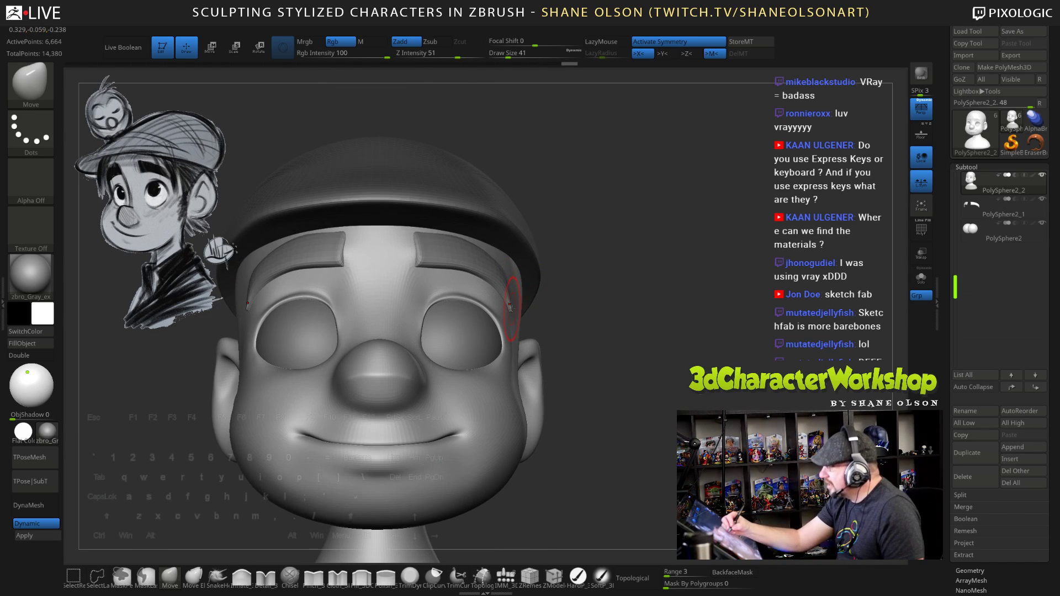
{"action": "left_click", "coordinate": [507, 295], "text": "alt"}
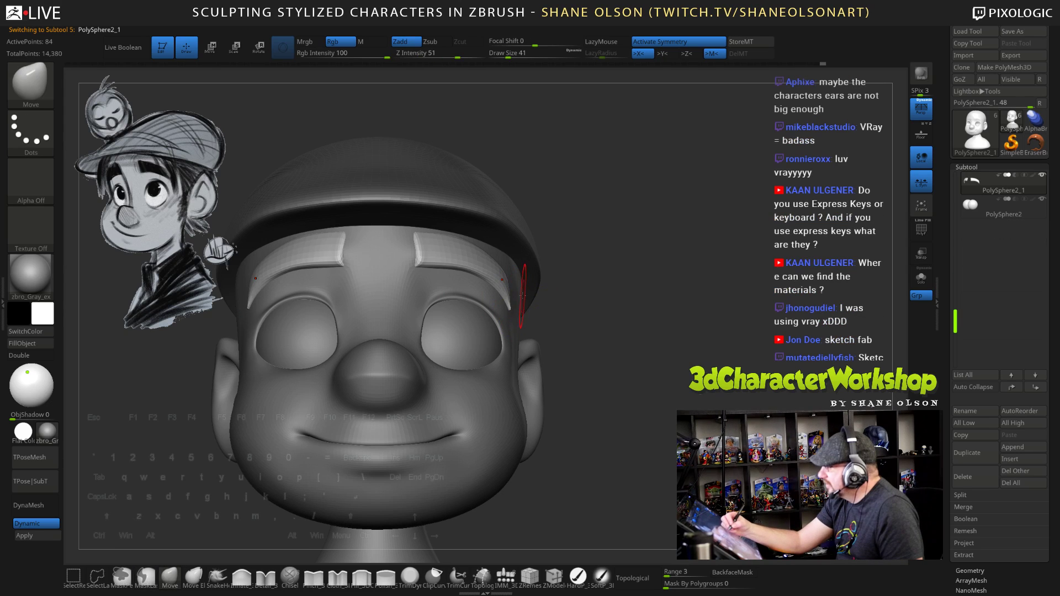
{"action": "mouse_move", "coordinate": [648, 400]}
{"action": "left_mouse_down"}
{"action": "mouse_move", "coordinate": [624, 402]}
{"action": "mouse_move", "coordinate": [645, 403]}
{"action": "mouse_move", "coordinate": [640, 427]}
{"action": "mouse_move", "coordinate": [623, 401]}
{"action": "left_mouse_up"}
Reselect the head subtool and adjust the area below the ear with the Move brush at draw size 77
{"action": "left_click", "coordinate": [514, 413], "text": "alt"}
{"action": "key", "text": "s"}
{"action": "left_click_drag", "start_coordinate": [542, 378], "coordinate": [551, 384]}
{"action": "left_click_drag", "start_coordinate": [595, 443], "coordinate": [583, 438]}
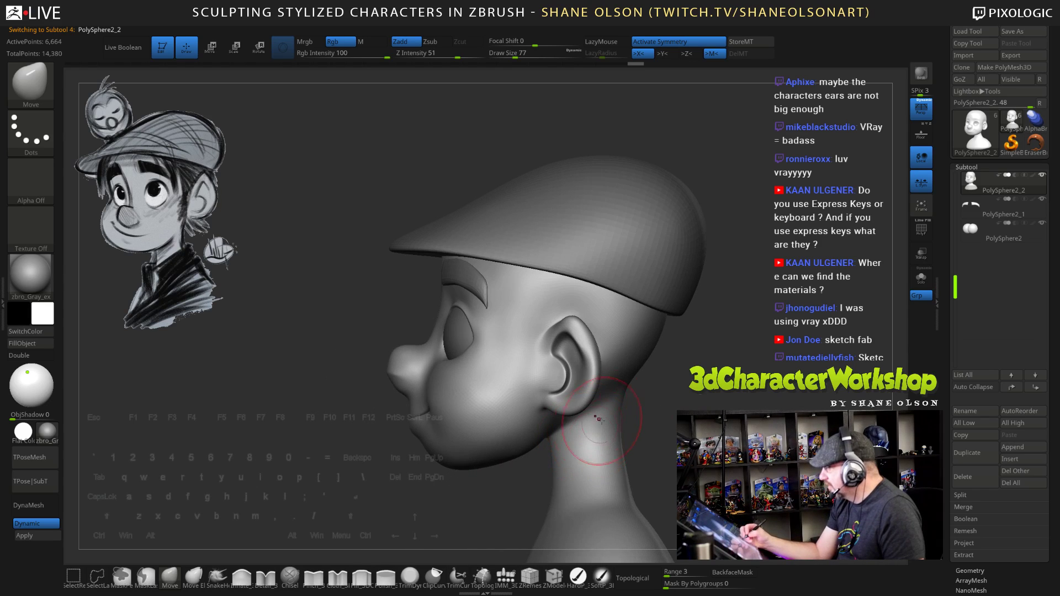
{"action": "left_click_drag", "start_coordinate": [652, 428], "coordinate": [670, 409]}
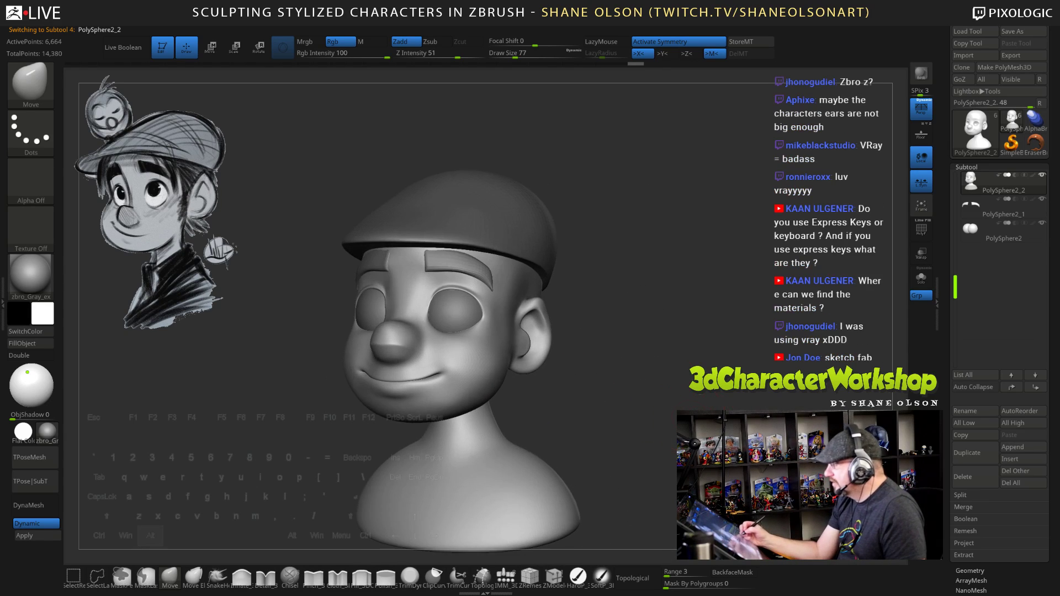
{"action": "mouse_move", "coordinate": [685, 456]}
{"action": "left_mouse_down", "text": "alt"}
{"action": "mouse_move", "coordinate": [684, 436]}
{"action": "mouse_move", "coordinate": [636, 436]}
{"action": "mouse_move", "coordinate": [656, 379]}
{"action": "mouse_move", "coordinate": [648, 424]}
{"action": "left_mouse_up", "text": "alt"}
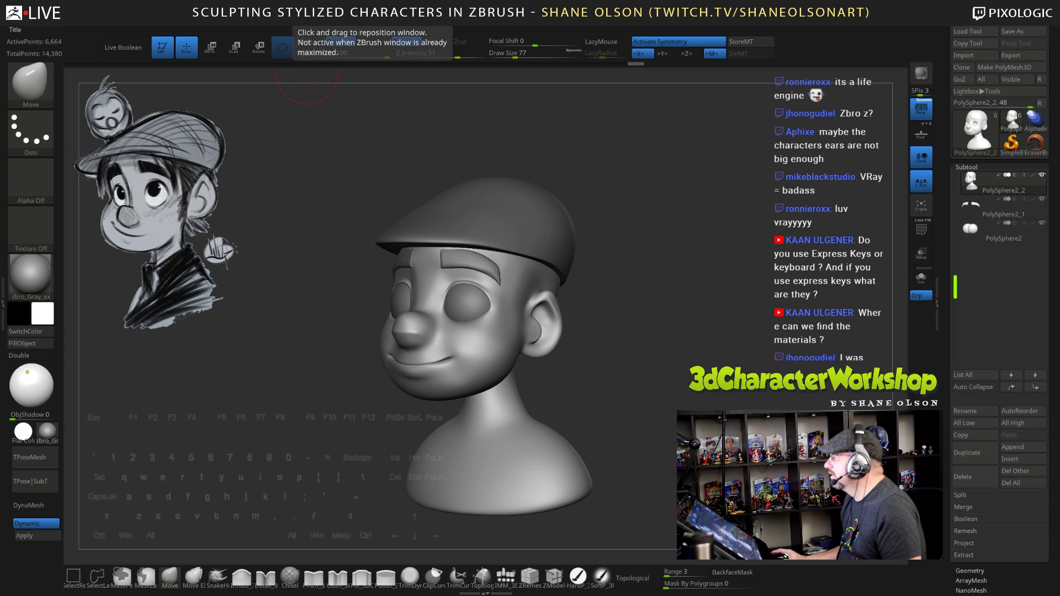
{"action": "left_click_drag", "start_coordinate": [678, 224], "coordinate": [673, 206]}
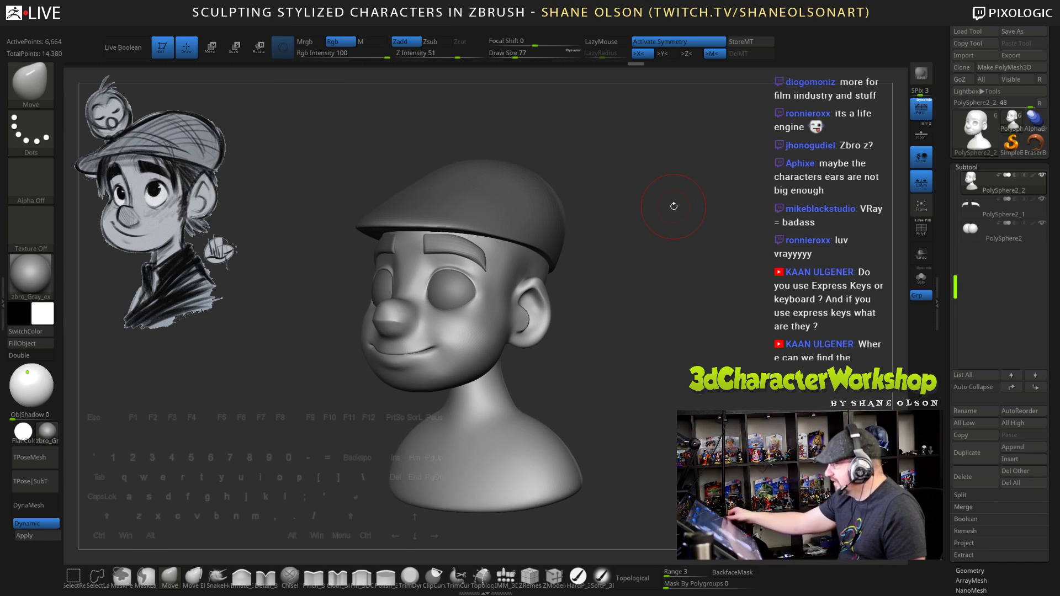
Enlarge the ear on the head with the Move brush at draw size 105
{"action": "mouse_move", "coordinate": [629, 387]}
{"action": "left_mouse_down", "text": "shift"}
{"action": "mouse_move", "coordinate": [648, 399]}
{"action": "mouse_move", "coordinate": [649, 429]}
{"action": "left_mouse_up", "text": "shift"}
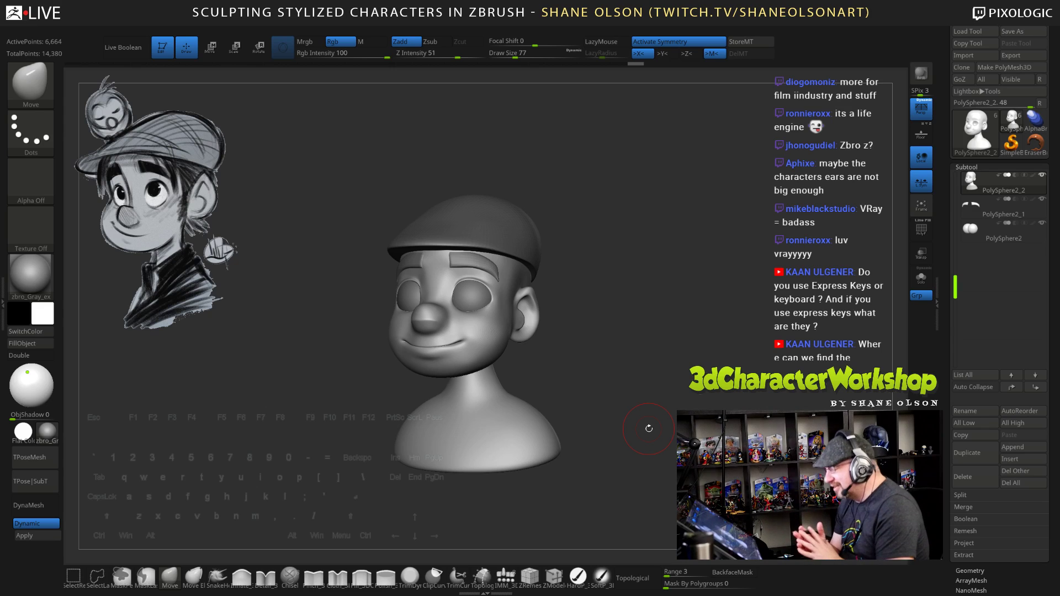
{"action": "left_click_drag", "start_coordinate": [588, 322], "coordinate": [583, 302], "text": "alt"}
{"action": "key", "text": "s"}
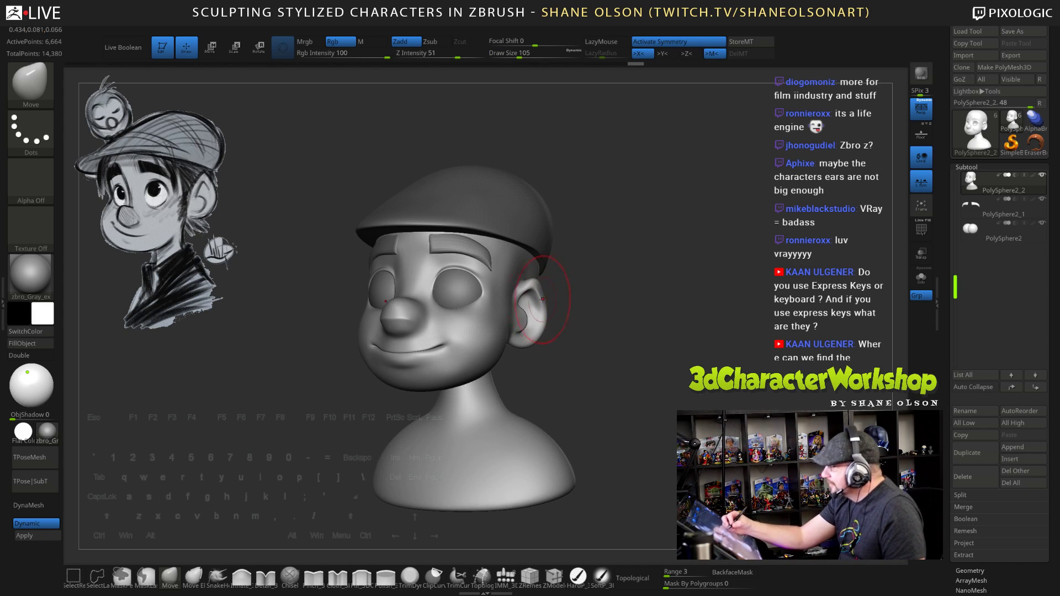
{"action": "key", "text": "shift+f"}
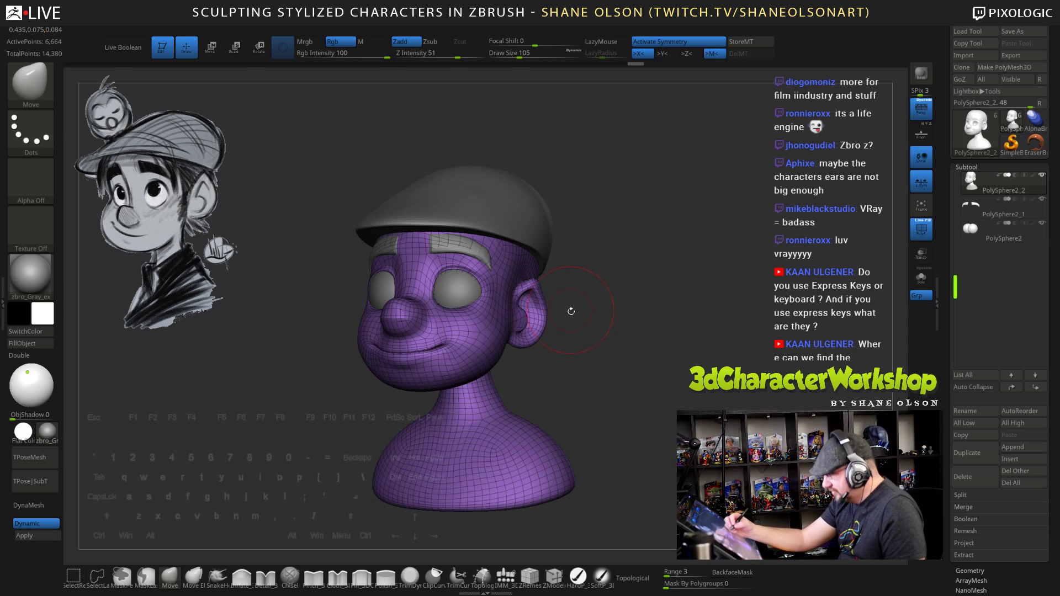
{"action": "key", "text": "shift+f"}
{"action": "mouse_move", "coordinate": [580, 314]}
{"action": "left_mouse_down"}
{"action": "mouse_move", "coordinate": [533, 289]}
{"action": "mouse_move", "coordinate": [538, 275]}
{"action": "mouse_move", "coordinate": [549, 303]}
{"action": "left_mouse_up"}
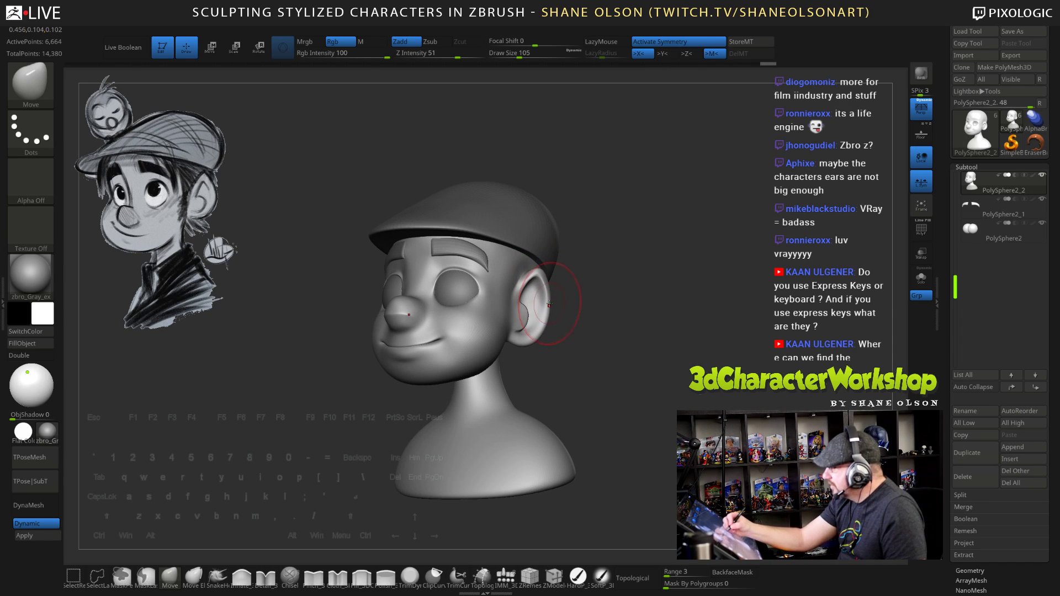
{"action": "mouse_move", "coordinate": [615, 366]}
{"action": "left_mouse_down", "text": "shift"}
{"action": "mouse_move", "coordinate": [624, 366]}
{"action": "mouse_move", "coordinate": [591, 331]}
{"action": "left_mouse_up", "text": "shift"}
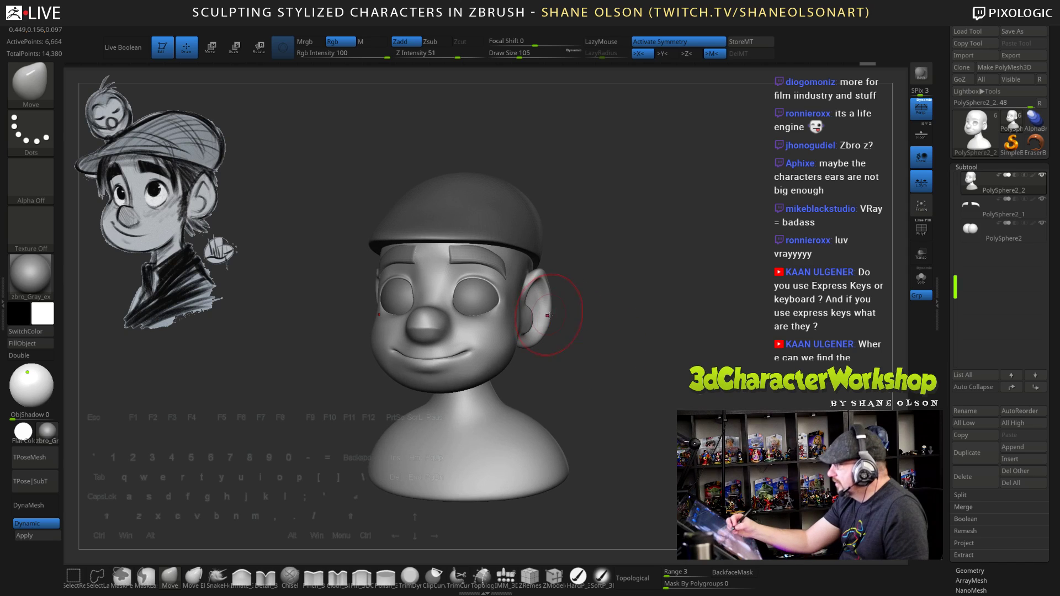
Adjust the ear and the area behind it from the side and back with the Move brush, reducing the draw size to 74
{"action": "left_click_drag", "start_coordinate": [657, 338], "coordinate": [607, 348]}
{"action": "key", "text": "2"}
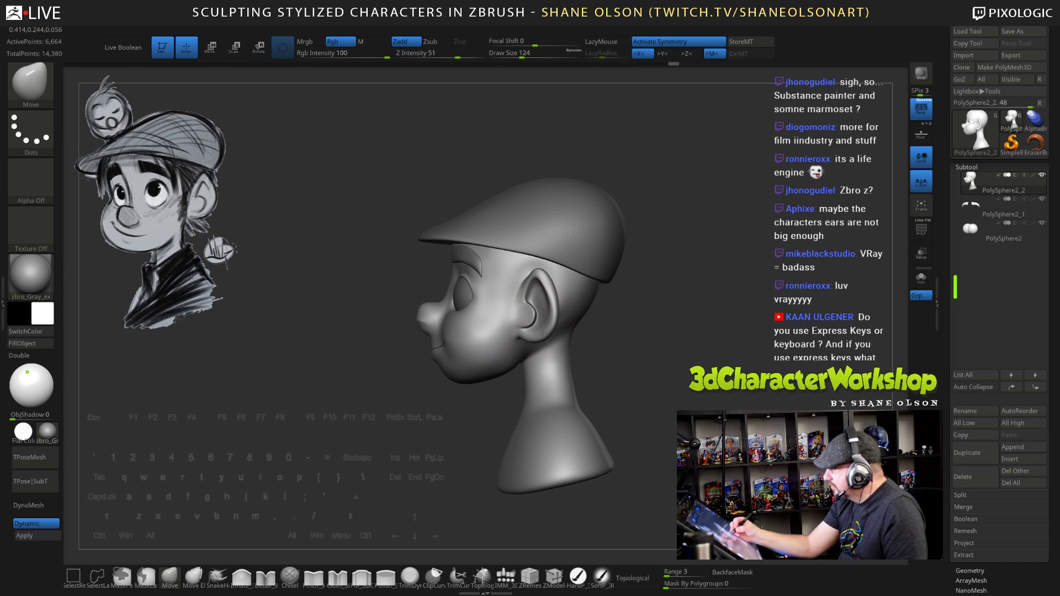
{"action": "left_click_drag", "start_coordinate": [663, 359], "coordinate": [668, 308]}
{"action": "mouse_move", "coordinate": [647, 293]}
{"action": "left_mouse_down"}
{"action": "mouse_move", "coordinate": [648, 305]}
{"action": "mouse_move", "coordinate": [668, 308]}
{"action": "mouse_move", "coordinate": [644, 302]}
{"action": "mouse_move", "coordinate": [607, 313]}
{"action": "mouse_move", "coordinate": [640, 323]}
{"action": "mouse_move", "coordinate": [596, 321]}
{"action": "mouse_move", "coordinate": [610, 320]}
{"action": "left_mouse_up"}
{"action": "key", "text": "s"}
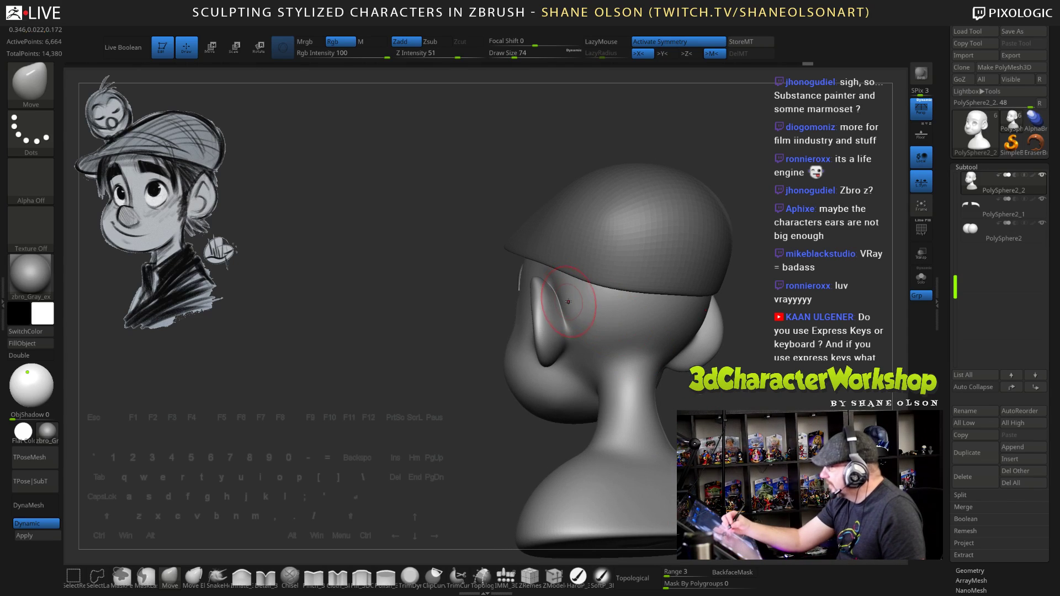
{"action": "key", "text": "shift"}
{"action": "mouse_move", "coordinate": [578, 298]}
{"action": "right_mouse_down"}
{"action": "mouse_move", "coordinate": [568, 317]}
{"action": "mouse_move", "coordinate": [584, 284]}
{"action": "mouse_move", "coordinate": [696, 319]}
{"action": "mouse_move", "coordinate": [692, 351]}
{"action": "mouse_move", "coordinate": [663, 364]}
{"action": "mouse_move", "coordinate": [562, 353]}
{"action": "right_mouse_up"}
Adjust the back of the jaw where it meets the neck with the Move brush at draw size 102
{"action": "key", "text": "bracketright"}
{"action": "key", "text": "bracketright"}
{"action": "key", "text": "bracketright"}
{"action": "left_click_drag", "start_coordinate": [552, 356], "coordinate": [556, 359]}
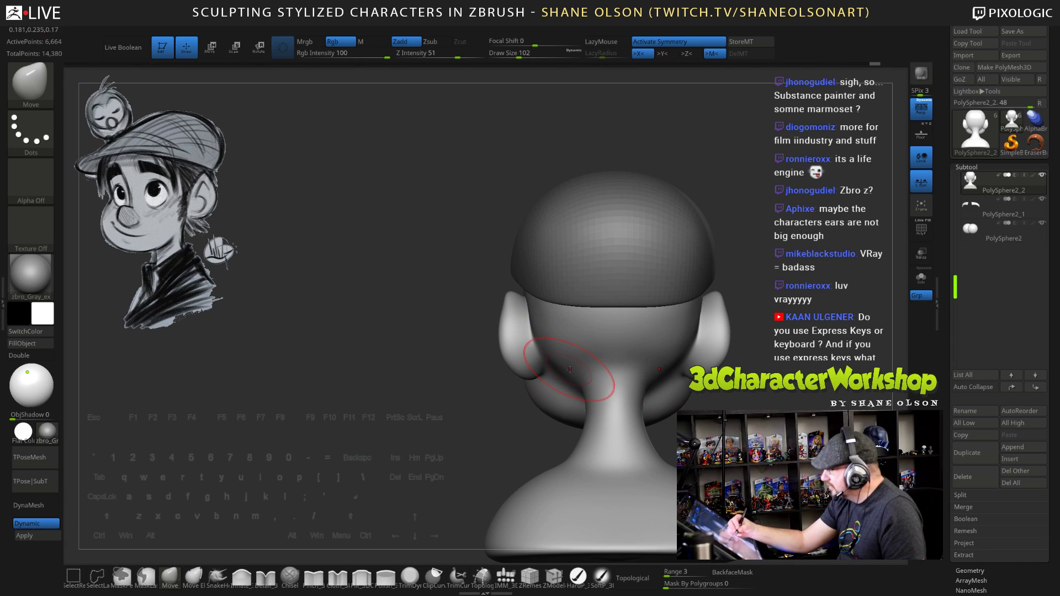
{"action": "mouse_move", "coordinate": [602, 383]}
{"action": "right_mouse_down", "text": "shift"}
{"action": "mouse_move", "coordinate": [654, 412]}
{"action": "mouse_move", "coordinate": [684, 408]}
{"action": "right_mouse_up", "text": "shift"}
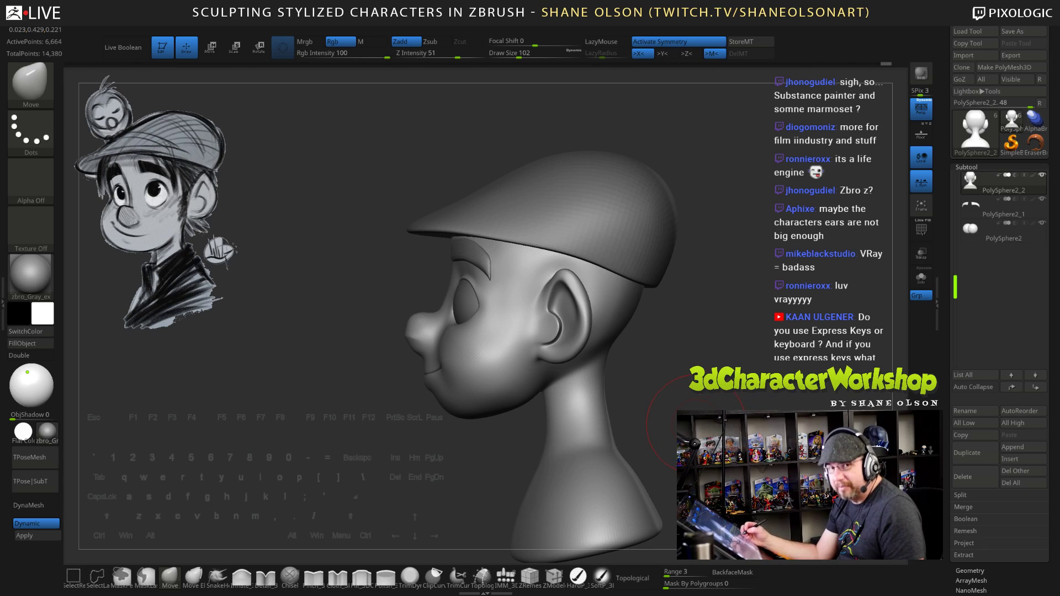
Reshape the nose in profile with the Move brush at draw size 67 and smooth its tip at draw size 47
{"action": "left_click_drag", "start_coordinate": [692, 422], "coordinate": [718, 424]}
{"action": "key", "text": "s"}
{"action": "left_click_drag", "start_coordinate": [425, 328], "coordinate": [419, 327]}
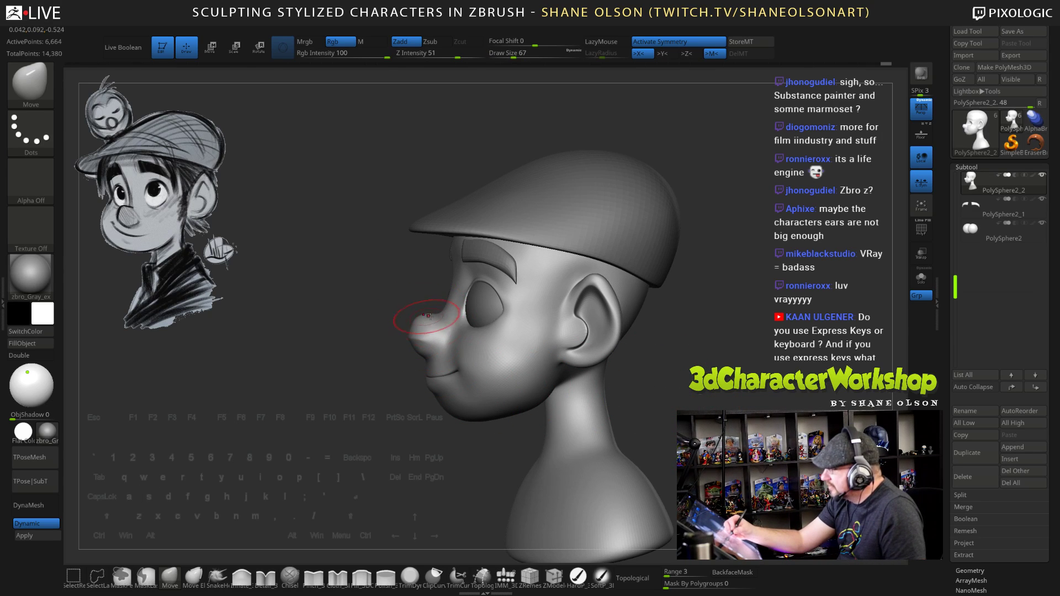
{"action": "key", "text": "shift"}
{"action": "left_click_drag", "start_coordinate": [675, 403], "coordinate": [669, 389]}
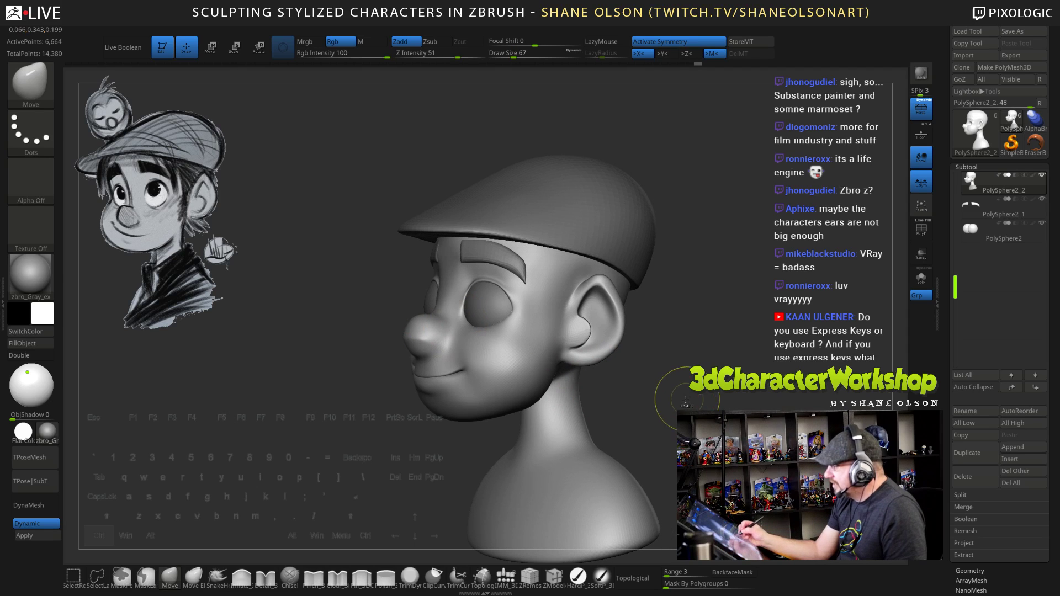
{"action": "key", "text": "shift"}
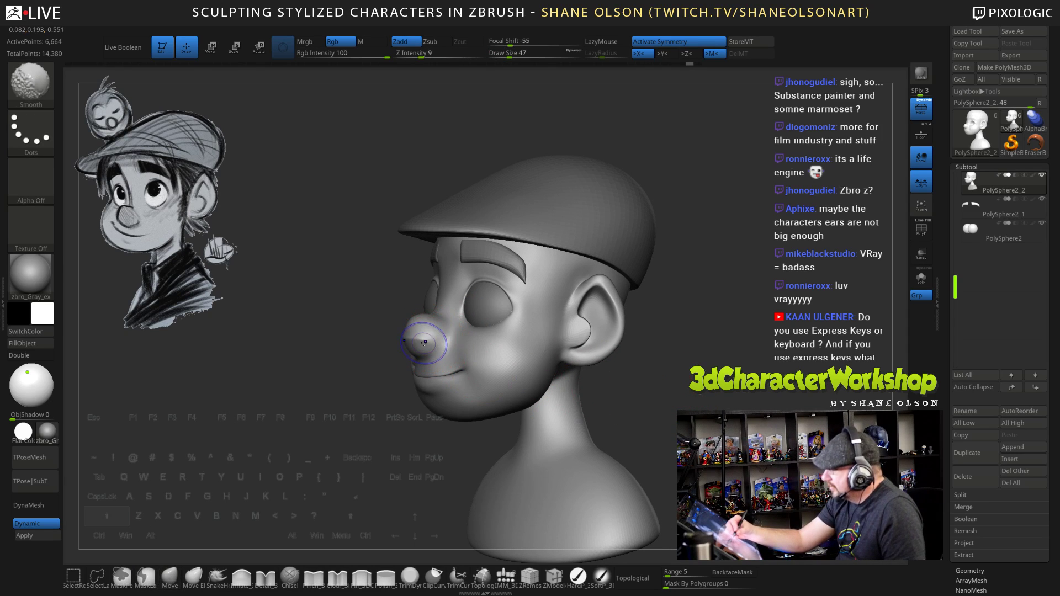
Switch the model's material to SkinShade4
{"action": "mouse_move", "coordinate": [632, 374]}
{"action": "left_mouse_down"}
{"action": "mouse_move", "coordinate": [689, 393]}
{"action": "mouse_move", "coordinate": [683, 381]}
{"action": "mouse_move", "coordinate": [684, 401]}
{"action": "left_mouse_up"}
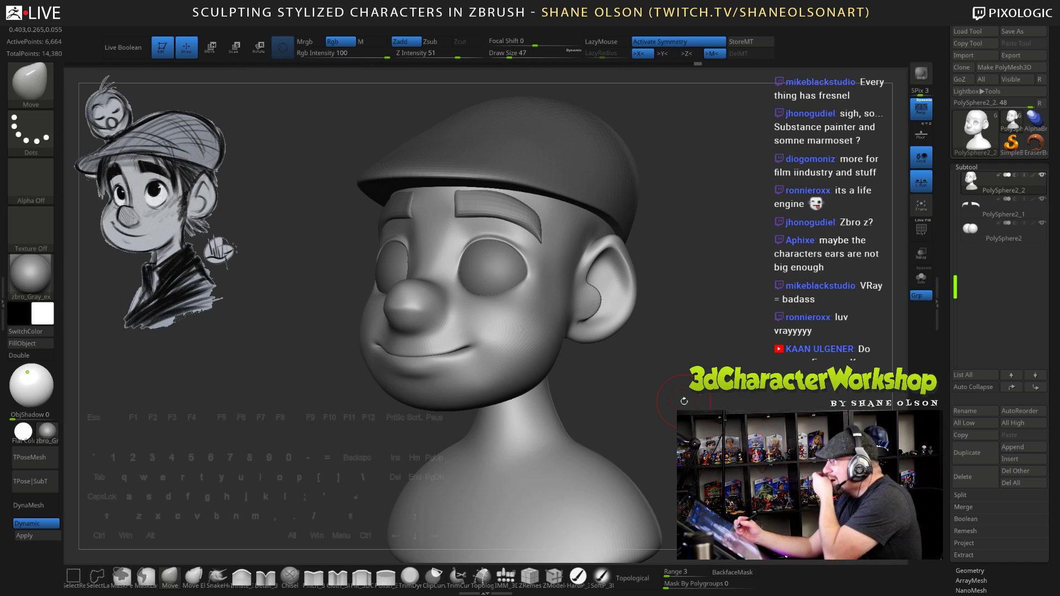
{"action": "left_click_drag", "start_coordinate": [688, 345], "coordinate": [670, 392]}
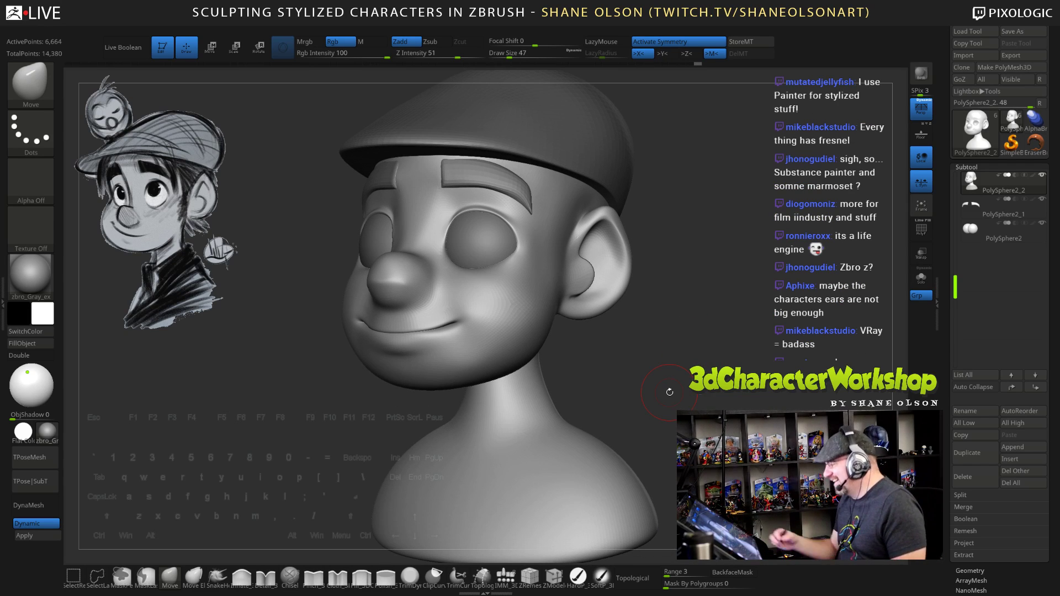
{"action": "mouse_move", "coordinate": [678, 352]}
{"action": "left_mouse_down", "text": "alt"}
{"action": "mouse_move", "coordinate": [681, 360]}
{"action": "mouse_move", "coordinate": [676, 316]}
{"action": "left_mouse_up", "text": "alt"}
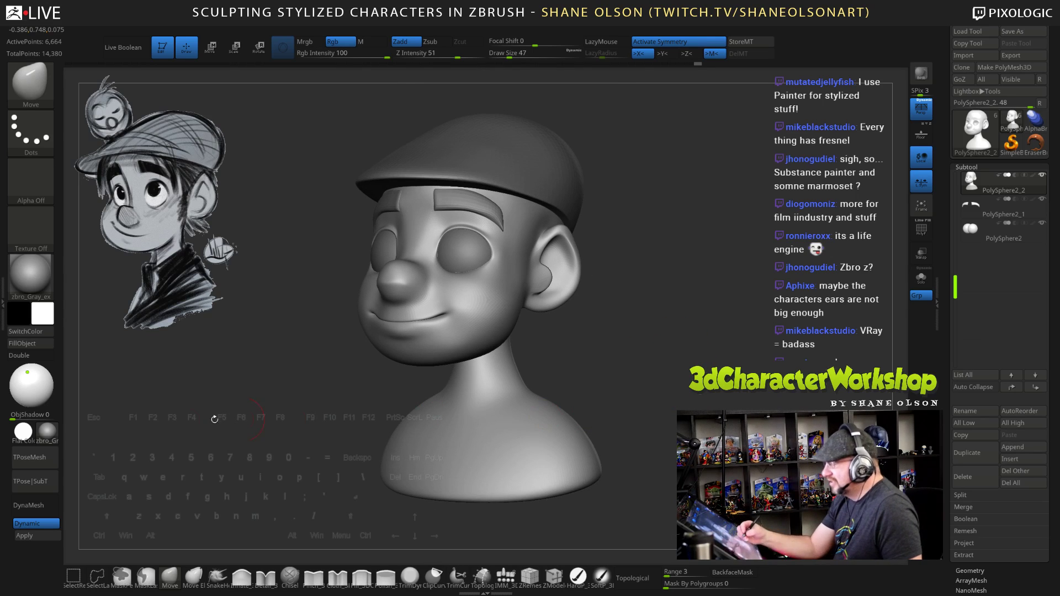
{"action": "left_click", "coordinate": [48, 431]}
{"action": "left_click", "coordinate": [298, 312]}
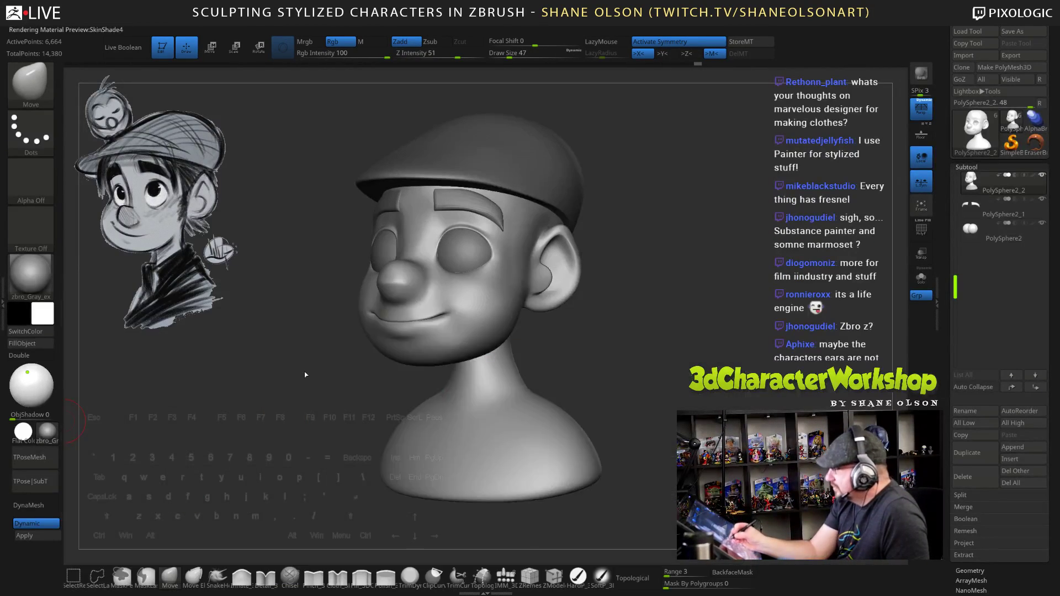
Sharpen the crease under the nose with the Pinch brush at draw size 25
{"action": "mouse_move", "coordinate": [645, 415]}
{"action": "left_mouse_down", "text": "alt"}
{"action": "mouse_move", "coordinate": [674, 418]}
{"action": "mouse_move", "coordinate": [635, 384]}
{"action": "left_mouse_up", "text": "alt"}
{"action": "left_click", "coordinate": [313, 577]}
{"action": "mouse_move", "coordinate": [669, 427]}
{"action": "left_mouse_down"}
{"action": "mouse_move", "coordinate": [713, 419]}
{"action": "mouse_move", "coordinate": [723, 381]}
{"action": "mouse_move", "coordinate": [721, 397]}
{"action": "mouse_move", "coordinate": [722, 361]}
{"action": "mouse_move", "coordinate": [711, 351]}
{"action": "left_mouse_up"}
{"action": "mouse_move", "coordinate": [396, 399]}
{"action": "left_mouse_down"}
{"action": "mouse_move", "coordinate": [379, 395]}
{"action": "mouse_move", "coordinate": [404, 398]}
{"action": "left_mouse_up"}
{"action": "key", "text": "s"}
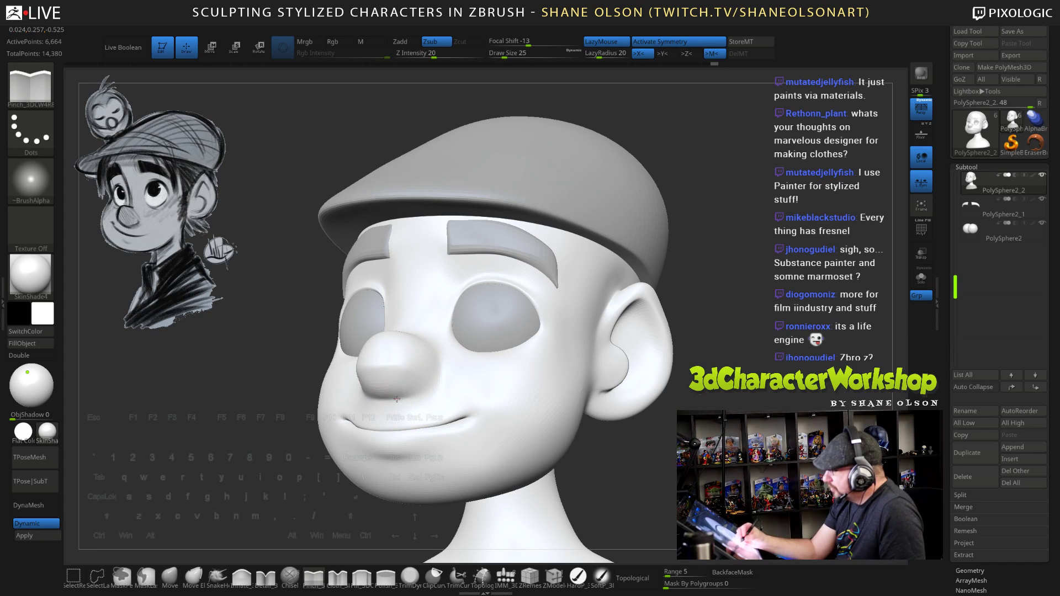
{"action": "right_click_drag", "start_coordinate": [472, 380], "coordinate": [443, 386]}
{"action": "mouse_move", "coordinate": [409, 397]}
{"action": "left_mouse_down"}
{"action": "mouse_move", "coordinate": [489, 363]}
{"action": "mouse_move", "coordinate": [462, 372]}
{"action": "left_mouse_up"}
Smooth the area around the nose and cheek, and refine the underside of the nose with the Pinch brush
{"action": "key", "text": "shift"}
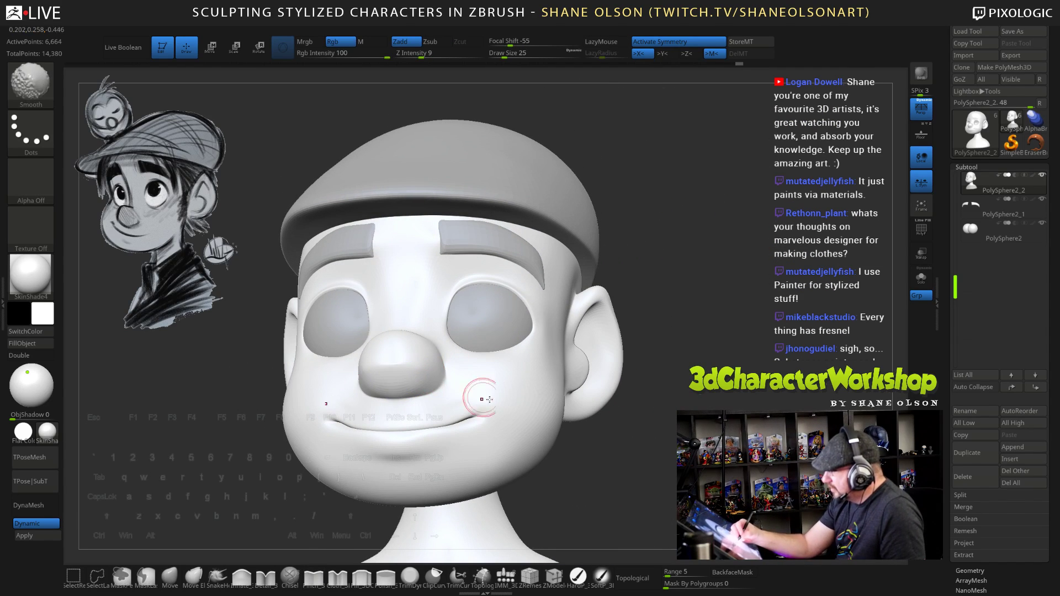
{"action": "right_click_drag", "start_coordinate": [490, 399], "coordinate": [442, 371]}
{"action": "mouse_move", "coordinate": [426, 386]}
{"action": "left_mouse_down", "text": "shift"}
{"action": "mouse_move", "coordinate": [399, 385]}
{"action": "mouse_move", "coordinate": [422, 389]}
{"action": "left_mouse_up", "text": "shift"}
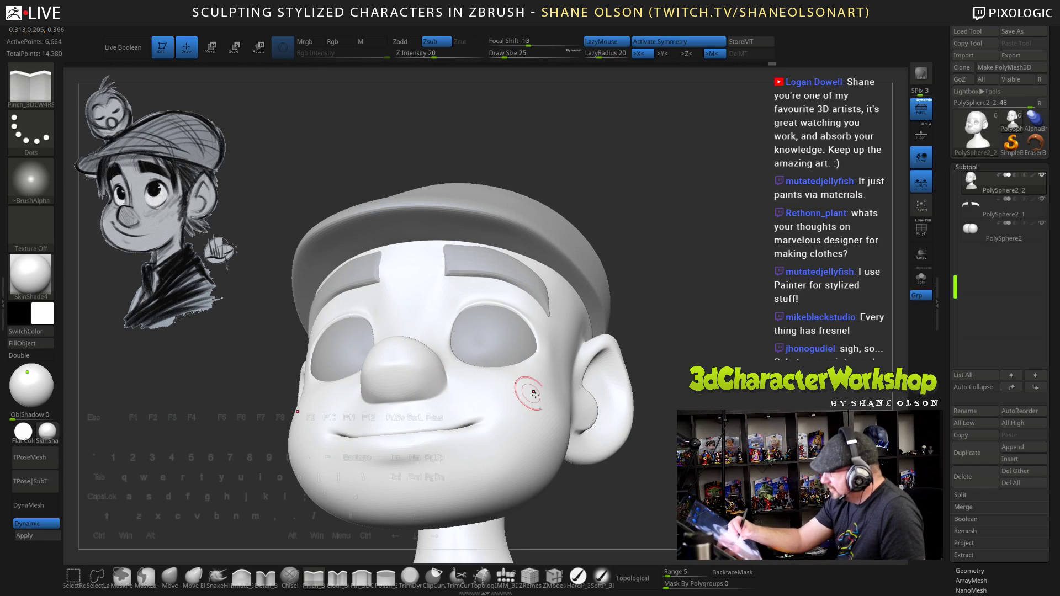
{"action": "left_click_drag", "start_coordinate": [533, 393], "coordinate": [412, 399]}
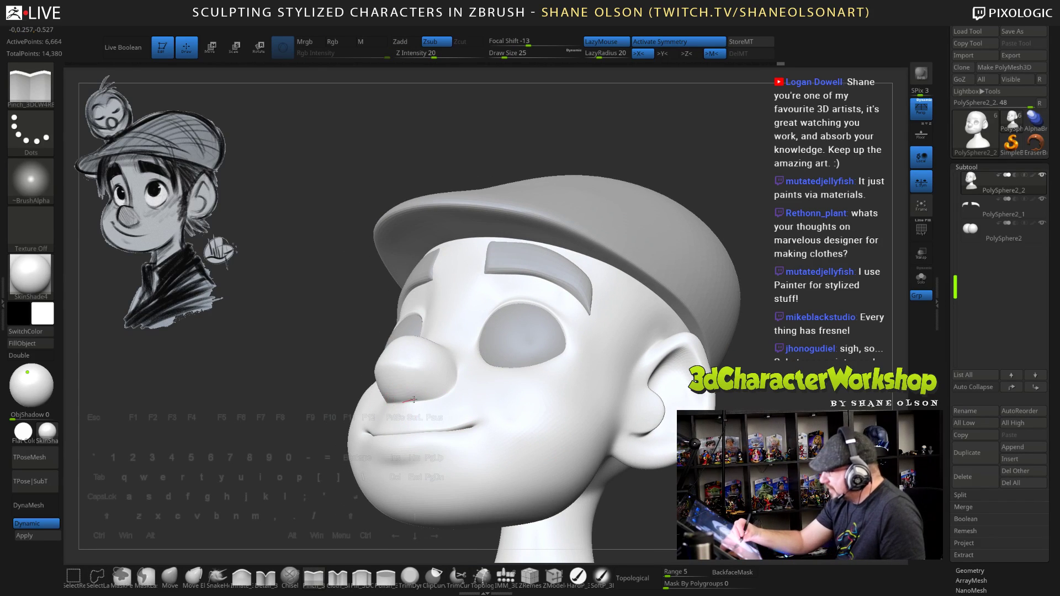
{"action": "right_click_drag", "start_coordinate": [473, 396], "coordinate": [580, 444]}
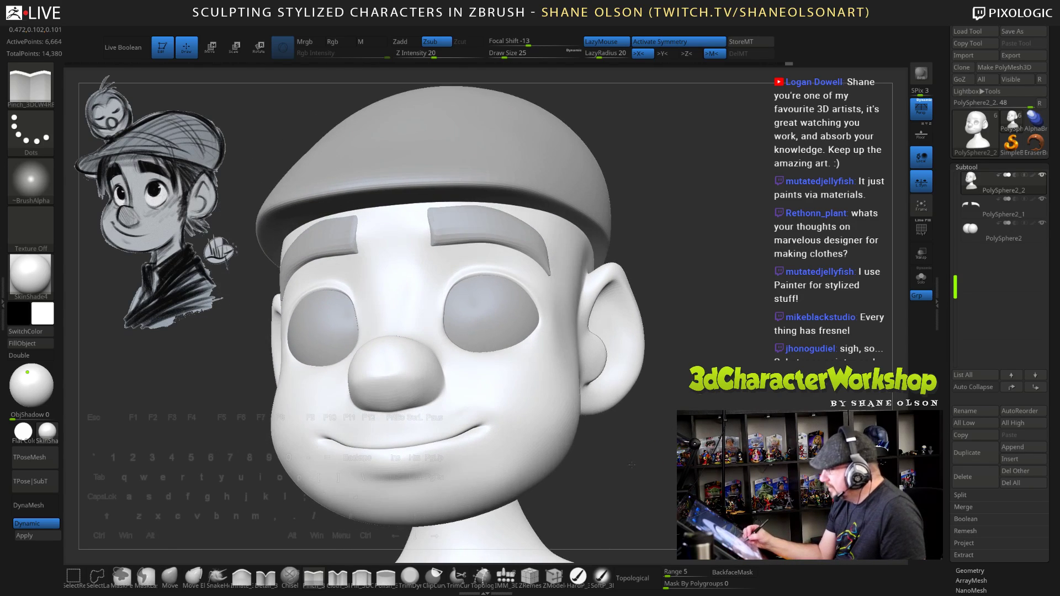
Shape the nostril area and the sides of the nose with the Move brush, using draw sizes 21 and 28
{"action": "key", "text": "b"}
{"action": "key", "text": "m"}
{"action": "key", "text": "v"}
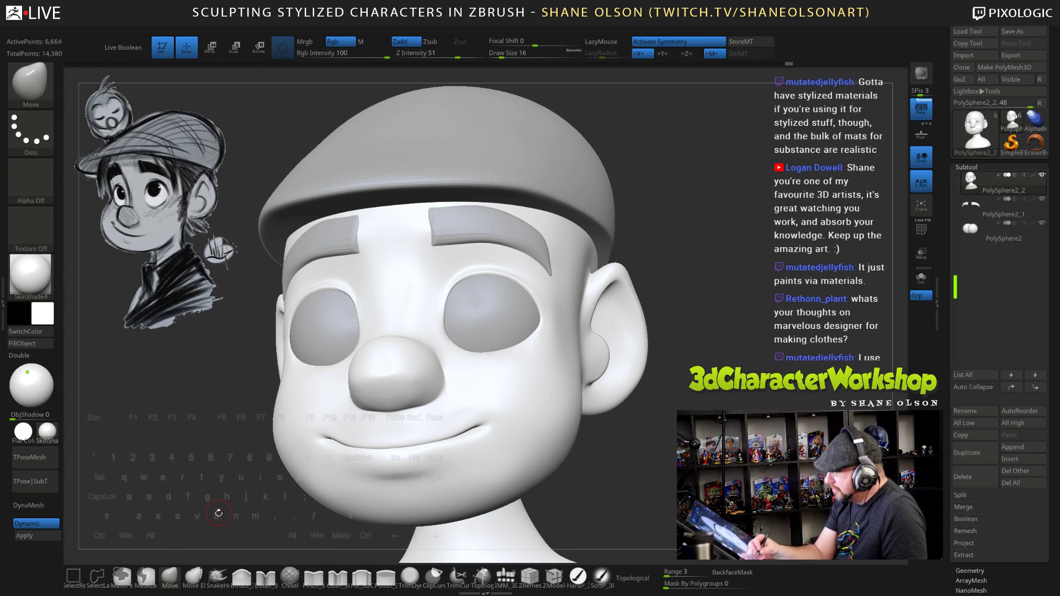
{"action": "left_click_drag", "start_coordinate": [219, 508], "coordinate": [238, 528]}
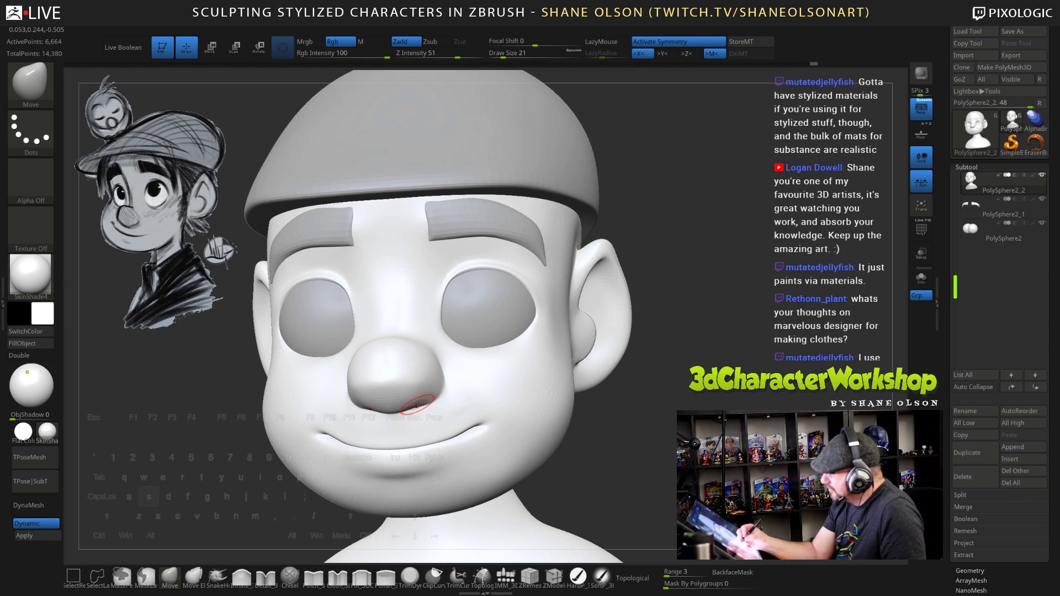
{"action": "key", "text": "s"}
{"action": "left_click_drag", "start_coordinate": [418, 405], "coordinate": [420, 405]}
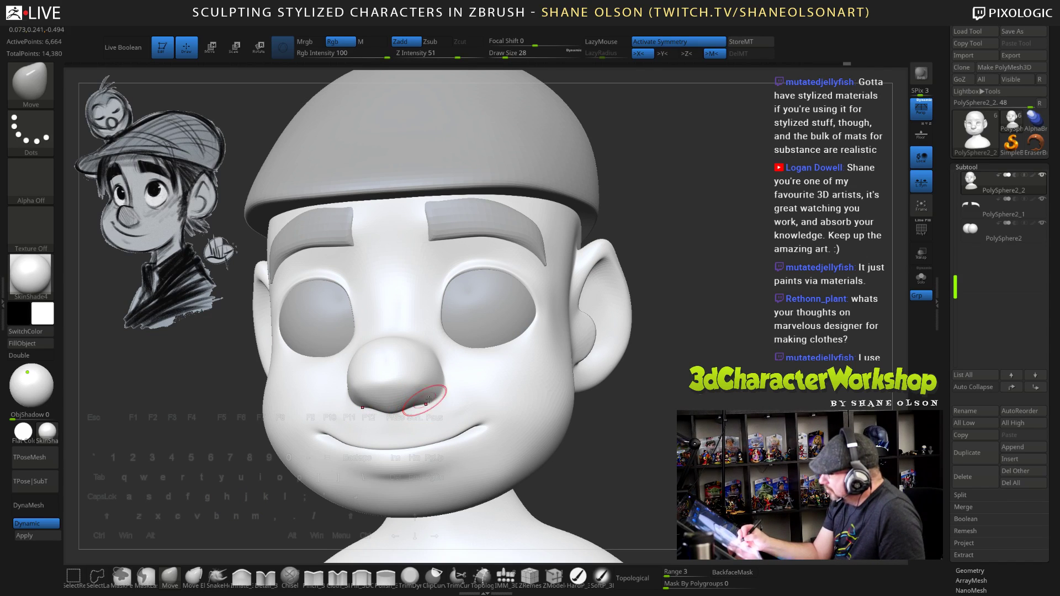
{"action": "mouse_move", "coordinate": [456, 405]}
{"action": "right_mouse_down"}
{"action": "mouse_move", "coordinate": [486, 407]}
{"action": "mouse_move", "coordinate": [419, 409]}
{"action": "right_mouse_up"}
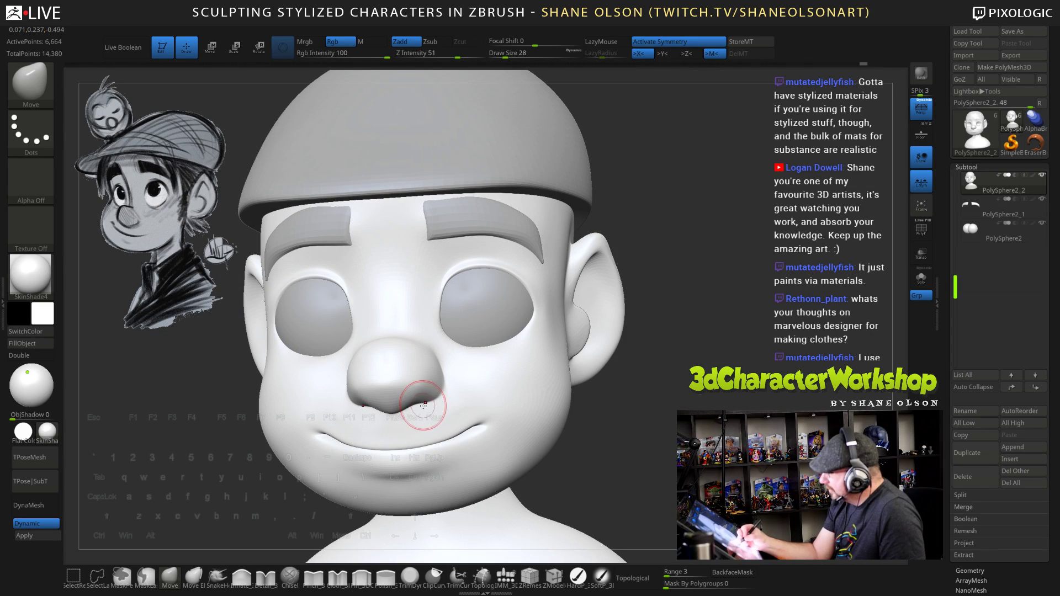
{"action": "mouse_move", "coordinate": [447, 390]}
{"action": "right_mouse_down"}
{"action": "mouse_move", "coordinate": [438, 386]}
{"action": "mouse_move", "coordinate": [466, 389]}
{"action": "right_mouse_up"}
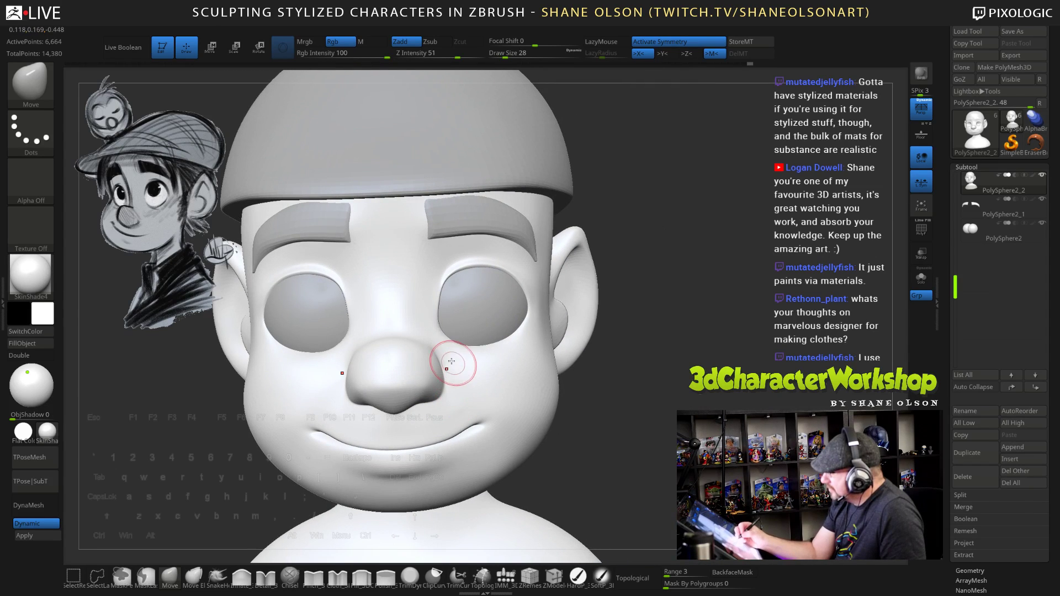
{"action": "left_click_drag", "start_coordinate": [452, 363], "coordinate": [458, 373]}
{"action": "mouse_move", "coordinate": [639, 379]}
{"action": "right_mouse_down"}
{"action": "mouse_move", "coordinate": [641, 422]}
{"action": "mouse_move", "coordinate": [610, 411]}
{"action": "right_mouse_up"}
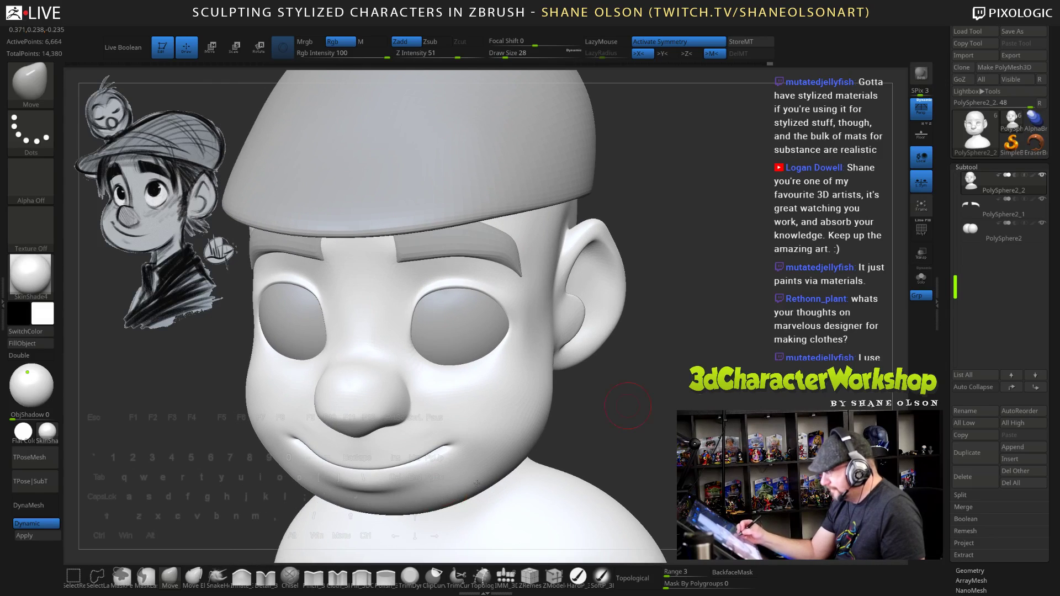
Tighten the lower eyelid edge with the Pinch brush at draw size 17 and switch the material back to zbro_Gray
{"action": "left_click", "coordinate": [313, 578]}
{"action": "key", "text": "s"}
{"action": "left_click_drag", "start_coordinate": [671, 398], "coordinate": [666, 398]}
{"action": "mouse_move", "coordinate": [691, 375]}
{"action": "right_mouse_down", "text": "alt"}
{"action": "mouse_move", "coordinate": [664, 408]}
{"action": "mouse_move", "coordinate": [686, 406]}
{"action": "mouse_move", "coordinate": [685, 442]}
{"action": "mouse_move", "coordinate": [657, 459]}
{"action": "mouse_move", "coordinate": [667, 474]}
{"action": "right_mouse_up", "text": "alt"}
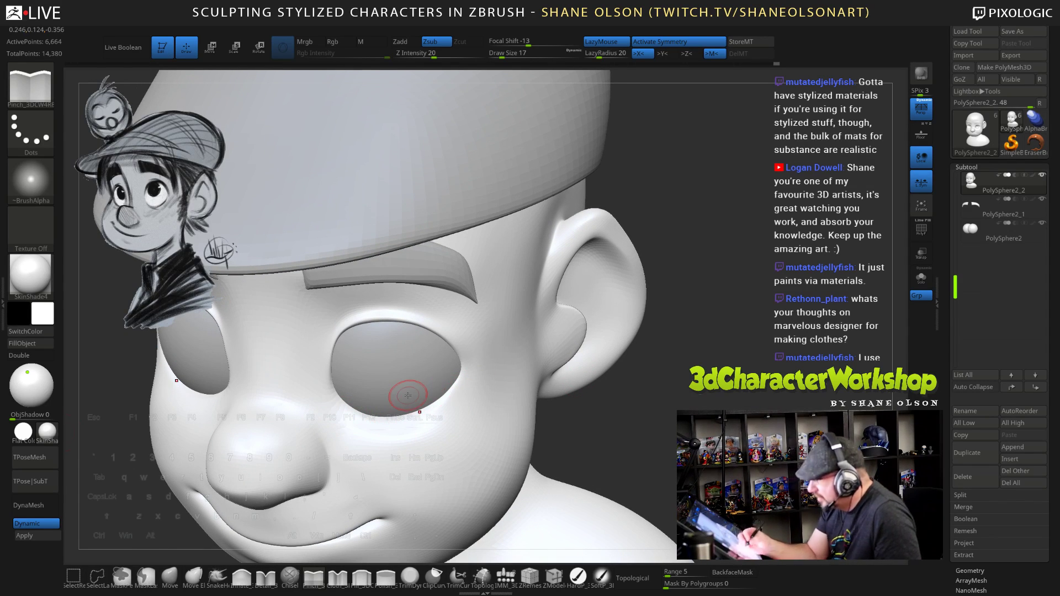
{"action": "key", "text": "m"}
{"action": "left_click", "coordinate": [382, 307]}
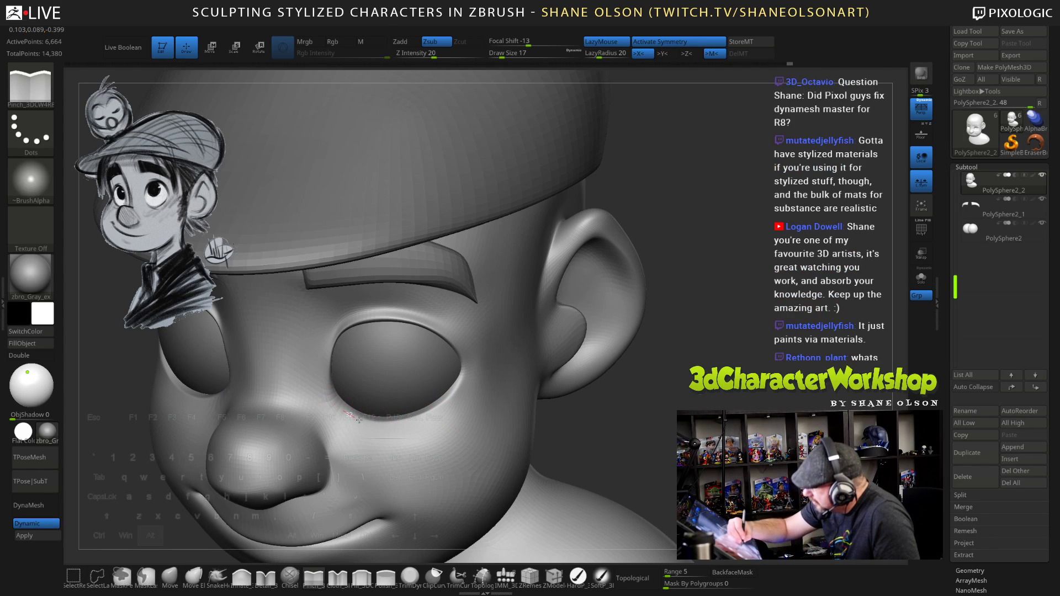
{"action": "mouse_move", "coordinate": [645, 427]}
{"action": "left_mouse_down"}
{"action": "mouse_move", "coordinate": [677, 415]}
{"action": "mouse_move", "coordinate": [700, 430]}
{"action": "mouse_move", "coordinate": [661, 450]}
{"action": "mouse_move", "coordinate": [635, 450]}
{"action": "left_mouse_up"}
Reshape the upper rim of the eye opening with the Move brush at draw size 38
{"action": "left_click", "coordinate": [170, 577]}
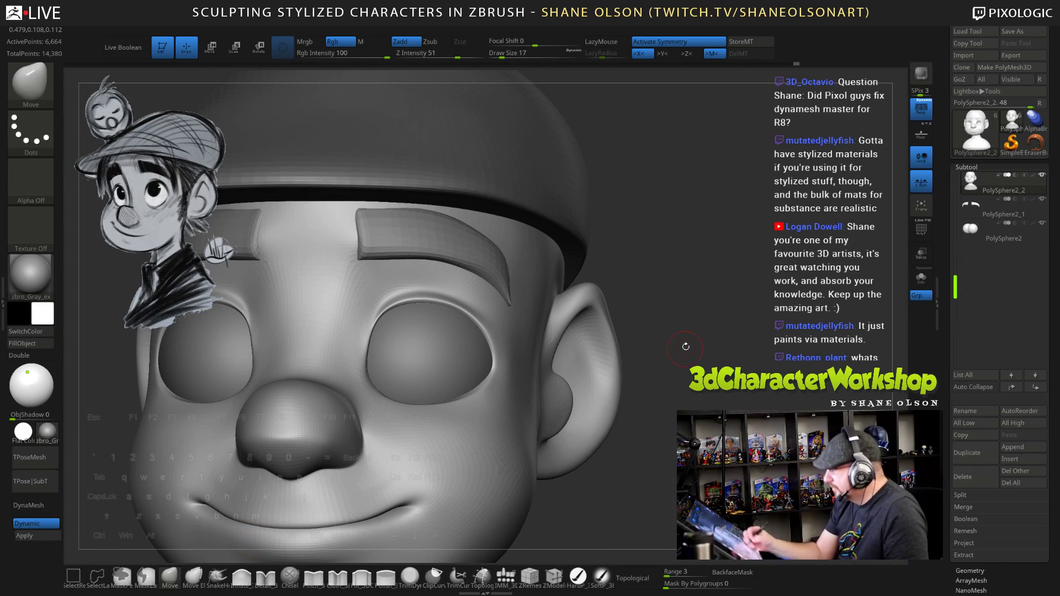
{"action": "key", "text": "s"}
{"action": "left_click_drag", "start_coordinate": [693, 360], "coordinate": [650, 359]}
{"action": "left_click_drag", "start_coordinate": [390, 344], "coordinate": [384, 330]}
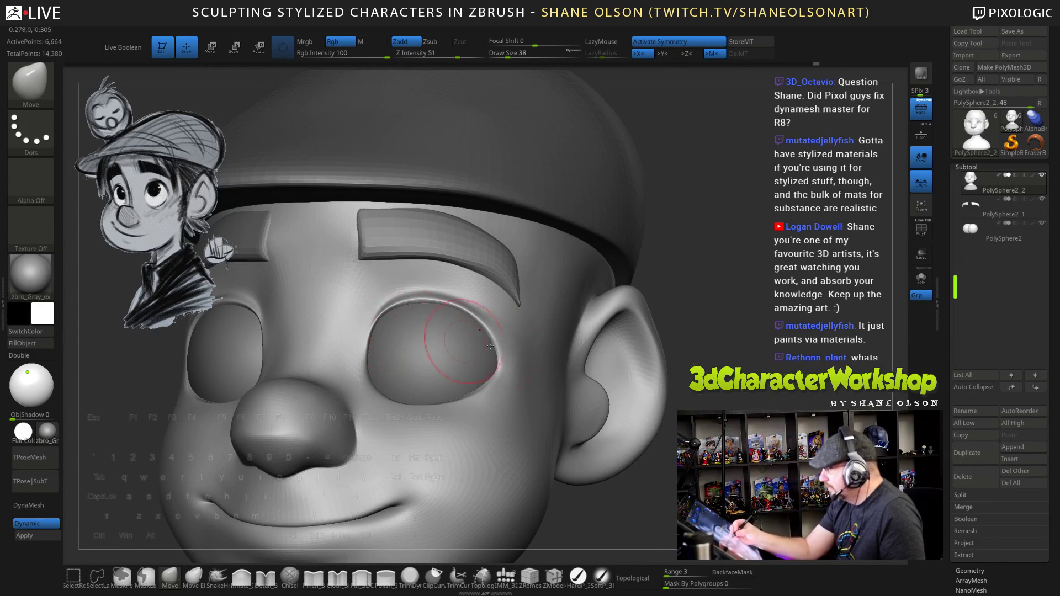
{"action": "mouse_move", "coordinate": [681, 360]}
{"action": "left_mouse_down"}
{"action": "mouse_move", "coordinate": [716, 359]}
{"action": "mouse_move", "coordinate": [684, 331]}
{"action": "mouse_move", "coordinate": [641, 363]}
{"action": "mouse_move", "coordinate": [663, 359]}
{"action": "left_mouse_up"}
{"action": "mouse_move", "coordinate": [756, 301]}
{"action": "left_mouse_down", "text": "alt"}
{"action": "mouse_move", "coordinate": [742, 346]}
{"action": "mouse_move", "coordinate": [725, 323]}
{"action": "mouse_move", "coordinate": [720, 347]}
{"action": "left_mouse_up", "text": "alt"}
Define the crease above the upper eyelid with the Detail brush at draw size 21
{"action": "key", "text": "s"}
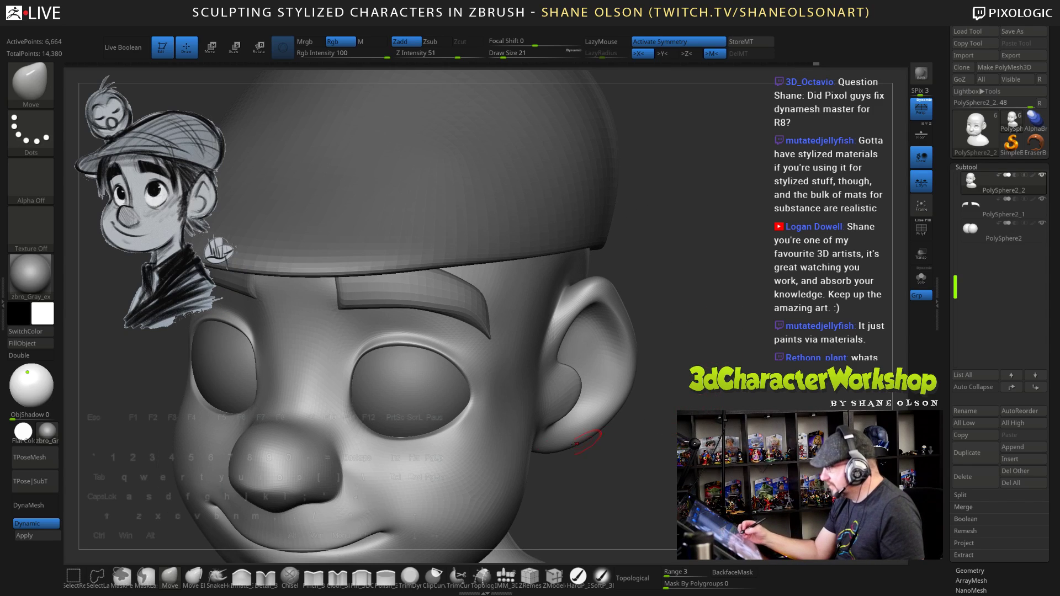
{"action": "left_click", "coordinate": [265, 577]}
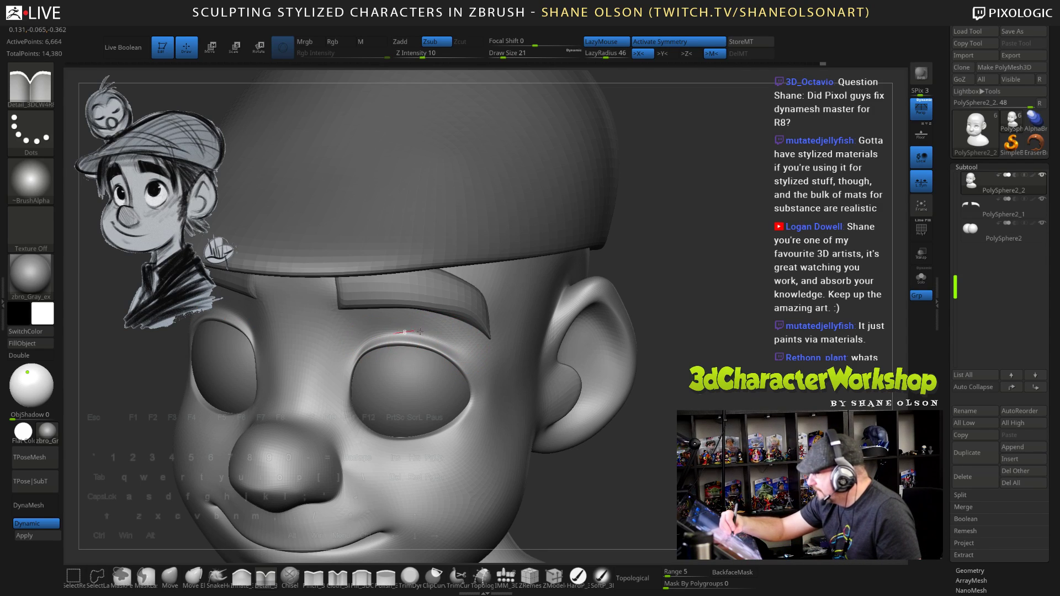
{"action": "left_click_drag", "start_coordinate": [669, 494], "coordinate": [635, 420]}
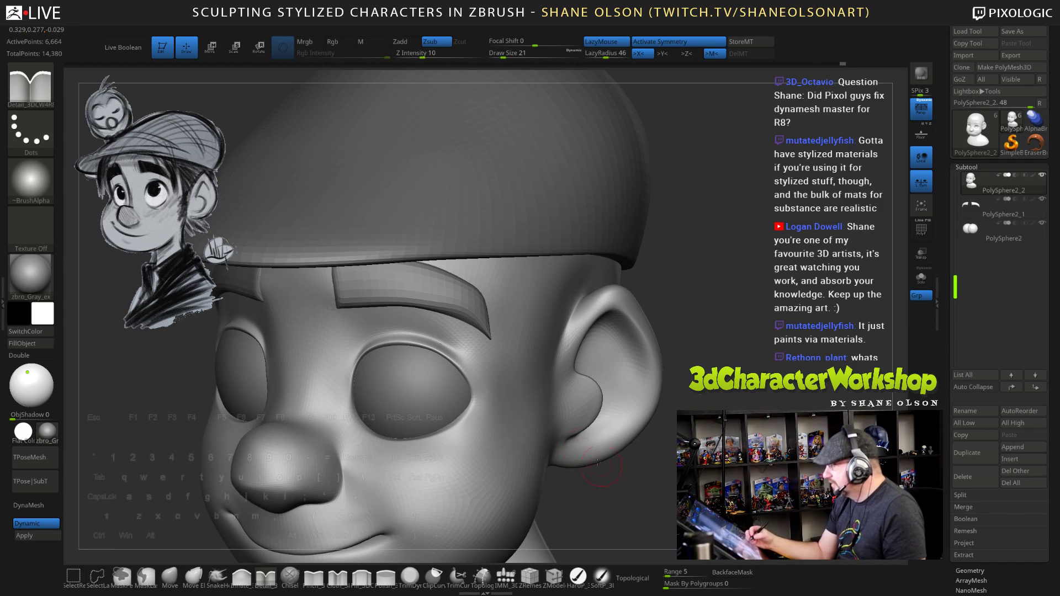
{"action": "key", "text": "shift"}
{"action": "mouse_move", "coordinate": [666, 403]}
{"action": "left_mouse_down"}
{"action": "mouse_move", "coordinate": [735, 414]}
{"action": "mouse_move", "coordinate": [674, 381]}
{"action": "mouse_move", "coordinate": [660, 338]}
{"action": "mouse_move", "coordinate": [599, 334]}
{"action": "left_mouse_up"}
{"action": "left_click_drag", "start_coordinate": [765, 437], "coordinate": [671, 446]}
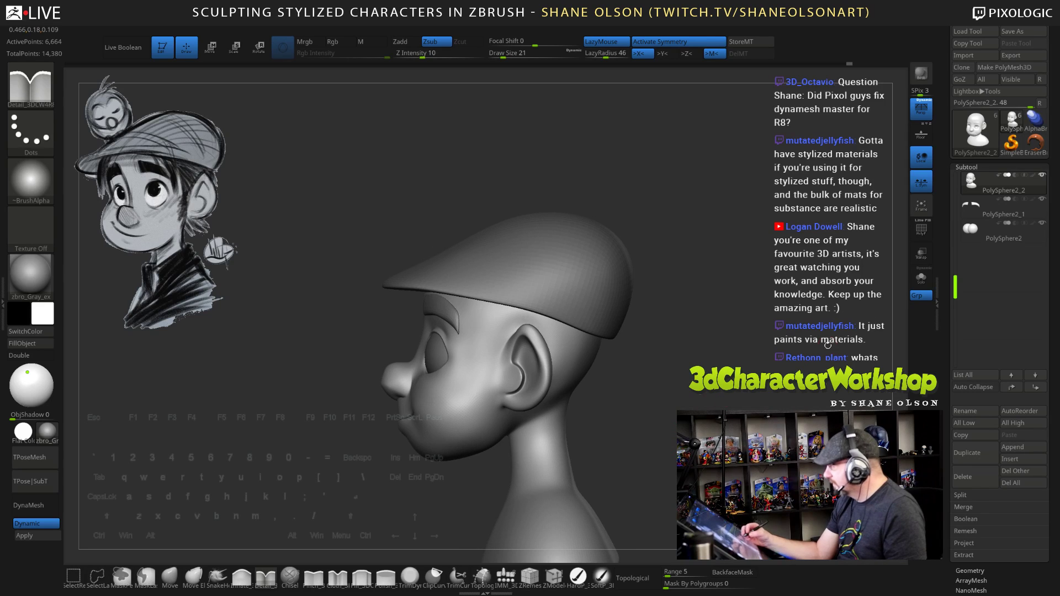
Adjust the eyeballs' placement in the socket with the transform gizmo and reselect the head subtool
{"action": "left_click", "coordinate": [972, 232]}
{"action": "key", "text": "w"}
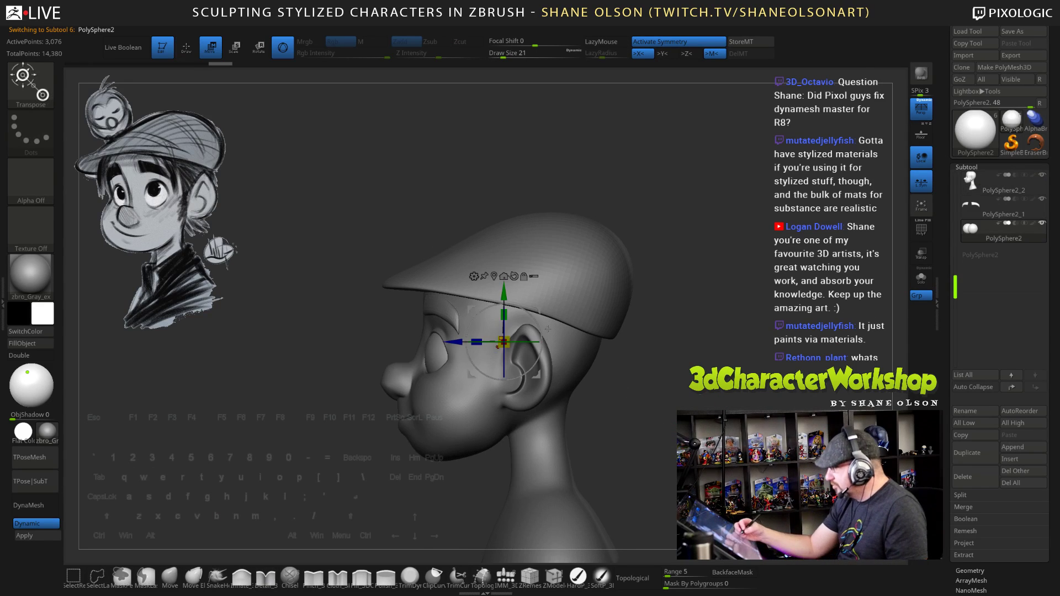
{"action": "left_click_drag", "start_coordinate": [548, 330], "coordinate": [542, 310]}
{"action": "left_click", "coordinate": [976, 185]}
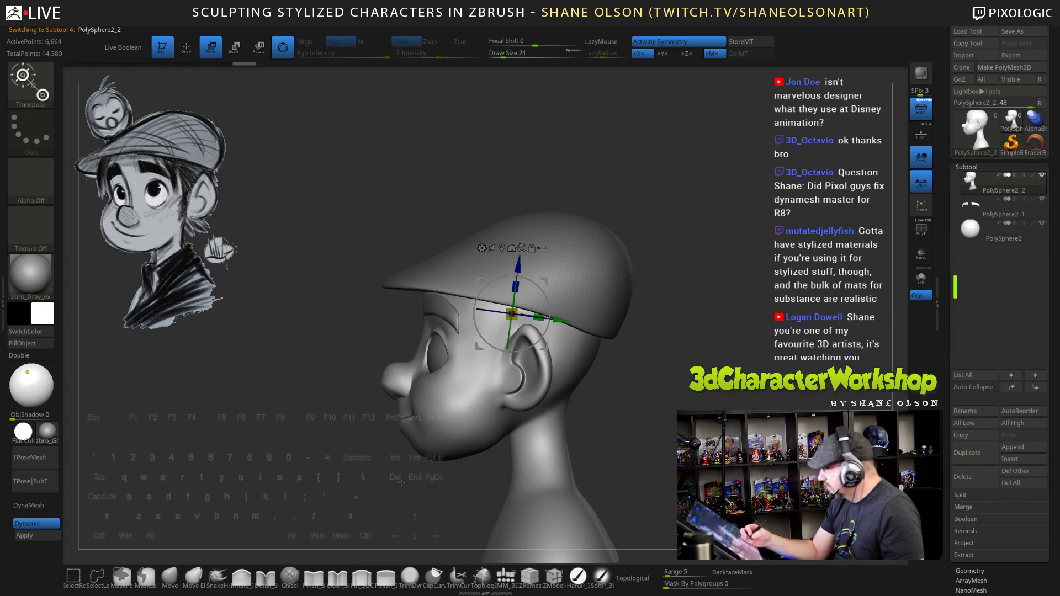
Reshape the outer side of the eye opening with the Move brush, using draw sizes 77, 90 and 65
{"action": "left_click", "coordinate": [169, 576]}
{"action": "key", "text": "s"}
{"action": "left_click_drag", "start_coordinate": [330, 468], "coordinate": [342, 467]}
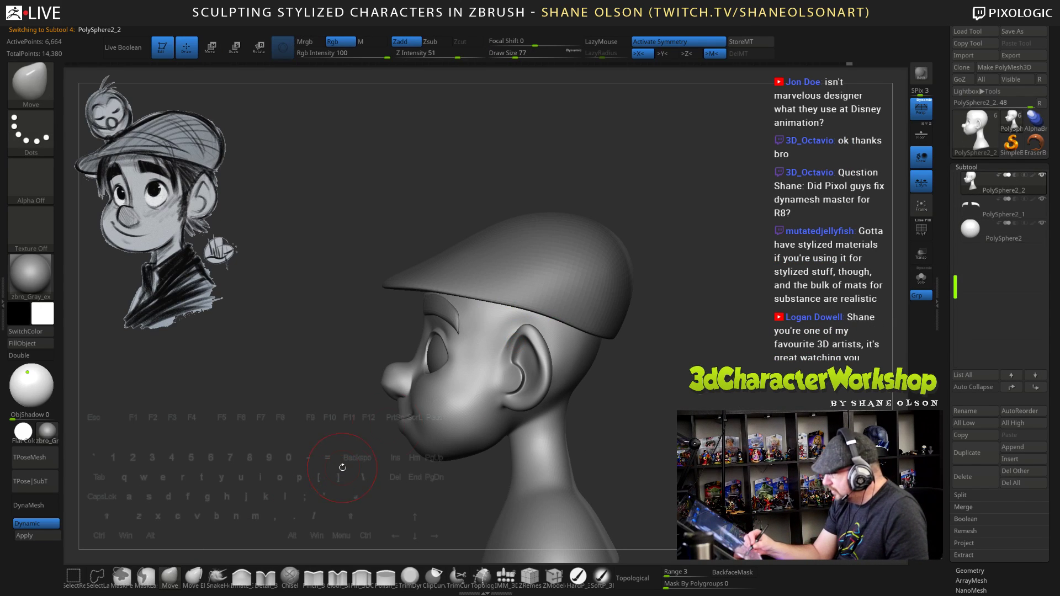
{"action": "key", "text": "bracketright"}
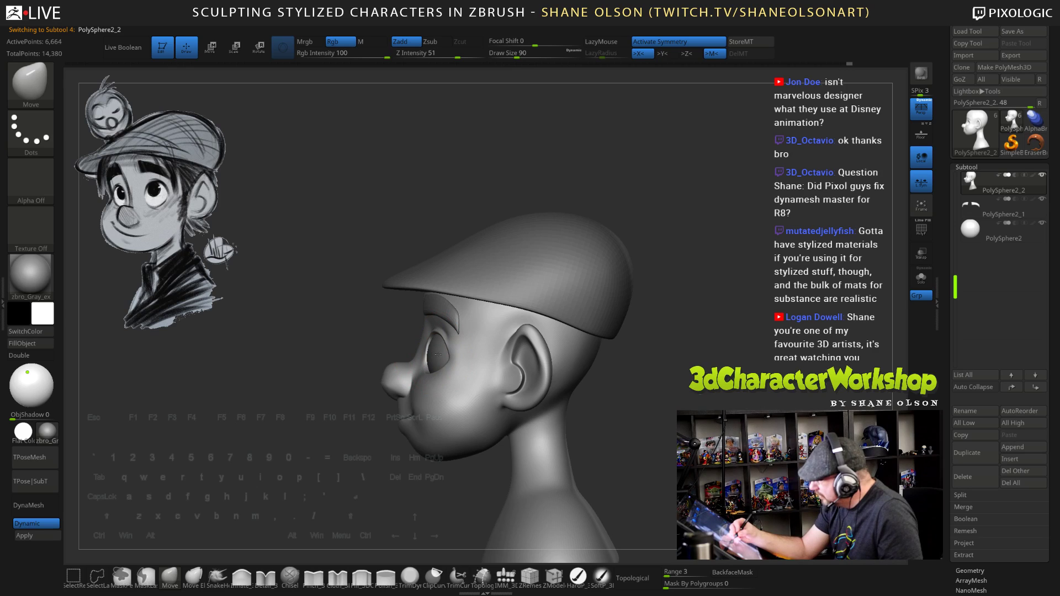
{"action": "right_click_drag", "start_coordinate": [450, 351], "coordinate": [466, 353]}
{"action": "key", "text": "bracketleft"}
{"action": "key", "text": "bracketleft"}
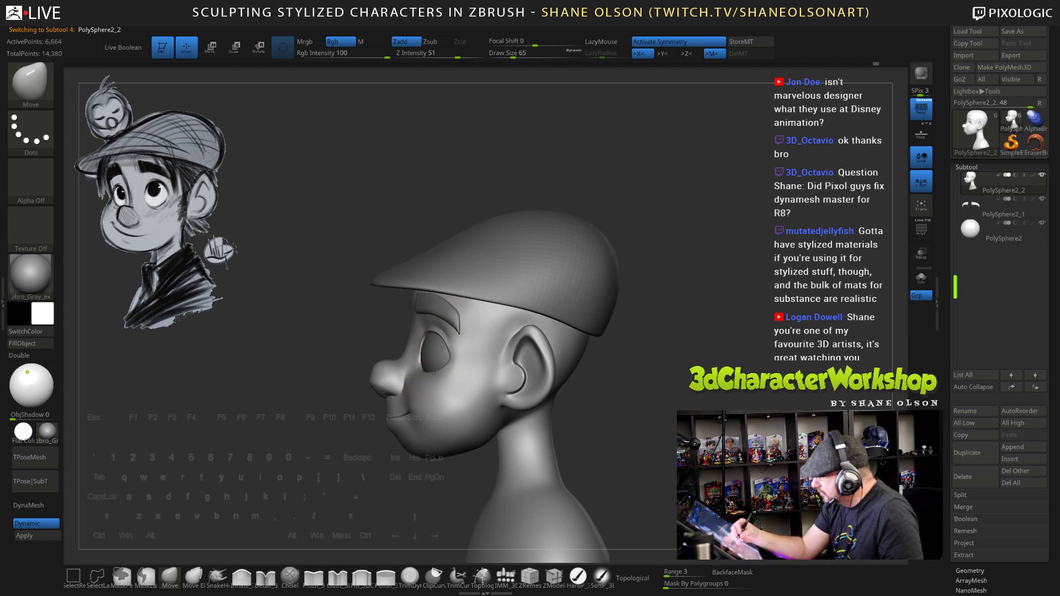
{"action": "mouse_move", "coordinate": [434, 373]}
{"action": "right_mouse_down"}
{"action": "mouse_move", "coordinate": [540, 398]}
{"action": "mouse_move", "coordinate": [522, 401]}
{"action": "mouse_move", "coordinate": [577, 402]}
{"action": "mouse_move", "coordinate": [611, 413]}
{"action": "mouse_move", "coordinate": [611, 425]}
{"action": "right_mouse_up"}
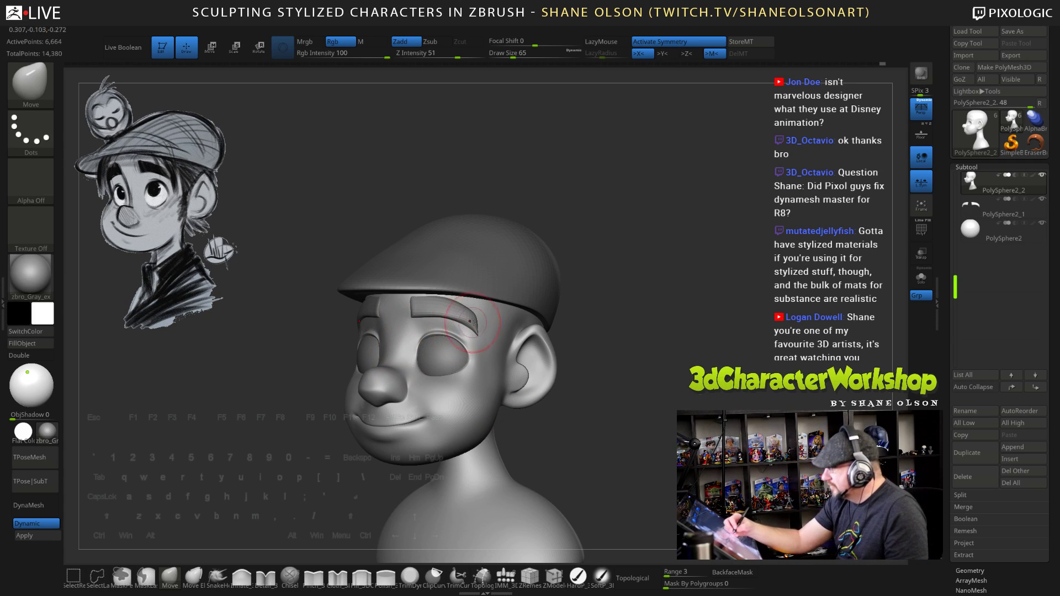
Adjust the inner corner of the eye opening beside the nose bridge with the Move brush at draw size 45
{"action": "right_click_drag", "start_coordinate": [474, 329], "coordinate": [513, 332]}
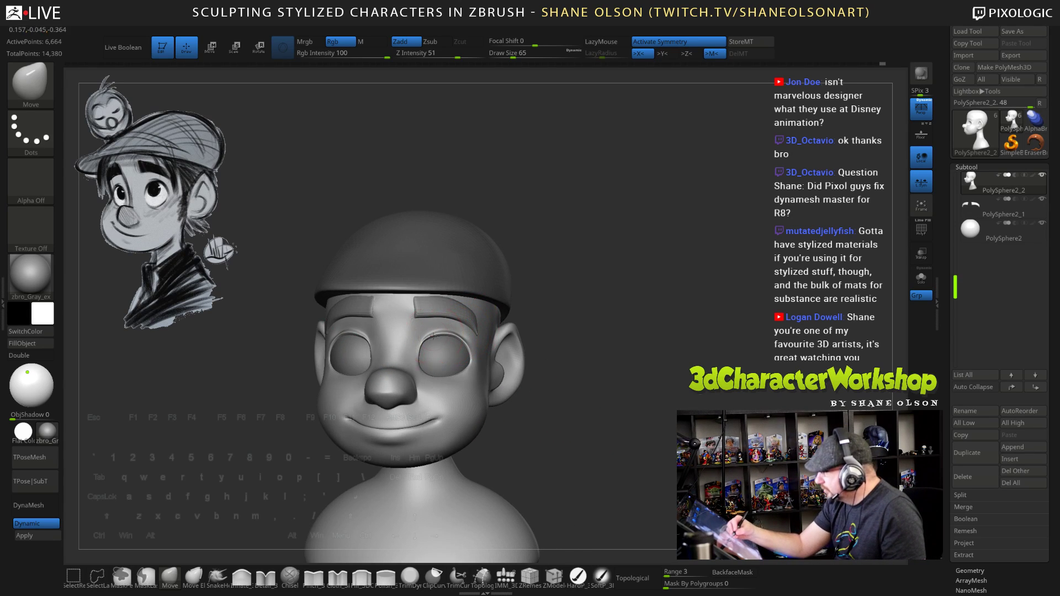
{"action": "right_click_drag", "start_coordinate": [435, 335], "coordinate": [426, 350]}
{"action": "key", "text": "["}
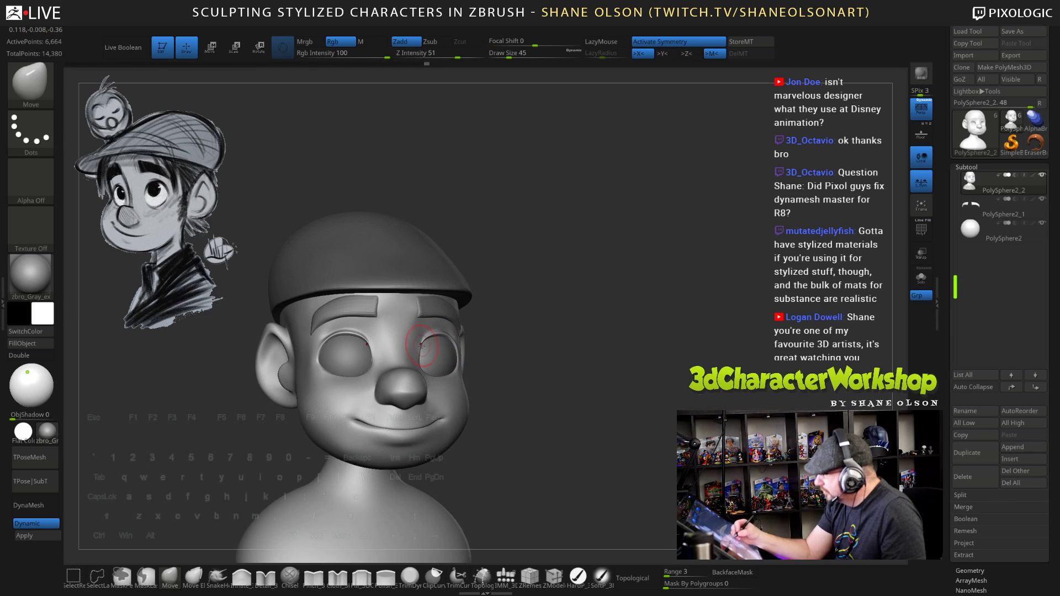
{"action": "left_click_drag", "start_coordinate": [572, 399], "coordinate": [517, 400]}
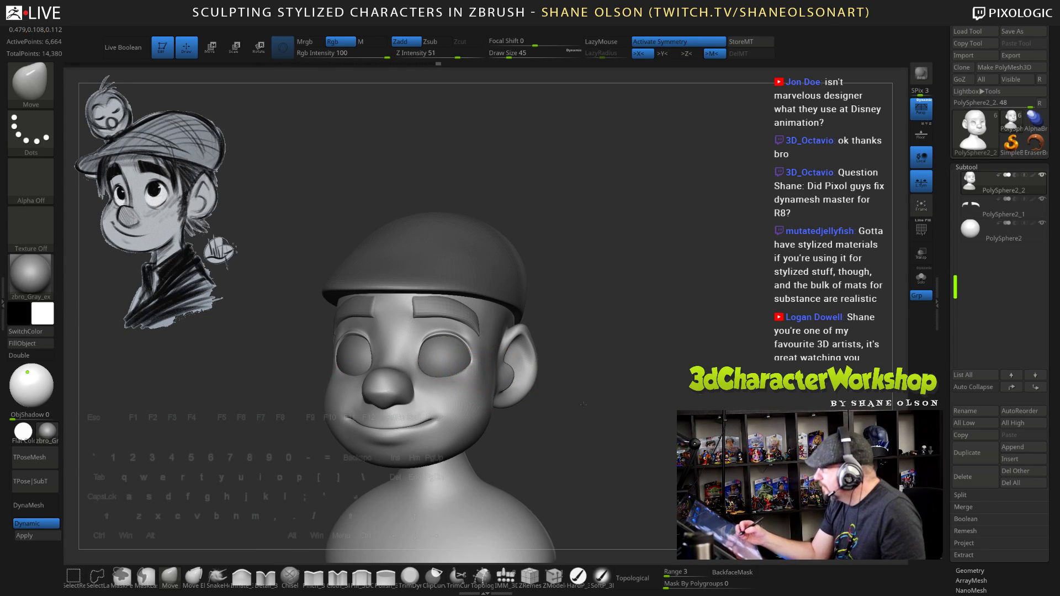
Refine the face around the eyes and the upper eyelid rim with the Move brush, using draw sizes 77, 58 and 38
{"action": "mouse_move", "coordinate": [583, 405]}
{"action": "right_mouse_down"}
{"action": "mouse_move", "coordinate": [639, 407]}
{"action": "mouse_move", "coordinate": [614, 355]}
{"action": "right_mouse_up"}
{"action": "key", "text": "]"}
{"action": "key", "text": "s"}
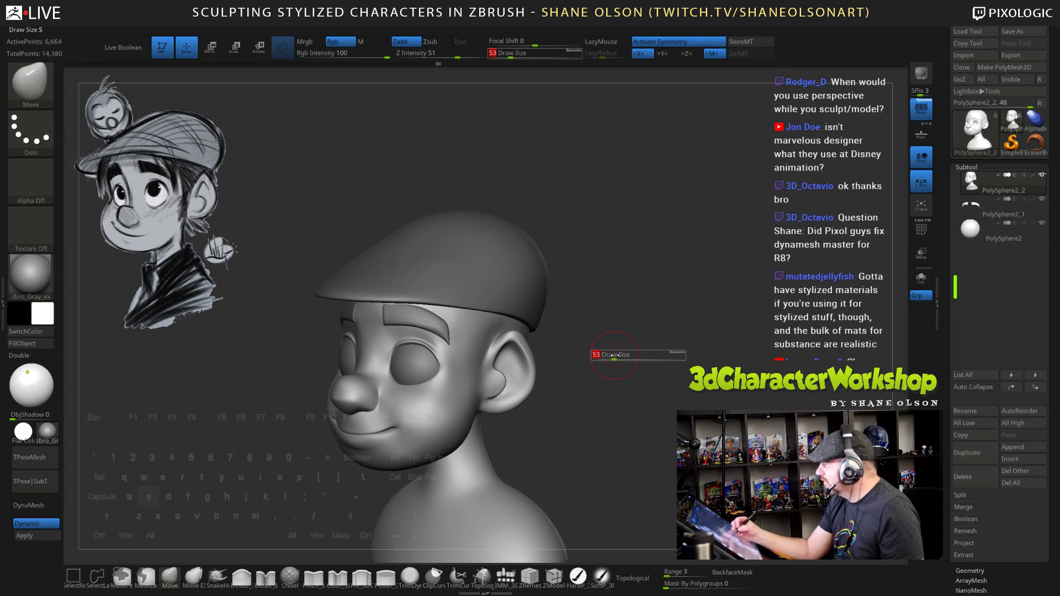
{"action": "left_click_drag", "start_coordinate": [614, 355], "coordinate": [625, 355]}
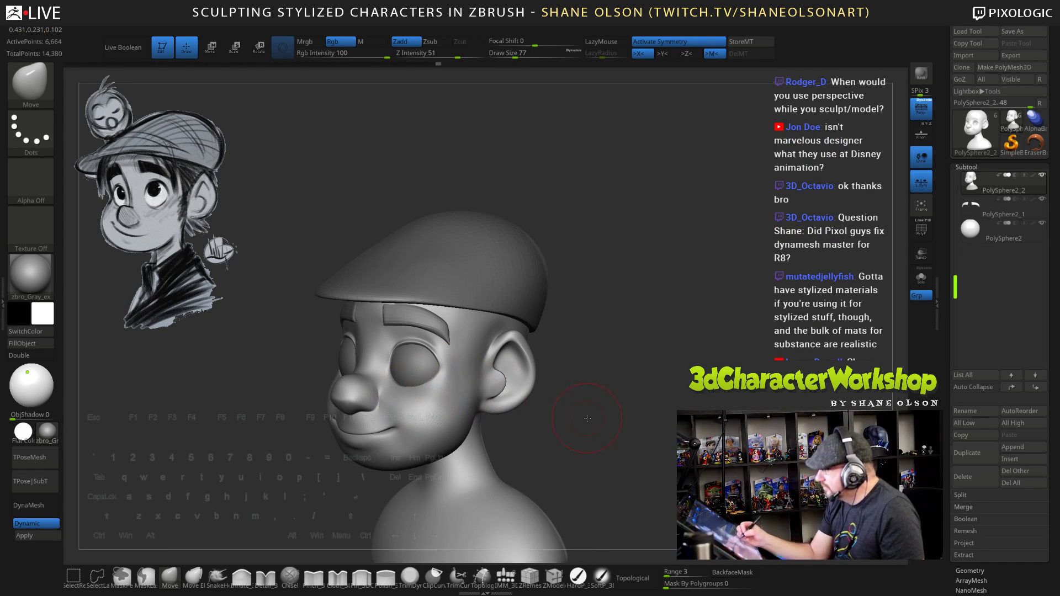
{"action": "right_click_drag", "start_coordinate": [588, 419], "coordinate": [440, 379]}
{"action": "right_click_drag", "start_coordinate": [531, 426], "coordinate": [390, 386]}
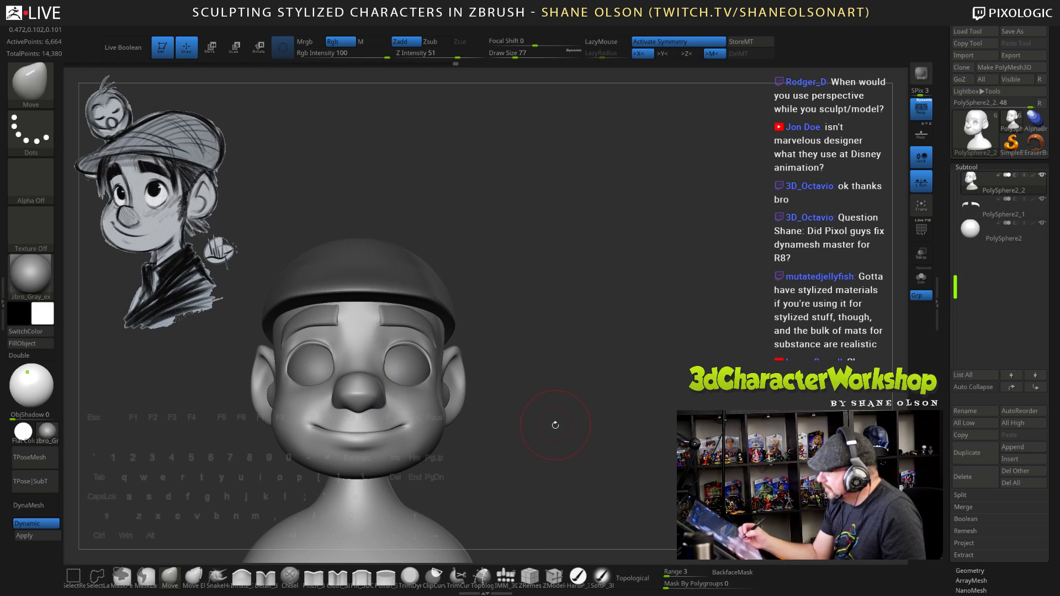
{"action": "key", "text": "s"}
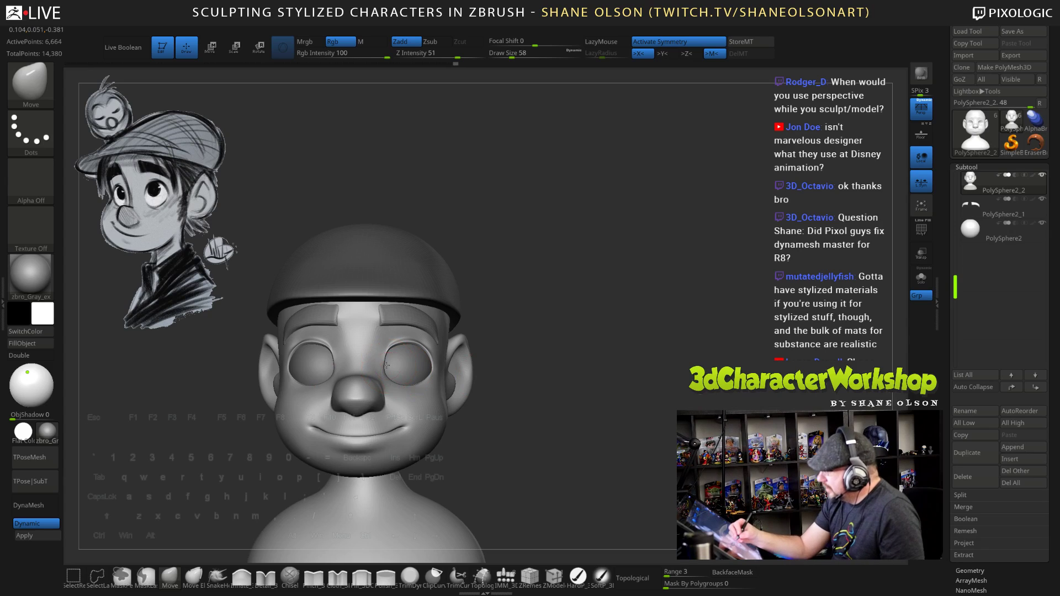
{"action": "left_click_drag", "start_coordinate": [528, 434], "coordinate": [450, 352]}
{"action": "key", "text": "s"}
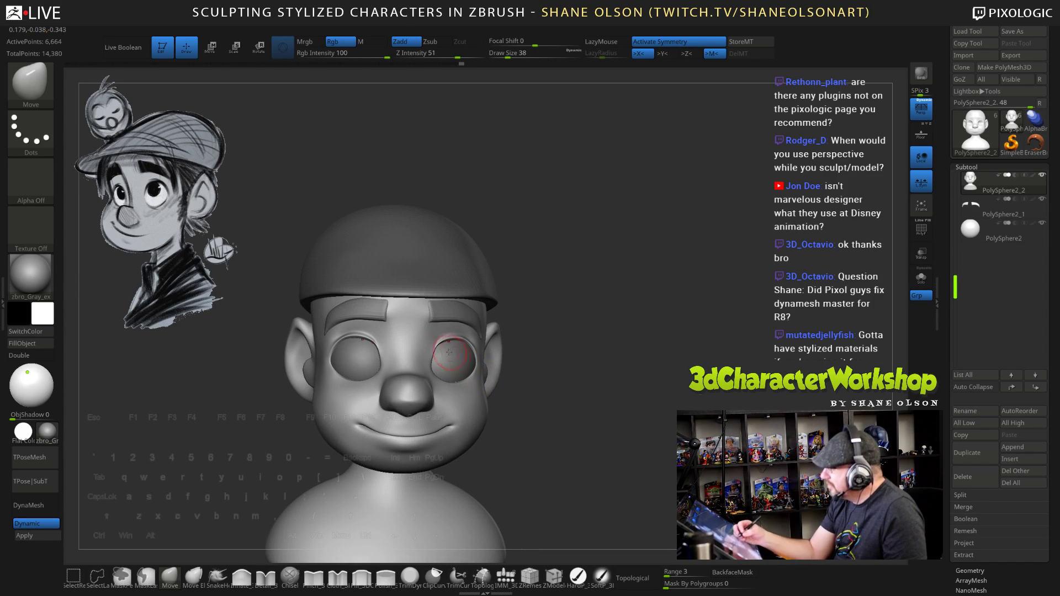
Shape the outer eye corner and the upper cheek below it with the Move brush at draw size 60
{"action": "left_click_drag", "start_coordinate": [574, 436], "coordinate": [547, 430]}
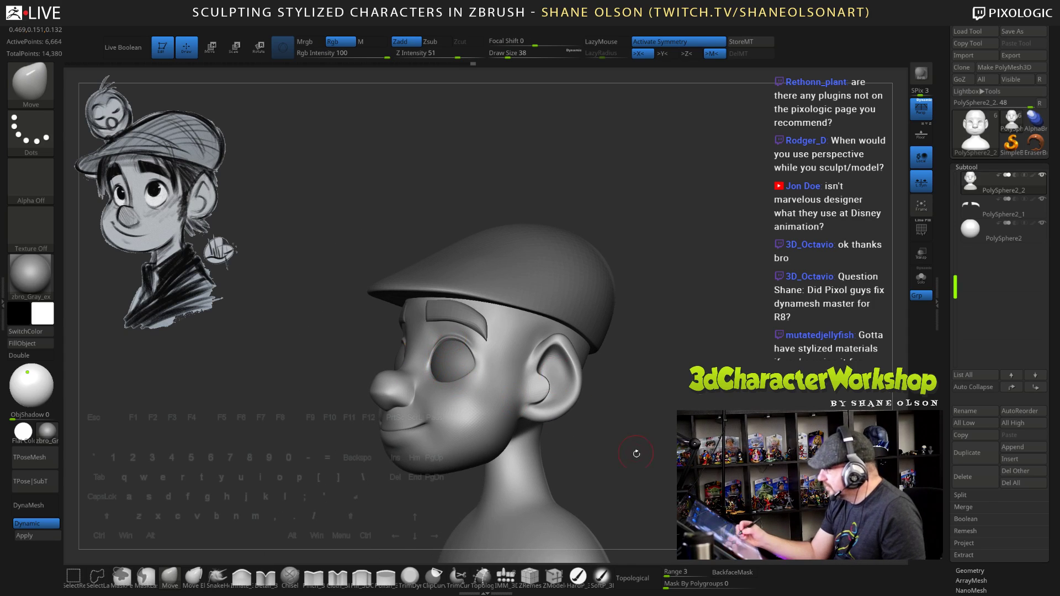
{"action": "left_click_drag", "start_coordinate": [638, 453], "coordinate": [652, 467]}
{"action": "key", "text": "2"}
{"action": "key", "text": "s"}
{"action": "left_click", "coordinate": [583, 353]}
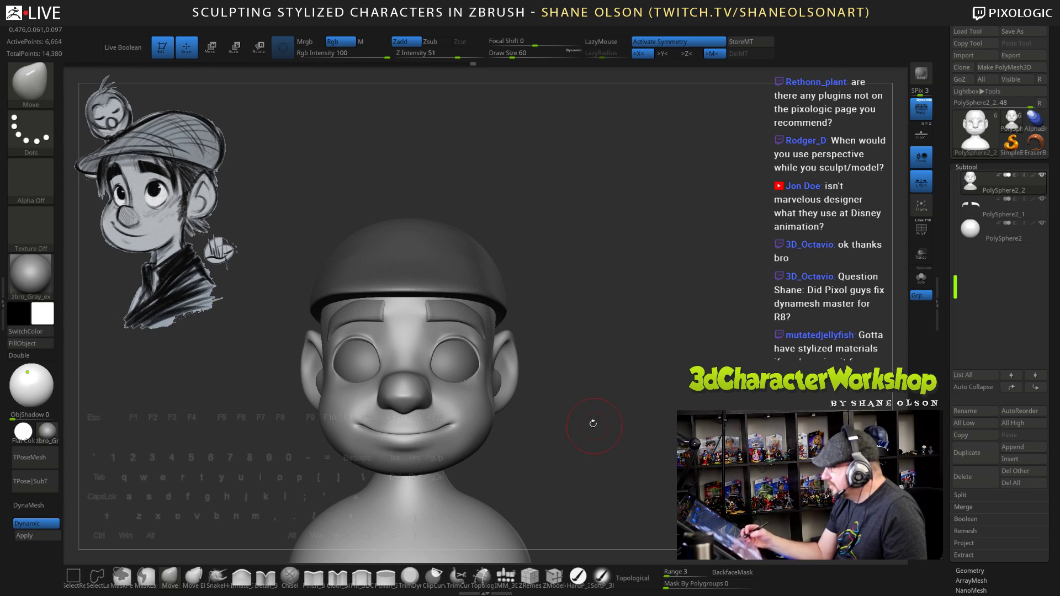
{"action": "left_click_drag", "start_coordinate": [570, 367], "coordinate": [569, 381], "text": "alt"}
{"action": "left_click_drag", "start_coordinate": [461, 362], "coordinate": [459, 367]}
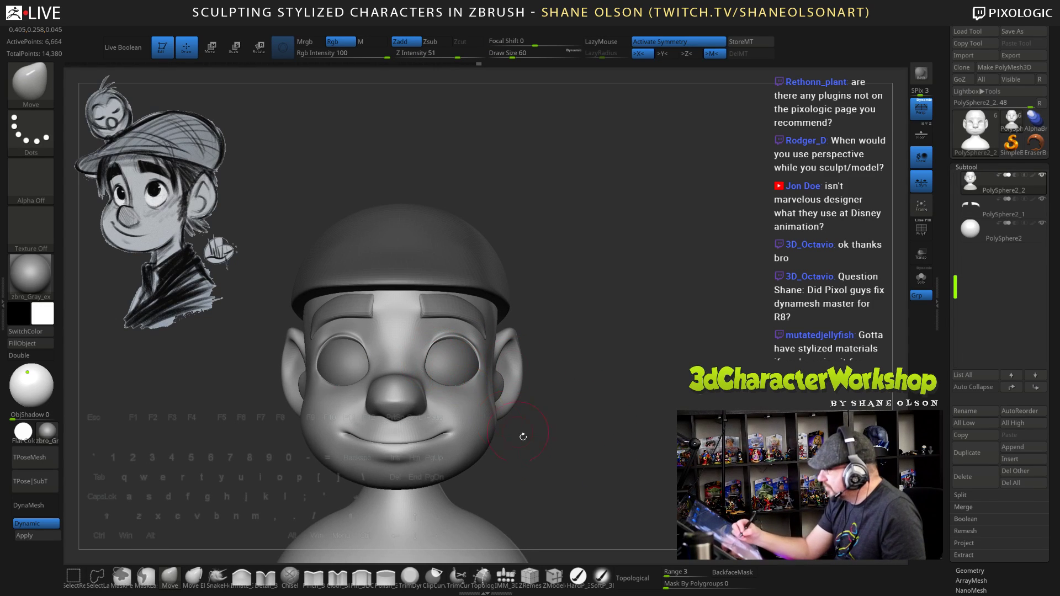
{"action": "left_click_drag", "start_coordinate": [552, 471], "coordinate": [489, 387]}
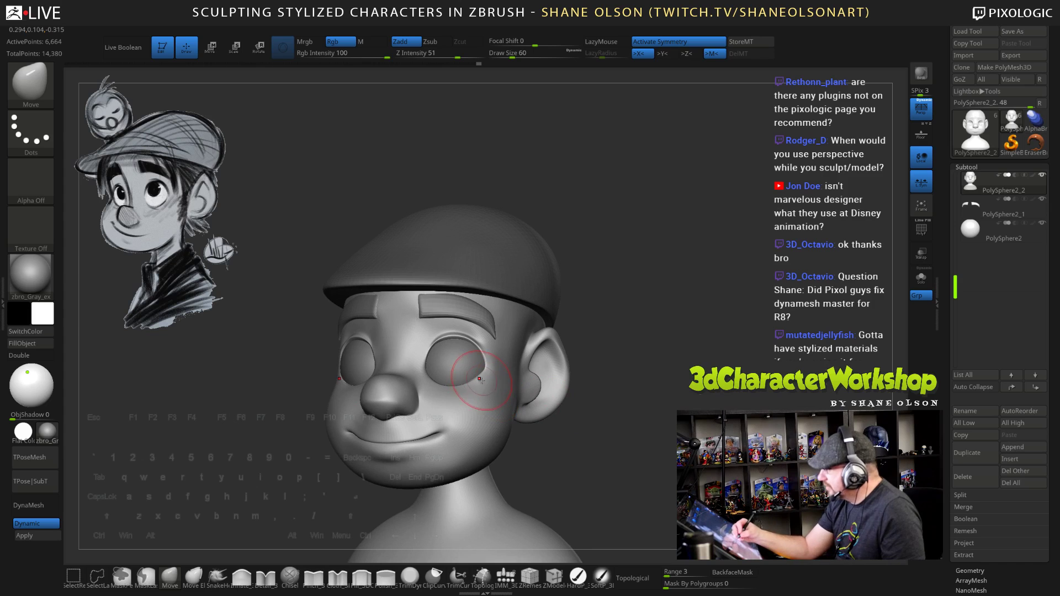
{"action": "mouse_move", "coordinate": [610, 459]}
{"action": "left_mouse_down"}
{"action": "mouse_move", "coordinate": [607, 447]}
{"action": "mouse_move", "coordinate": [627, 468]}
{"action": "mouse_move", "coordinate": [615, 441]}
{"action": "left_mouse_up"}
Build up the side of the nose bridge towards the inner brow with the inverted Detail brush at draw size 26
{"action": "left_click_drag", "start_coordinate": [588, 377], "coordinate": [634, 409], "text": "alt"}
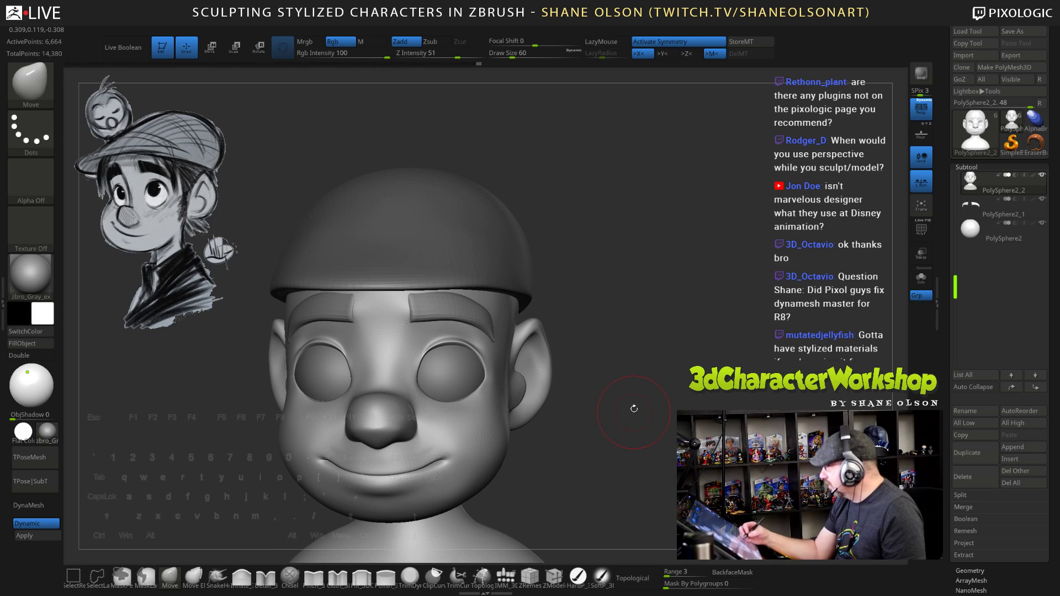
{"action": "left_click", "coordinate": [265, 577]}
{"action": "key", "text": "s"}
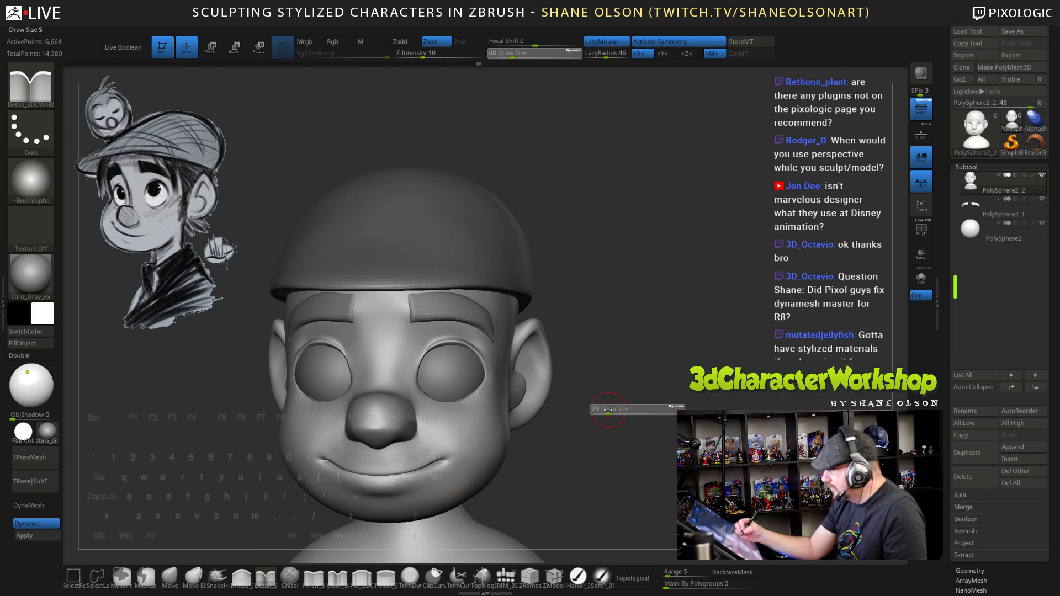
{"action": "left_click", "coordinate": [608, 410]}
{"action": "right_click_drag", "start_coordinate": [446, 372], "coordinate": [445, 391], "text": "alt"}
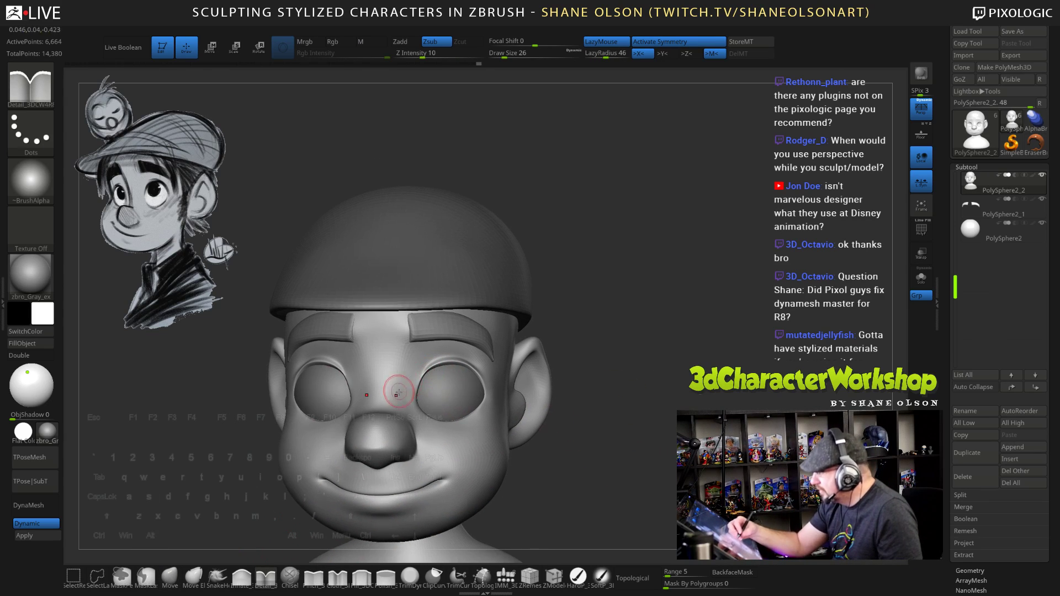
{"action": "mouse_move", "coordinate": [395, 400]}
{"action": "left_mouse_down", "text": "alt"}
{"action": "mouse_move", "coordinate": [410, 326]}
{"action": "mouse_move", "coordinate": [403, 345]}
{"action": "left_mouse_up", "text": "alt"}
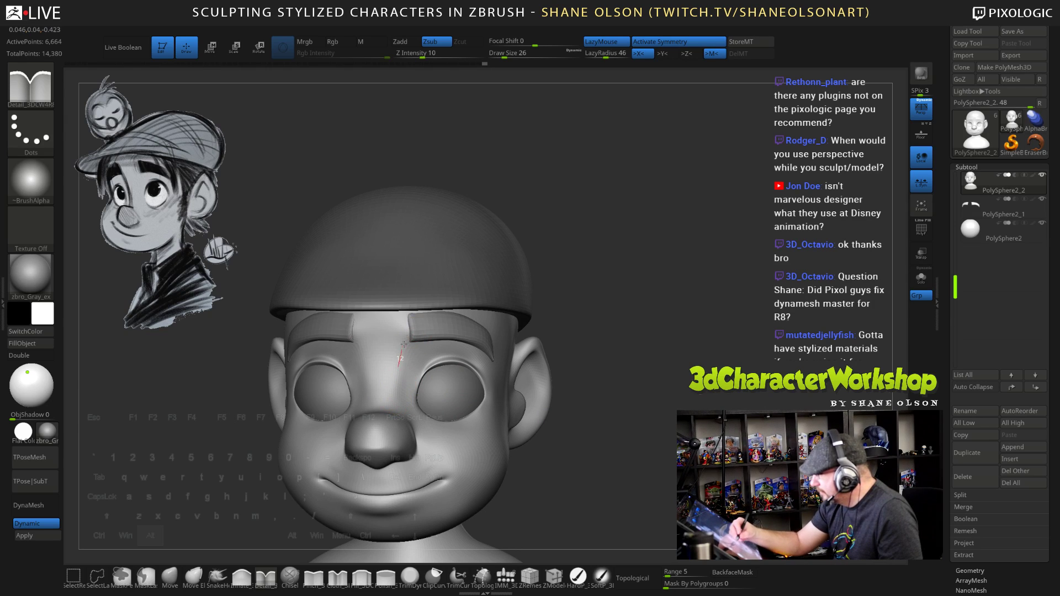
{"action": "left_click_drag", "start_coordinate": [615, 473], "coordinate": [608, 429]}
Switch the material to SkinShade4 and set the draw size to 82
{"action": "right_click_drag", "start_coordinate": [609, 429], "coordinate": [602, 453]}
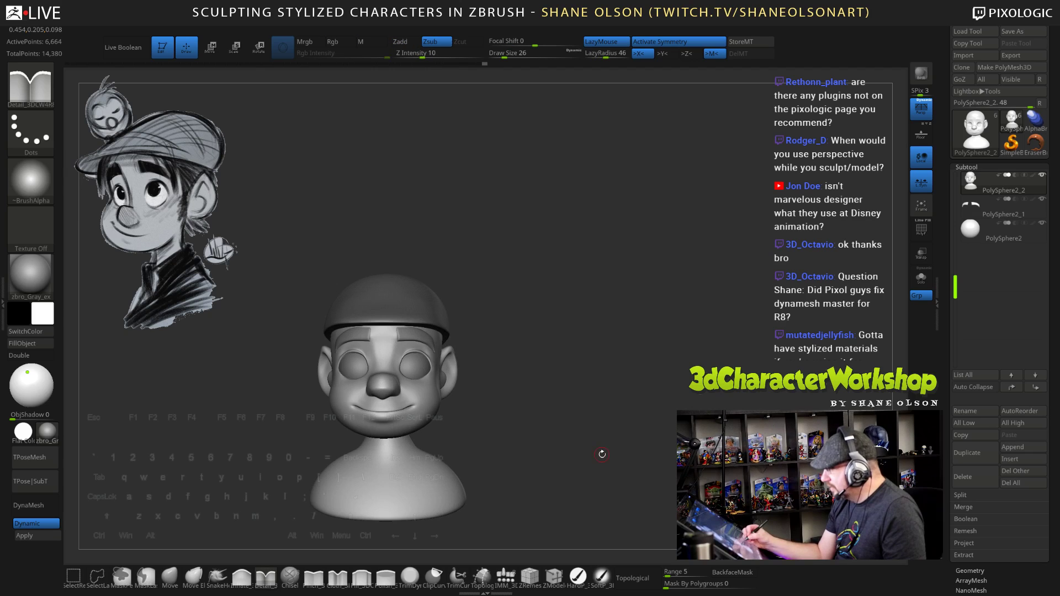
{"action": "left_click", "coordinate": [47, 430]}
{"action": "left_click", "coordinate": [334, 307]}
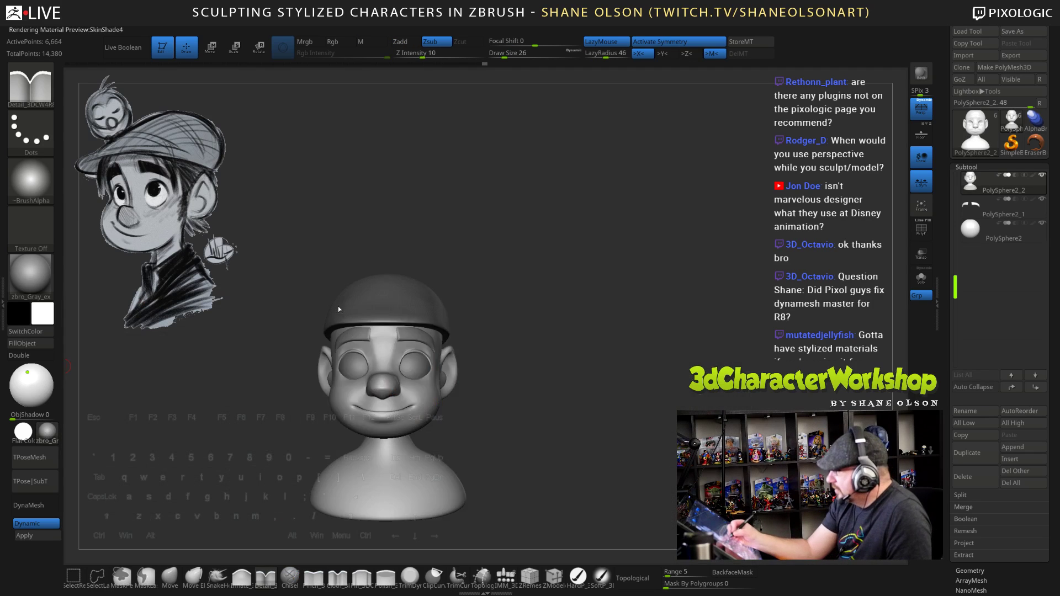
{"action": "right_click_drag", "start_coordinate": [603, 375], "coordinate": [611, 418]}
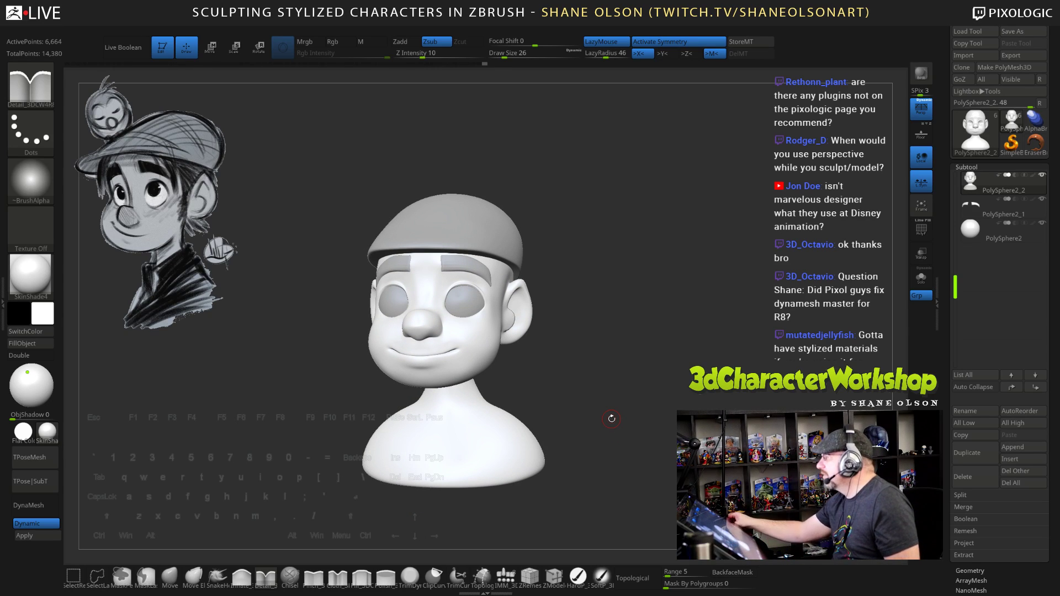
{"action": "right_click_drag", "start_coordinate": [720, 356], "coordinate": [659, 252]}
{"action": "key", "text": "s"}
{"action": "left_click_drag", "start_coordinate": [660, 253], "coordinate": [649, 252]}
{"action": "key", "text": "s"}
{"action": "right_click_drag", "start_coordinate": [662, 229], "coordinate": [650, 237]}
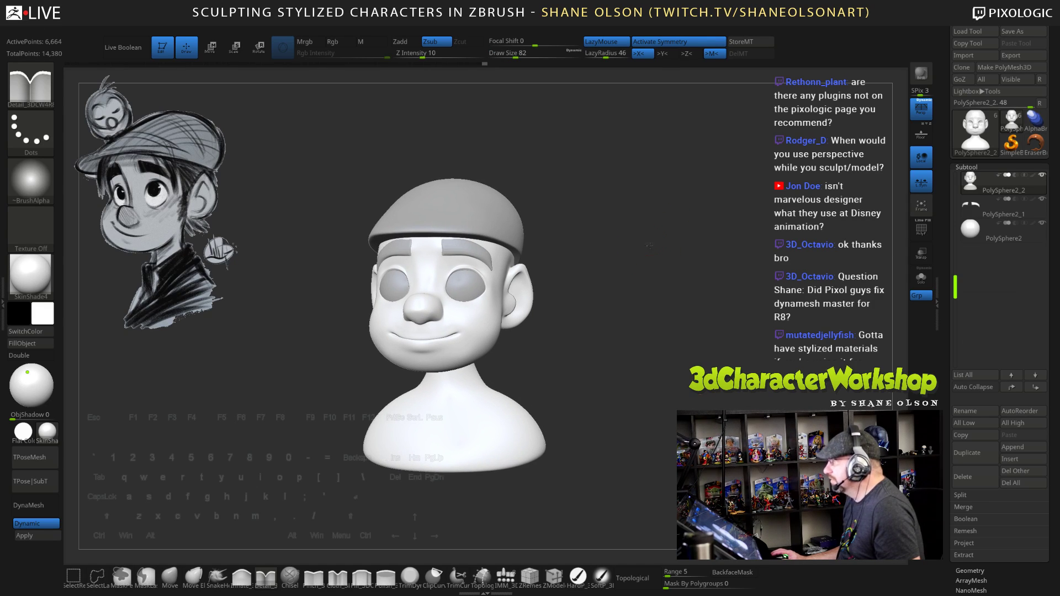
Change the main colour from white to a muted beige of about RGB 179, 161, 129
{"action": "left_click", "coordinate": [44, 313]}
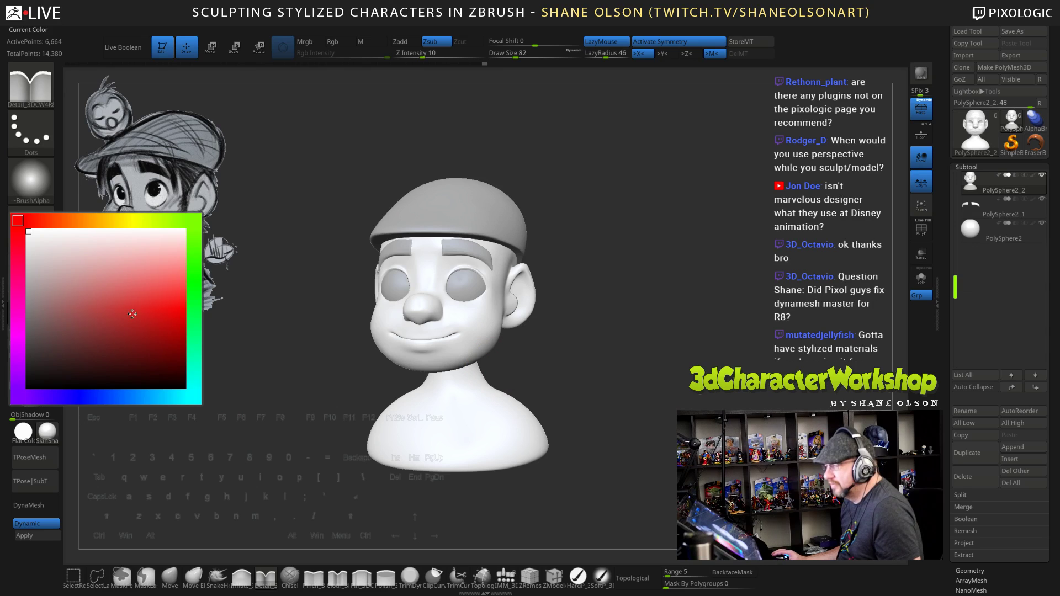
{"action": "left_click", "coordinate": [94, 221]}
{"action": "left_click_drag", "start_coordinate": [73, 257], "coordinate": [62, 257]}
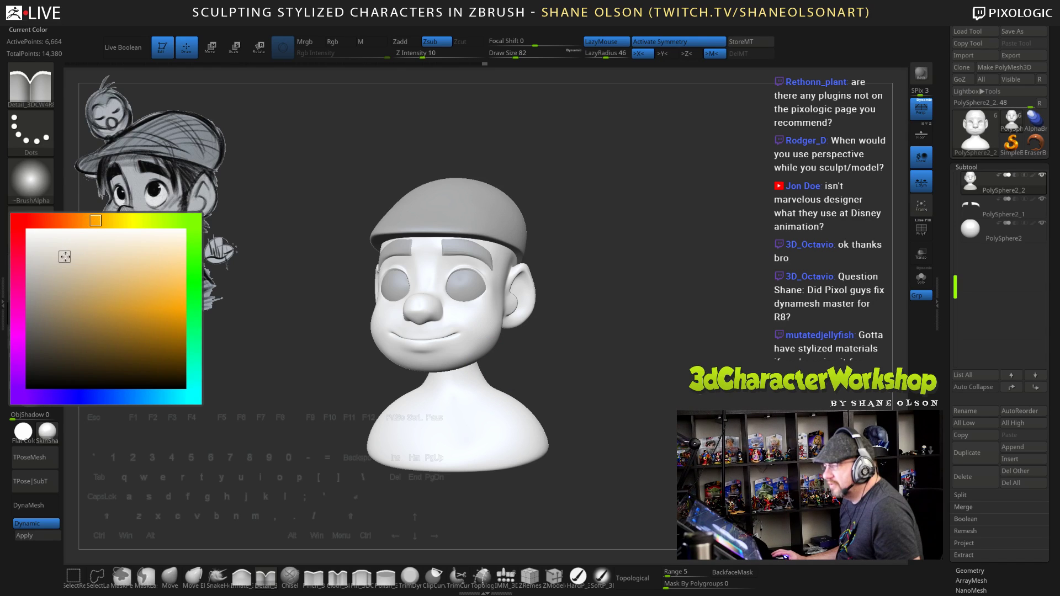
{"action": "left_click", "coordinate": [19, 313]}
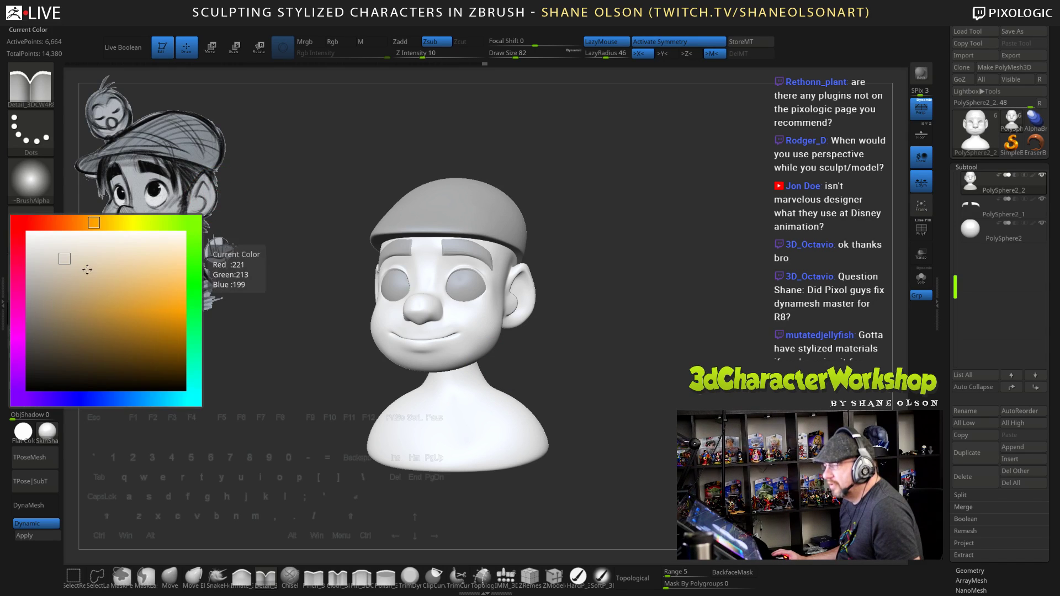
{"action": "left_click", "coordinate": [75, 278]}
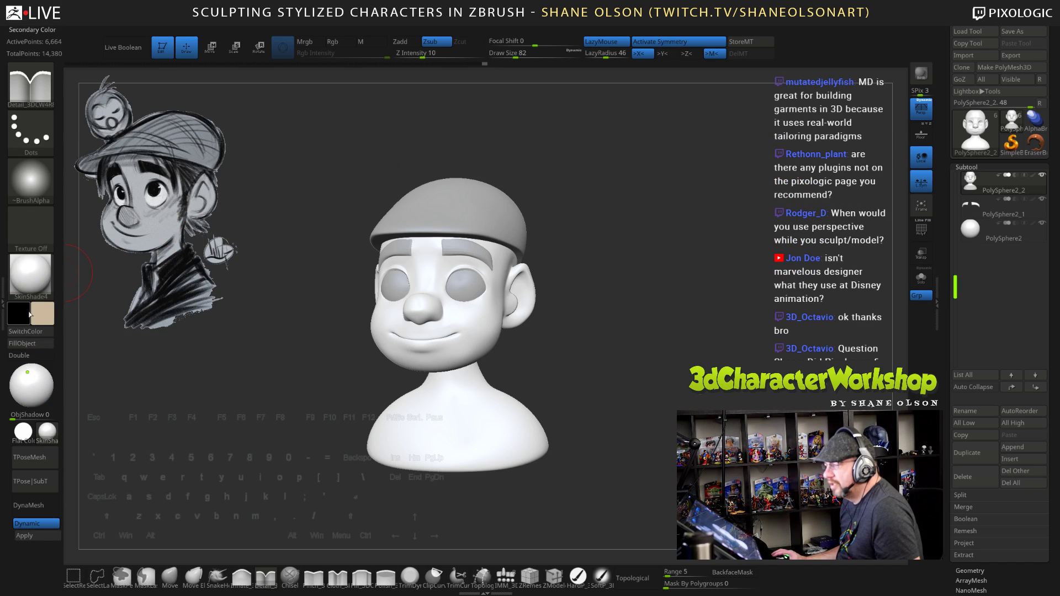
{"action": "left_click", "coordinate": [36, 313]}
{"action": "left_click_drag", "start_coordinate": [68, 288], "coordinate": [66, 294]}
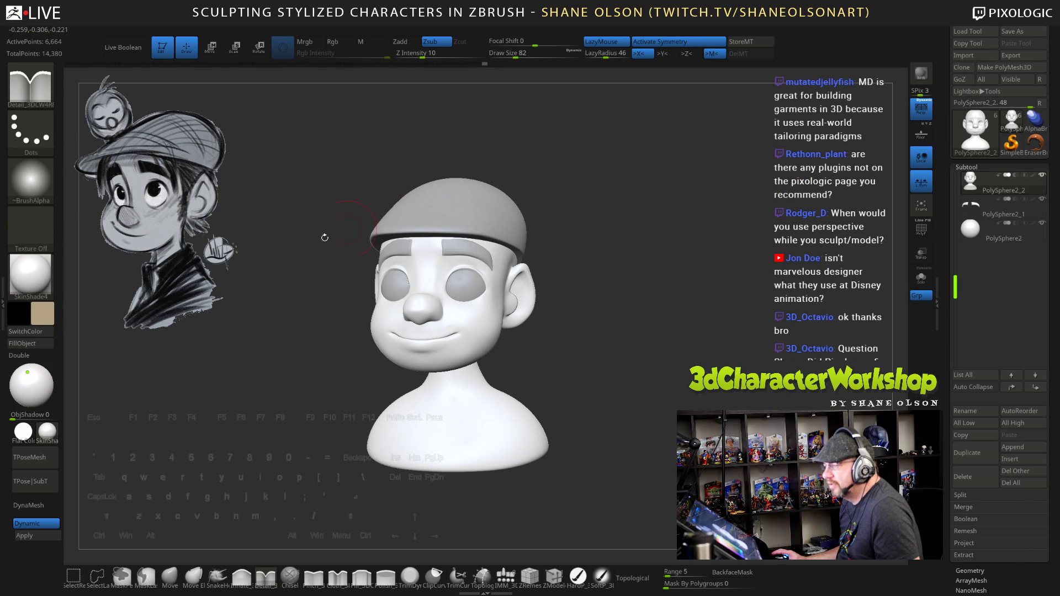
Shift the main colour to a warmer hue and lighten it to a pale tan
{"action": "left_click", "coordinate": [43, 313]}
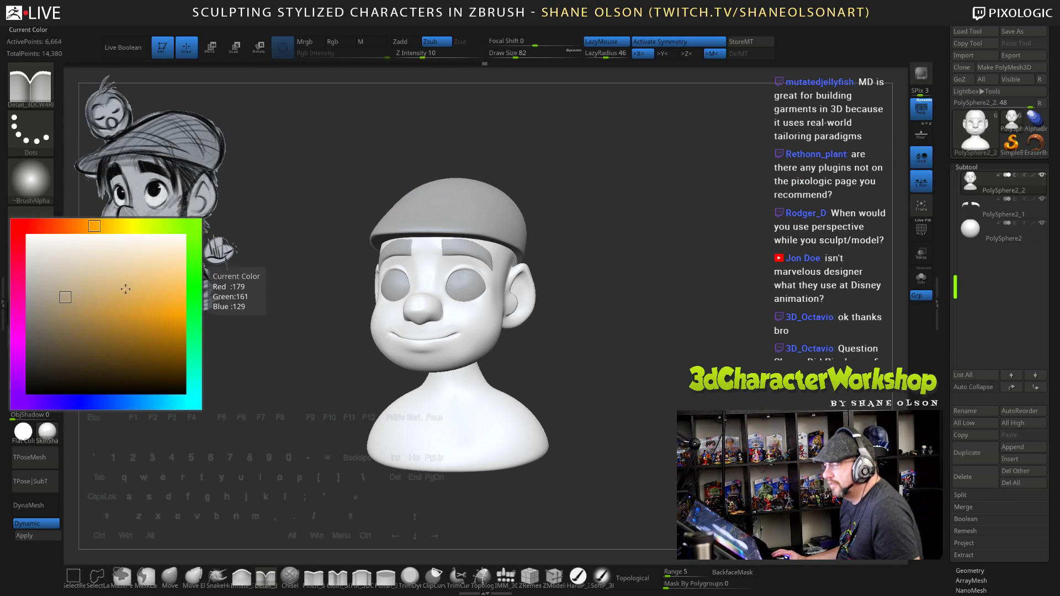
{"action": "left_click", "coordinate": [67, 304]}
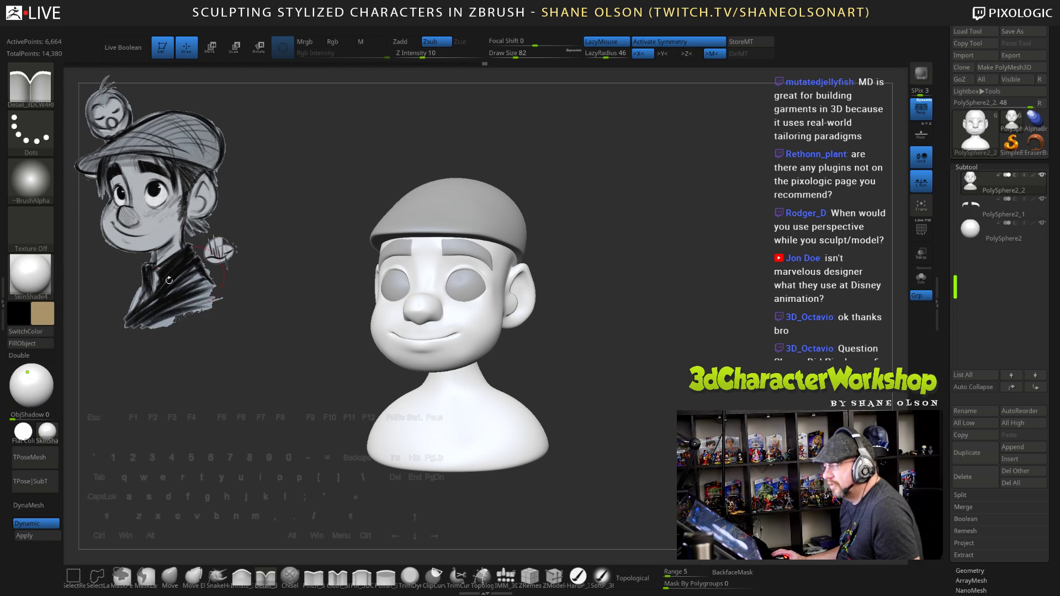
{"action": "left_click", "coordinate": [47, 318]}
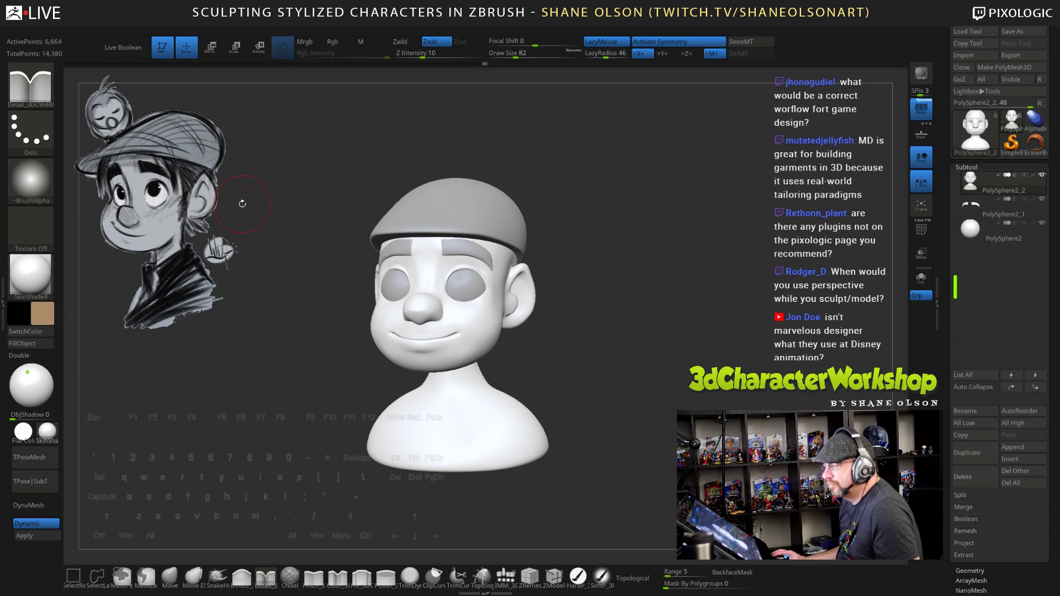
{"action": "left_click_drag", "start_coordinate": [282, 319], "coordinate": [306, 313]}
{"action": "left_click", "coordinate": [38, 314]}
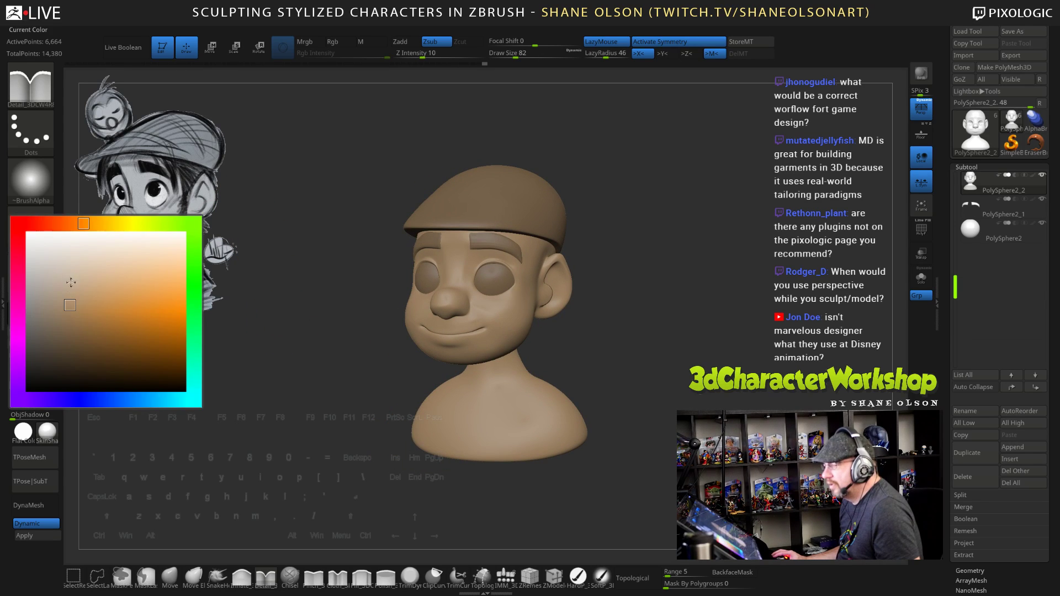
{"action": "left_click", "coordinate": [68, 270]}
{"action": "key", "text": "ctrl+f"}
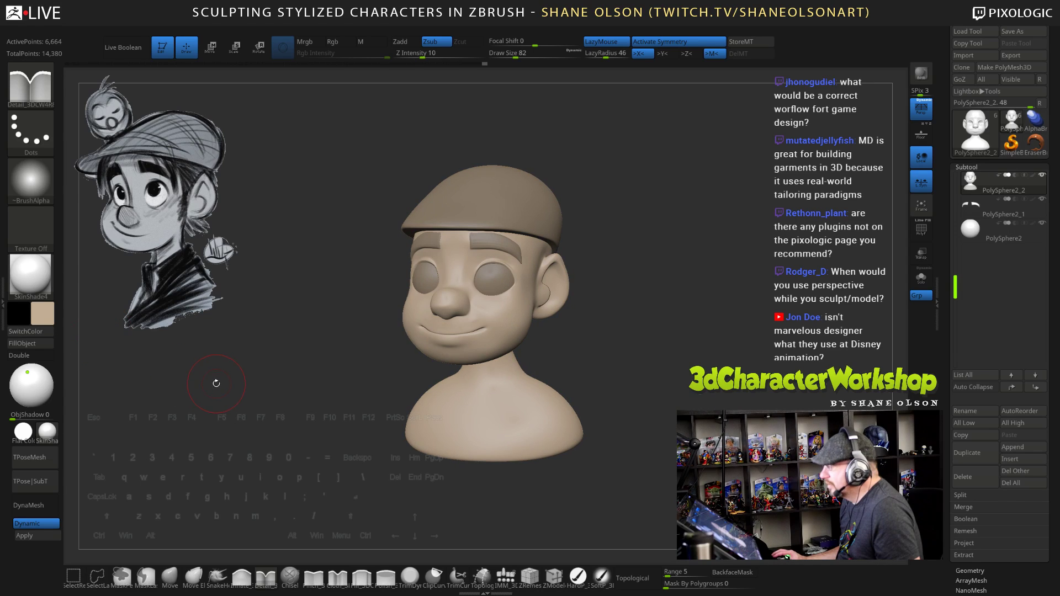
Adjust the main colour to a slightly pinker tan and fill the head with it, with the hard paint brush active
{"action": "mouse_move", "coordinate": [203, 387]}
{"action": "left_mouse_down"}
{"action": "mouse_move", "coordinate": [288, 418]}
{"action": "mouse_move", "coordinate": [237, 403]}
{"action": "left_mouse_up"}
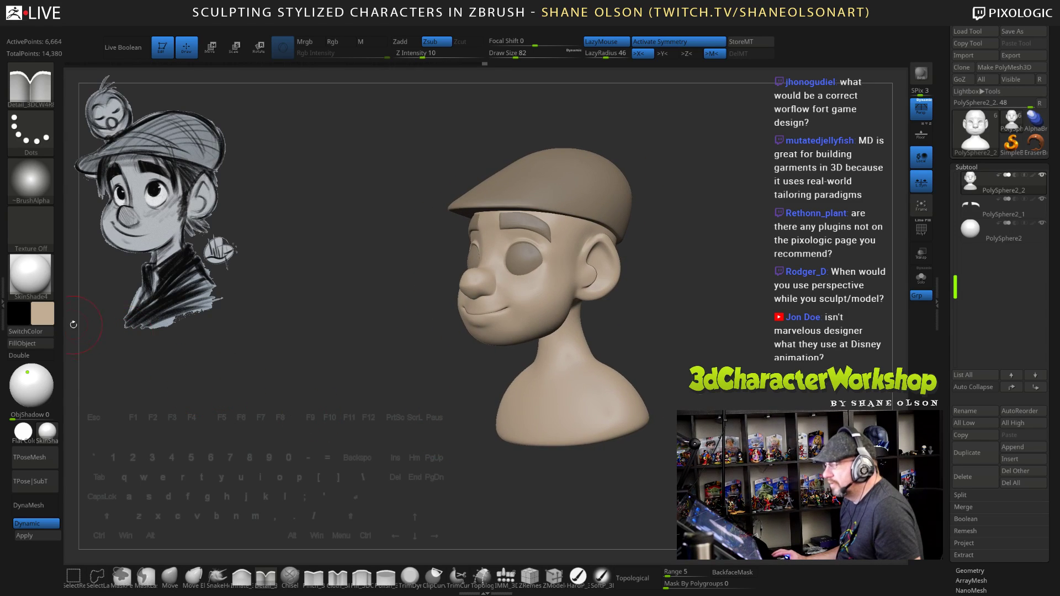
{"action": "left_click", "coordinate": [44, 315]}
{"action": "left_click", "coordinate": [60, 303]}
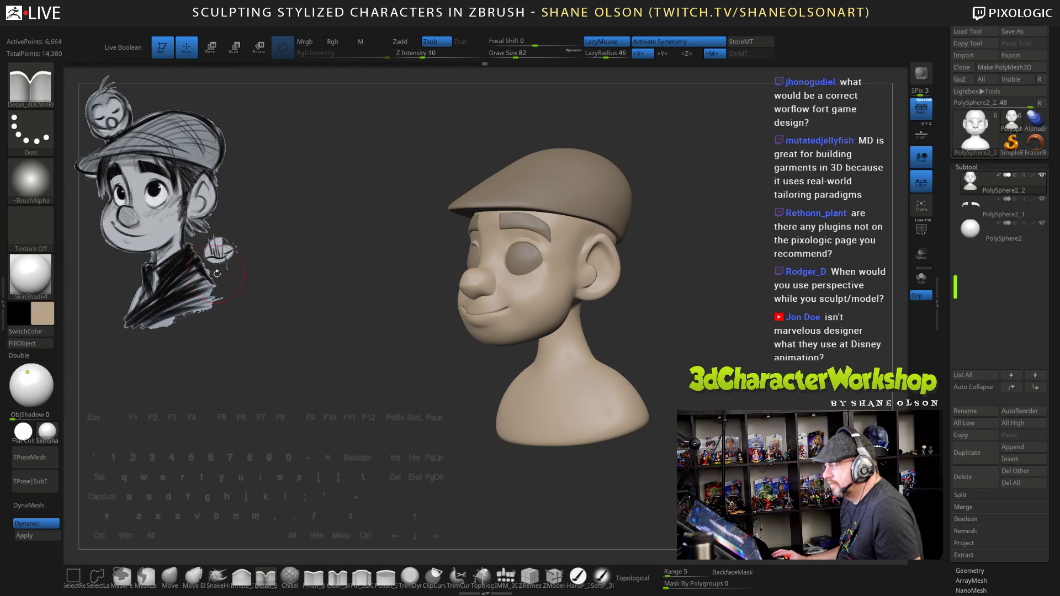
{"action": "mouse_move", "coordinate": [332, 323]}
{"action": "left_mouse_down"}
{"action": "mouse_move", "coordinate": [364, 325]}
{"action": "mouse_move", "coordinate": [332, 331]}
{"action": "left_mouse_up"}
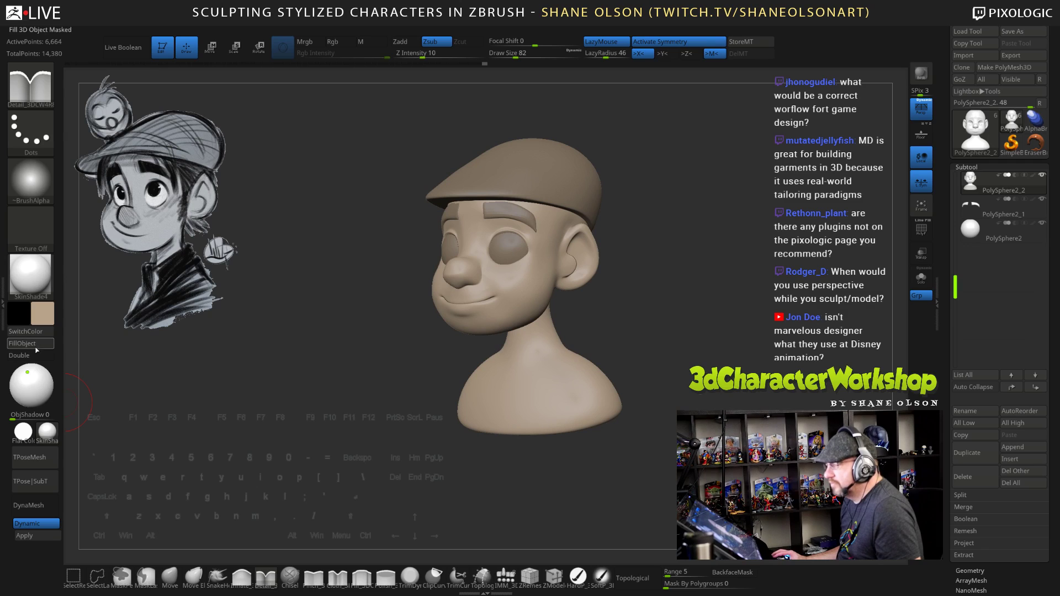
{"action": "left_click", "coordinate": [578, 577]}
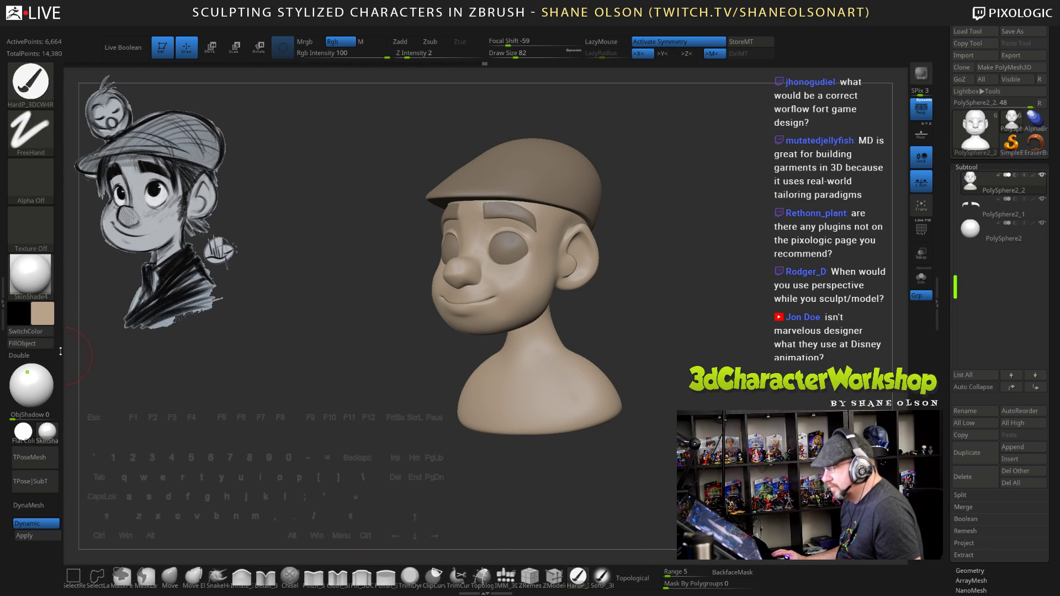
{"action": "mouse_move", "coordinate": [303, 419]}
{"action": "left_mouse_down"}
{"action": "mouse_move", "coordinate": [348, 366]}
{"action": "mouse_move", "coordinate": [706, 320]}
{"action": "mouse_move", "coordinate": [686, 340]}
{"action": "left_mouse_up"}
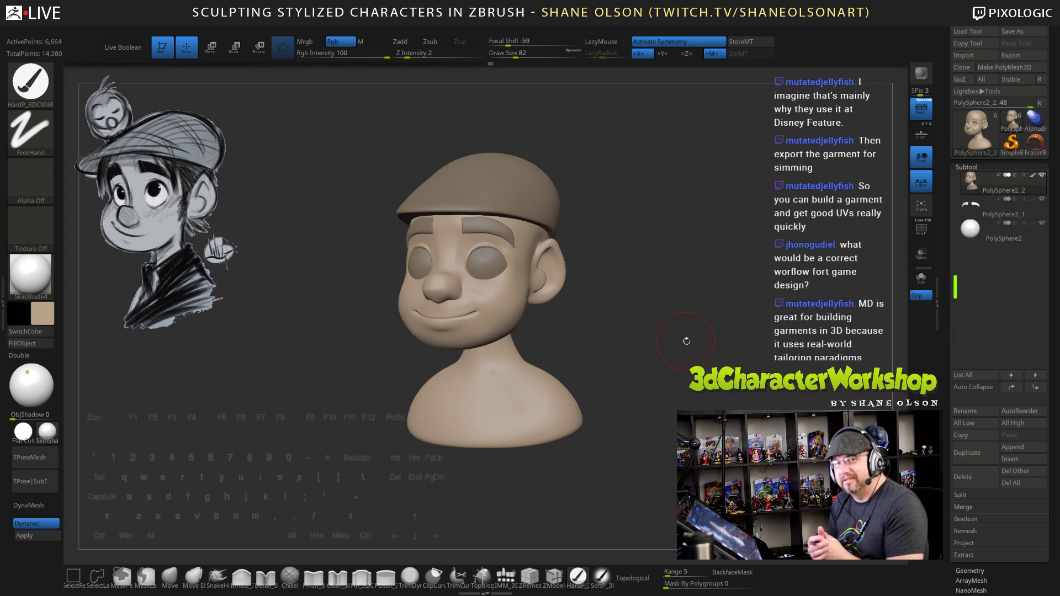
Reshape the corners of the smile from the front with the Move brush at draw size 31
{"action": "mouse_move", "coordinate": [651, 368]}
{"action": "left_mouse_down"}
{"action": "mouse_move", "coordinate": [670, 378]}
{"action": "mouse_move", "coordinate": [660, 310]}
{"action": "mouse_move", "coordinate": [651, 311]}
{"action": "left_mouse_up"}
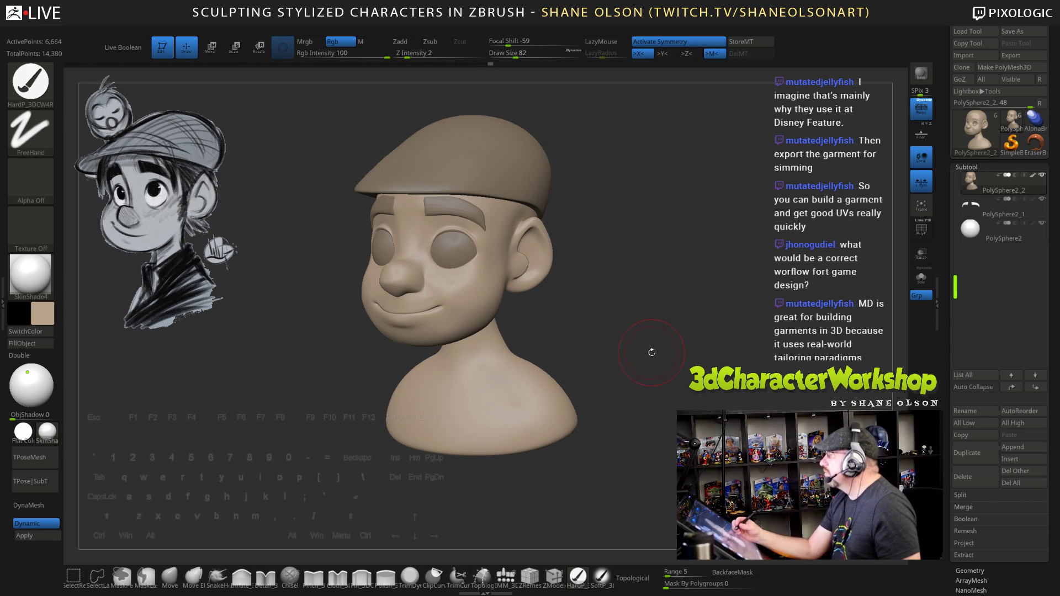
{"action": "left_click_drag", "start_coordinate": [652, 358], "coordinate": [663, 383]}
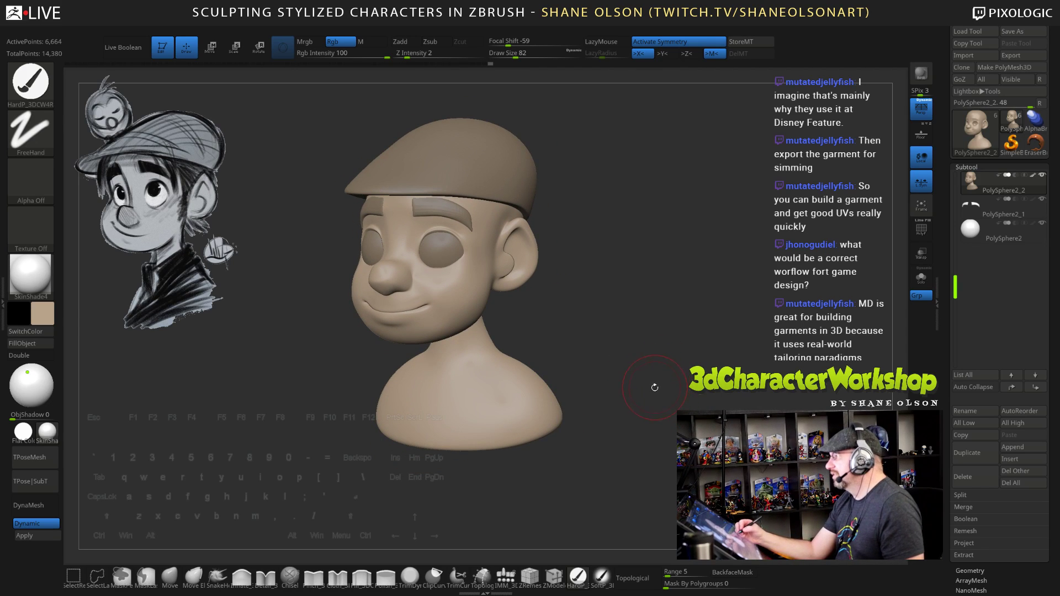
{"action": "mouse_move", "coordinate": [655, 388]}
{"action": "left_mouse_down"}
{"action": "mouse_move", "coordinate": [649, 358]}
{"action": "mouse_move", "coordinate": [649, 402]}
{"action": "mouse_move", "coordinate": [634, 369]}
{"action": "mouse_move", "coordinate": [626, 388]}
{"action": "left_mouse_up"}
{"action": "left_click", "coordinate": [169, 577]}
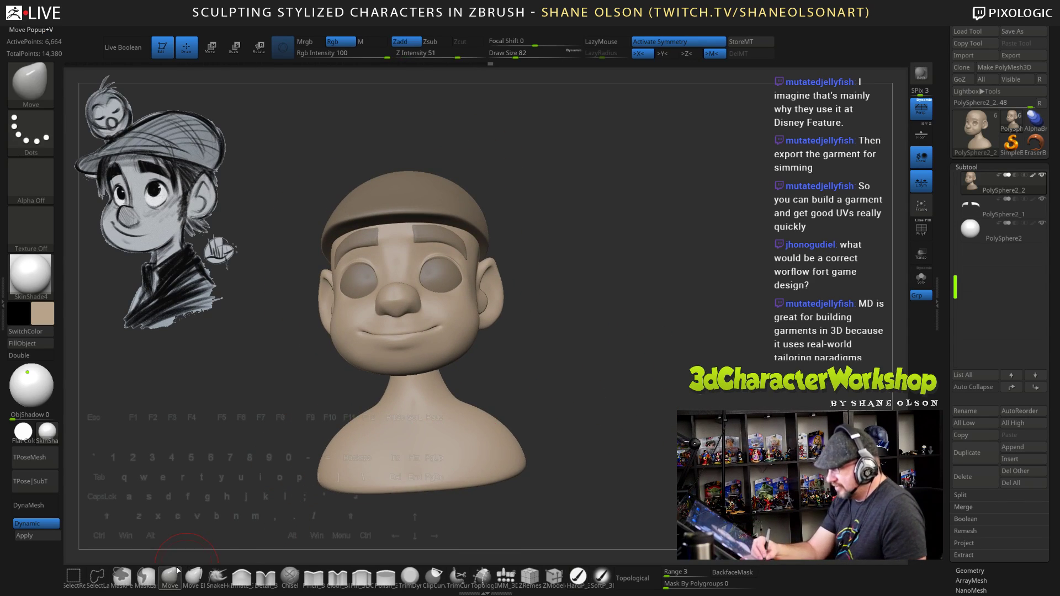
{"action": "mouse_move", "coordinate": [610, 287]}
{"action": "left_mouse_down", "text": "alt"}
{"action": "mouse_move", "coordinate": [628, 341]}
{"action": "mouse_move", "coordinate": [617, 358]}
{"action": "left_mouse_up", "text": "alt"}
{"action": "key", "text": "s"}
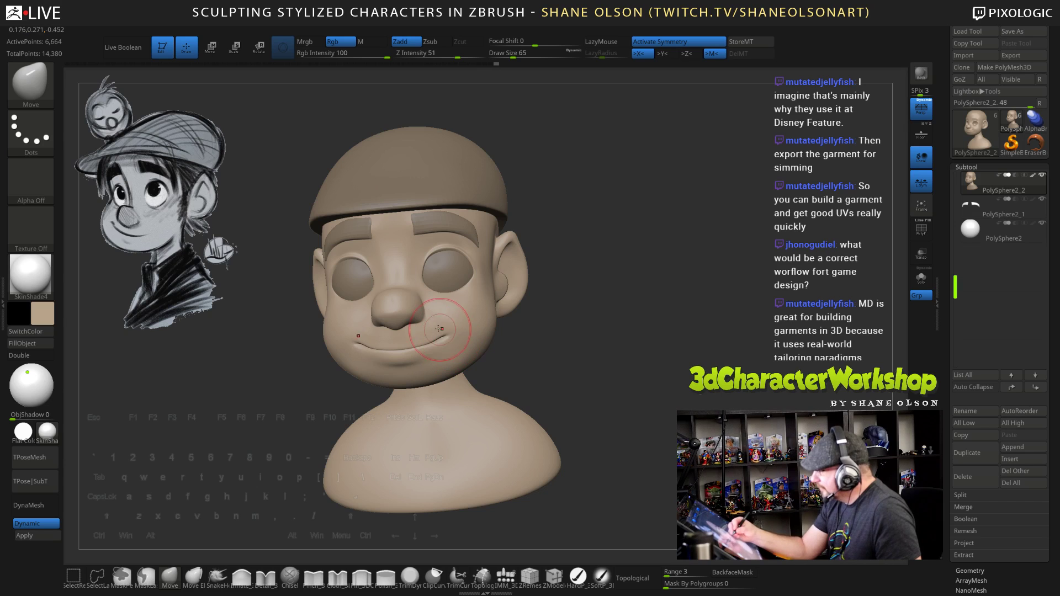
{"action": "mouse_move", "coordinate": [554, 374]}
{"action": "left_mouse_down"}
{"action": "mouse_move", "coordinate": [573, 365]}
{"action": "mouse_move", "coordinate": [605, 380]}
{"action": "mouse_move", "coordinate": [522, 378]}
{"action": "mouse_move", "coordinate": [577, 358]}
{"action": "left_mouse_up"}
{"action": "key", "text": "s"}
{"action": "key", "text": "s"}
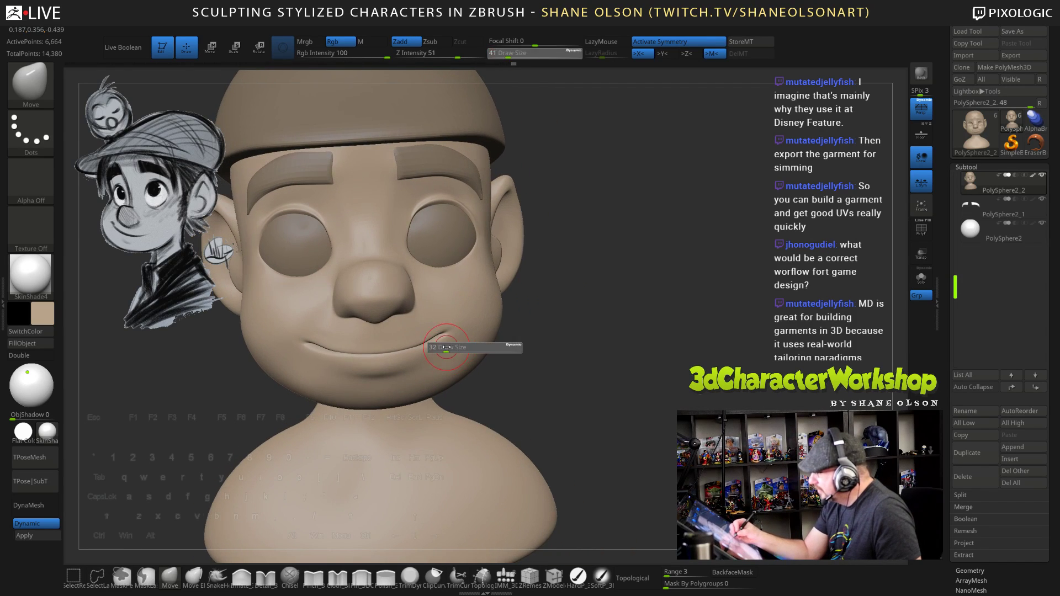
{"action": "left_click_drag", "start_coordinate": [449, 348], "coordinate": [433, 328]}
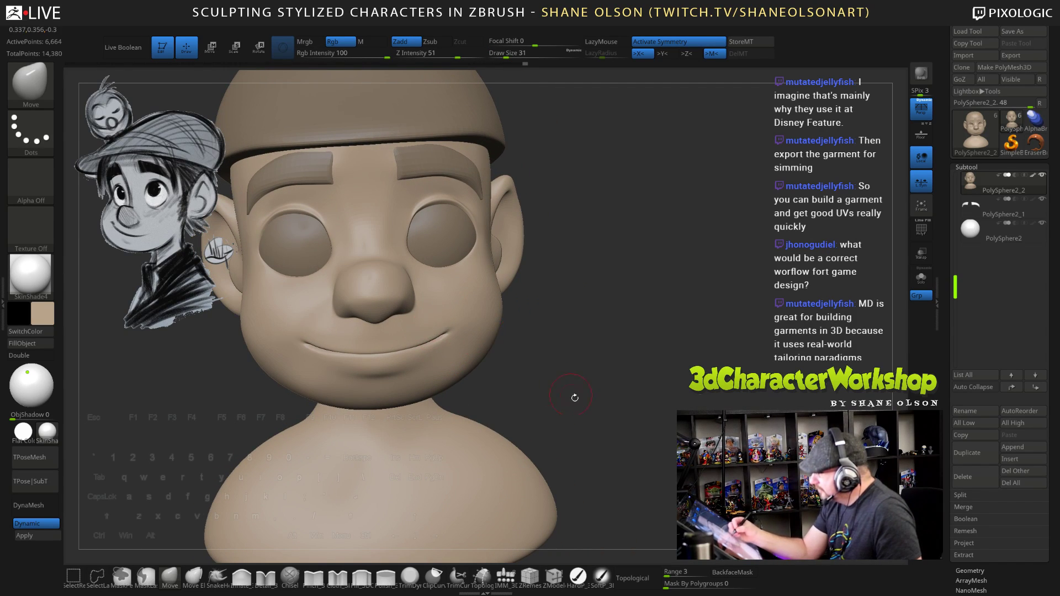
{"action": "mouse_move", "coordinate": [575, 395]}
{"action": "right_mouse_down", "text": "shift"}
{"action": "mouse_move", "coordinate": [602, 417]}
{"action": "mouse_move", "coordinate": [595, 403]}
{"action": "right_mouse_up", "text": "shift"}
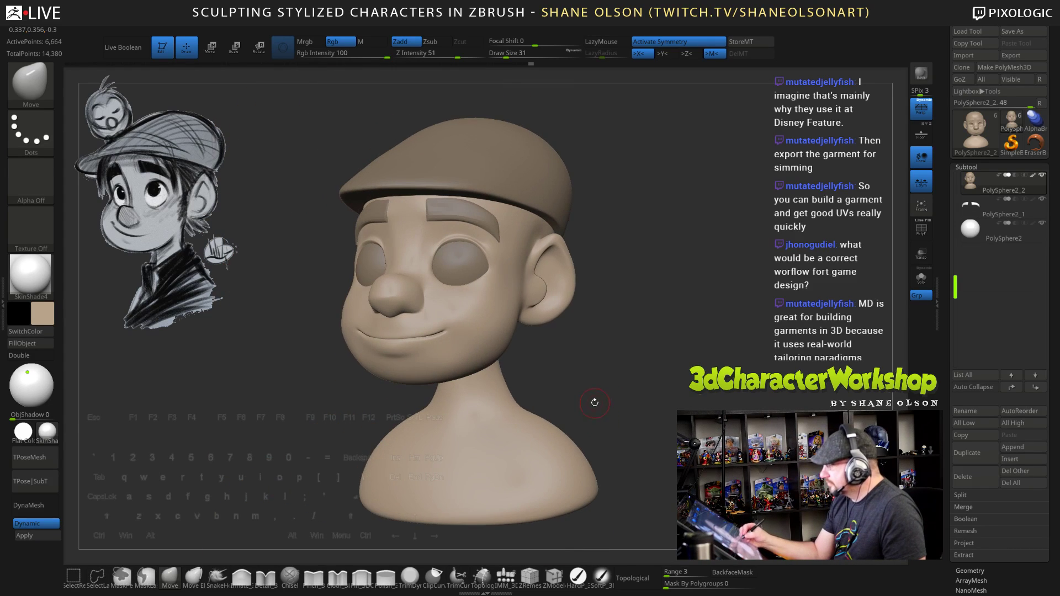
Pull the mouth corner and the cheek beside it inward with the Move brush, raising the draw size to 56
{"action": "left_click_drag", "start_coordinate": [575, 375], "coordinate": [575, 408], "text": "alt"}
{"action": "left_click_drag", "start_coordinate": [449, 349], "coordinate": [433, 349]}
{"action": "left_click_drag", "start_coordinate": [587, 365], "coordinate": [575, 383]}
{"action": "left_click_drag", "start_coordinate": [647, 420], "coordinate": [649, 384], "text": "alt"}
{"action": "mouse_move", "coordinate": [650, 385]}
{"action": "left_mouse_down", "text": "alt"}
{"action": "mouse_move", "coordinate": [683, 386]}
{"action": "mouse_move", "coordinate": [649, 382]}
{"action": "mouse_move", "coordinate": [668, 402]}
{"action": "left_mouse_up", "text": "alt"}
{"action": "key", "text": "s"}
{"action": "left_click_drag", "start_coordinate": [625, 333], "coordinate": [630, 333]}
{"action": "left_click_drag", "start_coordinate": [475, 339], "coordinate": [463, 344]}
{"action": "left_click_drag", "start_coordinate": [681, 442], "coordinate": [686, 428]}
{"action": "right_click_drag", "start_coordinate": [685, 428], "coordinate": [688, 424]}
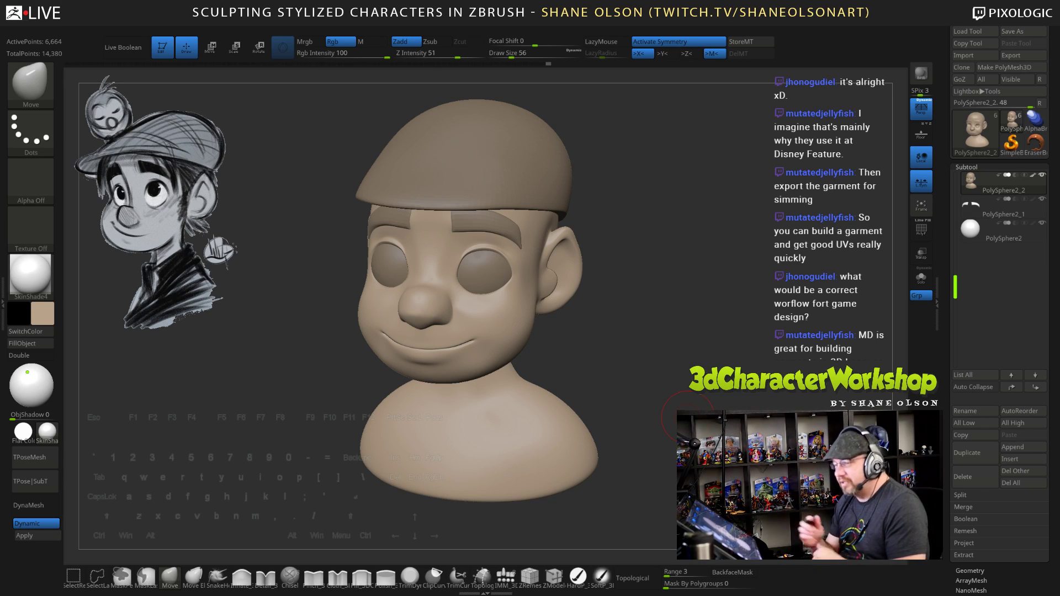
Refine the mouth corner seen from above, and adjust the underside of the jaw with the Move brush at draw size 69
{"action": "left_click_drag", "start_coordinate": [643, 361], "coordinate": [671, 395]}
{"action": "left_click_drag", "start_coordinate": [556, 386], "coordinate": [599, 410]}
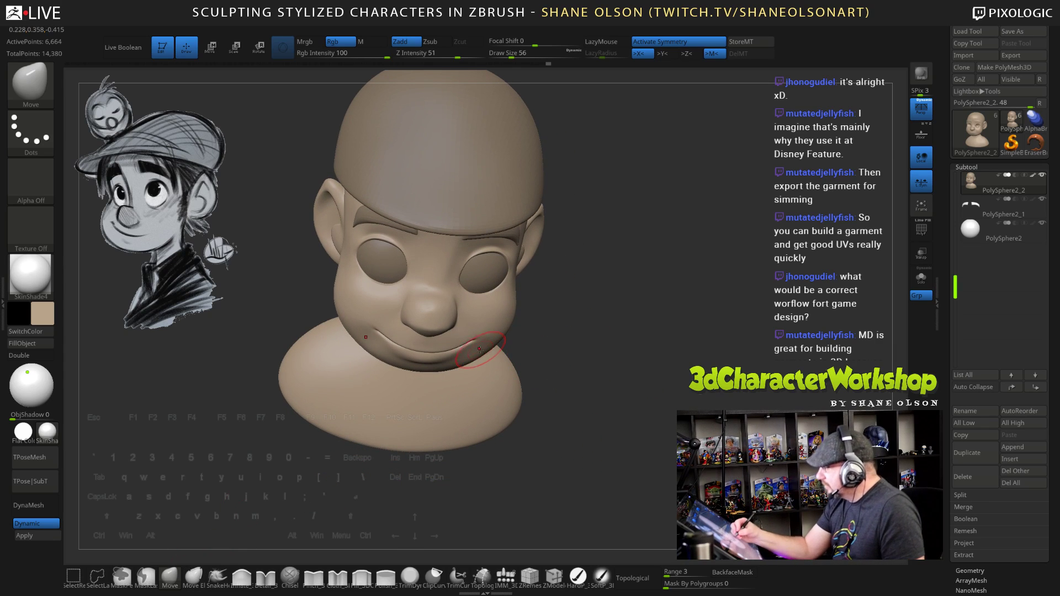
{"action": "left_click_drag", "start_coordinate": [599, 360], "coordinate": [505, 347]}
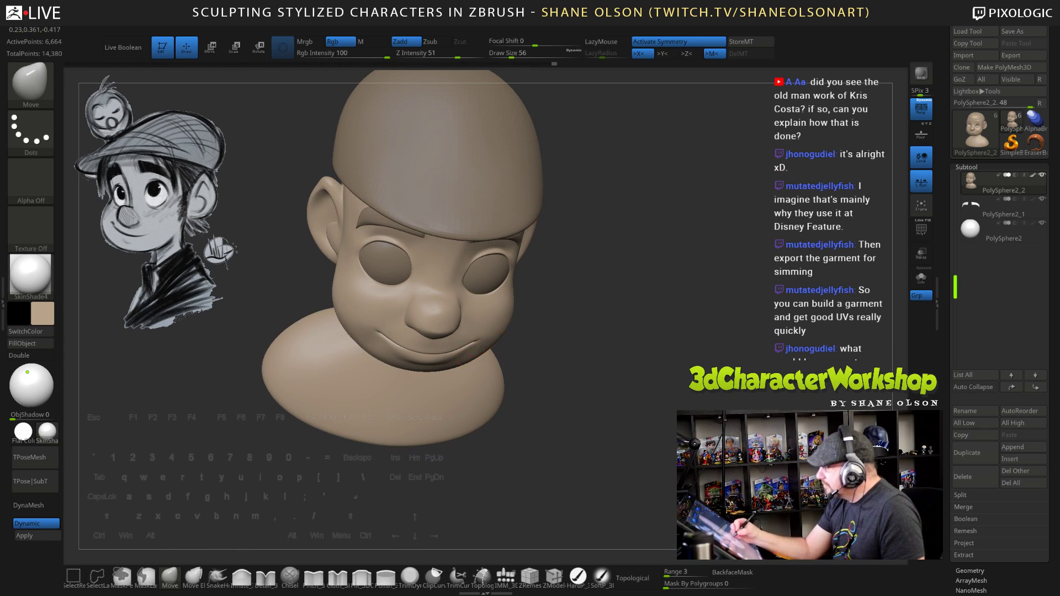
{"action": "mouse_move", "coordinate": [631, 402]}
{"action": "left_mouse_down"}
{"action": "mouse_move", "coordinate": [686, 376]}
{"action": "mouse_move", "coordinate": [674, 369]}
{"action": "left_mouse_up"}
{"action": "left_click_drag", "start_coordinate": [419, 424], "coordinate": [446, 420]}
{"action": "left_click_drag", "start_coordinate": [434, 280], "coordinate": [442, 286]}
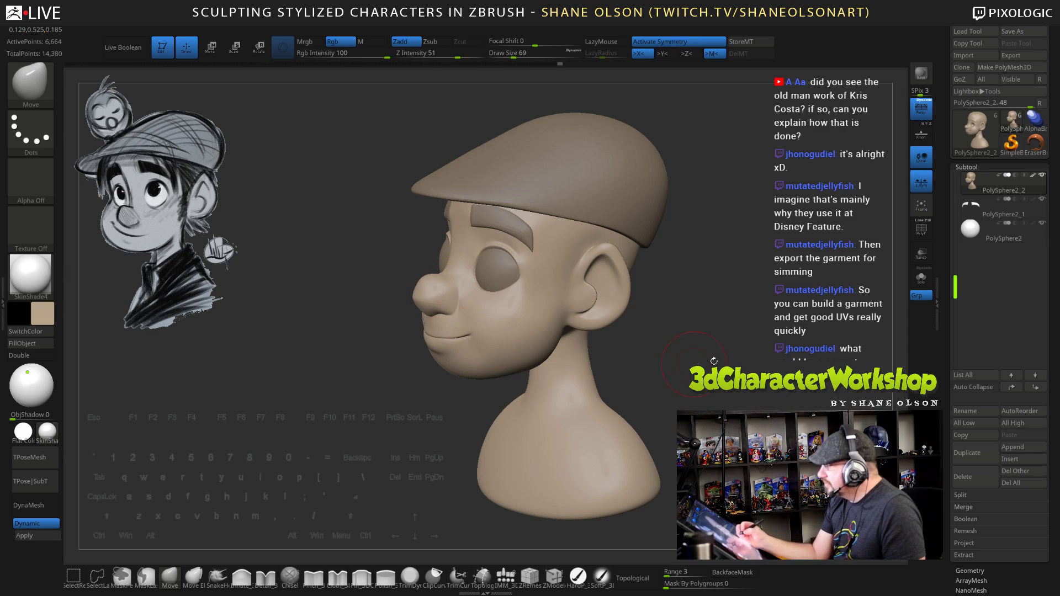
Shape the sides of the neck from behind with the Move brush at draw size 88
{"action": "mouse_move", "coordinate": [714, 363]}
{"action": "left_mouse_down"}
{"action": "mouse_move", "coordinate": [743, 376]}
{"action": "mouse_move", "coordinate": [718, 360]}
{"action": "mouse_move", "coordinate": [696, 404]}
{"action": "left_mouse_up"}
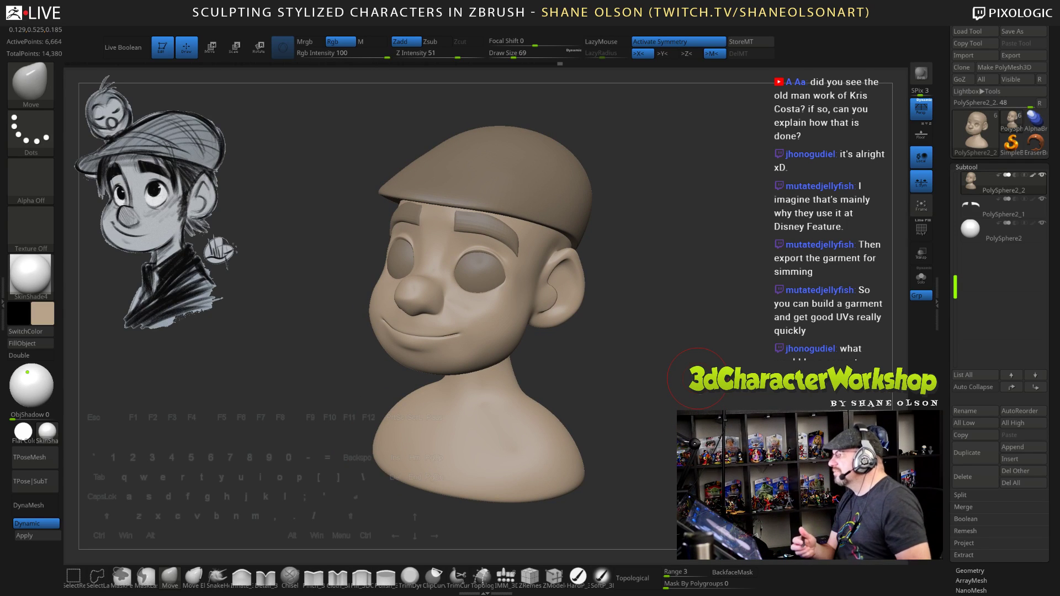
{"action": "mouse_move", "coordinate": [676, 398]}
{"action": "left_mouse_down"}
{"action": "mouse_move", "coordinate": [662, 398]}
{"action": "mouse_move", "coordinate": [670, 392]}
{"action": "left_mouse_up"}
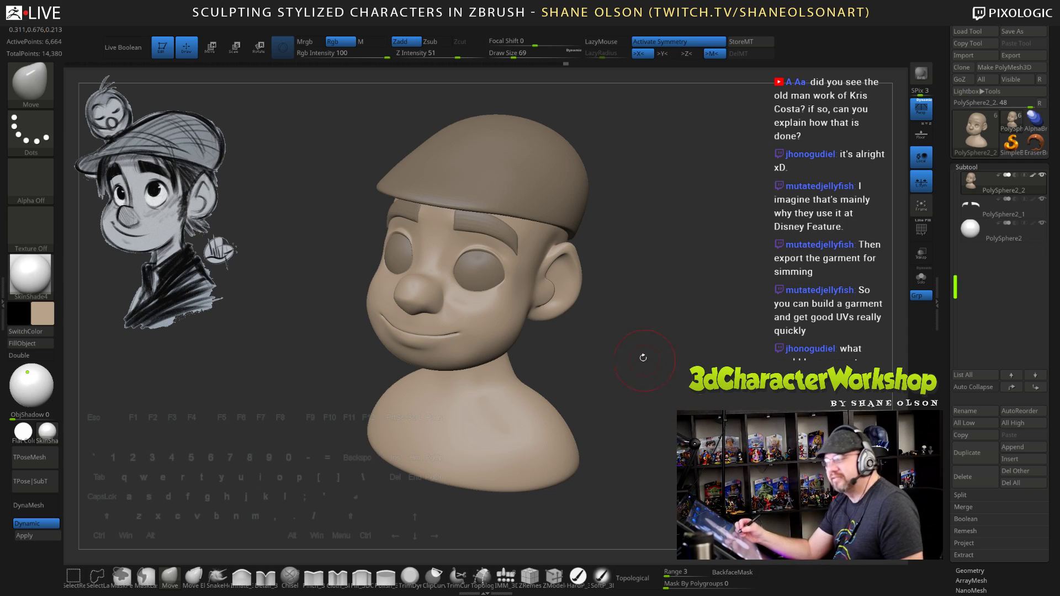
{"action": "mouse_move", "coordinate": [643, 358]}
{"action": "left_mouse_down"}
{"action": "mouse_move", "coordinate": [623, 307]}
{"action": "mouse_move", "coordinate": [592, 287]}
{"action": "mouse_move", "coordinate": [629, 282]}
{"action": "mouse_move", "coordinate": [687, 340]}
{"action": "mouse_move", "coordinate": [652, 357]}
{"action": "left_mouse_up"}
{"action": "key", "text": "shift"}
{"action": "mouse_move", "coordinate": [748, 353]}
{"action": "left_mouse_down", "text": "shift"}
{"action": "mouse_move", "coordinate": [768, 360]}
{"action": "mouse_move", "coordinate": [724, 377]}
{"action": "mouse_move", "coordinate": [740, 368]}
{"action": "left_mouse_up", "text": "shift"}
{"action": "key", "text": "s"}
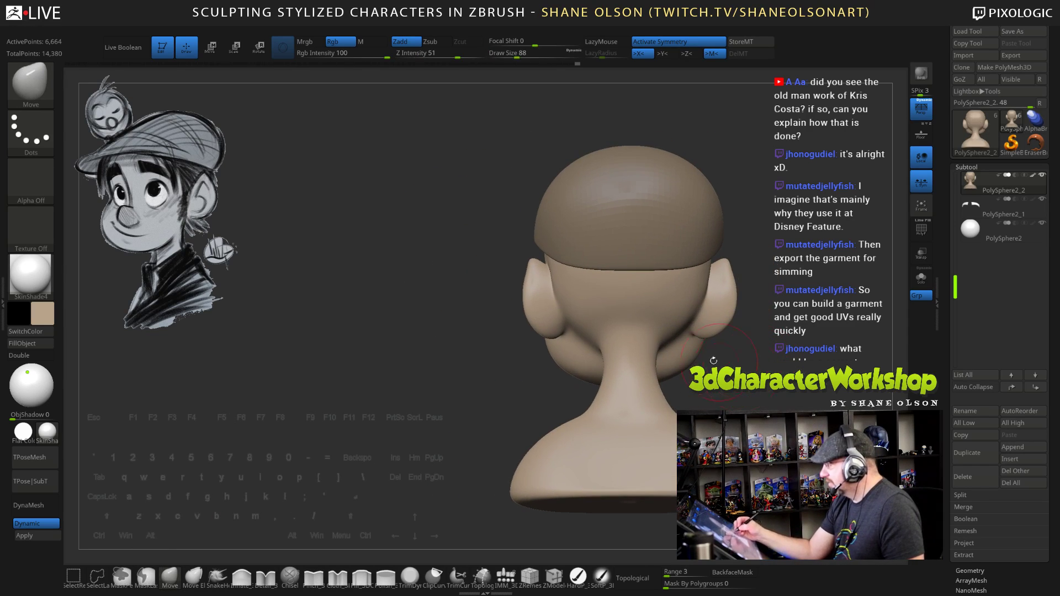
{"action": "left_click_drag", "start_coordinate": [605, 362], "coordinate": [610, 362]}
{"action": "left_click_drag", "start_coordinate": [561, 394], "coordinate": [575, 401]}
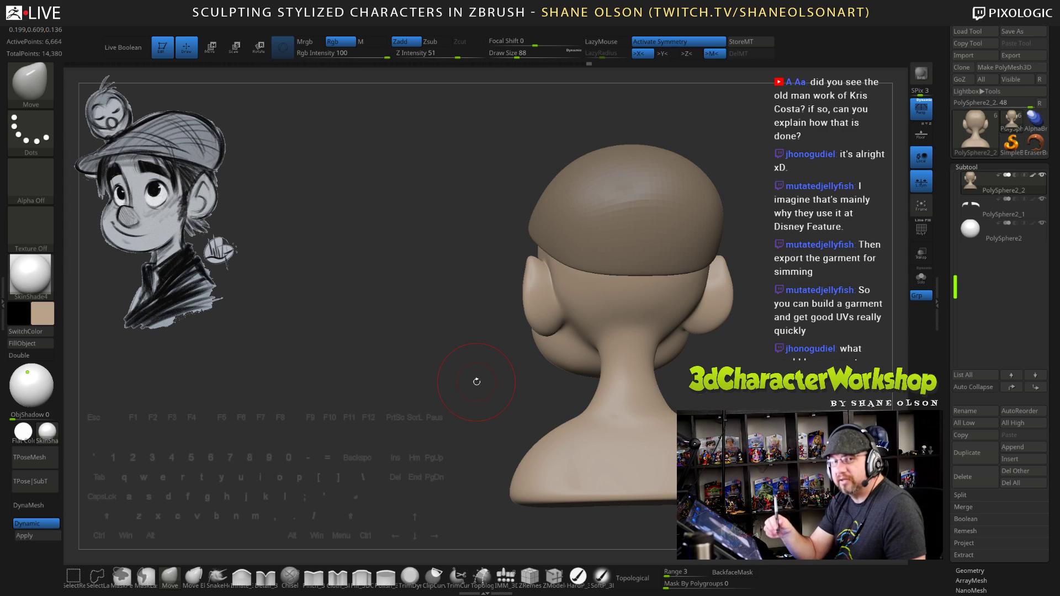
Push the lower ear inward from behind at draw size 124 and refine the ear's placement at draw size 102
{"action": "key", "text": "bracketright"}
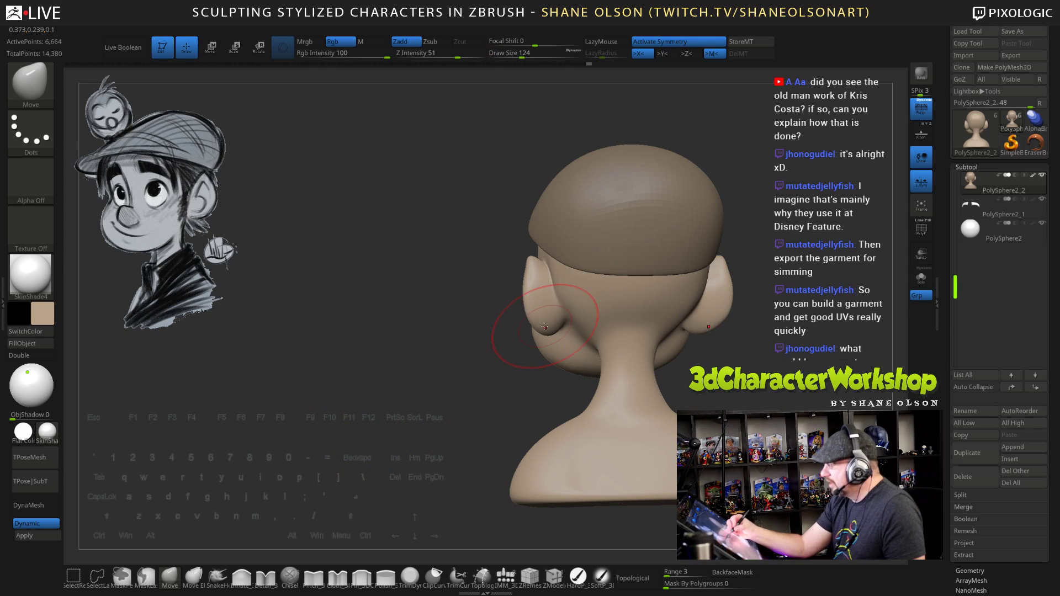
{"action": "left_click_drag", "start_coordinate": [540, 327], "coordinate": [552, 325]}
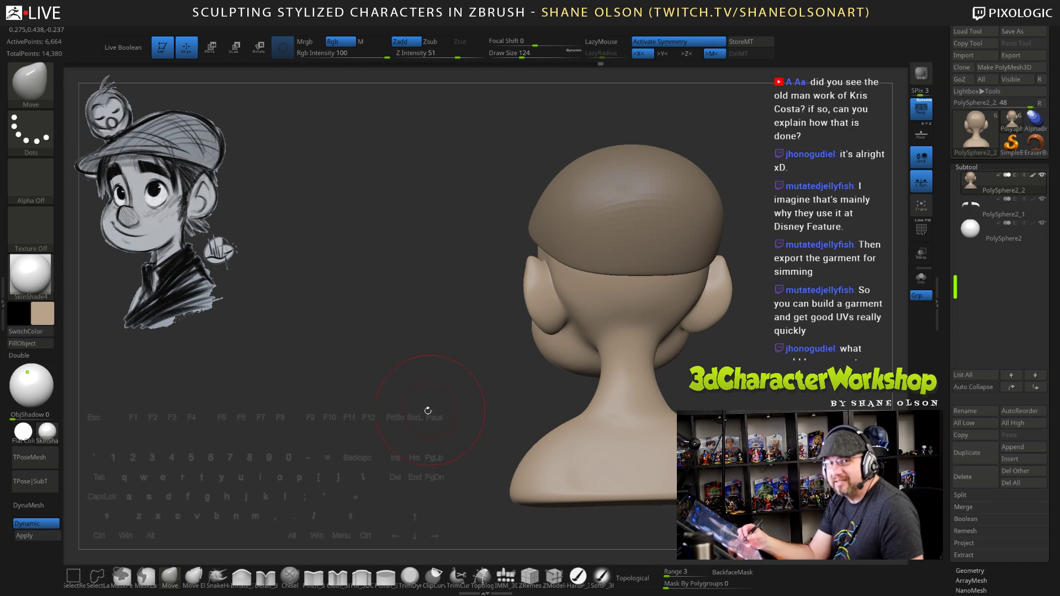
{"action": "mouse_move", "coordinate": [426, 411]}
{"action": "left_mouse_down"}
{"action": "mouse_move", "coordinate": [577, 369]}
{"action": "mouse_move", "coordinate": [548, 344]}
{"action": "left_mouse_up"}
{"action": "key", "text": "s"}
{"action": "mouse_move", "coordinate": [581, 346]}
{"action": "left_mouse_down"}
{"action": "mouse_move", "coordinate": [575, 306]}
{"action": "mouse_move", "coordinate": [620, 382]}
{"action": "left_mouse_up"}
{"action": "key", "text": "bracketright"}
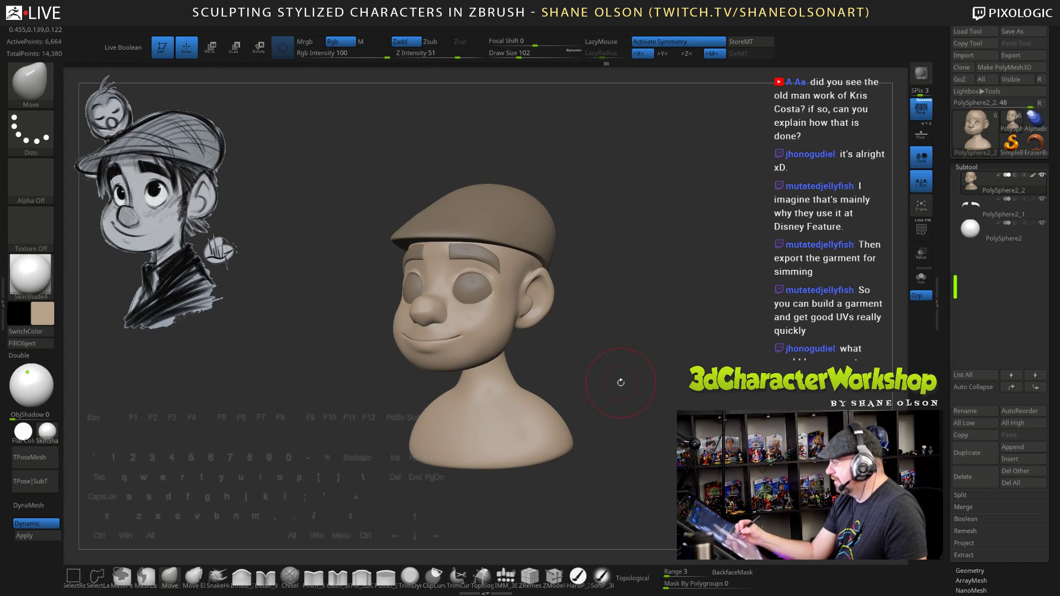
Shape the fold inside the ear with the Move brush, reducing the draw size to 53 and 43
{"action": "left_click_drag", "start_coordinate": [636, 311], "coordinate": [594, 286]}
{"action": "key", "text": "s"}
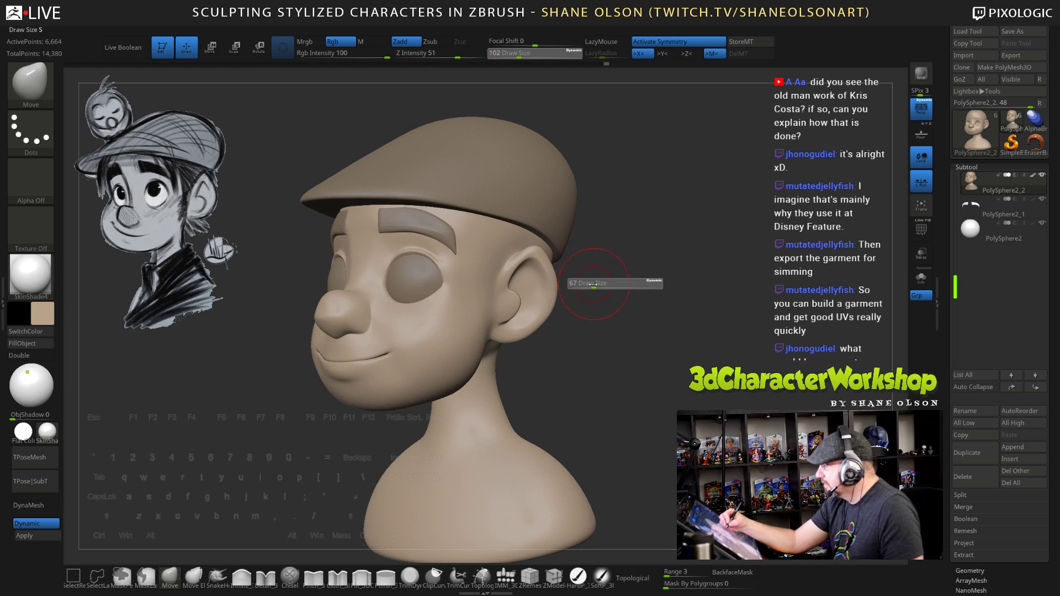
{"action": "left_click", "coordinate": [591, 284]}
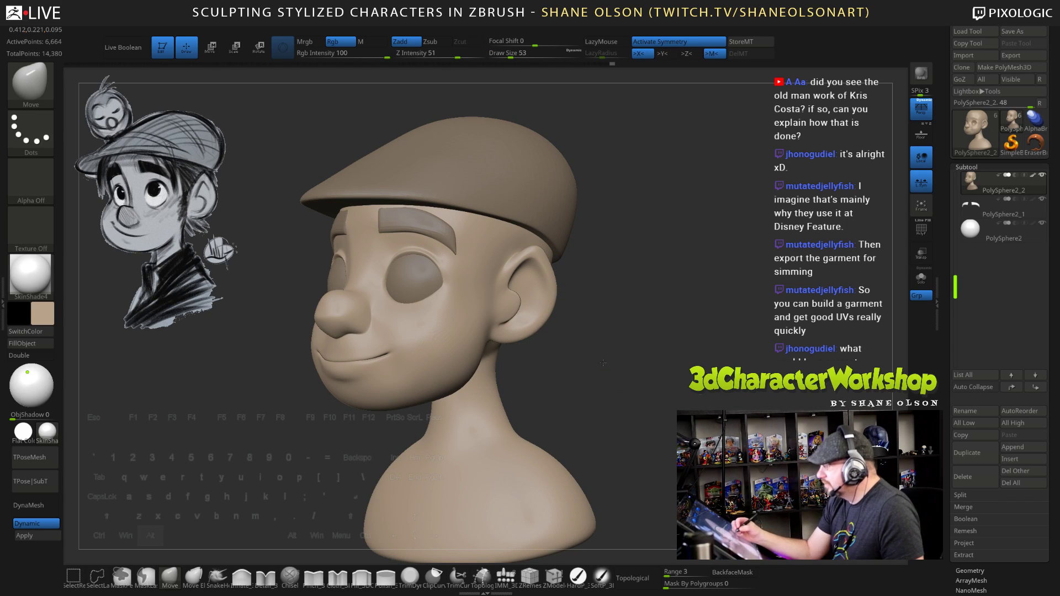
{"action": "left_click_drag", "start_coordinate": [603, 362], "coordinate": [576, 349], "text": "alt"}
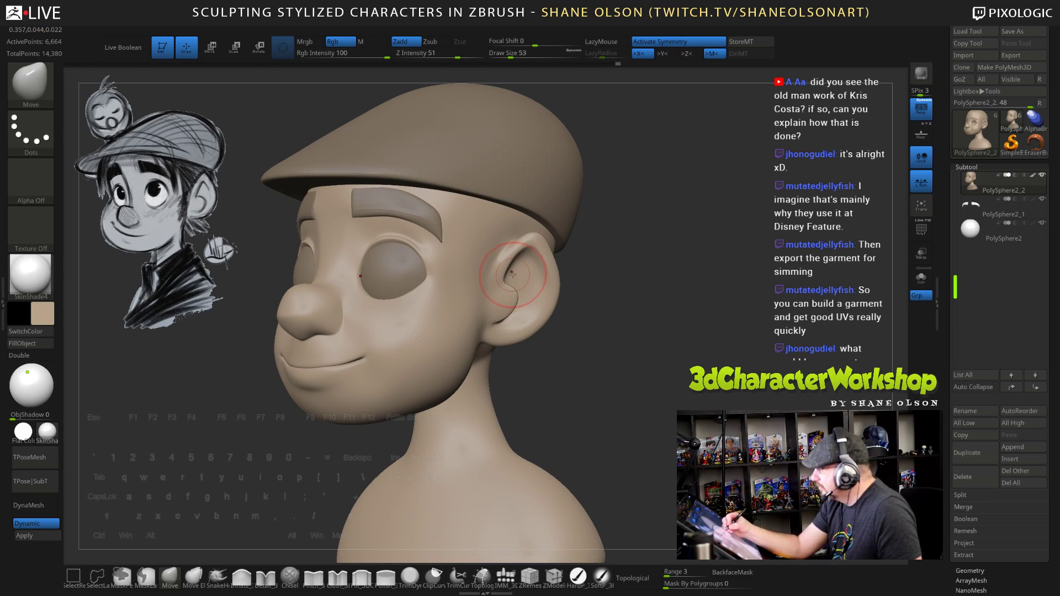
{"action": "key", "text": "bracketleft"}
{"action": "left_click_drag", "start_coordinate": [516, 260], "coordinate": [524, 261]}
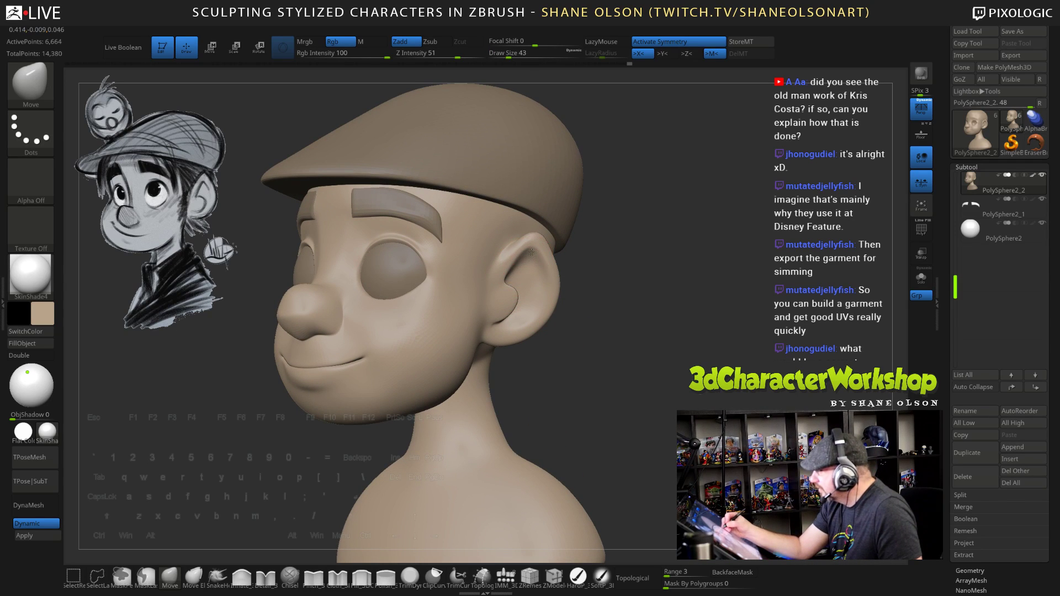
{"action": "mouse_move", "coordinate": [627, 354]}
{"action": "left_mouse_down"}
{"action": "mouse_move", "coordinate": [658, 351]}
{"action": "mouse_move", "coordinate": [586, 338]}
{"action": "mouse_move", "coordinate": [544, 313]}
{"action": "left_mouse_up"}
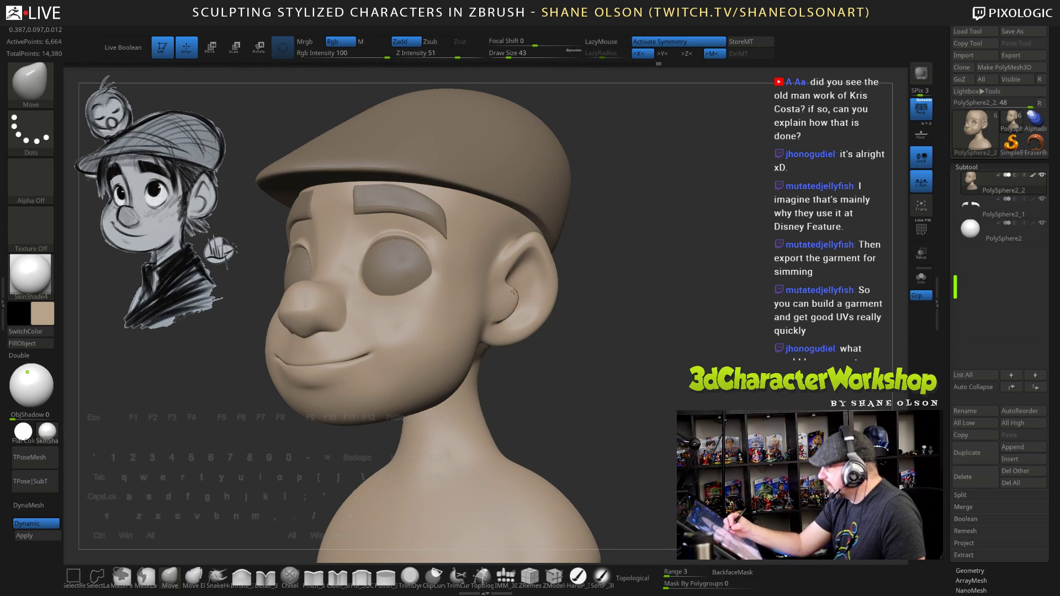
Shape the forehead beneath the cap's brim with the Move brush at draw sizes 186 and 155
{"action": "mouse_move", "coordinate": [614, 353]}
{"action": "left_mouse_down"}
{"action": "mouse_move", "coordinate": [597, 357]}
{"action": "mouse_move", "coordinate": [620, 388]}
{"action": "mouse_move", "coordinate": [589, 374]}
{"action": "mouse_move", "coordinate": [593, 354]}
{"action": "mouse_move", "coordinate": [582, 361]}
{"action": "mouse_move", "coordinate": [634, 325]}
{"action": "left_mouse_up"}
{"action": "key", "text": "s"}
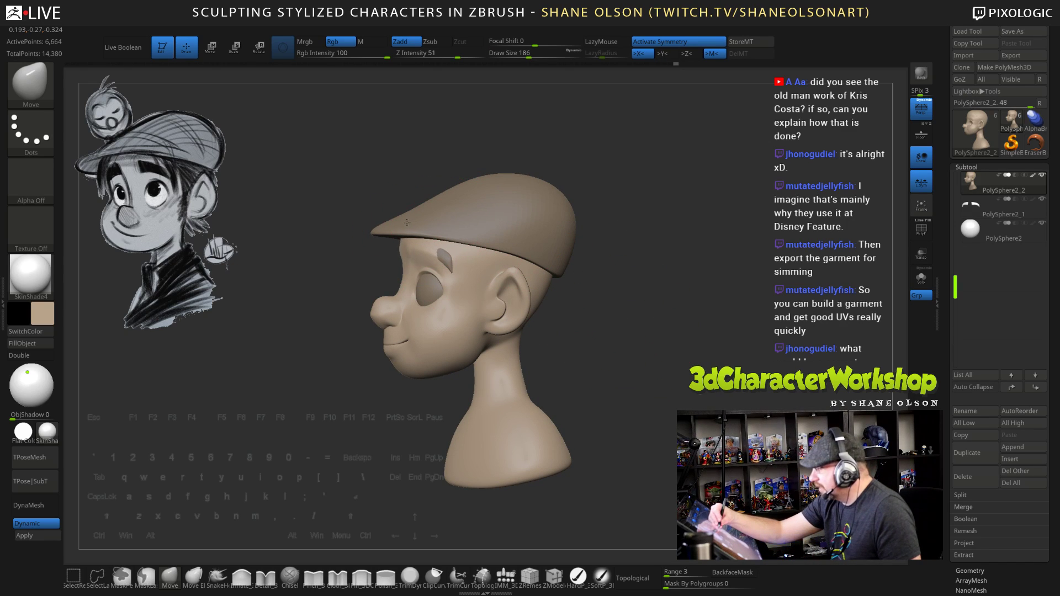
{"action": "mouse_move", "coordinate": [606, 315]}
{"action": "left_mouse_down"}
{"action": "mouse_move", "coordinate": [654, 320]}
{"action": "mouse_move", "coordinate": [629, 318]}
{"action": "left_mouse_up"}
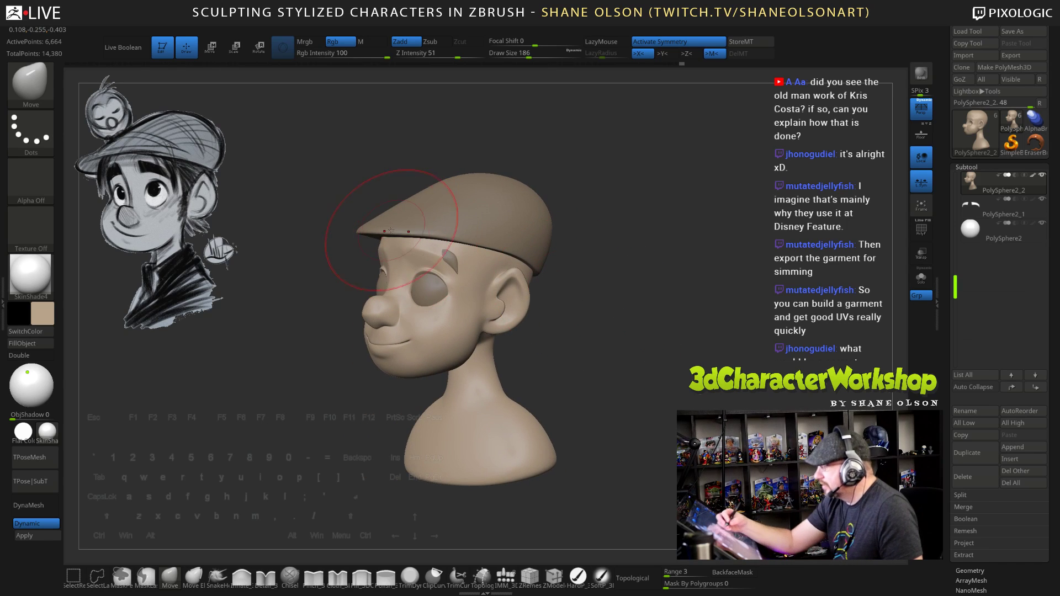
{"action": "key", "text": "s"}
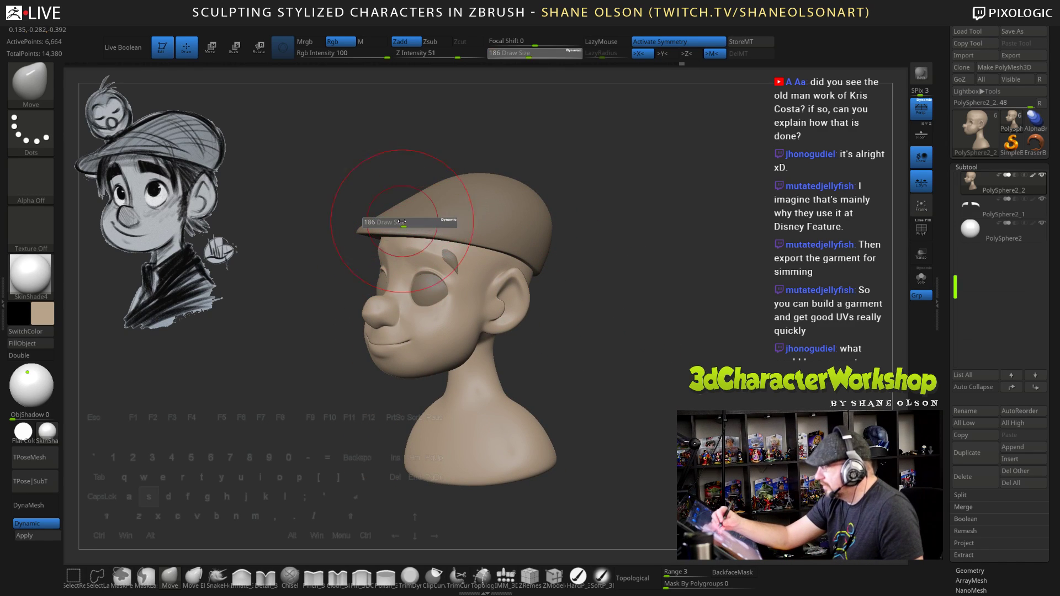
{"action": "left_click_drag", "start_coordinate": [413, 224], "coordinate": [406, 224]}
{"action": "mouse_move", "coordinate": [418, 205]}
{"action": "right_mouse_down"}
{"action": "mouse_move", "coordinate": [602, 209]}
{"action": "mouse_move", "coordinate": [428, 209]}
{"action": "mouse_move", "coordinate": [460, 221]}
{"action": "right_mouse_up"}
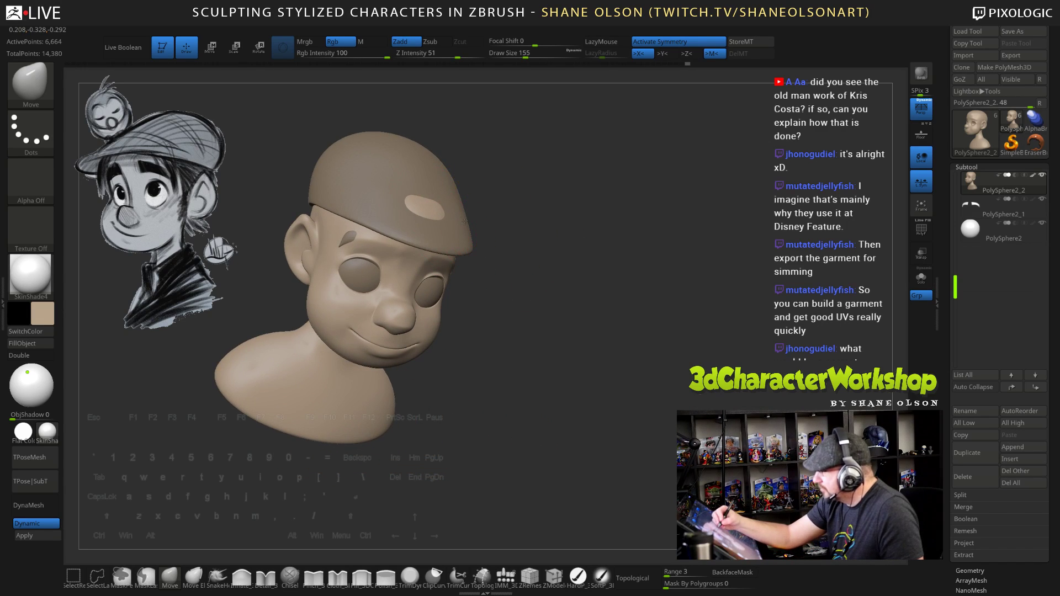
Refine the forehead and brow area above the eyes with the Move brush at draw size 102
{"action": "mouse_move", "coordinate": [485, 221]}
{"action": "left_mouse_down"}
{"action": "mouse_move", "coordinate": [611, 343]}
{"action": "mouse_move", "coordinate": [596, 368]}
{"action": "mouse_move", "coordinate": [609, 342]}
{"action": "mouse_move", "coordinate": [559, 286]}
{"action": "mouse_move", "coordinate": [579, 296]}
{"action": "left_mouse_up"}
{"action": "key", "text": "s"}
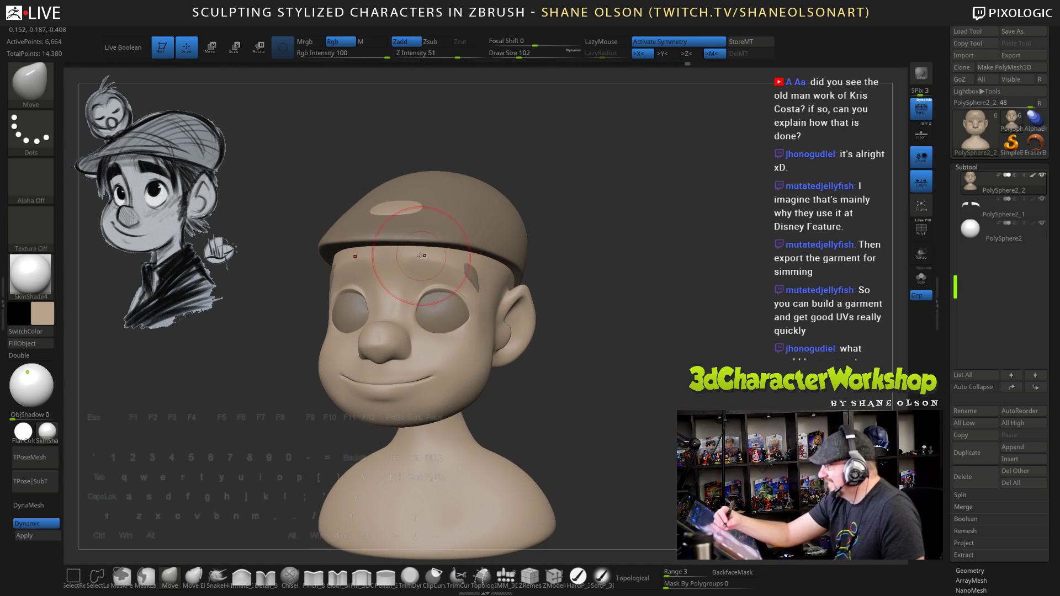
{"action": "left_click_drag", "start_coordinate": [418, 250], "coordinate": [478, 260]}
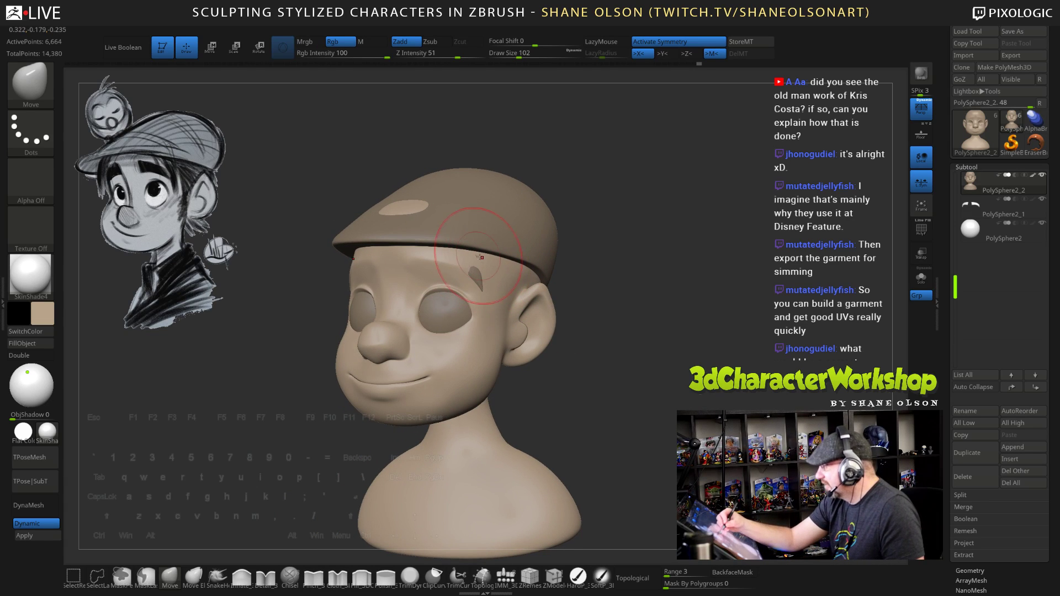
{"action": "left_click_drag", "start_coordinate": [641, 357], "coordinate": [473, 269]}
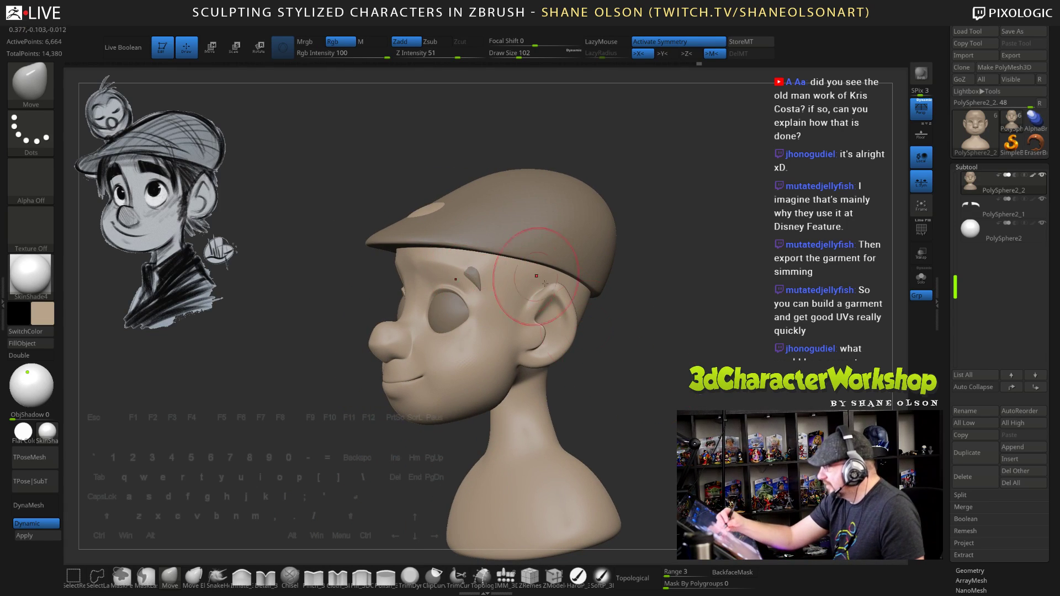
{"action": "mouse_move", "coordinate": [635, 332]}
{"action": "left_mouse_down"}
{"action": "mouse_move", "coordinate": [713, 343]}
{"action": "mouse_move", "coordinate": [682, 341]}
{"action": "mouse_move", "coordinate": [628, 268]}
{"action": "left_mouse_up"}
Select the eyebrows and pull them forward over the forehead with the Move brush at draw sizes 159 and 69
{"action": "left_click", "coordinate": [476, 280], "text": "alt"}
{"action": "key", "text": "s"}
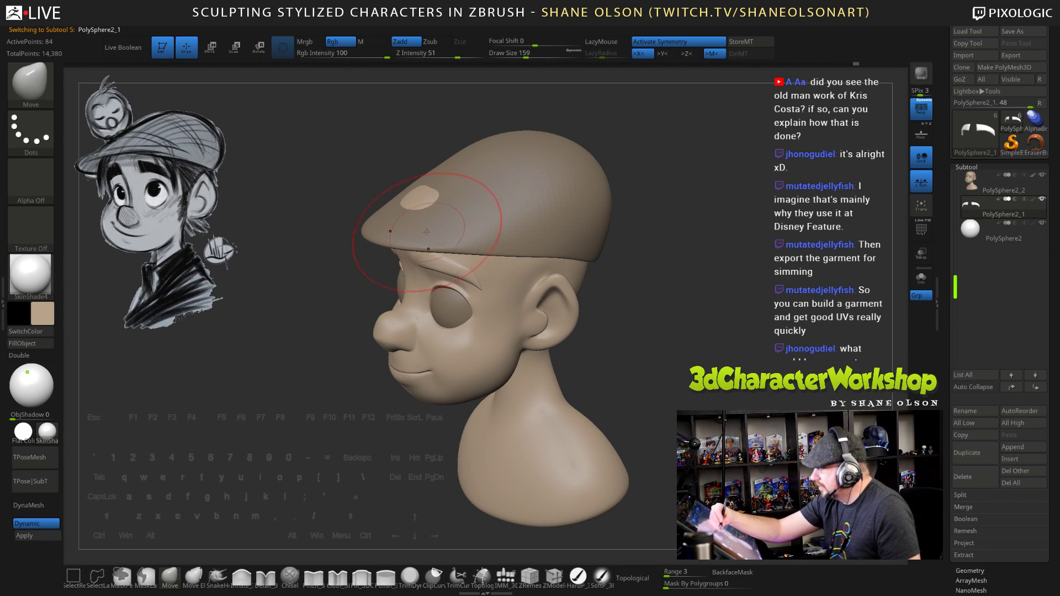
{"action": "mouse_move", "coordinate": [643, 310]}
{"action": "left_mouse_down", "text": "shift"}
{"action": "mouse_move", "coordinate": [653, 291]}
{"action": "mouse_move", "coordinate": [638, 279]}
{"action": "mouse_move", "coordinate": [641, 234]}
{"action": "left_mouse_up", "text": "shift"}
{"action": "left_click_drag", "start_coordinate": [421, 261], "coordinate": [409, 254]}
{"action": "key", "text": "s"}
{"action": "left_click_drag", "start_coordinate": [553, 286], "coordinate": [536, 285]}
{"action": "left_click_drag", "start_coordinate": [428, 251], "coordinate": [426, 257]}
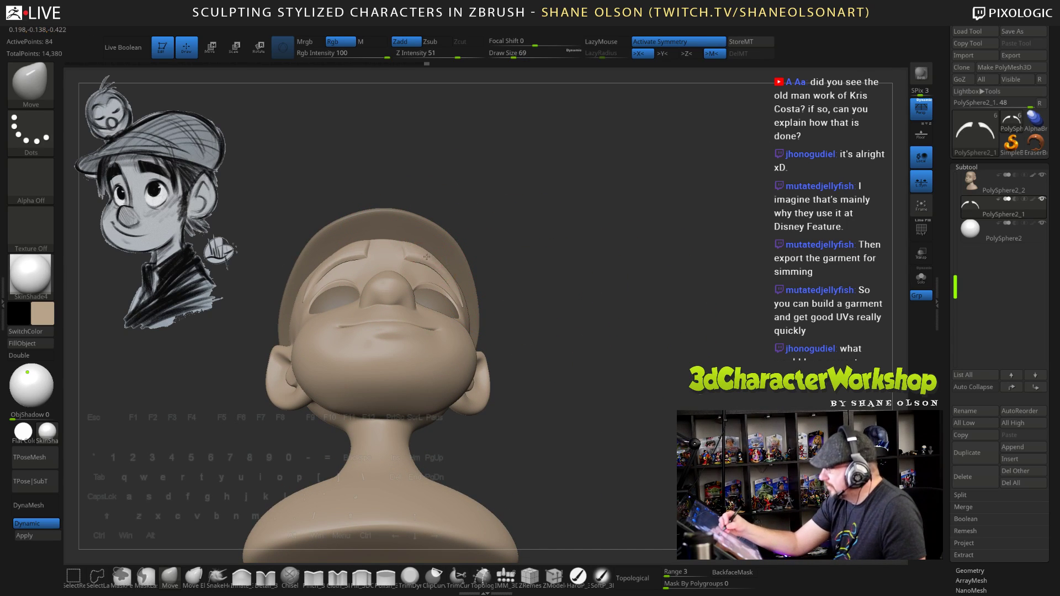
Fit the inner ends of the eyebrows to the brow from below at draw size 96
{"action": "left_click_drag", "start_coordinate": [556, 310], "coordinate": [587, 310]}
{"action": "key", "text": "s"}
{"action": "left_click_drag", "start_coordinate": [545, 247], "coordinate": [549, 248]}
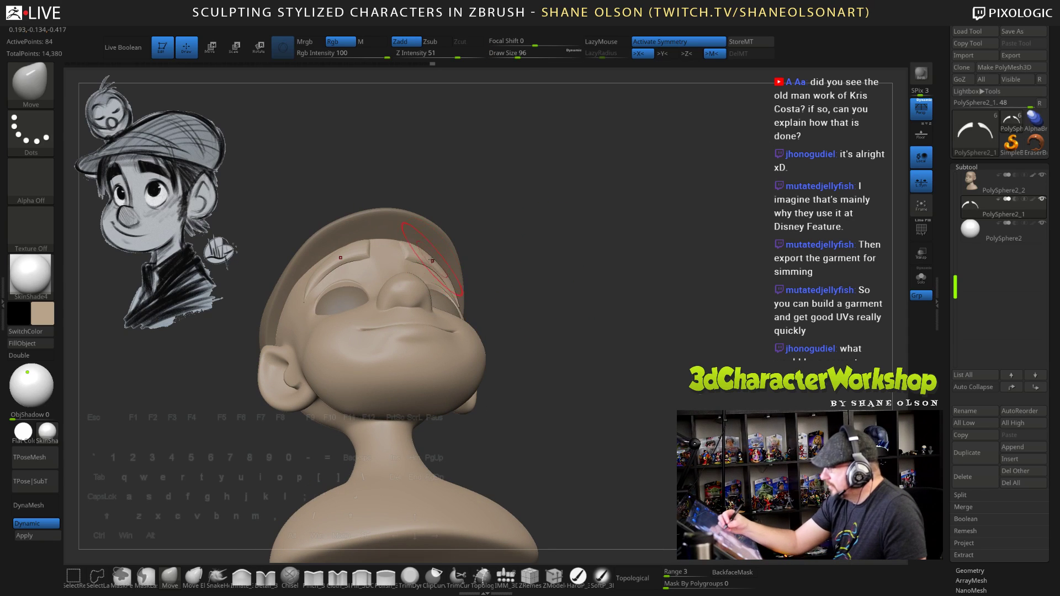
{"action": "left_click_drag", "start_coordinate": [572, 316], "coordinate": [426, 250]}
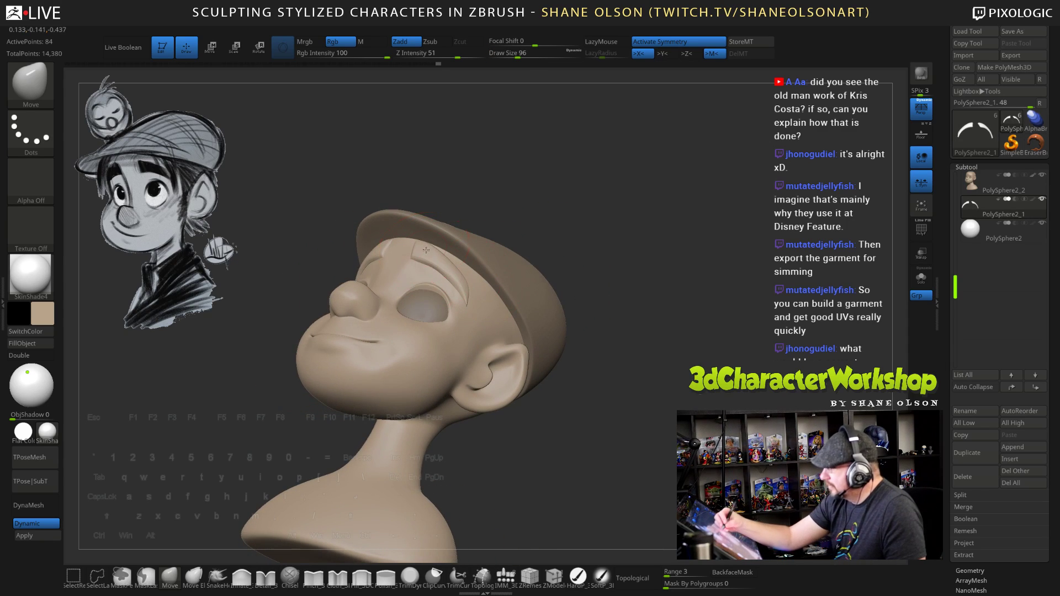
{"action": "mouse_move", "coordinate": [558, 255]}
{"action": "left_mouse_down"}
{"action": "mouse_move", "coordinate": [441, 268]}
{"action": "mouse_move", "coordinate": [447, 294]}
{"action": "left_mouse_up"}
{"action": "left_click_drag", "start_coordinate": [358, 228], "coordinate": [438, 263]}
{"action": "left_click_drag", "start_coordinate": [441, 264], "coordinate": [430, 259]}
{"action": "left_click_drag", "start_coordinate": [612, 401], "coordinate": [567, 293]}
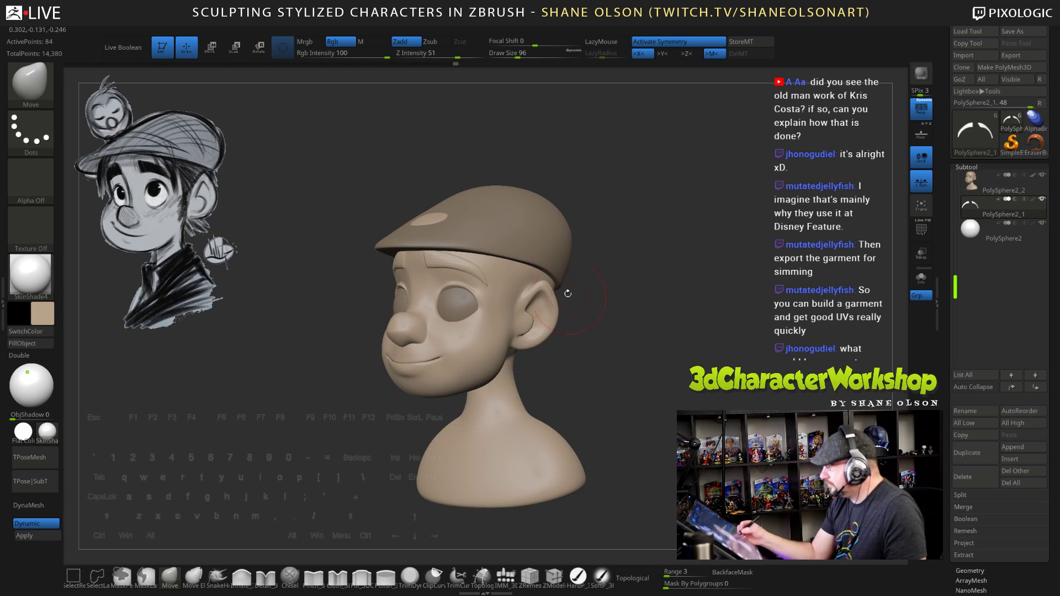
Select the flat cap and adjust its front to cover the forehead at draw sizes 155 and 108
{"action": "left_click", "coordinate": [483, 222], "text": "alt"}
{"action": "key", "text": "s"}
{"action": "left_click_drag", "start_coordinate": [628, 261], "coordinate": [637, 261]}
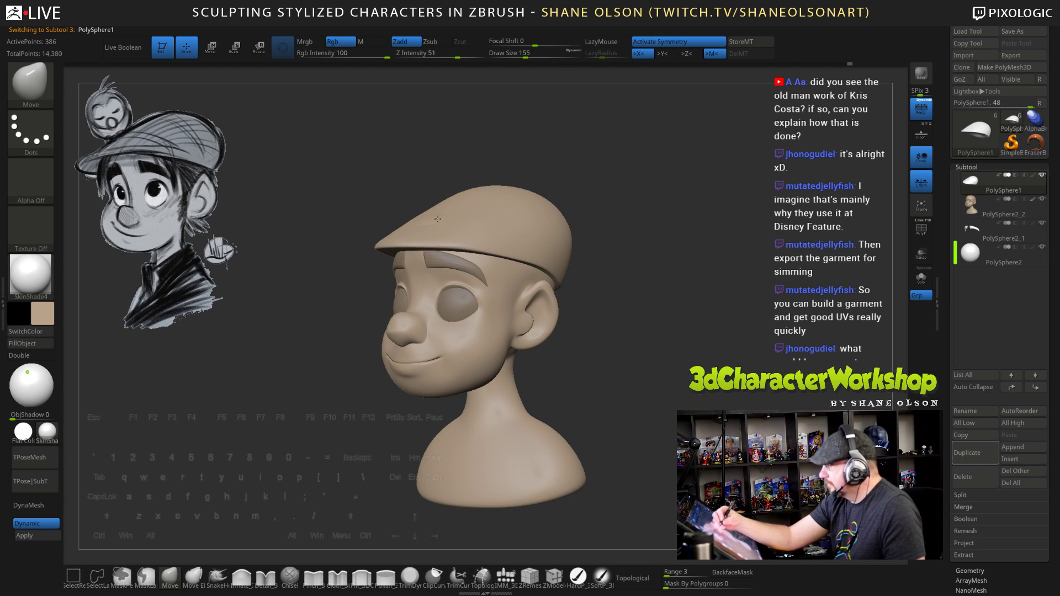
{"action": "mouse_move", "coordinate": [634, 347]}
{"action": "left_mouse_down"}
{"action": "mouse_move", "coordinate": [651, 350]}
{"action": "mouse_move", "coordinate": [652, 384]}
{"action": "mouse_move", "coordinate": [683, 359]}
{"action": "left_mouse_up"}
{"action": "key", "text": "s"}
{"action": "left_click_drag", "start_coordinate": [658, 321], "coordinate": [653, 321]}
{"action": "mouse_move", "coordinate": [666, 377]}
{"action": "left_mouse_down", "text": "alt"}
{"action": "mouse_move", "coordinate": [680, 363]}
{"action": "mouse_move", "coordinate": [642, 280]}
{"action": "left_mouse_up", "text": "alt"}
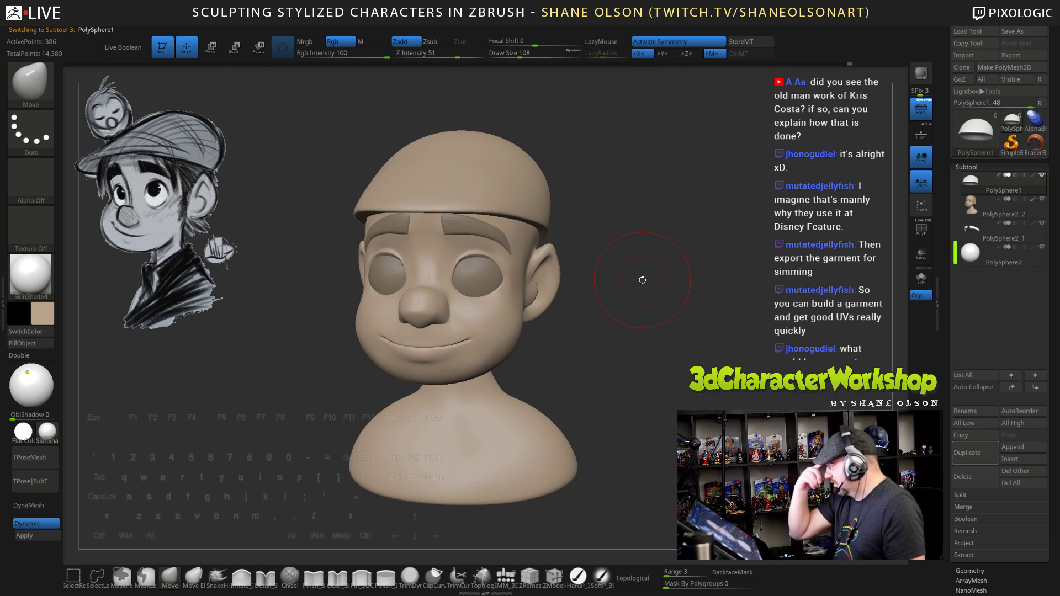
{"action": "left_click_drag", "start_coordinate": [640, 351], "coordinate": [606, 291]}
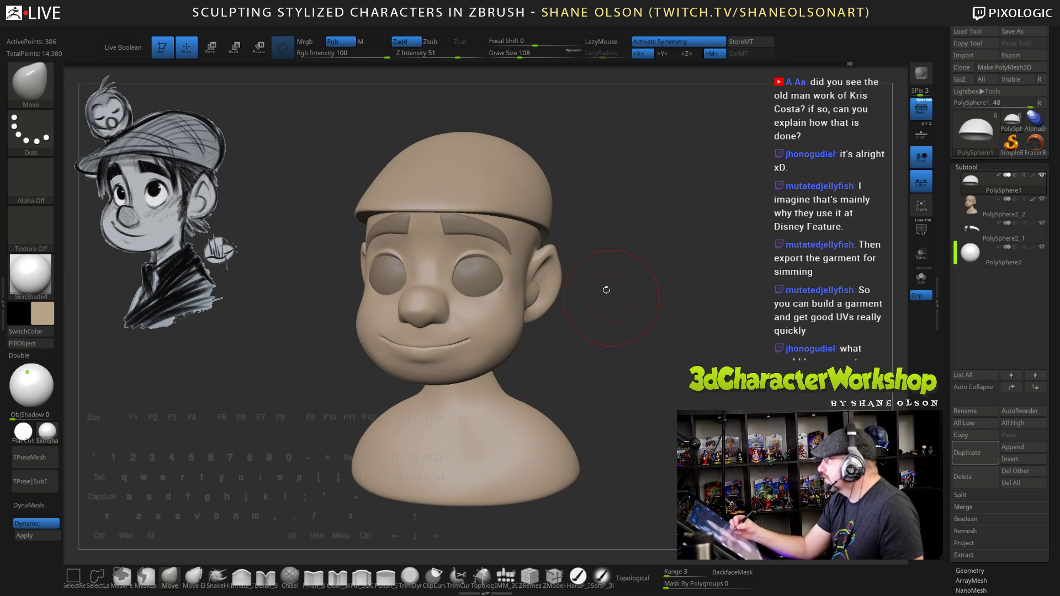
Select the eyebrows, try a dark brown fill, and replace it with a near-black fill
{"action": "left_click", "coordinate": [487, 229], "text": "alt"}
{"action": "mouse_move", "coordinate": [629, 397]}
{"action": "left_mouse_down"}
{"action": "mouse_move", "coordinate": [645, 390]}
{"action": "mouse_move", "coordinate": [645, 406]}
{"action": "left_mouse_up"}
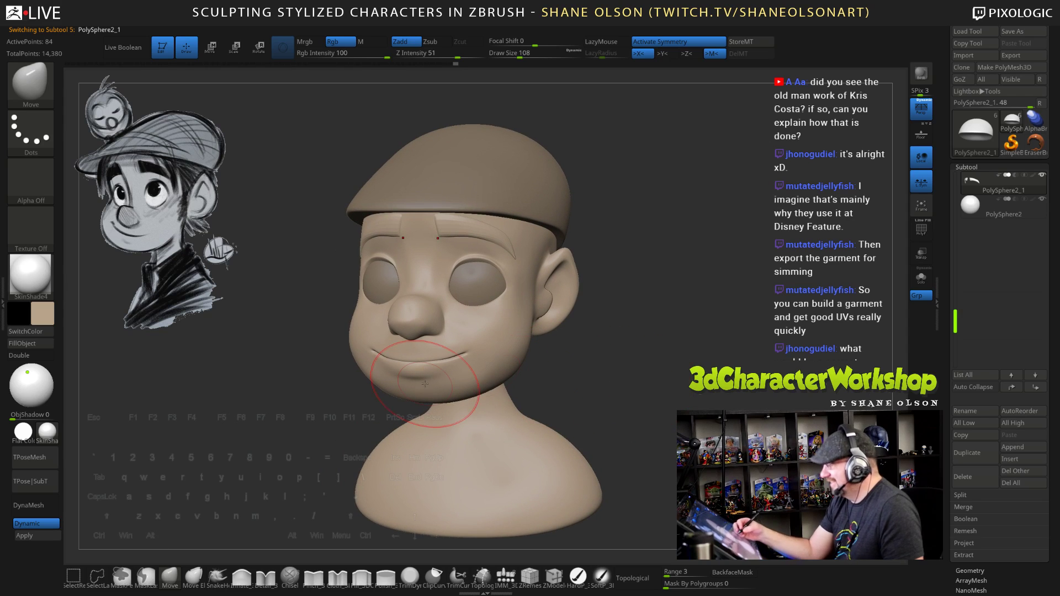
{"action": "left_click", "coordinate": [51, 319]}
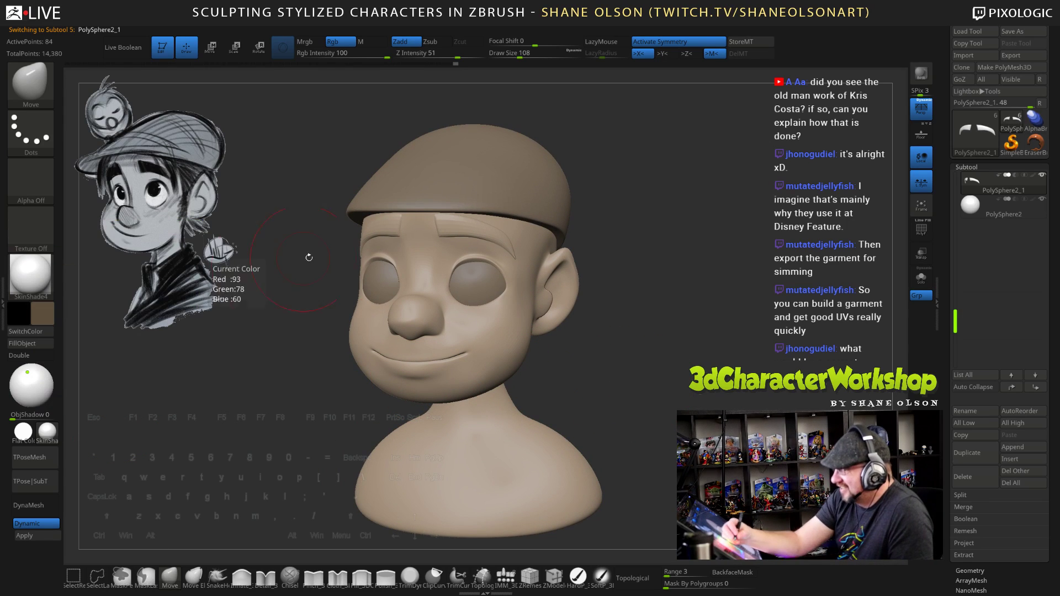
{"action": "left_click", "coordinate": [42, 345]}
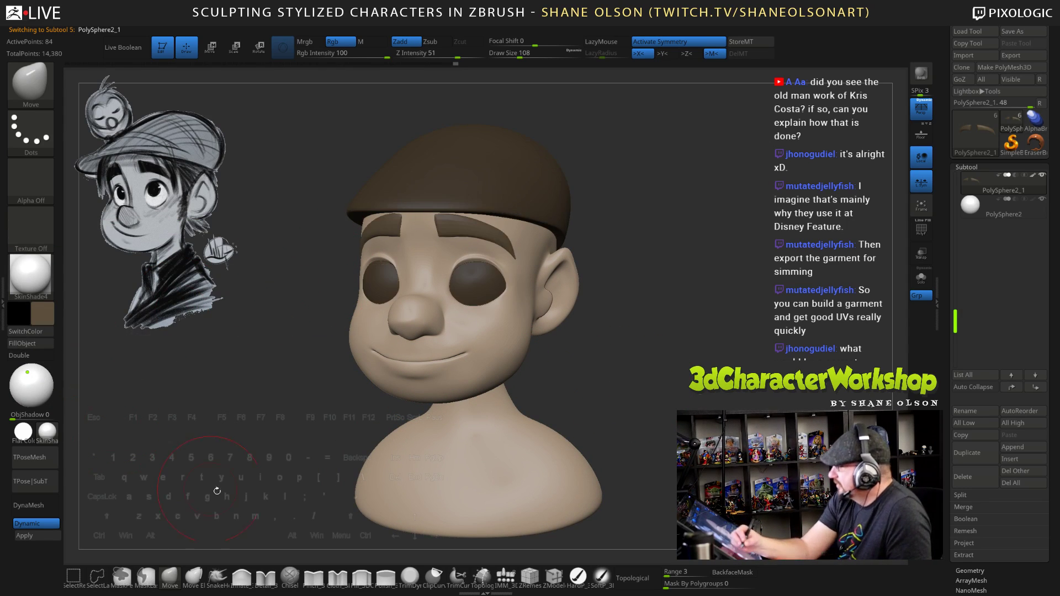
{"action": "left_click_drag", "start_coordinate": [660, 426], "coordinate": [724, 424]}
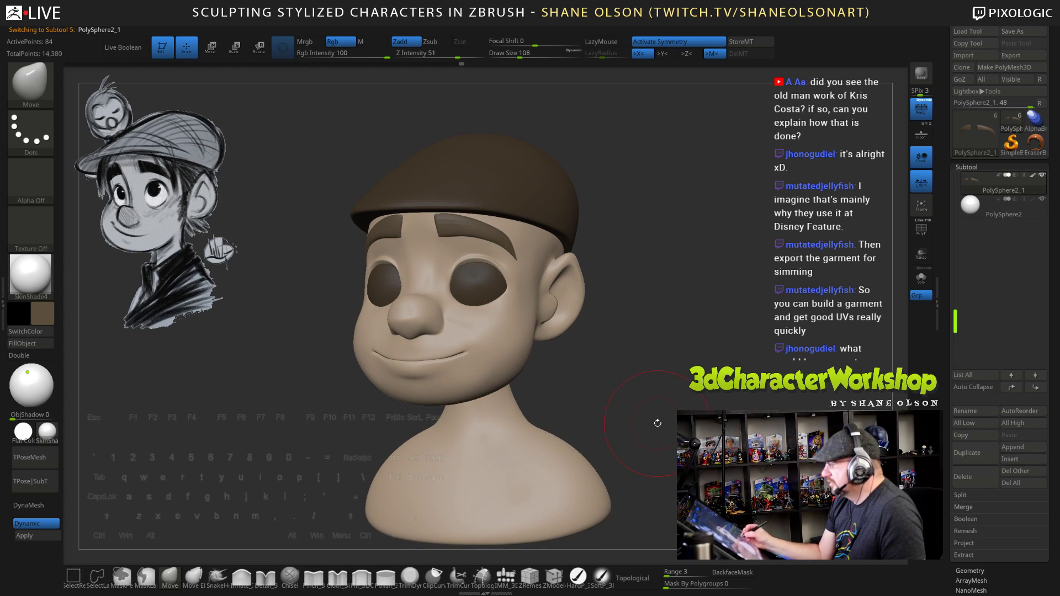
{"action": "left_click", "coordinate": [43, 313]}
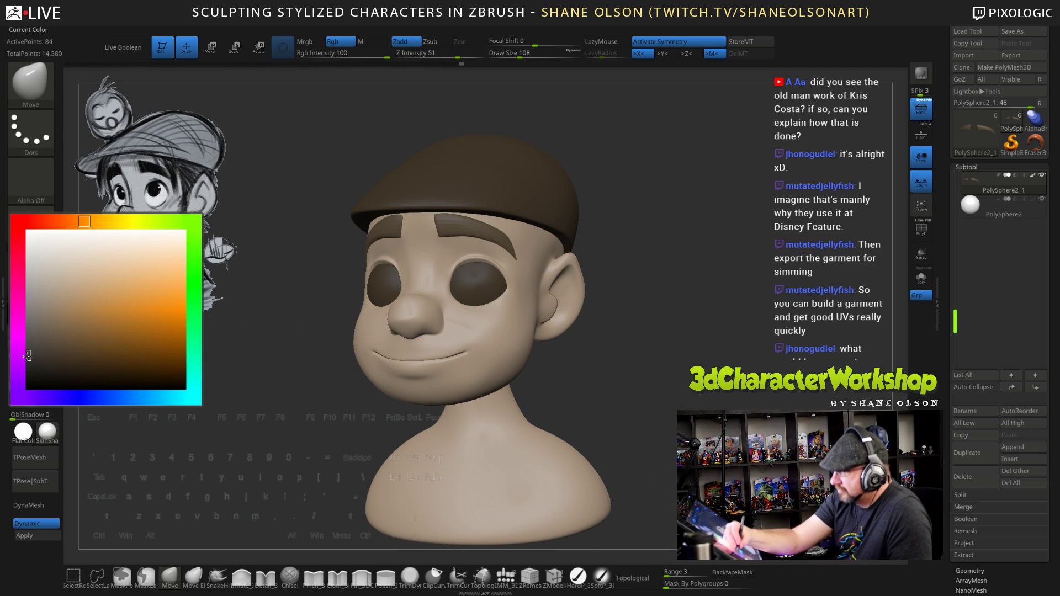
{"action": "left_click", "coordinate": [27, 356]}
{"action": "left_click", "coordinate": [30, 343]}
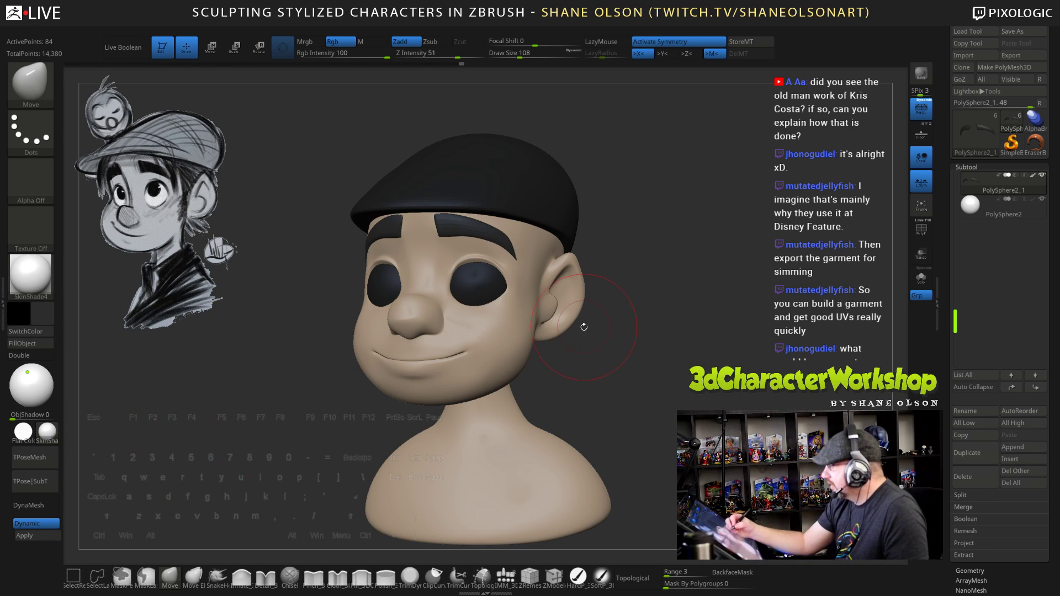
Reshape the outer part of the eyebrows with the Move brush at draw size 67
{"action": "left_click_drag", "start_coordinate": [603, 341], "coordinate": [643, 341], "text": "alt"}
{"action": "key", "text": "s"}
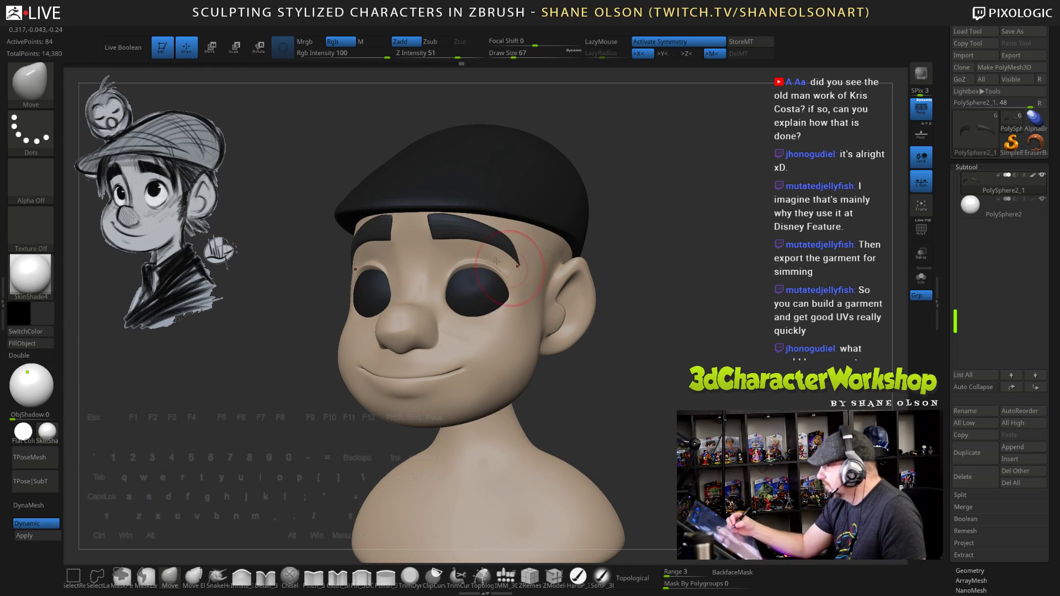
{"action": "left_click_drag", "start_coordinate": [481, 240], "coordinate": [501, 236]}
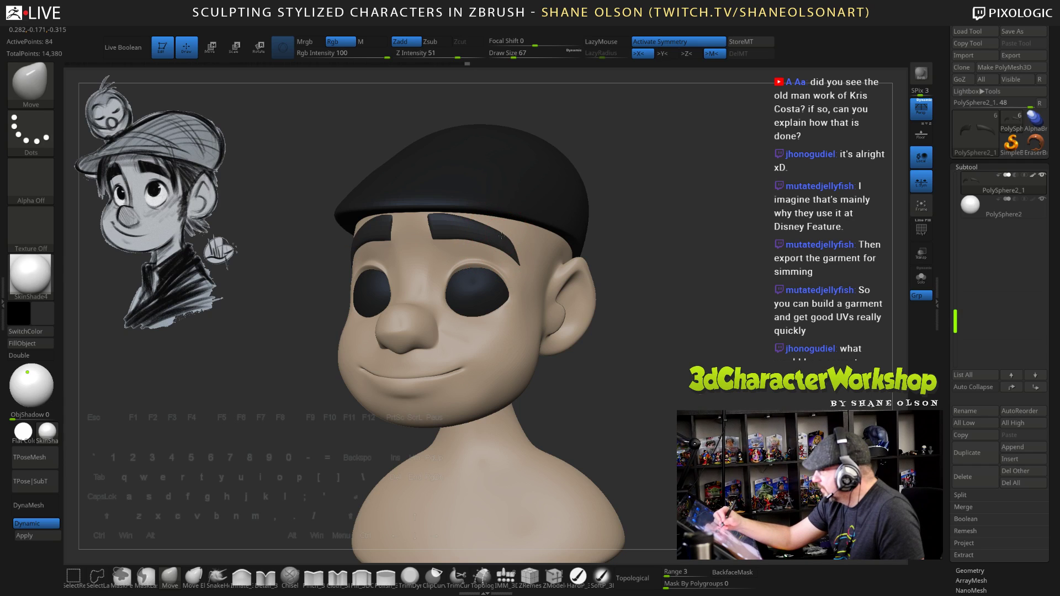
{"action": "mouse_move", "coordinate": [674, 358]}
{"action": "left_mouse_down", "text": "alt"}
{"action": "mouse_move", "coordinate": [657, 374]}
{"action": "mouse_move", "coordinate": [784, 373]}
{"action": "mouse_move", "coordinate": [680, 373]}
{"action": "mouse_move", "coordinate": [607, 293]}
{"action": "left_mouse_up", "text": "alt"}
Select the flat cap and fill it with a medium grey colour
{"action": "left_click", "coordinate": [533, 199], "text": "alt"}
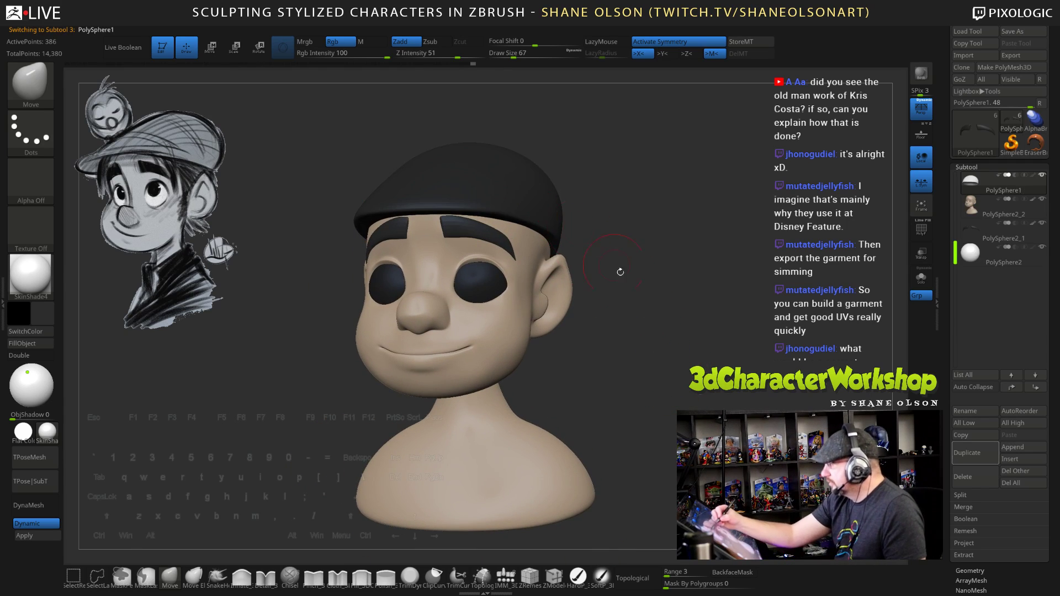
{"action": "left_click_drag", "start_coordinate": [675, 358], "coordinate": [629, 370]}
{"action": "left_click_drag", "start_coordinate": [681, 408], "coordinate": [651, 361], "text": "alt"}
{"action": "left_click", "coordinate": [42, 314]}
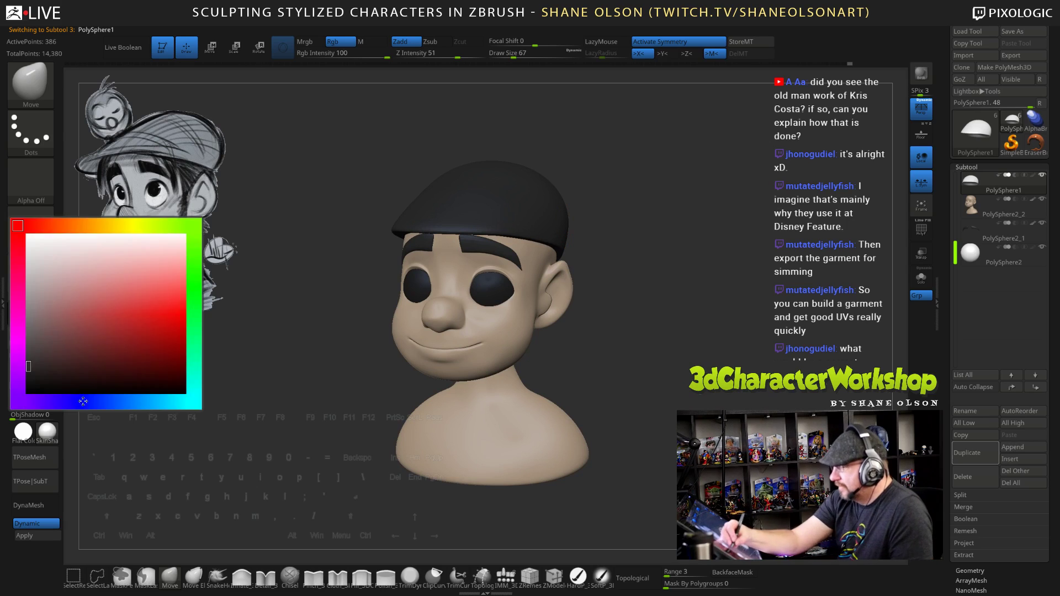
{"action": "left_click", "coordinate": [45, 318]}
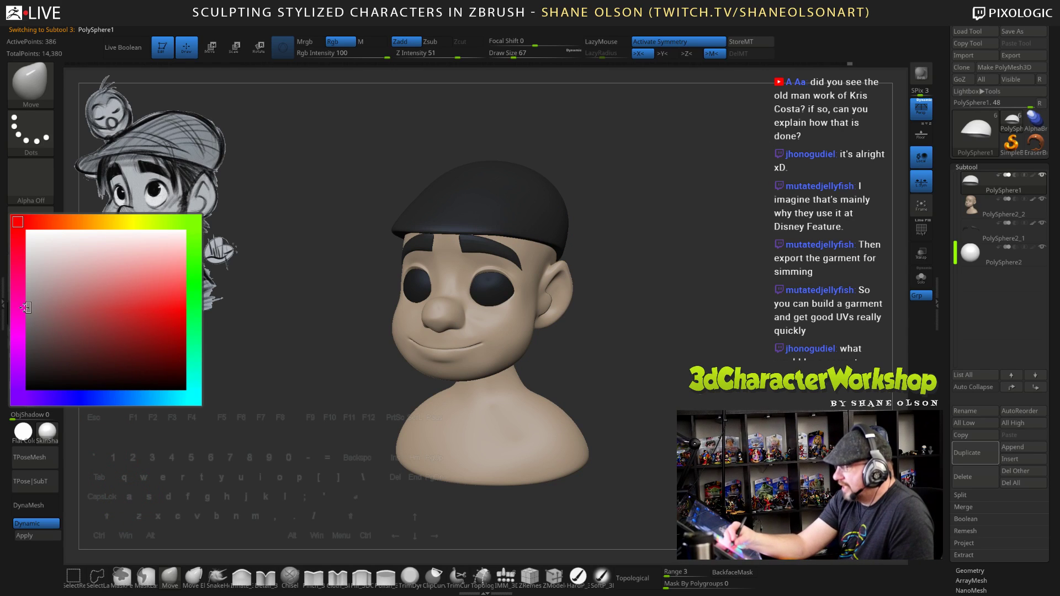
{"action": "left_click", "coordinate": [25, 308]}
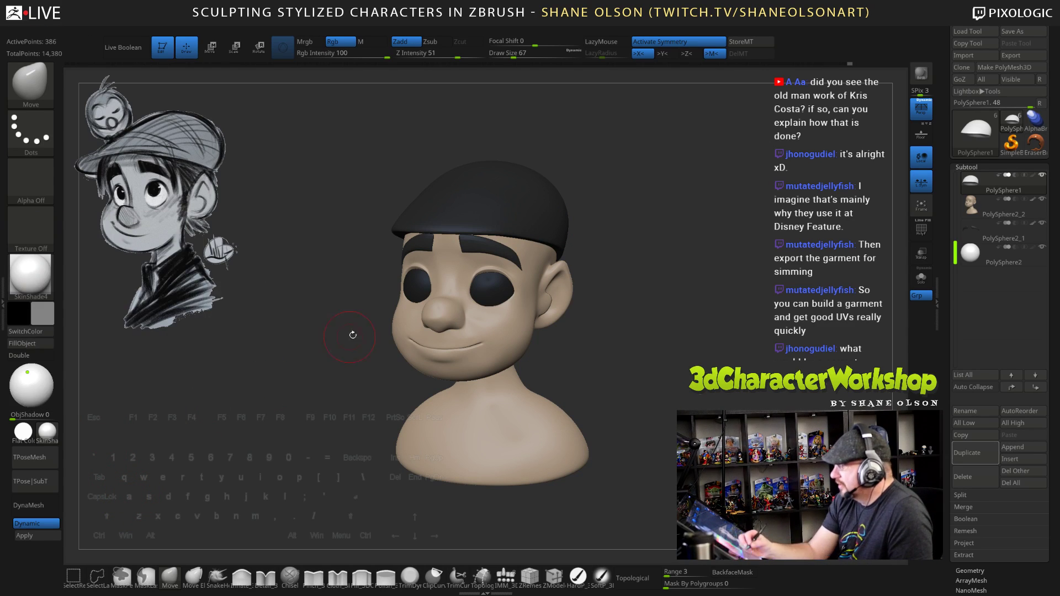
{"action": "key", "text": "ctrl+f"}
{"action": "left_click_drag", "start_coordinate": [278, 479], "coordinate": [232, 474]}
{"action": "left_click_drag", "start_coordinate": [514, 399], "coordinate": [683, 419]}
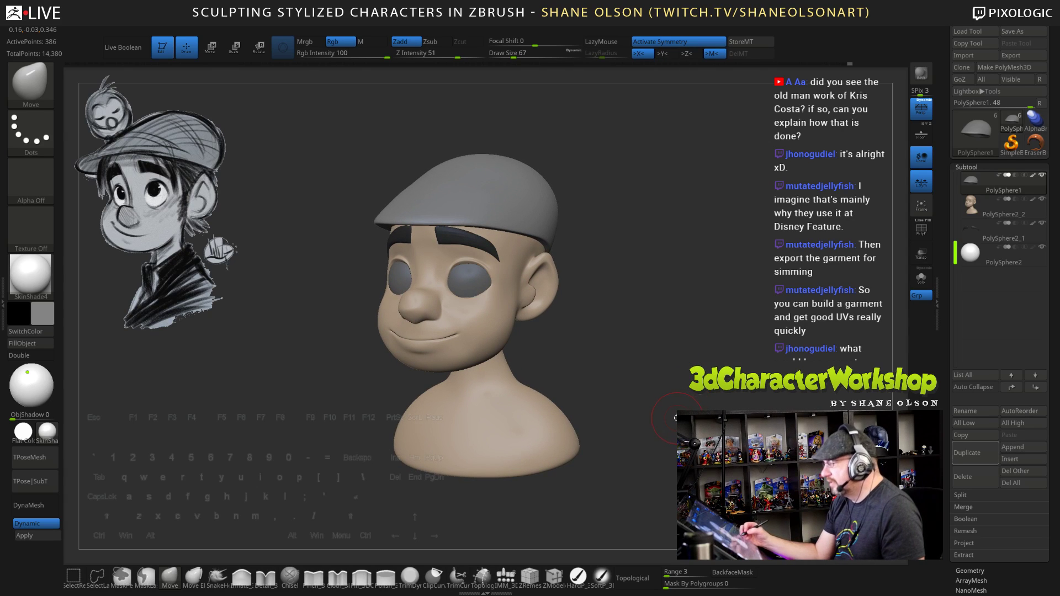
Select the eyeballs and fill them with a warm off-white colour
{"action": "mouse_move", "coordinate": [349, 395]}
{"action": "left_mouse_down"}
{"action": "mouse_move", "coordinate": [486, 394]}
{"action": "mouse_move", "coordinate": [413, 394]}
{"action": "left_mouse_up"}
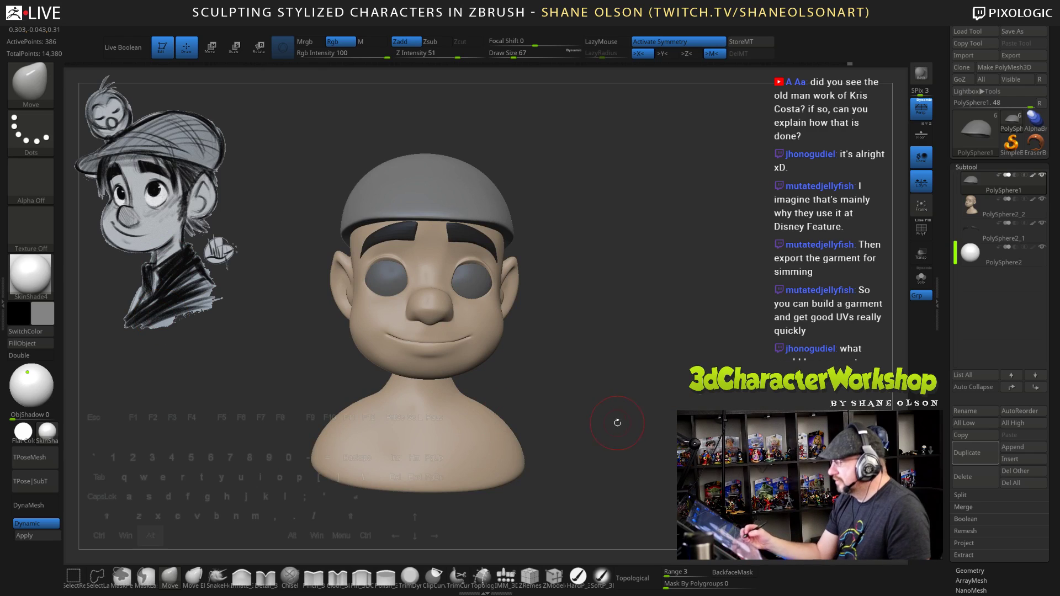
{"action": "left_click_drag", "start_coordinate": [615, 427], "coordinate": [596, 431]}
{"action": "left_click", "coordinate": [462, 282], "text": "alt"}
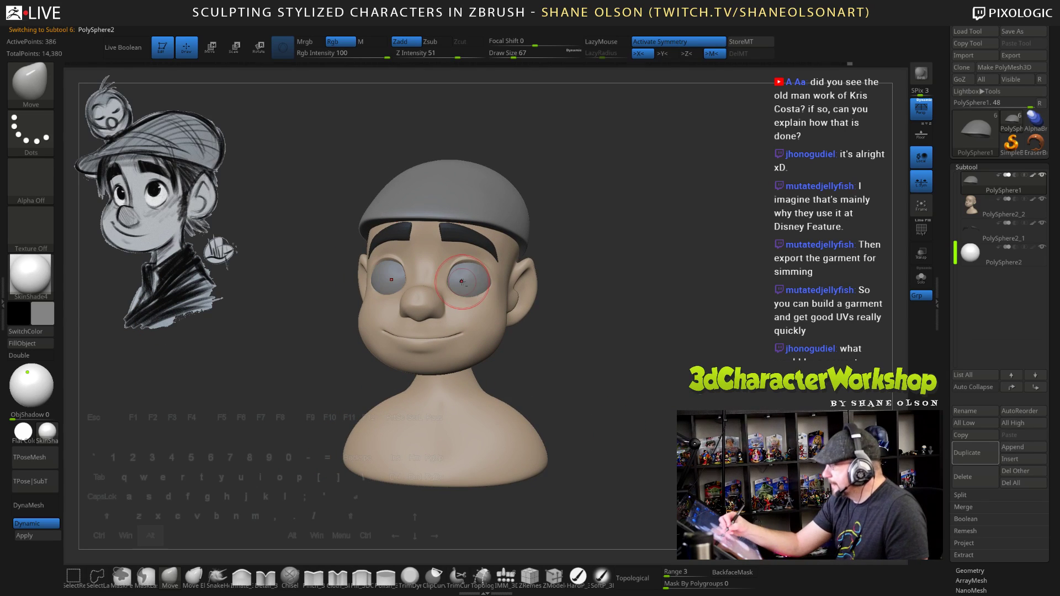
{"action": "left_click", "coordinate": [48, 320]}
{"action": "left_click", "coordinate": [92, 227]}
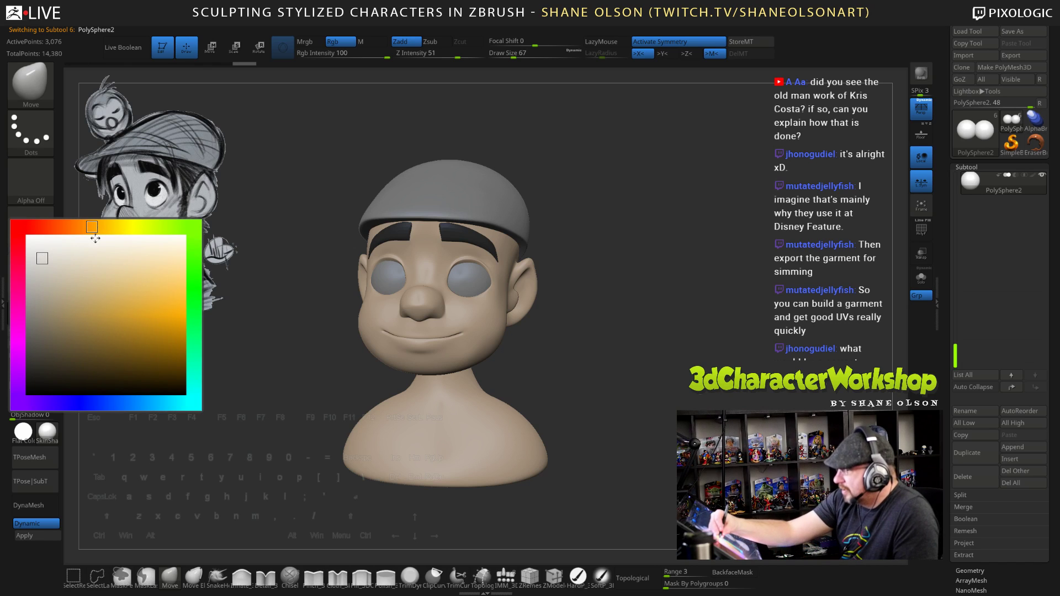
{"action": "left_click_drag", "start_coordinate": [50, 256], "coordinate": [48, 254]}
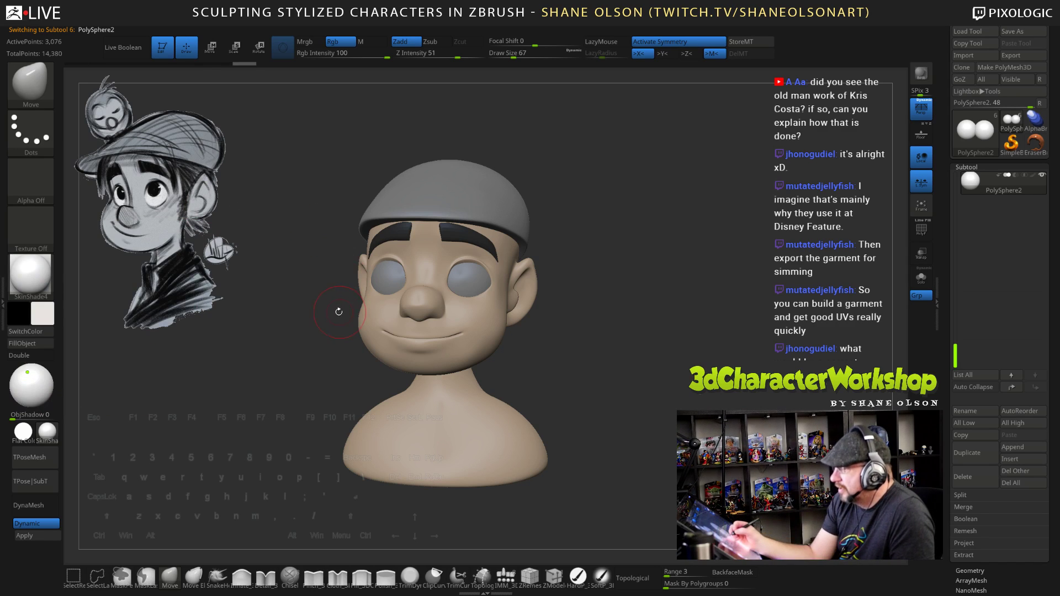
{"action": "left_click", "coordinate": [38, 345]}
Select the head and reshape the cheeks and jaw with the Move brush at draw size 96
{"action": "mouse_move", "coordinate": [619, 397]}
{"action": "left_mouse_down"}
{"action": "mouse_move", "coordinate": [634, 352]}
{"action": "mouse_move", "coordinate": [646, 350]}
{"action": "mouse_move", "coordinate": [645, 375]}
{"action": "mouse_move", "coordinate": [658, 375]}
{"action": "left_mouse_up"}
{"action": "mouse_move", "coordinate": [662, 364]}
{"action": "left_mouse_down", "text": "alt"}
{"action": "mouse_move", "coordinate": [640, 348]}
{"action": "mouse_move", "coordinate": [652, 367]}
{"action": "mouse_move", "coordinate": [644, 342]}
{"action": "mouse_move", "coordinate": [663, 343]}
{"action": "left_mouse_up", "text": "alt"}
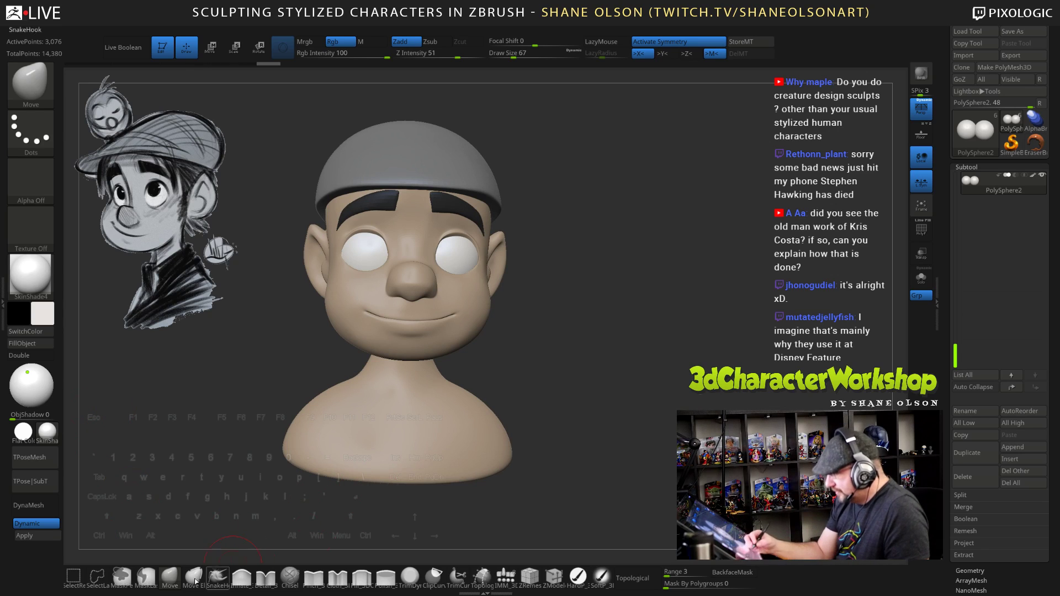
{"action": "key", "text": "s"}
{"action": "left_click_drag", "start_coordinate": [537, 324], "coordinate": [542, 324]}
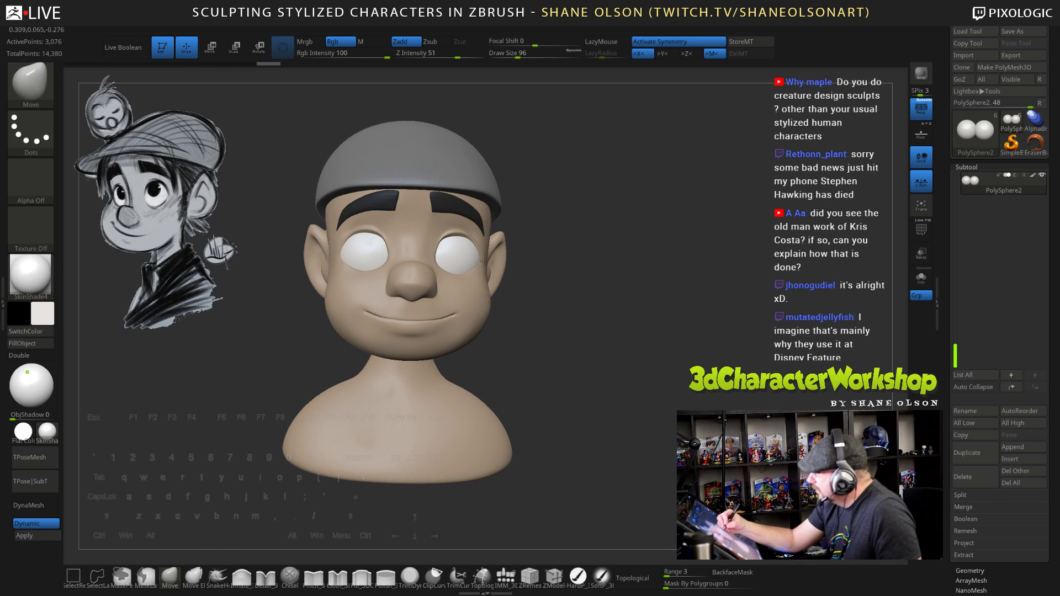
{"action": "left_click", "coordinate": [490, 312], "text": "alt"}
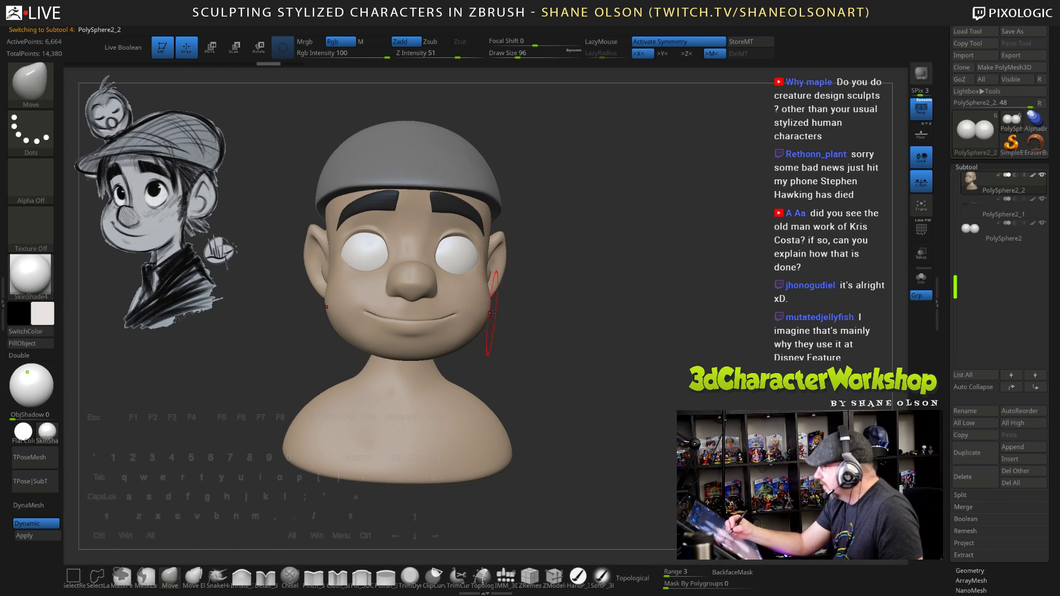
{"action": "mouse_move", "coordinate": [579, 340]}
{"action": "left_mouse_down"}
{"action": "mouse_move", "coordinate": [467, 275]}
{"action": "mouse_move", "coordinate": [557, 366]}
{"action": "left_mouse_up"}
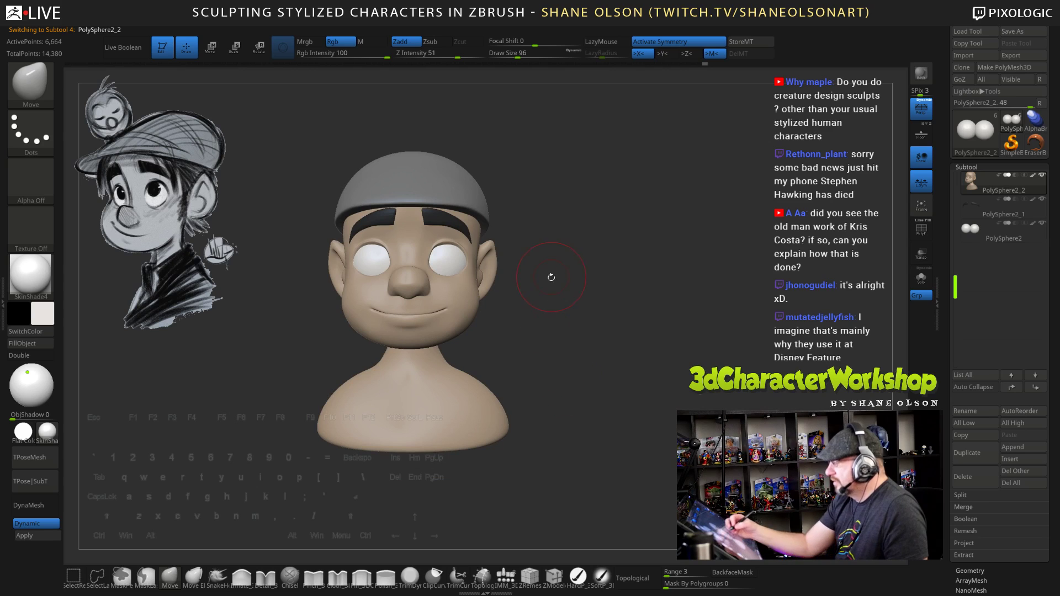
{"action": "left_click_drag", "start_coordinate": [551, 277], "coordinate": [452, 241]}
{"action": "left_click_drag", "start_coordinate": [555, 277], "coordinate": [475, 256]}
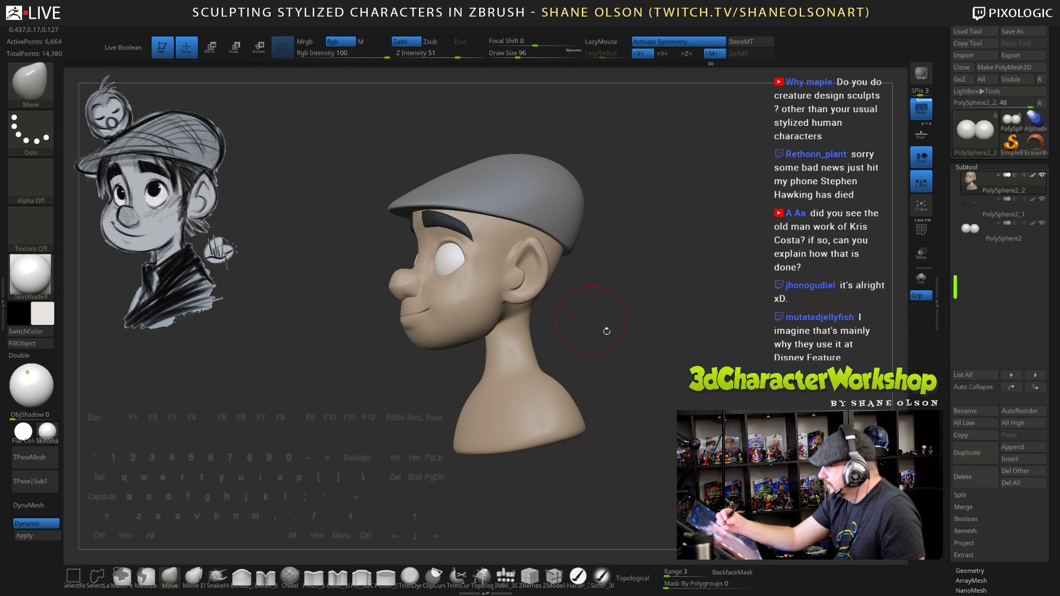
{"action": "left_click_drag", "start_coordinate": [605, 329], "coordinate": [639, 343], "text": "shift"}
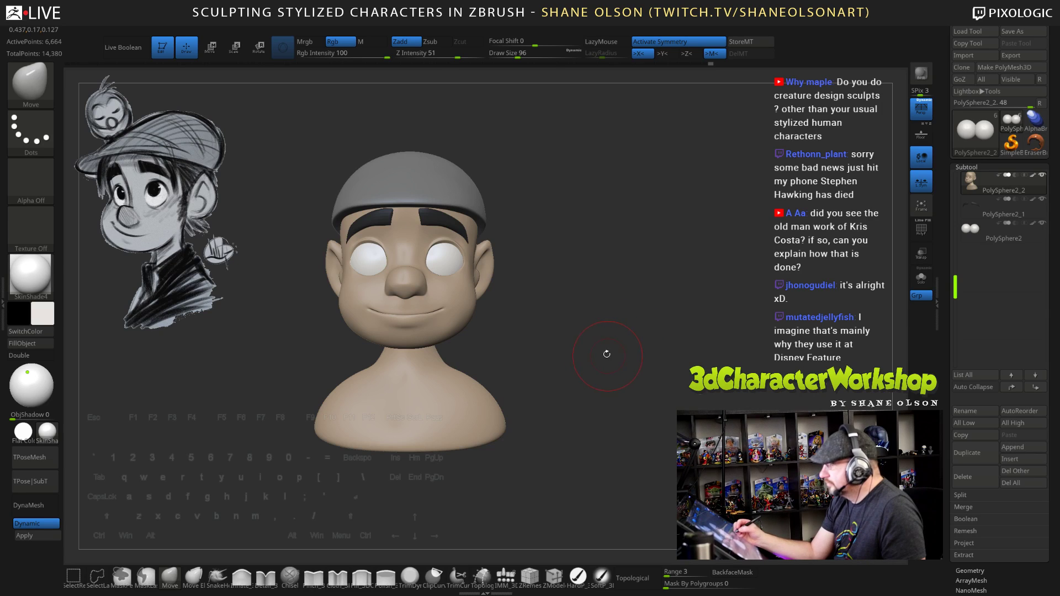
Refine the side of the face and the jawline with the Move brush at draw size 80
{"action": "key", "text": "s"}
{"action": "left_click", "coordinate": [542, 307]}
{"action": "left_click_drag", "start_coordinate": [557, 311], "coordinate": [444, 278]}
{"action": "left_click_drag", "start_coordinate": [552, 304], "coordinate": [486, 279]}
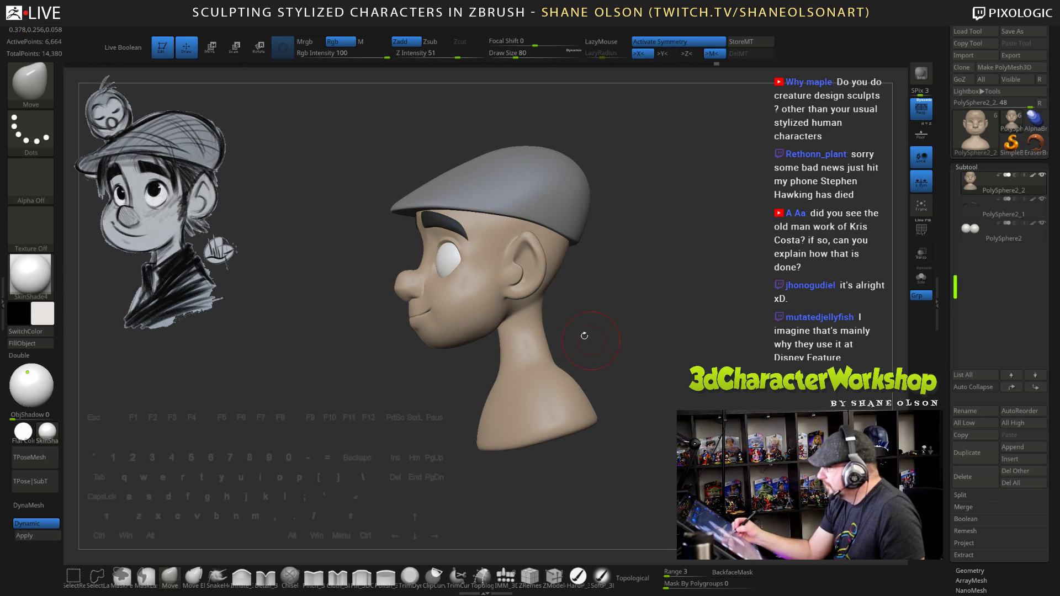
{"action": "left_click_drag", "start_coordinate": [592, 332], "coordinate": [635, 343]}
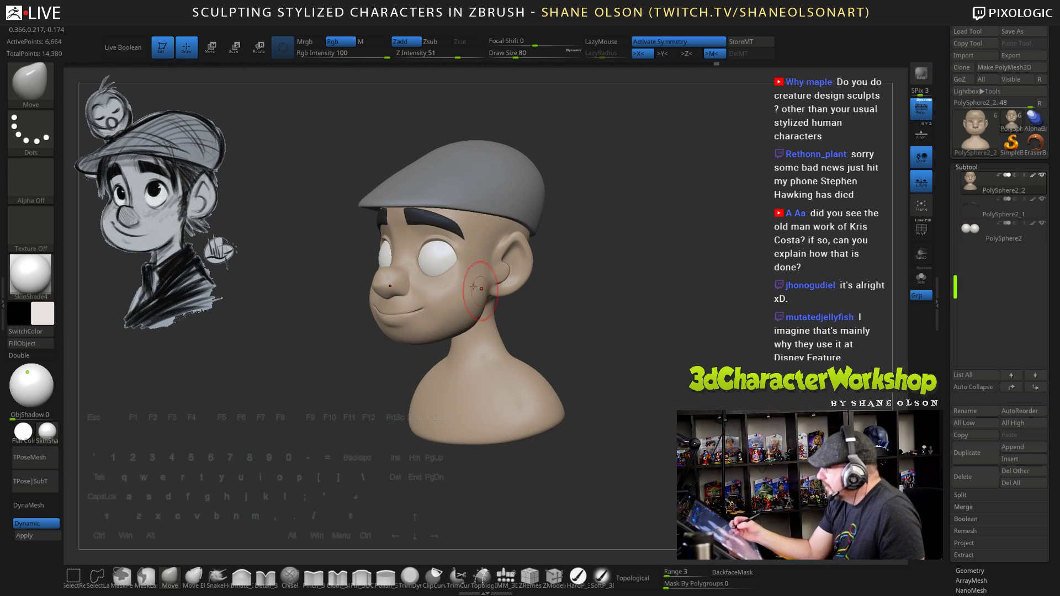
{"action": "left_click_drag", "start_coordinate": [552, 331], "coordinate": [580, 367]}
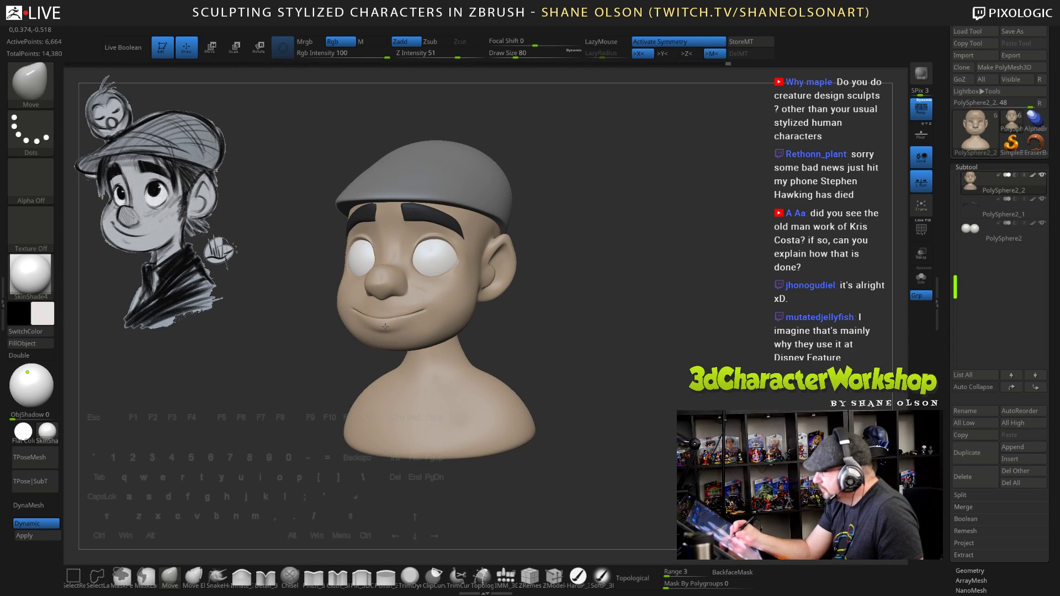
Turn on the topological option for the Move brush and adjust the lips and mouth area, reducing the draw size to 53
{"action": "left_click", "coordinate": [638, 578]}
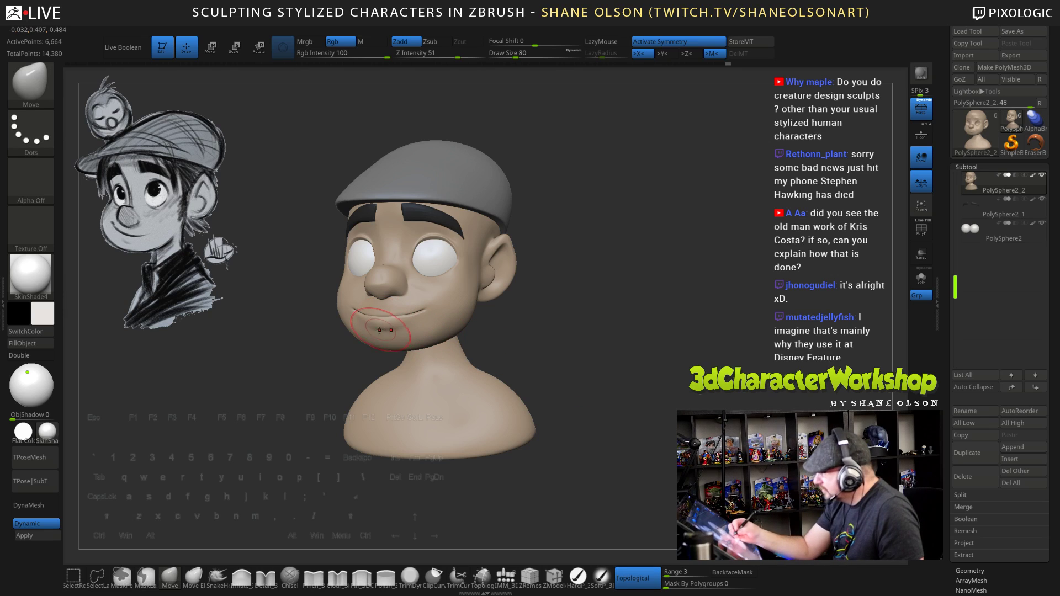
{"action": "left_click_drag", "start_coordinate": [377, 326], "coordinate": [372, 326]}
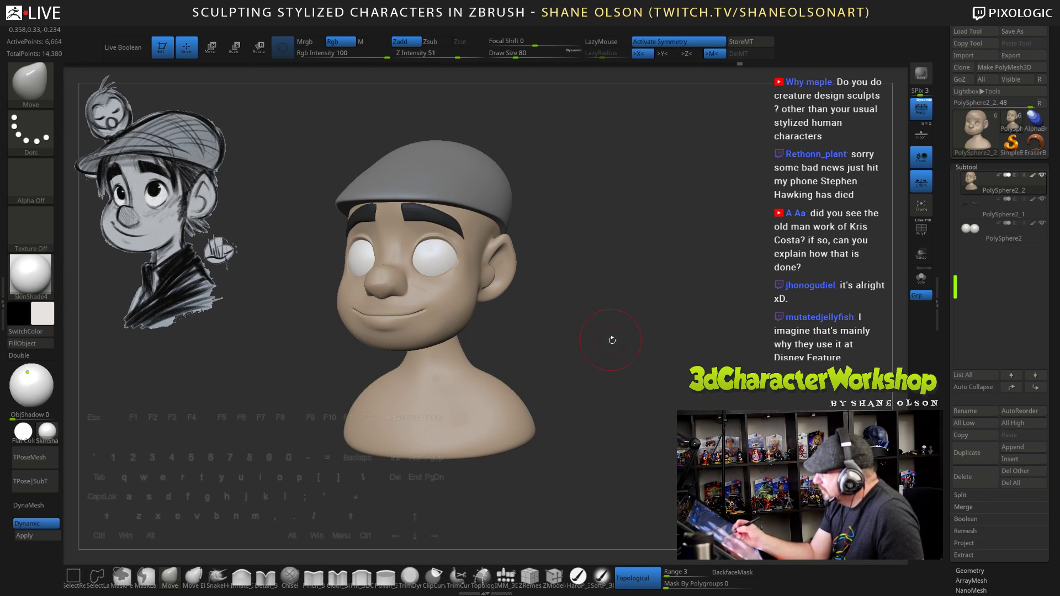
{"action": "key", "text": "s"}
{"action": "left_click_drag", "start_coordinate": [577, 339], "coordinate": [572, 339]}
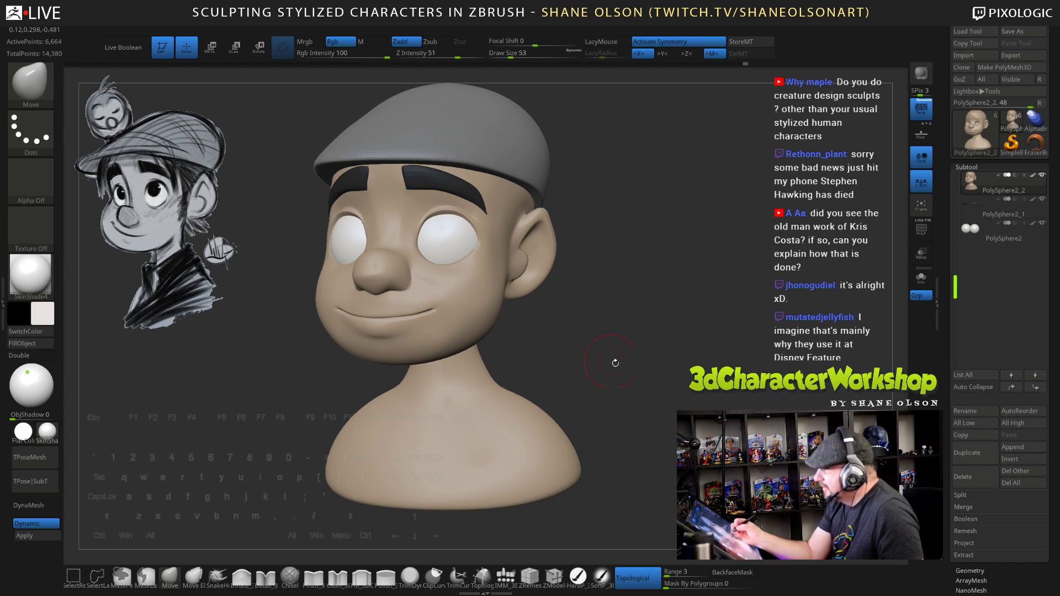
{"action": "mouse_move", "coordinate": [616, 362]}
{"action": "left_mouse_down", "text": "alt"}
{"action": "mouse_move", "coordinate": [662, 344]}
{"action": "mouse_move", "coordinate": [643, 349]}
{"action": "left_mouse_up", "text": "alt"}
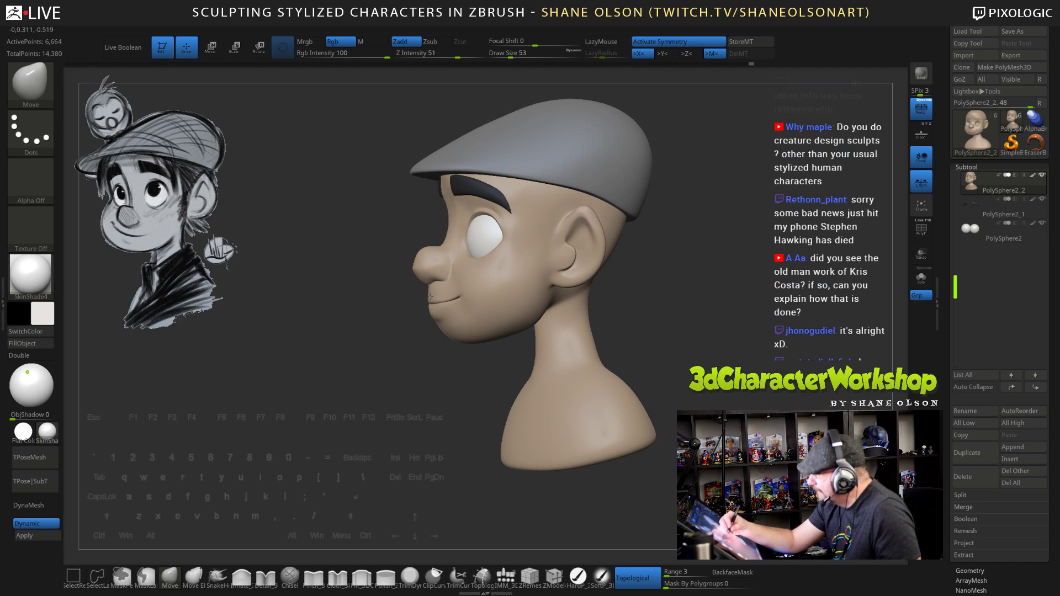
{"action": "left_click_drag", "start_coordinate": [447, 405], "coordinate": [685, 375]}
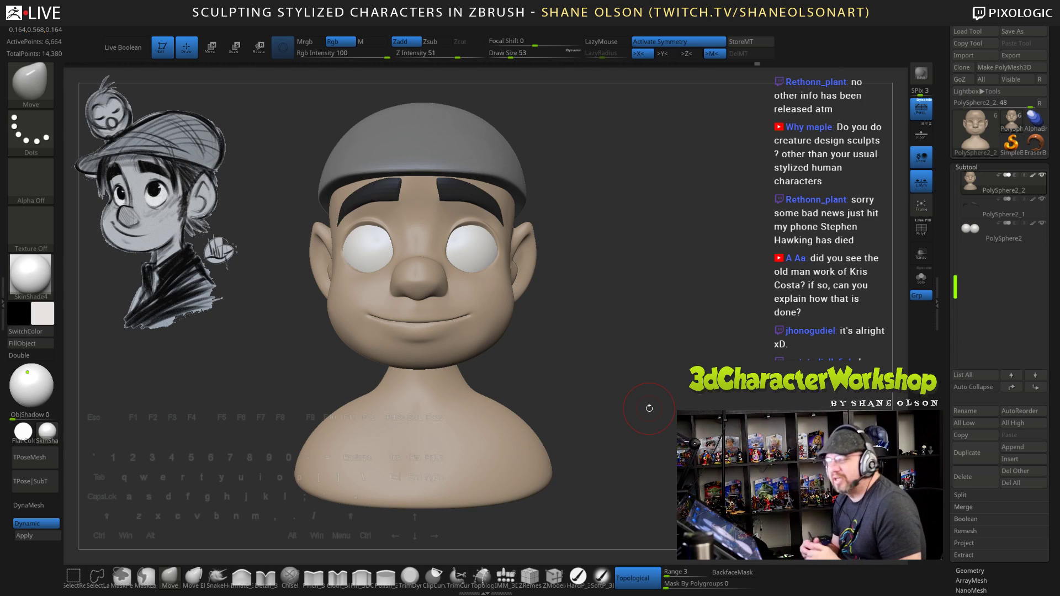
Reshape the upper eyelids around the eyeballs with the Move brush at draw sizes 90 and 93
{"action": "left_click_drag", "start_coordinate": [598, 311], "coordinate": [593, 268]}
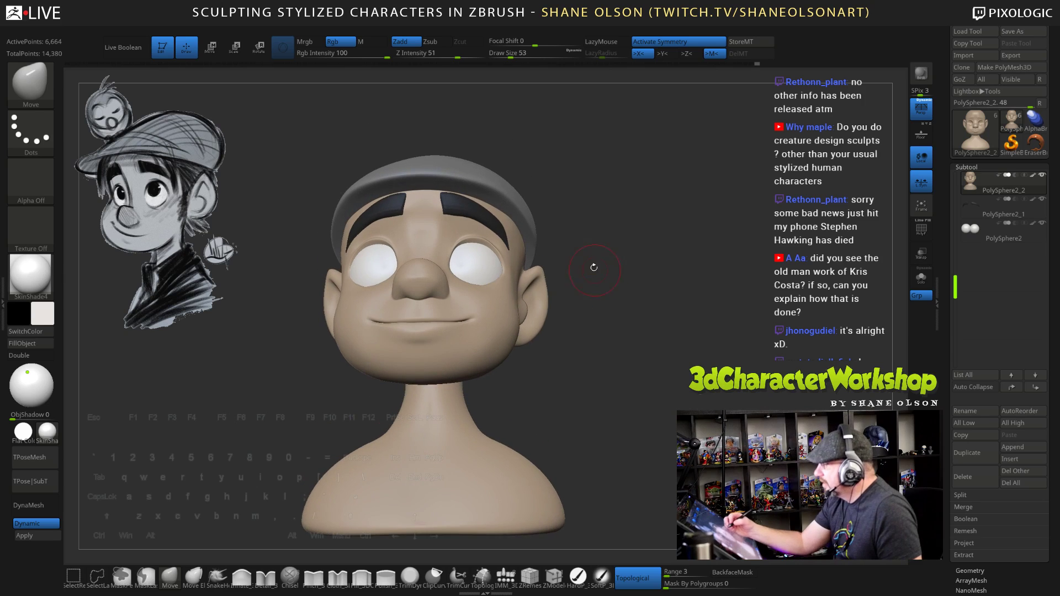
{"action": "mouse_move", "coordinate": [588, 211]}
{"action": "left_mouse_down", "text": "alt"}
{"action": "mouse_move", "coordinate": [597, 227]}
{"action": "mouse_move", "coordinate": [599, 209]}
{"action": "left_mouse_up", "text": "alt"}
{"action": "key", "text": "s"}
{"action": "left_click", "coordinate": [606, 226]}
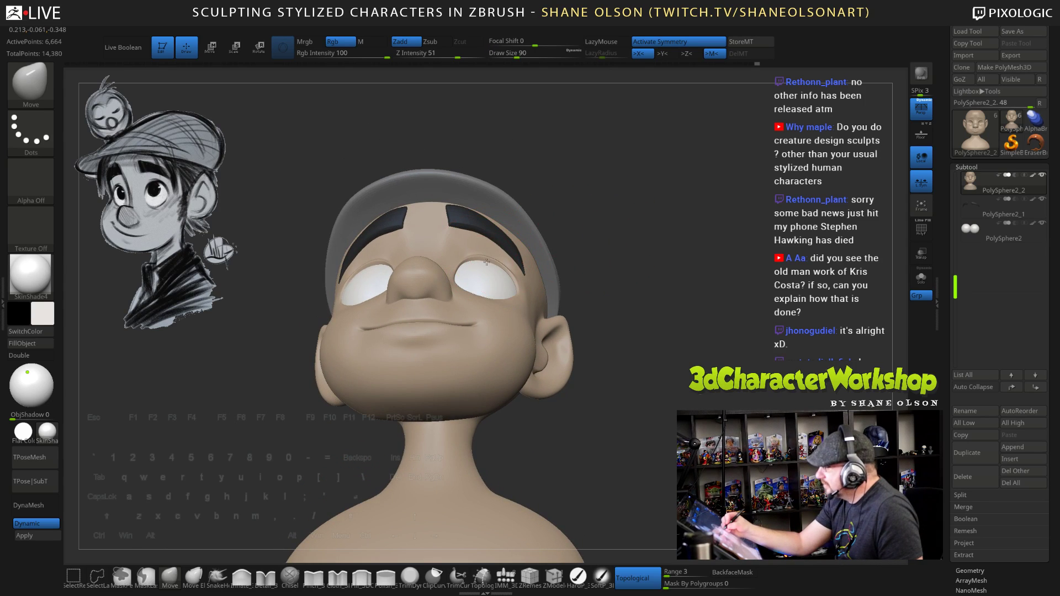
{"action": "mouse_move", "coordinate": [639, 317]}
{"action": "left_mouse_down"}
{"action": "mouse_move", "coordinate": [644, 396]}
{"action": "mouse_move", "coordinate": [709, 387]}
{"action": "mouse_move", "coordinate": [651, 378]}
{"action": "left_mouse_up"}
{"action": "key", "text": "s"}
{"action": "left_click", "coordinate": [647, 376]}
{"action": "mouse_move", "coordinate": [651, 375]}
{"action": "left_mouse_down"}
{"action": "mouse_move", "coordinate": [637, 329]}
{"action": "mouse_move", "coordinate": [595, 342]}
{"action": "left_mouse_up"}
{"action": "left_click_drag", "start_coordinate": [488, 264], "coordinate": [487, 261]}
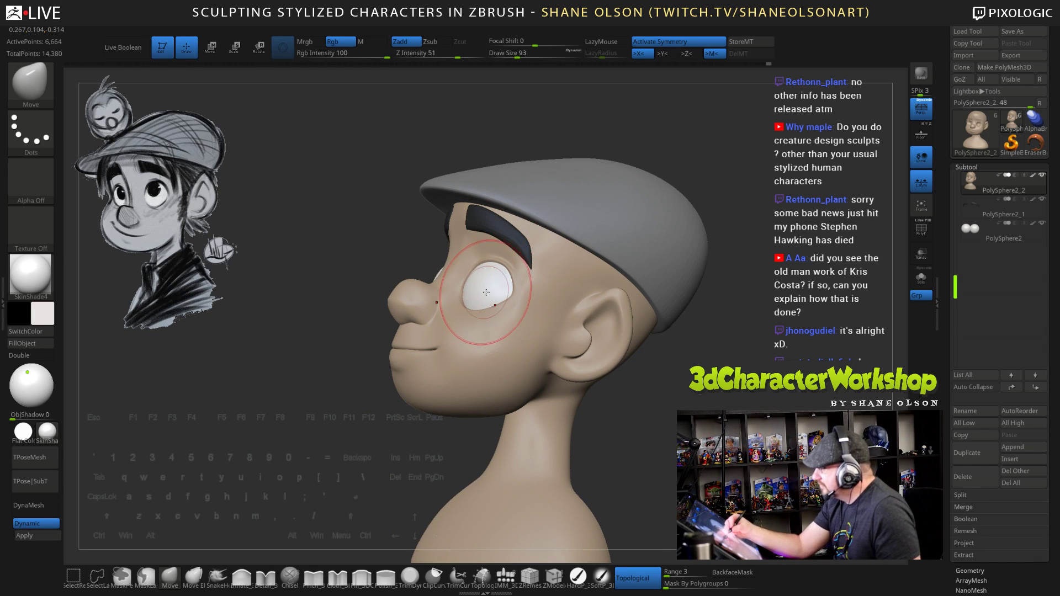
Fit the outer eyelids more closely to the eyeballs with the Move brush, reducing the draw size to 62
{"action": "left_click_drag", "start_coordinate": [644, 353], "coordinate": [642, 399]}
{"action": "left_click_drag", "start_coordinate": [474, 303], "coordinate": [482, 306]}
{"action": "mouse_move", "coordinate": [642, 403]}
{"action": "left_mouse_down"}
{"action": "mouse_move", "coordinate": [618, 381]}
{"action": "mouse_move", "coordinate": [661, 388]}
{"action": "left_mouse_up"}
{"action": "mouse_move", "coordinate": [651, 330]}
{"action": "left_mouse_down"}
{"action": "mouse_move", "coordinate": [603, 316]}
{"action": "mouse_move", "coordinate": [644, 295]}
{"action": "left_mouse_up"}
{"action": "key", "text": "s"}
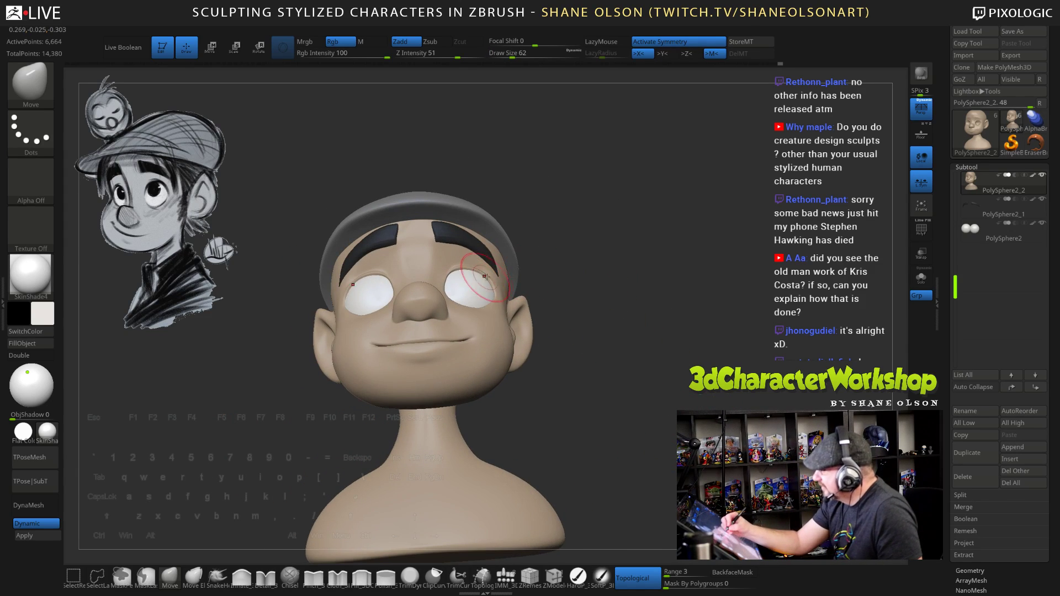
{"action": "left_click_drag", "start_coordinate": [636, 370], "coordinate": [635, 400], "text": "shift"}
{"action": "left_click_drag", "start_coordinate": [625, 341], "coordinate": [640, 373], "text": "alt"}
Tint the ears, cheeks and nose salmon pink with the soft paint brush at draw size 93
{"action": "left_click", "coordinate": [602, 578]}
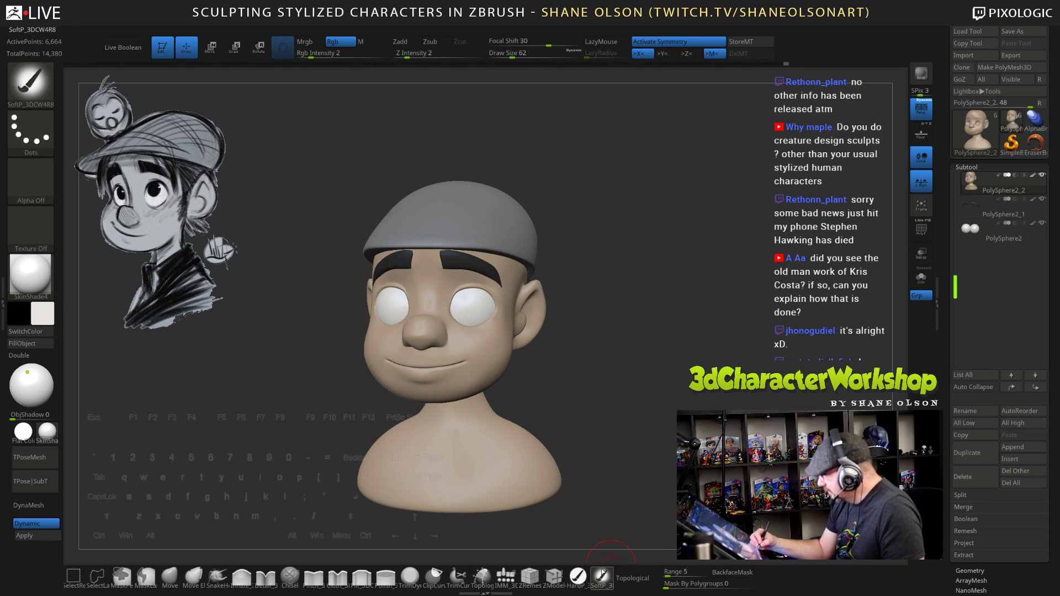
{"action": "key", "text": "c"}
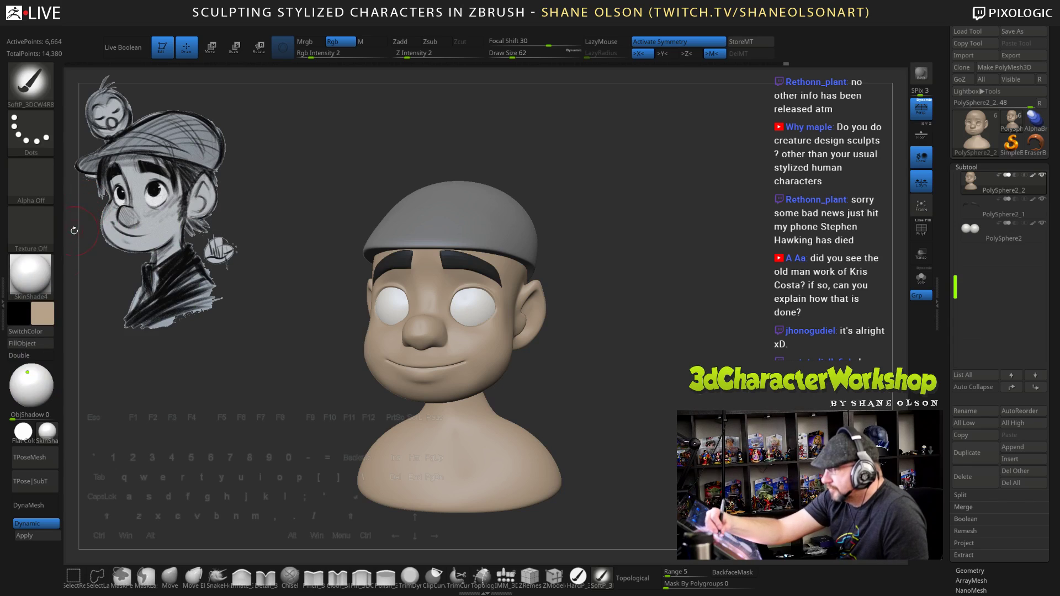
{"action": "left_click", "coordinate": [51, 314]}
{"action": "left_click_drag", "start_coordinate": [77, 229], "coordinate": [37, 223]}
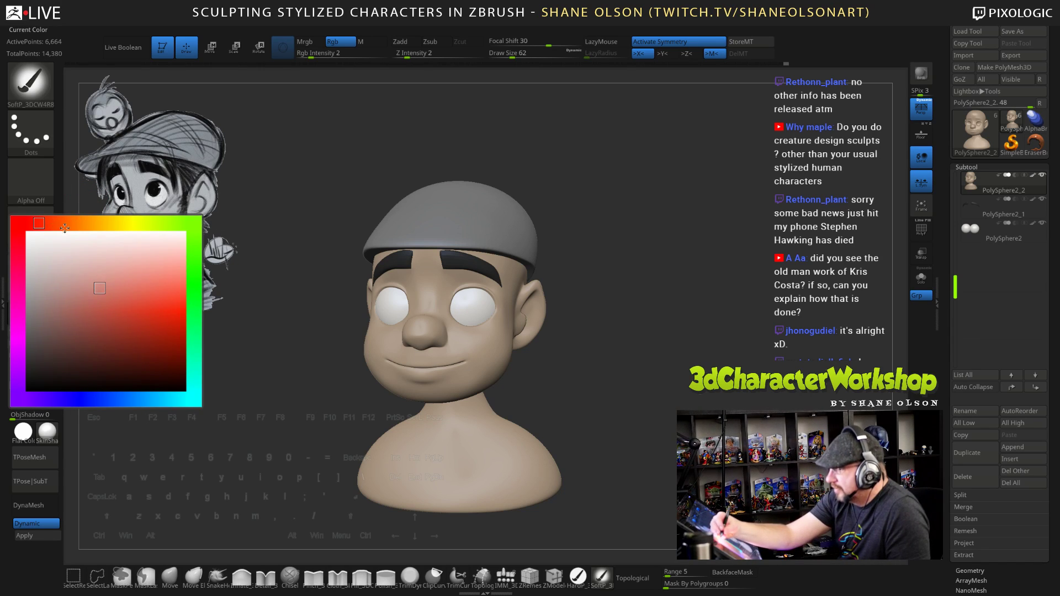
{"action": "key", "text": "s"}
{"action": "mouse_move", "coordinate": [631, 393]}
{"action": "left_mouse_down"}
{"action": "mouse_move", "coordinate": [617, 394]}
{"action": "mouse_move", "coordinate": [578, 337]}
{"action": "left_mouse_up"}
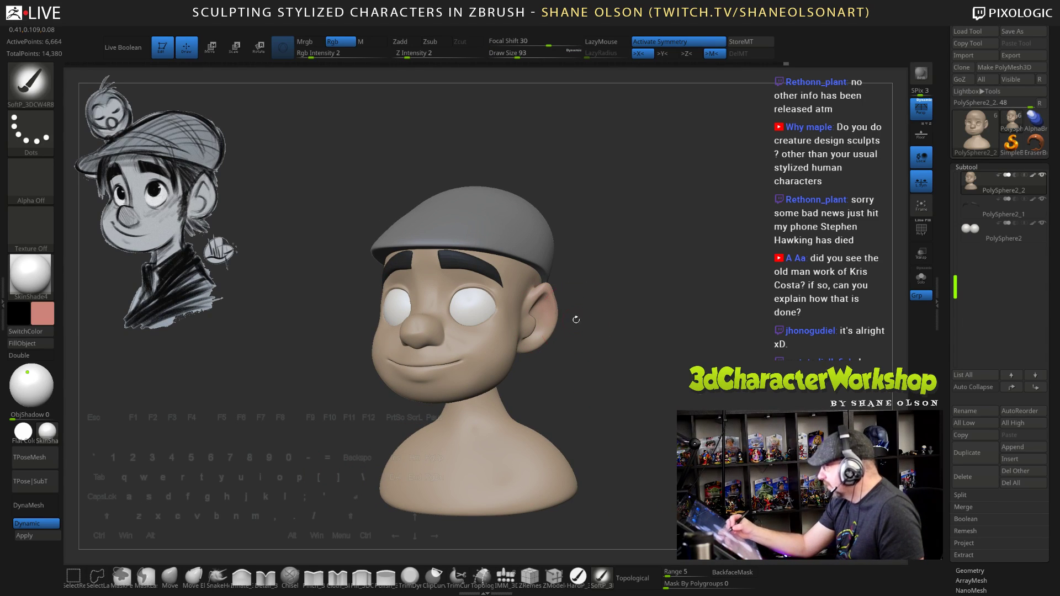
{"action": "left_click_drag", "start_coordinate": [576, 320], "coordinate": [627, 346]}
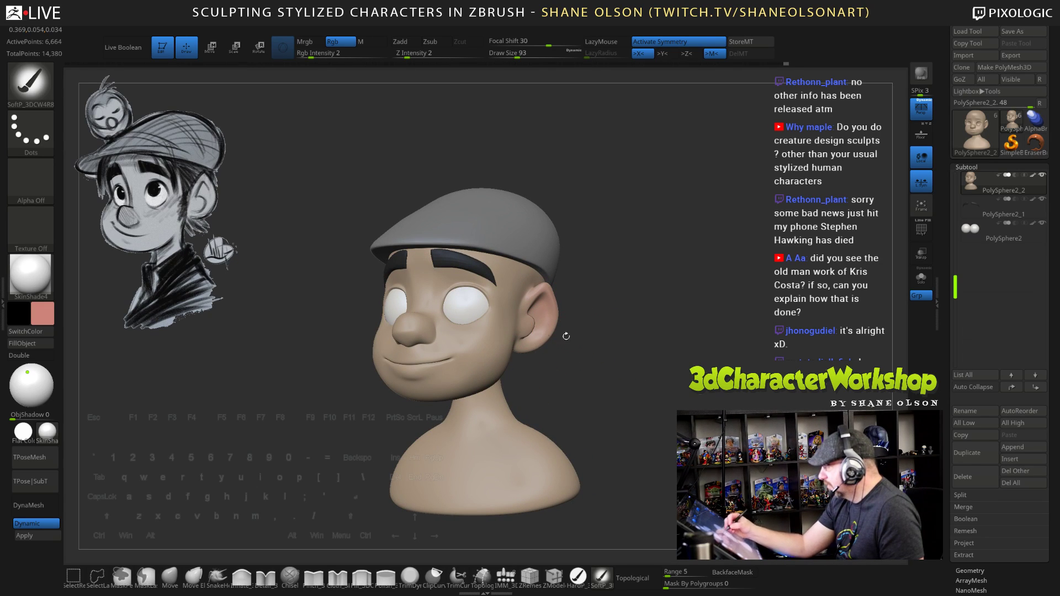
{"action": "left_click_drag", "start_coordinate": [566, 336], "coordinate": [589, 341]}
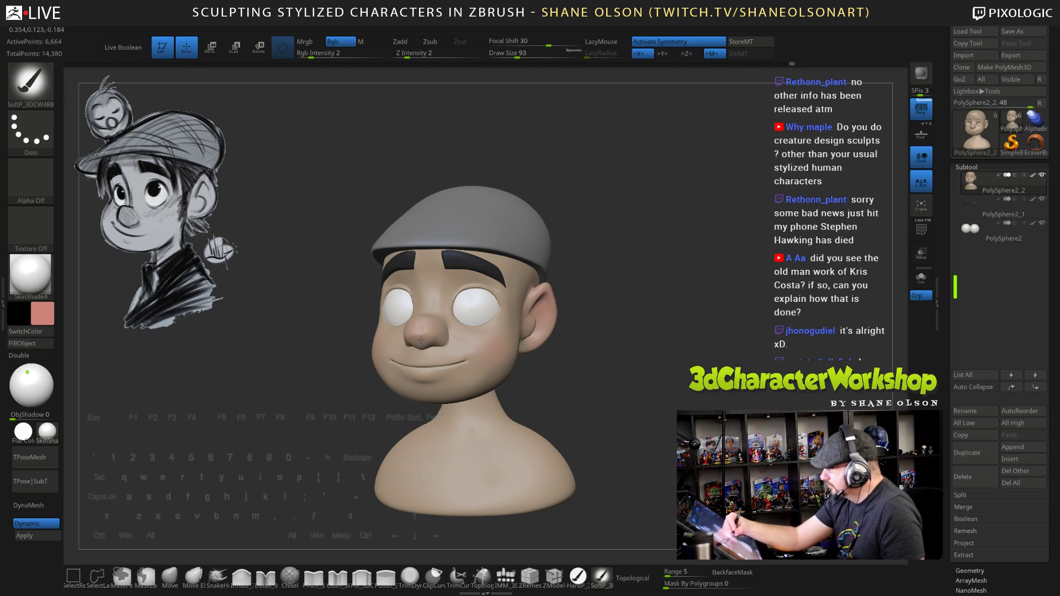
{"action": "left_click_drag", "start_coordinate": [586, 374], "coordinate": [437, 326]}
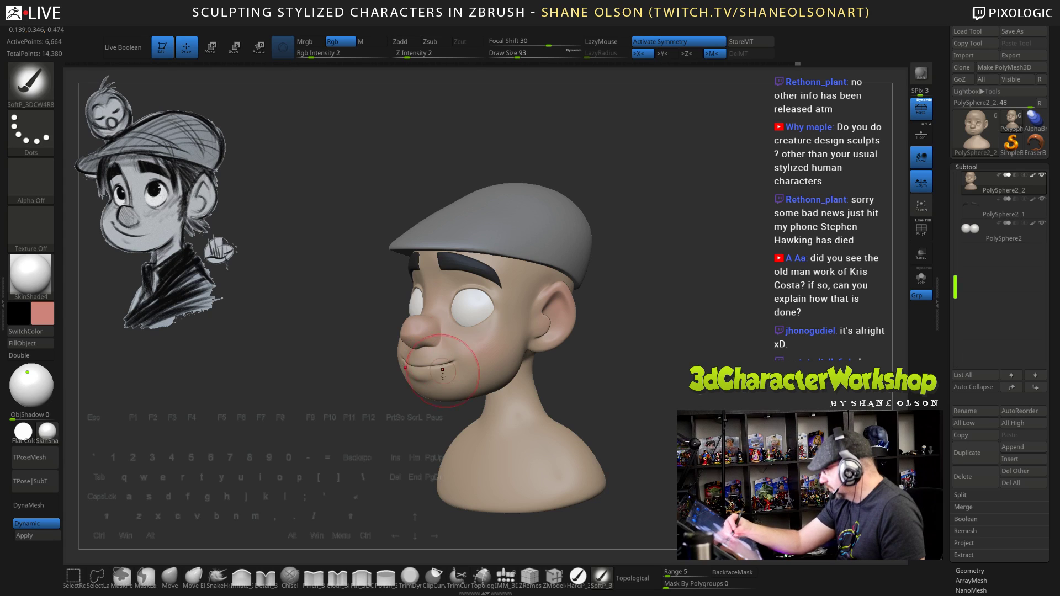
Paint salmon pink on the lips and deepen it on the nose and ears at draw size 56
{"action": "mouse_move", "coordinate": [594, 386]}
{"action": "left_mouse_down"}
{"action": "mouse_move", "coordinate": [603, 379]}
{"action": "mouse_move", "coordinate": [565, 384]}
{"action": "mouse_move", "coordinate": [558, 403]}
{"action": "left_mouse_up"}
{"action": "key", "text": "s"}
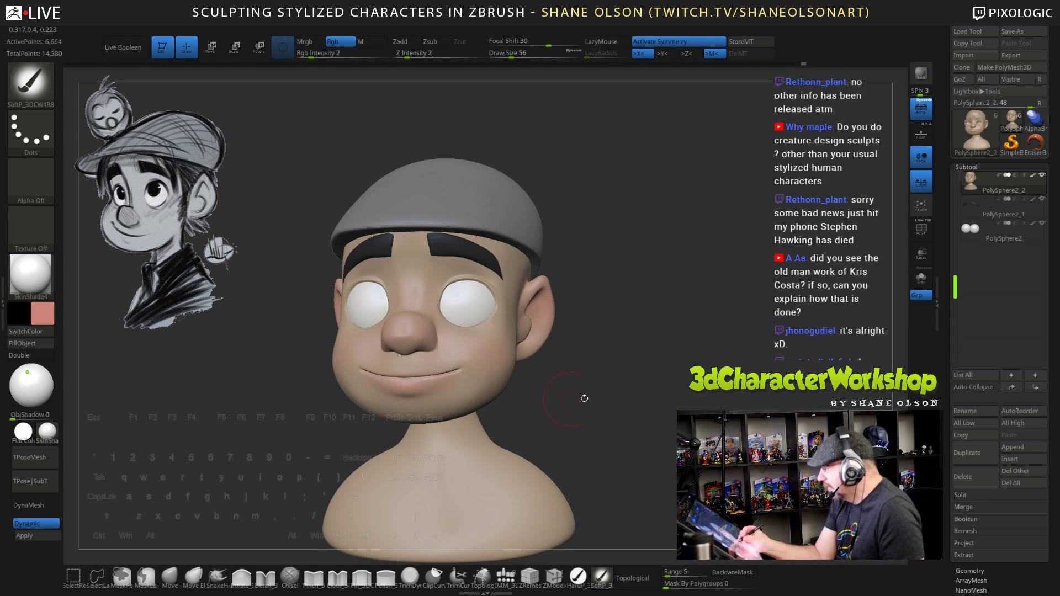
{"action": "mouse_move", "coordinate": [642, 413]}
{"action": "left_mouse_down"}
{"action": "mouse_move", "coordinate": [657, 365]}
{"action": "mouse_move", "coordinate": [646, 353]}
{"action": "mouse_move", "coordinate": [613, 398]}
{"action": "mouse_move", "coordinate": [638, 425]}
{"action": "mouse_move", "coordinate": [447, 354]}
{"action": "left_mouse_up"}
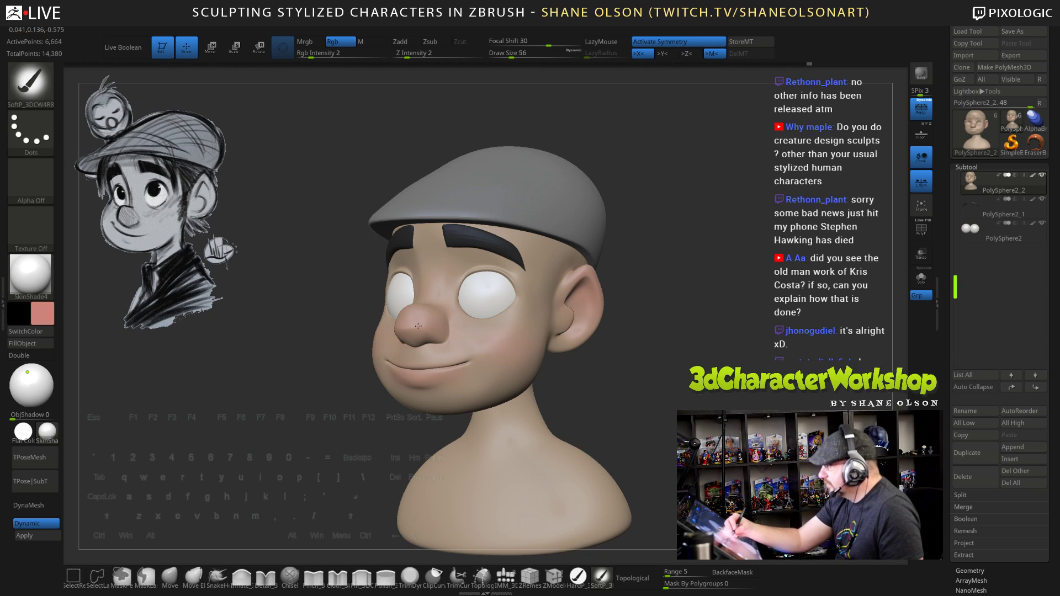
{"action": "left_click_drag", "start_coordinate": [602, 357], "coordinate": [437, 330]}
{"action": "left_click_drag", "start_coordinate": [646, 327], "coordinate": [616, 348], "text": "alt"}
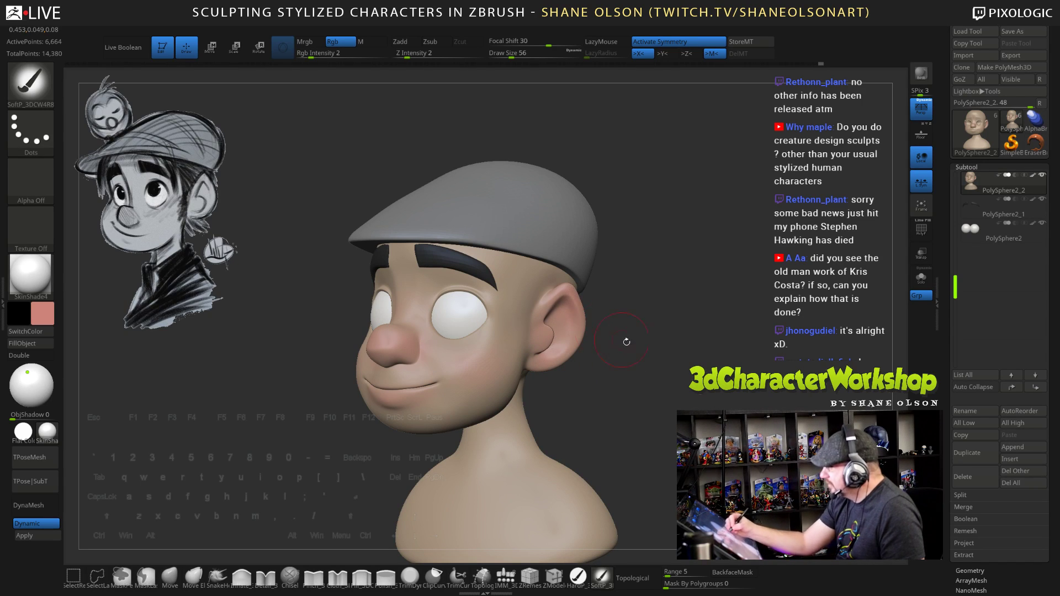
Build up the salmon-pink blush on the cheeks and around the mouth with the soft paint brush
{"action": "mouse_move", "coordinate": [626, 342]}
{"action": "left_mouse_down"}
{"action": "mouse_move", "coordinate": [564, 333]}
{"action": "mouse_move", "coordinate": [525, 357]}
{"action": "mouse_move", "coordinate": [457, 363]}
{"action": "left_mouse_up"}
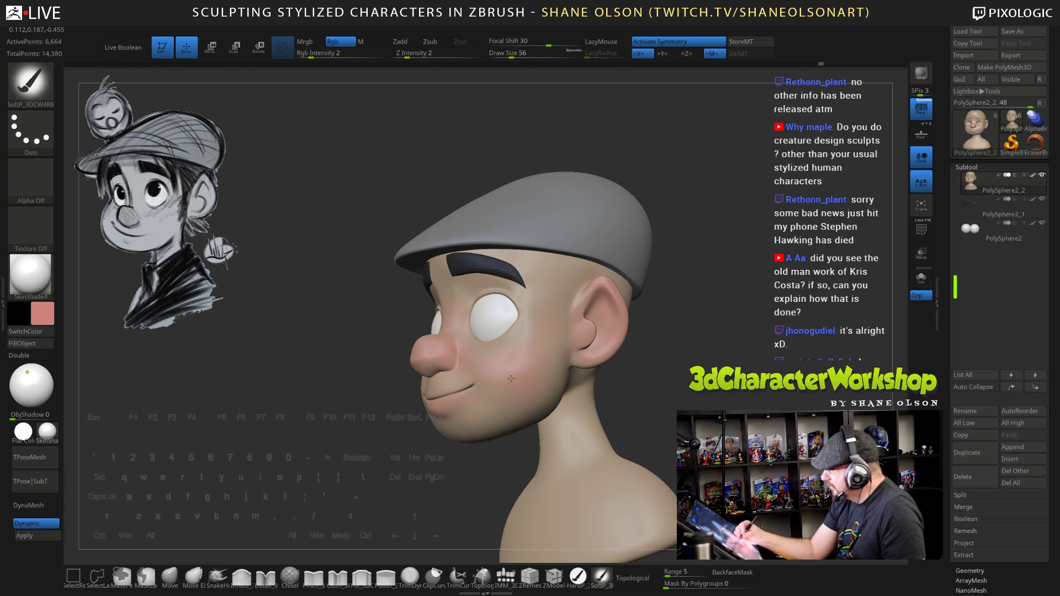
{"action": "mouse_move", "coordinate": [656, 404]}
{"action": "left_mouse_down"}
{"action": "mouse_move", "coordinate": [667, 398]}
{"action": "mouse_move", "coordinate": [626, 376]}
{"action": "left_mouse_up"}
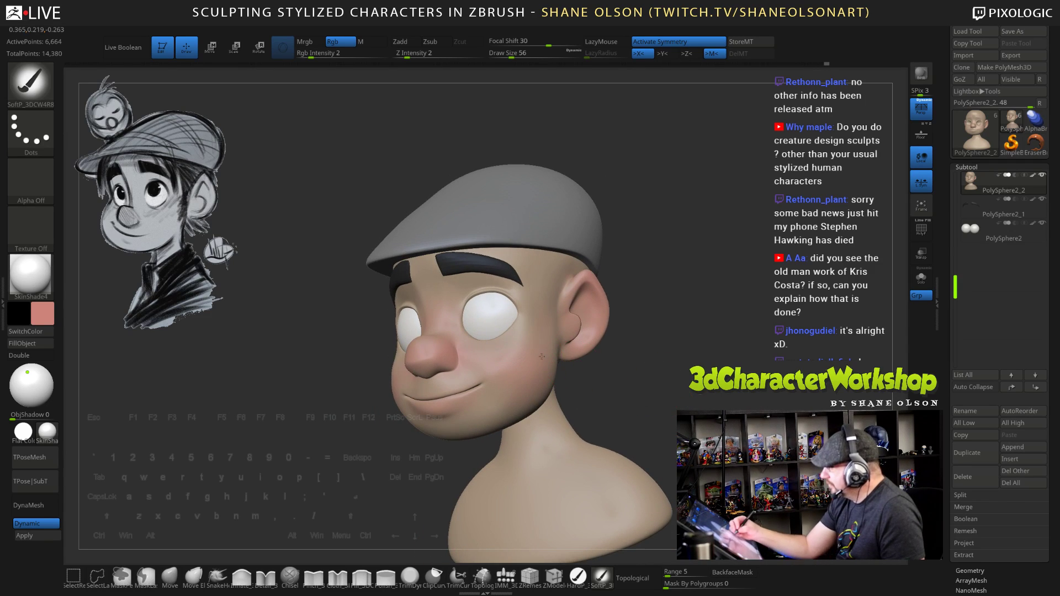
{"action": "mouse_move", "coordinate": [608, 426]}
{"action": "left_mouse_down"}
{"action": "mouse_move", "coordinate": [654, 390]}
{"action": "mouse_move", "coordinate": [618, 391]}
{"action": "left_mouse_up"}
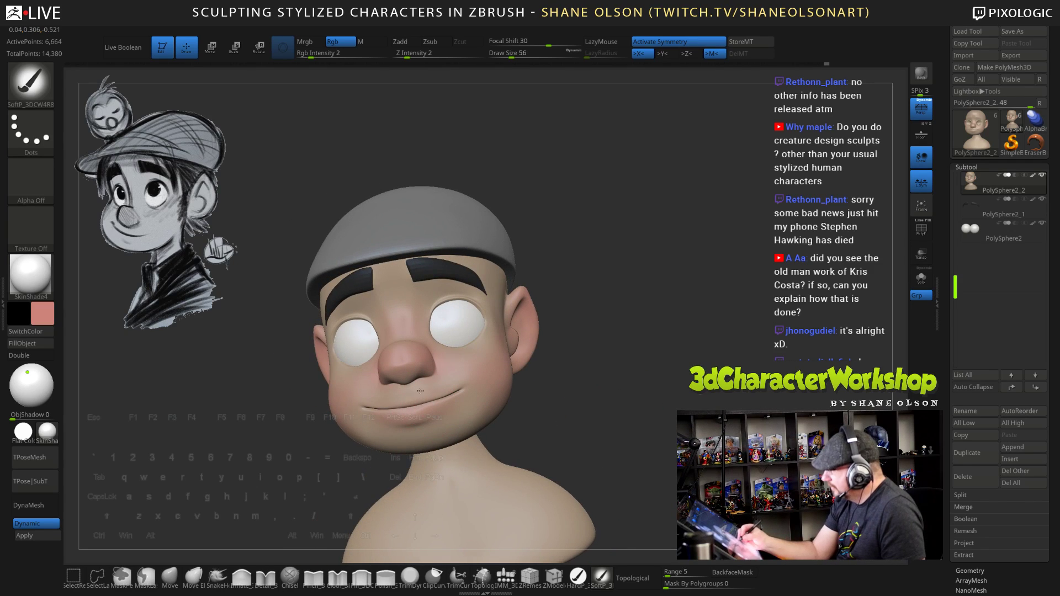
{"action": "left_click_drag", "start_coordinate": [449, 388], "coordinate": [466, 381]}
{"action": "left_click_drag", "start_coordinate": [624, 393], "coordinate": [588, 392]}
Sample the beige skin tone from the head and soften the pink around the mouth and jaw at draw size 85
{"action": "key", "text": "c"}
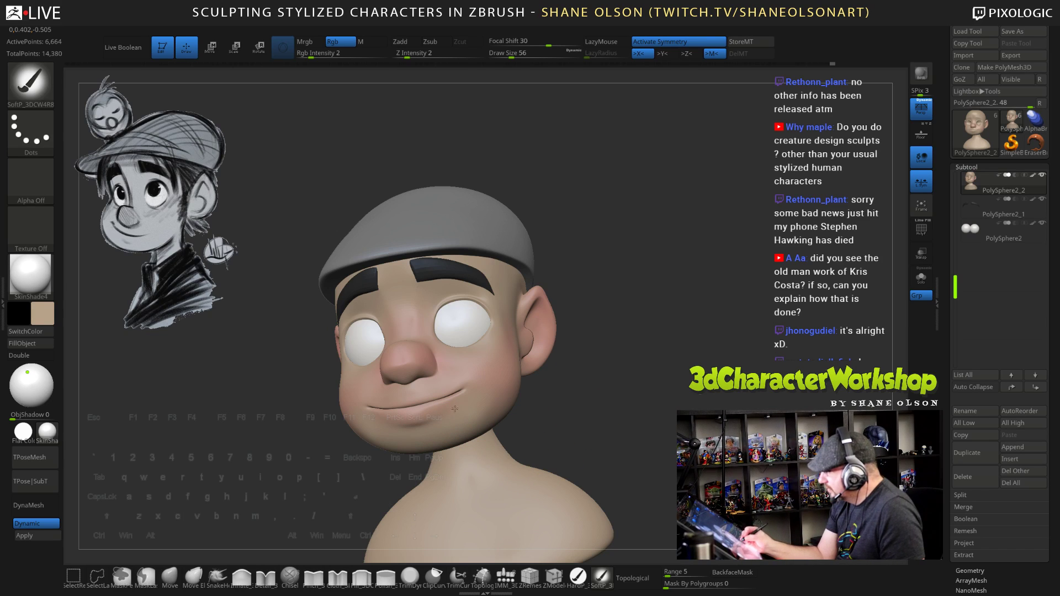
{"action": "mouse_move", "coordinate": [597, 407]}
{"action": "left_mouse_down"}
{"action": "mouse_move", "coordinate": [599, 428]}
{"action": "mouse_move", "coordinate": [621, 402]}
{"action": "left_mouse_up"}
{"action": "key", "text": "s"}
{"action": "left_click_drag", "start_coordinate": [521, 404], "coordinate": [509, 395]}
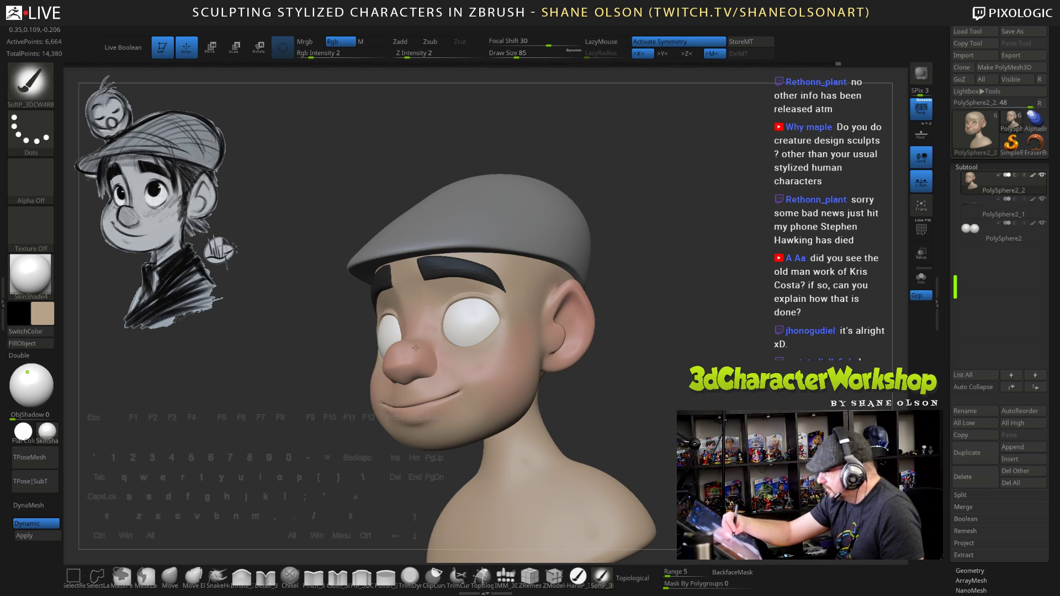
{"action": "left_click_drag", "start_coordinate": [678, 396], "coordinate": [651, 386]}
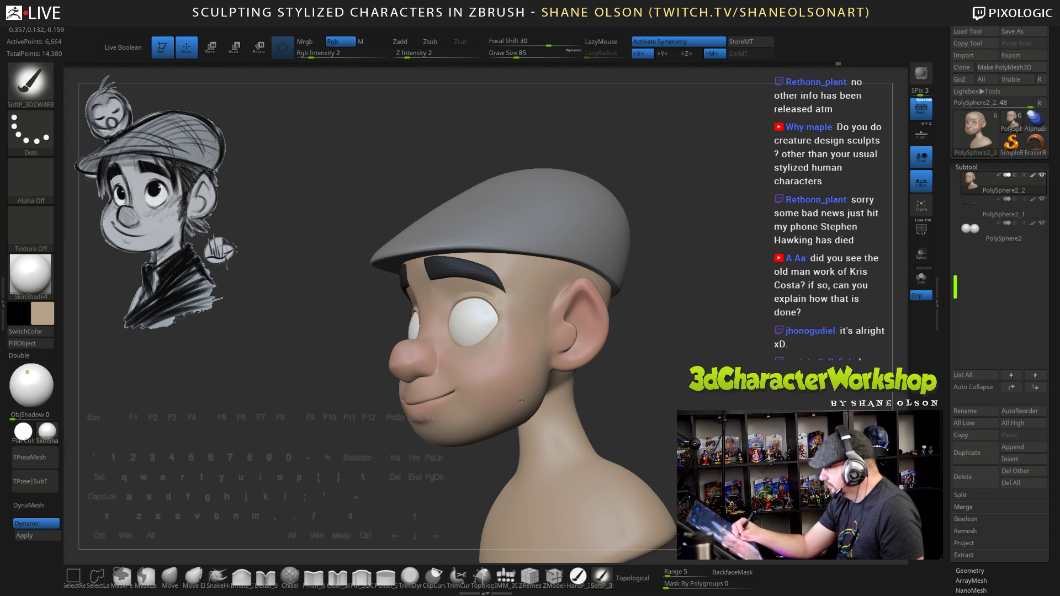
{"action": "left_click_drag", "start_coordinate": [613, 404], "coordinate": [650, 404]}
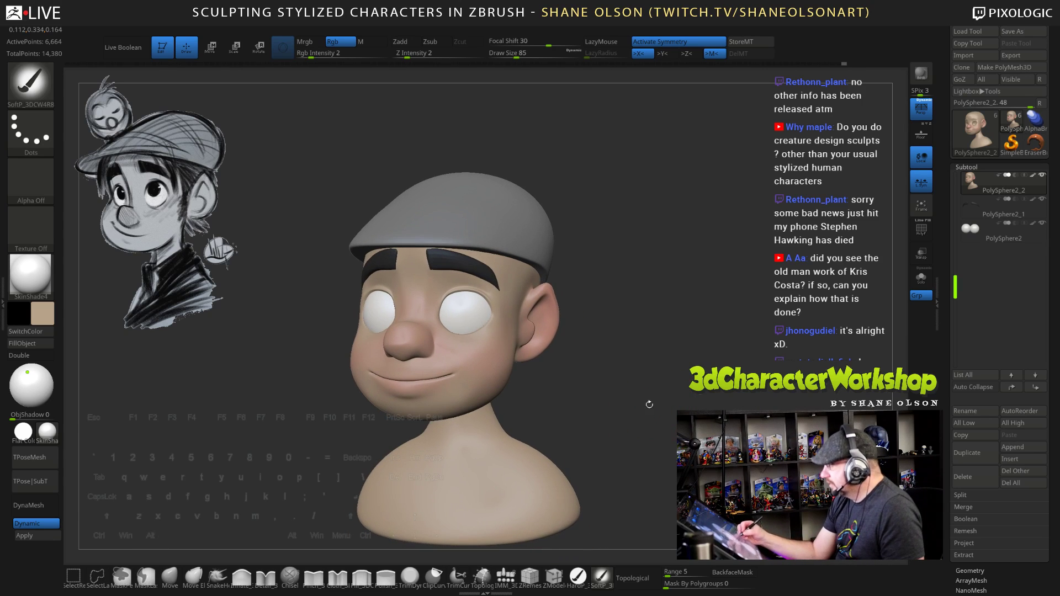
Pick a darker brown than the skin tone and shade around the eyes with the soft paint brush at draw size 65
{"action": "left_click", "coordinate": [42, 313]}
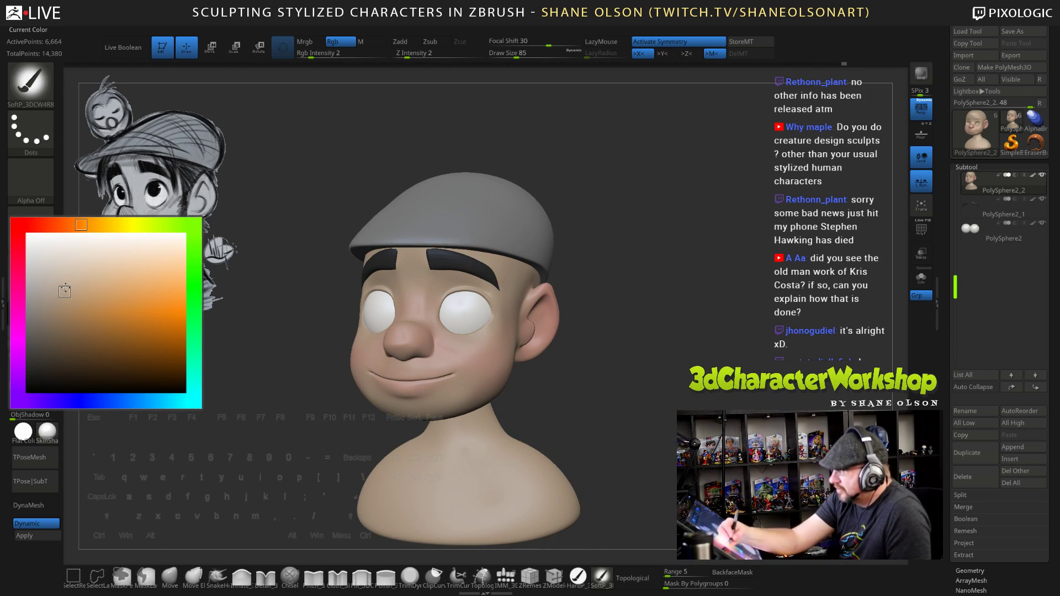
{"action": "left_click", "coordinate": [64, 324]}
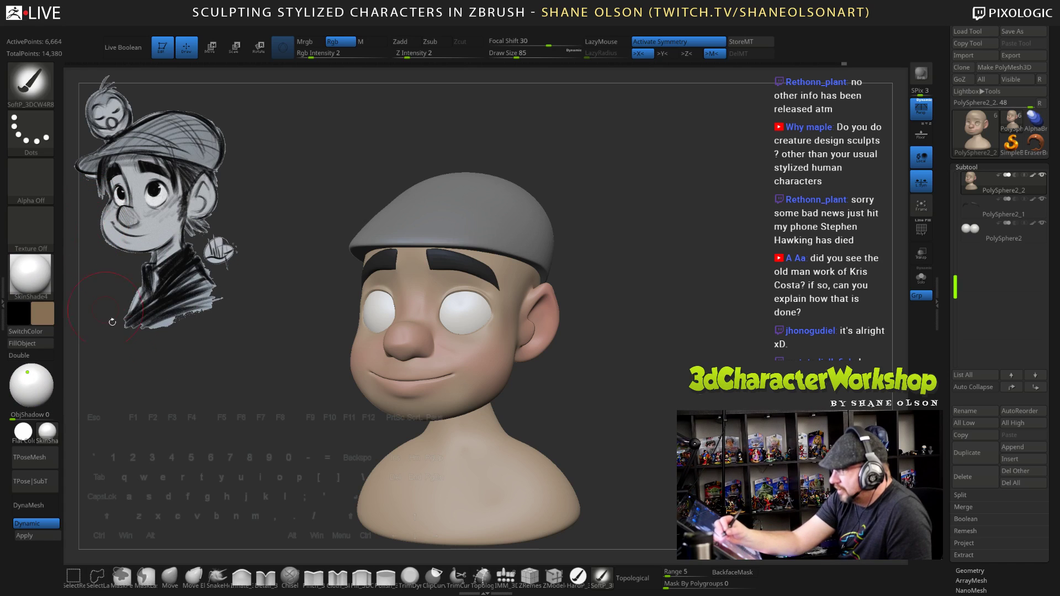
{"action": "left_click", "coordinate": [42, 313]}
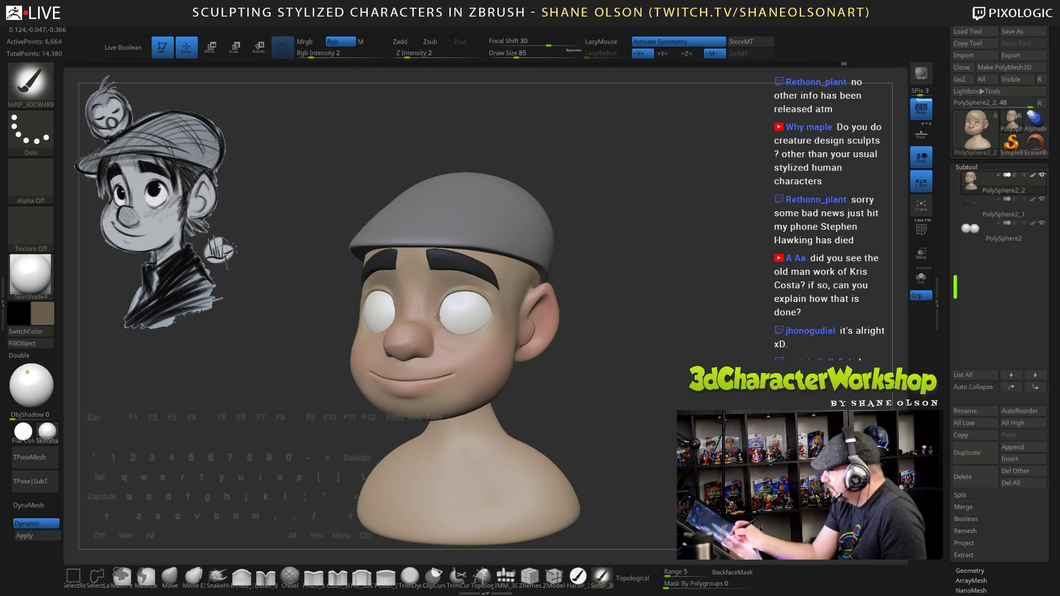
{"action": "left_click_drag", "start_coordinate": [627, 403], "coordinate": [590, 367]}
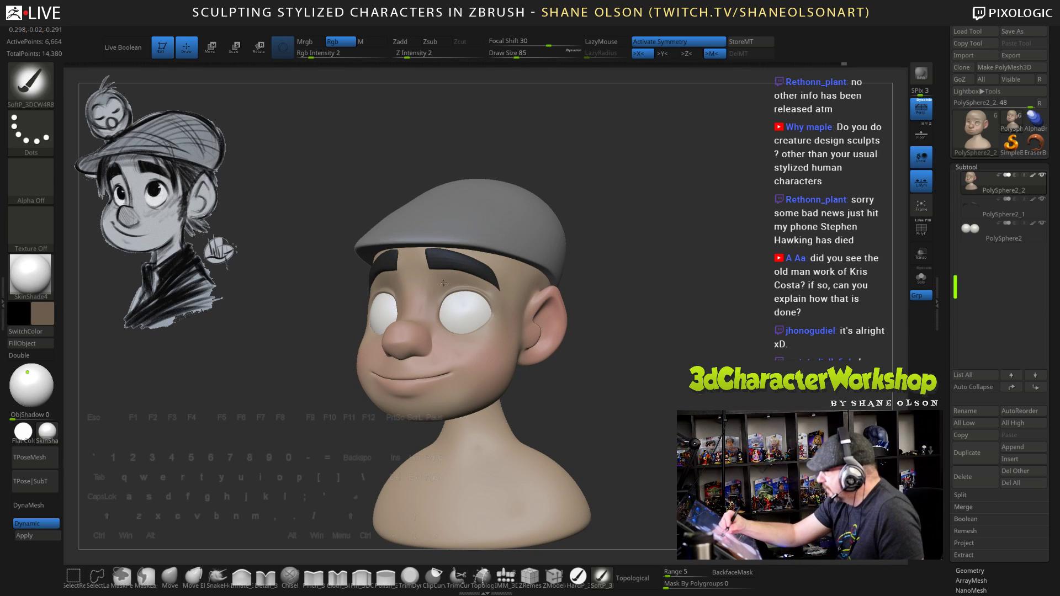
{"action": "left_click_drag", "start_coordinate": [644, 412], "coordinate": [807, 408]}
{"action": "left_click_drag", "start_coordinate": [674, 424], "coordinate": [599, 425]}
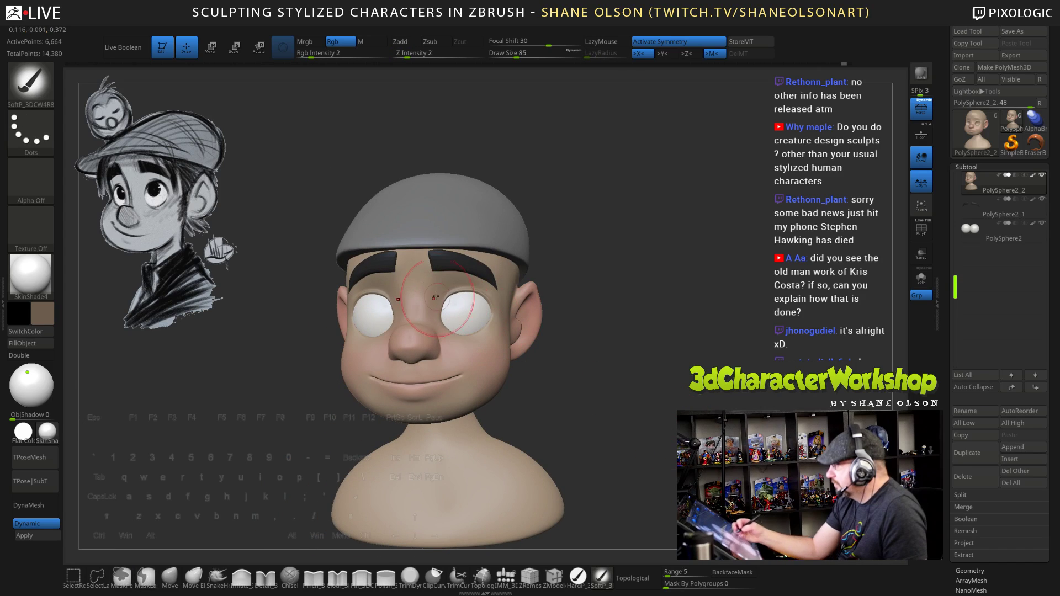
{"action": "key", "text": "s"}
{"action": "left_click_drag", "start_coordinate": [442, 297], "coordinate": [438, 297]}
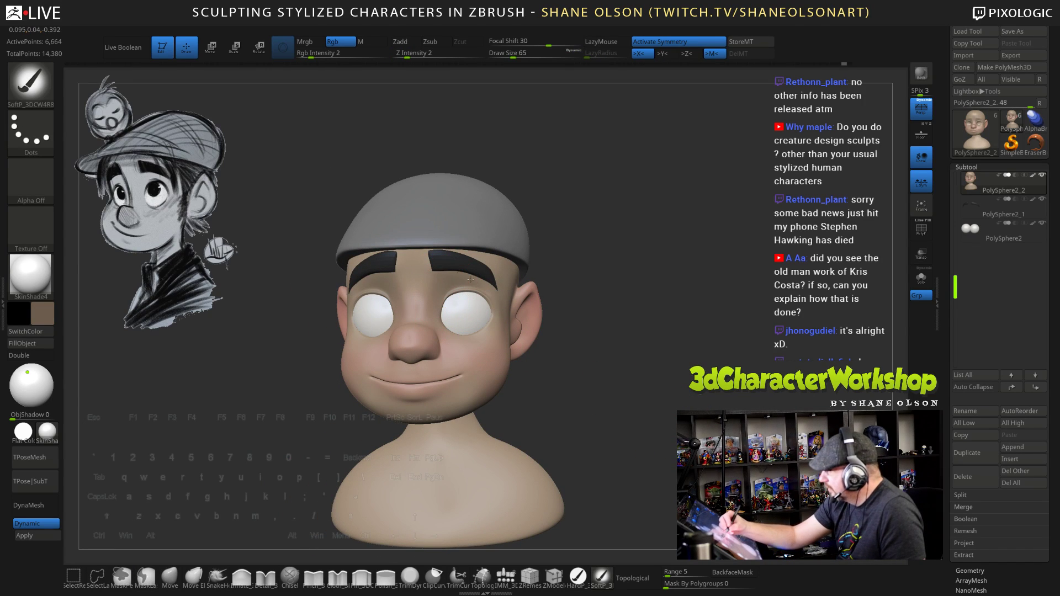
Sample the beige skin tone from the head and shift its hue to a muted lavender blue
{"action": "mouse_move", "coordinate": [578, 373]}
{"action": "left_mouse_down", "text": "alt"}
{"action": "mouse_move", "coordinate": [579, 356]}
{"action": "mouse_move", "coordinate": [622, 395]}
{"action": "left_mouse_up", "text": "alt"}
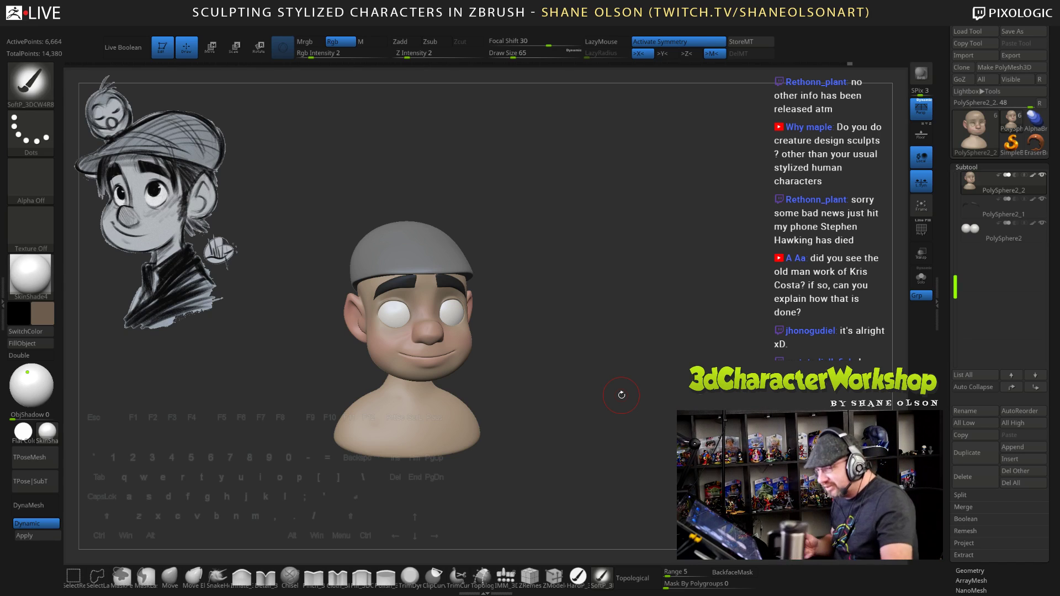
{"action": "mouse_move", "coordinate": [649, 359]}
{"action": "left_mouse_down"}
{"action": "mouse_move", "coordinate": [661, 403]}
{"action": "mouse_move", "coordinate": [648, 407]}
{"action": "mouse_move", "coordinate": [656, 448]}
{"action": "mouse_move", "coordinate": [628, 454]}
{"action": "mouse_move", "coordinate": [655, 453]}
{"action": "mouse_move", "coordinate": [646, 417]}
{"action": "mouse_move", "coordinate": [616, 431]}
{"action": "mouse_move", "coordinate": [620, 445]}
{"action": "mouse_move", "coordinate": [625, 433]}
{"action": "mouse_move", "coordinate": [675, 439]}
{"action": "mouse_move", "coordinate": [645, 415]}
{"action": "mouse_move", "coordinate": [665, 392]}
{"action": "left_mouse_up"}
{"action": "key", "text": "shift+d"}
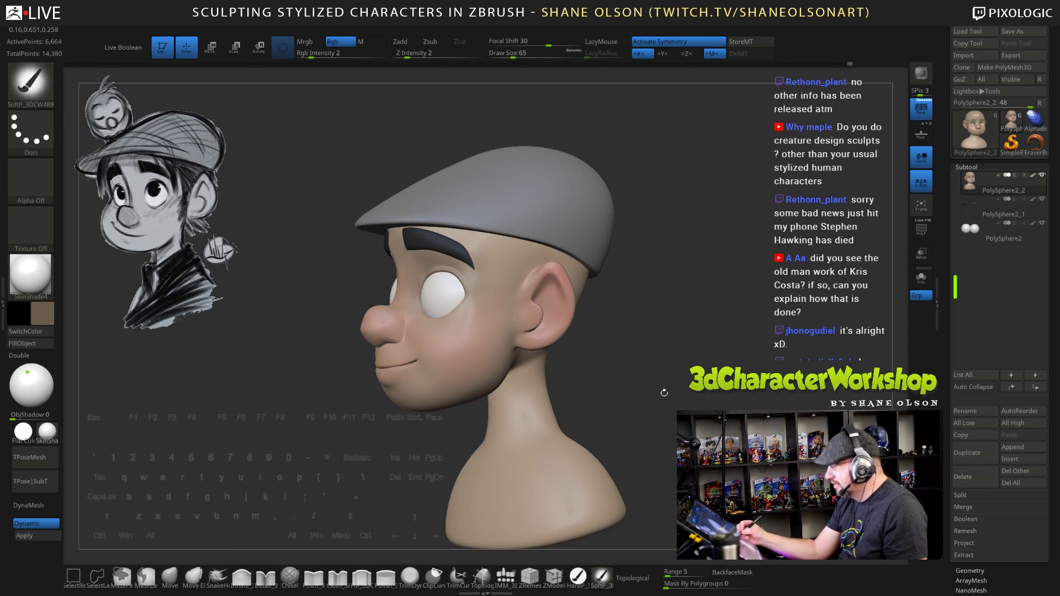
{"action": "mouse_move", "coordinate": [406, 446]}
{"action": "left_mouse_down"}
{"action": "mouse_move", "coordinate": [301, 459]}
{"action": "mouse_move", "coordinate": [323, 458]}
{"action": "left_mouse_up"}
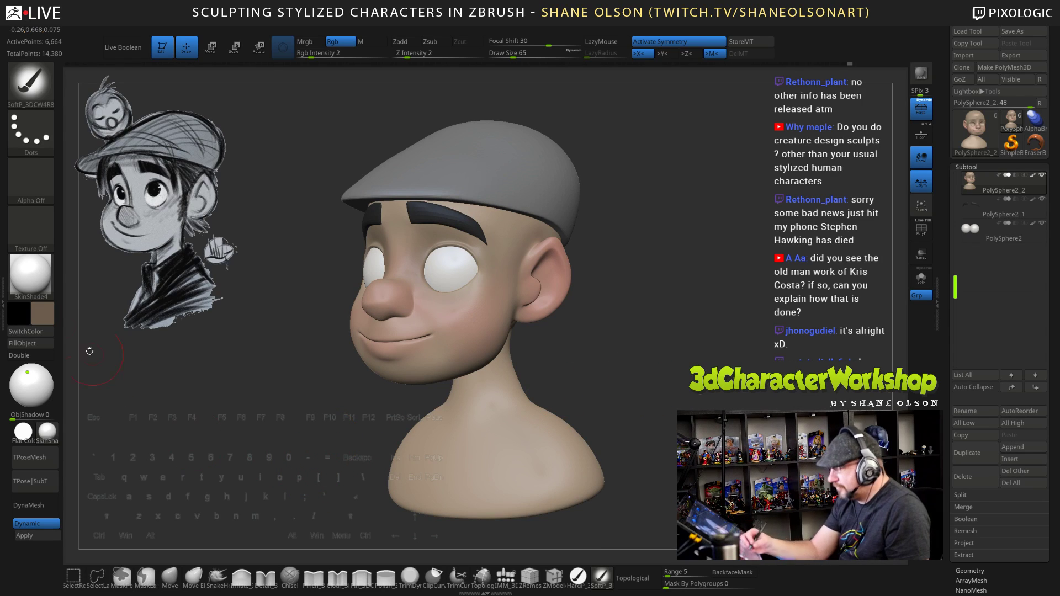
{"action": "key", "text": "c"}
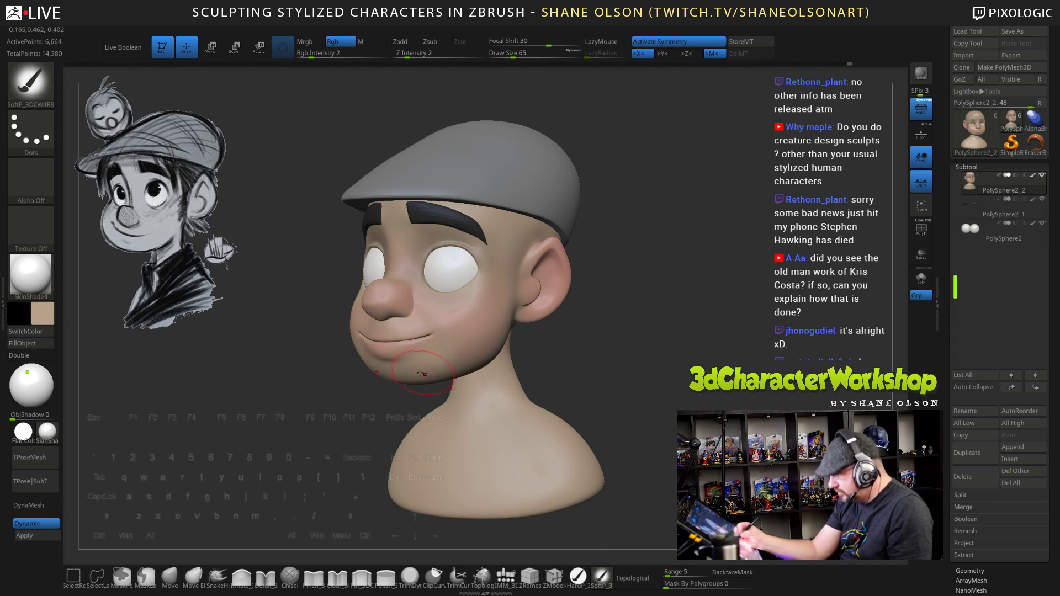
{"action": "left_click", "coordinate": [49, 326]}
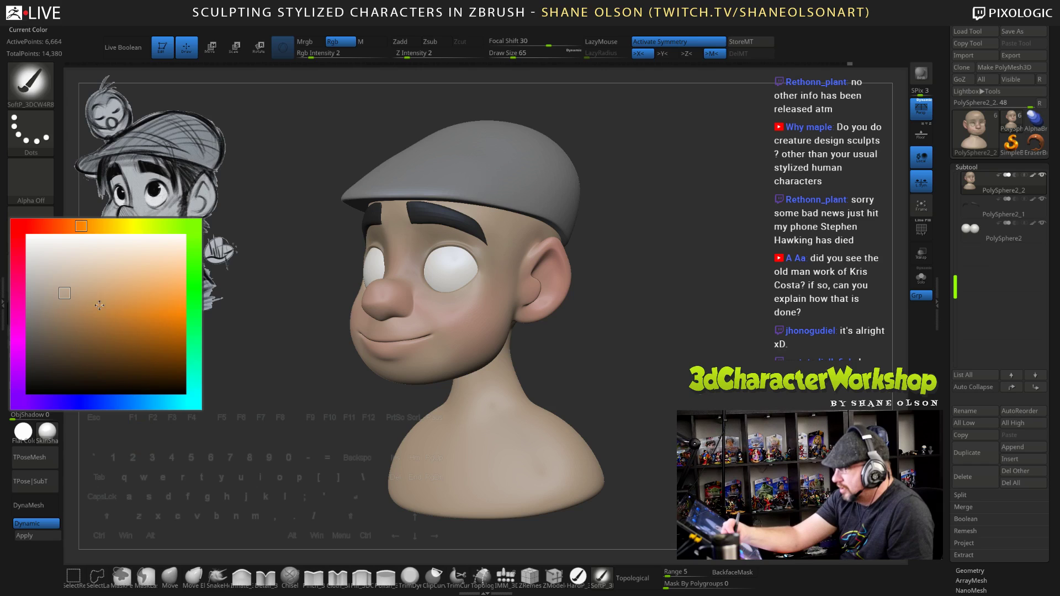
{"action": "left_click", "coordinate": [54, 402]}
{"action": "left_click", "coordinate": [76, 403]}
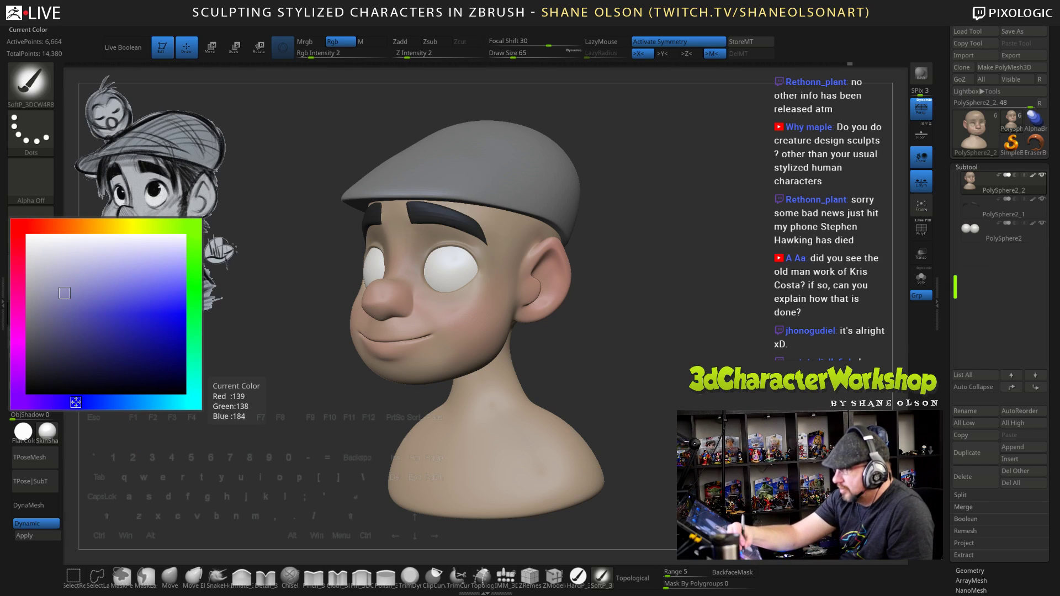
{"action": "left_click", "coordinate": [171, 481]}
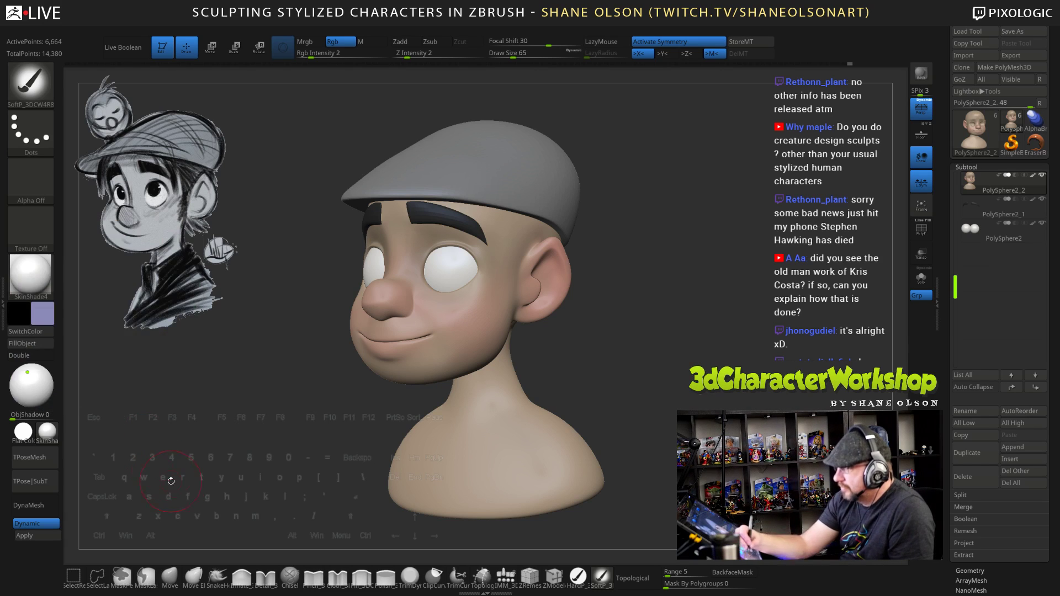
{"action": "left_click", "coordinate": [53, 326]}
{"action": "left_click", "coordinate": [190, 544]}
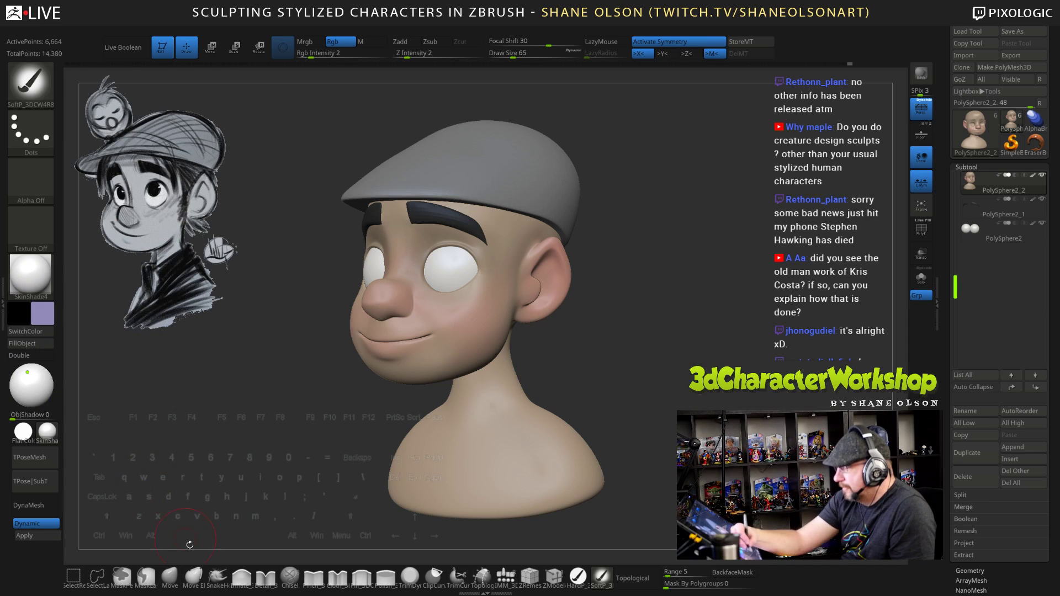
Tint the jaw, chin and neck faintly lavender with the soft paint brush at draw size 96
{"action": "mouse_move", "coordinate": [659, 360]}
{"action": "left_mouse_down"}
{"action": "mouse_move", "coordinate": [658, 347]}
{"action": "mouse_move", "coordinate": [681, 369]}
{"action": "mouse_move", "coordinate": [702, 341]}
{"action": "left_mouse_up"}
{"action": "left_click_drag", "start_coordinate": [666, 382], "coordinate": [642, 362]}
{"action": "key", "text": "s"}
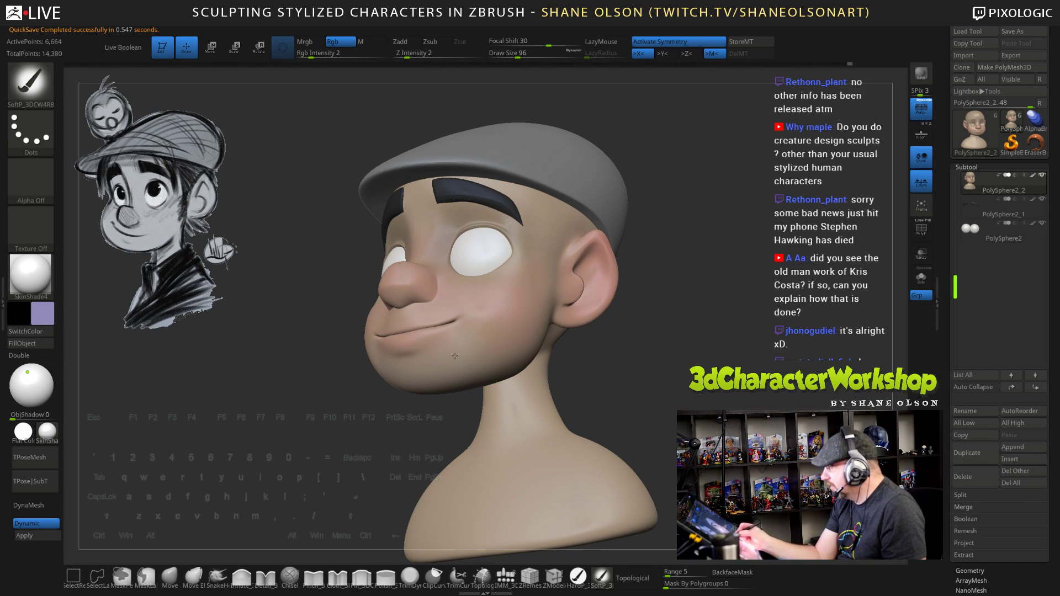
{"action": "left_click_drag", "start_coordinate": [648, 397], "coordinate": [626, 393]}
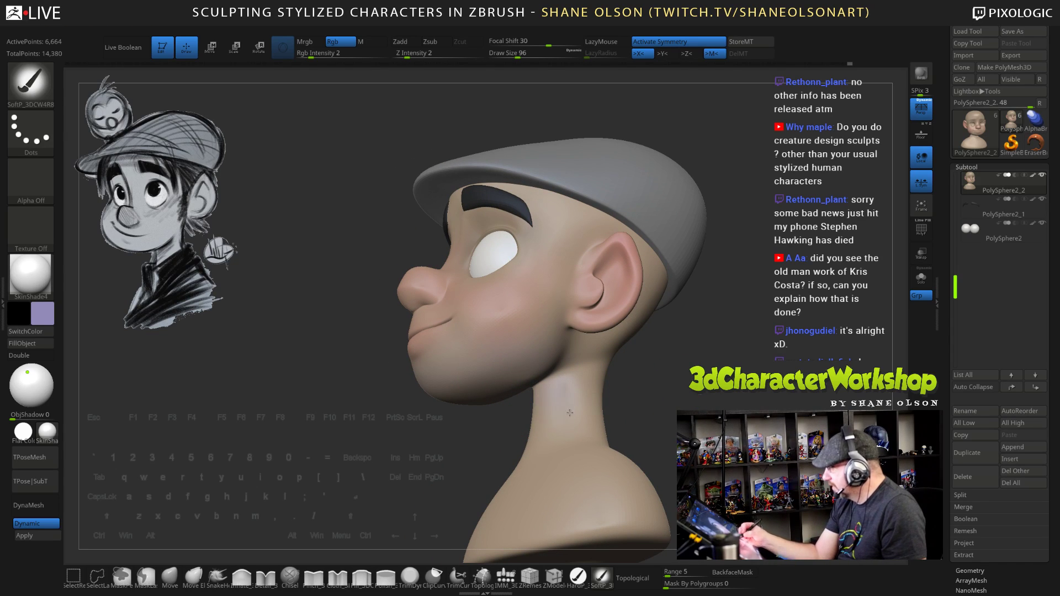
{"action": "left_click_drag", "start_coordinate": [673, 421], "coordinate": [514, 474]}
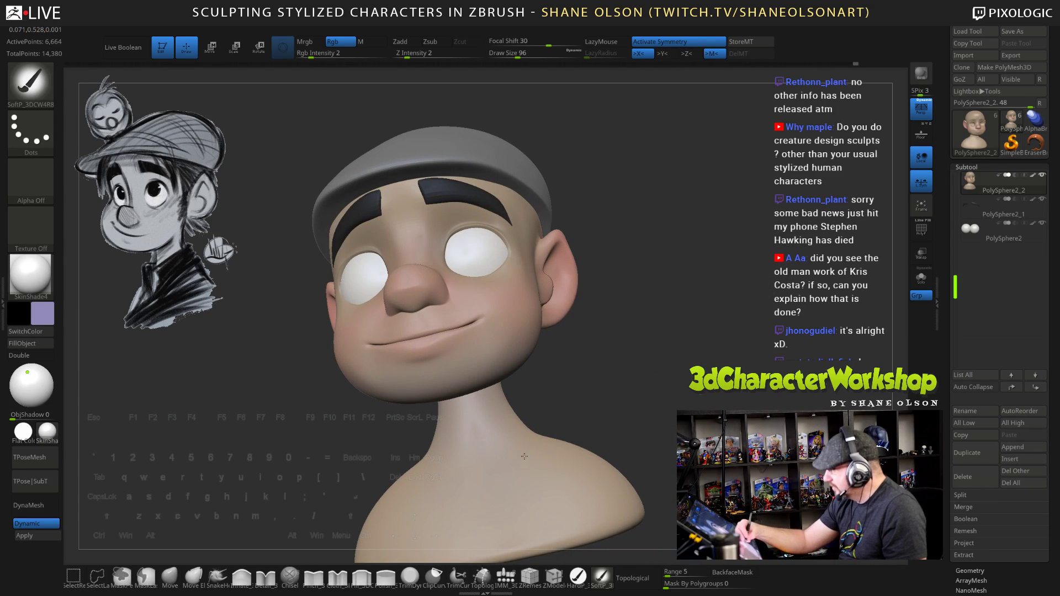
{"action": "left_click_drag", "start_coordinate": [635, 445], "coordinate": [452, 413]}
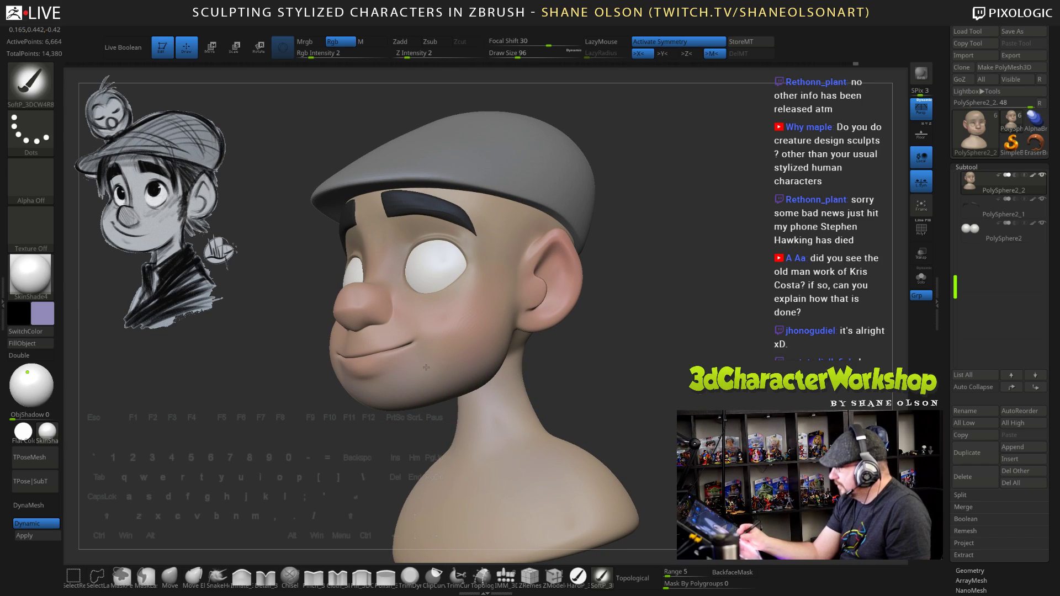
{"action": "left_click_drag", "start_coordinate": [602, 390], "coordinate": [653, 413]}
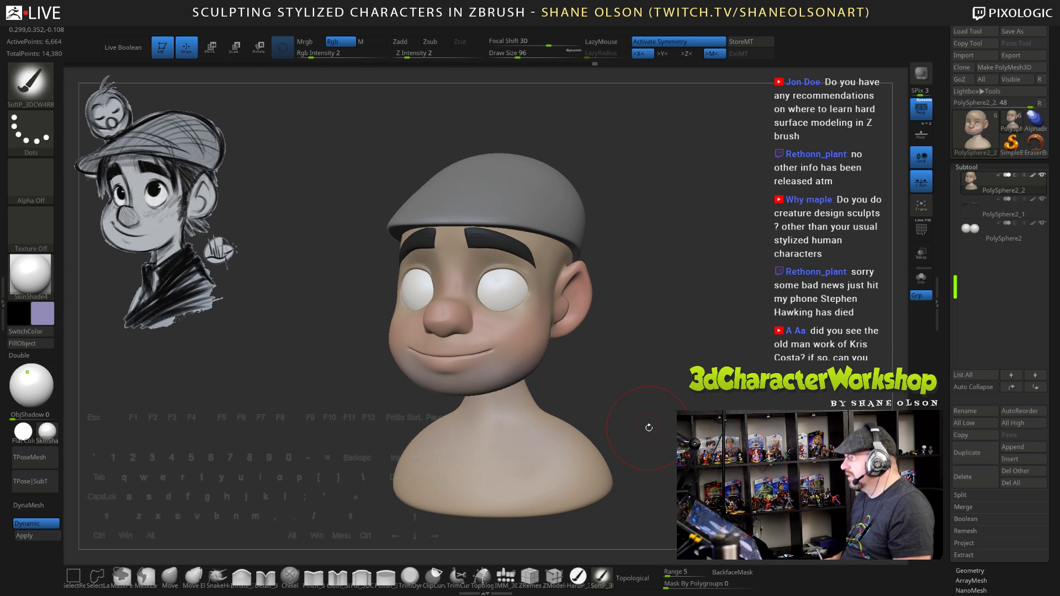
{"action": "left_click_drag", "start_coordinate": [649, 428], "coordinate": [684, 419]}
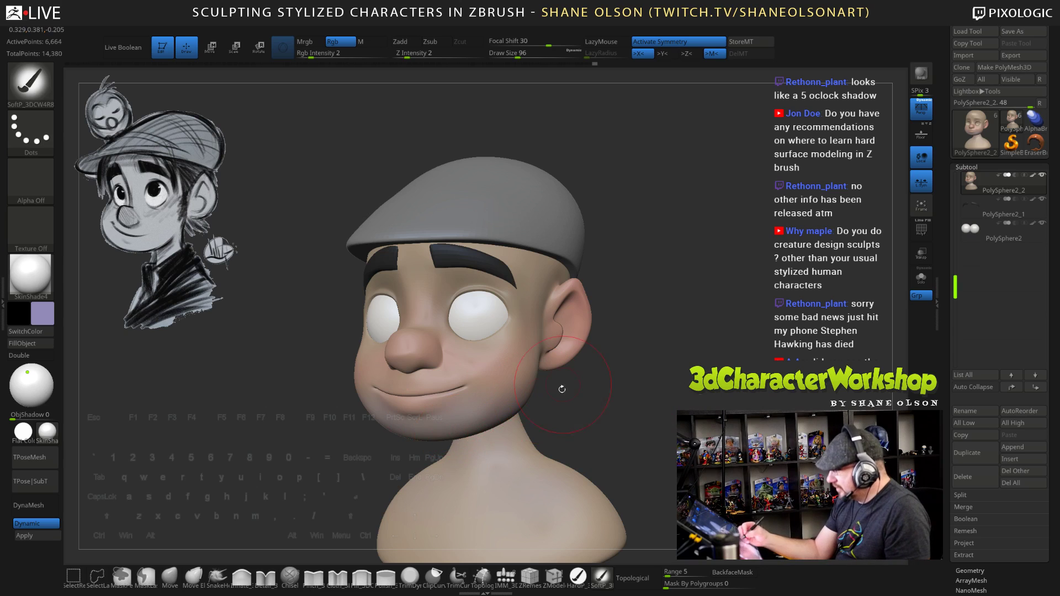
Sample the beige skin tone again and soften the lavender along the jaw at draw size 74
{"action": "key", "text": "c"}
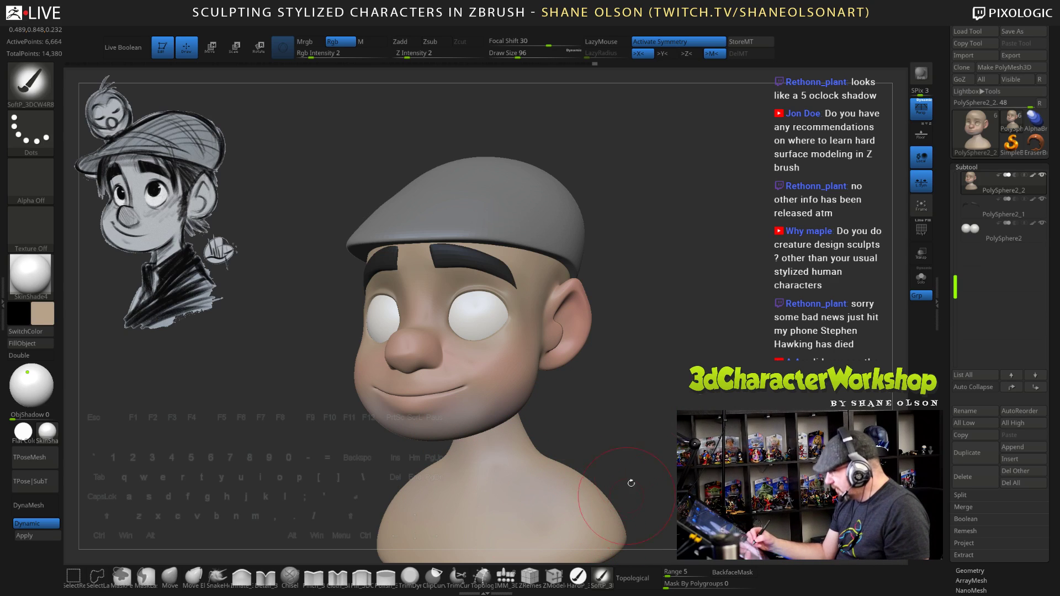
{"action": "left_click_drag", "start_coordinate": [684, 453], "coordinate": [657, 450]}
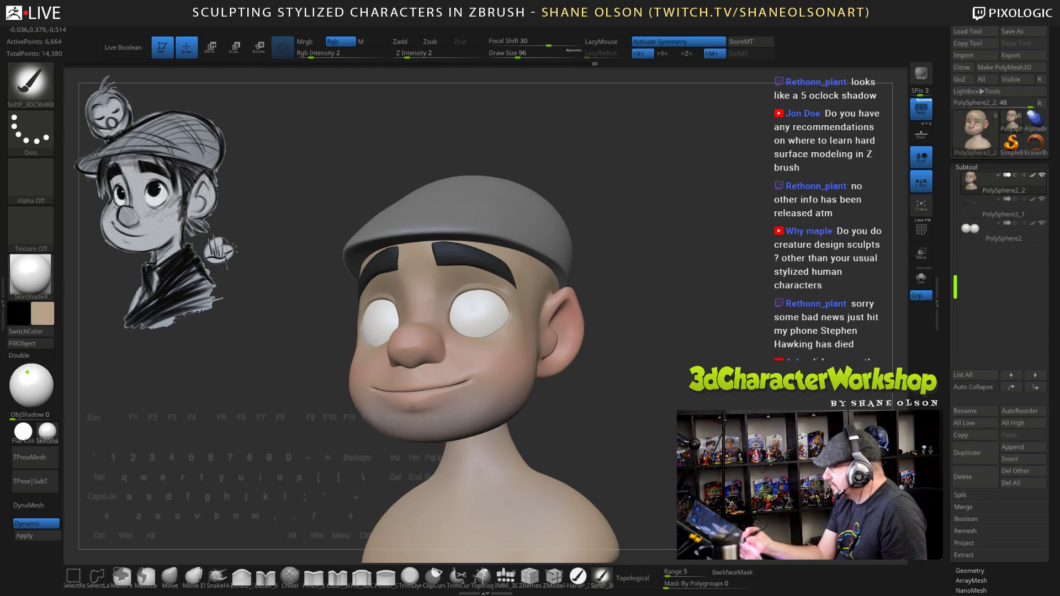
{"action": "left_click_drag", "start_coordinate": [618, 428], "coordinate": [522, 425]}
{"action": "key", "text": "s"}
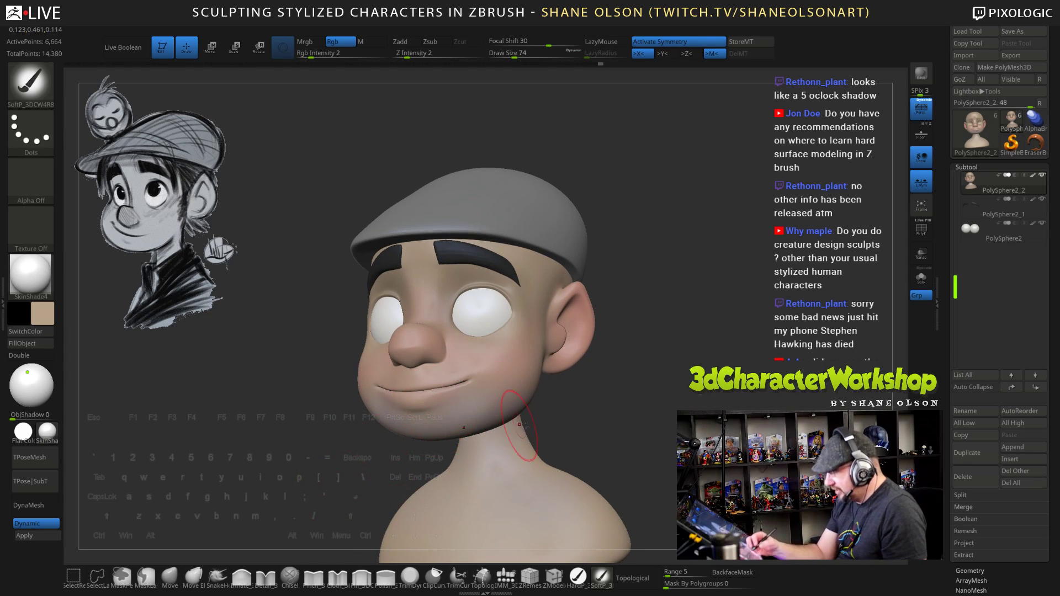
Adjust the jawline below the ear with the Move brush at draw size 108
{"action": "left_click", "coordinate": [170, 576]}
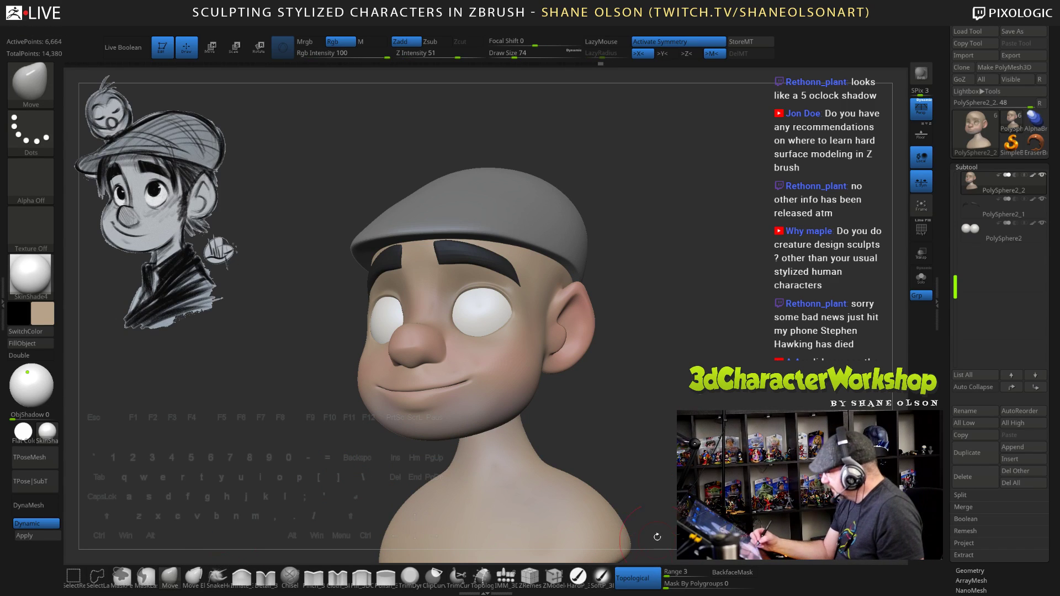
{"action": "mouse_move", "coordinate": [657, 537]}
{"action": "left_mouse_down"}
{"action": "mouse_move", "coordinate": [668, 460]}
{"action": "mouse_move", "coordinate": [611, 449]}
{"action": "left_mouse_up"}
{"action": "left_click_drag", "start_coordinate": [575, 386], "coordinate": [539, 429]}
{"action": "key", "text": "s"}
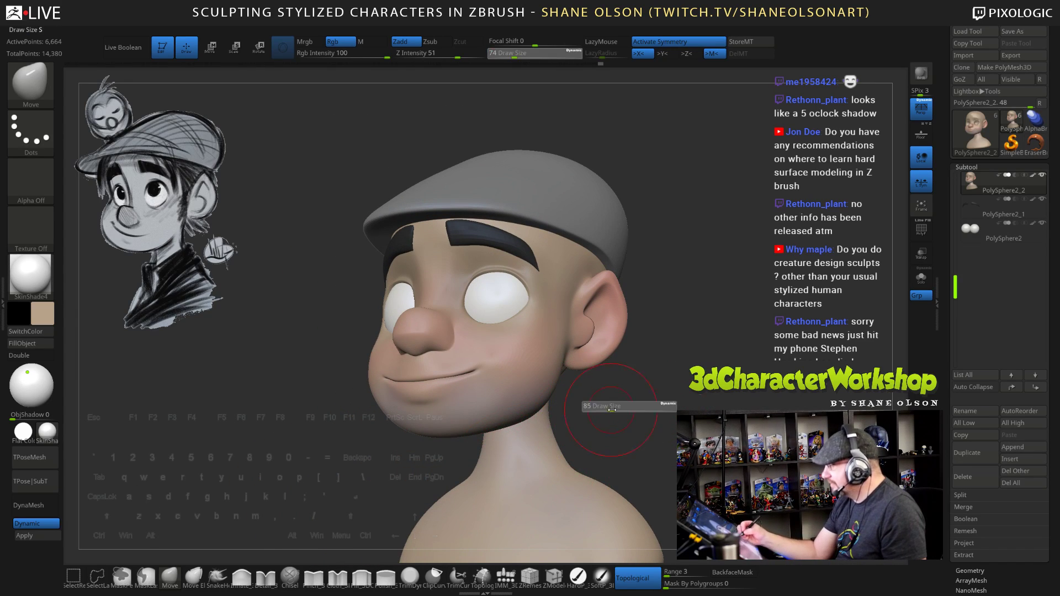
{"action": "left_click_drag", "start_coordinate": [608, 406], "coordinate": [614, 406]}
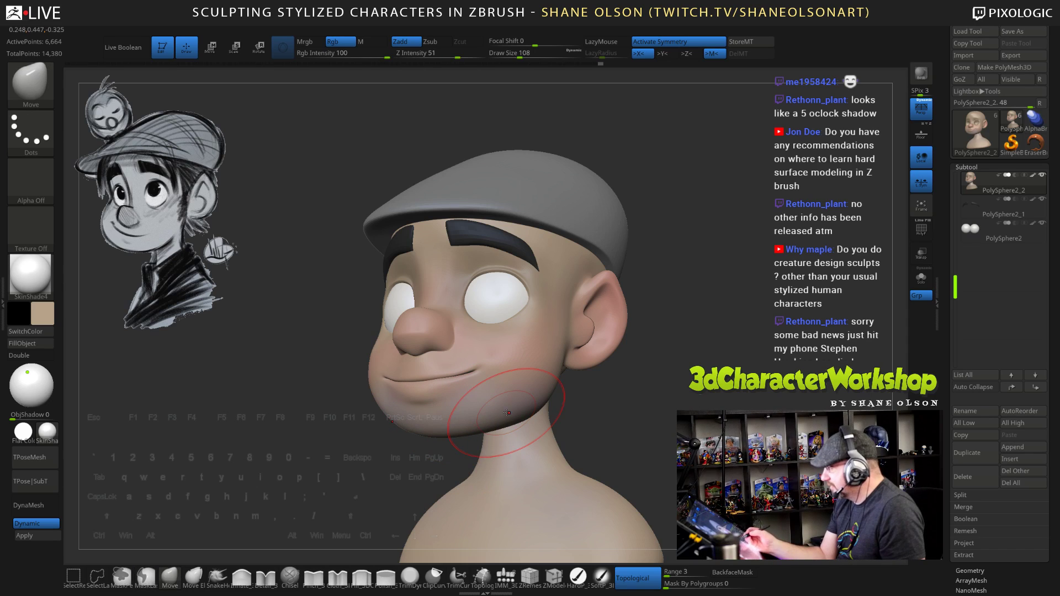
Blend beige over the lavender on the jaw and lower cheeks with the soft paint brush at draw size 108
{"action": "left_click", "coordinate": [605, 578]}
{"action": "left_click_drag", "start_coordinate": [618, 423], "coordinate": [614, 440]}
{"action": "left_click_drag", "start_coordinate": [530, 418], "coordinate": [505, 398]}
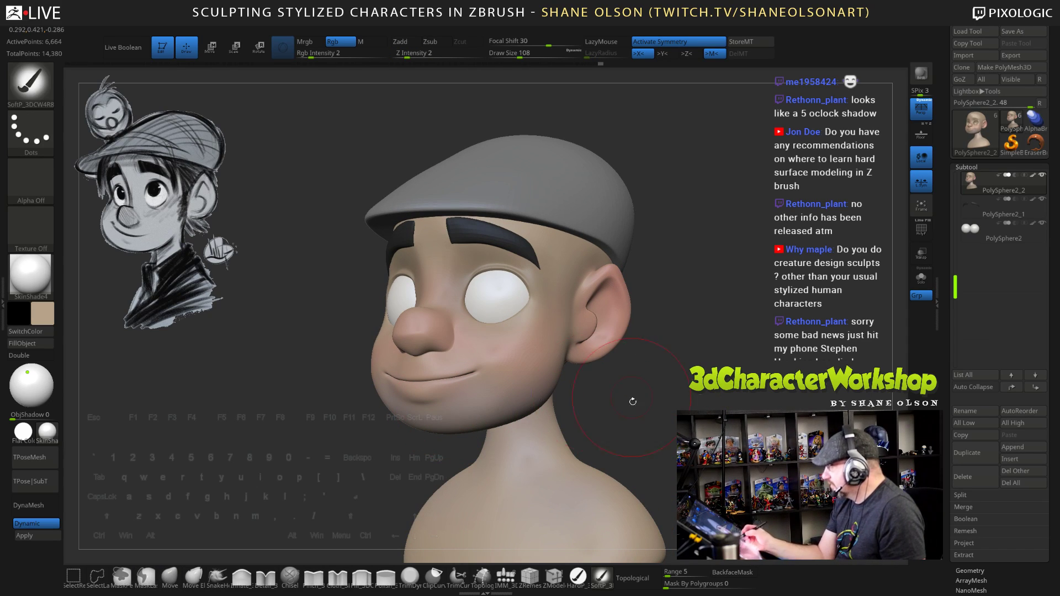
{"action": "left_click_drag", "start_coordinate": [633, 401], "coordinate": [481, 387]}
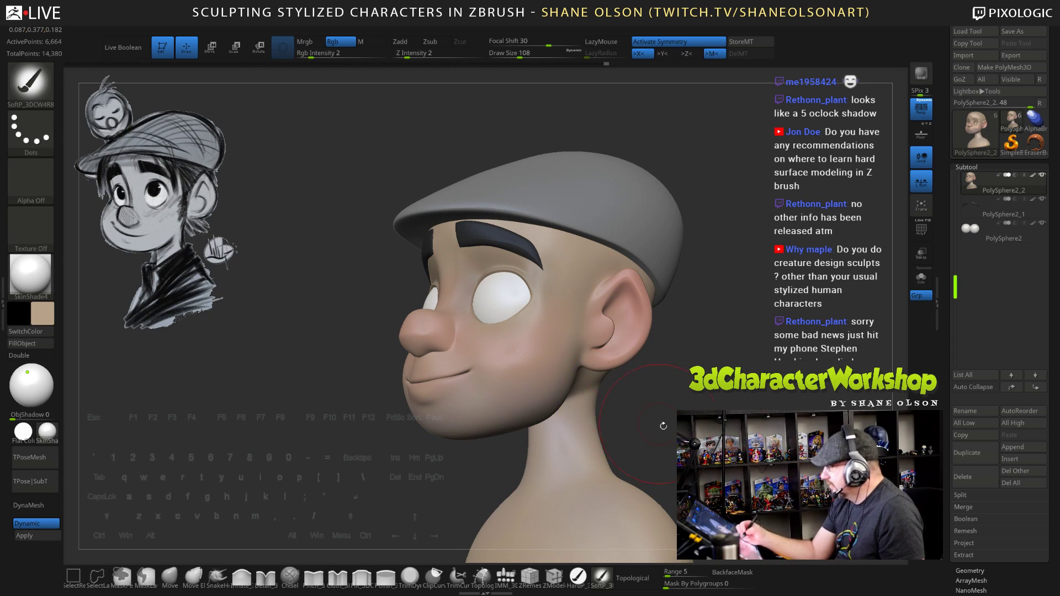
{"action": "left_click_drag", "start_coordinate": [664, 426], "coordinate": [756, 419]}
{"action": "mouse_move", "coordinate": [655, 387]}
{"action": "left_mouse_down", "text": "alt"}
{"action": "mouse_move", "coordinate": [669, 428]}
{"action": "mouse_move", "coordinate": [787, 425]}
{"action": "mouse_move", "coordinate": [738, 421]}
{"action": "left_mouse_up", "text": "alt"}
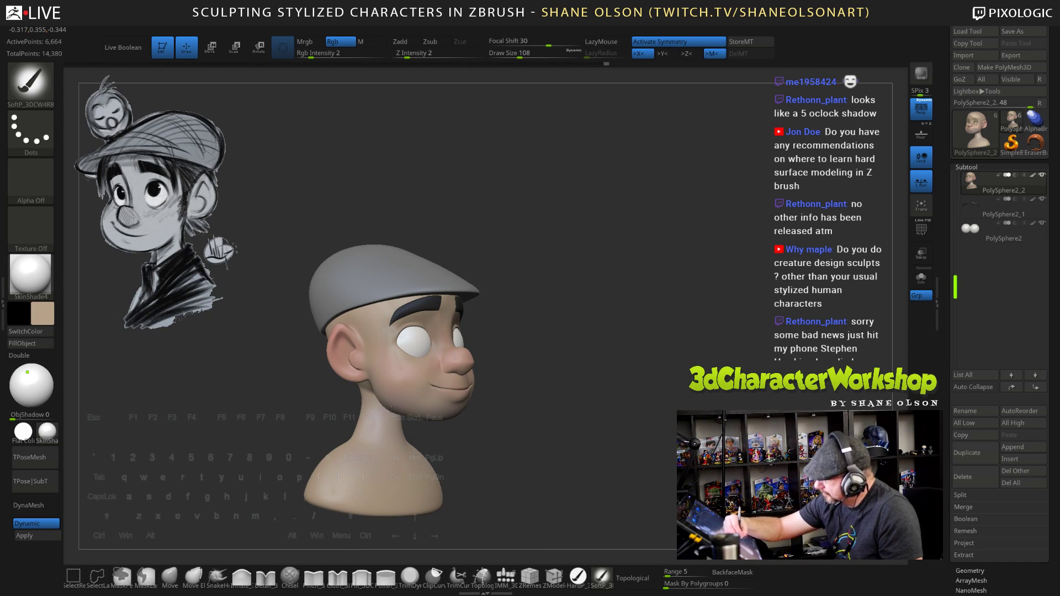
{"action": "left_click_drag", "start_coordinate": [480, 436], "coordinate": [651, 425]}
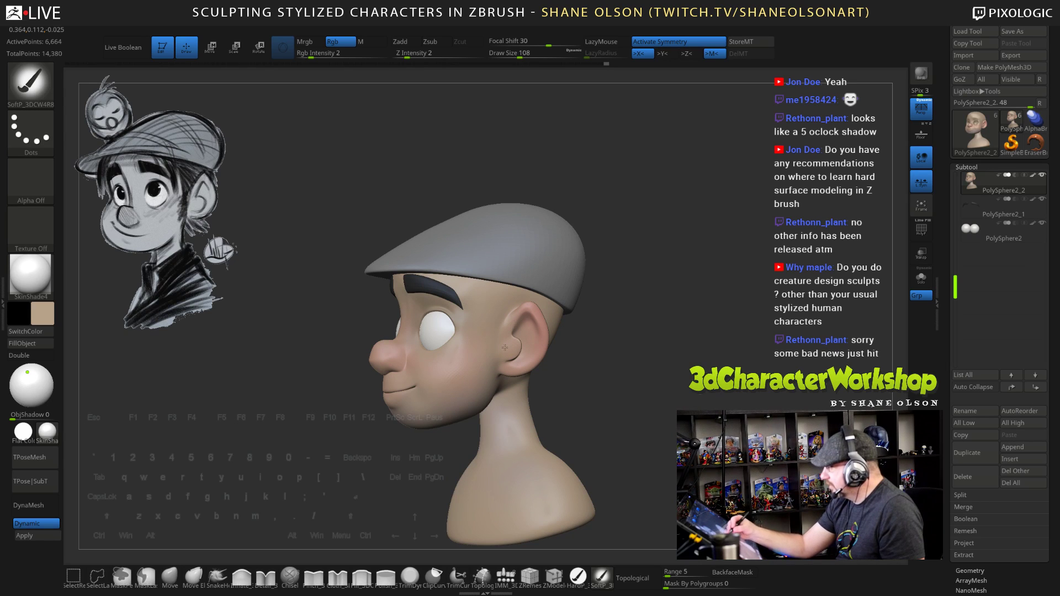
{"action": "left_click_drag", "start_coordinate": [596, 391], "coordinate": [655, 421]}
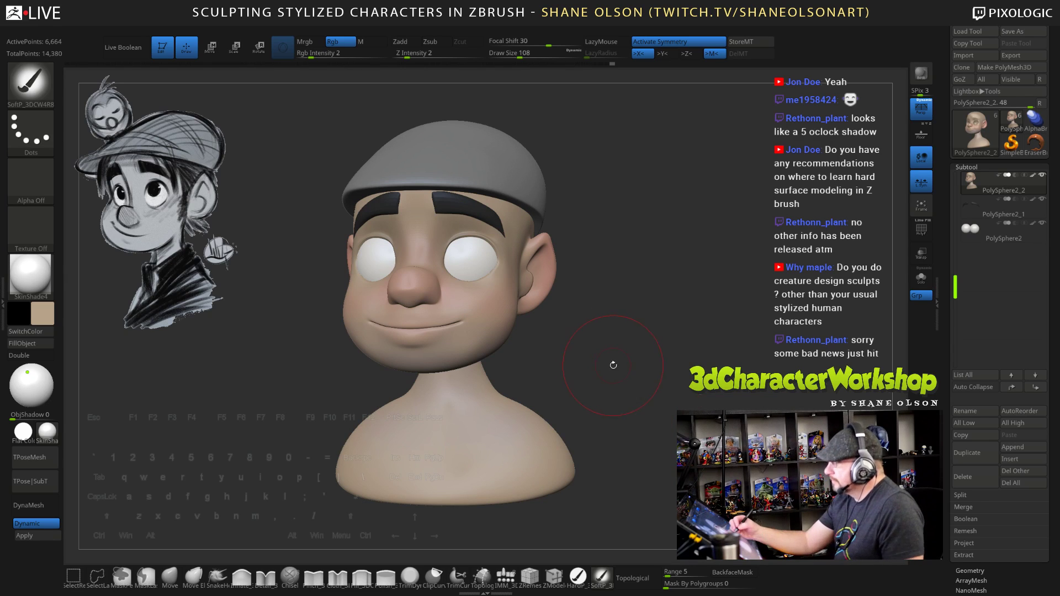
Carve subtle creases beside the nose bridge below the brows with the Pinch brush at draw size 39
{"action": "mouse_move", "coordinate": [613, 365]}
{"action": "left_mouse_down"}
{"action": "mouse_move", "coordinate": [618, 323]}
{"action": "mouse_move", "coordinate": [641, 314]}
{"action": "mouse_move", "coordinate": [632, 293]}
{"action": "mouse_move", "coordinate": [633, 340]}
{"action": "mouse_move", "coordinate": [598, 318]}
{"action": "left_mouse_up"}
{"action": "left_click", "coordinate": [313, 577]}
{"action": "key", "text": "s"}
{"action": "key", "text": "s"}
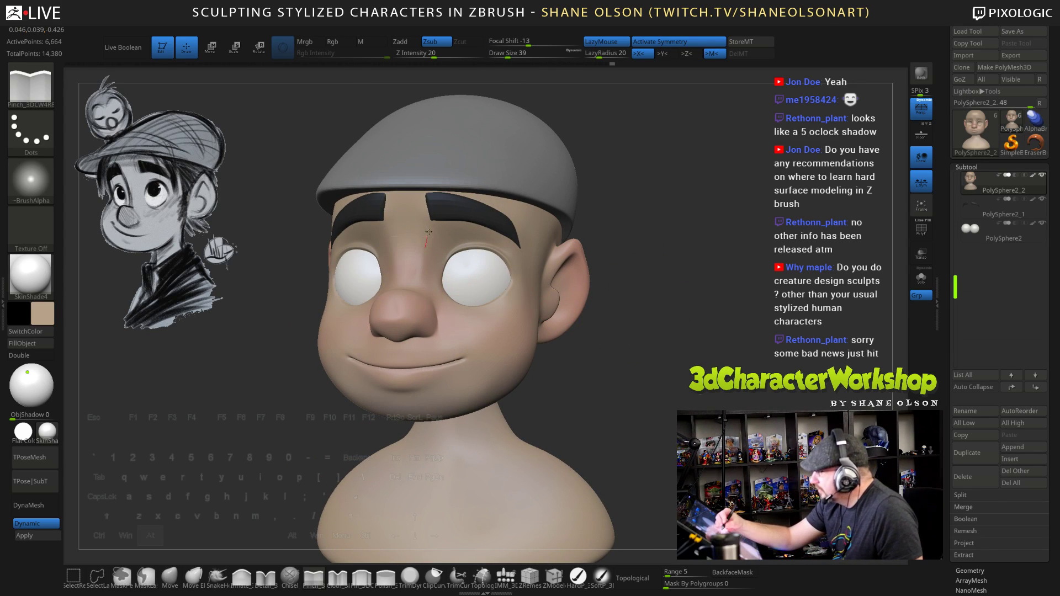
{"action": "mouse_move", "coordinate": [637, 337]}
{"action": "left_mouse_down"}
{"action": "mouse_move", "coordinate": [585, 338]}
{"action": "mouse_move", "coordinate": [684, 334]}
{"action": "mouse_move", "coordinate": [632, 332]}
{"action": "mouse_move", "coordinate": [684, 328]}
{"action": "mouse_move", "coordinate": [646, 327]}
{"action": "left_mouse_up"}
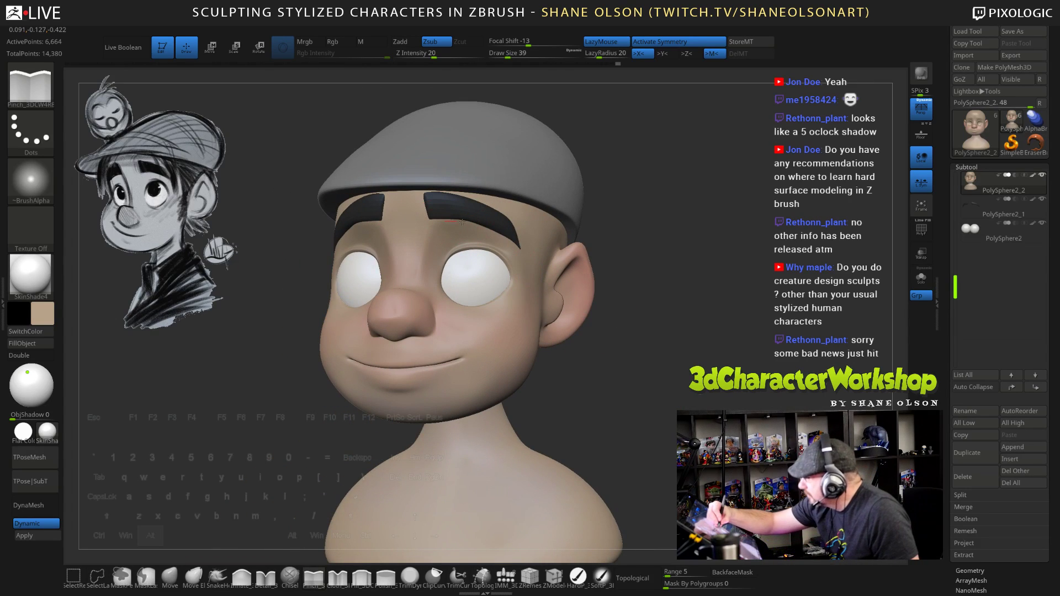
Carve a faint crease on the upper cheek under the eye and smooth it
{"action": "left_click_drag", "start_coordinate": [672, 386], "coordinate": [557, 368]}
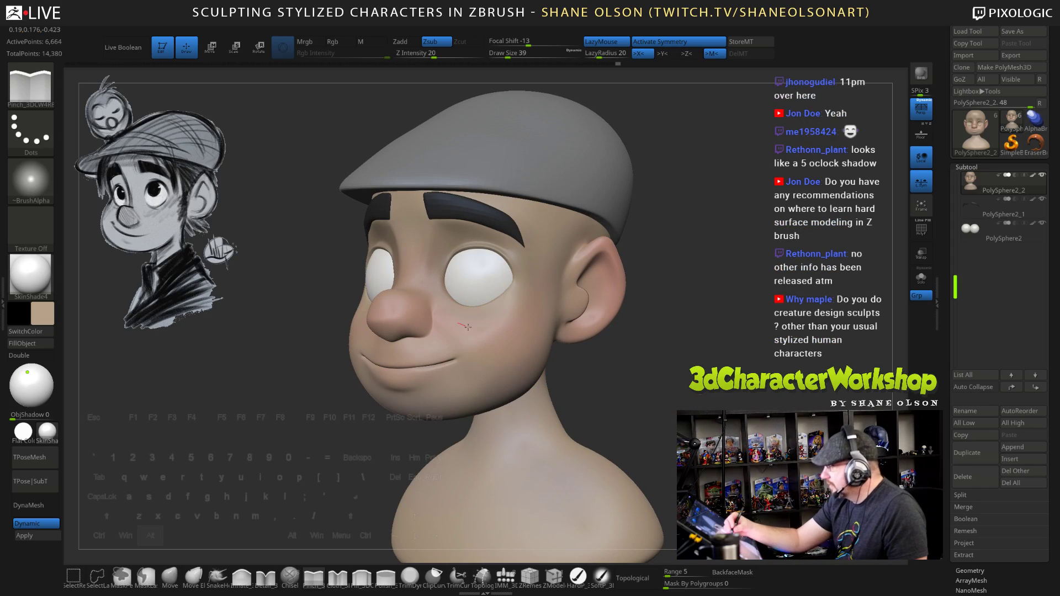
{"action": "left_click_drag", "start_coordinate": [644, 424], "coordinate": [623, 384]}
{"action": "left_click_drag", "start_coordinate": [512, 354], "coordinate": [474, 326], "text": "shift"}
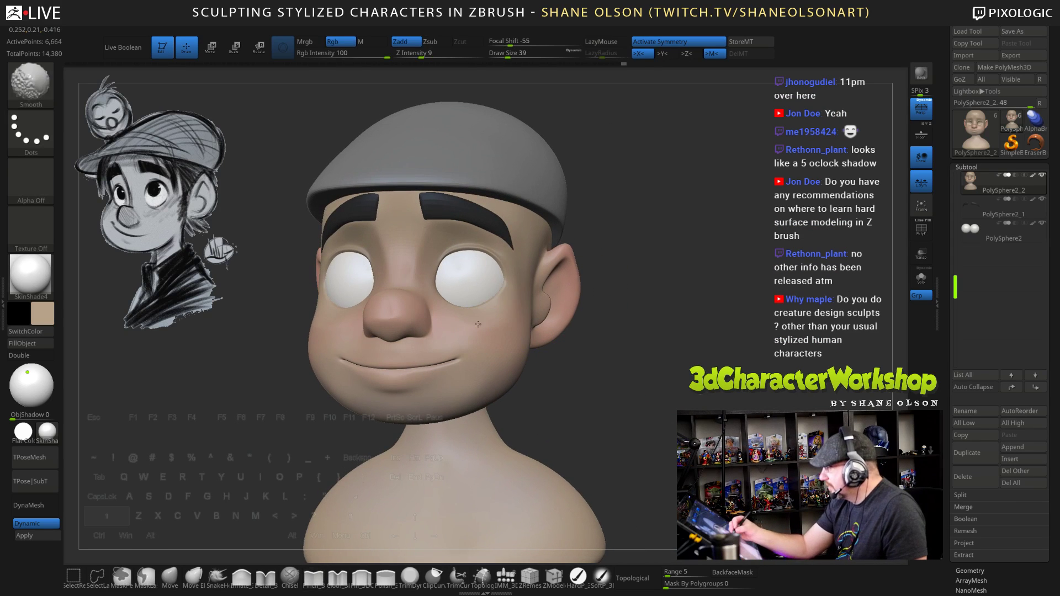
Examine the head's proportions and facial forms from front and three-quarter views against the reference sketch
{"action": "mouse_move", "coordinate": [620, 404]}
{"action": "left_mouse_down"}
{"action": "mouse_move", "coordinate": [657, 364]}
{"action": "mouse_move", "coordinate": [673, 405]}
{"action": "mouse_move", "coordinate": [664, 423]}
{"action": "left_mouse_up"}
{"action": "mouse_move", "coordinate": [664, 423]}
{"action": "left_mouse_down"}
{"action": "mouse_move", "coordinate": [659, 413]}
{"action": "mouse_move", "coordinate": [654, 441]}
{"action": "mouse_move", "coordinate": [670, 444]}
{"action": "mouse_move", "coordinate": [658, 407]}
{"action": "mouse_move", "coordinate": [659, 434]}
{"action": "left_mouse_up"}
{"action": "key", "text": "ctrl"}
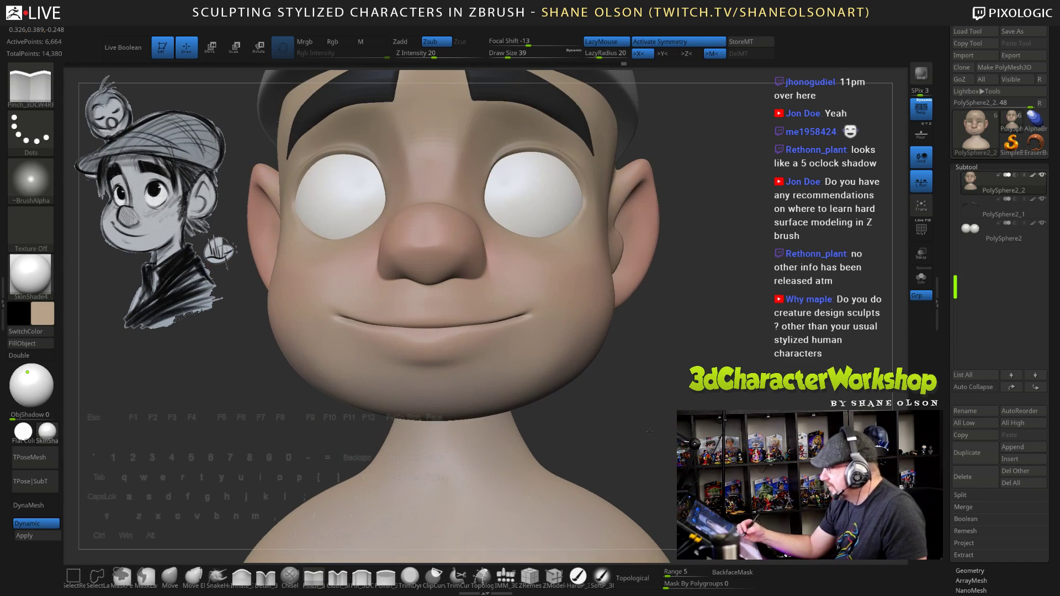
{"action": "key", "text": "s"}
{"action": "left_click_drag", "start_coordinate": [442, 322], "coordinate": [445, 336]}
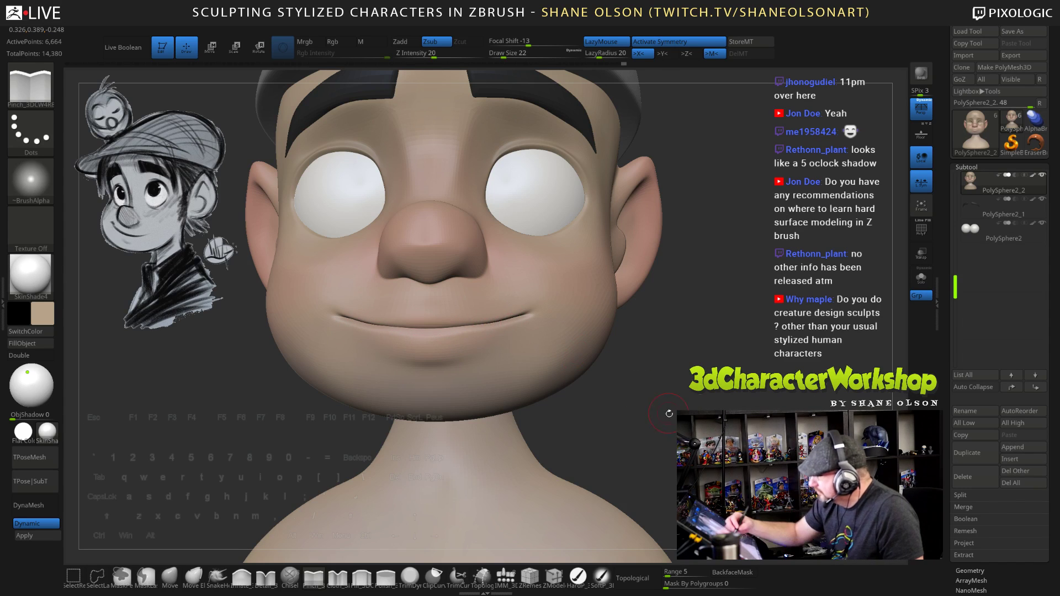
{"action": "mouse_move", "coordinate": [670, 414]}
{"action": "left_mouse_down"}
{"action": "mouse_move", "coordinate": [670, 383]}
{"action": "mouse_move", "coordinate": [652, 387]}
{"action": "mouse_move", "coordinate": [679, 450]}
{"action": "mouse_move", "coordinate": [684, 424]}
{"action": "left_mouse_up"}
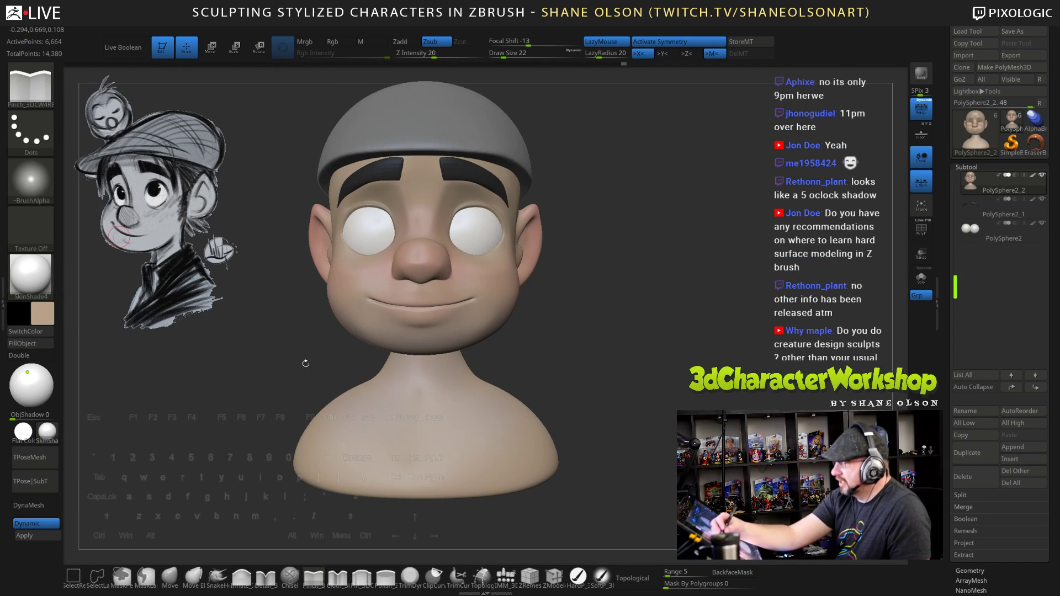
{"action": "mouse_move", "coordinate": [620, 408]}
{"action": "left_mouse_down"}
{"action": "mouse_move", "coordinate": [639, 426]}
{"action": "mouse_move", "coordinate": [641, 388]}
{"action": "mouse_move", "coordinate": [674, 387]}
{"action": "mouse_move", "coordinate": [670, 396]}
{"action": "left_mouse_up"}
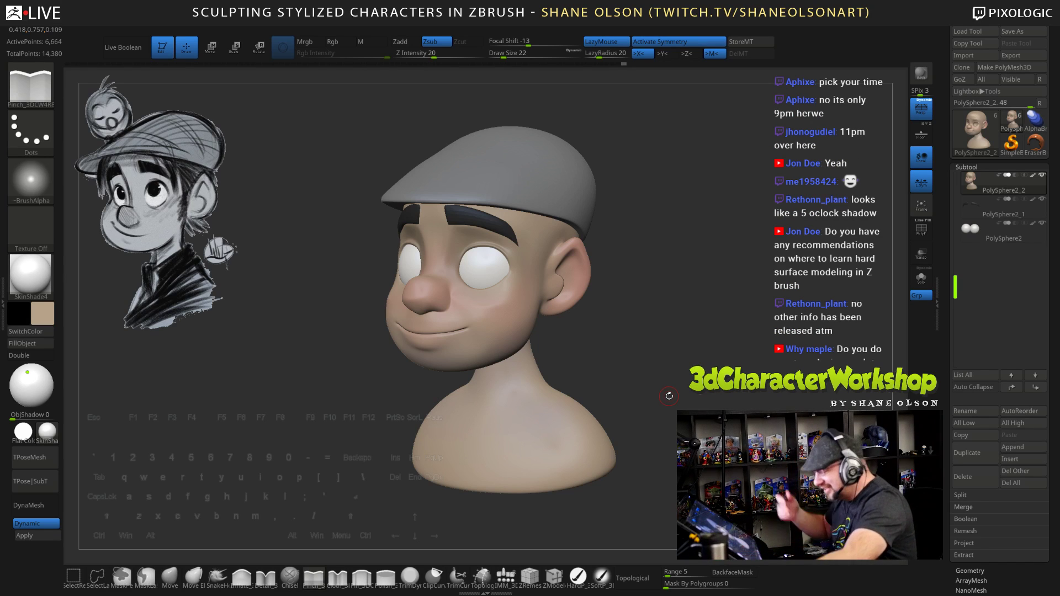
{"action": "mouse_move", "coordinate": [661, 363]}
{"action": "left_mouse_down"}
{"action": "mouse_move", "coordinate": [667, 399]}
{"action": "mouse_move", "coordinate": [648, 340]}
{"action": "mouse_move", "coordinate": [671, 392]}
{"action": "mouse_move", "coordinate": [657, 374]}
{"action": "mouse_move", "coordinate": [671, 377]}
{"action": "mouse_move", "coordinate": [664, 336]}
{"action": "mouse_move", "coordinate": [657, 356]}
{"action": "left_mouse_up"}
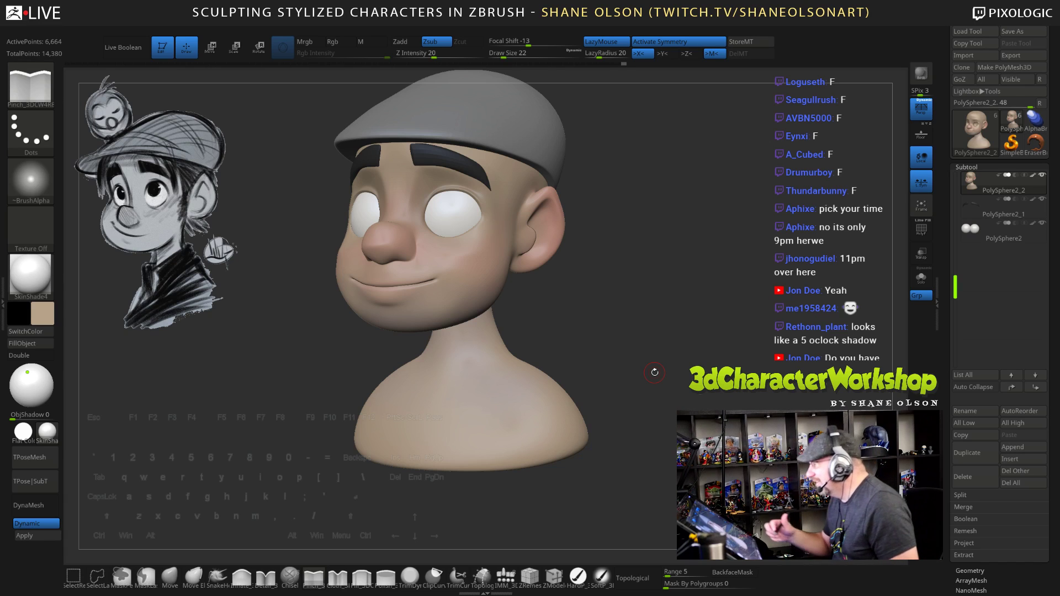
{"action": "right_click", "coordinate": [665, 354]}
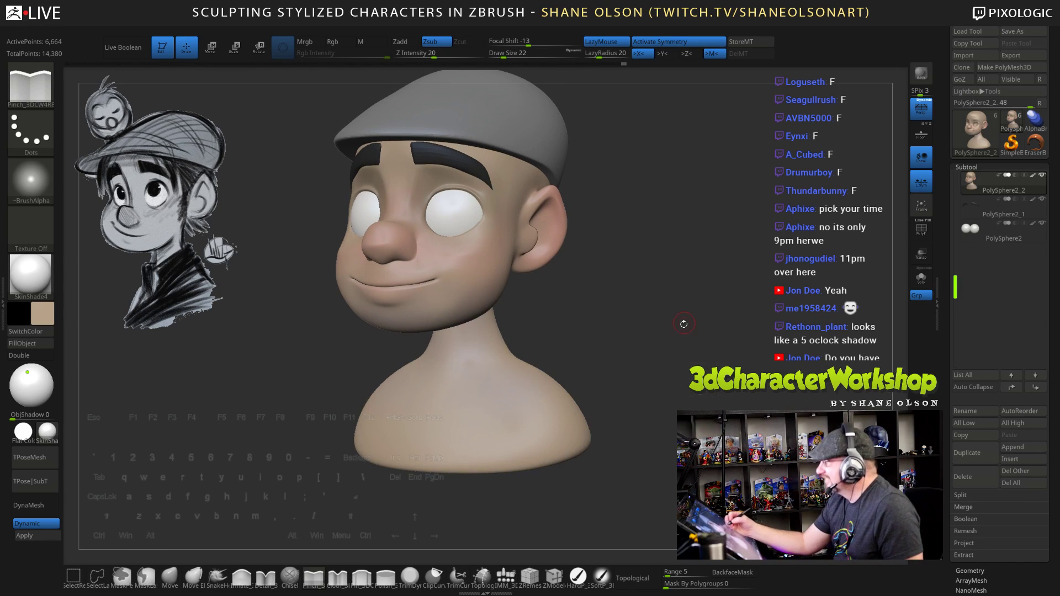
{"action": "left_click_drag", "start_coordinate": [684, 324], "coordinate": [677, 295], "text": "alt"}
{"action": "key", "text": "s"}
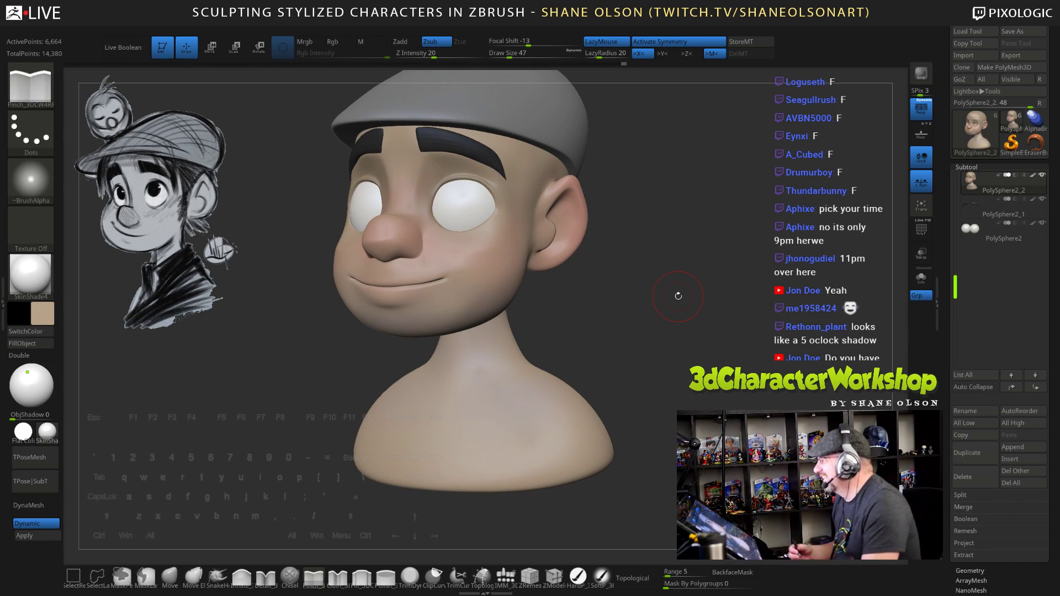
{"action": "mouse_move", "coordinate": [711, 350]}
{"action": "left_mouse_down", "text": "alt"}
{"action": "mouse_move", "coordinate": [696, 349]}
{"action": "mouse_move", "coordinate": [706, 376]}
{"action": "mouse_move", "coordinate": [694, 382]}
{"action": "left_mouse_up", "text": "alt"}
{"action": "right_click", "coordinate": [707, 377]}
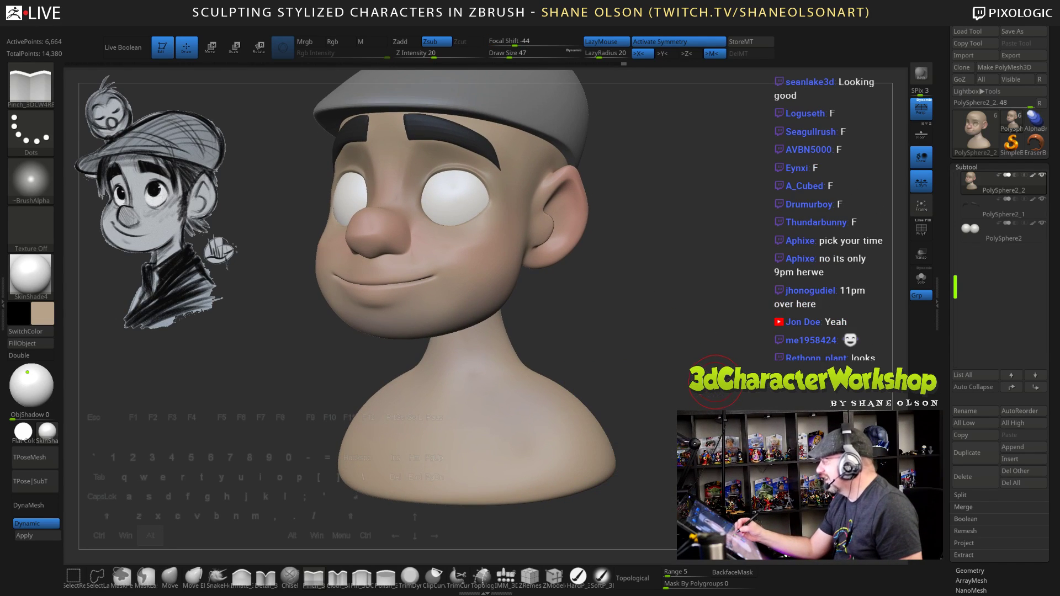
{"action": "left_click_drag", "start_coordinate": [697, 290], "coordinate": [662, 366]}
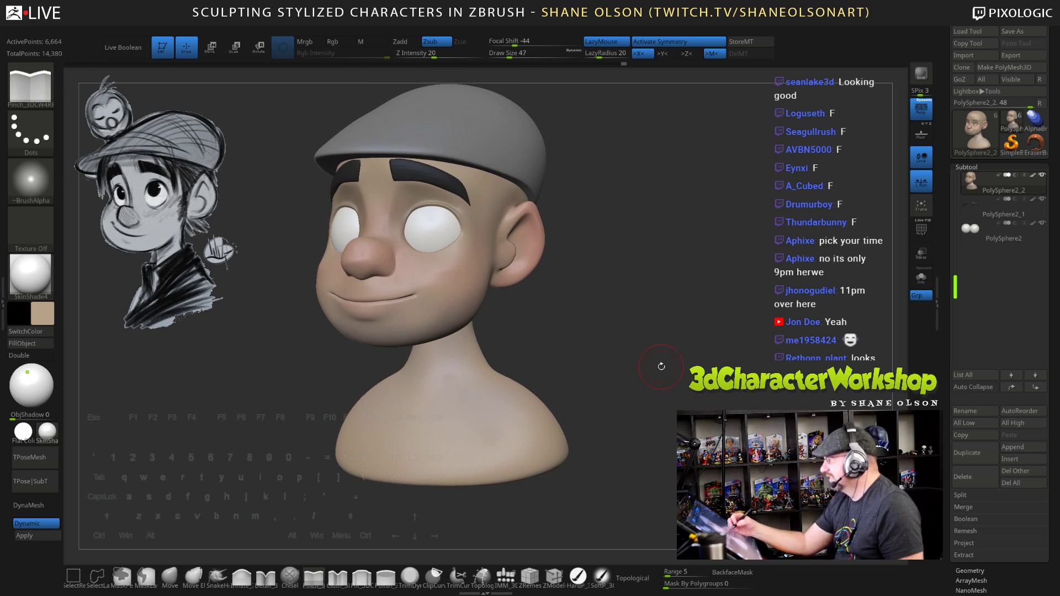
{"action": "left_click_drag", "start_coordinate": [660, 404], "coordinate": [623, 320]}
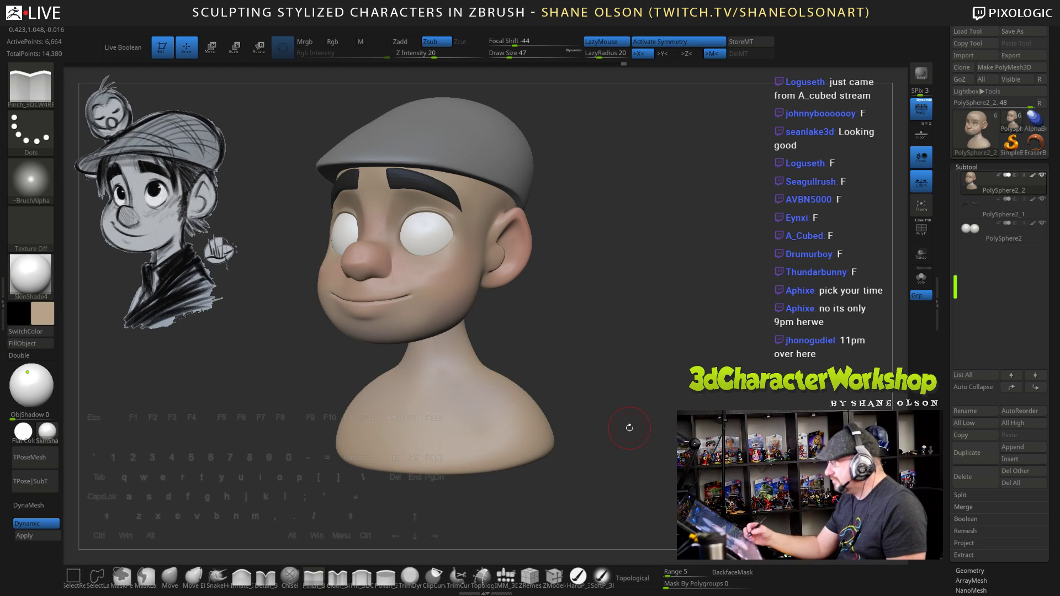
{"action": "mouse_move", "coordinate": [629, 428]}
{"action": "left_mouse_down"}
{"action": "mouse_move", "coordinate": [646, 367]}
{"action": "mouse_move", "coordinate": [659, 398]}
{"action": "left_mouse_up"}
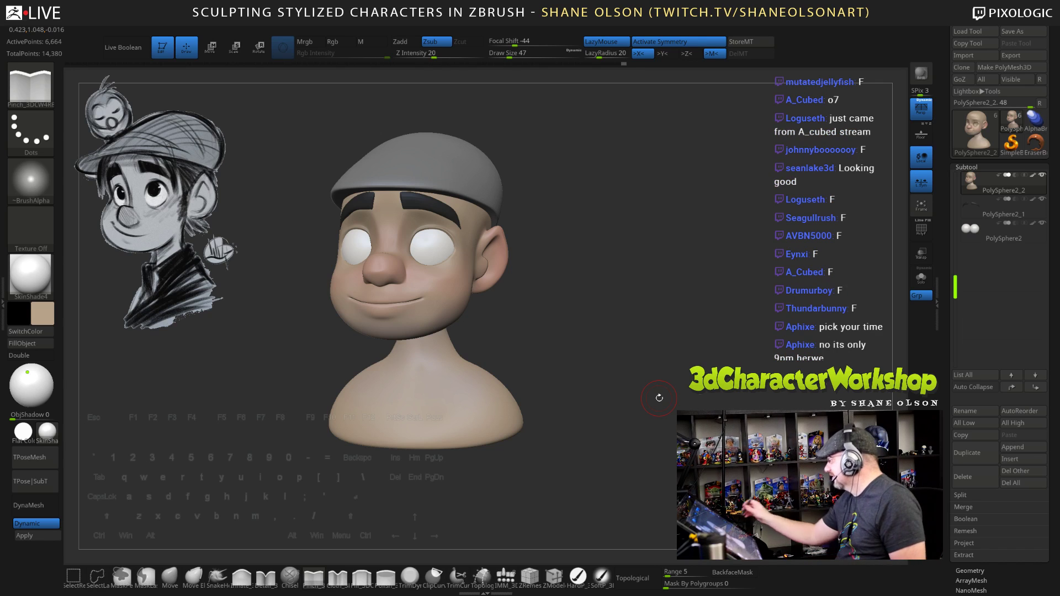
{"action": "mouse_move", "coordinate": [636, 397]}
{"action": "left_mouse_down"}
{"action": "mouse_move", "coordinate": [657, 329]}
{"action": "mouse_move", "coordinate": [647, 328]}
{"action": "mouse_move", "coordinate": [689, 308]}
{"action": "mouse_move", "coordinate": [649, 310]}
{"action": "mouse_move", "coordinate": [700, 321]}
{"action": "left_mouse_up"}
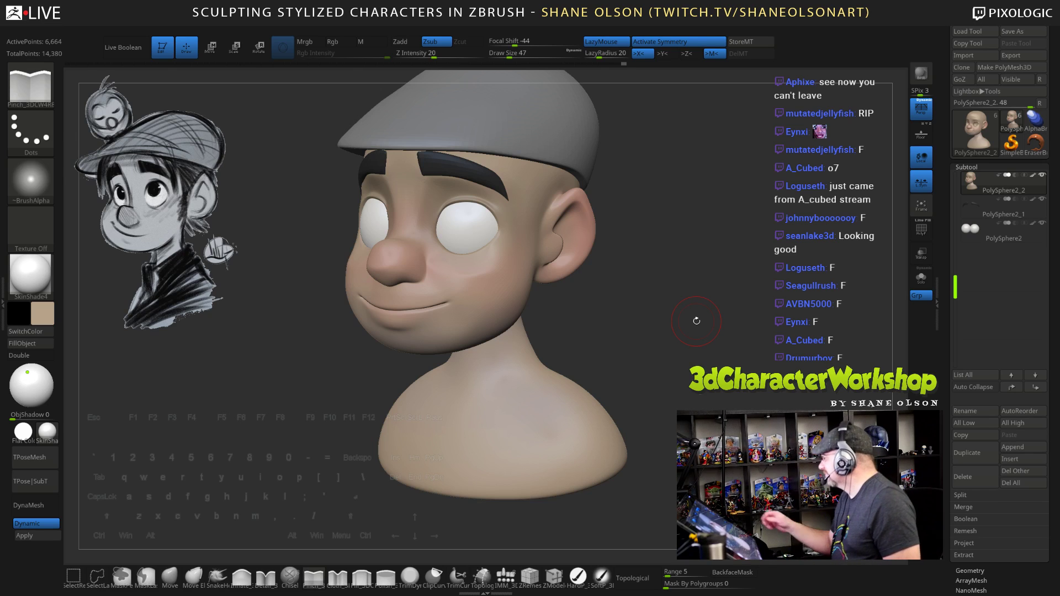
{"action": "left_click_drag", "start_coordinate": [700, 369], "coordinate": [651, 342], "text": "alt"}
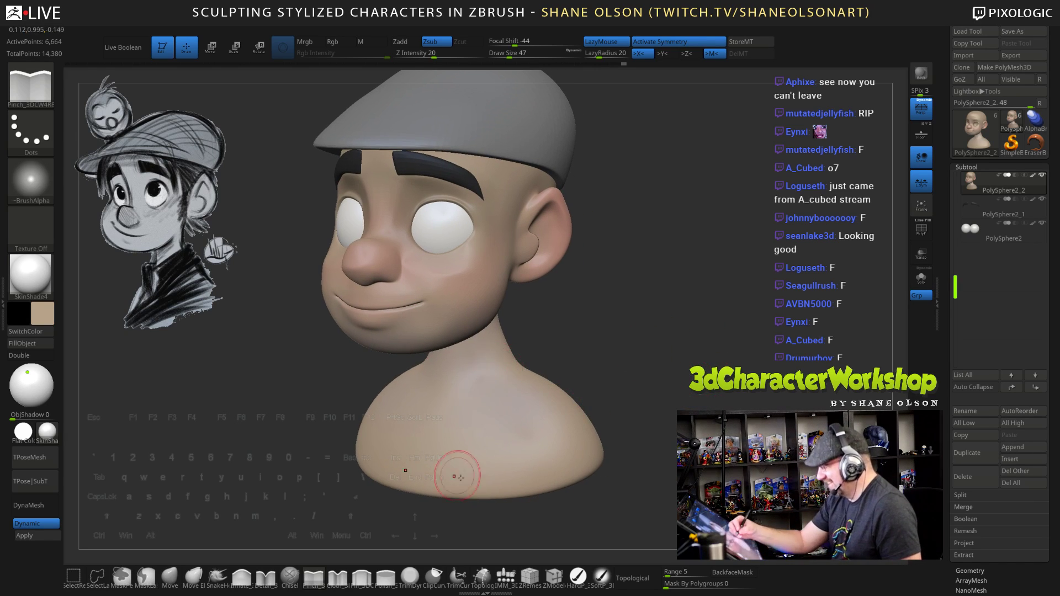
{"action": "mouse_move", "coordinate": [739, 412]}
{"action": "left_mouse_down"}
{"action": "mouse_move", "coordinate": [795, 416]}
{"action": "mouse_move", "coordinate": [763, 412]}
{"action": "left_mouse_up"}
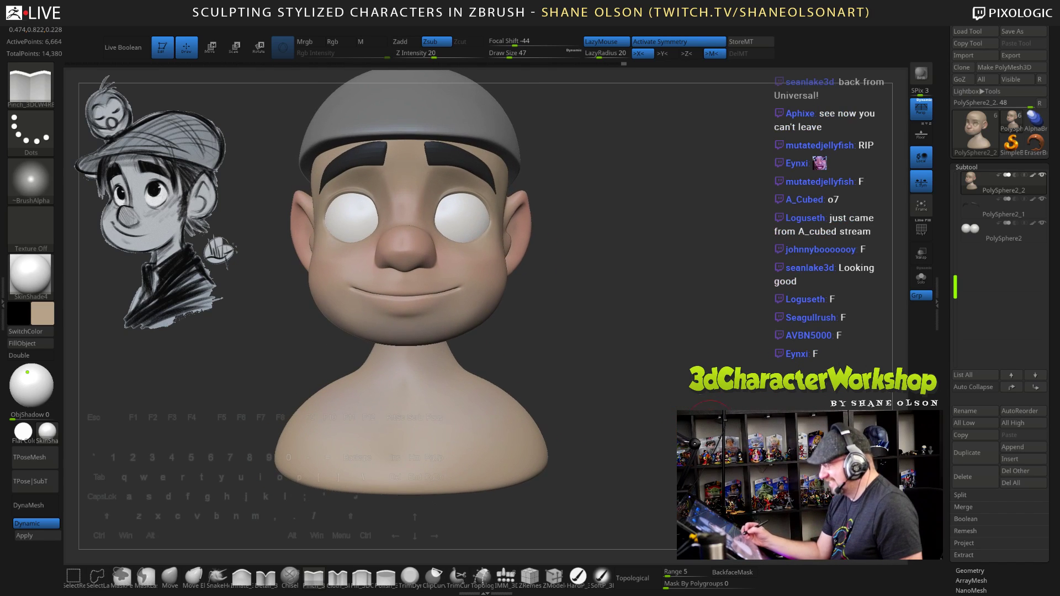
{"action": "mouse_move", "coordinate": [599, 386]}
{"action": "left_mouse_down", "text": "alt"}
{"action": "mouse_move", "coordinate": [601, 353]}
{"action": "mouse_move", "coordinate": [604, 369]}
{"action": "left_mouse_up", "text": "alt"}
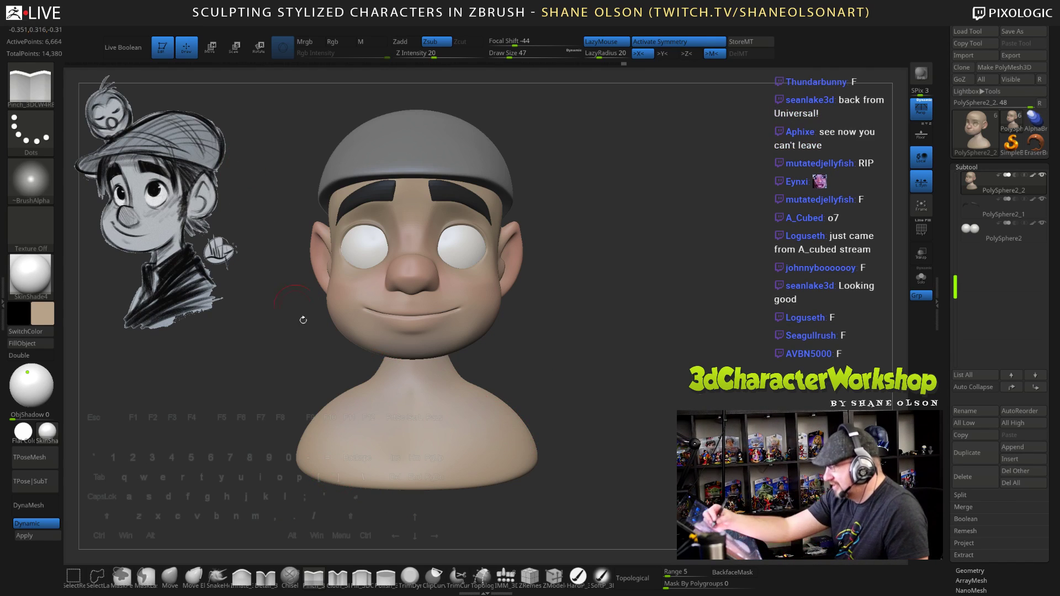
Insert a QuadSphere-1 mesh at the base of the neck and move it back into the torso
{"action": "left_click", "coordinate": [505, 576]}
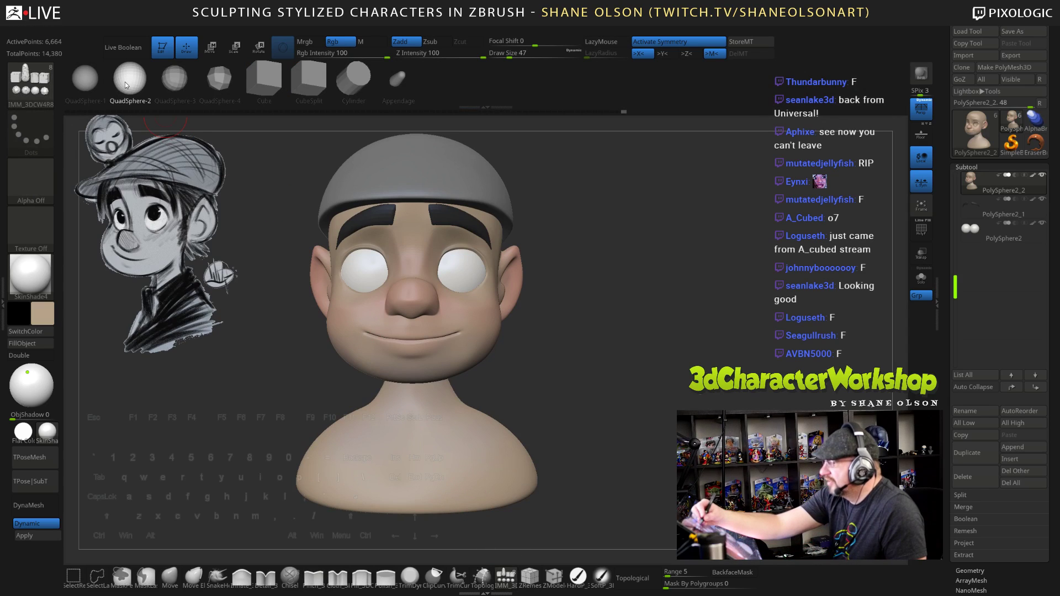
{"action": "left_click", "coordinate": [85, 78]}
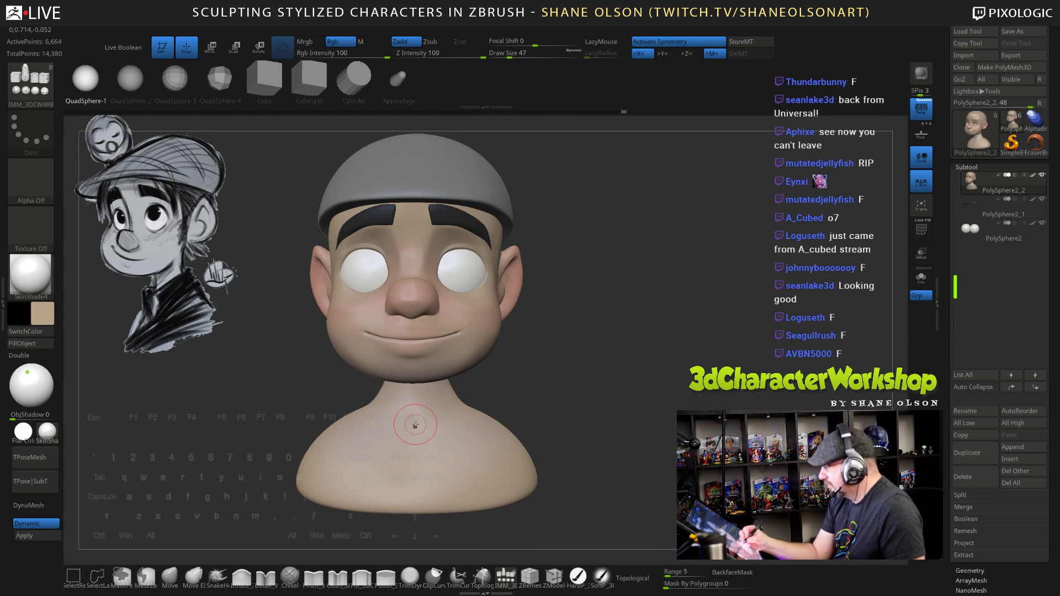
{"action": "left_click_drag", "start_coordinate": [416, 425], "coordinate": [414, 490]}
{"action": "left_click_drag", "start_coordinate": [668, 412], "coordinate": [607, 424]}
{"action": "key", "text": "w"}
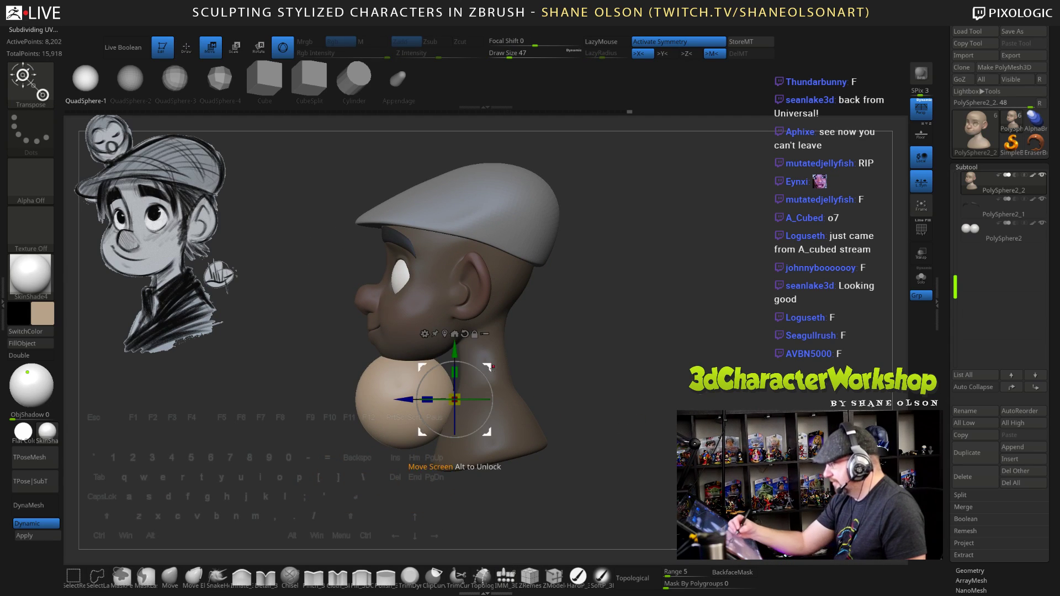
{"action": "left_click_drag", "start_coordinate": [492, 368], "coordinate": [570, 374]}
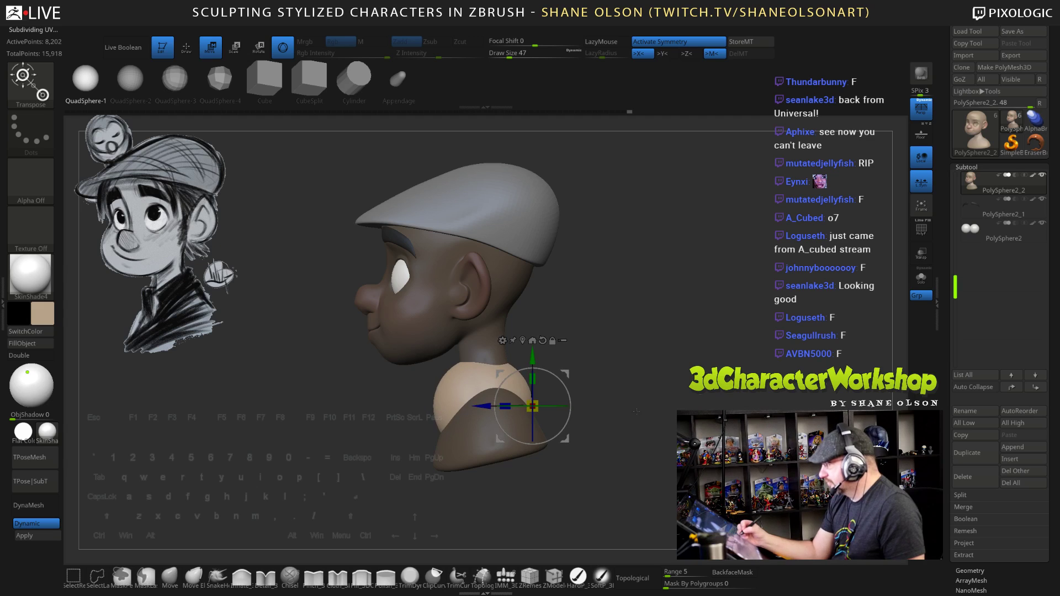
{"action": "left_click_drag", "start_coordinate": [636, 412], "coordinate": [653, 382]}
Split the inserted sphere off into its own subtool and fill it with dark gray
{"action": "key", "text": "space"}
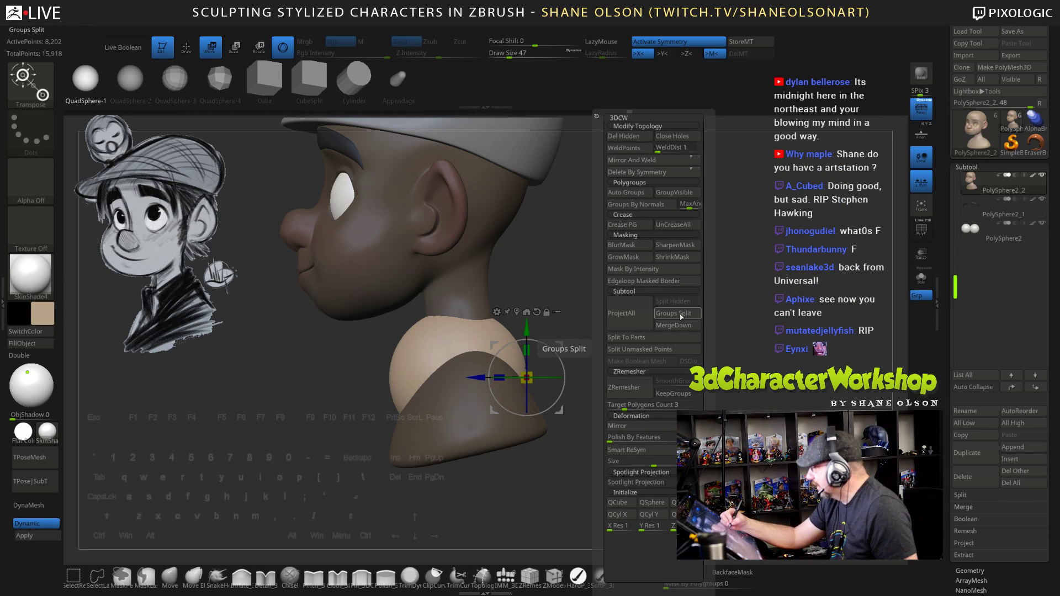
{"action": "left_click", "coordinate": [672, 338]}
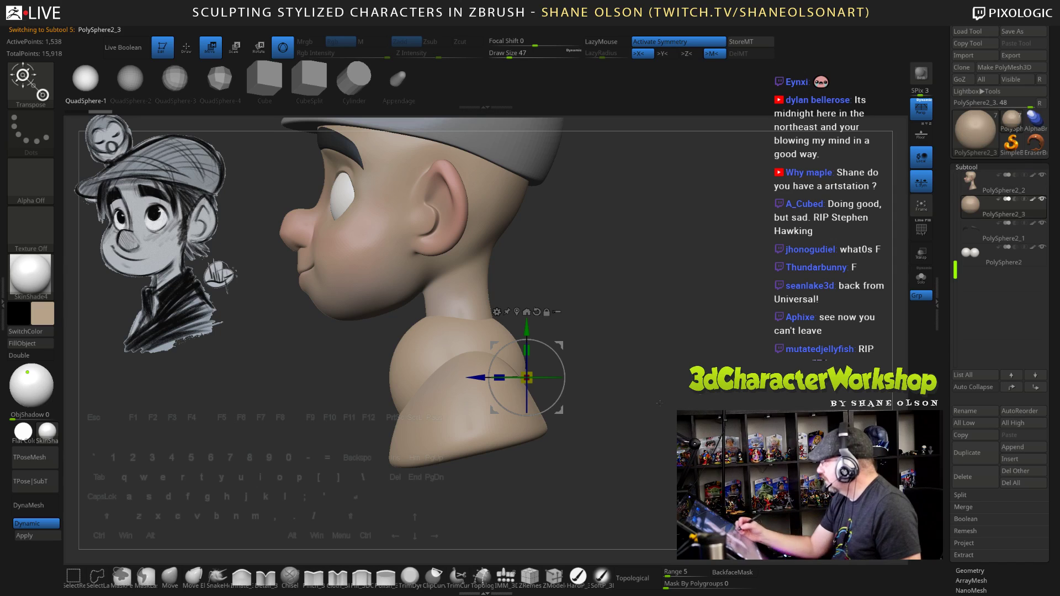
{"action": "left_click", "coordinate": [43, 313]}
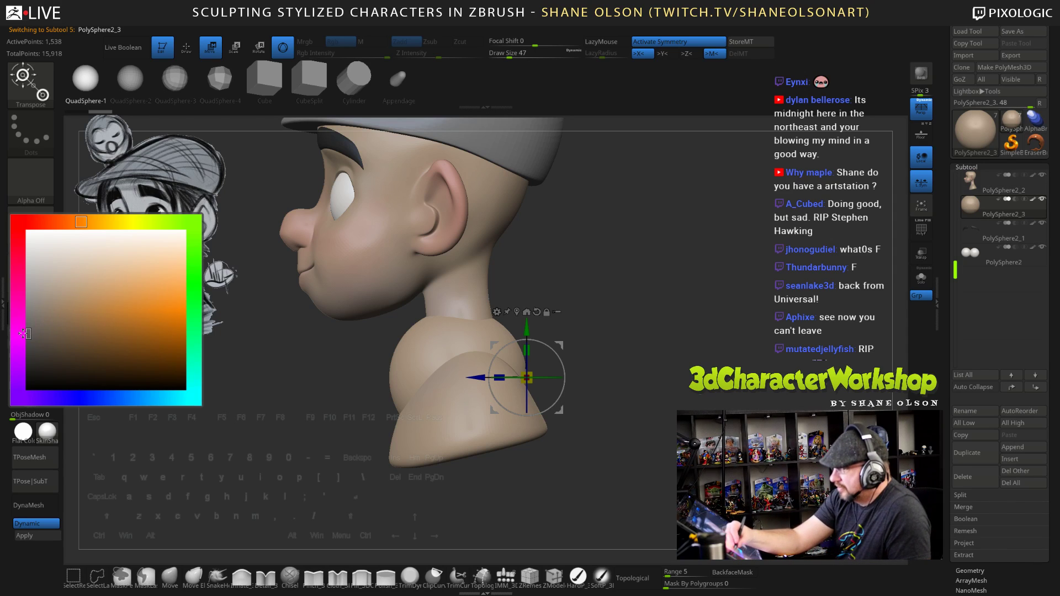
{"action": "left_click", "coordinate": [25, 333]}
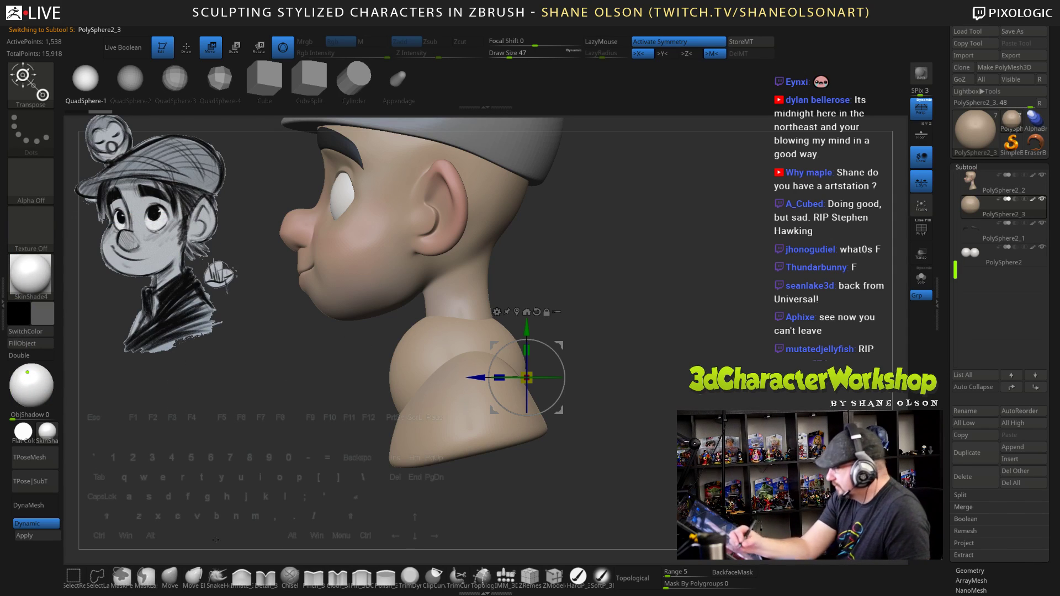
{"action": "left_click", "coordinate": [587, 580]}
{"action": "left_click", "coordinate": [30, 341]}
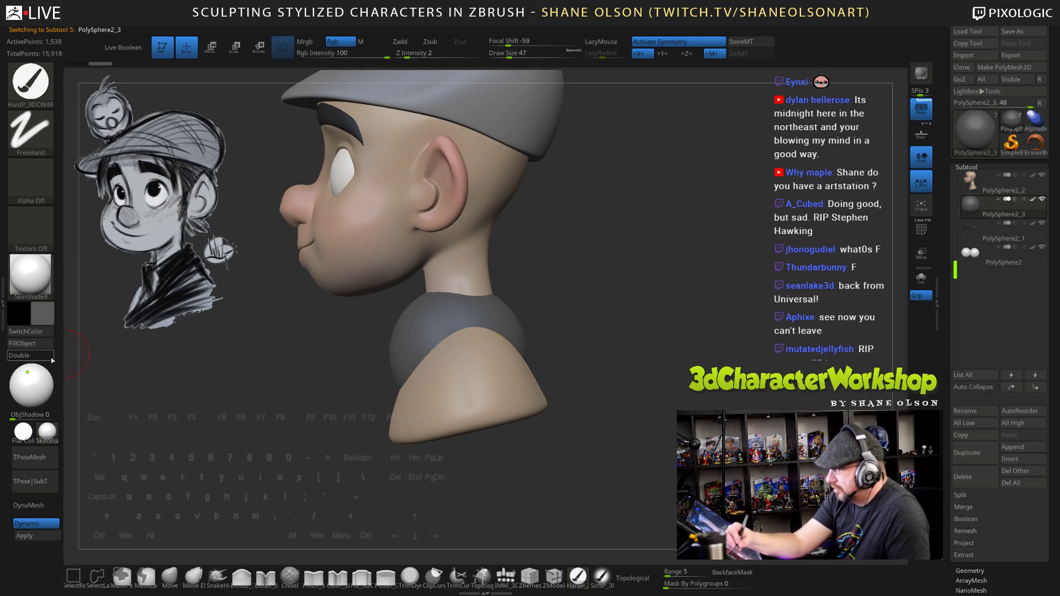
Turn on transparency so the bust shows through around the gray sphere, viewed from the front
{"action": "left_click_drag", "start_coordinate": [617, 400], "coordinate": [632, 433]}
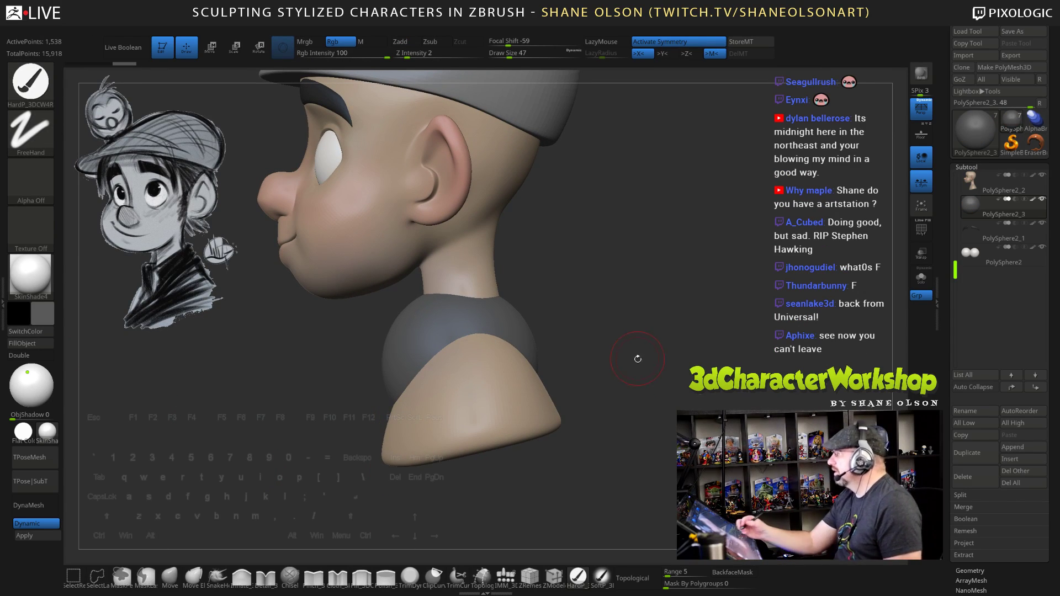
{"action": "mouse_move", "coordinate": [634, 355]}
{"action": "left_mouse_down"}
{"action": "mouse_move", "coordinate": [620, 309]}
{"action": "mouse_move", "coordinate": [639, 381]}
{"action": "mouse_move", "coordinate": [743, 383]}
{"action": "left_mouse_up"}
{"action": "left_click_drag", "start_coordinate": [687, 359], "coordinate": [604, 331], "text": "alt"}
{"action": "left_click", "coordinate": [921, 253]}
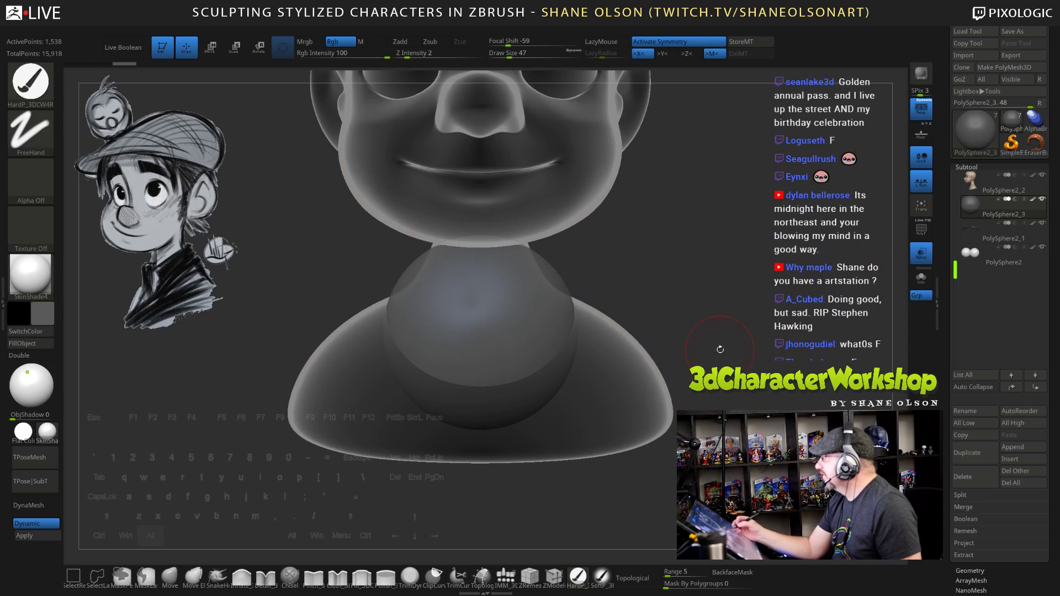
{"action": "mouse_move", "coordinate": [690, 342]}
{"action": "left_mouse_down"}
{"action": "mouse_move", "coordinate": [680, 333]}
{"action": "mouse_move", "coordinate": [693, 321]}
{"action": "mouse_move", "coordinate": [618, 402]}
{"action": "left_mouse_up"}
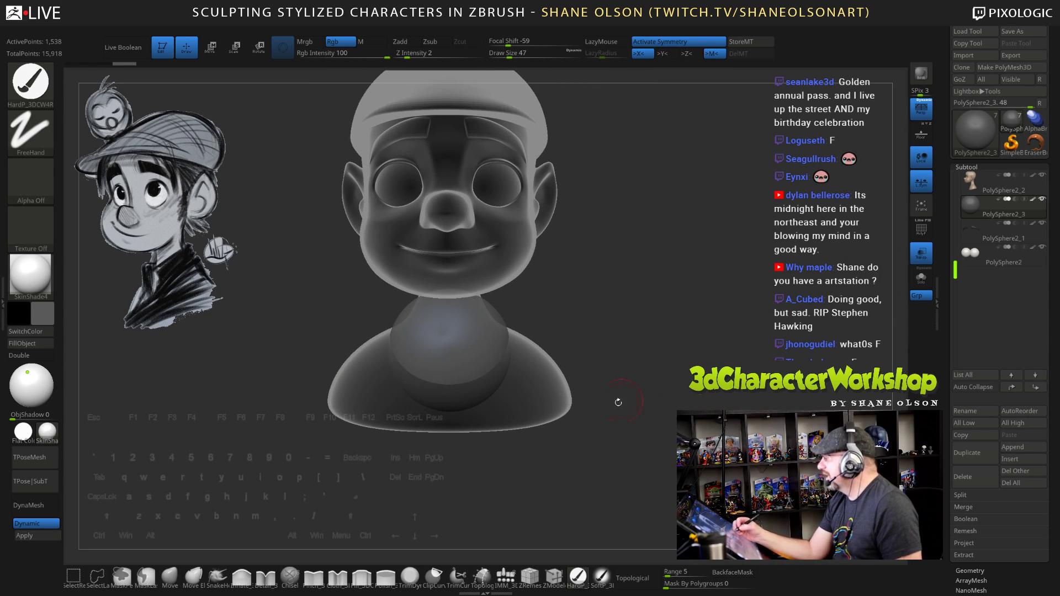
Stretch the gray sphere outward to the shoulders with the Move brush at draw size 255
{"action": "key", "text": "b"}
{"action": "key", "text": "m"}
{"action": "key", "text": "v"}
{"action": "key", "text": "s"}
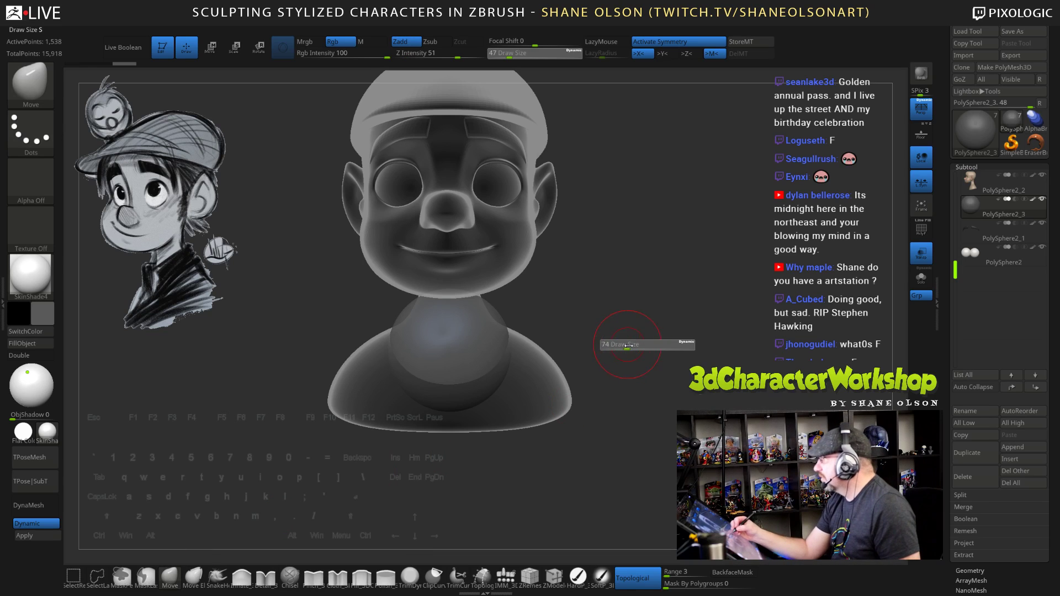
{"action": "left_click_drag", "start_coordinate": [643, 354], "coordinate": [640, 354]}
{"action": "mouse_move", "coordinate": [508, 365]}
{"action": "left_mouse_down"}
{"action": "mouse_move", "coordinate": [594, 413]}
{"action": "mouse_move", "coordinate": [601, 462]}
{"action": "left_mouse_up"}
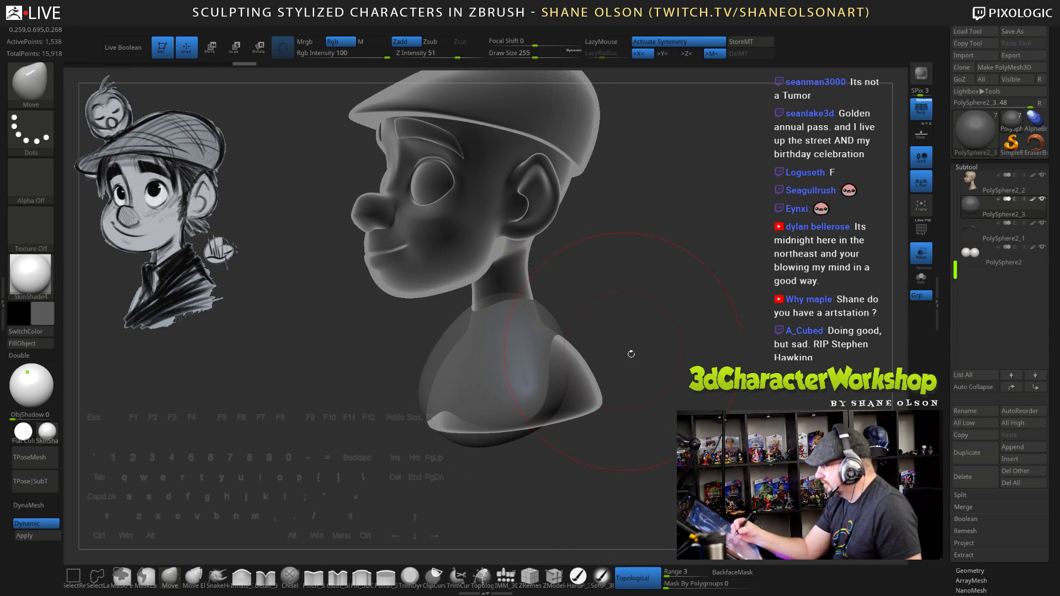
{"action": "mouse_move", "coordinate": [631, 354]}
{"action": "left_mouse_down"}
{"action": "mouse_move", "coordinate": [608, 362]}
{"action": "mouse_move", "coordinate": [674, 415]}
{"action": "mouse_move", "coordinate": [319, 398]}
{"action": "mouse_move", "coordinate": [330, 394]}
{"action": "left_mouse_up"}
{"action": "mouse_move", "coordinate": [587, 437]}
{"action": "left_mouse_down"}
{"action": "mouse_move", "coordinate": [554, 438]}
{"action": "mouse_move", "coordinate": [497, 353]}
{"action": "left_mouse_up"}
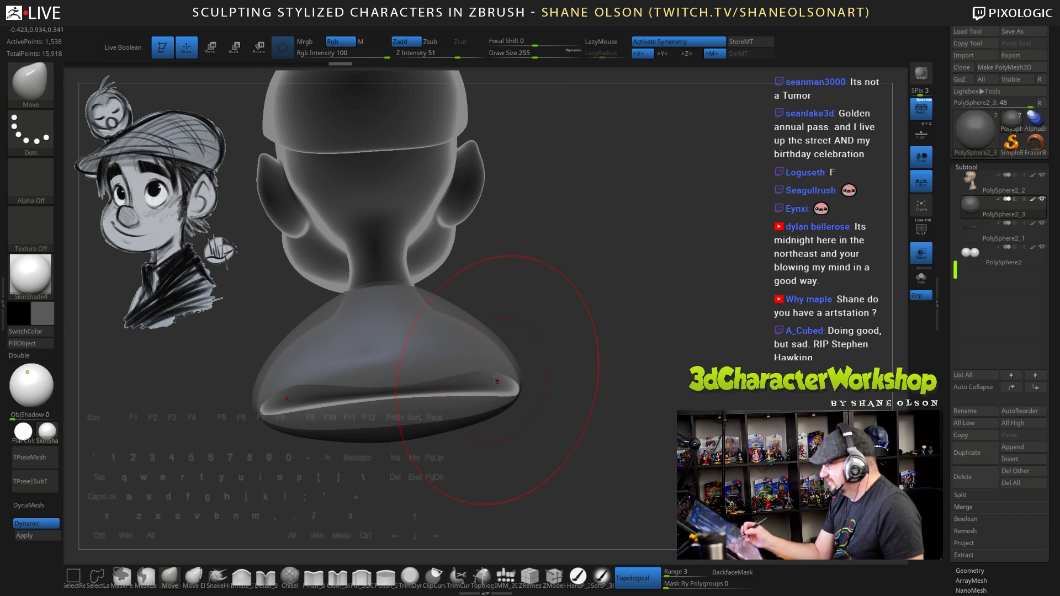
Fit the gray torso mesh around the back and shoulders with the Move brush at draw size 251
{"action": "mouse_move", "coordinate": [578, 424]}
{"action": "left_mouse_down"}
{"action": "mouse_move", "coordinate": [629, 303]}
{"action": "mouse_move", "coordinate": [644, 338]}
{"action": "mouse_move", "coordinate": [605, 323]}
{"action": "left_mouse_up"}
{"action": "key", "text": "s"}
{"action": "left_click_drag", "start_coordinate": [575, 360], "coordinate": [553, 365]}
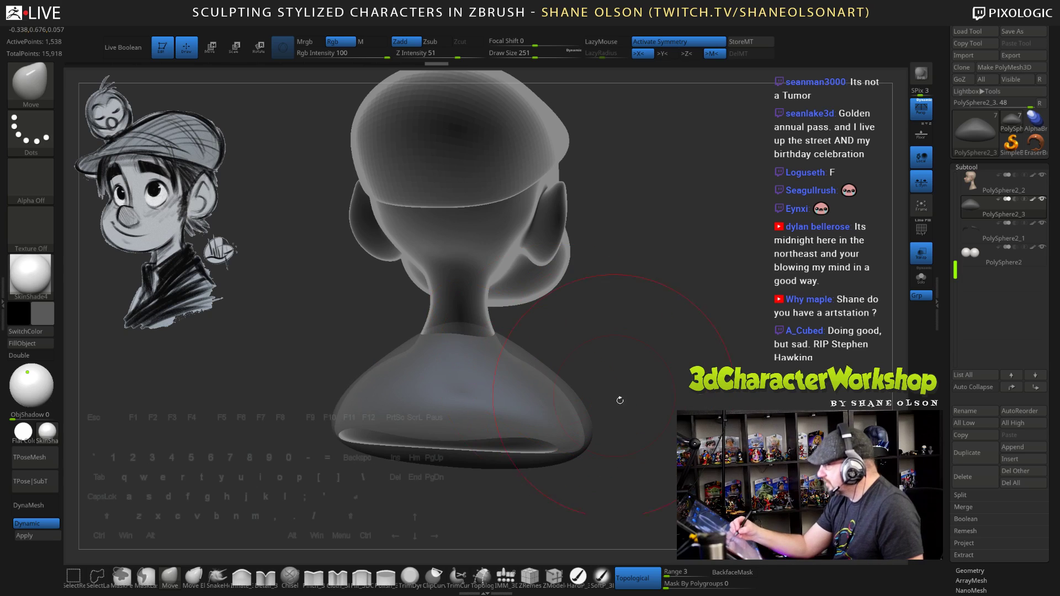
{"action": "left_click_drag", "start_coordinate": [620, 400], "coordinate": [580, 422]}
{"action": "left_click_drag", "start_coordinate": [373, 366], "coordinate": [365, 409]}
{"action": "mouse_move", "coordinate": [647, 462]}
{"action": "left_mouse_down"}
{"action": "mouse_move", "coordinate": [651, 433]}
{"action": "mouse_move", "coordinate": [644, 464]}
{"action": "left_mouse_up"}
{"action": "mouse_move", "coordinate": [577, 449]}
{"action": "left_mouse_down"}
{"action": "mouse_move", "coordinate": [670, 419]}
{"action": "mouse_move", "coordinate": [688, 387]}
{"action": "mouse_move", "coordinate": [676, 394]}
{"action": "mouse_move", "coordinate": [689, 412]}
{"action": "mouse_move", "coordinate": [669, 429]}
{"action": "mouse_move", "coordinate": [519, 487]}
{"action": "left_mouse_up"}
Adjust the torso mesh near the neckline with the Move brush at draw size 246 and display its wireframe
{"action": "key", "text": "s"}
{"action": "key", "text": "]"}
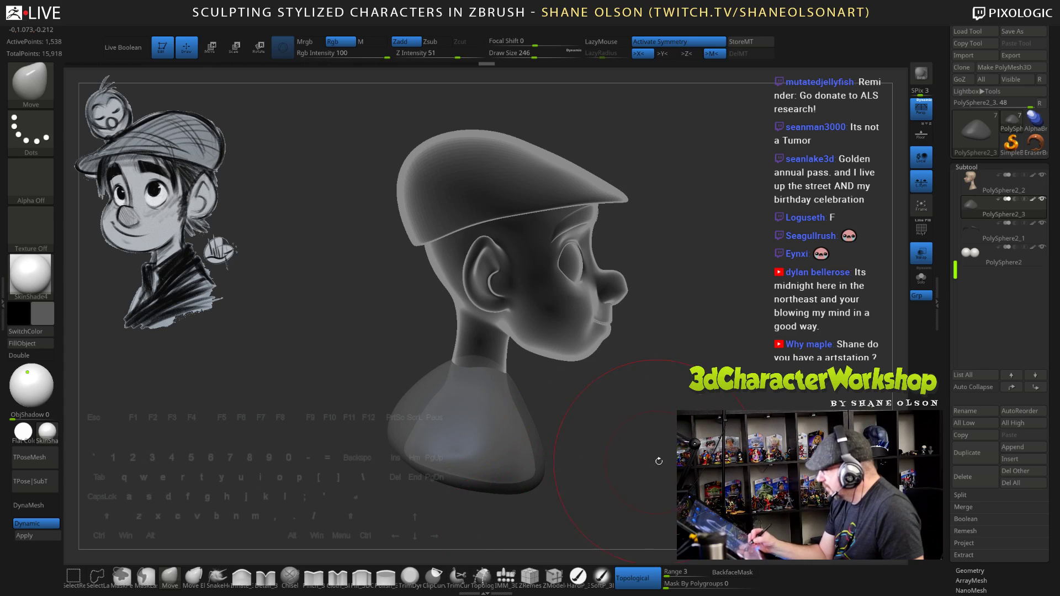
{"action": "left_click_drag", "start_coordinate": [659, 461], "coordinate": [655, 398]}
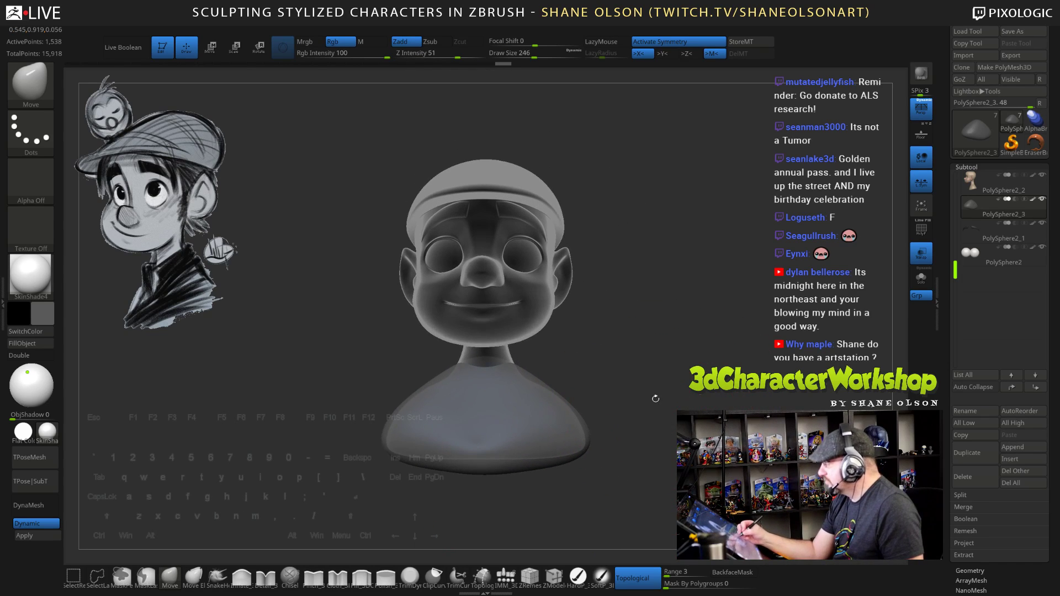
{"action": "left_click_drag", "start_coordinate": [513, 371], "coordinate": [511, 376]}
{"action": "mouse_move", "coordinate": [606, 376]}
{"action": "left_mouse_down"}
{"action": "mouse_move", "coordinate": [533, 380]}
{"action": "mouse_move", "coordinate": [541, 374]}
{"action": "left_mouse_up"}
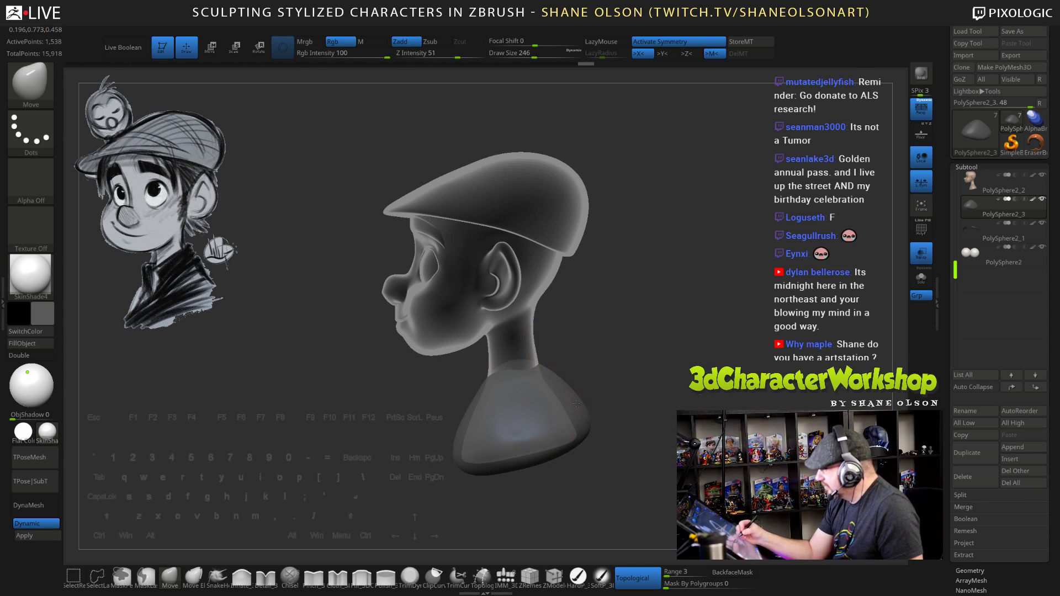
{"action": "mouse_move", "coordinate": [632, 436]}
{"action": "left_mouse_down"}
{"action": "mouse_move", "coordinate": [603, 438]}
{"action": "mouse_move", "coordinate": [612, 460]}
{"action": "mouse_move", "coordinate": [673, 447]}
{"action": "mouse_move", "coordinate": [675, 496]}
{"action": "mouse_move", "coordinate": [647, 444]}
{"action": "left_mouse_up"}
{"action": "key", "text": "shift+f"}
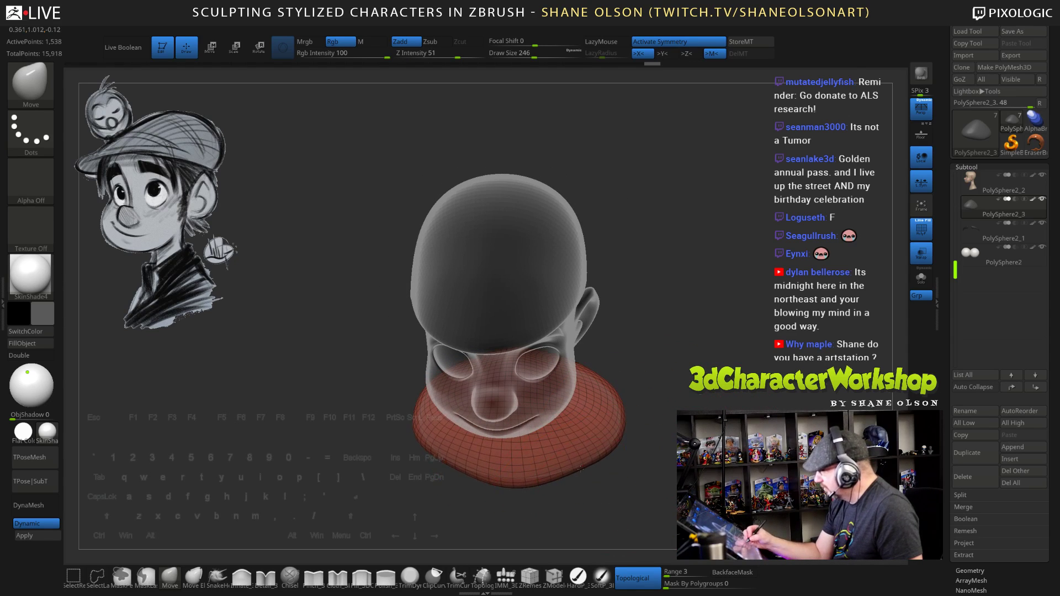
Refine the torso mesh around the shoulders and back with the Move brush at draw size 246, checking the side profile
{"action": "left_click_drag", "start_coordinate": [581, 470], "coordinate": [578, 466]}
{"action": "mouse_move", "coordinate": [657, 480]}
{"action": "left_mouse_down"}
{"action": "mouse_move", "coordinate": [643, 442]}
{"action": "mouse_move", "coordinate": [599, 435]}
{"action": "left_mouse_up"}
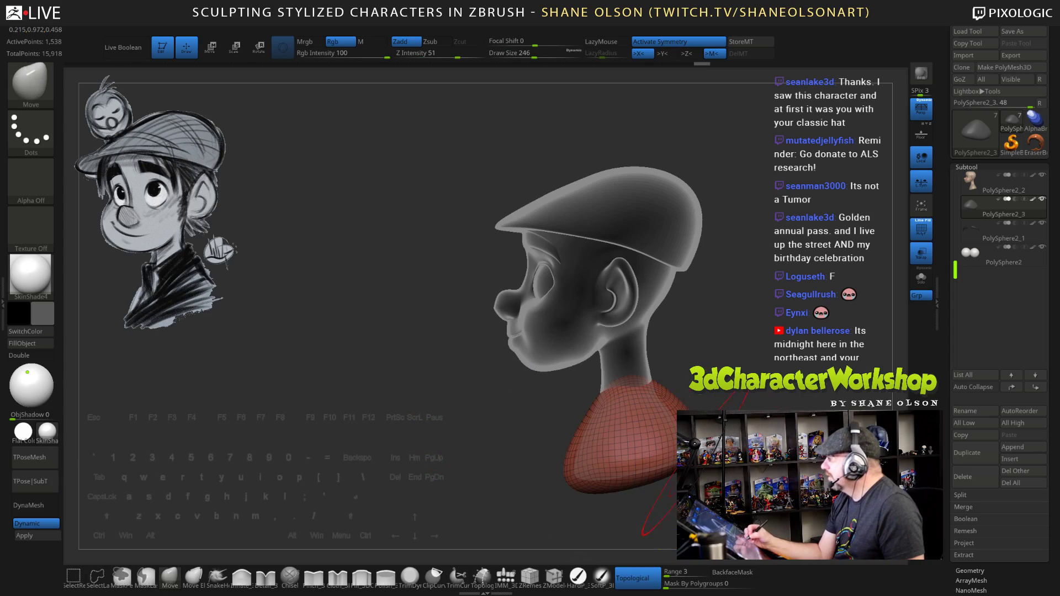
{"action": "left_click_drag", "start_coordinate": [662, 431], "coordinate": [611, 436], "text": "alt"}
{"action": "left_click_drag", "start_coordinate": [675, 429], "coordinate": [650, 423], "text": "alt"}
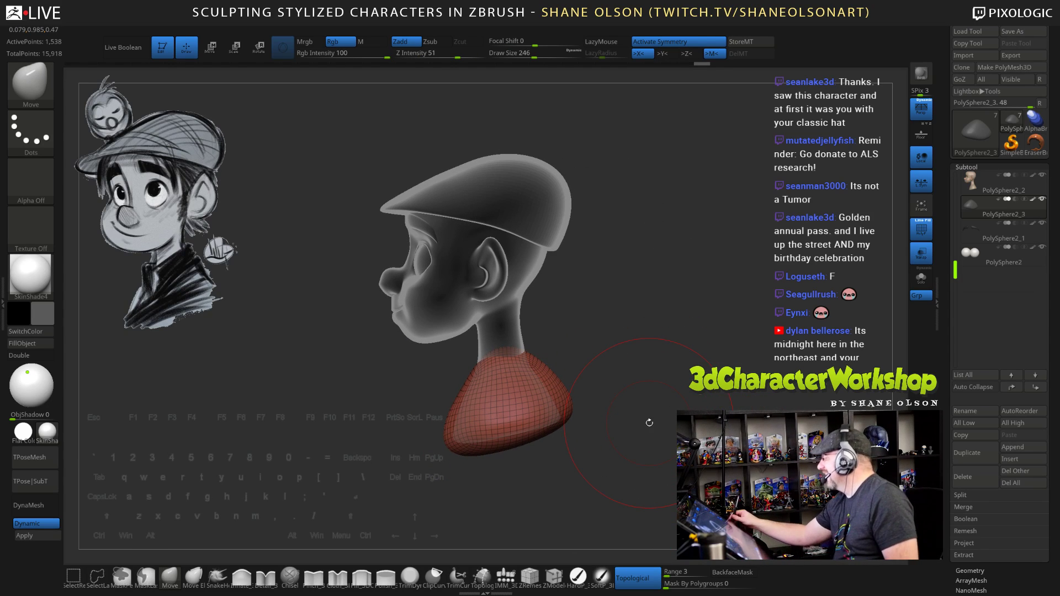
{"action": "left_click_drag", "start_coordinate": [644, 389], "coordinate": [653, 393]}
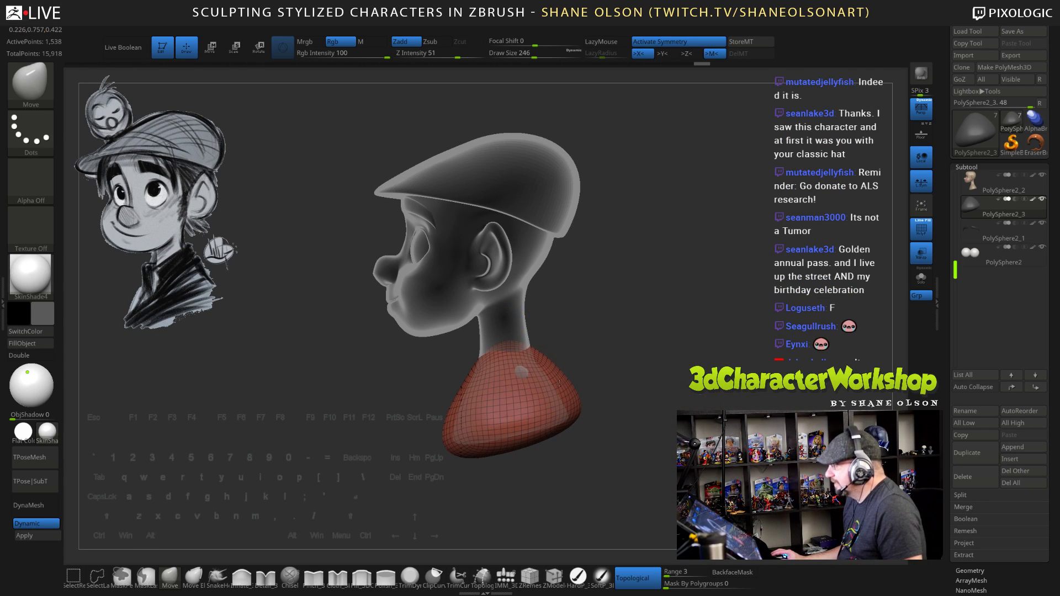
{"action": "mouse_move", "coordinate": [602, 364]}
{"action": "left_mouse_down"}
{"action": "mouse_move", "coordinate": [665, 365]}
{"action": "mouse_move", "coordinate": [597, 373]}
{"action": "left_mouse_up"}
Reduce the Move brush's draw size to 148 and on to 88 while viewing the bust from the front
{"action": "key", "text": "s"}
{"action": "left_click_drag", "start_coordinate": [643, 337], "coordinate": [742, 312], "text": "alt"}
{"action": "key", "text": "s"}
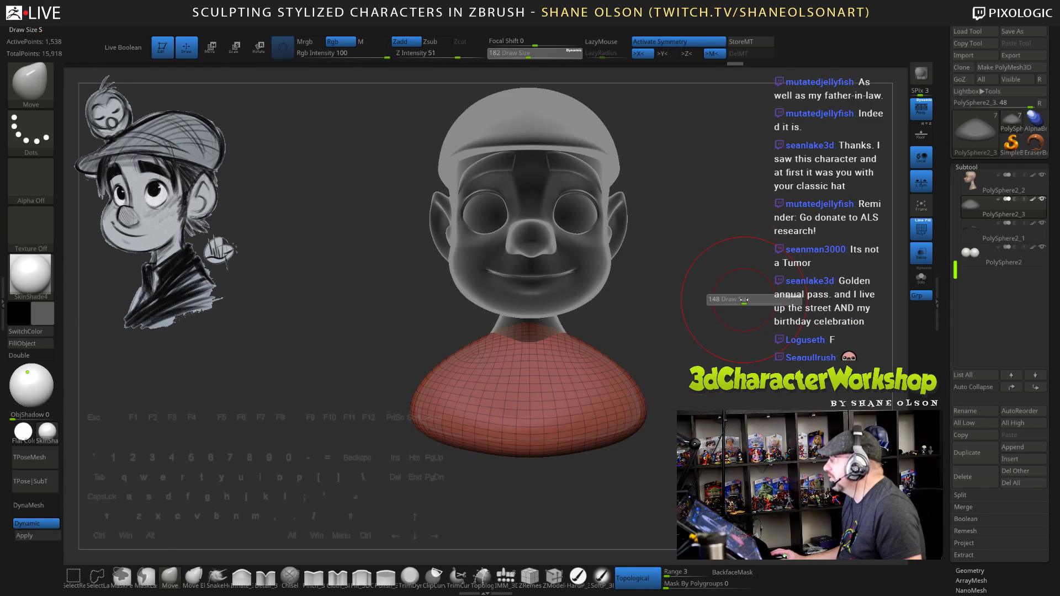
{"action": "left_click", "coordinate": [737, 303]}
{"action": "mouse_move", "coordinate": [679, 320]}
{"action": "left_mouse_down"}
{"action": "mouse_move", "coordinate": [618, 323]}
{"action": "mouse_move", "coordinate": [691, 310]}
{"action": "left_mouse_up"}
{"action": "left_click_drag", "start_coordinate": [801, 283], "coordinate": [771, 291], "text": "alt"}
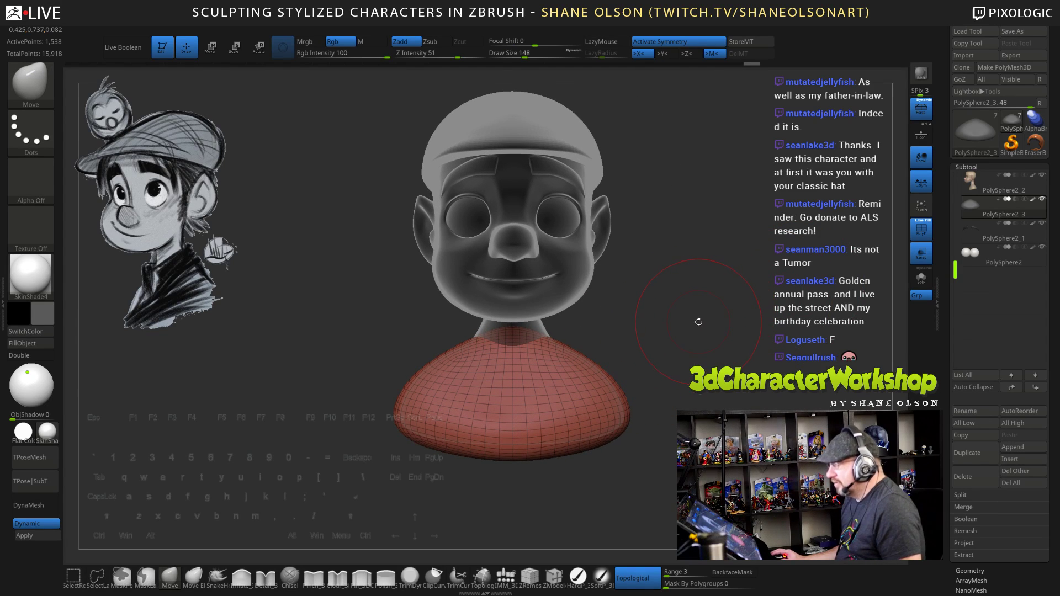
{"action": "key", "text": "s"}
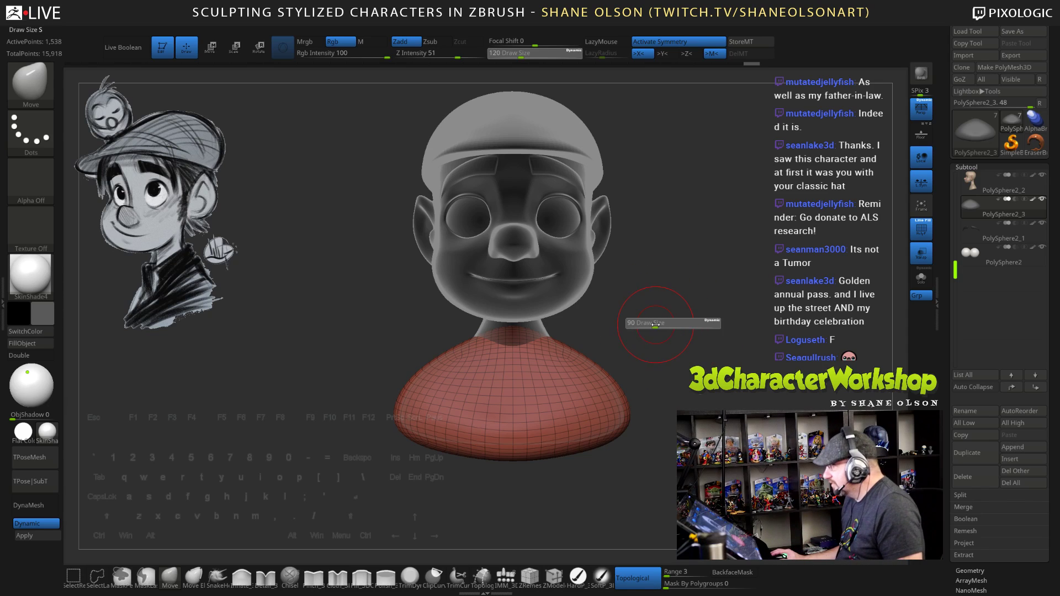
{"action": "left_click", "coordinate": [641, 325]}
{"action": "left_click_drag", "start_coordinate": [638, 327], "coordinate": [673, 313]}
{"action": "left_click_drag", "start_coordinate": [718, 320], "coordinate": [684, 321], "text": "alt"}
Turn off the wireframe and transparency to show the full bust, and reduce the draw size to 56
{"action": "key", "text": "shift+f"}
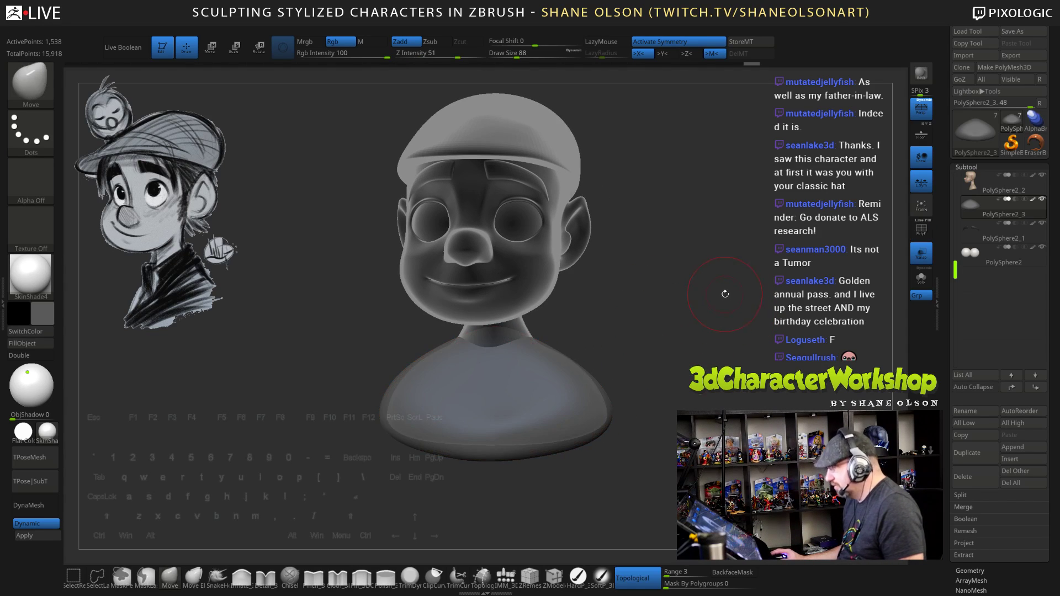
{"action": "left_click", "coordinate": [920, 264]}
{"action": "mouse_move", "coordinate": [735, 282]}
{"action": "left_mouse_down"}
{"action": "mouse_move", "coordinate": [691, 282]}
{"action": "mouse_move", "coordinate": [737, 282]}
{"action": "mouse_move", "coordinate": [715, 298]}
{"action": "mouse_move", "coordinate": [708, 290]}
{"action": "left_mouse_up"}
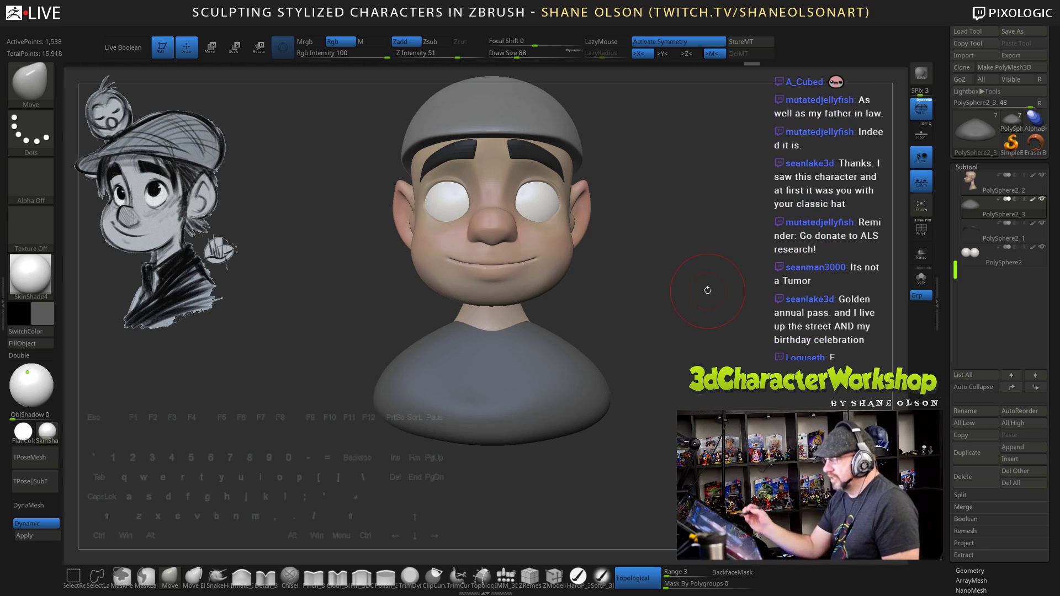
{"action": "key", "text": "s"}
{"action": "mouse_move", "coordinate": [671, 304]}
{"action": "left_mouse_down"}
{"action": "mouse_move", "coordinate": [689, 307]}
{"action": "mouse_move", "coordinate": [666, 325]}
{"action": "mouse_move", "coordinate": [670, 338]}
{"action": "mouse_move", "coordinate": [651, 258]}
{"action": "mouse_move", "coordinate": [635, 323]}
{"action": "mouse_move", "coordinate": [659, 348]}
{"action": "left_mouse_up"}
{"action": "right_click", "coordinate": [635, 323]}
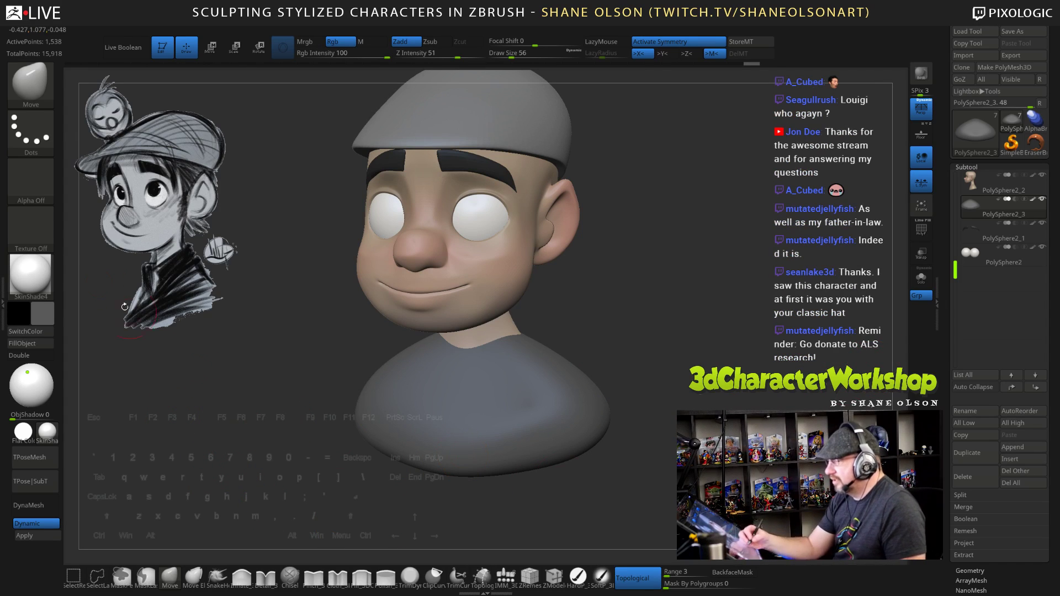
Save the tool as LuigiHead01 in the Twitch folder, overwriting the existing file
{"action": "left_click", "coordinate": [1013, 31]}
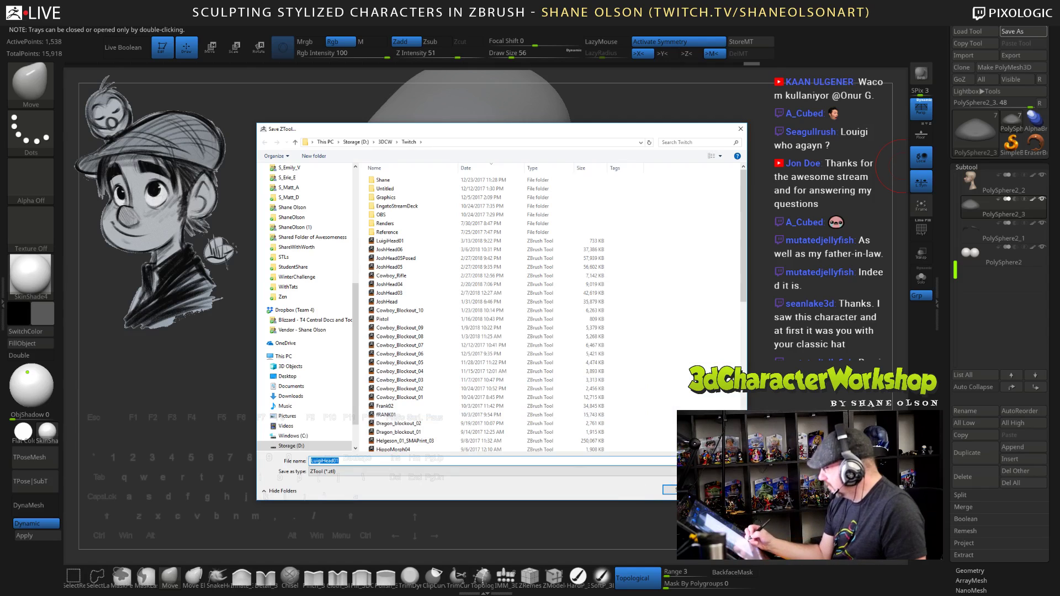
{"action": "left_click", "coordinate": [669, 490]}
{"action": "left_click", "coordinate": [555, 305]}
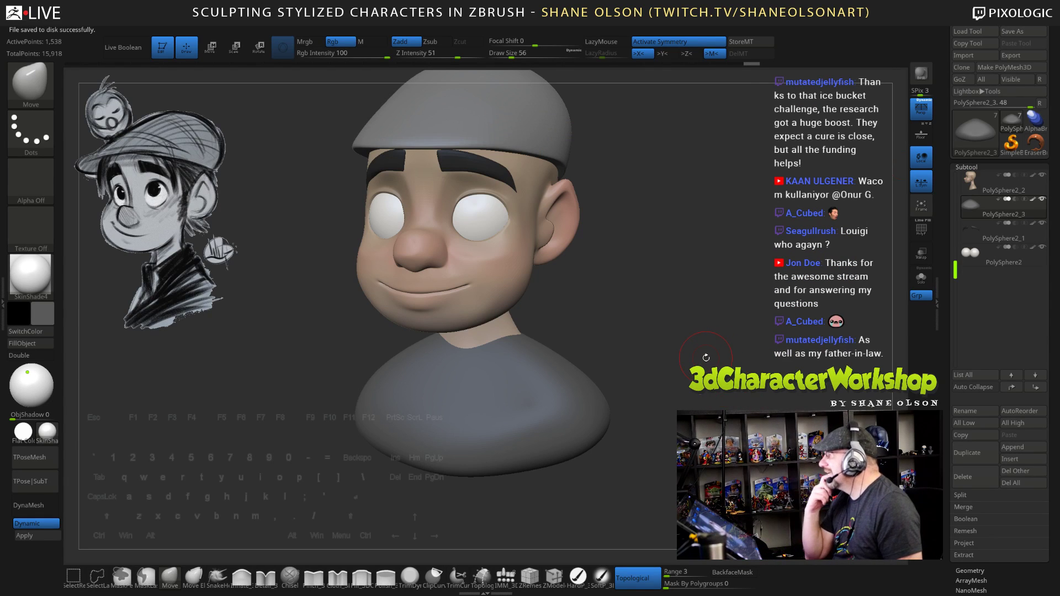
{"action": "mouse_move", "coordinate": [640, 341]}
{"action": "left_mouse_down"}
{"action": "mouse_move", "coordinate": [650, 339]}
{"action": "mouse_move", "coordinate": [626, 351]}
{"action": "left_mouse_up"}
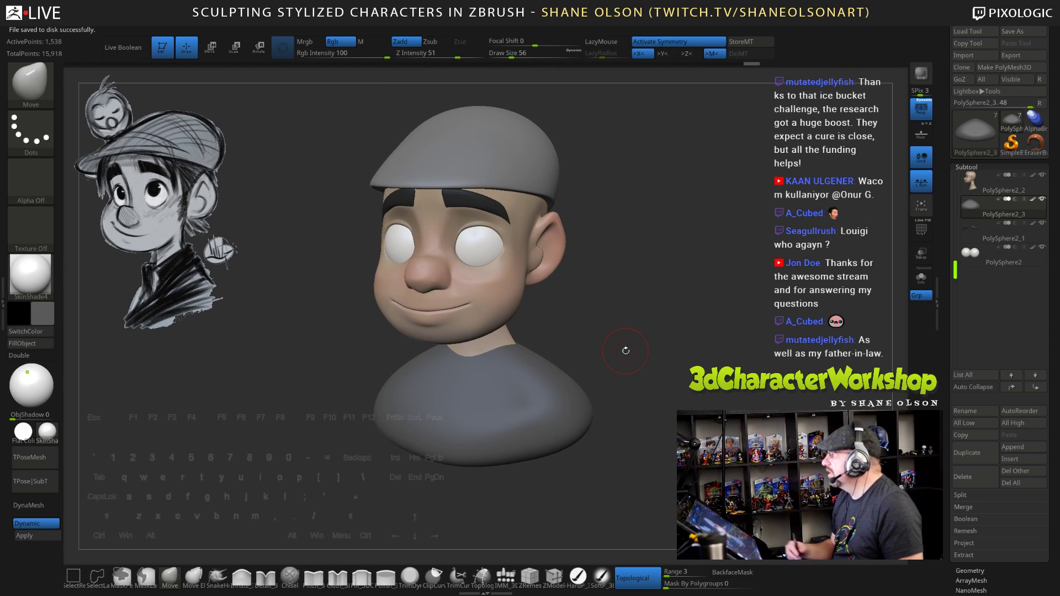
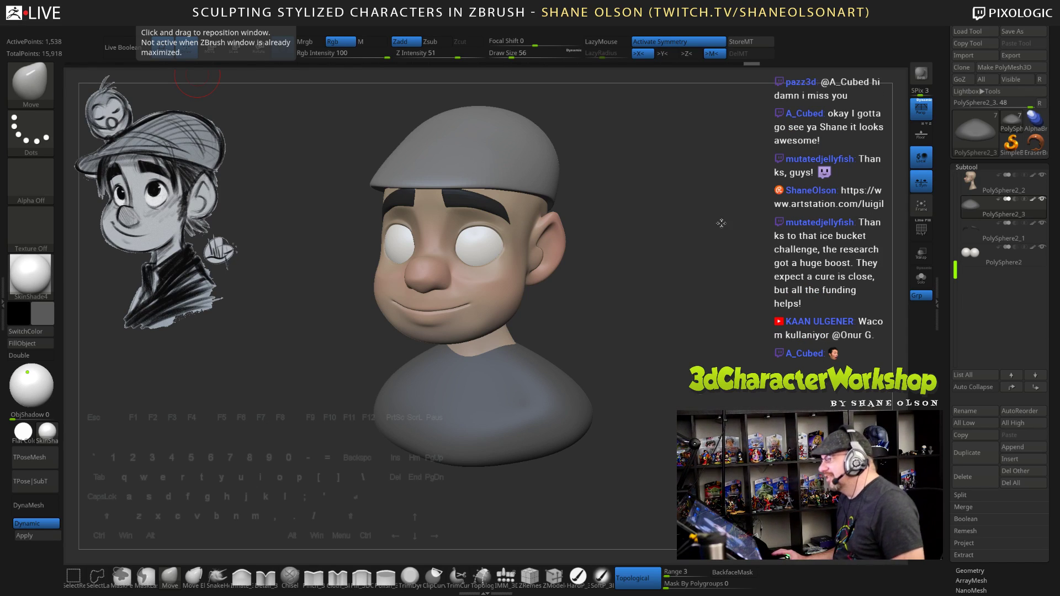
Set the draw size to 108, make the cap the active subtool and view it from a three-quarter angle
{"action": "mouse_move", "coordinate": [627, 220]}
{"action": "left_mouse_down"}
{"action": "mouse_move", "coordinate": [656, 229]}
{"action": "mouse_move", "coordinate": [618, 177]}
{"action": "mouse_move", "coordinate": [648, 169]}
{"action": "left_mouse_up"}
{"action": "key", "text": "s"}
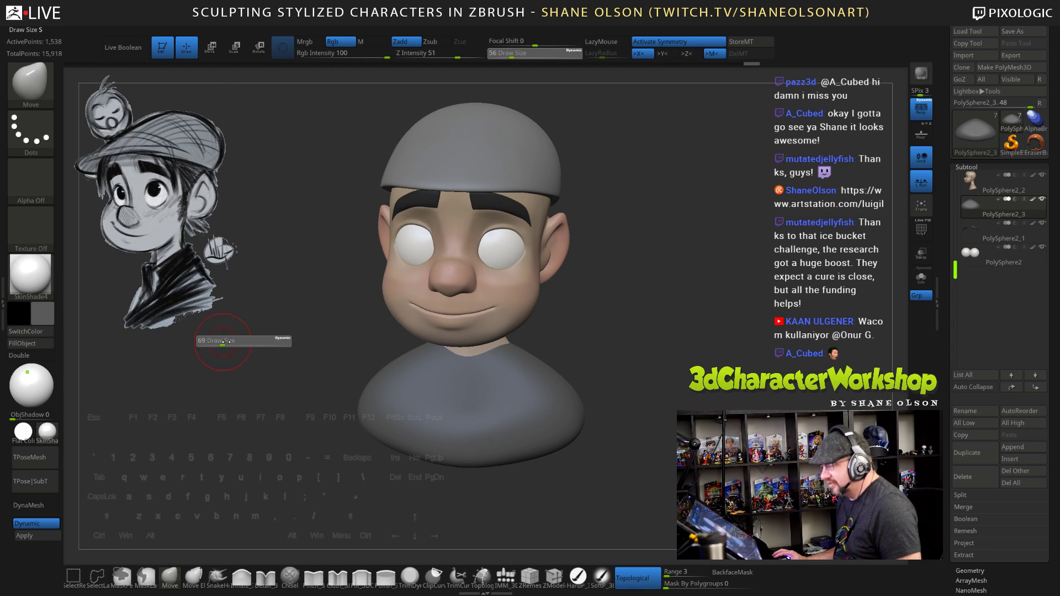
{"action": "left_click_drag", "start_coordinate": [220, 342], "coordinate": [229, 342]}
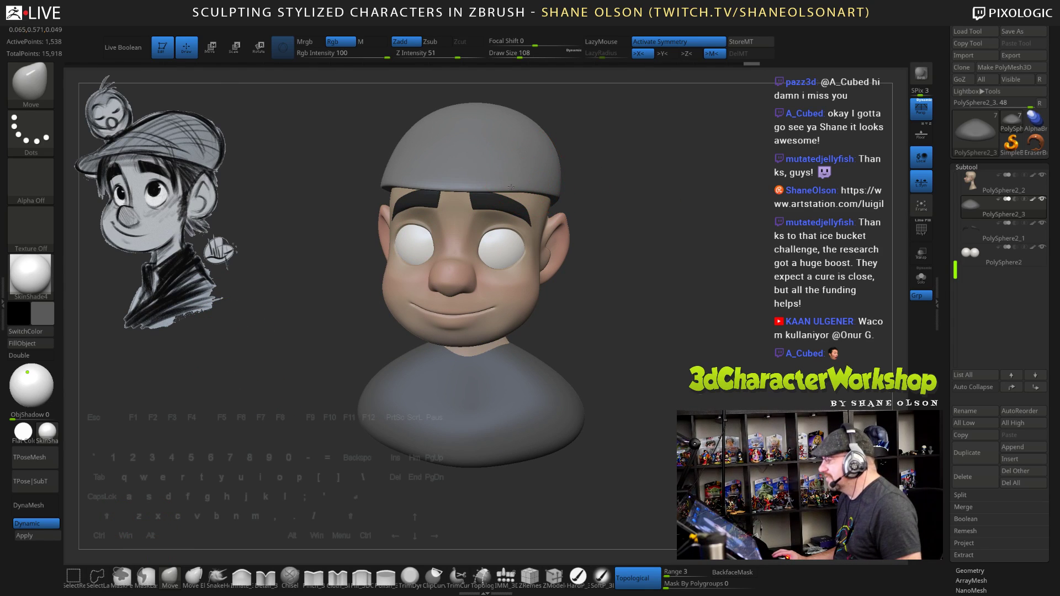
{"action": "left_click", "coordinate": [515, 180], "text": "alt"}
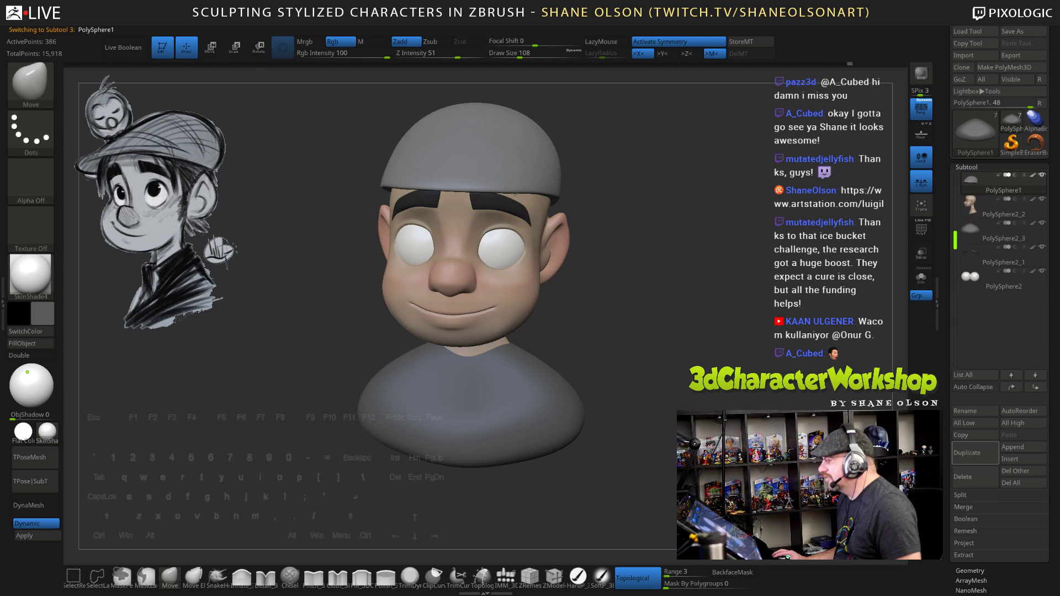
{"action": "left_click_drag", "start_coordinate": [666, 217], "coordinate": [625, 218]}
{"action": "left_click_drag", "start_coordinate": [471, 189], "coordinate": [467, 186]}
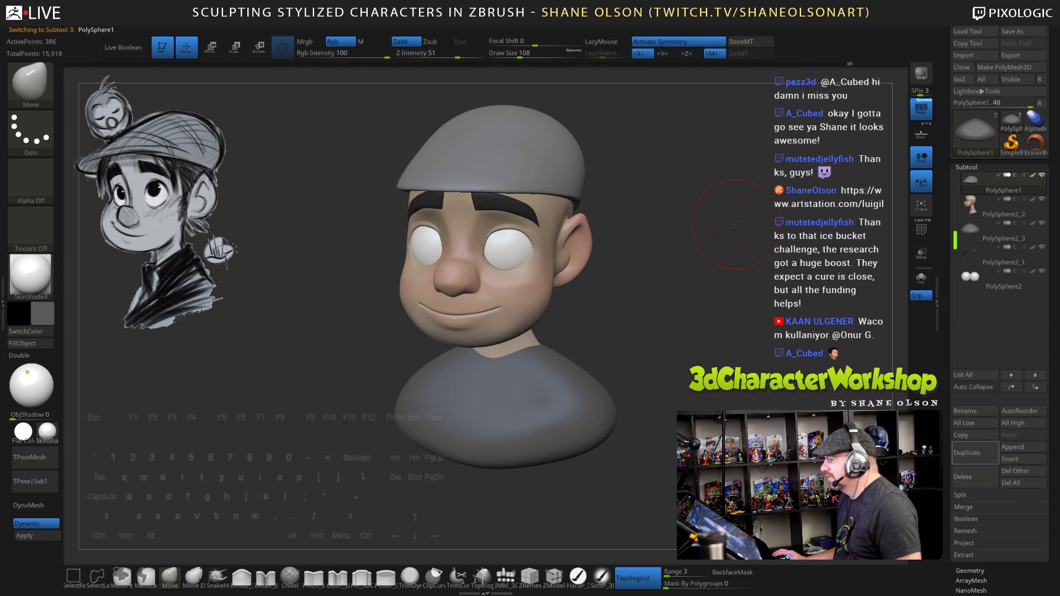
{"action": "left_click_drag", "start_coordinate": [784, 219], "coordinate": [705, 221]}
{"action": "mouse_move", "coordinate": [770, 201]}
{"action": "left_mouse_down"}
{"action": "mouse_move", "coordinate": [781, 201]}
{"action": "mouse_move", "coordinate": [731, 213]}
{"action": "left_mouse_up"}
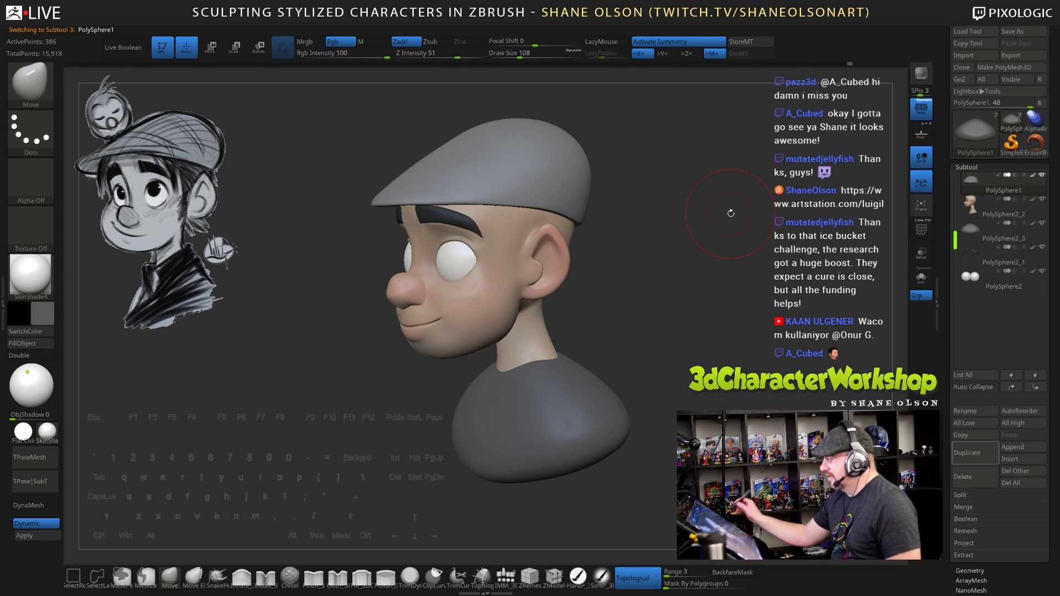
{"action": "left_click_drag", "start_coordinate": [660, 349], "coordinate": [507, 444]}
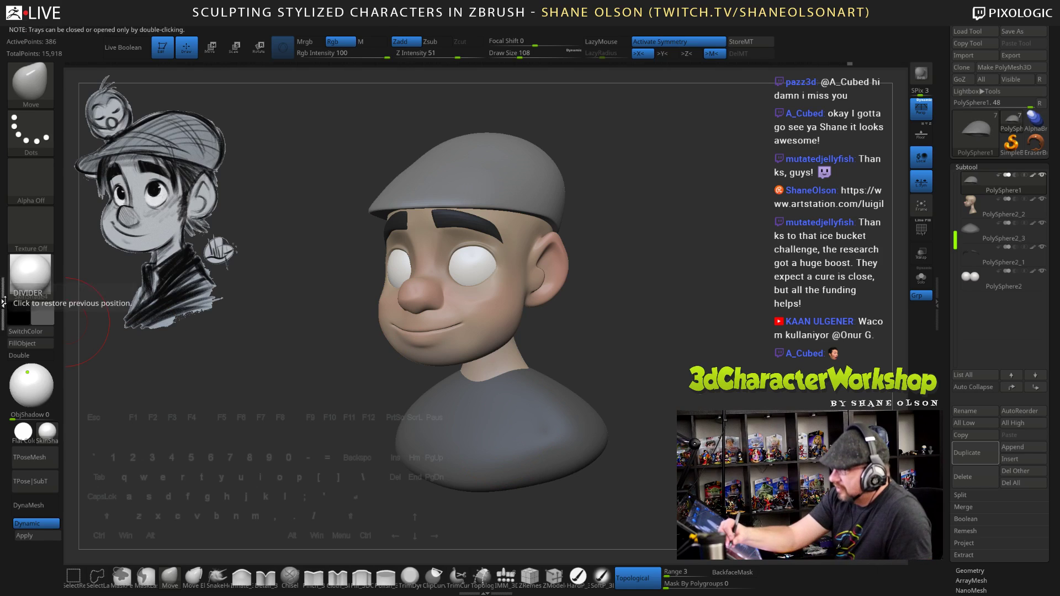
Open the DynaMesh Master plugin and try to DynaMesh the cap while its dynamic subdivision is active
{"action": "left_click", "coordinate": [2, 303]}
{"action": "left_click", "coordinate": [55, 108]}
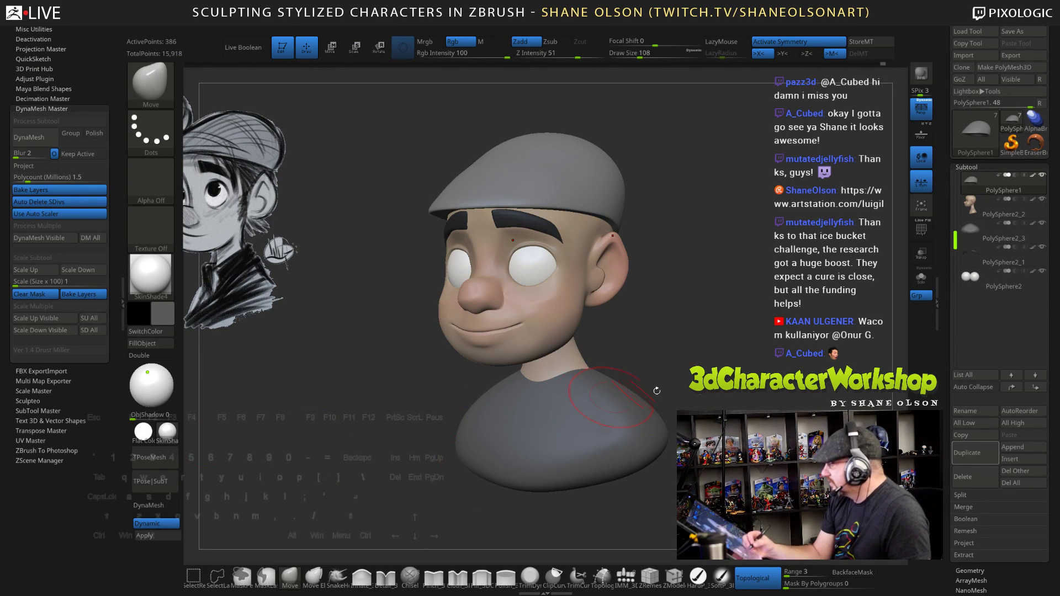
{"action": "left_click_drag", "start_coordinate": [657, 392], "coordinate": [685, 406]}
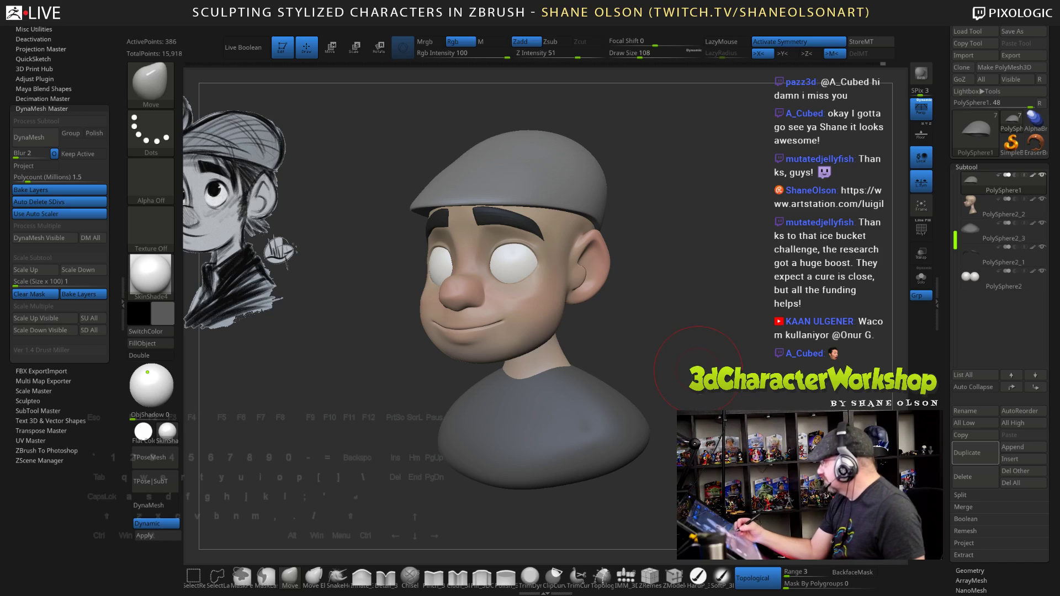
{"action": "left_click", "coordinate": [36, 138]}
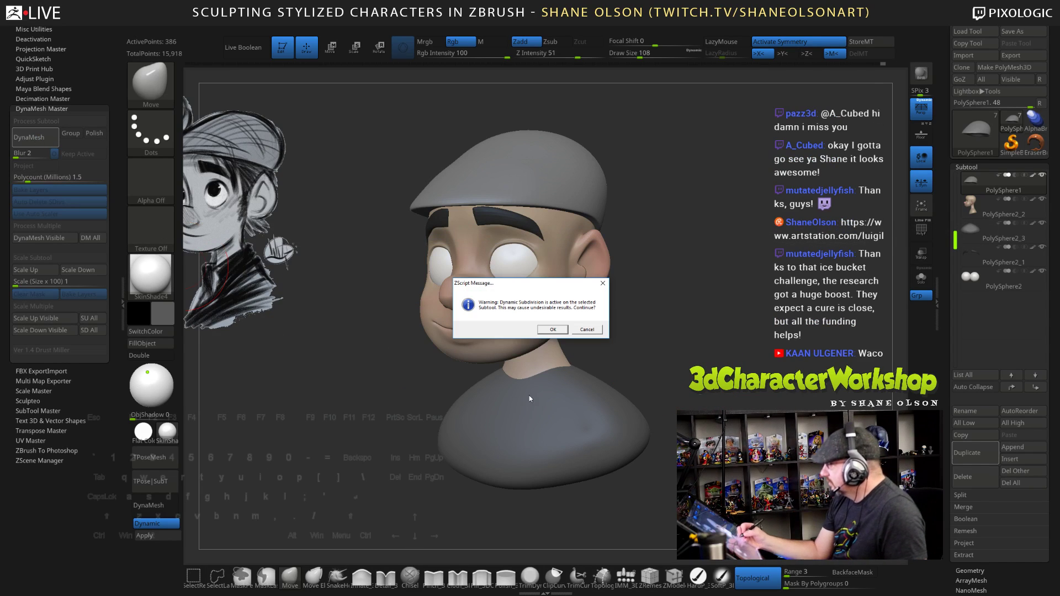
{"action": "left_click", "coordinate": [587, 330]}
Expand the ZRemesher geometry settings and apply the cap's dynamic subdivision as real geometry
{"action": "scroll", "coordinate": [945, 406], "scroll_direction": "down", "scroll_amount": 4}
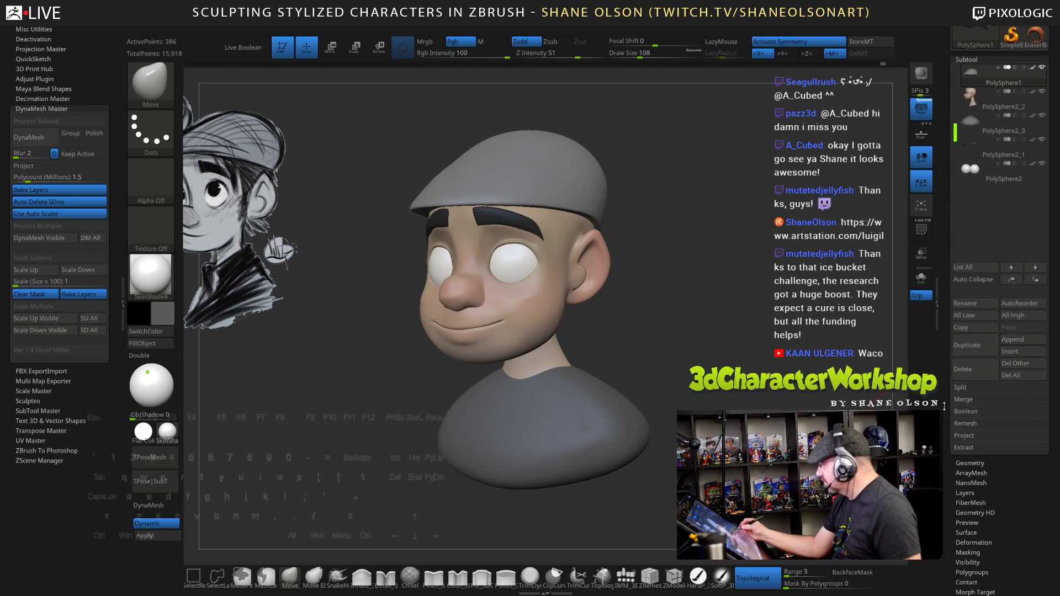
{"action": "scroll", "coordinate": [982, 392], "scroll_direction": "down", "scroll_amount": 4}
{"action": "left_click", "coordinate": [971, 366]}
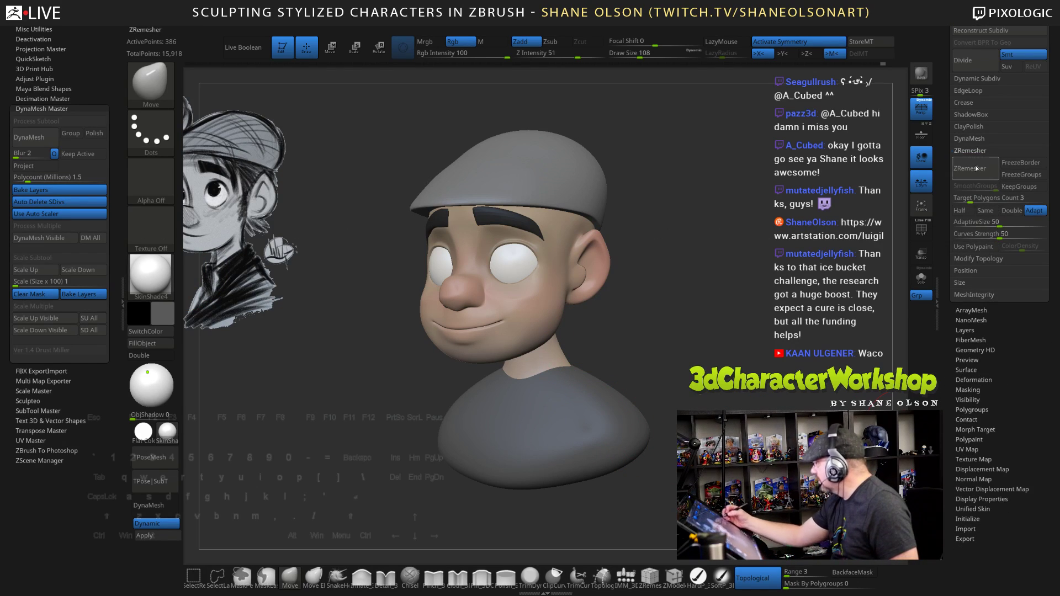
{"action": "left_click", "coordinate": [169, 537]}
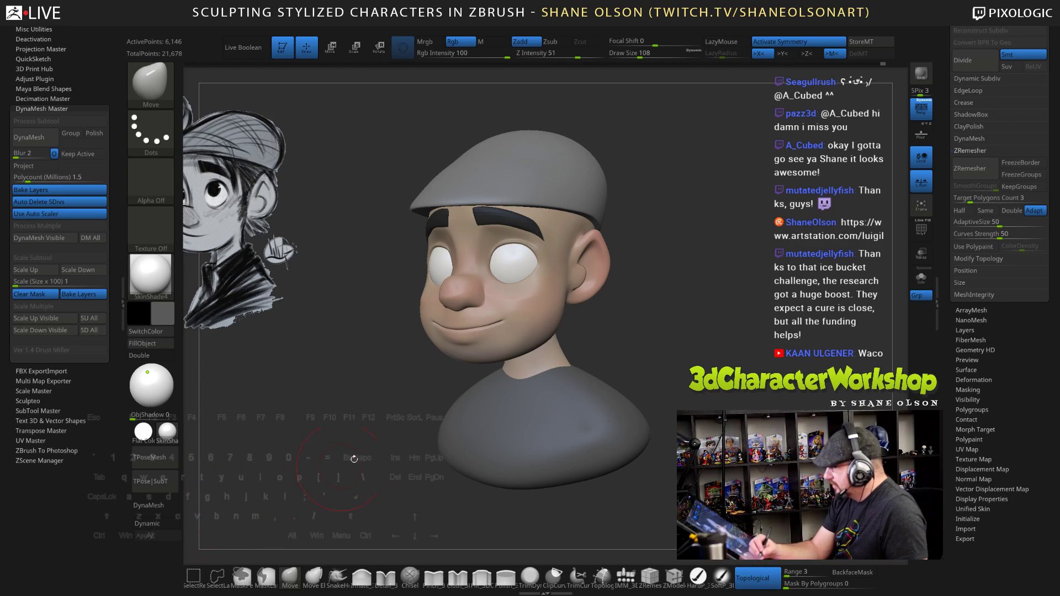
DynaMesh the cap through DynaMesh Master at a polycount of 1.5 million and inspect its wireframe
{"action": "left_click", "coordinate": [40, 138]}
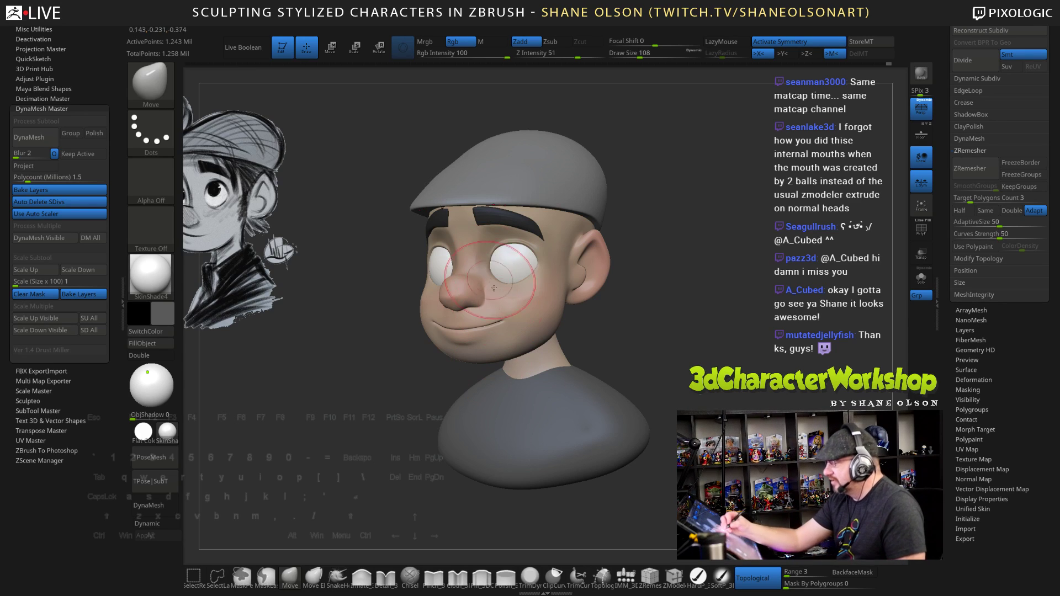
{"action": "mouse_move", "coordinate": [665, 368]}
{"action": "left_mouse_down"}
{"action": "mouse_move", "coordinate": [712, 366]}
{"action": "mouse_move", "coordinate": [679, 350]}
{"action": "mouse_move", "coordinate": [657, 391]}
{"action": "mouse_move", "coordinate": [670, 385]}
{"action": "mouse_move", "coordinate": [662, 353]}
{"action": "left_mouse_up"}
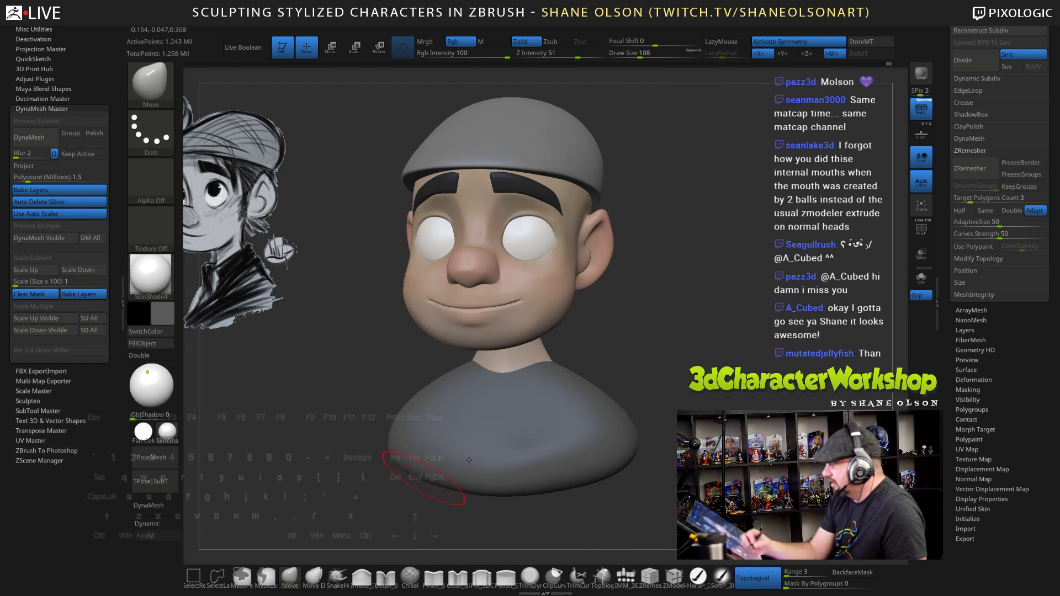
{"action": "key", "text": "shift+f"}
{"action": "key", "text": "shift+f"}
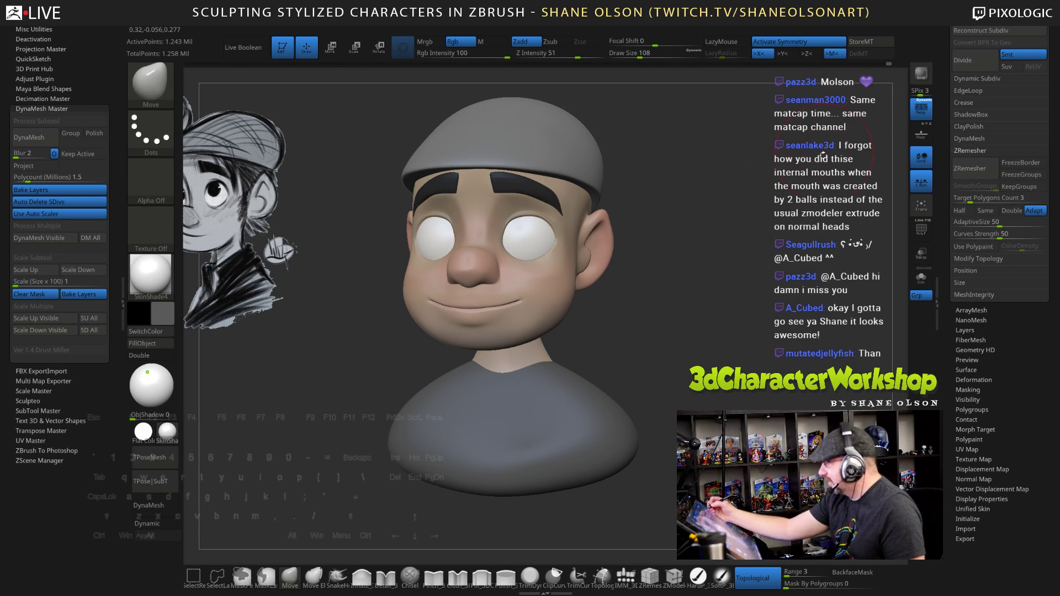
{"action": "key", "text": "shift+f"}
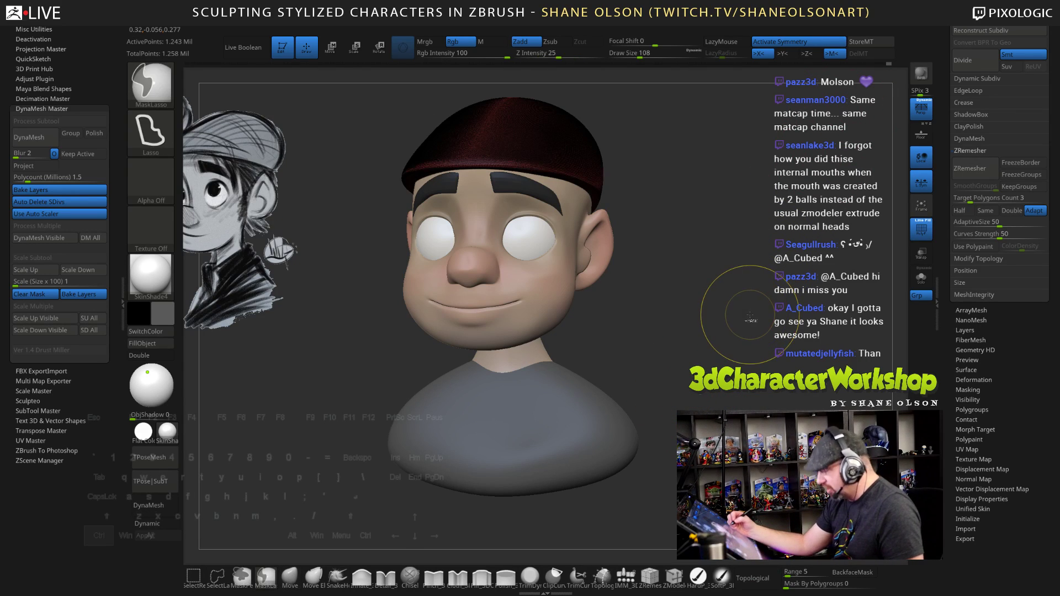
Undo the cap's DynaMesh, going back to the mesh with its applied subdivision levels
{"action": "key", "text": "ctrl+z"}
{"action": "key", "text": "ctrl+z"}
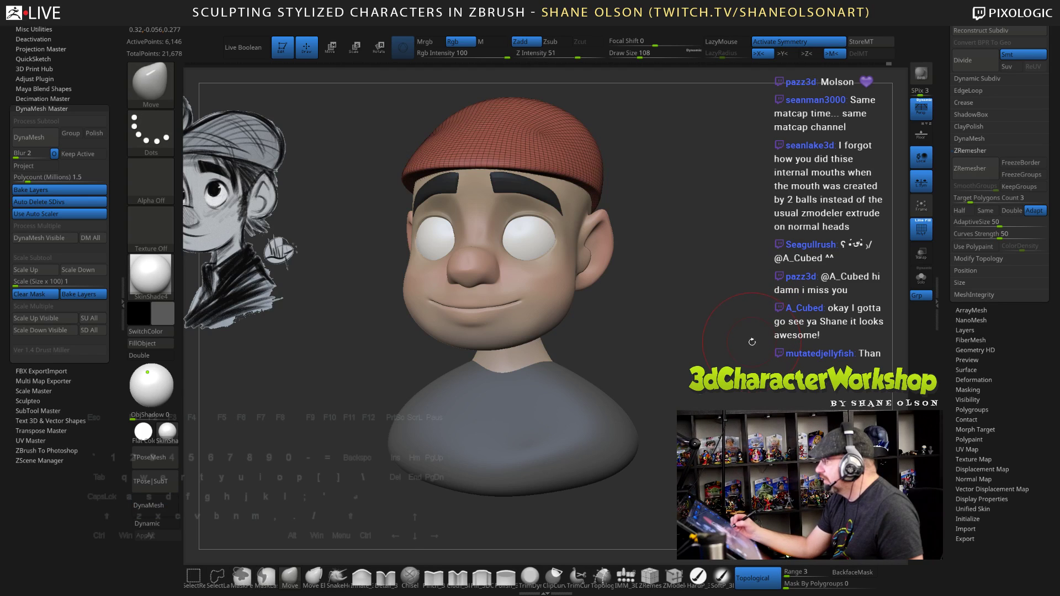
{"action": "mouse_move", "coordinate": [752, 342]}
{"action": "left_mouse_down"}
{"action": "mouse_move", "coordinate": [704, 324]}
{"action": "mouse_move", "coordinate": [689, 301]}
{"action": "mouse_move", "coordinate": [700, 354]}
{"action": "left_mouse_up"}
{"action": "key", "text": "ctrl+z"}
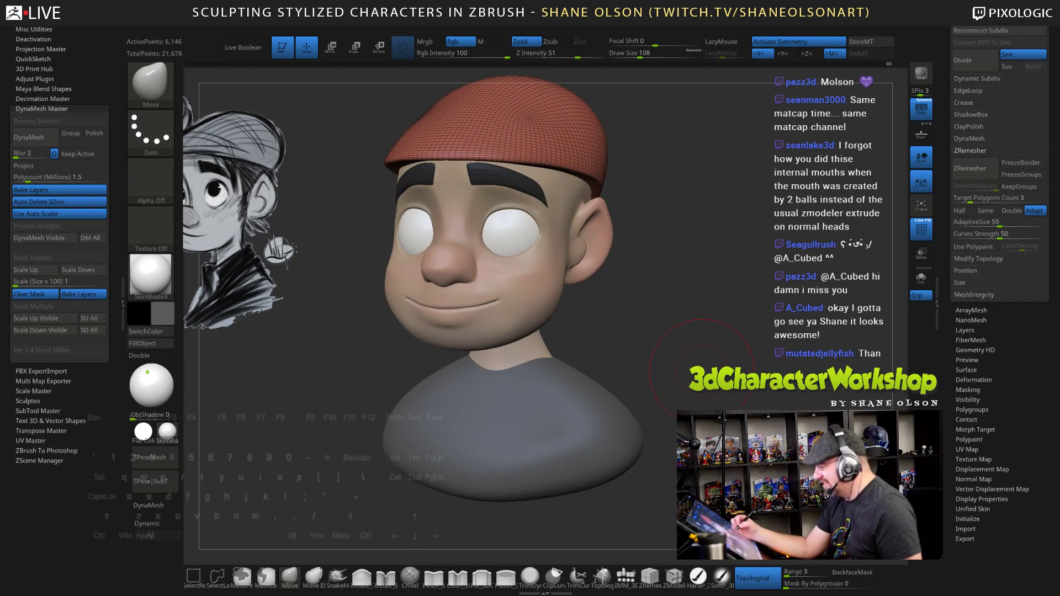
{"action": "key", "text": "ctrl"}
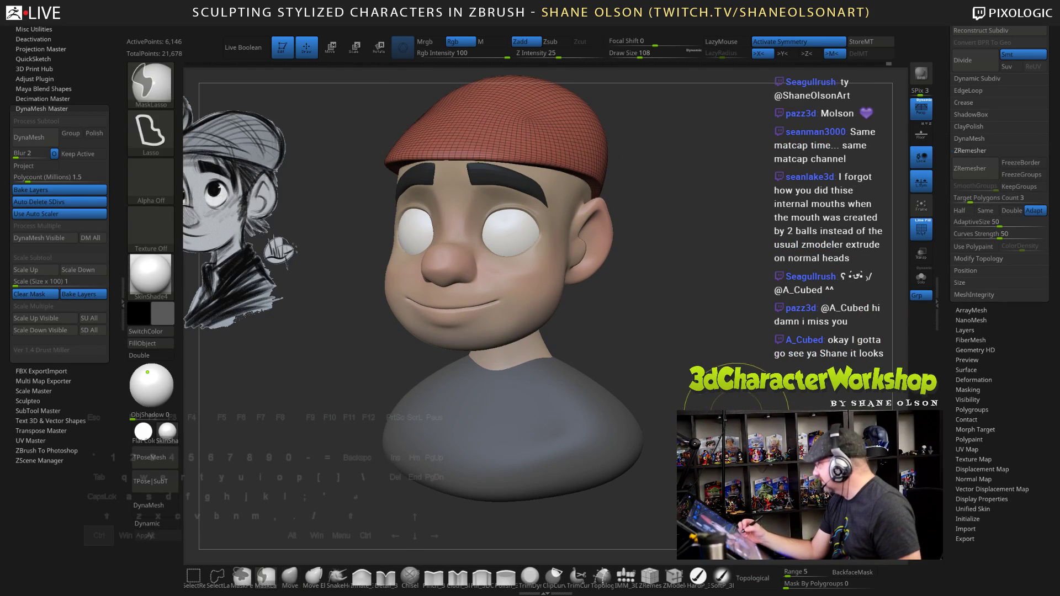
{"action": "left_click_drag", "start_coordinate": [950, 212], "coordinate": [950, 314]}
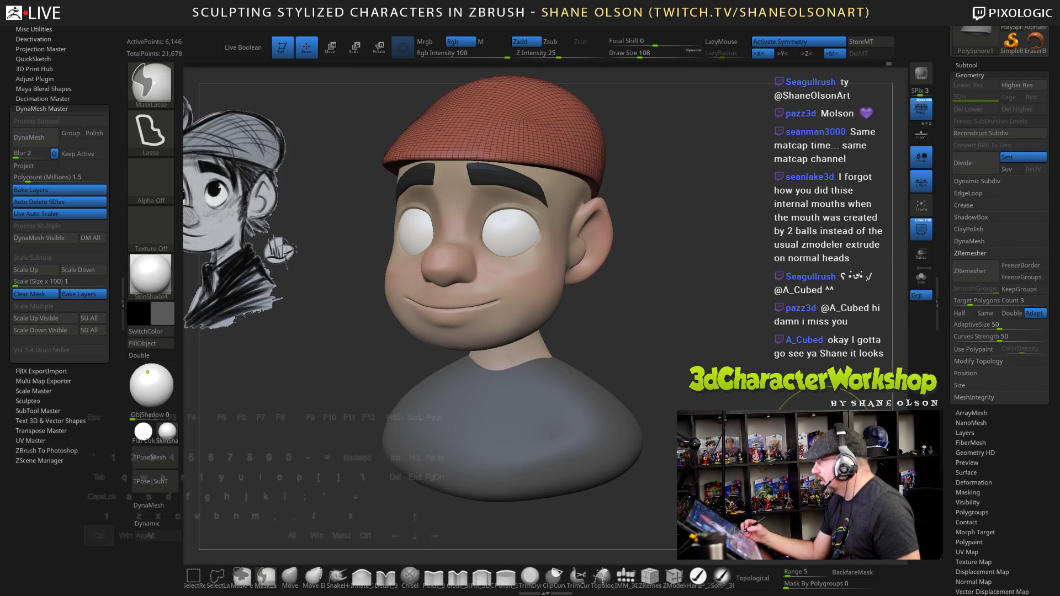
{"action": "key", "text": "ctrl+z"}
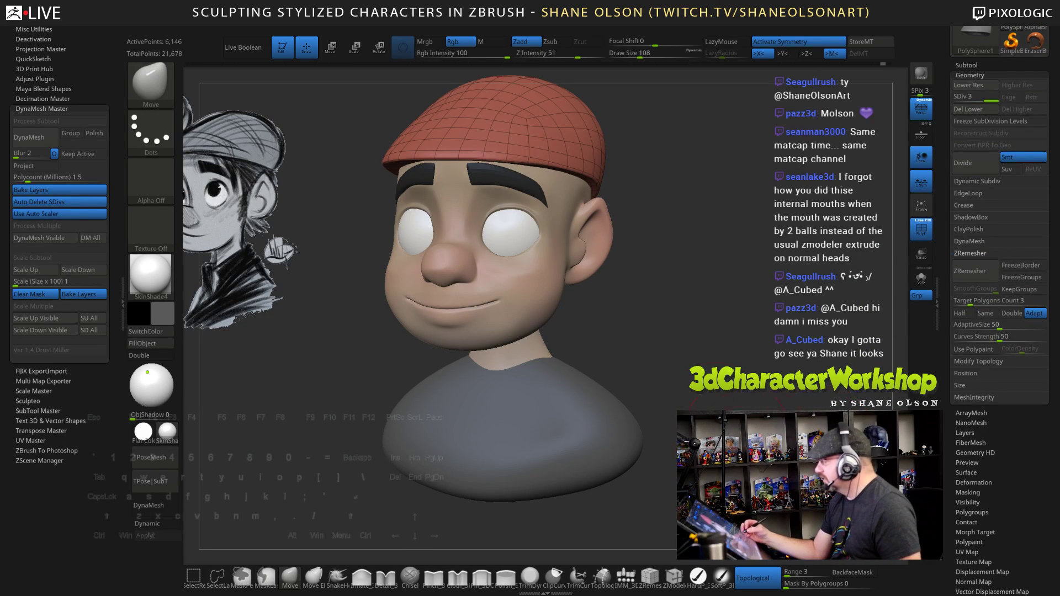
Make the torso the active subtool and apply its dynamic subdivision as real geometry
{"action": "left_click", "coordinate": [574, 422], "text": "alt"}
{"action": "left_click_drag", "start_coordinate": [682, 345], "coordinate": [683, 338]}
{"action": "left_click", "coordinate": [162, 537]}
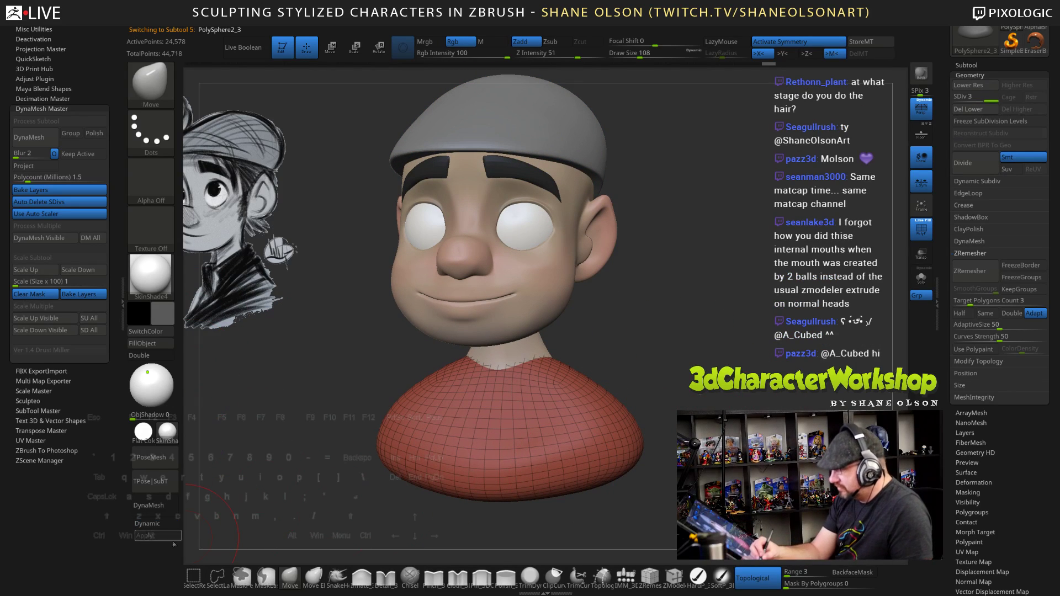
DynaMesh the torso through DynaMesh Master at a polycount of 1.5 million and hide its wireframe
{"action": "left_click", "coordinate": [36, 137]}
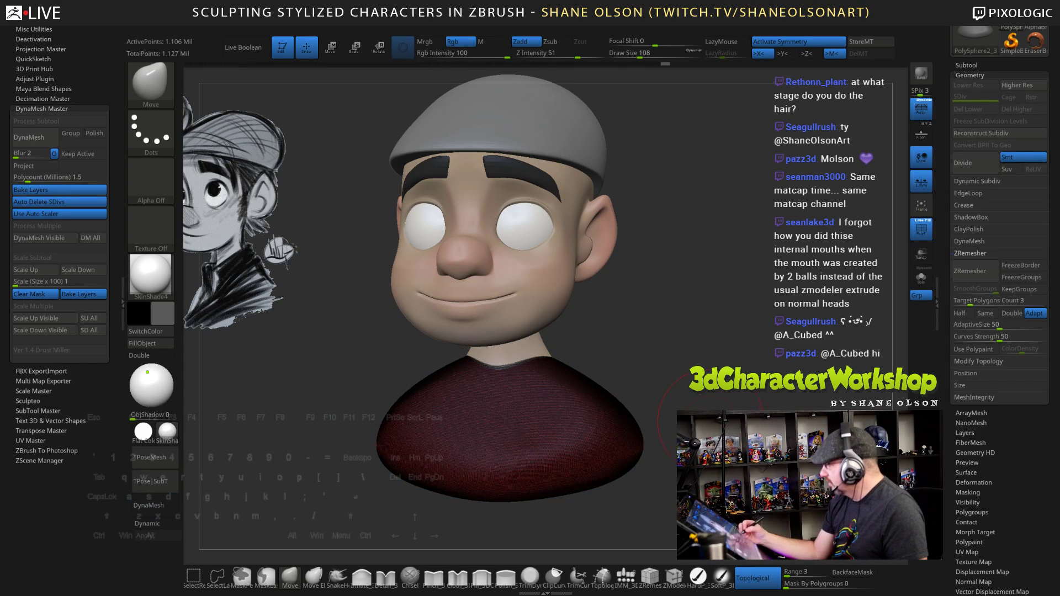
{"action": "key", "text": "shift+f"}
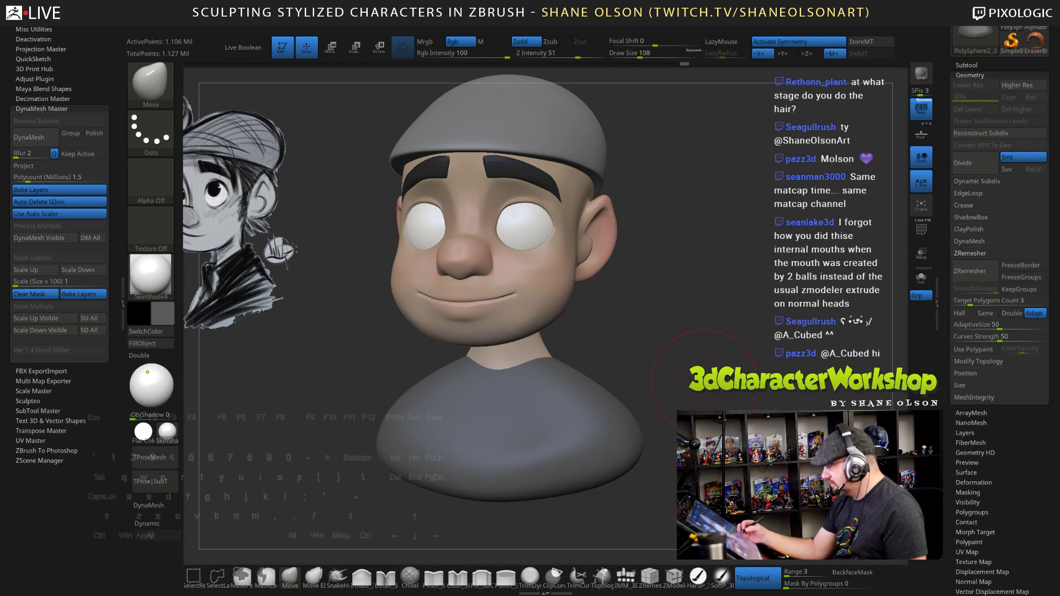
{"action": "left_click_drag", "start_coordinate": [714, 433], "coordinate": [714, 450], "text": "alt"}
{"action": "left_click_drag", "start_coordinate": [685, 353], "coordinate": [701, 325]}
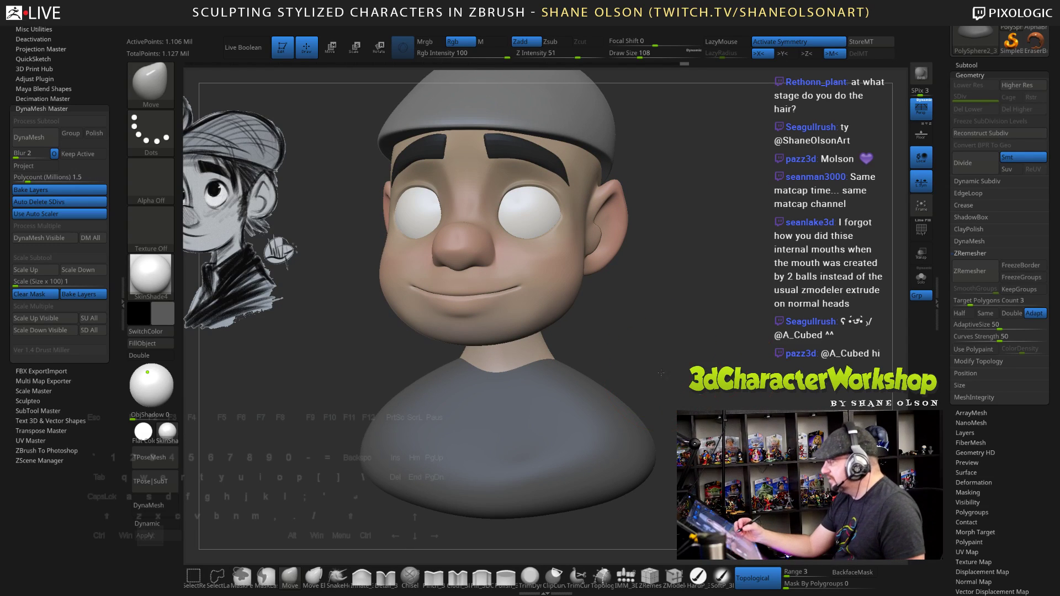
{"action": "left_click_drag", "start_coordinate": [661, 373], "coordinate": [660, 382]}
{"action": "left_click_drag", "start_coordinate": [680, 424], "coordinate": [676, 443], "text": "alt"}
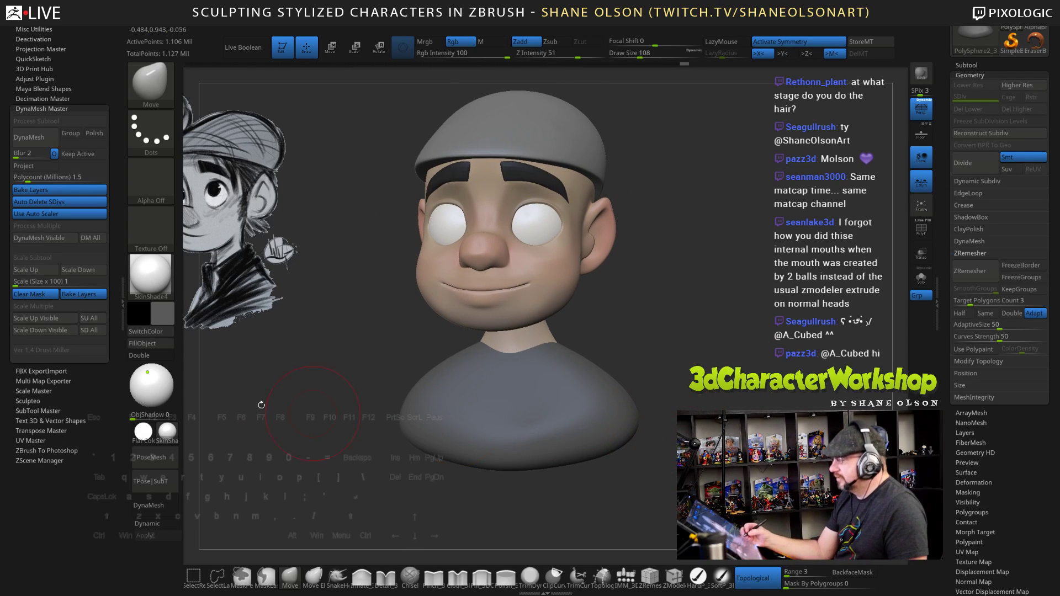
{"action": "double_click", "coordinate": [122, 301]}
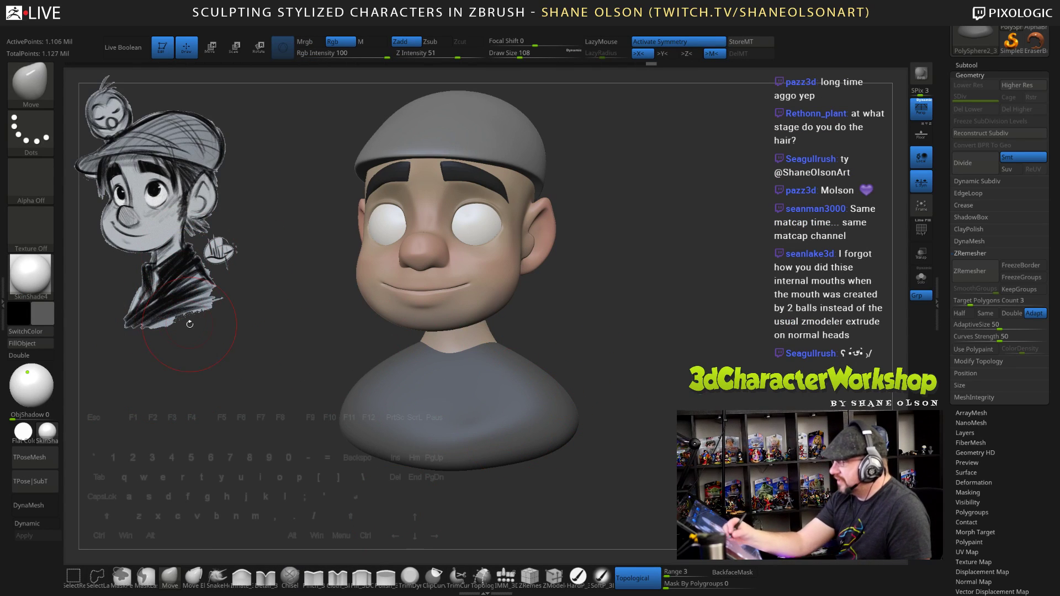
Carve a V-shaped neckline into the front of the shirt with the ClayTubes brush at draw size 62
{"action": "key", "text": "s"}
{"action": "mouse_move", "coordinate": [627, 347]}
{"action": "left_mouse_down"}
{"action": "mouse_move", "coordinate": [648, 375]}
{"action": "mouse_move", "coordinate": [641, 379]}
{"action": "mouse_move", "coordinate": [635, 328]}
{"action": "mouse_move", "coordinate": [660, 402]}
{"action": "left_mouse_up"}
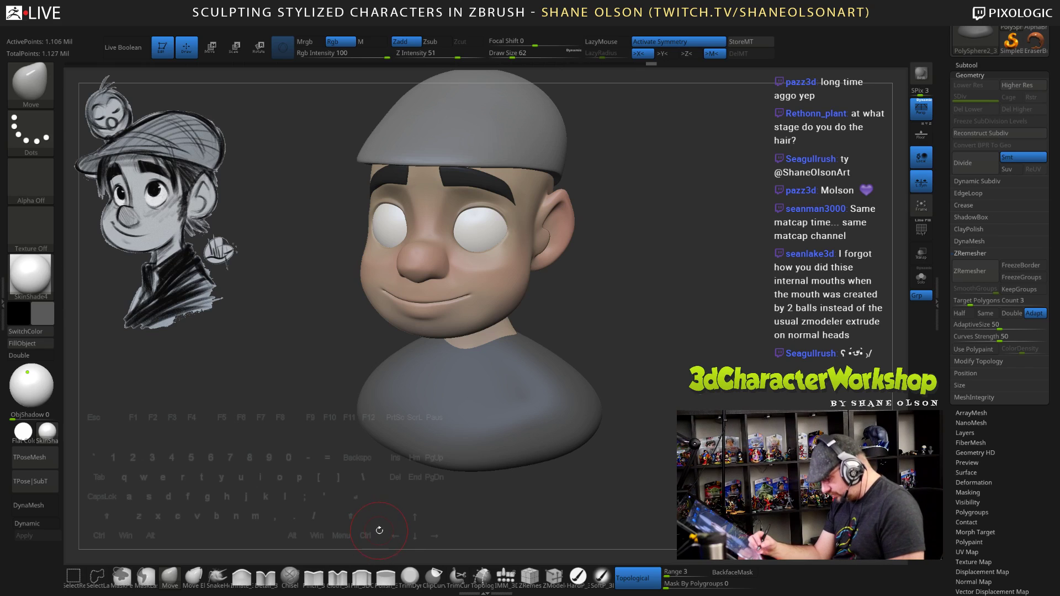
{"action": "key", "text": "b"}
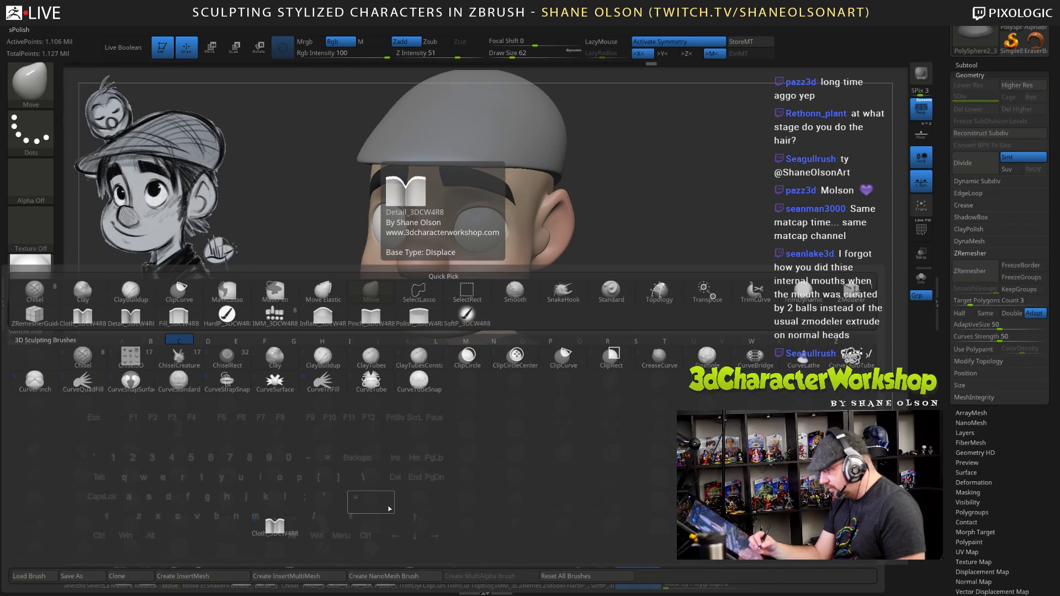
{"action": "left_click", "coordinate": [373, 358]}
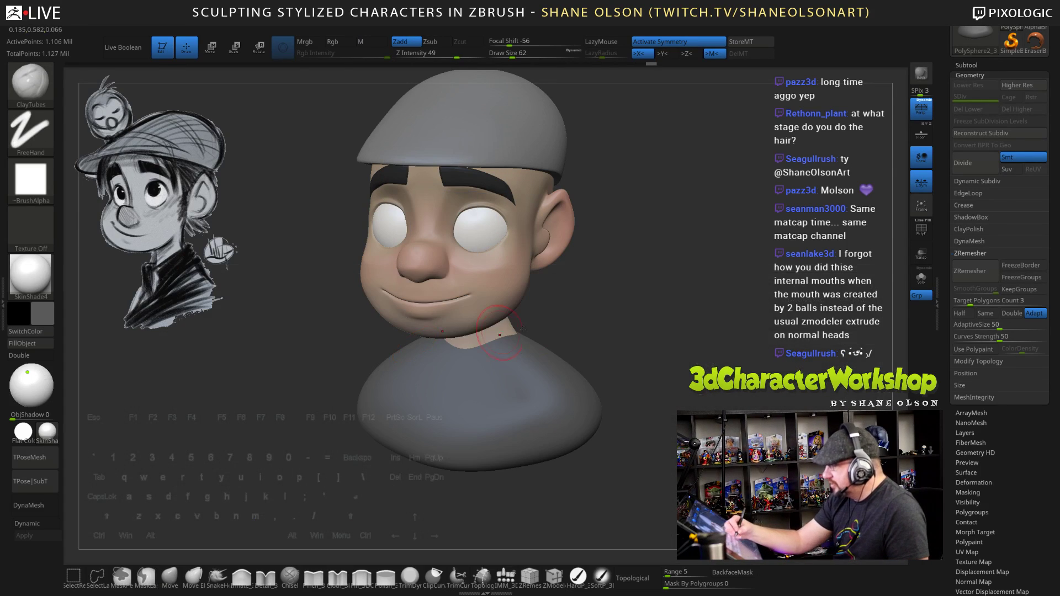
{"action": "left_click_drag", "start_coordinate": [439, 342], "coordinate": [471, 360]}
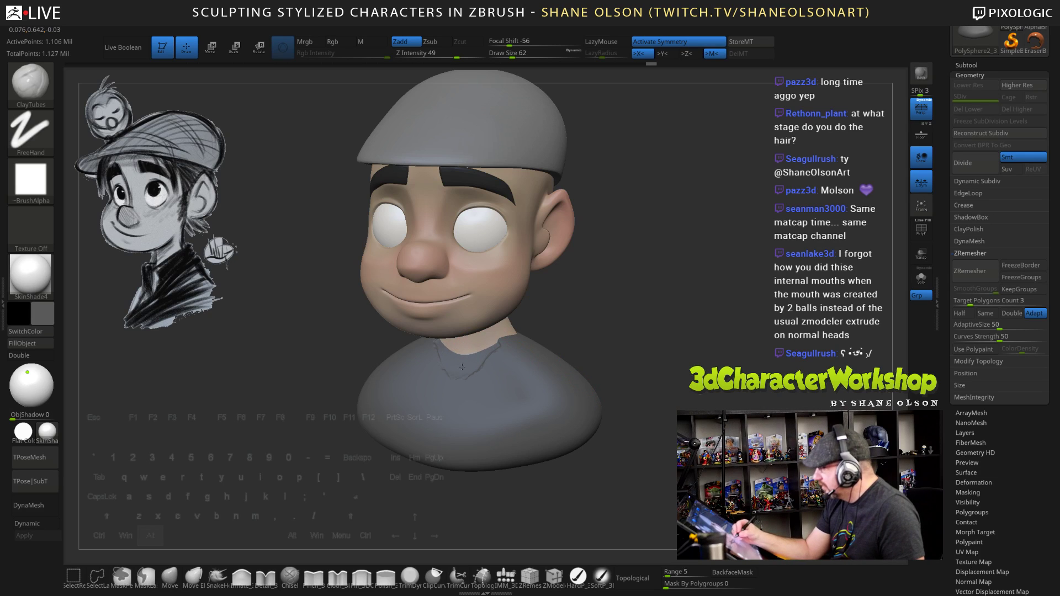
{"action": "right_click_drag", "start_coordinate": [462, 368], "coordinate": [489, 346]}
{"action": "mouse_move", "coordinate": [491, 348]}
{"action": "left_mouse_down"}
{"action": "mouse_move", "coordinate": [475, 354]}
{"action": "mouse_move", "coordinate": [468, 377]}
{"action": "left_mouse_up"}
Reduce the ClayTubes draw size to 38 and cut the V-neck opening deeper into the shirt
{"action": "right_click_drag", "start_coordinate": [629, 352], "coordinate": [586, 342]}
{"action": "key", "text": "s"}
{"action": "left_click_drag", "start_coordinate": [612, 332], "coordinate": [608, 332]}
{"action": "right_click_drag", "start_coordinate": [625, 353], "coordinate": [514, 359]}
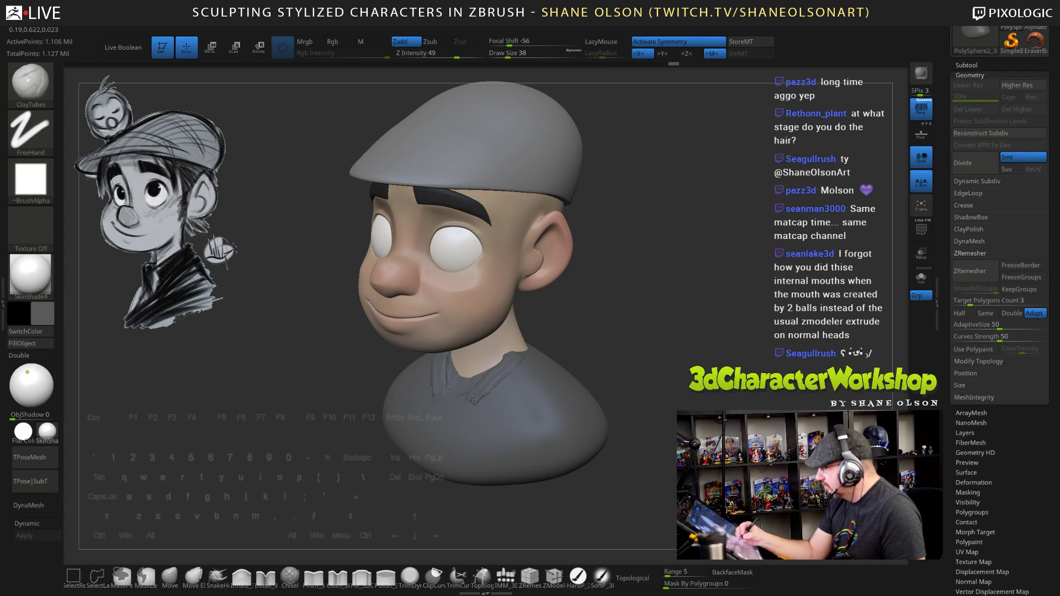
{"action": "mouse_move", "coordinate": [609, 348]}
{"action": "right_mouse_down"}
{"action": "mouse_move", "coordinate": [569, 356]}
{"action": "mouse_move", "coordinate": [574, 372]}
{"action": "mouse_move", "coordinate": [477, 371]}
{"action": "right_mouse_up"}
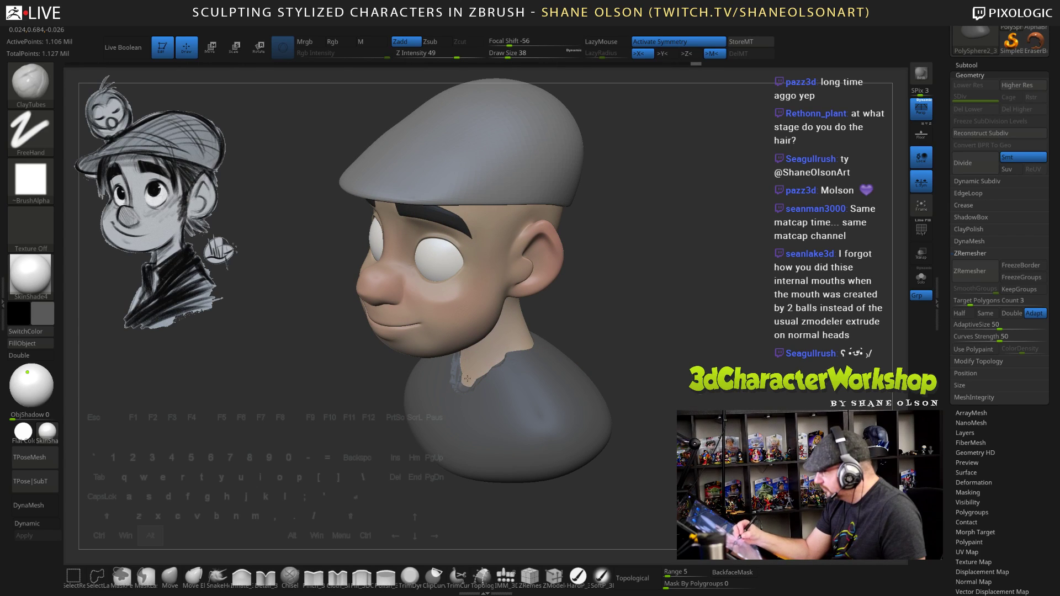
{"action": "left_click_drag", "start_coordinate": [625, 355], "coordinate": [639, 336]}
Raise the Smooth brush's intensity to 100 and smooth the rough edges of the shirt's neckline
{"action": "left_click_drag", "start_coordinate": [468, 393], "coordinate": [453, 347], "text": "shift"}
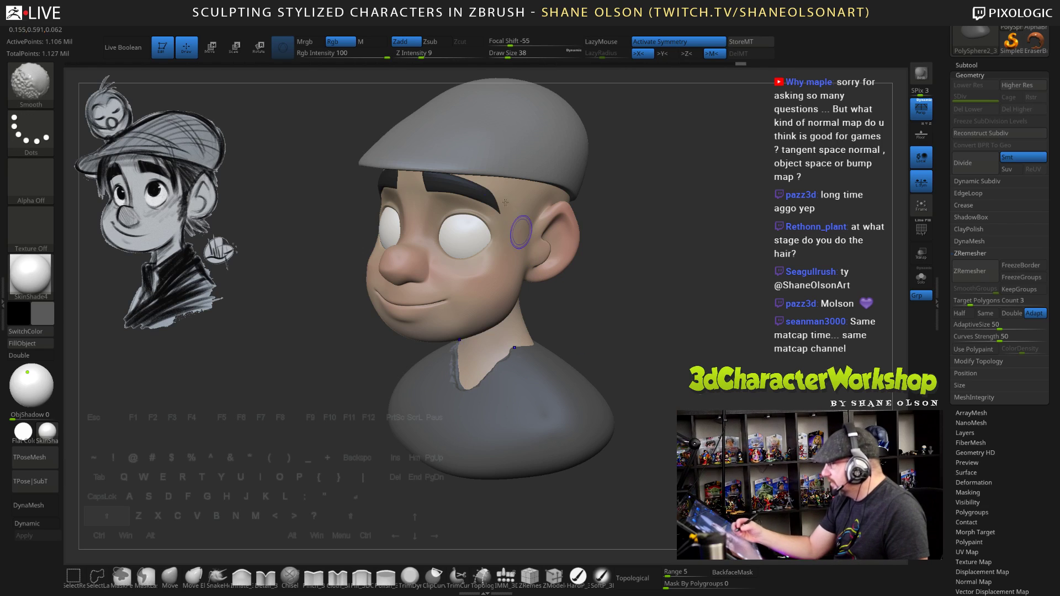
{"action": "left_click", "coordinate": [429, 54], "text": "shift"}
{"action": "left_click_drag", "start_coordinate": [605, 326], "coordinate": [623, 325]}
{"action": "right_click_drag", "start_coordinate": [623, 325], "coordinate": [527, 344]}
{"action": "key", "text": "shift"}
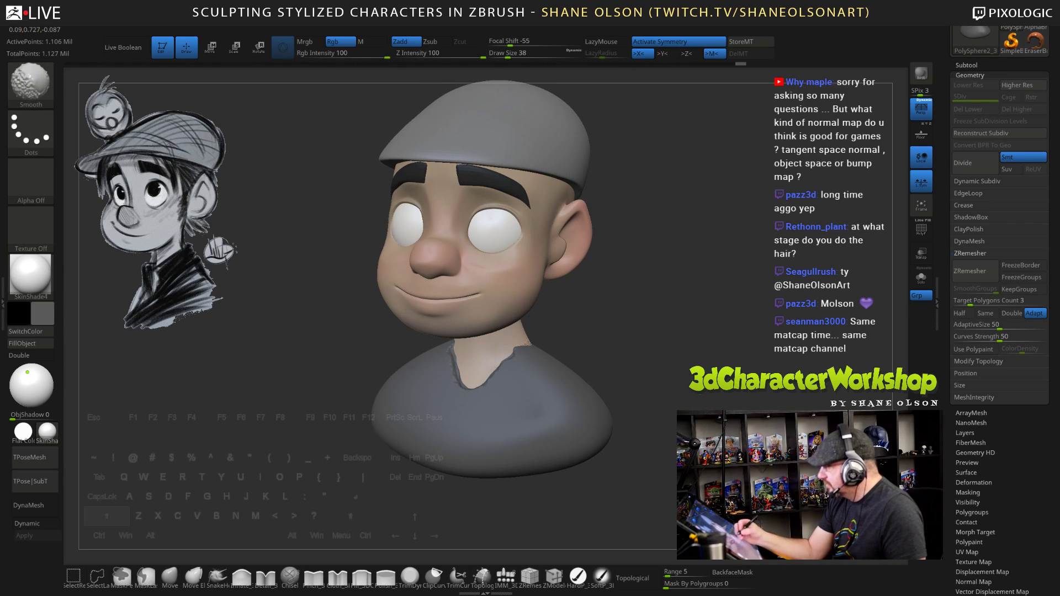
{"action": "left_click_drag", "start_coordinate": [502, 364], "coordinate": [532, 349], "text": "shift"}
{"action": "mouse_move", "coordinate": [652, 338]}
{"action": "right_mouse_down"}
{"action": "mouse_move", "coordinate": [682, 335]}
{"action": "mouse_move", "coordinate": [556, 333]}
{"action": "right_mouse_up"}
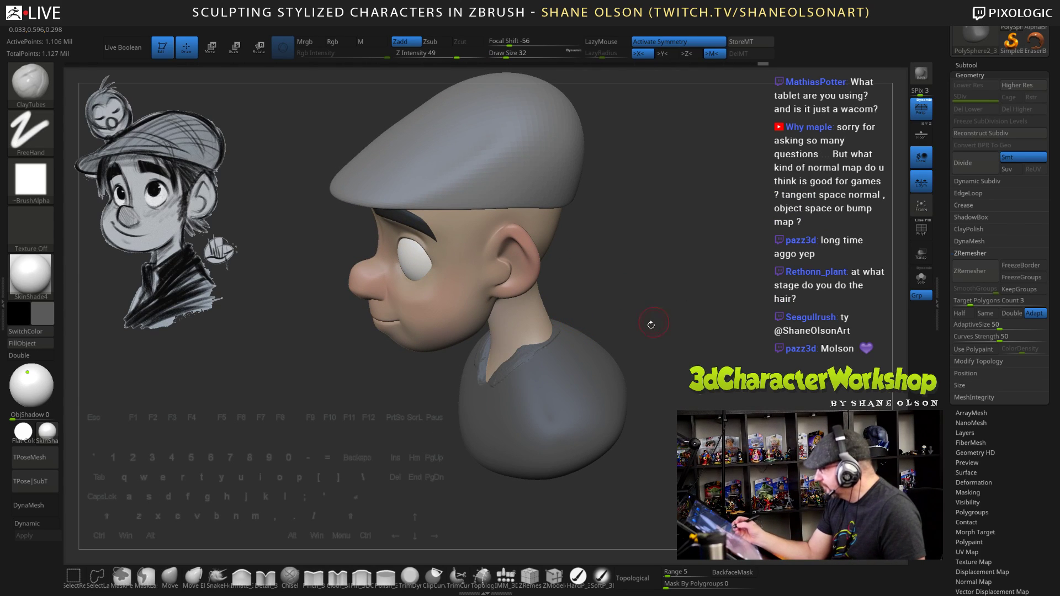
Build up a raised collar along the sides and back of the neckline with ClayTubes at draw size 32
{"action": "right_click_drag", "start_coordinate": [651, 324], "coordinate": [636, 330]}
{"action": "mouse_move", "coordinate": [638, 330]}
{"action": "left_mouse_down"}
{"action": "mouse_move", "coordinate": [614, 294]}
{"action": "mouse_move", "coordinate": [558, 301]}
{"action": "mouse_move", "coordinate": [507, 336]}
{"action": "left_mouse_up"}
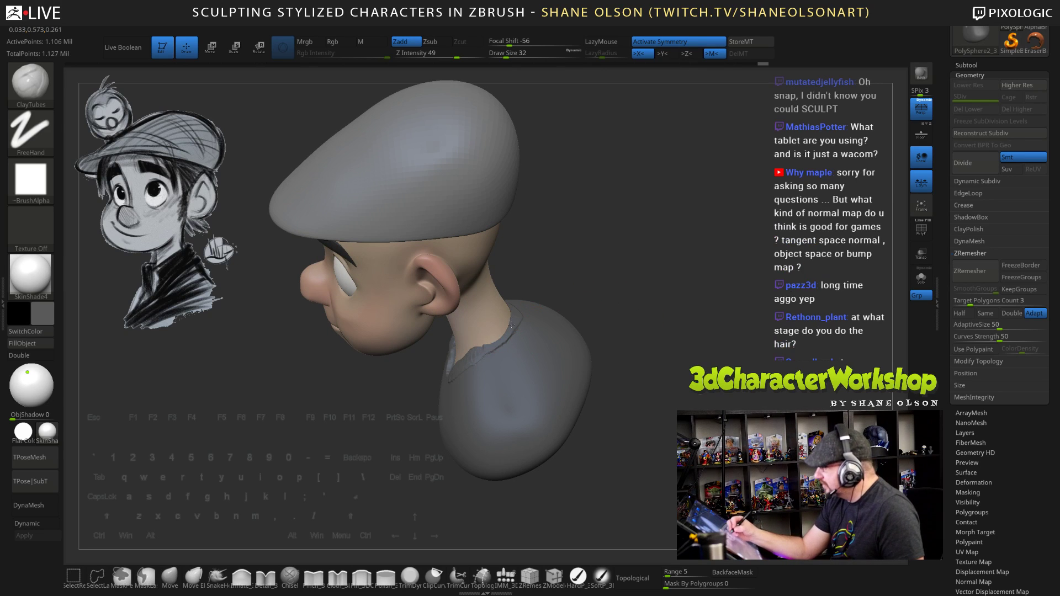
{"action": "mouse_move", "coordinate": [618, 332]}
{"action": "left_mouse_down"}
{"action": "mouse_move", "coordinate": [631, 349]}
{"action": "mouse_move", "coordinate": [587, 302]}
{"action": "mouse_move", "coordinate": [504, 346]}
{"action": "left_mouse_up"}
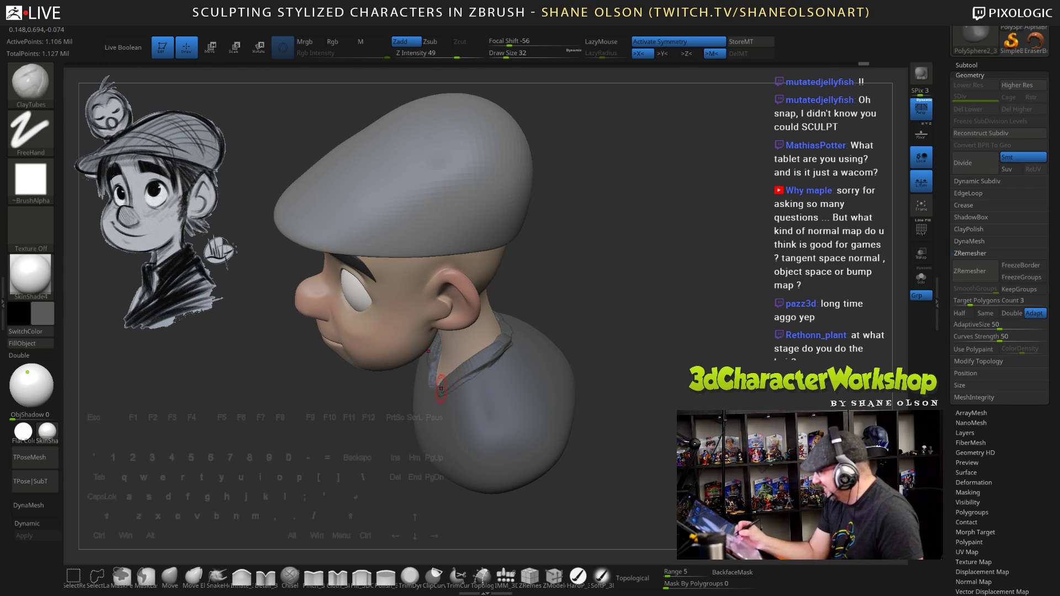
{"action": "left_click_drag", "start_coordinate": [606, 323], "coordinate": [542, 341]}
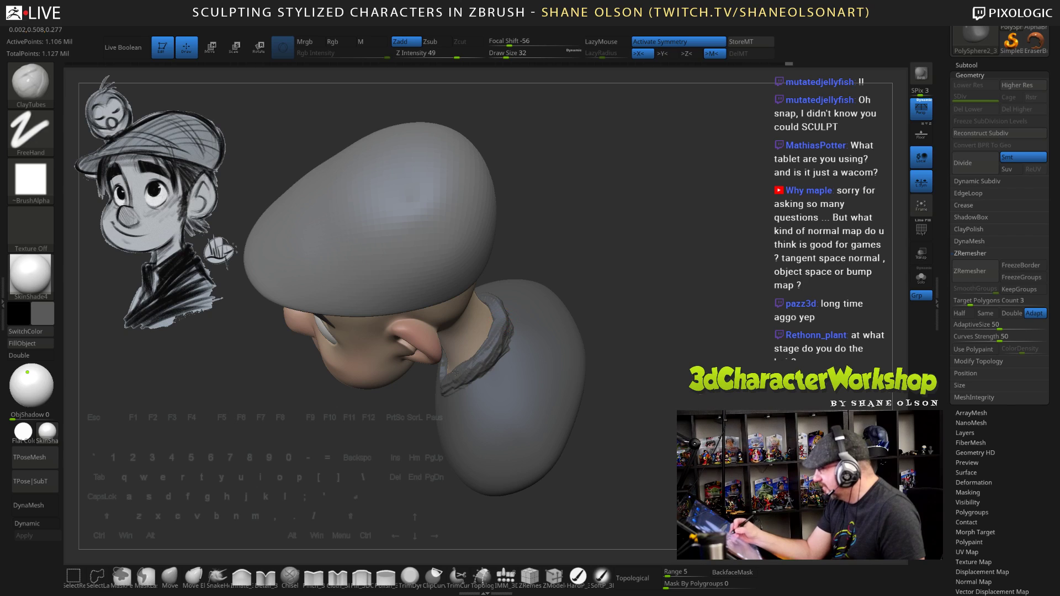
{"action": "mouse_move", "coordinate": [620, 374]}
{"action": "left_mouse_down"}
{"action": "mouse_move", "coordinate": [634, 374]}
{"action": "mouse_move", "coordinate": [531, 374]}
{"action": "left_mouse_up"}
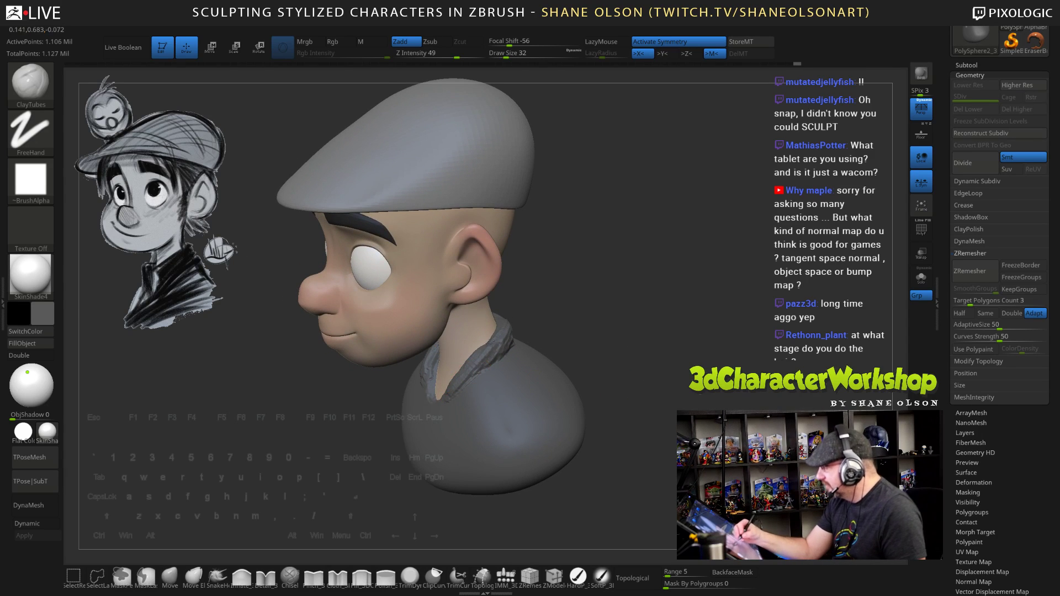
{"action": "right_click_drag", "start_coordinate": [523, 323], "coordinate": [551, 327]}
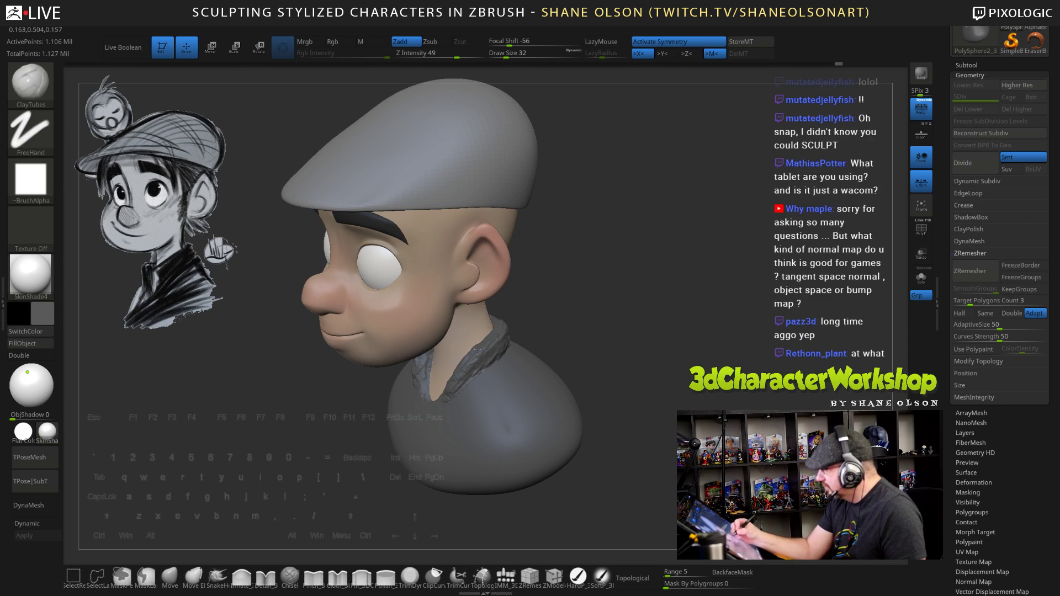
Thicken the shirt collar and extend it higher around the back and side of the neck
{"action": "right_click_drag", "start_coordinate": [601, 328], "coordinate": [630, 328]}
{"action": "left_click_drag", "start_coordinate": [630, 328], "coordinate": [630, 288]}
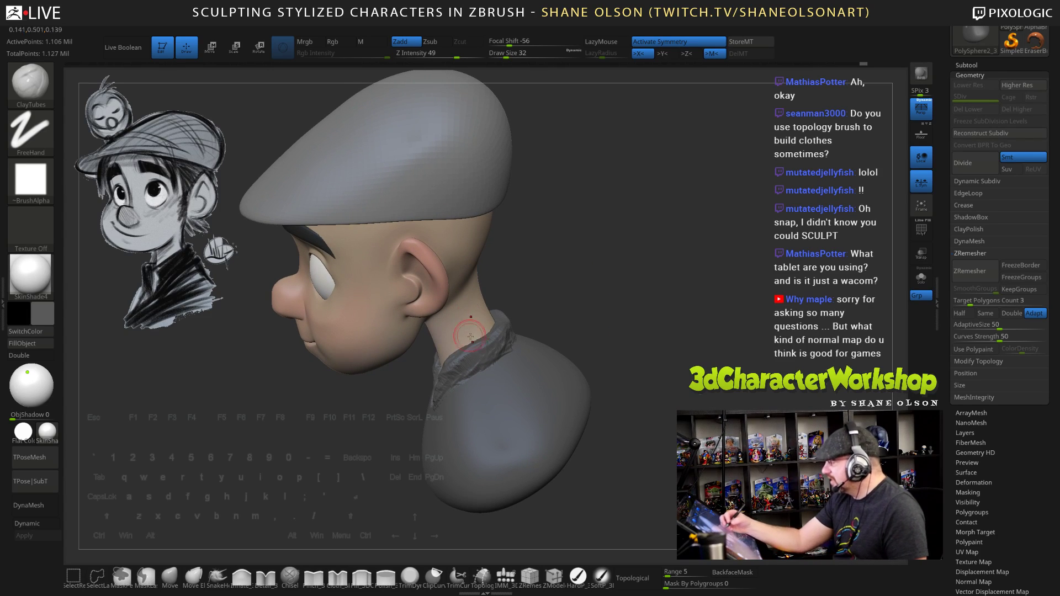
{"action": "left_click_drag", "start_coordinate": [551, 306], "coordinate": [549, 320]}
{"action": "right_click_drag", "start_coordinate": [548, 321], "coordinate": [492, 338]}
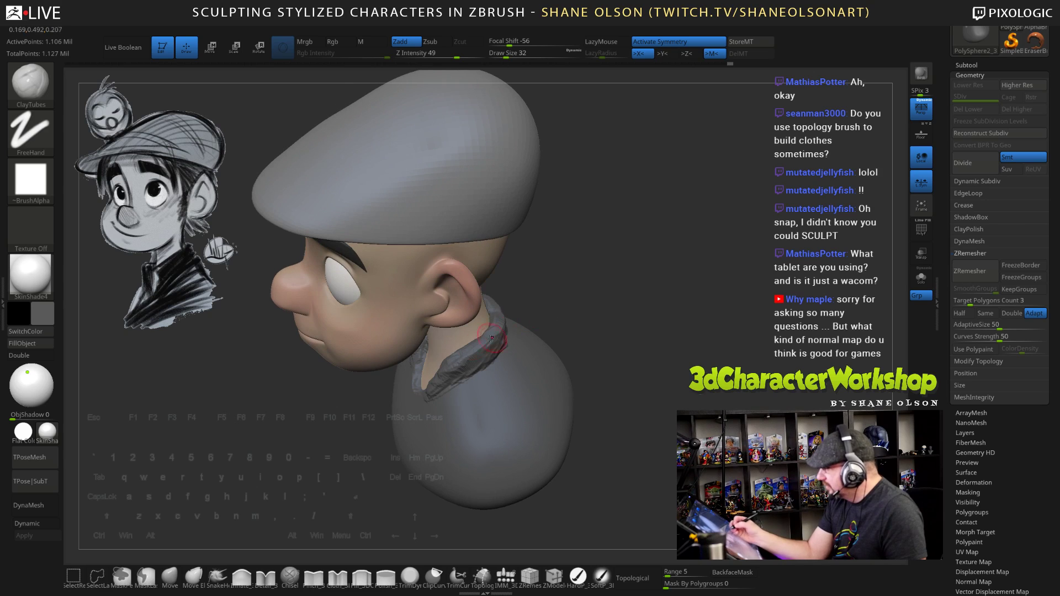
{"action": "right_click_drag", "start_coordinate": [617, 331], "coordinate": [550, 351]}
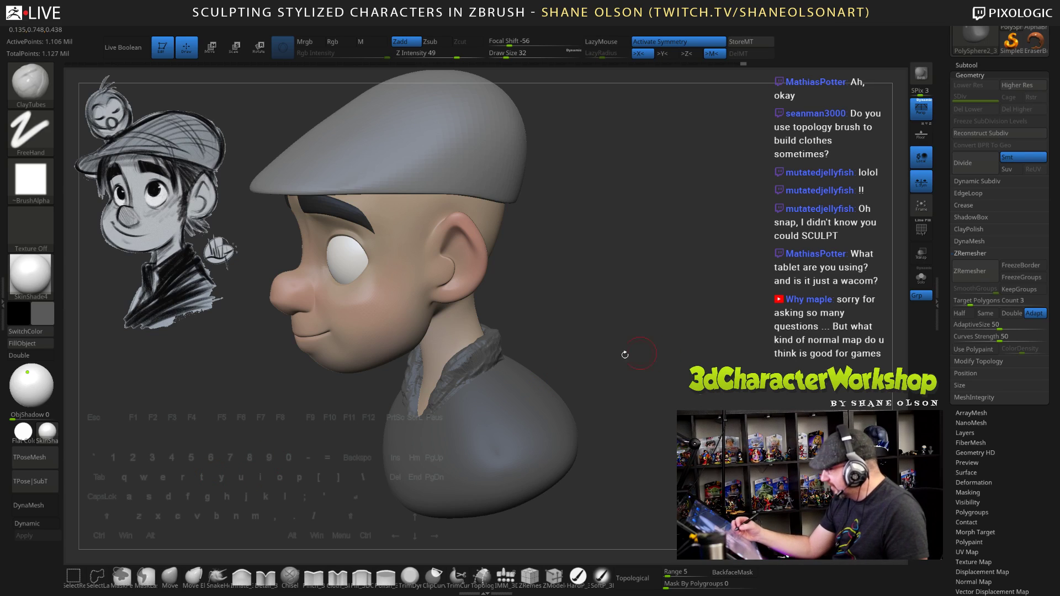
DynaMesh the torso with its new collar again at the 1.5 million polycount setting and check the wireframe
{"action": "left_click", "coordinate": [4, 276]}
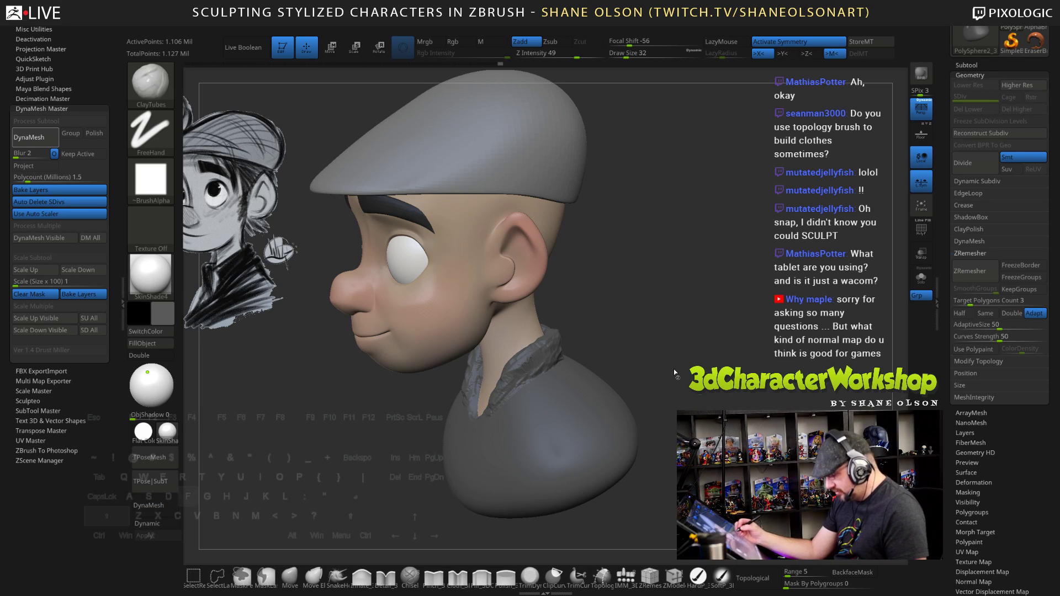
{"action": "key", "text": "shift+f"}
{"action": "key", "text": "shift+f"}
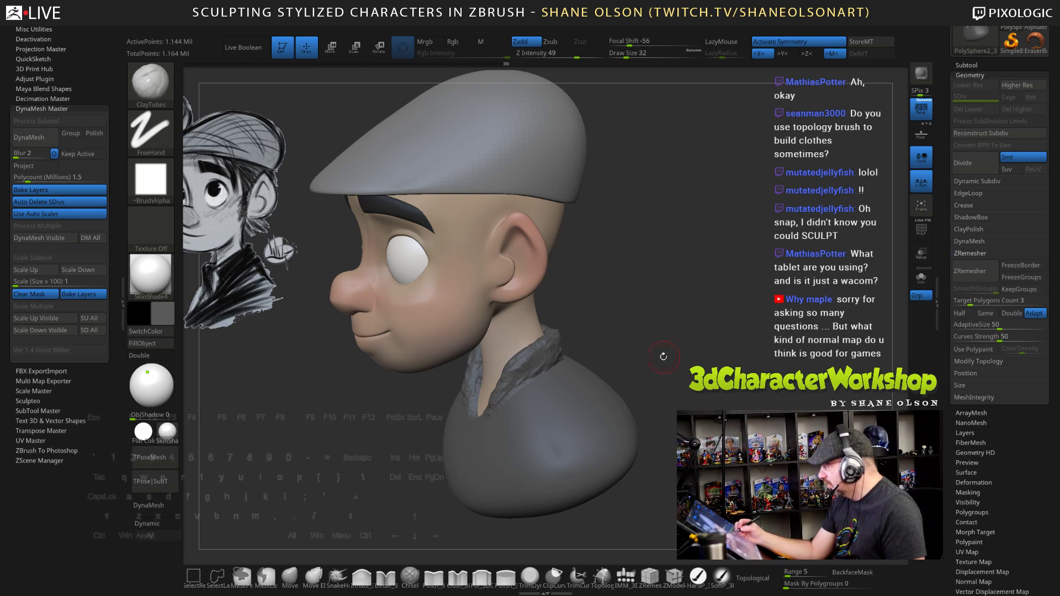
Smooth the collar's side and its lower front edge at draw size 53
{"action": "key", "text": "s"}
{"action": "left_click_drag", "start_coordinate": [660, 350], "coordinate": [665, 350]}
{"action": "left_click_drag", "start_coordinate": [537, 366], "coordinate": [530, 369], "text": "shift"}
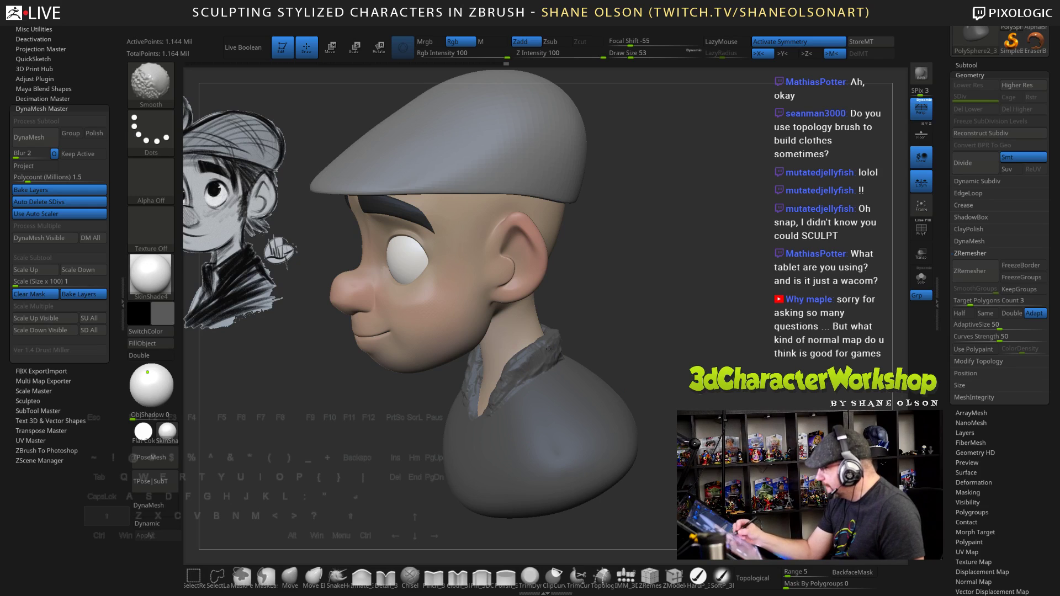
{"action": "left_click_drag", "start_coordinate": [480, 411], "coordinate": [479, 416], "text": "shift"}
{"action": "mouse_move", "coordinate": [660, 362]}
{"action": "left_mouse_down"}
{"action": "mouse_move", "coordinate": [693, 358]}
{"action": "mouse_move", "coordinate": [639, 336]}
{"action": "left_mouse_up"}
Build up cloth volume over the shirt's chest, shoulders and lower edge with ClayTubes at draw size 31
{"action": "key", "text": "s"}
{"action": "left_click_drag", "start_coordinate": [604, 303], "coordinate": [599, 304]}
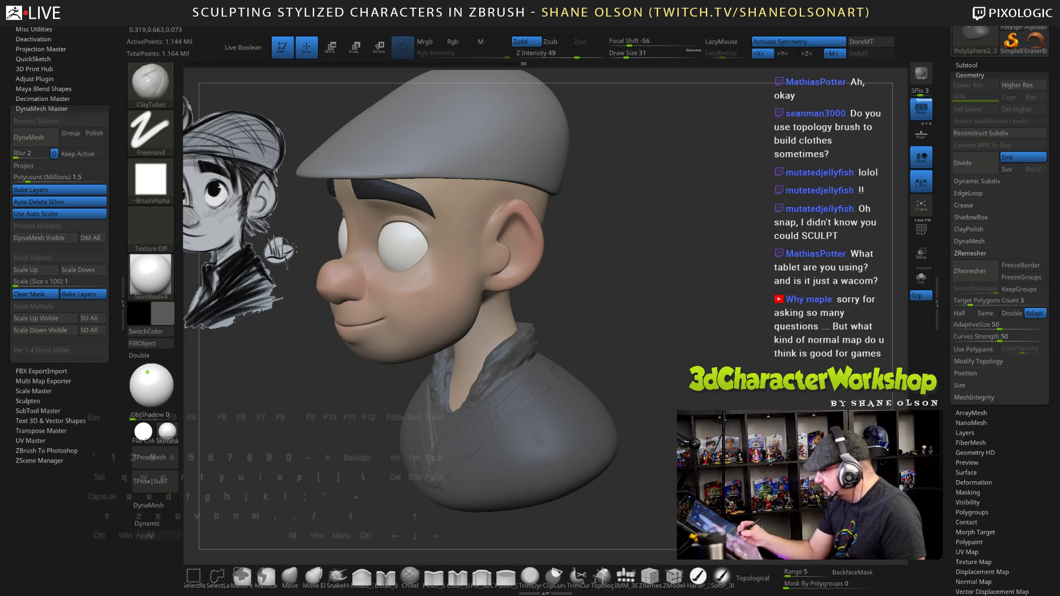
{"action": "left_click_drag", "start_coordinate": [644, 381], "coordinate": [707, 377]}
{"action": "mouse_move", "coordinate": [494, 407]}
{"action": "left_mouse_down"}
{"action": "mouse_move", "coordinate": [444, 462]}
{"action": "mouse_move", "coordinate": [558, 417]}
{"action": "left_mouse_up"}
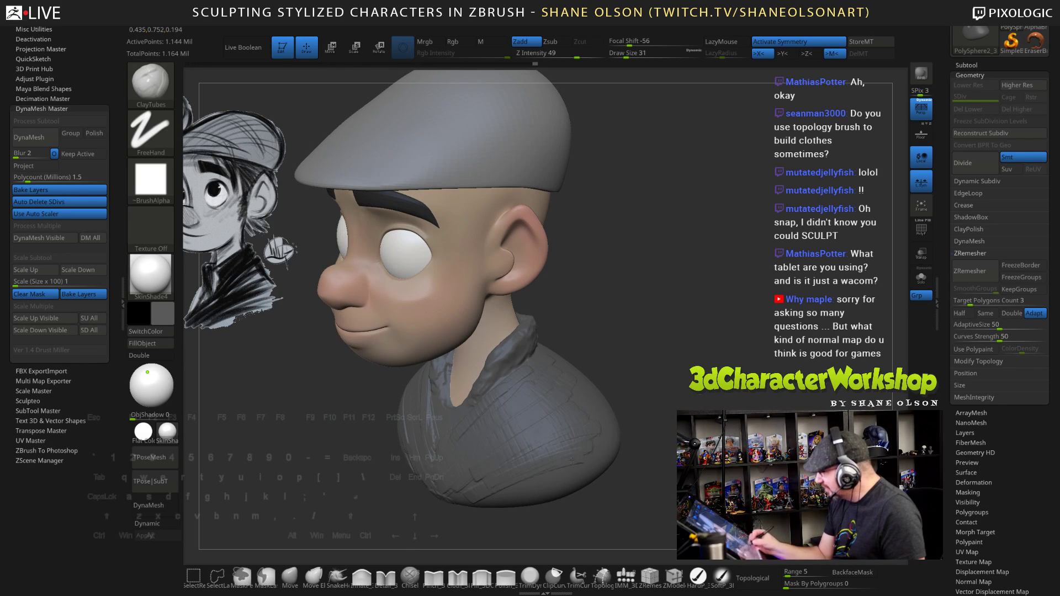
{"action": "mouse_move", "coordinate": [659, 409]}
{"action": "left_mouse_down"}
{"action": "mouse_move", "coordinate": [552, 333]}
{"action": "mouse_move", "coordinate": [565, 334]}
{"action": "left_mouse_up"}
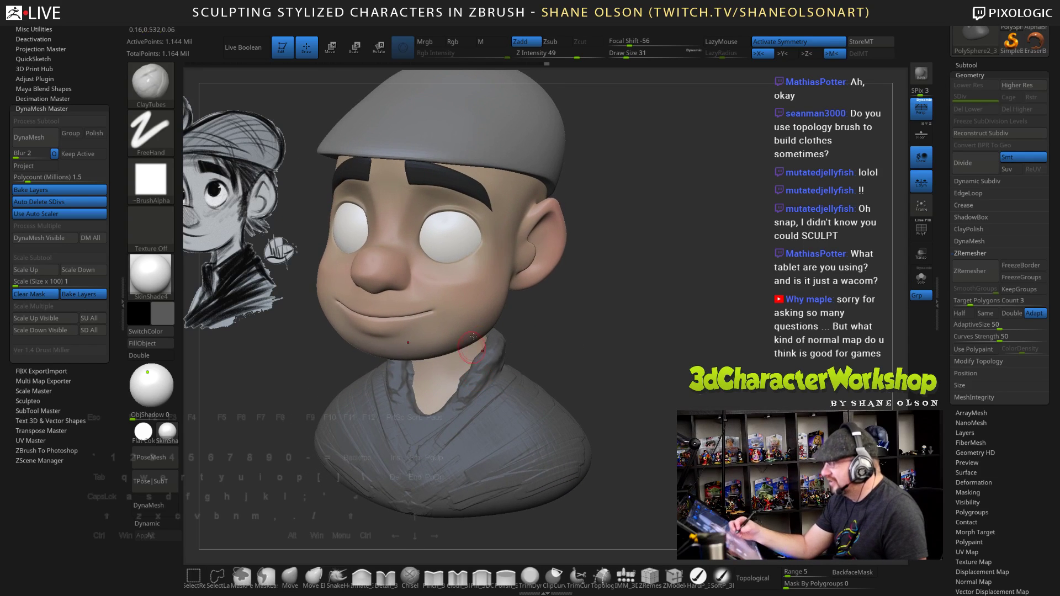
Refine the inner edges of the collar and the V-neck opening from the front with ClayTubes
{"action": "mouse_move", "coordinate": [418, 407]}
{"action": "left_mouse_down"}
{"action": "mouse_move", "coordinate": [415, 381]}
{"action": "mouse_move", "coordinate": [426, 420]}
{"action": "mouse_move", "coordinate": [418, 378]}
{"action": "left_mouse_up"}
{"action": "left_click_drag", "start_coordinate": [577, 408], "coordinate": [644, 395]}
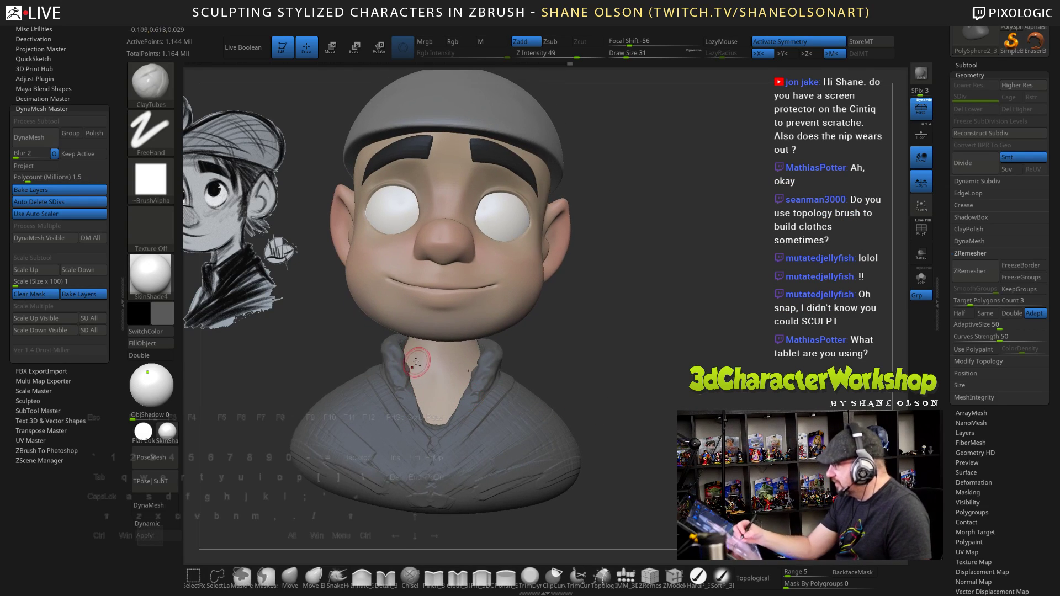
{"action": "left_click_drag", "start_coordinate": [417, 366], "coordinate": [419, 394]}
{"action": "mouse_move", "coordinate": [611, 366]}
{"action": "right_mouse_down"}
{"action": "mouse_move", "coordinate": [673, 363]}
{"action": "mouse_move", "coordinate": [676, 335]}
{"action": "right_mouse_up"}
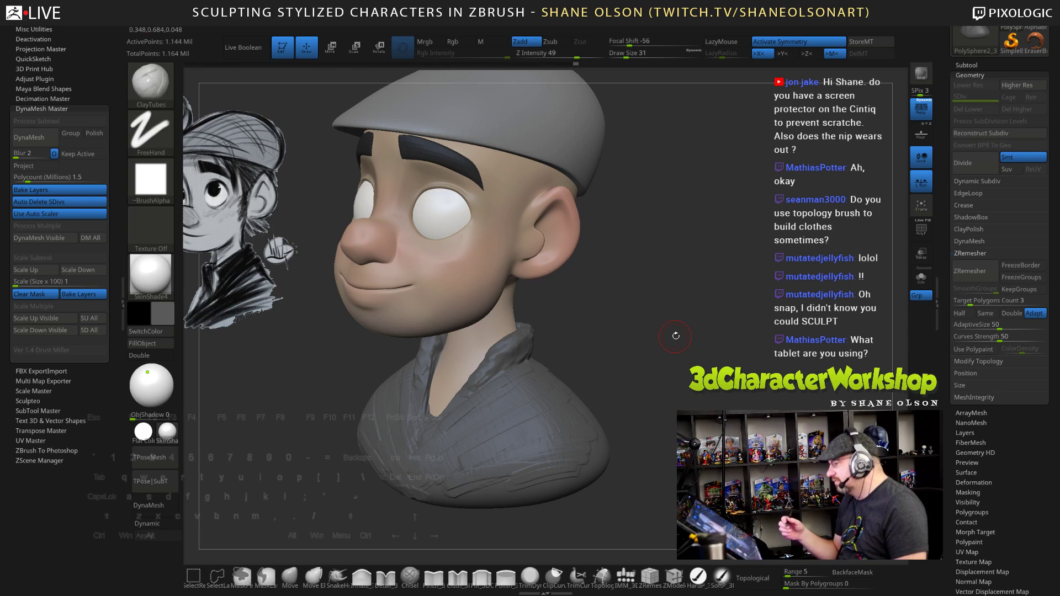
Reshape the collar and shoulder with the Move brush at draw size 72, with its Topological option turned off
{"action": "mouse_move", "coordinate": [579, 343]}
{"action": "left_mouse_down"}
{"action": "mouse_move", "coordinate": [565, 347]}
{"action": "mouse_move", "coordinate": [624, 354]}
{"action": "left_mouse_up"}
{"action": "key", "text": "b"}
{"action": "key", "text": "m"}
{"action": "key", "text": "v"}
{"action": "key", "text": "s"}
{"action": "key", "text": "s"}
{"action": "left_click_drag", "start_coordinate": [475, 347], "coordinate": [469, 342]}
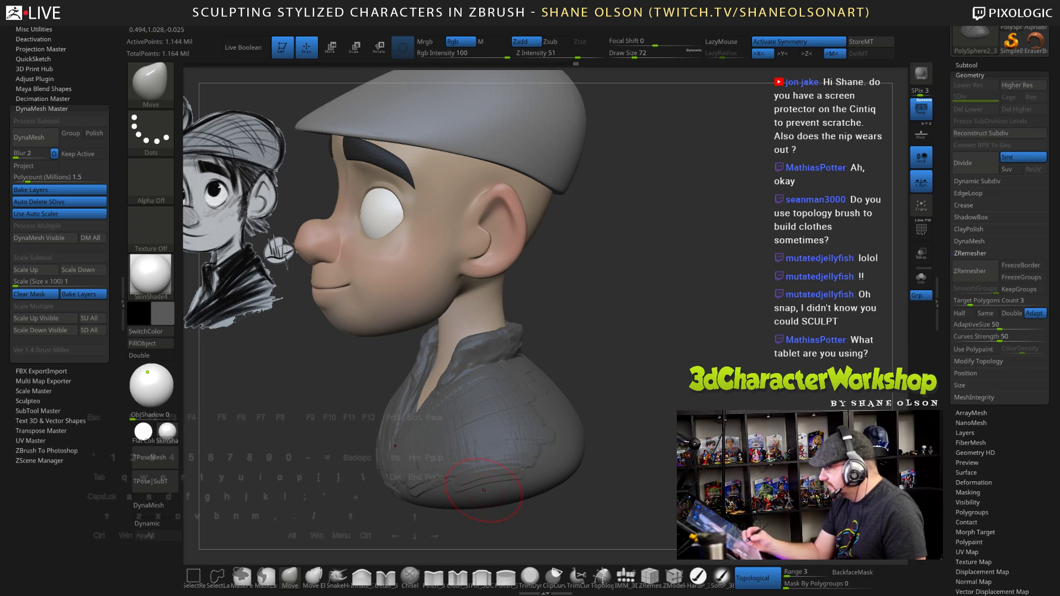
{"action": "left_click", "coordinate": [752, 579]}
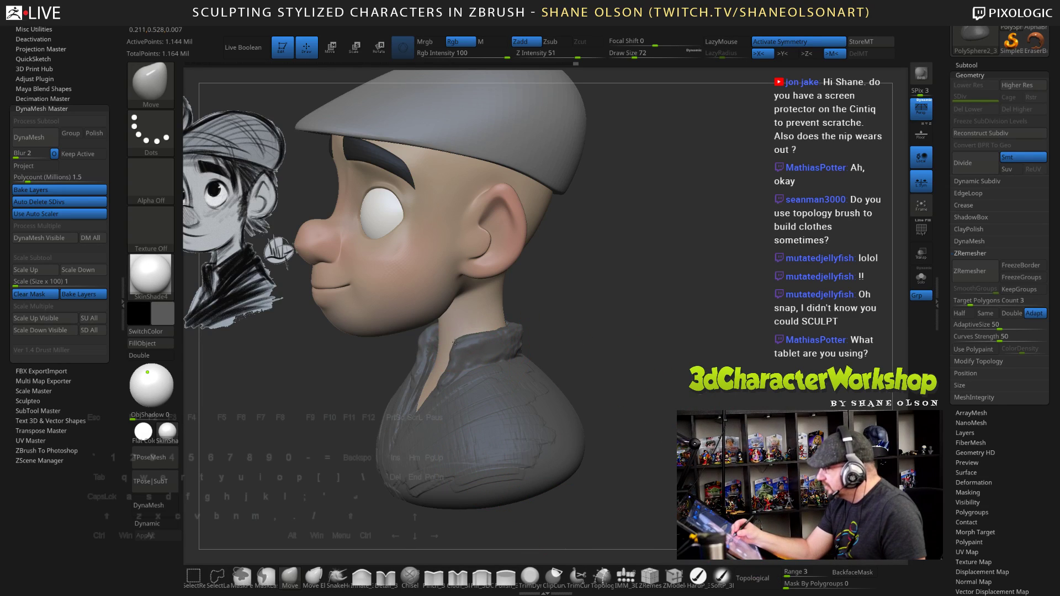
{"action": "mouse_move", "coordinate": [455, 343]}
{"action": "left_mouse_down"}
{"action": "mouse_move", "coordinate": [461, 350]}
{"action": "mouse_move", "coordinate": [448, 357]}
{"action": "left_mouse_up"}
{"action": "mouse_move", "coordinate": [624, 353]}
{"action": "left_mouse_down"}
{"action": "mouse_move", "coordinate": [577, 348]}
{"action": "mouse_move", "coordinate": [535, 320]}
{"action": "mouse_move", "coordinate": [650, 344]}
{"action": "left_mouse_up"}
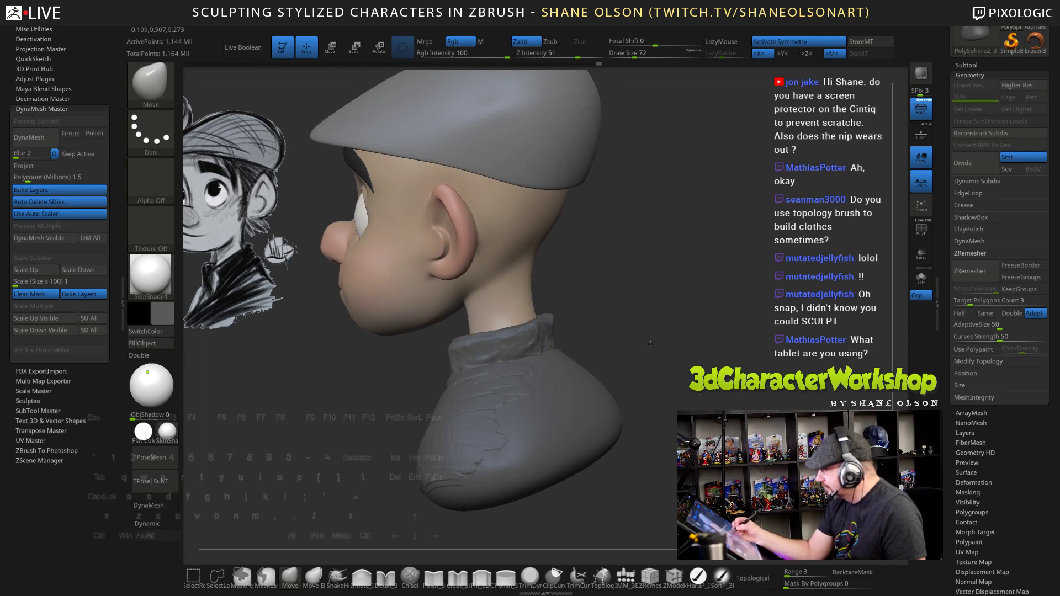
{"action": "right_click_drag", "start_coordinate": [650, 344], "coordinate": [468, 409], "text": "shift"}
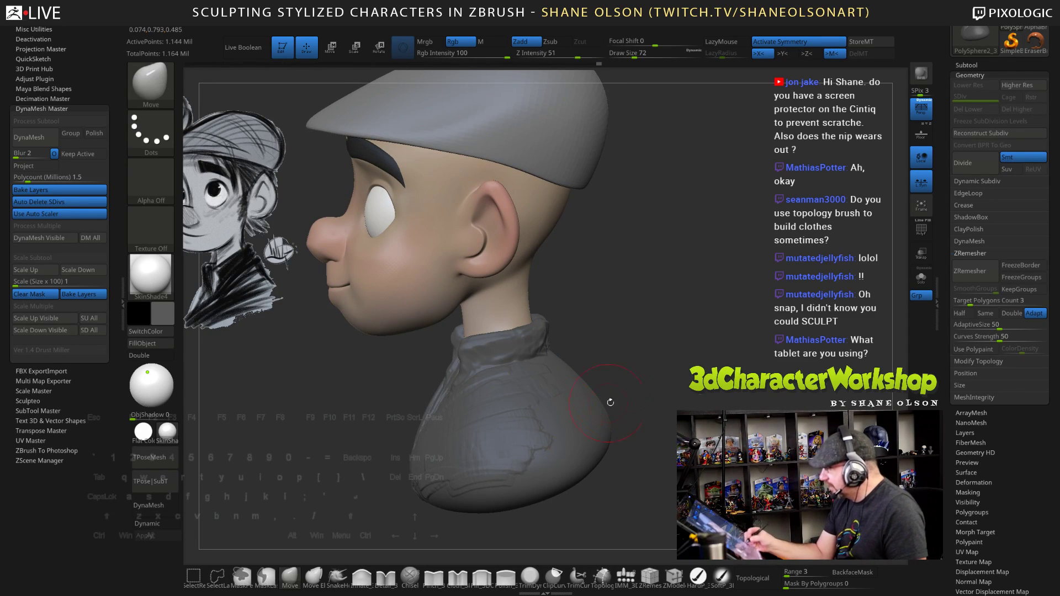
{"action": "left_click_drag", "start_coordinate": [611, 403], "coordinate": [676, 406]}
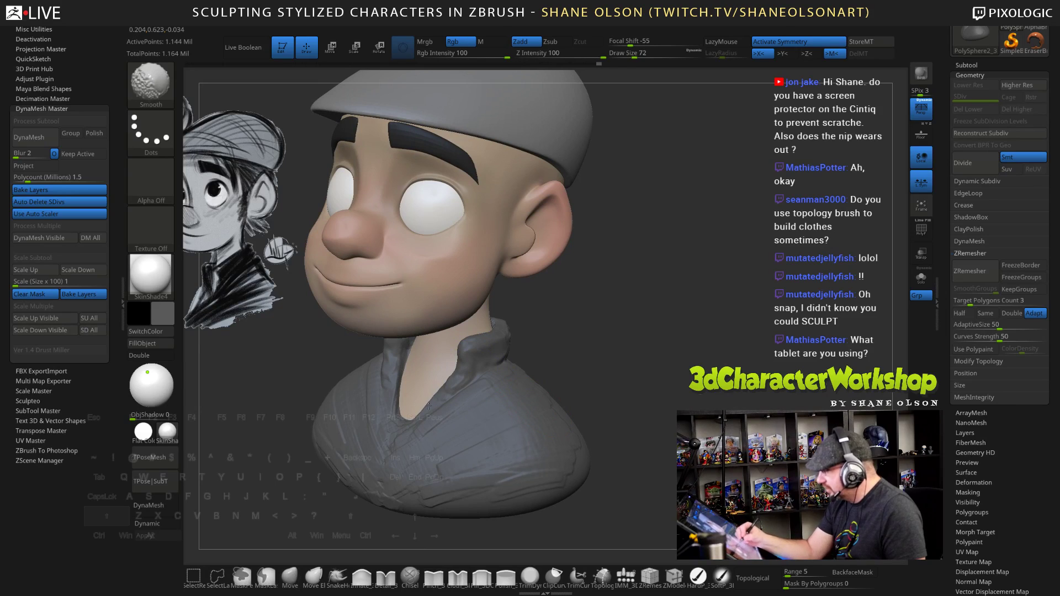
Isolate the shirt with Solo mode, hiding the head, cap and all other subtools
{"action": "left_click_drag", "start_coordinate": [573, 361], "coordinate": [517, 359]}
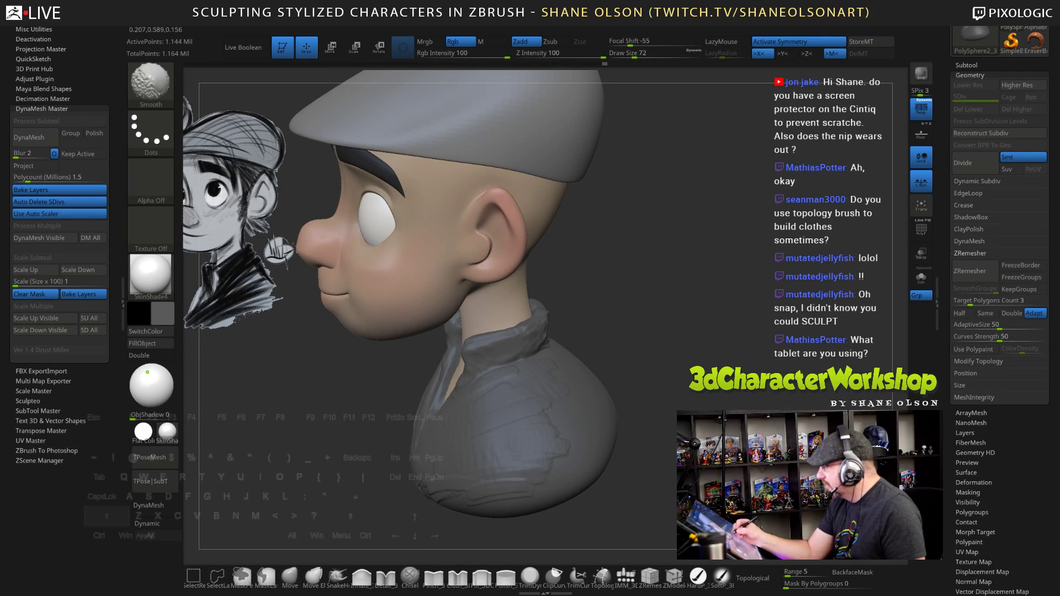
{"action": "right_click_drag", "start_coordinate": [545, 328], "coordinate": [646, 397]}
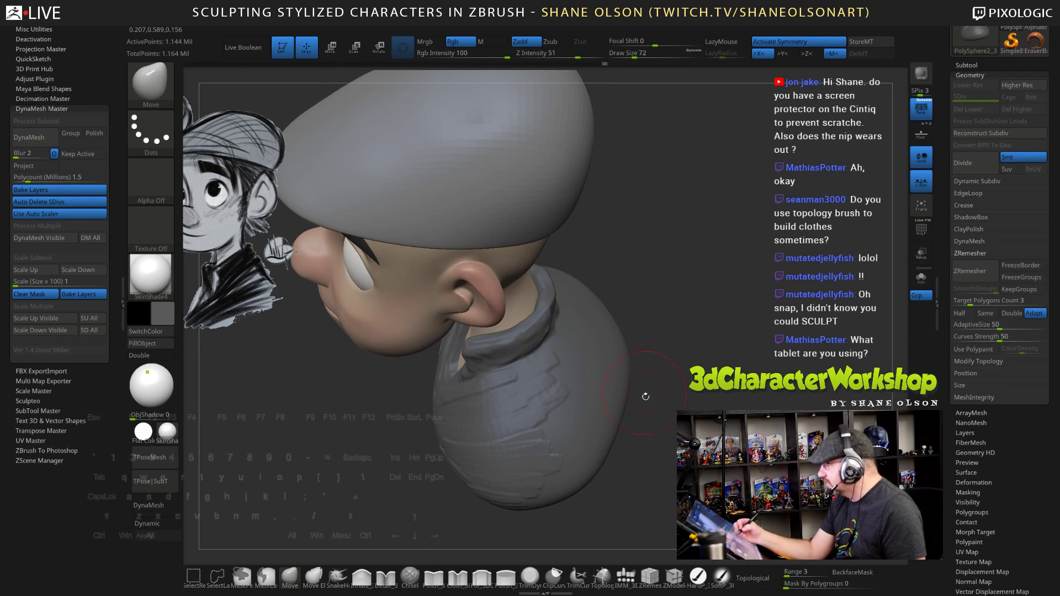
{"action": "left_click", "coordinate": [920, 278]}
{"action": "mouse_move", "coordinate": [657, 337]}
{"action": "right_mouse_down"}
{"action": "mouse_move", "coordinate": [693, 407]}
{"action": "mouse_move", "coordinate": [697, 442]}
{"action": "right_mouse_up"}
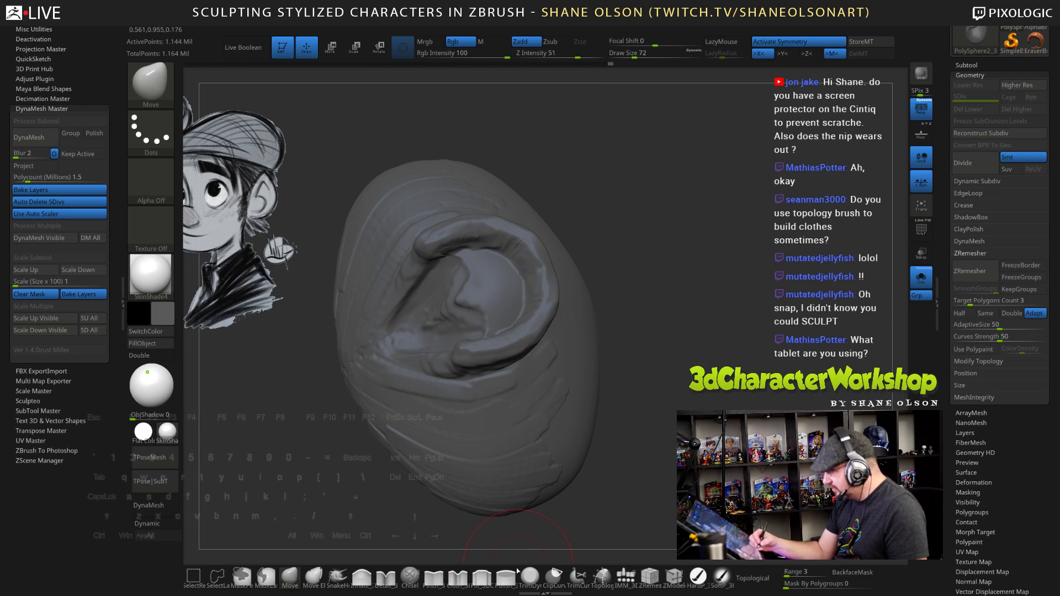
Flatten the top rim of the shirt's collar with the TrimDynamic brush at draw size 39
{"action": "left_click", "coordinate": [530, 576]}
{"action": "key", "text": "s"}
{"action": "left_click_drag", "start_coordinate": [624, 349], "coordinate": [621, 349]}
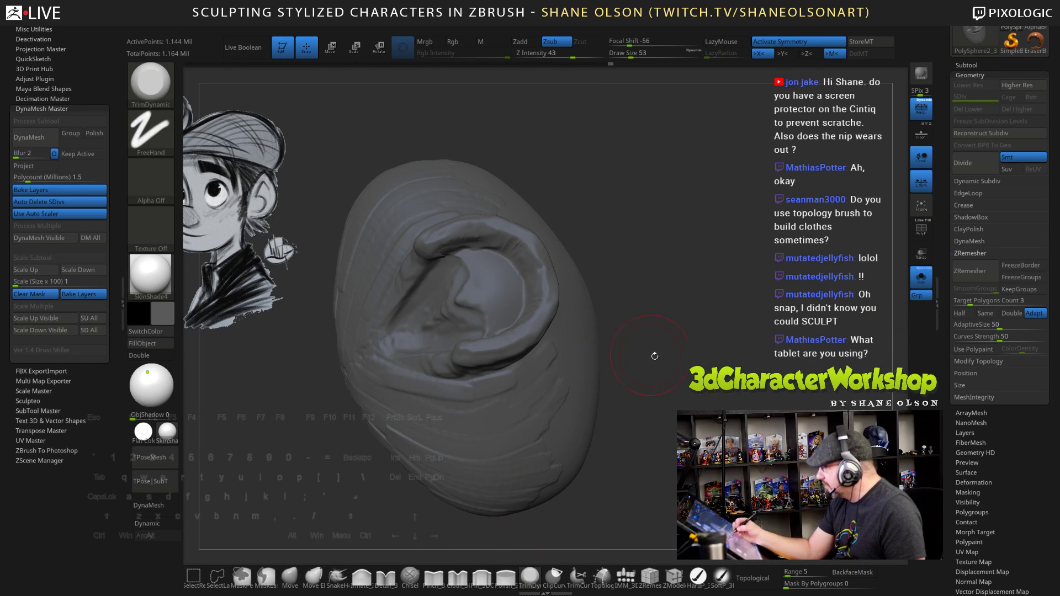
{"action": "right_click_drag", "start_coordinate": [655, 357], "coordinate": [668, 371]}
{"action": "key", "text": "s"}
{"action": "left_click_drag", "start_coordinate": [670, 371], "coordinate": [667, 370]}
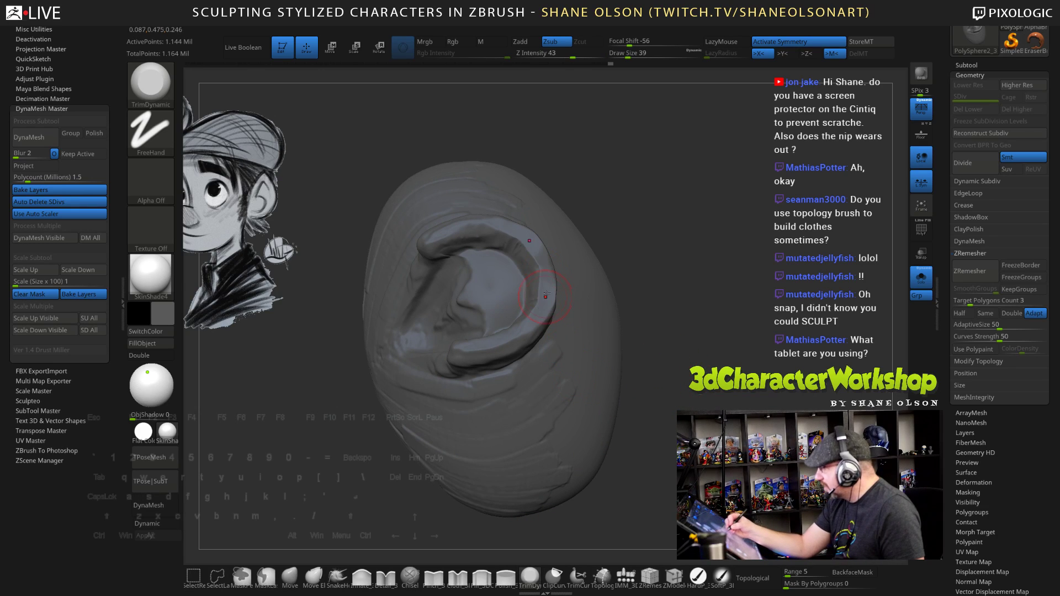
{"action": "mouse_move", "coordinate": [537, 316]}
{"action": "left_mouse_down"}
{"action": "mouse_move", "coordinate": [517, 338]}
{"action": "mouse_move", "coordinate": [471, 350]}
{"action": "left_mouse_up"}
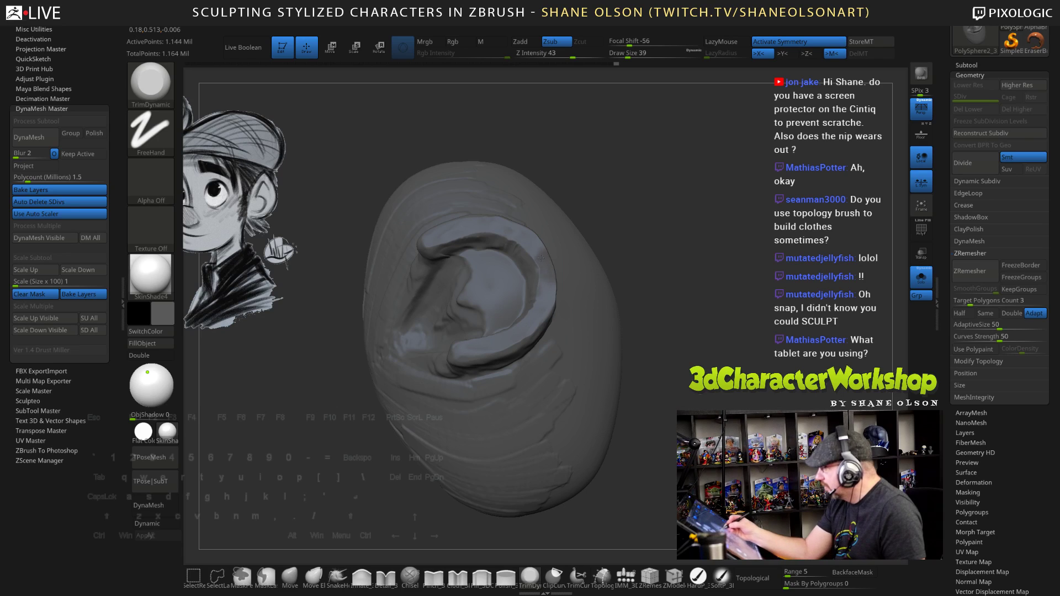
{"action": "mouse_move", "coordinate": [691, 329]}
{"action": "left_mouse_down"}
{"action": "mouse_move", "coordinate": [703, 307]}
{"action": "mouse_move", "coordinate": [708, 358]}
{"action": "mouse_move", "coordinate": [693, 387]}
{"action": "mouse_move", "coordinate": [724, 421]}
{"action": "left_mouse_up"}
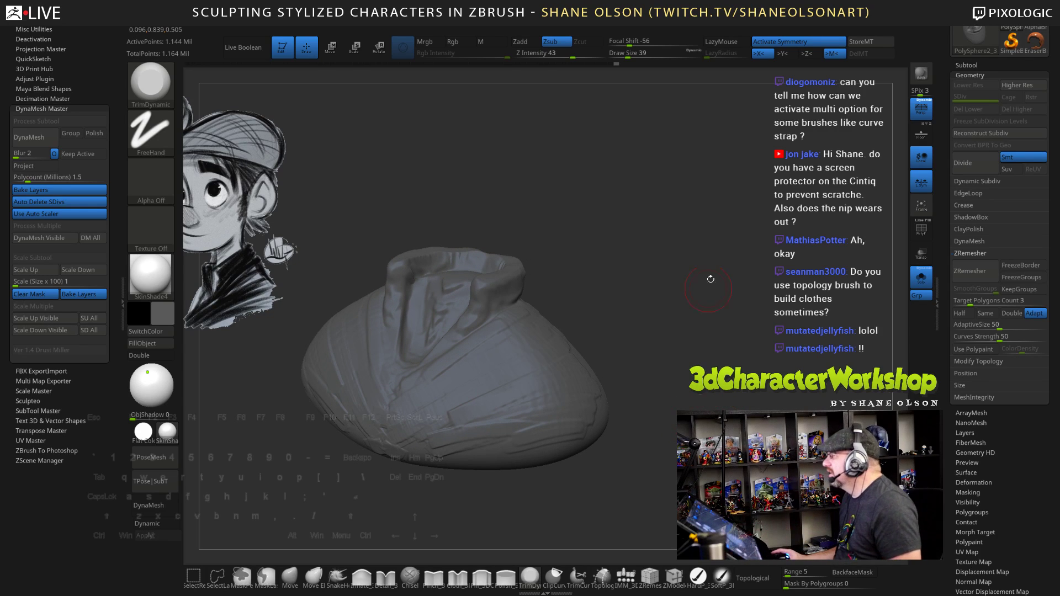
{"action": "left_click_drag", "start_coordinate": [711, 279], "coordinate": [725, 212]}
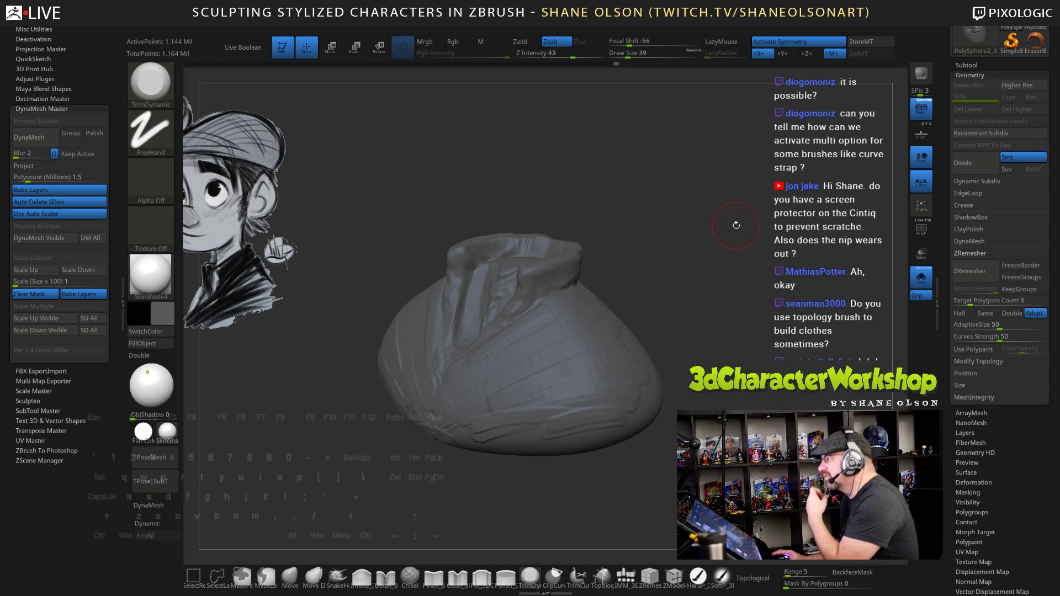
Collapse the plugin tray to free up canvas space around the jacket sculpt
{"action": "mouse_move", "coordinate": [763, 213]}
{"action": "left_mouse_down"}
{"action": "mouse_move", "coordinate": [767, 223]}
{"action": "mouse_move", "coordinate": [611, 265]}
{"action": "left_mouse_up"}
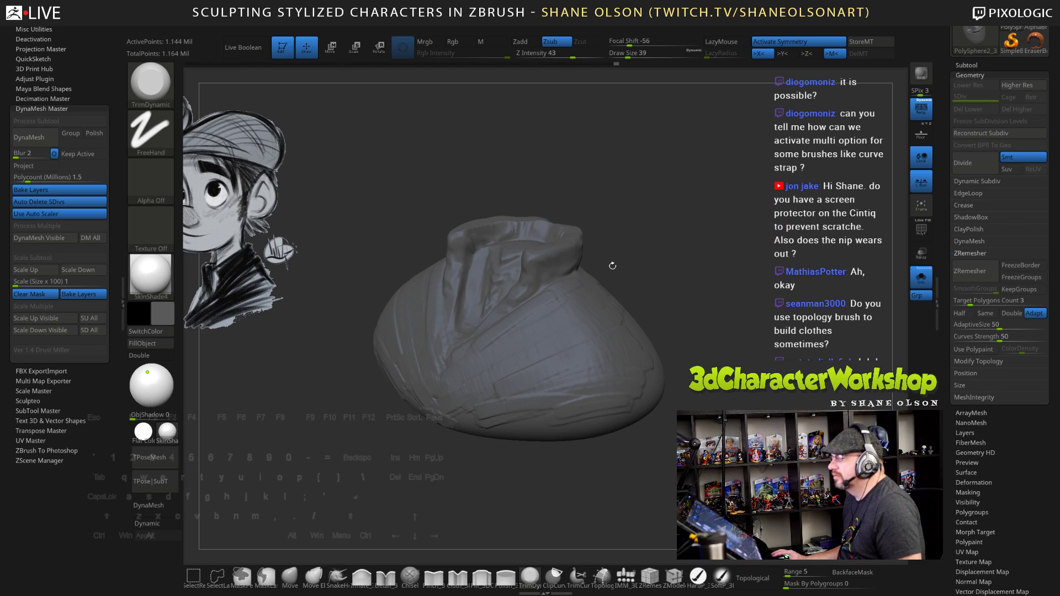
{"action": "left_click", "coordinate": [123, 303]}
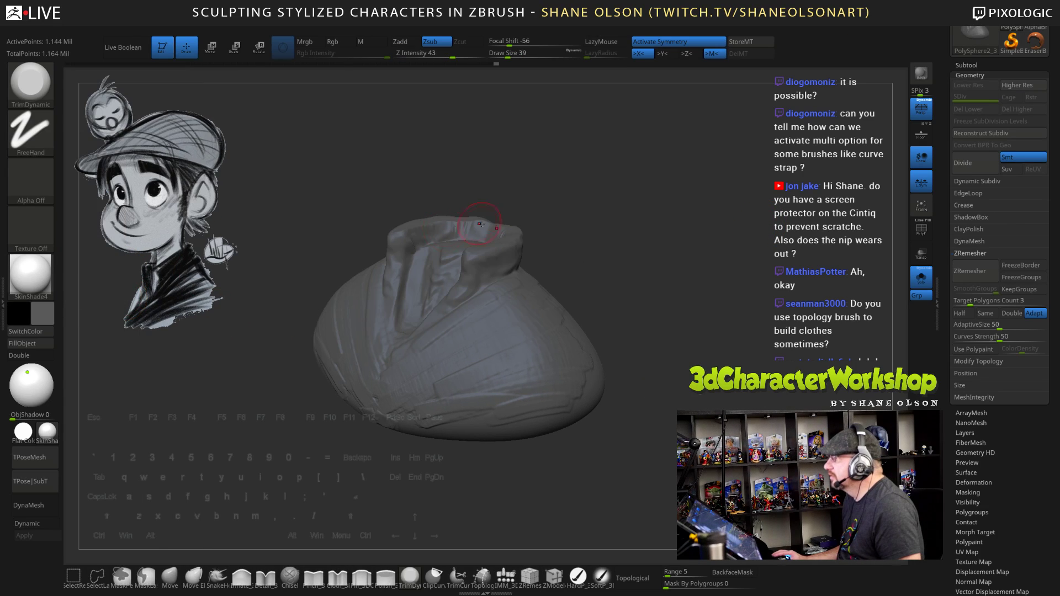
{"action": "mouse_move", "coordinate": [596, 229]}
{"action": "left_mouse_down"}
{"action": "mouse_move", "coordinate": [636, 261]}
{"action": "mouse_move", "coordinate": [660, 262]}
{"action": "left_mouse_up"}
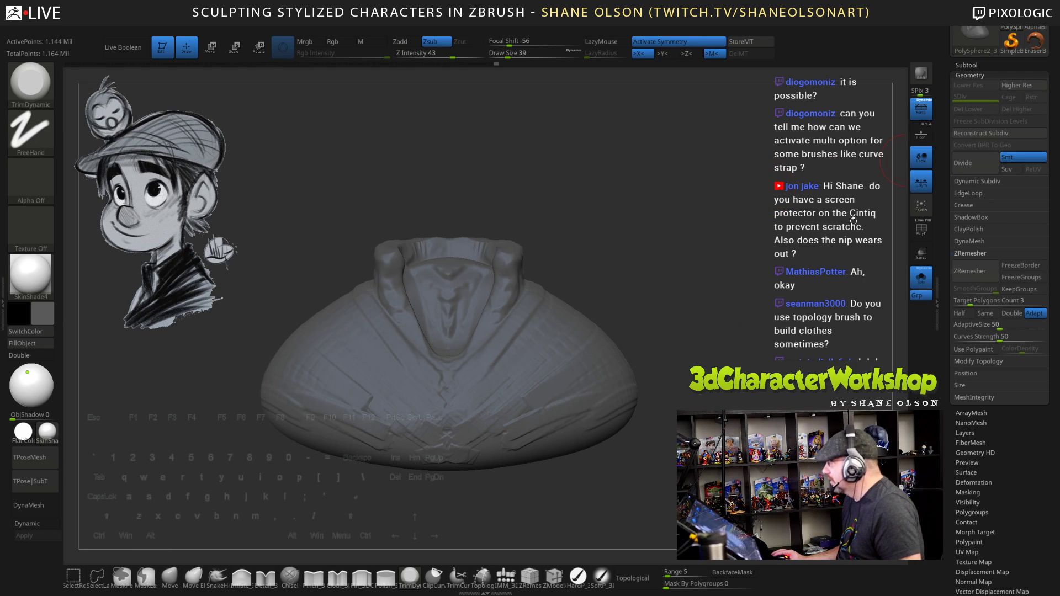
Save the tool as LuigiHead01, replacing the existing file
{"action": "left_click_drag", "start_coordinate": [950, 144], "coordinate": [950, 247]}
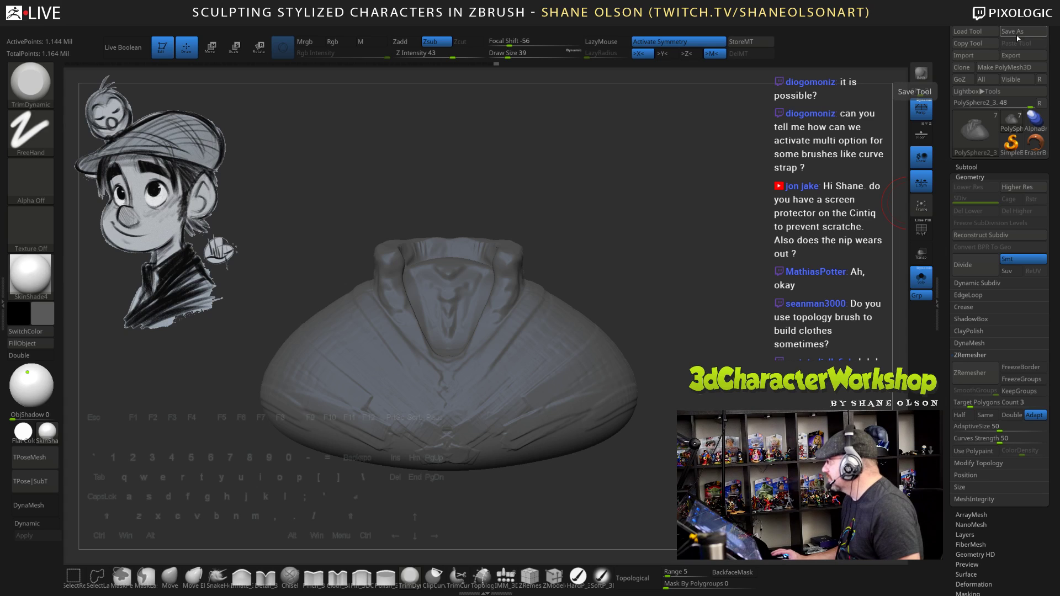
{"action": "left_click", "coordinate": [1014, 32]}
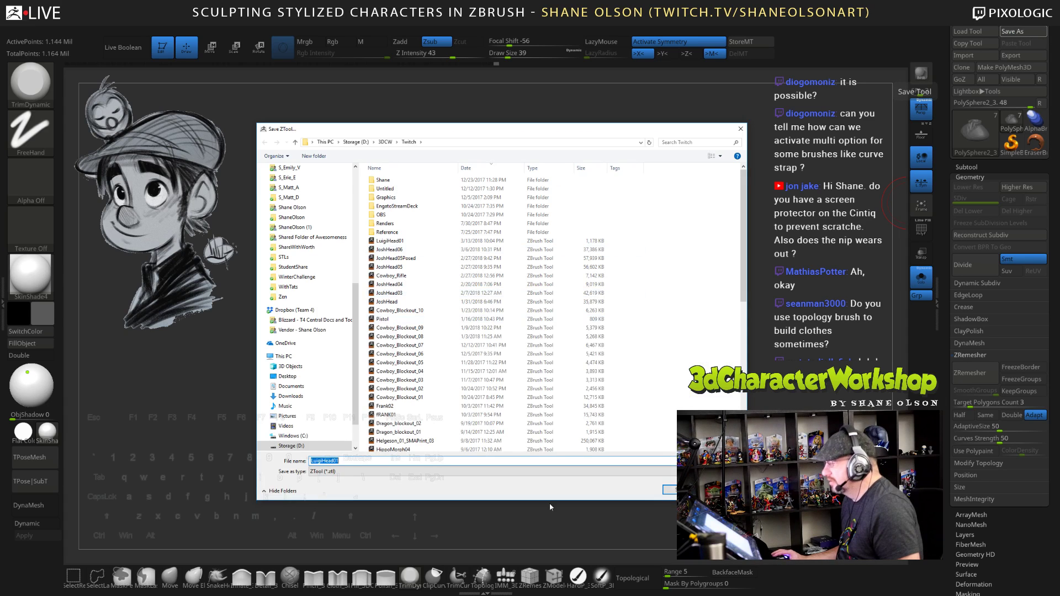
{"action": "key", "text": "Return"}
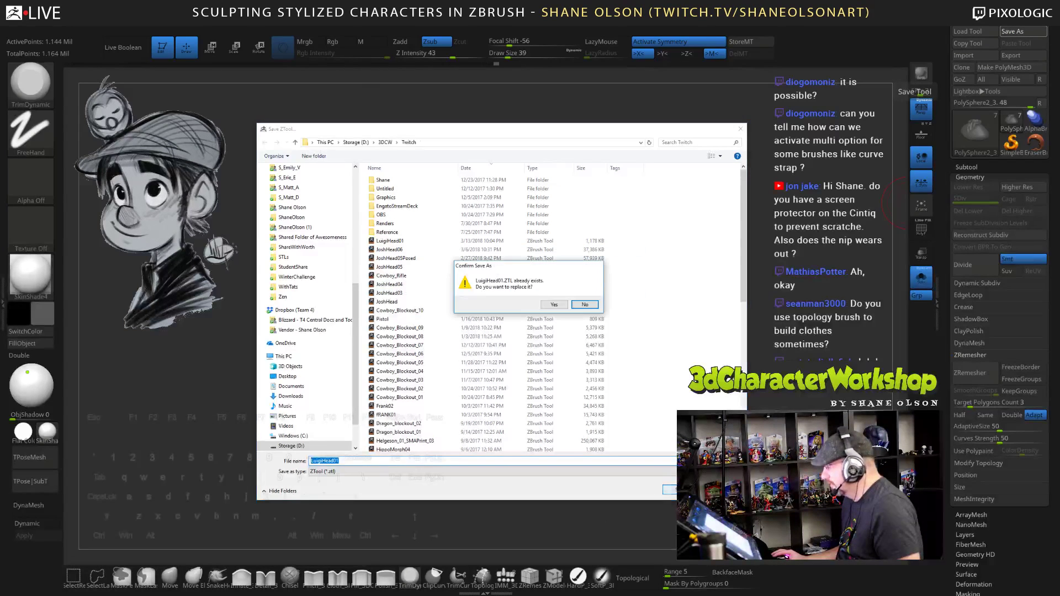
{"action": "left_click", "coordinate": [562, 307]}
With the CurveMultiTube brush, draw a mirrored wavy tube from the jacket's chest beside the collar outward past the shoulder
{"action": "left_click_drag", "start_coordinate": [759, 270], "coordinate": [740, 234]}
{"action": "left_click_drag", "start_coordinate": [674, 215], "coordinate": [644, 195]}
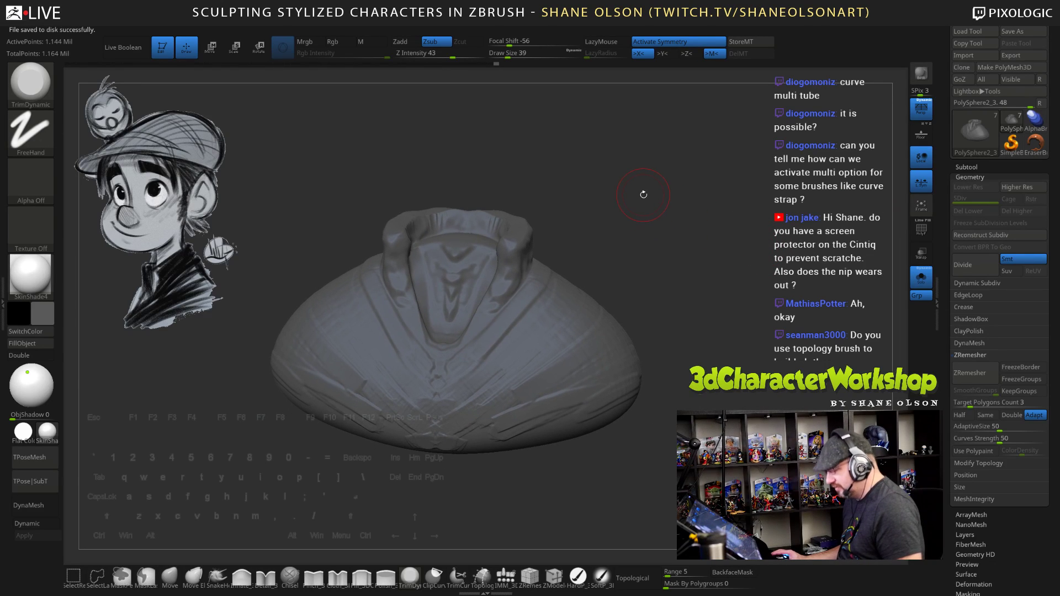
{"action": "key", "text": "b"}
{"action": "key", "text": "c"}
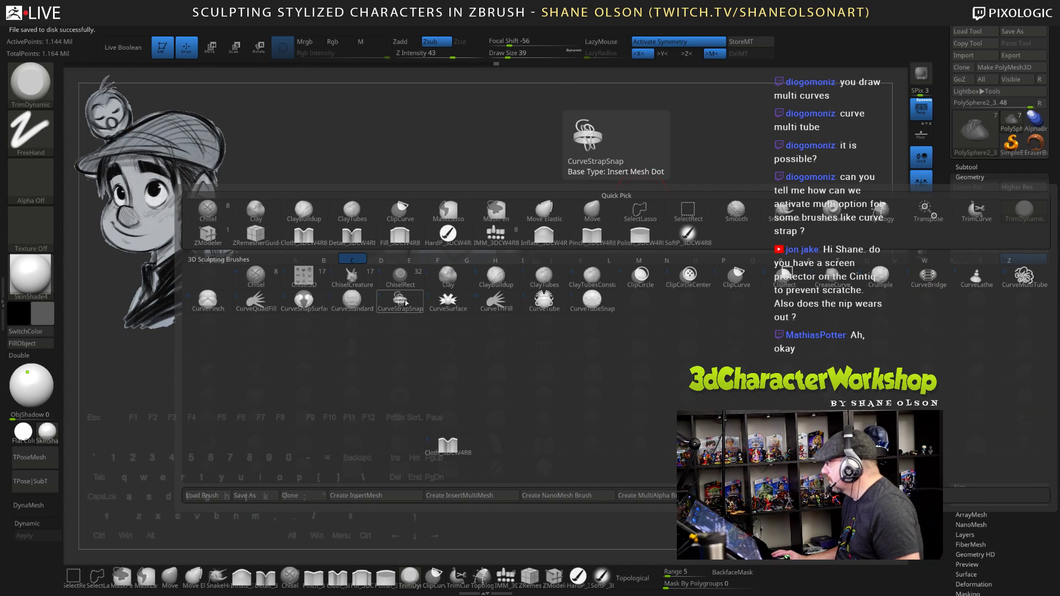
{"action": "key", "text": "z"}
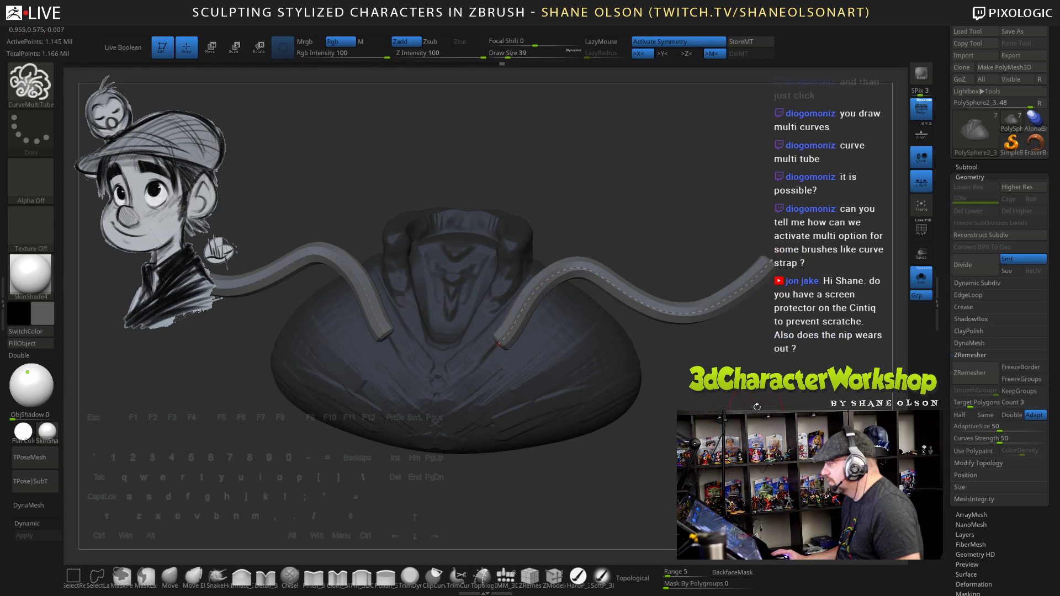
{"action": "mouse_move", "coordinate": [854, 365]}
{"action": "left_mouse_down"}
{"action": "mouse_move", "coordinate": [722, 398]}
{"action": "mouse_move", "coordinate": [782, 376]}
{"action": "left_mouse_up"}
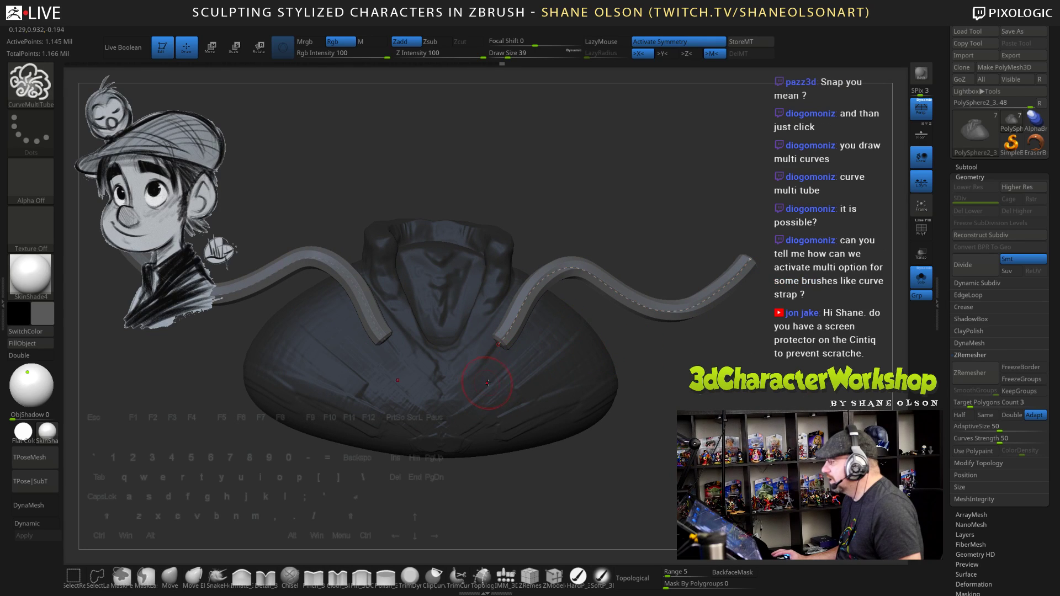
{"action": "left_click_drag", "start_coordinate": [702, 380], "coordinate": [666, 380]}
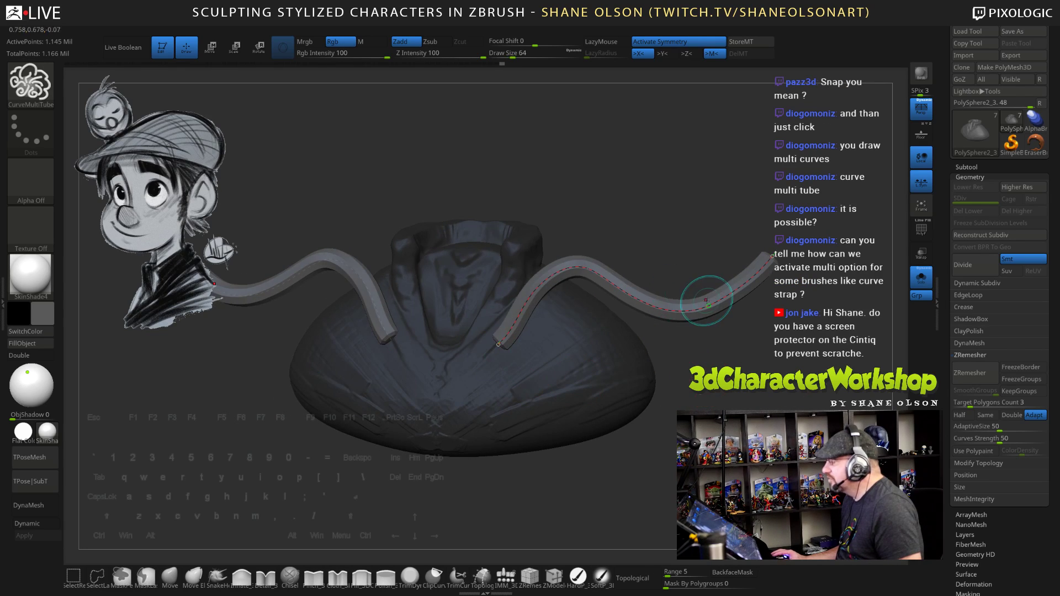
Draw two more mirrored tubes across the jacket's chest below the first one
{"action": "left_click", "coordinate": [539, 367]}
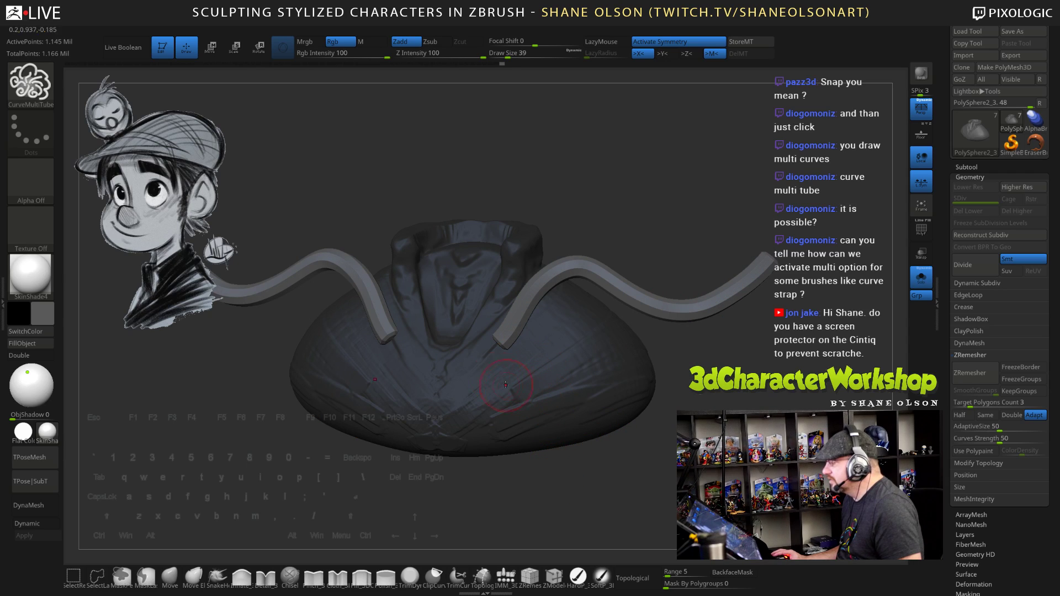
{"action": "left_click_drag", "start_coordinate": [873, 391], "coordinate": [877, 383]}
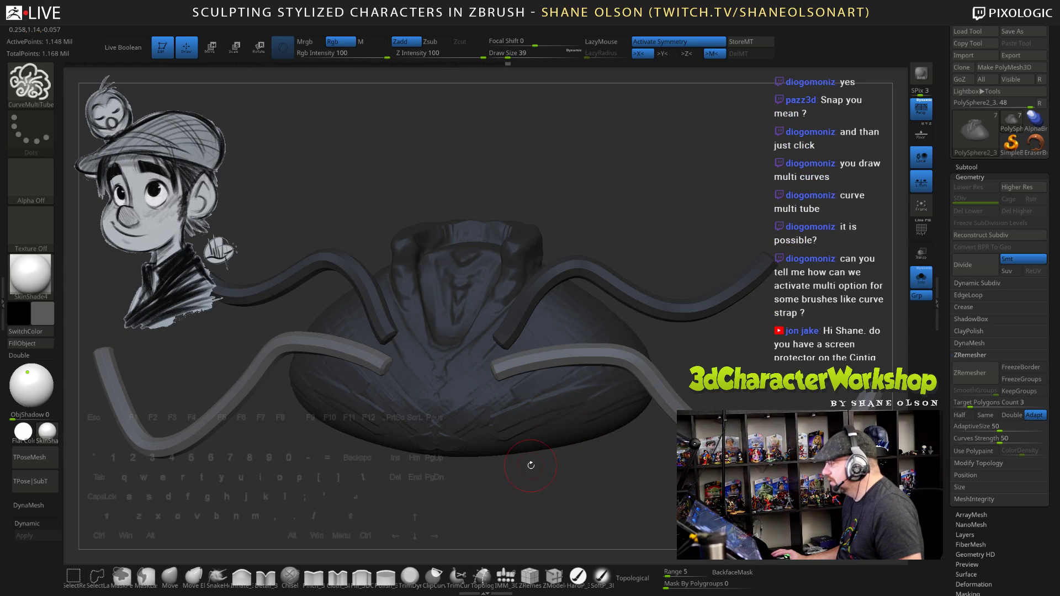
{"action": "left_click_drag", "start_coordinate": [495, 400], "coordinate": [530, 415]}
{"action": "left_click_drag", "start_coordinate": [621, 507], "coordinate": [621, 508]}
Undo all three mirrored tubes drawn on the jacket
{"action": "key", "text": "ctrl"}
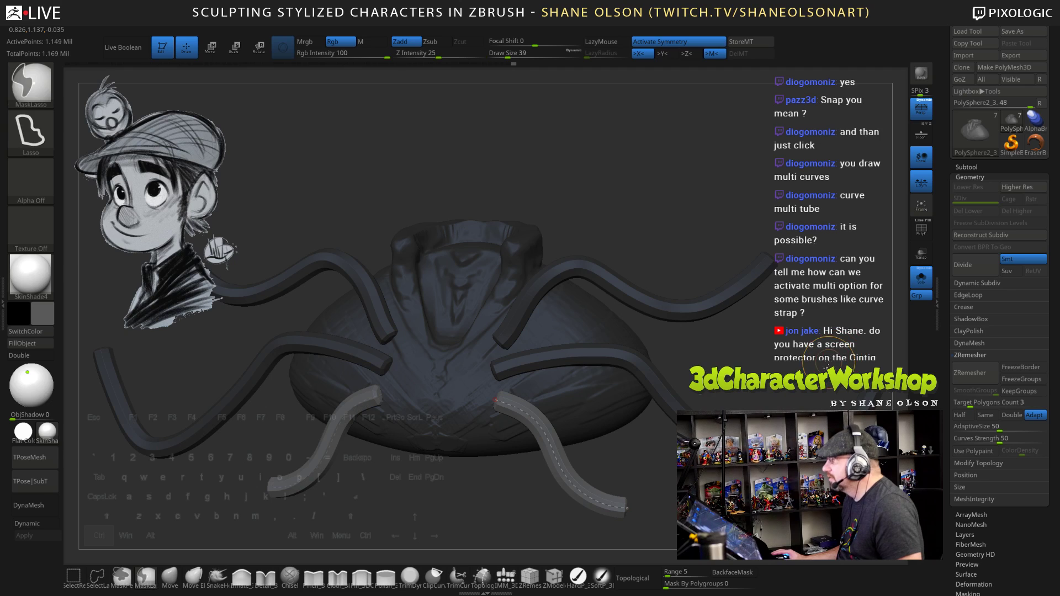
{"action": "key", "text": "ctrl+z"}
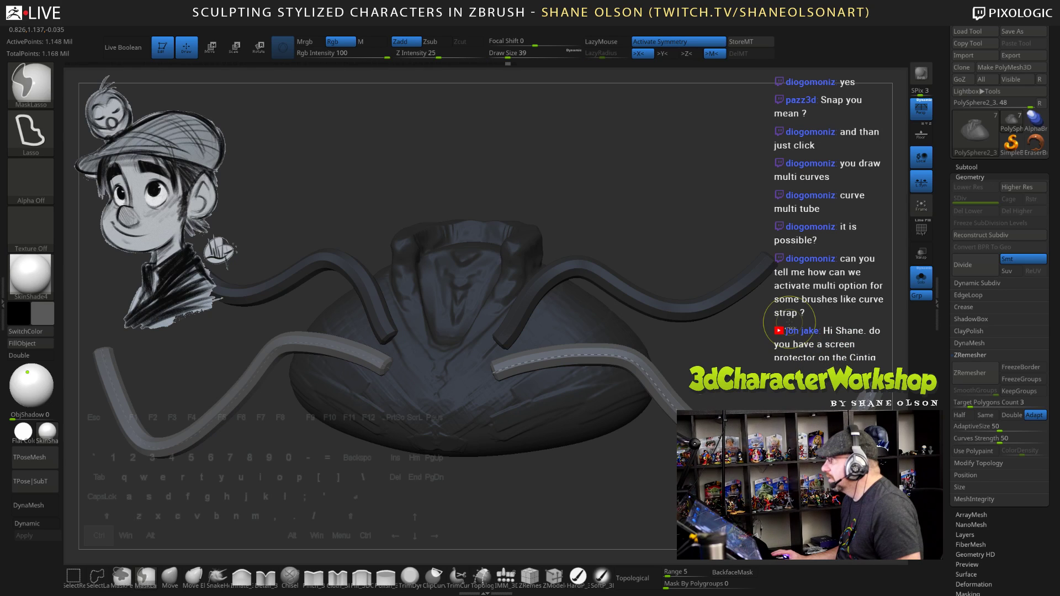
{"action": "key", "text": "ctrl+z"}
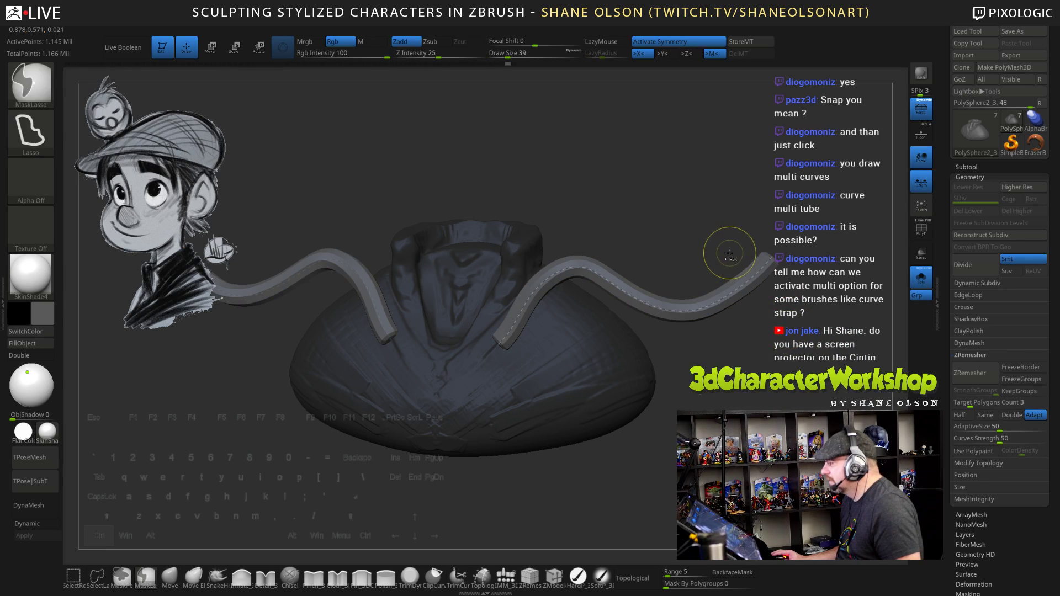
{"action": "key", "text": "ctrl+z"}
Try drawing two mirrored tubes from the chest outward, clearing the mask between them, and undo both
{"action": "mouse_move", "coordinate": [730, 254]}
{"action": "left_mouse_down"}
{"action": "mouse_move", "coordinate": [755, 334]}
{"action": "mouse_move", "coordinate": [760, 270]}
{"action": "mouse_move", "coordinate": [723, 276]}
{"action": "left_mouse_up"}
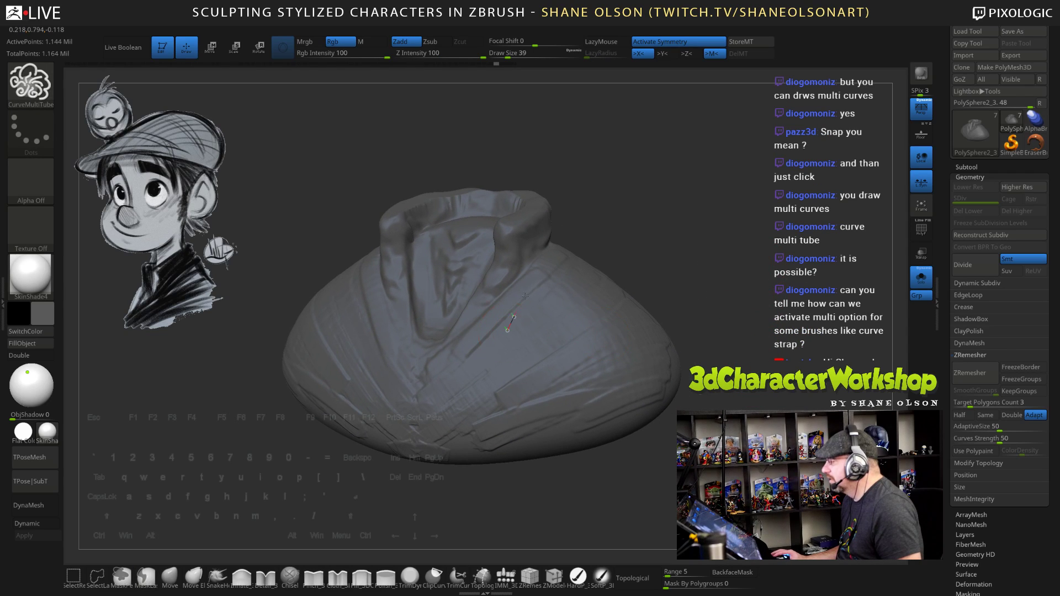
{"action": "key", "text": "ctrl+shift+z"}
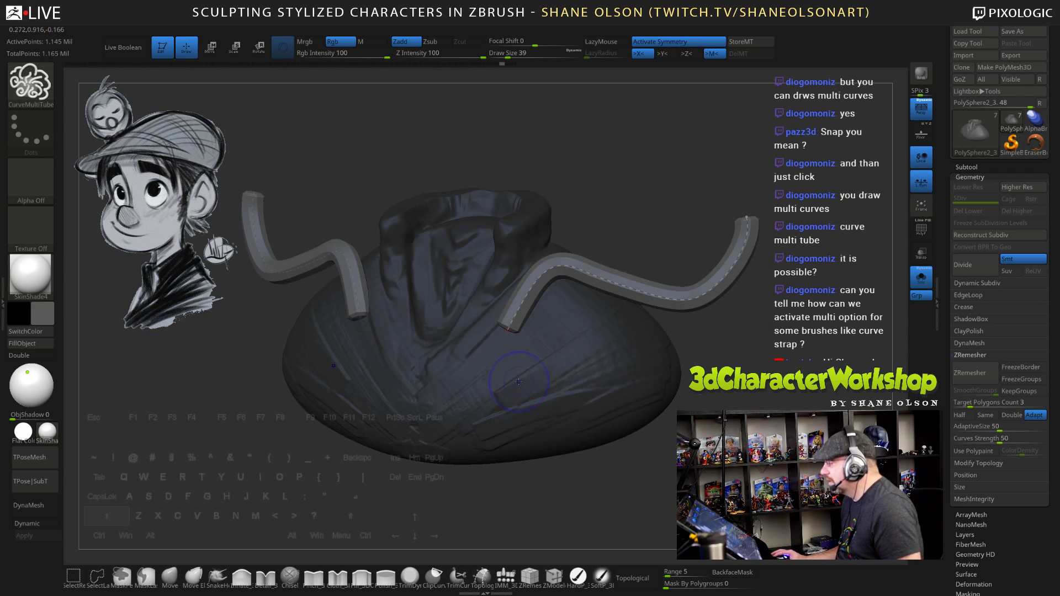
{"action": "mouse_move", "coordinate": [540, 380]}
{"action": "left_mouse_down", "text": "ctrl"}
{"action": "mouse_move", "coordinate": [663, 398]}
{"action": "mouse_move", "coordinate": [657, 405]}
{"action": "left_mouse_up", "text": "ctrl"}
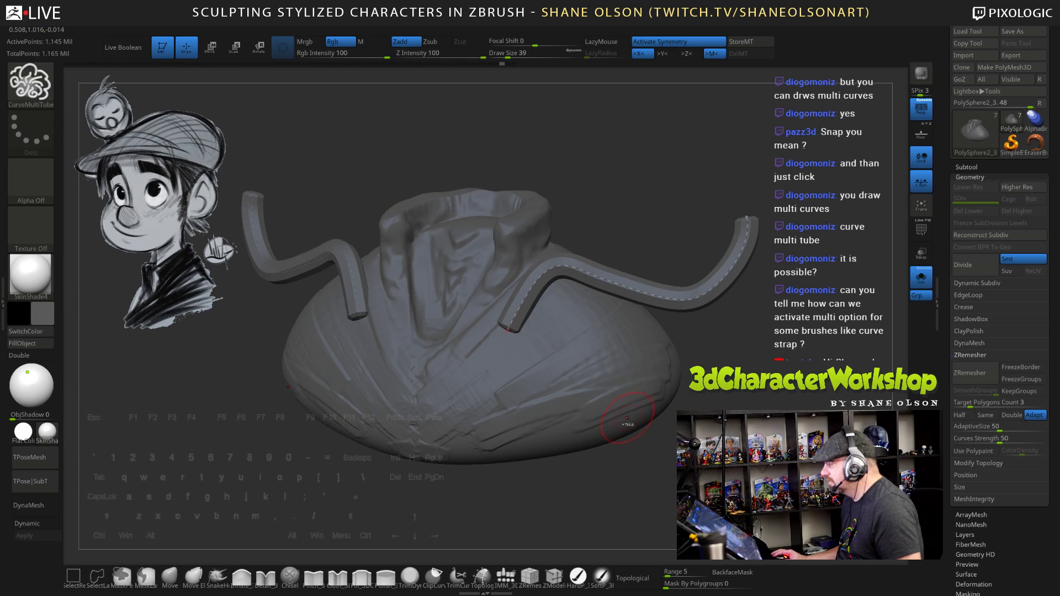
{"action": "key", "text": "ctrl+z"}
{"action": "left_click", "coordinate": [530, 407]}
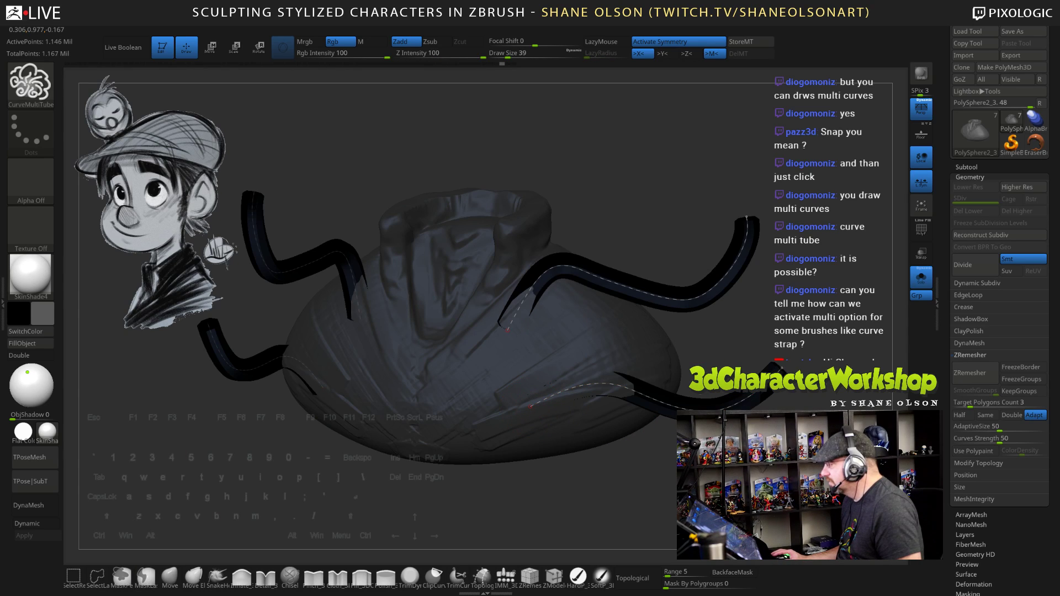
{"action": "key", "text": "ctrl+z"}
{"action": "key", "text": "ctrl+z"}
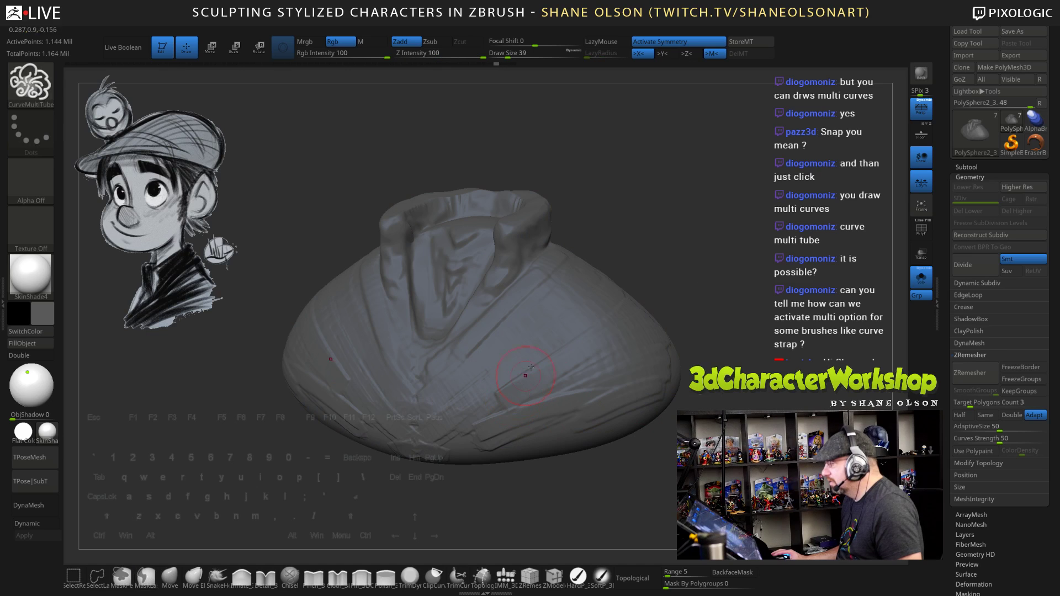
Draw another upper and lower pair of mirrored curve tubes across the jacket front and undo them
{"action": "left_click_drag", "start_coordinate": [719, 243], "coordinate": [731, 212]}
{"action": "mouse_move", "coordinate": [518, 397]}
{"action": "left_mouse_down"}
{"action": "mouse_move", "coordinate": [630, 406]}
{"action": "mouse_move", "coordinate": [822, 345]}
{"action": "left_mouse_up"}
{"action": "mouse_move", "coordinate": [647, 501]}
{"action": "left_mouse_down"}
{"action": "mouse_move", "coordinate": [626, 489]}
{"action": "mouse_move", "coordinate": [679, 490]}
{"action": "left_mouse_up"}
{"action": "key", "text": "ctrl"}
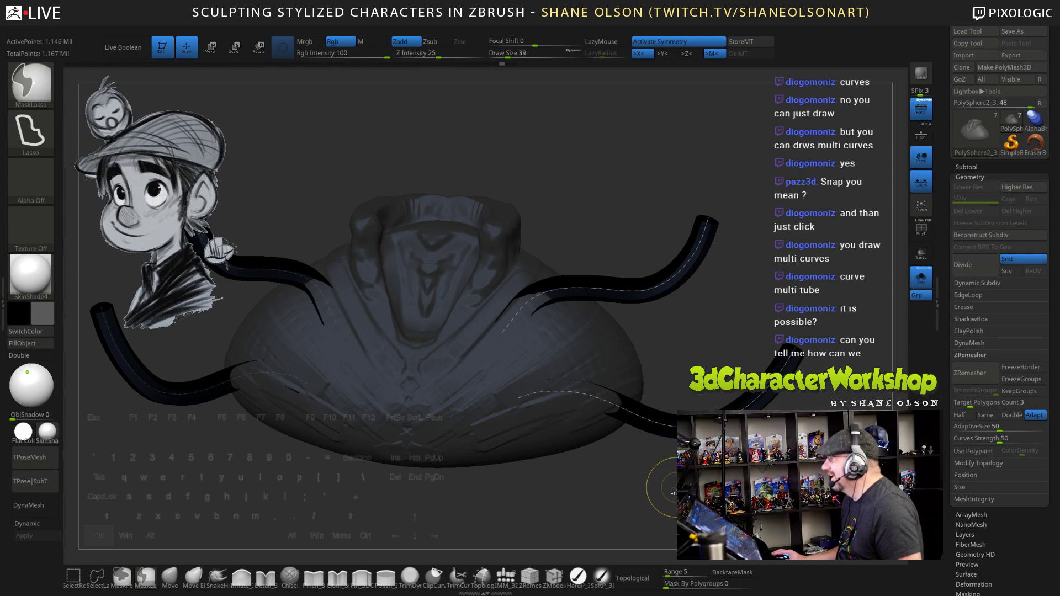
{"action": "key", "text": "ctrl+z"}
{"action": "key", "text": "ctrl+z"}
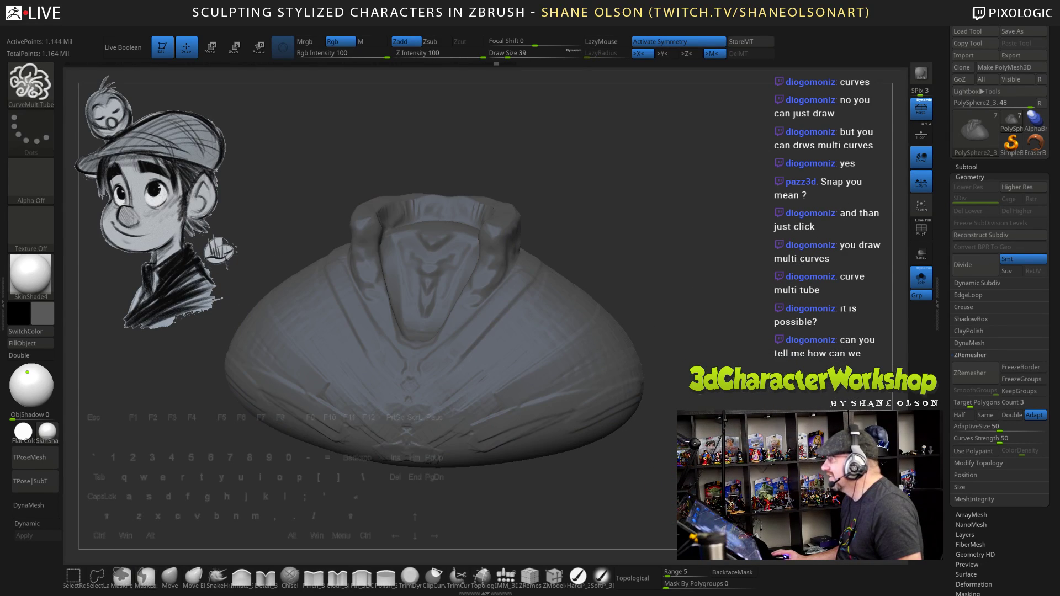
With the Topology brush at draw size 19, draw a mirrored curve along the collar's inner edge and down the jacket's front centre
{"action": "left_click_drag", "start_coordinate": [731, 468], "coordinate": [720, 281]}
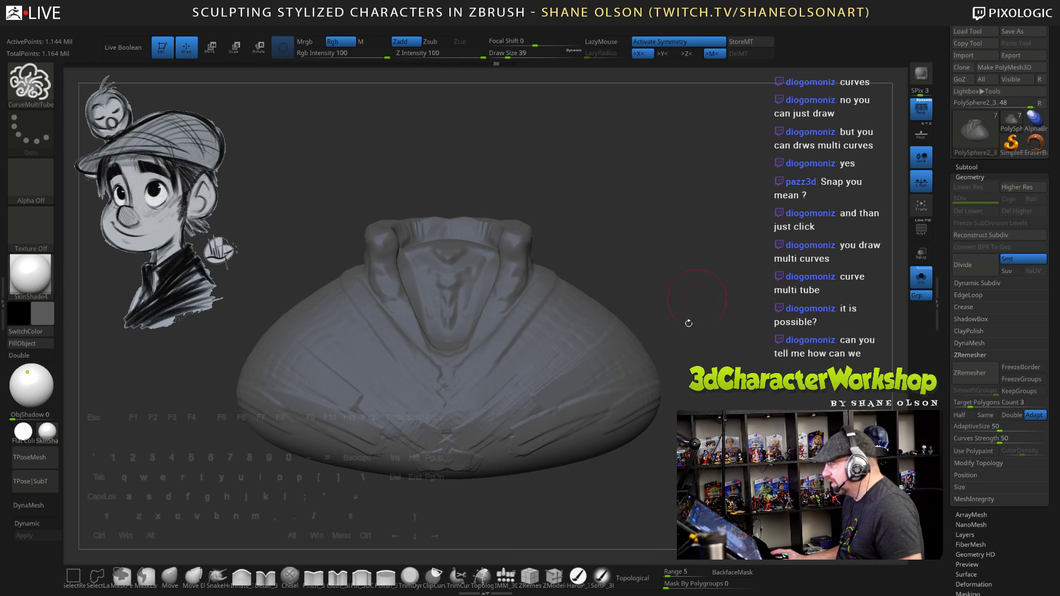
{"action": "left_click", "coordinate": [483, 578]}
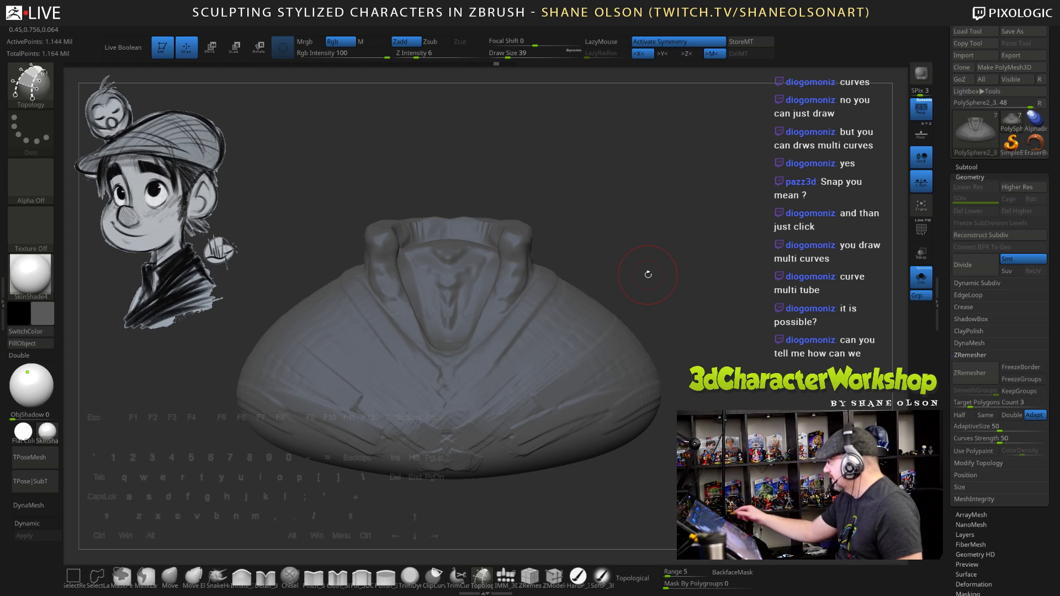
{"action": "mouse_move", "coordinate": [670, 266]}
{"action": "left_mouse_down"}
{"action": "mouse_move", "coordinate": [662, 247]}
{"action": "mouse_move", "coordinate": [661, 279]}
{"action": "left_mouse_up"}
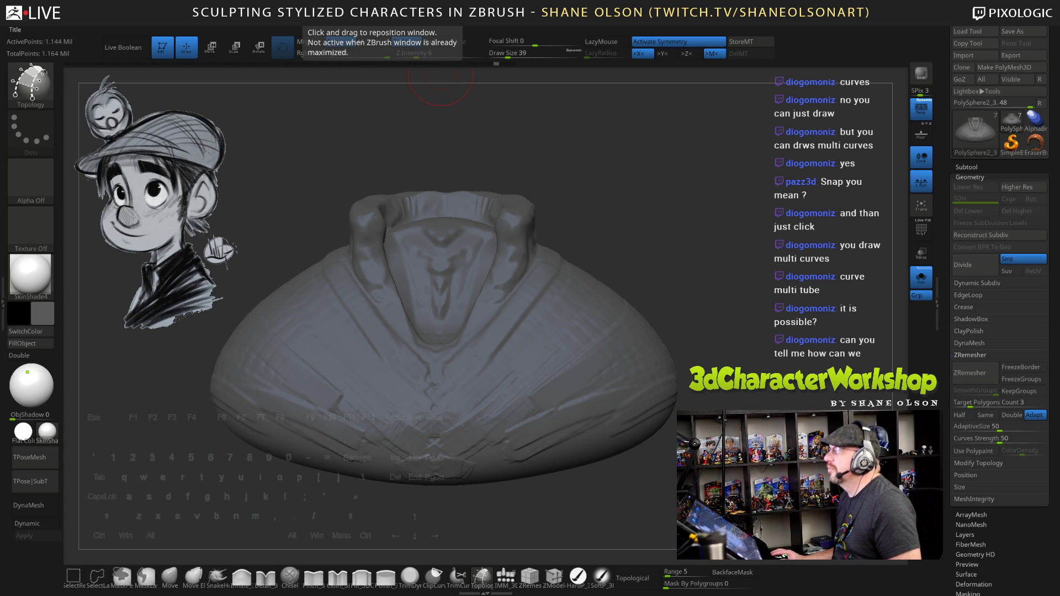
{"action": "mouse_move", "coordinate": [728, 220]}
{"action": "left_mouse_down"}
{"action": "mouse_move", "coordinate": [747, 220]}
{"action": "mouse_move", "coordinate": [742, 211]}
{"action": "left_mouse_up"}
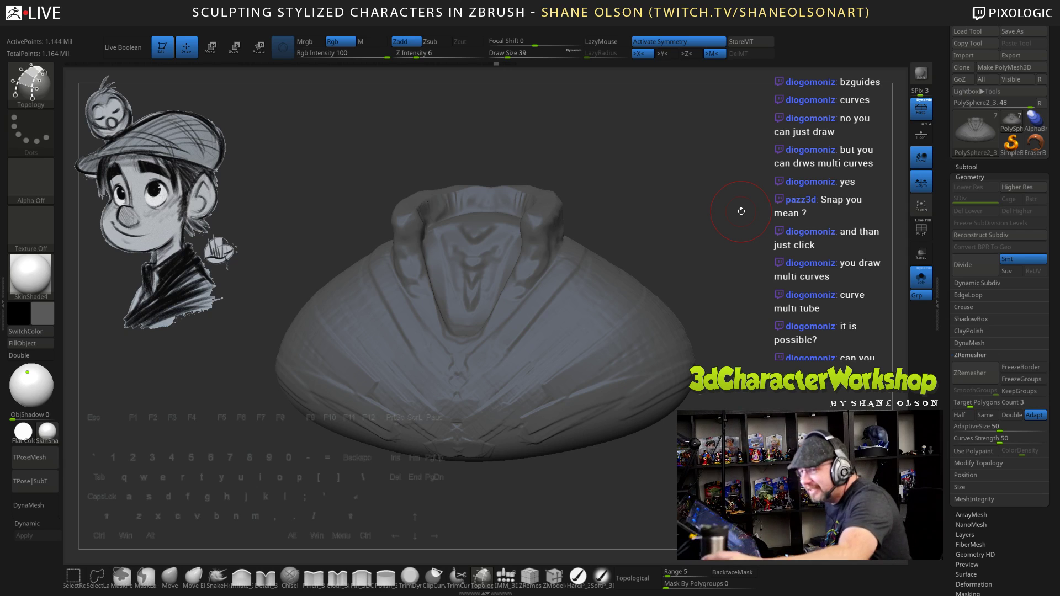
{"action": "left_click_drag", "start_coordinate": [742, 211], "coordinate": [725, 366]}
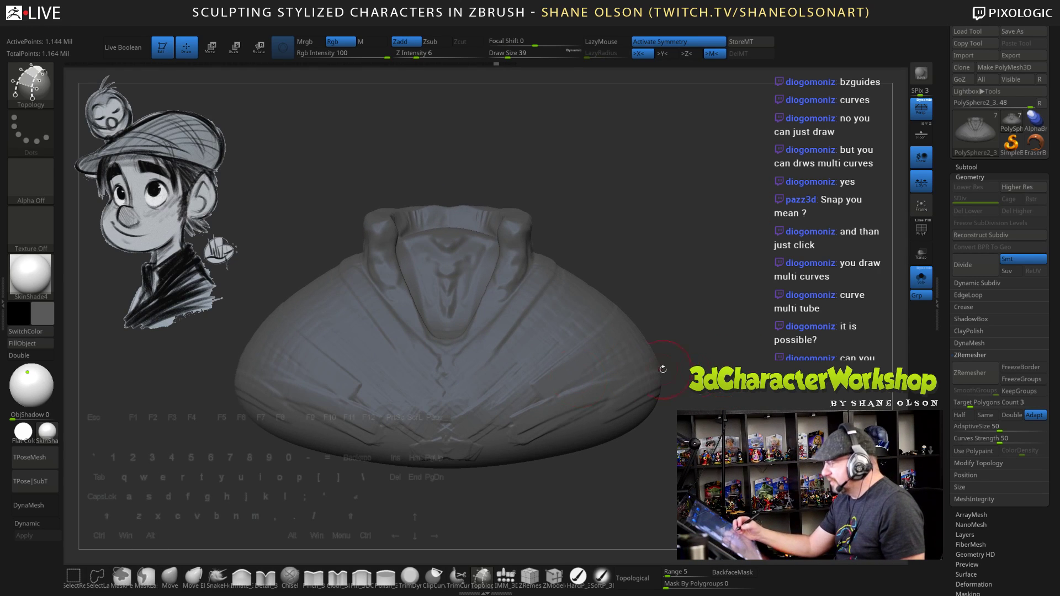
{"action": "left_click_drag", "start_coordinate": [681, 287], "coordinate": [667, 288]}
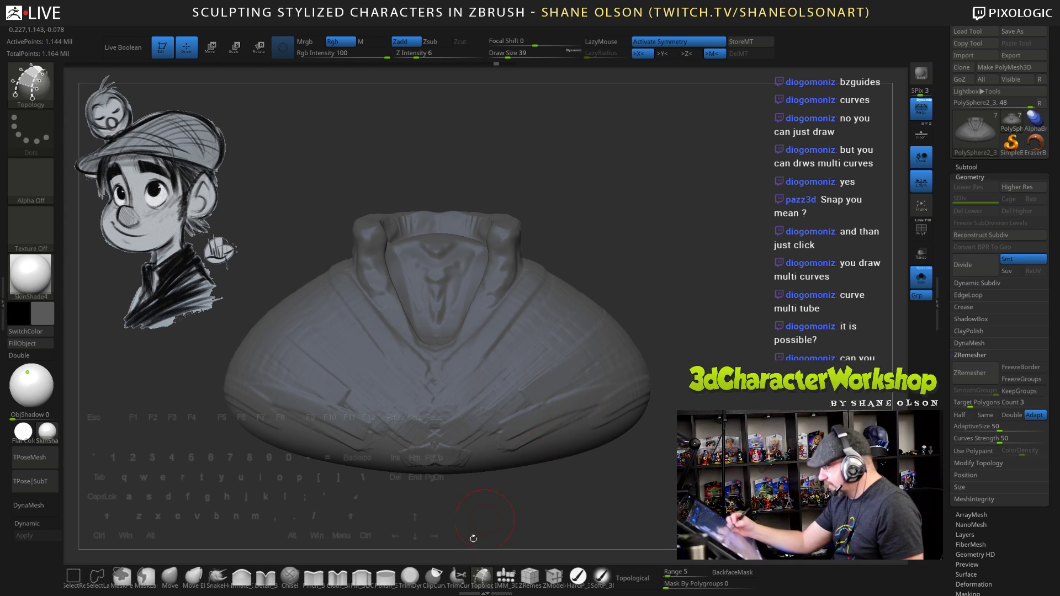
{"action": "key", "text": "s"}
{"action": "mouse_move", "coordinate": [598, 254]}
{"action": "left_mouse_down"}
{"action": "mouse_move", "coordinate": [614, 229]}
{"action": "mouse_move", "coordinate": [553, 302]}
{"action": "left_mouse_up"}
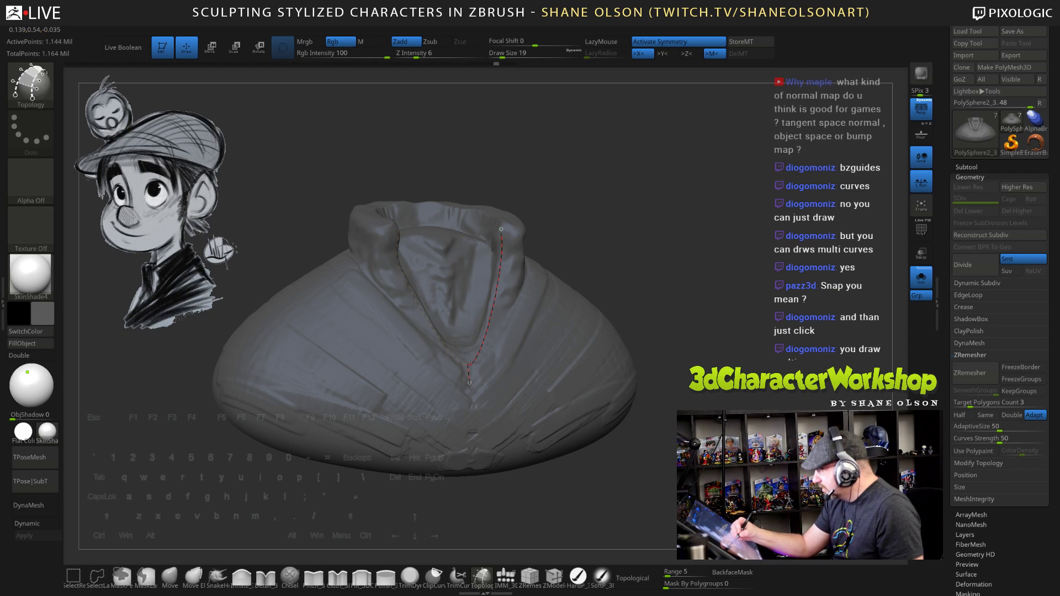
{"action": "left_click_drag", "start_coordinate": [468, 366], "coordinate": [473, 450]}
Draw a second mirrored topology curve outside the first, running from the collar down the jacket front
{"action": "mouse_move", "coordinate": [671, 243]}
{"action": "left_mouse_down"}
{"action": "mouse_move", "coordinate": [640, 265]}
{"action": "mouse_move", "coordinate": [690, 251]}
{"action": "mouse_move", "coordinate": [696, 273]}
{"action": "mouse_move", "coordinate": [566, 246]}
{"action": "left_mouse_up"}
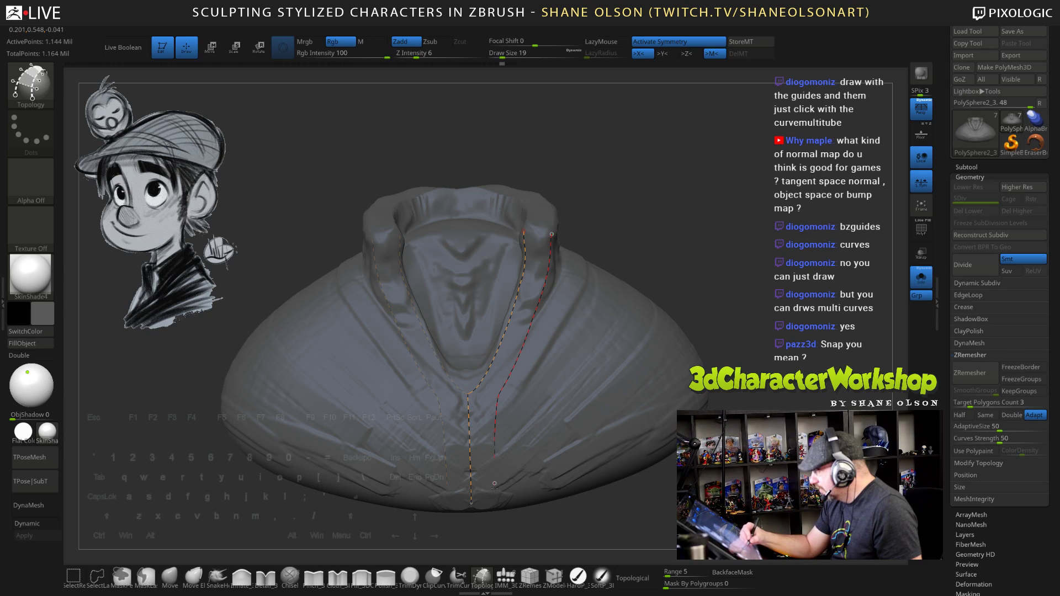
{"action": "mouse_move", "coordinate": [658, 360]}
{"action": "right_mouse_down"}
{"action": "mouse_move", "coordinate": [632, 353]}
{"action": "mouse_move", "coordinate": [649, 331]}
{"action": "mouse_move", "coordinate": [625, 328]}
{"action": "mouse_move", "coordinate": [625, 341]}
{"action": "right_mouse_up"}
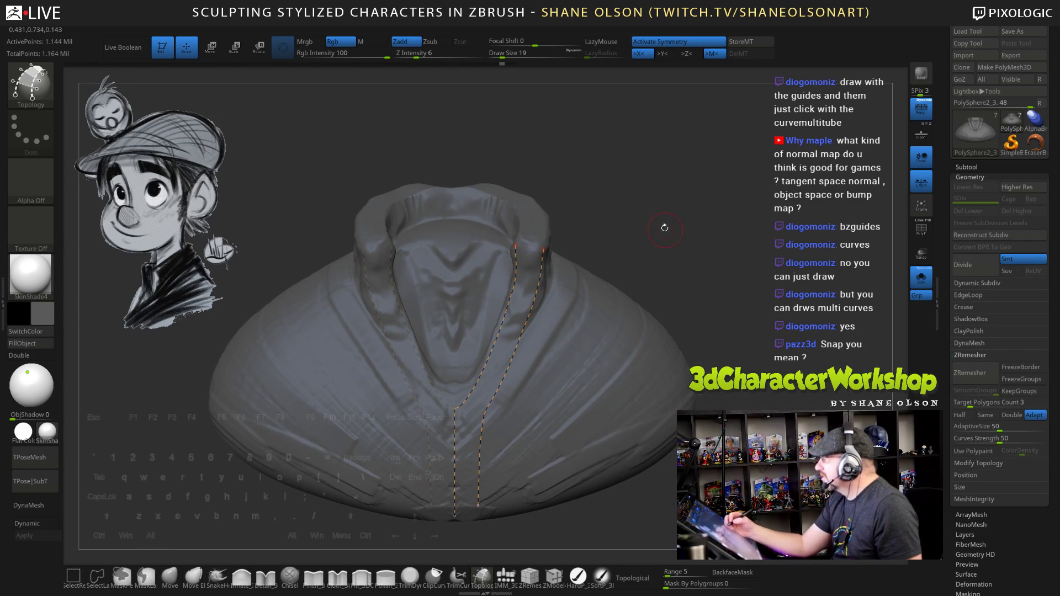
{"action": "mouse_move", "coordinate": [661, 237]}
{"action": "right_mouse_down"}
{"action": "mouse_move", "coordinate": [685, 251]}
{"action": "mouse_move", "coordinate": [688, 239]}
{"action": "mouse_move", "coordinate": [659, 242]}
{"action": "mouse_move", "coordinate": [707, 264]}
{"action": "mouse_move", "coordinate": [699, 245]}
{"action": "right_mouse_up"}
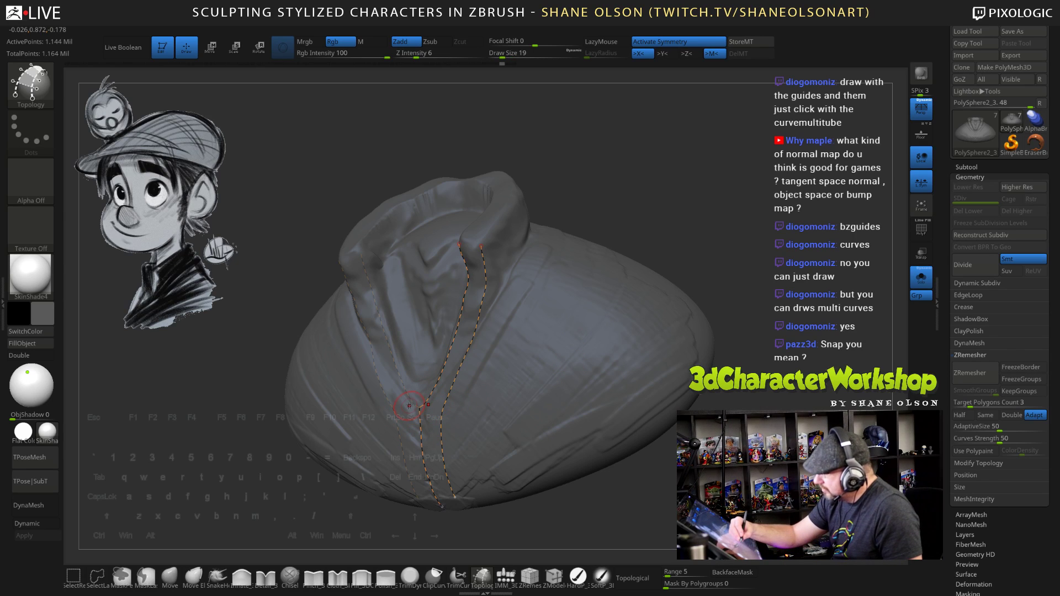
Try converting the drawn topology curves into tubes with the CurveMultiTube brush, and undo it
{"action": "mouse_move", "coordinate": [559, 332]}
{"action": "right_mouse_down", "text": "alt"}
{"action": "mouse_move", "coordinate": [557, 380]}
{"action": "mouse_move", "coordinate": [531, 362]}
{"action": "right_mouse_up", "text": "alt"}
{"action": "mouse_move", "coordinate": [553, 445]}
{"action": "right_mouse_down", "text": "alt"}
{"action": "mouse_move", "coordinate": [552, 398]}
{"action": "mouse_move", "coordinate": [574, 370]}
{"action": "right_mouse_up", "text": "alt"}
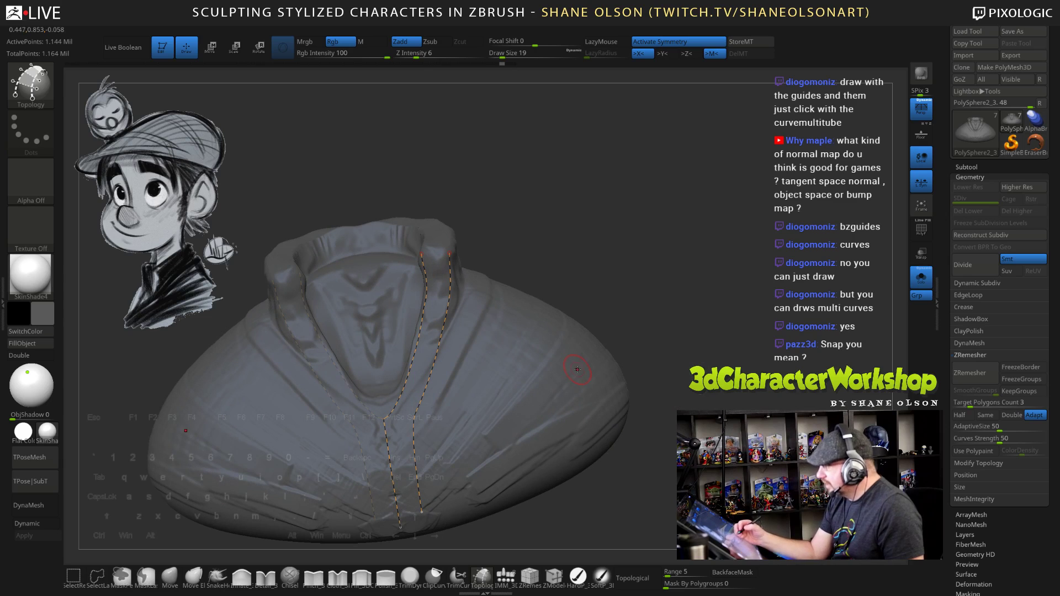
{"action": "key", "text": "b"}
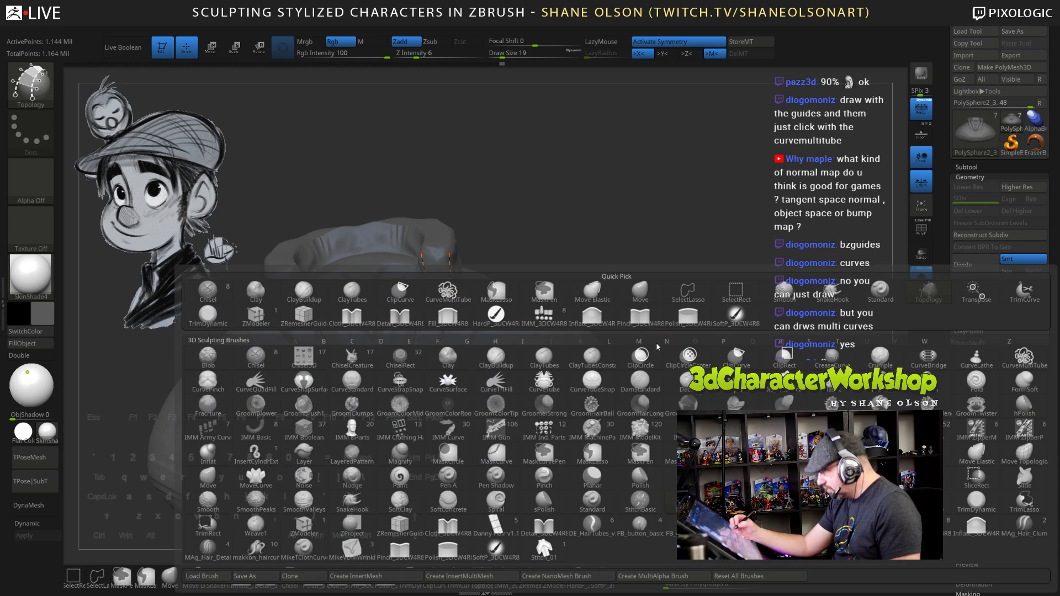
{"action": "left_click", "coordinate": [1022, 359]}
{"action": "left_click", "coordinate": [440, 358]}
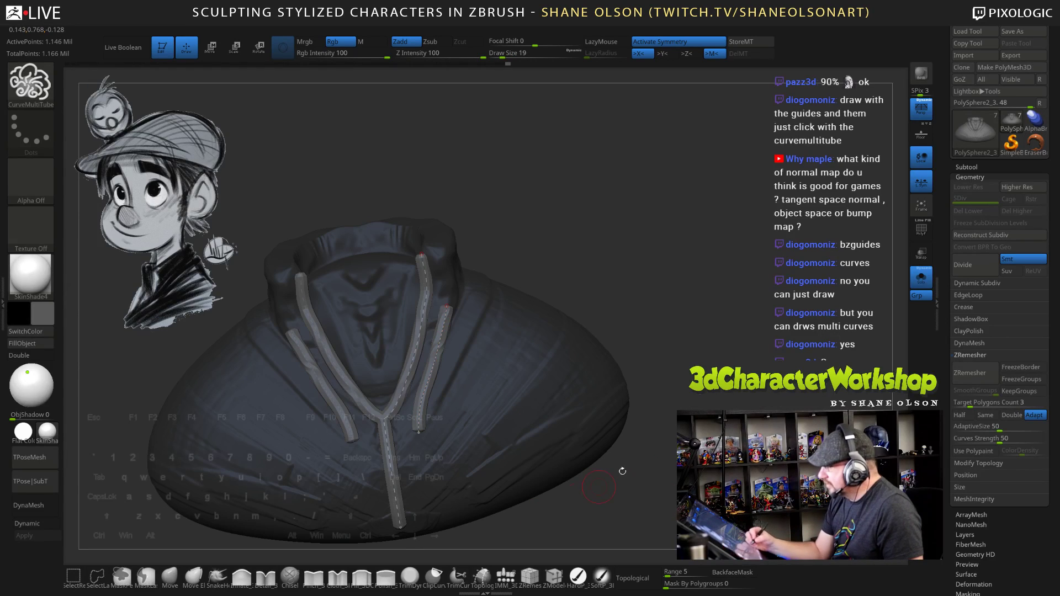
{"action": "mouse_move", "coordinate": [624, 194]}
{"action": "left_mouse_down"}
{"action": "mouse_move", "coordinate": [702, 196]}
{"action": "mouse_move", "coordinate": [635, 191]}
{"action": "left_mouse_up"}
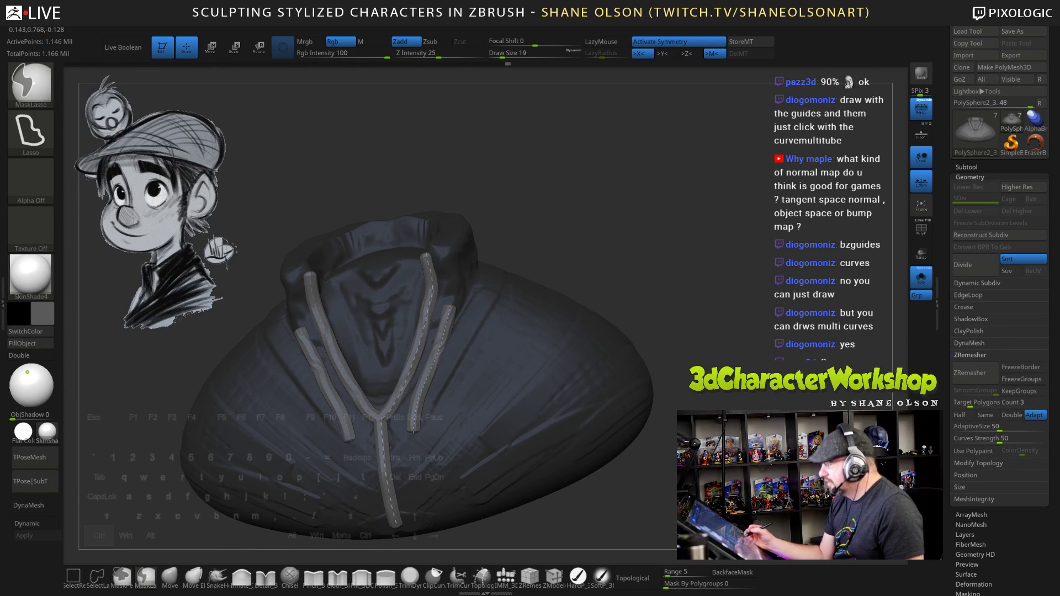
{"action": "key", "text": "ctrl+z"}
{"action": "left_click_drag", "start_coordinate": [713, 305], "coordinate": [711, 291], "text": "alt"}
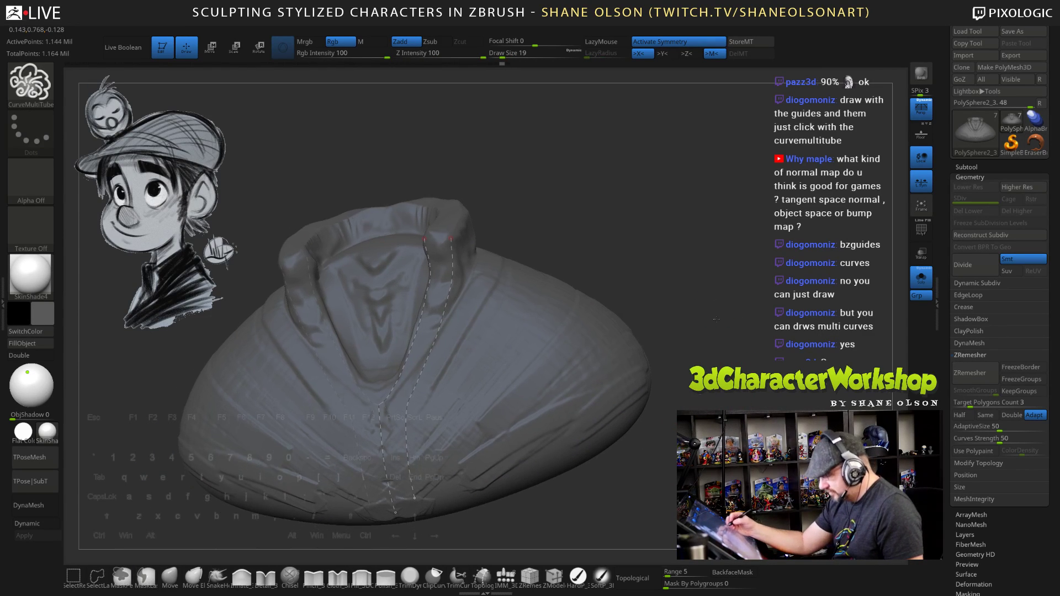
With the Topology brush, draw a mirrored curve along the collar's inner rim from the back centre to the inner front curve
{"action": "left_click", "coordinate": [481, 577]}
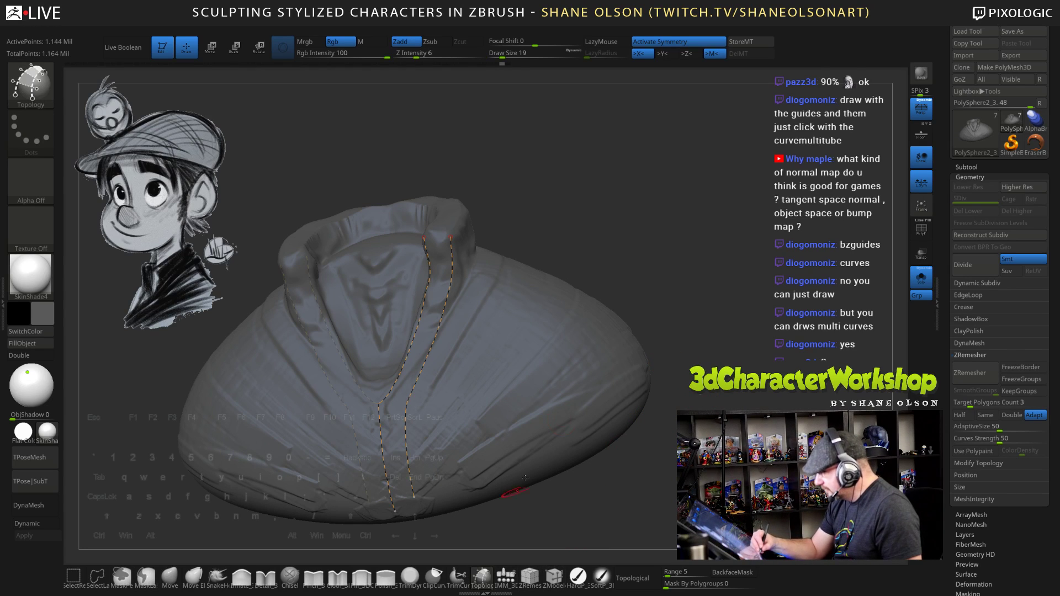
{"action": "left_click_drag", "start_coordinate": [659, 262], "coordinate": [670, 260]}
{"action": "left_click_drag", "start_coordinate": [543, 222], "coordinate": [533, 223], "text": "alt"}
{"action": "left_click_drag", "start_coordinate": [530, 166], "coordinate": [521, 288]}
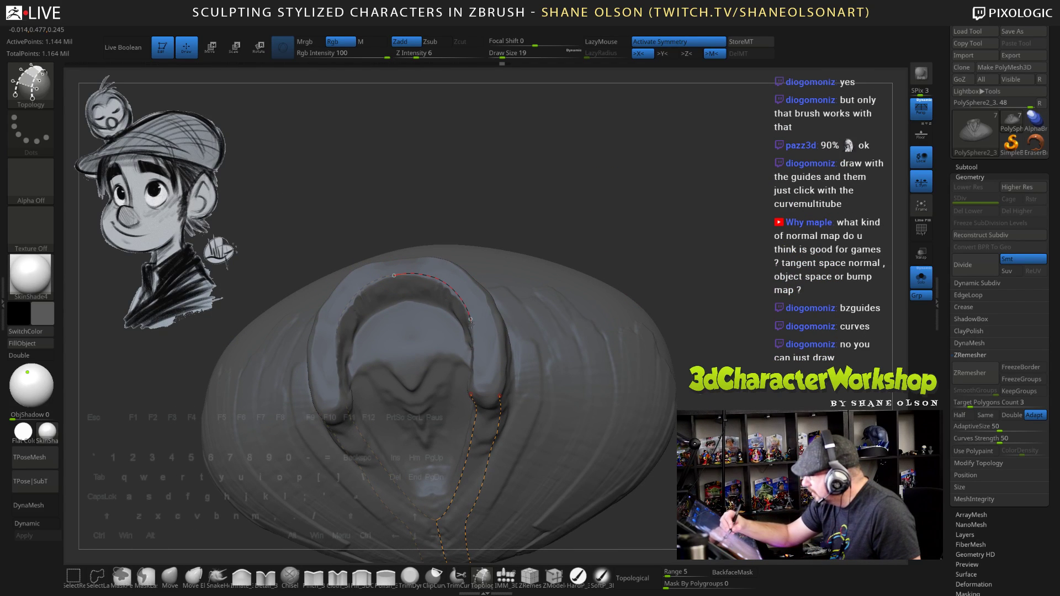
{"action": "left_click_drag", "start_coordinate": [472, 392], "coordinate": [470, 398]}
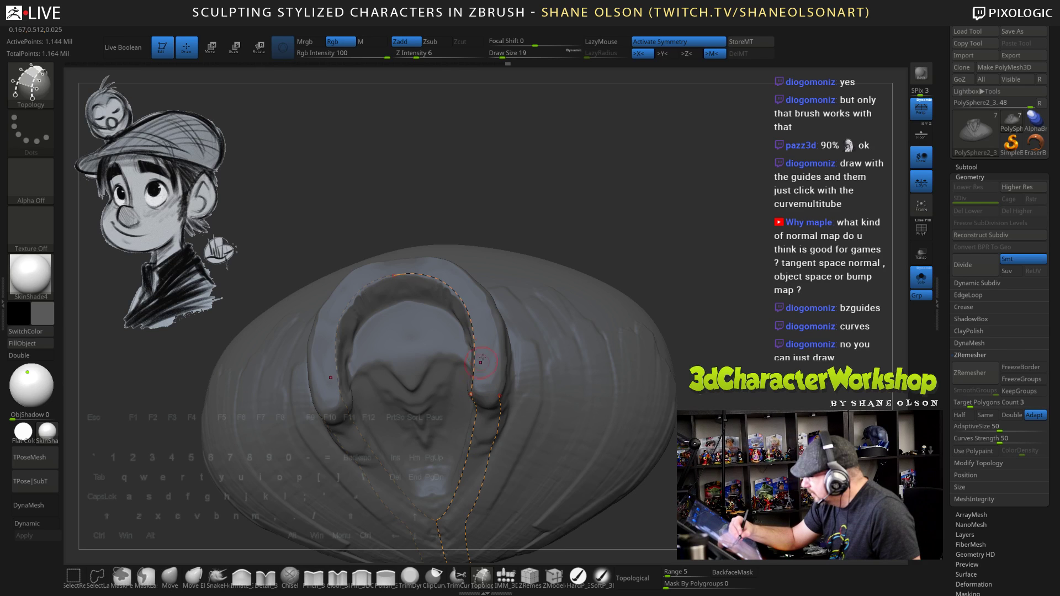
Draw a mirrored curve along the collar's outer rim from the back centre to the outer front curve
{"action": "left_click_drag", "start_coordinate": [616, 247], "coordinate": [561, 239]}
{"action": "left_click_drag", "start_coordinate": [523, 165], "coordinate": [485, 194]}
{"action": "right_click_drag", "start_coordinate": [418, 248], "coordinate": [398, 280]}
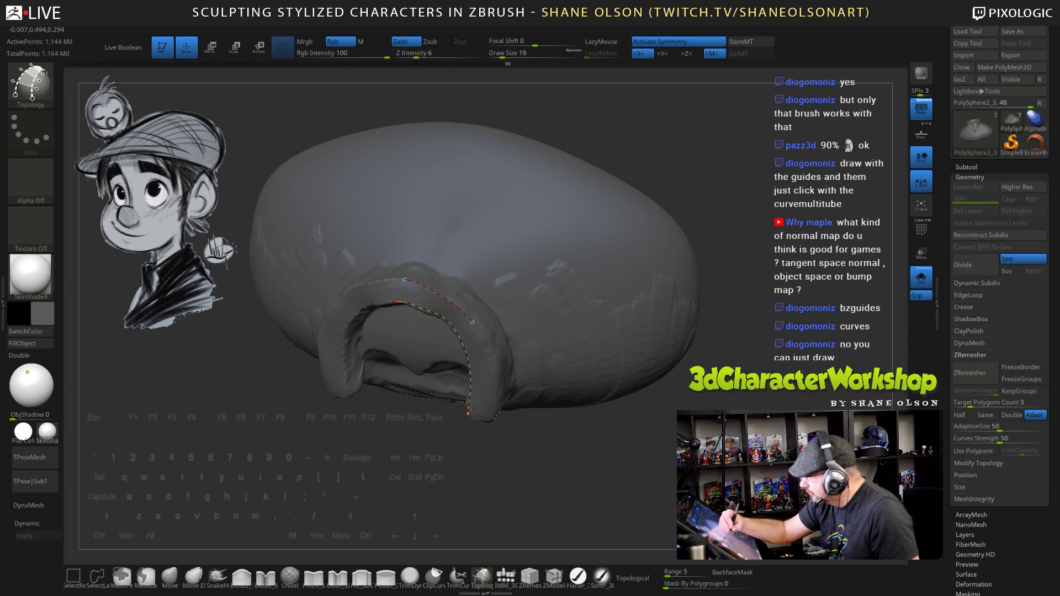
{"action": "right_click_drag", "start_coordinate": [490, 355], "coordinate": [503, 338]}
{"action": "left_click_drag", "start_coordinate": [498, 342], "coordinate": [497, 375]}
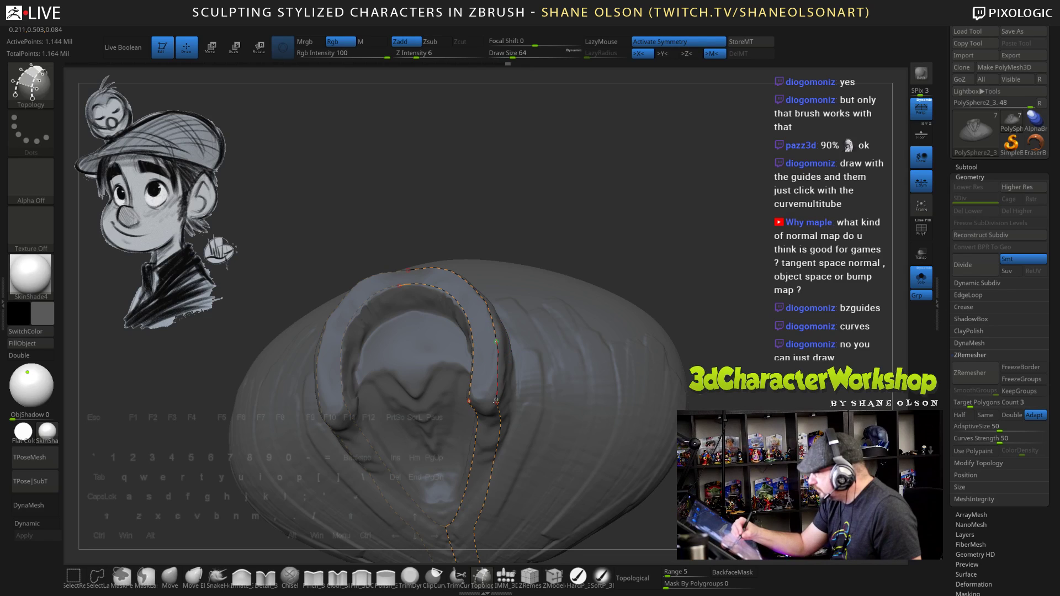
Reduce the draw size to 14 and draw a short cross curve joining the inner and outer curves at the collar's front corner
{"action": "mouse_move", "coordinate": [595, 419]}
{"action": "right_mouse_down"}
{"action": "mouse_move", "coordinate": [550, 360]}
{"action": "mouse_move", "coordinate": [519, 369]}
{"action": "right_mouse_up"}
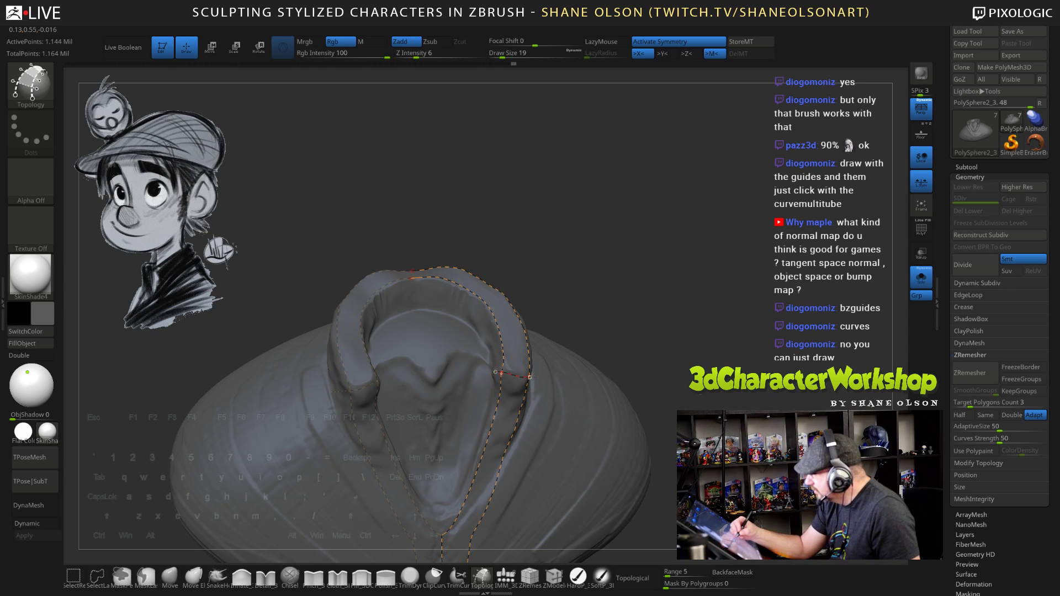
{"action": "mouse_move", "coordinate": [530, 377]}
{"action": "right_mouse_down"}
{"action": "mouse_move", "coordinate": [569, 373]}
{"action": "mouse_move", "coordinate": [565, 313]}
{"action": "right_mouse_up"}
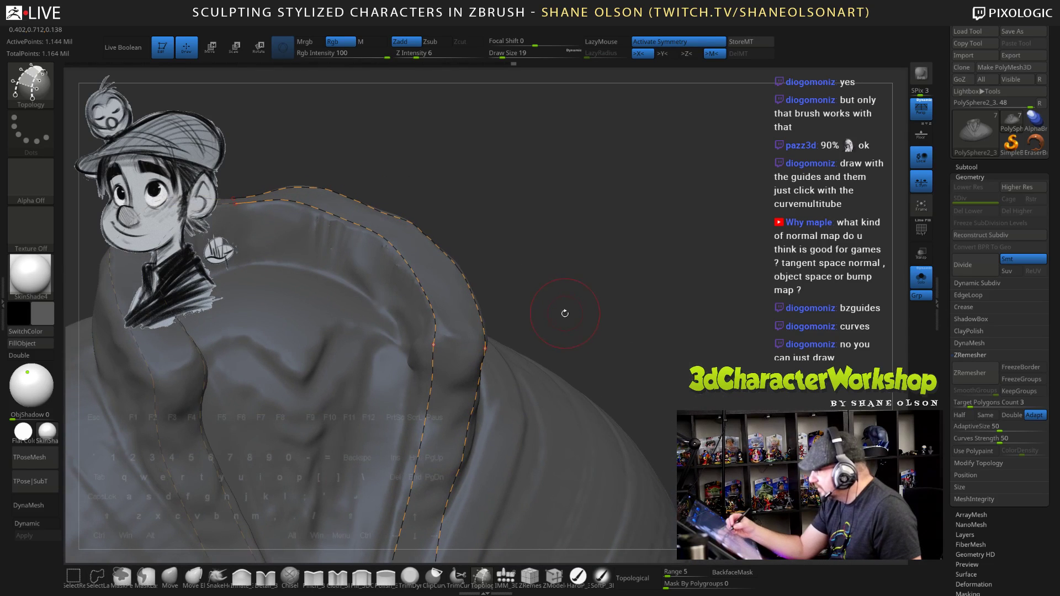
{"action": "key", "text": "s"}
{"action": "left_click_drag", "start_coordinate": [565, 313], "coordinate": [563, 314]}
{"action": "left_click_drag", "start_coordinate": [434, 344], "coordinate": [423, 347]}
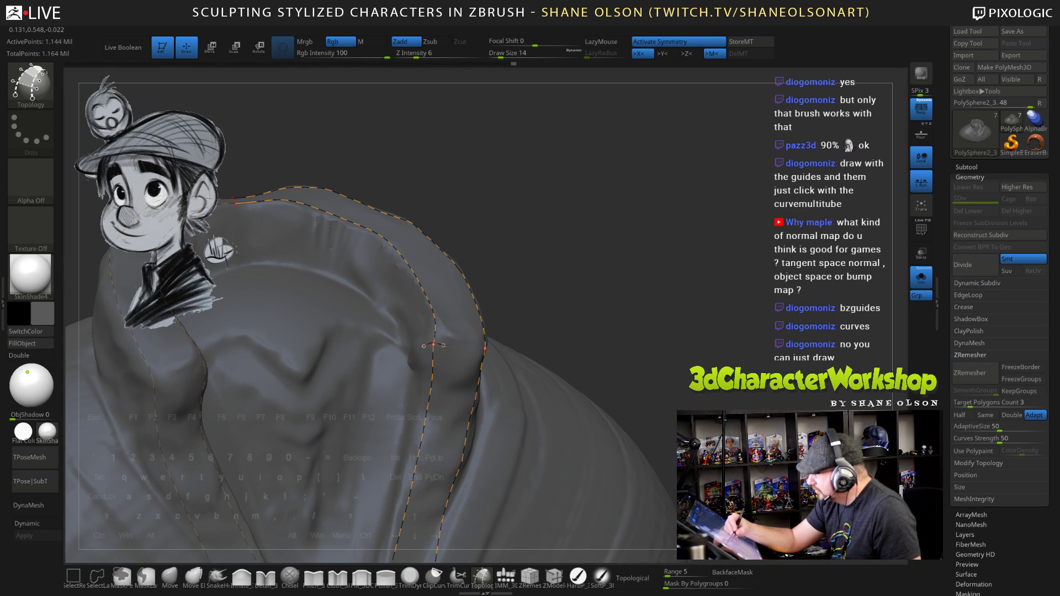
{"action": "mouse_move", "coordinate": [590, 351]}
{"action": "left_mouse_down"}
{"action": "mouse_move", "coordinate": [603, 339]}
{"action": "mouse_move", "coordinate": [585, 309]}
{"action": "mouse_move", "coordinate": [615, 313]}
{"action": "mouse_move", "coordinate": [619, 271]}
{"action": "mouse_move", "coordinate": [588, 261]}
{"action": "mouse_move", "coordinate": [585, 232]}
{"action": "left_mouse_up"}
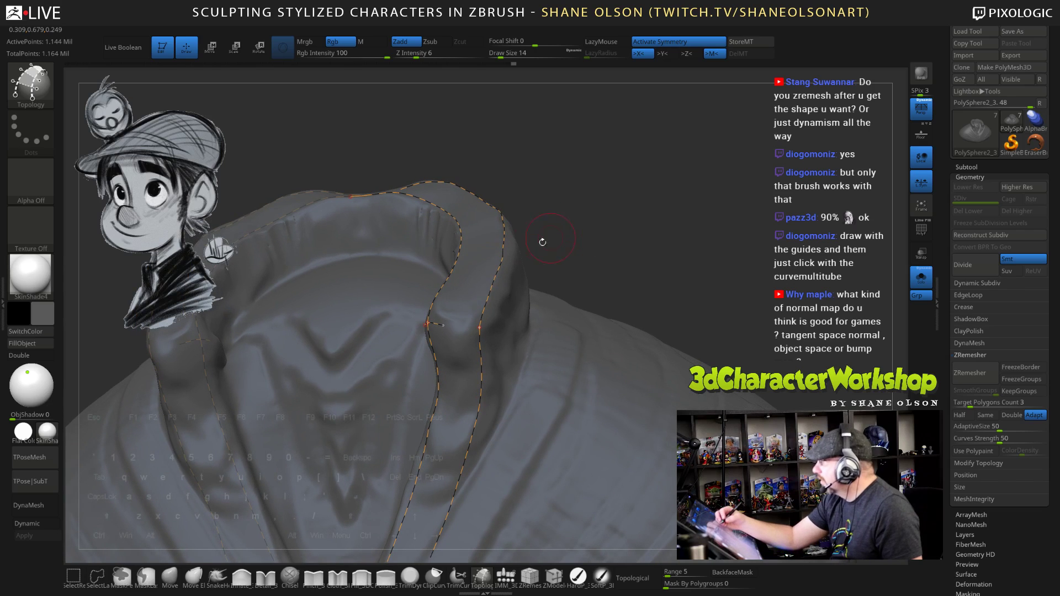
{"action": "left_click_drag", "start_coordinate": [443, 325], "coordinate": [486, 329]}
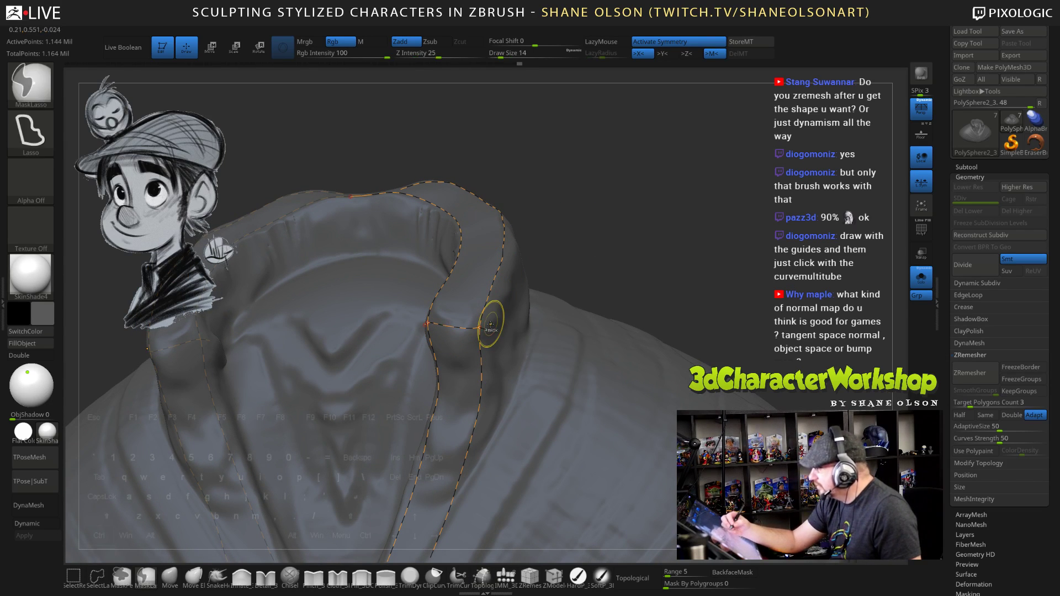
Draw a second short cross curve between the two front curves, just below the one at the collar corner
{"action": "mouse_move", "coordinate": [561, 261]}
{"action": "left_mouse_down"}
{"action": "mouse_move", "coordinate": [617, 285]}
{"action": "mouse_move", "coordinate": [630, 303]}
{"action": "left_mouse_up"}
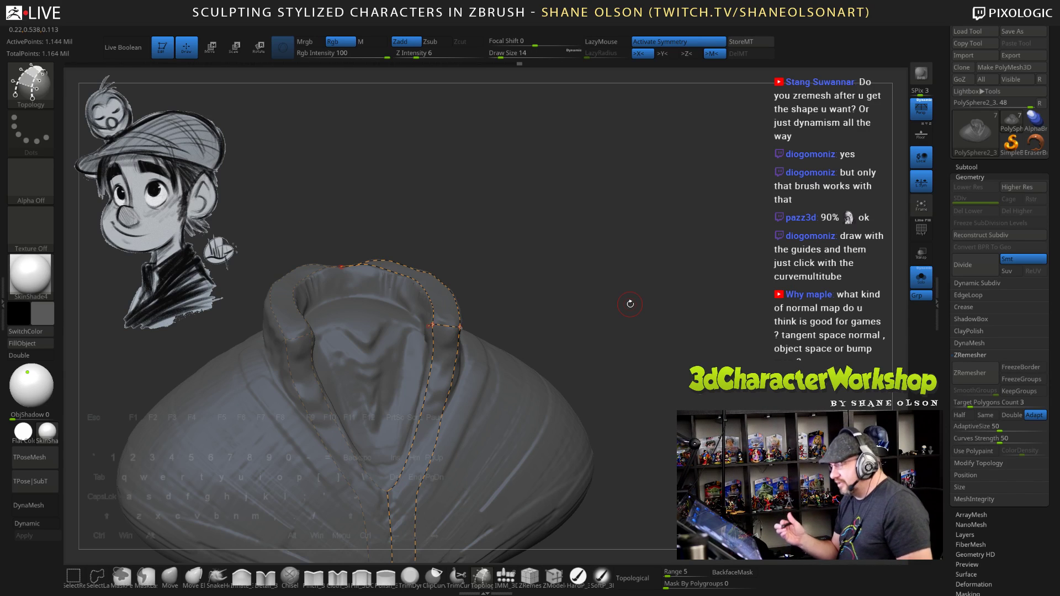
{"action": "mouse_move", "coordinate": [591, 332]}
{"action": "left_mouse_down"}
{"action": "mouse_move", "coordinate": [612, 337]}
{"action": "mouse_move", "coordinate": [527, 329]}
{"action": "left_mouse_up"}
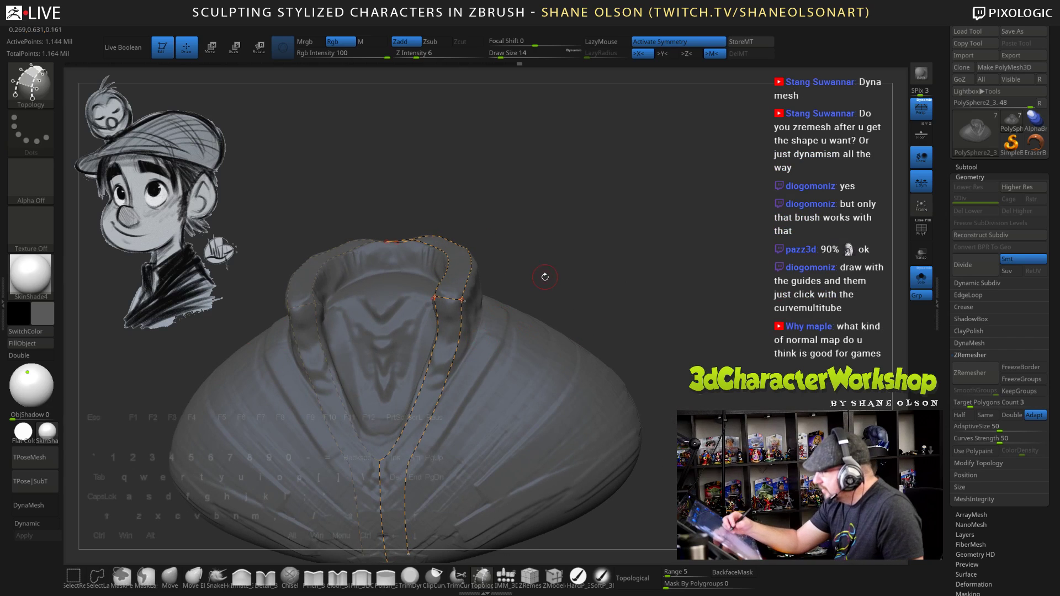
{"action": "left_click_drag", "start_coordinate": [545, 278], "coordinate": [522, 281]}
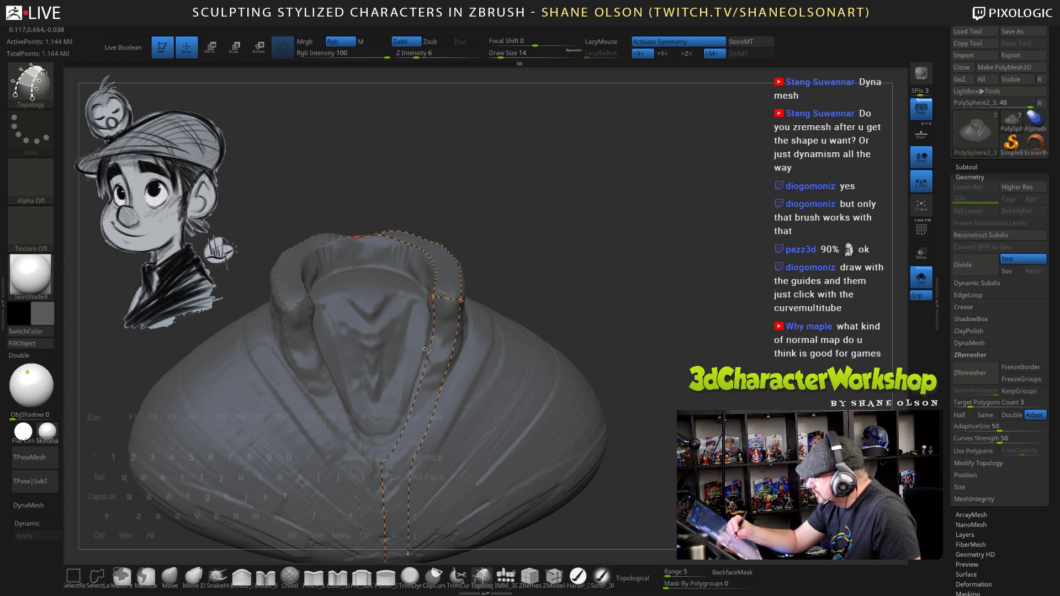
{"action": "left_click_drag", "start_coordinate": [453, 354], "coordinate": [463, 356]}
{"action": "left_click_drag", "start_coordinate": [600, 305], "coordinate": [501, 315]}
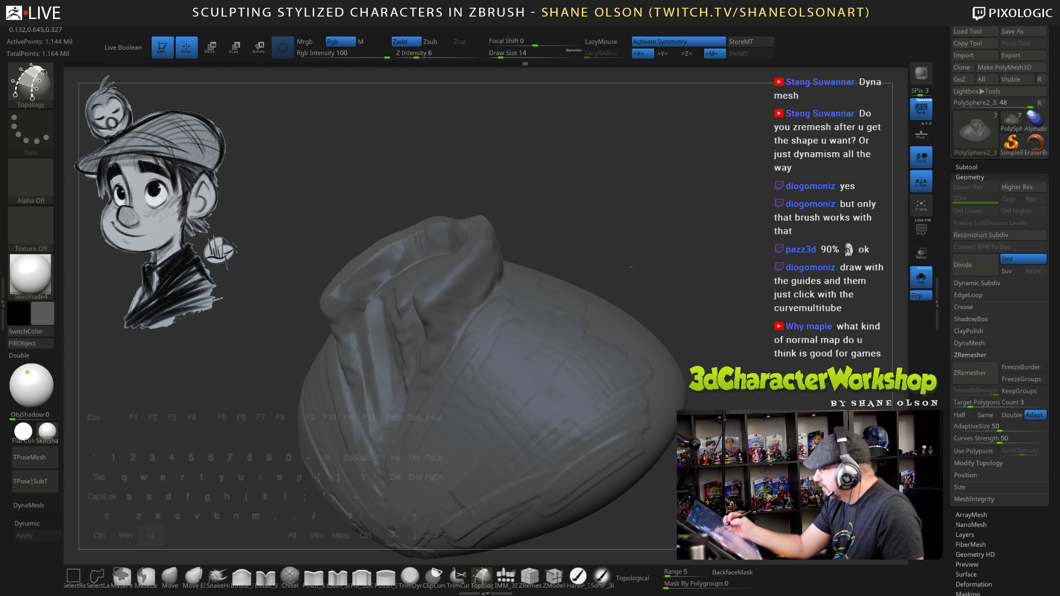
Draw a curve along the collar's base, from the outer front curve around the neck to the back
{"action": "left_click_drag", "start_coordinate": [666, 219], "coordinate": [483, 333], "text": "alt"}
{"action": "left_click", "coordinate": [425, 404]}
{"action": "left_click_drag", "start_coordinate": [636, 299], "coordinate": [583, 356]}
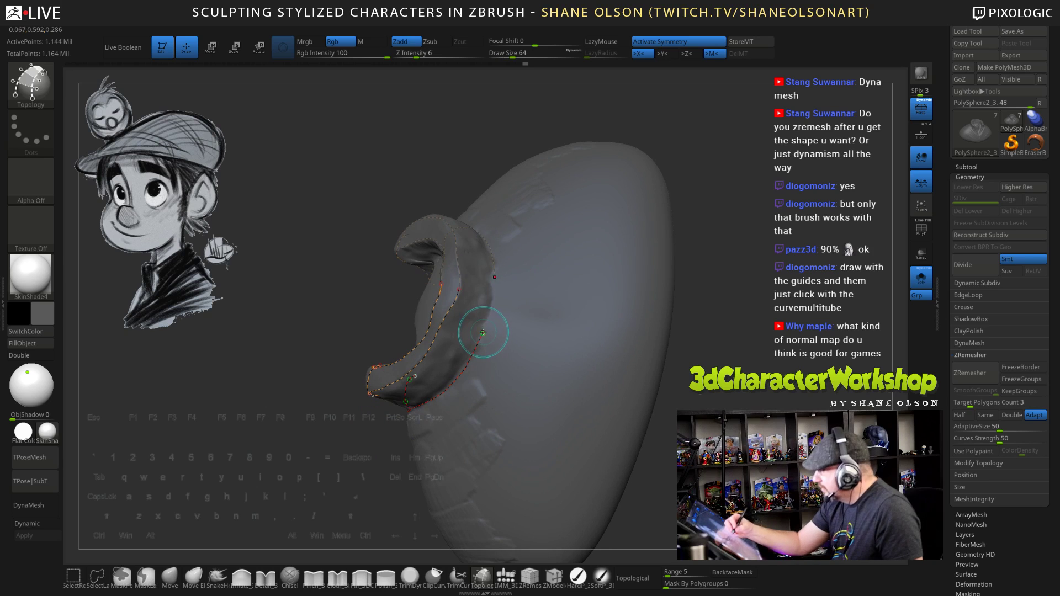
{"action": "left_click_drag", "start_coordinate": [483, 333], "coordinate": [494, 296]}
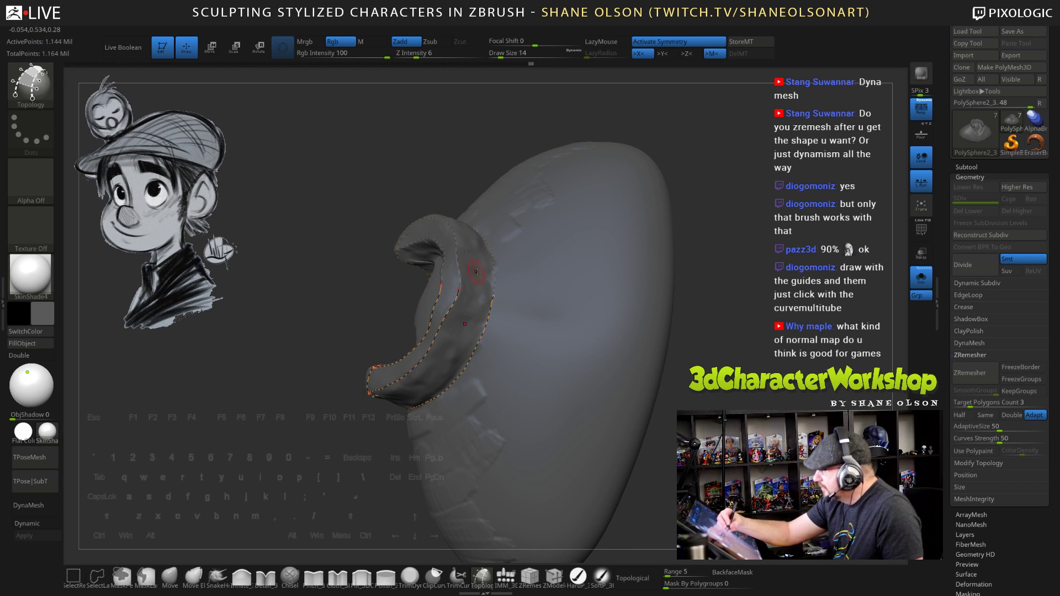
{"action": "mouse_move", "coordinate": [412, 166]}
{"action": "left_mouse_down"}
{"action": "mouse_move", "coordinate": [488, 166]}
{"action": "mouse_move", "coordinate": [505, 176]}
{"action": "mouse_move", "coordinate": [520, 240]}
{"action": "mouse_move", "coordinate": [514, 393]}
{"action": "mouse_move", "coordinate": [445, 349]}
{"action": "left_mouse_up"}
Draw a curve across the collar's rim and side, continuing down over the shoulder towards the jacket's lower edge
{"action": "key", "text": "bracketright"}
{"action": "key", "text": "bracketright"}
{"action": "key", "text": "bracketright"}
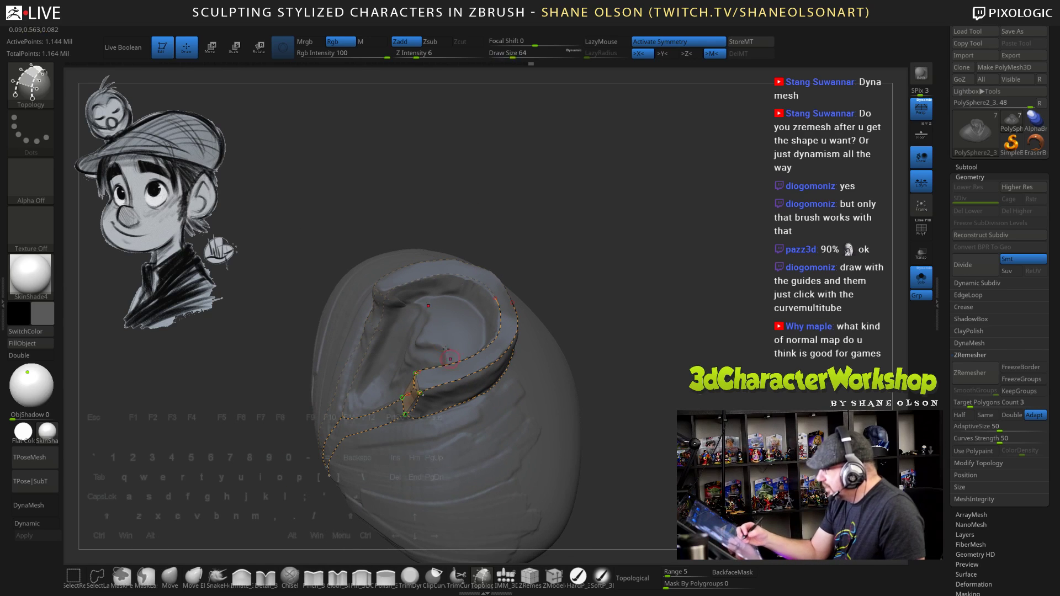
{"action": "right_click_drag", "start_coordinate": [492, 379], "coordinate": [464, 359]}
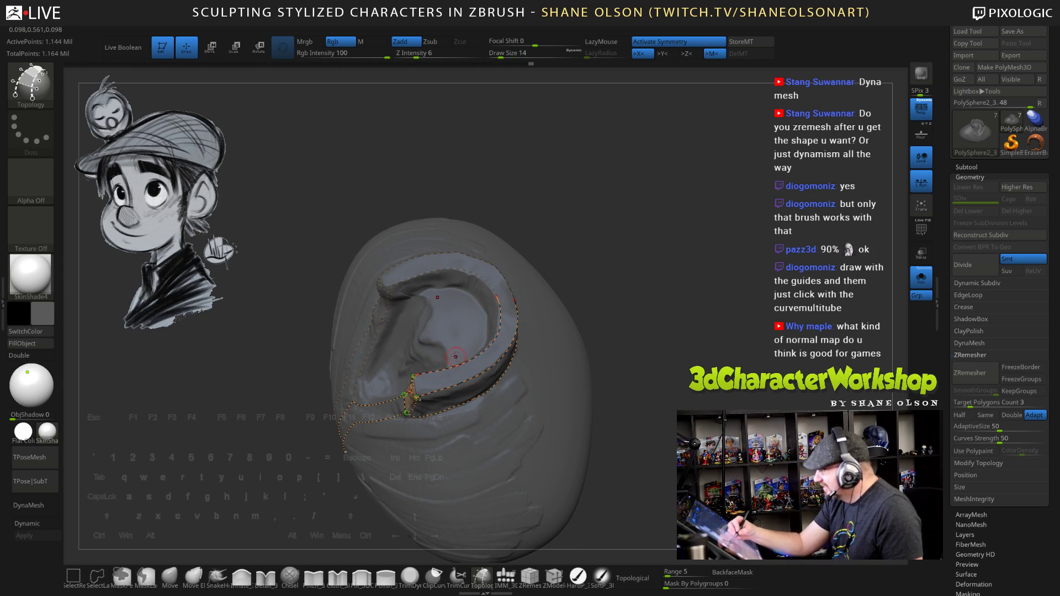
{"action": "left_click_drag", "start_coordinate": [486, 474], "coordinate": [491, 494]}
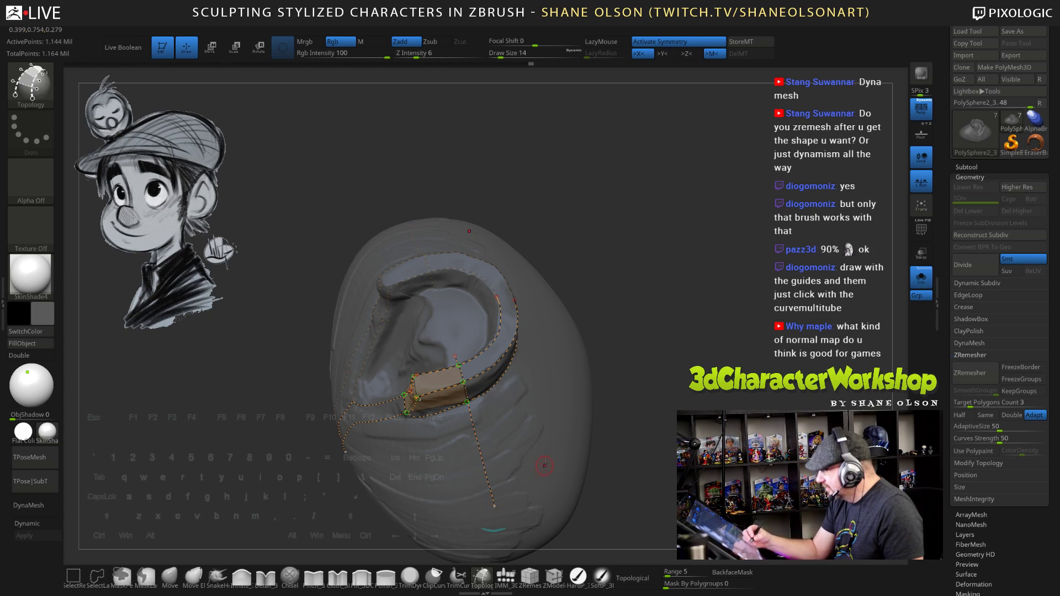
{"action": "right_click_drag", "start_coordinate": [544, 466], "coordinate": [495, 415]}
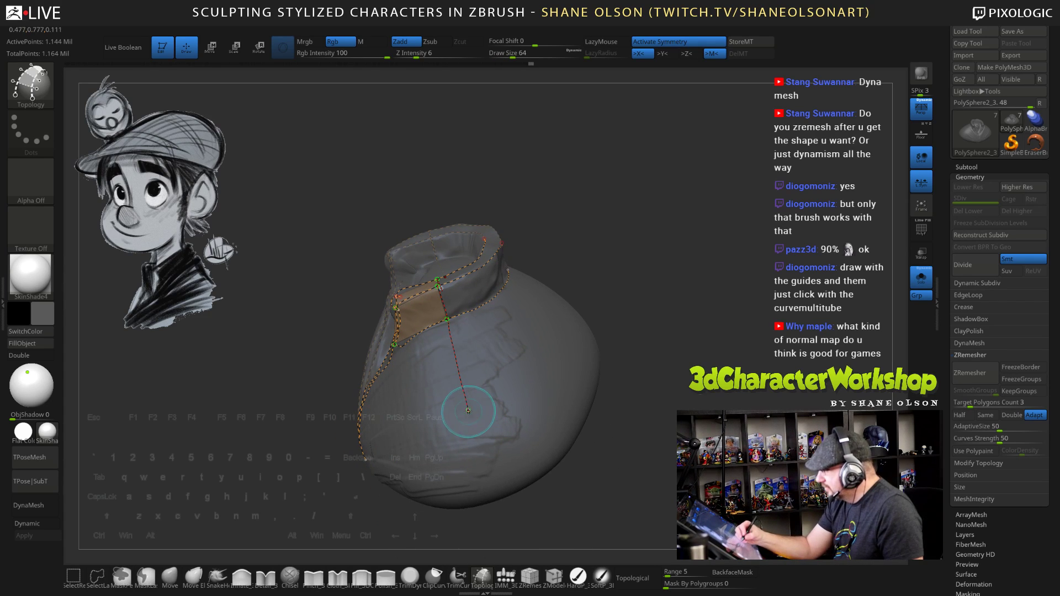
{"action": "left_click_drag", "start_coordinate": [468, 411], "coordinate": [486, 489]}
{"action": "right_click_drag", "start_coordinate": [544, 468], "coordinate": [638, 457]}
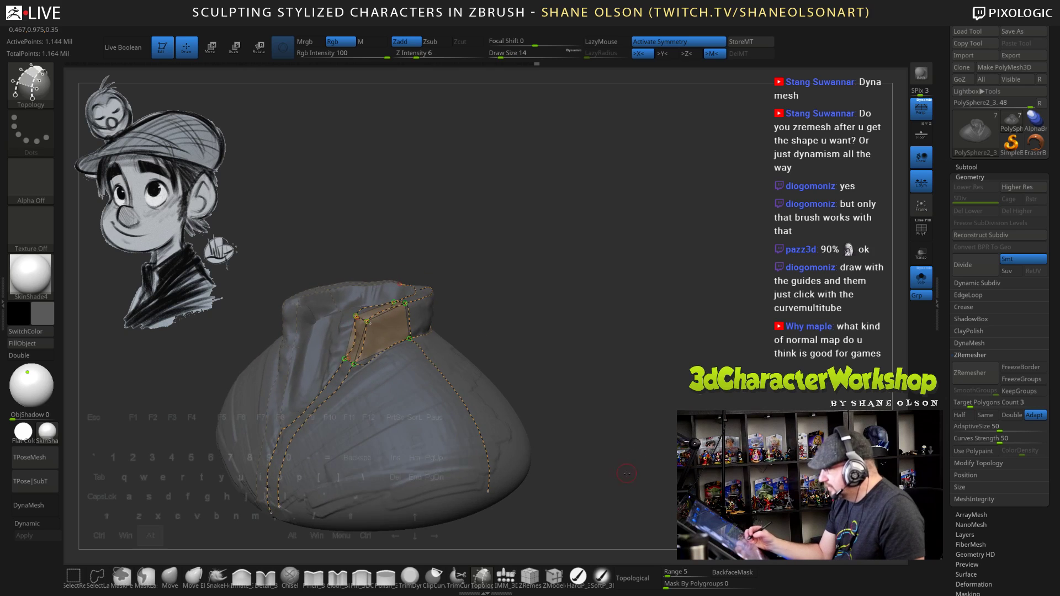
Try adding a short curve at the jacket's lower front edge beside the centre curves, and undo it
{"action": "mouse_move", "coordinate": [639, 456]}
{"action": "left_mouse_down"}
{"action": "mouse_move", "coordinate": [585, 489]}
{"action": "mouse_move", "coordinate": [618, 476]}
{"action": "left_mouse_up"}
{"action": "right_click_drag", "start_coordinate": [352, 503], "coordinate": [402, 479]}
{"action": "mouse_move", "coordinate": [309, 501]}
{"action": "left_mouse_down"}
{"action": "mouse_move", "coordinate": [315, 519]}
{"action": "mouse_move", "coordinate": [294, 528]}
{"action": "mouse_move", "coordinate": [311, 528]}
{"action": "left_mouse_up"}
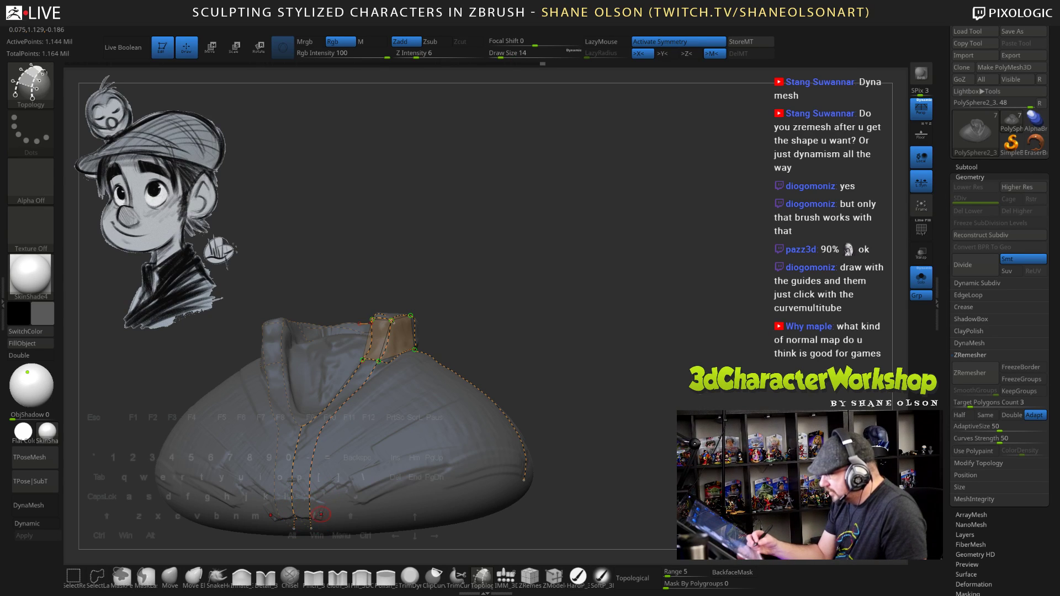
{"action": "key", "text": "ctrl+z"}
{"action": "key", "text": "ctrl+z"}
Draw two curves from the collar's base down the jacket, filling the gap between the front and shoulder curves
{"action": "mouse_move", "coordinate": [409, 469]}
{"action": "right_mouse_down"}
{"action": "mouse_move", "coordinate": [646, 417]}
{"action": "mouse_move", "coordinate": [623, 392]}
{"action": "mouse_move", "coordinate": [620, 414]}
{"action": "right_mouse_up"}
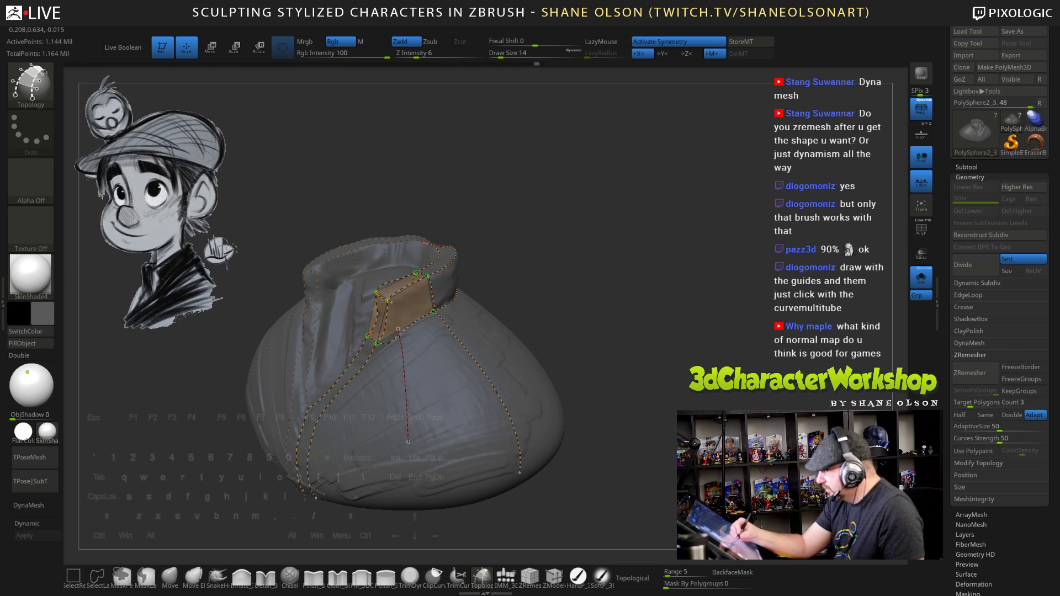
{"action": "mouse_move", "coordinate": [662, 459]}
{"action": "left_mouse_down"}
{"action": "mouse_move", "coordinate": [713, 441]}
{"action": "mouse_move", "coordinate": [656, 458]}
{"action": "left_mouse_up"}
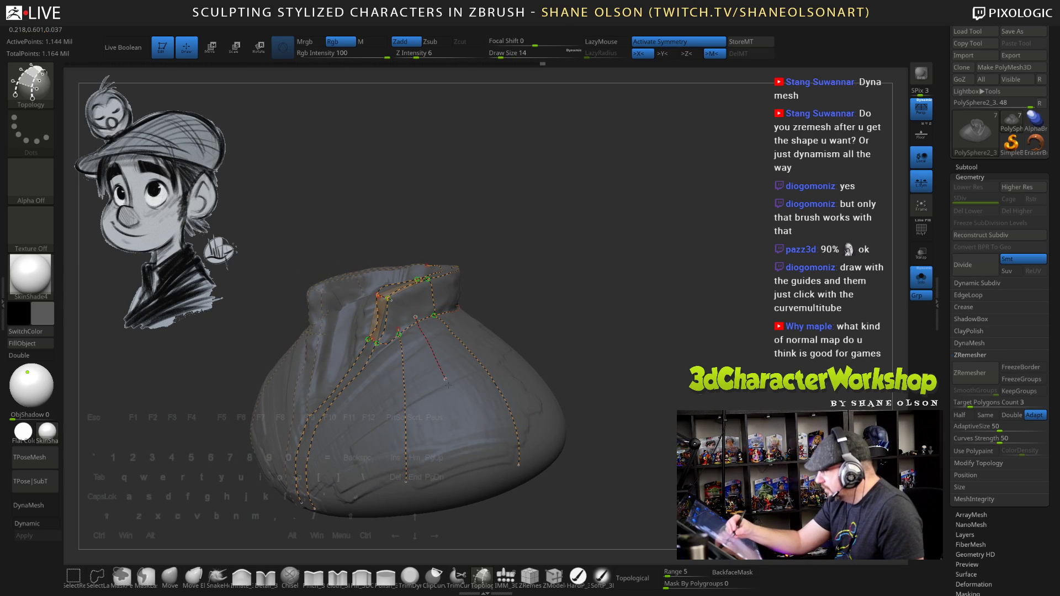
{"action": "left_click_drag", "start_coordinate": [581, 494], "coordinate": [635, 490]}
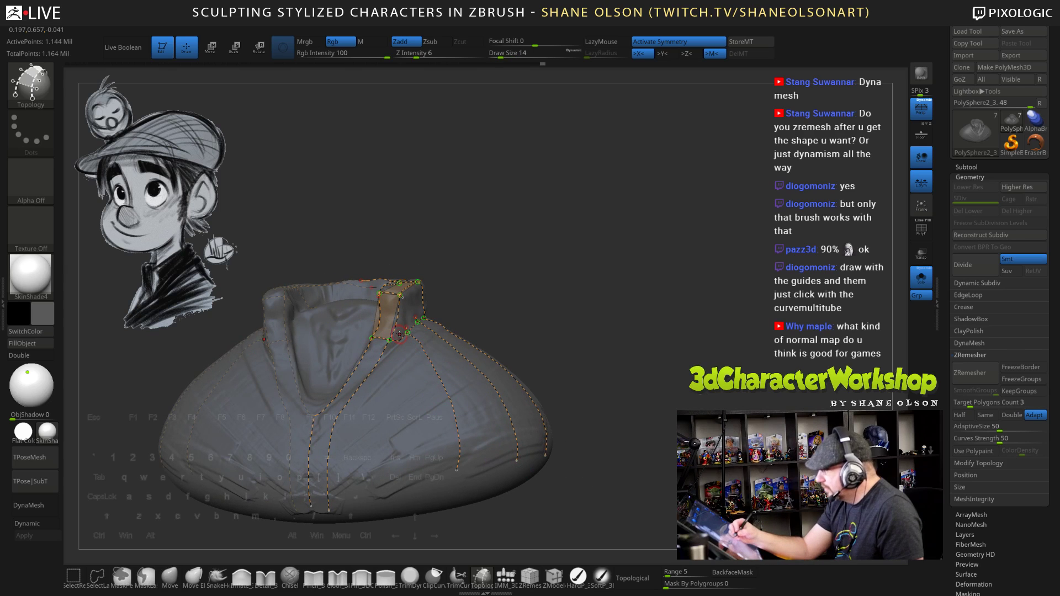
Draw a cross curve down the collar's outer side from rim to base in front of the shoulder curve, undoing and redrawing it
{"action": "mouse_move", "coordinate": [589, 462]}
{"action": "left_mouse_down"}
{"action": "mouse_move", "coordinate": [672, 392]}
{"action": "mouse_move", "coordinate": [637, 320]}
{"action": "mouse_move", "coordinate": [651, 376]}
{"action": "mouse_move", "coordinate": [641, 387]}
{"action": "left_mouse_up"}
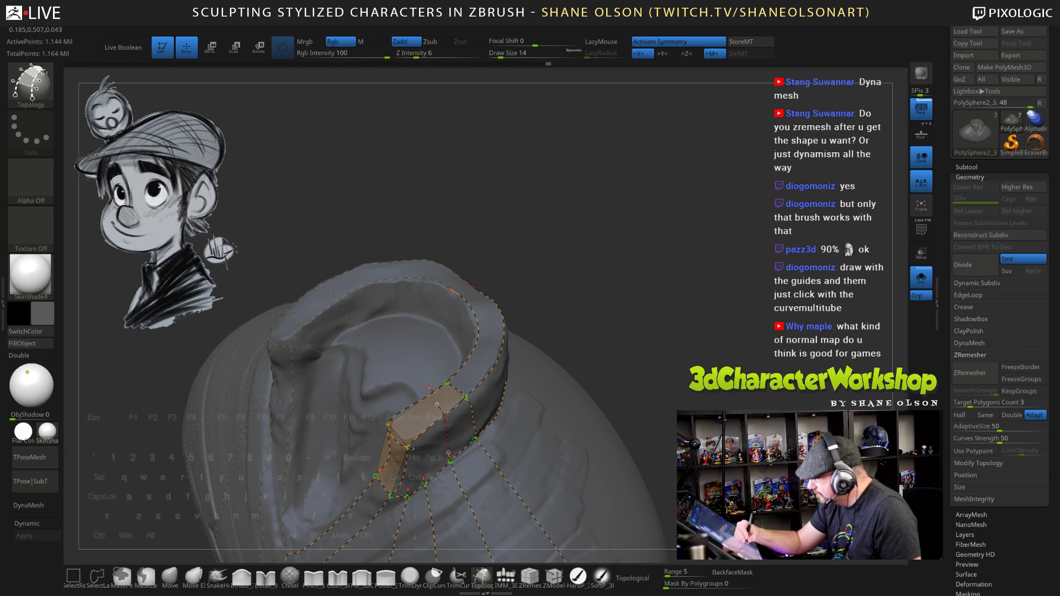
{"action": "left_click_drag", "start_coordinate": [448, 453], "coordinate": [450, 461]}
{"action": "left_click_drag", "start_coordinate": [647, 333], "coordinate": [647, 343]}
{"action": "key", "text": "ctrl+z"}
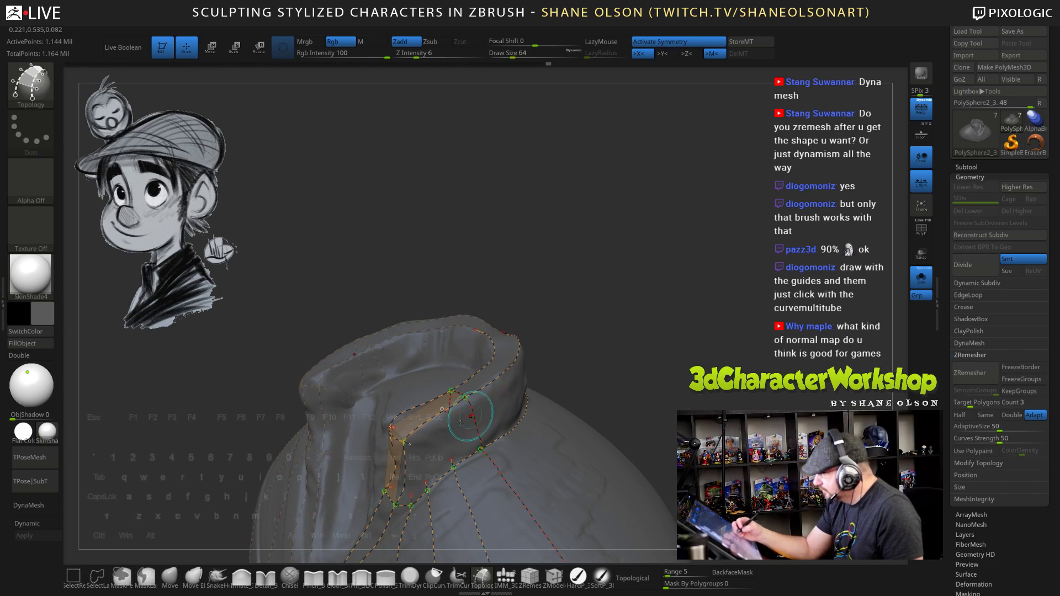
{"action": "left_click_drag", "start_coordinate": [439, 407], "coordinate": [439, 406]}
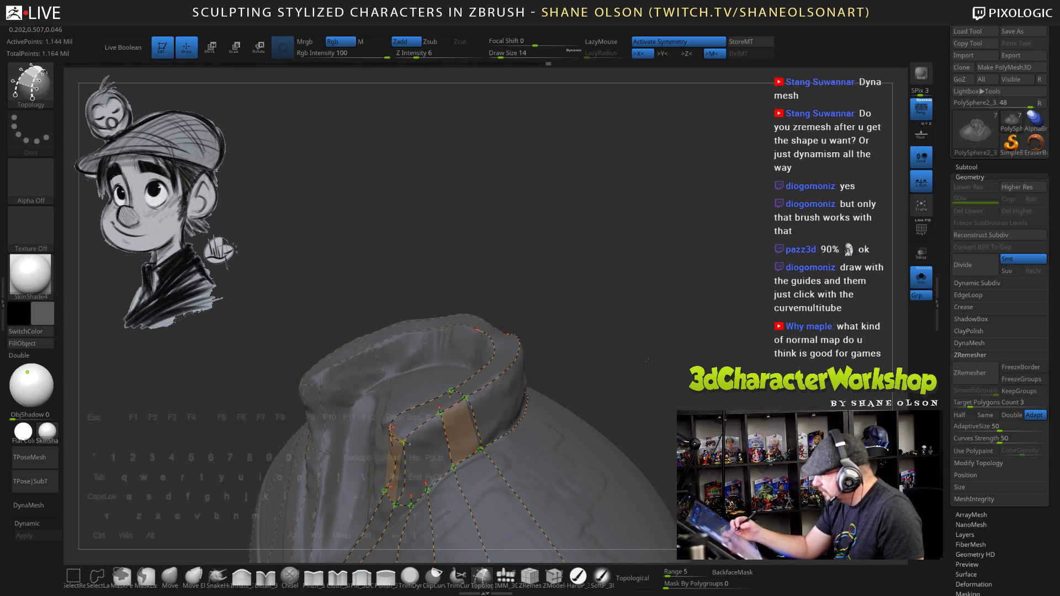
Draw another curve from rim to base on the collar's outer side, closer to its front corner
{"action": "left_click_drag", "start_coordinate": [569, 385], "coordinate": [557, 392]}
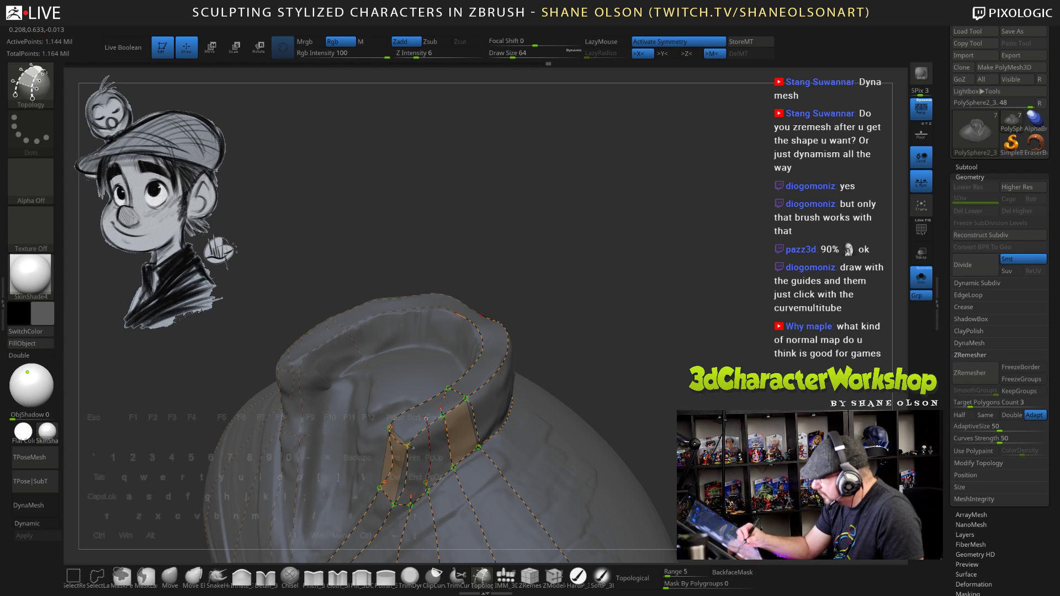
{"action": "left_click_drag", "start_coordinate": [425, 418], "coordinate": [425, 415]}
{"action": "left_click_drag", "start_coordinate": [621, 356], "coordinate": [616, 370]}
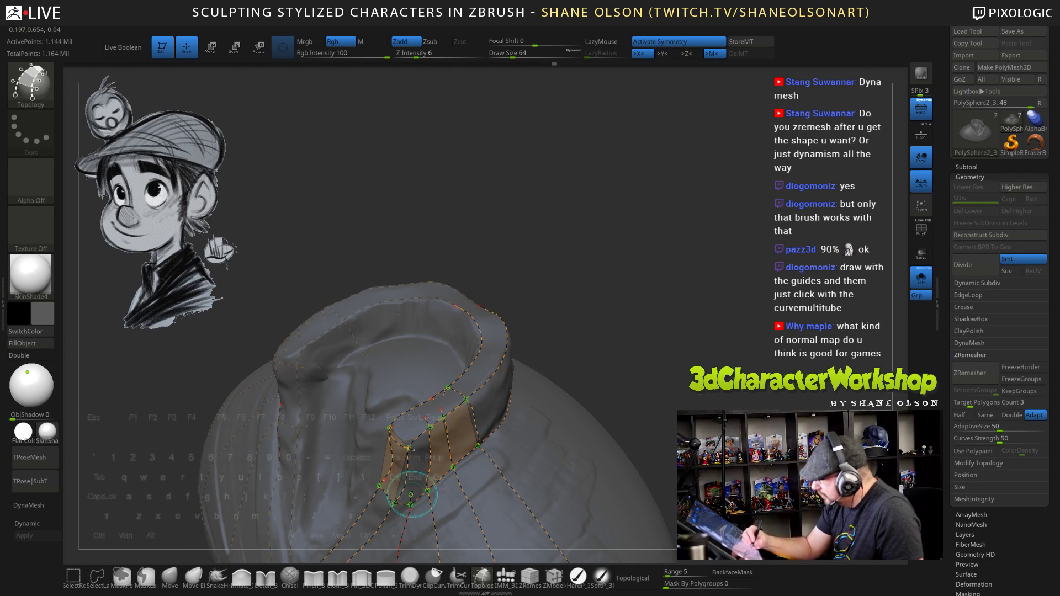
Draw short cross curves over the thickness of the collar's rim at its front corner, continuing the outer-side curves inward
{"action": "left_click_drag", "start_coordinate": [409, 427], "coordinate": [409, 424]}
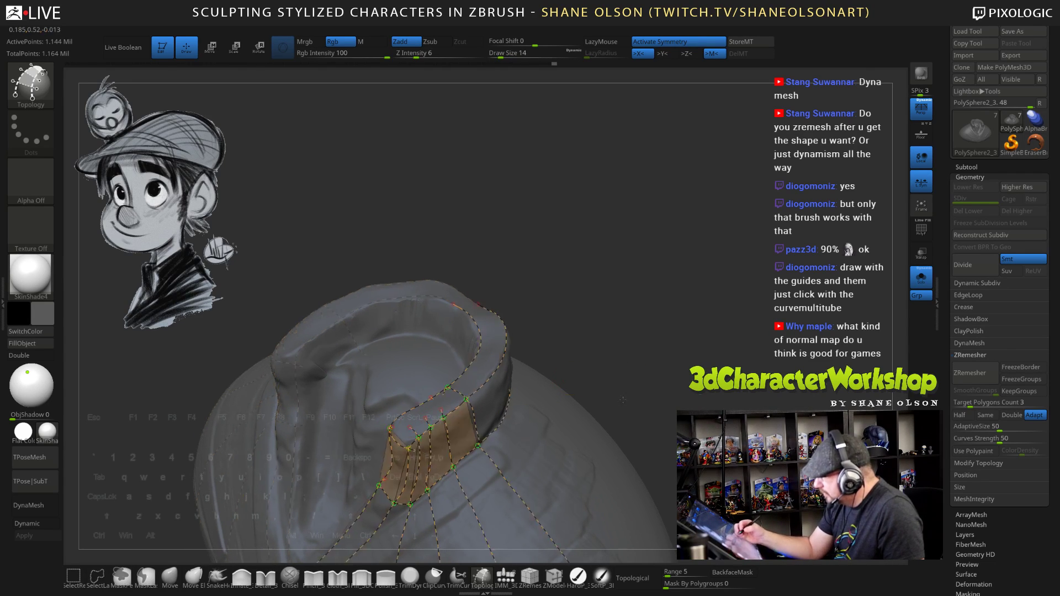
{"action": "mouse_move", "coordinate": [597, 337]}
{"action": "left_mouse_down"}
{"action": "mouse_move", "coordinate": [527, 414]}
{"action": "mouse_move", "coordinate": [484, 440]}
{"action": "mouse_move", "coordinate": [427, 440]}
{"action": "left_mouse_up"}
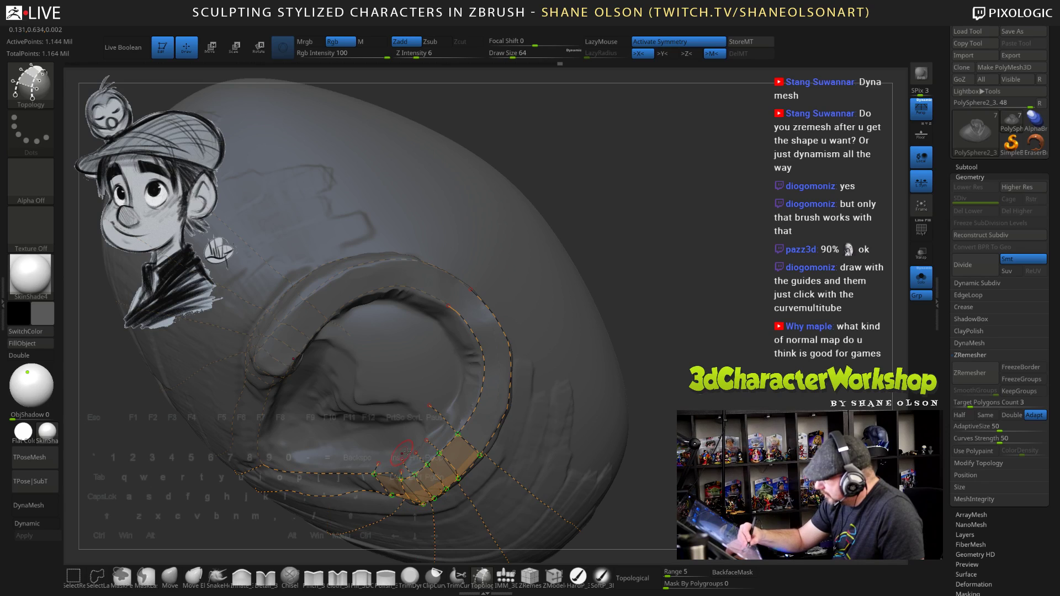
{"action": "left_click_drag", "start_coordinate": [476, 463], "coordinate": [485, 463]}
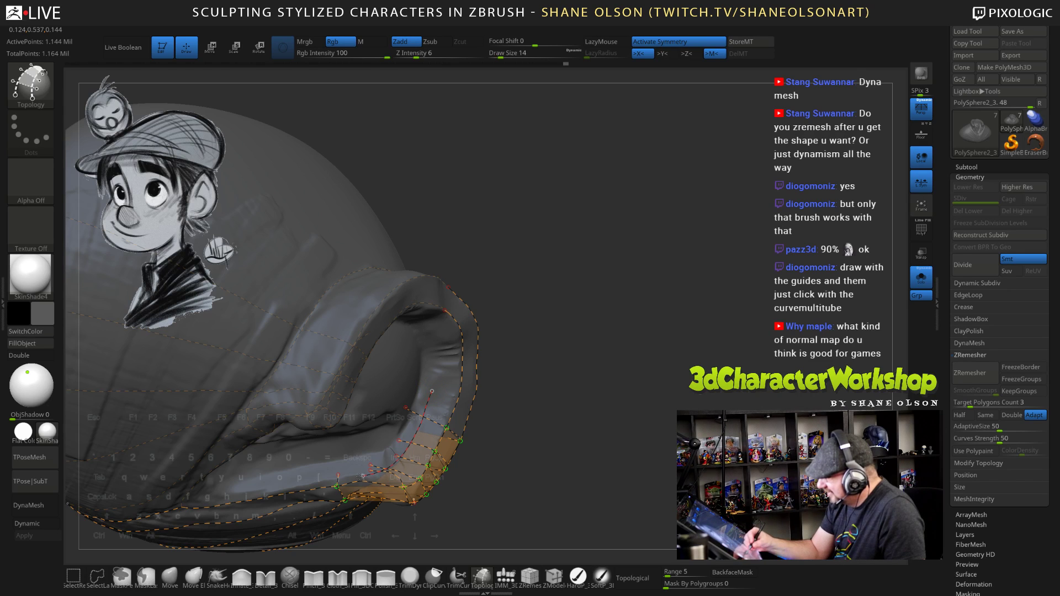
{"action": "mouse_move", "coordinate": [541, 473]}
{"action": "left_mouse_down"}
{"action": "mouse_move", "coordinate": [618, 450]}
{"action": "mouse_move", "coordinate": [597, 408]}
{"action": "mouse_move", "coordinate": [586, 408]}
{"action": "mouse_move", "coordinate": [627, 401]}
{"action": "mouse_move", "coordinate": [662, 418]}
{"action": "mouse_move", "coordinate": [636, 422]}
{"action": "mouse_move", "coordinate": [659, 426]}
{"action": "mouse_move", "coordinate": [635, 439]}
{"action": "left_mouse_up"}
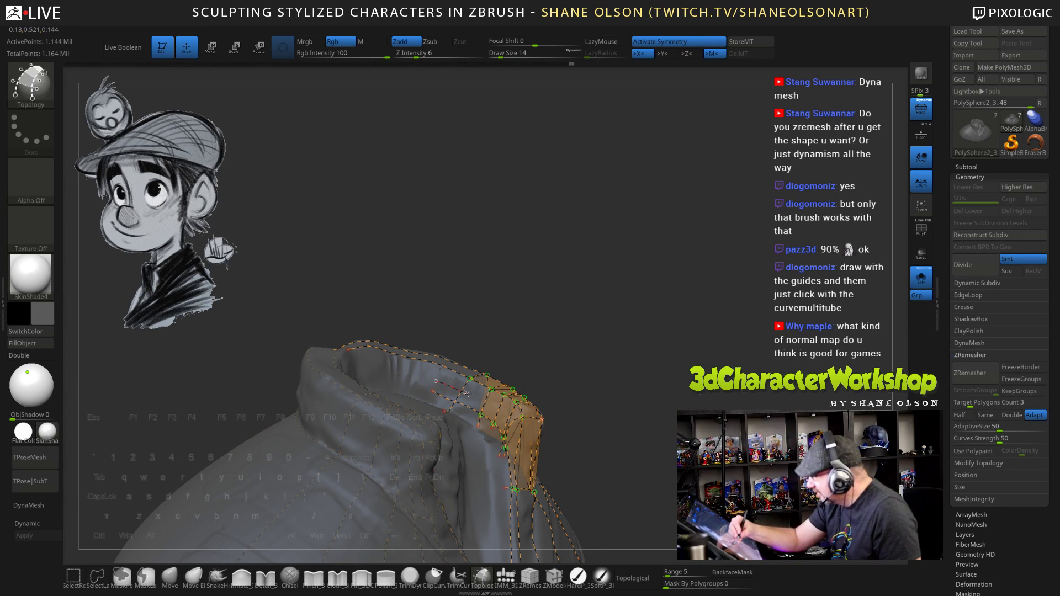
{"action": "mouse_move", "coordinate": [646, 457]}
{"action": "left_mouse_down"}
{"action": "mouse_move", "coordinate": [633, 419]}
{"action": "mouse_move", "coordinate": [644, 430]}
{"action": "mouse_move", "coordinate": [580, 414]}
{"action": "left_mouse_up"}
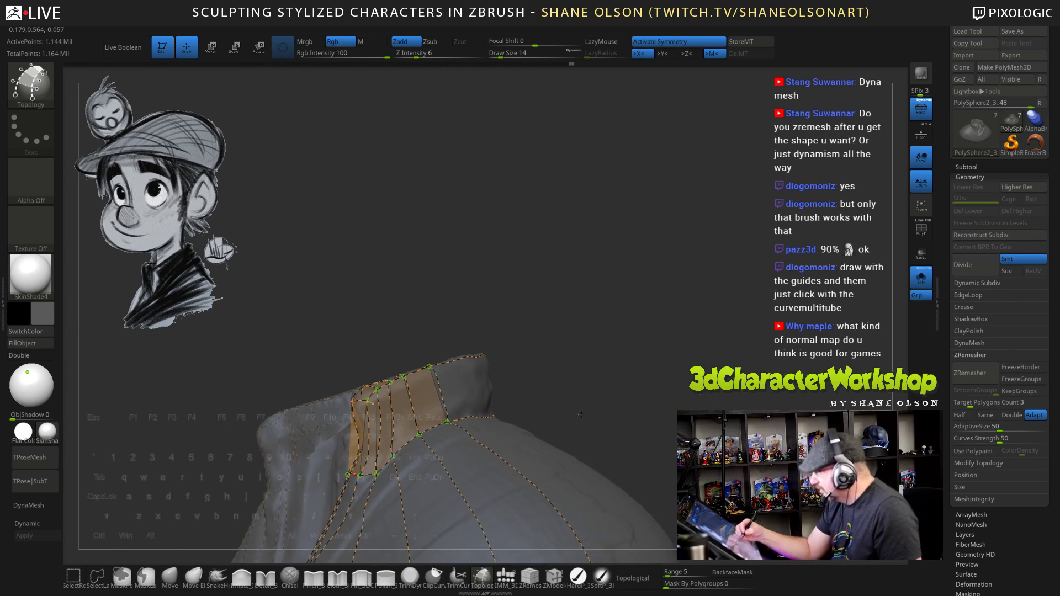
Draw a cross curve over the collar at the back centre line, from the inner rim edge to the outer base
{"action": "mouse_move", "coordinate": [608, 378]}
{"action": "left_mouse_down"}
{"action": "mouse_move", "coordinate": [612, 431]}
{"action": "mouse_move", "coordinate": [650, 493]}
{"action": "left_mouse_up"}
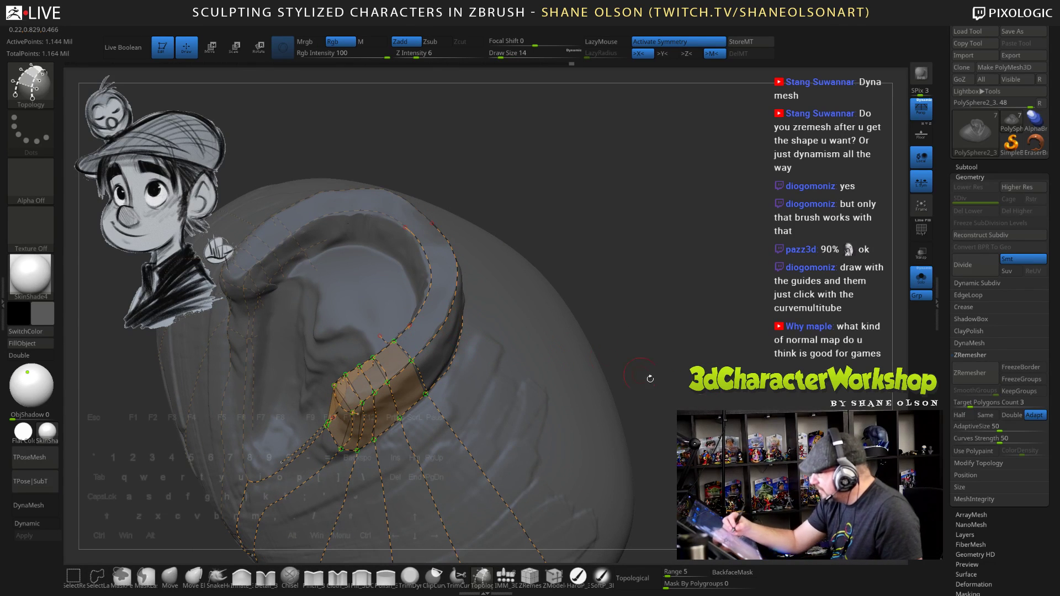
{"action": "left_click_drag", "start_coordinate": [651, 380], "coordinate": [684, 420]}
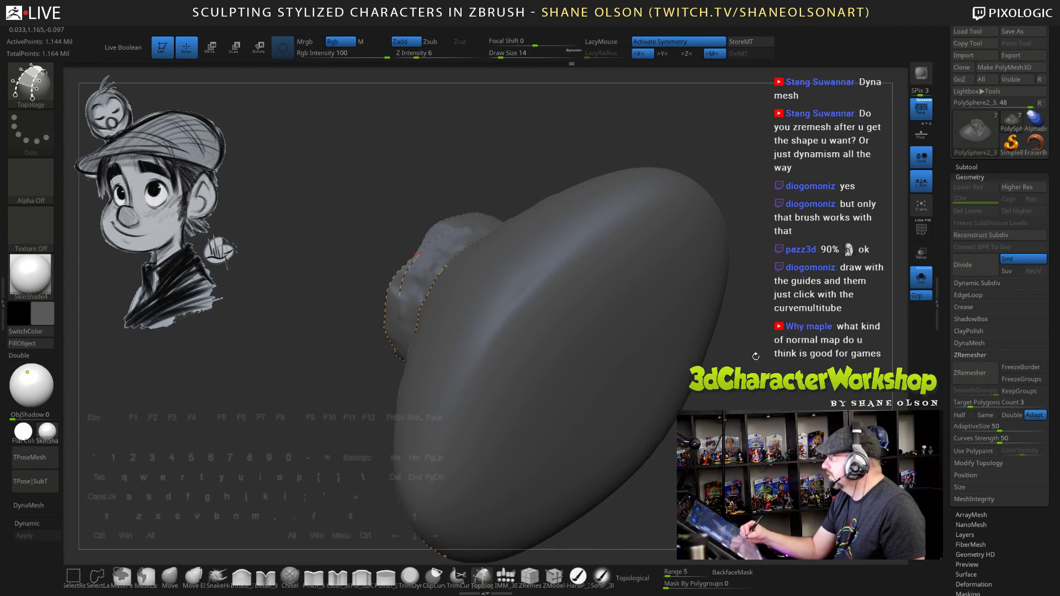
{"action": "mouse_move", "coordinate": [754, 356]}
{"action": "left_mouse_down"}
{"action": "mouse_move", "coordinate": [652, 381]}
{"action": "mouse_move", "coordinate": [611, 349]}
{"action": "mouse_move", "coordinate": [627, 362]}
{"action": "mouse_move", "coordinate": [629, 384]}
{"action": "left_mouse_up"}
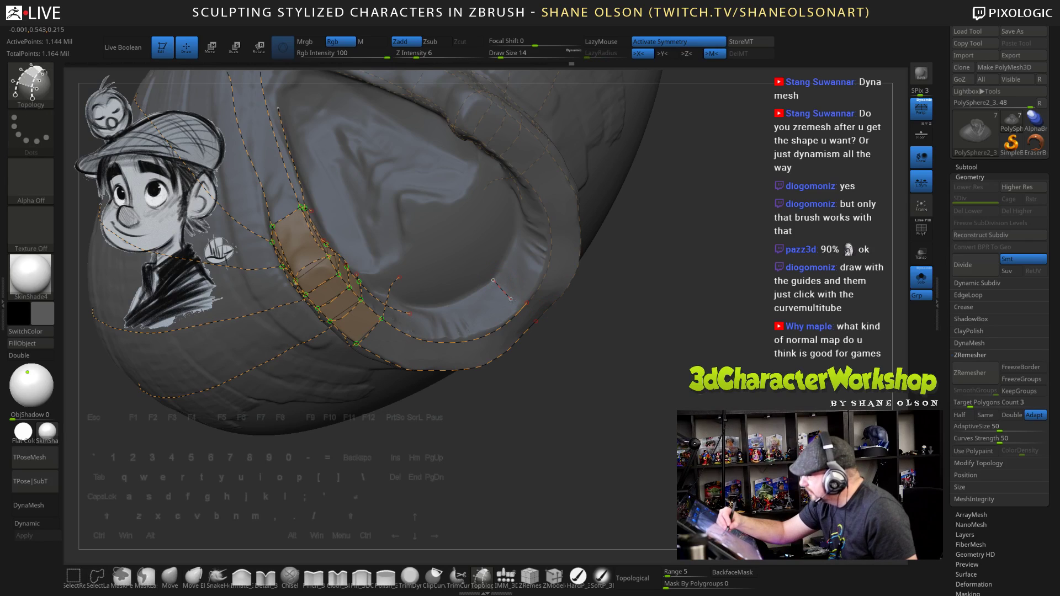
{"action": "mouse_move", "coordinate": [629, 374]}
{"action": "left_mouse_down"}
{"action": "mouse_move", "coordinate": [596, 342]}
{"action": "mouse_move", "coordinate": [608, 315]}
{"action": "left_mouse_up"}
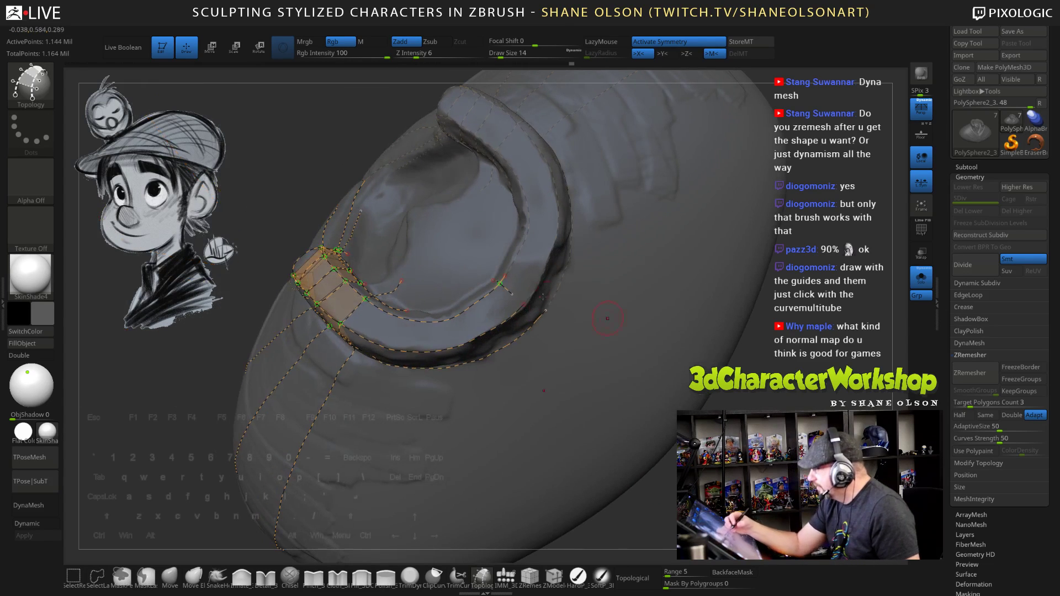
{"action": "left_click_drag", "start_coordinate": [513, 294], "coordinate": [527, 309]}
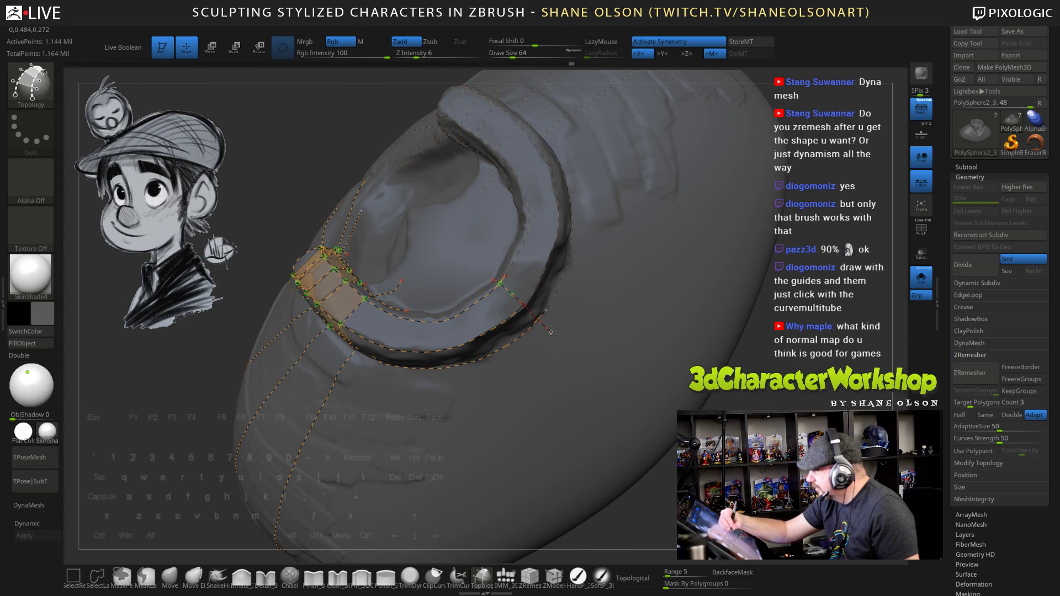
Draw a curve down the centre line of the jacket's back from the collar's base, undoing and redrawing its first part
{"action": "left_click_drag", "start_coordinate": [619, 398], "coordinate": [626, 444]}
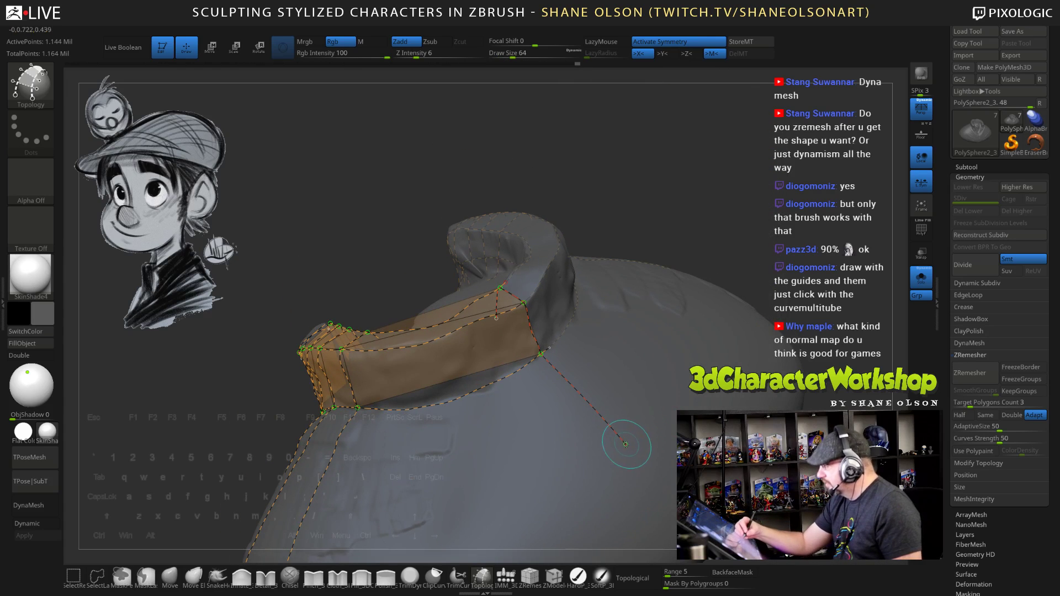
{"action": "right_click_drag", "start_coordinate": [670, 501], "coordinate": [638, 381], "text": "alt"}
{"action": "key", "text": "ctrl+z"}
{"action": "left_click_drag", "start_coordinate": [643, 361], "coordinate": [608, 331]}
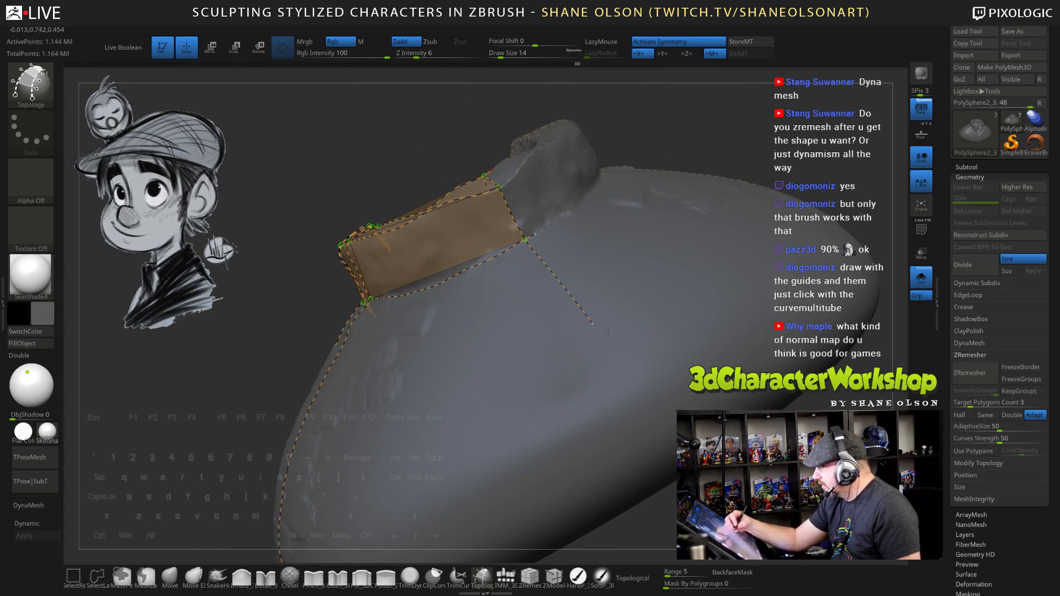
{"action": "left_click_drag", "start_coordinate": [666, 445], "coordinate": [596, 328]}
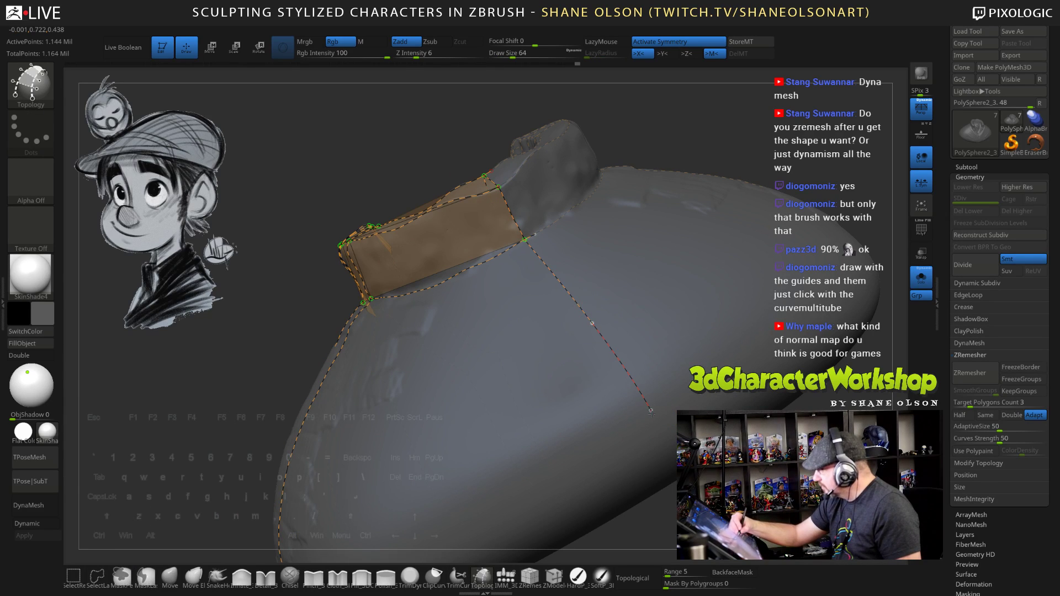
{"action": "right_click_drag", "start_coordinate": [678, 391], "coordinate": [757, 381]}
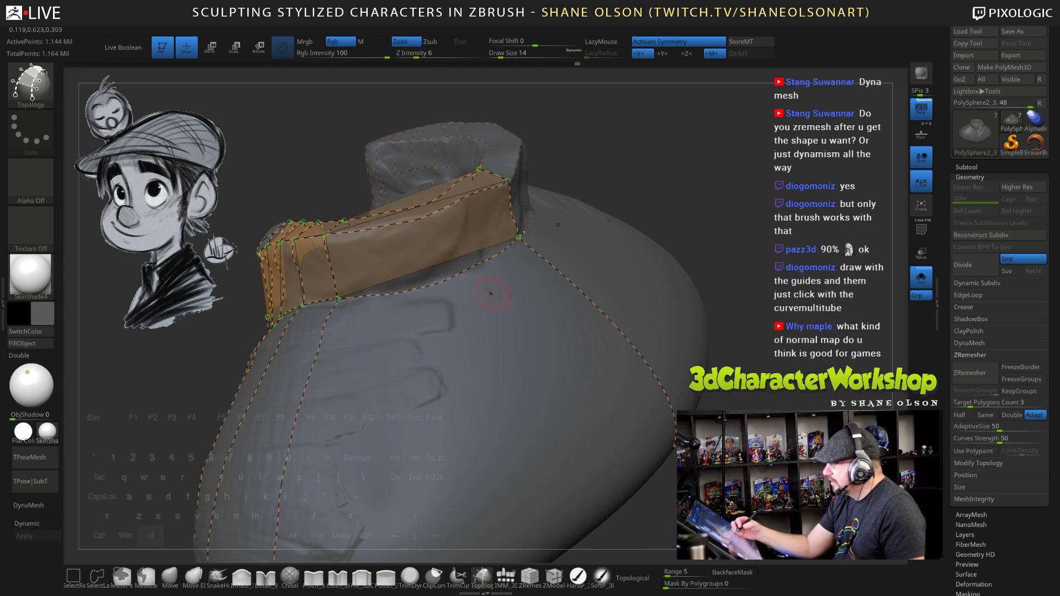
Draw a cross curve over the collar between the shoulder and the back centre, undoing one attempt and redrawing it
{"action": "right_click_drag", "start_coordinate": [304, 235], "coordinate": [348, 245]}
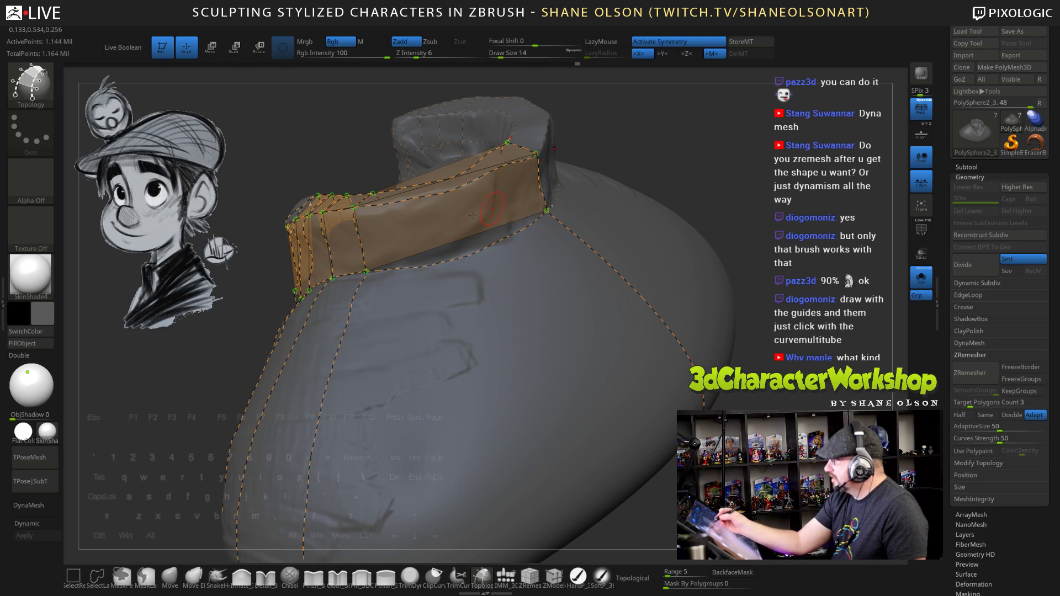
{"action": "right_click_drag", "start_coordinate": [502, 301], "coordinate": [498, 259]}
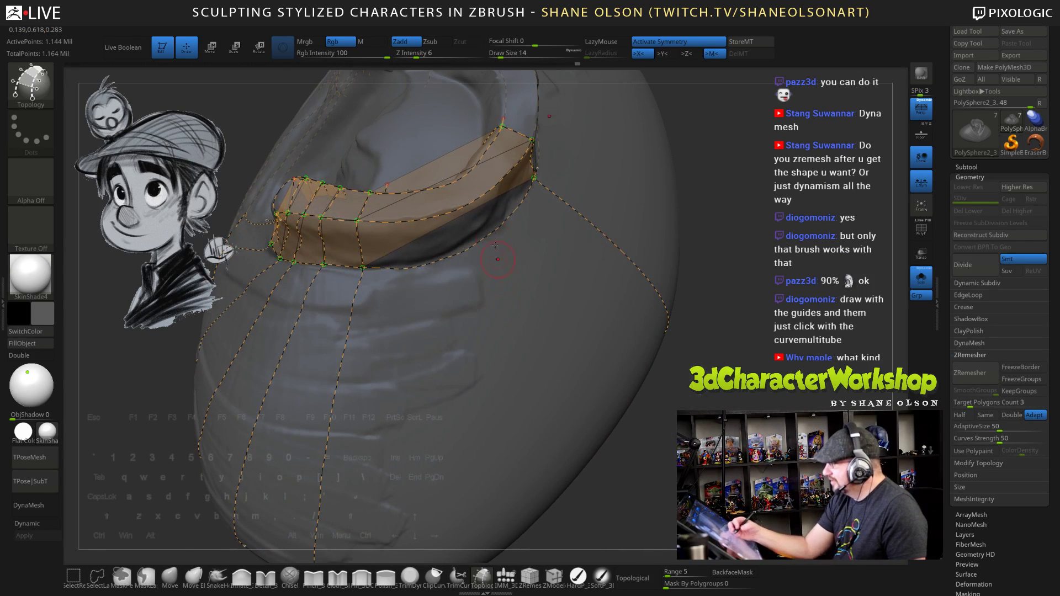
{"action": "right_click_drag", "start_coordinate": [548, 316], "coordinate": [473, 301]}
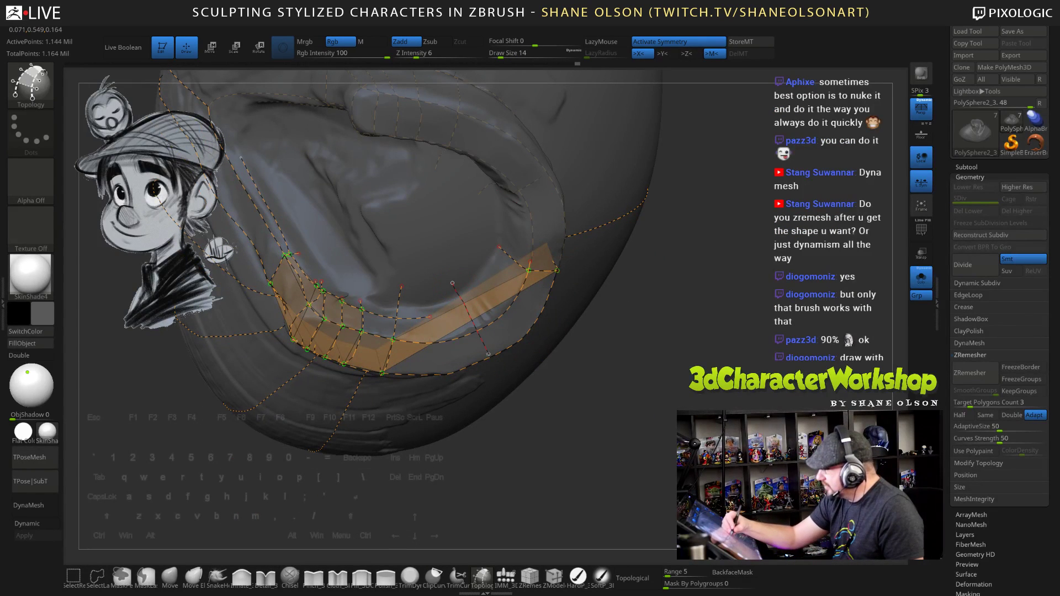
{"action": "left_click_drag", "start_coordinate": [490, 355], "coordinate": [479, 342]}
{"action": "key", "text": "ctrl+z"}
{"action": "mouse_move", "coordinate": [561, 410]}
{"action": "right_mouse_down"}
{"action": "mouse_move", "coordinate": [431, 349]}
{"action": "mouse_move", "coordinate": [477, 333]}
{"action": "mouse_move", "coordinate": [479, 321]}
{"action": "right_mouse_up"}
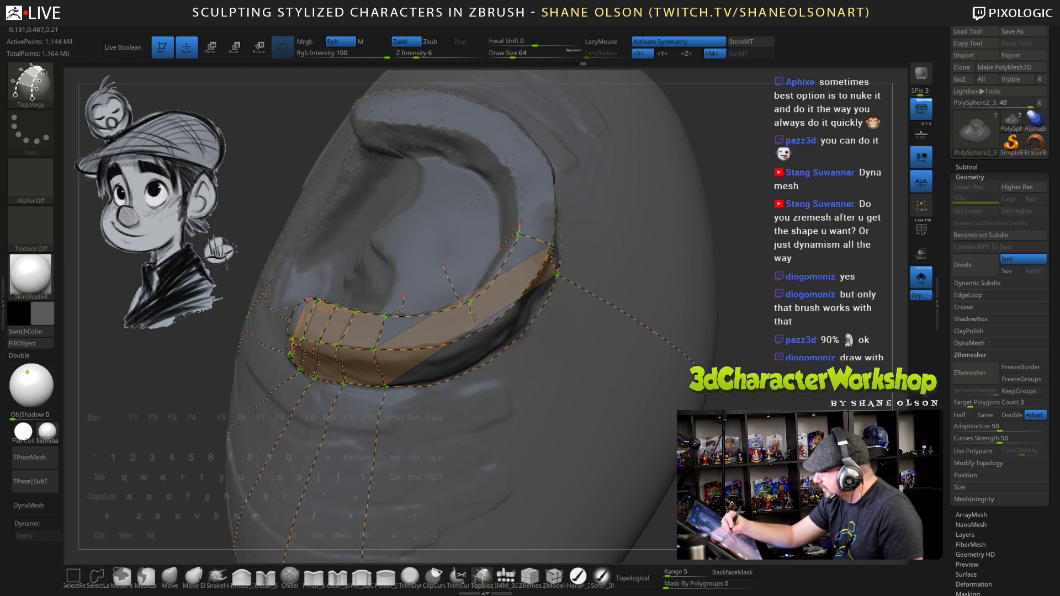
Draw a curve from the collar's base down the jacket between the shoulder curve and the back centre curve
{"action": "left_click_drag", "start_coordinate": [580, 487], "coordinate": [584, 494]}
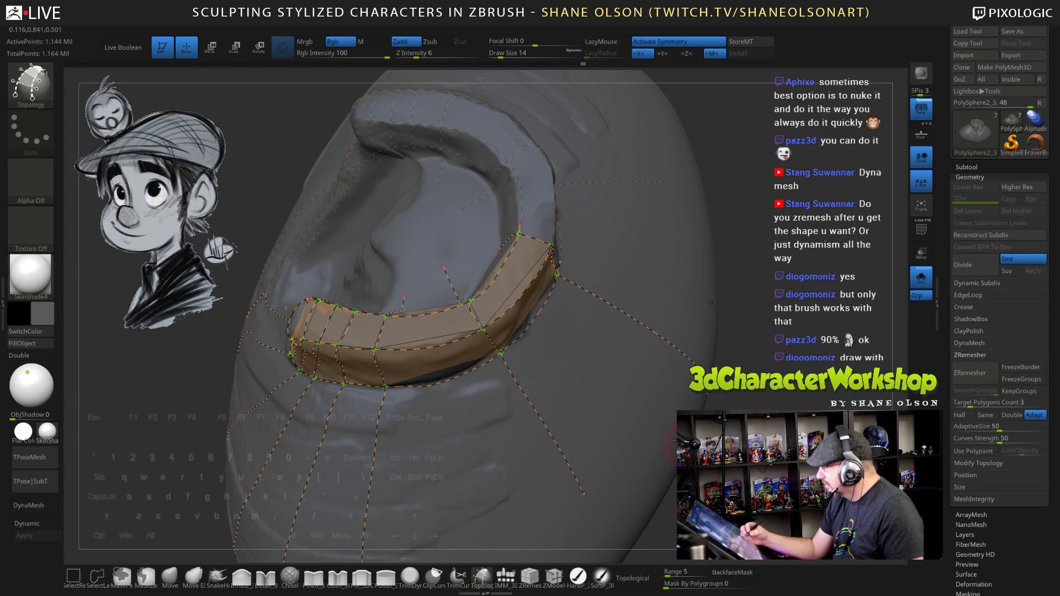
{"action": "left_click", "coordinate": [618, 392]}
{"action": "right_click_drag", "start_coordinate": [618, 393], "coordinate": [548, 296]}
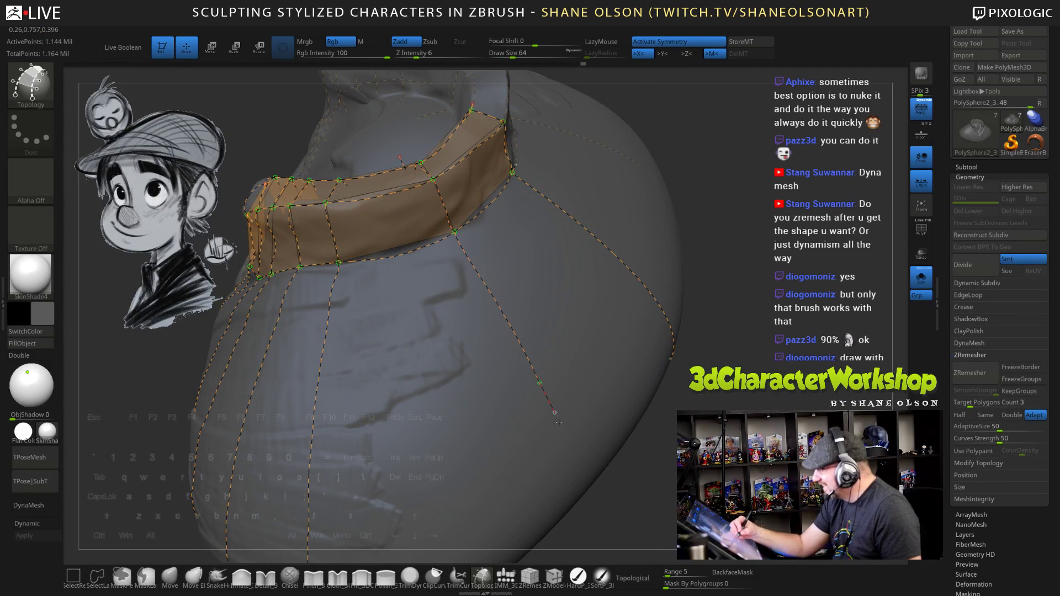
{"action": "right_click_drag", "start_coordinate": [606, 441], "coordinate": [696, 370]}
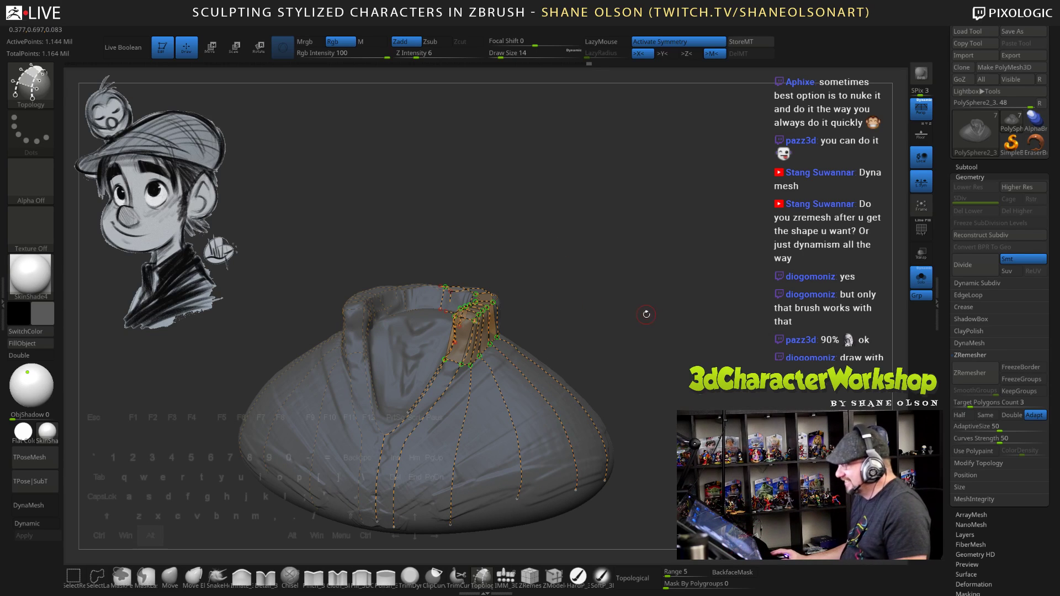
{"action": "mouse_move", "coordinate": [646, 313]}
{"action": "left_mouse_down"}
{"action": "mouse_move", "coordinate": [635, 304]}
{"action": "mouse_move", "coordinate": [645, 309]}
{"action": "left_mouse_up"}
{"action": "right_click_drag", "start_coordinate": [674, 284], "coordinate": [663, 286]}
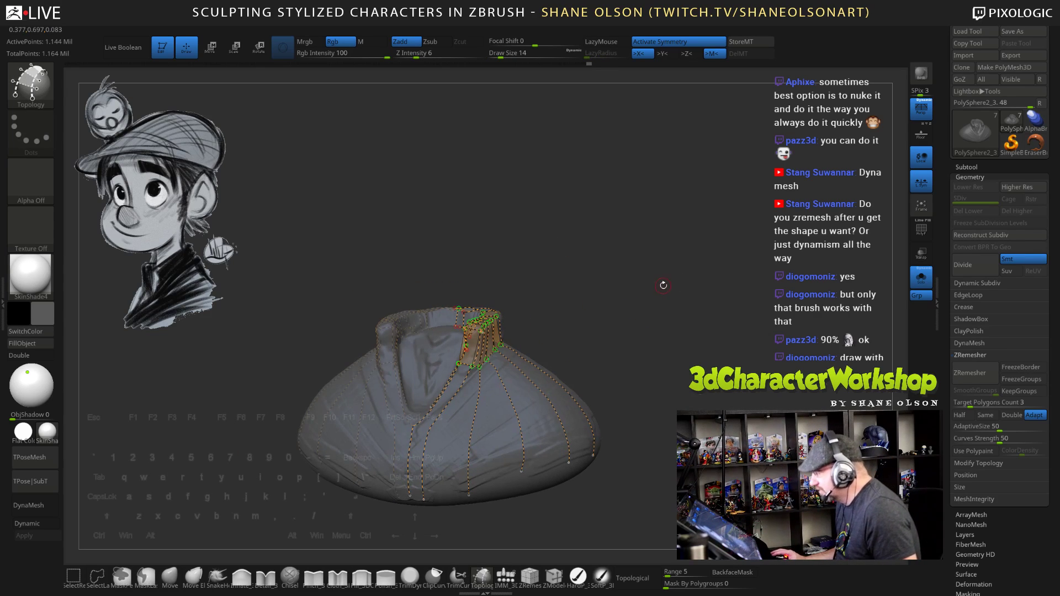
{"action": "left_click", "coordinate": [967, 167]}
{"action": "mouse_move", "coordinate": [982, 206]}
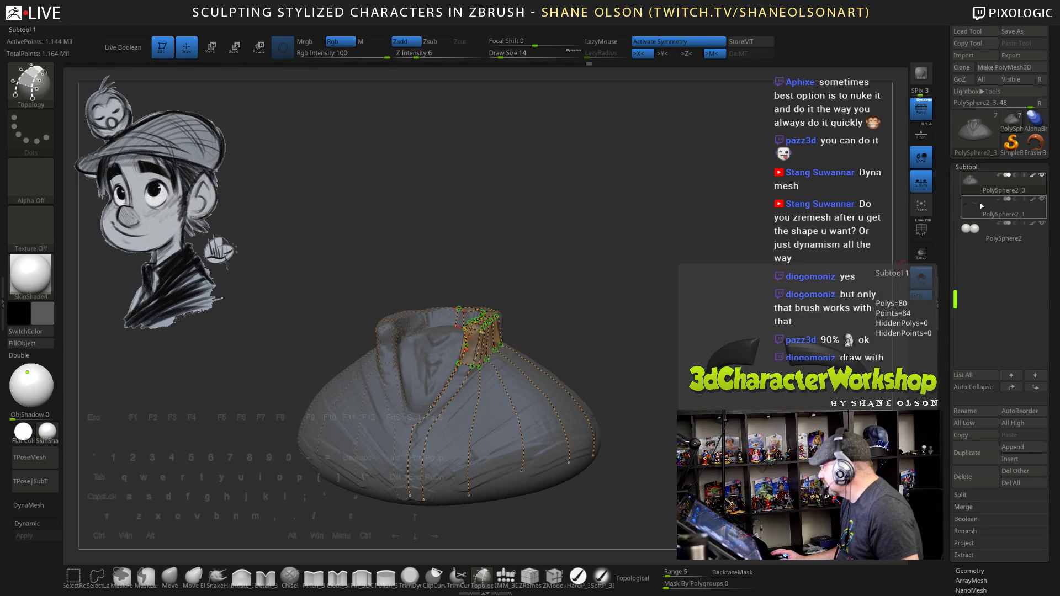
{"action": "left_click", "coordinate": [1017, 449]}
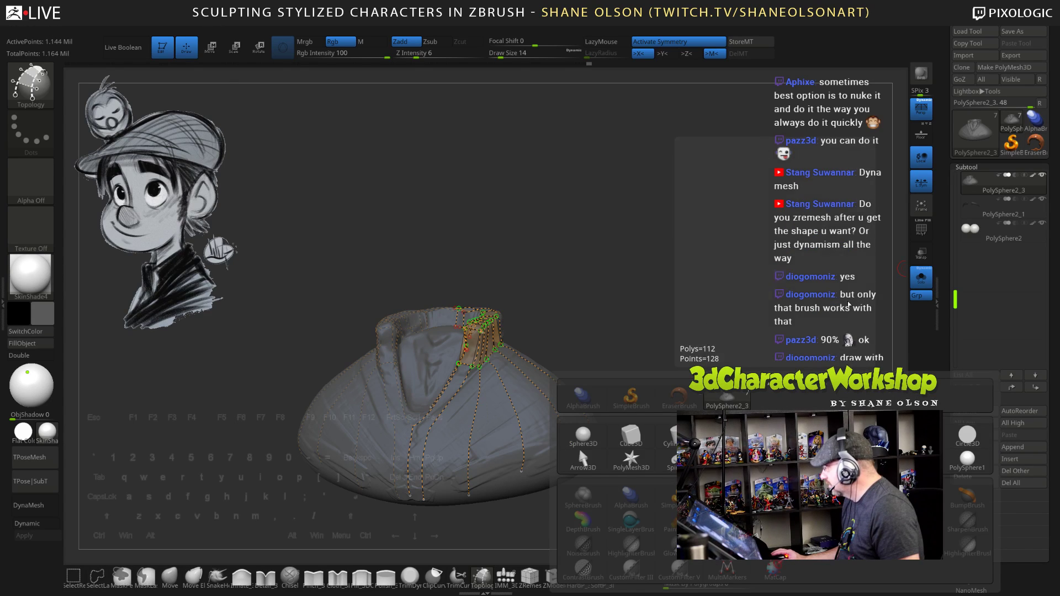
{"action": "left_click_drag", "start_coordinate": [592, 269], "coordinate": [738, 278]}
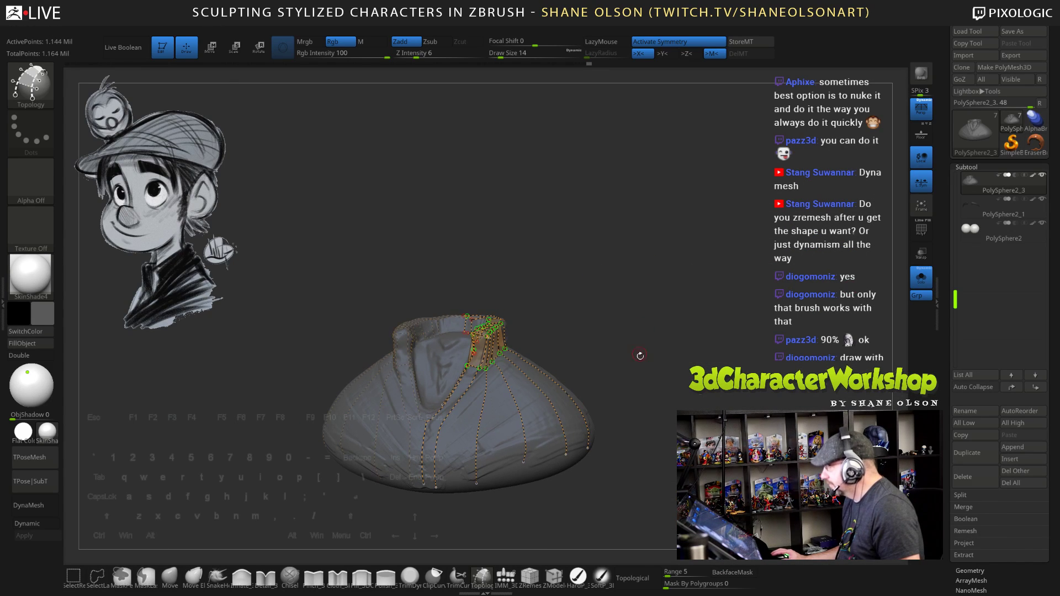
Generate the mirrored collar mesh from the Topology curves and check its shape
{"action": "left_click_drag", "start_coordinate": [640, 356], "coordinate": [509, 394]}
{"action": "left_click", "coordinate": [508, 394]}
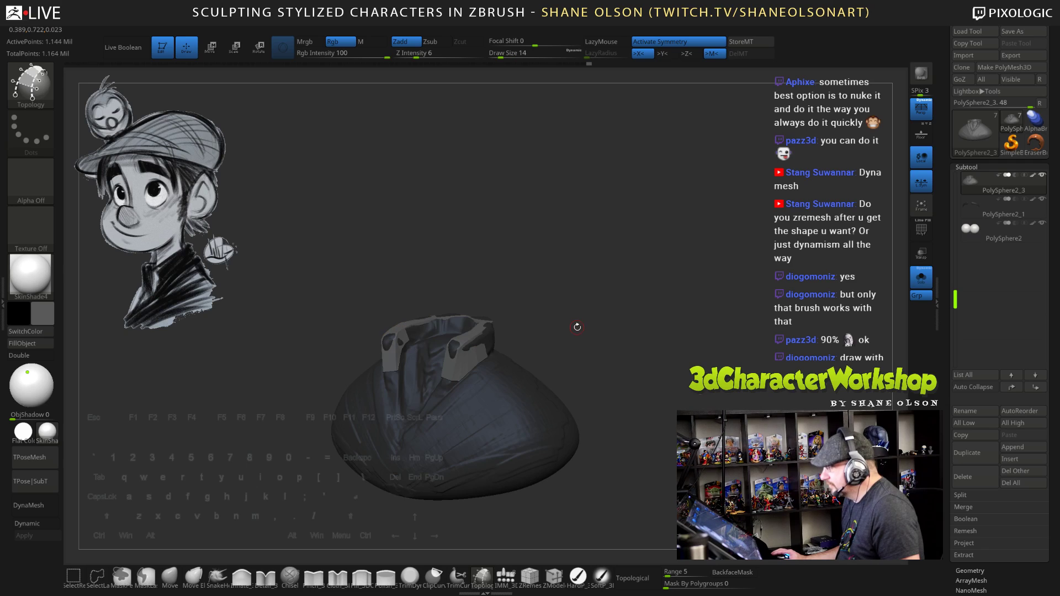
{"action": "mouse_move", "coordinate": [596, 327]}
{"action": "left_mouse_down"}
{"action": "mouse_move", "coordinate": [641, 332]}
{"action": "mouse_move", "coordinate": [600, 330]}
{"action": "mouse_move", "coordinate": [673, 310]}
{"action": "left_mouse_up"}
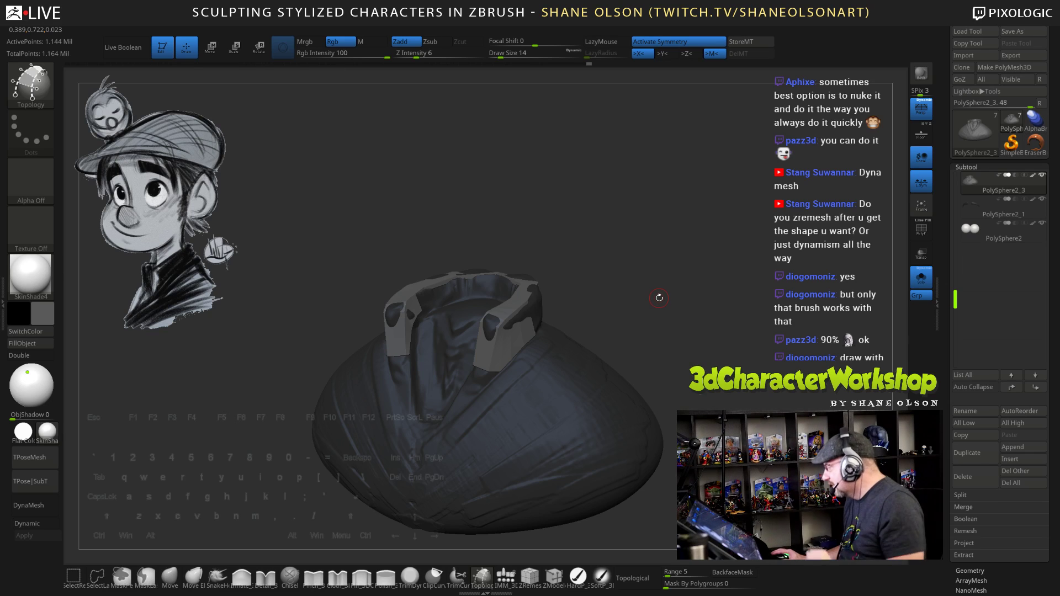
{"action": "mouse_move", "coordinate": [655, 293]}
{"action": "left_mouse_down"}
{"action": "mouse_move", "coordinate": [665, 271]}
{"action": "mouse_move", "coordinate": [684, 265]}
{"action": "left_mouse_up"}
{"action": "left_click_drag", "start_coordinate": [792, 253], "coordinate": [779, 254]}
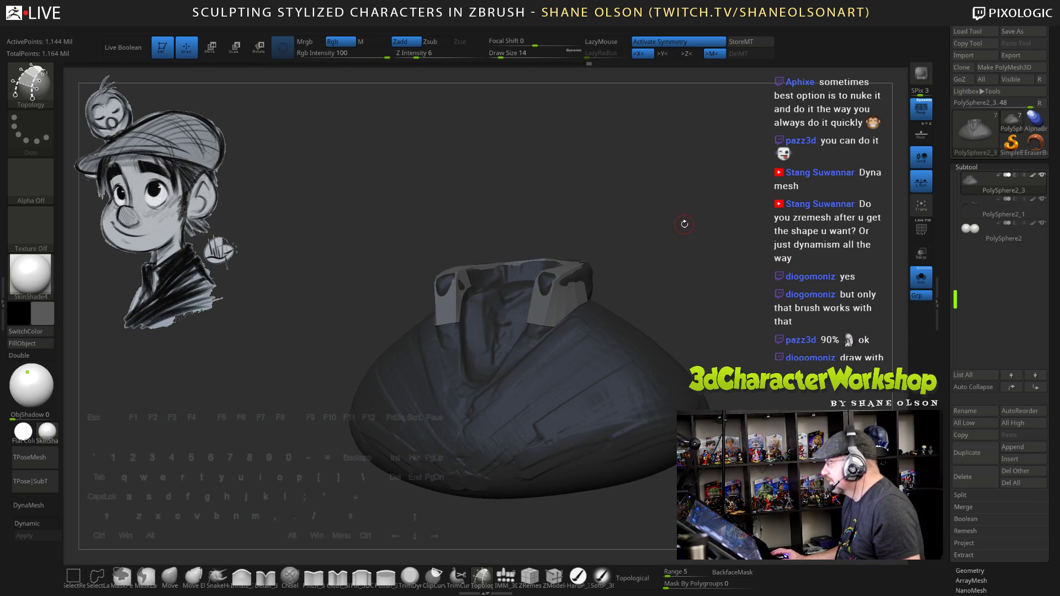
{"action": "left_click_drag", "start_coordinate": [683, 220], "coordinate": [682, 209], "text": "alt"}
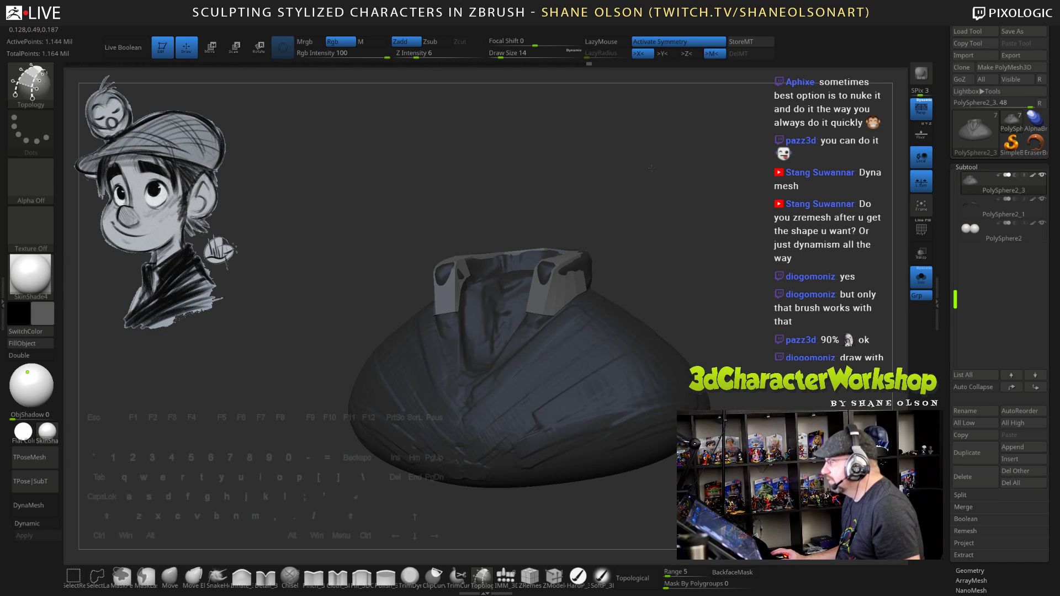
Insert an IMM brush Cylinder in the centre of the collar opening from above, and move it down inside the collar
{"action": "mouse_move", "coordinate": [652, 168]}
{"action": "left_mouse_down"}
{"action": "mouse_move", "coordinate": [696, 190]}
{"action": "mouse_move", "coordinate": [725, 185]}
{"action": "mouse_move", "coordinate": [727, 171]}
{"action": "mouse_move", "coordinate": [718, 218]}
{"action": "left_mouse_up"}
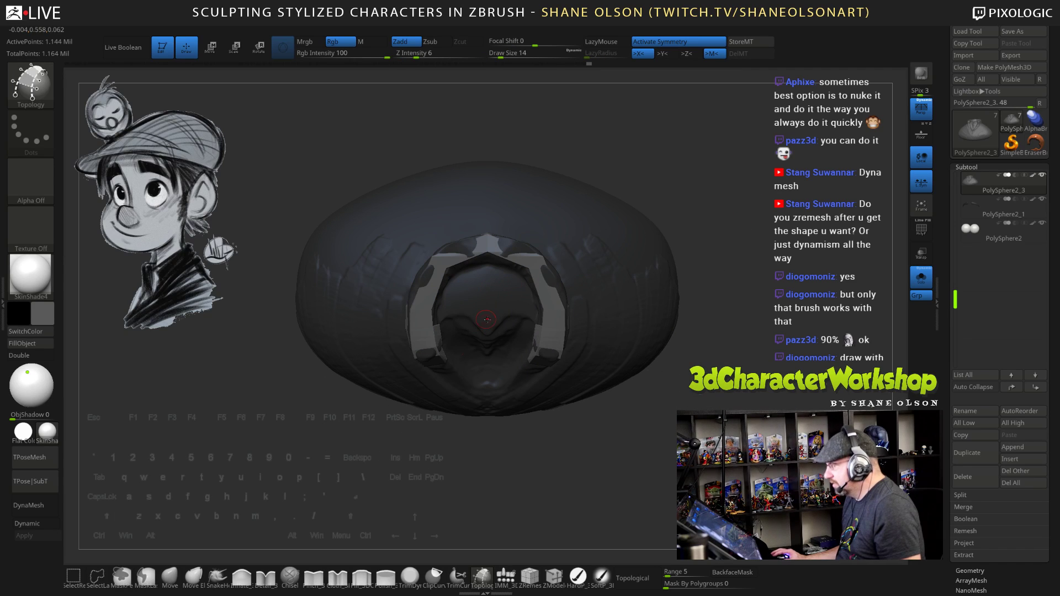
{"action": "left_click", "coordinate": [496, 584]}
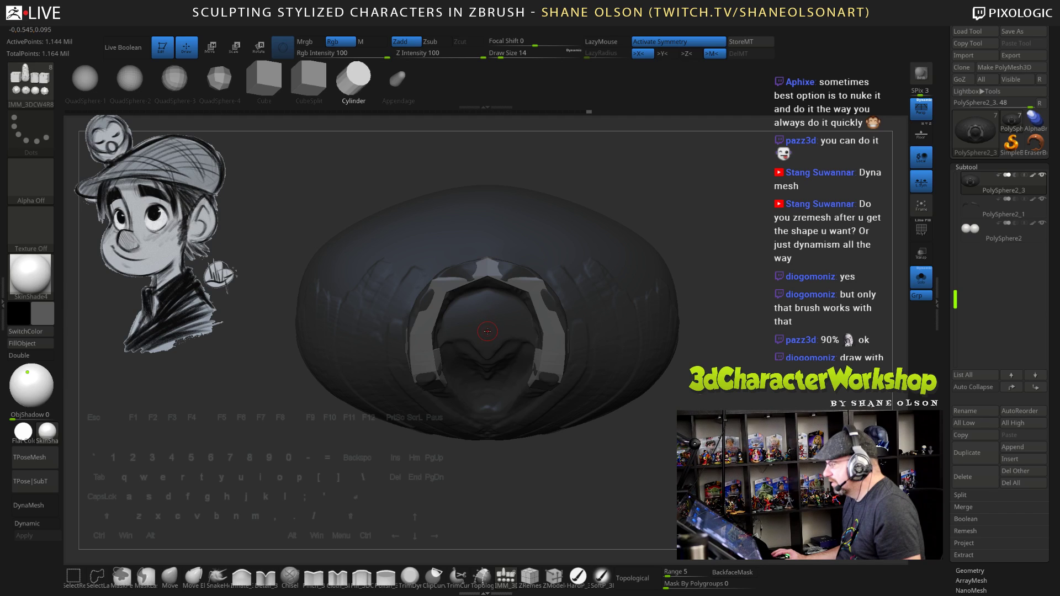
{"action": "left_click_drag", "start_coordinate": [487, 331], "coordinate": [548, 325]}
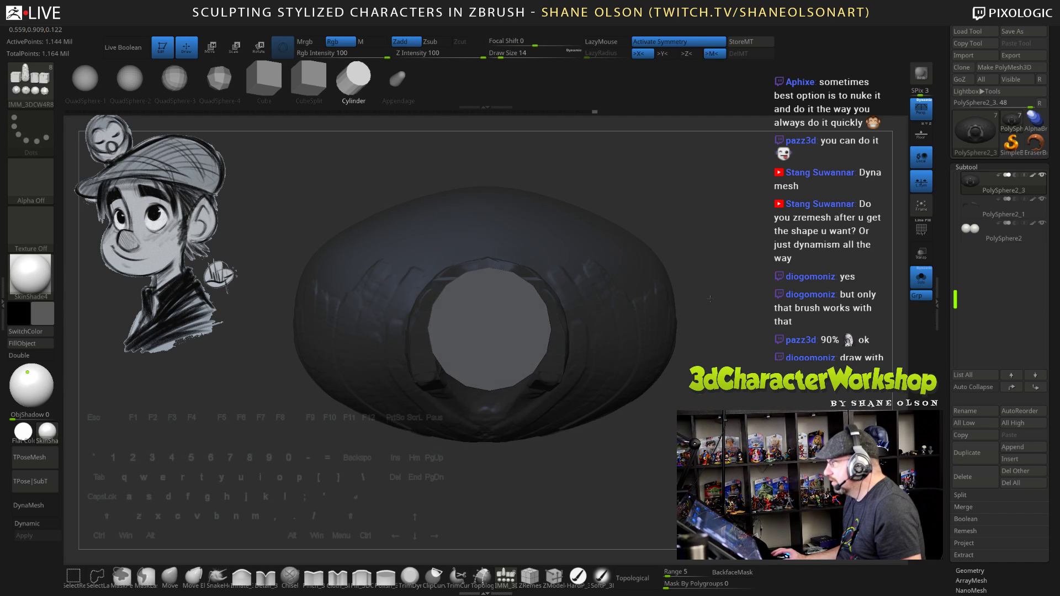
{"action": "left_click_drag", "start_coordinate": [710, 299], "coordinate": [702, 248]}
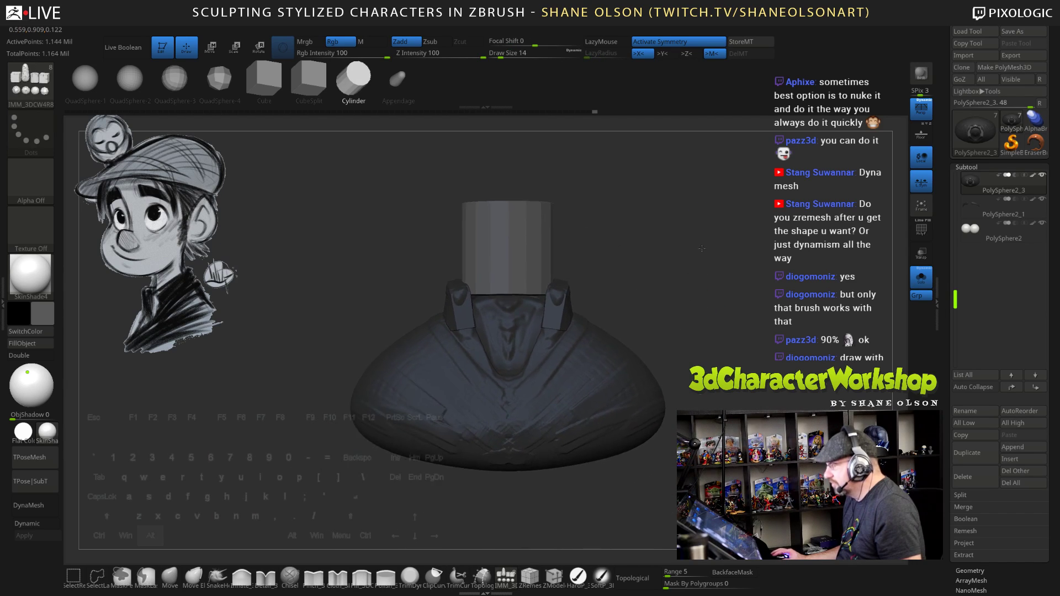
{"action": "key", "text": "w"}
{"action": "left_click_drag", "start_coordinate": [517, 265], "coordinate": [519, 360]}
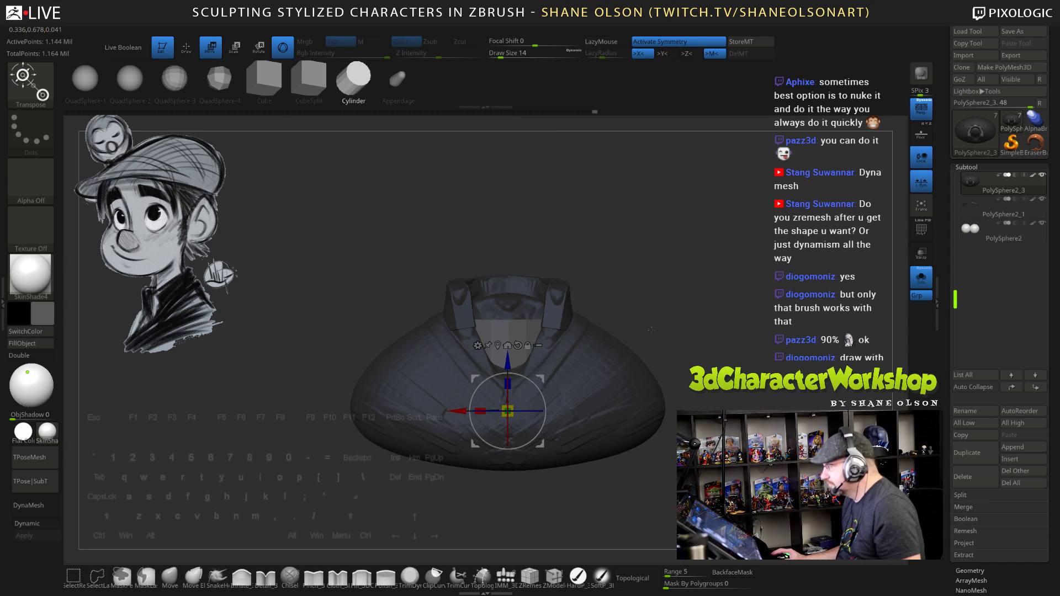
Split the inserted cylinder from the jacket into its own subtool using Split Unmasked Points, and isolate that subtool in Solo mode
{"action": "key", "text": "space"}
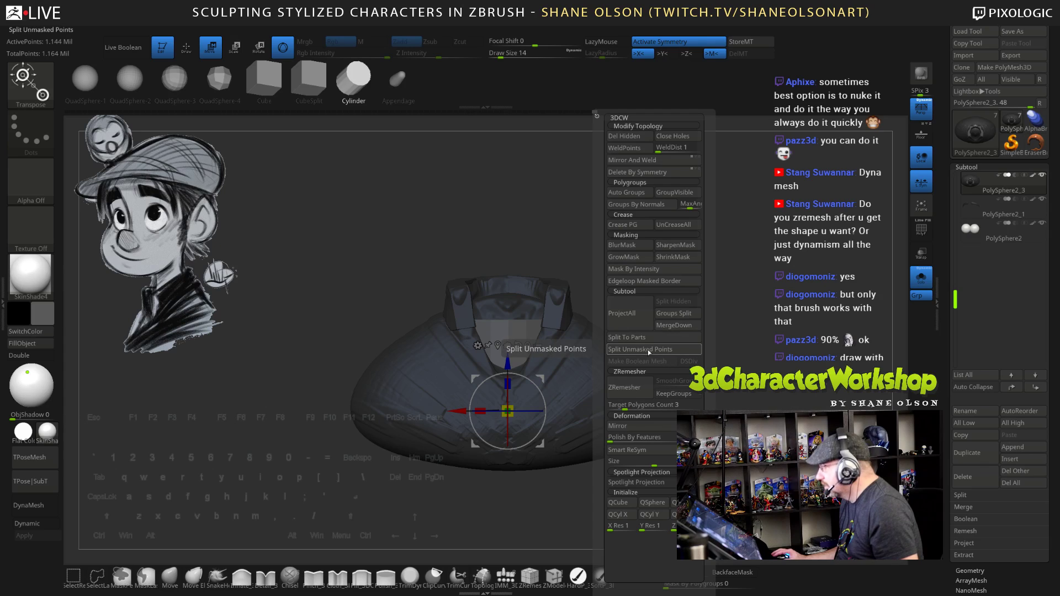
{"action": "left_click", "coordinate": [655, 349]}
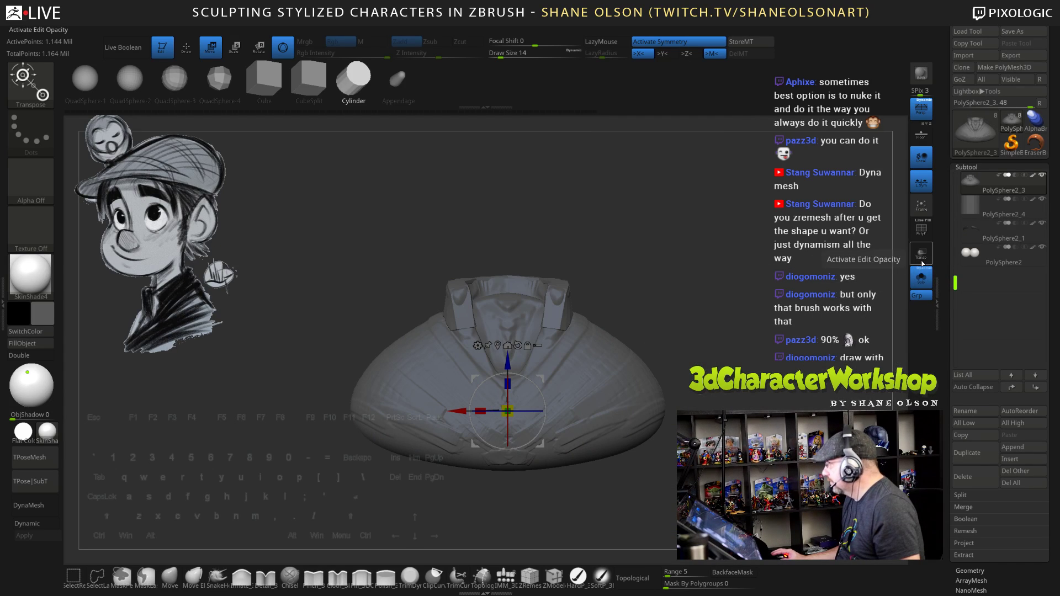
{"action": "left_click", "coordinate": [922, 278]}
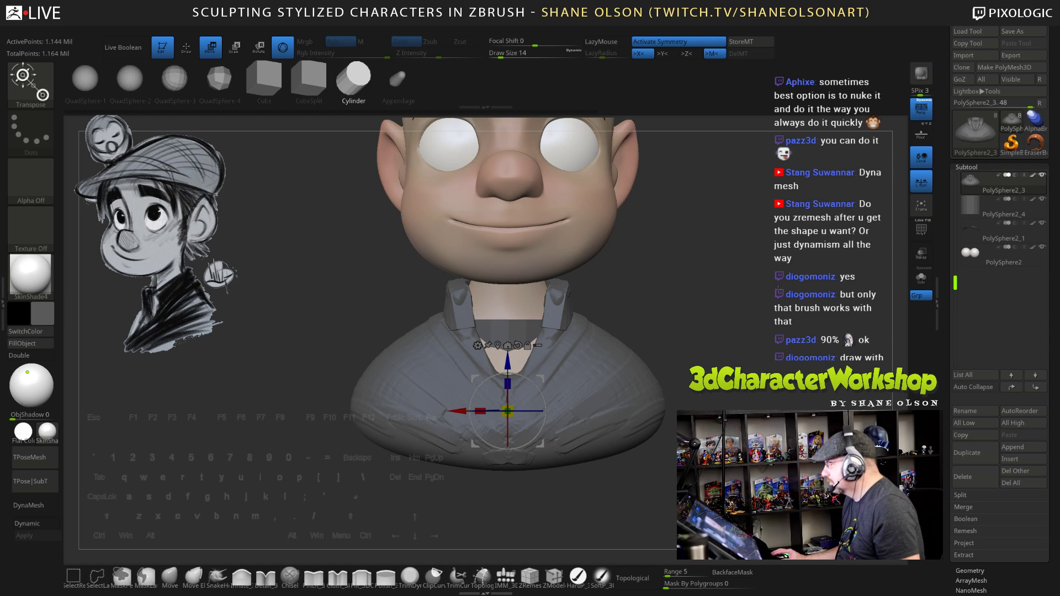
{"action": "left_click", "coordinate": [921, 278]}
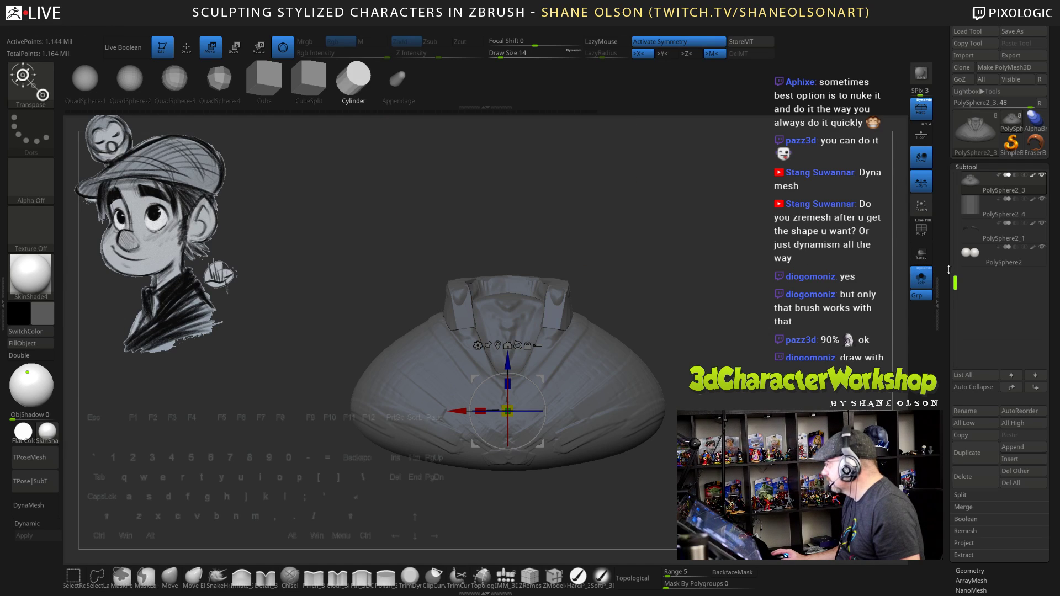
{"action": "left_click_drag", "start_coordinate": [731, 315], "coordinate": [732, 294], "text": "alt"}
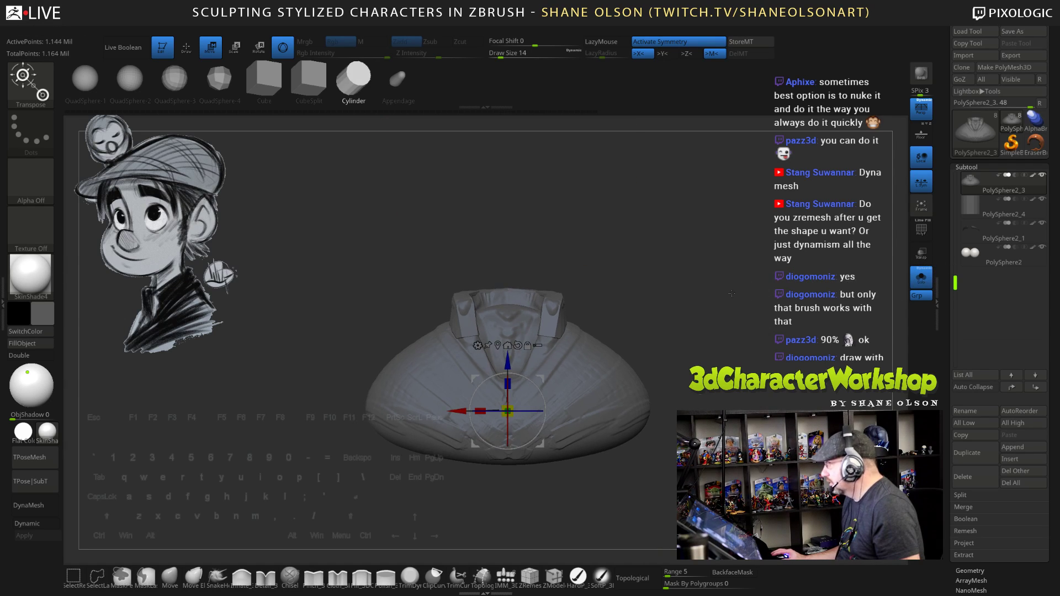
{"action": "key", "text": "Down"}
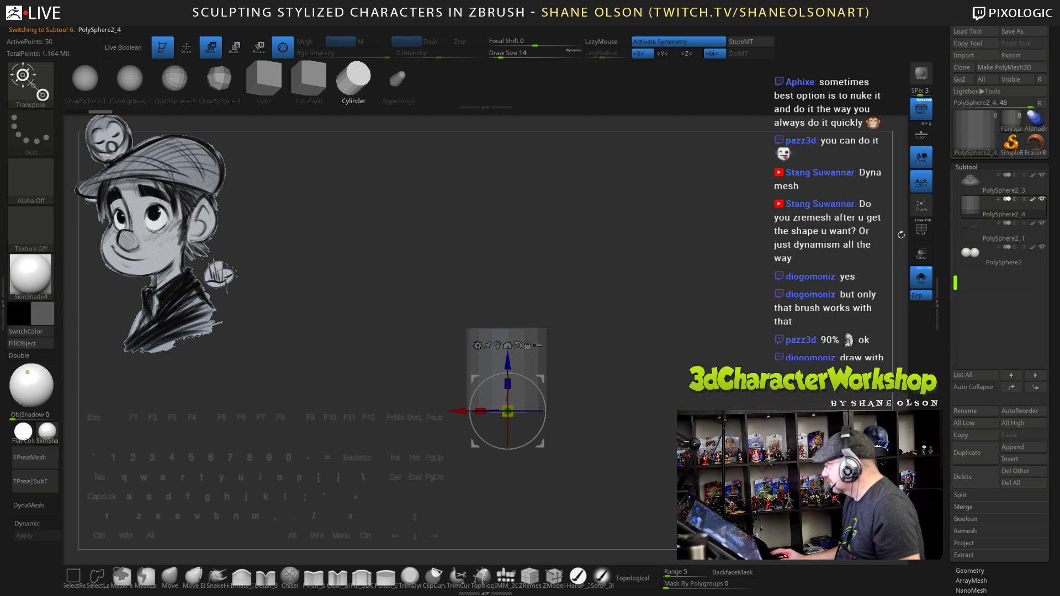
Show the polyframe and insert a horizontal edge loop near the top of the cylinder with ZModeler
{"action": "key", "text": "shift+f"}
{"action": "left_click_drag", "start_coordinate": [625, 333], "coordinate": [634, 315], "text": "alt"}
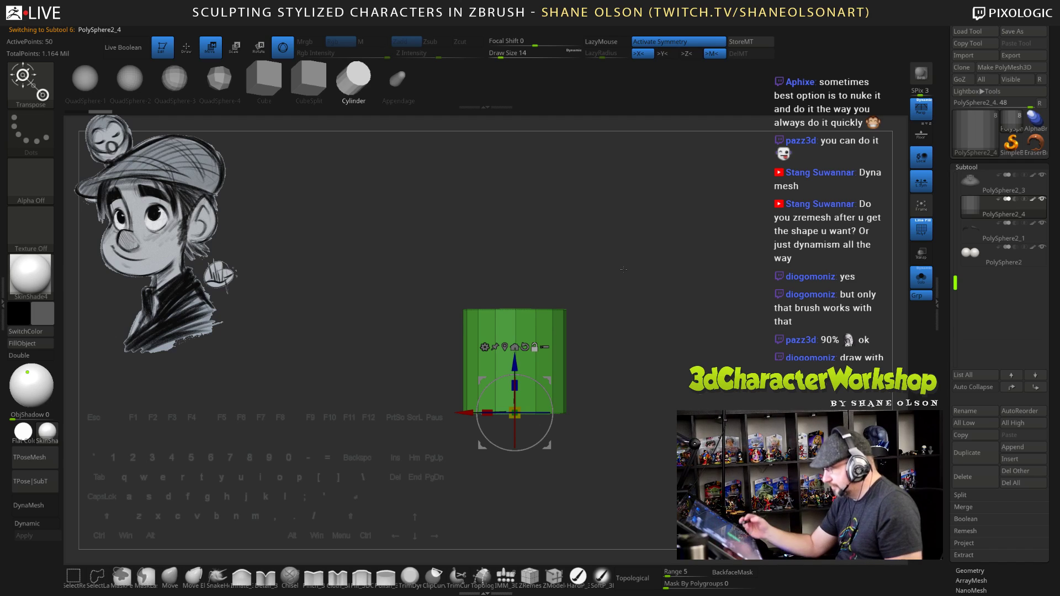
{"action": "left_click_drag", "start_coordinate": [591, 510], "coordinate": [563, 547], "text": "alt"}
{"action": "left_click", "coordinate": [554, 577]}
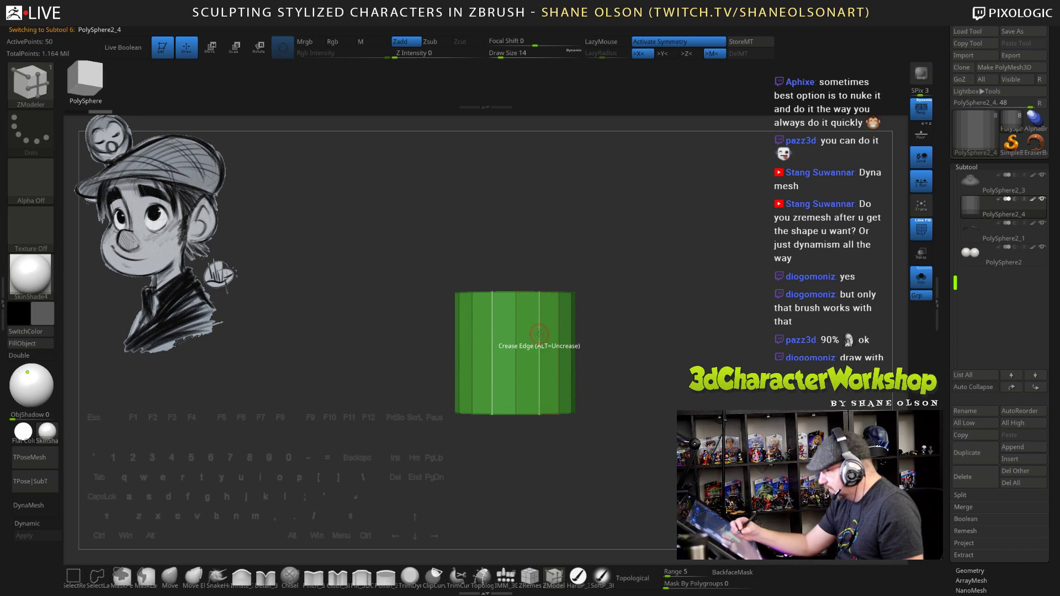
{"action": "key", "text": "space"}
{"action": "left_click", "coordinate": [535, 308]}
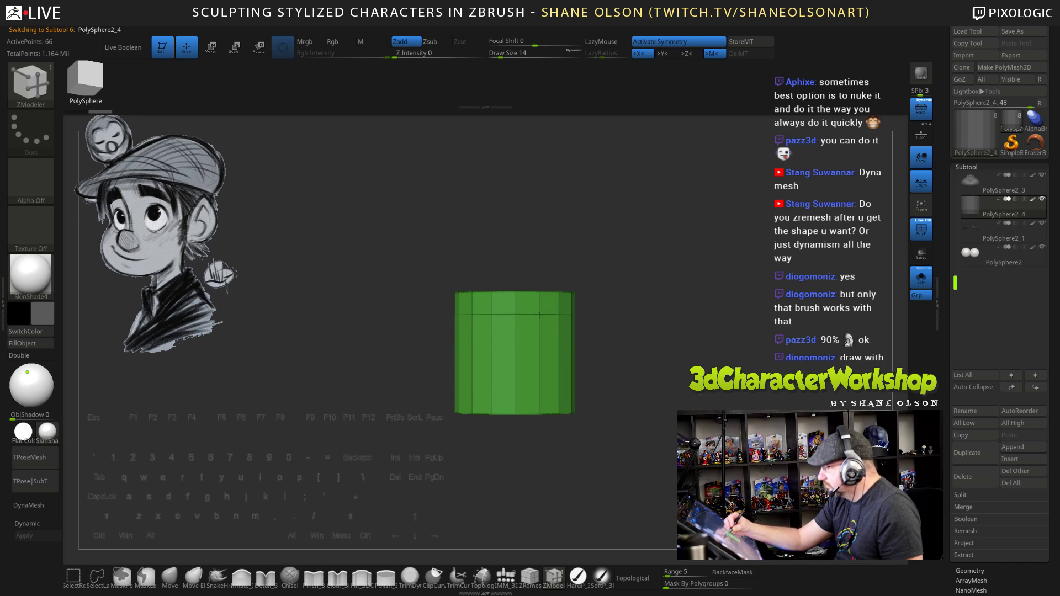
Make SelectRect the active selection brush in place of ClipCurve
{"action": "left_click_drag", "start_coordinate": [651, 320], "coordinate": [604, 320]}
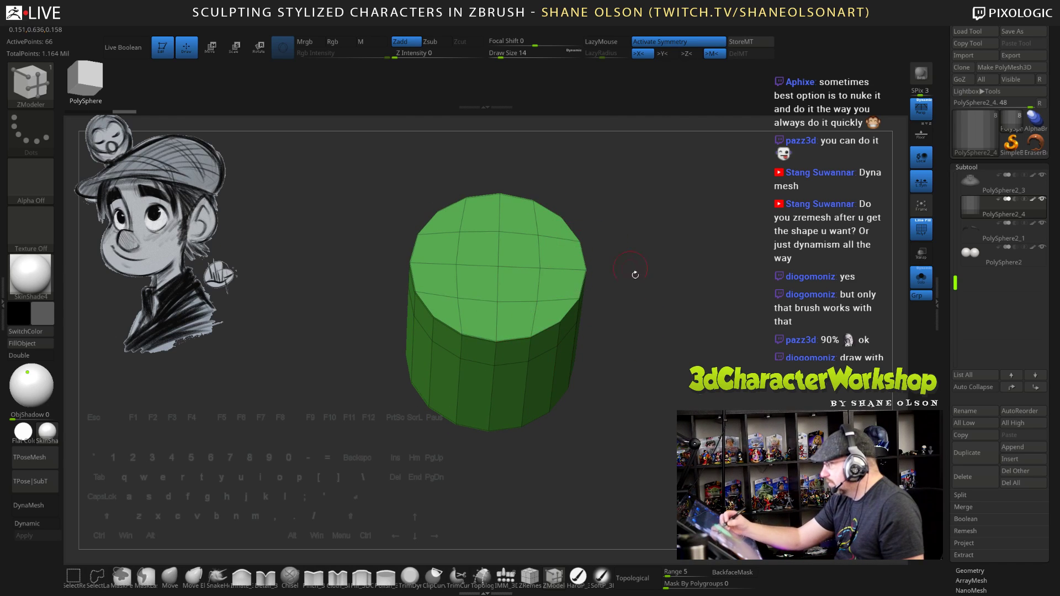
{"action": "left_click_drag", "start_coordinate": [634, 273], "coordinate": [638, 334], "text": "shift"}
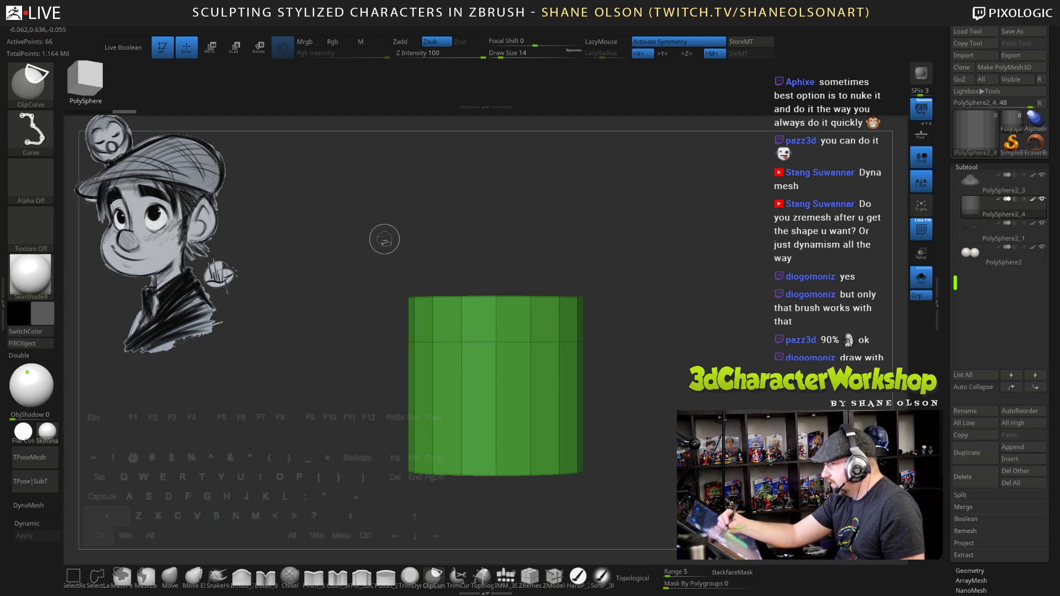
{"action": "left_click_drag", "start_coordinate": [379, 238], "coordinate": [645, 255], "text": "ctrl+shift"}
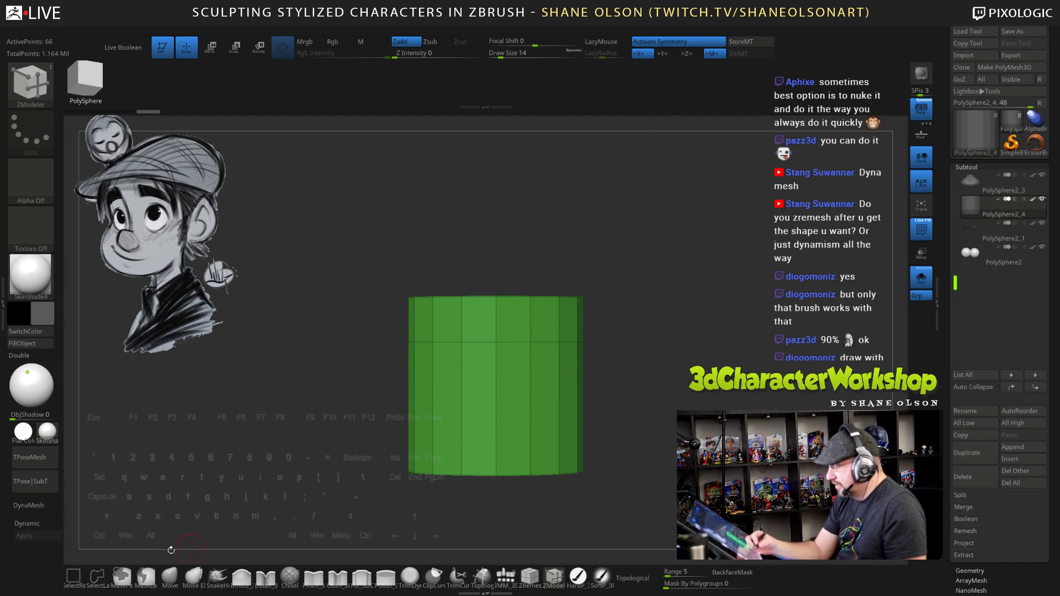
{"action": "left_click", "coordinate": [78, 576]}
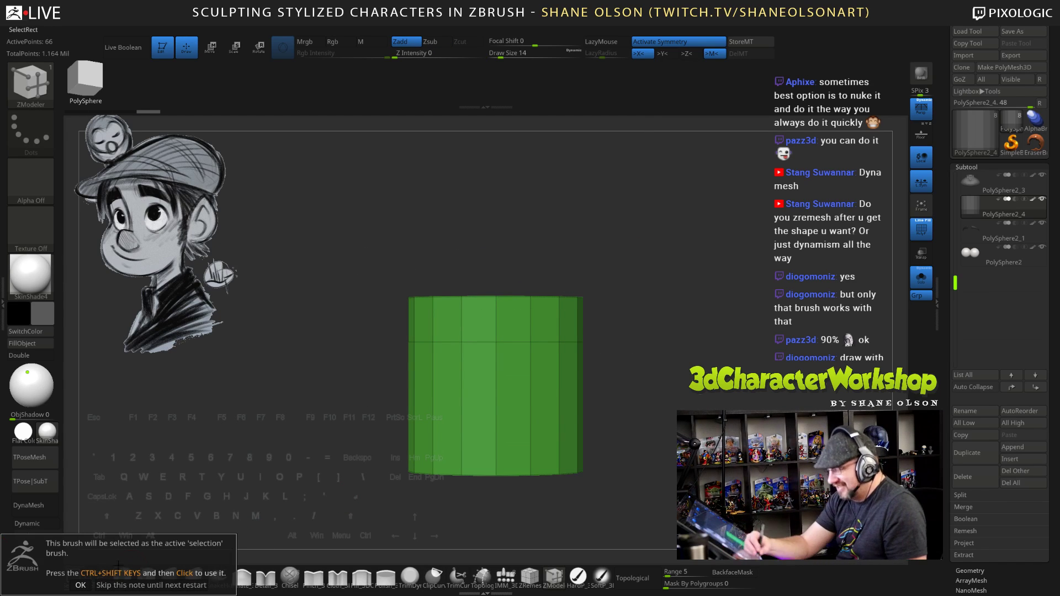
{"action": "left_click", "coordinate": [81, 586]}
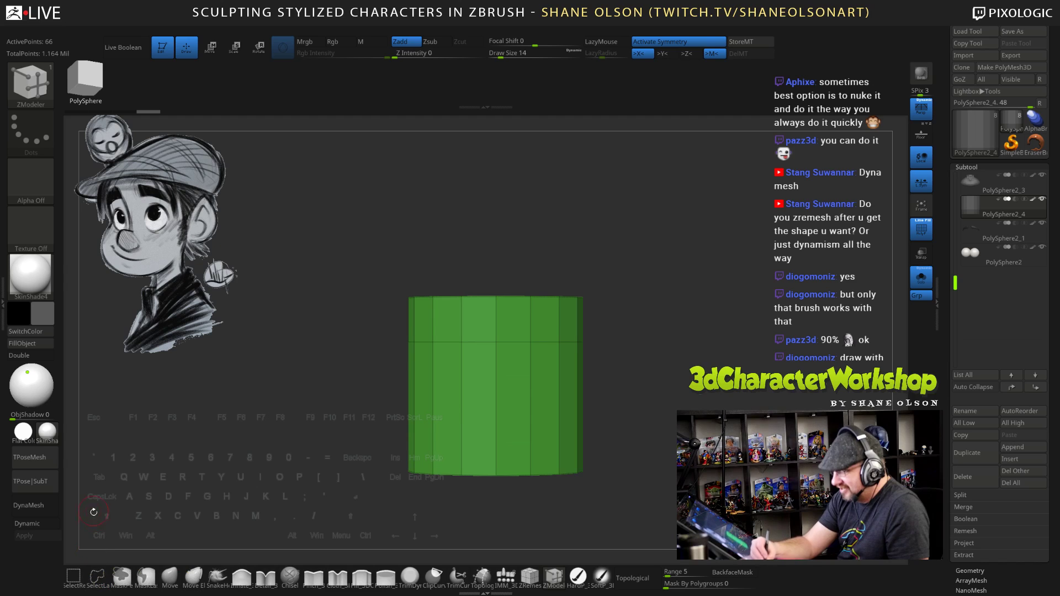
{"action": "left_click", "coordinate": [75, 579]}
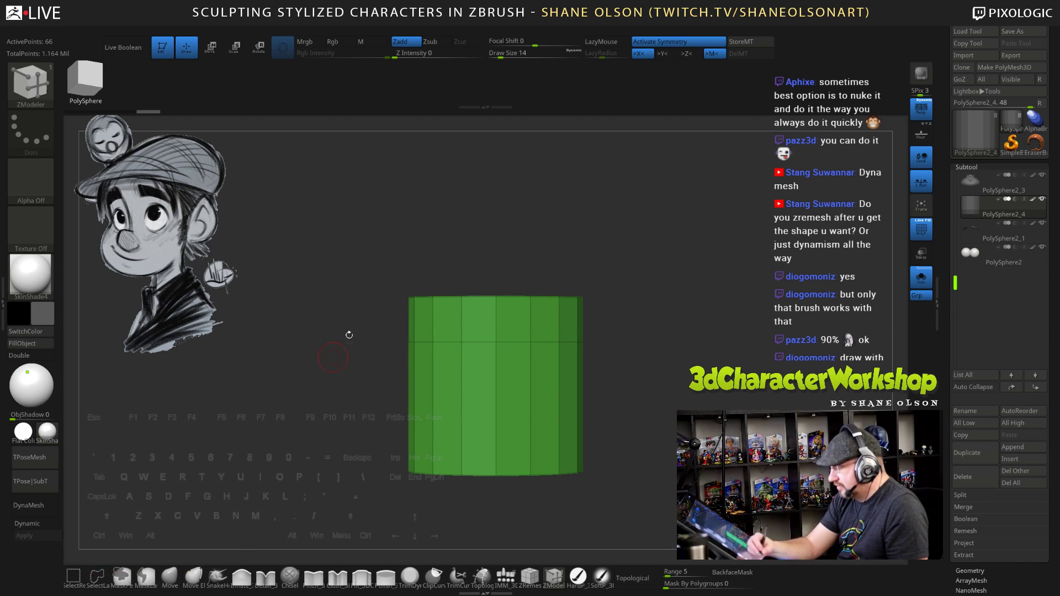
Isolate the top of the cylinder with a rectangular selection, assign it its own polygroup, and show the whole mesh again
{"action": "left_click_drag", "start_coordinate": [341, 232], "coordinate": [618, 314], "text": "ctrl+shift"}
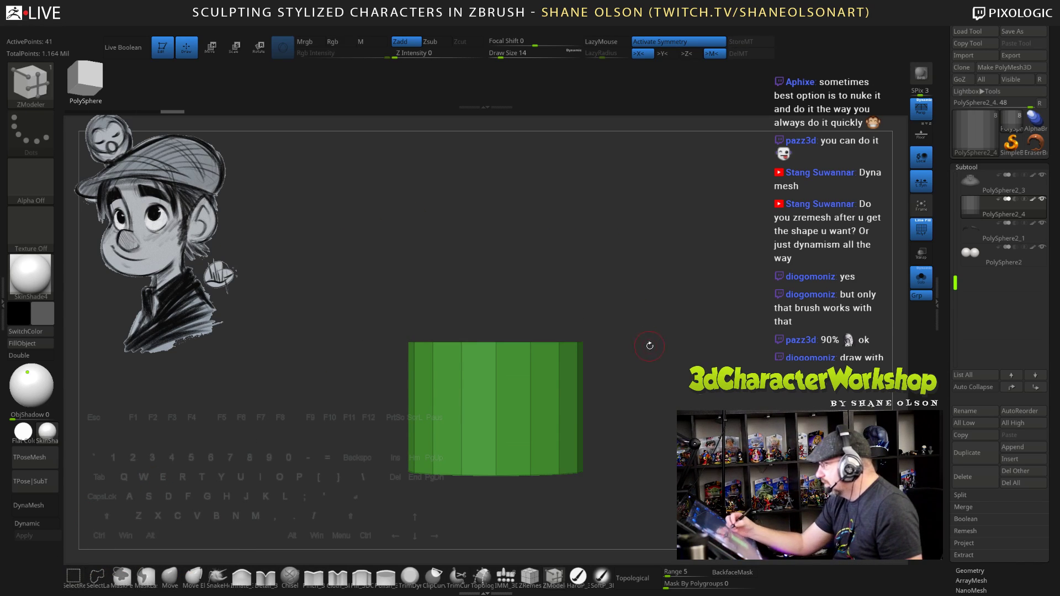
{"action": "left_click", "coordinate": [650, 344], "text": "ctrl+shift"}
{"action": "mouse_move", "coordinate": [367, 260]}
{"action": "left_mouse_down", "text": "ctrl+shift"}
{"action": "mouse_move", "coordinate": [640, 307]}
{"action": "mouse_move", "coordinate": [697, 363]}
{"action": "mouse_move", "coordinate": [702, 355]}
{"action": "left_mouse_up", "text": "ctrl+shift"}
{"action": "key", "text": "ctrl+w"}
{"action": "left_click", "coordinate": [698, 363], "text": "ctrl+shift"}
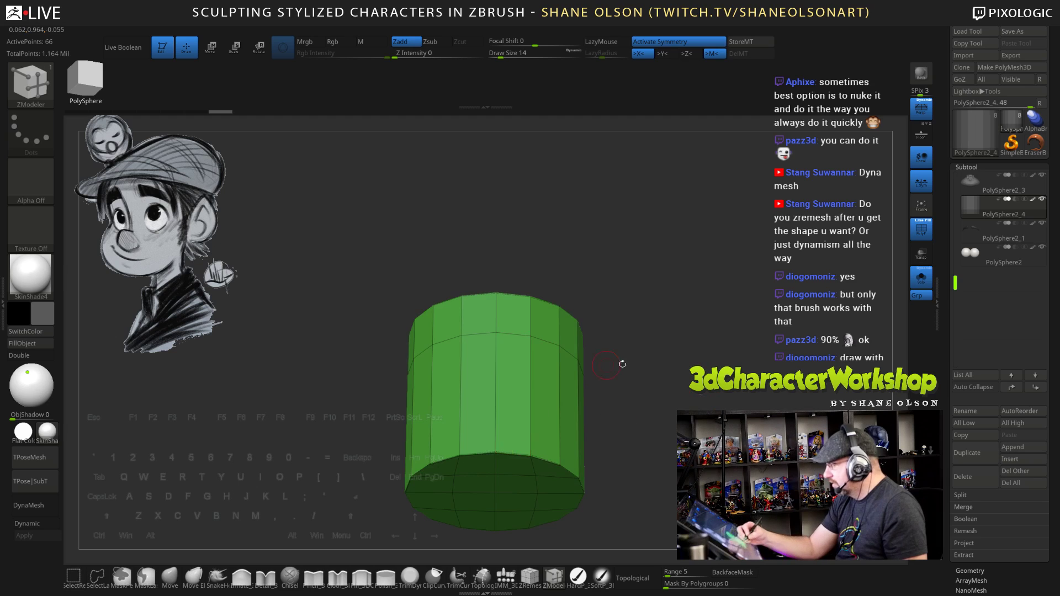
Isolate the bottom of the cylinder, assign it its own polygroup, and restore full visibility
{"action": "left_click_drag", "start_coordinate": [622, 364], "coordinate": [652, 407]}
{"action": "left_click_drag", "start_coordinate": [349, 442], "coordinate": [673, 512], "text": "ctrl+shift"}
{"action": "left_click_drag", "start_coordinate": [706, 422], "coordinate": [715, 402]}
{"action": "key", "text": "ctrl+w"}
{"action": "left_click", "coordinate": [722, 408], "text": "ctrl+shift"}
Isolate the cylinder's side wall and delete the hidden end caps to leave an open tube
{"action": "left_click", "coordinate": [521, 290], "text": "ctrl+shift"}
{"action": "left_click_drag", "start_coordinate": [689, 360], "coordinate": [699, 406]}
{"action": "key", "text": "space"}
{"action": "left_click", "coordinate": [672, 147]}
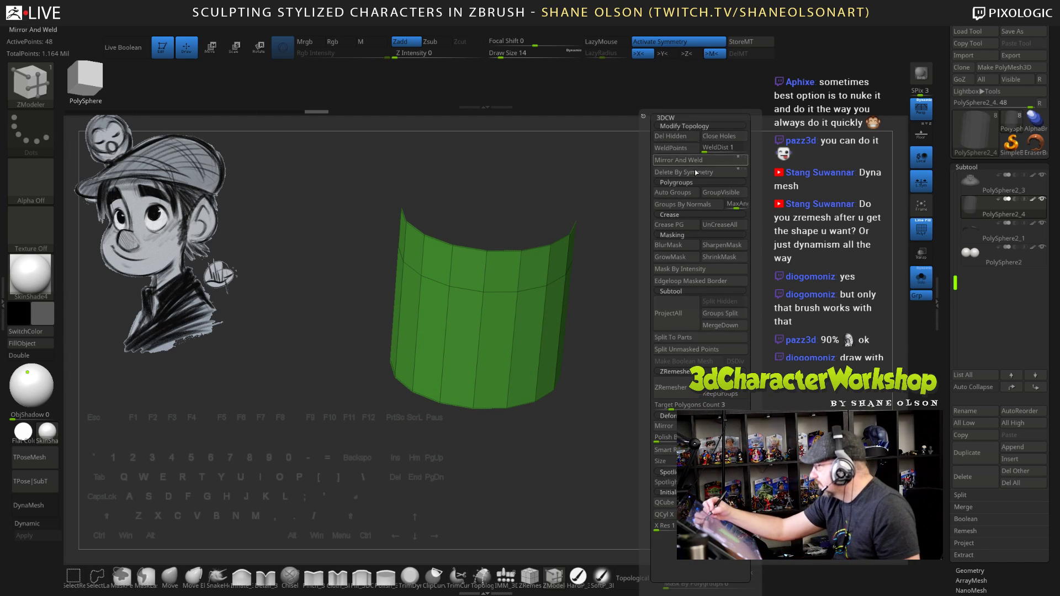
{"action": "left_click_drag", "start_coordinate": [629, 298], "coordinate": [627, 311]}
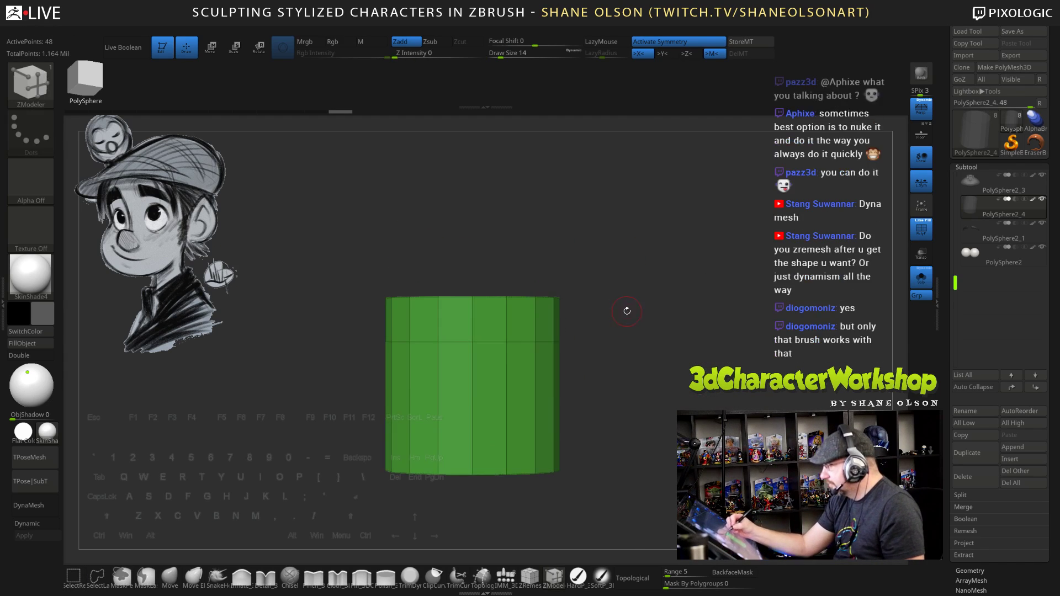
Turn on double-sided display for the open tube and check its inside
{"action": "left_click_drag", "start_coordinate": [304, 424], "coordinate": [332, 390], "text": "alt"}
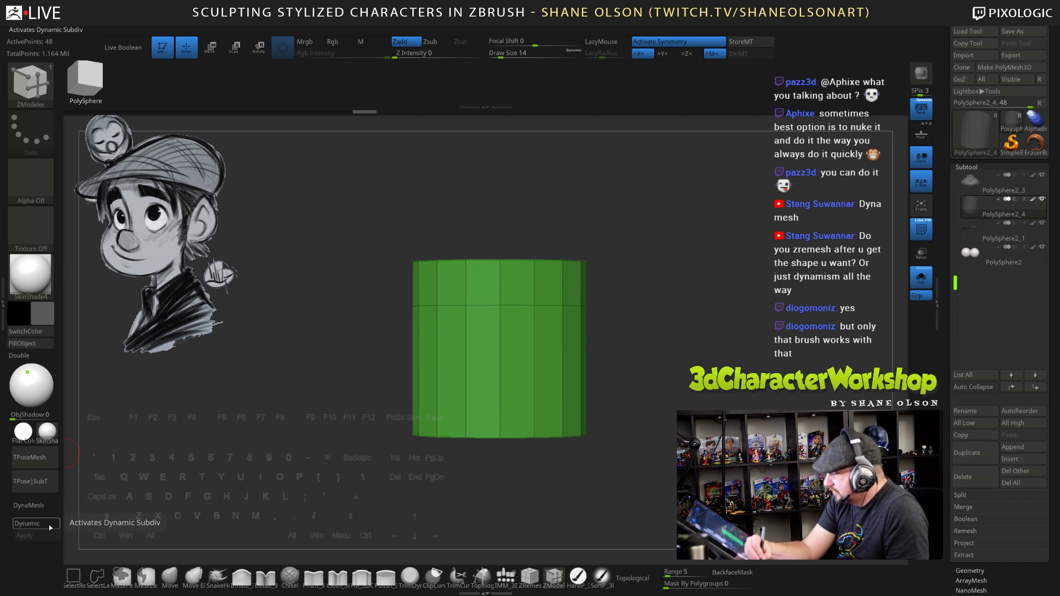
{"action": "left_click", "coordinate": [33, 356]}
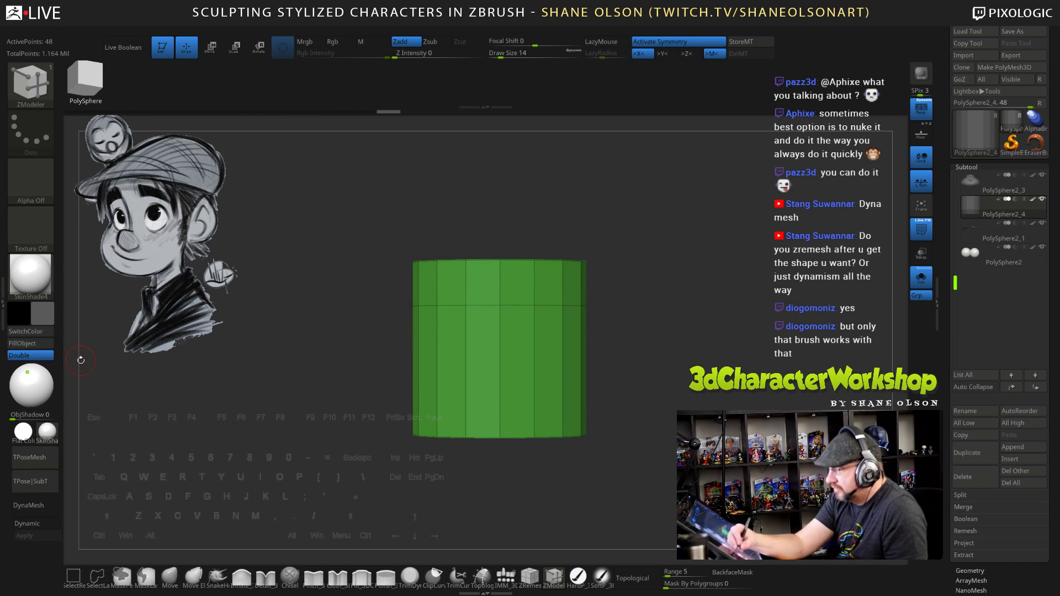
{"action": "left_click_drag", "start_coordinate": [663, 331], "coordinate": [826, 342]}
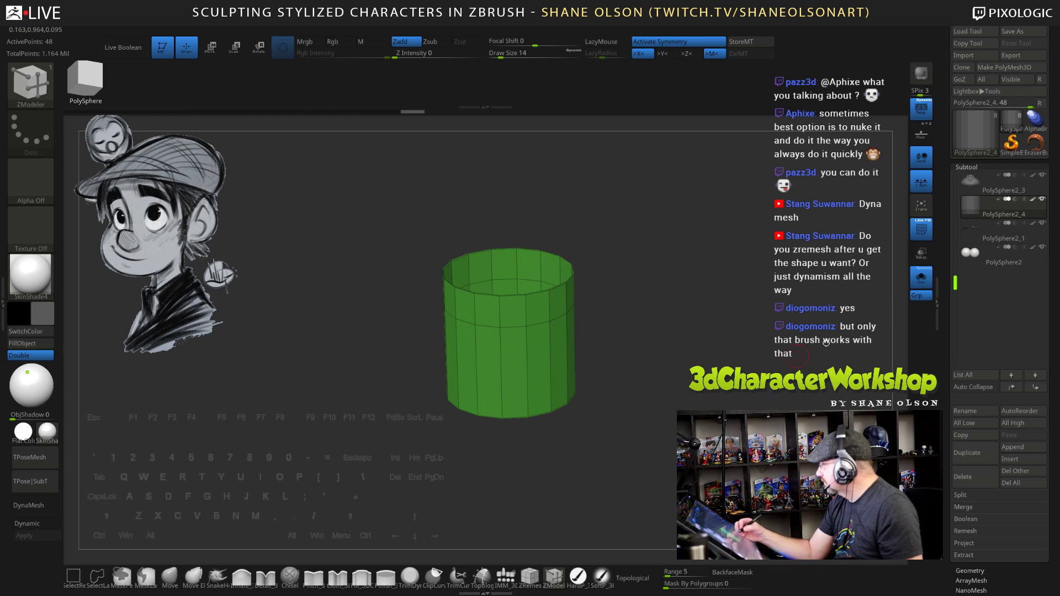
Turn off Solo mode and hide the sculpted jacket subtool so the tube sits against the bare bust
{"action": "left_click", "coordinate": [922, 284]}
{"action": "left_click_drag", "start_coordinate": [780, 394], "coordinate": [808, 395]}
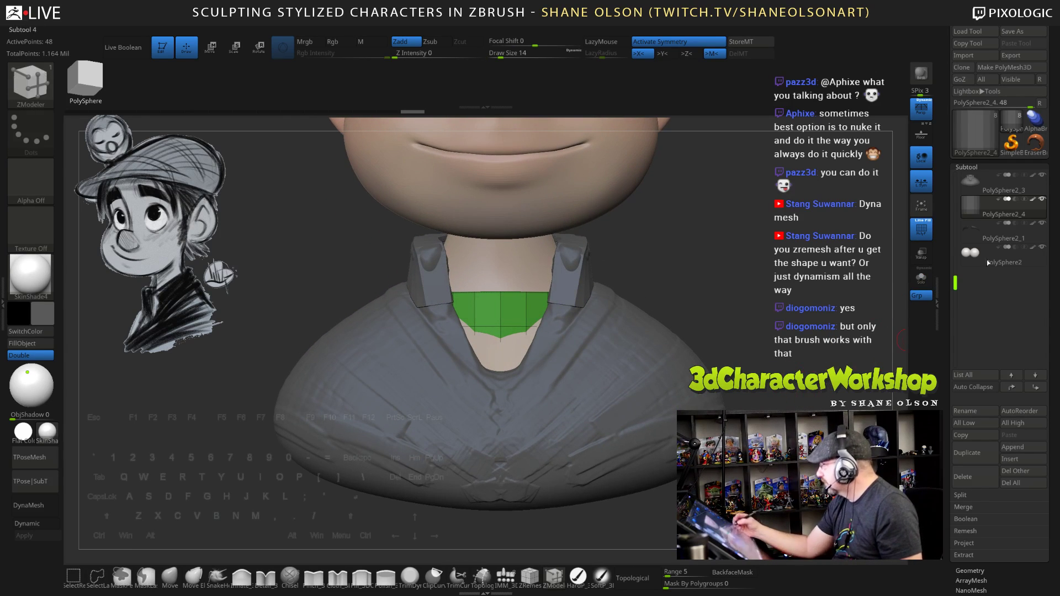
{"action": "left_click", "coordinate": [1041, 176]}
{"action": "left_click_drag", "start_coordinate": [768, 355], "coordinate": [702, 363], "text": "alt"}
Move the tube up and back in side view until it surrounds the neck, and quick-save the project
{"action": "key", "text": "w"}
{"action": "left_click_drag", "start_coordinate": [697, 406], "coordinate": [669, 423], "text": "alt"}
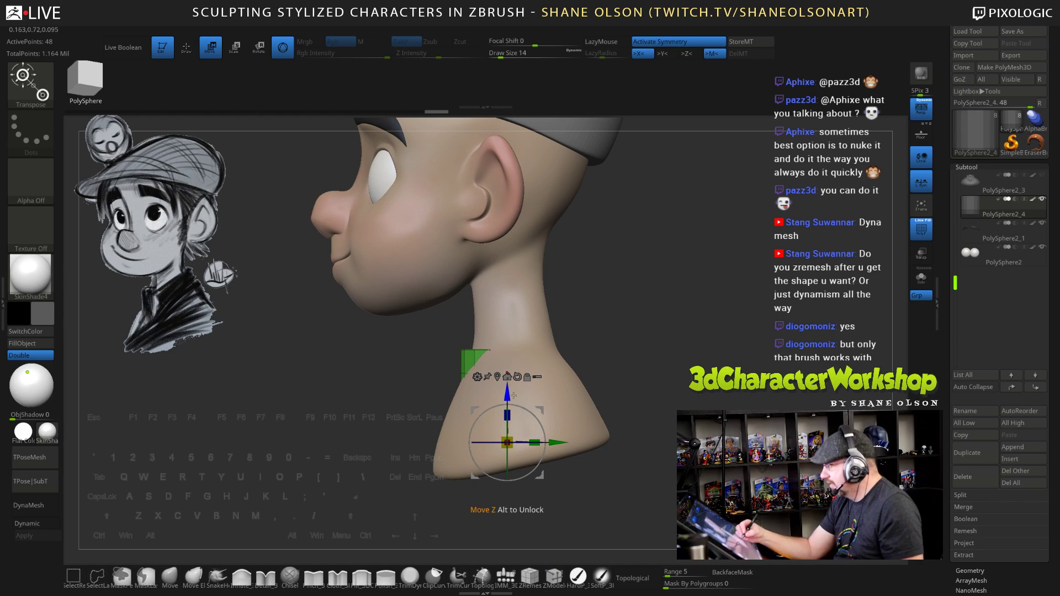
{"action": "left_click_drag", "start_coordinate": [514, 396], "coordinate": [514, 359]}
{"action": "mouse_move", "coordinate": [565, 405]}
{"action": "left_mouse_down"}
{"action": "mouse_move", "coordinate": [577, 388]}
{"action": "mouse_move", "coordinate": [704, 353]}
{"action": "mouse_move", "coordinate": [646, 355]}
{"action": "mouse_move", "coordinate": [661, 385]}
{"action": "mouse_move", "coordinate": [651, 364]}
{"action": "mouse_move", "coordinate": [652, 383]}
{"action": "mouse_move", "coordinate": [650, 374]}
{"action": "mouse_move", "coordinate": [623, 394]}
{"action": "left_mouse_up"}
{"action": "key", "text": "ctrl"}
{"action": "key", "text": "ctrl+s"}
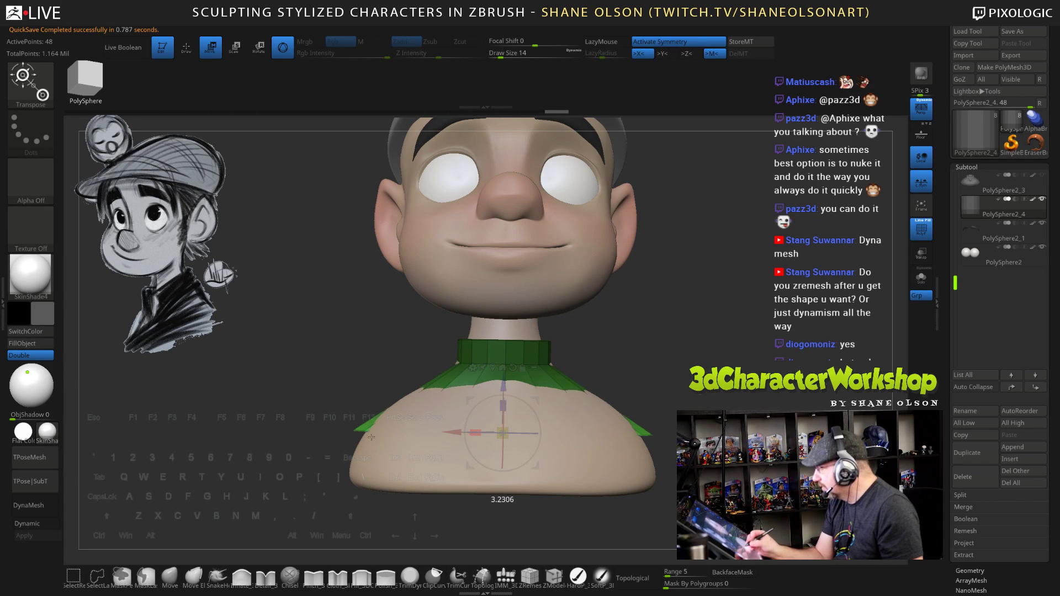
Scale the tube's lower edge outward over the shoulders, and fit it to the slanted base of the bust with transparency on
{"action": "left_click_drag", "start_coordinate": [372, 437], "coordinate": [360, 438]}
{"action": "left_click_drag", "start_coordinate": [784, 443], "coordinate": [650, 452]}
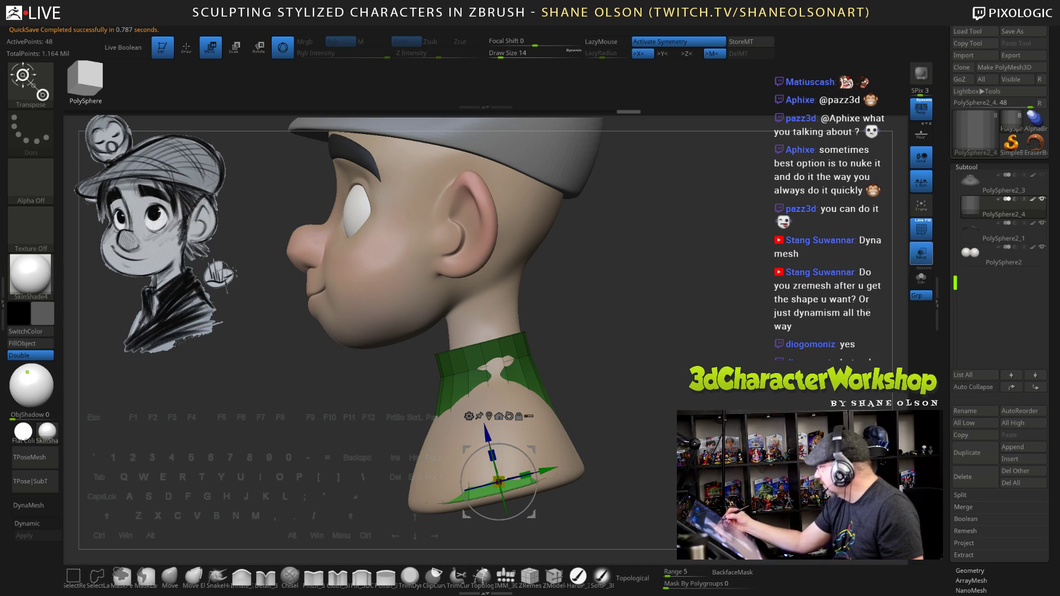
{"action": "mouse_move", "coordinate": [669, 430]}
{"action": "left_mouse_down"}
{"action": "mouse_move", "coordinate": [751, 433]}
{"action": "mouse_move", "coordinate": [734, 407]}
{"action": "mouse_move", "coordinate": [675, 442]}
{"action": "left_mouse_up"}
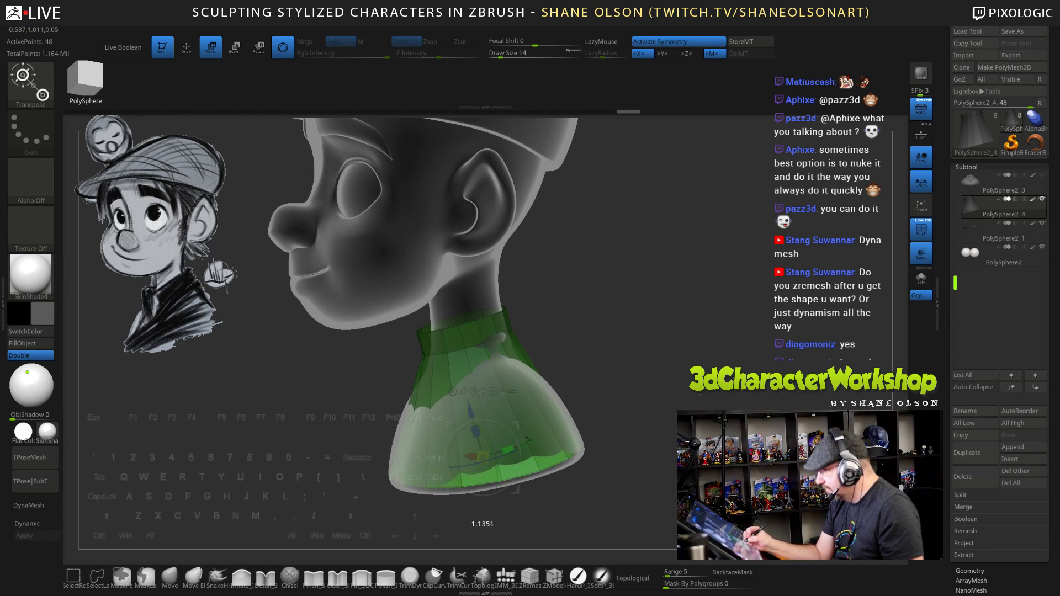
{"action": "left_click_drag", "start_coordinate": [624, 439], "coordinate": [593, 441]}
{"action": "left_click_drag", "start_coordinate": [547, 478], "coordinate": [613, 474]}
{"action": "left_click_drag", "start_coordinate": [513, 428], "coordinate": [513, 432]}
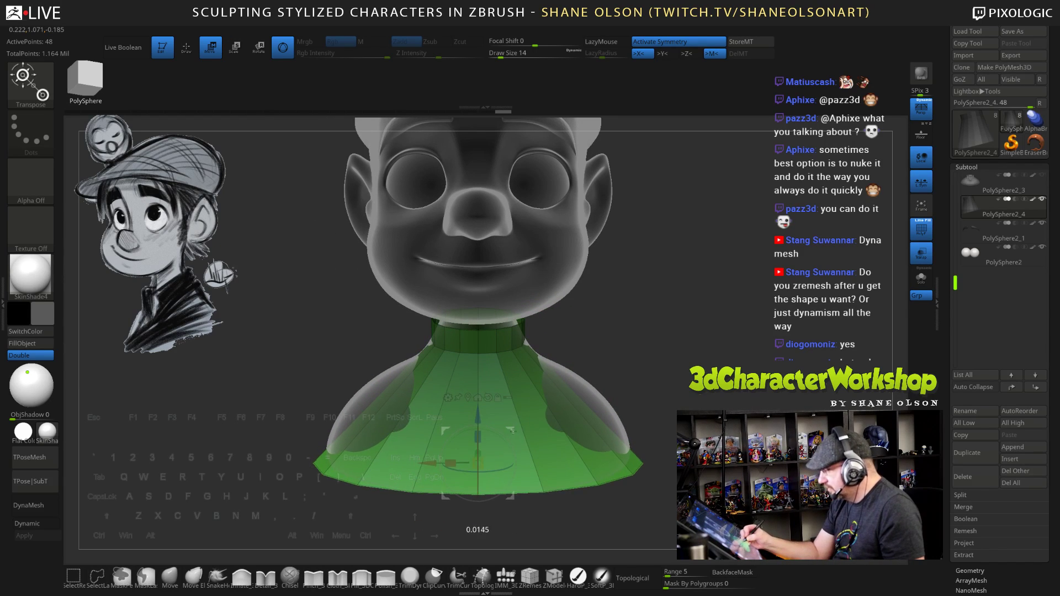
Insert a horizontal edge loop about midway down the flared part of the jacket mesh with ZModeler
{"action": "left_click_drag", "start_coordinate": [654, 436], "coordinate": [647, 458], "text": "alt"}
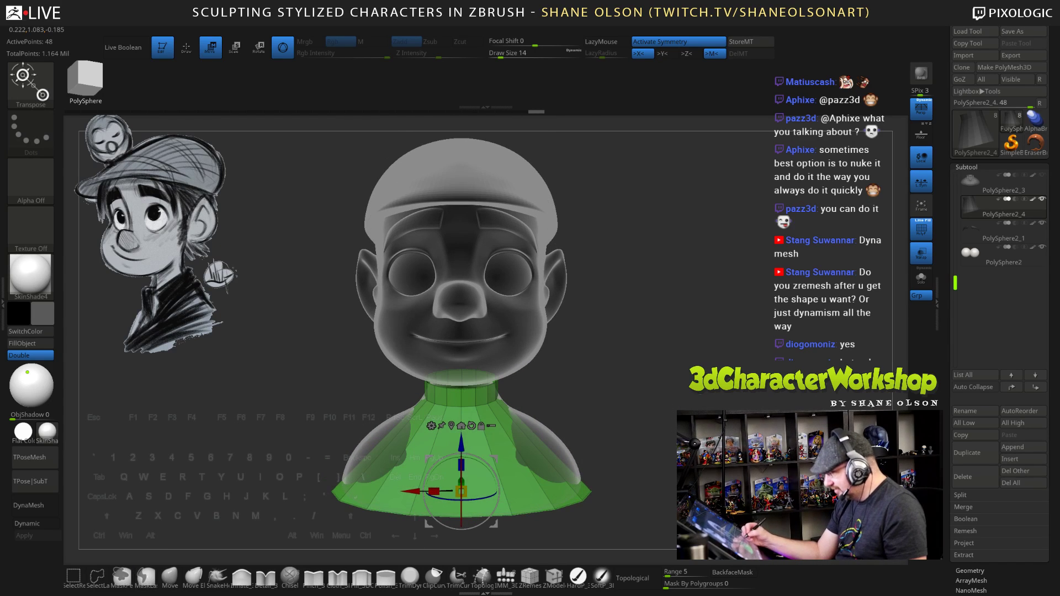
{"action": "mouse_move", "coordinate": [650, 417]}
{"action": "left_mouse_down", "text": "alt"}
{"action": "mouse_move", "coordinate": [649, 437]}
{"action": "mouse_move", "coordinate": [652, 396]}
{"action": "left_mouse_up", "text": "alt"}
{"action": "key", "text": "q"}
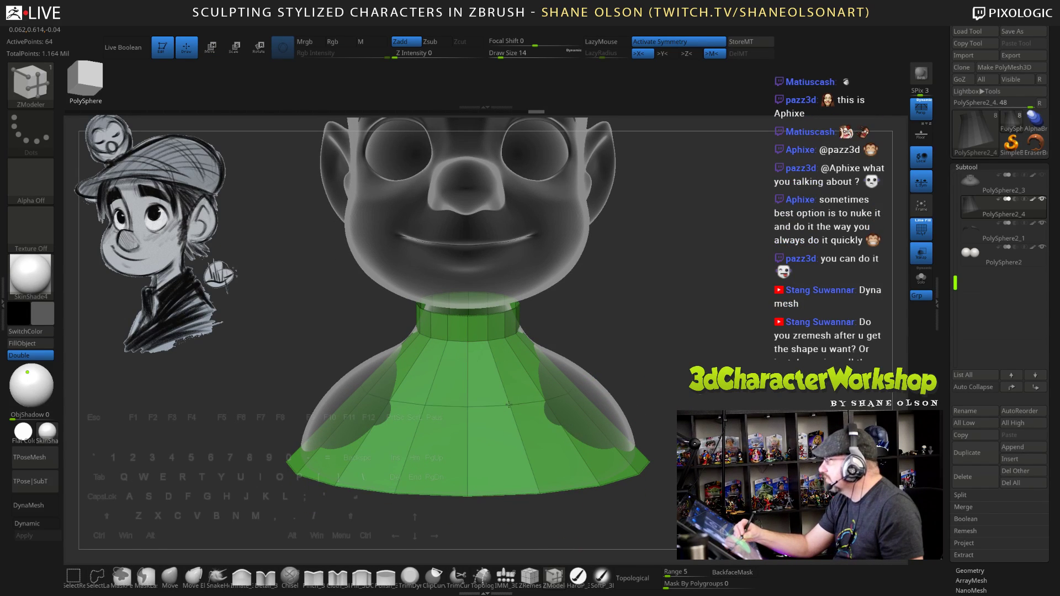
{"action": "mouse_move", "coordinate": [714, 355]}
{"action": "left_mouse_down"}
{"action": "mouse_move", "coordinate": [703, 332]}
{"action": "mouse_move", "coordinate": [692, 364]}
{"action": "mouse_move", "coordinate": [634, 374]}
{"action": "mouse_move", "coordinate": [289, 371]}
{"action": "left_mouse_up"}
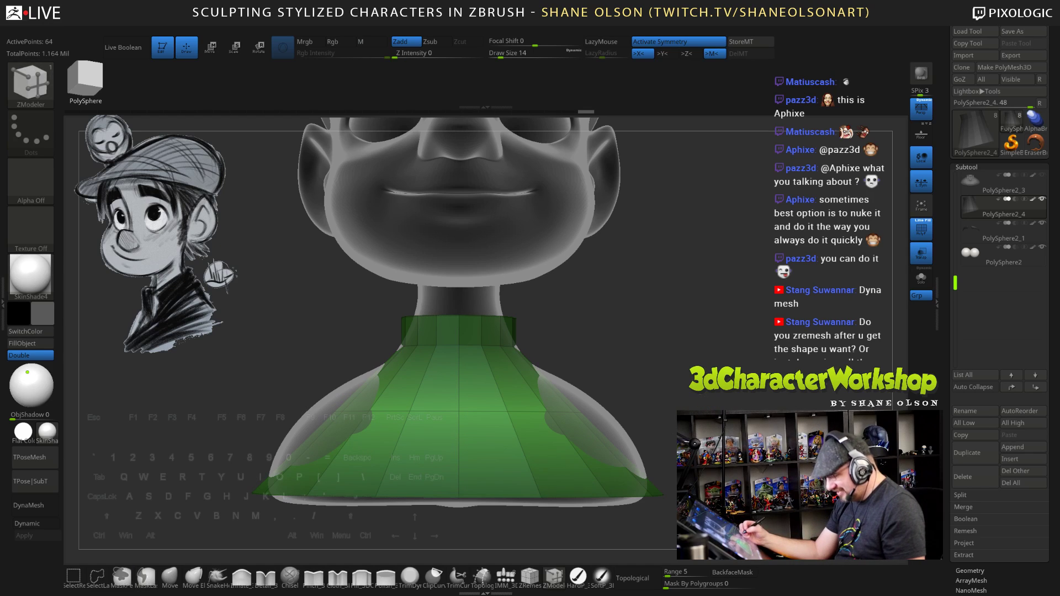
Place the gizmo on the jacket mesh's middle edge loop and try to adjust the loop with it
{"action": "key", "text": "e"}
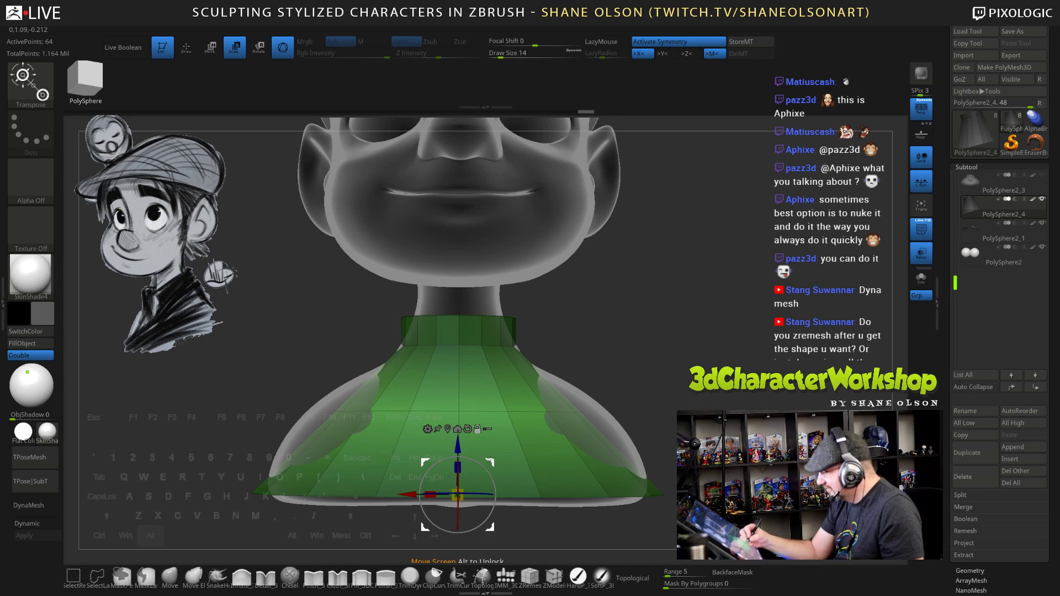
{"action": "left_click_drag", "start_coordinate": [494, 466], "coordinate": [495, 383], "text": "alt"}
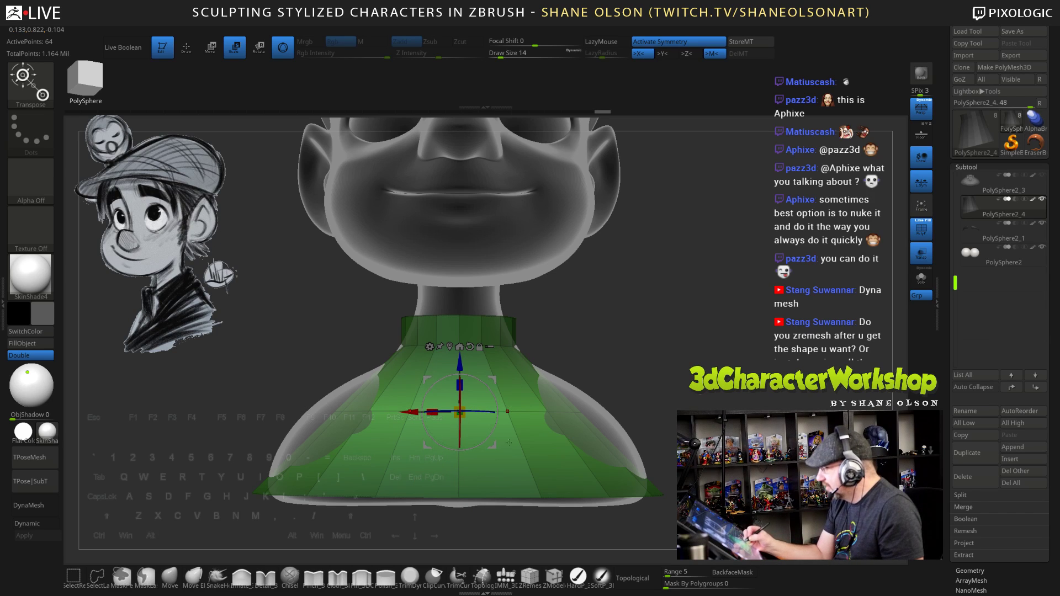
{"action": "left_click_drag", "start_coordinate": [508, 442], "coordinate": [533, 437], "text": "alt"}
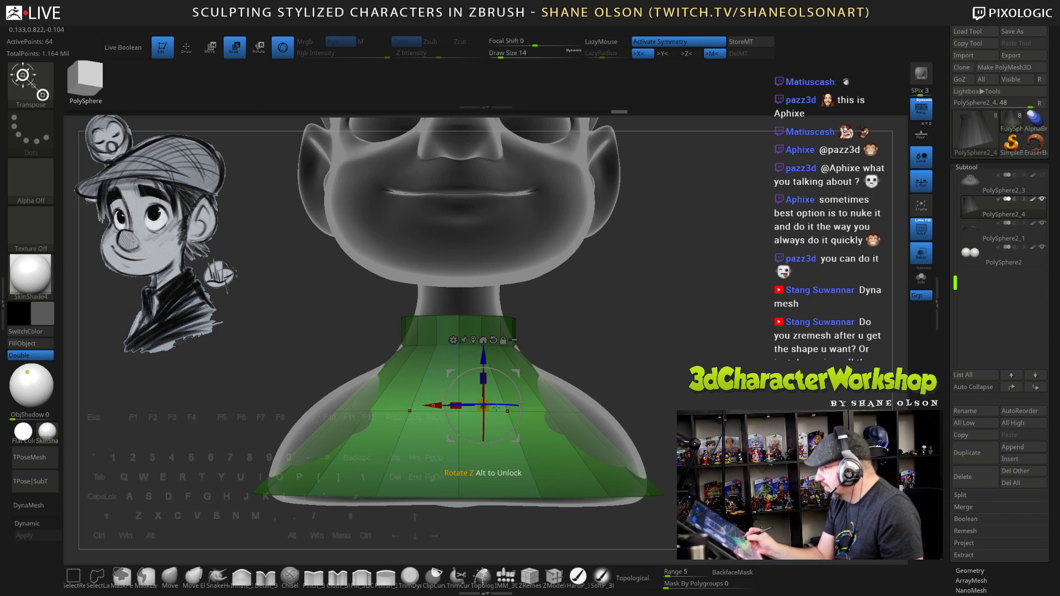
{"action": "left_click_drag", "start_coordinate": [440, 408], "coordinate": [477, 404]}
{"action": "left_click_drag", "start_coordinate": [714, 389], "coordinate": [684, 398]}
{"action": "key", "text": "ctrl+z"}
Widen the jacket's middle edge loop over the shoulders from the back view with the gizmo
{"action": "left_click_drag", "start_coordinate": [571, 542], "coordinate": [576, 498], "text": "alt"}
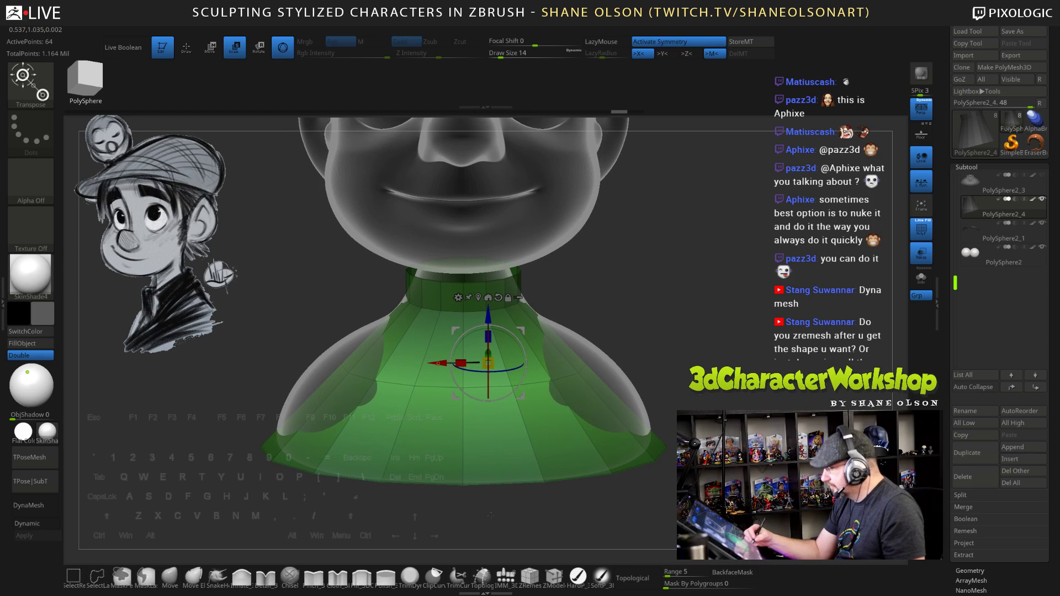
{"action": "left_click_drag", "start_coordinate": [482, 516], "coordinate": [482, 518], "text": "ctrl"}
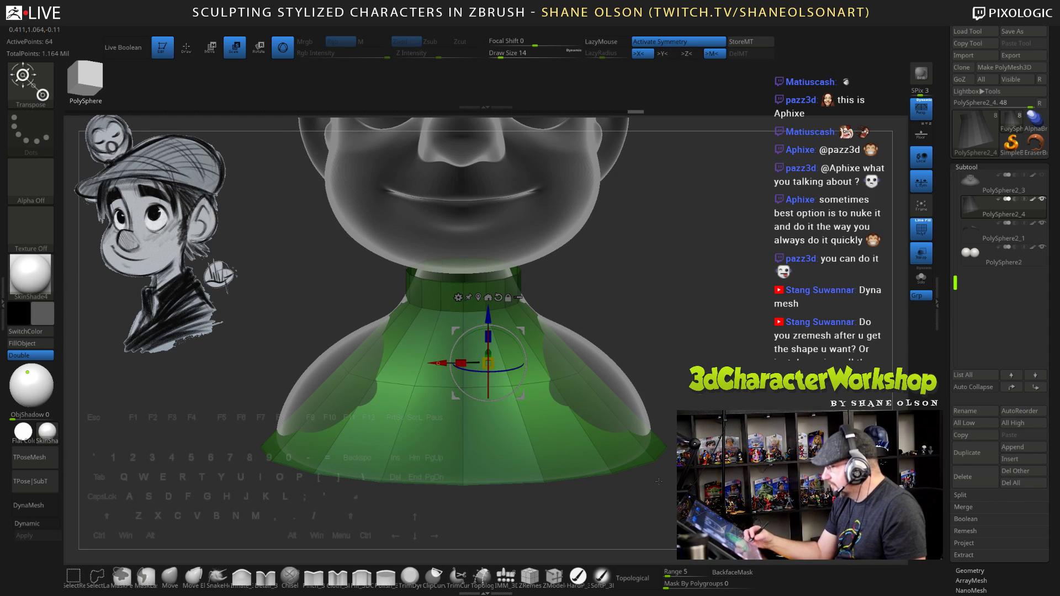
{"action": "mouse_move", "coordinate": [735, 489]}
{"action": "left_mouse_down"}
{"action": "mouse_move", "coordinate": [577, 498]}
{"action": "mouse_move", "coordinate": [501, 381]}
{"action": "mouse_move", "coordinate": [505, 436]}
{"action": "left_mouse_up"}
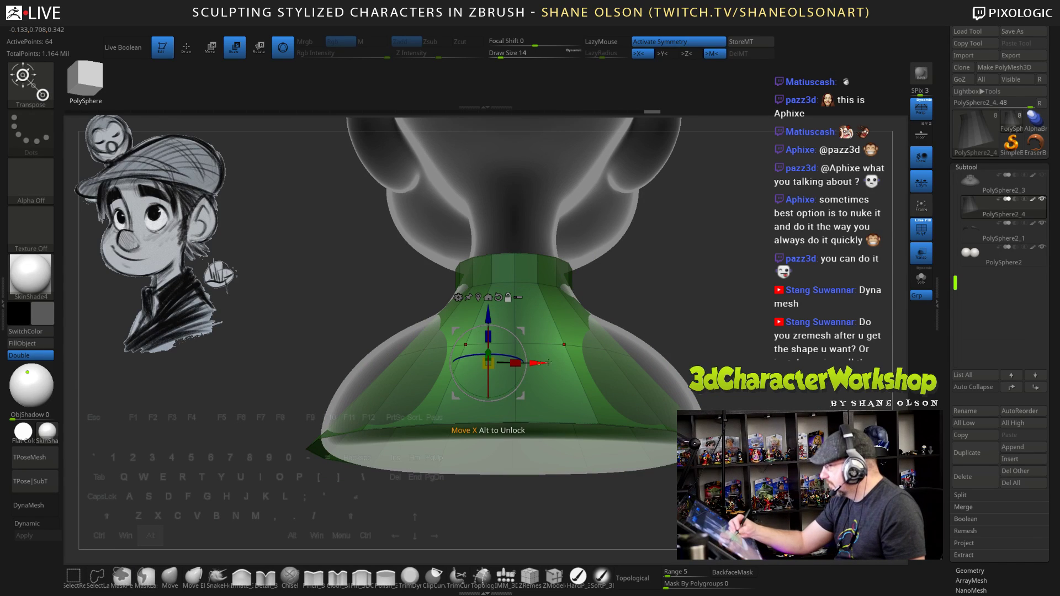
{"action": "left_click_drag", "start_coordinate": [547, 363], "coordinate": [701, 363]}
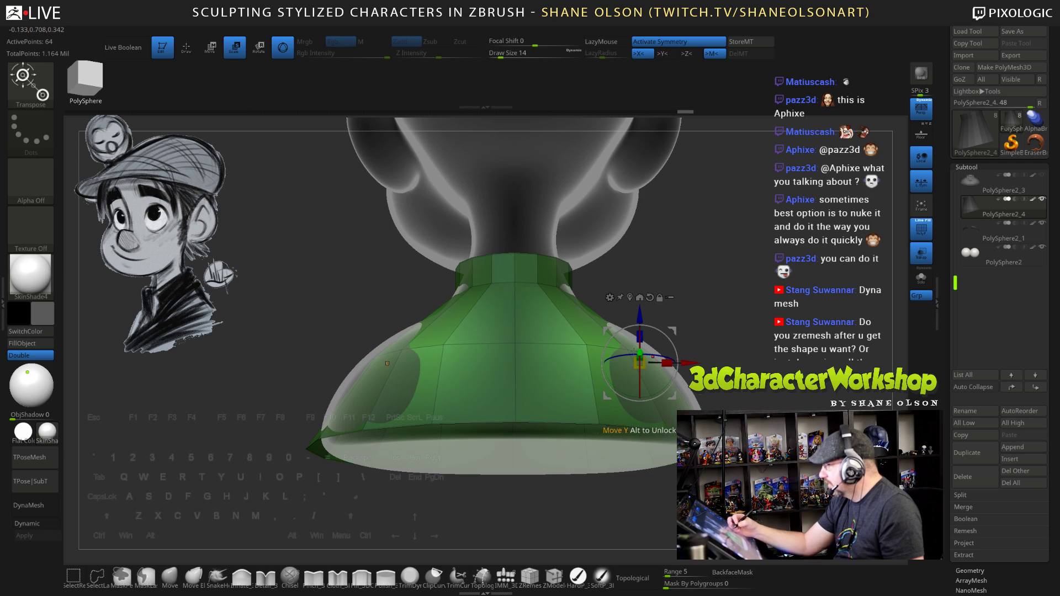
{"action": "left_click_drag", "start_coordinate": [589, 334], "coordinate": [566, 475], "text": "ctrl"}
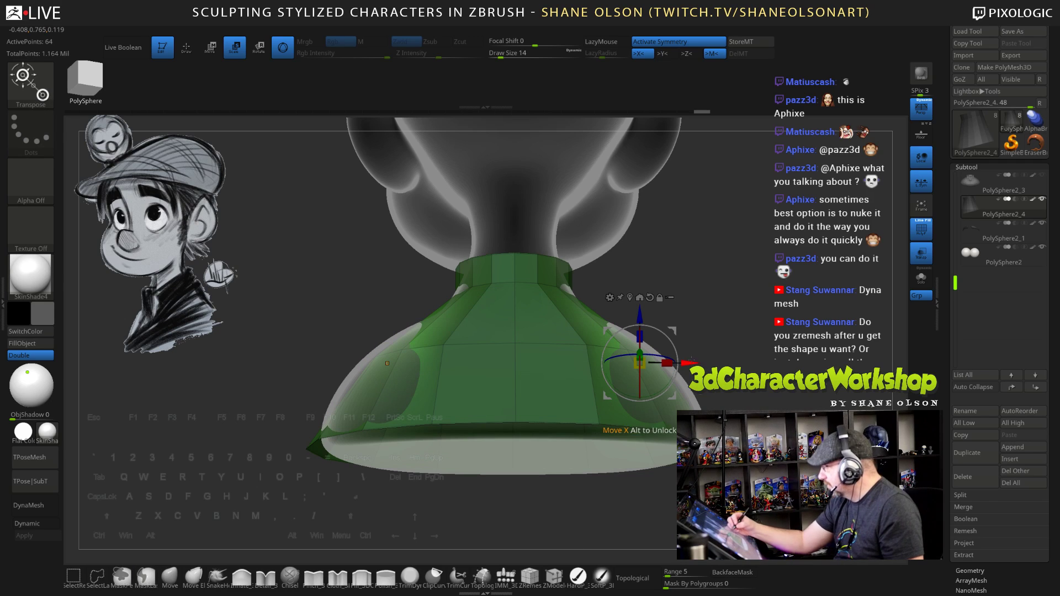
{"action": "left_click_drag", "start_coordinate": [690, 362], "coordinate": [706, 361]}
{"action": "mouse_move", "coordinate": [558, 491]}
{"action": "left_mouse_down"}
{"action": "mouse_move", "coordinate": [566, 514]}
{"action": "mouse_move", "coordinate": [768, 450]}
{"action": "mouse_move", "coordinate": [598, 471]}
{"action": "mouse_move", "coordinate": [598, 493]}
{"action": "mouse_move", "coordinate": [556, 506]}
{"action": "mouse_move", "coordinate": [574, 522]}
{"action": "left_mouse_up"}
{"action": "left_click_drag", "start_coordinate": [574, 519], "coordinate": [555, 526], "text": "alt"}
Insert another horizontal edge loop between the lowest loop and the hem with ZModeler, and set the draw size to 51
{"action": "key", "text": "q"}
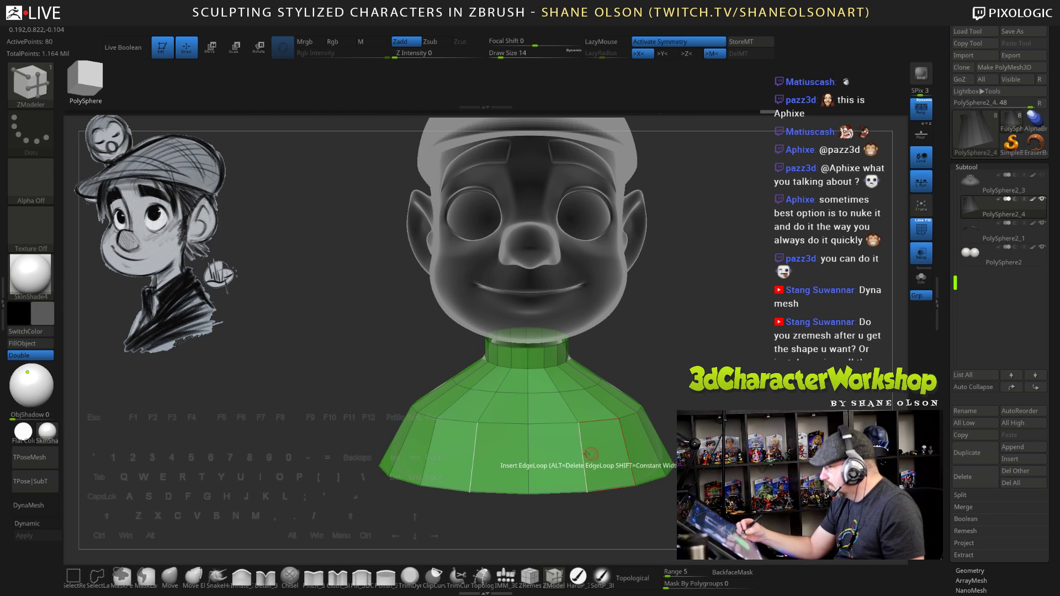
{"action": "left_click_drag", "start_coordinate": [585, 460], "coordinate": [586, 457]}
{"action": "mouse_move", "coordinate": [721, 373]}
{"action": "left_mouse_down", "text": "alt"}
{"action": "mouse_move", "coordinate": [702, 375]}
{"action": "mouse_move", "coordinate": [702, 355]}
{"action": "mouse_move", "coordinate": [597, 375]}
{"action": "mouse_move", "coordinate": [518, 347]}
{"action": "mouse_move", "coordinate": [597, 381]}
{"action": "left_mouse_up", "text": "alt"}
{"action": "key", "text": "s"}
{"action": "left_click", "coordinate": [677, 361]}
Nudge the jacket mesh up slightly along its slanted axis in side view with the Move gizmo
{"action": "key", "text": "ctrl"}
{"action": "left_click", "coordinate": [654, 368], "text": "ctrl"}
{"action": "key", "text": "w"}
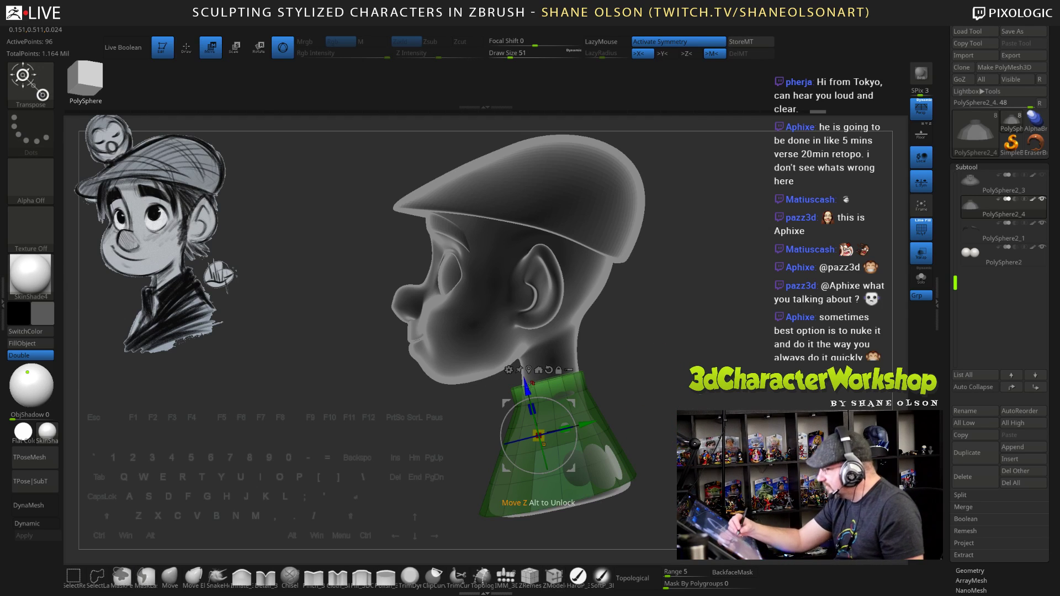
{"action": "left_click_drag", "start_coordinate": [530, 385], "coordinate": [528, 373]}
{"action": "left_click_drag", "start_coordinate": [587, 412], "coordinate": [587, 411]}
{"action": "mouse_move", "coordinate": [675, 406]}
{"action": "left_mouse_down", "text": "alt"}
{"action": "mouse_move", "coordinate": [655, 396]}
{"action": "mouse_move", "coordinate": [656, 416]}
{"action": "mouse_move", "coordinate": [675, 404]}
{"action": "left_mouse_up", "text": "alt"}
{"action": "left_click_drag", "start_coordinate": [675, 403], "coordinate": [657, 399], "text": "alt"}
{"action": "mouse_move", "coordinate": [658, 398]}
{"action": "left_mouse_down"}
{"action": "mouse_move", "coordinate": [709, 387]}
{"action": "mouse_move", "coordinate": [674, 374]}
{"action": "left_mouse_up"}
Set the draw size to 111 and the Smooth intensity to 7, and lightly smooth the jacket mesh
{"action": "key", "text": "q"}
{"action": "key", "text": "s"}
{"action": "key", "text": "shift"}
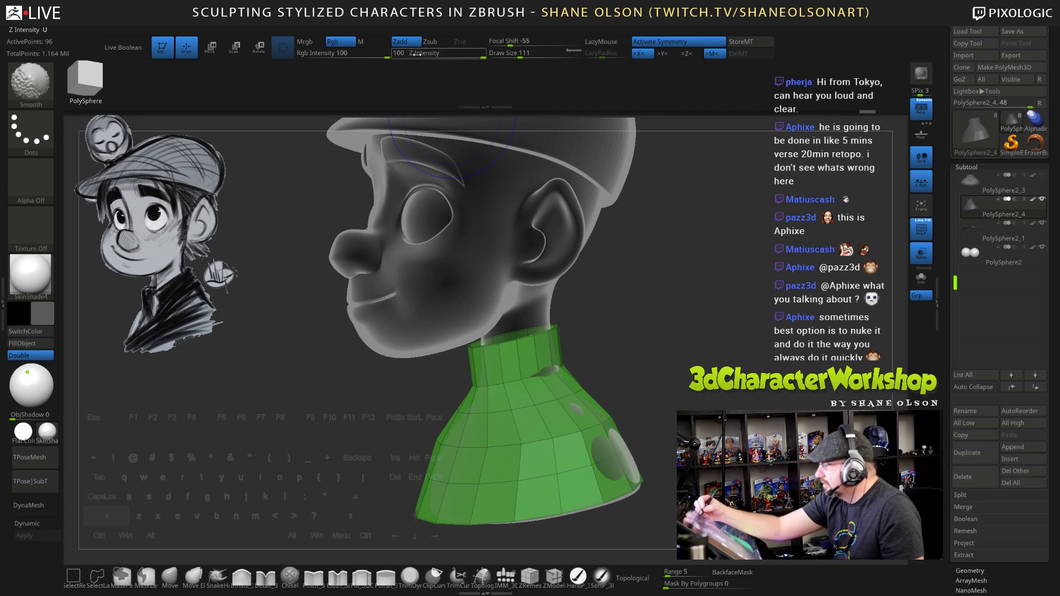
{"action": "mouse_move", "coordinate": [554, 436]}
{"action": "left_mouse_down", "text": "shift"}
{"action": "mouse_move", "coordinate": [654, 419]}
{"action": "mouse_move", "coordinate": [696, 379]}
{"action": "left_mouse_up", "text": "shift"}
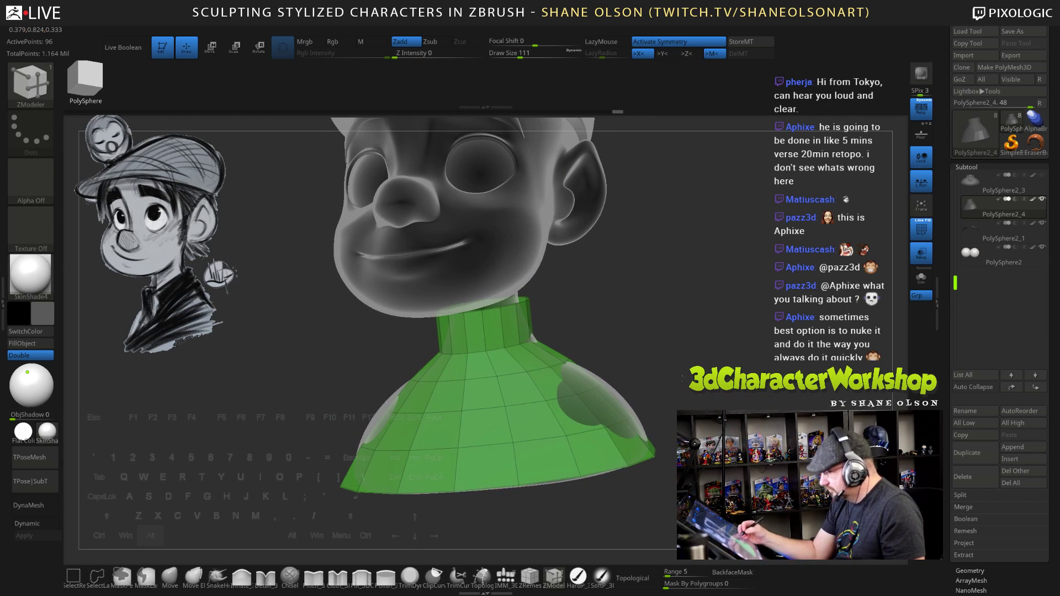
Inflate the jacket's shoulder with the Inflate brush where the bust pokes through the mesh
{"action": "left_click", "coordinate": [242, 578]}
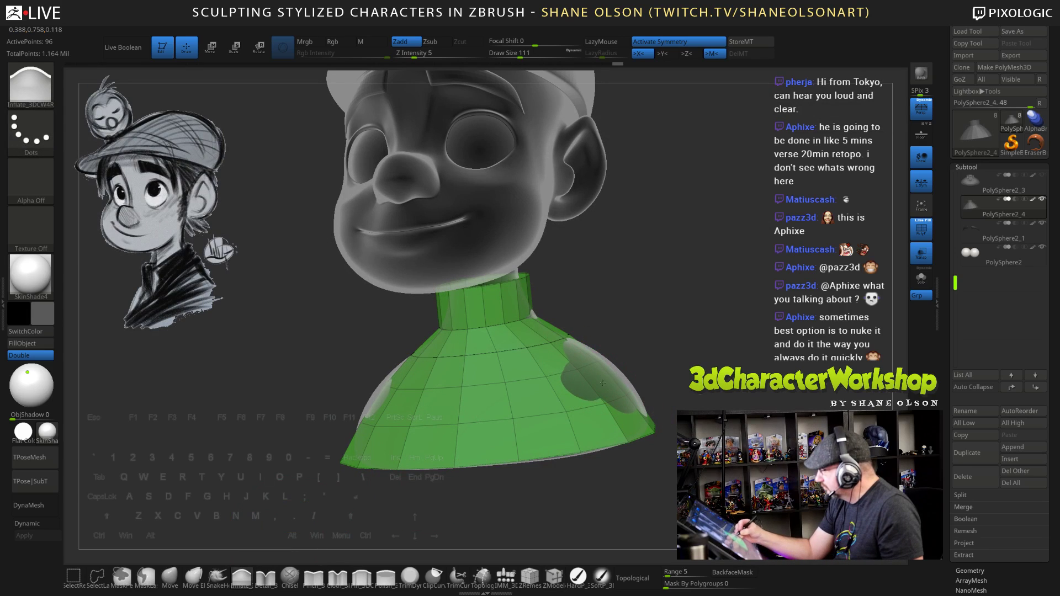
{"action": "mouse_move", "coordinate": [597, 361]}
{"action": "left_mouse_down"}
{"action": "mouse_move", "coordinate": [614, 385]}
{"action": "mouse_move", "coordinate": [620, 376]}
{"action": "left_mouse_up"}
{"action": "mouse_move", "coordinate": [704, 381]}
{"action": "left_mouse_down"}
{"action": "mouse_move", "coordinate": [663, 380]}
{"action": "mouse_move", "coordinate": [614, 346]}
{"action": "mouse_move", "coordinate": [623, 381]}
{"action": "mouse_move", "coordinate": [617, 369]}
{"action": "left_mouse_up"}
Turn on Dynamic subdivision for the jacket, smooth the shoulder area, and set the draw size to 148
{"action": "key", "text": "d"}
{"action": "left_click_drag", "start_coordinate": [690, 353], "coordinate": [730, 354]}
{"action": "mouse_move", "coordinate": [602, 370]}
{"action": "left_mouse_down", "text": "shift"}
{"action": "mouse_move", "coordinate": [597, 381]}
{"action": "mouse_move", "coordinate": [577, 373]}
{"action": "left_mouse_up", "text": "shift"}
{"action": "key", "text": "s"}
{"action": "left_click_drag", "start_coordinate": [652, 352], "coordinate": [666, 352]}
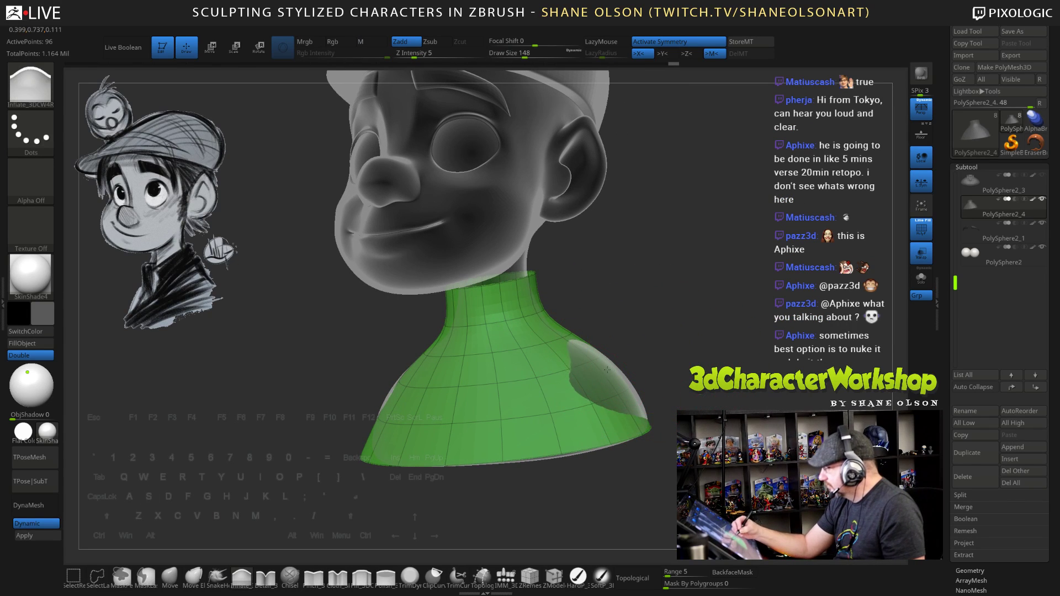
{"action": "right_click_drag", "start_coordinate": [701, 387], "coordinate": [654, 413]}
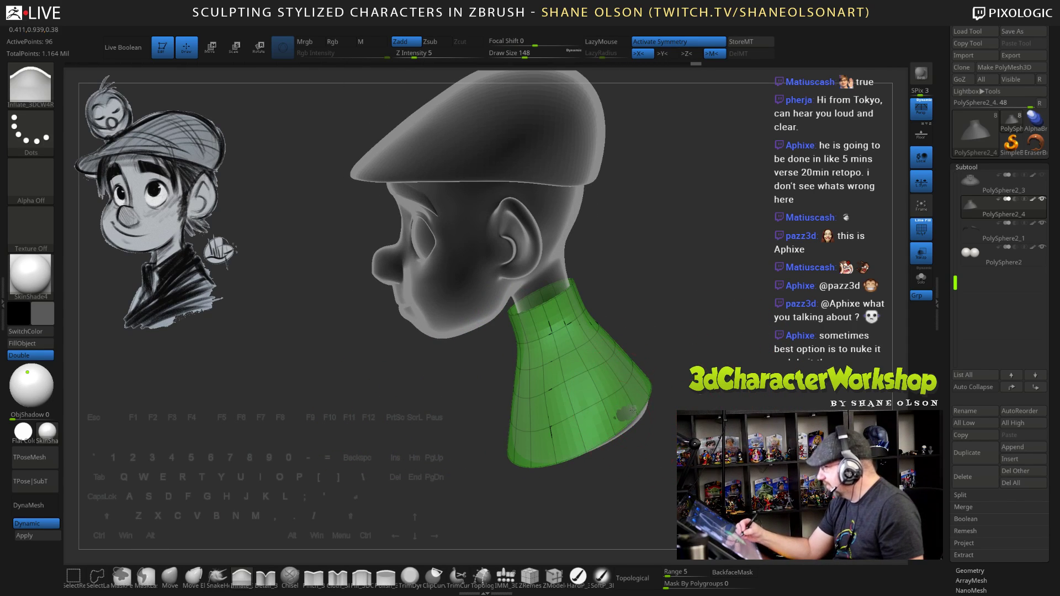
Pull the jacket's shoulders and back hem out over the bust with the Move brush, and set the draw size to 108
{"action": "left_click", "coordinate": [175, 578]}
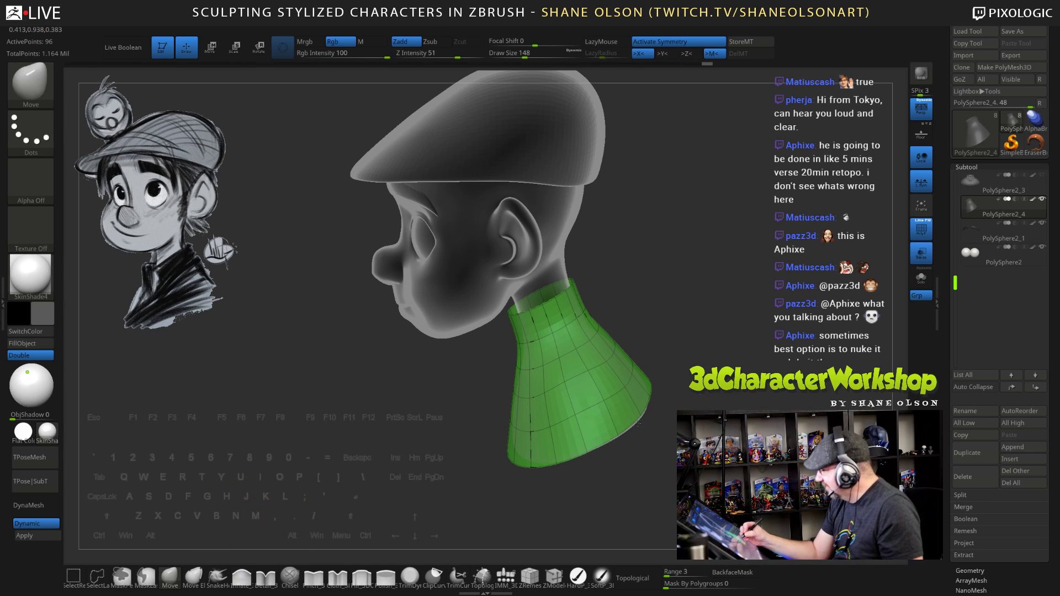
{"action": "mouse_move", "coordinate": [635, 421]}
{"action": "right_mouse_down"}
{"action": "mouse_move", "coordinate": [646, 392]}
{"action": "mouse_move", "coordinate": [520, 417]}
{"action": "mouse_move", "coordinate": [499, 436]}
{"action": "mouse_move", "coordinate": [511, 370]}
{"action": "right_mouse_up"}
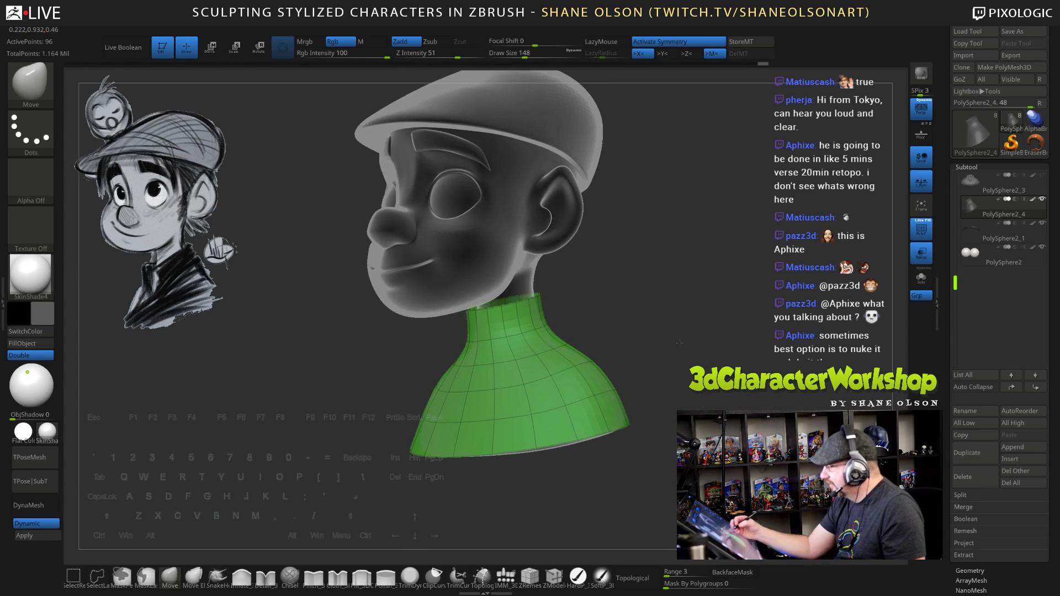
{"action": "right_click_drag", "start_coordinate": [644, 276], "coordinate": [654, 314], "text": "ctrl"}
{"action": "key", "text": "s"}
{"action": "left_click", "coordinate": [660, 312]}
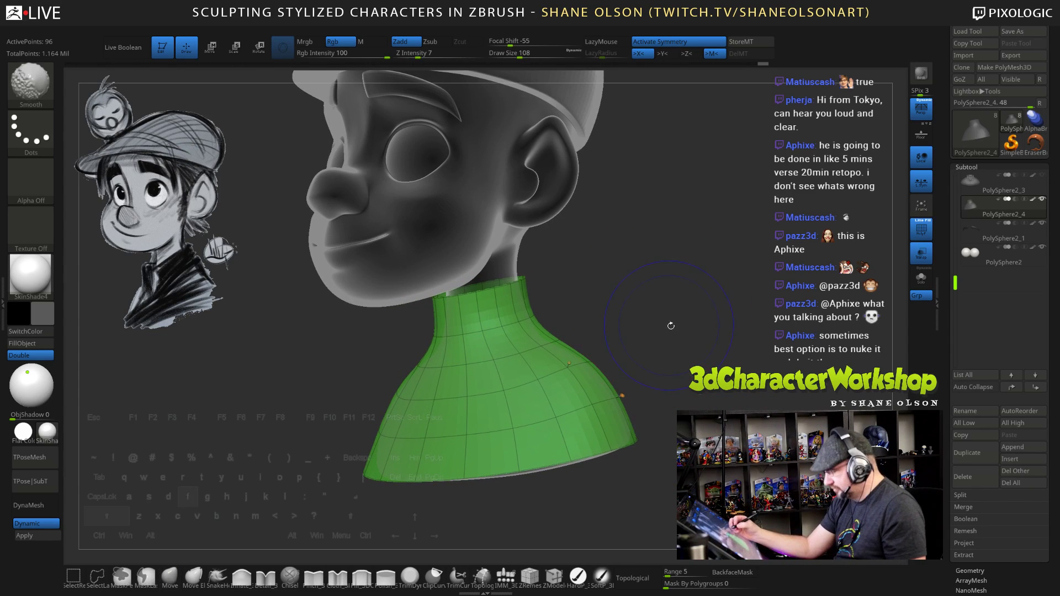
Turn off the polygon frame and transparency to judge the jacket on the shaded character
{"action": "key", "text": "shift+f"}
{"action": "right_click_drag", "start_coordinate": [672, 354], "coordinate": [855, 324], "text": "ctrl"}
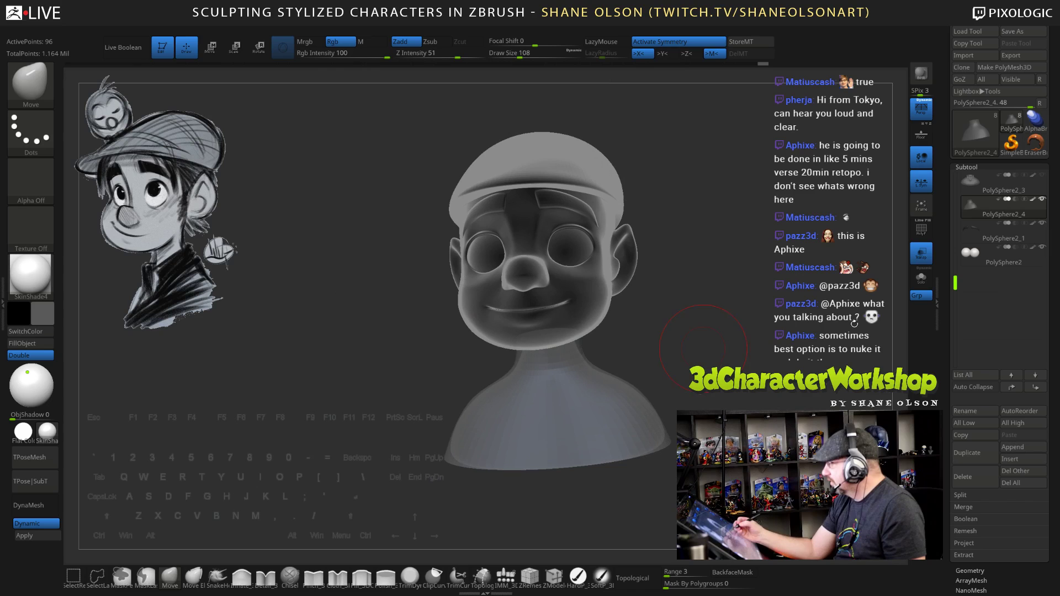
{"action": "left_click", "coordinate": [927, 260]}
{"action": "right_click_drag", "start_coordinate": [773, 331], "coordinate": [690, 347]}
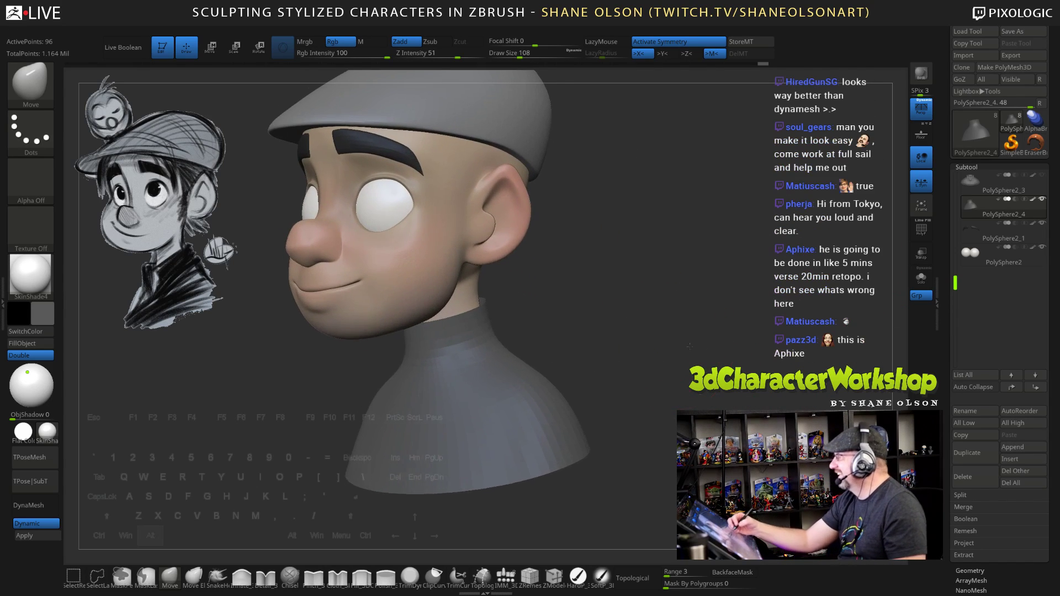
{"action": "left_click_drag", "start_coordinate": [690, 346], "coordinate": [751, 363], "text": "alt"}
Set the draw size to 77, isolate the jacket with Solo mode, and show its polygon frame again
{"action": "key", "text": "s"}
{"action": "mouse_move", "coordinate": [692, 325]}
{"action": "left_mouse_down"}
{"action": "mouse_move", "coordinate": [675, 325]}
{"action": "mouse_move", "coordinate": [678, 349]}
{"action": "mouse_move", "coordinate": [657, 307]}
{"action": "mouse_move", "coordinate": [654, 339]}
{"action": "left_mouse_up"}
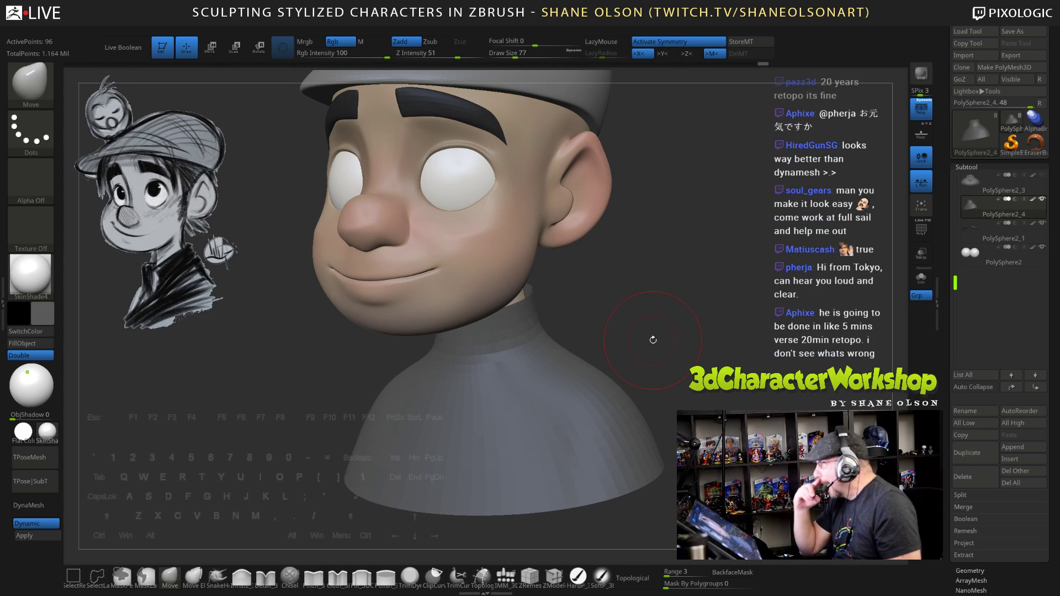
{"action": "right_click_drag", "start_coordinate": [626, 322], "coordinate": [826, 316]}
{"action": "left_click", "coordinate": [922, 285]}
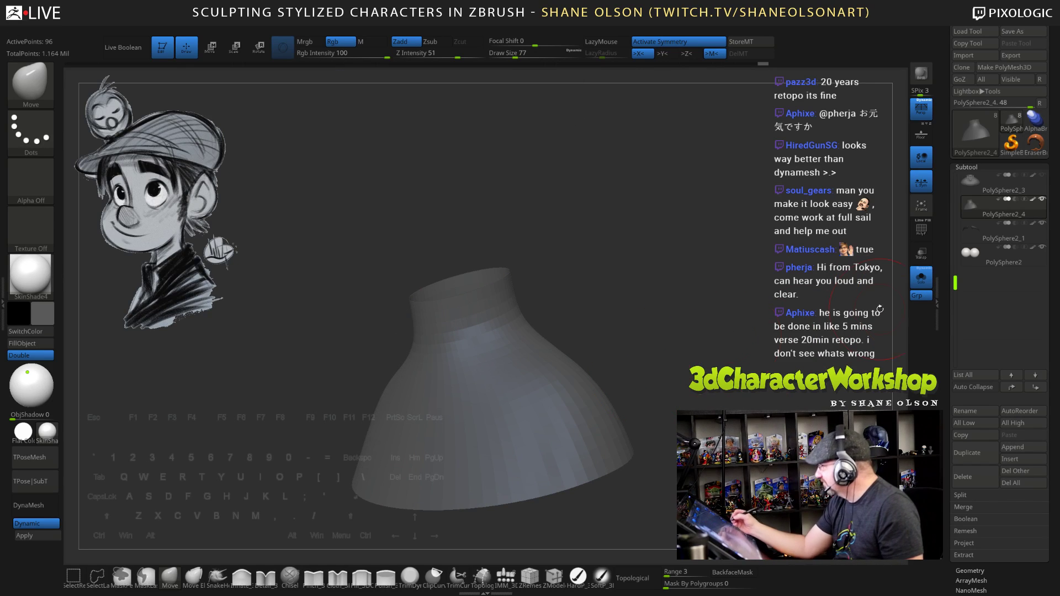
{"action": "key", "text": "shift+f"}
{"action": "left_click_drag", "start_coordinate": [713, 341], "coordinate": [761, 349]}
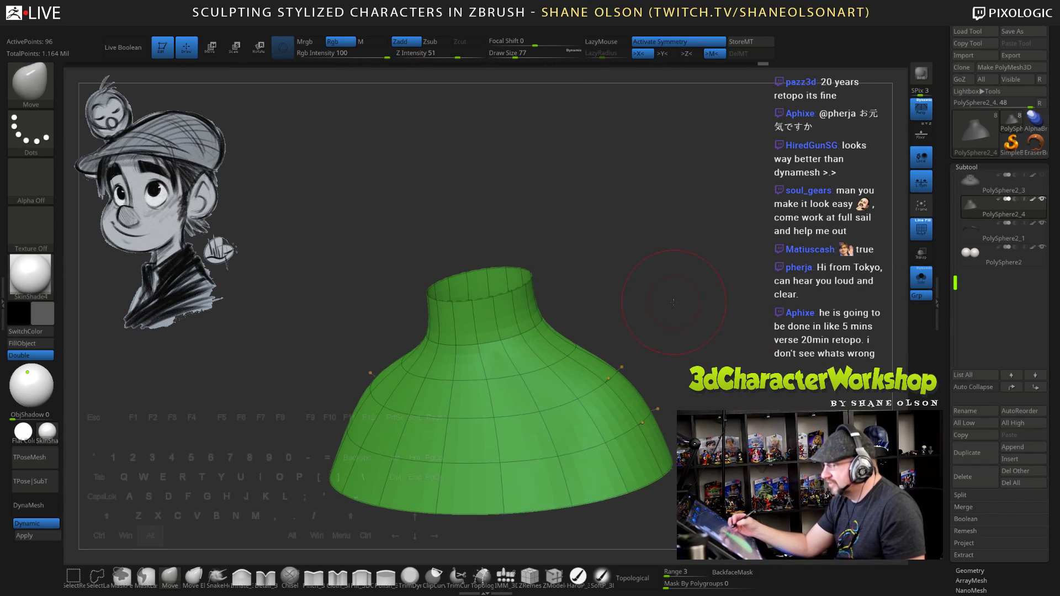
{"action": "right_click_drag", "start_coordinate": [674, 302], "coordinate": [532, 330]}
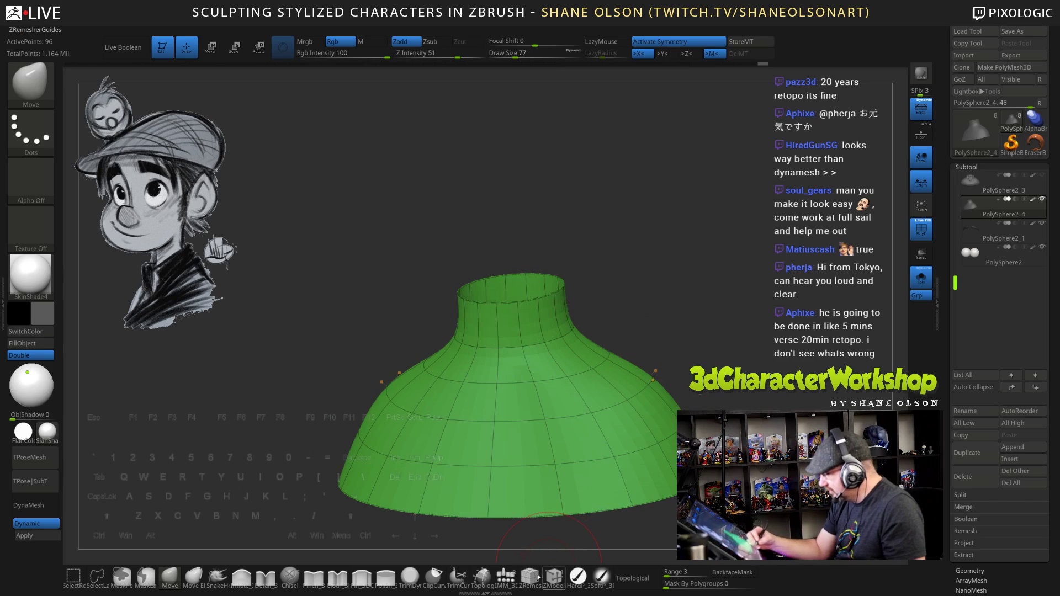
Switch to the ZModeler brush at draw size 56 and try to set its polygon action to Delete
{"action": "left_click", "coordinate": [538, 577]}
{"action": "key", "text": "space"}
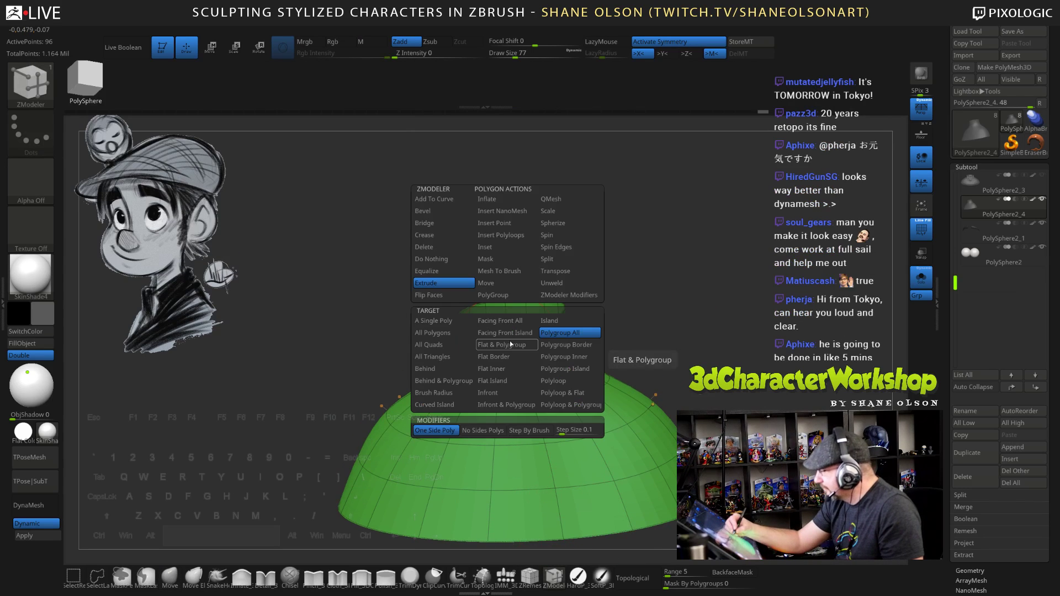
{"action": "left_click", "coordinate": [425, 247]}
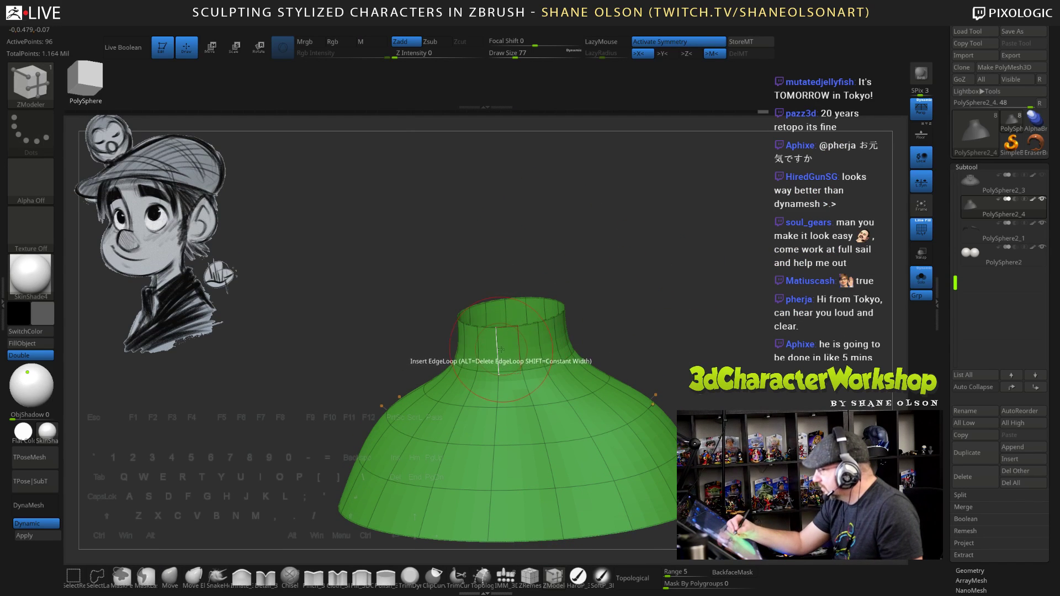
{"action": "mouse_move", "coordinate": [649, 287]}
{"action": "left_mouse_down"}
{"action": "mouse_move", "coordinate": [681, 316]}
{"action": "mouse_move", "coordinate": [673, 343]}
{"action": "mouse_move", "coordinate": [638, 327]}
{"action": "mouse_move", "coordinate": [659, 314]}
{"action": "mouse_move", "coordinate": [666, 343]}
{"action": "mouse_move", "coordinate": [668, 330]}
{"action": "left_mouse_up"}
{"action": "key", "text": "s"}
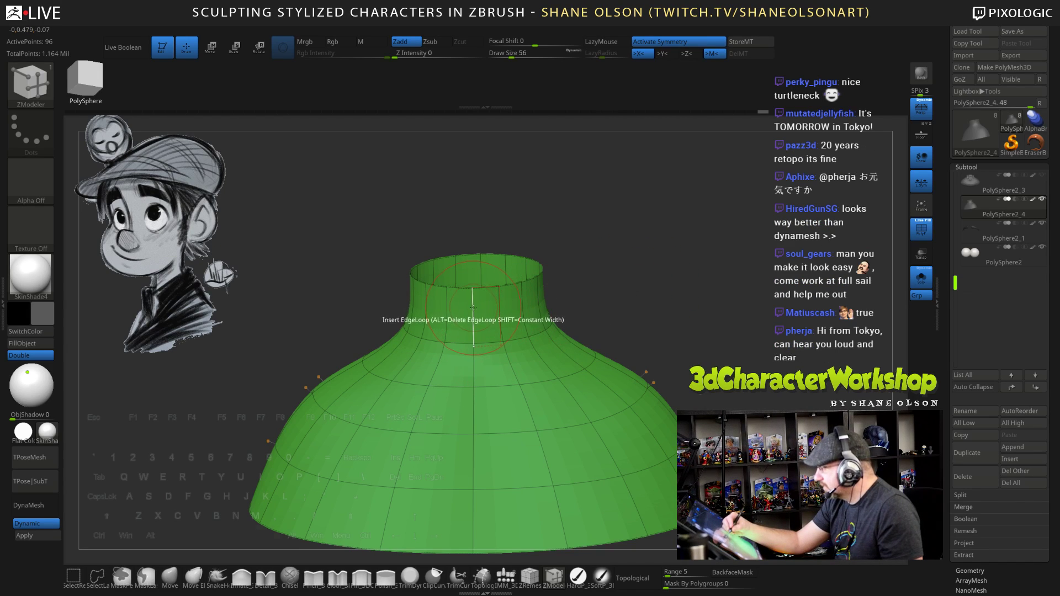
Set ZModeler's edge action to Split, turn off symmetry, and split the front centre edge at the base of the collar
{"action": "key", "text": "space"}
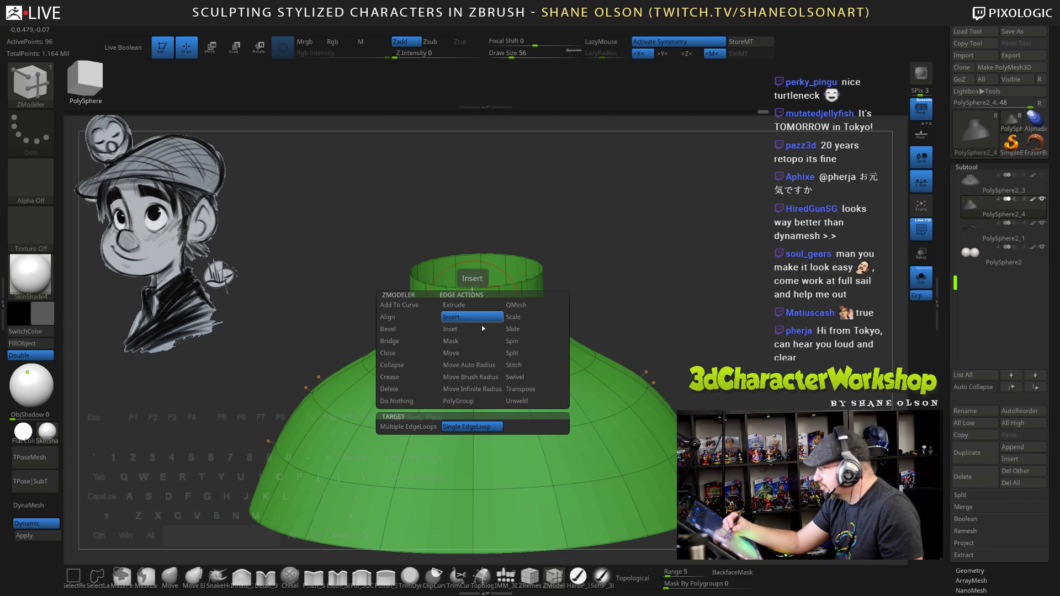
{"action": "left_click", "coordinate": [521, 354]}
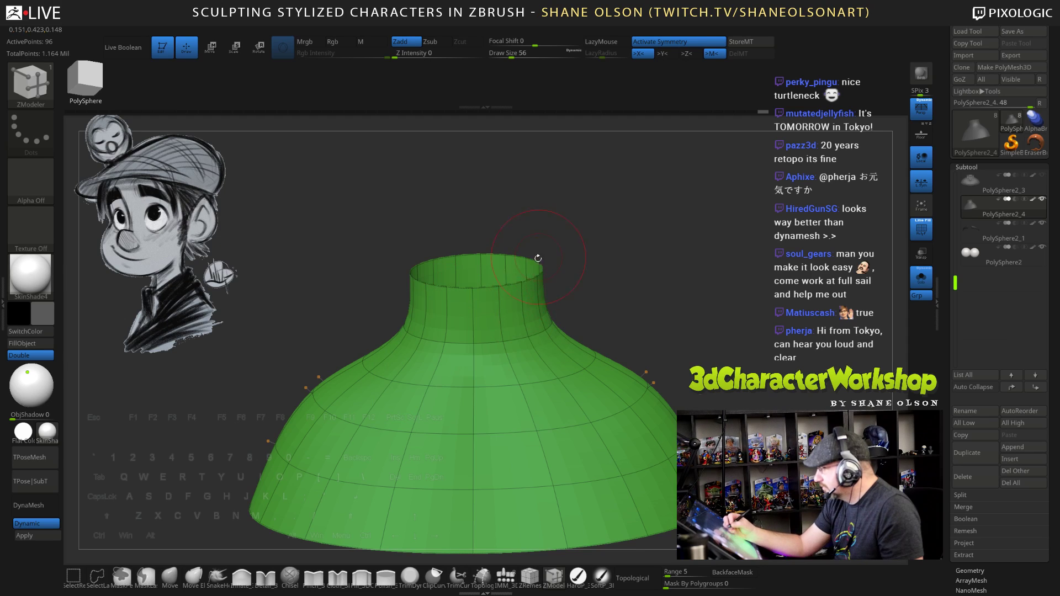
{"action": "left_click", "coordinate": [472, 319]}
{"action": "key", "text": "ctrl+z"}
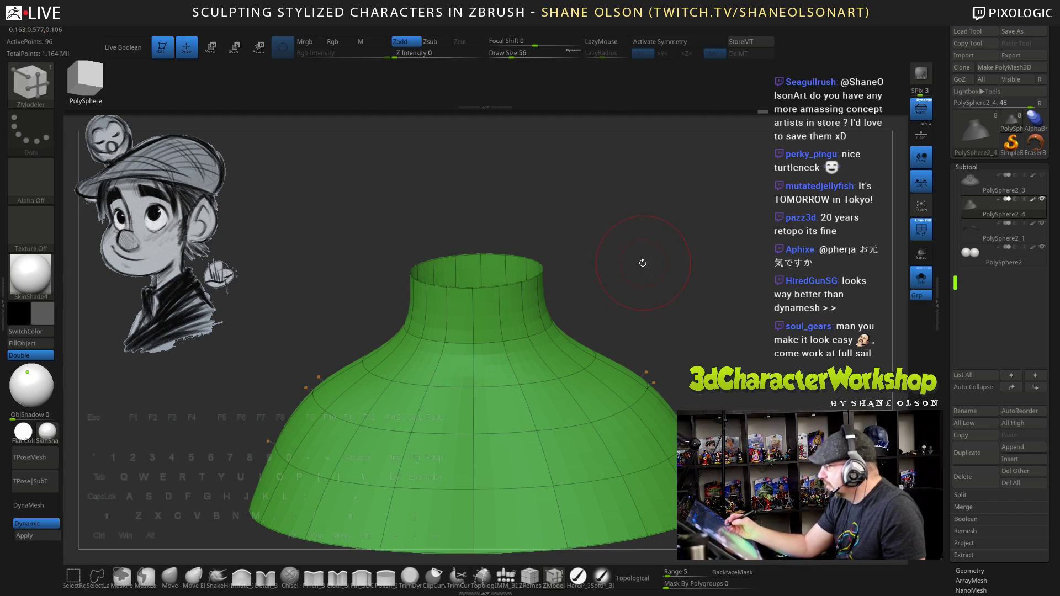
{"action": "left_click", "coordinate": [474, 364]}
Set the draw size to 32, try deleting a front collar polygon with ZModeler's Delete action, and turn X symmetry back on
{"action": "left_click_drag", "start_coordinate": [705, 310], "coordinate": [706, 308]}
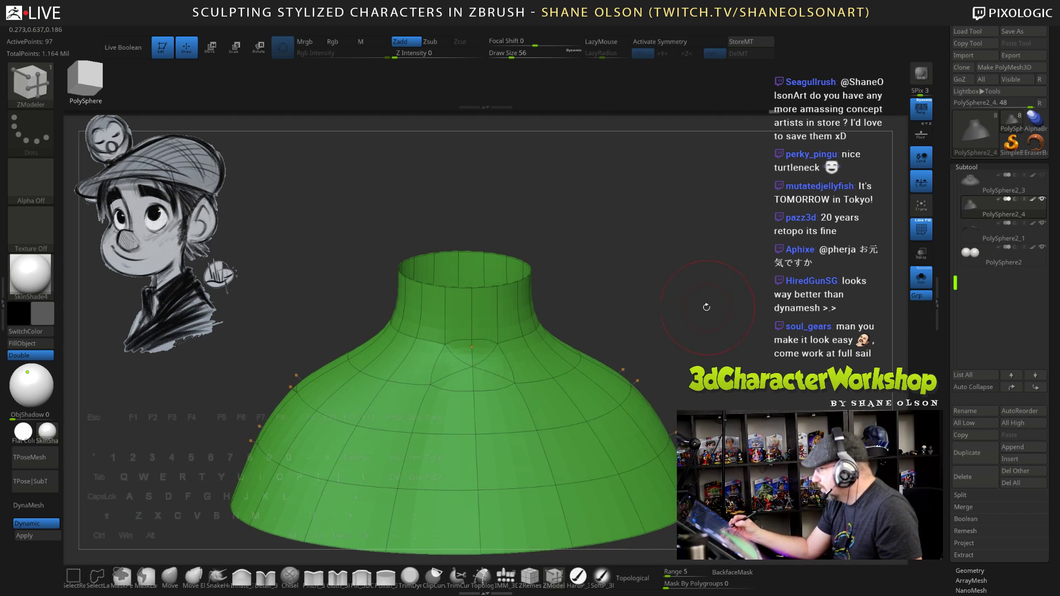
{"action": "mouse_move", "coordinate": [615, 289]}
{"action": "left_mouse_down"}
{"action": "mouse_move", "coordinate": [607, 277]}
{"action": "mouse_move", "coordinate": [658, 289]}
{"action": "mouse_move", "coordinate": [613, 289]}
{"action": "left_mouse_up"}
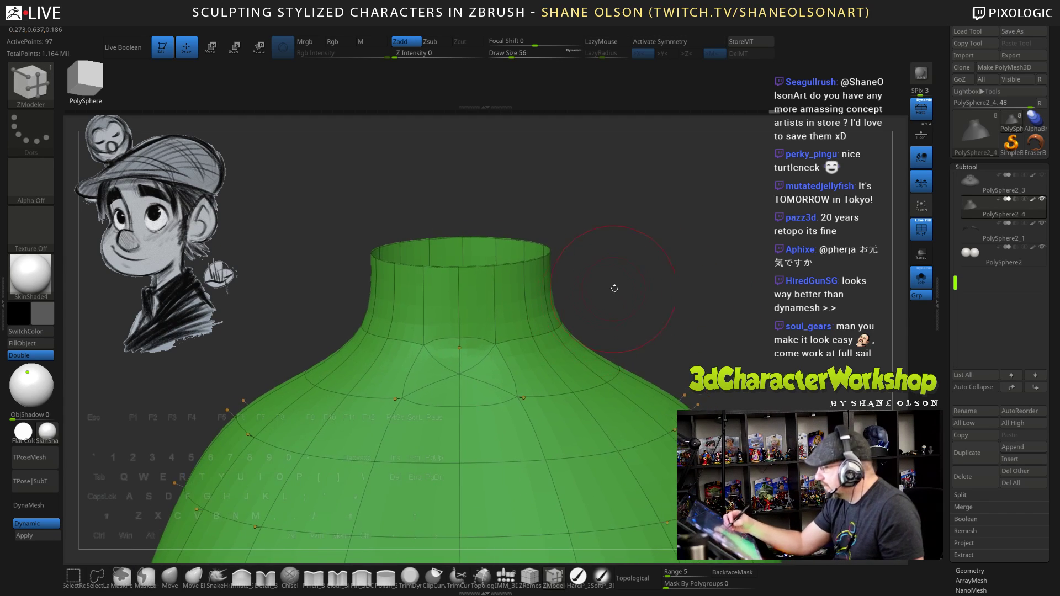
{"action": "key", "text": "s"}
{"action": "left_click", "coordinate": [612, 287]}
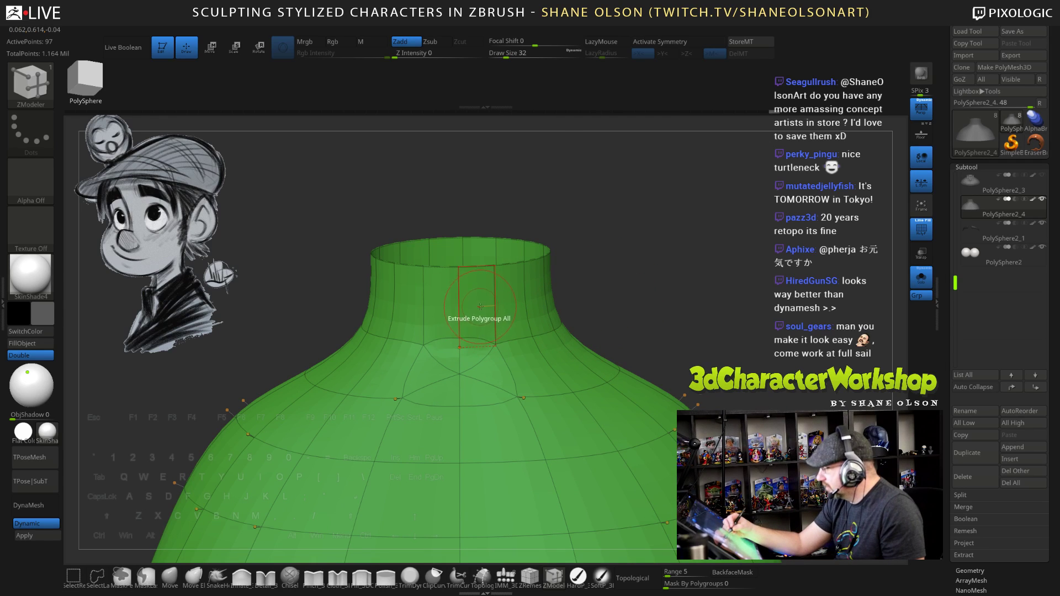
{"action": "key", "text": "space"}
{"action": "left_click", "coordinate": [425, 250]}
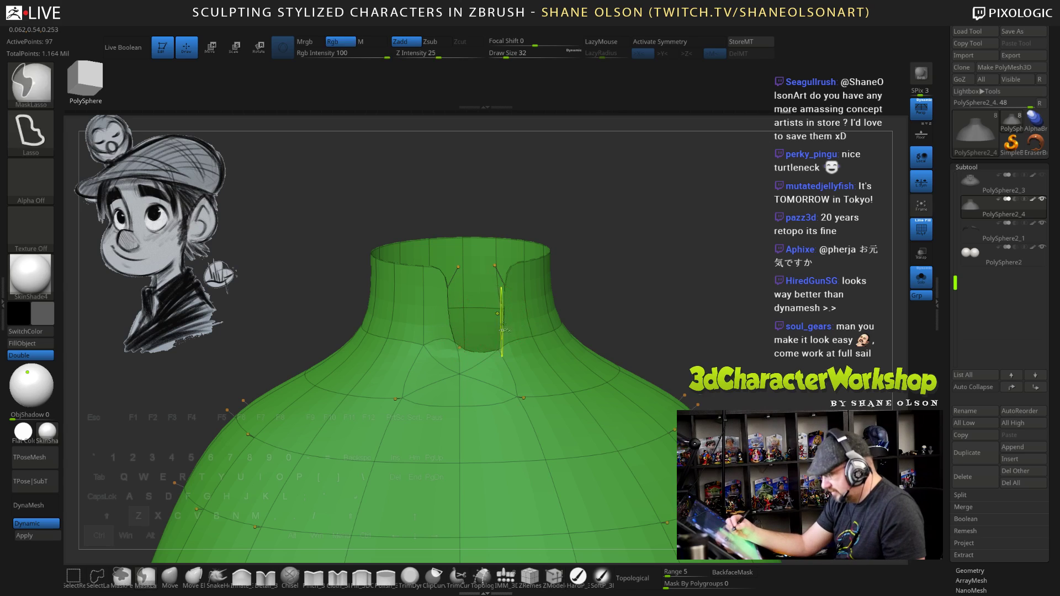
{"action": "key", "text": "x"}
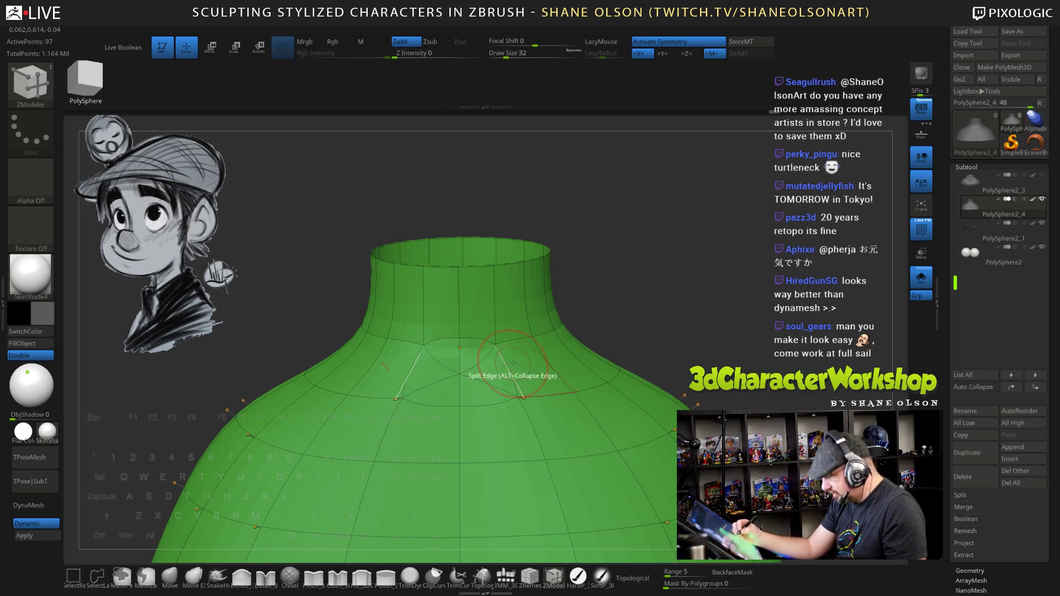
Turn off the dynamic subdivision preview and delete the front centre polygons of the collar with ZModeler
{"action": "key", "text": "shift"}
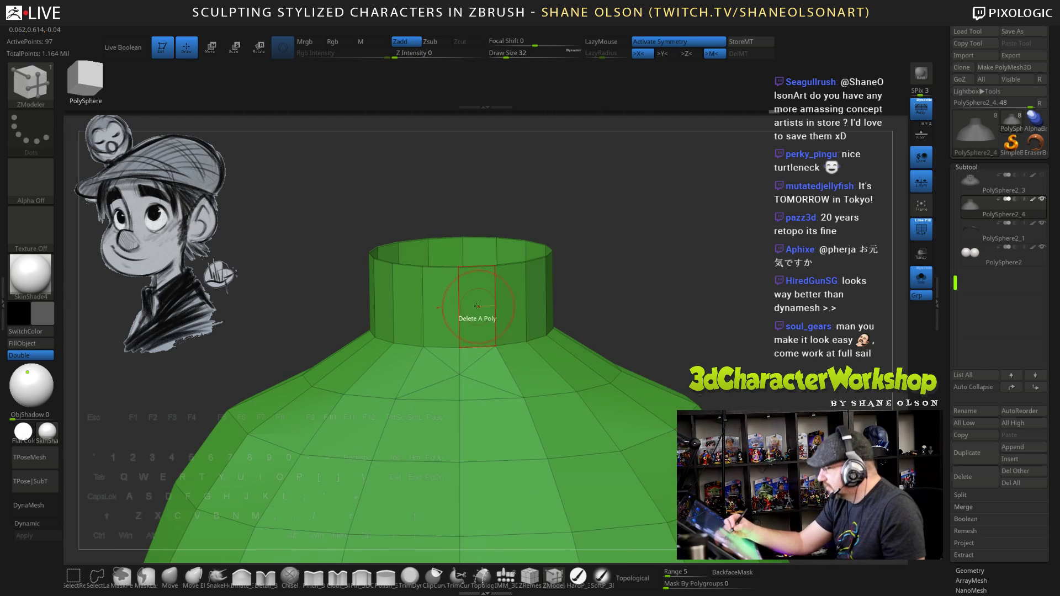
{"action": "left_click", "coordinate": [470, 320]}
{"action": "left_click_drag", "start_coordinate": [674, 308], "coordinate": [713, 331]}
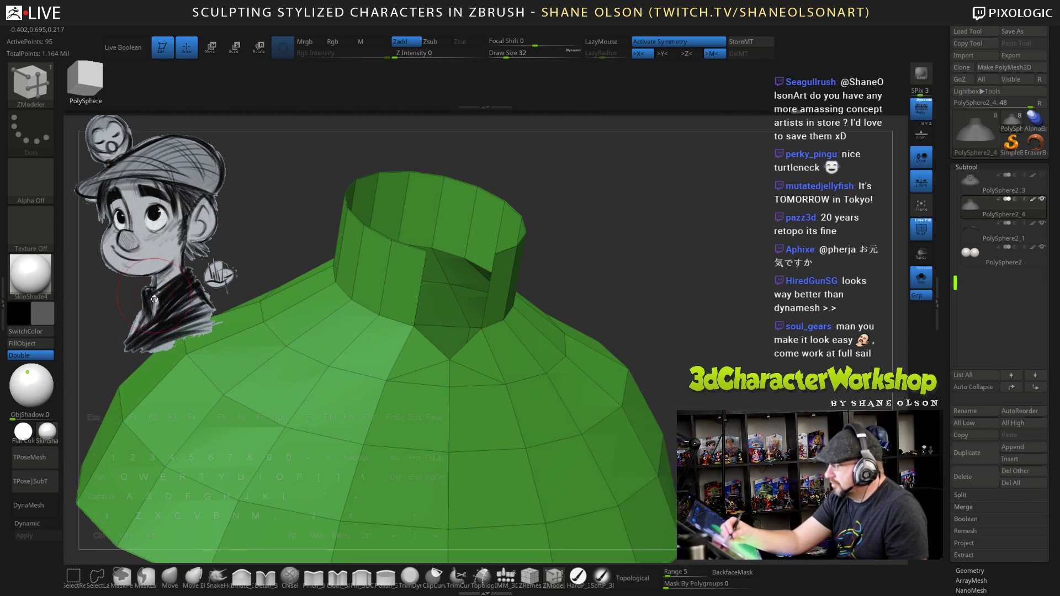
{"action": "left_click_drag", "start_coordinate": [623, 275], "coordinate": [589, 292]}
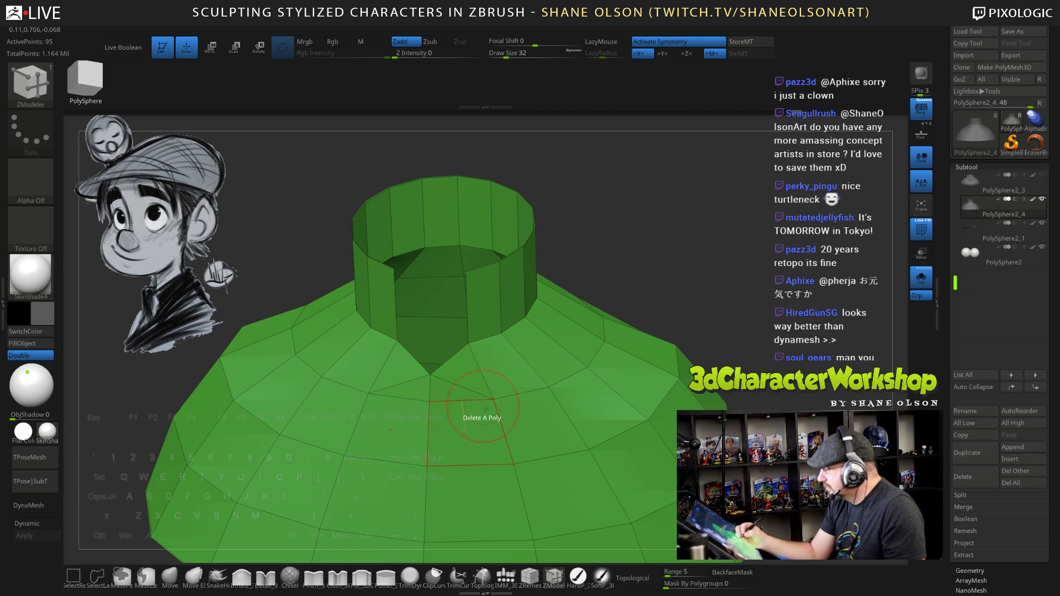
Set ZModeler's edge action to Delete, using the front centre edge just below the collar notch
{"action": "right_click_drag", "start_coordinate": [489, 424], "coordinate": [485, 439], "text": "ctrl"}
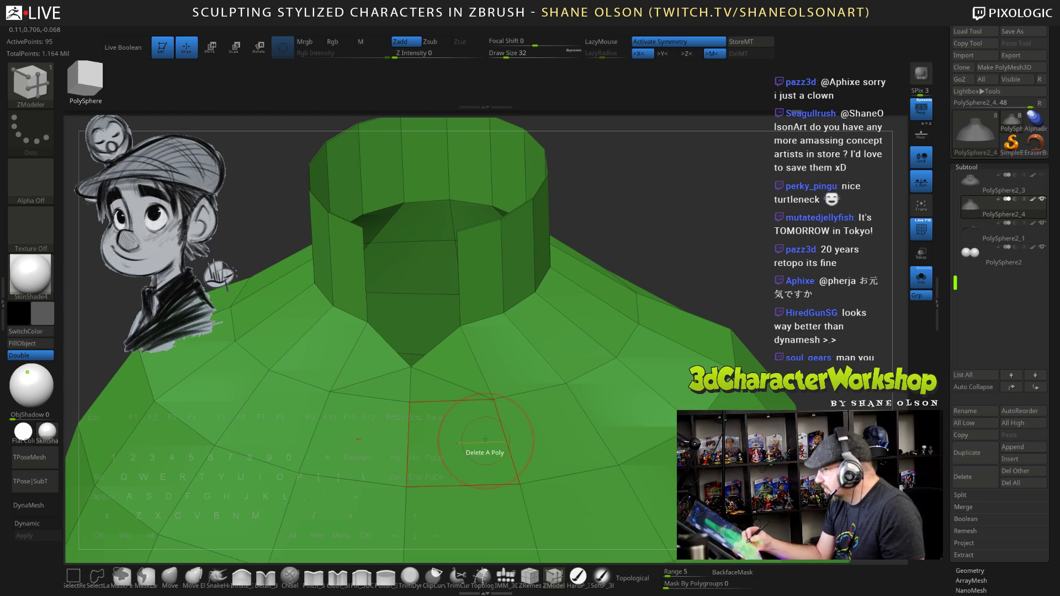
{"action": "key", "text": "space"}
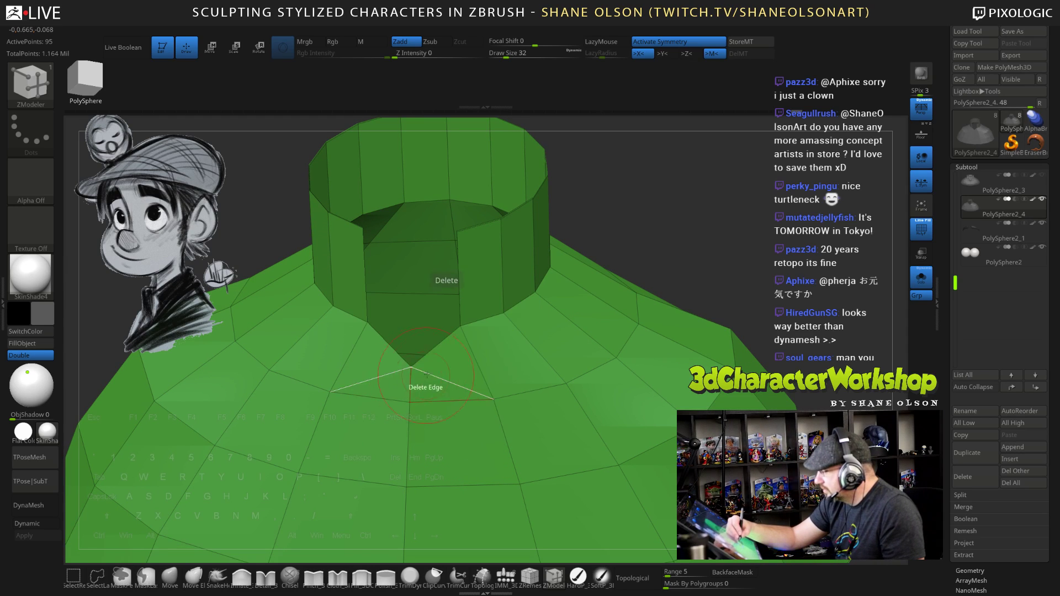
{"action": "left_click", "coordinate": [397, 391]}
{"action": "right_click_drag", "start_coordinate": [553, 411], "coordinate": [634, 344]}
Switch to the Move brush at draw size 60 and adjust the edges of the front collar notch
{"action": "left_click", "coordinate": [169, 578]}
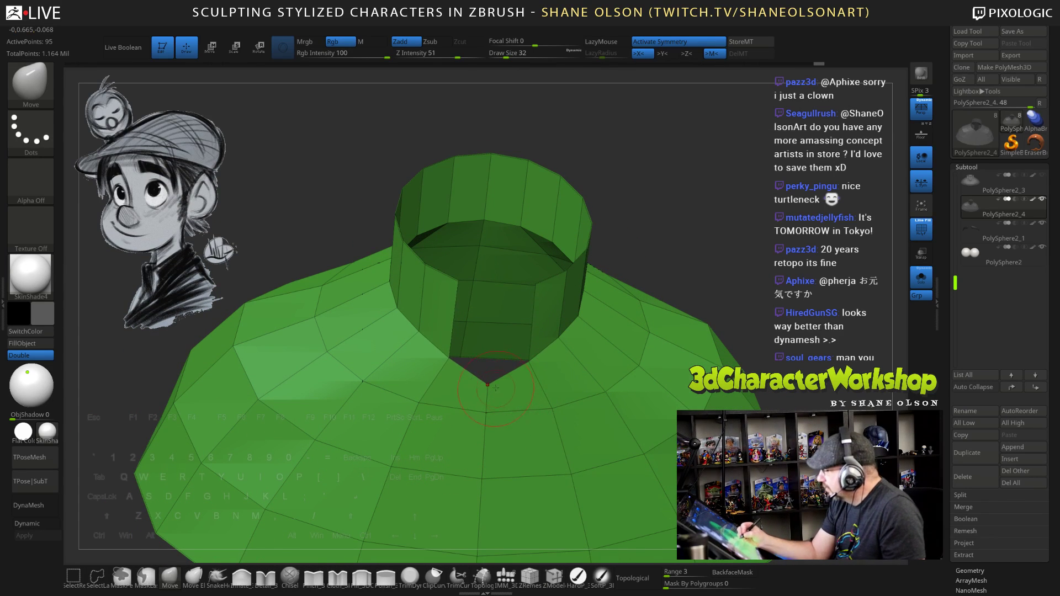
{"action": "mouse_move", "coordinate": [514, 410]}
{"action": "right_mouse_down"}
{"action": "mouse_move", "coordinate": [520, 424]}
{"action": "mouse_move", "coordinate": [508, 425]}
{"action": "mouse_move", "coordinate": [578, 402]}
{"action": "mouse_move", "coordinate": [560, 394]}
{"action": "right_mouse_up"}
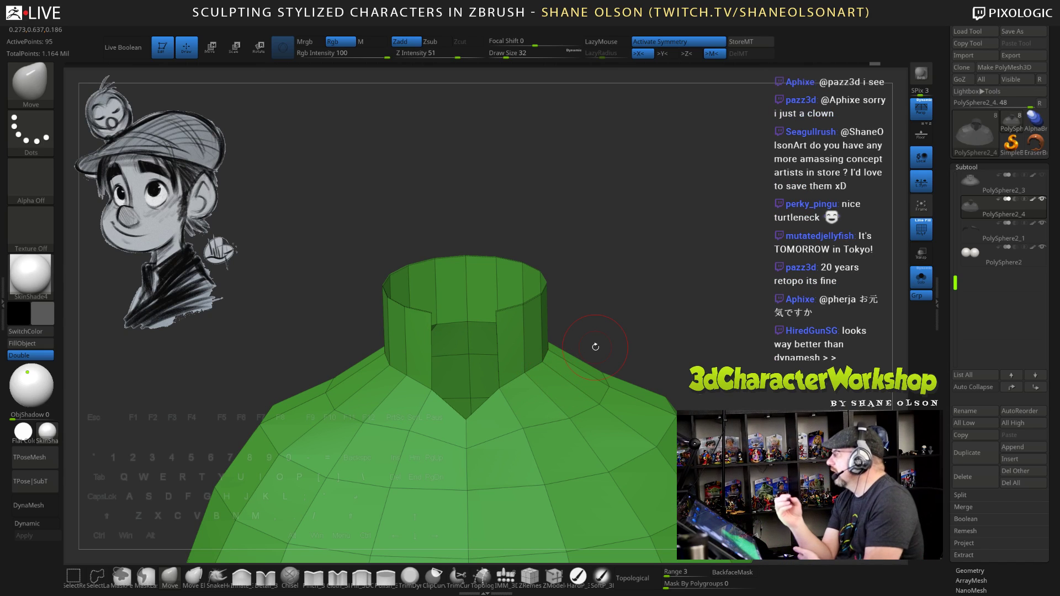
{"action": "mouse_move", "coordinate": [670, 340]}
{"action": "right_mouse_down"}
{"action": "mouse_move", "coordinate": [682, 308]}
{"action": "mouse_move", "coordinate": [655, 278]}
{"action": "right_mouse_up"}
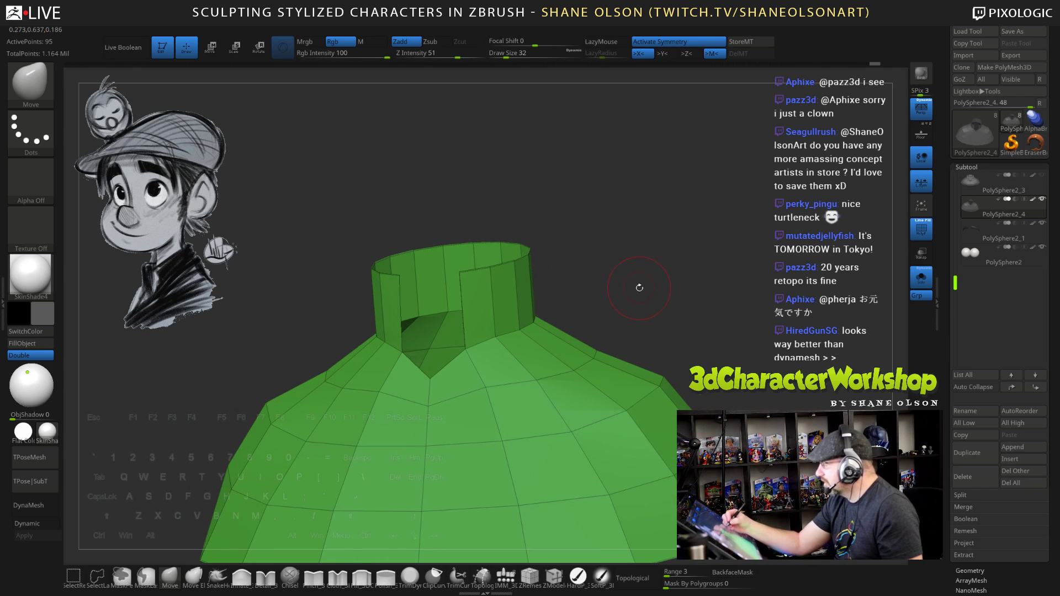
{"action": "key", "text": "s"}
{"action": "left_click_drag", "start_coordinate": [639, 288], "coordinate": [646, 288]}
{"action": "left_click_drag", "start_coordinate": [501, 343], "coordinate": [475, 356]}
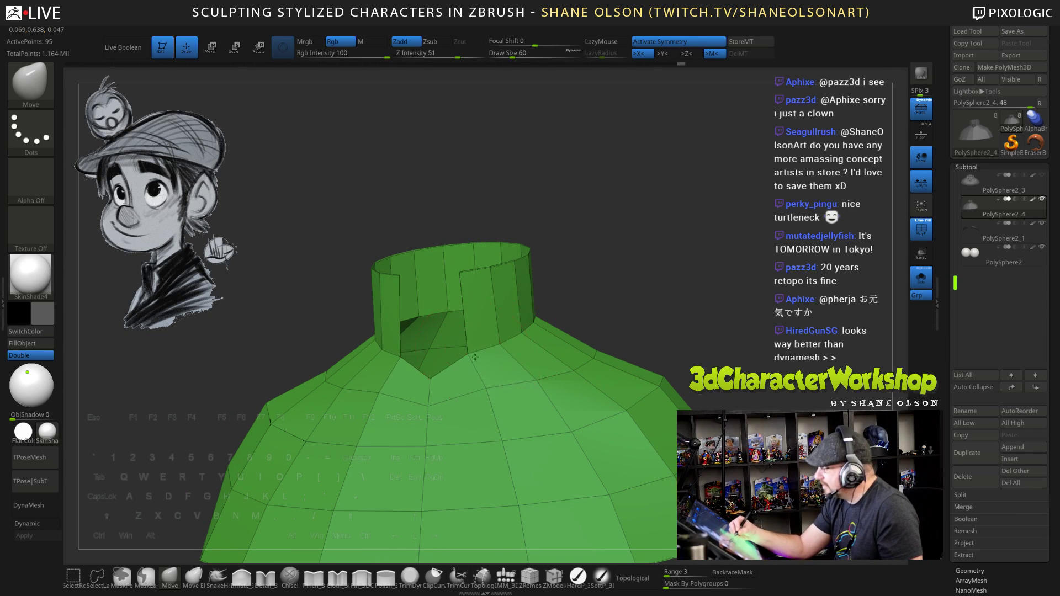
Lower the front of the collar rim into an even slope with the Move brush at draw sizes 39 and 45
{"action": "right_click_drag", "start_coordinate": [516, 337], "coordinate": [504, 268]}
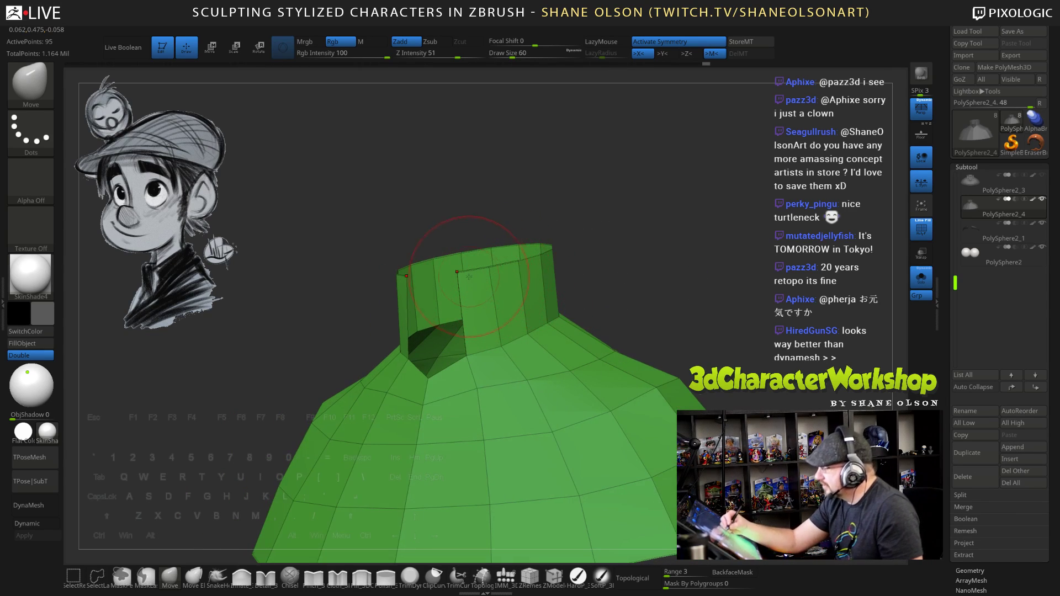
{"action": "right_click_drag", "start_coordinate": [637, 282], "coordinate": [617, 279], "text": "shift"}
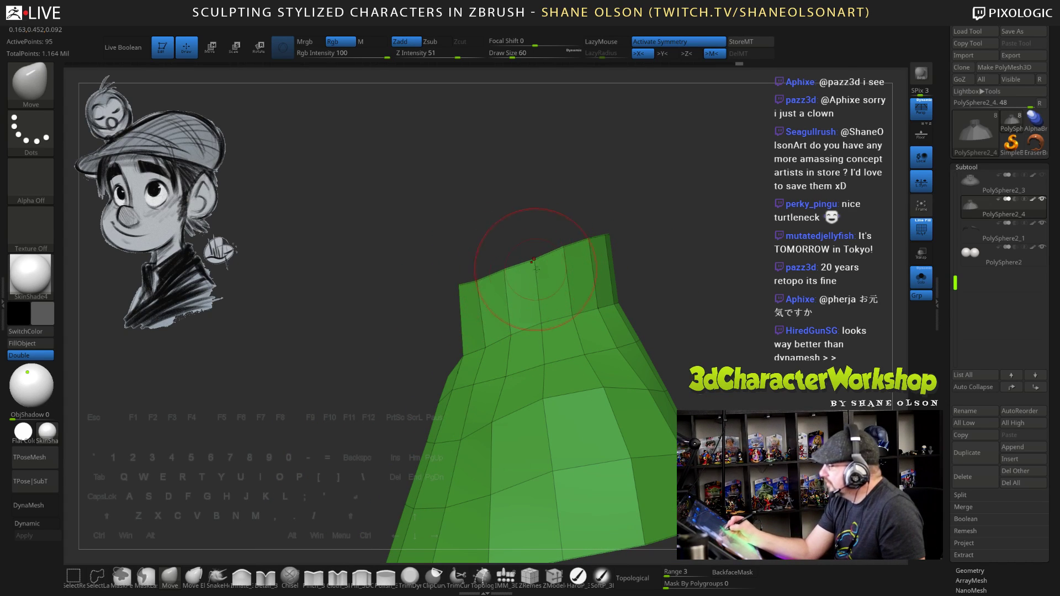
{"action": "key", "text": "s"}
{"action": "left_click", "coordinate": [482, 284]}
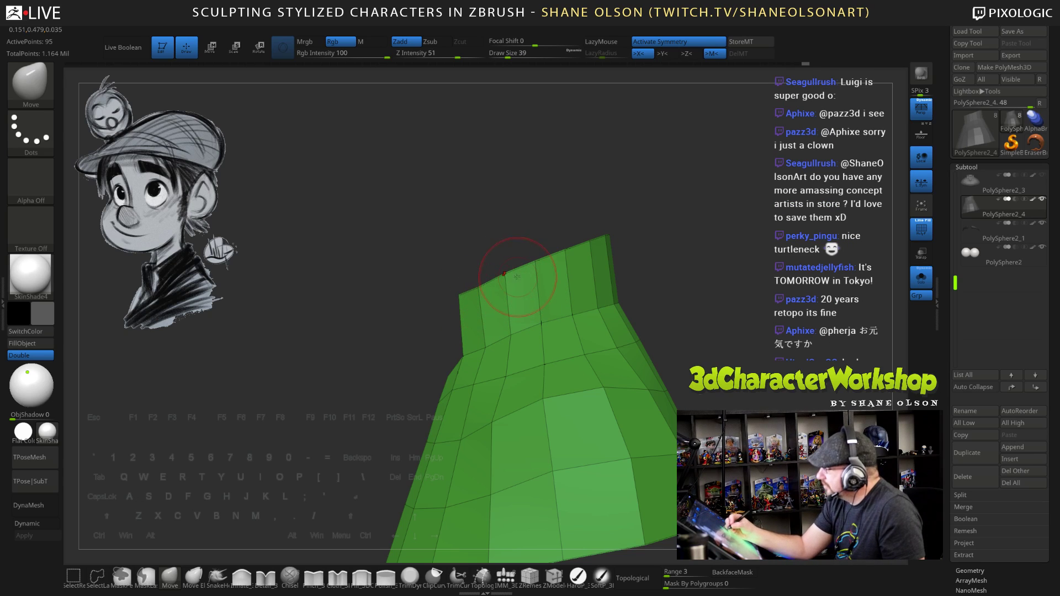
{"action": "key", "text": "s"}
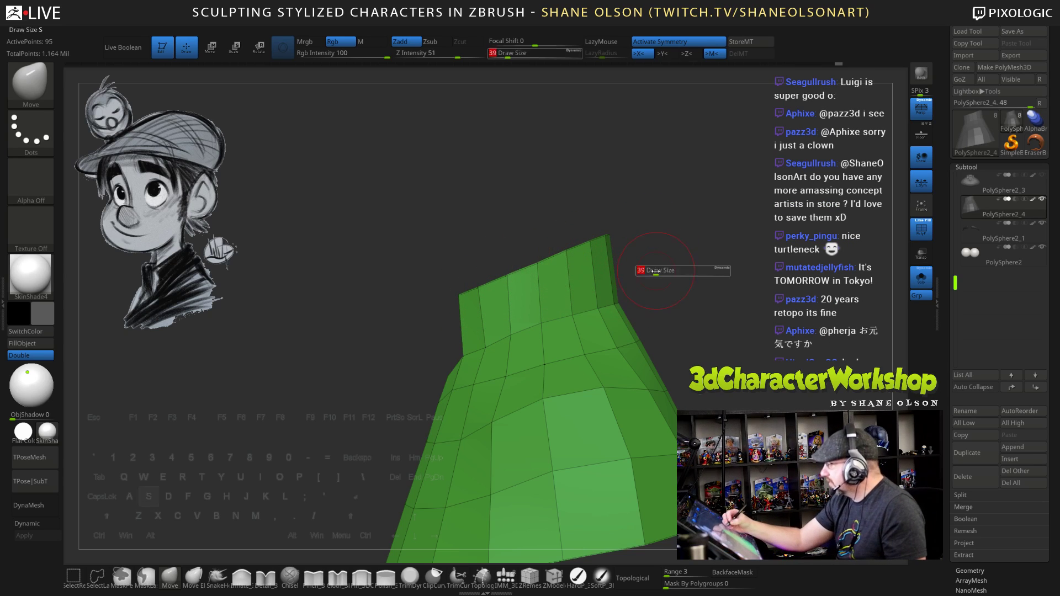
{"action": "left_click", "coordinate": [643, 276]}
{"action": "left_click_drag", "start_coordinate": [645, 304], "coordinate": [697, 343]}
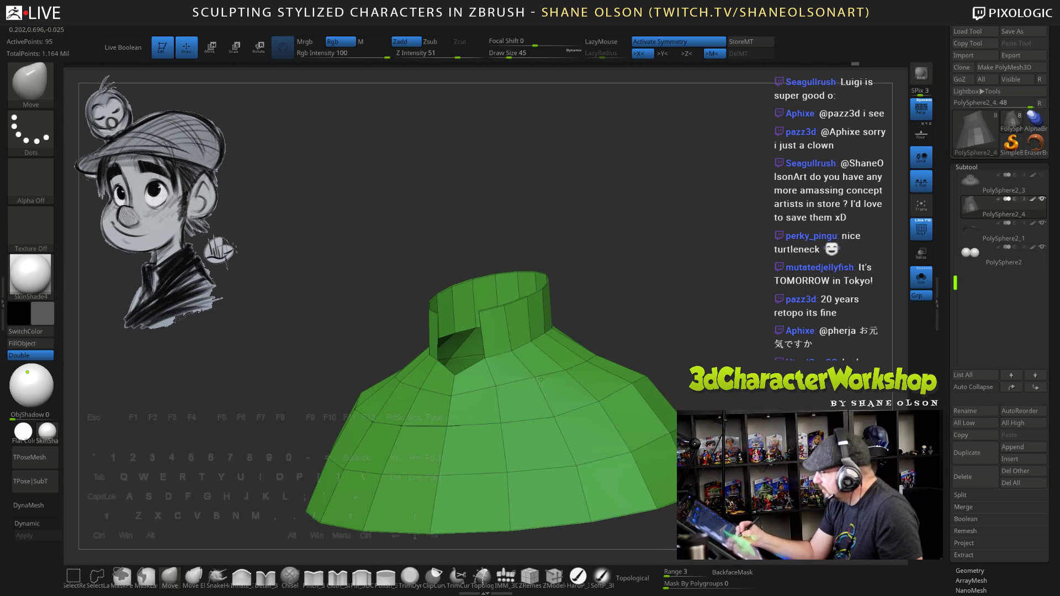
{"action": "left_click_drag", "start_coordinate": [685, 326], "coordinate": [704, 363]}
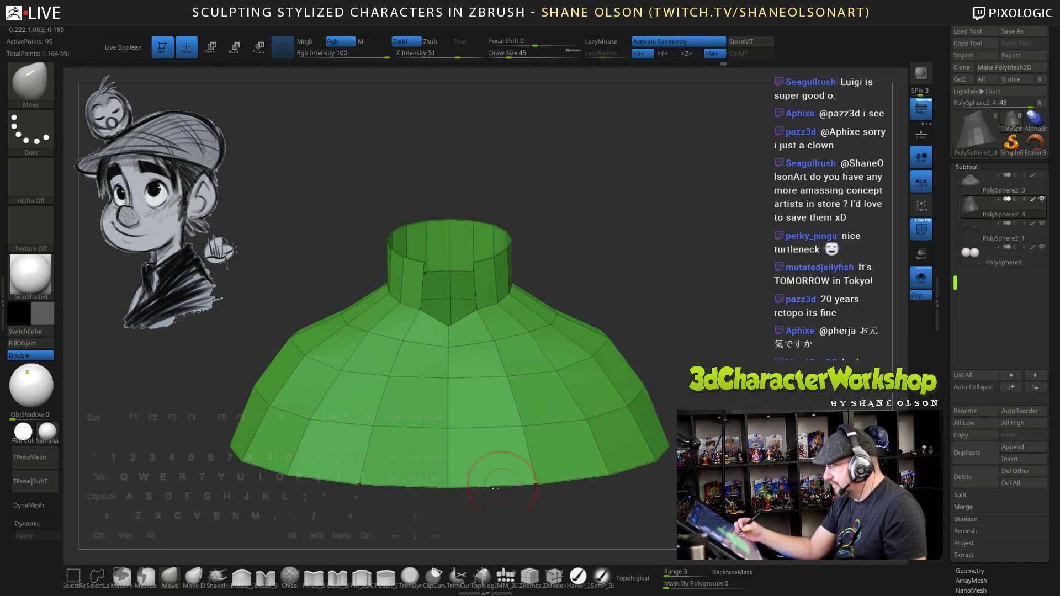
Return to the ZModeler brush and set its edge action to Insert for single edge loops
{"action": "left_click", "coordinate": [553, 577]}
{"action": "key", "text": "space"}
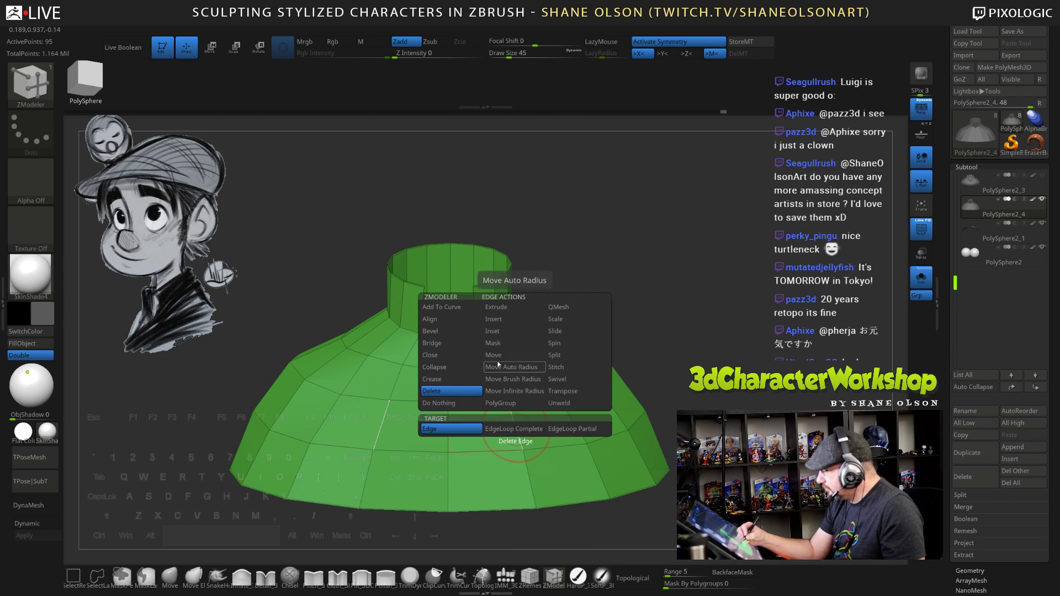
{"action": "left_click", "coordinate": [501, 322]}
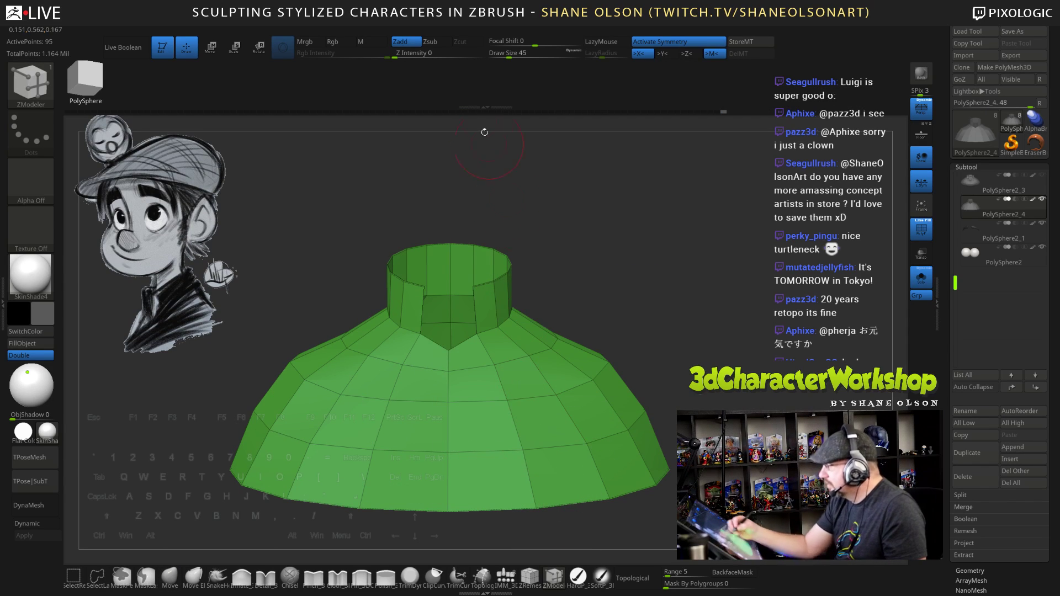
{"action": "left_click", "coordinate": [410, 55]}
{"action": "type", "text": "3"}
{"action": "key", "text": "Return"}
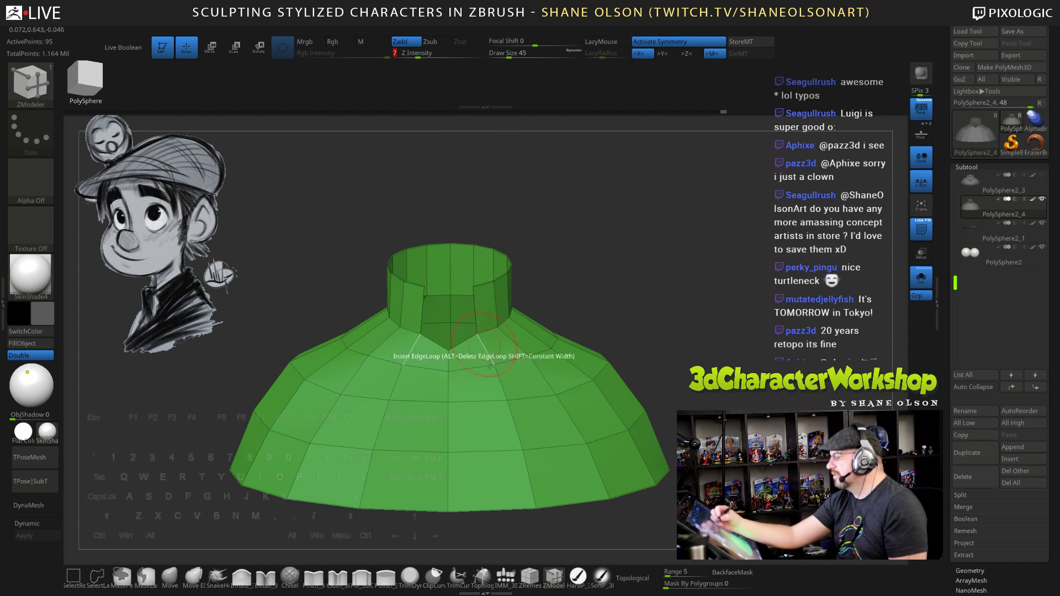
{"action": "key", "text": "ctrl+z"}
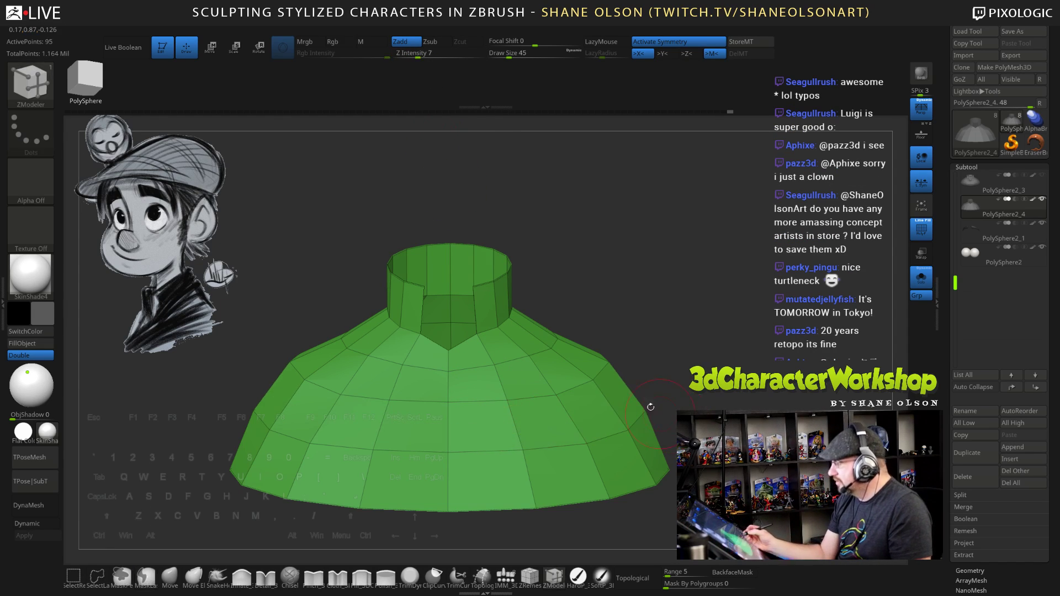
{"action": "left_click_drag", "start_coordinate": [418, 57], "coordinate": [393, 57]}
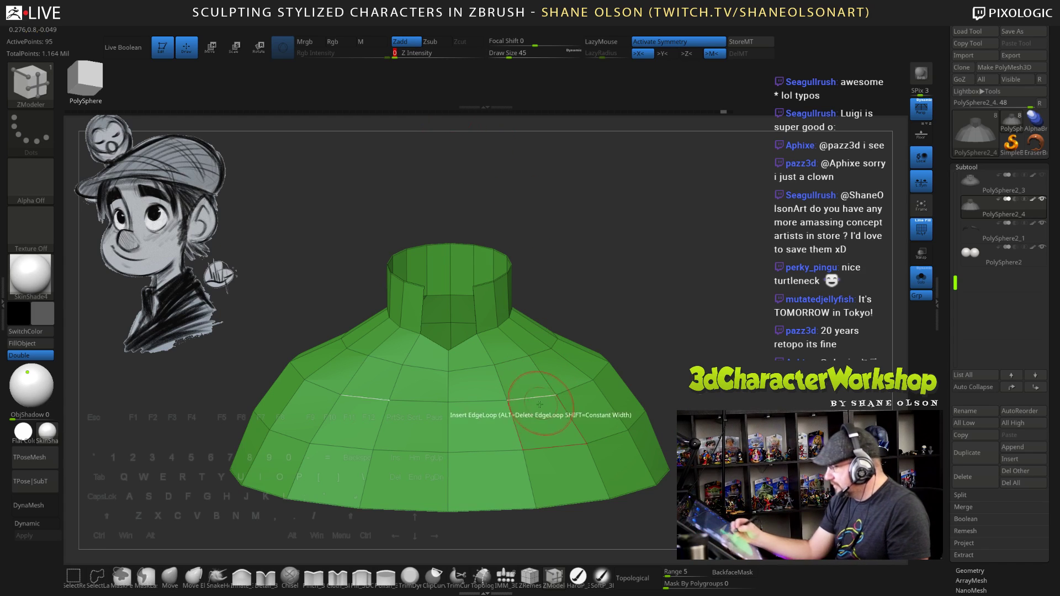
{"action": "left_click", "coordinate": [516, 428]}
{"action": "left_click_drag", "start_coordinate": [516, 428], "coordinate": [514, 426]}
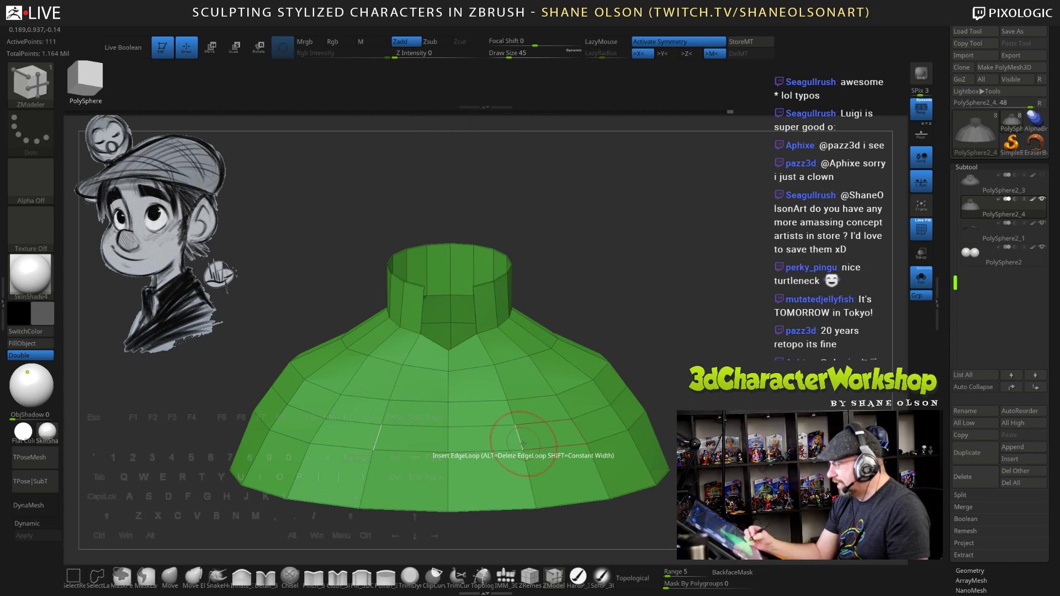
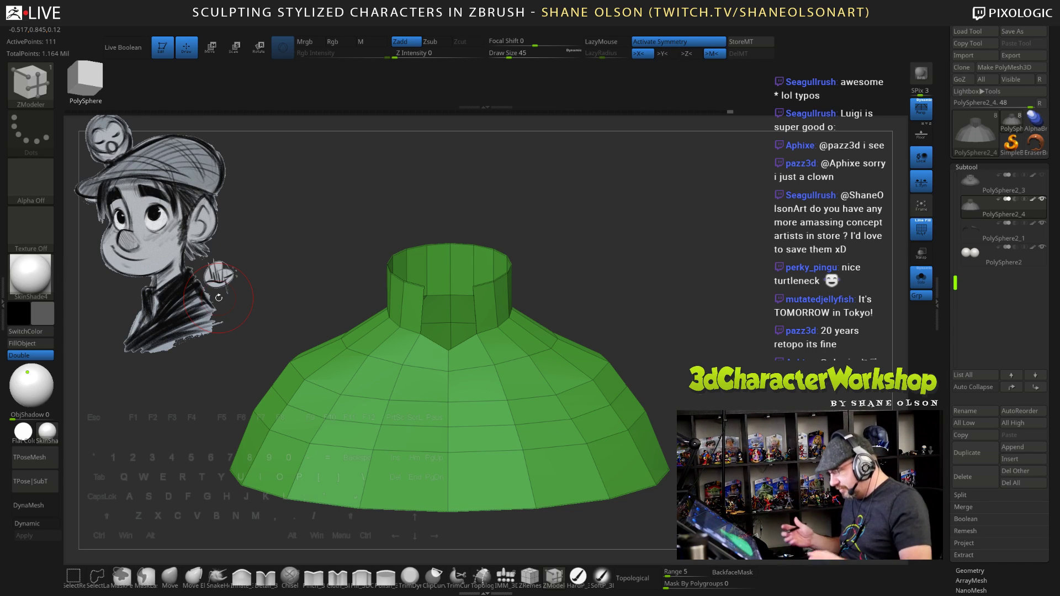
{"action": "key", "text": "ctrl"}
{"action": "key", "text": "ctrl+z"}
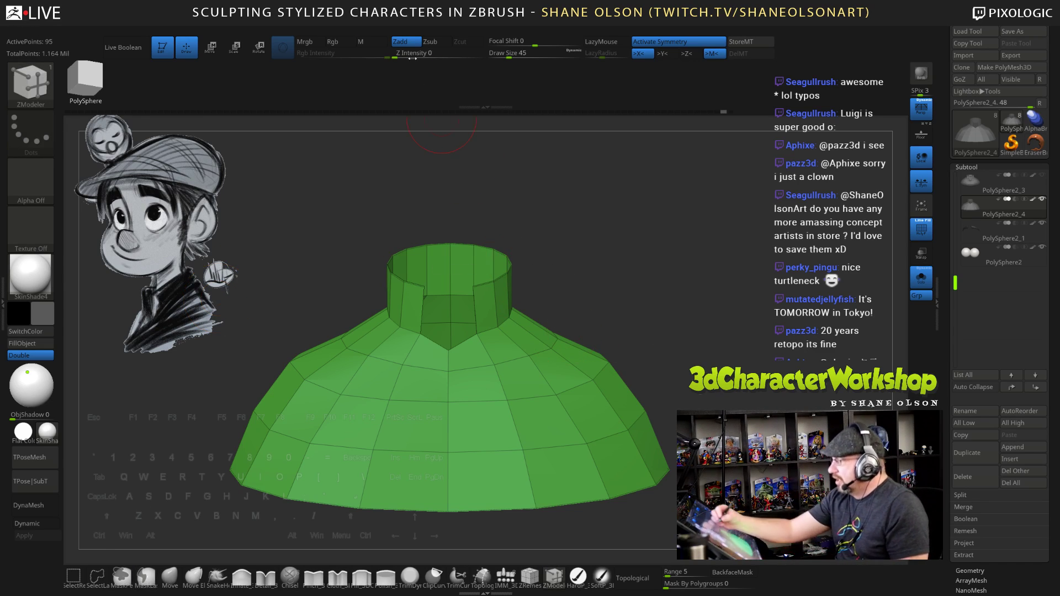
Set Z Intensity to 7 and insert three horizontal edge loops around the jacket between the existing rows
{"action": "left_click_drag", "start_coordinate": [408, 56], "coordinate": [413, 56]}
{"action": "key", "text": "Return"}
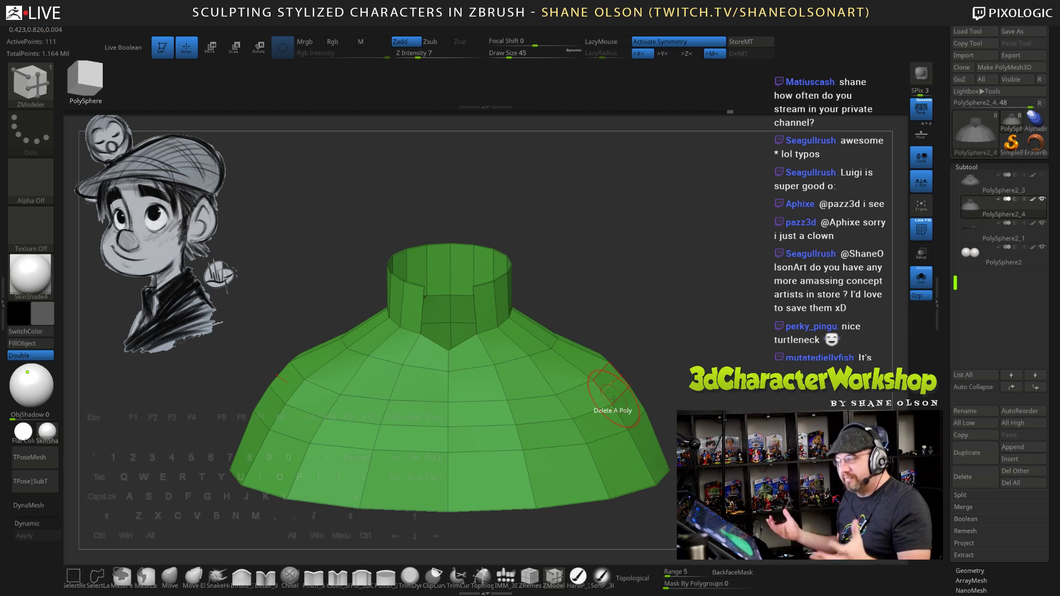
{"action": "left_click", "coordinate": [641, 450]}
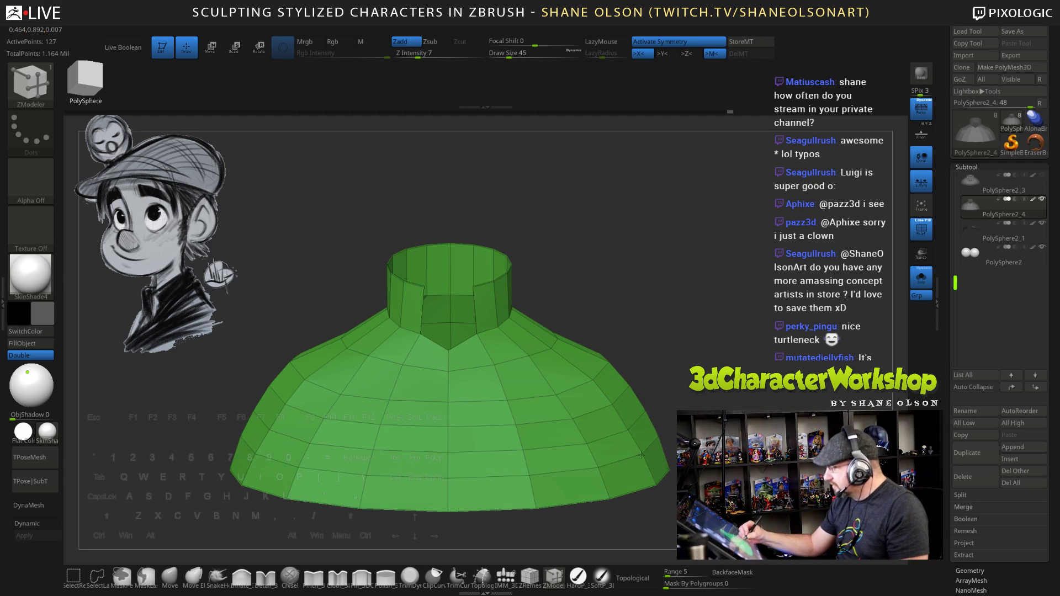
{"action": "left_click", "coordinate": [573, 363]}
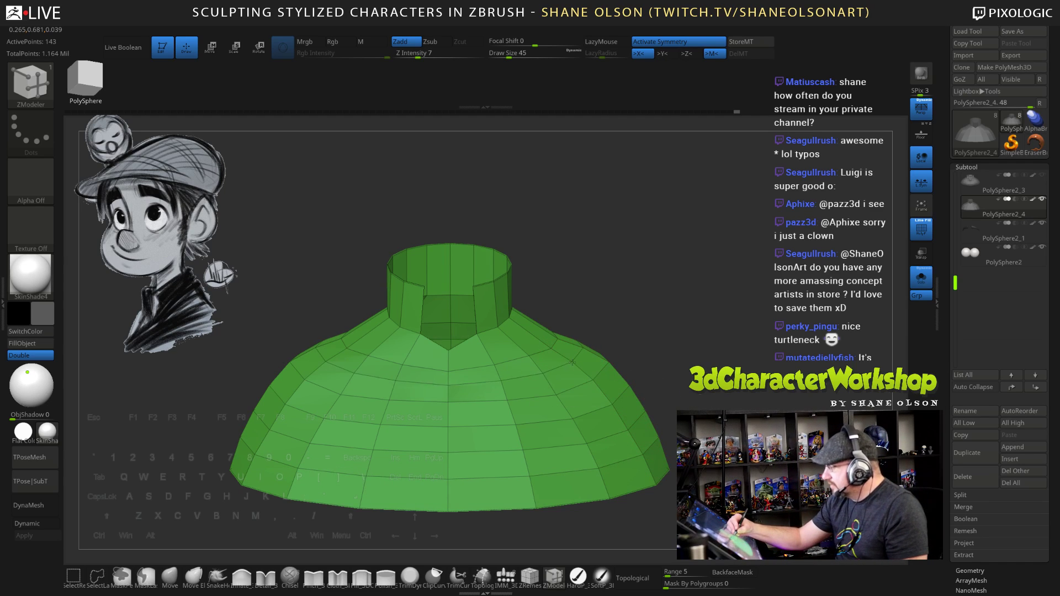
Smooth the new edge loops along the sides of the jacket's shoulders with the Smooth brush at draw size 72
{"action": "left_click_drag", "start_coordinate": [678, 360], "coordinate": [633, 353]}
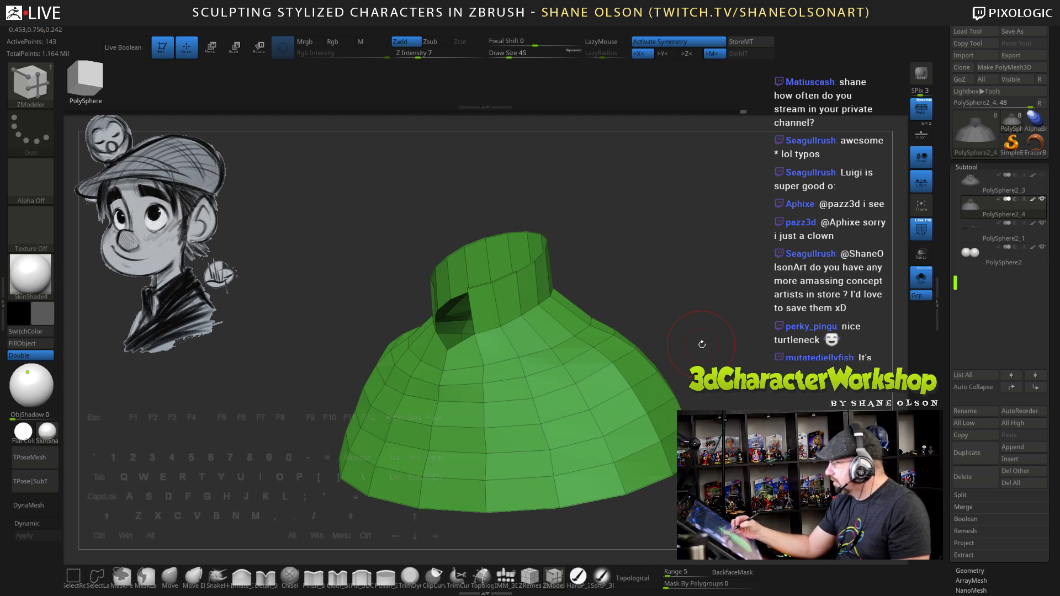
{"action": "mouse_move", "coordinate": [701, 345]}
{"action": "left_mouse_down", "text": "alt"}
{"action": "mouse_move", "coordinate": [665, 324]}
{"action": "mouse_move", "coordinate": [656, 290]}
{"action": "mouse_move", "coordinate": [666, 318]}
{"action": "left_mouse_up", "text": "alt"}
{"action": "key", "text": "s"}
{"action": "mouse_move", "coordinate": [521, 388]}
{"action": "left_mouse_down", "text": "shift"}
{"action": "mouse_move", "coordinate": [539, 362]}
{"action": "mouse_move", "coordinate": [525, 358]}
{"action": "left_mouse_up", "text": "shift"}
{"action": "mouse_move", "coordinate": [419, 426]}
{"action": "left_mouse_down", "text": "shift"}
{"action": "mouse_move", "coordinate": [522, 422]}
{"action": "mouse_move", "coordinate": [601, 369]}
{"action": "mouse_move", "coordinate": [586, 340]}
{"action": "left_mouse_up", "text": "shift"}
{"action": "left_click_drag", "start_coordinate": [652, 316], "coordinate": [668, 307], "text": "shift"}
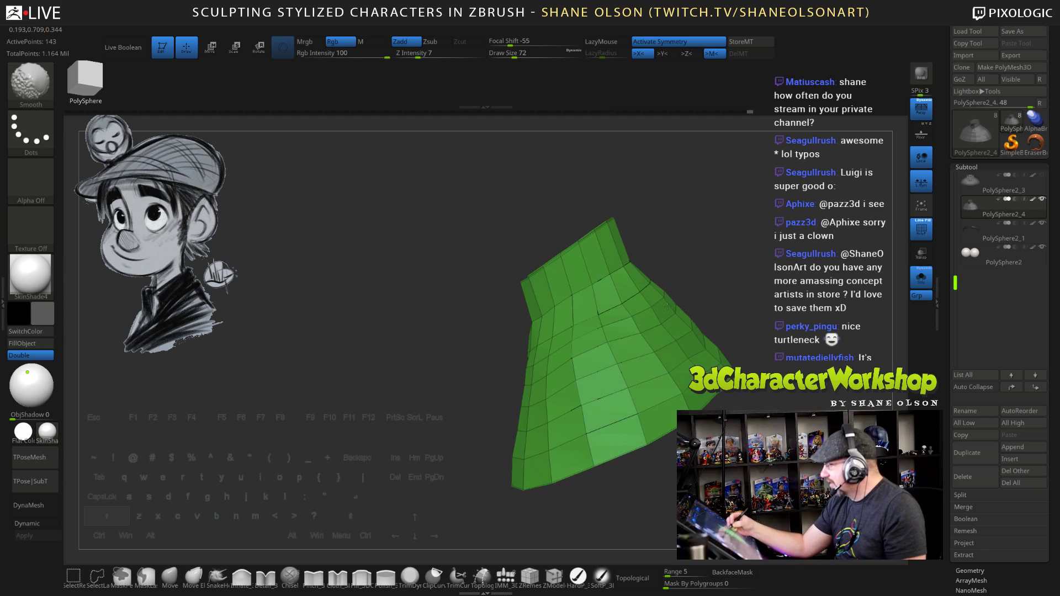
{"action": "left_click_drag", "start_coordinate": [574, 353], "coordinate": [600, 337], "text": "shift"}
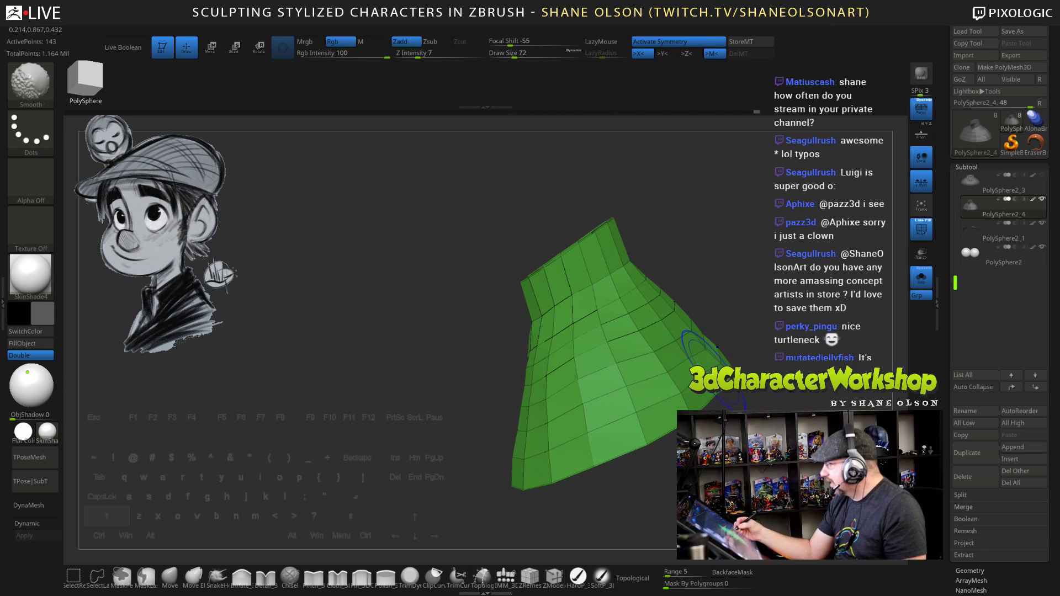
{"action": "left_click_drag", "start_coordinate": [651, 365], "coordinate": [670, 385], "text": "shift"}
Smooth the back of the jacket and the slope from collar to shoulder
{"action": "left_click_drag", "start_coordinate": [748, 306], "coordinate": [743, 395]}
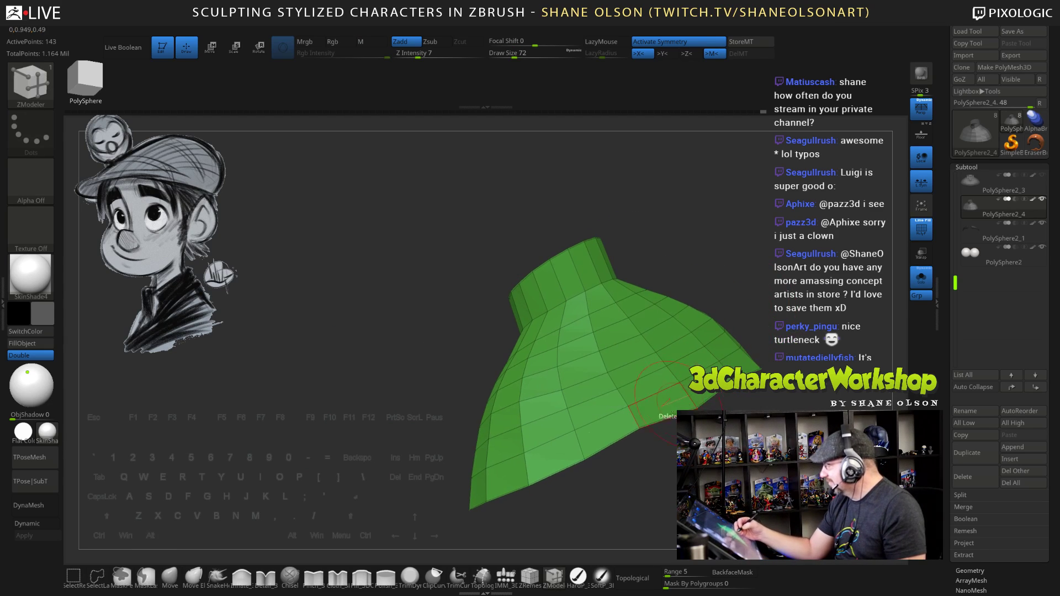
{"action": "left_click_drag", "start_coordinate": [650, 432], "coordinate": [587, 406]}
{"action": "key", "text": "shift"}
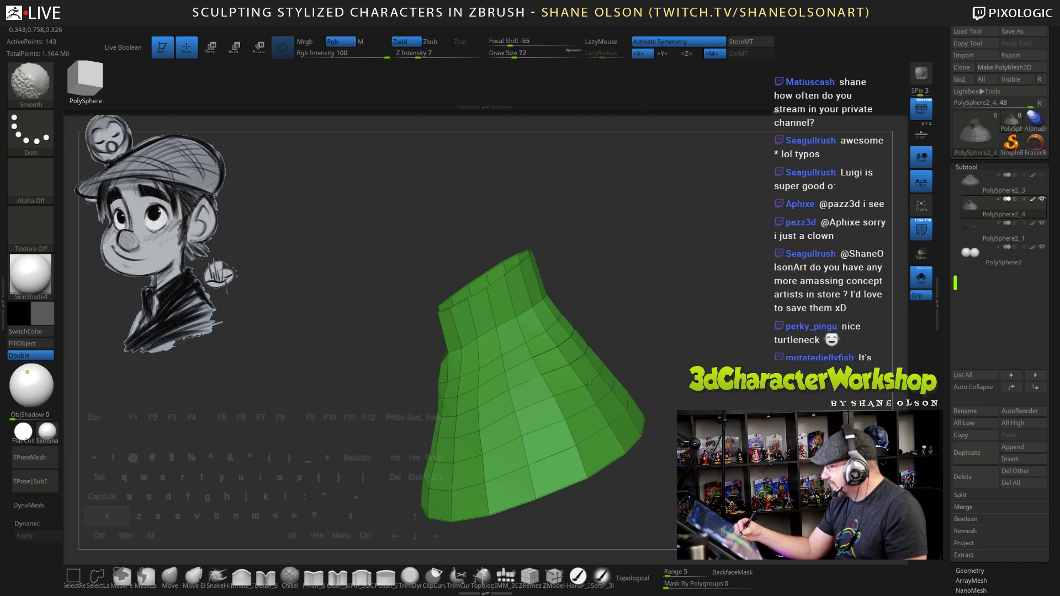
{"action": "left_click_drag", "start_coordinate": [621, 364], "coordinate": [668, 434]}
{"action": "mouse_move", "coordinate": [496, 409]}
{"action": "left_mouse_down", "text": "shift"}
{"action": "mouse_move", "coordinate": [445, 403]}
{"action": "mouse_move", "coordinate": [490, 397]}
{"action": "left_mouse_up", "text": "shift"}
{"action": "mouse_move", "coordinate": [626, 374]}
{"action": "left_mouse_down"}
{"action": "mouse_move", "coordinate": [674, 383]}
{"action": "mouse_move", "coordinate": [658, 403]}
{"action": "mouse_move", "coordinate": [634, 363]}
{"action": "mouse_move", "coordinate": [670, 368]}
{"action": "mouse_move", "coordinate": [580, 326]}
{"action": "left_mouse_up"}
Turn off Solo mode and inflate the jacket's shoulders at draw size 108 where the skin pokes through
{"action": "left_click", "coordinate": [922, 278]}
{"action": "left_click", "coordinate": [242, 577]}
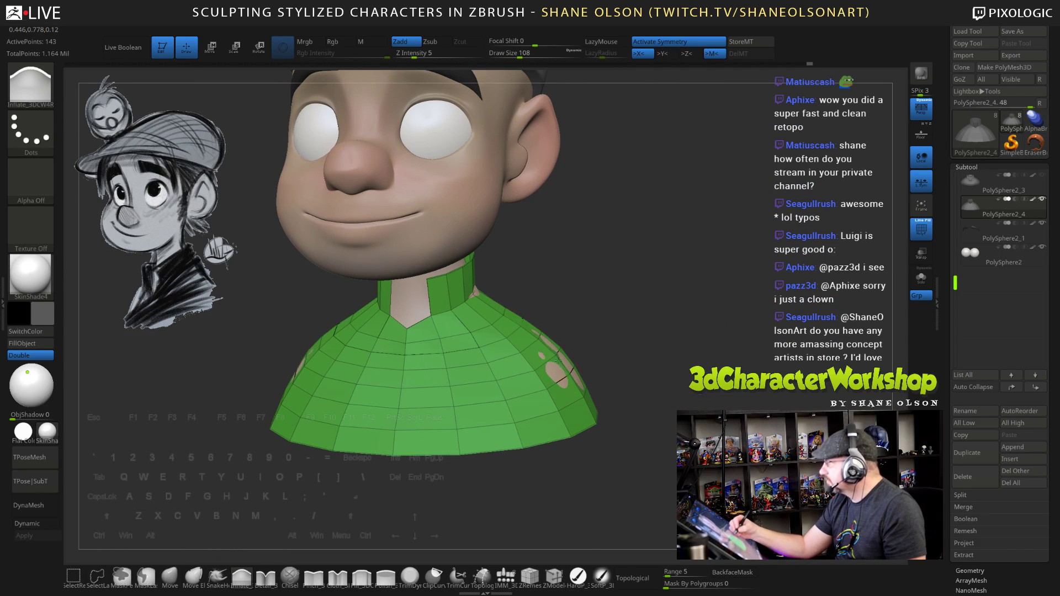
{"action": "mouse_move", "coordinate": [558, 360]}
{"action": "left_mouse_down"}
{"action": "mouse_move", "coordinate": [568, 371]}
{"action": "mouse_move", "coordinate": [599, 364]}
{"action": "mouse_move", "coordinate": [579, 361]}
{"action": "left_mouse_up"}
{"action": "mouse_move", "coordinate": [563, 356]}
{"action": "left_mouse_down", "text": "shift"}
{"action": "mouse_move", "coordinate": [569, 368]}
{"action": "mouse_move", "coordinate": [542, 350]}
{"action": "left_mouse_up", "text": "shift"}
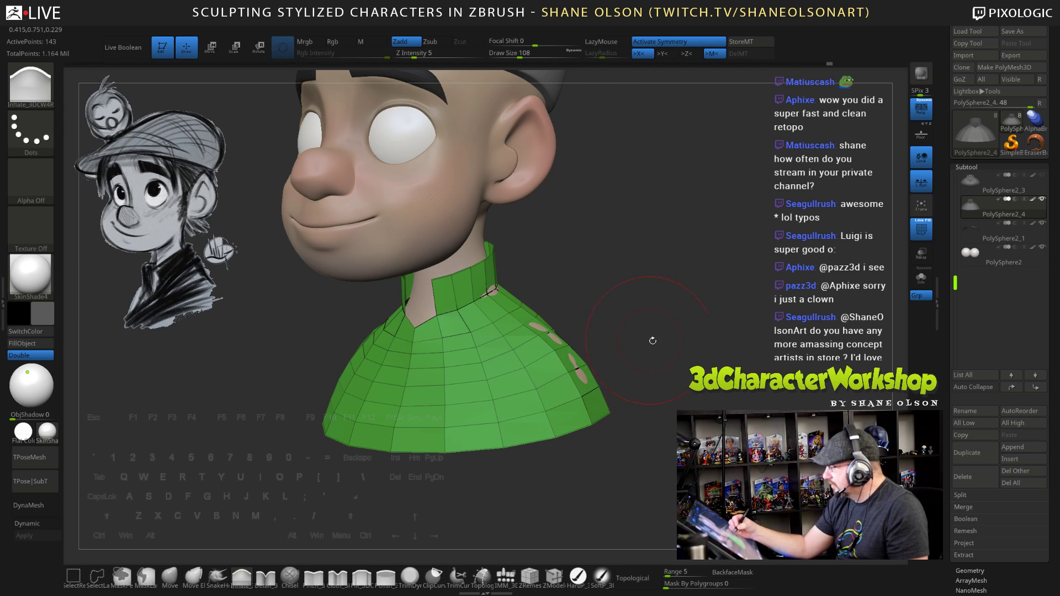
Smooth the front slope of the jacket's shoulders with the Smooth brush
{"action": "left_click_drag", "start_coordinate": [653, 341], "coordinate": [610, 359]}
{"action": "mouse_move", "coordinate": [626, 315]}
{"action": "left_mouse_down"}
{"action": "mouse_move", "coordinate": [658, 309]}
{"action": "mouse_move", "coordinate": [621, 307]}
{"action": "mouse_move", "coordinate": [646, 314]}
{"action": "left_mouse_up"}
{"action": "left_click", "coordinate": [555, 298]}
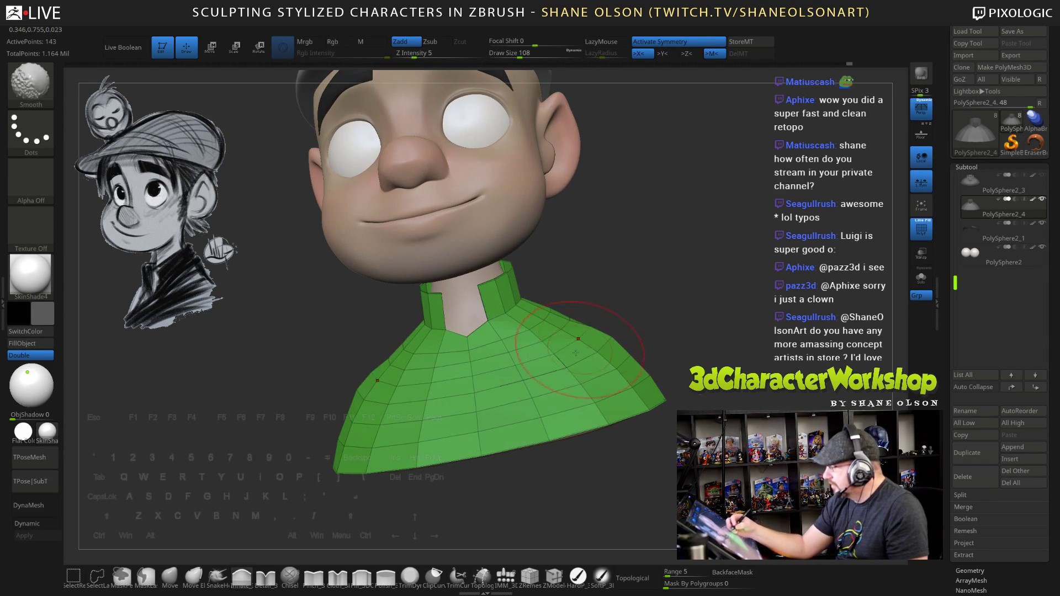
{"action": "left_click_drag", "start_coordinate": [576, 358], "coordinate": [601, 348], "text": "shift"}
{"action": "left_click_drag", "start_coordinate": [607, 291], "coordinate": [626, 264], "text": "alt"}
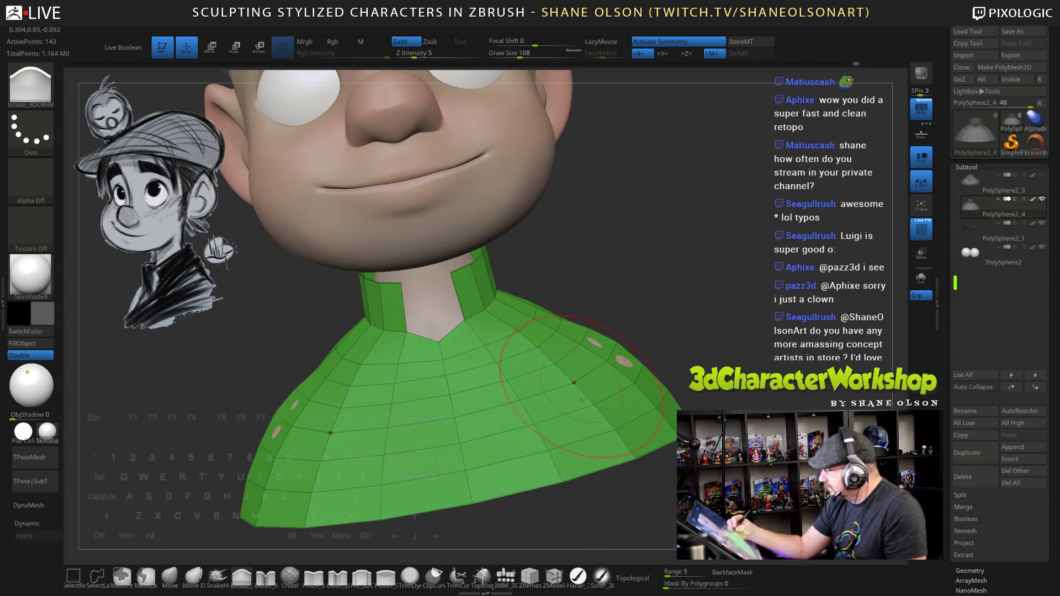
Set the ZModeler edge action to Slide with the EdgeLoop Complete target and the draw size to 43
{"action": "left_click", "coordinate": [554, 578]}
{"action": "key", "text": "space"}
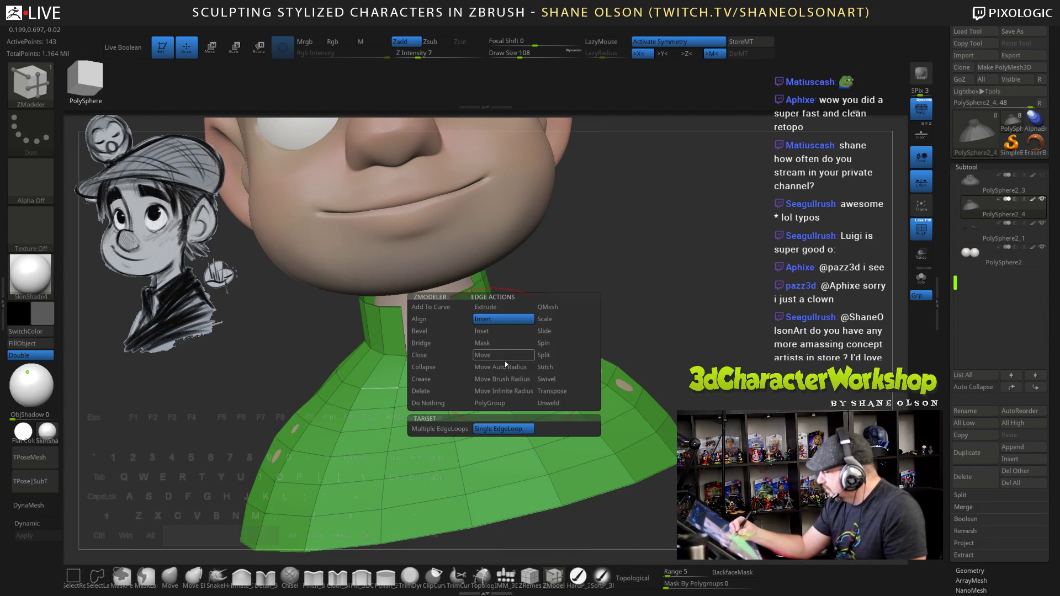
{"action": "left_click", "coordinate": [553, 333]}
{"action": "left_click_drag", "start_coordinate": [639, 270], "coordinate": [671, 298]}
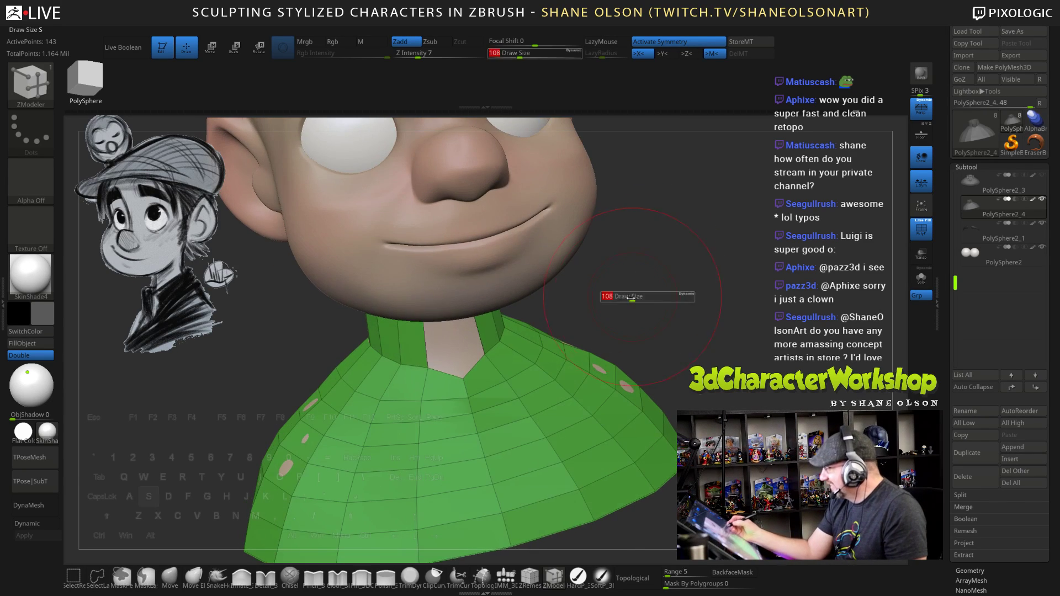
{"action": "key", "text": "space"}
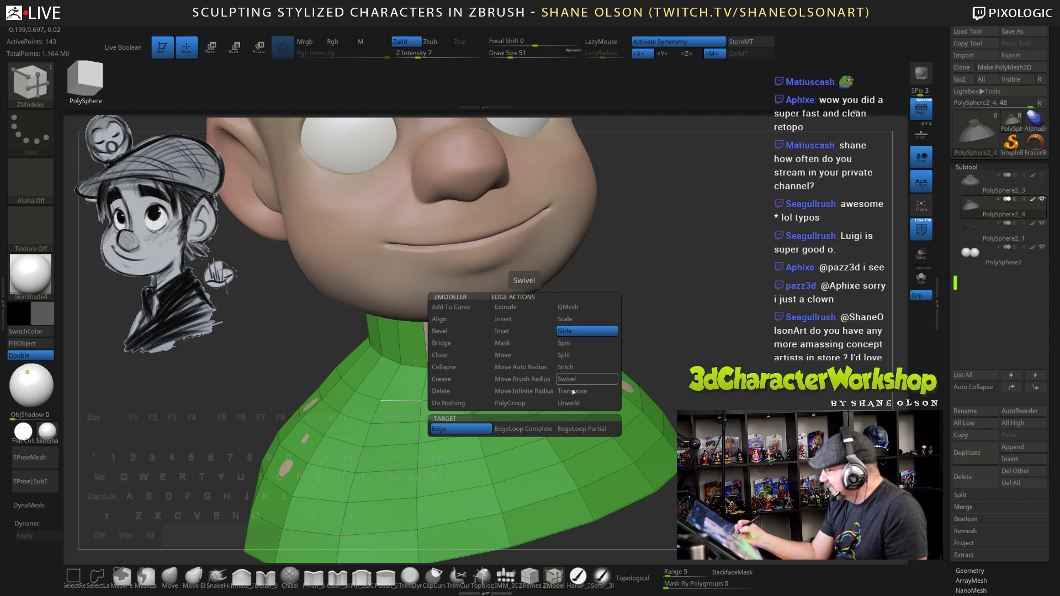
{"action": "left_click", "coordinate": [547, 429]}
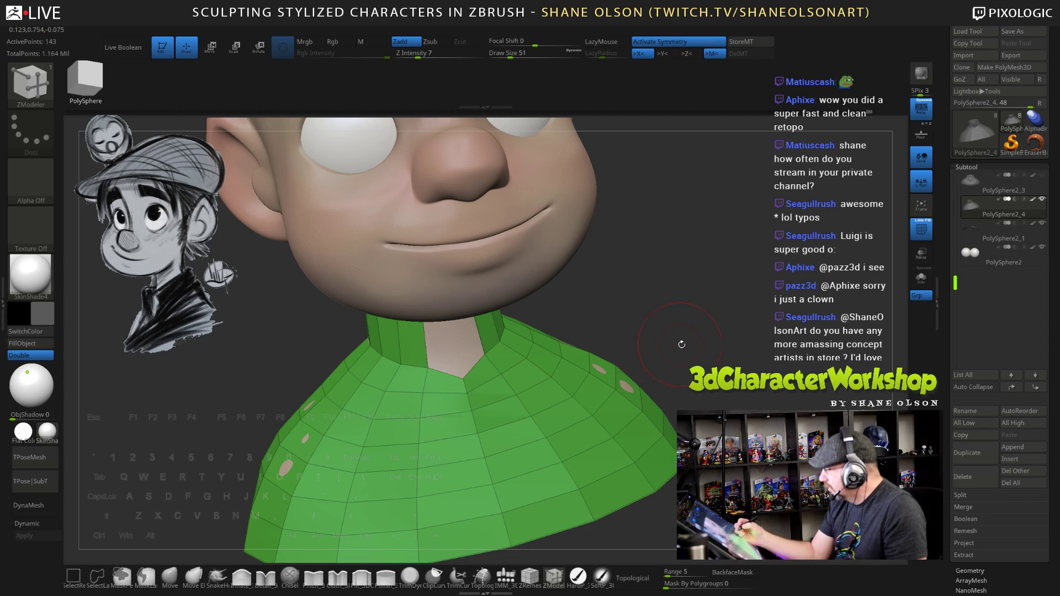
{"action": "left_click_drag", "start_coordinate": [682, 344], "coordinate": [609, 334]}
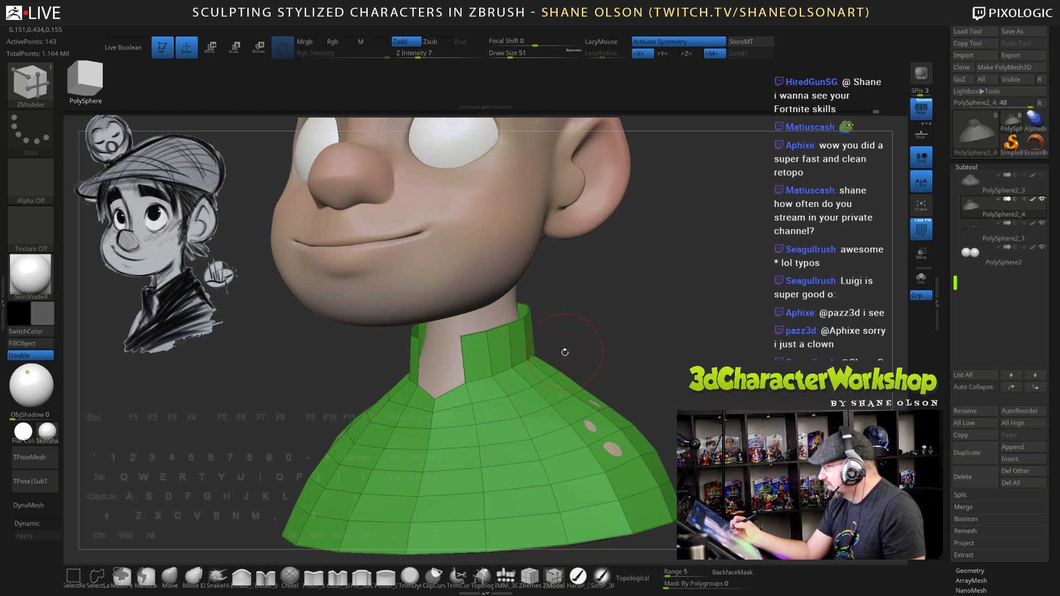
{"action": "mouse_move", "coordinate": [616, 359]}
{"action": "left_mouse_down"}
{"action": "mouse_move", "coordinate": [653, 365]}
{"action": "mouse_move", "coordinate": [611, 358]}
{"action": "mouse_move", "coordinate": [635, 357]}
{"action": "left_mouse_up"}
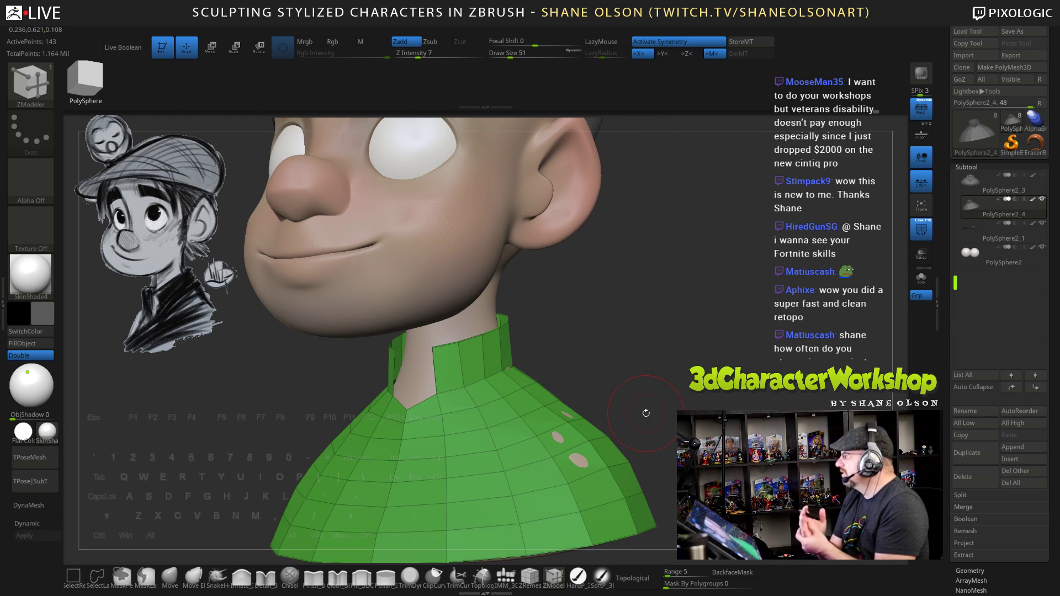
{"action": "mouse_move", "coordinate": [652, 348]}
{"action": "left_mouse_down"}
{"action": "mouse_move", "coordinate": [632, 336]}
{"action": "mouse_move", "coordinate": [641, 325]}
{"action": "mouse_move", "coordinate": [629, 360]}
{"action": "mouse_move", "coordinate": [611, 358]}
{"action": "left_mouse_up"}
{"action": "key", "text": "s"}
{"action": "left_click", "coordinate": [623, 363]}
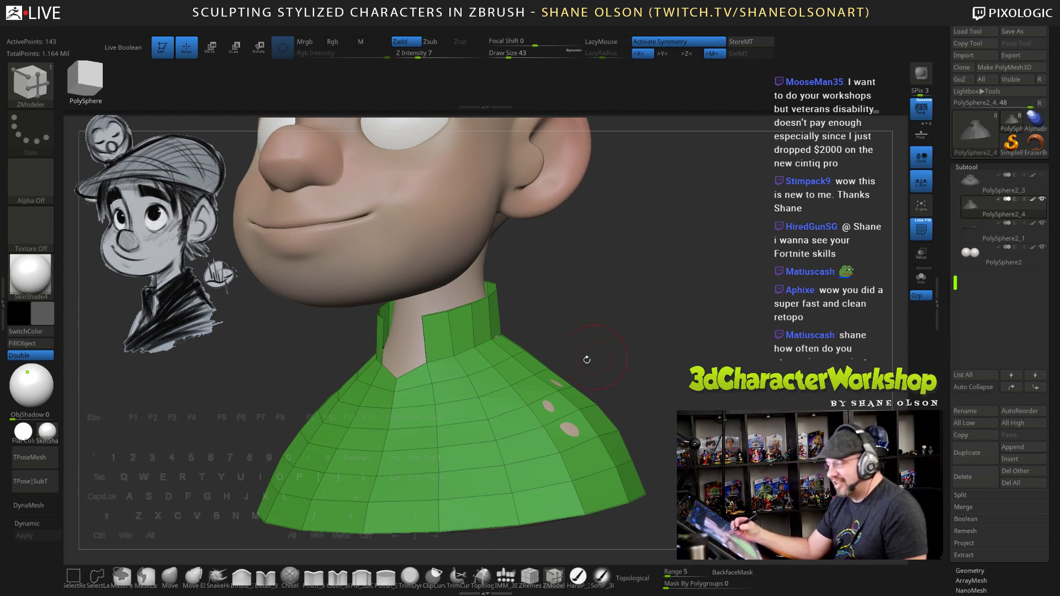
Pull the jacket's shoulders outward over the protruding skin with the Move brush at draw size 96
{"action": "left_click", "coordinate": [170, 578]}
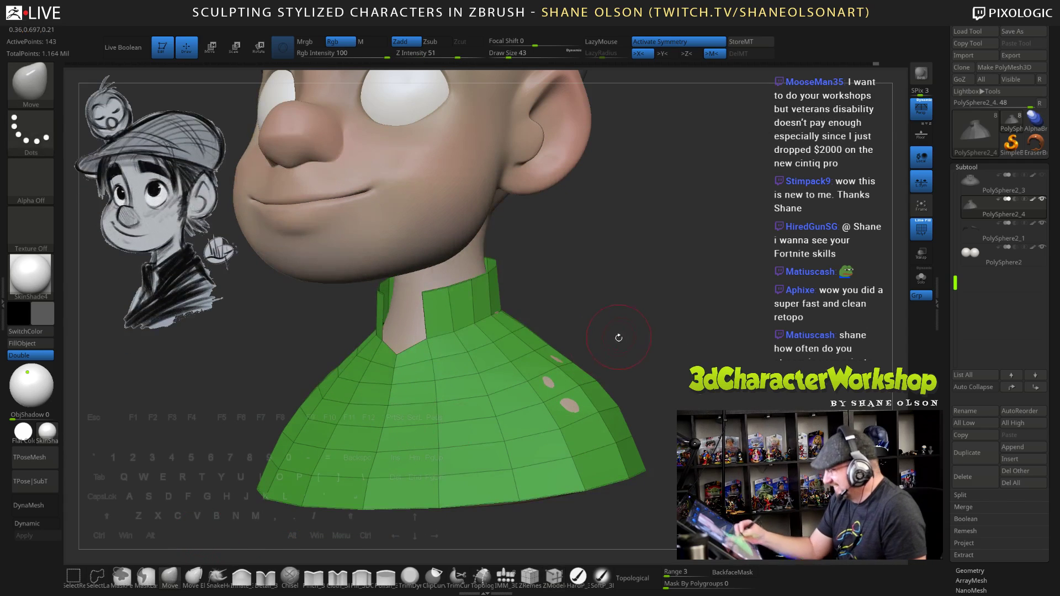
{"action": "key", "text": "s"}
{"action": "left_click", "coordinate": [622, 339]}
{"action": "key", "text": "s"}
{"action": "left_click", "coordinate": [651, 357]}
{"action": "left_click_drag", "start_coordinate": [650, 357], "coordinate": [698, 356]}
{"action": "left_click_drag", "start_coordinate": [569, 384], "coordinate": [575, 379]}
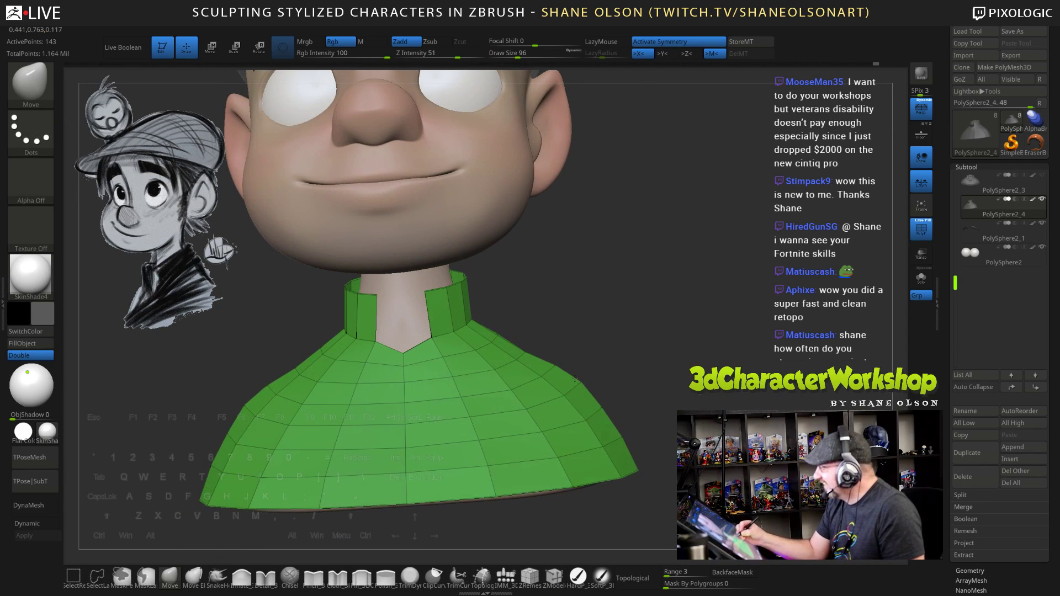
{"action": "left_click_drag", "start_coordinate": [649, 378], "coordinate": [600, 421]}
{"action": "left_click_drag", "start_coordinate": [547, 361], "coordinate": [561, 355]}
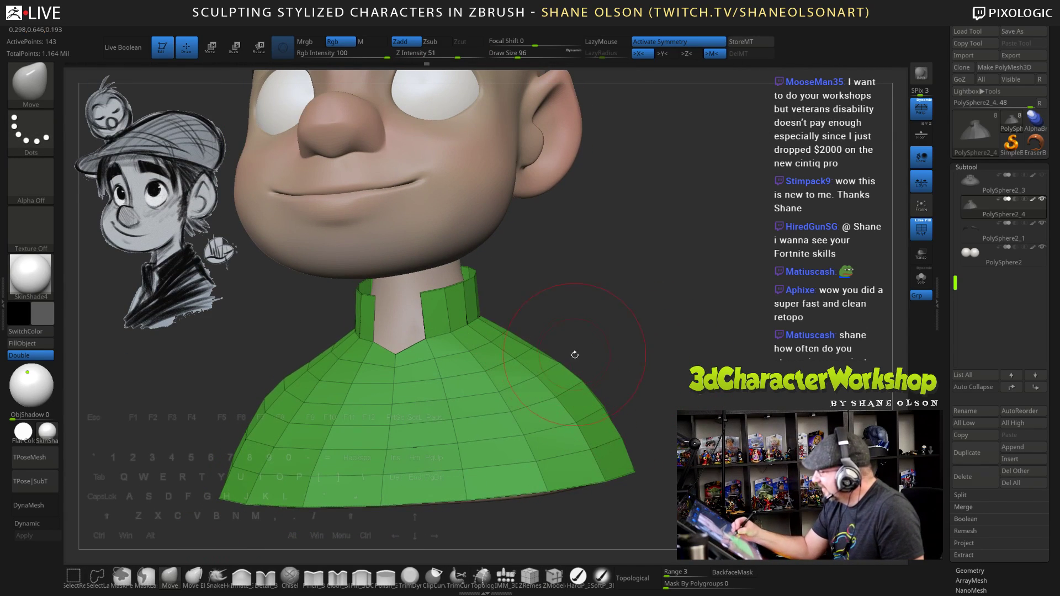
Refine the jacket's side and collar base at draw size 80 to cover the skin, and reduce the draw size to 43
{"action": "left_click_drag", "start_coordinate": [732, 371], "coordinate": [664, 378]}
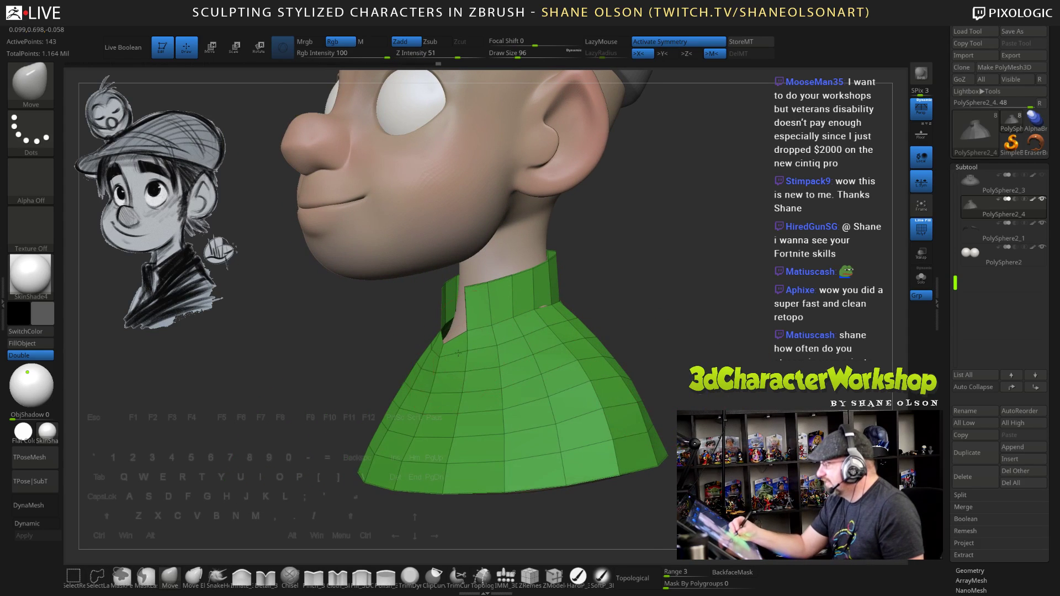
{"action": "left_click_drag", "start_coordinate": [501, 383], "coordinate": [484, 385]}
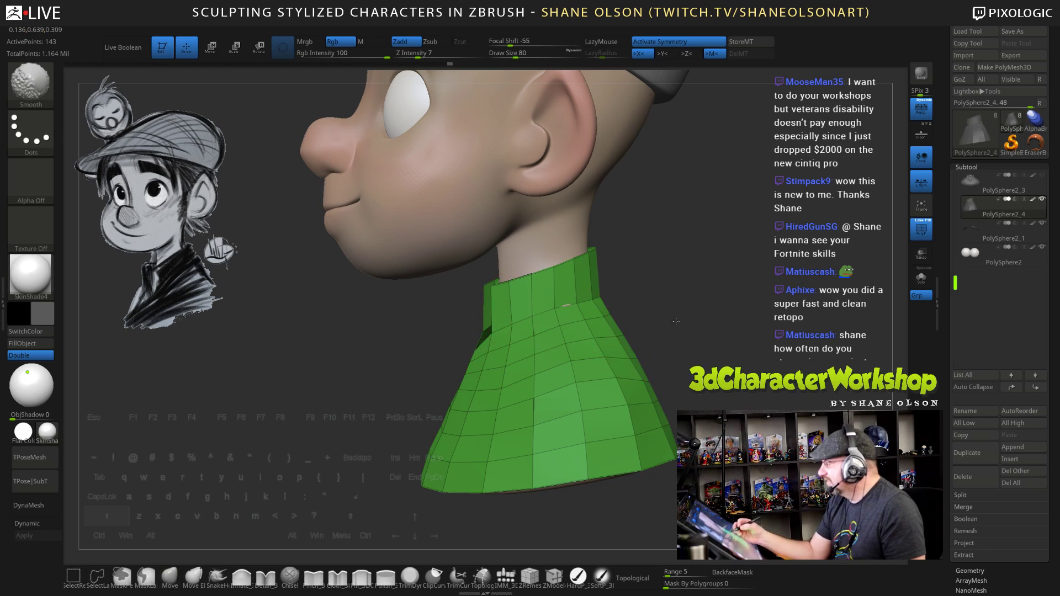
{"action": "left_click_drag", "start_coordinate": [651, 313], "coordinate": [632, 314], "text": "shift"}
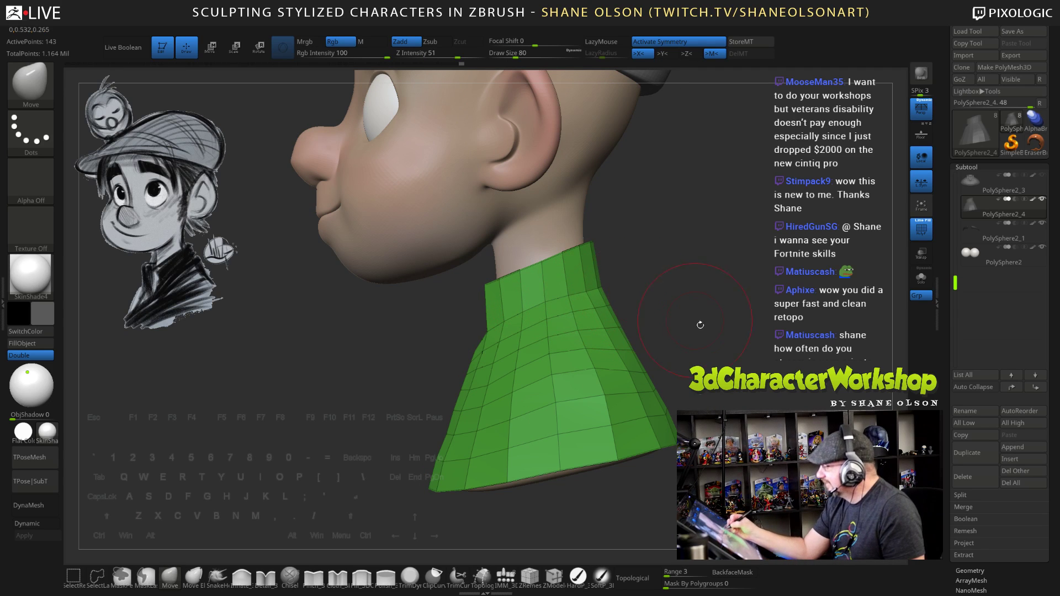
{"action": "left_click_drag", "start_coordinate": [701, 325], "coordinate": [750, 316]}
{"action": "mouse_move", "coordinate": [702, 243]}
{"action": "left_mouse_down", "text": "alt"}
{"action": "mouse_move", "coordinate": [686, 310]}
{"action": "mouse_move", "coordinate": [703, 321]}
{"action": "mouse_move", "coordinate": [663, 299]}
{"action": "mouse_move", "coordinate": [677, 305]}
{"action": "mouse_move", "coordinate": [686, 292]}
{"action": "mouse_move", "coordinate": [680, 315]}
{"action": "mouse_move", "coordinate": [657, 272]}
{"action": "mouse_move", "coordinate": [618, 309]}
{"action": "left_mouse_up", "text": "alt"}
{"action": "key", "text": "s"}
{"action": "left_click", "coordinate": [673, 310]}
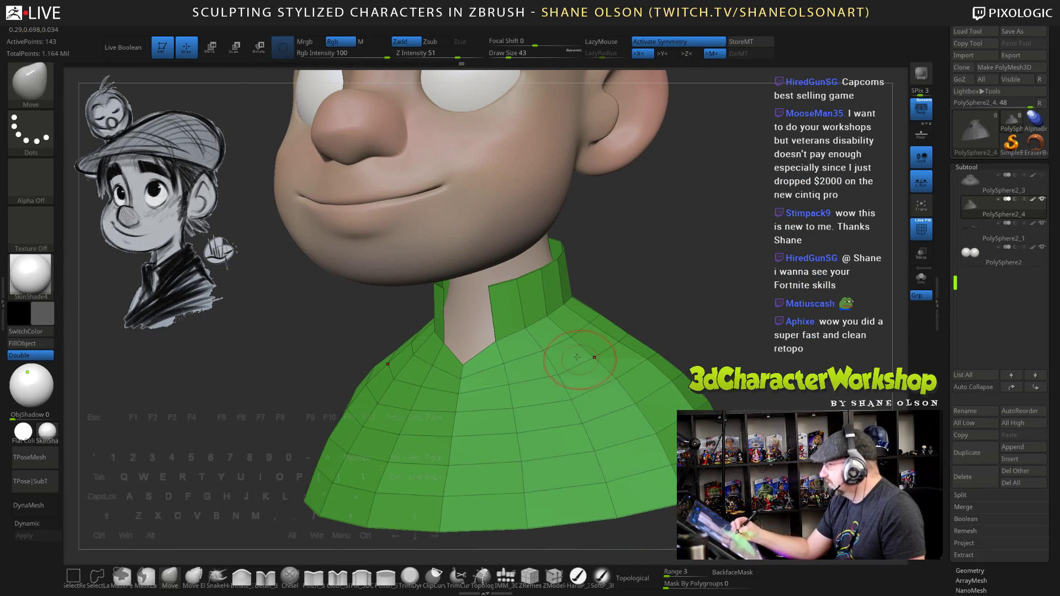
{"action": "right_click", "coordinate": [577, 358]}
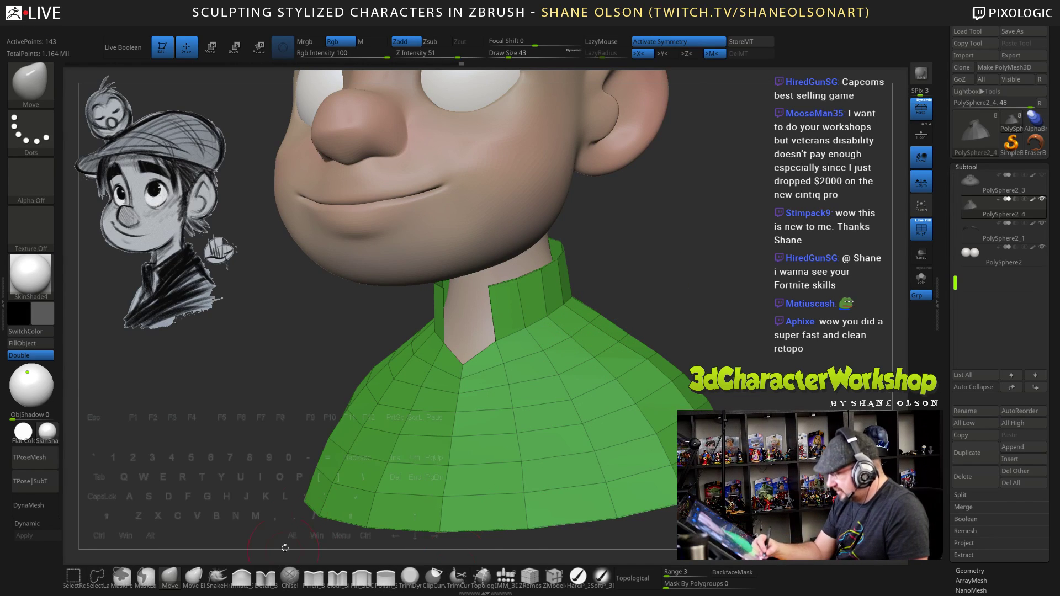
Give the jacket thickness with the ZModeler polygon Extrude action applied to Polygroup All
{"action": "left_click", "coordinate": [554, 576]}
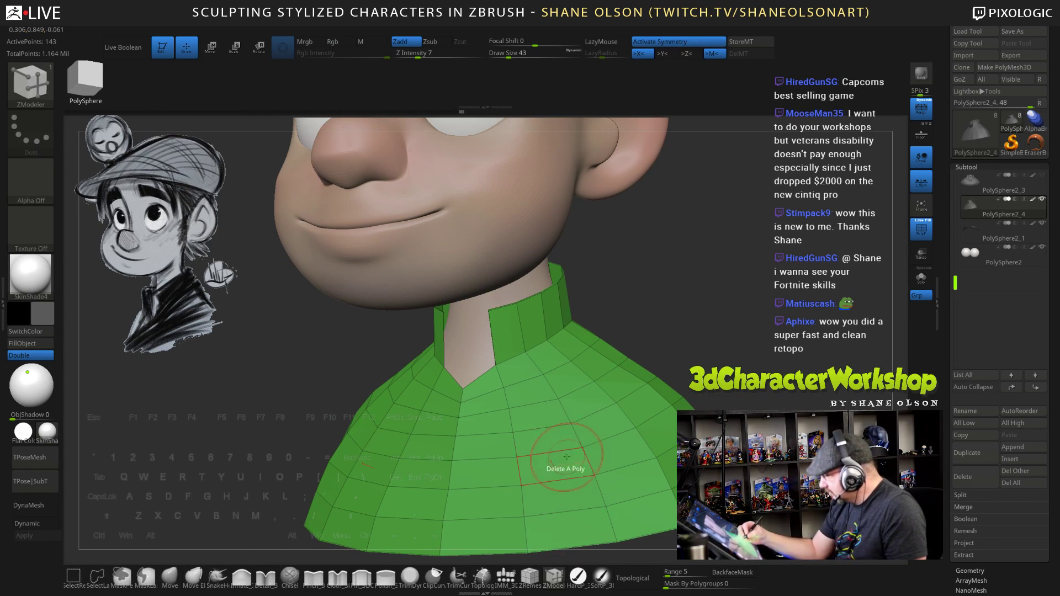
{"action": "key", "text": "space"}
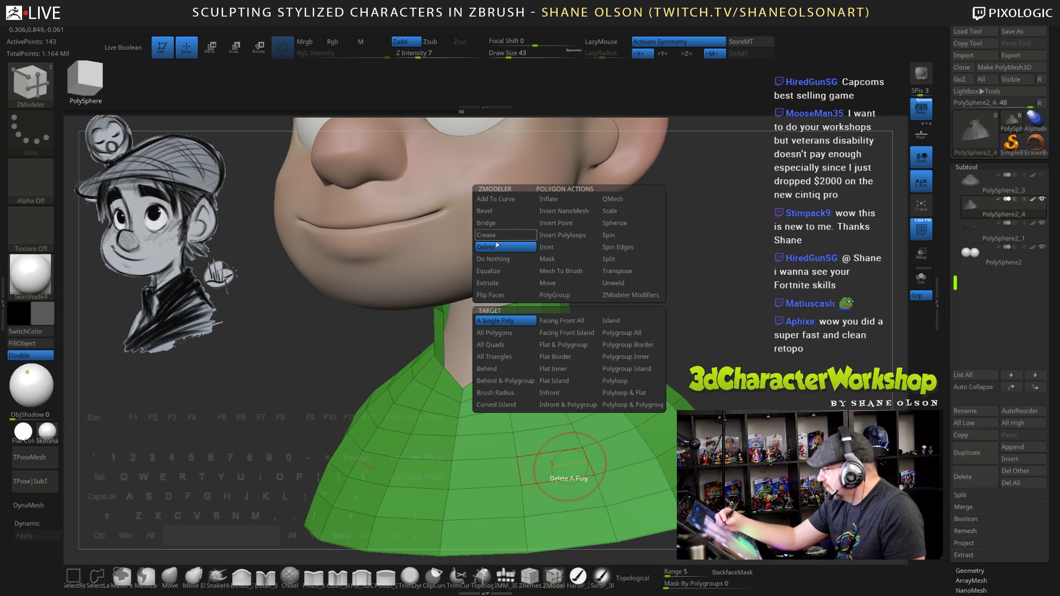
{"action": "left_click", "coordinate": [509, 284]}
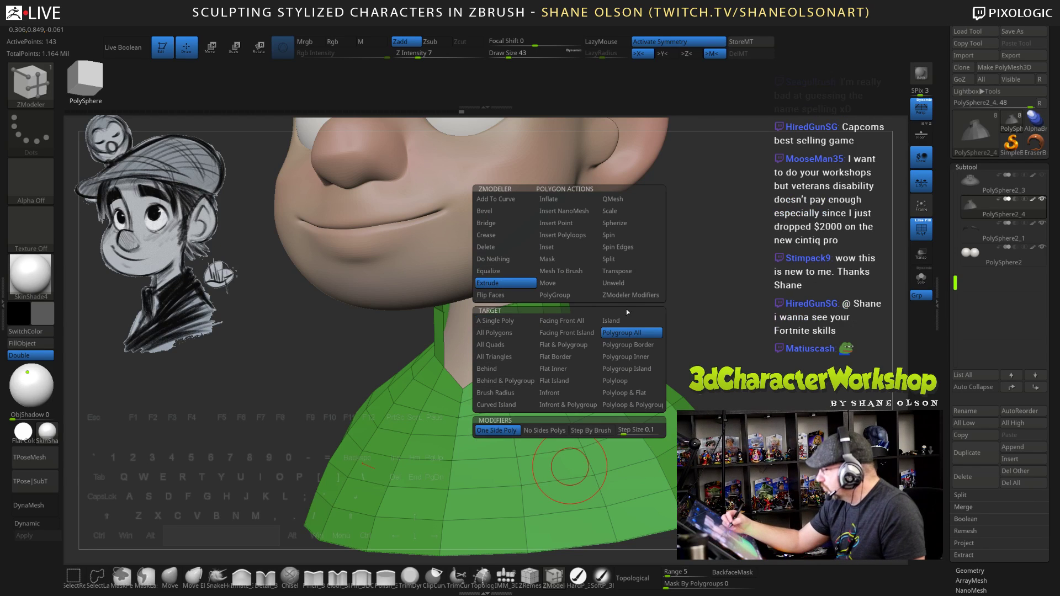
{"action": "left_click_drag", "start_coordinate": [687, 315], "coordinate": [519, 363], "text": "alt"}
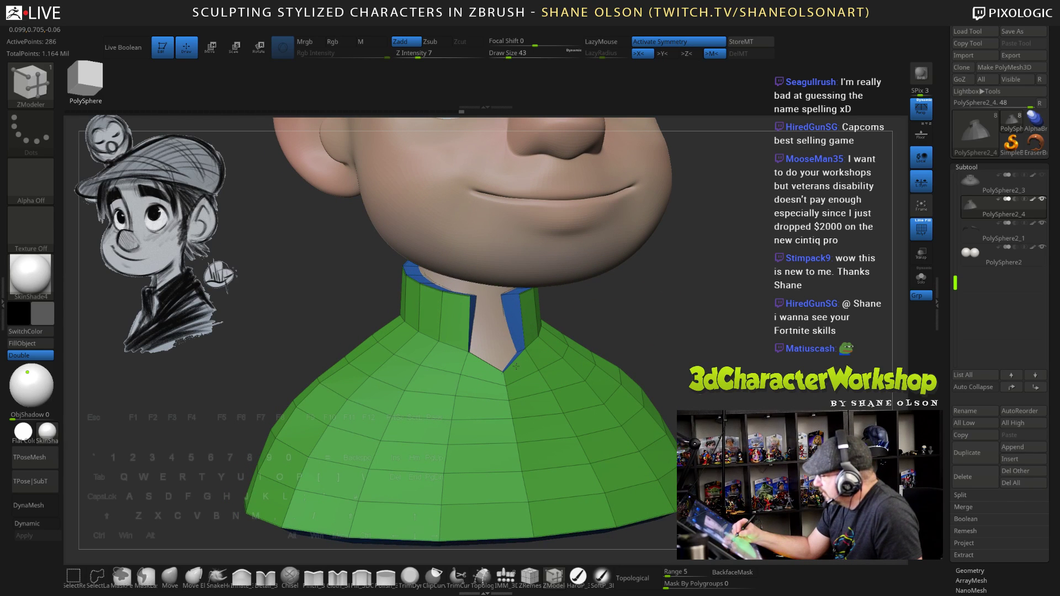
{"action": "left_click_drag", "start_coordinate": [697, 338], "coordinate": [670, 337]}
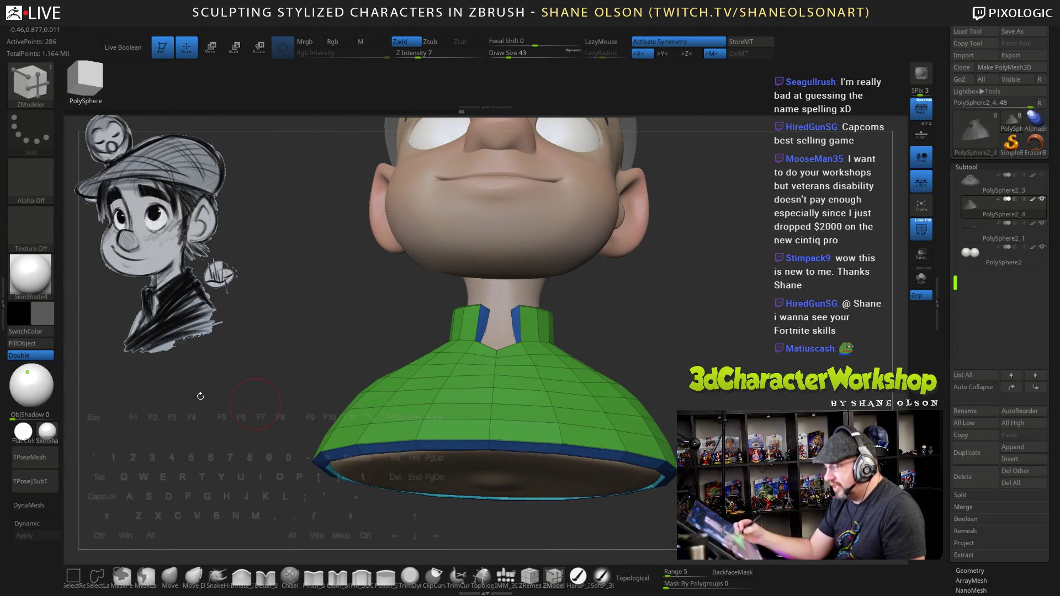
Turn off double-sided display and flip the jacket's surface normals
{"action": "left_click", "coordinate": [30, 355]}
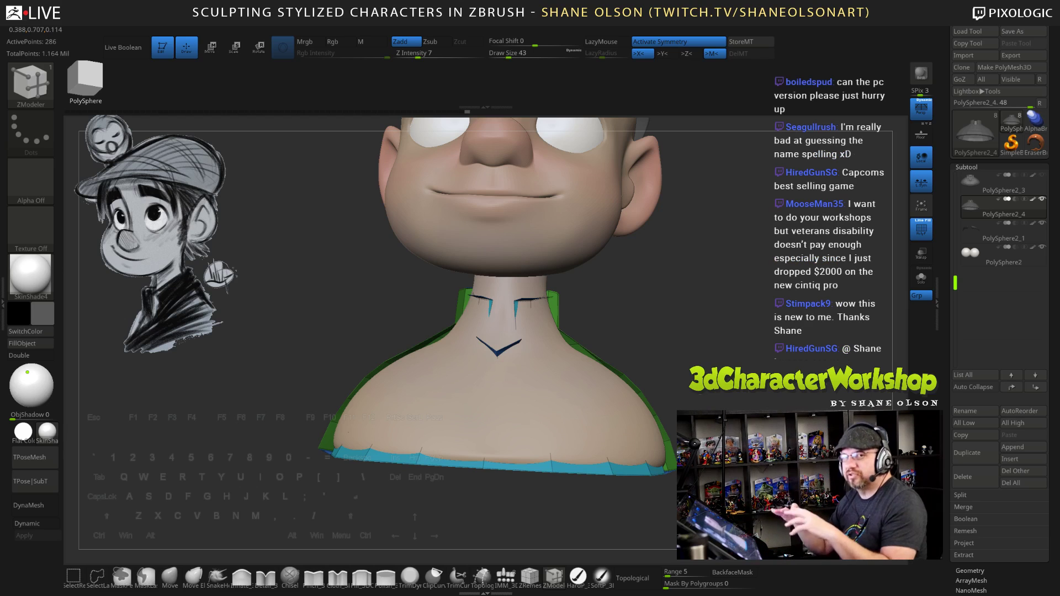
{"action": "left_click_drag", "start_coordinate": [947, 544], "coordinate": [982, 389]}
{"action": "left_click", "coordinate": [985, 369]}
{"action": "left_click", "coordinate": [1013, 255]}
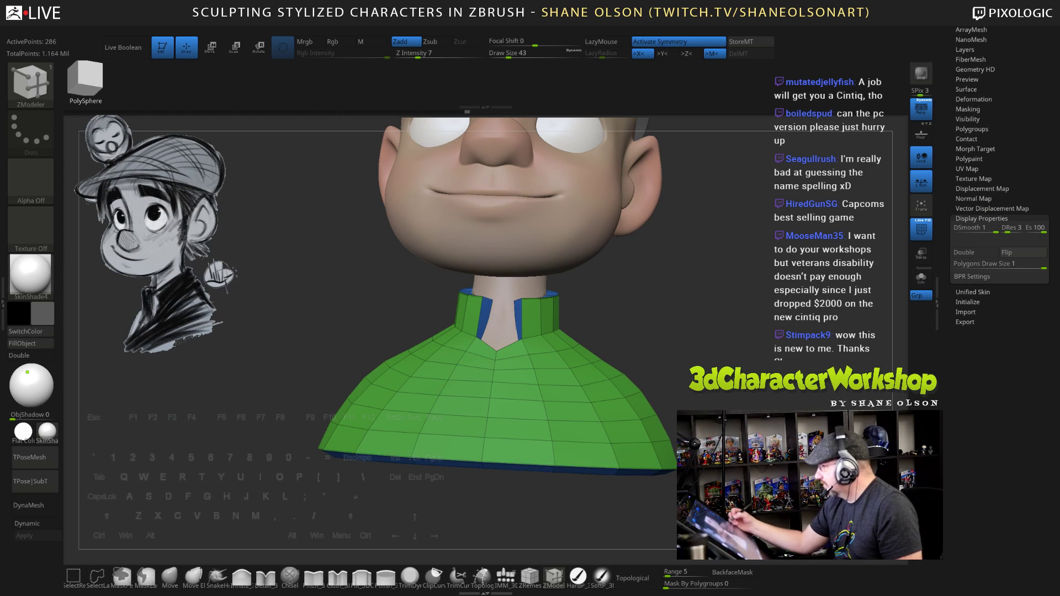
Isolate the jacket in Solo mode and reshape the thickened edges of the collar opening with the Move brush at draw size 43
{"action": "mouse_move", "coordinate": [755, 342]}
{"action": "left_mouse_down"}
{"action": "mouse_move", "coordinate": [728, 334]}
{"action": "mouse_move", "coordinate": [702, 350]}
{"action": "mouse_move", "coordinate": [663, 298]}
{"action": "mouse_move", "coordinate": [684, 229]}
{"action": "left_mouse_up"}
{"action": "left_click", "coordinate": [922, 278]}
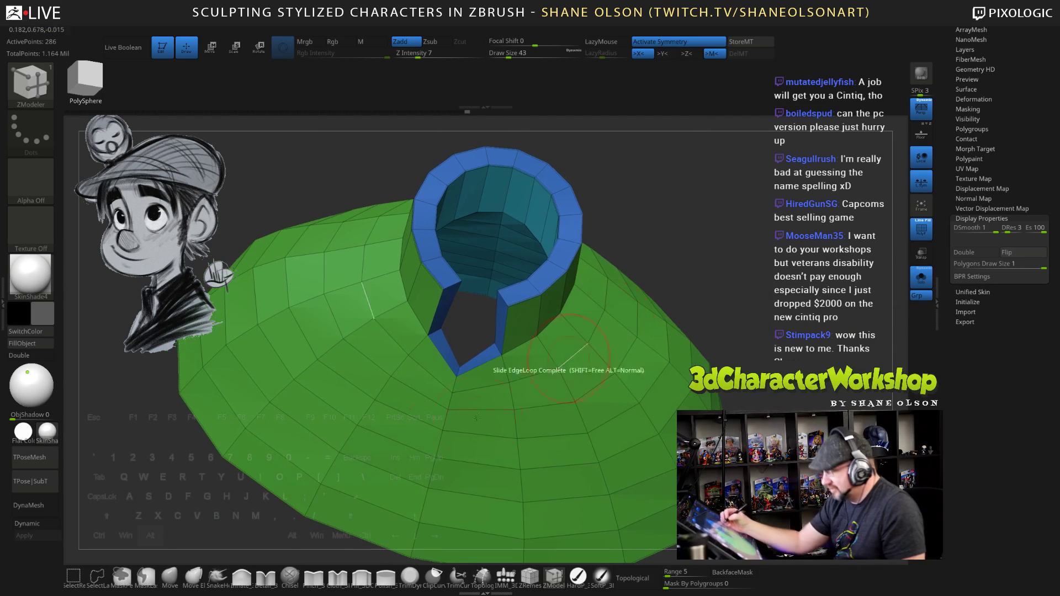
{"action": "left_click", "coordinate": [170, 577]}
{"action": "key", "text": "s"}
{"action": "left_click_drag", "start_coordinate": [199, 511], "coordinate": [213, 502]}
{"action": "key", "text": "s"}
{"action": "left_click_drag", "start_coordinate": [459, 258], "coordinate": [453, 290]}
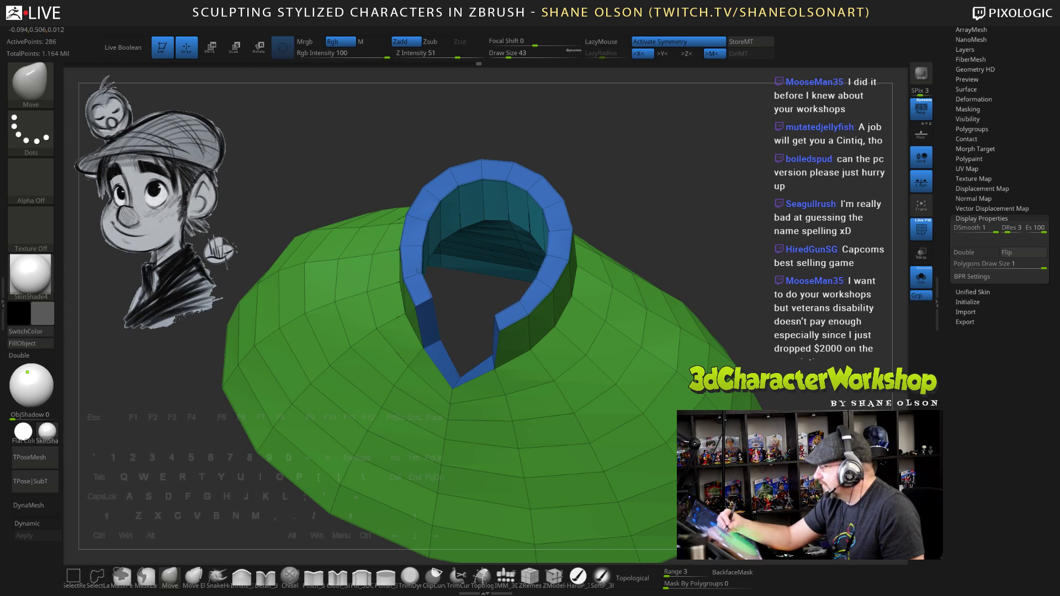
{"action": "left_click_drag", "start_coordinate": [456, 235], "coordinate": [404, 276]}
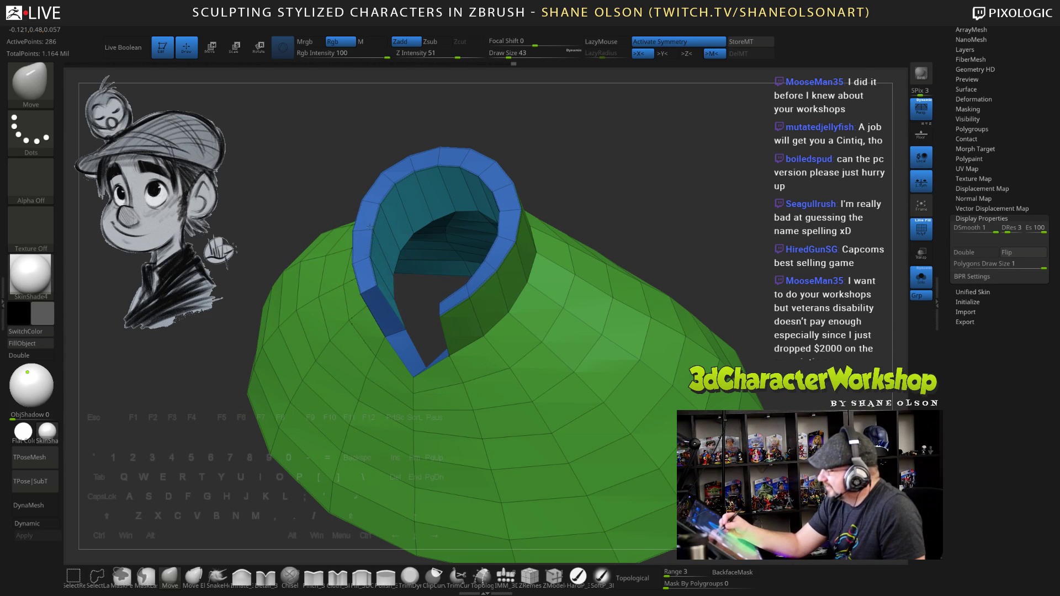
{"action": "right_click_drag", "start_coordinate": [381, 205], "coordinate": [367, 177]}
{"action": "right_click_drag", "start_coordinate": [382, 355], "coordinate": [434, 344]}
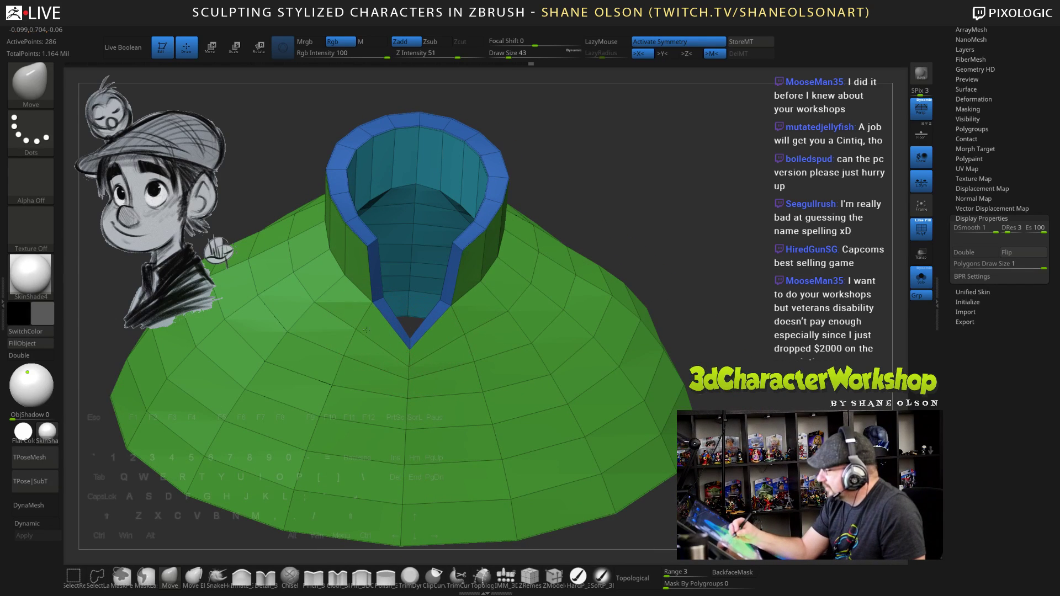
{"action": "left_click_drag", "start_coordinate": [366, 330], "coordinate": [429, 303]}
{"action": "mouse_move", "coordinate": [575, 322]}
{"action": "left_mouse_down"}
{"action": "mouse_move", "coordinate": [691, 335]}
{"action": "mouse_move", "coordinate": [707, 312]}
{"action": "mouse_move", "coordinate": [694, 233]}
{"action": "mouse_move", "coordinate": [686, 236]}
{"action": "mouse_move", "coordinate": [721, 237]}
{"action": "left_mouse_up"}
Adjust the vertices at the V-shaped point of the collar opening with the Move brush at draw size 28
{"action": "key", "text": "s"}
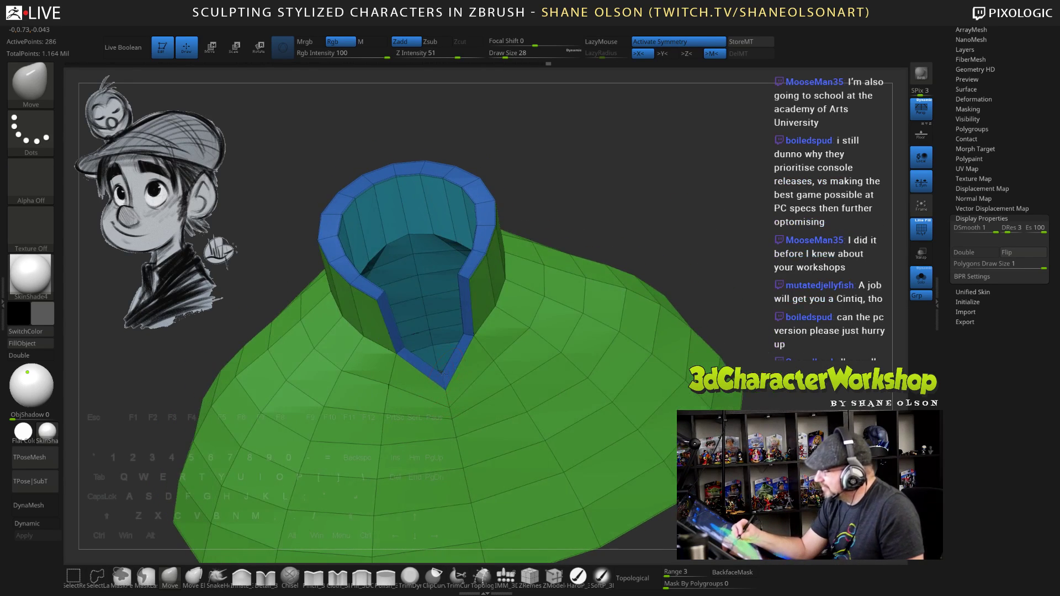
{"action": "left_click_drag", "start_coordinate": [443, 372], "coordinate": [451, 372]}
{"action": "mouse_move", "coordinate": [459, 373]}
{"action": "right_mouse_down"}
{"action": "mouse_move", "coordinate": [450, 403]}
{"action": "mouse_move", "coordinate": [461, 389]}
{"action": "mouse_move", "coordinate": [451, 370]}
{"action": "right_mouse_up"}
{"action": "mouse_move", "coordinate": [451, 369]}
{"action": "left_mouse_down"}
{"action": "mouse_move", "coordinate": [466, 386]}
{"action": "mouse_move", "coordinate": [449, 386]}
{"action": "left_mouse_up"}
{"action": "key", "text": "shift"}
{"action": "right_click_drag", "start_coordinate": [515, 362], "coordinate": [506, 374]}
{"action": "left_click_drag", "start_coordinate": [510, 368], "coordinate": [544, 314]}
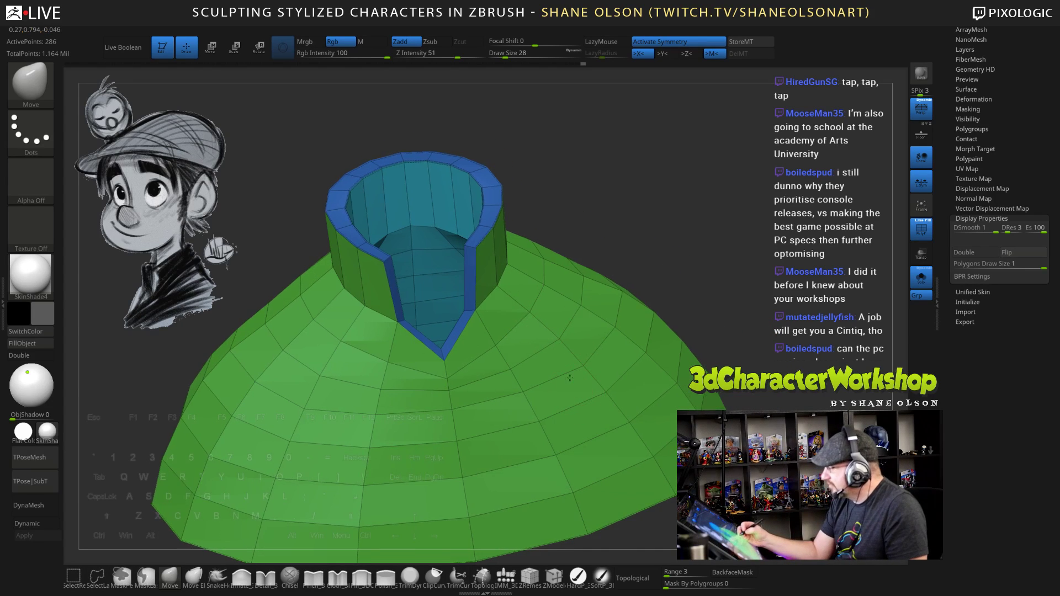
Crease the edges of the V-shaped collar opening with the ZModeler edge Crease action targeting EdgeLoop Partial
{"action": "mouse_move", "coordinate": [651, 259]}
{"action": "left_mouse_down", "text": "alt"}
{"action": "mouse_move", "coordinate": [677, 272]}
{"action": "mouse_move", "coordinate": [715, 324]}
{"action": "mouse_move", "coordinate": [719, 337]}
{"action": "mouse_move", "coordinate": [704, 346]}
{"action": "mouse_move", "coordinate": [696, 286]}
{"action": "mouse_move", "coordinate": [711, 274]}
{"action": "mouse_move", "coordinate": [671, 343]}
{"action": "mouse_move", "coordinate": [695, 345]}
{"action": "mouse_move", "coordinate": [687, 373]}
{"action": "left_mouse_up", "text": "alt"}
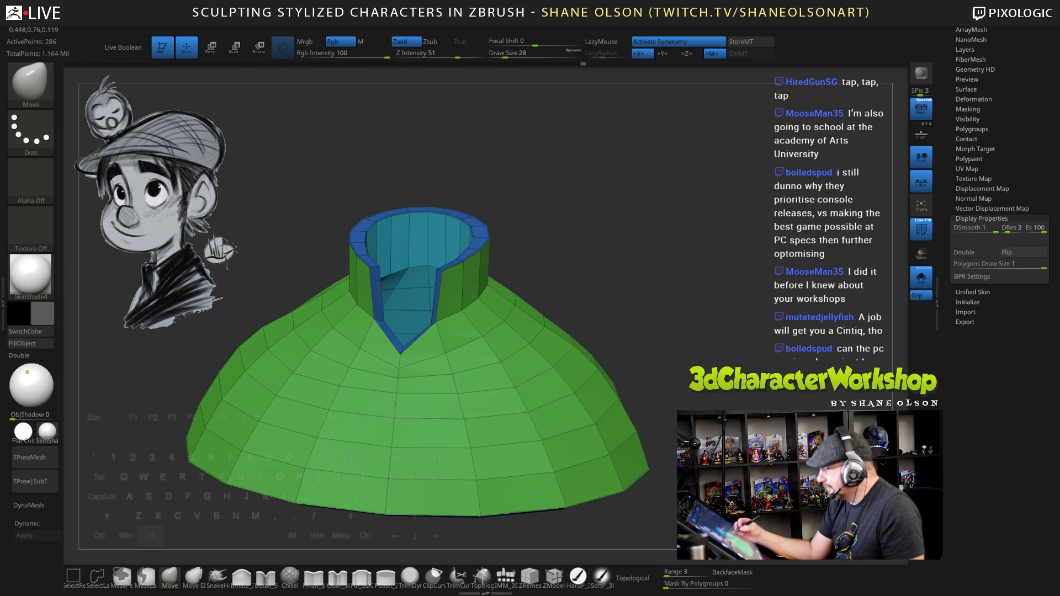
{"action": "left_click_drag", "start_coordinate": [670, 314], "coordinate": [641, 298], "text": "alt"}
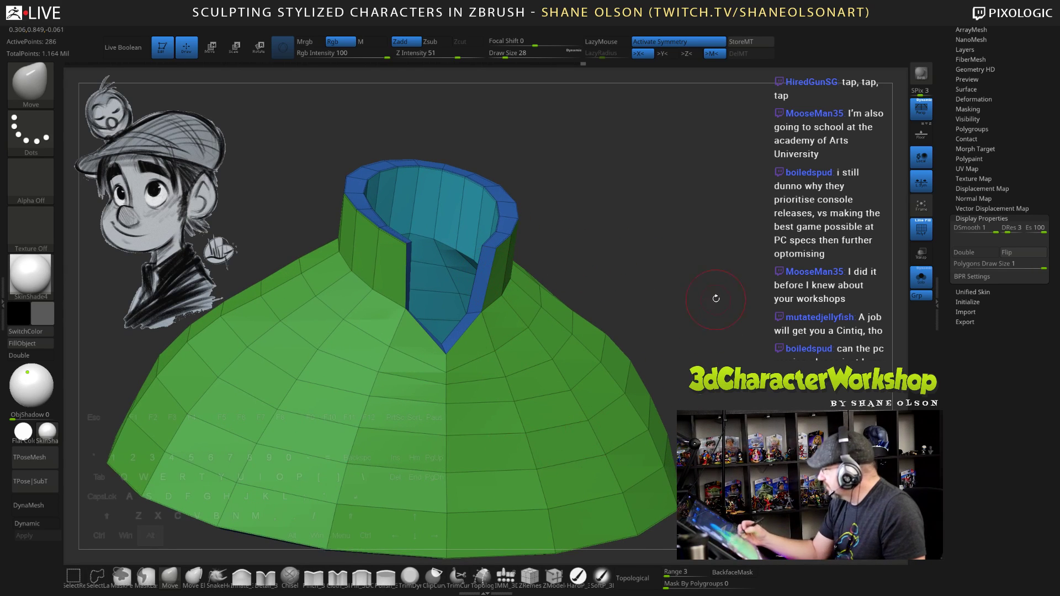
{"action": "left_click_drag", "start_coordinate": [716, 299], "coordinate": [655, 372]}
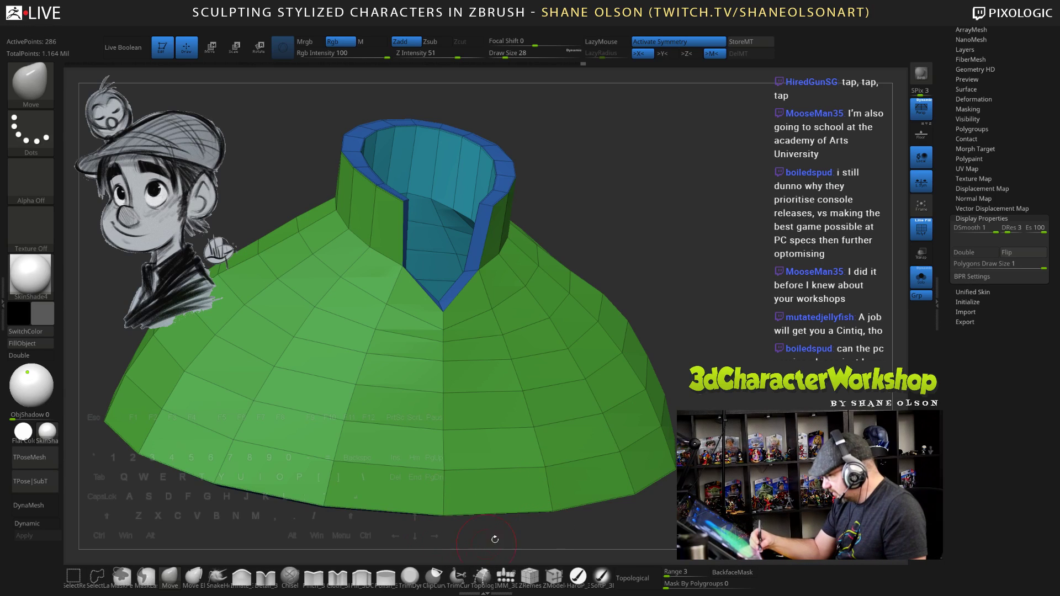
{"action": "left_click", "coordinate": [562, 577]}
{"action": "key", "text": "space"}
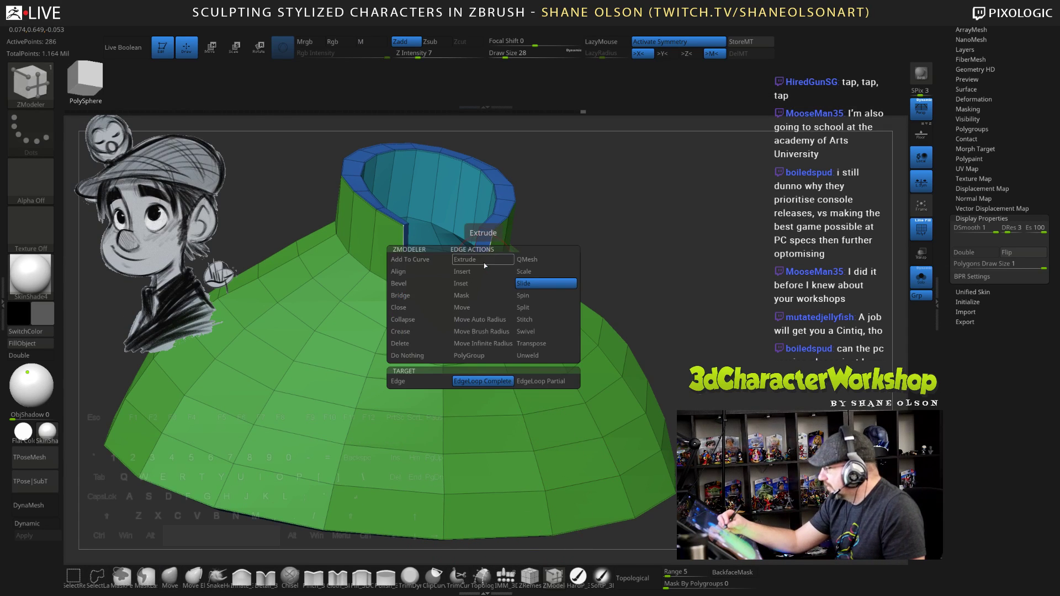
{"action": "left_click", "coordinate": [405, 333]}
{"action": "left_click", "coordinate": [477, 382]}
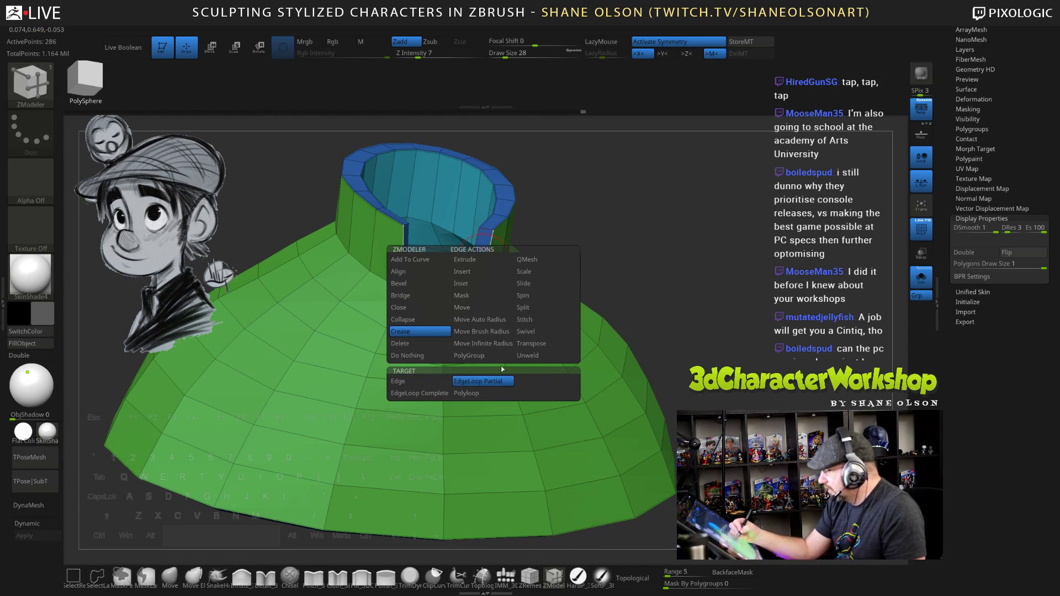
{"action": "left_click", "coordinate": [473, 263]}
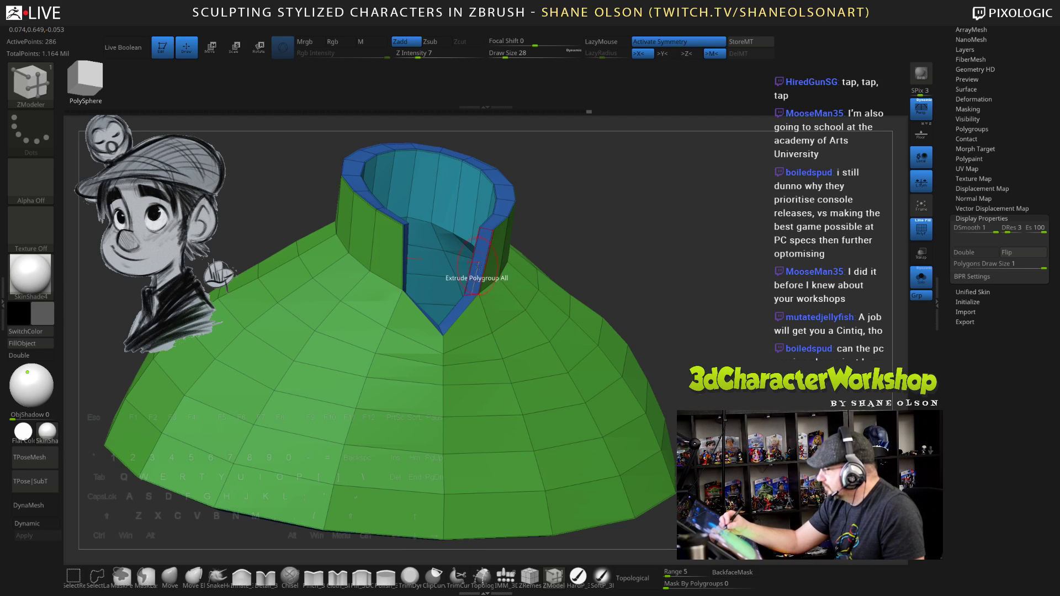
{"action": "left_click", "coordinate": [504, 259]}
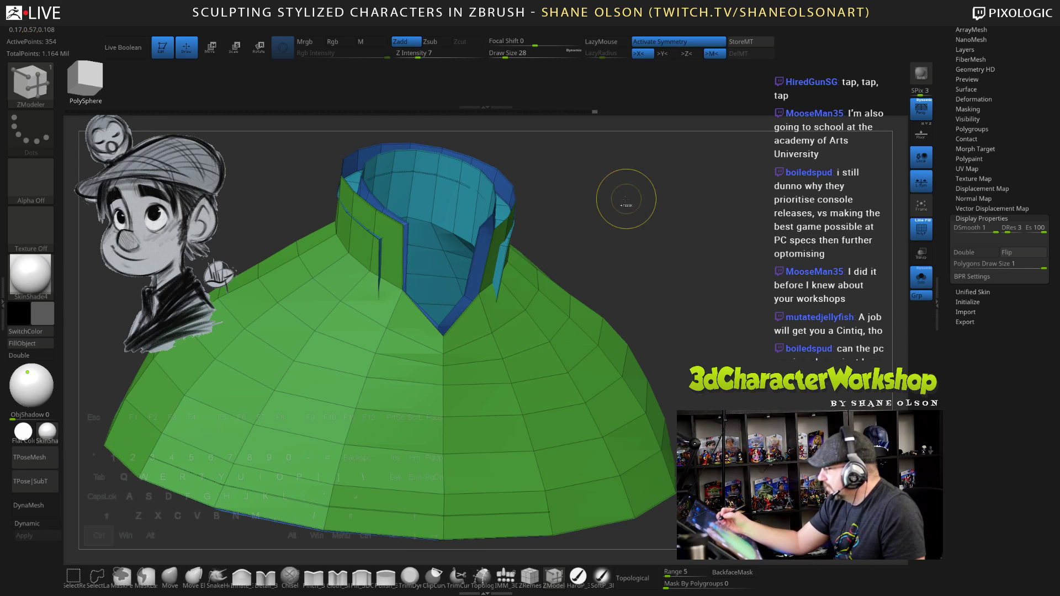
{"action": "left_click_drag", "start_coordinate": [608, 224], "coordinate": [615, 280]}
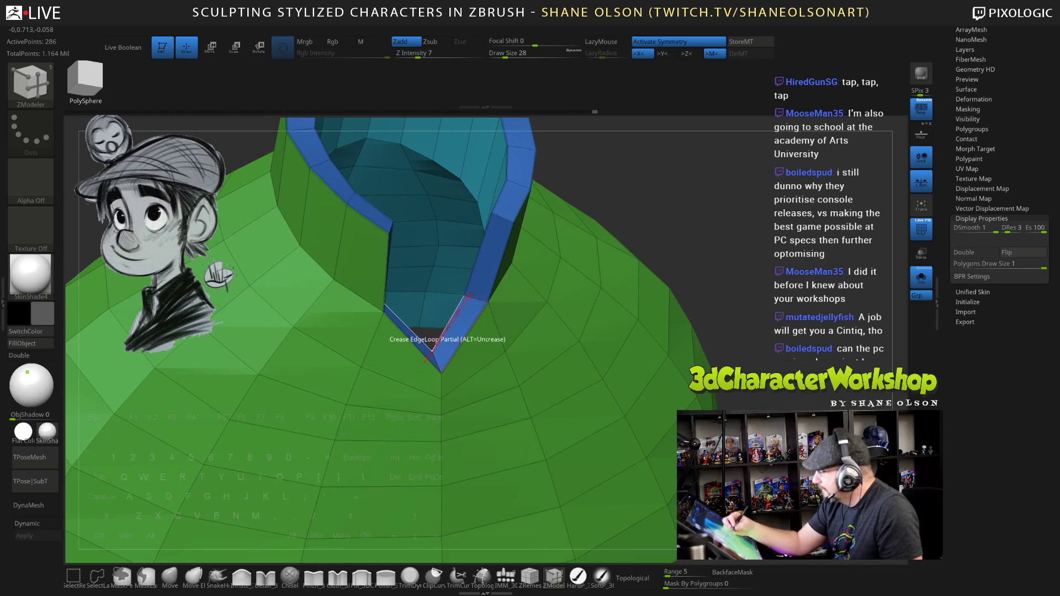
Crease the corner edges of the collar opening with the Crease action targeting Edge at draw size 12, and enable dynamic subdivision
{"action": "right_click_drag", "start_coordinate": [525, 349], "coordinate": [486, 369]}
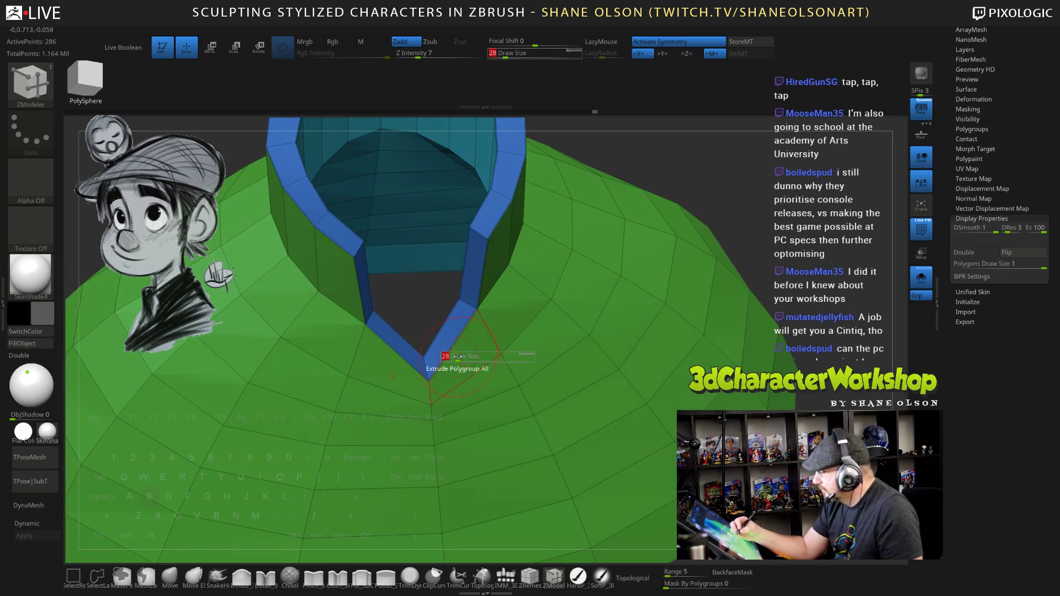
{"action": "key", "text": "bracketleft"}
{"action": "key", "text": "space"}
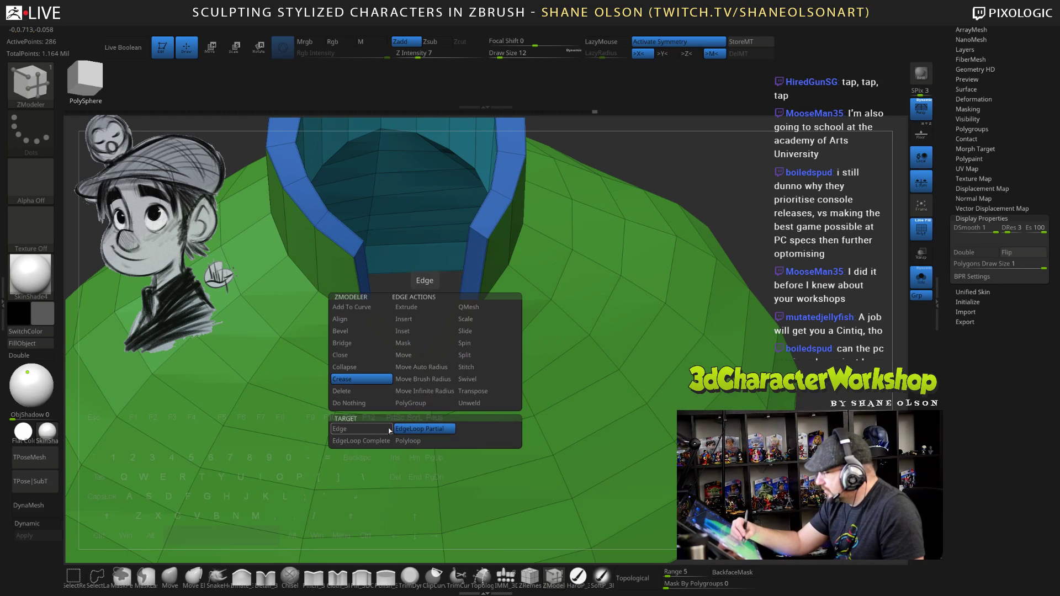
{"action": "left_click", "coordinate": [389, 429]}
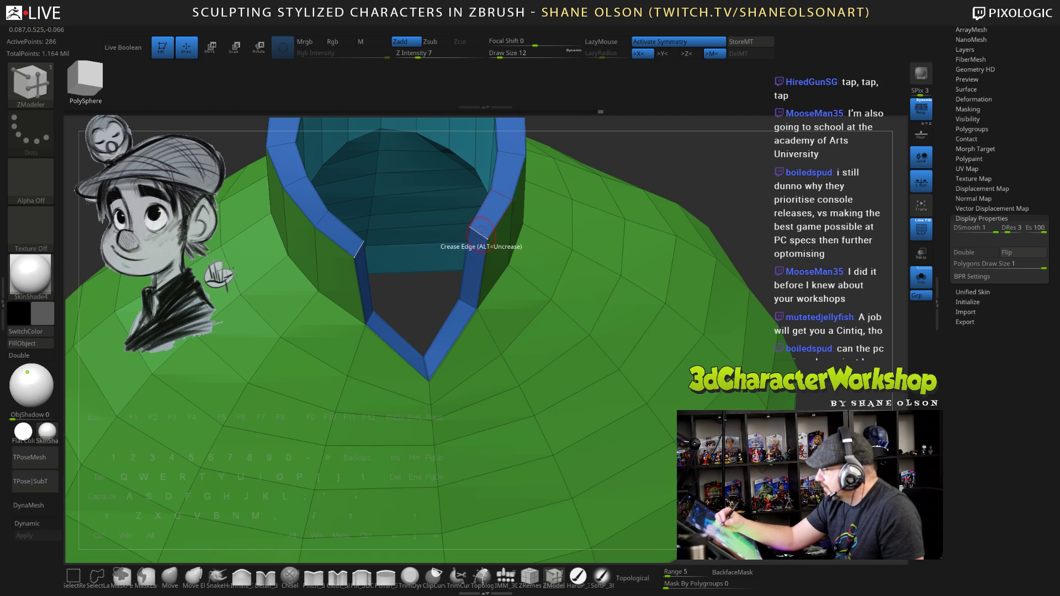
{"action": "key", "text": "d"}
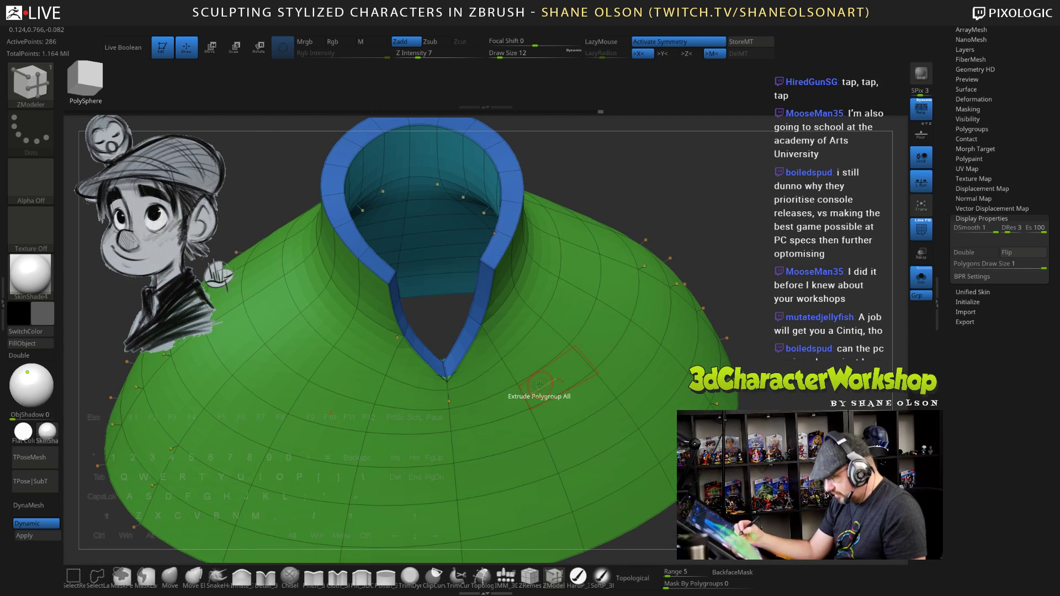
{"action": "right_click_drag", "start_coordinate": [539, 390], "coordinate": [510, 330], "text": "ctrl"}
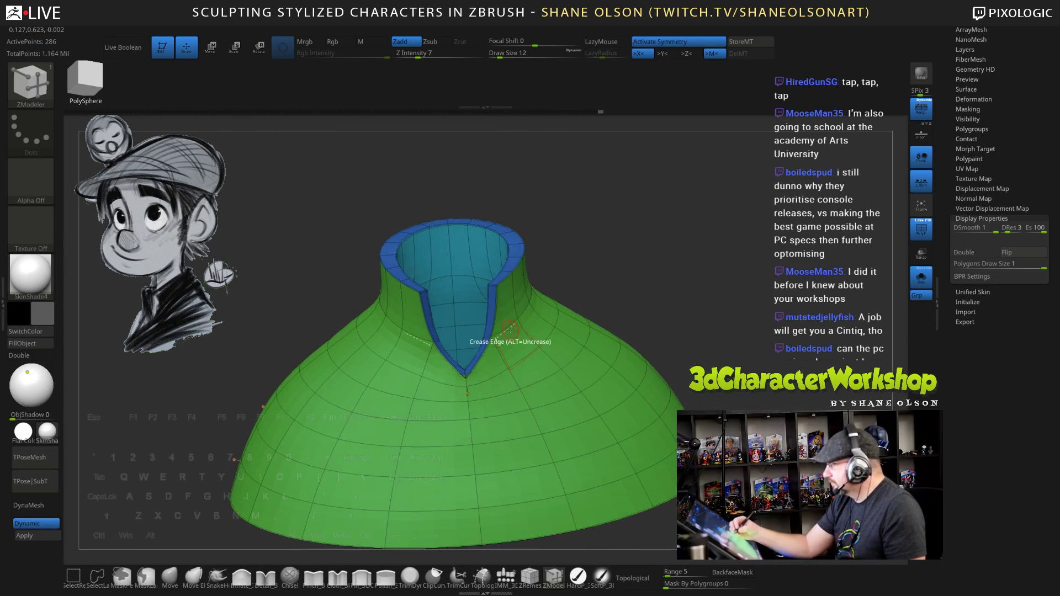
Crease the edge loop around the collar's base with the EdgeLoop Partial target and hide the polyframe display
{"action": "key", "text": "space"}
{"action": "left_click", "coordinate": [525, 432]}
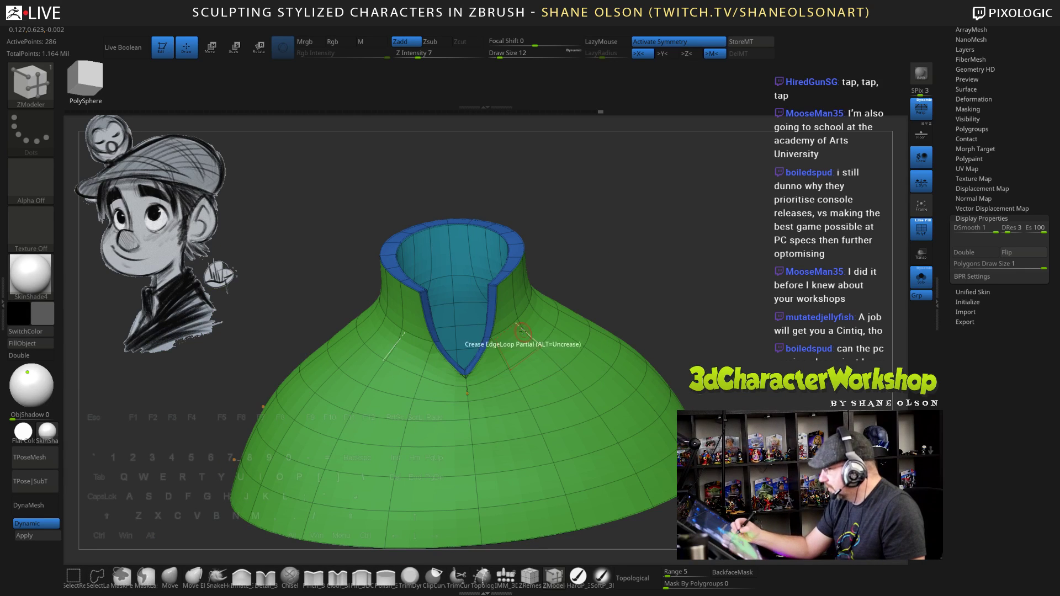
{"action": "left_click", "coordinate": [511, 328]}
{"action": "right_click_drag", "start_coordinate": [613, 391], "coordinate": [693, 304]}
{"action": "key", "text": "shift+f"}
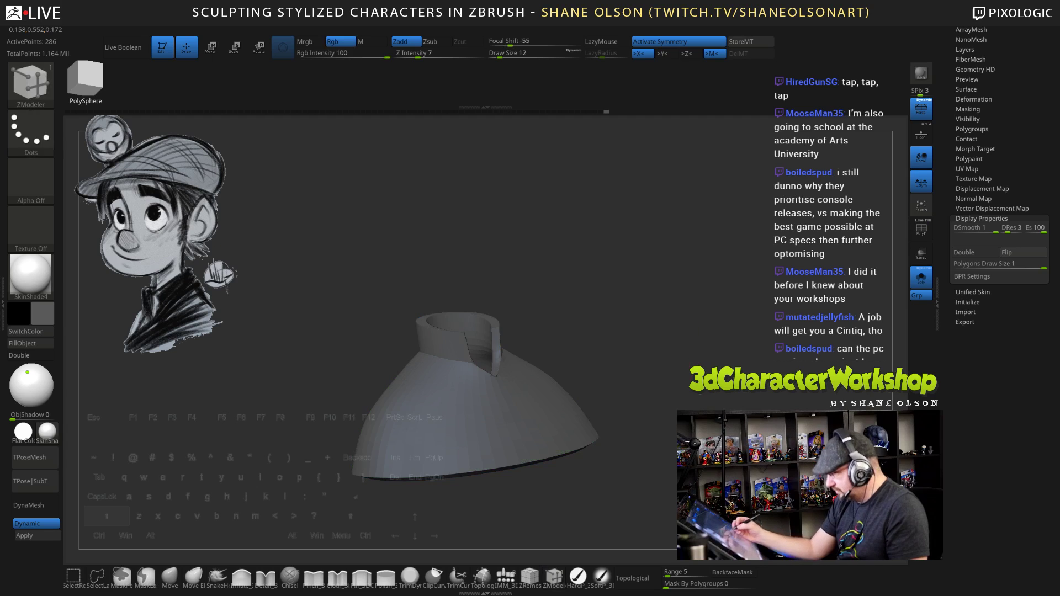
{"action": "right_click_drag", "start_coordinate": [738, 394], "coordinate": [719, 415]}
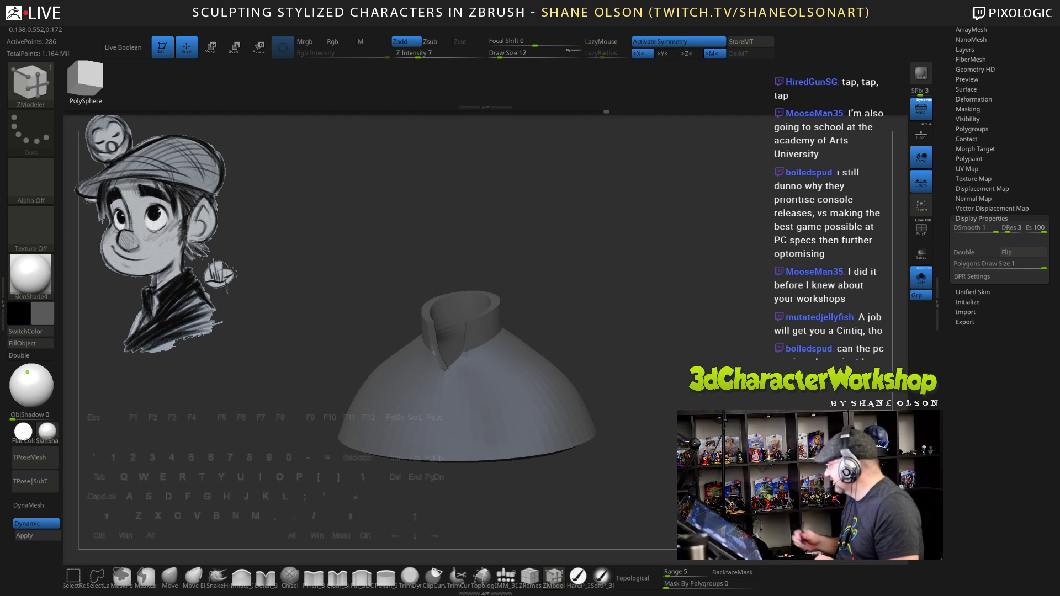
{"action": "left_click_drag", "start_coordinate": [672, 431], "coordinate": [857, 302]}
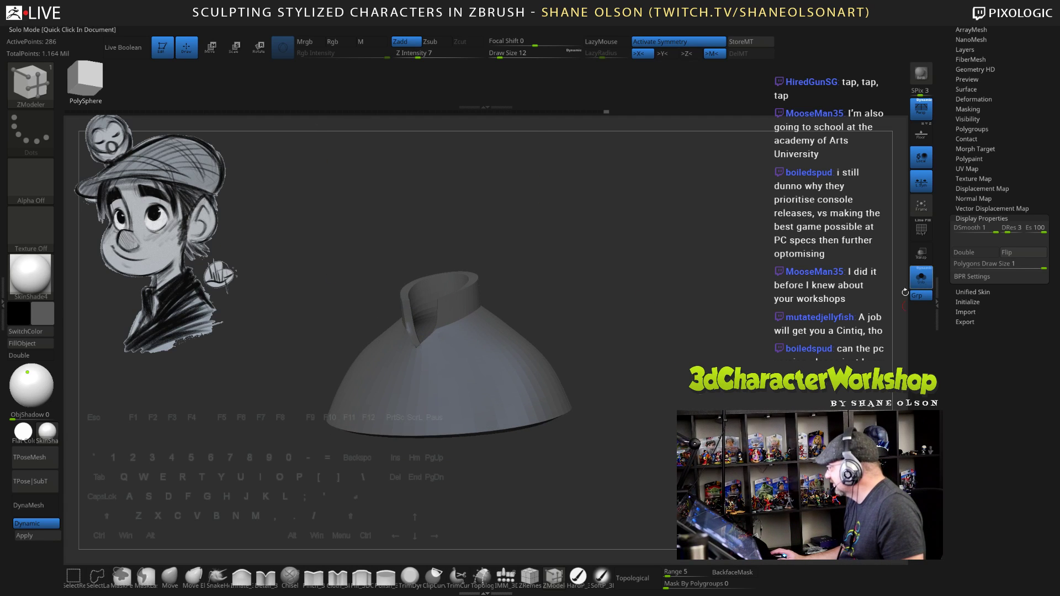
Leave Solo mode and reshape the jacket's shoulder to cover the body with the Move brush at draw size 215 and 206
{"action": "left_click", "coordinate": [921, 278]}
{"action": "left_click", "coordinate": [170, 577]}
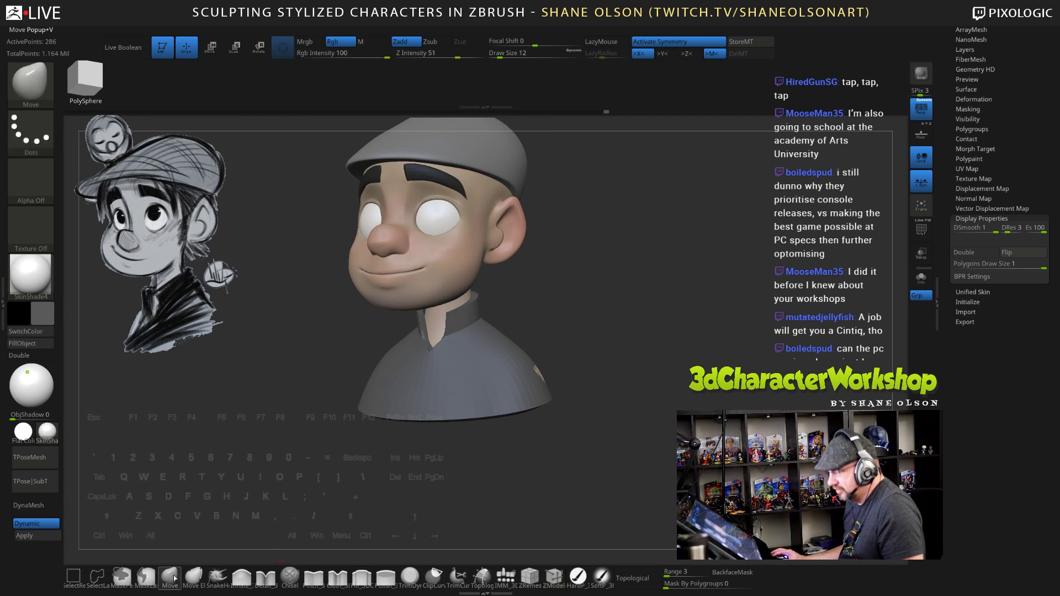
{"action": "key", "text": "s"}
{"action": "left_click_drag", "start_coordinate": [254, 452], "coordinate": [253, 451]}
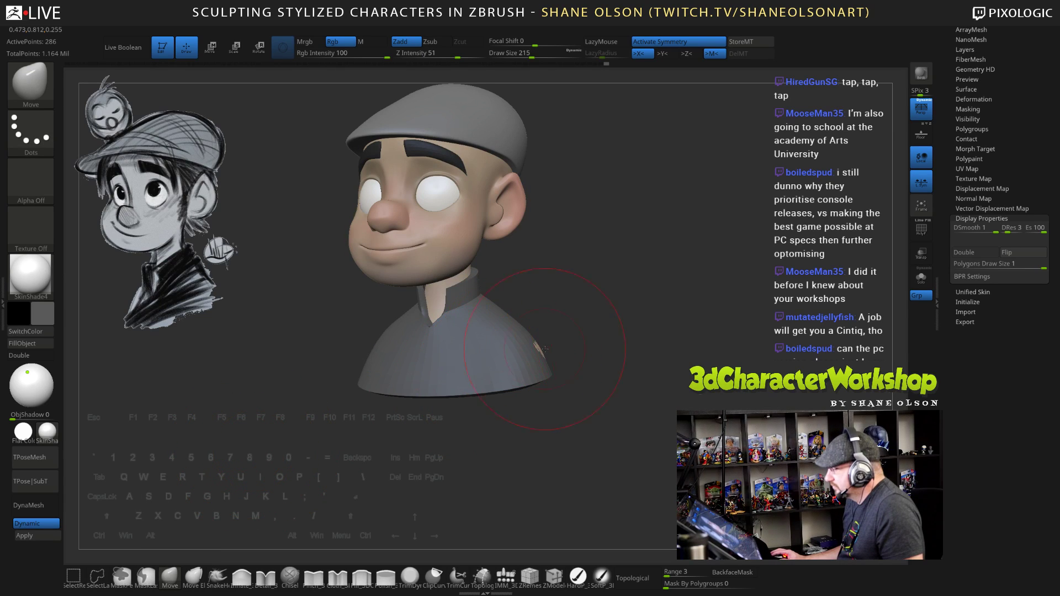
{"action": "left_click_drag", "start_coordinate": [545, 349], "coordinate": [528, 404]}
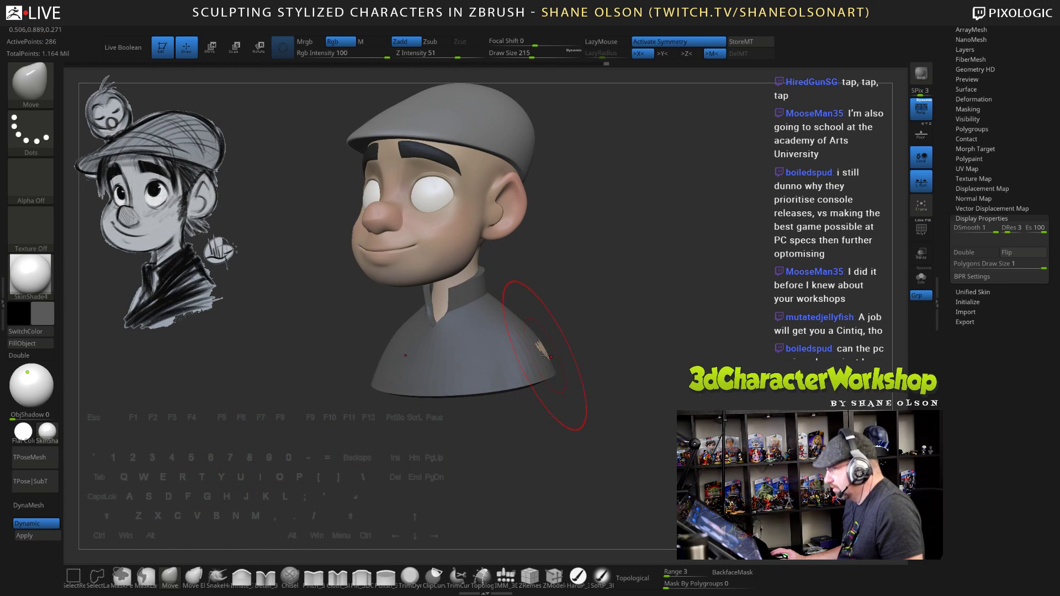
{"action": "mouse_move", "coordinate": [596, 348]}
{"action": "left_mouse_down"}
{"action": "mouse_move", "coordinate": [690, 331]}
{"action": "mouse_move", "coordinate": [715, 311]}
{"action": "mouse_move", "coordinate": [710, 296]}
{"action": "mouse_move", "coordinate": [727, 308]}
{"action": "mouse_move", "coordinate": [706, 322]}
{"action": "left_mouse_up"}
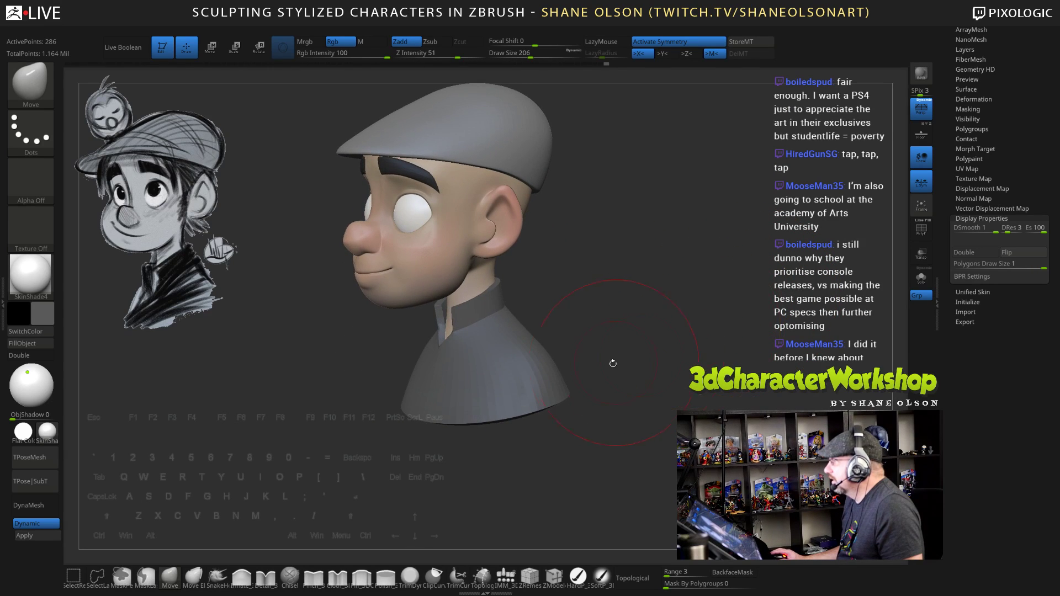
{"action": "mouse_move", "coordinate": [563, 382]}
{"action": "left_mouse_down"}
{"action": "mouse_move", "coordinate": [663, 330]}
{"action": "mouse_move", "coordinate": [658, 350]}
{"action": "mouse_move", "coordinate": [666, 307]}
{"action": "mouse_move", "coordinate": [647, 297]}
{"action": "mouse_move", "coordinate": [674, 274]}
{"action": "mouse_move", "coordinate": [699, 280]}
{"action": "mouse_move", "coordinate": [668, 275]}
{"action": "mouse_move", "coordinate": [641, 349]}
{"action": "mouse_move", "coordinate": [635, 326]}
{"action": "mouse_move", "coordinate": [625, 335]}
{"action": "left_mouse_up"}
Select the flat cap and reshape its side above the ear with the Move brush at draw size 162
{"action": "key", "text": "s"}
{"action": "key", "text": "s"}
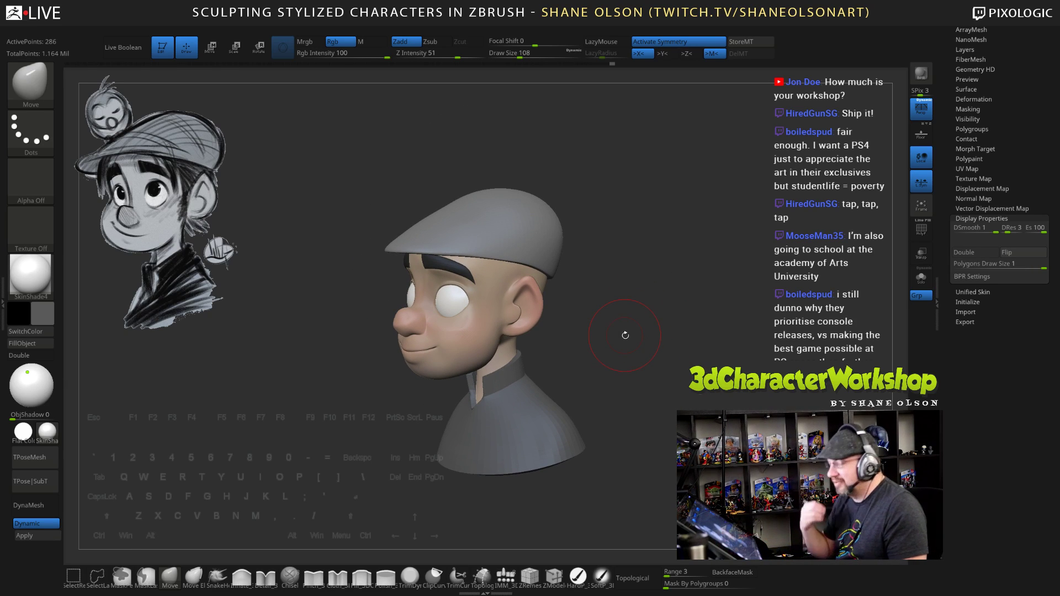
{"action": "left_click_drag", "start_coordinate": [644, 346], "coordinate": [545, 291]}
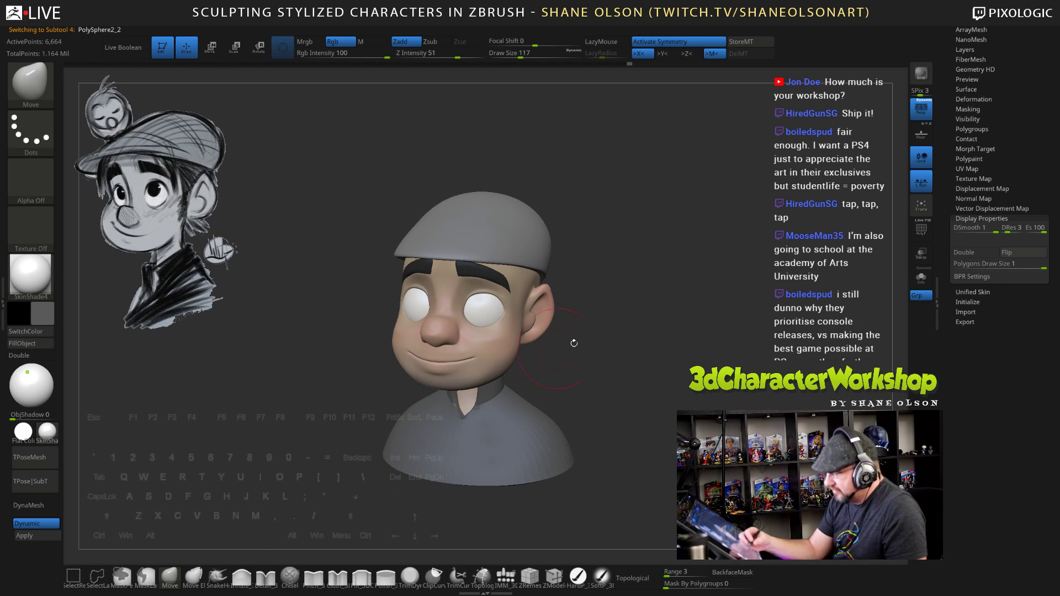
{"action": "key", "text": "s"}
{"action": "left_click_drag", "start_coordinate": [583, 297], "coordinate": [587, 298]}
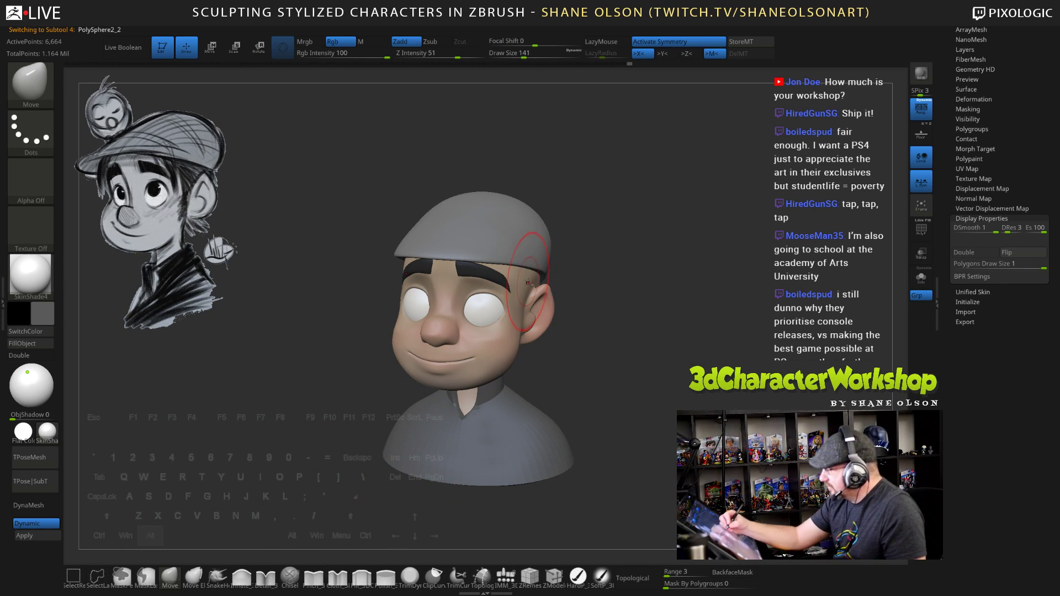
{"action": "key", "text": "s"}
{"action": "left_click_drag", "start_coordinate": [564, 270], "coordinate": [566, 269]}
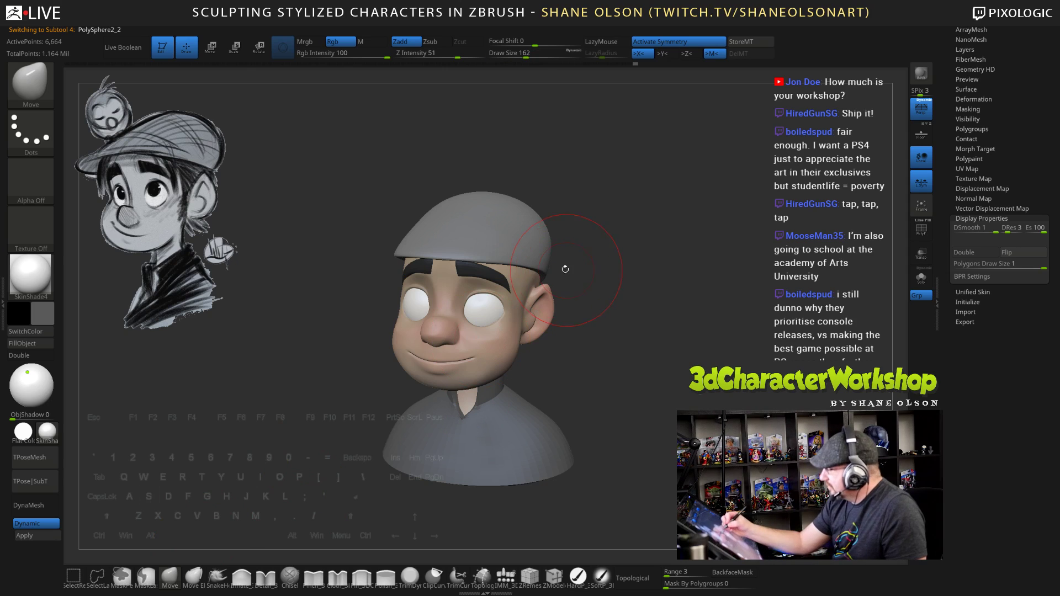
{"action": "left_click_drag", "start_coordinate": [580, 326], "coordinate": [617, 322]}
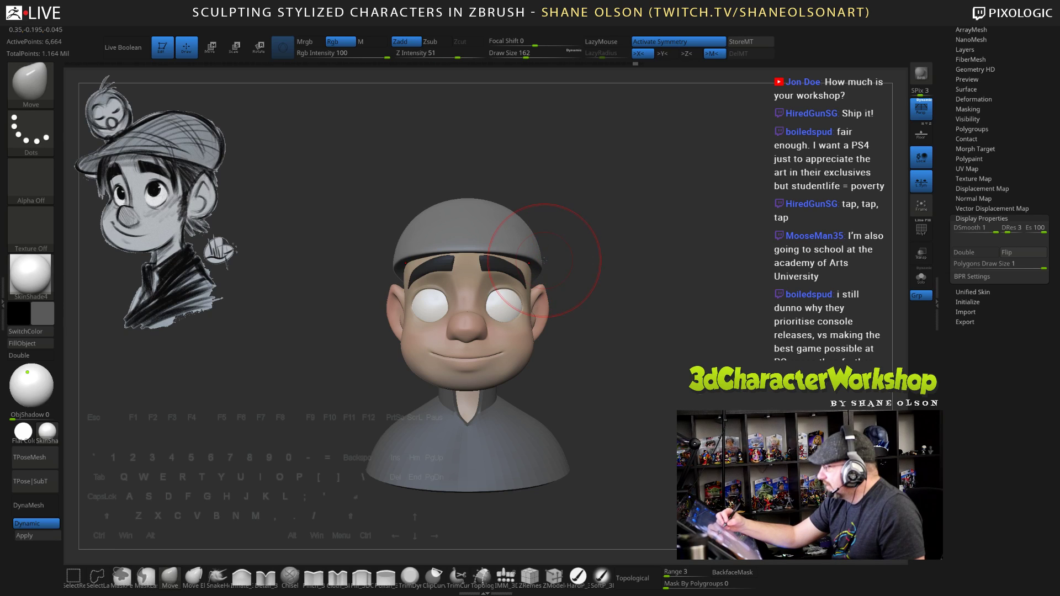
{"action": "left_click", "coordinate": [539, 261], "text": "alt"}
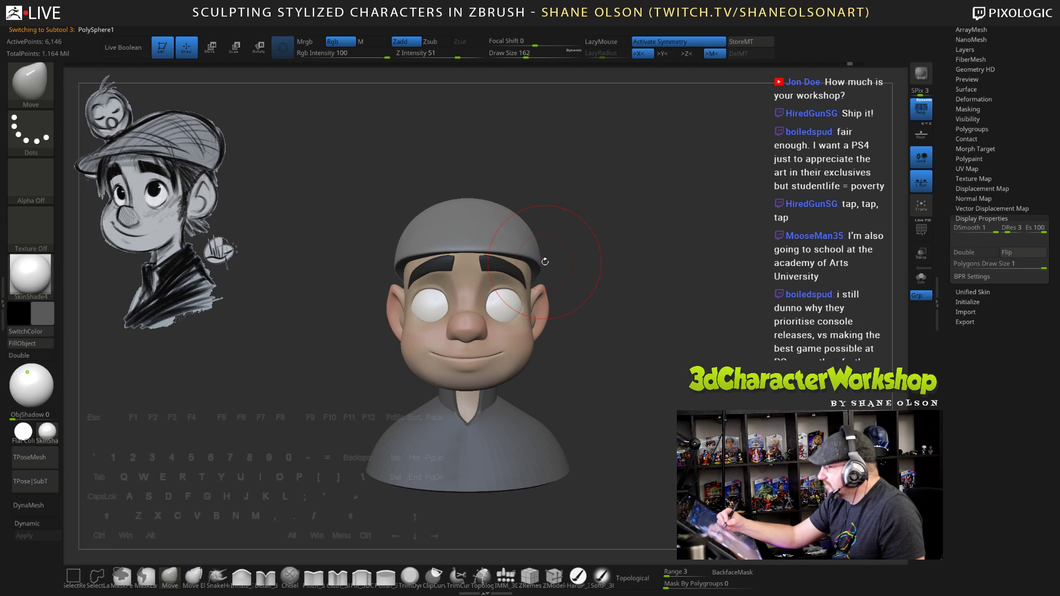
{"action": "mouse_move", "coordinate": [542, 257]}
{"action": "left_mouse_down"}
{"action": "mouse_move", "coordinate": [605, 279]}
{"action": "mouse_move", "coordinate": [591, 289]}
{"action": "mouse_move", "coordinate": [620, 300]}
{"action": "mouse_move", "coordinate": [615, 333]}
{"action": "left_mouse_up"}
Refine the flat cap's shape and its lower back edge with the Move brush at draw size 117
{"action": "key", "text": "bracketleft"}
{"action": "key", "text": "bracketleft"}
{"action": "mouse_move", "coordinate": [426, 229]}
{"action": "left_mouse_down", "text": "shift"}
{"action": "mouse_move", "coordinate": [439, 231]}
{"action": "mouse_move", "coordinate": [425, 226]}
{"action": "left_mouse_up", "text": "shift"}
{"action": "left_click_drag", "start_coordinate": [652, 355], "coordinate": [644, 345], "text": "alt"}
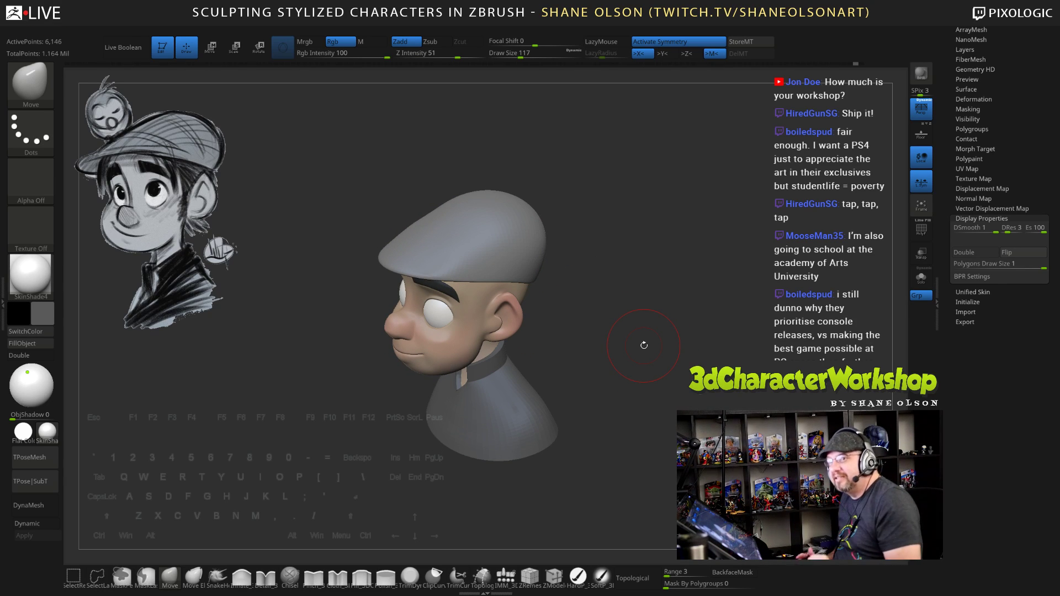
{"action": "mouse_move", "coordinate": [552, 293]}
{"action": "left_mouse_down"}
{"action": "mouse_move", "coordinate": [544, 279]}
{"action": "mouse_move", "coordinate": [571, 272]}
{"action": "left_mouse_up"}
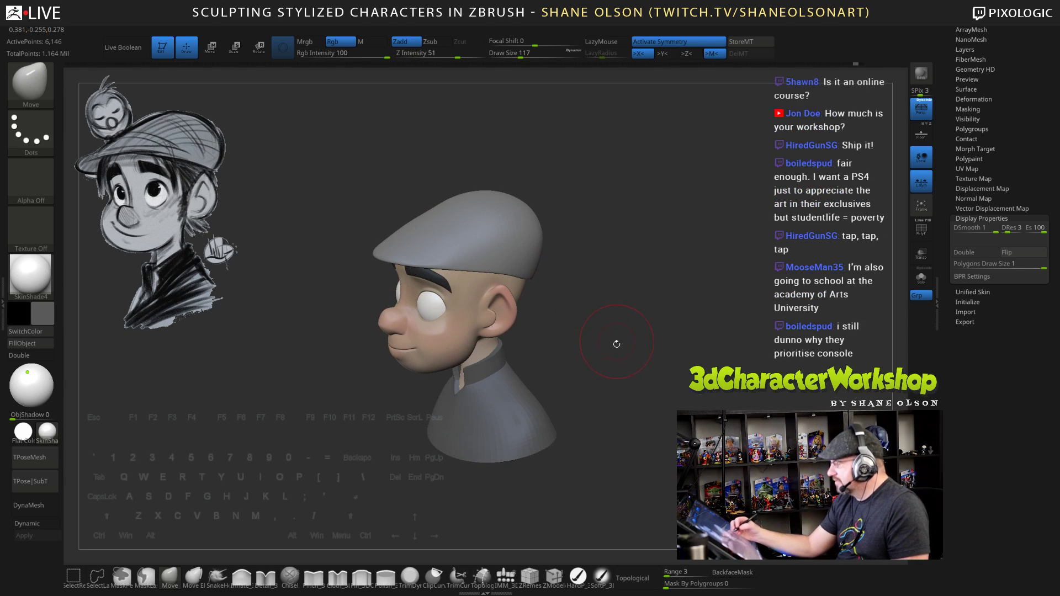
{"action": "mouse_move", "coordinate": [619, 356]}
{"action": "left_mouse_down"}
{"action": "mouse_move", "coordinate": [624, 372]}
{"action": "mouse_move", "coordinate": [627, 341]}
{"action": "left_mouse_up"}
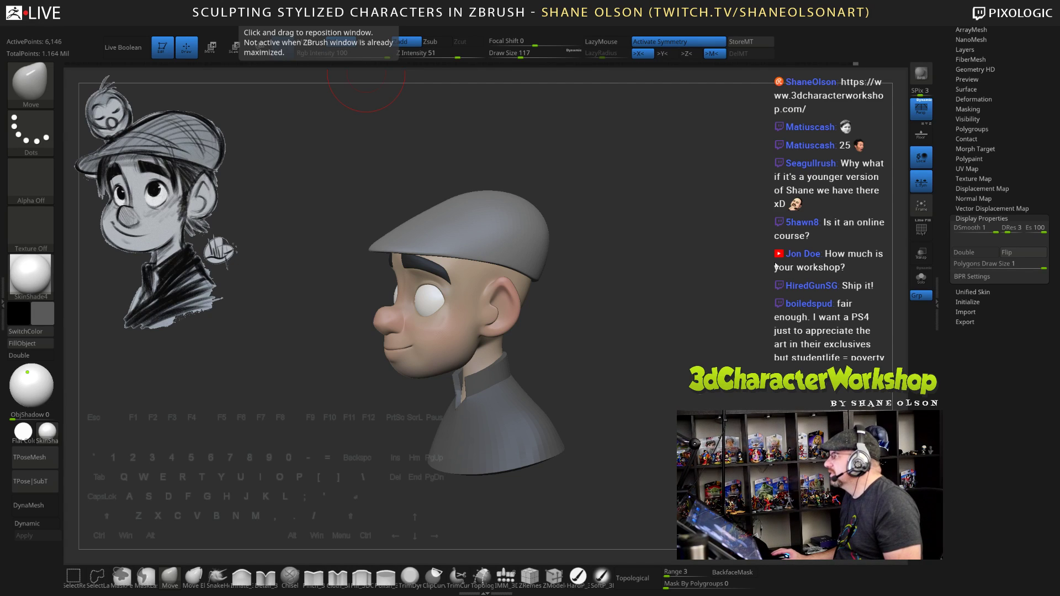
Select the jacket, choose a dark grey colour and fill the whole jacket with it using the HardP_3DCW4R8 brush
{"action": "mouse_move", "coordinate": [732, 234]}
{"action": "left_mouse_down"}
{"action": "mouse_move", "coordinate": [695, 245]}
{"action": "mouse_move", "coordinate": [628, 236]}
{"action": "mouse_move", "coordinate": [653, 236]}
{"action": "mouse_move", "coordinate": [602, 325]}
{"action": "mouse_move", "coordinate": [612, 353]}
{"action": "left_mouse_up"}
{"action": "left_click", "coordinate": [535, 415], "text": "alt"}
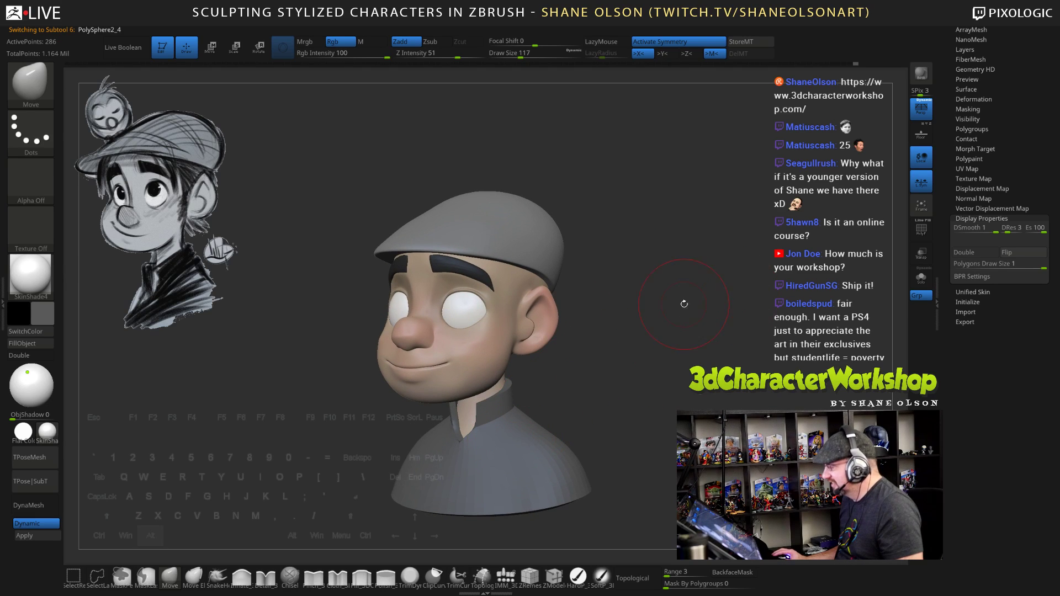
{"action": "left_click_drag", "start_coordinate": [684, 304], "coordinate": [692, 277], "text": "alt"}
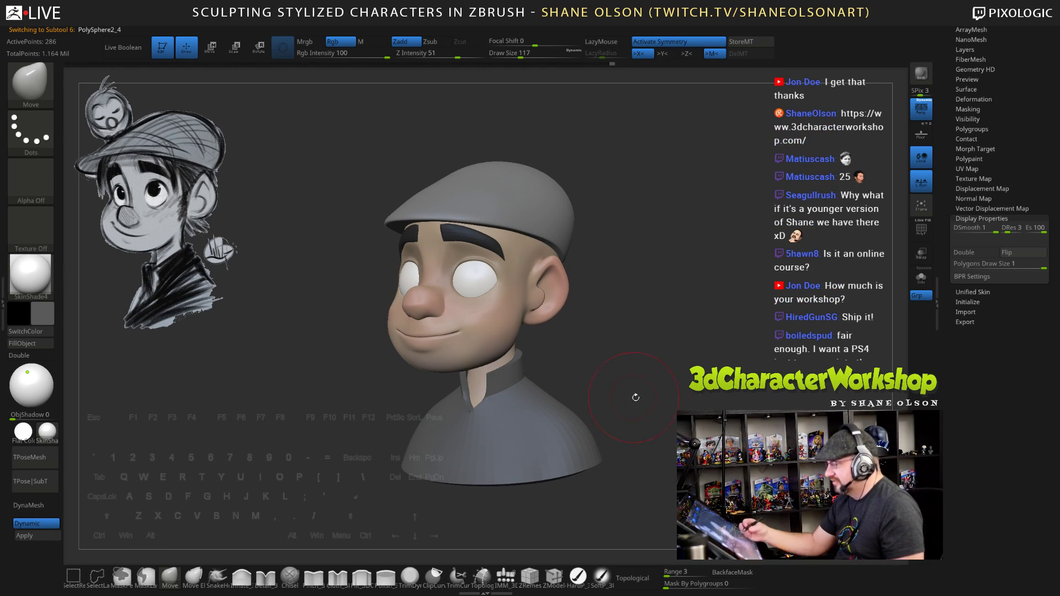
{"action": "left_click_drag", "start_coordinate": [635, 397], "coordinate": [643, 391]}
{"action": "left_click", "coordinate": [43, 313]}
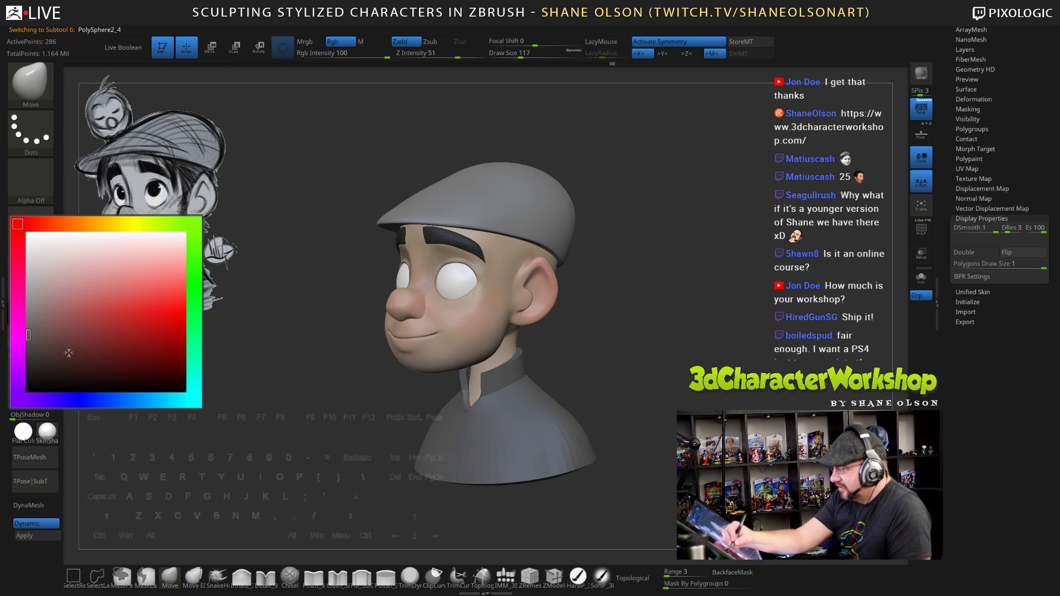
{"action": "left_click", "coordinate": [39, 355]}
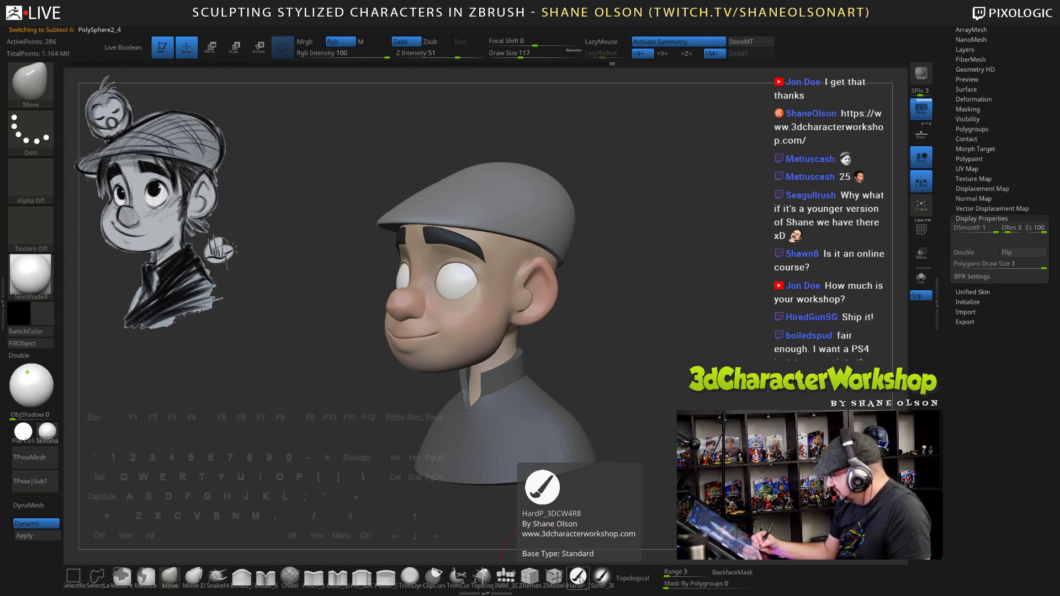
{"action": "left_click", "coordinate": [577, 576]}
{"action": "left_click", "coordinate": [22, 344]}
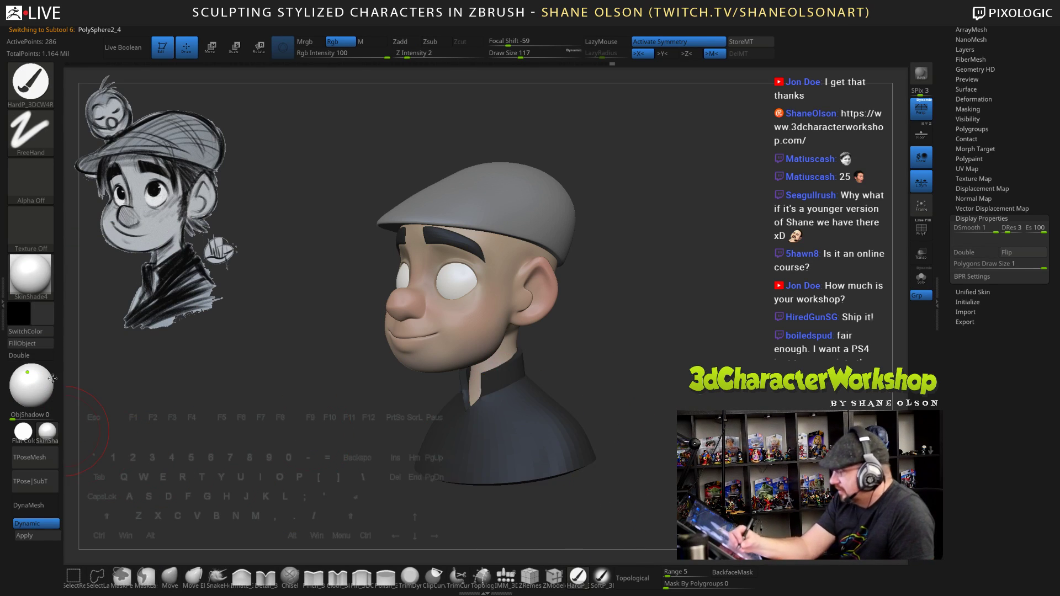
{"action": "left_click_drag", "start_coordinate": [644, 419], "coordinate": [651, 348]}
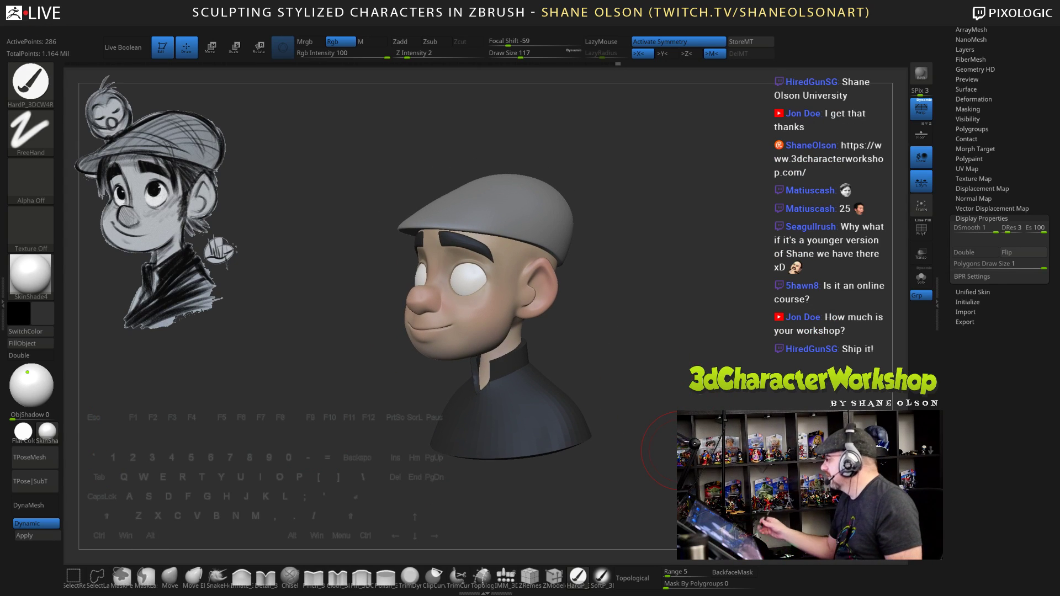
{"action": "left_click_drag", "start_coordinate": [752, 312], "coordinate": [751, 306]}
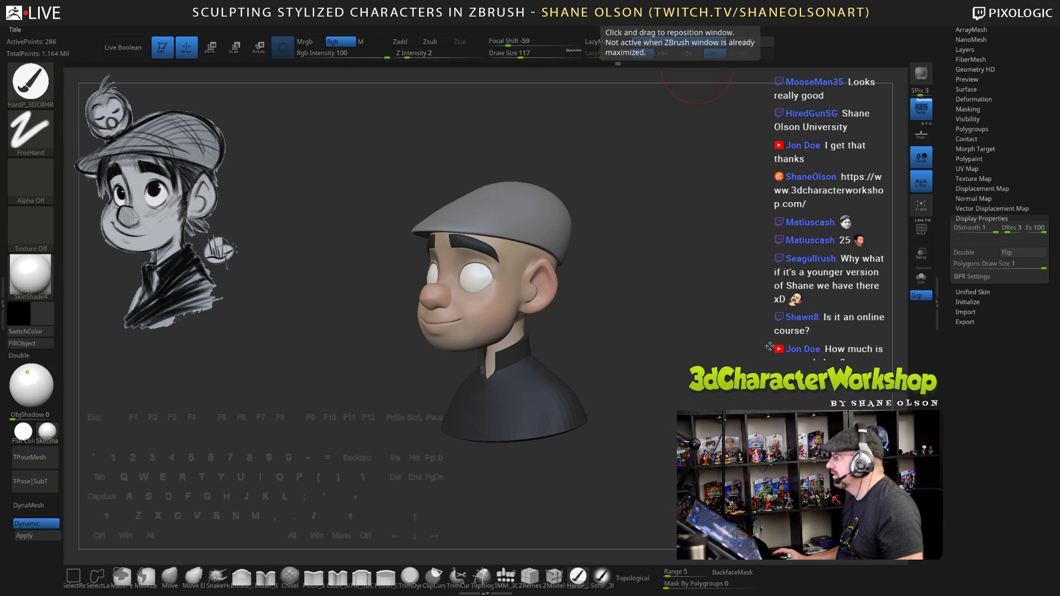
{"action": "mouse_move", "coordinate": [669, 321]}
{"action": "left_mouse_down"}
{"action": "mouse_move", "coordinate": [685, 319]}
{"action": "mouse_move", "coordinate": [682, 264]}
{"action": "mouse_move", "coordinate": [755, 241]}
{"action": "mouse_move", "coordinate": [716, 242]}
{"action": "left_mouse_up"}
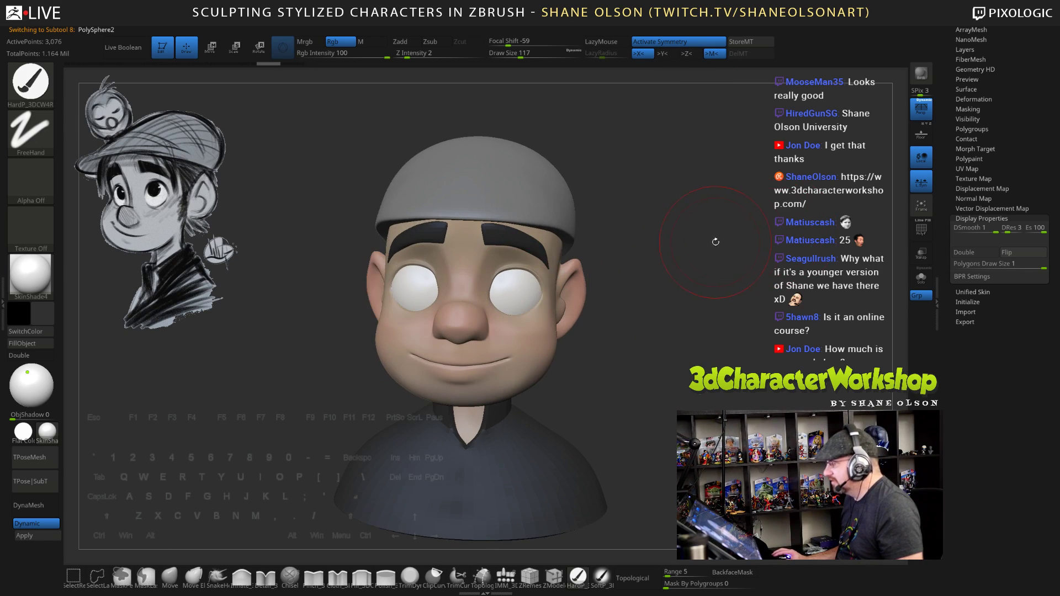
Select the jacket, convert its dynamic subdivision into real geometry and divide the mesh two more levels
{"action": "left_click_drag", "start_coordinate": [950, 165], "coordinate": [954, 250]}
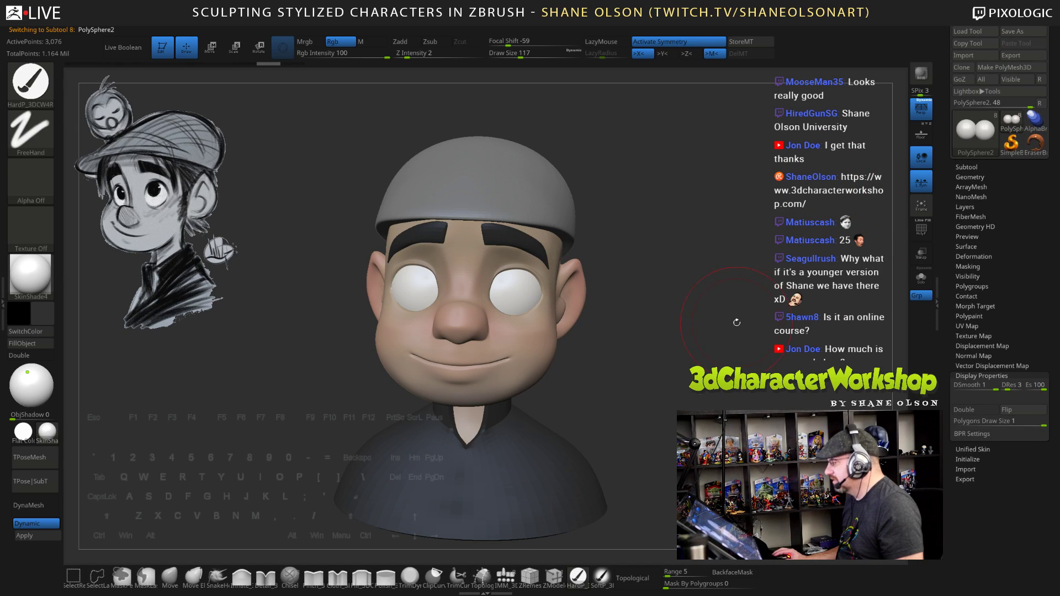
{"action": "left_click_drag", "start_coordinate": [737, 322], "coordinate": [618, 433]}
{"action": "left_click", "coordinate": [552, 466], "text": "alt"}
{"action": "left_click_drag", "start_coordinate": [678, 312], "coordinate": [661, 283]}
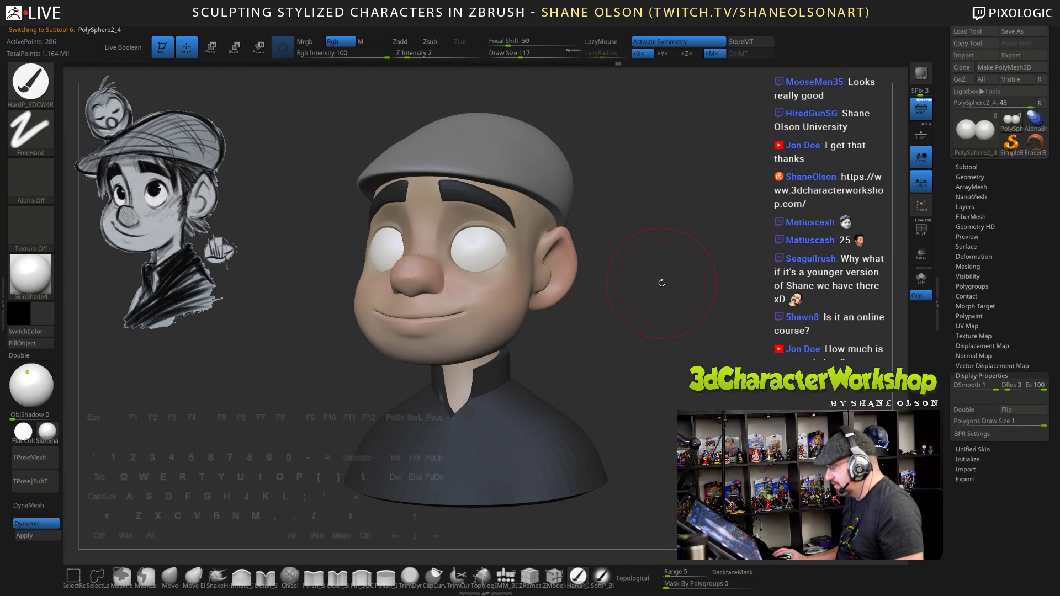
{"action": "left_click", "coordinate": [977, 376]}
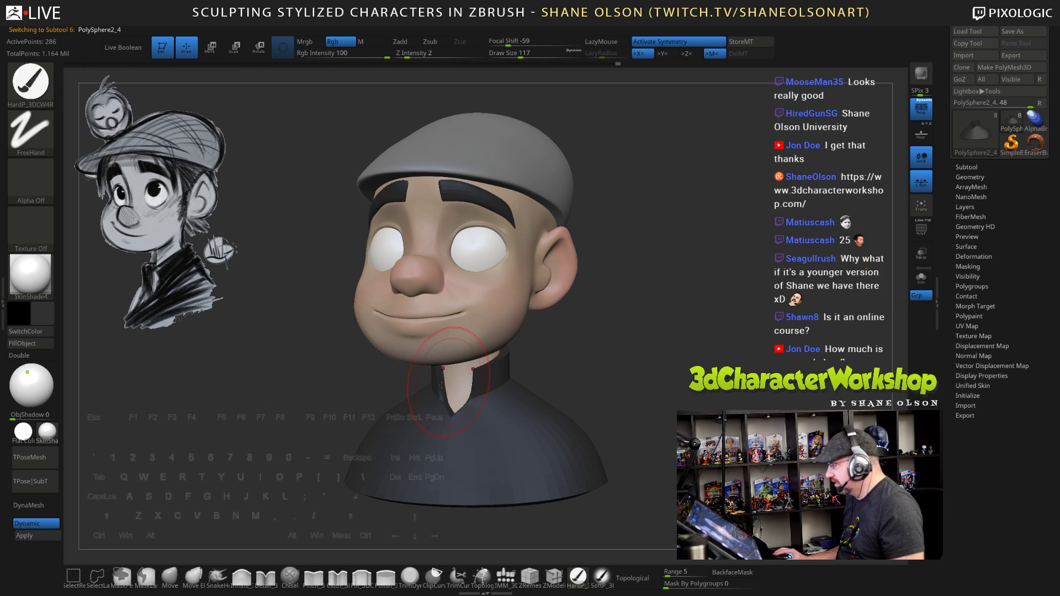
{"action": "left_click", "coordinate": [27, 536]}
{"action": "key", "text": "ctrl"}
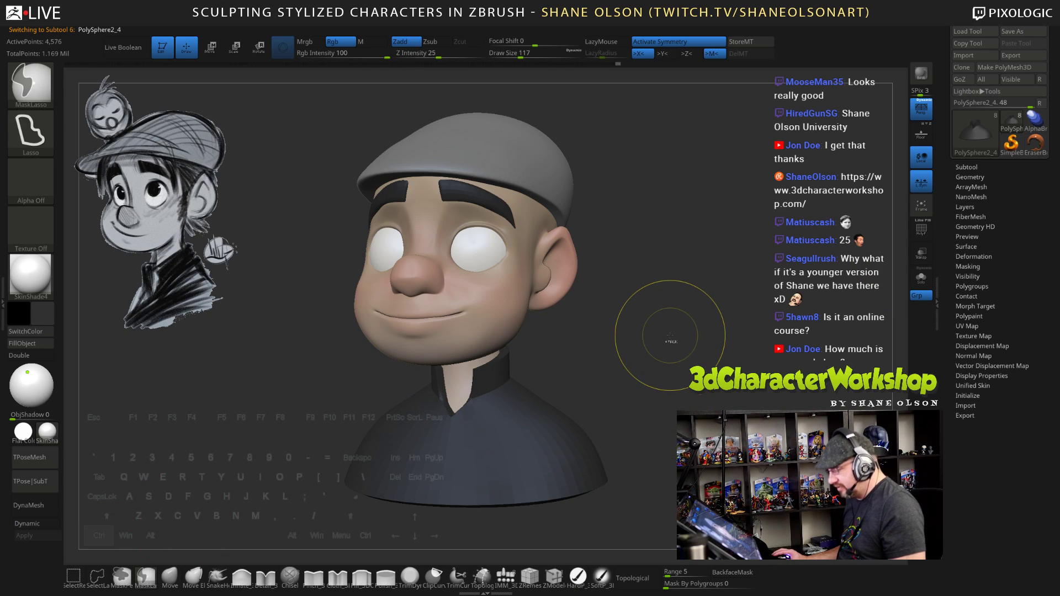
{"action": "key", "text": "ctrl+d"}
Smooth the jacket where the collar meets the shoulder at draw size 62, checking it from several angles
{"action": "mouse_move", "coordinate": [670, 334]}
{"action": "left_mouse_down"}
{"action": "mouse_move", "coordinate": [682, 334]}
{"action": "mouse_move", "coordinate": [611, 347]}
{"action": "left_mouse_up"}
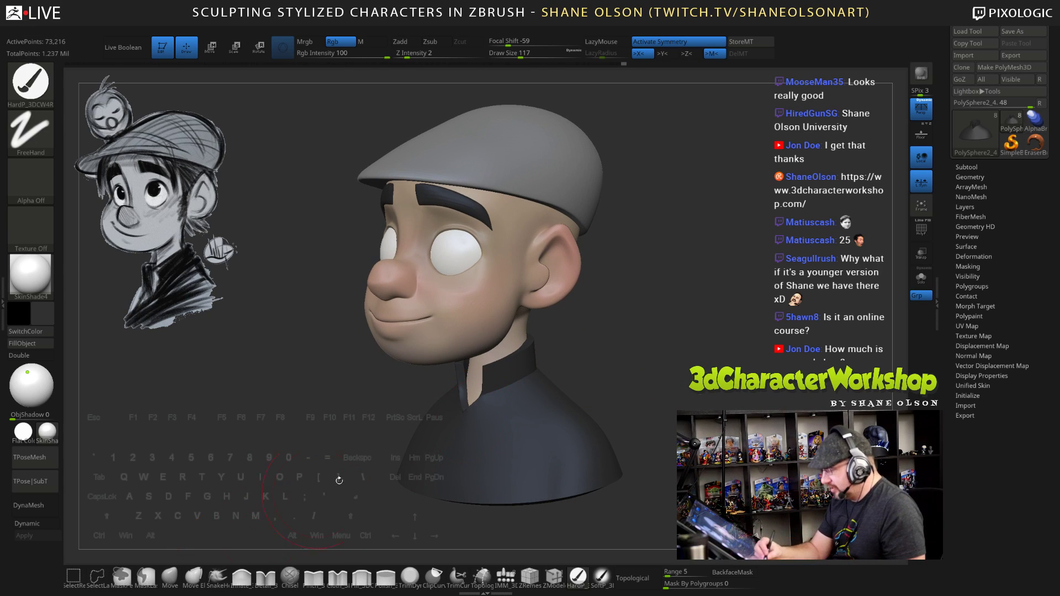
{"action": "key", "text": "shift"}
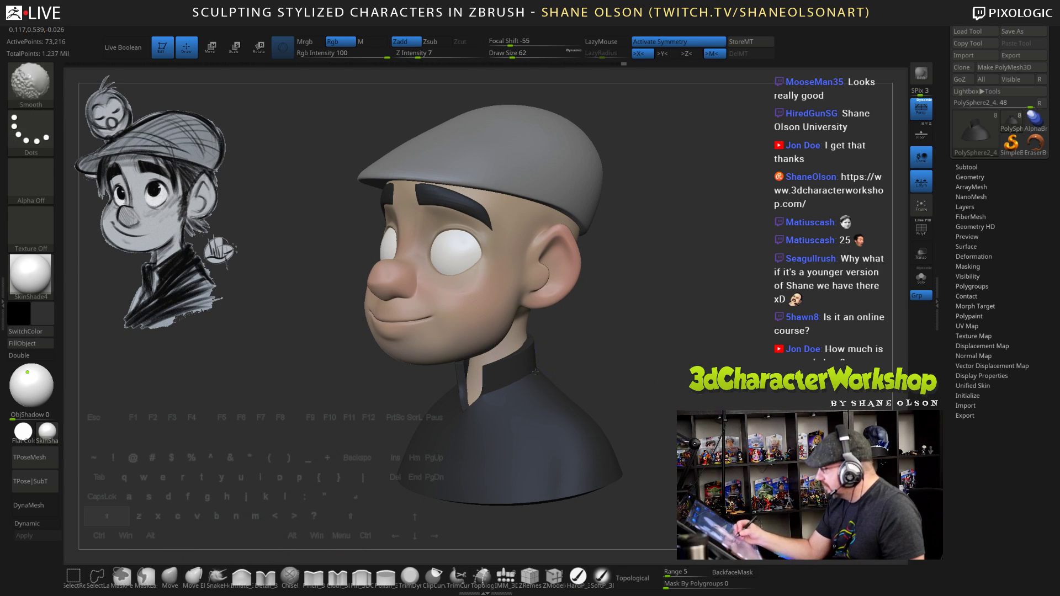
{"action": "left_click_drag", "start_coordinate": [536, 372], "coordinate": [537, 374], "text": "shift"}
{"action": "left_click_drag", "start_coordinate": [605, 354], "coordinate": [623, 343]}
{"action": "key", "text": "shift"}
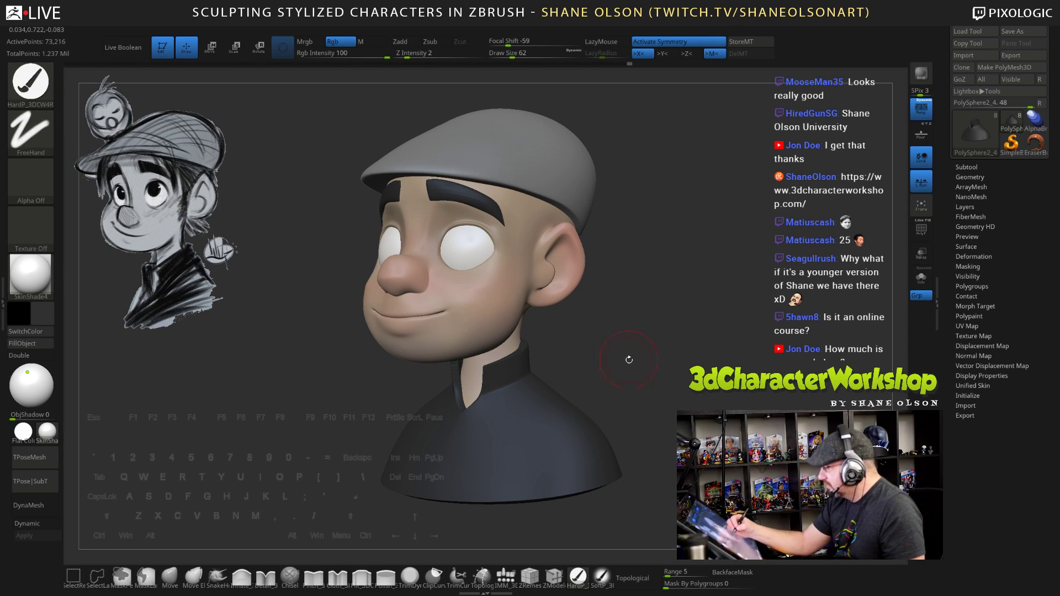
{"action": "left_click_drag", "start_coordinate": [627, 359], "coordinate": [550, 359]}
{"action": "left_click_drag", "start_coordinate": [627, 362], "coordinate": [626, 364]}
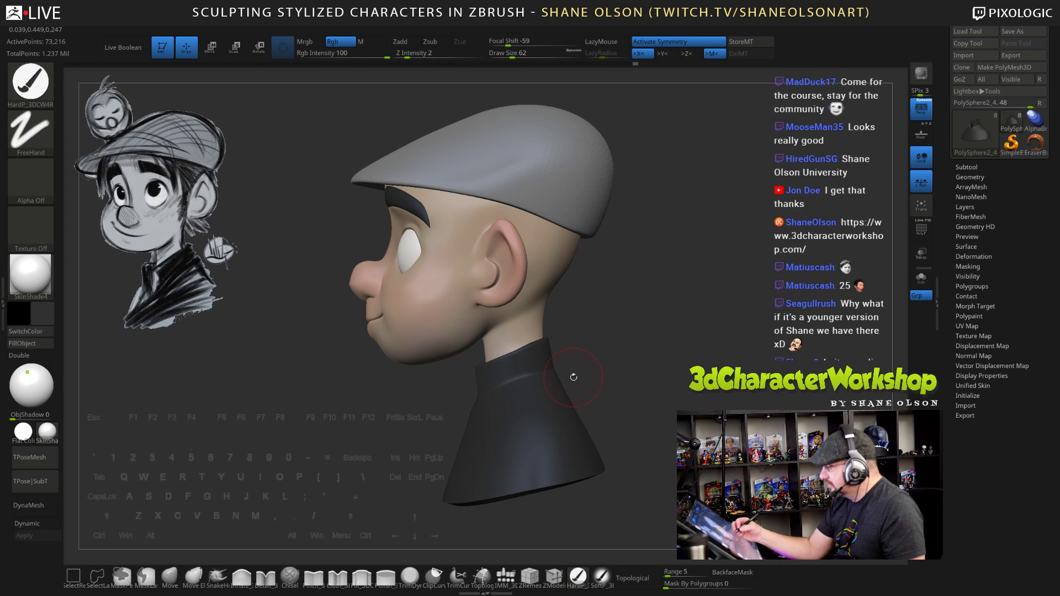
Reshape the jacket's front and back outline in side view with the Move brush at draw size 228
{"action": "left_click", "coordinate": [170, 578]}
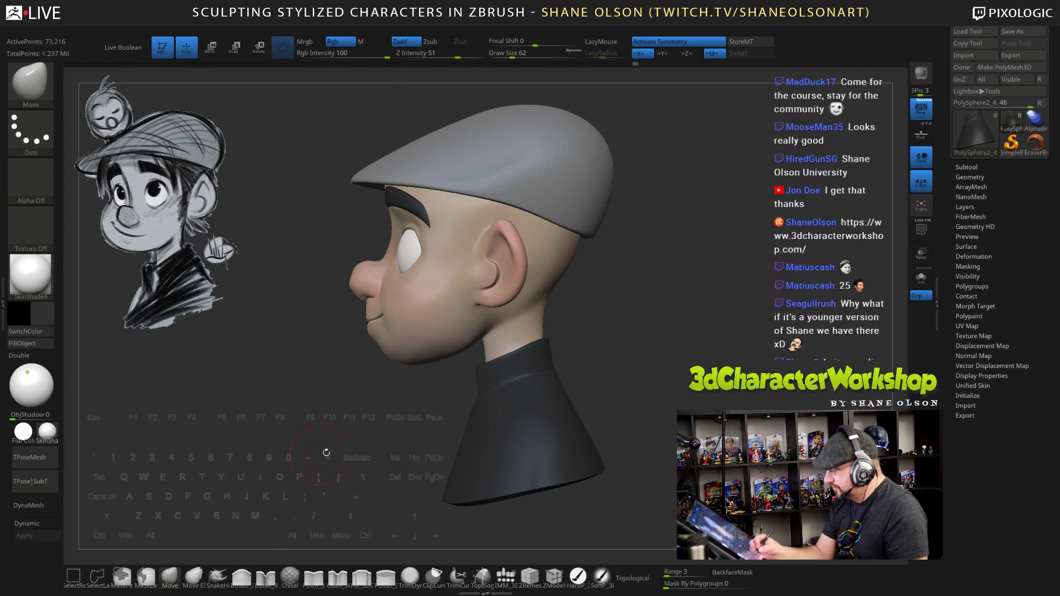
{"action": "left_click_drag", "start_coordinate": [328, 452], "coordinate": [412, 422]}
{"action": "mouse_move", "coordinate": [632, 365]}
{"action": "left_mouse_down", "text": "alt"}
{"action": "mouse_move", "coordinate": [605, 345]}
{"action": "mouse_move", "coordinate": [624, 334]}
{"action": "left_mouse_up", "text": "alt"}
{"action": "key", "text": "s"}
{"action": "key", "text": "s"}
{"action": "left_click_drag", "start_coordinate": [418, 470], "coordinate": [426, 471]}
{"action": "left_click_drag", "start_coordinate": [618, 401], "coordinate": [586, 471]}
{"action": "left_click_drag", "start_coordinate": [638, 392], "coordinate": [658, 361]}
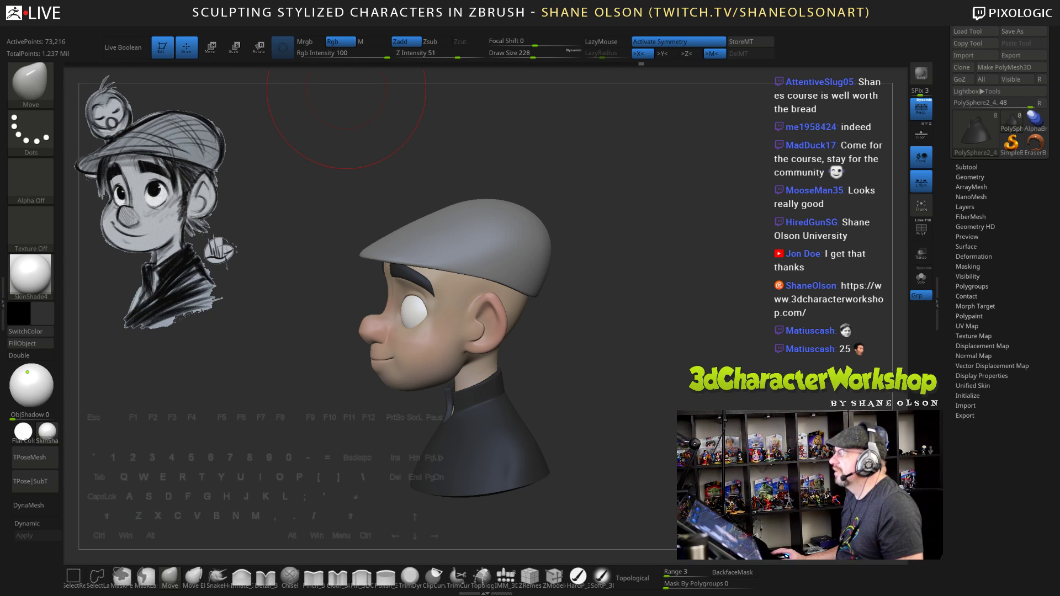
Switch to the browser and look through the student sculpting posts in the Google+ home feed
{"action": "left_click_drag", "start_coordinate": [314, 0], "coordinate": [361, 2]}
{"action": "scroll", "coordinate": [446, 222], "scroll_direction": "down", "scroll_amount": 2}
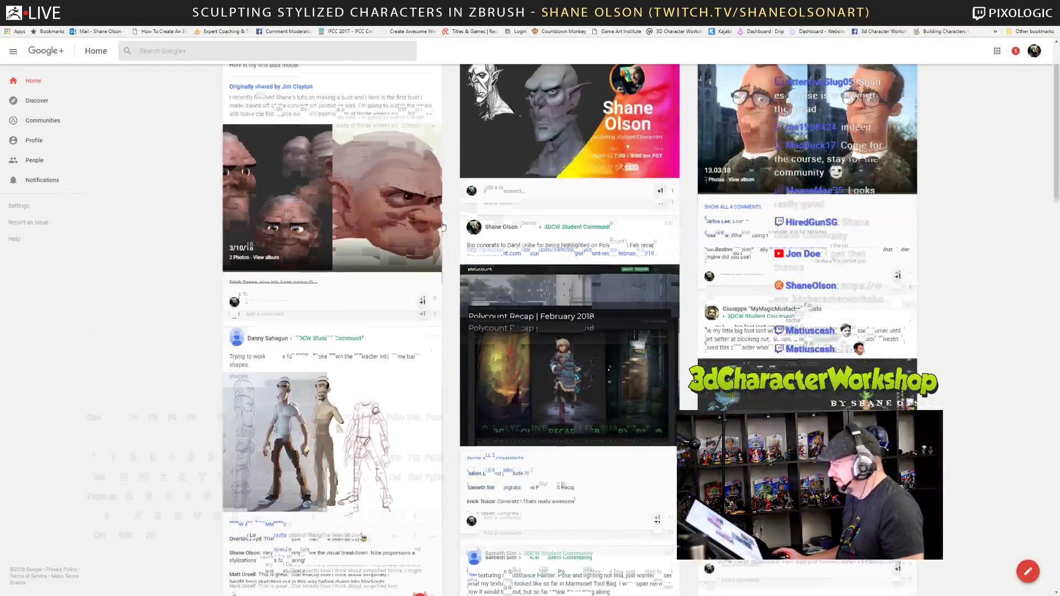
{"action": "scroll", "coordinate": [562, 364], "scroll_direction": "down", "scroll_amount": 6}
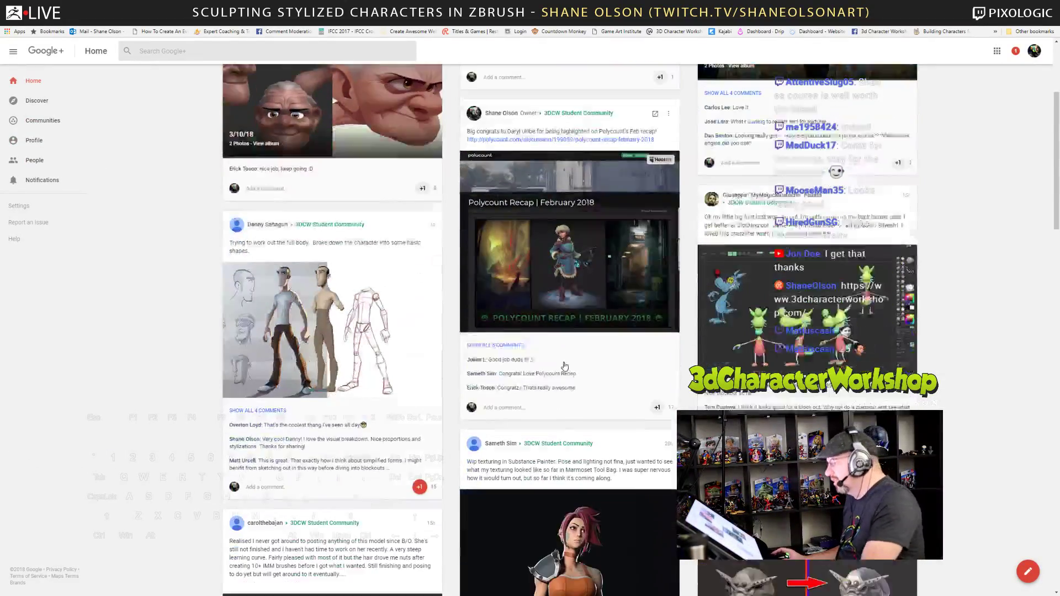
{"action": "scroll", "coordinate": [651, 327], "scroll_direction": "down", "scroll_amount": 12}
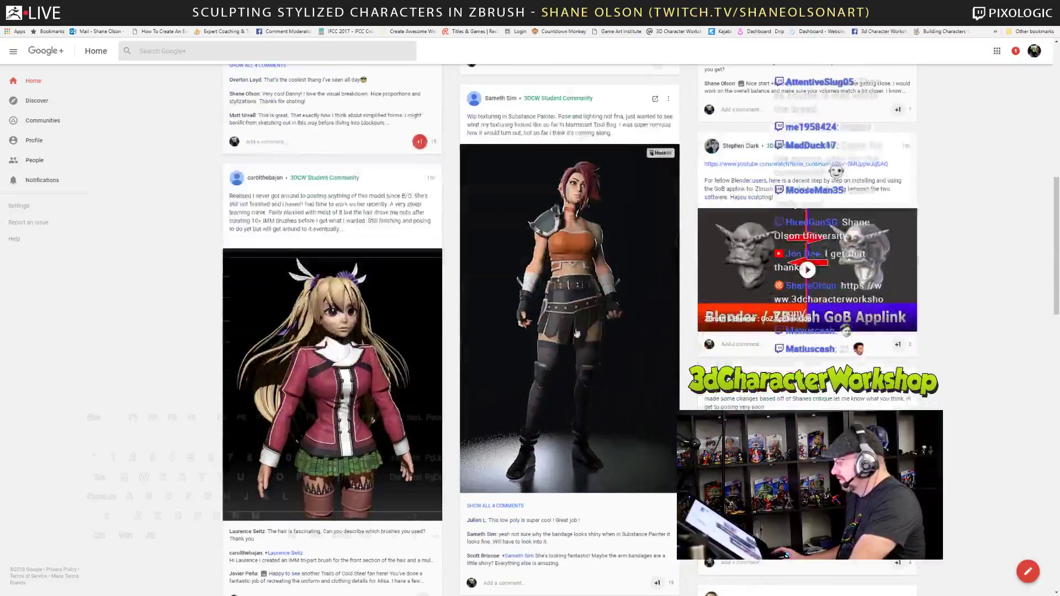
{"action": "scroll", "coordinate": [567, 336], "scroll_direction": "down", "scroll_amount": 7}
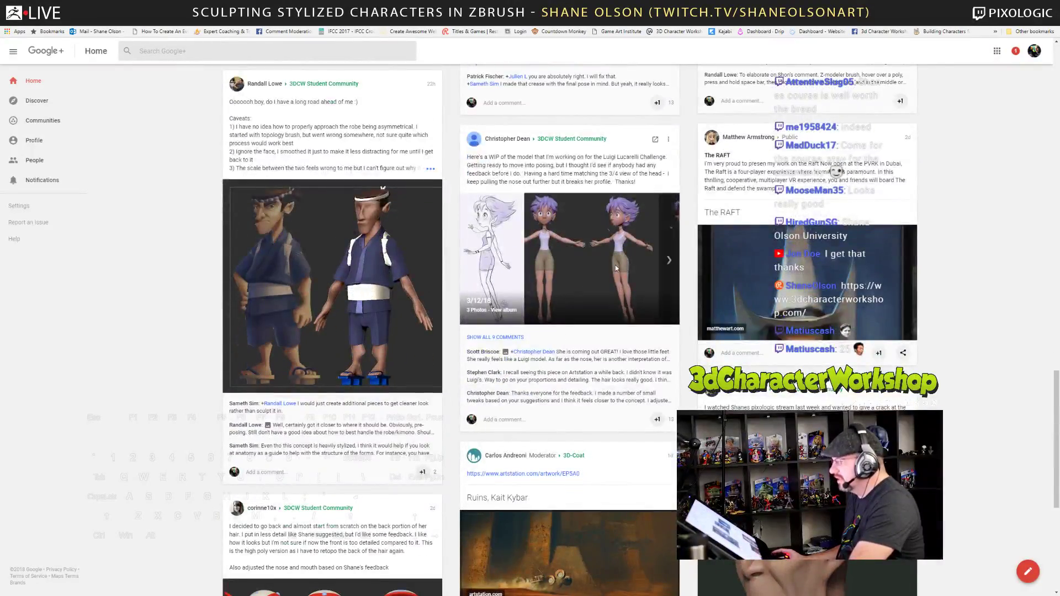
{"action": "scroll", "coordinate": [615, 266], "scroll_direction": "down", "scroll_amount": 7}
{"action": "scroll", "coordinate": [615, 272], "scroll_direction": "down", "scroll_amount": 7}
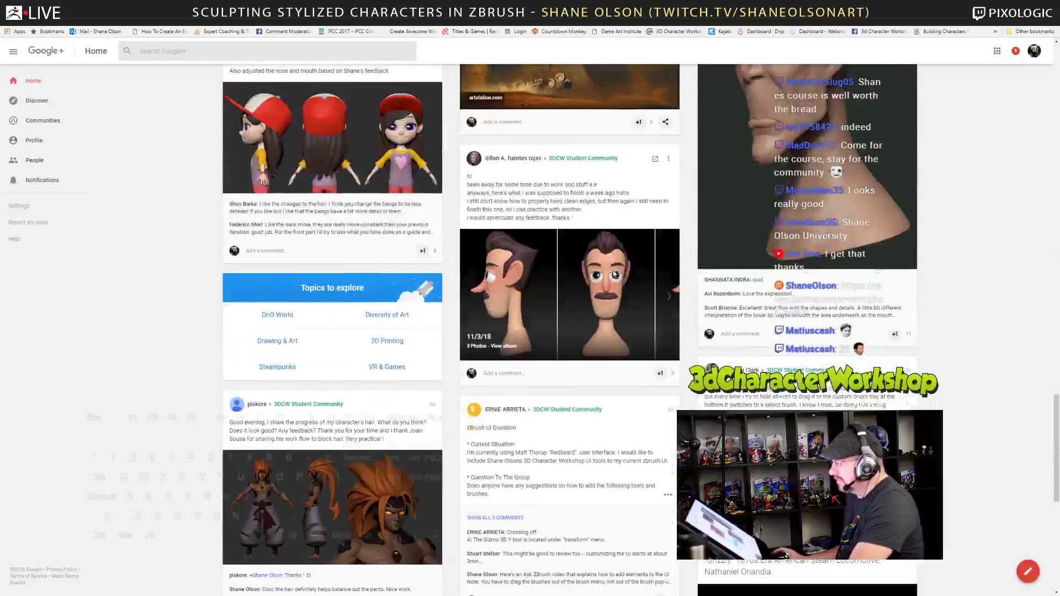
{"action": "scroll", "coordinate": [513, 316], "scroll_direction": "up", "scroll_amount": 2}
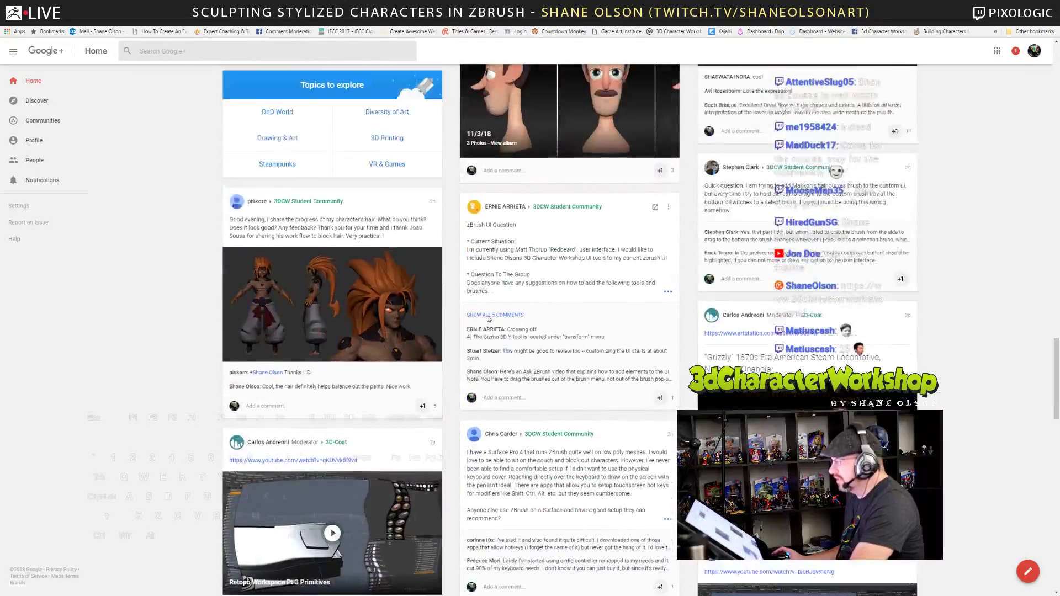
Open the 3DCW Student Community and browse its block-out and detailing posts
{"action": "left_click", "coordinate": [574, 244]}
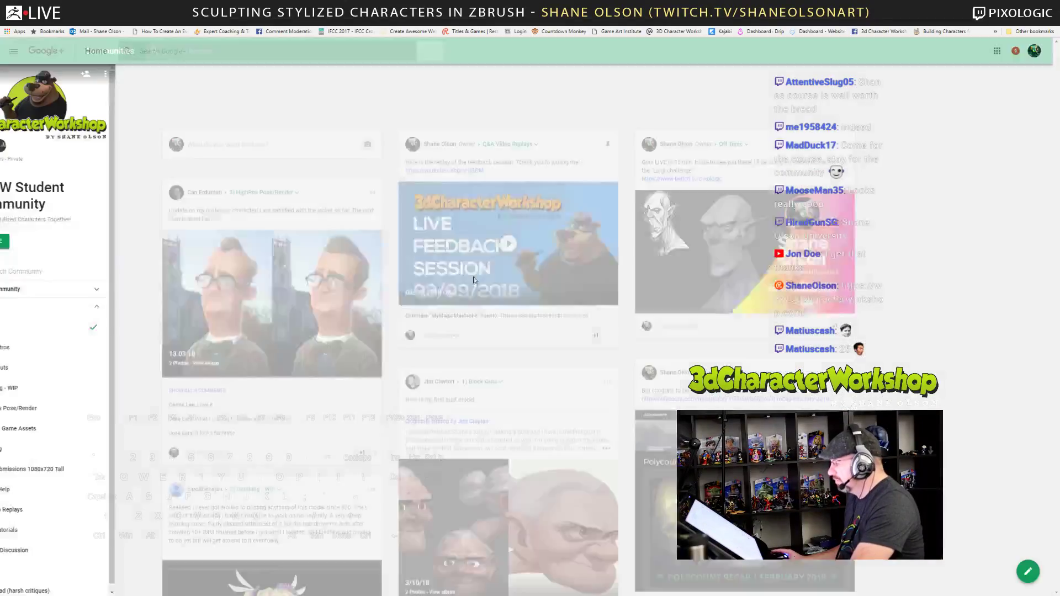
{"action": "scroll", "coordinate": [557, 300], "scroll_direction": "down", "scroll_amount": 5}
{"action": "scroll", "coordinate": [557, 300], "scroll_direction": "down", "scroll_amount": 3}
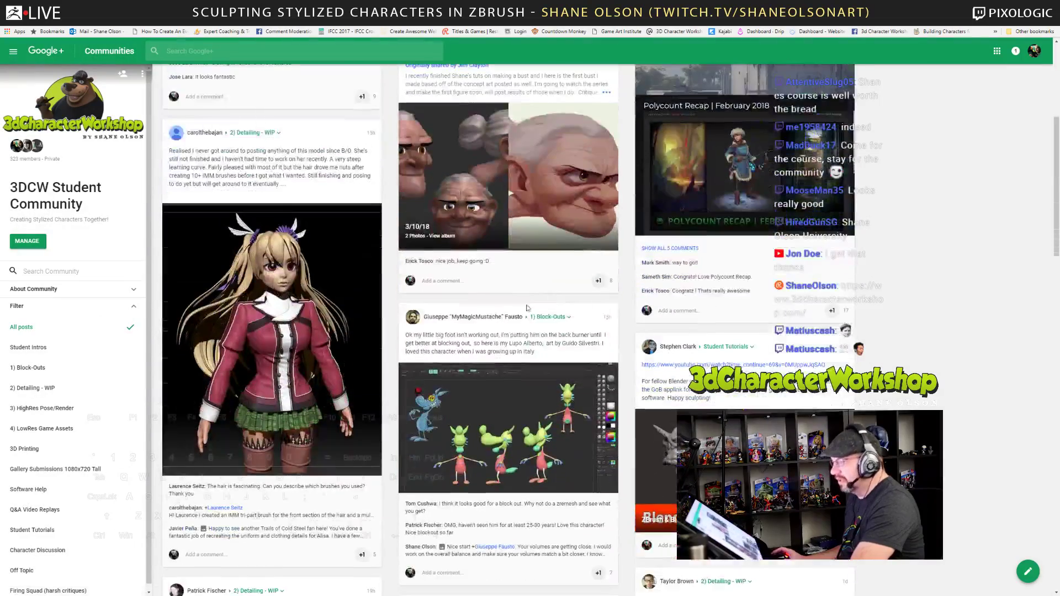
{"action": "scroll", "coordinate": [322, 312], "scroll_direction": "down", "scroll_amount": 10}
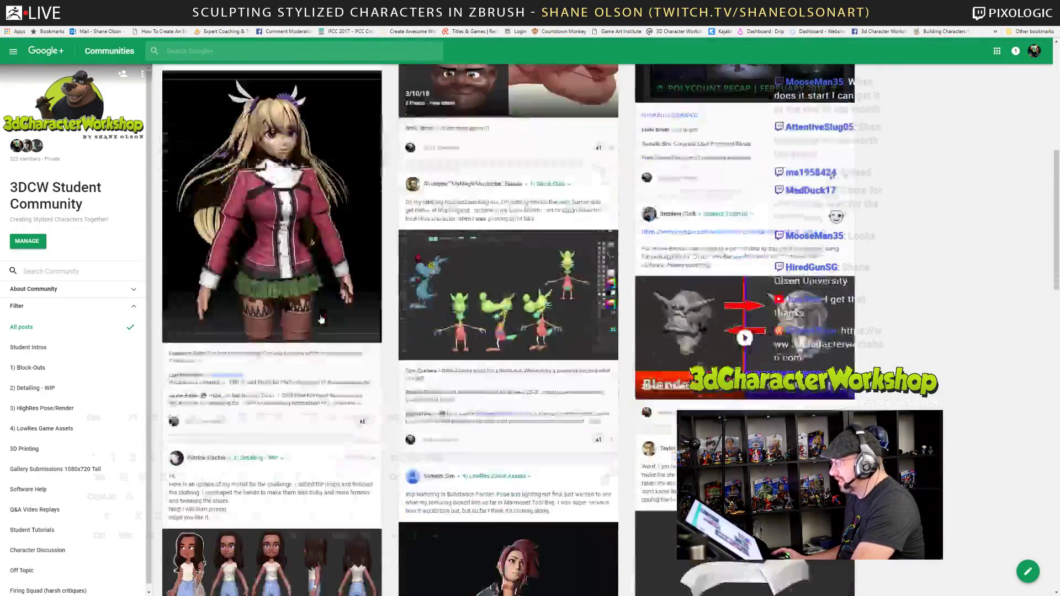
{"action": "scroll", "coordinate": [475, 284], "scroll_direction": "down", "scroll_amount": 1}
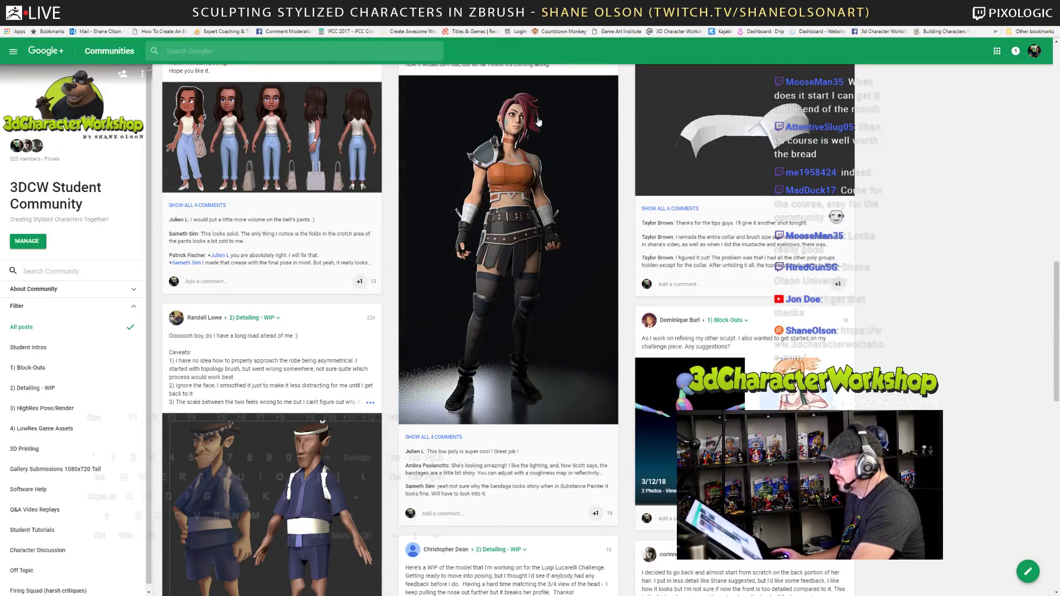
{"action": "scroll", "coordinate": [258, 491], "scroll_direction": "down", "scroll_amount": 2}
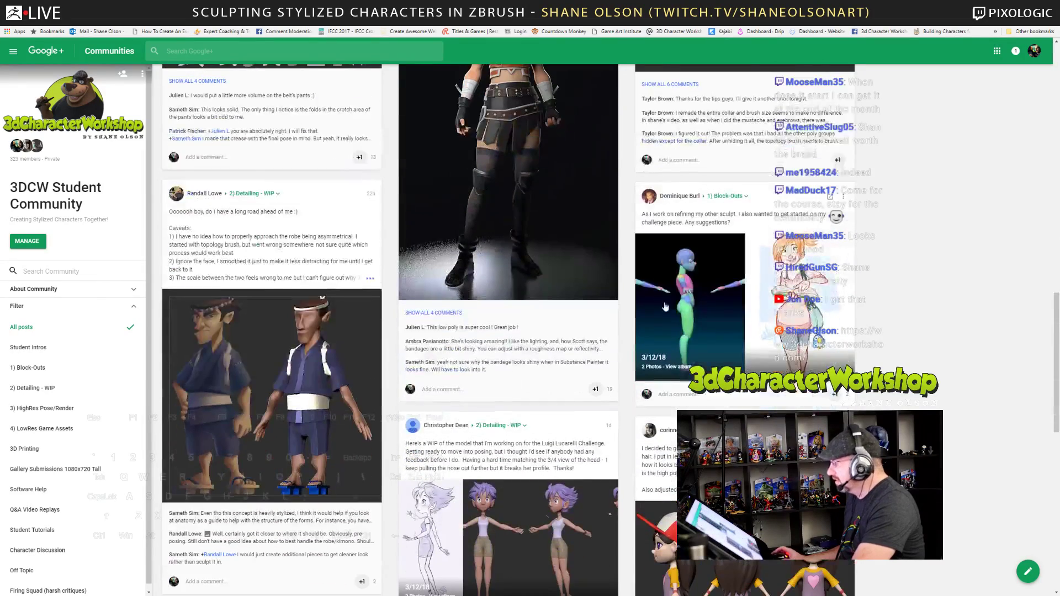
{"action": "scroll", "coordinate": [523, 313], "scroll_direction": "down", "scroll_amount": 7}
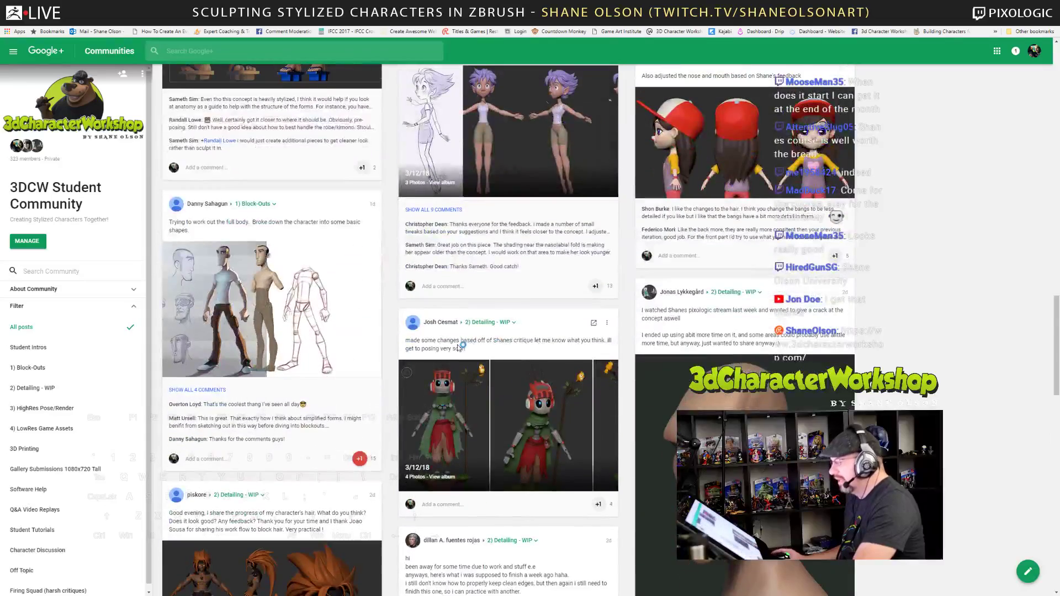
{"action": "scroll", "coordinate": [328, 138], "scroll_direction": "down", "scroll_amount": 2}
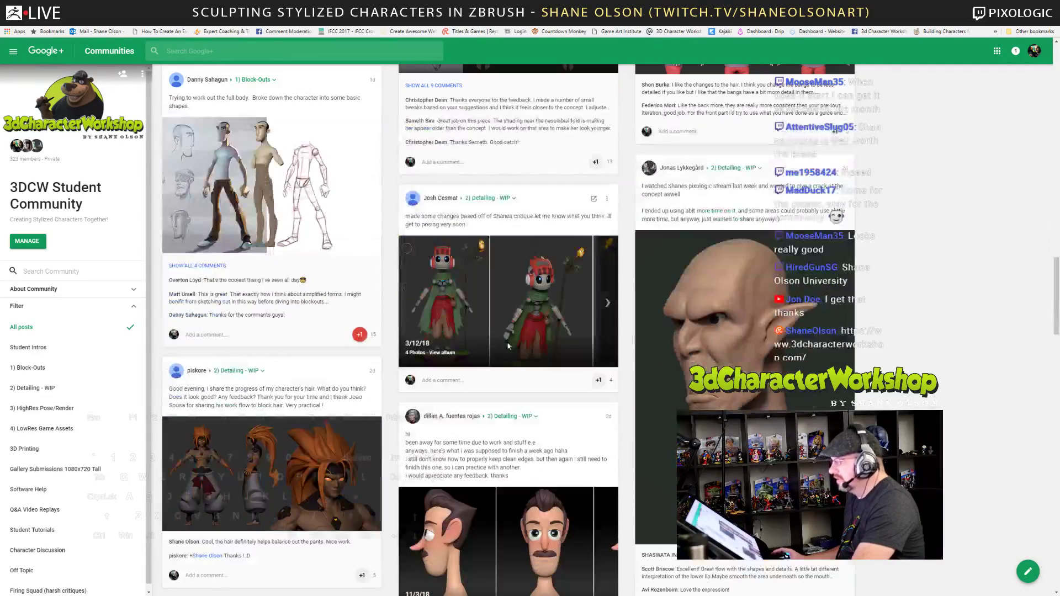
Switch back to ZBrush, set the draw size to 151 and inspect the character from the side and front
{"action": "key", "text": "alt+Tab"}
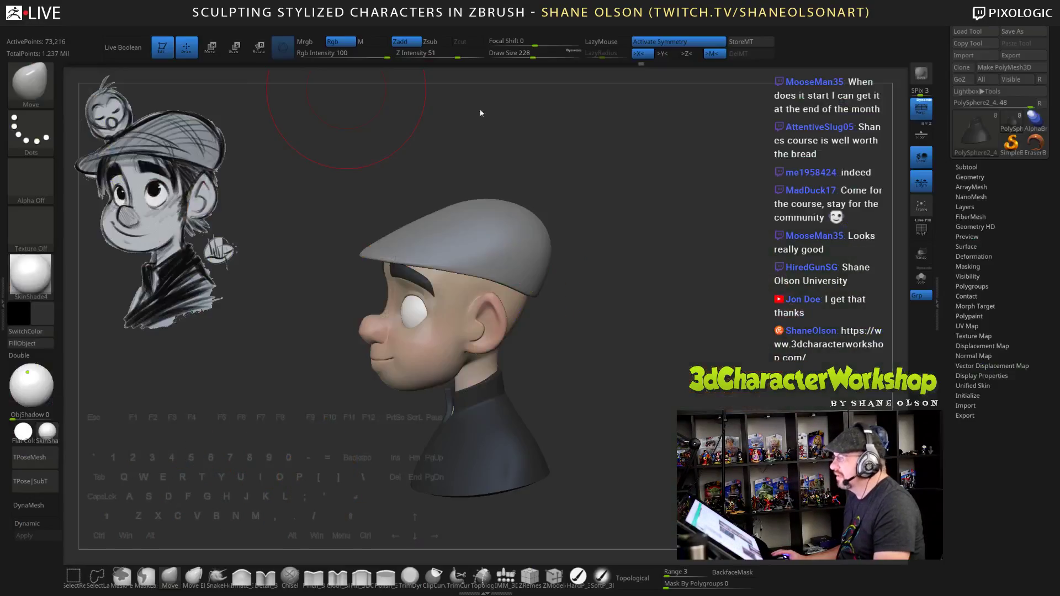
{"action": "key", "text": "s"}
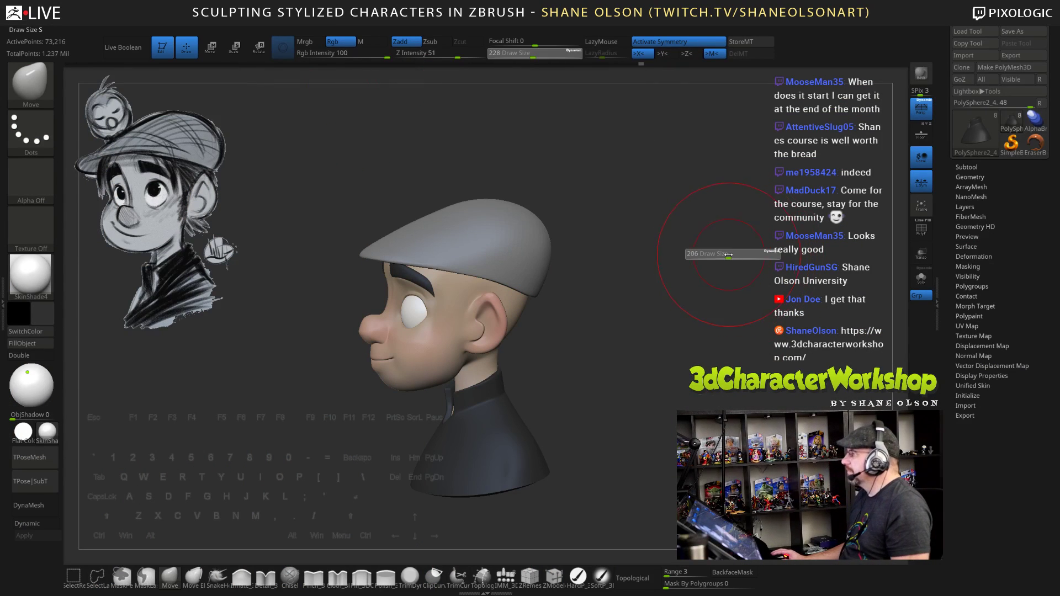
{"action": "left_click_drag", "start_coordinate": [730, 255], "coordinate": [723, 255]}
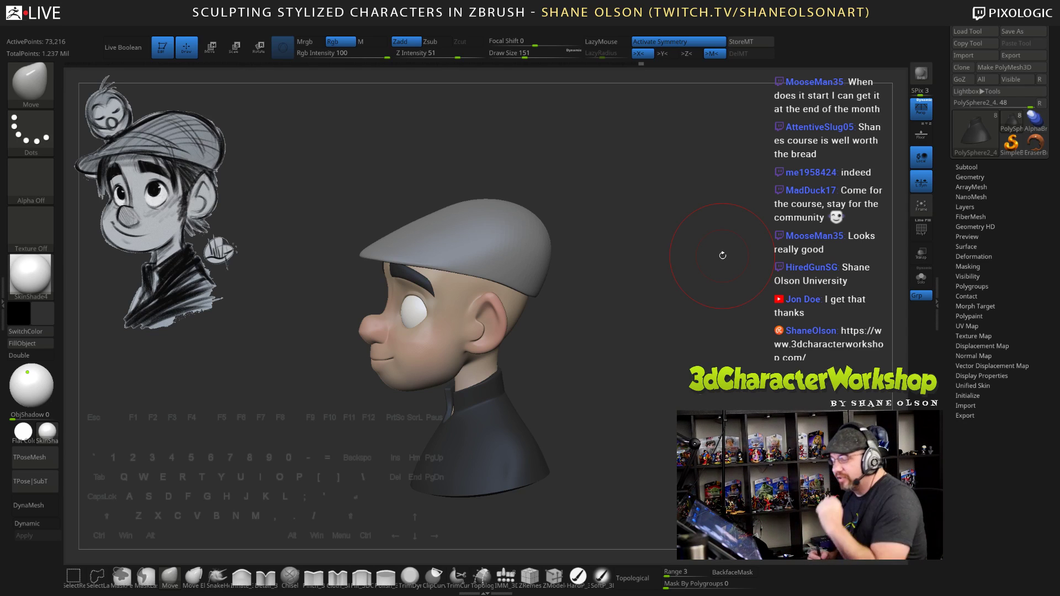
{"action": "left_click_drag", "start_coordinate": [696, 352], "coordinate": [694, 353]}
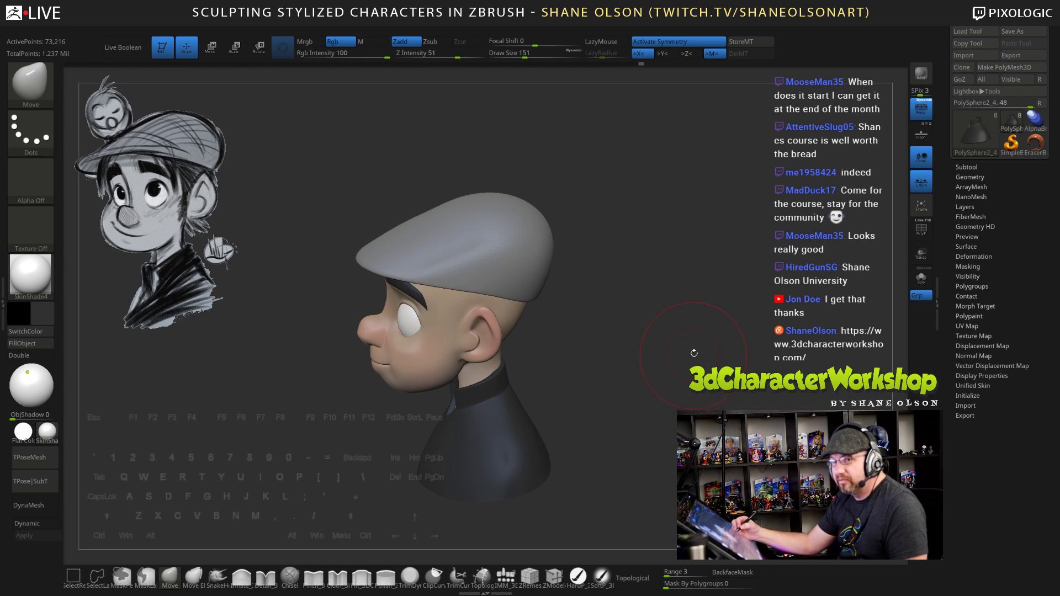
{"action": "left_click_drag", "start_coordinate": [695, 317], "coordinate": [694, 316]}
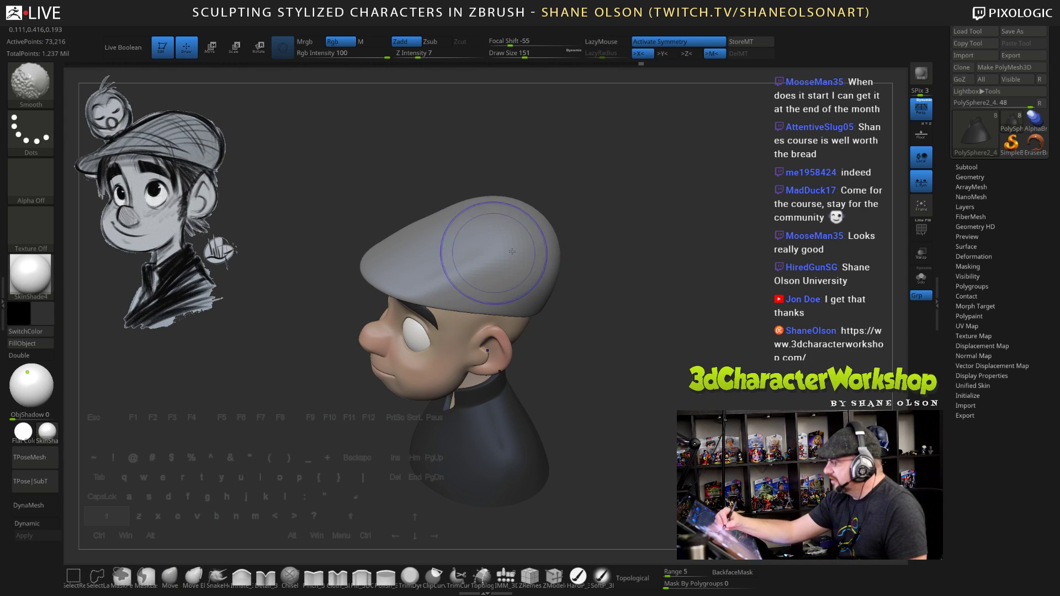
{"action": "mouse_move", "coordinate": [653, 385]}
{"action": "left_mouse_down"}
{"action": "mouse_move", "coordinate": [671, 377]}
{"action": "mouse_move", "coordinate": [632, 362]}
{"action": "left_mouse_up"}
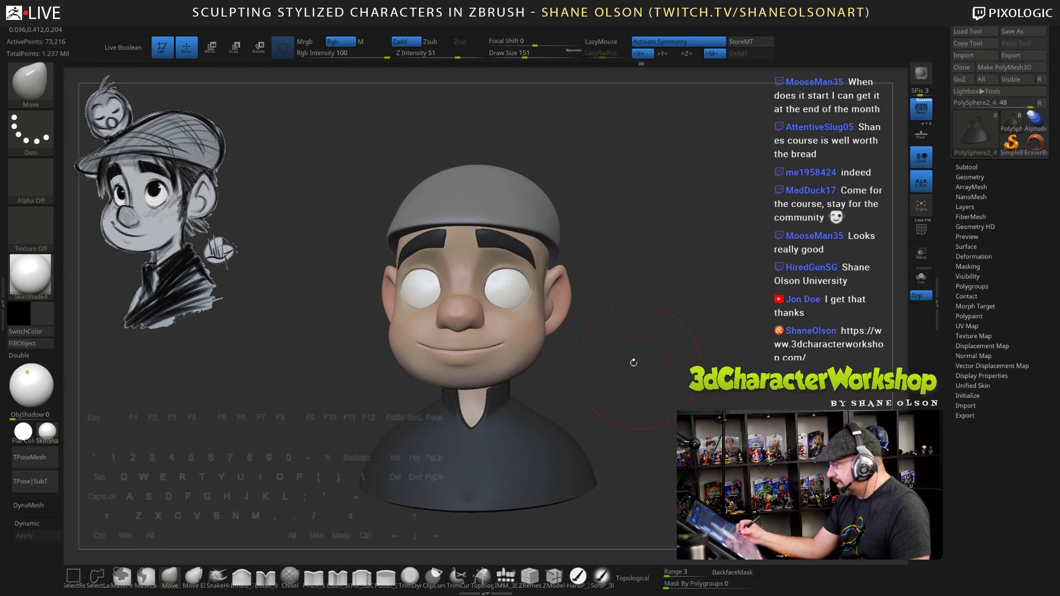
Select the eye spheres and set up the HardP paint brush at draw size 99 with a near-black colour
{"action": "left_click", "coordinate": [540, 445], "text": "alt"}
{"action": "type", "text": "s99"}
{"action": "key", "text": "Return"}
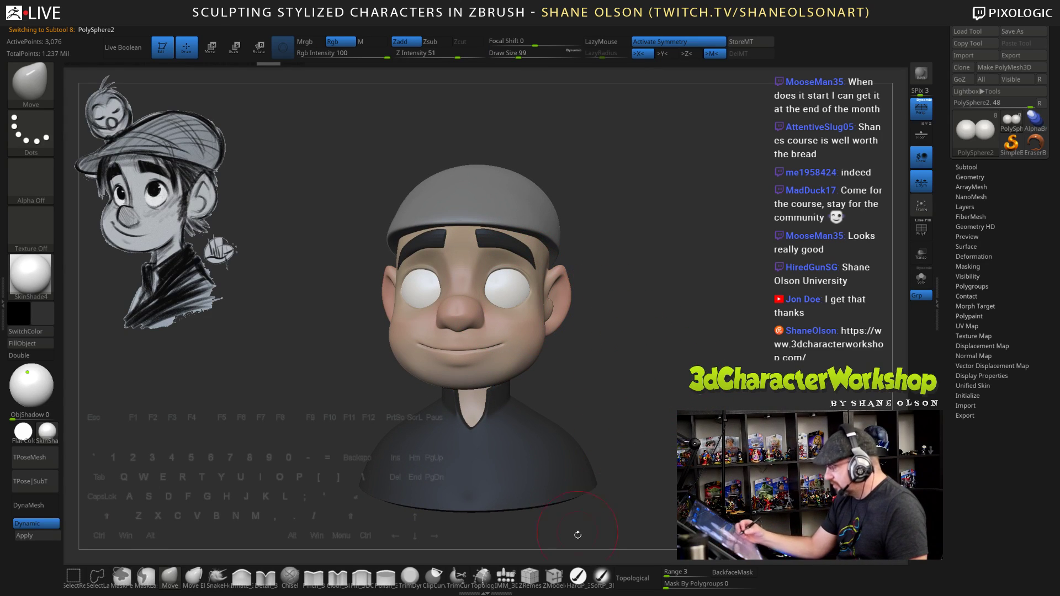
{"action": "left_click", "coordinate": [578, 577]}
{"action": "left_click", "coordinate": [46, 315]}
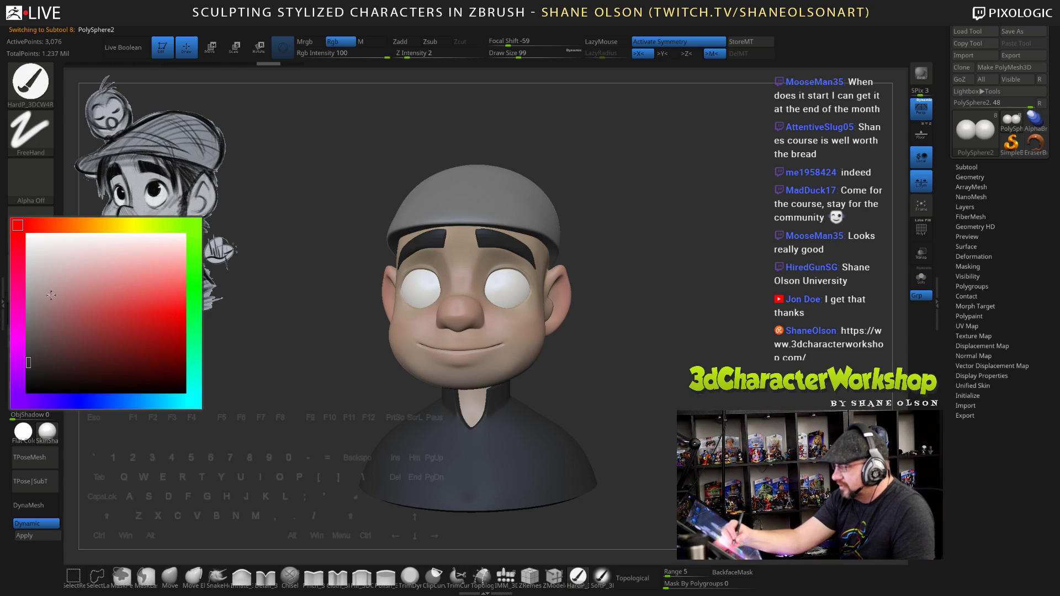
{"action": "left_click", "coordinate": [27, 386]}
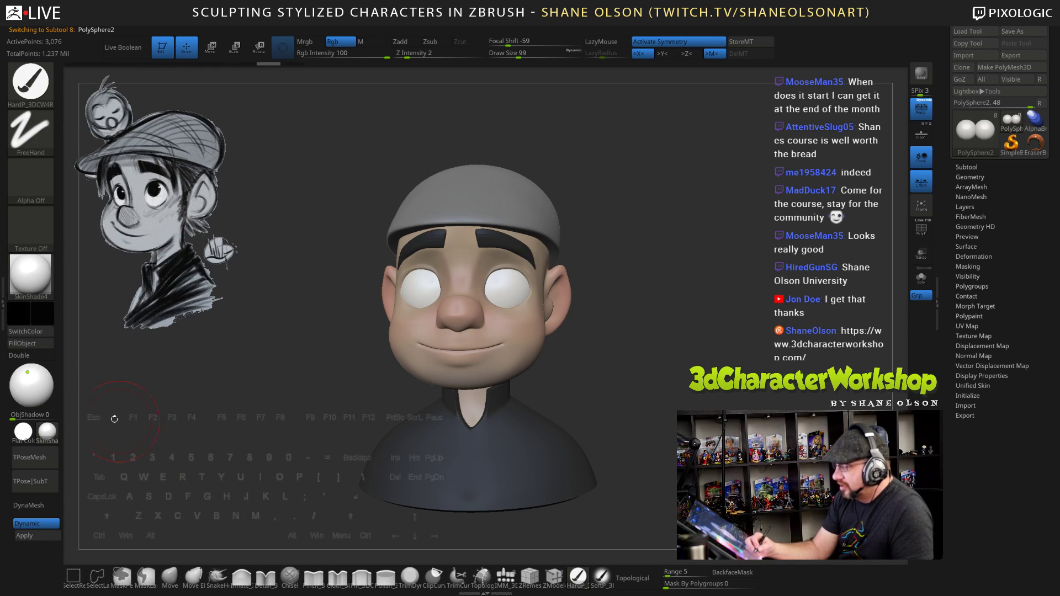
{"action": "left_click", "coordinate": [43, 314]}
{"action": "left_click", "coordinate": [31, 380]}
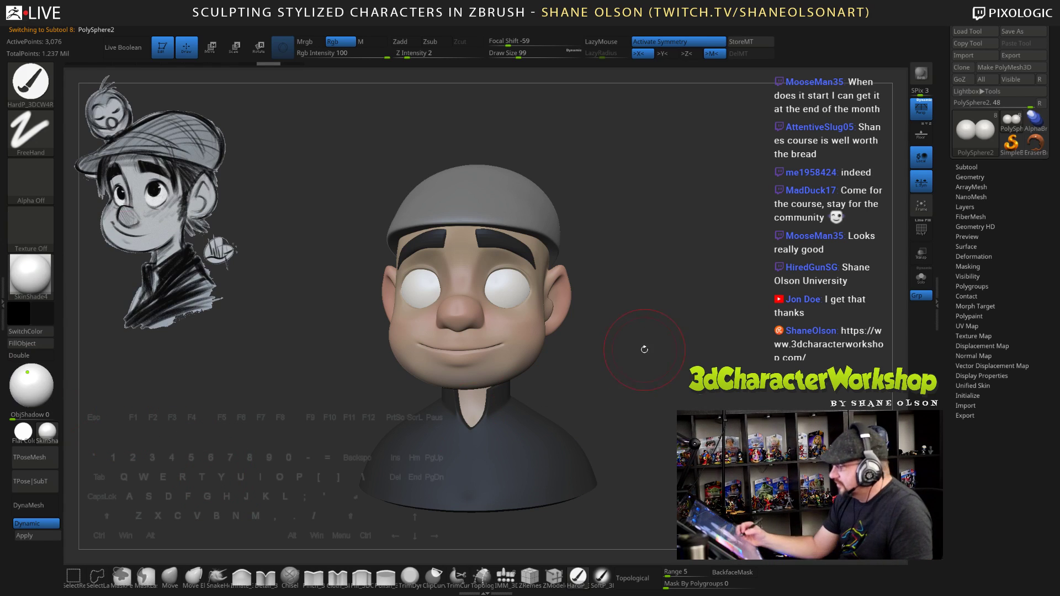
Display the eyes' wireframe and subdivide the mesh repeatedly until it is dense enough for polypainting
{"action": "left_click_drag", "start_coordinate": [644, 348], "coordinate": [652, 355], "text": "shift"}
{"action": "left_click", "coordinate": [966, 167]}
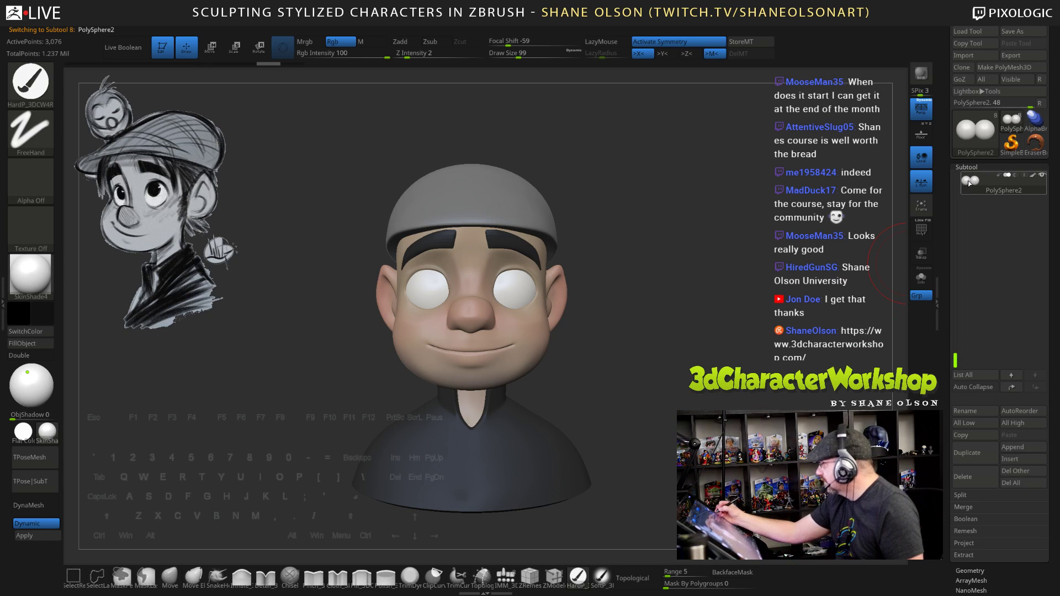
{"action": "left_click_drag", "start_coordinate": [764, 441], "coordinate": [773, 461], "text": "alt"}
{"action": "key", "text": "shift+f"}
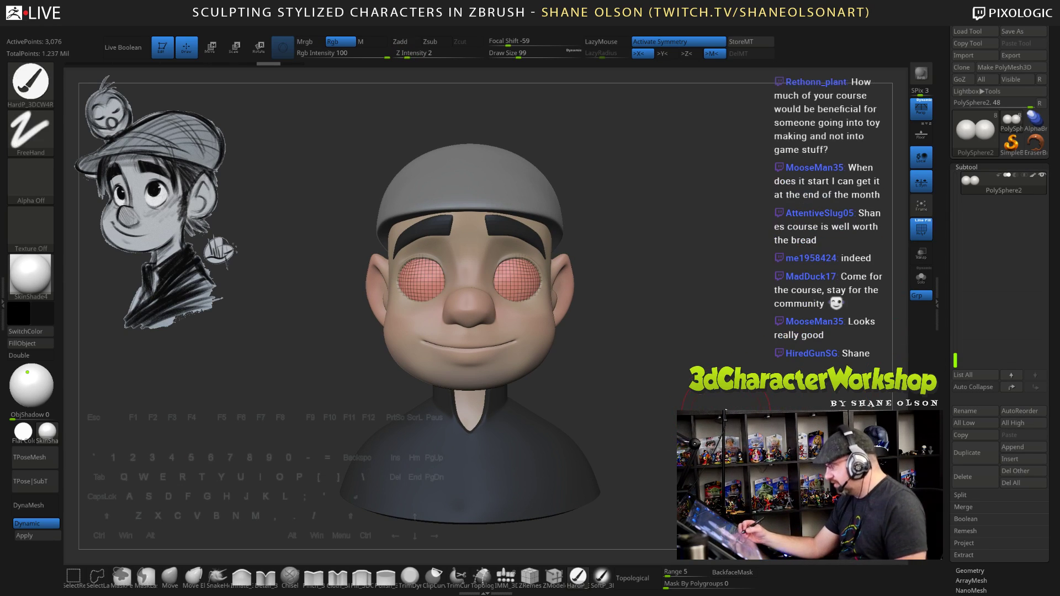
{"action": "left_click_drag", "start_coordinate": [947, 393], "coordinate": [949, 351]}
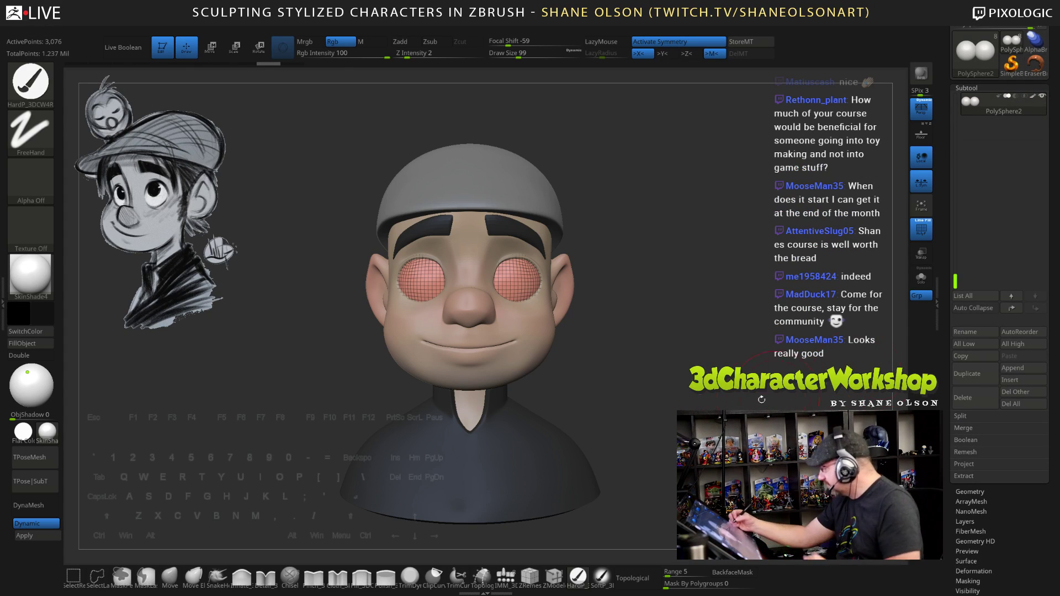
{"action": "key", "text": "ctrl+d"}
{"action": "key", "text": "ctrl+d"}
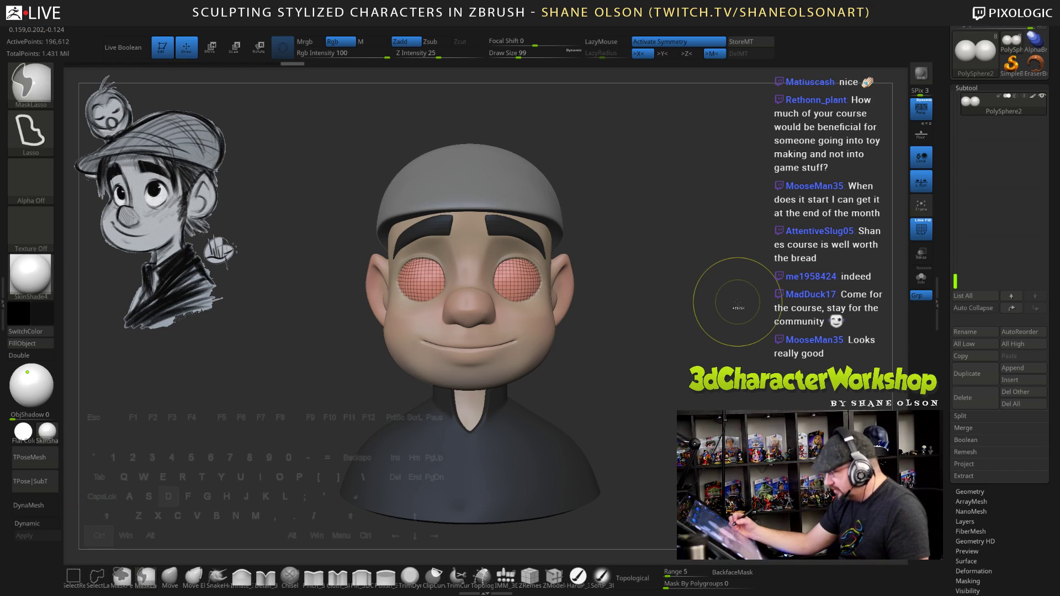
{"action": "key", "text": "ctrl+d"}
Set the paint brush's draw size to 41 and hide the eyes' wireframe
{"action": "key", "text": "s"}
{"action": "left_click_drag", "start_coordinate": [639, 353], "coordinate": [643, 375]}
{"action": "key", "text": "s"}
{"action": "left_click_drag", "start_coordinate": [652, 272], "coordinate": [646, 272]}
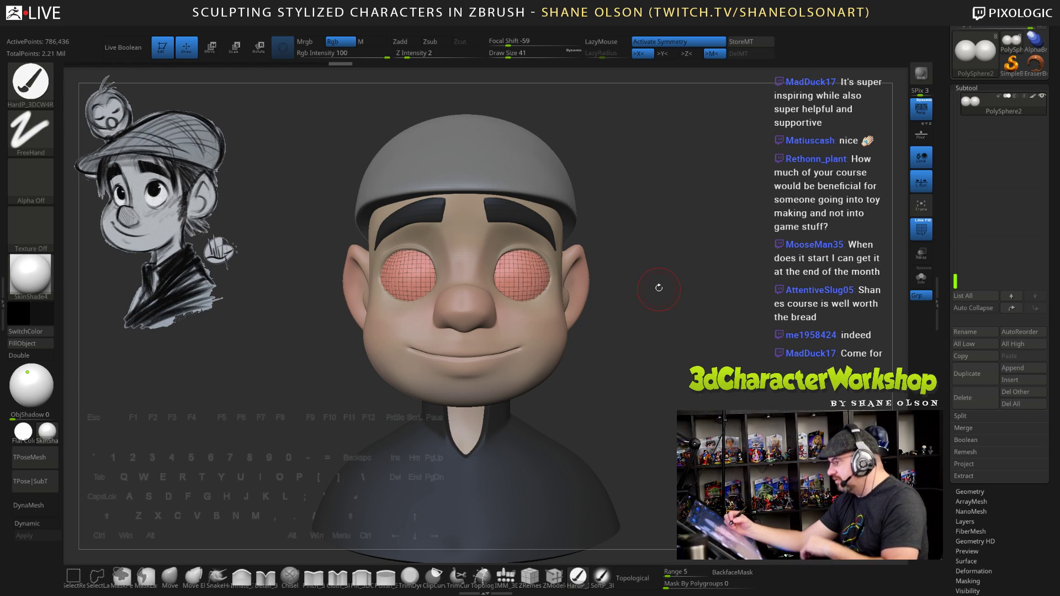
{"action": "left_click_drag", "start_coordinate": [659, 289], "coordinate": [662, 286]}
{"action": "left_click_drag", "start_coordinate": [662, 289], "coordinate": [657, 239]}
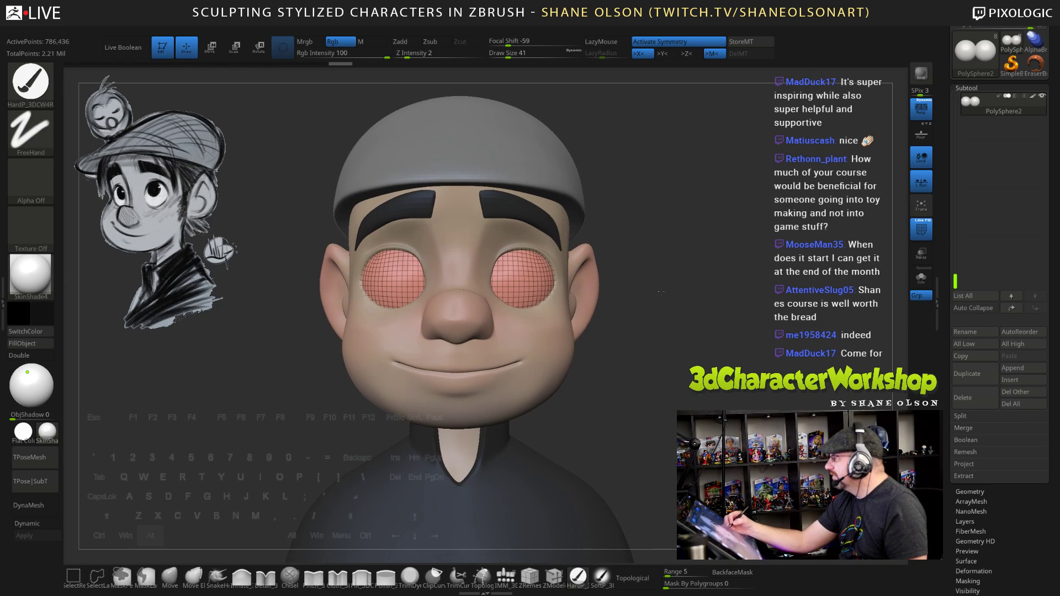
{"action": "key", "text": "shift+f"}
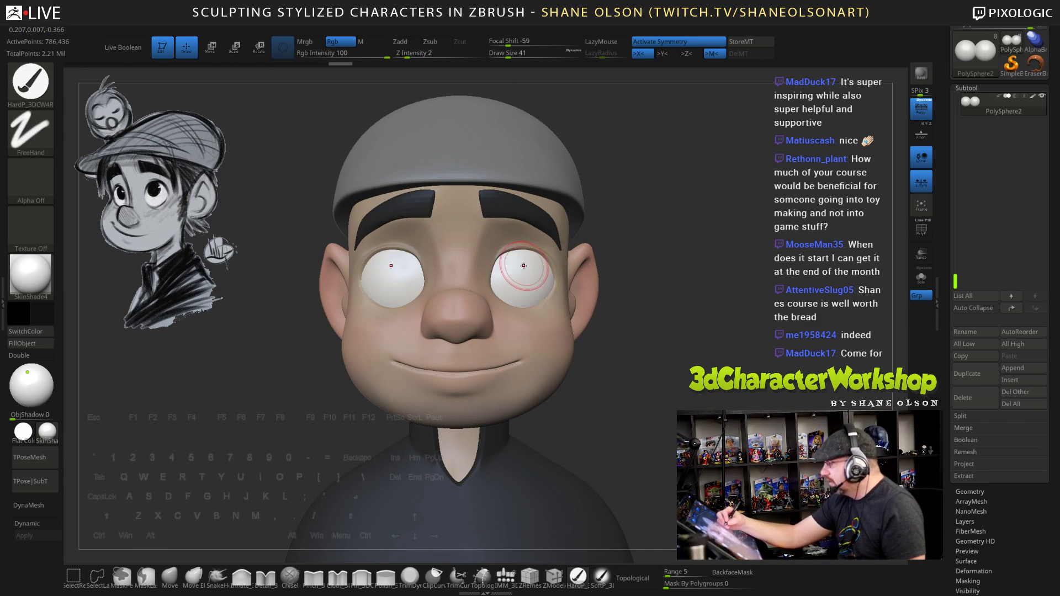
Try black pupils on the eyes at draw sizes 41 and 33, checking them from the side
{"action": "left_click_drag", "start_coordinate": [524, 266], "coordinate": [521, 264]}
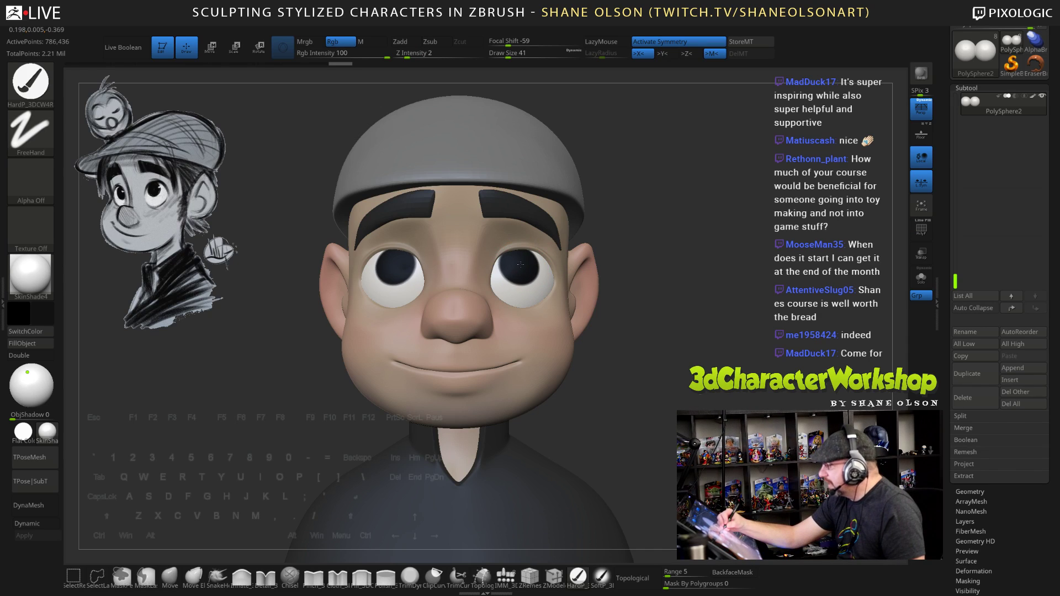
{"action": "key", "text": "ctrl+z"}
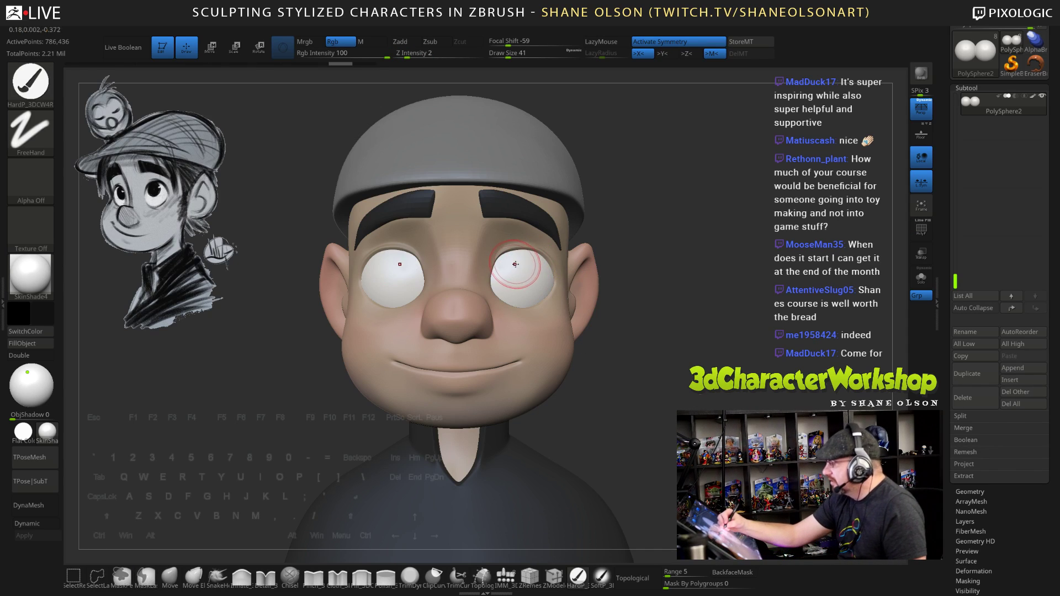
{"action": "left_click_drag", "start_coordinate": [520, 266], "coordinate": [518, 269]}
{"action": "key", "text": "ctrl+z"}
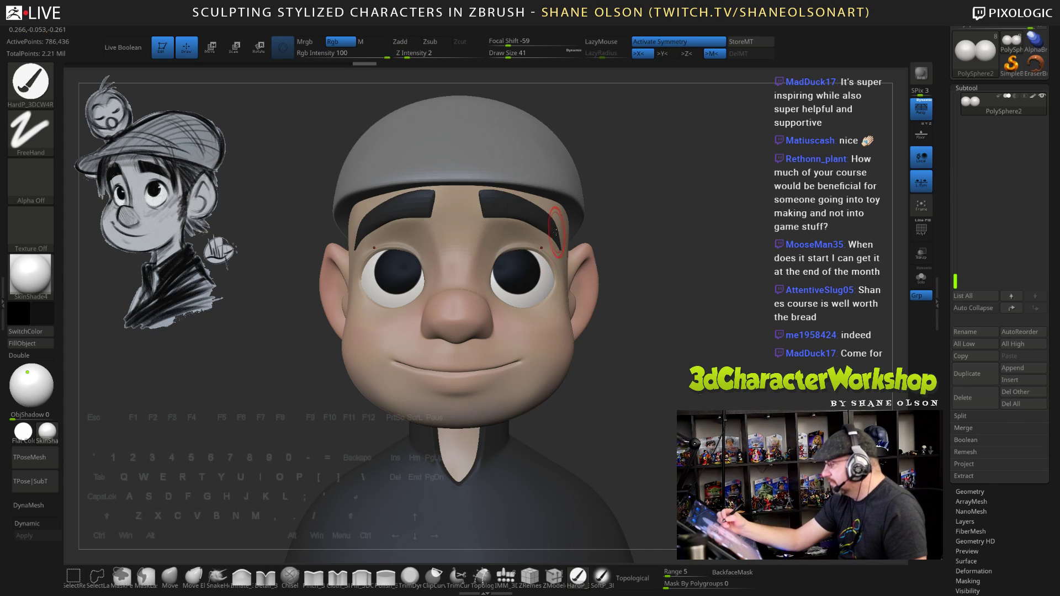
{"action": "key", "text": "ctrl+z"}
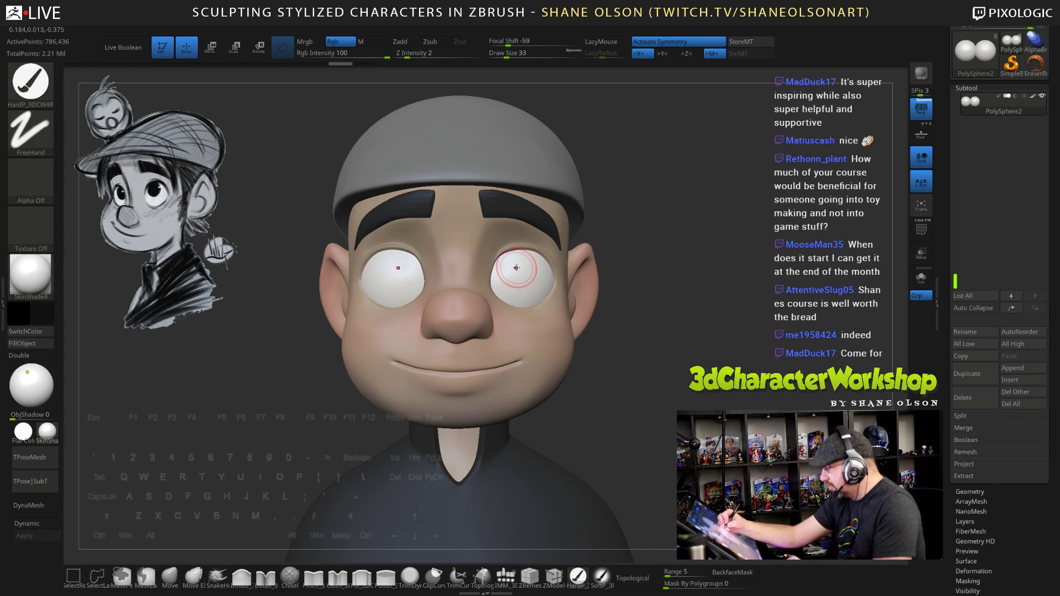
{"action": "left_click_drag", "start_coordinate": [518, 265], "coordinate": [518, 268]}
{"action": "key", "text": "ctrl+z"}
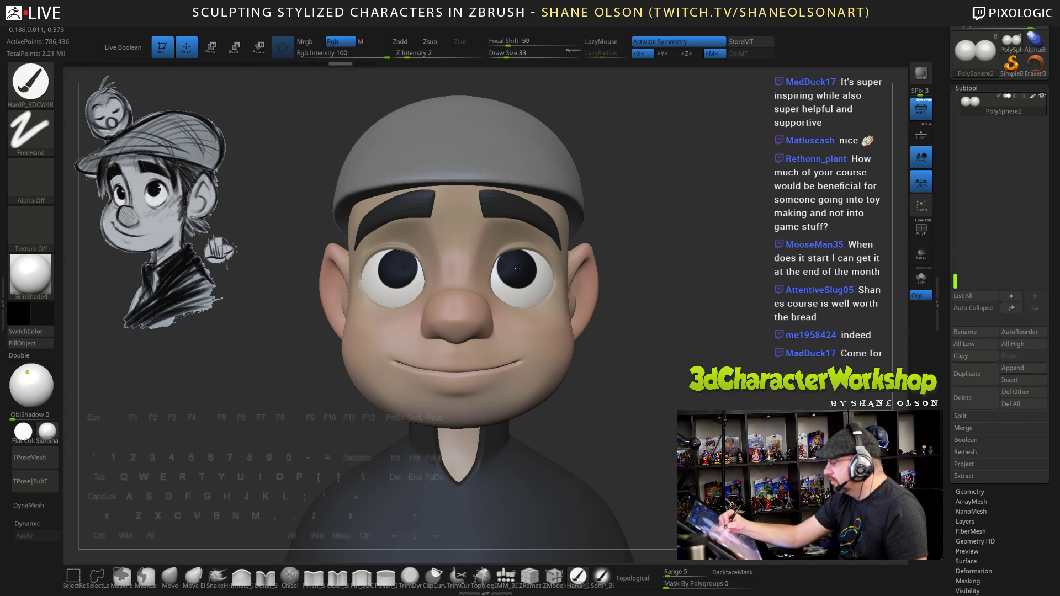
{"action": "left_click_drag", "start_coordinate": [630, 367], "coordinate": [664, 368]}
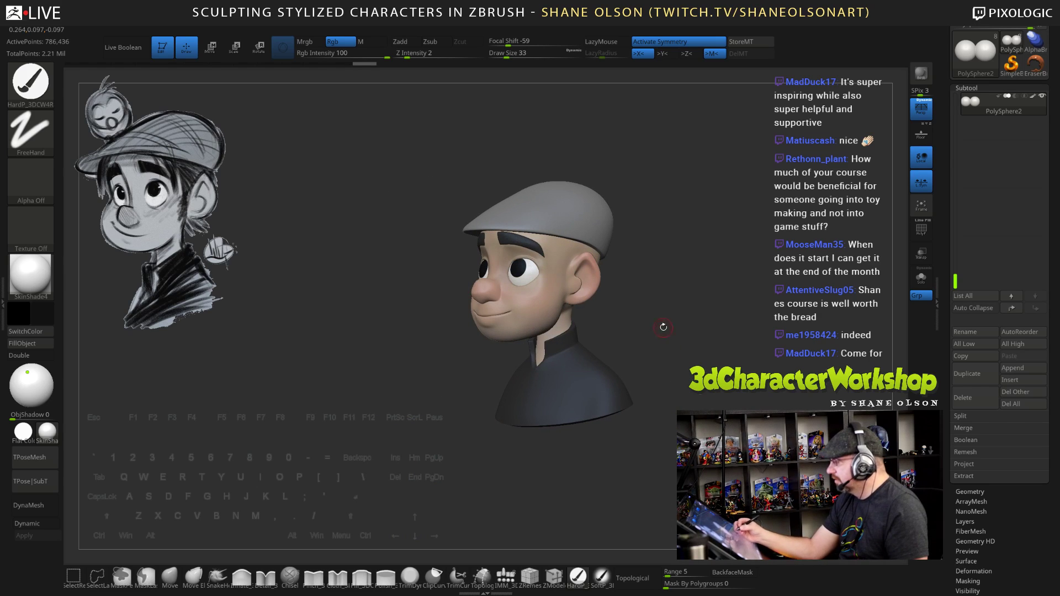
{"action": "left_click_drag", "start_coordinate": [663, 327], "coordinate": [653, 357], "text": "alt"}
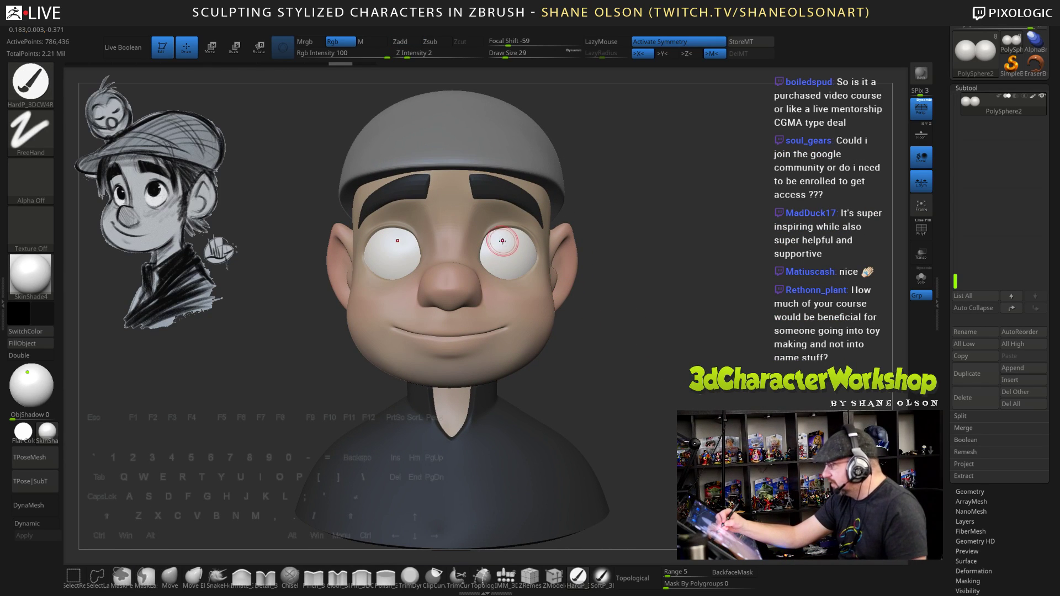
Test pupils at draw size 29, then paint symmetrical black pupils slightly above the eyes' centres at draw size 33
{"action": "left_click", "coordinate": [503, 241]}
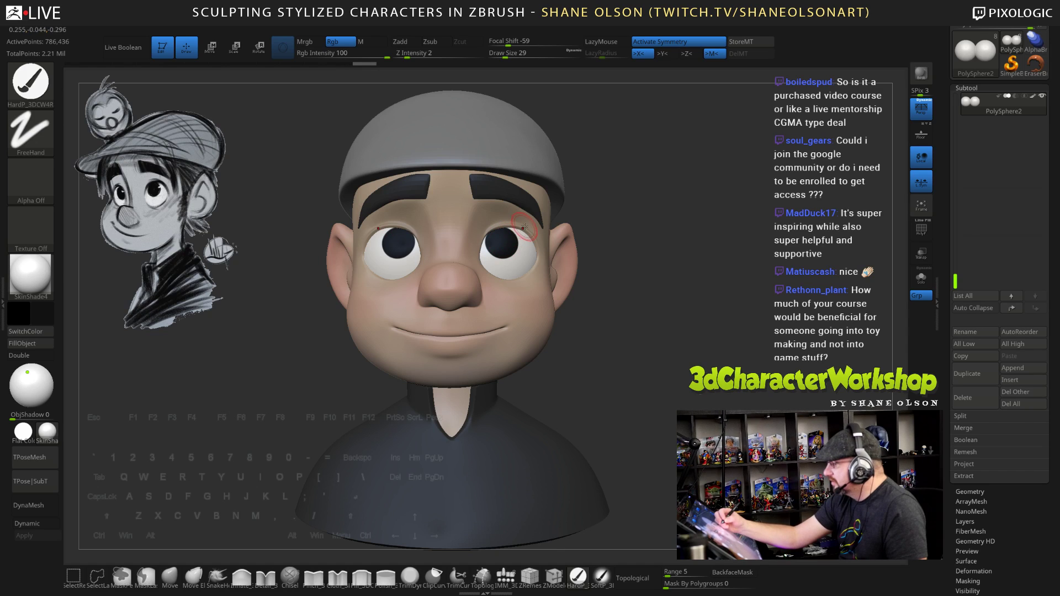
{"action": "key", "text": "ctrl+z"}
{"action": "left_click", "coordinate": [502, 240]}
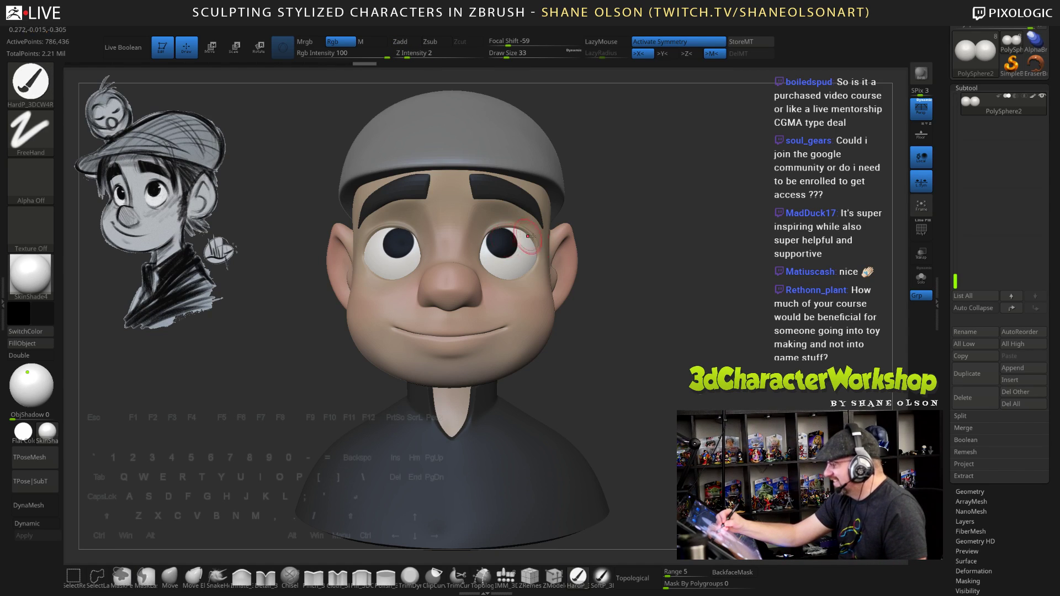
{"action": "mouse_move", "coordinate": [631, 393]}
{"action": "left_mouse_down"}
{"action": "mouse_move", "coordinate": [536, 392]}
{"action": "mouse_move", "coordinate": [599, 392]}
{"action": "left_mouse_up"}
{"action": "key", "text": "ctrl+z"}
{"action": "left_click_drag", "start_coordinate": [503, 241], "coordinate": [504, 242]}
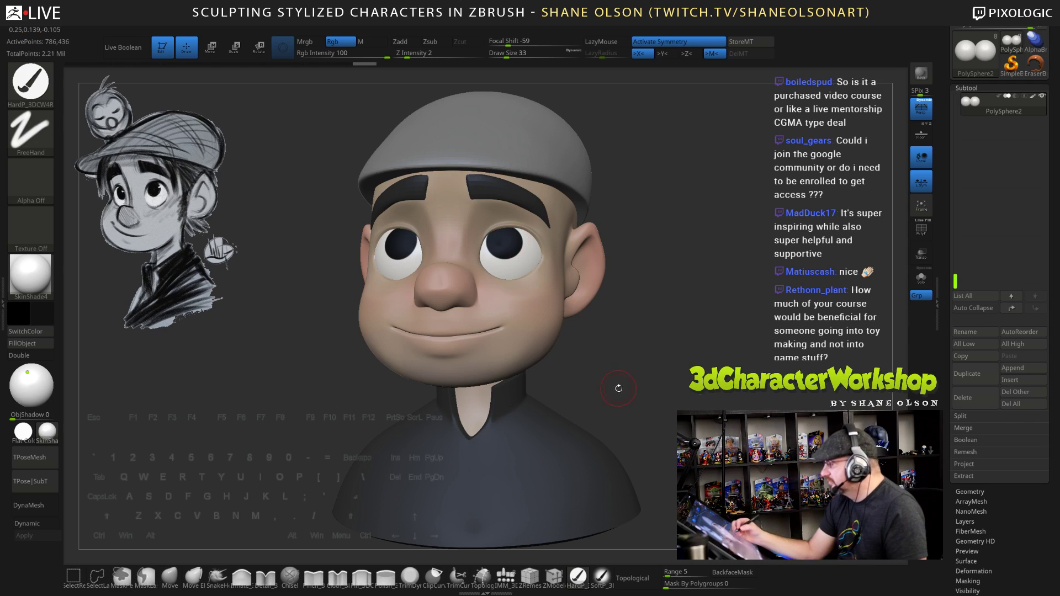
Check the painted pupils from the front and three-quarter view and isolate the eyes with Solo
{"action": "left_click_drag", "start_coordinate": [619, 388], "coordinate": [630, 414]}
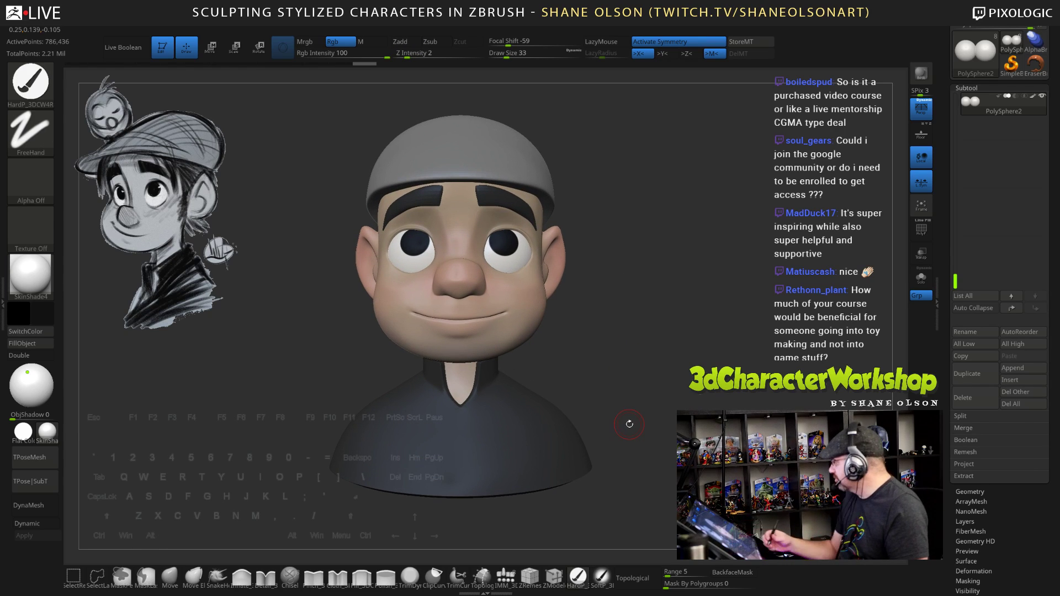
{"action": "mouse_move", "coordinate": [608, 357]}
{"action": "left_mouse_down"}
{"action": "mouse_move", "coordinate": [642, 349]}
{"action": "mouse_move", "coordinate": [628, 351]}
{"action": "left_mouse_up"}
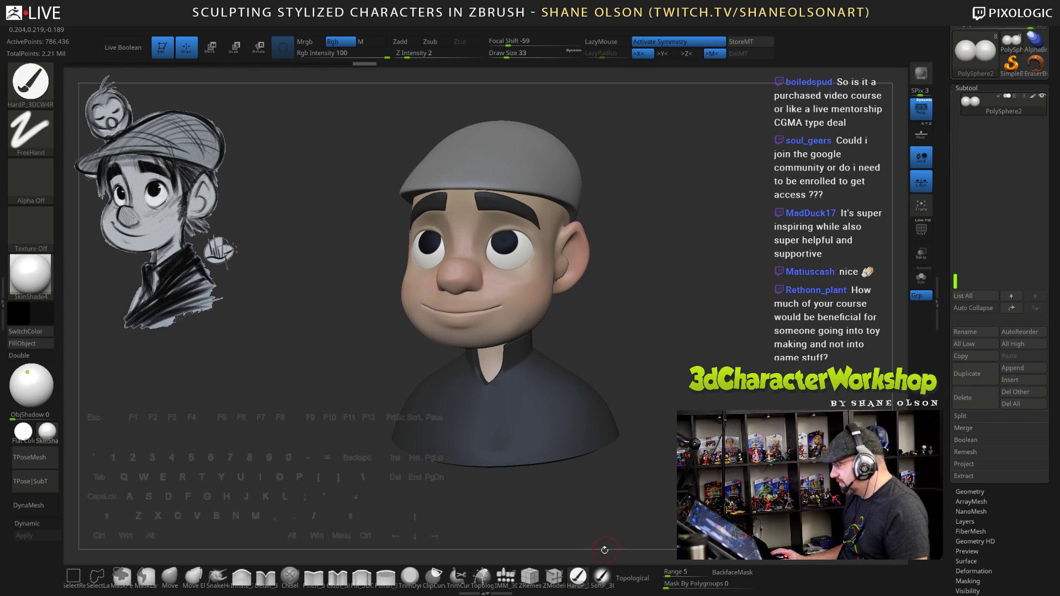
{"action": "left_click_drag", "start_coordinate": [653, 291], "coordinate": [654, 298]}
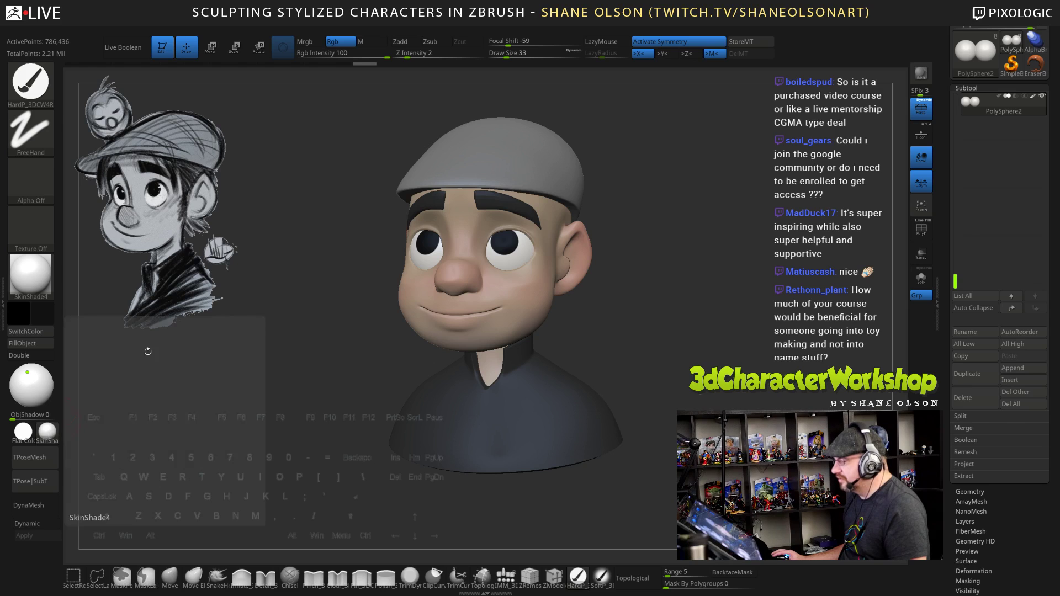
{"action": "left_click_drag", "start_coordinate": [334, 316], "coordinate": [336, 304]}
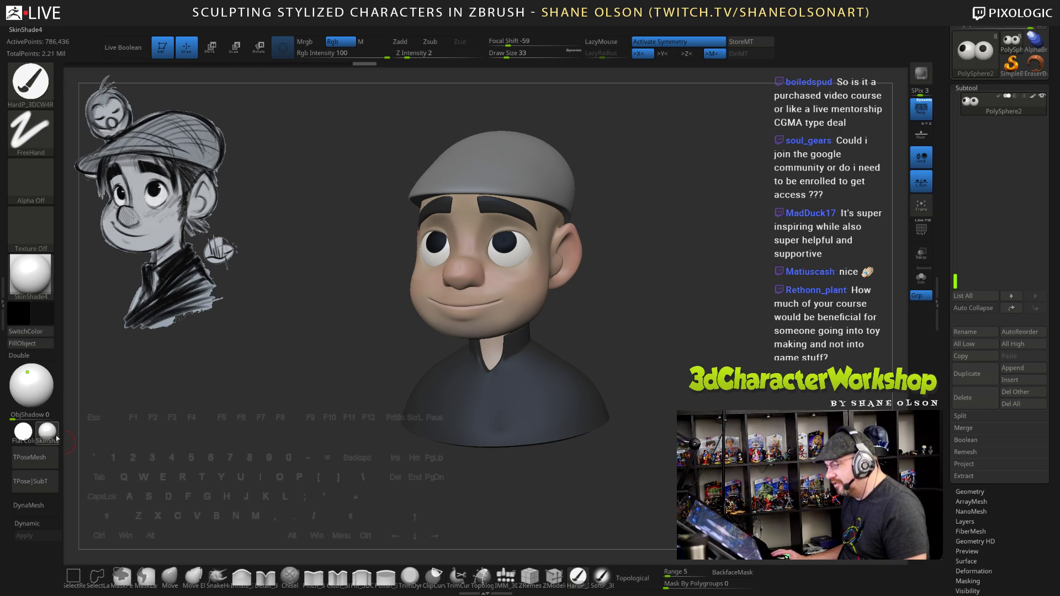
{"action": "left_click", "coordinate": [922, 277]}
{"action": "mouse_move", "coordinate": [696, 293]}
{"action": "left_mouse_down", "text": "alt"}
{"action": "mouse_move", "coordinate": [699, 352]}
{"action": "mouse_move", "coordinate": [684, 251]}
{"action": "mouse_move", "coordinate": [689, 262]}
{"action": "left_mouse_up", "text": "alt"}
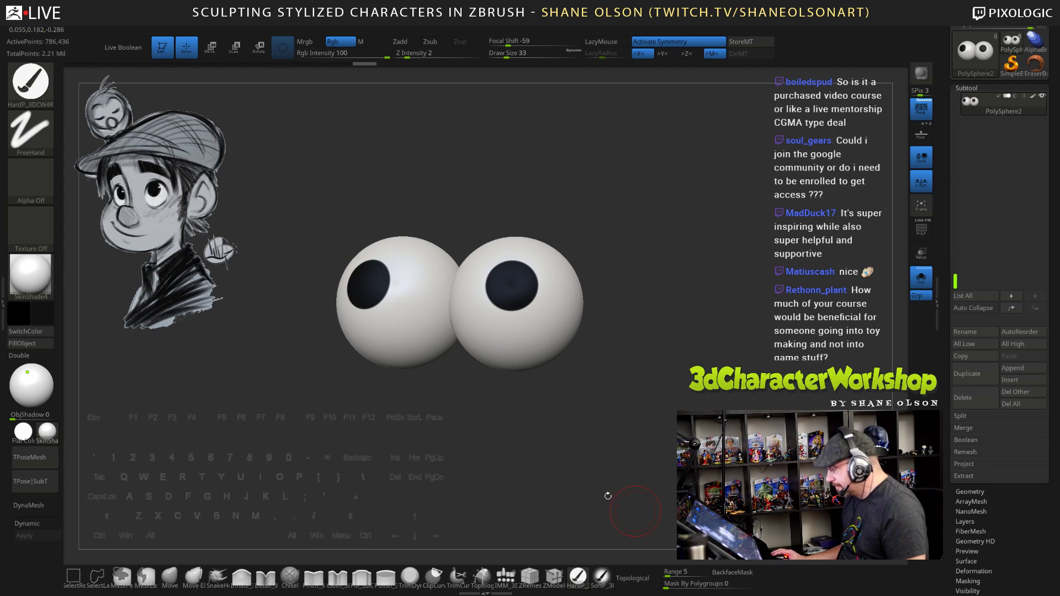
Try the zbro_EyeReflection material on the isolated eyes and check how it reacts from different angles
{"action": "left_click", "coordinate": [47, 434]}
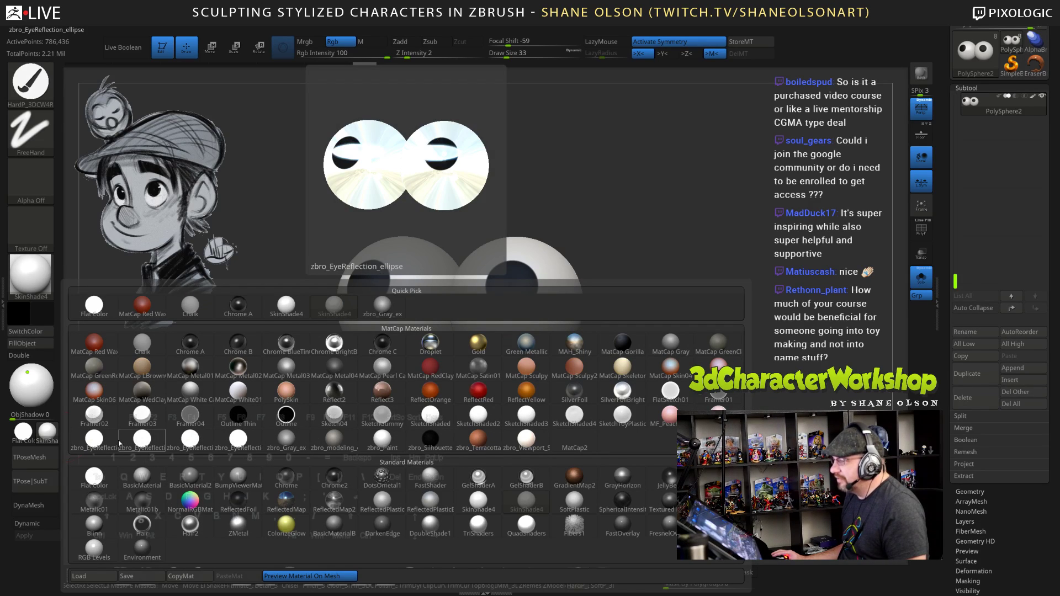
{"action": "left_click", "coordinate": [90, 445]}
{"action": "left_click_drag", "start_coordinate": [710, 289], "coordinate": [727, 307]}
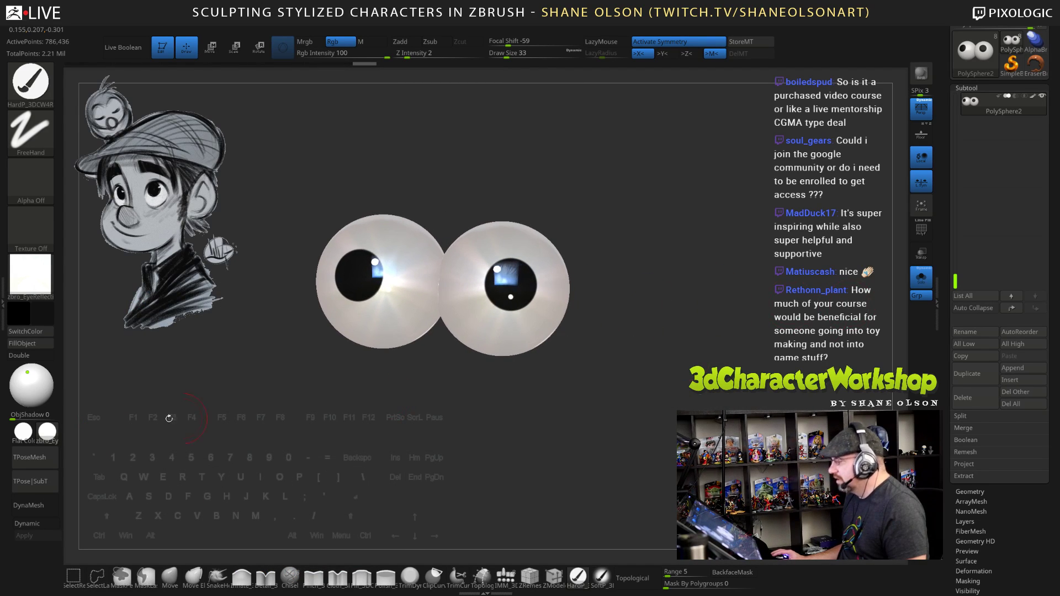
Choose the ToyPlastic material for the eyes and check its highlights from different angles
{"action": "left_click", "coordinate": [48, 432]}
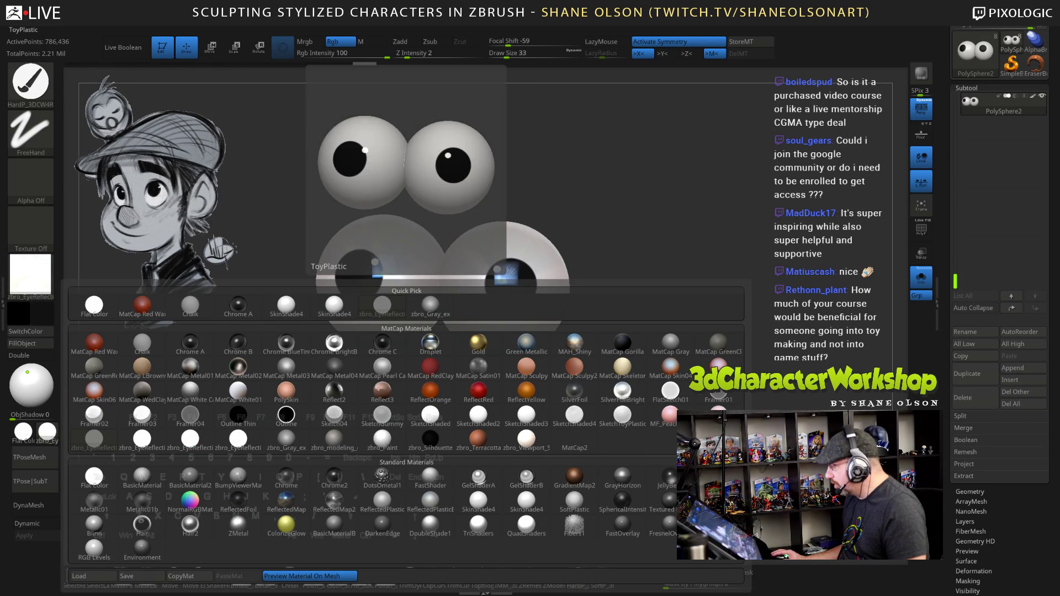
{"action": "left_click", "coordinate": [719, 502]}
{"action": "left_click_drag", "start_coordinate": [602, 332], "coordinate": [644, 331]}
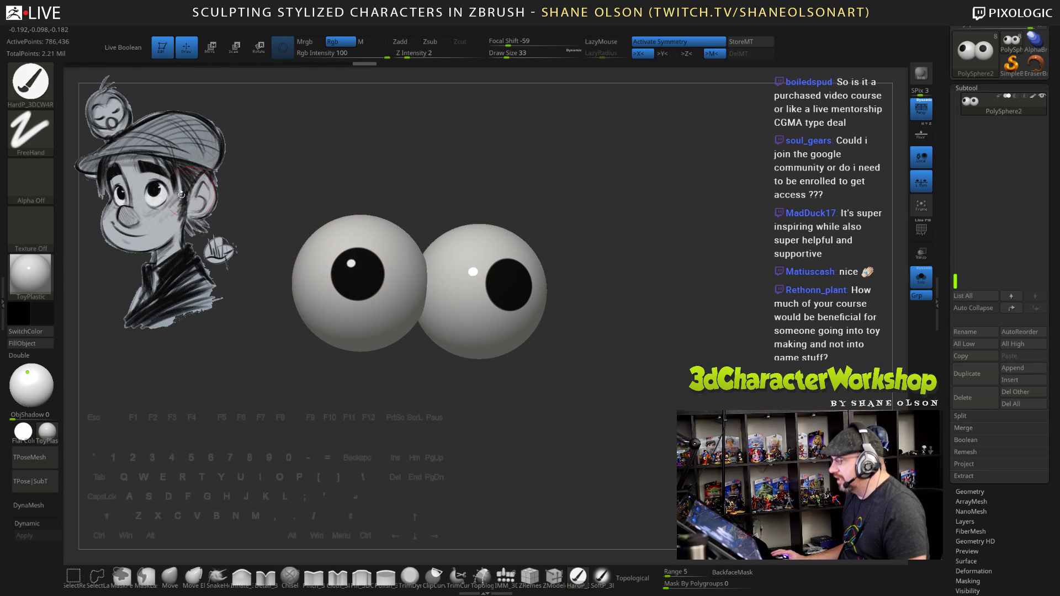
{"action": "mouse_move", "coordinate": [539, 174]}
{"action": "left_mouse_down"}
{"action": "mouse_move", "coordinate": [580, 164]}
{"action": "mouse_move", "coordinate": [559, 179]}
{"action": "left_mouse_up"}
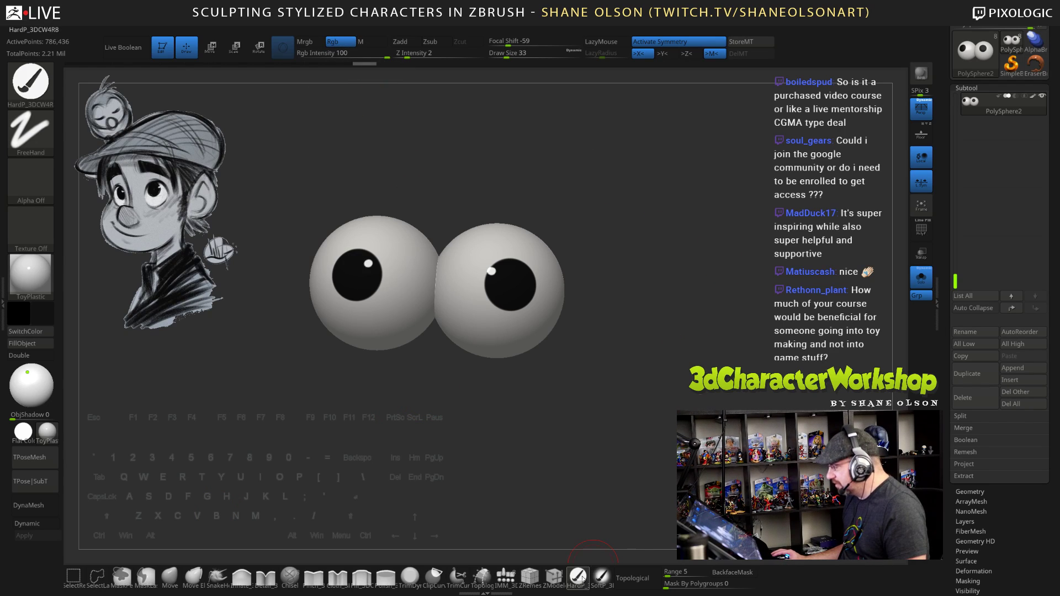
Switch the paint brush to material-only mode and return it to Rgb painting
{"action": "left_click", "coordinate": [368, 44]}
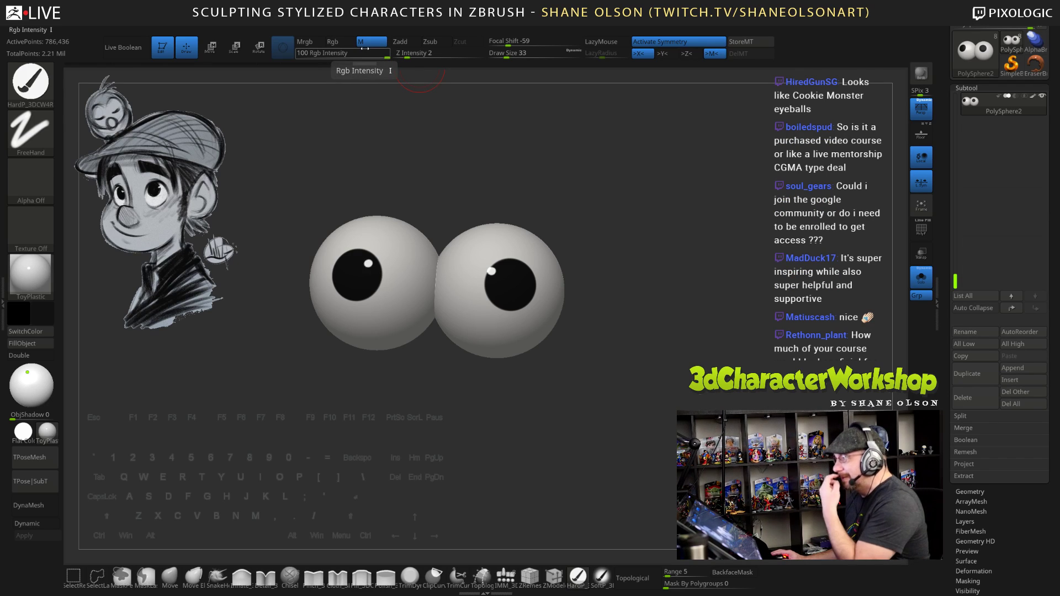
{"action": "left_click_drag", "start_coordinate": [490, 186], "coordinate": [500, 159]}
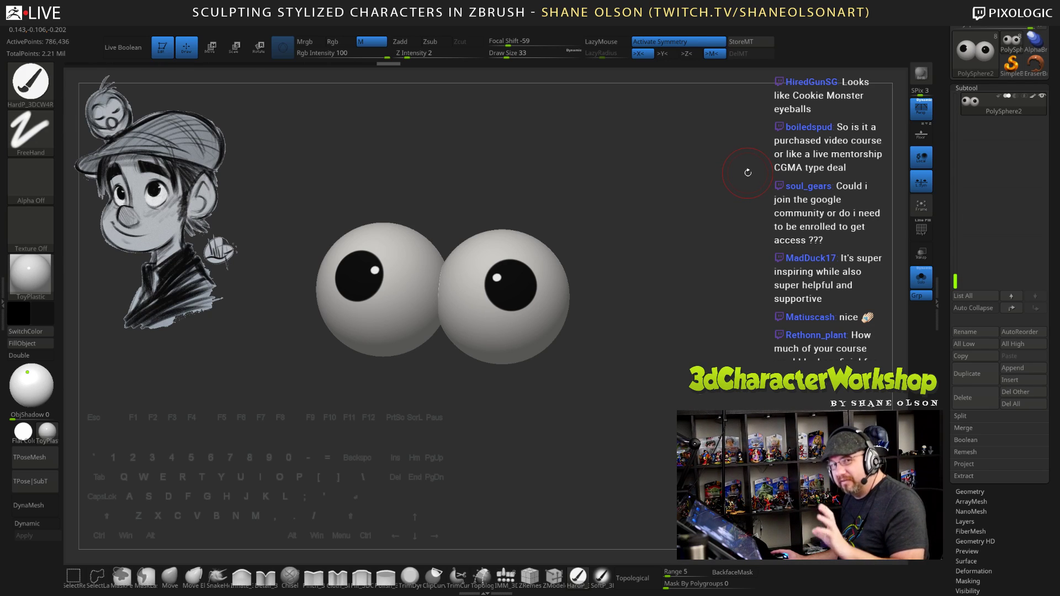
{"action": "left_click", "coordinate": [333, 41]}
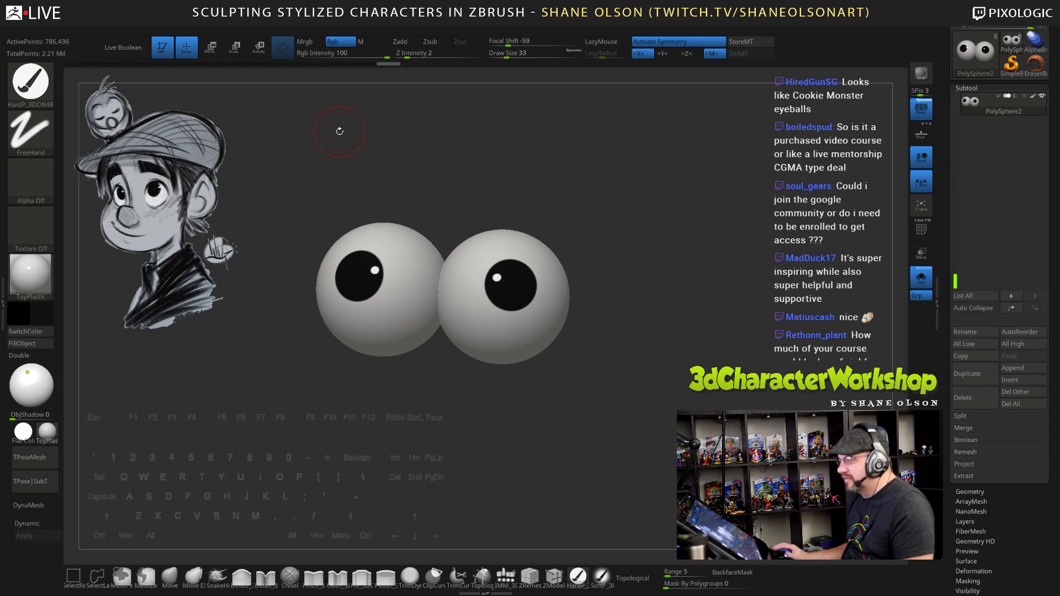
{"action": "right_click_drag", "start_coordinate": [440, 131], "coordinate": [437, 123], "text": "ctrl"}
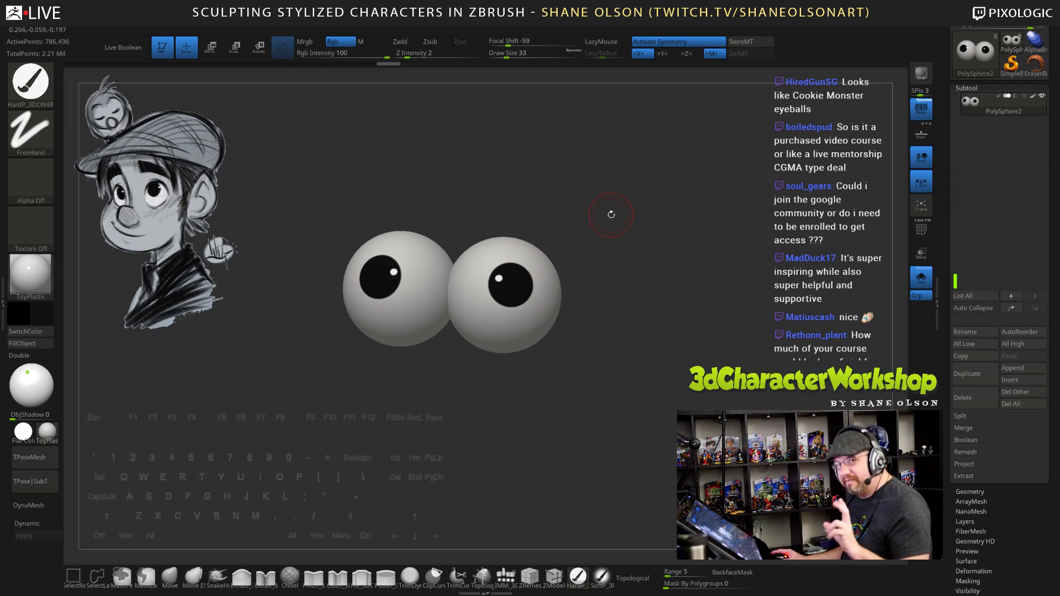
Check the highlights on the isolated eyes and turn off Solo to show the whole character
{"action": "right_click_drag", "start_coordinate": [430, 153], "coordinate": [452, 155]}
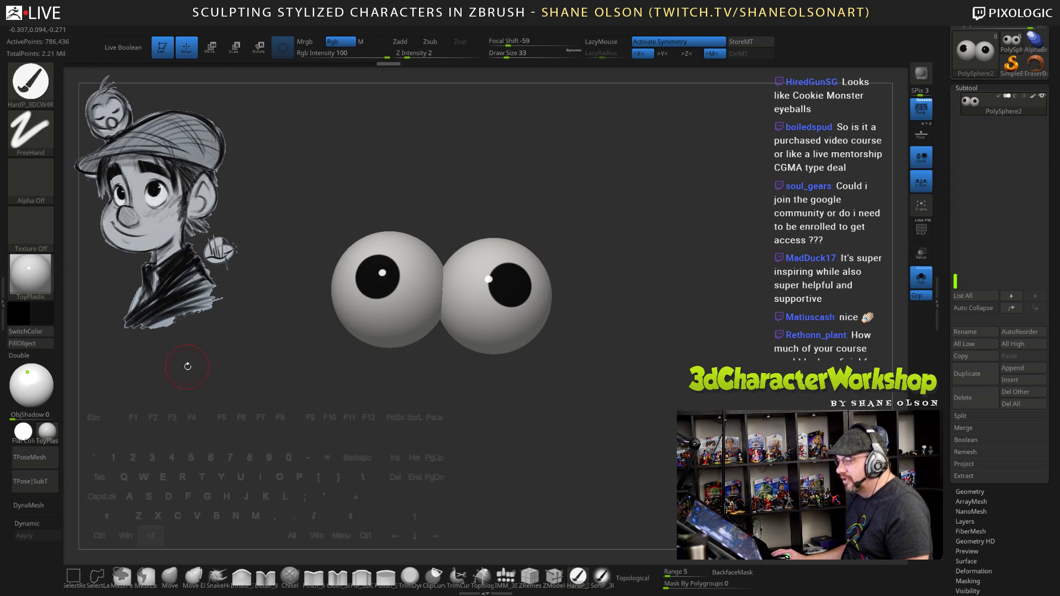
{"action": "left_click_drag", "start_coordinate": [188, 367], "coordinate": [402, 279]}
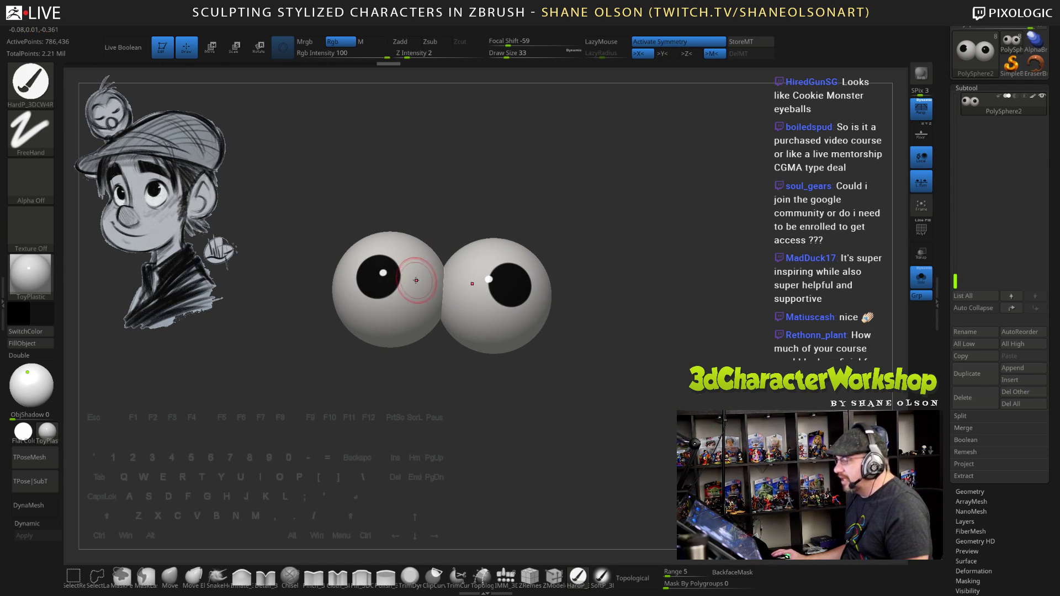
{"action": "left_click", "coordinate": [926, 289]}
{"action": "left_click_drag", "start_coordinate": [670, 209], "coordinate": [611, 331]}
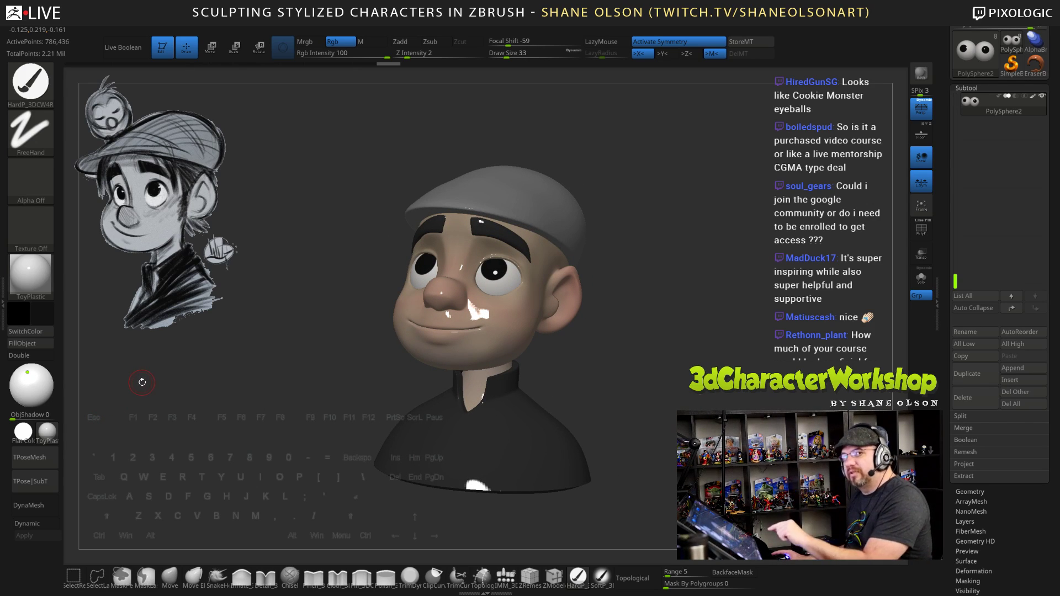
Try the ReflectRed material on the character and check it from a slightly turned view
{"action": "left_click", "coordinate": [50, 434]}
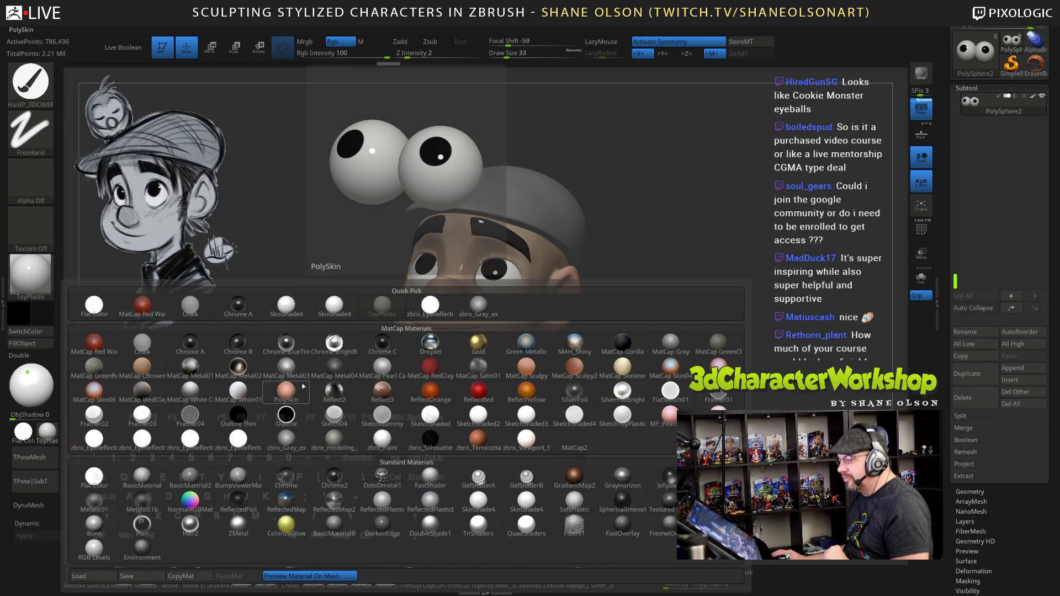
{"action": "left_click", "coordinate": [484, 396]}
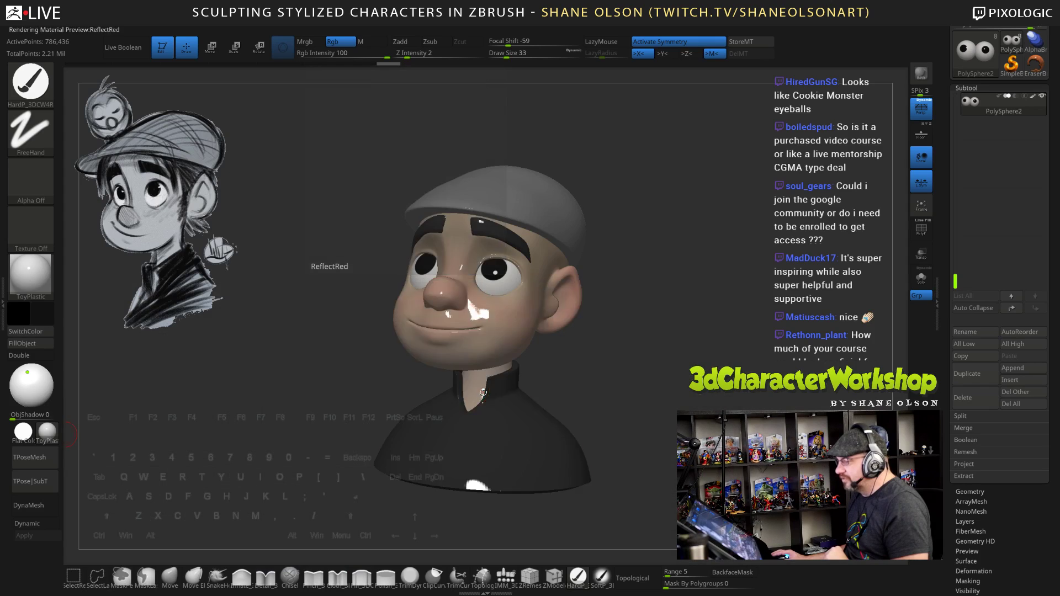
{"action": "left_click_drag", "start_coordinate": [732, 317], "coordinate": [702, 317]}
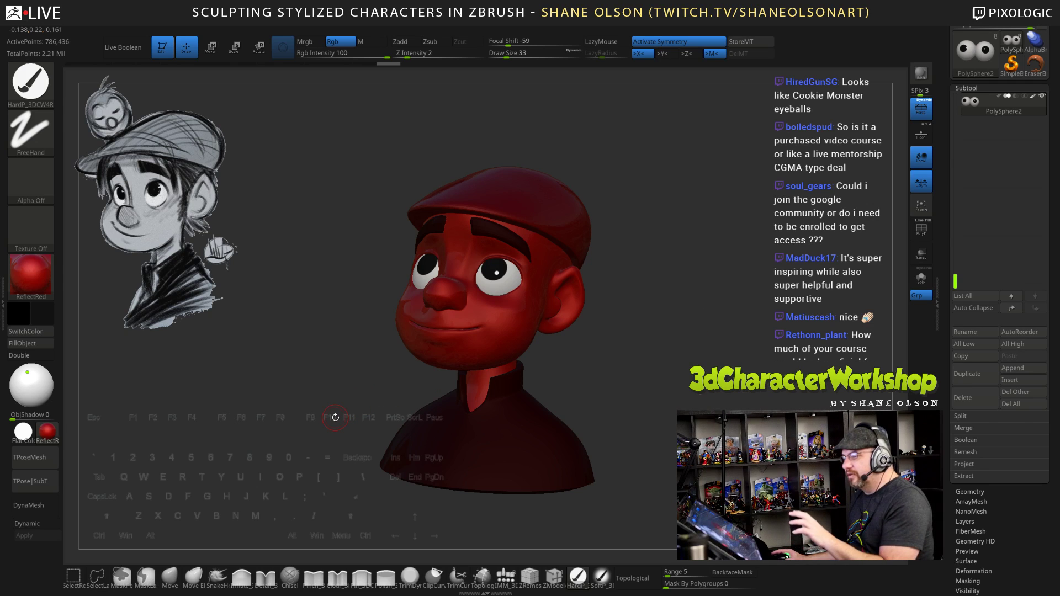
Try the Chrome B material on the character and check its reflections from different angles
{"action": "left_click", "coordinate": [47, 432]}
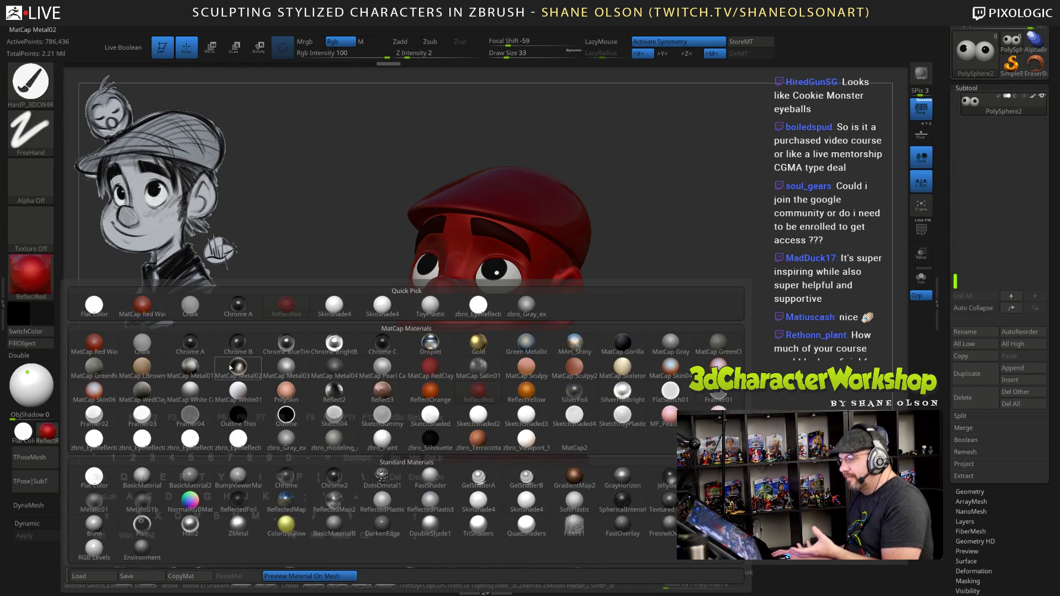
{"action": "left_click", "coordinate": [238, 344]}
{"action": "left_click_drag", "start_coordinate": [353, 307], "coordinate": [533, 322]}
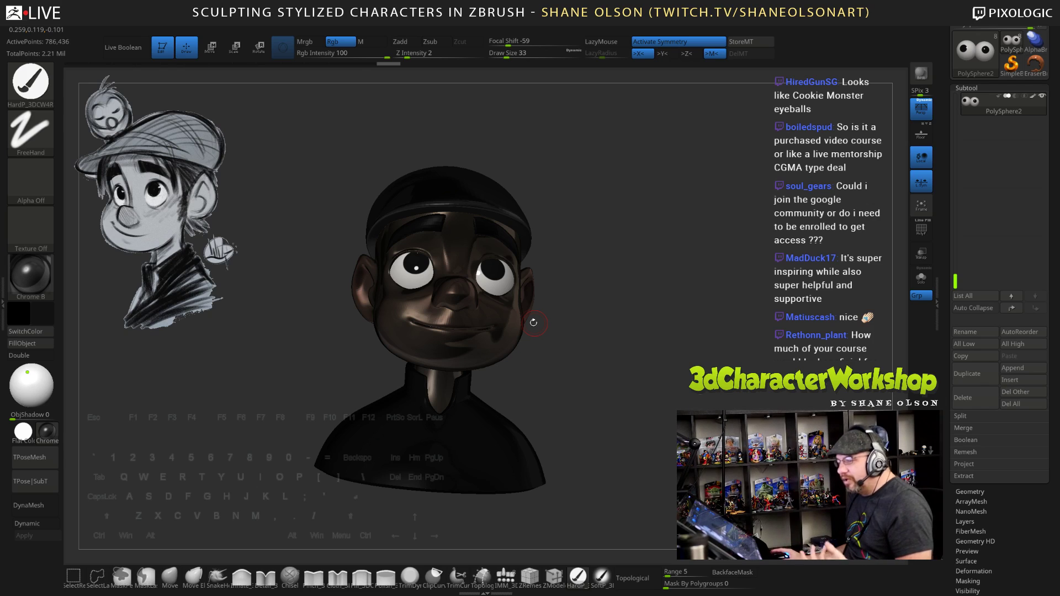
{"action": "mouse_move", "coordinate": [639, 308]}
{"action": "left_mouse_down"}
{"action": "mouse_move", "coordinate": [607, 306]}
{"action": "mouse_move", "coordinate": [629, 303]}
{"action": "left_mouse_up"}
{"action": "left_click_drag", "start_coordinate": [501, 288], "coordinate": [493, 276]}
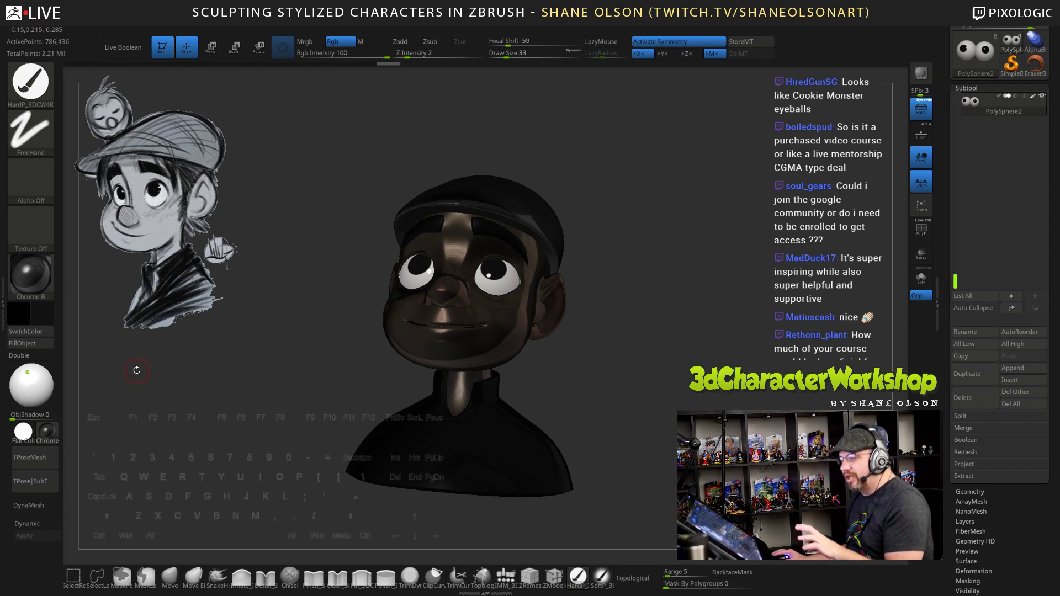
Try the SkinShade4 material, settle on zbro_Paint for the character, and check it in three-quarter view
{"action": "left_click", "coordinate": [47, 431]}
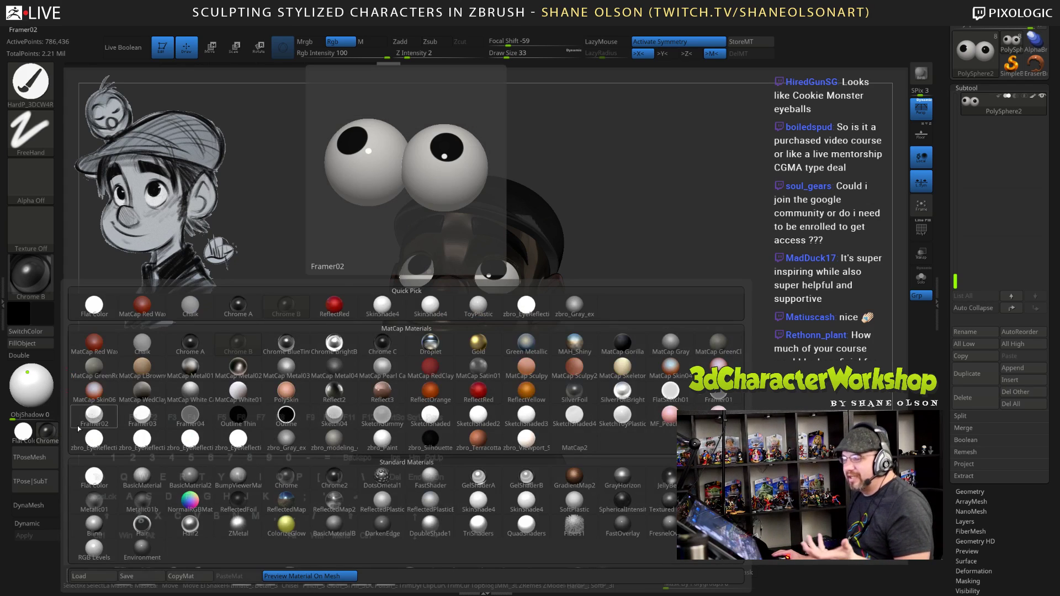
{"action": "left_click", "coordinate": [388, 307]}
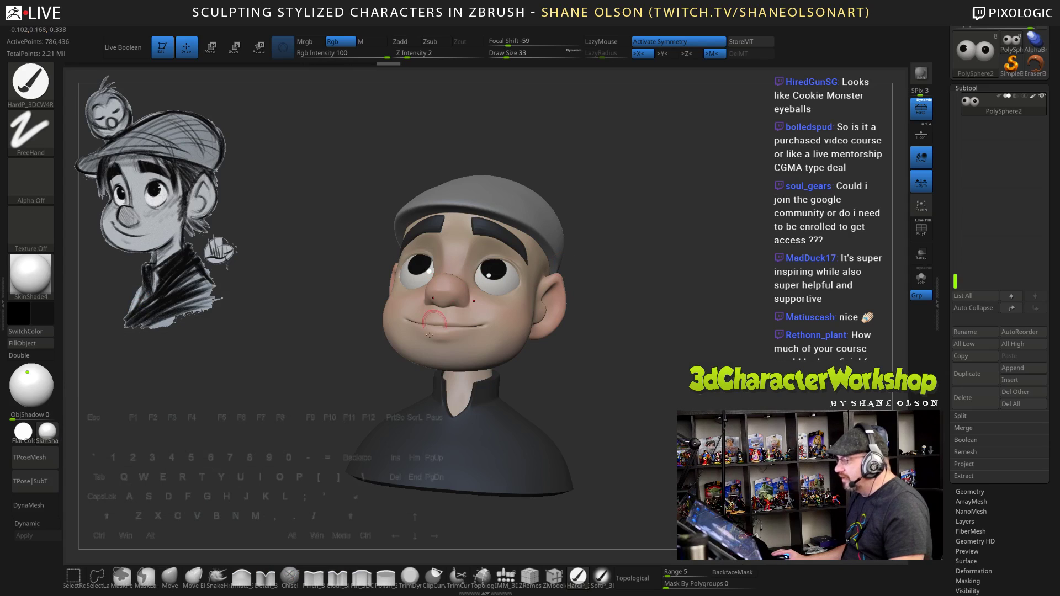
{"action": "left_click", "coordinate": [49, 435]}
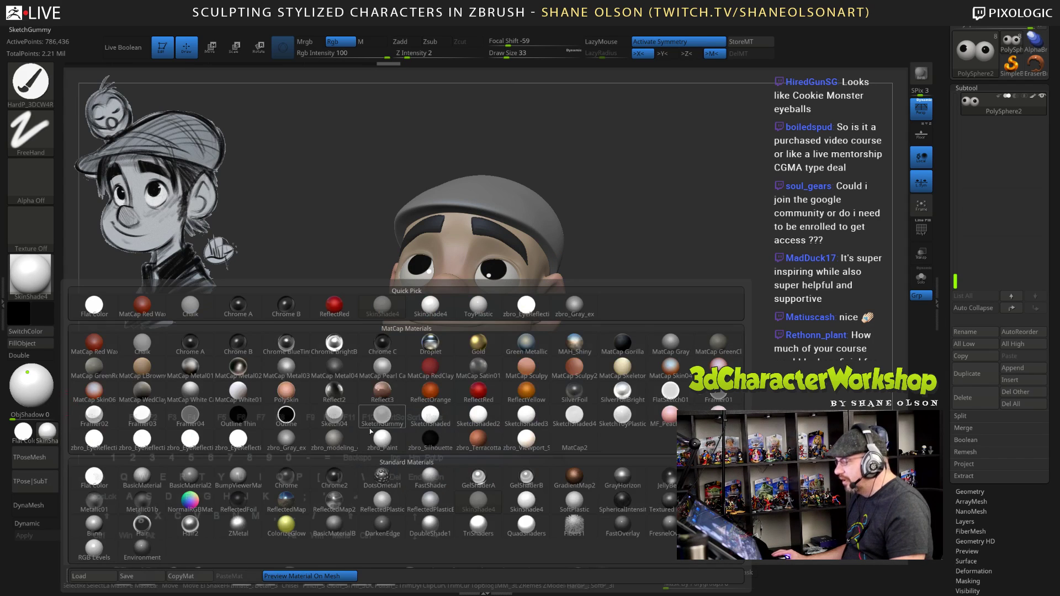
{"action": "left_click", "coordinate": [383, 430]}
{"action": "mouse_move", "coordinate": [738, 249]}
{"action": "left_mouse_down"}
{"action": "mouse_move", "coordinate": [671, 332]}
{"action": "mouse_move", "coordinate": [698, 327]}
{"action": "mouse_move", "coordinate": [666, 333]}
{"action": "mouse_move", "coordinate": [721, 341]}
{"action": "mouse_move", "coordinate": [735, 335]}
{"action": "mouse_move", "coordinate": [709, 339]}
{"action": "mouse_move", "coordinate": [703, 305]}
{"action": "mouse_move", "coordinate": [693, 310]}
{"action": "mouse_move", "coordinate": [729, 287]}
{"action": "mouse_move", "coordinate": [665, 263]}
{"action": "left_mouse_up"}
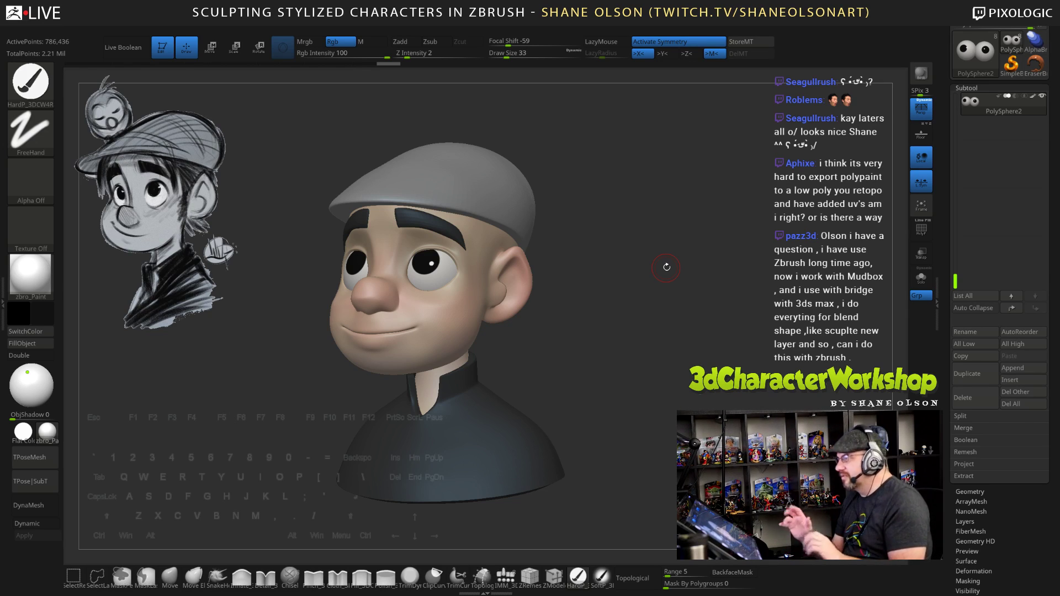
{"action": "left_click_drag", "start_coordinate": [667, 268], "coordinate": [652, 278]}
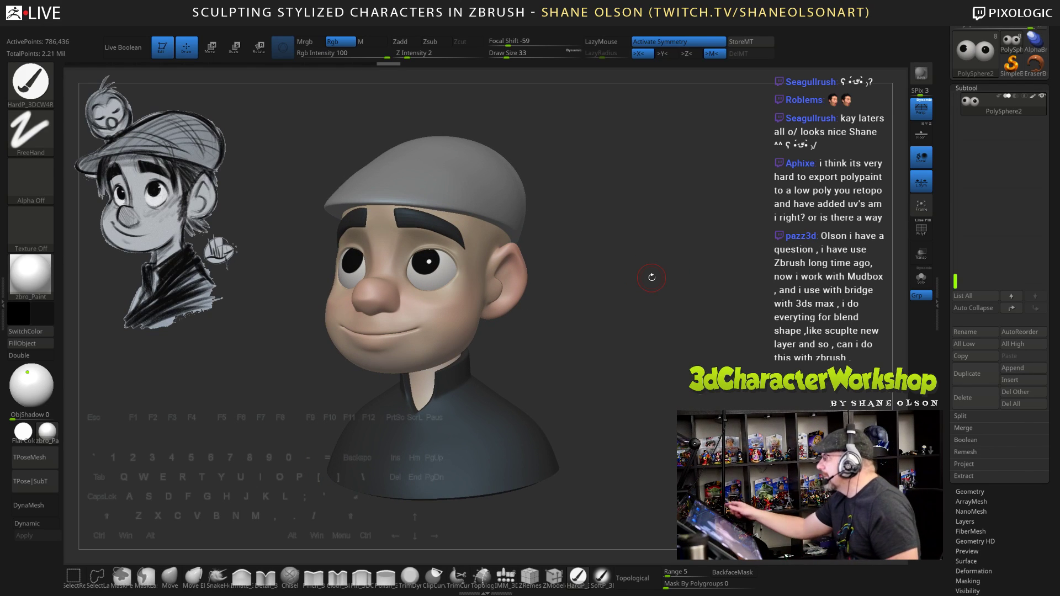
Make the head the active subtool and switch to the Move brush at draw size 69
{"action": "mouse_move", "coordinate": [652, 277]}
{"action": "left_mouse_down"}
{"action": "mouse_move", "coordinate": [651, 313]}
{"action": "mouse_move", "coordinate": [673, 326]}
{"action": "mouse_move", "coordinate": [679, 387]}
{"action": "left_mouse_up"}
{"action": "left_click", "coordinate": [401, 255], "text": "alt"}
{"action": "key", "text": "s"}
{"action": "left_click_drag", "start_coordinate": [619, 363], "coordinate": [643, 378]}
{"action": "left_click", "coordinate": [175, 576]}
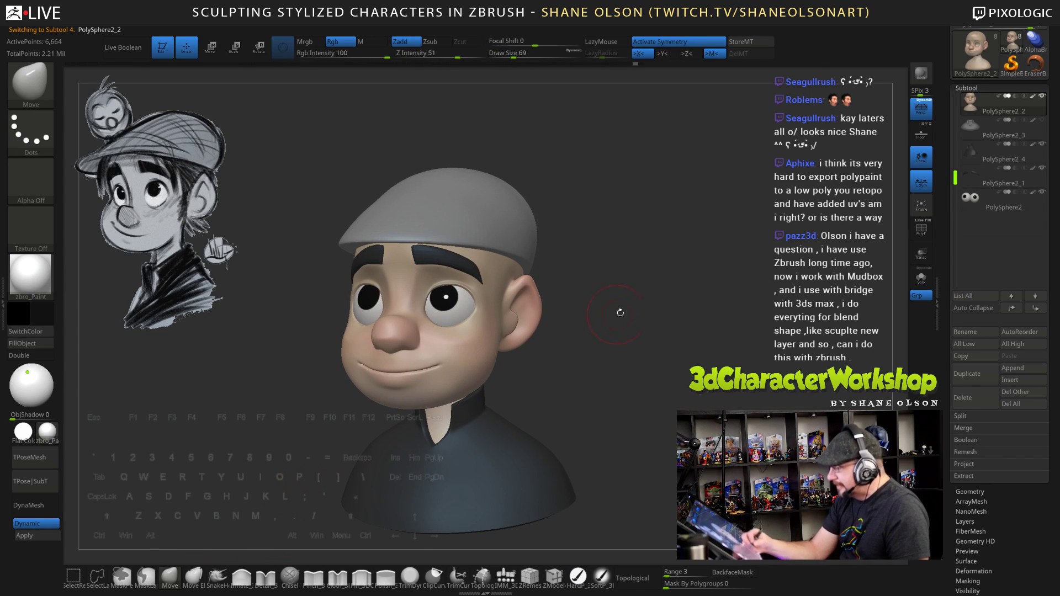
Set the Move brush's draw size to 127 and isolate the head subtool with Solo mode
{"action": "key", "text": "s"}
{"action": "left_click_drag", "start_coordinate": [628, 312], "coordinate": [658, 369]}
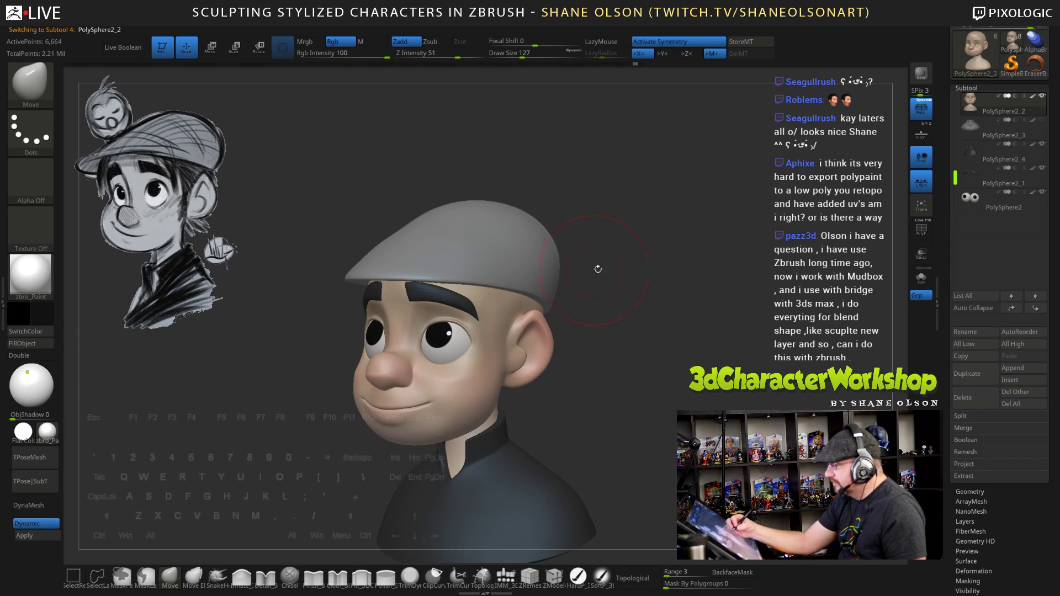
{"action": "left_click_drag", "start_coordinate": [598, 269], "coordinate": [603, 281]}
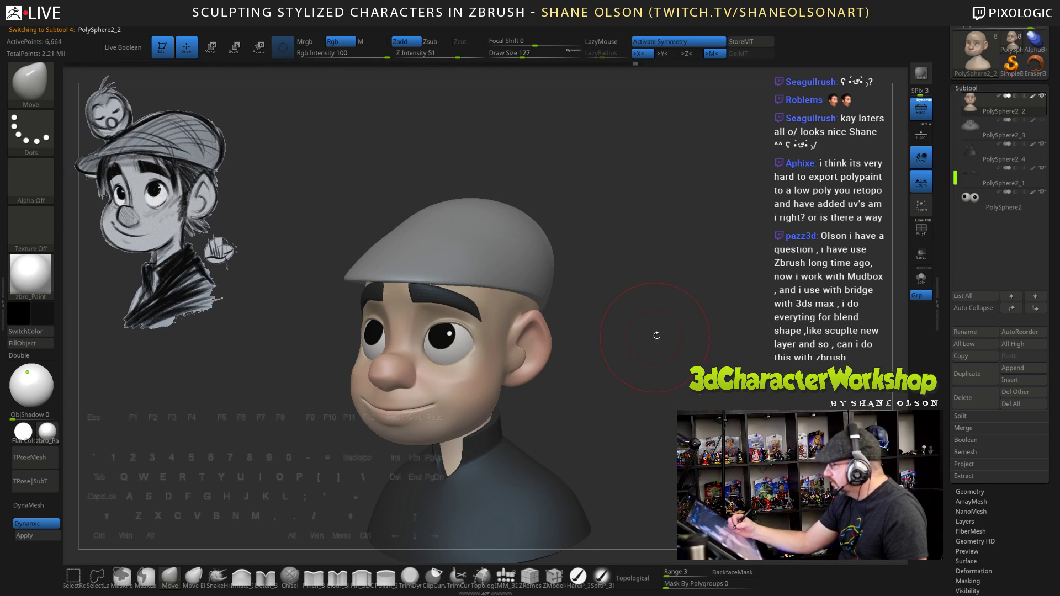
{"action": "left_click", "coordinate": [922, 278]}
{"action": "left_click_drag", "start_coordinate": [585, 301], "coordinate": [602, 316], "text": "alt"}
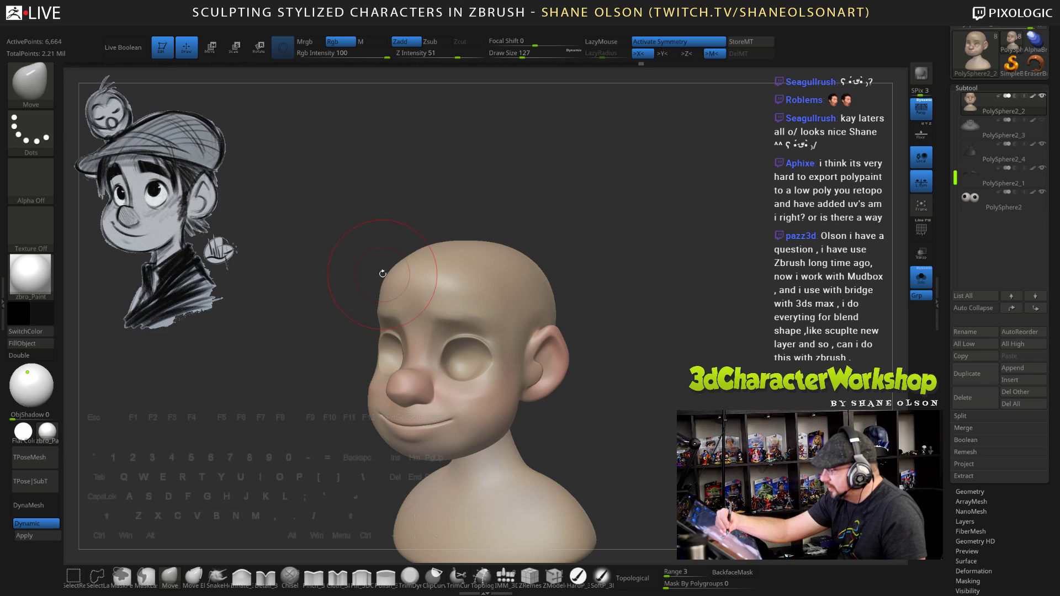
Reshape the side contour of the forehead with the Move brush at draw sizes 82 and 120
{"action": "key", "text": "s"}
{"action": "left_click_drag", "start_coordinate": [382, 270], "coordinate": [375, 276]}
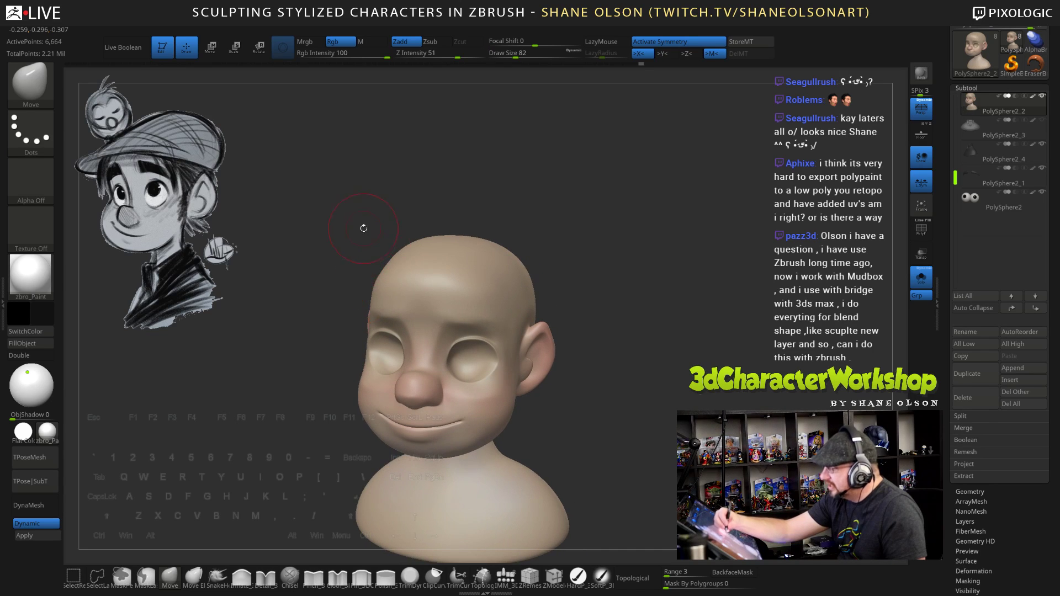
{"action": "right_click", "coordinate": [319, 298]}
{"action": "mouse_move", "coordinate": [363, 228]}
{"action": "left_mouse_down"}
{"action": "mouse_move", "coordinate": [338, 234]}
{"action": "mouse_move", "coordinate": [387, 238]}
{"action": "mouse_move", "coordinate": [380, 251]}
{"action": "mouse_move", "coordinate": [440, 233]}
{"action": "mouse_move", "coordinate": [356, 239]}
{"action": "mouse_move", "coordinate": [378, 240]}
{"action": "left_mouse_up"}
{"action": "key", "text": "s"}
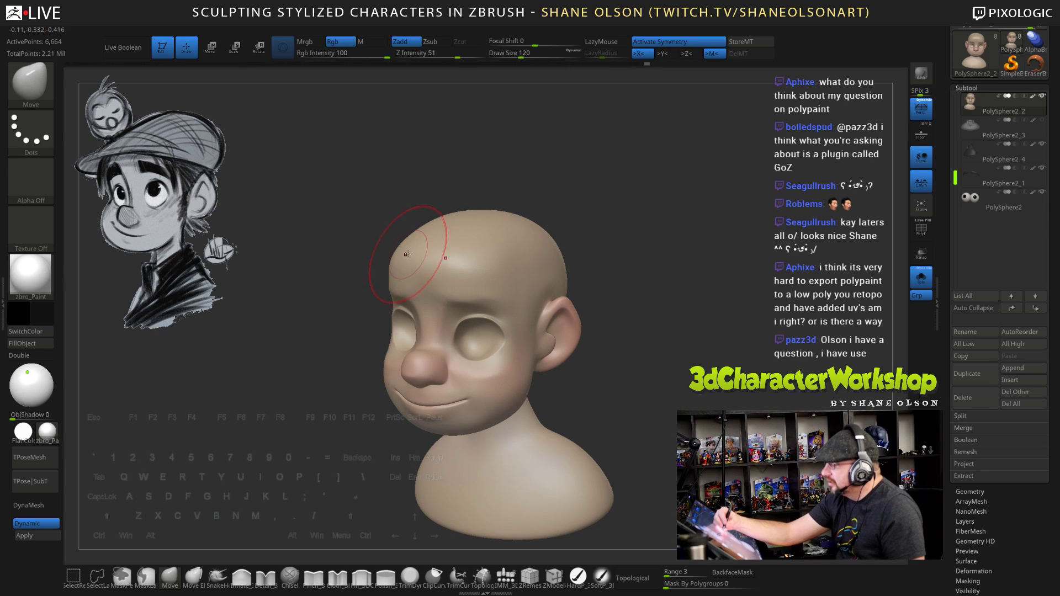
{"action": "mouse_move", "coordinate": [423, 226]}
{"action": "left_mouse_down"}
{"action": "mouse_move", "coordinate": [492, 218]}
{"action": "mouse_move", "coordinate": [425, 252]}
{"action": "mouse_move", "coordinate": [477, 229]}
{"action": "left_mouse_up"}
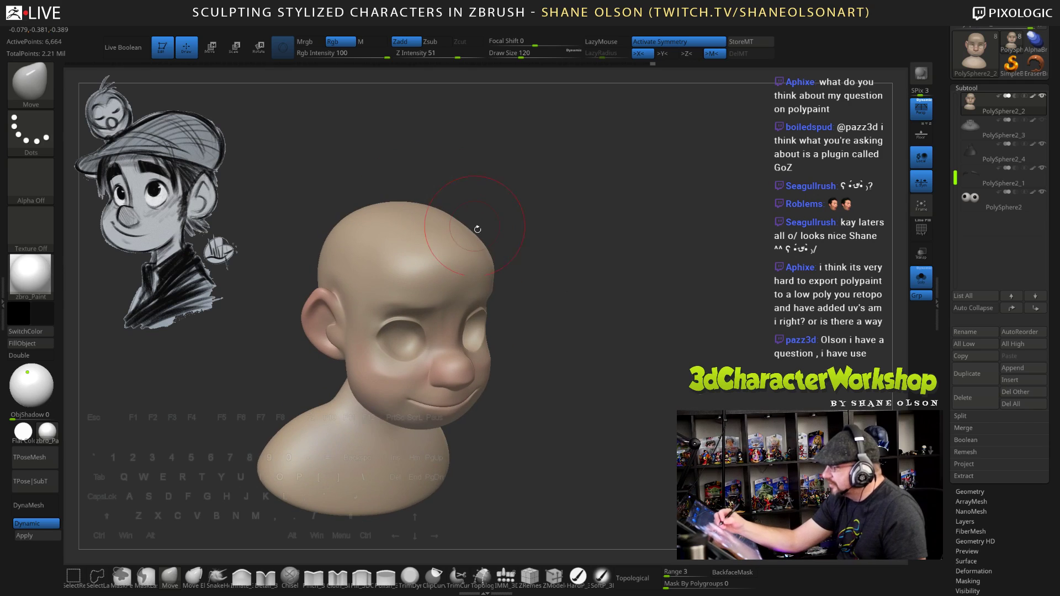
Round off the upper forehead in profile with the Move brush at draw size 155
{"action": "mouse_move", "coordinate": [529, 287]}
{"action": "left_mouse_down"}
{"action": "mouse_move", "coordinate": [556, 287]}
{"action": "mouse_move", "coordinate": [537, 297]}
{"action": "left_mouse_up"}
{"action": "key", "text": "s"}
{"action": "left_click", "coordinate": [540, 300]}
{"action": "key", "text": "s"}
{"action": "left_click", "coordinate": [530, 281]}
{"action": "key", "text": "s"}
{"action": "left_click", "coordinate": [422, 225]}
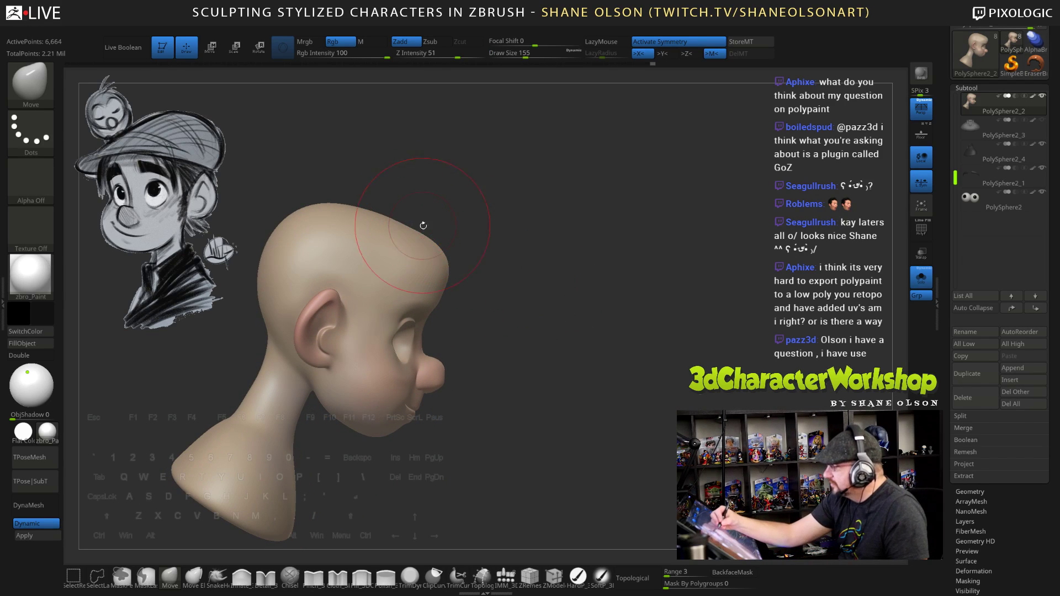
{"action": "left_click_drag", "start_coordinate": [405, 230], "coordinate": [408, 226]}
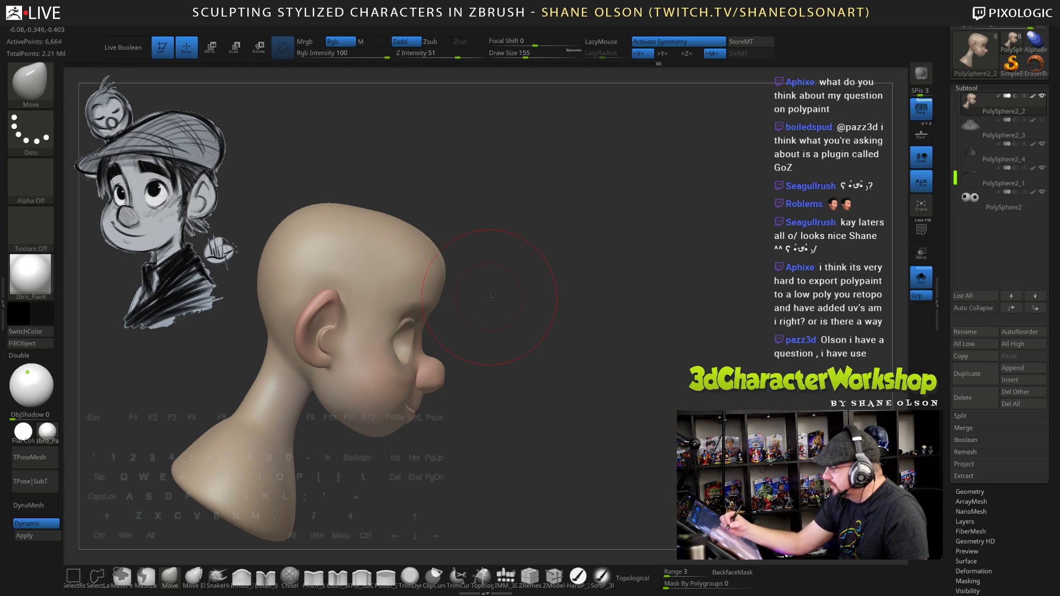
Refine the brow ridge and temple area with the Pinch brush at draw size 38
{"action": "left_click_drag", "start_coordinate": [491, 297], "coordinate": [454, 282]}
{"action": "left_click_drag", "start_coordinate": [539, 323], "coordinate": [479, 307]}
{"action": "mouse_move", "coordinate": [680, 360]}
{"action": "left_mouse_down", "text": "alt"}
{"action": "mouse_move", "coordinate": [635, 353]}
{"action": "mouse_move", "coordinate": [651, 381]}
{"action": "mouse_move", "coordinate": [605, 358]}
{"action": "left_mouse_up", "text": "alt"}
{"action": "key", "text": "s"}
{"action": "mouse_move", "coordinate": [611, 395]}
{"action": "left_mouse_down"}
{"action": "mouse_move", "coordinate": [594, 394]}
{"action": "mouse_move", "coordinate": [590, 376]}
{"action": "mouse_move", "coordinate": [611, 392]}
{"action": "mouse_move", "coordinate": [595, 419]}
{"action": "left_mouse_up"}
{"action": "left_click", "coordinate": [316, 576]}
{"action": "key", "text": "s"}
{"action": "key", "text": "s"}
{"action": "left_click_drag", "start_coordinate": [595, 419], "coordinate": [583, 395]}
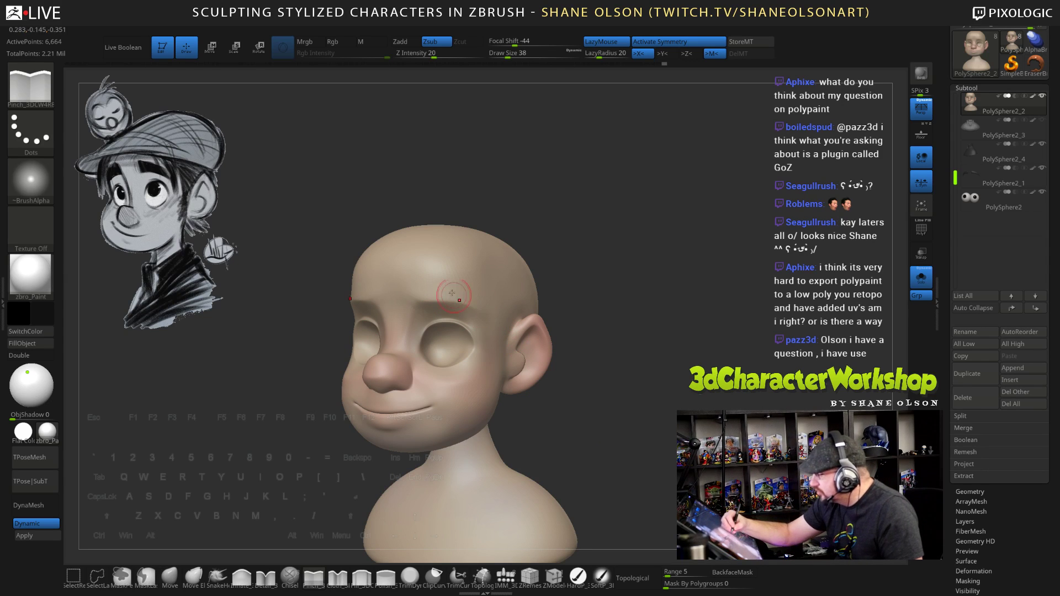
{"action": "mouse_move", "coordinate": [648, 413]}
{"action": "left_mouse_down"}
{"action": "mouse_move", "coordinate": [700, 412]}
{"action": "mouse_move", "coordinate": [636, 410]}
{"action": "left_mouse_up"}
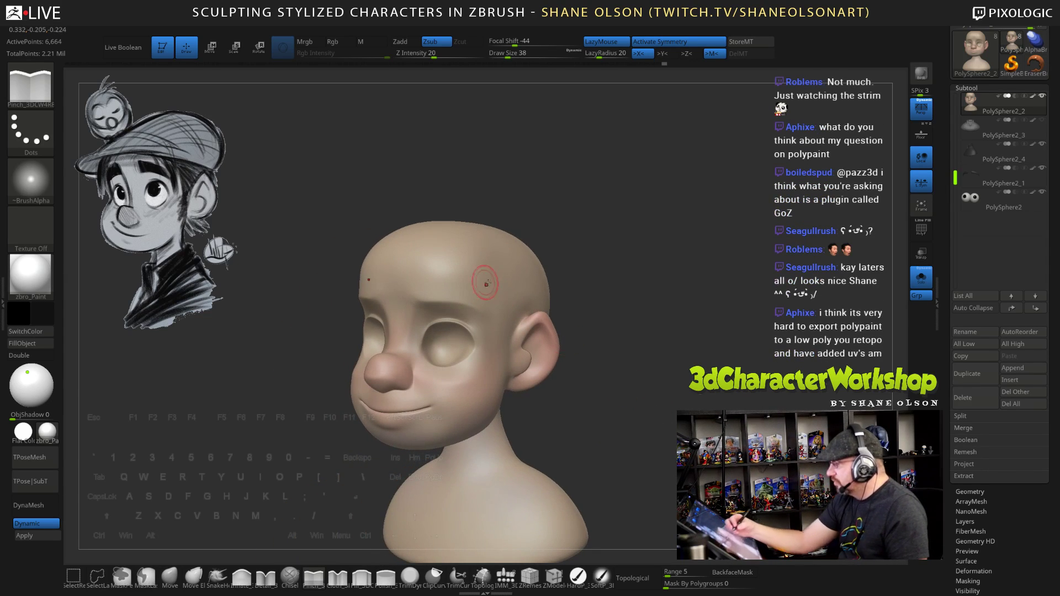
Turn off Solo mode and push the protruding forehead back under the hat with the Move brush at draw size 120
{"action": "left_click", "coordinate": [922, 276]}
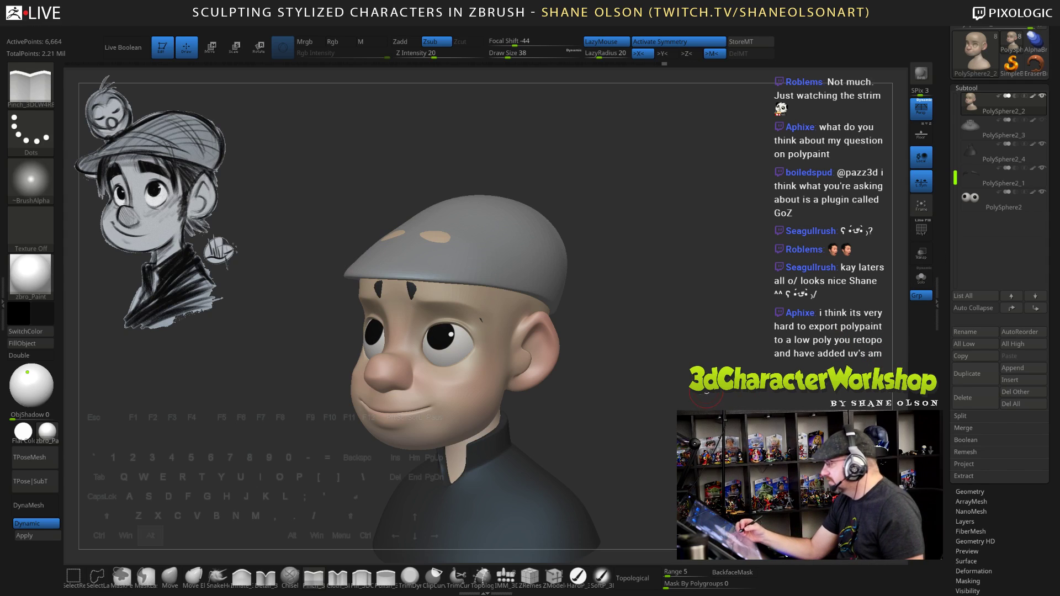
{"action": "mouse_move", "coordinate": [630, 343]}
{"action": "left_mouse_down"}
{"action": "mouse_move", "coordinate": [658, 343]}
{"action": "mouse_move", "coordinate": [630, 320]}
{"action": "mouse_move", "coordinate": [655, 319]}
{"action": "mouse_move", "coordinate": [641, 346]}
{"action": "mouse_move", "coordinate": [623, 333]}
{"action": "left_mouse_up"}
{"action": "key", "text": "s"}
{"action": "key", "text": "b"}
{"action": "key", "text": "m"}
{"action": "key", "text": "v"}
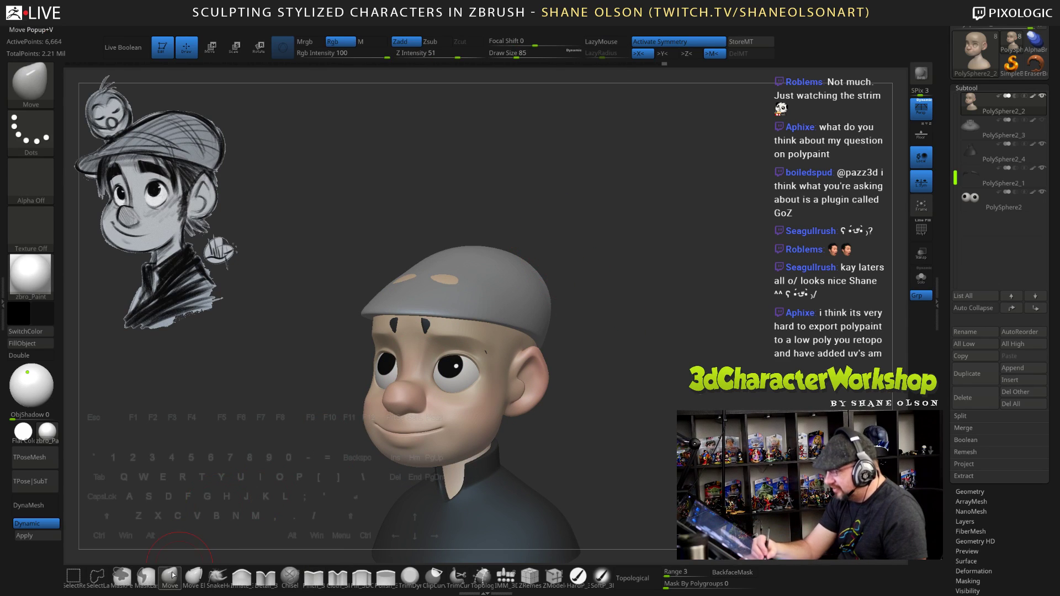
{"action": "left_click_drag", "start_coordinate": [413, 281], "coordinate": [418, 293]}
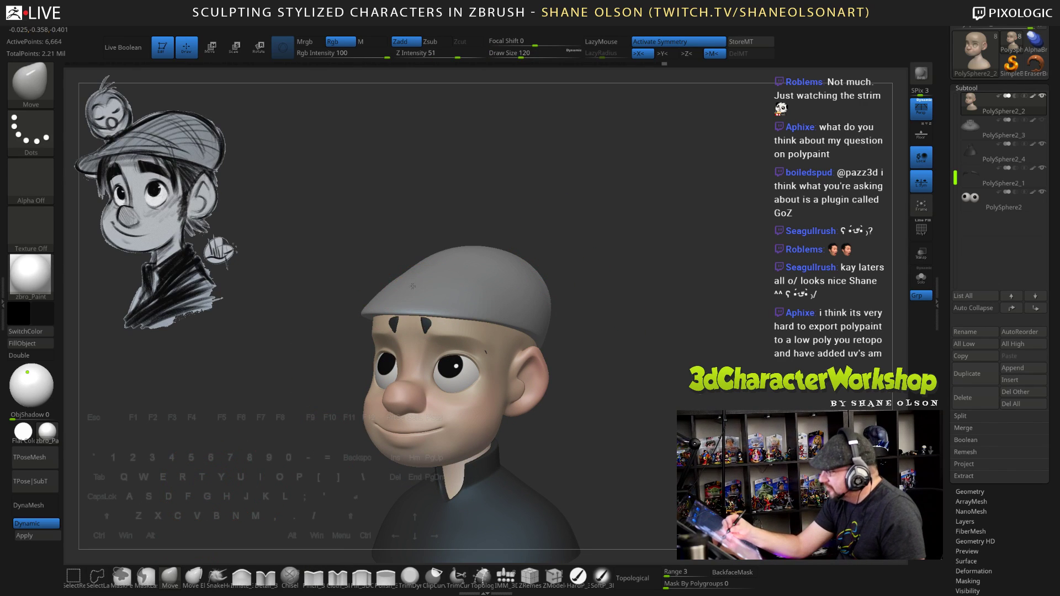
{"action": "right_click_drag", "start_coordinate": [390, 298], "coordinate": [421, 300]}
{"action": "left_click_drag", "start_coordinate": [391, 266], "coordinate": [392, 275]}
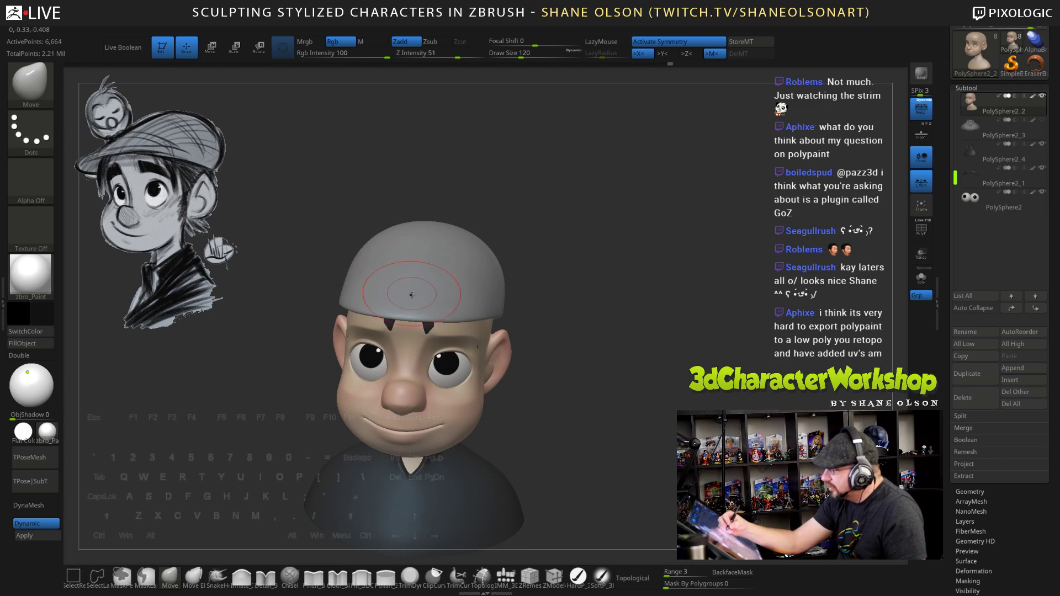
{"action": "right_click_drag", "start_coordinate": [420, 290], "coordinate": [390, 296]}
{"action": "left_click_drag", "start_coordinate": [394, 294], "coordinate": [635, 388]}
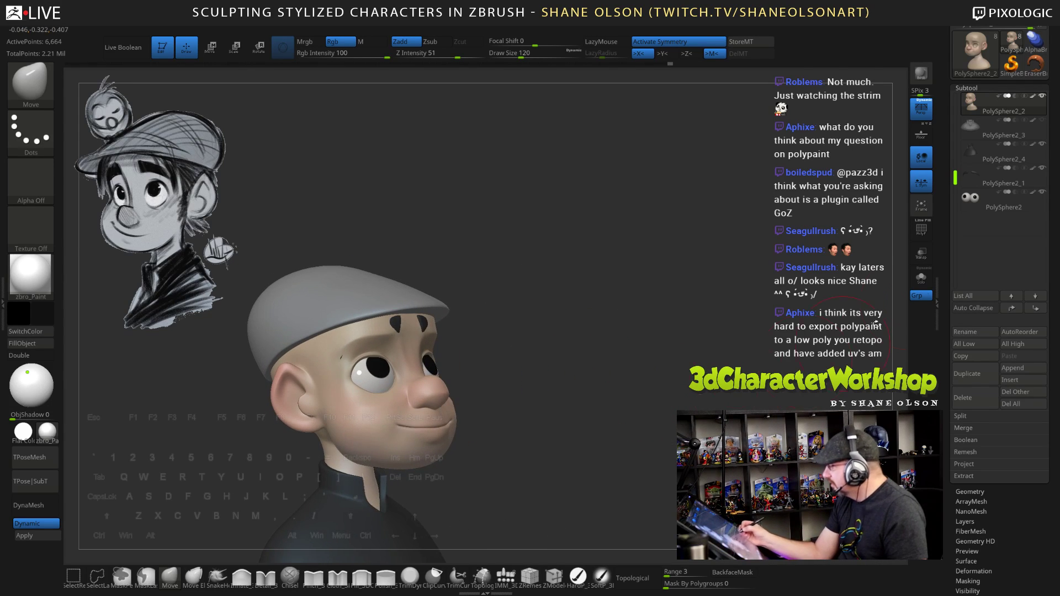
Select the eyebrow subtool, hide the hat, and pull the eyebrows forward out of the forehead with the Move brush at draw size 127
{"action": "left_click", "coordinate": [1001, 177]}
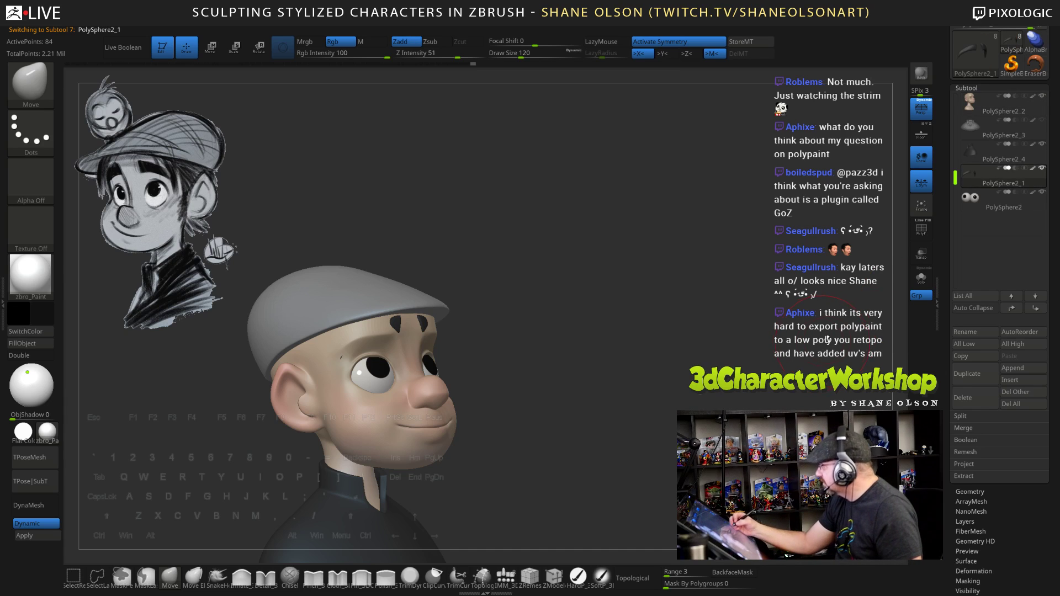
{"action": "left_click_drag", "start_coordinate": [956, 177], "coordinate": [956, 117]}
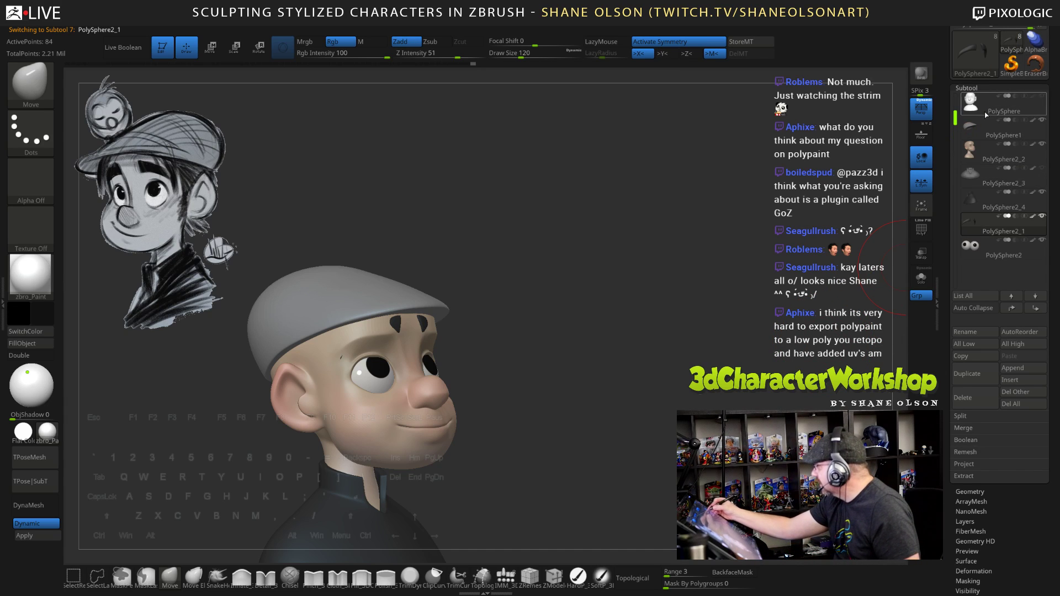
{"action": "left_click", "coordinate": [1042, 120]}
{"action": "mouse_move", "coordinate": [631, 342]}
{"action": "left_mouse_down"}
{"action": "mouse_move", "coordinate": [654, 366]}
{"action": "mouse_move", "coordinate": [623, 343]}
{"action": "mouse_move", "coordinate": [531, 356]}
{"action": "left_mouse_up"}
{"action": "key", "text": "s"}
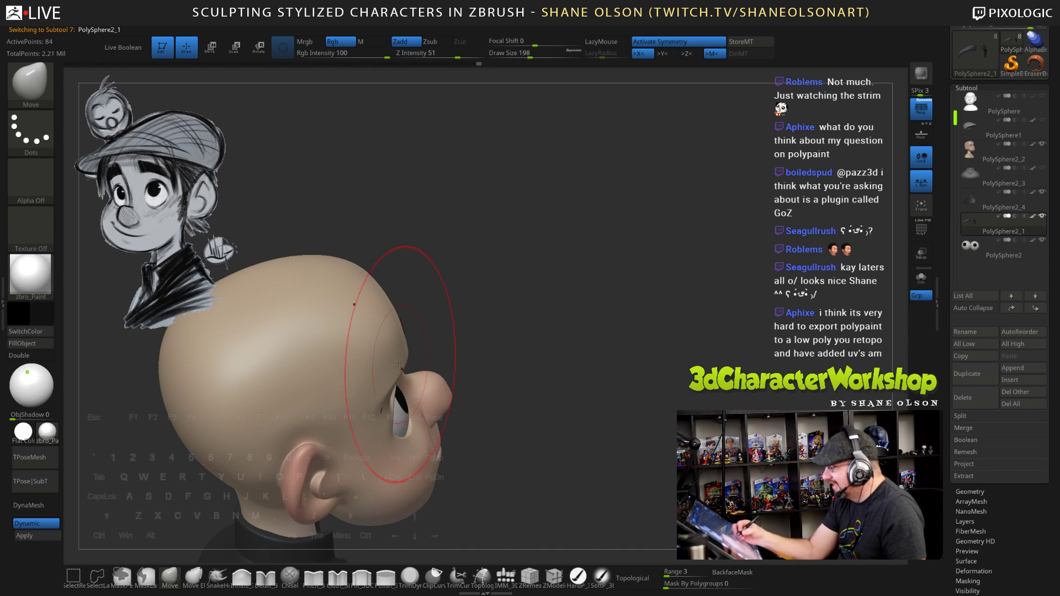
{"action": "left_click_drag", "start_coordinate": [399, 362], "coordinate": [391, 360]}
{"action": "key", "text": "s"}
{"action": "left_click_drag", "start_coordinate": [390, 359], "coordinate": [399, 350]}
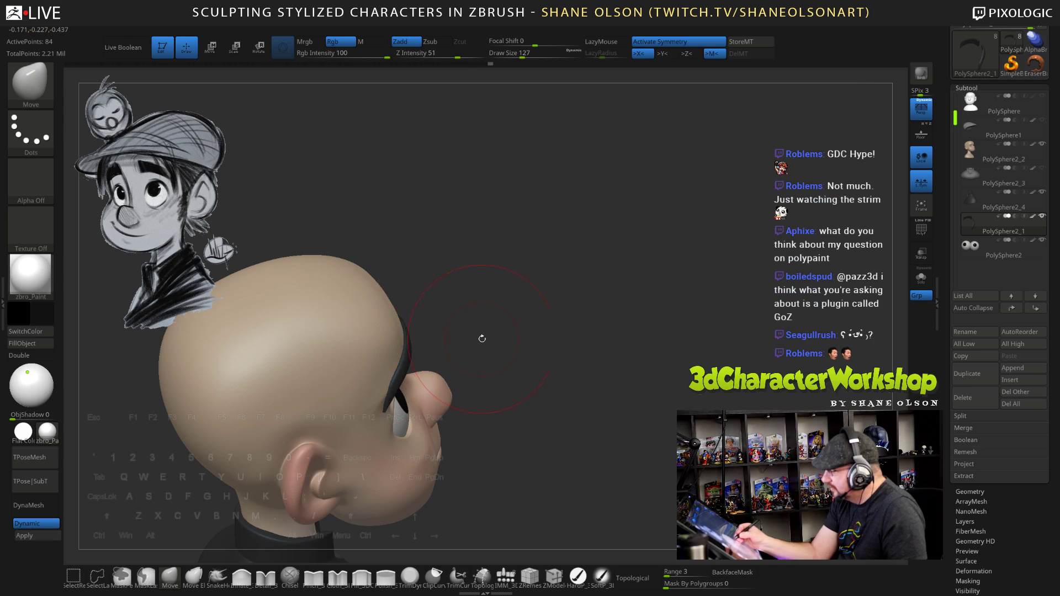
Fit the eyebrows to the curve of the brow with the Move brush at draw size 80
{"action": "mouse_move", "coordinate": [482, 334]}
{"action": "left_mouse_down"}
{"action": "mouse_move", "coordinate": [553, 336]}
{"action": "mouse_move", "coordinate": [539, 335]}
{"action": "left_mouse_up"}
{"action": "key", "text": "s"}
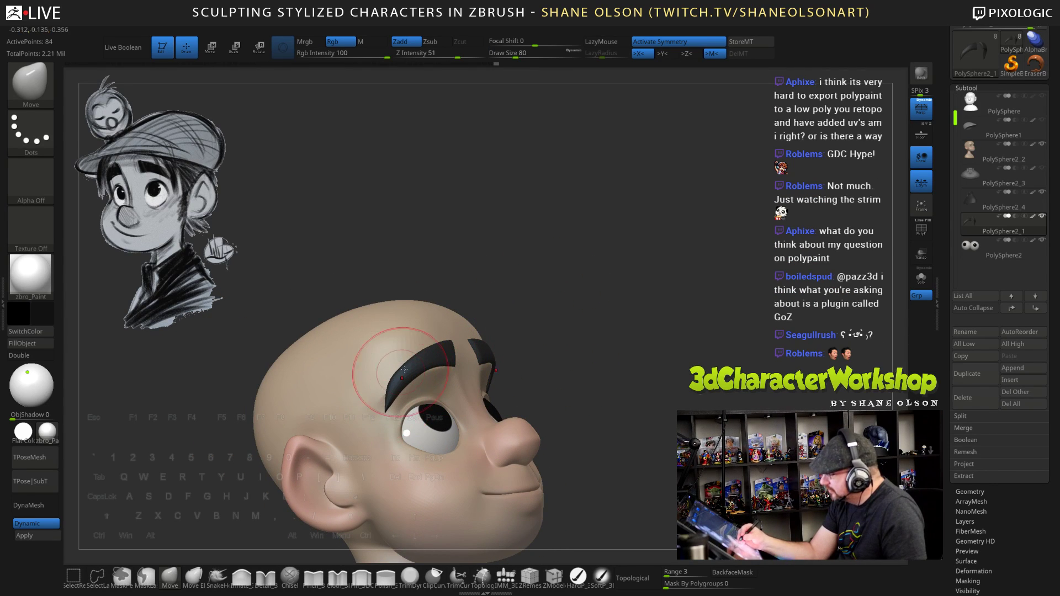
{"action": "left_click_drag", "start_coordinate": [653, 353], "coordinate": [646, 325]}
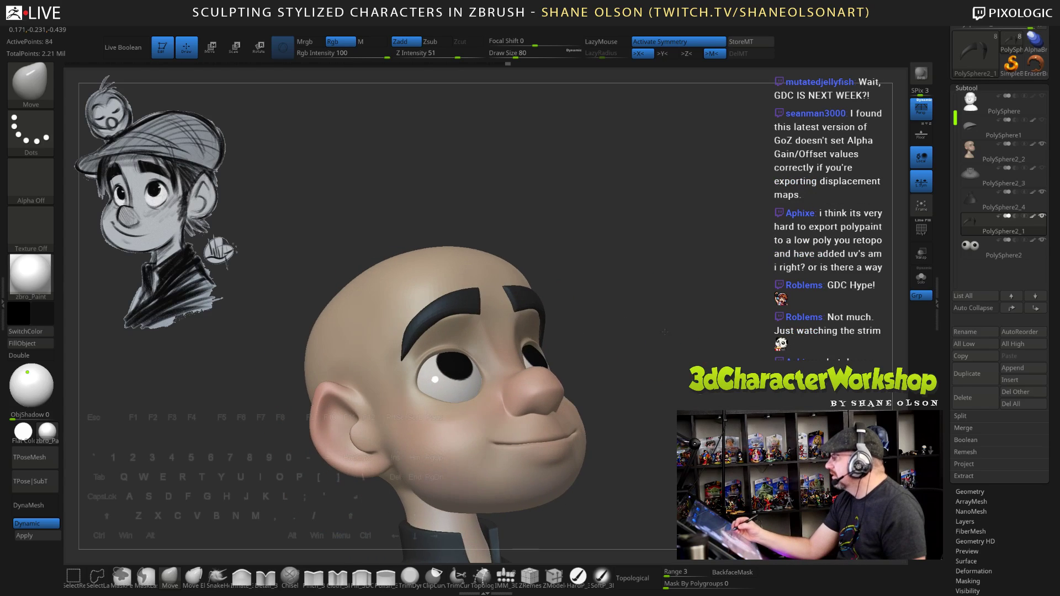
{"action": "left_click_drag", "start_coordinate": [696, 352], "coordinate": [681, 317], "text": "alt"}
{"action": "left_click_drag", "start_coordinate": [674, 426], "coordinate": [906, 268], "text": "shift"}
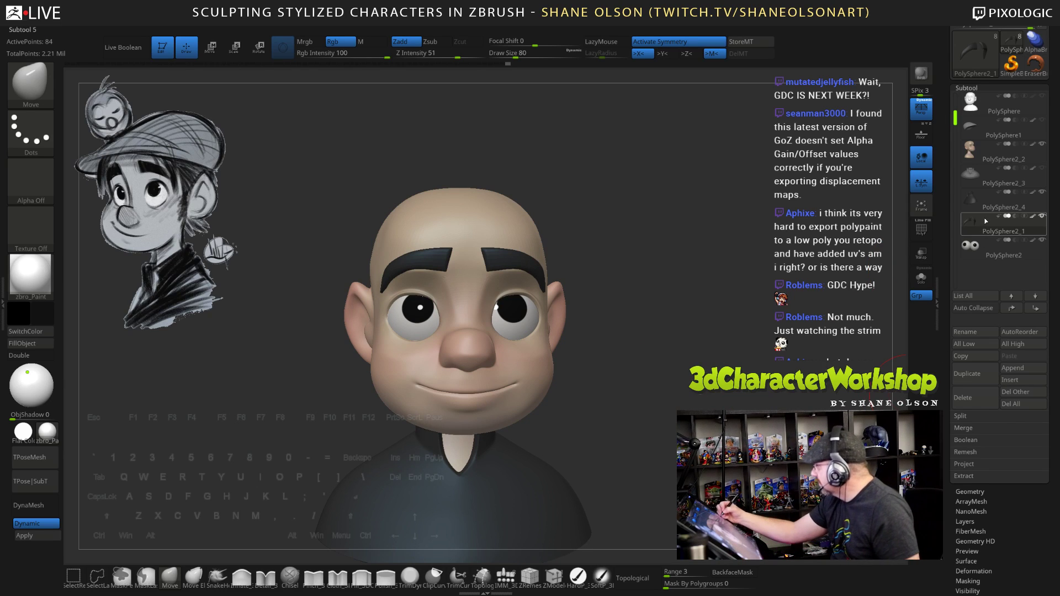
Show the hat again and make it the active subtool with a draw size of 178
{"action": "mouse_move", "coordinate": [985, 217]}
{"action": "mouse_move", "coordinate": [1014, 132]}
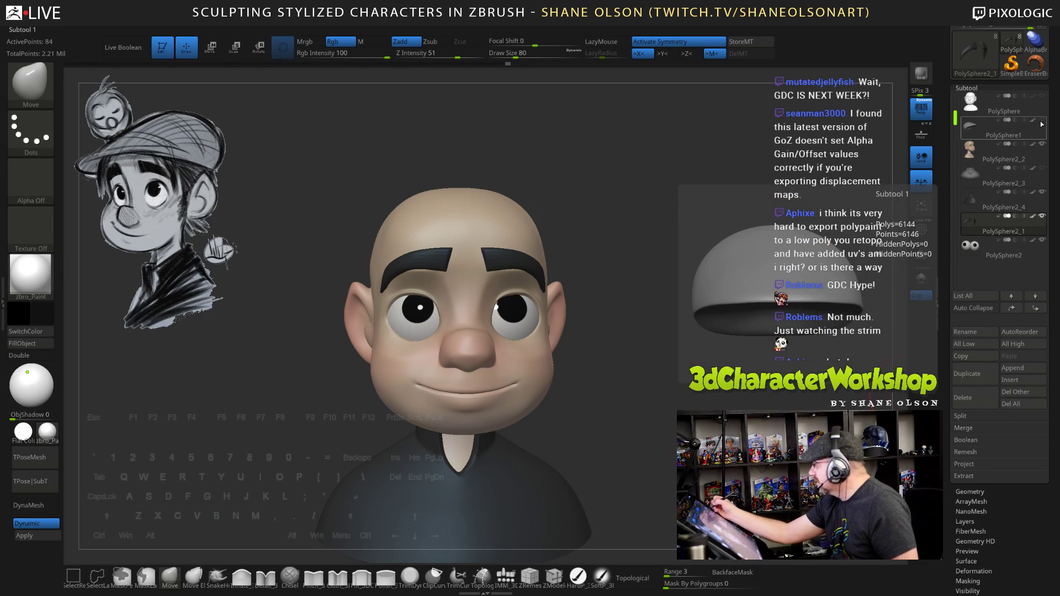
{"action": "left_click", "coordinate": [1042, 121]}
{"action": "mouse_move", "coordinate": [762, 368]}
{"action": "left_mouse_down", "text": "alt"}
{"action": "mouse_move", "coordinate": [703, 397]}
{"action": "mouse_move", "coordinate": [718, 398]}
{"action": "mouse_move", "coordinate": [666, 399]}
{"action": "left_mouse_up", "text": "alt"}
{"action": "left_click_drag", "start_coordinate": [654, 300], "coordinate": [713, 302]}
{"action": "key", "text": "s"}
{"action": "mouse_move", "coordinate": [606, 261]}
{"action": "left_mouse_down"}
{"action": "mouse_move", "coordinate": [618, 262]}
{"action": "mouse_move", "coordinate": [623, 317]}
{"action": "left_mouse_up"}
{"action": "left_click", "coordinate": [1000, 132]}
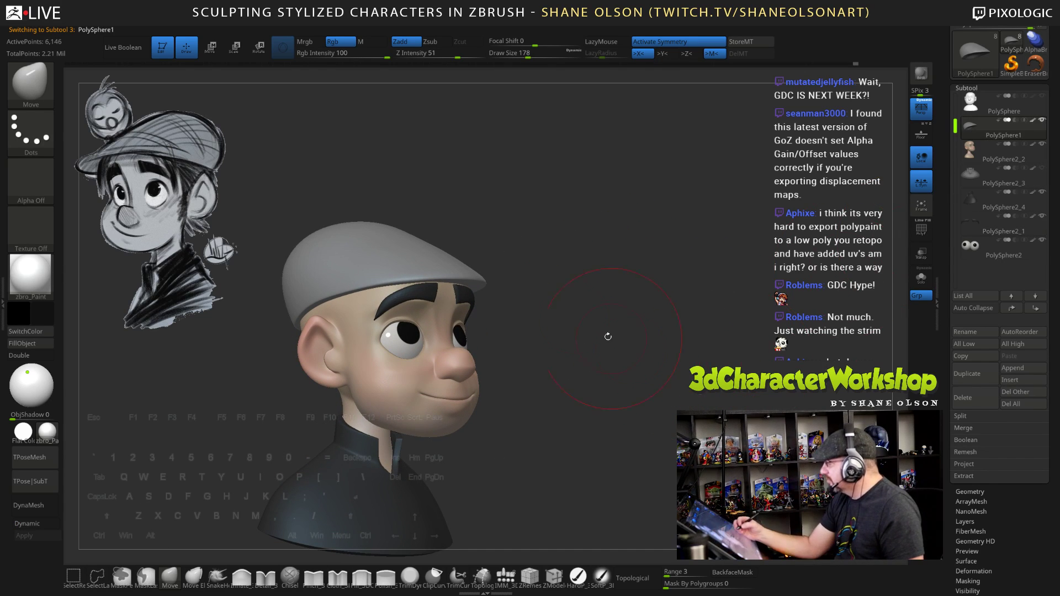
Reshape the hat's front slope and brim in profile with the Move brush at draw size 127
{"action": "key", "text": "s"}
{"action": "left_click_drag", "start_coordinate": [502, 265], "coordinate": [508, 261]}
{"action": "left_click_drag", "start_coordinate": [566, 361], "coordinate": [553, 332]}
{"action": "key", "text": "s"}
{"action": "mouse_move", "coordinate": [474, 261]}
{"action": "left_mouse_down"}
{"action": "mouse_move", "coordinate": [458, 273]}
{"action": "mouse_move", "coordinate": [453, 257]}
{"action": "mouse_move", "coordinate": [435, 254]}
{"action": "left_mouse_up"}
{"action": "key", "text": "s"}
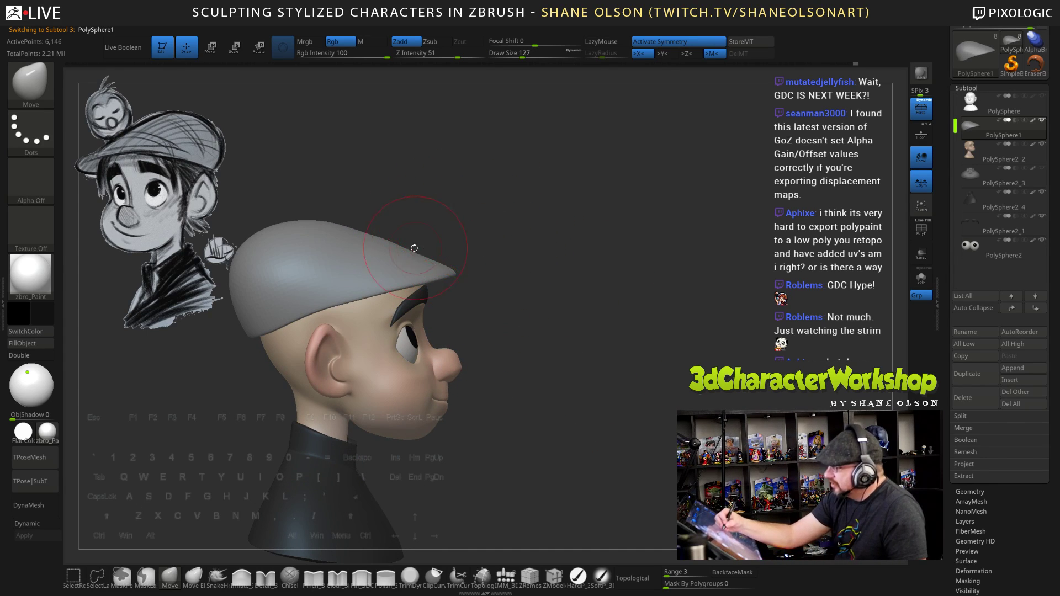
{"action": "left_click_drag", "start_coordinate": [566, 364], "coordinate": [415, 227]}
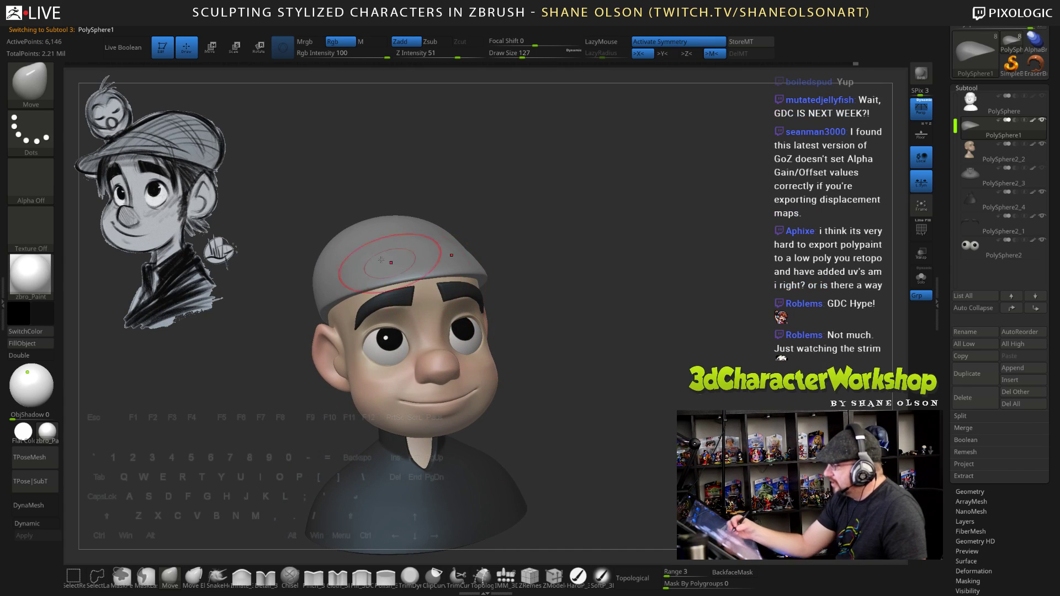
Adjust the sides of the hat around the head with the Move brush at draw size 178
{"action": "left_click_drag", "start_coordinate": [587, 335], "coordinate": [593, 362], "text": "shift"}
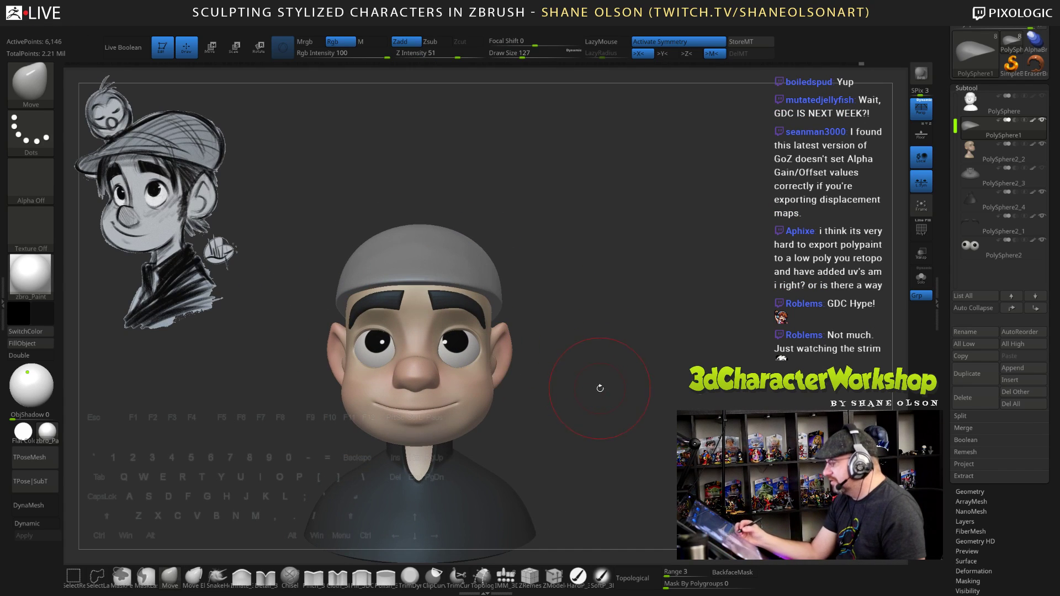
{"action": "key", "text": "s"}
{"action": "left_click_drag", "start_coordinate": [557, 288], "coordinate": [549, 285]}
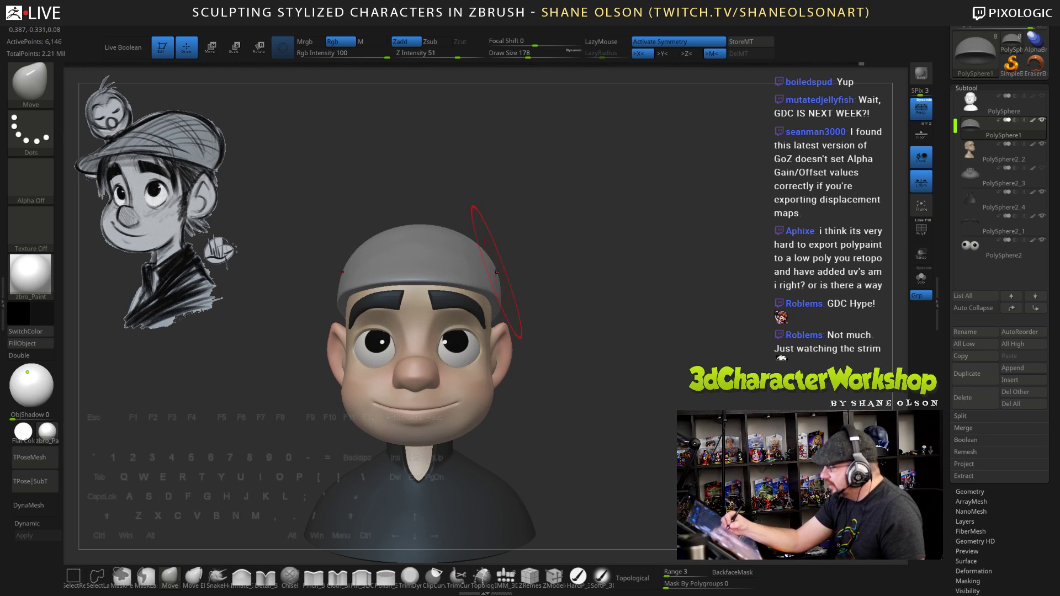
{"action": "left_click_drag", "start_coordinate": [613, 334], "coordinate": [630, 399]}
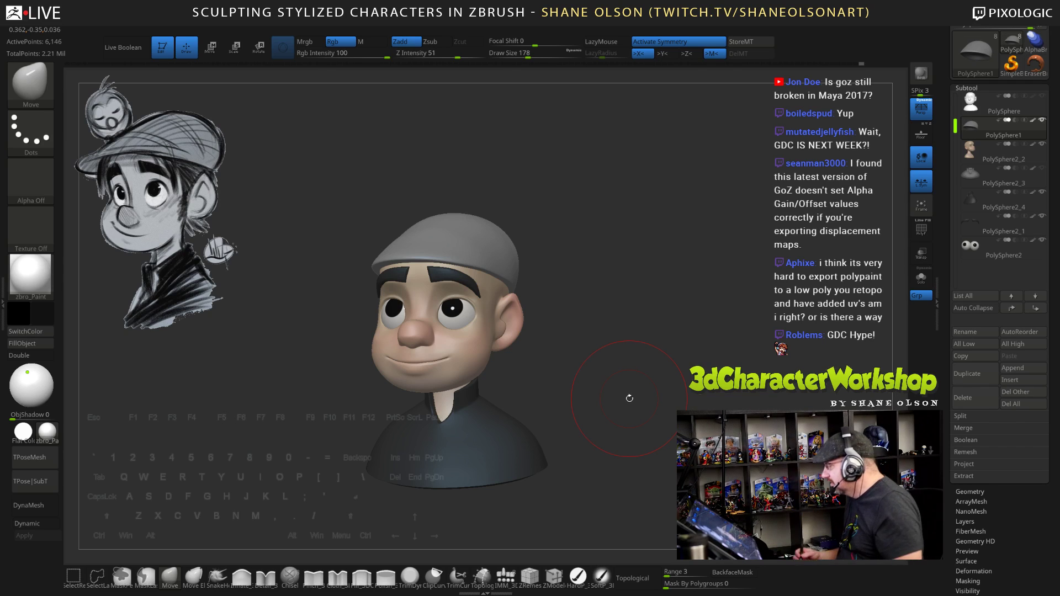
{"action": "left_click_drag", "start_coordinate": [643, 388], "coordinate": [651, 390]}
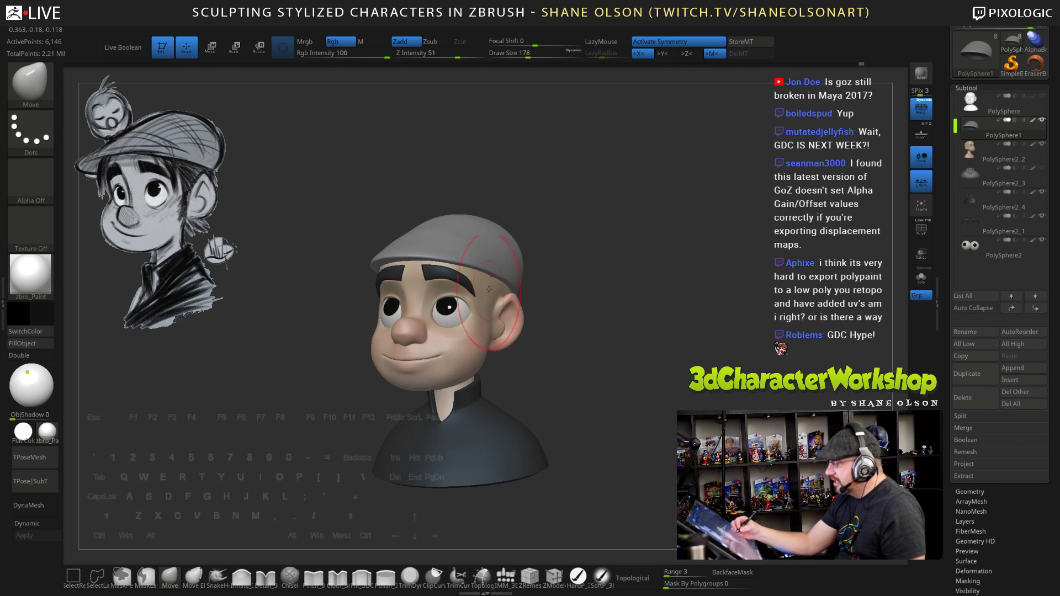
{"action": "right_click_drag", "start_coordinate": [415, 305], "coordinate": [494, 240]}
{"action": "left_click_drag", "start_coordinate": [574, 262], "coordinate": [640, 333]}
{"action": "left_click_drag", "start_coordinate": [644, 387], "coordinate": [599, 382]}
Turn off perspective, then select the eyebrows and smooth their inner ends at draw size 85
{"action": "left_click", "coordinate": [915, 117]}
{"action": "mouse_move", "coordinate": [726, 350]}
{"action": "left_mouse_down", "text": "alt"}
{"action": "mouse_move", "coordinate": [726, 402]}
{"action": "mouse_move", "coordinate": [681, 405]}
{"action": "mouse_move", "coordinate": [757, 418]}
{"action": "mouse_move", "coordinate": [720, 434]}
{"action": "mouse_move", "coordinate": [718, 398]}
{"action": "left_mouse_up", "text": "alt"}
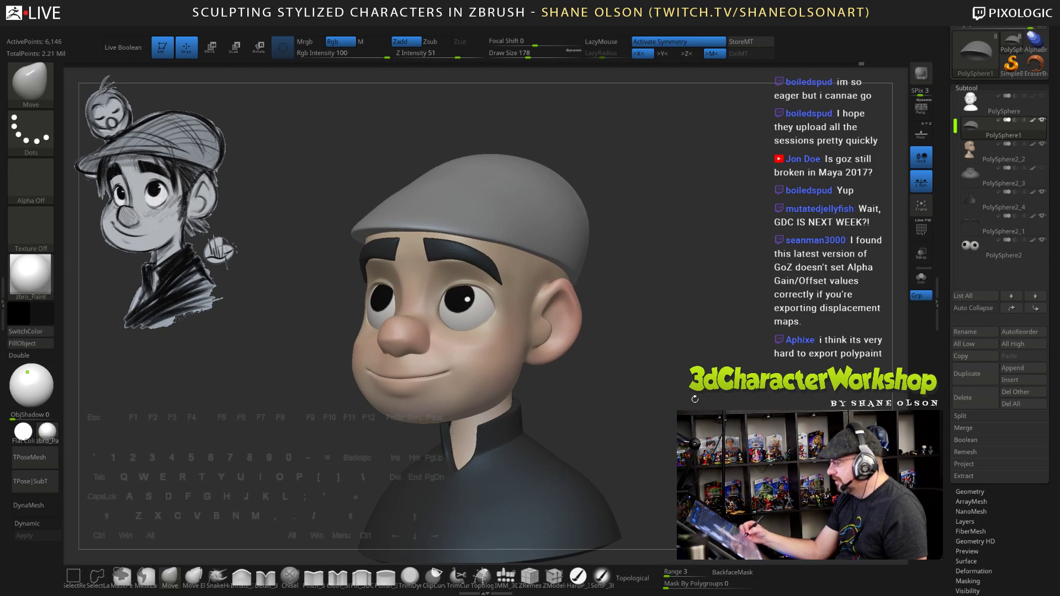
{"action": "left_click", "coordinate": [461, 253], "text": "alt"}
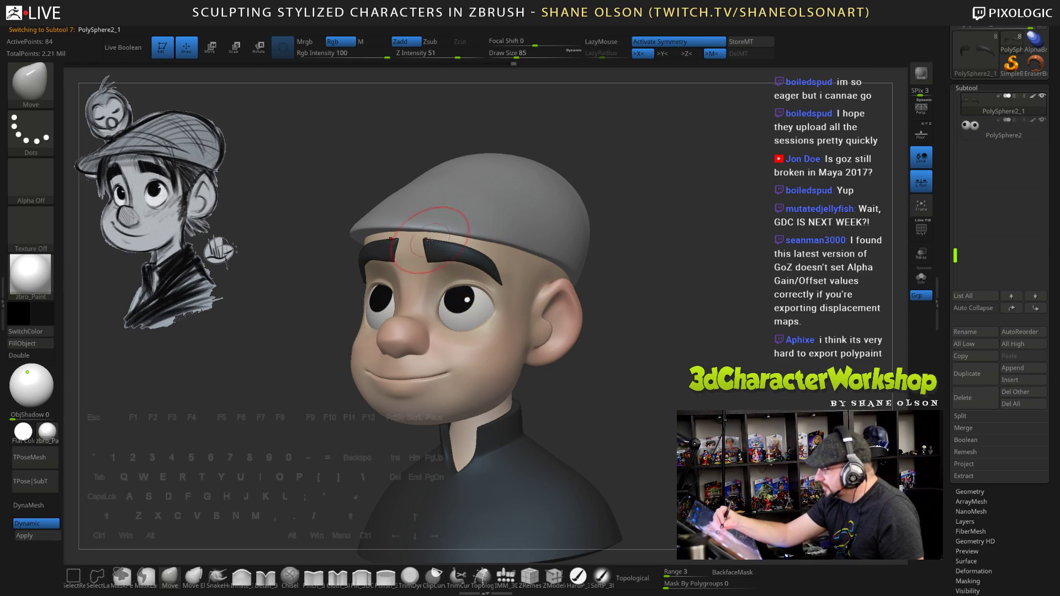
{"action": "left_click_drag", "start_coordinate": [619, 386], "coordinate": [684, 388]}
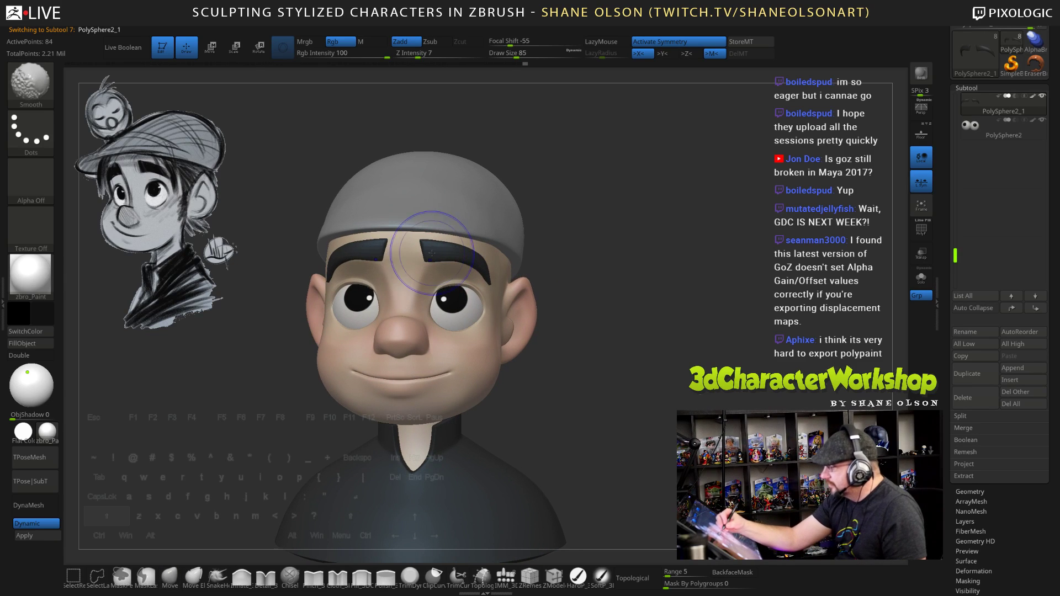
{"action": "left_click_drag", "start_coordinate": [607, 416], "coordinate": [628, 421]}
Make the head the active subtool and set the Move brush's draw size to 65
{"action": "left_click", "coordinate": [484, 349], "text": "alt"}
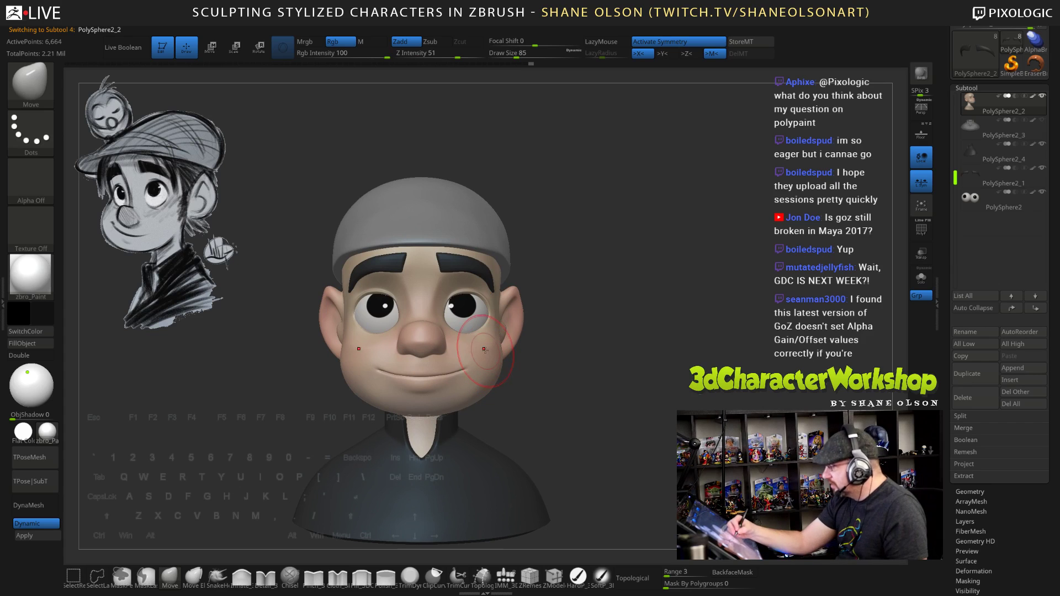
{"action": "left_click_drag", "start_coordinate": [568, 401], "coordinate": [540, 393]}
{"action": "key", "text": "s"}
{"action": "mouse_move", "coordinate": [551, 351]}
{"action": "left_mouse_down"}
{"action": "mouse_move", "coordinate": [570, 399]}
{"action": "mouse_move", "coordinate": [549, 393]}
{"action": "mouse_move", "coordinate": [574, 375]}
{"action": "mouse_move", "coordinate": [562, 351]}
{"action": "left_mouse_up"}
{"action": "key", "text": "s"}
{"action": "key", "text": "s"}
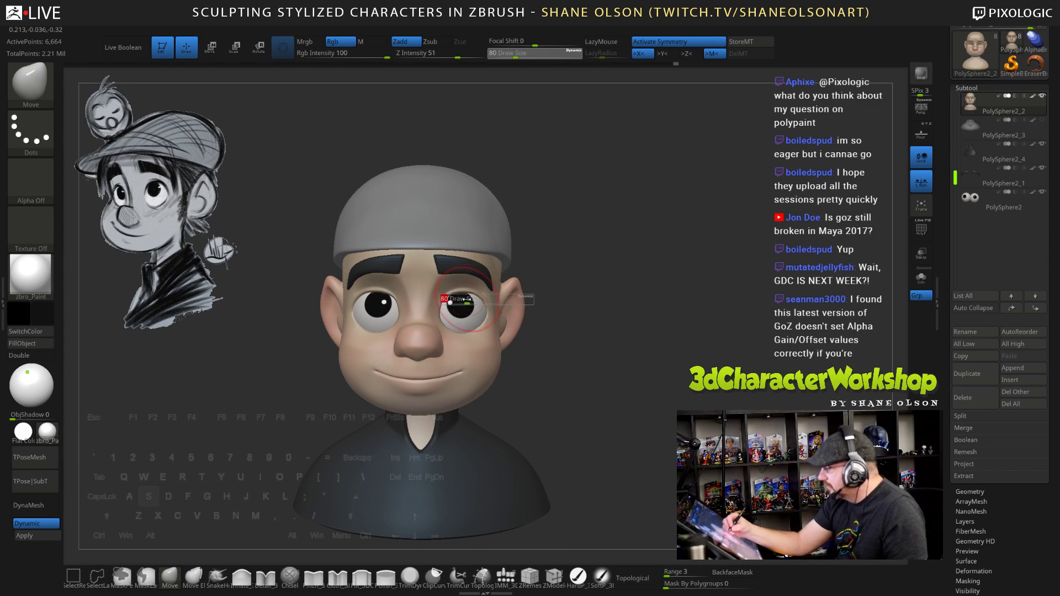
{"action": "left_click_drag", "start_coordinate": [481, 302], "coordinate": [474, 301]}
{"action": "left_click_drag", "start_coordinate": [599, 404], "coordinate": [631, 416]}
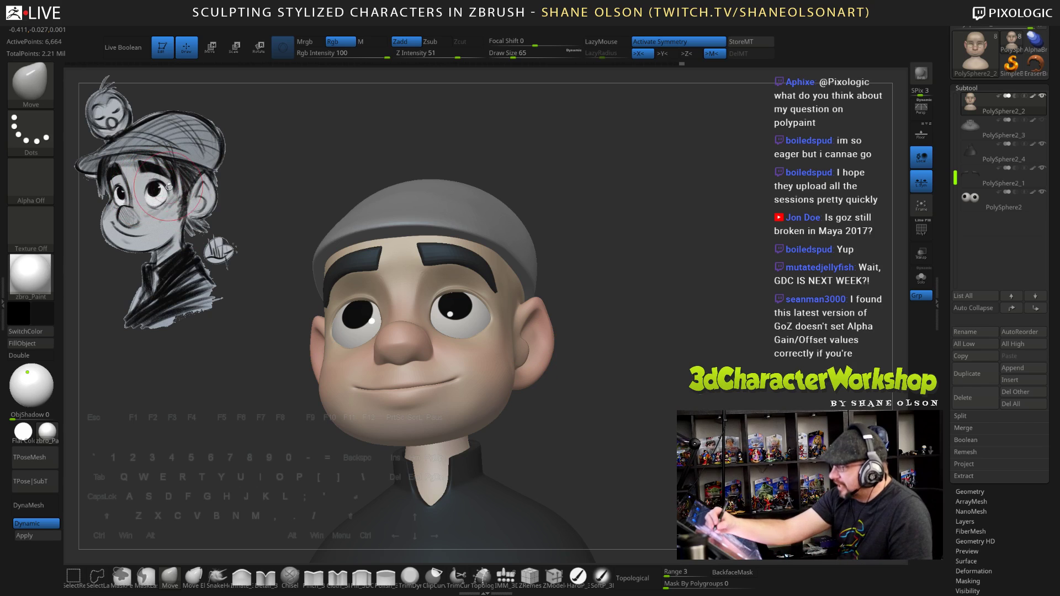
{"action": "left_click_drag", "start_coordinate": [572, 387], "coordinate": [595, 405]}
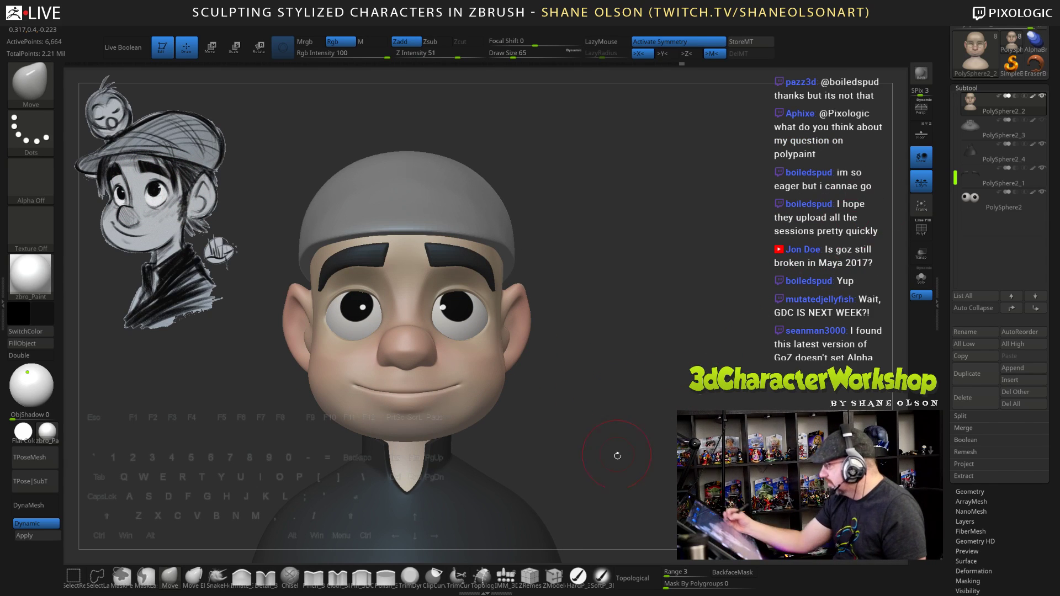
Duplicate the head subtool and reduce the draw size to 13 for close work around the eyes on the copy
{"action": "left_click", "coordinate": [967, 374]}
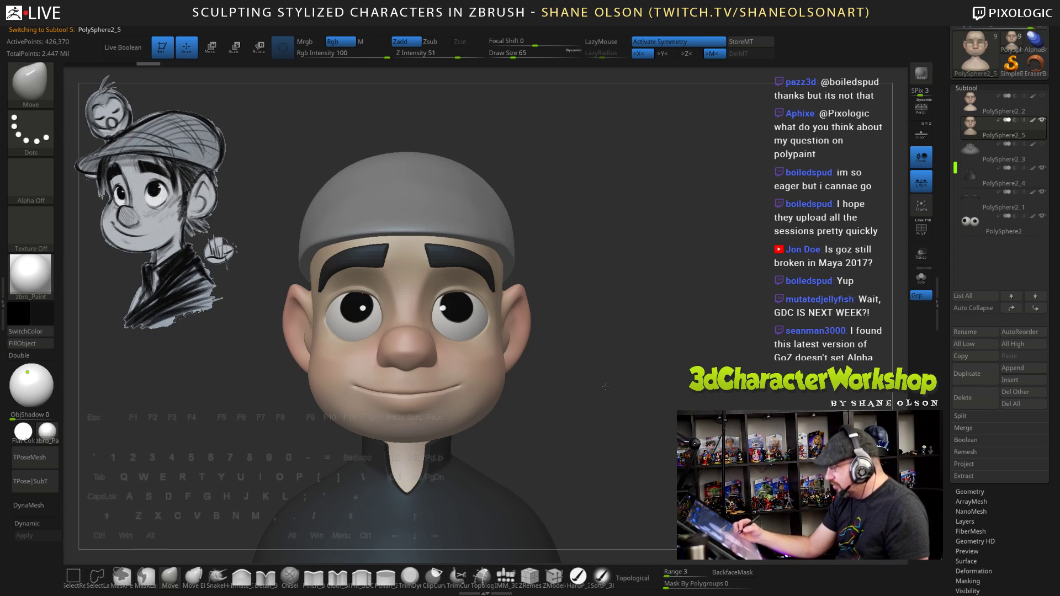
{"action": "mouse_move", "coordinate": [606, 386]}
{"action": "left_mouse_down", "text": "alt"}
{"action": "mouse_move", "coordinate": [602, 398]}
{"action": "mouse_move", "coordinate": [621, 392]}
{"action": "mouse_move", "coordinate": [654, 424]}
{"action": "mouse_move", "coordinate": [721, 360]}
{"action": "mouse_move", "coordinate": [663, 265]}
{"action": "mouse_move", "coordinate": [665, 296]}
{"action": "left_mouse_up", "text": "alt"}
{"action": "key", "text": "s"}
{"action": "key", "text": "s"}
{"action": "left_click_drag", "start_coordinate": [542, 368], "coordinate": [534, 368]}
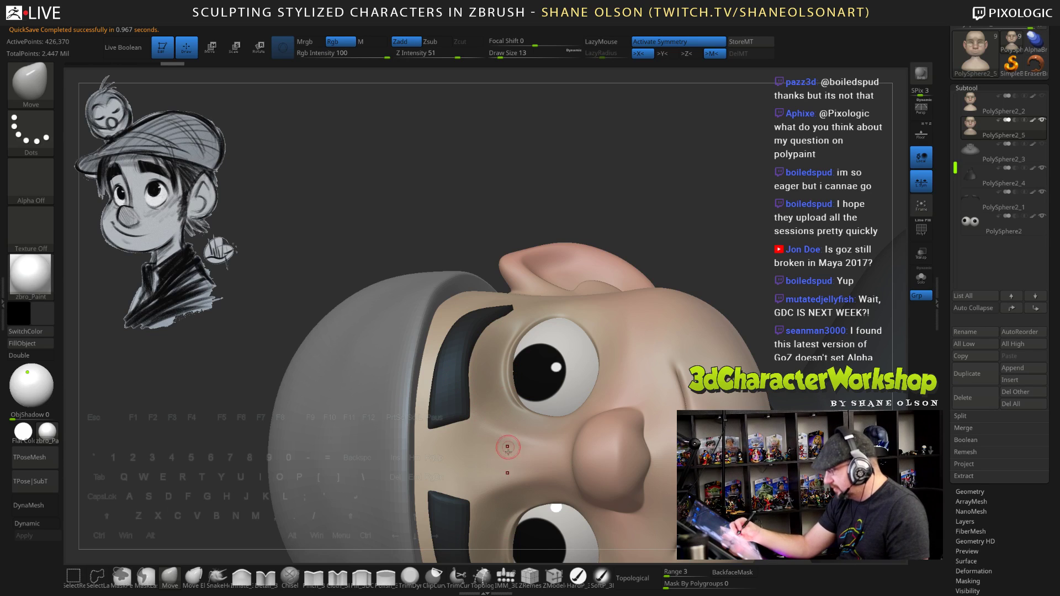
Choose the HardP paint brush at draw size 8 and try a black stroke along the upper eyelid, undoing it
{"action": "left_click", "coordinate": [579, 576]}
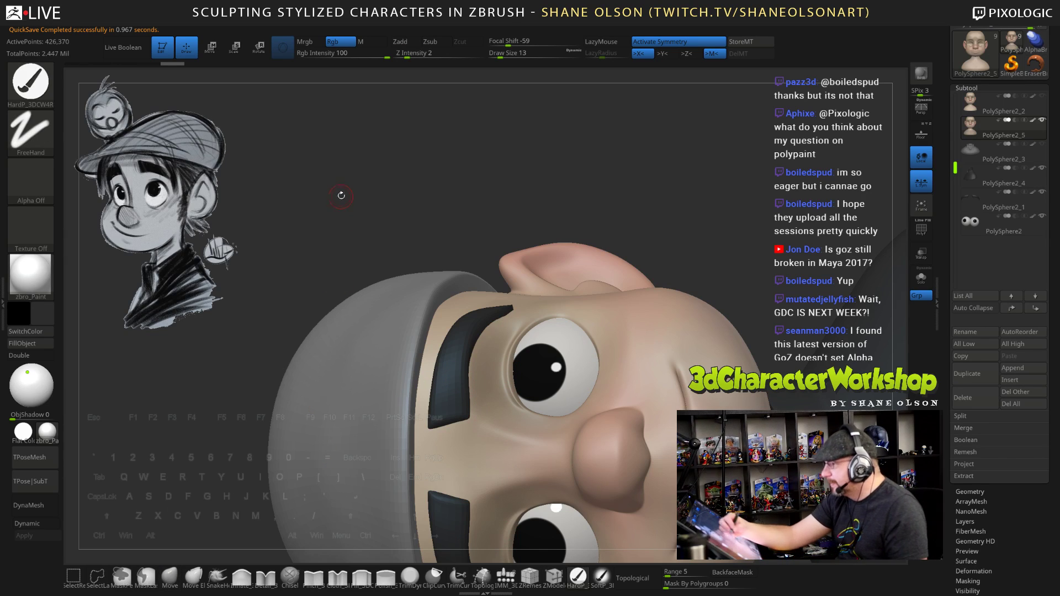
{"action": "key", "text": "s"}
{"action": "left_click", "coordinate": [451, 234]}
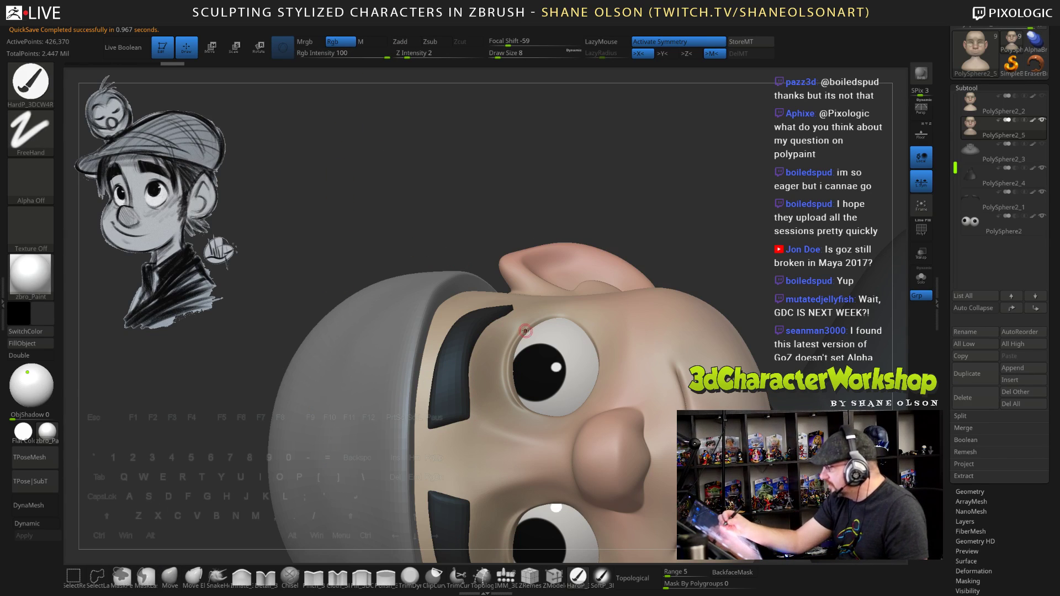
{"action": "left_click_drag", "start_coordinate": [514, 361], "coordinate": [514, 383]}
{"action": "key", "text": "ctrl+z"}
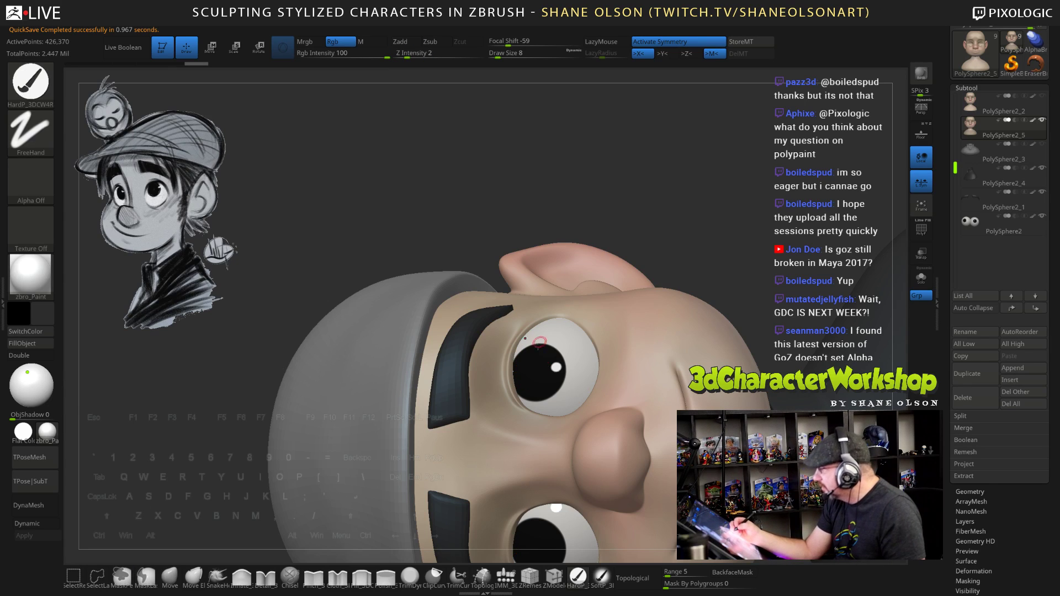
Paint a black lash line along the upper eyelid edges with the HardP brush at draw size 8
{"action": "mouse_move", "coordinate": [538, 338]}
{"action": "right_mouse_down", "text": "alt"}
{"action": "mouse_move", "coordinate": [520, 318]}
{"action": "mouse_move", "coordinate": [545, 352]}
{"action": "right_mouse_up", "text": "alt"}
{"action": "right_click_drag", "start_coordinate": [524, 316], "coordinate": [515, 299], "text": "alt"}
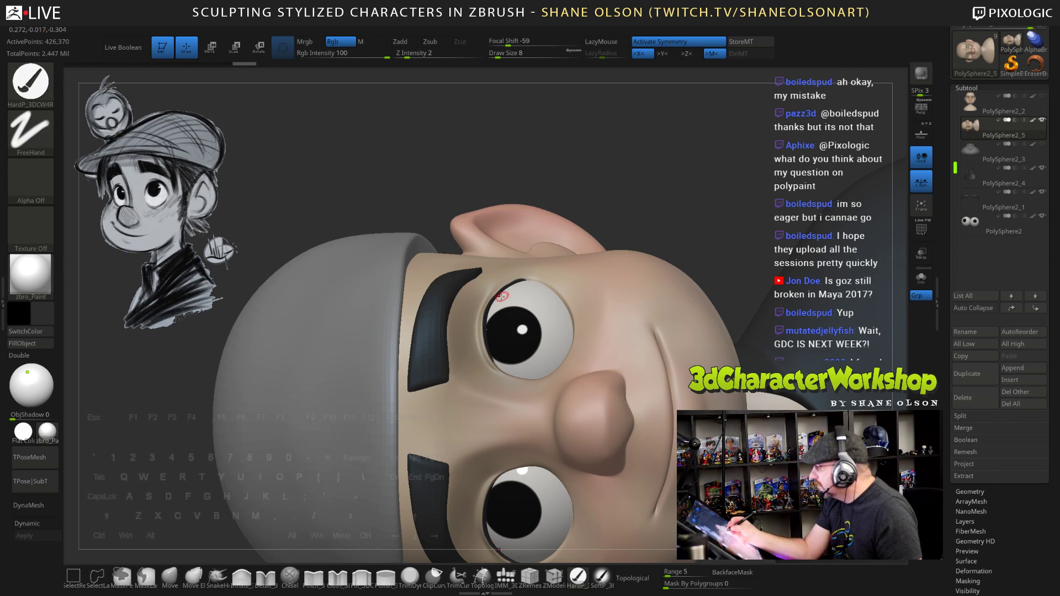
{"action": "left_click_drag", "start_coordinate": [497, 301], "coordinate": [489, 314]}
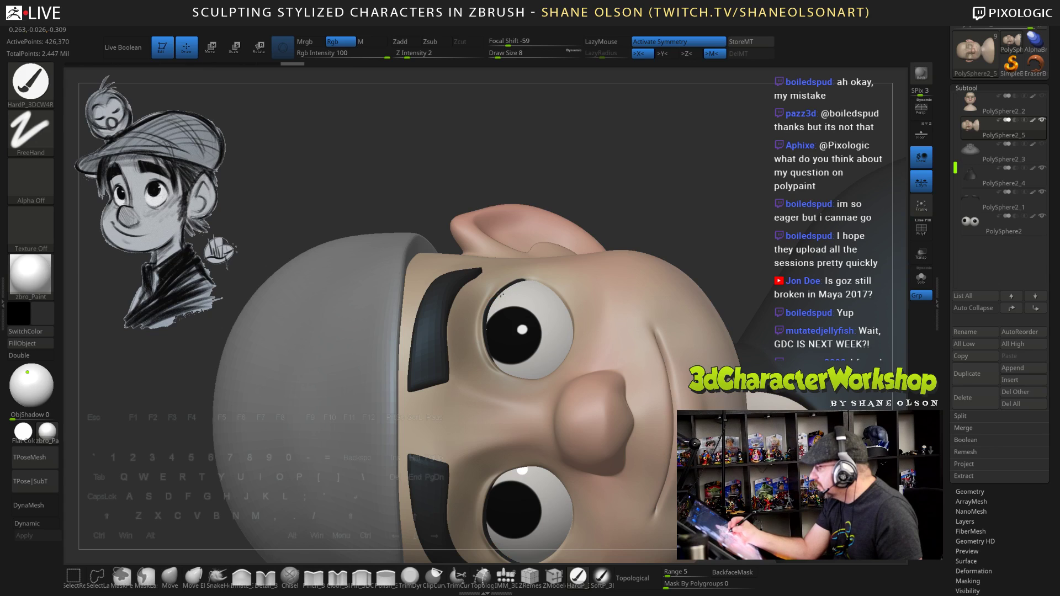
{"action": "right_click_drag", "start_coordinate": [507, 323], "coordinate": [512, 361]}
{"action": "left_click_drag", "start_coordinate": [512, 362], "coordinate": [486, 333]}
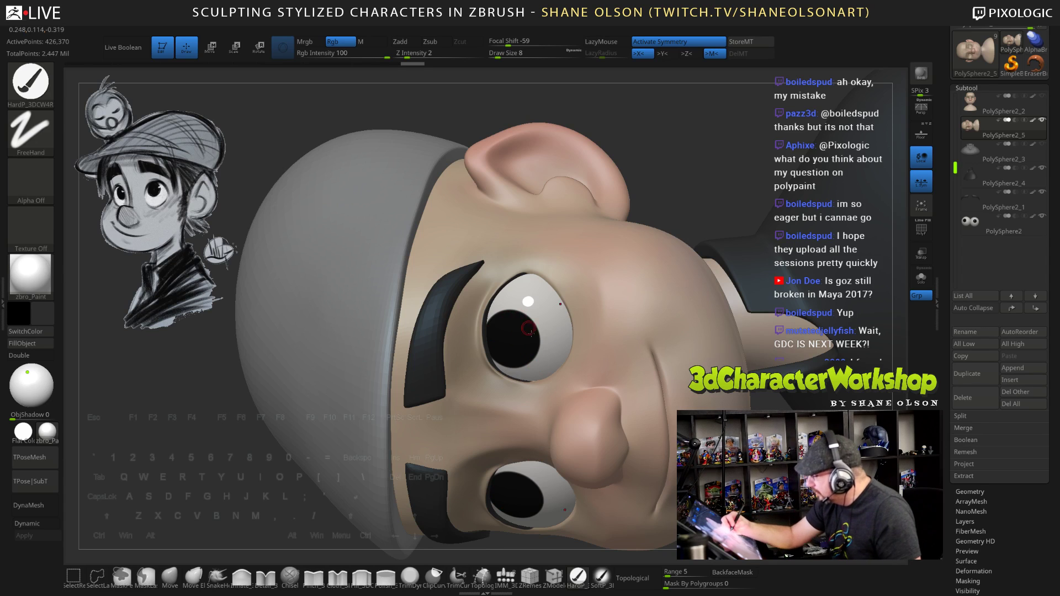
{"action": "mouse_move", "coordinate": [523, 276]}
{"action": "right_mouse_down"}
{"action": "mouse_move", "coordinate": [532, 320]}
{"action": "mouse_move", "coordinate": [531, 307]}
{"action": "mouse_move", "coordinate": [523, 348]}
{"action": "right_mouse_up"}
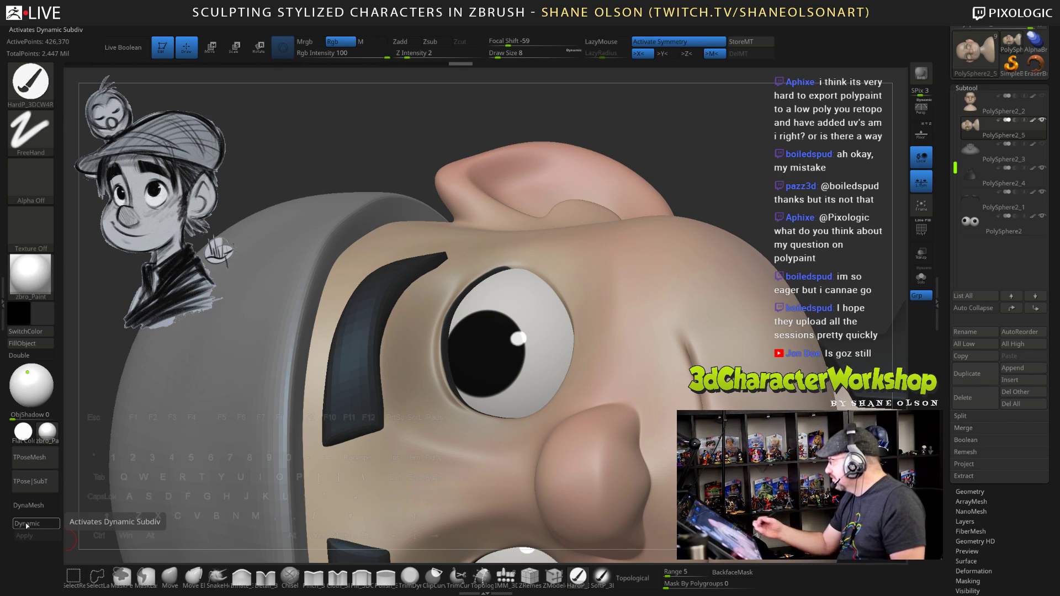
Open the head's geometry settings and examine the Dynamic Subdiv options
{"action": "left_click", "coordinate": [971, 492]}
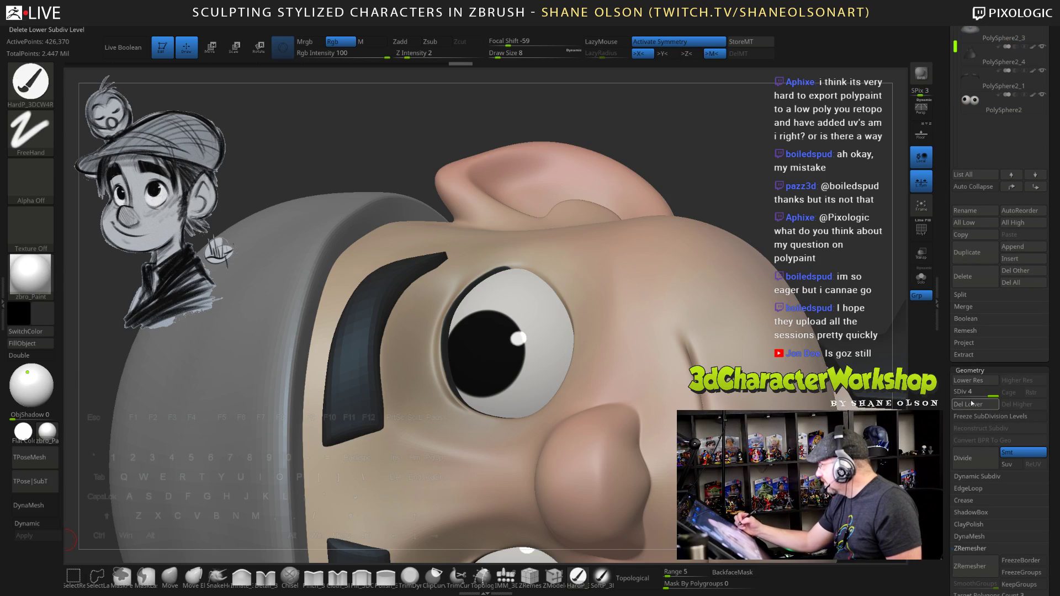
{"action": "left_click_drag", "start_coordinate": [997, 499], "coordinate": [996, 482]}
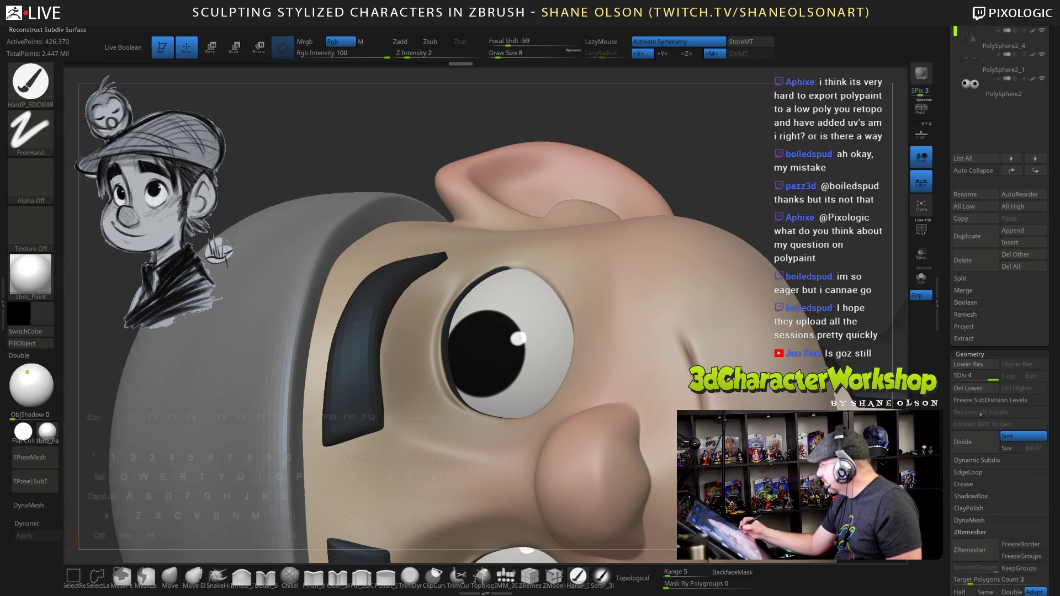
{"action": "left_click", "coordinate": [979, 462]}
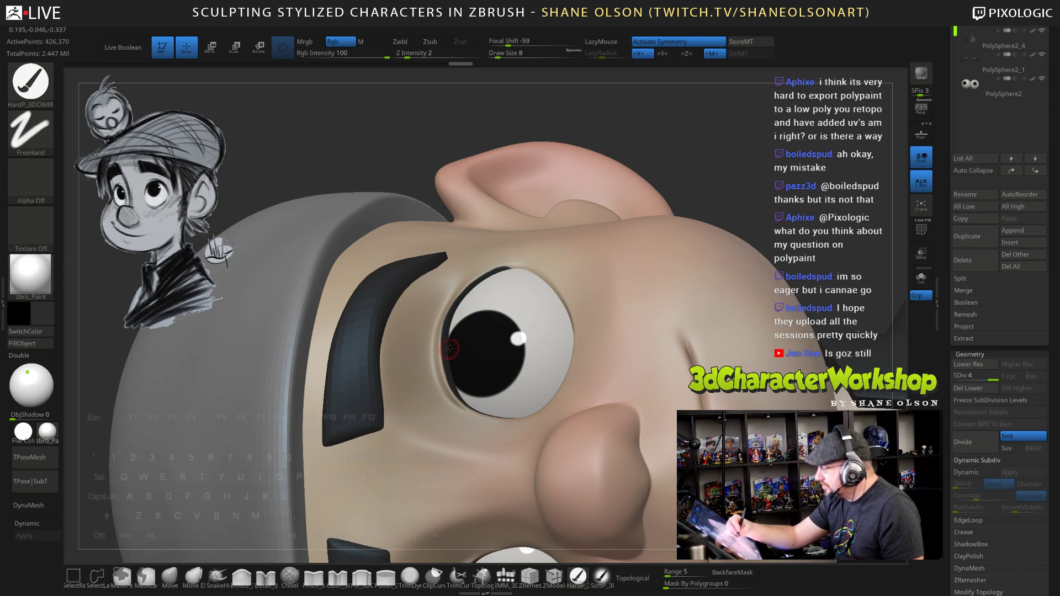
Refine the black lash line along the eyelid towards its inner and outer corners at draw size 5, and check the whole bust
{"action": "right_click_drag", "start_coordinate": [453, 350], "coordinate": [457, 356]}
{"action": "key", "text": "s"}
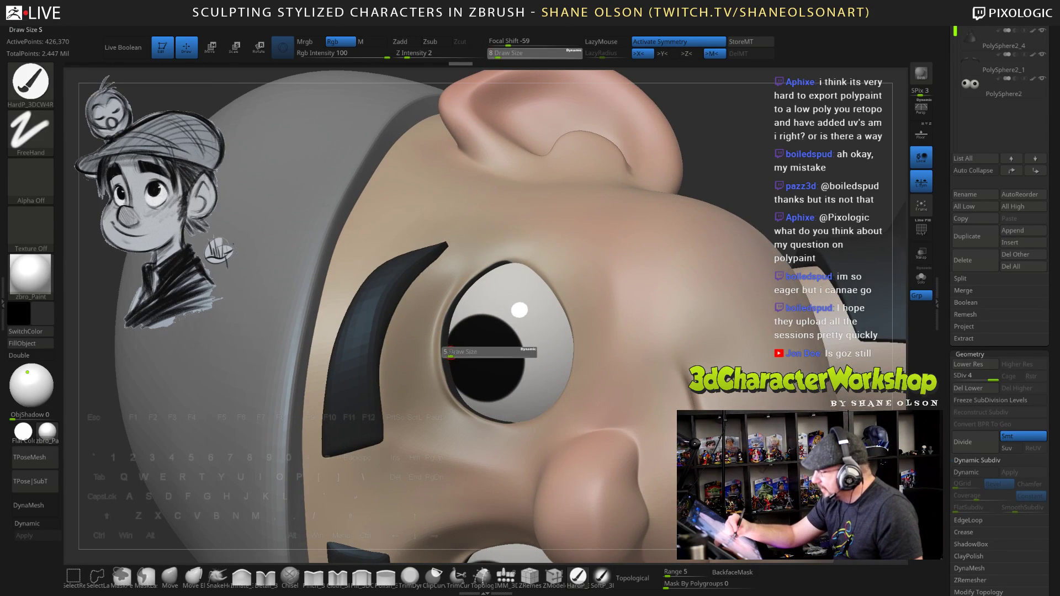
{"action": "left_click", "coordinate": [451, 356]}
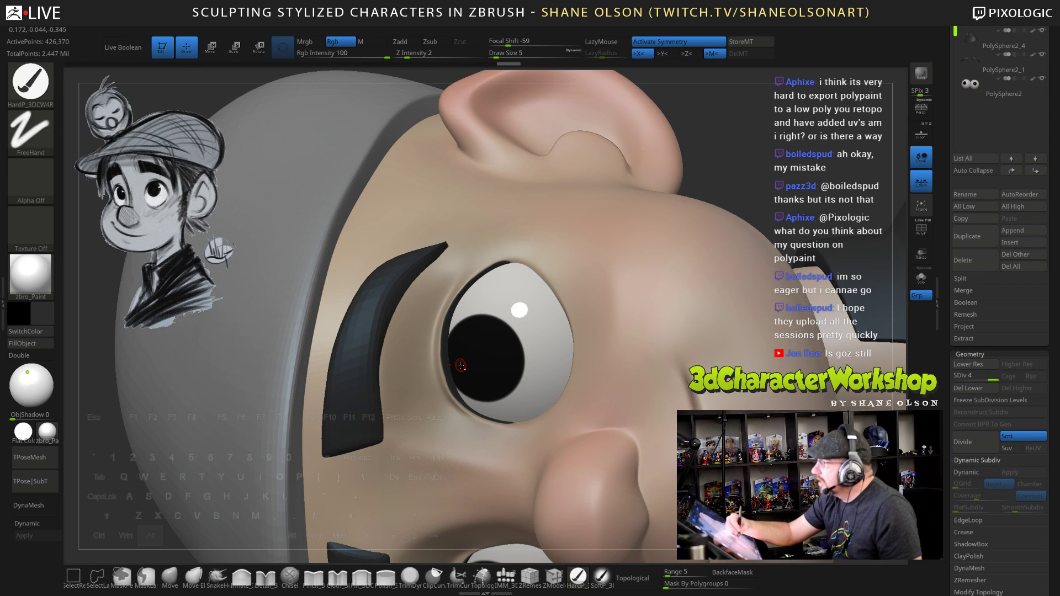
{"action": "right_click_drag", "start_coordinate": [461, 366], "coordinate": [408, 327]}
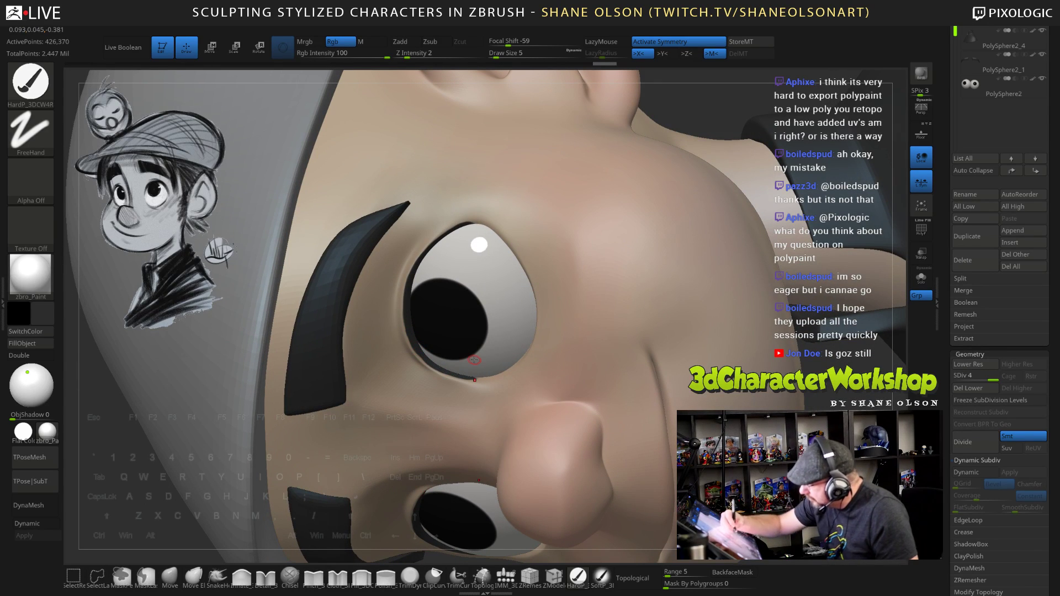
{"action": "right_click_drag", "start_coordinate": [535, 320], "coordinate": [527, 269]}
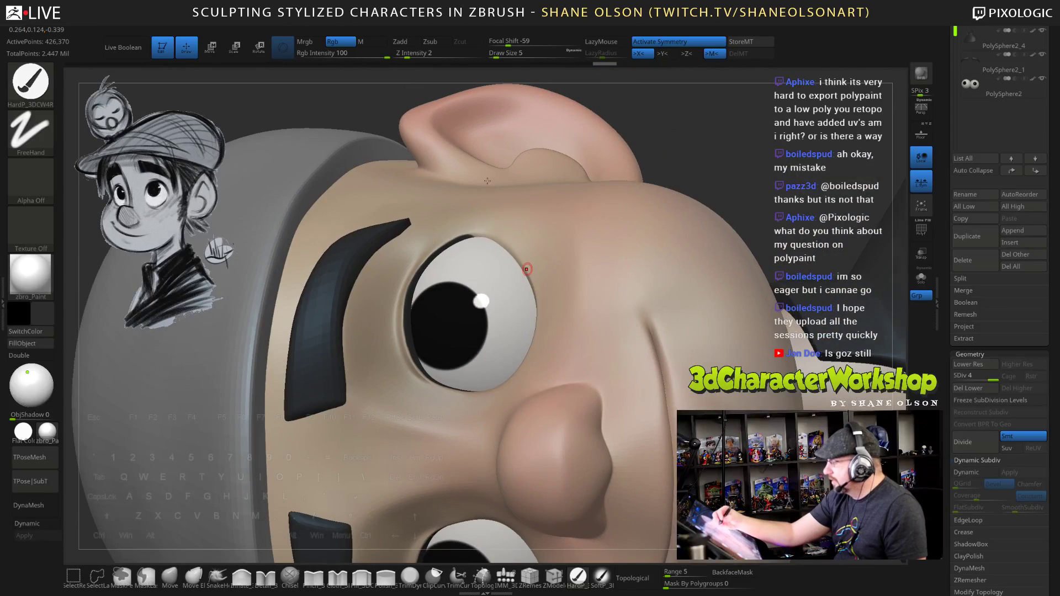
{"action": "key", "text": "f"}
{"action": "left_click_drag", "start_coordinate": [559, 180], "coordinate": [625, 431]}
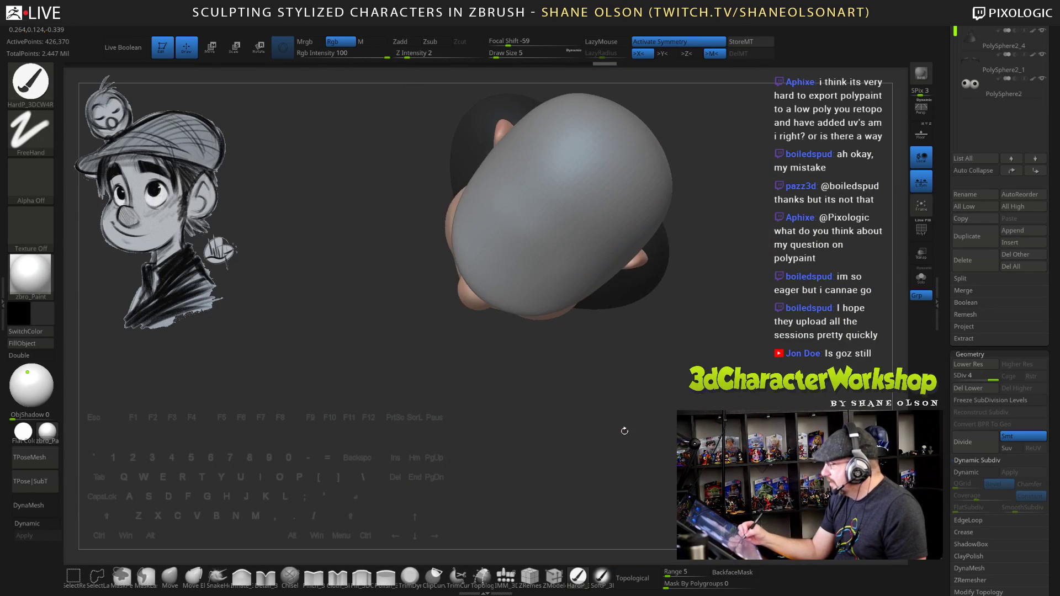
{"action": "right_click_drag", "start_coordinate": [624, 430], "coordinate": [721, 417]}
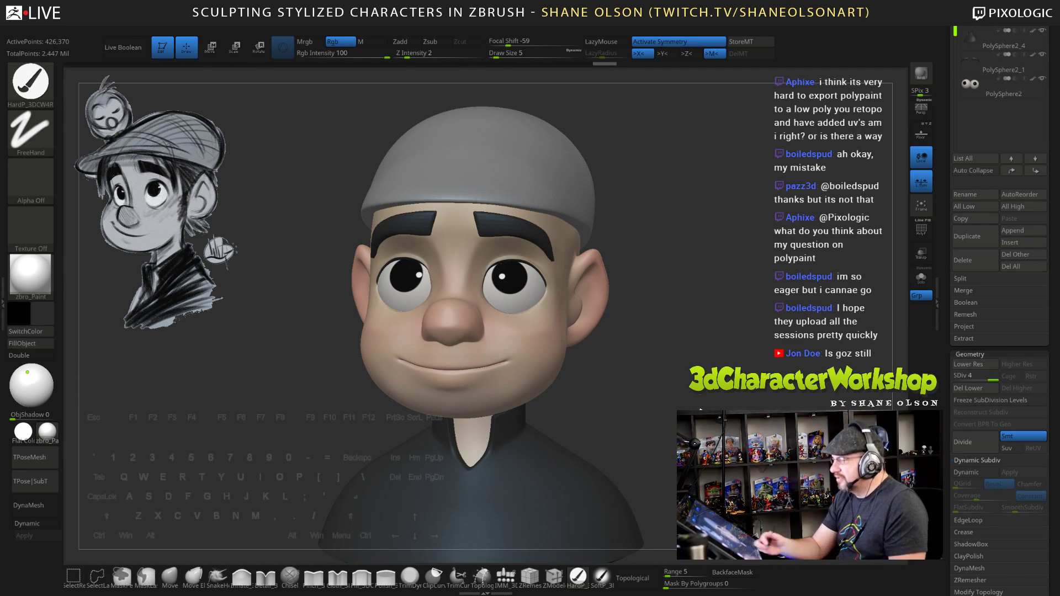
Carve and soften a crease beneath the eyes beside the nose with the Pinch brush at draw size 19
{"action": "mouse_move", "coordinate": [625, 367]}
{"action": "left_mouse_down", "text": "alt"}
{"action": "mouse_move", "coordinate": [627, 403]}
{"action": "mouse_move", "coordinate": [666, 404]}
{"action": "mouse_move", "coordinate": [612, 404]}
{"action": "mouse_move", "coordinate": [694, 405]}
{"action": "mouse_move", "coordinate": [673, 403]}
{"action": "left_mouse_up", "text": "alt"}
{"action": "left_click", "coordinate": [314, 577]}
{"action": "key", "text": "s"}
{"action": "key", "text": "s"}
{"action": "key", "text": "s"}
{"action": "left_click_drag", "start_coordinate": [670, 413], "coordinate": [673, 413]}
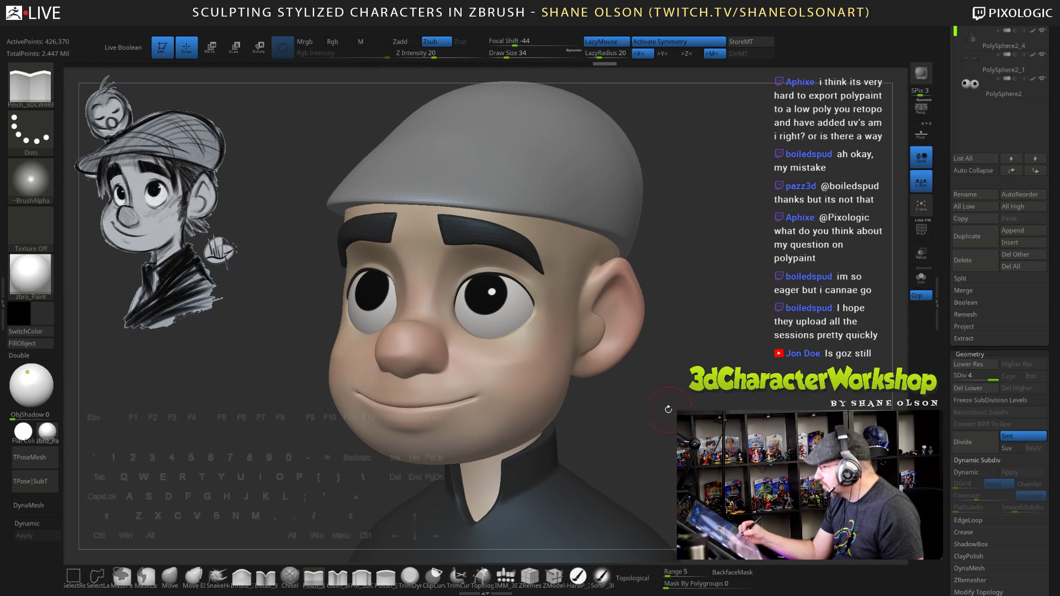
{"action": "key", "text": "s"}
{"action": "left_click_drag", "start_coordinate": [467, 338], "coordinate": [454, 327]}
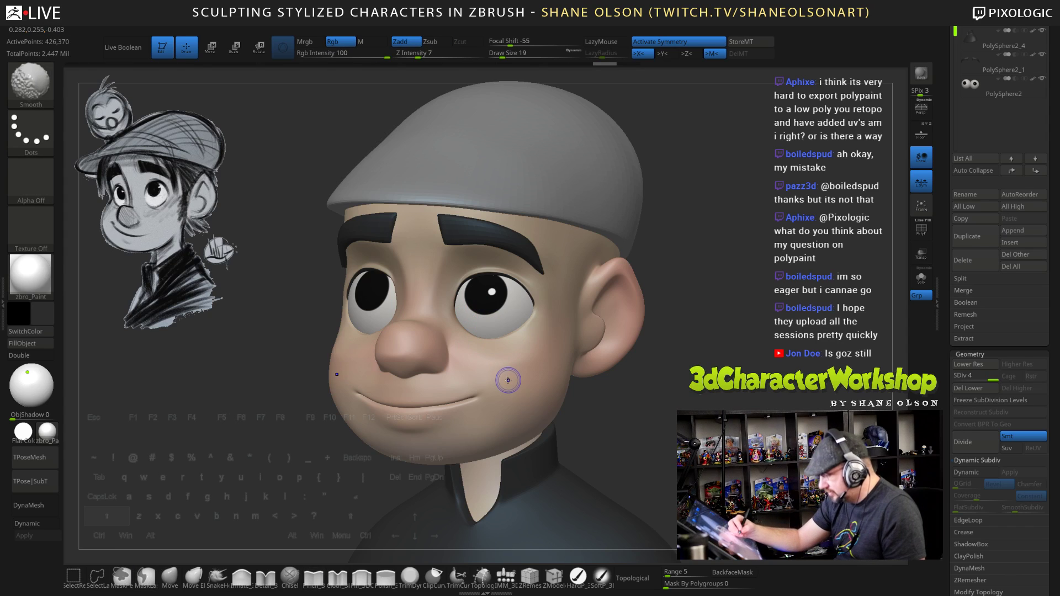
Lower the head to subdivision level 3 and try creases on the cheeks below the eyes, undoing the last stroke
{"action": "key", "text": "shift+d"}
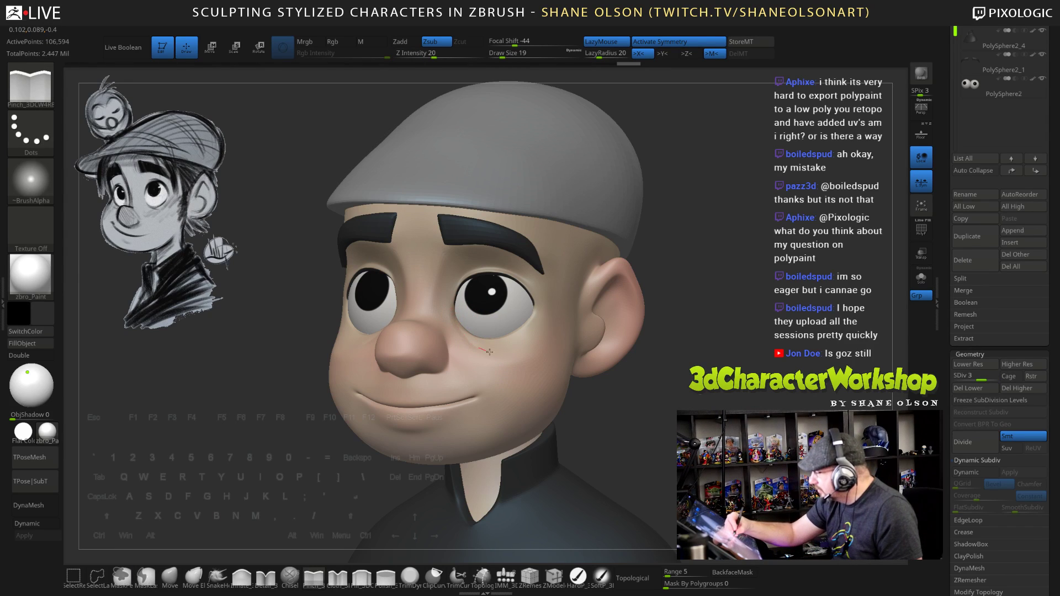
{"action": "left_click_drag", "start_coordinate": [490, 352], "coordinate": [522, 348]}
{"action": "mouse_move", "coordinate": [673, 402]}
{"action": "left_mouse_down"}
{"action": "mouse_move", "coordinate": [743, 402]}
{"action": "mouse_move", "coordinate": [671, 402]}
{"action": "left_mouse_up"}
{"action": "left_click_drag", "start_coordinate": [512, 351], "coordinate": [521, 348]}
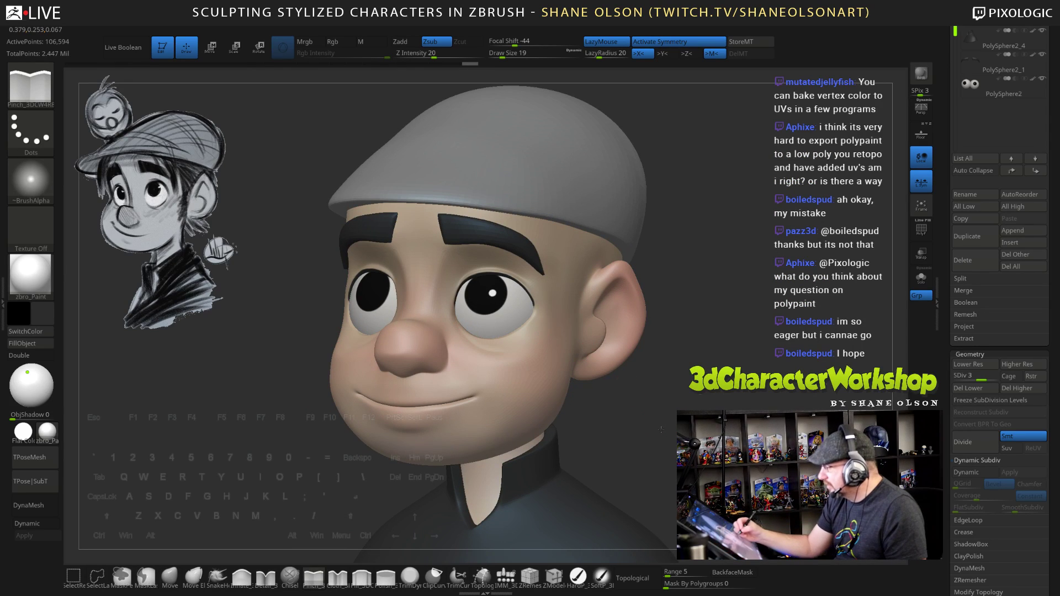
{"action": "mouse_move", "coordinate": [658, 422]}
{"action": "left_mouse_down"}
{"action": "mouse_move", "coordinate": [726, 425]}
{"action": "mouse_move", "coordinate": [665, 428]}
{"action": "left_mouse_up"}
{"action": "key", "text": "ctrl+z"}
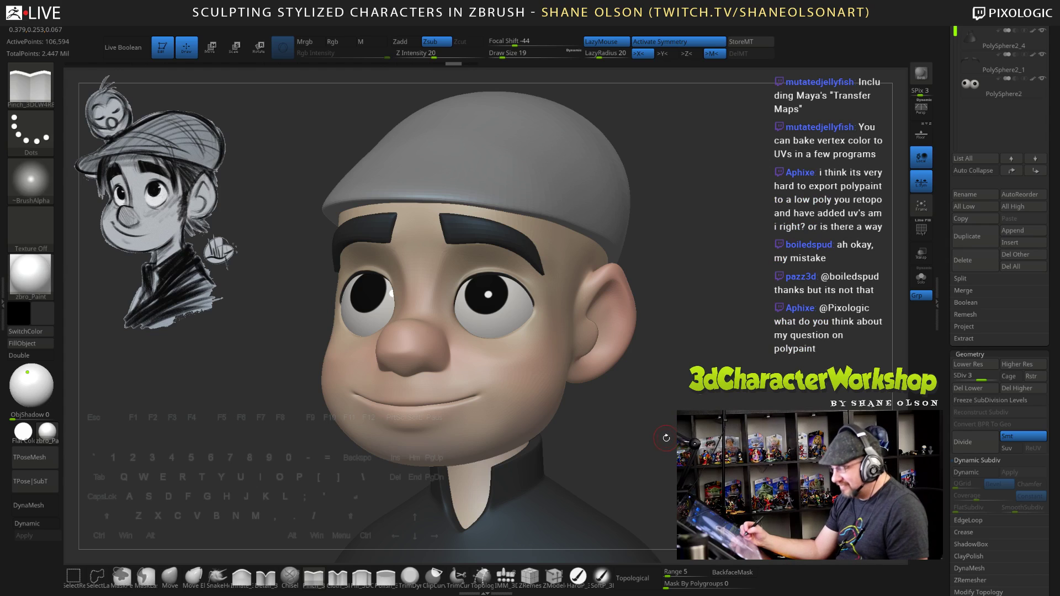
Work the upper cheeks below the eyes with the Pinch brush at draw size 36 and smooth the strokes
{"action": "left_click_drag", "start_coordinate": [669, 426], "coordinate": [666, 459], "text": "alt"}
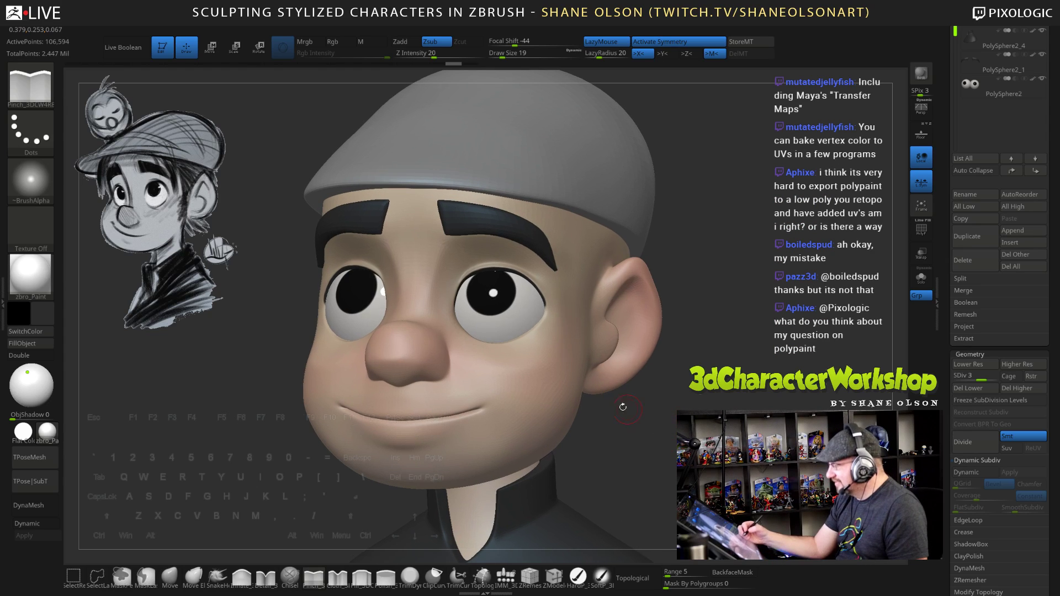
{"action": "key", "text": "s"}
{"action": "mouse_move", "coordinate": [532, 377]}
{"action": "left_mouse_down"}
{"action": "mouse_move", "coordinate": [544, 379]}
{"action": "mouse_move", "coordinate": [538, 365]}
{"action": "left_mouse_up"}
{"action": "key", "text": "s"}
{"action": "left_click_drag", "start_coordinate": [670, 439], "coordinate": [664, 438]}
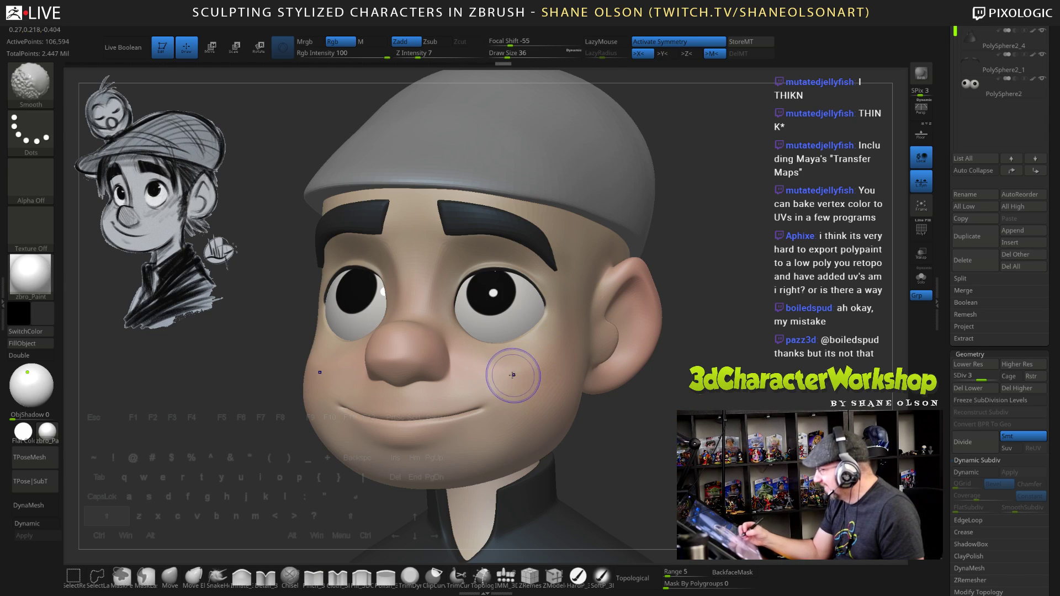
{"action": "left_click_drag", "start_coordinate": [514, 375], "coordinate": [530, 369], "text": "shift"}
Examine the bust from the front, in three-quarter view, in profile and from below against the reference sketch
{"action": "left_click_drag", "start_coordinate": [657, 442], "coordinate": [691, 391]}
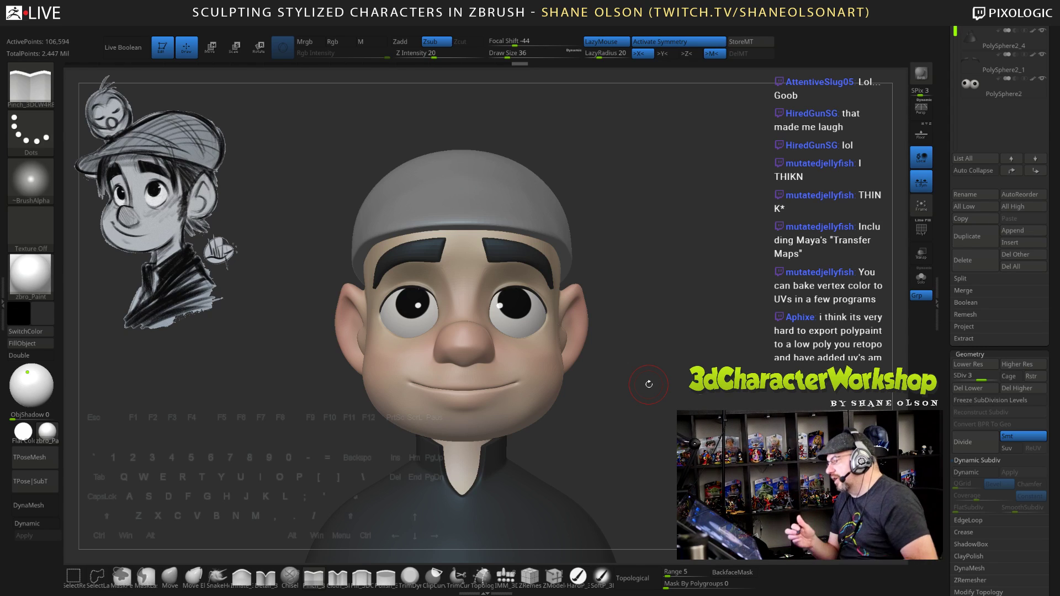
{"action": "left_click_drag", "start_coordinate": [676, 398], "coordinate": [630, 387]}
{"action": "mouse_move", "coordinate": [675, 355]}
{"action": "left_mouse_down", "text": "alt"}
{"action": "mouse_move", "coordinate": [670, 312]}
{"action": "mouse_move", "coordinate": [682, 376]}
{"action": "mouse_move", "coordinate": [651, 358]}
{"action": "mouse_move", "coordinate": [631, 317]}
{"action": "left_mouse_up", "text": "alt"}
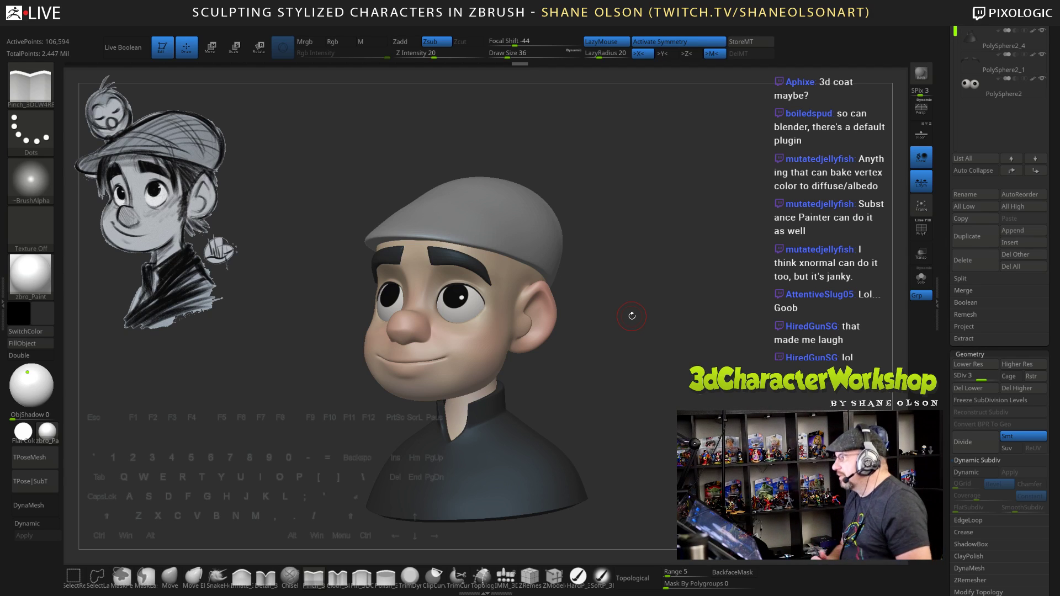
{"action": "left_click_drag", "start_coordinate": [680, 377], "coordinate": [680, 379]}
{"action": "left_click_drag", "start_coordinate": [680, 379], "coordinate": [691, 347], "text": "alt"}
{"action": "mouse_move", "coordinate": [660, 276]}
{"action": "left_mouse_down"}
{"action": "mouse_move", "coordinate": [688, 327]}
{"action": "mouse_move", "coordinate": [657, 333]}
{"action": "left_mouse_up"}
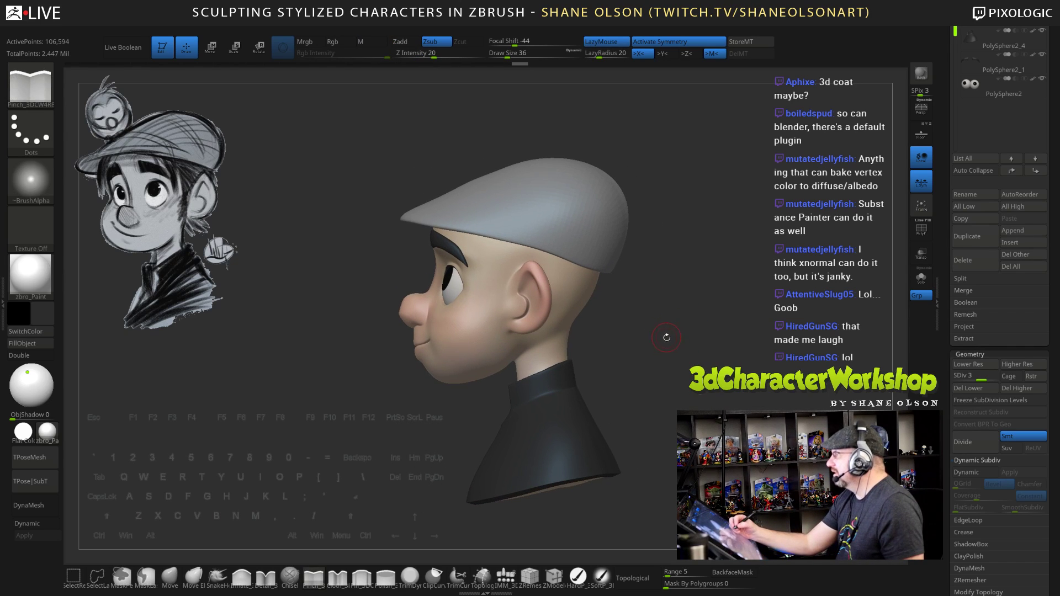
{"action": "mouse_move", "coordinate": [691, 299]}
{"action": "left_mouse_down"}
{"action": "mouse_move", "coordinate": [670, 317]}
{"action": "mouse_move", "coordinate": [683, 330]}
{"action": "mouse_move", "coordinate": [680, 390]}
{"action": "mouse_move", "coordinate": [725, 393]}
{"action": "mouse_move", "coordinate": [734, 373]}
{"action": "mouse_move", "coordinate": [705, 375]}
{"action": "mouse_move", "coordinate": [692, 393]}
{"action": "mouse_move", "coordinate": [670, 341]}
{"action": "mouse_move", "coordinate": [677, 397]}
{"action": "left_mouse_up"}
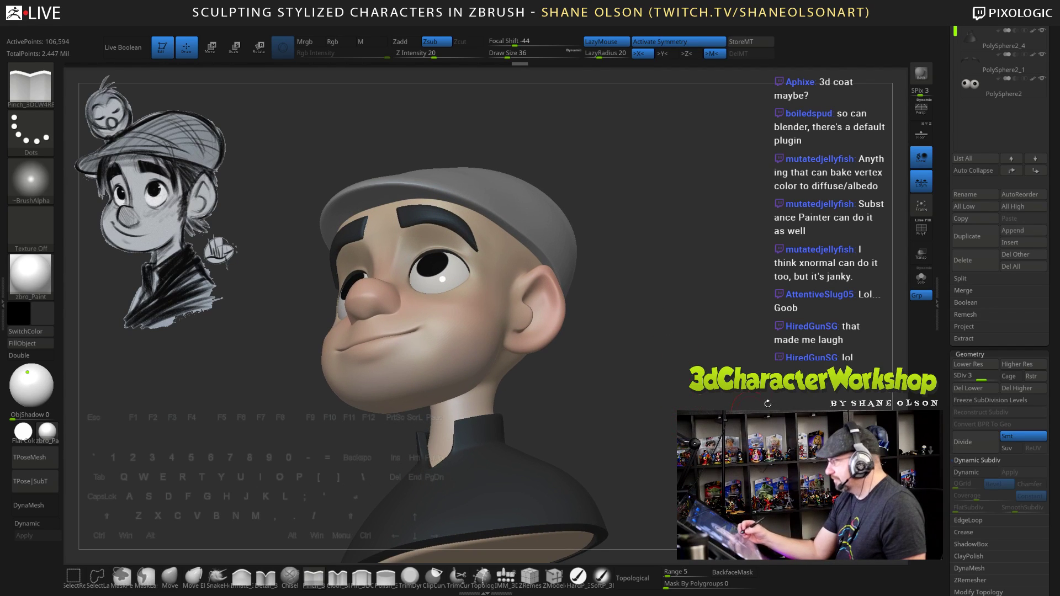
Select the hat and reshape the front of its brim with the Move brush at draw size 190
{"action": "left_click", "coordinate": [492, 238], "text": "alt"}
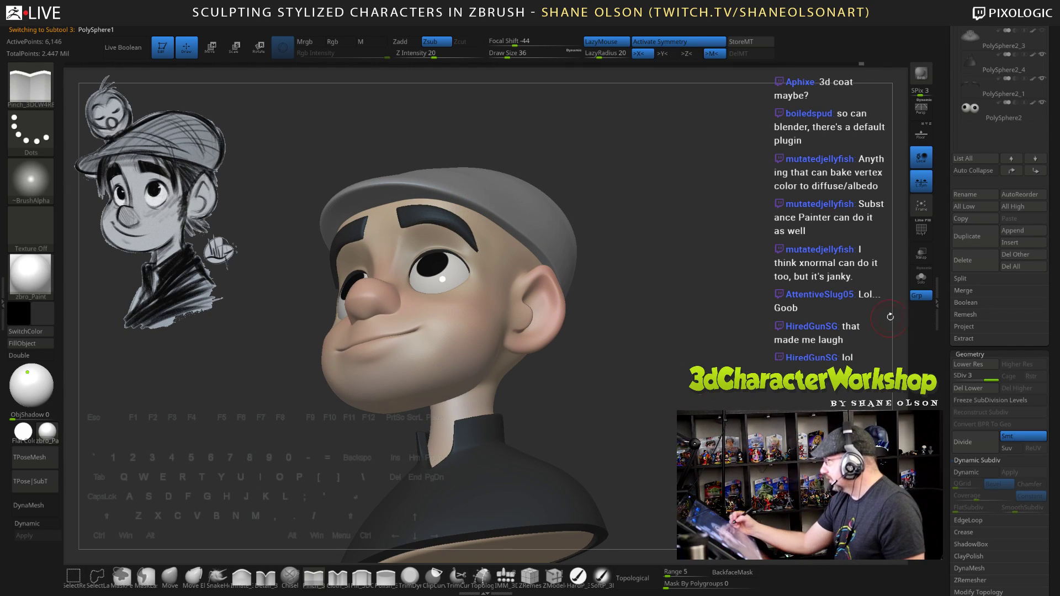
{"action": "left_click_drag", "start_coordinate": [943, 232], "coordinate": [944, 413]}
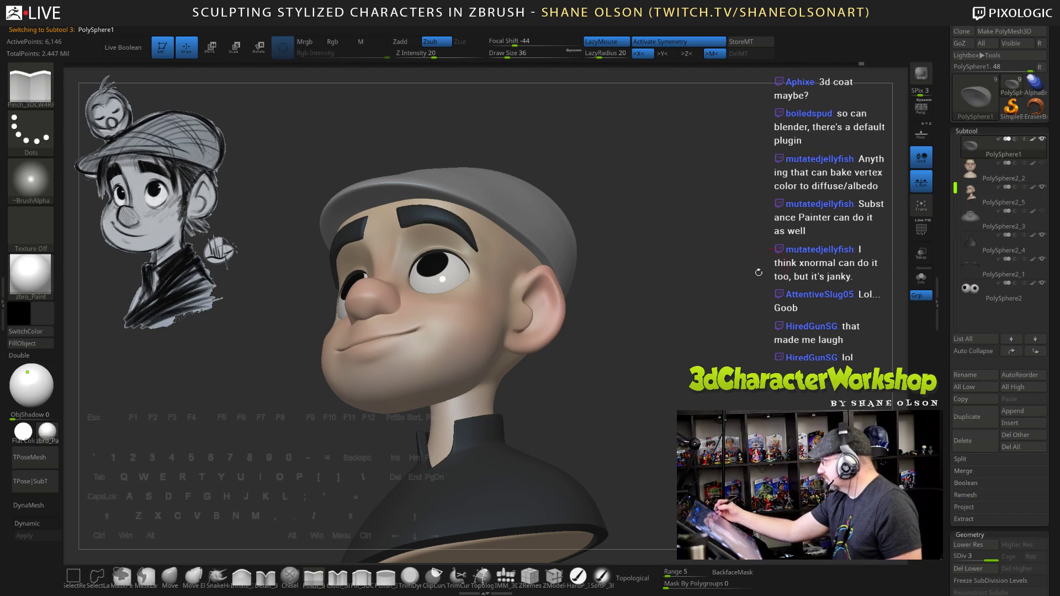
{"action": "mouse_move", "coordinate": [700, 303]}
{"action": "left_mouse_down"}
{"action": "mouse_move", "coordinate": [702, 280]}
{"action": "mouse_move", "coordinate": [653, 270]}
{"action": "left_mouse_up"}
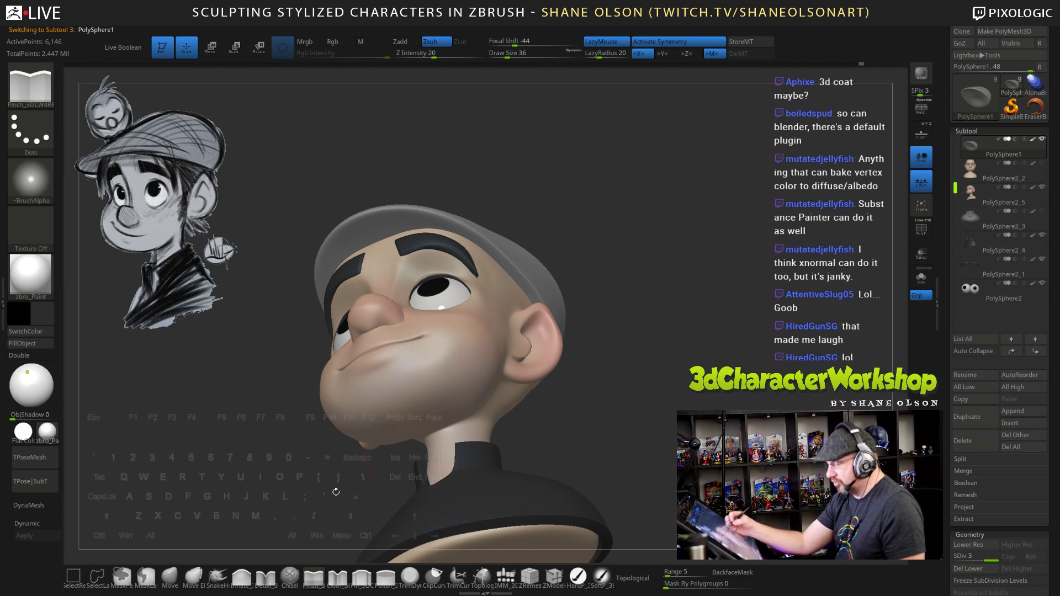
{"action": "left_click", "coordinate": [169, 578]}
{"action": "key", "text": "s"}
{"action": "mouse_move", "coordinate": [580, 262]}
{"action": "left_mouse_down"}
{"action": "mouse_move", "coordinate": [605, 270]}
{"action": "mouse_move", "coordinate": [593, 306]}
{"action": "mouse_move", "coordinate": [603, 342]}
{"action": "left_mouse_up"}
{"action": "left_click_drag", "start_coordinate": [573, 262], "coordinate": [586, 262]}
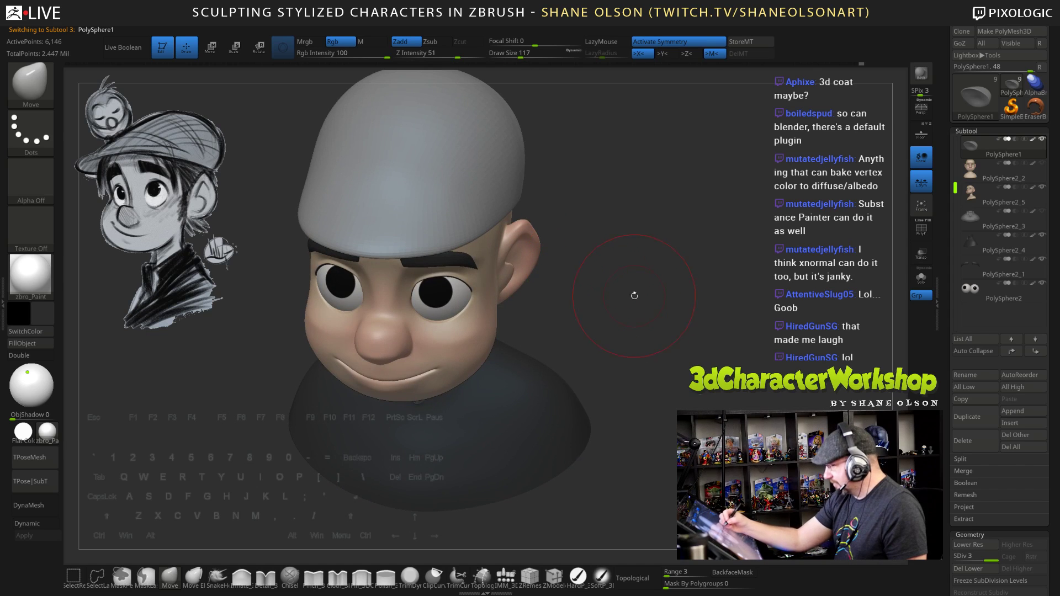
{"action": "mouse_move", "coordinate": [635, 296]}
{"action": "left_mouse_down"}
{"action": "mouse_move", "coordinate": [637, 359]}
{"action": "mouse_move", "coordinate": [656, 302]}
{"action": "mouse_move", "coordinate": [657, 354]}
{"action": "left_mouse_up"}
{"action": "key", "text": "s"}
{"action": "mouse_move", "coordinate": [382, 316]}
{"action": "left_mouse_down"}
{"action": "mouse_move", "coordinate": [370, 346]}
{"action": "mouse_move", "coordinate": [345, 304]}
{"action": "left_mouse_up"}
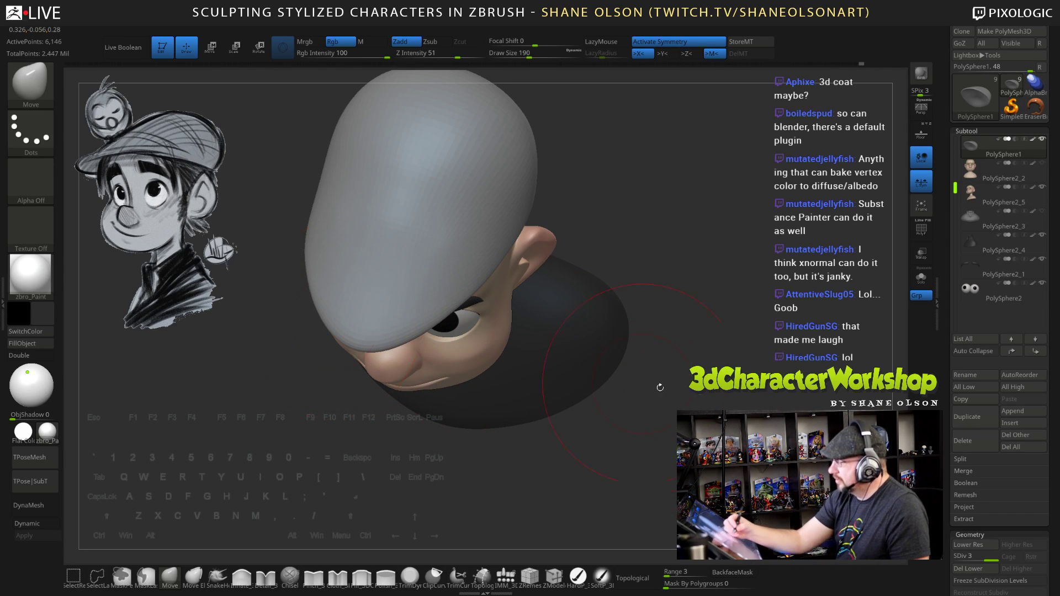
Adjust the hat's lower brim edge above the eyebrow with the Move brush at draw size 148
{"action": "mouse_move", "coordinate": [660, 386]}
{"action": "left_mouse_down"}
{"action": "mouse_move", "coordinate": [703, 330]}
{"action": "mouse_move", "coordinate": [669, 389]}
{"action": "mouse_move", "coordinate": [713, 401]}
{"action": "left_mouse_up"}
{"action": "key", "text": "s"}
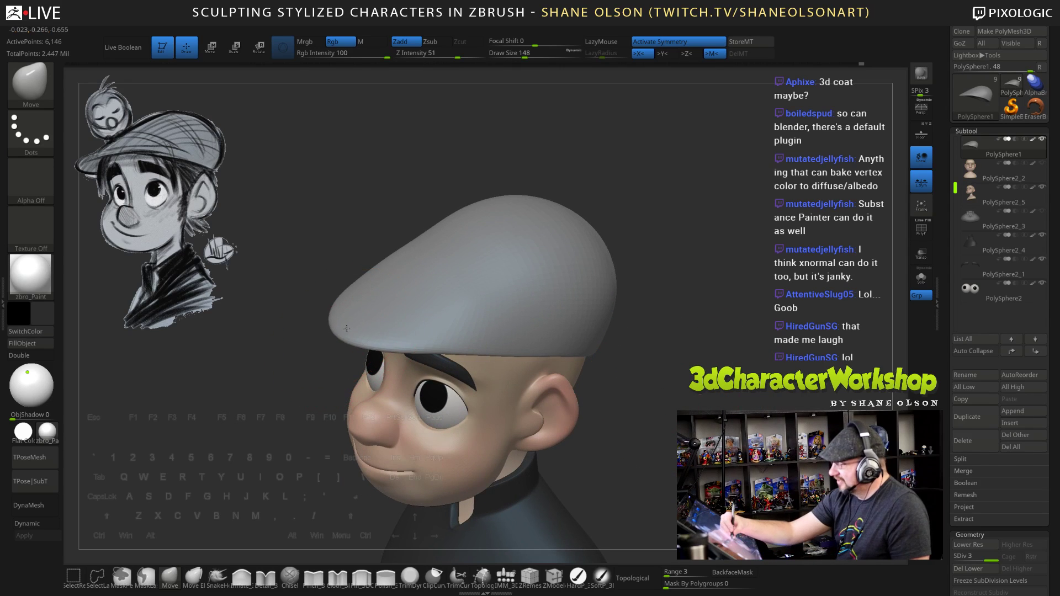
{"action": "left_click_drag", "start_coordinate": [382, 340], "coordinate": [440, 343]}
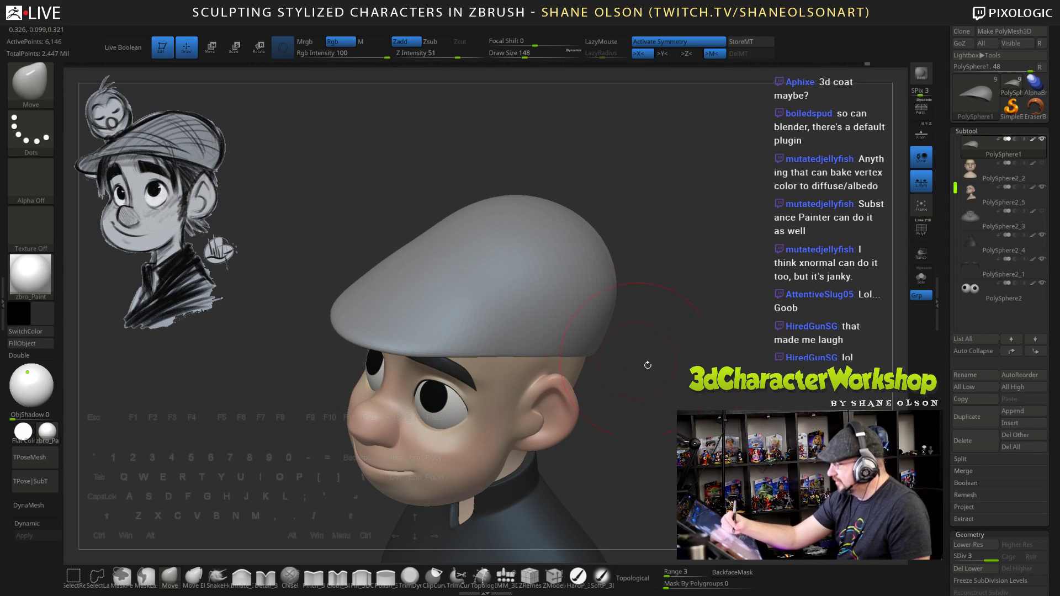
{"action": "mouse_move", "coordinate": [711, 404]}
{"action": "left_mouse_down", "text": "alt"}
{"action": "mouse_move", "coordinate": [691, 357]}
{"action": "mouse_move", "coordinate": [694, 369]}
{"action": "left_mouse_up", "text": "alt"}
{"action": "mouse_move", "coordinate": [695, 369]}
{"action": "left_mouse_down", "text": "alt"}
{"action": "mouse_move", "coordinate": [684, 338]}
{"action": "mouse_move", "coordinate": [693, 389]}
{"action": "mouse_move", "coordinate": [635, 301]}
{"action": "mouse_move", "coordinate": [648, 358]}
{"action": "left_mouse_up", "text": "alt"}
{"action": "key", "text": "s"}
{"action": "left_click", "coordinate": [679, 343]}
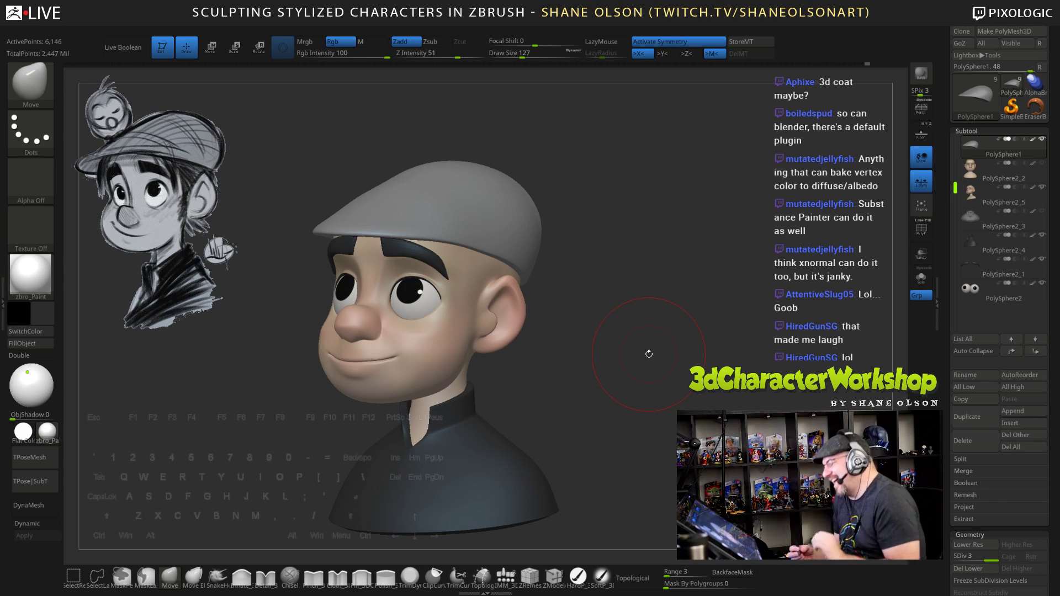
Reduce the draw size to 43 and set the Smooth brush's Z Intensity to 76
{"action": "mouse_move", "coordinate": [630, 426]}
{"action": "left_mouse_down", "text": "alt"}
{"action": "mouse_move", "coordinate": [611, 393]}
{"action": "mouse_move", "coordinate": [602, 413]}
{"action": "left_mouse_up", "text": "alt"}
{"action": "key", "text": "s"}
{"action": "left_click", "coordinate": [610, 397]}
{"action": "key", "text": "s"}
{"action": "left_click", "coordinate": [600, 419]}
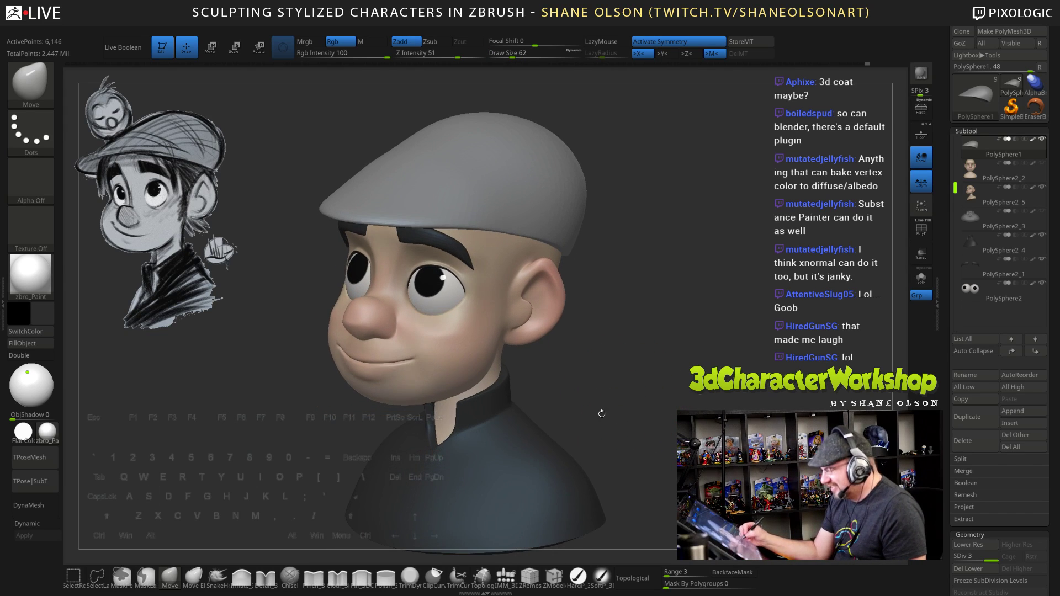
{"action": "key", "text": "s"}
{"action": "left_click", "coordinate": [437, 343]}
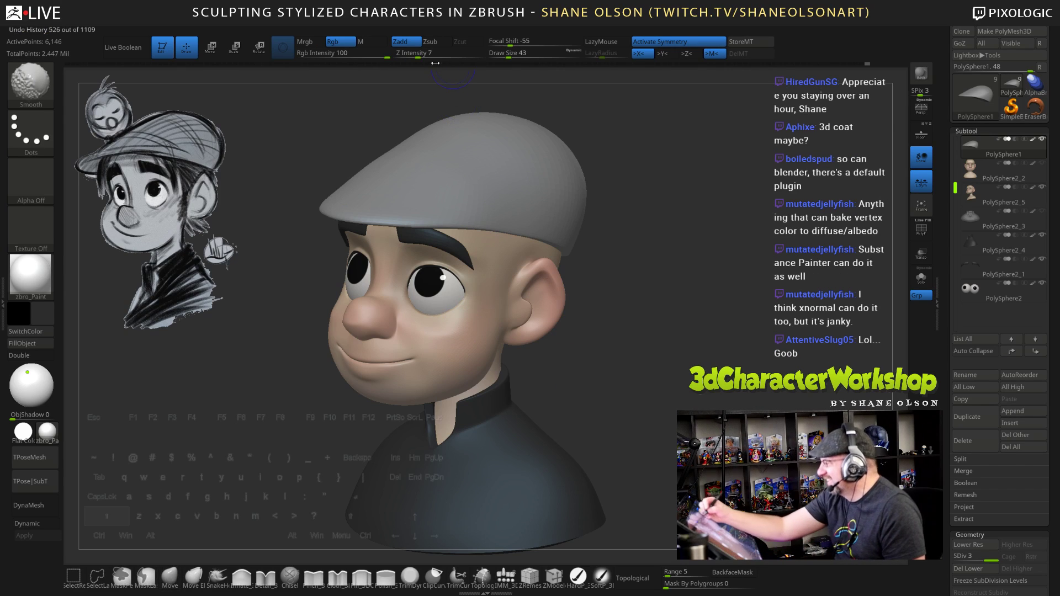
{"action": "left_click_drag", "start_coordinate": [418, 53], "coordinate": [472, 54]}
{"action": "left_click", "coordinate": [332, 42]}
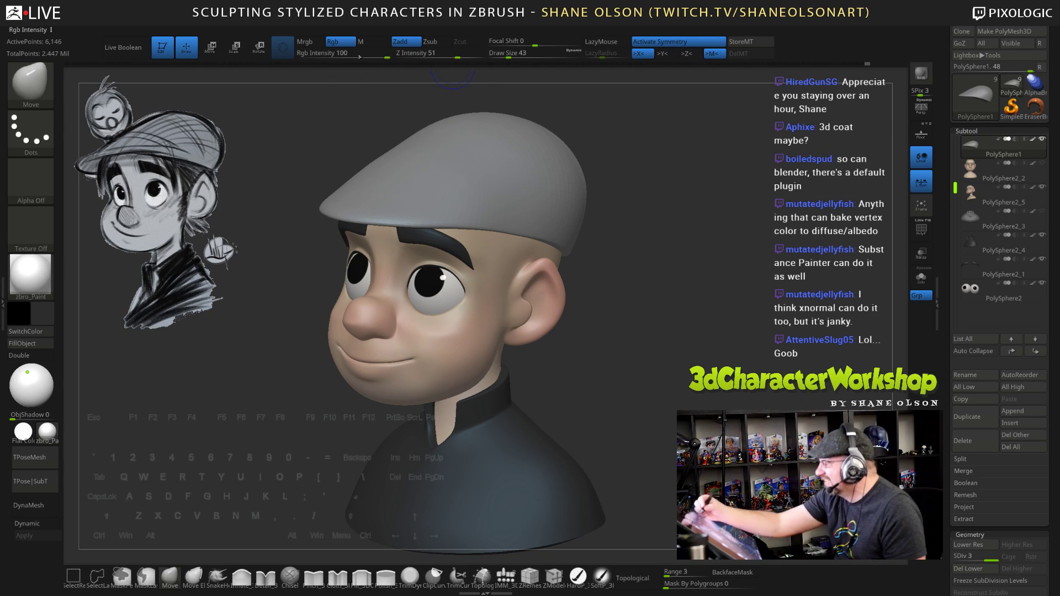
Select the head at subdivision level 3 and smooth the cheeks below the eyes, refining them at draw size 34
{"action": "key", "text": "shift+d"}
{"action": "left_click", "coordinate": [474, 343], "text": "alt"}
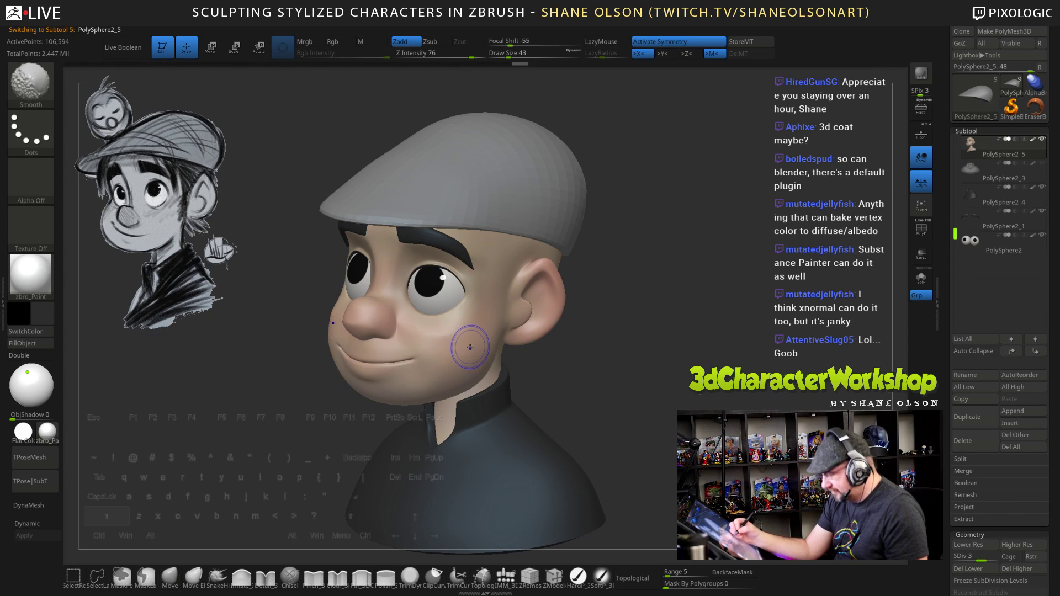
{"action": "key", "text": "d"}
{"action": "key", "text": "d"}
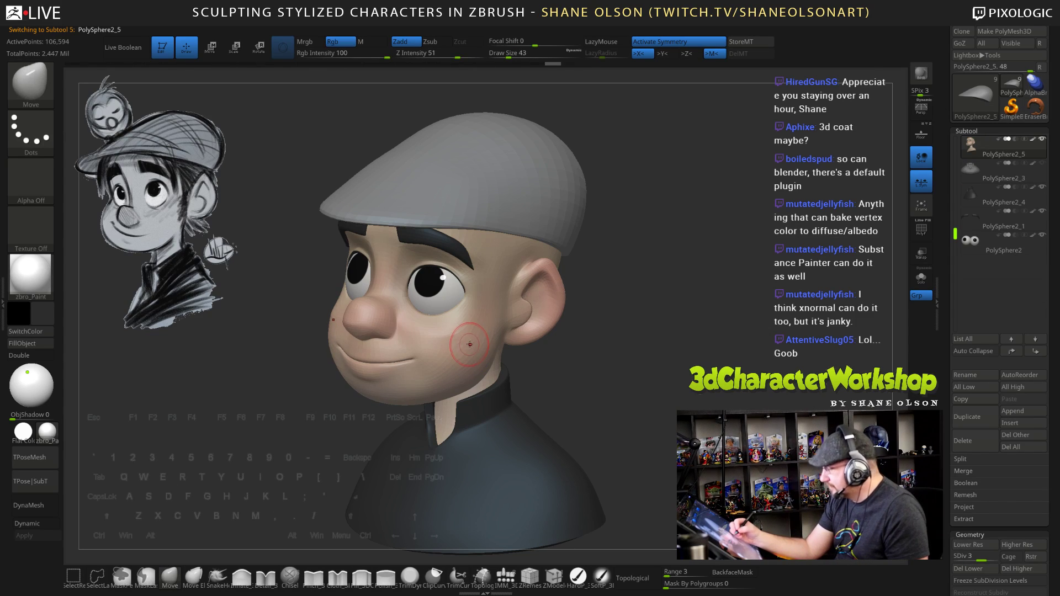
{"action": "mouse_move", "coordinate": [447, 328]}
{"action": "left_mouse_down", "text": "shift"}
{"action": "mouse_move", "coordinate": [440, 335]}
{"action": "mouse_move", "coordinate": [453, 333]}
{"action": "left_mouse_up", "text": "shift"}
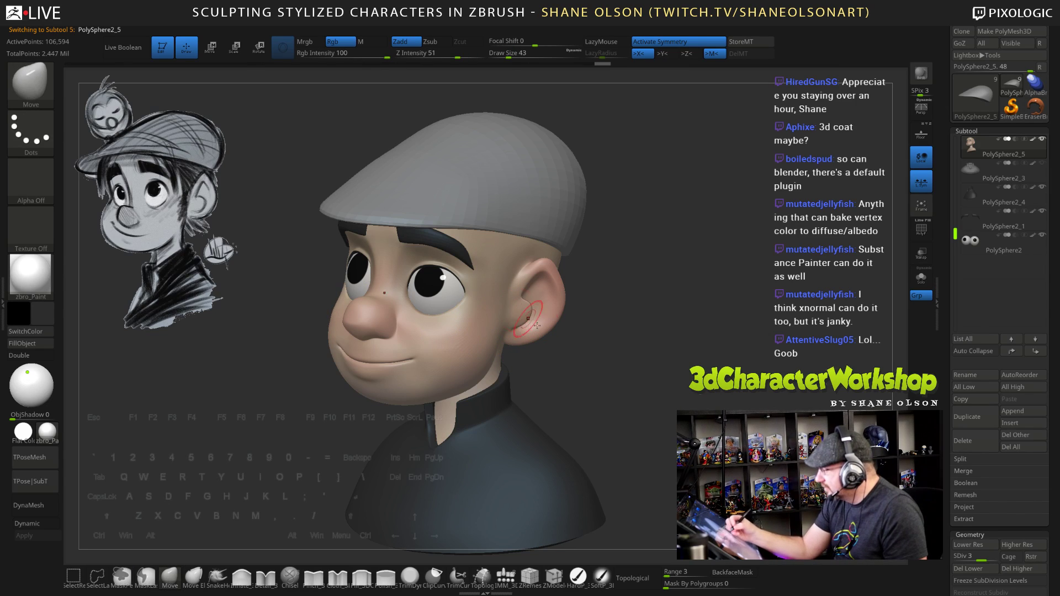
{"action": "mouse_move", "coordinate": [607, 390]}
{"action": "left_mouse_down", "text": "ctrl"}
{"action": "mouse_move", "coordinate": [620, 400]}
{"action": "mouse_move", "coordinate": [611, 418]}
{"action": "mouse_move", "coordinate": [625, 386]}
{"action": "left_mouse_up", "text": "ctrl"}
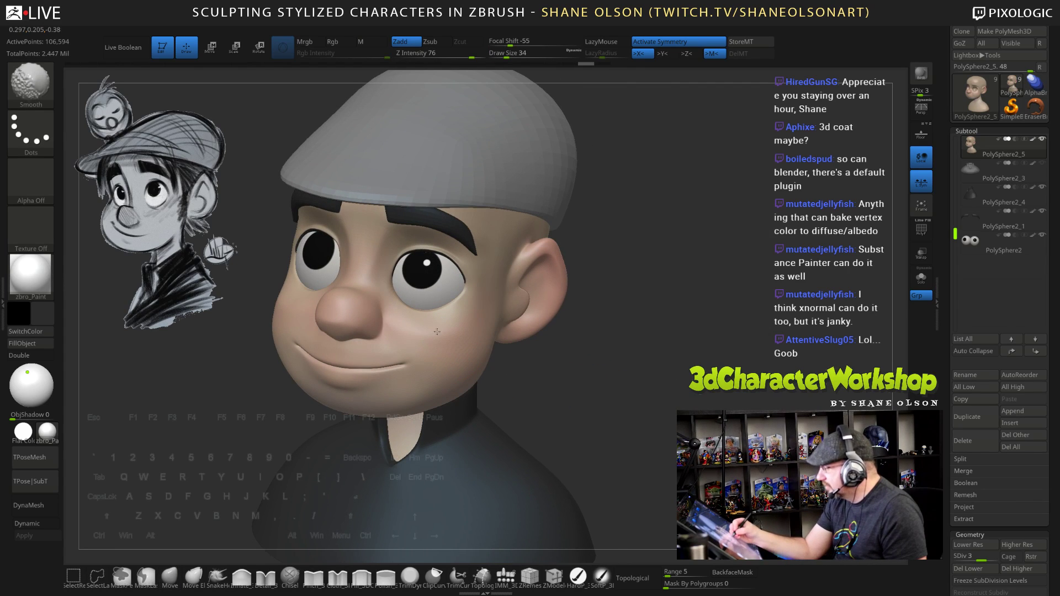
{"action": "left_click_drag", "start_coordinate": [476, 338], "coordinate": [468, 337], "text": "shift"}
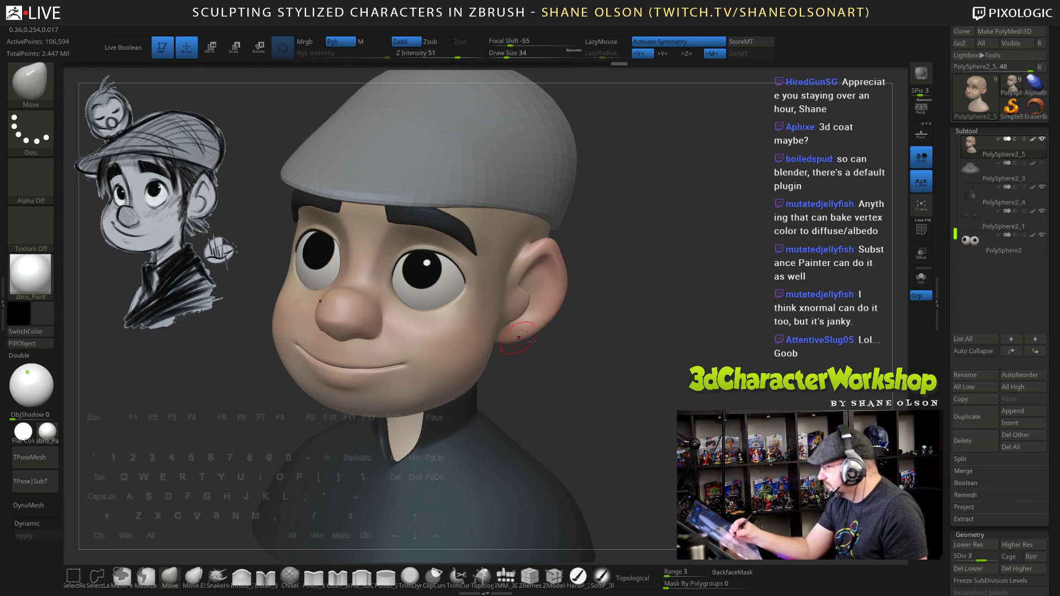
{"action": "mouse_move", "coordinate": [610, 414]}
{"action": "left_mouse_down"}
{"action": "mouse_move", "coordinate": [624, 375]}
{"action": "mouse_move", "coordinate": [634, 403]}
{"action": "left_mouse_up"}
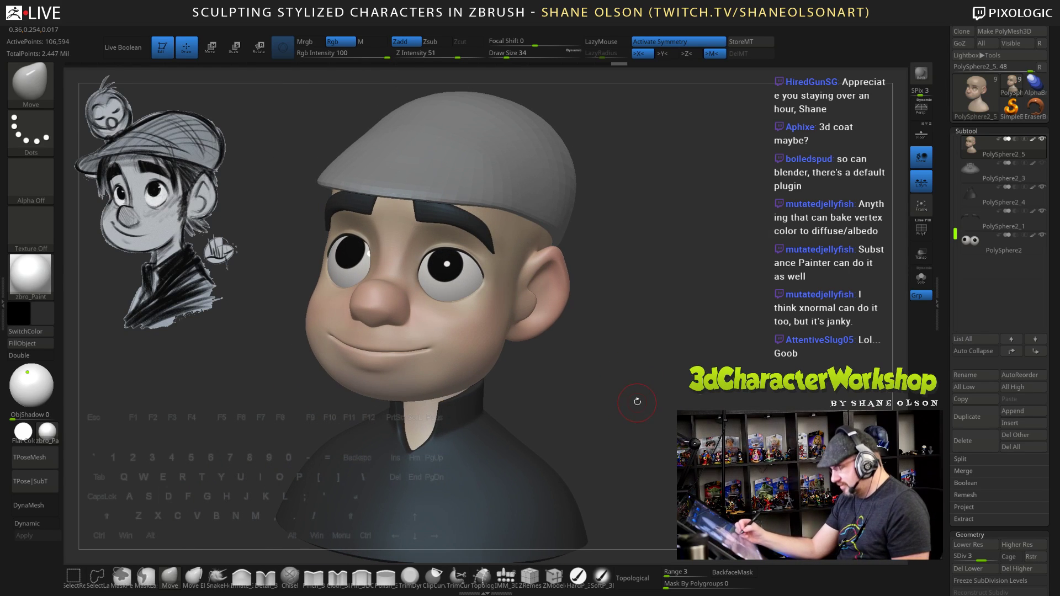
Raise the head to subdivision level 4 and the hat to level 3
{"action": "key", "text": "d"}
{"action": "left_click", "coordinate": [569, 215], "text": "alt"}
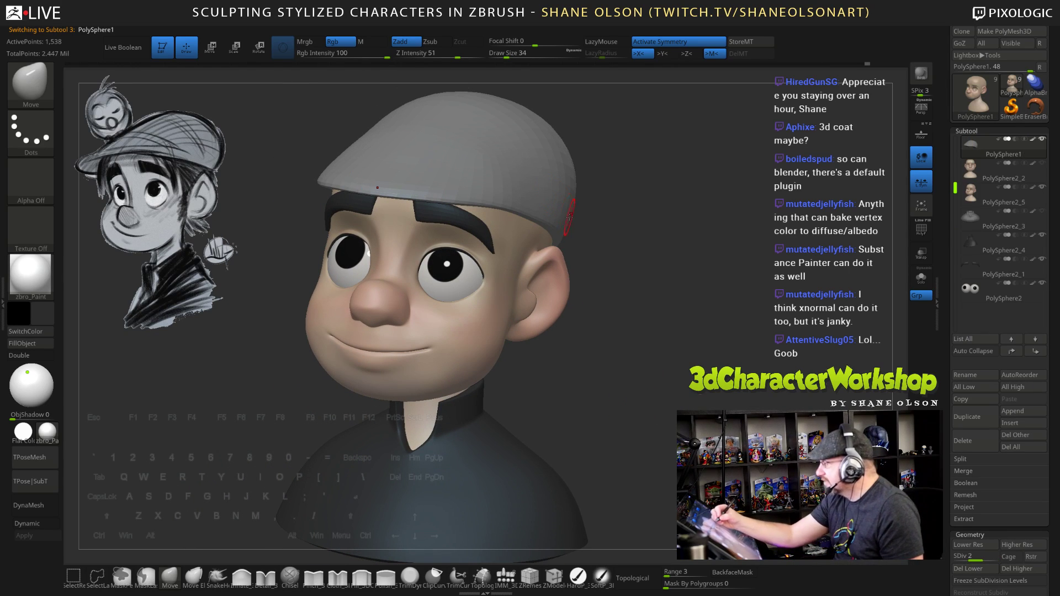
{"action": "key", "text": "d"}
{"action": "left_click_drag", "start_coordinate": [622, 363], "coordinate": [673, 423]}
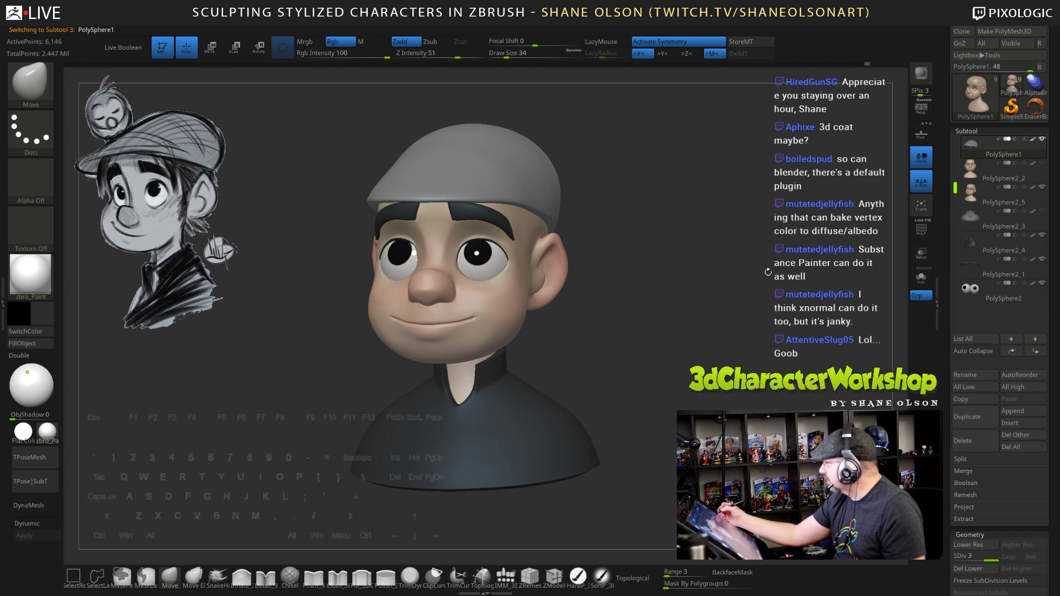
Select the head and reshape the cheeks and jaw with the Move brush at draw size 134
{"action": "left_click", "coordinate": [506, 310], "text": "alt"}
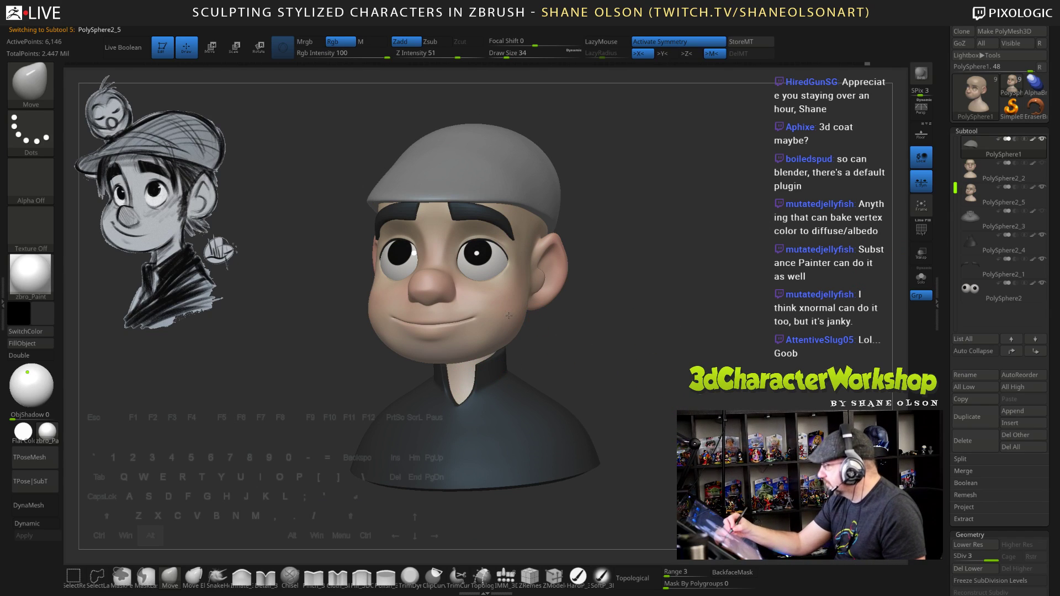
{"action": "key", "text": "s"}
{"action": "left_click_drag", "start_coordinate": [240, 472], "coordinate": [256, 472]}
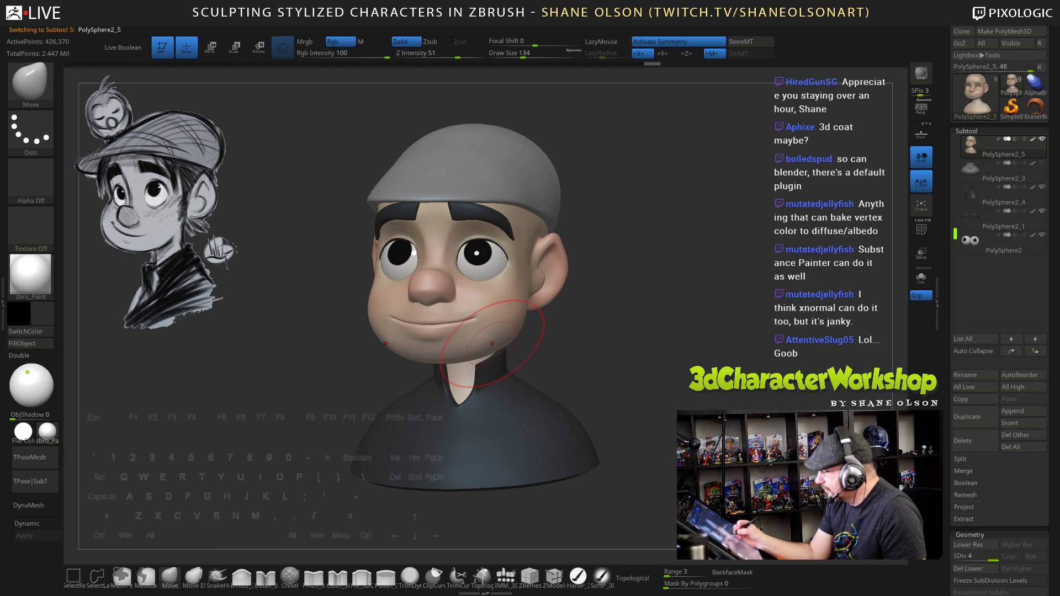
{"action": "mouse_move", "coordinate": [609, 357]}
{"action": "left_mouse_down"}
{"action": "mouse_move", "coordinate": [632, 357]}
{"action": "mouse_move", "coordinate": [599, 361]}
{"action": "left_mouse_up"}
{"action": "left_click_drag", "start_coordinate": [377, 320], "coordinate": [356, 333]}
{"action": "left_click_drag", "start_coordinate": [522, 322], "coordinate": [526, 310]}
Refine the outline of the cheeks and jaw with the Move brush at draw size 105
{"action": "left_click_drag", "start_coordinate": [580, 347], "coordinate": [574, 326], "text": "alt"}
{"action": "key", "text": "s"}
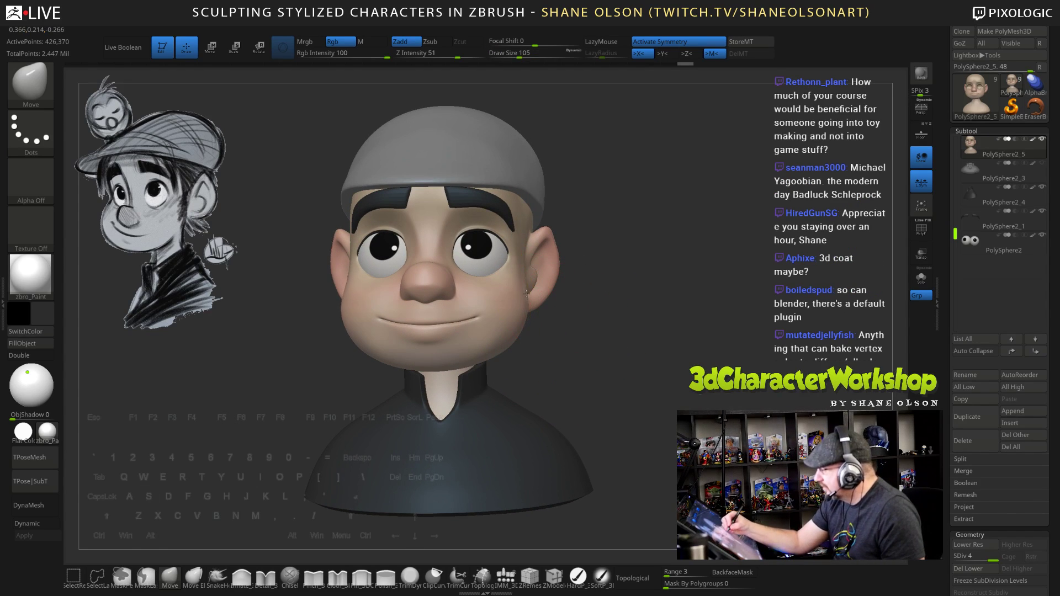
{"action": "left_click_drag", "start_coordinate": [563, 345], "coordinate": [526, 312]}
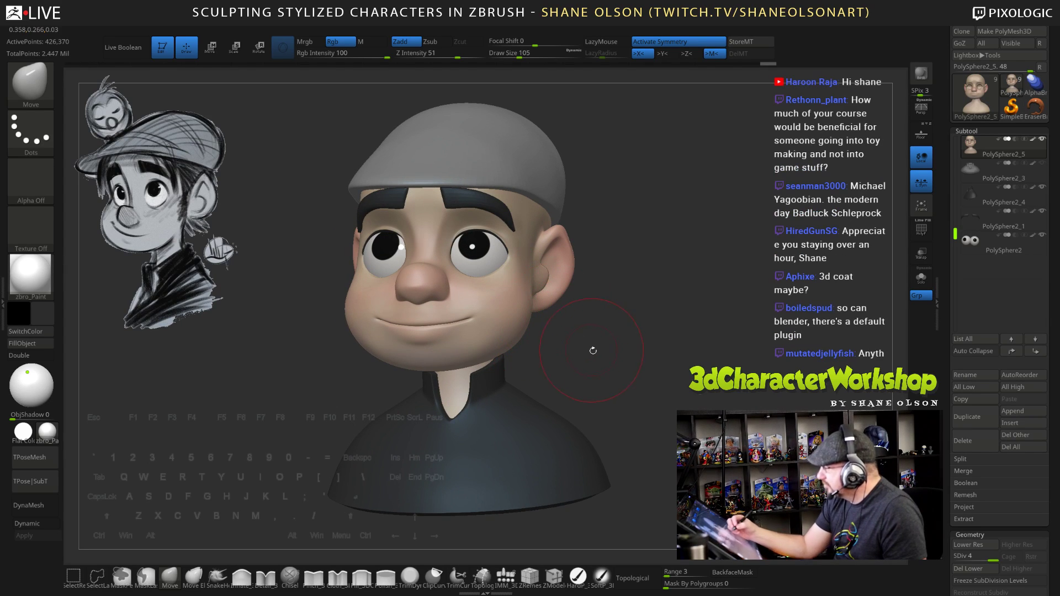
{"action": "left_click_drag", "start_coordinate": [604, 348], "coordinate": [619, 354], "text": "shift"}
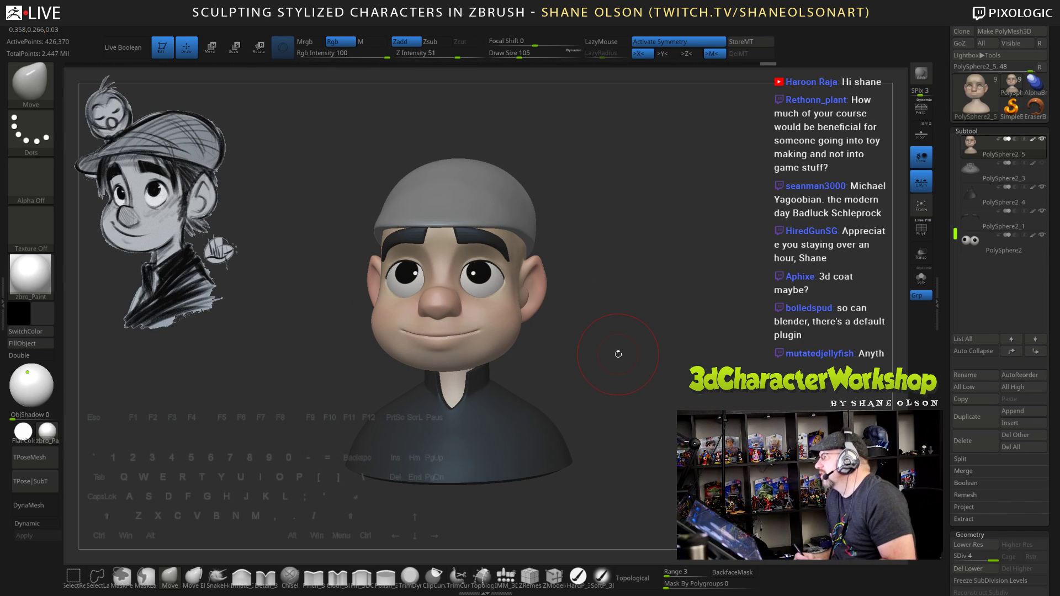
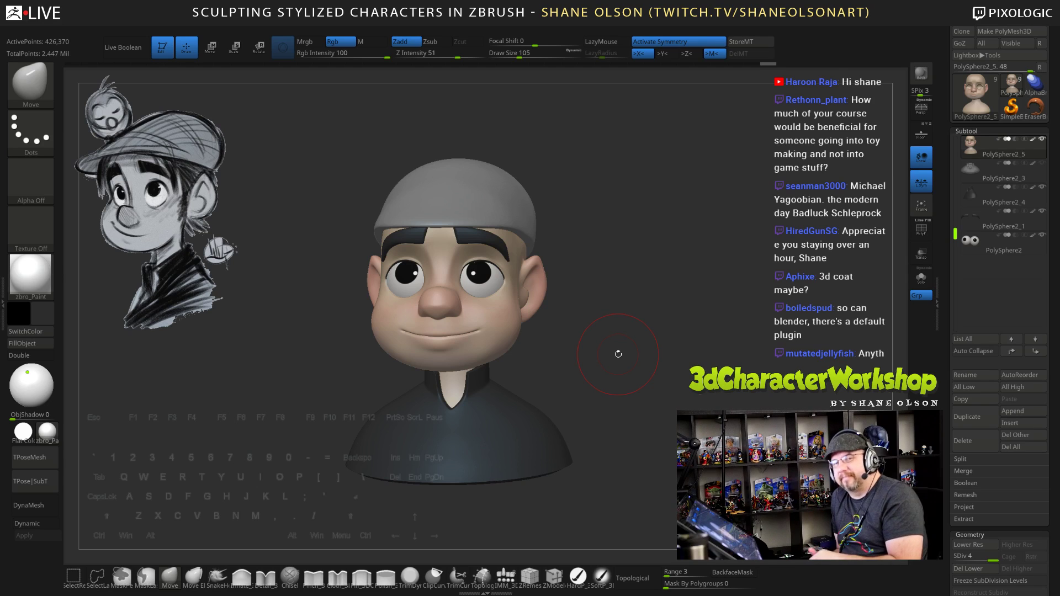
Fine-tune the cheek contour below the ears with the Move brush at draw size 77
{"action": "left_click_drag", "start_coordinate": [575, 327], "coordinate": [517, 312]}
{"action": "key", "text": "s"}
{"action": "left_click_drag", "start_coordinate": [518, 309], "coordinate": [523, 307]}
{"action": "left_click_drag", "start_coordinate": [554, 341], "coordinate": [537, 315]}
{"action": "left_click_drag", "start_coordinate": [585, 378], "coordinate": [629, 375]}
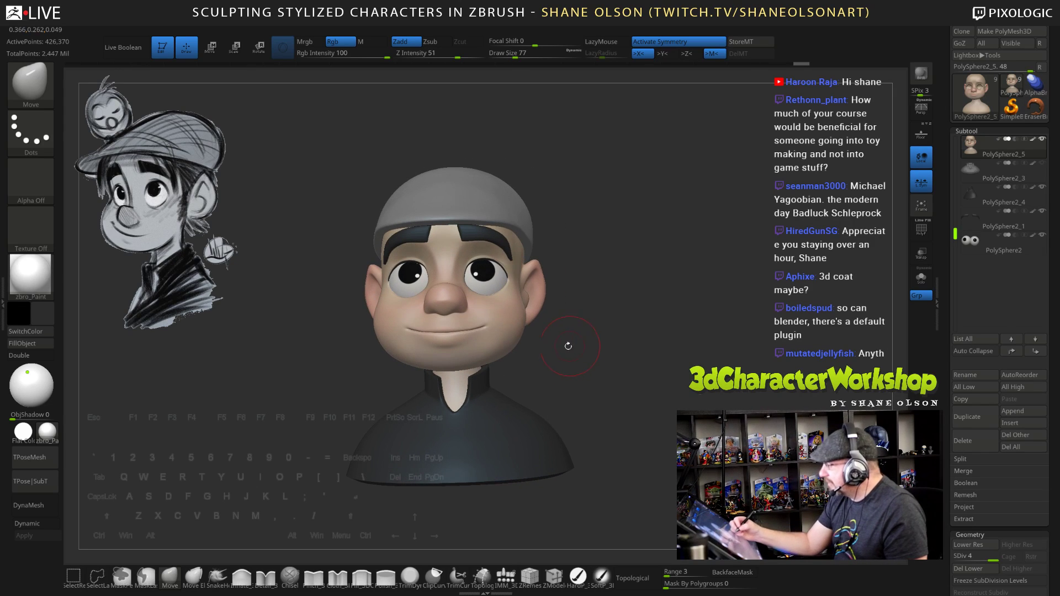
Adjust the lower face around the cheeks and mouth with the Move brush at draw size 60
{"action": "key", "text": "s"}
{"action": "mouse_move", "coordinate": [567, 350]}
{"action": "left_mouse_down"}
{"action": "mouse_move", "coordinate": [595, 354]}
{"action": "mouse_move", "coordinate": [547, 355]}
{"action": "mouse_move", "coordinate": [544, 340]}
{"action": "mouse_move", "coordinate": [573, 371]}
{"action": "mouse_move", "coordinate": [617, 370]}
{"action": "mouse_move", "coordinate": [633, 326]}
{"action": "left_mouse_up"}
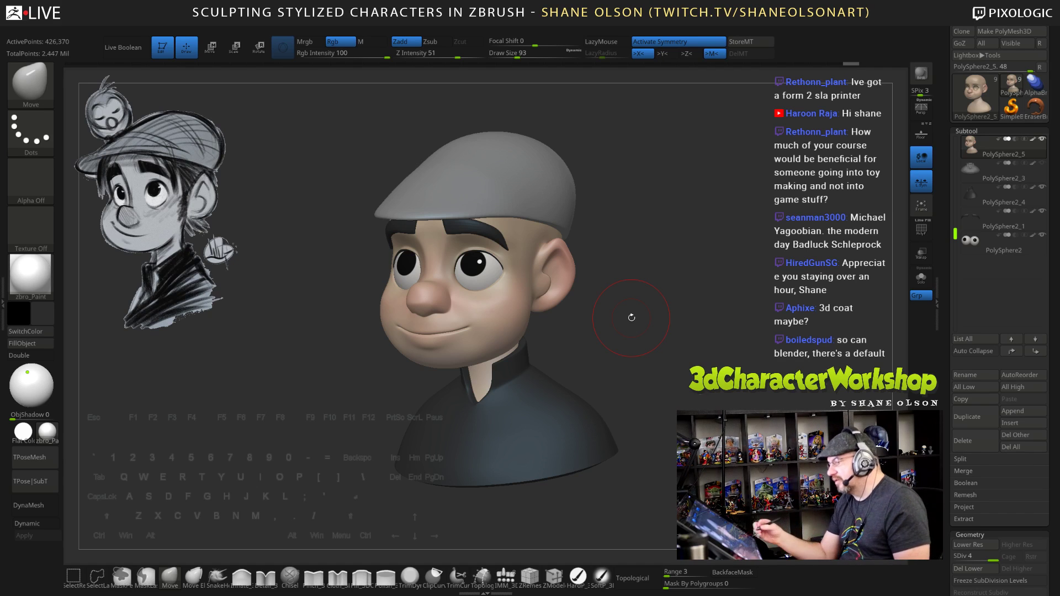
{"action": "mouse_move", "coordinate": [632, 318]}
{"action": "left_mouse_down"}
{"action": "mouse_move", "coordinate": [661, 345]}
{"action": "mouse_move", "coordinate": [674, 339]}
{"action": "mouse_move", "coordinate": [671, 360]}
{"action": "mouse_move", "coordinate": [542, 345]}
{"action": "mouse_move", "coordinate": [496, 326]}
{"action": "mouse_move", "coordinate": [502, 320]}
{"action": "left_mouse_up"}
{"action": "key", "text": "s"}
{"action": "key", "text": "s"}
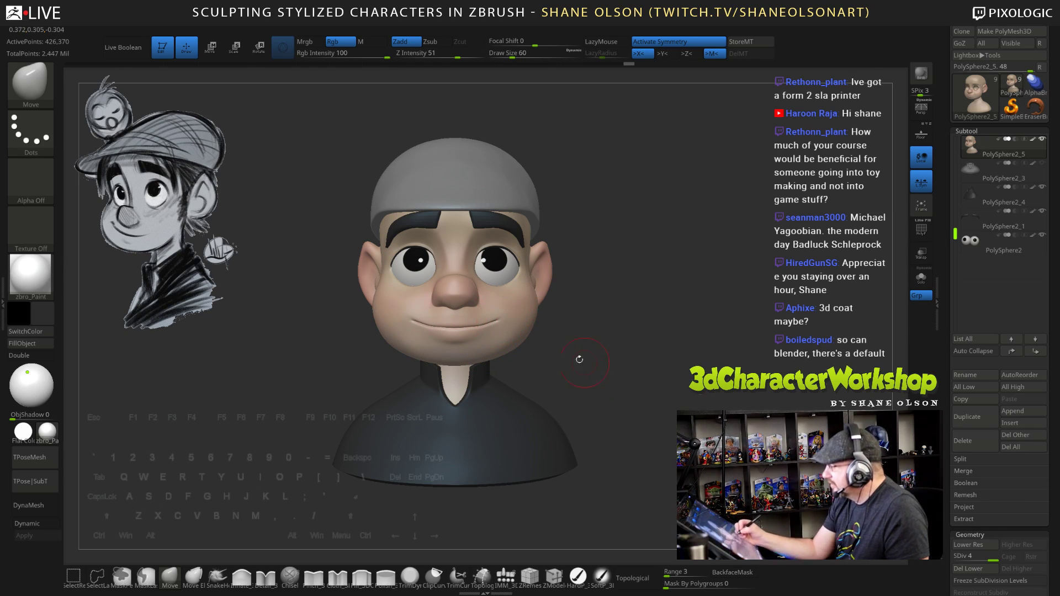
{"action": "mouse_move", "coordinate": [598, 409]}
{"action": "left_mouse_down"}
{"action": "mouse_move", "coordinate": [664, 356]}
{"action": "mouse_move", "coordinate": [680, 367]}
{"action": "mouse_move", "coordinate": [654, 368]}
{"action": "mouse_move", "coordinate": [673, 369]}
{"action": "mouse_move", "coordinate": [670, 385]}
{"action": "left_mouse_up"}
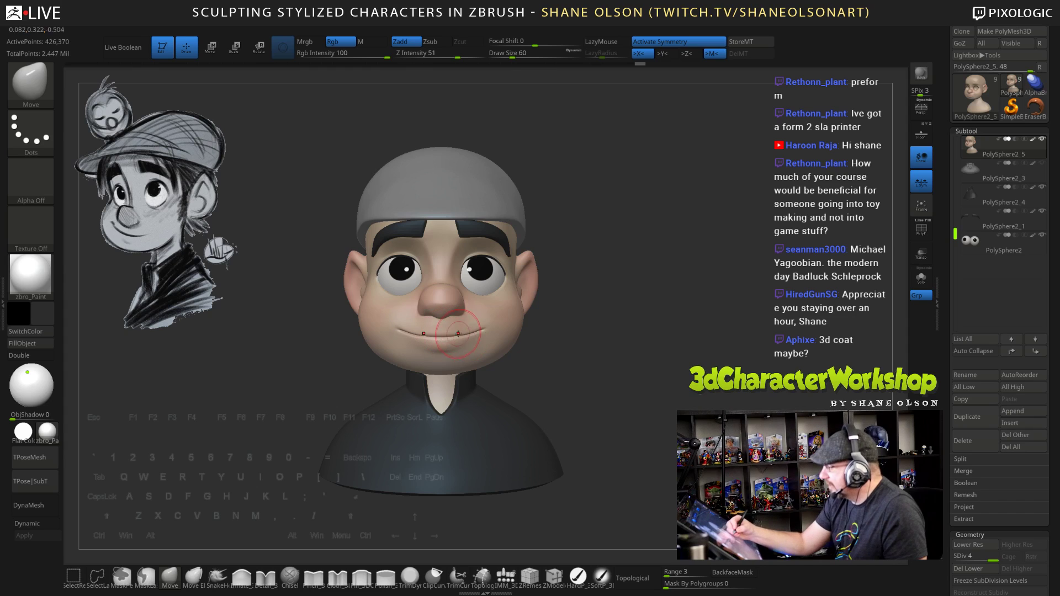
{"action": "mouse_move", "coordinate": [629, 389]}
{"action": "left_mouse_down"}
{"action": "mouse_move", "coordinate": [666, 397]}
{"action": "mouse_move", "coordinate": [598, 385]}
{"action": "mouse_move", "coordinate": [628, 382]}
{"action": "mouse_move", "coordinate": [641, 397]}
{"action": "left_mouse_up"}
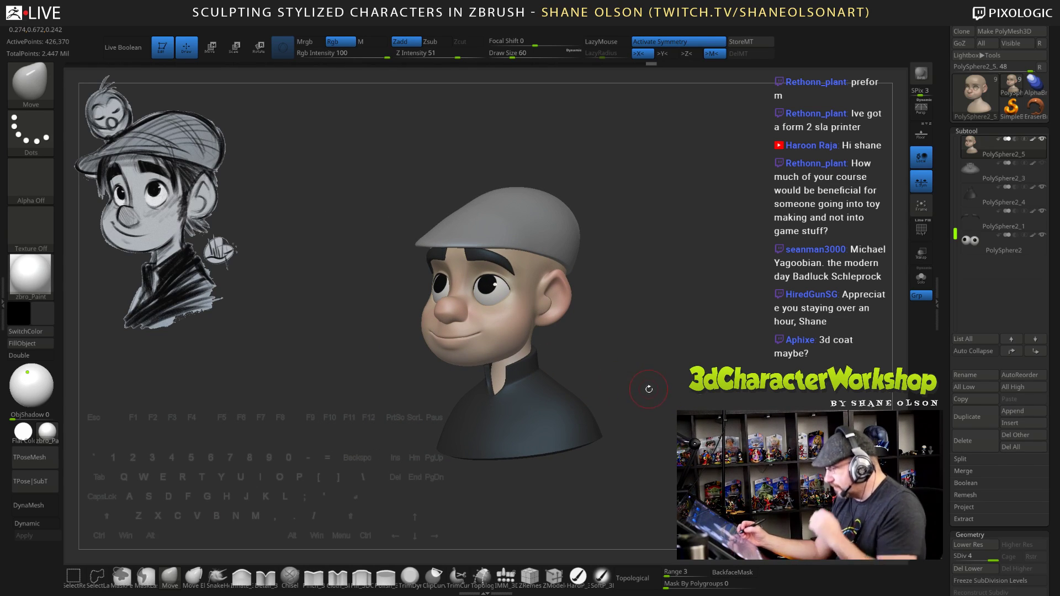
Select the shirt, turn off symmetry and sculpt folds below the collar with the Cloth brush at draw size 43
{"action": "left_click_drag", "start_coordinate": [604, 389], "coordinate": [587, 411], "text": "alt"}
{"action": "left_click", "coordinate": [568, 436], "text": "alt"}
{"action": "left_click_drag", "start_coordinate": [620, 378], "coordinate": [624, 421]}
{"action": "key", "text": "shift"}
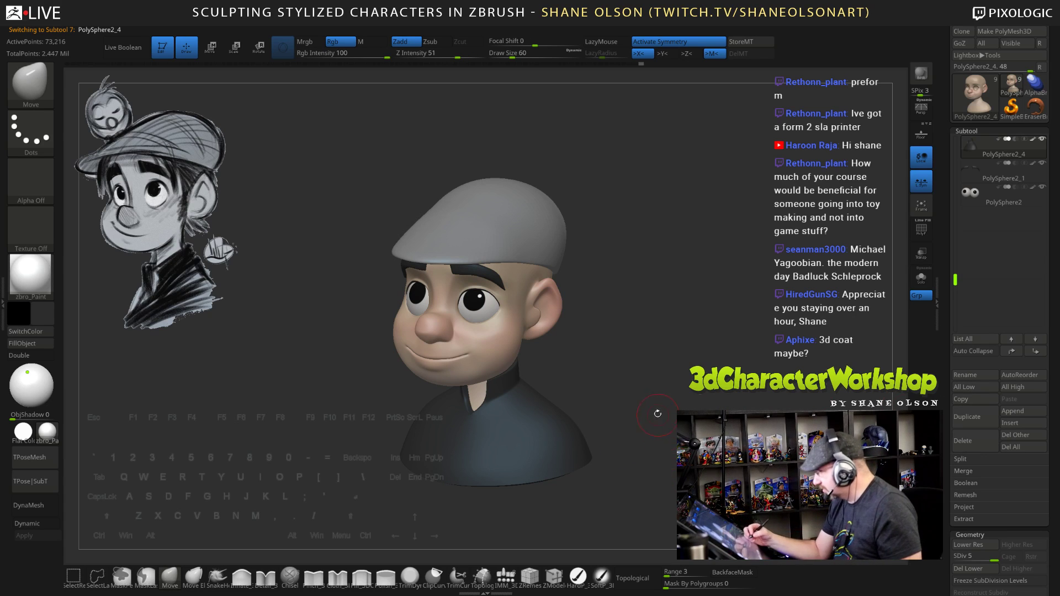
{"action": "mouse_move", "coordinate": [658, 414]}
{"action": "left_mouse_down", "text": "alt"}
{"action": "mouse_move", "coordinate": [646, 375]}
{"action": "mouse_move", "coordinate": [593, 392]}
{"action": "mouse_move", "coordinate": [619, 407]}
{"action": "mouse_move", "coordinate": [636, 360]}
{"action": "mouse_move", "coordinate": [599, 367]}
{"action": "mouse_move", "coordinate": [539, 353]}
{"action": "left_mouse_up", "text": "alt"}
{"action": "left_click", "coordinate": [337, 578]}
{"action": "key", "text": "x"}
{"action": "key", "text": "s"}
{"action": "left_click", "coordinate": [488, 382]}
{"action": "mouse_move", "coordinate": [638, 384]}
{"action": "left_mouse_down"}
{"action": "mouse_move", "coordinate": [746, 387]}
{"action": "mouse_move", "coordinate": [688, 387]}
{"action": "left_mouse_up"}
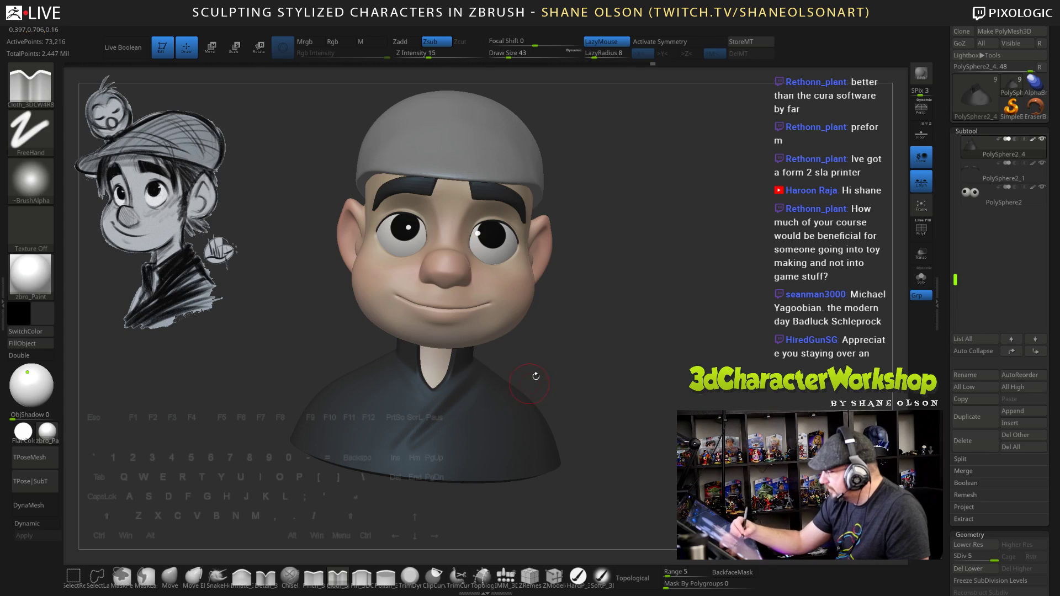
Sculpt further folds across the front and shoulders of the shirt with the Cloth brush at draw size 43
{"action": "left_click_drag", "start_coordinate": [567, 377], "coordinate": [467, 383]}
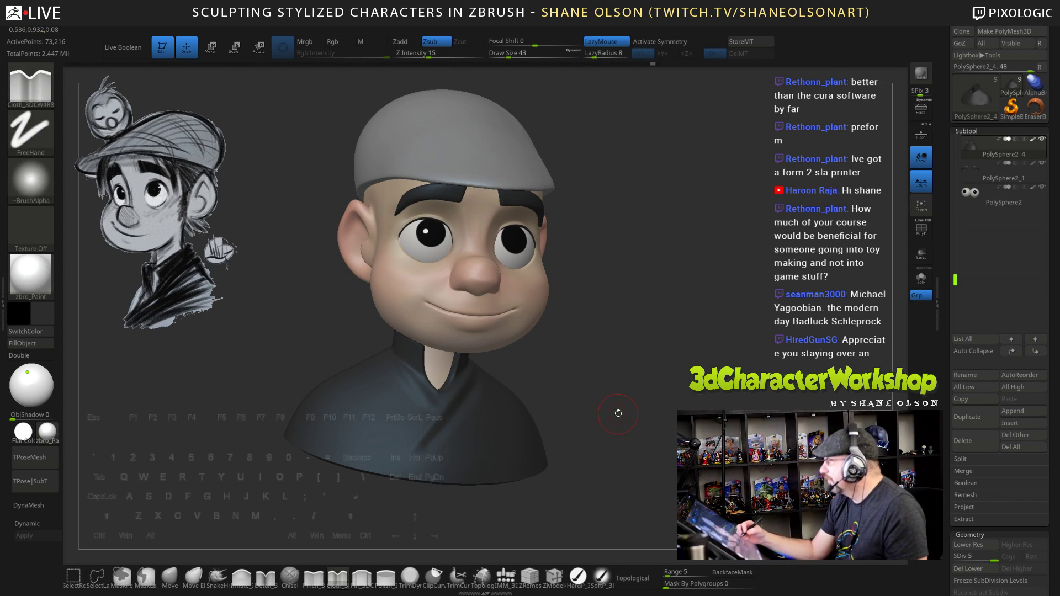
{"action": "left_click_drag", "start_coordinate": [619, 415], "coordinate": [551, 395]}
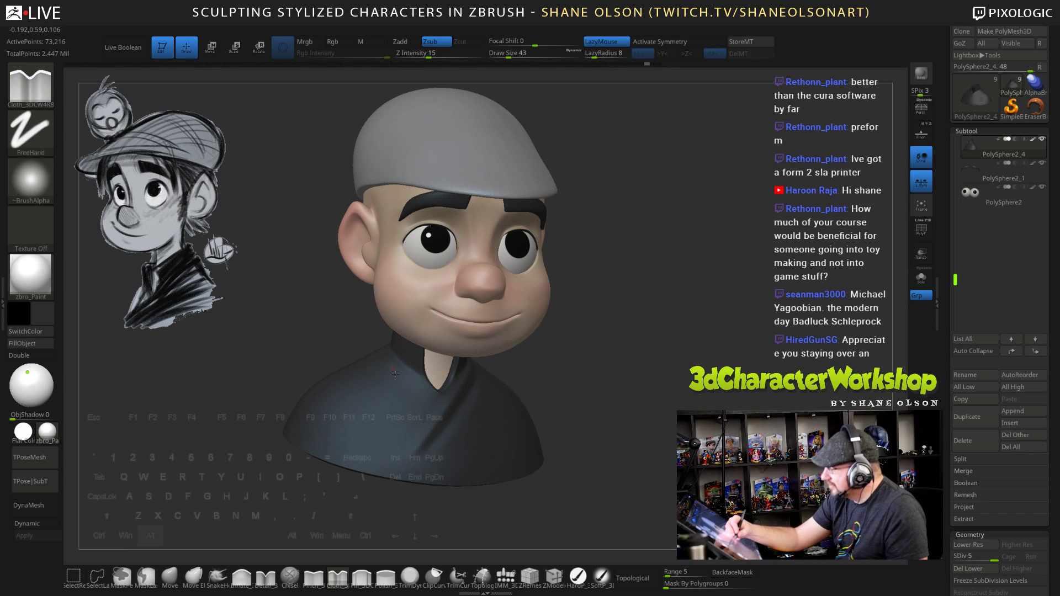
{"action": "mouse_move", "coordinate": [566, 432]}
{"action": "left_mouse_down"}
{"action": "mouse_move", "coordinate": [526, 438]}
{"action": "mouse_move", "coordinate": [607, 449]}
{"action": "mouse_move", "coordinate": [569, 448]}
{"action": "mouse_move", "coordinate": [634, 442]}
{"action": "mouse_move", "coordinate": [571, 426]}
{"action": "mouse_move", "coordinate": [581, 433]}
{"action": "left_mouse_up"}
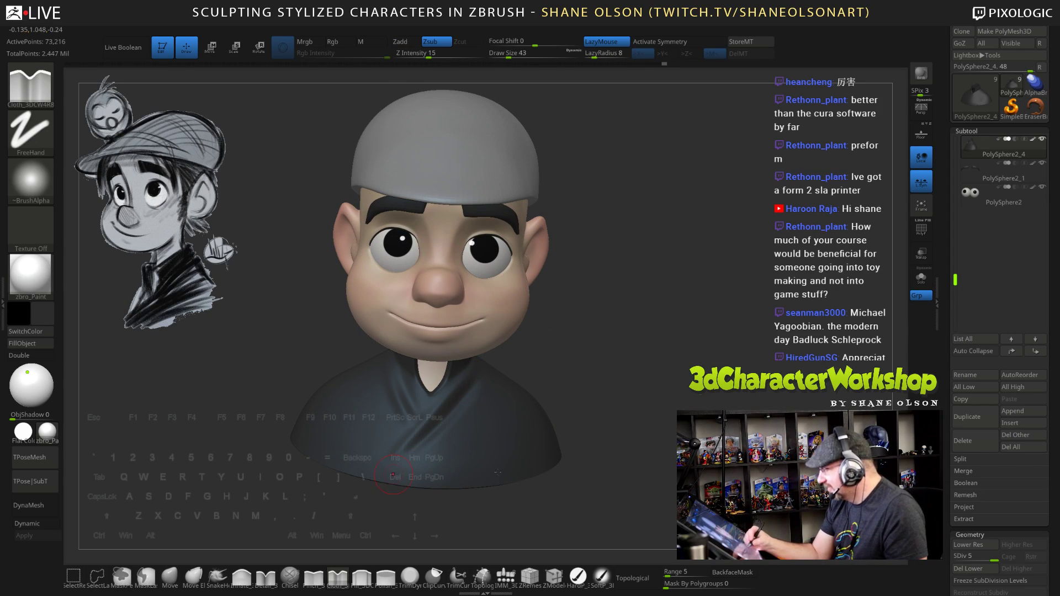
{"action": "left_click_drag", "start_coordinate": [657, 446], "coordinate": [600, 423]}
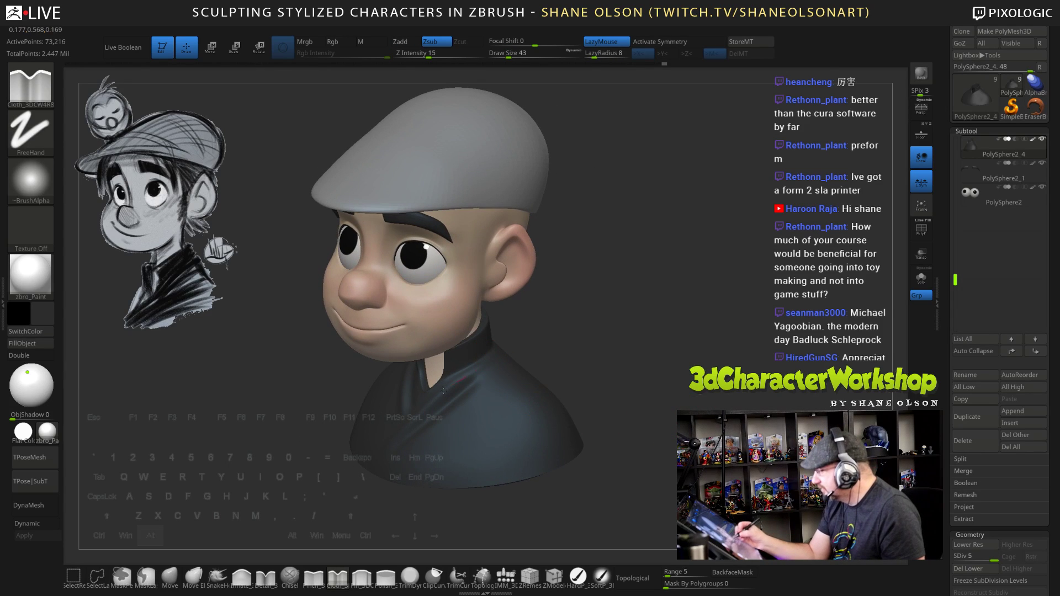
{"action": "left_click_drag", "start_coordinate": [626, 371], "coordinate": [466, 387]}
{"action": "left_click_drag", "start_coordinate": [599, 381], "coordinate": [663, 367]}
Soften the folds on the shirt front with the Smooth brush at subdivision level 4
{"action": "mouse_move", "coordinate": [481, 422]}
{"action": "left_mouse_down", "text": "shift"}
{"action": "mouse_move", "coordinate": [488, 397]}
{"action": "mouse_move", "coordinate": [478, 422]}
{"action": "mouse_move", "coordinate": [486, 408]}
{"action": "left_mouse_up", "text": "shift"}
{"action": "key", "text": "shift+d"}
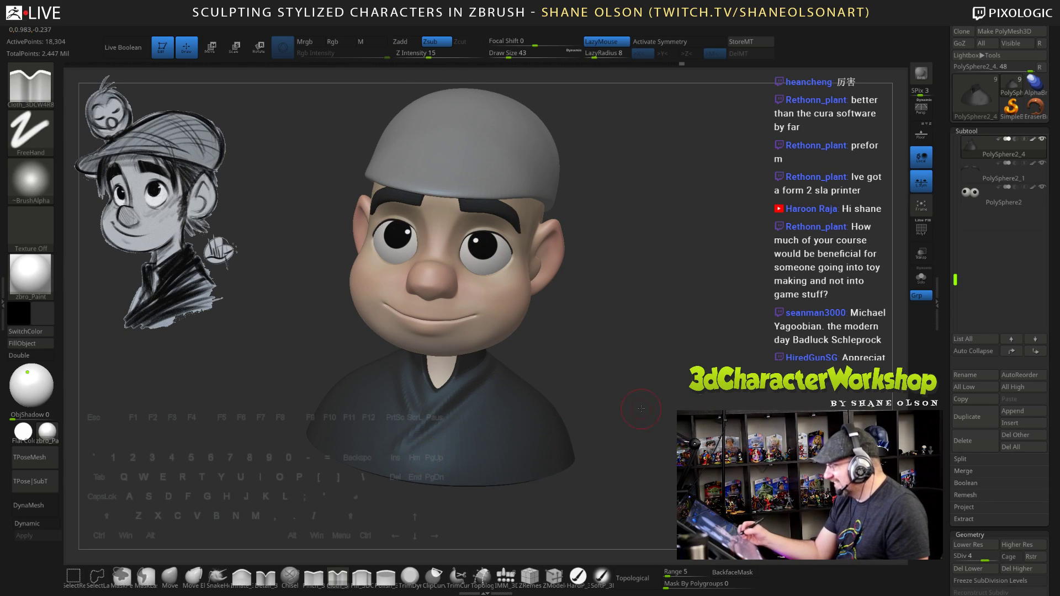
{"action": "left_click_drag", "start_coordinate": [599, 417], "coordinate": [657, 415]}
{"action": "mouse_move", "coordinate": [446, 436]}
{"action": "left_mouse_down", "text": "shift"}
{"action": "mouse_move", "coordinate": [436, 423]}
{"action": "mouse_move", "coordinate": [450, 431]}
{"action": "left_mouse_up", "text": "shift"}
{"action": "left_click_drag", "start_coordinate": [640, 425], "coordinate": [579, 424]}
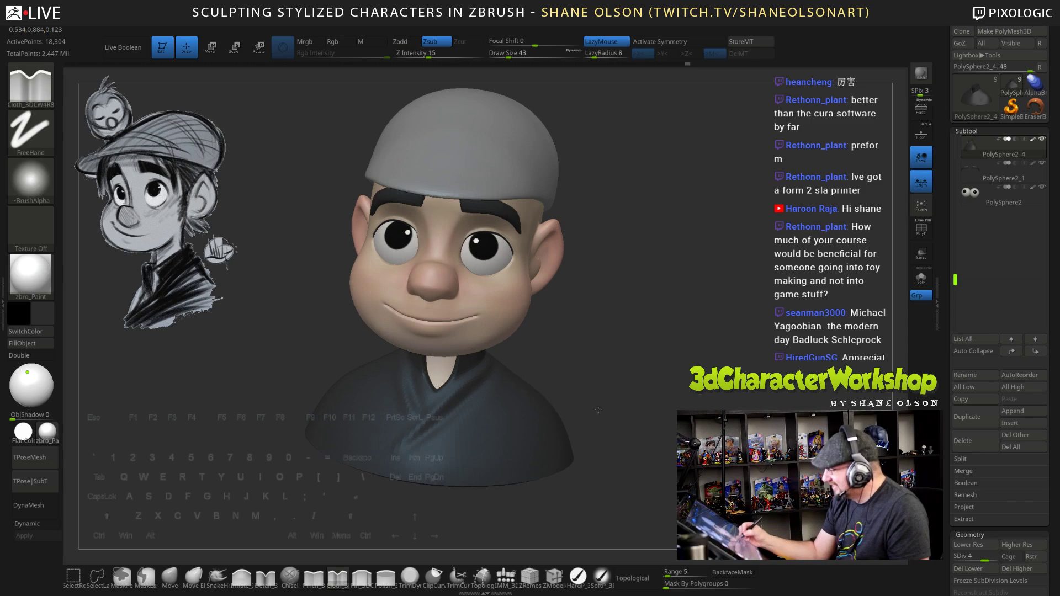
{"action": "left_click_drag", "start_coordinate": [466, 436], "coordinate": [475, 424], "text": "shift"}
{"action": "key", "text": "shift"}
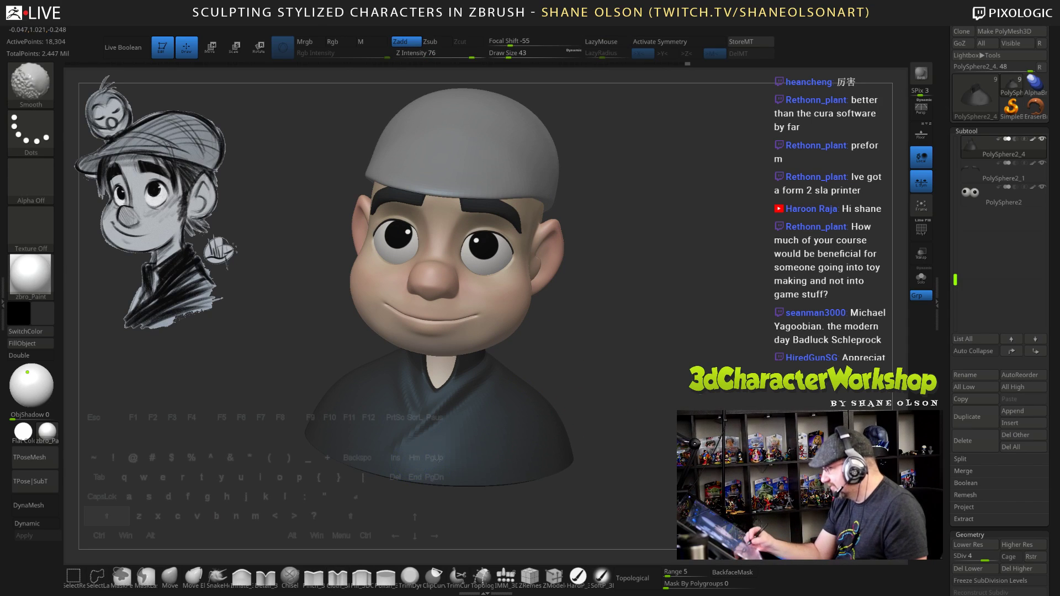
{"action": "mouse_move", "coordinate": [684, 403]}
{"action": "left_mouse_down"}
{"action": "mouse_move", "coordinate": [714, 402]}
{"action": "mouse_move", "coordinate": [666, 427]}
{"action": "mouse_move", "coordinate": [638, 351]}
{"action": "mouse_move", "coordinate": [639, 393]}
{"action": "left_mouse_up"}
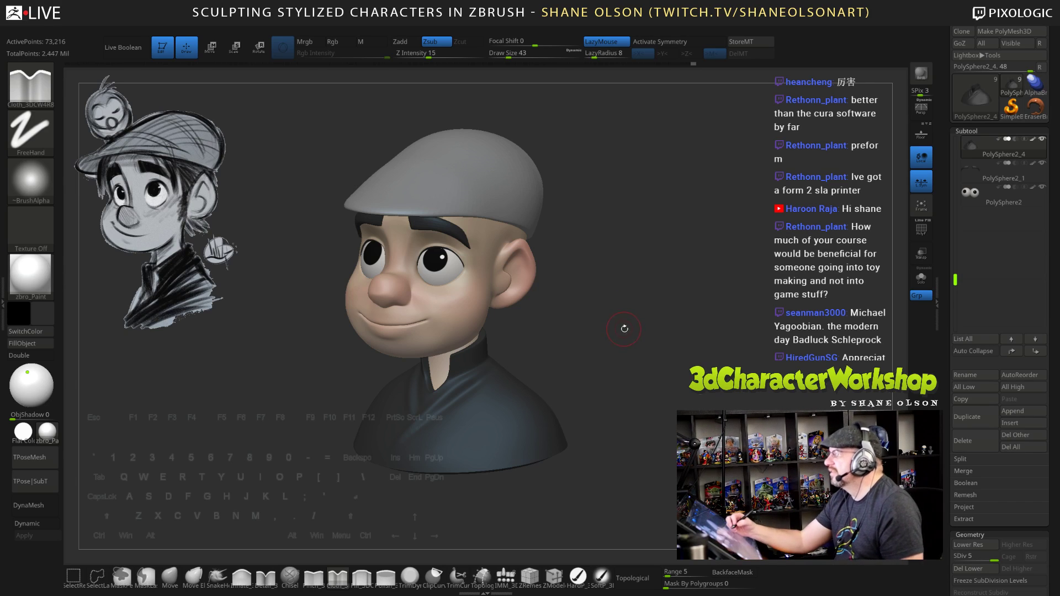
Select the head and save the tool as LuigiHead01, overwriting the existing file
{"action": "left_click_drag", "start_coordinate": [622, 327], "coordinate": [628, 333]}
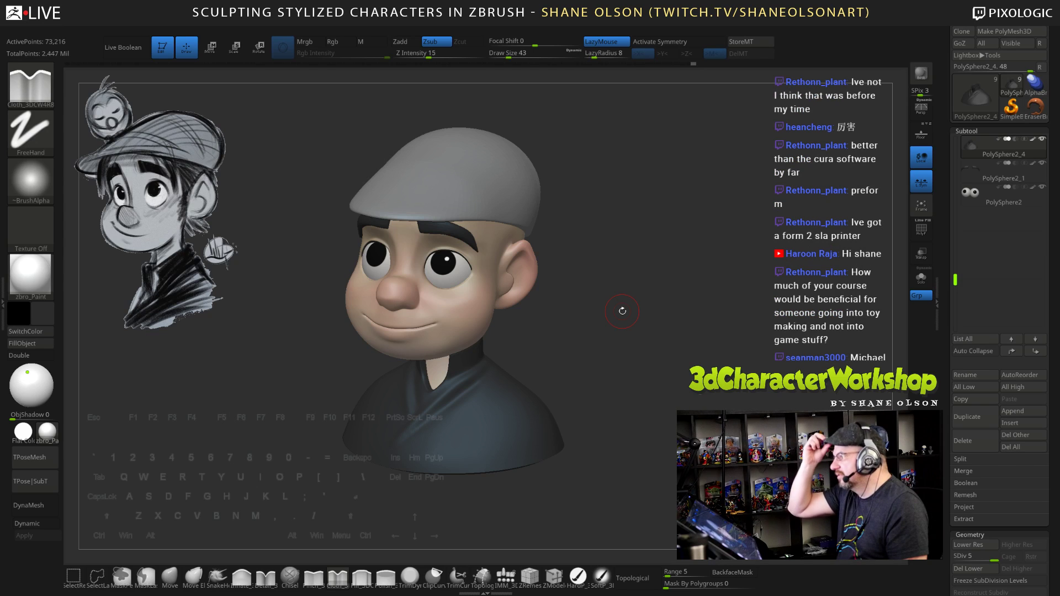
{"action": "left_click_drag", "start_coordinate": [657, 352], "coordinate": [633, 321]}
{"action": "left_click_drag", "start_coordinate": [615, 329], "coordinate": [623, 328], "text": "alt"}
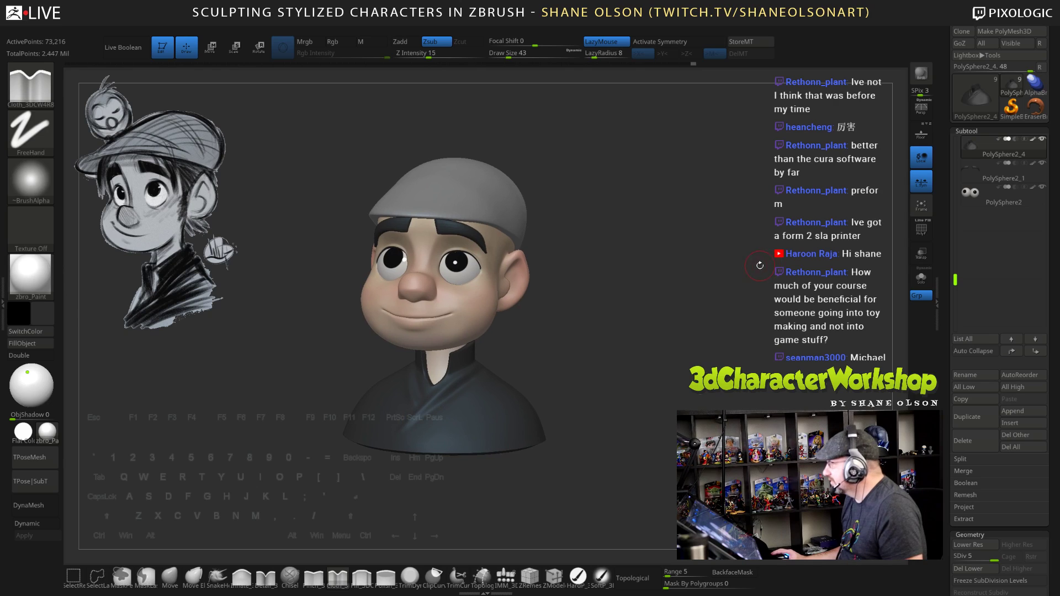
{"action": "left_click_drag", "start_coordinate": [955, 276], "coordinate": [955, 142]}
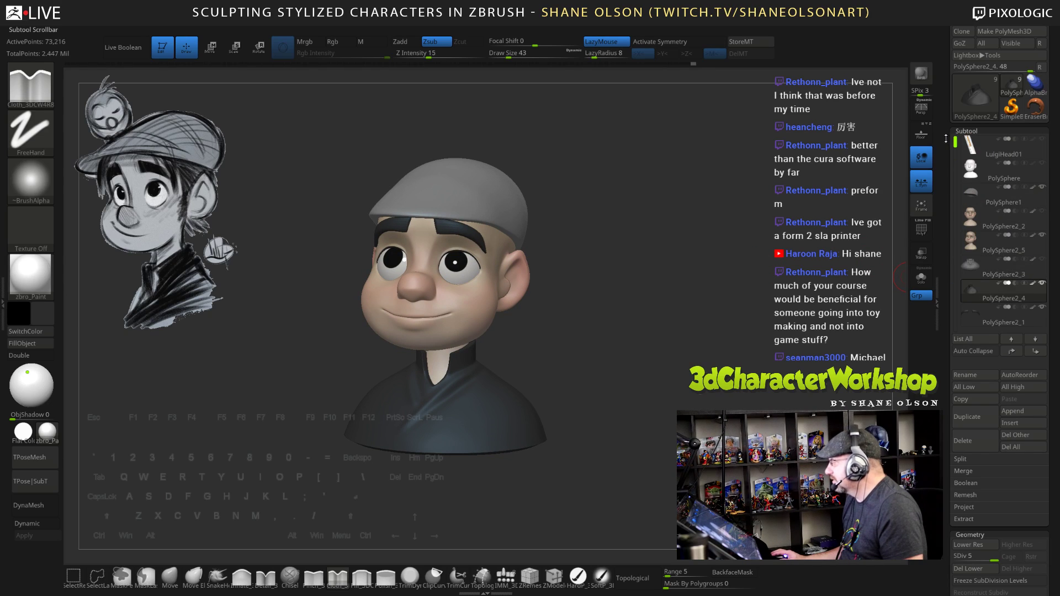
{"action": "mouse_move", "coordinate": [970, 223]}
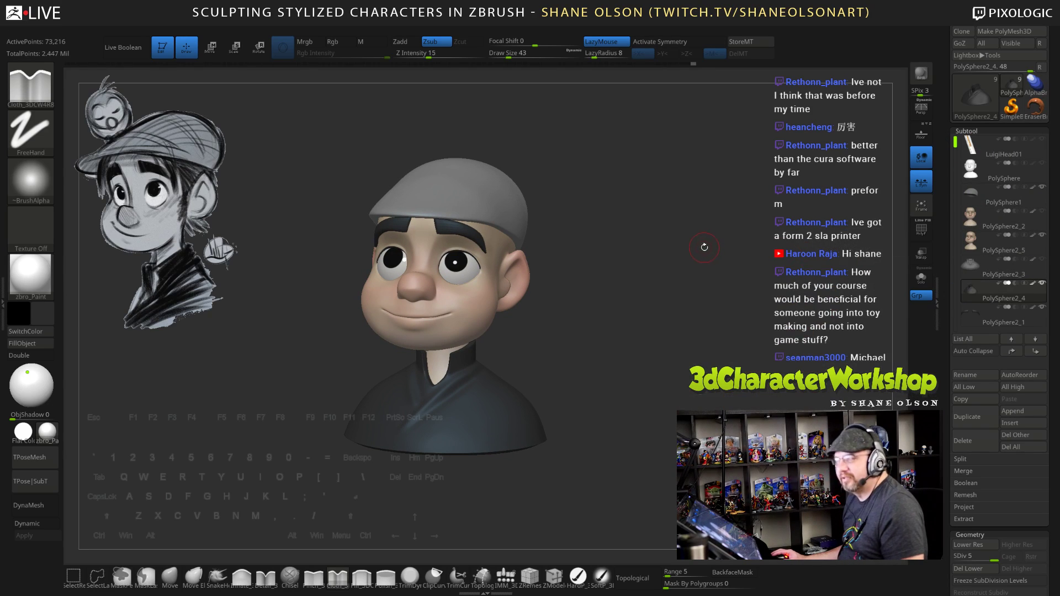
{"action": "left_click_drag", "start_coordinate": [685, 225], "coordinate": [637, 236]}
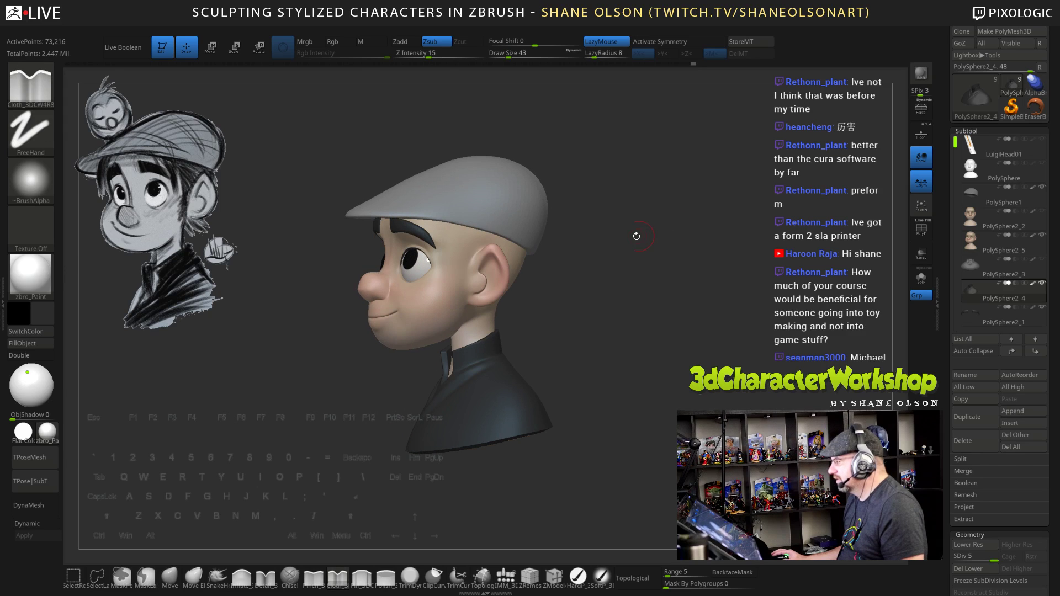
{"action": "left_click", "coordinate": [463, 266], "text": "alt"}
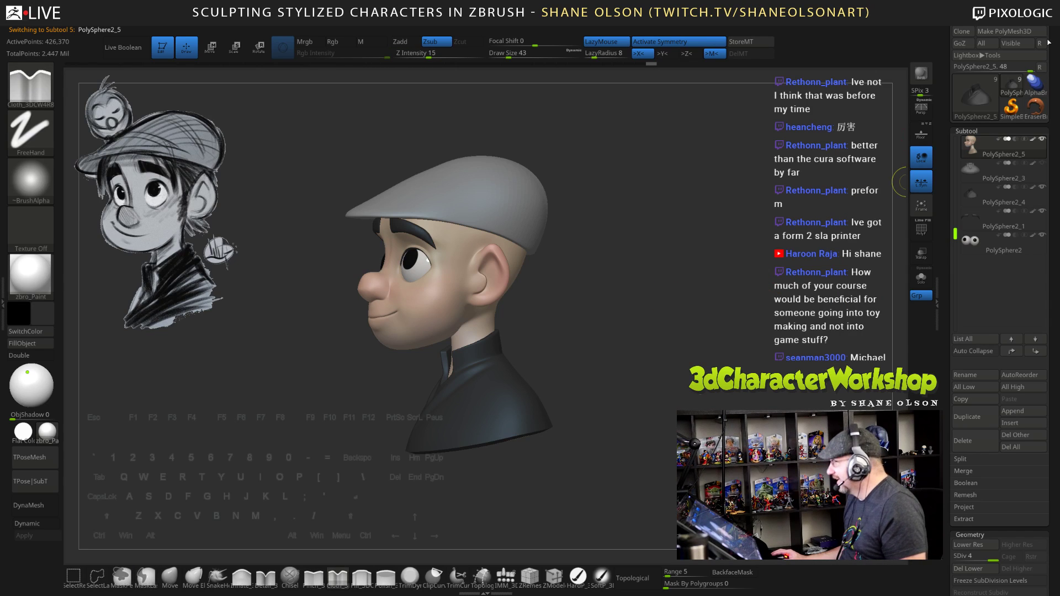
{"action": "left_click_drag", "start_coordinate": [946, 49], "coordinate": [946, 85]}
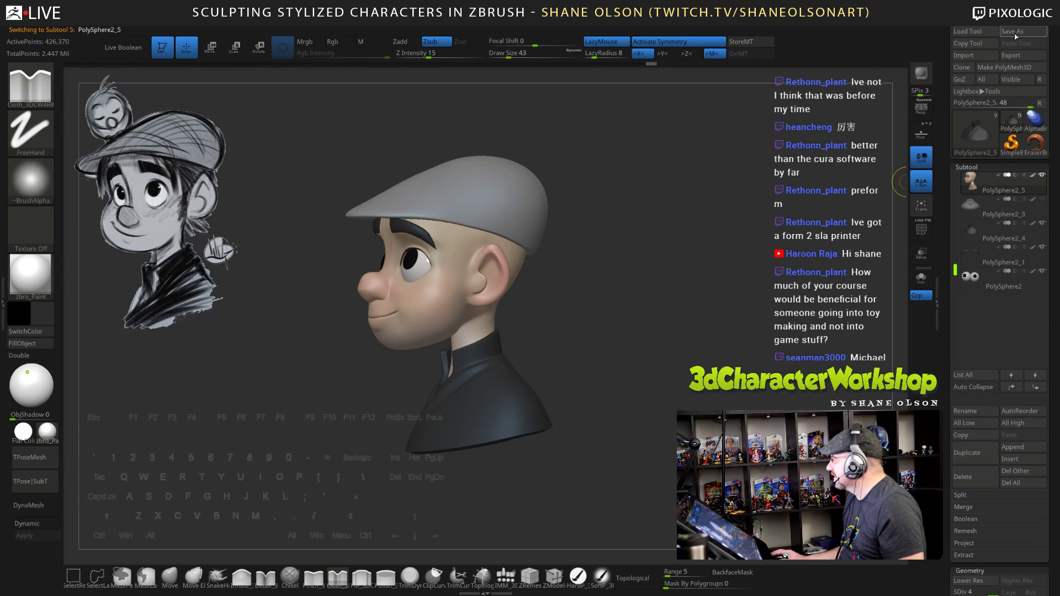
{"action": "left_click", "coordinate": [1016, 32]}
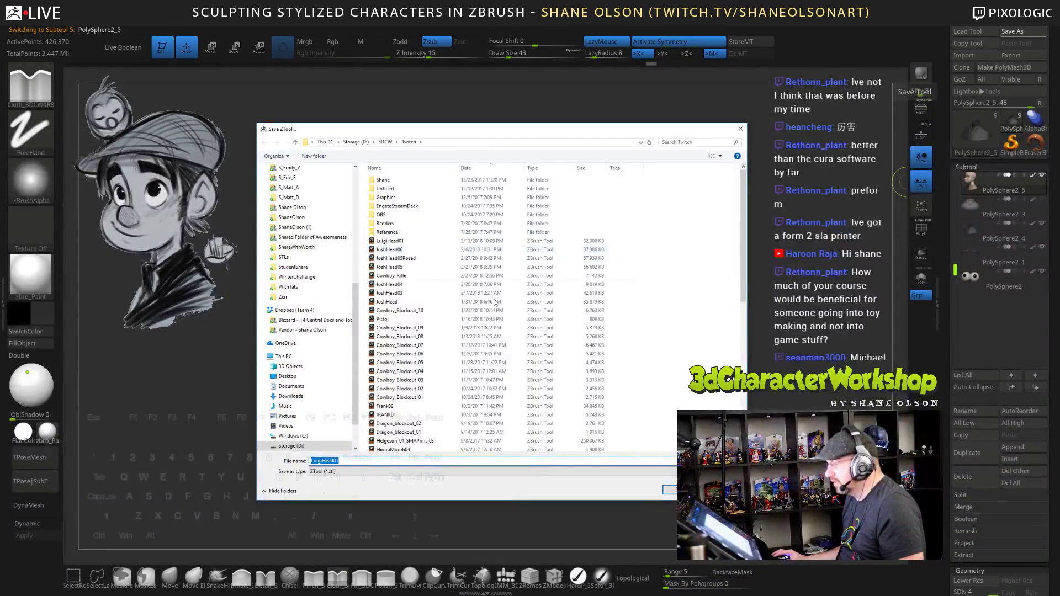
{"action": "left_click", "coordinate": [670, 490]}
{"action": "left_click", "coordinate": [555, 305]}
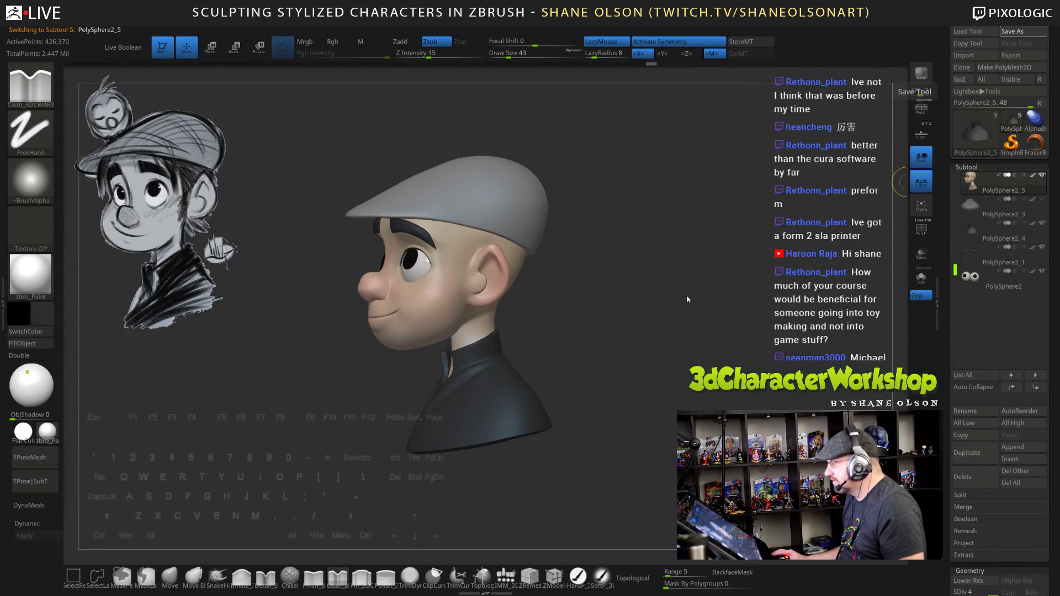
Select the eyebrows and adjust their shape with the Move brush at draw size 105
{"action": "left_click_drag", "start_coordinate": [600, 289], "coordinate": [630, 230]}
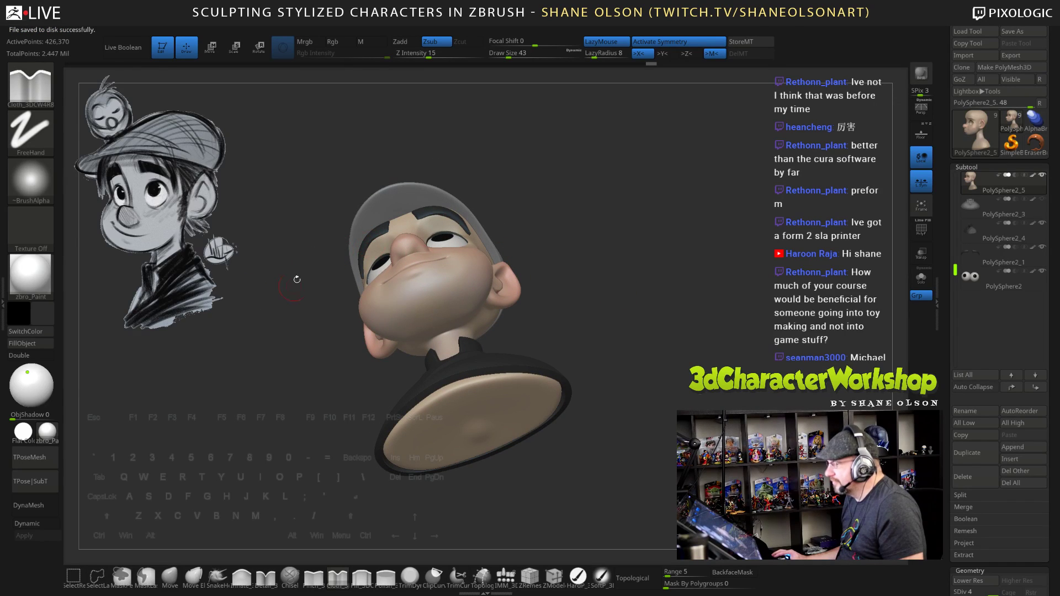
{"action": "mouse_move", "coordinate": [297, 279]}
{"action": "left_mouse_down", "text": "alt"}
{"action": "mouse_move", "coordinate": [293, 310]}
{"action": "mouse_move", "coordinate": [312, 333]}
{"action": "left_mouse_up", "text": "alt"}
{"action": "left_click", "coordinate": [169, 578]}
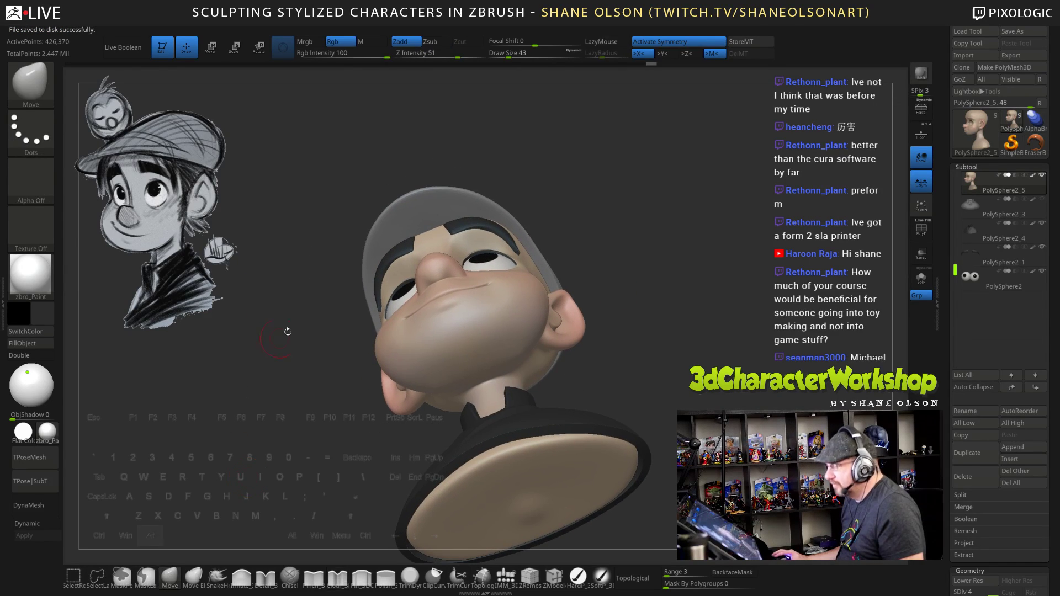
{"action": "left_click", "coordinate": [994, 255]}
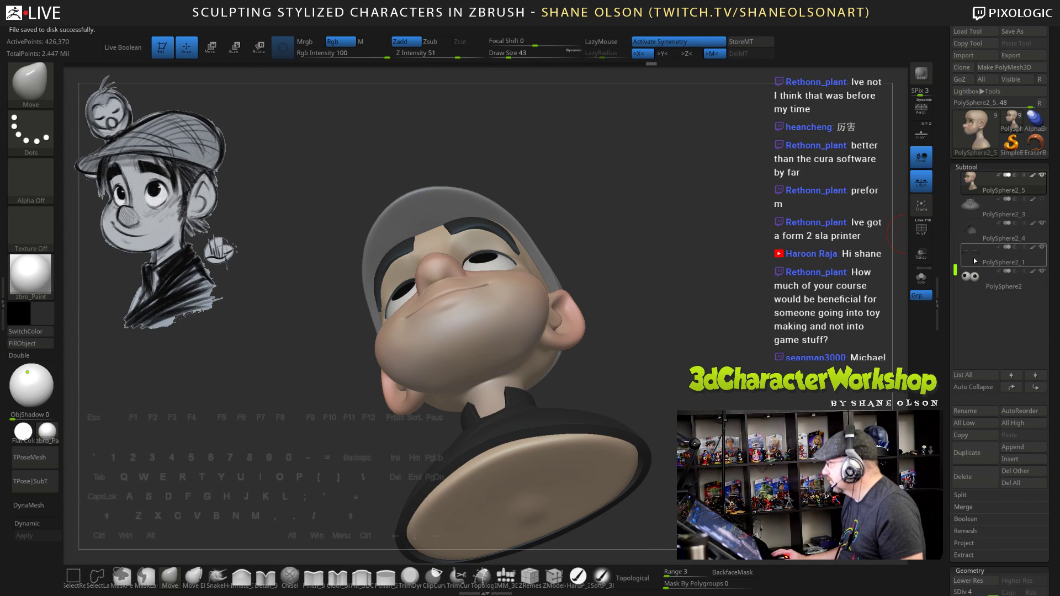
{"action": "key", "text": "s"}
{"action": "key", "text": "s"}
{"action": "left_click", "coordinate": [525, 161]}
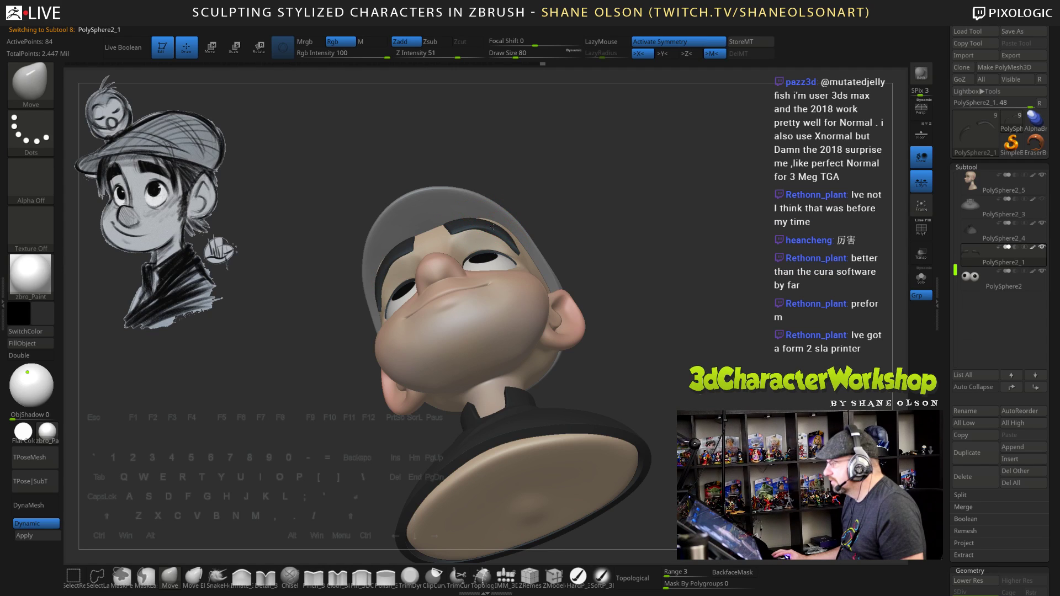
{"action": "key", "text": "s"}
{"action": "left_click", "coordinate": [544, 179]}
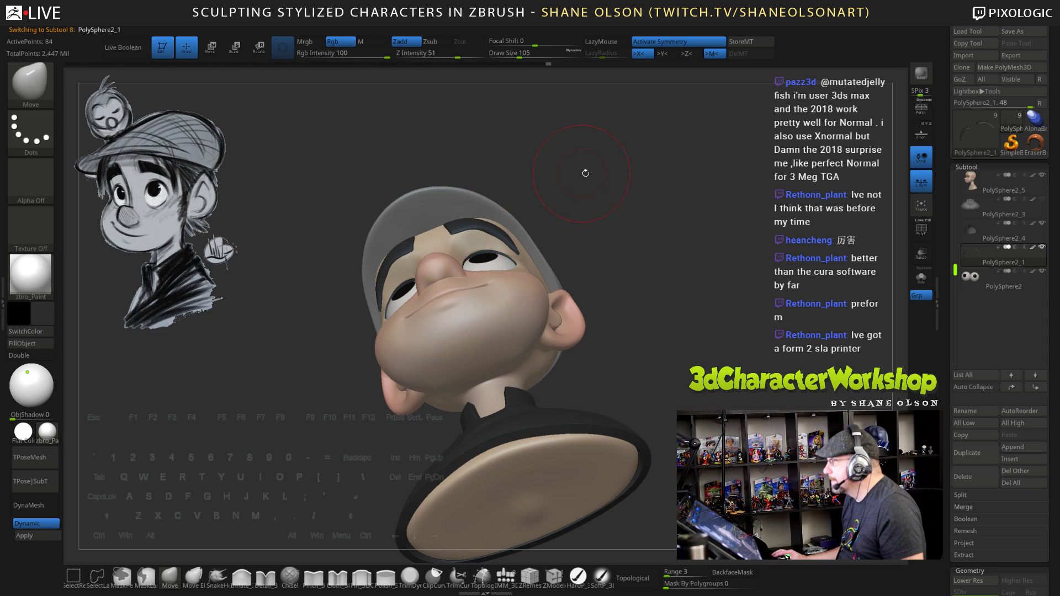
{"action": "left_click_drag", "start_coordinate": [585, 173], "coordinate": [697, 263]}
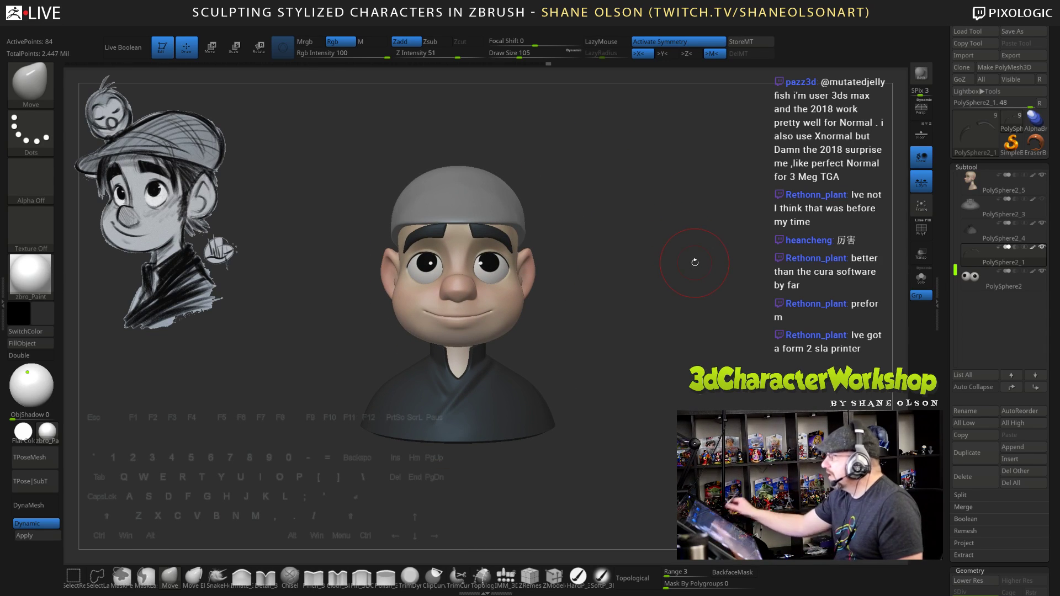
{"action": "mouse_move", "coordinate": [649, 378]}
{"action": "left_mouse_down"}
{"action": "mouse_move", "coordinate": [659, 351]}
{"action": "mouse_move", "coordinate": [646, 329]}
{"action": "mouse_move", "coordinate": [682, 350]}
{"action": "left_mouse_up"}
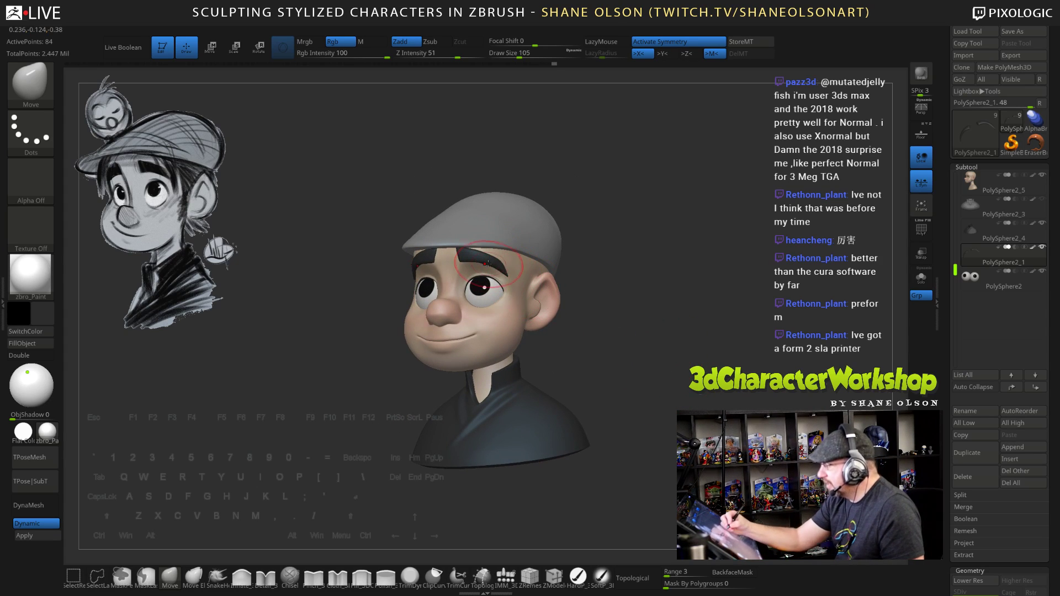
{"action": "mouse_move", "coordinate": [586, 284]}
{"action": "left_mouse_down"}
{"action": "mouse_move", "coordinate": [631, 330]}
{"action": "mouse_move", "coordinate": [635, 319]}
{"action": "mouse_move", "coordinate": [654, 394]}
{"action": "mouse_move", "coordinate": [648, 427]}
{"action": "left_mouse_up"}
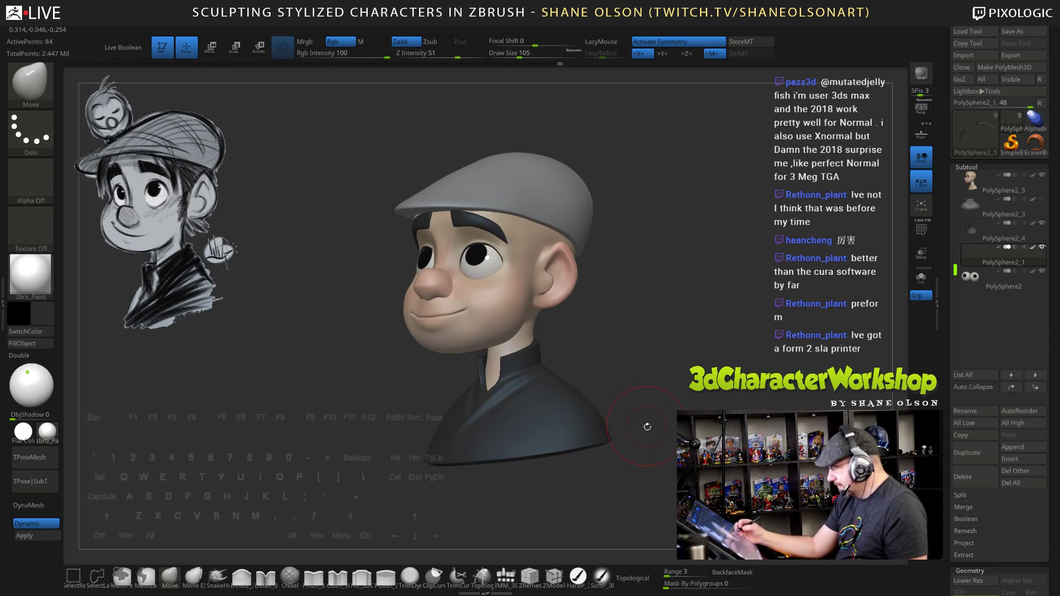
Select the head and try to insert a sphere on the face with the IMM primitives brush
{"action": "left_click", "coordinate": [547, 298], "text": "alt"}
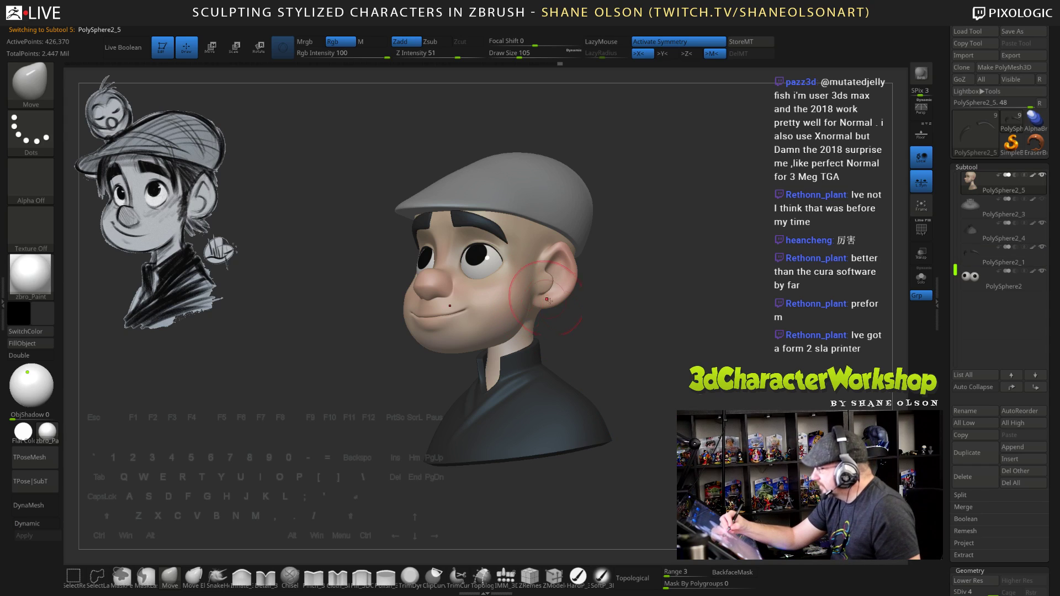
{"action": "mouse_move", "coordinate": [632, 384]}
{"action": "left_mouse_down"}
{"action": "mouse_move", "coordinate": [651, 390]}
{"action": "mouse_move", "coordinate": [644, 360]}
{"action": "mouse_move", "coordinate": [630, 353]}
{"action": "left_mouse_up"}
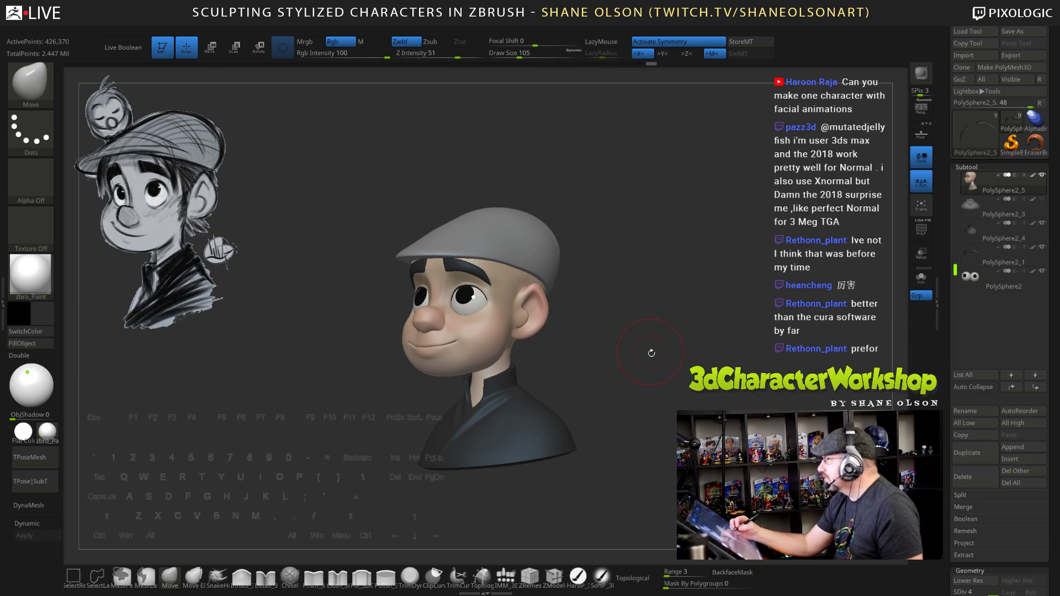
{"action": "left_click_drag", "start_coordinate": [651, 353], "coordinate": [672, 366]}
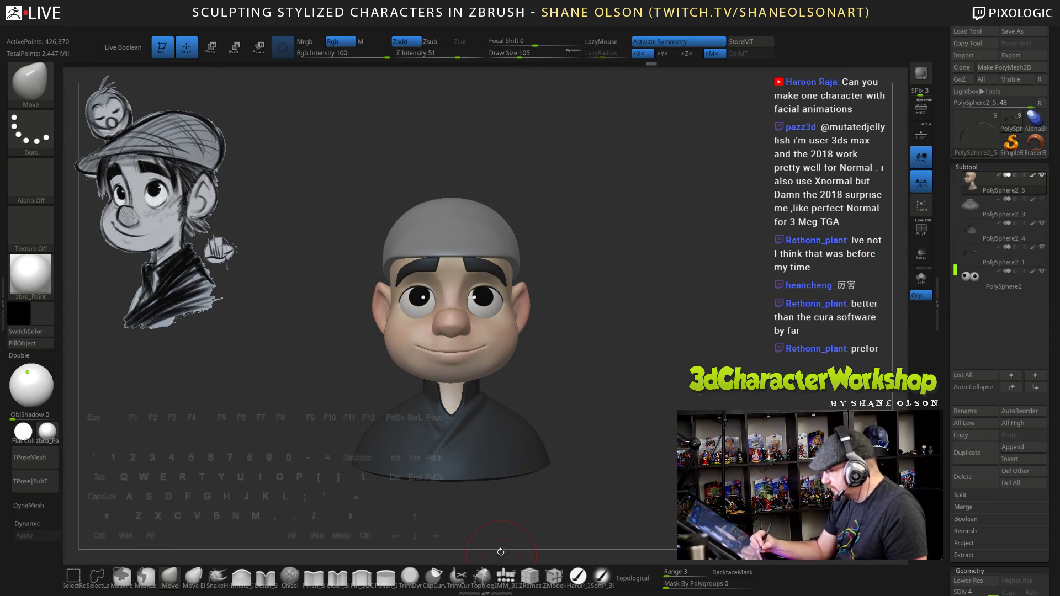
{"action": "left_click", "coordinate": [506, 578]}
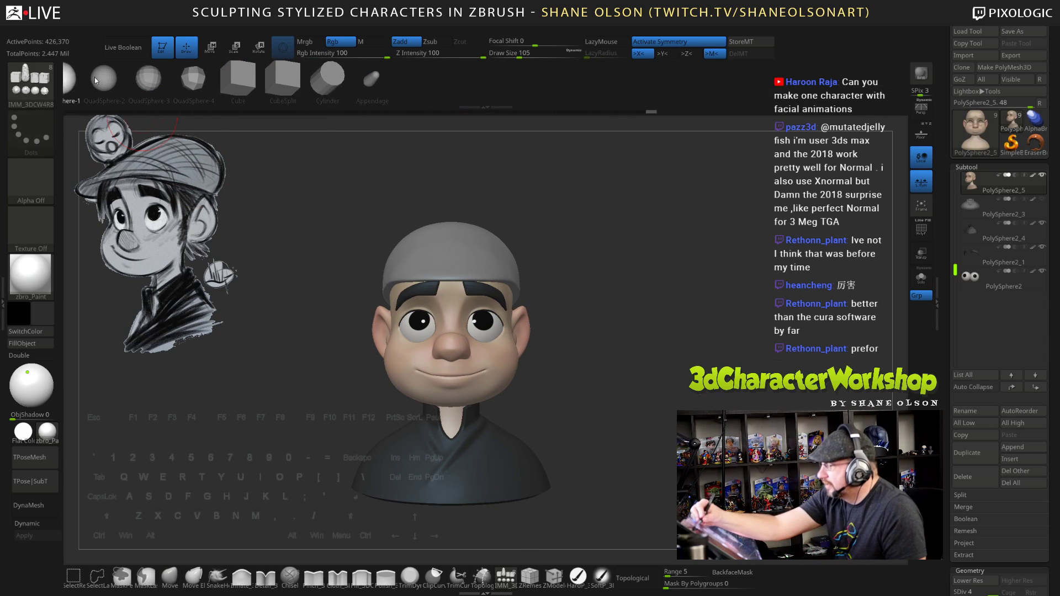
{"action": "left_click", "coordinate": [455, 300]}
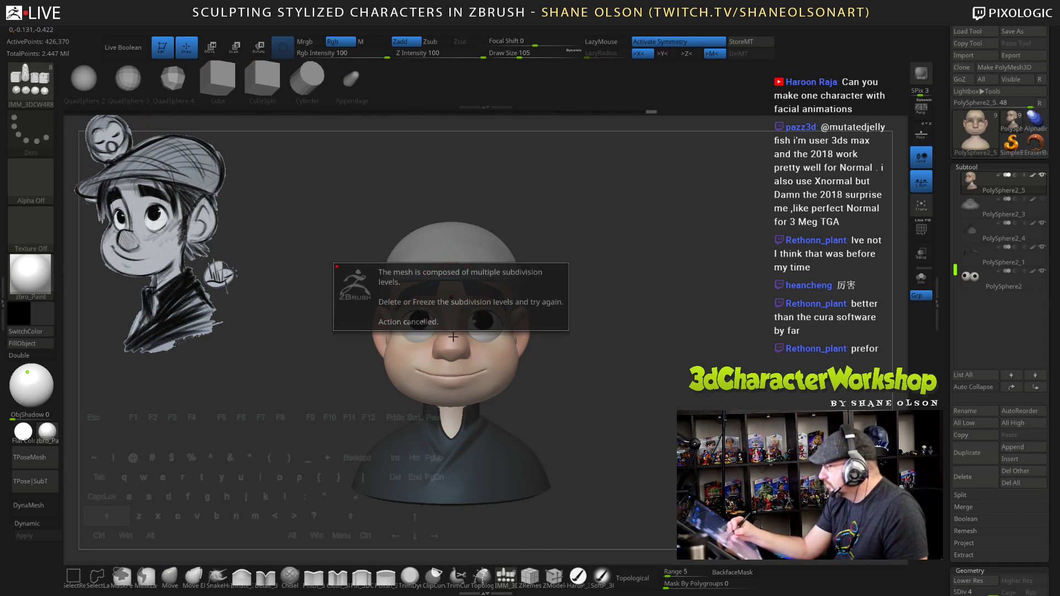
Duplicate the head subtool and delete the copy's lower subdivision levels
{"action": "left_click", "coordinate": [975, 452]}
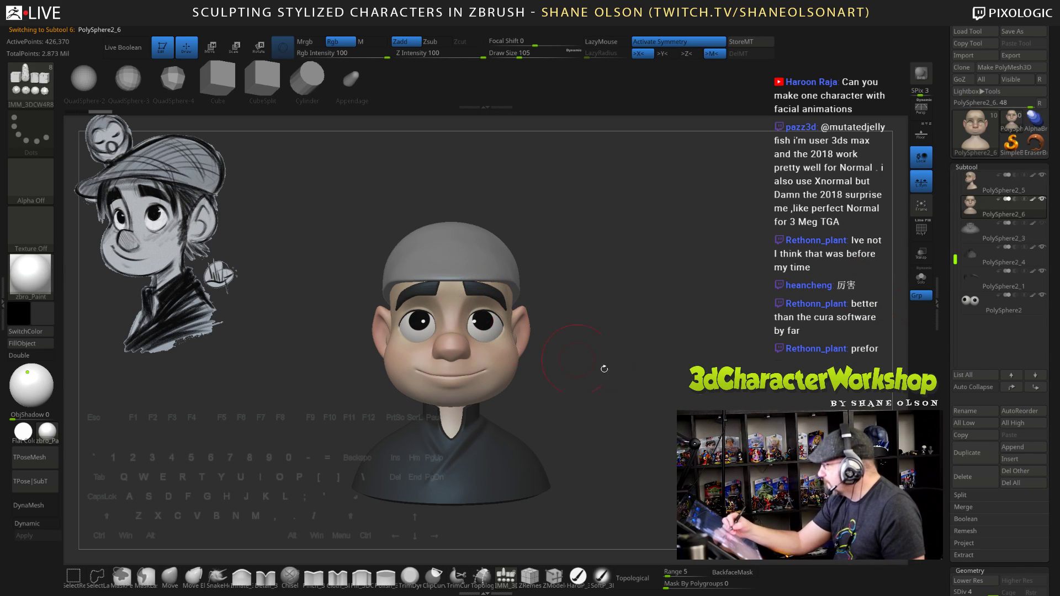
{"action": "scroll", "coordinate": [958, 550], "scroll_direction": "down", "scroll_amount": 3}
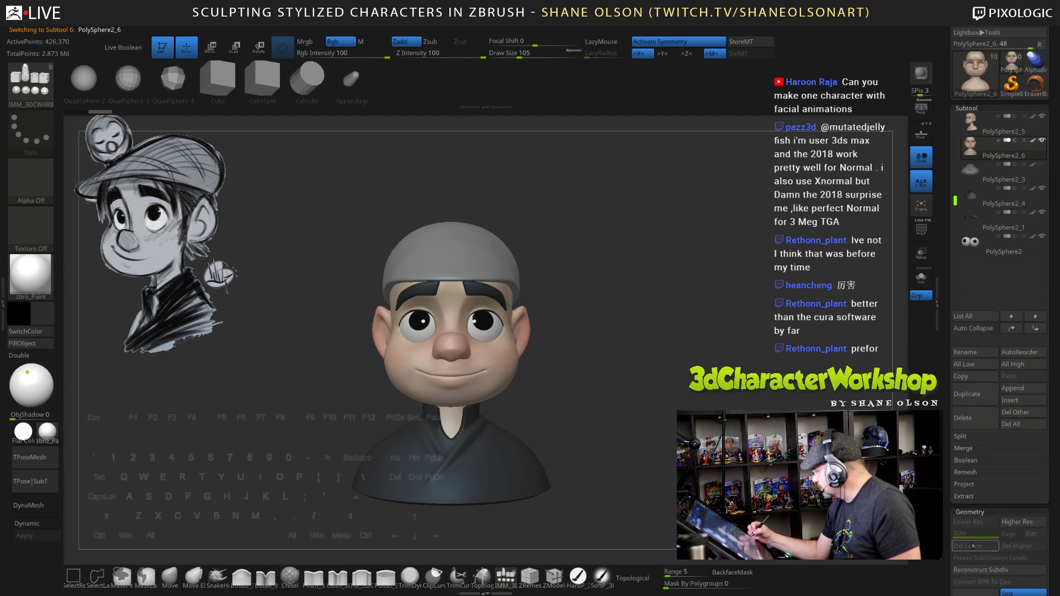
Insert a sphere in front of the face and isolate it by hiding the duplicated head mesh
{"action": "left_click_drag", "start_coordinate": [451, 307], "coordinate": [452, 384]}
{"action": "left_click_drag", "start_coordinate": [642, 411], "coordinate": [647, 402]}
{"action": "key", "text": "w"}
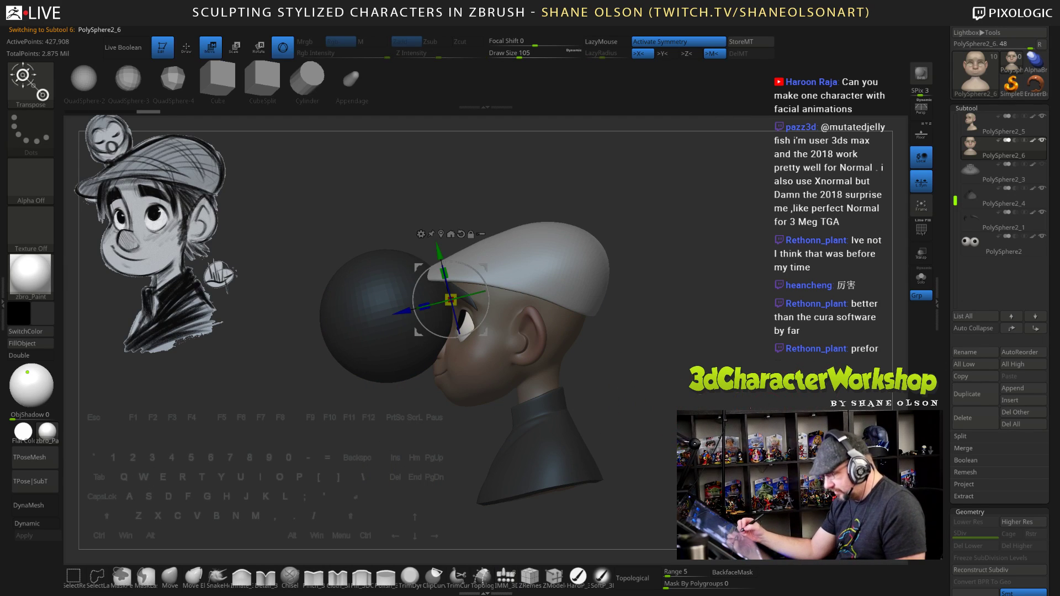
{"action": "key", "text": "q"}
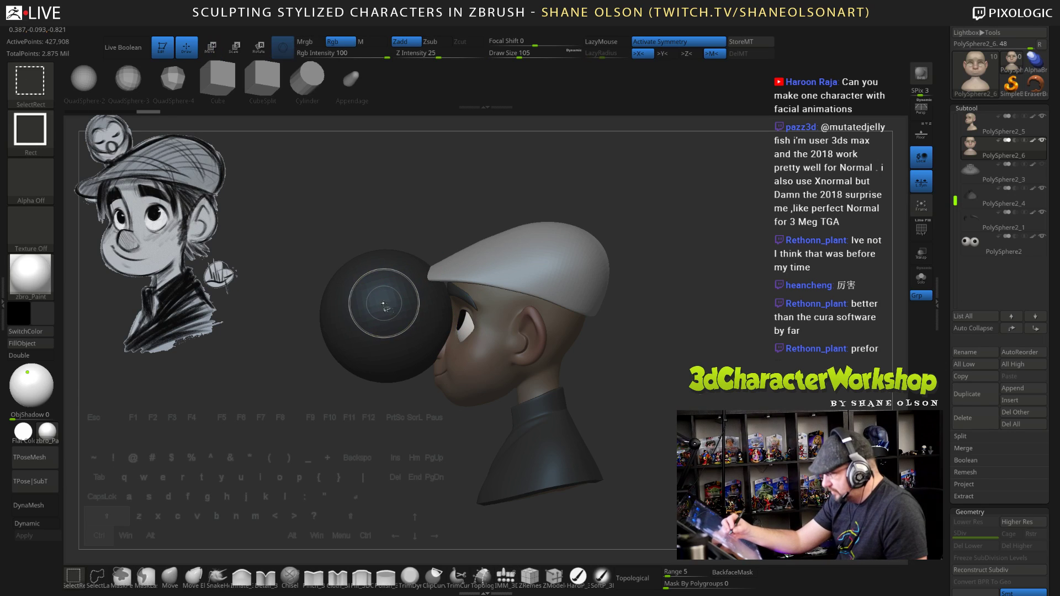
{"action": "left_click", "coordinate": [410, 310], "text": "alt"}
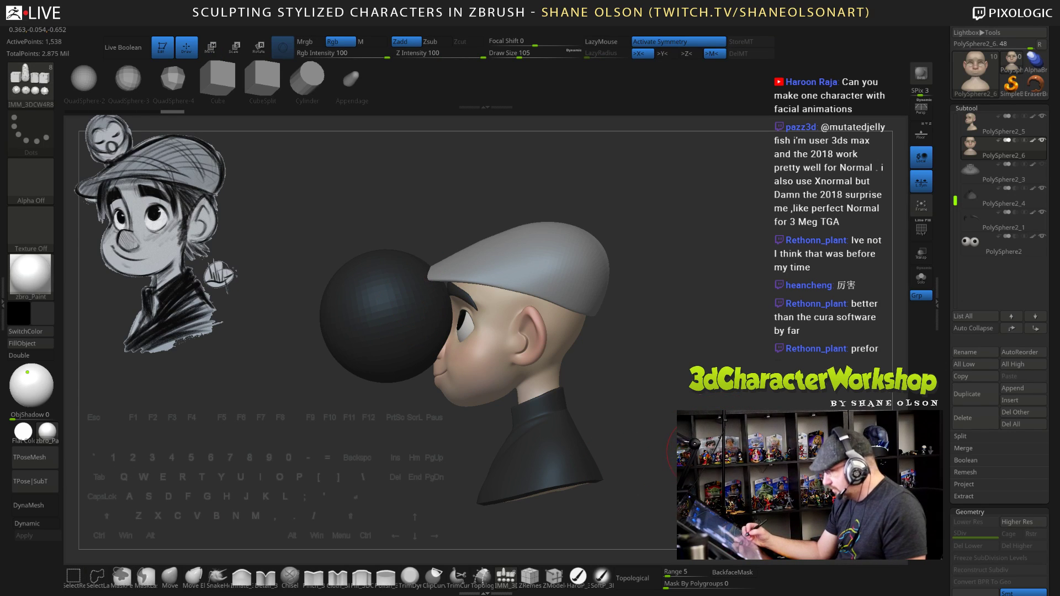
Delete the hidden head geometry from the duplicate and centre the transform gizmo on the remaining sphere
{"action": "key", "text": "2"}
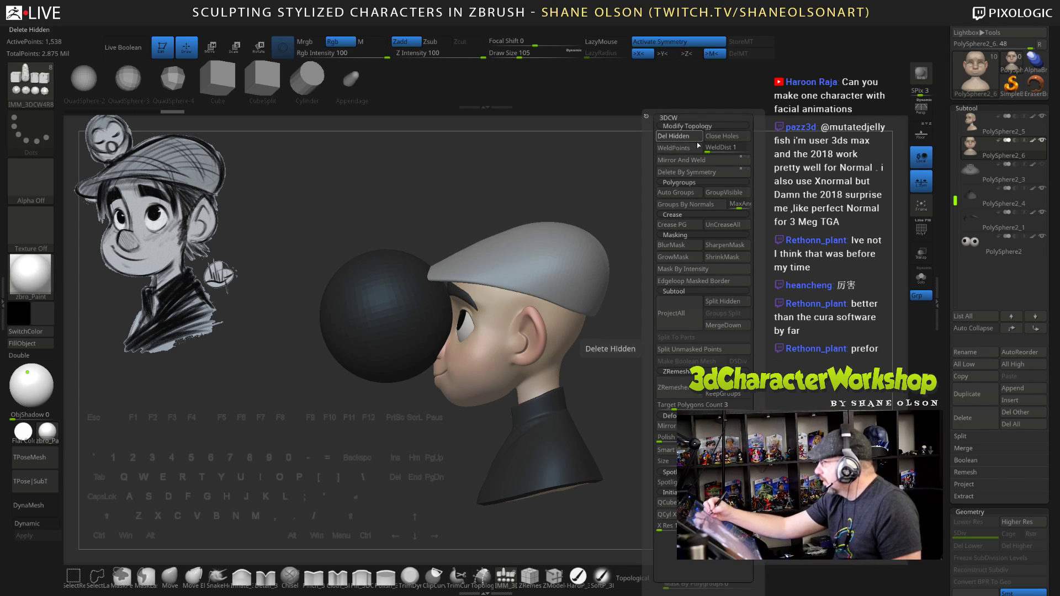
{"action": "left_click", "coordinate": [680, 136]}
{"action": "key", "text": "w"}
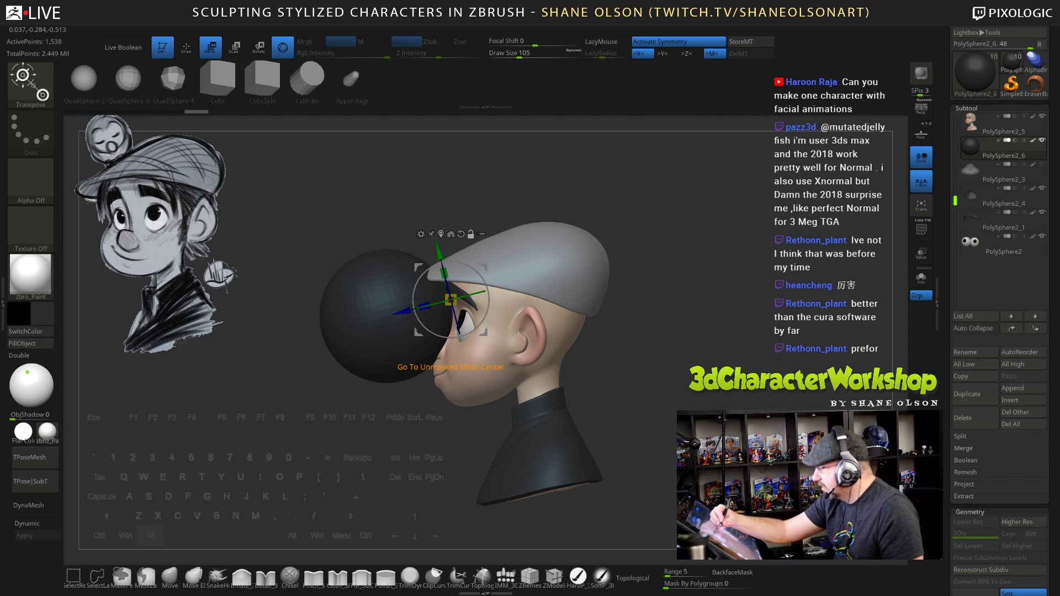
{"action": "left_click", "coordinate": [452, 234]}
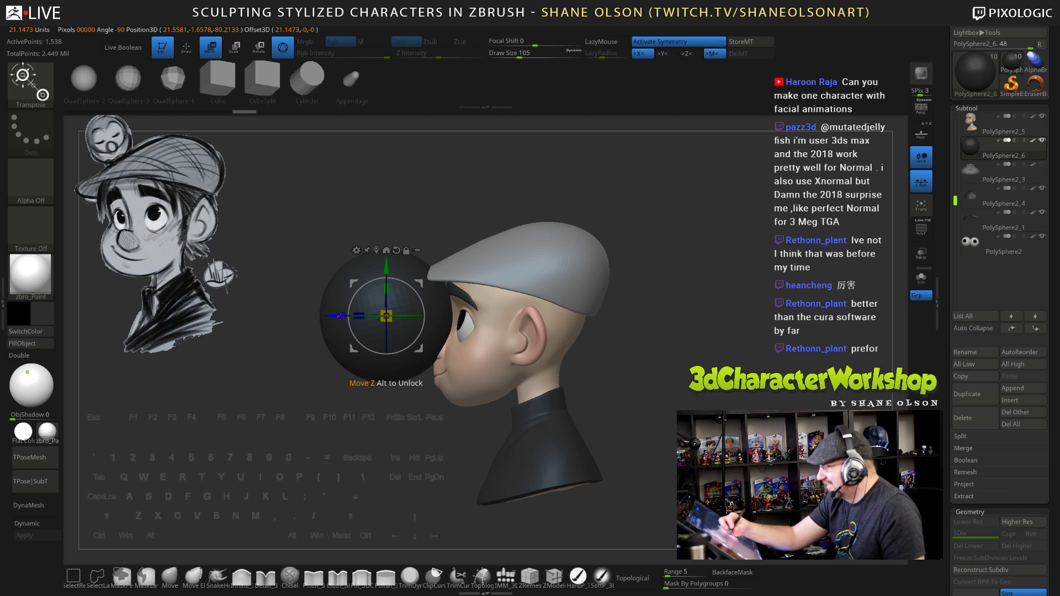
Move the sphere inside the head beneath the cap, adjust its height and stretch it from front to back to form the hair volume
{"action": "left_click_drag", "start_coordinate": [351, 319], "coordinate": [564, 303]}
{"action": "mouse_move", "coordinate": [654, 377]}
{"action": "left_mouse_down"}
{"action": "mouse_move", "coordinate": [709, 381]}
{"action": "mouse_move", "coordinate": [655, 376]}
{"action": "mouse_move", "coordinate": [652, 362]}
{"action": "mouse_move", "coordinate": [639, 378]}
{"action": "left_mouse_up"}
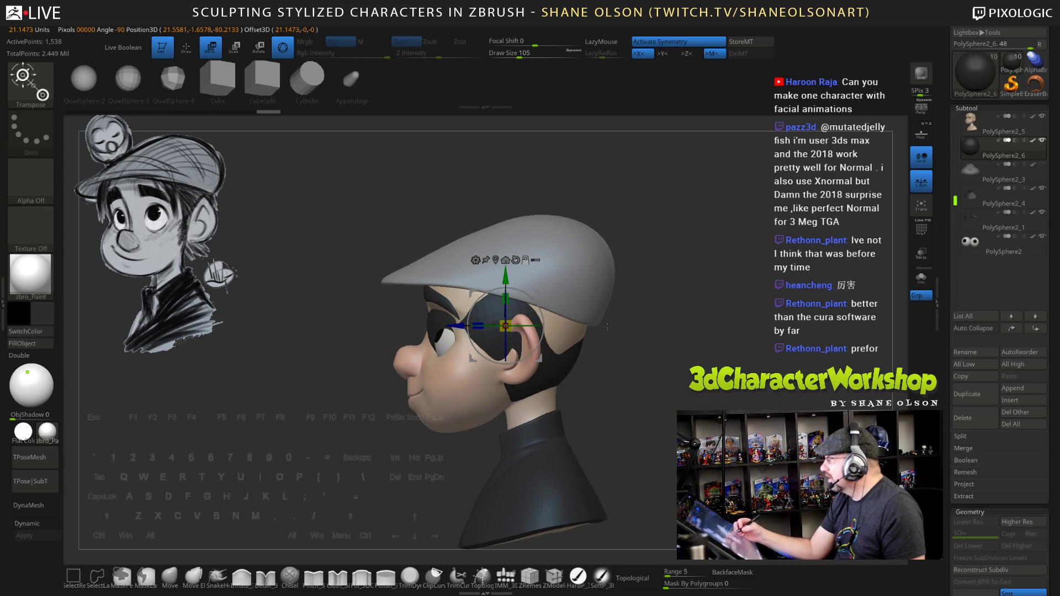
{"action": "left_click_drag", "start_coordinate": [505, 279], "coordinate": [514, 311]}
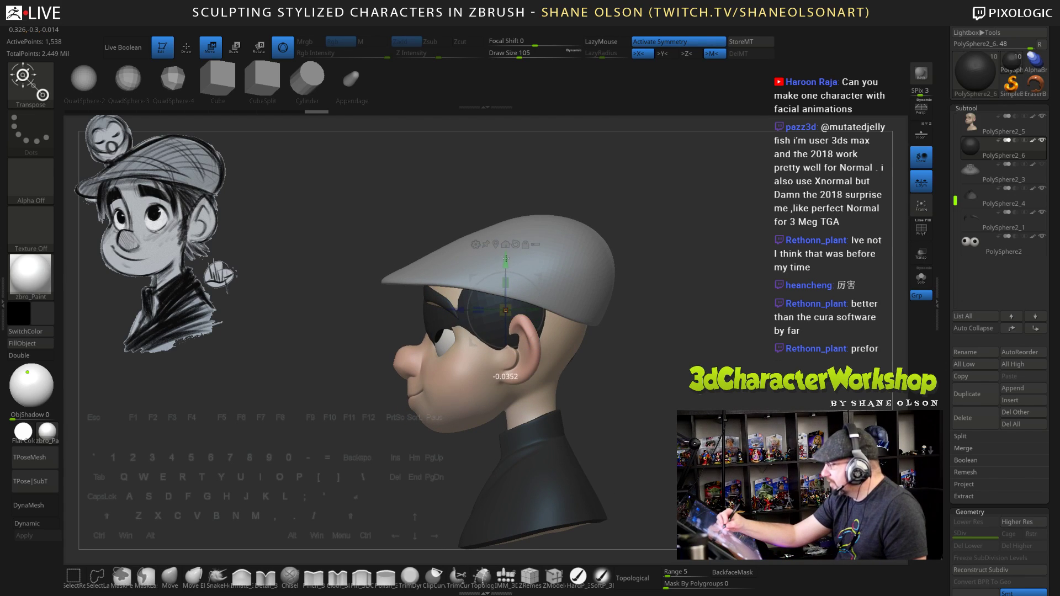
{"action": "left_click_drag", "start_coordinate": [506, 259], "coordinate": [506, 261]}
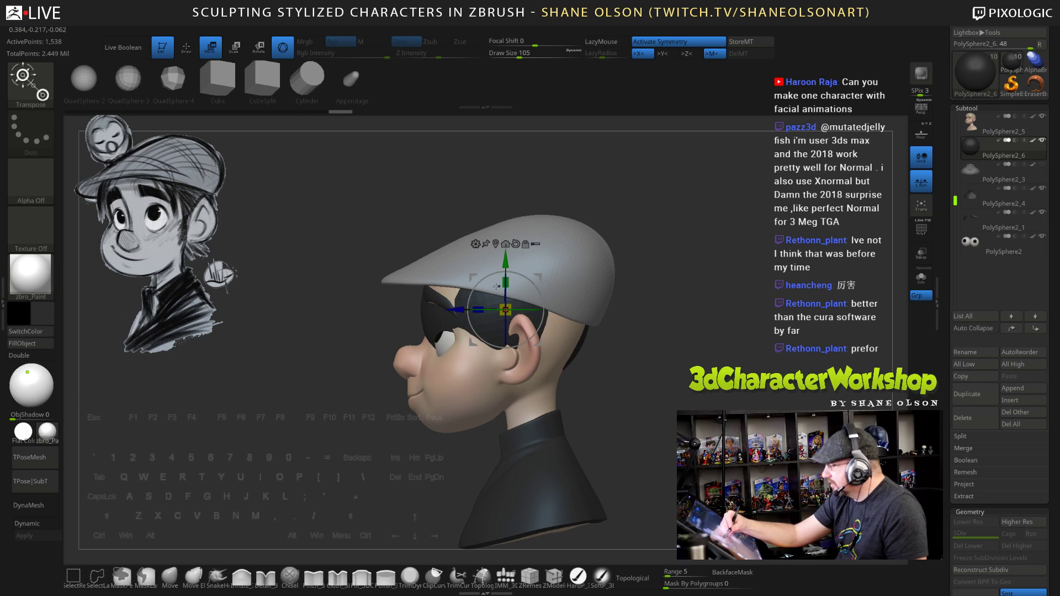
{"action": "left_click_drag", "start_coordinate": [477, 304], "coordinate": [477, 305]}
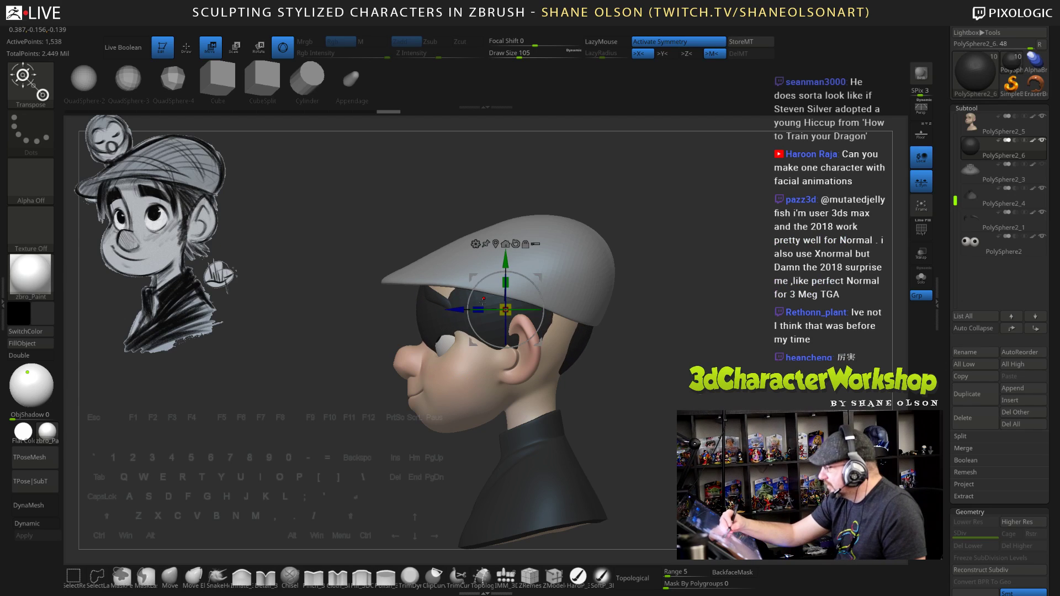
{"action": "left_click_drag", "start_coordinate": [598, 357], "coordinate": [643, 360]}
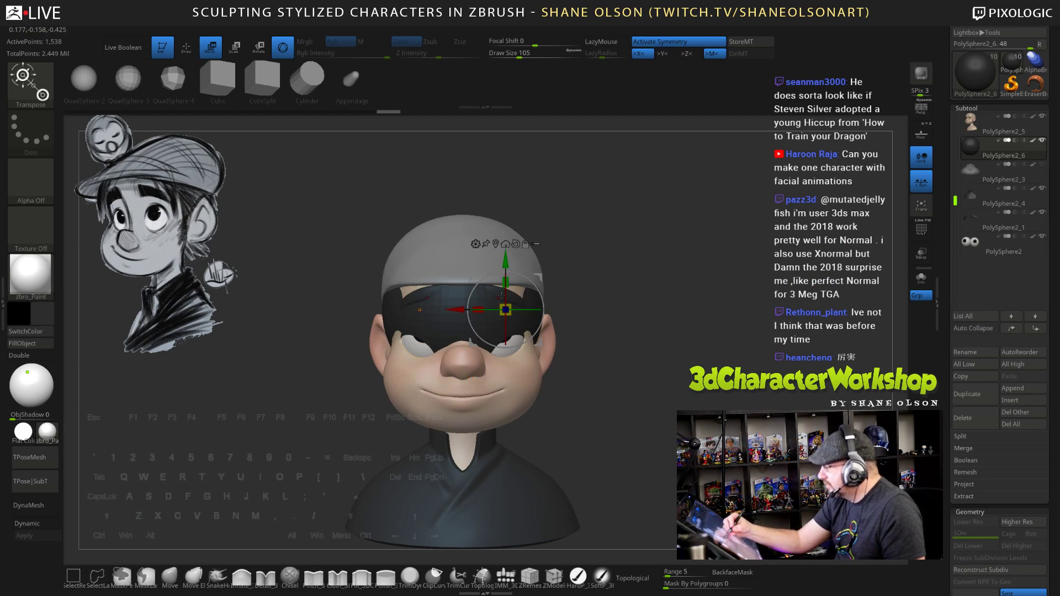
{"action": "left_click_drag", "start_coordinate": [557, 296], "coordinate": [627, 433]}
{"action": "left_click_drag", "start_coordinate": [602, 384], "coordinate": [665, 421]}
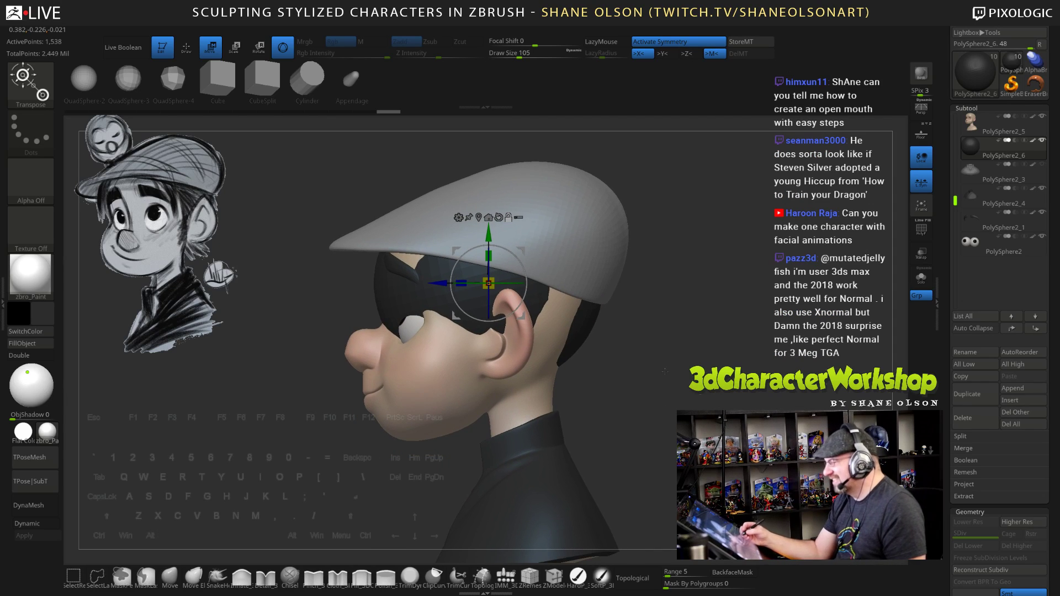
{"action": "left_click_drag", "start_coordinate": [665, 371], "coordinate": [665, 411]}
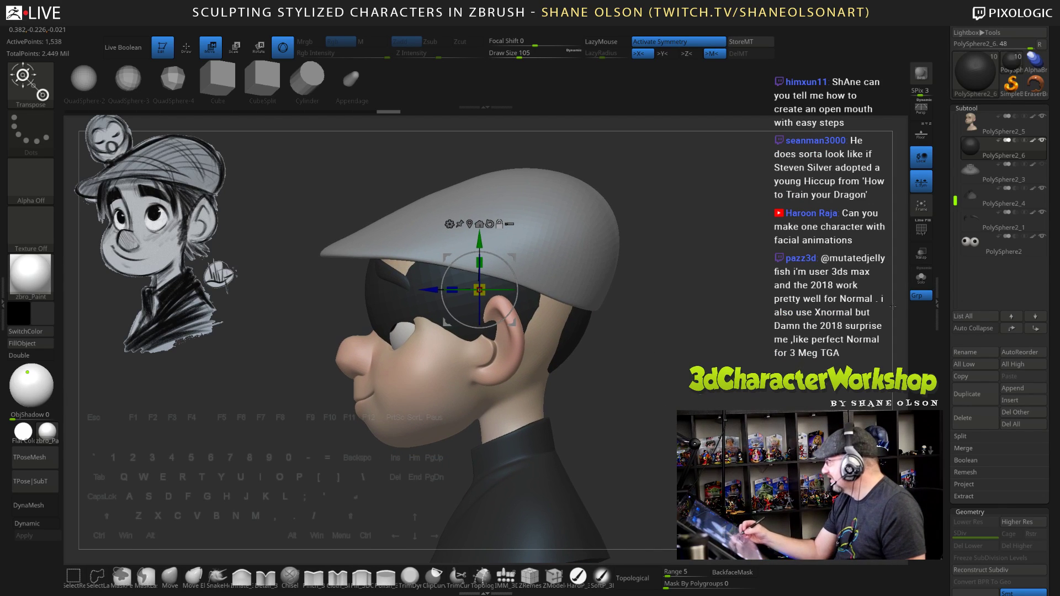
Push the front of the hair sphere back into the head with the Move brush at draw size 251, clearing the face
{"action": "left_click", "coordinate": [921, 277]}
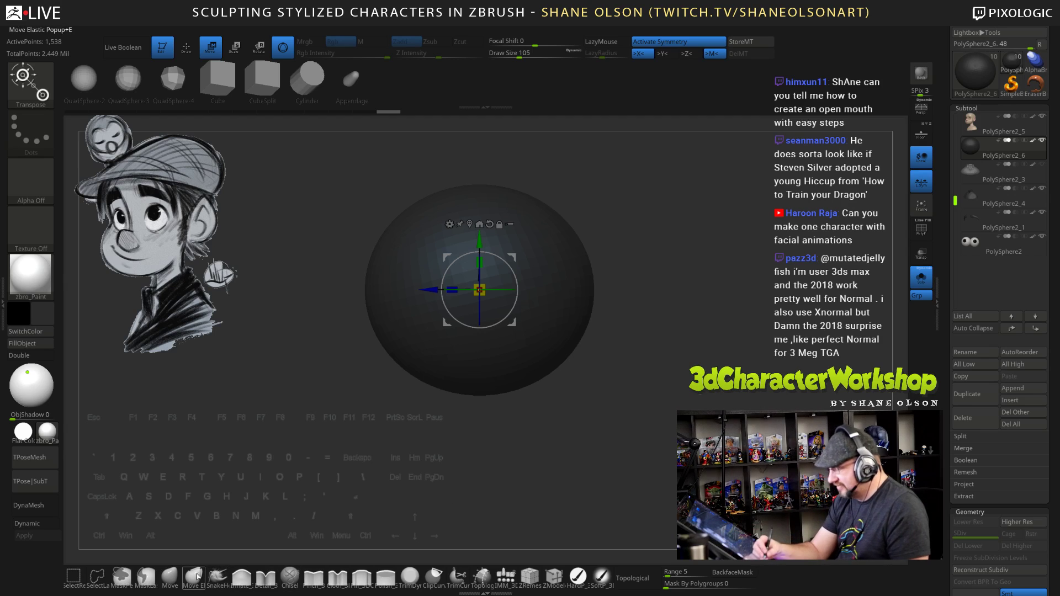
{"action": "left_click", "coordinate": [170, 577]}
{"action": "key", "text": "s"}
{"action": "left_click_drag", "start_coordinate": [443, 439], "coordinate": [454, 440]}
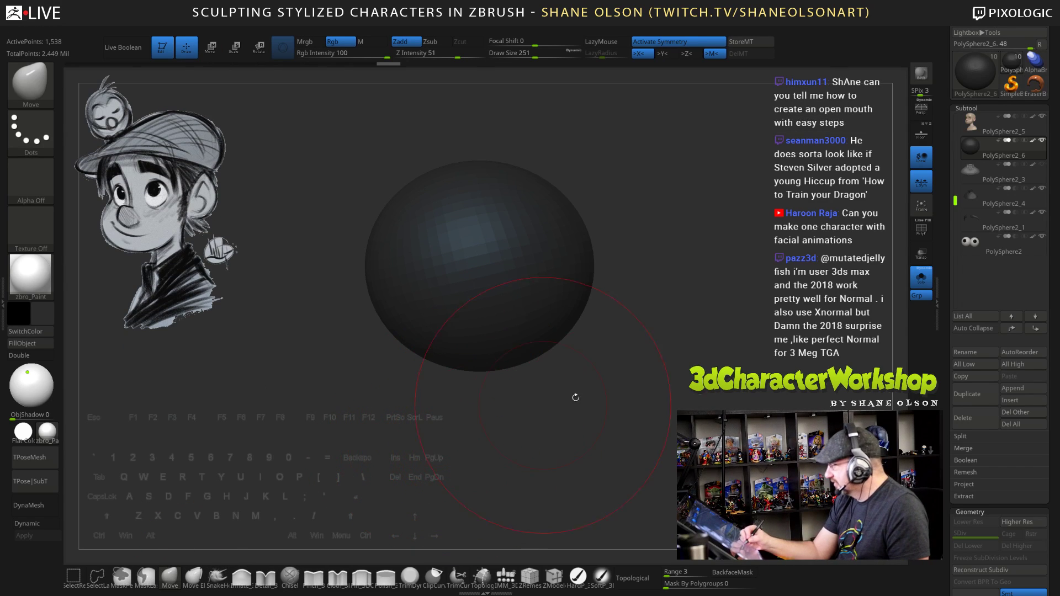
{"action": "left_click_drag", "start_coordinate": [676, 390], "coordinate": [621, 372]}
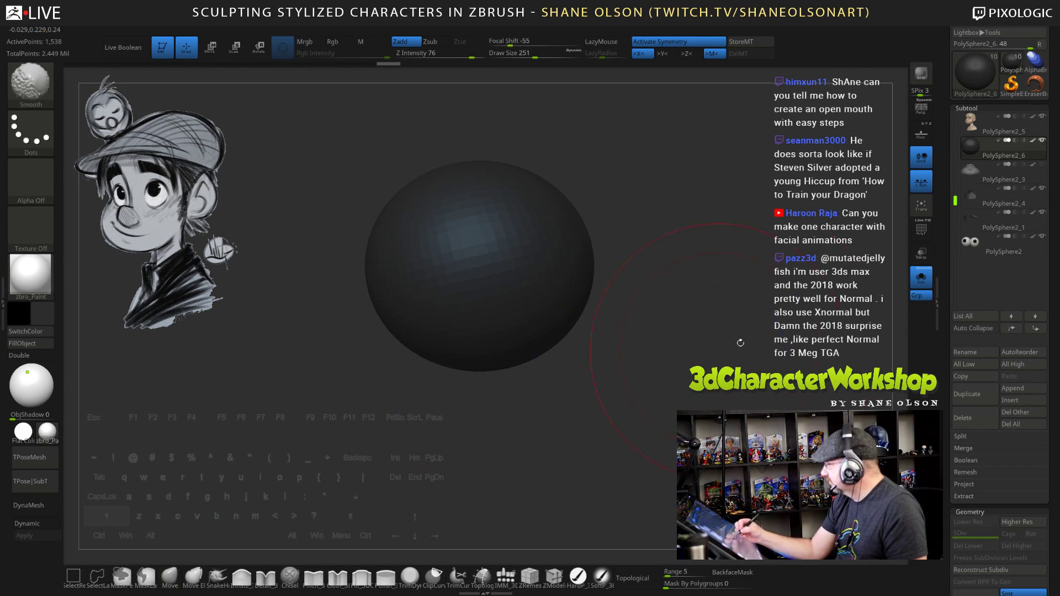
{"action": "left_click", "coordinate": [921, 277]}
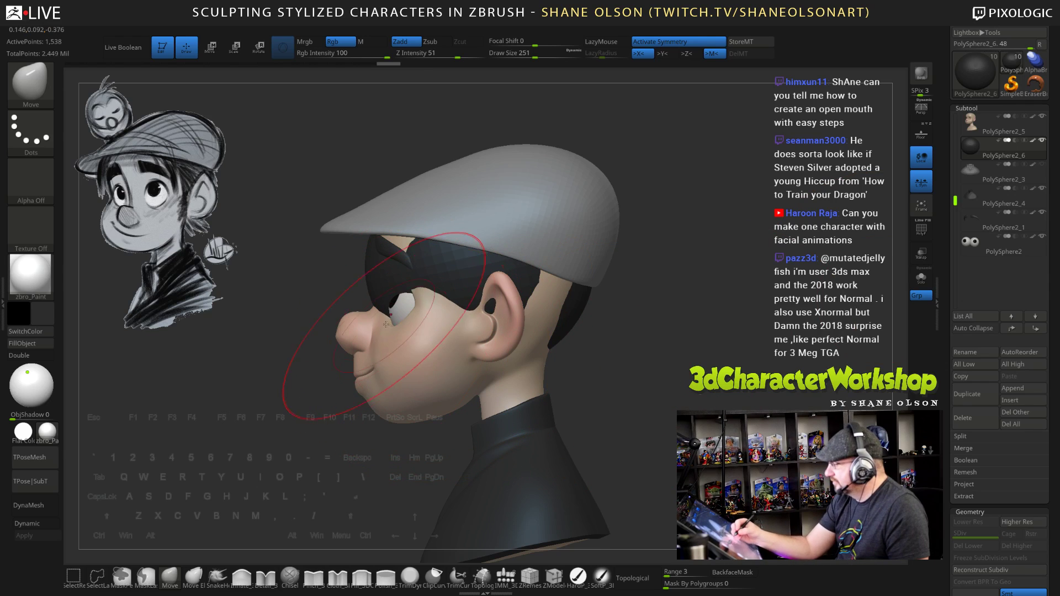
{"action": "mouse_move", "coordinate": [386, 324]}
{"action": "left_mouse_down"}
{"action": "mouse_move", "coordinate": [399, 328]}
{"action": "mouse_move", "coordinate": [401, 274]}
{"action": "left_mouse_up"}
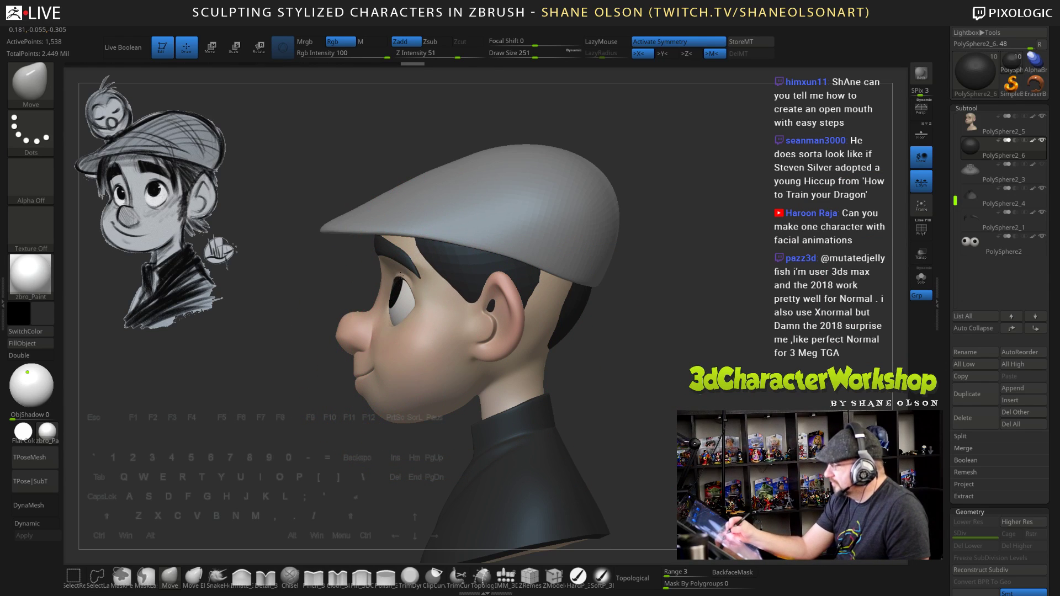
{"action": "mouse_move", "coordinate": [630, 359]}
{"action": "left_mouse_down"}
{"action": "mouse_move", "coordinate": [643, 364]}
{"action": "mouse_move", "coordinate": [635, 355]}
{"action": "left_mouse_up"}
Shape the hairline between the temple and the ear with the Move brush at draw size 99
{"action": "key", "text": "s"}
{"action": "key", "text": "Return"}
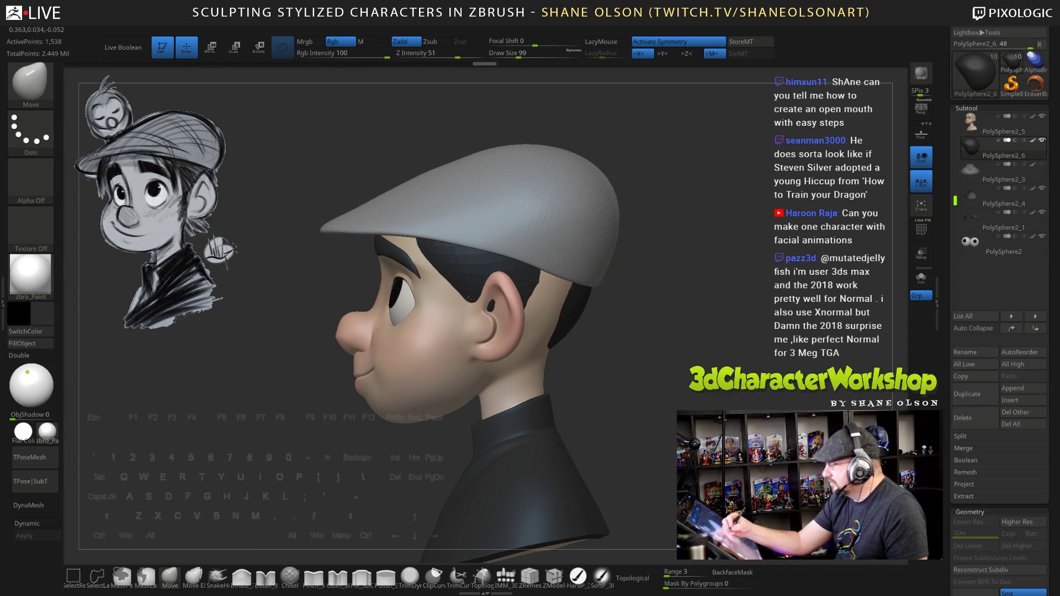
{"action": "right_click_drag", "start_coordinate": [520, 356], "coordinate": [508, 314]}
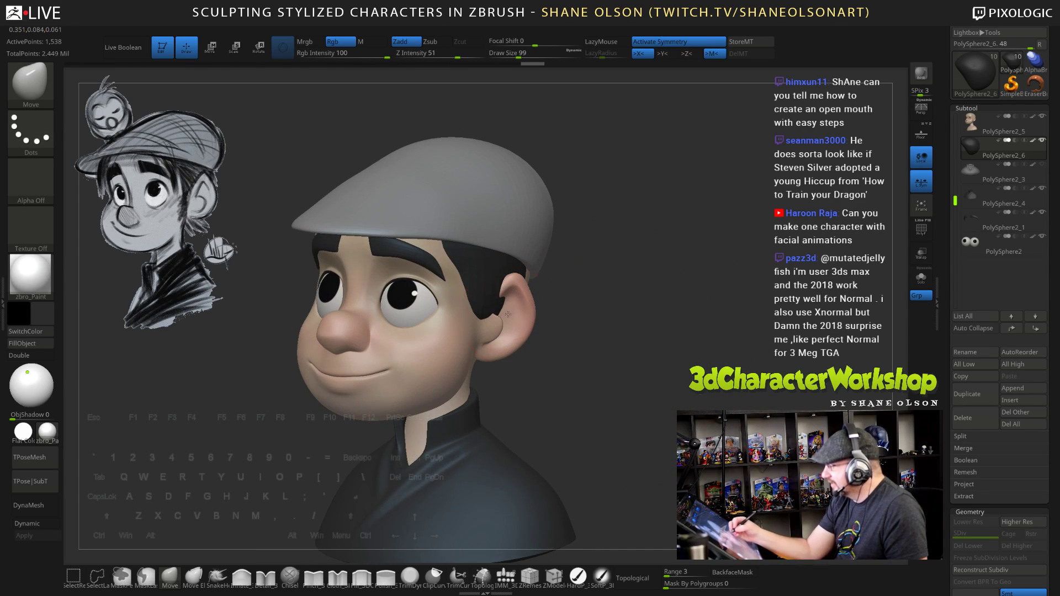
{"action": "mouse_move", "coordinate": [582, 384]}
{"action": "right_mouse_down", "text": "shift"}
{"action": "mouse_move", "coordinate": [612, 358]}
{"action": "mouse_move", "coordinate": [580, 340]}
{"action": "right_mouse_up", "text": "shift"}
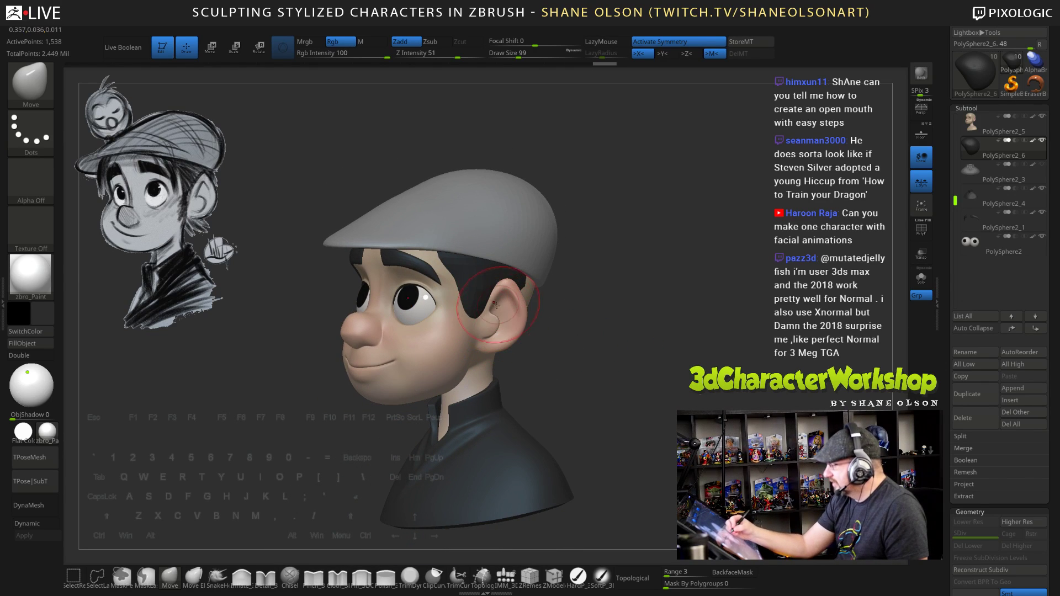
Shape the back and sides of the hair behind the ears and at the nape with the Move brush at draw size 151
{"action": "mouse_move", "coordinate": [511, 313]}
{"action": "right_mouse_down"}
{"action": "mouse_move", "coordinate": [455, 413]}
{"action": "mouse_move", "coordinate": [424, 425]}
{"action": "right_mouse_up"}
{"action": "key", "text": "s"}
{"action": "left_click", "coordinate": [414, 428]}
{"action": "left_click_drag", "start_coordinate": [522, 323], "coordinate": [500, 314]}
{"action": "left_click_drag", "start_coordinate": [552, 337], "coordinate": [553, 347]}
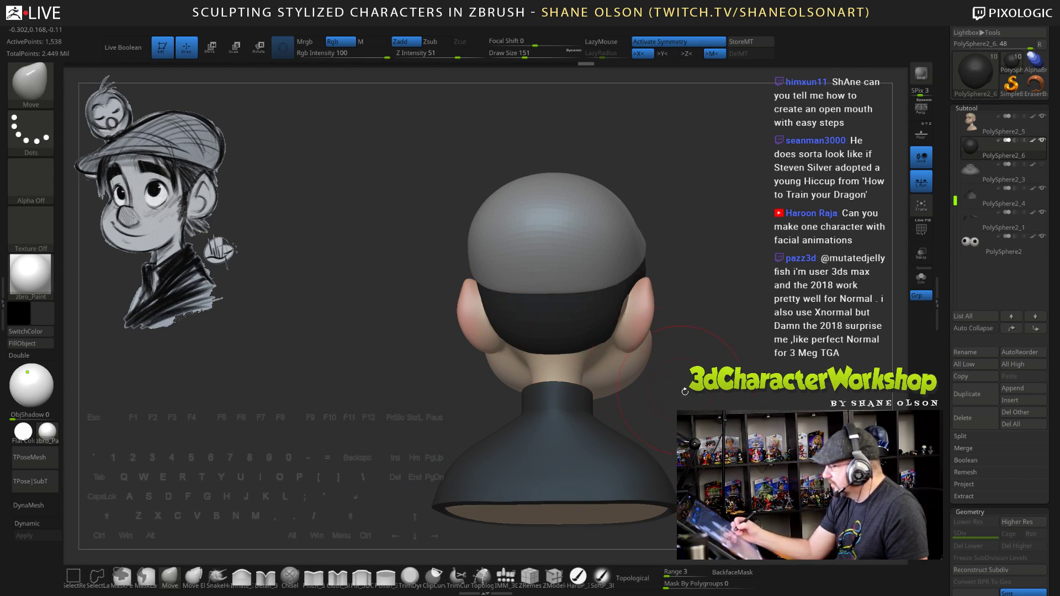
{"action": "mouse_move", "coordinate": [646, 396]}
{"action": "left_mouse_down"}
{"action": "mouse_move", "coordinate": [723, 400]}
{"action": "mouse_move", "coordinate": [648, 397]}
{"action": "left_mouse_up"}
{"action": "left_click_drag", "start_coordinate": [584, 319], "coordinate": [599, 311]}
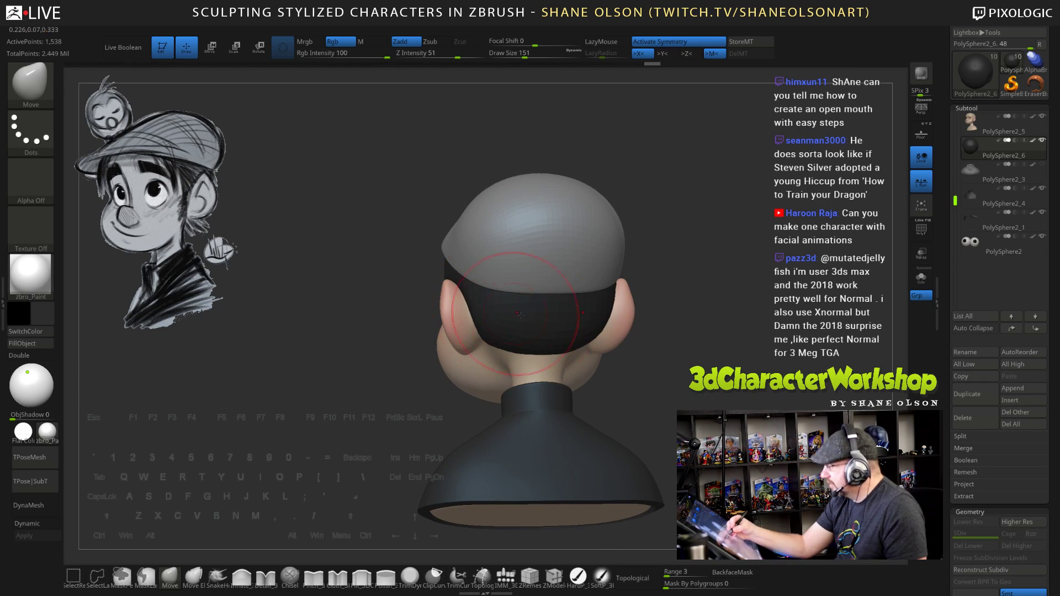
{"action": "left_click_drag", "start_coordinate": [617, 378], "coordinate": [686, 382]}
{"action": "right_click_drag", "start_coordinate": [586, 337], "coordinate": [635, 357]}
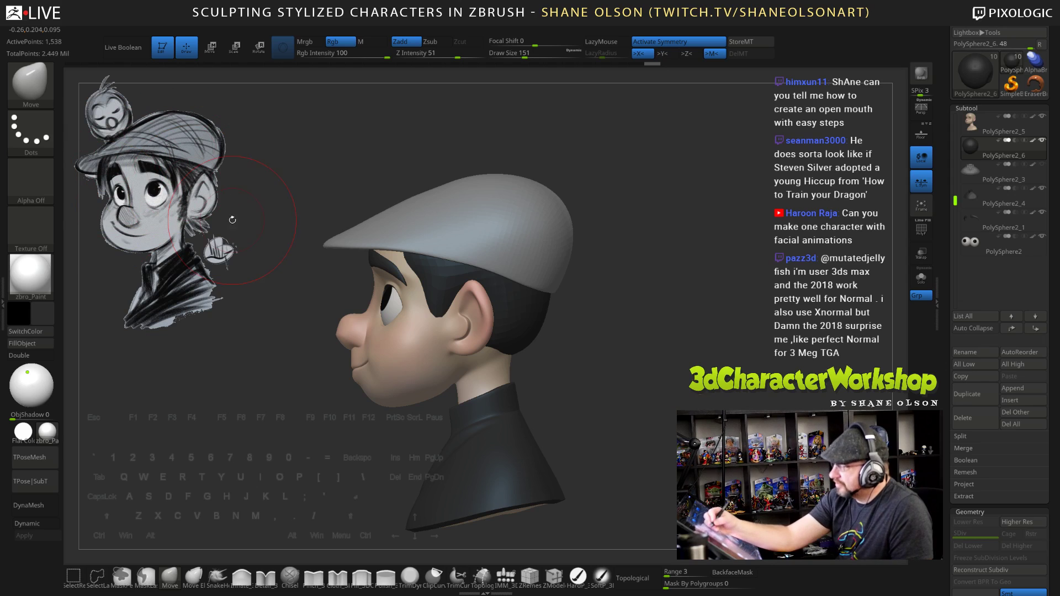
Isolate the hair mesh with its polyframe shown and remesh it with ZRemesher at a target polygons count of 2
{"action": "left_click", "coordinate": [919, 283]}
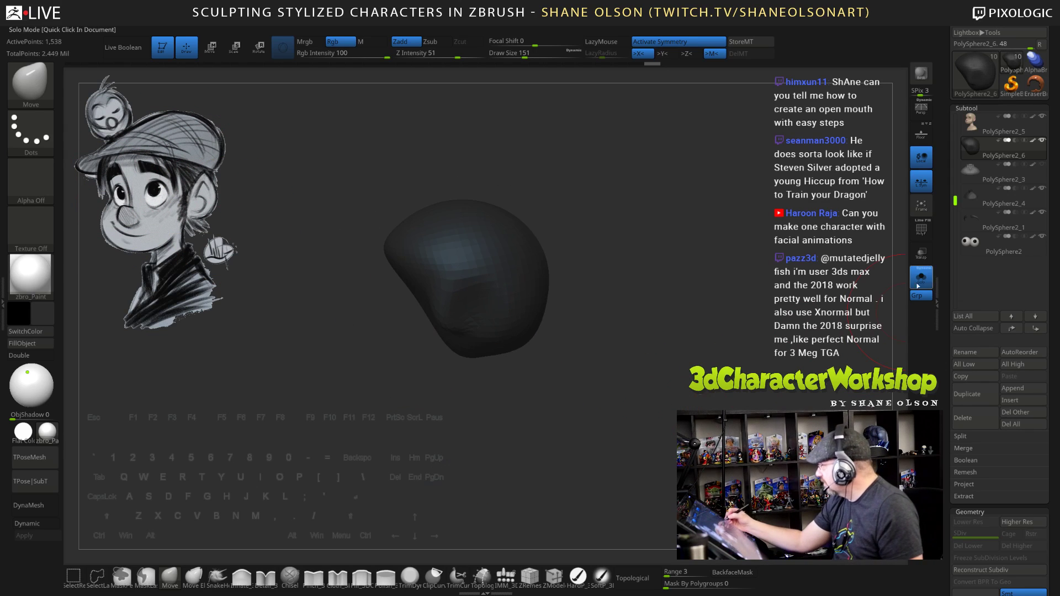
{"action": "right_click_drag", "start_coordinate": [622, 386], "coordinate": [661, 436]}
{"action": "key", "text": "shift+f"}
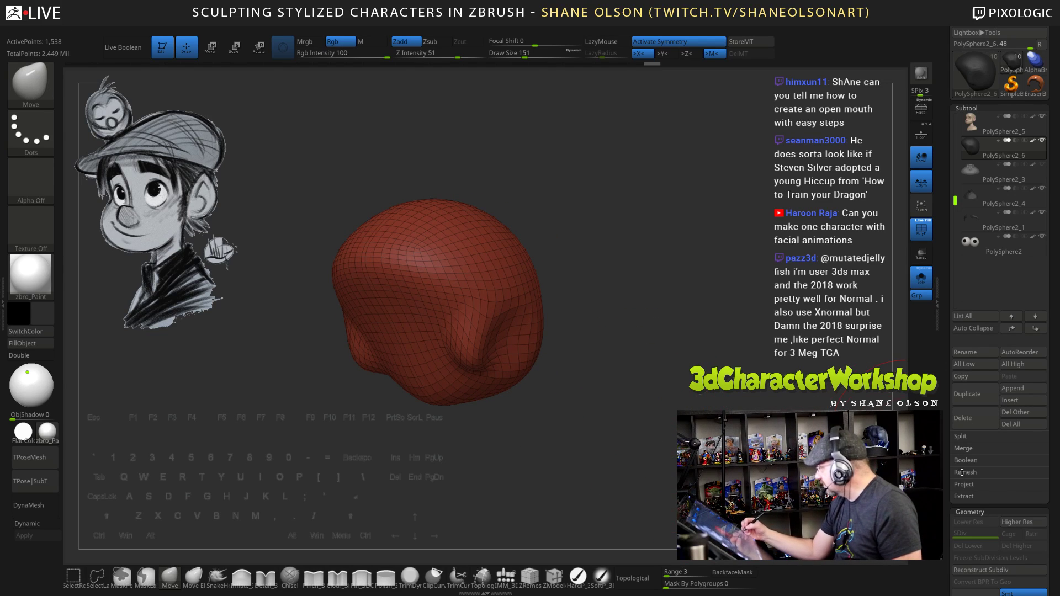
{"action": "left_click_drag", "start_coordinate": [964, 422], "coordinate": [951, 342]}
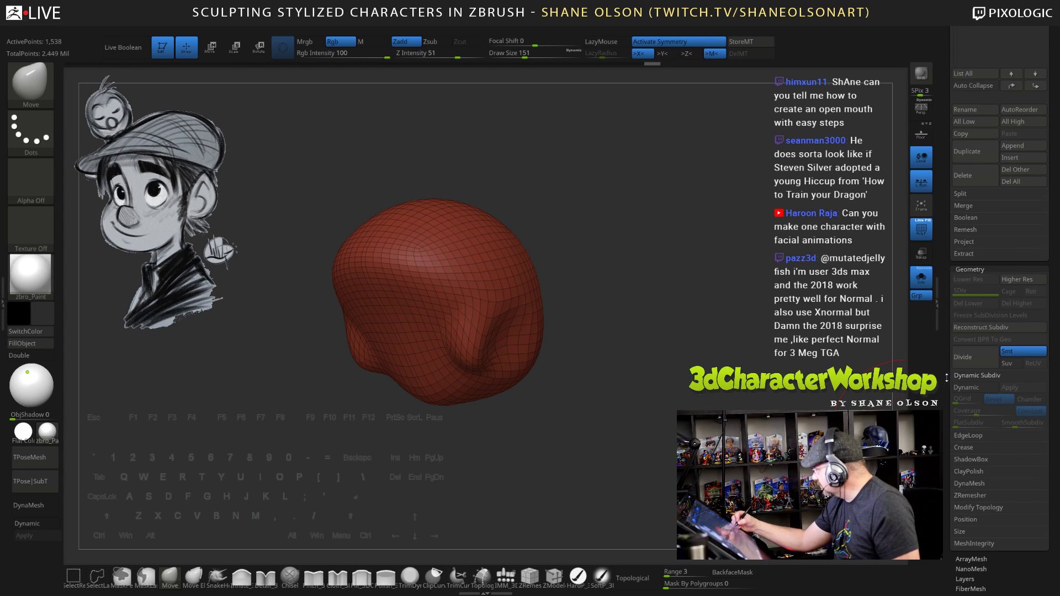
{"action": "left_click_drag", "start_coordinate": [947, 376], "coordinate": [947, 325]}
{"action": "left_click", "coordinate": [970, 446]}
{"action": "left_click_drag", "start_coordinate": [971, 448], "coordinate": [967, 449]}
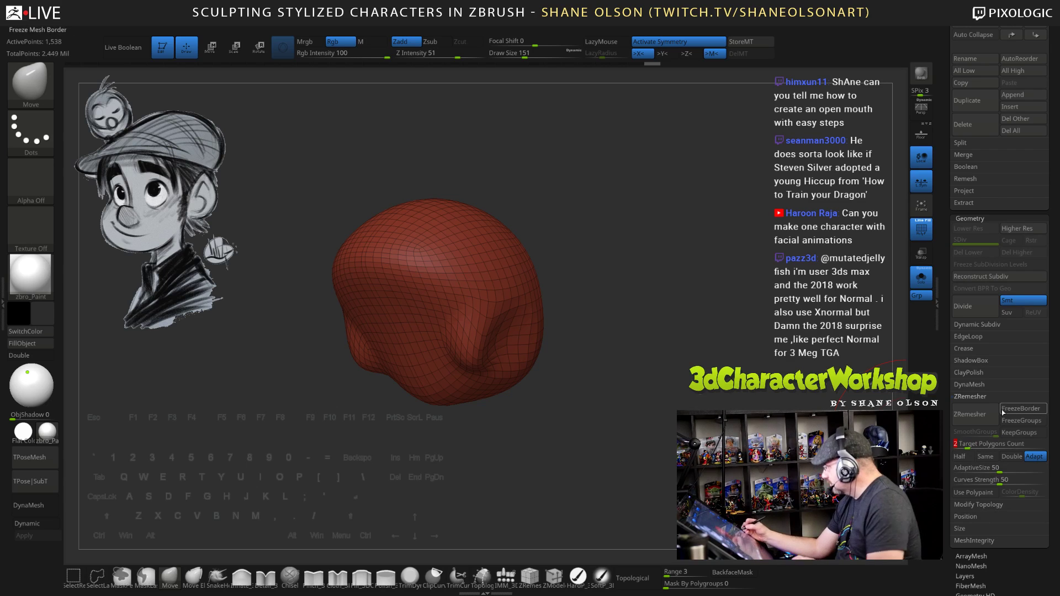
{"action": "left_click", "coordinate": [970, 414]}
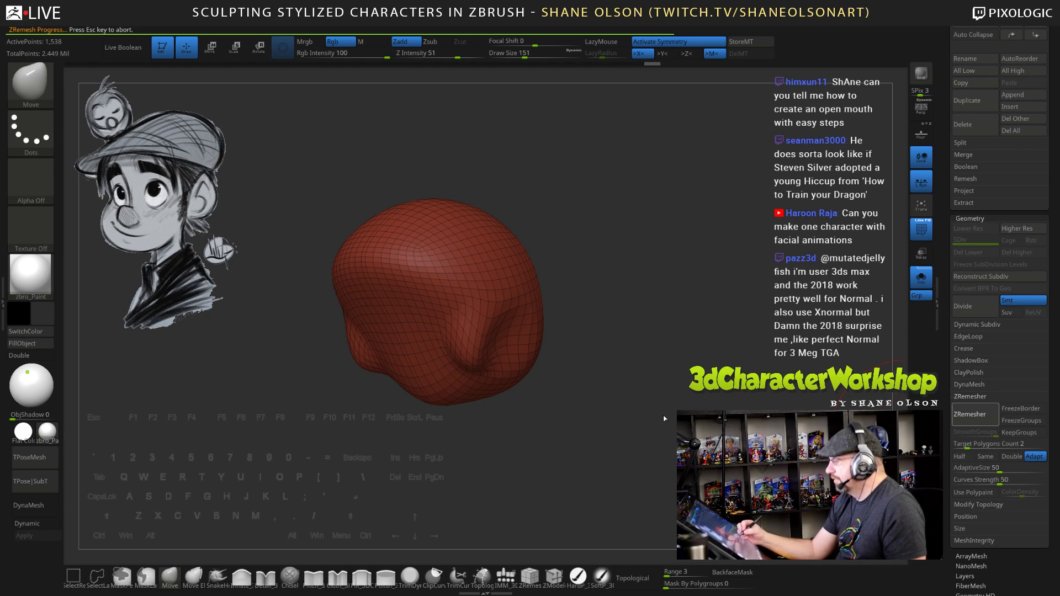
{"action": "left_click_drag", "start_coordinate": [693, 407], "coordinate": [674, 404]}
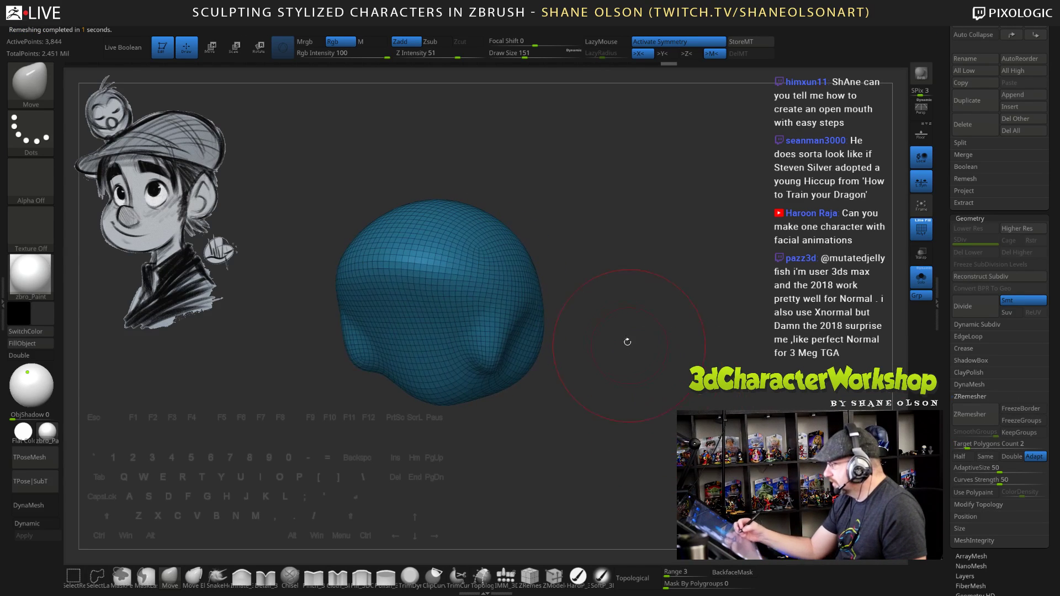
Bring back the full bust and pull a hair spike outward from each temple with the SnakeHook brush at draw size 85
{"action": "key", "text": "s"}
{"action": "mouse_move", "coordinate": [624, 339]}
{"action": "left_mouse_down"}
{"action": "mouse_move", "coordinate": [656, 341]}
{"action": "mouse_move", "coordinate": [645, 330]}
{"action": "left_mouse_up"}
{"action": "left_click", "coordinate": [921, 285]}
{"action": "key", "text": "s"}
{"action": "left_click", "coordinate": [217, 577]}
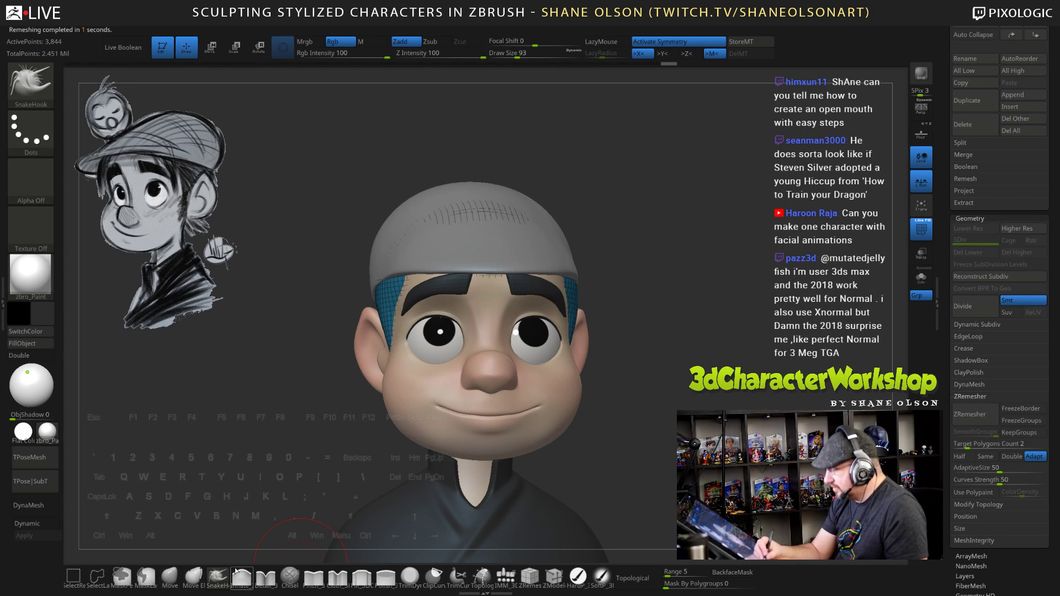
{"action": "key", "text": "s"}
{"action": "mouse_move", "coordinate": [562, 285]}
{"action": "left_mouse_down"}
{"action": "mouse_move", "coordinate": [630, 287]}
{"action": "mouse_move", "coordinate": [563, 280]}
{"action": "left_mouse_up"}
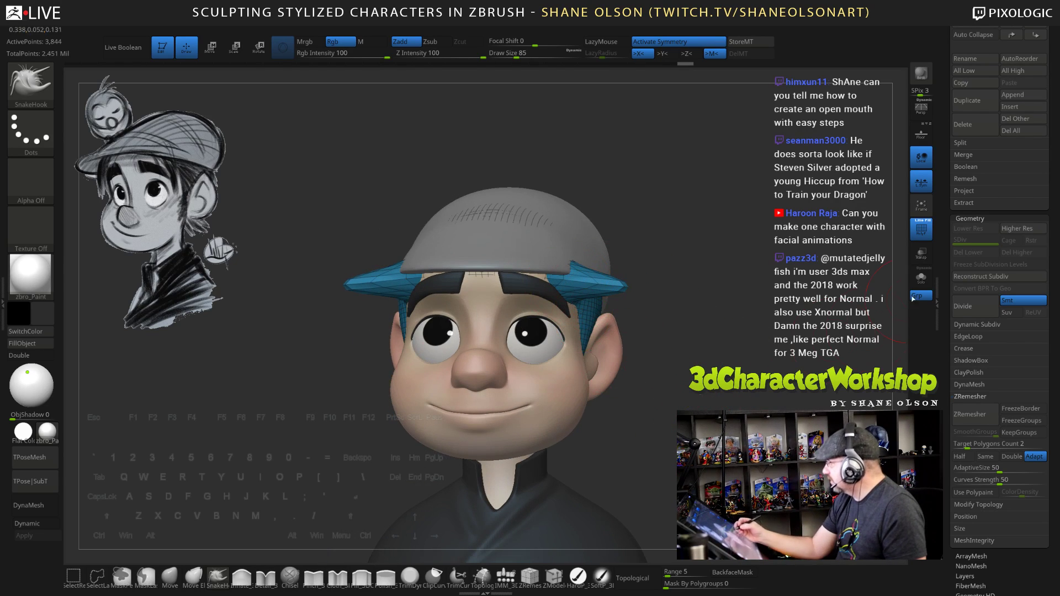
Isolate the spiked hair mesh, remesh it with ZRemesher and show the whole bust again
{"action": "left_click", "coordinate": [922, 278]}
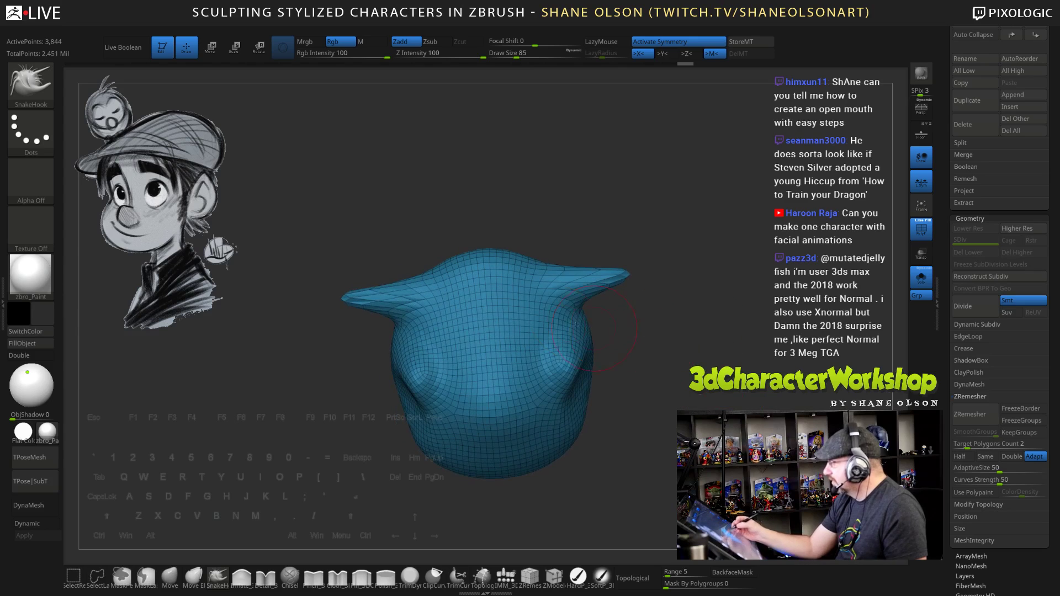
{"action": "left_click", "coordinate": [971, 415]}
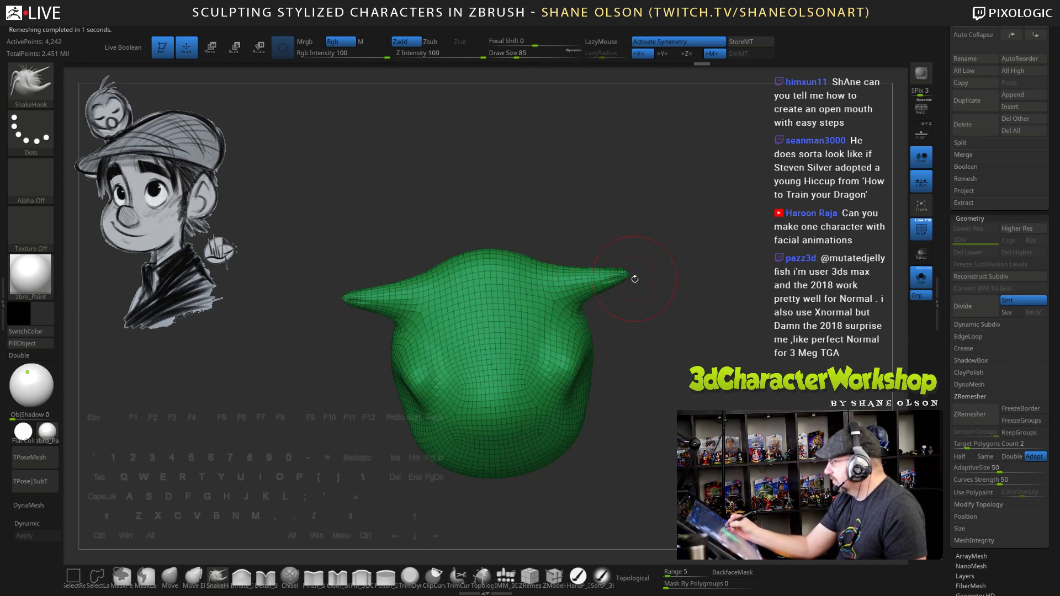
{"action": "left_click_drag", "start_coordinate": [635, 279], "coordinate": [644, 308]}
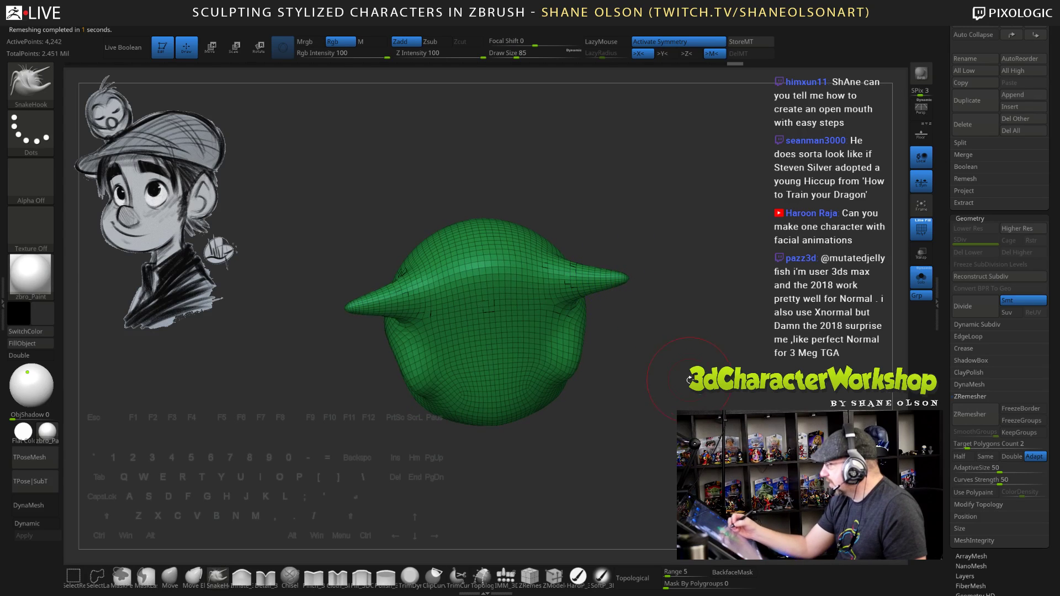
{"action": "left_click_drag", "start_coordinate": [690, 380], "coordinate": [690, 364]}
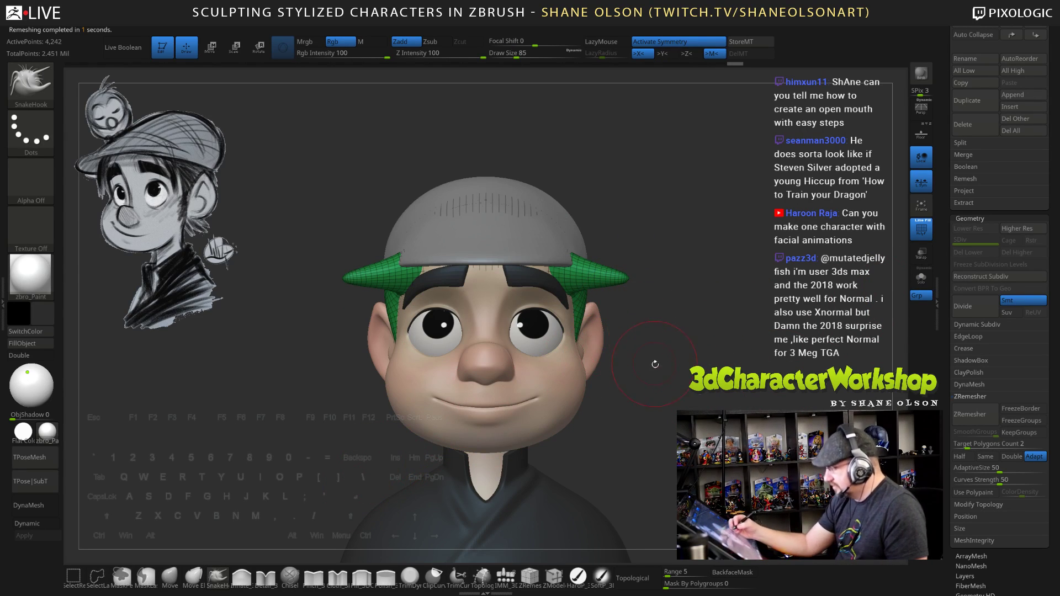
Bend the temple spikes down in front of the ears with the SnakeHook brush and smooth them at draw size 80
{"action": "key", "text": "e"}
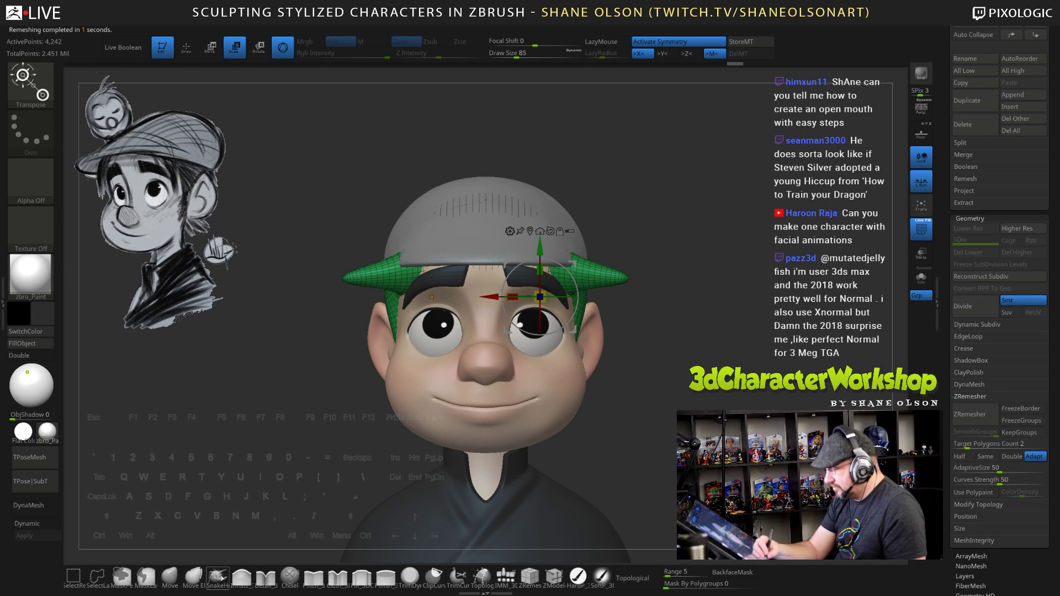
{"action": "left_click", "coordinate": [221, 579]}
{"action": "left_click_drag", "start_coordinate": [627, 276], "coordinate": [590, 334]}
{"action": "mouse_move", "coordinate": [598, 265]}
{"action": "left_mouse_down"}
{"action": "mouse_move", "coordinate": [584, 288]}
{"action": "mouse_move", "coordinate": [590, 326]}
{"action": "left_mouse_up"}
{"action": "key", "text": "s"}
{"action": "left_click_drag", "start_coordinate": [588, 324], "coordinate": [580, 334], "text": "shift"}
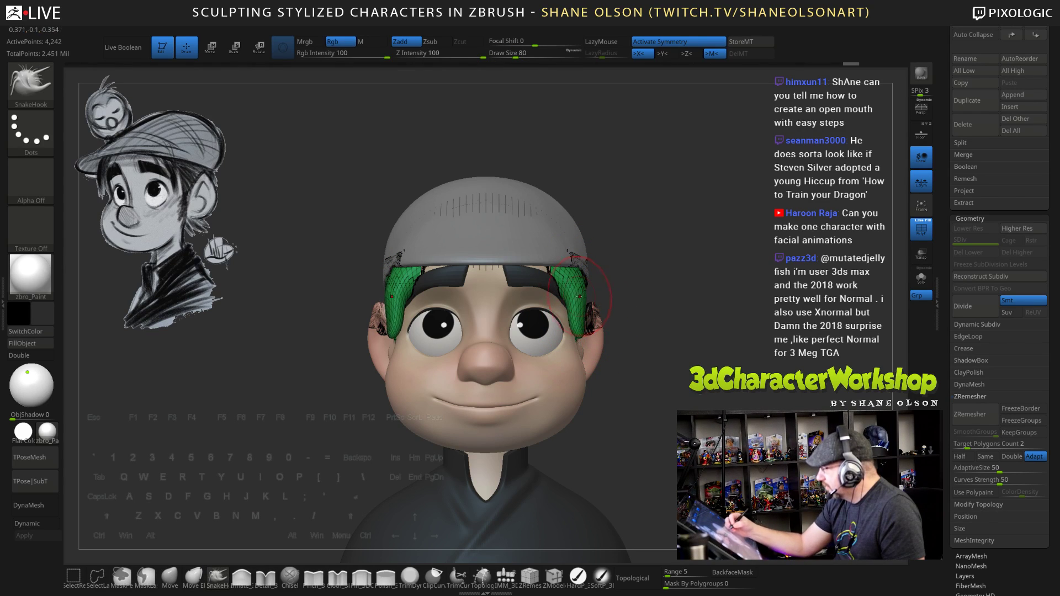
Smooth the temple locks and bend them closer to the face in front of the ears with the SnakeHook brush at draw size 65
{"action": "left_click_drag", "start_coordinate": [579, 296], "coordinate": [579, 278], "text": "shift"}
{"action": "left_click_drag", "start_coordinate": [718, 340], "coordinate": [639, 345]}
{"action": "mouse_move", "coordinate": [590, 306]}
{"action": "left_mouse_down"}
{"action": "mouse_move", "coordinate": [600, 307]}
{"action": "mouse_move", "coordinate": [606, 330]}
{"action": "mouse_move", "coordinate": [602, 290]}
{"action": "mouse_move", "coordinate": [602, 330]}
{"action": "mouse_move", "coordinate": [616, 319]}
{"action": "mouse_move", "coordinate": [598, 279]}
{"action": "mouse_move", "coordinate": [603, 289]}
{"action": "left_mouse_up"}
{"action": "key", "text": "s"}
{"action": "left_click_drag", "start_coordinate": [559, 365], "coordinate": [540, 368], "text": "alt"}
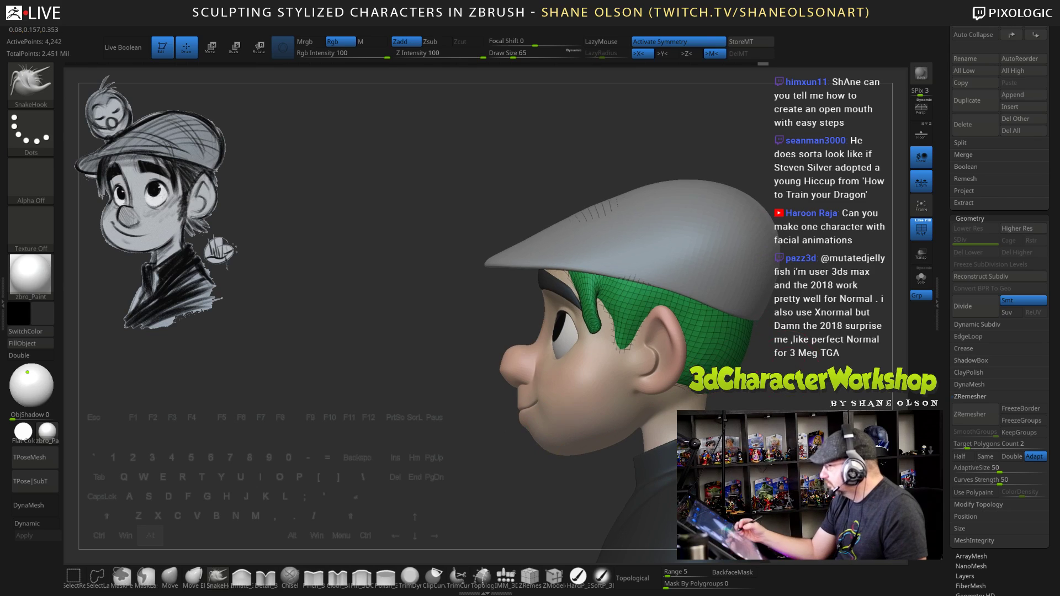
{"action": "left_click_drag", "start_coordinate": [386, 287], "coordinate": [338, 310], "text": "alt"}
{"action": "left_click_drag", "start_coordinate": [547, 347], "coordinate": [558, 343]}
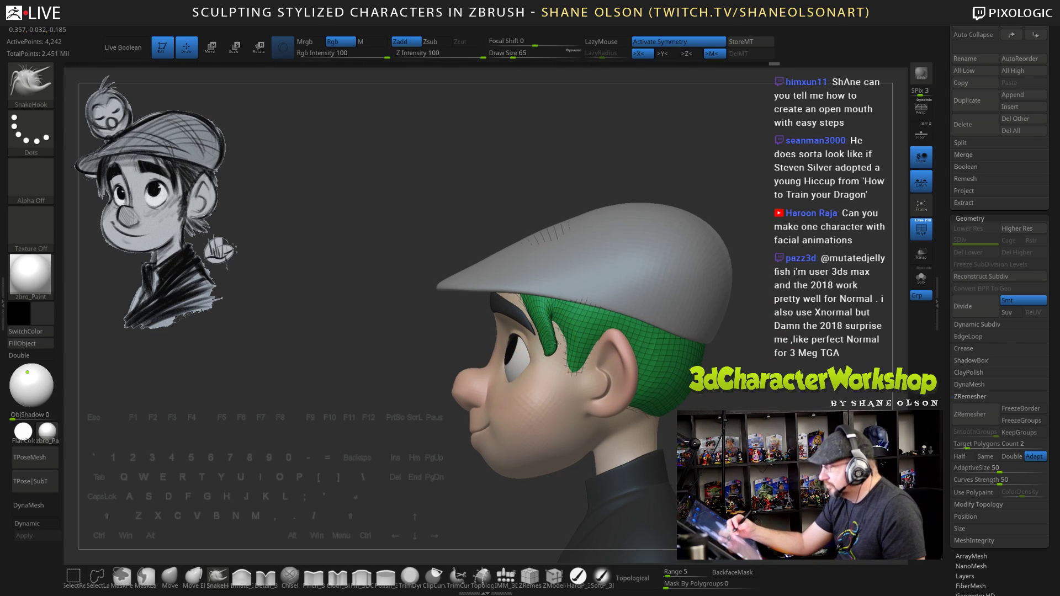
{"action": "right_click_drag", "start_coordinate": [558, 344], "coordinate": [553, 362], "text": "ctrl"}
{"action": "left_click_drag", "start_coordinate": [544, 346], "coordinate": [548, 357]}
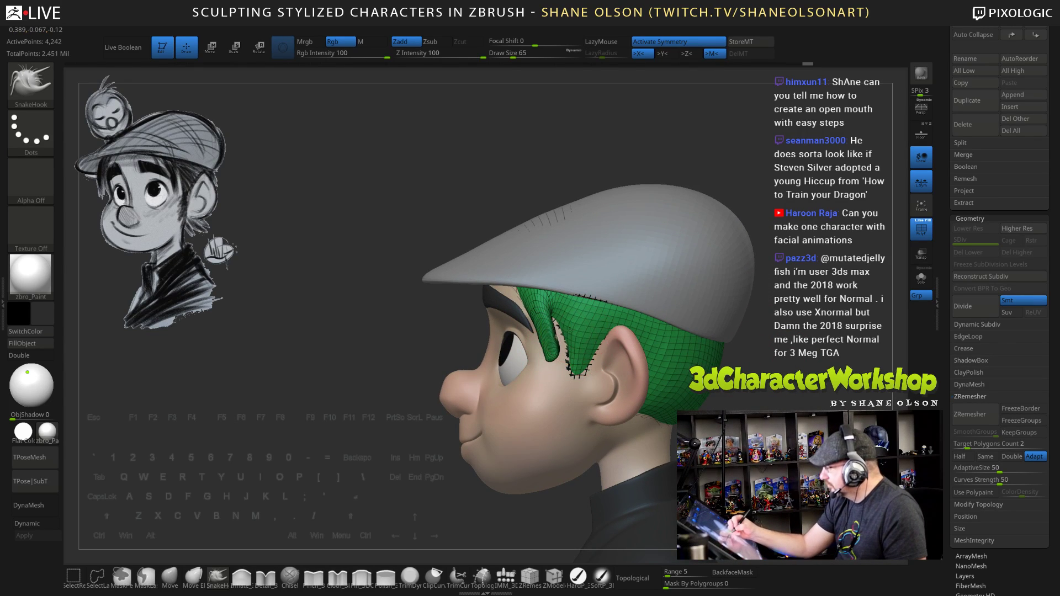
Turn off the polyframe display and set the SnakeHook draw size to 105
{"action": "key", "text": "shift+f"}
{"action": "right_click_drag", "start_coordinate": [558, 354], "coordinate": [579, 354]}
{"action": "mouse_move", "coordinate": [579, 354]}
{"action": "right_mouse_down", "text": "ctrl"}
{"action": "mouse_move", "coordinate": [579, 328]}
{"action": "mouse_move", "coordinate": [652, 338]}
{"action": "mouse_move", "coordinate": [648, 318]}
{"action": "right_mouse_up", "text": "ctrl"}
{"action": "key", "text": "s"}
{"action": "left_click_drag", "start_coordinate": [656, 316], "coordinate": [663, 316]}
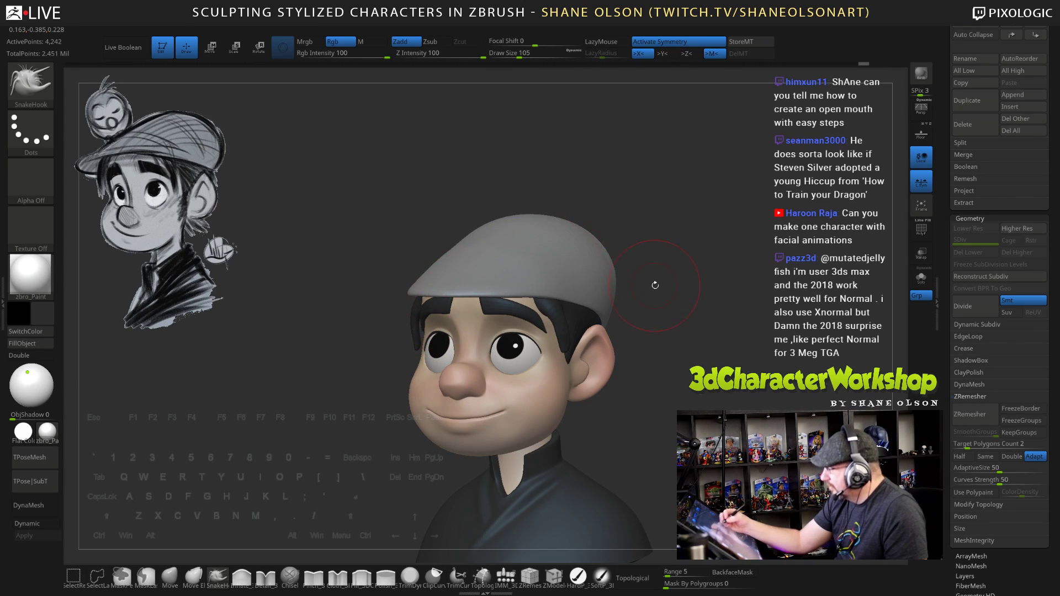
{"action": "left_click_drag", "start_coordinate": [655, 285], "coordinate": [746, 289]}
{"action": "right_click_drag", "start_coordinate": [602, 270], "coordinate": [635, 284]}
{"action": "left_click_drag", "start_coordinate": [650, 322], "coordinate": [614, 321]}
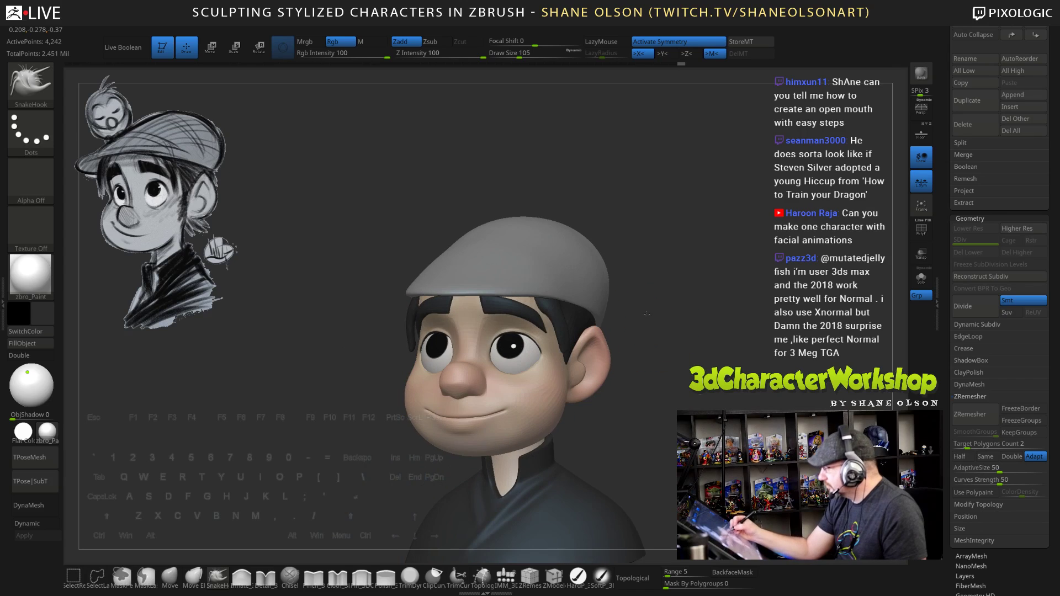
Refine the tip and edges of the temple locks with the SnakeHook brush, reducing the draw size from 58 to 36 and 31
{"action": "key", "text": "s"}
{"action": "left_click", "coordinate": [654, 295]}
{"action": "left_click_drag", "start_coordinate": [678, 313], "coordinate": [660, 328]}
{"action": "mouse_move", "coordinate": [659, 328]}
{"action": "right_mouse_down"}
{"action": "mouse_move", "coordinate": [654, 298]}
{"action": "mouse_move", "coordinate": [641, 326]}
{"action": "mouse_move", "coordinate": [658, 363]}
{"action": "mouse_move", "coordinate": [640, 364]}
{"action": "right_mouse_up"}
{"action": "key", "text": "s"}
{"action": "left_click", "coordinate": [642, 332]}
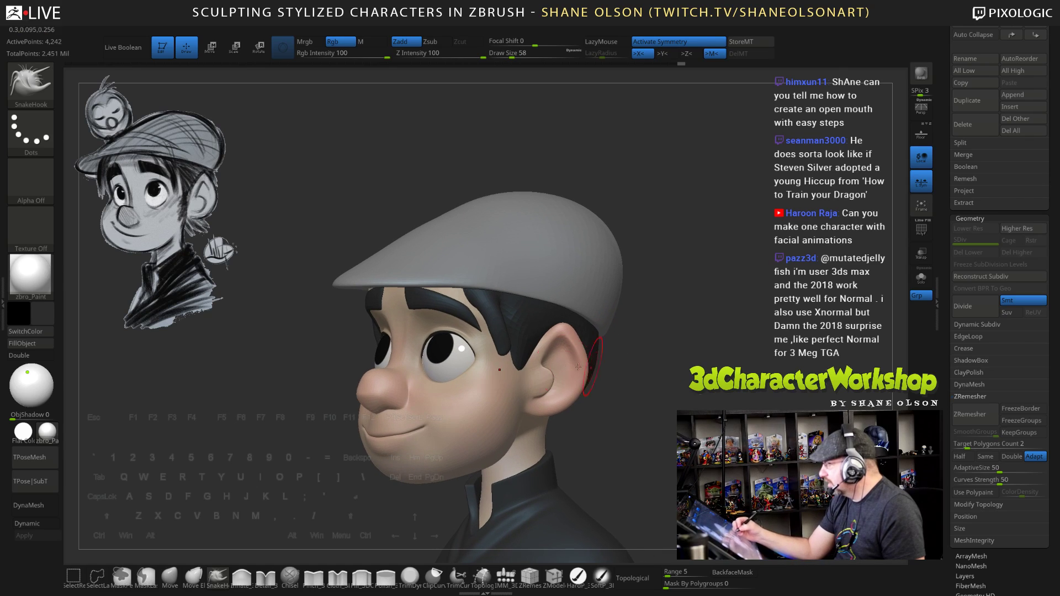
{"action": "key", "text": "s"}
{"action": "left_click", "coordinate": [489, 359]}
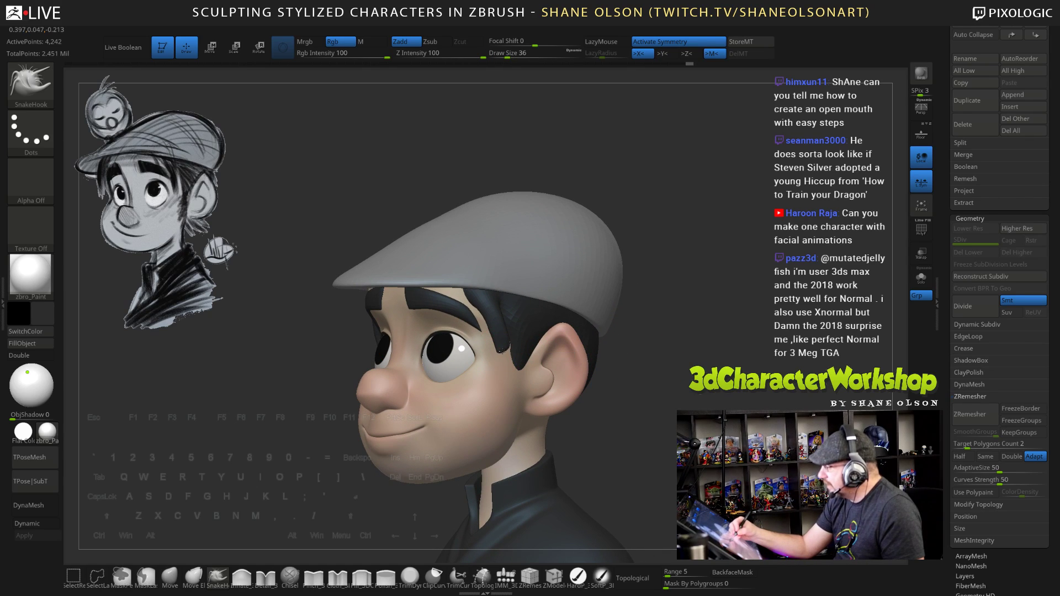
{"action": "key", "text": "s"}
{"action": "left_click_drag", "start_coordinate": [510, 347], "coordinate": [506, 348]}
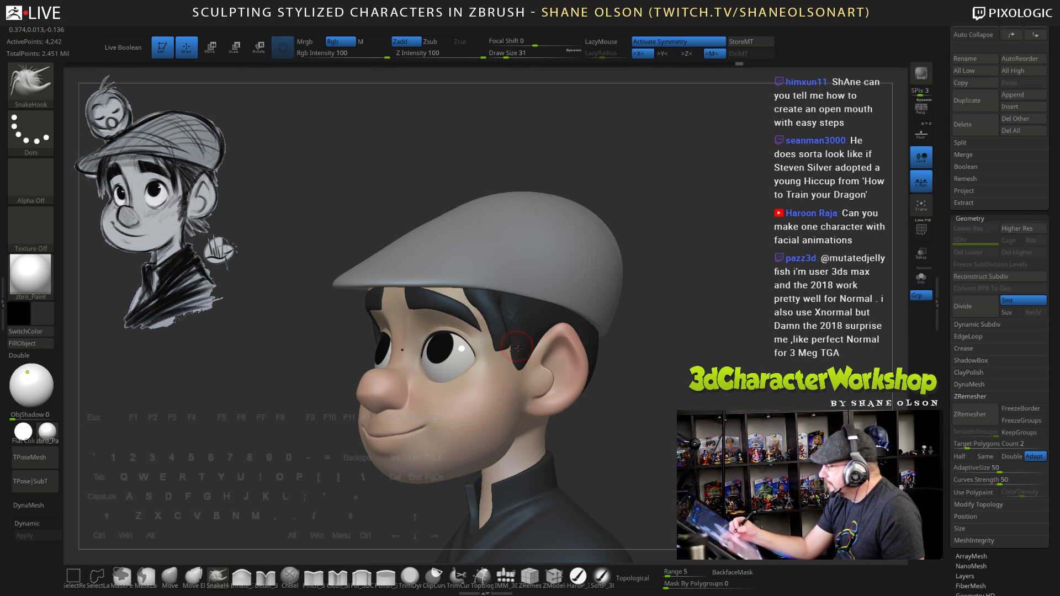
Smooth the upper part of the temple locks below the cap rim at draw size 60
{"action": "right_click_drag", "start_coordinate": [517, 349], "coordinate": [508, 349]}
{"action": "mouse_move", "coordinate": [583, 338]}
{"action": "right_mouse_down"}
{"action": "mouse_move", "coordinate": [526, 346]}
{"action": "mouse_move", "coordinate": [641, 313]}
{"action": "right_mouse_up"}
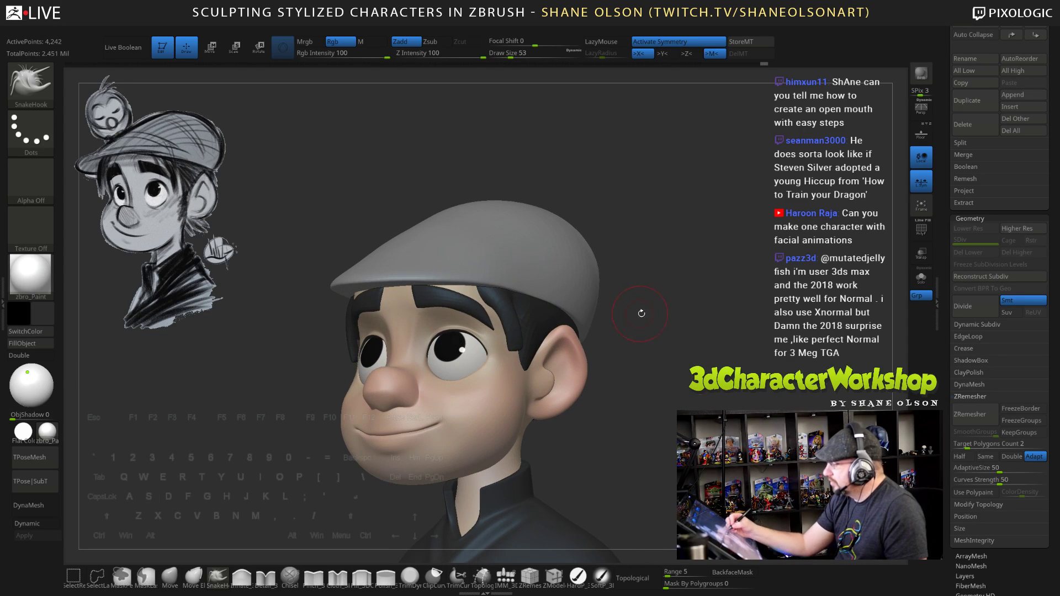
{"action": "key", "text": "bracketright"}
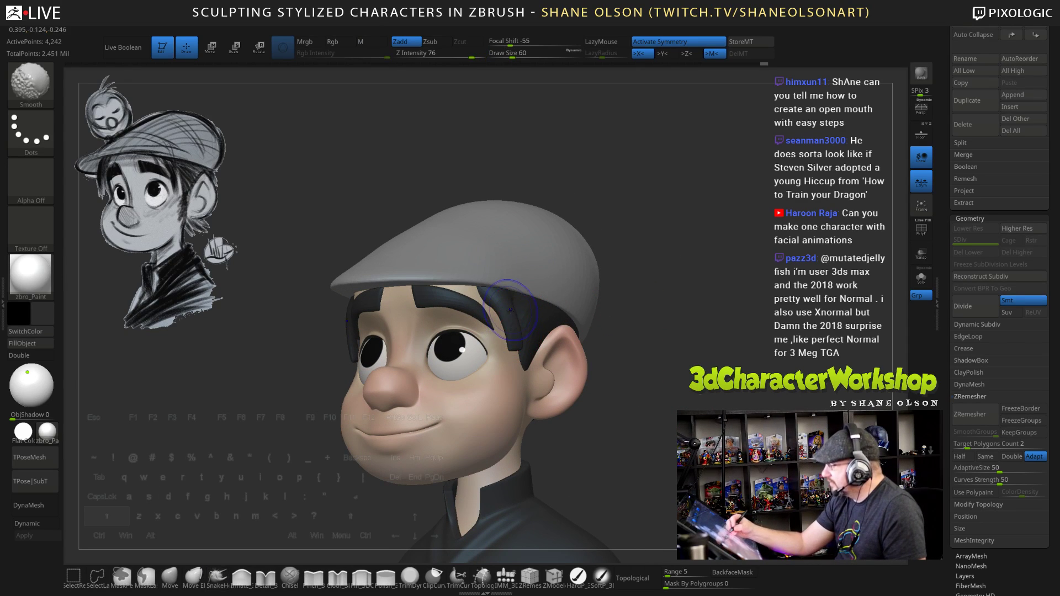
{"action": "mouse_move", "coordinate": [558, 348]}
{"action": "right_mouse_down"}
{"action": "mouse_move", "coordinate": [667, 400]}
{"action": "mouse_move", "coordinate": [655, 390]}
{"action": "mouse_move", "coordinate": [660, 370]}
{"action": "right_mouse_up"}
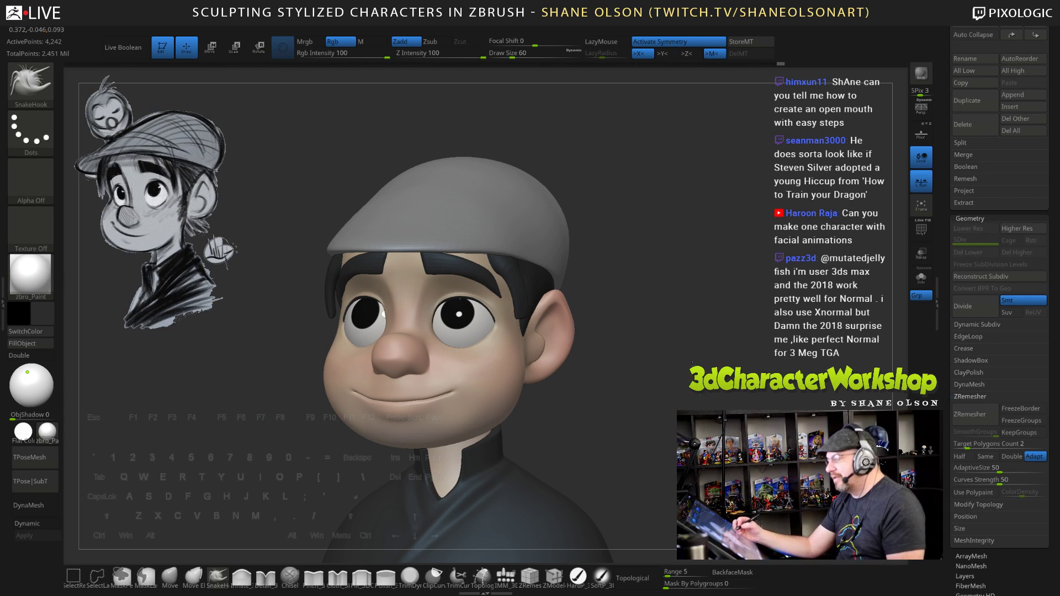
Pull three pointed hair locks down over the nape with the SnakeHook brush at draw size 43 and remesh the hair with ZRemesher
{"action": "left_click_drag", "start_coordinate": [694, 366], "coordinate": [679, 332]}
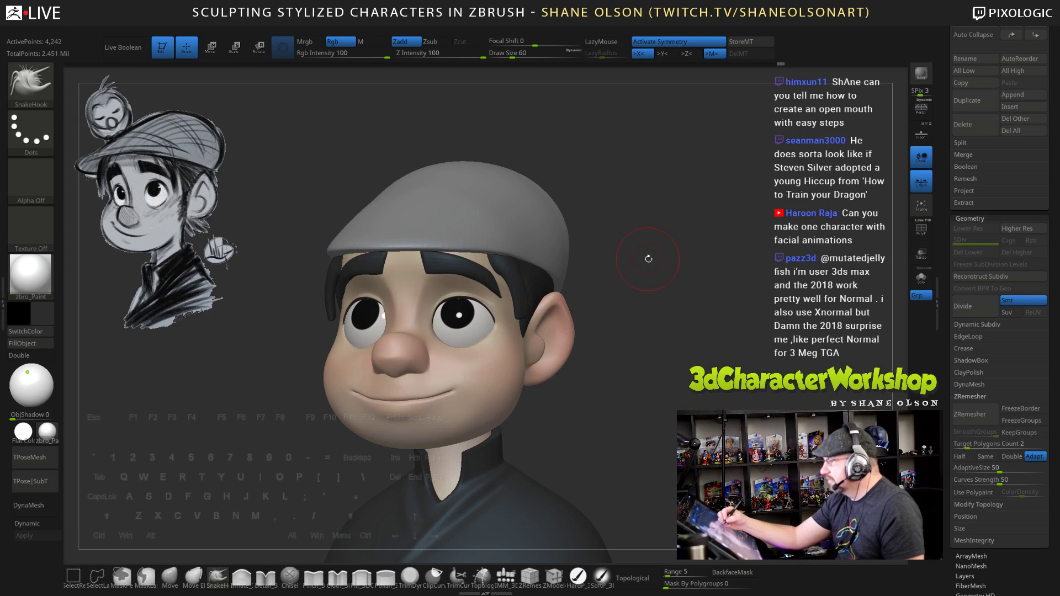
{"action": "left_click_drag", "start_coordinate": [648, 259], "coordinate": [647, 273], "text": "alt"}
{"action": "left_click_drag", "start_coordinate": [647, 273], "coordinate": [599, 274]}
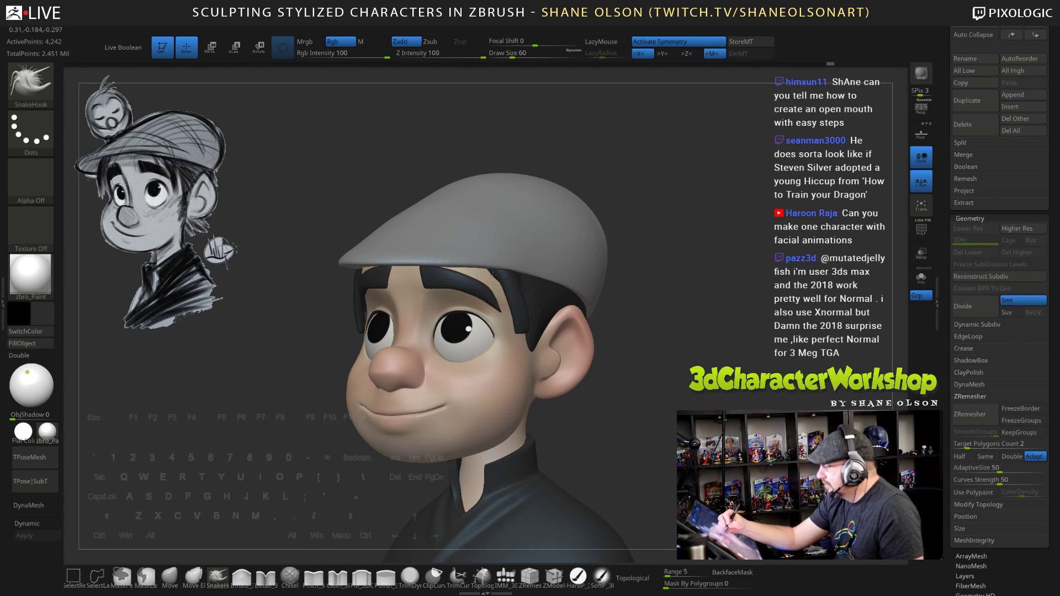
{"action": "right_click_drag", "start_coordinate": [649, 355], "coordinate": [691, 367]}
{"action": "left_click_drag", "start_coordinate": [691, 366], "coordinate": [571, 362]}
{"action": "left_click_drag", "start_coordinate": [236, 273], "coordinate": [212, 255], "text": "alt"}
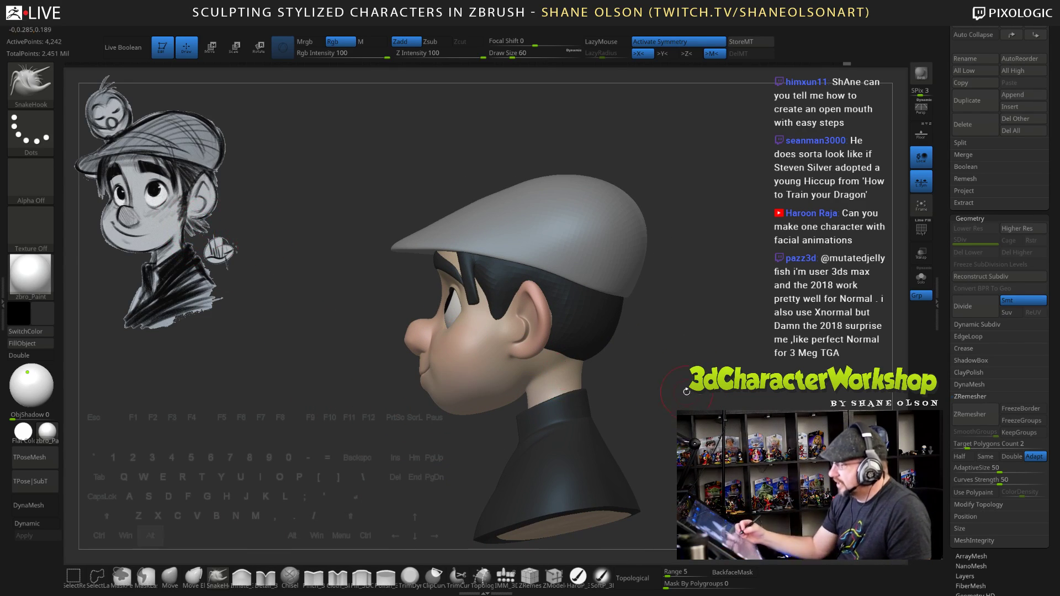
{"action": "left_click_drag", "start_coordinate": [686, 391], "coordinate": [635, 388], "text": "alt"}
{"action": "key", "text": "s"}
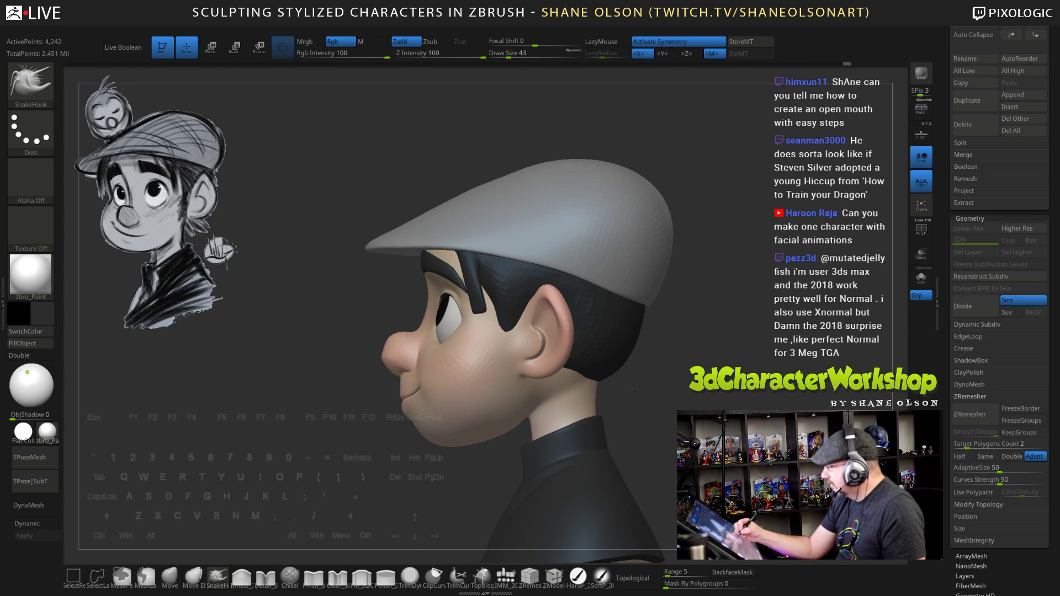
{"action": "right_click_drag", "start_coordinate": [613, 393], "coordinate": [685, 393]}
{"action": "mouse_move", "coordinate": [627, 364]}
{"action": "left_mouse_down"}
{"action": "mouse_move", "coordinate": [639, 408]}
{"action": "mouse_move", "coordinate": [746, 398]}
{"action": "left_mouse_up"}
{"action": "right_click_drag", "start_coordinate": [685, 393], "coordinate": [604, 370], "text": "alt"}
{"action": "left_click", "coordinate": [971, 414]}
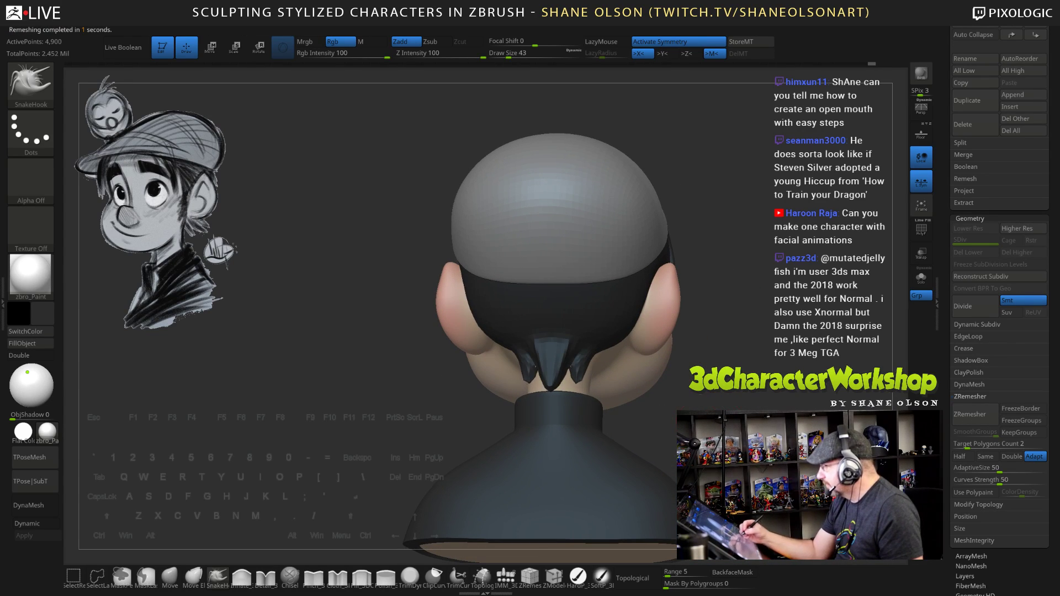
Smooth the three nape locks and soften their points at draw size 72
{"action": "left_click_drag", "start_coordinate": [682, 381], "coordinate": [729, 381]}
{"action": "key", "text": "]"}
{"action": "key", "text": "]"}
{"action": "mouse_move", "coordinate": [552, 354]}
{"action": "left_mouse_down", "text": "shift"}
{"action": "mouse_move", "coordinate": [558, 367]}
{"action": "mouse_move", "coordinate": [539, 373]}
{"action": "mouse_move", "coordinate": [547, 369]}
{"action": "left_mouse_up", "text": "shift"}
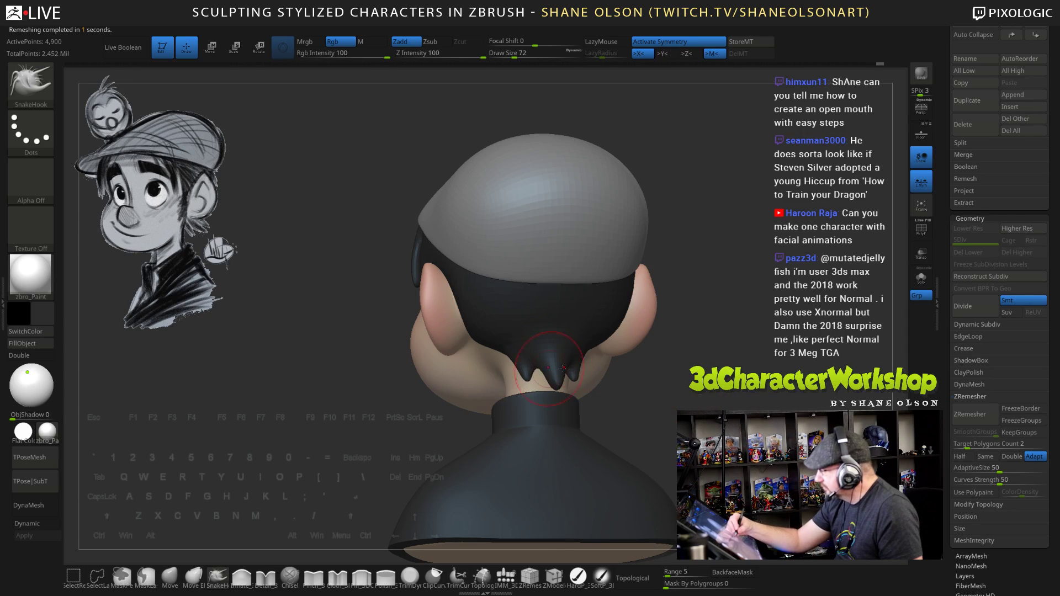
Shape the back hair and nape locks into a curve along the neck with the SnakeHook brush at draw sizes 137 and 99
{"action": "mouse_move", "coordinate": [564, 368]}
{"action": "right_mouse_down"}
{"action": "mouse_move", "coordinate": [556, 376]}
{"action": "mouse_move", "coordinate": [562, 357]}
{"action": "mouse_move", "coordinate": [570, 366]}
{"action": "right_mouse_up"}
{"action": "key", "text": "s"}
{"action": "mouse_move", "coordinate": [567, 362]}
{"action": "left_mouse_down"}
{"action": "mouse_move", "coordinate": [576, 362]}
{"action": "mouse_move", "coordinate": [511, 371]}
{"action": "mouse_move", "coordinate": [519, 353]}
{"action": "left_mouse_up"}
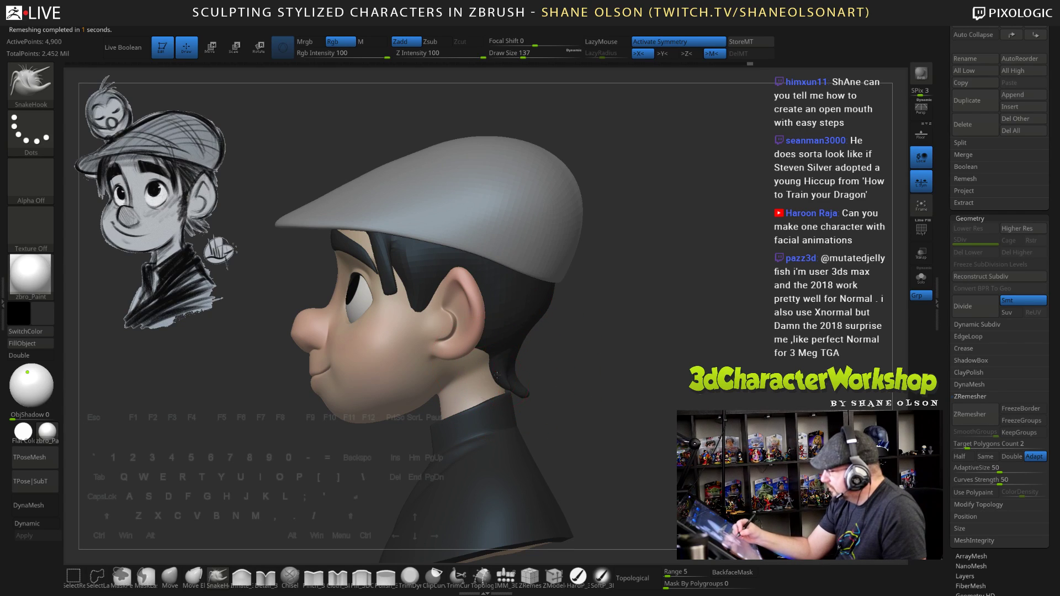
{"action": "key", "text": "s"}
{"action": "left_click", "coordinate": [519, 361]}
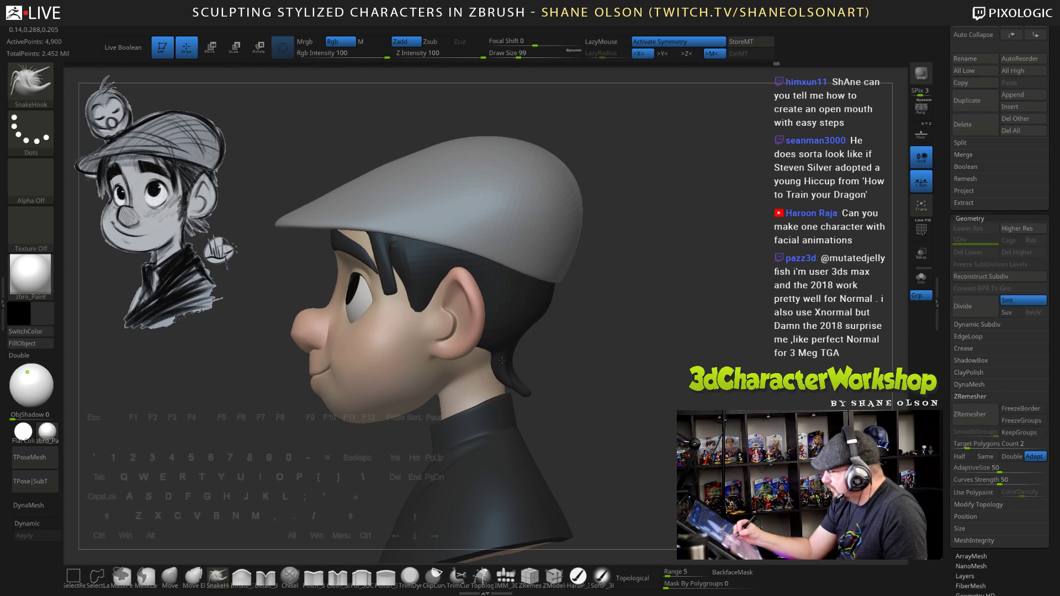
{"action": "left_click_drag", "start_coordinate": [561, 368], "coordinate": [499, 353]}
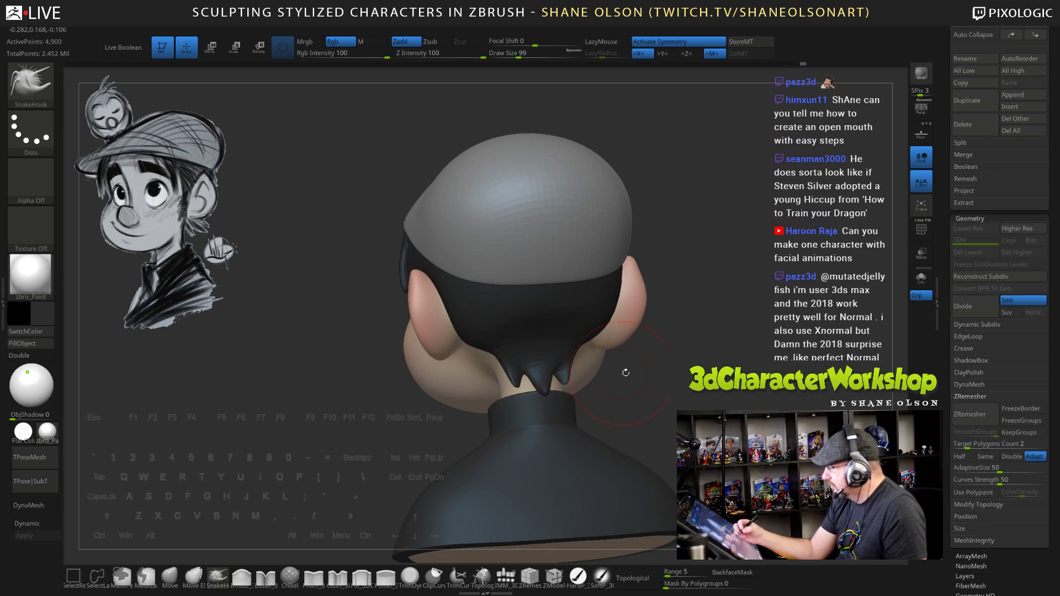
{"action": "left_click_drag", "start_coordinate": [626, 373], "coordinate": [668, 379]}
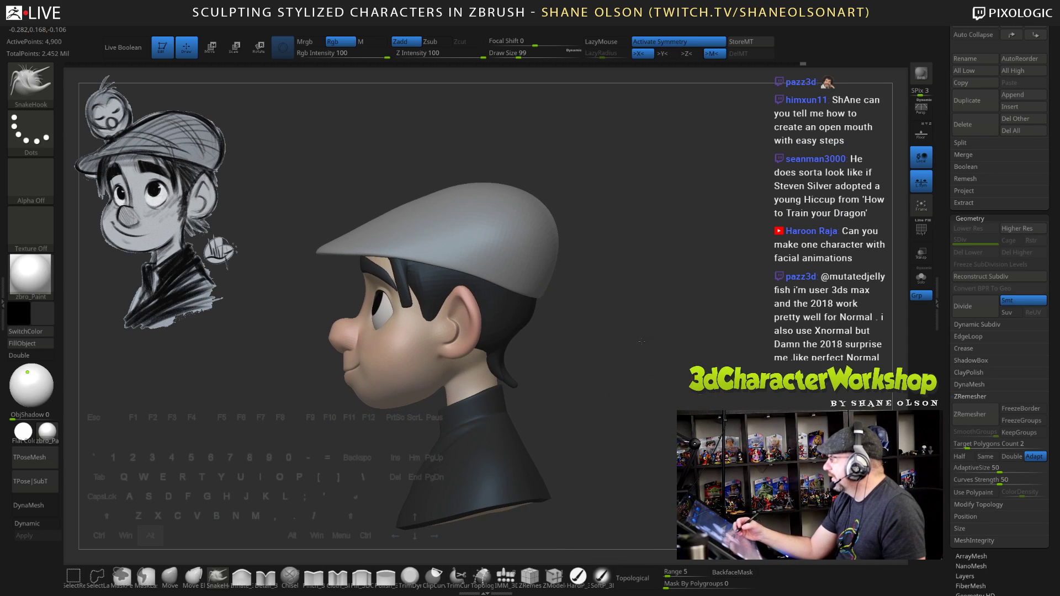
{"action": "mouse_move", "coordinate": [642, 342]}
{"action": "left_mouse_down", "text": "alt"}
{"action": "mouse_move", "coordinate": [630, 320]}
{"action": "mouse_move", "coordinate": [640, 328]}
{"action": "mouse_move", "coordinate": [607, 332]}
{"action": "mouse_move", "coordinate": [631, 341]}
{"action": "left_mouse_up", "text": "alt"}
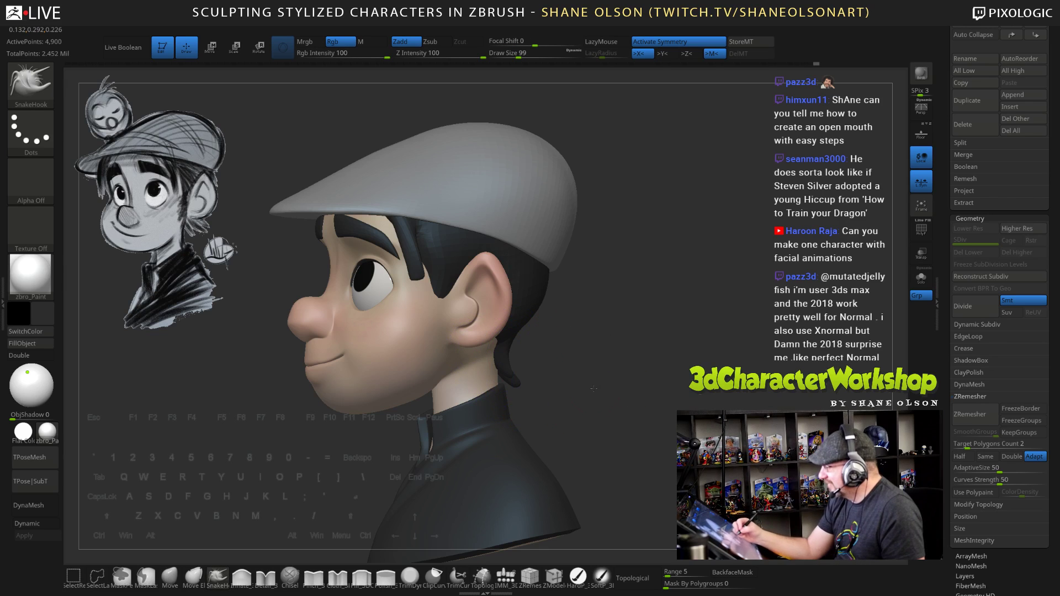
{"action": "left_click_drag", "start_coordinate": [544, 358], "coordinate": [483, 343]}
Smooth and taper the tip of the central nape lock with the SnakeHook brush at draw size 34
{"action": "left_click_drag", "start_coordinate": [655, 387], "coordinate": [731, 381]}
{"action": "key", "text": "s"}
{"action": "left_click", "coordinate": [524, 388]}
{"action": "left_click_drag", "start_coordinate": [516, 383], "coordinate": [514, 382], "text": "shift"}
{"action": "key", "text": "s"}
{"action": "left_click", "coordinate": [514, 384]}
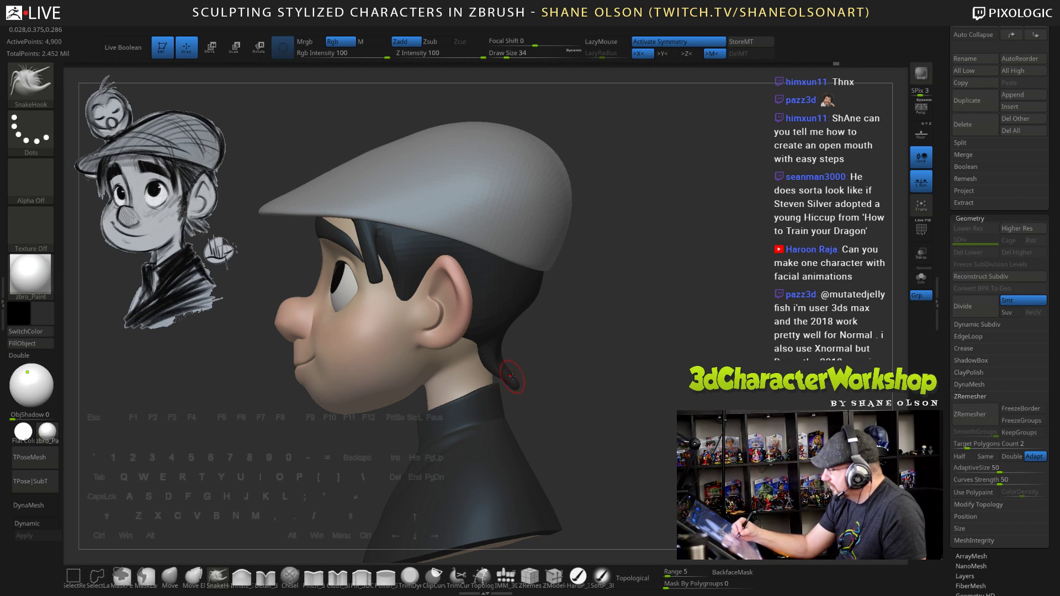
{"action": "key", "text": "shift"}
{"action": "left_click_drag", "start_coordinate": [513, 384], "coordinate": [522, 383]}
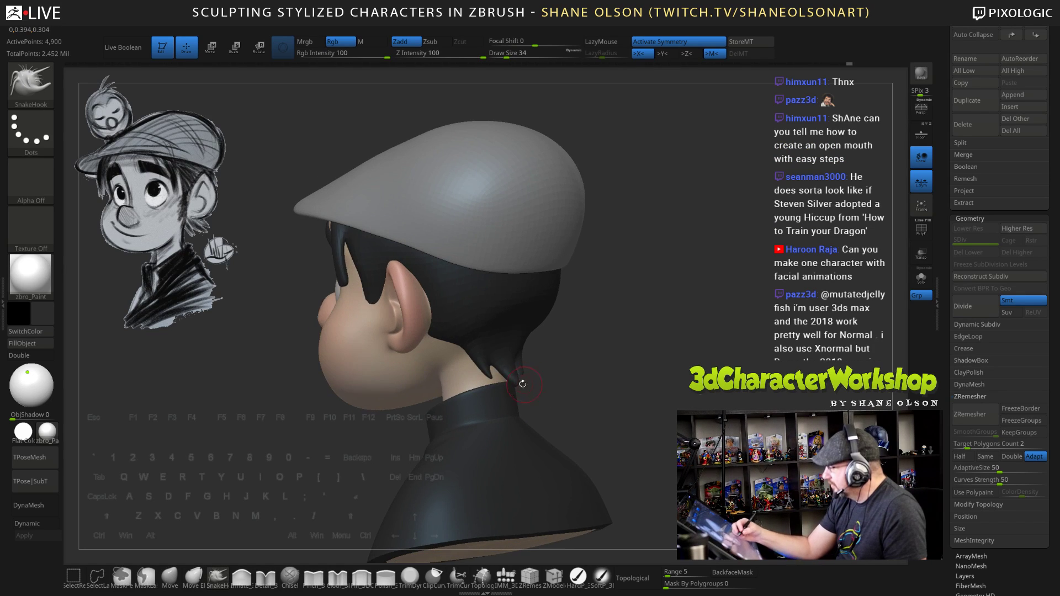
Try to reshape the temple lock in profile with the SnakeHook brush at draw size 85, and undo the stroke
{"action": "left_click_drag", "start_coordinate": [620, 401], "coordinate": [661, 383]}
{"action": "key", "text": "s"}
{"action": "left_click_drag", "start_coordinate": [600, 324], "coordinate": [607, 323]}
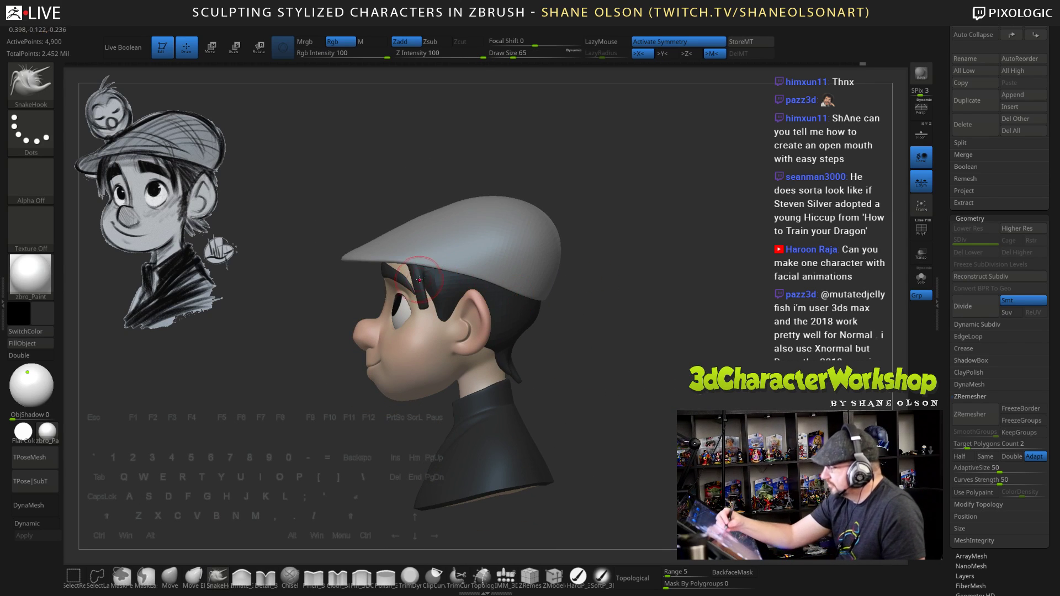
{"action": "key", "text": "s"}
{"action": "left_click_drag", "start_coordinate": [419, 293], "coordinate": [423, 291]}
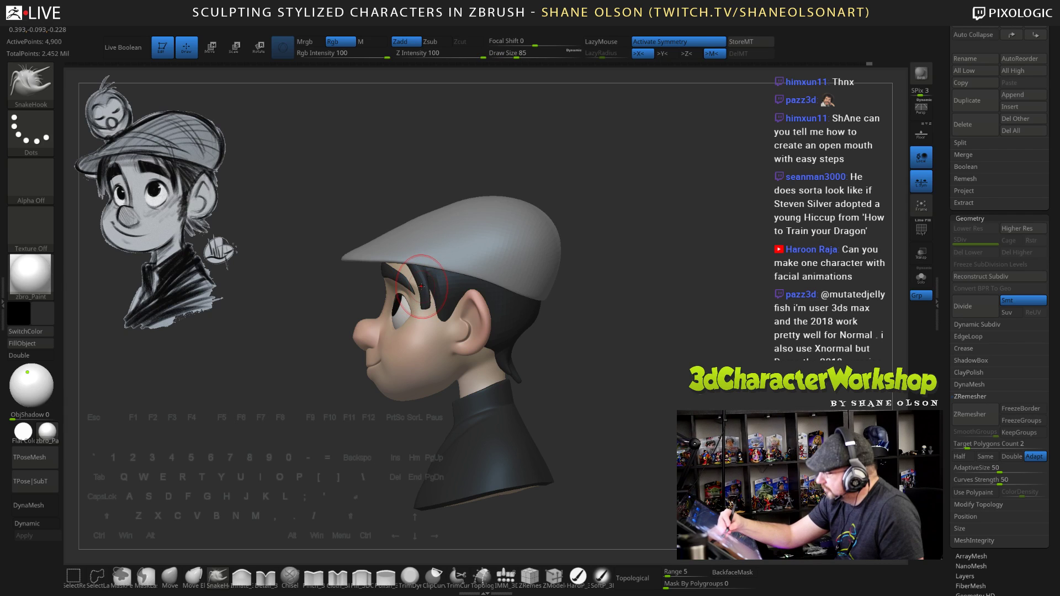
{"action": "key", "text": "ctrl+z"}
Adjust the temple locks from the front with the SnakeHook brush at draw size 47, and undo the last smoothing stroke on them
{"action": "left_click_drag", "start_coordinate": [587, 343], "coordinate": [650, 415]}
{"action": "left_click_drag", "start_coordinate": [575, 306], "coordinate": [569, 260], "text": "alt"}
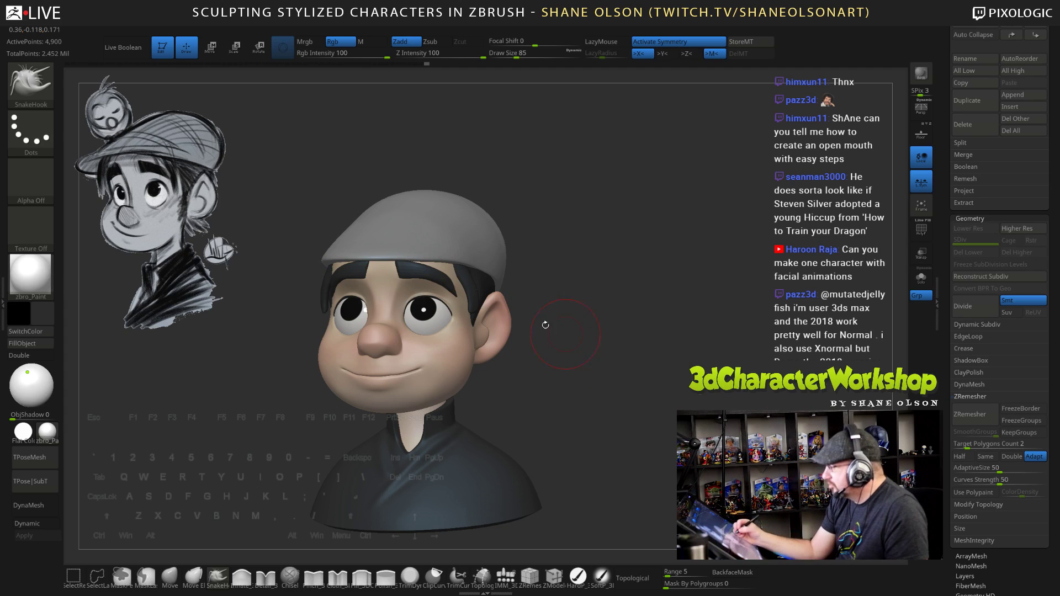
{"action": "mouse_move", "coordinate": [580, 308]}
{"action": "left_mouse_down"}
{"action": "mouse_move", "coordinate": [618, 310]}
{"action": "mouse_move", "coordinate": [608, 276]}
{"action": "mouse_move", "coordinate": [608, 293]}
{"action": "left_mouse_up"}
{"action": "key", "text": "s"}
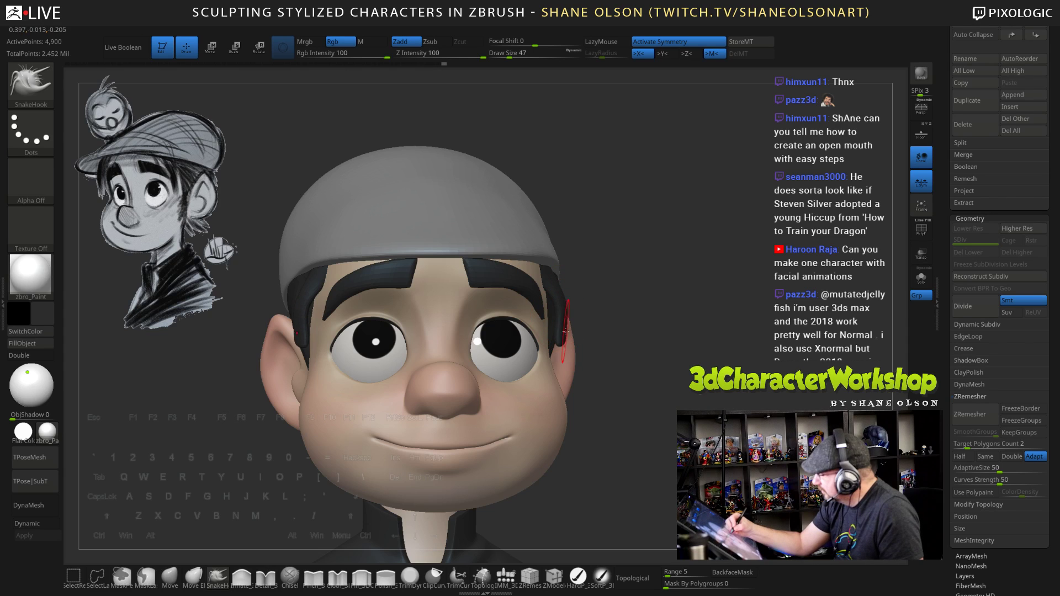
{"action": "mouse_move", "coordinate": [635, 368]}
{"action": "left_mouse_down"}
{"action": "mouse_move", "coordinate": [568, 307]}
{"action": "mouse_move", "coordinate": [577, 302]}
{"action": "left_mouse_up"}
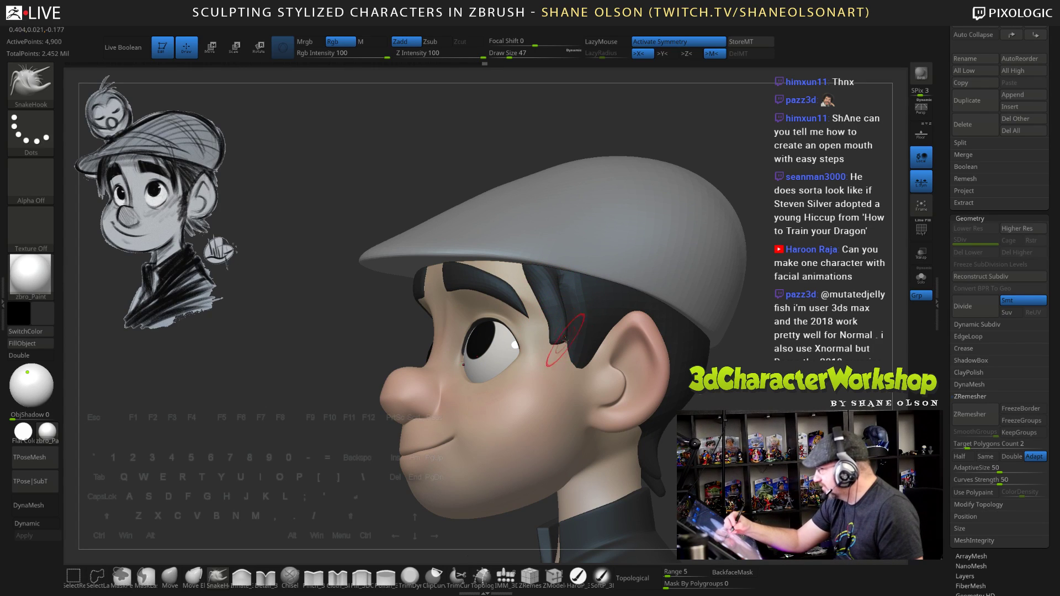
{"action": "left_click_drag", "start_coordinate": [560, 325], "coordinate": [547, 280], "text": "shift"}
{"action": "key", "text": "ctrl+z"}
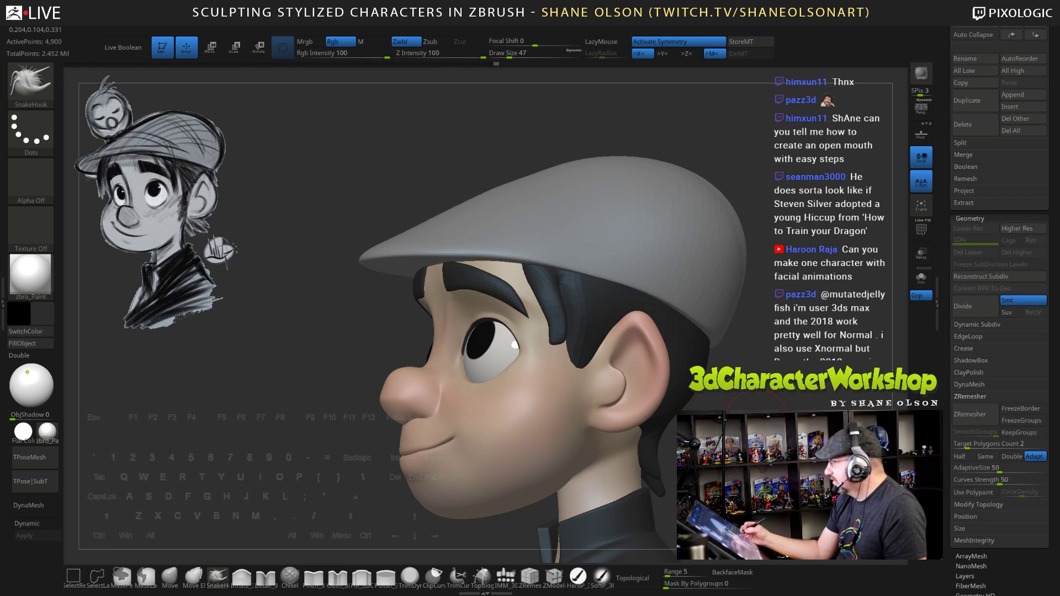
Refine the front edge of the temple locks and the hair above the ears with the SnakeHook brush at draw sizes 36 and 43
{"action": "mouse_move", "coordinate": [811, 399]}
{"action": "left_mouse_down"}
{"action": "mouse_move", "coordinate": [775, 404]}
{"action": "mouse_move", "coordinate": [800, 405]}
{"action": "mouse_move", "coordinate": [779, 405]}
{"action": "mouse_move", "coordinate": [789, 402]}
{"action": "left_mouse_up"}
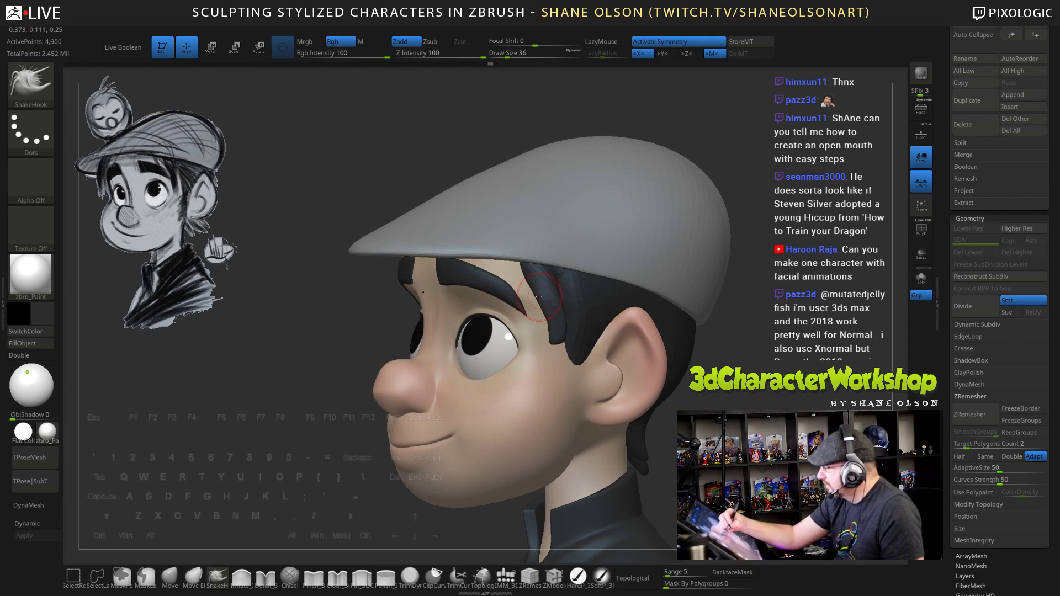
{"action": "key", "text": "s"}
{"action": "mouse_move", "coordinate": [545, 287]}
{"action": "left_mouse_down"}
{"action": "mouse_move", "coordinate": [540, 275]}
{"action": "mouse_move", "coordinate": [548, 298]}
{"action": "left_mouse_up"}
{"action": "left_click_drag", "start_coordinate": [796, 403], "coordinate": [771, 404]}
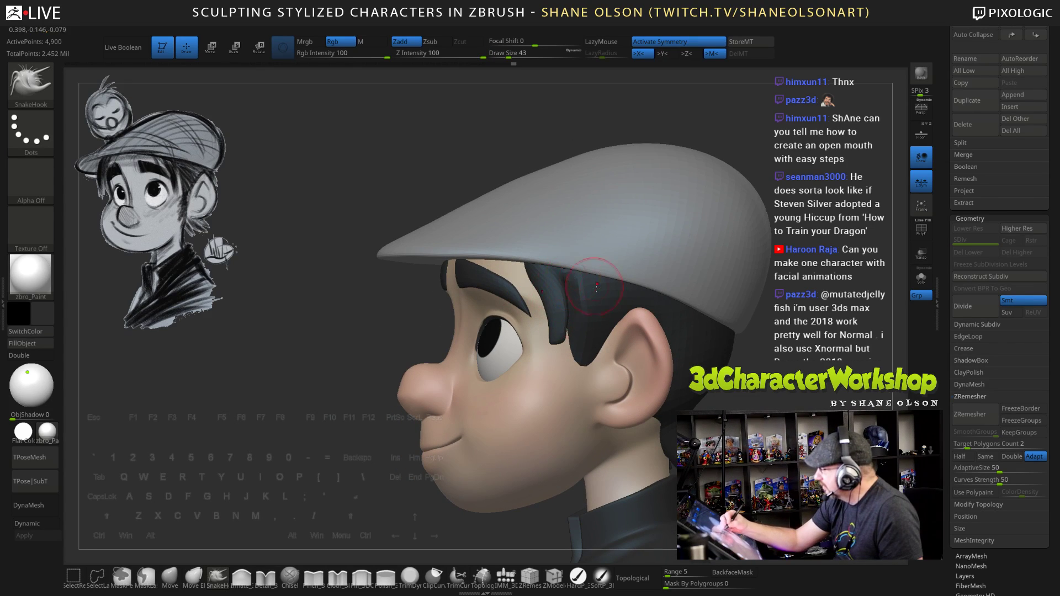
{"action": "mouse_move", "coordinate": [682, 412]}
{"action": "left_mouse_down"}
{"action": "mouse_move", "coordinate": [707, 411]}
{"action": "mouse_move", "coordinate": [652, 380]}
{"action": "mouse_move", "coordinate": [728, 403]}
{"action": "mouse_move", "coordinate": [685, 412]}
{"action": "mouse_move", "coordinate": [697, 396]}
{"action": "left_mouse_up"}
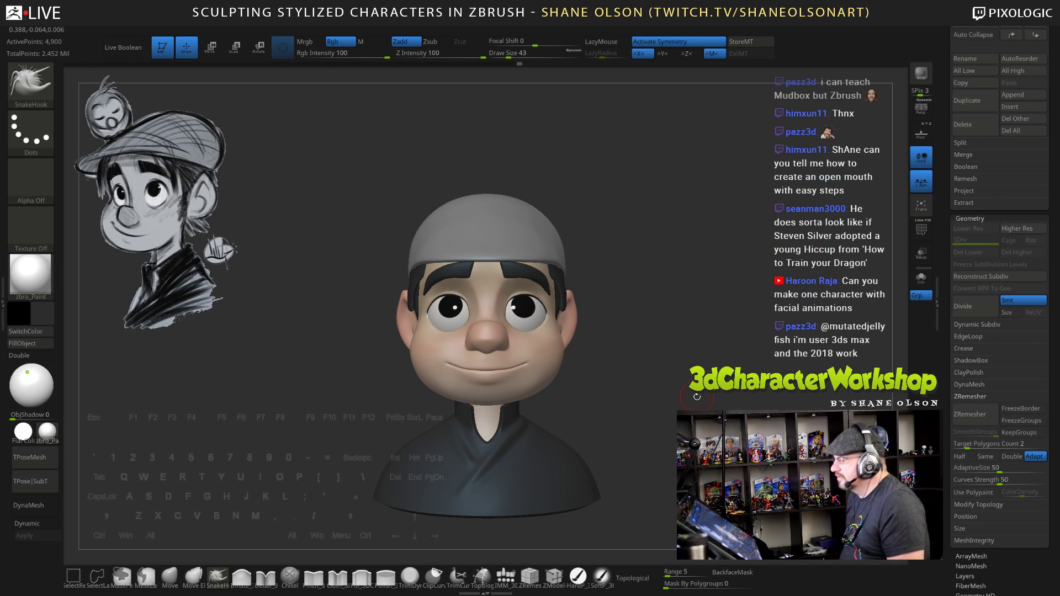
Nudge the side hair inward toward the head from the front with the SnakeHook brush at draw size 69
{"action": "key", "text": "s"}
{"action": "left_click", "coordinate": [612, 291]}
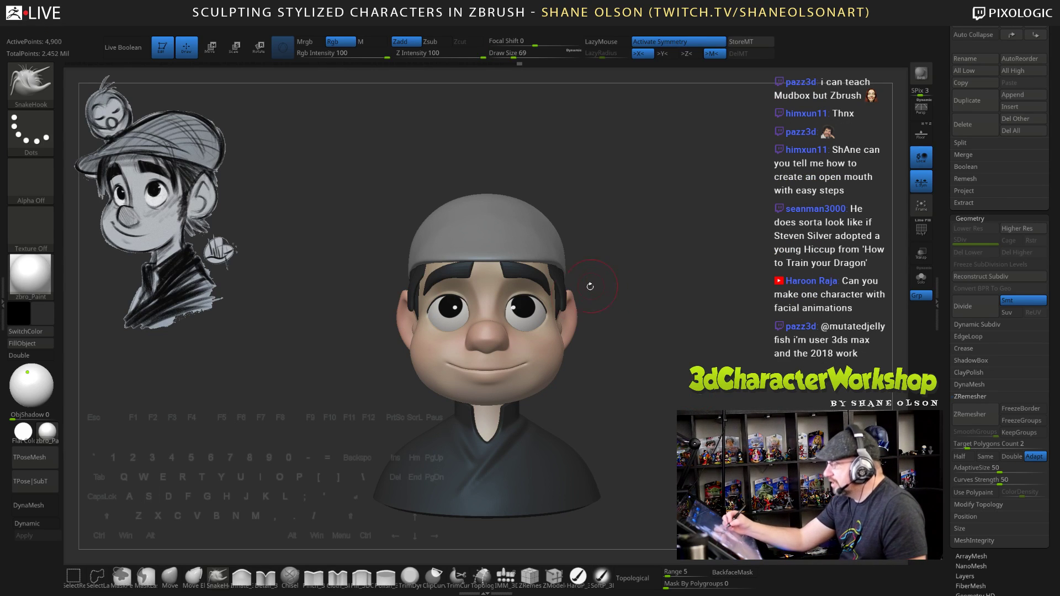
{"action": "left_click_drag", "start_coordinate": [562, 311], "coordinate": [559, 307]}
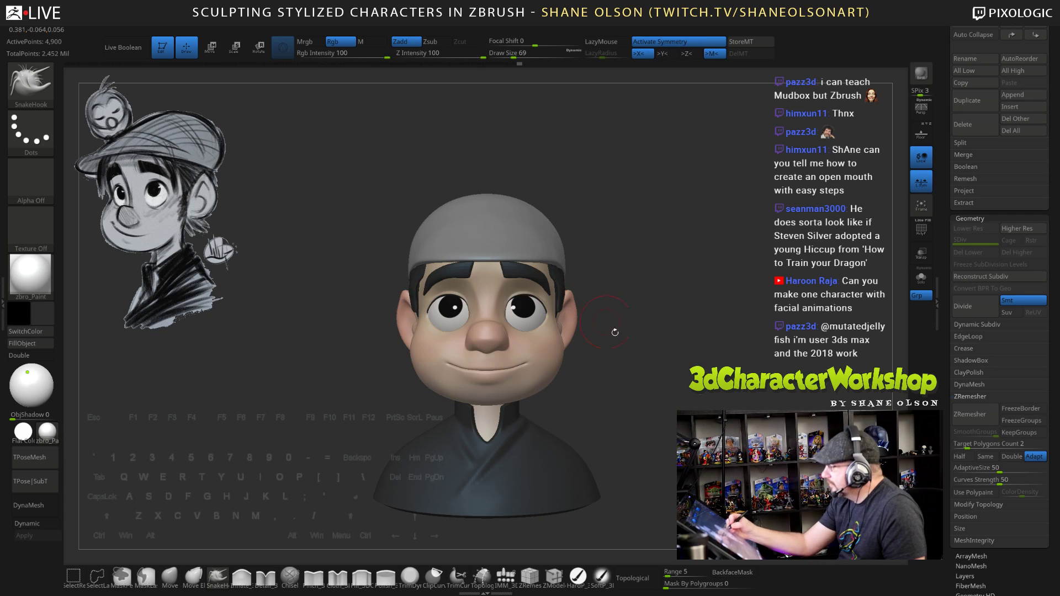
Make the cap the active subtool and save the tool over the existing LuigiHead01 file in the Twitch folder
{"action": "mouse_move", "coordinate": [641, 340]}
{"action": "left_mouse_down"}
{"action": "mouse_move", "coordinate": [613, 346]}
{"action": "mouse_move", "coordinate": [646, 335]}
{"action": "mouse_move", "coordinate": [690, 390]}
{"action": "mouse_move", "coordinate": [655, 426]}
{"action": "left_mouse_up"}
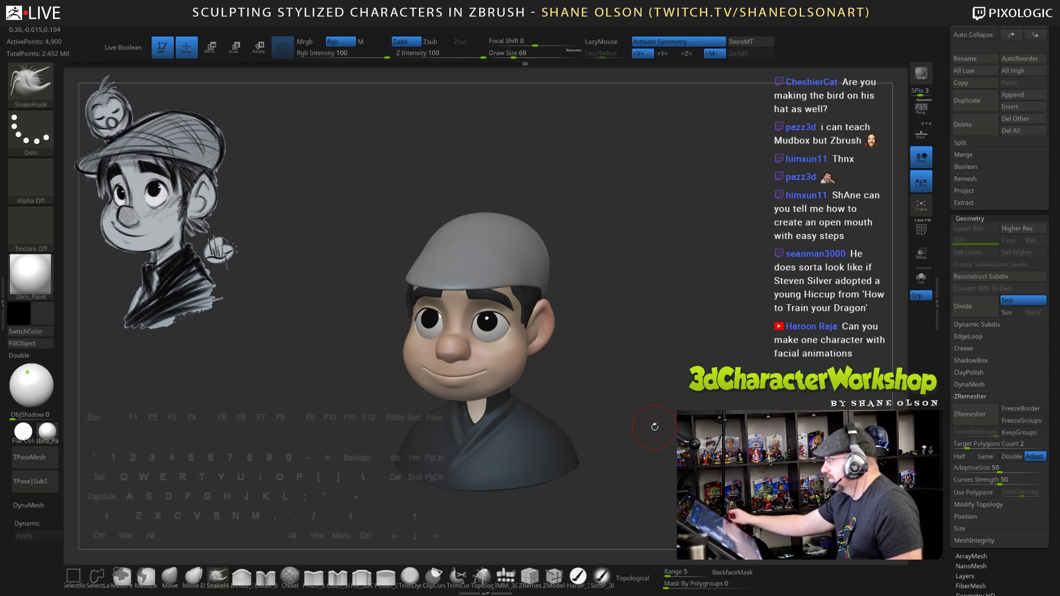
{"action": "mouse_move", "coordinate": [665, 219]}
{"action": "left_mouse_down"}
{"action": "mouse_move", "coordinate": [651, 215]}
{"action": "mouse_move", "coordinate": [662, 257]}
{"action": "left_mouse_up"}
{"action": "left_click", "coordinate": [499, 241], "text": "alt"}
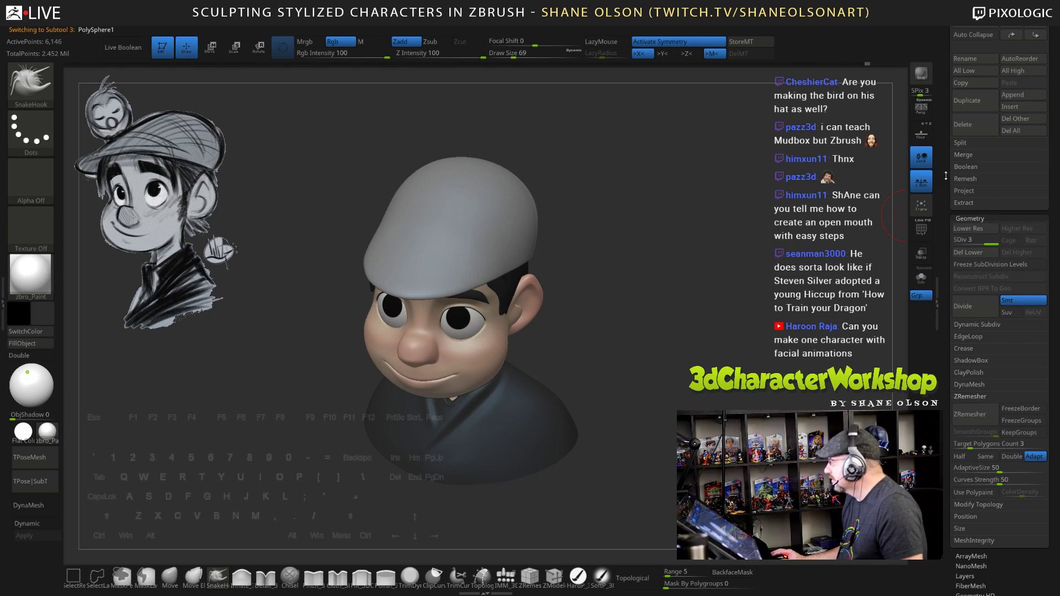
{"action": "left_click_drag", "start_coordinate": [946, 176], "coordinate": [946, 327]}
{"action": "left_click_drag", "start_coordinate": [946, 69], "coordinate": [946, 271]}
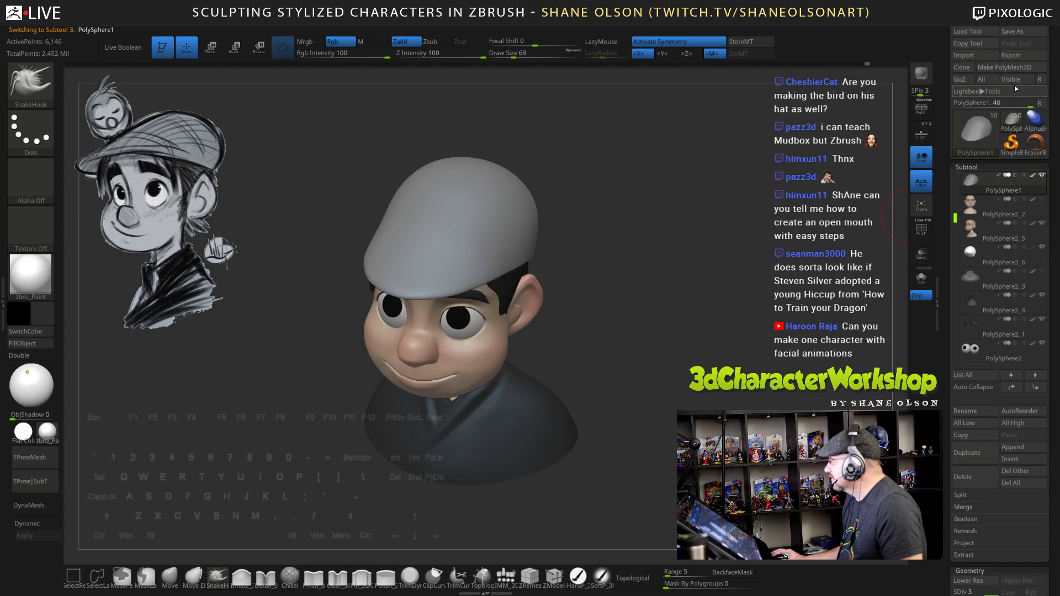
{"action": "key", "text": "ctrl+s"}
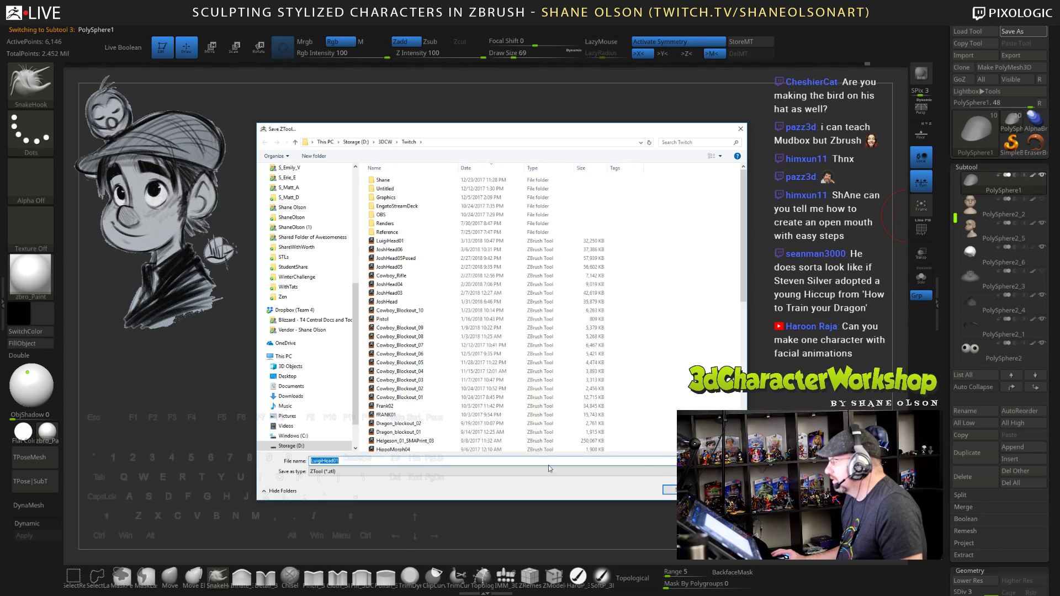
{"action": "left_click", "coordinate": [667, 490]}
{"action": "left_click", "coordinate": [559, 307]}
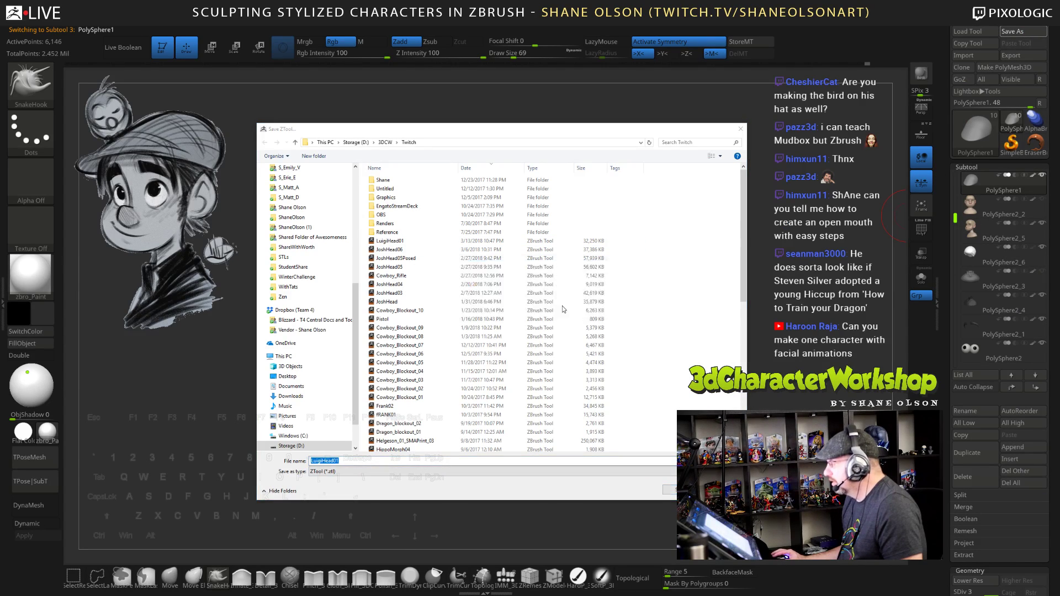
{"action": "left_click_drag", "start_coordinate": [673, 211], "coordinate": [660, 264]}
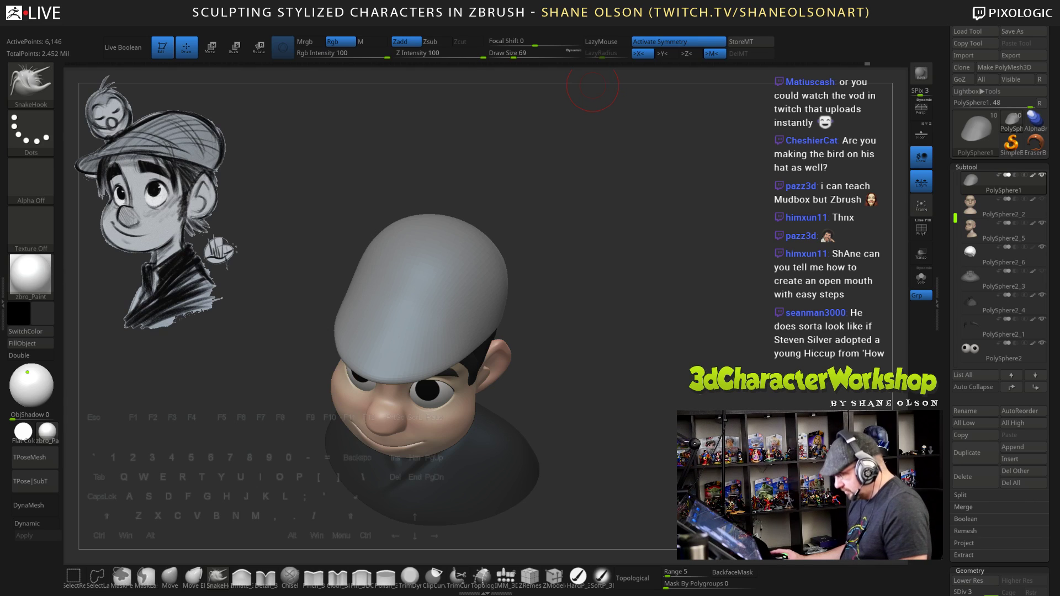
Switch to Snipping Tool, save the plaid snip as a PNG named Plaid in the Twitch Reference folder, and close it
{"action": "key", "text": "Caps_Lock"}
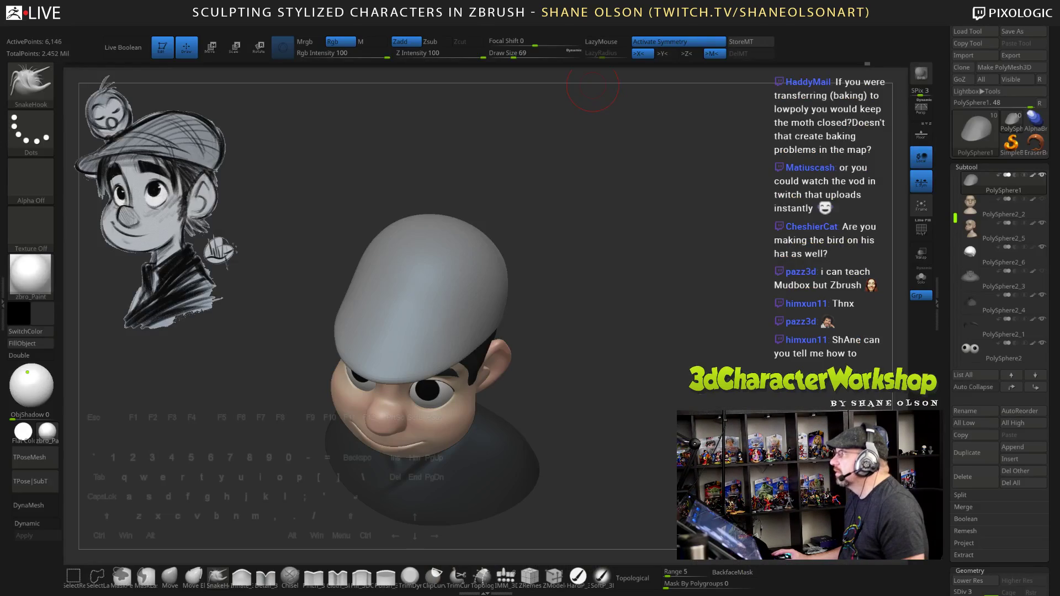
{"action": "left_click_drag", "start_coordinate": [569, 0], "coordinate": [541, 36]}
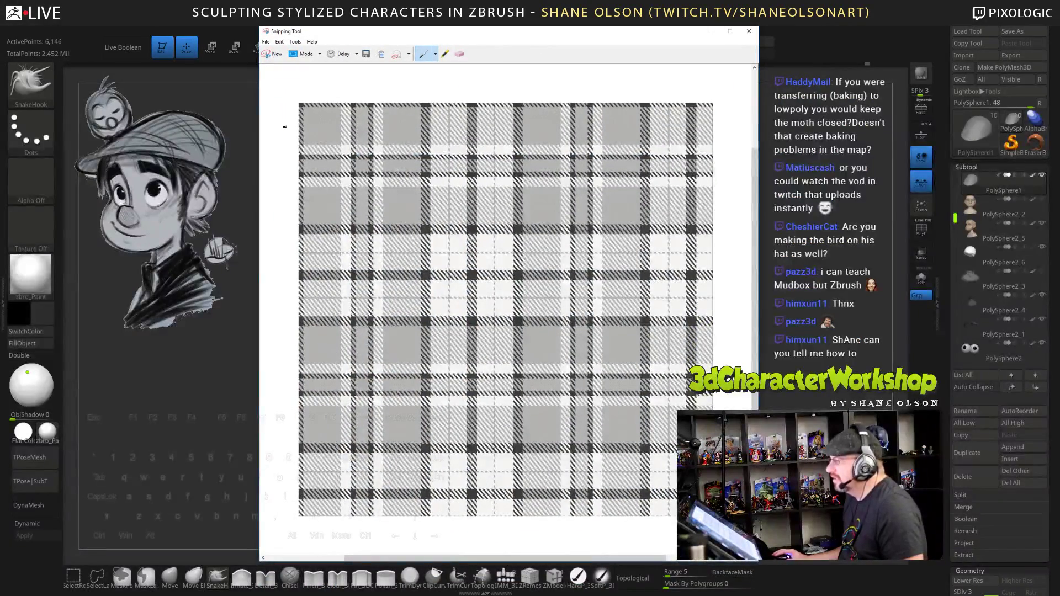
{"action": "left_click", "coordinate": [265, 42]}
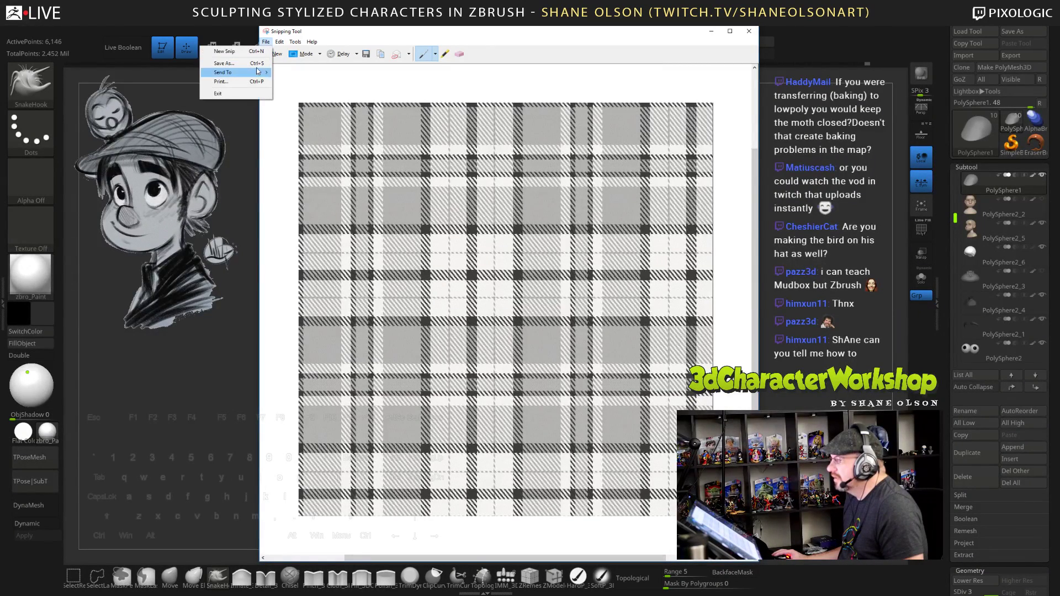
{"action": "left_click", "coordinate": [237, 61]}
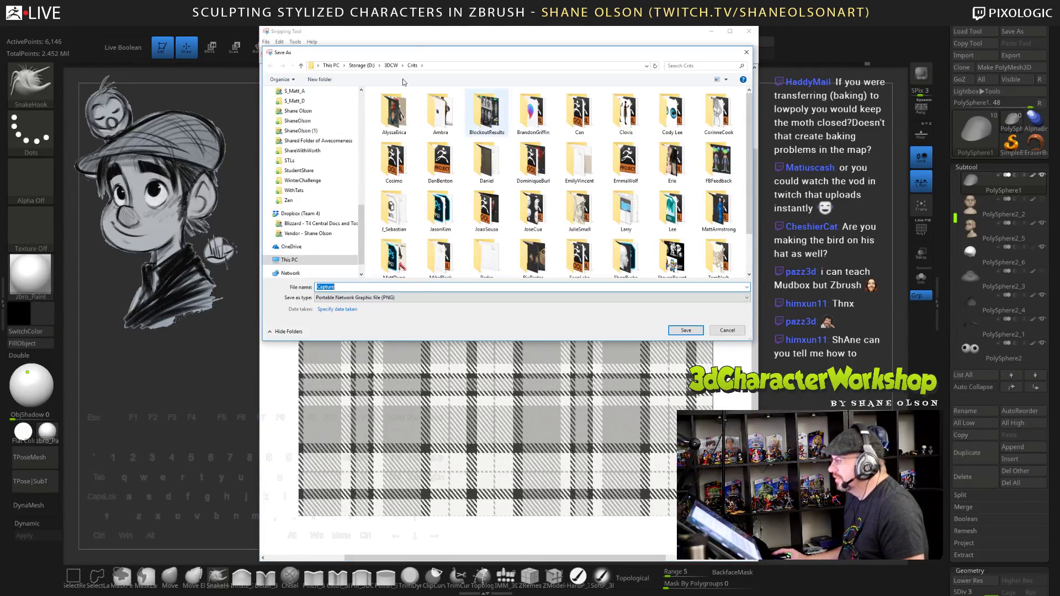
{"action": "left_click", "coordinate": [391, 65]}
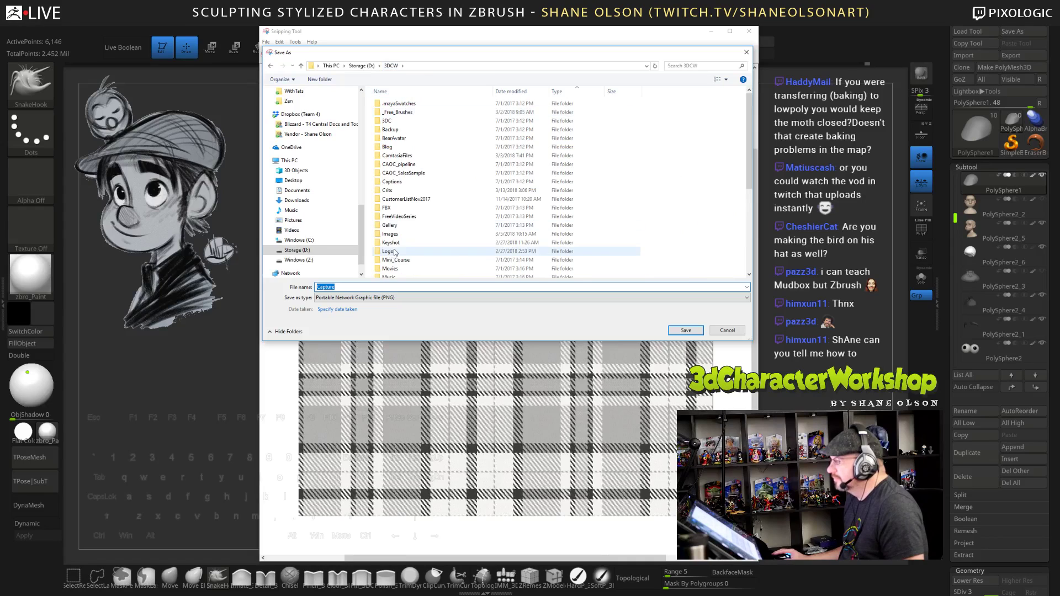
{"action": "scroll", "coordinate": [404, 232], "scroll_direction": "down", "scroll_amount": 3}
{"action": "double_click", "coordinate": [390, 230]}
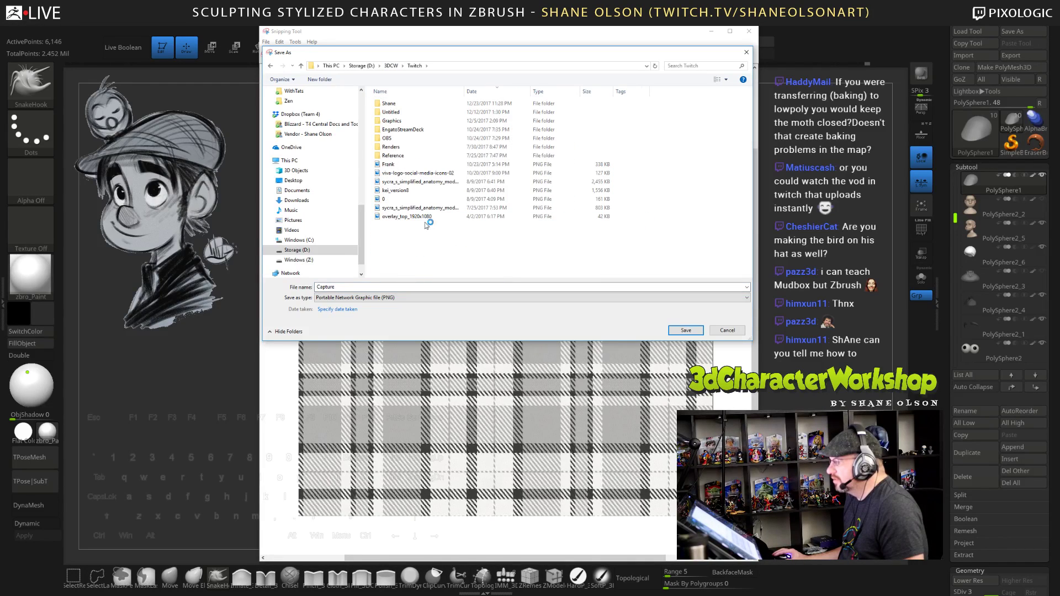
{"action": "double_click", "coordinate": [395, 156]}
{"action": "double_click", "coordinate": [402, 287]}
{"action": "type", "text": "Plai"}
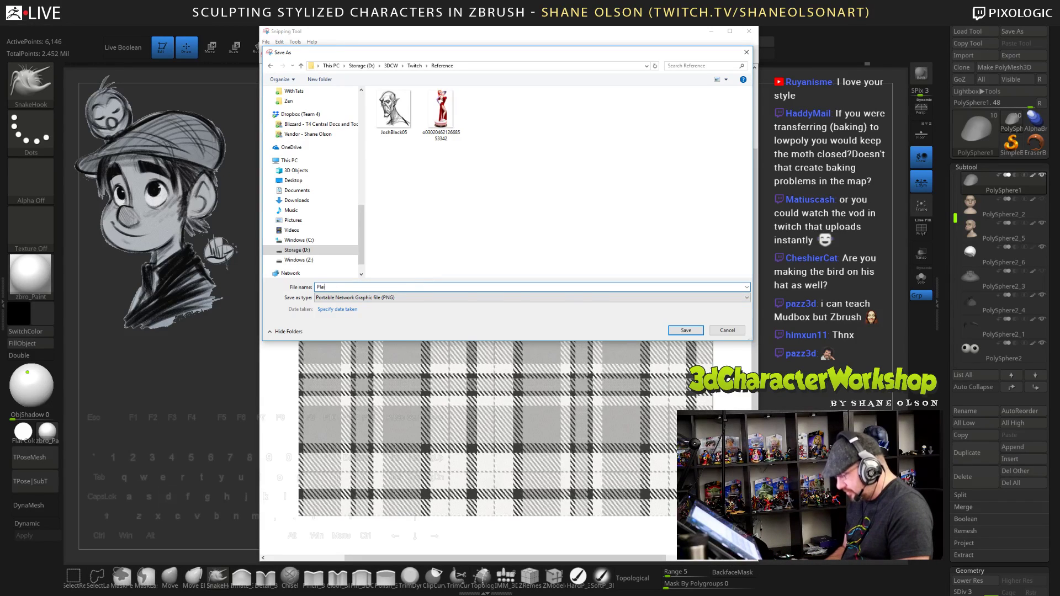
{"action": "key", "text": "Return"}
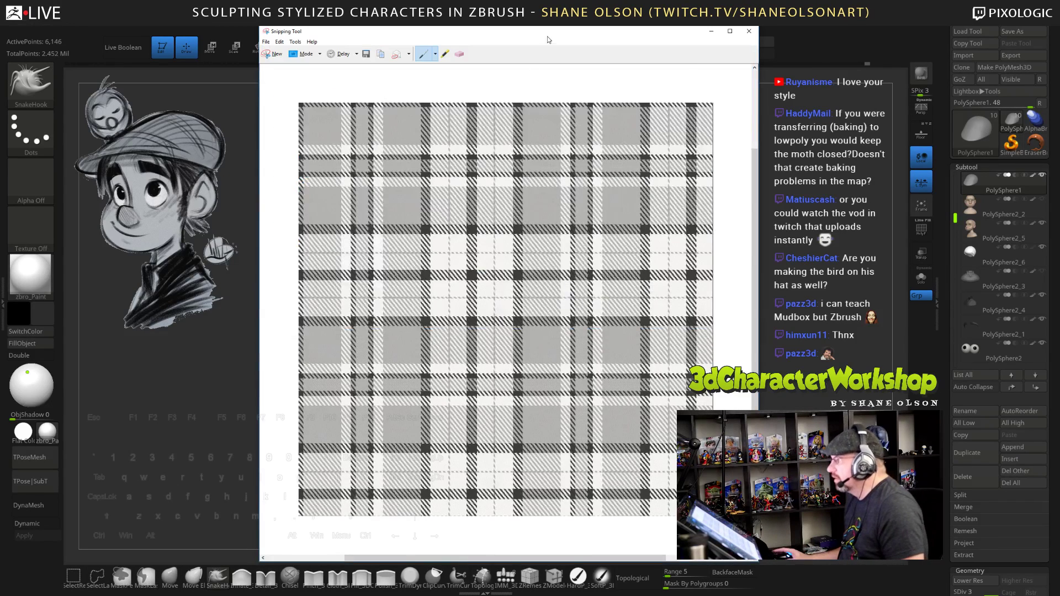
{"action": "left_click", "coordinate": [749, 31]}
Subdivide the cap up to subdivision level 7
{"action": "left_click_drag", "start_coordinate": [633, 245], "coordinate": [639, 217]}
{"action": "left_click_drag", "start_coordinate": [628, 257], "coordinate": [743, 254]}
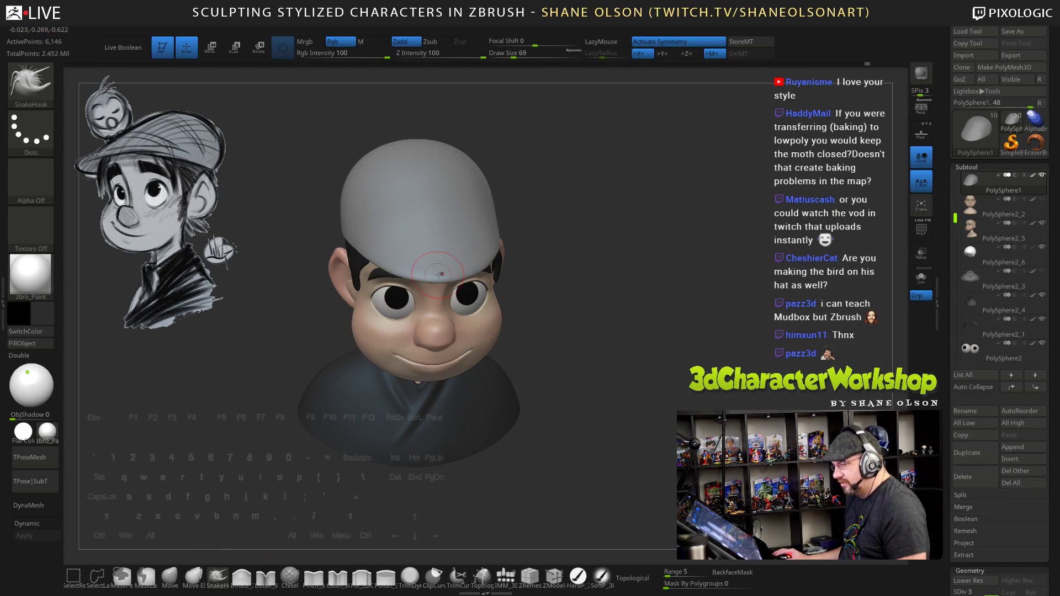
{"action": "left_click", "coordinate": [951, 569]}
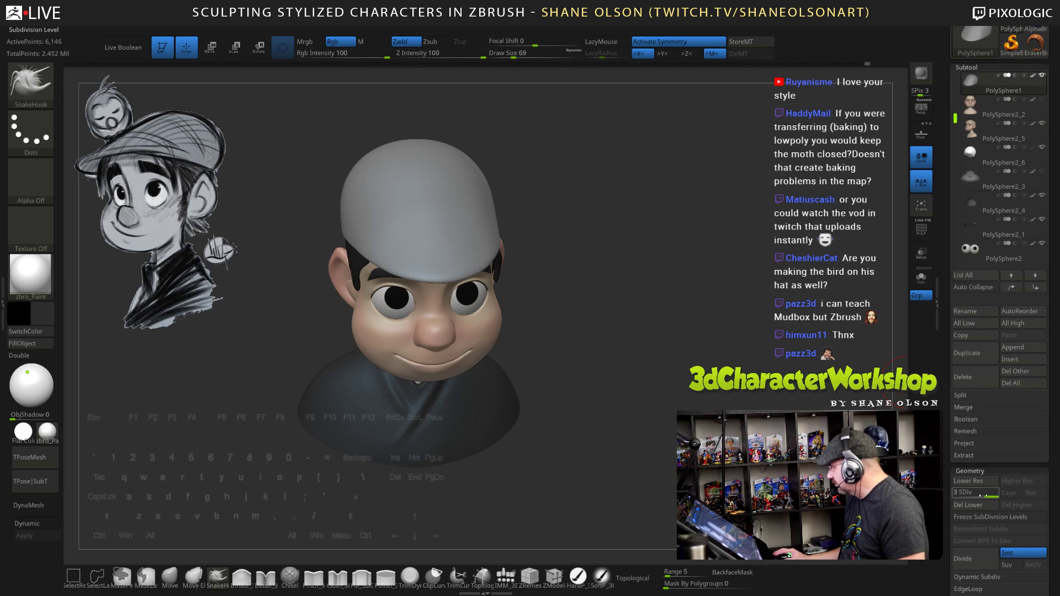
{"action": "key", "text": "ctrl"}
{"action": "key", "text": "ctrl+d"}
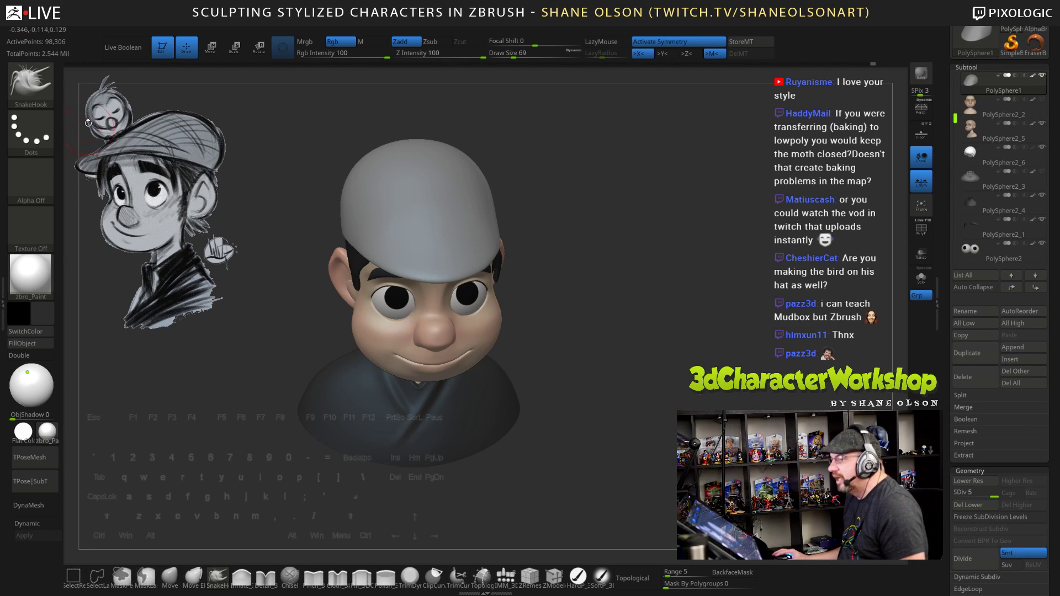
{"action": "key", "text": "ctrl+d"}
{"action": "key", "text": "ctrl+d"}
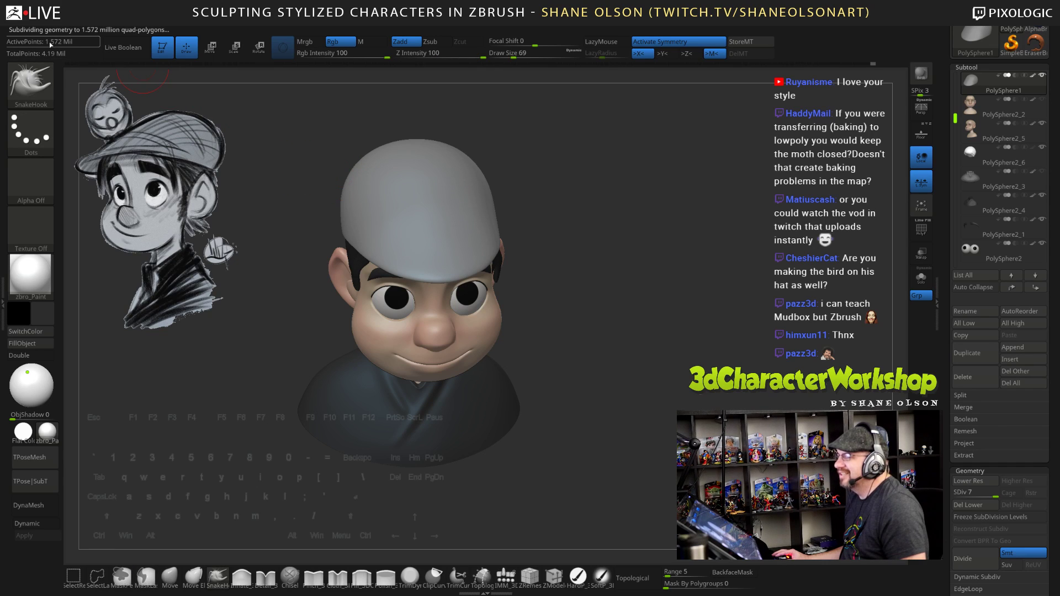
Import the Plaid image from the Twitch Reference folder as a texture
{"action": "mouse_move", "coordinate": [625, 222]}
{"action": "left_mouse_down", "text": "shift"}
{"action": "mouse_move", "coordinate": [639, 180]}
{"action": "mouse_move", "coordinate": [655, 205]}
{"action": "mouse_move", "coordinate": [653, 251]}
{"action": "left_mouse_up", "text": "shift"}
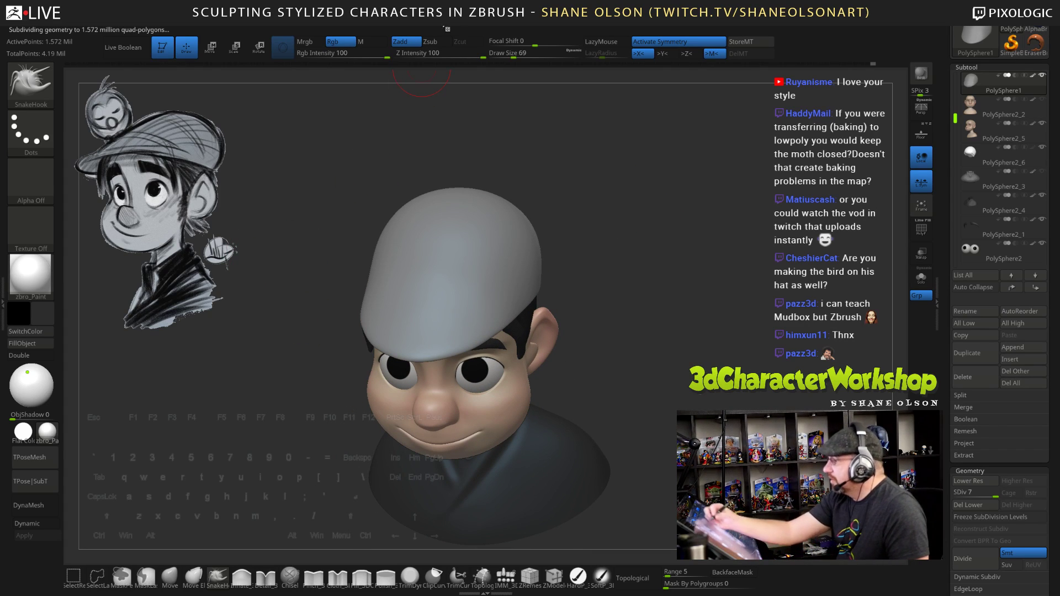
{"action": "left_click", "coordinate": [490, 28]}
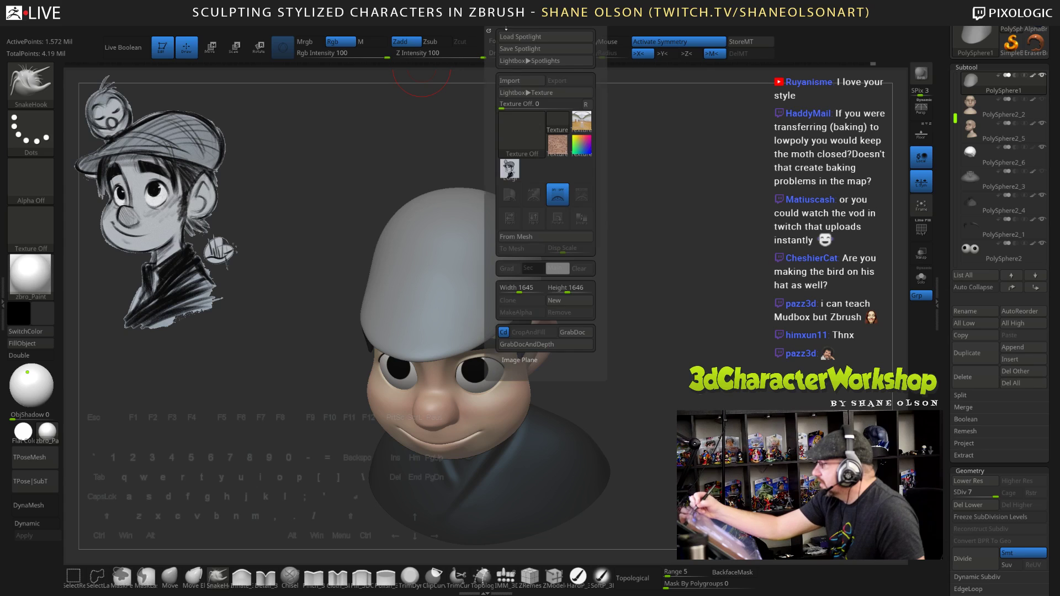
{"action": "left_click", "coordinate": [526, 82]}
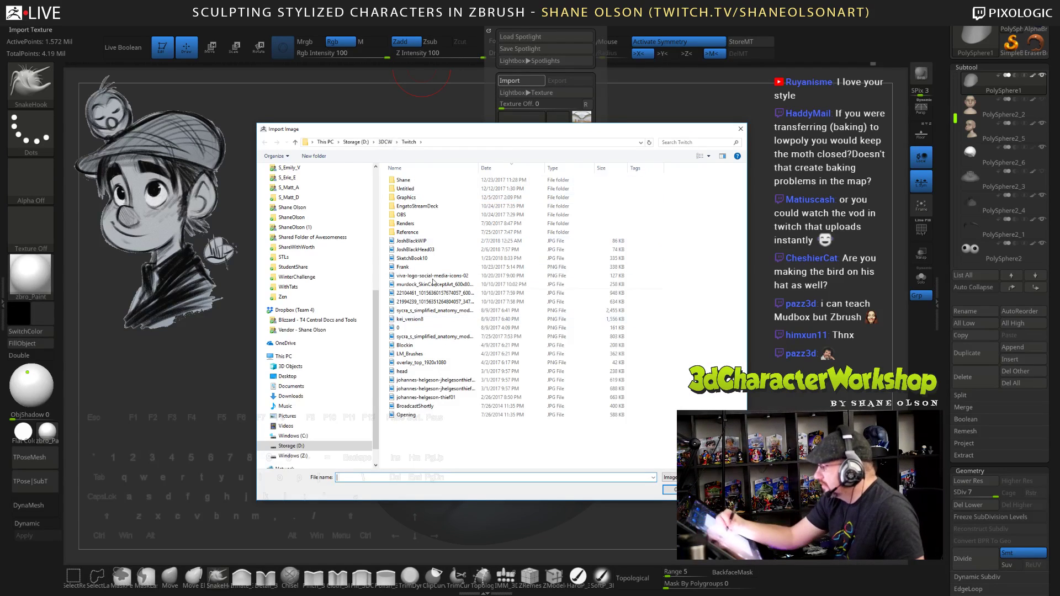
{"action": "left_click", "coordinate": [426, 233]}
{"action": "double_click", "coordinate": [426, 233]}
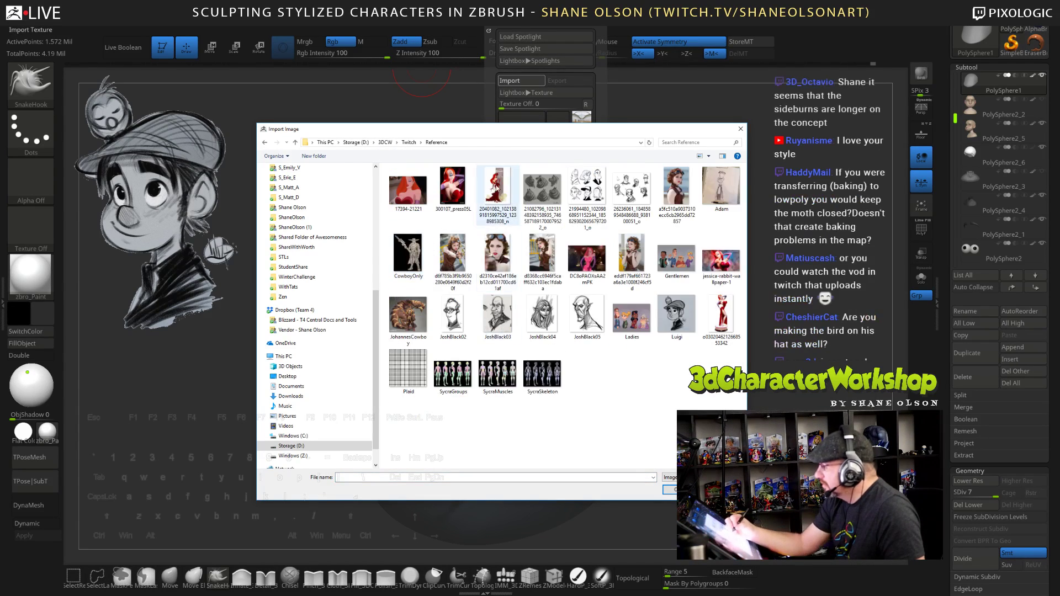
{"action": "left_click", "coordinate": [413, 370]}
{"action": "left_click", "coordinate": [683, 490]}
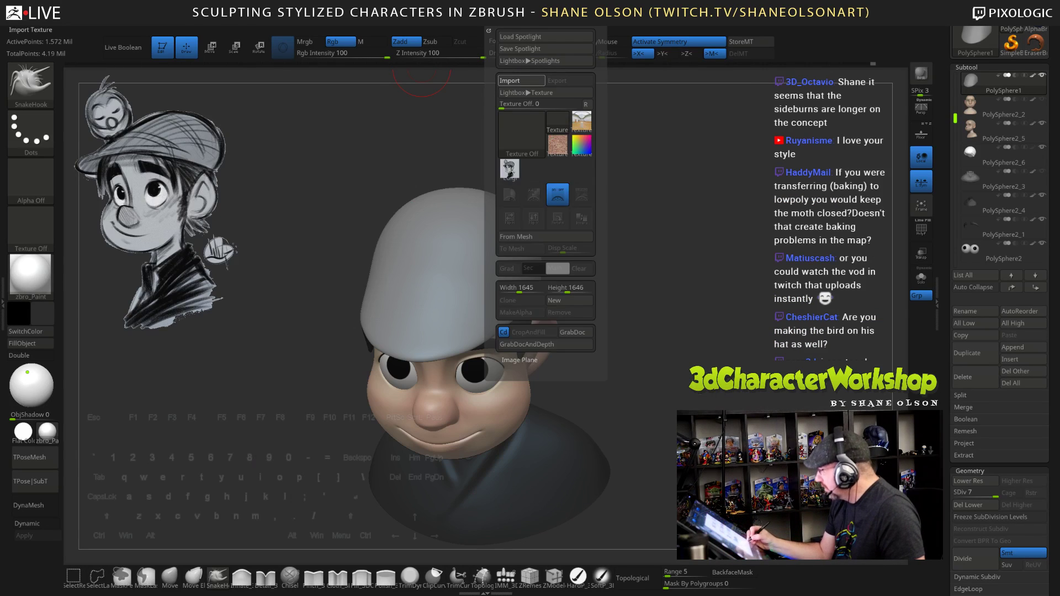
Add the plaid texture to Spotlight and hide LightBox
{"action": "left_click", "coordinate": [504, 24]}
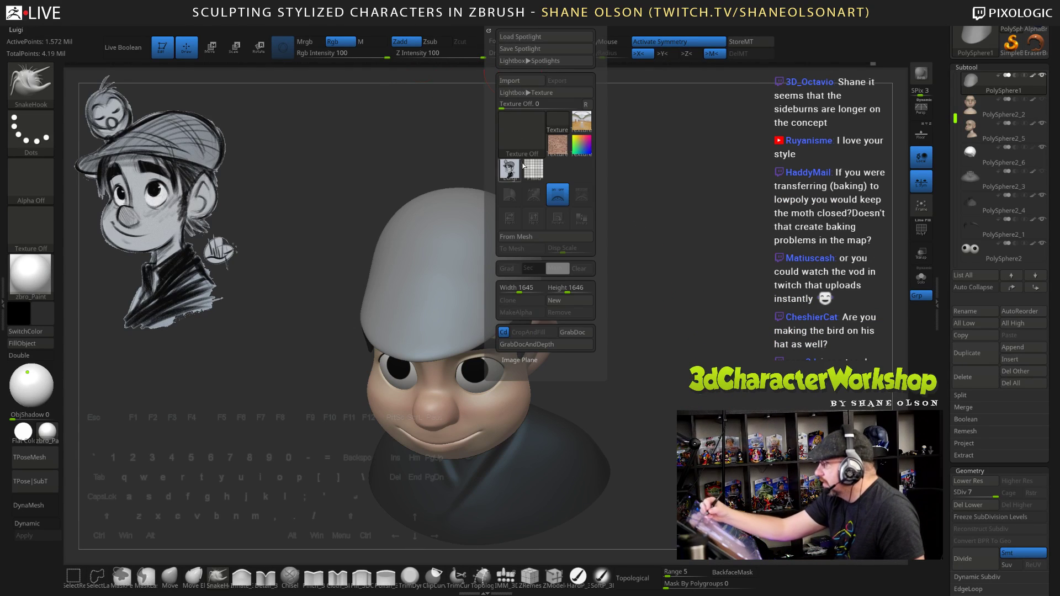
{"action": "left_click", "coordinate": [533, 169]}
{"action": "left_click", "coordinate": [582, 195]}
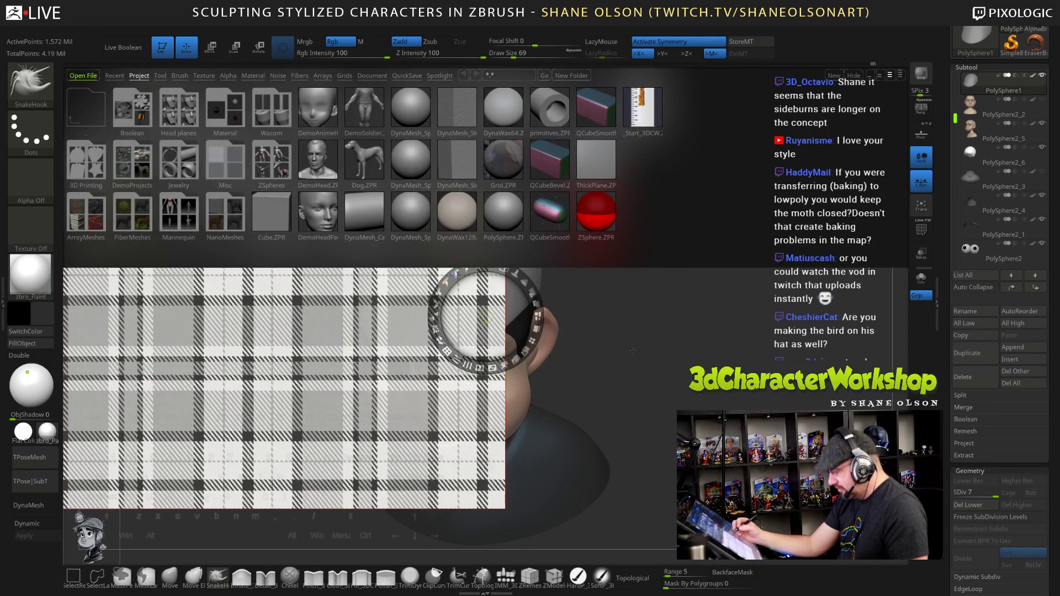
{"action": "key", "text": "comma"}
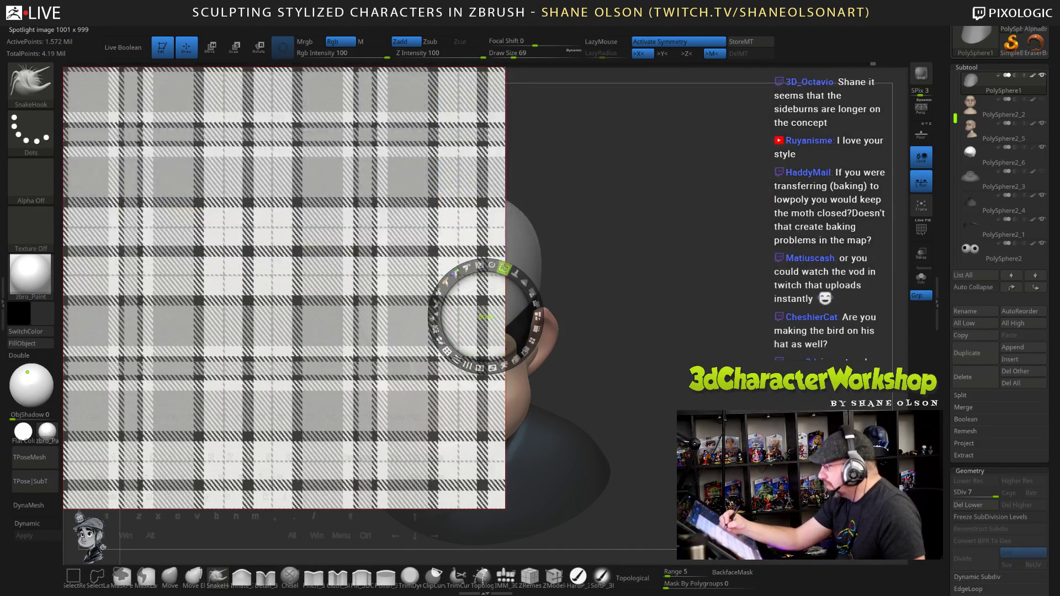
Scale the plaid image down over the cap in Spotlight and lower its opacity until the model shows through
{"action": "left_click_drag", "start_coordinate": [505, 270], "coordinate": [498, 278]}
{"action": "left_click_drag", "start_coordinate": [642, 329], "coordinate": [645, 334]}
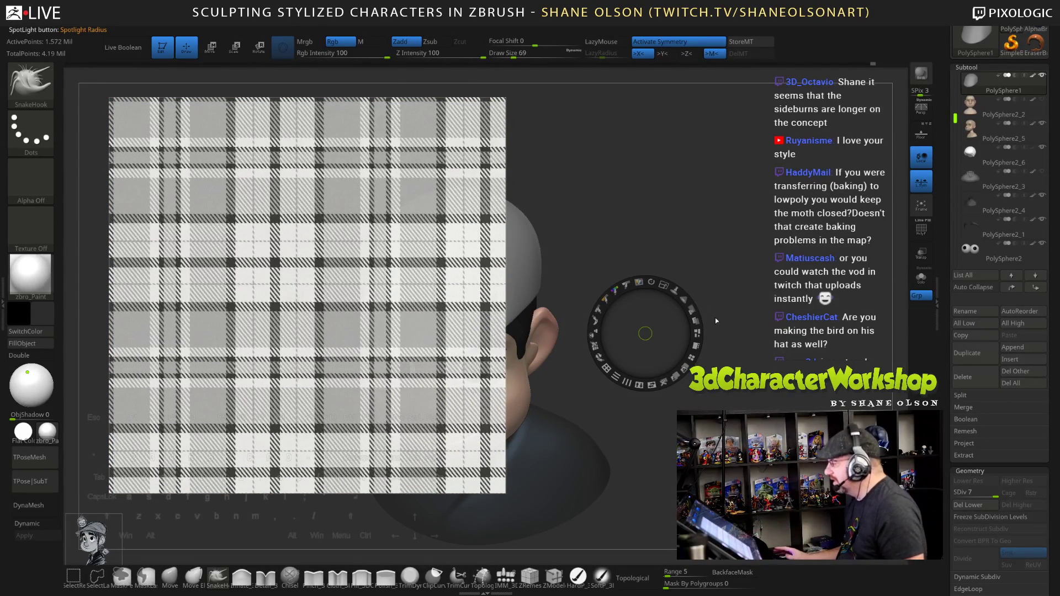
{"action": "mouse_move", "coordinate": [667, 234]}
{"action": "left_mouse_down"}
{"action": "mouse_move", "coordinate": [656, 229]}
{"action": "mouse_move", "coordinate": [682, 237]}
{"action": "left_mouse_up"}
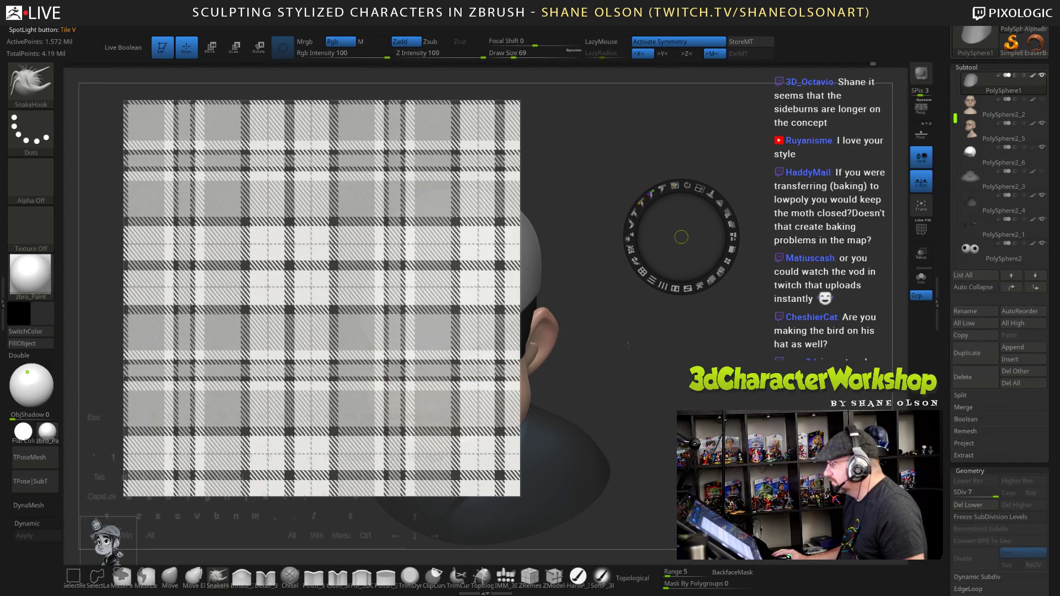
{"action": "left_click_drag", "start_coordinate": [700, 189], "coordinate": [663, 190]}
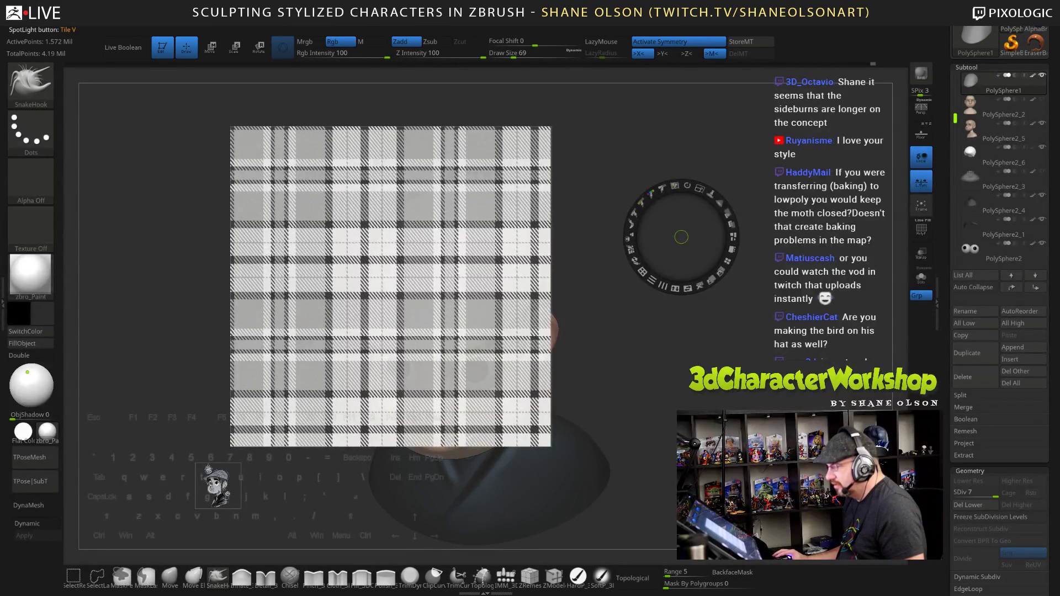
{"action": "left_click_drag", "start_coordinate": [681, 237], "coordinate": [497, 311]}
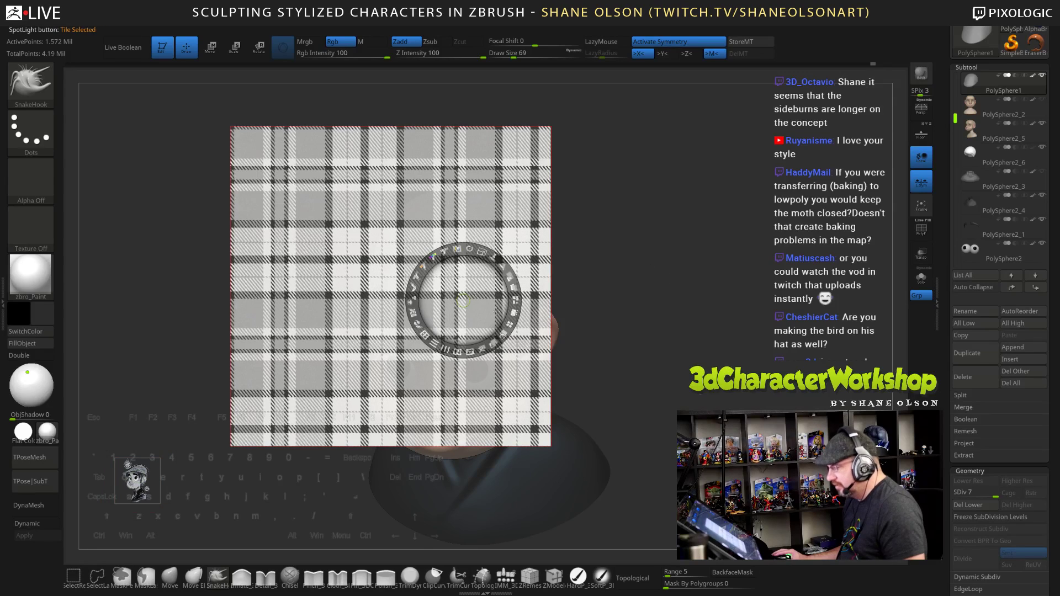
{"action": "left_click_drag", "start_coordinate": [495, 260], "coordinate": [467, 280]}
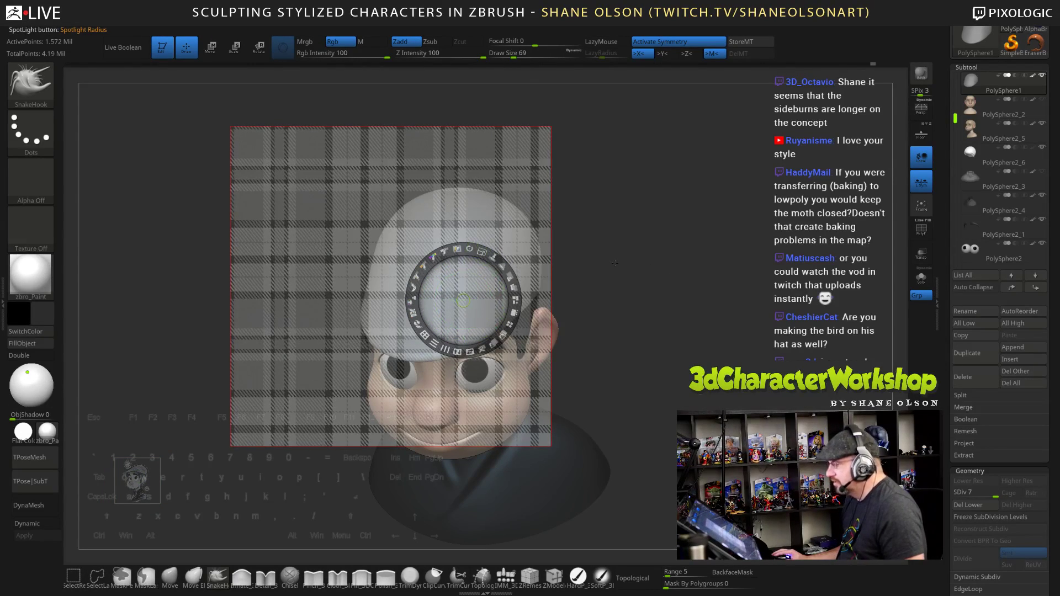
Leave Spotlight editing, turn the model to see the cap from above and select the hard paint brush
{"action": "key", "text": "z"}
{"action": "left_click_drag", "start_coordinate": [619, 286], "coordinate": [641, 285]}
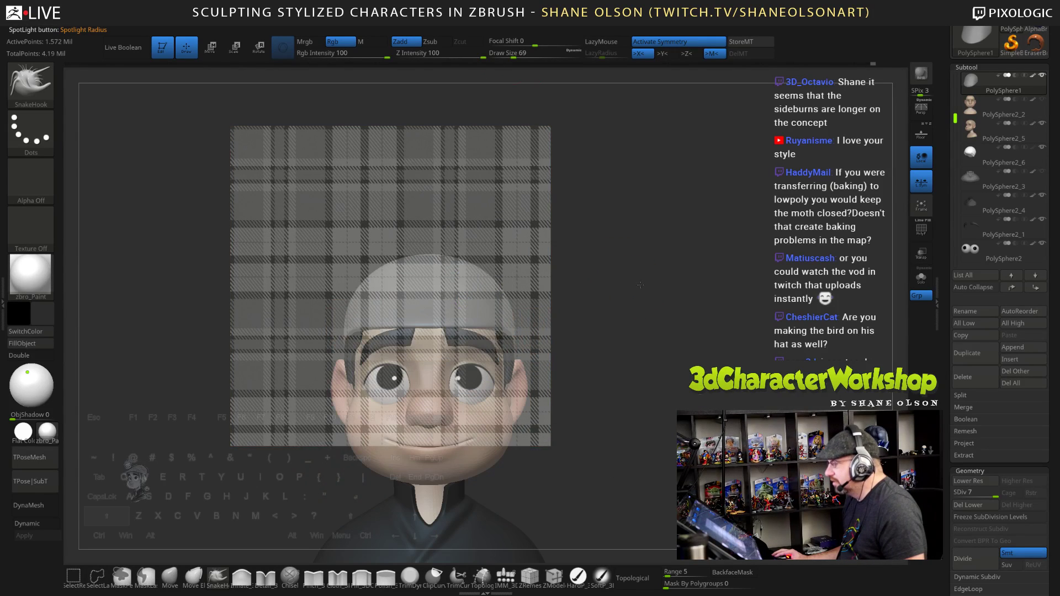
{"action": "mouse_move", "coordinate": [641, 246]}
{"action": "left_mouse_down"}
{"action": "mouse_move", "coordinate": [617, 270]}
{"action": "mouse_move", "coordinate": [618, 229]}
{"action": "mouse_move", "coordinate": [611, 242]}
{"action": "mouse_move", "coordinate": [662, 284]}
{"action": "mouse_move", "coordinate": [656, 271]}
{"action": "mouse_move", "coordinate": [670, 299]}
{"action": "mouse_move", "coordinate": [628, 288]}
{"action": "mouse_move", "coordinate": [625, 270]}
{"action": "mouse_move", "coordinate": [646, 293]}
{"action": "mouse_move", "coordinate": [643, 283]}
{"action": "left_mouse_up"}
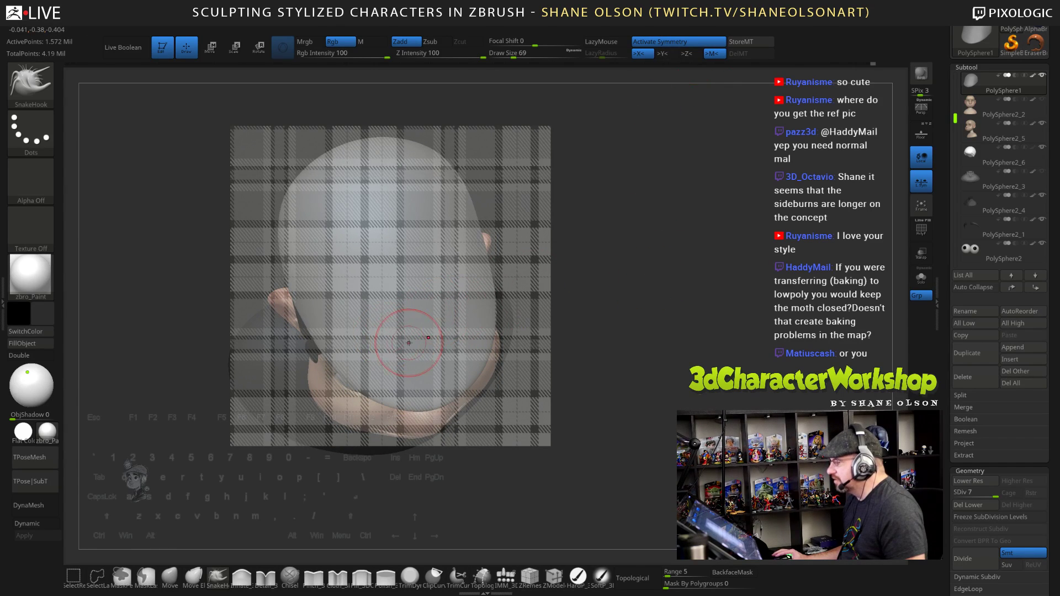
{"action": "left_click_drag", "start_coordinate": [616, 332], "coordinate": [615, 334]}
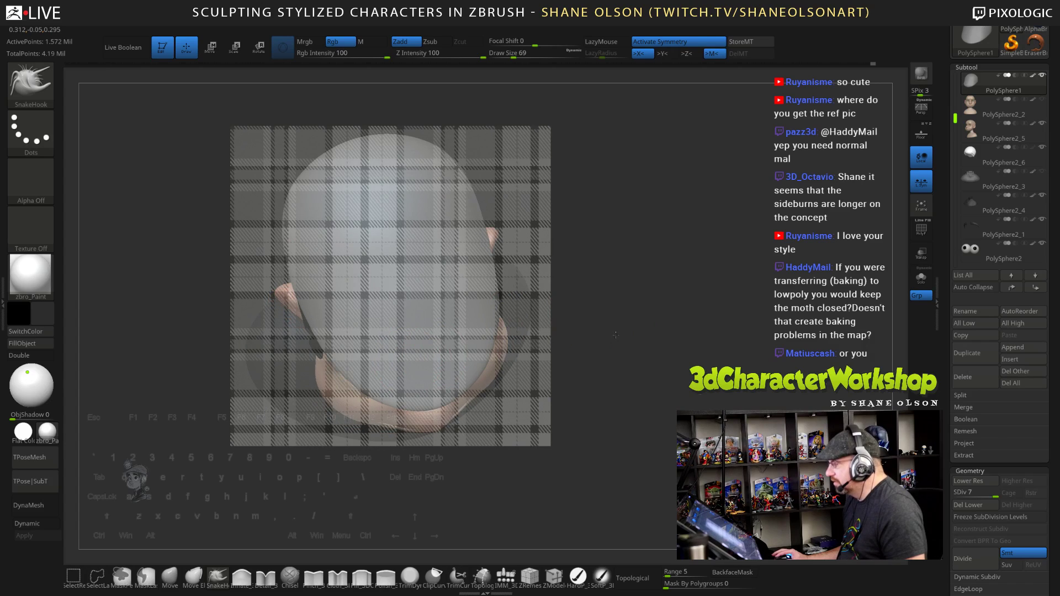
{"action": "left_click", "coordinate": [577, 578]}
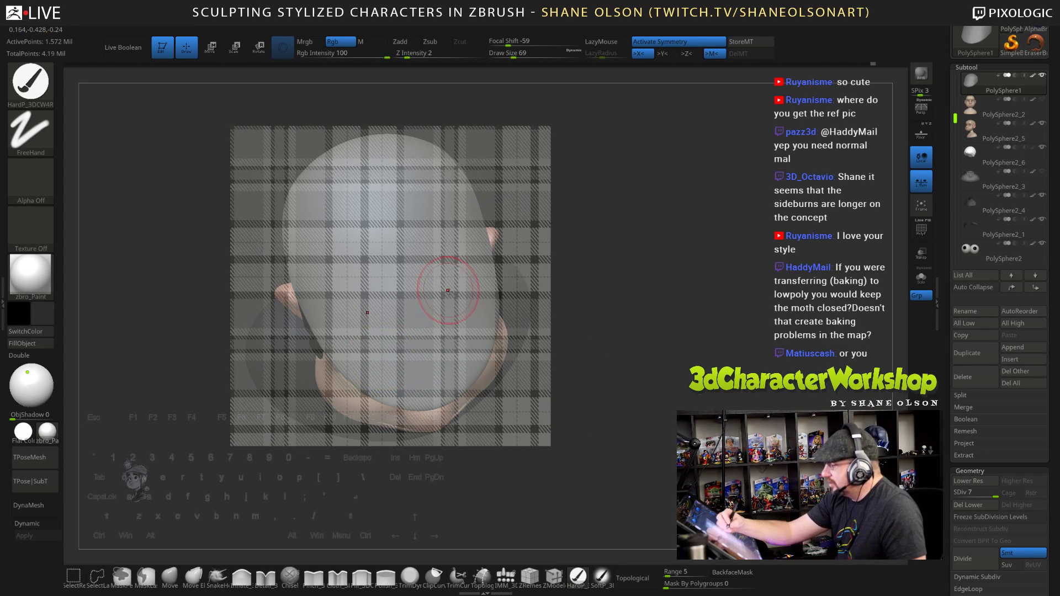
{"action": "mouse_move", "coordinate": [378, 289]}
{"action": "left_mouse_down"}
{"action": "mouse_move", "coordinate": [354, 255]}
{"action": "mouse_move", "coordinate": [436, 326]}
{"action": "mouse_move", "coordinate": [412, 369]}
{"action": "mouse_move", "coordinate": [381, 387]}
{"action": "mouse_move", "coordinate": [353, 359]}
{"action": "mouse_move", "coordinate": [298, 208]}
{"action": "mouse_move", "coordinate": [312, 321]}
{"action": "mouse_move", "coordinate": [348, 373]}
{"action": "left_mouse_up"}
{"action": "mouse_move", "coordinate": [380, 326]}
{"action": "left_mouse_down"}
{"action": "mouse_move", "coordinate": [337, 177]}
{"action": "mouse_move", "coordinate": [309, 152]}
{"action": "mouse_move", "coordinate": [305, 232]}
{"action": "left_mouse_up"}
{"action": "key", "text": "shift+z"}
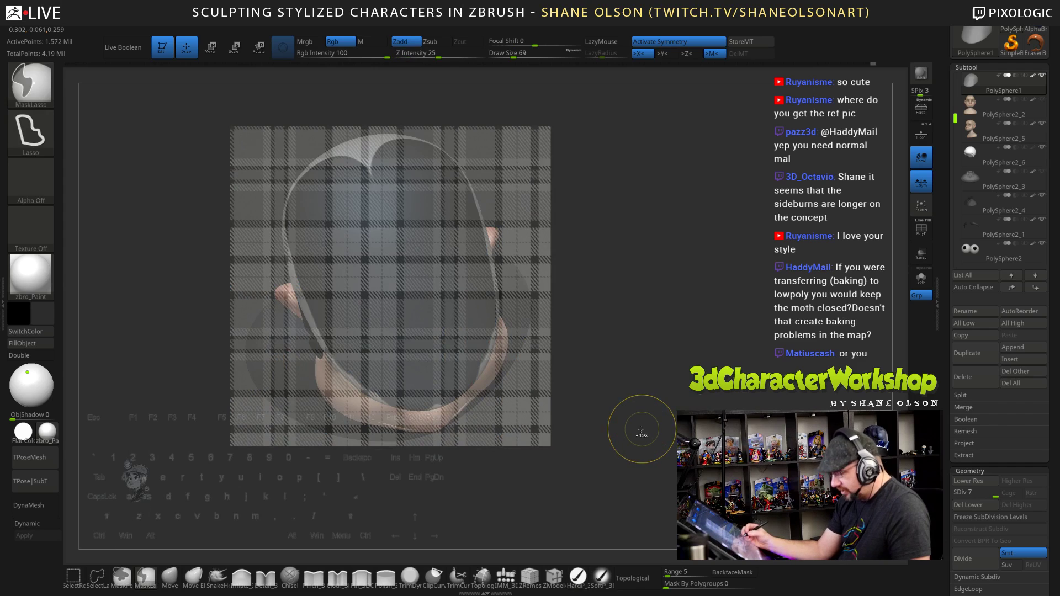
{"action": "key", "text": "ctrl+z"}
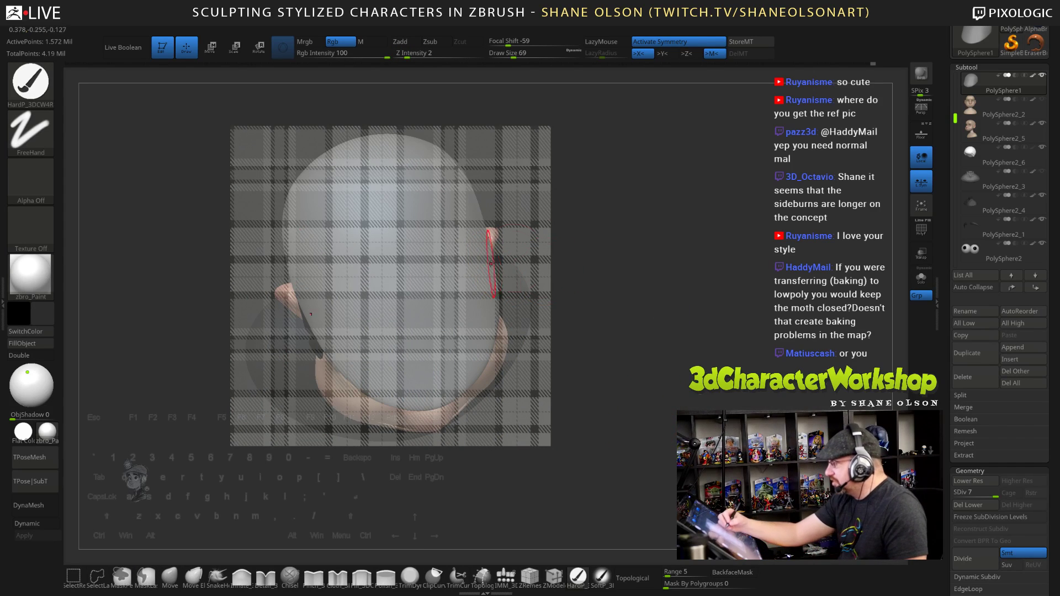
Turn on Spotlight Projection so that painting picks up the plaid image
{"action": "key", "text": "3"}
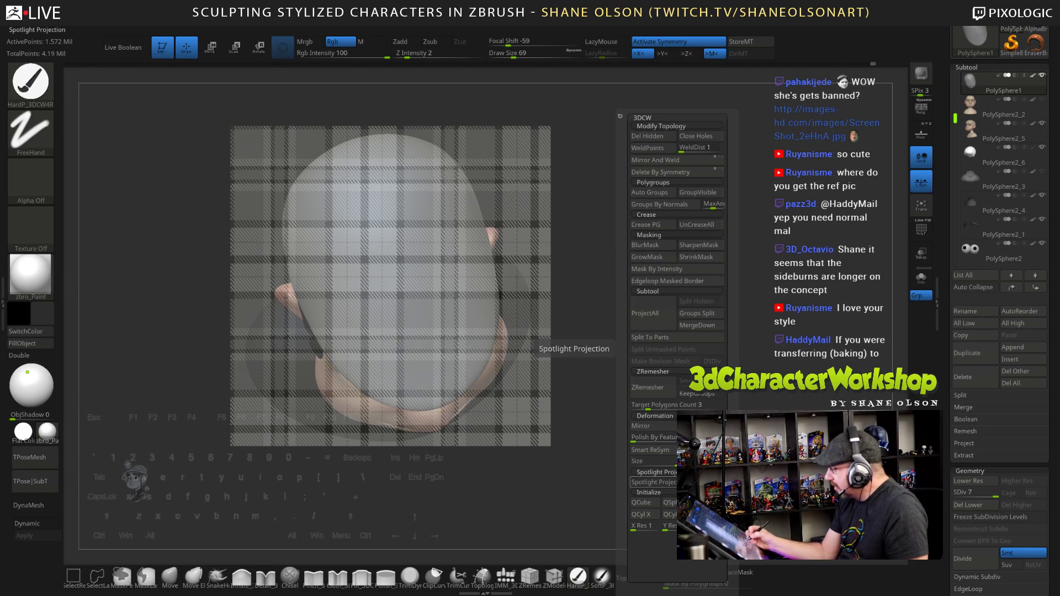
{"action": "left_click", "coordinate": [653, 482]}
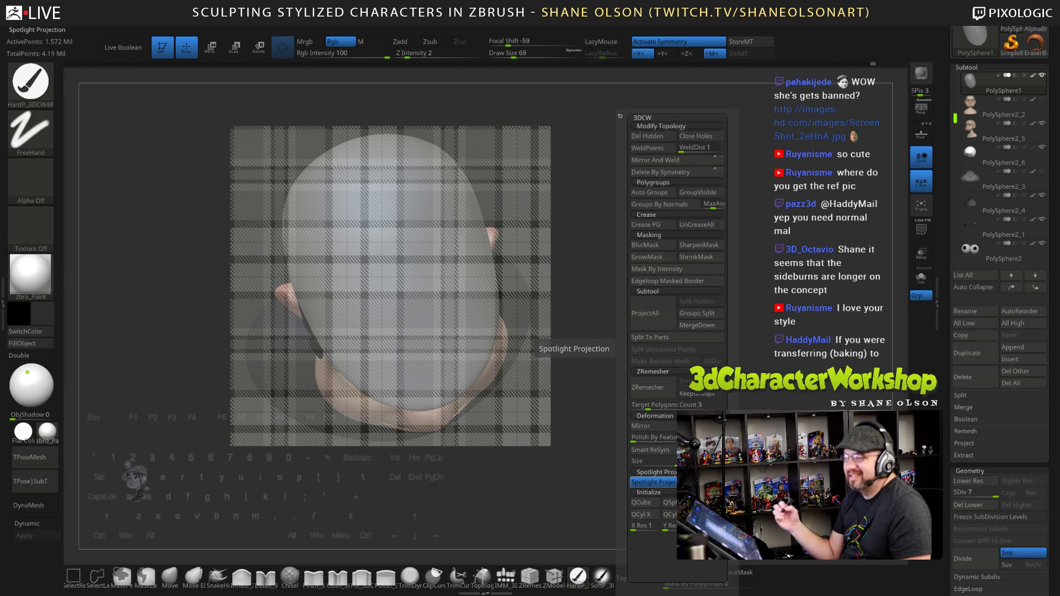
{"action": "left_click", "coordinate": [677, 482]}
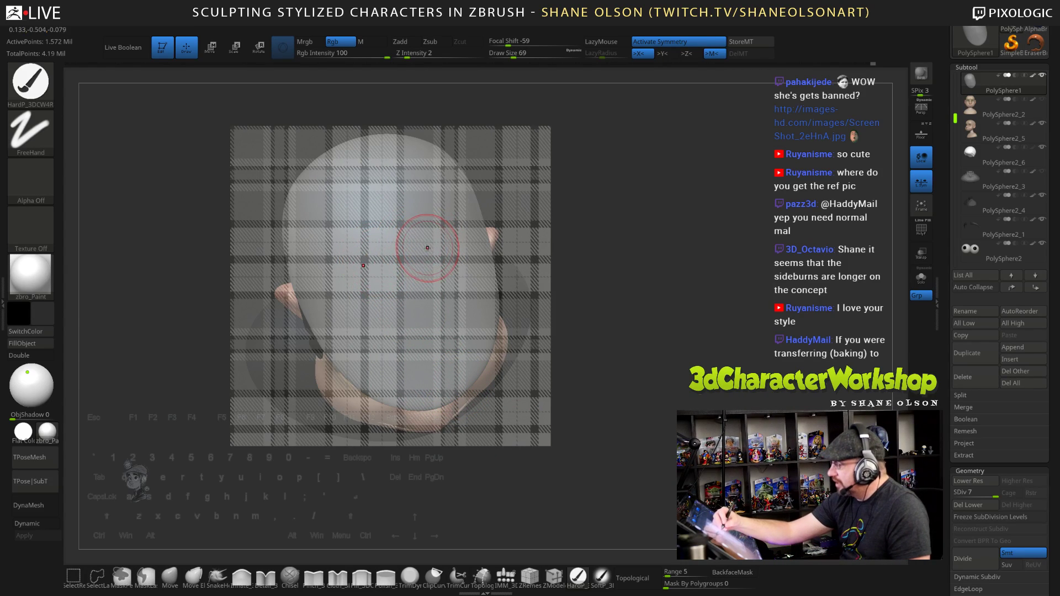
Try to paint the plaid onto the cap with symmetry on from the angled top view, and undo the strokes
{"action": "left_click", "coordinate": [362, 264]}
{"action": "mouse_move", "coordinate": [361, 266]}
{"action": "left_mouse_down"}
{"action": "mouse_move", "coordinate": [411, 380]}
{"action": "mouse_move", "coordinate": [337, 310]}
{"action": "mouse_move", "coordinate": [319, 243]}
{"action": "mouse_move", "coordinate": [353, 370]}
{"action": "mouse_move", "coordinate": [347, 331]}
{"action": "mouse_move", "coordinate": [305, 271]}
{"action": "mouse_move", "coordinate": [331, 311]}
{"action": "mouse_move", "coordinate": [310, 232]}
{"action": "mouse_move", "coordinate": [331, 185]}
{"action": "mouse_move", "coordinate": [348, 199]}
{"action": "mouse_move", "coordinate": [345, 222]}
{"action": "left_mouse_up"}
{"action": "mouse_move", "coordinate": [360, 248]}
{"action": "left_mouse_down"}
{"action": "mouse_move", "coordinate": [351, 208]}
{"action": "mouse_move", "coordinate": [319, 188]}
{"action": "left_mouse_up"}
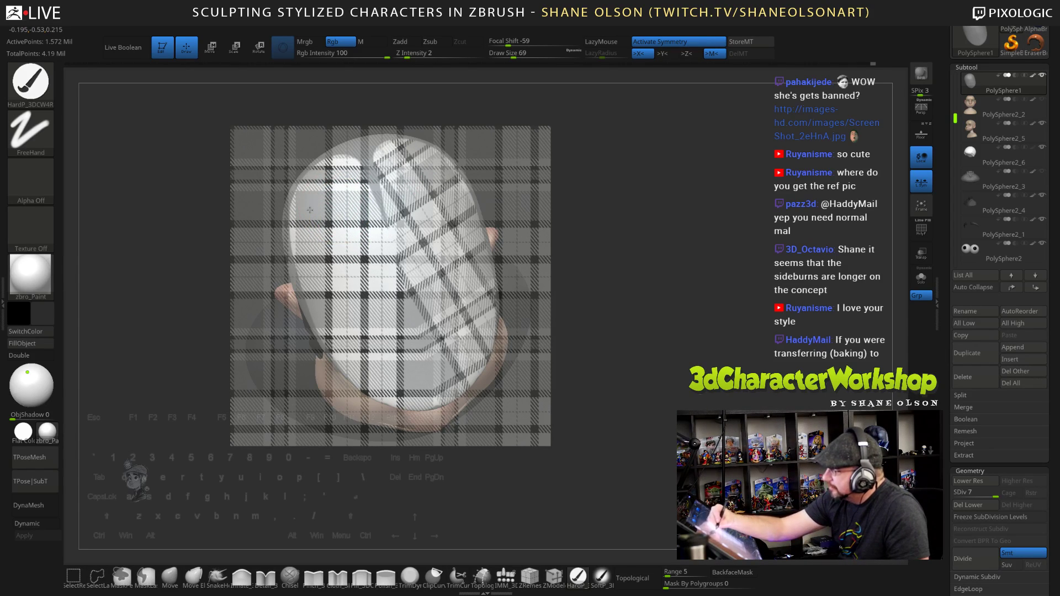
{"action": "left_click_drag", "start_coordinate": [310, 241], "coordinate": [315, 276]}
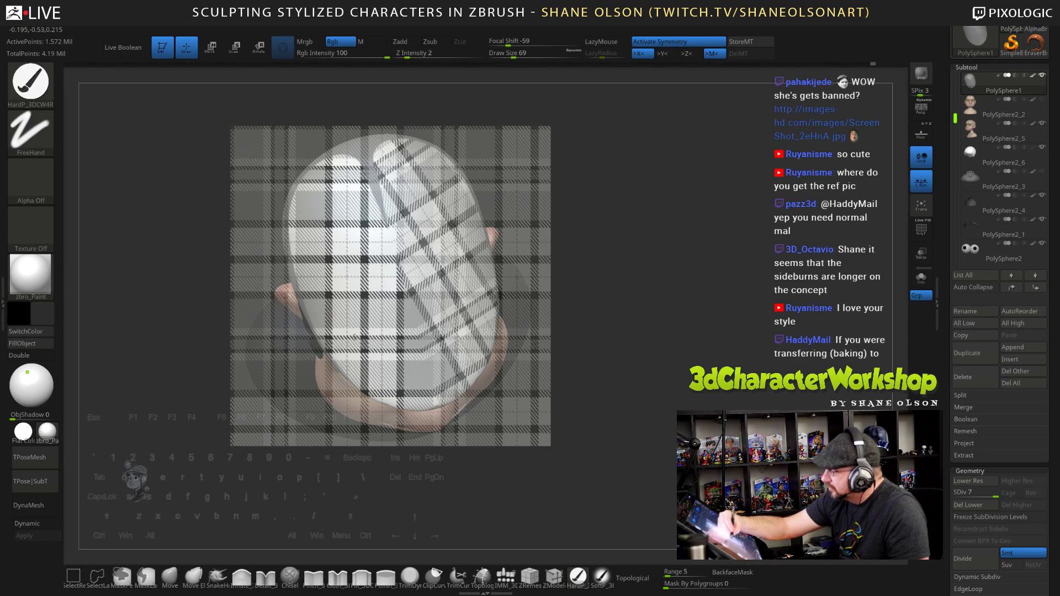
{"action": "key", "text": "s"}
{"action": "mouse_move", "coordinate": [356, 221]}
{"action": "left_mouse_down"}
{"action": "mouse_move", "coordinate": [367, 165]}
{"action": "mouse_move", "coordinate": [342, 153]}
{"action": "left_mouse_up"}
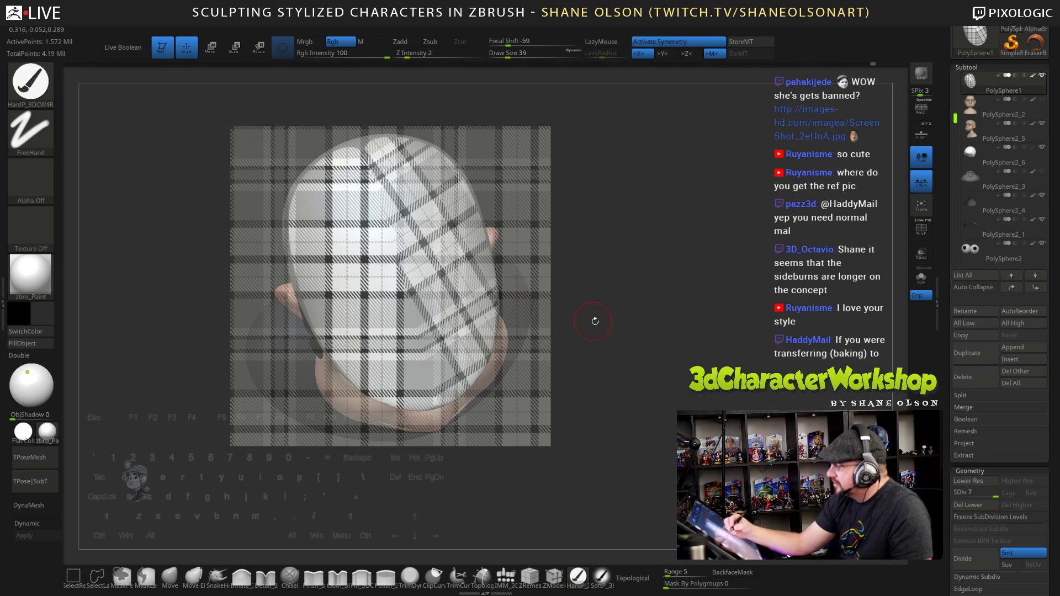
{"action": "key", "text": "shift+z"}
{"action": "left_click_drag", "start_coordinate": [619, 464], "coordinate": [659, 411]}
{"action": "key", "text": "ctrl+z"}
{"action": "key", "text": "ctrl+z"}
Reposition the plaid image in Spotlight so it covers the whole cap seen straight from above
{"action": "key", "text": "shift+z"}
{"action": "left_click", "coordinate": [659, 409]}
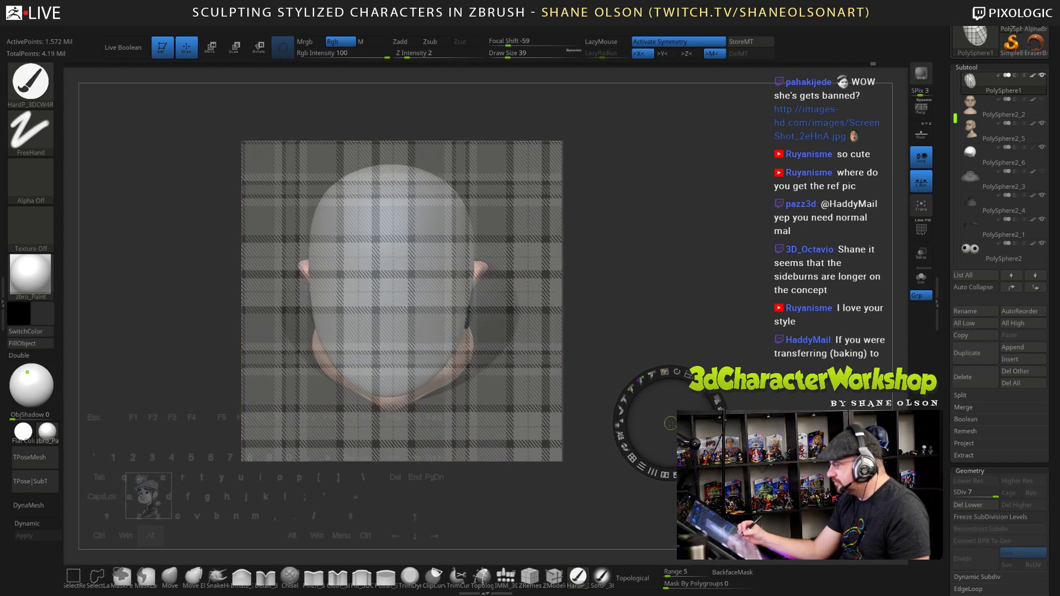
{"action": "mouse_move", "coordinate": [674, 304]}
{"action": "left_mouse_down"}
{"action": "mouse_move", "coordinate": [658, 321]}
{"action": "mouse_move", "coordinate": [664, 308]}
{"action": "left_mouse_up"}
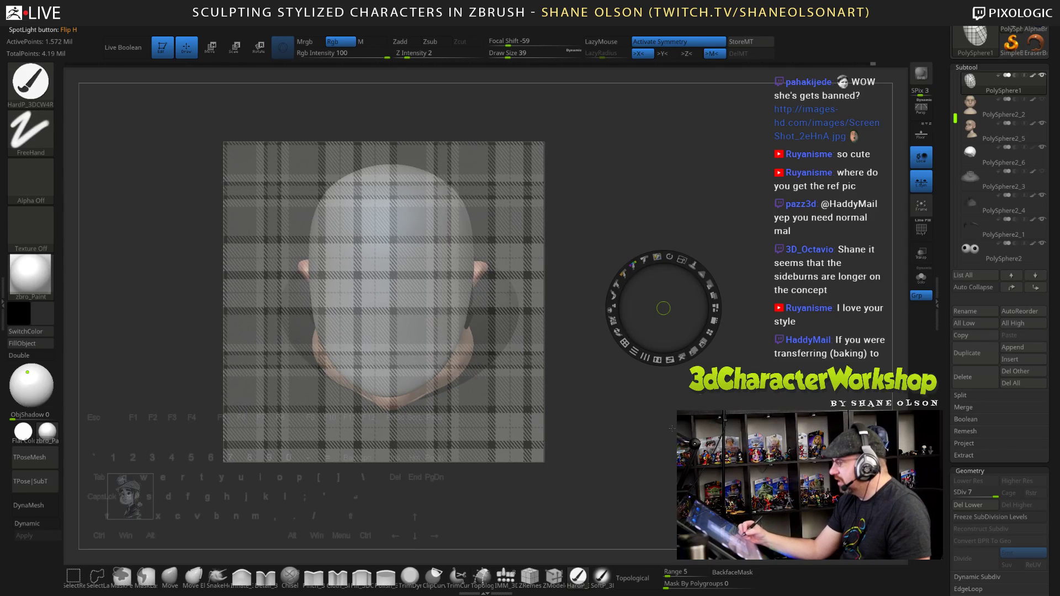
{"action": "left_click_drag", "start_coordinate": [674, 429], "coordinate": [675, 422]}
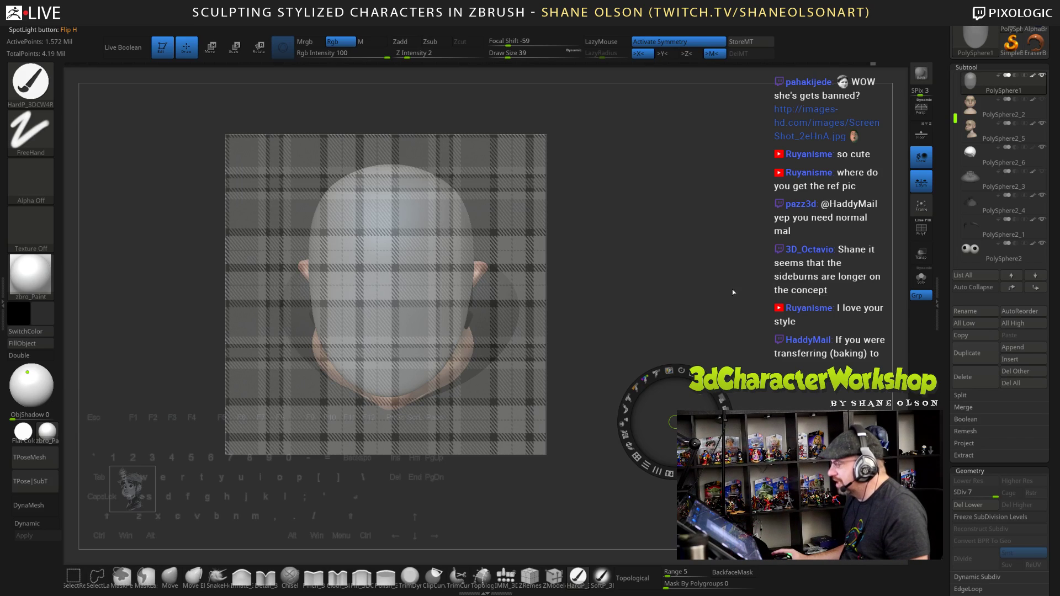
{"action": "left_click_drag", "start_coordinate": [675, 303], "coordinate": [656, 250]}
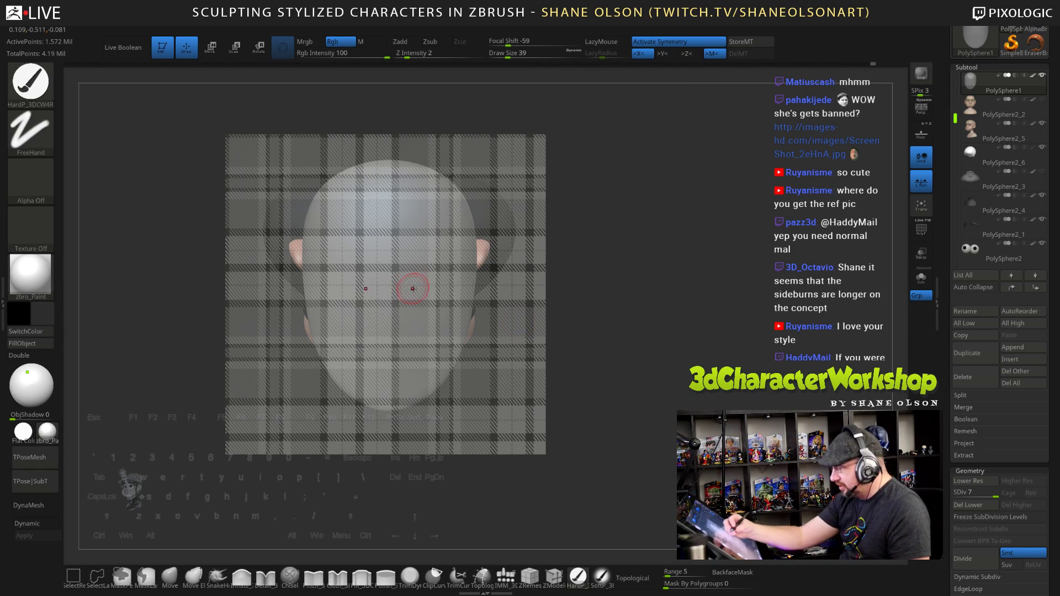
Turn off symmetry, enlarge the brush to a draw size of 74 and project the plaid across the cap with long strokes
{"action": "key", "text": "x"}
{"action": "key", "text": "s"}
{"action": "mouse_move", "coordinate": [388, 212]}
{"action": "left_mouse_down"}
{"action": "mouse_move", "coordinate": [380, 189]}
{"action": "mouse_move", "coordinate": [384, 387]}
{"action": "left_mouse_up"}
{"action": "mouse_move", "coordinate": [360, 201]}
{"action": "left_mouse_down"}
{"action": "mouse_move", "coordinate": [361, 379]}
{"action": "mouse_move", "coordinate": [330, 288]}
{"action": "mouse_move", "coordinate": [345, 372]}
{"action": "left_mouse_up"}
{"action": "left_click_drag", "start_coordinate": [332, 220], "coordinate": [335, 281]}
{"action": "left_click_drag", "start_coordinate": [407, 204], "coordinate": [419, 393]}
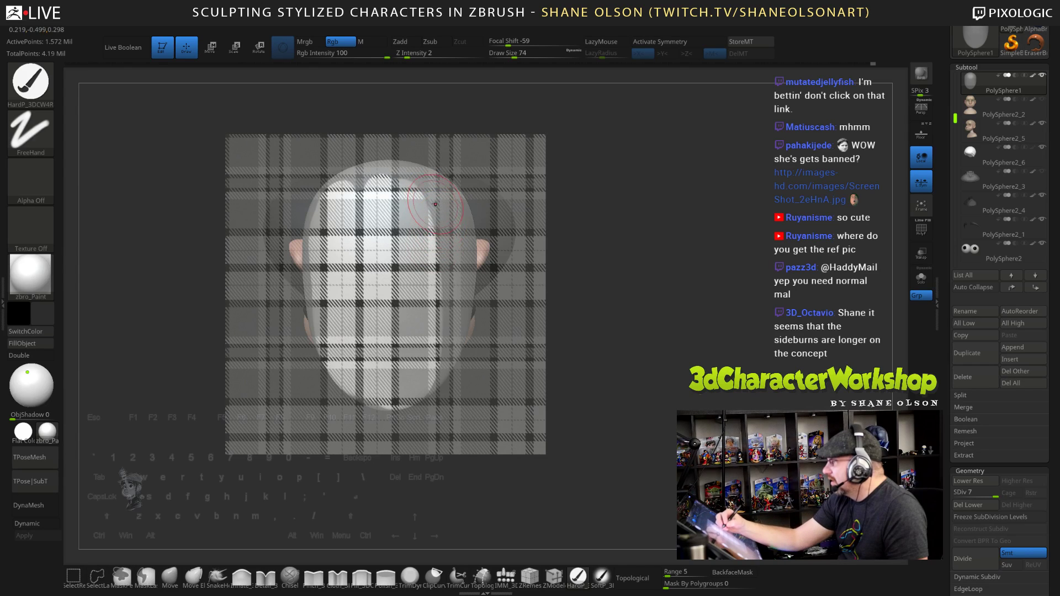
{"action": "left_click_drag", "start_coordinate": [427, 205], "coordinate": [439, 327]}
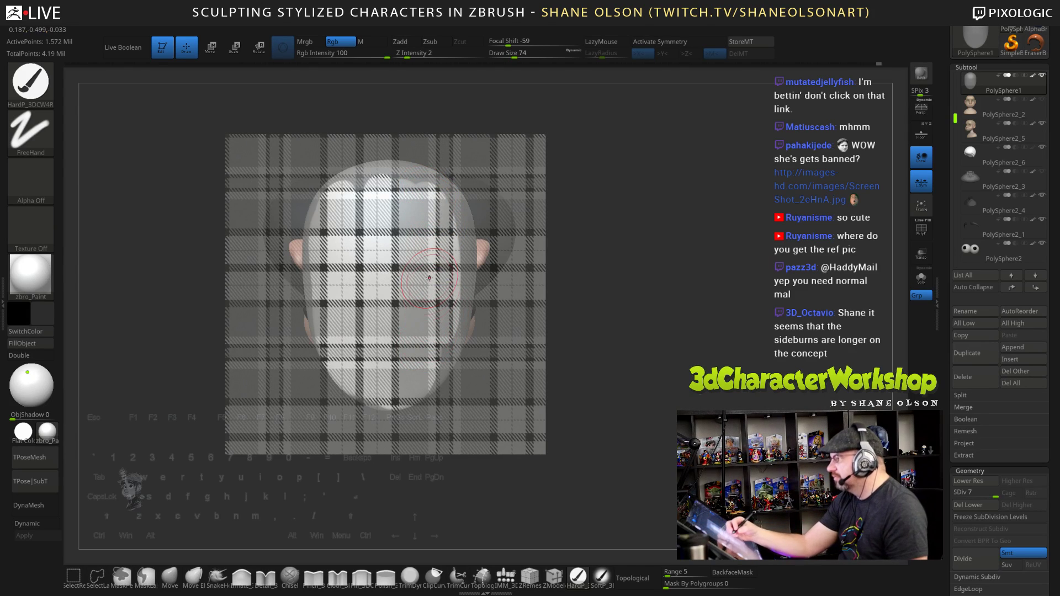
Fill the remaining gaps in the plaid along both sides and the upper and lower ends of the cap
{"action": "left_click_drag", "start_coordinate": [333, 285], "coordinate": [329, 299]}
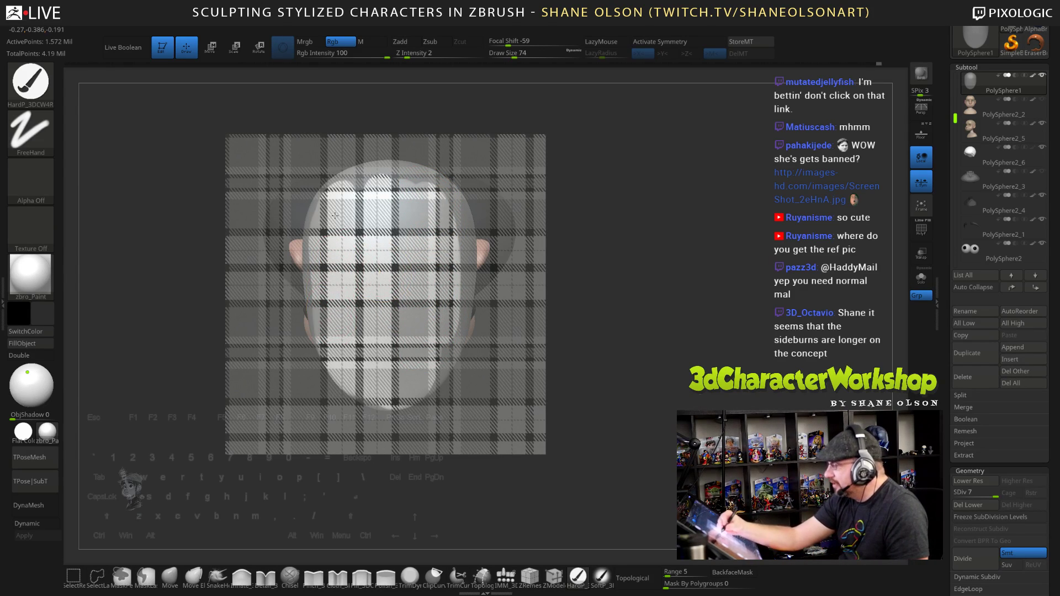
{"action": "mouse_move", "coordinate": [336, 216]}
{"action": "left_mouse_down"}
{"action": "mouse_move", "coordinate": [381, 169]}
{"action": "mouse_move", "coordinate": [422, 177]}
{"action": "mouse_move", "coordinate": [344, 194]}
{"action": "left_mouse_up"}
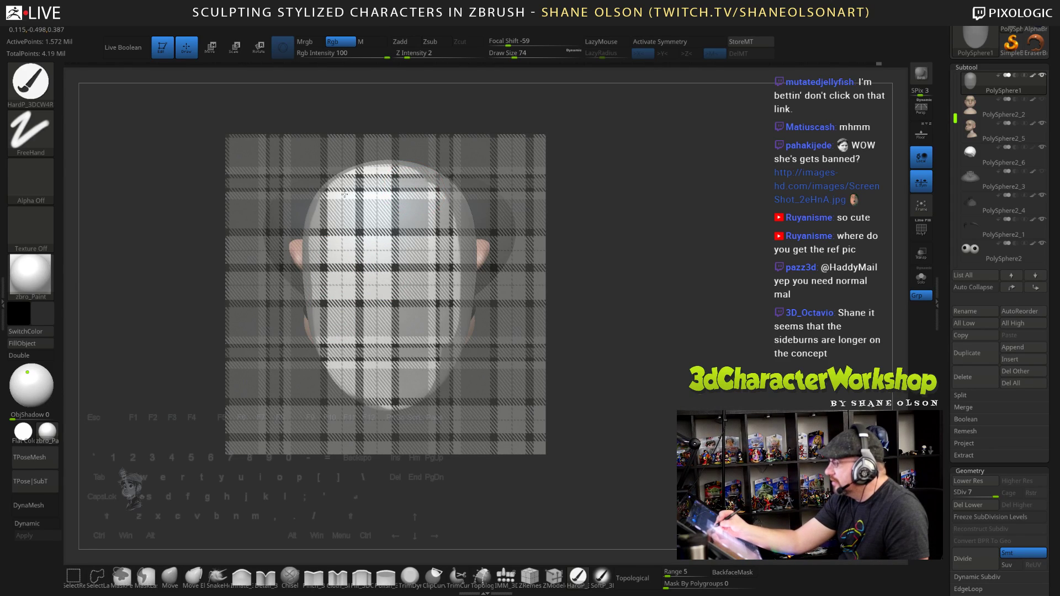
{"action": "left_click_drag", "start_coordinate": [322, 238], "coordinate": [319, 294]}
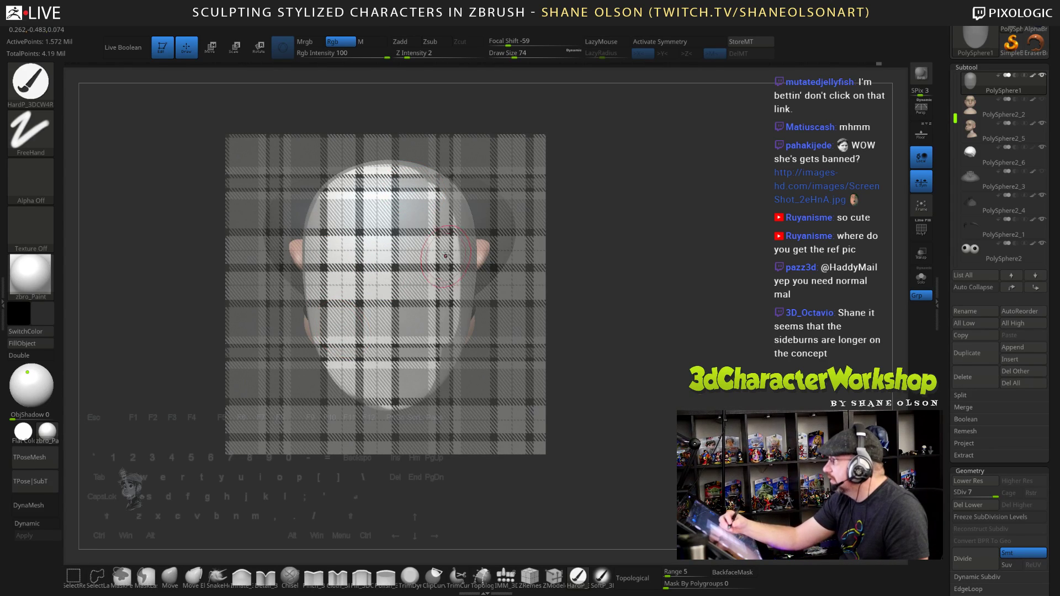
{"action": "mouse_move", "coordinate": [428, 197]}
{"action": "left_mouse_down"}
{"action": "mouse_move", "coordinate": [436, 290]}
{"action": "mouse_move", "coordinate": [416, 371]}
{"action": "left_mouse_up"}
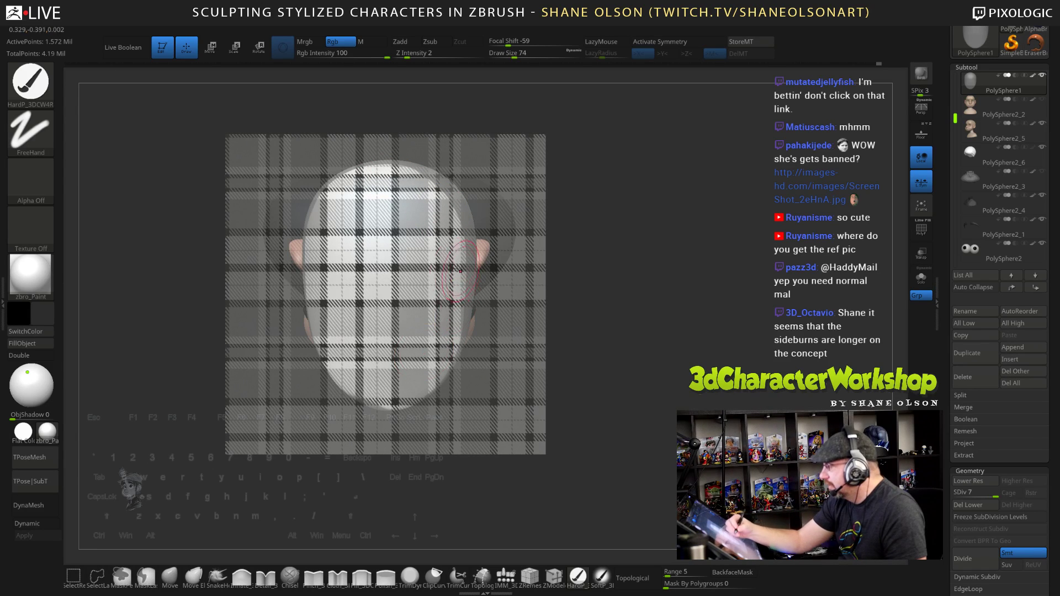
{"action": "mouse_move", "coordinate": [467, 299]}
{"action": "left_mouse_down"}
{"action": "mouse_move", "coordinate": [467, 245]}
{"action": "mouse_move", "coordinate": [421, 189]}
{"action": "left_mouse_up"}
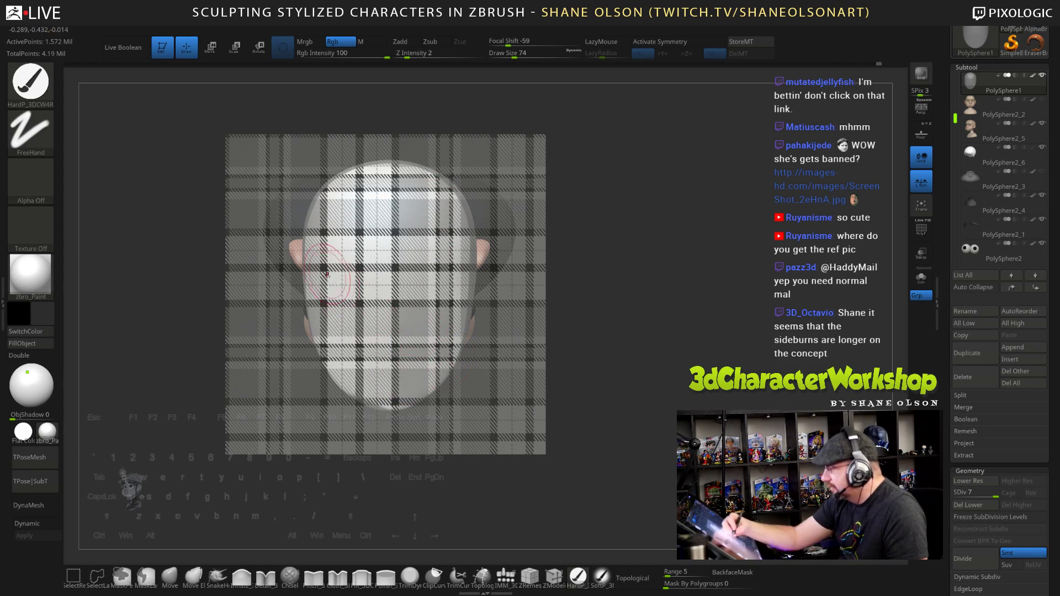
{"action": "left_click_drag", "start_coordinate": [364, 379], "coordinate": [375, 391]}
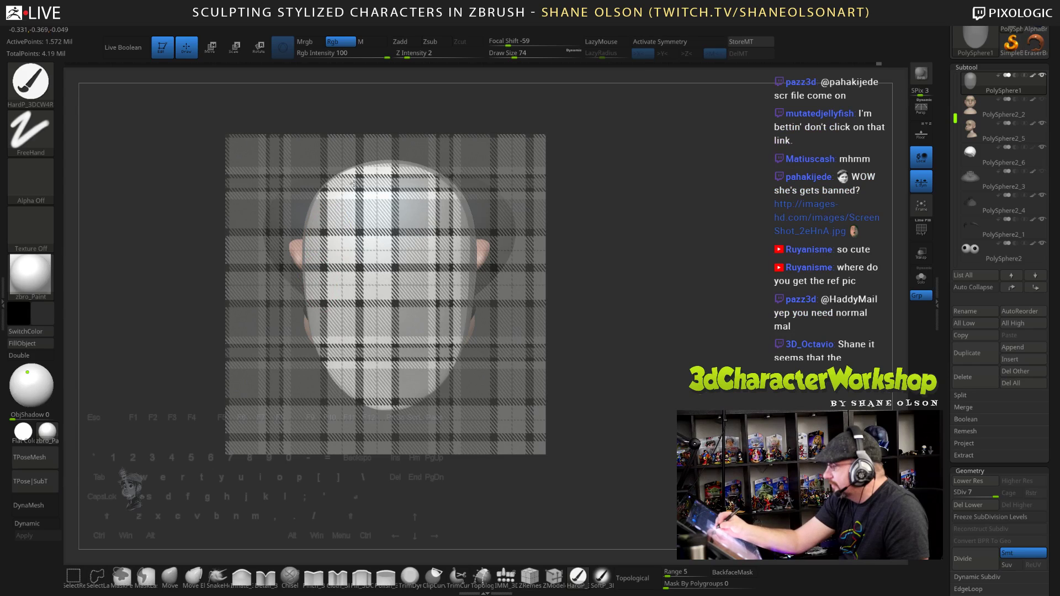
Touch up the plaid along the cap's edge and check the coverage with the Spotlight image hidden
{"action": "key", "text": "shift"}
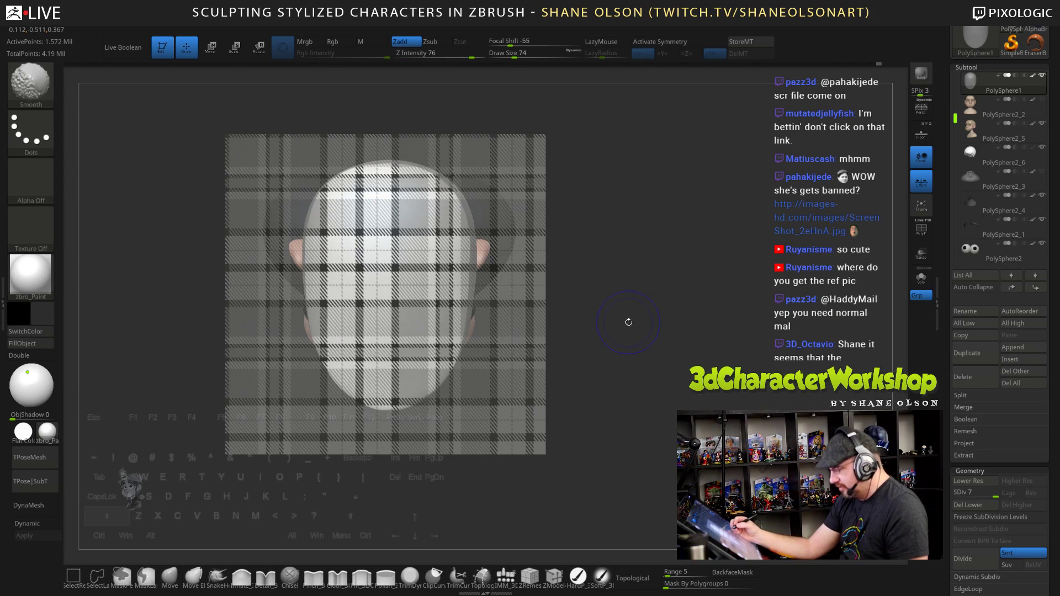
{"action": "key", "text": "shift+z"}
{"action": "key", "text": "z"}
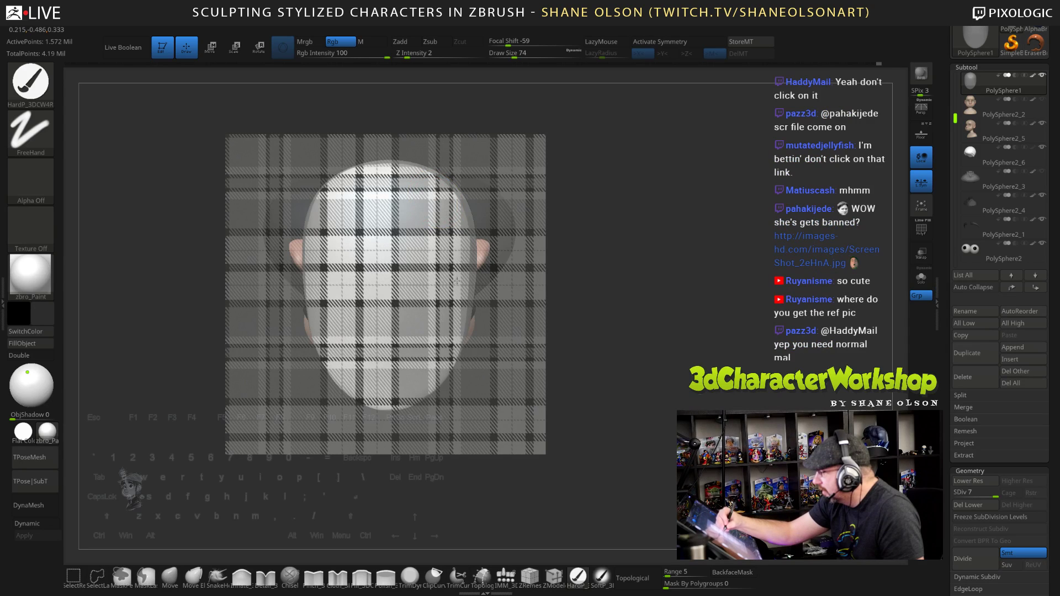
{"action": "mouse_move", "coordinate": [430, 370]}
{"action": "left_mouse_down"}
{"action": "mouse_move", "coordinate": [471, 243]}
{"action": "mouse_move", "coordinate": [456, 191]}
{"action": "mouse_move", "coordinate": [406, 173]}
{"action": "left_mouse_up"}
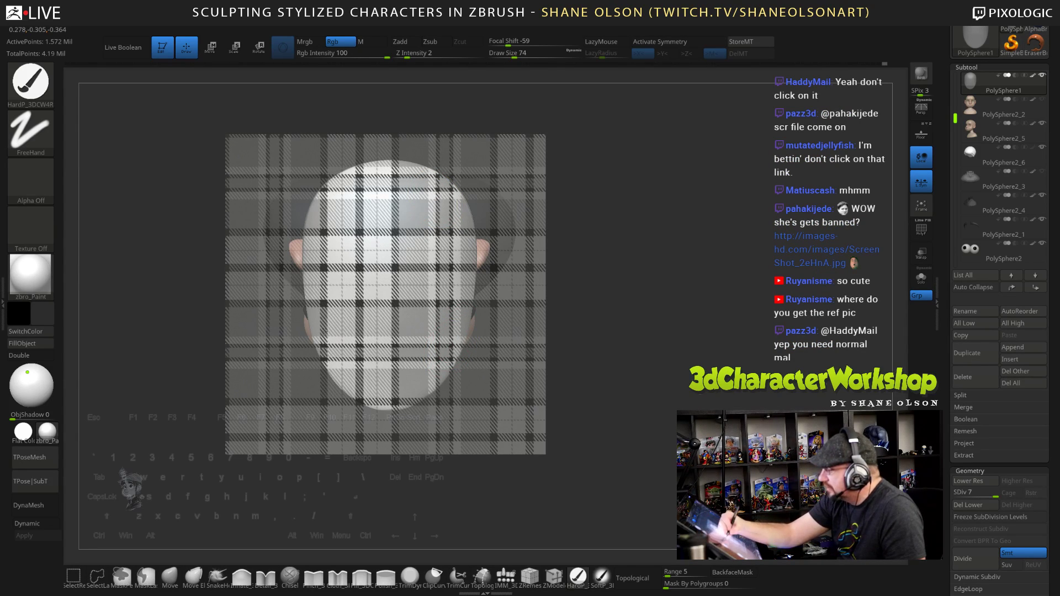
{"action": "key", "text": "z"}
{"action": "mouse_move", "coordinate": [617, 381]}
{"action": "left_mouse_down"}
{"action": "mouse_move", "coordinate": [588, 257]}
{"action": "mouse_move", "coordinate": [593, 407]}
{"action": "mouse_move", "coordinate": [613, 409]}
{"action": "mouse_move", "coordinate": [585, 414]}
{"action": "mouse_move", "coordinate": [644, 427]}
{"action": "mouse_move", "coordinate": [677, 401]}
{"action": "mouse_move", "coordinate": [663, 353]}
{"action": "mouse_move", "coordinate": [674, 452]}
{"action": "left_mouse_up"}
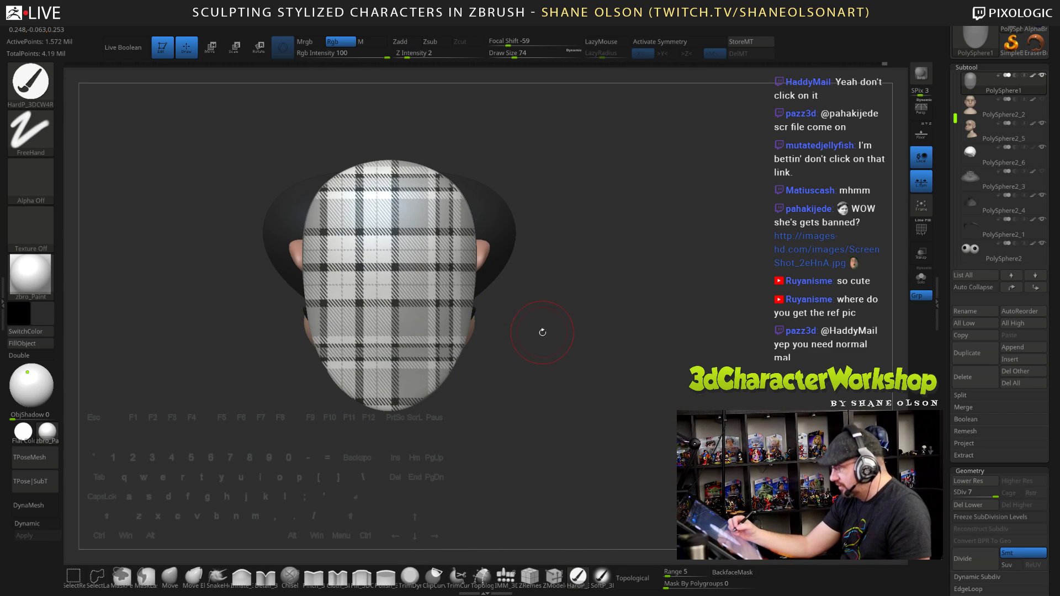
{"action": "key", "text": "shift+z"}
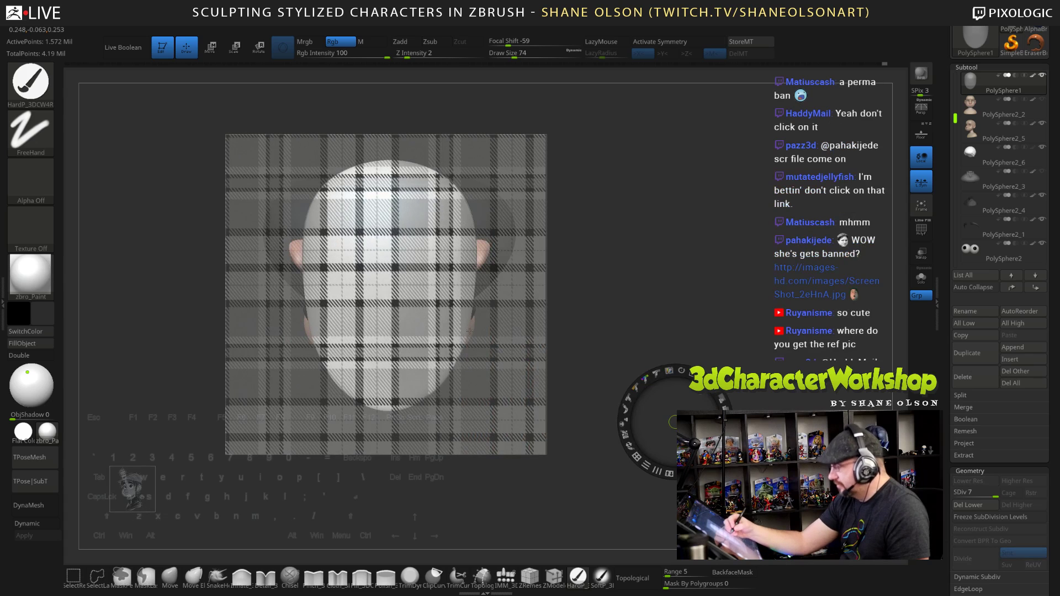
{"action": "key", "text": "z"}
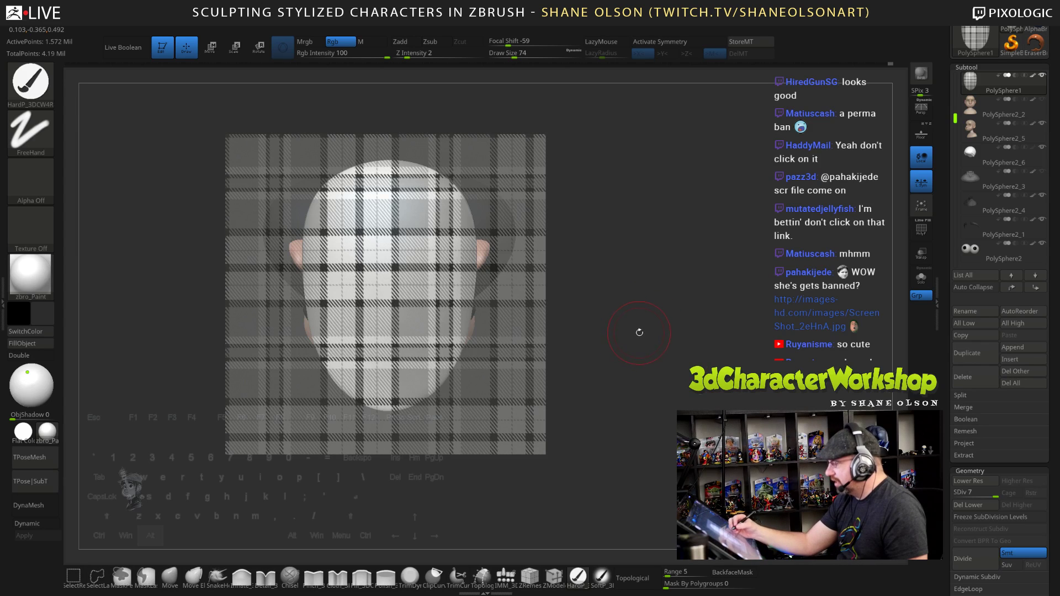
Turn the bust to show the back of the cap and position the plaid image over it in Spotlight
{"action": "left_click_drag", "start_coordinate": [640, 332], "coordinate": [660, 390]}
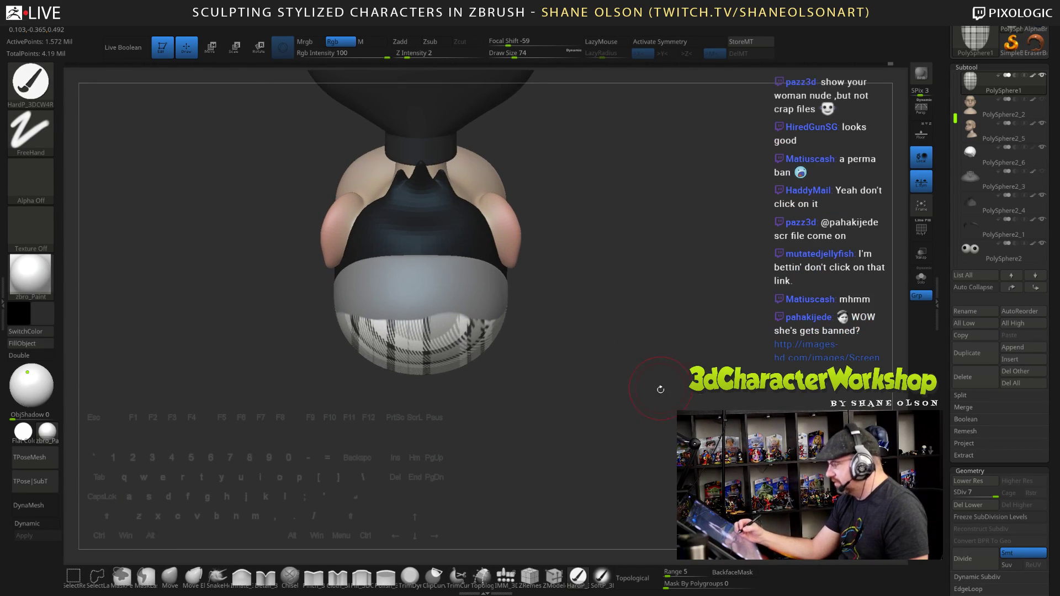
{"action": "key", "text": "shift+z"}
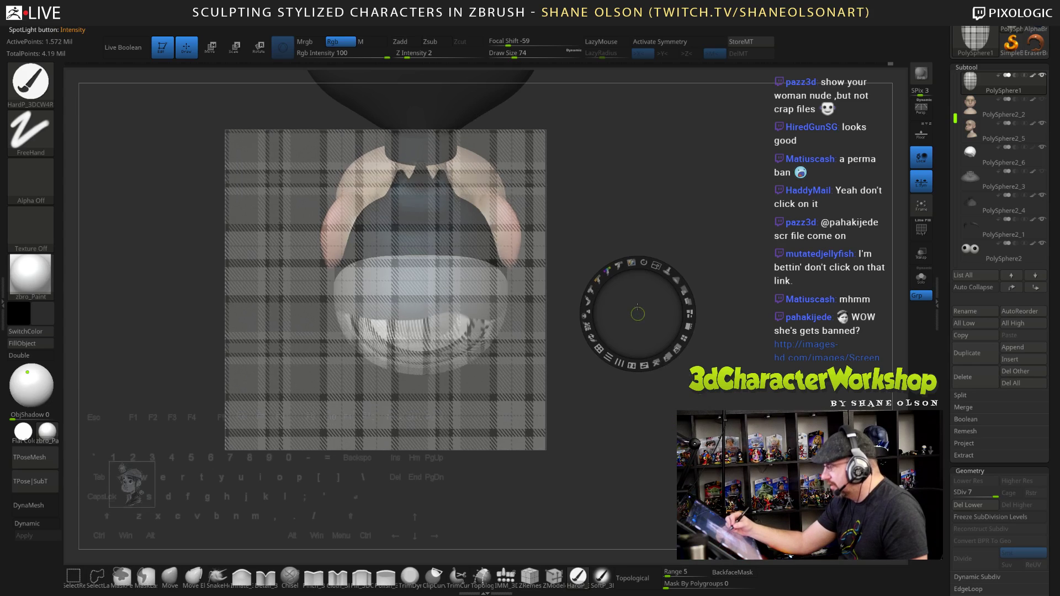
{"action": "key", "text": "shift+z"}
{"action": "mouse_move", "coordinate": [646, 323]}
{"action": "left_mouse_down"}
{"action": "mouse_move", "coordinate": [646, 277]}
{"action": "mouse_move", "coordinate": [632, 270]}
{"action": "mouse_move", "coordinate": [632, 355]}
{"action": "left_mouse_up"}
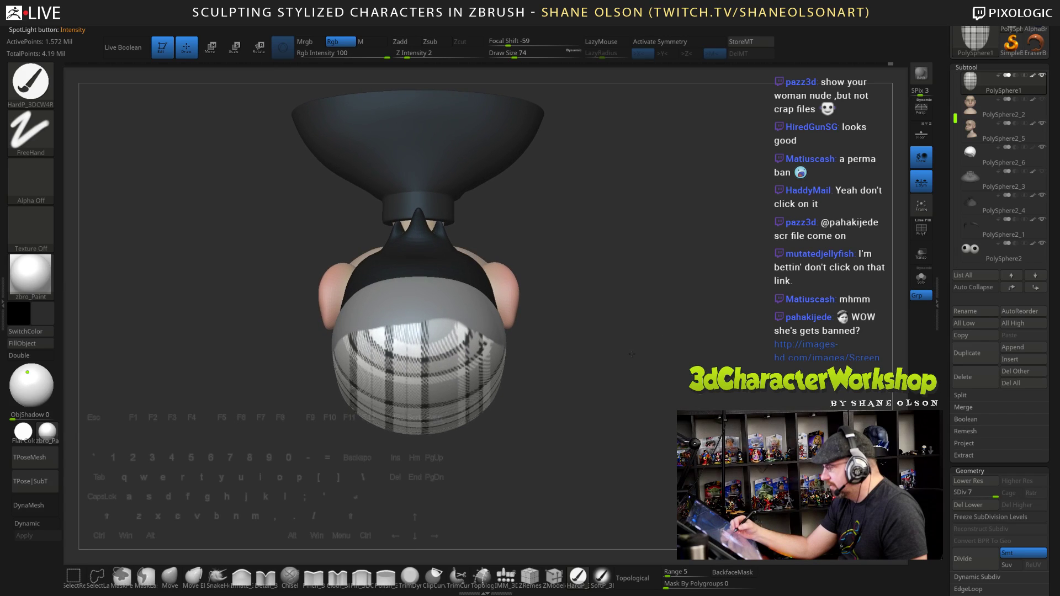
{"action": "key", "text": "shift+z"}
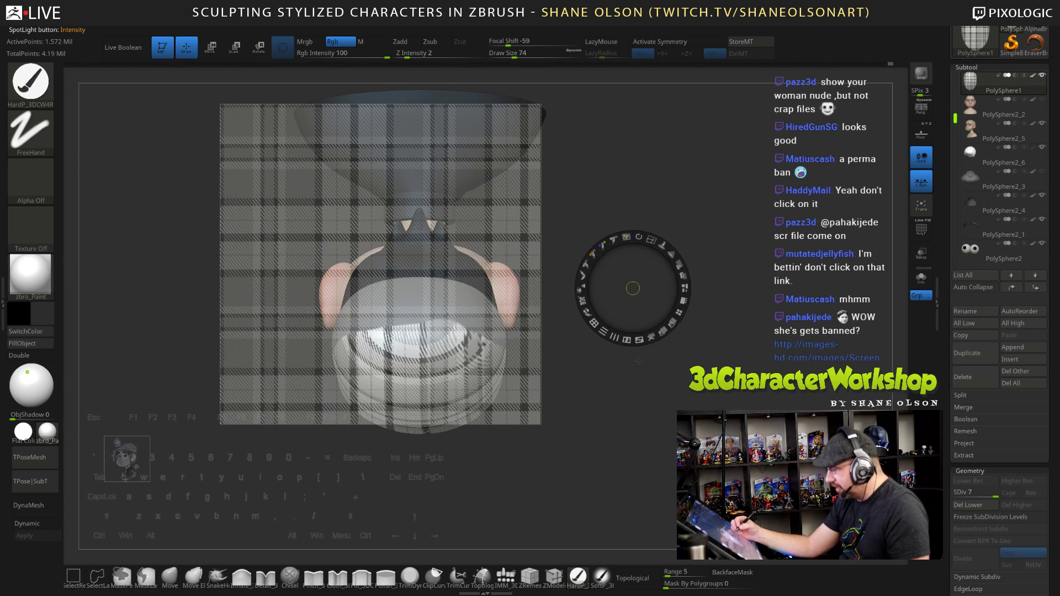
{"action": "left_click_drag", "start_coordinate": [634, 290], "coordinate": [685, 309]}
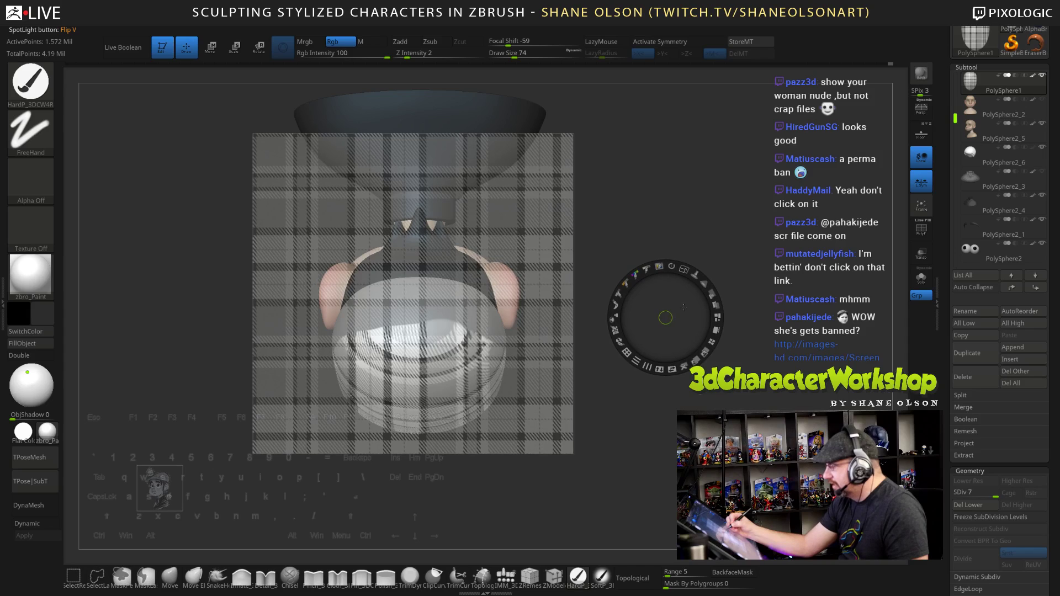
Project the plaid onto the blank back of the cap and onto the gap at its rear side
{"action": "key", "text": "z"}
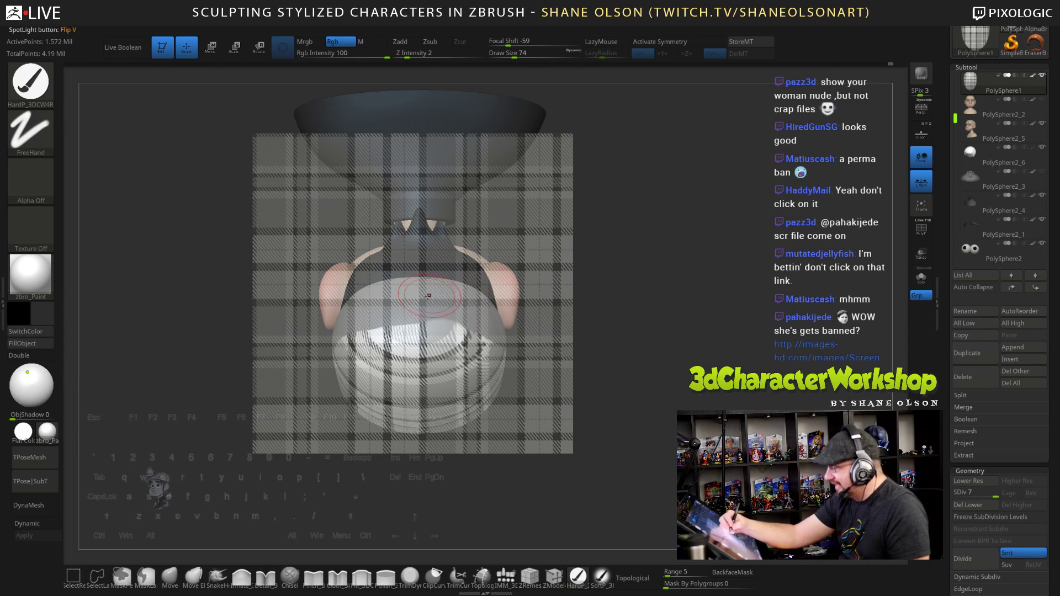
{"action": "mouse_move", "coordinate": [423, 293]}
{"action": "left_mouse_down"}
{"action": "mouse_move", "coordinate": [392, 292]}
{"action": "mouse_move", "coordinate": [396, 313]}
{"action": "mouse_move", "coordinate": [352, 302]}
{"action": "mouse_move", "coordinate": [462, 301]}
{"action": "mouse_move", "coordinate": [480, 323]}
{"action": "mouse_move", "coordinate": [475, 340]}
{"action": "mouse_move", "coordinate": [447, 287]}
{"action": "mouse_move", "coordinate": [485, 315]}
{"action": "mouse_move", "coordinate": [490, 336]}
{"action": "mouse_move", "coordinate": [447, 310]}
{"action": "mouse_move", "coordinate": [366, 316]}
{"action": "mouse_move", "coordinate": [339, 334]}
{"action": "left_mouse_up"}
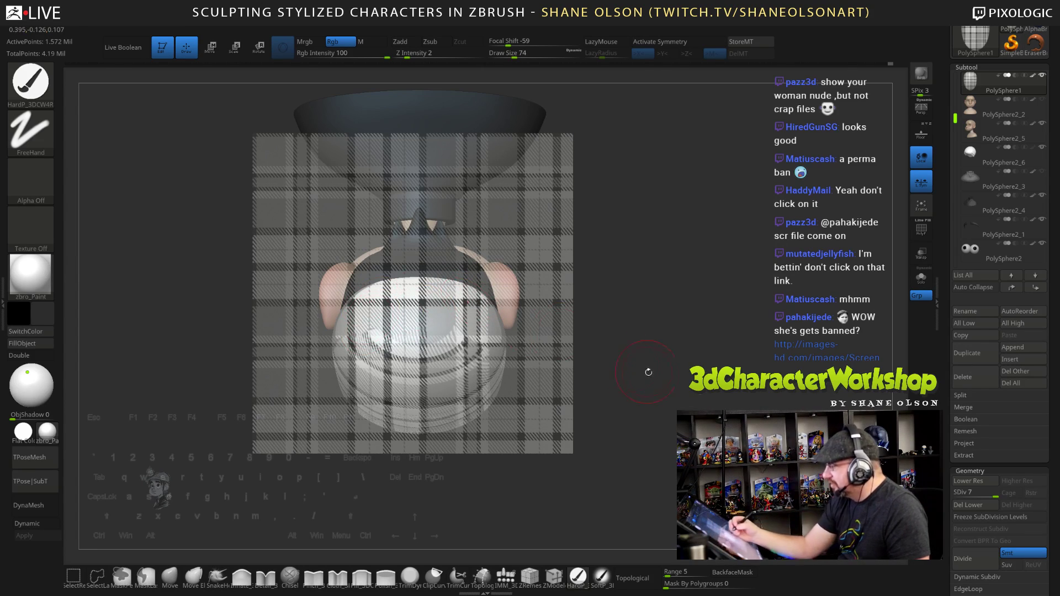
{"action": "left_click_drag", "start_coordinate": [648, 369], "coordinate": [645, 306]}
{"action": "mouse_move", "coordinate": [713, 406]}
{"action": "left_mouse_down"}
{"action": "mouse_move", "coordinate": [636, 381]}
{"action": "mouse_move", "coordinate": [605, 389]}
{"action": "left_mouse_up"}
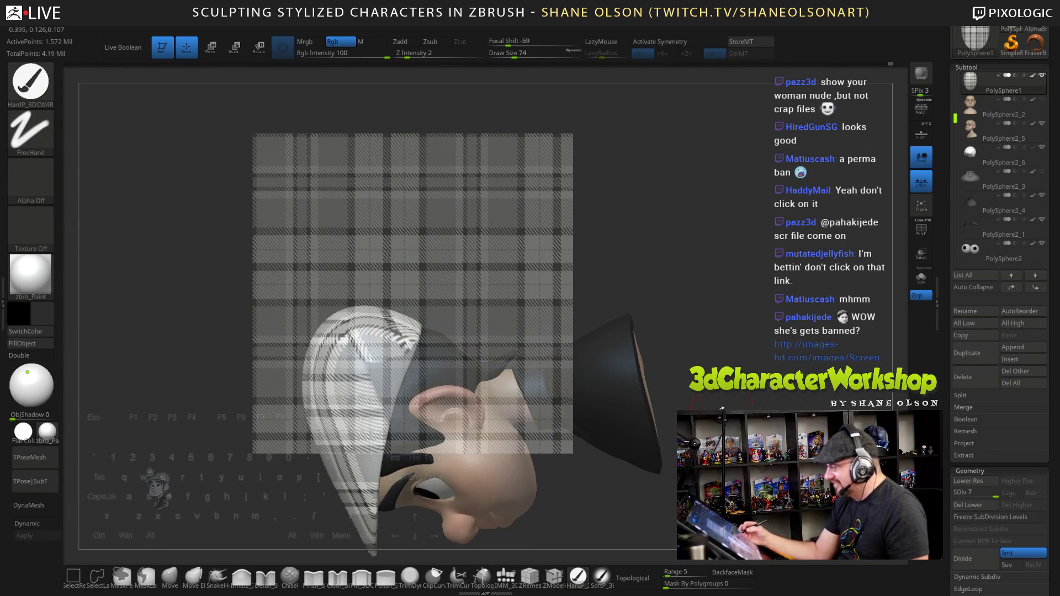
{"action": "left_click_drag", "start_coordinate": [716, 369], "coordinate": [695, 229]}
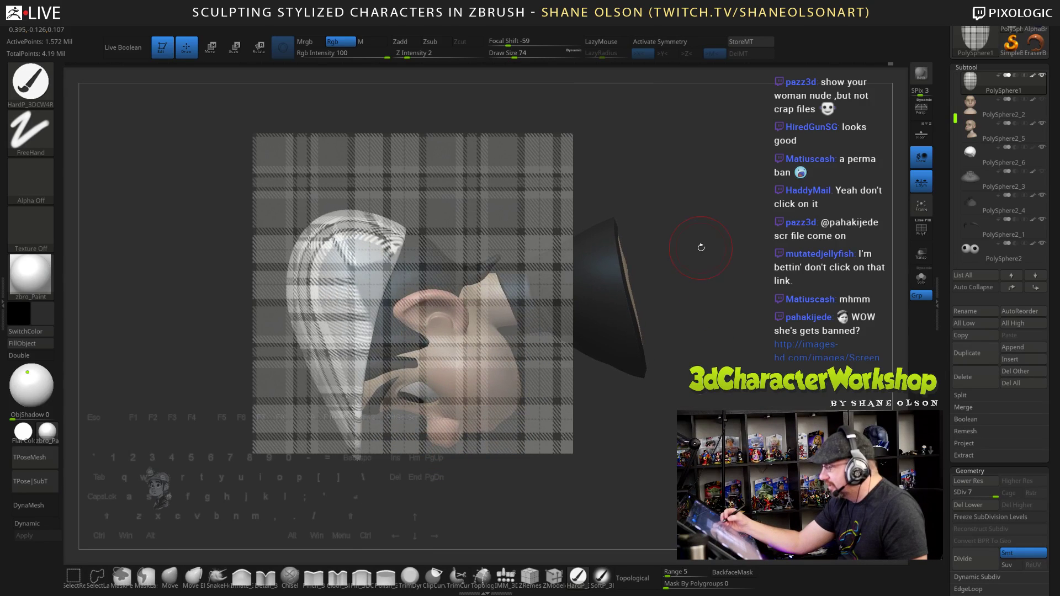
{"action": "left_click_drag", "start_coordinate": [367, 283], "coordinate": [396, 249]}
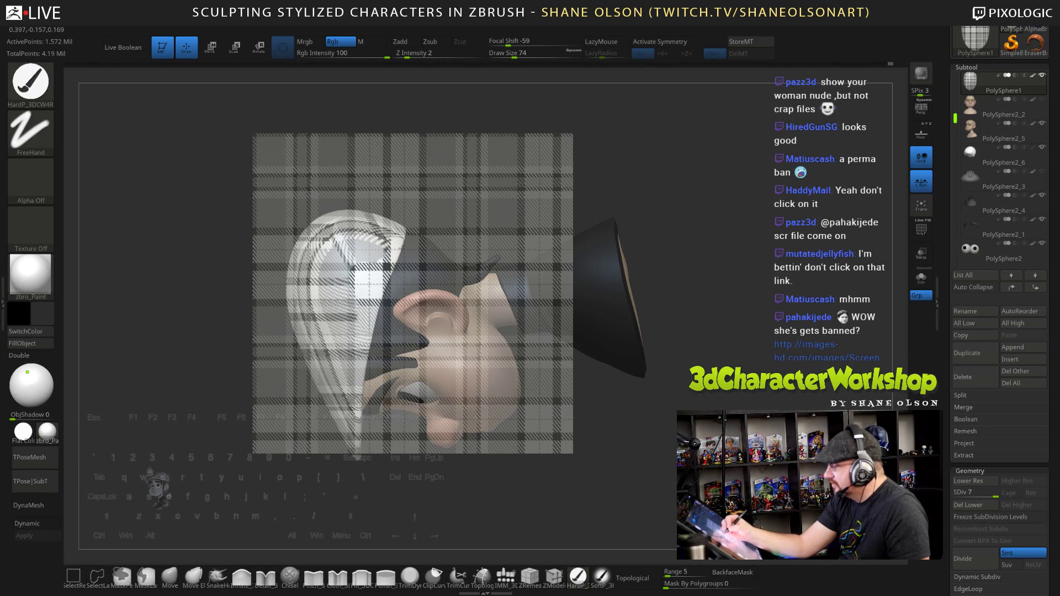
Examine the plaid on the cap's side, back and crown with the Spotlight image hidden
{"action": "key", "text": "shift+z"}
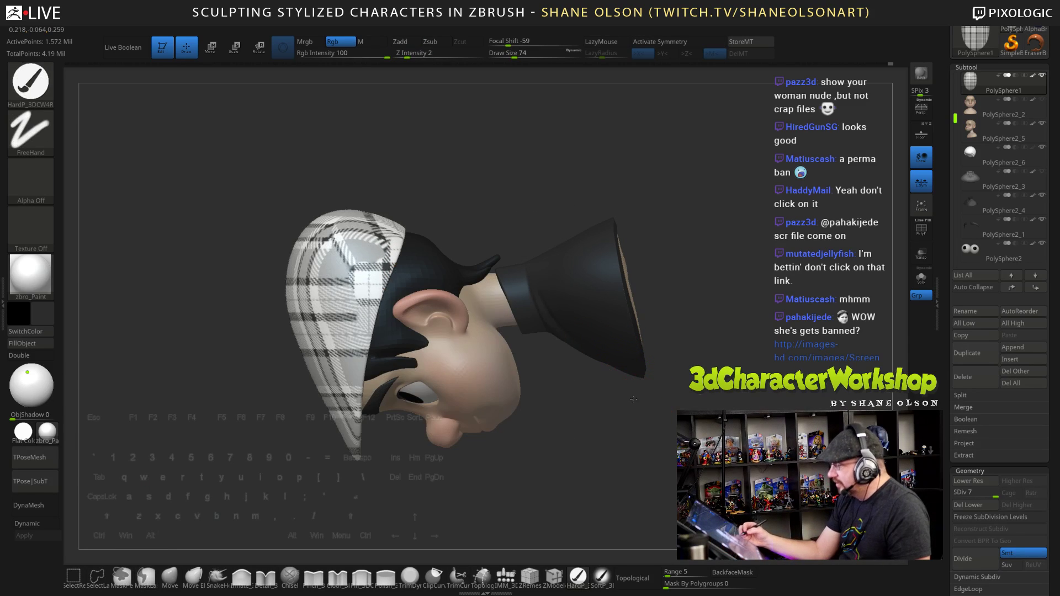
{"action": "left_click_drag", "start_coordinate": [635, 442], "coordinate": [631, 406], "text": "alt"}
{"action": "left_click_drag", "start_coordinate": [635, 519], "coordinate": [519, 442]}
{"action": "key", "text": "2"}
{"action": "left_click_drag", "start_coordinate": [442, 375], "coordinate": [471, 337]}
{"action": "left_click_drag", "start_coordinate": [528, 374], "coordinate": [473, 385]}
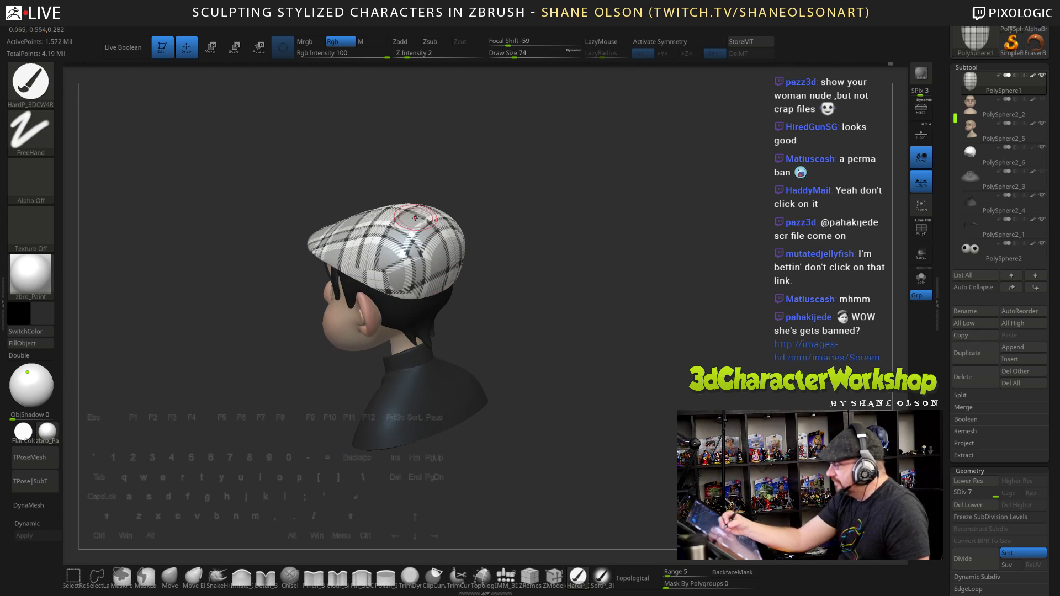
{"action": "left_click_drag", "start_coordinate": [552, 331], "coordinate": [530, 398], "text": "alt"}
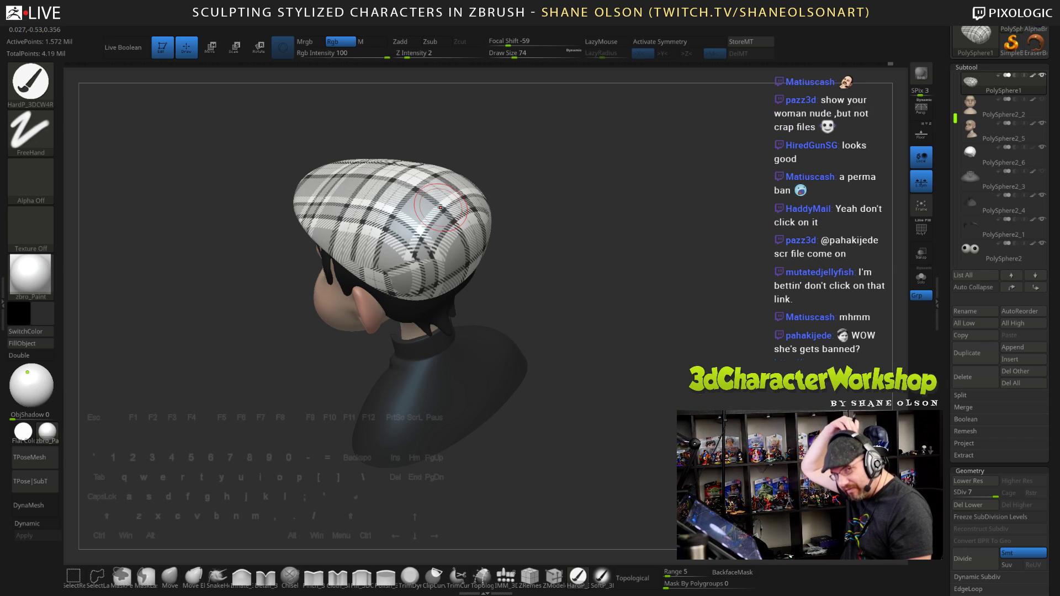
Place the plaid image over the cap in side view and tilt it slightly in Spotlight
{"action": "left_click_drag", "start_coordinate": [504, 428], "coordinate": [641, 384]}
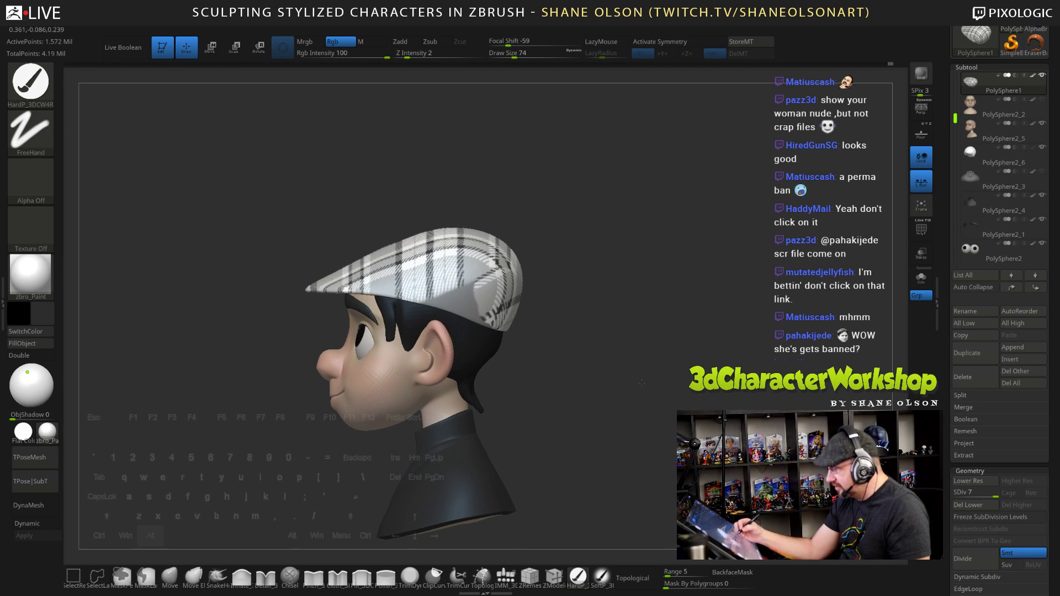
{"action": "key", "text": "shift+z"}
{"action": "left_click_drag", "start_coordinate": [688, 310], "coordinate": [730, 302]}
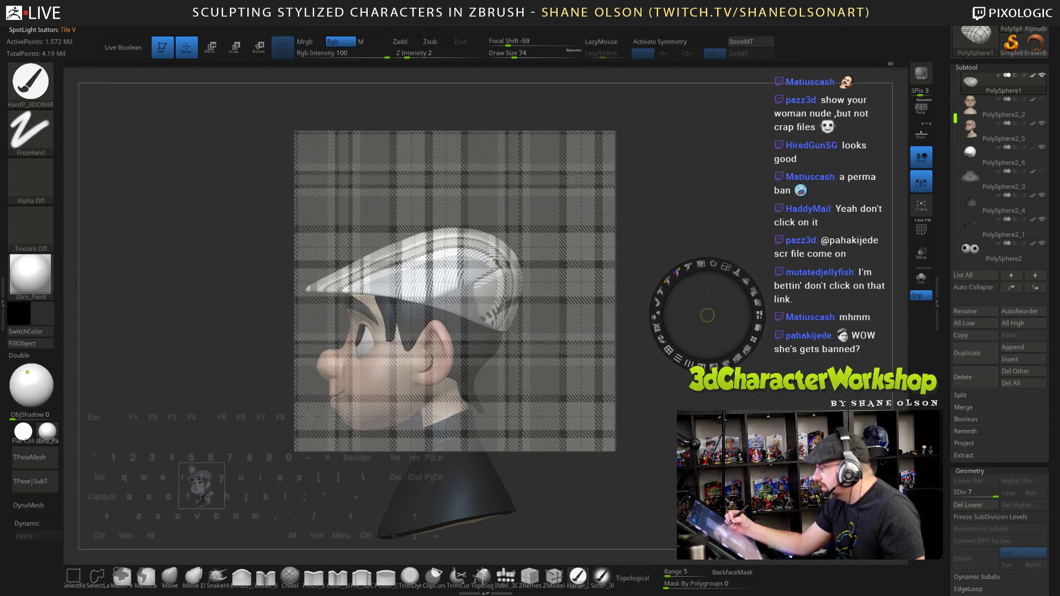
{"action": "left_click", "coordinate": [502, 284]}
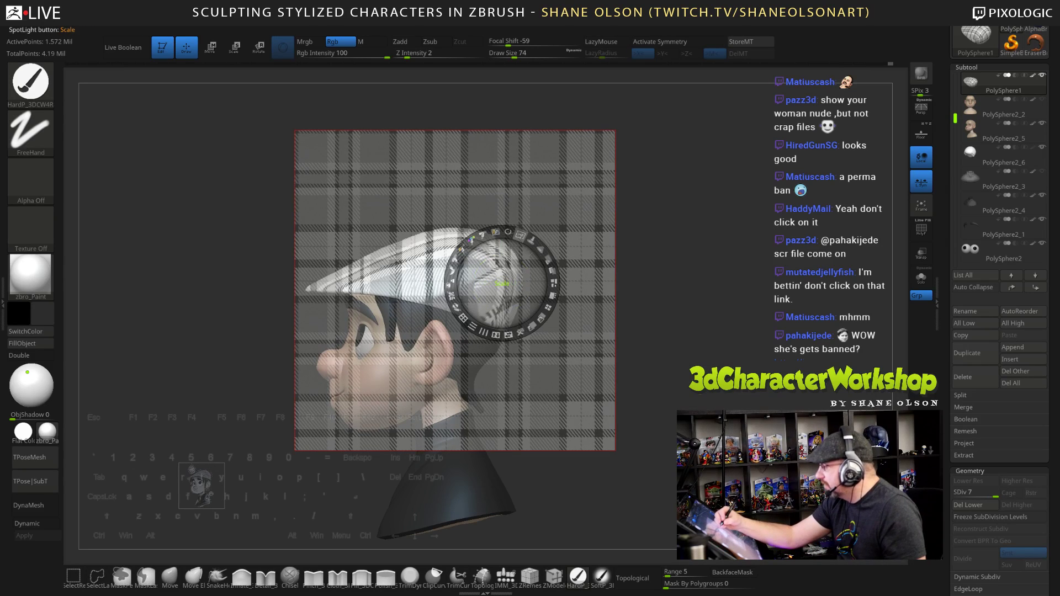
{"action": "left_click_drag", "start_coordinate": [502, 285], "coordinate": [521, 219]}
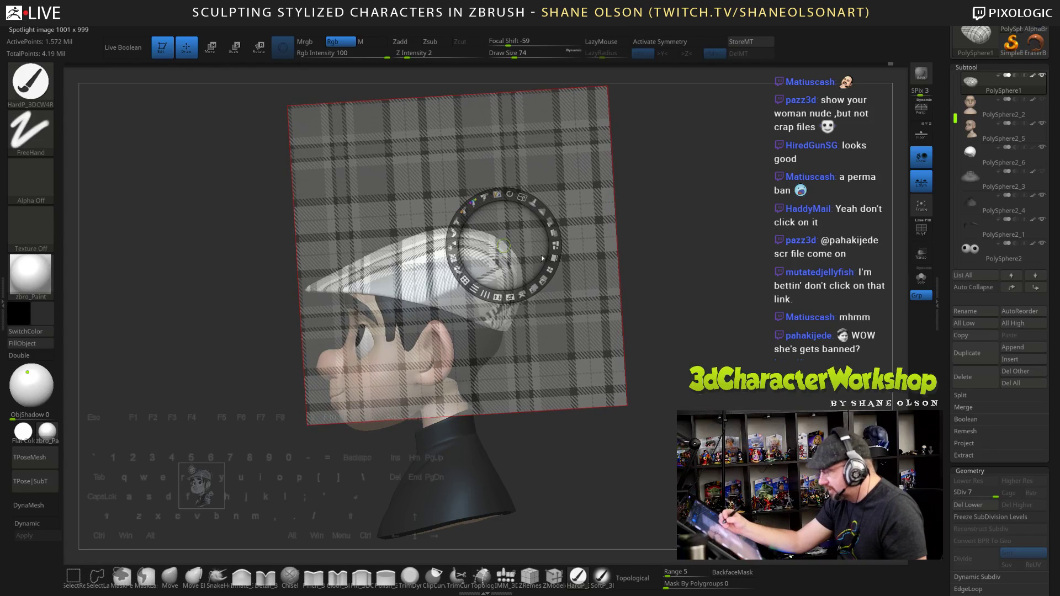
{"action": "key", "text": "z"}
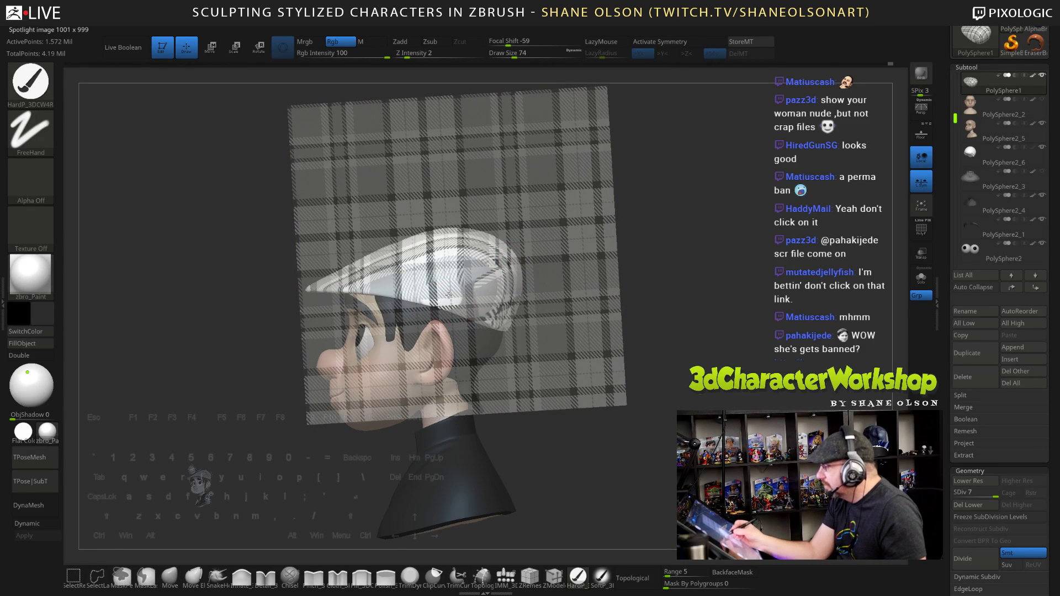
{"action": "key", "text": "z"}
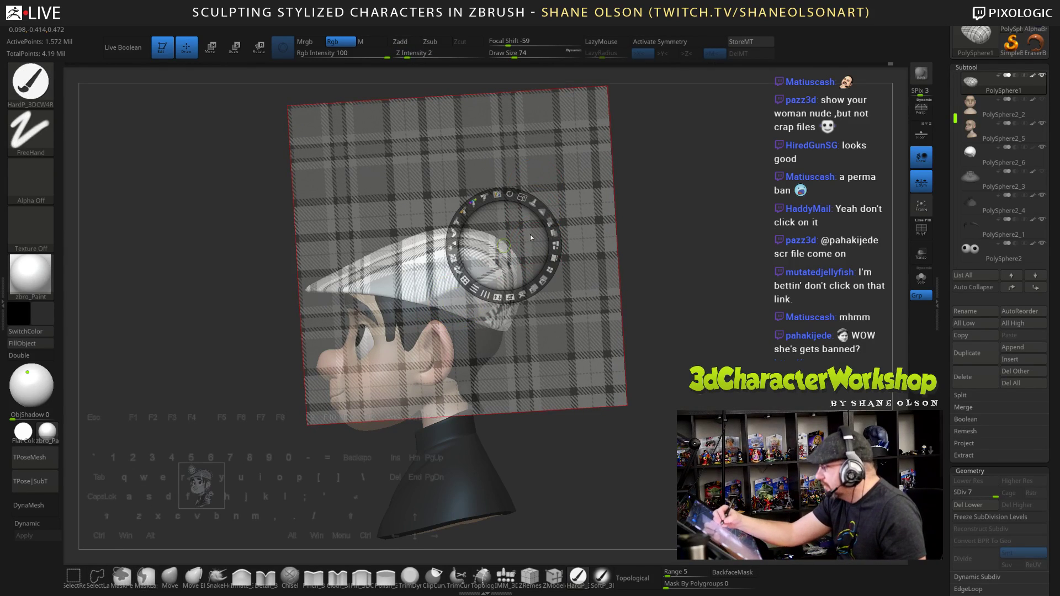
Scale the plaid image down slightly and fine-tune its position to match the pattern already on the cap
{"action": "left_click_drag", "start_coordinate": [531, 237], "coordinate": [528, 238]}
{"action": "left_click_drag", "start_coordinate": [522, 198], "coordinate": [518, 197]}
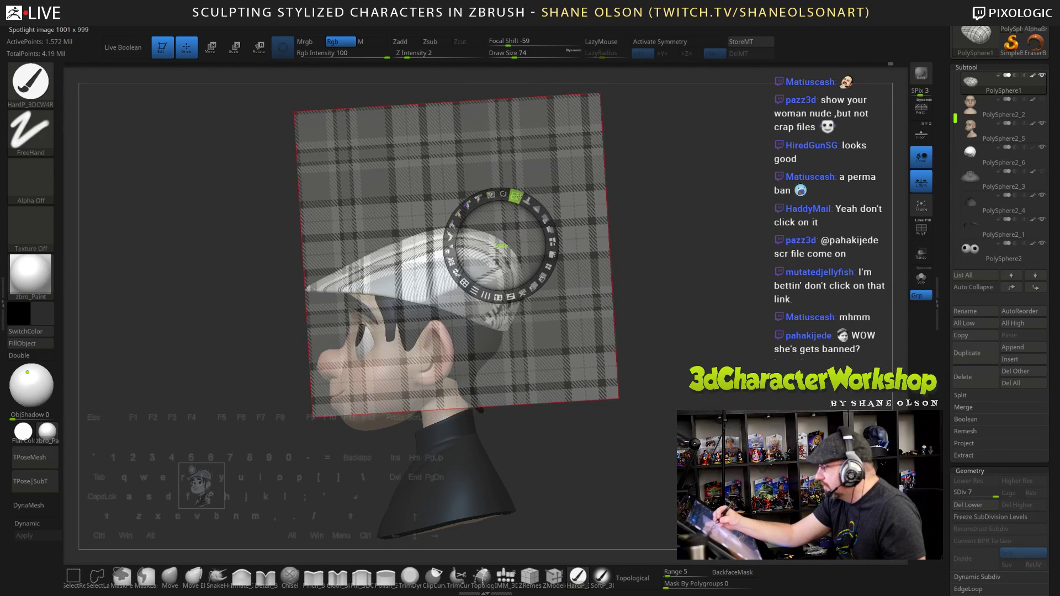
{"action": "left_click_drag", "start_coordinate": [531, 238], "coordinate": [529, 238]}
{"action": "left_click_drag", "start_coordinate": [521, 197], "coordinate": [517, 196]}
{"action": "left_click_drag", "start_coordinate": [529, 239], "coordinate": [525, 245]}
{"action": "left_click_drag", "start_coordinate": [514, 202], "coordinate": [511, 204]}
{"action": "left_click_drag", "start_coordinate": [524, 241], "coordinate": [521, 229]}
Project the plaid onto the side of the cap, lowering the RGB intensity to 7 for blending
{"action": "key", "text": "z"}
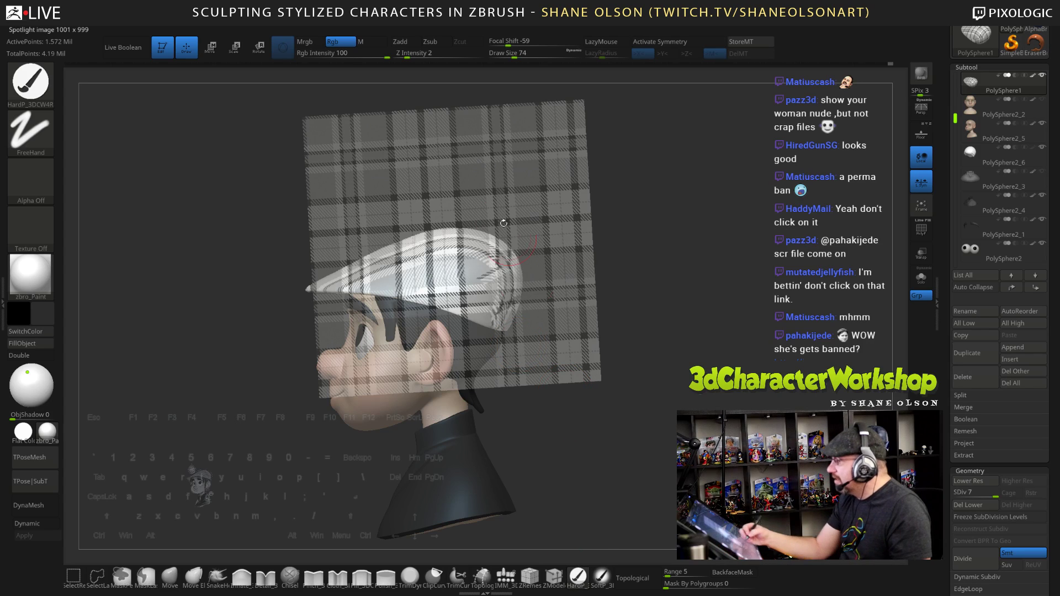
{"action": "left_click", "coordinate": [353, 55]}
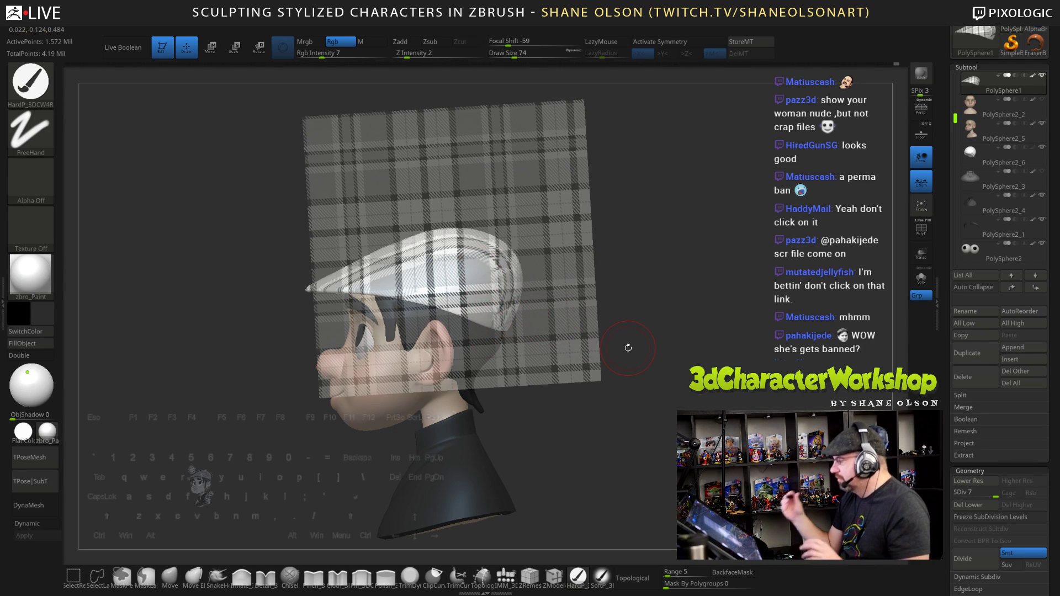
{"action": "key", "text": "shift+z"}
{"action": "left_click_drag", "start_coordinate": [629, 348], "coordinate": [669, 351]}
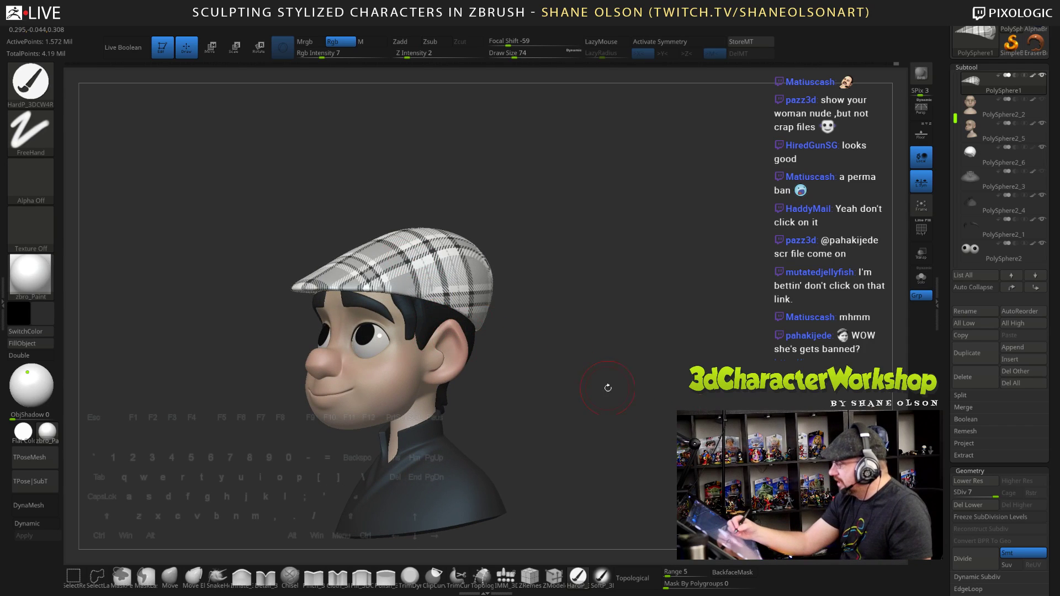
{"action": "left_click_drag", "start_coordinate": [621, 411], "coordinate": [611, 407]}
Nudge the plaid image slightly, hide it and inspect the cap's pattern from the side and three-quarter view
{"action": "key", "text": "shift+z"}
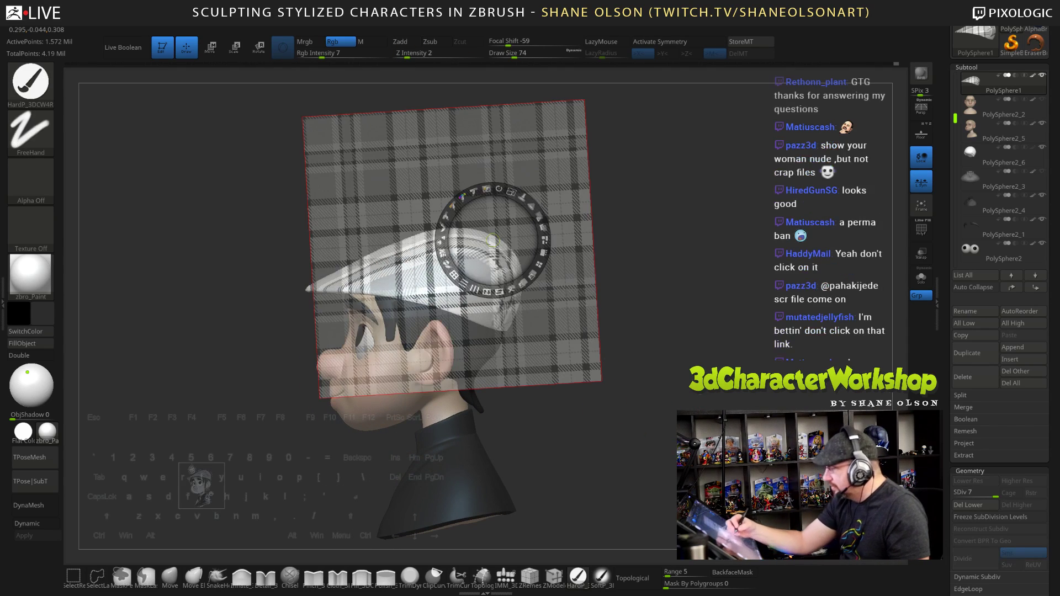
{"action": "left_click_drag", "start_coordinate": [493, 239], "coordinate": [430, 291]}
{"action": "key", "text": "z"}
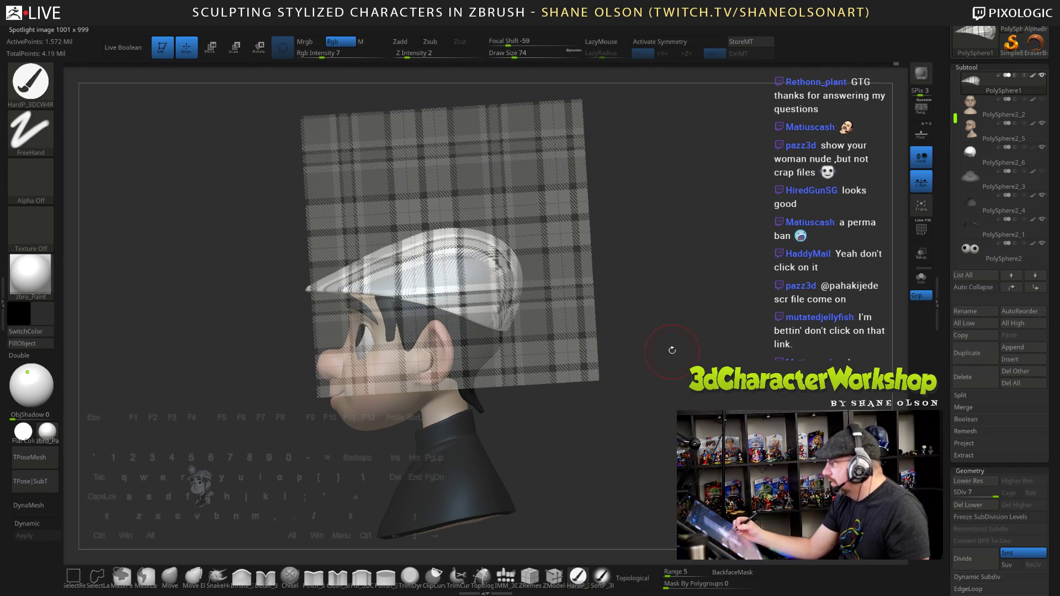
{"action": "key", "text": "shift"}
{"action": "key", "text": "shift+z"}
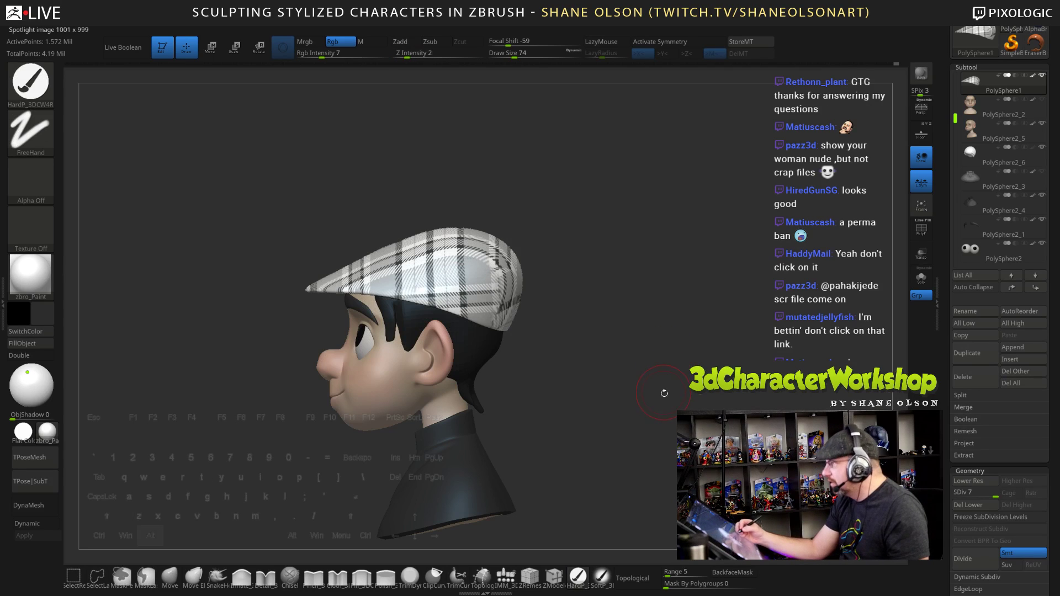
{"action": "mouse_move", "coordinate": [664, 393]}
{"action": "left_mouse_down"}
{"action": "mouse_move", "coordinate": [654, 390]}
{"action": "mouse_move", "coordinate": [687, 380]}
{"action": "mouse_move", "coordinate": [671, 396]}
{"action": "mouse_move", "coordinate": [644, 372]}
{"action": "mouse_move", "coordinate": [659, 407]}
{"action": "mouse_move", "coordinate": [616, 399]}
{"action": "left_mouse_up"}
{"action": "mouse_move", "coordinate": [674, 463]}
{"action": "left_mouse_down"}
{"action": "mouse_move", "coordinate": [627, 476]}
{"action": "mouse_move", "coordinate": [656, 434]}
{"action": "mouse_move", "coordinate": [652, 448]}
{"action": "mouse_move", "coordinate": [621, 373]}
{"action": "mouse_move", "coordinate": [625, 391]}
{"action": "mouse_move", "coordinate": [586, 453]}
{"action": "left_mouse_up"}
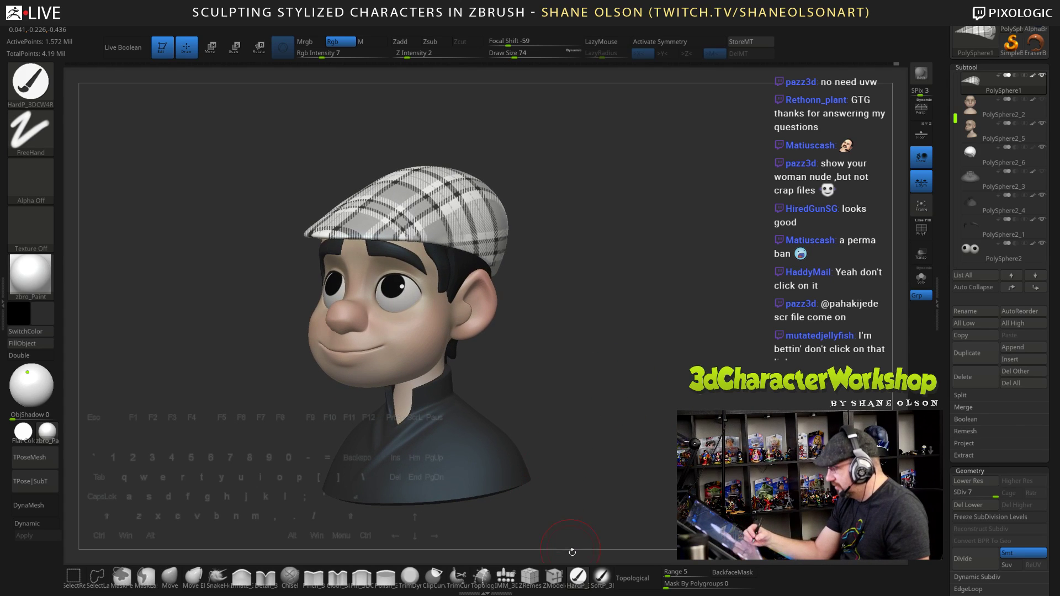
{"action": "left_click", "coordinate": [602, 577]}
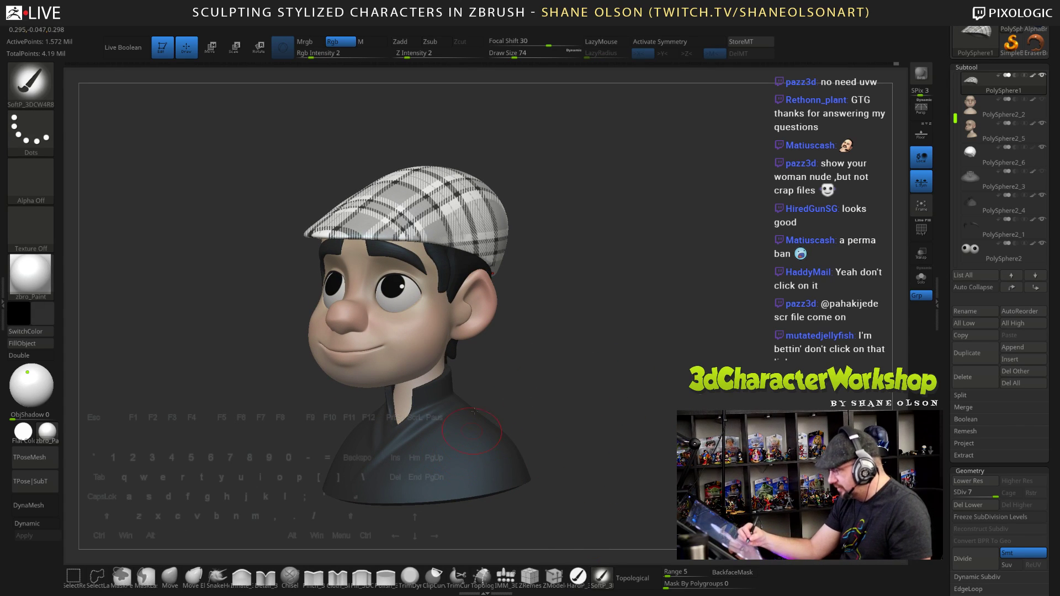
{"action": "key", "text": "s"}
{"action": "left_click_drag", "start_coordinate": [537, 369], "coordinate": [549, 368]}
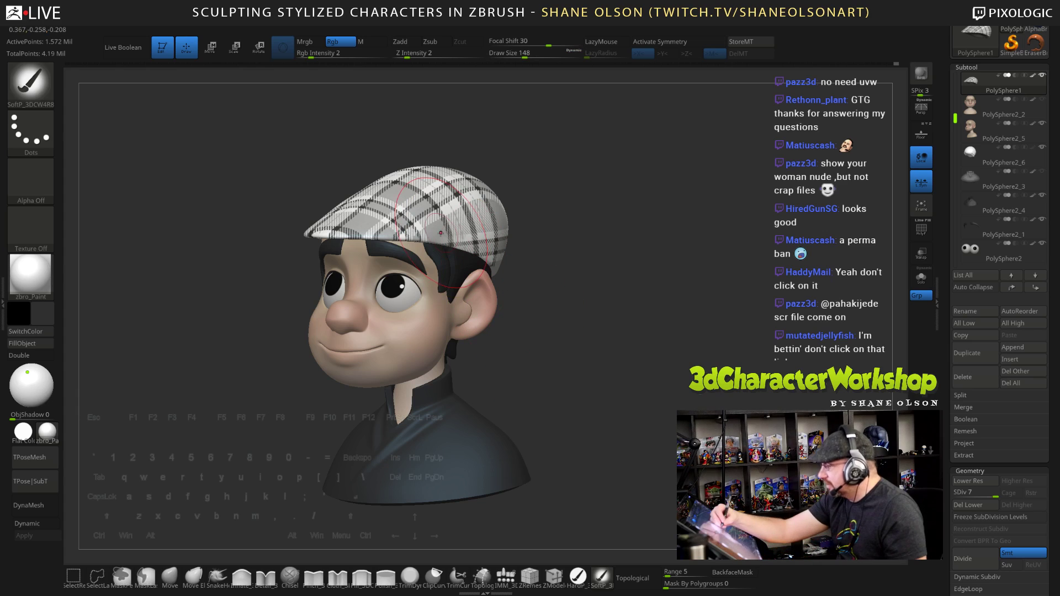
{"action": "key", "text": "c"}
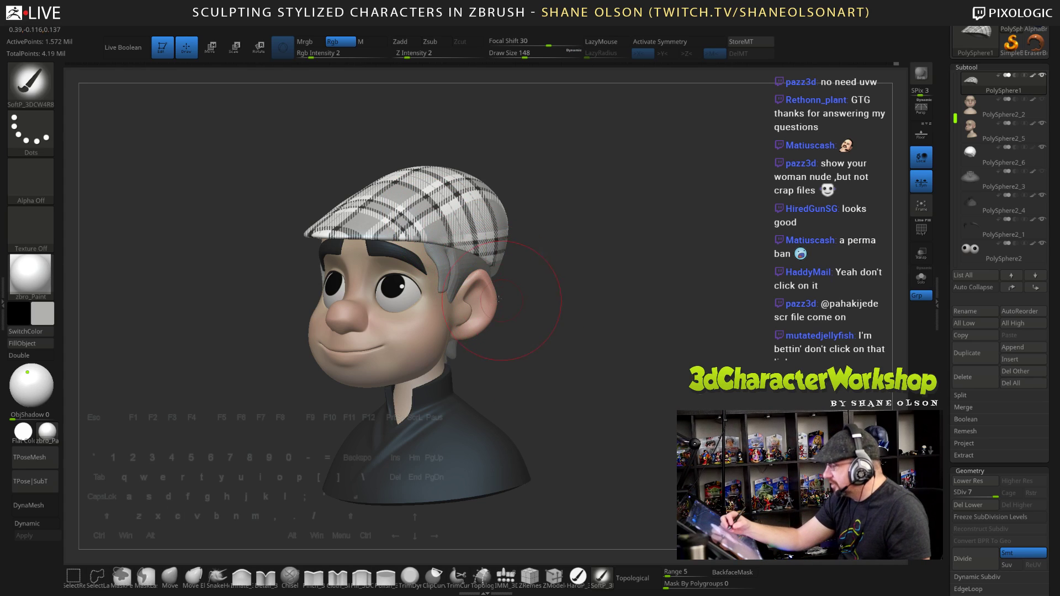
{"action": "key", "text": "c"}
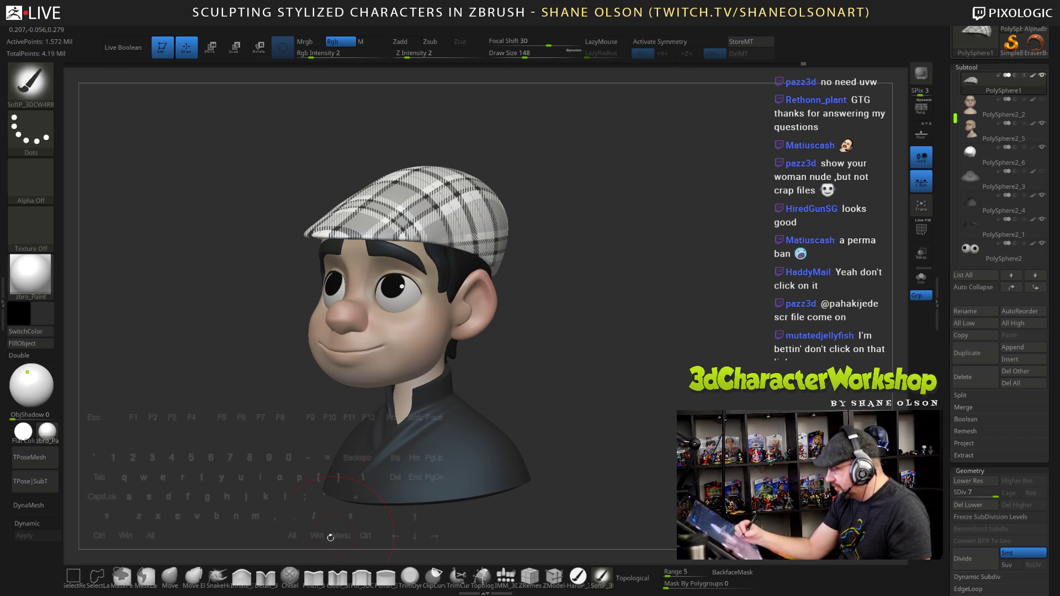
Make the hair the active subtool and set the HardP_3DCW4R8 paint brush to an RGB intensity of 100
{"action": "left_click", "coordinate": [170, 576]}
{"action": "key", "text": "s"}
{"action": "left_click_drag", "start_coordinate": [507, 356], "coordinate": [502, 356]}
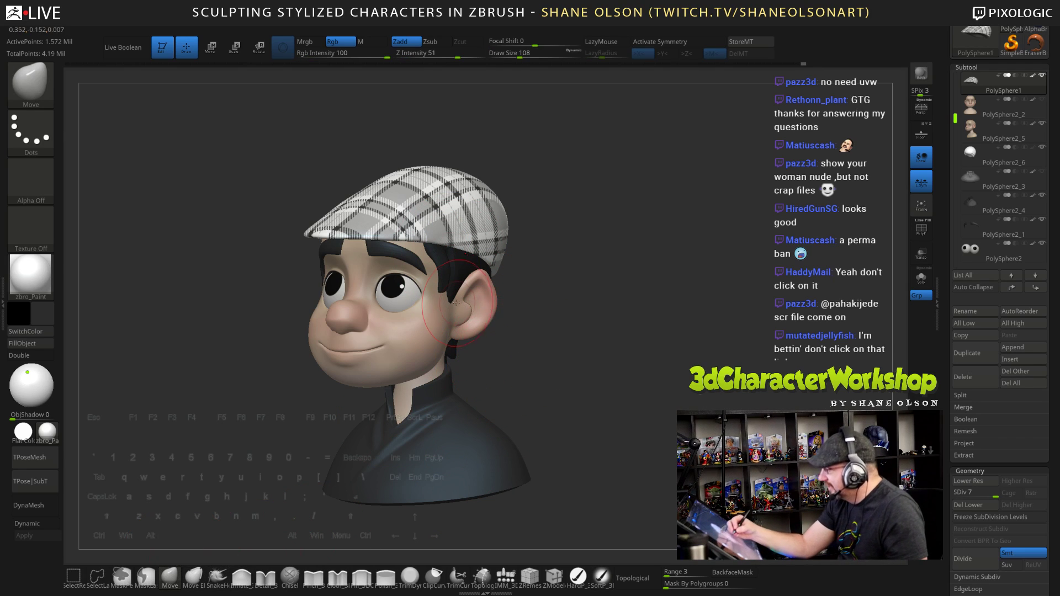
{"action": "left_click", "coordinate": [455, 288], "text": "alt"}
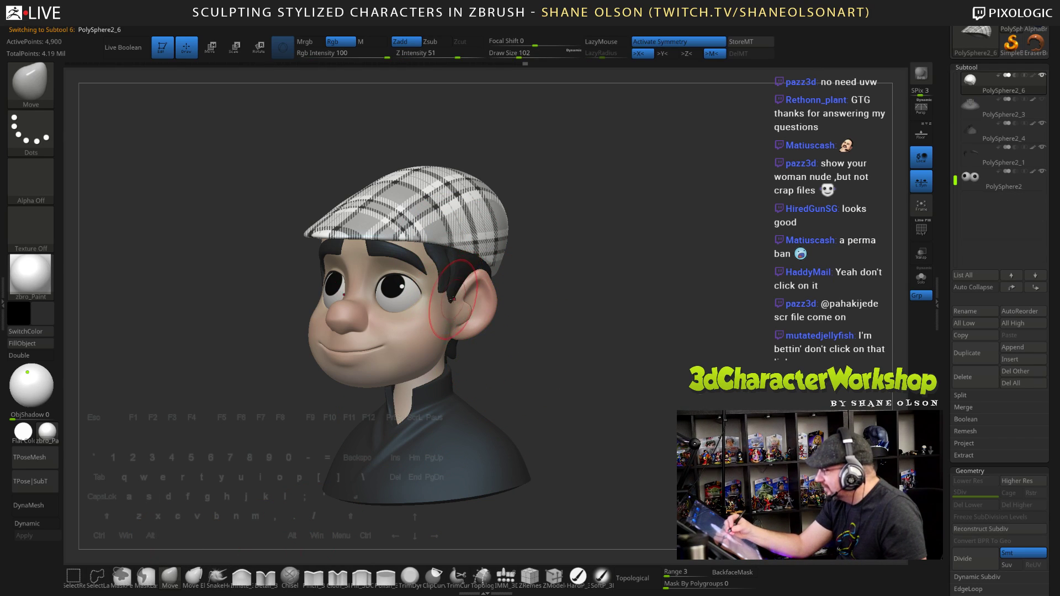
{"action": "left_click", "coordinate": [577, 576]}
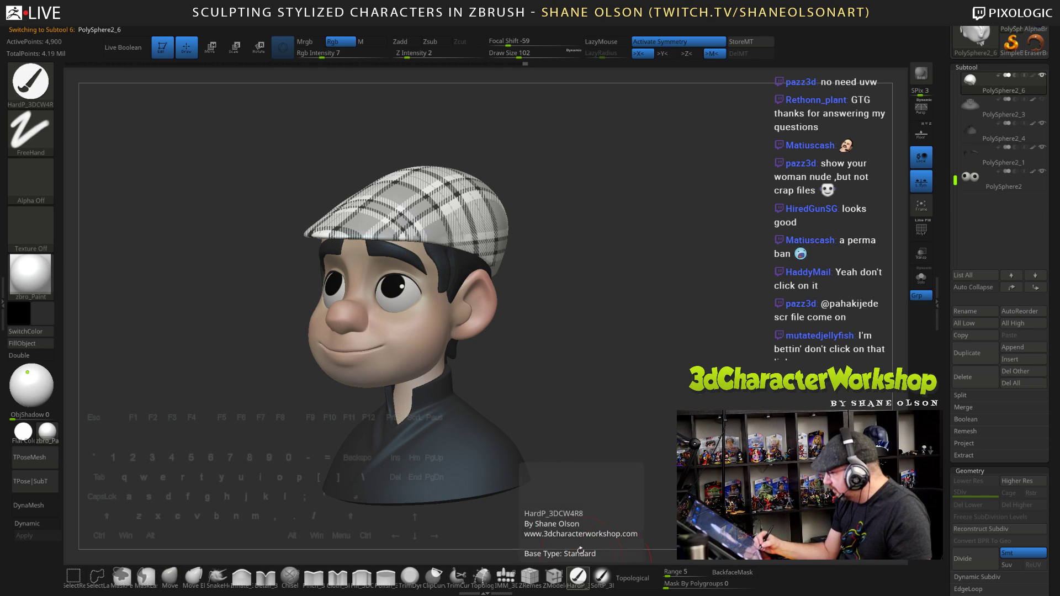
{"action": "left_click_drag", "start_coordinate": [360, 55], "coordinate": [395, 56]}
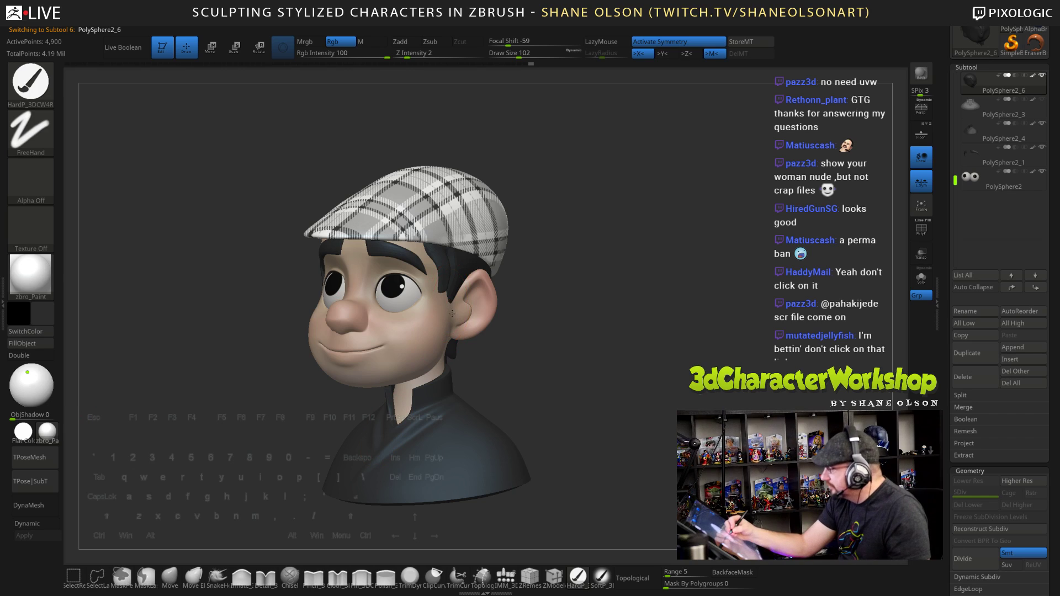
Pull the sideburn in front of the ear downward with the Move brush at a draw size of 77
{"action": "left_click", "coordinate": [170, 576]}
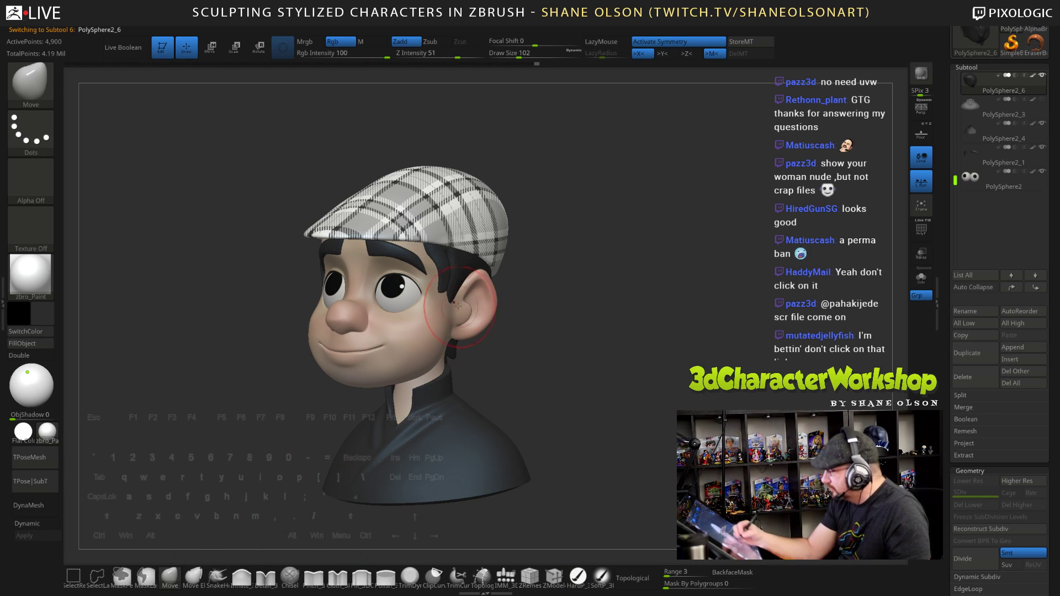
{"action": "key", "text": "s"}
{"action": "left_click_drag", "start_coordinate": [457, 317], "coordinate": [453, 314]}
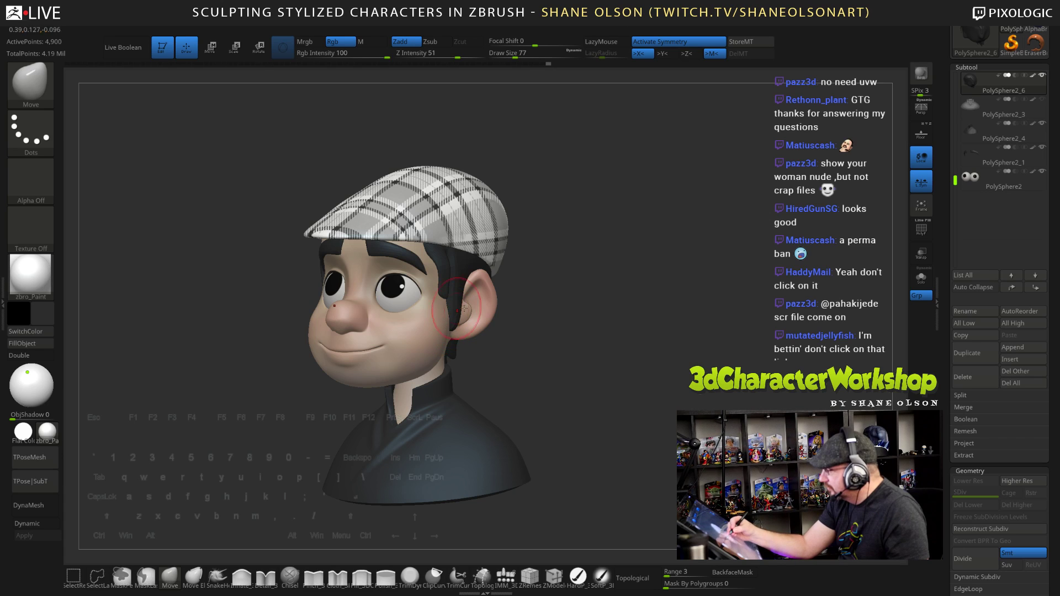
{"action": "right_click_drag", "start_coordinate": [464, 309], "coordinate": [406, 311]}
{"action": "left_click_drag", "start_coordinate": [470, 314], "coordinate": [465, 312]}
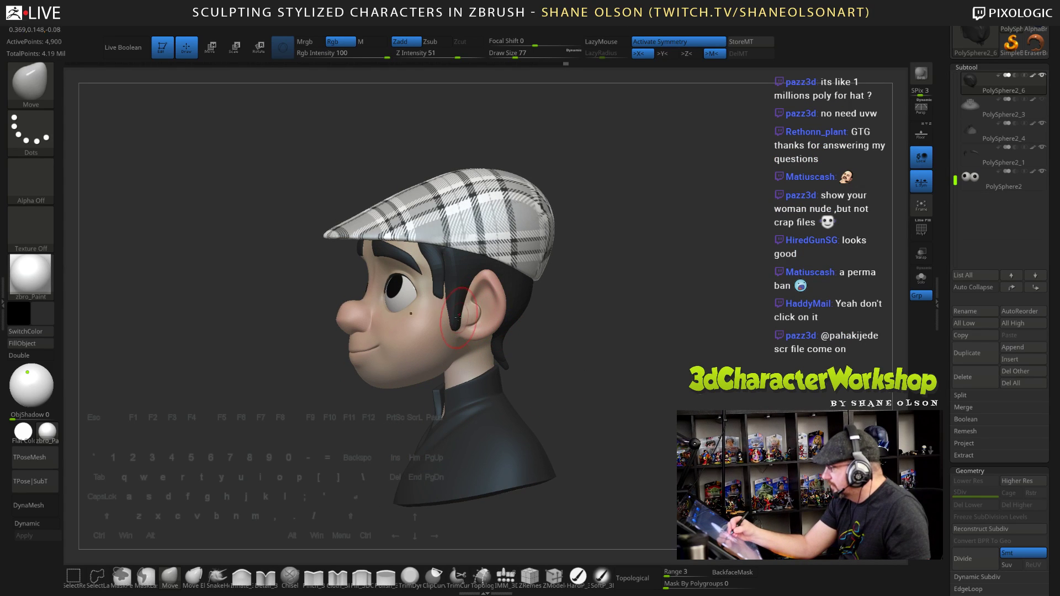
{"action": "right_click_drag", "start_coordinate": [458, 316], "coordinate": [451, 313]}
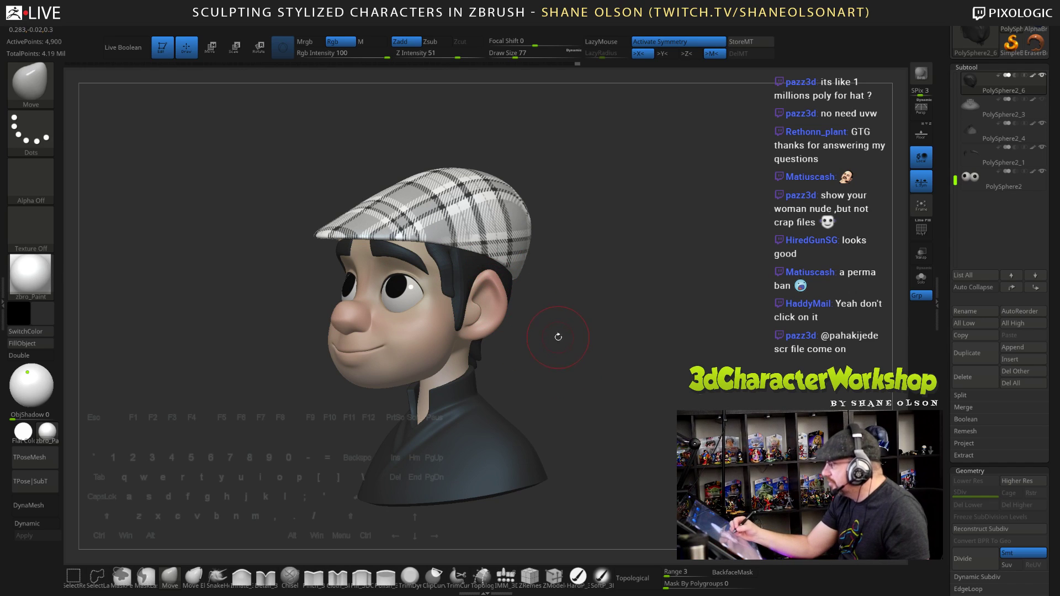
Refine the hair at the temple with the Move brush at a draw size of 58 and smooth it
{"action": "right_click_drag", "start_coordinate": [565, 344], "coordinate": [504, 308]}
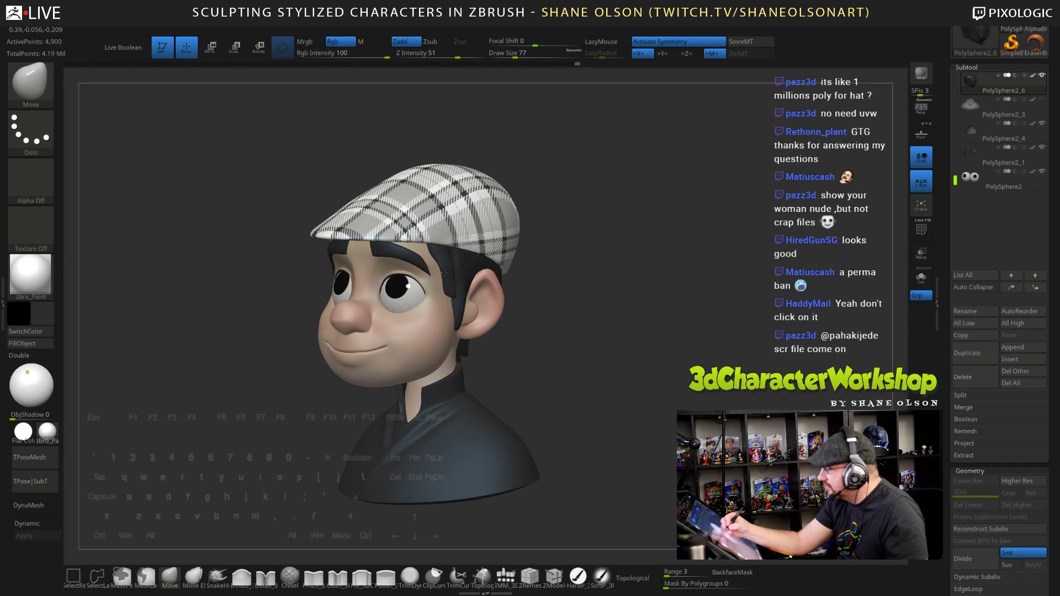
{"action": "key", "text": "s"}
{"action": "left_click_drag", "start_coordinate": [455, 305], "coordinate": [452, 282]}
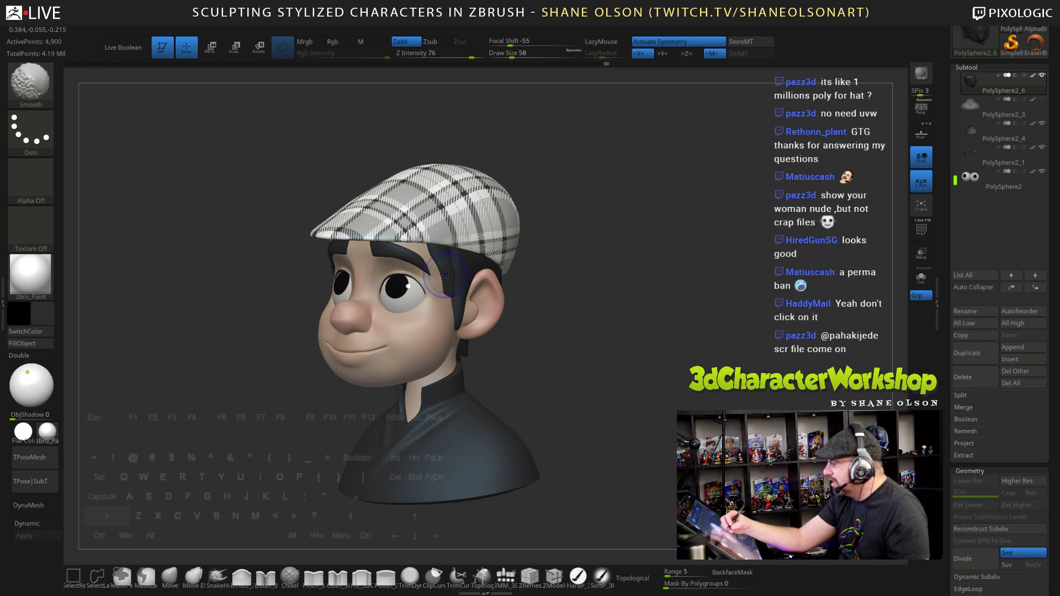
{"action": "right_click_drag", "start_coordinate": [481, 320], "coordinate": [606, 364]}
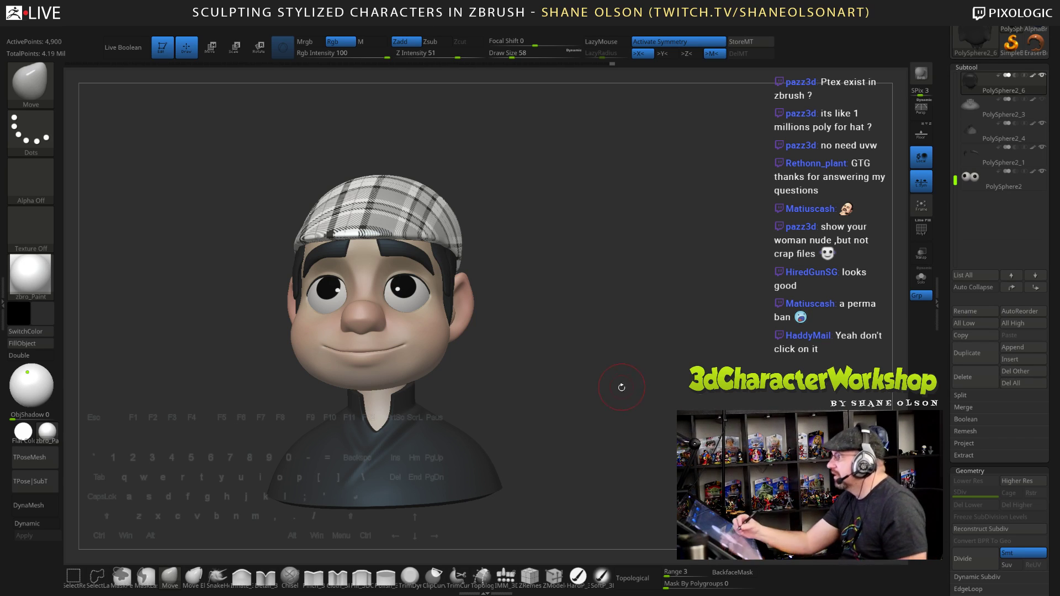
Turn on dynamic subdivision for the hair
{"action": "left_click_drag", "start_coordinate": [622, 387], "coordinate": [606, 331]}
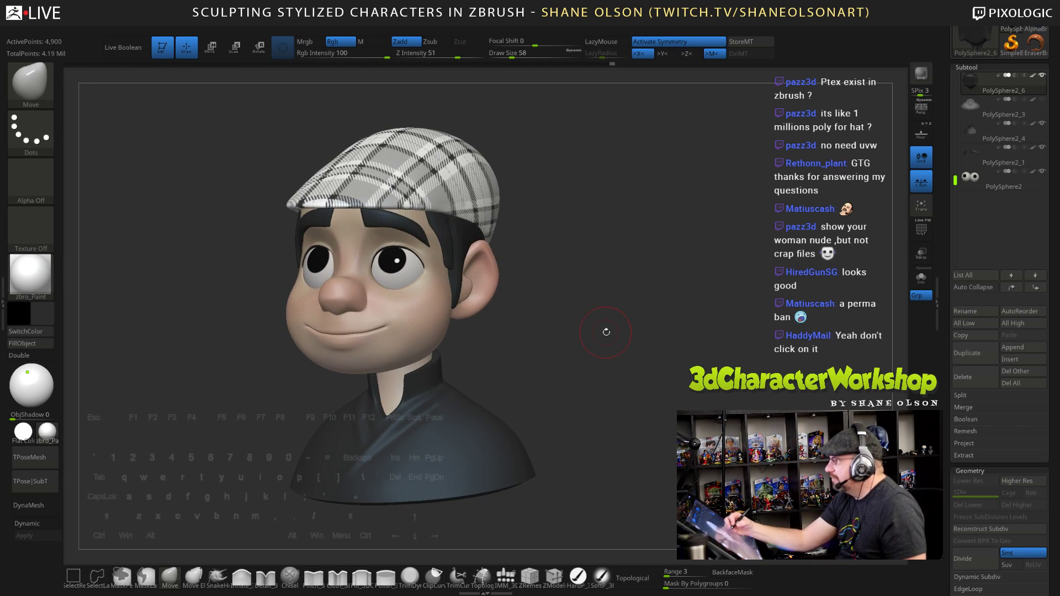
{"action": "mouse_move", "coordinate": [614, 372]}
{"action": "left_mouse_down"}
{"action": "mouse_move", "coordinate": [595, 387]}
{"action": "mouse_move", "coordinate": [603, 399]}
{"action": "mouse_move", "coordinate": [566, 376]}
{"action": "mouse_move", "coordinate": [587, 350]}
{"action": "mouse_move", "coordinate": [558, 332]}
{"action": "mouse_move", "coordinate": [627, 332]}
{"action": "mouse_move", "coordinate": [624, 367]}
{"action": "mouse_move", "coordinate": [623, 342]}
{"action": "left_mouse_up"}
{"action": "key", "text": "d"}
{"action": "left_click_drag", "start_coordinate": [635, 373], "coordinate": [654, 393]}
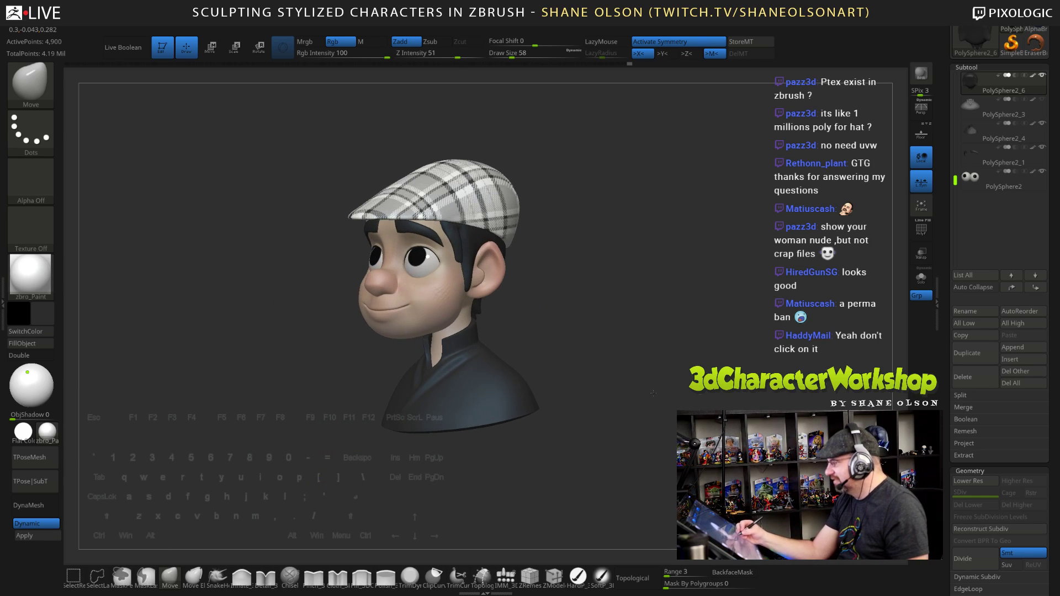
Bring up the SpotLight images, then move the plaid image away from the bust and scale it down
{"action": "key", "text": "shift+z"}
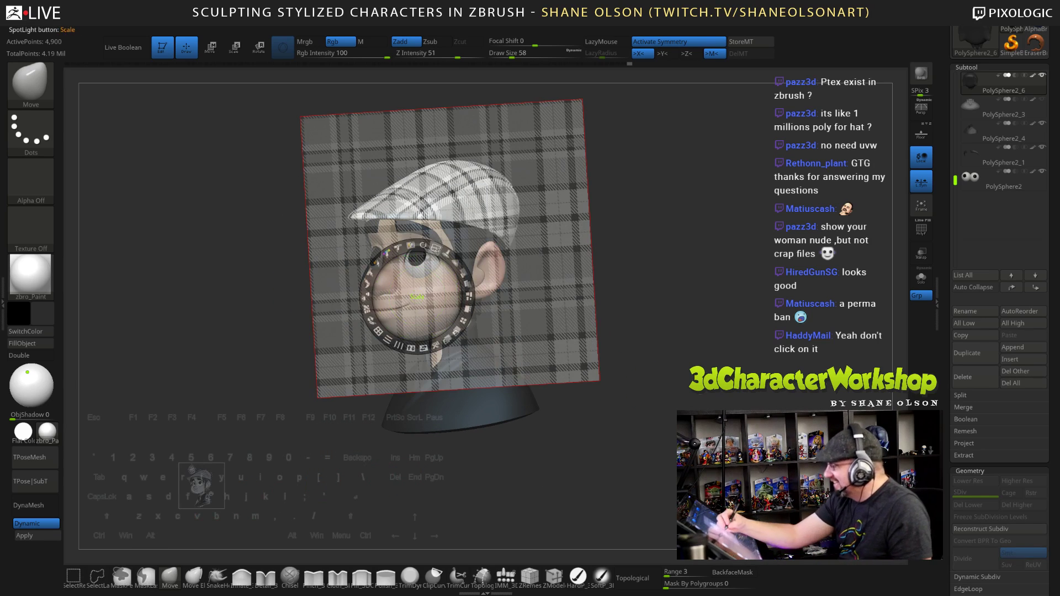
{"action": "left_click_drag", "start_coordinate": [435, 249], "coordinate": [414, 247]}
{"action": "left_click_drag", "start_coordinate": [418, 294], "coordinate": [723, 394]}
{"action": "left_click_drag", "start_coordinate": [741, 348], "coordinate": [691, 355]}
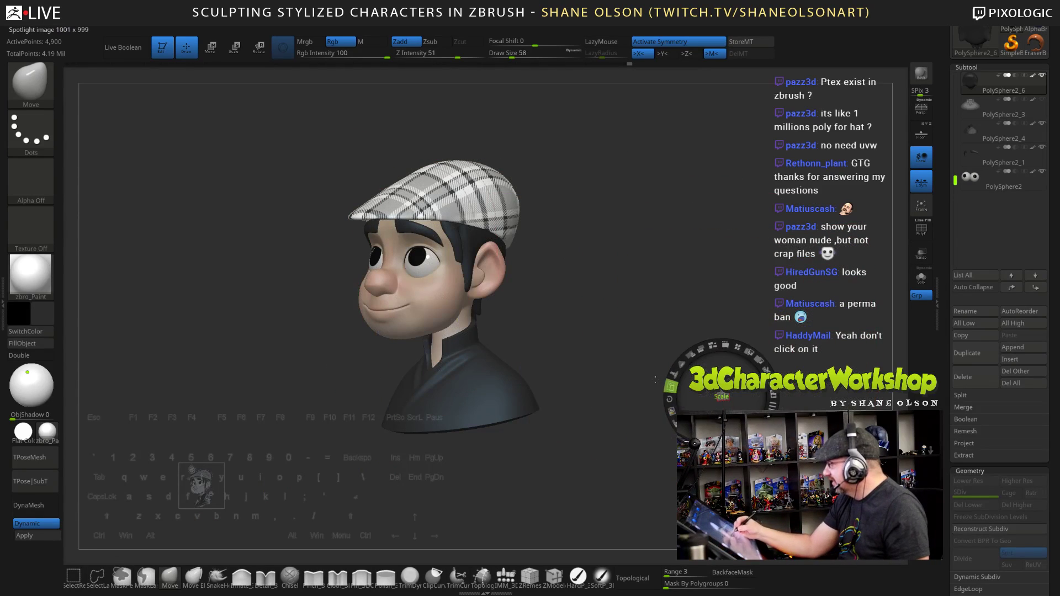
Make the reference sketch more opaque, enlarge it beside the bust and leave SpotLight editing
{"action": "left_click", "coordinate": [206, 482]}
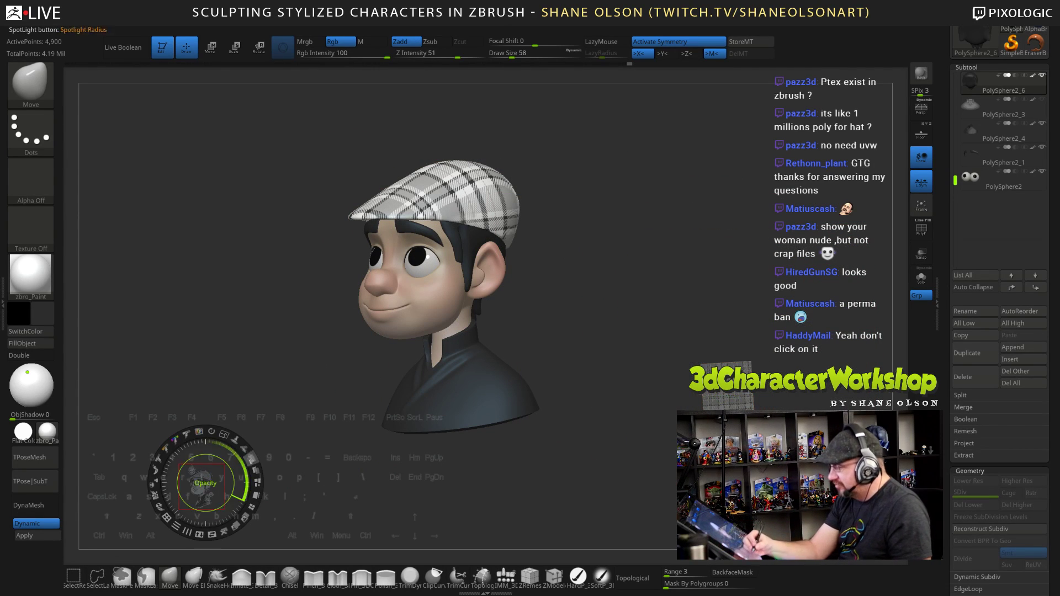
{"action": "mouse_move", "coordinate": [224, 434]}
{"action": "left_mouse_down"}
{"action": "mouse_move", "coordinate": [255, 482]}
{"action": "mouse_move", "coordinate": [184, 177]}
{"action": "mouse_move", "coordinate": [192, 164]}
{"action": "mouse_move", "coordinate": [215, 206]}
{"action": "left_mouse_up"}
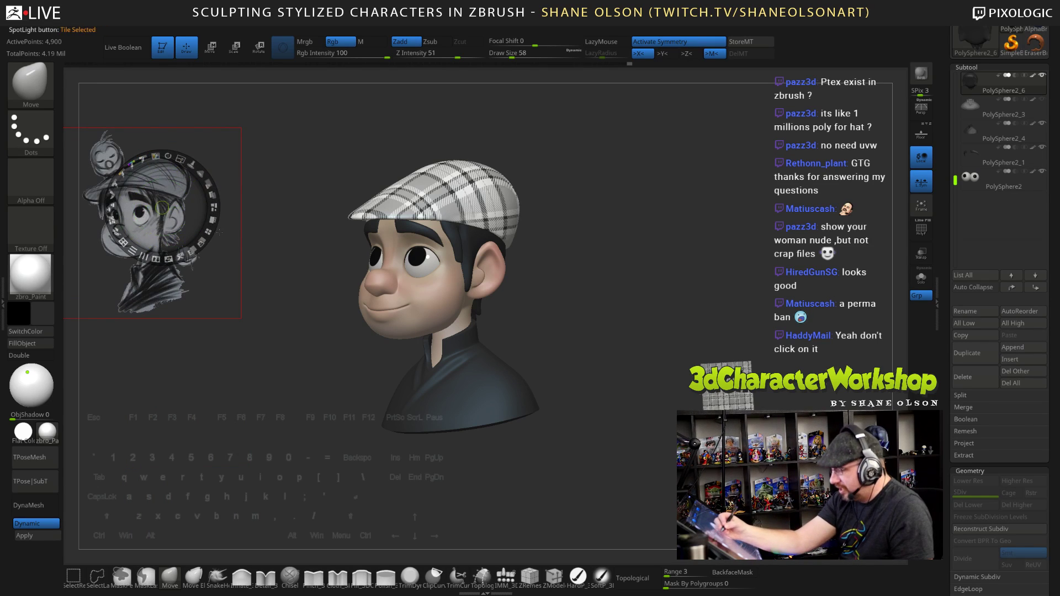
{"action": "mouse_move", "coordinate": [182, 160]}
{"action": "left_mouse_down"}
{"action": "mouse_move", "coordinate": [202, 187]}
{"action": "mouse_move", "coordinate": [215, 166]}
{"action": "left_mouse_up"}
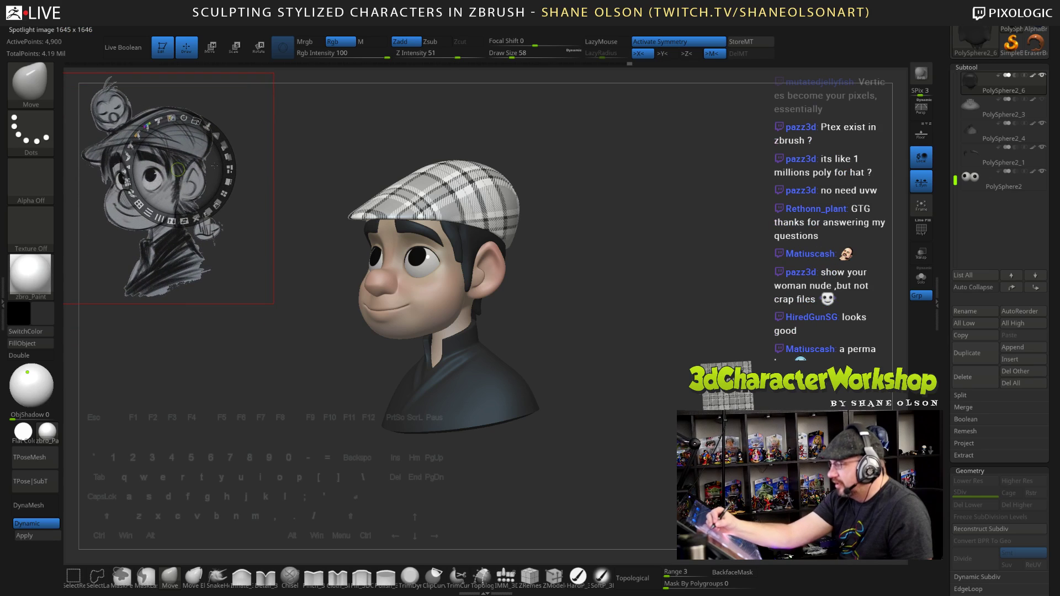
{"action": "key", "text": "z"}
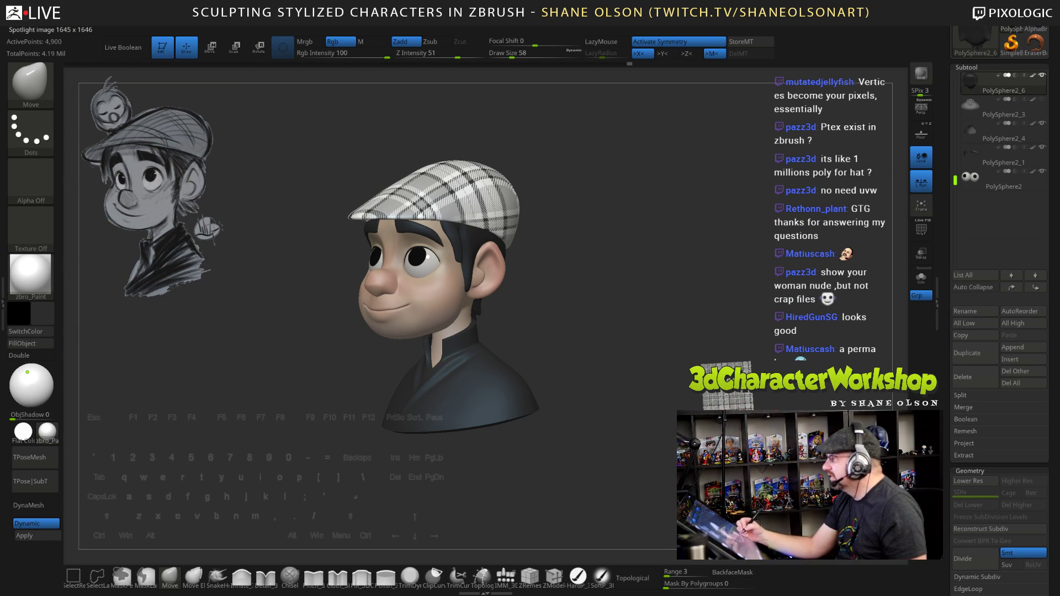
Reshape the hair along the side of the head with the Move brush at a draw size of 137
{"action": "mouse_move", "coordinate": [583, 339]}
{"action": "left_mouse_down"}
{"action": "mouse_move", "coordinate": [594, 339]}
{"action": "mouse_move", "coordinate": [598, 389]}
{"action": "mouse_move", "coordinate": [610, 382]}
{"action": "mouse_move", "coordinate": [568, 374]}
{"action": "left_mouse_up"}
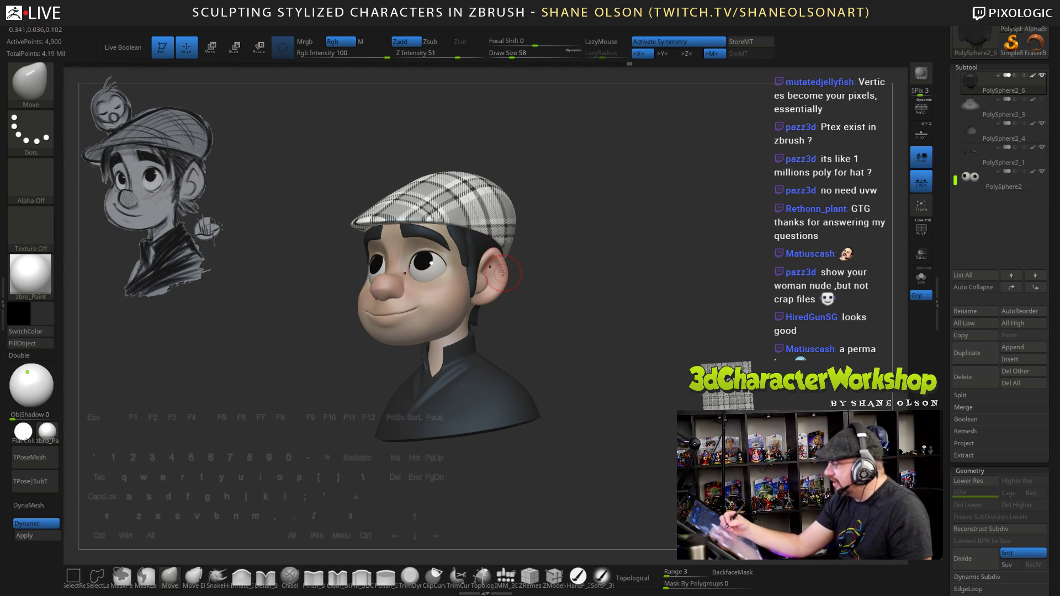
{"action": "left_click", "coordinate": [170, 578]}
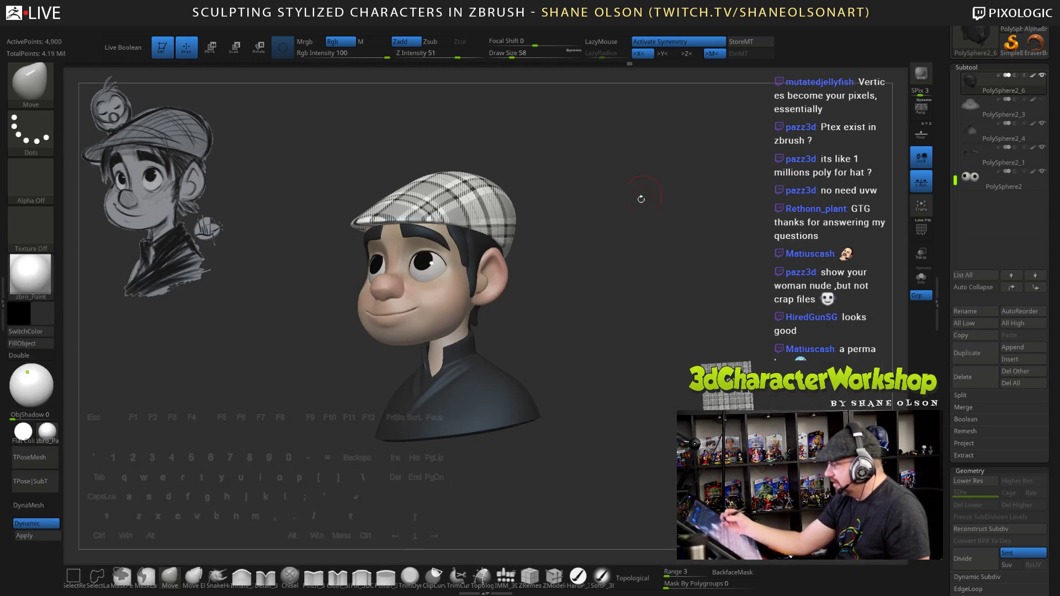
{"action": "key", "text": "s"}
{"action": "mouse_move", "coordinate": [568, 352]}
{"action": "left_mouse_down"}
{"action": "mouse_move", "coordinate": [593, 352]}
{"action": "mouse_move", "coordinate": [561, 346]}
{"action": "left_mouse_up"}
{"action": "key", "text": "s"}
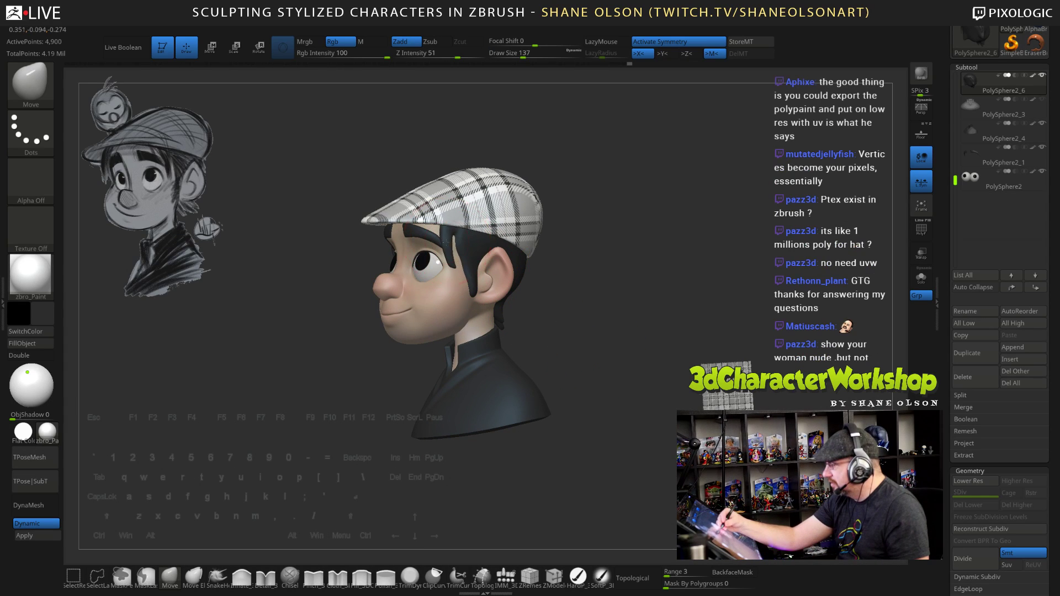
{"action": "left_click_drag", "start_coordinate": [535, 325], "coordinate": [582, 324]}
{"action": "left_click_drag", "start_coordinate": [511, 268], "coordinate": [535, 266]}
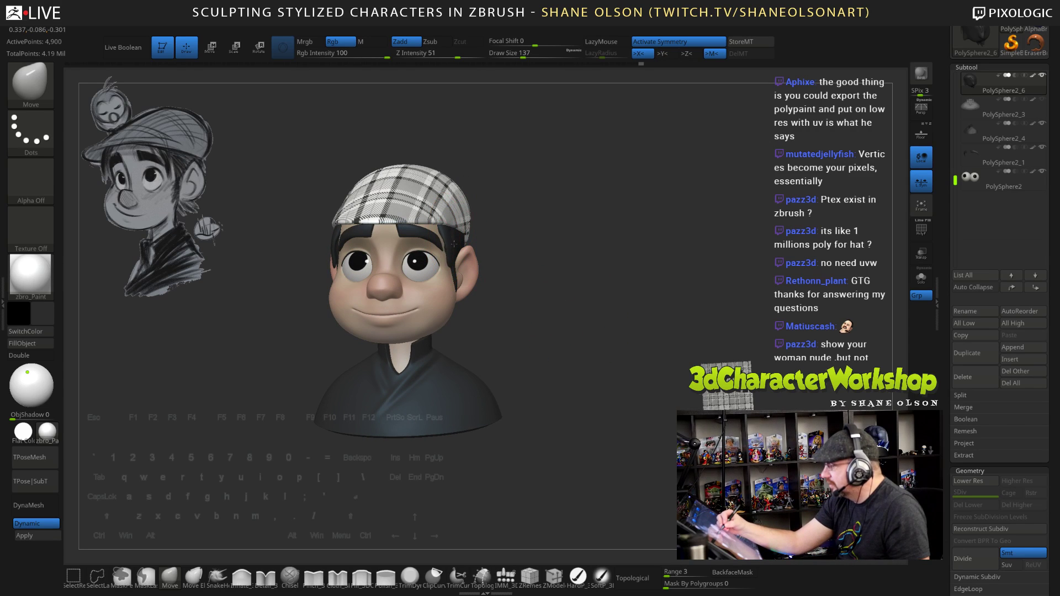
{"action": "mouse_move", "coordinate": [558, 354]}
{"action": "left_mouse_down"}
{"action": "mouse_move", "coordinate": [525, 355]}
{"action": "mouse_move", "coordinate": [574, 378]}
{"action": "mouse_move", "coordinate": [544, 373]}
{"action": "mouse_move", "coordinate": [565, 366]}
{"action": "mouse_move", "coordinate": [594, 409]}
{"action": "left_mouse_up"}
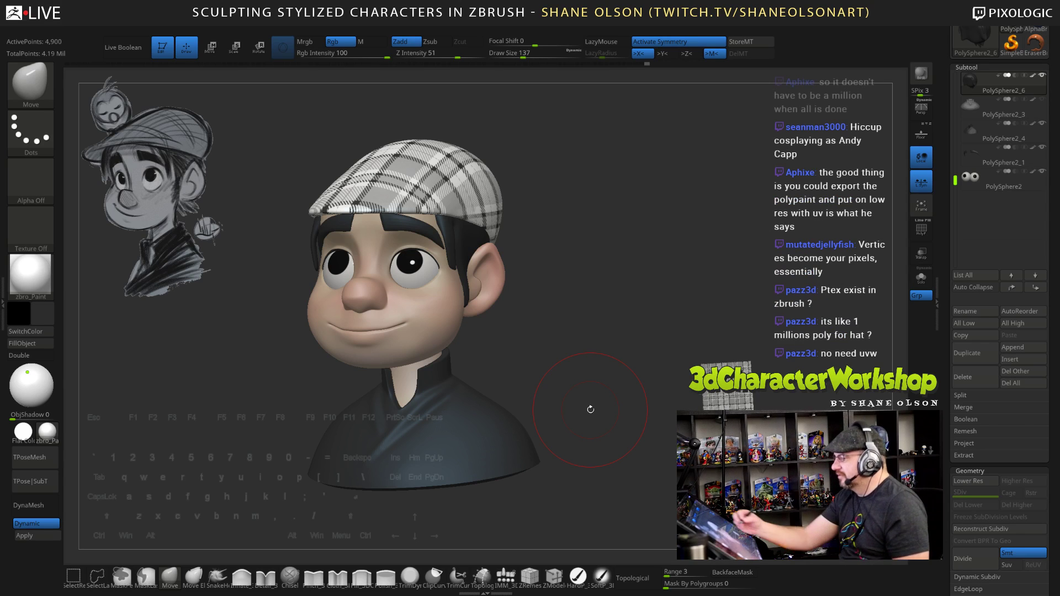
Make the cap the active subtool, turn on X symmetry and reshape the front of its brim with the Move brush
{"action": "mouse_move", "coordinate": [589, 410]}
{"action": "left_mouse_down", "text": "alt"}
{"action": "mouse_move", "coordinate": [577, 259]}
{"action": "mouse_move", "coordinate": [580, 323]}
{"action": "mouse_move", "coordinate": [563, 291]}
{"action": "mouse_move", "coordinate": [553, 335]}
{"action": "left_mouse_up", "text": "alt"}
{"action": "left_click", "coordinate": [418, 191], "text": "alt"}
{"action": "key", "text": "s"}
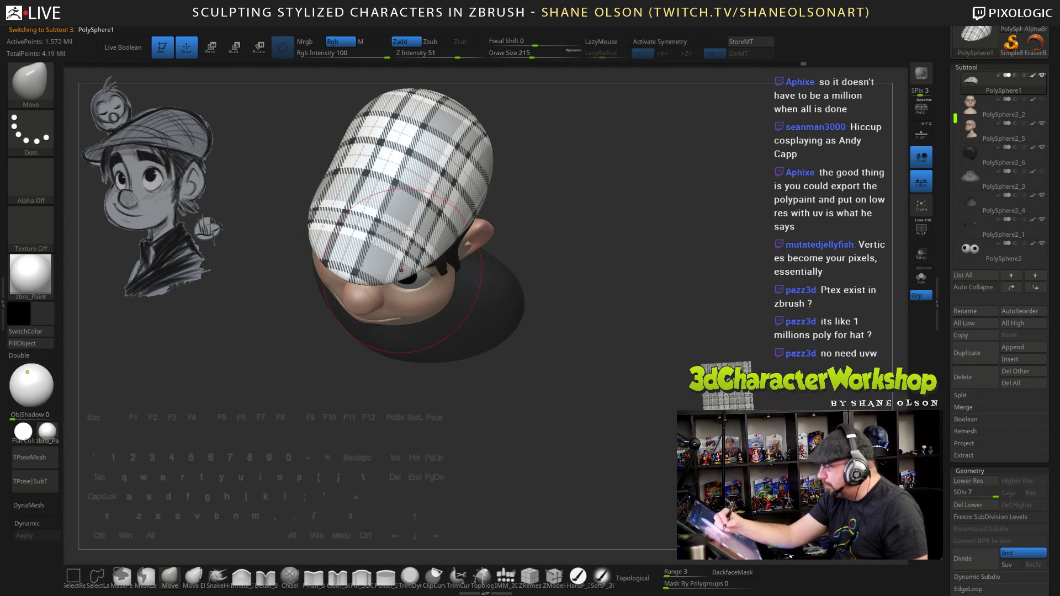
{"action": "key", "text": "x"}
{"action": "left_click_drag", "start_coordinate": [368, 231], "coordinate": [338, 263]}
{"action": "mouse_move", "coordinate": [511, 401]}
{"action": "left_mouse_down"}
{"action": "mouse_move", "coordinate": [570, 374]}
{"action": "mouse_move", "coordinate": [561, 398]}
{"action": "mouse_move", "coordinate": [574, 398]}
{"action": "mouse_move", "coordinate": [562, 393]}
{"action": "left_mouse_up"}
{"action": "key", "text": "s"}
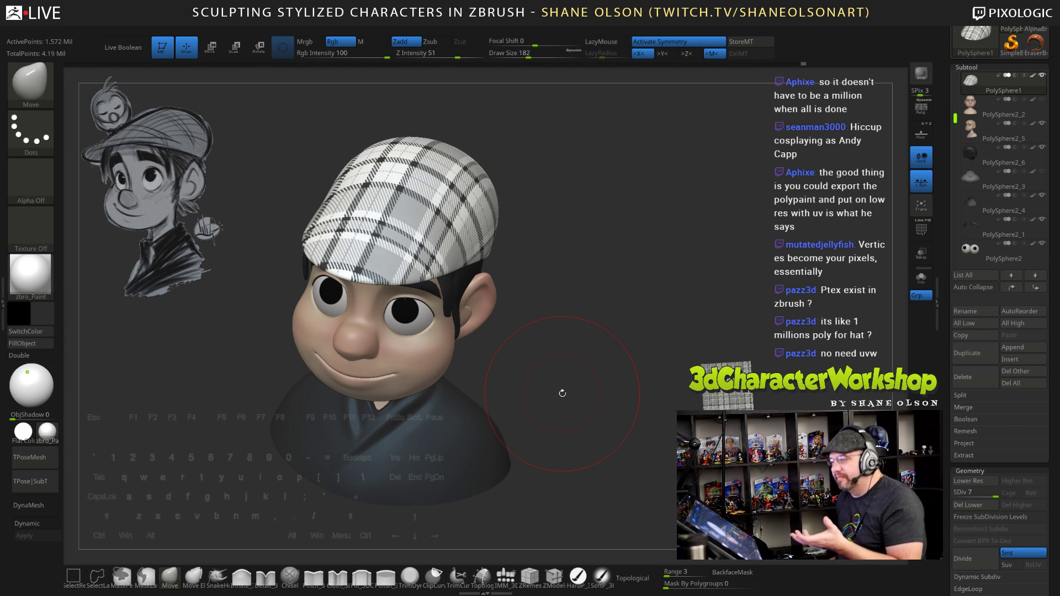
{"action": "left_click_drag", "start_coordinate": [572, 338], "coordinate": [589, 360]}
Make the hair active again and pull out the locks at the far temple with the Move brush at draw size 124
{"action": "key", "text": "["}
{"action": "key", "text": "["}
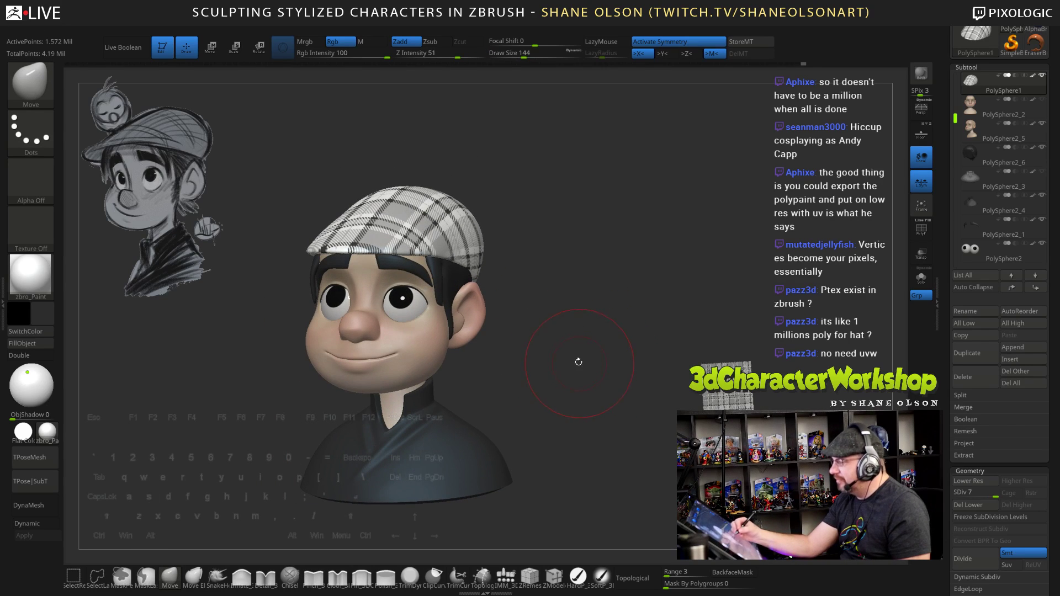
{"action": "key", "text": "bracketleft"}
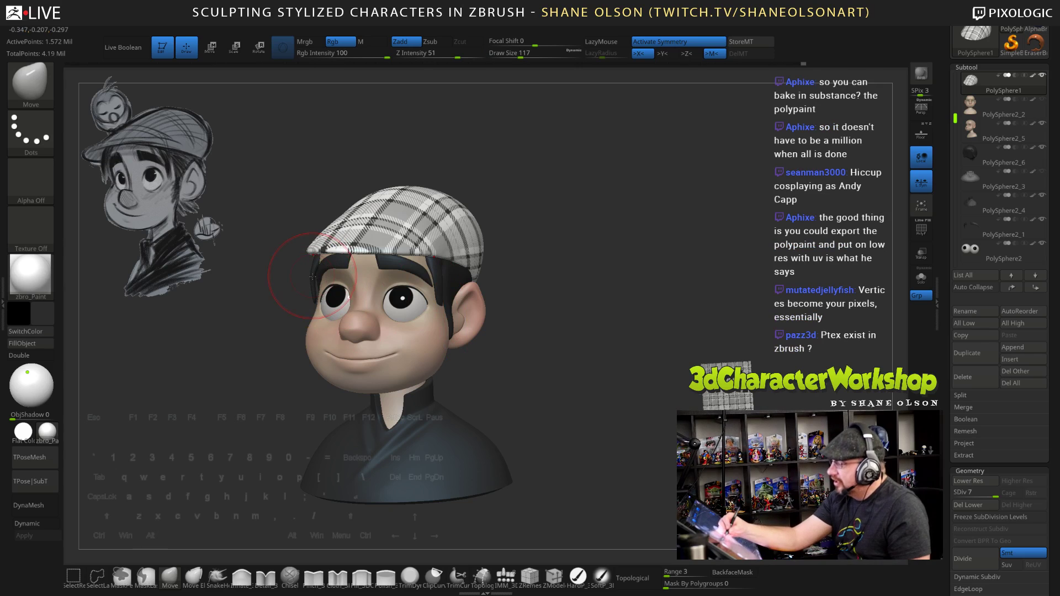
{"action": "left_click", "coordinate": [313, 276], "text": "alt"}
{"action": "key", "text": "bracketleft"}
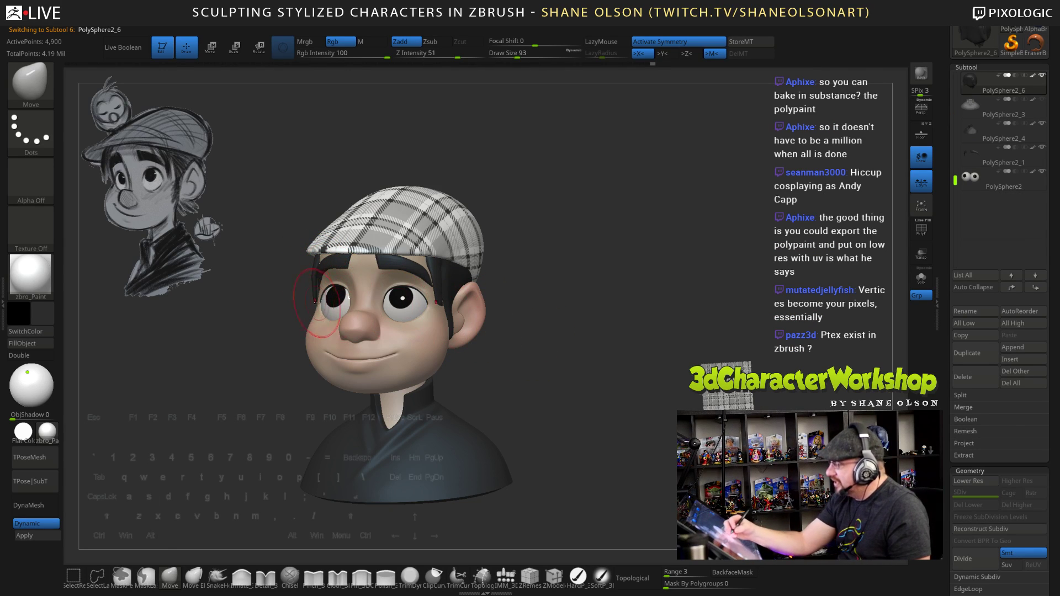
{"action": "left_click_drag", "start_coordinate": [544, 370], "coordinate": [641, 362]}
{"action": "key", "text": "bracketright"}
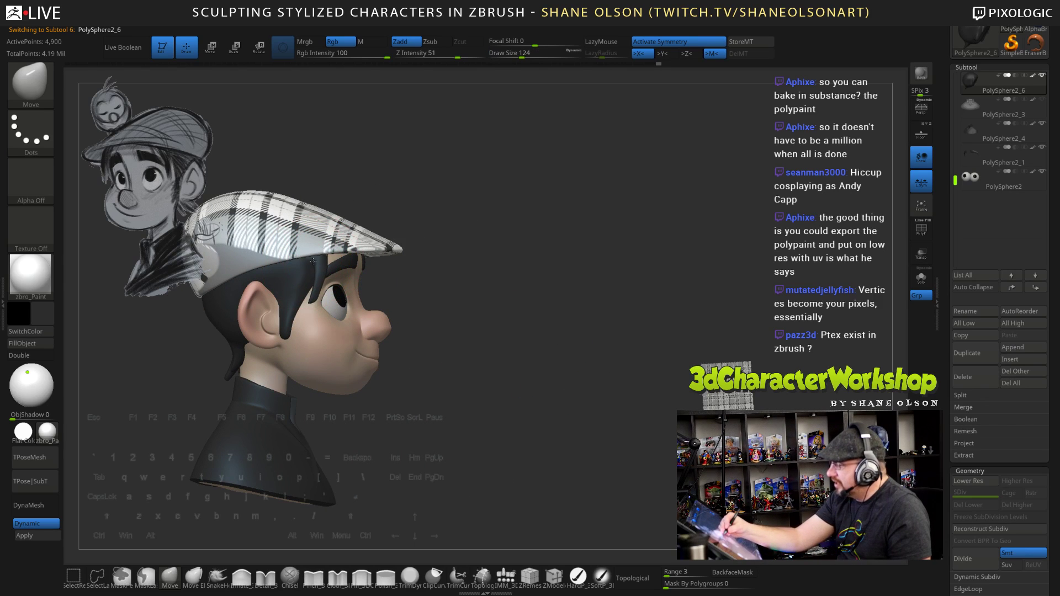
{"action": "left_click_drag", "start_coordinate": [482, 351], "coordinate": [331, 298]}
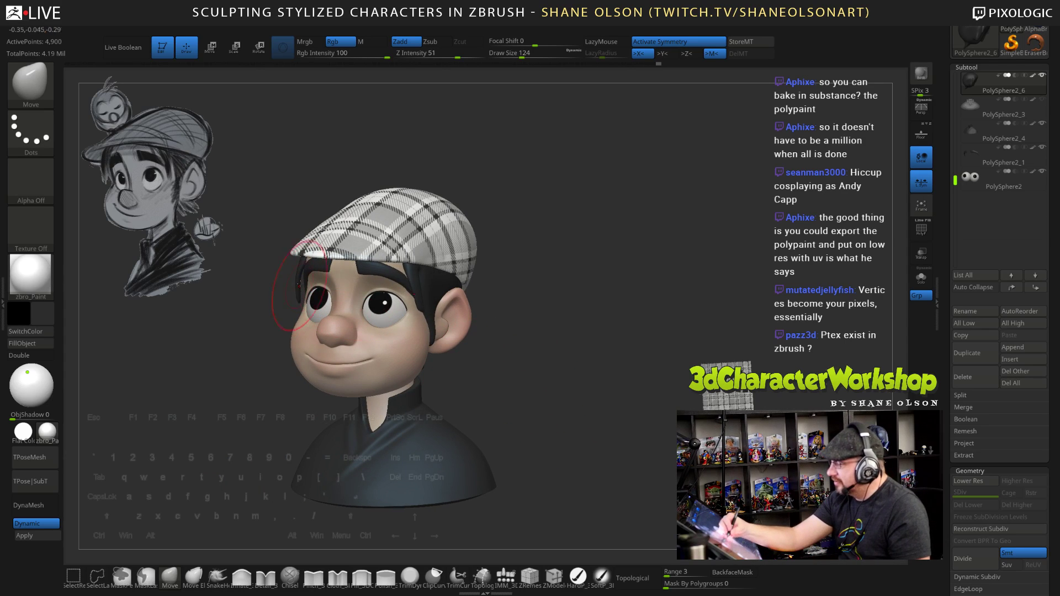
Adjust the hair under the cap's brim from below, using the Move brush at a draw size of 74
{"action": "left_click_drag", "start_coordinate": [519, 401], "coordinate": [551, 423]}
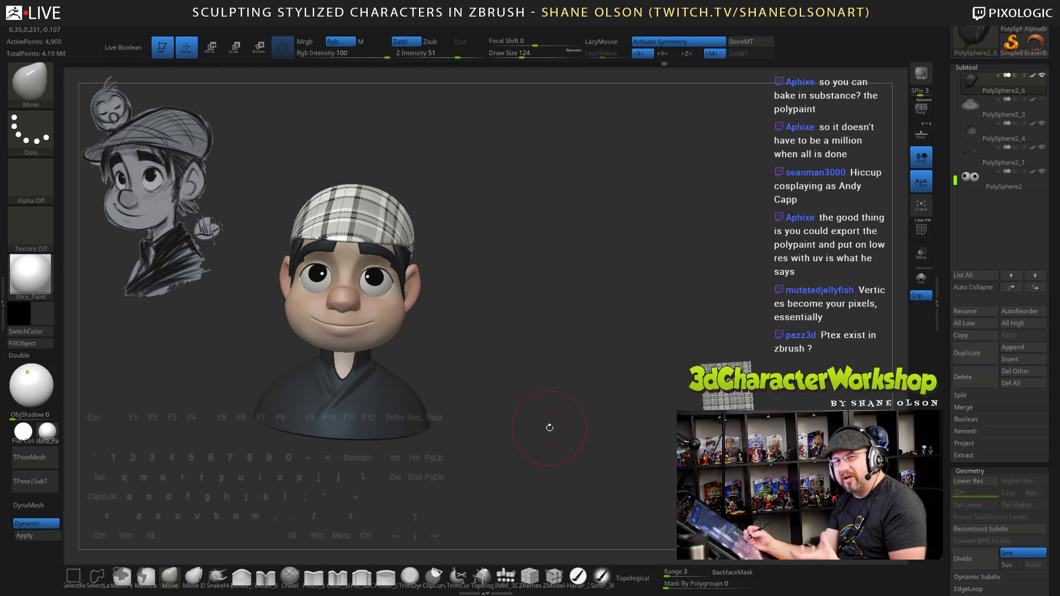
{"action": "left_click_drag", "start_coordinate": [542, 374], "coordinate": [556, 351]}
{"action": "left_click_drag", "start_coordinate": [570, 434], "coordinate": [569, 431]}
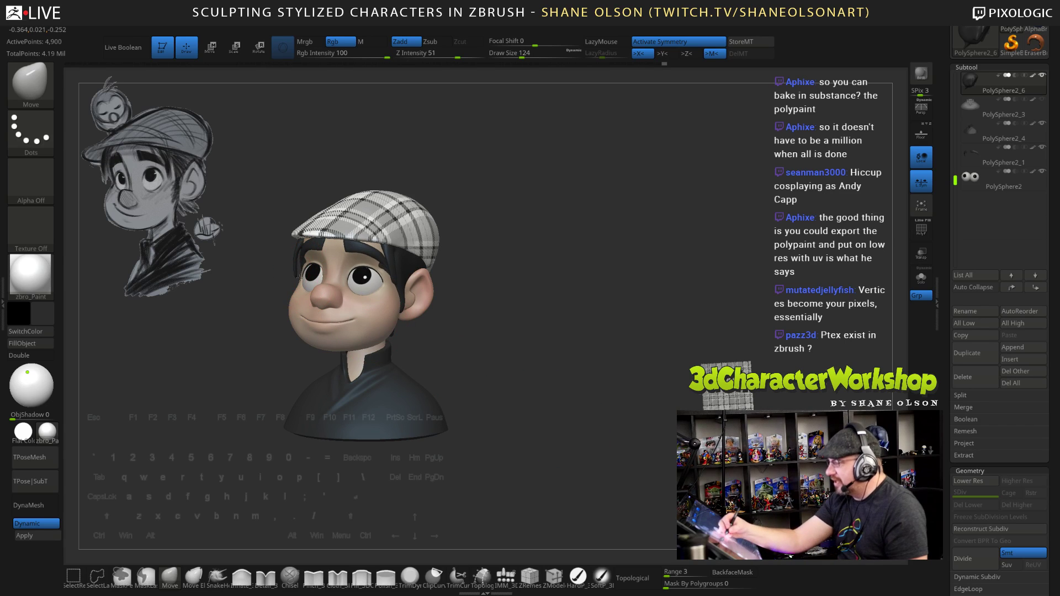
{"action": "mouse_move", "coordinate": [505, 423]}
{"action": "left_mouse_down"}
{"action": "mouse_move", "coordinate": [489, 364]}
{"action": "mouse_move", "coordinate": [503, 312]}
{"action": "mouse_move", "coordinate": [495, 285]}
{"action": "mouse_move", "coordinate": [480, 282]}
{"action": "left_mouse_up"}
{"action": "key", "text": "bracketleft"}
{"action": "key", "text": "bracketleft"}
{"action": "key", "text": "bracketleft"}
{"action": "key", "text": "bracketleft"}
{"action": "key", "text": "bracketleft"}
{"action": "left_click_drag", "start_coordinate": [401, 259], "coordinate": [390, 264]}
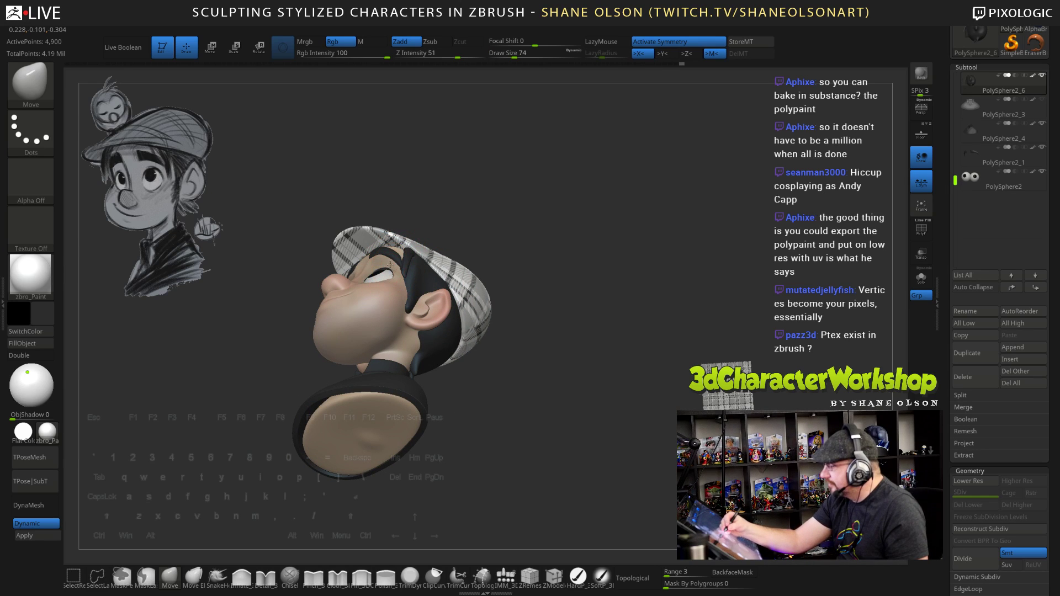
Refine the sideburn and temple locks from the side and front with the Move brush to match the sketch
{"action": "left_click_drag", "start_coordinate": [505, 309], "coordinate": [527, 361]}
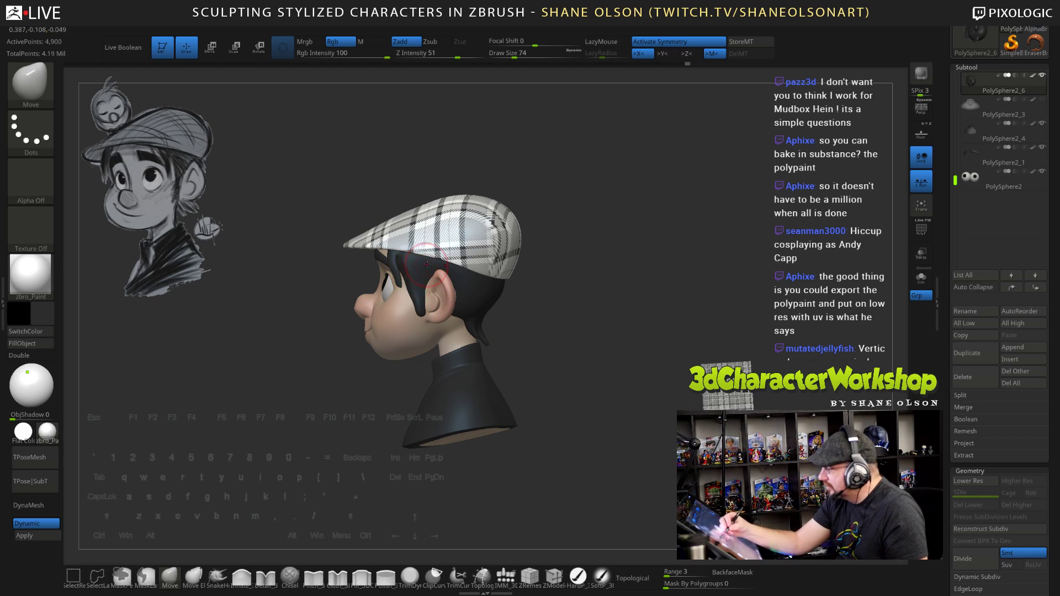
{"action": "right_click_drag", "start_coordinate": [435, 295], "coordinate": [404, 267], "text": "ctrl"}
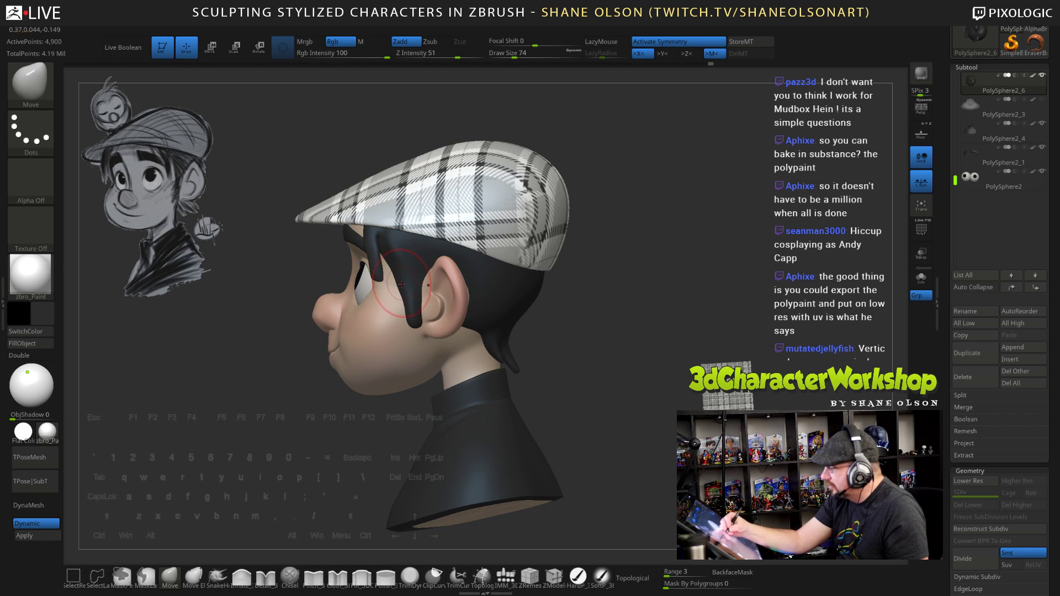
{"action": "mouse_move", "coordinate": [461, 326]}
{"action": "right_mouse_down"}
{"action": "mouse_move", "coordinate": [544, 318]}
{"action": "mouse_move", "coordinate": [513, 315]}
{"action": "right_mouse_up"}
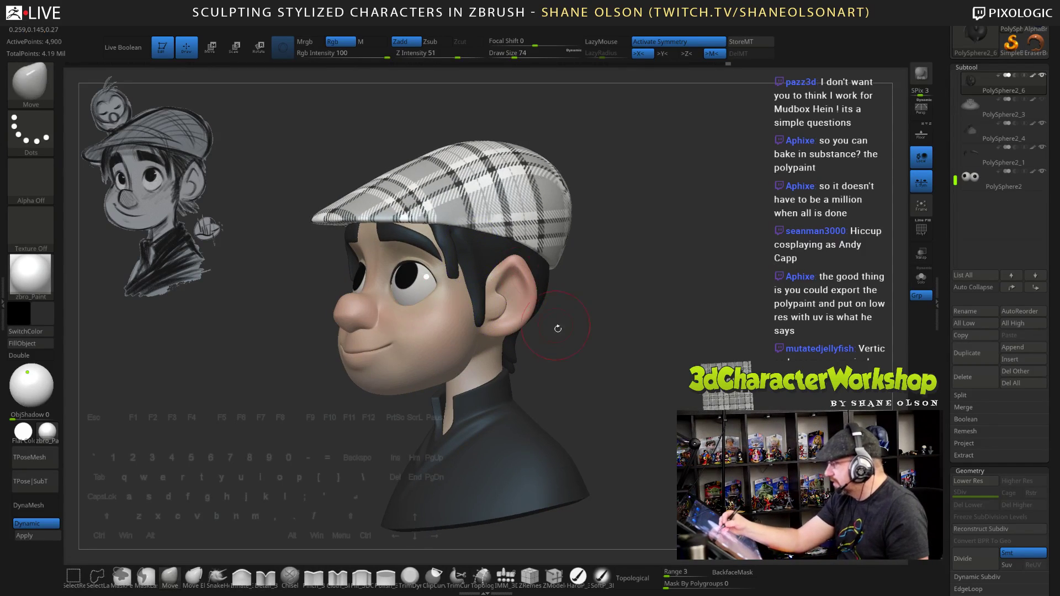
{"action": "right_click_drag", "start_coordinate": [504, 304], "coordinate": [557, 421]}
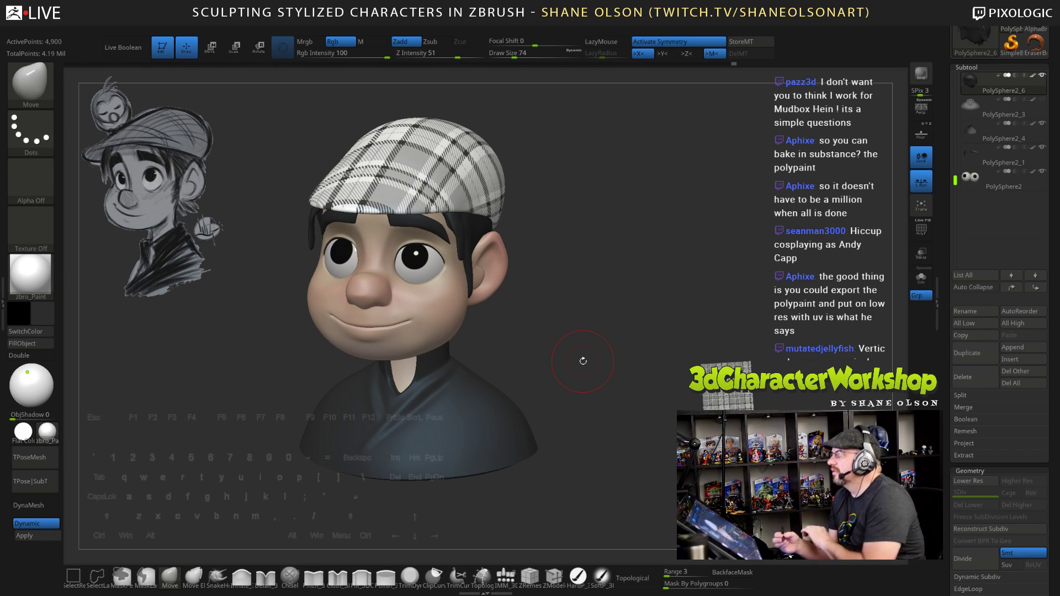
{"action": "left_click_drag", "start_coordinate": [590, 301], "coordinate": [505, 280]}
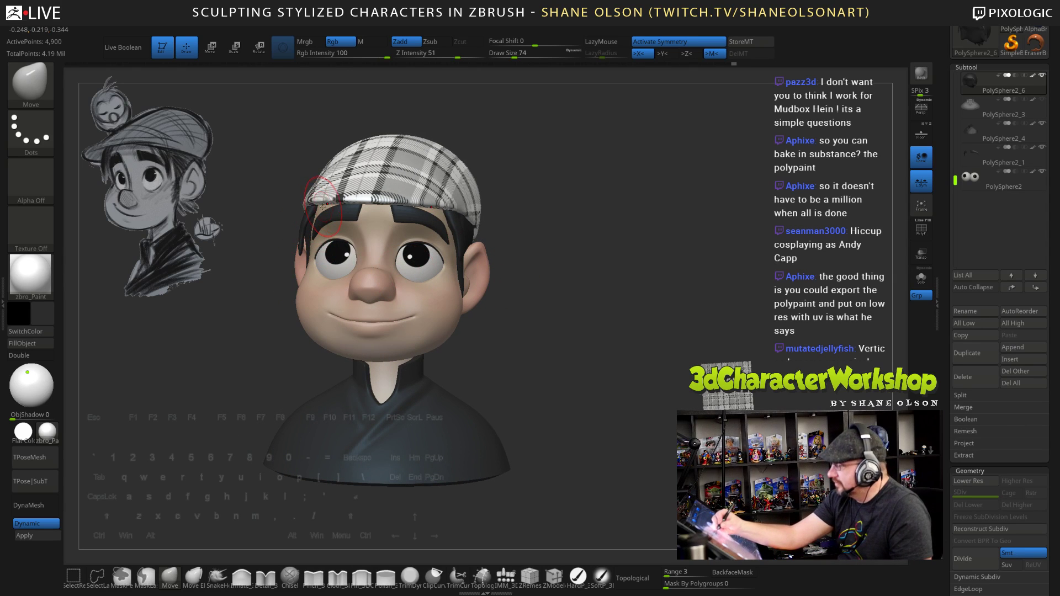
Make the head the active subtool and ready the SoftP paint brush with a draw size of 137
{"action": "mouse_move", "coordinate": [543, 336]}
{"action": "left_mouse_down"}
{"action": "mouse_move", "coordinate": [562, 337]}
{"action": "mouse_move", "coordinate": [568, 374]}
{"action": "mouse_move", "coordinate": [581, 349]}
{"action": "mouse_move", "coordinate": [611, 359]}
{"action": "mouse_move", "coordinate": [611, 398]}
{"action": "left_mouse_up"}
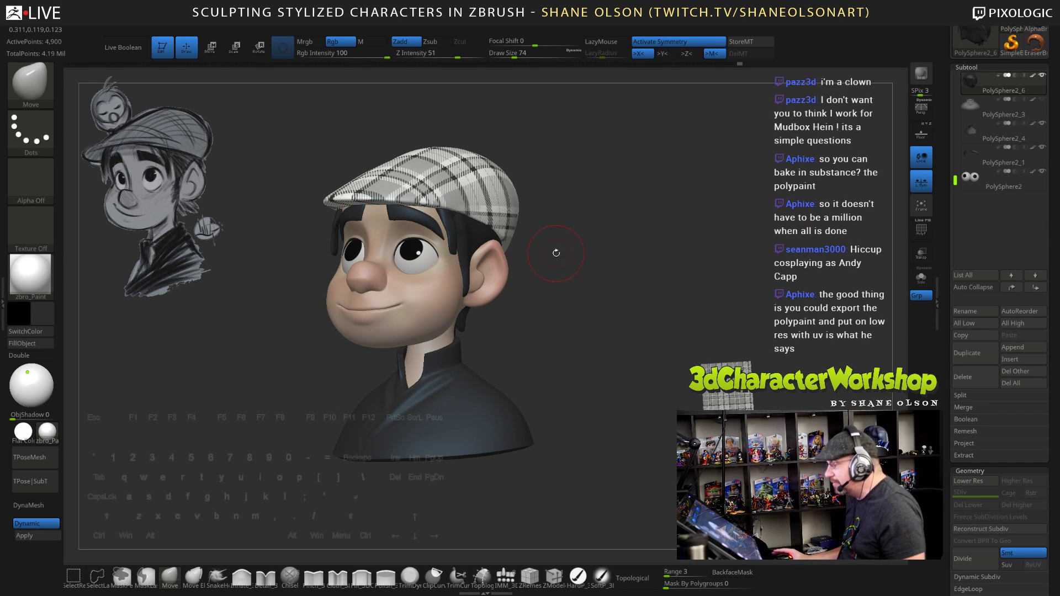
{"action": "mouse_move", "coordinate": [556, 252]}
{"action": "left_mouse_down"}
{"action": "mouse_move", "coordinate": [599, 301]}
{"action": "mouse_move", "coordinate": [591, 316]}
{"action": "left_mouse_up"}
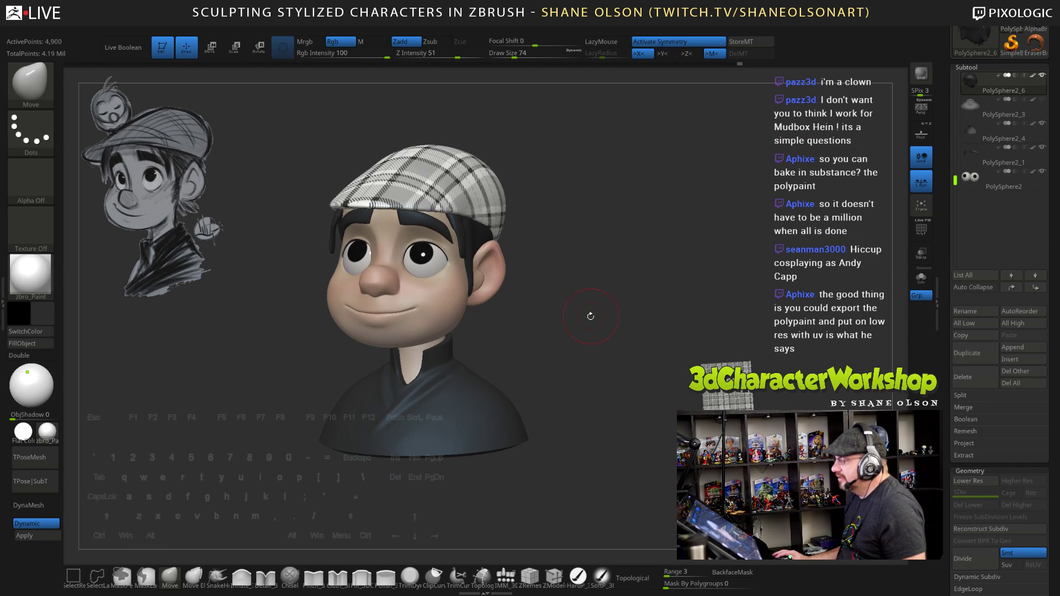
{"action": "left_click", "coordinate": [410, 313], "text": "alt"}
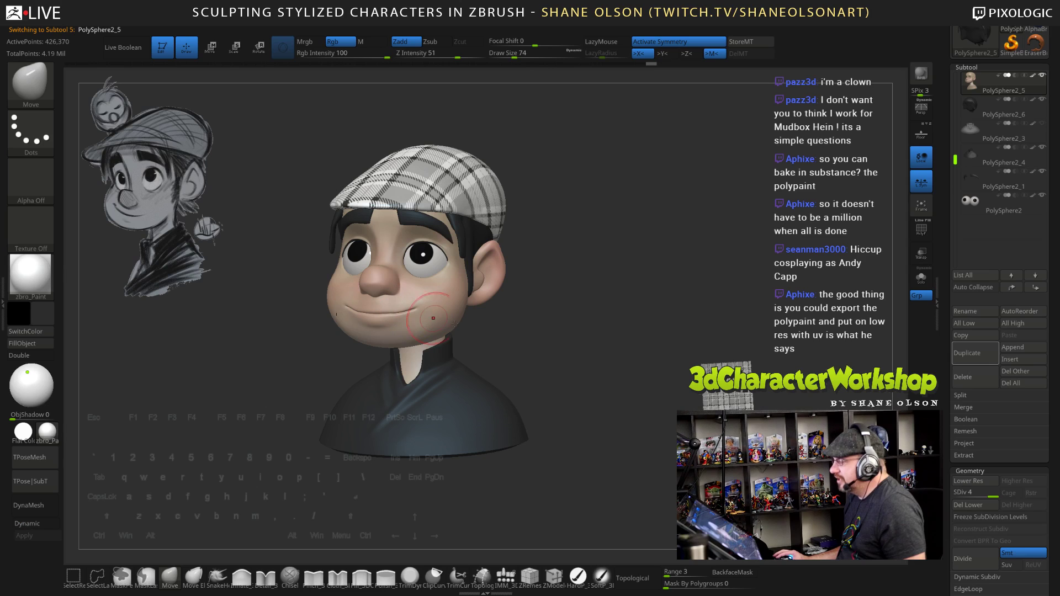
{"action": "left_click_drag", "start_coordinate": [546, 330], "coordinate": [564, 336]}
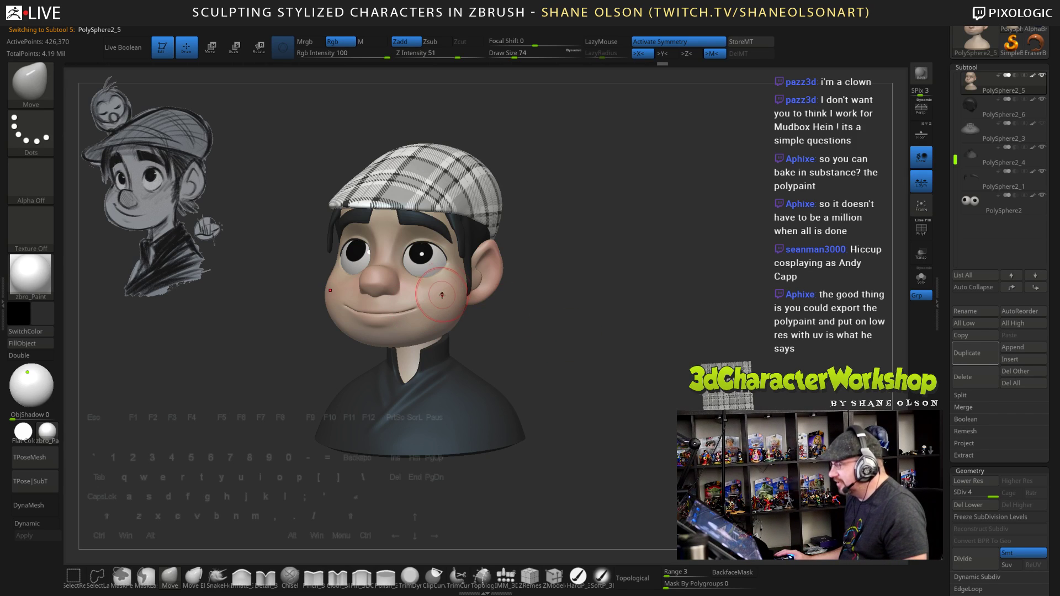
{"action": "left_click", "coordinate": [598, 581]}
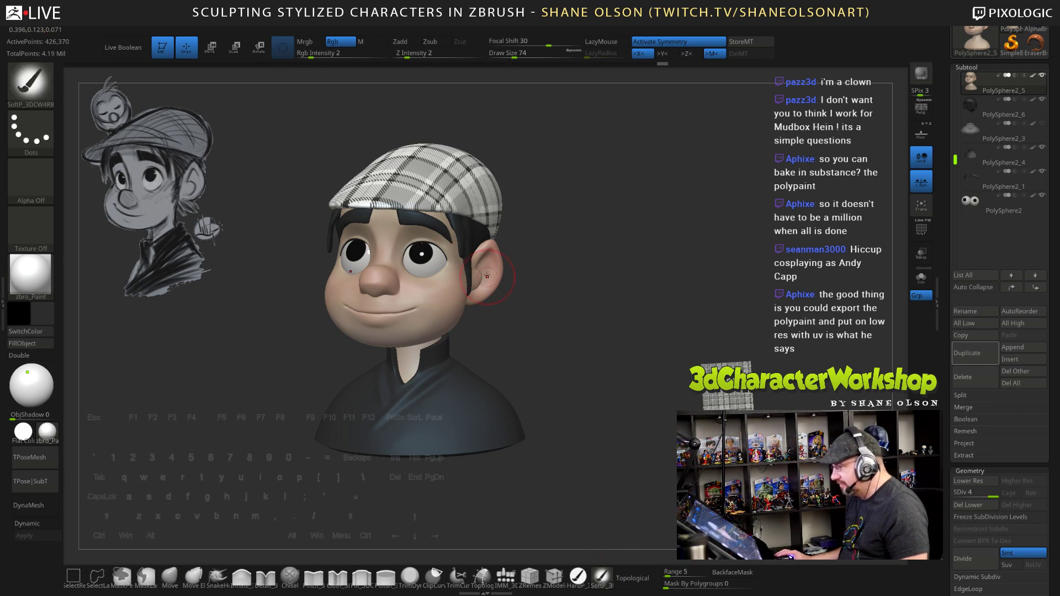
{"action": "key", "text": "s"}
{"action": "left_click_drag", "start_coordinate": [502, 310], "coordinate": [510, 311]}
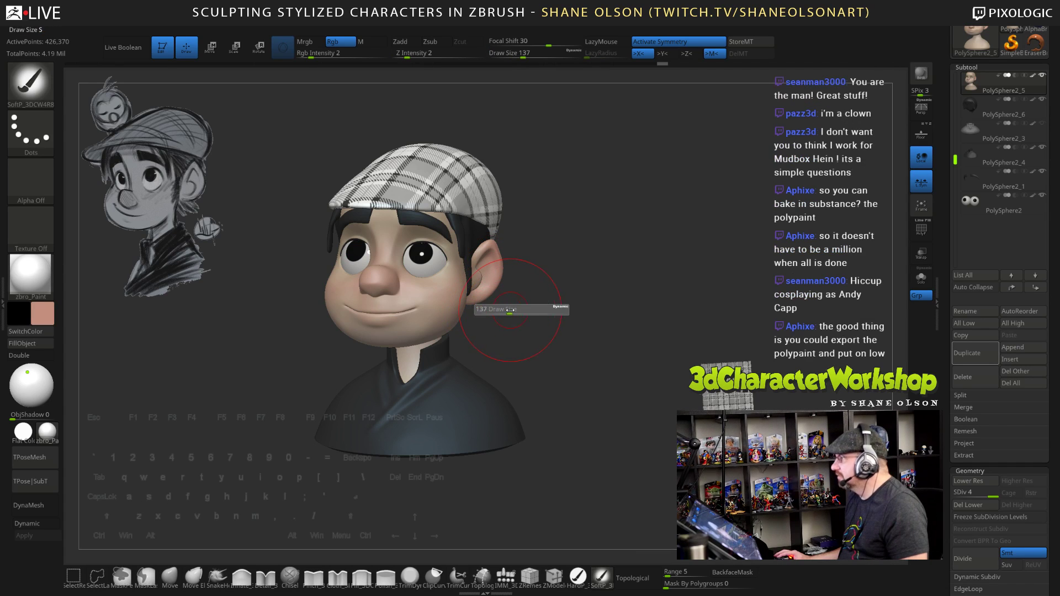
Choose a slightly more saturated pinkish skin tone as the paint color for the face
{"action": "left_click_drag", "start_coordinate": [572, 288], "coordinate": [572, 287]}
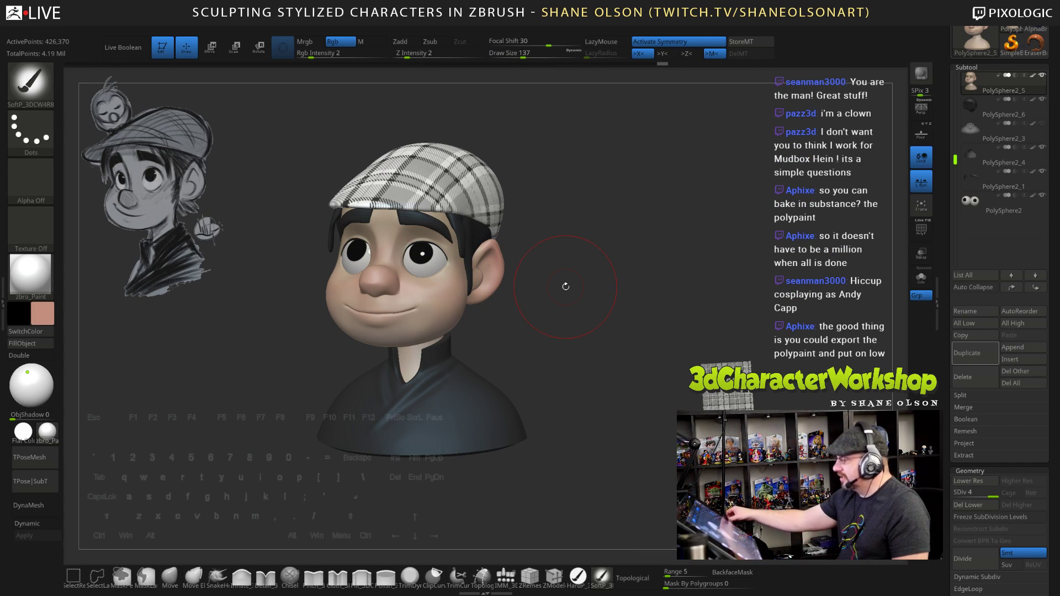
{"action": "left_click", "coordinate": [47, 316]}
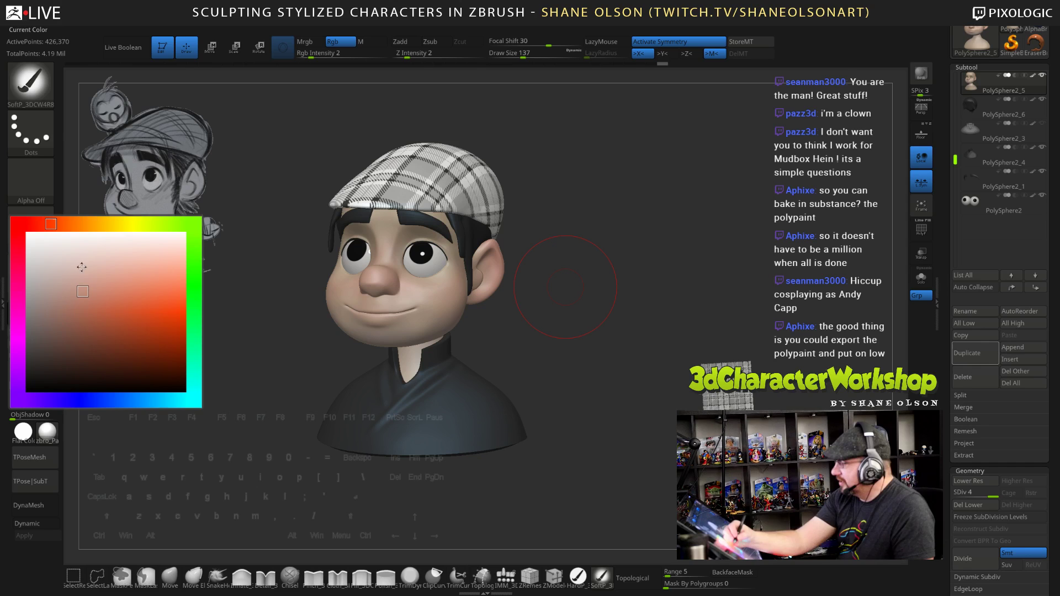
{"action": "left_click", "coordinate": [95, 292]}
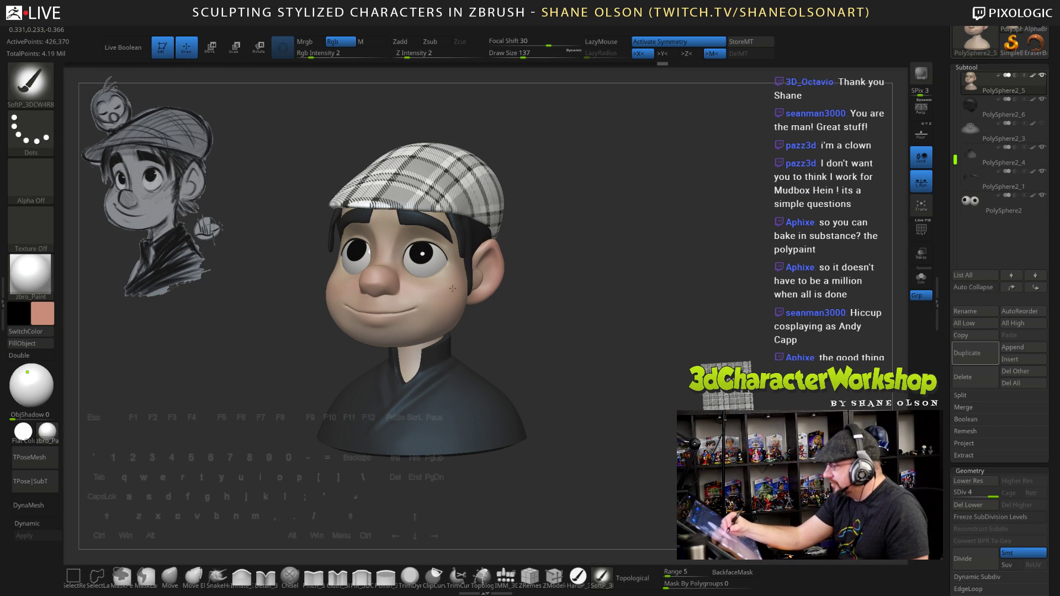
{"action": "mouse_move", "coordinate": [508, 304]}
{"action": "left_mouse_down"}
{"action": "mouse_move", "coordinate": [572, 305]}
{"action": "mouse_move", "coordinate": [511, 305]}
{"action": "left_mouse_up"}
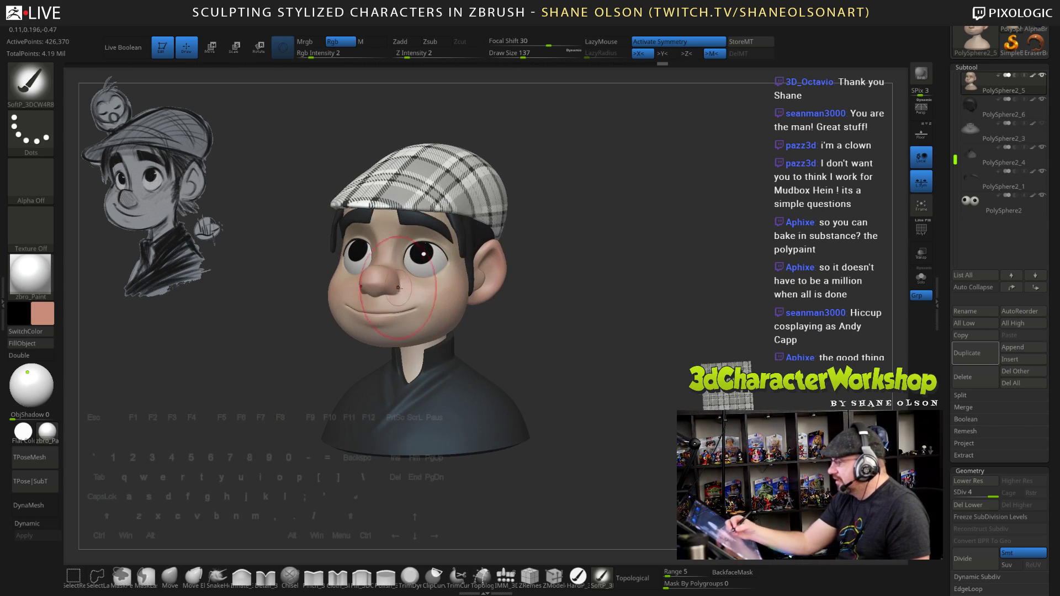
{"action": "scroll", "coordinate": [556, 368], "scroll_direction": "down", "scroll_amount": 2}
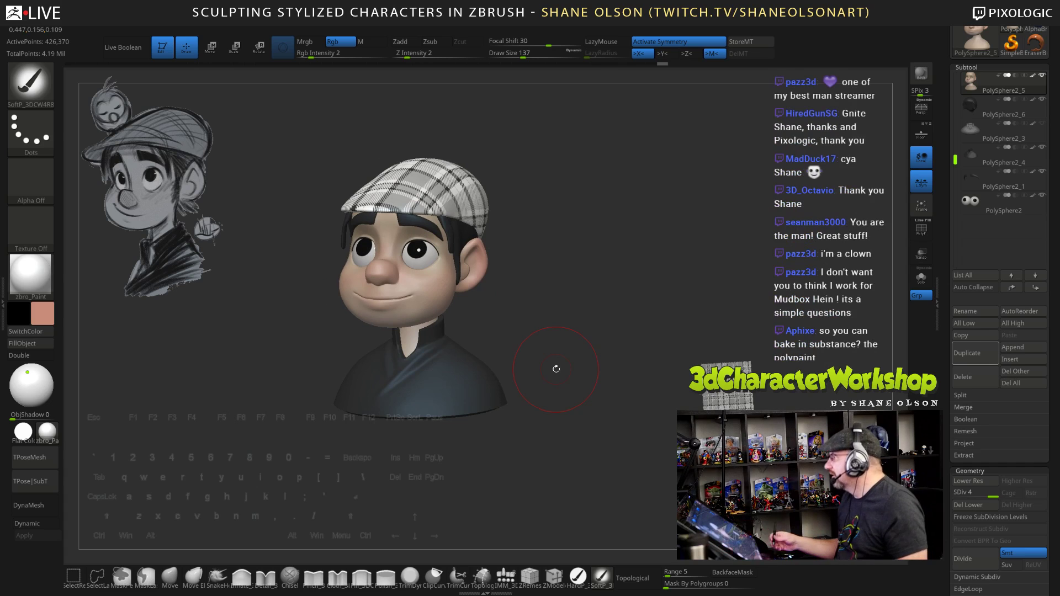
{"action": "left_click_drag", "start_coordinate": [654, 358], "coordinate": [651, 386]}
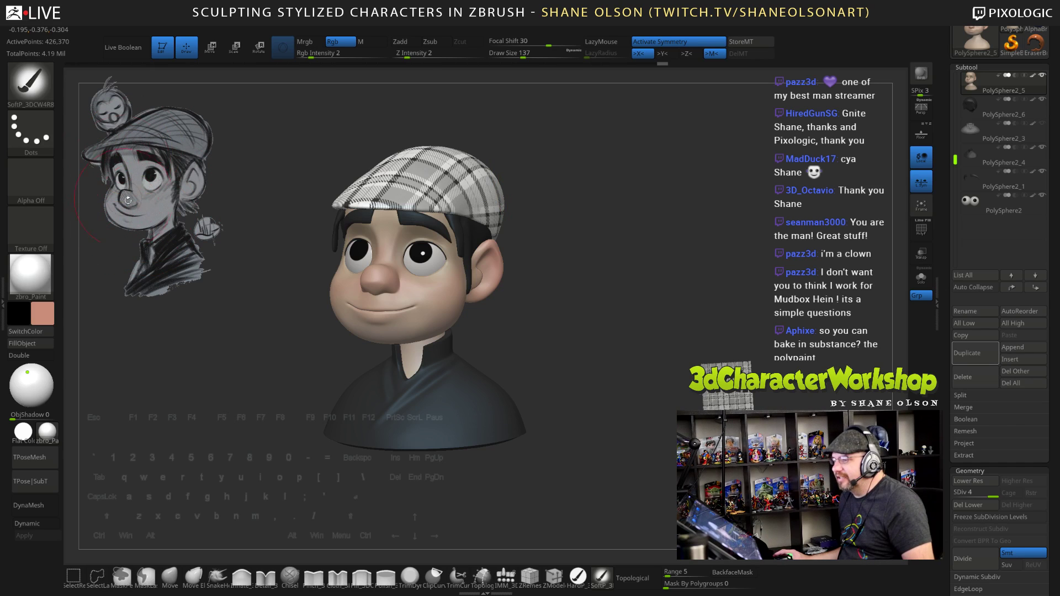
{"action": "left_click_drag", "start_coordinate": [588, 286], "coordinate": [624, 213]}
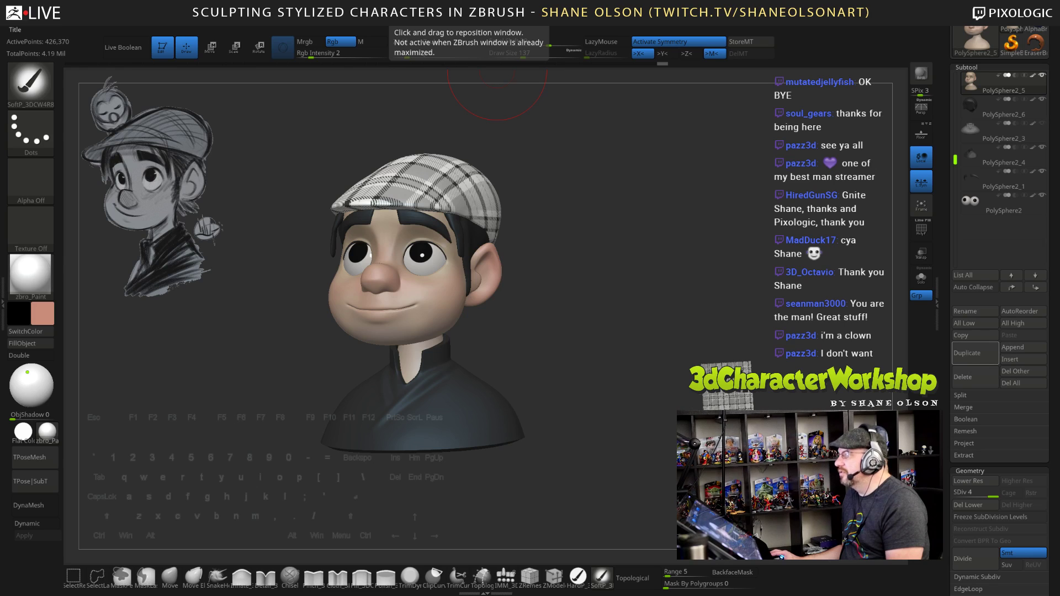
{"action": "key", "text": "ctrl"}
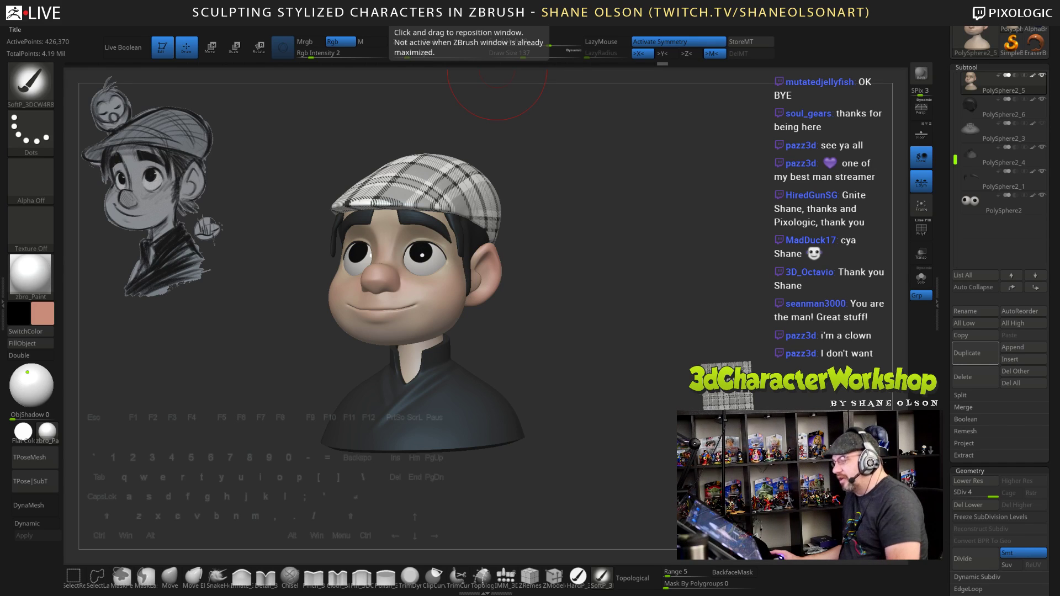